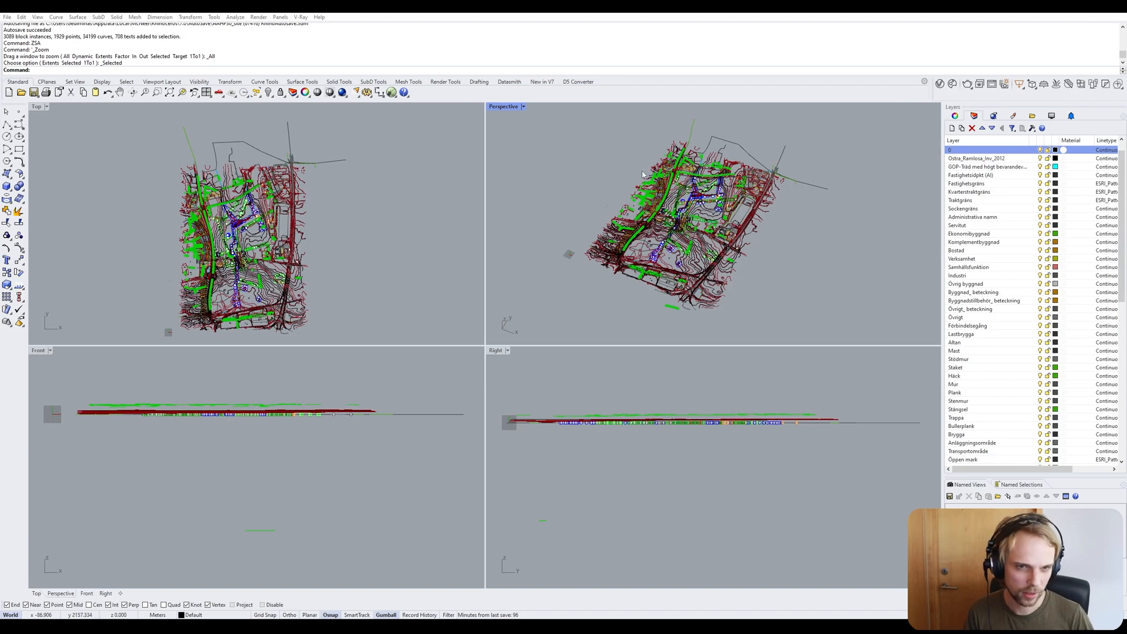
Maximize the Perspective viewport and review the imported layers from Default through Höjdkurva (2010).
double_click(502, 107)
right_click_drag(527, 300, 561, 382)
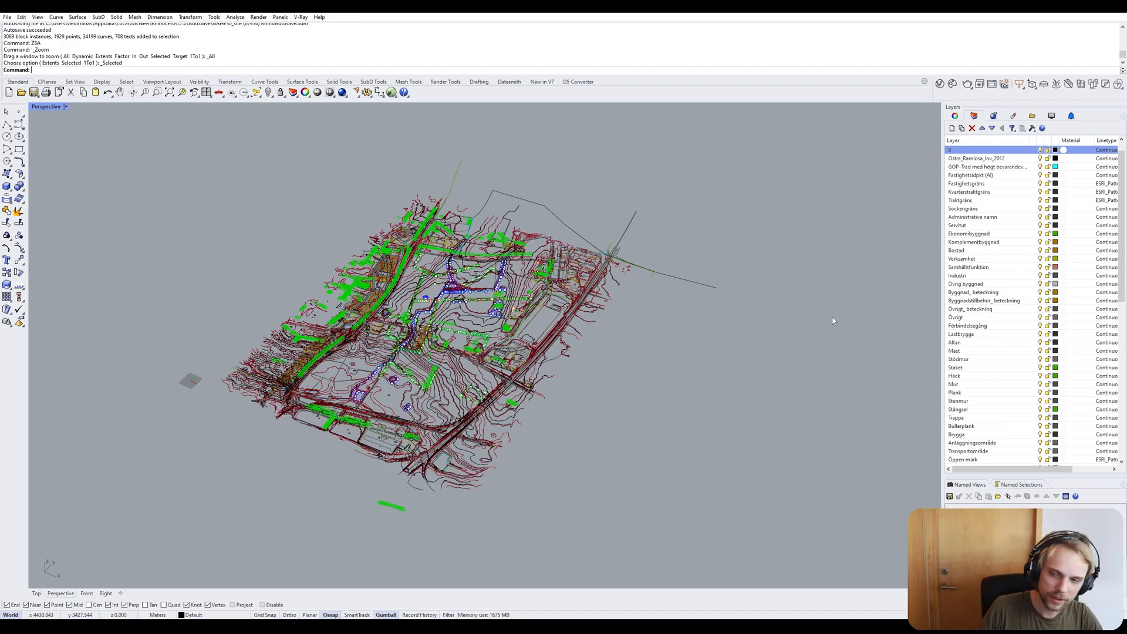
scroll(997, 210, "down", 13)
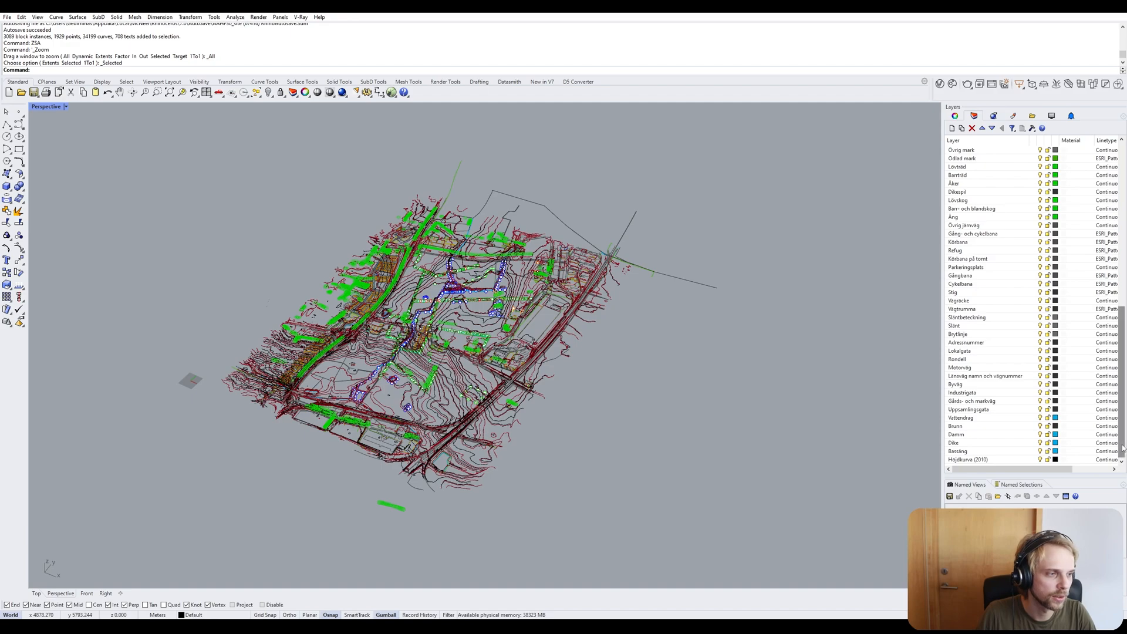
left_click_drag(1122, 450, 1123, 263)
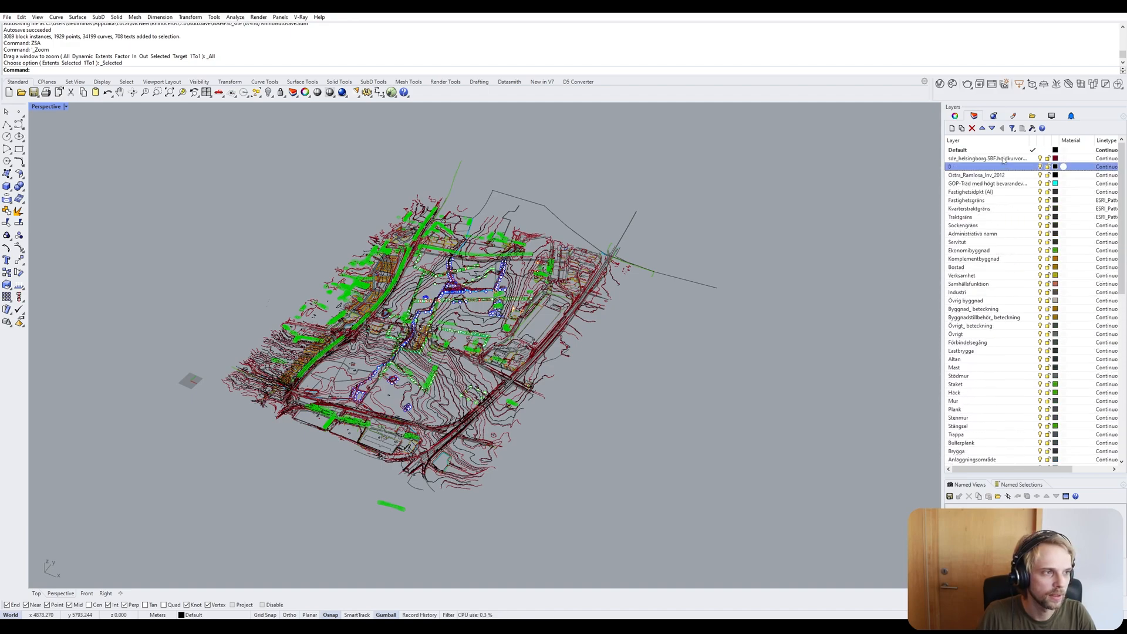
left_click(1002, 150)
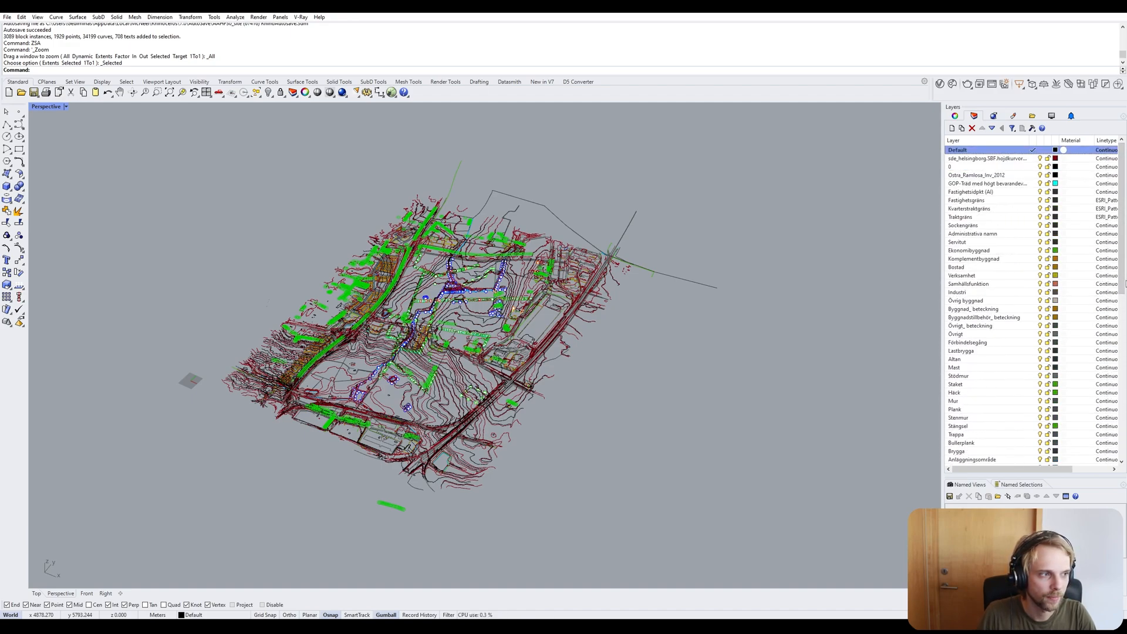
left_click_drag(1125, 225, 1124, 391)
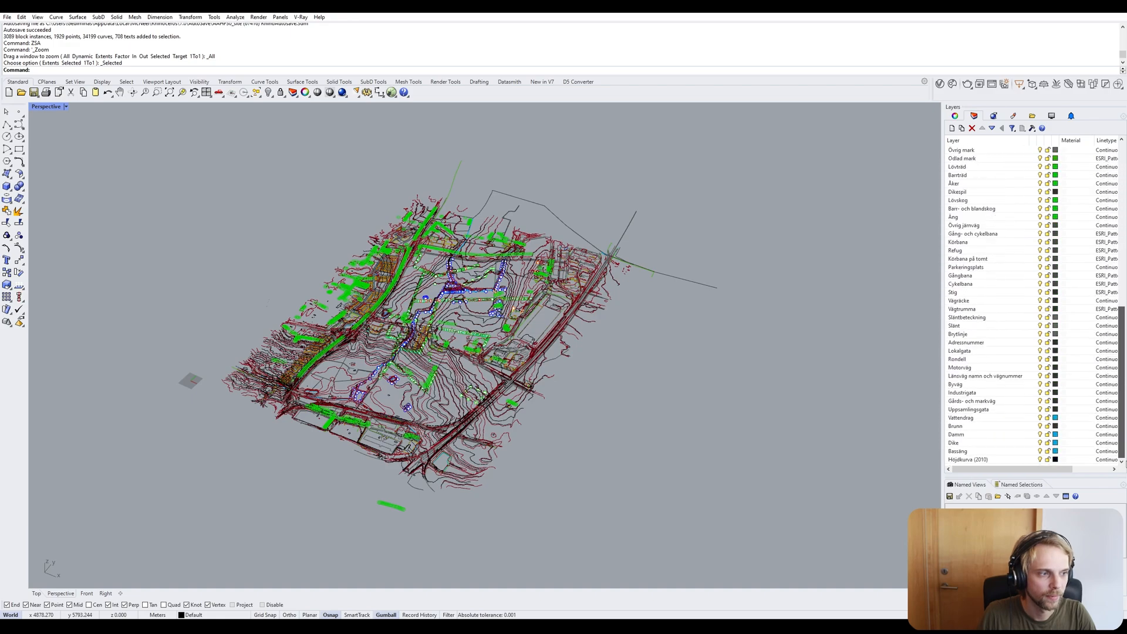
left_click(984, 460, "shift")
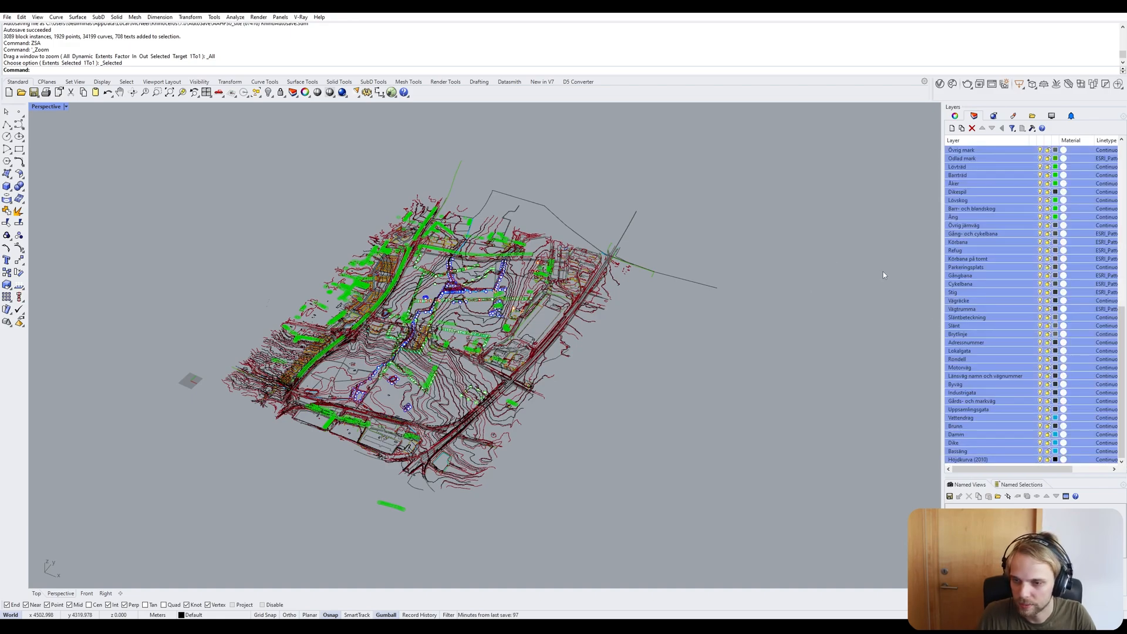
left_click(961, 275)
key("Escape")
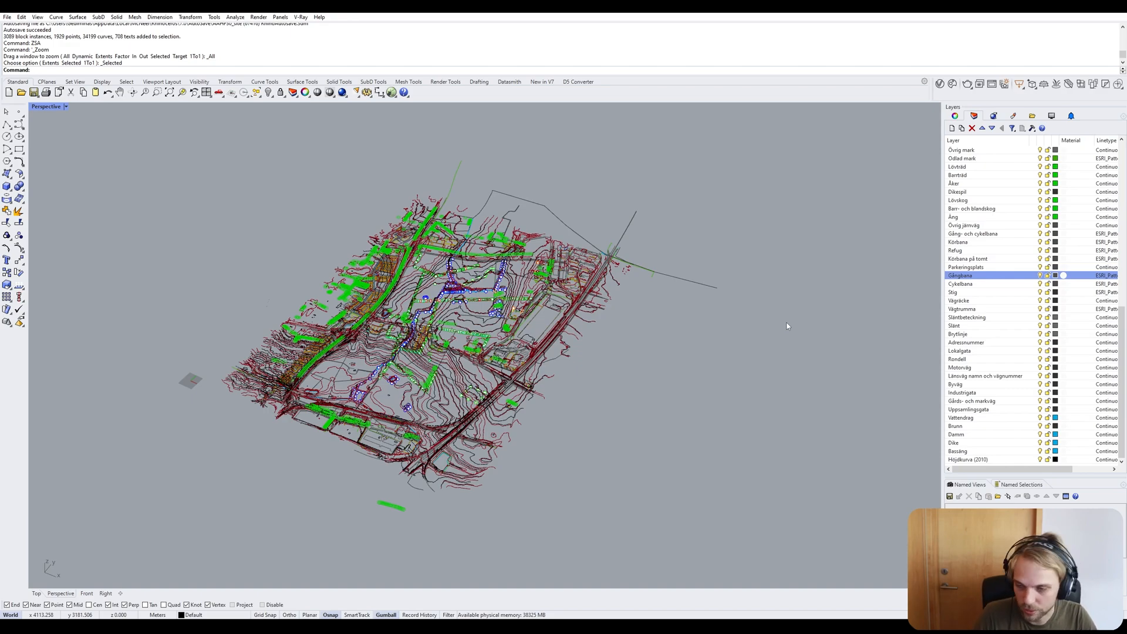
Select all objects and zoom the Perspective view to the selection.
key("ctrl+a")
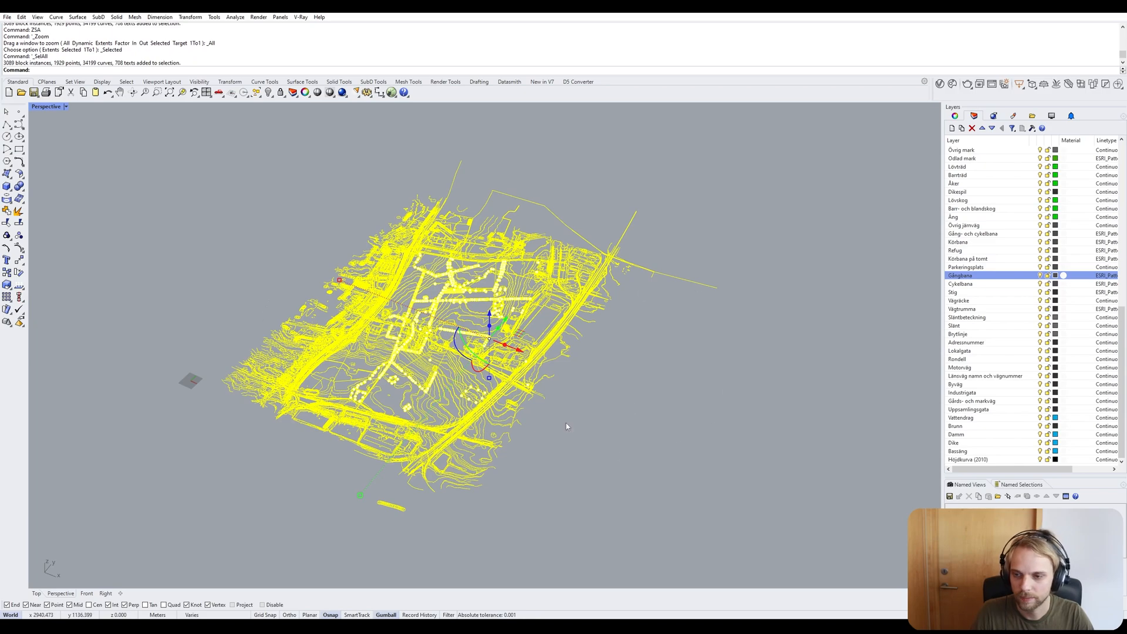
type("ZSA")
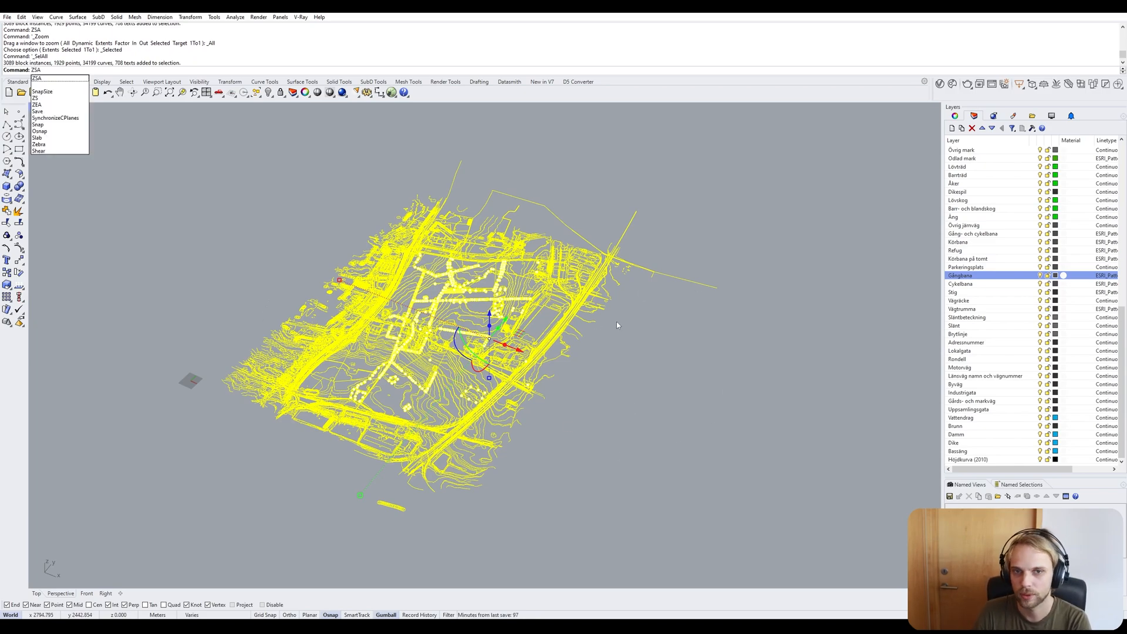
key("BackSpace")
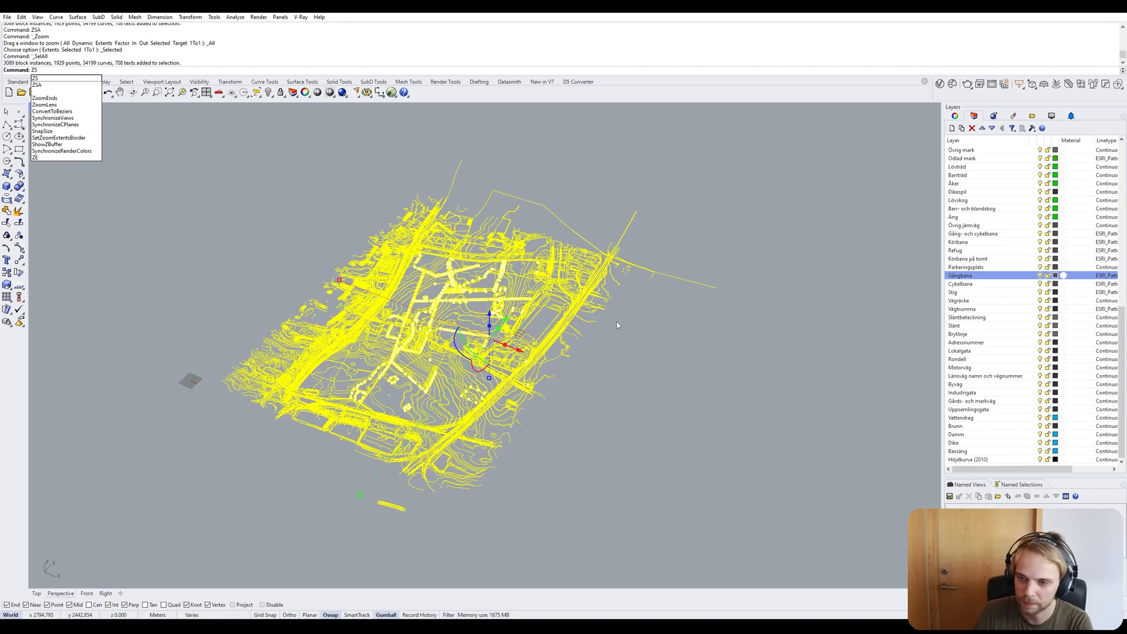
key("Return")
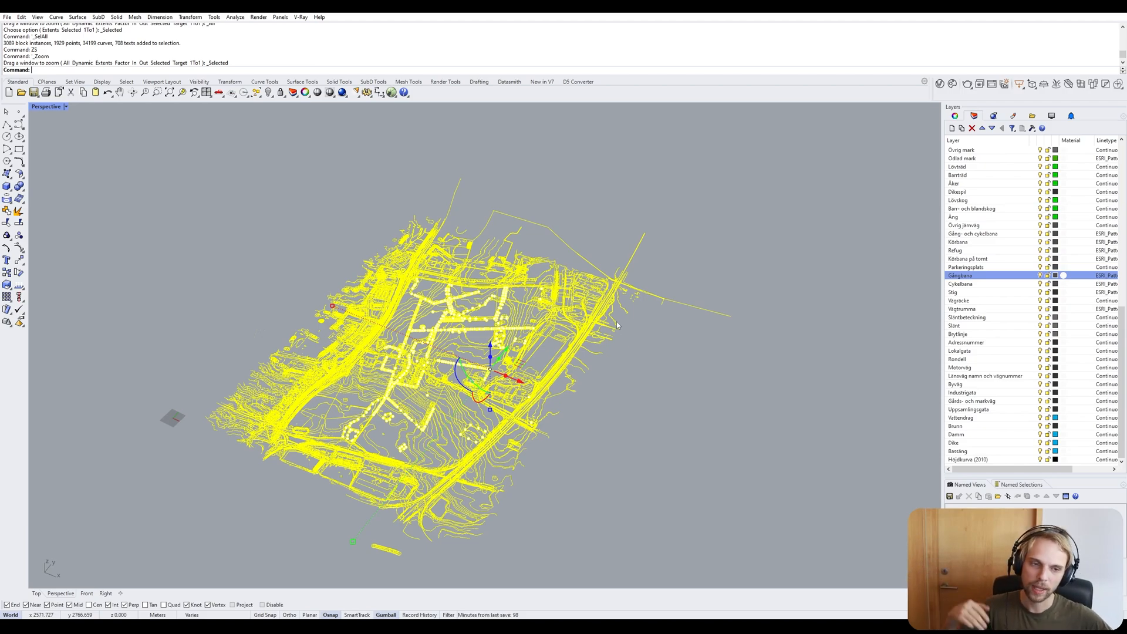
scroll(588, 202, "down", 5)
key("Escape")
scroll(585, 213, "down", 6)
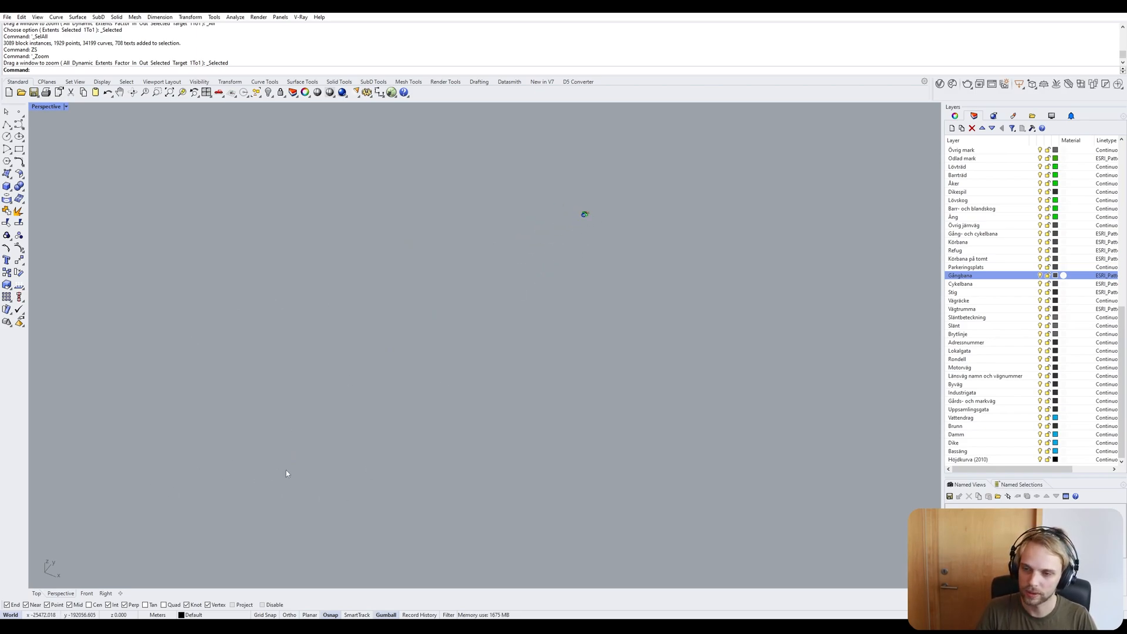
left_click_drag(496, 156, 707, 328)
key("Escape")
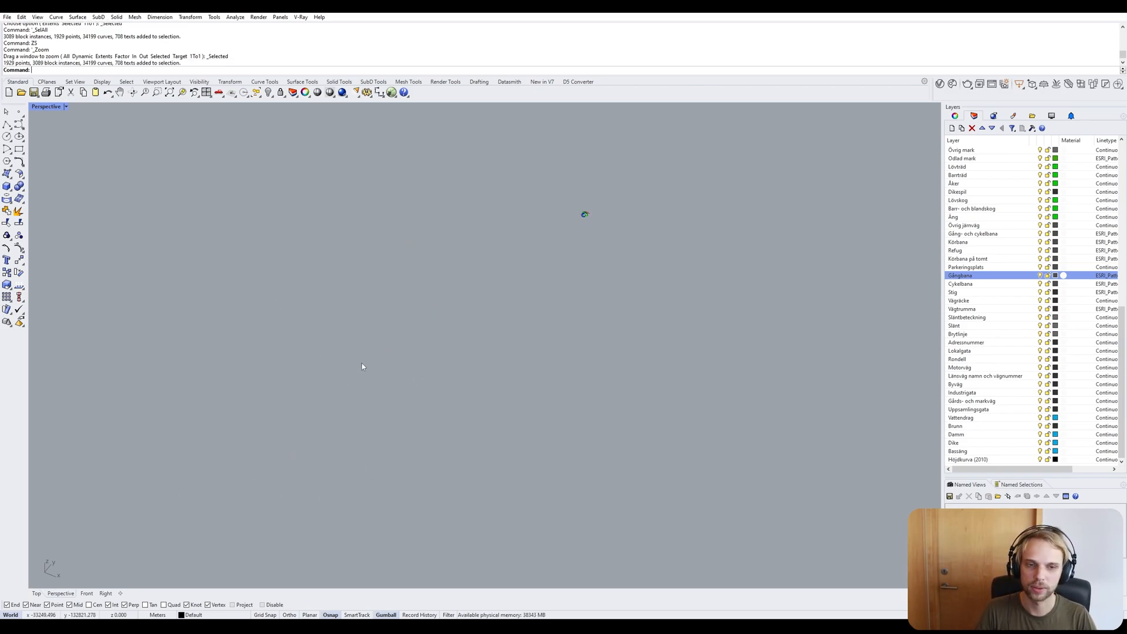
scroll(362, 365, "down", 2)
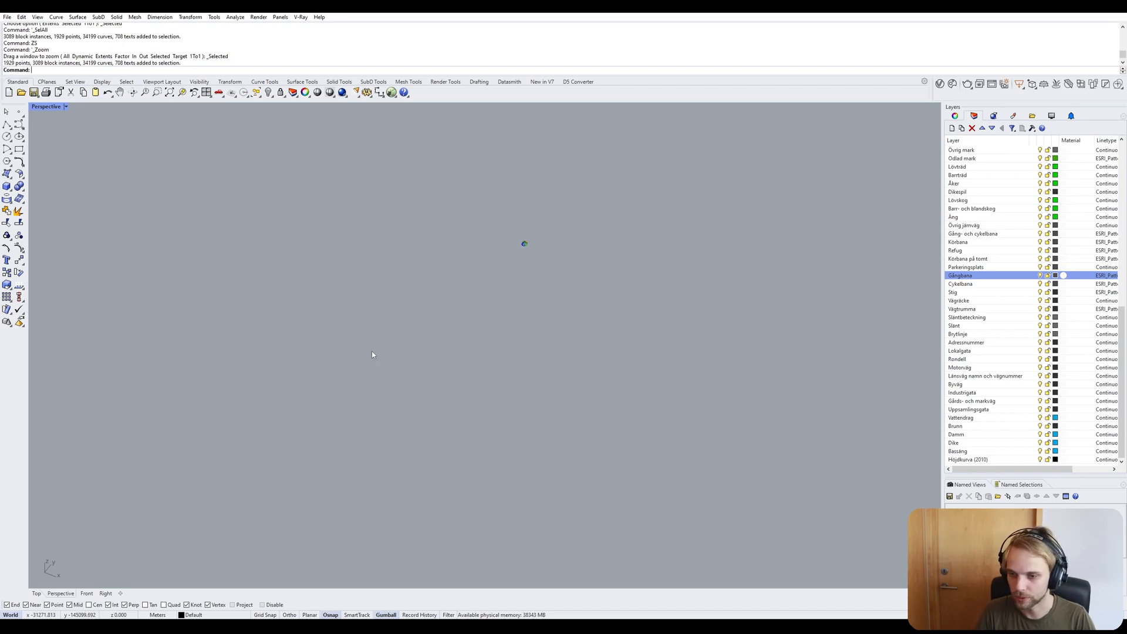
key("ctrl+a")
type("ZSw")
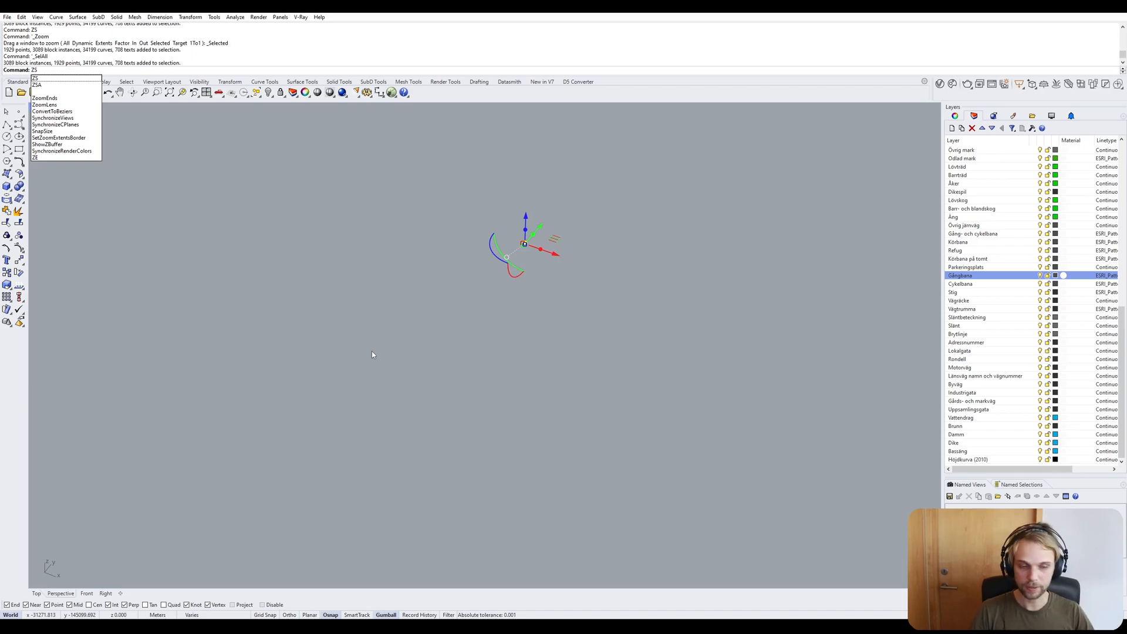
key("Escape")
Draw a rectangle extremely far from the site drawing, near x 34,000 m, y -3,190,000 m.
scroll(390, 317, "down", 2)
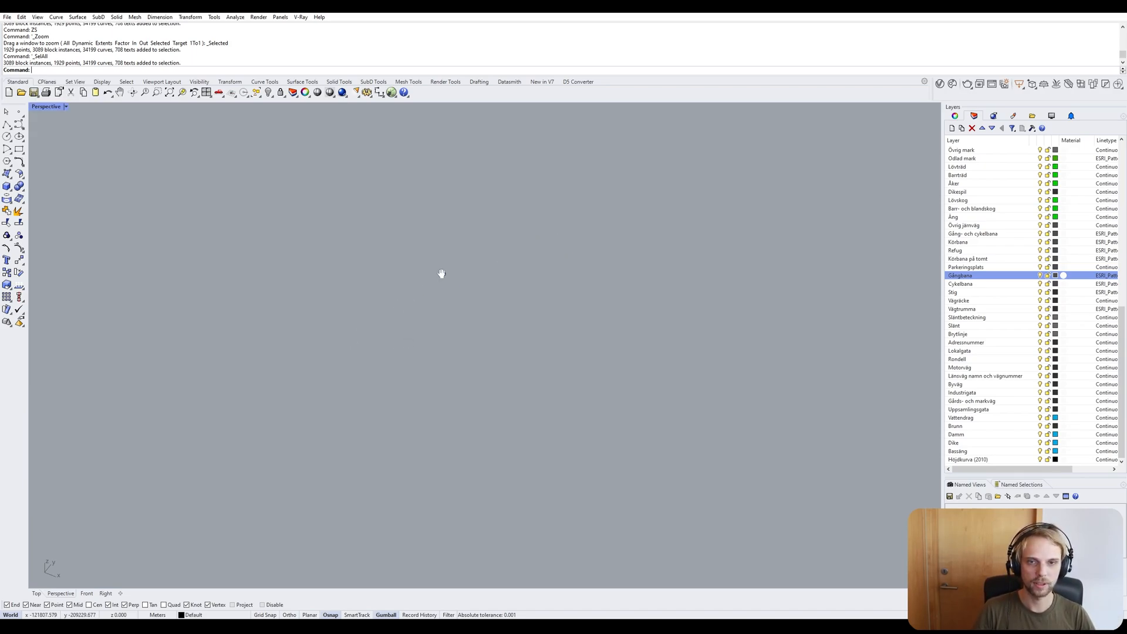
left_click(18, 111)
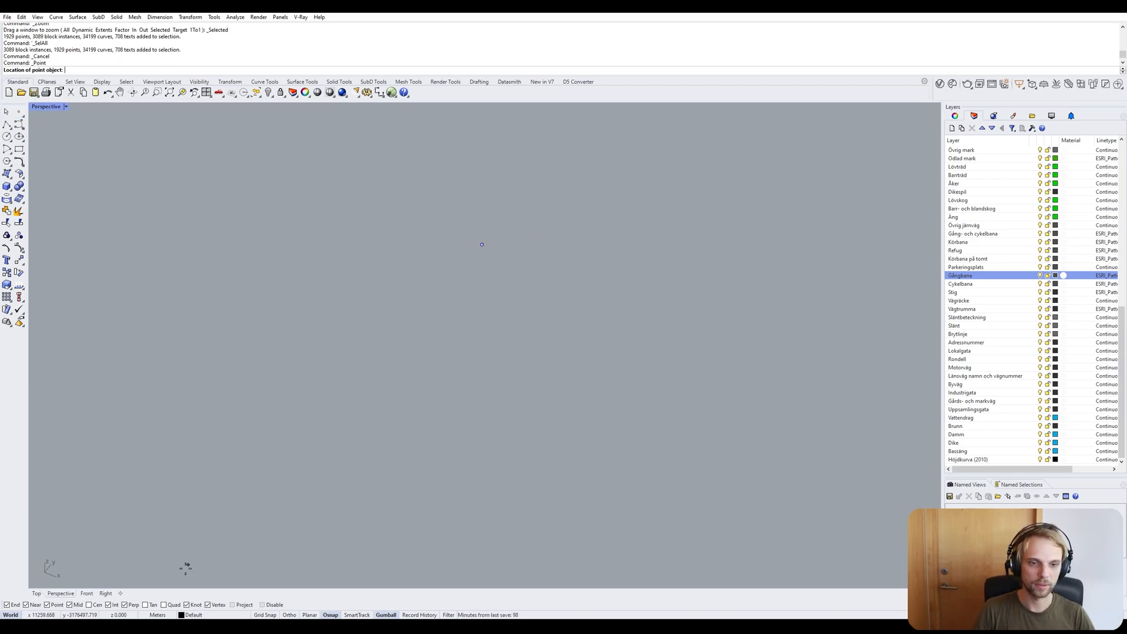
key("Escape")
left_click(19, 149)
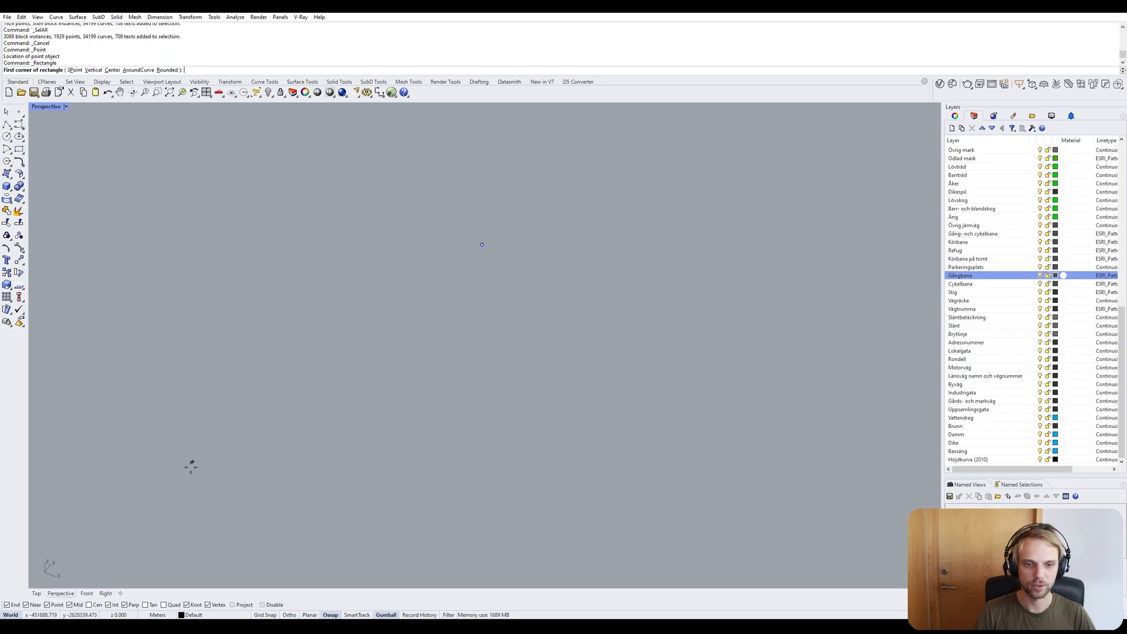
left_click(190, 568)
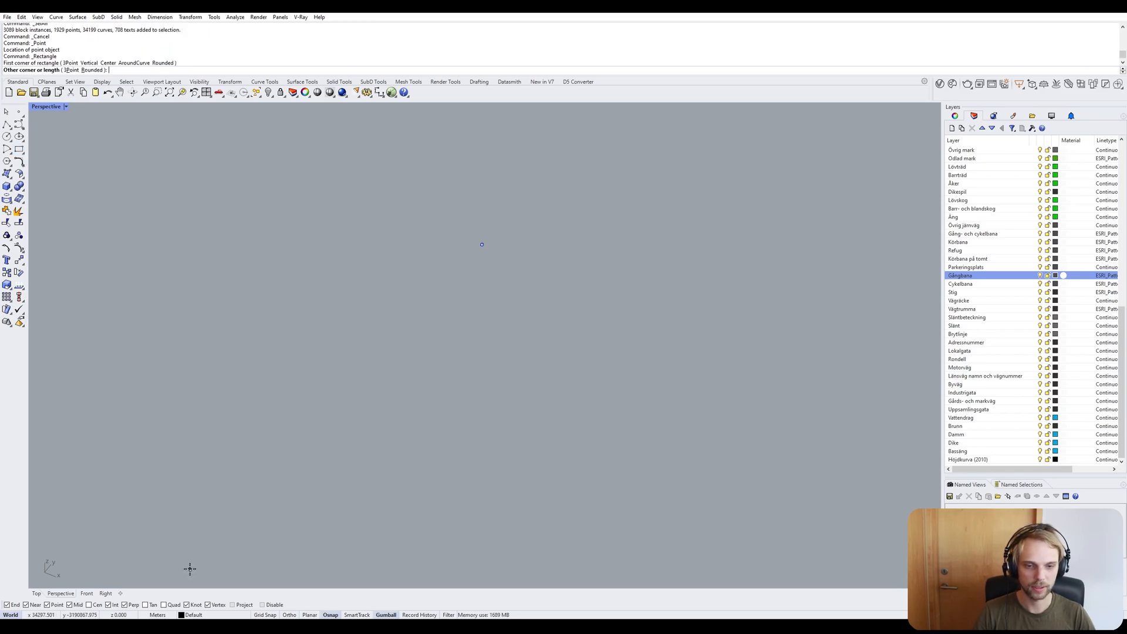
key("Escape")
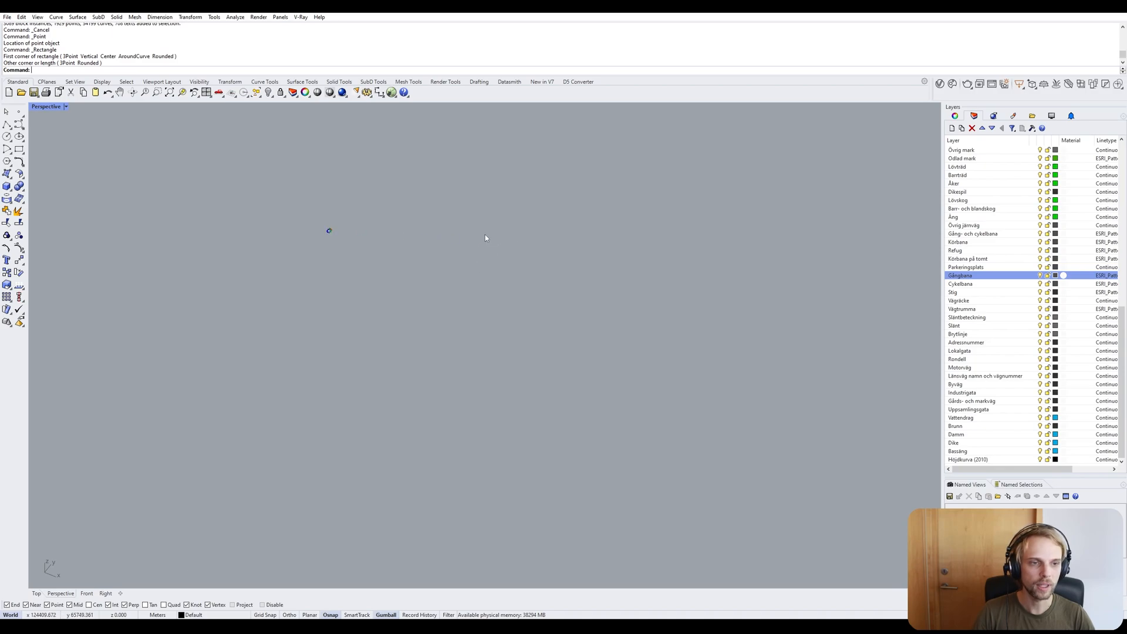
Zoom to the full selection so the site drawing and the stray rectangle share the view, then clear the selection.
key("ctrl+a")
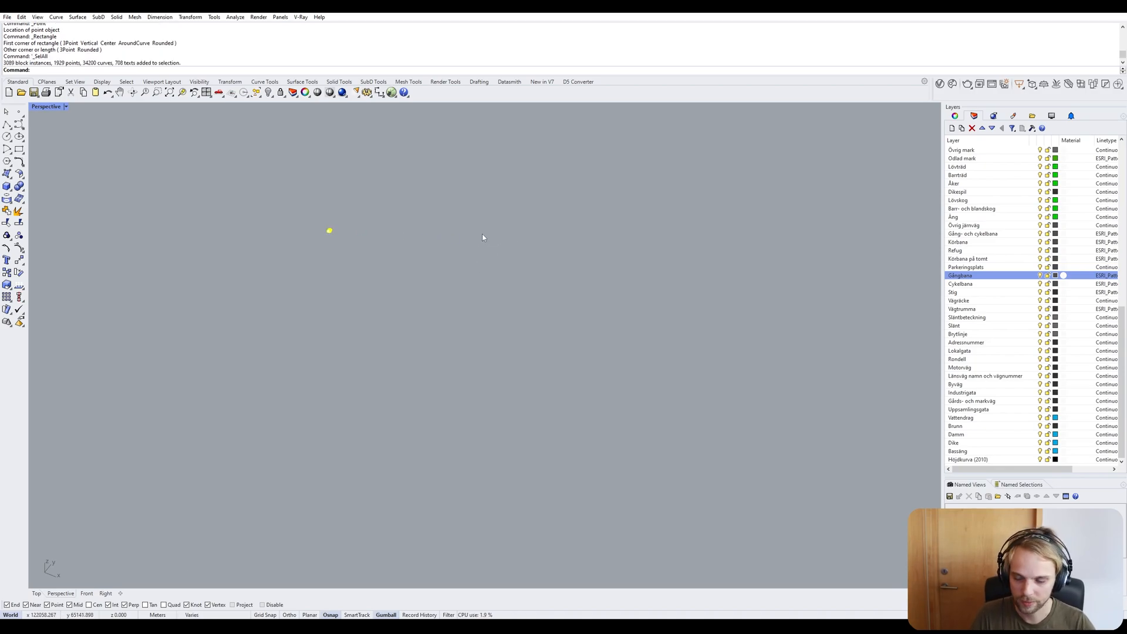
key("Return")
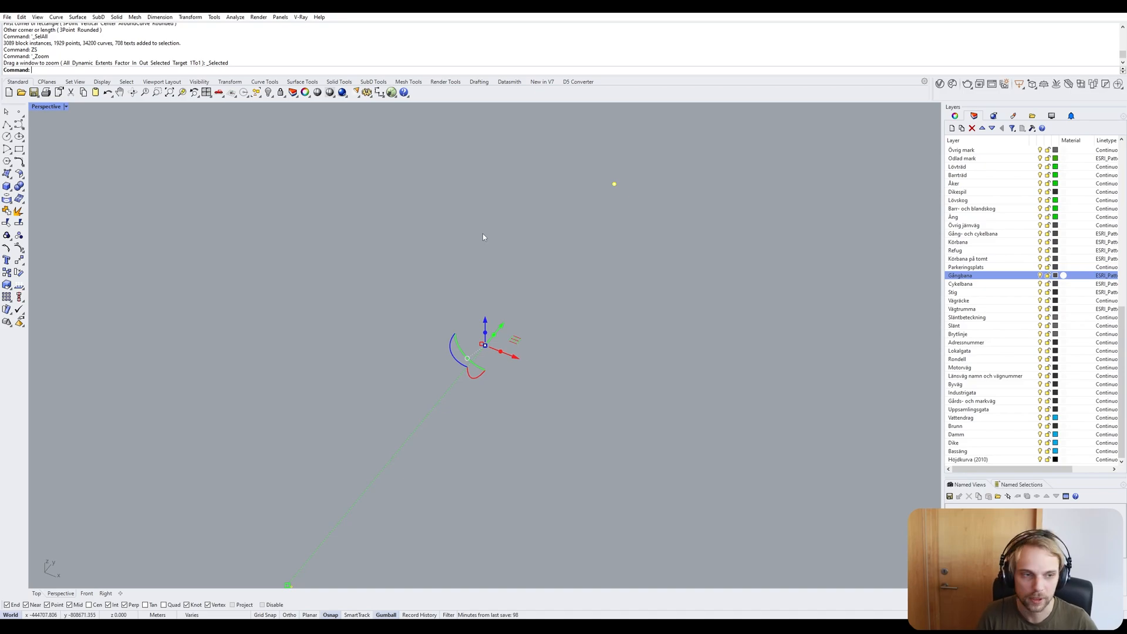
key("Escape")
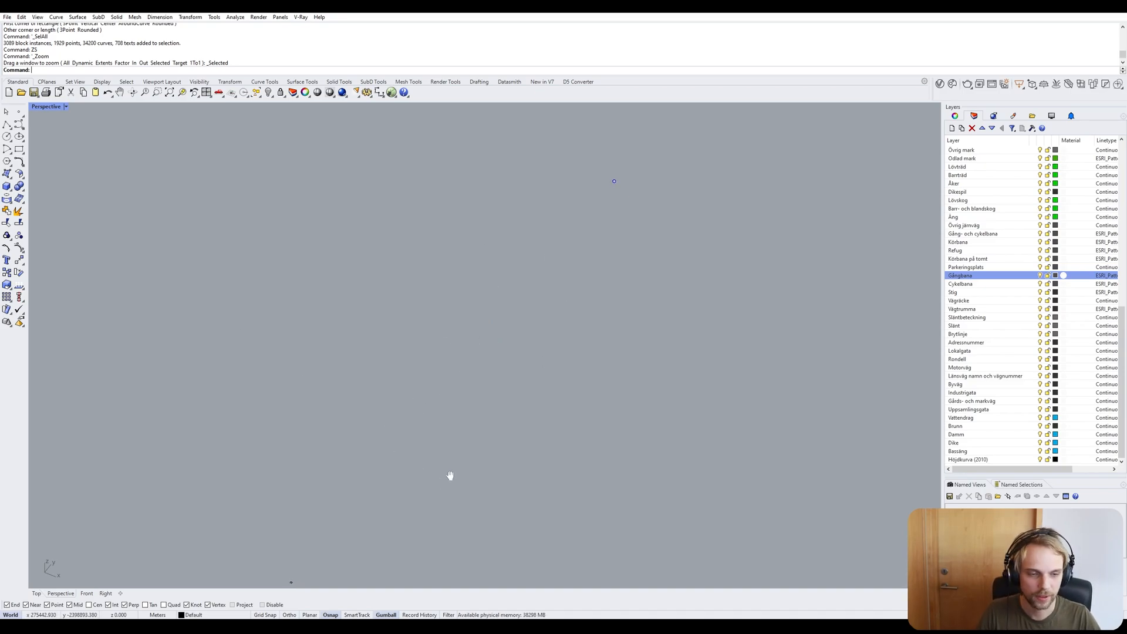
Select only the distant rectangle, zoom in on it and deselect it.
right_click_drag(447, 476, 452, 437, "shift")
left_click_drag(226, 483, 371, 573)
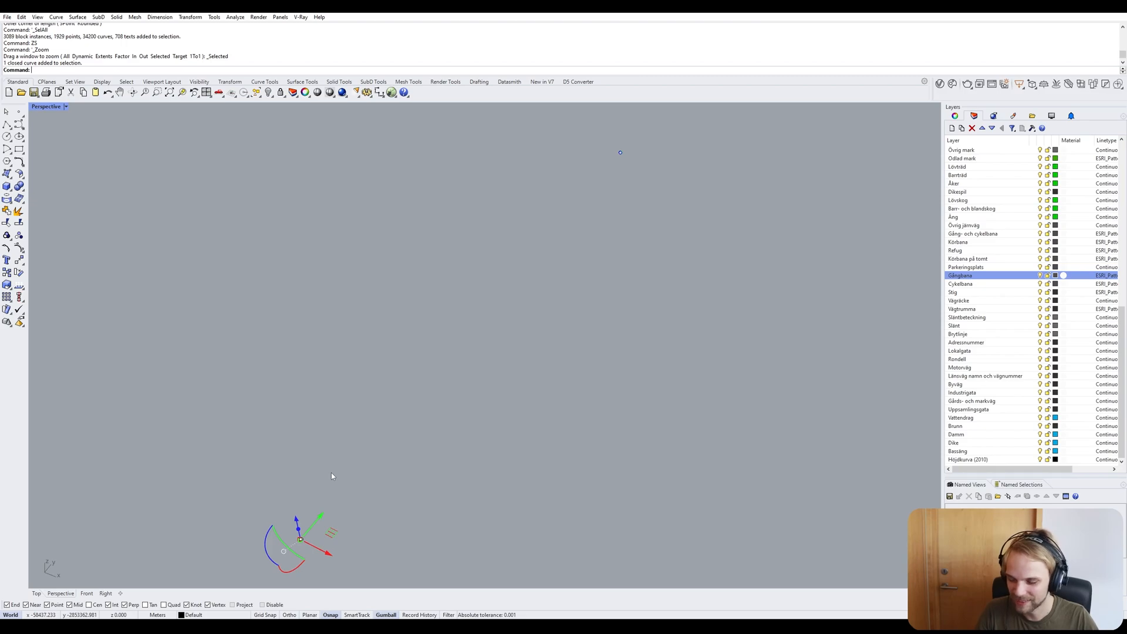
key("Return")
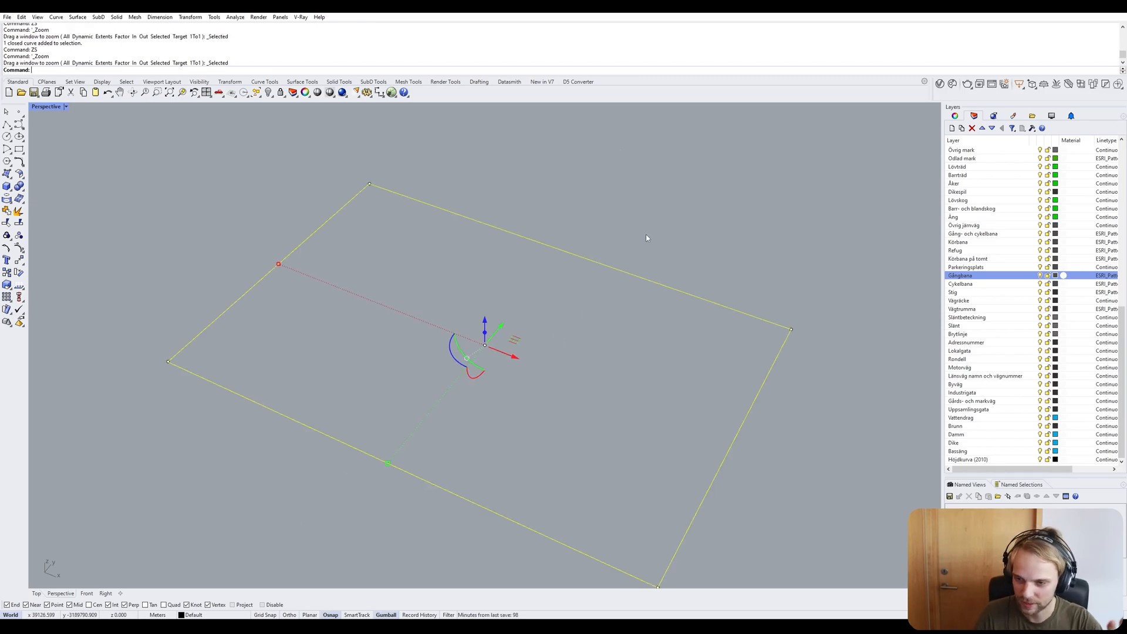
left_click(252, 188)
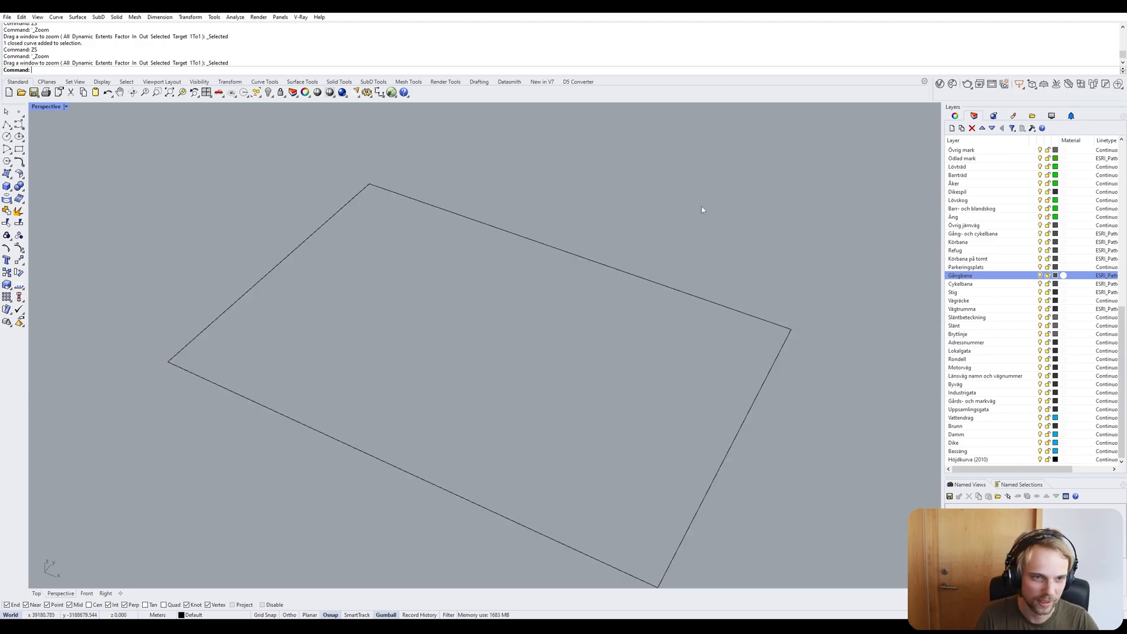
Move the rectangle from its corner to the world origin by giving 0 as the target point.
right_click_drag(536, 339, 538, 321, "shift")
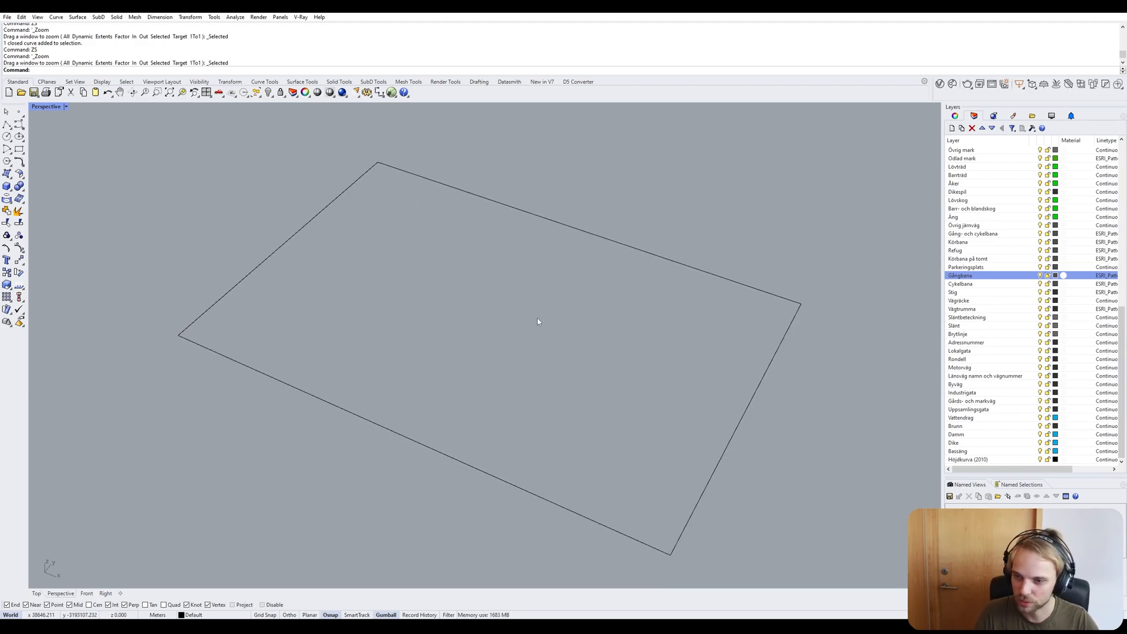
left_click(272, 252)
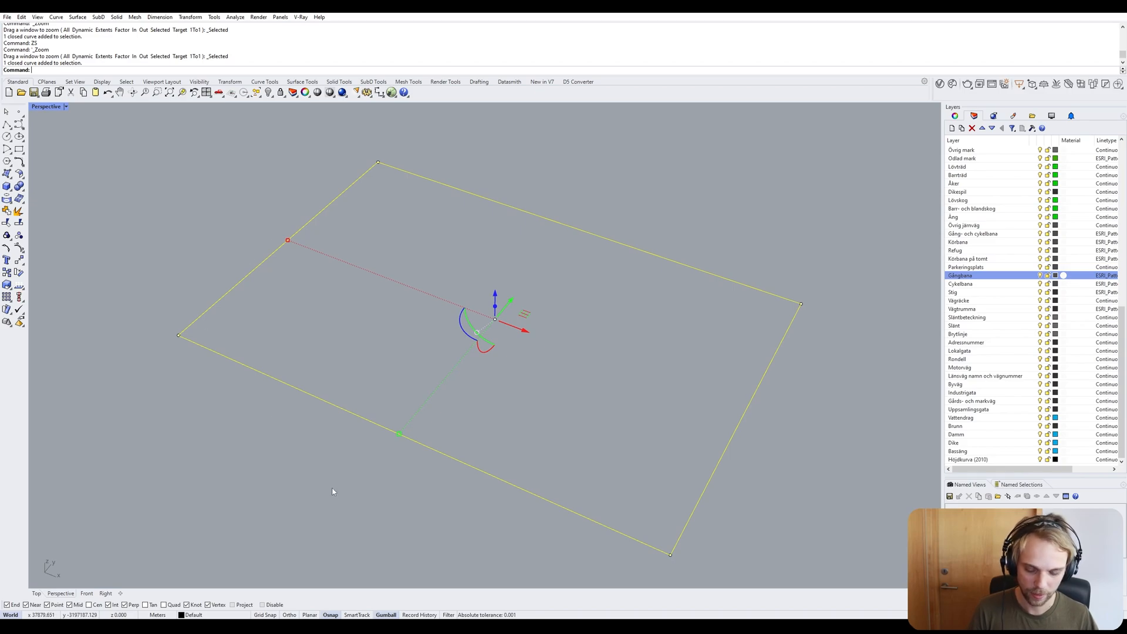
key("Return")
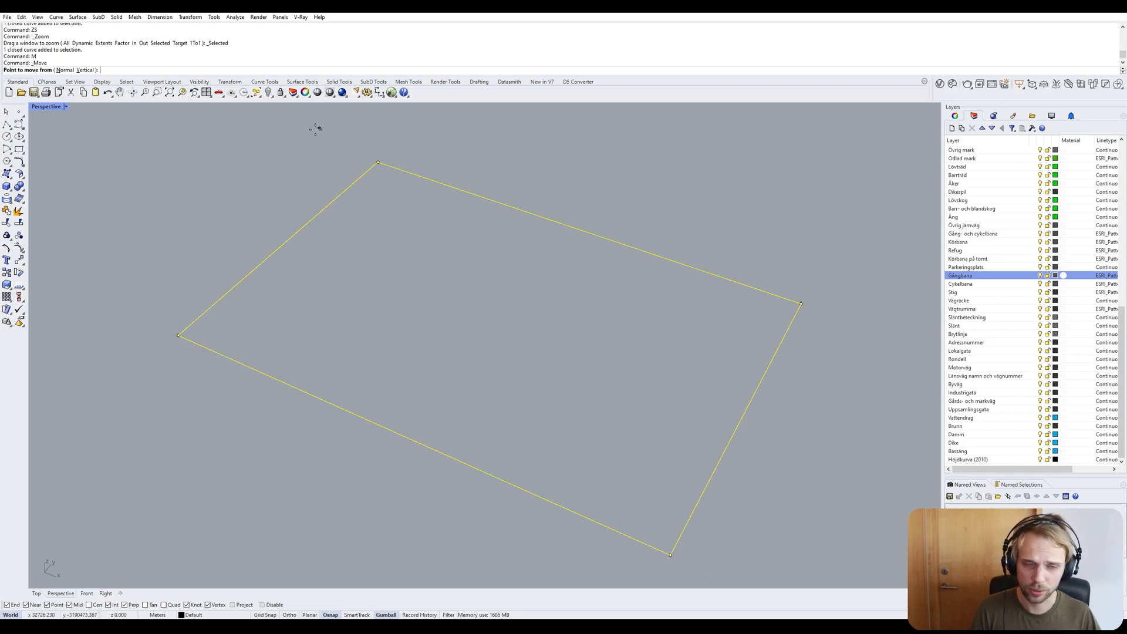
left_click(178, 335)
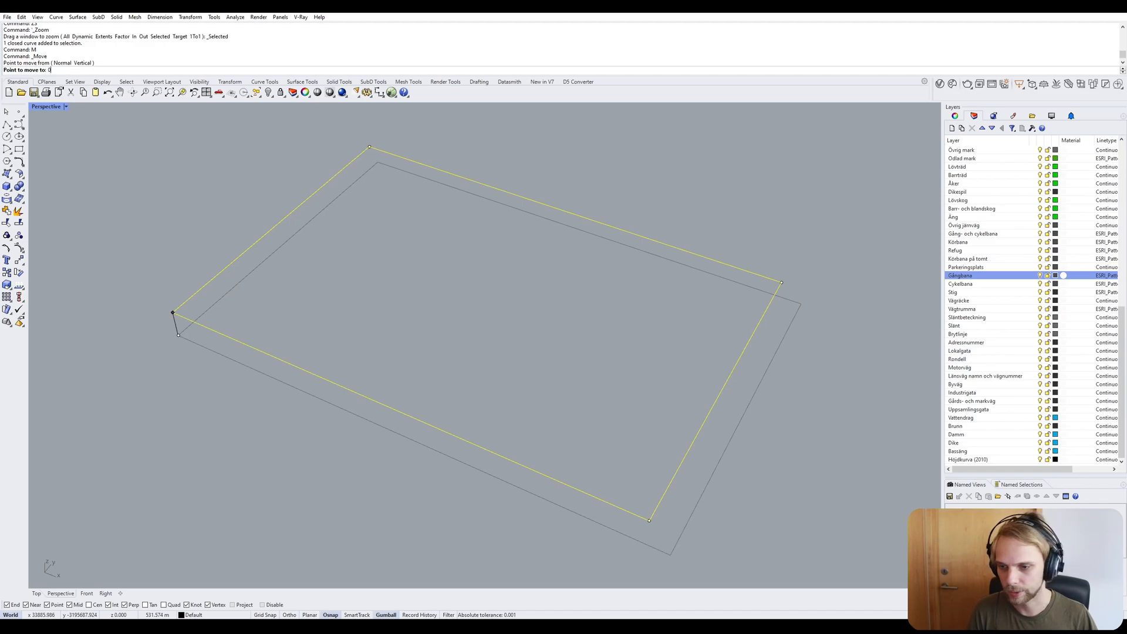
key("Return")
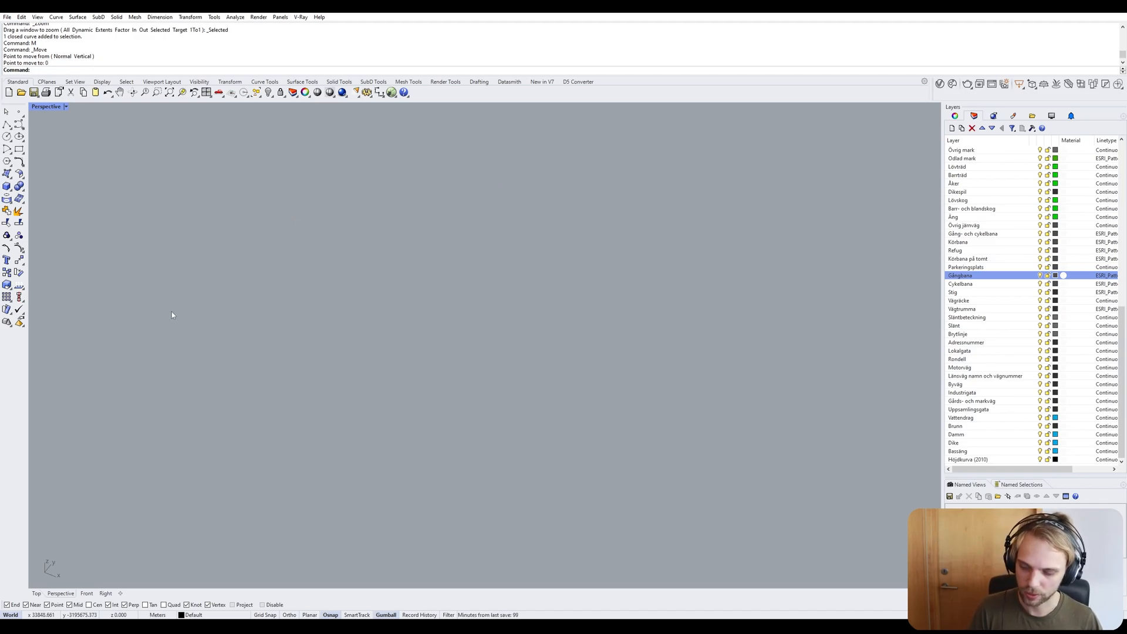
Zoom to all objects, select the moved rectangle and examine its corner at the origin beside the site drawing.
key("ctrl+a")
type("ZS")
key("Return")
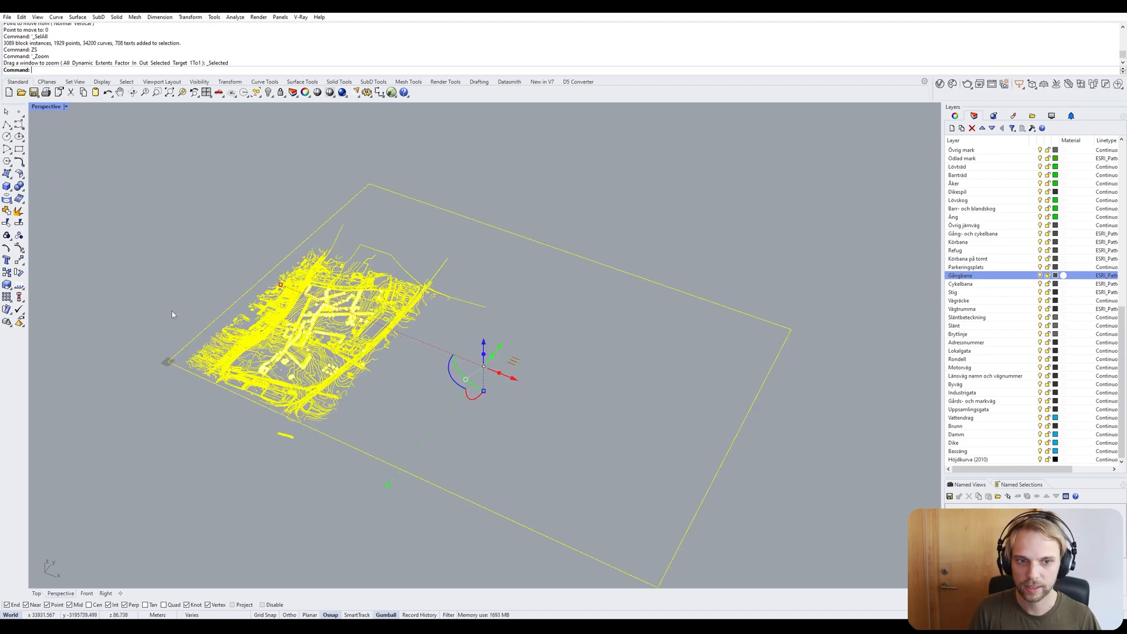
key("Escape")
right_click_drag(249, 306, 258, 305)
left_click_drag(347, 188, 258, 206)
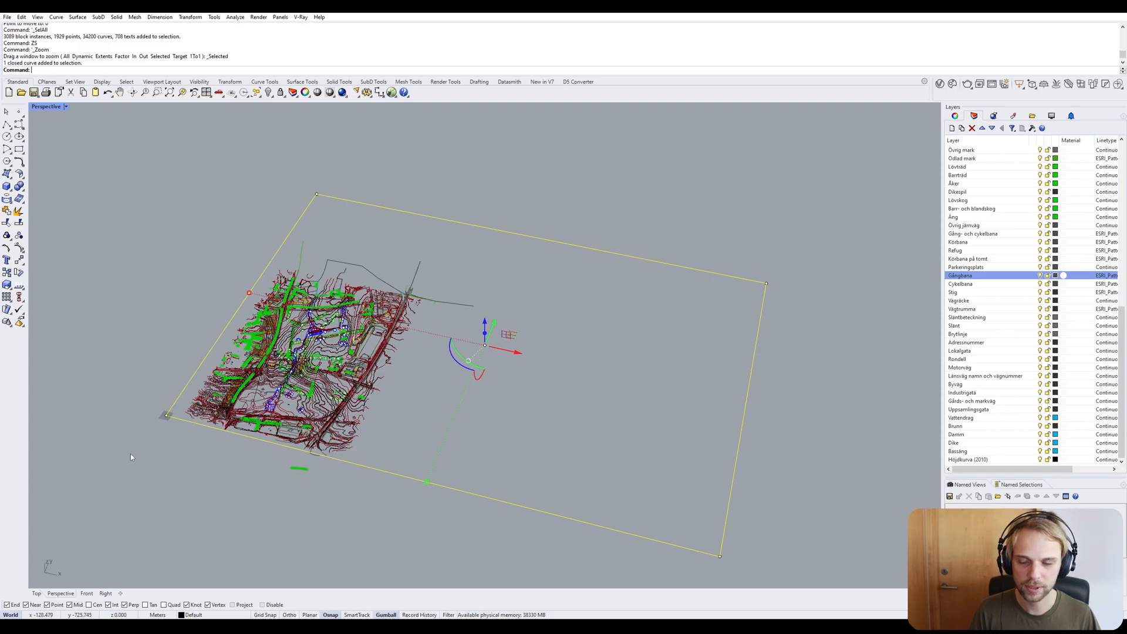
scroll(149, 431, "up", 6)
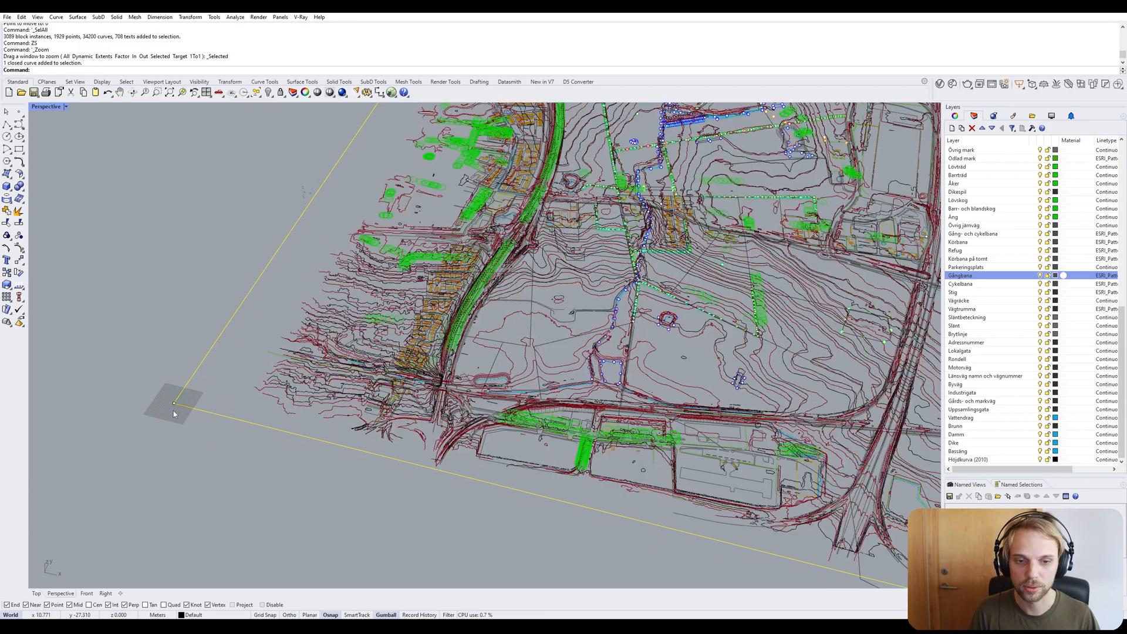
scroll(172, 427, "down", 15)
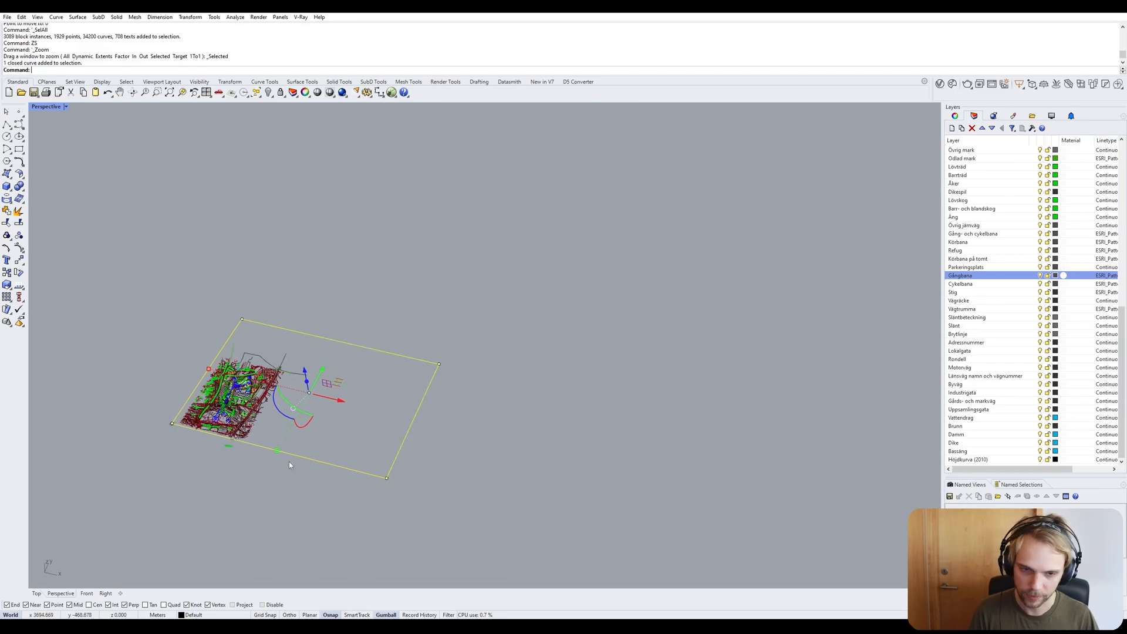
Delete the large rectangle surrounding the site drawing.
left_click(371, 437)
left_click_drag(491, 452, 344, 404)
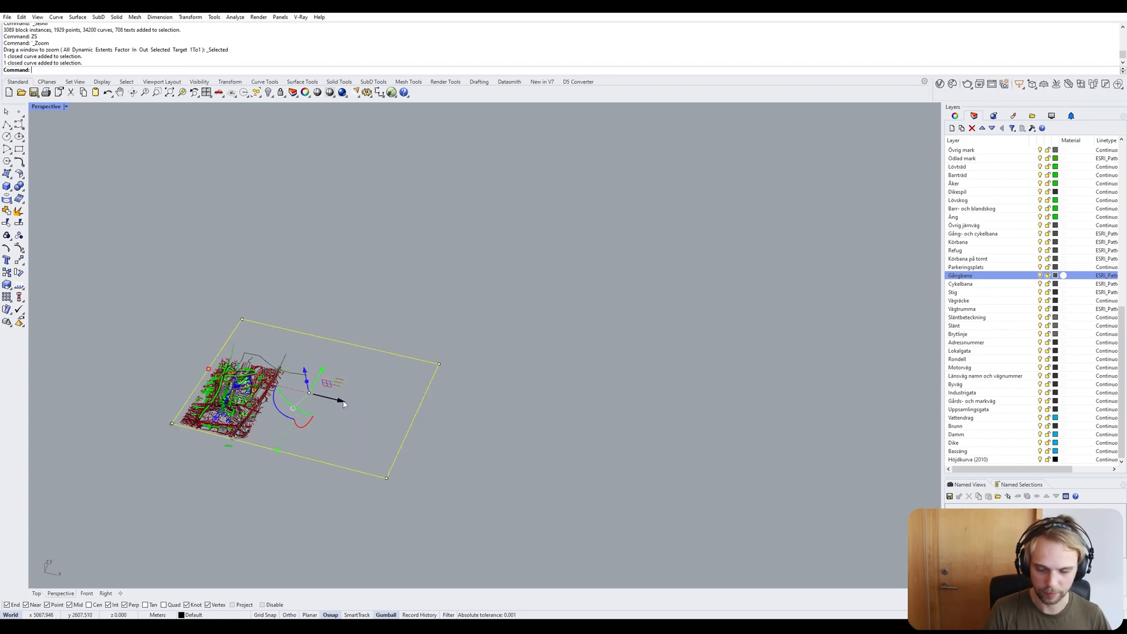
key("Delete")
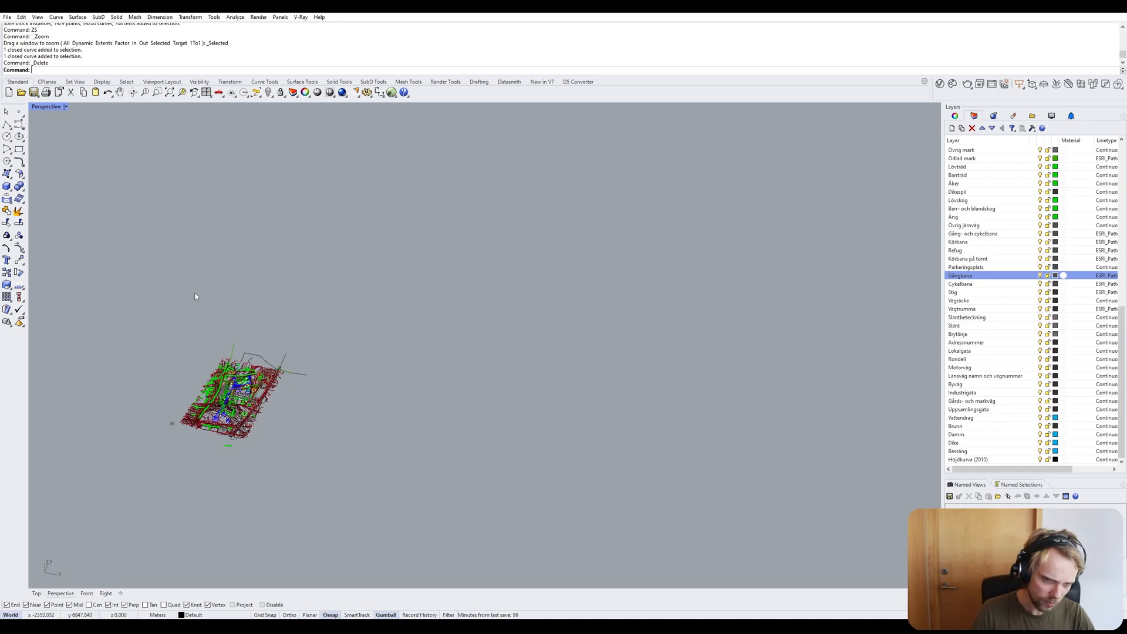
Frame the site drawing in Perspective and switch to a maximized Top view.
right_click_drag(239, 306, 343, 290, "shift")
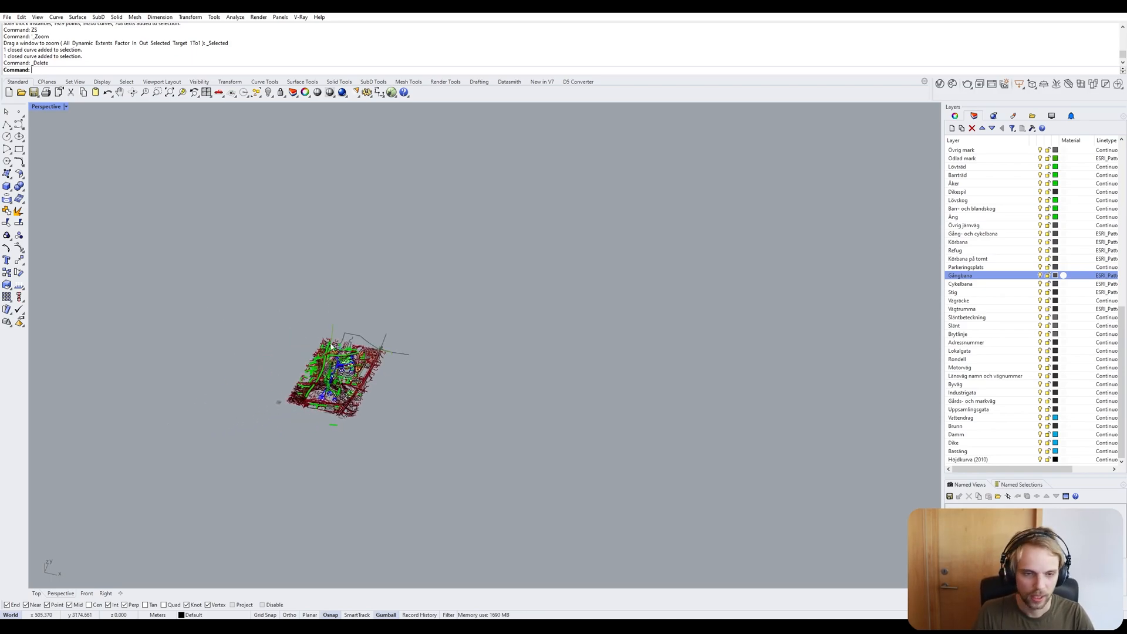
mouse_move(311, 399)
right_mouse_down()
mouse_move(282, 379)
mouse_move(359, 388)
mouse_move(361, 331)
right_mouse_up()
scroll(276, 379, "up", 6)
scroll(357, 388, "up", 6)
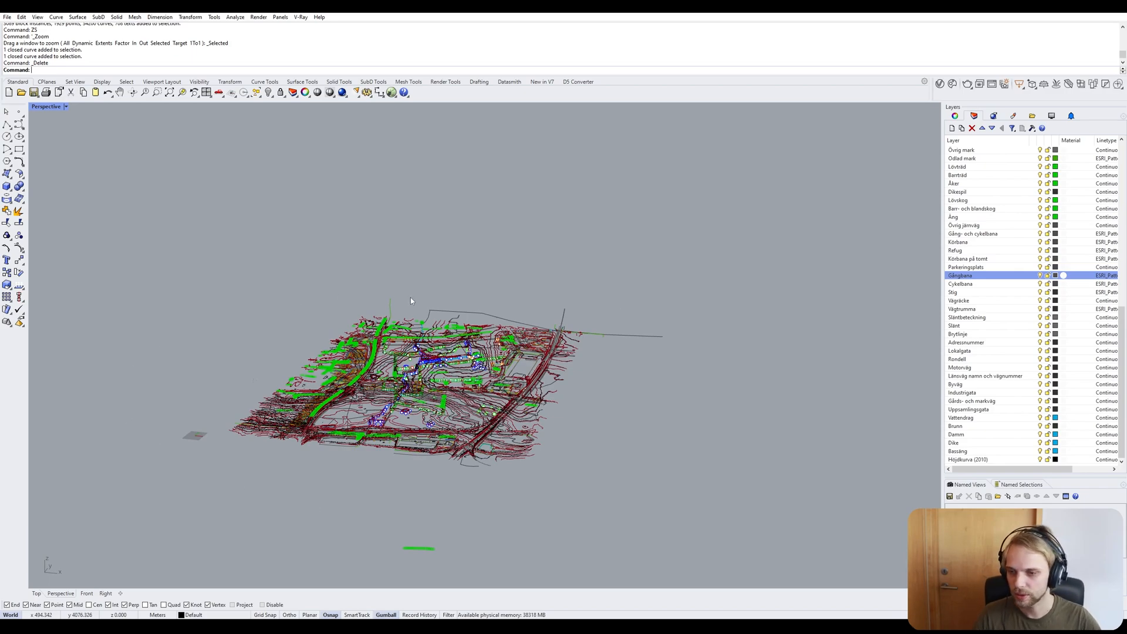
right_click_drag(449, 275, 473, 313)
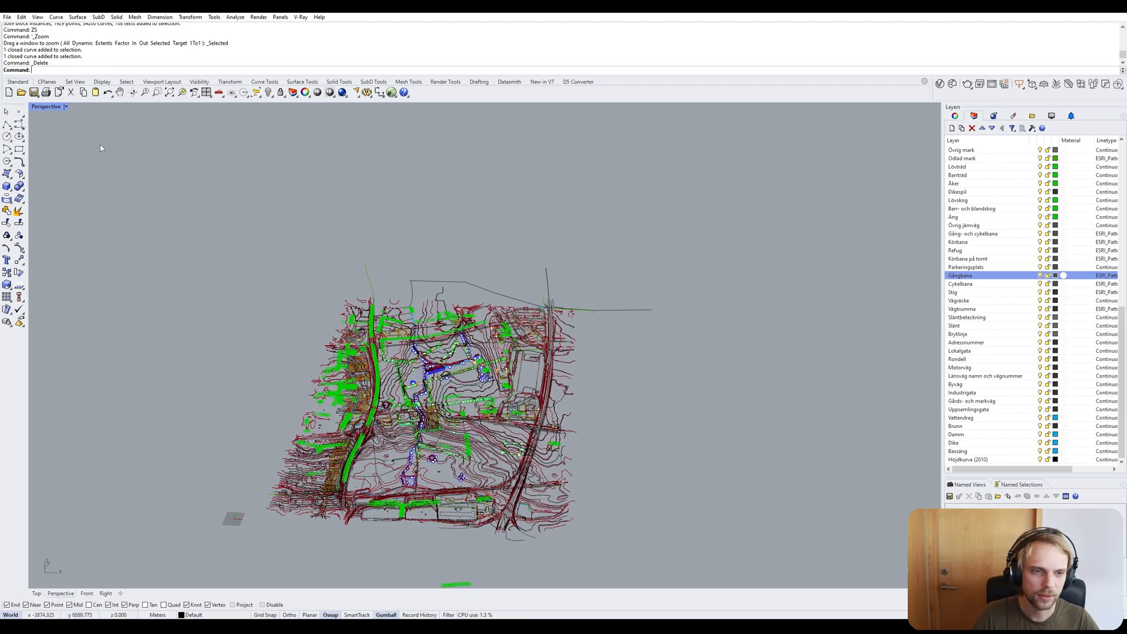
double_click(59, 108)
double_click(38, 106)
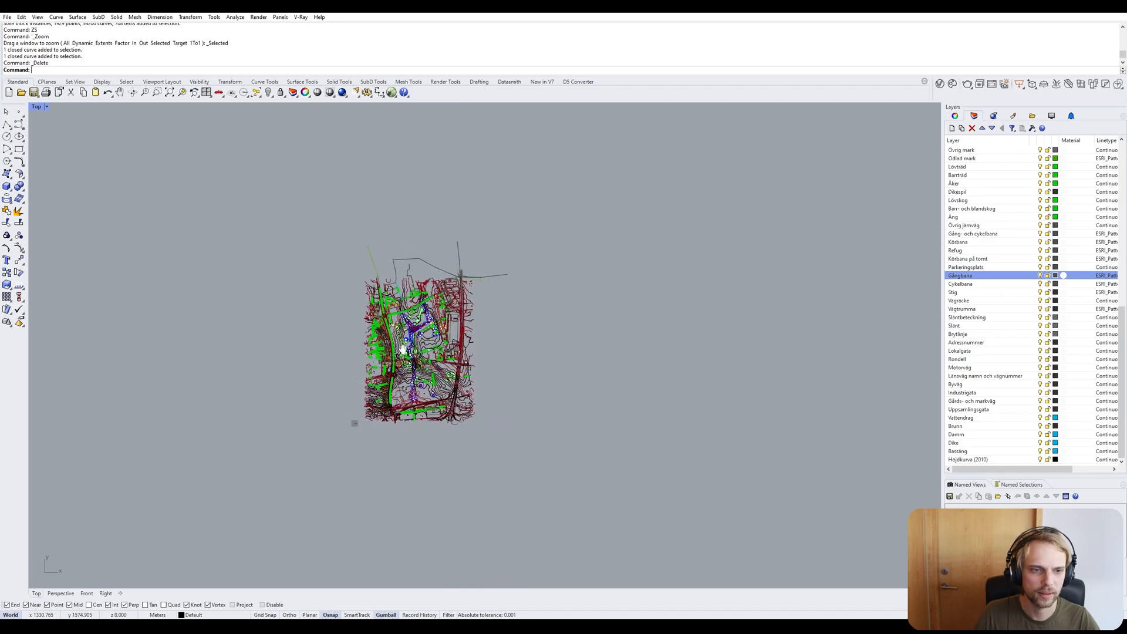
Examine the site drawing's contours, roads and plots in plan, from its edges to the full extent.
scroll(403, 349, "up", 10)
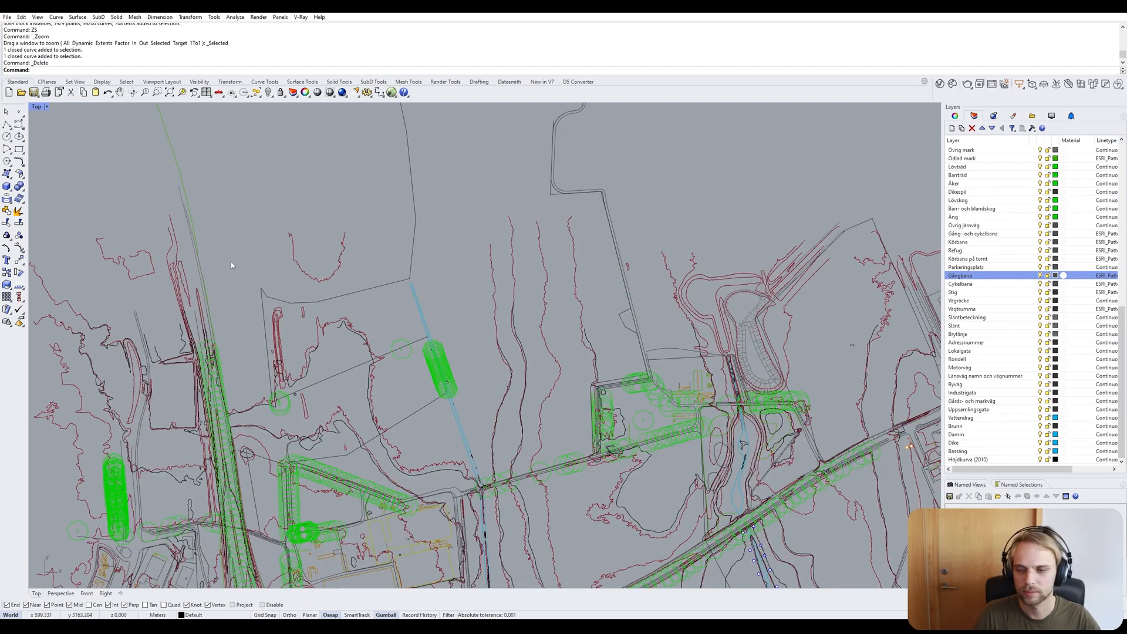
scroll(254, 254, "down", 10)
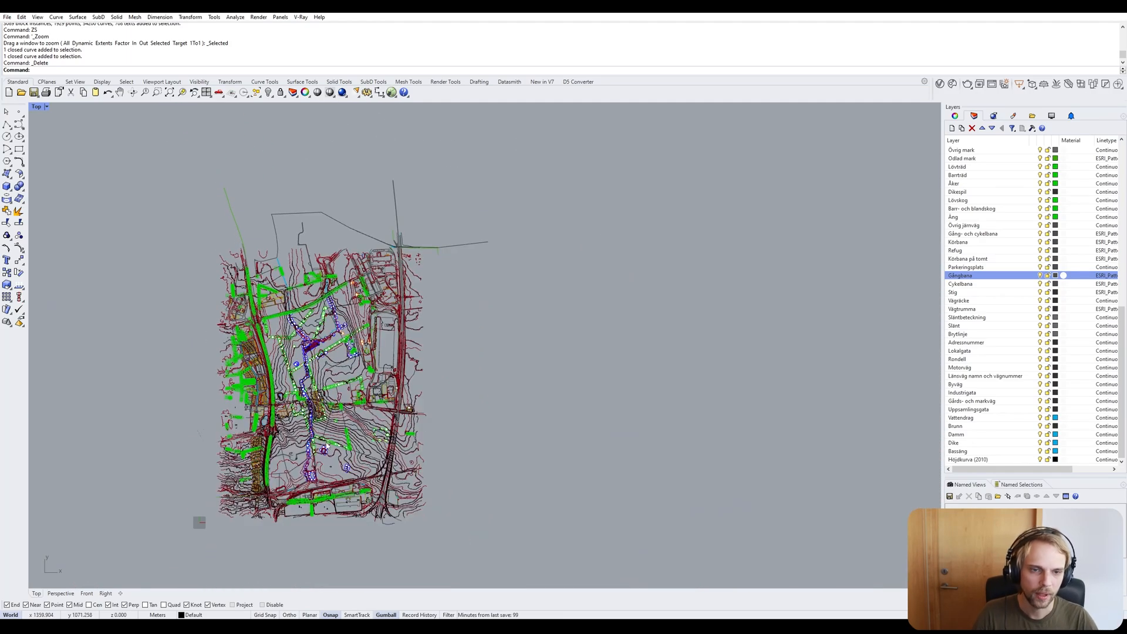
scroll(340, 388, "up", 10)
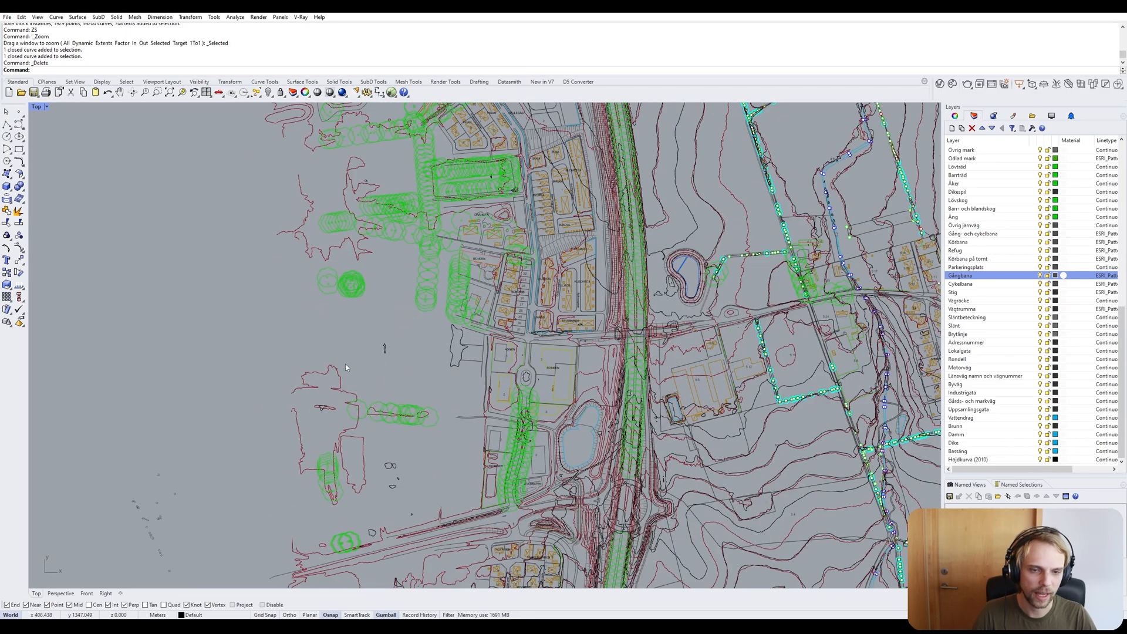
scroll(375, 404, "down", 3)
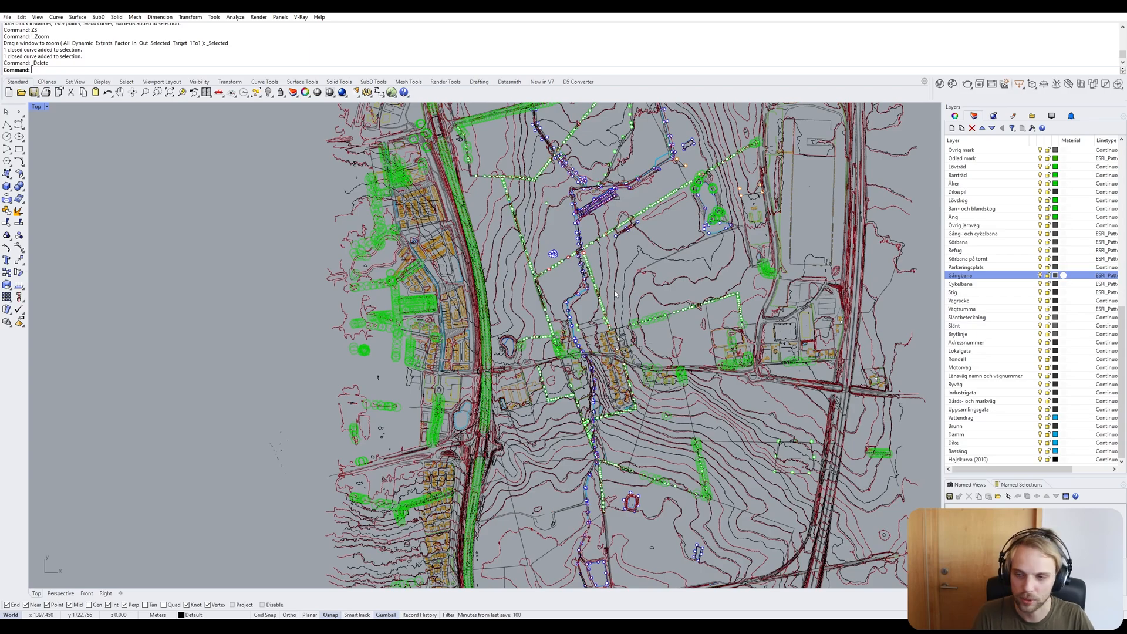
scroll(576, 267, "down", 10)
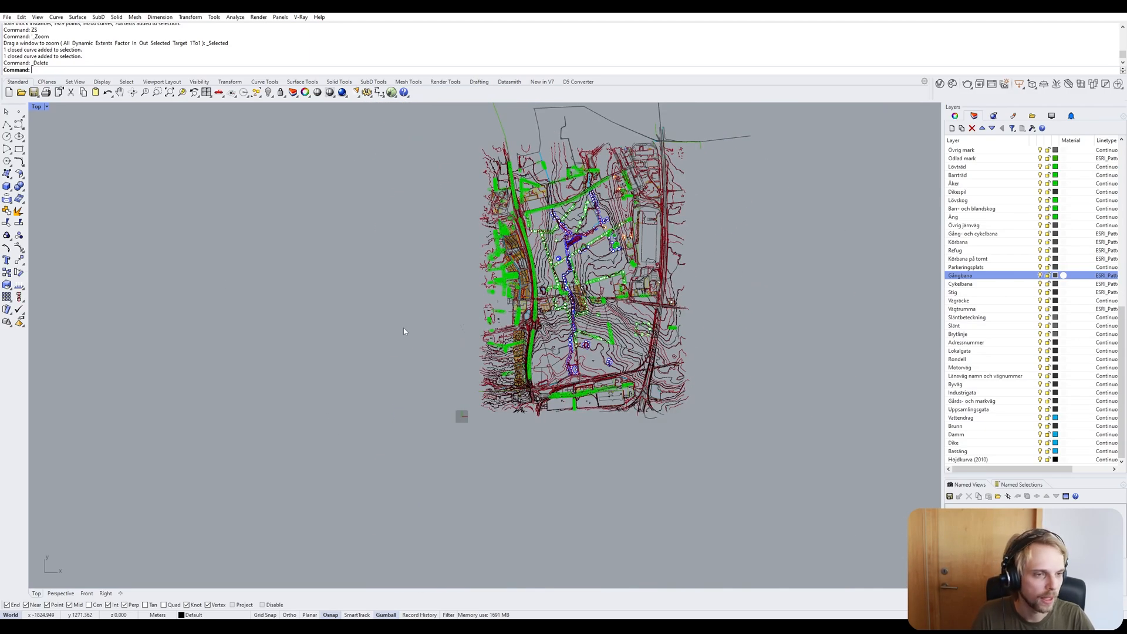
right_click_drag(701, 265, 578, 321)
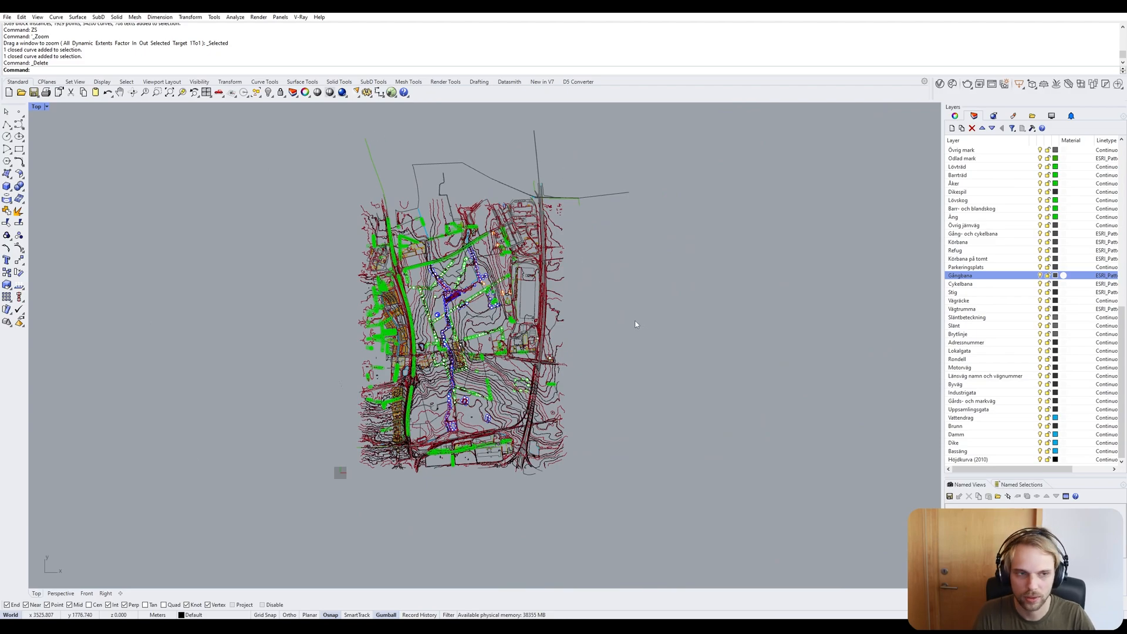
right_click_drag(636, 324, 602, 314)
Switch to a maximized Perspective view and look at the site from a low angle, including the green strip below it.
double_click(37, 107)
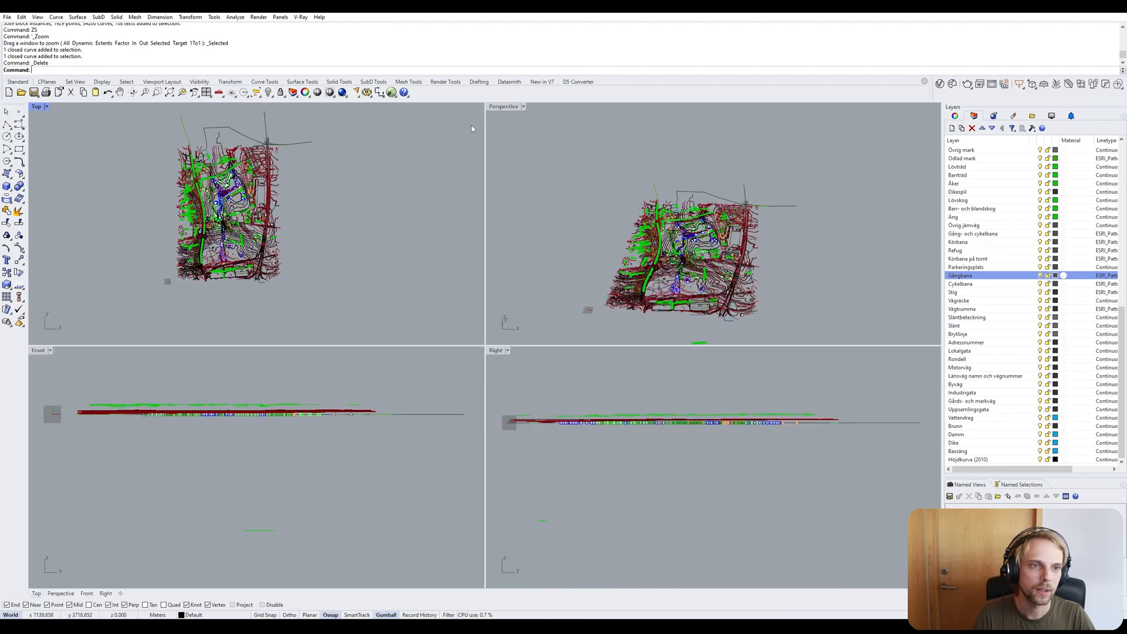
double_click(497, 110)
right_click_drag(422, 382, 299, 329)
scroll(296, 331, "up", 4)
right_click_drag(343, 446, 399, 311, "shift")
right_click_drag(415, 411, 470, 390)
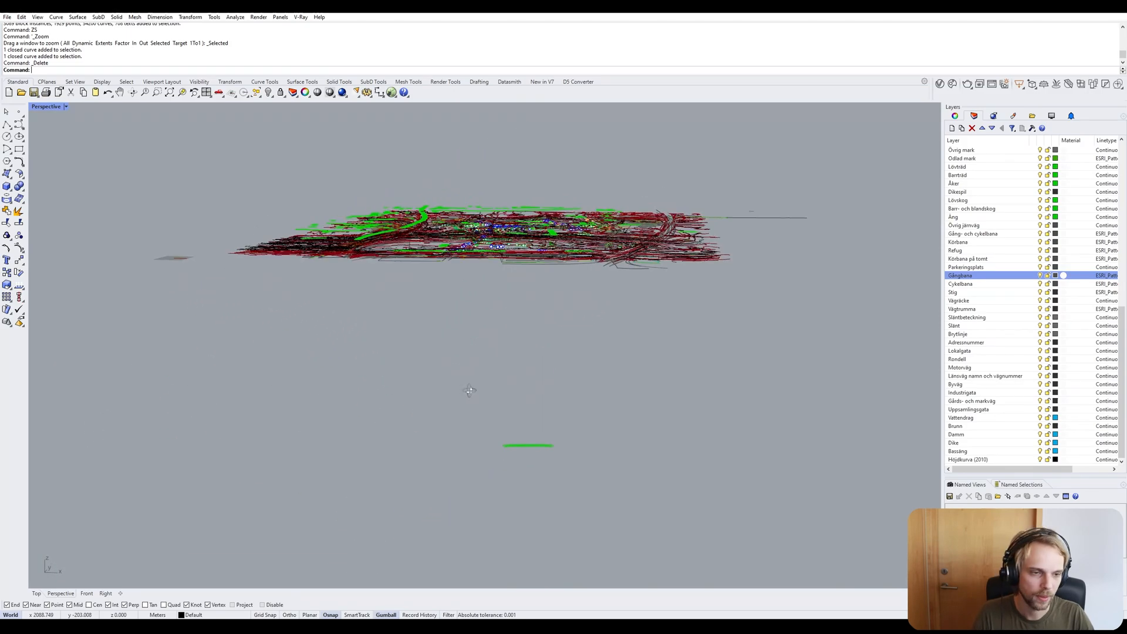
Select the green strip below the site drawing to check what is grouped with it, and clear the selection.
left_click_drag(476, 382, 420, 405)
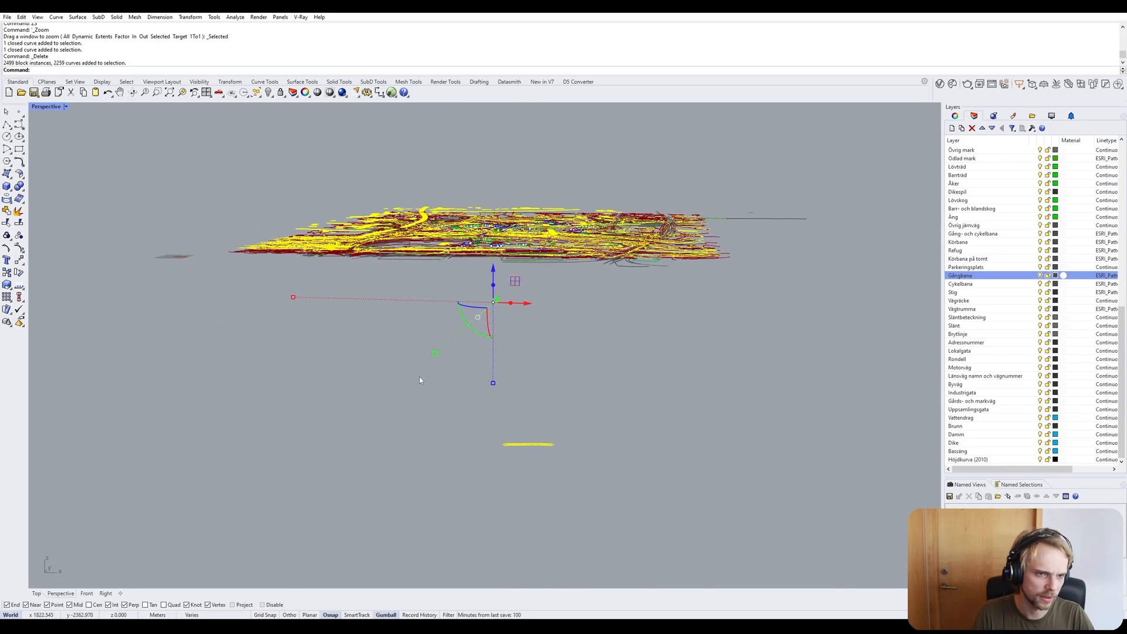
right_click_drag(420, 377, 413, 392)
left_click(628, 473)
left_click_drag(569, 502, 370, 427)
left_click(536, 469)
right_click_drag(465, 462, 473, 434)
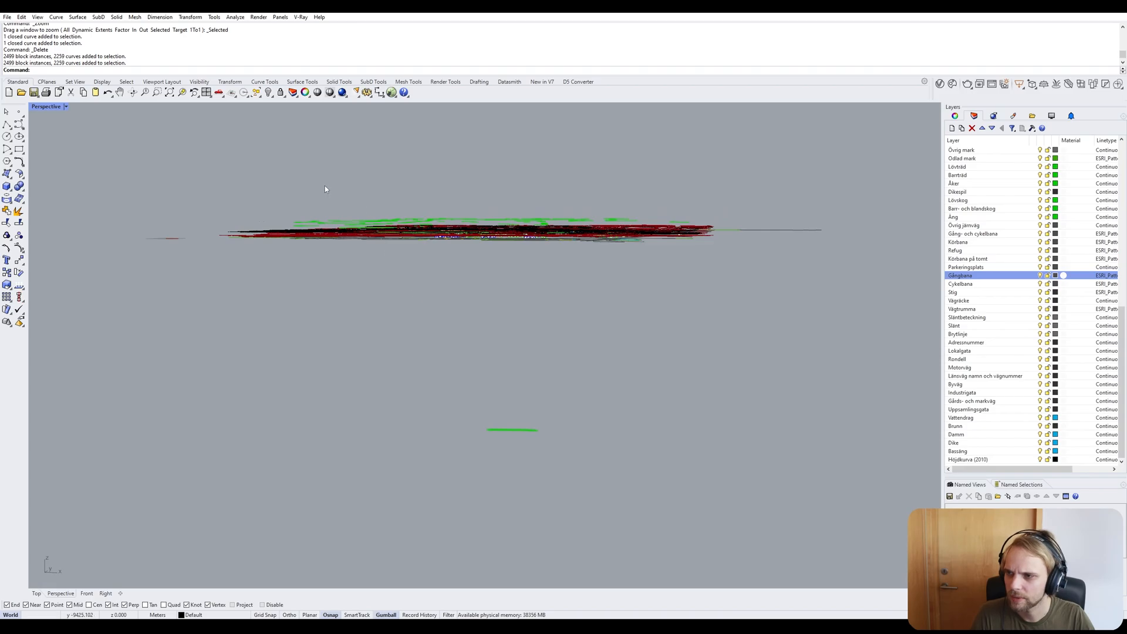
Select the green strip's group again and compare the heights of its members from a low angle.
right_click_drag(326, 189, 428, 353)
key("ctrl+a")
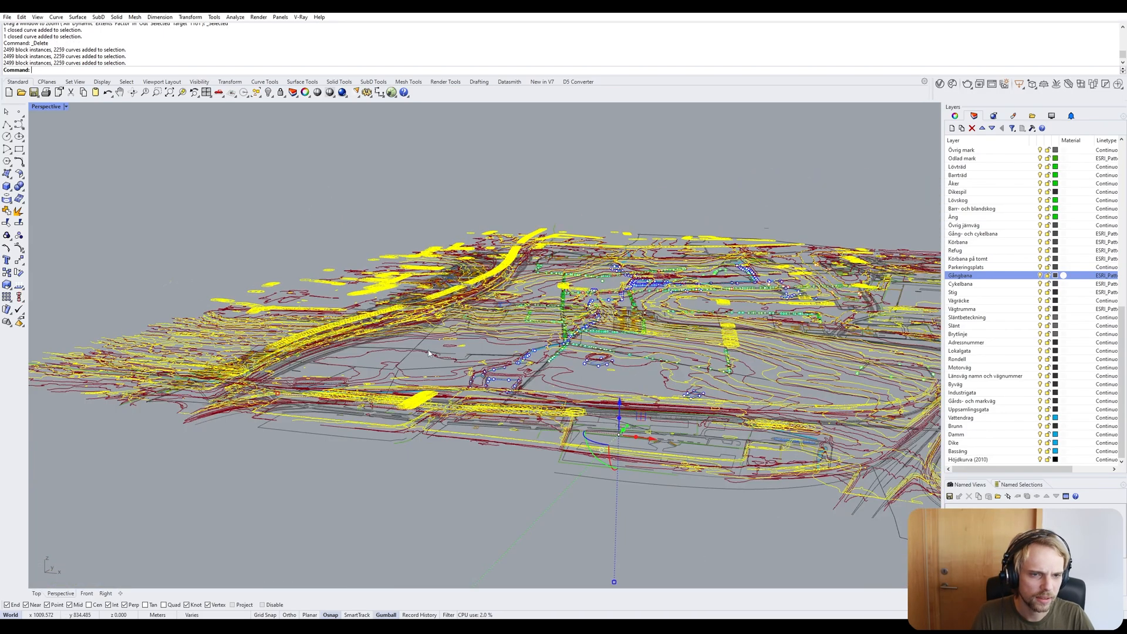
right_click_drag(572, 376, 575, 312)
scroll(576, 312, "down", 8)
right_click_drag(561, 423, 492, 390, "shift")
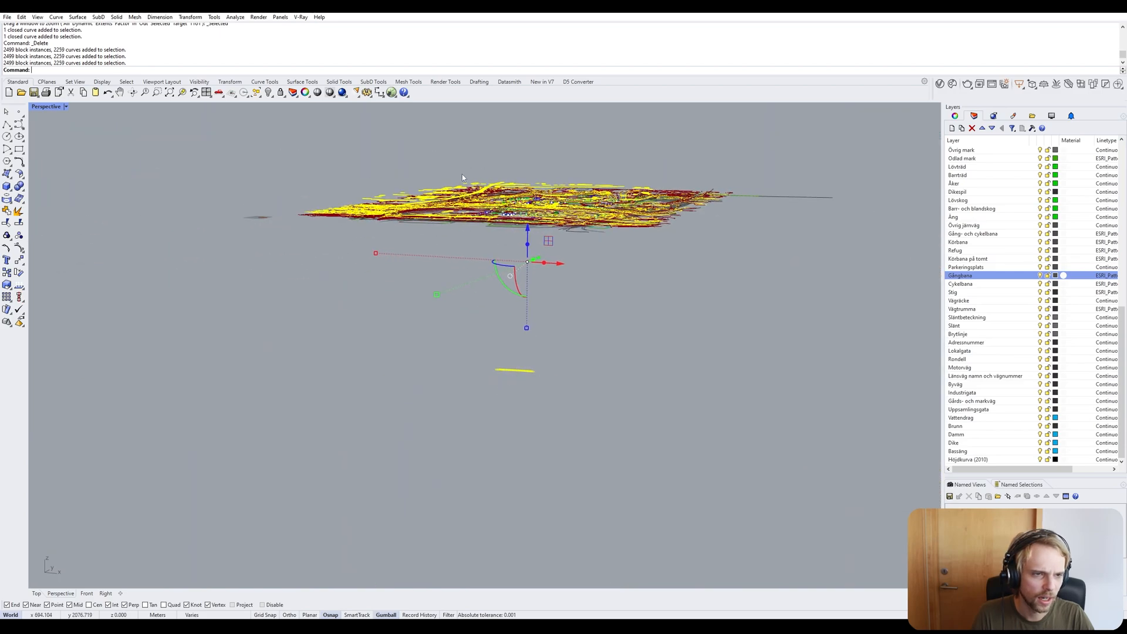
mouse_move(424, 189)
right_mouse_down()
mouse_move(440, 235)
mouse_move(427, 190)
right_mouse_up()
scroll(565, 372, "up", 5)
Reselect the strip's group, examine how its curves and blocks spread across the site, and deselect it.
key("Escape")
key("ctrl+a")
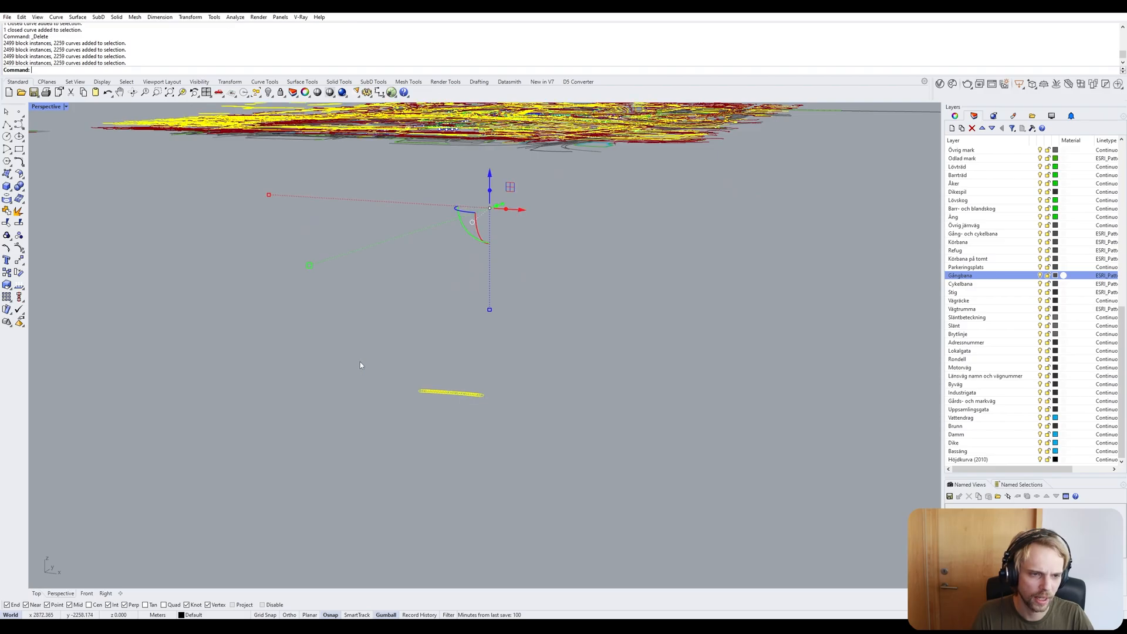
scroll(371, 345, "down", 3)
right_click_drag(376, 334, 408, 338)
scroll(267, 208, "up", 4)
scroll(267, 207, "up", 5)
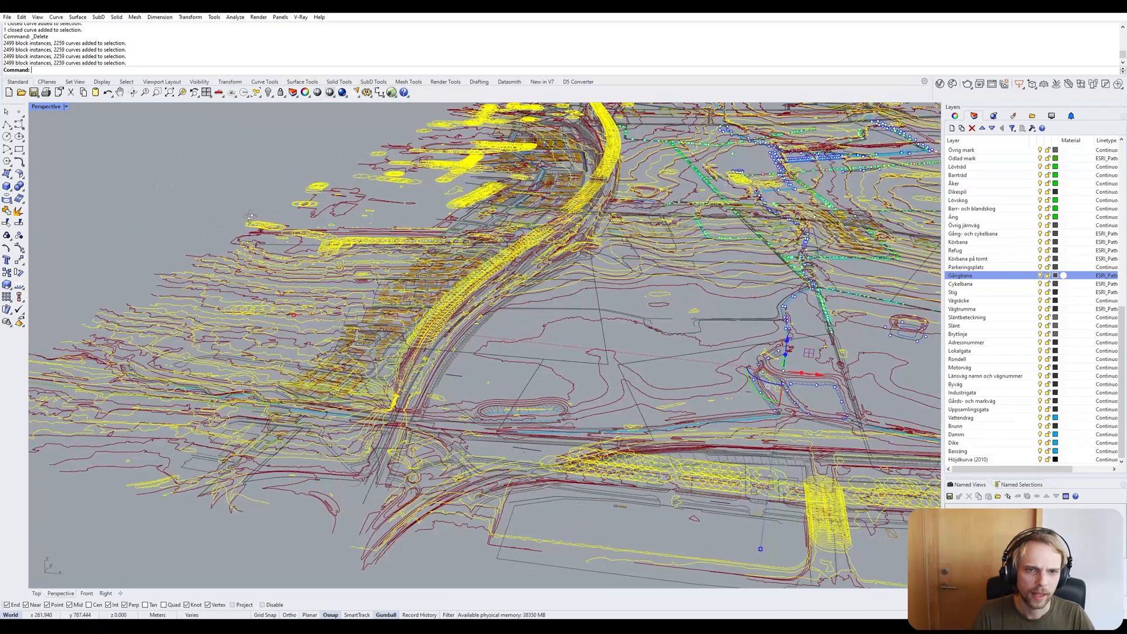
scroll(352, 277, "down", 6)
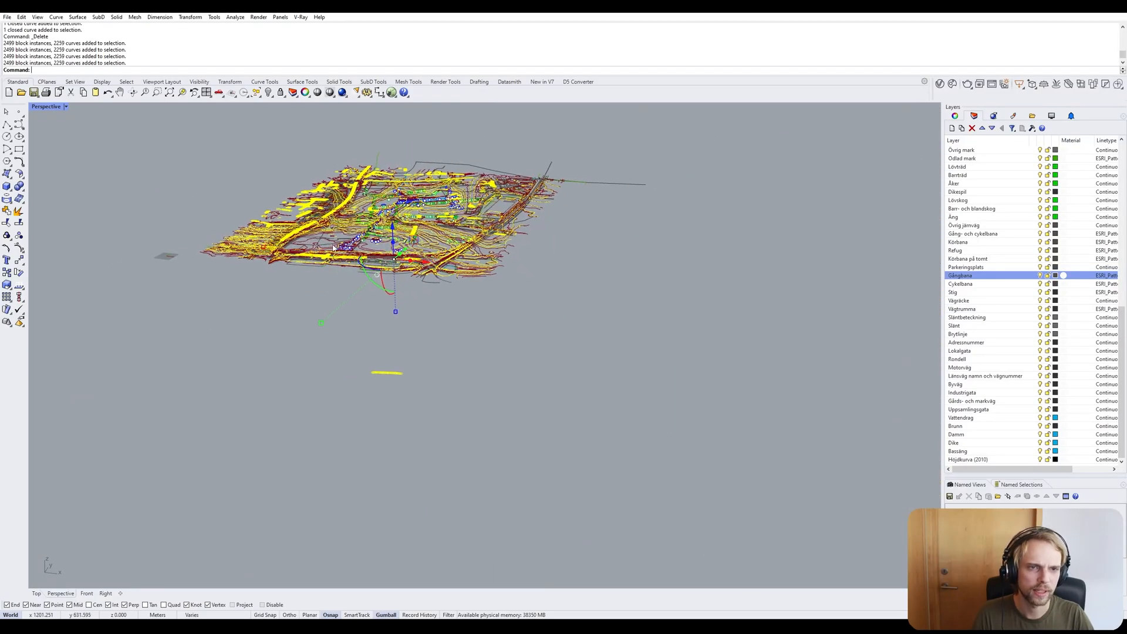
scroll(229, 239, "up", 2)
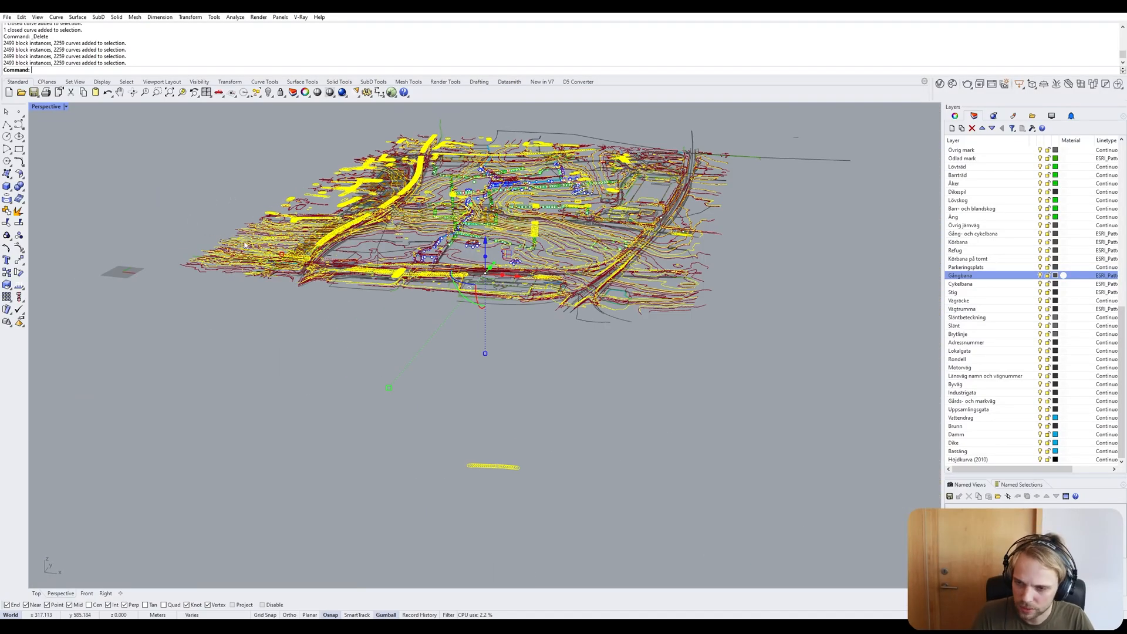
right_click_drag(265, 251, 192, 234)
left_click(190, 234)
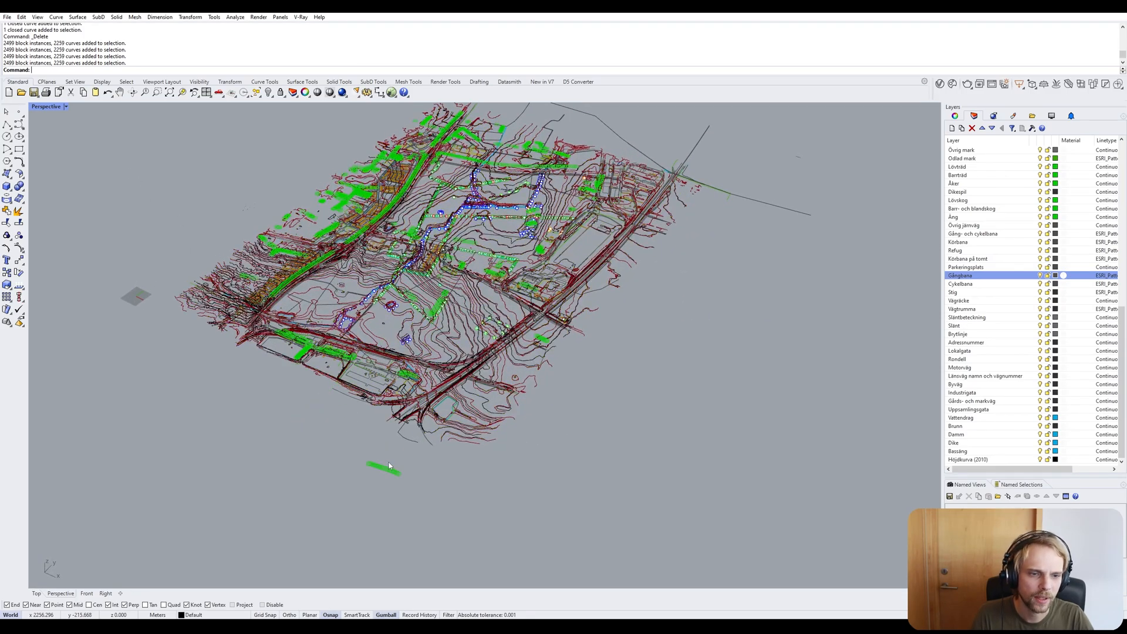
Select the green strip's whole group and move it along the X axis, clear of the rest of the site drawing.
left_click_drag(389, 471, 226, 323)
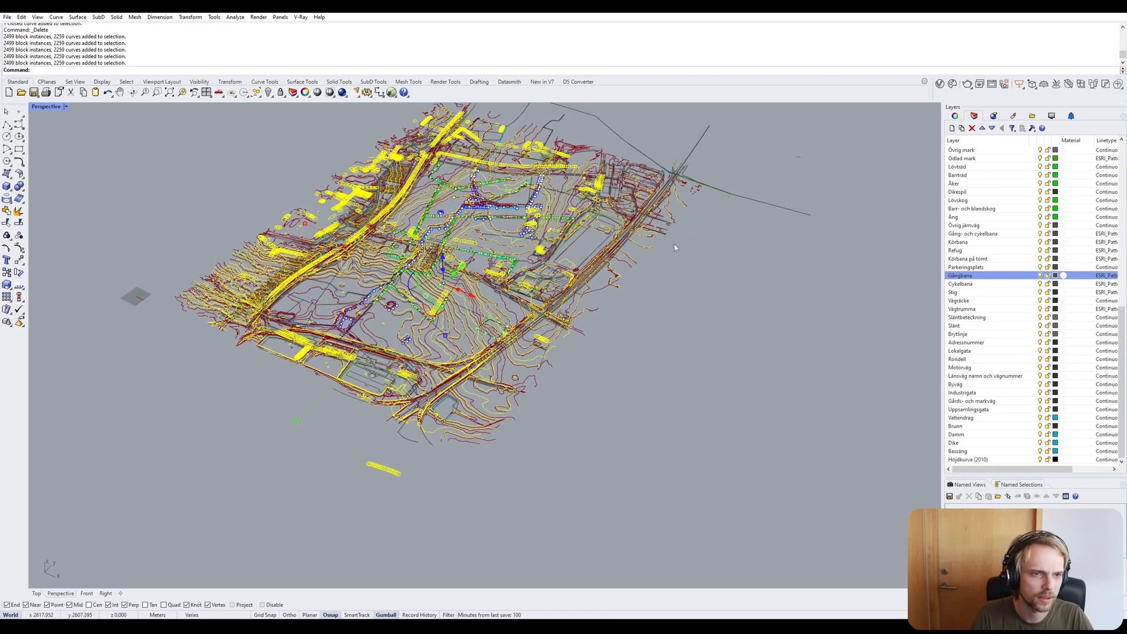
scroll(202, 306, "down", 5)
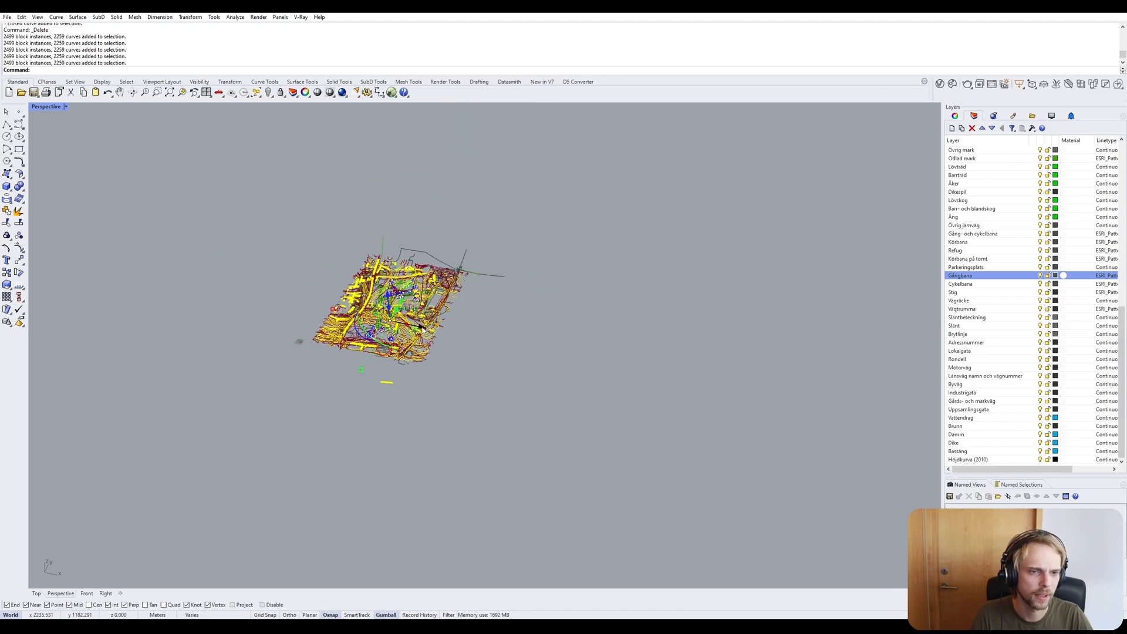
left_click_drag(432, 340, 553, 364)
left_click(636, 397)
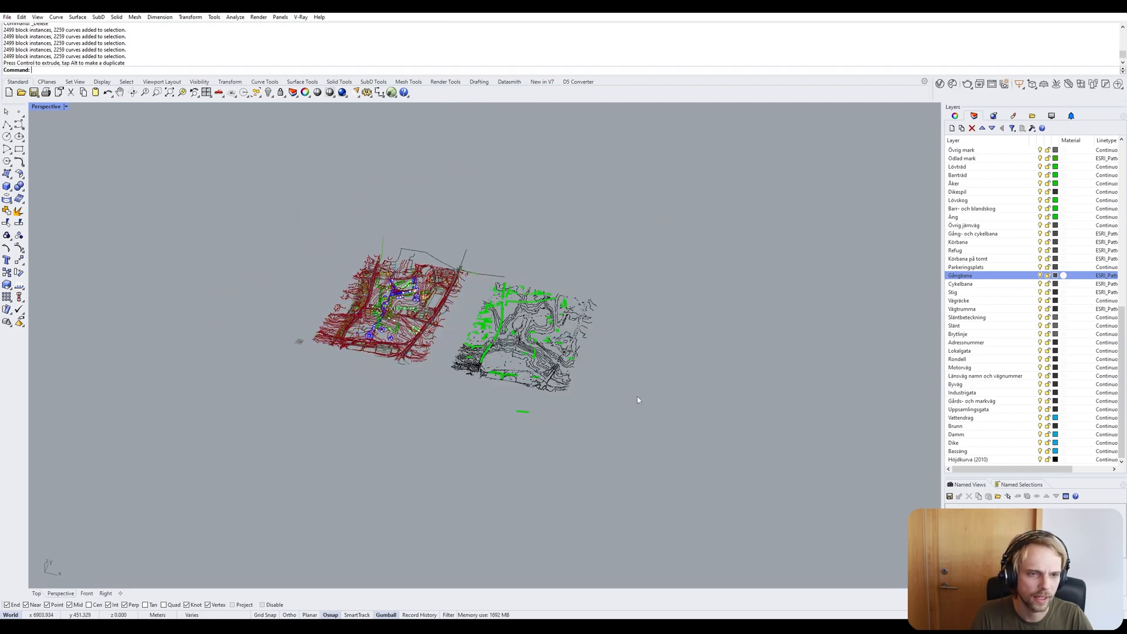
Examine the separated group of green blocks and black contours beside the red drawing, from above and from the side.
right_click_drag(636, 397, 609, 379)
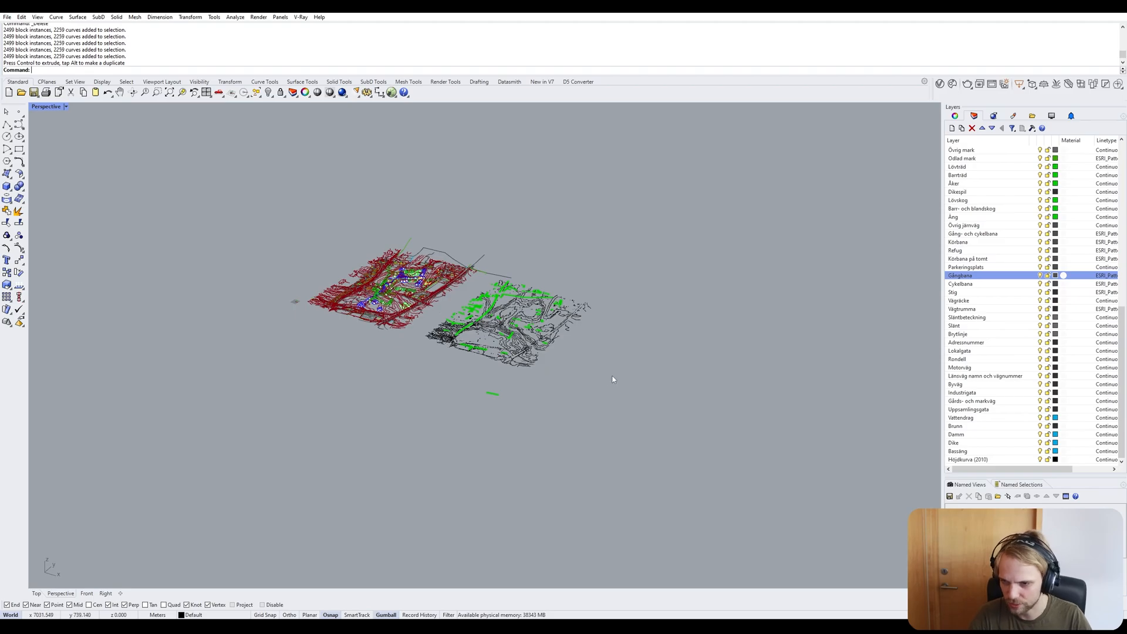
scroll(435, 318, "up", 3)
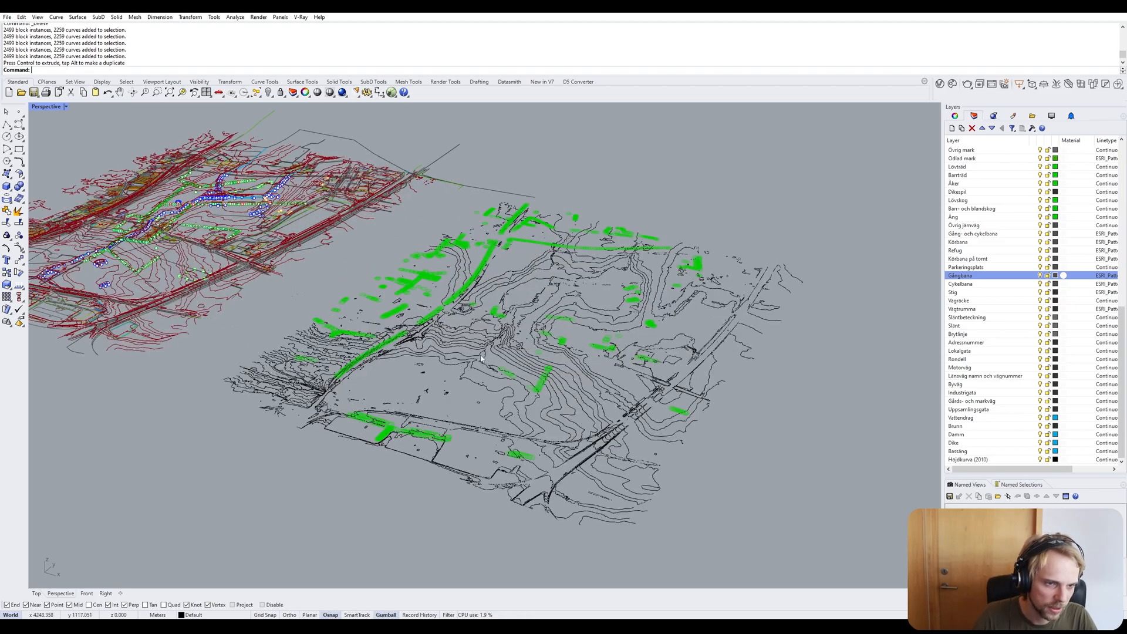
scroll(498, 333, "up", 3)
right_click_drag(498, 332, 540, 199)
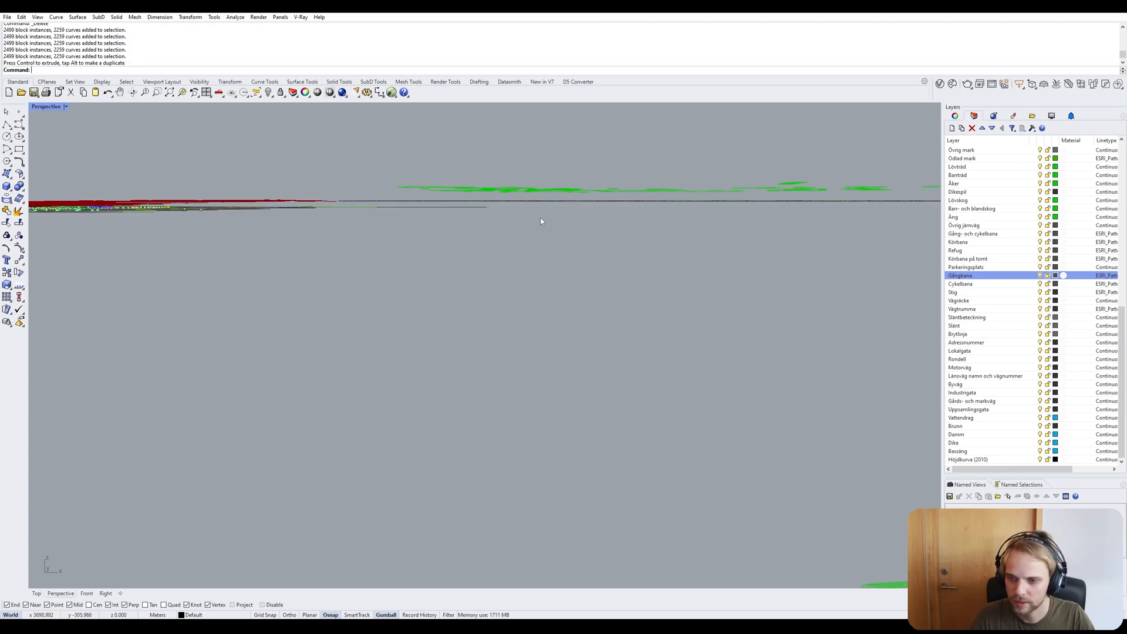
right_click_drag(538, 219, 652, 324)
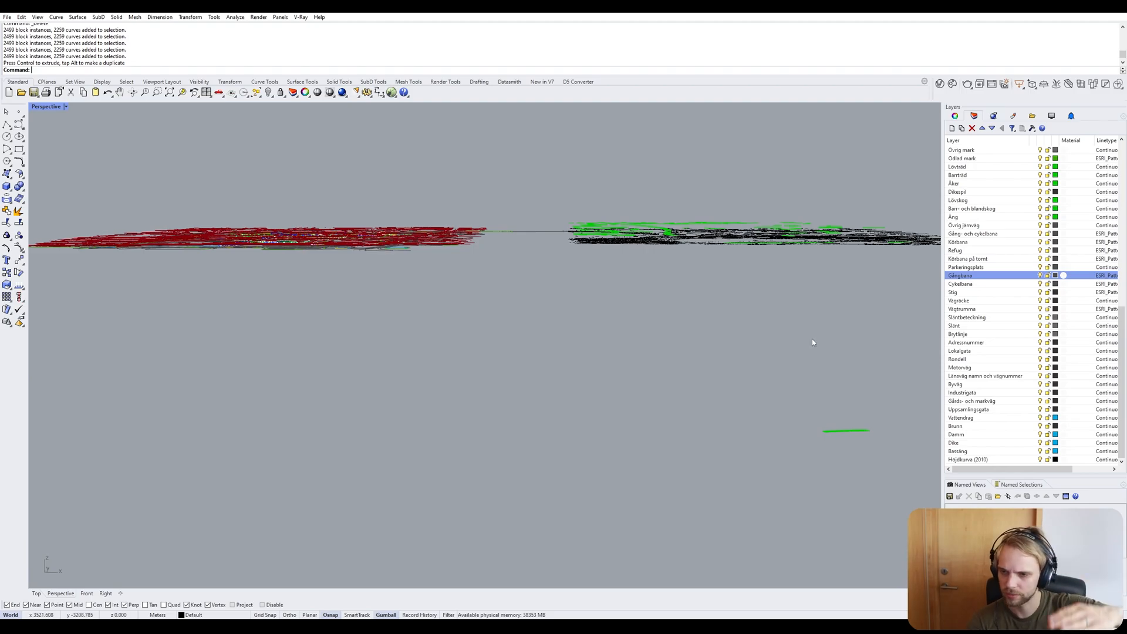
right_click_drag(671, 225, 590, 266)
scroll(592, 264, "down", 2)
scroll(448, 343, "up", 8)
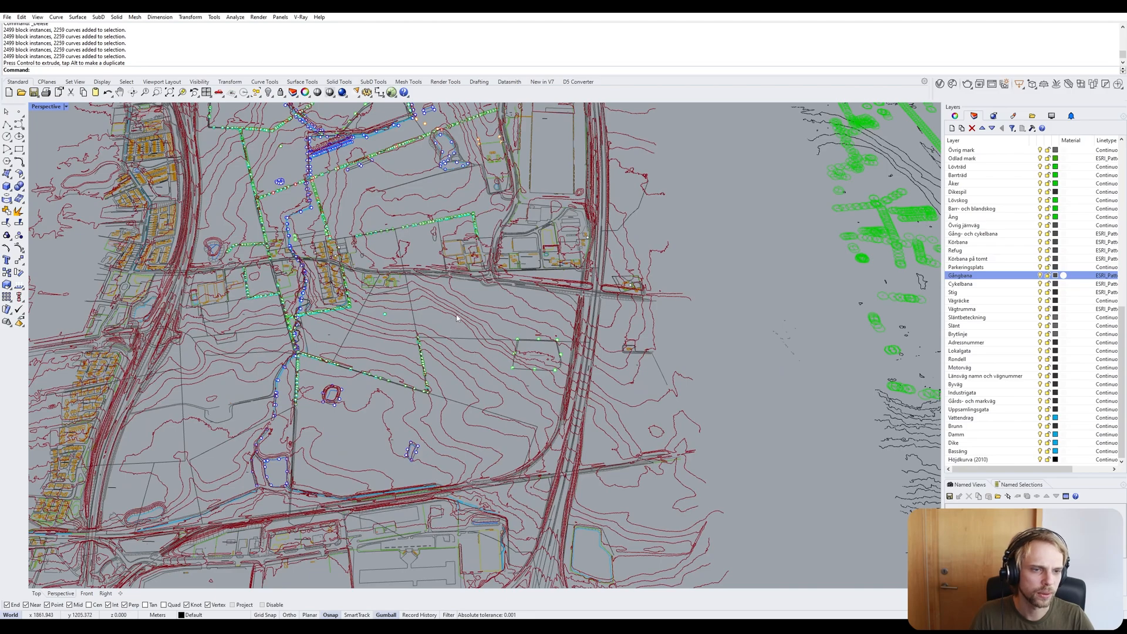
Select the red contour group, check its height from the side, and clear the selection.
left_click(457, 315)
scroll(455, 321, "down", 8)
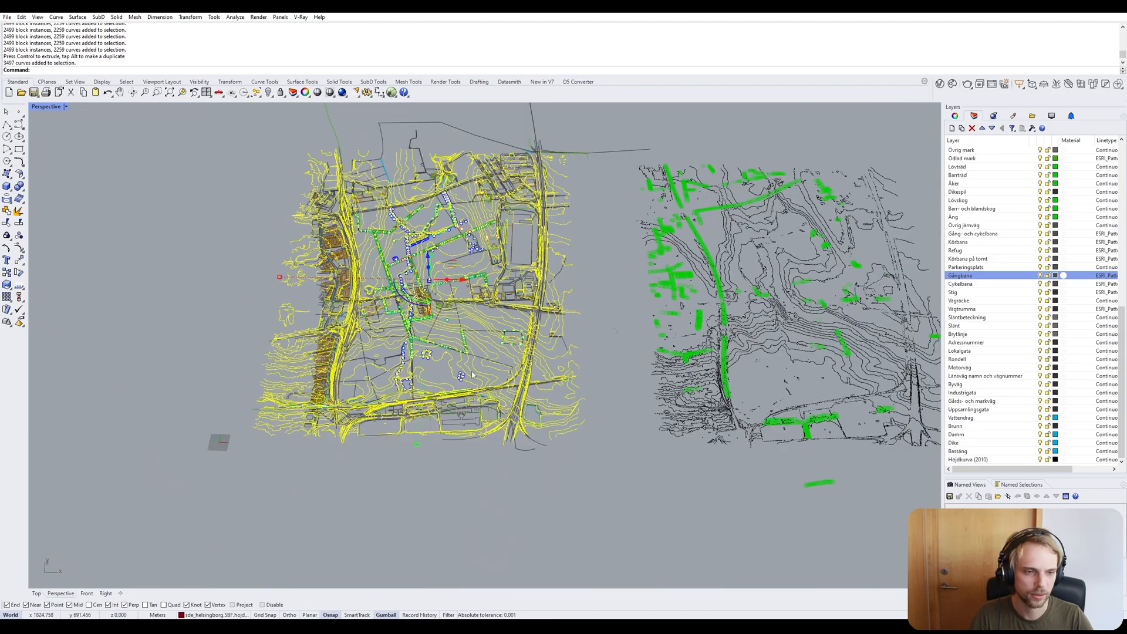
right_click_drag(471, 371, 471, 304)
scroll(383, 185, "up", 6)
right_click_drag(356, 192, 355, 186)
left_click(231, 170)
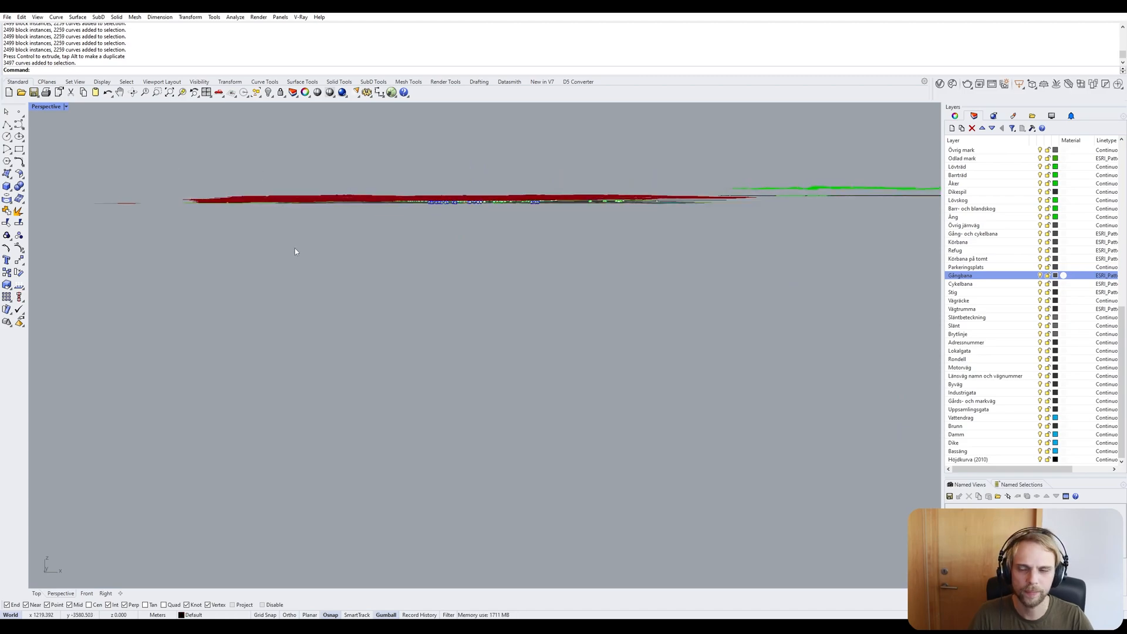
Compare the two separated drawings and undo the group's move.
right_click_drag(295, 248, 307, 292)
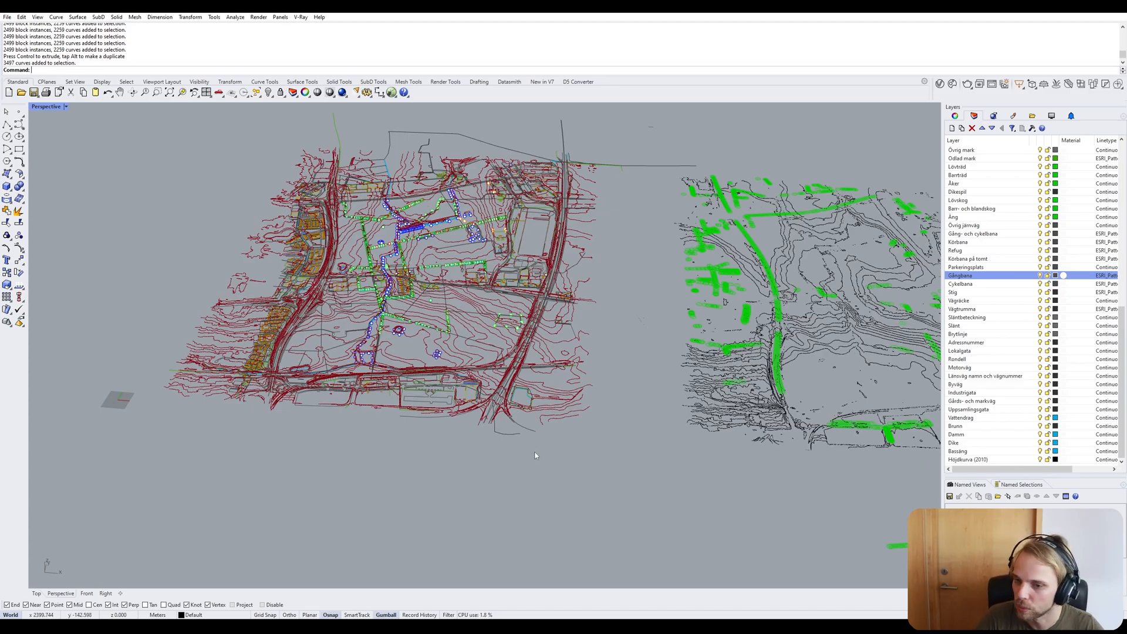
scroll(635, 452, "down", 2)
right_click_drag(636, 452, 408, 378, "shift")
key("ctrl+z")
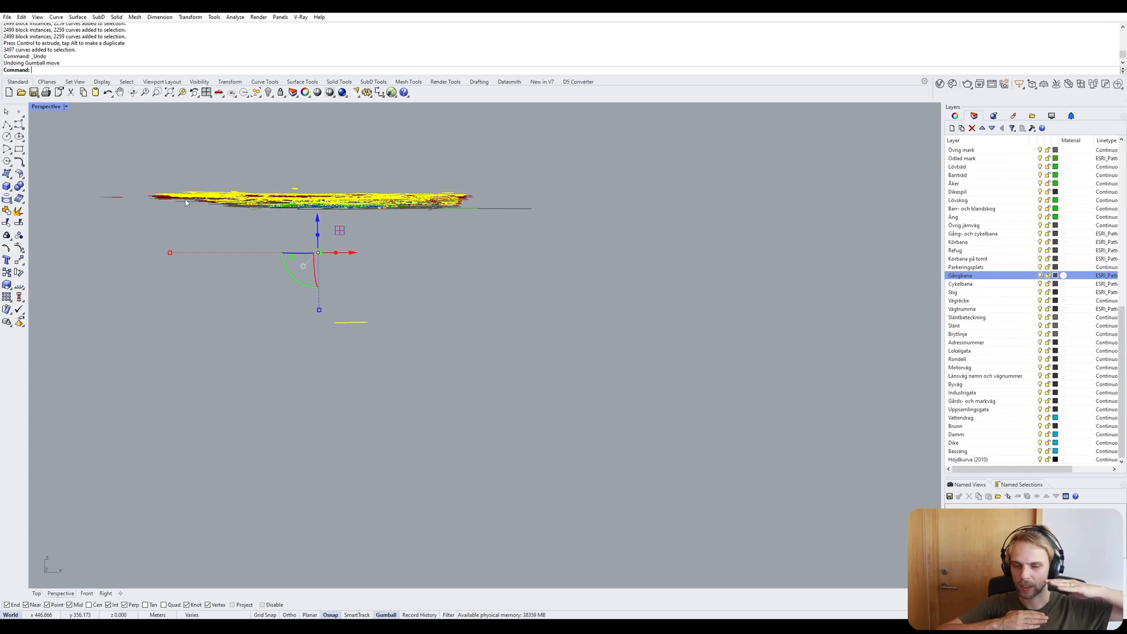
Project the selected group onto the construction plane, deleting the input objects, and clear the selection.
right_click_drag(185, 199, 209, 183)
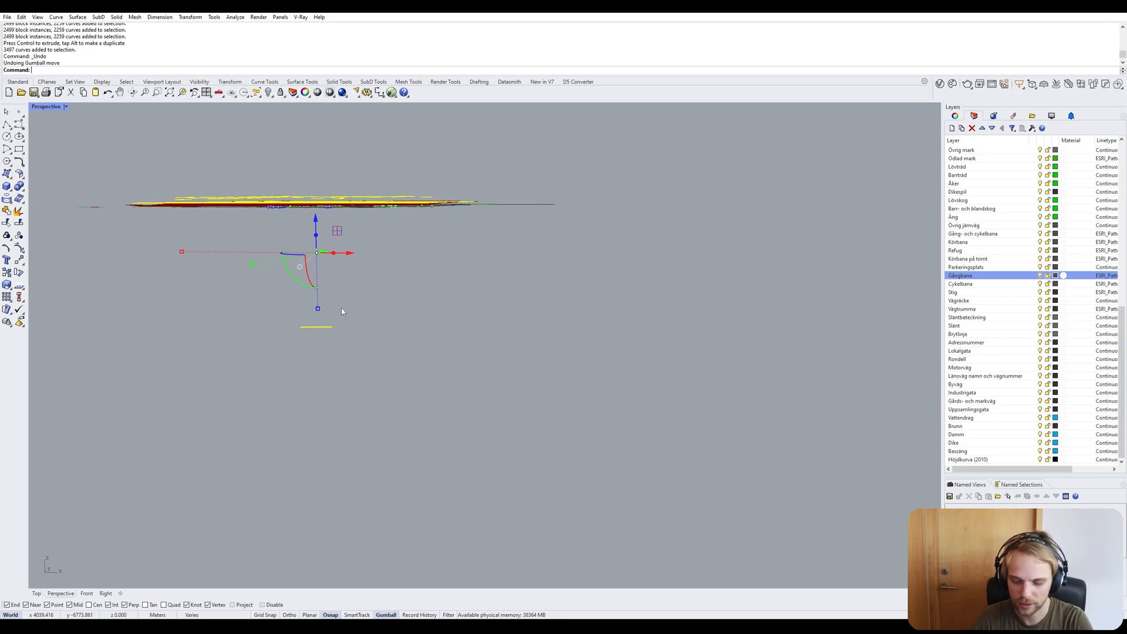
type("rojectToCPlane")
key("Return")
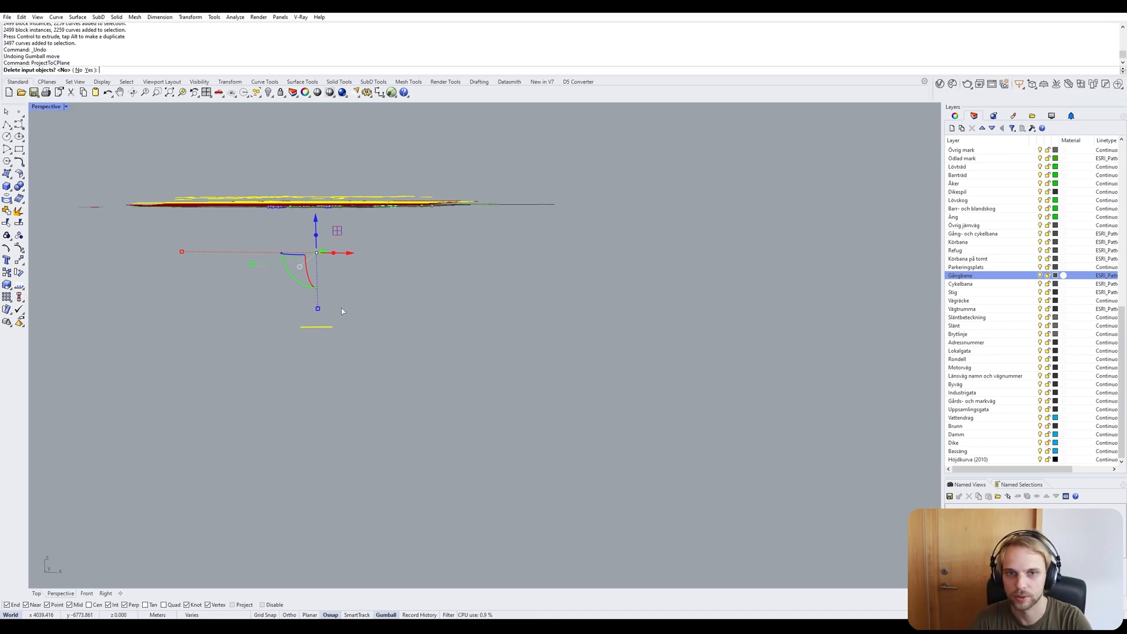
left_click(90, 69)
right_click_drag(268, 272, 203, 287)
key("Escape")
Reselect the green strip's group to check its height and undo the projection to the construction plane.
left_click(316, 339)
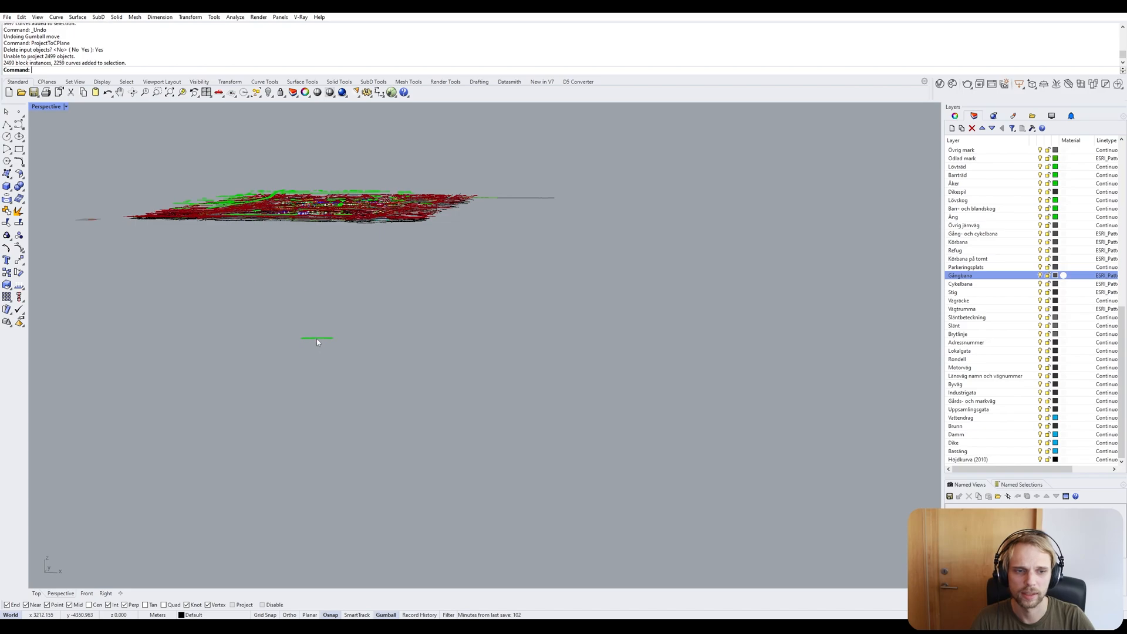
right_click_drag(316, 338, 322, 340)
left_click(415, 363)
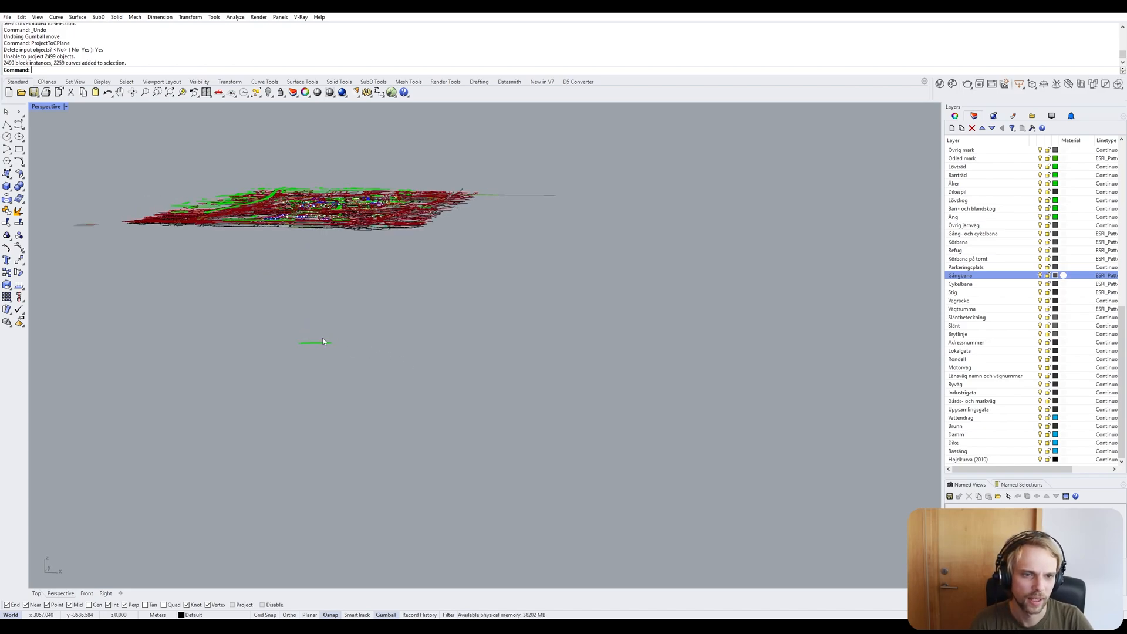
left_click(323, 339)
left_click(431, 302)
key("ctrl+z")
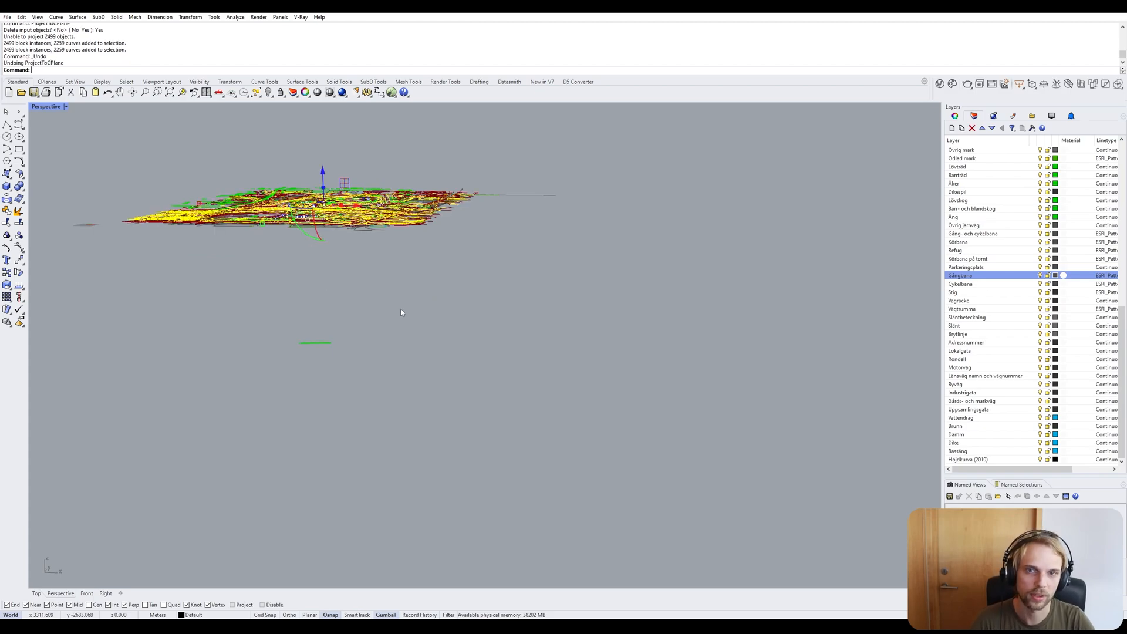
Select the green strip's group and flatten it by scaling it to 0 along the Z axis.
right_click_drag(322, 310, 387, 353)
left_click(324, 314)
left_click(390, 354)
left_click(328, 351)
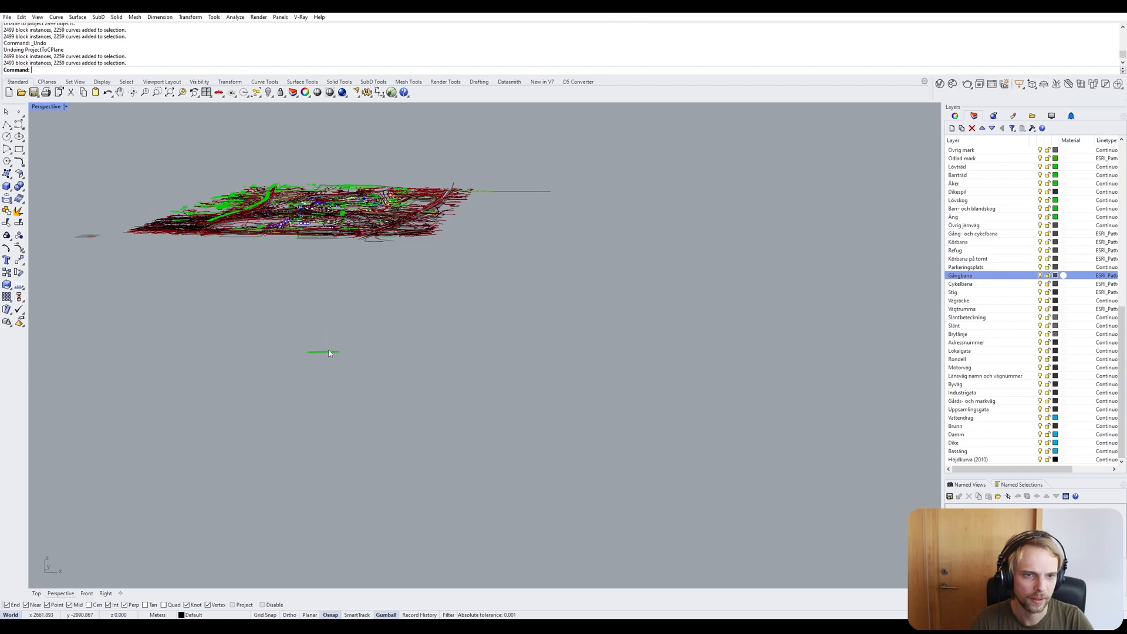
left_click(317, 318)
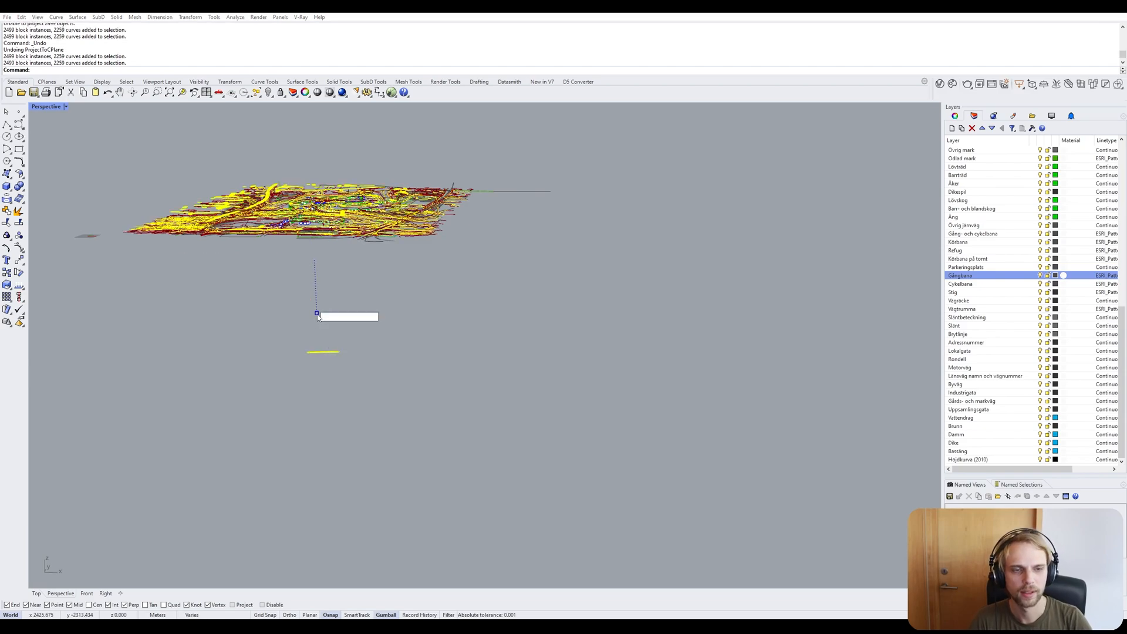
left_click(362, 397)
left_click(324, 352)
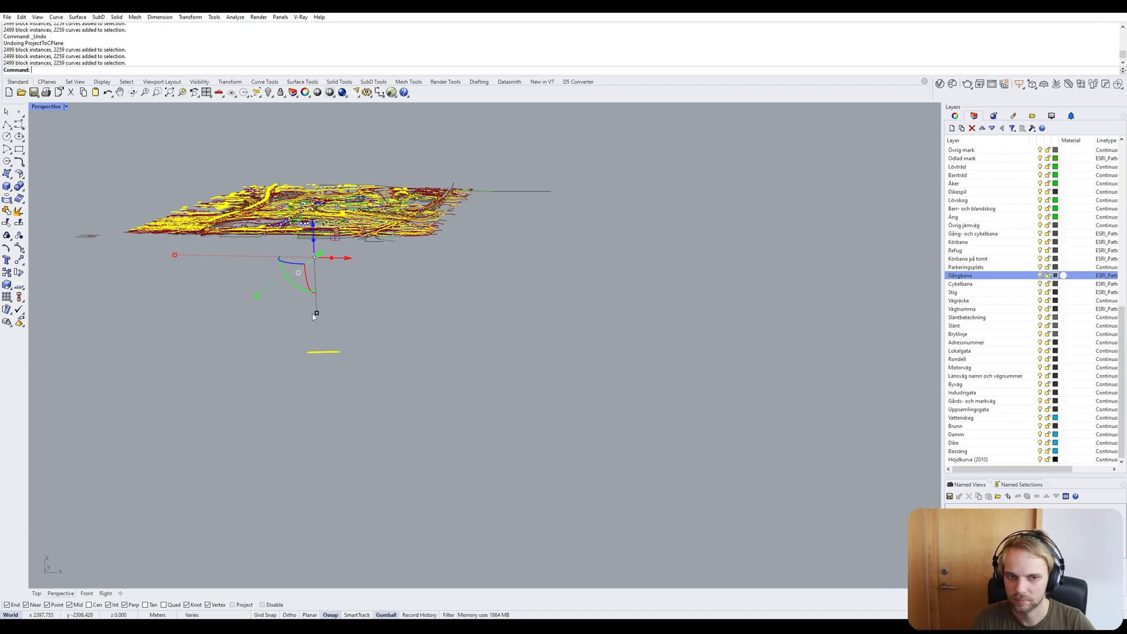
left_click(317, 313)
type("0")
key("Return")
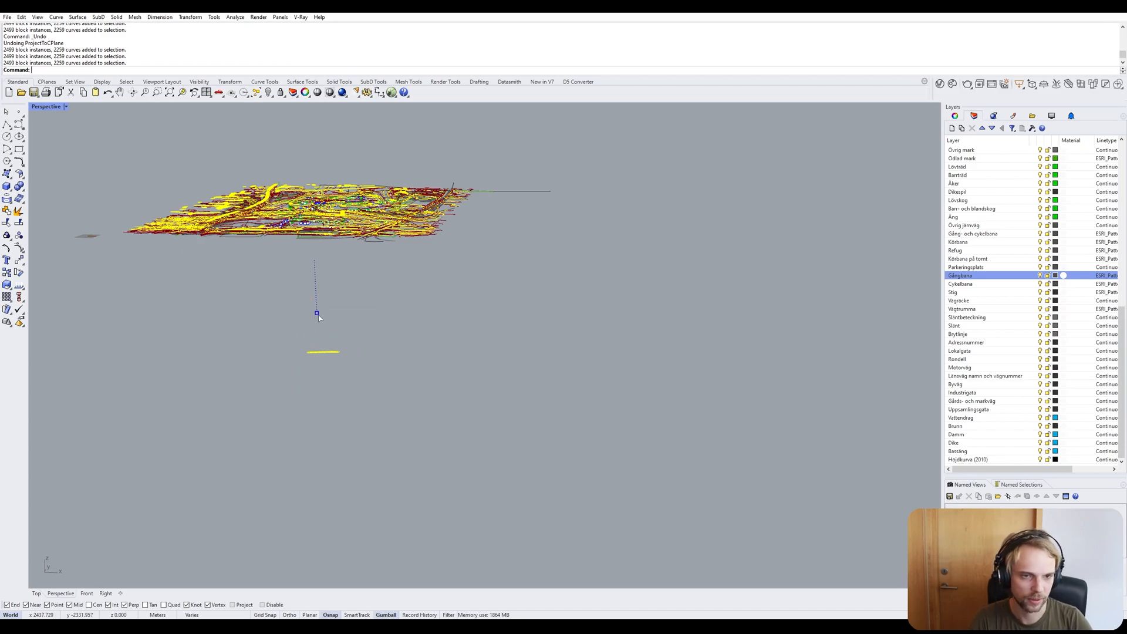
Examine the group's contours and green blocks from above and from the side to check which objects are flattened.
right_click_drag(347, 322, 132, 213)
key("Escape")
scroll(277, 265, "up", 5)
scroll(121, 146, "up", 5)
scroll(121, 146, "up", 3)
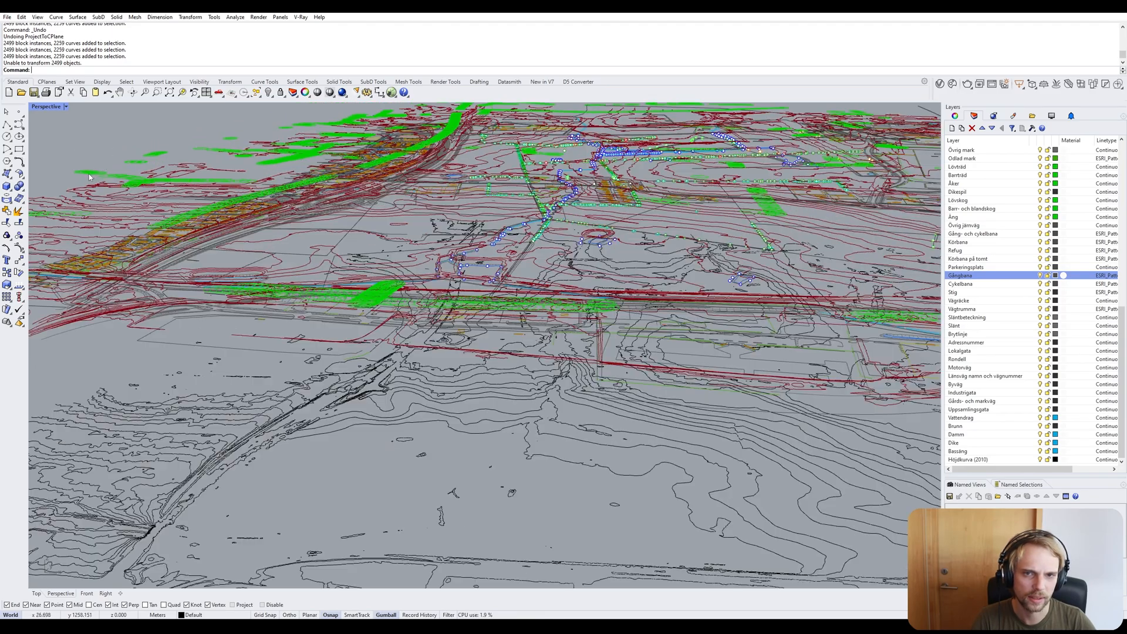
key("ctrl+a")
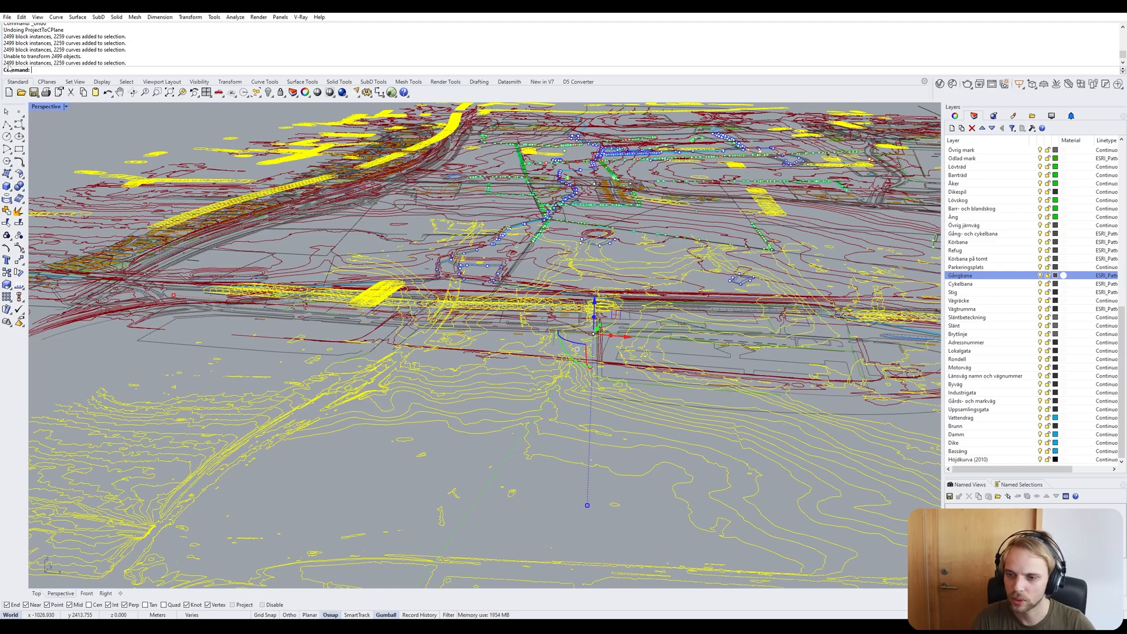
scroll(552, 278, "down", 5)
right_click_drag(523, 311, 518, 266)
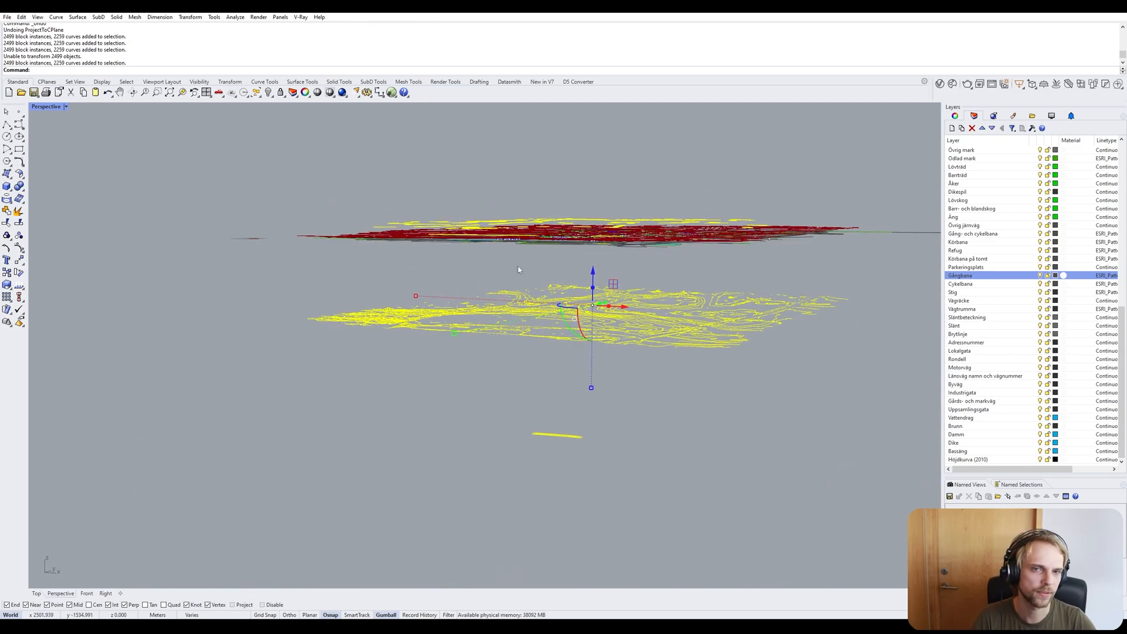
left_click(220, 153)
right_click_drag(220, 157, 393, 223)
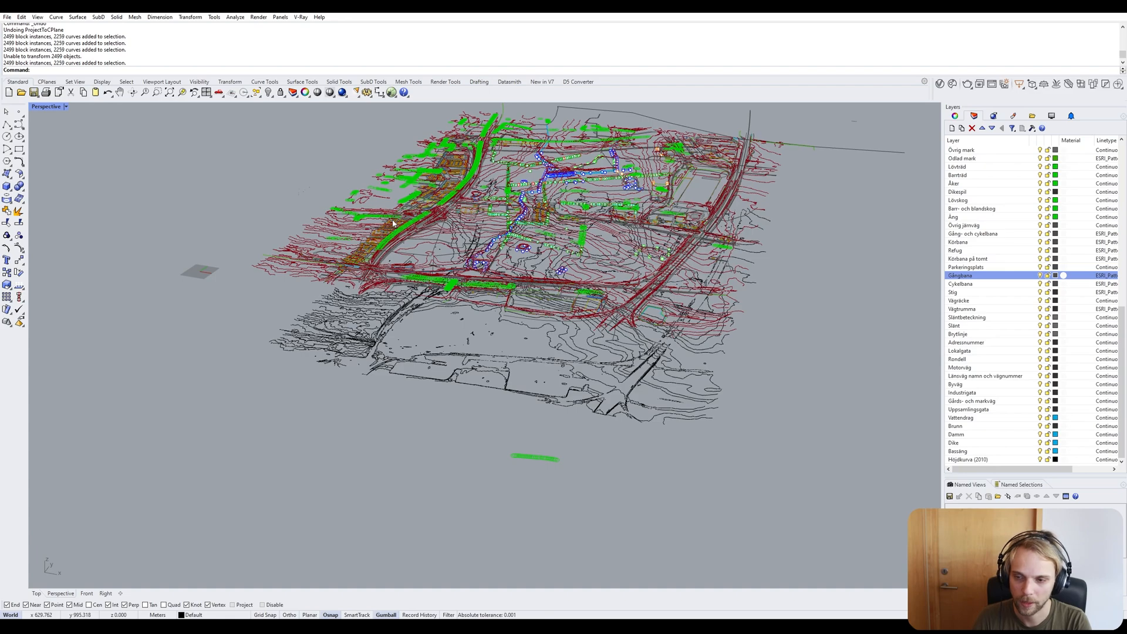
Check the drawing for bad objects with SelBadObjects and select every block instance.
type("SelBadObjects")
key("Return")
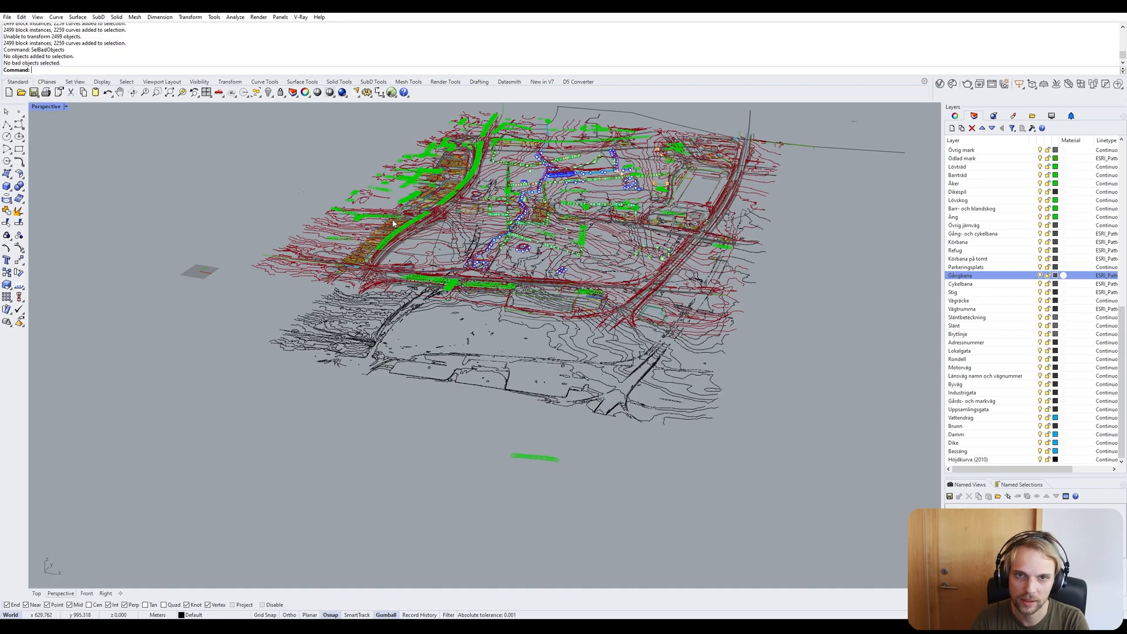
type("SelBlockInstance")
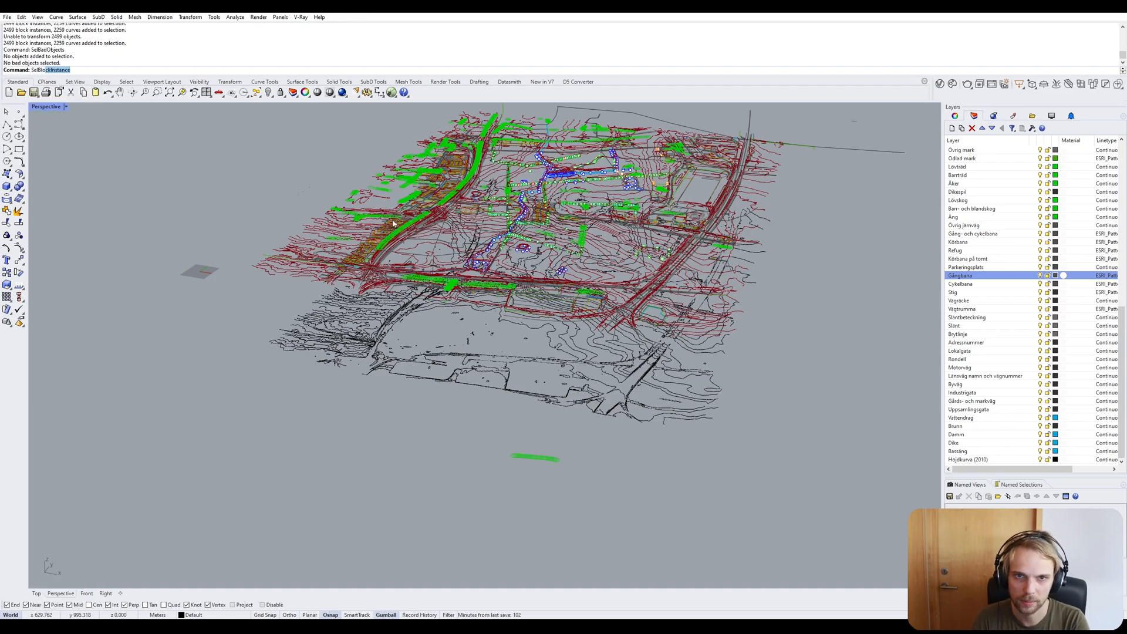
key("Return")
right_click_drag(447, 213, 448, 219)
scroll(447, 219, "up", 6)
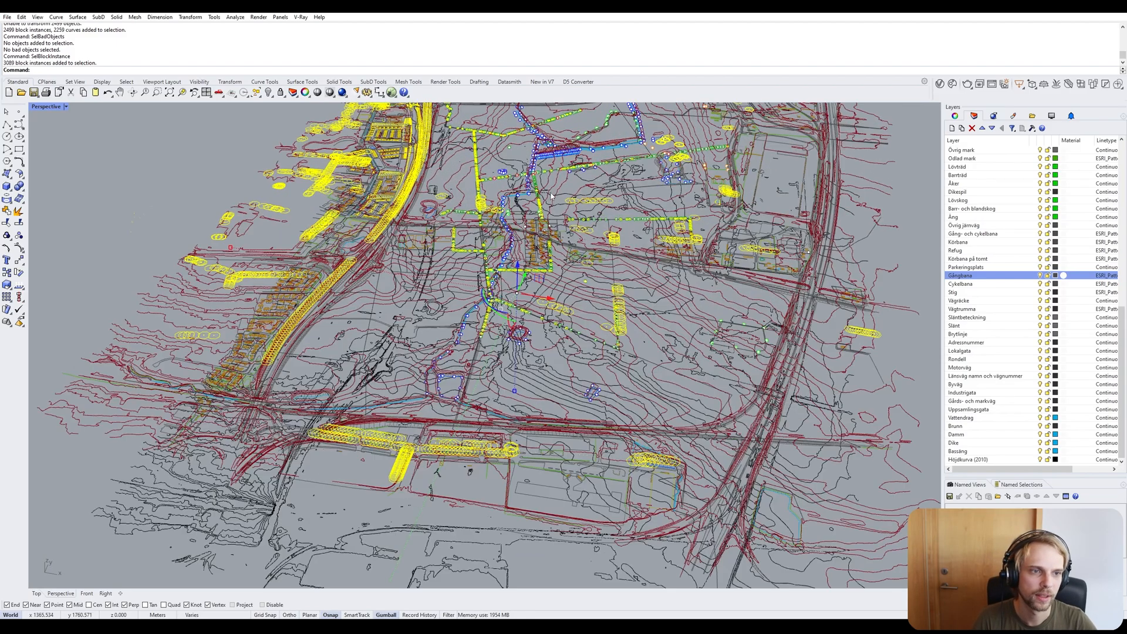
Explode the selected block instances into plain geometry and search for any remaining block instances.
scroll(142, 227, "down", 10)
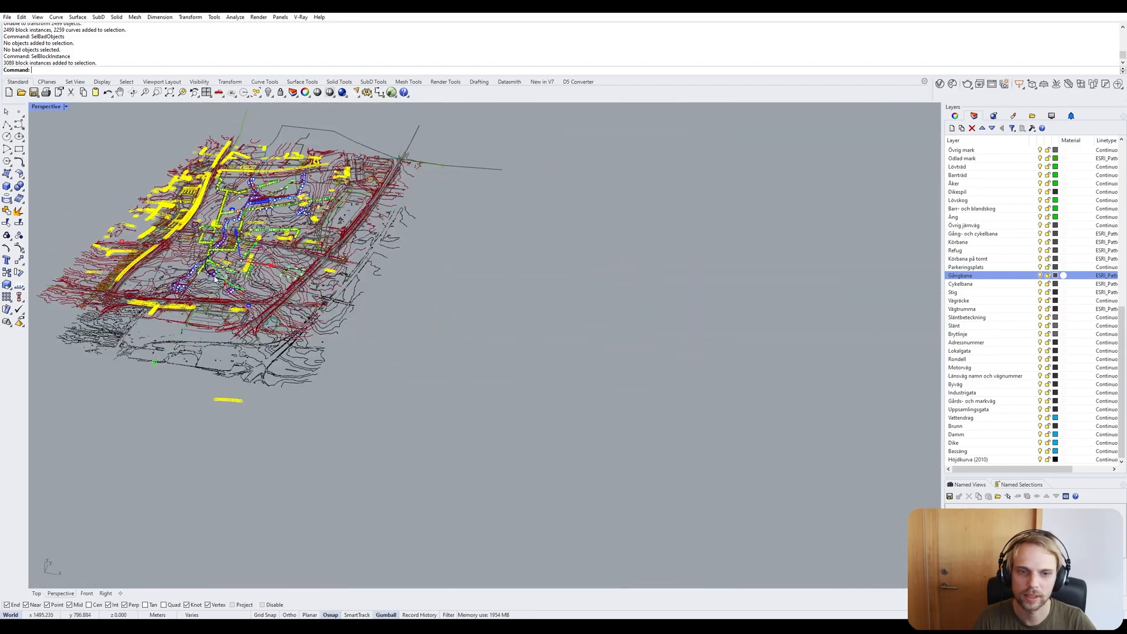
right_click_drag(226, 294, 225, 264)
right_click_drag(224, 264, 290, 305, "shift")
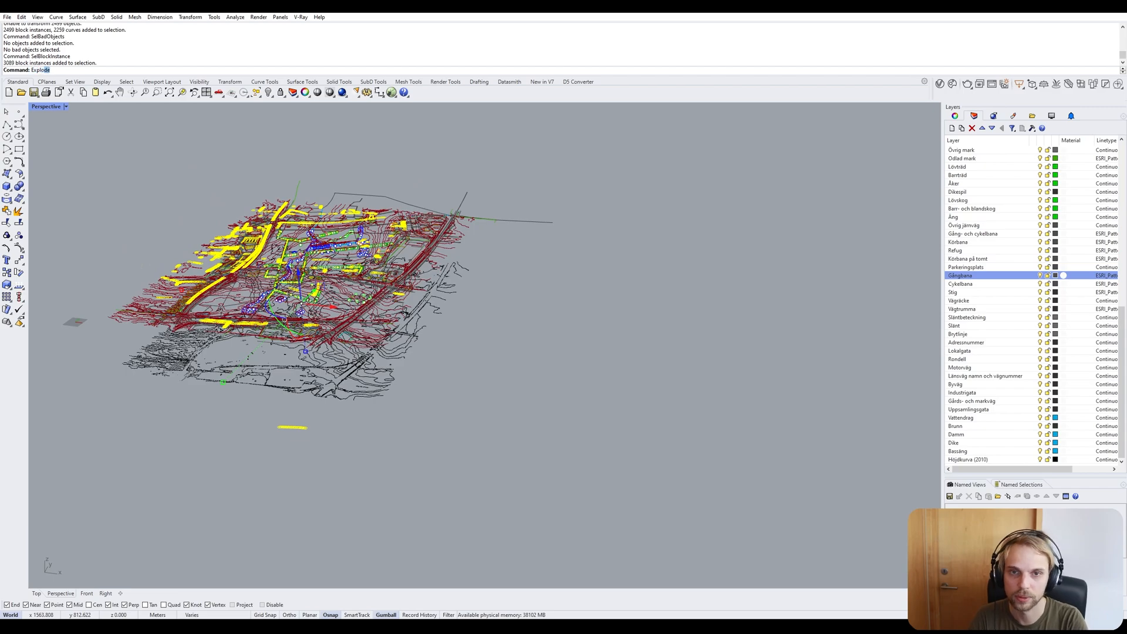
type("Expl")
key("Return")
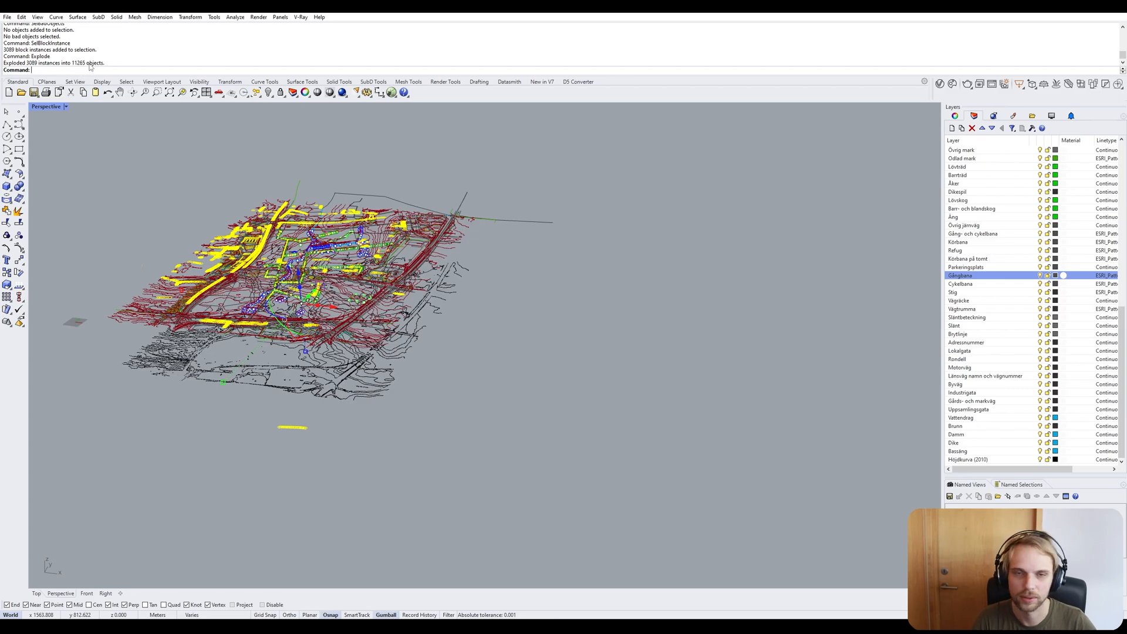
left_click(111, 246)
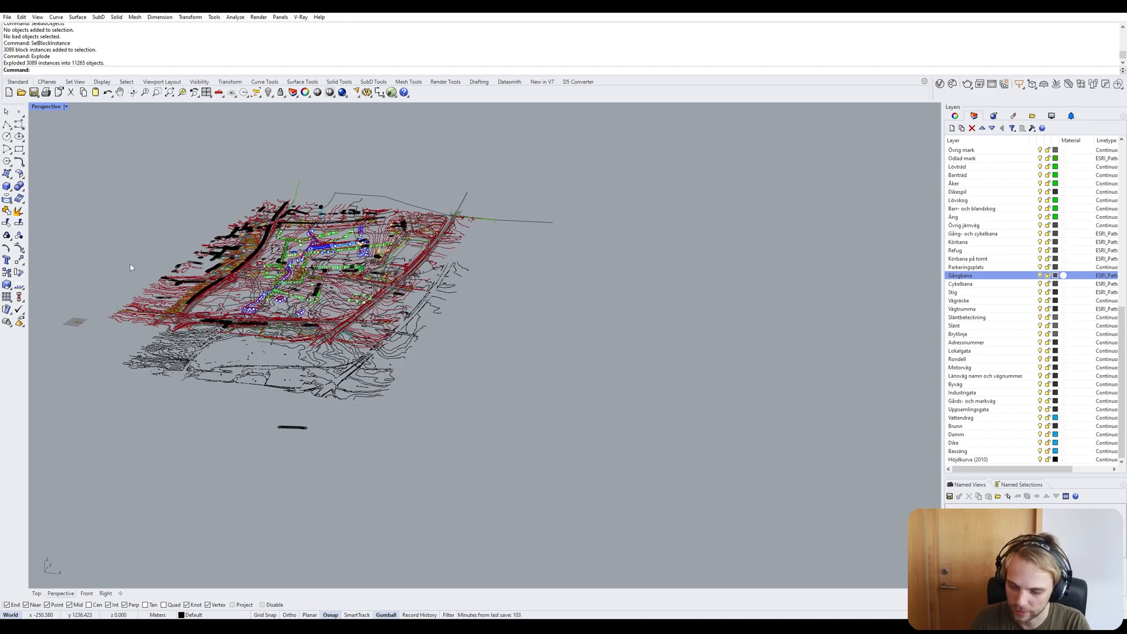
type("selbl")
key("Escape")
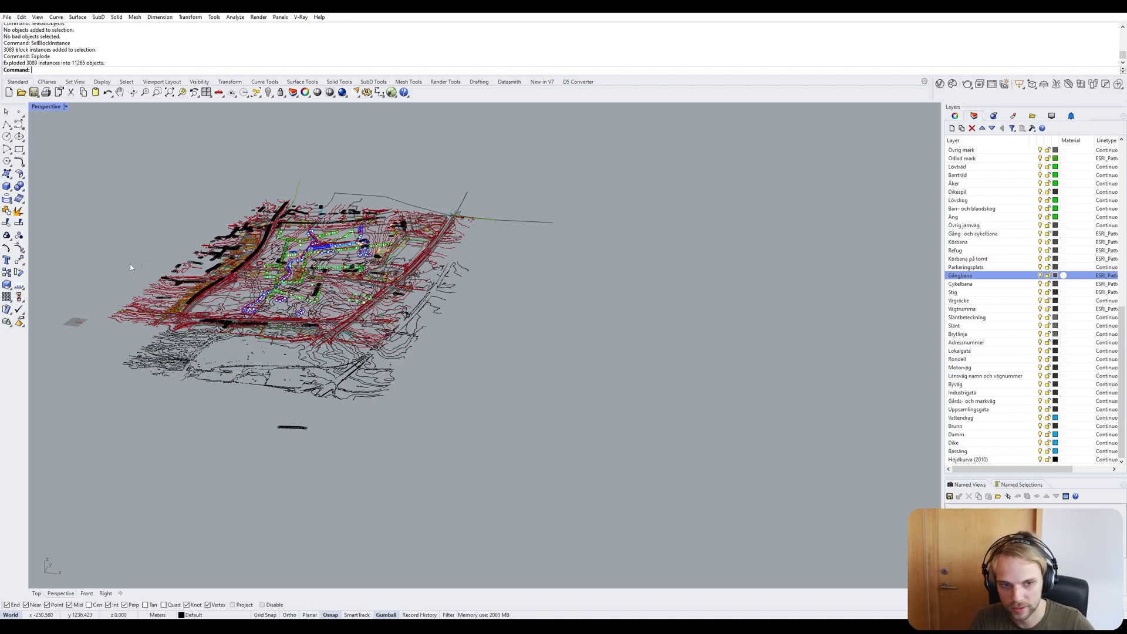
type("Selbl")
key("Return")
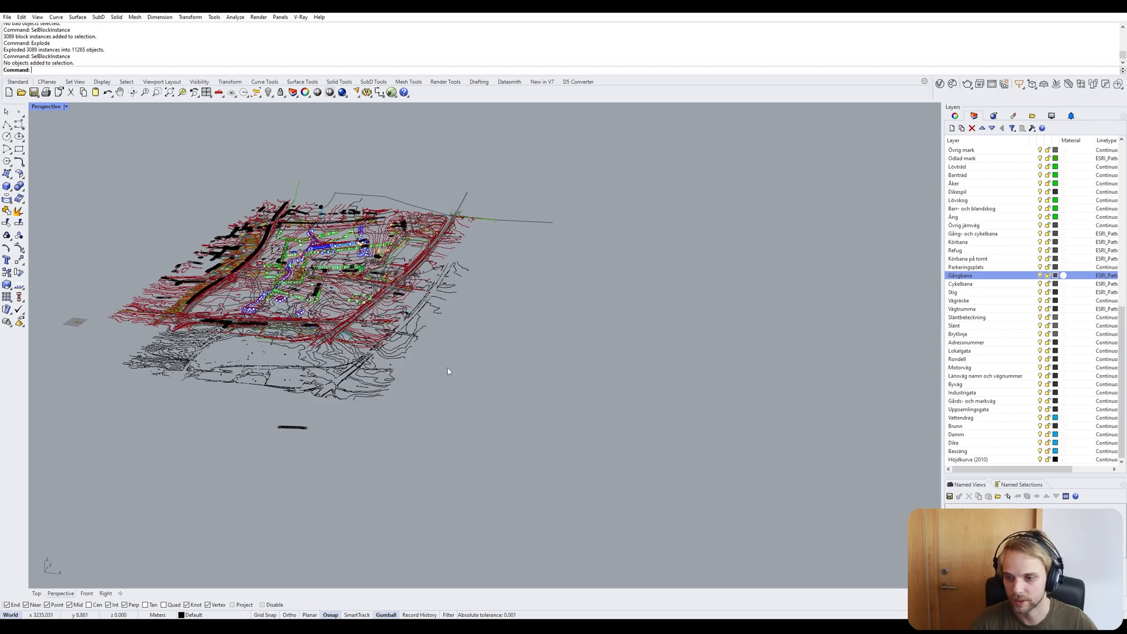
Select all curves of the stray strip far below the site drawing.
right_click_drag(452, 369, 362, 390)
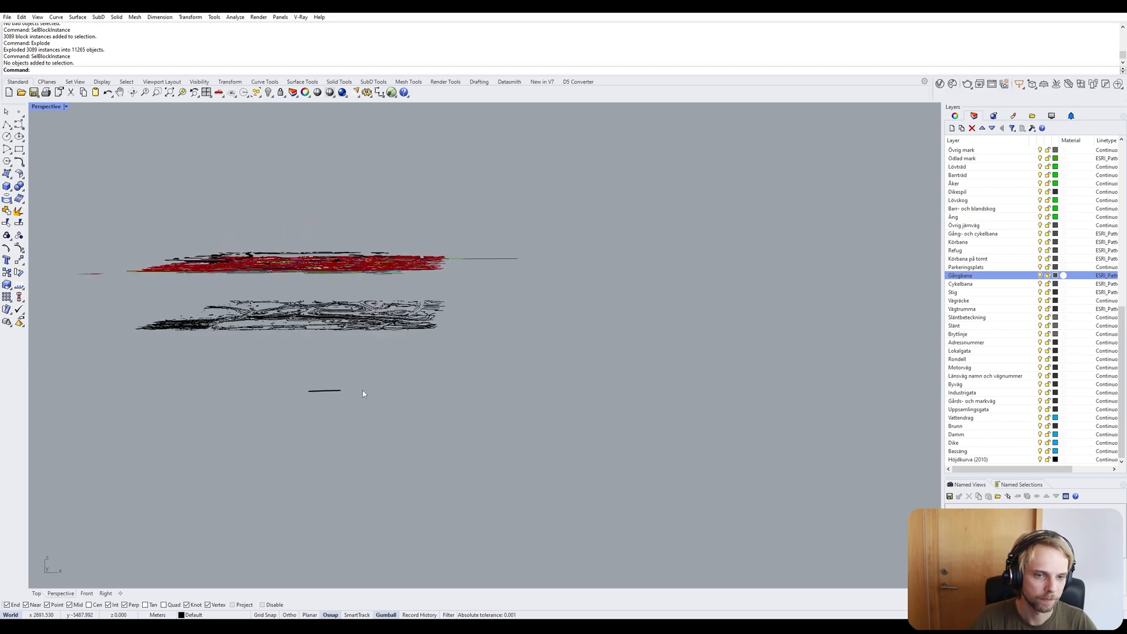
left_click_drag(331, 394, 332, 395)
scroll(316, 487, "up", 2)
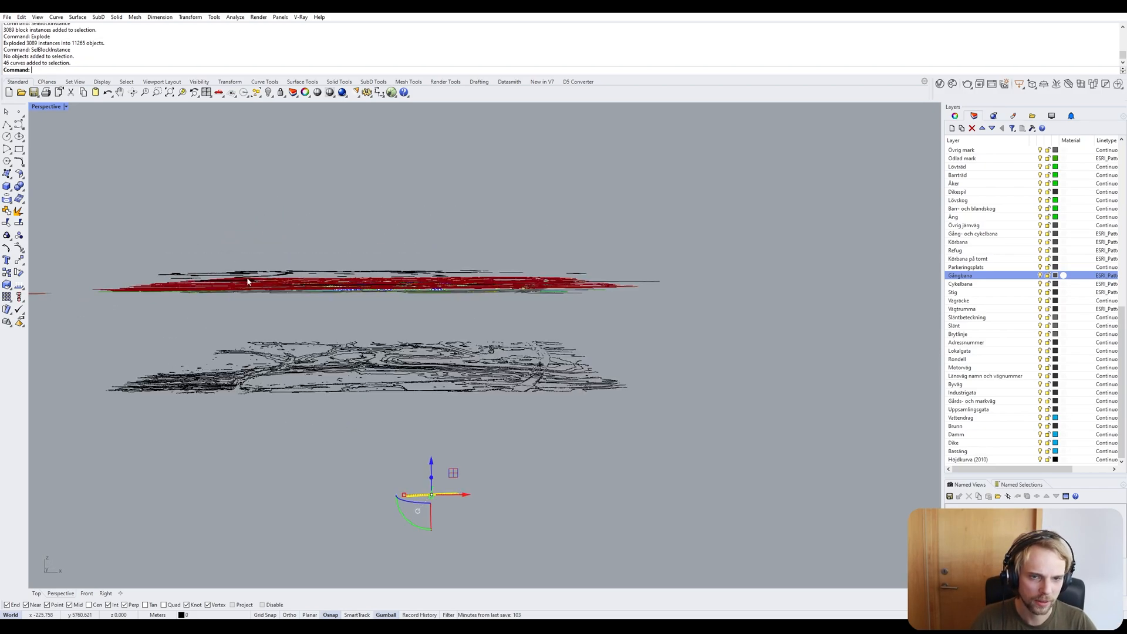
key("Escape")
scroll(454, 520, "up", 8)
left_click_drag(246, 404, 541, 514)
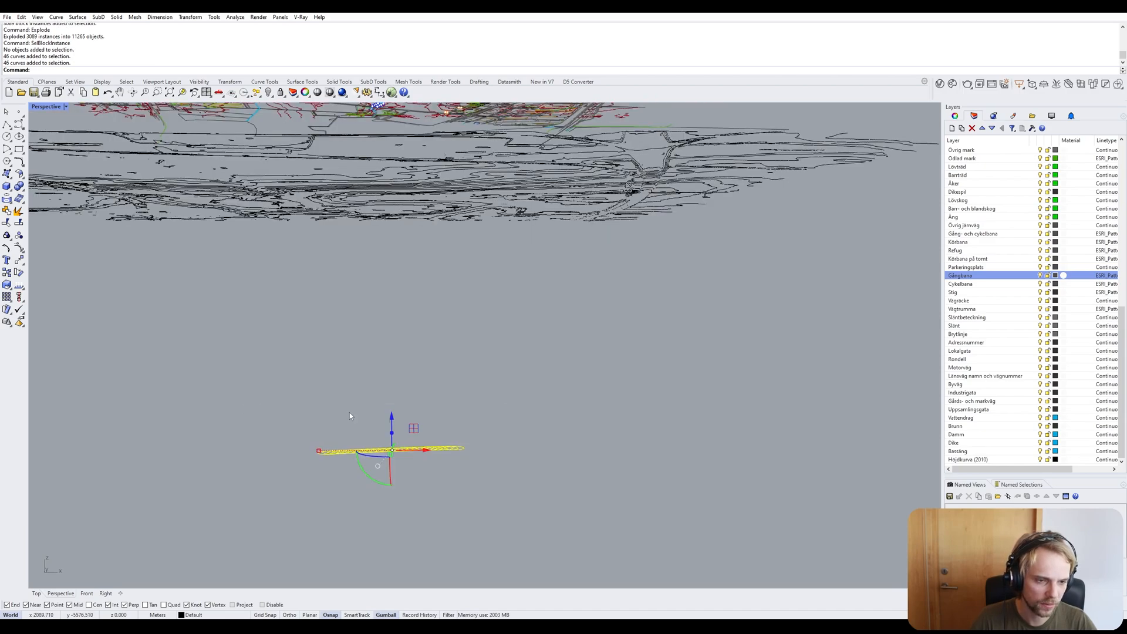
Add the black curves floating above the red contours to the selection, using the Front view.
scroll(361, 414, "down", 12)
double_click(43, 109)
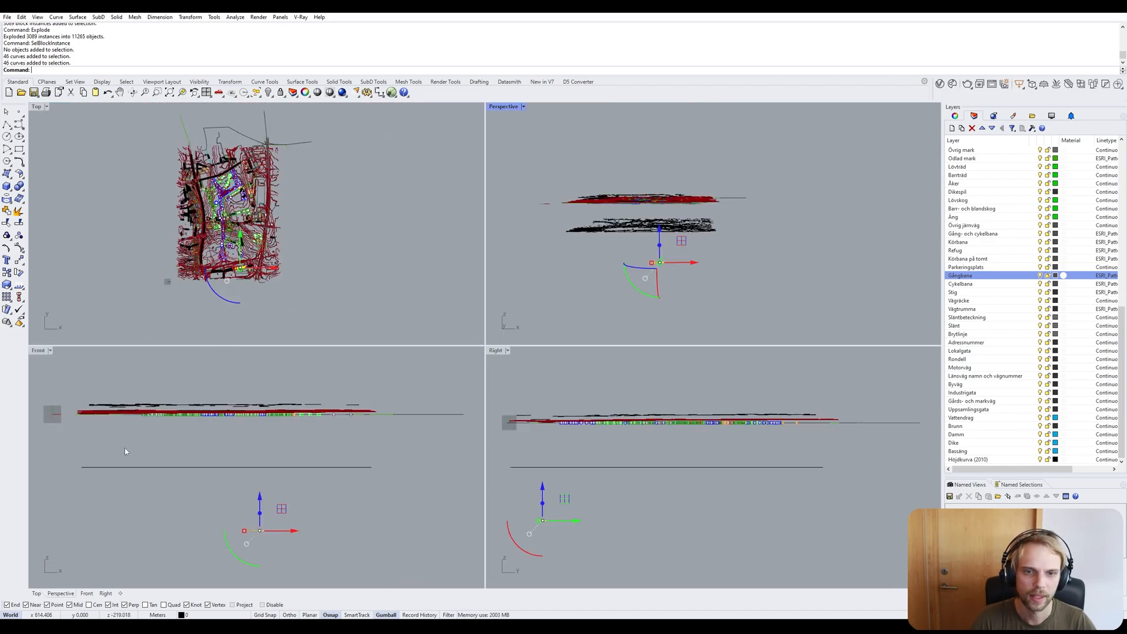
scroll(49, 369, "up", 2)
double_click(37, 350)
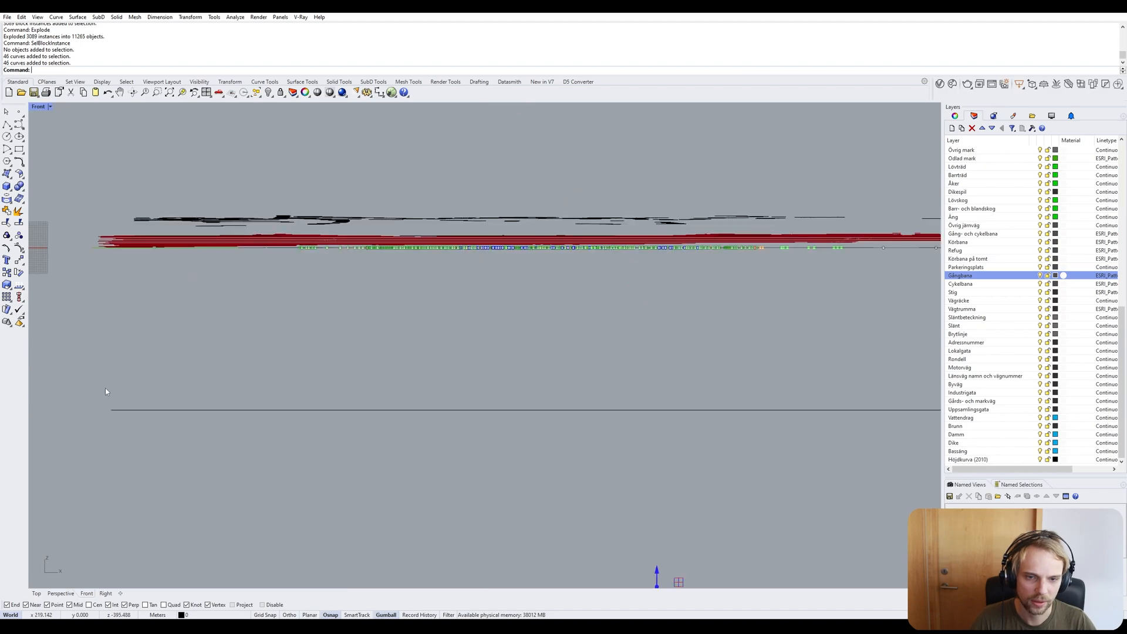
scroll(194, 294, "up", 4)
scroll(180, 322, "down", 3)
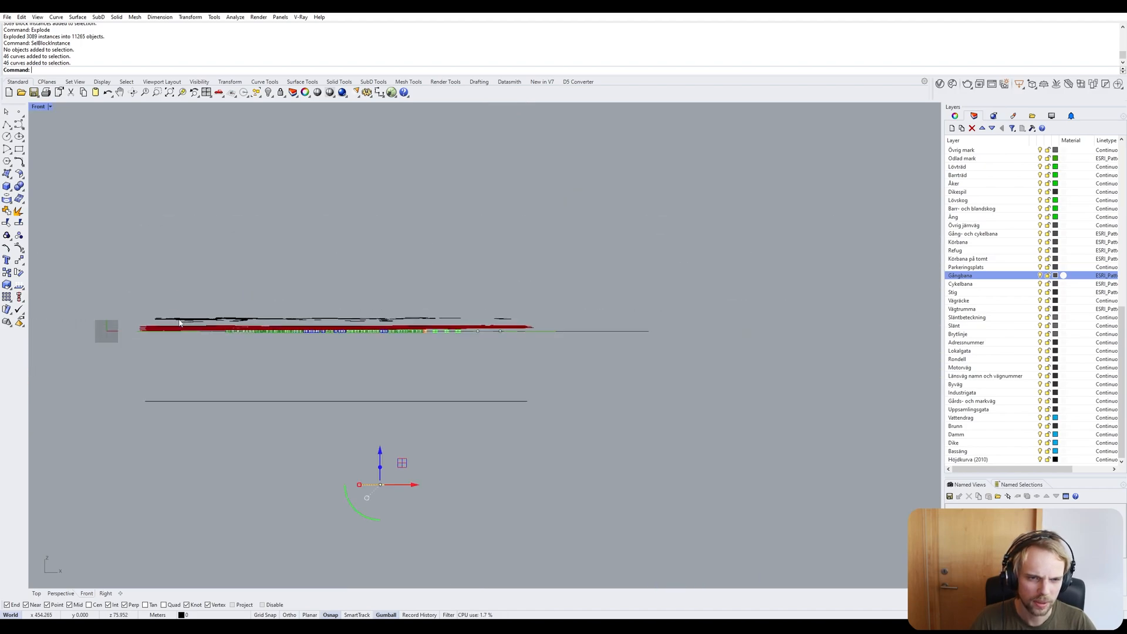
mouse_move(114, 283)
left_mouse_down()
mouse_move(359, 329)
mouse_move(554, 327)
left_mouse_up()
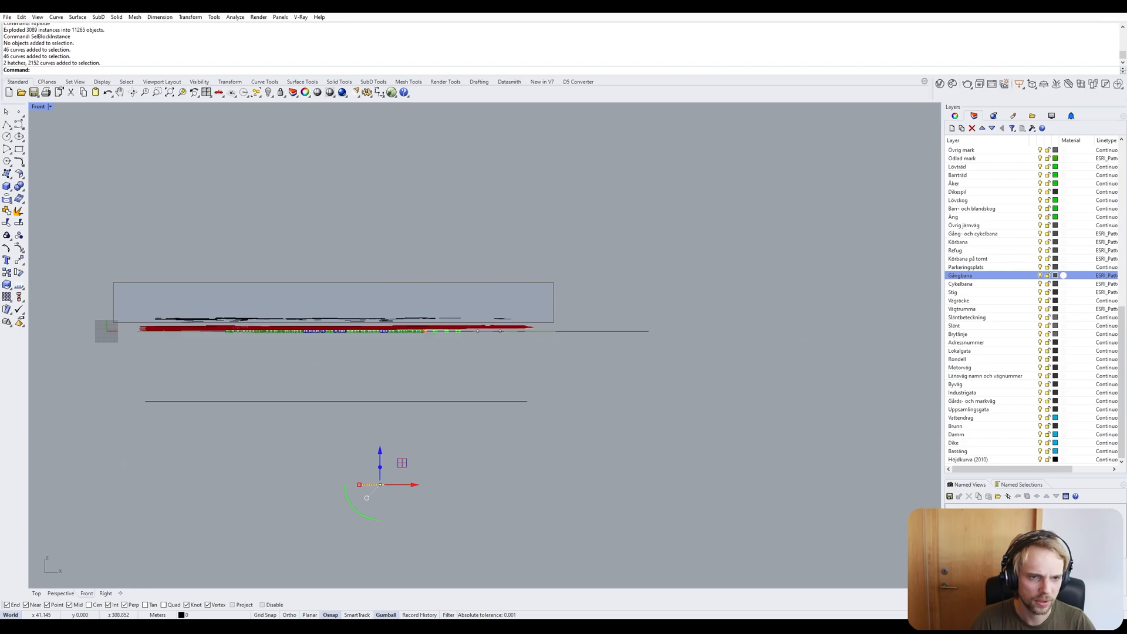
double_click(37, 107)
double_click(516, 106)
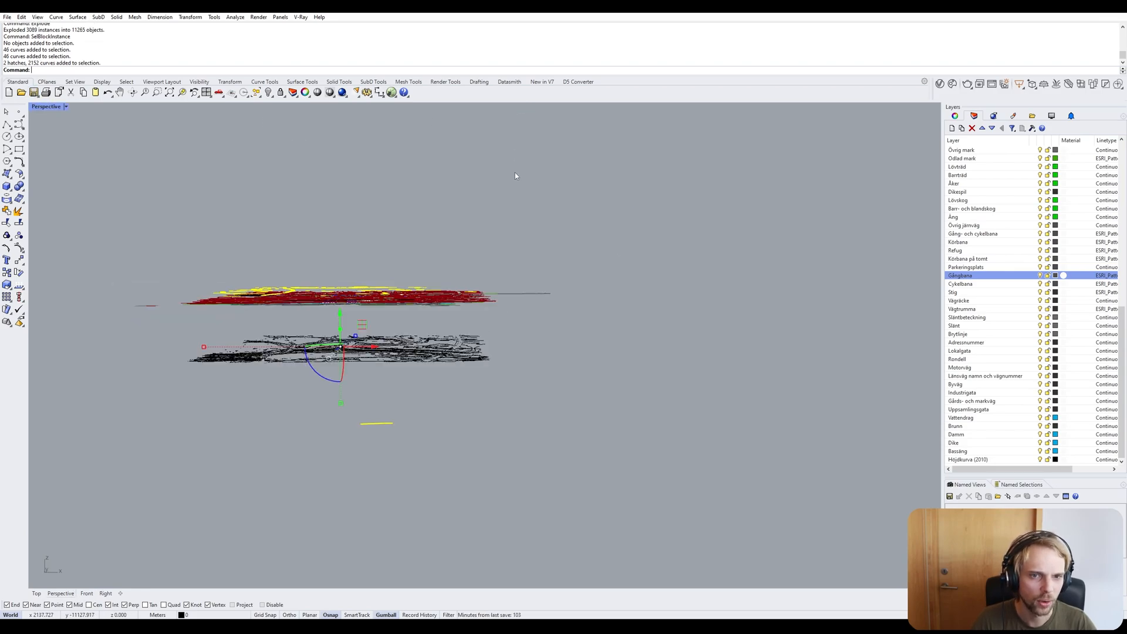
Examine the selected tree curves from above and from the side for missed objects at stray heights.
mouse_move(515, 173)
right_mouse_down()
mouse_move(470, 235)
mouse_move(399, 293)
mouse_move(440, 270)
right_mouse_up()
scroll(264, 307, "up", 7)
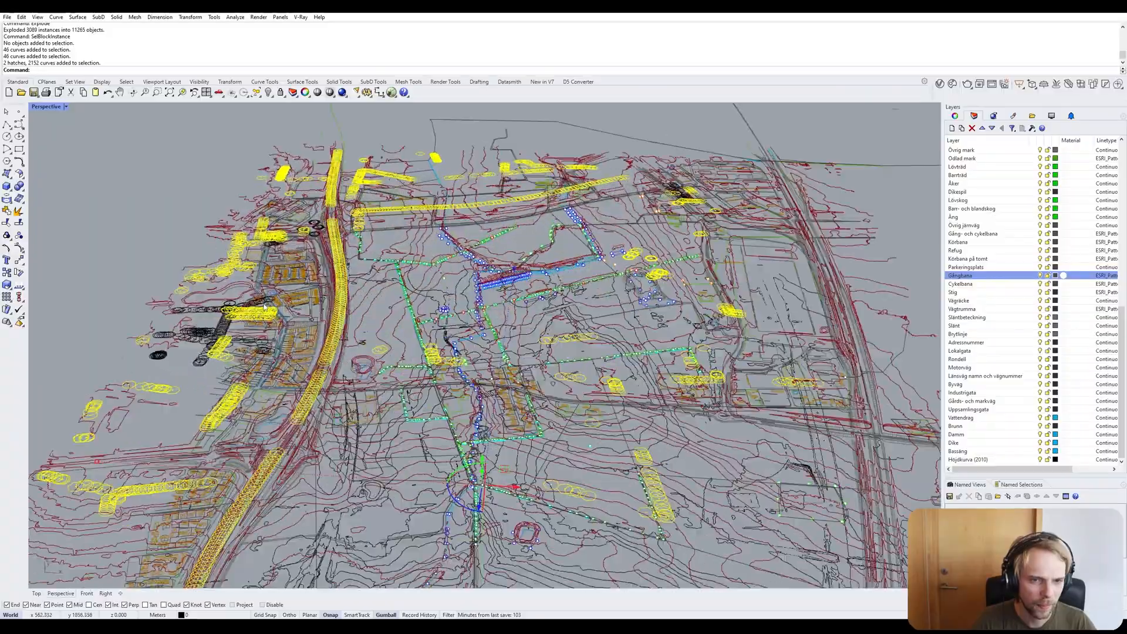
right_click_drag(264, 307, 237, 328)
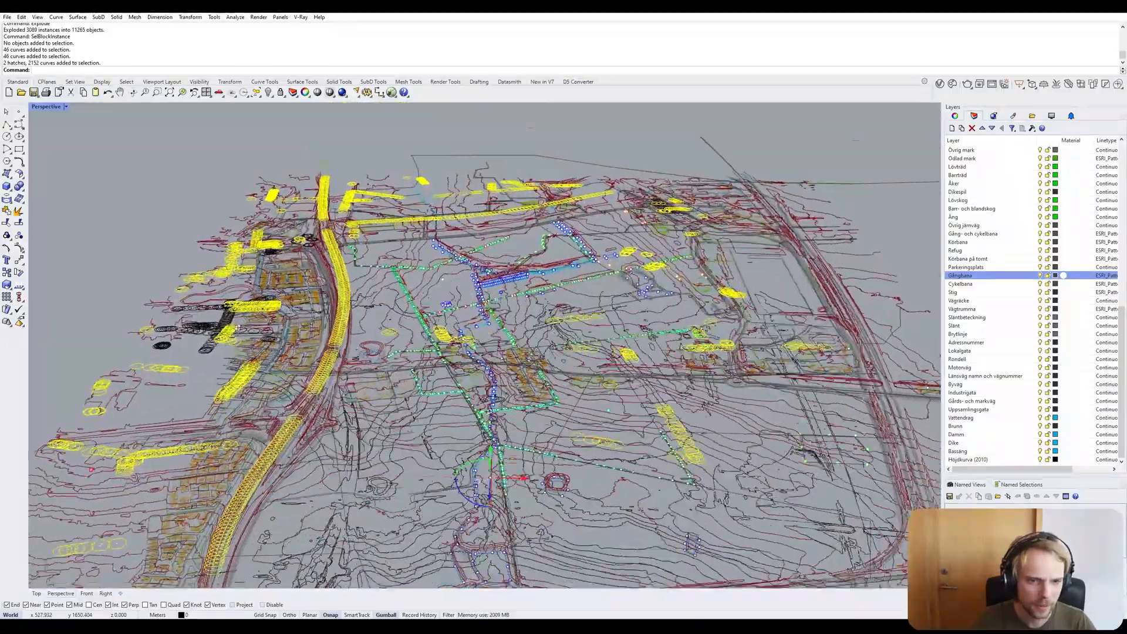
scroll(238, 327, "up", 8)
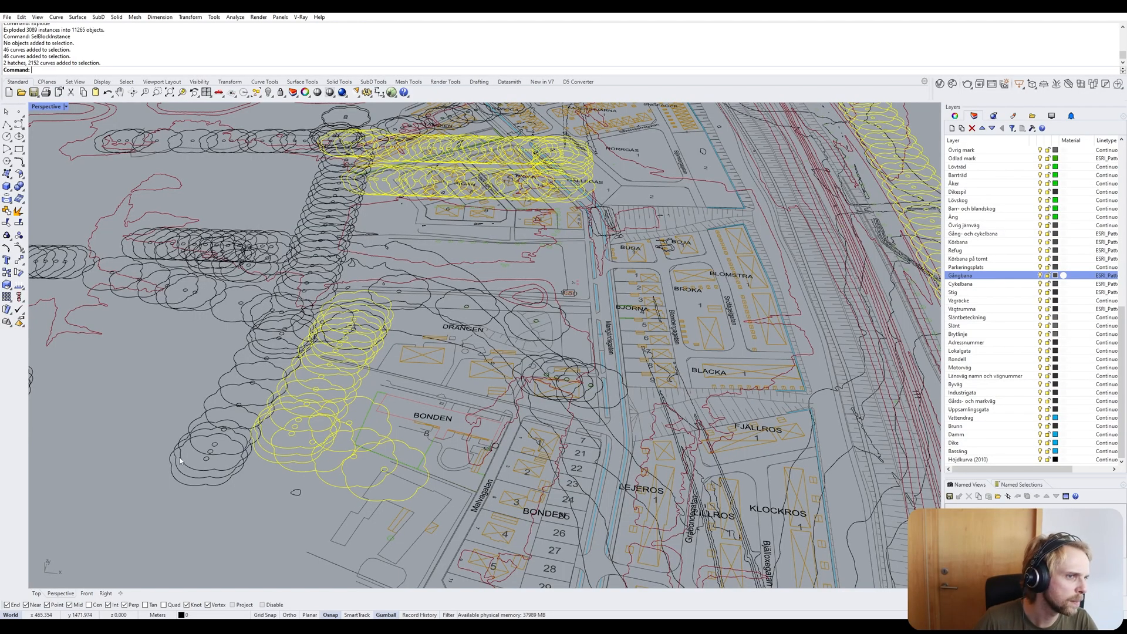
scroll(353, 404, "down", 12)
right_click_drag(356, 403, 434, 366, "shift")
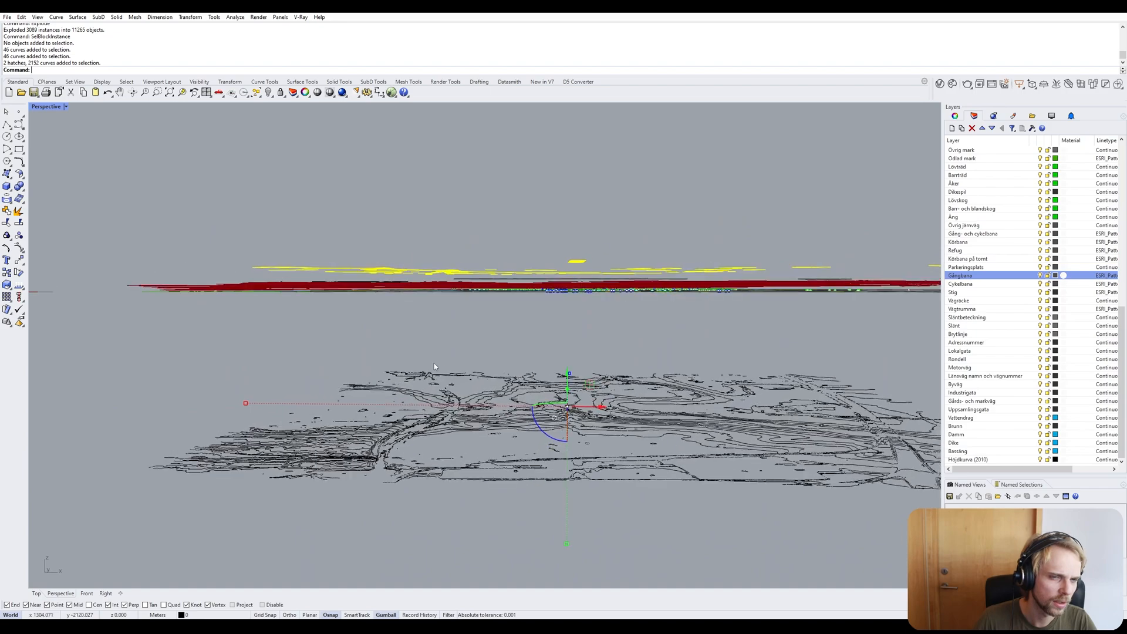
scroll(435, 366, "down", 4)
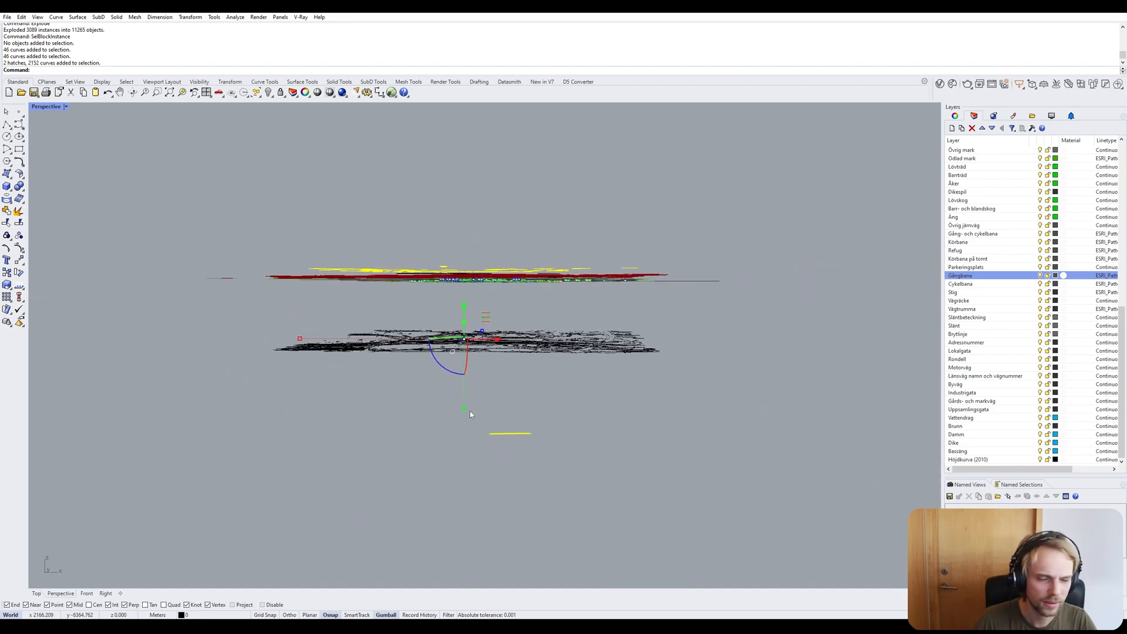
Flatten the selected tree curves and hatches onto one height with a vertical scale, then clear the selection.
left_click(464, 410)
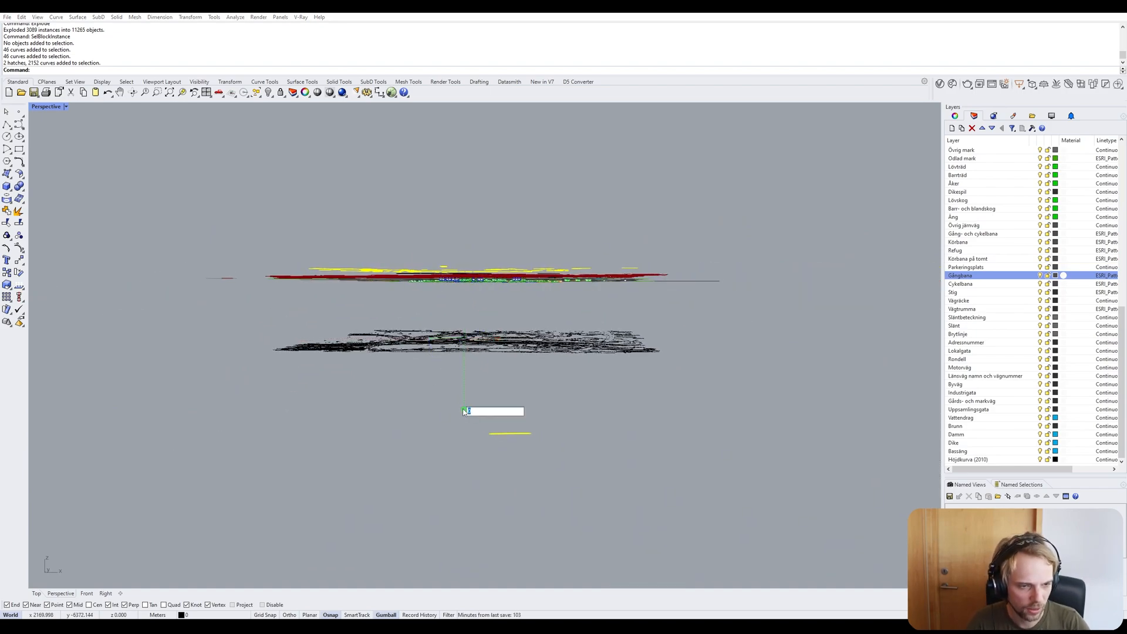
key("Return")
mouse_move(463, 411)
right_mouse_down()
mouse_move(461, 464)
mouse_move(460, 409)
right_mouse_up()
scroll(395, 325, "up", 6)
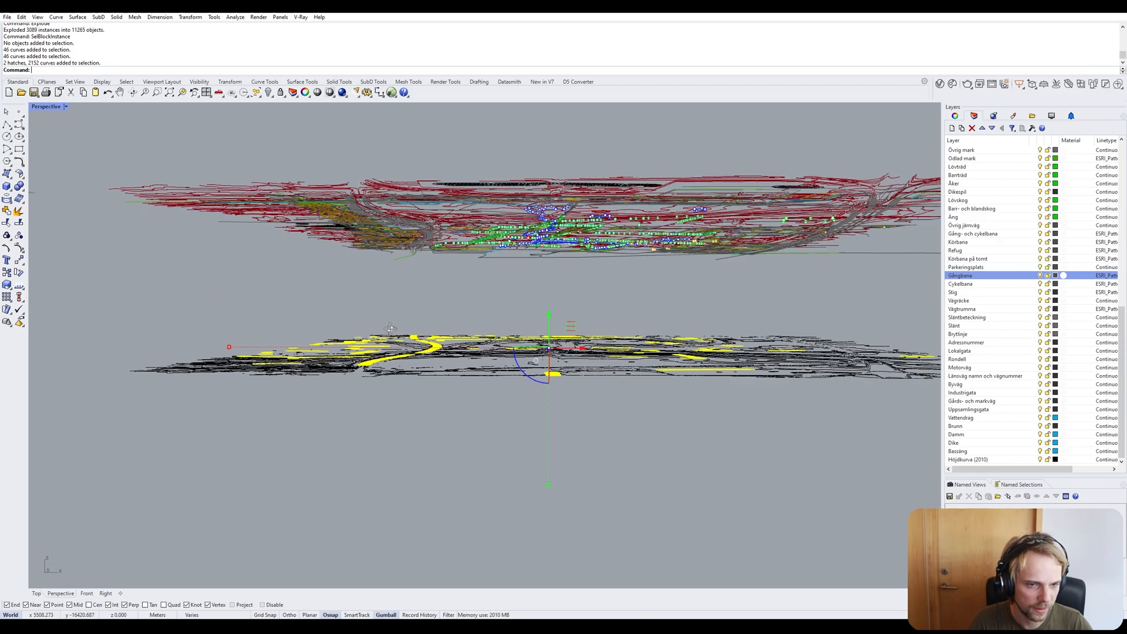
right_click_drag(395, 324, 466, 402)
scroll(356, 364, "down", 10)
left_click(291, 392)
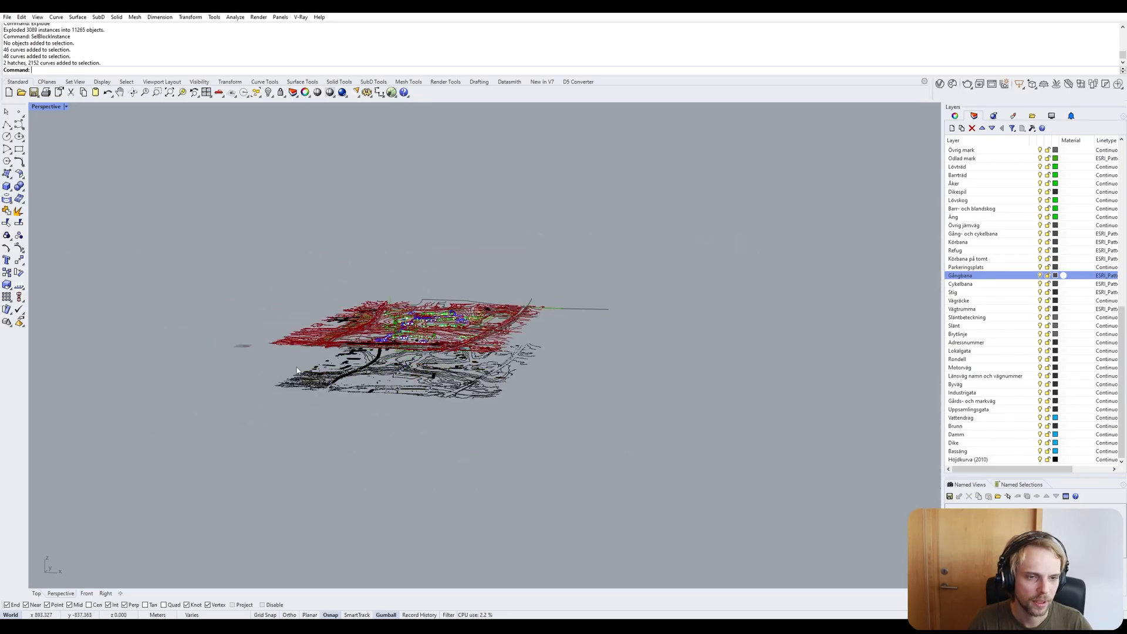
Check which layer the closed curve at the near end of the dense row of overlapping tree rings belongs to.
right_click_drag(291, 392, 278, 361)
scroll(290, 364, "up", 7)
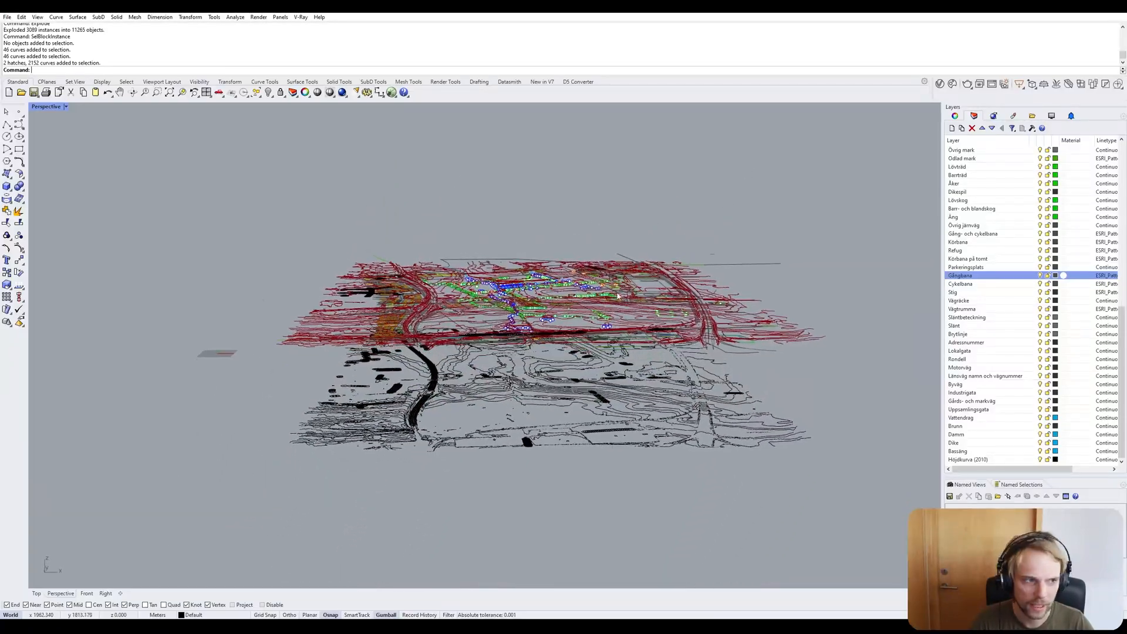
scroll(393, 459, "up", 10)
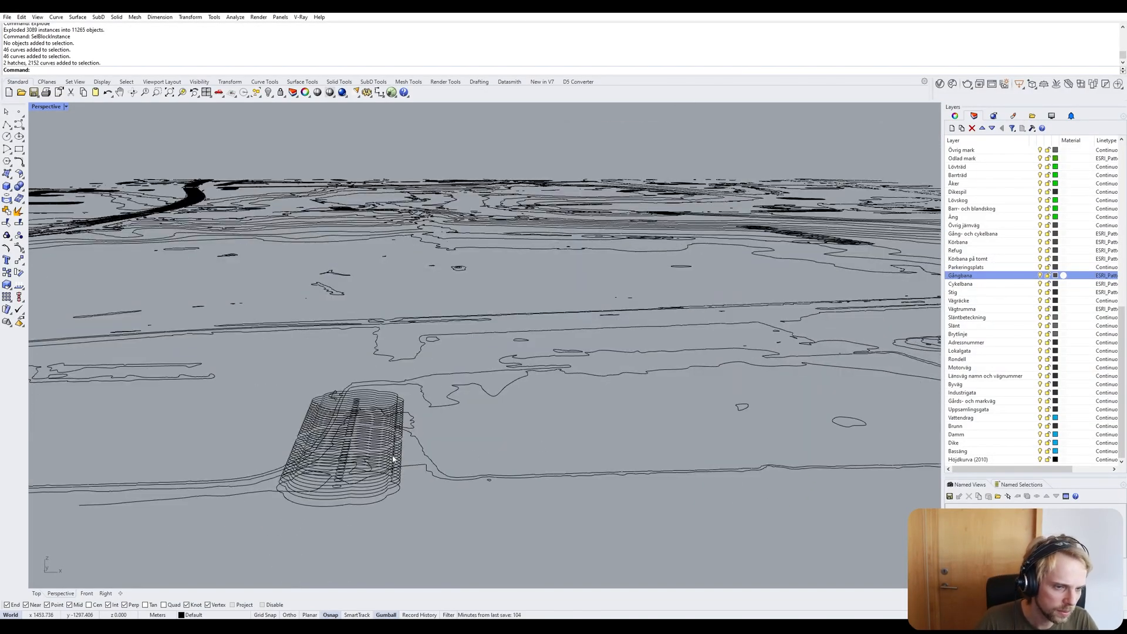
left_click(363, 509)
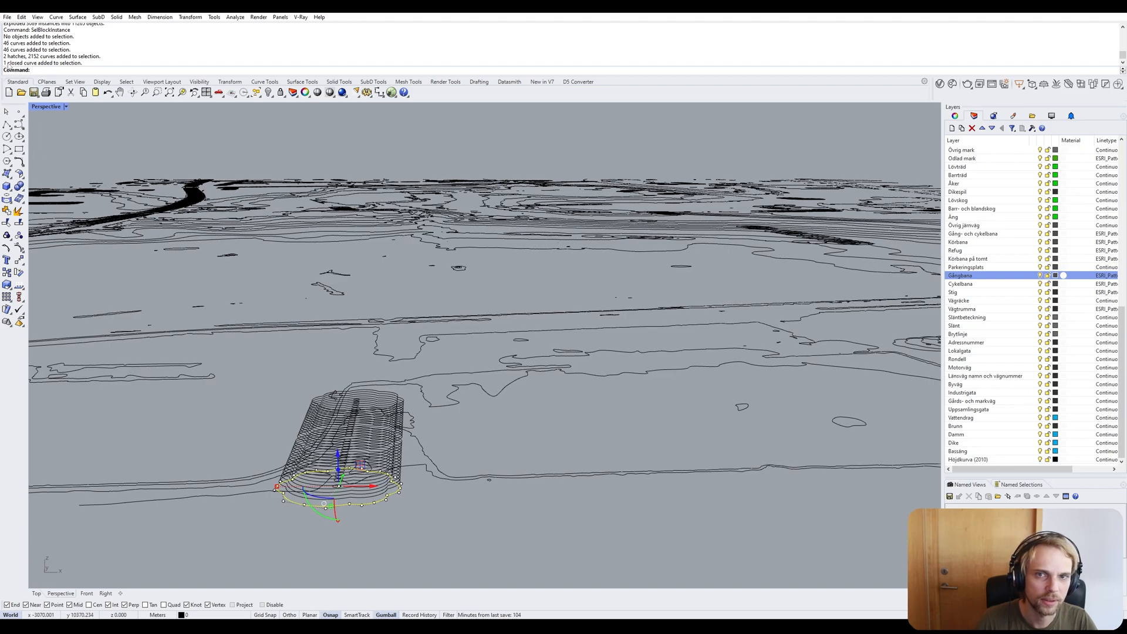
left_click(954, 116)
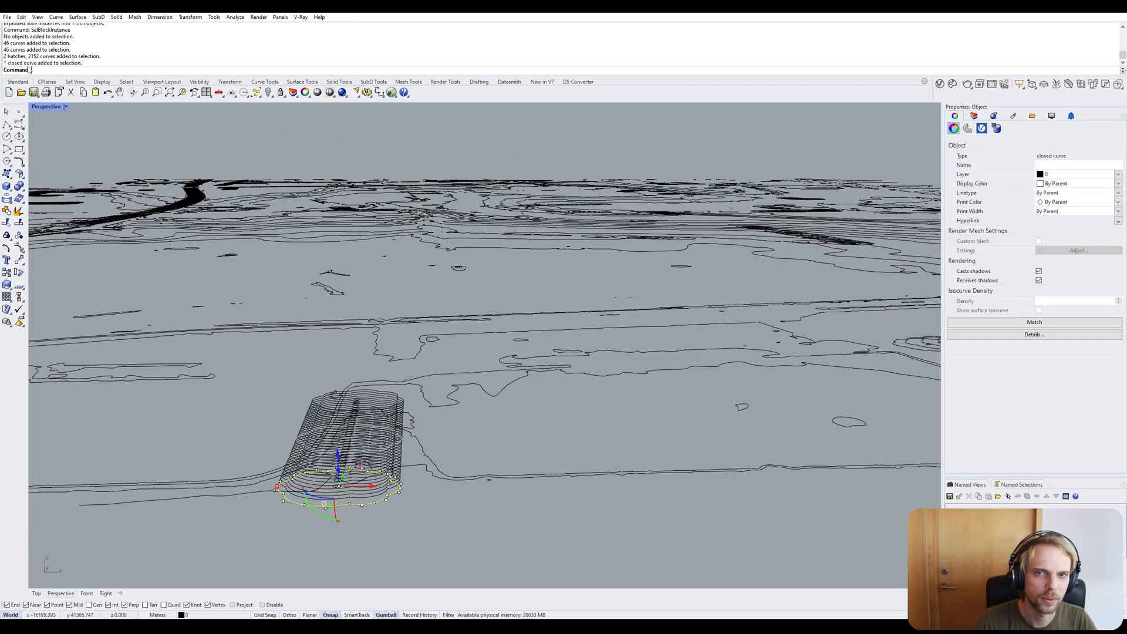
left_click(1118, 175)
left_click(1119, 175)
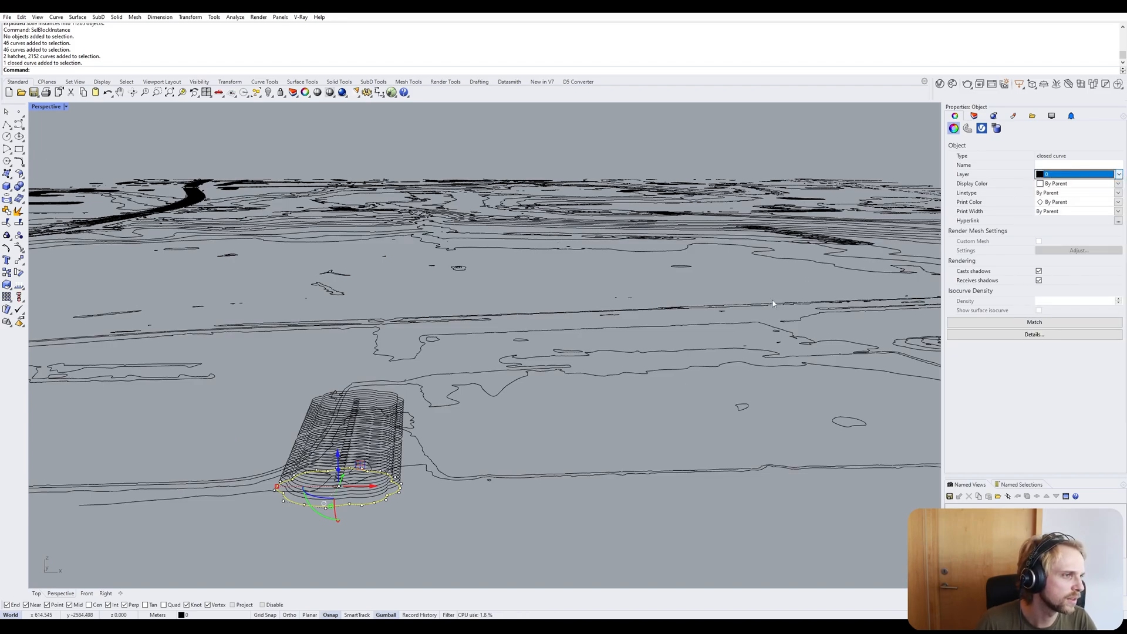
left_click(745, 391)
Select all objects on layer 0.
left_click(974, 115)
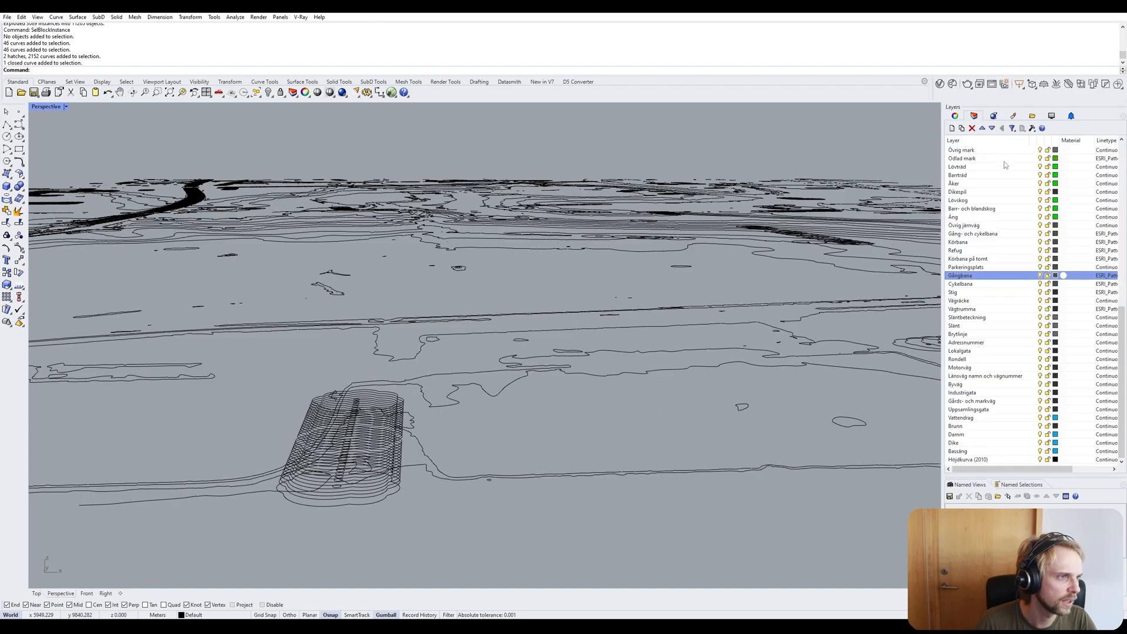
scroll(995, 188, "up", 15)
left_click(969, 167)
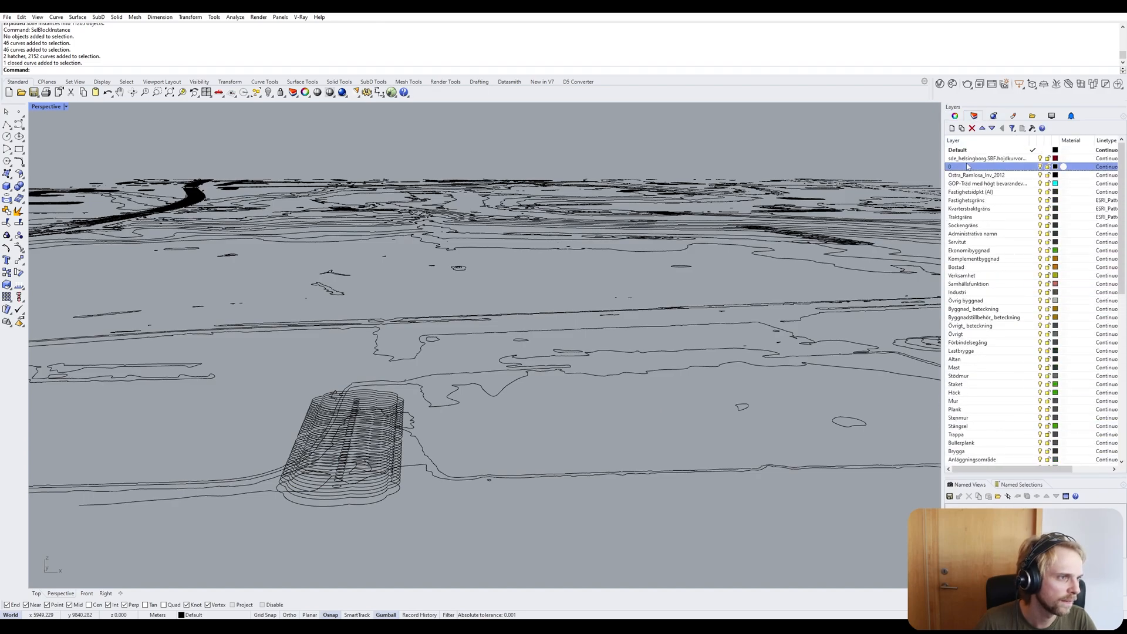
right_click(969, 167)
left_click(998, 298)
scroll(424, 247, "down", 12)
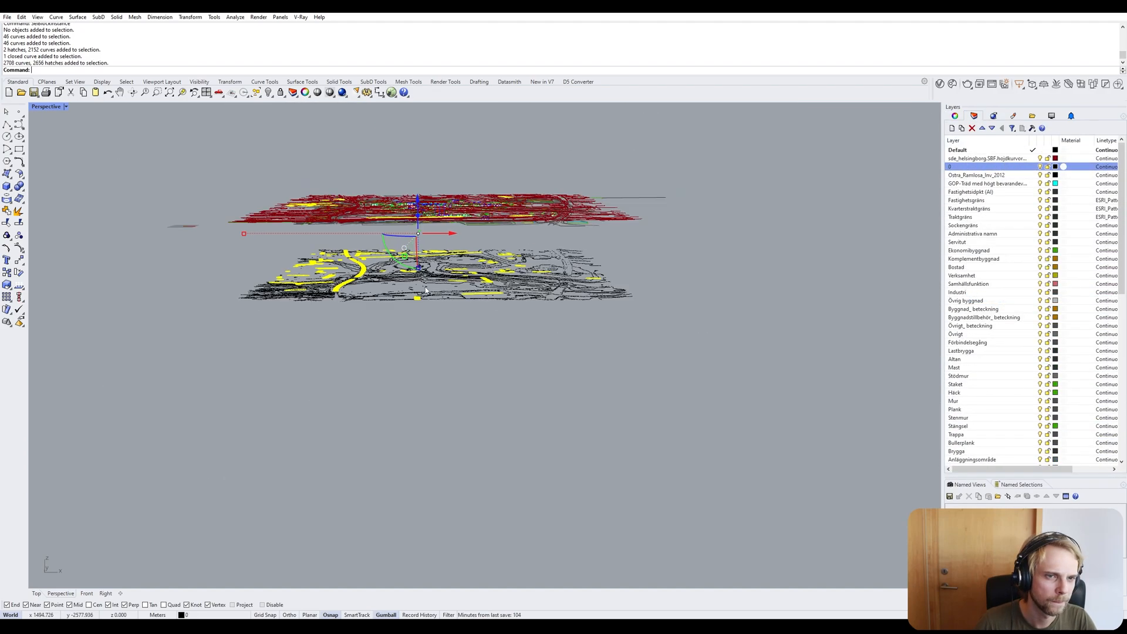
Move the selected layer 0 objects straight down, well below the site drawing and the black contours, and deselect them.
right_click_drag(424, 244, 450, 176)
scroll(415, 258, "up", 8)
scroll(450, 176, "down", 3)
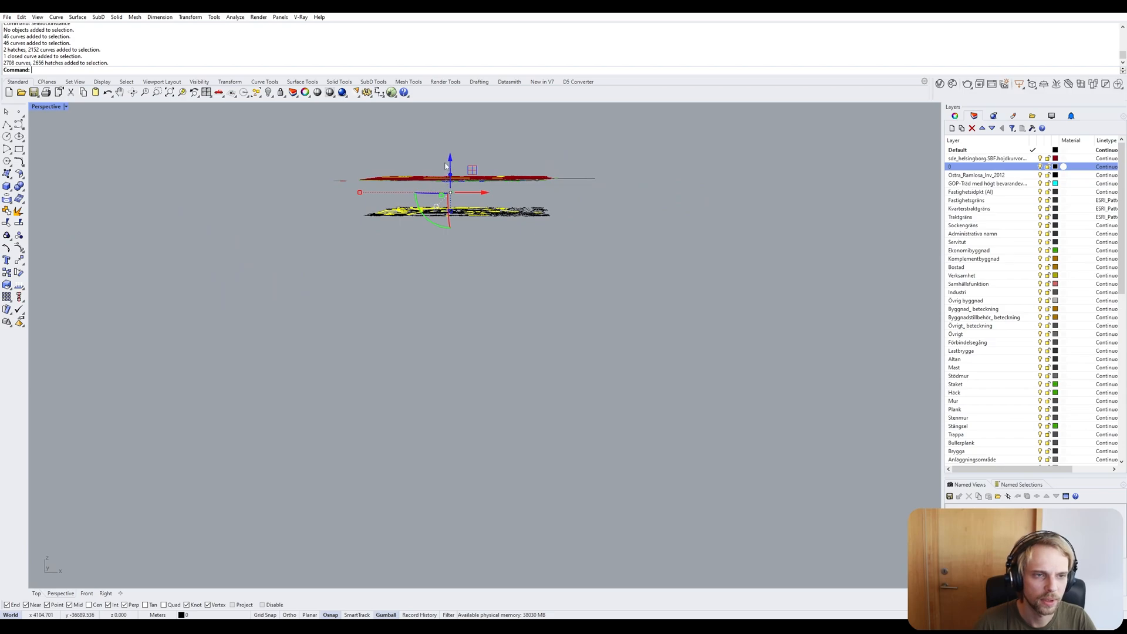
right_click_drag(455, 161, 457, 169)
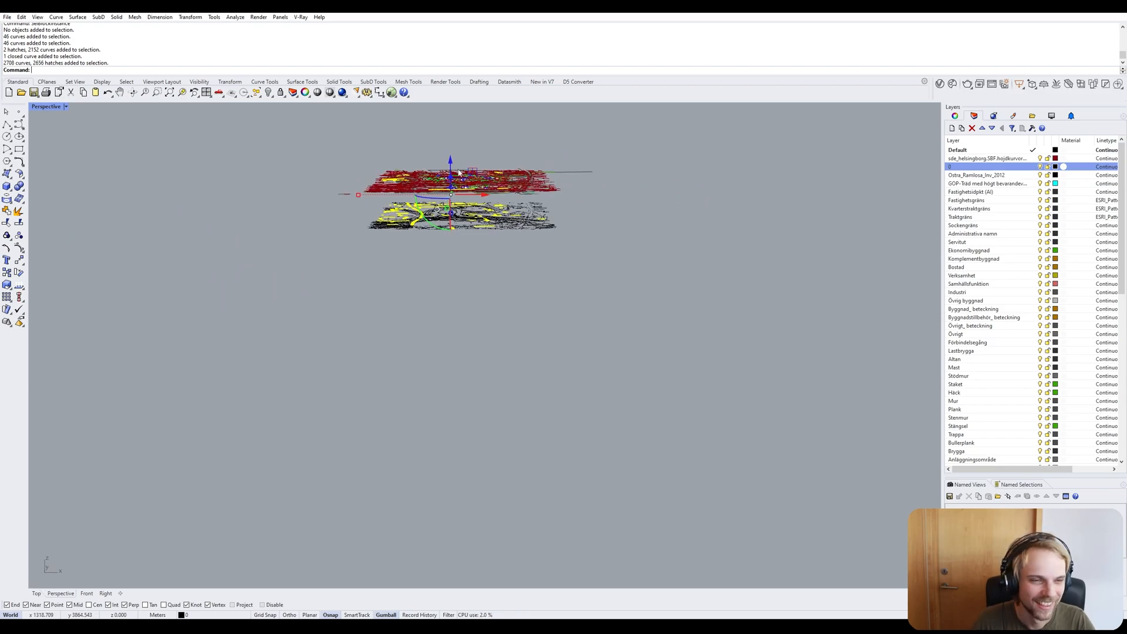
left_click_drag(451, 163, 450, 239)
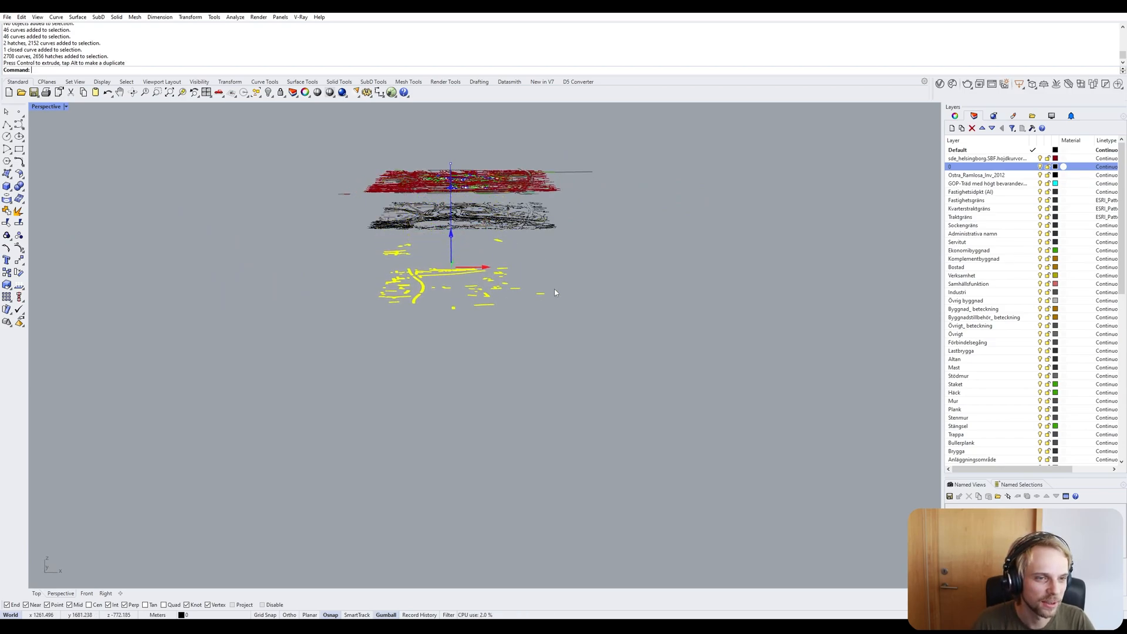
left_click(569, 294)
Examine the lowered tree outlines up close and from the side for objects lying at differing heights.
scroll(393, 260, "up", 4)
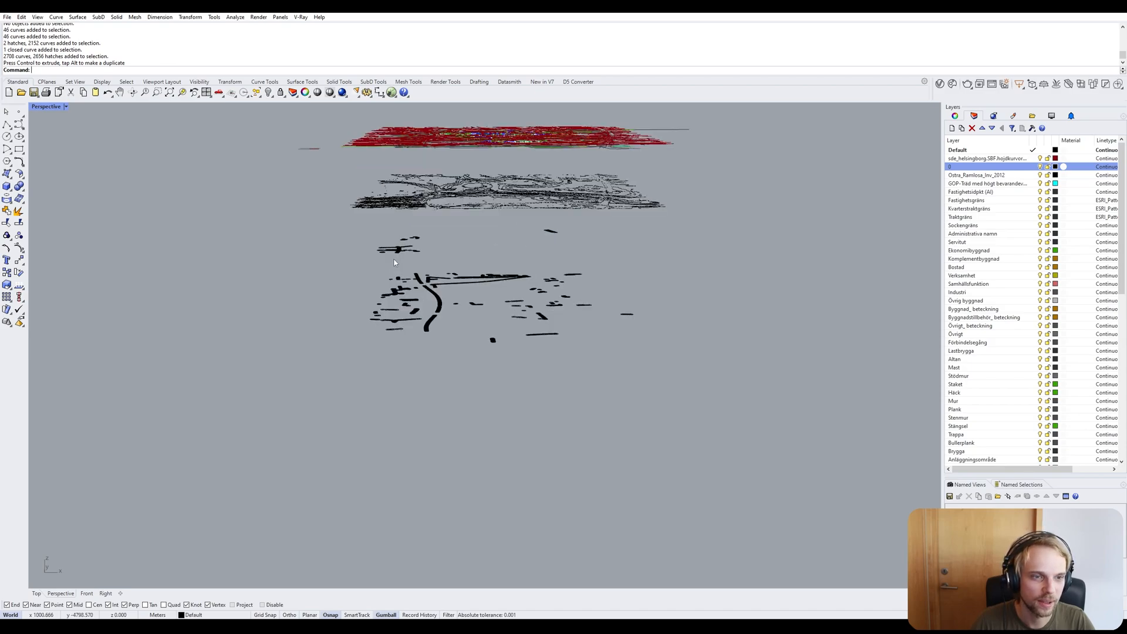
right_click_drag(394, 261, 439, 260)
scroll(440, 265, "up", 5)
right_click_drag(578, 399, 529, 402)
scroll(189, 273, "up", 6)
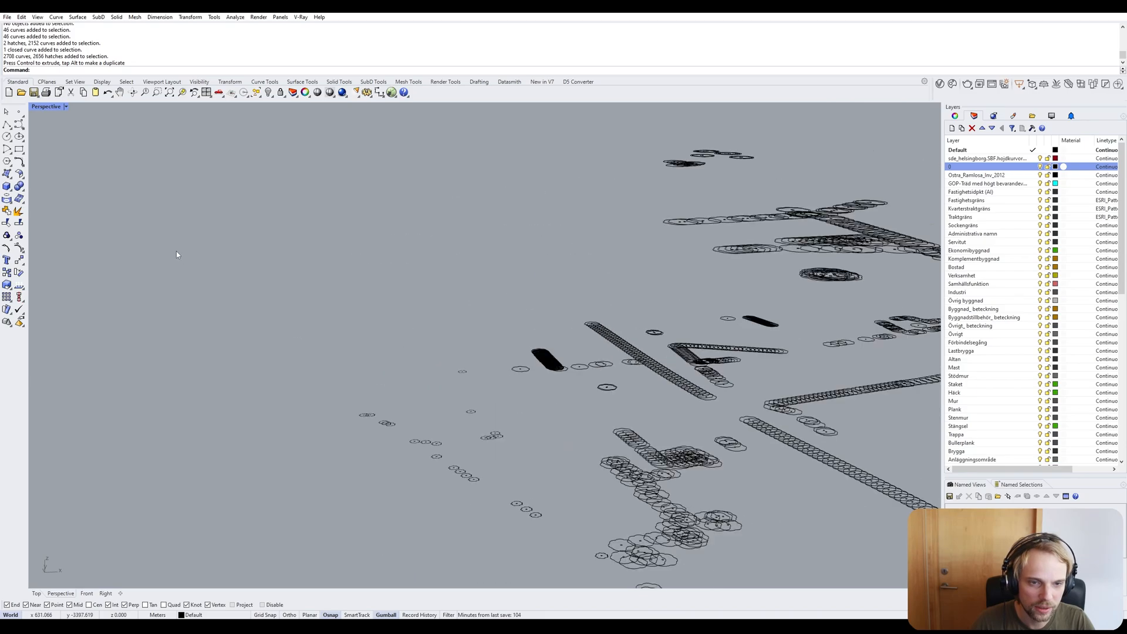
right_click_drag(234, 295, 247, 309)
left_click_drag(70, 261, 389, 555)
scroll(372, 477, "down", 10)
key("Delete")
right_click_drag(410, 529, 515, 440)
scroll(458, 426, "down", 5)
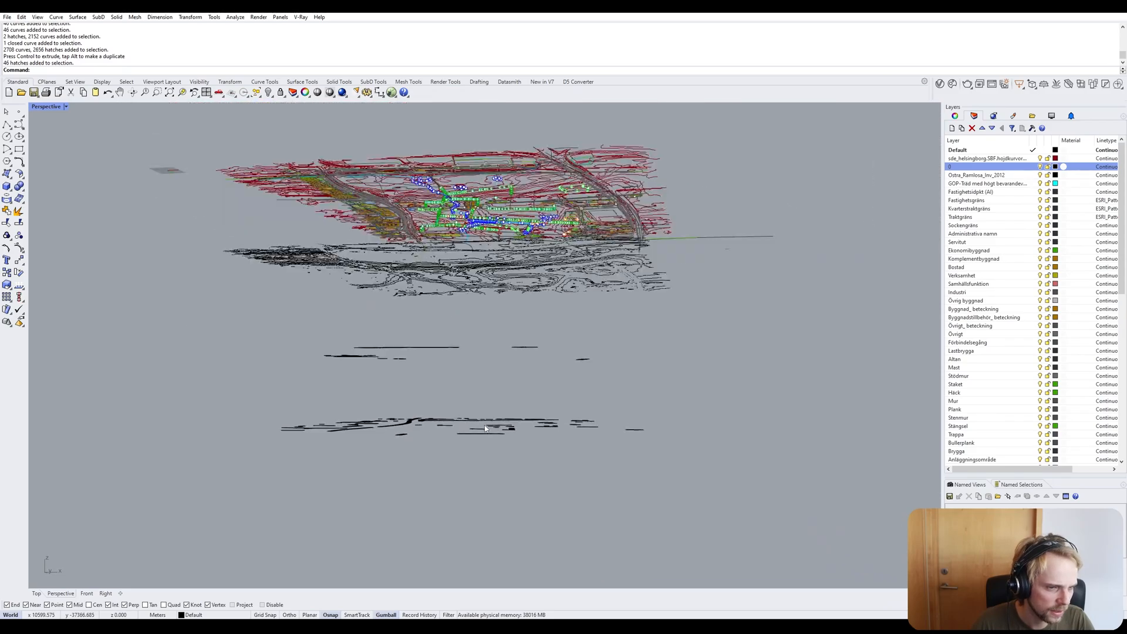
Flatten all the lowered layer 0 objects onto a single height and move them up to just below the black contours.
mouse_move(698, 512)
left_mouse_down()
mouse_move(222, 322)
mouse_move(223, 337)
left_mouse_up()
right_click_drag(224, 337, 509, 456)
left_click(486, 431)
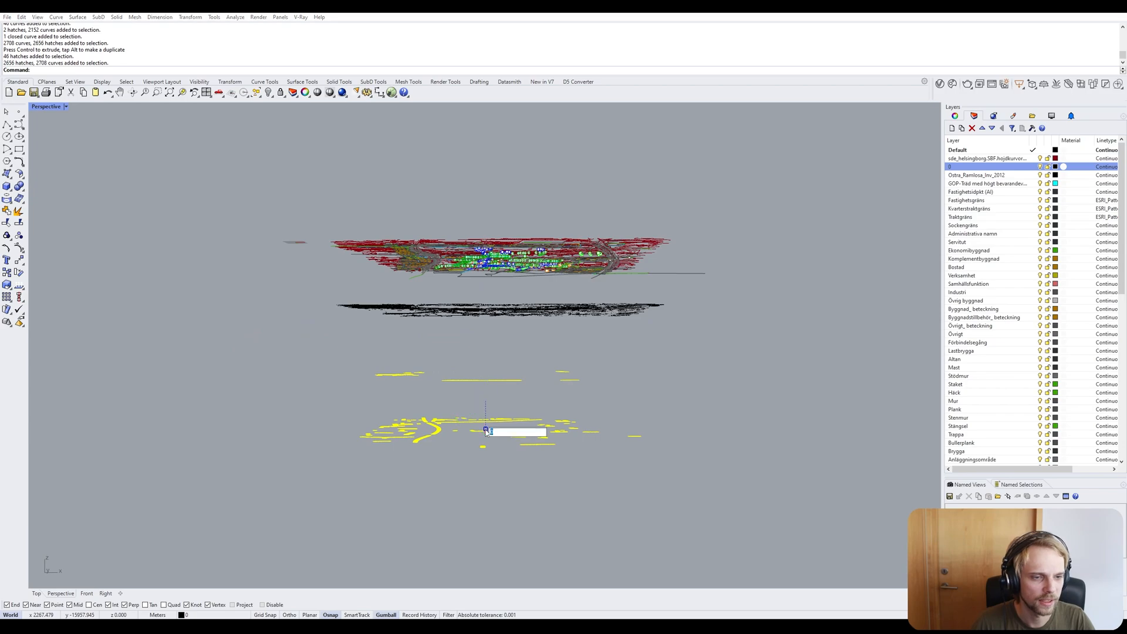
key("Escape")
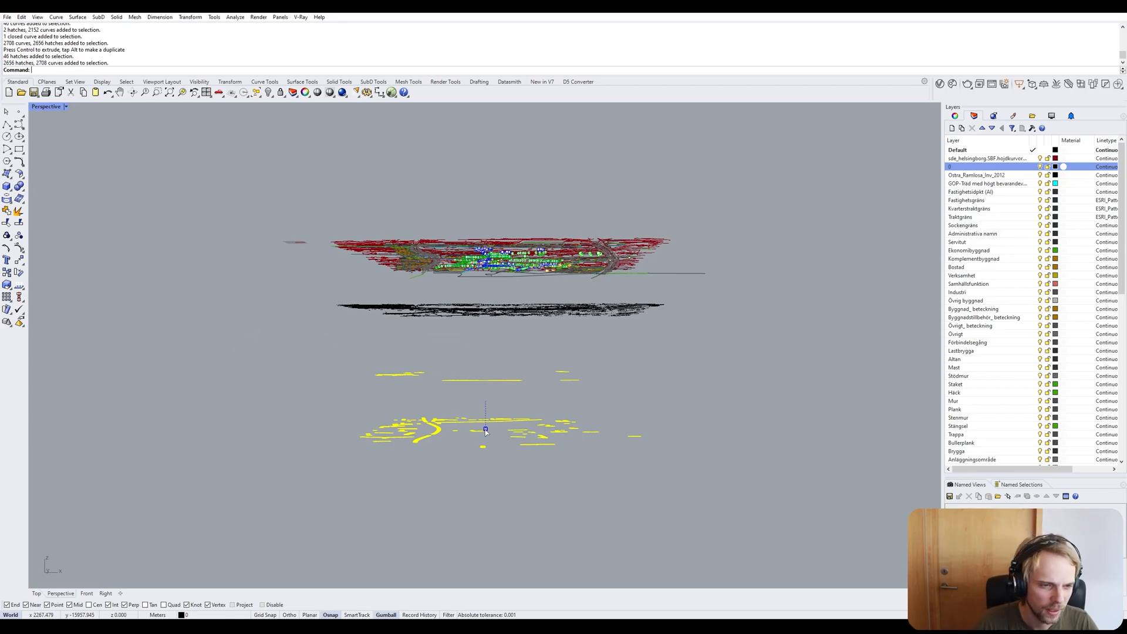
left_click_drag(485, 380, 484, 338)
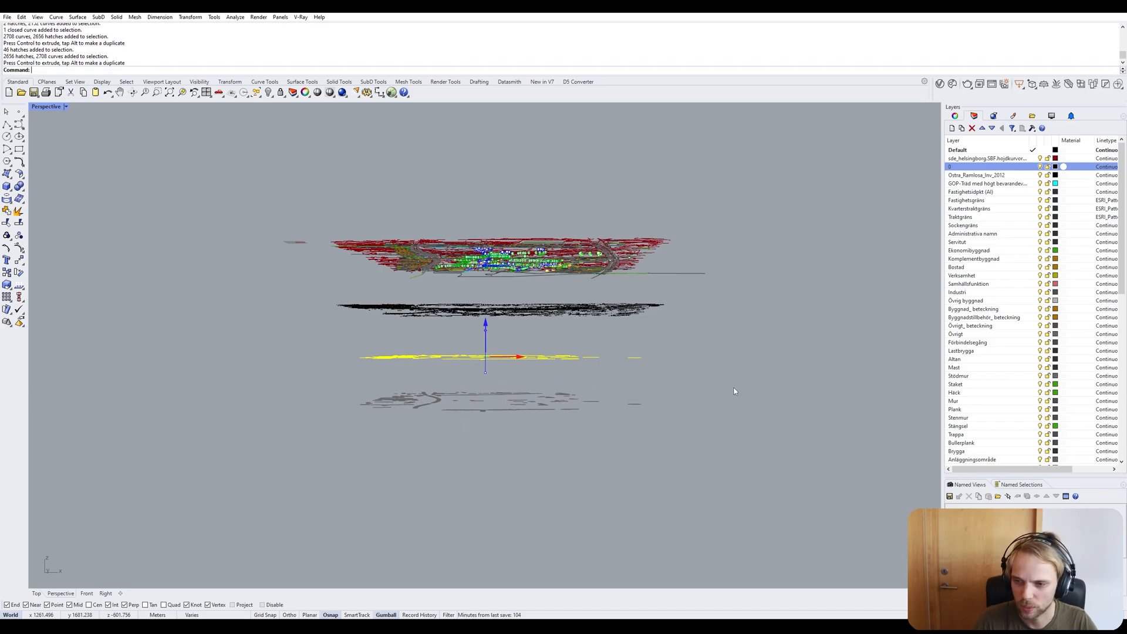
left_click(705, 406)
Delete the black contour curves on layer Höjdkurva (2010) lying between the site drawing and the tree outlines.
right_click_drag(706, 406, 659, 360)
scroll(397, 339, "up", 5)
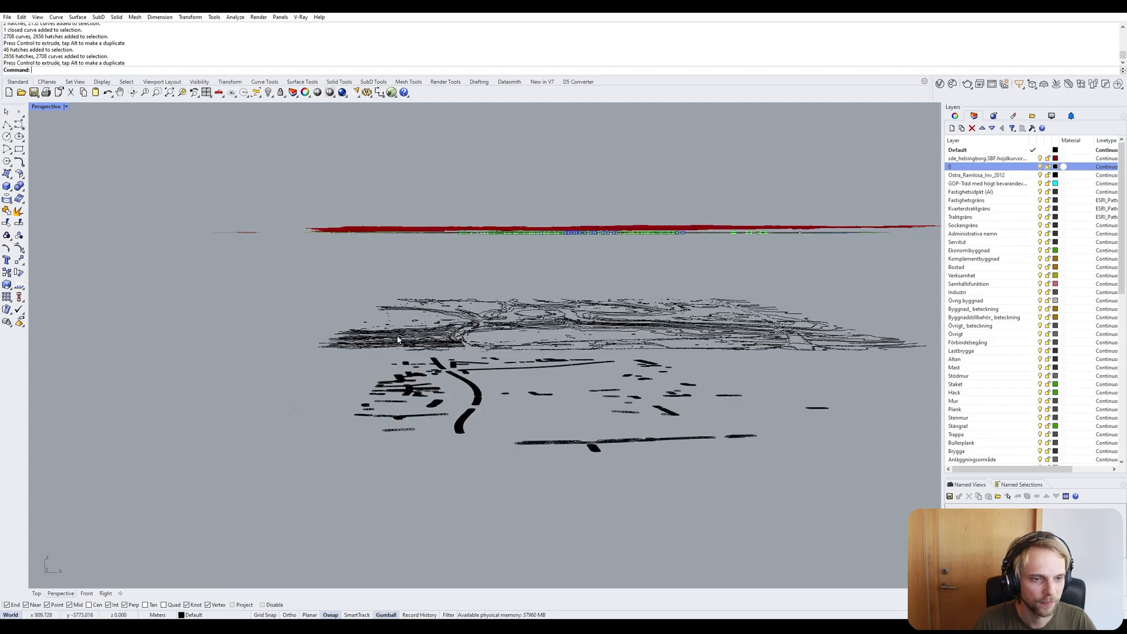
scroll(388, 337, "up", 2)
right_click_drag(330, 324, 330, 315)
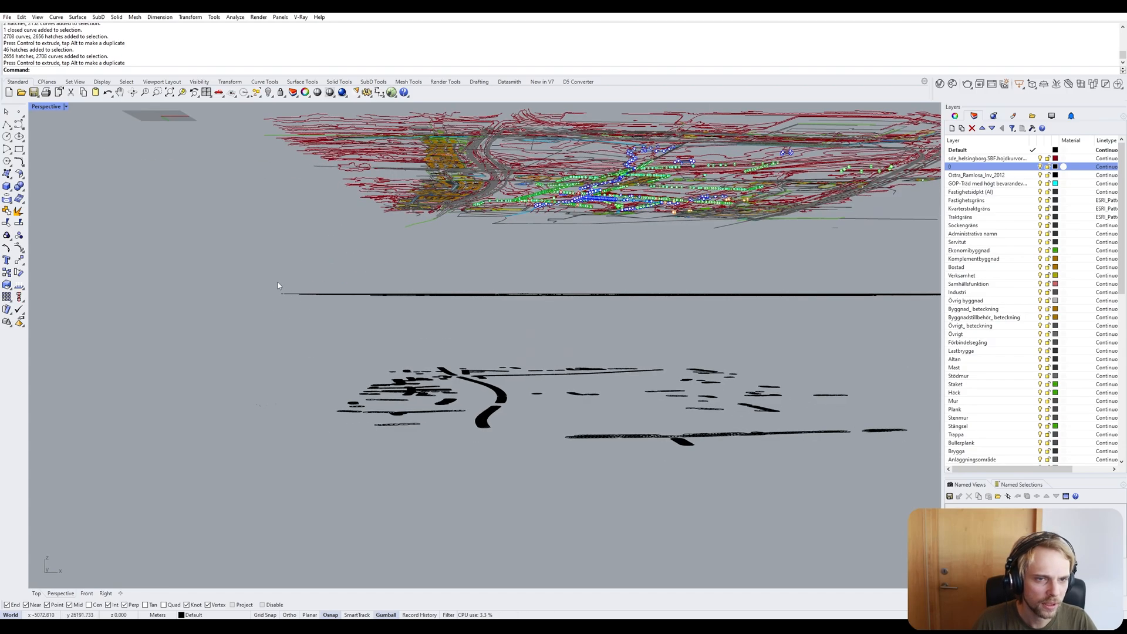
scroll(330, 315, "down", 3)
left_click_drag(211, 258, 649, 316)
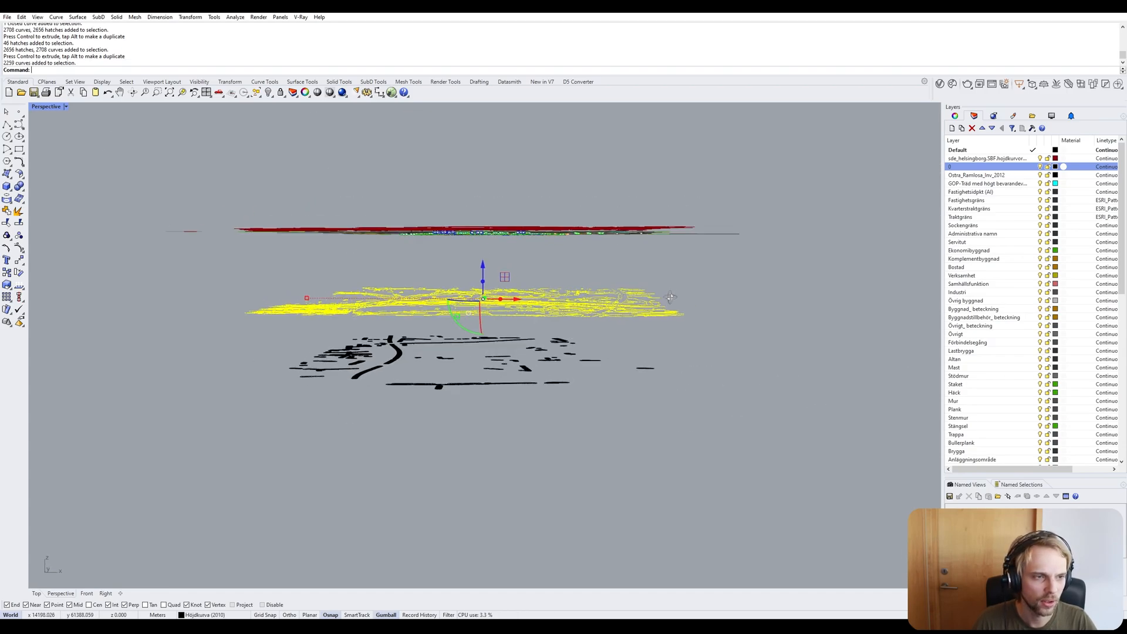
right_click_drag(646, 317, 168, 298)
scroll(169, 297, "up", 2)
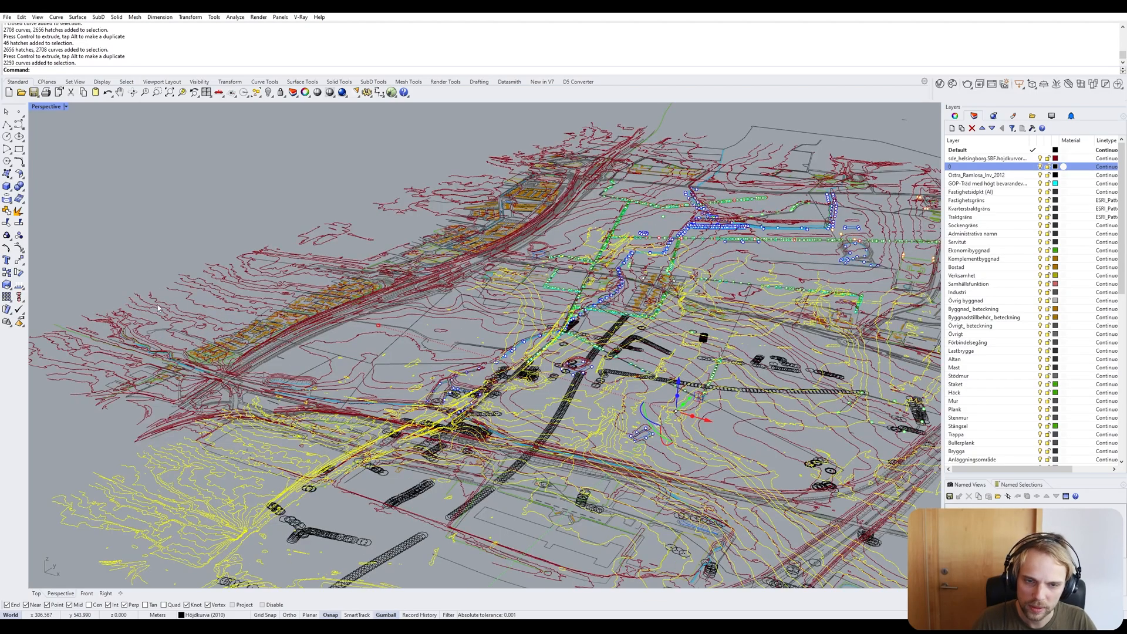
right_click_drag(163, 304, 546, 355)
scroll(437, 330, "down", 2)
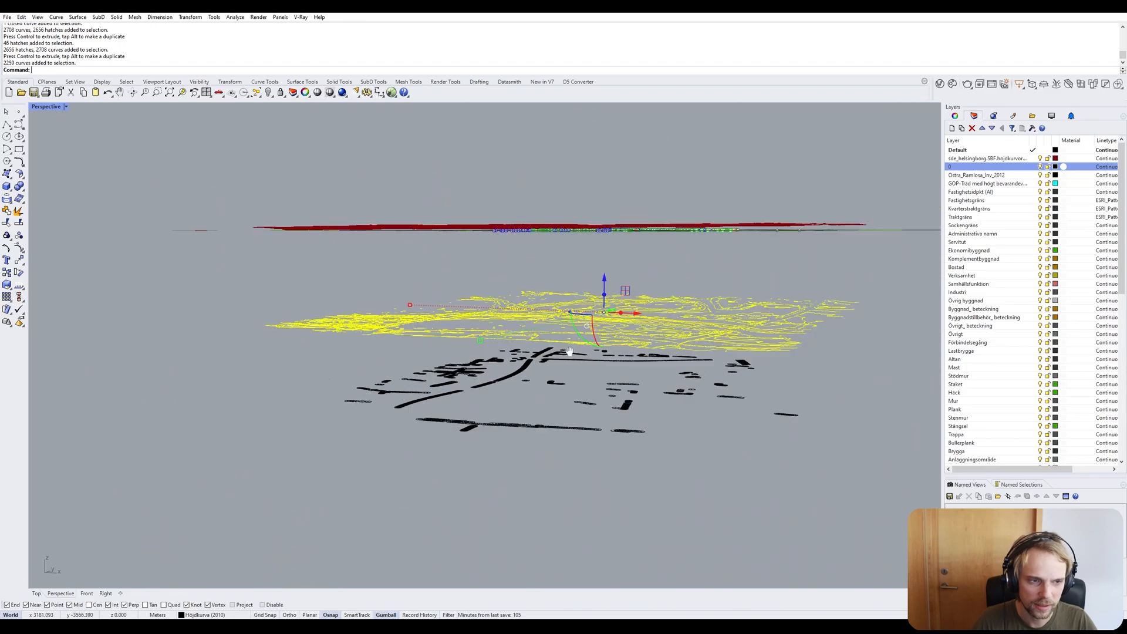
key("Delete")
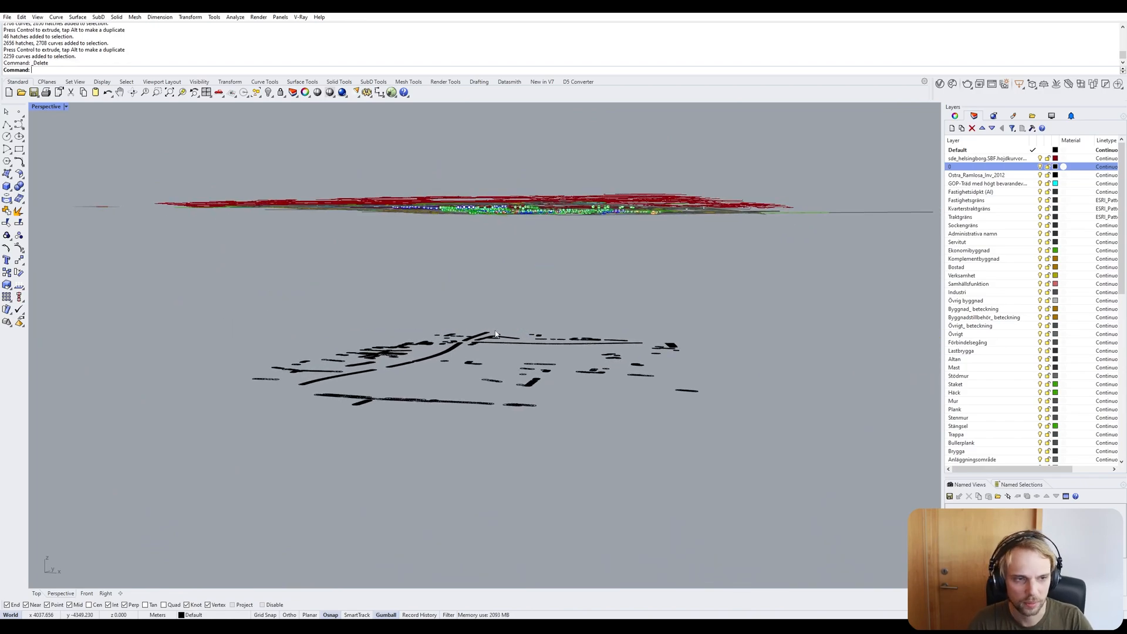
Move all the flattened tree outlines and hatches straight up to float above the site drawing, and deselect them.
scroll(356, 308, "down", 3)
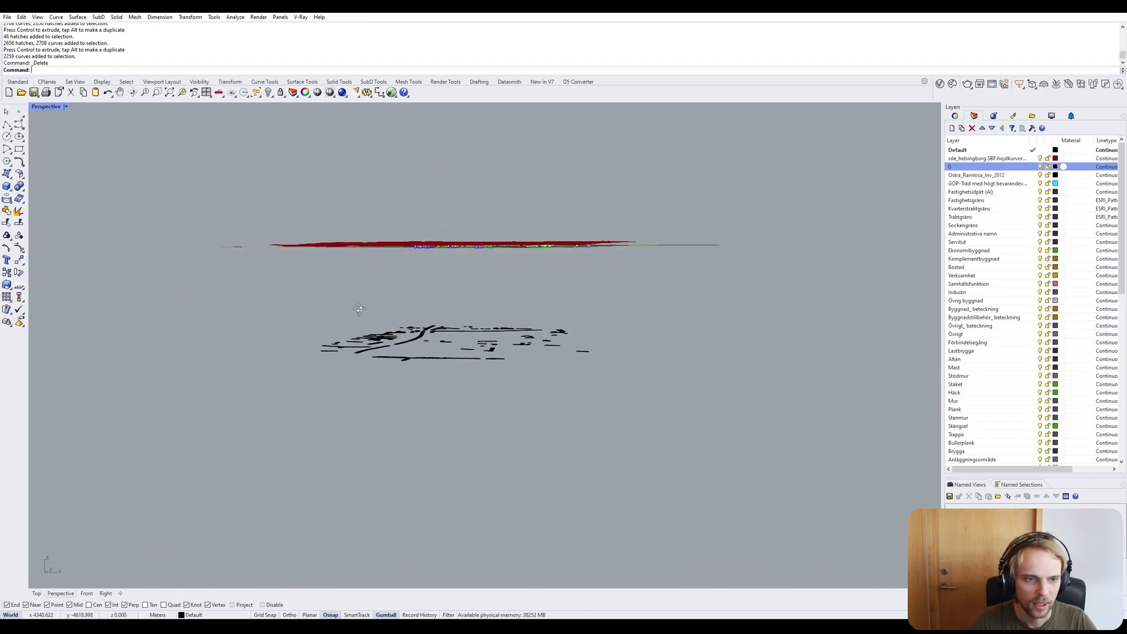
left_click_drag(249, 279, 739, 456)
left_click_drag(487, 291, 487, 149)
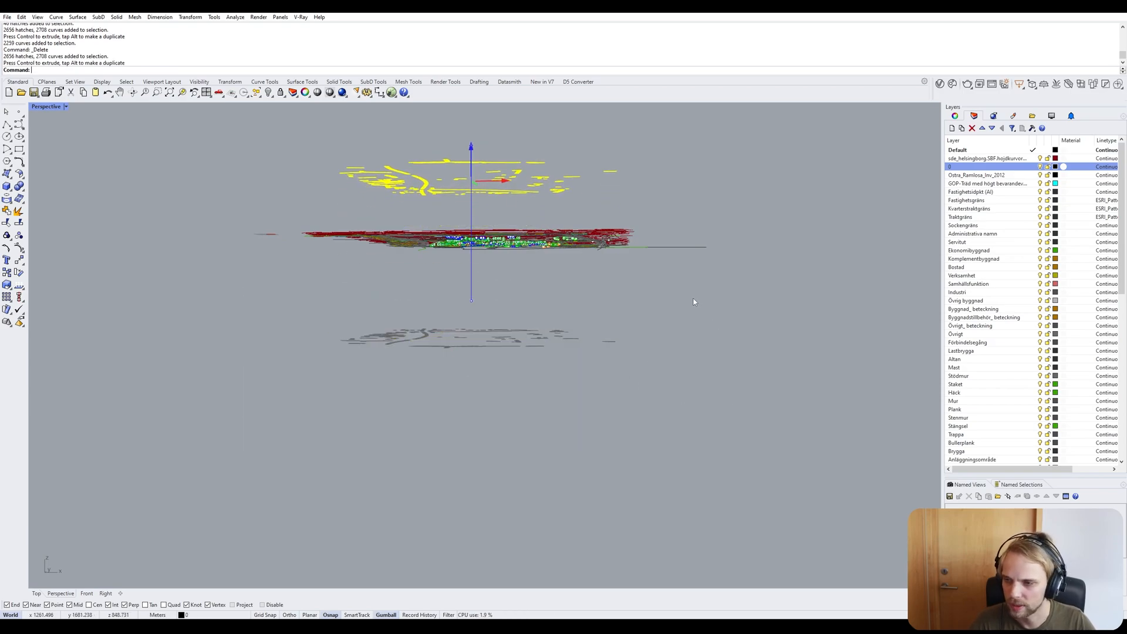
key("Escape")
right_click_drag(667, 302, 629, 333)
scroll(707, 291, "up", 5)
left_click_drag(625, 231, 566, 213)
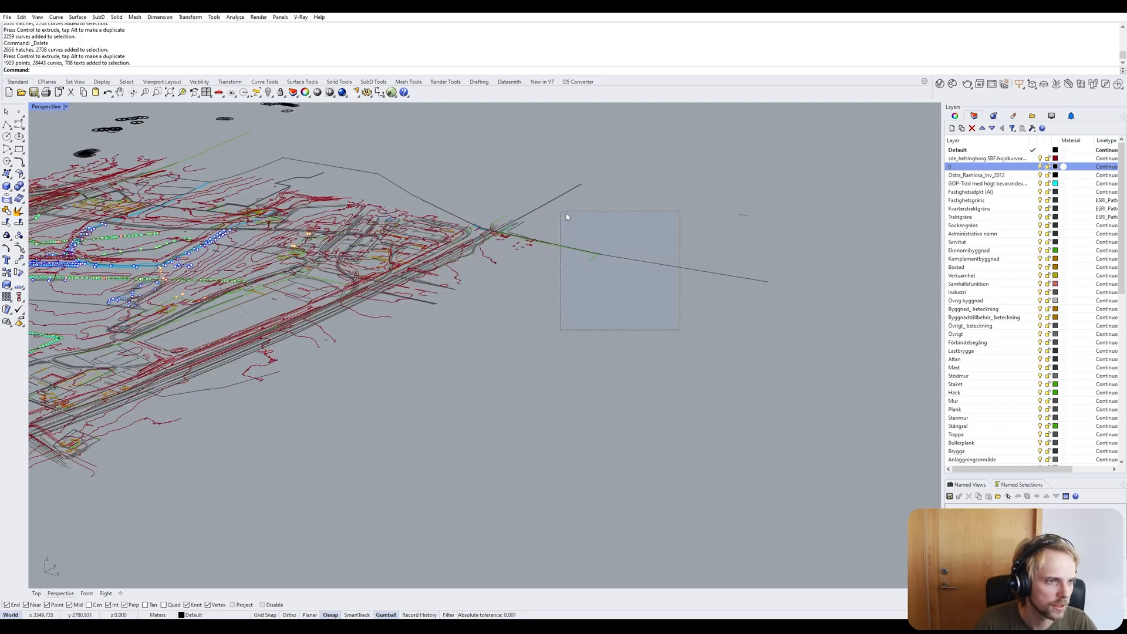
key("Escape")
Select all the red contour curves of the site drawing.
scroll(427, 367, "down", 6)
right_click_drag(427, 367, 574, 304, "shift")
scroll(330, 286, "up", 8)
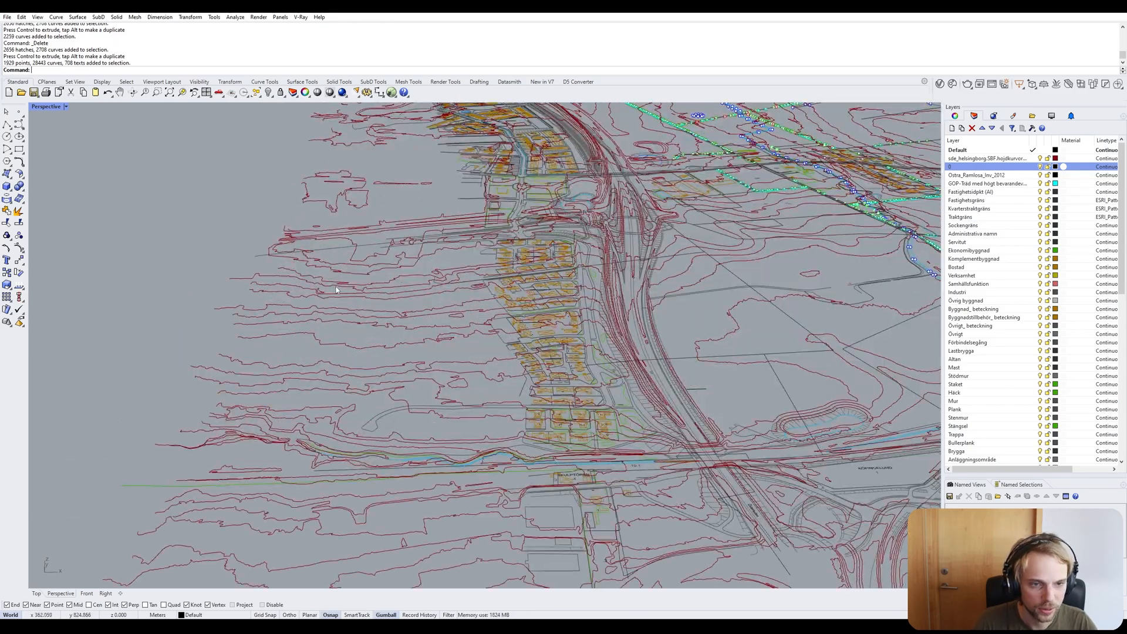
left_click(336, 290)
scroll(335, 290, "down", 6)
right_click_drag(335, 290, 496, 332)
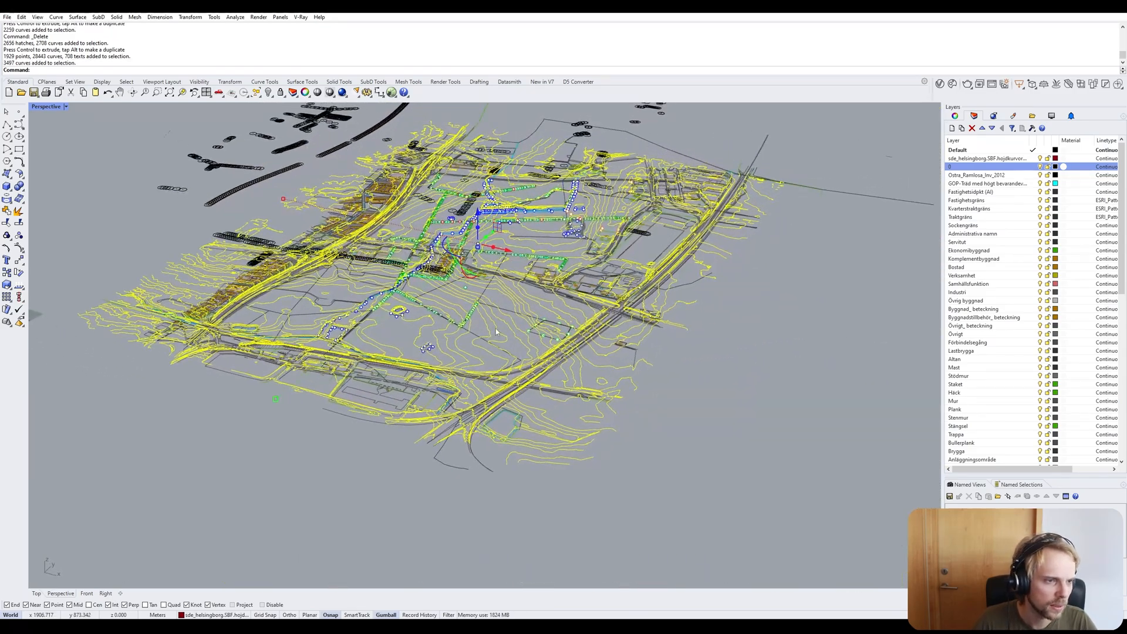
Examine the selected red contours up close and from several sides for curves missing from the selection.
scroll(580, 281, "up", 8)
scroll(580, 280, "down", 10)
right_click_drag(578, 364, 575, 315)
left_click(359, 319)
scroll(351, 235, "up", 8)
left_click(352, 218)
right_click_drag(364, 176, 378, 218)
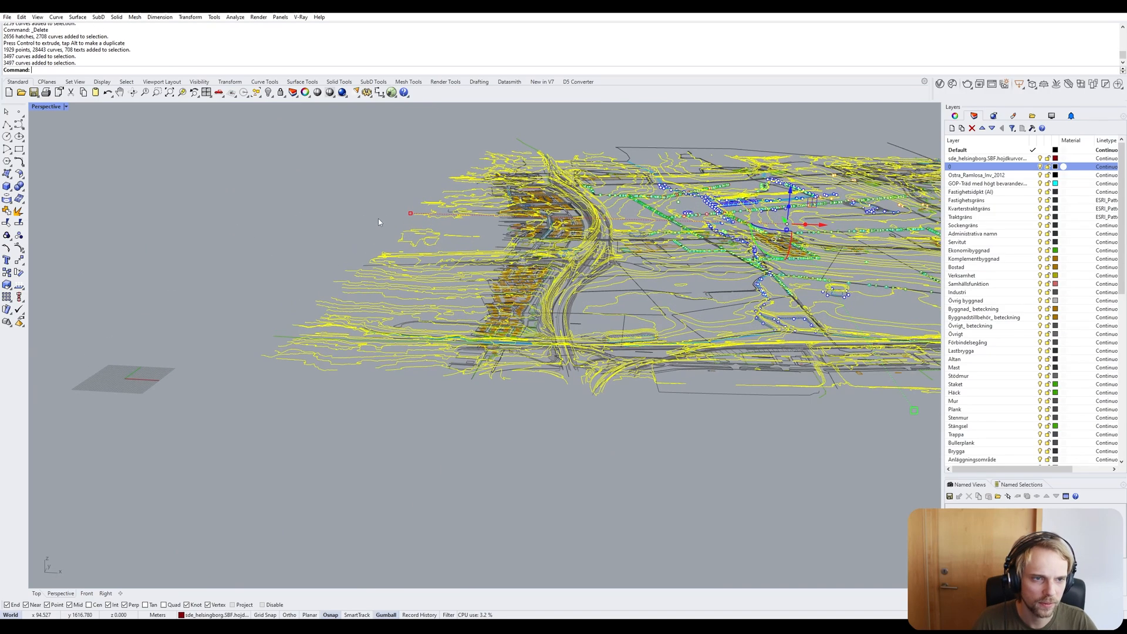
scroll(378, 218, "down", 5)
right_click_drag(614, 291, 512, 282, "shift")
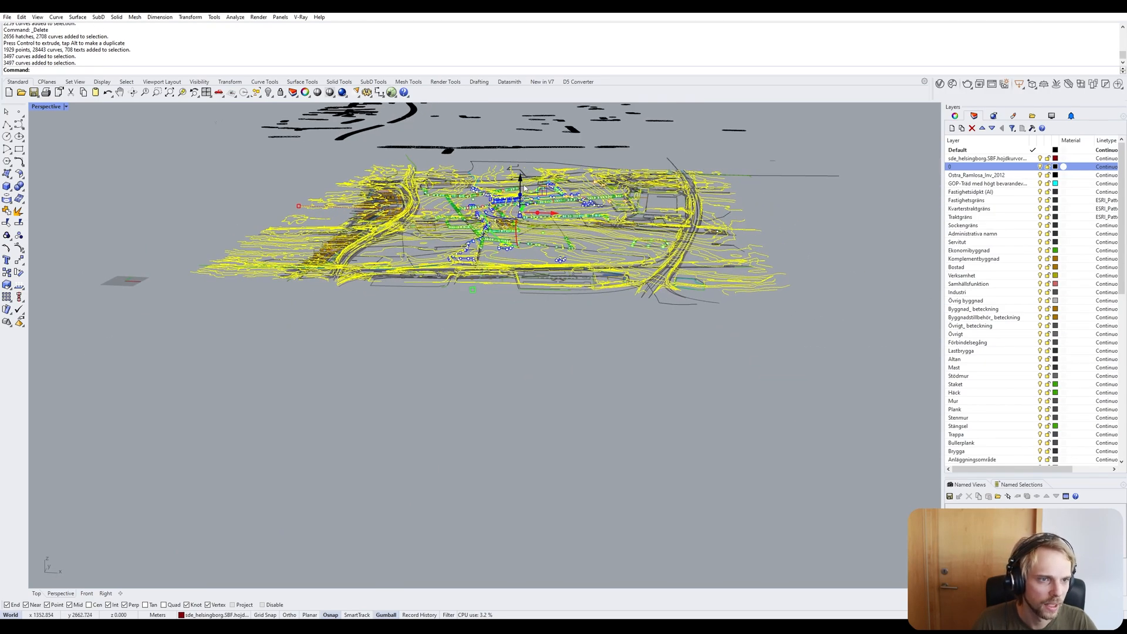
Move the red contours straight up to between the site drawing and the tree outlines, and deselect them.
right_click_drag(523, 187, 516, 276)
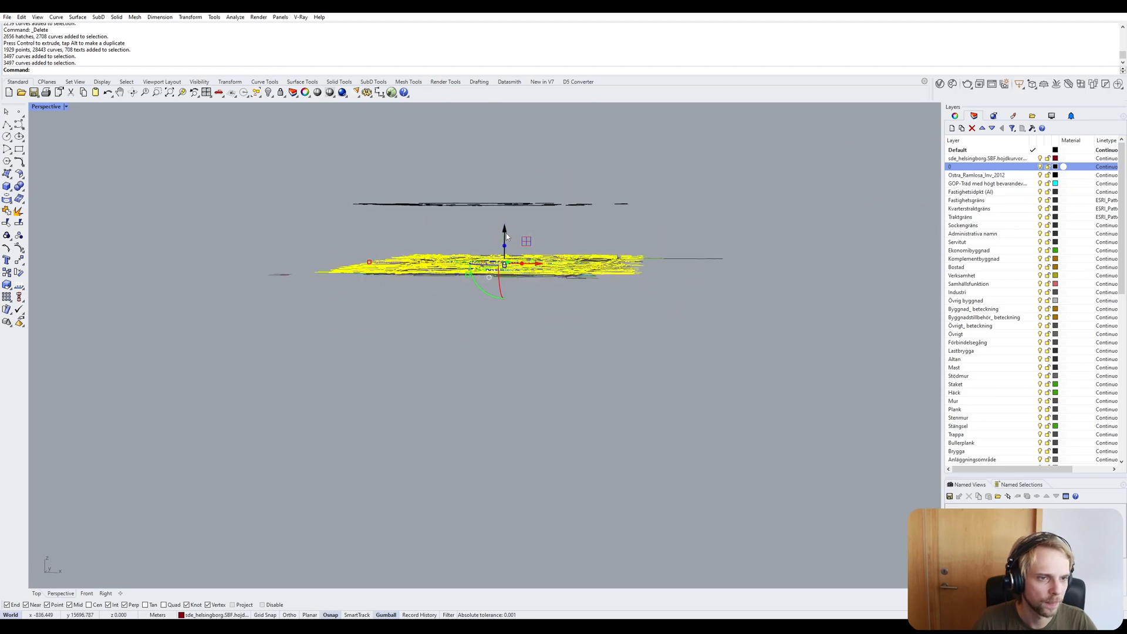
key("alt")
left_click_drag(506, 234, 508, 193)
left_click(731, 176)
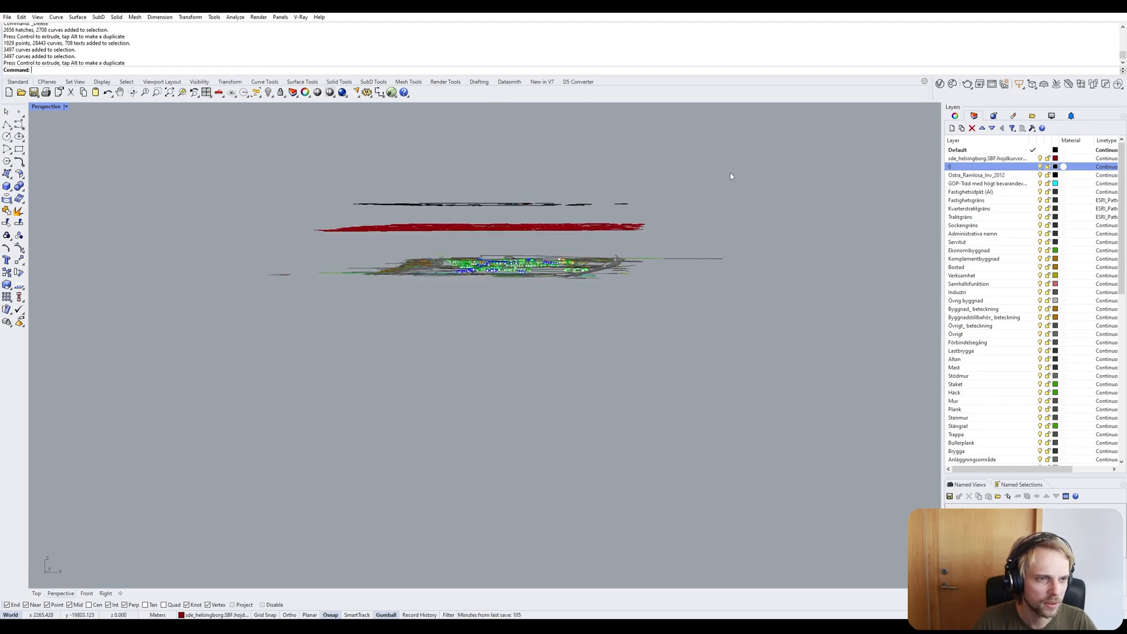
Select the red contour curves hovering above the site drawing, isolate them, and clear the selection.
scroll(403, 238, "up", 5)
right_click_drag(452, 197, 558, 220)
left_click(579, 215)
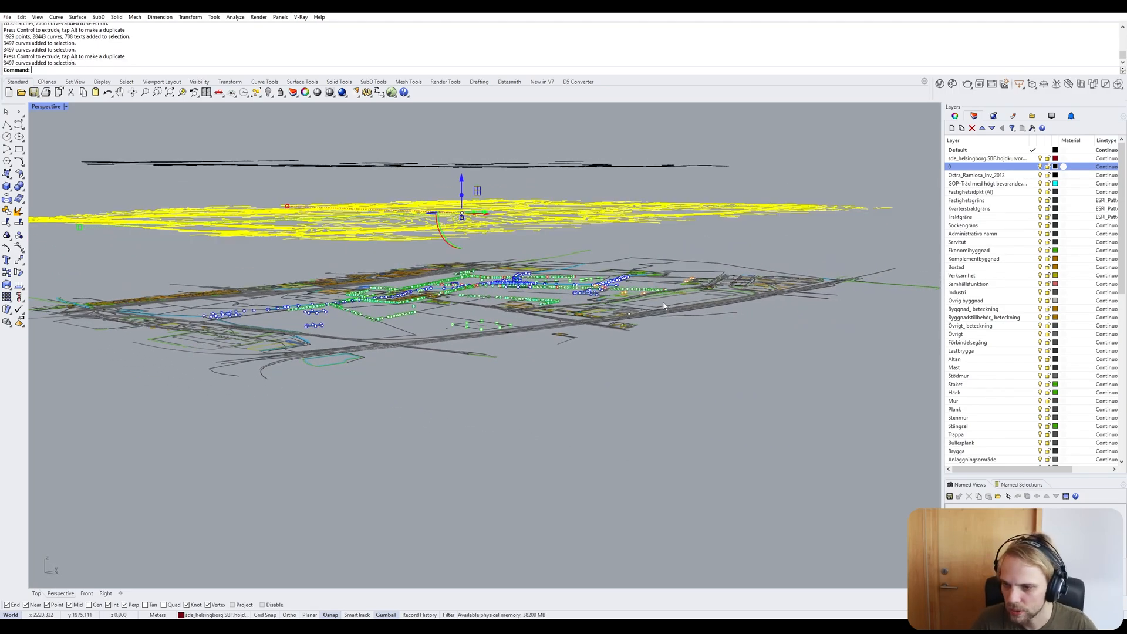
left_click(653, 356)
right_click_drag(653, 355, 695, 411)
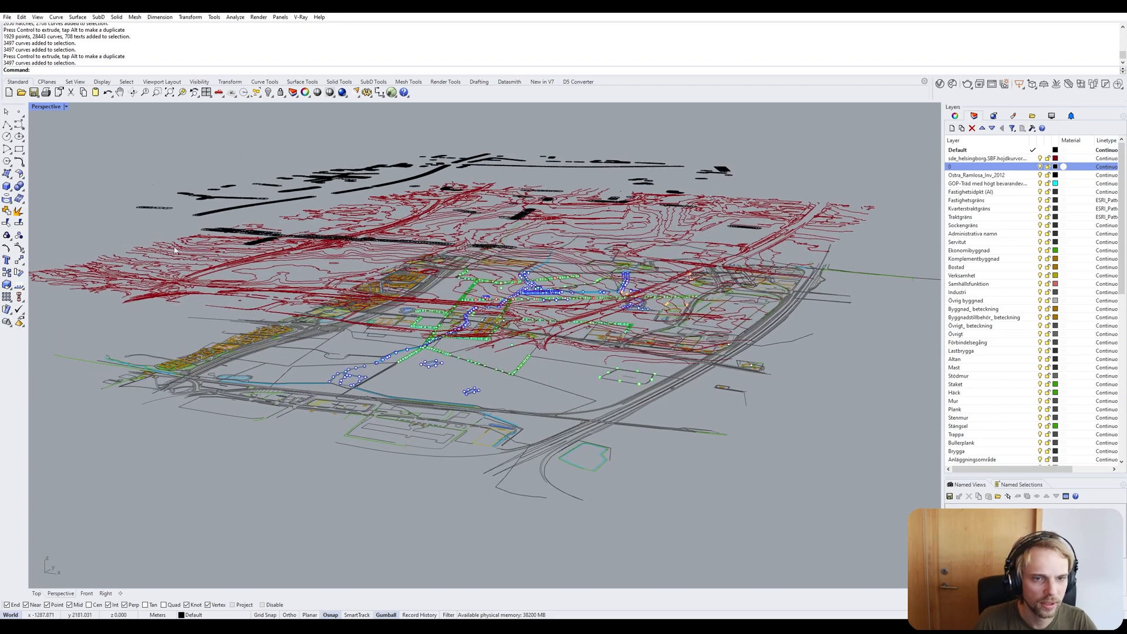
left_click(185, 285)
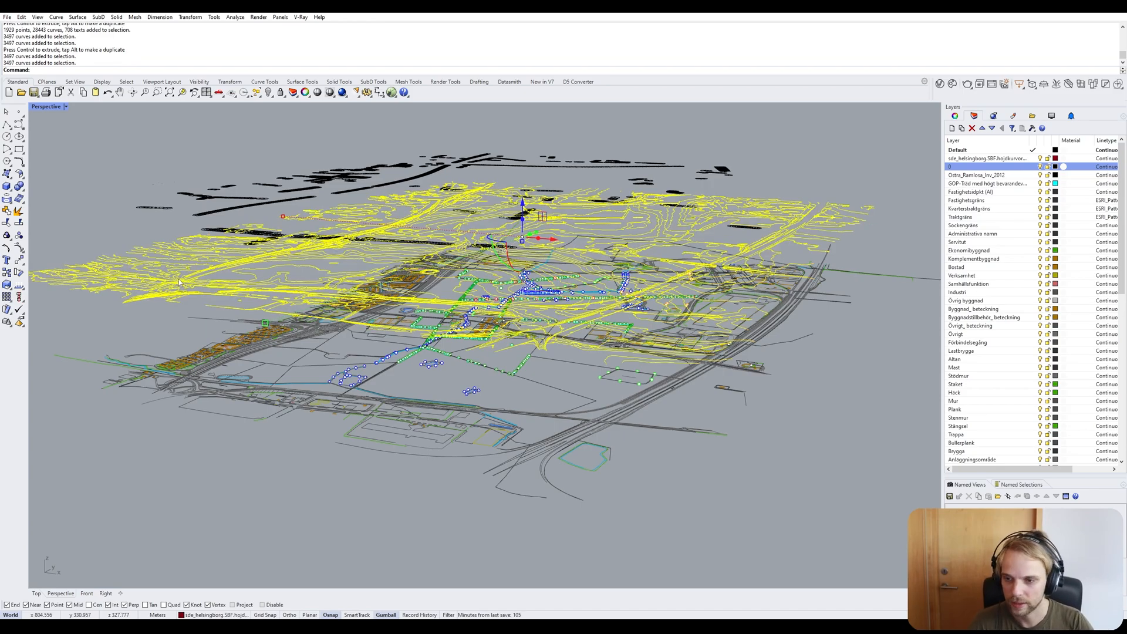
type("Iso")
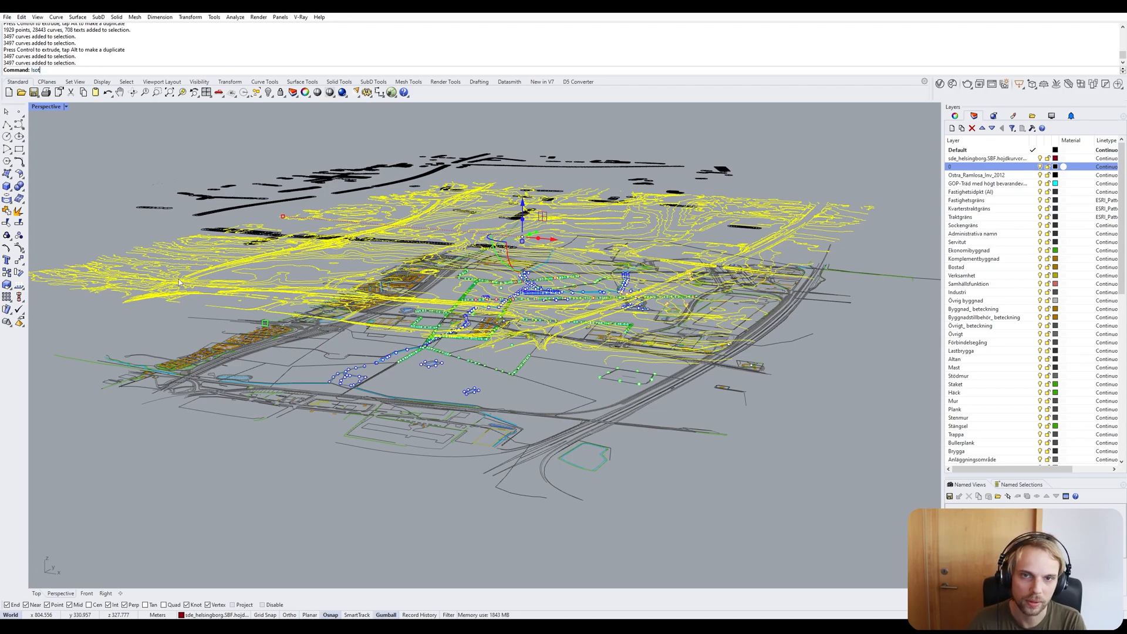
type("l")
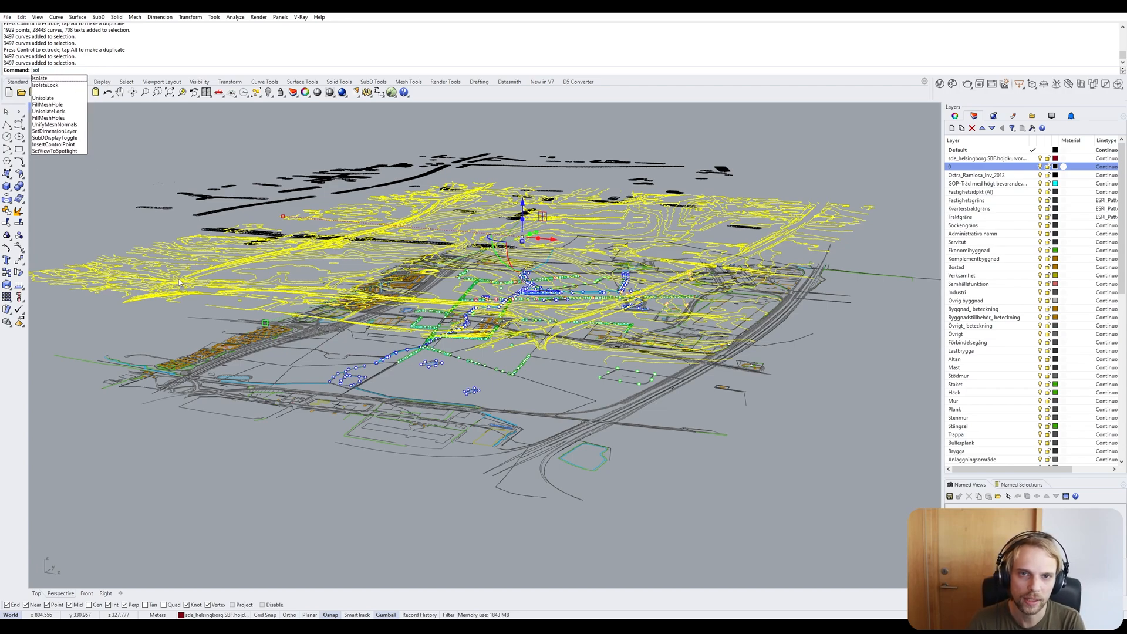
type("ate")
key("Return")
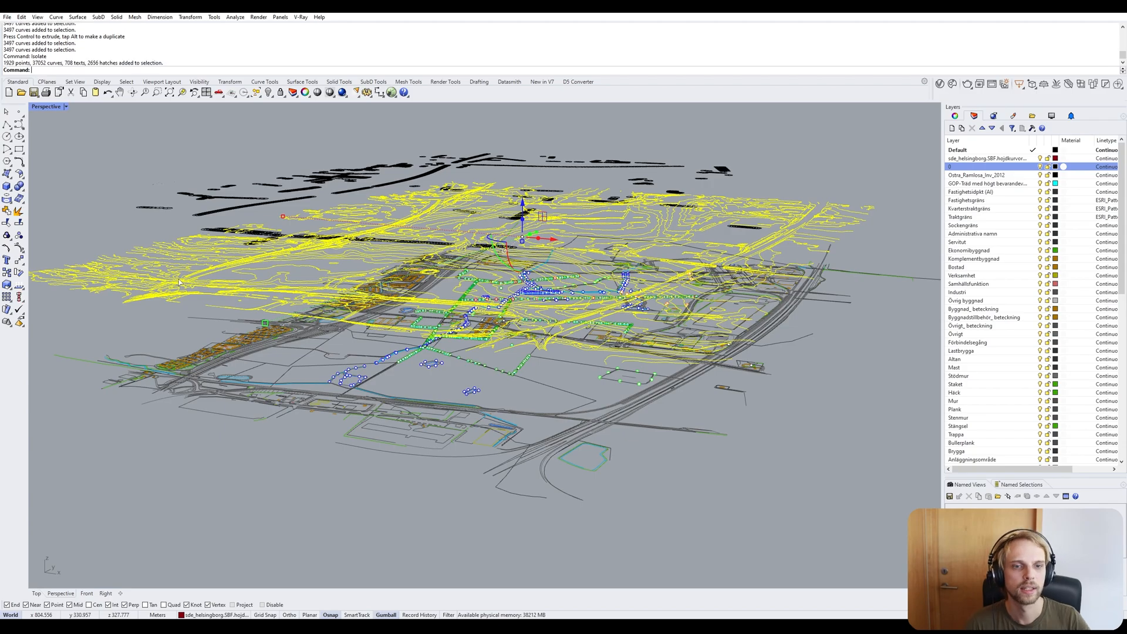
left_click(146, 232)
Examine the isolated red contours from above and up close across the whole site, including the roads and the striped area.
right_click_drag(194, 229, 376, 306)
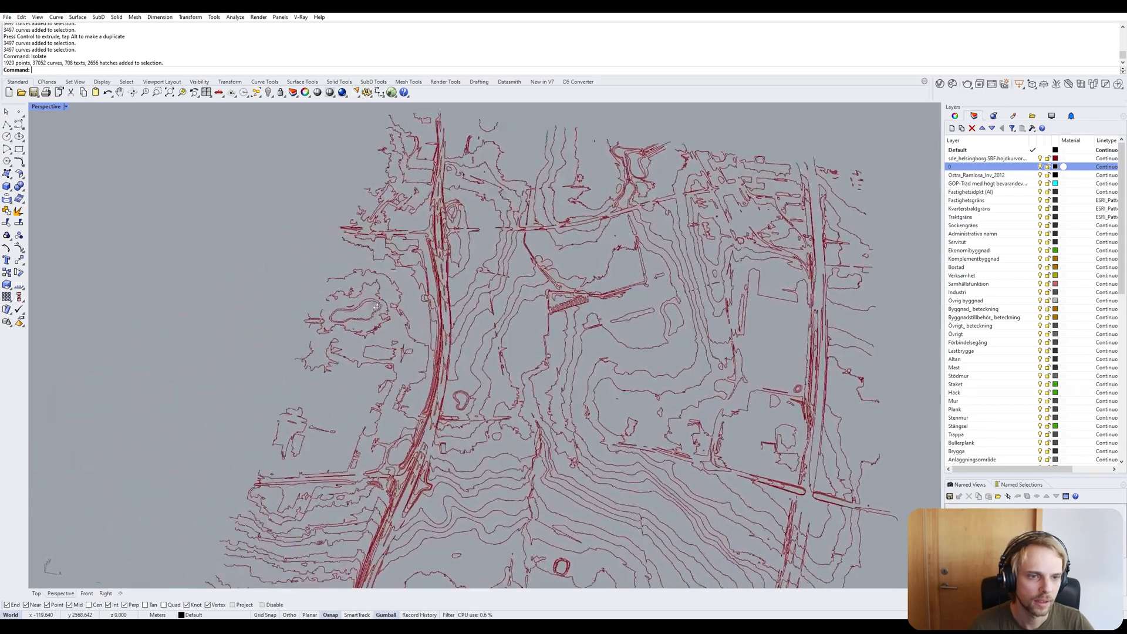
scroll(376, 306, "up", 6)
scroll(393, 404, "down", 3)
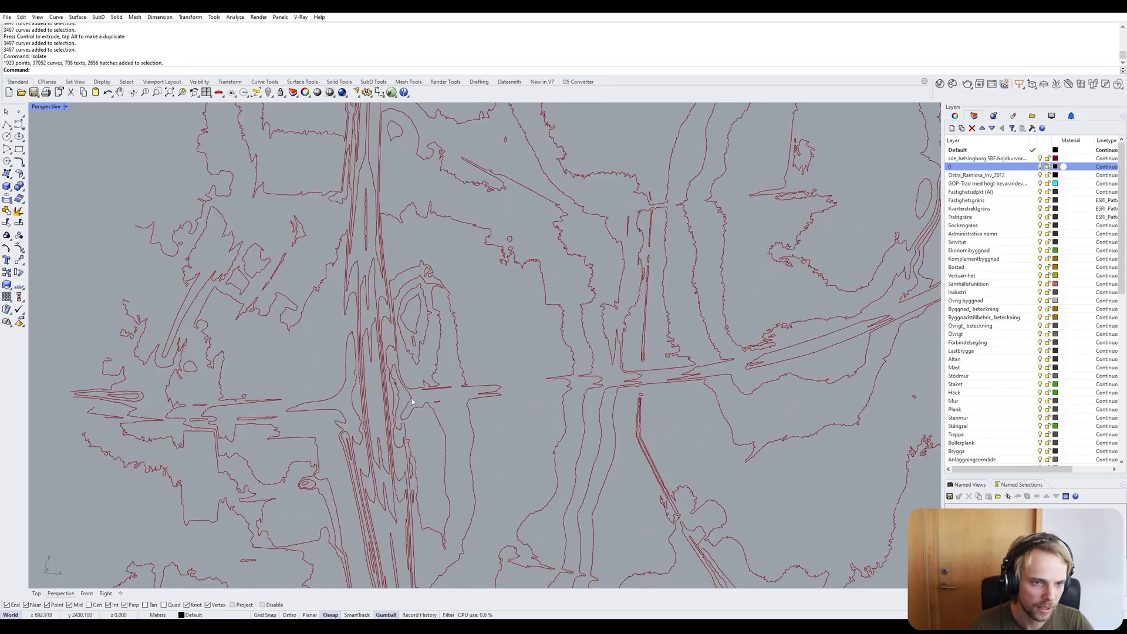
right_click_drag(805, 428, 524, 429, "shift")
scroll(537, 445, "down", 5)
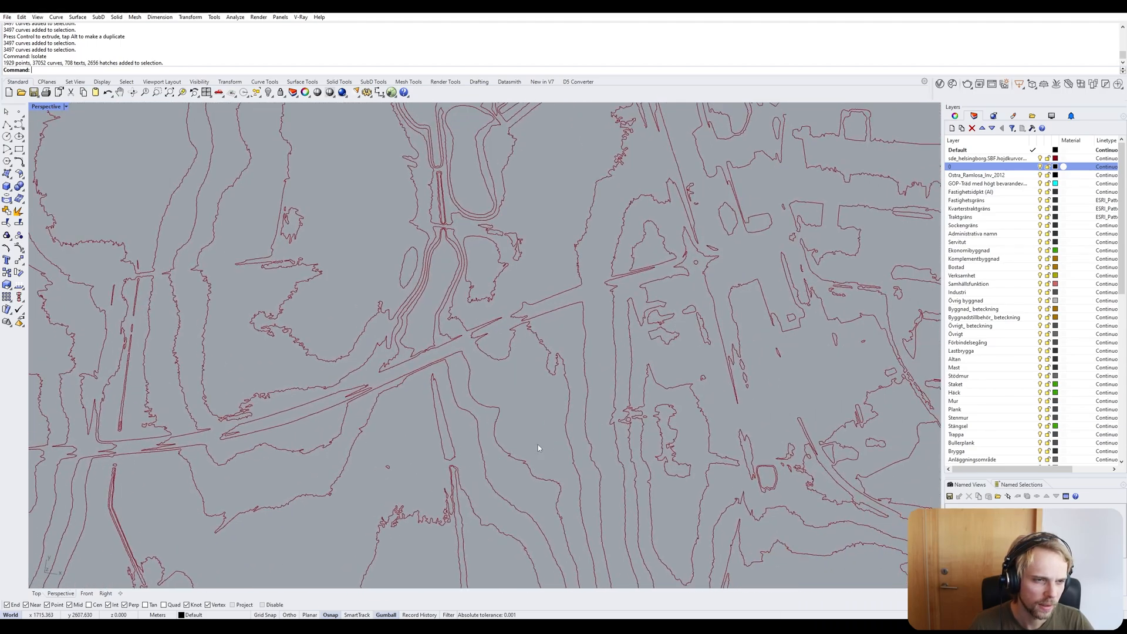
right_click_drag(631, 453, 608, 473, "shift")
scroll(580, 286, "up", 5)
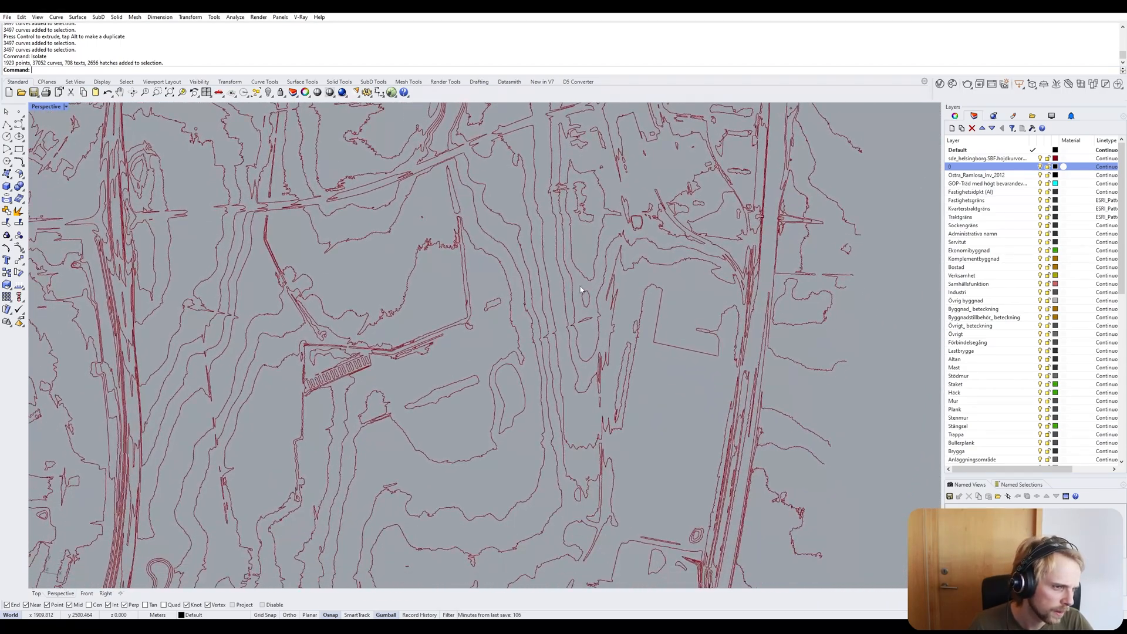
scroll(387, 225, "up", 4)
scroll(387, 225, "up", 3)
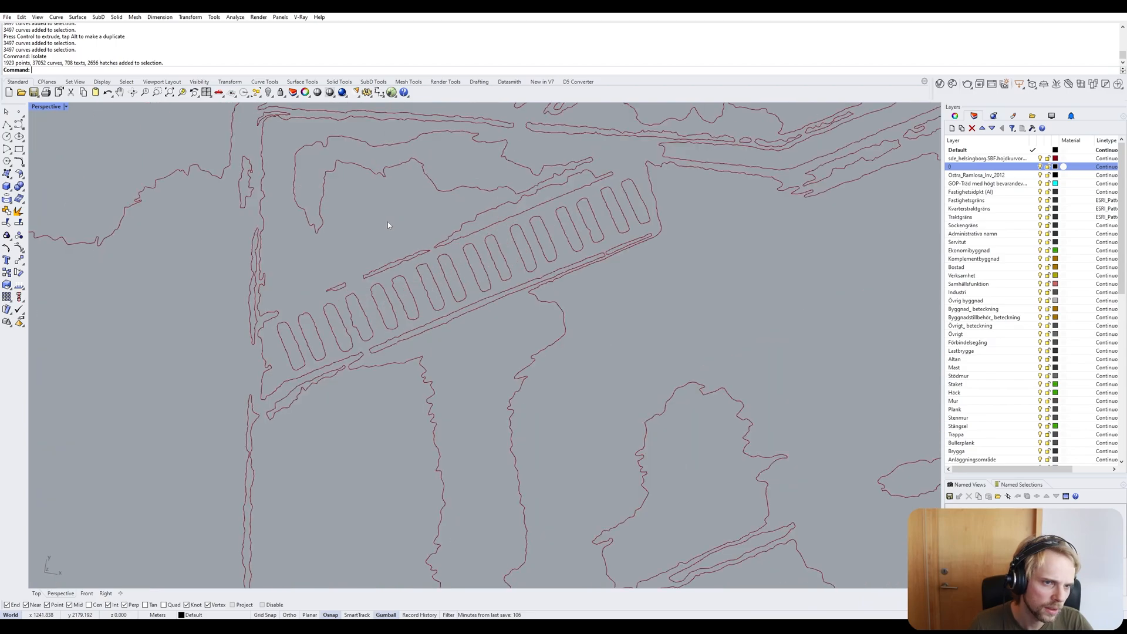
scroll(368, 334, "down", 8)
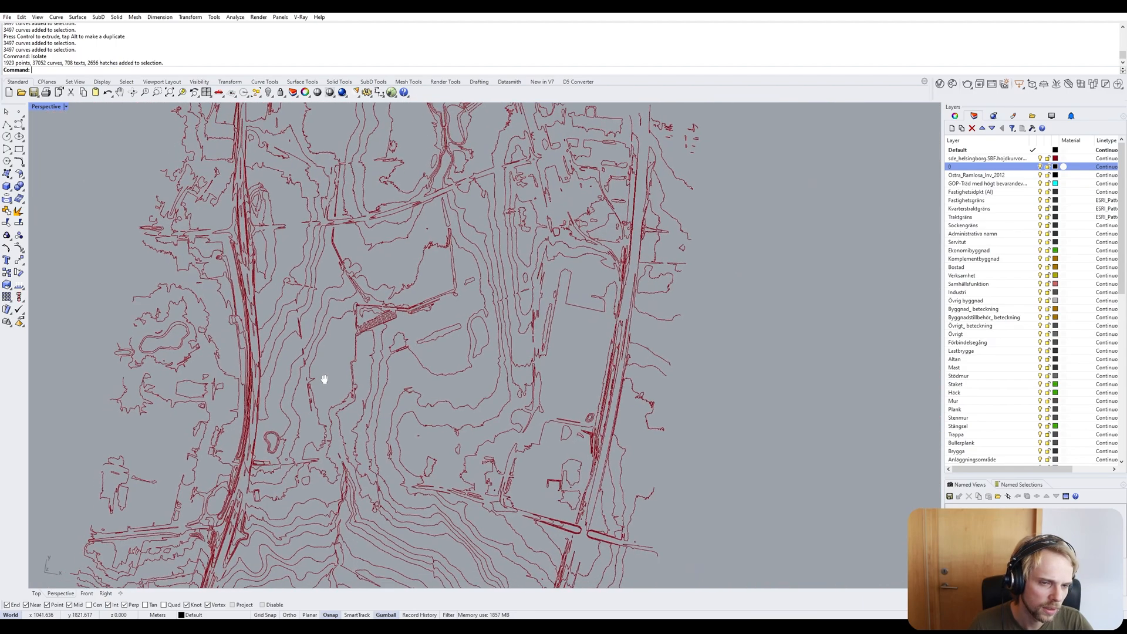
right_click_drag(323, 378, 420, 292, "shift")
scroll(336, 441, "up", 4)
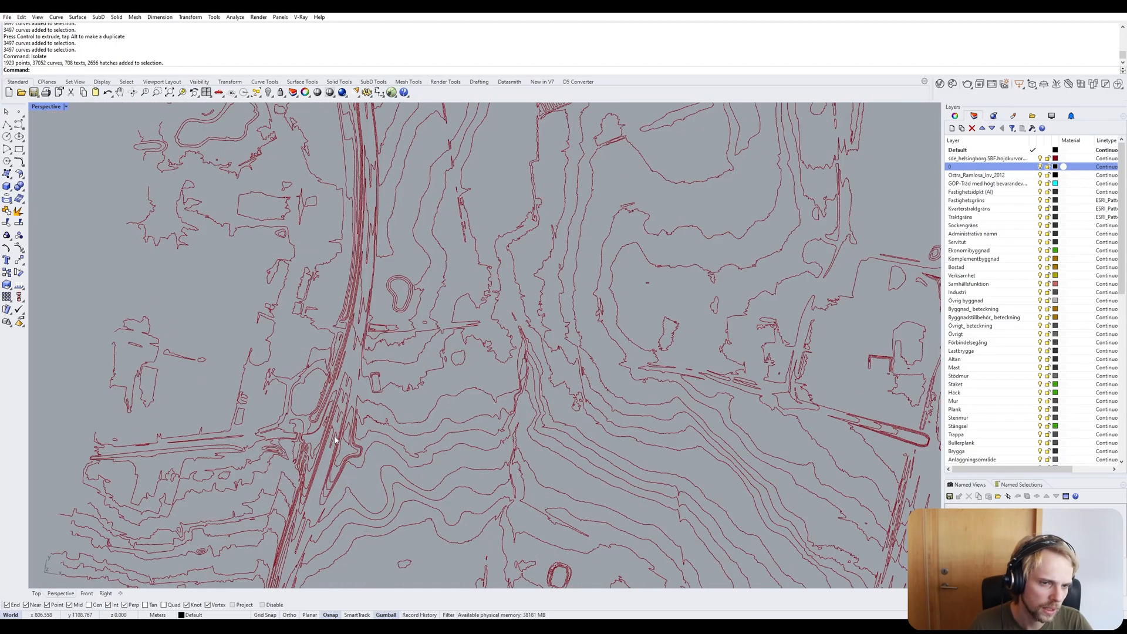
scroll(413, 213, "up", 4)
scroll(412, 217, "down", 3)
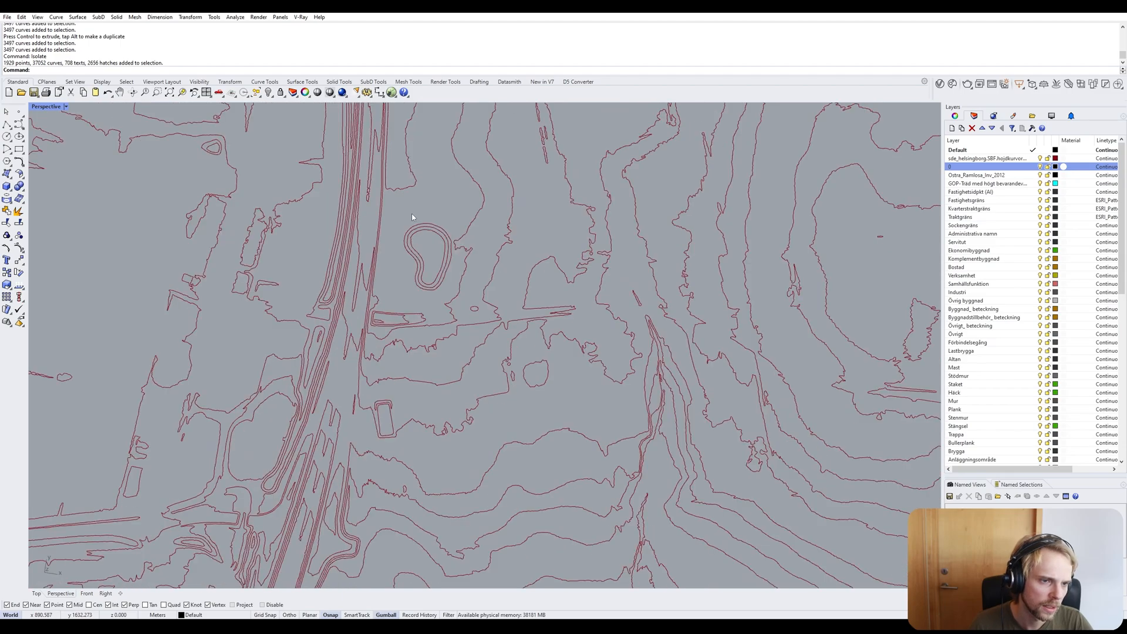
scroll(412, 217, "down", 5)
right_click_drag(358, 437, 499, 363, "shift")
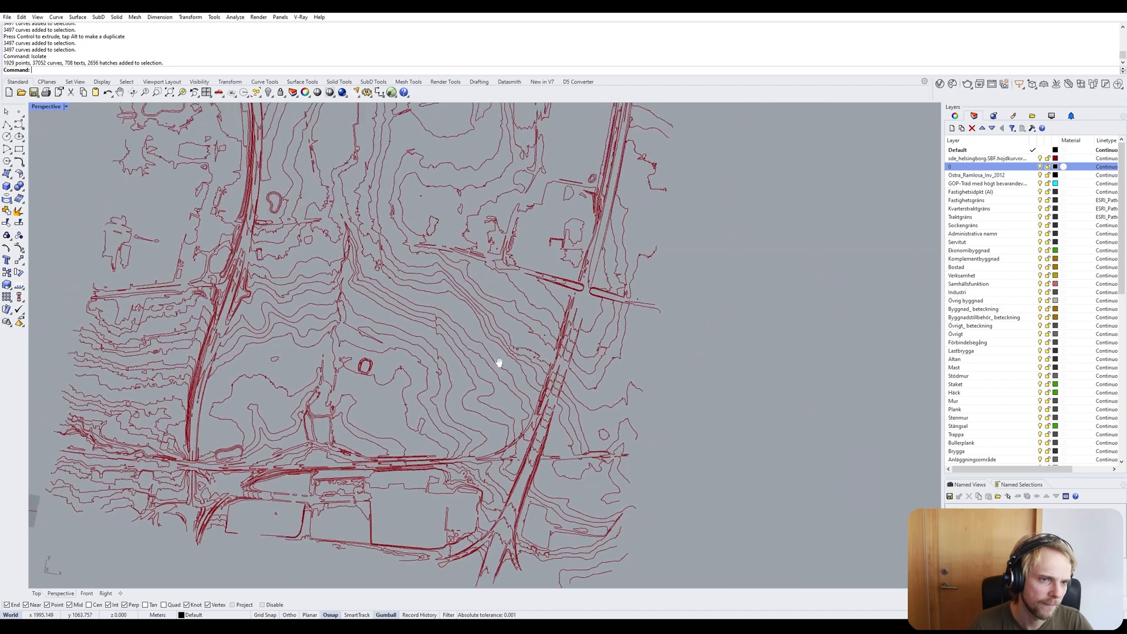
scroll(499, 362, "down", 4)
scroll(437, 311, "up", 1)
right_click_drag(352, 450, 369, 362)
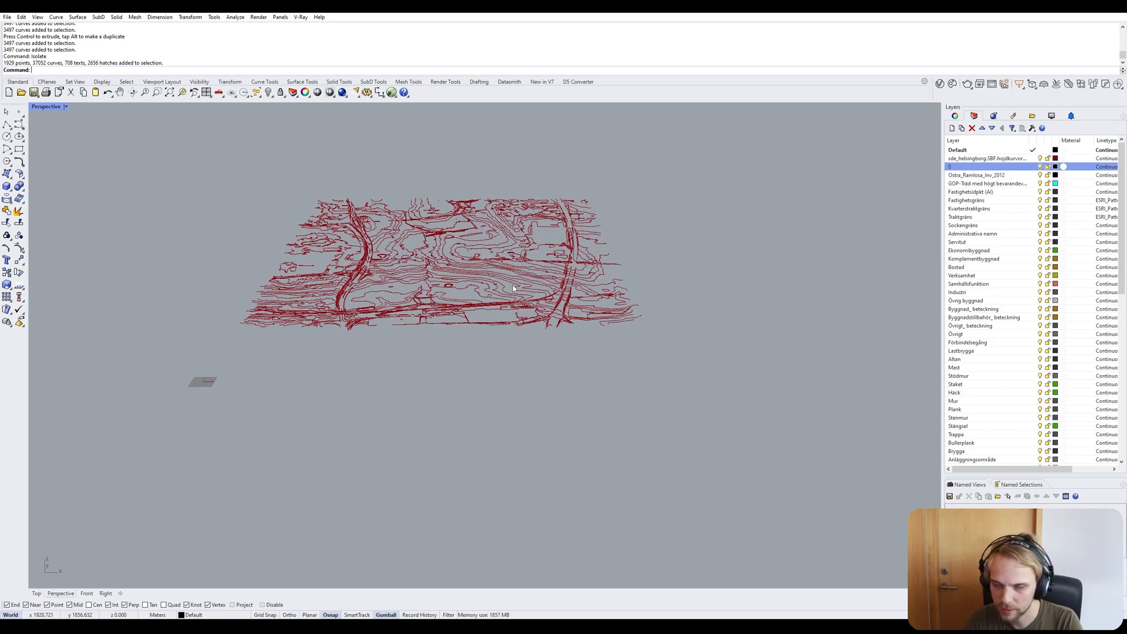
Bring back all hidden objects, then isolate the lowest layer of geometry, the site drawing, and deselect it.
type("uniso")
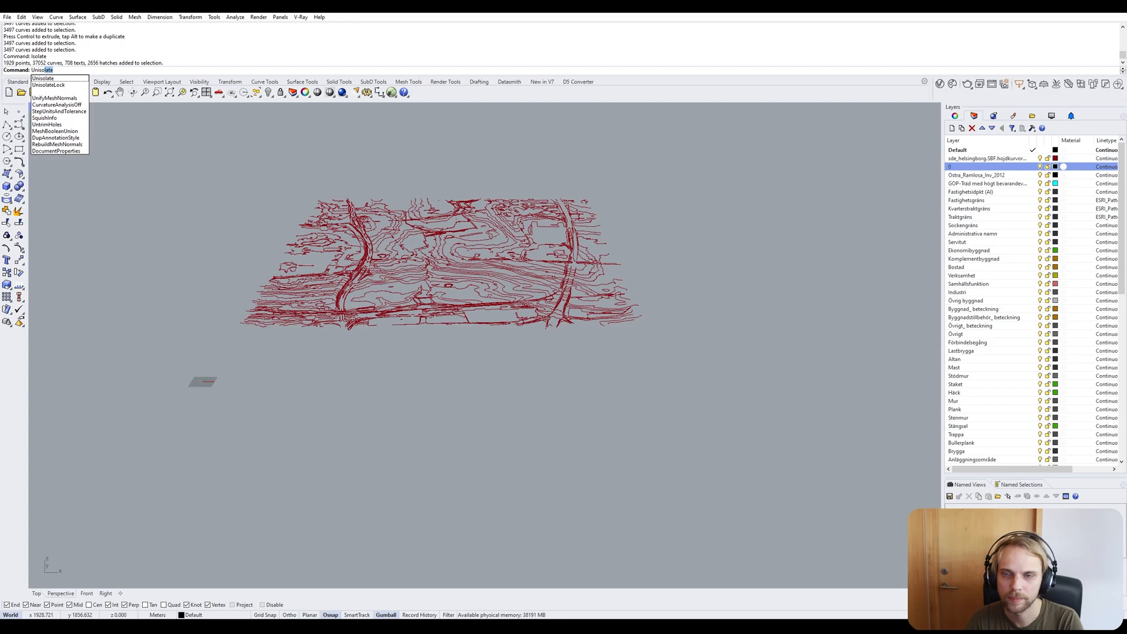
key("Return")
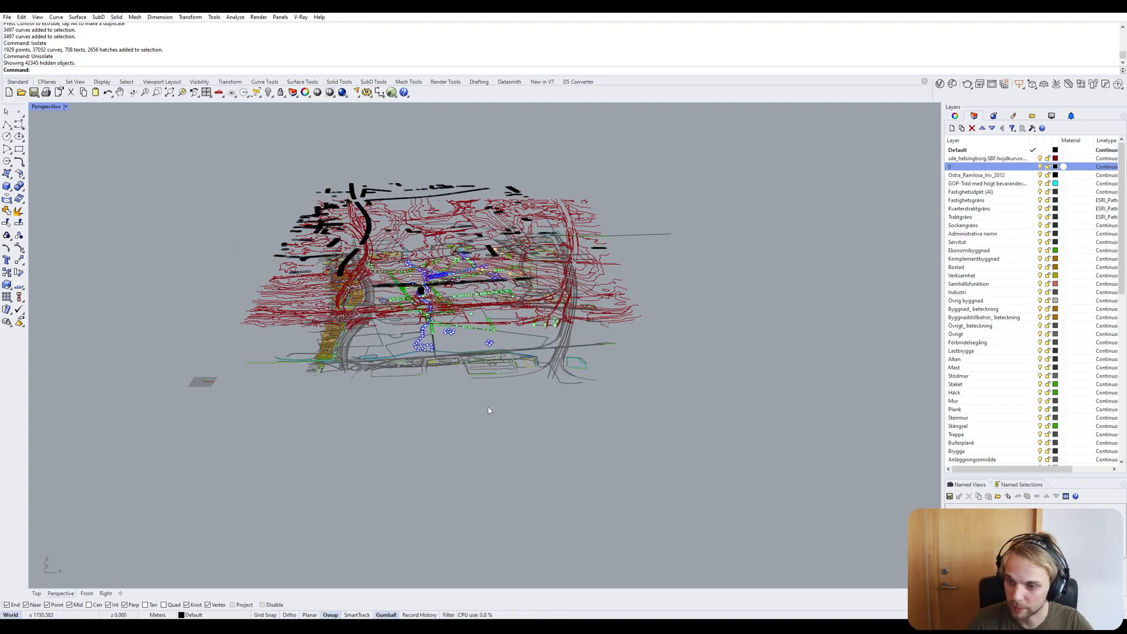
right_click_drag(649, 382, 468, 341)
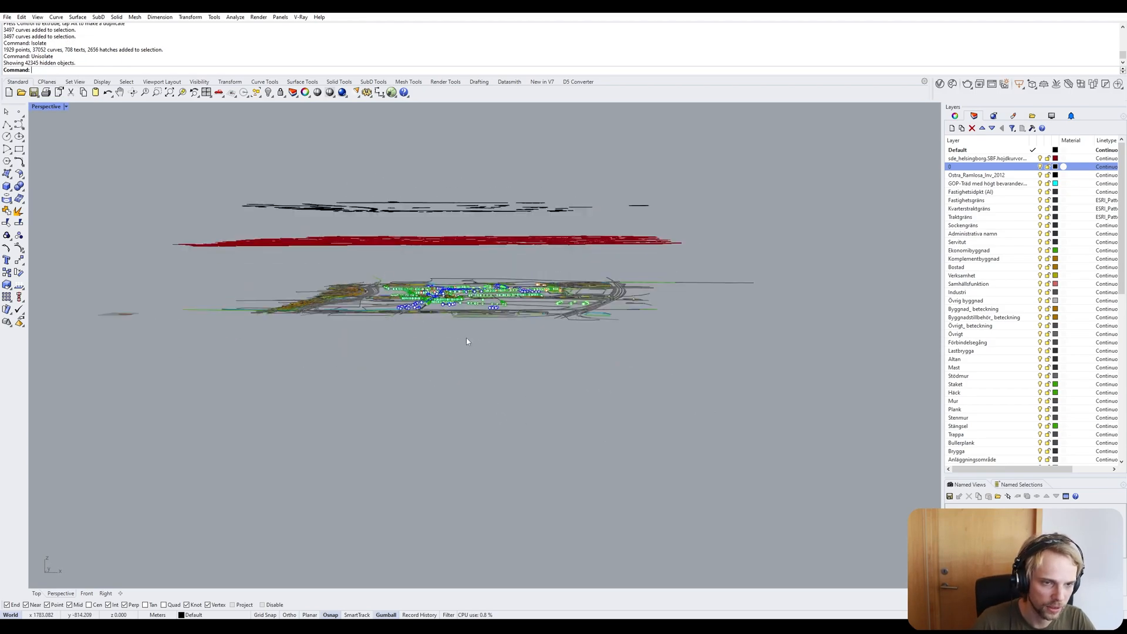
scroll(479, 339, "up", 2)
scroll(786, 382, "down", 2)
left_click_drag(805, 410, 200, 271)
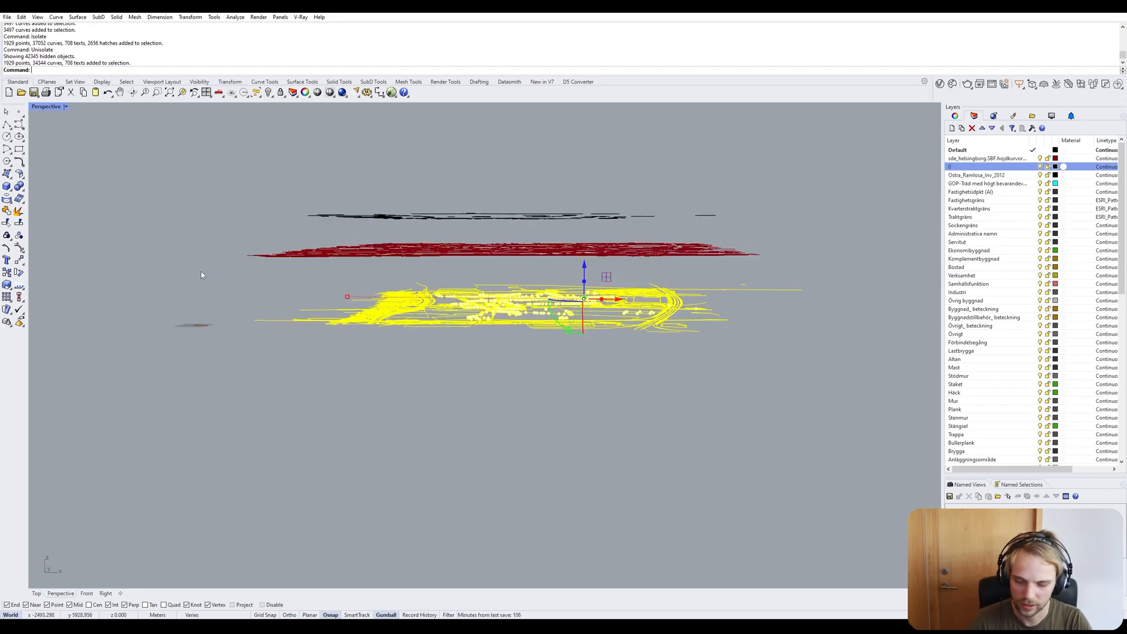
key("Return")
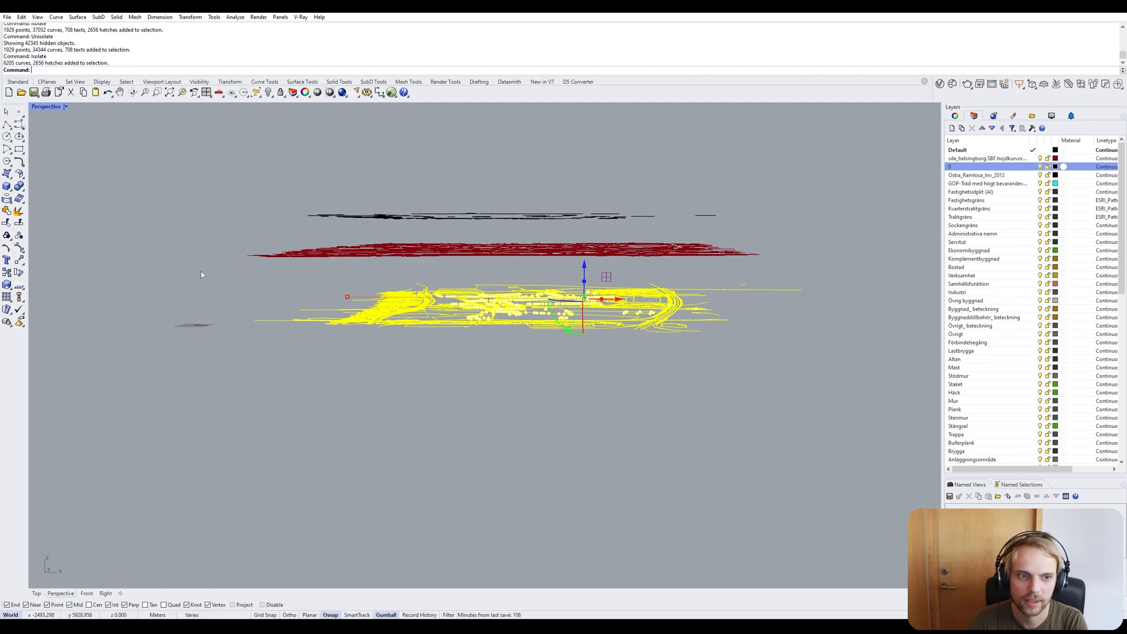
left_click(217, 256)
Select all point objects in the isolated site drawing with SelPt and delete them.
right_click_drag(440, 218, 452, 267)
scroll(452, 266, "up", 10)
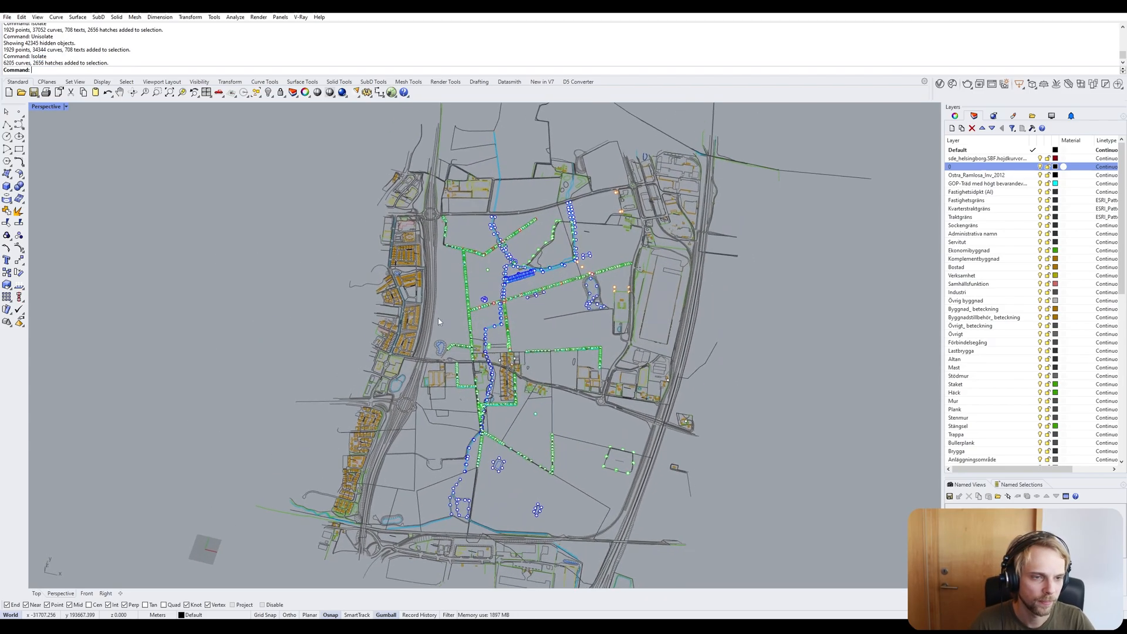
scroll(490, 297, "up", 8)
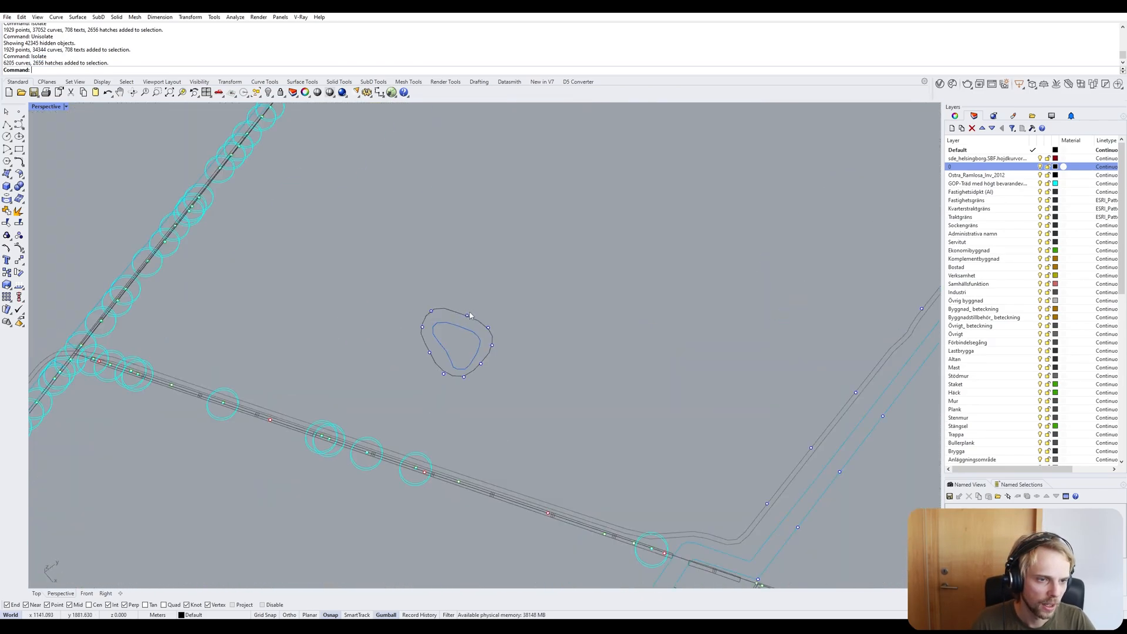
scroll(453, 317, "down", 6)
scroll(445, 322, "up", 1)
scroll(353, 326, "down", 10)
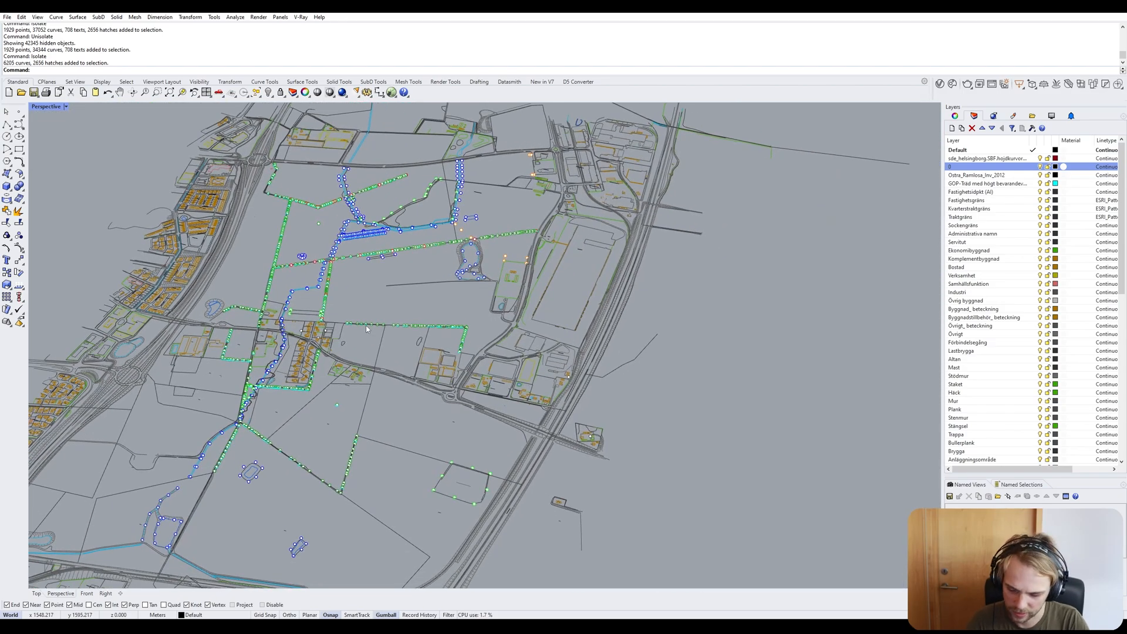
type("SelK")
key("BackSpace")
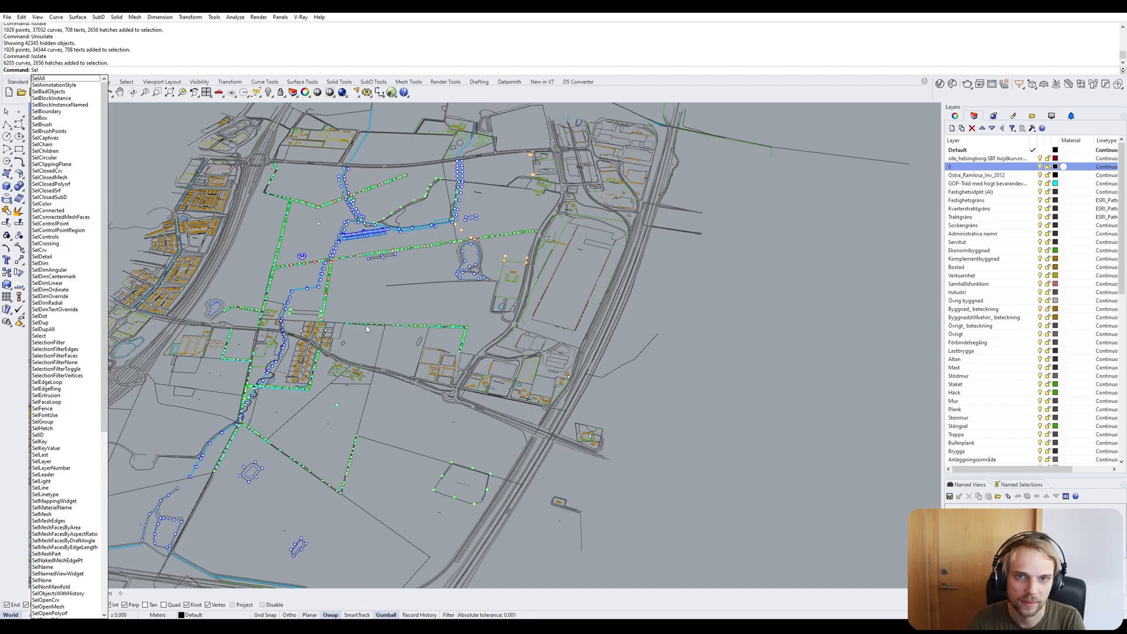
type("P")
key("BackSpace")
type("P")
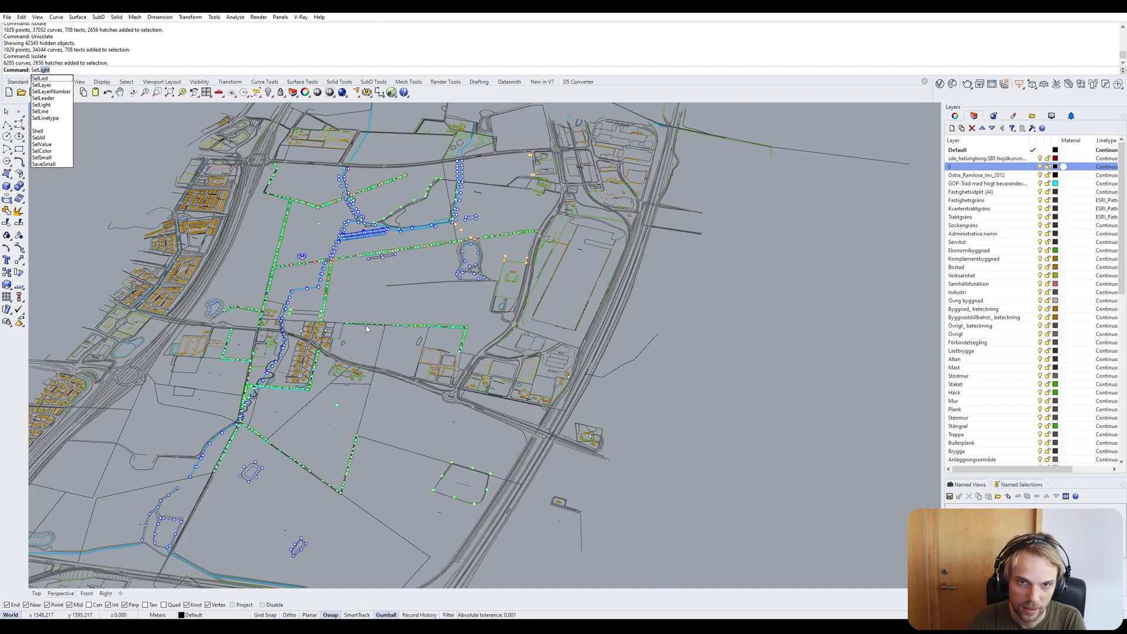
key("BackSpace")
type("Pt")
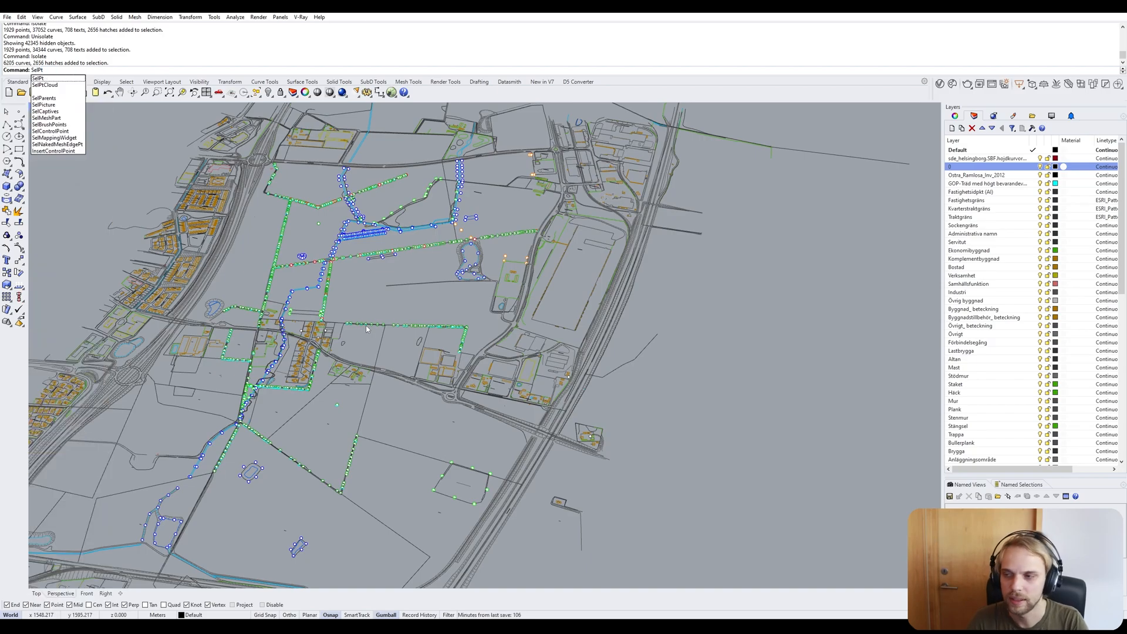
key("Return")
right_click_drag(804, 262, 556, 288)
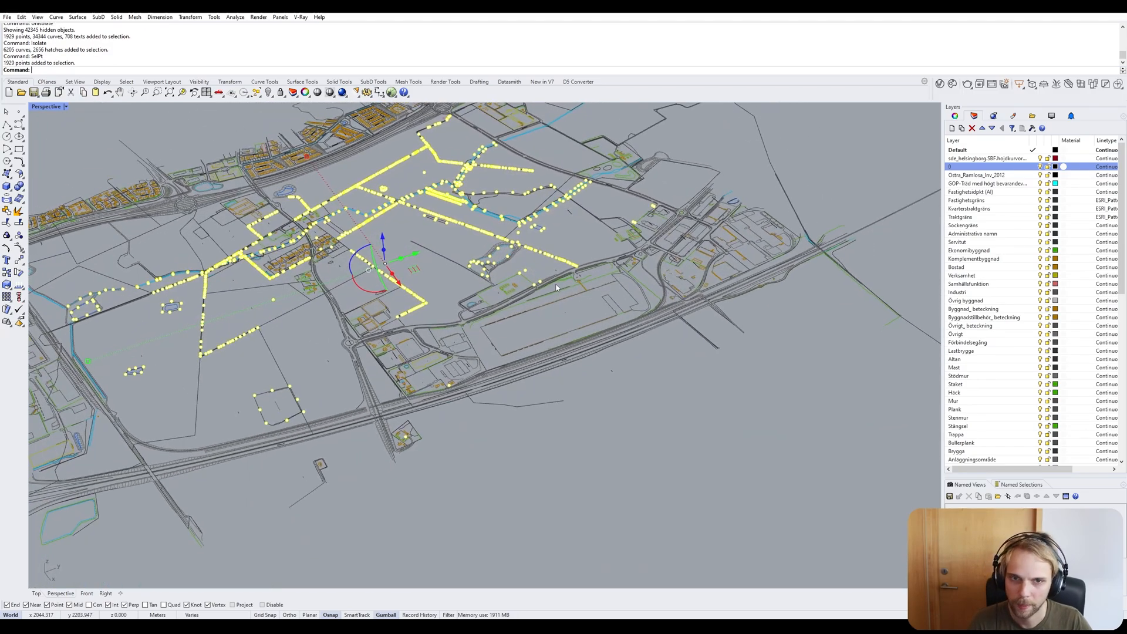
key("Delete")
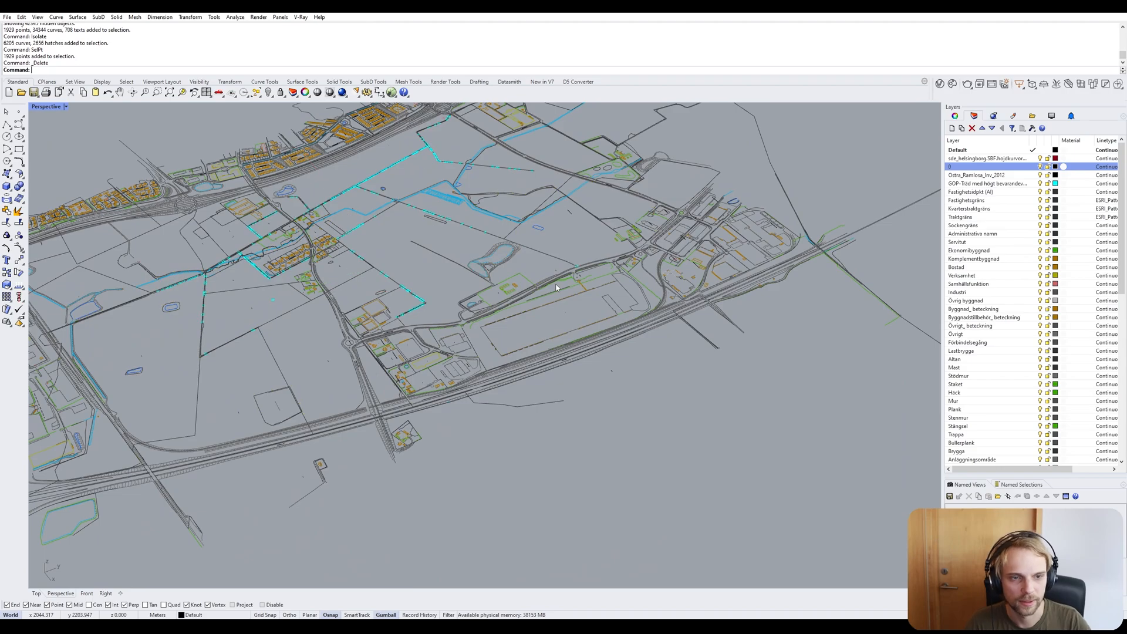
Examine the buildings, labels and roads of the plan, selecting everything to check which object types are left, and deselect.
right_click_drag(524, 250, 555, 296)
scroll(433, 302, "up", 5)
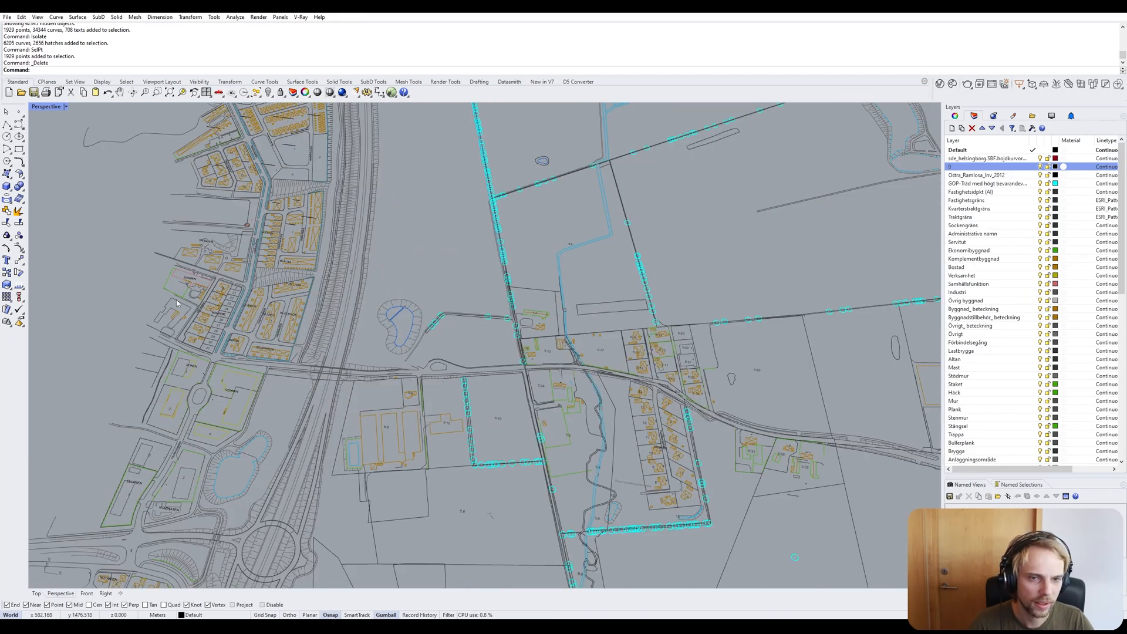
scroll(176, 303, "up", 8)
key("ctrl+a")
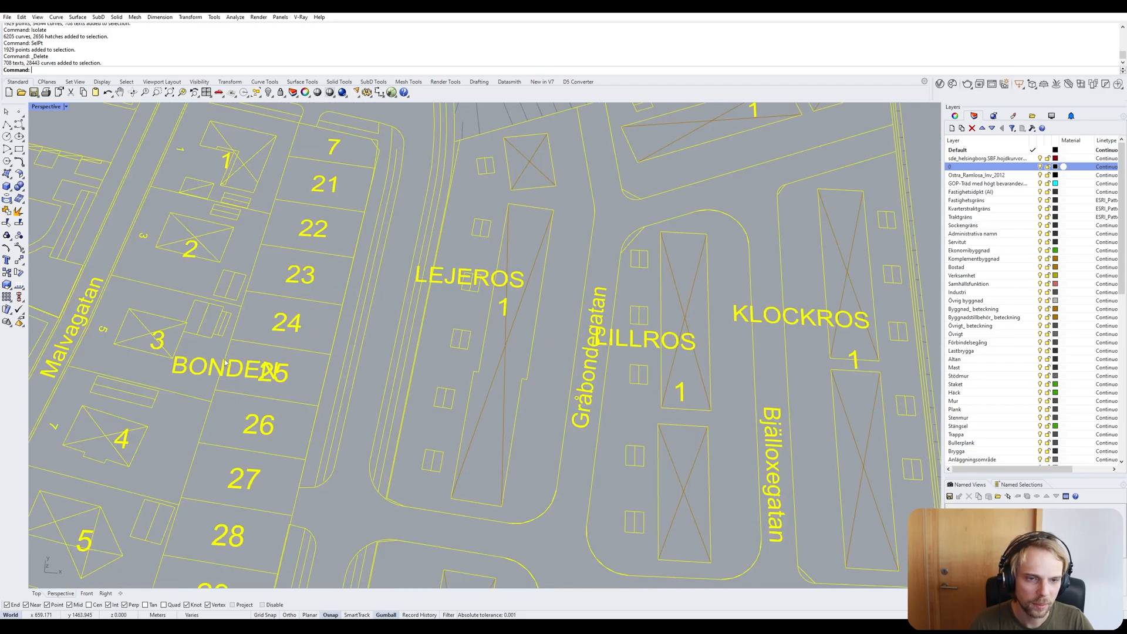
scroll(208, 368, "down", 8)
key("Escape")
key("ctrl+a")
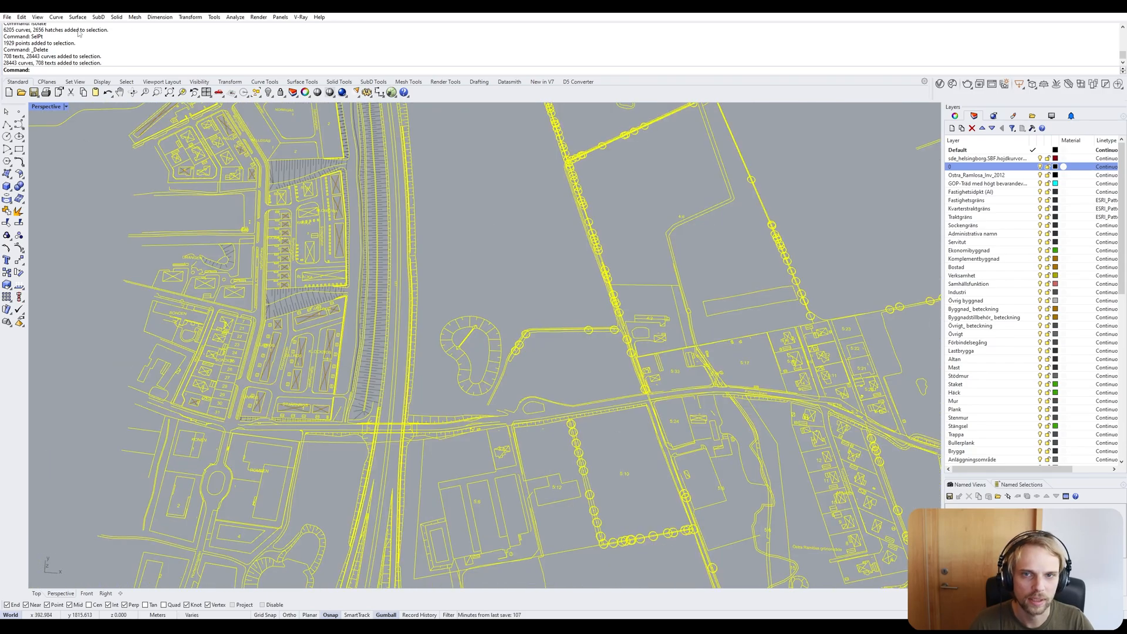
scroll(313, 306, "down", 8)
key("Escape")
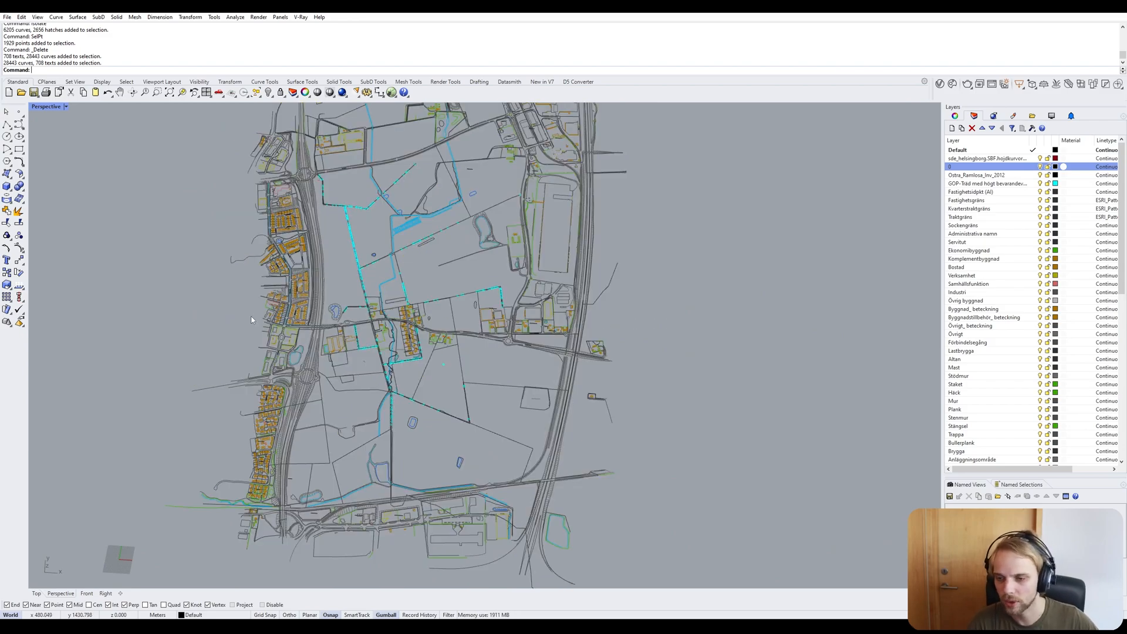
Examine the plot numbers, street names and area labels across the plan, from the fields to the western housing blocks.
type("elAll")
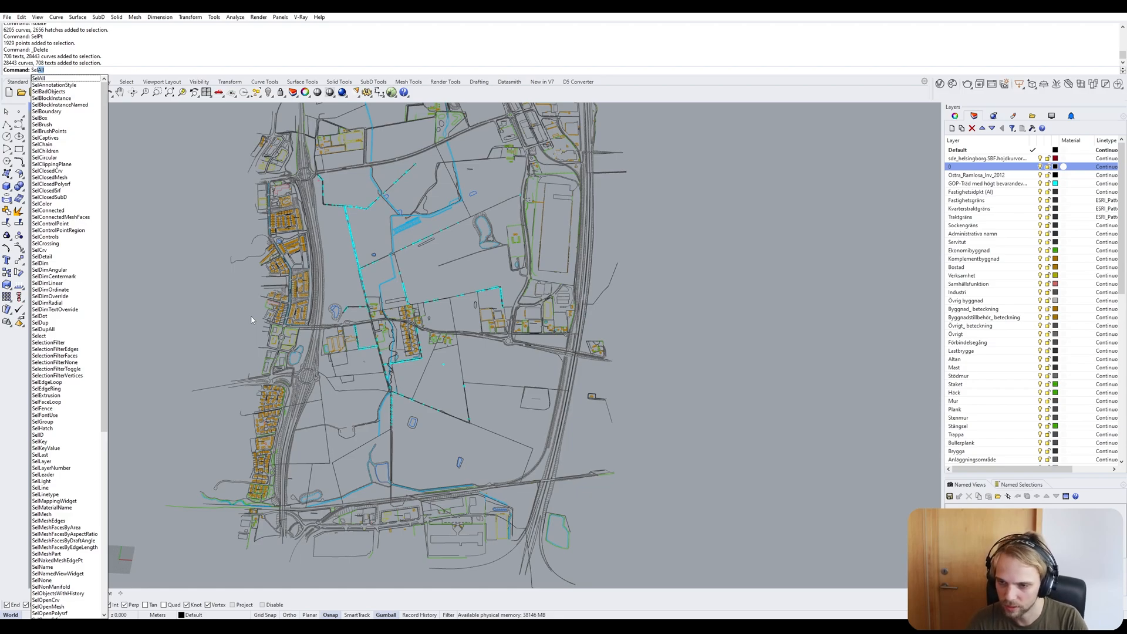
left_click(193, 263)
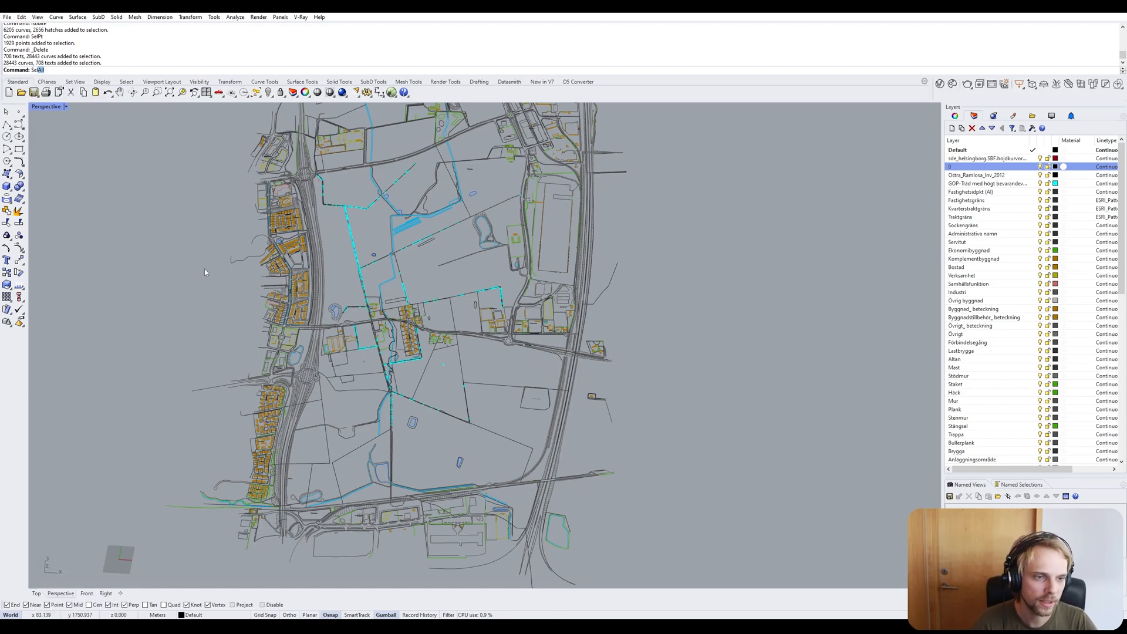
scroll(507, 401, "up", 8)
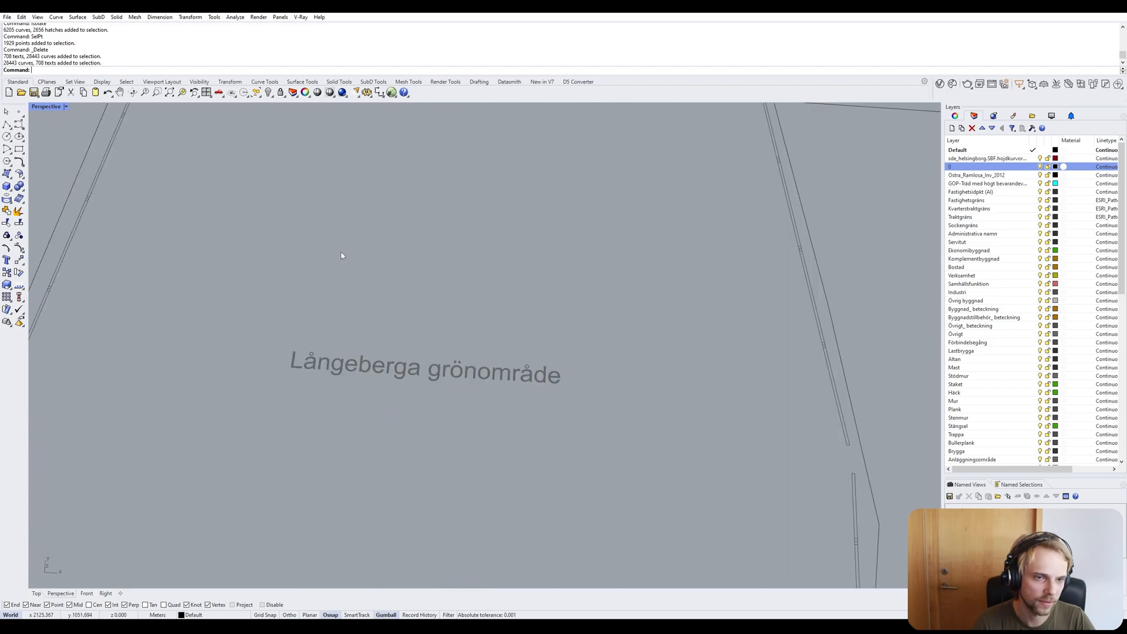
scroll(344, 252, "down", 3)
scroll(674, 359, "down", 2)
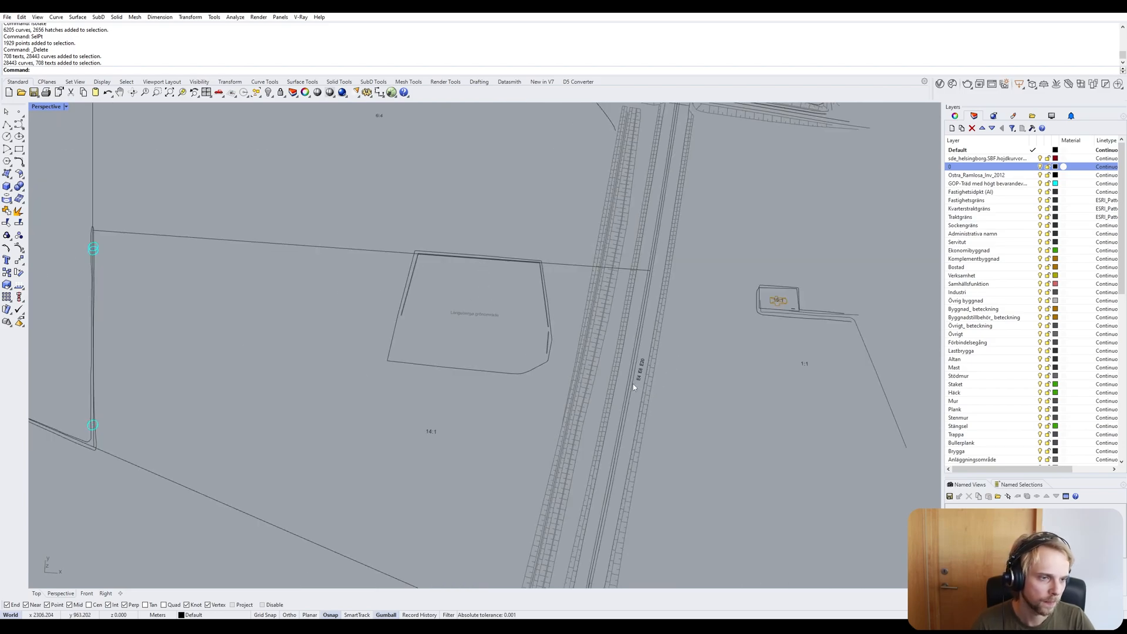
right_click_drag(414, 451, 632, 407, "shift")
scroll(631, 408, "down", 3)
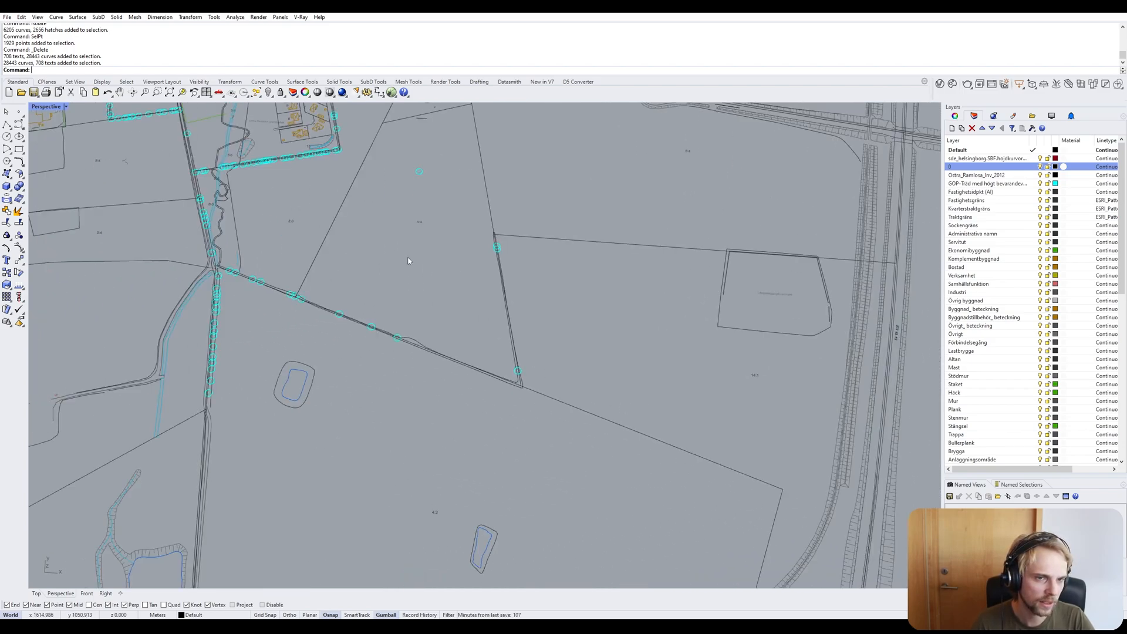
right_click_drag(409, 258, 532, 446, "shift")
scroll(401, 310, "up", 6)
scroll(326, 334, "up", 4)
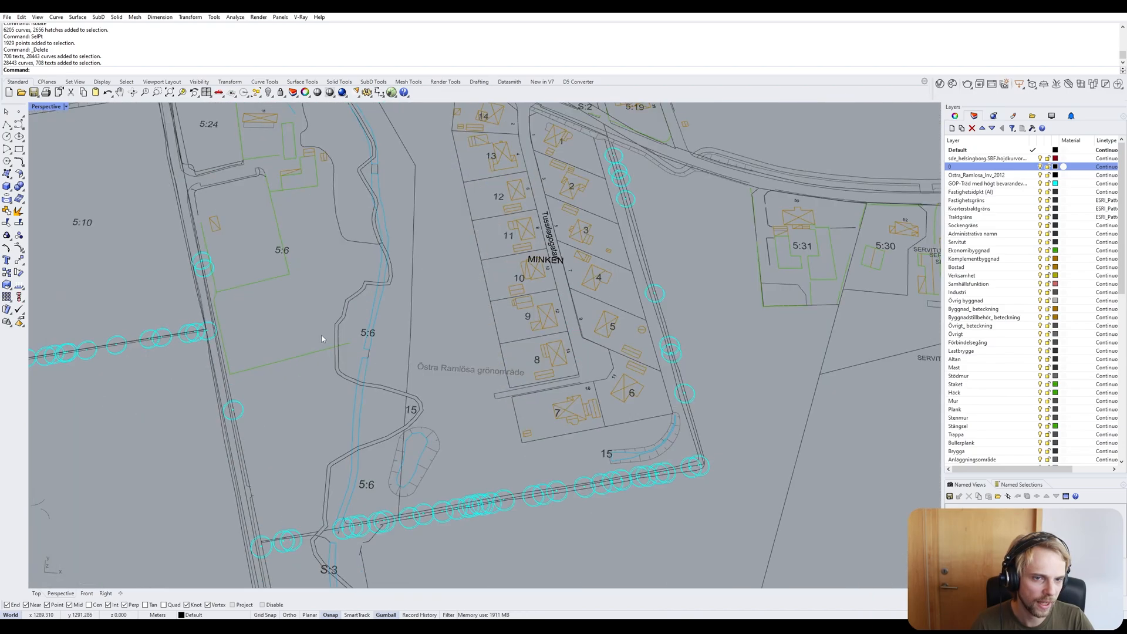
right_click_drag(229, 163, 397, 413, "shift")
right_click_drag(362, 306, 303, 359, "shift")
scroll(402, 411, "down", 8)
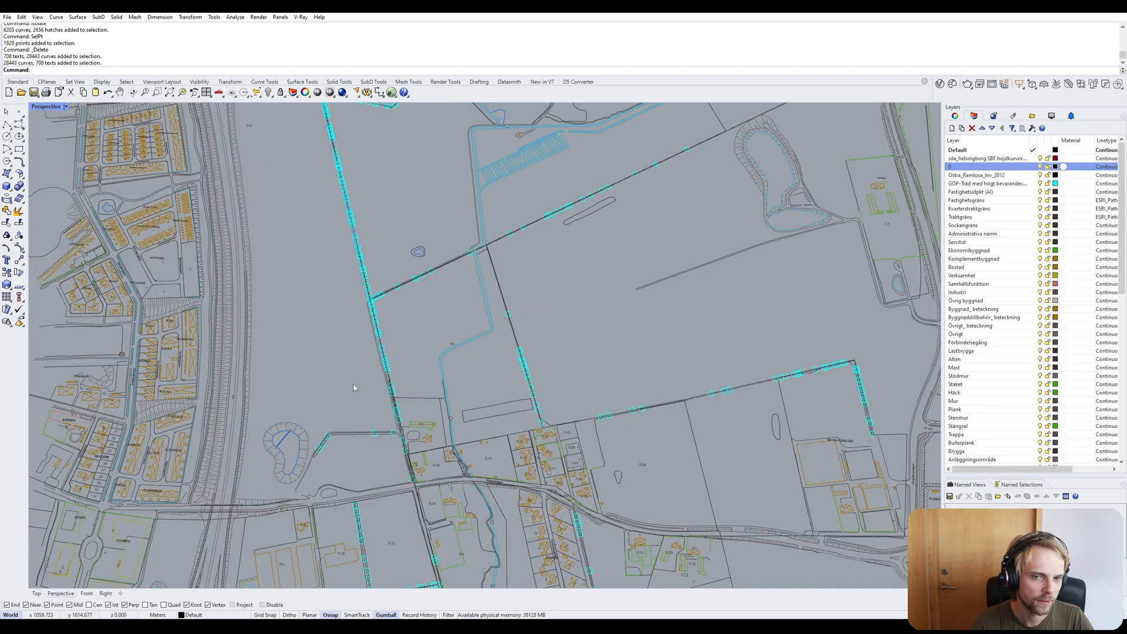
scroll(464, 308, "up", 2)
scroll(376, 308, "up", 3)
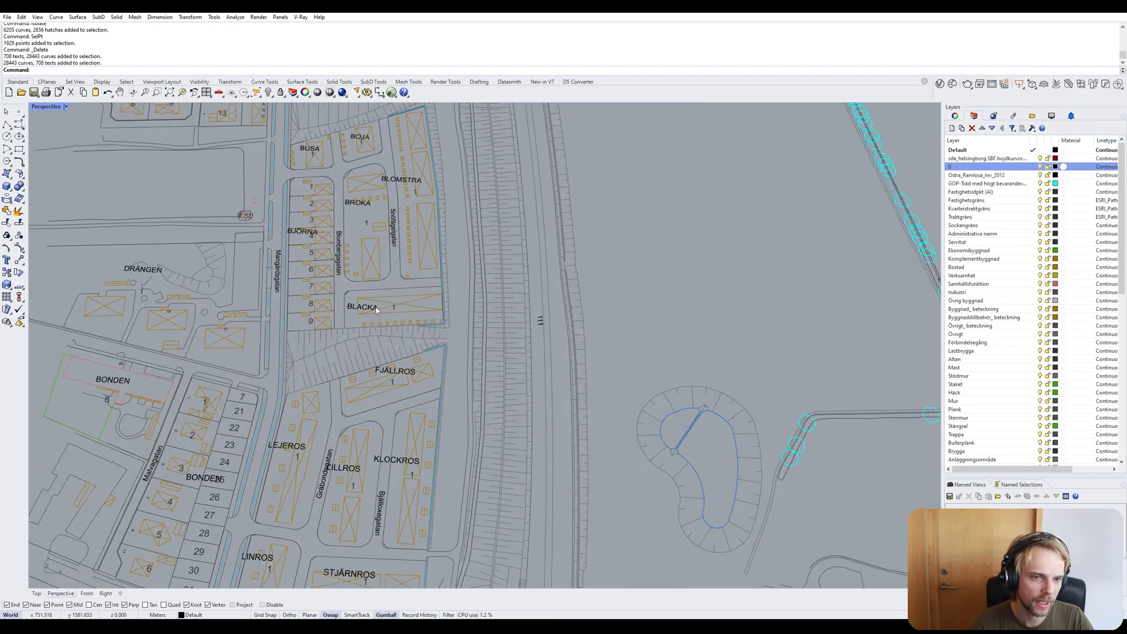
scroll(375, 308, "down", 5)
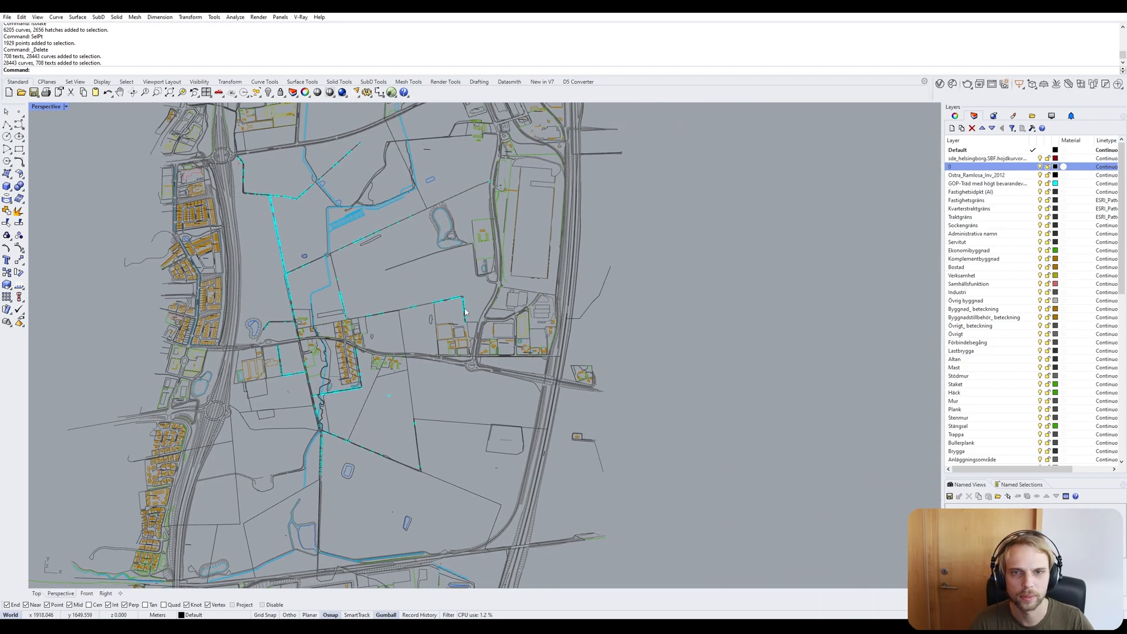
Select all text objects in the isolated site drawing with SelText and delete them.
type("elText")
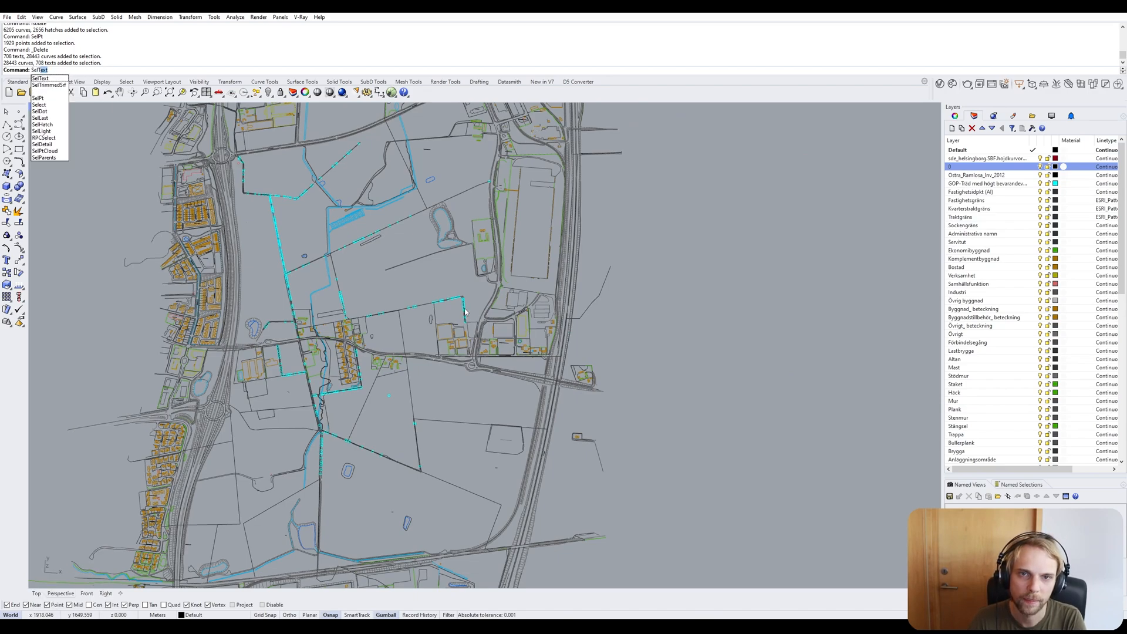
key("Return")
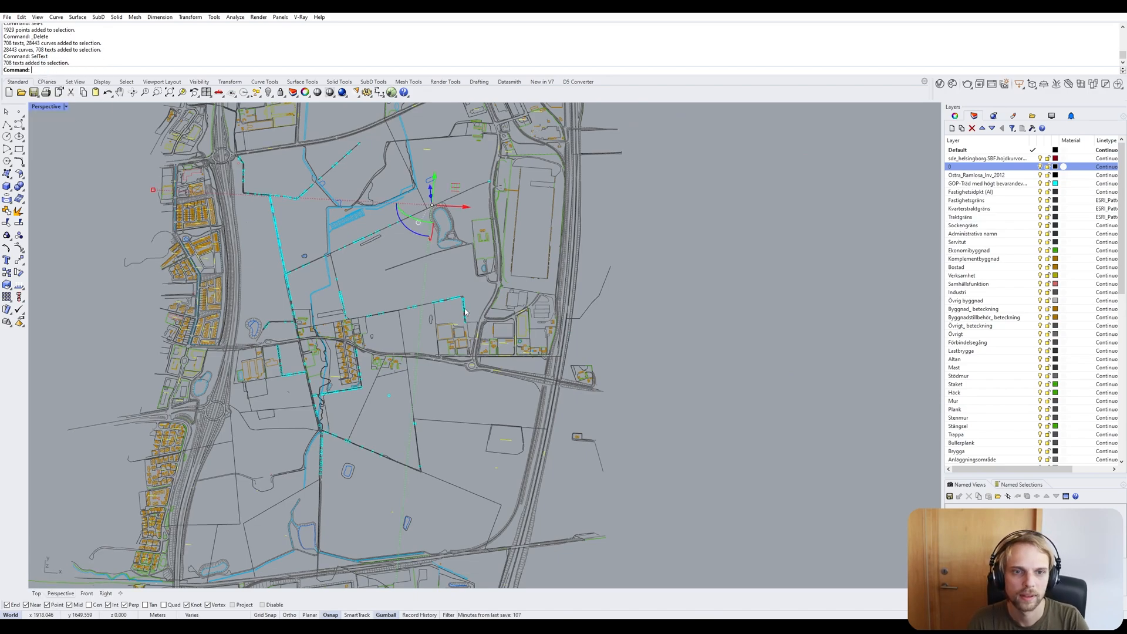
key("Delete")
Examine the plan without labels across the site, selecting everything and a single curve to check which object types are left.
scroll(323, 379, "up", 6)
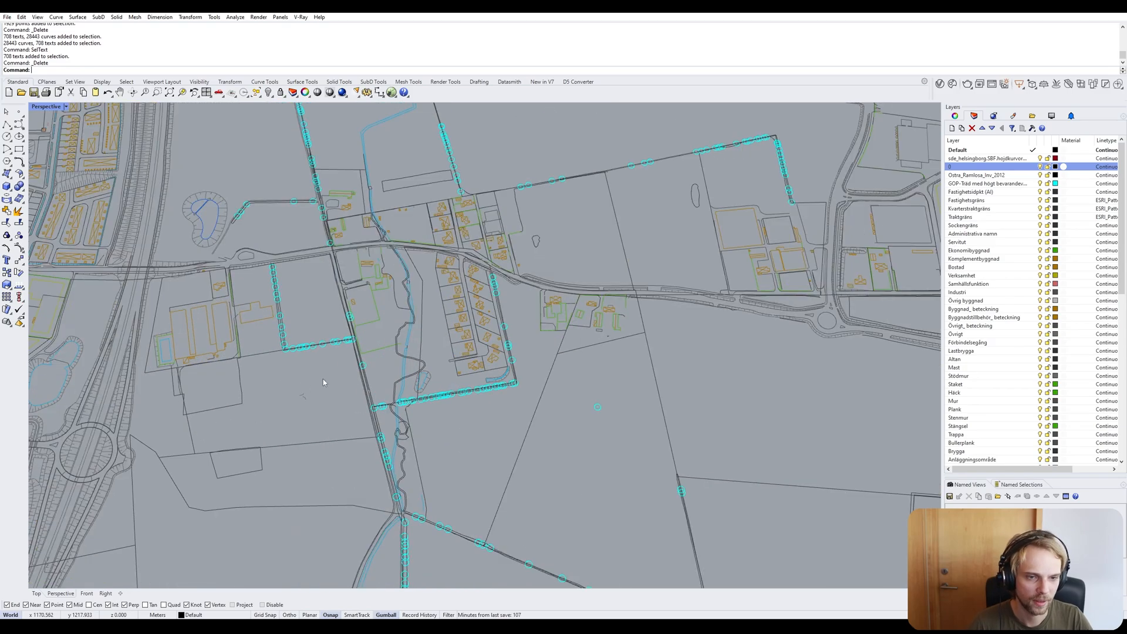
scroll(308, 401, "down", 8)
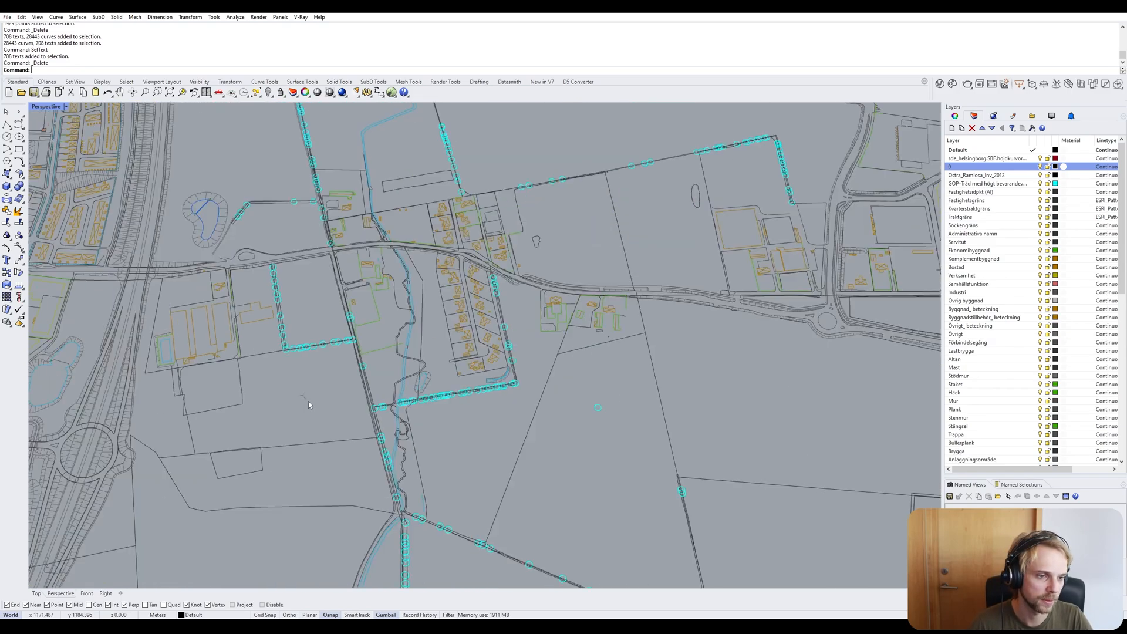
right_click_drag(308, 400, 391, 324)
scroll(391, 324, "up", 10)
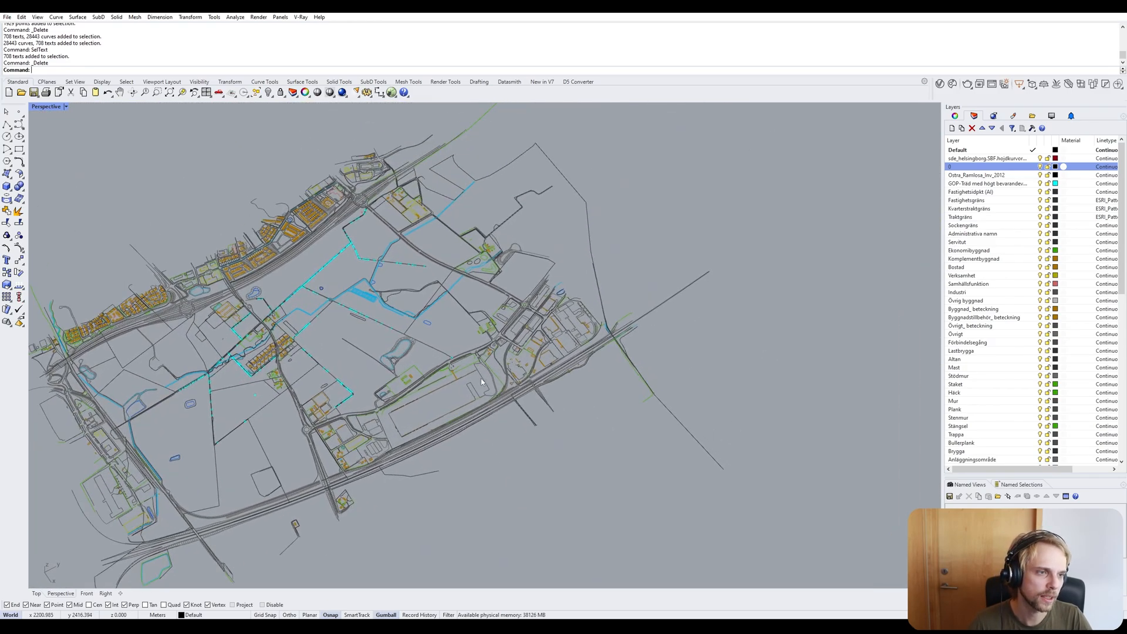
scroll(181, 362, "up", 8)
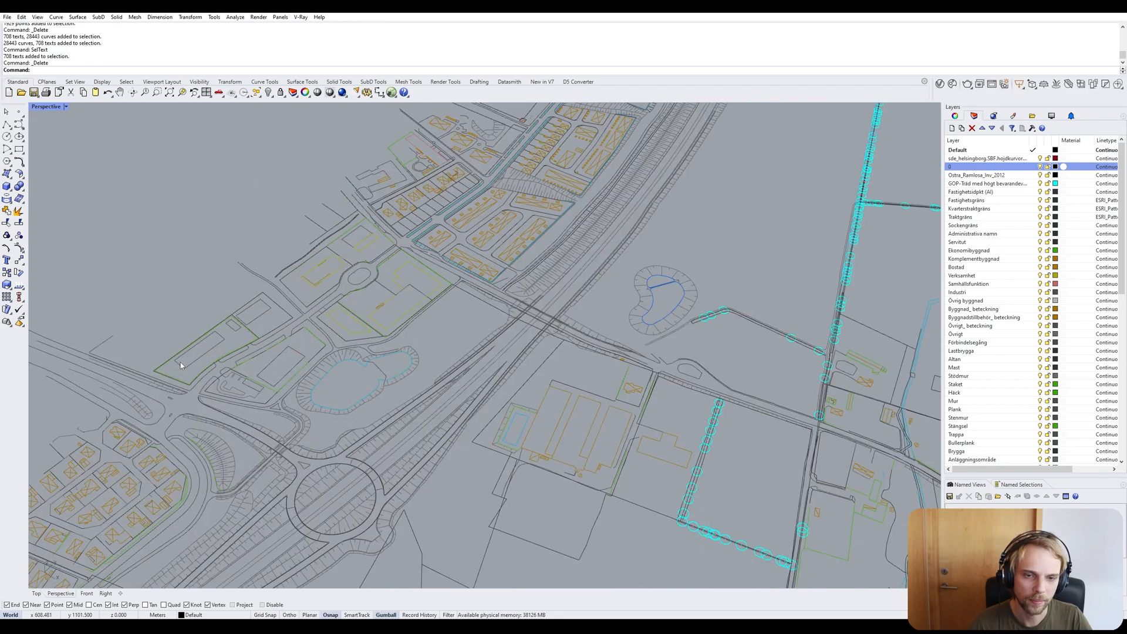
scroll(163, 375, "down", 12)
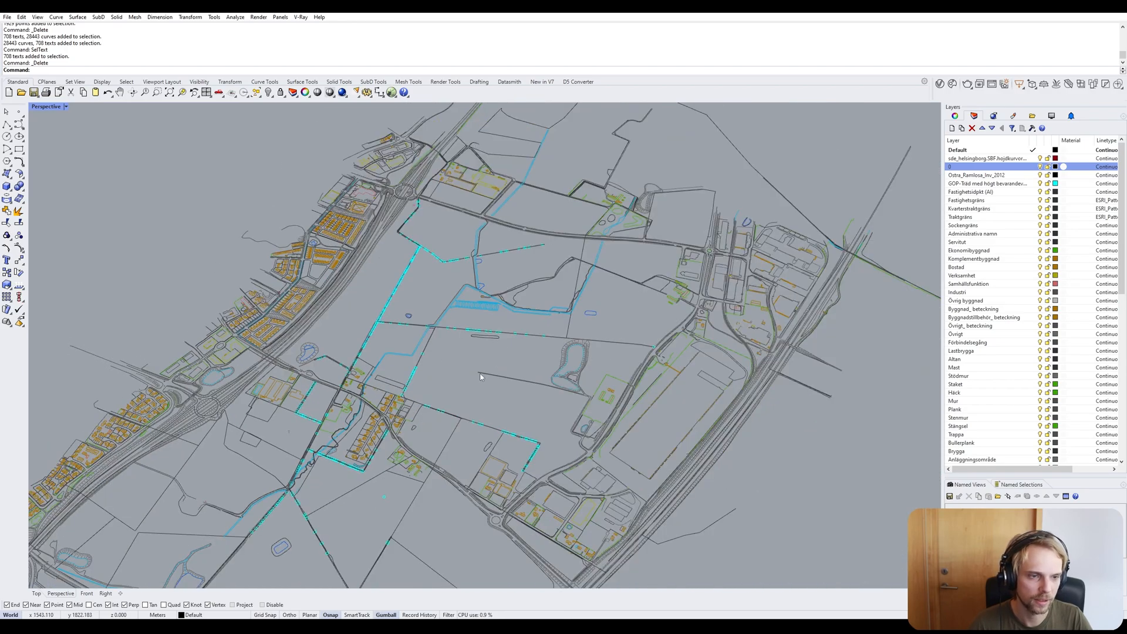
scroll(480, 373, "down", 8)
right_click_drag(440, 416, 493, 353)
key("ctrl+a")
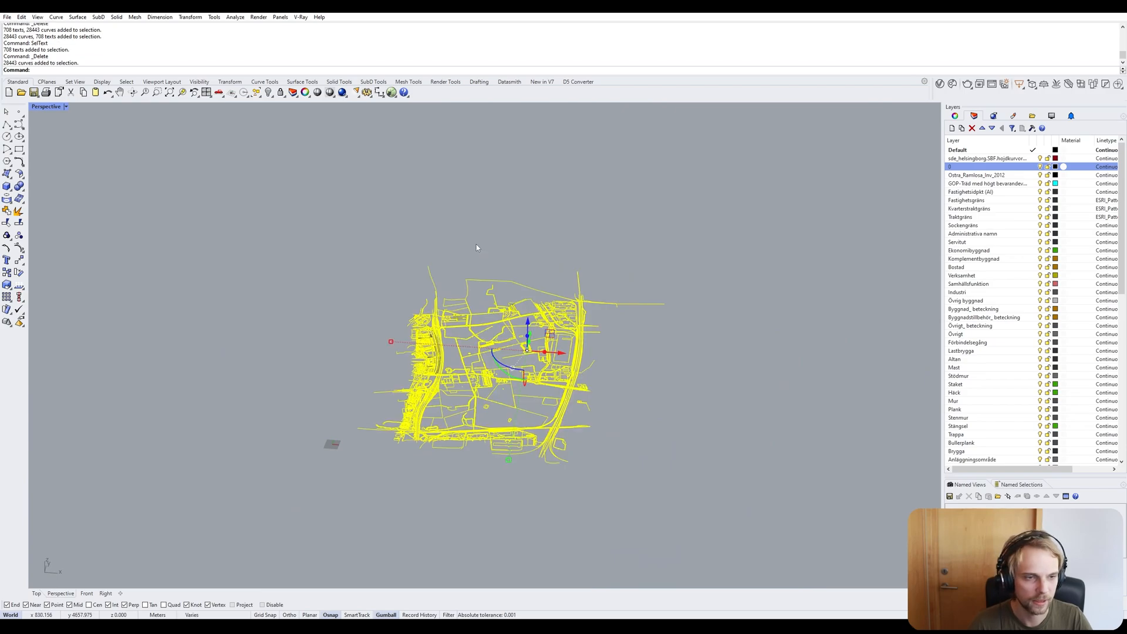
scroll(247, 340, "up", 10)
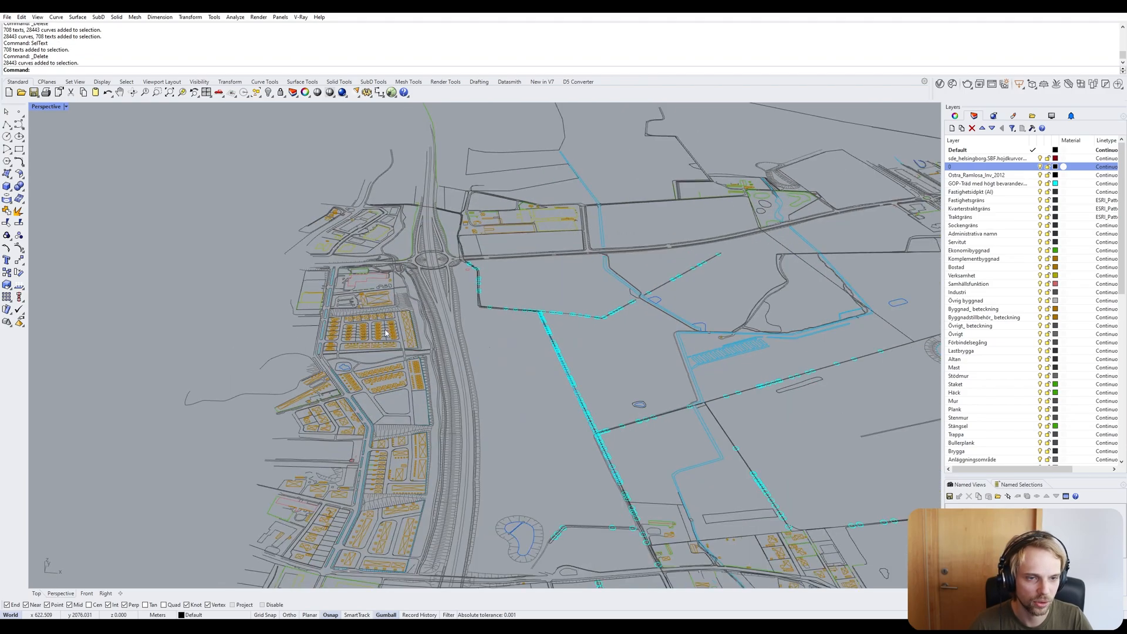
key("Escape")
scroll(393, 300, "up", 10)
left_click(416, 304)
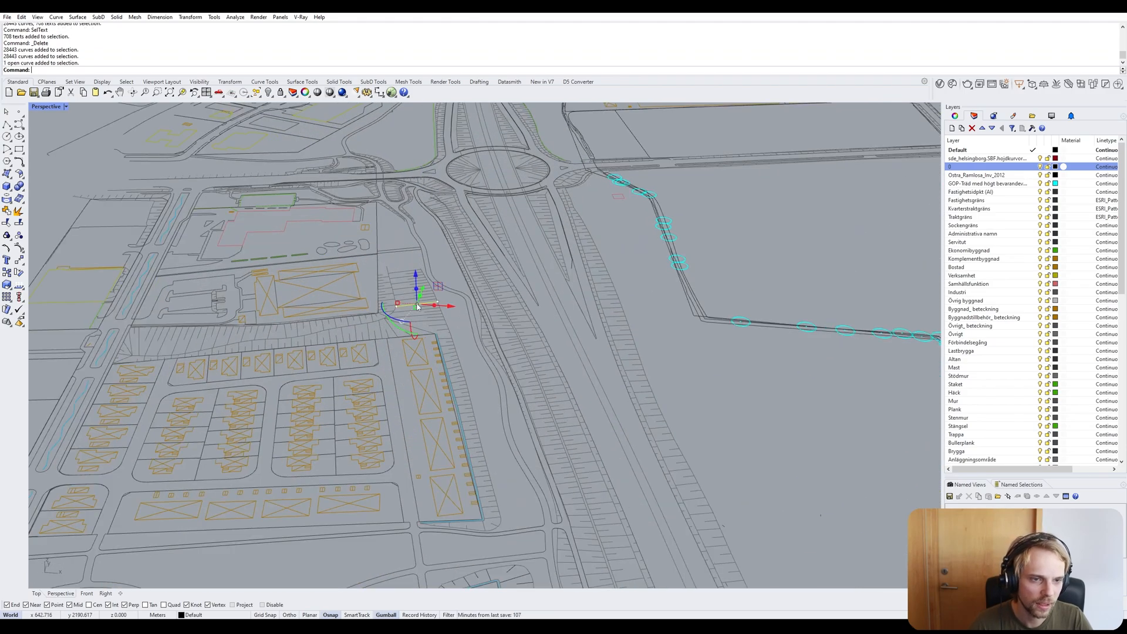
scroll(358, 314, "down", 10)
Select all selectable curves of the site drawing and hide them.
key("ctrl+a")
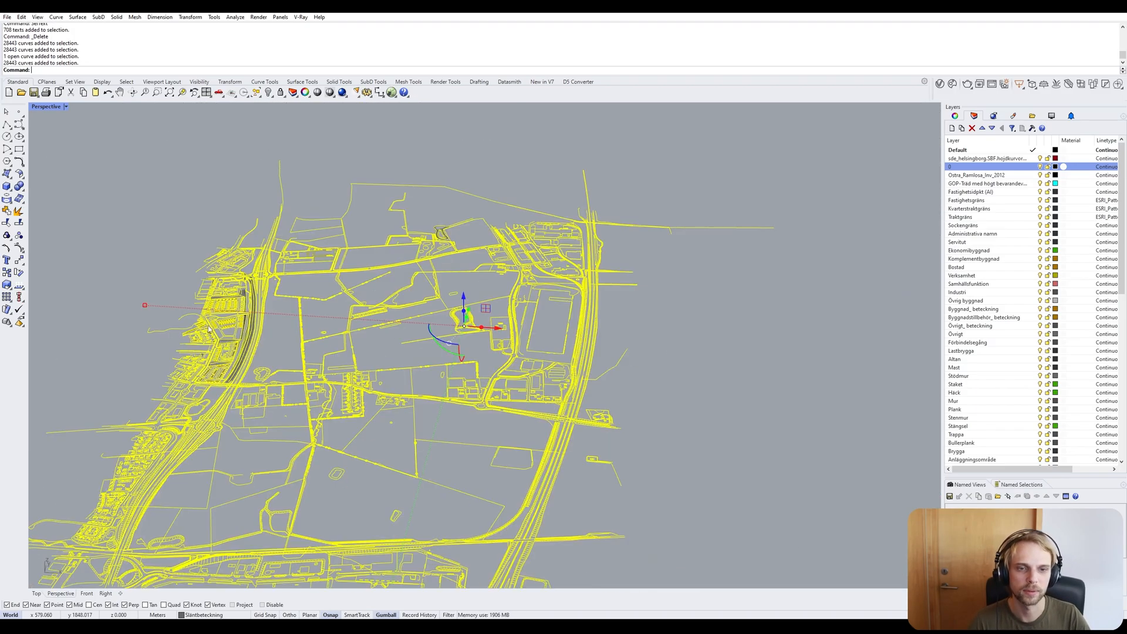
key("Escape")
key("ctrl+a")
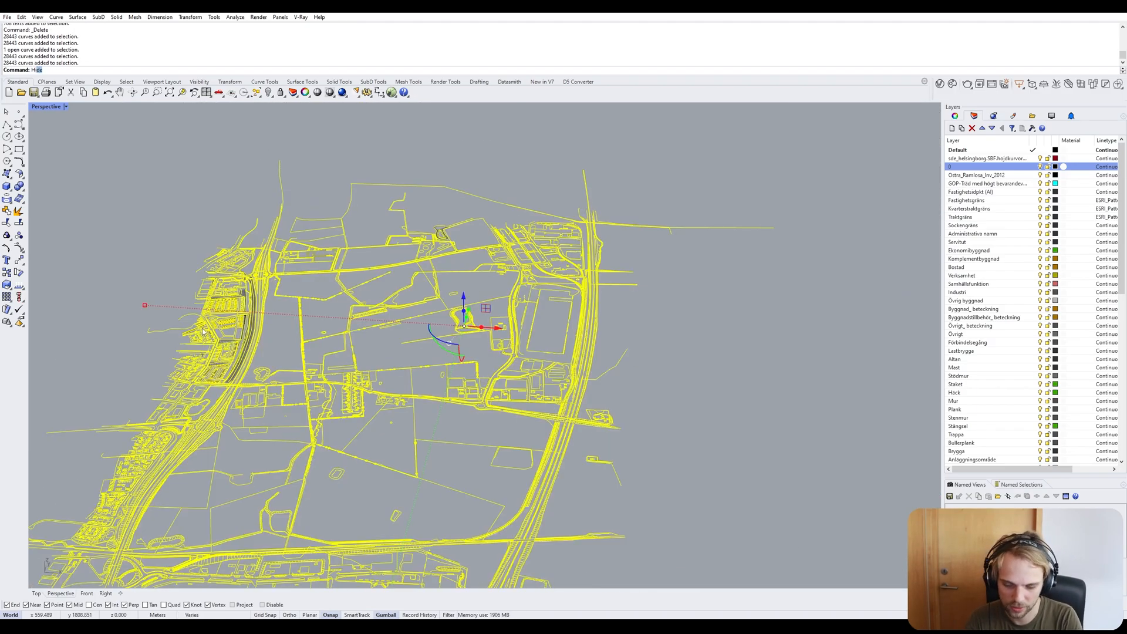
key("Return")
Select all the cyan tree circles, including the stray one to the east, move them vertically below the other remaining curves, and deselect.
scroll(287, 297, "up", 4)
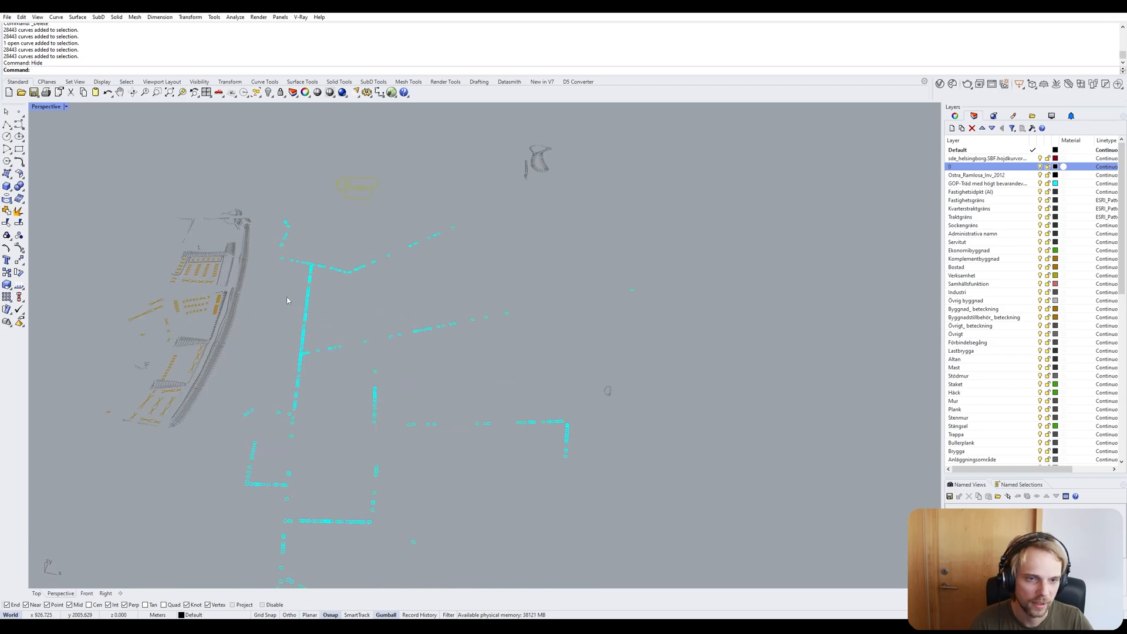
scroll(287, 297, "up", 3)
left_click(318, 277)
left_click(581, 256)
scroll(580, 257, "down", 9)
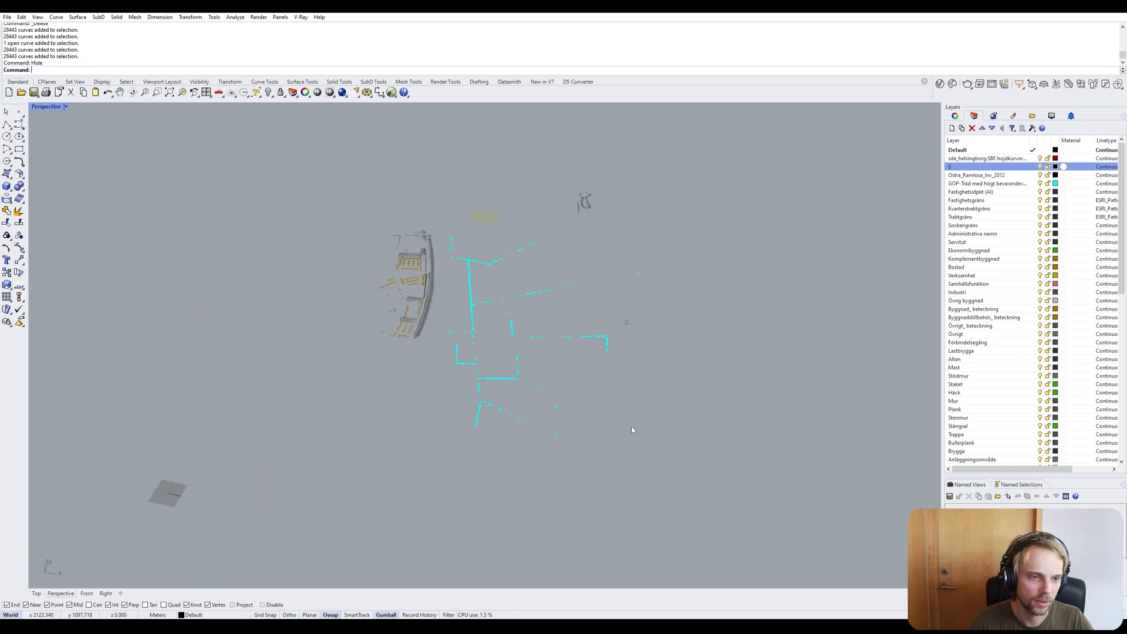
scroll(513, 351, "up", 3)
left_click_drag(404, 175, 675, 566)
left_click_drag(733, 260, 741, 265, "shift")
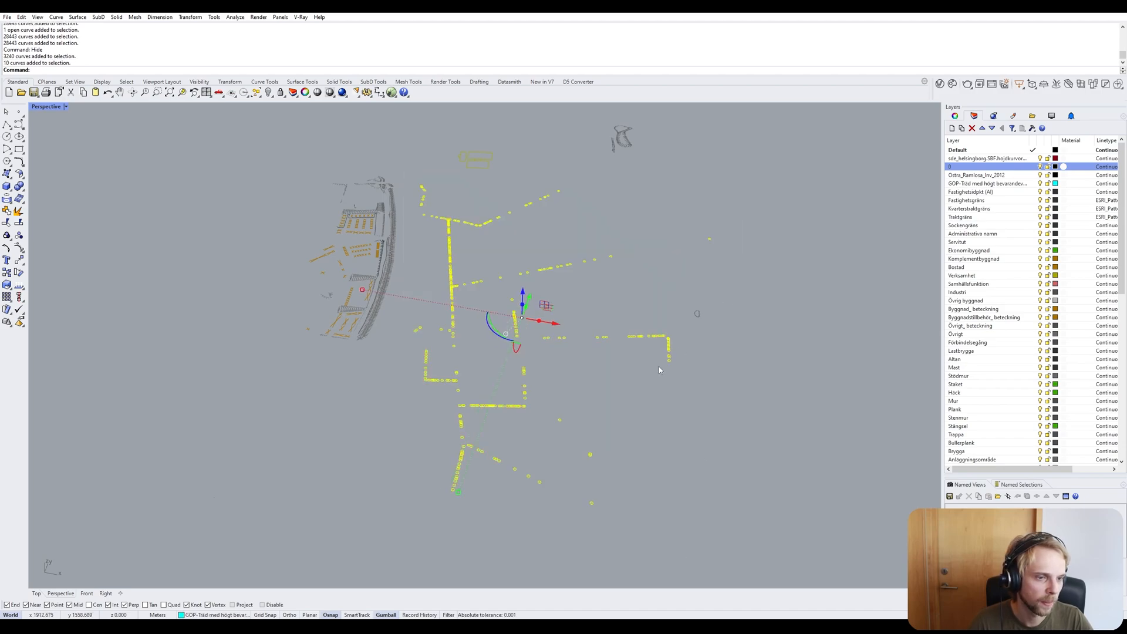
right_click_drag(578, 328, 549, 273)
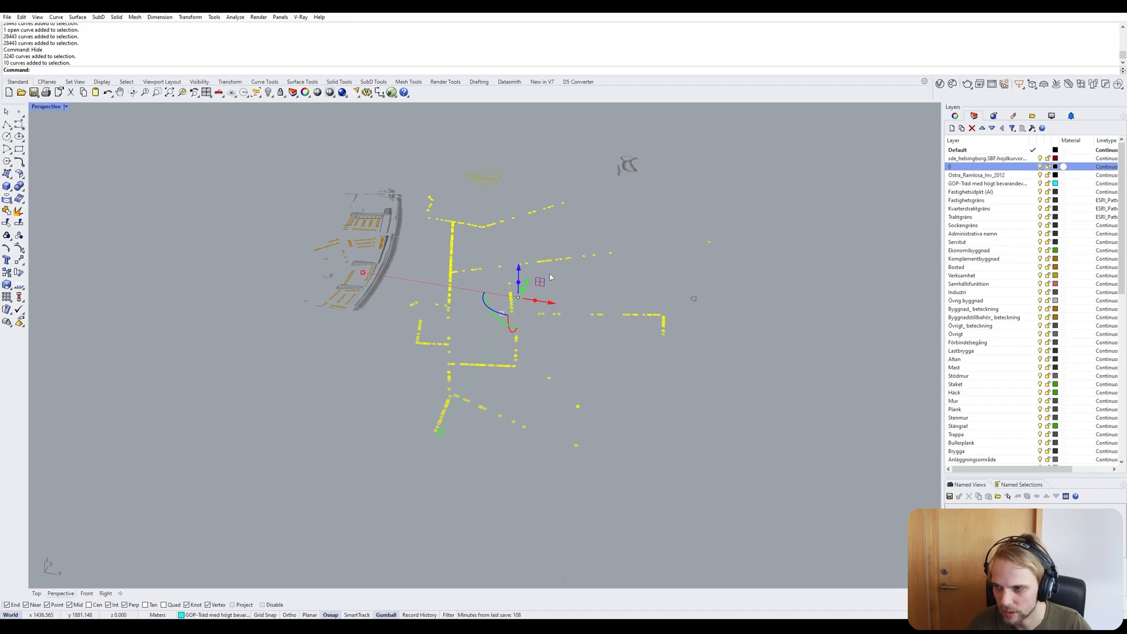
right_click_drag(526, 268, 433, 186)
left_click_drag(433, 186, 469, 284)
left_click(561, 277)
right_click_drag(561, 281, 320, 269)
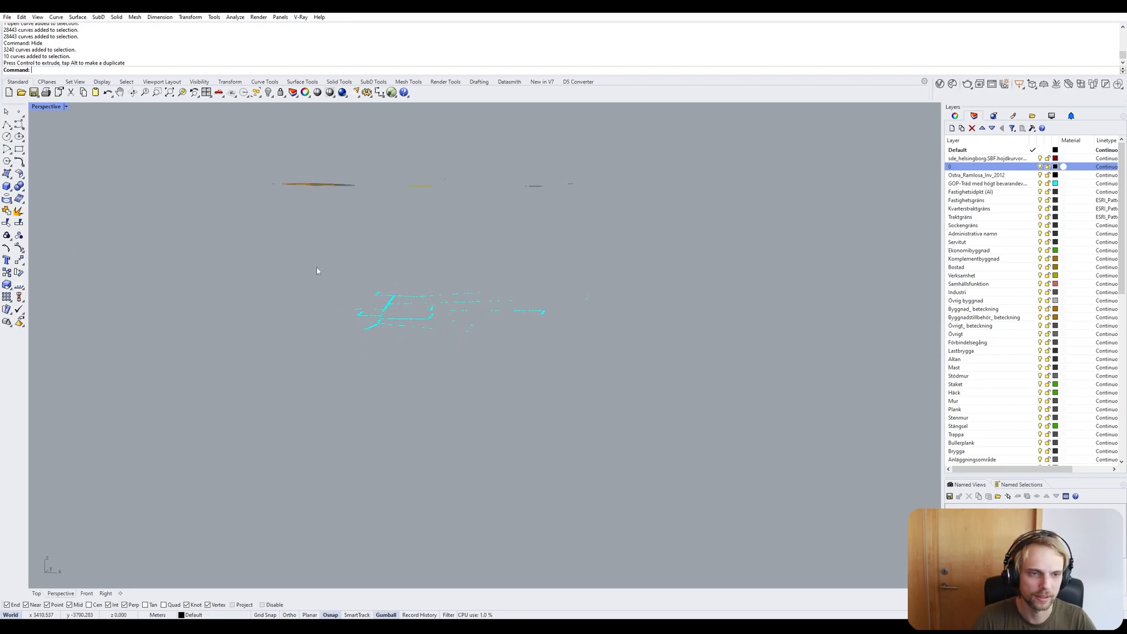
left_click_drag(317, 267, 698, 399)
right_click_drag(447, 235, 434, 265)
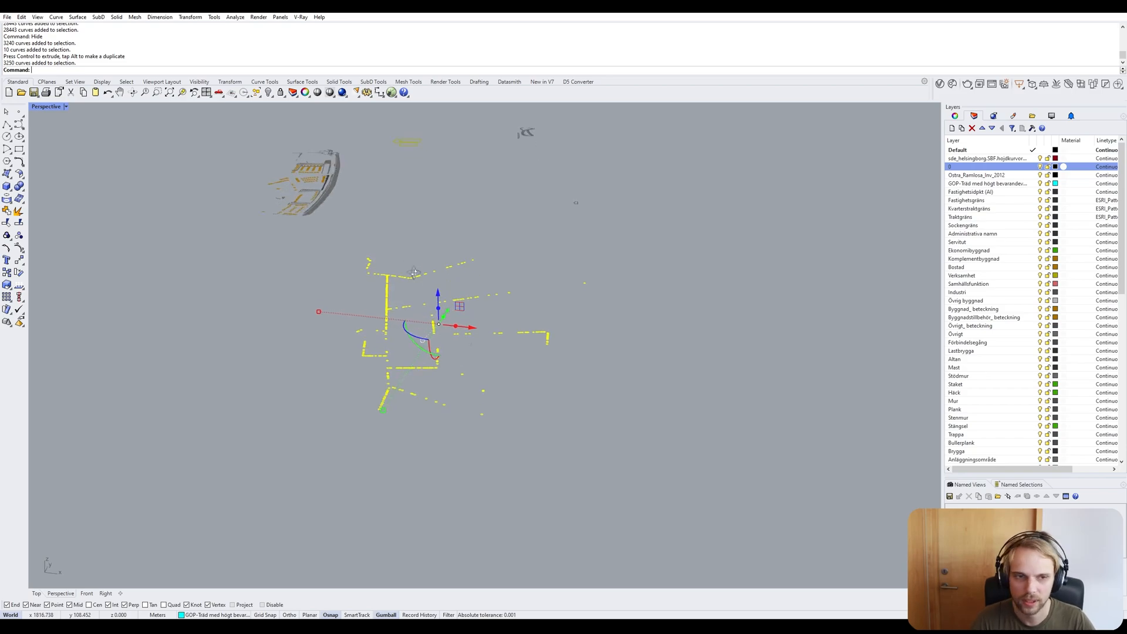
key("Escape")
Group the remaining building crosses, slope lines and other stray curves at the upper level.
scroll(353, 179, "up", 8)
scroll(252, 284, "down", 10)
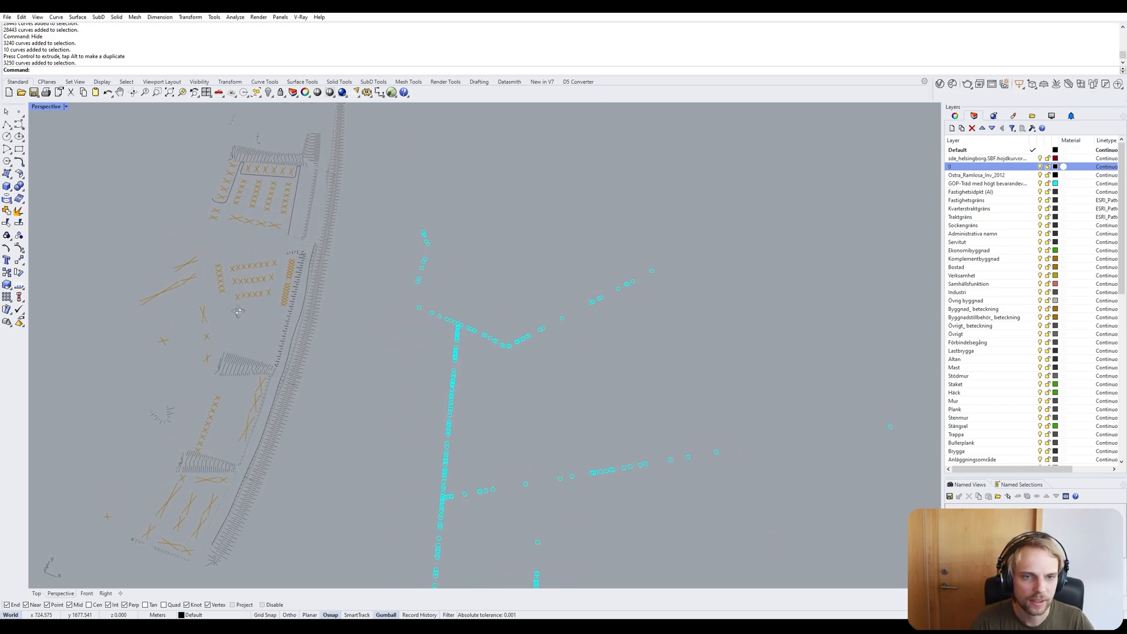
right_click_drag(510, 370, 484, 327)
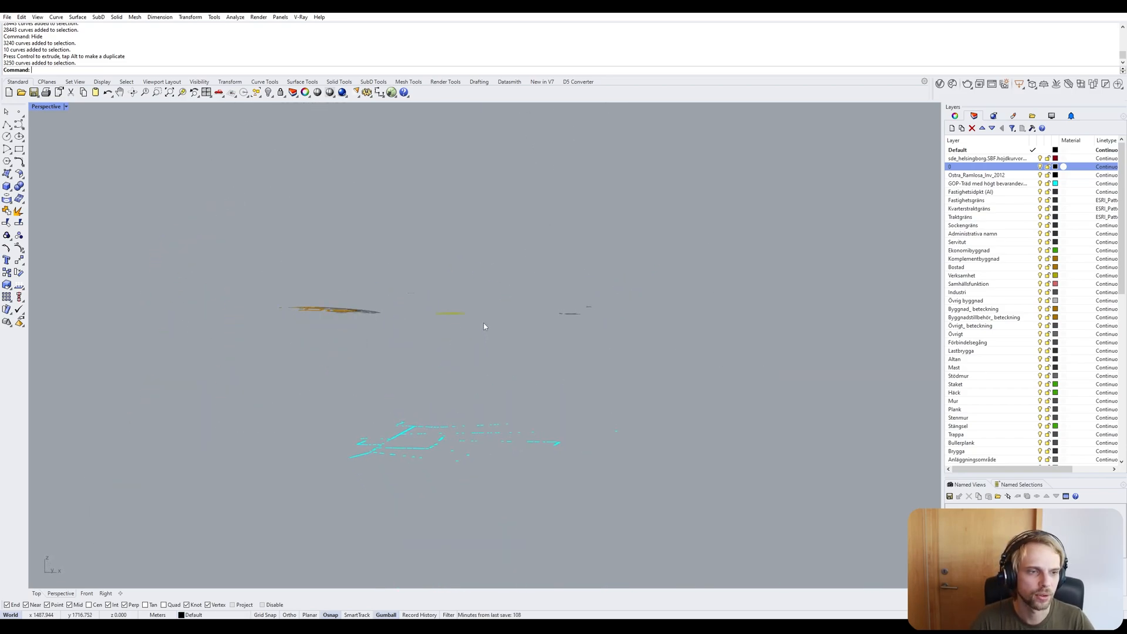
left_click_drag(179, 211, 671, 365)
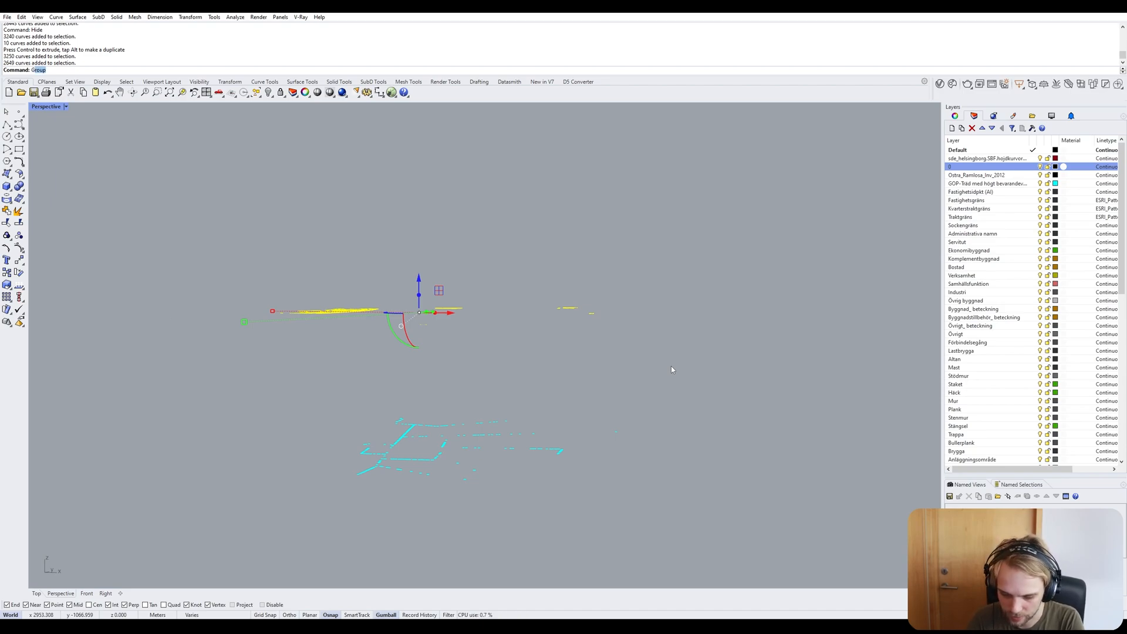
key("Return")
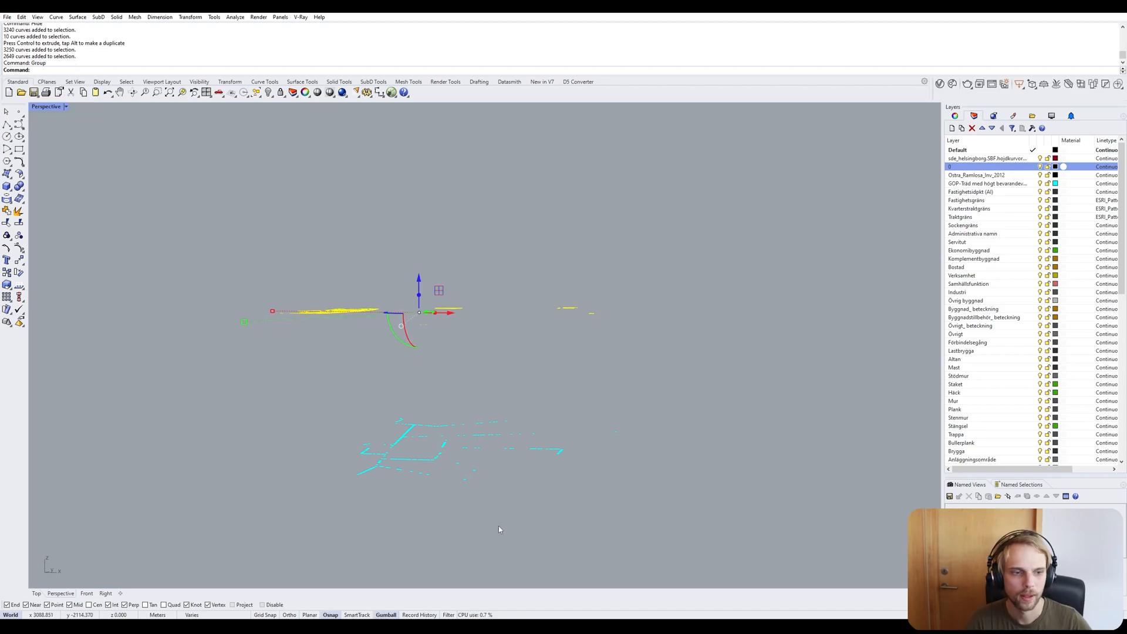
Group the lowered cyan tree circles separately and deselect them.
key("Escape")
left_click_drag(234, 377, 748, 530)
key("Return")
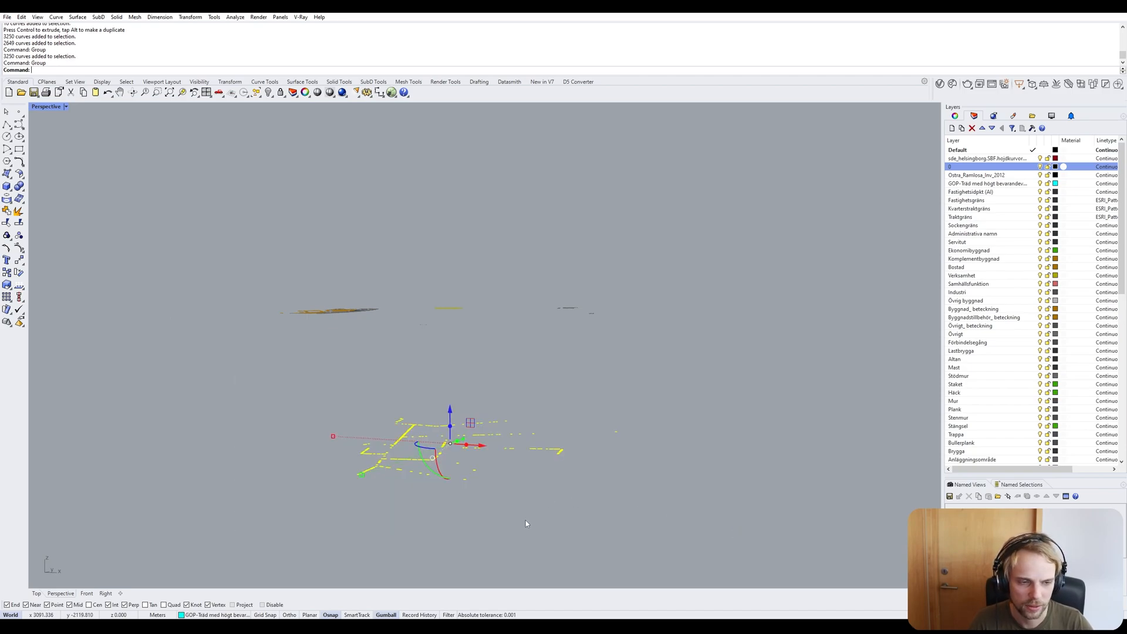
key("Escape")
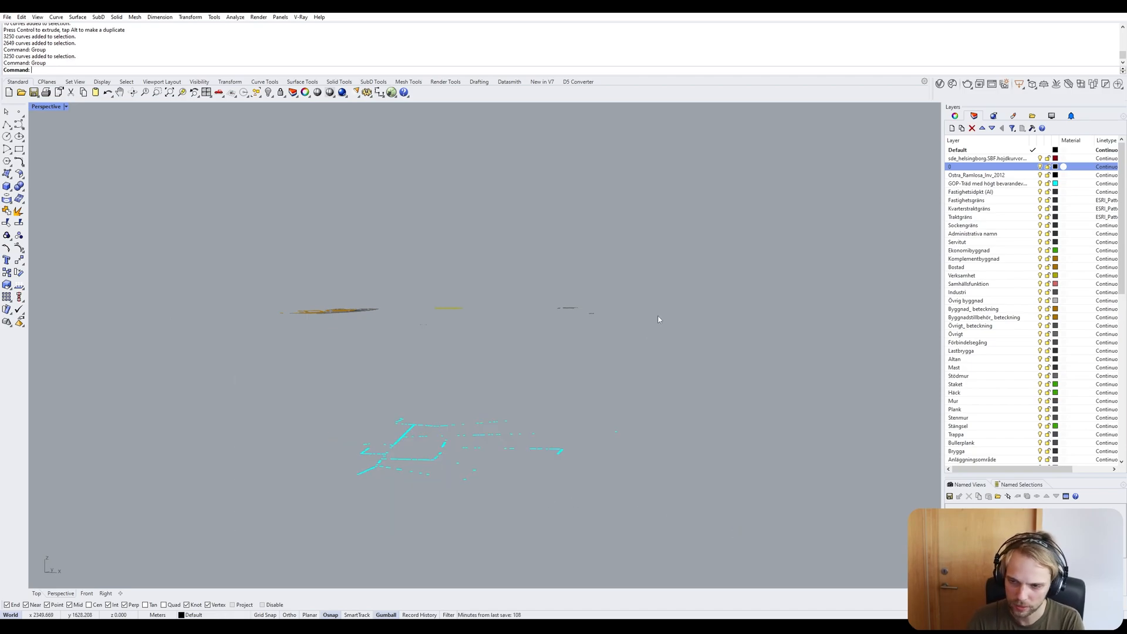
Bring back all hidden objects and view the separated layers of geometry from the side.
type("Show")
key("Return")
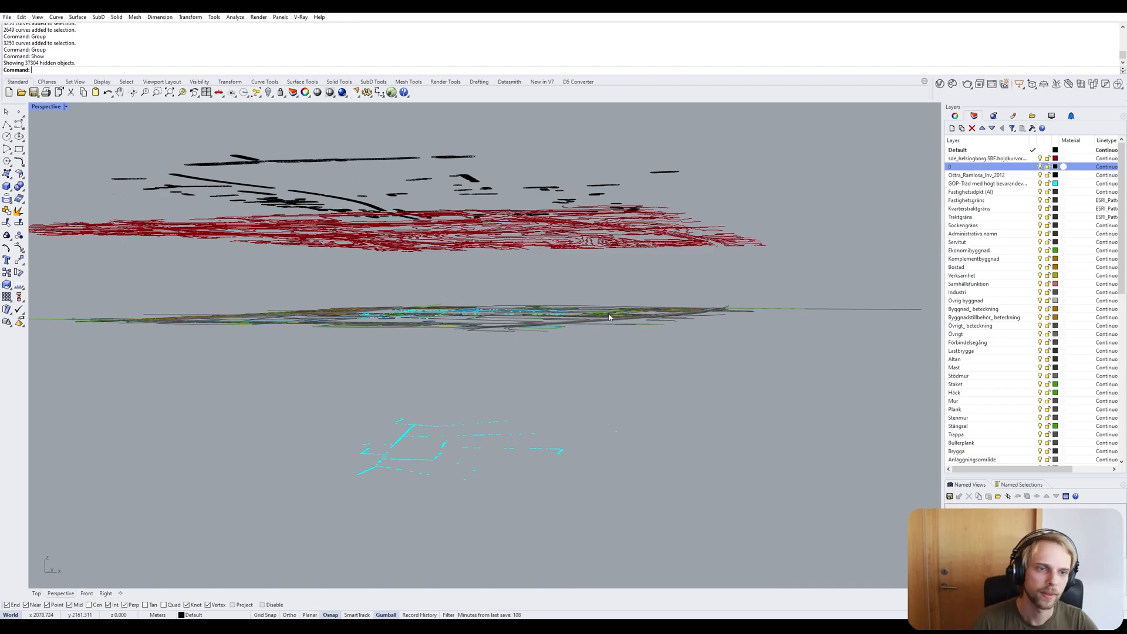
right_click_drag(430, 415, 414, 373)
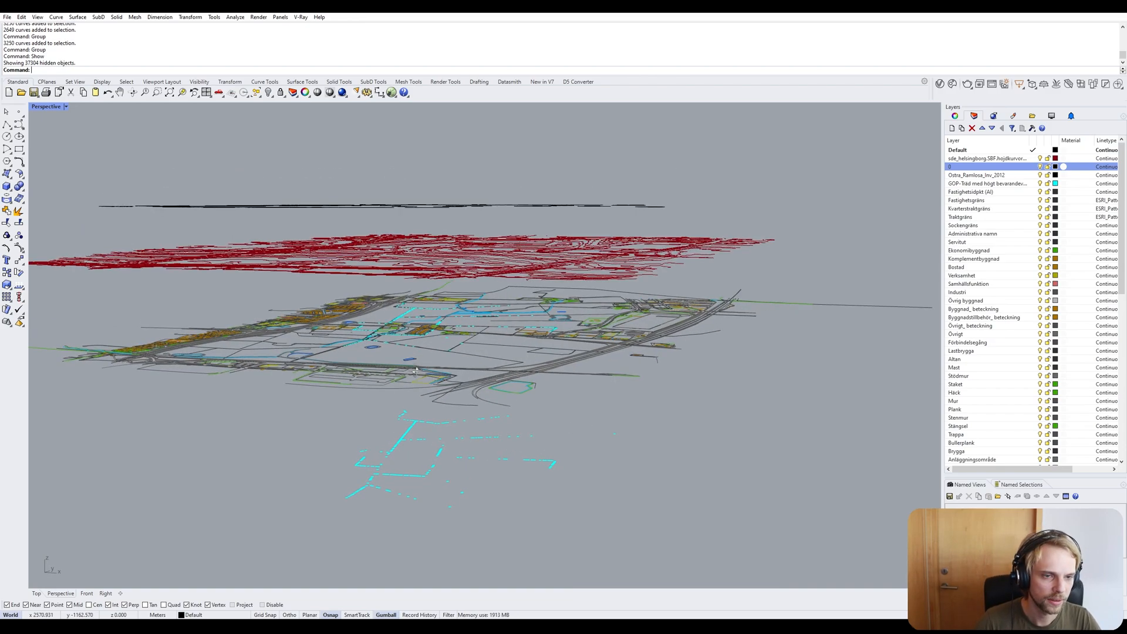
Try hiding the grouped plan curves at the middle level, and undo the hide.
scroll(411, 373, "up", 6)
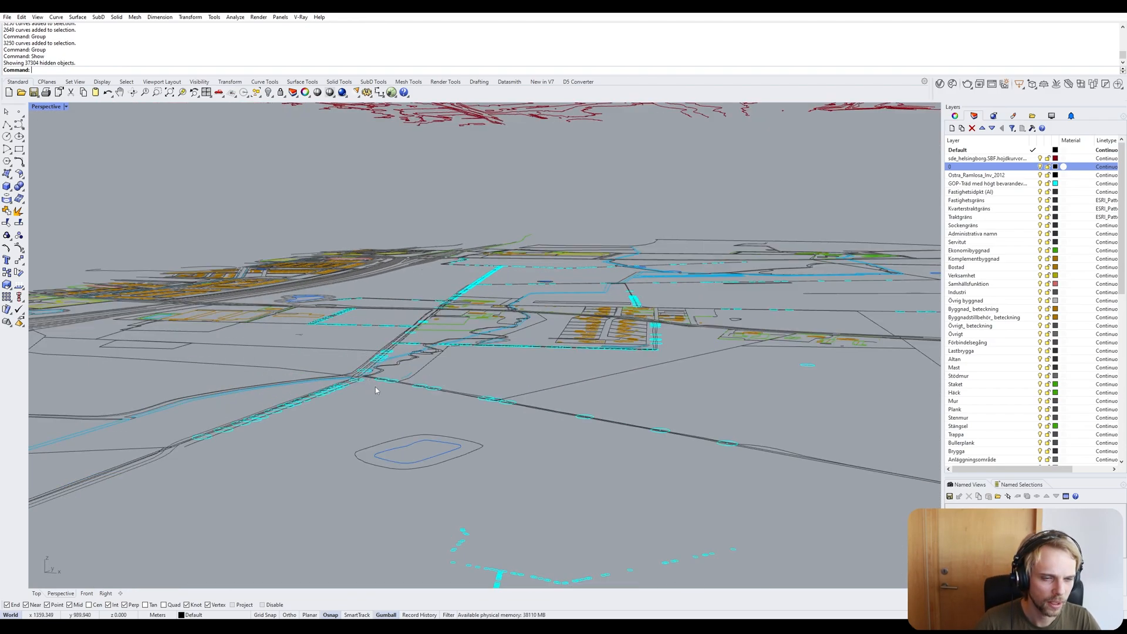
key("ctrl+a")
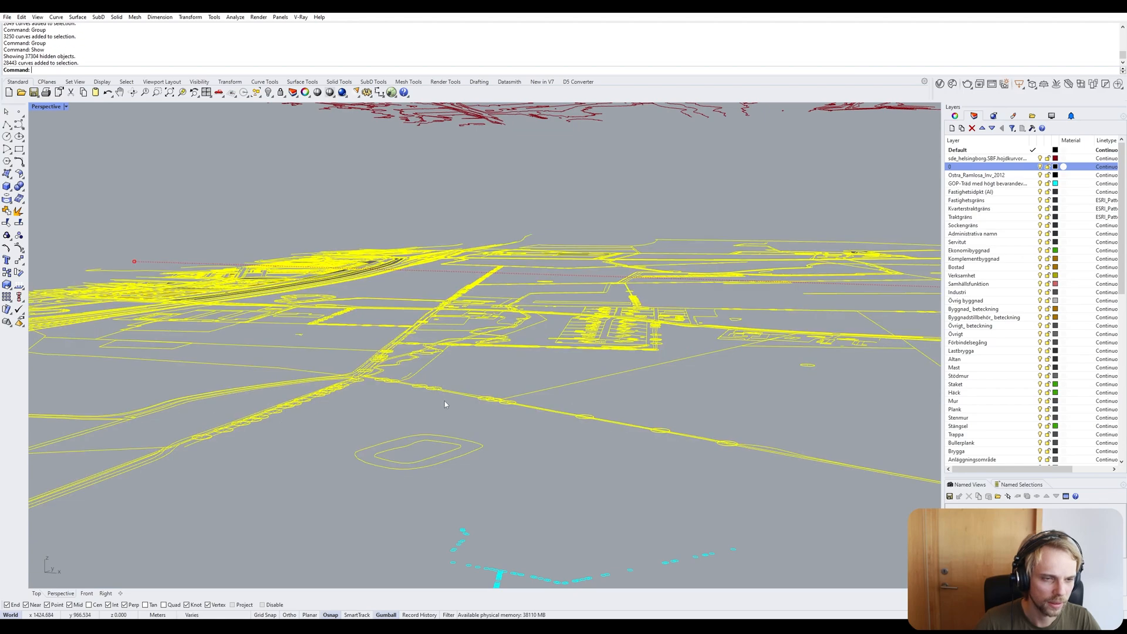
key("ctrl+h")
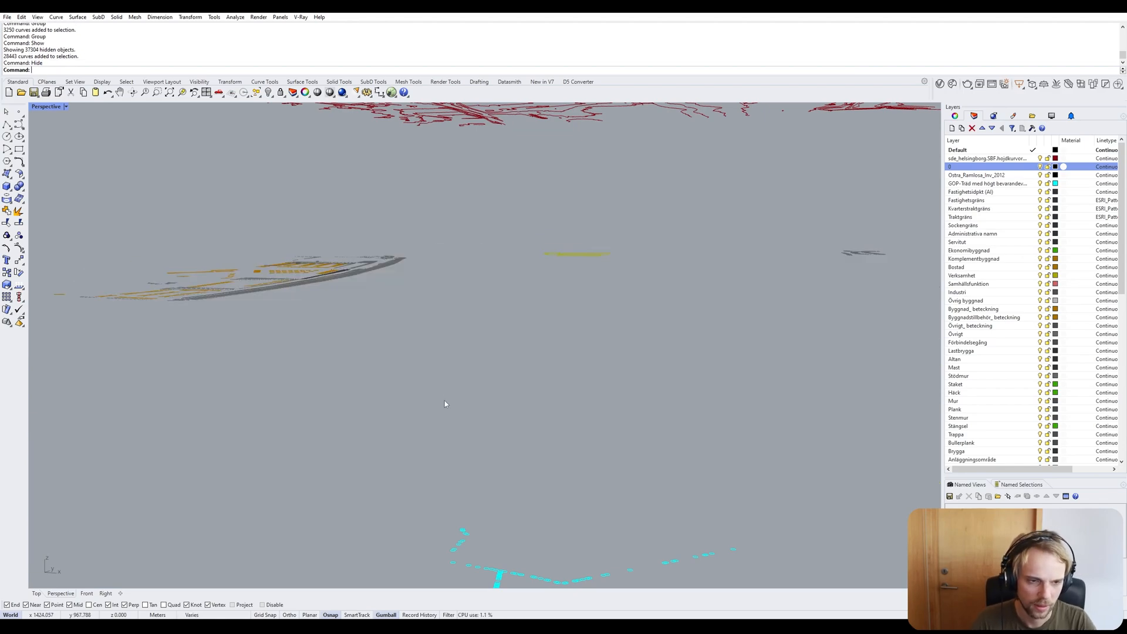
key("ctrl+z")
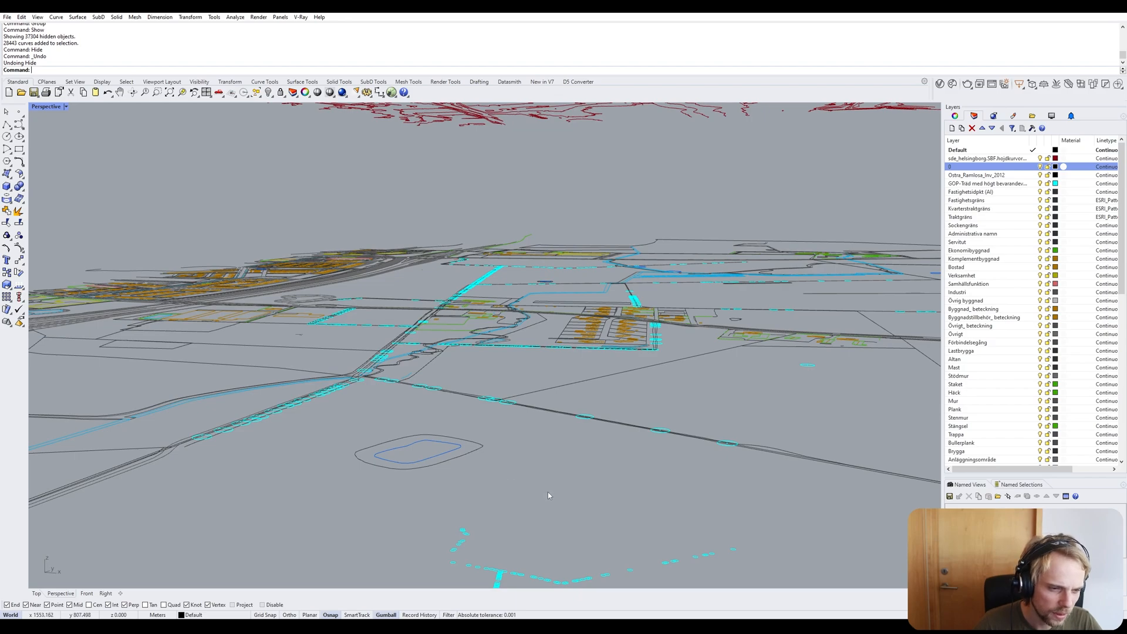
Select the lowered cyan tree group and raise it vertically to the plan level to compare it with the tree circles there.
scroll(505, 410, "down", 4)
left_click(472, 529)
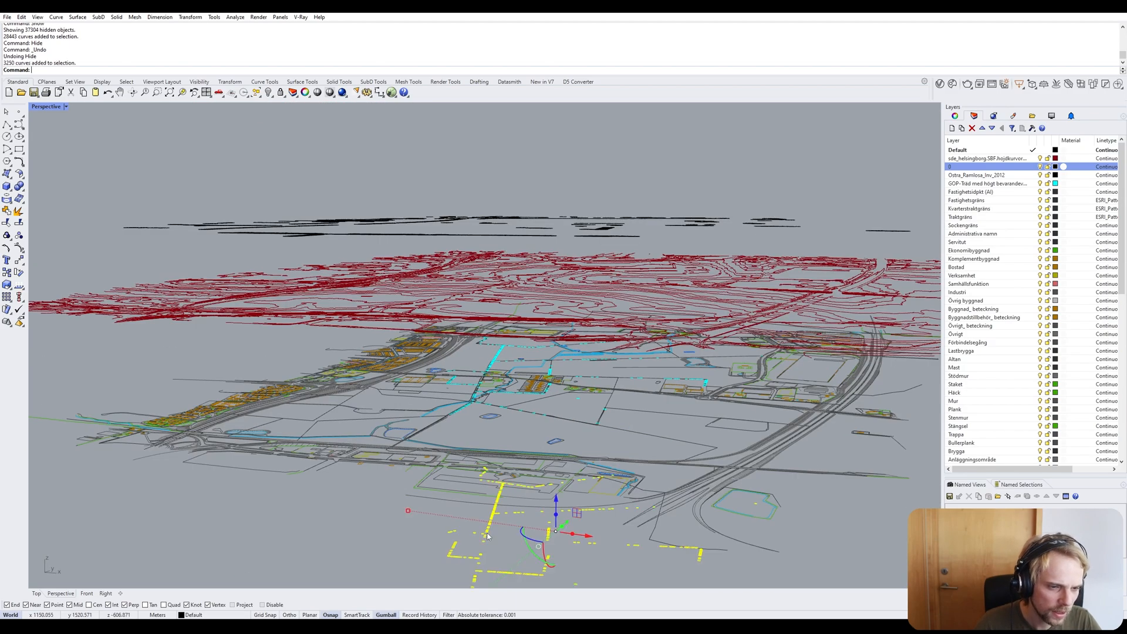
left_click(377, 530)
left_click(488, 547)
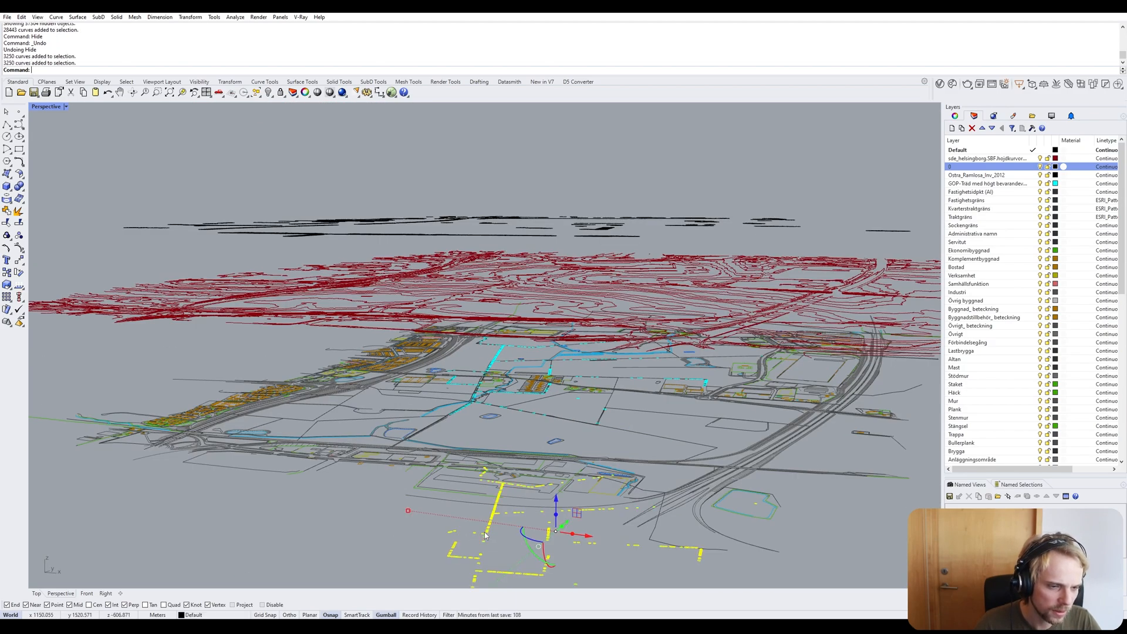
left_click_drag(557, 507, 574, 339)
scroll(493, 405, "up", 6)
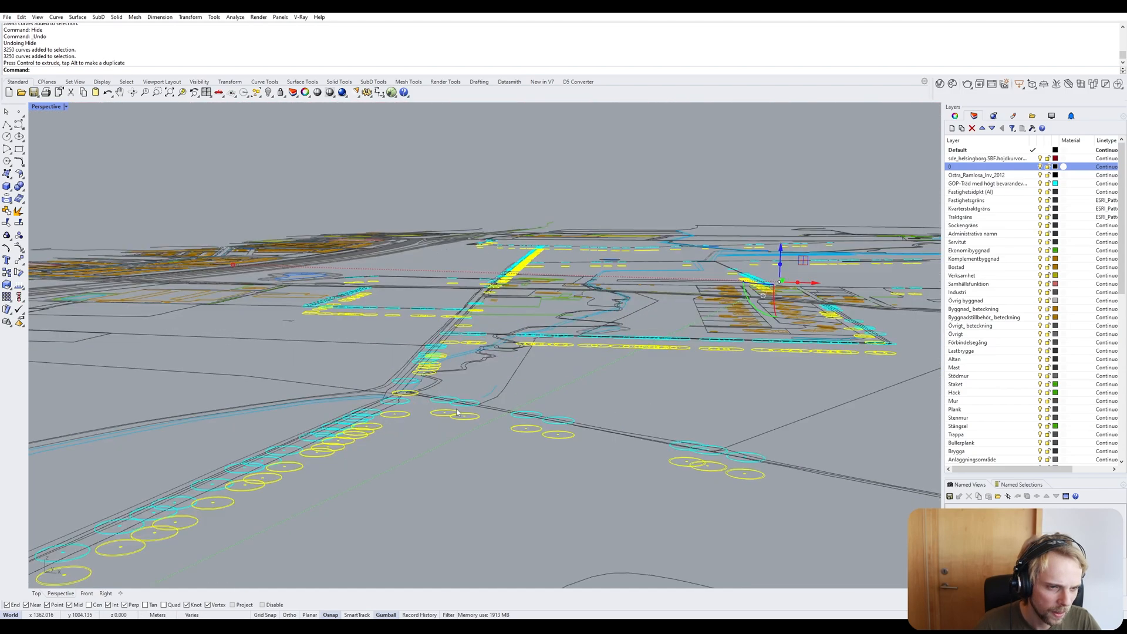
scroll(458, 406, "down", 3)
scroll(757, 321, "down", 2)
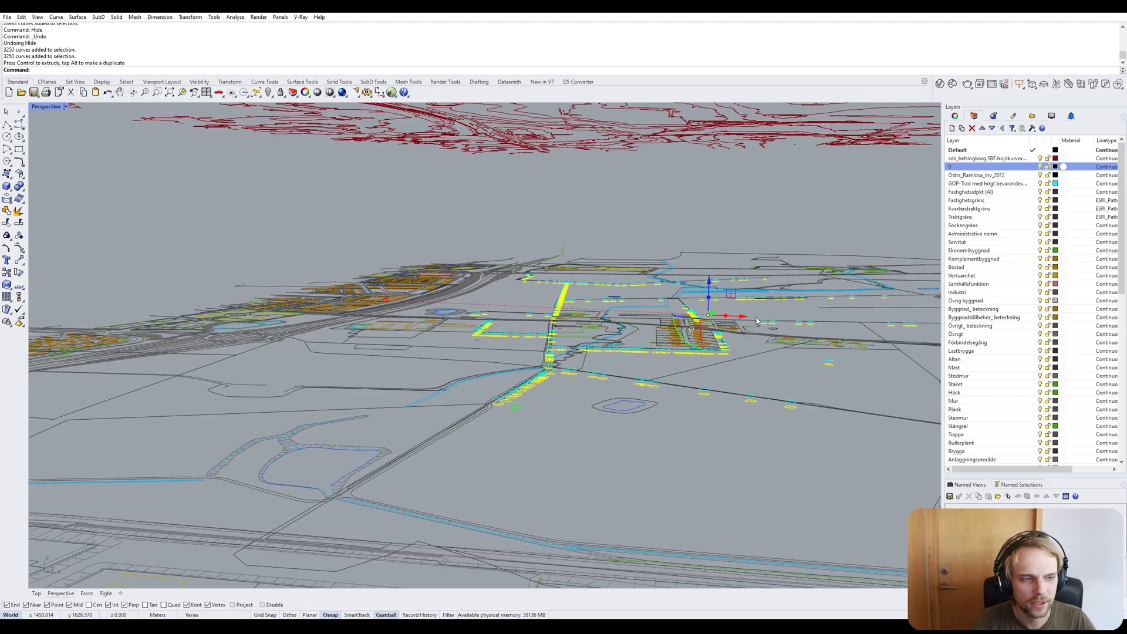
right_click_drag(477, 435, 373, 443)
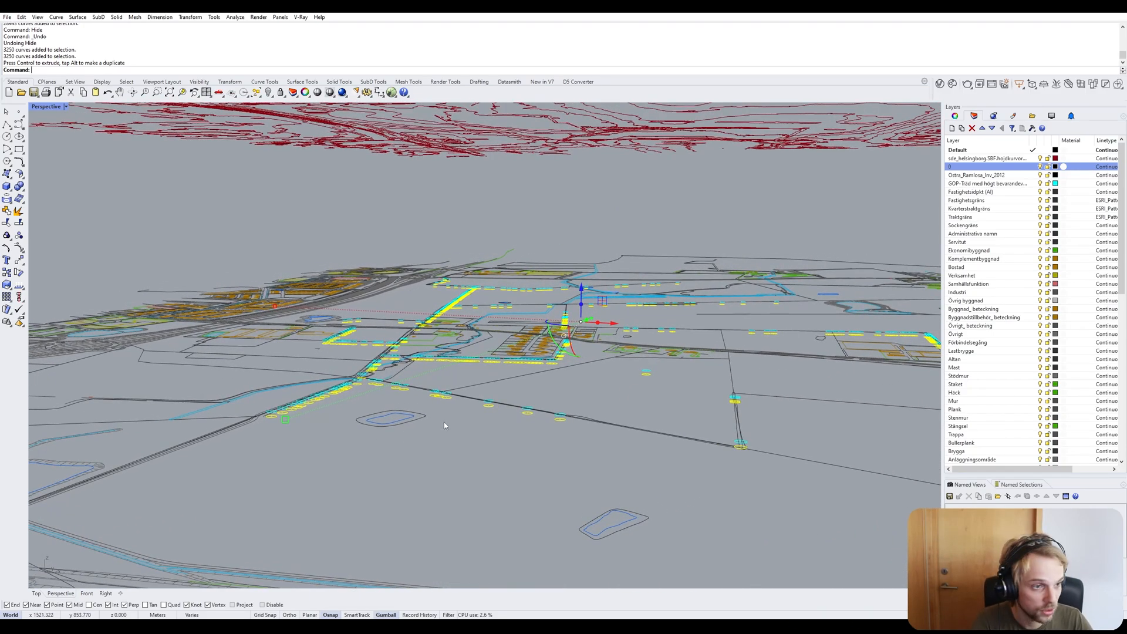
right_click_drag(444, 421, 546, 383)
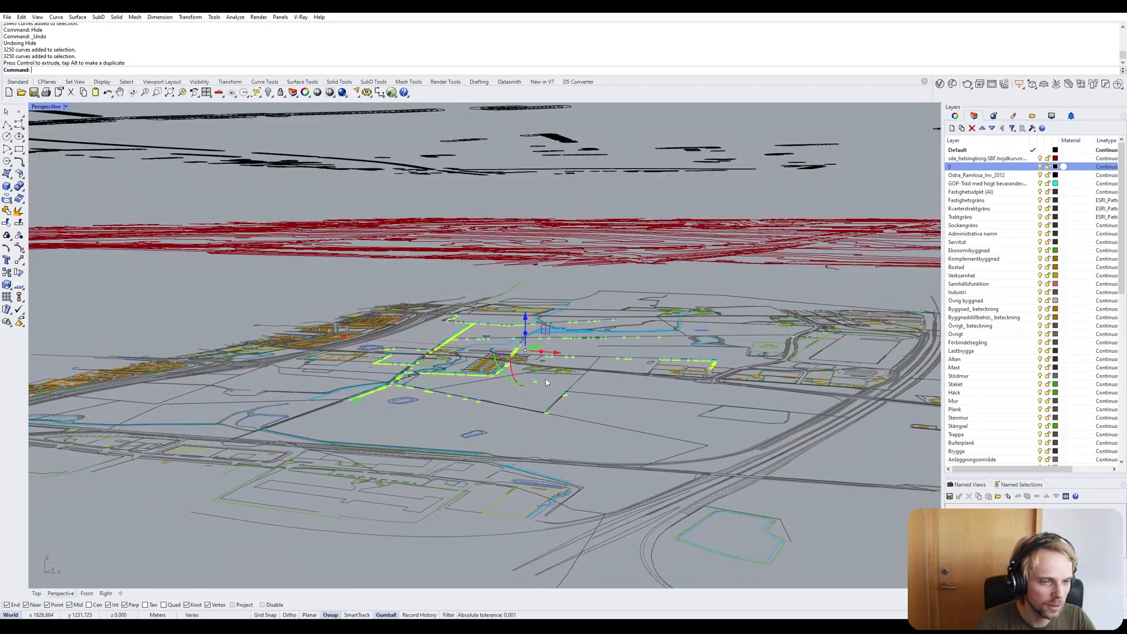
Move the duplicate cyan tree group back down below the plan curves and delete it.
left_click_drag(525, 325, 432, 547)
right_click_drag(360, 504, 509, 268)
left_click(682, 475)
left_click(432, 372)
key("Delete")
Group all the black hatches and tree outlines at the uppermost level, and check the group by selecting it.
scroll(508, 269, "down", 10)
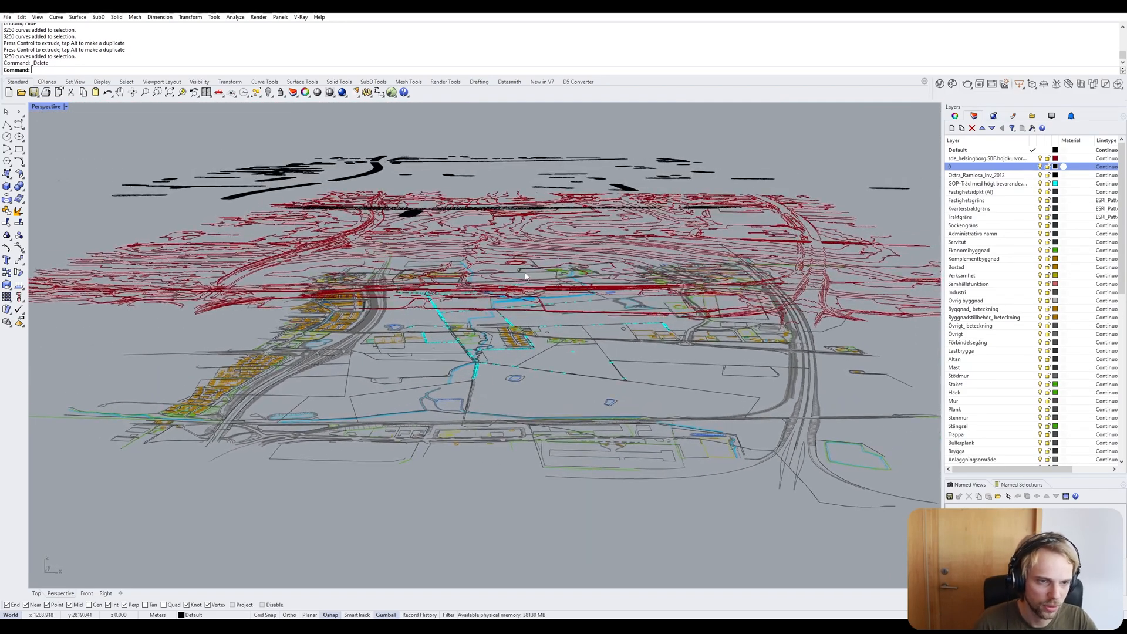
scroll(411, 210, "up", 3)
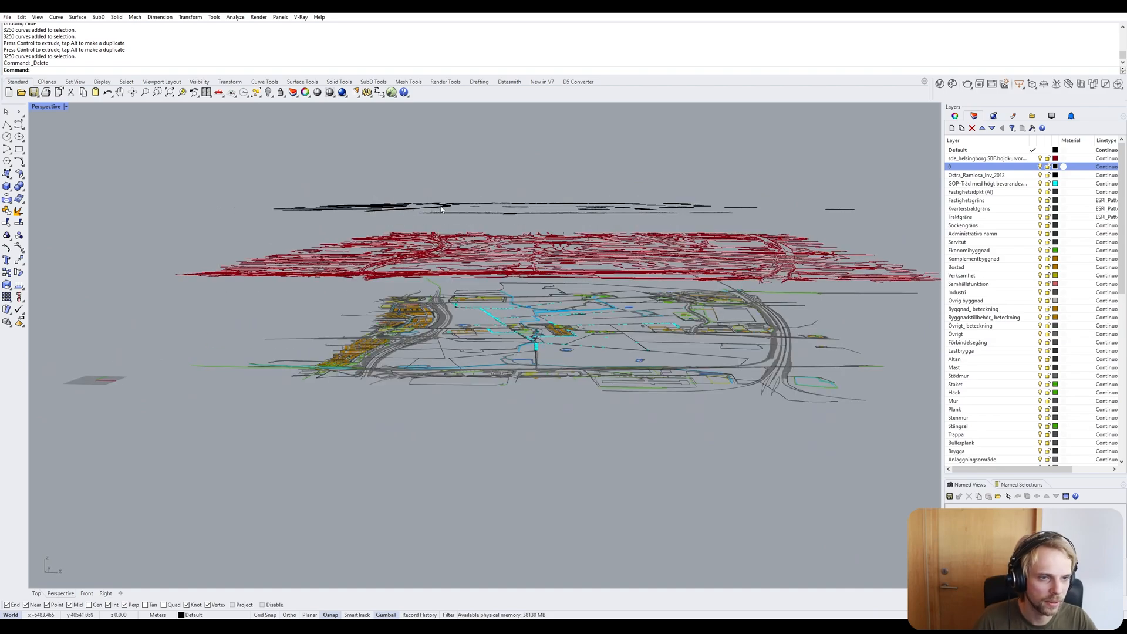
left_click(410, 207)
left_click(238, 195)
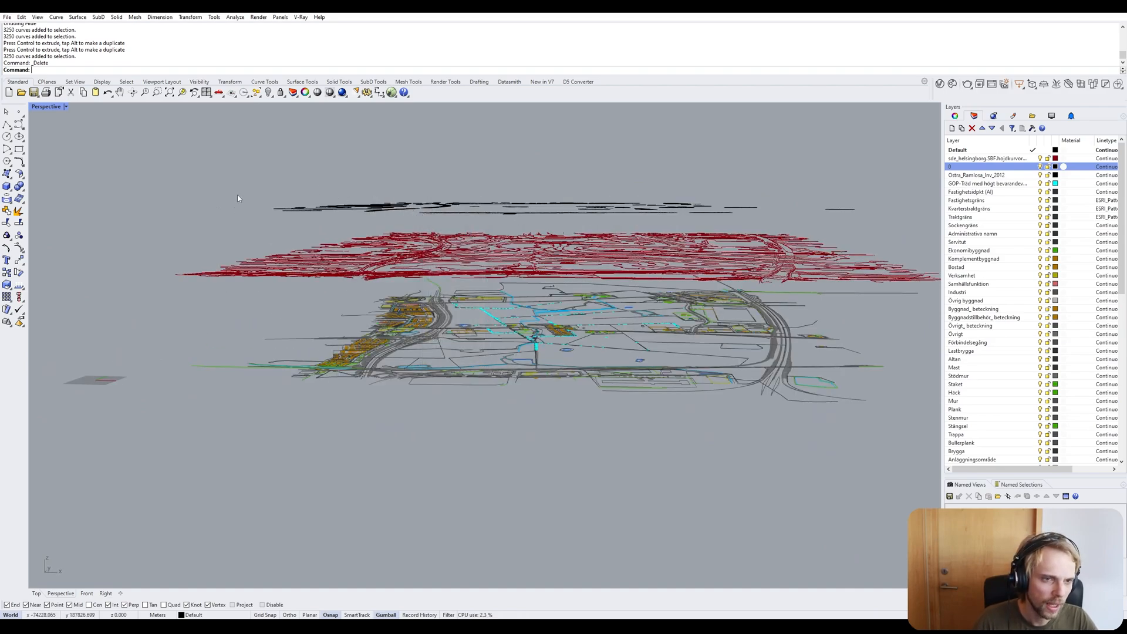
scroll(252, 190, "down", 3)
left_click_drag(220, 154, 748, 219)
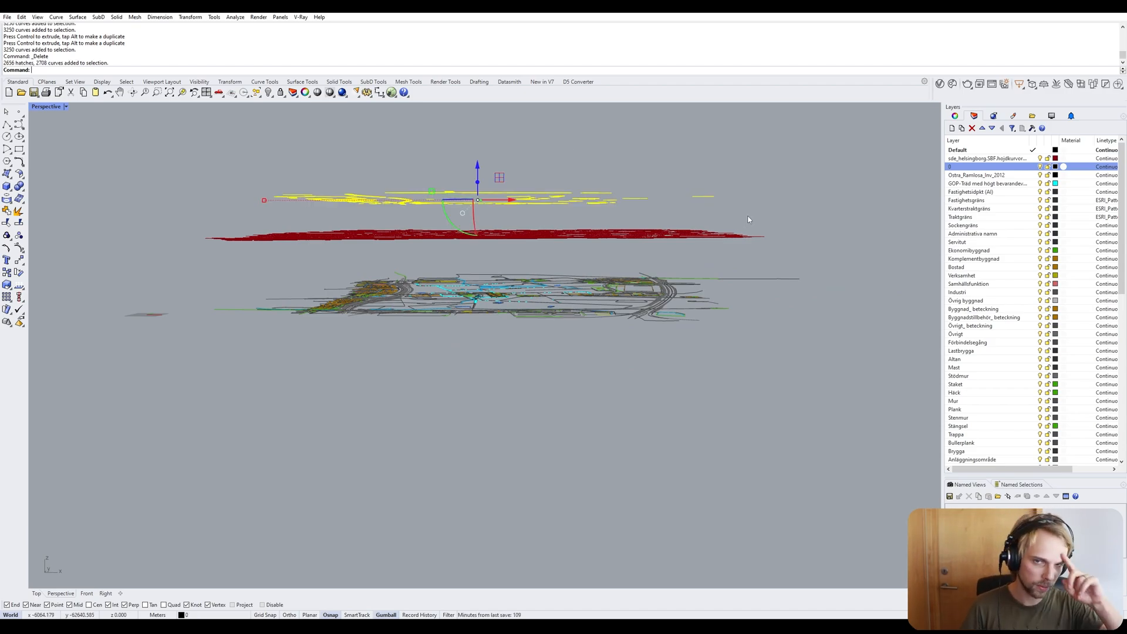
key("Return")
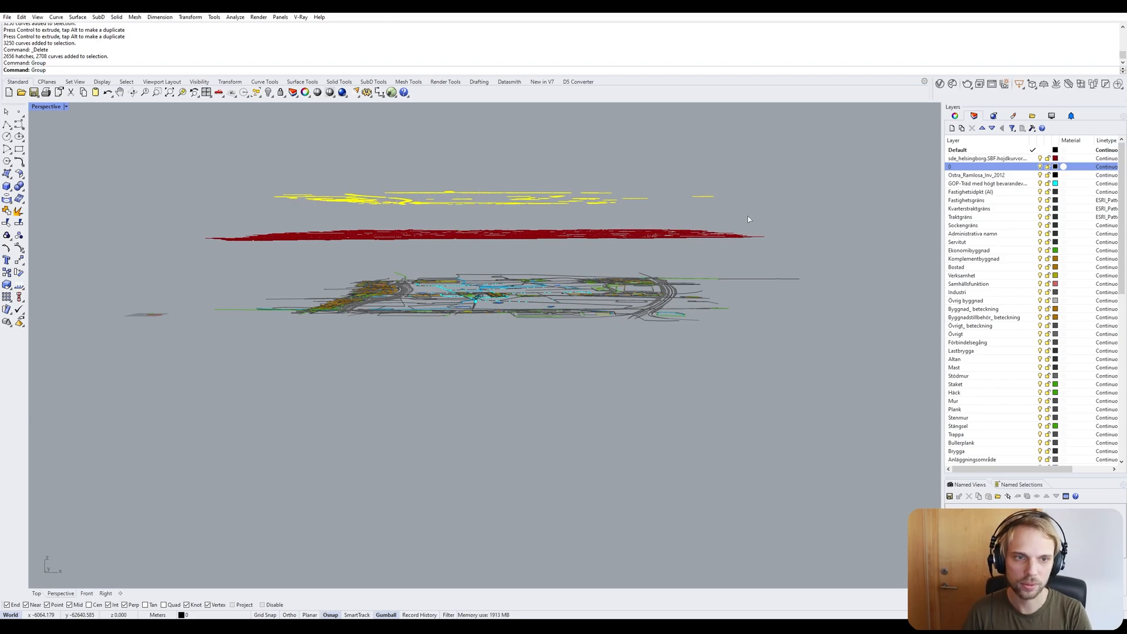
key("Escape")
right_click_drag(713, 169, 673, 168)
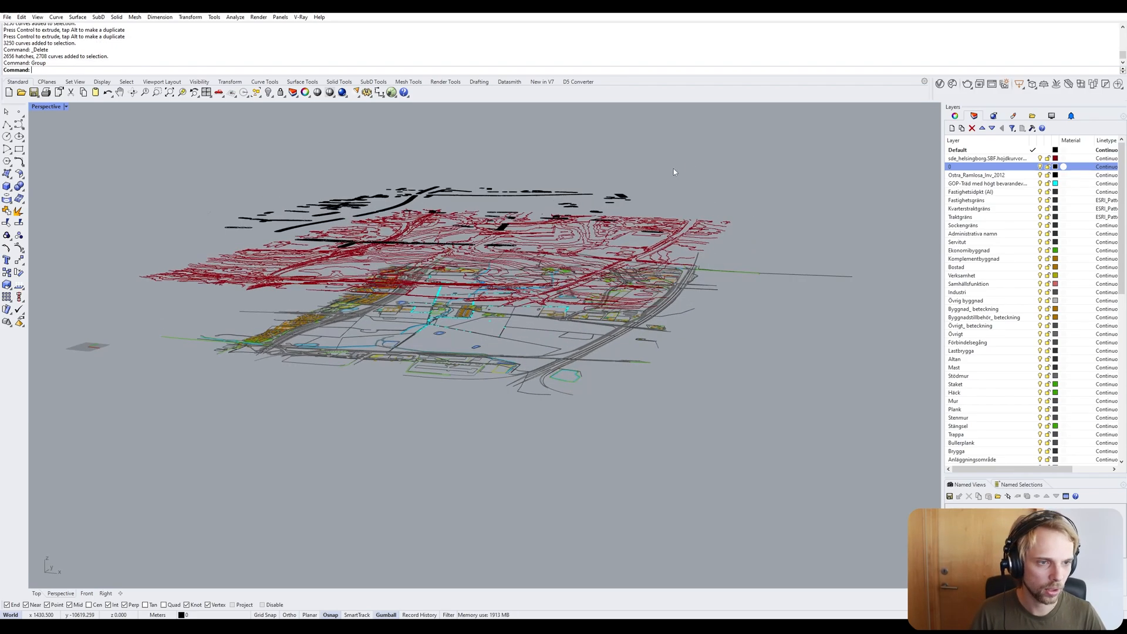
left_click(408, 212)
right_click_drag(409, 212, 418, 201)
left_click(141, 213)
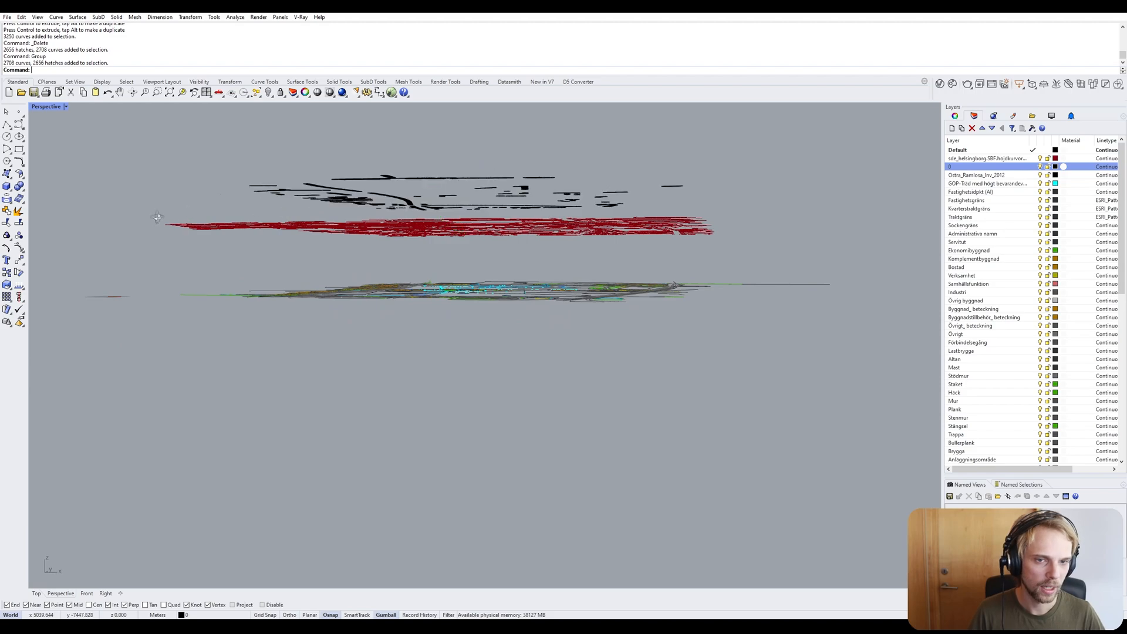
Select all the red contour lines at the middle level and group them.
right_click_drag(141, 214, 163, 217)
left_click_drag(143, 218, 815, 257)
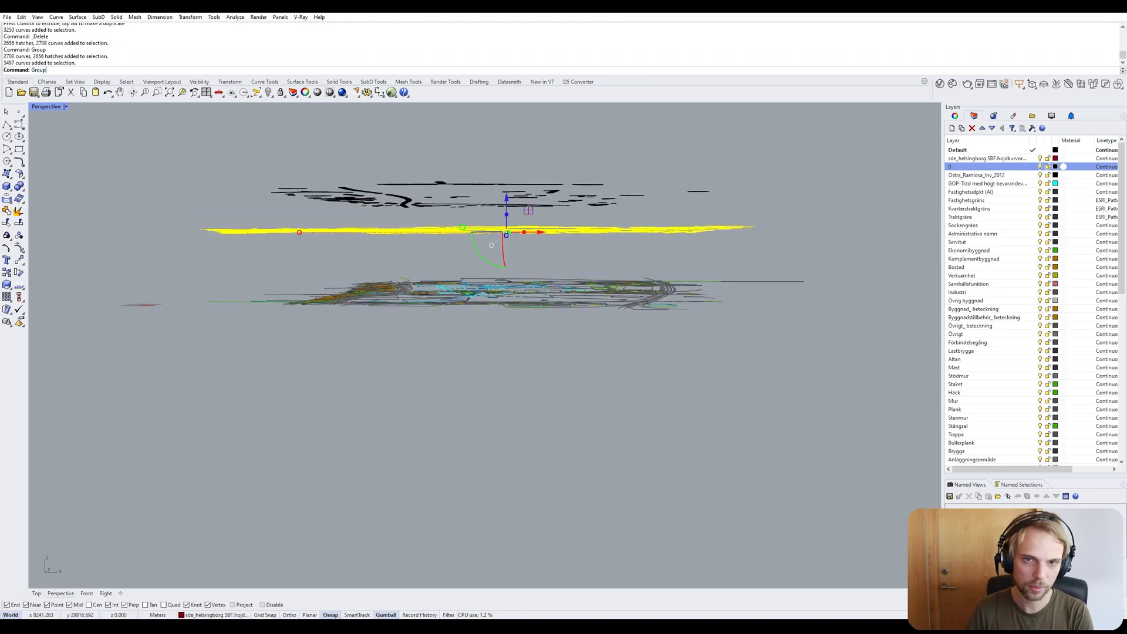
key("Return")
Select the plan curves and the uppermost black objects in turn to check that each level is grouped, and deselect them.
left_click_drag(518, 262, 261, 320)
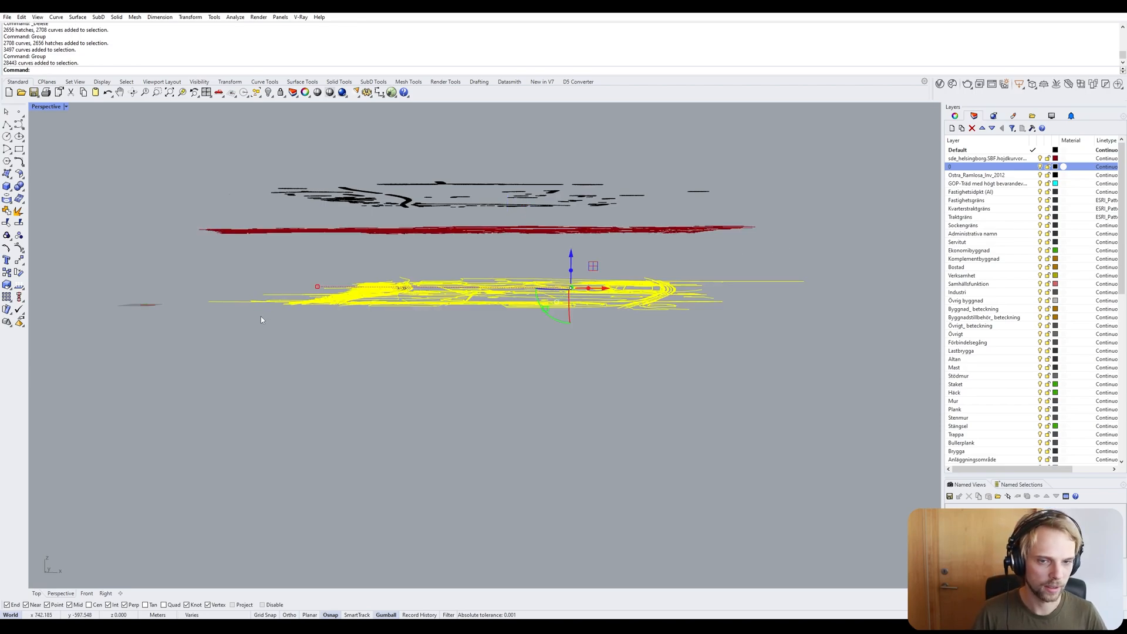
mouse_move(455, 376)
right_mouse_down()
mouse_move(458, 422)
mouse_move(443, 372)
right_mouse_up()
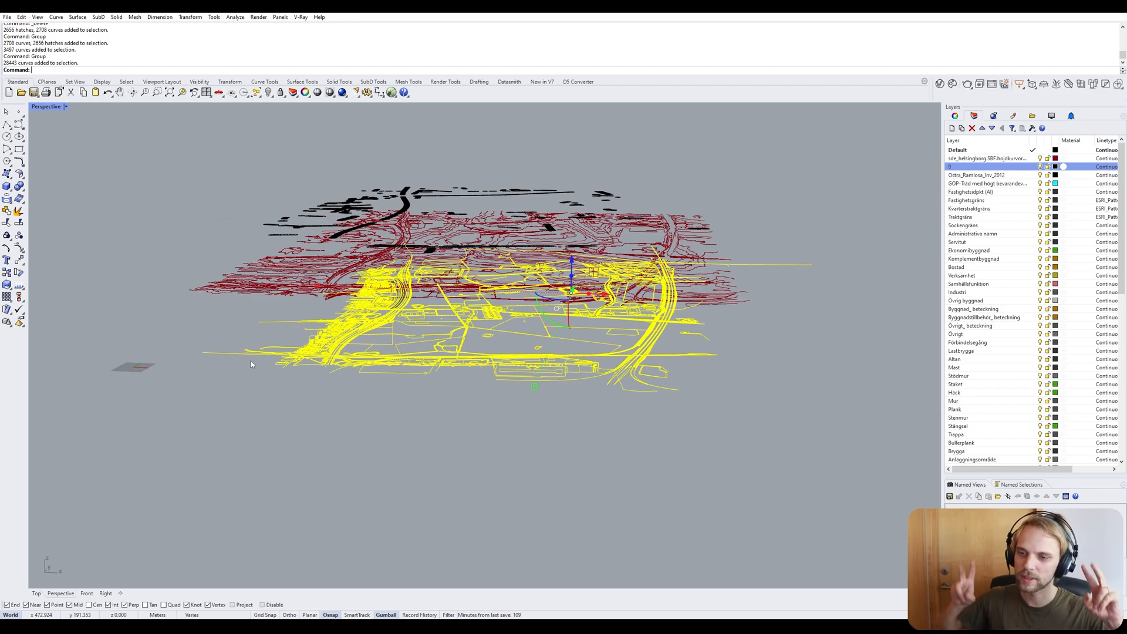
right_click_drag(512, 300, 516, 261)
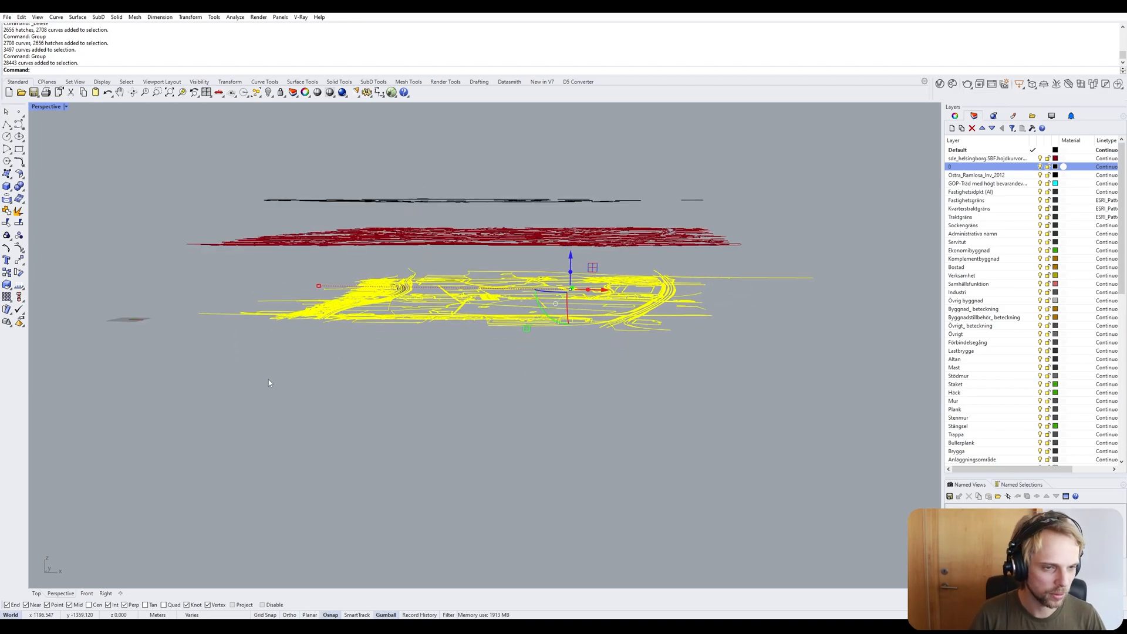
left_click(269, 379)
left_click(294, 319)
left_click(318, 343)
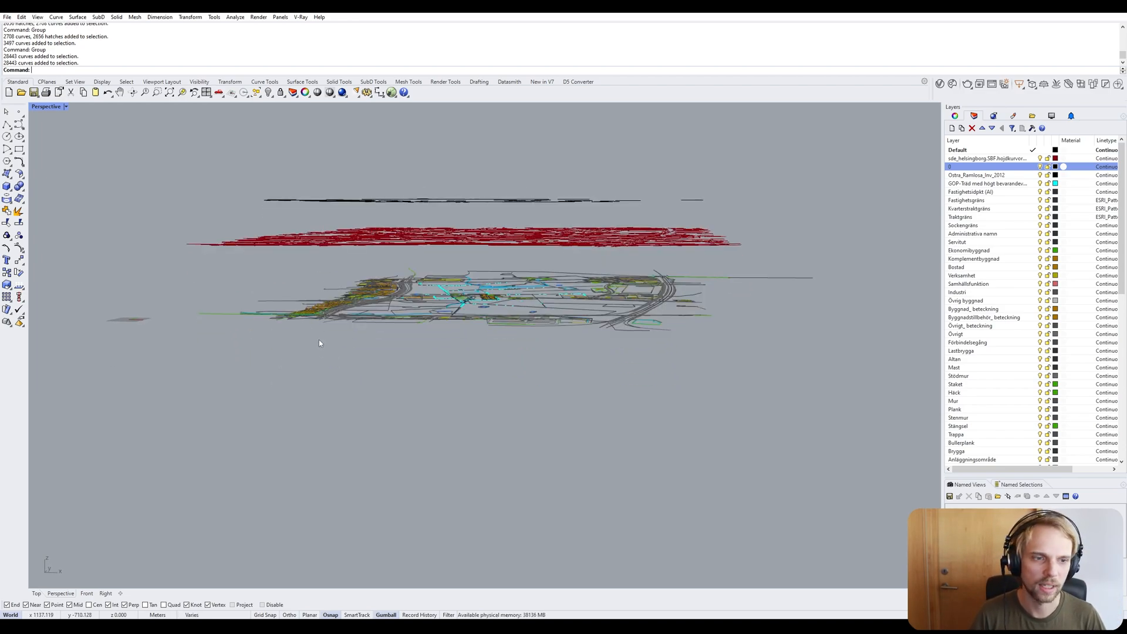
left_click(386, 197)
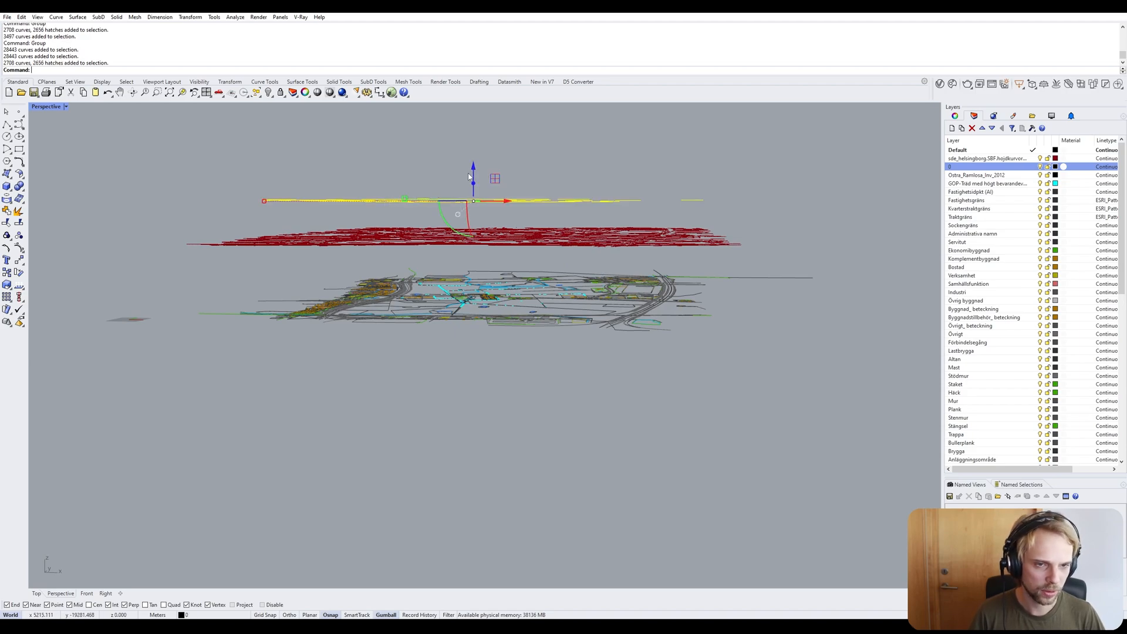
right_click_drag(469, 177, 232, 215)
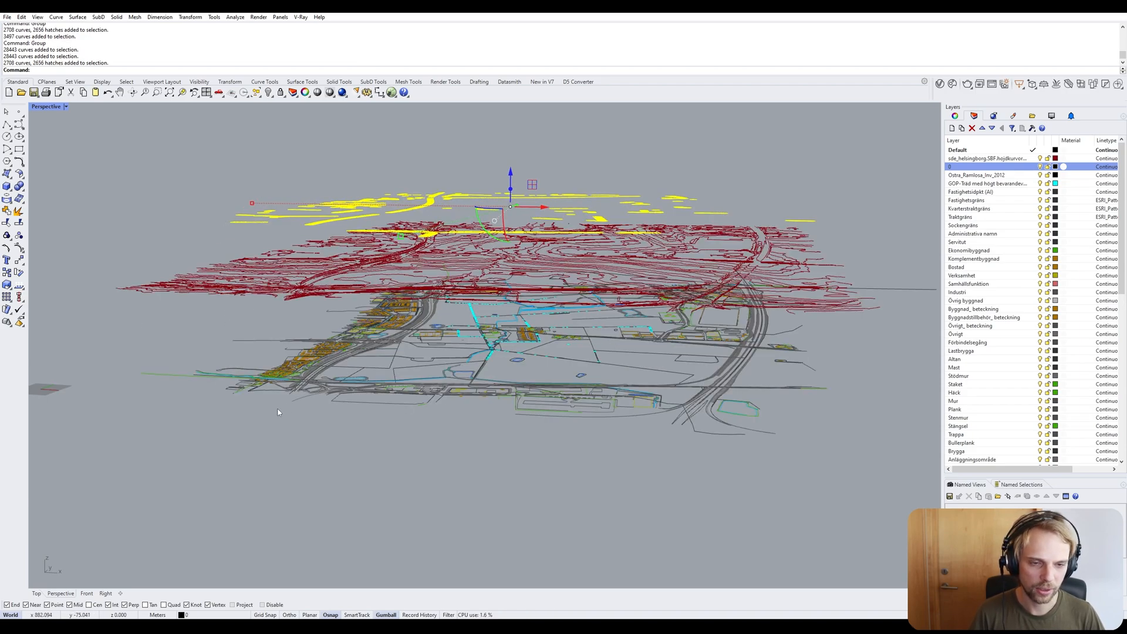
left_click(305, 375)
left_click(308, 398)
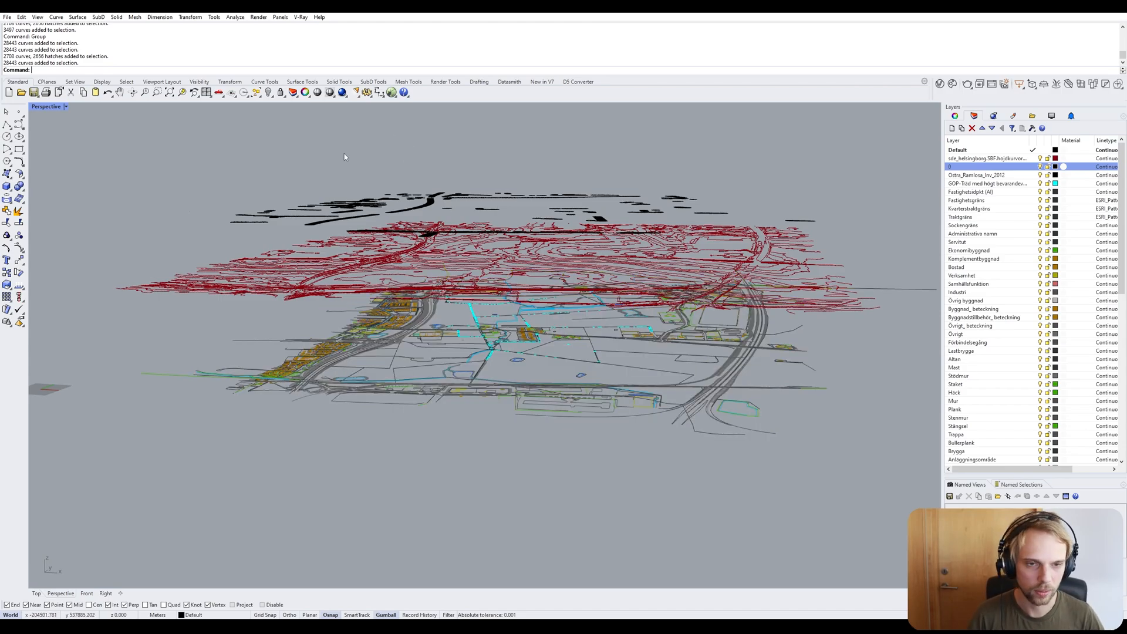
Move the uppermost group of black tree outlines and hatches vertically down to the level of the plan curves.
scroll(234, 238, "up", 4)
left_click(221, 232)
right_click_drag(220, 234, 197, 237)
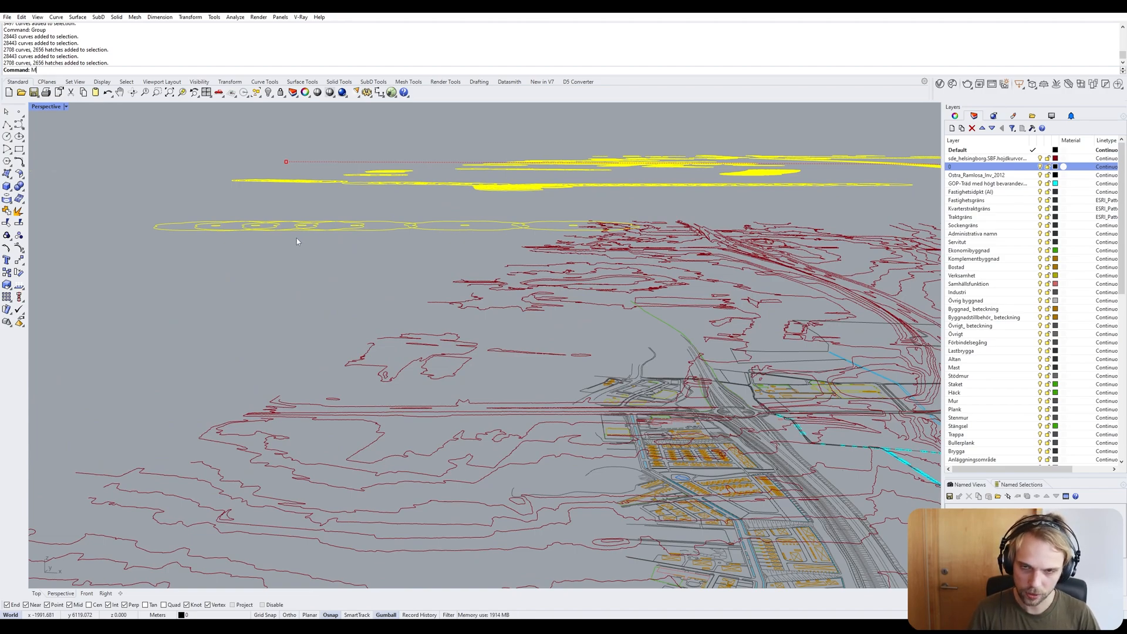
key("Return")
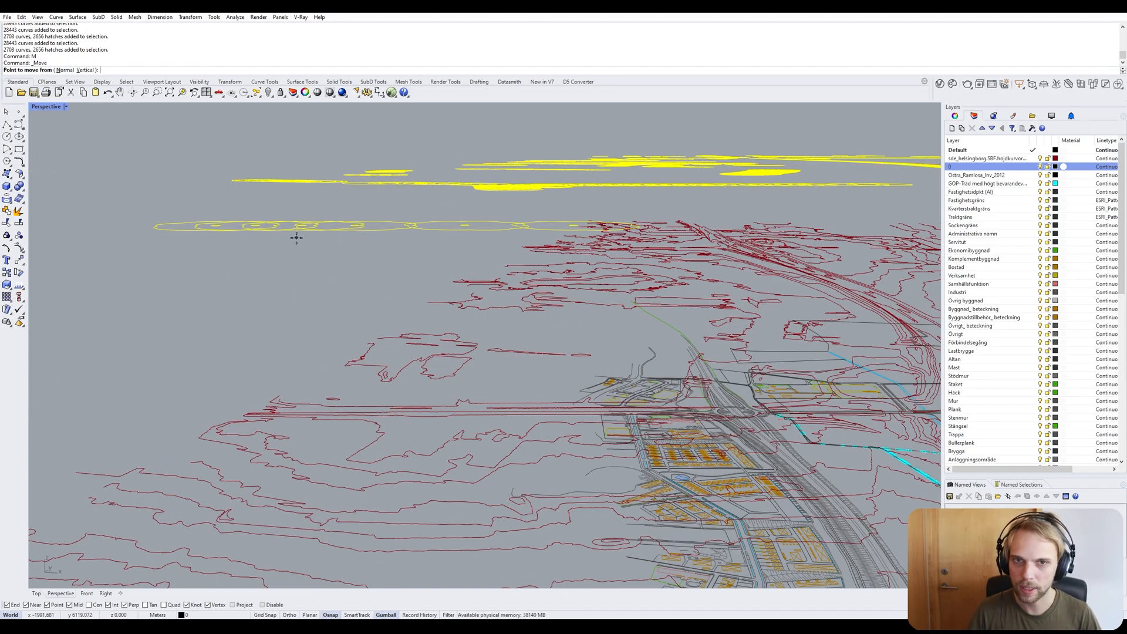
left_click(85, 70)
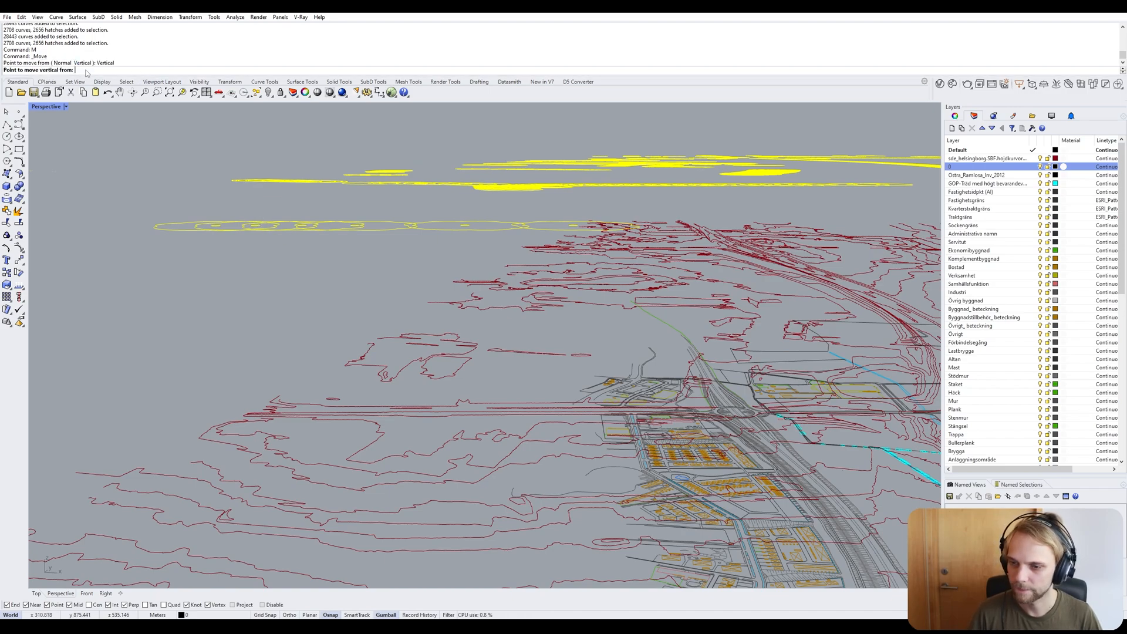
left_click(183, 231)
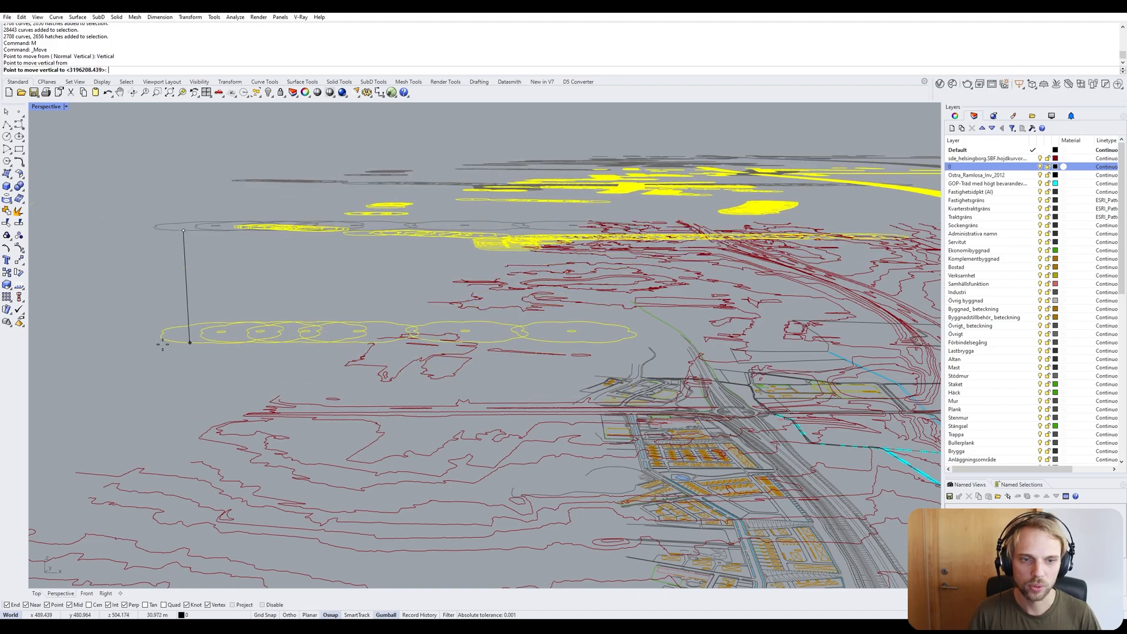
scroll(162, 345, "down", 8)
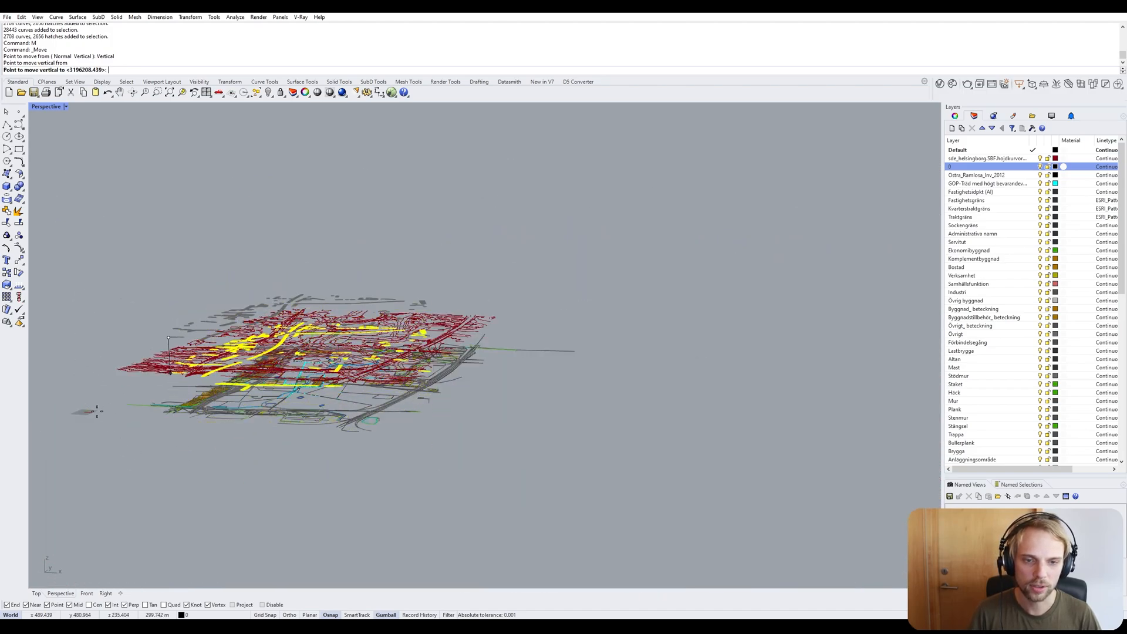
right_click_drag(104, 445, 170, 351, "shift")
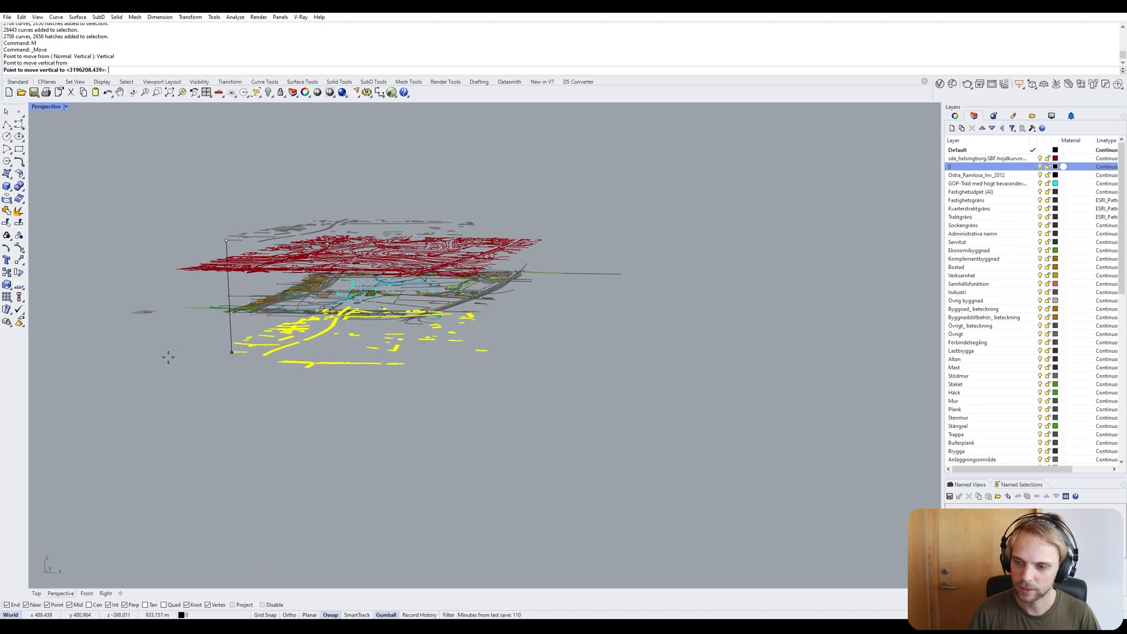
scroll(176, 344, "up", 10)
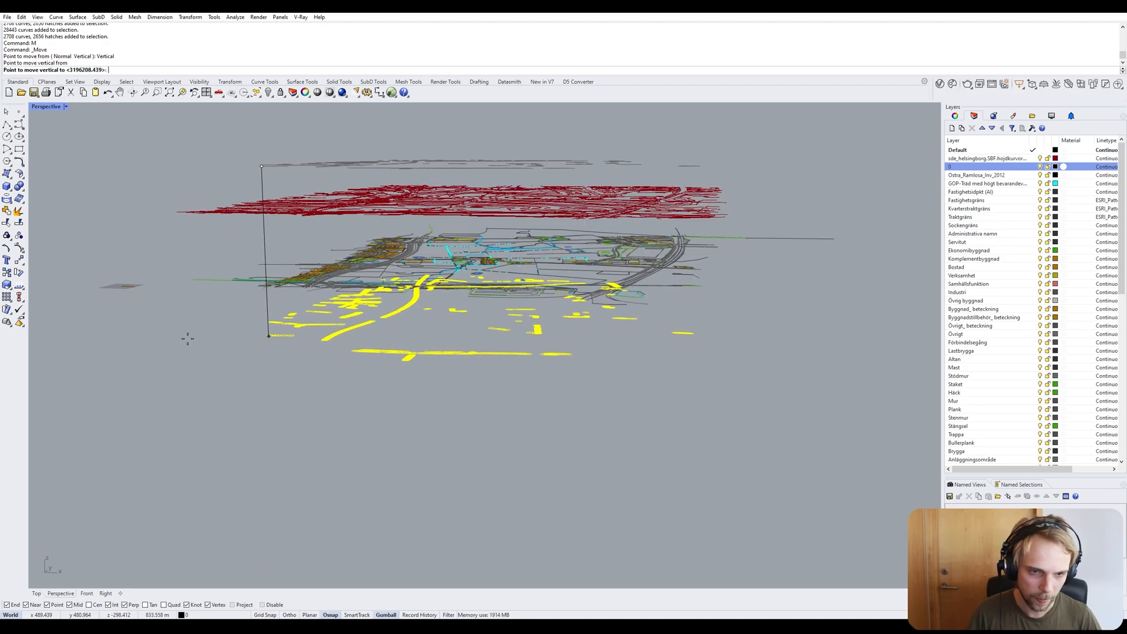
scroll(284, 250, "up", 5)
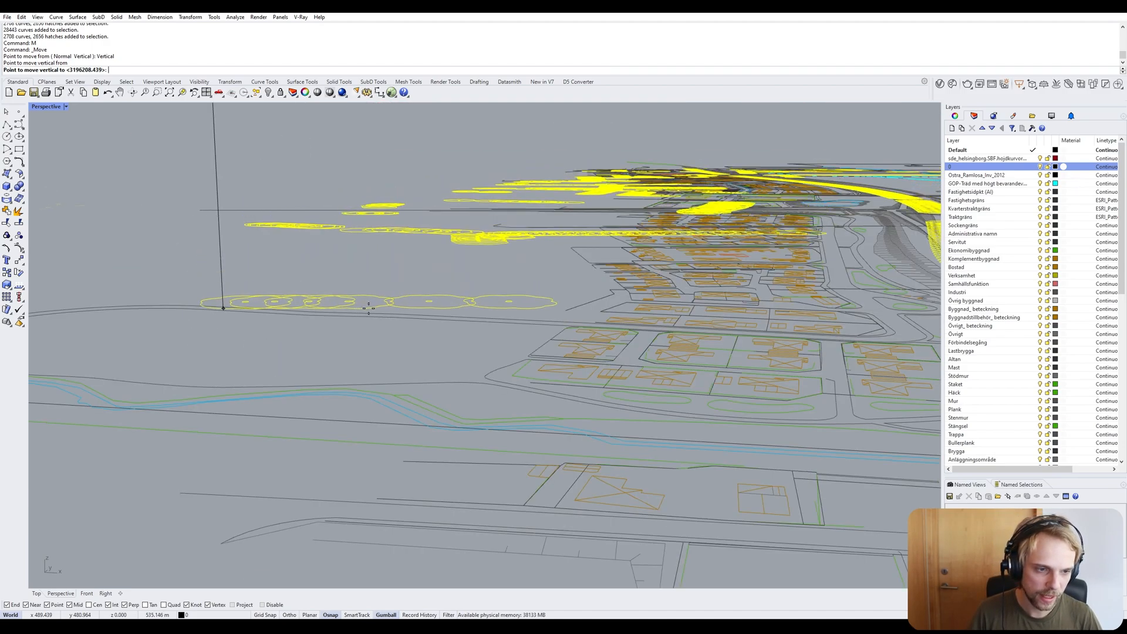
left_click(239, 413)
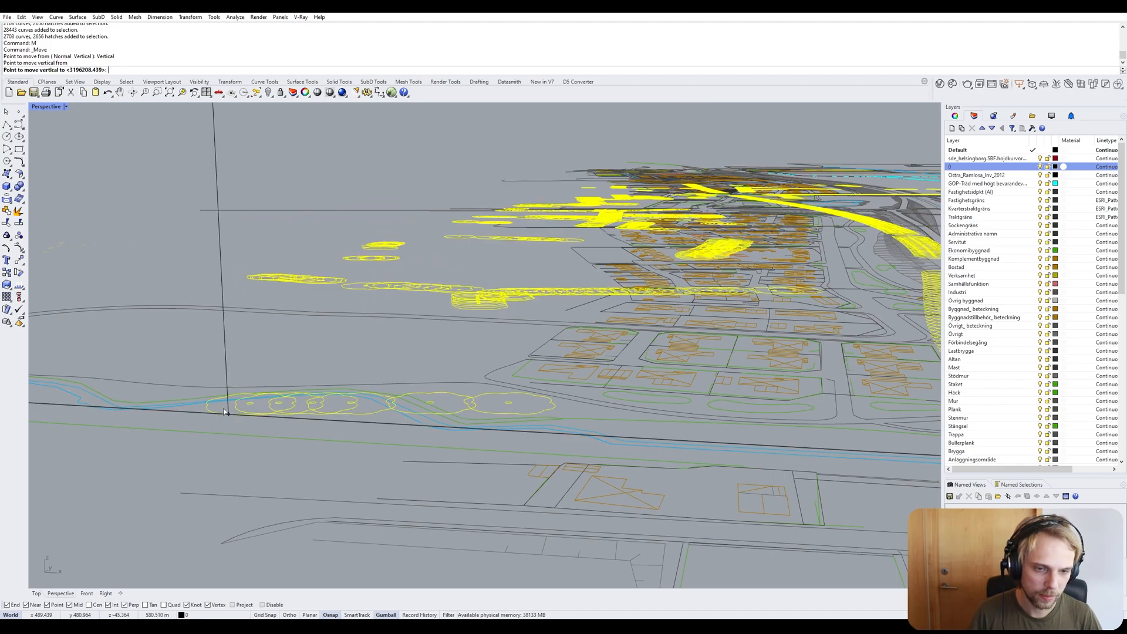
scroll(154, 434, "down", 5)
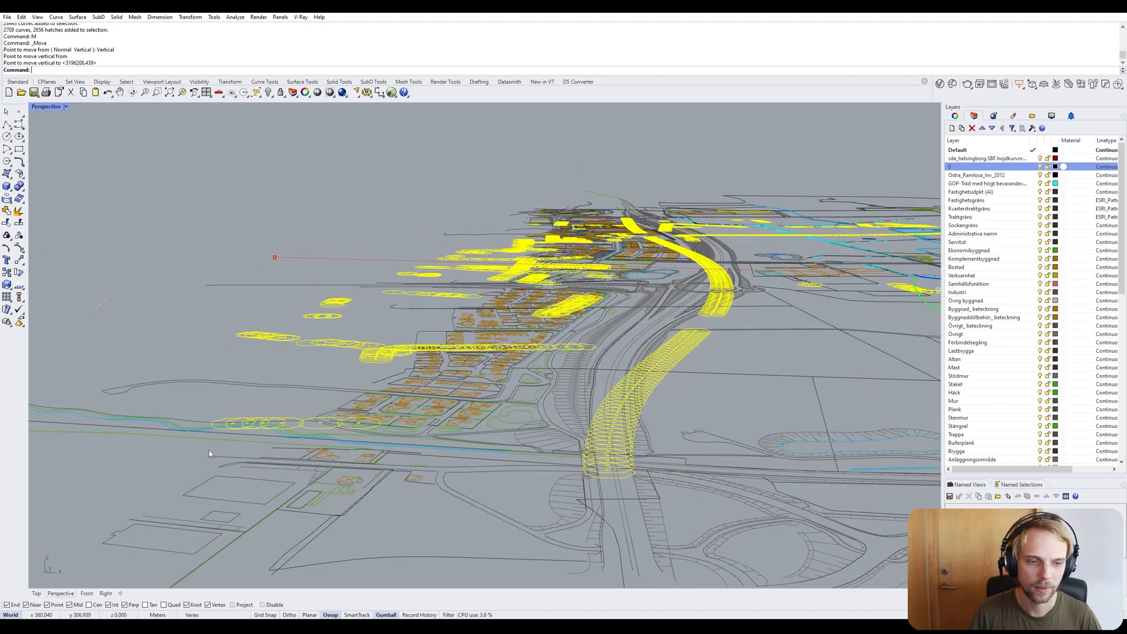
Move the selected group of tree outlines and hatches vertically up to bring it level with the plan curves.
right_click_drag(264, 487, 270, 433)
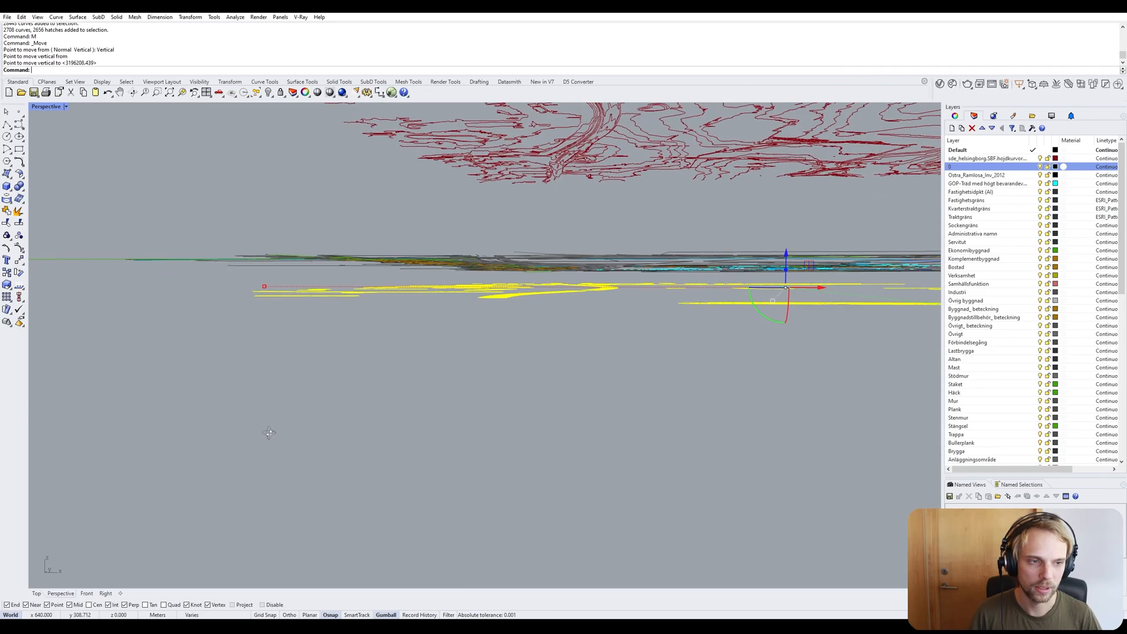
right_click_drag(322, 394, 311, 401)
scroll(312, 403, "down", 5)
right_click_drag(425, 418, 375, 368, "shift")
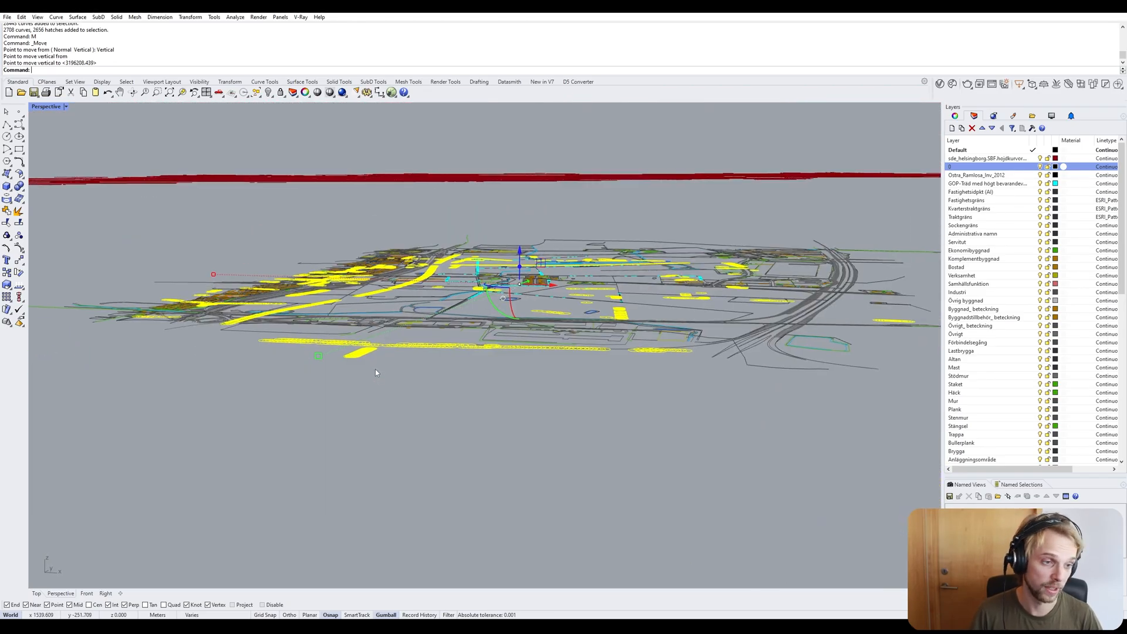
right_click_drag(769, 363, 799, 370)
scroll(269, 314, "up", 5)
scroll(406, 258, "up", 5)
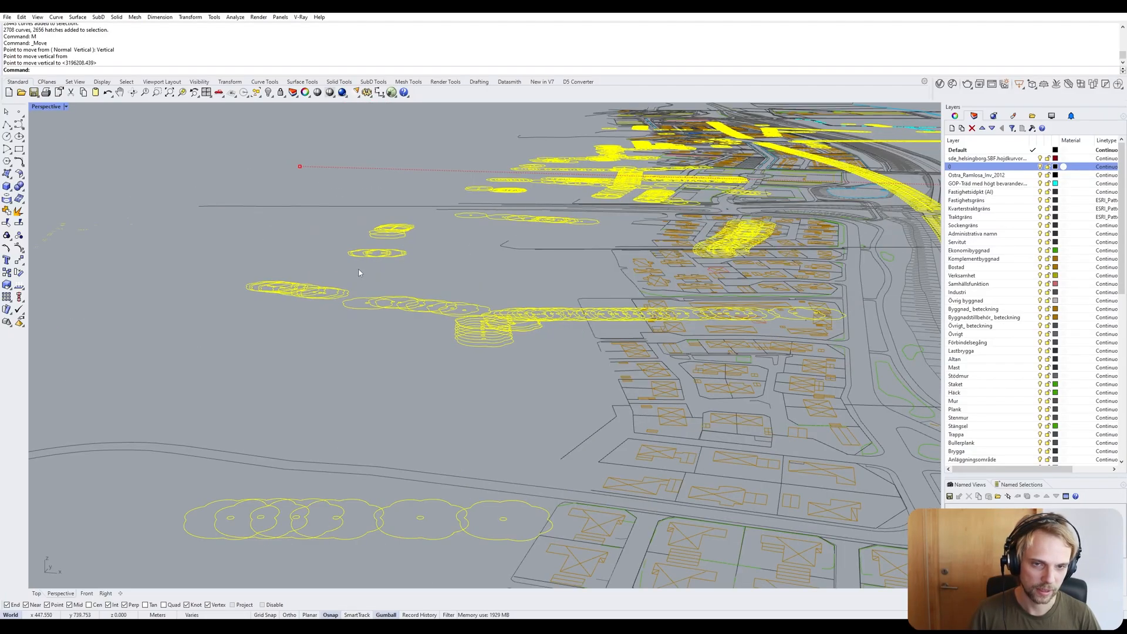
type("m")
key("Return")
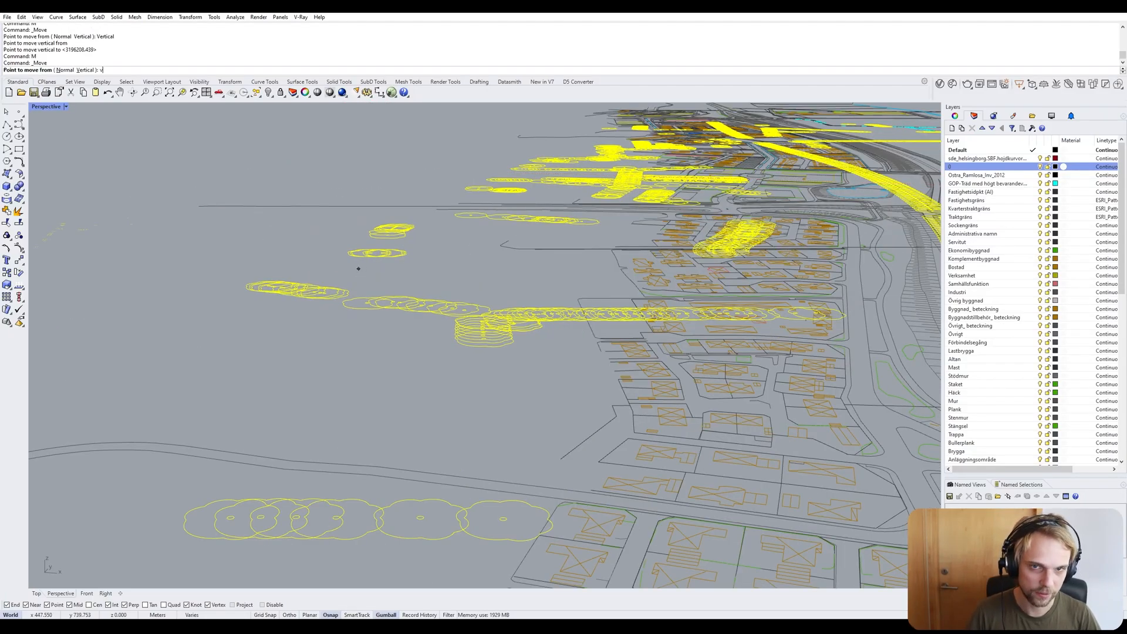
key("Return")
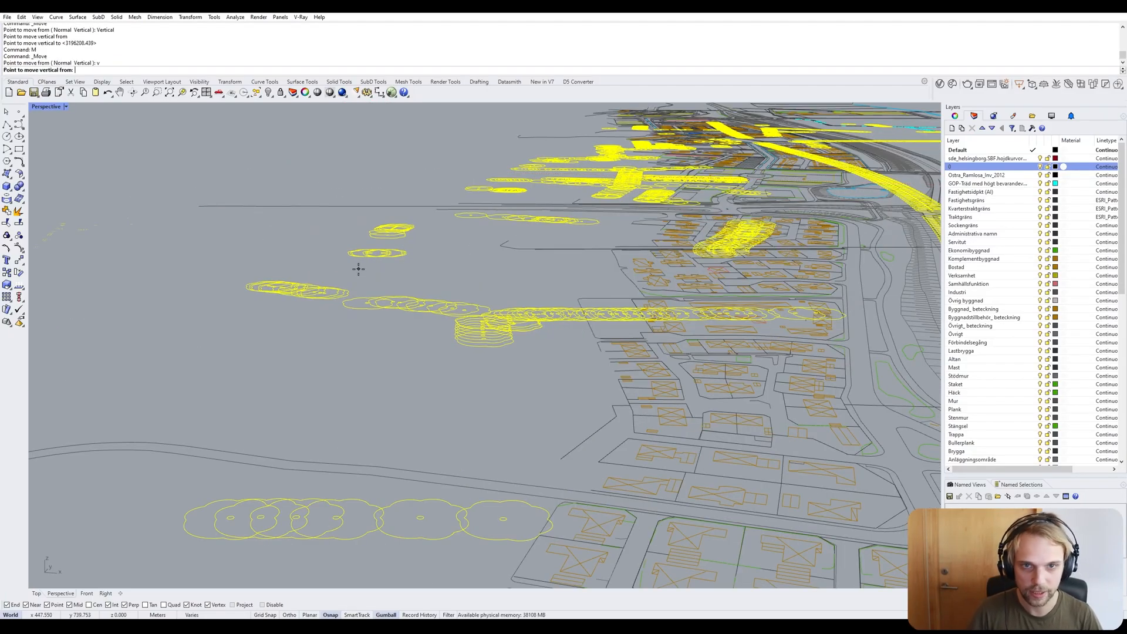
left_click(231, 538)
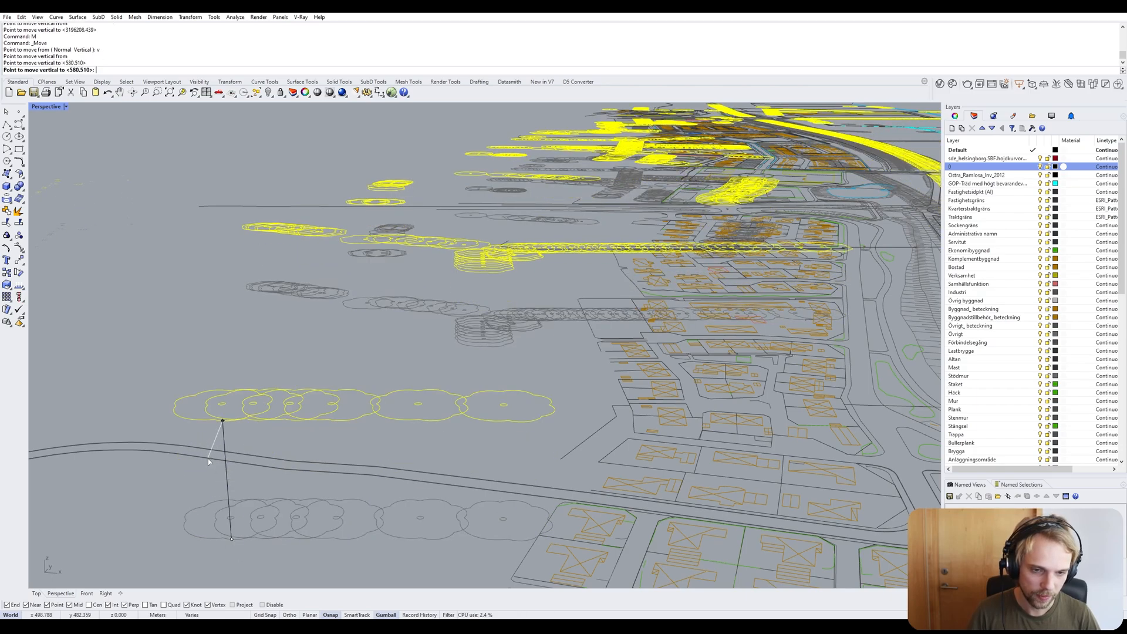
scroll(229, 447, "down", 8)
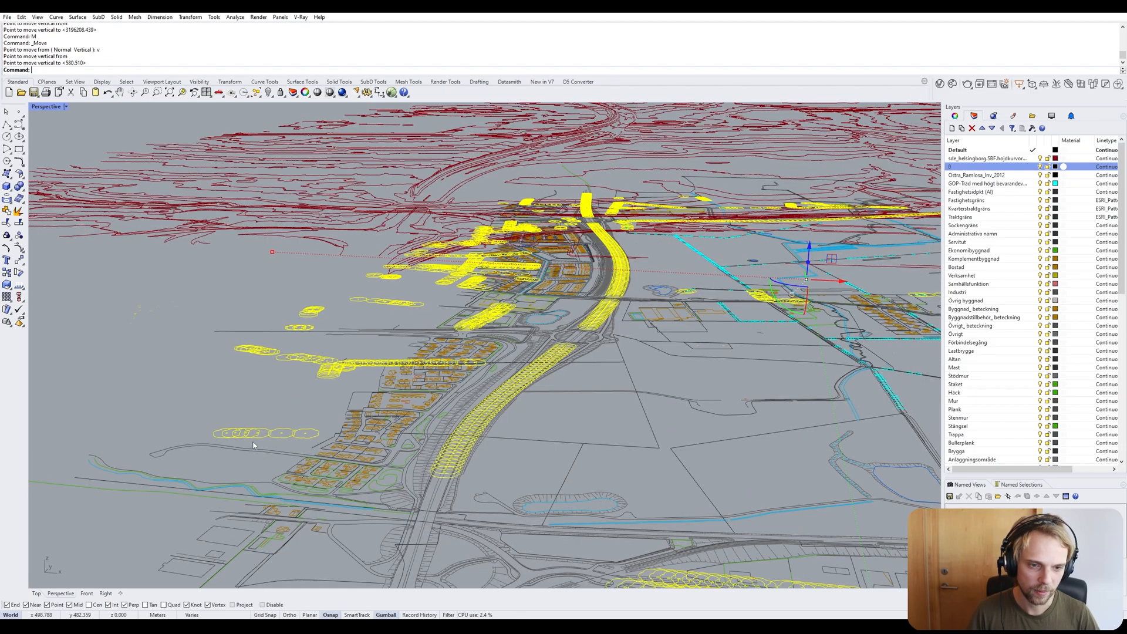
Inspect the stacked levels from the side, select the plan drawing and the red contours in turn to check them, and deselect.
right_click_drag(229, 447, 252, 446)
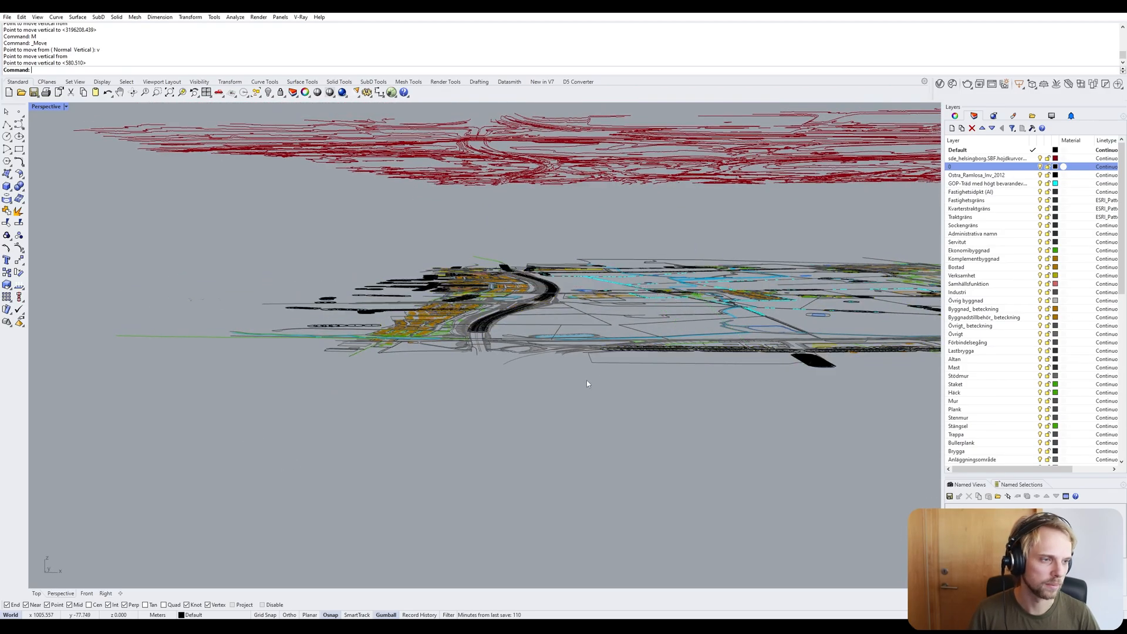
scroll(598, 401, "up", 5)
right_click_drag(599, 402, 338, 171)
scroll(418, 212, "up", 5)
right_click_drag(418, 216, 531, 231)
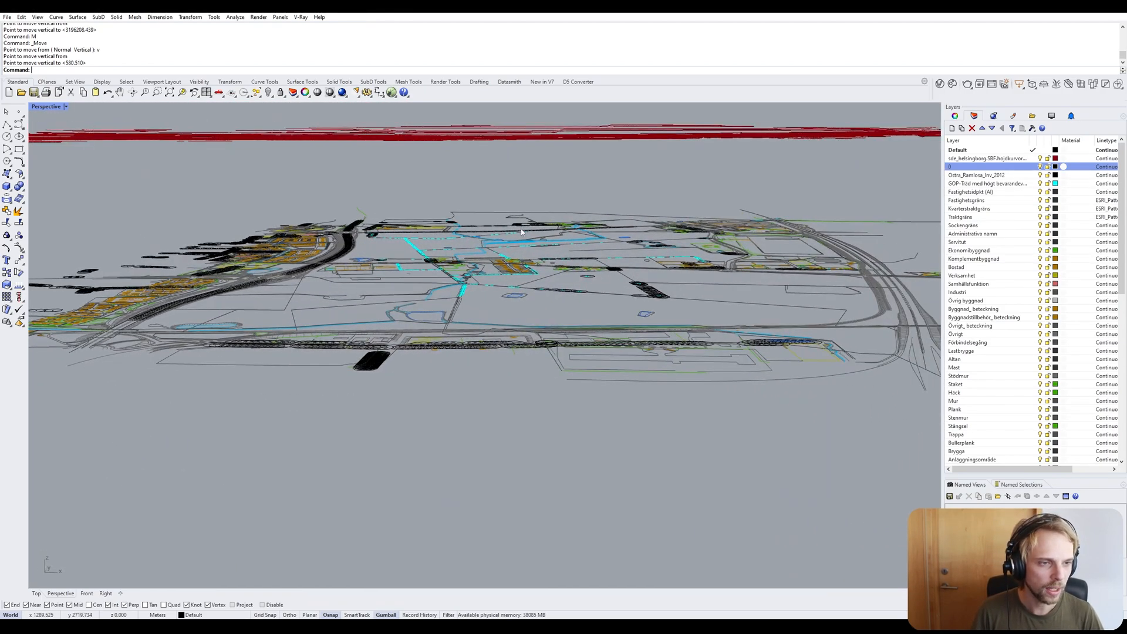
scroll(531, 232, "down", 6)
mouse_move(871, 333)
left_mouse_down()
mouse_move(239, 207)
mouse_move(219, 215)
left_mouse_up()
left_click_drag(445, 197, 276, 155)
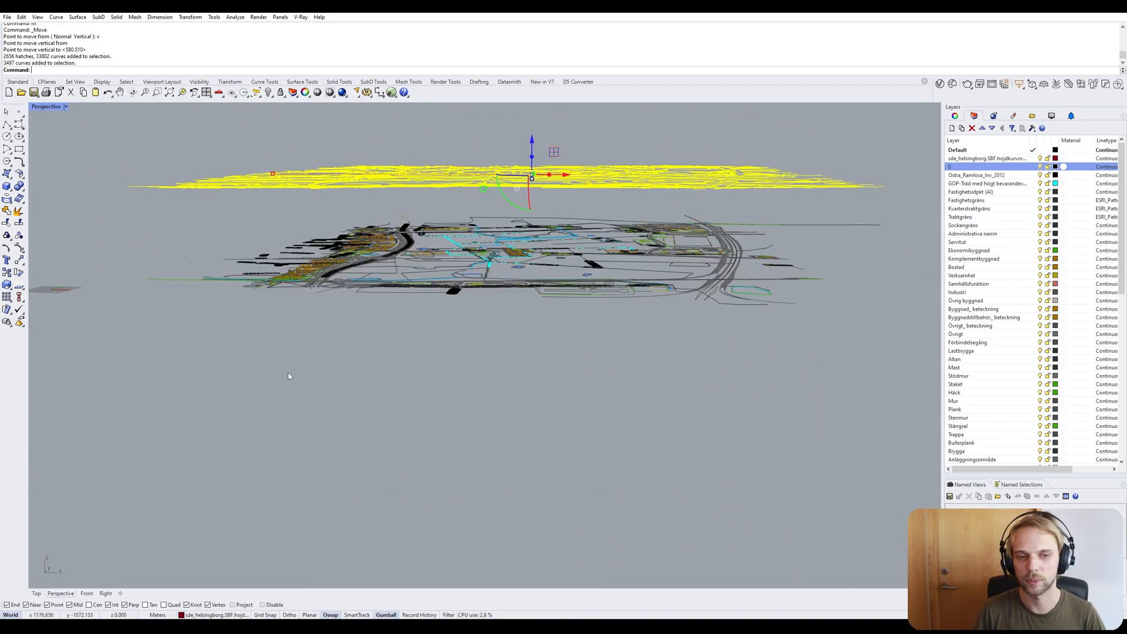
left_click(361, 205)
left_click_drag(420, 208, 301, 144)
left_click(183, 217)
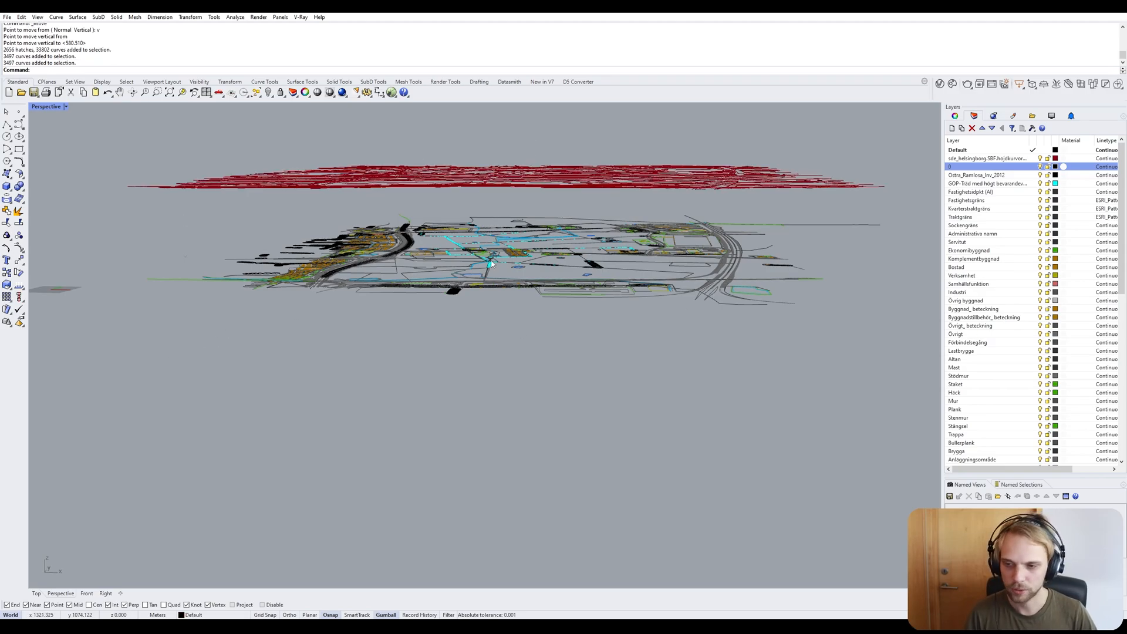
Purge all unused block definitions, groups, layers, linetypes, materials and other unused information, and review the purge report.
right_click_drag(754, 194, 726, 266)
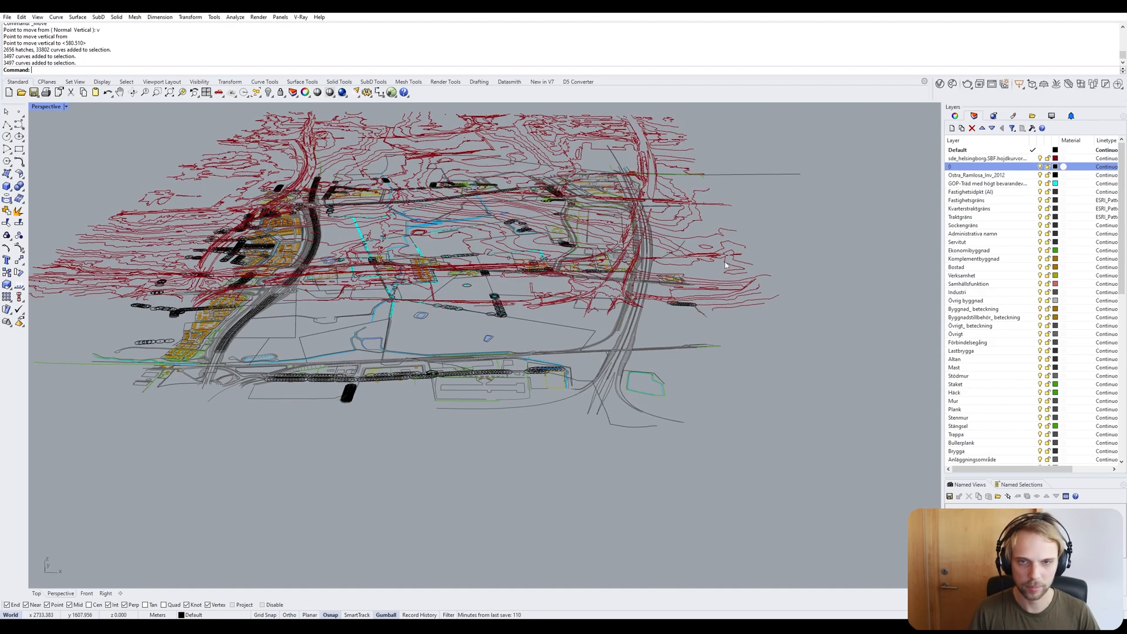
type("urge")
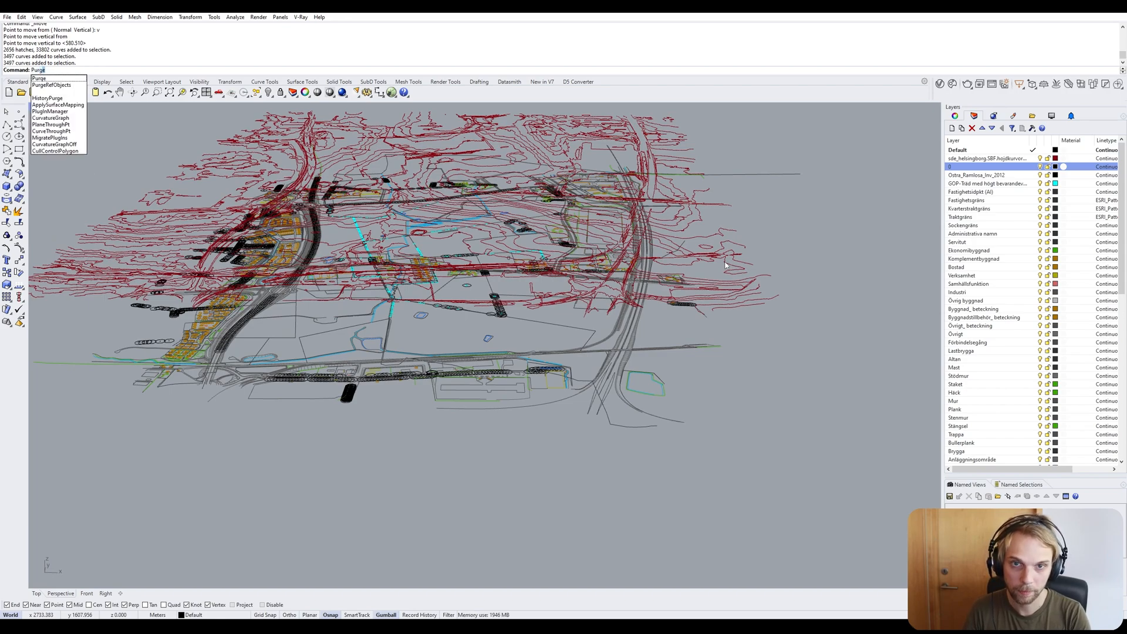
key("Return")
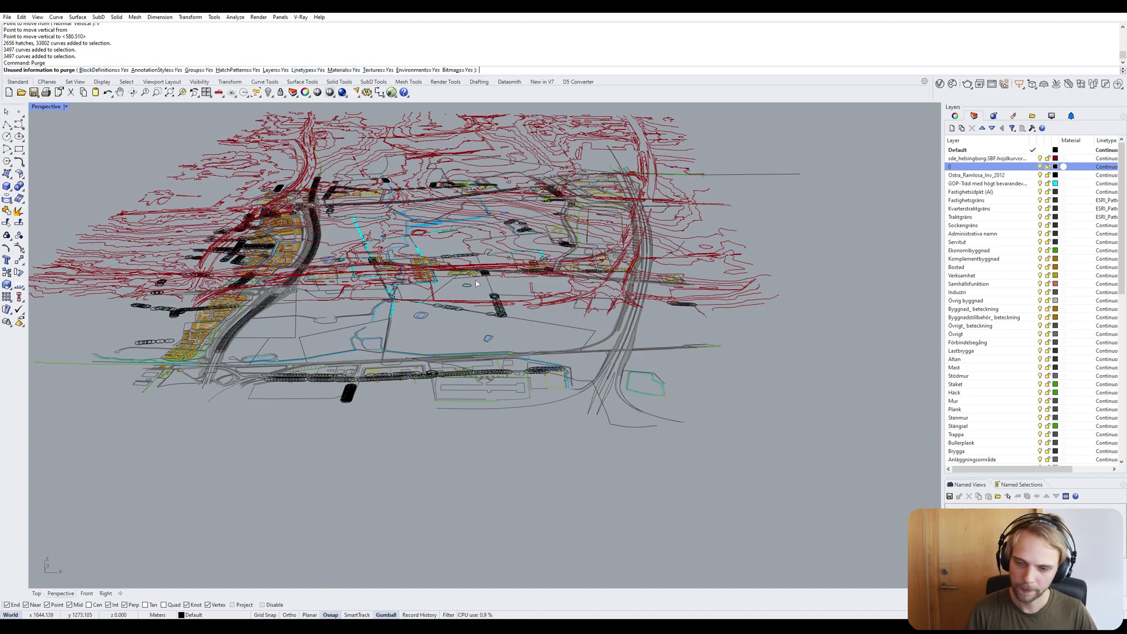
key("Return")
key("Return")
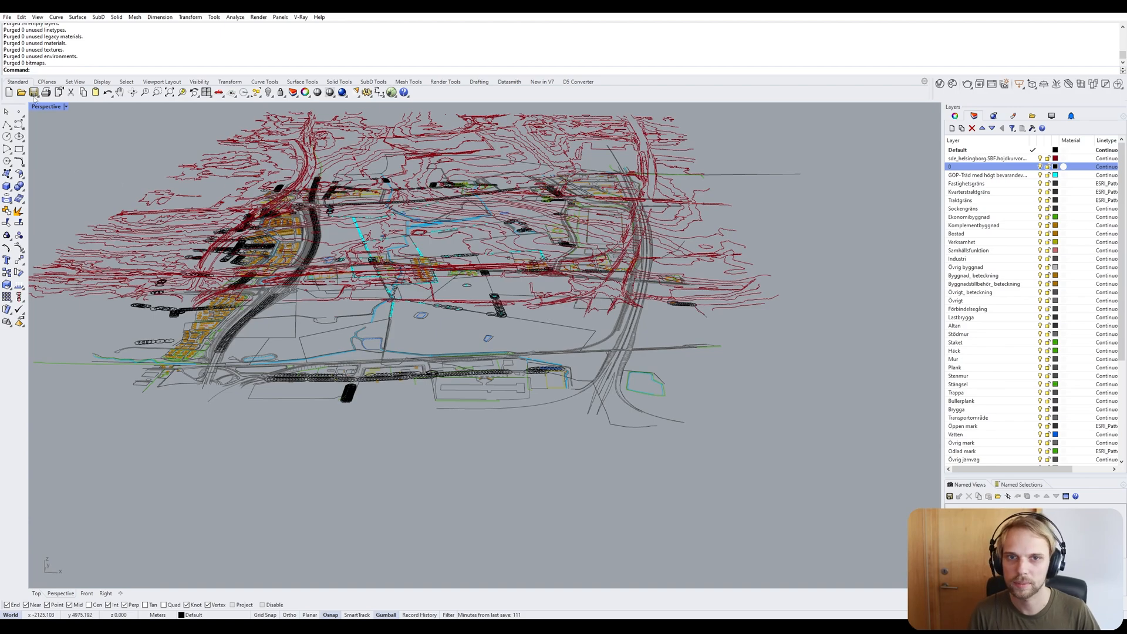
scroll(32, 50, "up", 1)
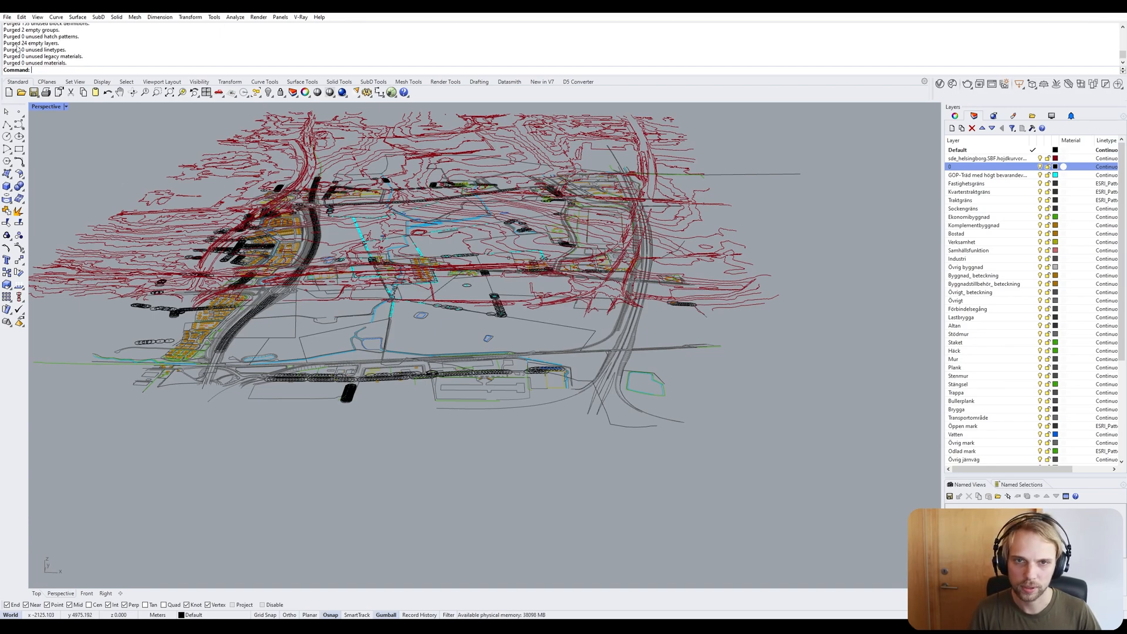
scroll(41, 50, "down", 2)
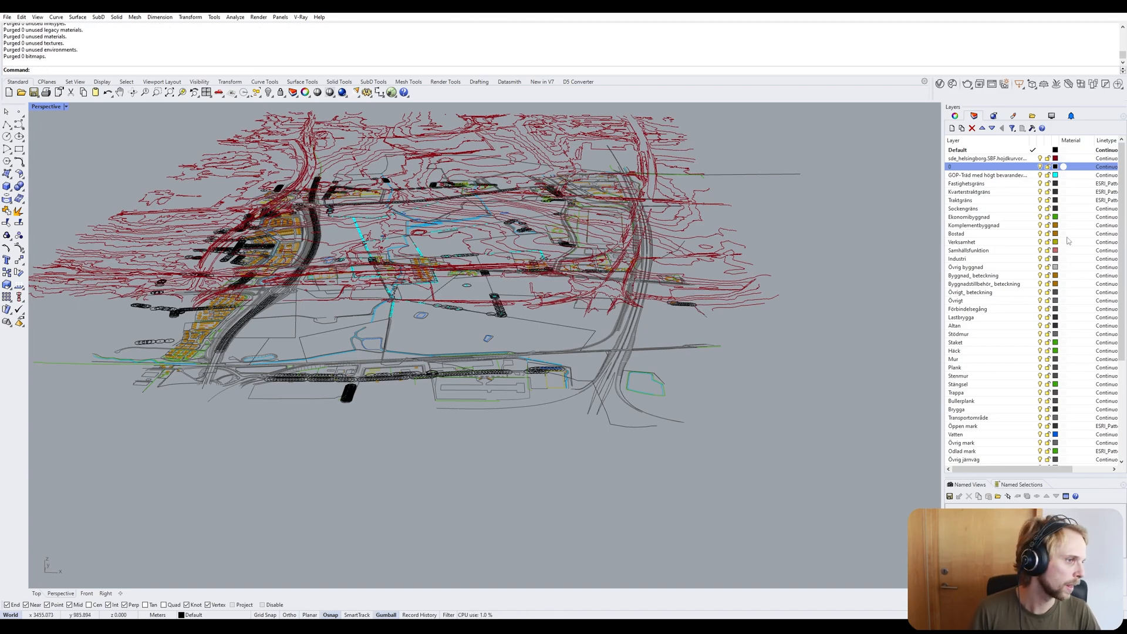
Create a new layer named CAD_data.
left_click(952, 128)
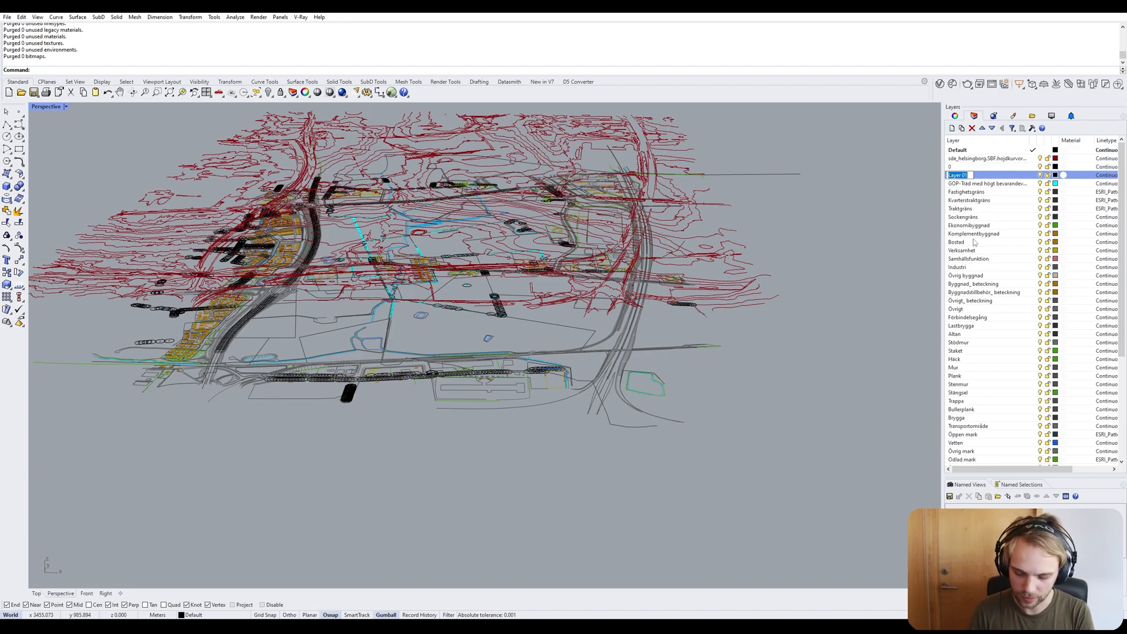
type("CAD_data")
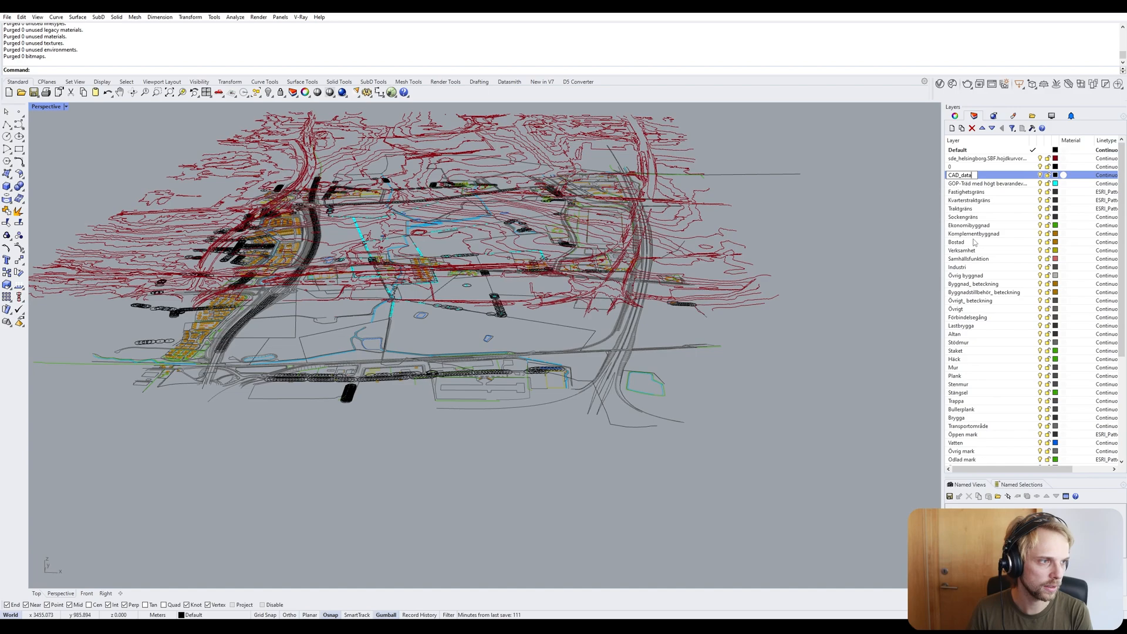
key("Return")
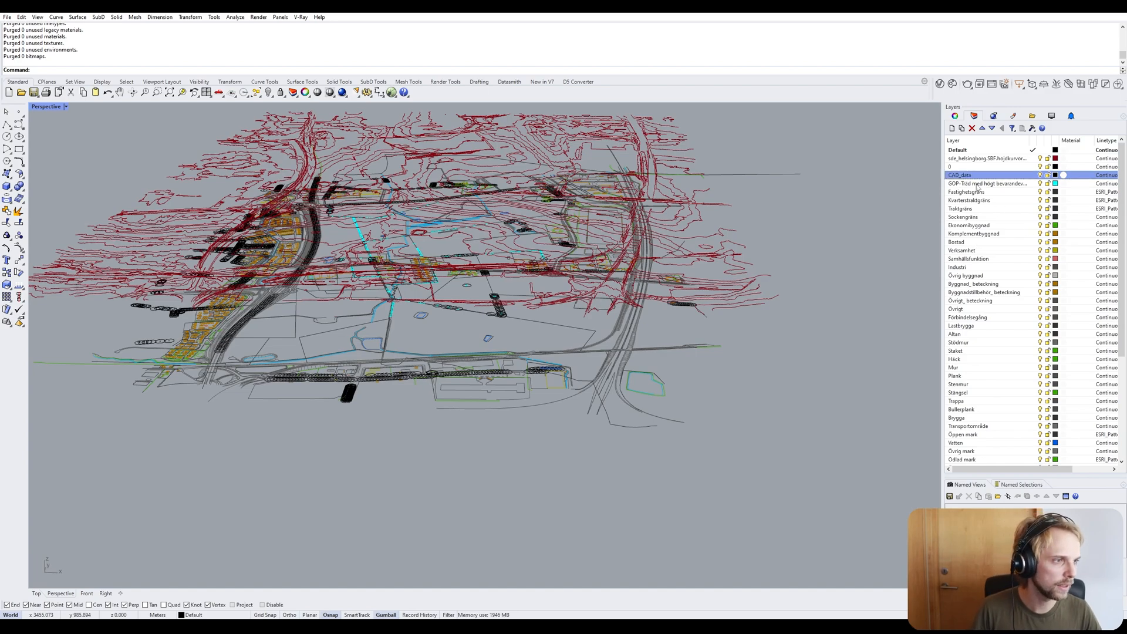
Nest all layers listed below CAD_data, from the GOP-Träd layer through Bassäng, as its sublayers and collapse it.
scroll(1001, 411, "down", 6)
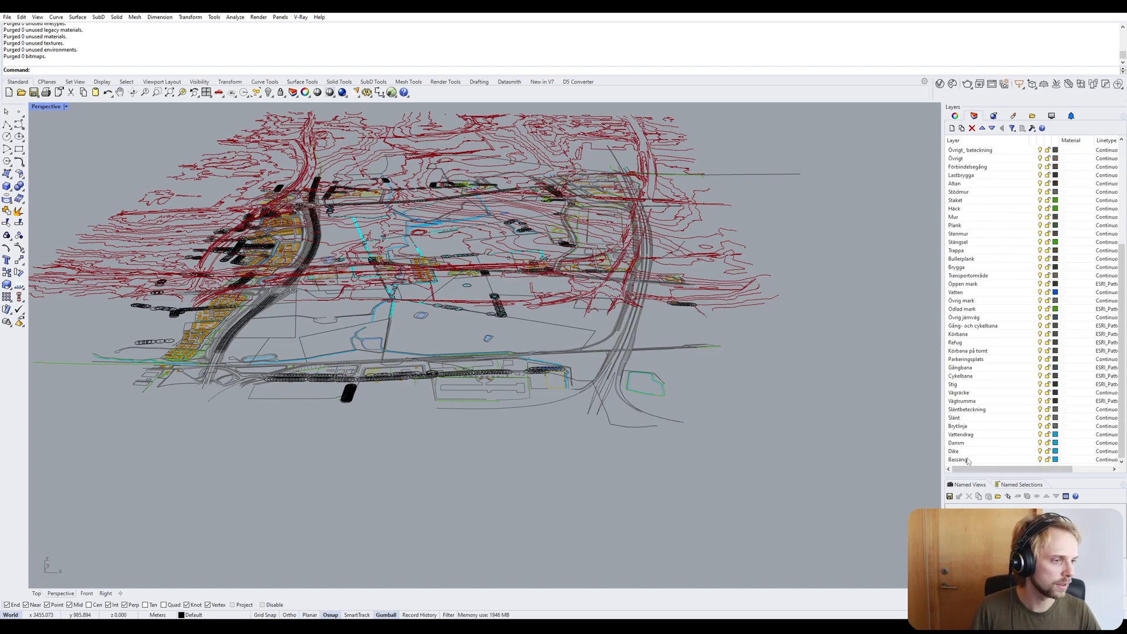
left_click(968, 461, "shift")
scroll(981, 346, "up", 6)
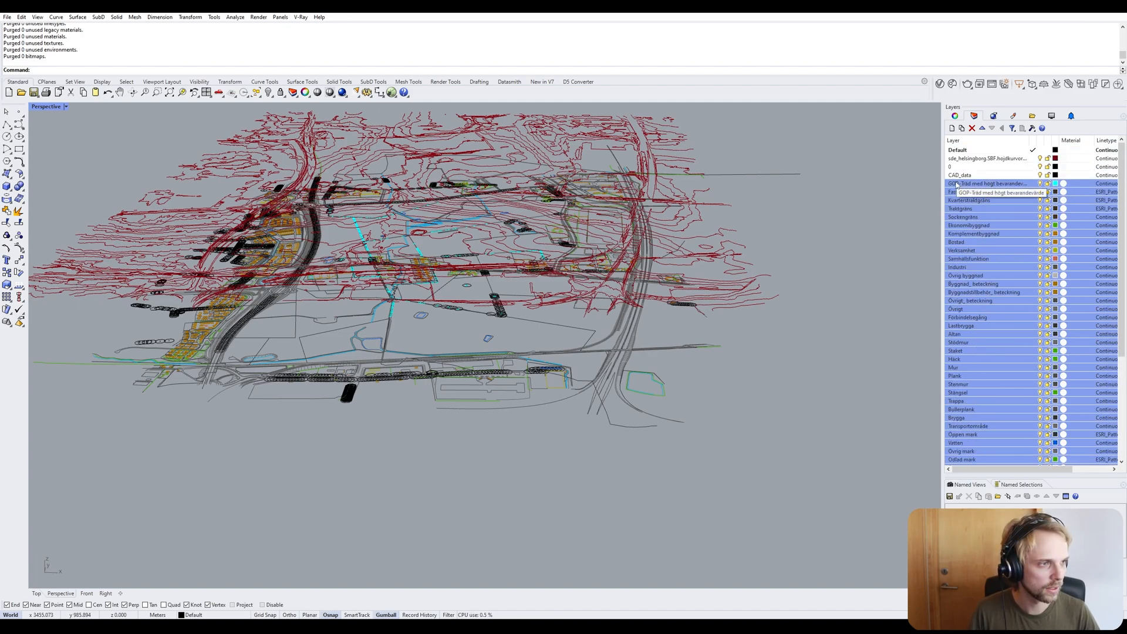
left_click_drag(963, 184, 966, 176)
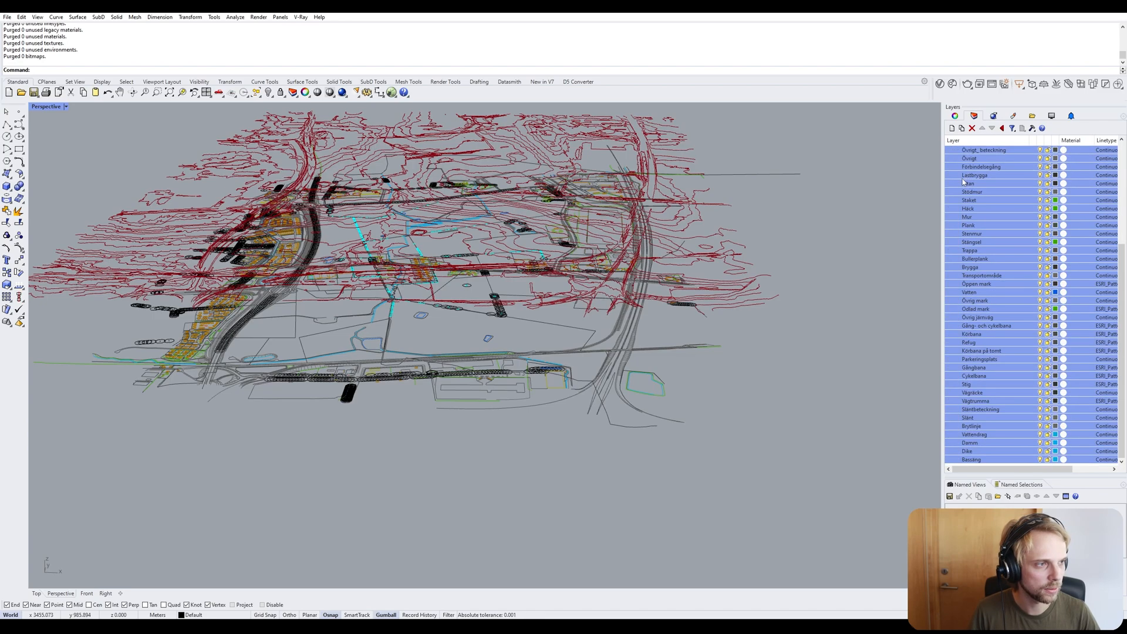
scroll(983, 190, "up", 5)
left_click(969, 176)
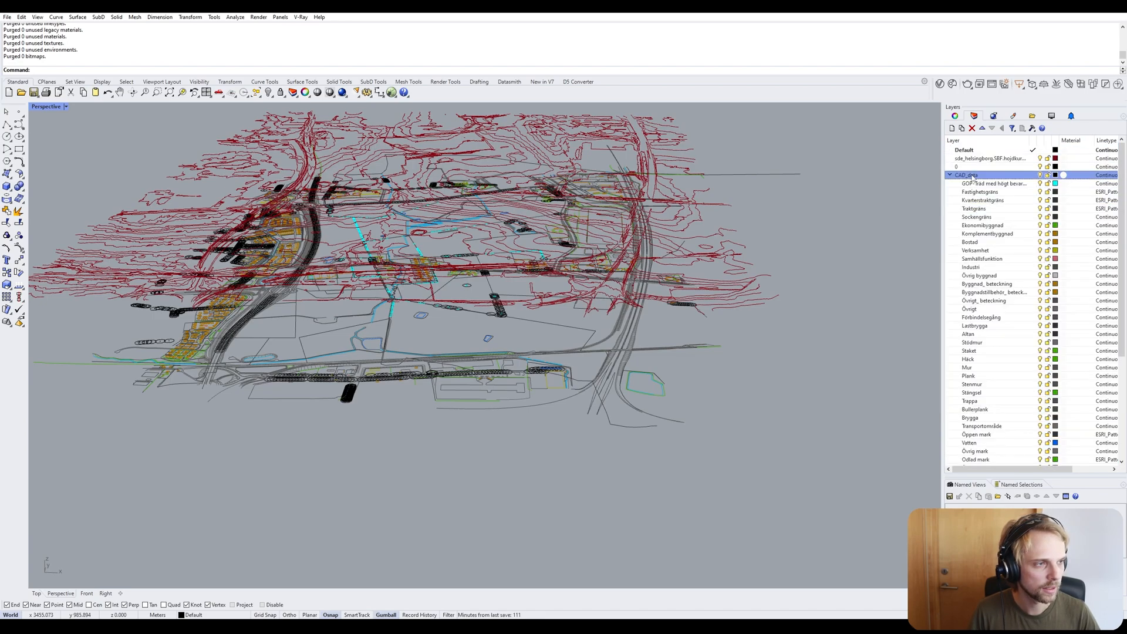
left_click(949, 175)
Make the sde_helsingborg contour layer and layer 0 sublayers of CAD_data as well.
left_click(960, 167)
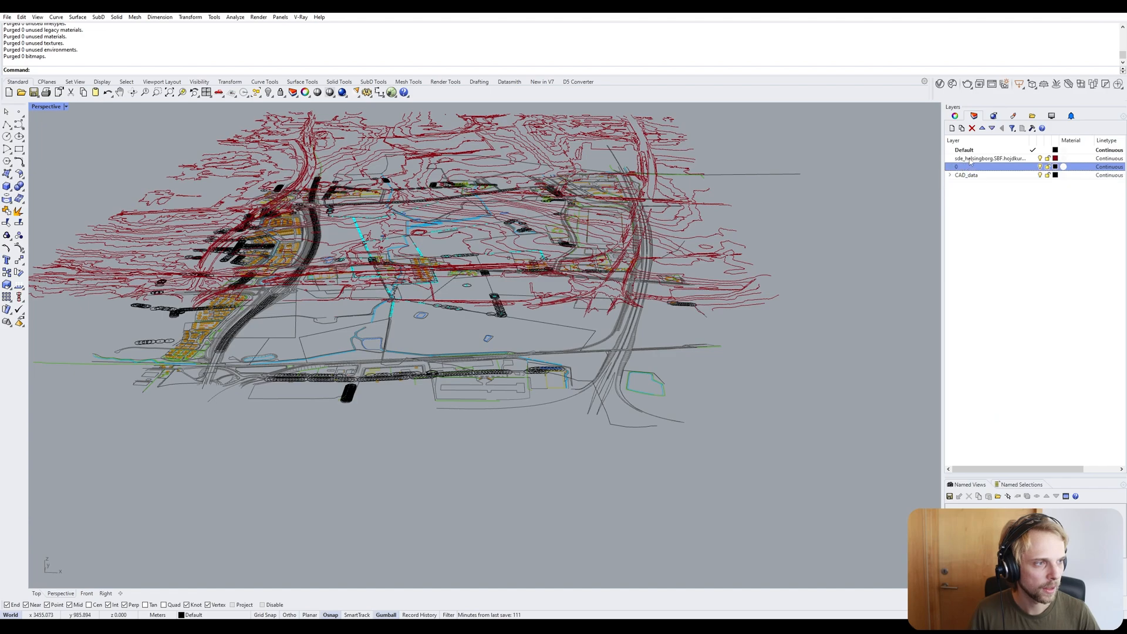
left_click(973, 151, "shift")
double_click(973, 158)
key("Escape")
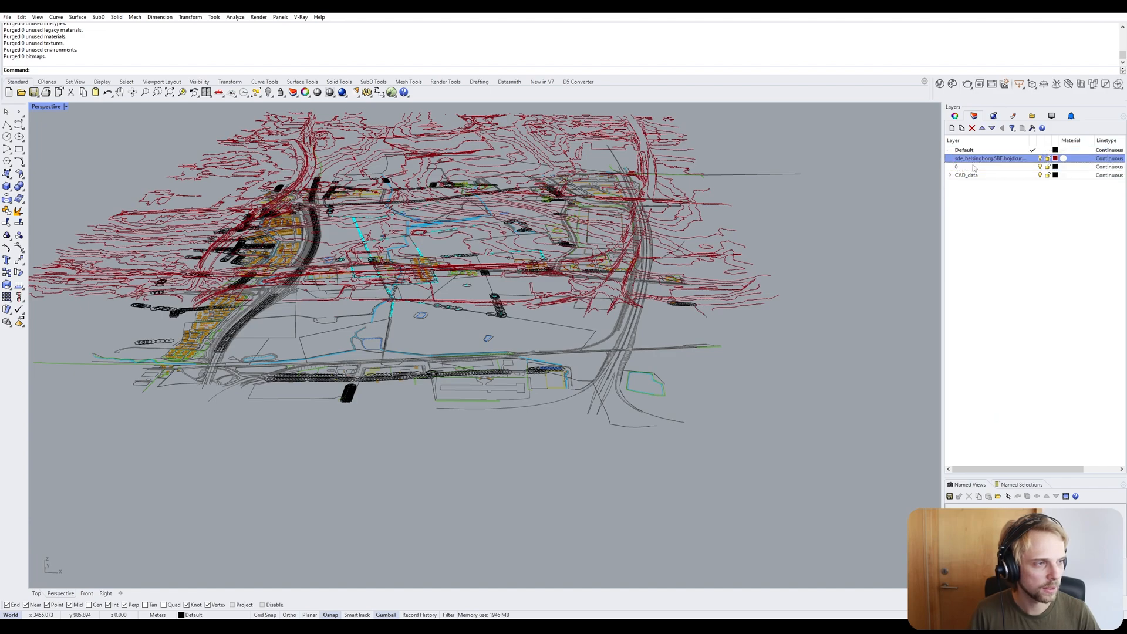
left_click(976, 167, "shift")
left_click_drag(979, 167, 980, 176)
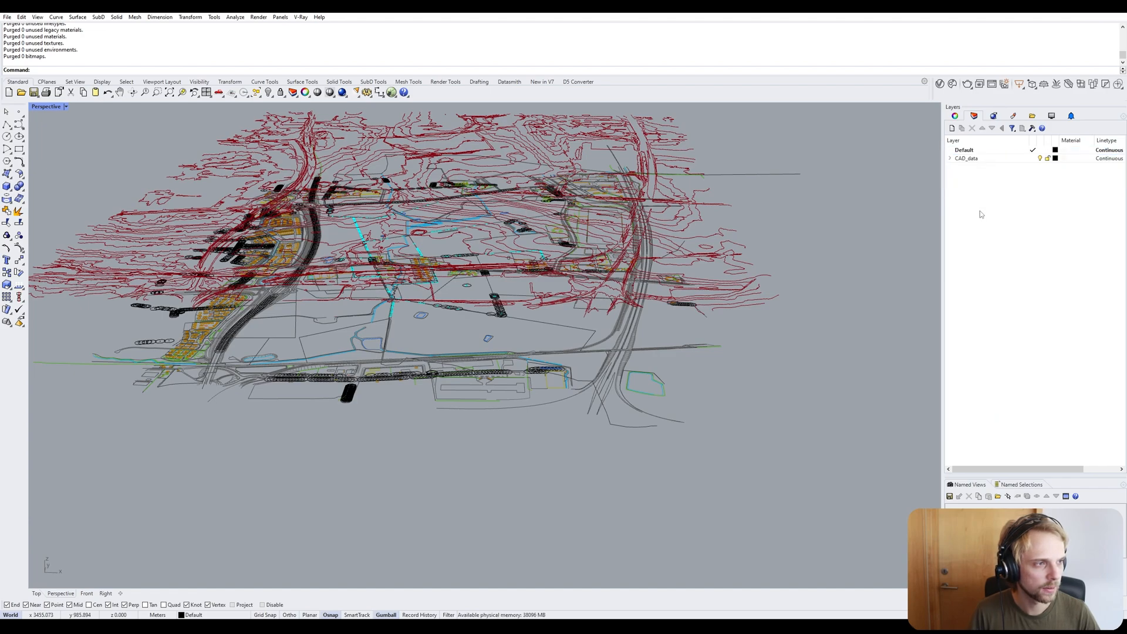
Toggle the visibility of the CAD_data layer off and on to check that it controls all the imported geometry.
left_click(1040, 159)
left_click(1040, 159)
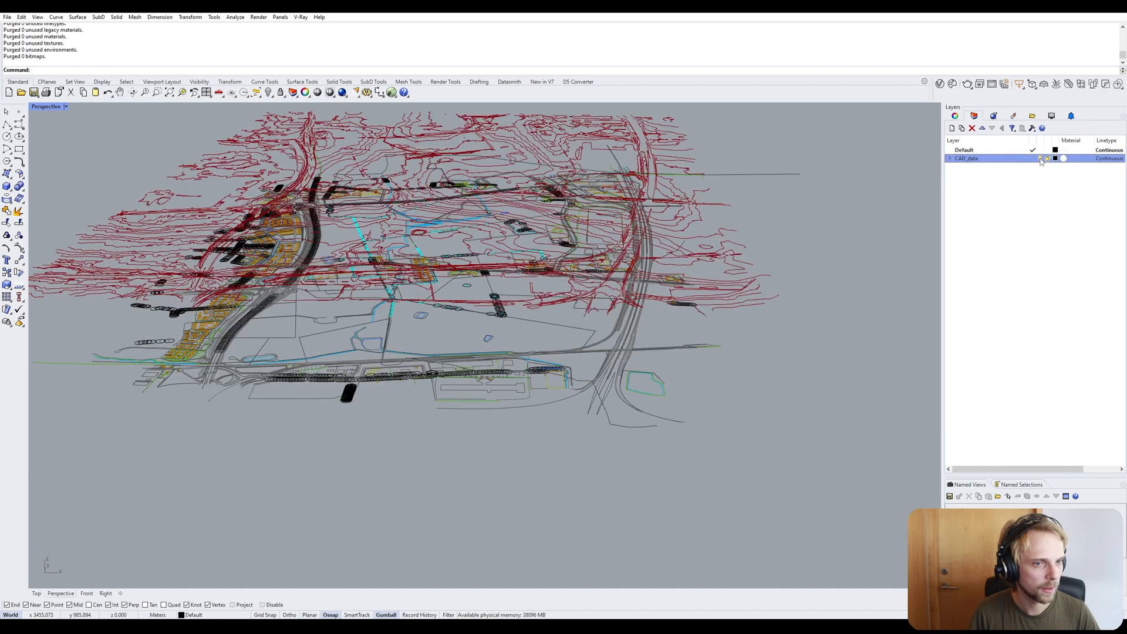
left_click(1040, 159)
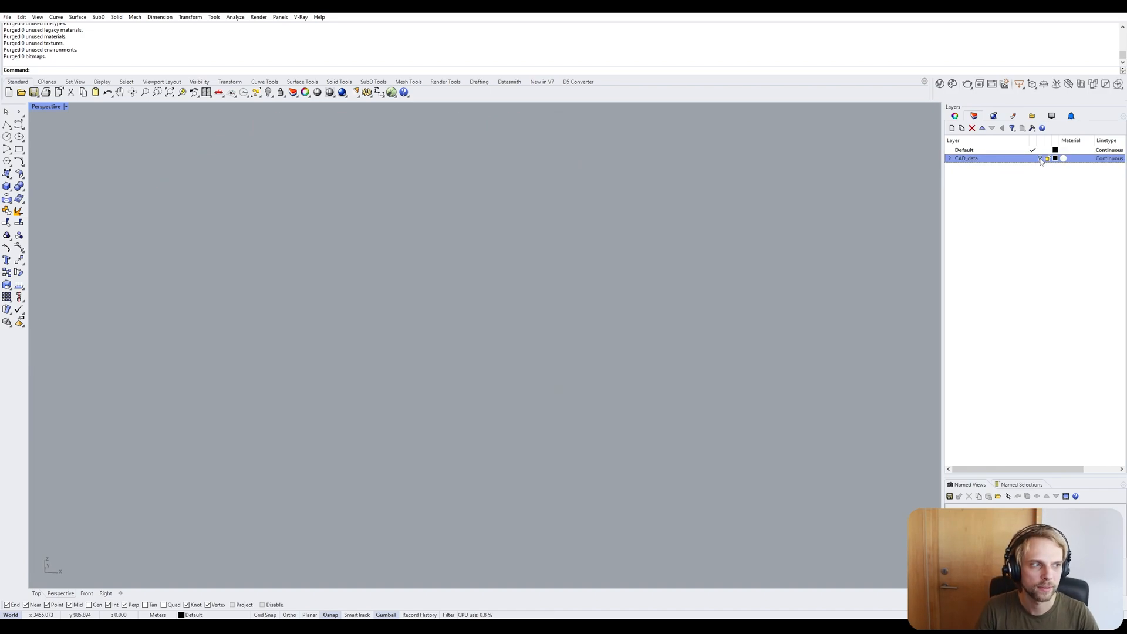
left_click(1039, 159)
Open Grasshopper alongside the model.
scroll(494, 271, "down", 6)
right_click_drag(494, 291, 476, 307)
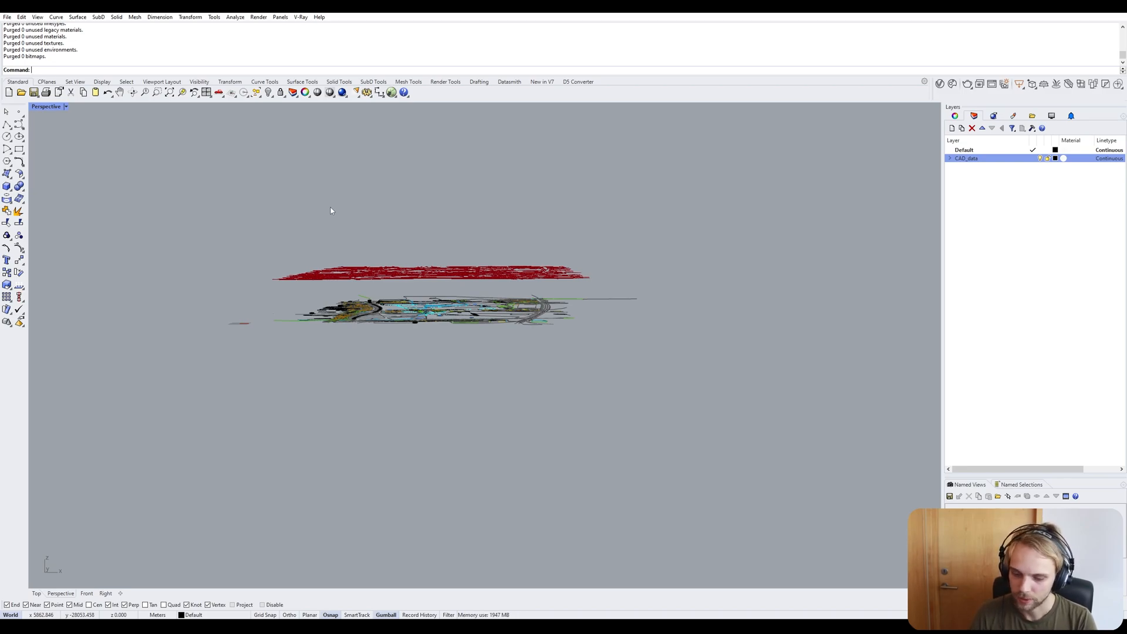
type("Grasshopper")
key("Return")
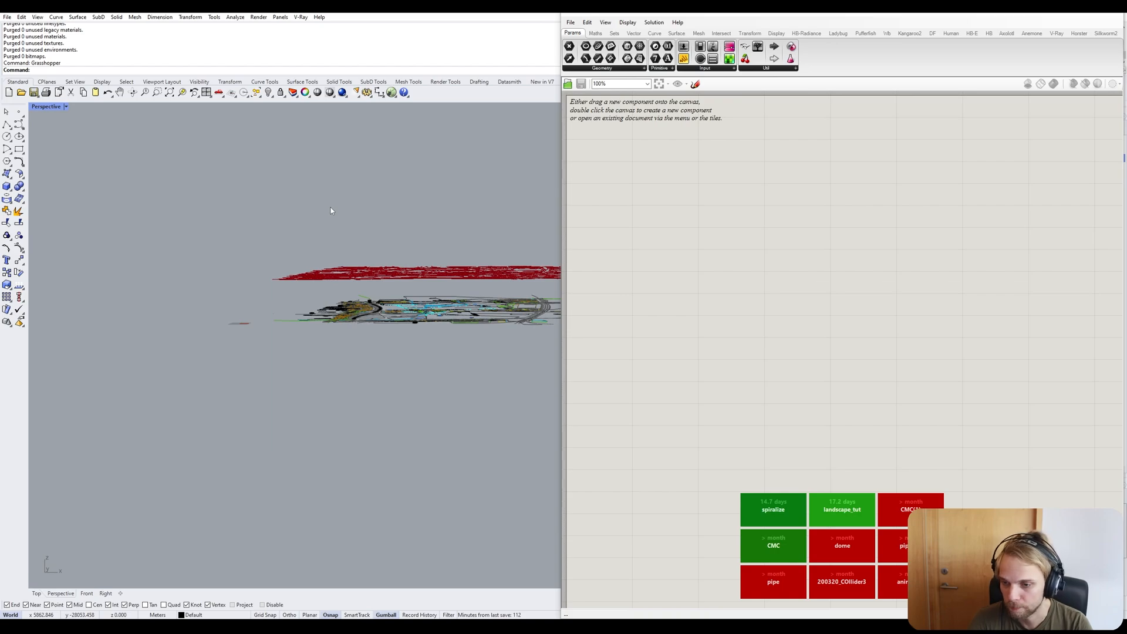
Select the red contour group to check it, deselect it, and examine the contours and plan drawing from several angles.
right_click_drag(330, 211, 358, 173)
left_click(323, 263)
right_click_drag(412, 219, 410, 234)
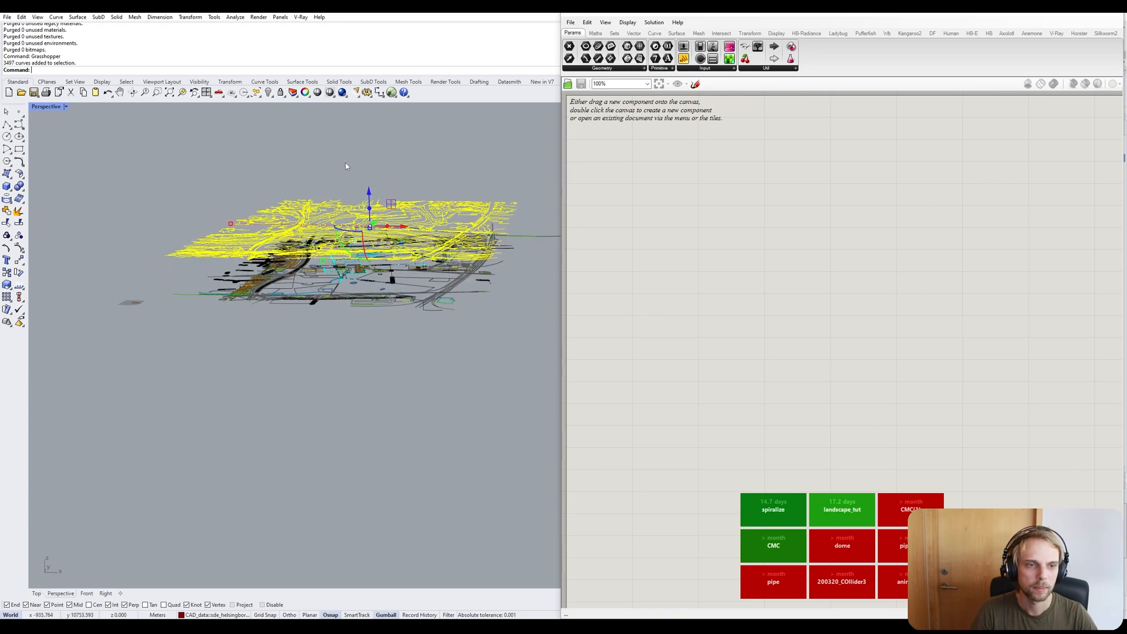
left_click(345, 163)
scroll(296, 182, "up", 5)
left_click(273, 211)
left_click(210, 179)
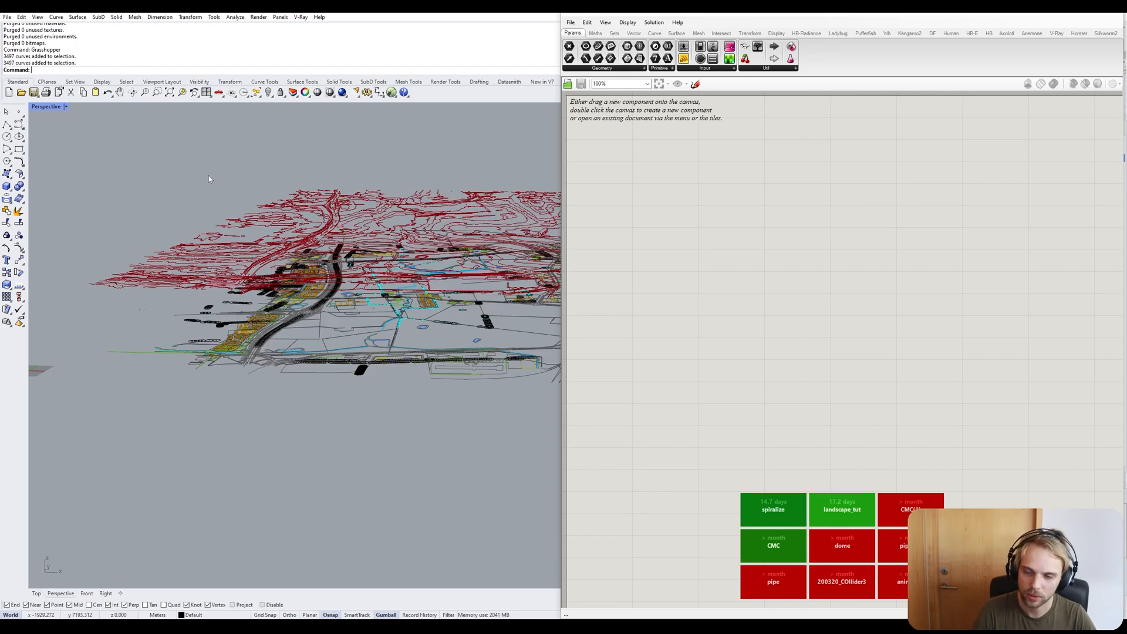
right_click_drag(209, 179, 283, 185)
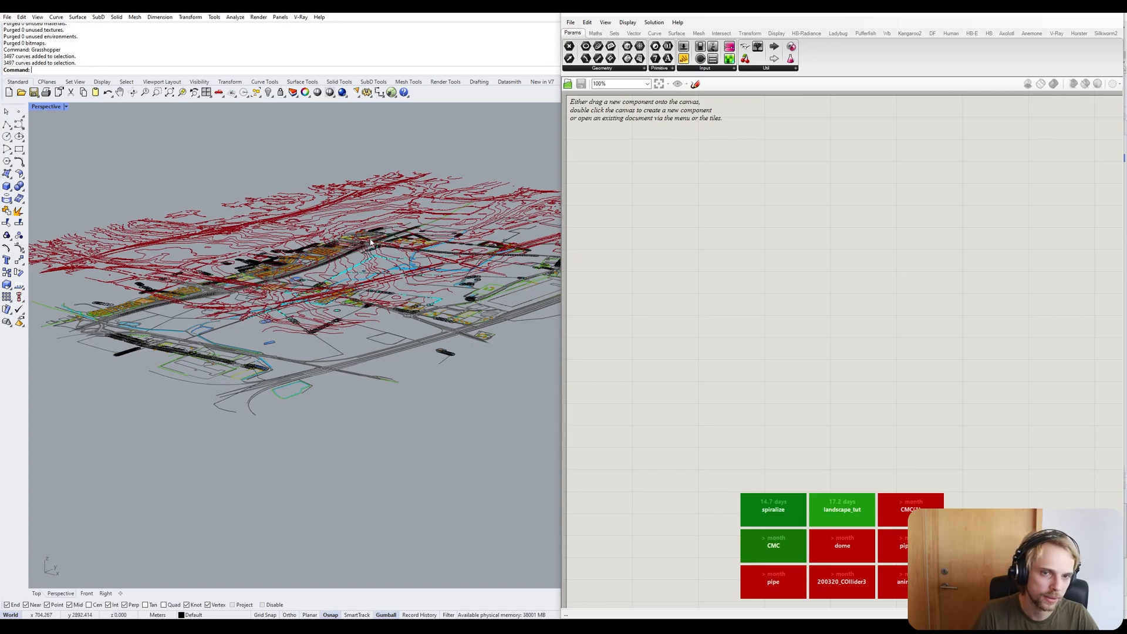
right_click_drag(369, 241, 277, 258)
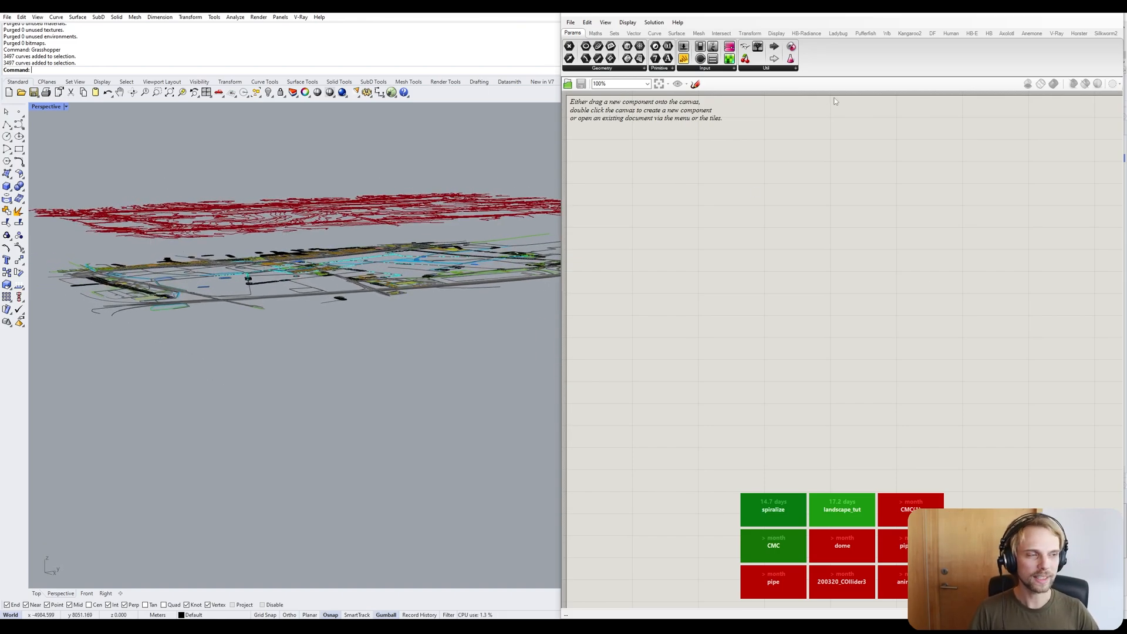
Show the Weaverbird components in Grasshopper, search the web for "grasshopper weaverbird" in the browser, and open the developer's Weaverbird page.
left_click(886, 34)
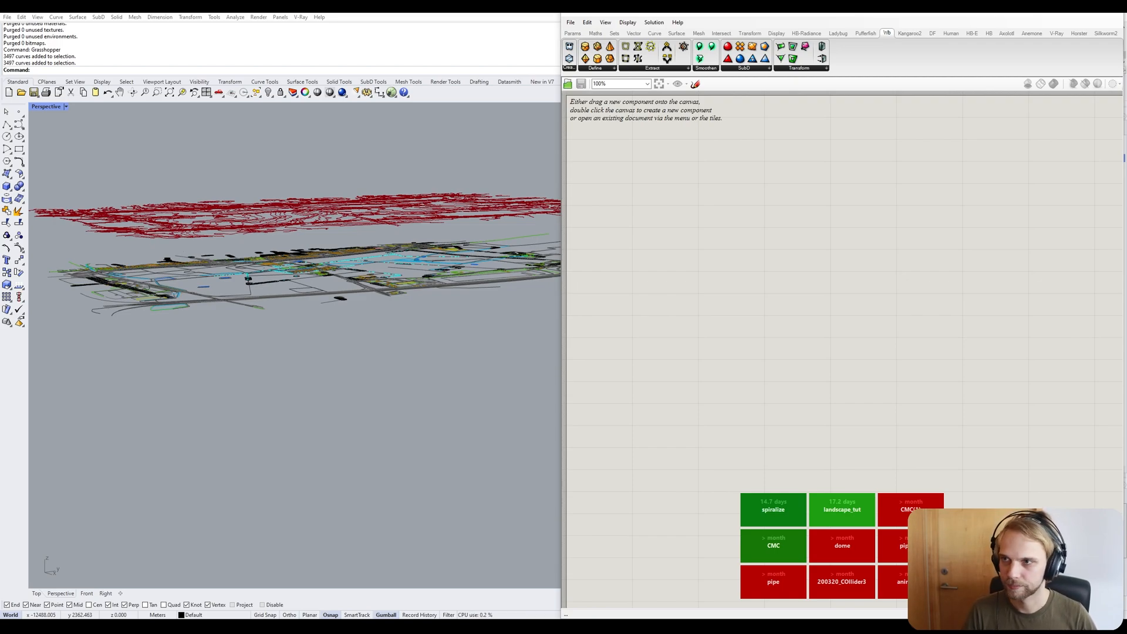
key("super+Up")
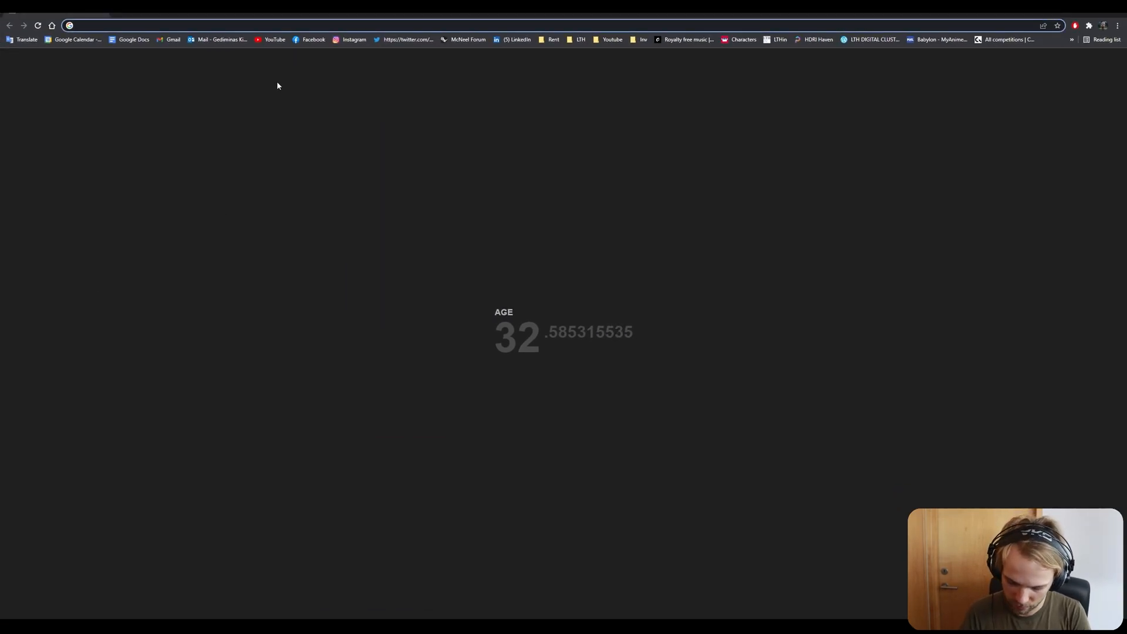
type("grasshopper wea")
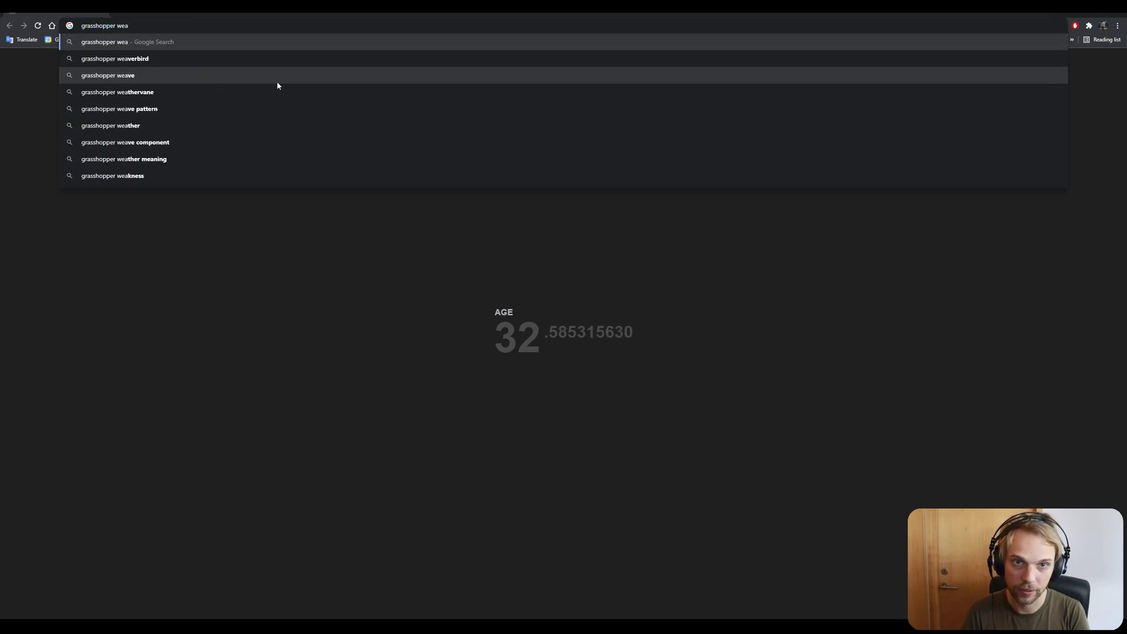
key("Down")
key("Return")
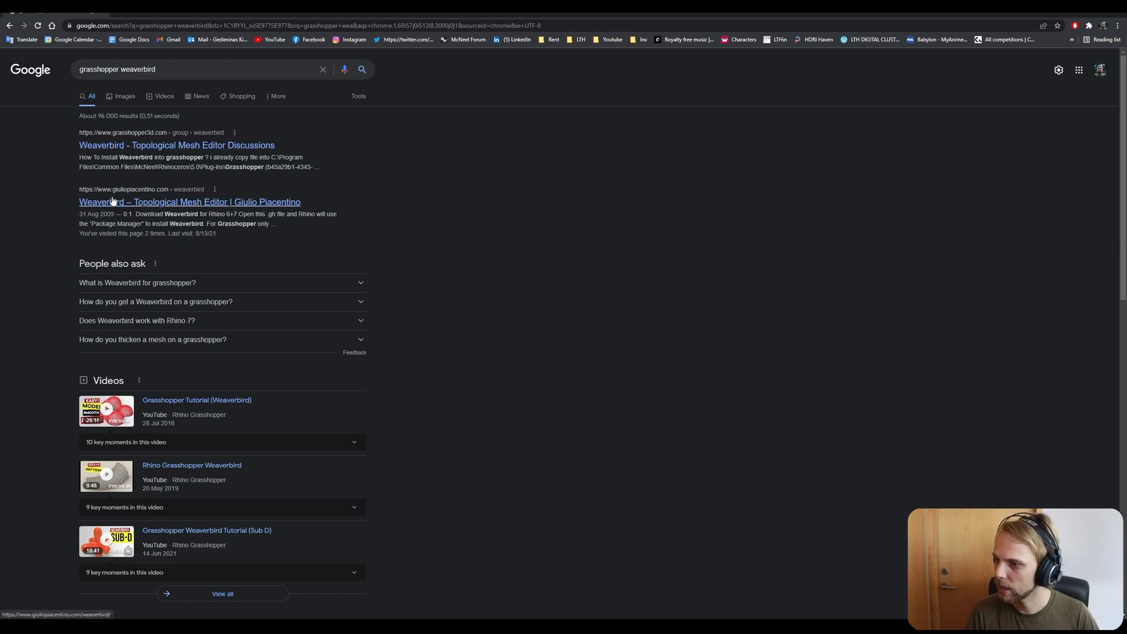
left_click(133, 200)
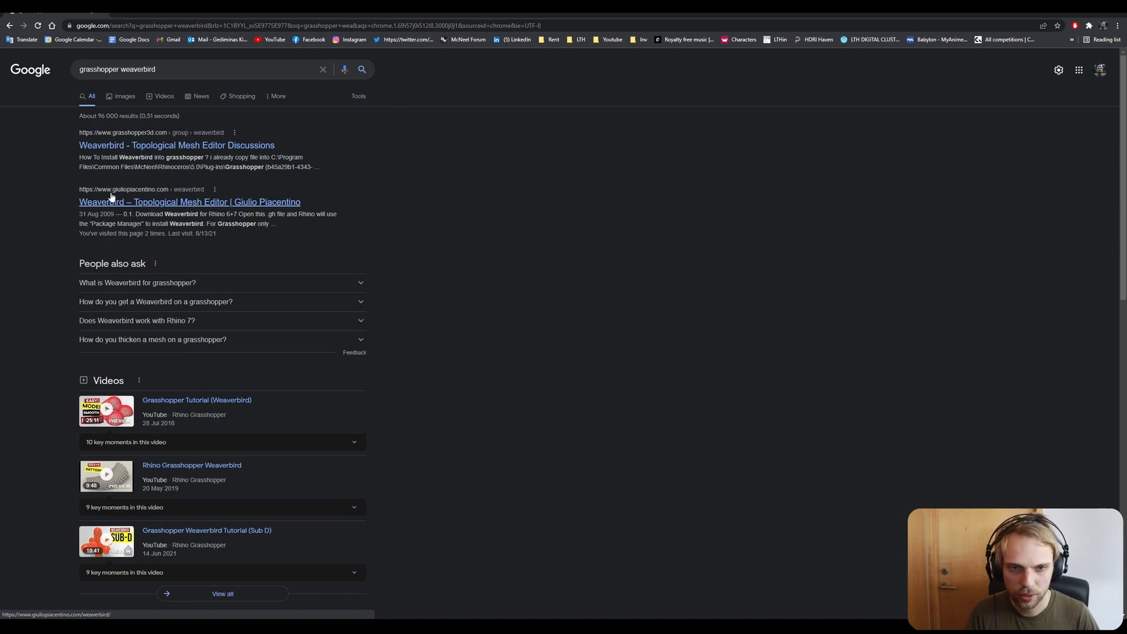
left_click(174, 205)
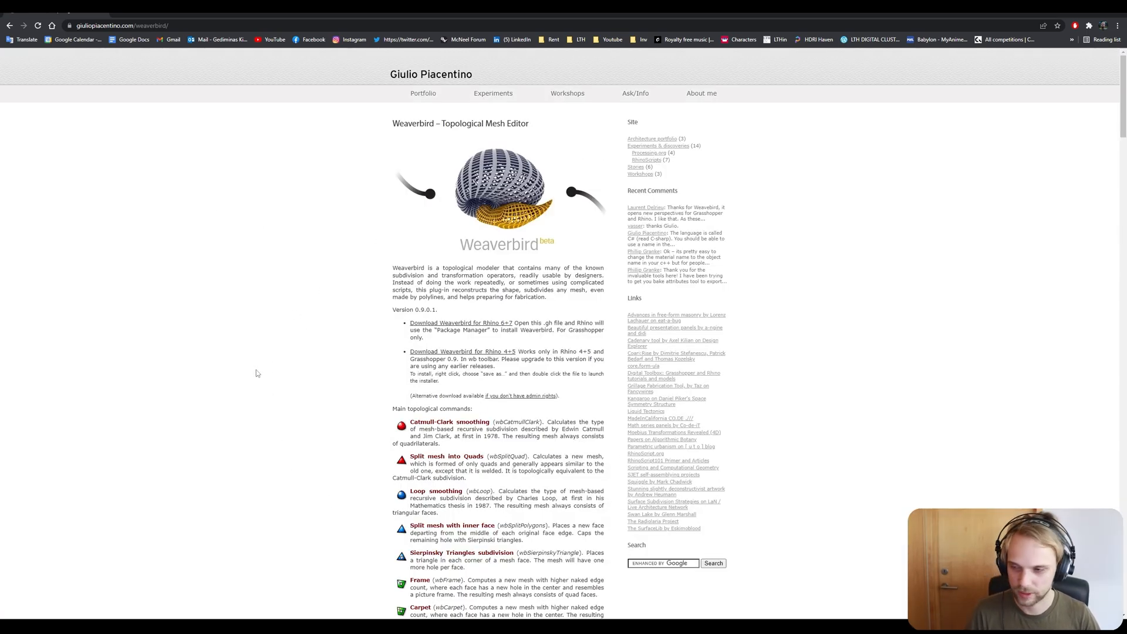
Download Weaverbird for Rhino 6+7 and show the downloaded file in its folder.
left_click(504, 324)
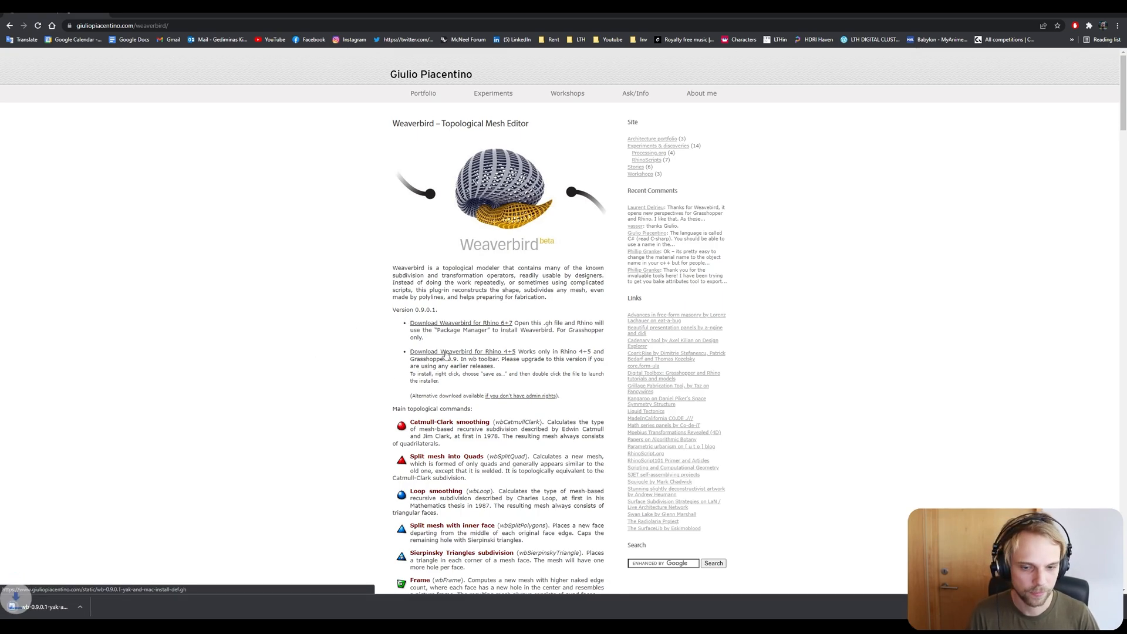
right_click(53, 603)
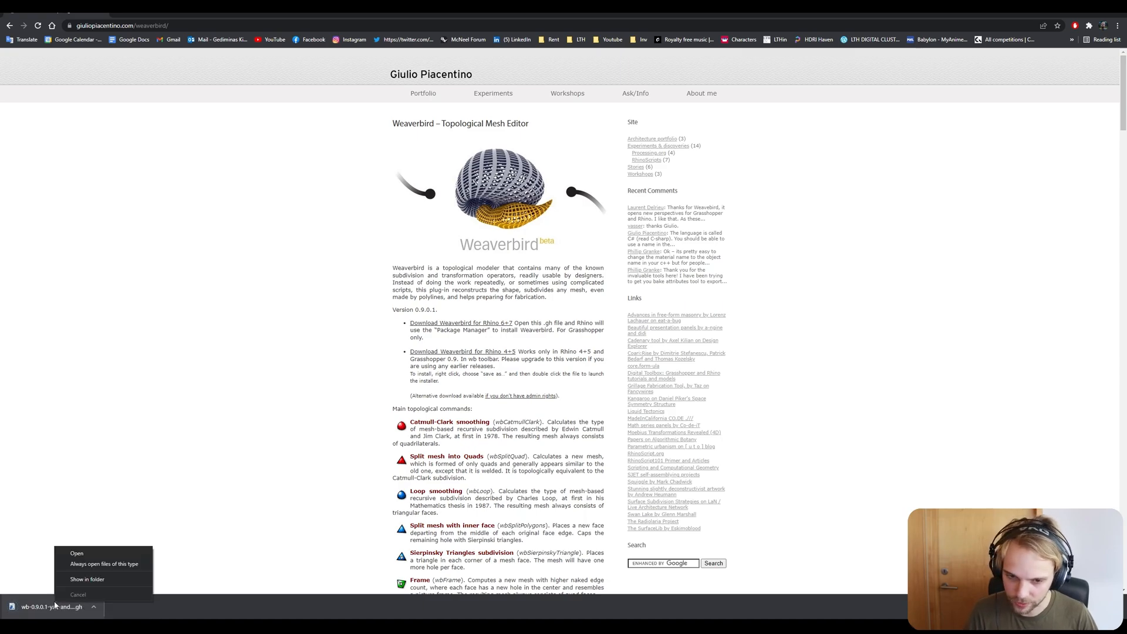
left_click(100, 581)
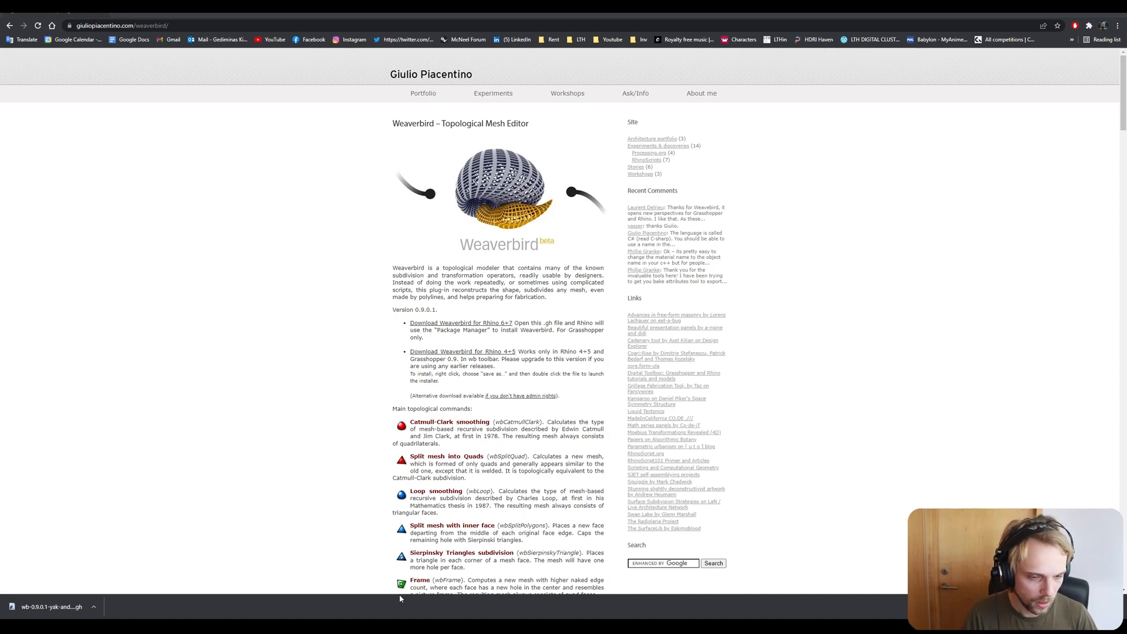
Switch back to Rhino and Grasshopper and load wb-0.9.0.1-yak-and-mac-install-def from the Downloads folder onto the Grasshopper canvas.
key("alt+Tab")
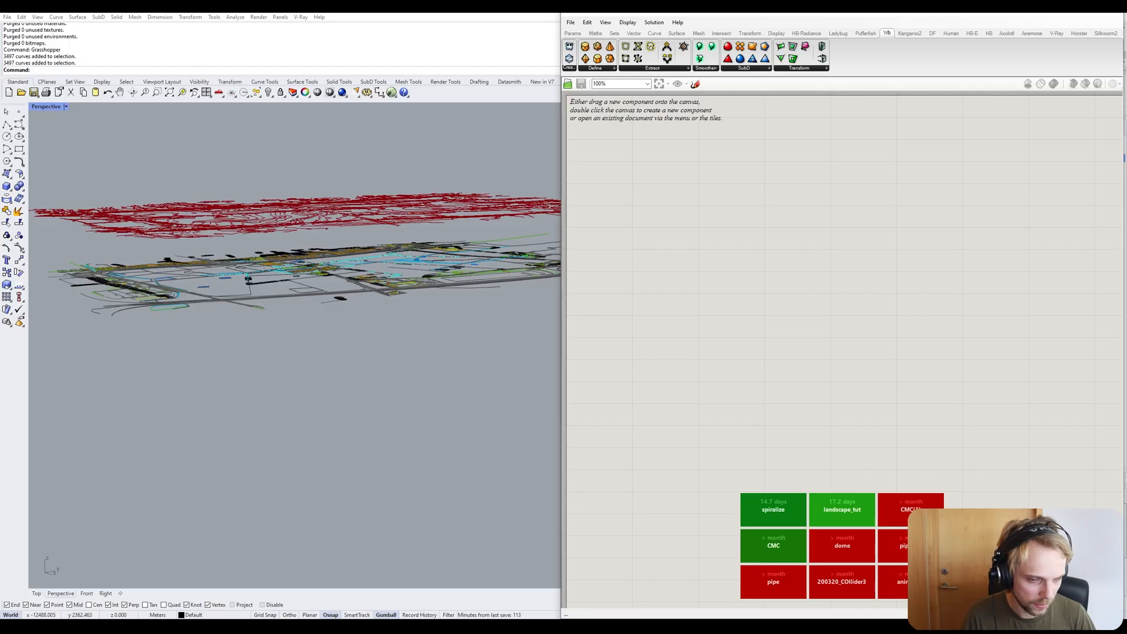
left_click_drag(584, 170, 370, 119)
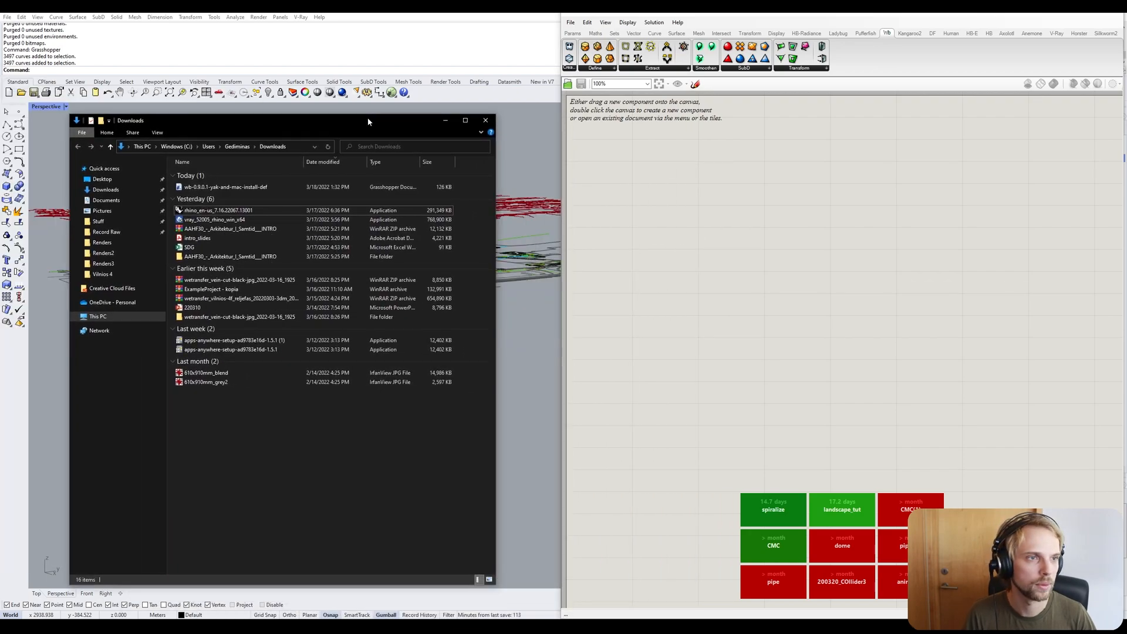
left_click_drag(225, 187, 705, 220)
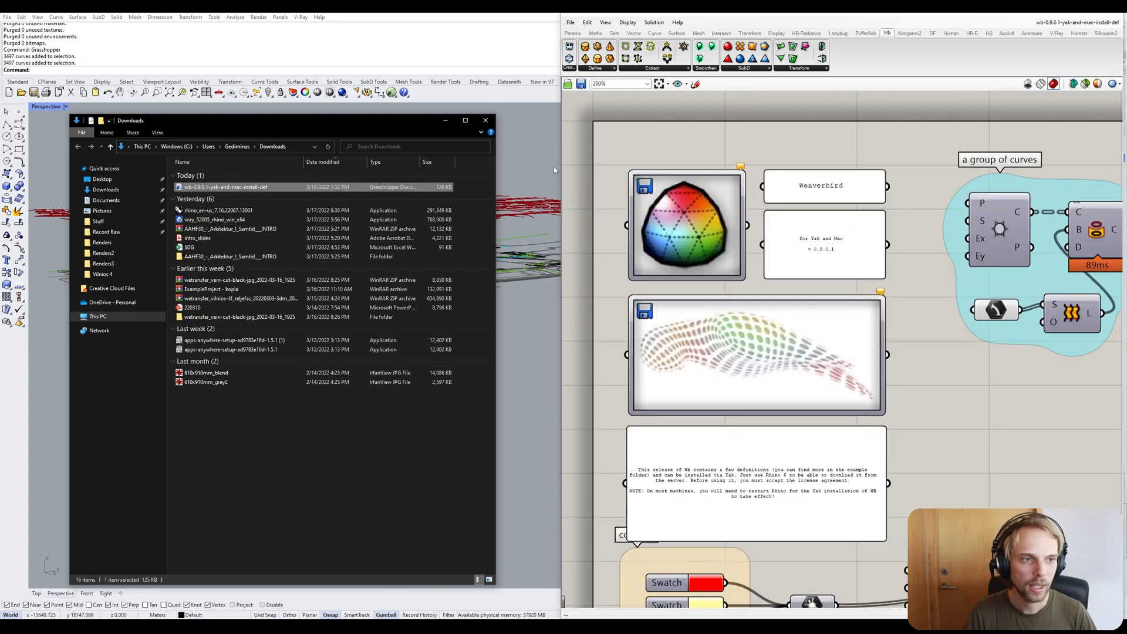
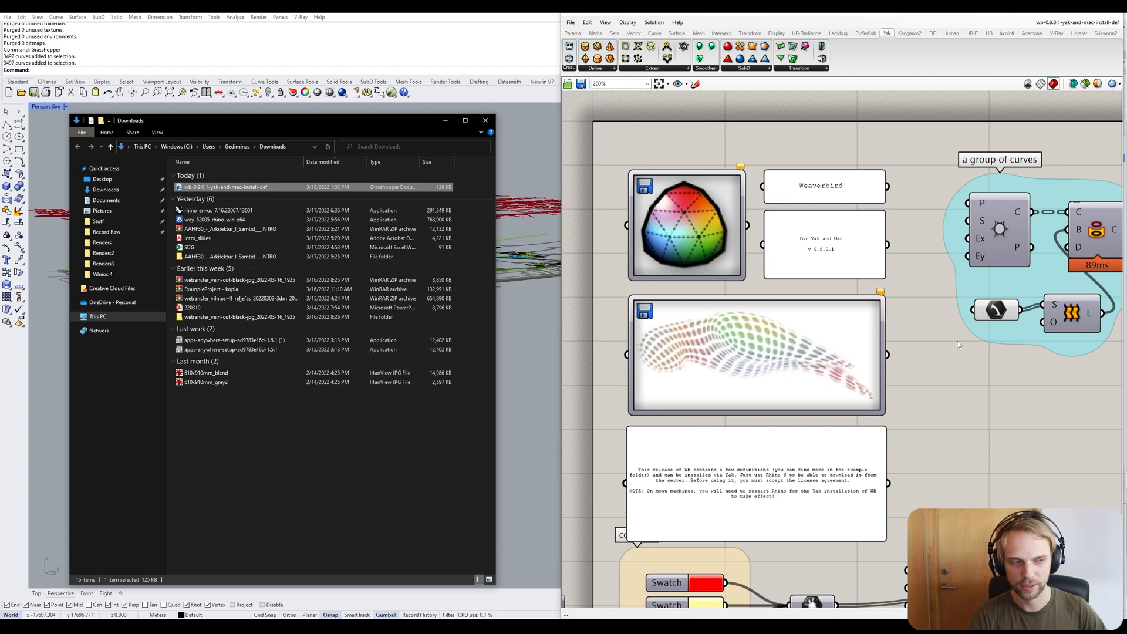
Put the Downloads window away, look over the whole Weaverbird install definition, and close that definition.
left_click(447, 124)
scroll(916, 300, "down", 5)
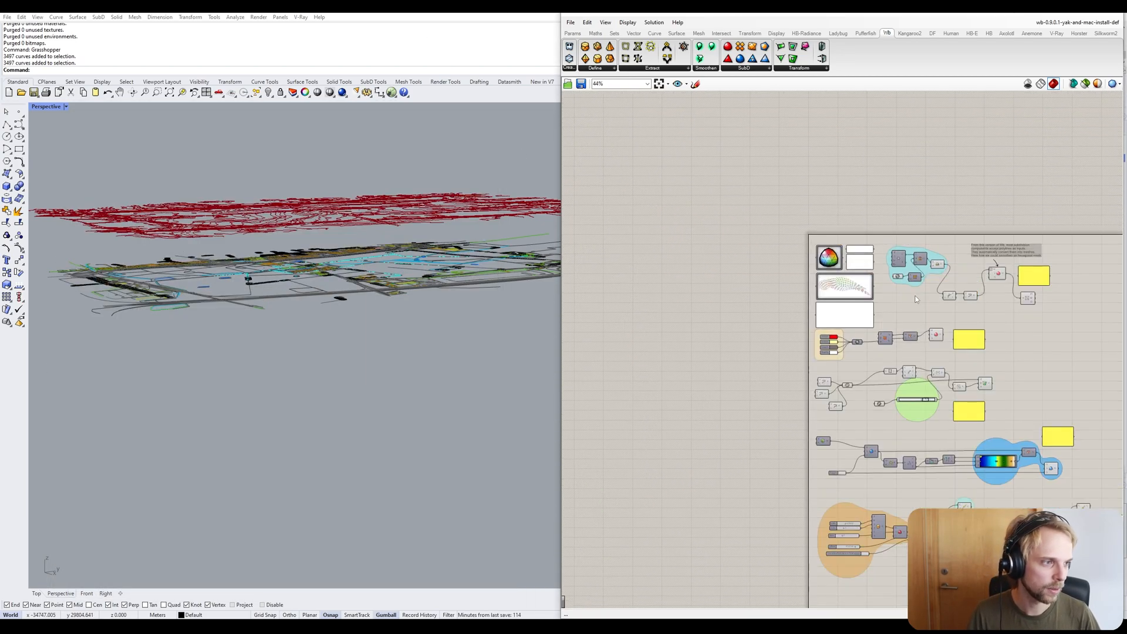
scroll(915, 299, "down", 2)
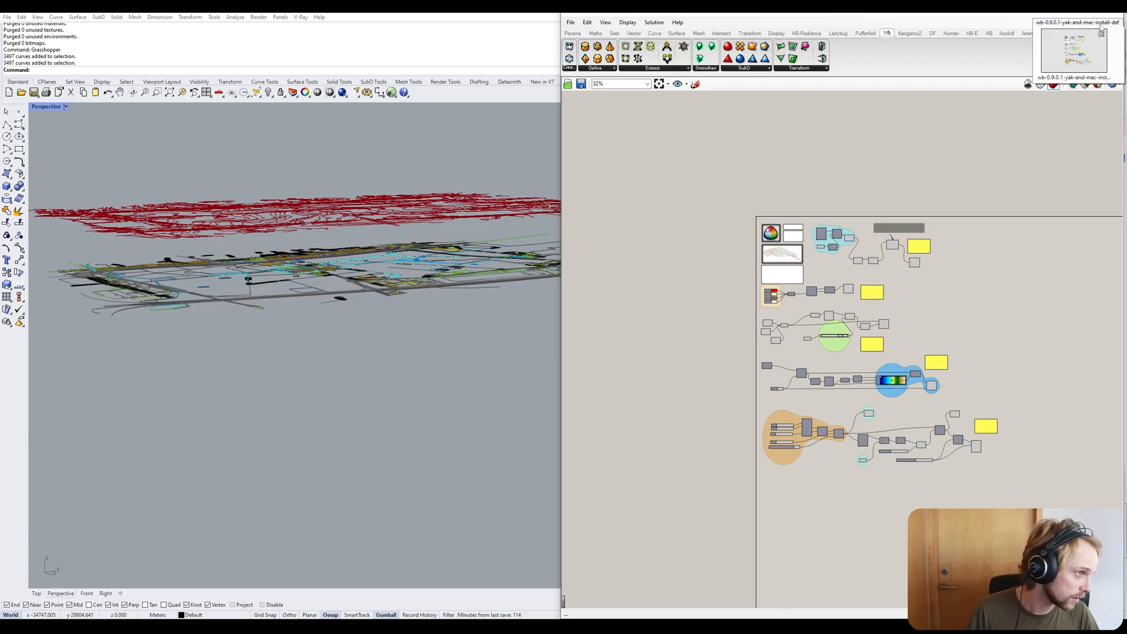
left_click(1102, 33)
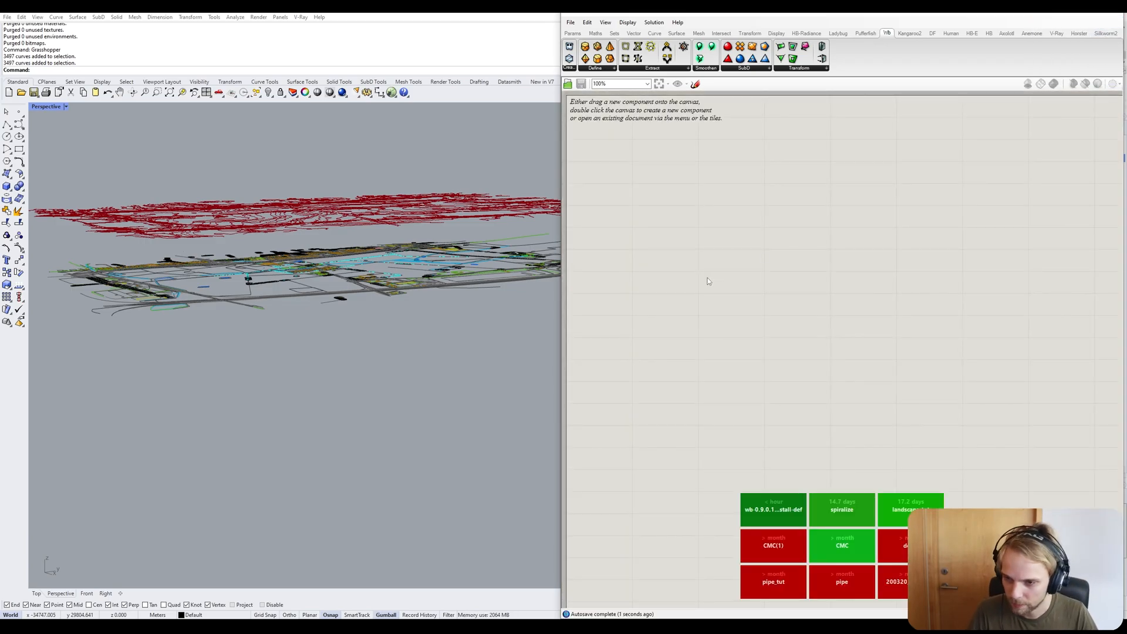
Select the red contour group and the plan drawing below it in turn to check them, and clear the selection.
scroll(276, 270, "down", 4)
right_click_drag(276, 270, 335, 254)
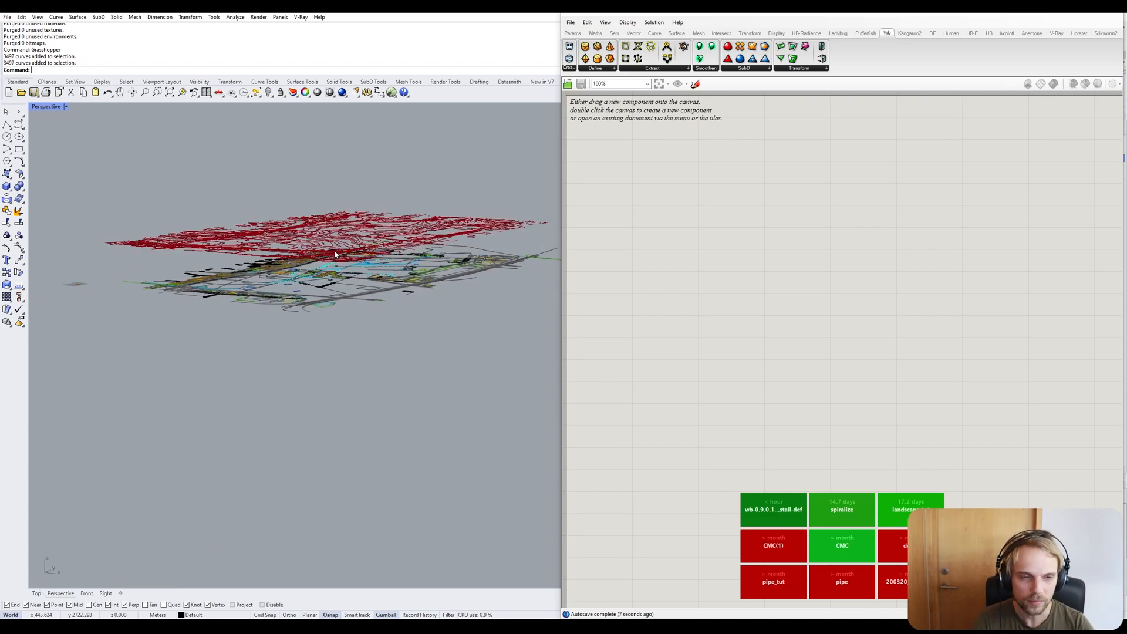
left_click(307, 234)
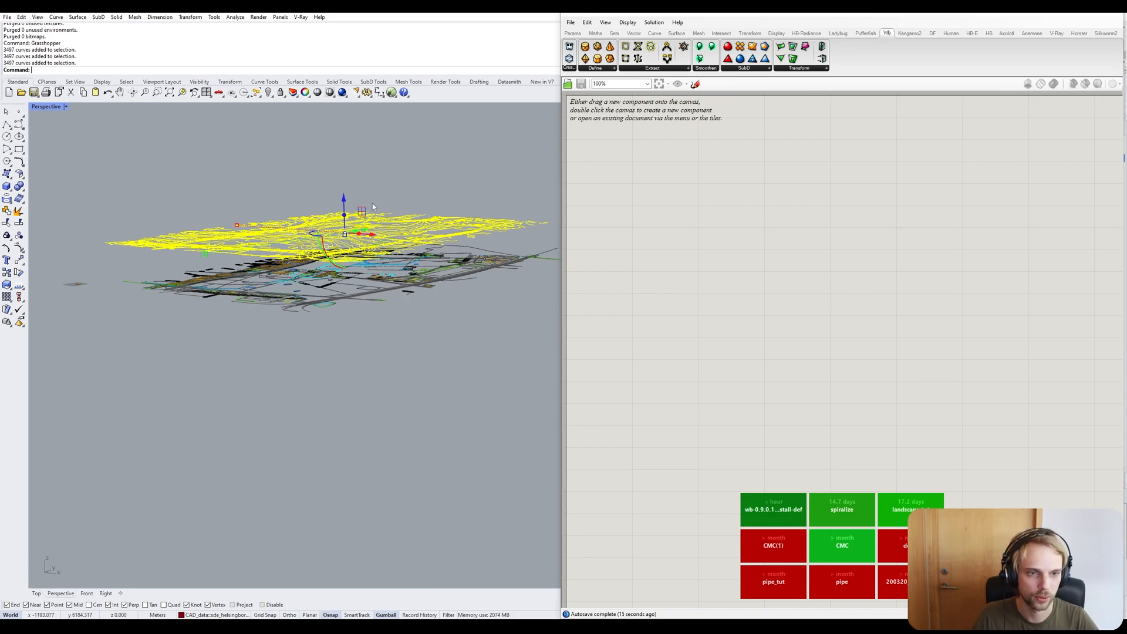
key("Escape")
left_click(392, 244)
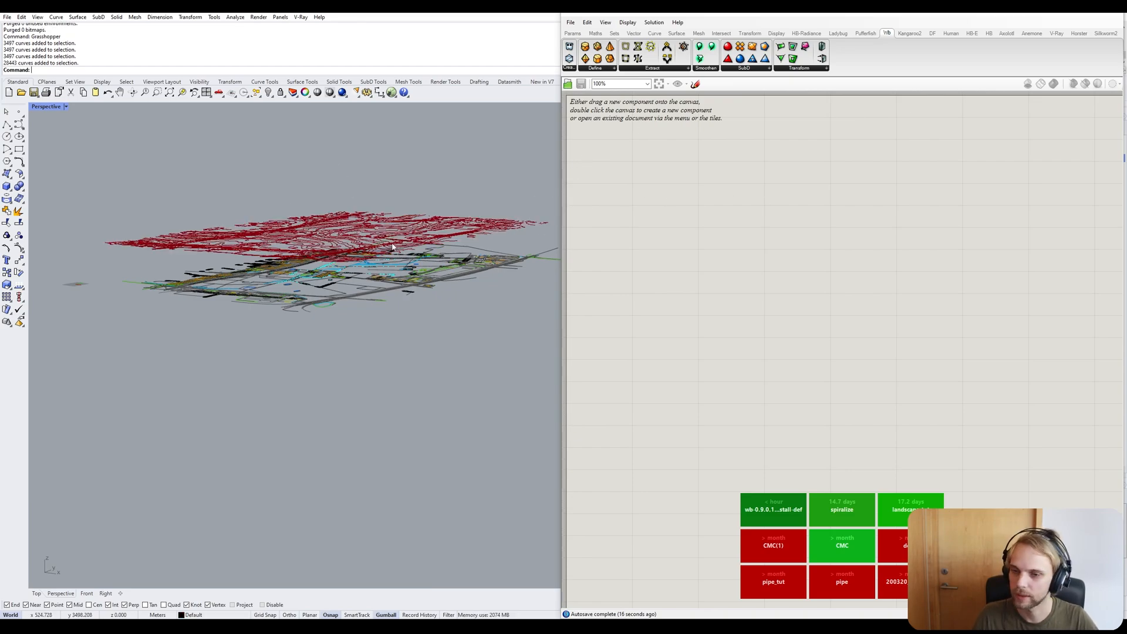
left_click(770, 248)
left_click(469, 182)
right_click_drag(453, 176, 376, 186, "shift")
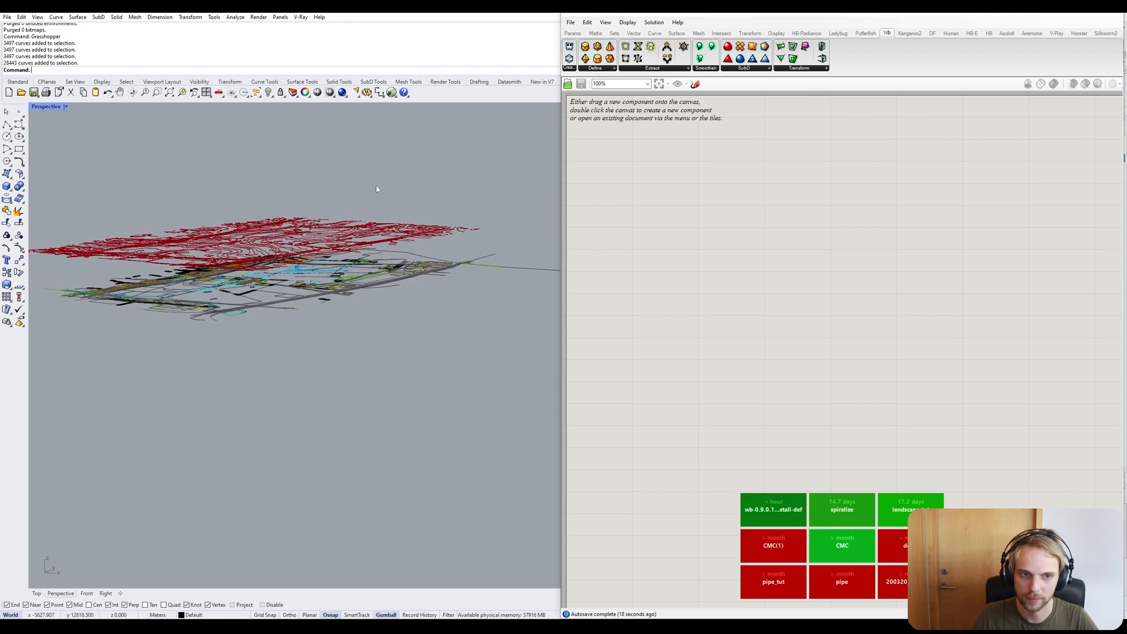
Add a Curve parameter to the empty Grasshopper canvas and place it near the canvas's upper-left corner.
double_click(655, 189)
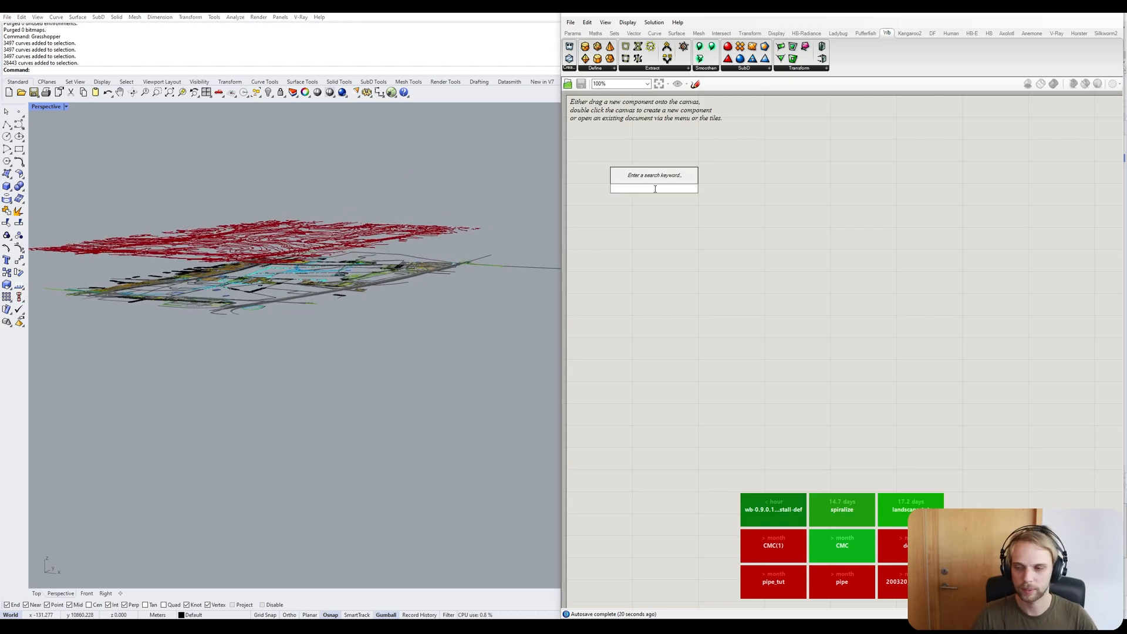
type("crv")
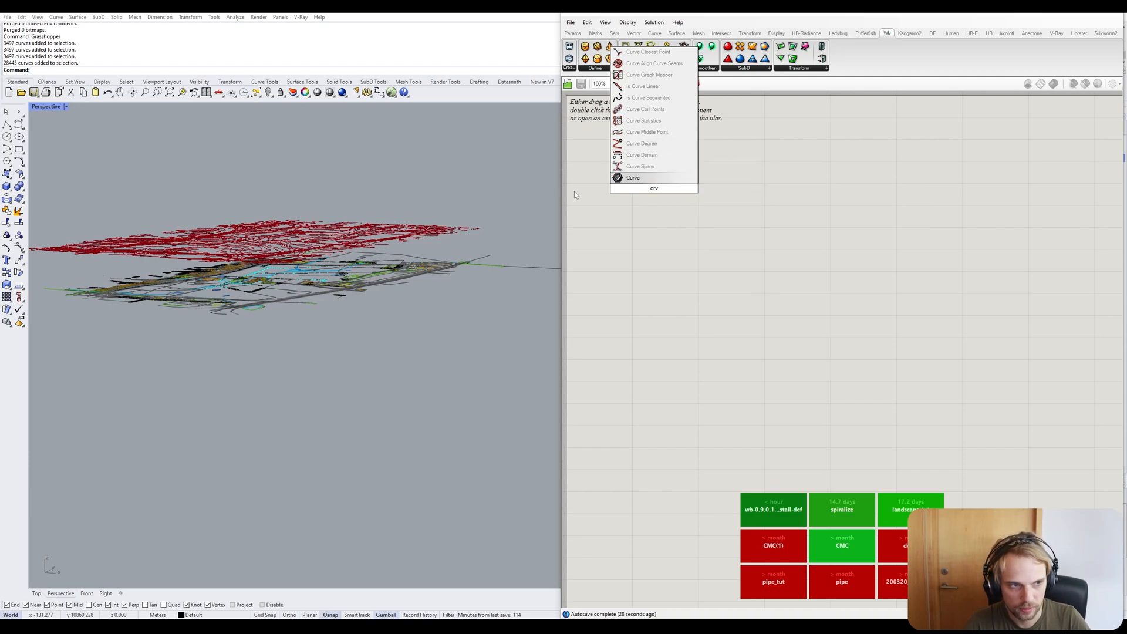
left_click(633, 180)
right_click_drag(649, 202, 810, 265)
left_click_drag(822, 255, 796, 217)
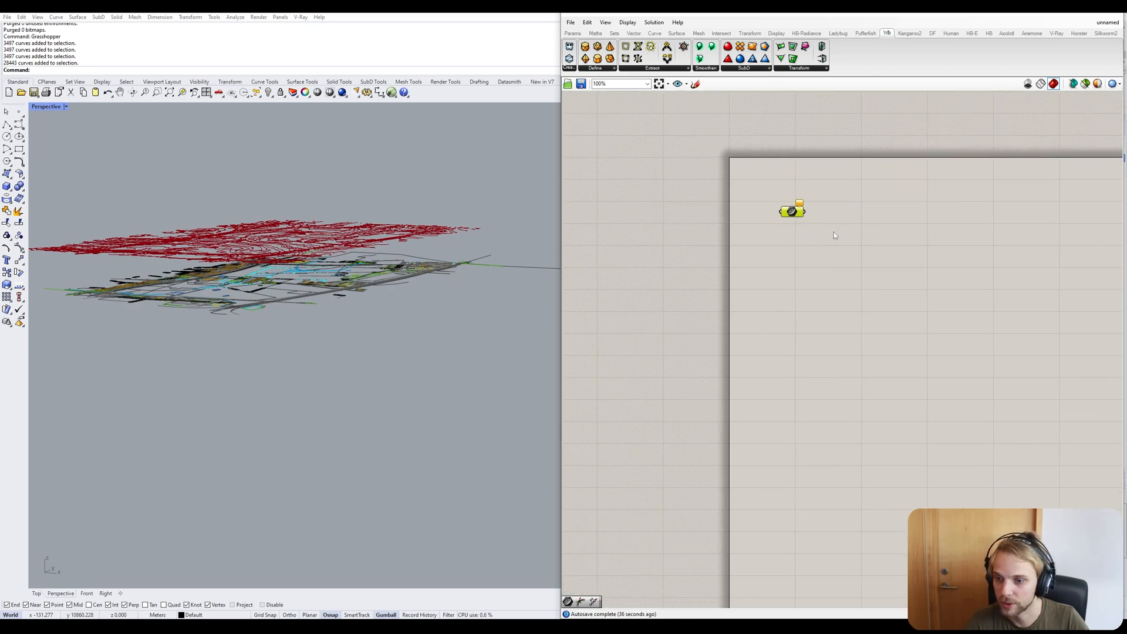
Add the Bifocals component to label the components and park it outside the canvas border, above the Curve parameter.
right_click_drag(771, 196, 762, 236)
double_click(790, 181)
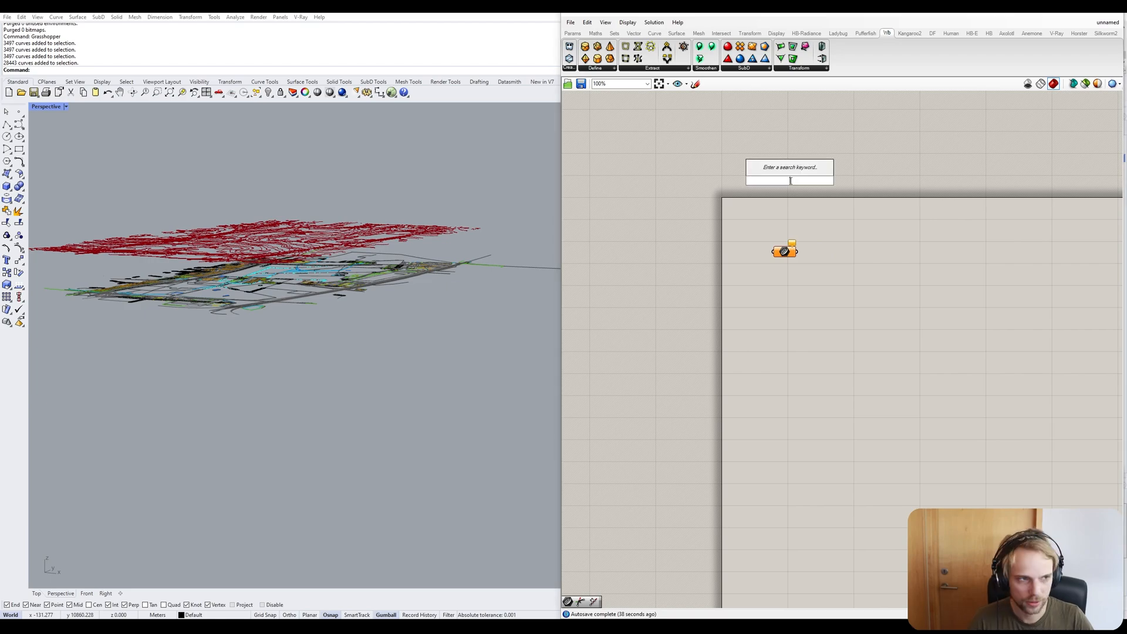
type("bia")
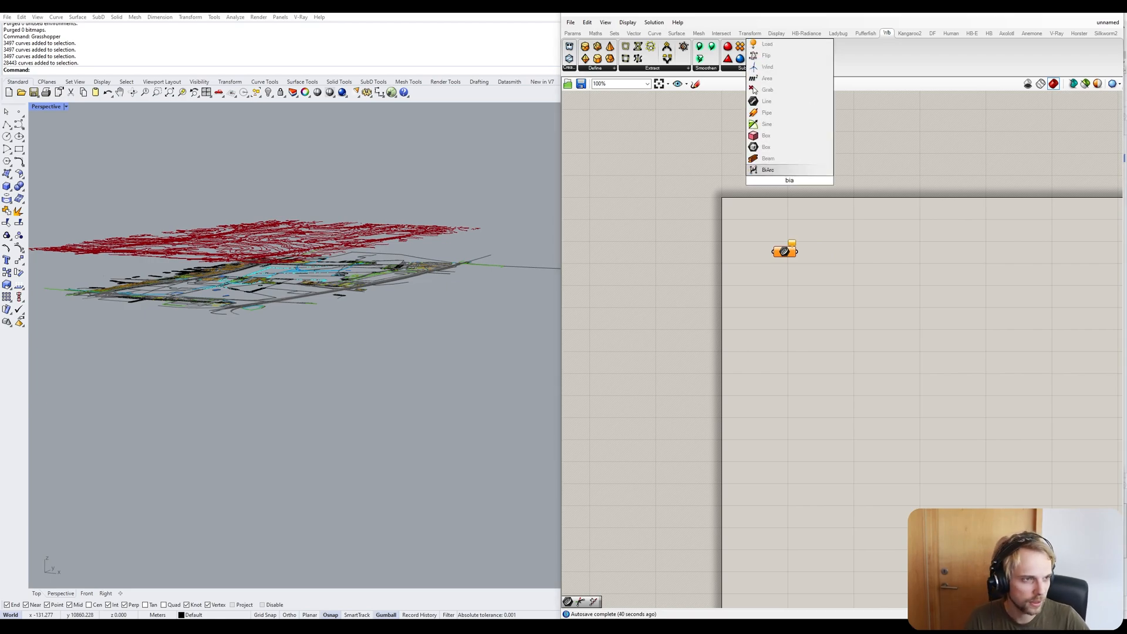
key("BackSpace")
type("f")
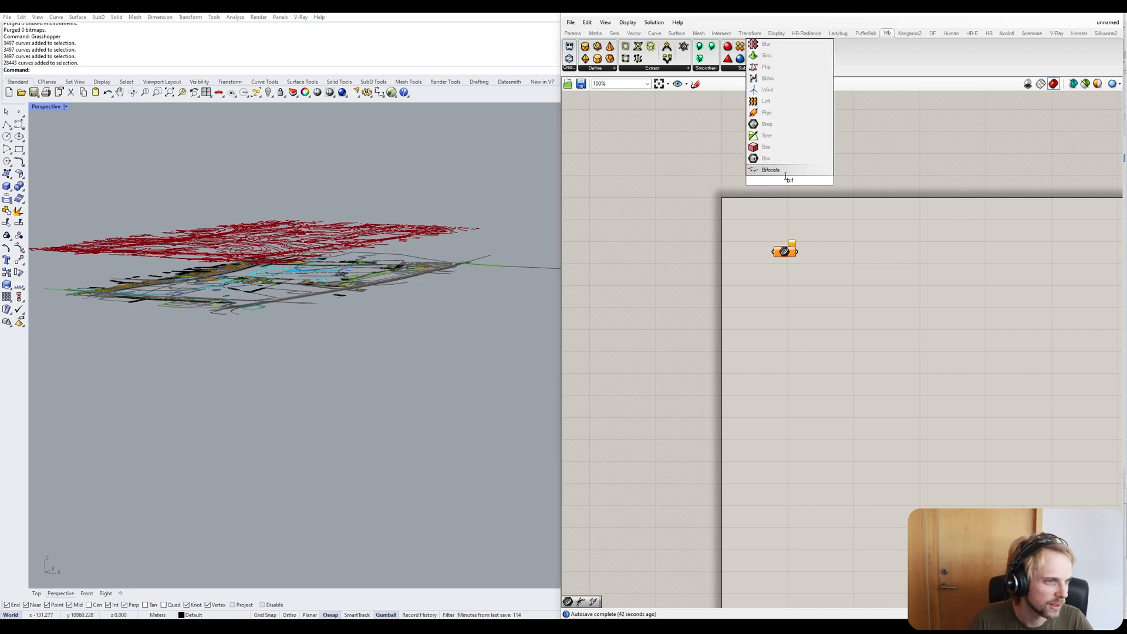
key("Return")
left_click_drag(786, 179, 735, 134)
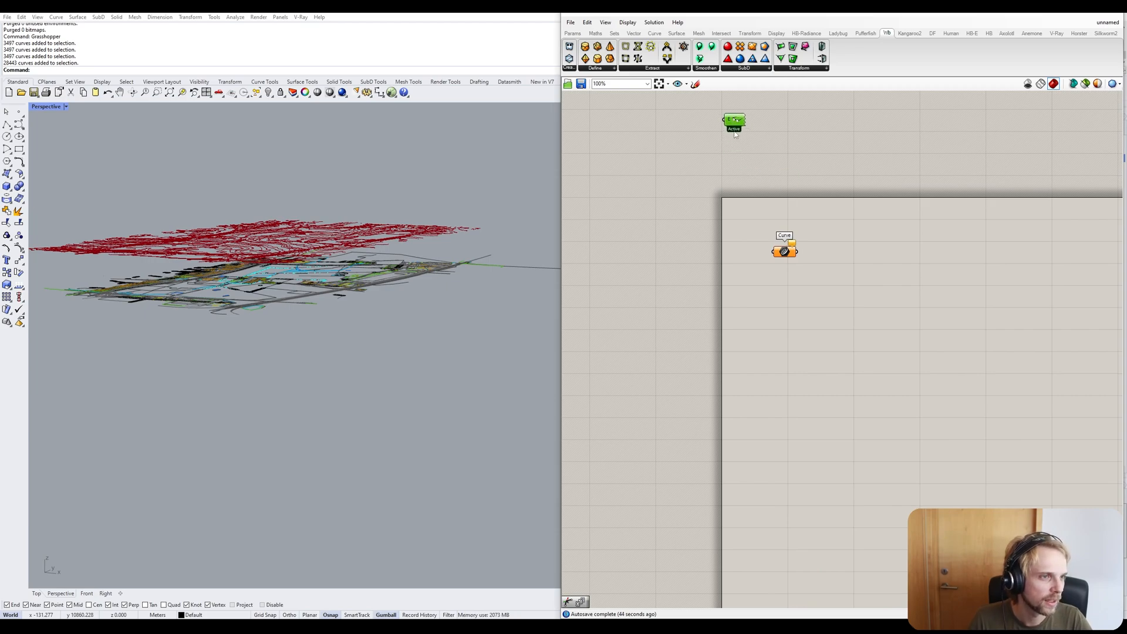
Move the Curve parameter slightly further into the canvas and deselect it.
scroll(780, 247, "up", 5)
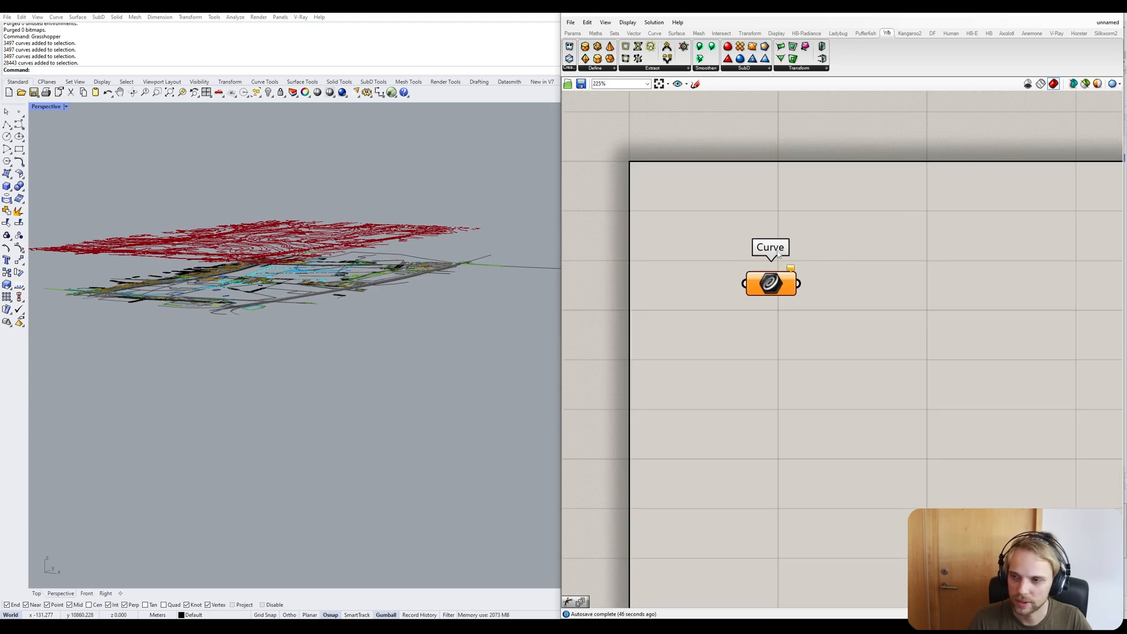
left_click_drag(783, 262, 797, 280)
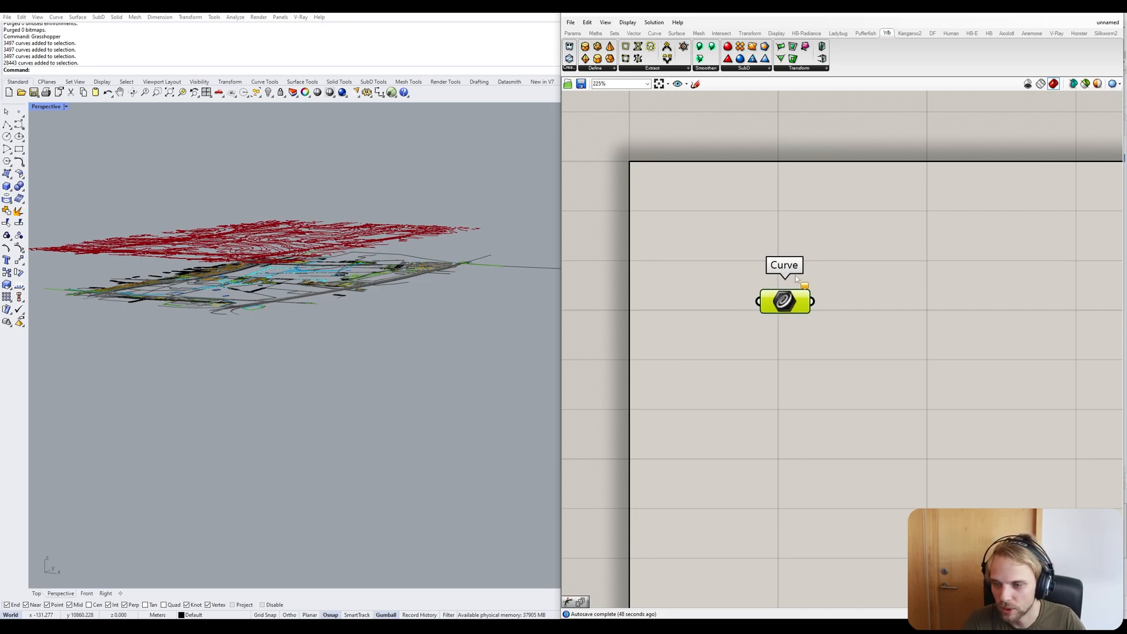
left_click(797, 280)
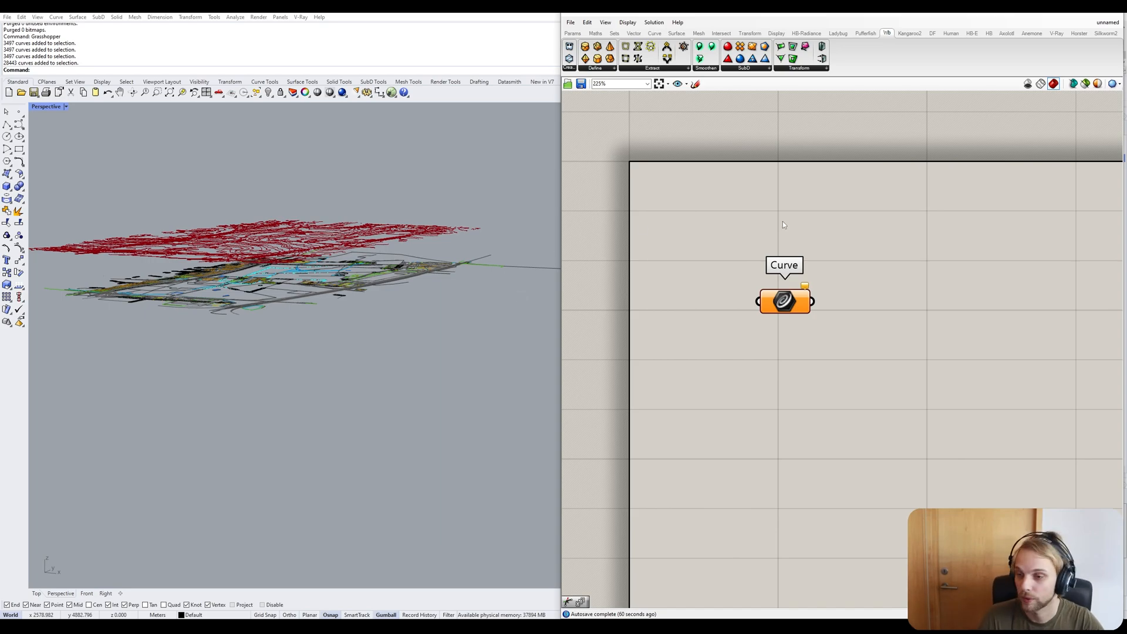
Examine the contour group and the plan drawing from low and close angles, selecting each in turn and clearing the selection.
right_click_drag(297, 183, 176, 238)
scroll(189, 216, "up", 5)
left_click(177, 240)
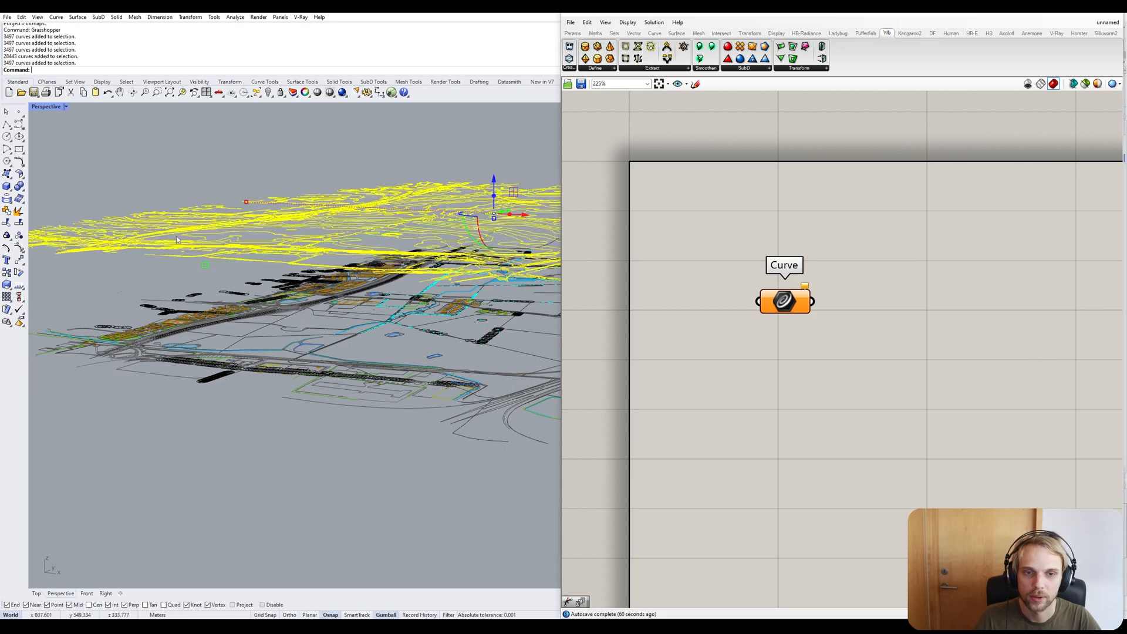
scroll(176, 240, "down", 3)
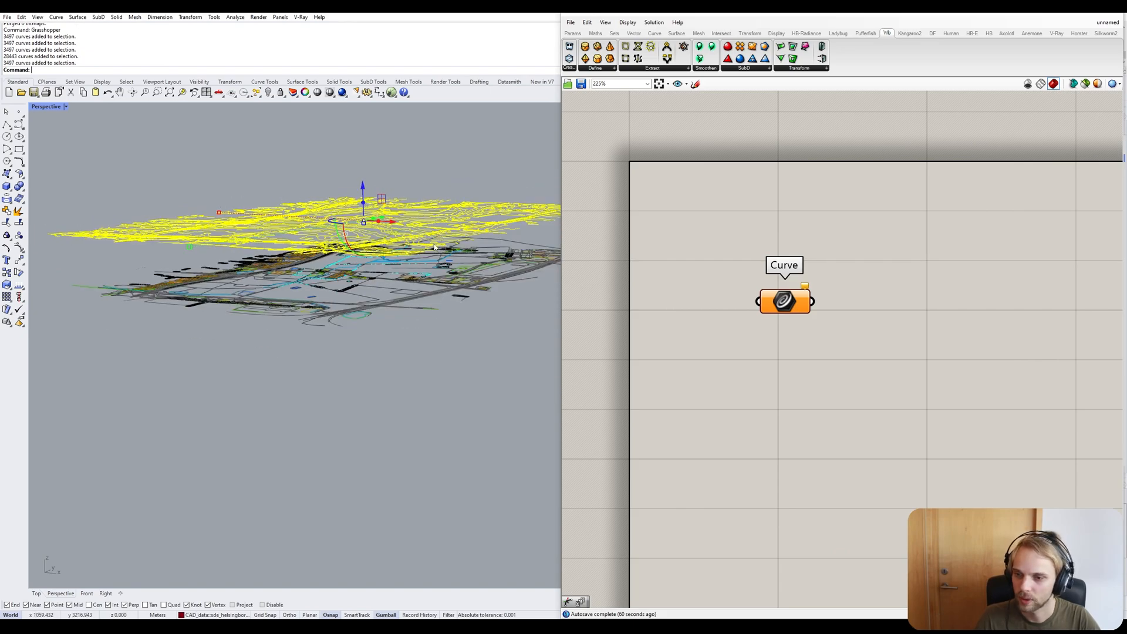
right_click_drag(344, 259, 317, 234)
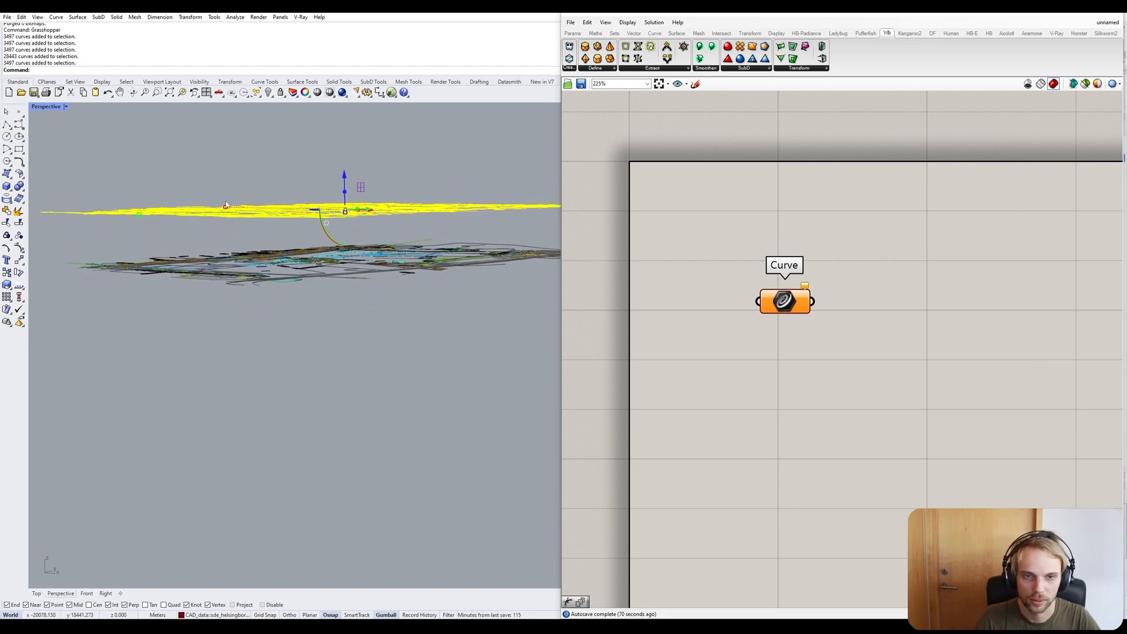
left_click(152, 240)
scroll(237, 254, "up", 6)
left_click(298, 275)
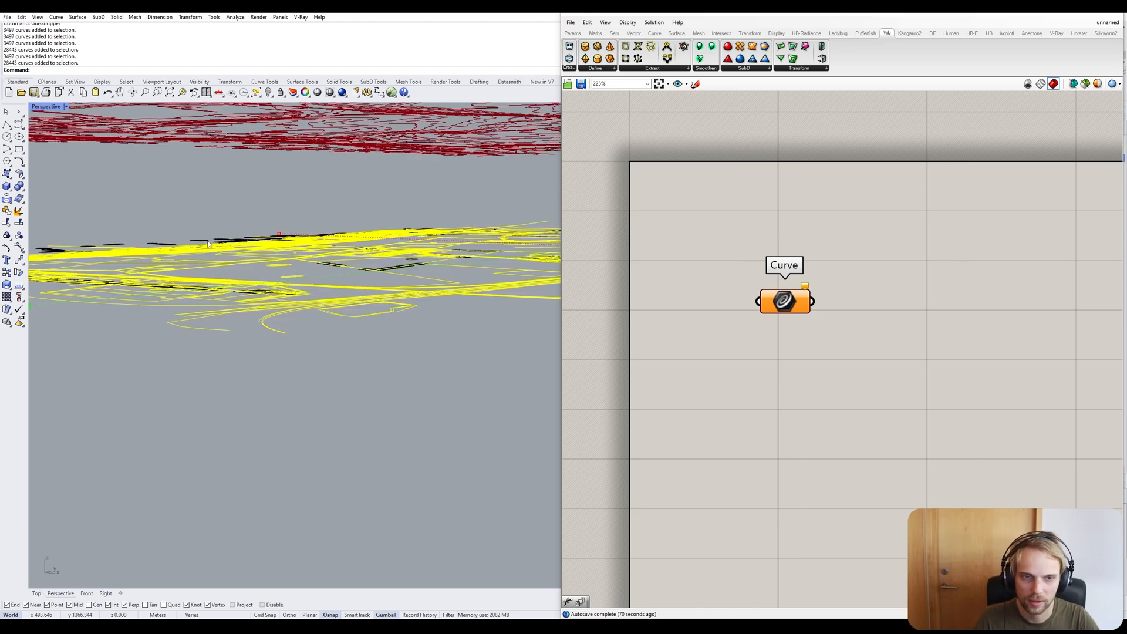
scroll(208, 244, "down", 3)
left_click(231, 203)
right_click_drag(231, 204, 190, 207)
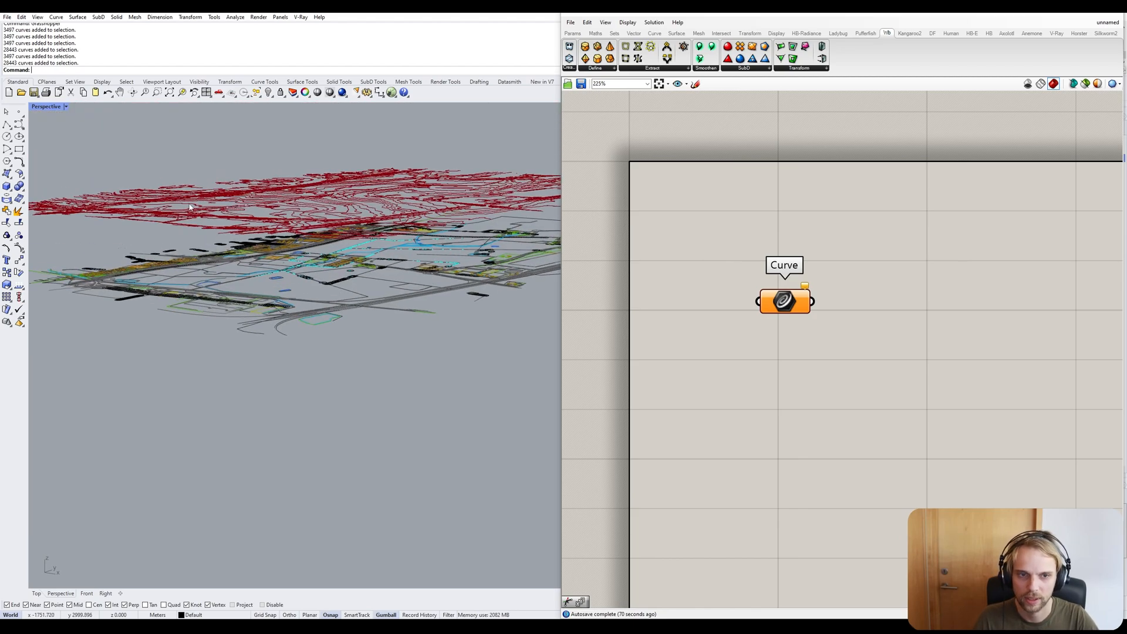
Reference the grouped red contour curves into the Curve parameter as multiple curves and check that parameter's preview.
left_click(131, 203)
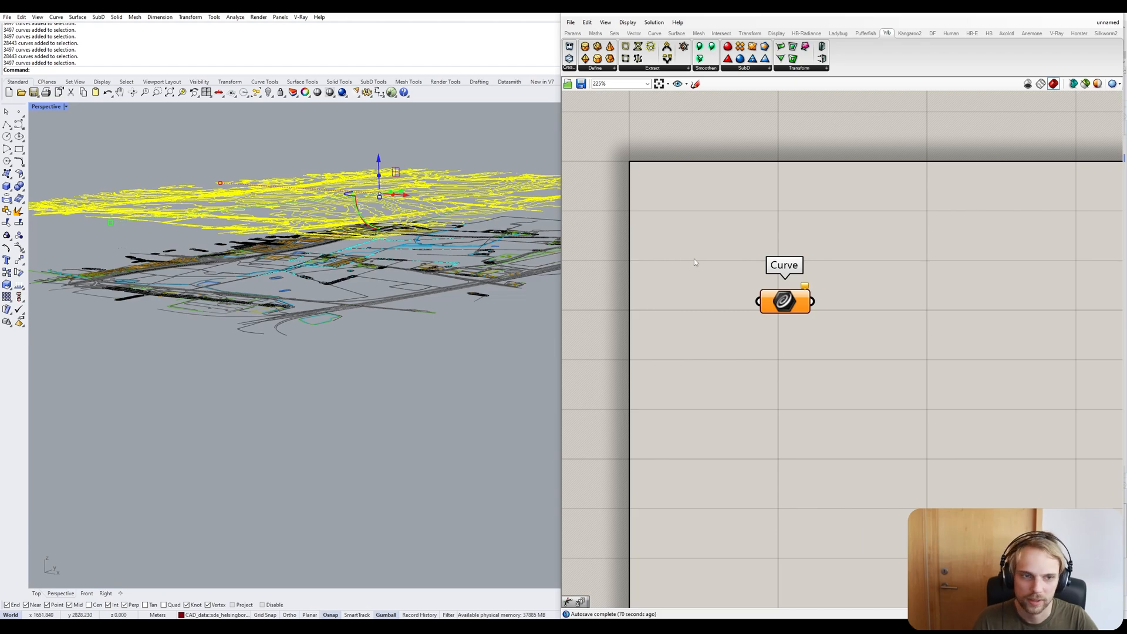
right_click(786, 302)
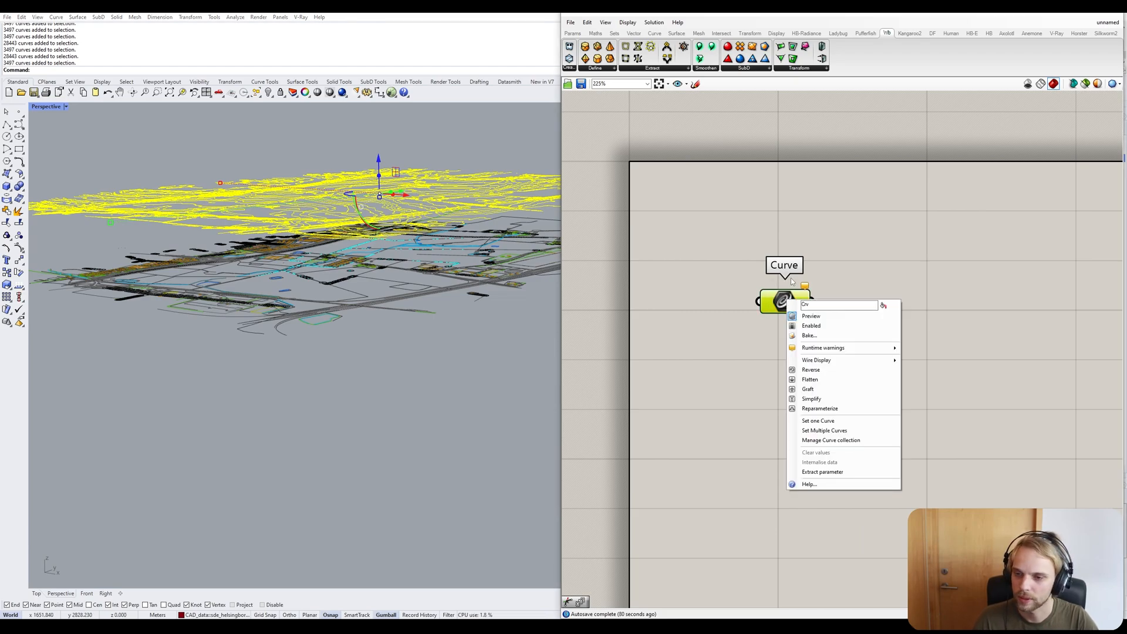
left_click(824, 432)
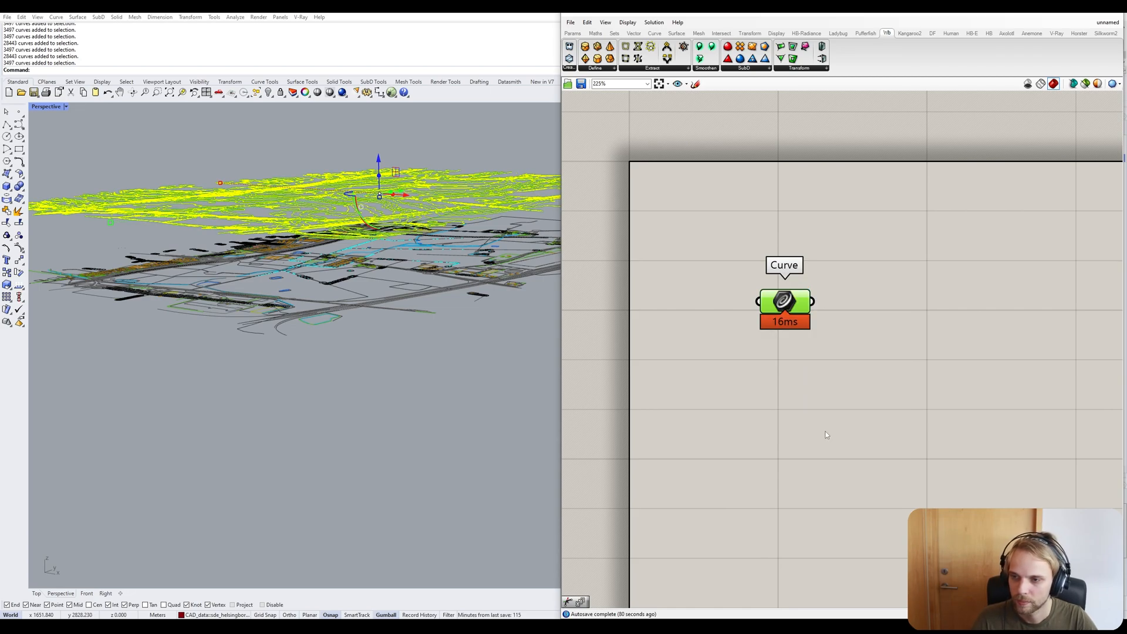
left_click(517, 418)
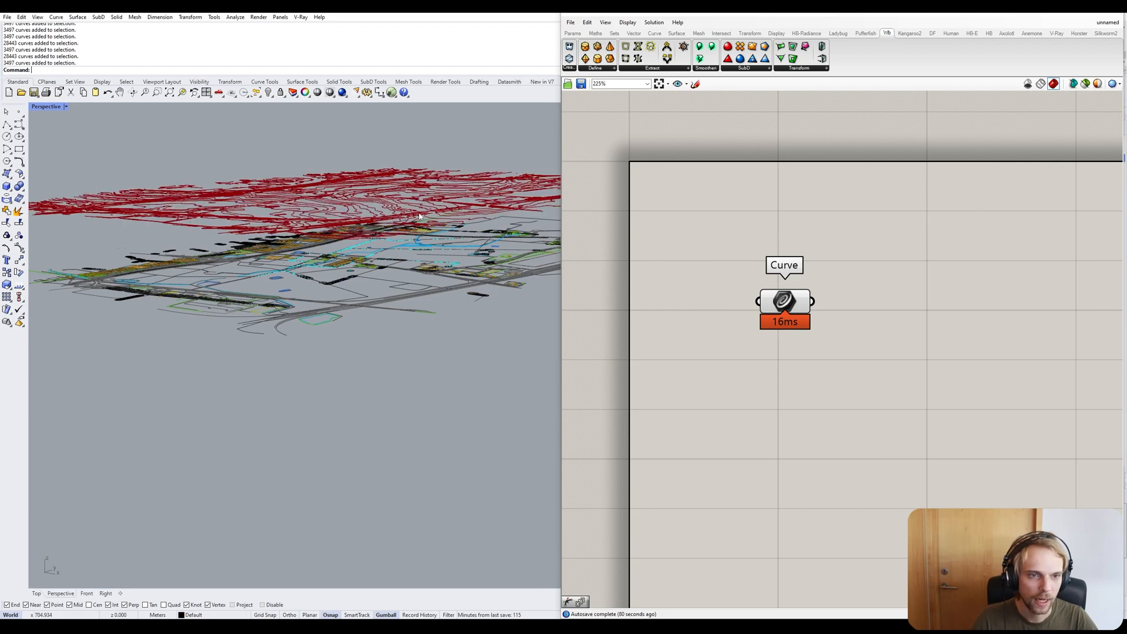
left_click(795, 322)
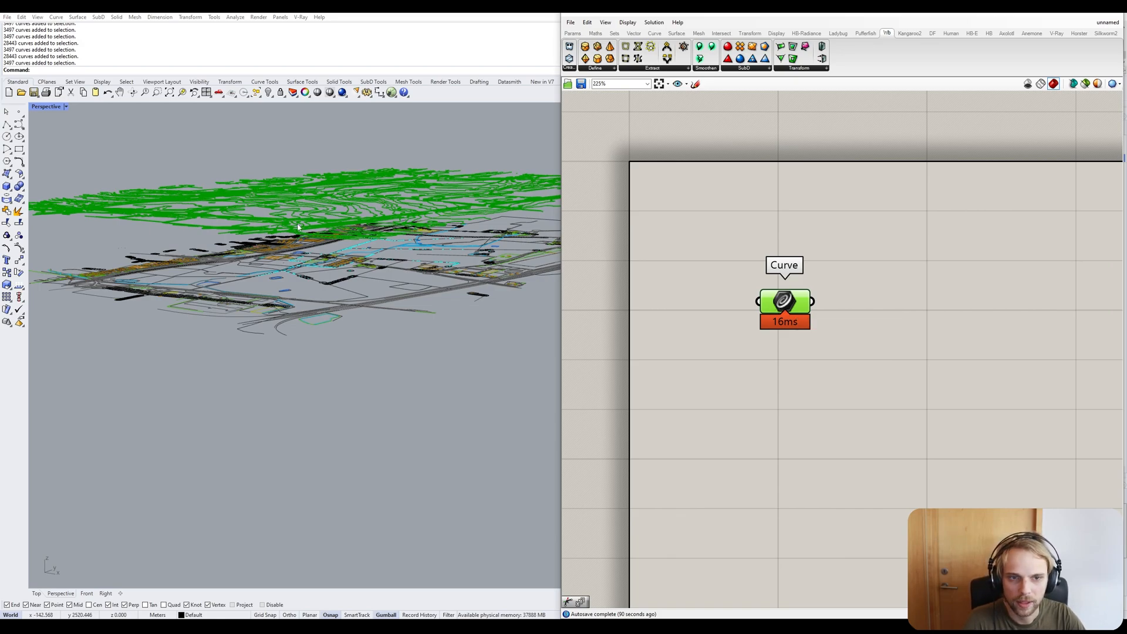
left_click(833, 357)
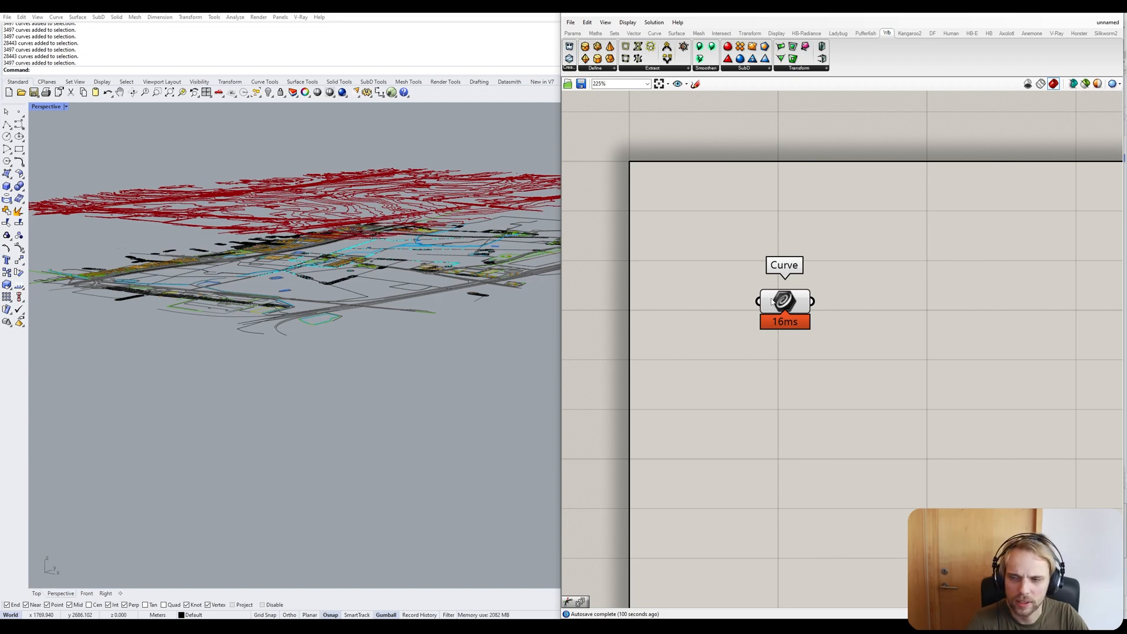
Turn off the Profiler canvas widget and move the Curve parameter slightly lower on the canvas.
left_click(628, 22)
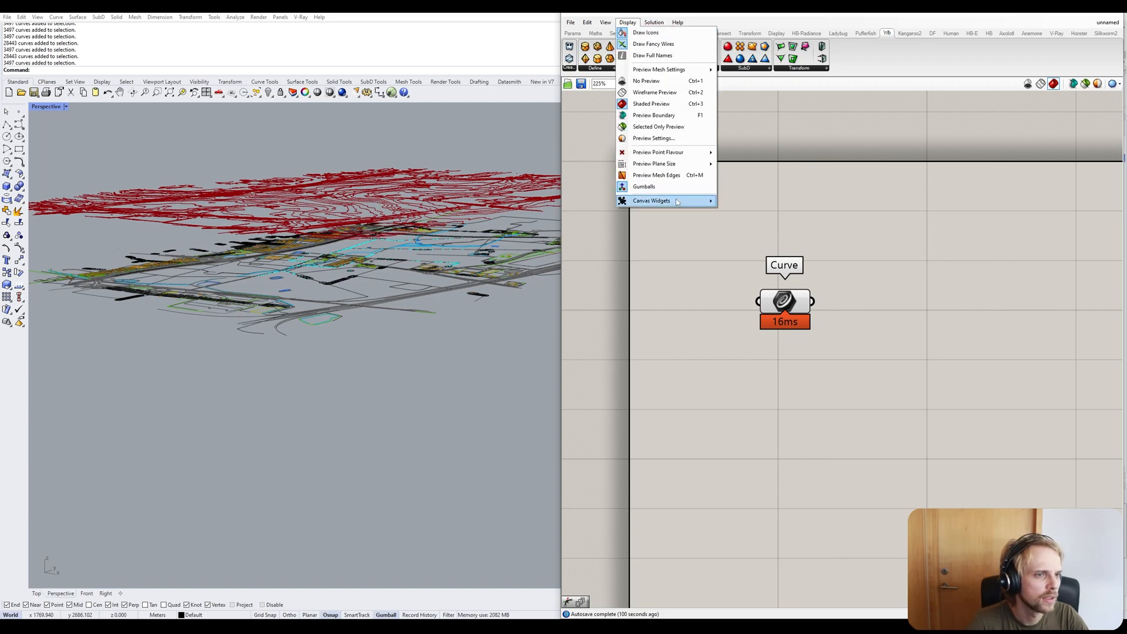
mouse_move(663, 201)
left_click(744, 236)
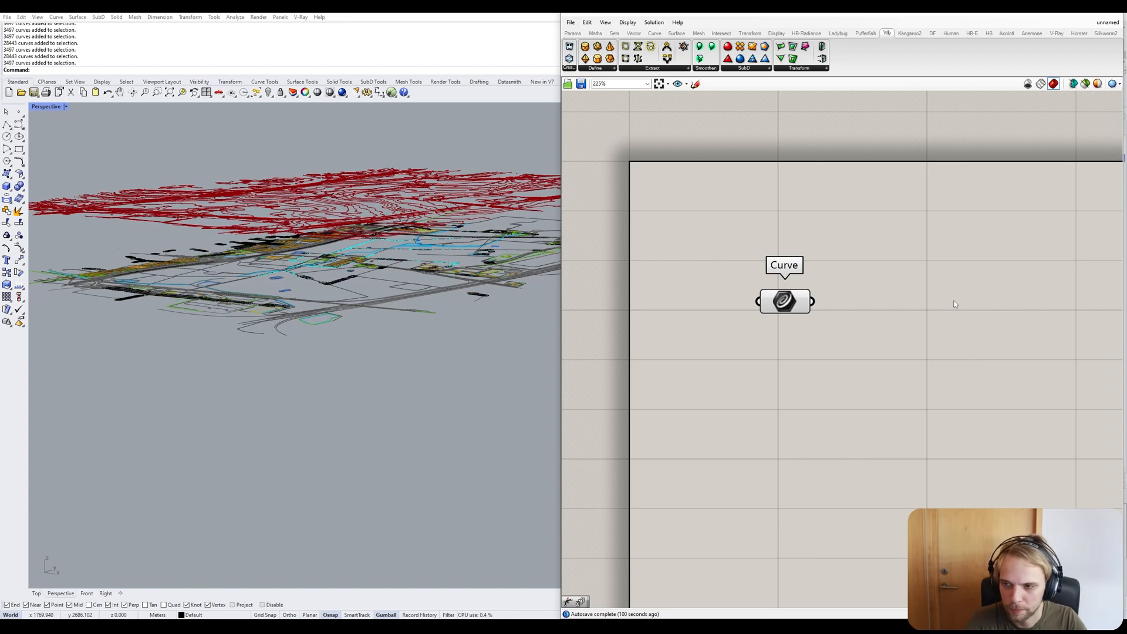
scroll(928, 305, "down", 3)
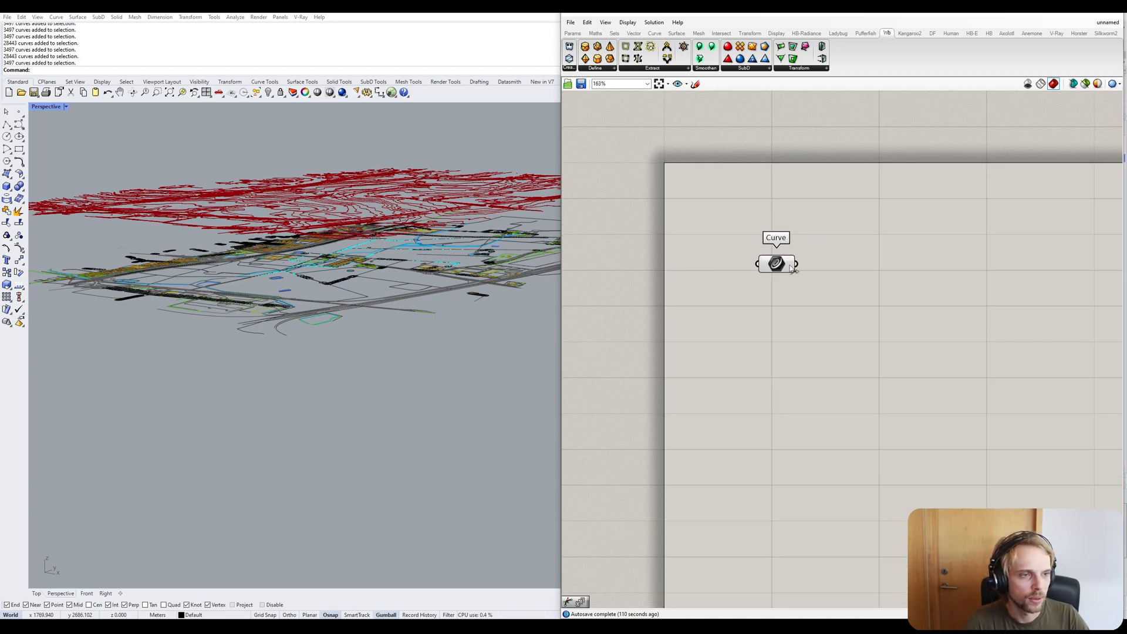
left_click_drag(785, 264, 784, 279)
left_click(850, 235)
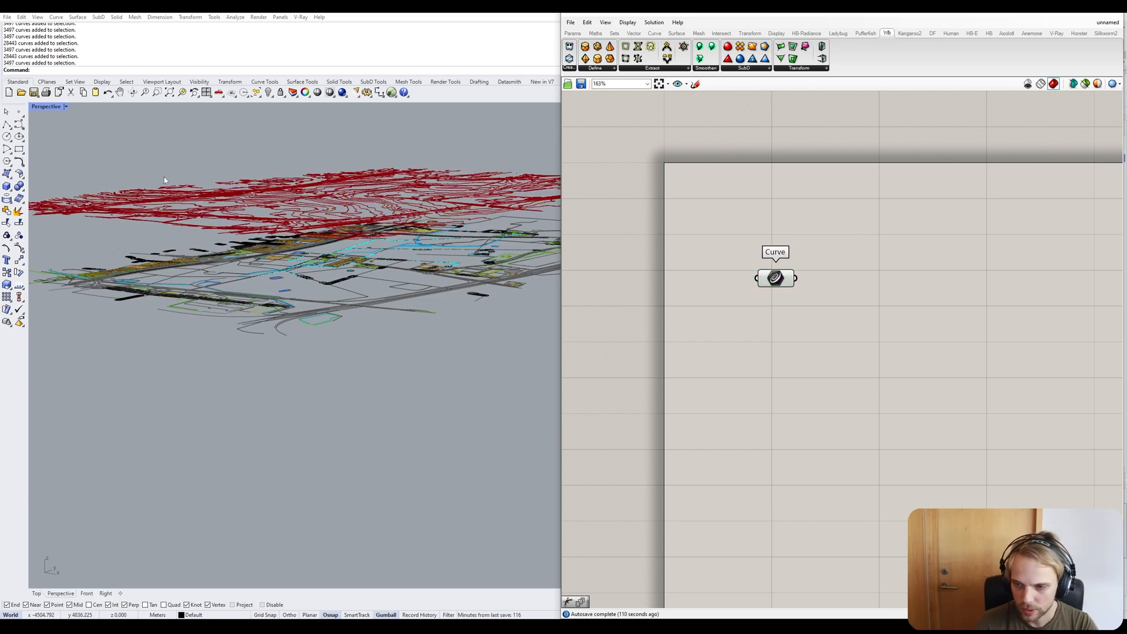
mouse_move(163, 177)
right_mouse_down()
mouse_move(212, 236)
mouse_move(165, 172)
right_mouse_up()
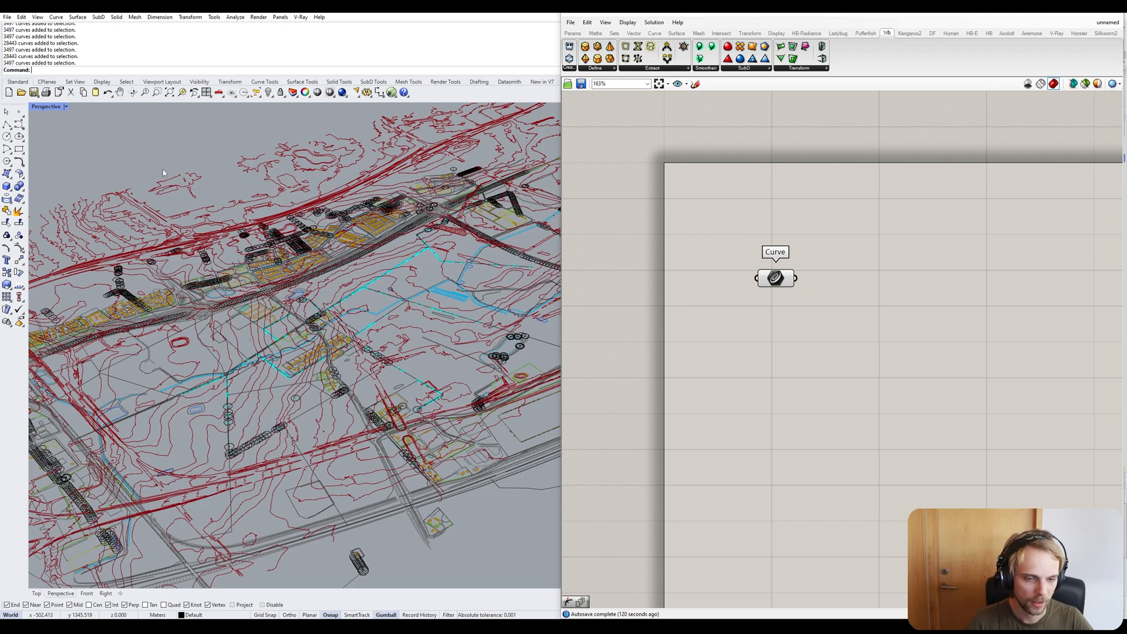
Switch to the Chrome window showing the Weaverbird page and search Google Images for "mesh geometry".
key("super+1")
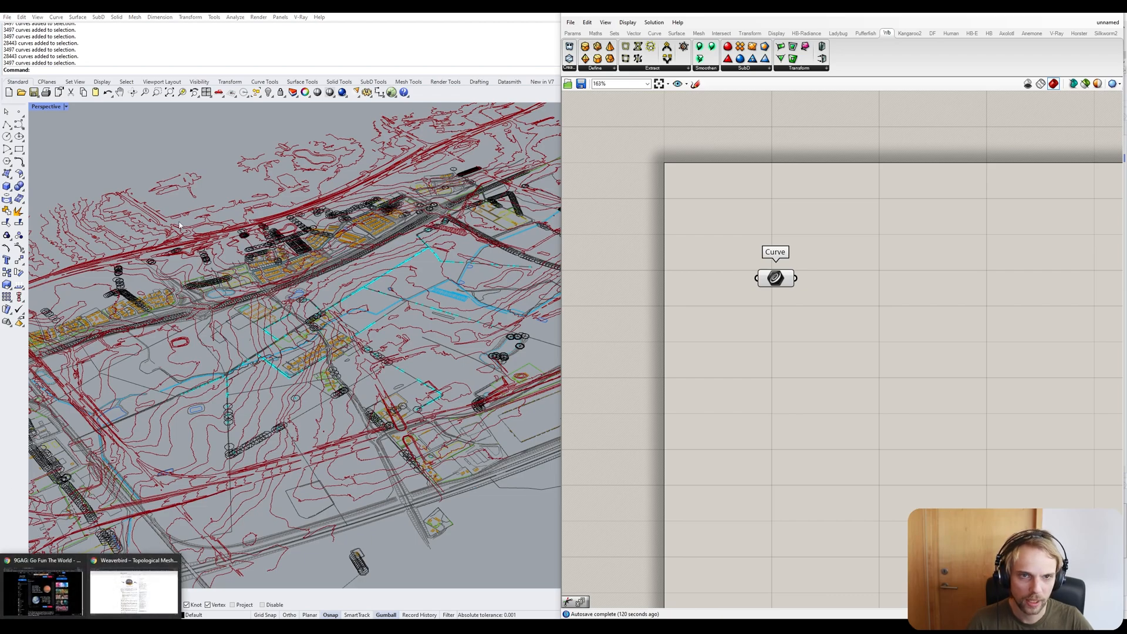
key("super+1")
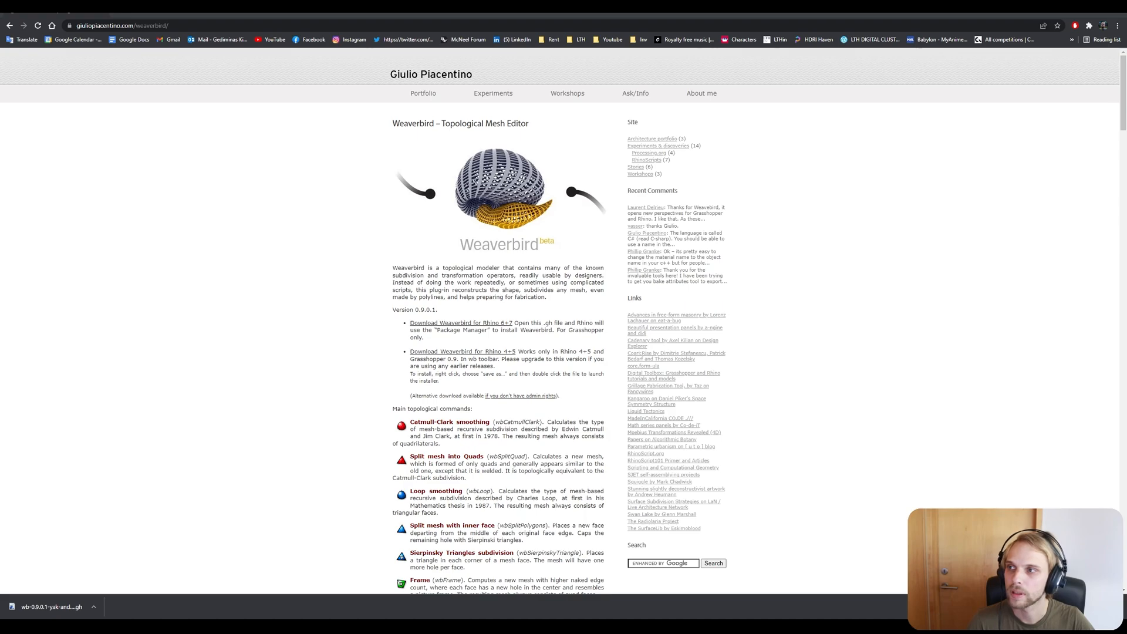
left_click(177, 24)
type("mesh ")
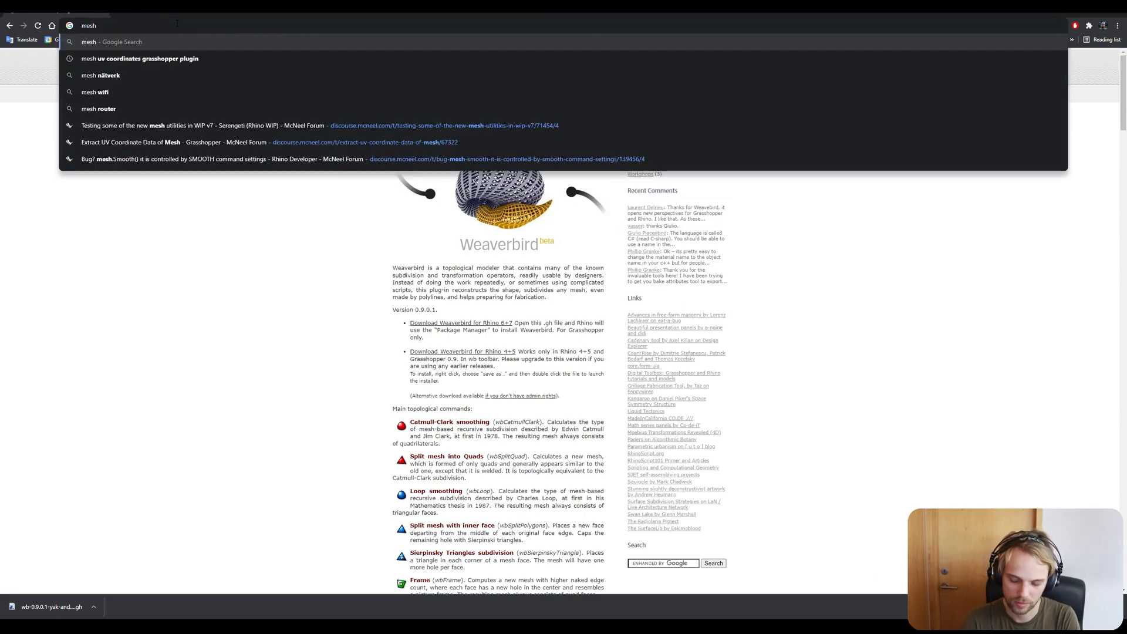
type("geometry")
key("Return")
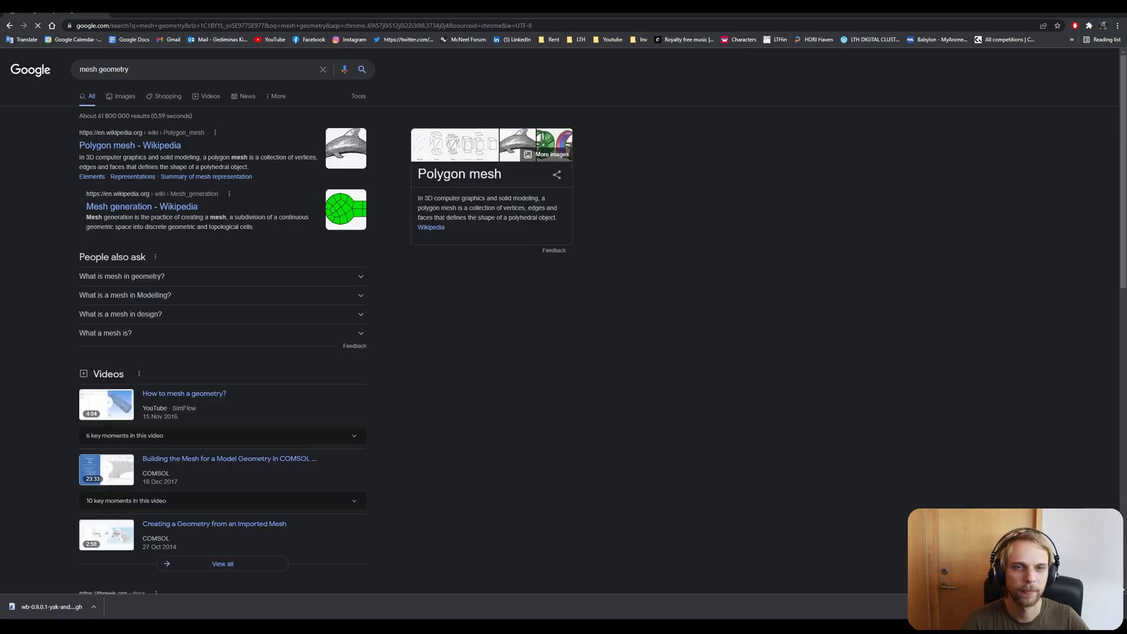
left_click(120, 96)
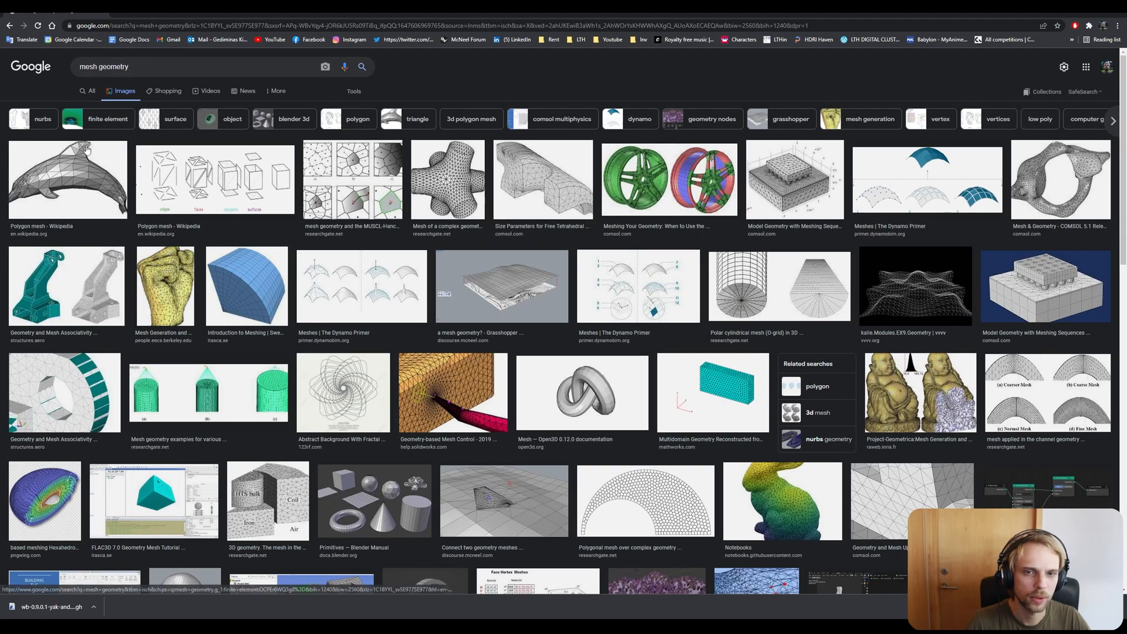
Preview the Wikipedia dolphin polygon mesh, then open the dark-blue COMSOL meshed block image and copy it.
left_click(66, 177)
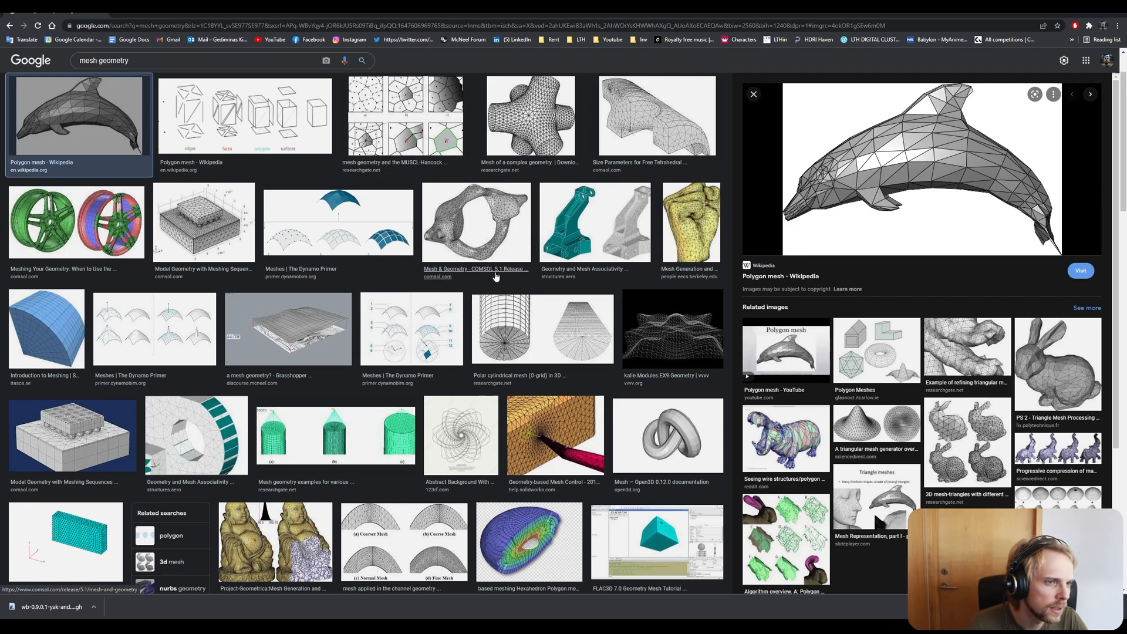
left_click(46, 471)
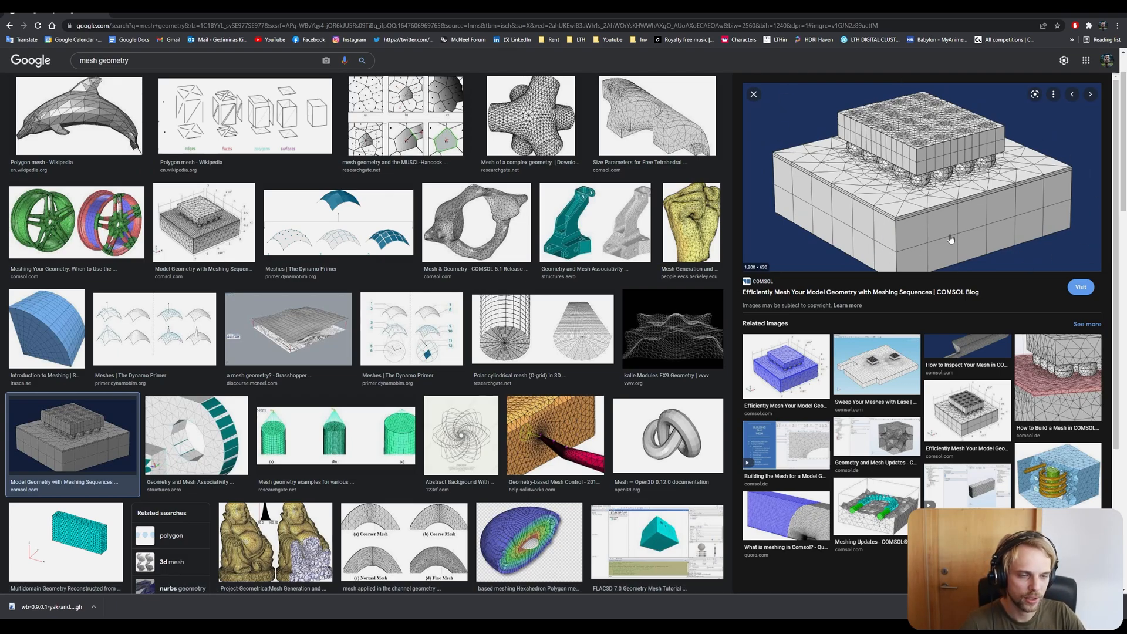
left_click(275, 625)
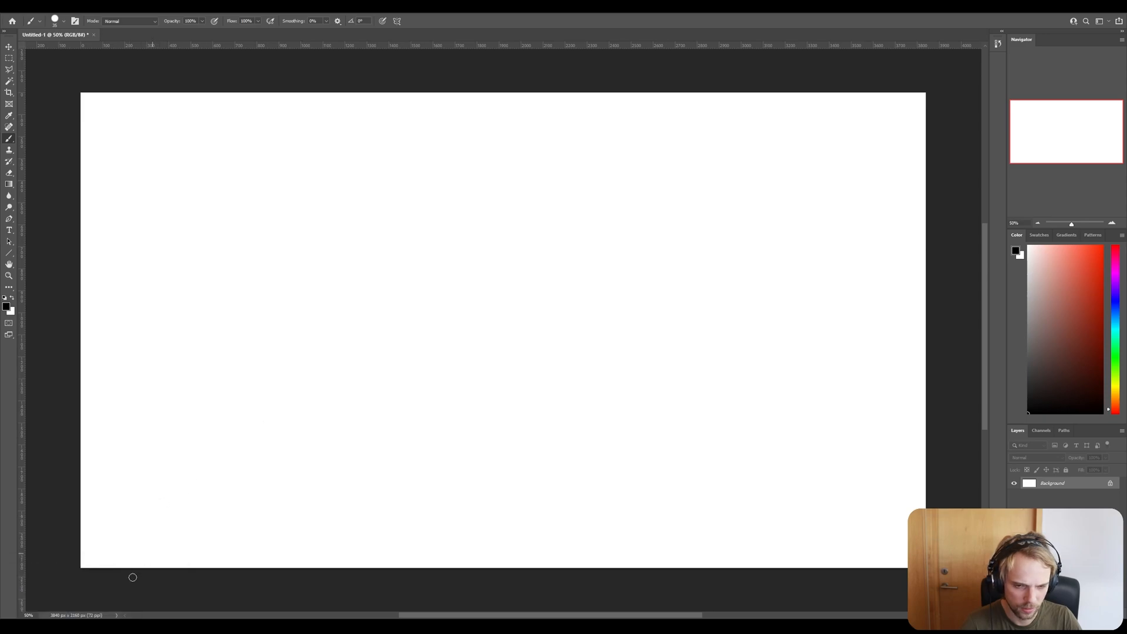
left_click(125, 596)
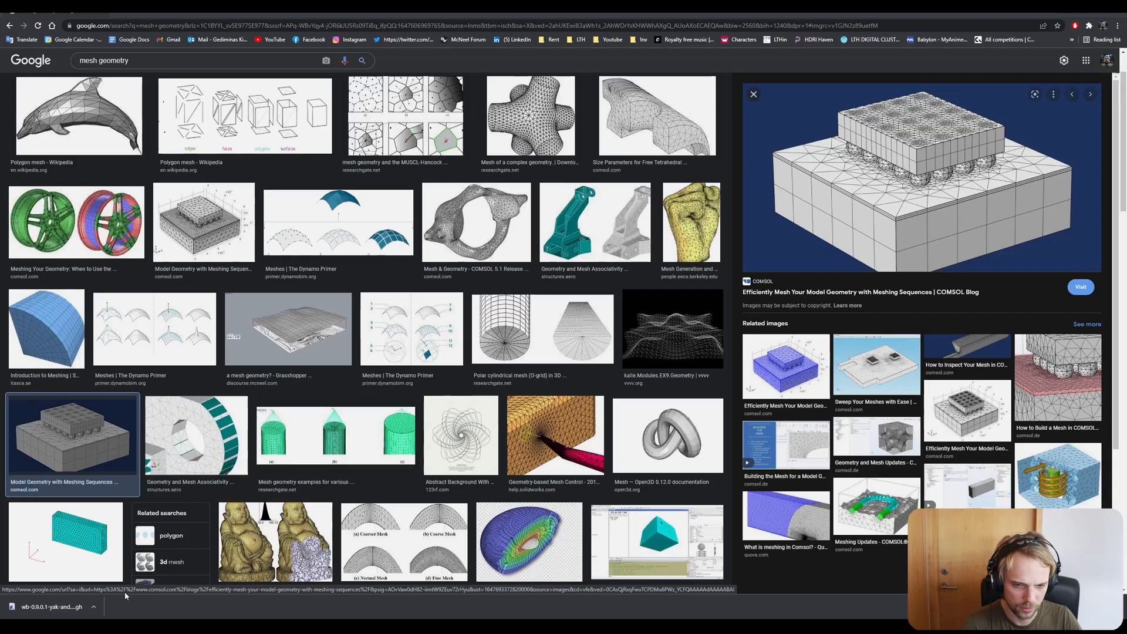
right_click(834, 167)
left_click(866, 267)
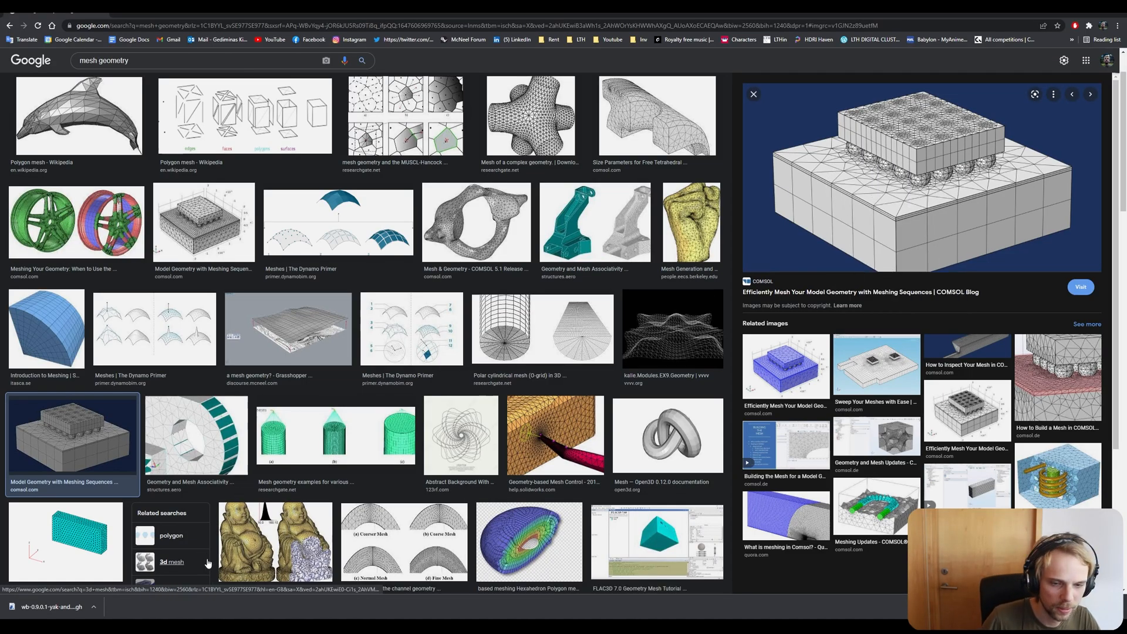
Switch to Photoshop, paste the COMSOL mesh image into the blank document and enlarge it, leaving white space on its left for notes.
key("alt+Tab")
key("ctrl+v")
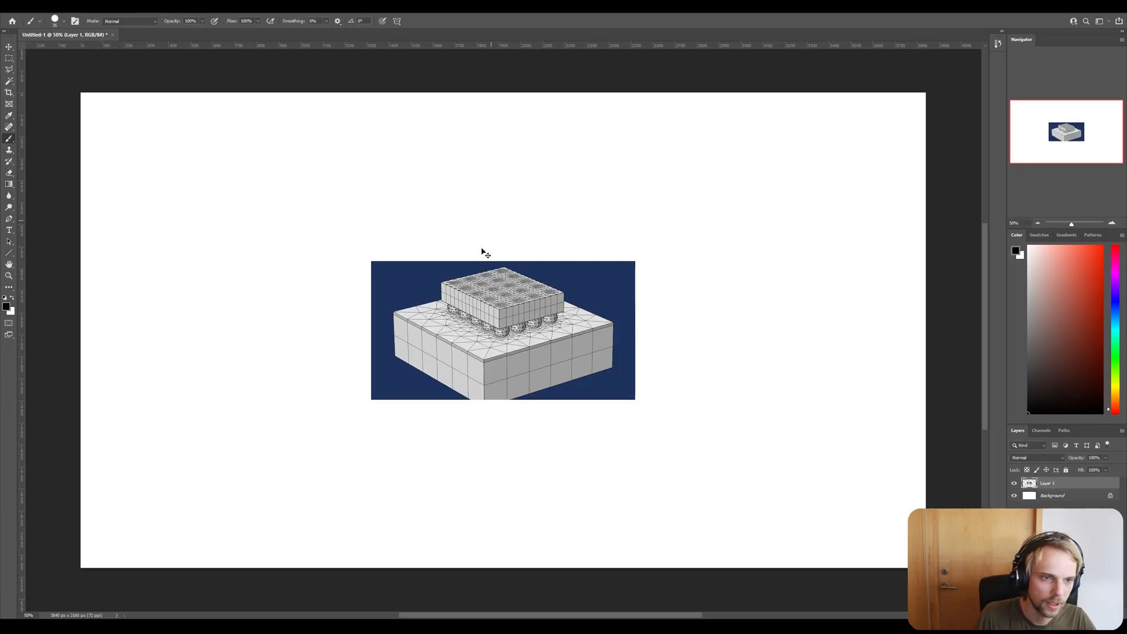
left_click_drag(493, 310, 737, 173, "ctrl")
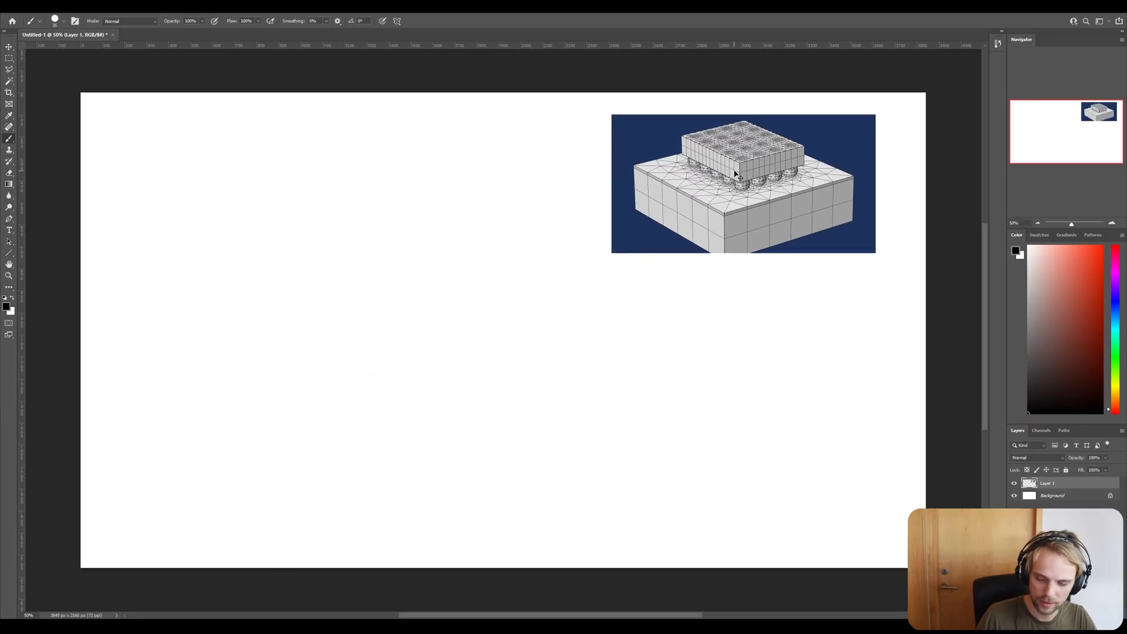
key("ctrl+t")
left_click_drag(612, 253, 306, 503)
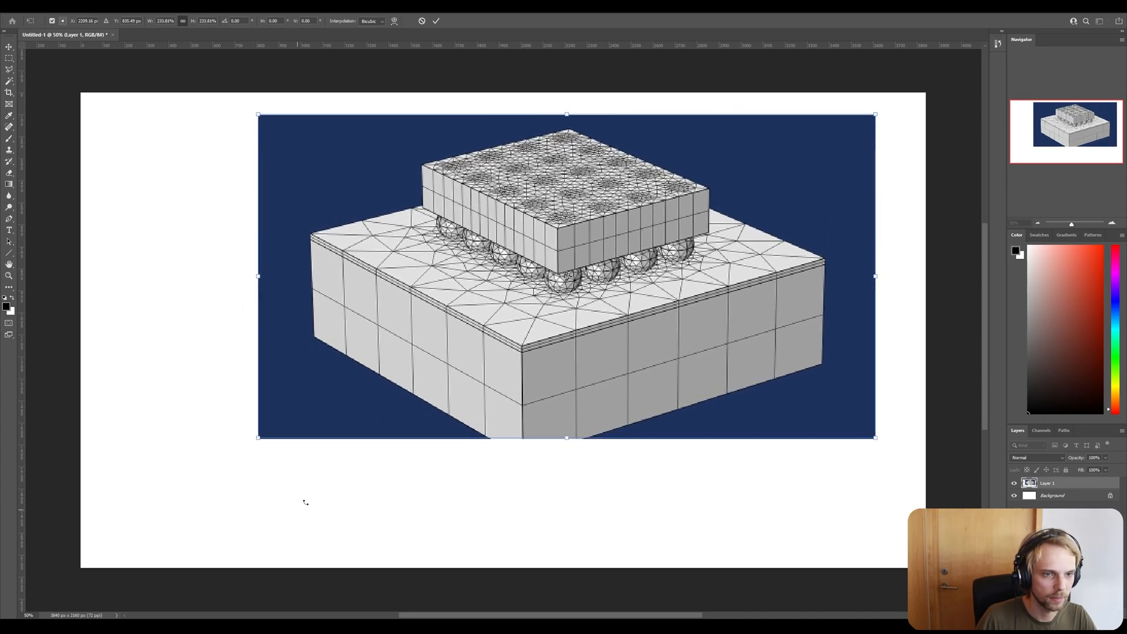
left_click_drag(441, 380, 458, 383)
key("Return")
Set the Brush foreground colour to red #ff2900 and dot mesh vertices around the block's front corner.
key("b")
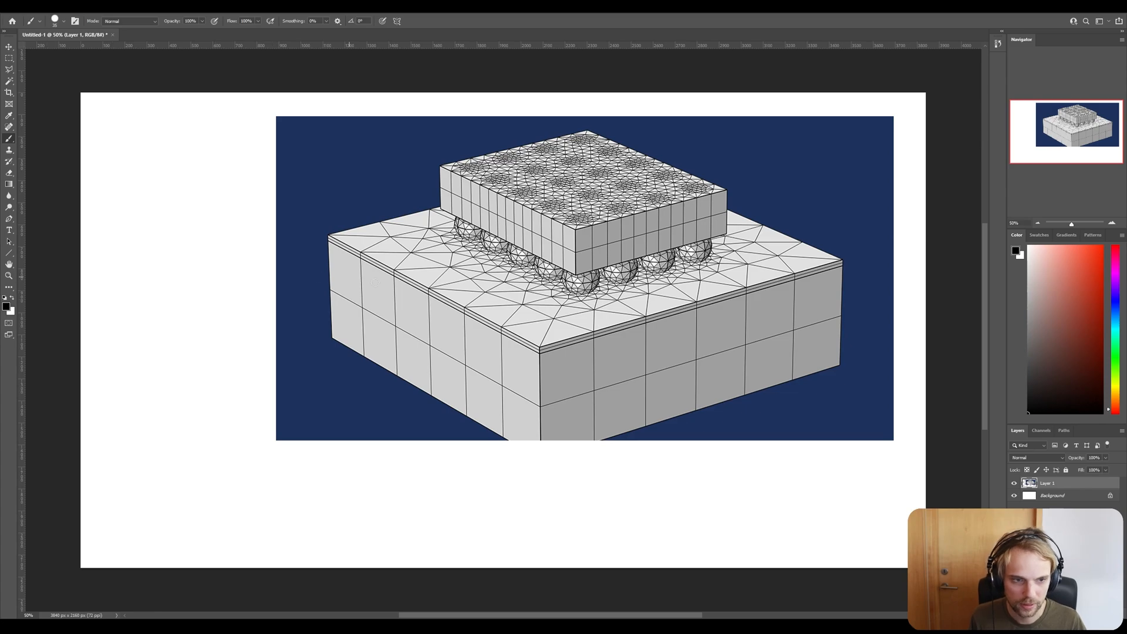
left_click(7, 306)
left_click(640, 179)
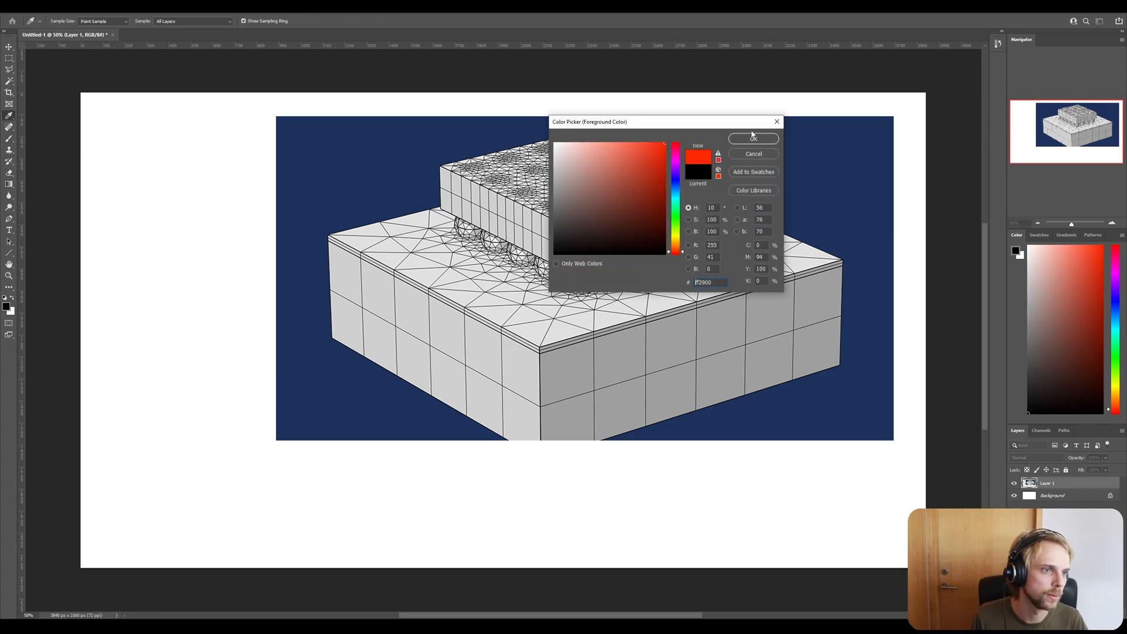
left_click(751, 139)
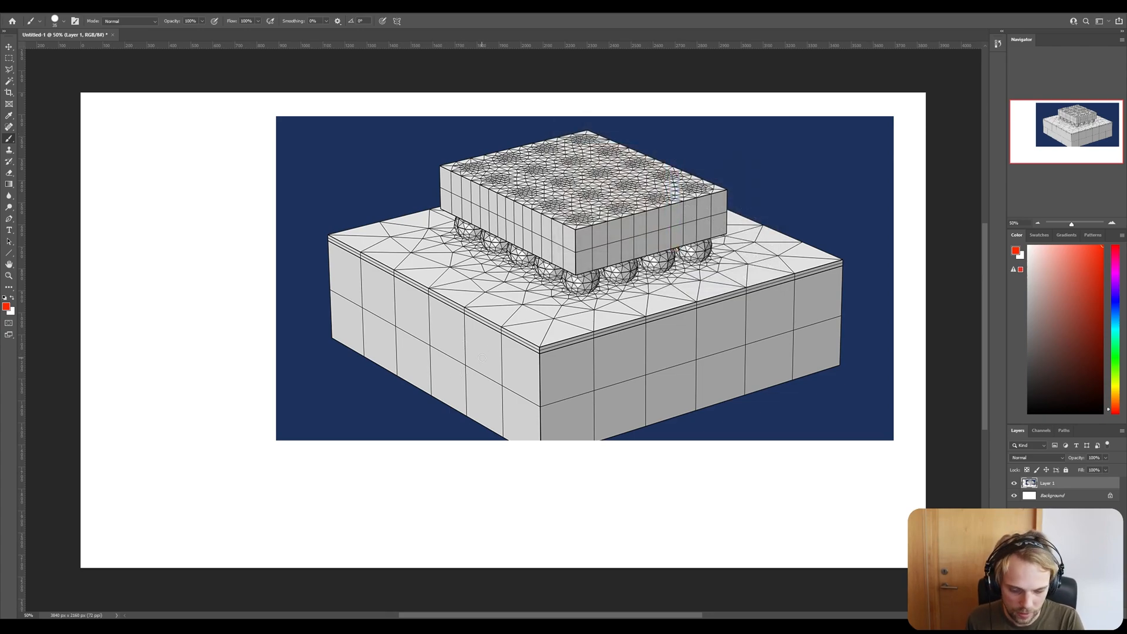
left_click(503, 381)
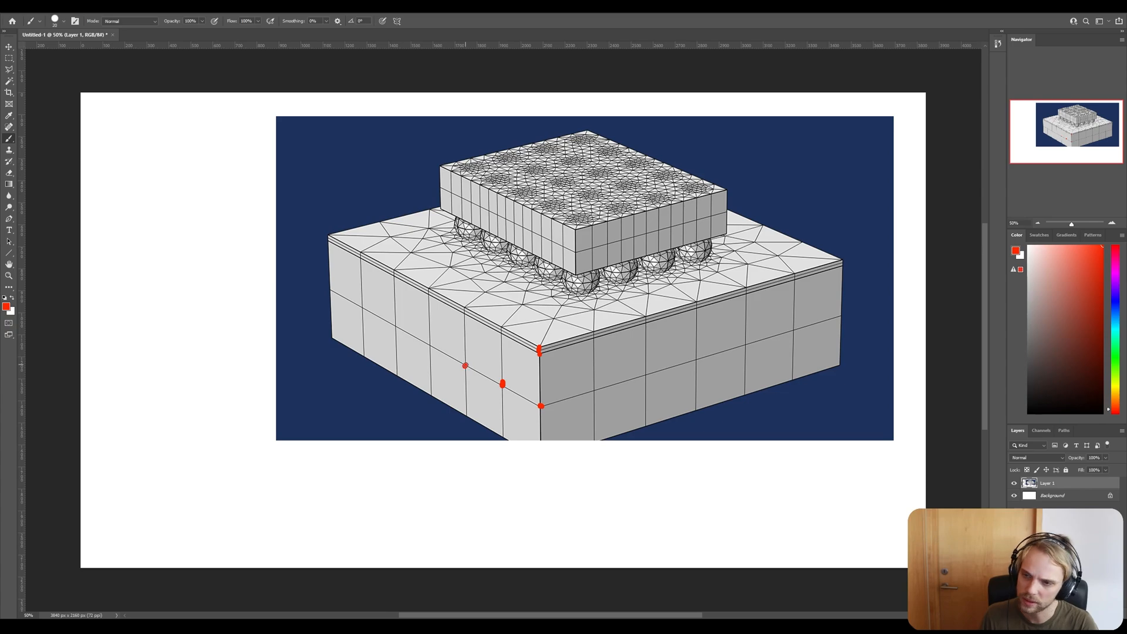
Handwrite "1. x,y,z" in red beside the image and draw an arrow to the leftmost marked vertex.
mouse_move(85, 149)
left_mouse_down()
mouse_move(92, 140)
mouse_move(94, 150)
mouse_move(136, 151)
left_mouse_up()
left_click(104, 150)
left_click_drag(137, 142, 125, 151)
left_click_drag(147, 152, 147, 161)
mouse_move(155, 145)
left_mouse_down()
mouse_move(164, 166)
mouse_move(210, 151)
left_mouse_up()
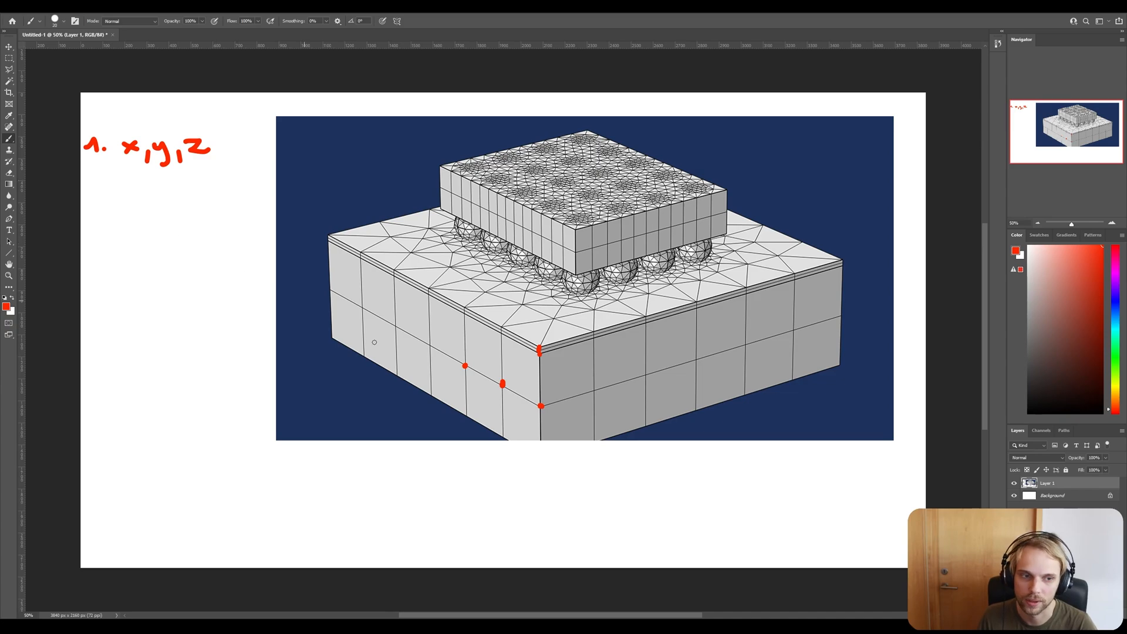
mouse_move(455, 378)
left_mouse_down()
mouse_move(430, 393)
mouse_move(458, 376)
mouse_move(455, 389)
left_mouse_up()
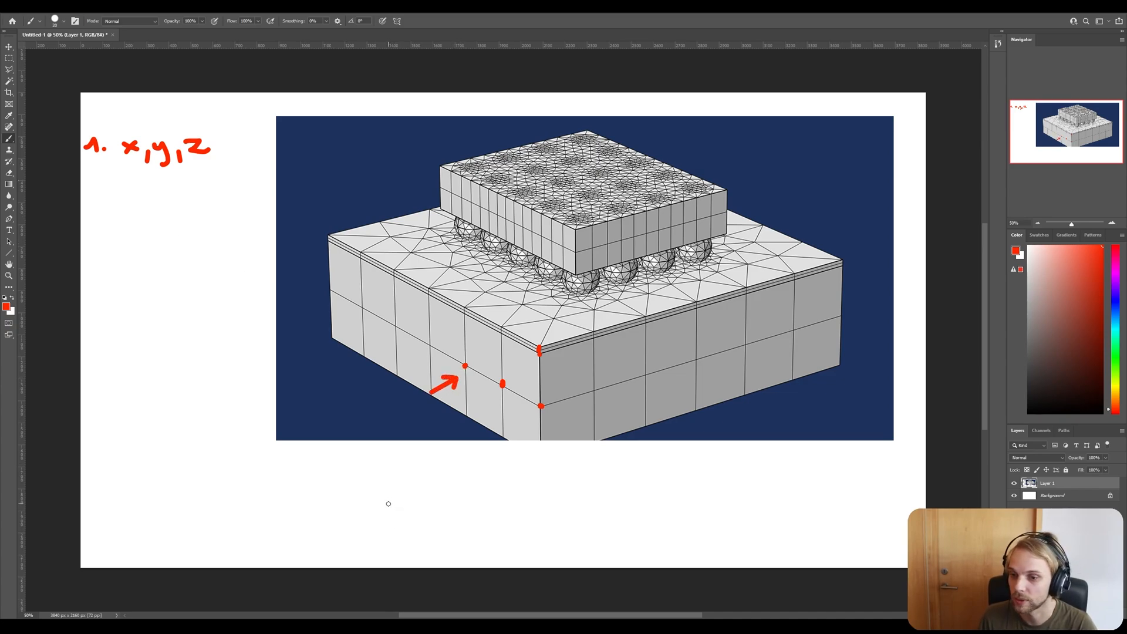
Handwrite "2. x1,y1,z1" below the first entry and draw an arrow to the middle marked vertex.
left_click_drag(85, 172, 108, 184)
left_click(114, 185)
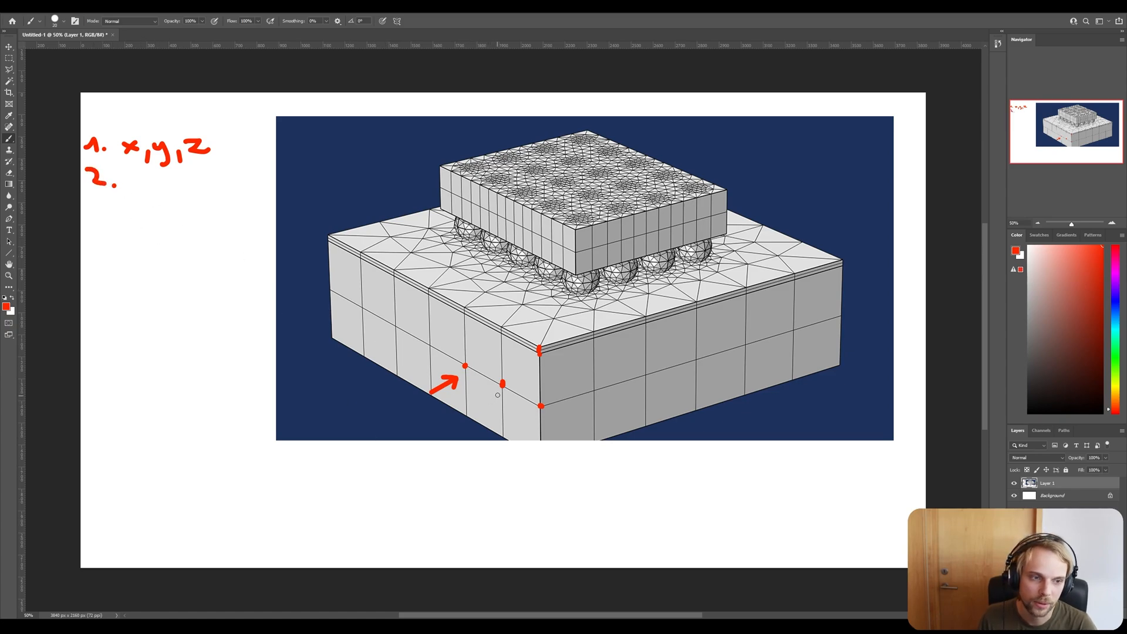
left_click_drag(474, 404, 499, 393)
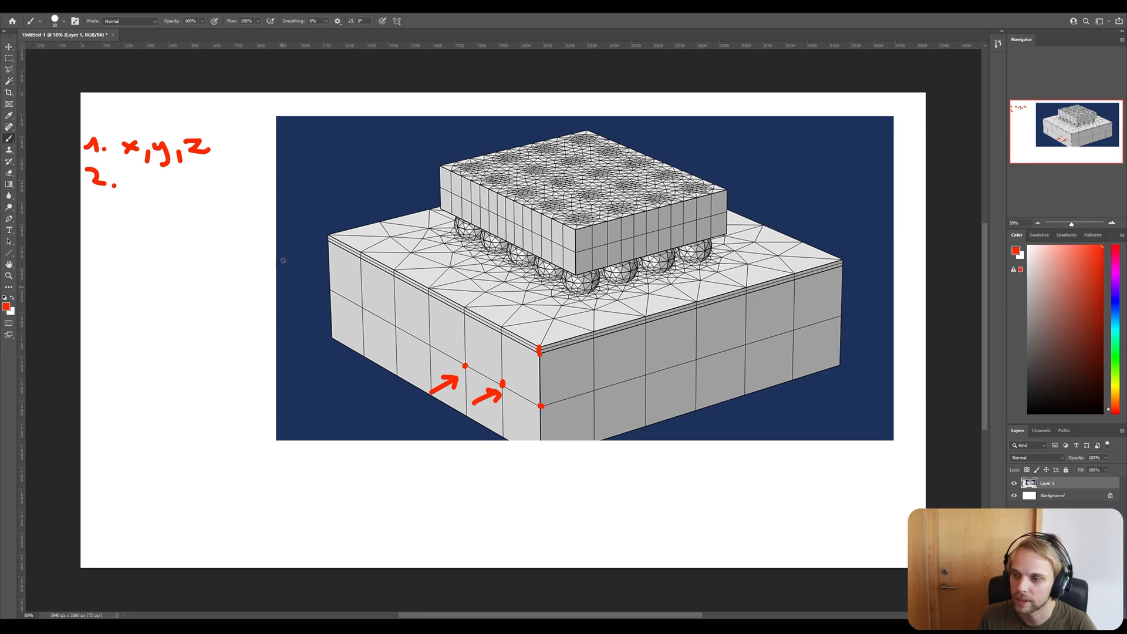
mouse_move(122, 173)
left_mouse_down()
mouse_move(125, 188)
mouse_move(161, 206)
mouse_move(172, 192)
mouse_move(177, 204)
mouse_move(225, 196)
left_mouse_up()
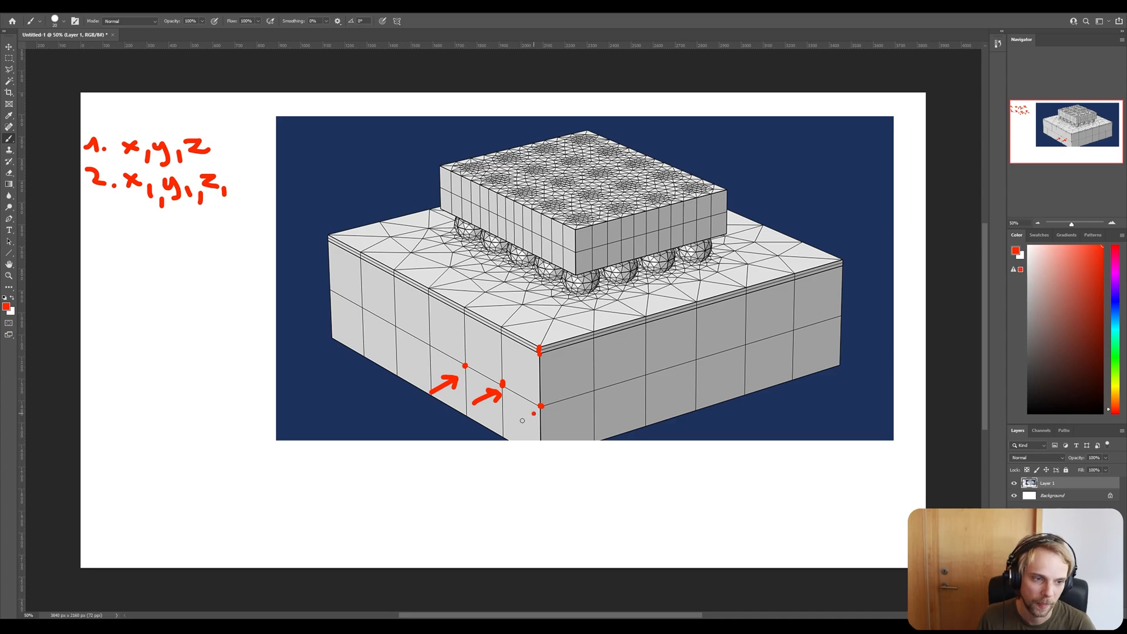
Draw an arrow to the marked vertex on the corner edge, handwrite "3. x2,y2,z2", and add dots below to continue the list.
mouse_move(515, 425)
left_mouse_down()
mouse_move(539, 408)
mouse_move(537, 418)
left_mouse_up()
mouse_move(98, 219)
left_mouse_down()
mouse_move(100, 236)
mouse_move(157, 236)
left_mouse_up()
left_click(122, 236)
mouse_move(155, 225)
left_mouse_down()
mouse_move(140, 237)
mouse_move(176, 257)
left_mouse_up()
mouse_move(182, 230)
left_mouse_down()
mouse_move(193, 246)
mouse_move(224, 244)
left_mouse_up()
left_click_drag(229, 221, 258, 238)
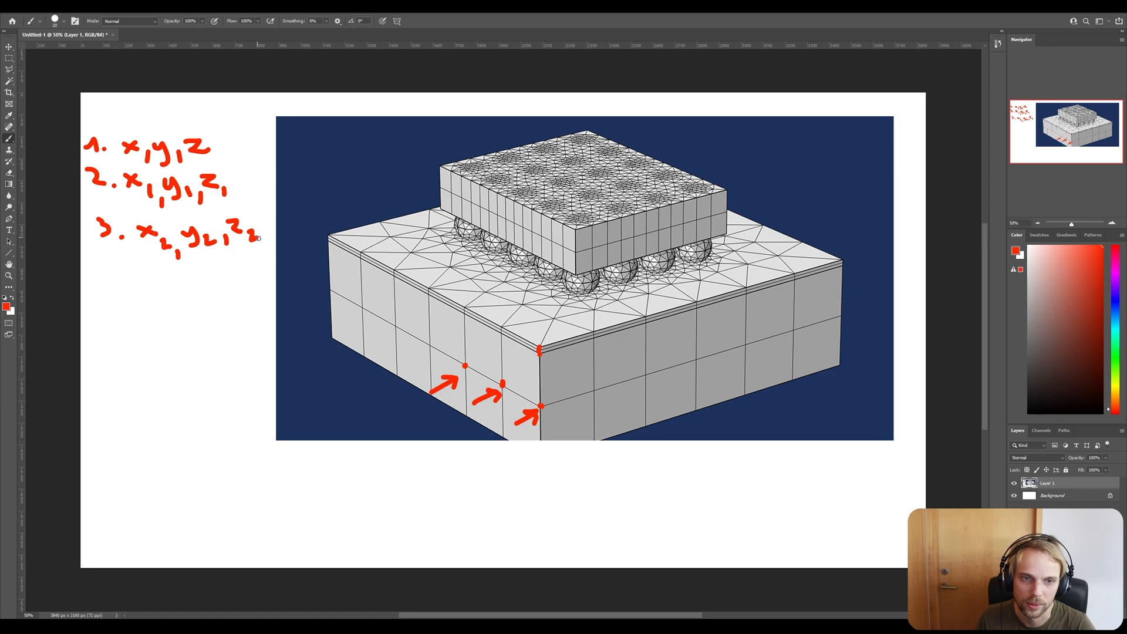
left_click(108, 289)
left_click_drag(124, 273, 121, 293)
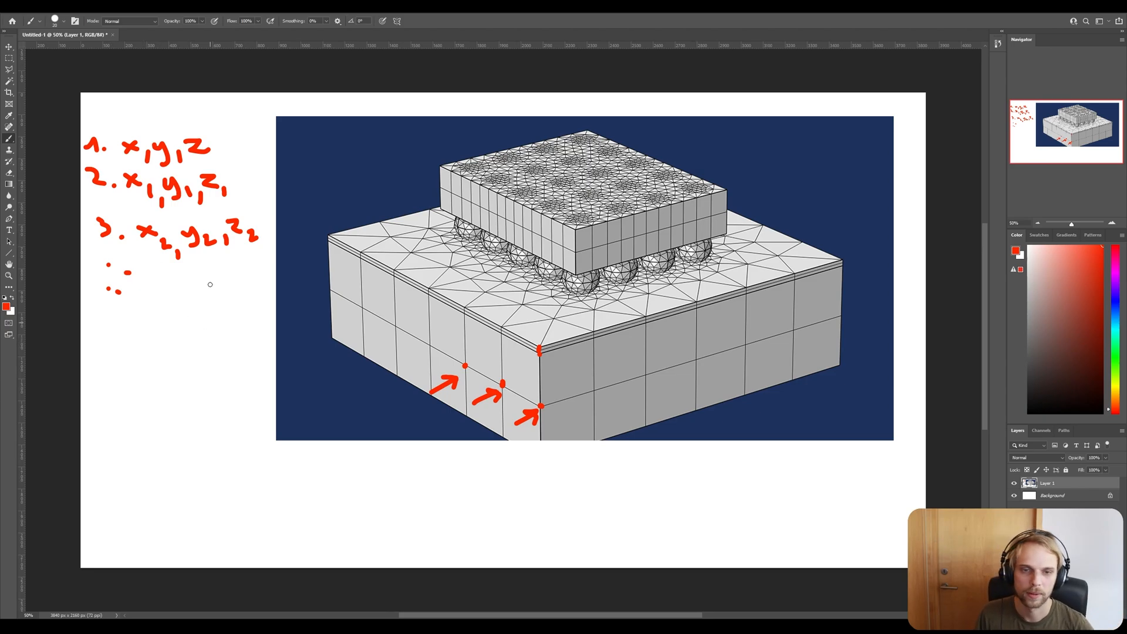
Draw a red outline around the handwritten vertex coordinate list beside the image.
mouse_move(88, 126)
left_mouse_down()
mouse_move(238, 105)
mouse_move(270, 286)
mouse_move(60, 253)
mouse_move(76, 130)
mouse_move(107, 119)
left_mouse_up()
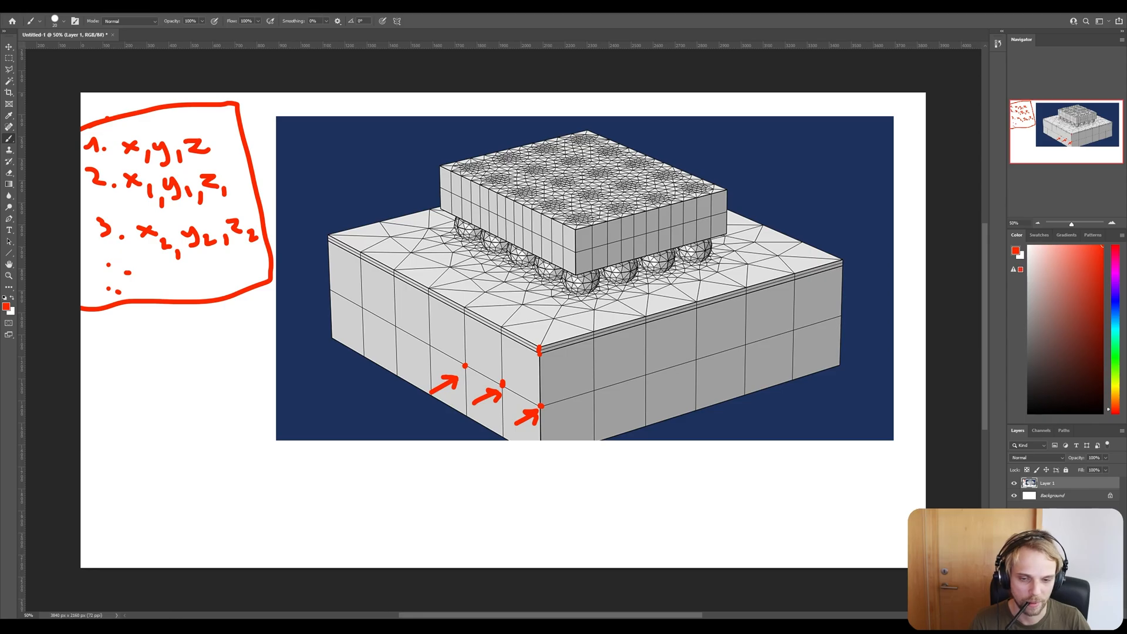
Switch to the browser, search Google Images for "point cloud" and open the 3D face point cloud preview.
mouse_move(93, 623)
left_click(141, 584)
triple_click(104, 60)
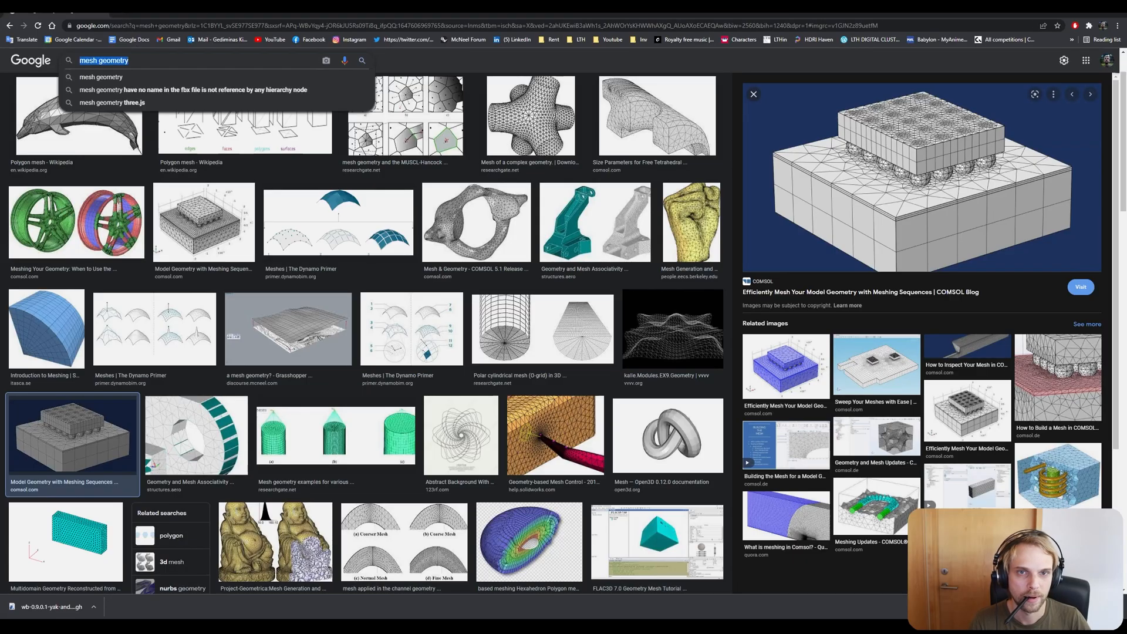
type("point clo")
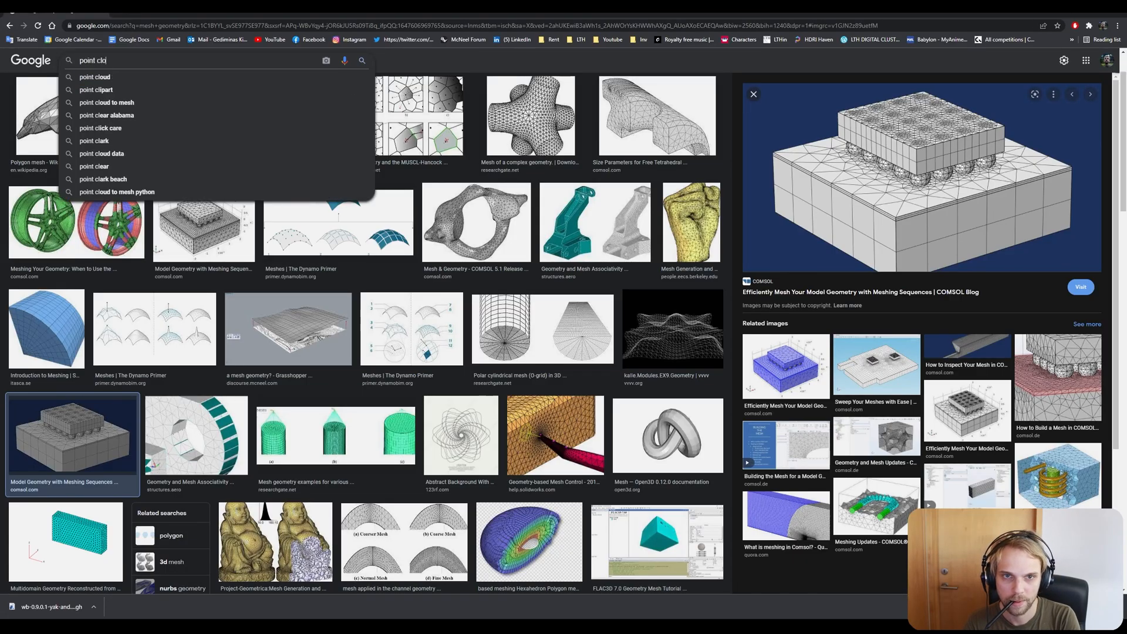
type("ud")
key("Return")
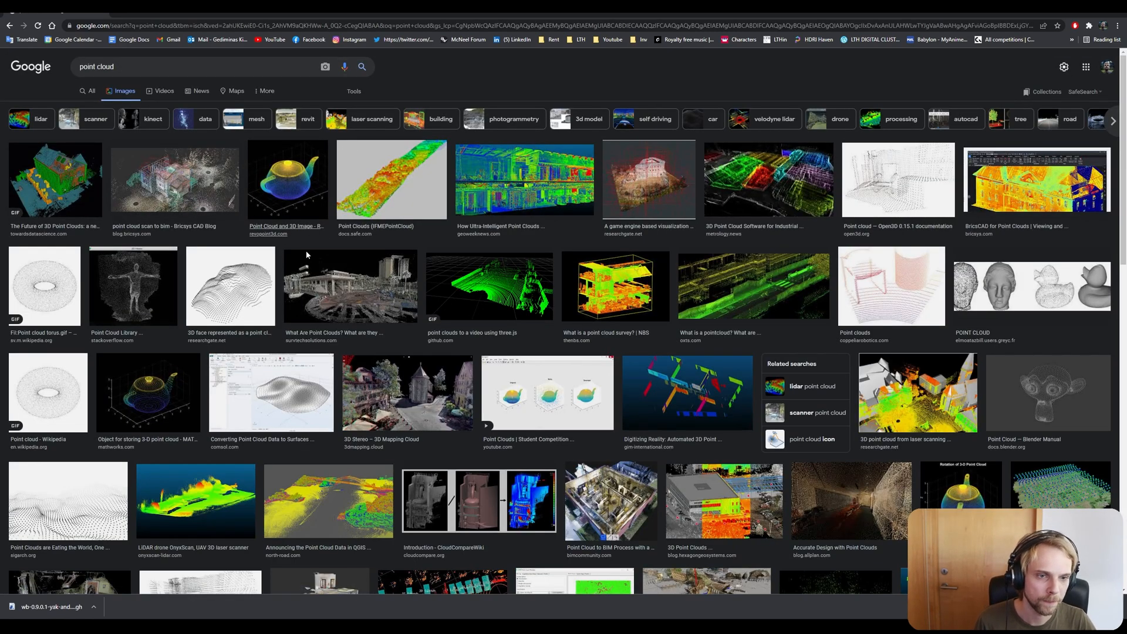
left_click(230, 288)
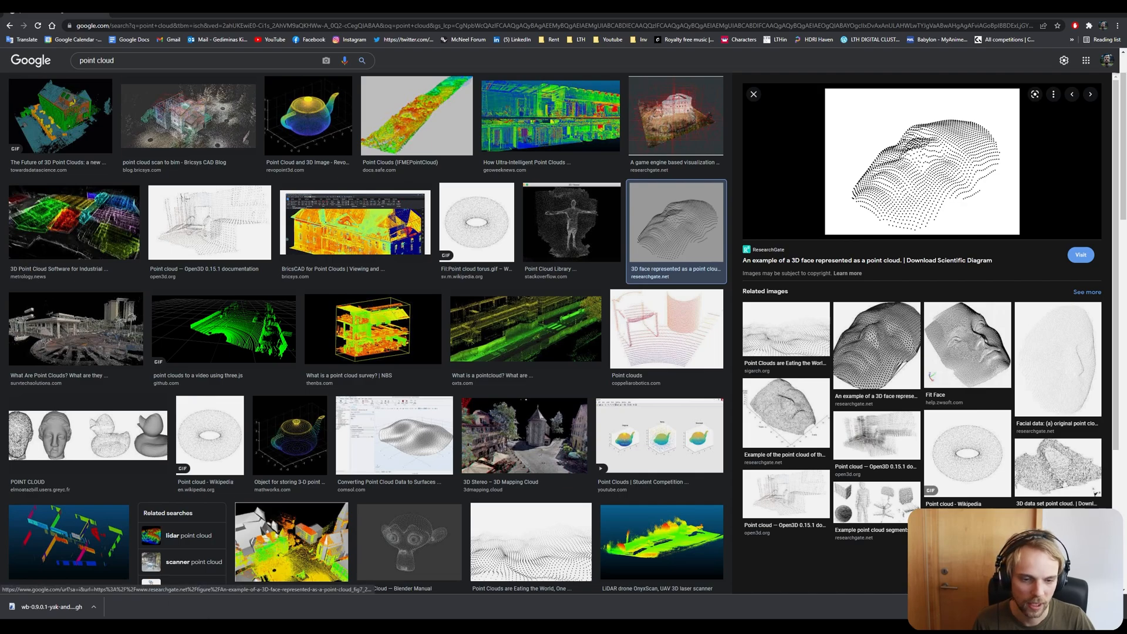
Return to Photoshop and dot the four corners and the centre of a lower quad just past the block's front corner.
mouse_move(227, 623)
left_click(223, 594)
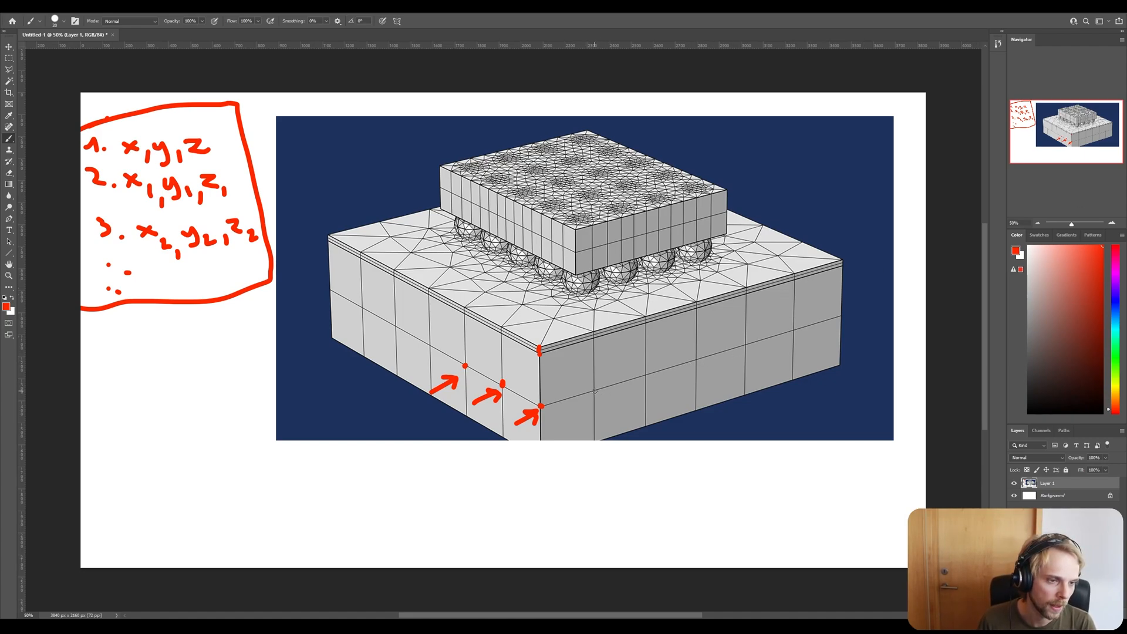
left_click(645, 374)
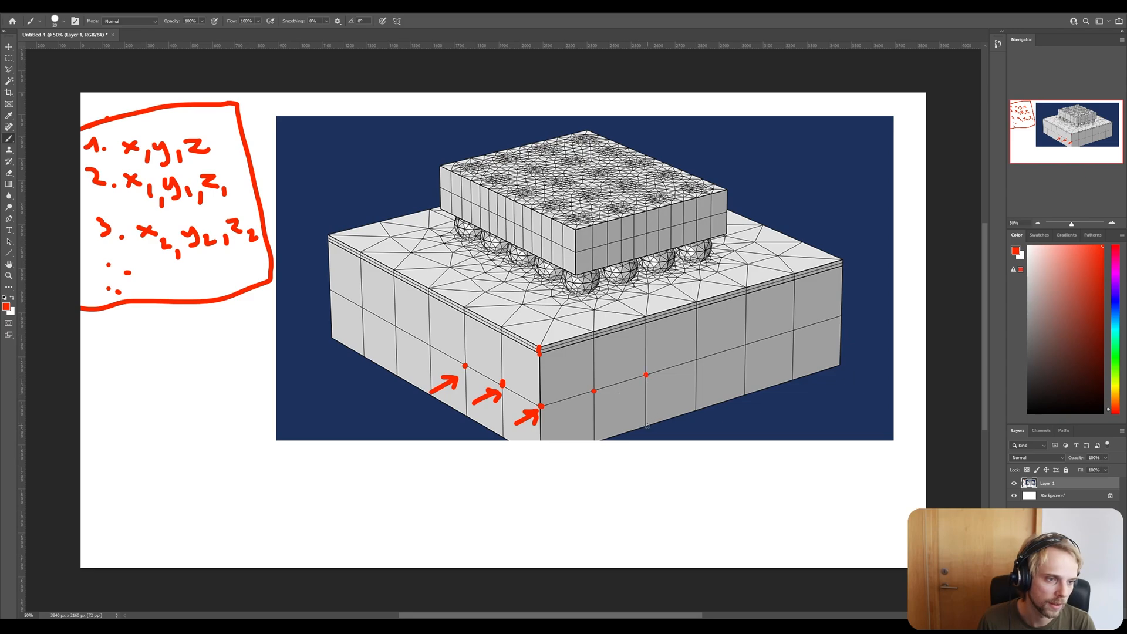
left_click(596, 442)
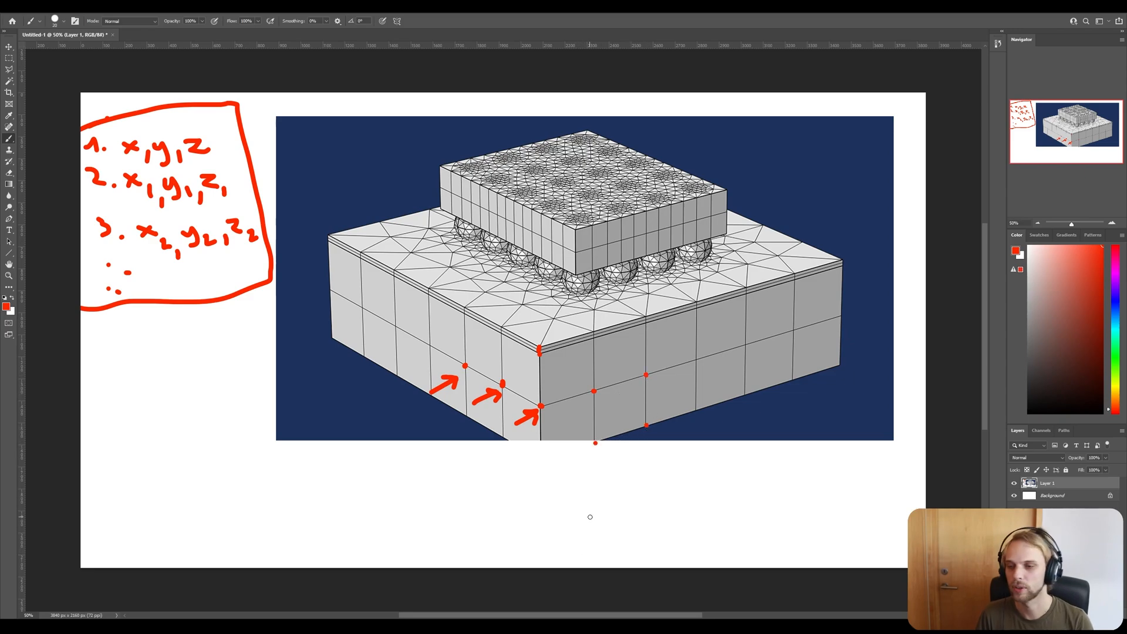
left_click(620, 405)
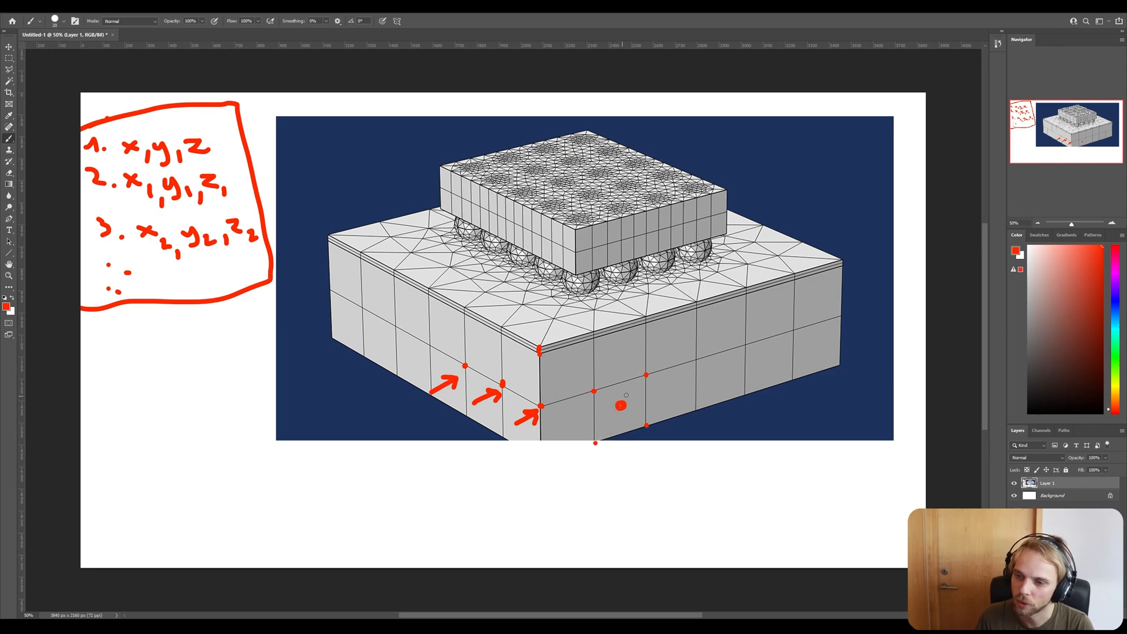
Number the dotted quad's corners 1, 2, 3 and 4, starting at the lower corner nearest the block's front edge.
left_click_drag(584, 451, 592, 454)
left_click_drag(580, 393, 590, 405)
left_click_drag(638, 362, 645, 374)
left_click_drag(654, 416, 662, 425)
left_click_drag(664, 417, 667, 430)
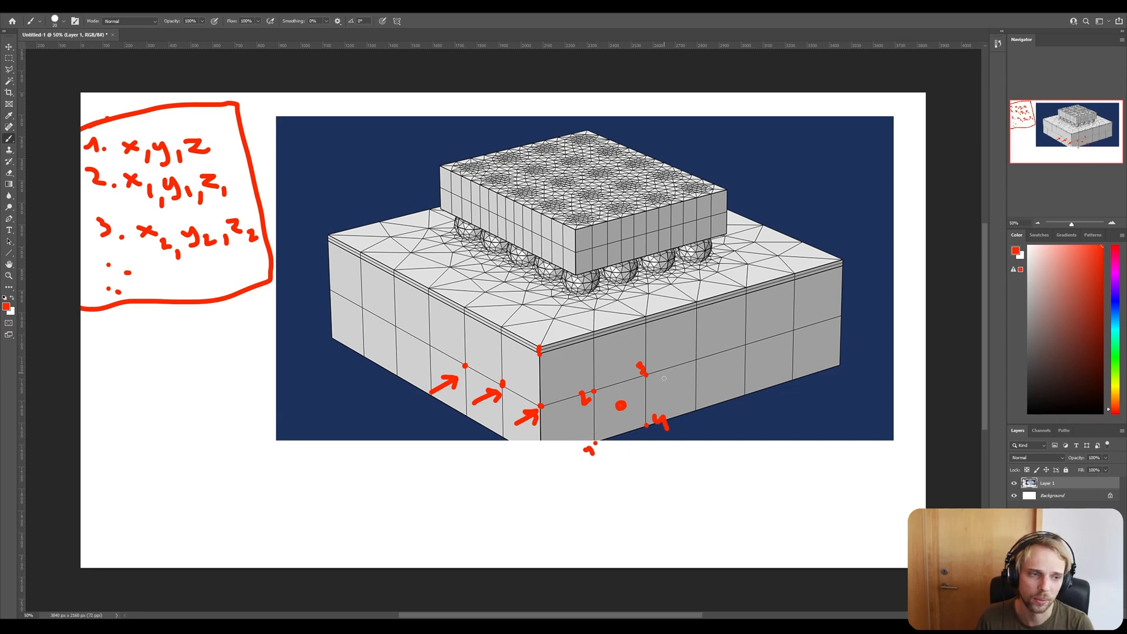
Handwrite the face definition "q(1,2,3,4)" in red below the outlined coordinate list.
mouse_move(115, 359)
left_mouse_down()
mouse_move(100, 376)
mouse_move(128, 404)
left_mouse_up()
left_click_drag(123, 333, 145, 378)
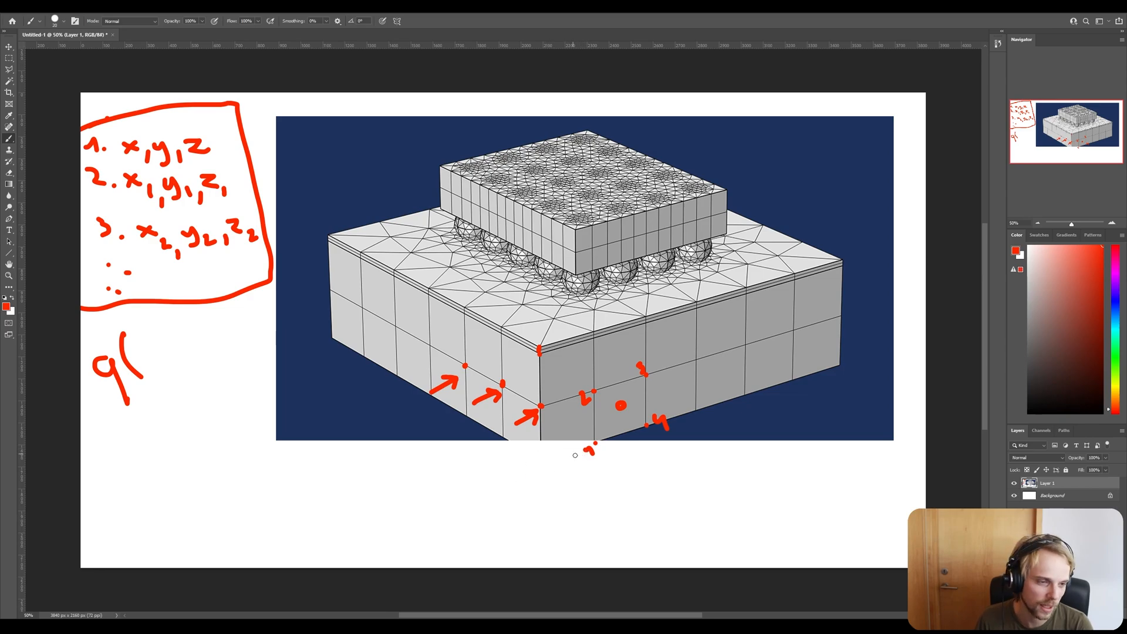
mouse_move(144, 347)
left_mouse_down()
mouse_move(157, 375)
mouse_move(175, 379)
mouse_move(190, 356)
mouse_move(201, 368)
mouse_move(198, 332)
mouse_move(225, 354)
mouse_move(240, 331)
mouse_move(252, 361)
left_mouse_up()
left_click(198, 356)
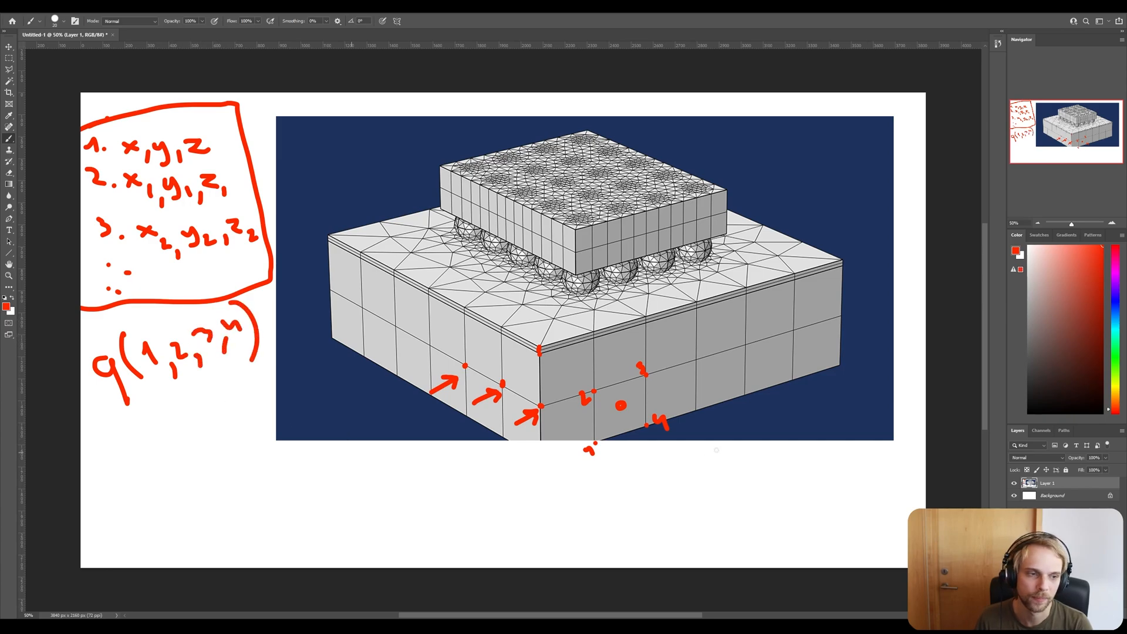
Dot the two outer corners of the adjacent quad and number them 5 and 6.
left_click(696, 360)
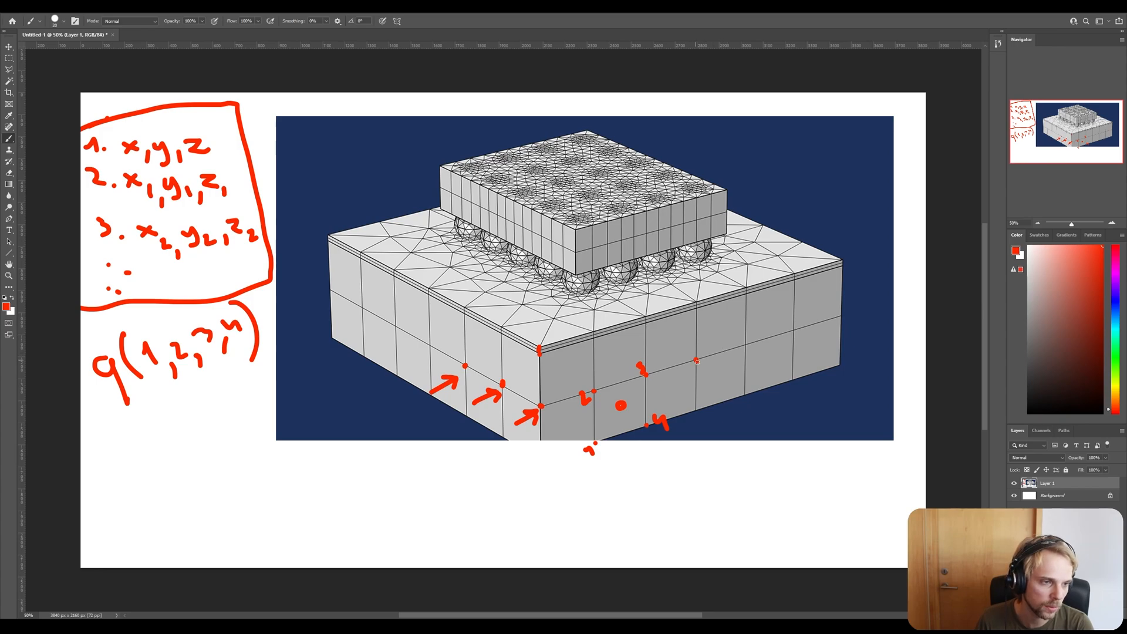
left_click(695, 413)
left_click_drag(702, 341, 704, 356)
left_click_drag(702, 341, 714, 340)
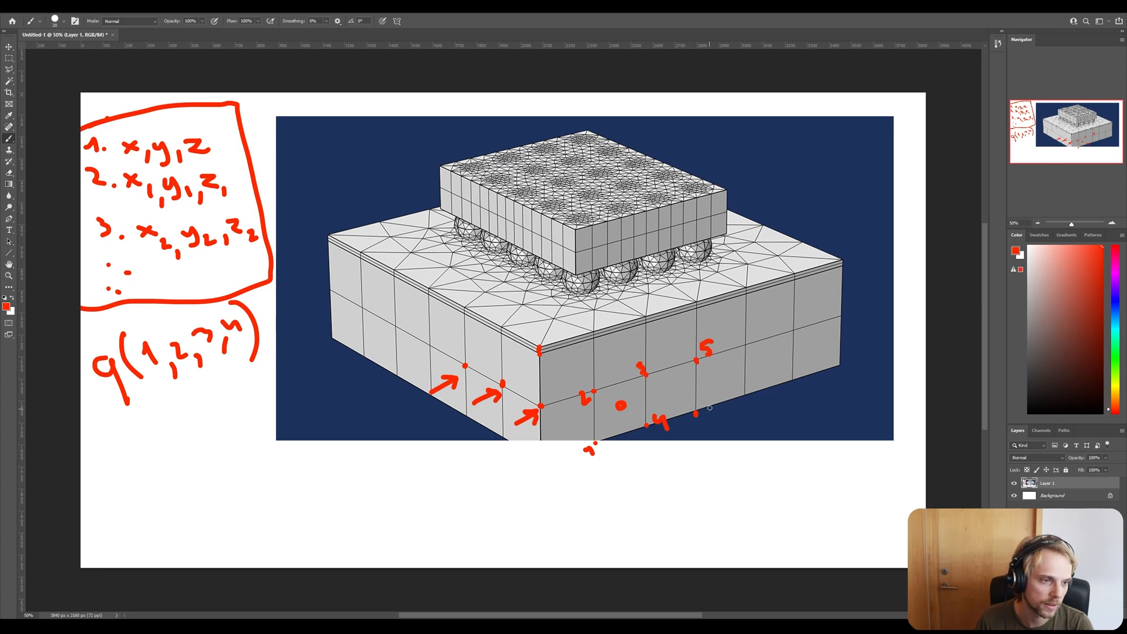
left_click_drag(712, 402, 709, 409)
Handwrite "q(4,3,5,6)" below the first face definition and add dots beneath it to continue the list.
mouse_move(117, 423)
left_mouse_down()
mouse_move(104, 428)
mouse_move(121, 426)
mouse_move(136, 479)
left_mouse_up()
left_click_drag(156, 410, 166, 451)
left_click_drag(180, 430, 183, 445)
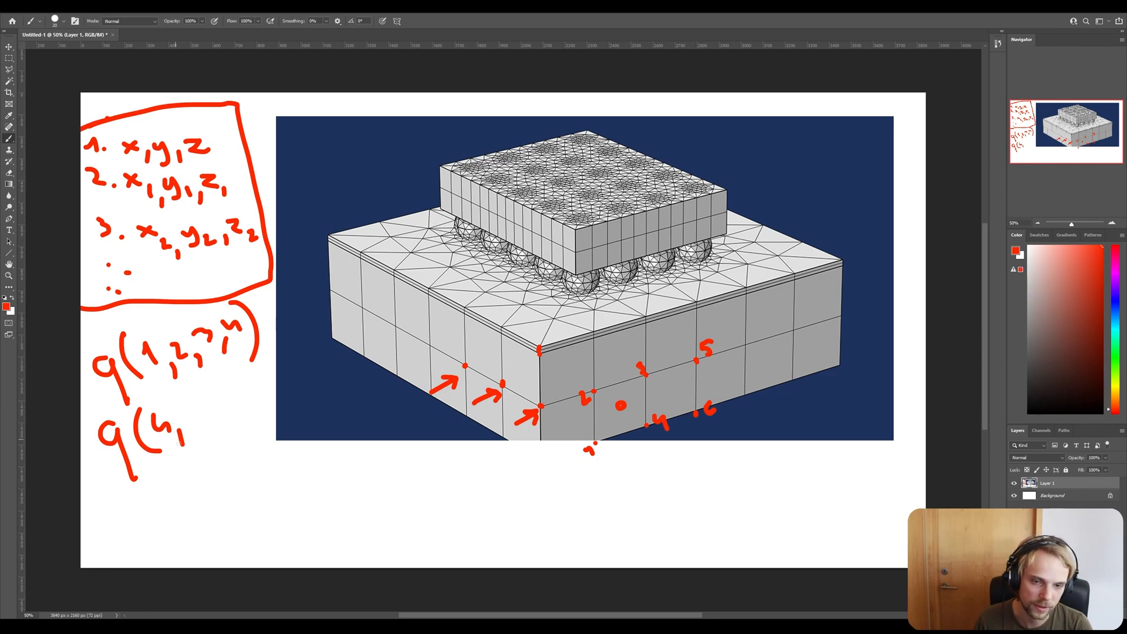
mouse_move(189, 404)
left_mouse_down()
mouse_move(215, 431)
mouse_move(225, 414)
left_mouse_up()
mouse_move(218, 393)
left_mouse_down()
mouse_move(229, 390)
mouse_move(238, 424)
mouse_move(251, 405)
mouse_move(261, 420)
left_mouse_up()
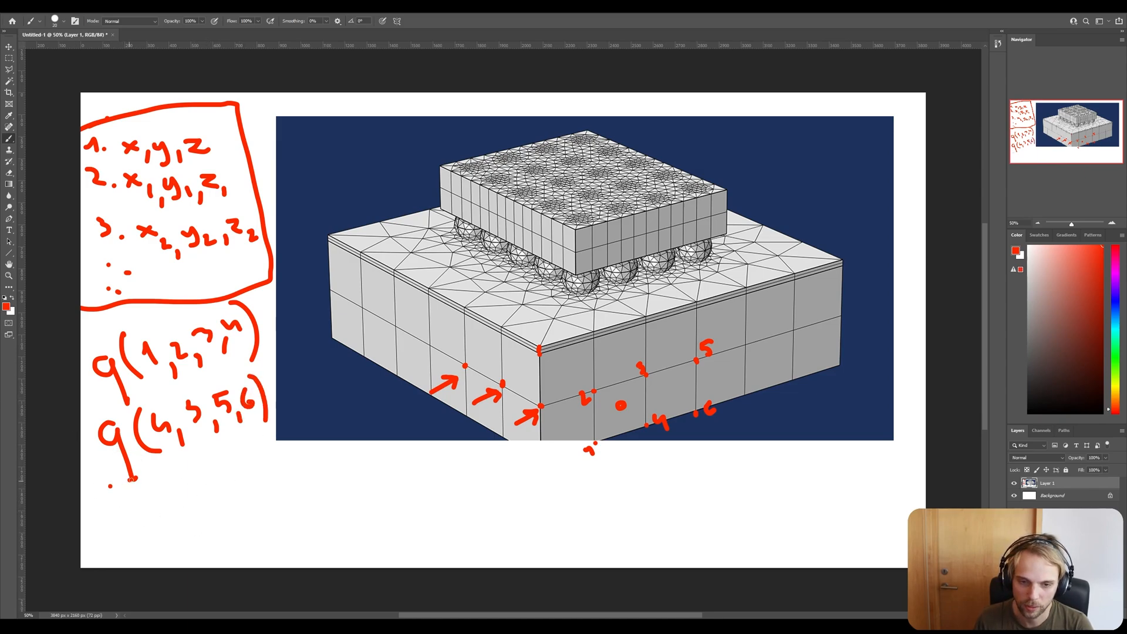
left_click_drag(149, 473, 160, 470)
left_click(169, 462)
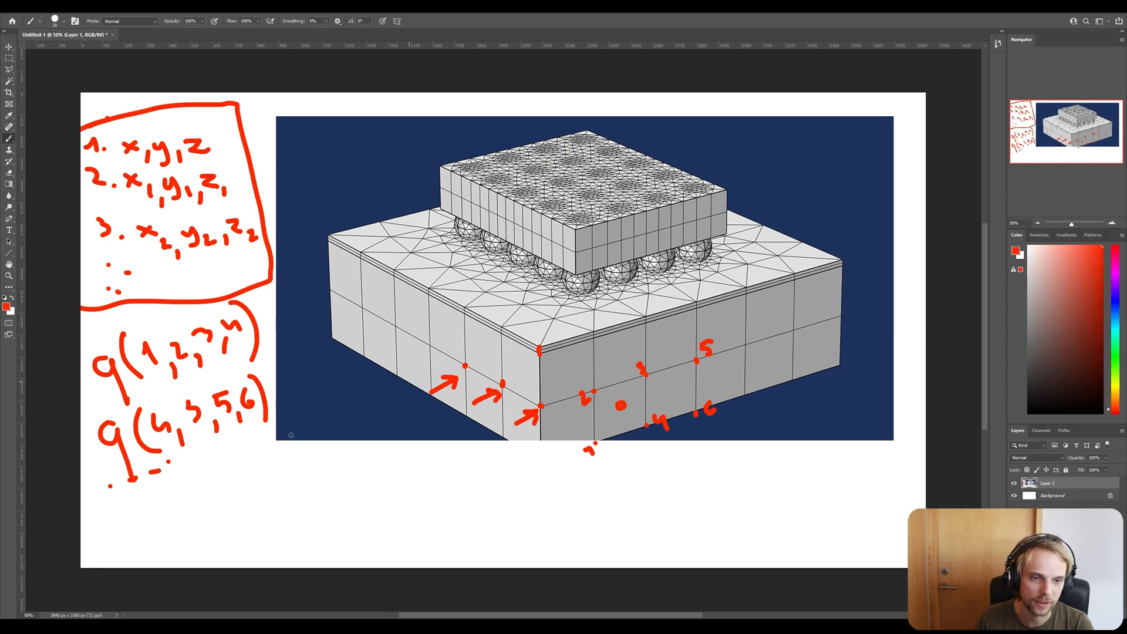
Handwrite the triangle face "t(a,b,c)" under the quad definitions and outline the whole face list in red.
mouse_move(135, 505)
left_mouse_down()
mouse_move(154, 523)
mouse_move(183, 526)
mouse_move(179, 508)
mouse_move(194, 511)
left_mouse_up()
left_click_drag(205, 506, 204, 518)
left_click_drag(207, 477, 220, 488)
left_click_drag(236, 486, 231, 502)
mouse_move(254, 466)
left_mouse_down()
mouse_move(245, 481)
mouse_move(261, 499)
left_mouse_up()
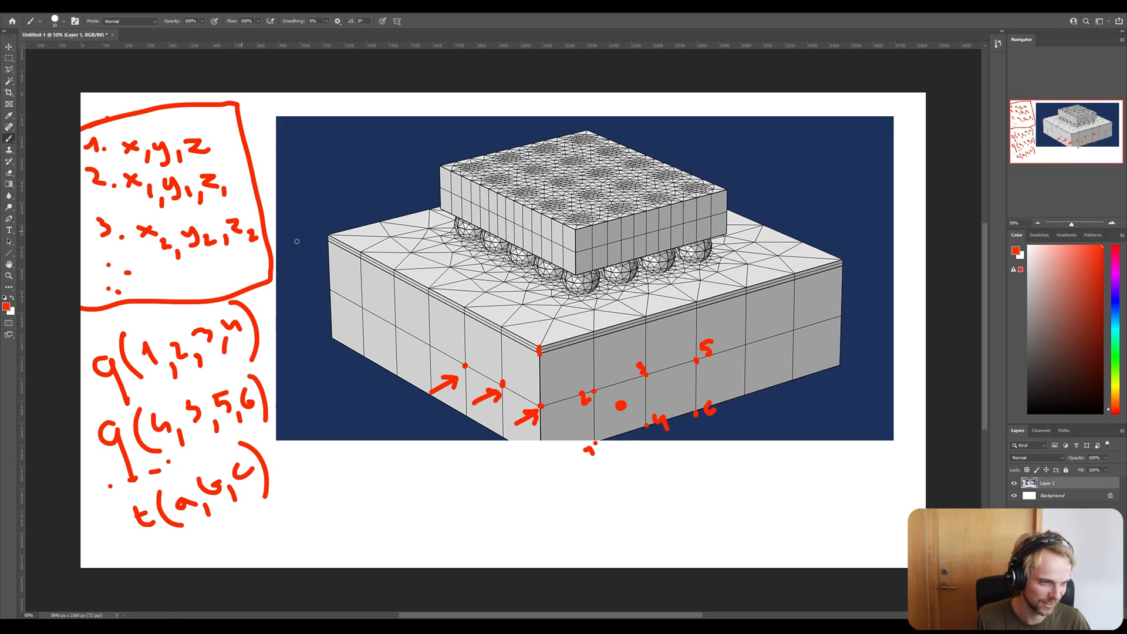
mouse_move(81, 330)
left_mouse_down()
mouse_move(146, 294)
mouse_move(254, 267)
mouse_move(304, 509)
mouse_move(111, 556)
mouse_move(83, 404)
left_mouse_up()
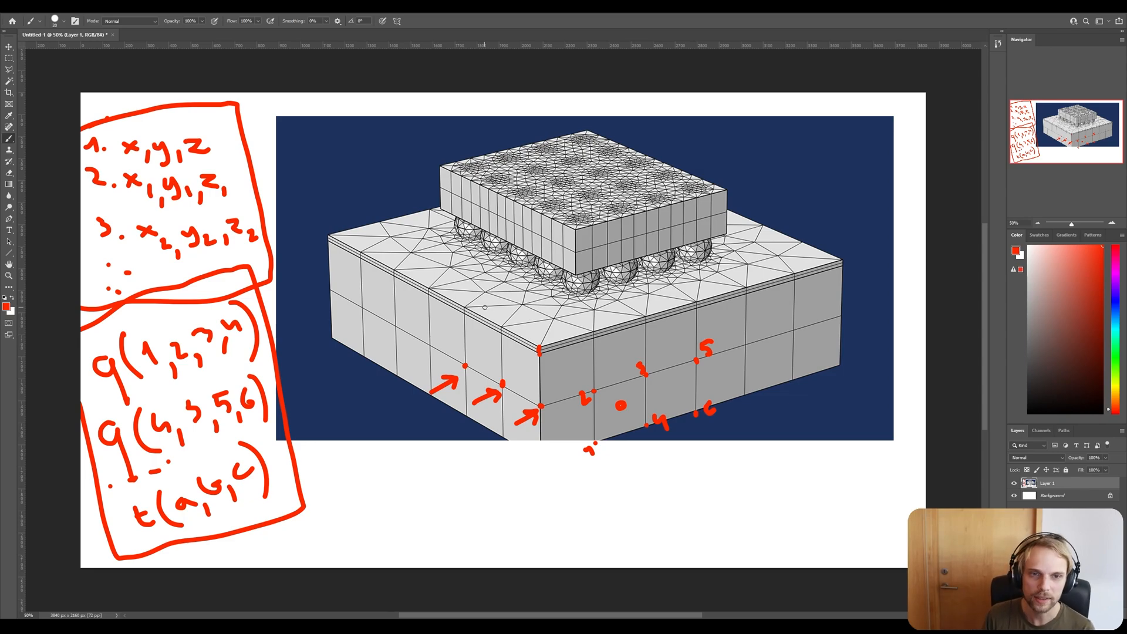
Draw a double-headed arrow beside each of the two outlined lists, between the list and the mesh image.
mouse_move(306, 152)
left_mouse_down()
mouse_move(271, 179)
mouse_move(312, 191)
left_mouse_up()
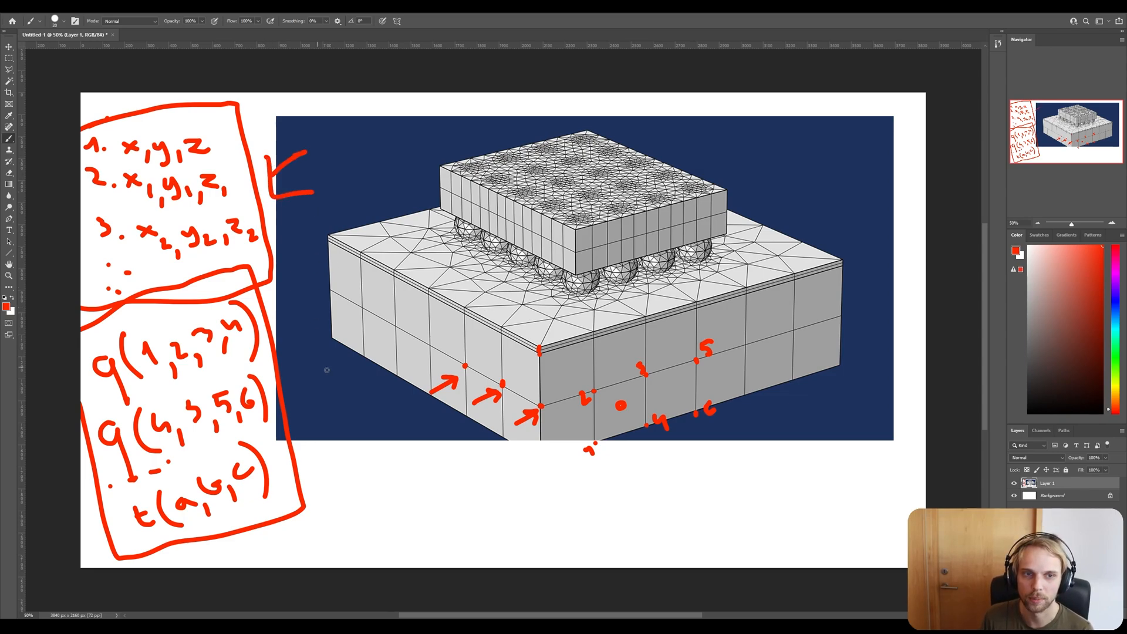
mouse_move(325, 342)
left_mouse_down()
mouse_move(300, 366)
mouse_move(327, 378)
mouse_move(338, 343)
mouse_move(335, 365)
left_mouse_up()
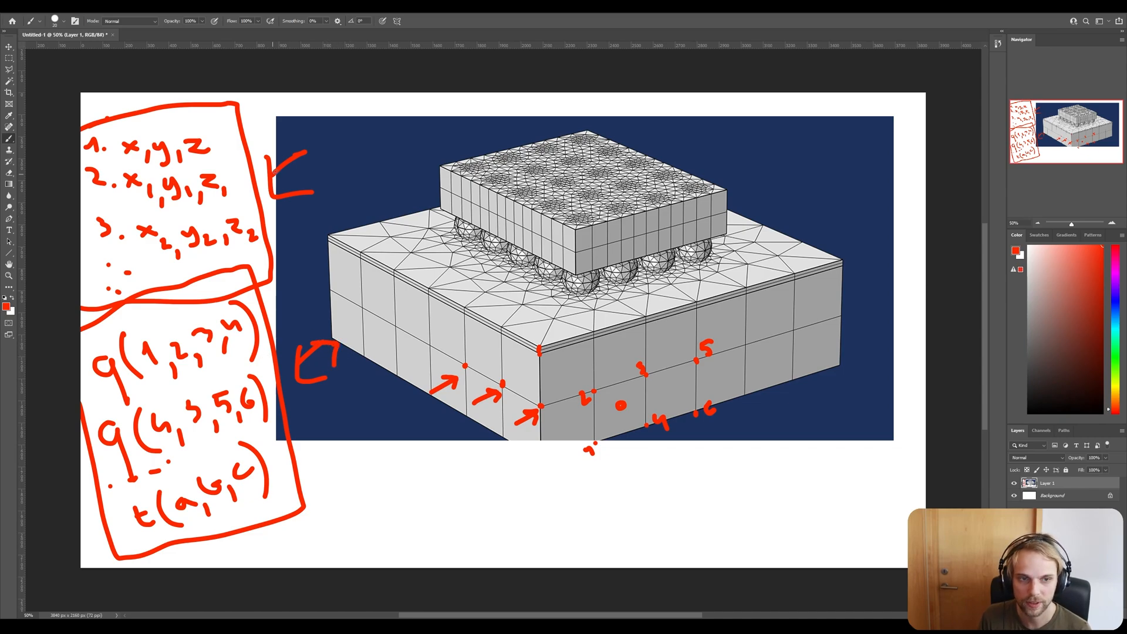
mouse_move(303, 148)
left_mouse_down()
mouse_move(315, 144)
mouse_move(312, 171)
left_mouse_up()
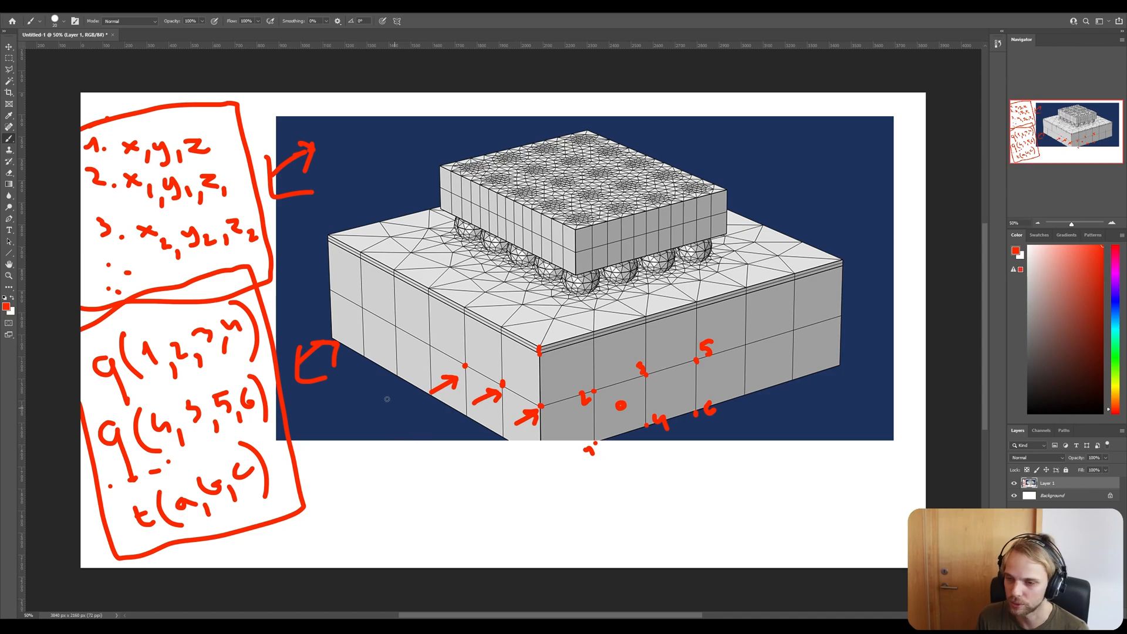
Handwrite the numbered list "1. Mesh", "2. Nurbs", "3. SubD" in red below the image.
mouse_move(374, 474)
left_mouse_down()
mouse_move(388, 479)
mouse_move(411, 459)
mouse_move(436, 475)
mouse_move(456, 466)
mouse_move(454, 476)
mouse_move(495, 475)
left_mouse_up()
left_click(394, 477)
mouse_move(382, 502)
left_mouse_down()
mouse_move(405, 520)
mouse_move(432, 499)
mouse_move(467, 505)
mouse_move(481, 491)
mouse_move(508, 506)
left_mouse_up()
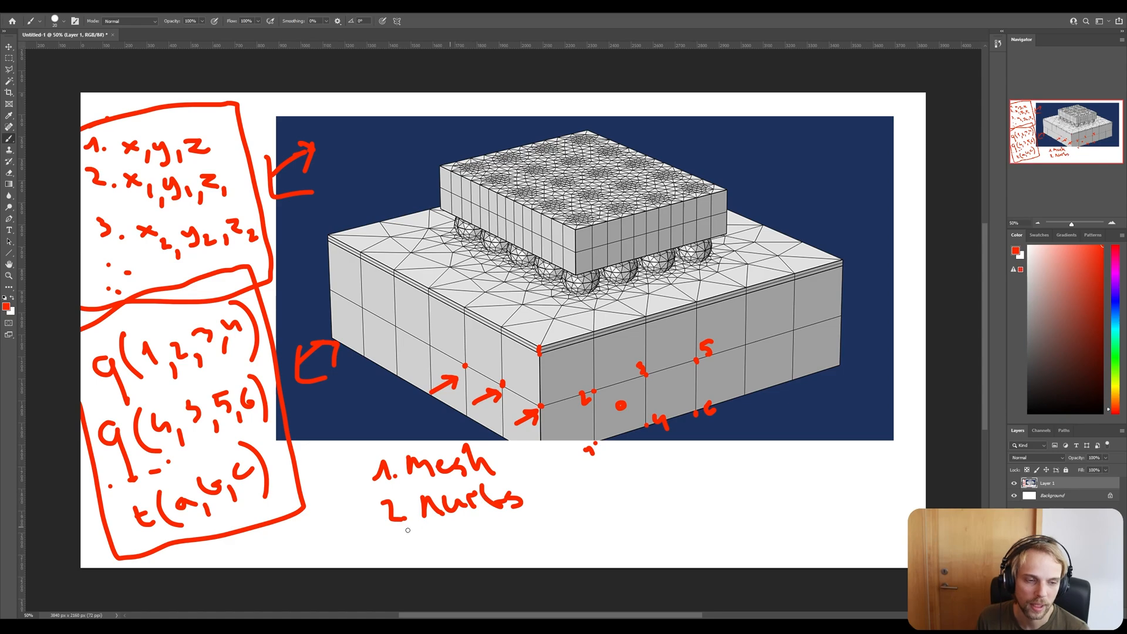
mouse_move(403, 539)
left_mouse_down()
mouse_move(405, 557)
mouse_move(440, 555)
mouse_move(499, 543)
mouse_move(519, 515)
mouse_move(533, 549)
left_mouse_up()
left_click(432, 556)
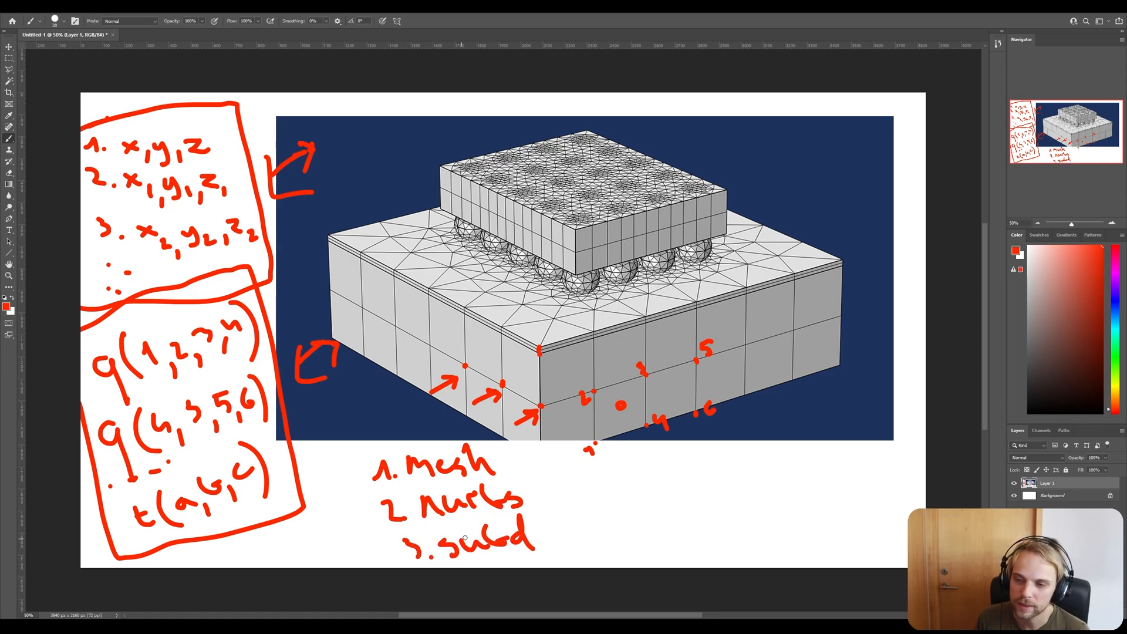
Draw converging lines from the Mesh and Nurbs entries and handwrite "SubD" where they meet.
left_click_drag(522, 456, 557, 472)
left_click_drag(570, 488, 547, 499)
mouse_move(591, 467)
left_mouse_down()
mouse_move(582, 488)
mouse_move(649, 478)
left_mouse_up()
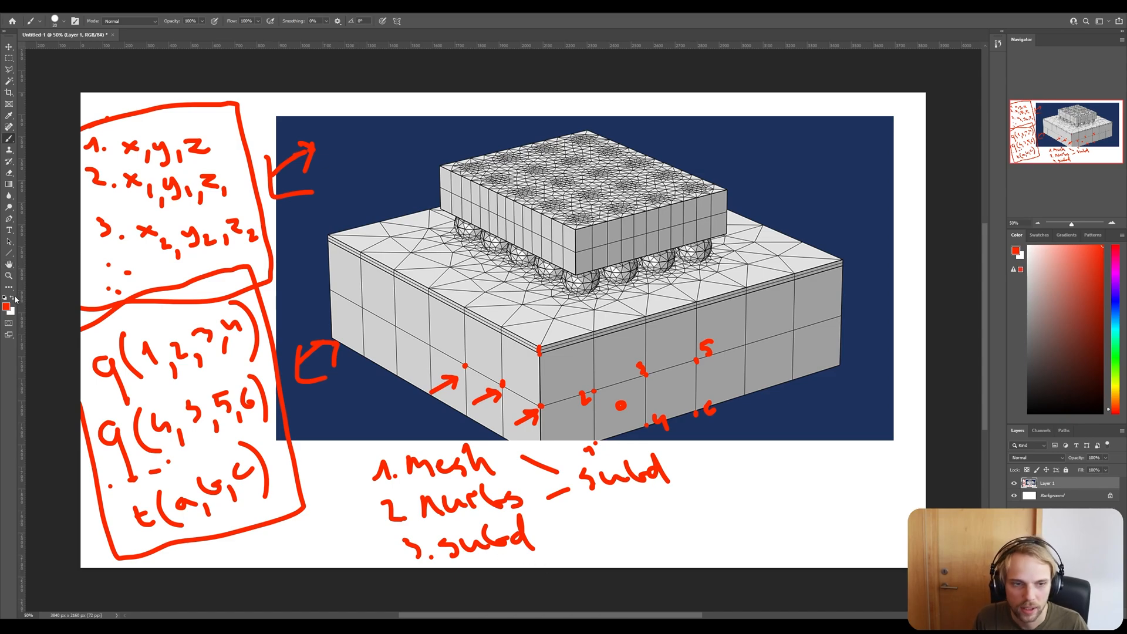
Delete Layer 1, which holds the mesh image and all red annotations.
key("Delete")
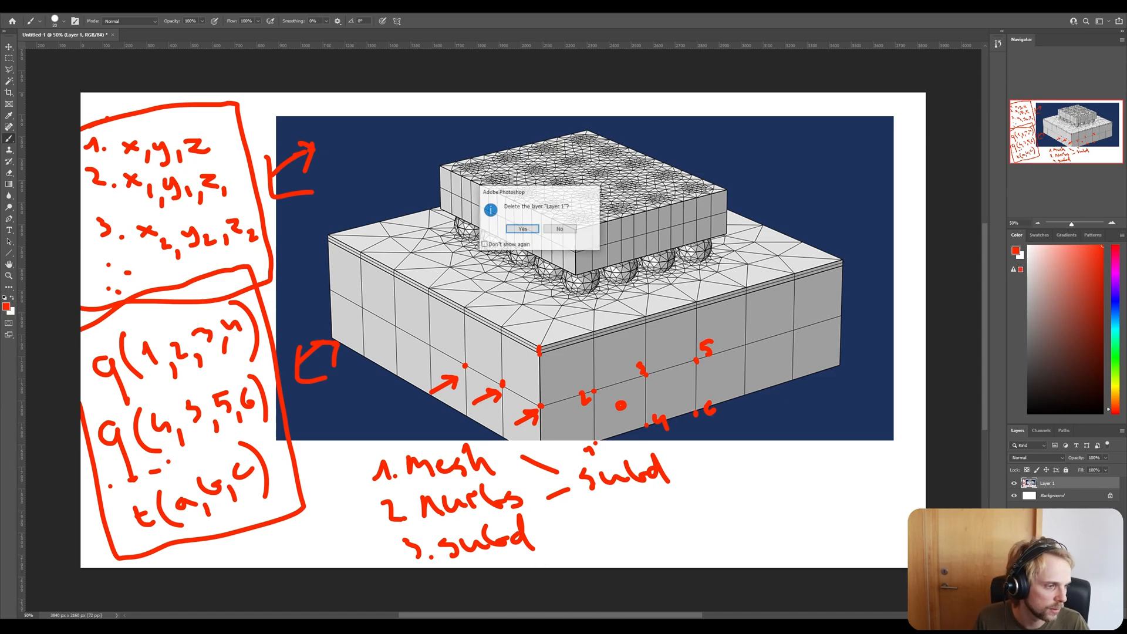
left_click(524, 229)
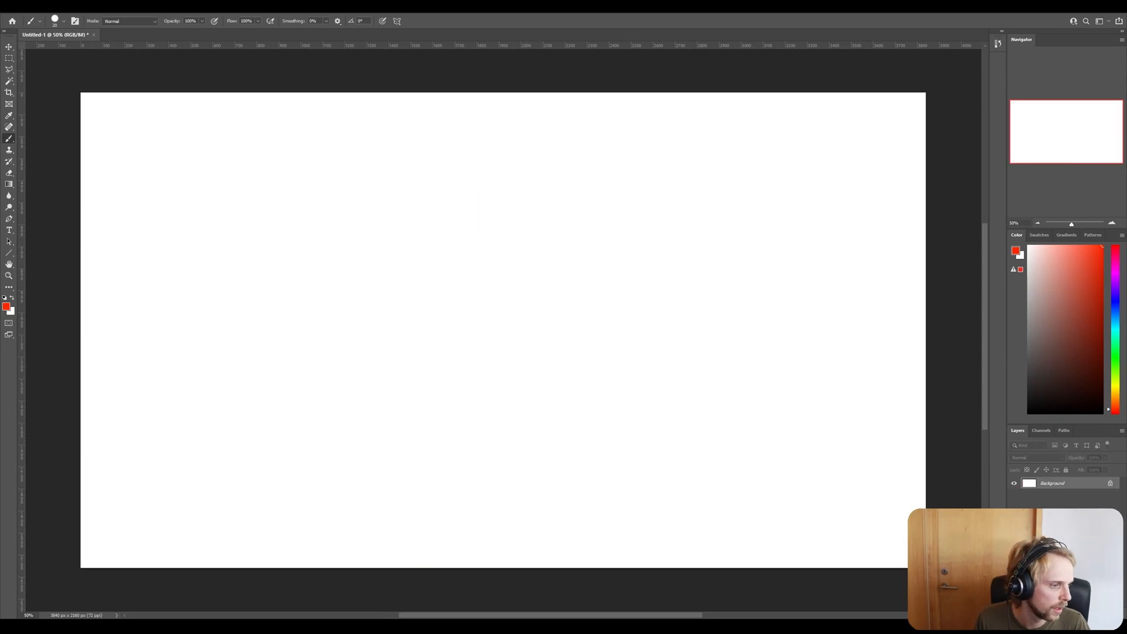
key("ctrl+shift+alt+n")
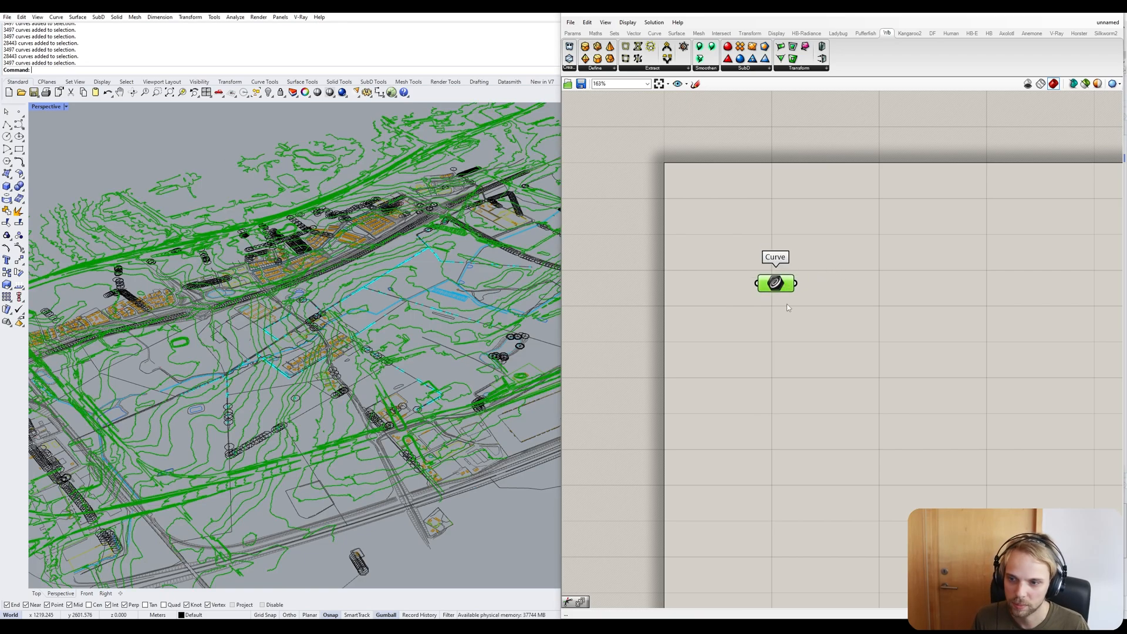
Switch to Grasshopper, deselect the Curve component, and examine the referenced contour curves up close in the Rhino viewport.
left_click(852, 312)
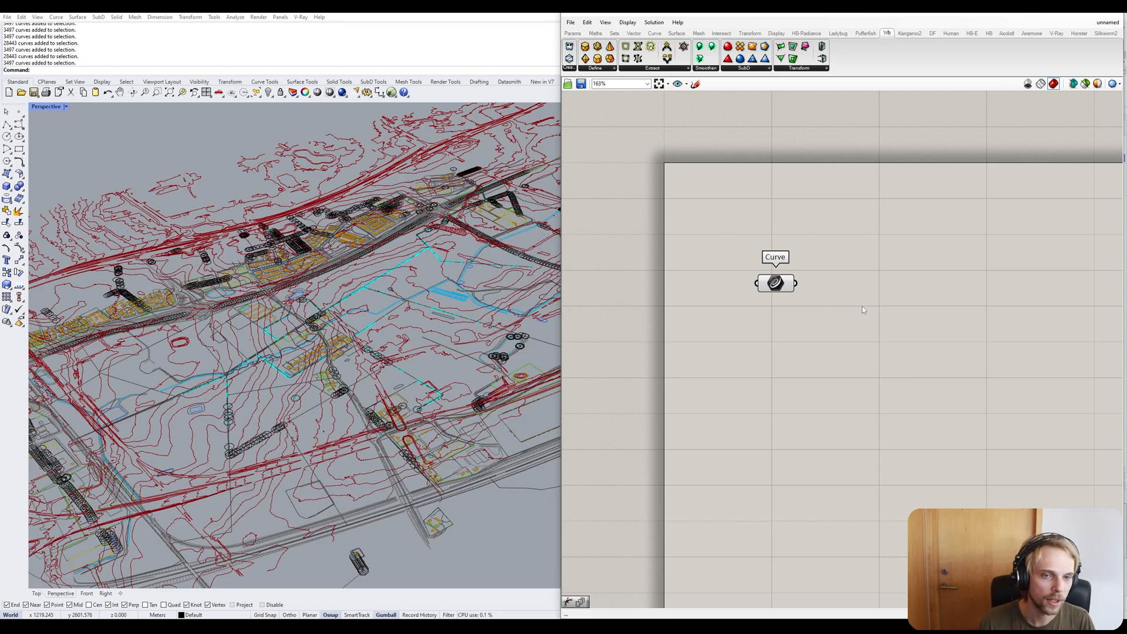
double_click(898, 307)
scroll(277, 288, "up", 10)
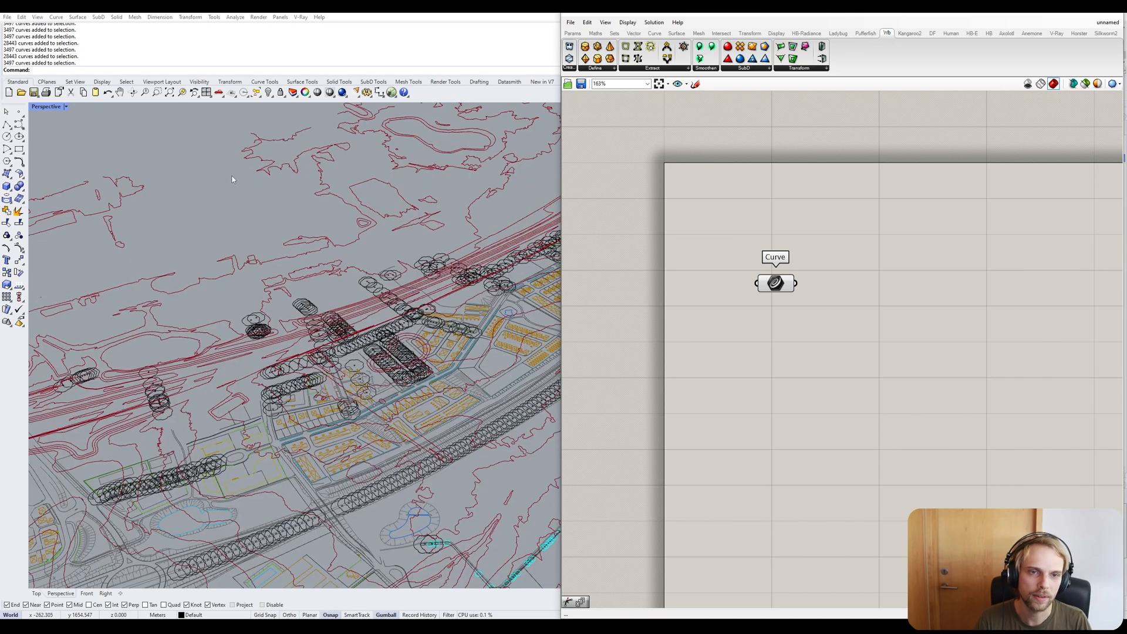
scroll(276, 288, "up", 6)
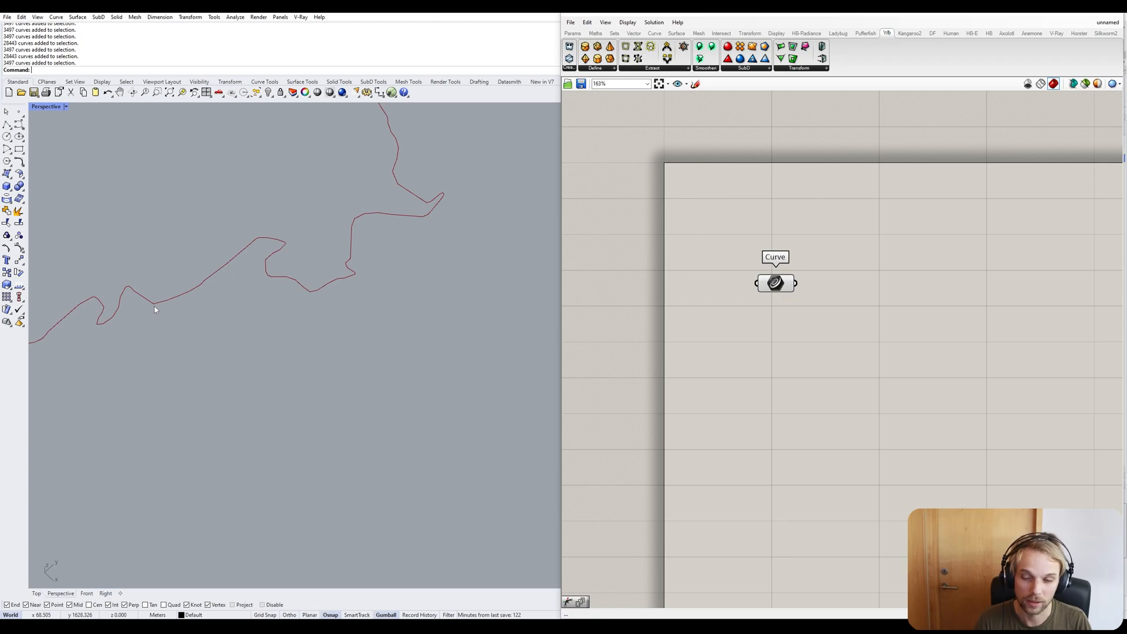
scroll(156, 313, "down", 8)
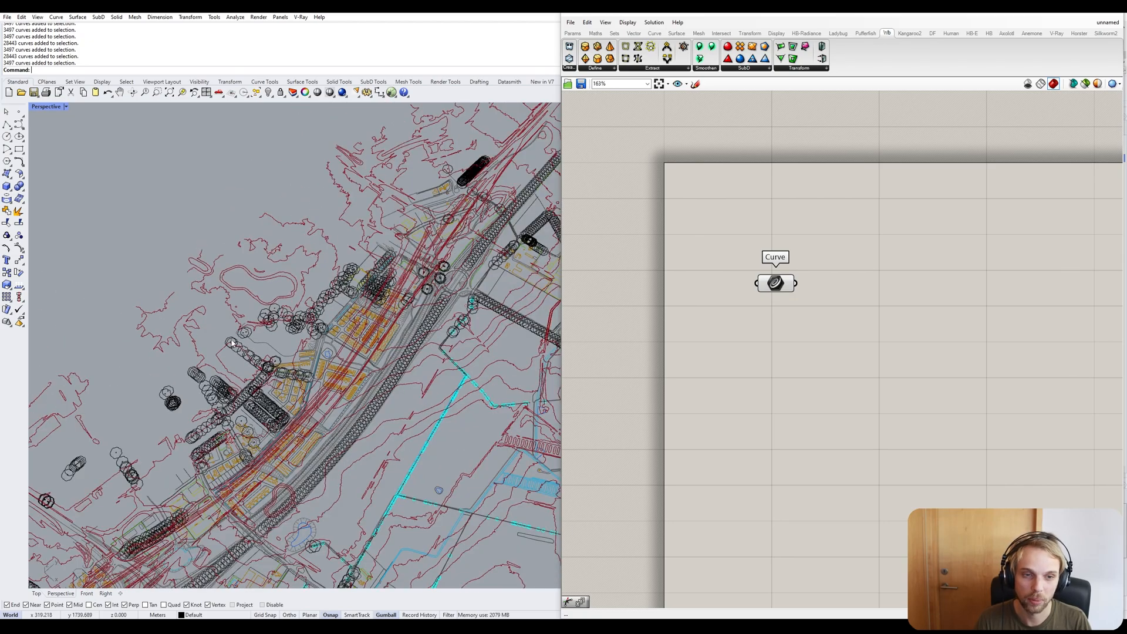
right_click_drag(231, 344, 193, 289)
Add a Discontinuity component beside the Curve component and feed the contour curves into its C input.
left_click(819, 331)
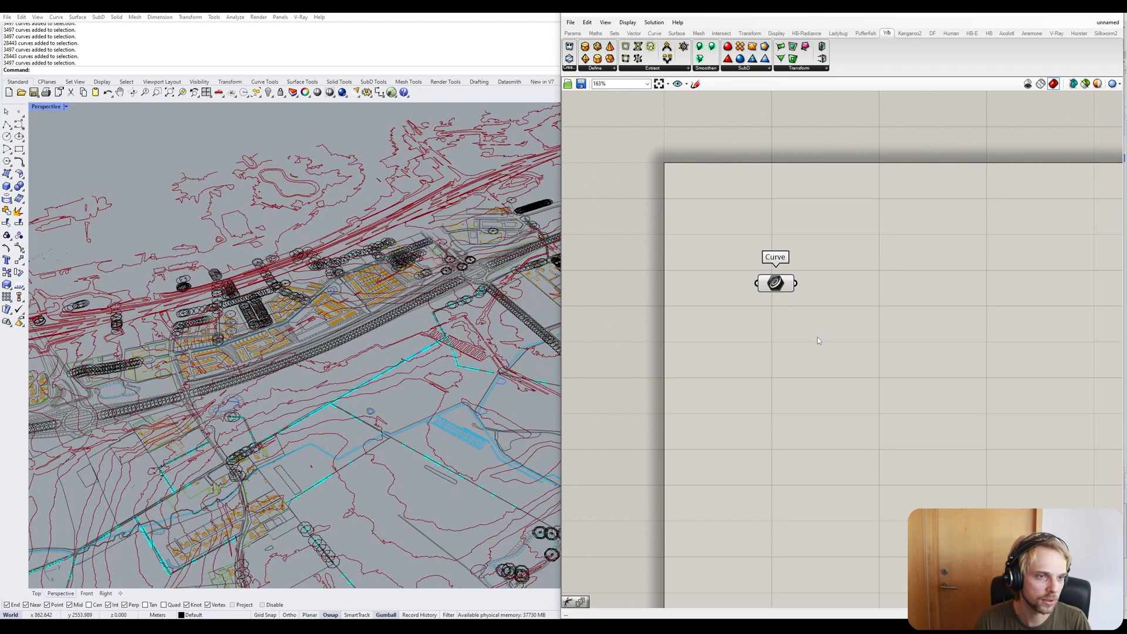
double_click(818, 338)
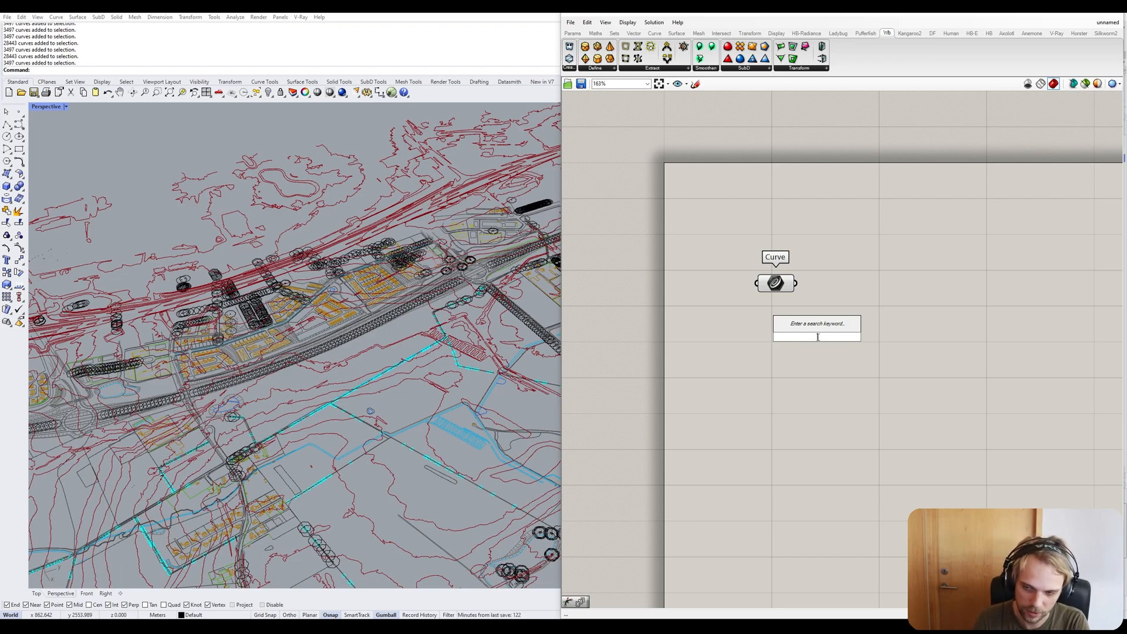
type("disc")
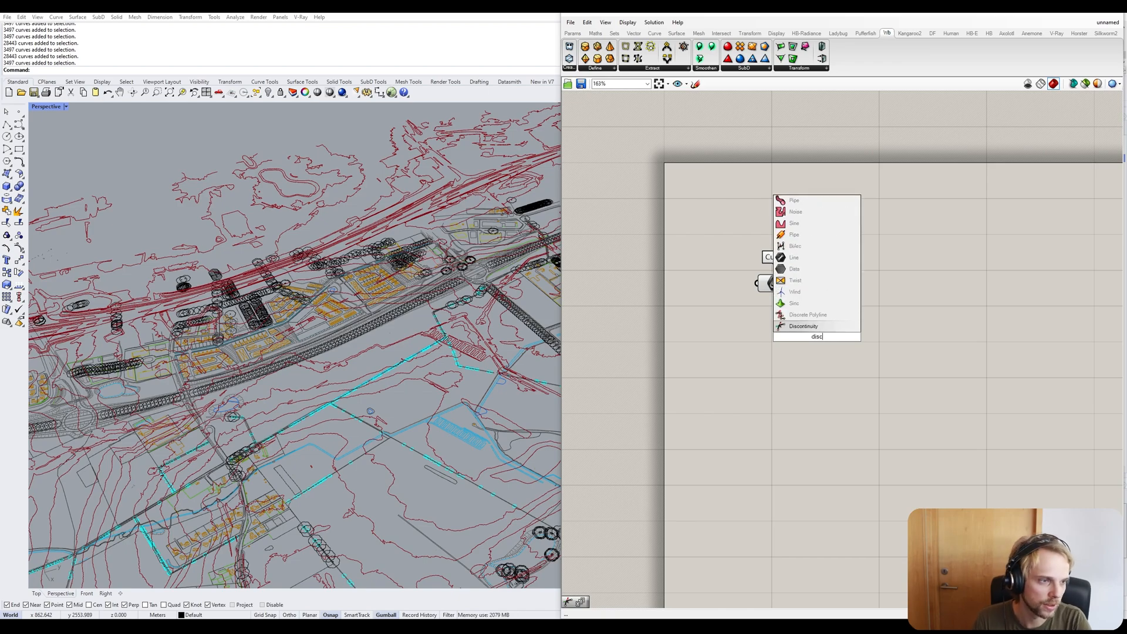
key("Return")
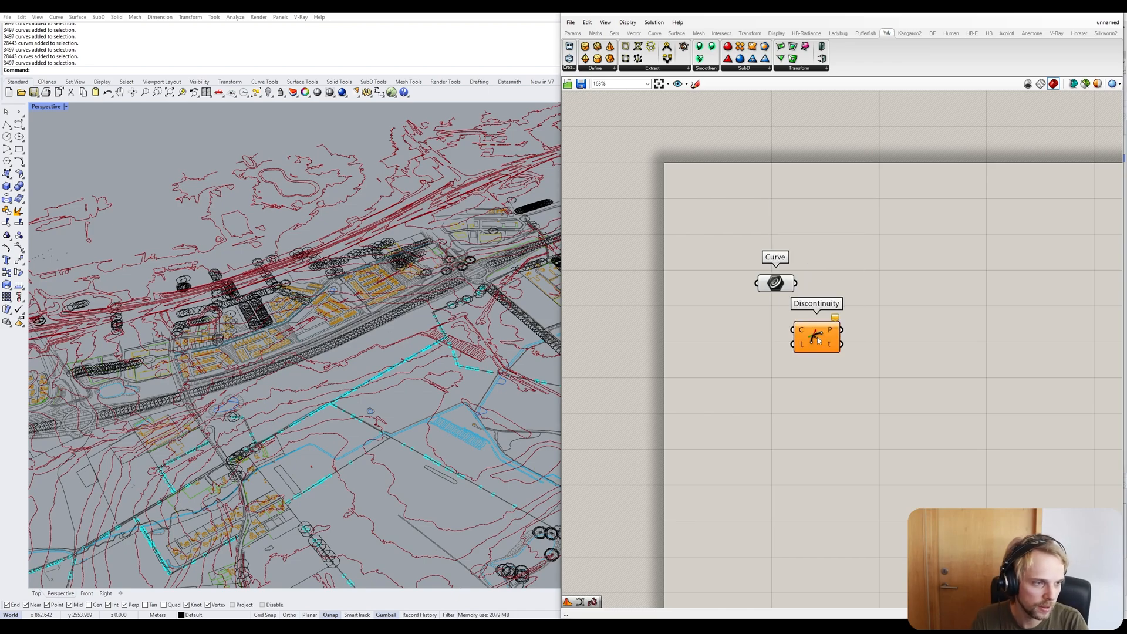
left_click_drag(796, 284, 837, 295)
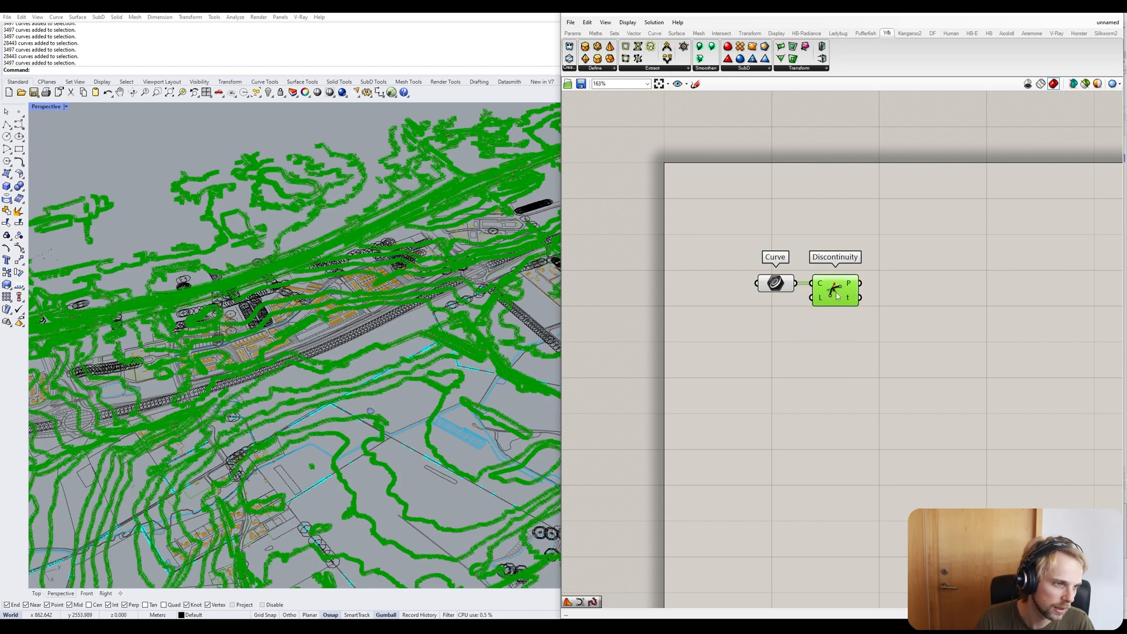
Inspect the Discontinuity component's Points output, move the Curve component slightly farther away from it, and deselect it.
mouse_move(854, 285)
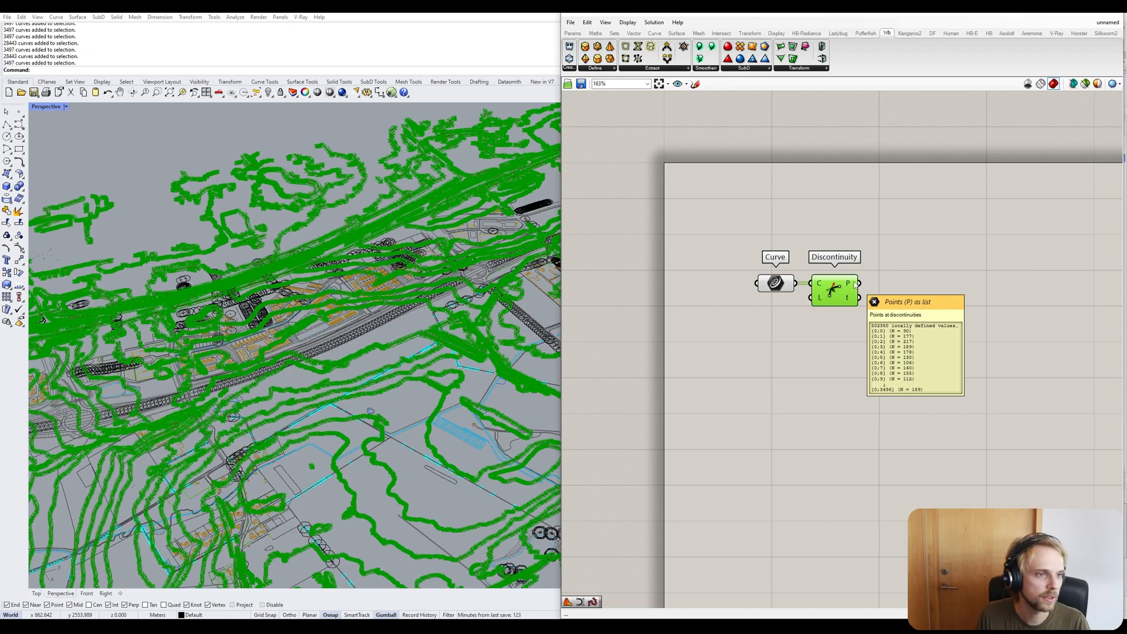
left_click(767, 284)
left_click_drag(767, 286, 765, 286)
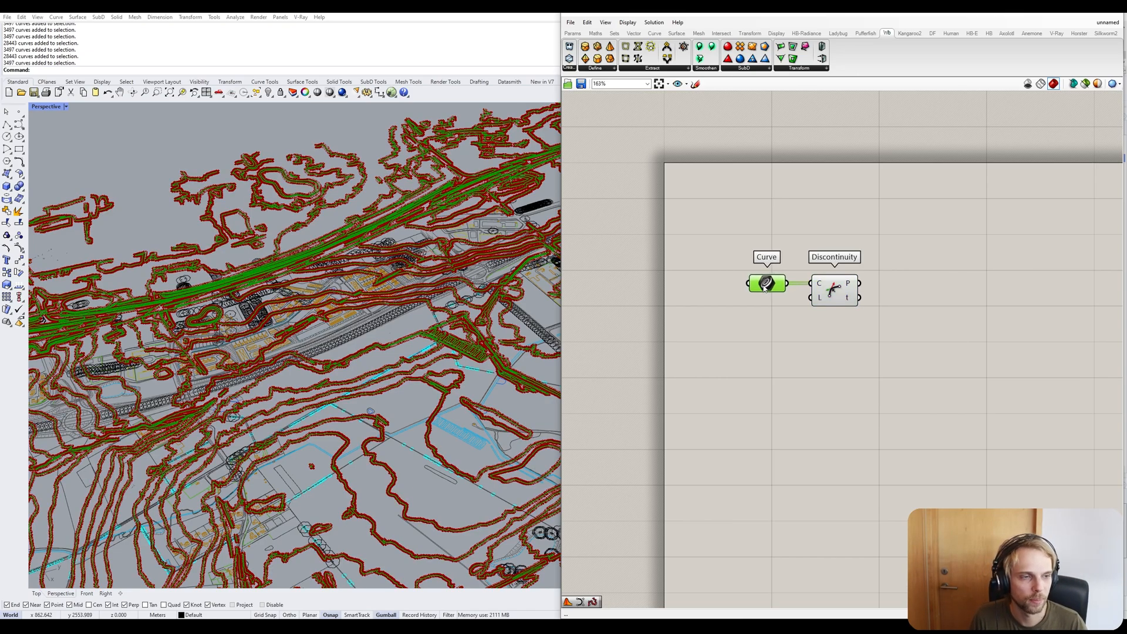
left_click(680, 322)
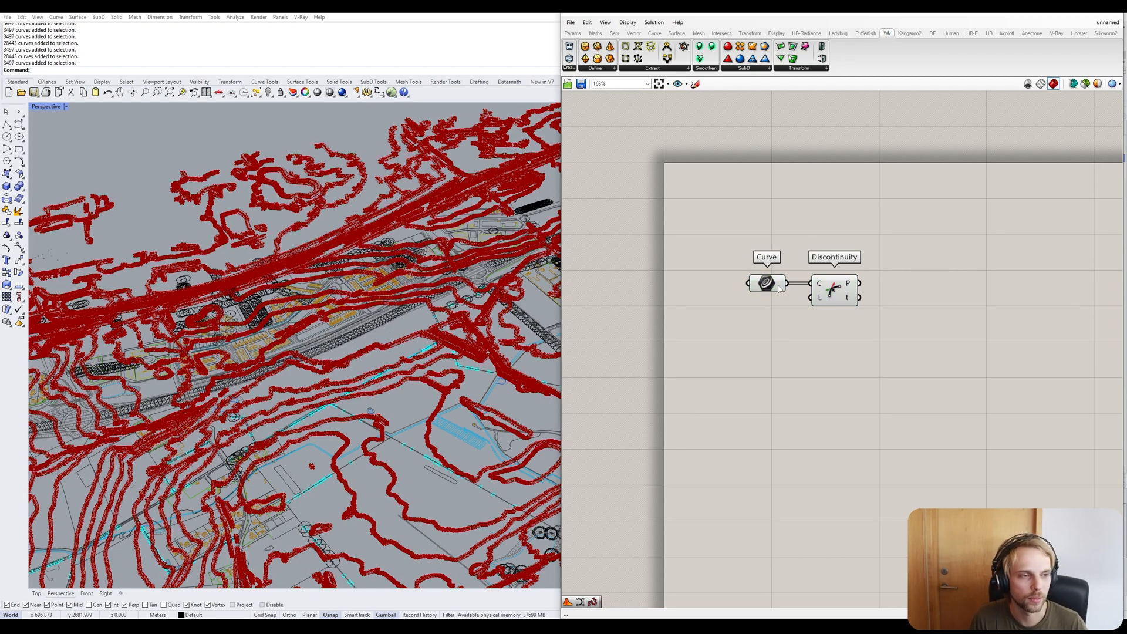
mouse_move(779, 288)
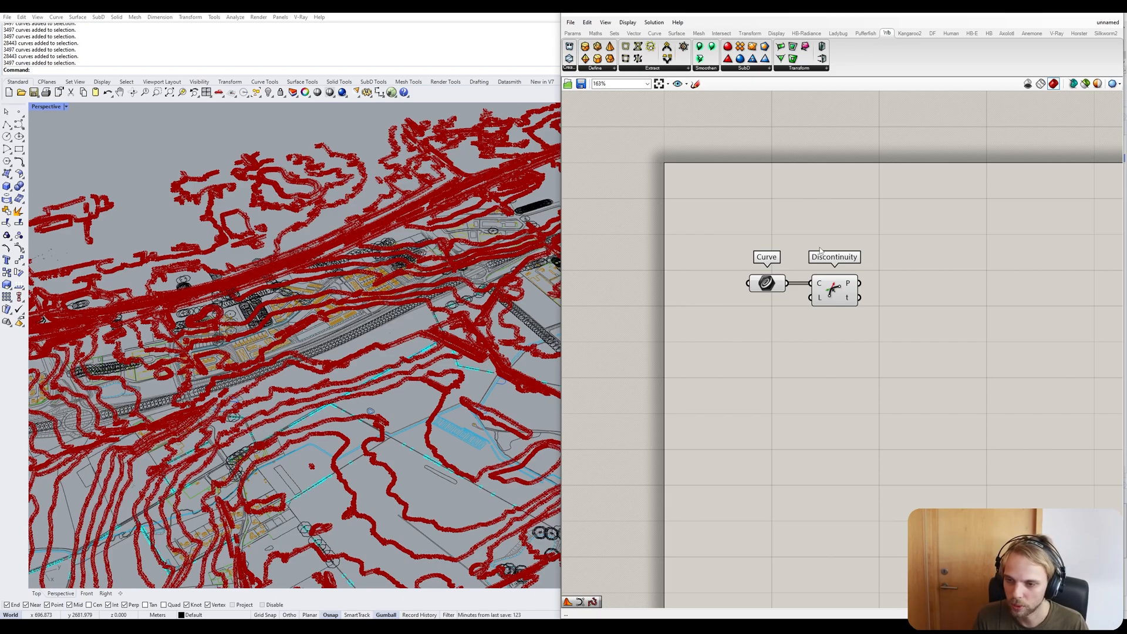
Replace the Discontinuity component with a Divide Length component and feed the Curve parameter into its curve input.
left_click(843, 294)
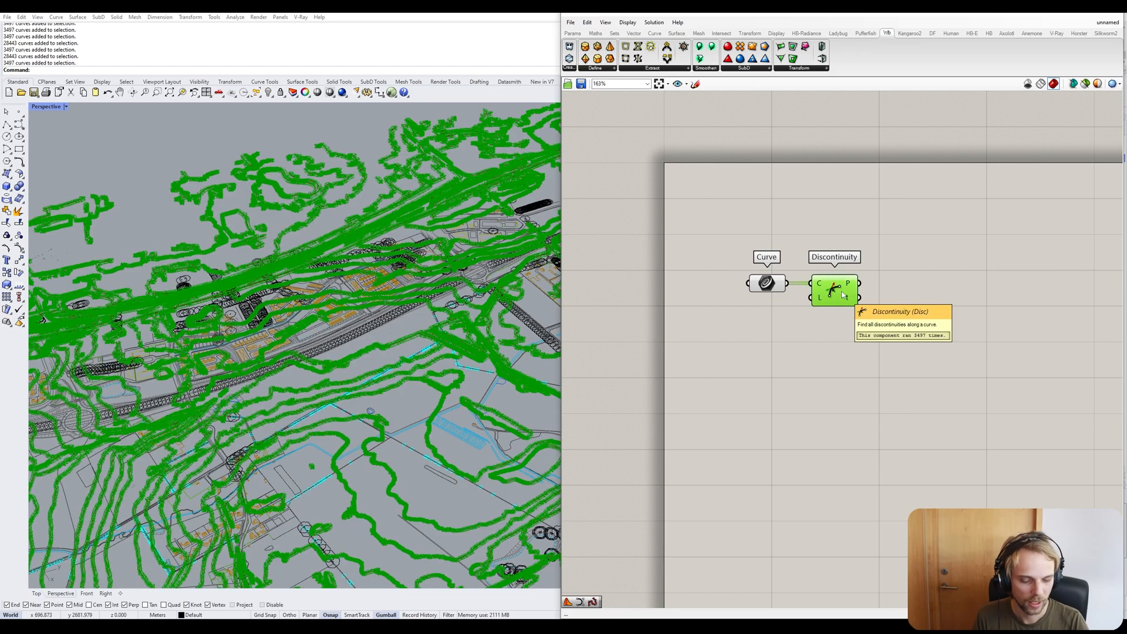
key("Delete")
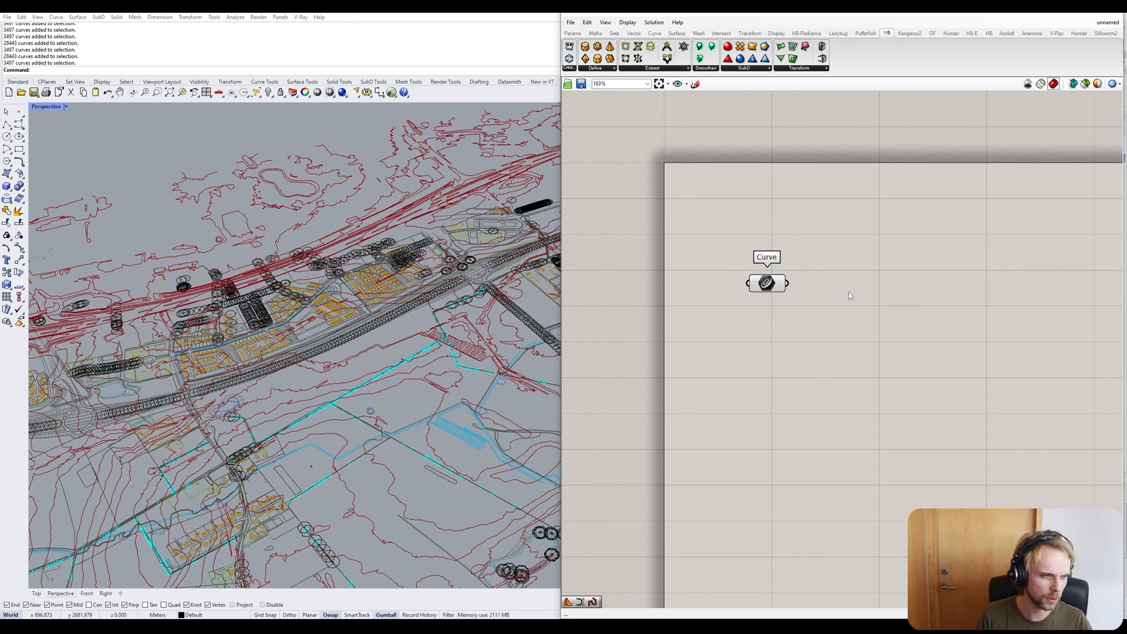
double_click(848, 295)
type("divide")
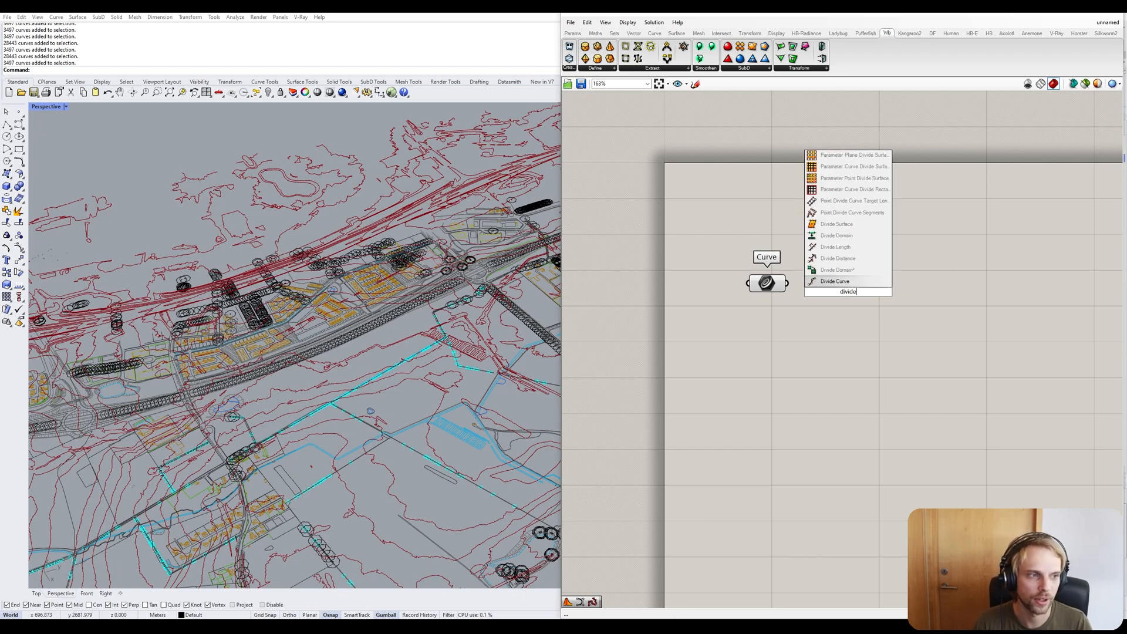
left_click(838, 248)
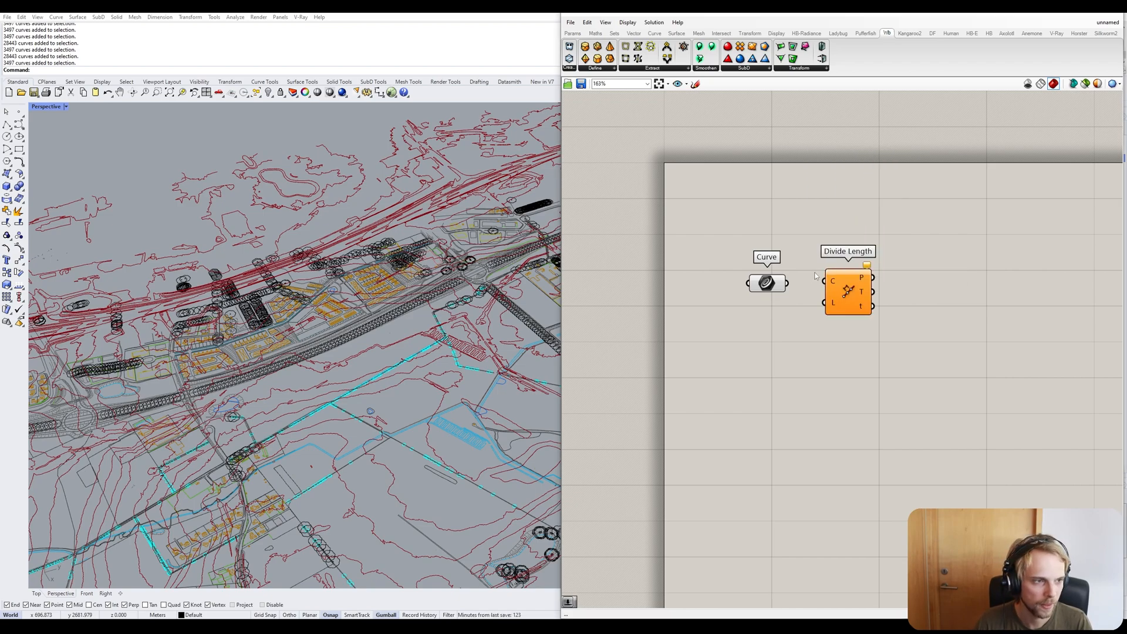
left_click_drag(788, 283, 839, 296)
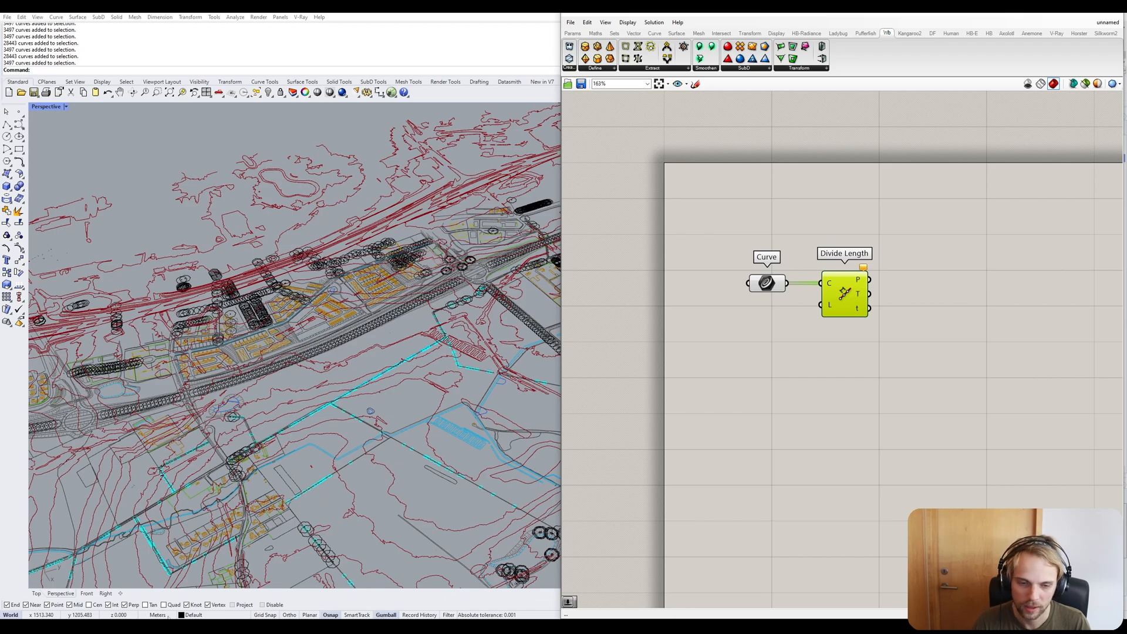
Examine the contour curves across the whole site model from several angles.
right_click_drag(196, 571, 321, 311)
scroll(267, 346, "up", 10)
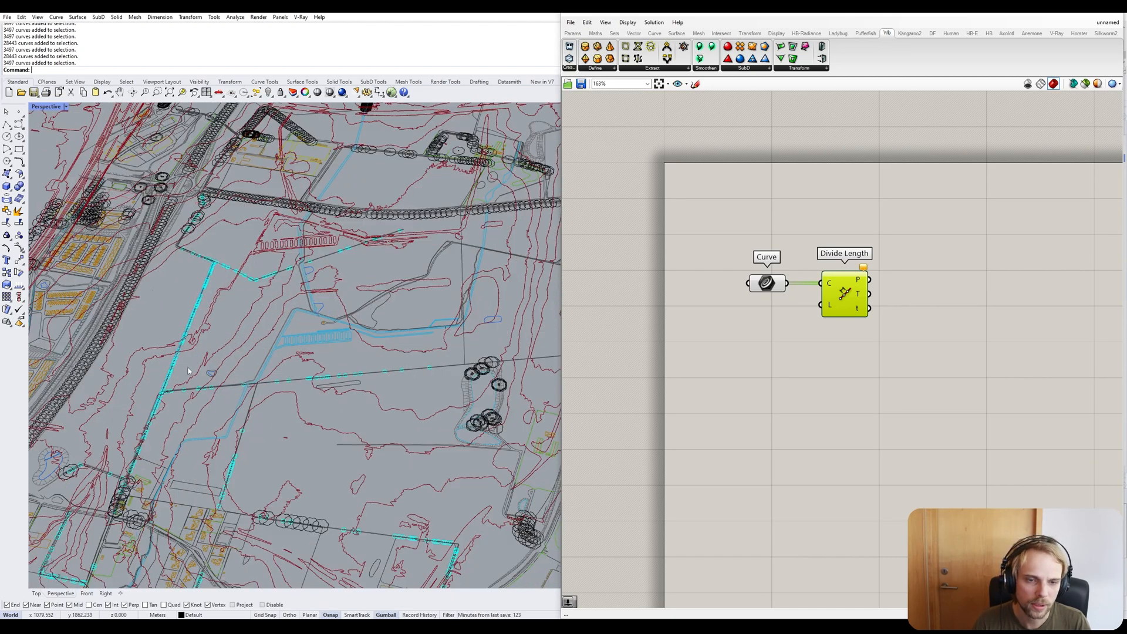
scroll(199, 372, "down", 8)
right_click_drag(201, 376, 223, 431)
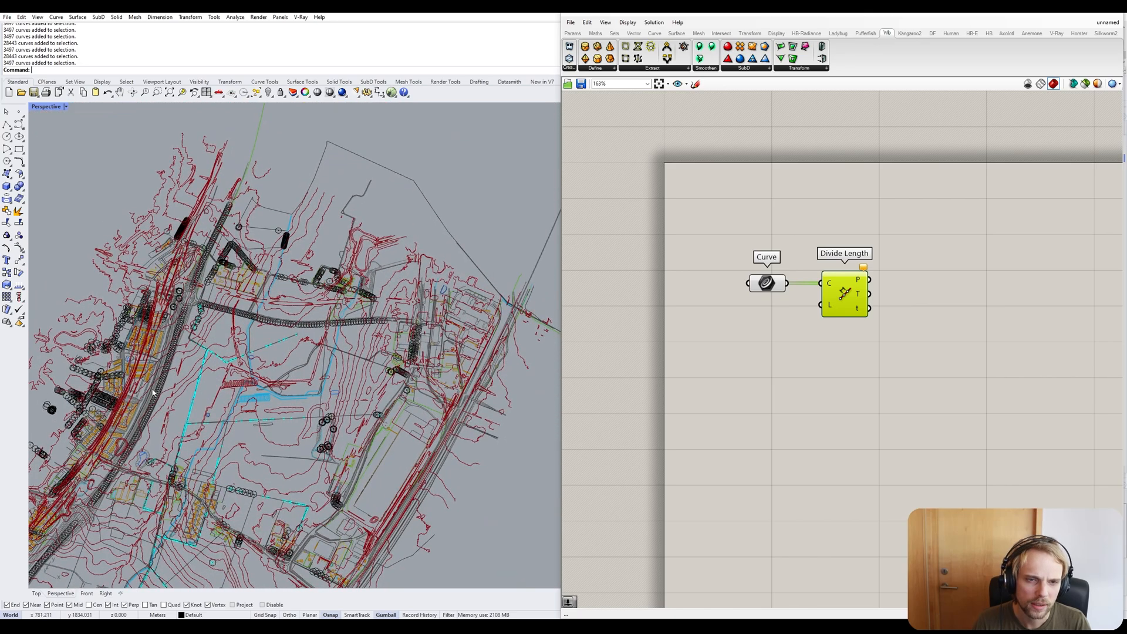
scroll(257, 307, "down", 4)
right_click_drag(257, 307, 285, 254, "shift")
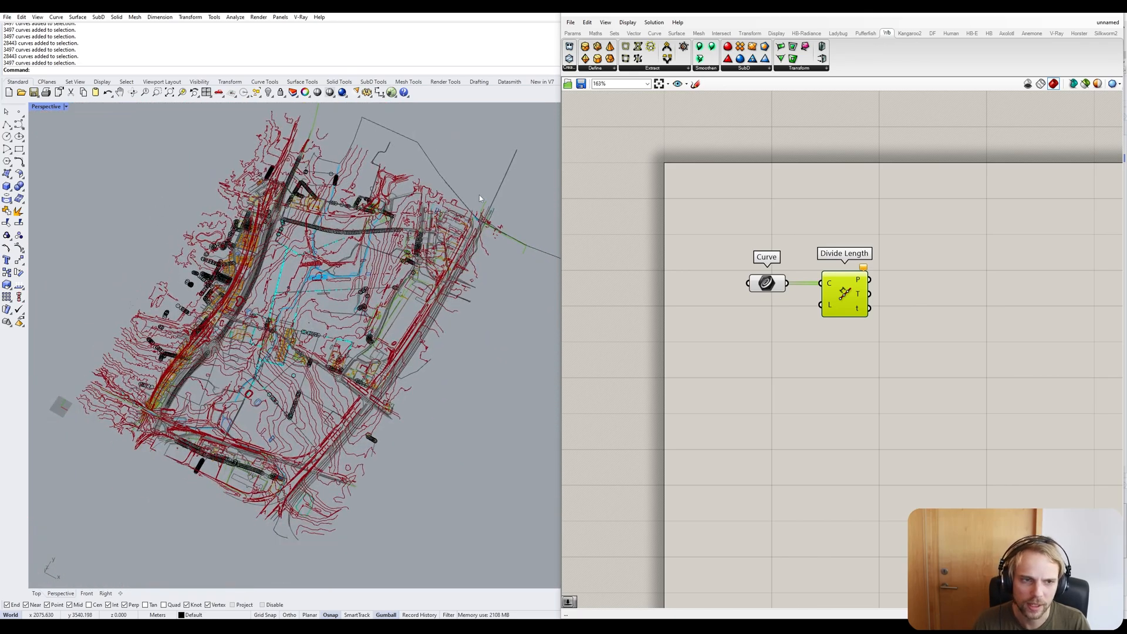
scroll(75, 377, "up", 6)
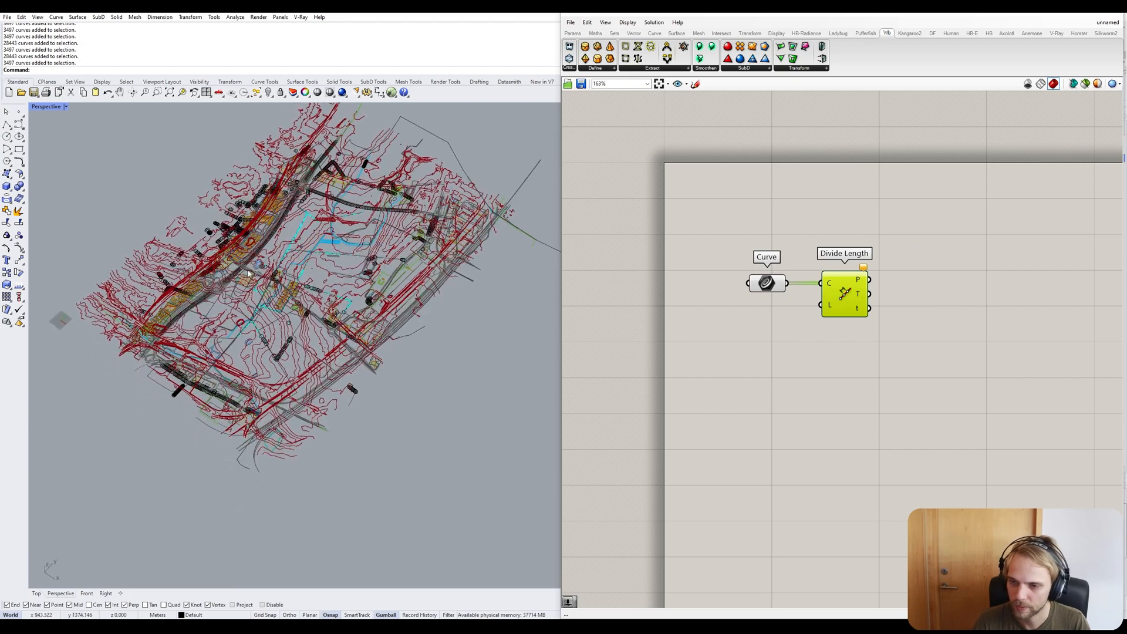
Move the Divide Length component slightly farther from the Curve parameter.
left_click_drag(851, 298, 871, 300)
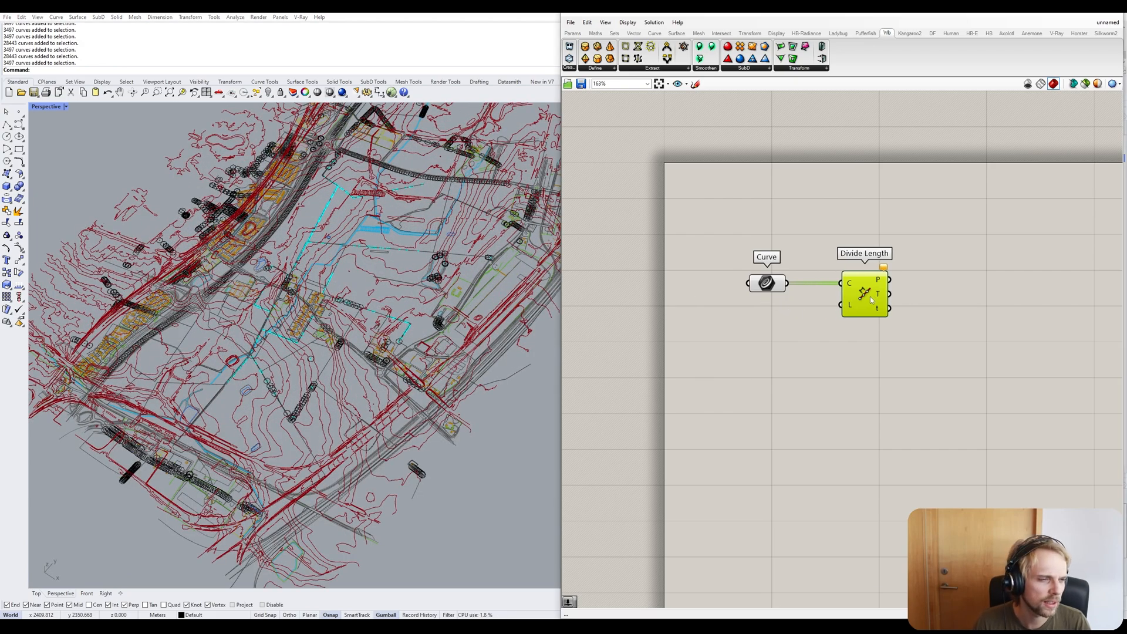
left_click(757, 334)
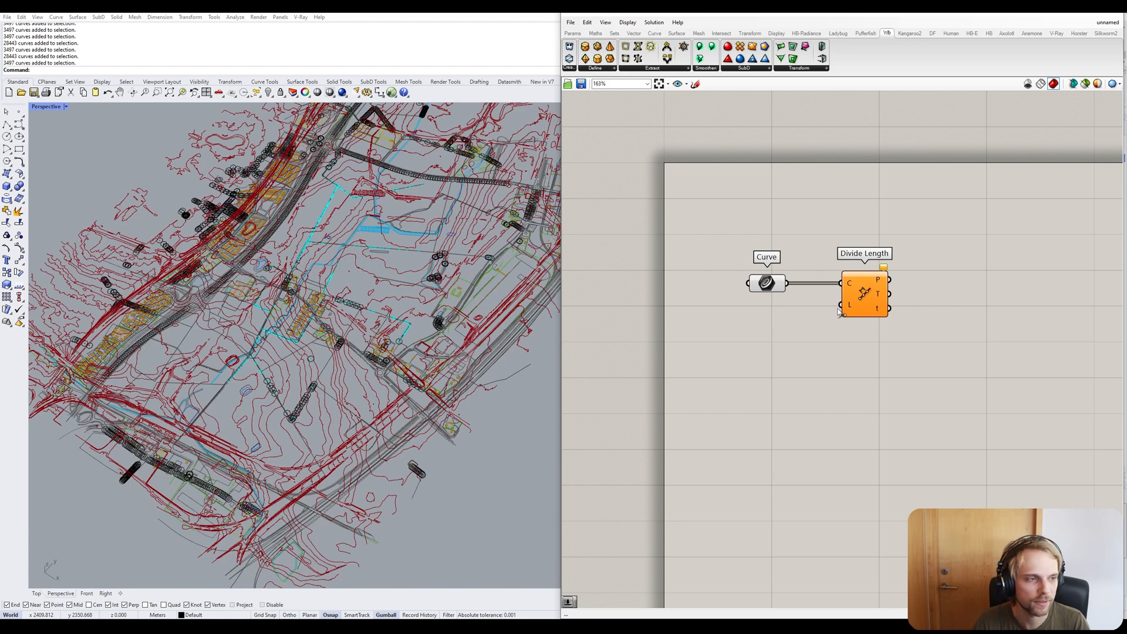
double_click(726, 357)
key("Escape")
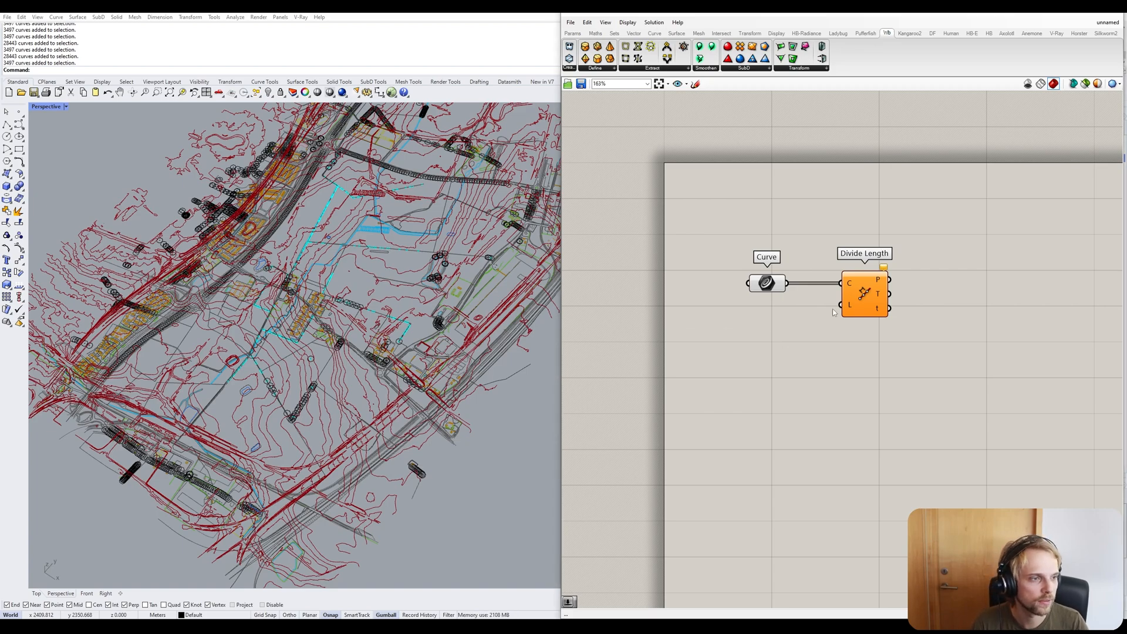
Create a three-decimal number slider ranging from 0.500 to 1.500 below the Curve parameter.
double_click(686, 354)
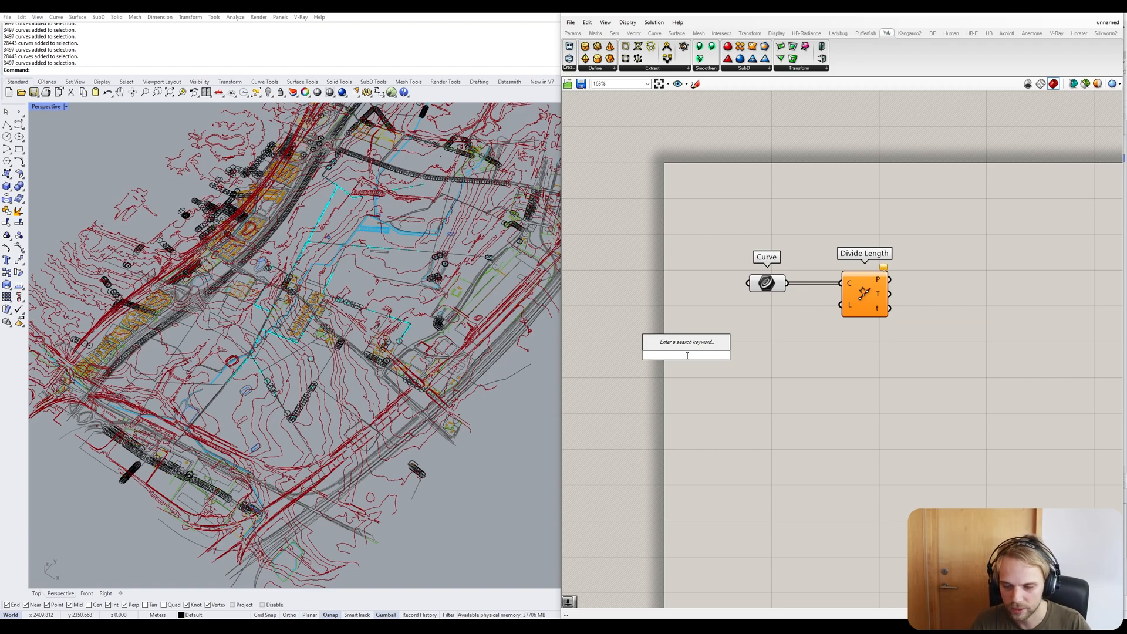
type("0.500")
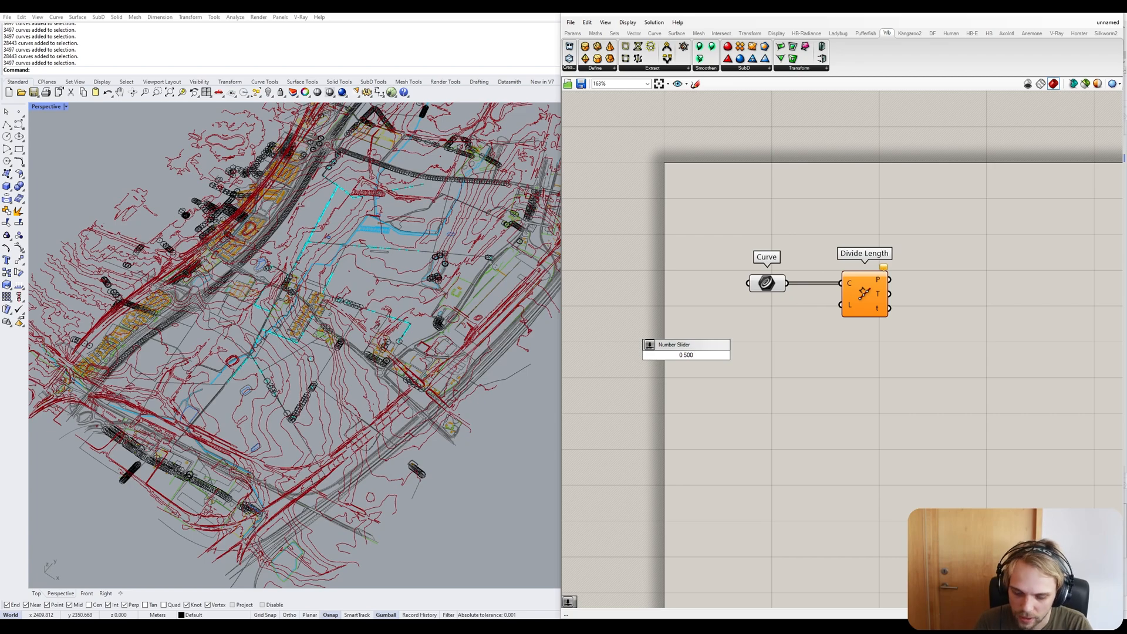
type(".")
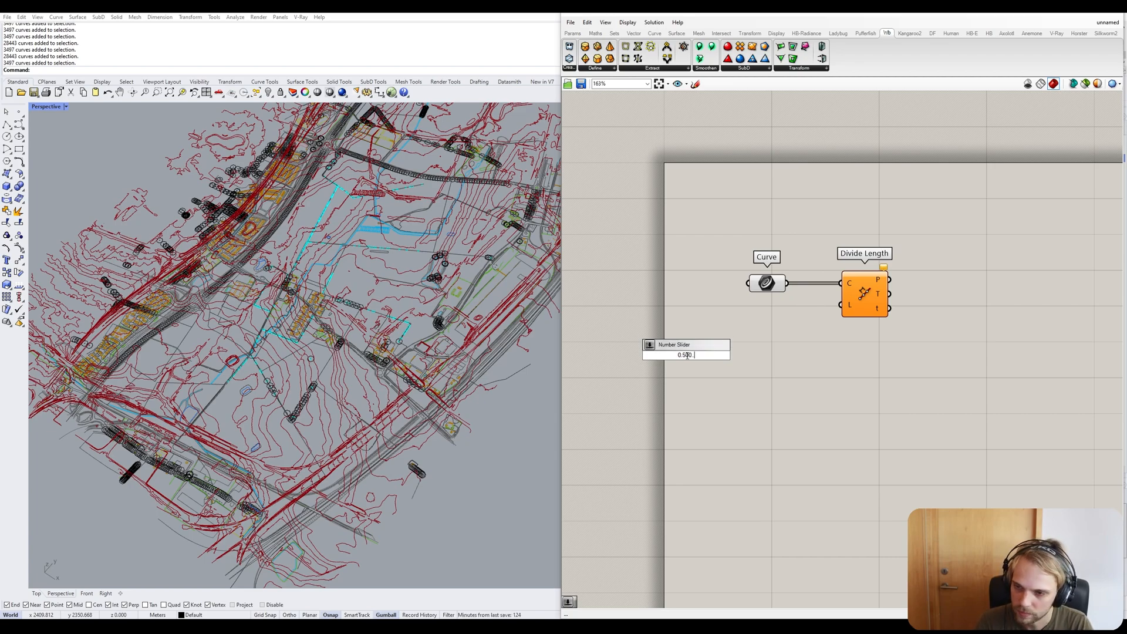
type(".1.500")
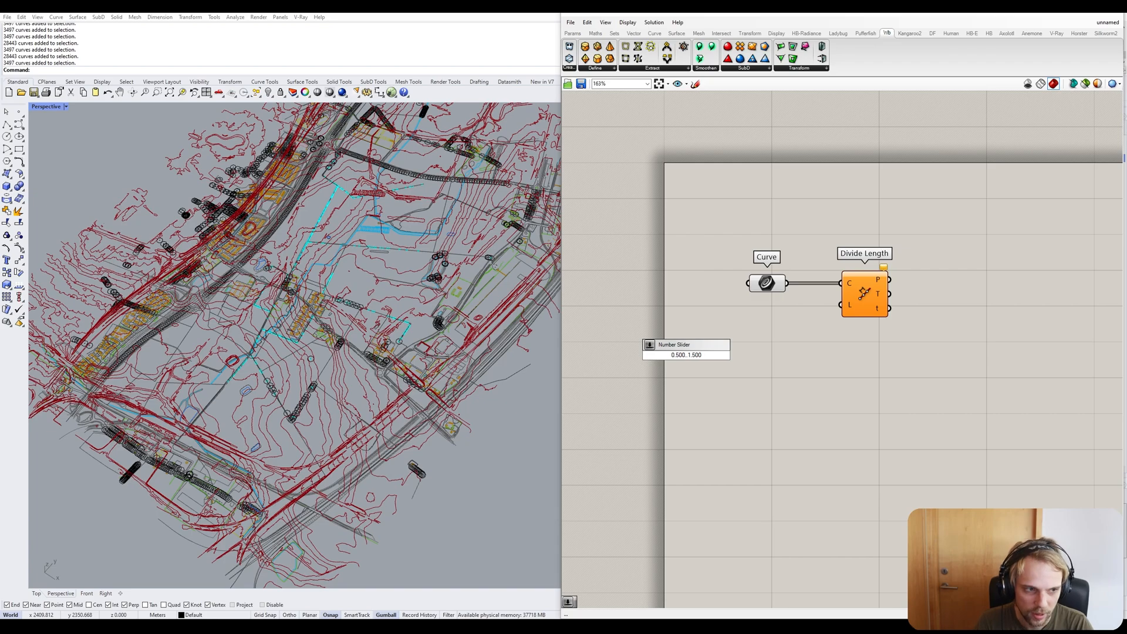
left_click(671, 355)
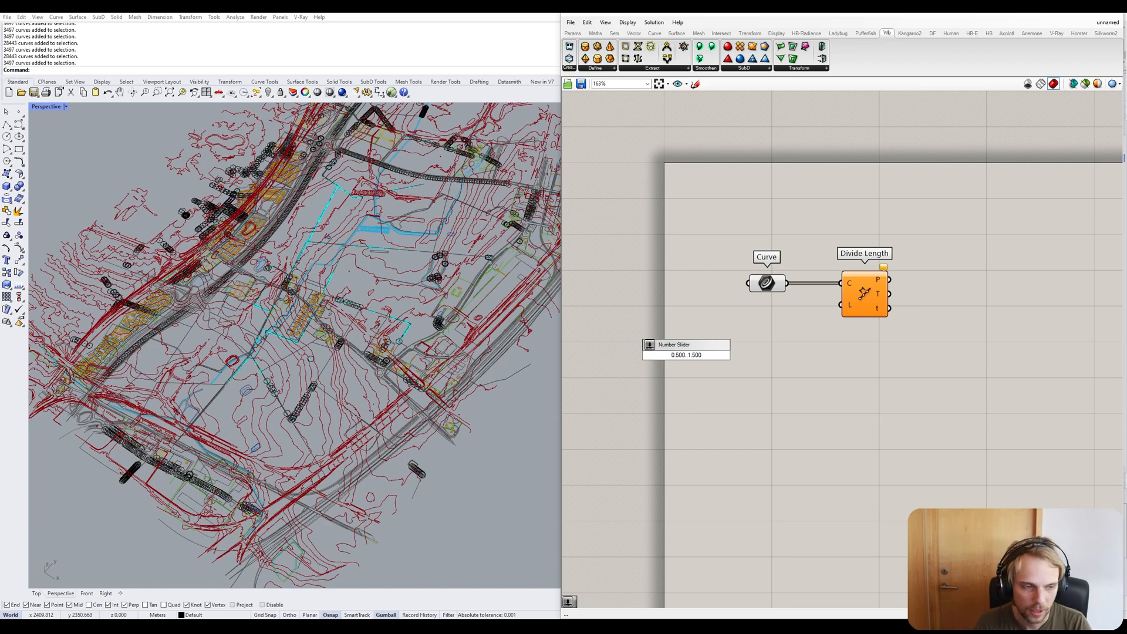
key("shift+Right")
key("shift+Right")
key("shift+Right")
key("shift+Right")
key("shift+Right")
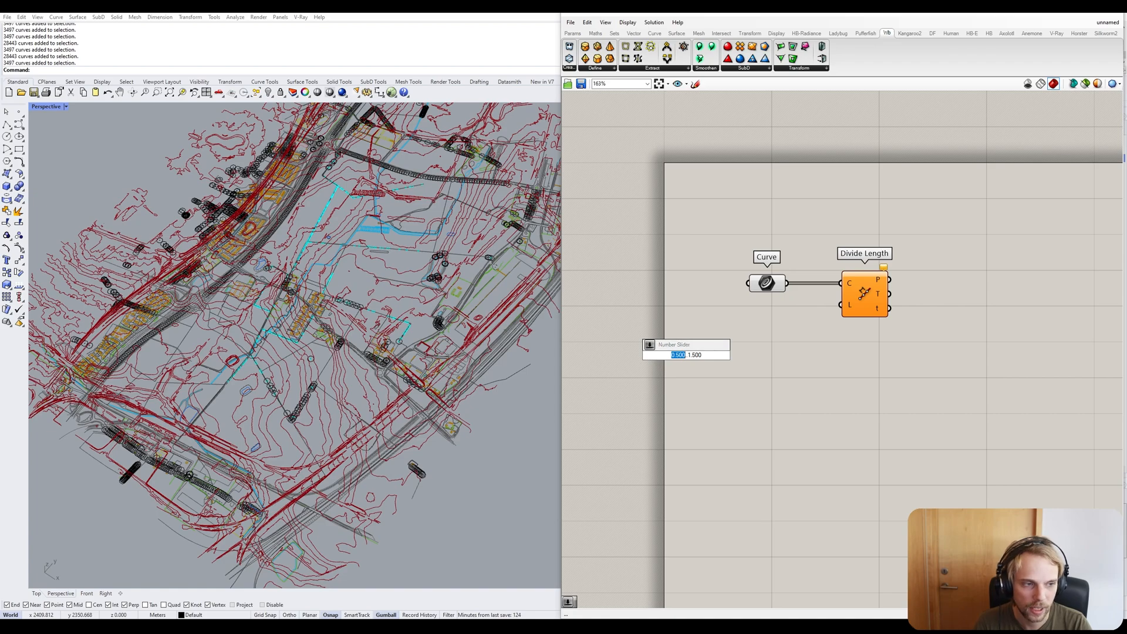
key("Right")
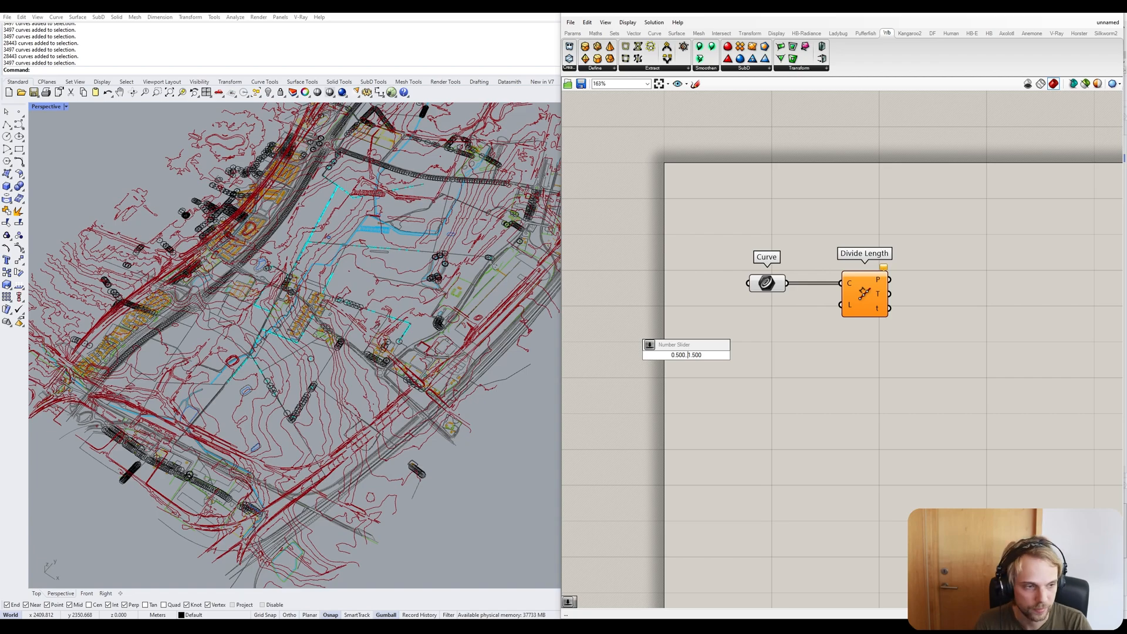
key("Return")
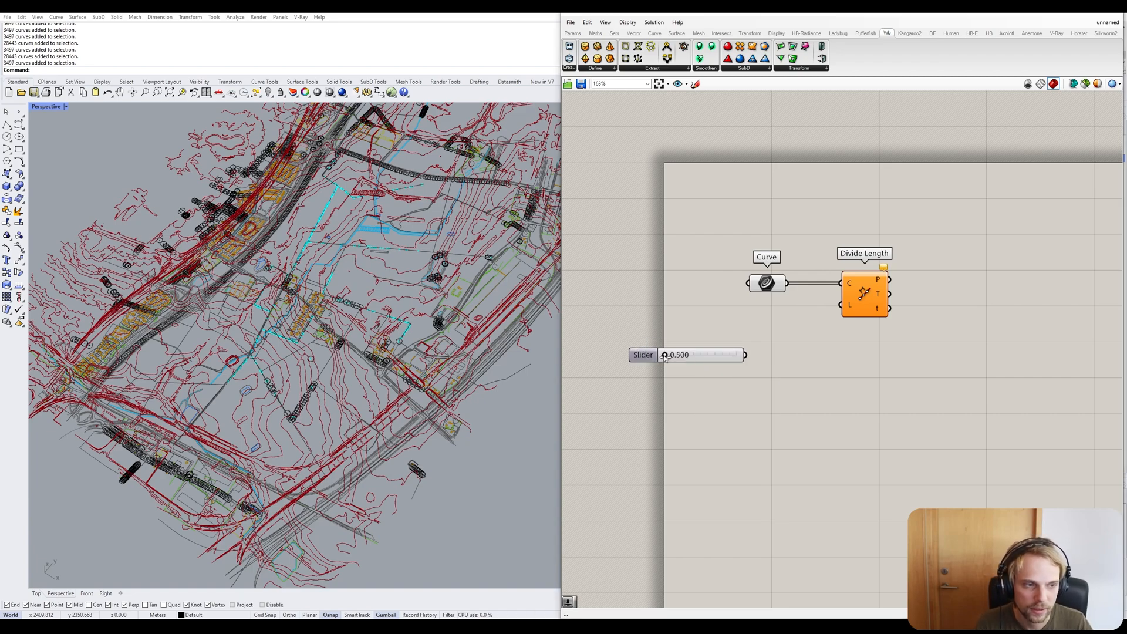
left_click_drag(666, 355, 661, 381)
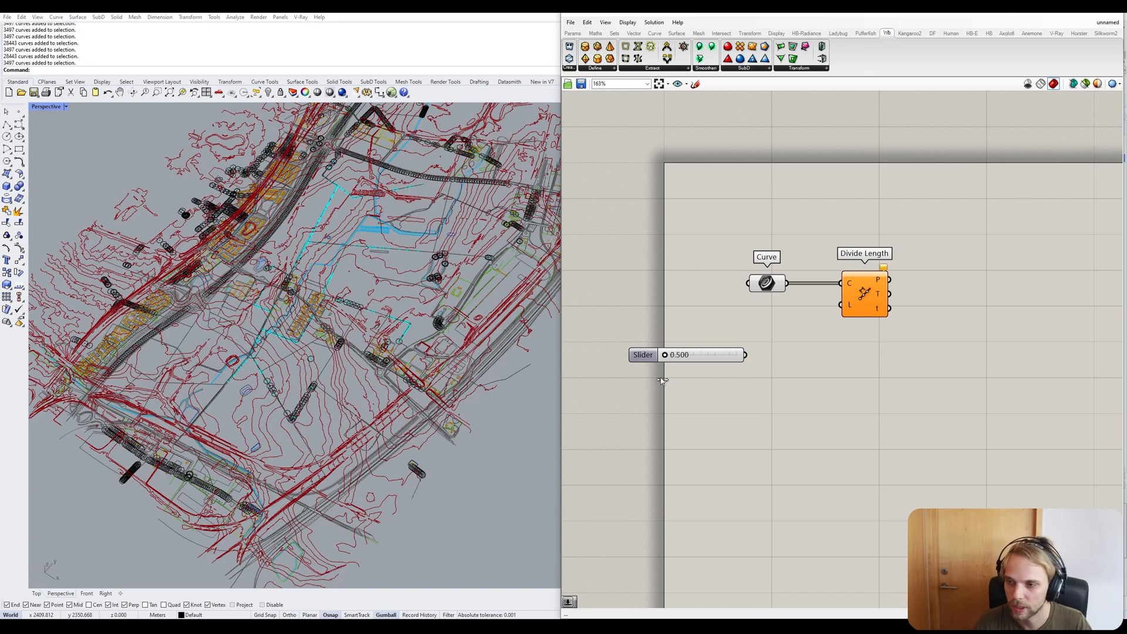
Create an integer number slider ranging from 22 to 58 and place it just below the 0.500 slider.
double_click(715, 402)
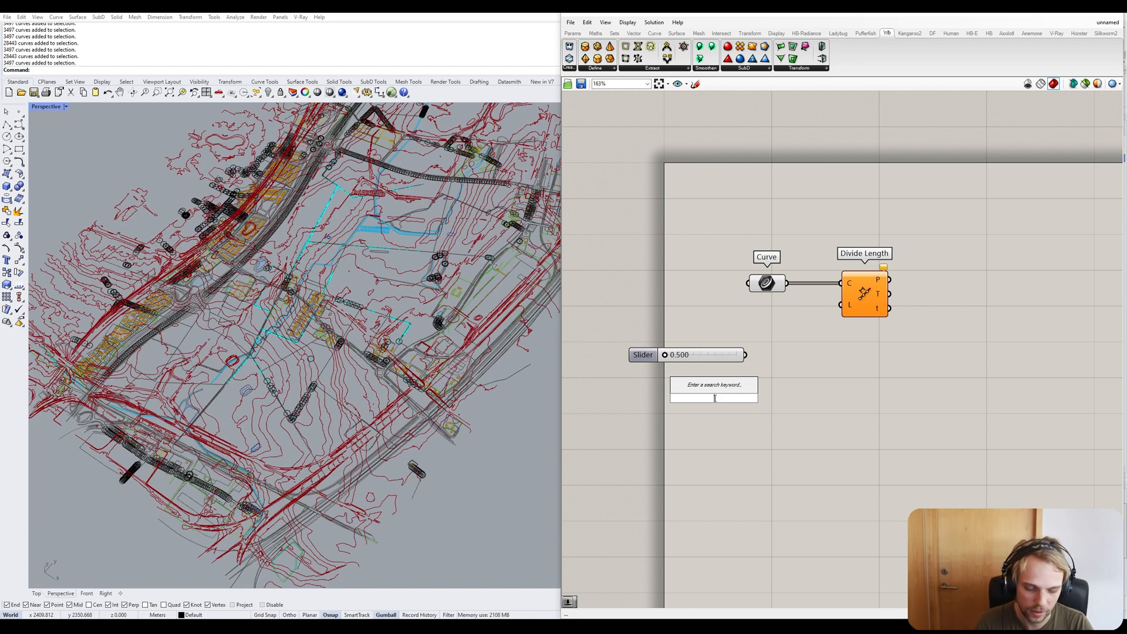
type("22.58")
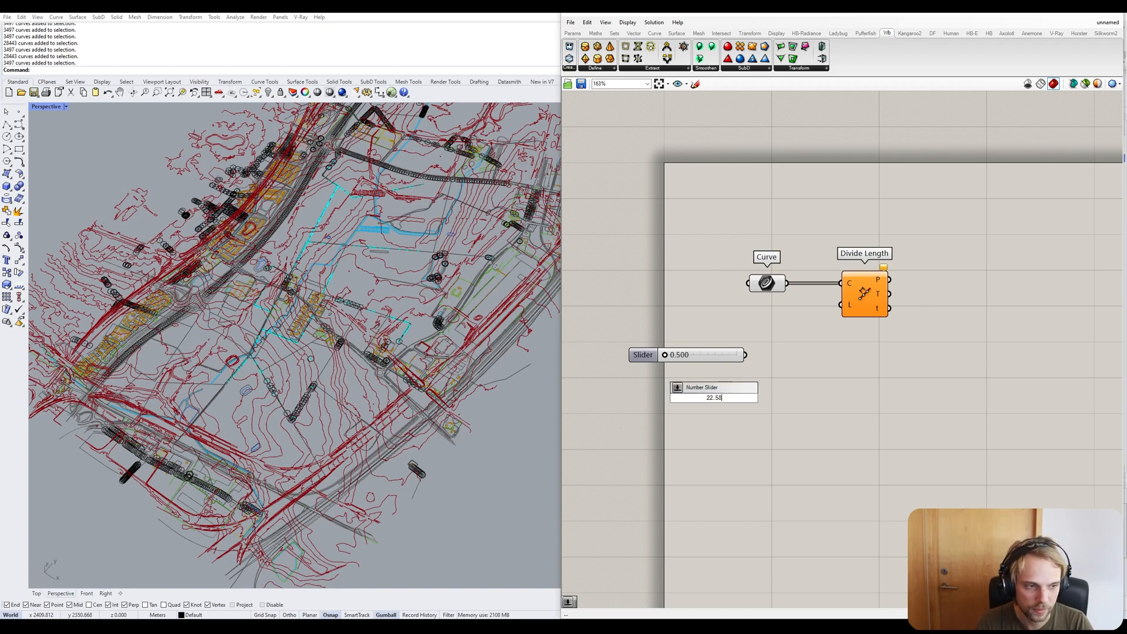
key("Return")
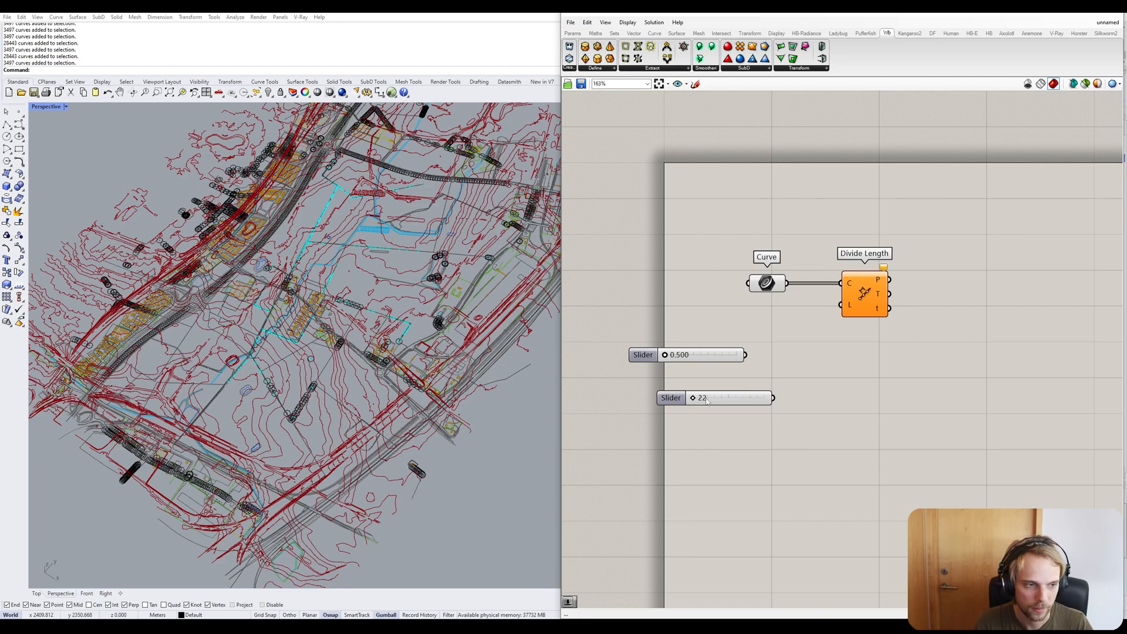
mouse_move(694, 398)
left_mouse_down()
mouse_move(730, 398)
mouse_move(676, 418)
mouse_move(684, 385)
left_mouse_up()
Create a three-decimal number slider ranging from 22.000 to 58.000 and set it to about 45.877.
double_click(740, 427)
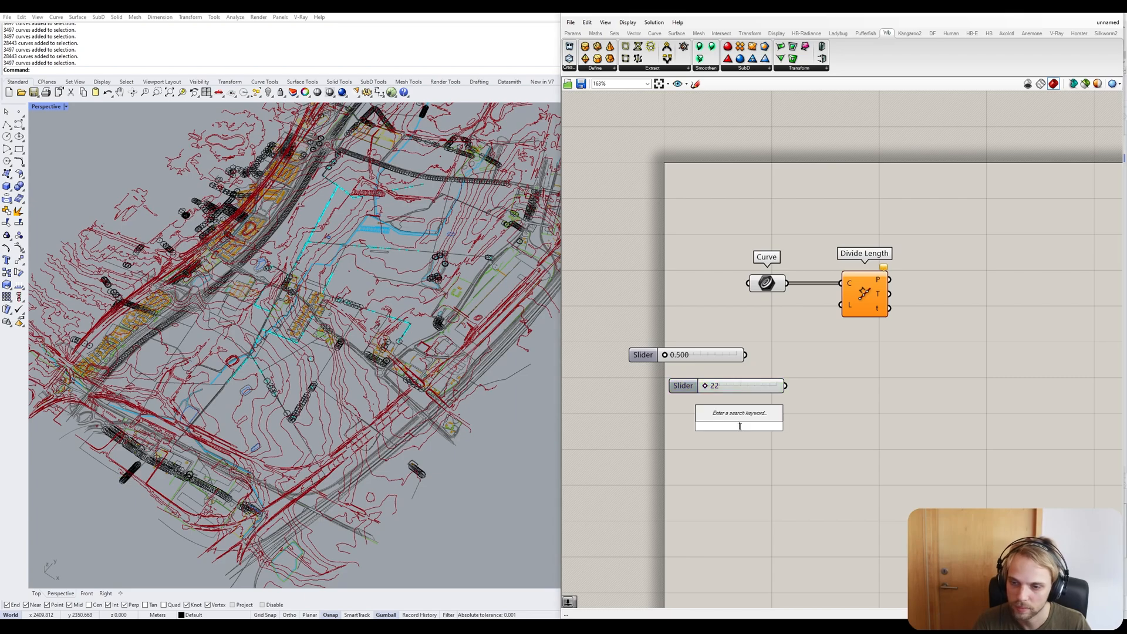
type("22")
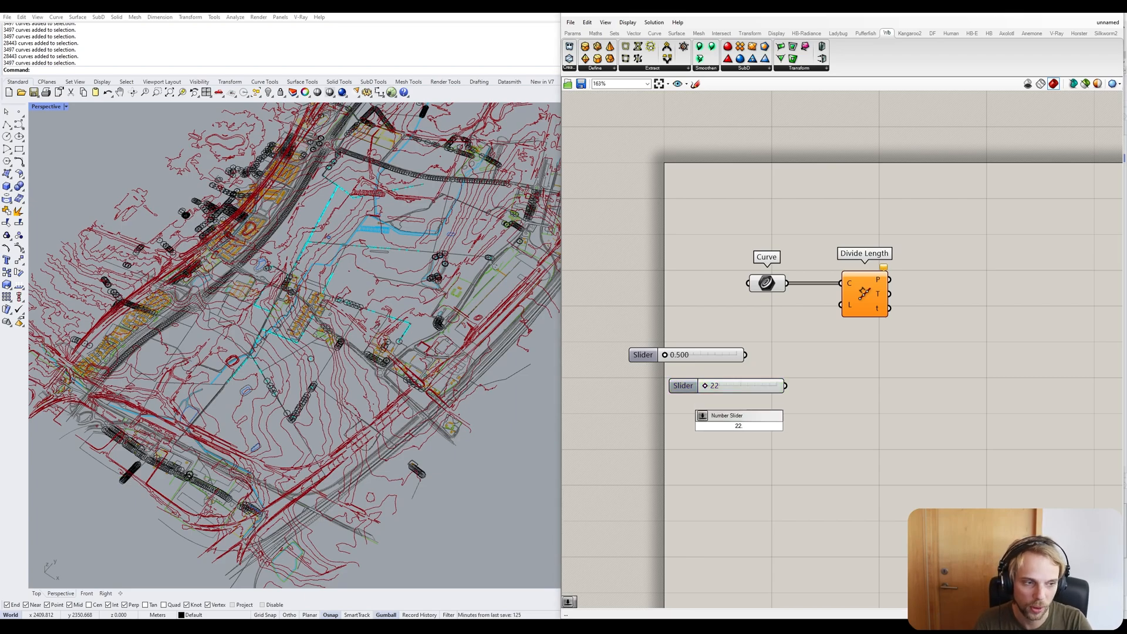
type(".000")
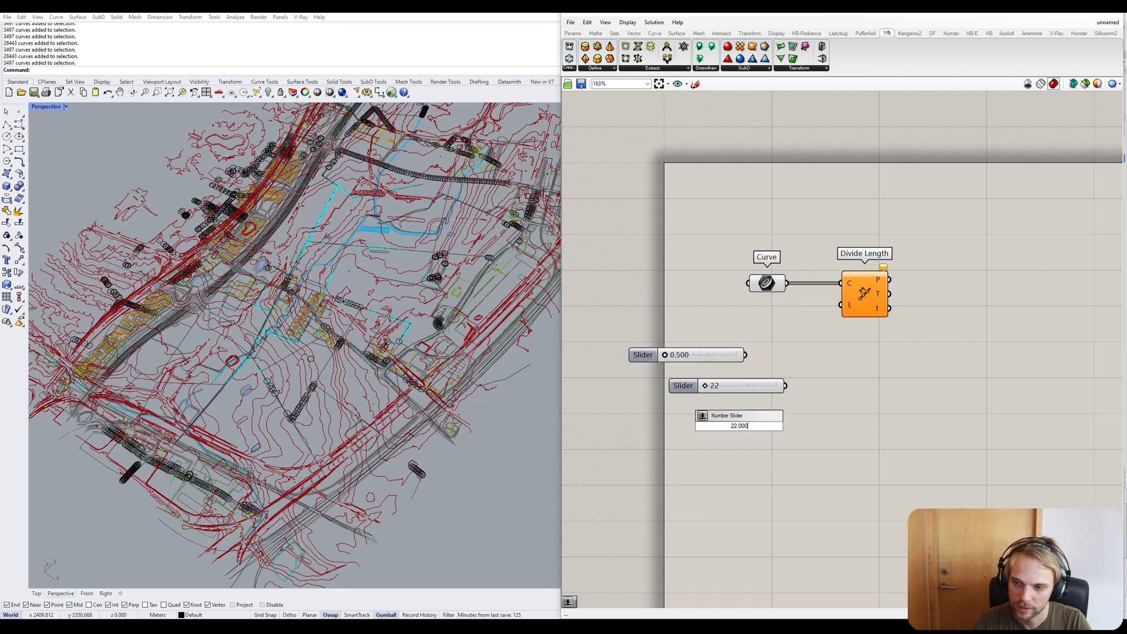
type("..58.000")
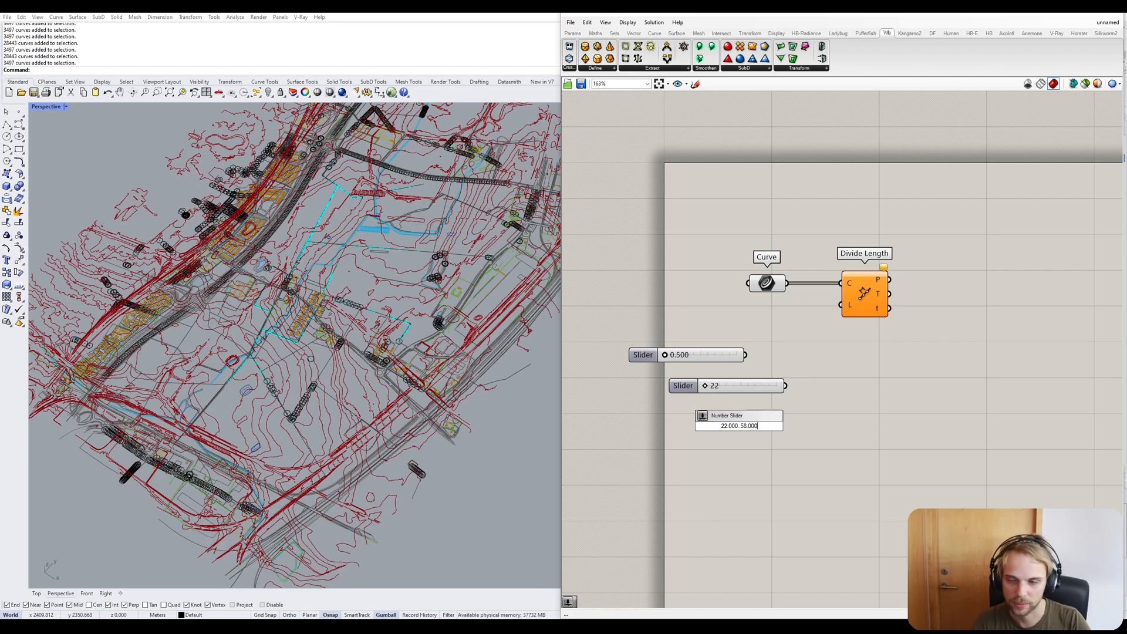
key("Return")
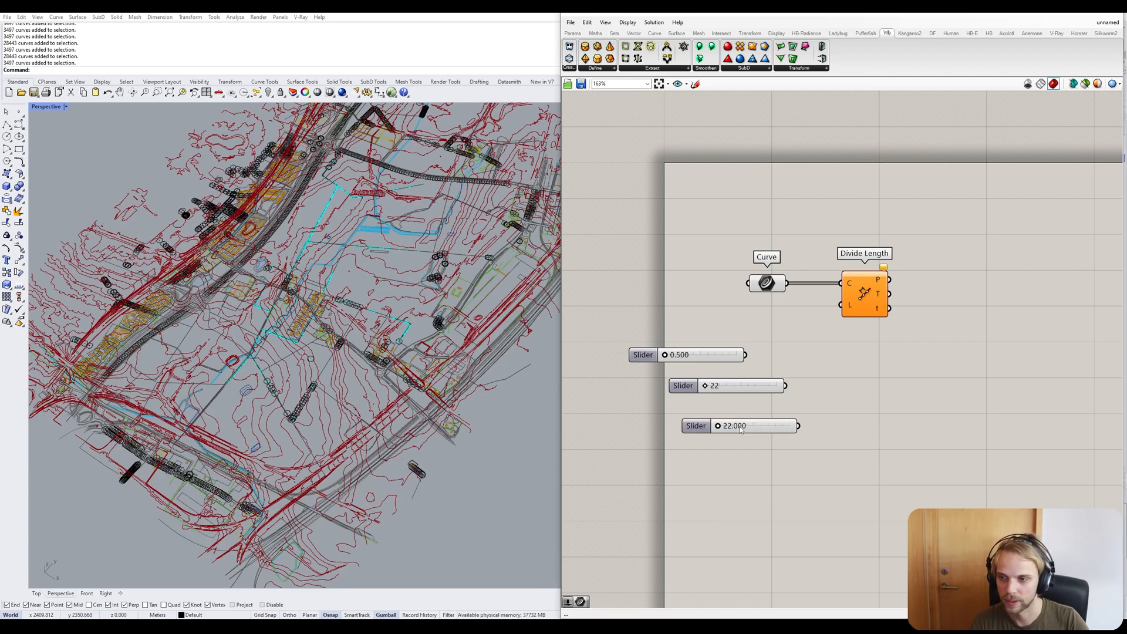
left_click_drag(718, 426, 771, 432)
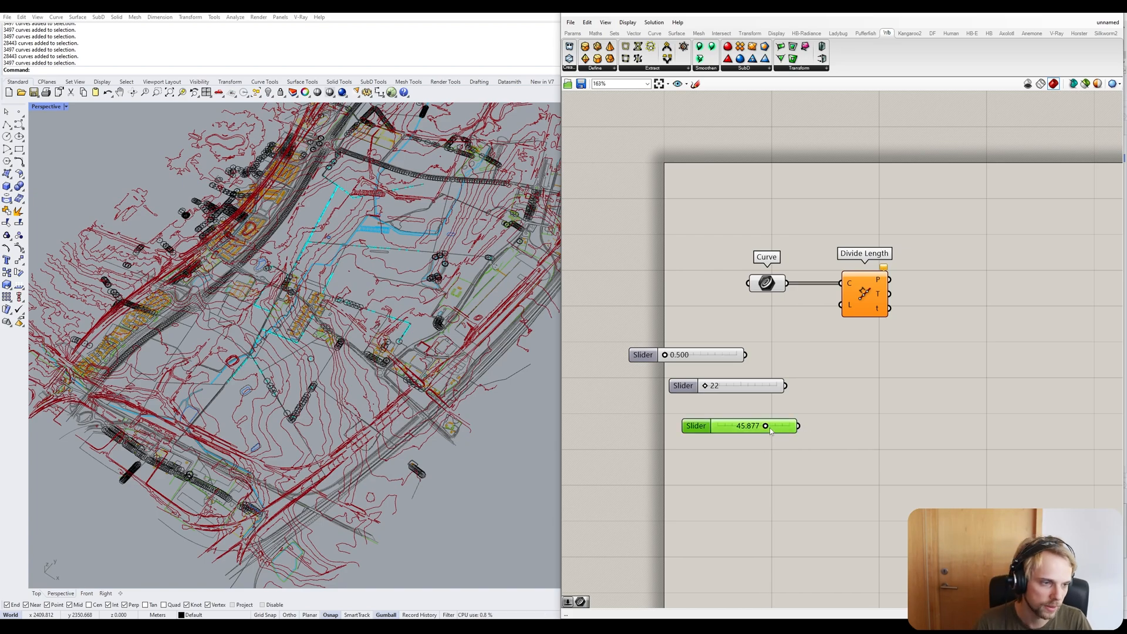
Delete both the decimal and the integer 22-to-58 sliders.
key("Delete")
left_click(756, 383)
key("Delete")
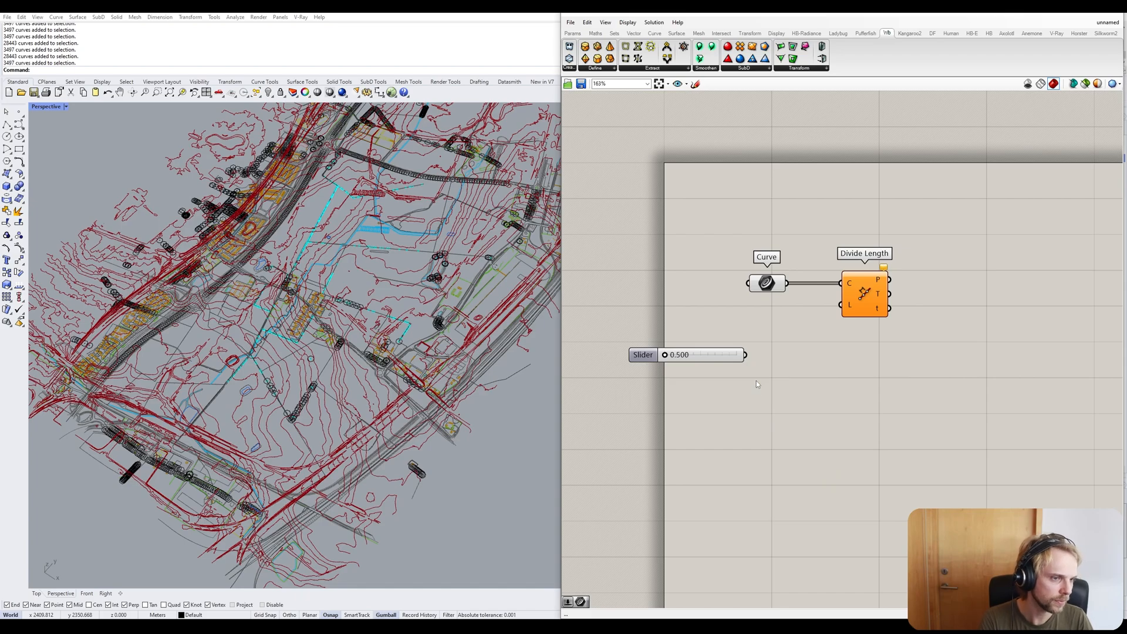
Move the remaining number slider next to the Divide Length component's length input and set its value to 1.000.
left_click_drag(716, 356, 781, 320)
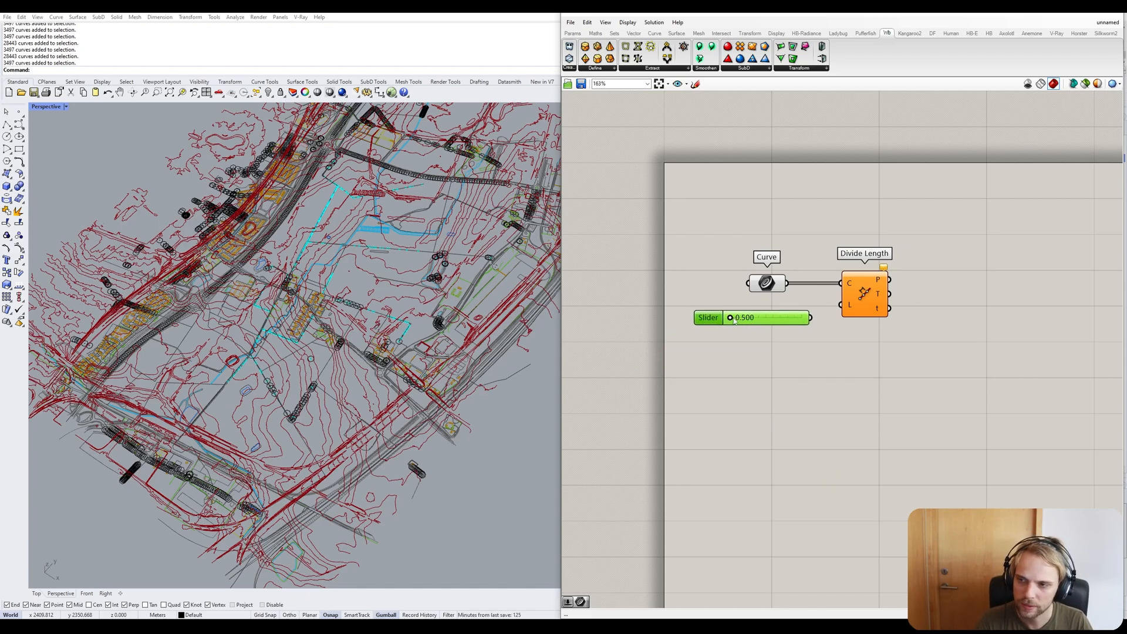
left_click_drag(730, 317, 769, 317)
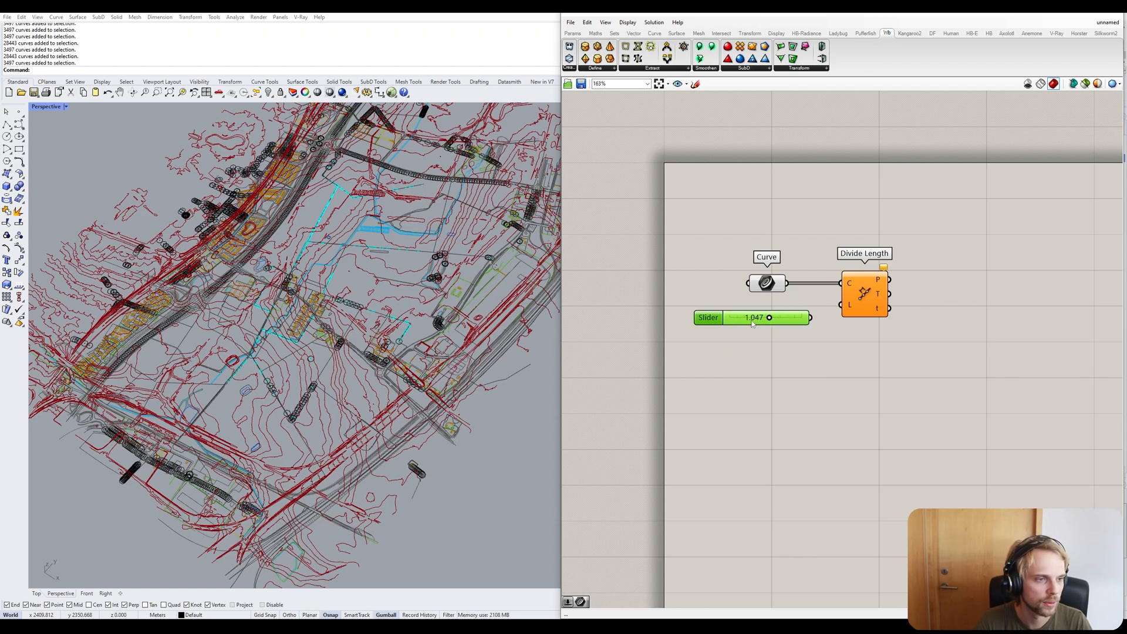
double_click(781, 317)
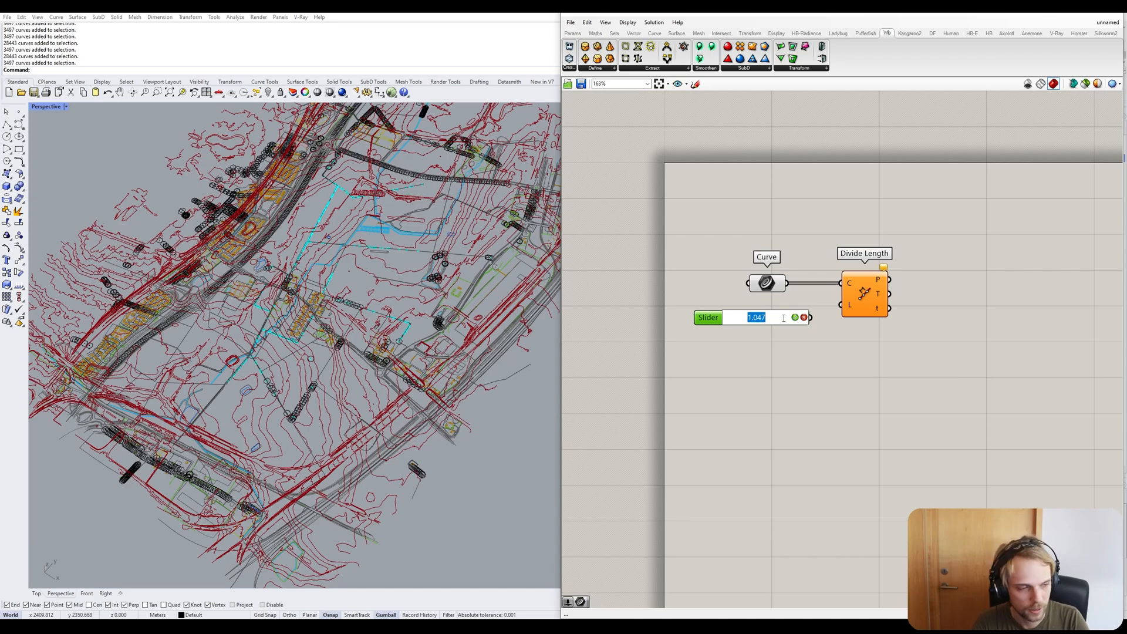
type("1")
key("Return")
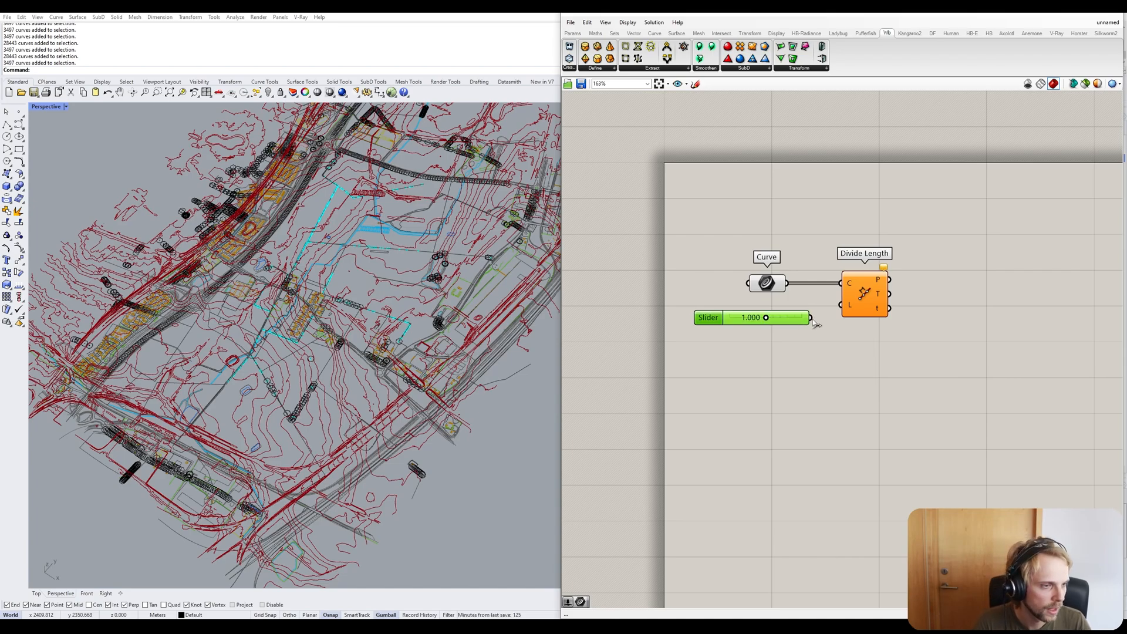
Connect the number slider to the Divide Length component's length input and line it up beside that input.
left_click_drag(812, 318, 841, 304)
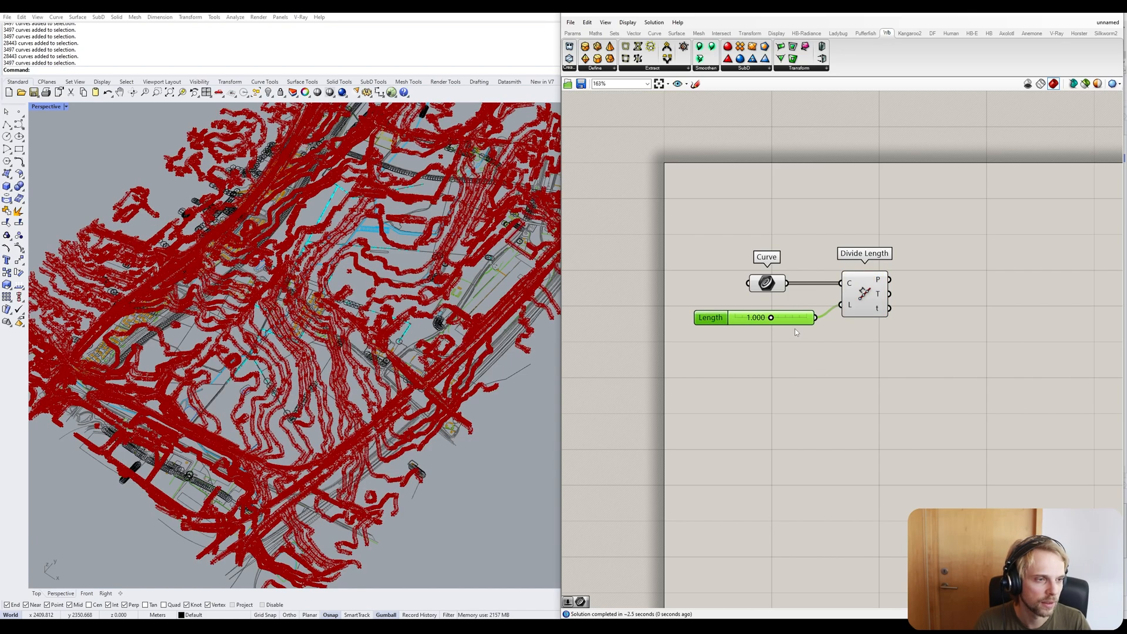
left_click_drag(790, 324, 795, 307)
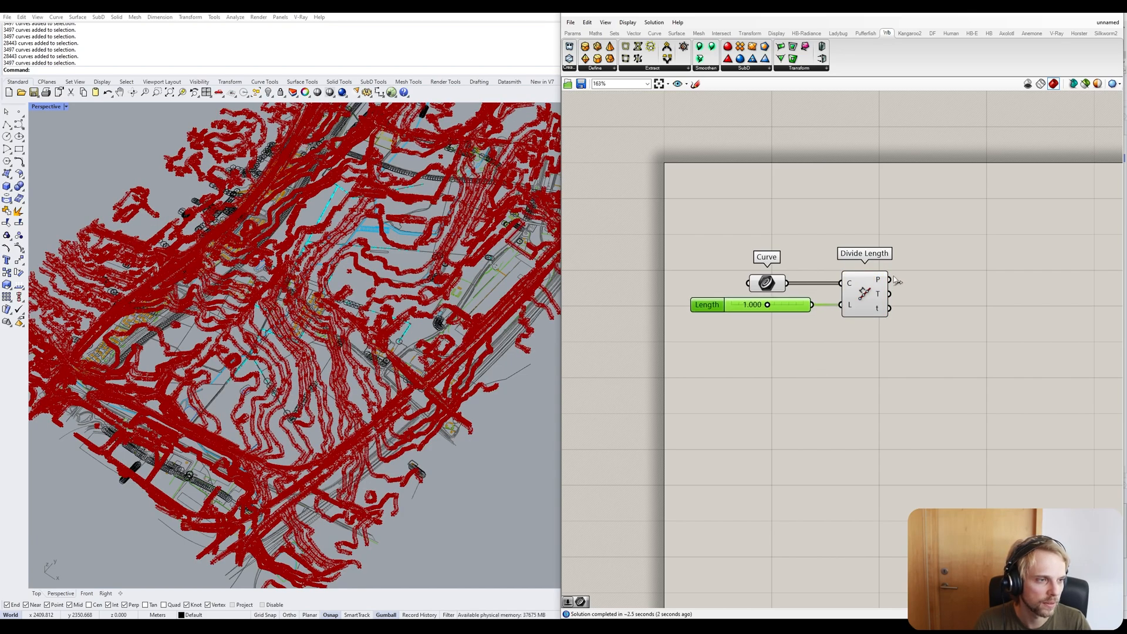
mouse_move(885, 281)
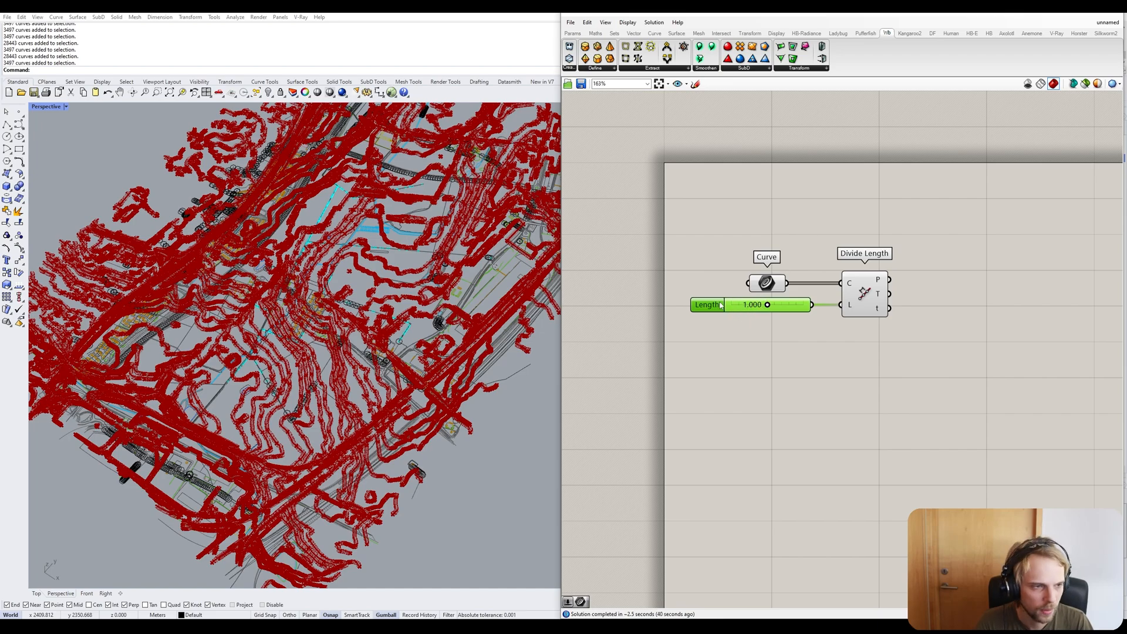
Set the slider driving the division length to 1.5.
double_click(738, 303)
type("1")
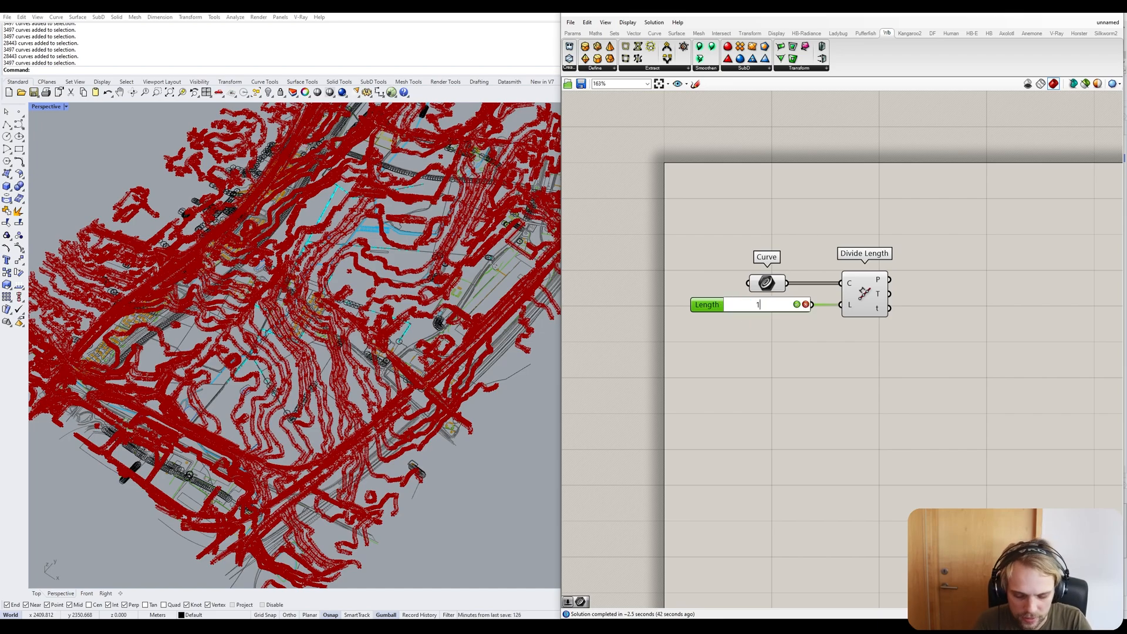
type(".5")
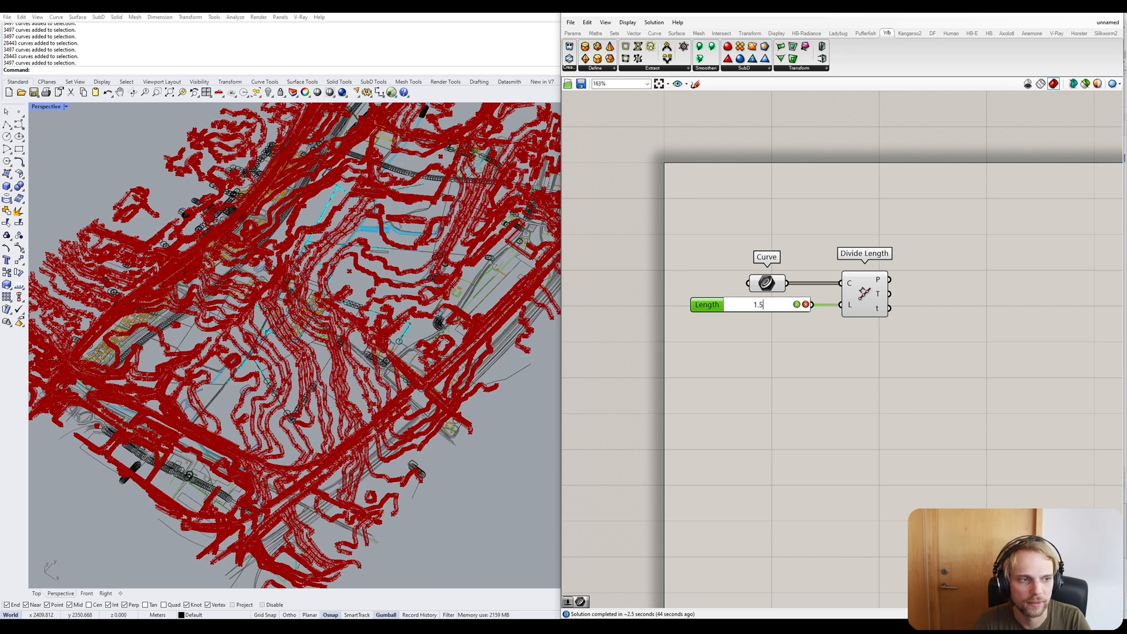
key("Return")
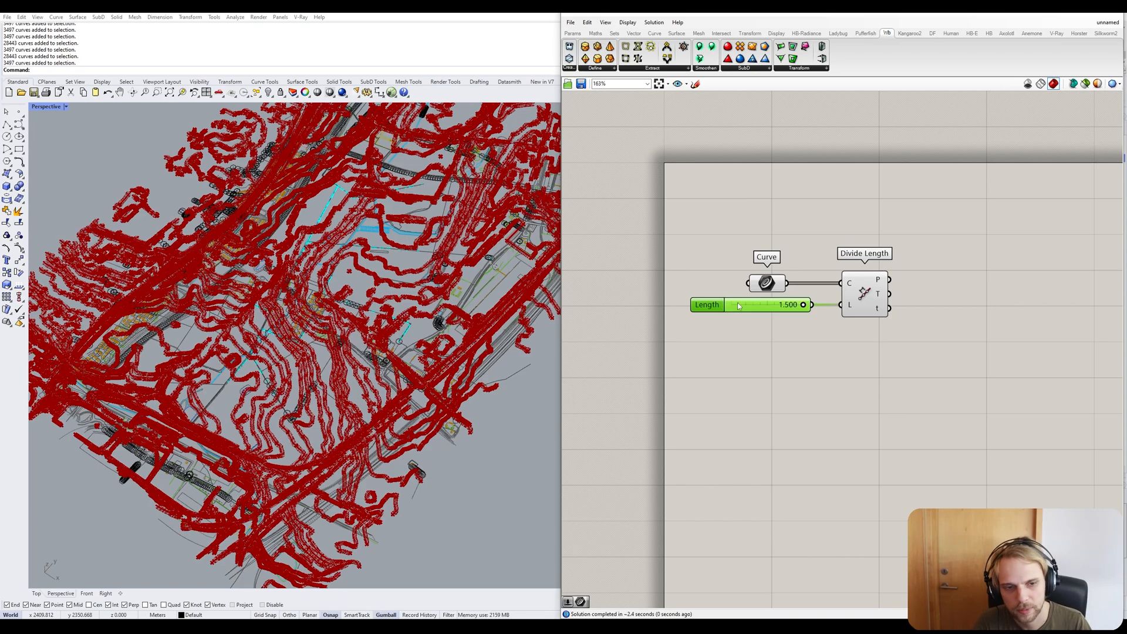
Examine the spacing of the division points along the contours in the Perspective view and check the component's points output.
scroll(274, 360, "up", 5)
scroll(344, 312, "up", 3)
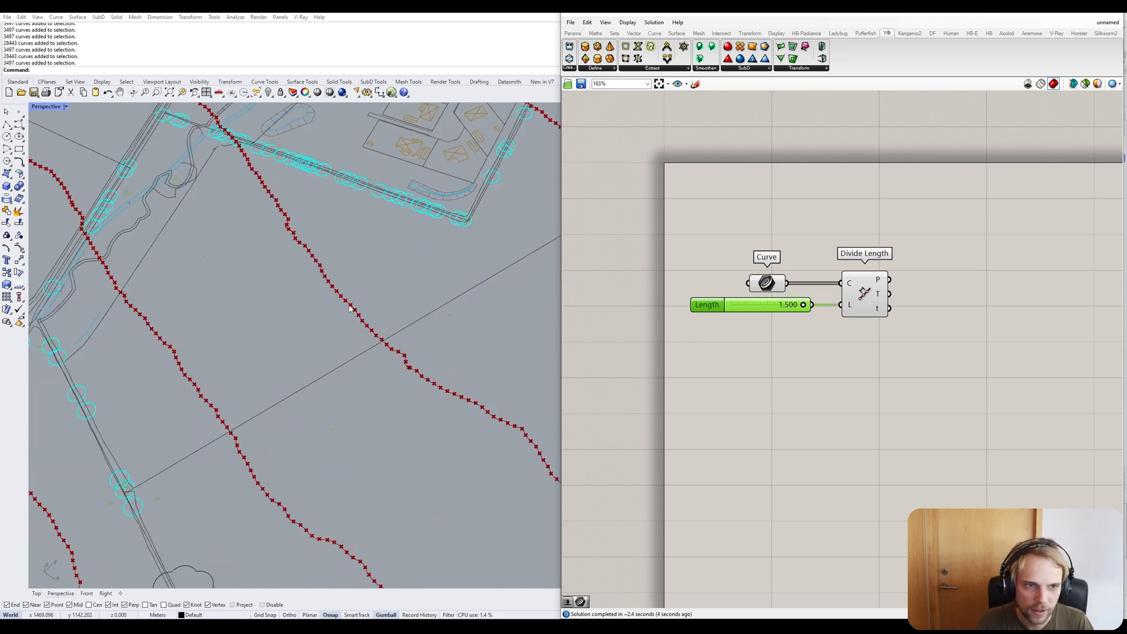
right_click_drag(926, 394, 875, 415)
mouse_move(827, 302)
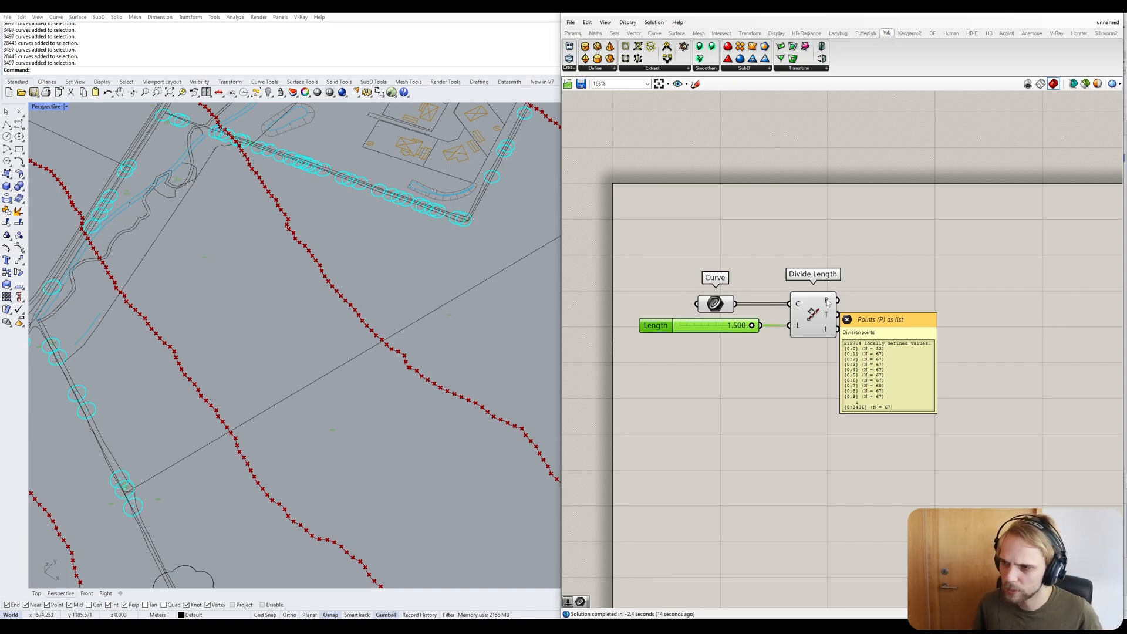
scroll(347, 261, "down", 8)
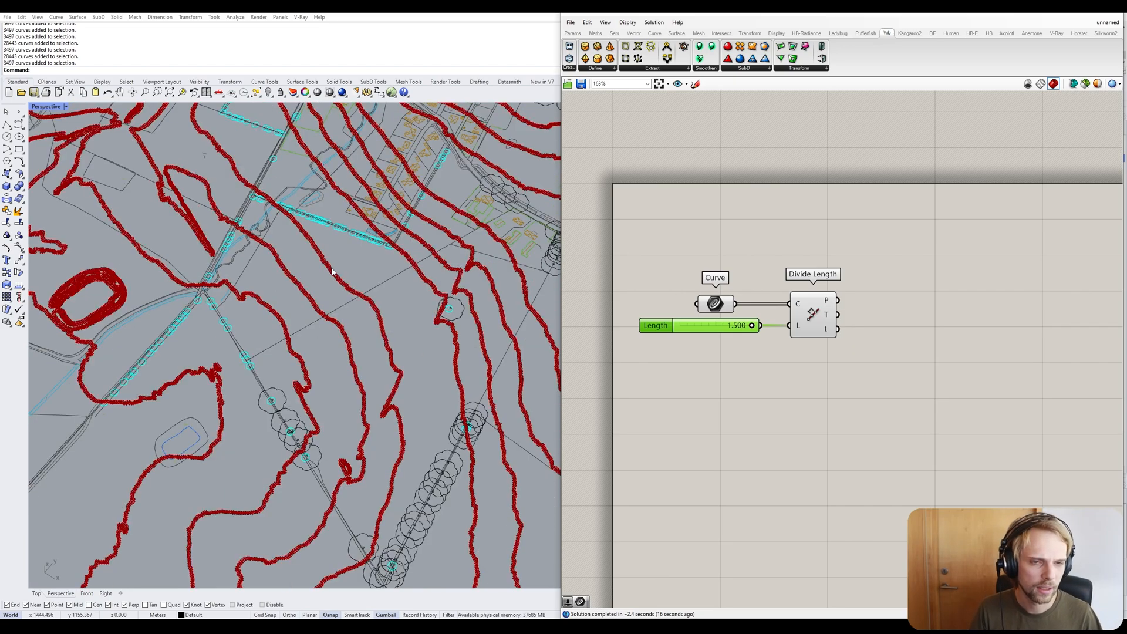
right_click_drag(331, 272, 292, 347)
scroll(293, 347, "up", 5)
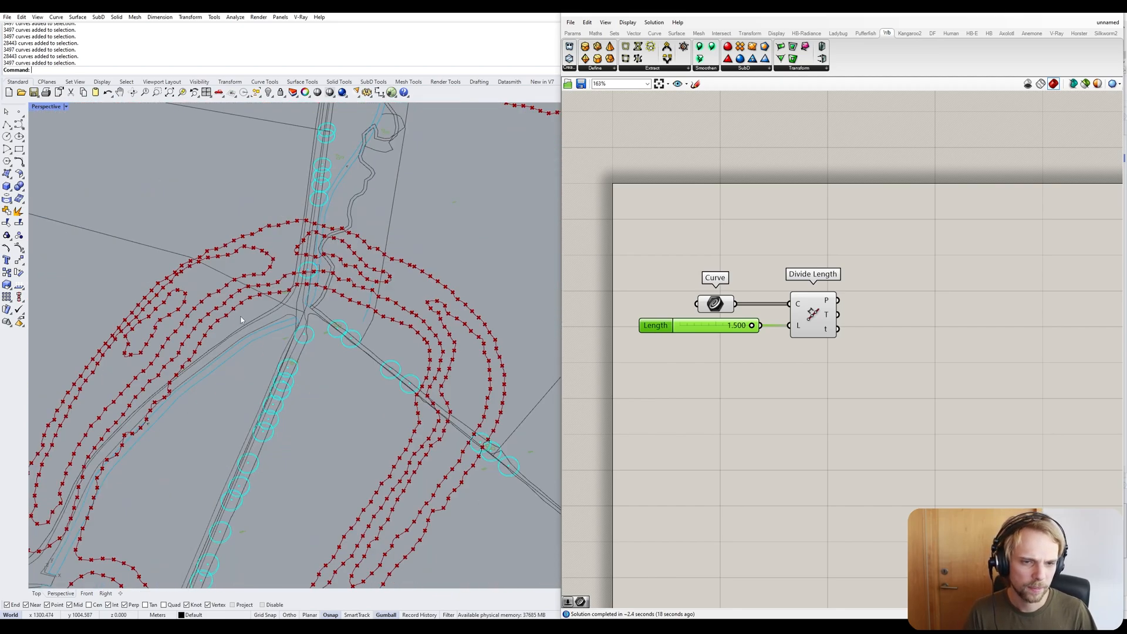
right_click_drag(258, 307, 325, 249, "shift")
scroll(326, 249, "down", 12)
scroll(186, 319, "up", 4)
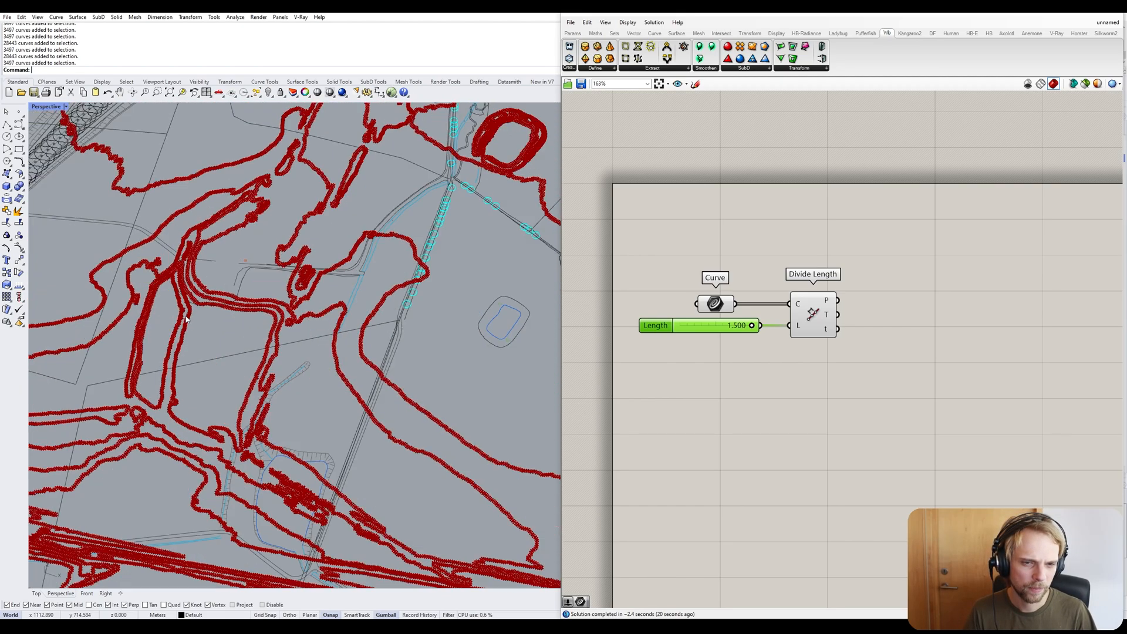
scroll(186, 319, "up", 3)
scroll(155, 277, "down", 8)
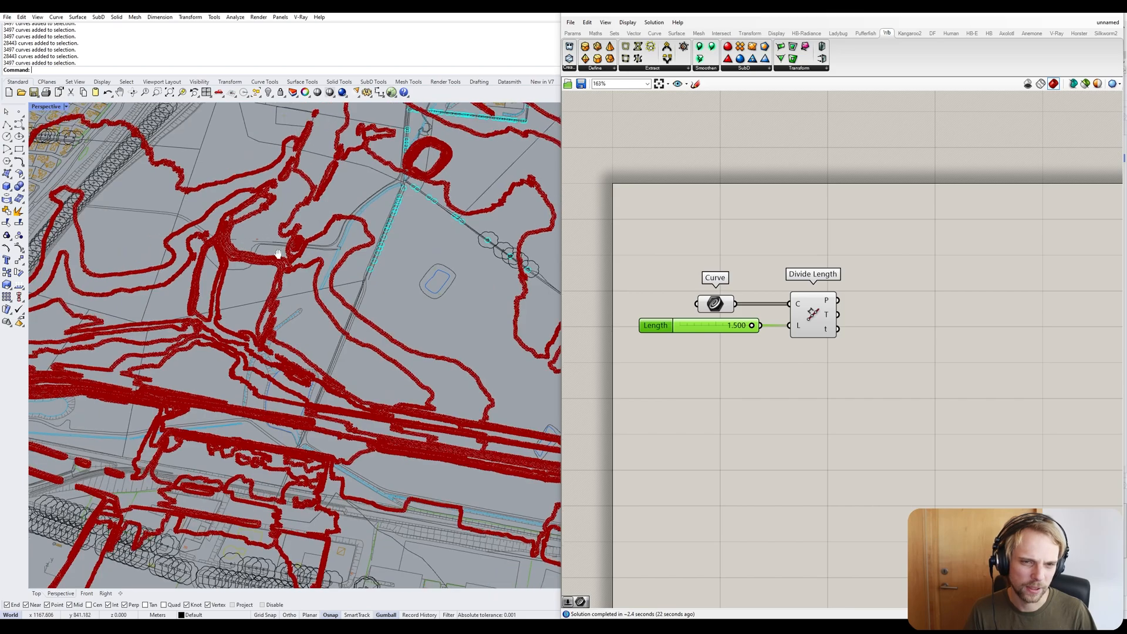
right_click_drag(344, 205, 296, 299, "shift")
scroll(293, 300, "down", 5)
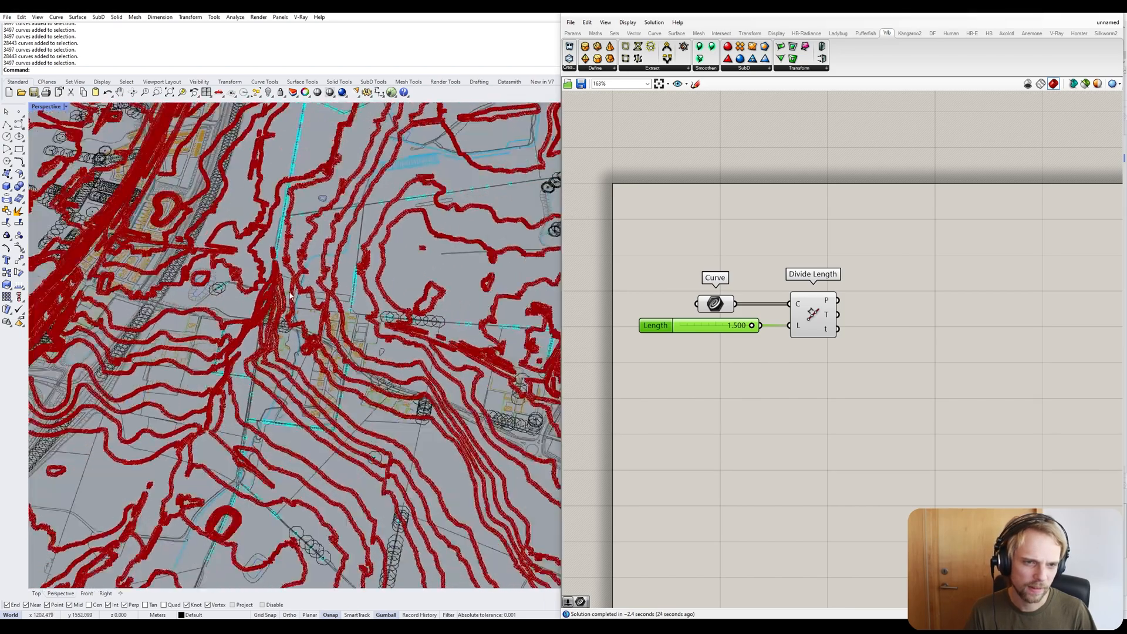
Switch the viewport to Top view and examine how closely the division points follow the contour bends.
right_click(44, 109)
double_click(44, 110)
double_click(38, 106)
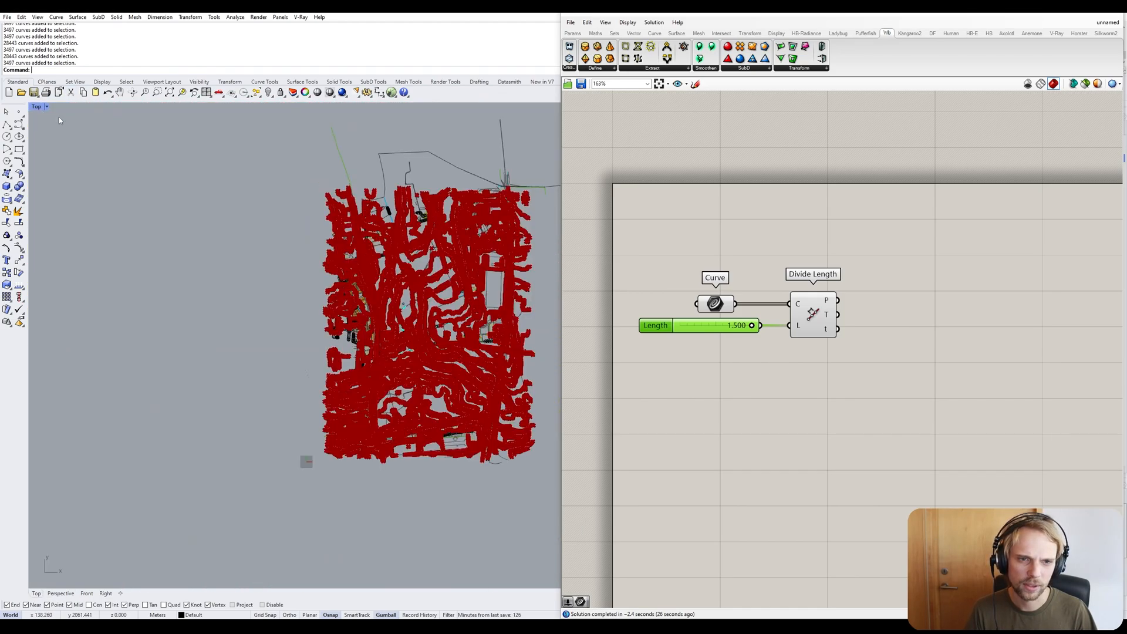
scroll(394, 274, "up", 8)
scroll(272, 269, "up", 6)
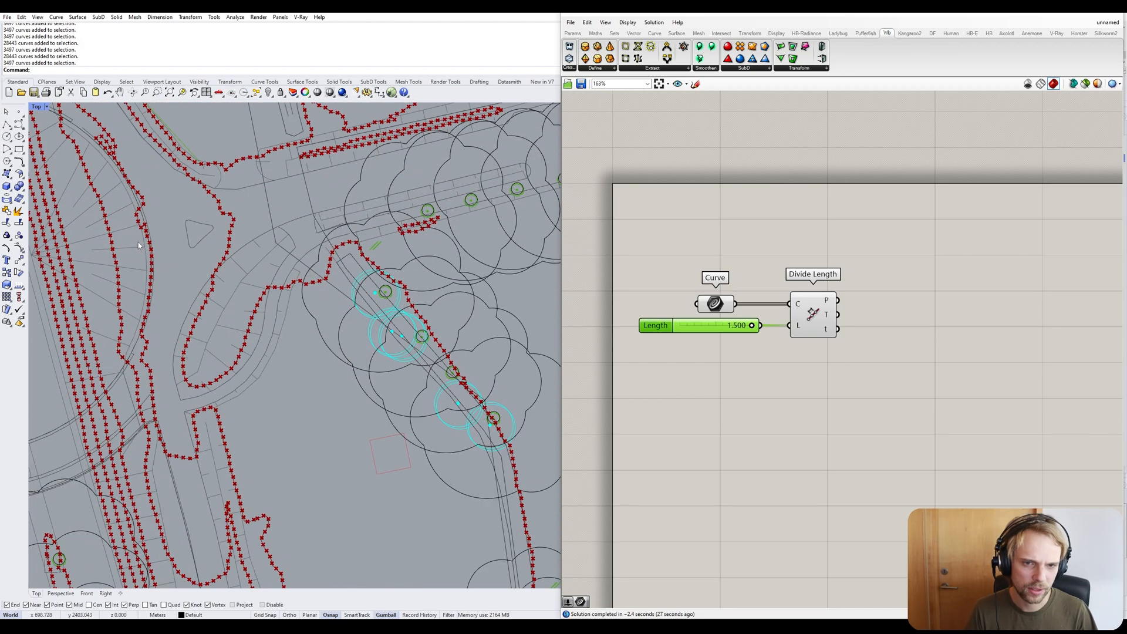
scroll(169, 187, "up", 5)
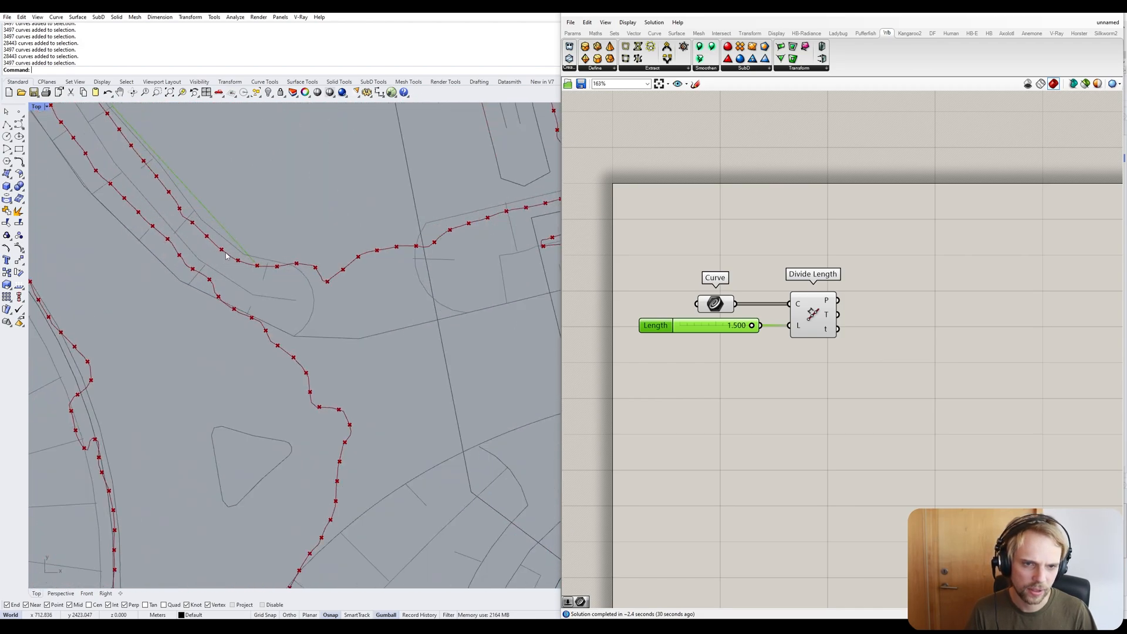
scroll(195, 264, "down", 5)
scroll(164, 269, "up", 4)
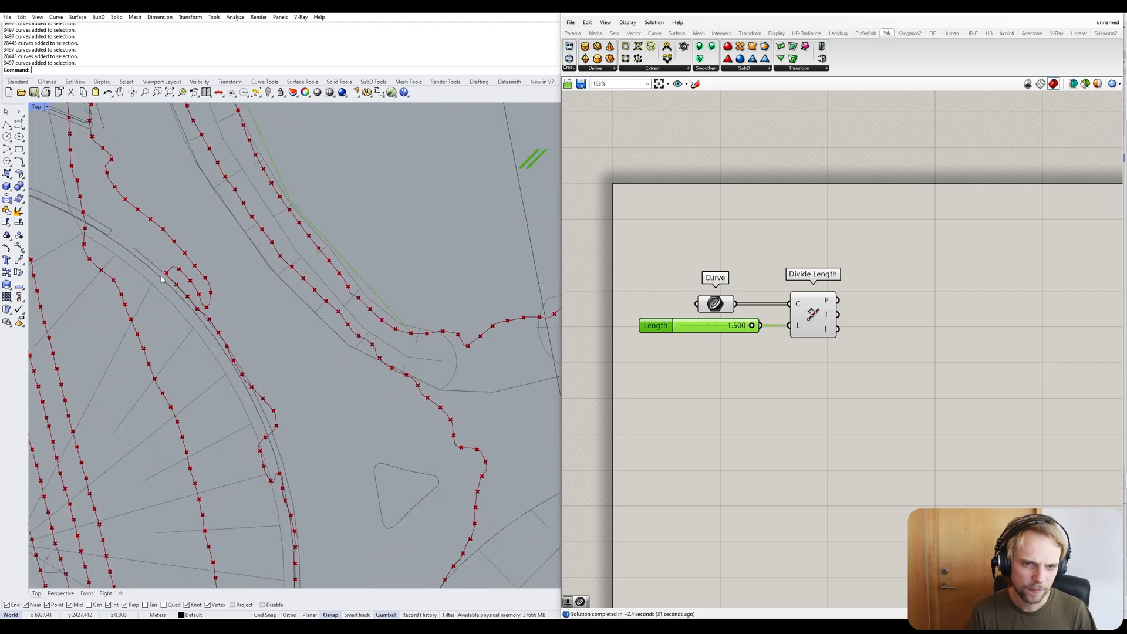
scroll(162, 278, "down", 2)
scroll(162, 278, "down", 6)
right_click_drag(235, 321, 244, 205)
scroll(291, 200, "up", 10)
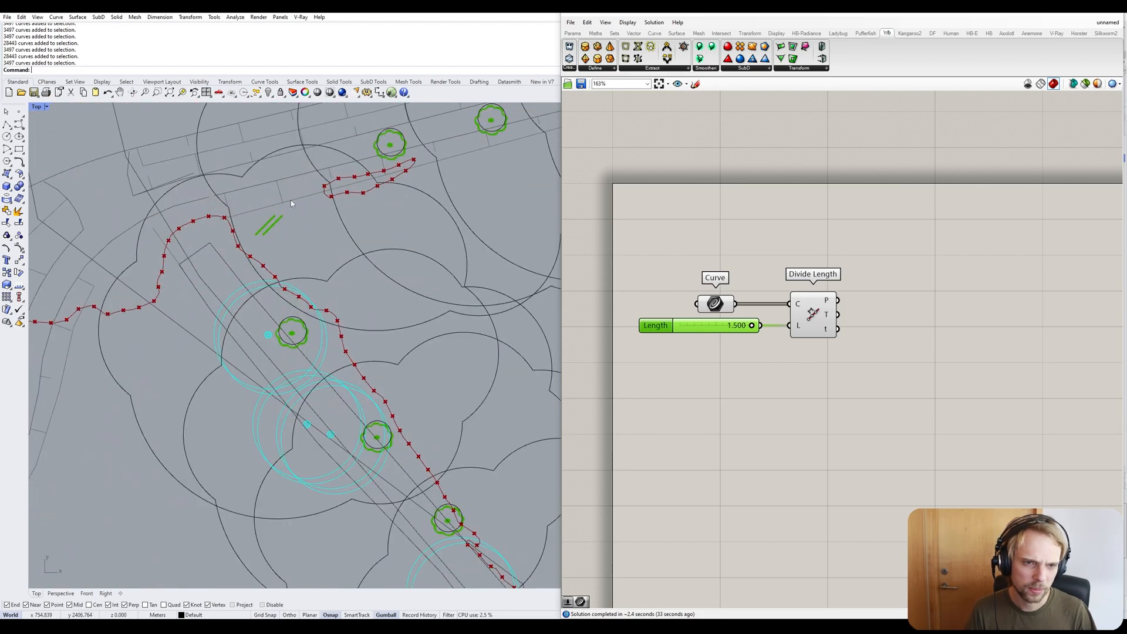
scroll(313, 220, "down", 10)
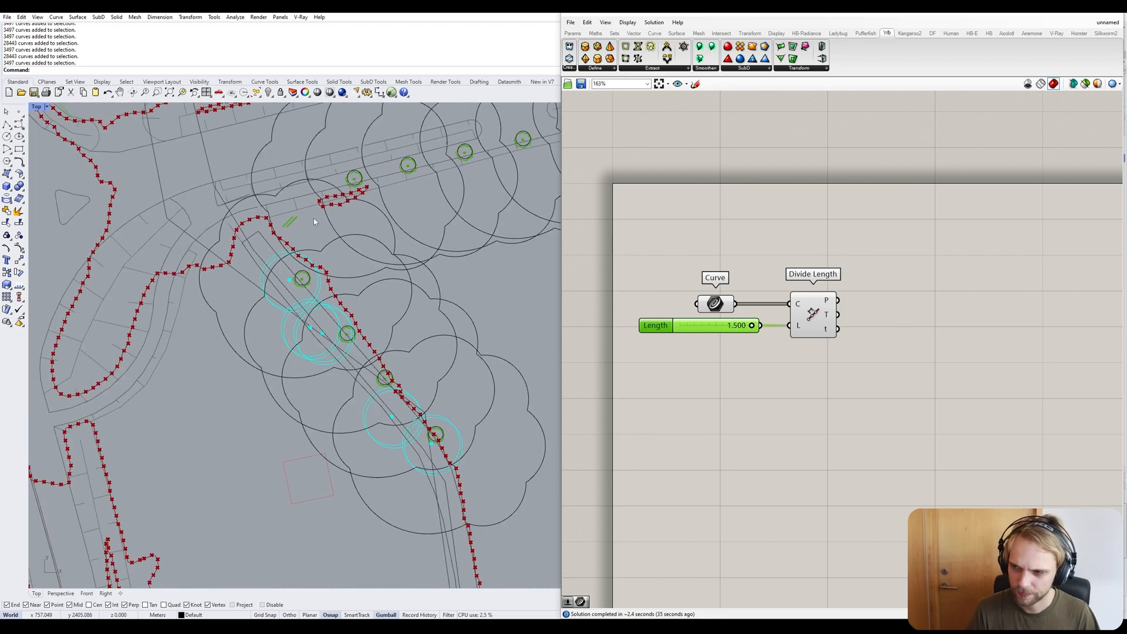
scroll(332, 270, "up", 10)
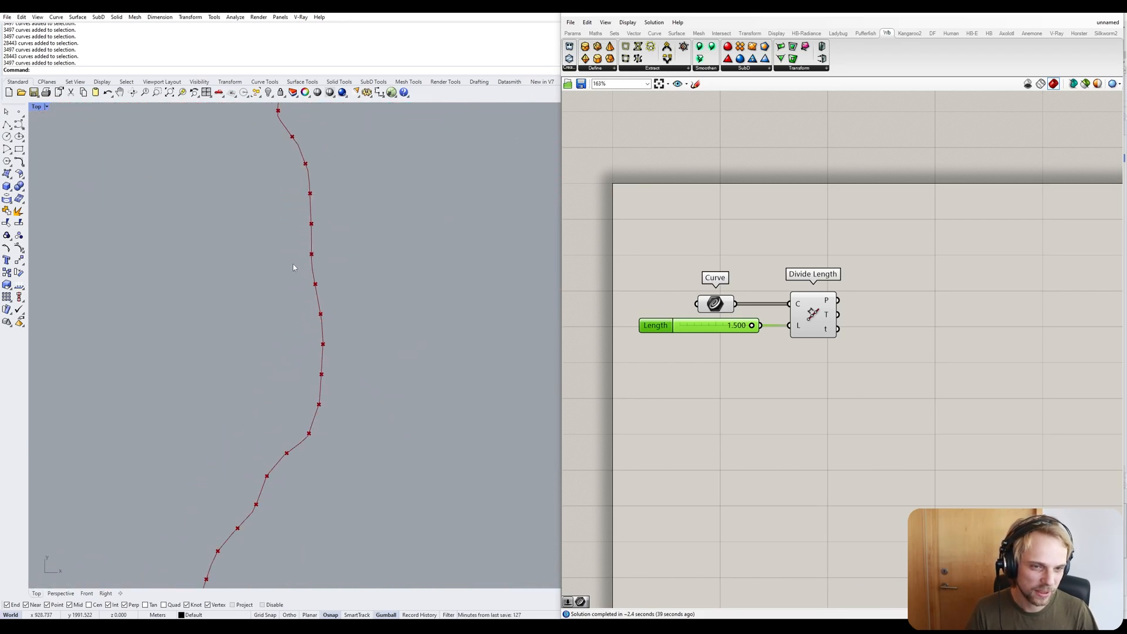
scroll(294, 264, "down", 10)
scroll(319, 275, "up", 10)
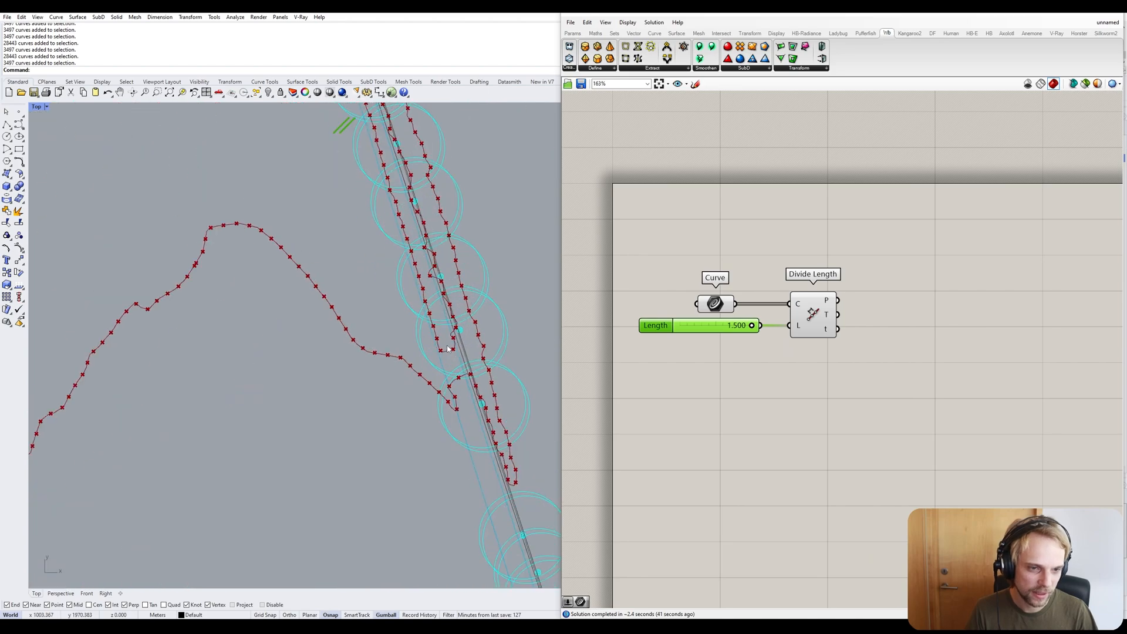
scroll(451, 406, "up", 4)
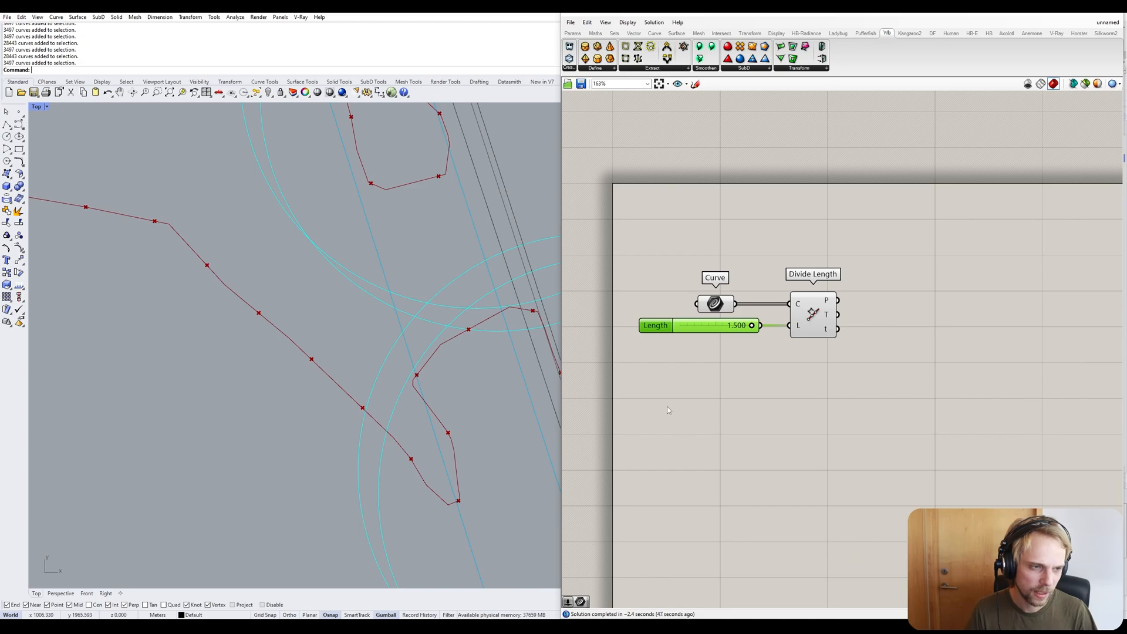
Create a number slider ranging from 1.500 to 2.50 and place it just below the existing Length slider.
right_click_drag(667, 409, 662, 326)
double_click(662, 326)
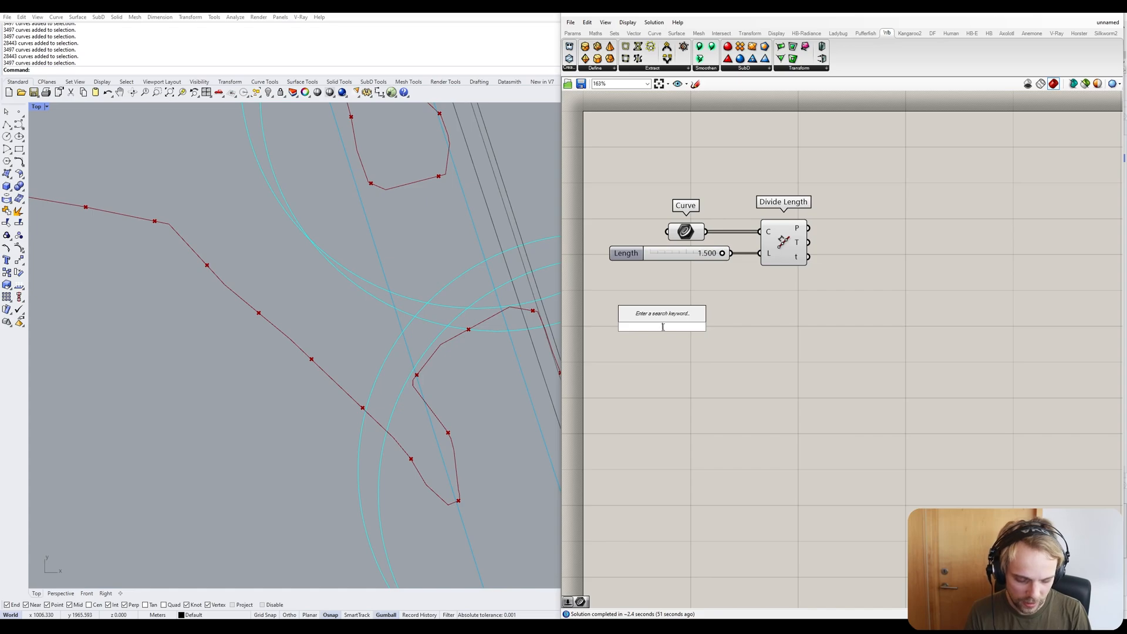
type("1.500")
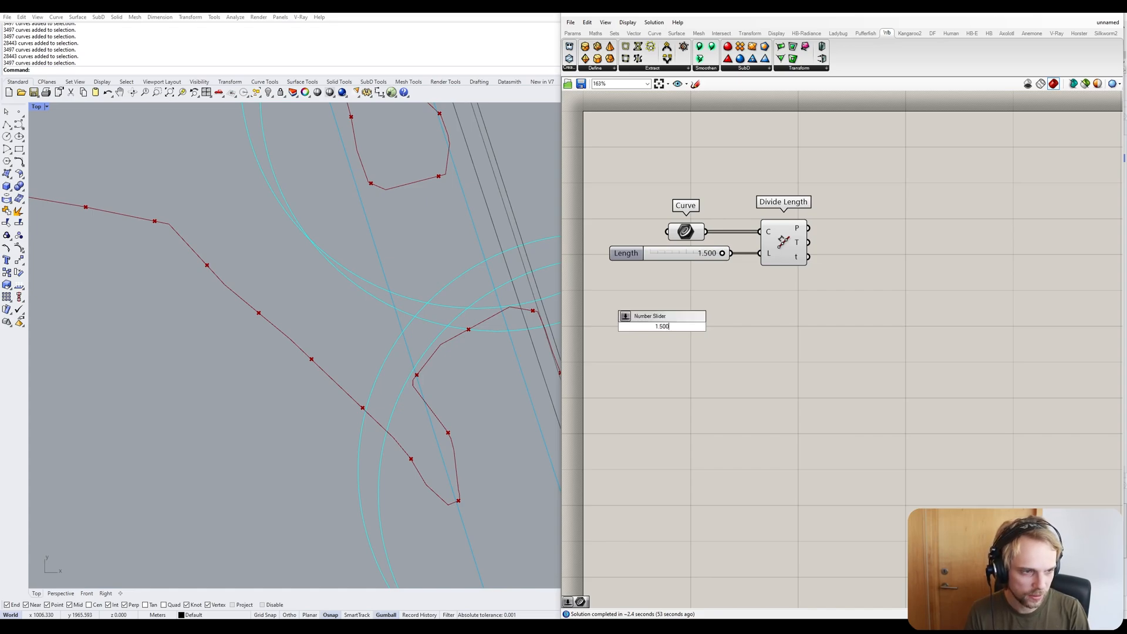
type("..2.50")
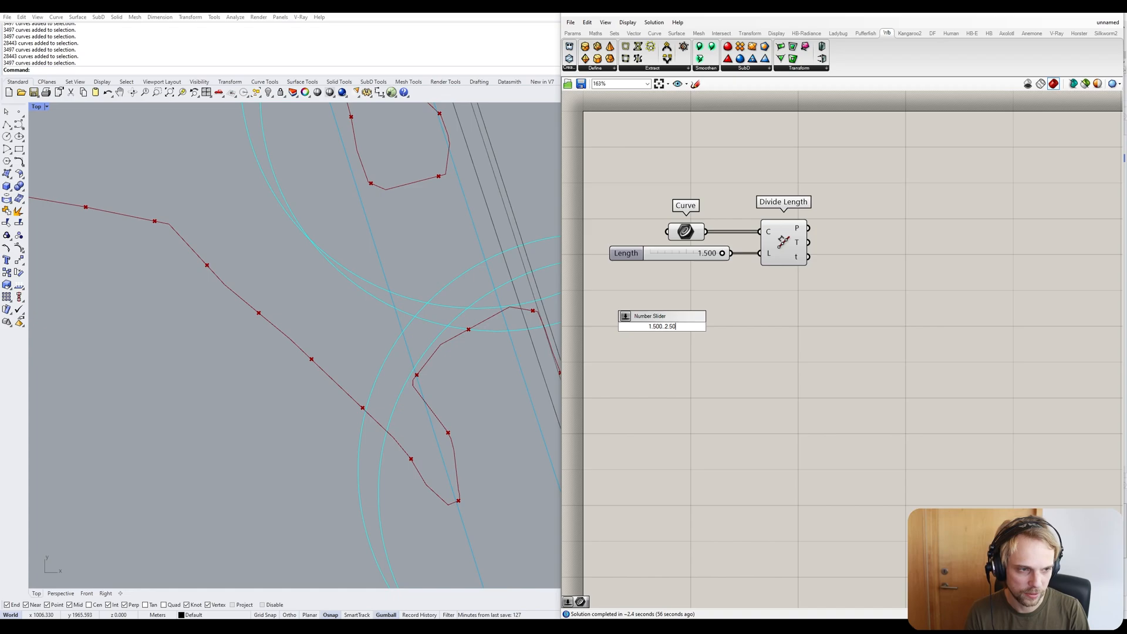
key("Return")
left_click_drag(673, 327, 675, 295)
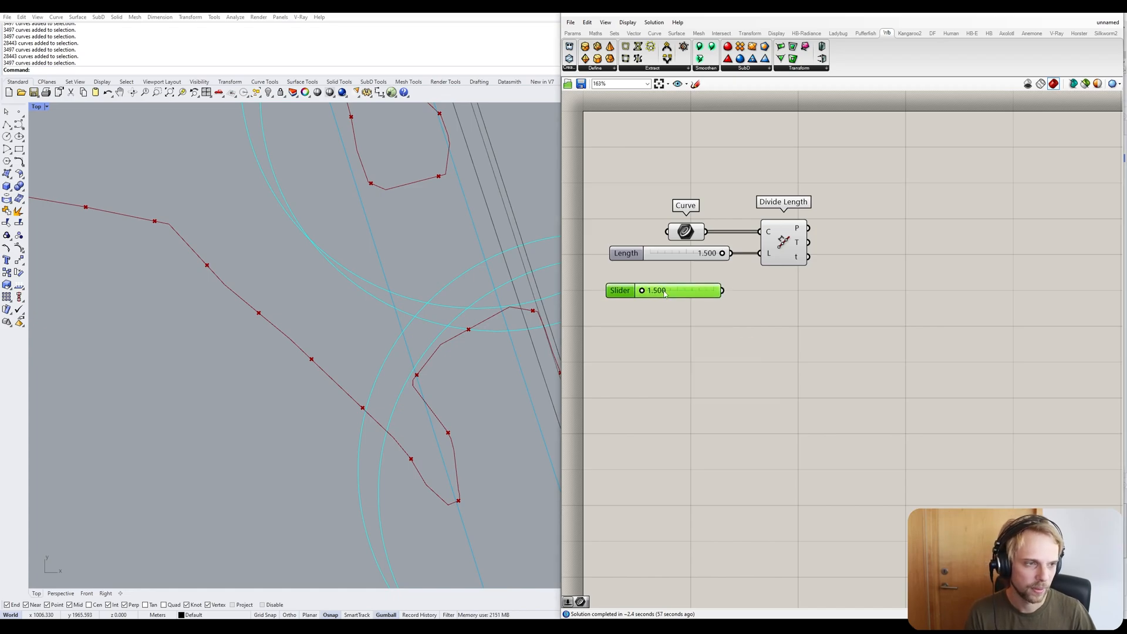
Set the new slider to 2 and connect it to the Divide Length component's length input in place of the old slider.
double_click(676, 295)
type("2")
key("Return")
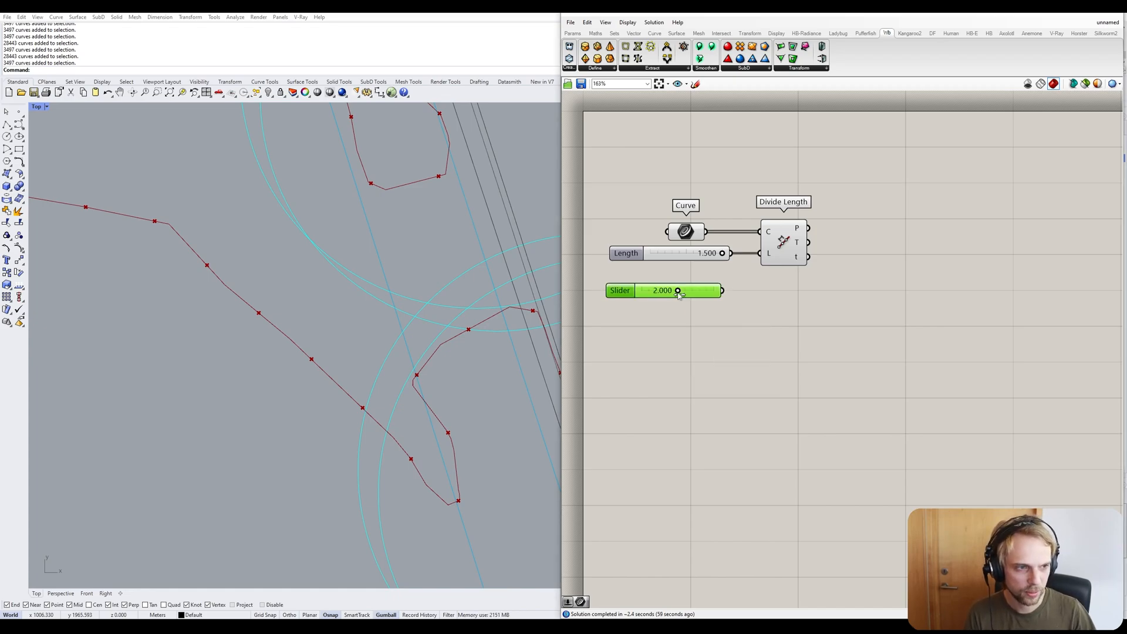
left_click_drag(723, 290, 760, 253, "shift")
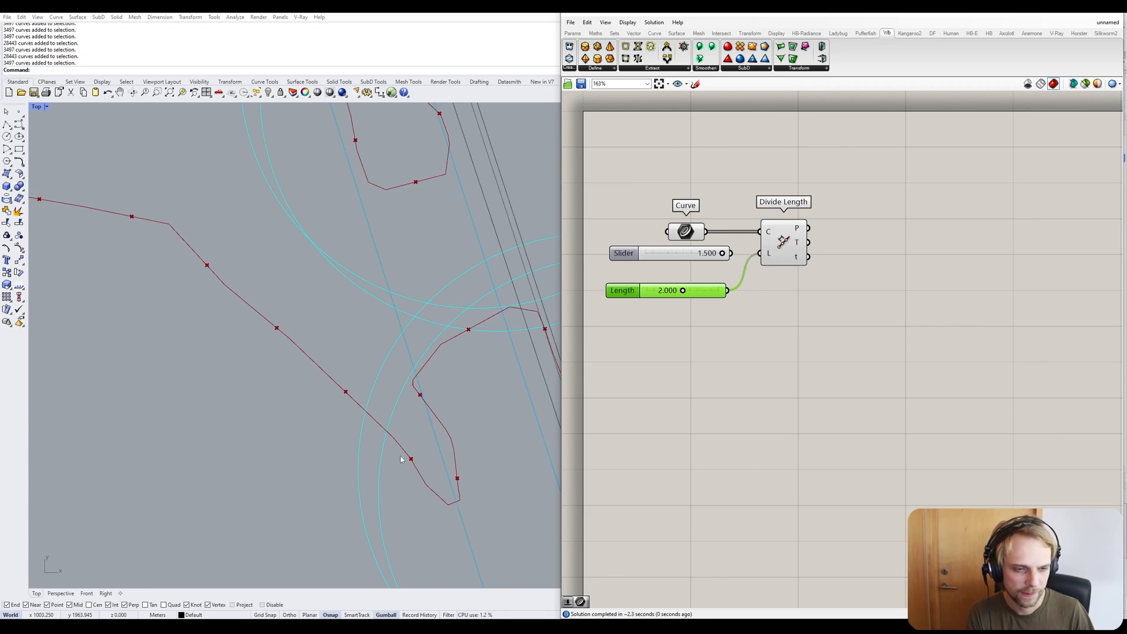
Delete the disconnected 1.500 slider and move the 2.000 slider into its place beside the length input.
left_click(667, 254)
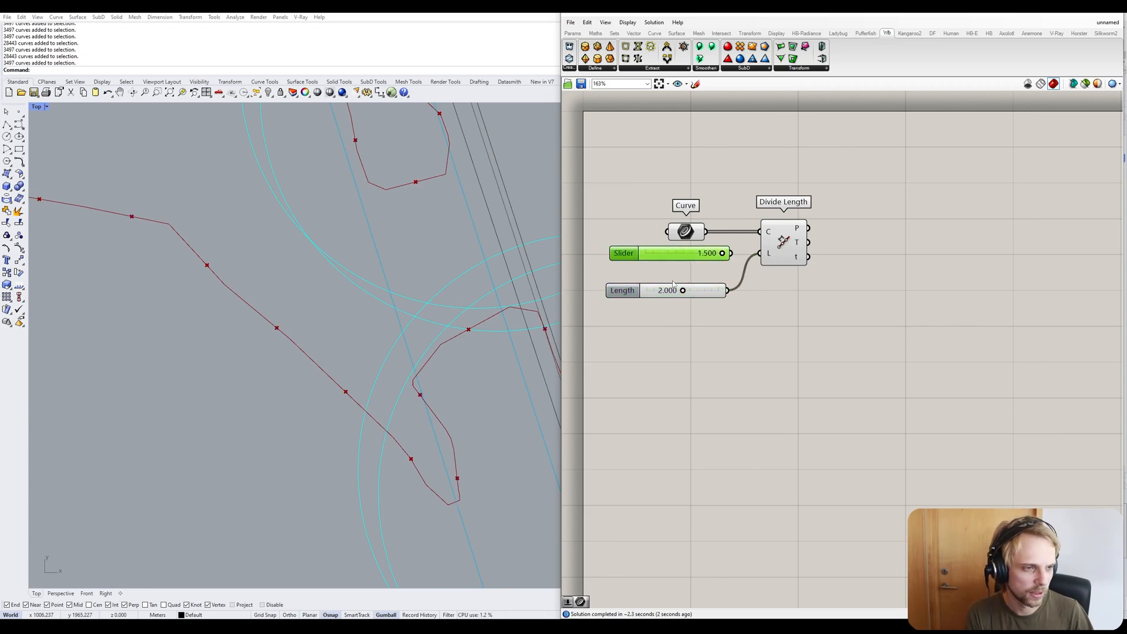
key("Delete")
left_click_drag(699, 295, 708, 257)
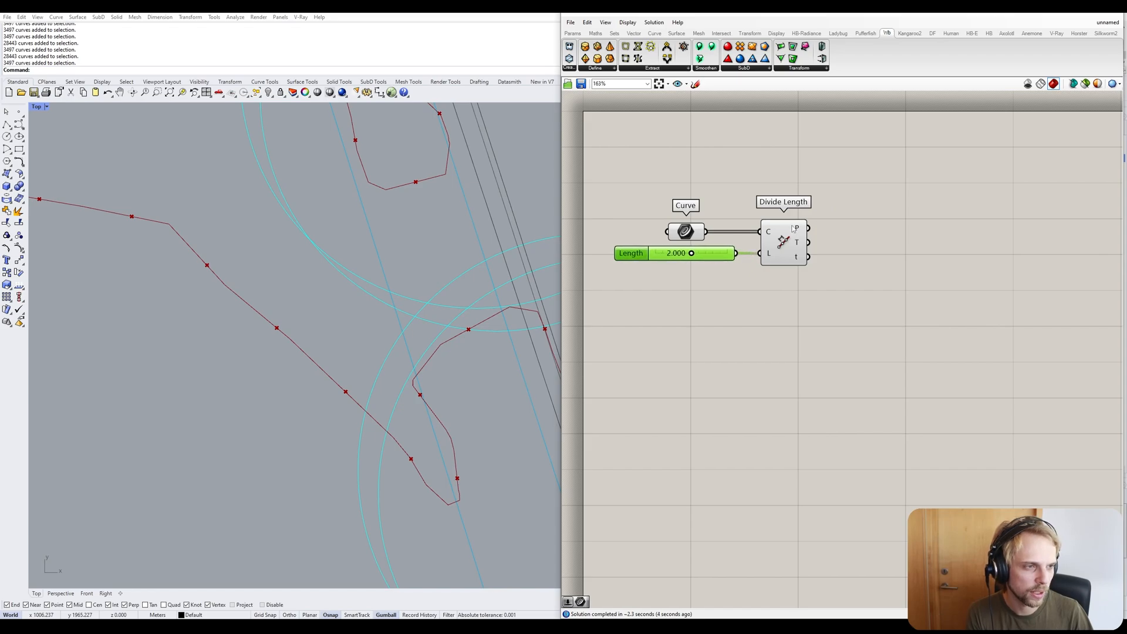
Check the Divide Length component's points output and examine the division points across the site in Top view.
mouse_move(799, 230)
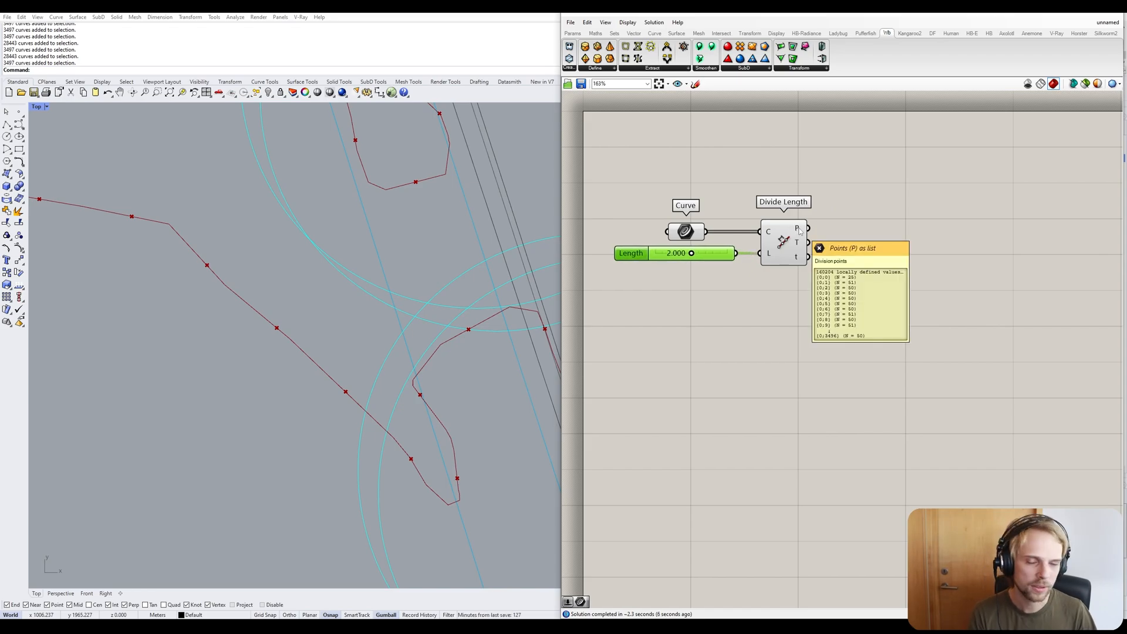
scroll(305, 262, "down", 10)
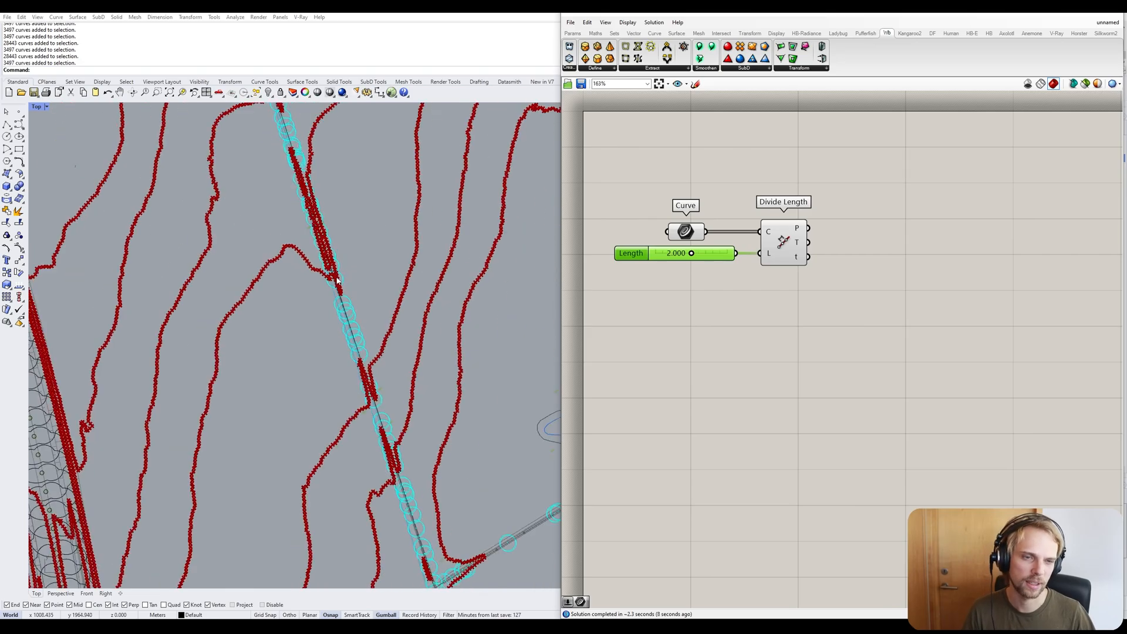
scroll(332, 281, "down", 3)
scroll(303, 245, "up", 8)
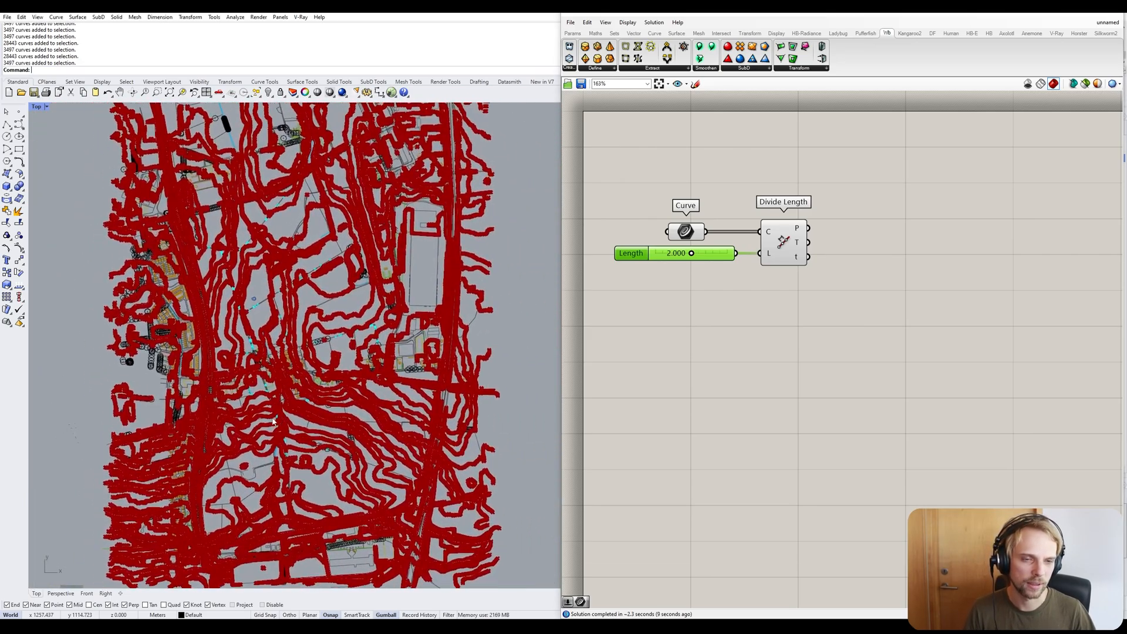
scroll(303, 245, "up", 5)
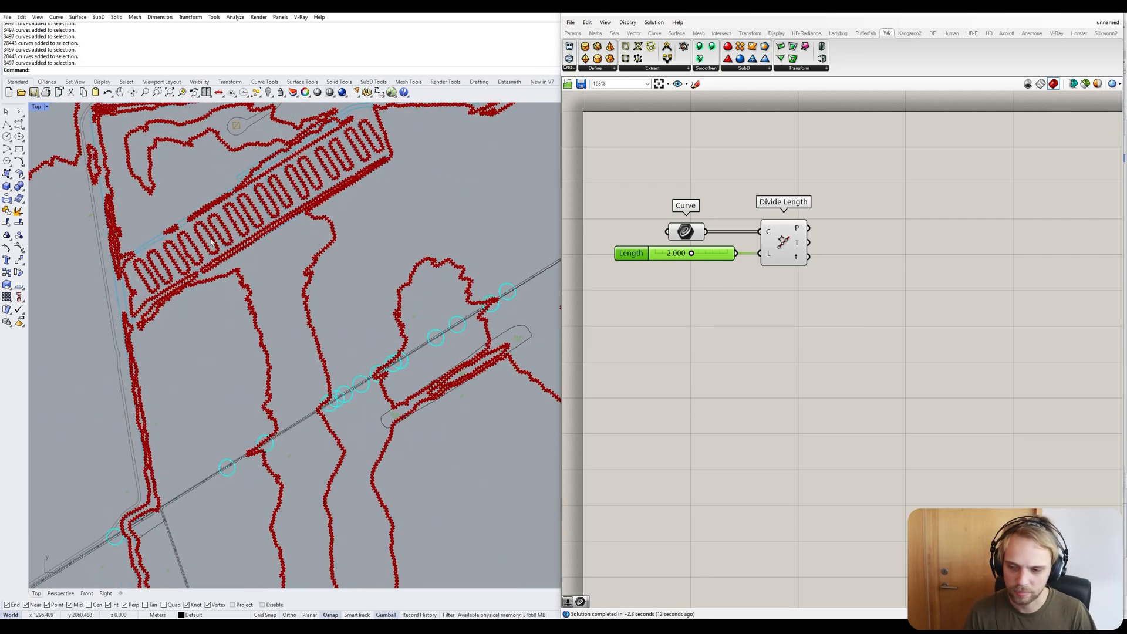
Add a Delaunay Mesh component from the mesh triangulation tools and place it beside Divide Length, level with its outputs.
right_click_drag(768, 271, 749, 295)
left_click(778, 282)
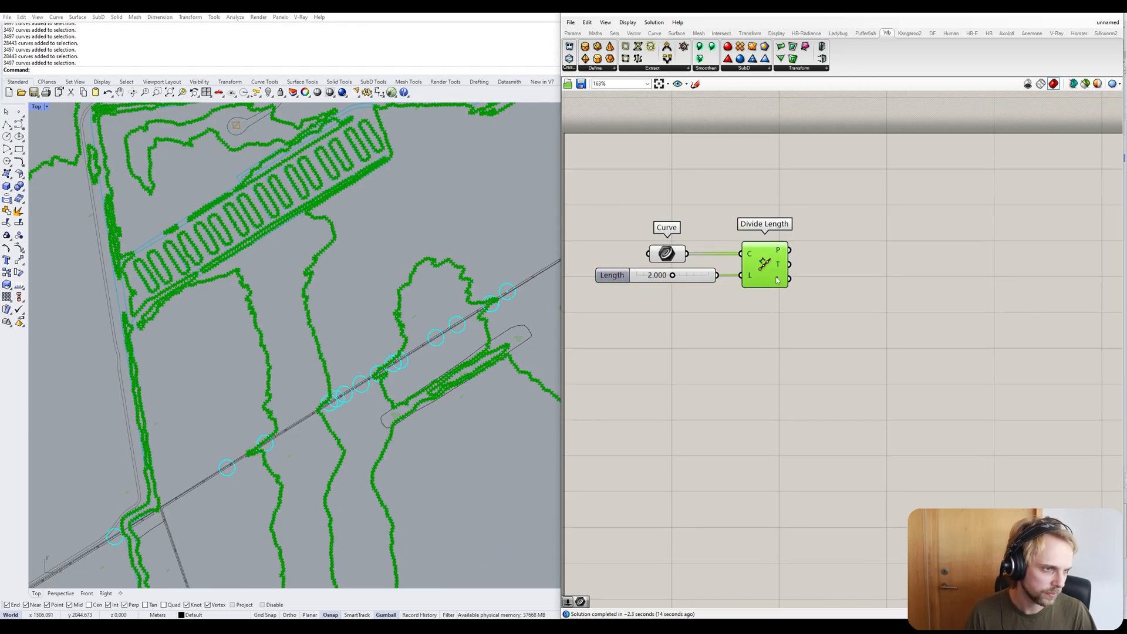
left_click(855, 301)
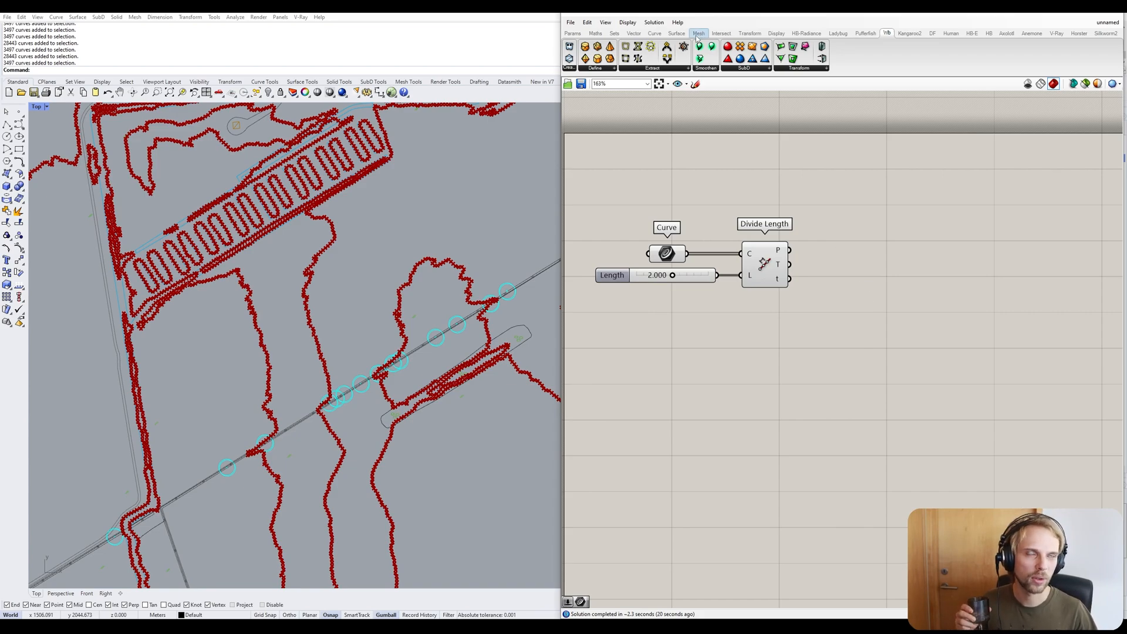
mouse_move(697, 36)
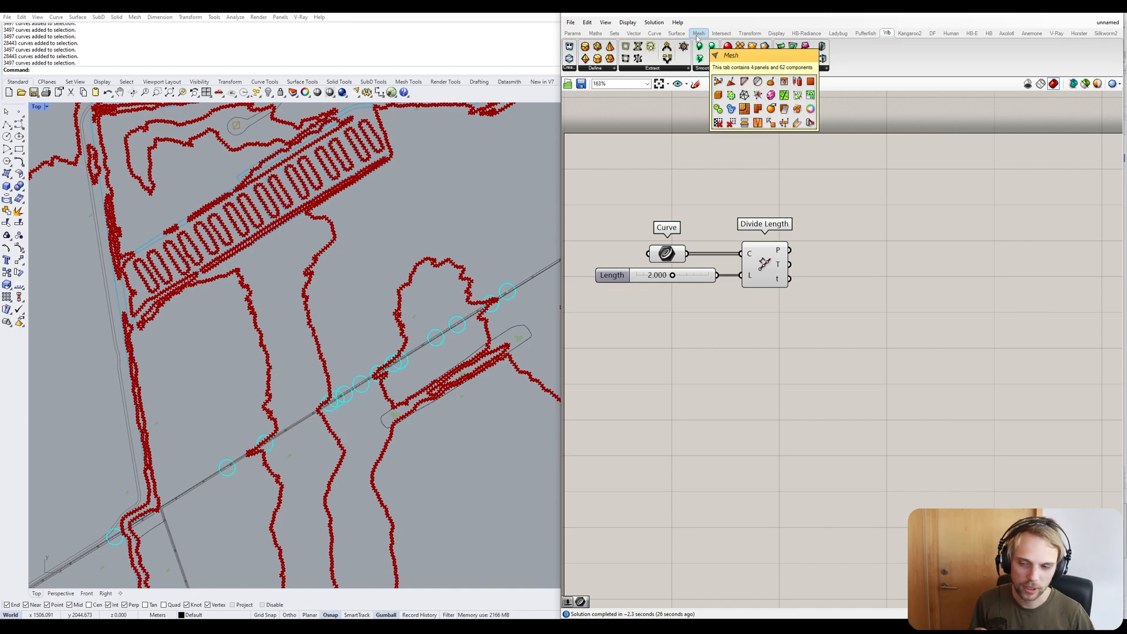
left_click(697, 34)
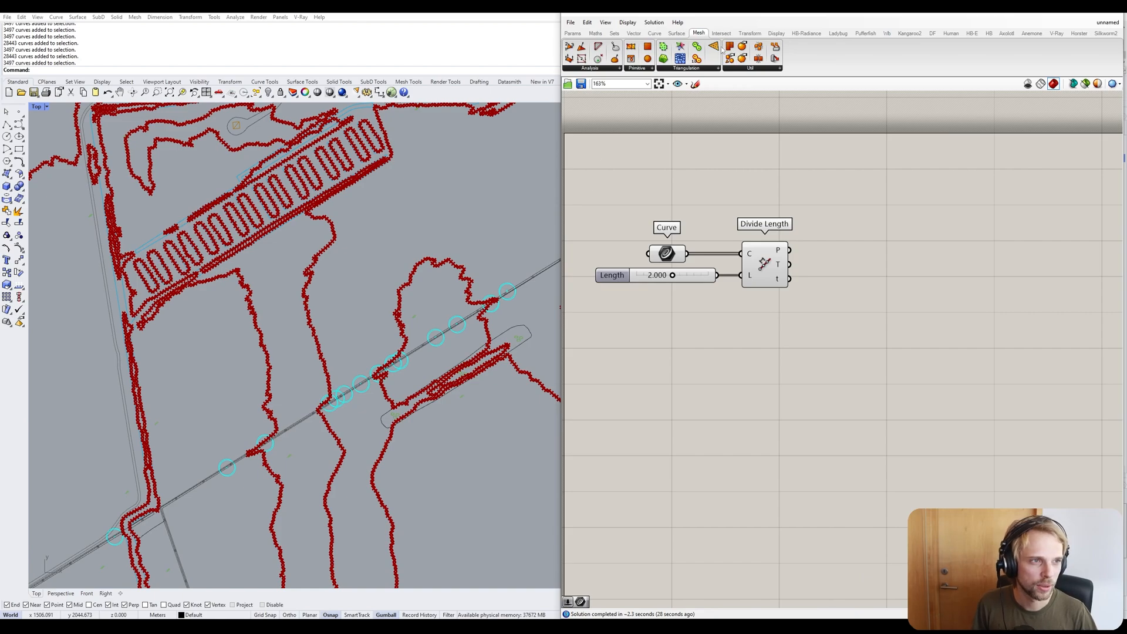
mouse_move(699, 35)
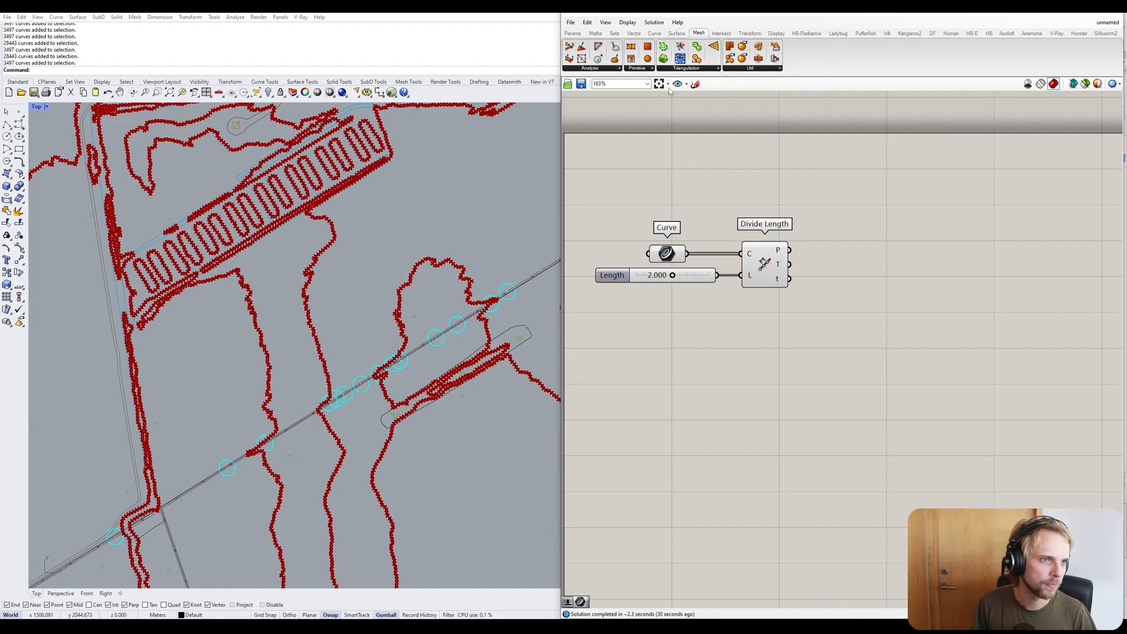
left_click(686, 68)
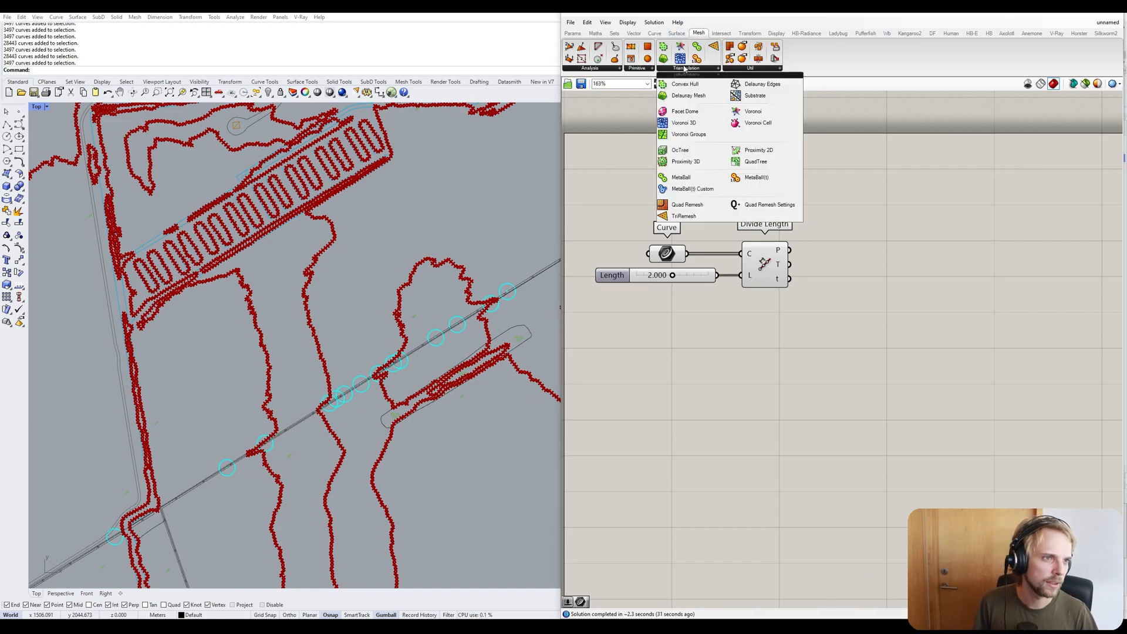
left_click(672, 95)
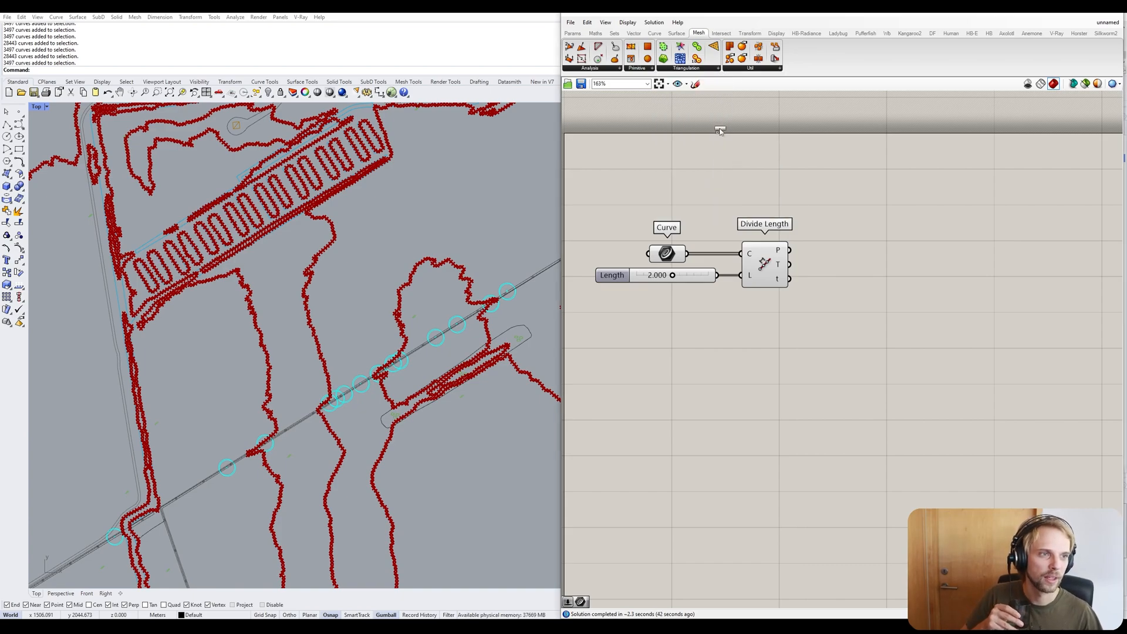
left_click(874, 276)
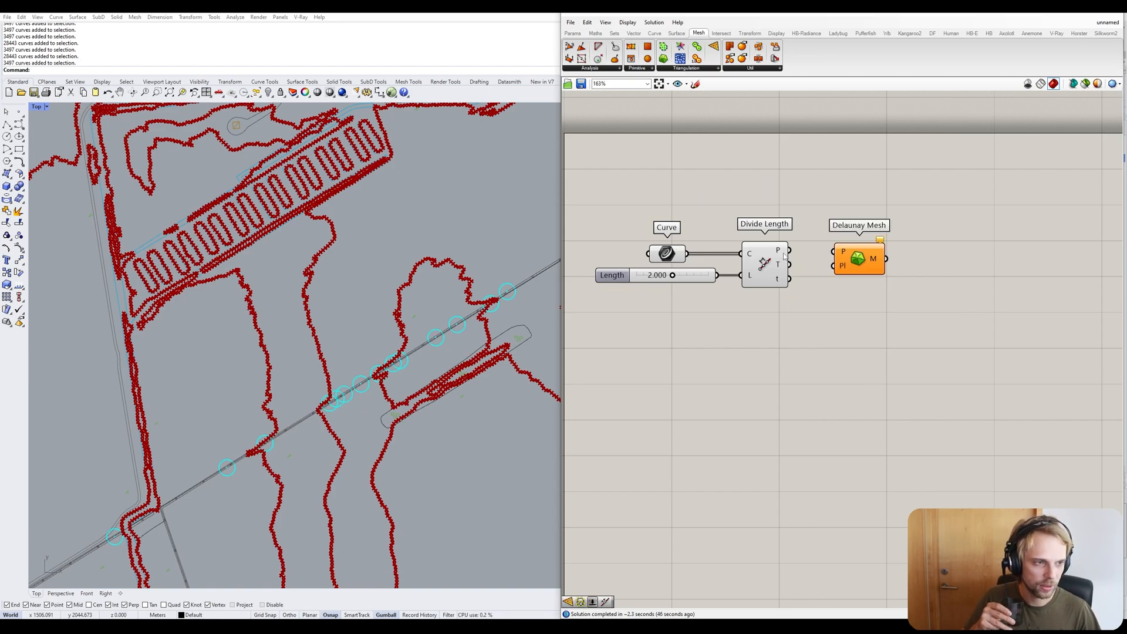
left_click_drag(871, 265, 884, 265)
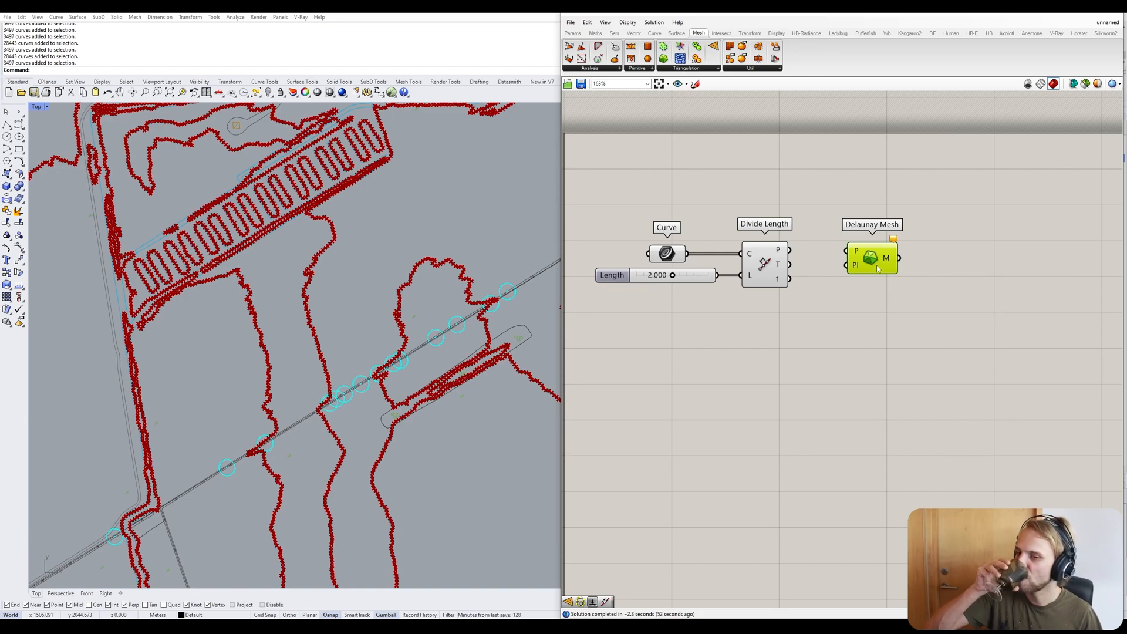
mouse_move(877, 269)
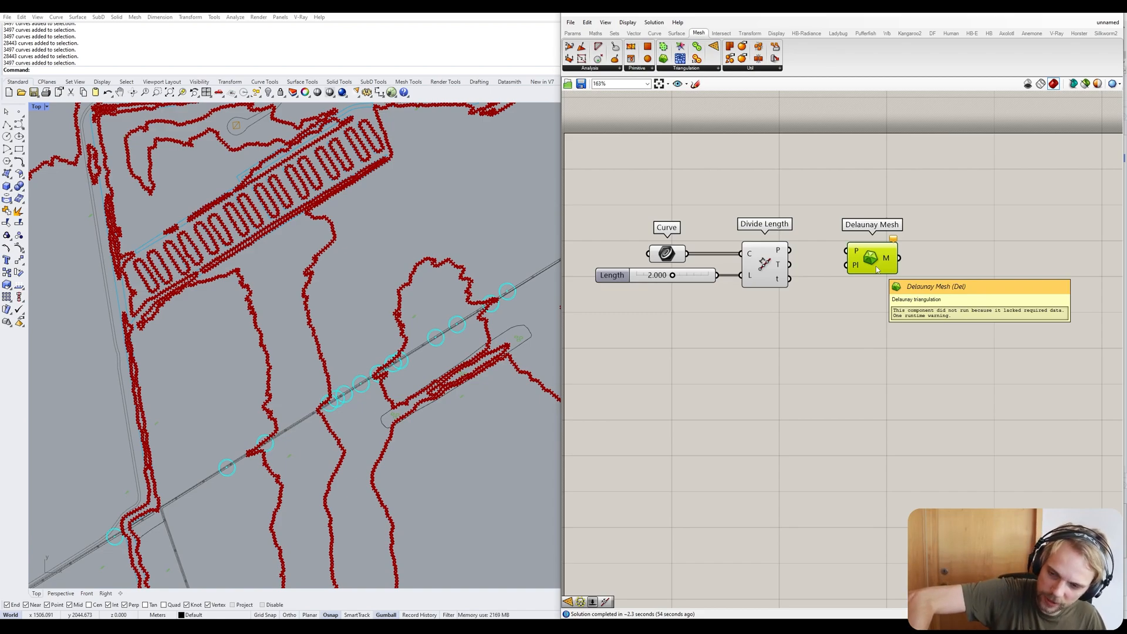
Examine the division points along the contour curves in Top view, both across the whole site and up close.
mouse_move(779, 252)
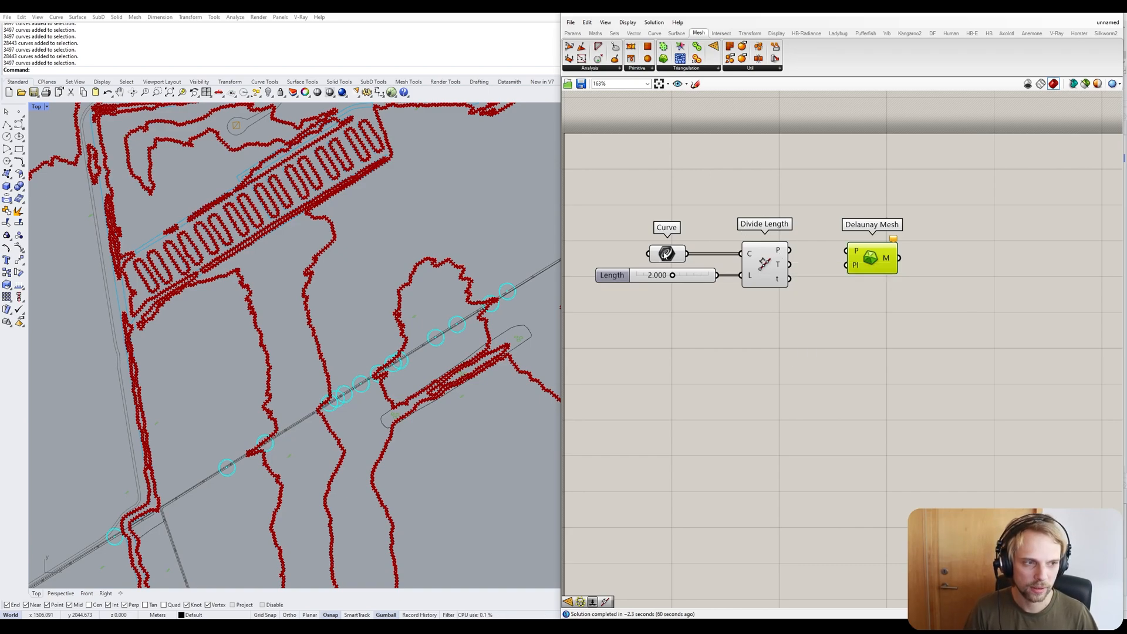
mouse_move(665, 254)
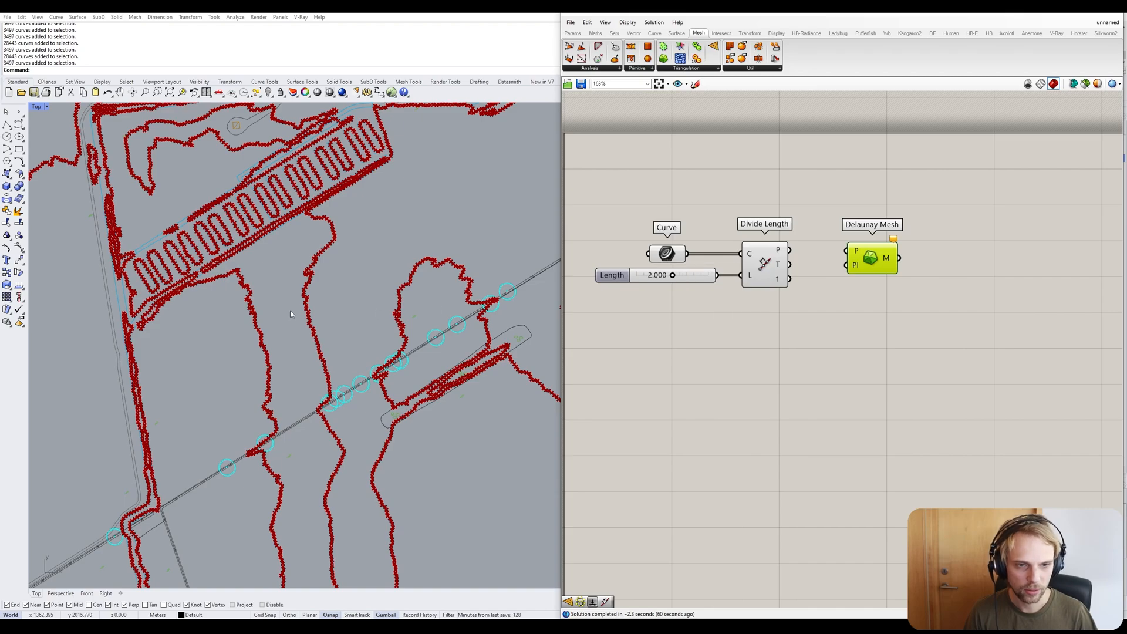
scroll(216, 372, "down", 5)
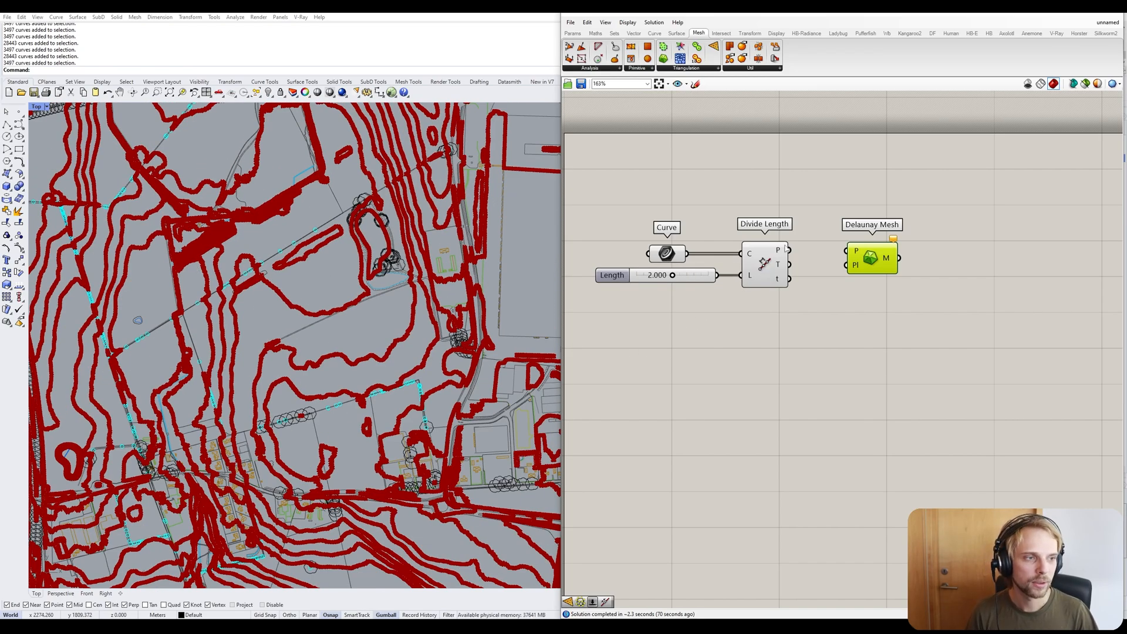
mouse_move(779, 256)
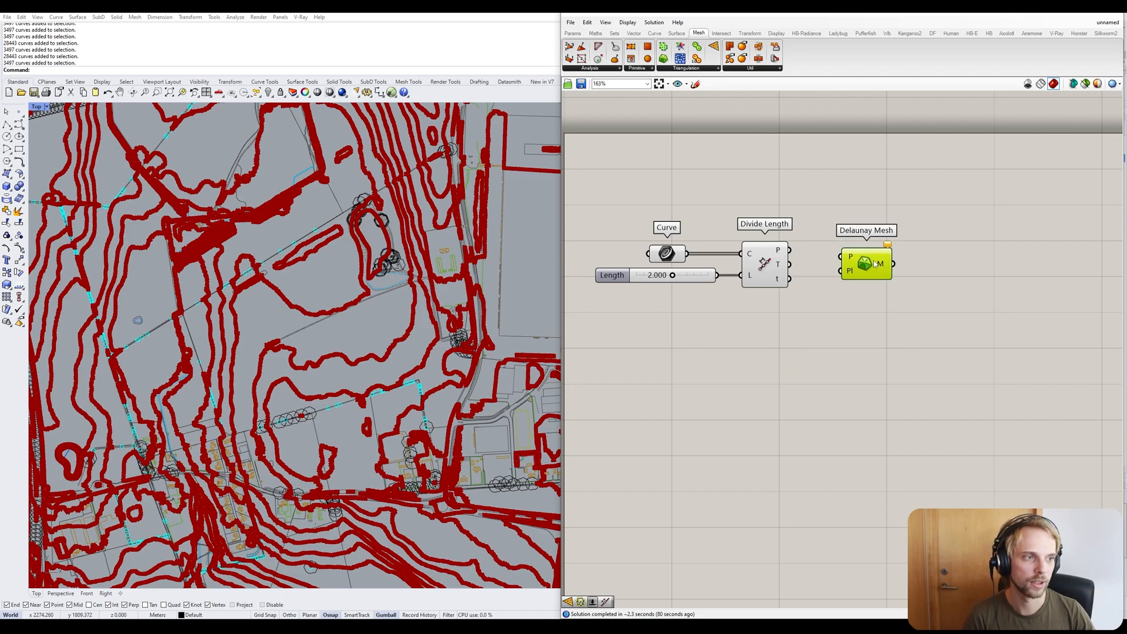
scroll(239, 288, "down", 3)
scroll(239, 288, "up", 6)
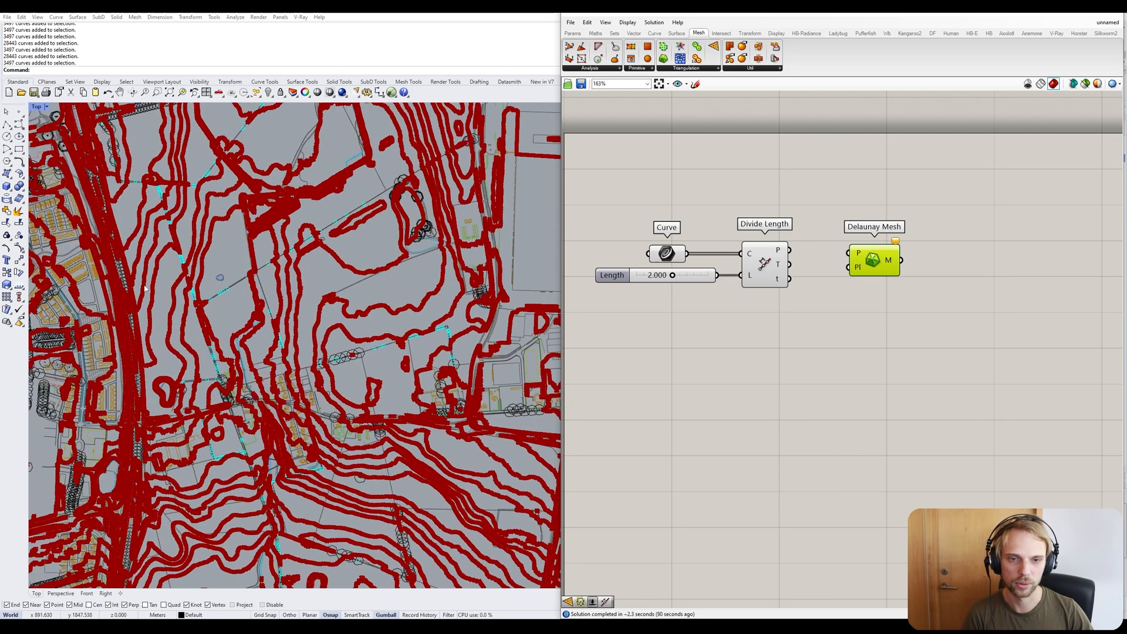
scroll(239, 288, "up", 3)
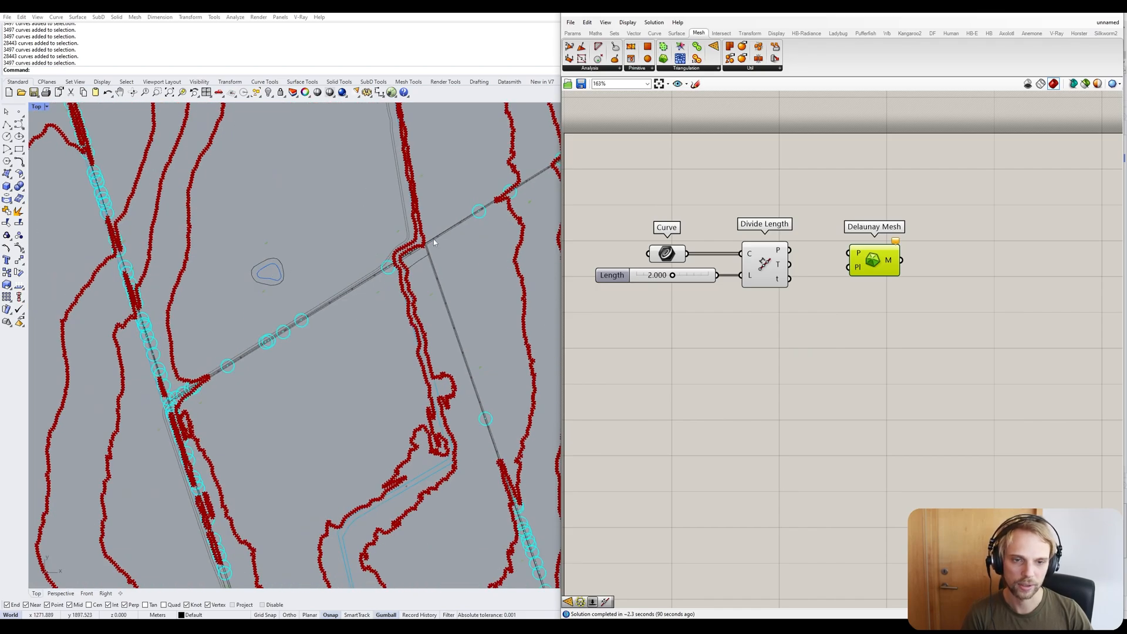
scroll(322, 312, "down", 3)
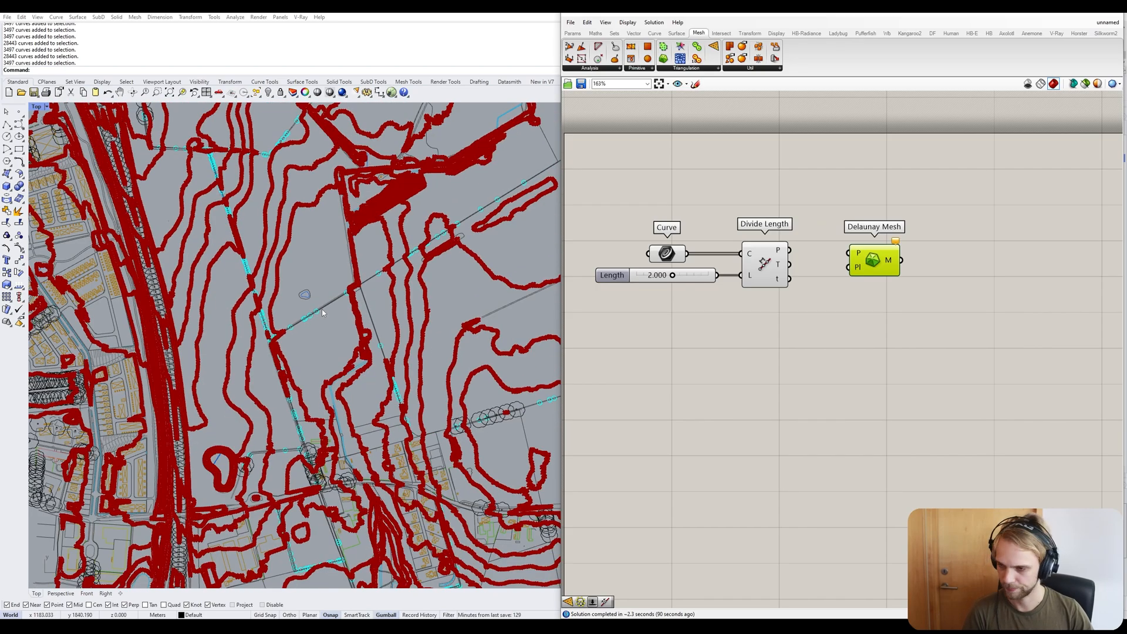
Flatten the points output of the Divide Length component so all division points form a single list.
left_click(854, 285)
right_click_drag(813, 307, 749, 343)
scroll(749, 344, "up", 2)
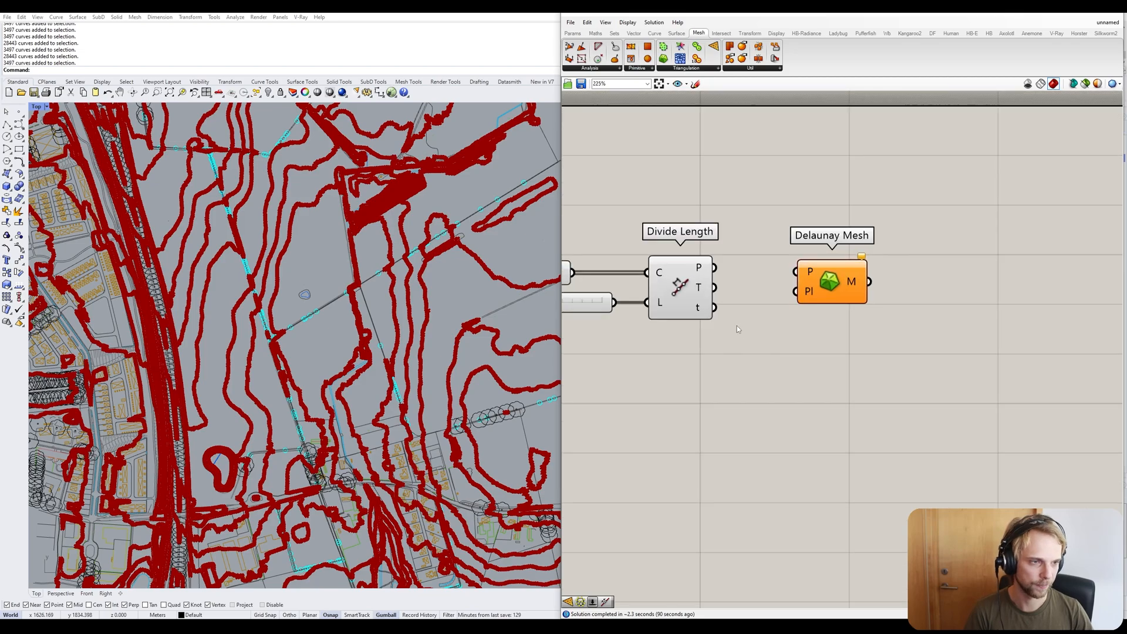
left_click(696, 276)
mouse_move(700, 269)
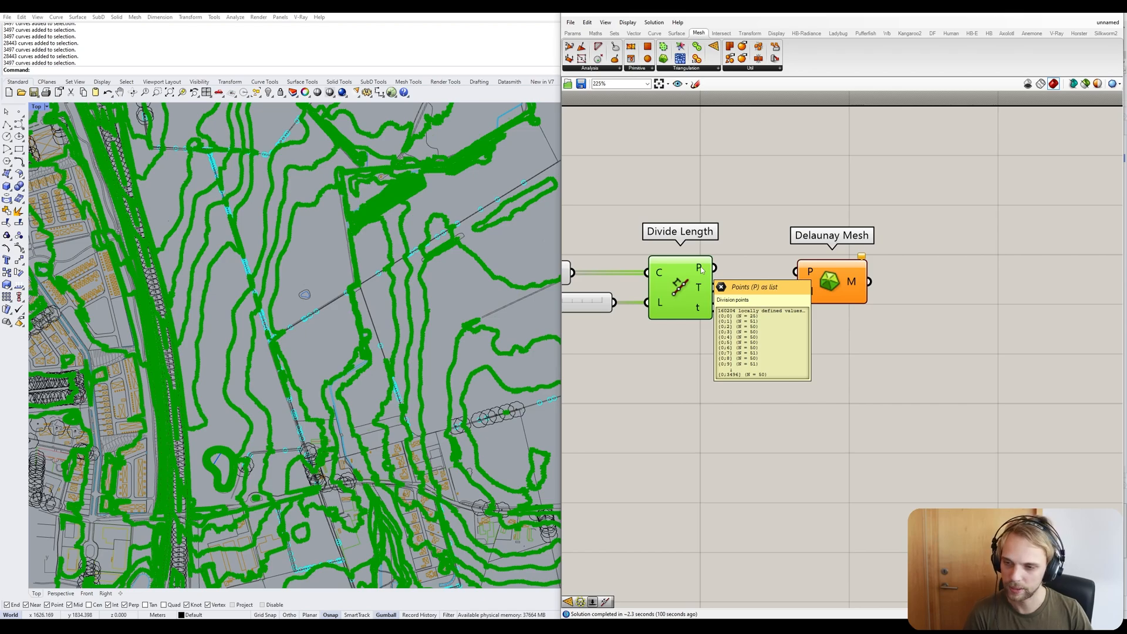
right_click(700, 269)
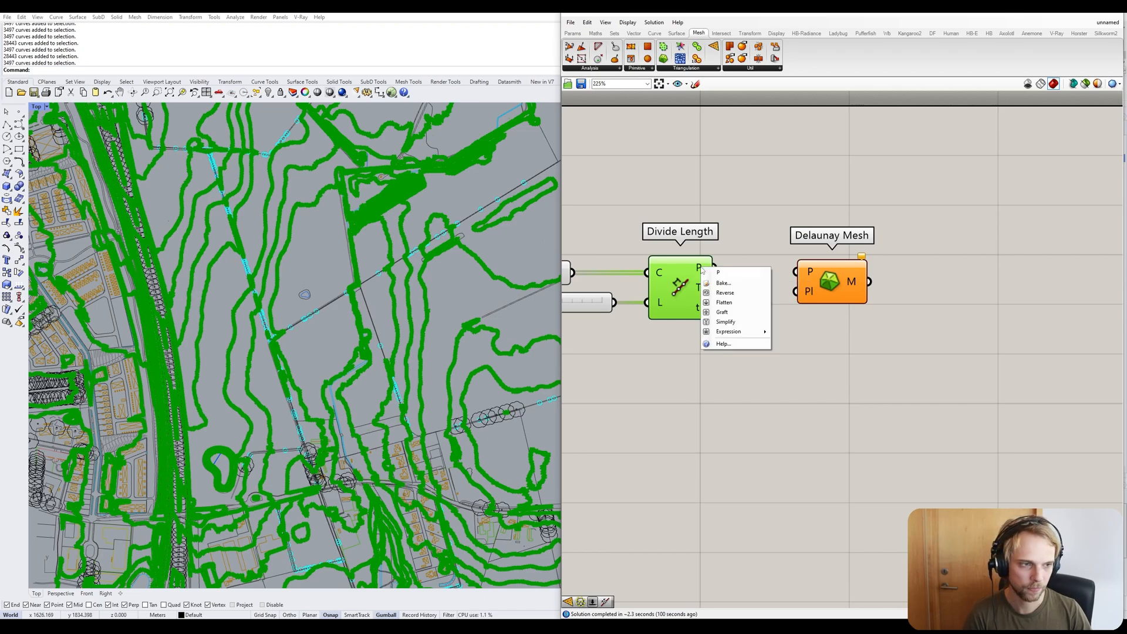
left_click(715, 306)
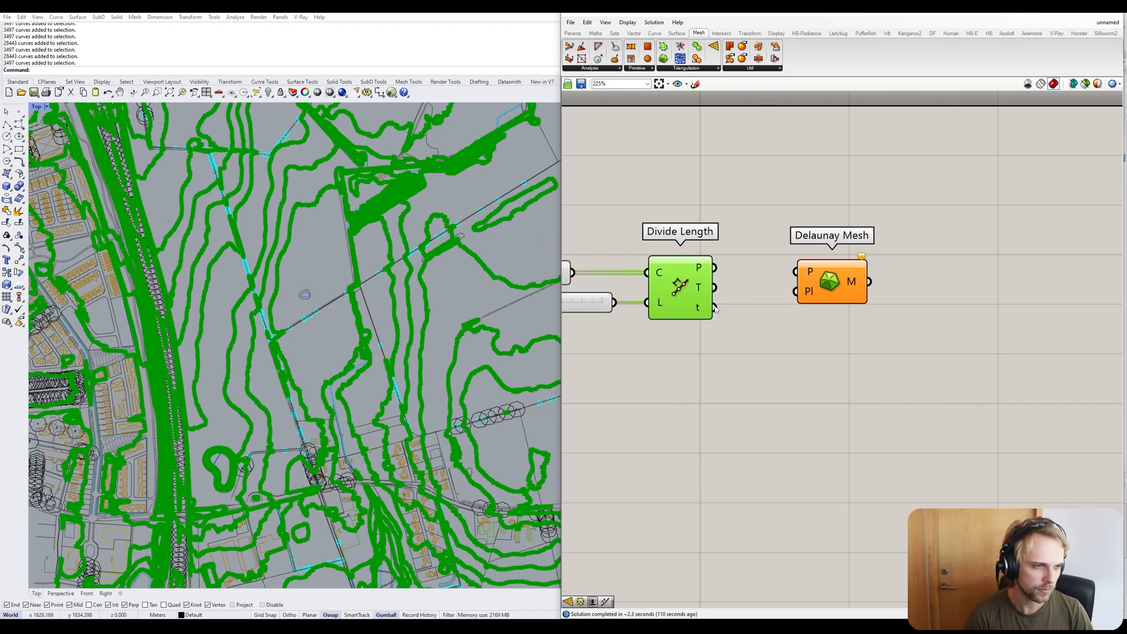
left_click(745, 358)
right_click_drag(800, 333, 766, 356)
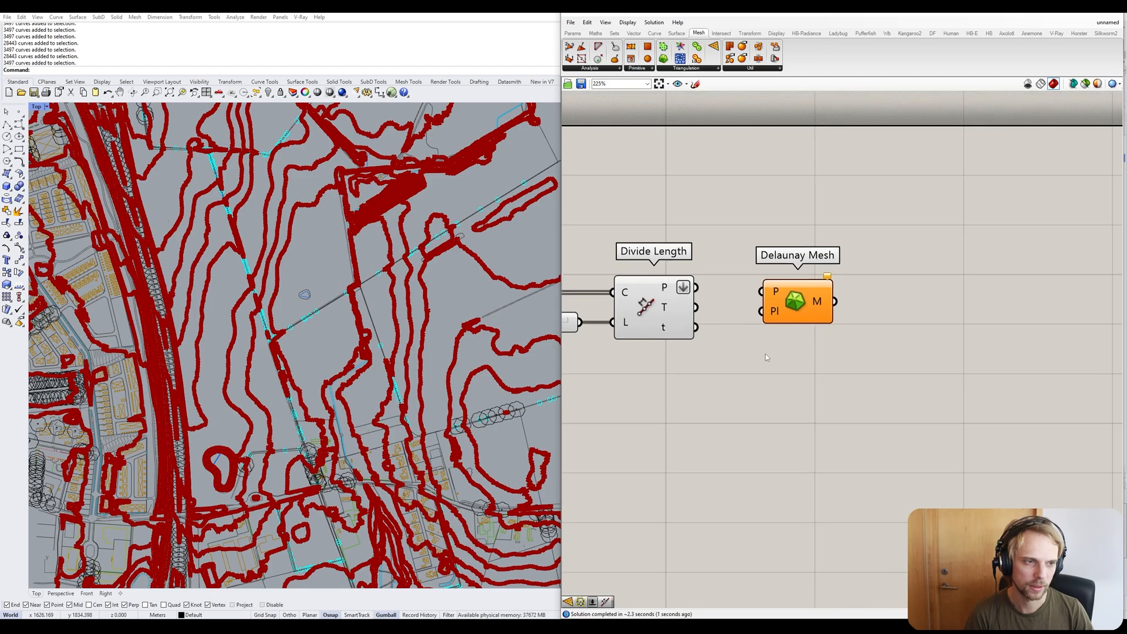
Connect the flattened points output to the Delaunay Mesh component's points input and move that component slightly closer to Divide Length.
left_click_drag(696, 288, 765, 292)
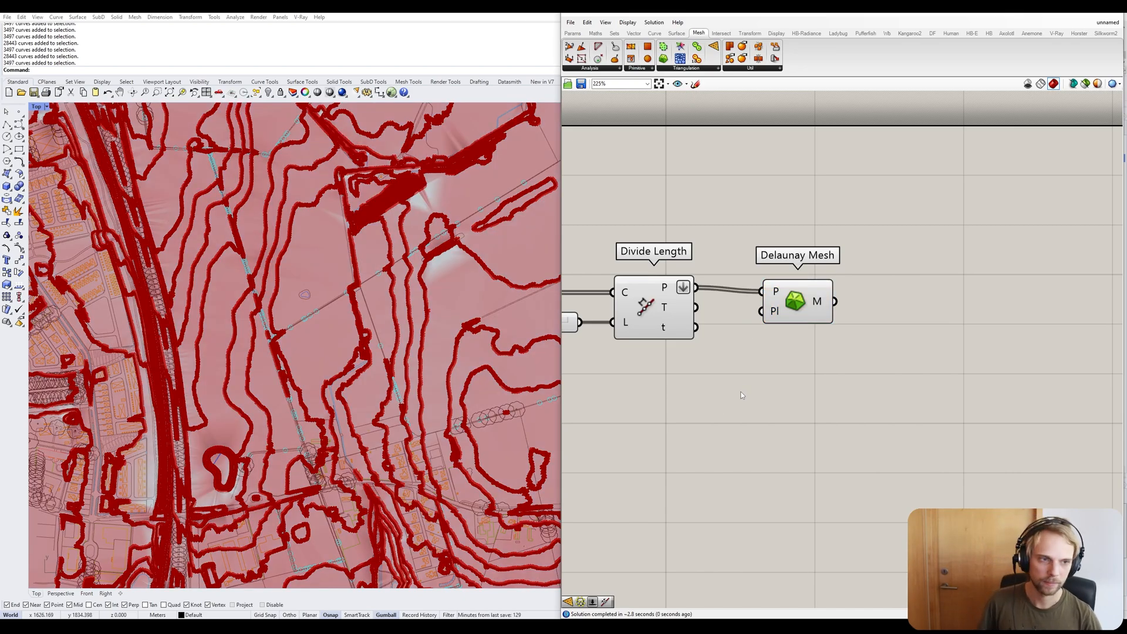
left_click_drag(826, 318, 815, 315)
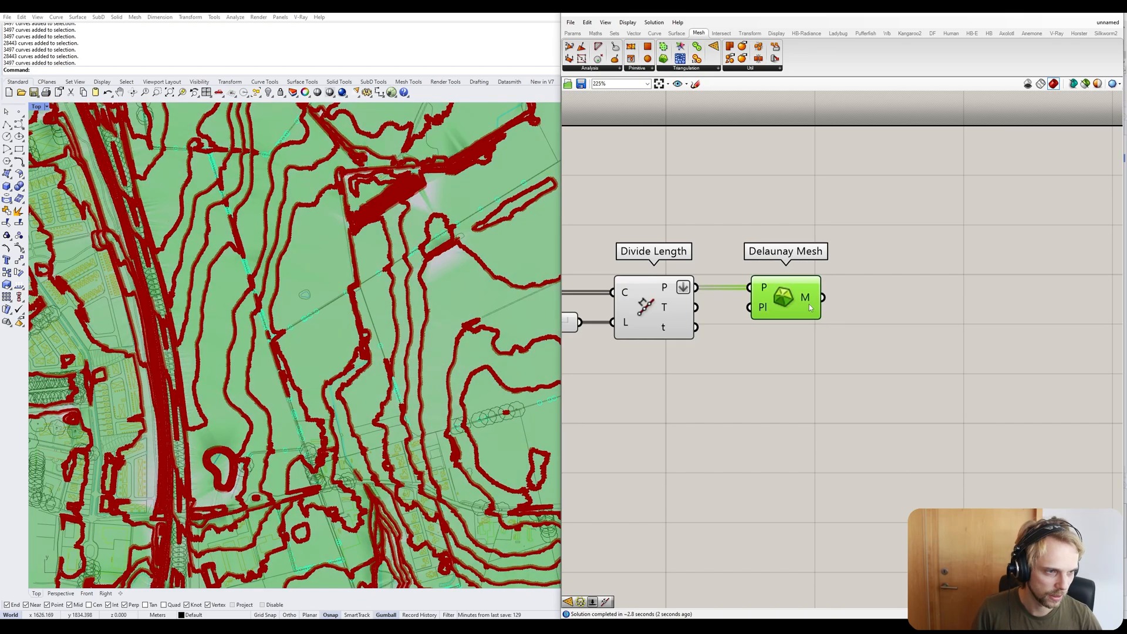
left_click(854, 361)
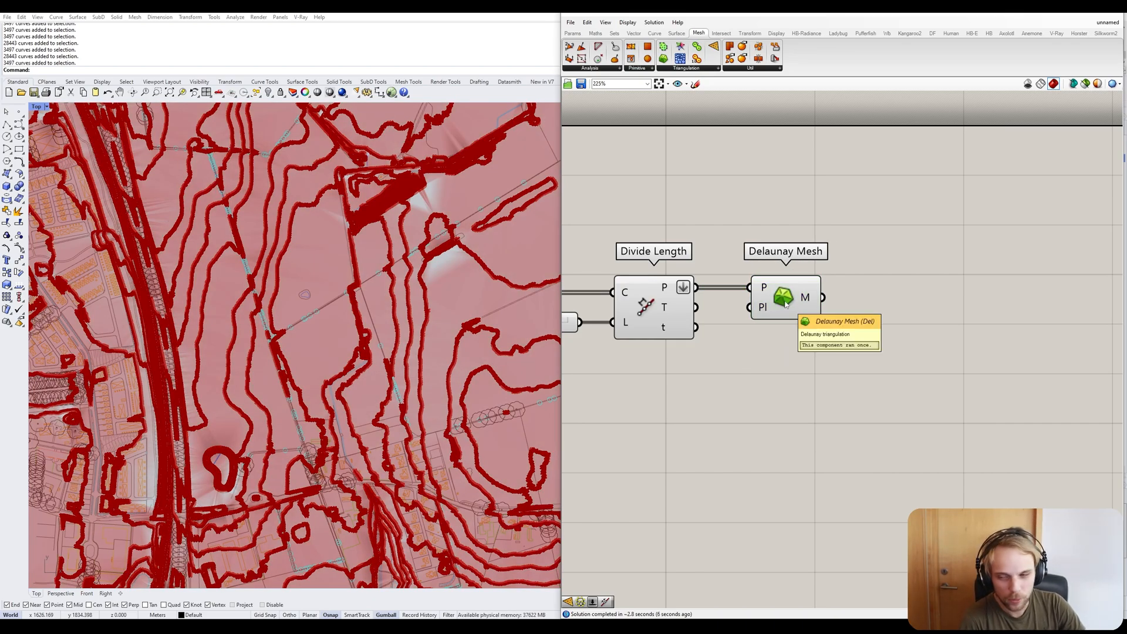
left_click_drag(786, 304, 780, 304)
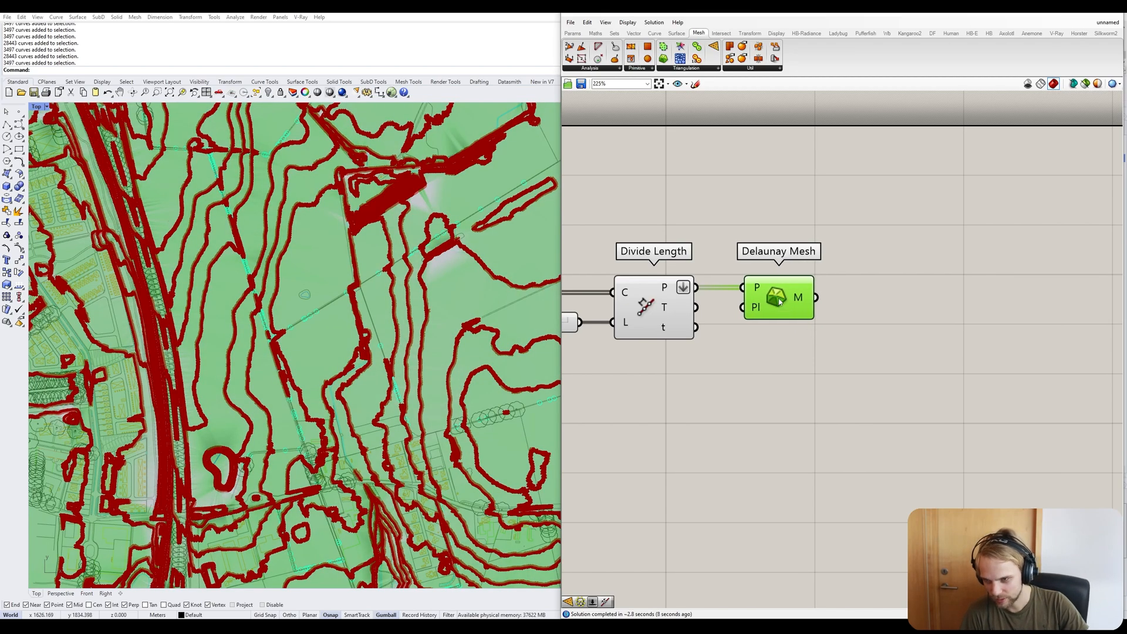
scroll(398, 253, "up", 10)
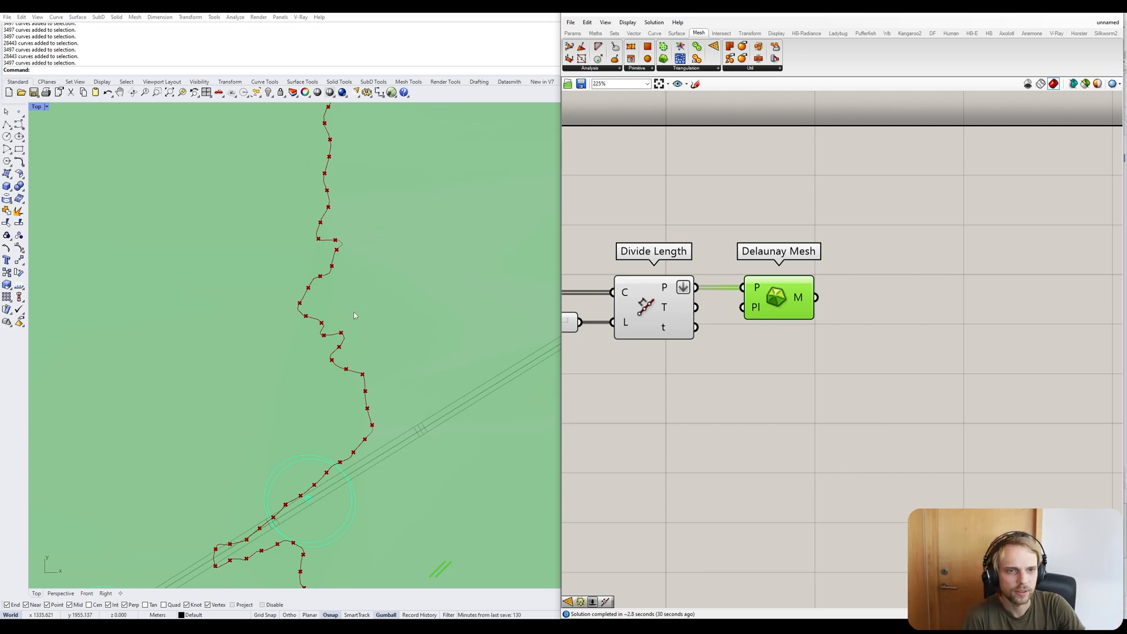
scroll(316, 151, "down", 5)
left_click(668, 365)
right_click_drag(668, 362, 814, 328)
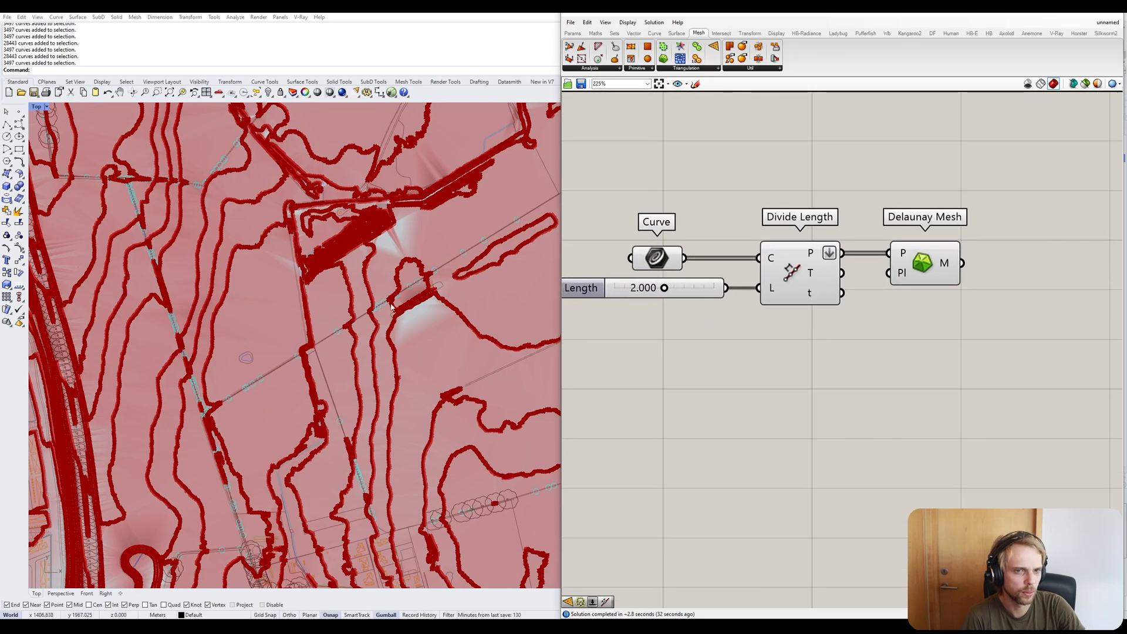
Maximise the Perspective viewport and examine the Delaunay mesh and division points across the terrain.
double_click(36, 106)
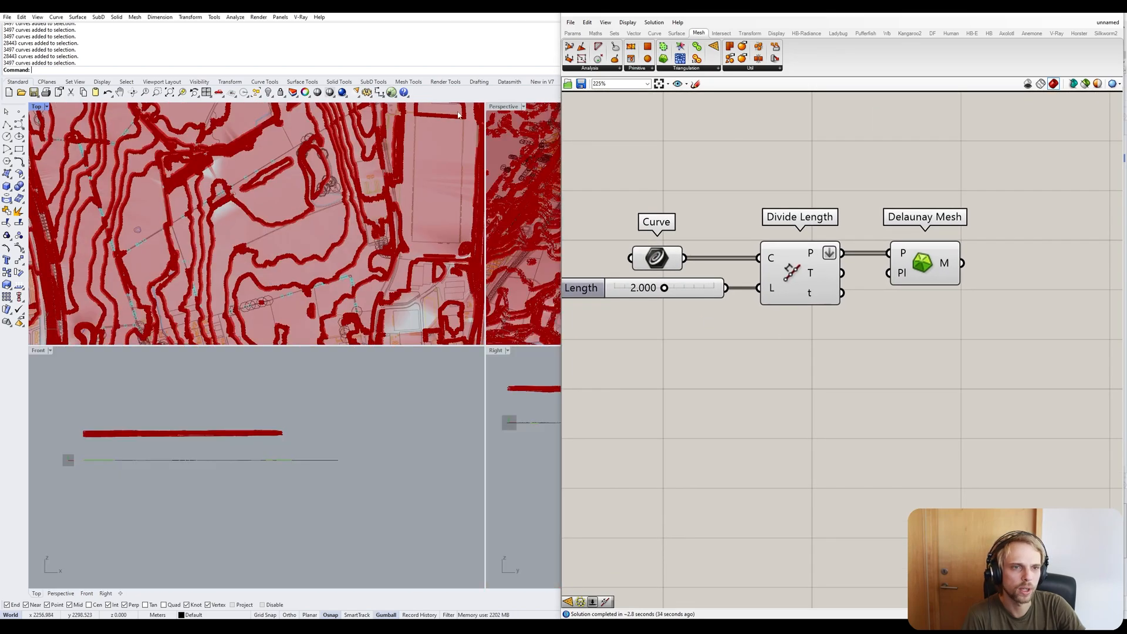
double_click(504, 106)
right_click_drag(352, 328, 359, 257)
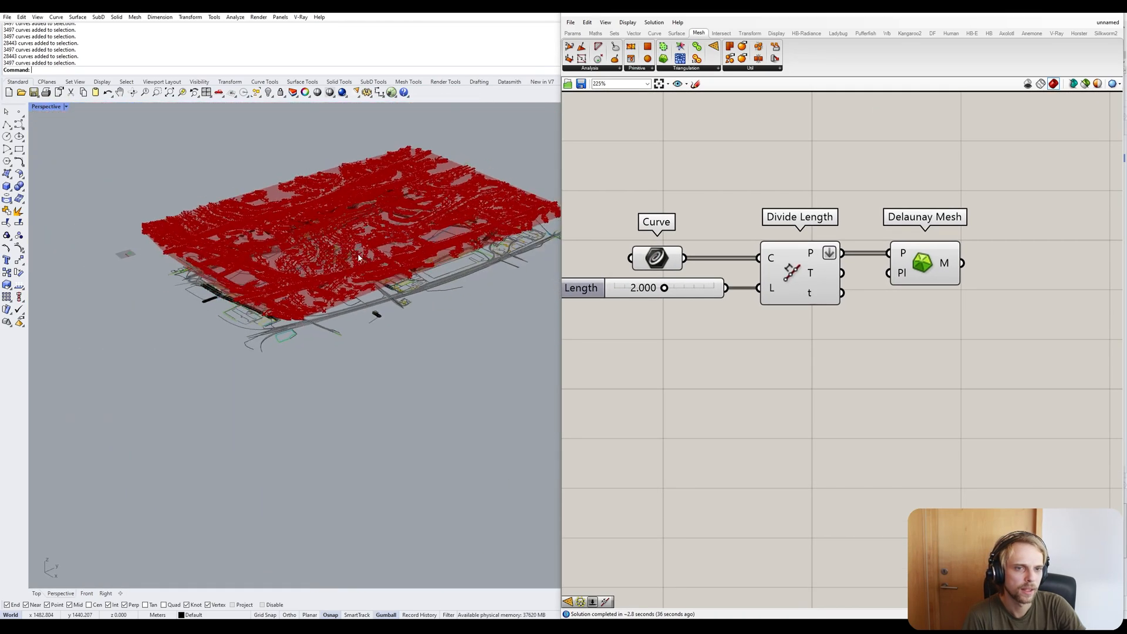
left_click(791, 283)
scroll(274, 279, "up", 5)
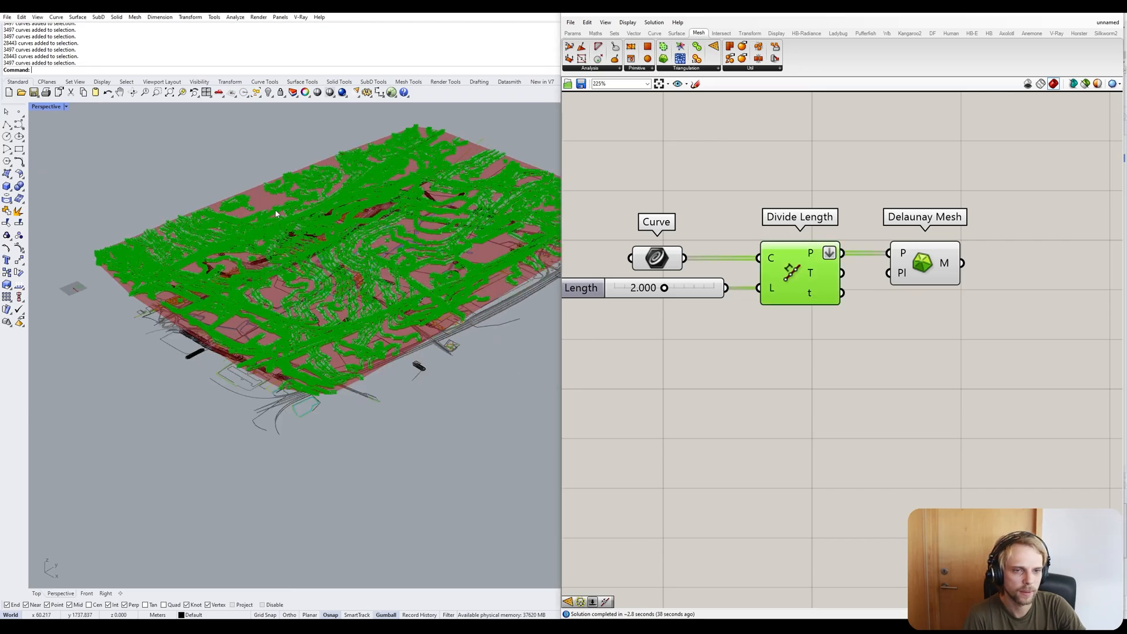
left_click(660, 368)
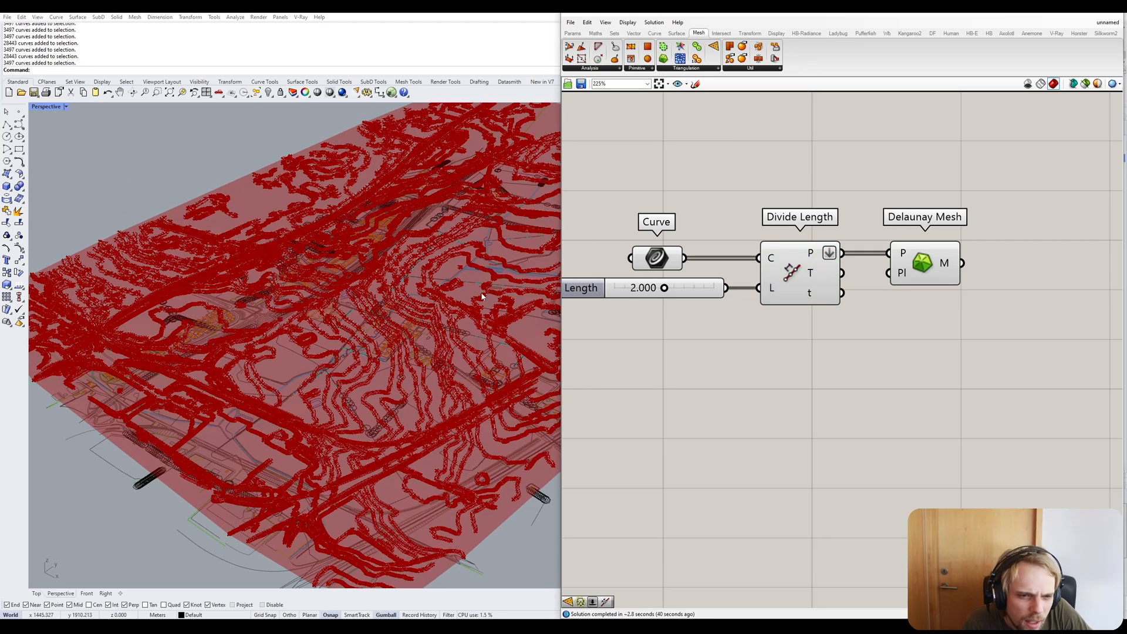
scroll(442, 292, "up", 2)
right_click_drag(443, 292, 435, 291)
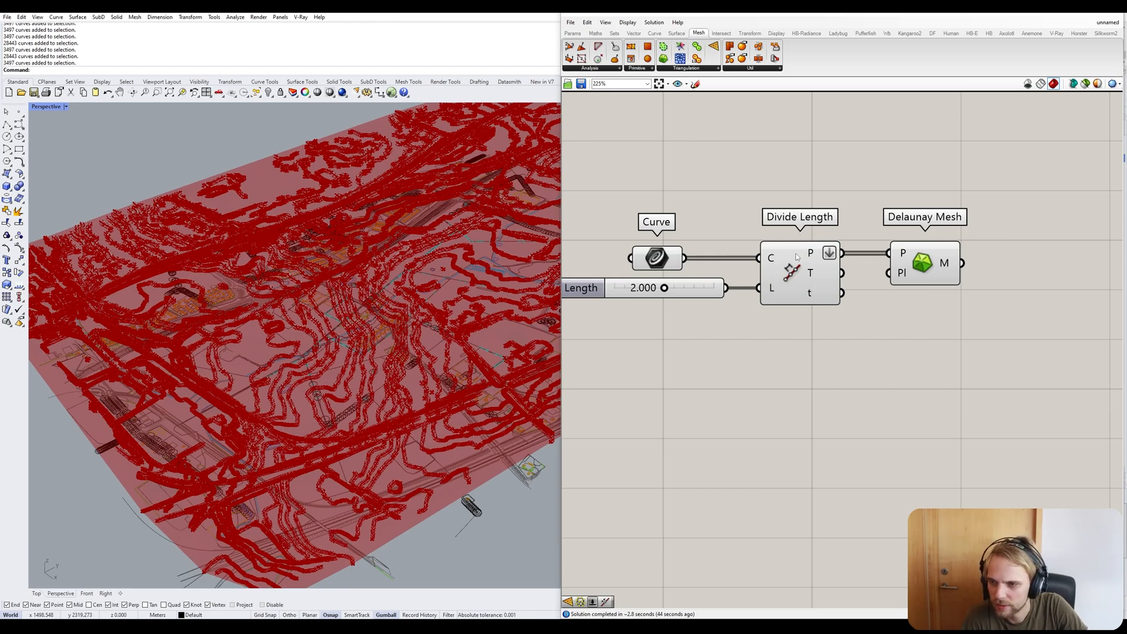
Turn off the preview of the Divide Length component so its division points are hidden in the viewport.
left_click(798, 270)
middle_click(796, 269)
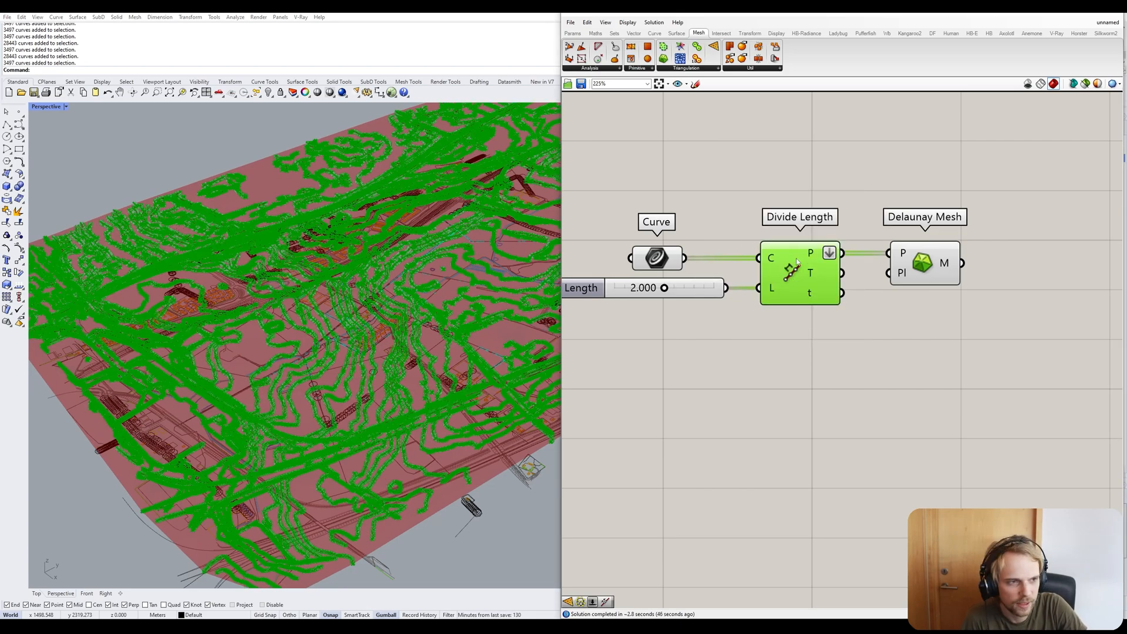
middle_click(793, 272)
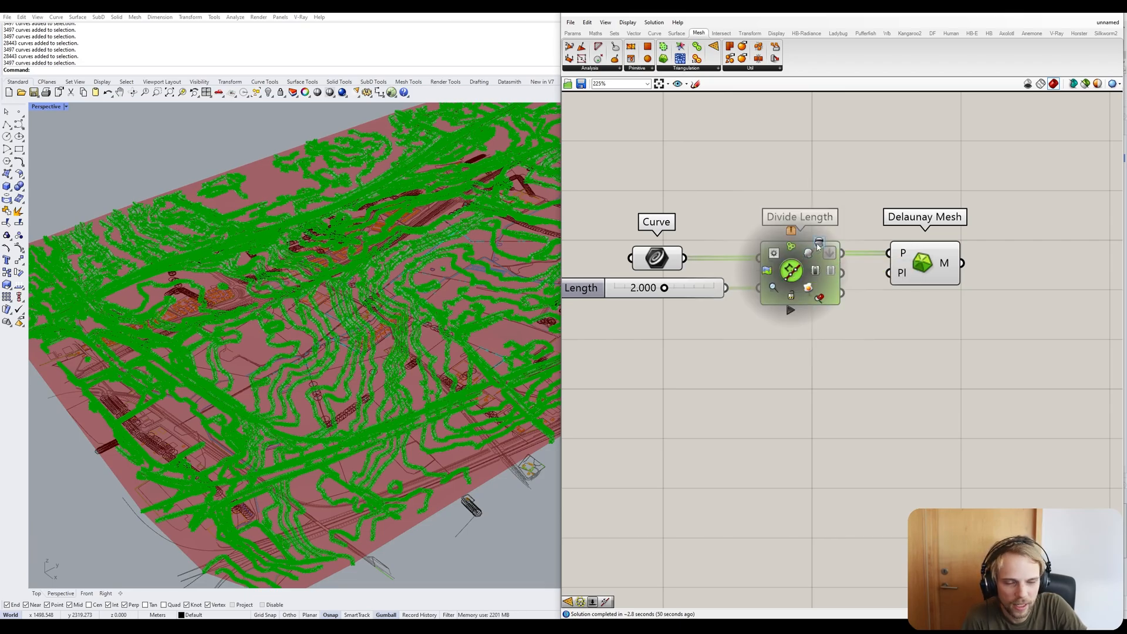
left_click(819, 245)
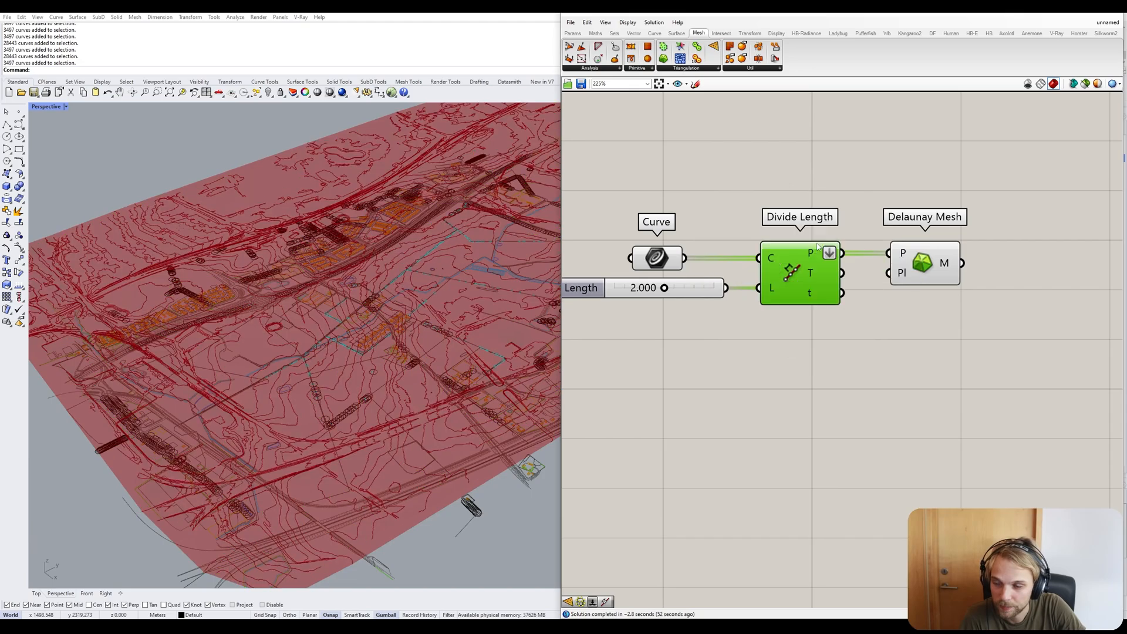
Widen the Rhino viewport area and turn on the preview of mesh edges in Grasshopper.
right_click_drag(703, 330, 724, 336)
right_click_drag(411, 364, 370, 235)
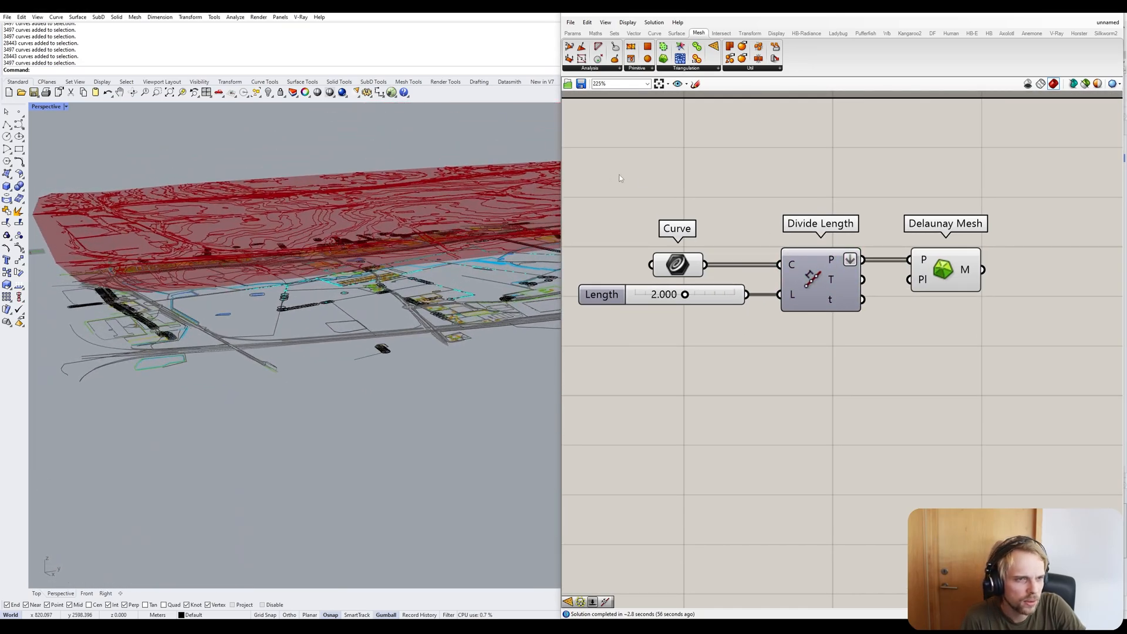
left_click_drag(560, 166, 725, 167)
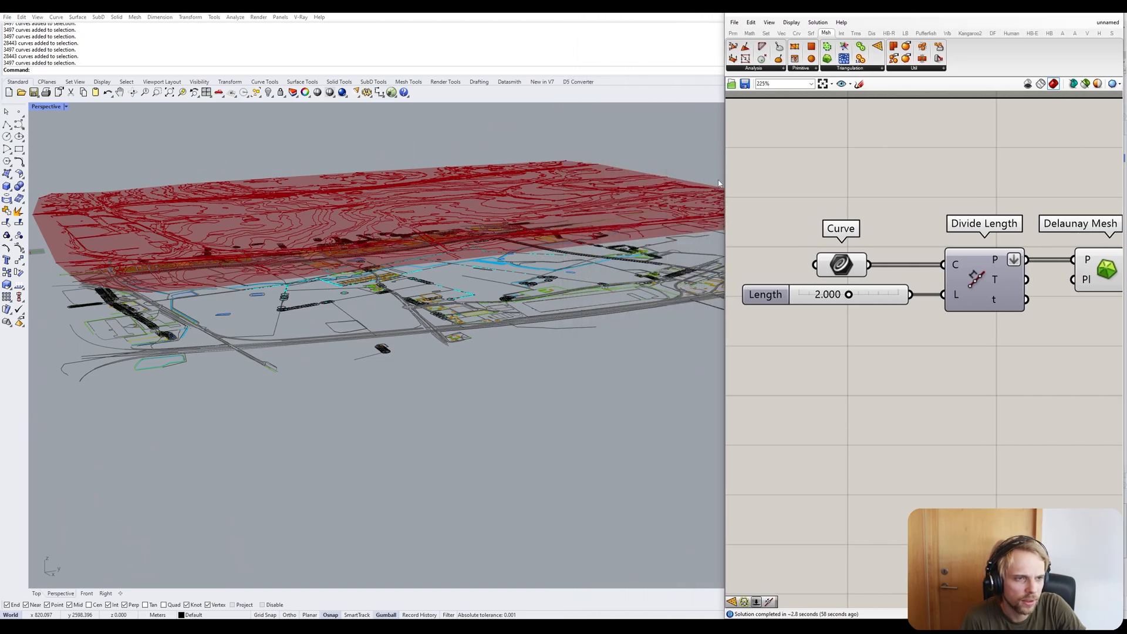
right_click_drag(411, 294, 391, 232)
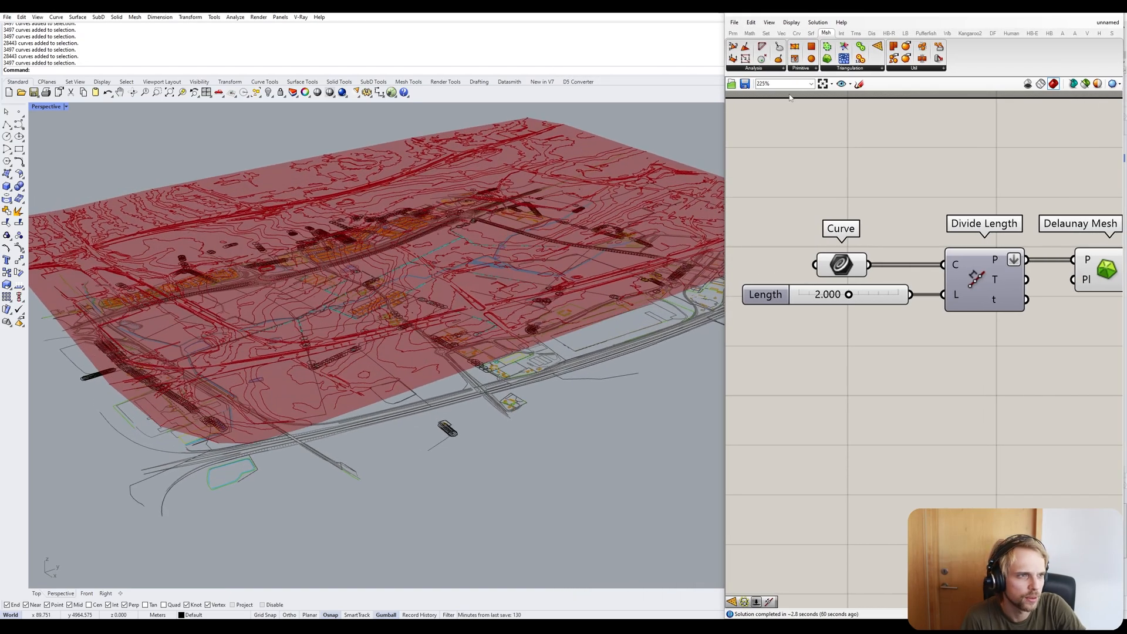
left_click(789, 24)
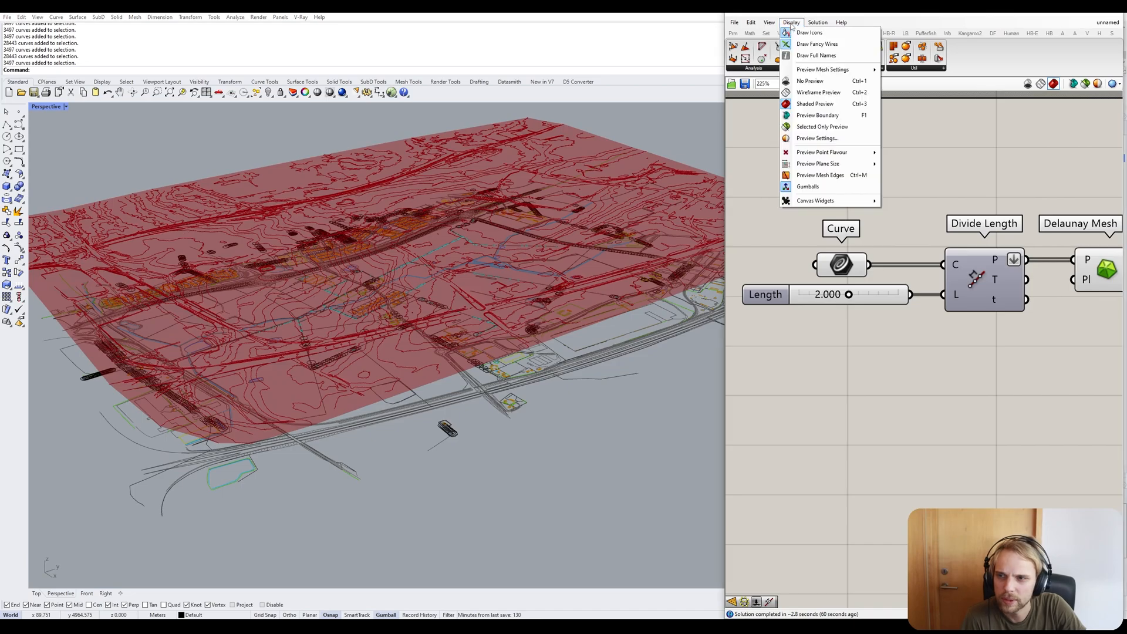
left_click(811, 178)
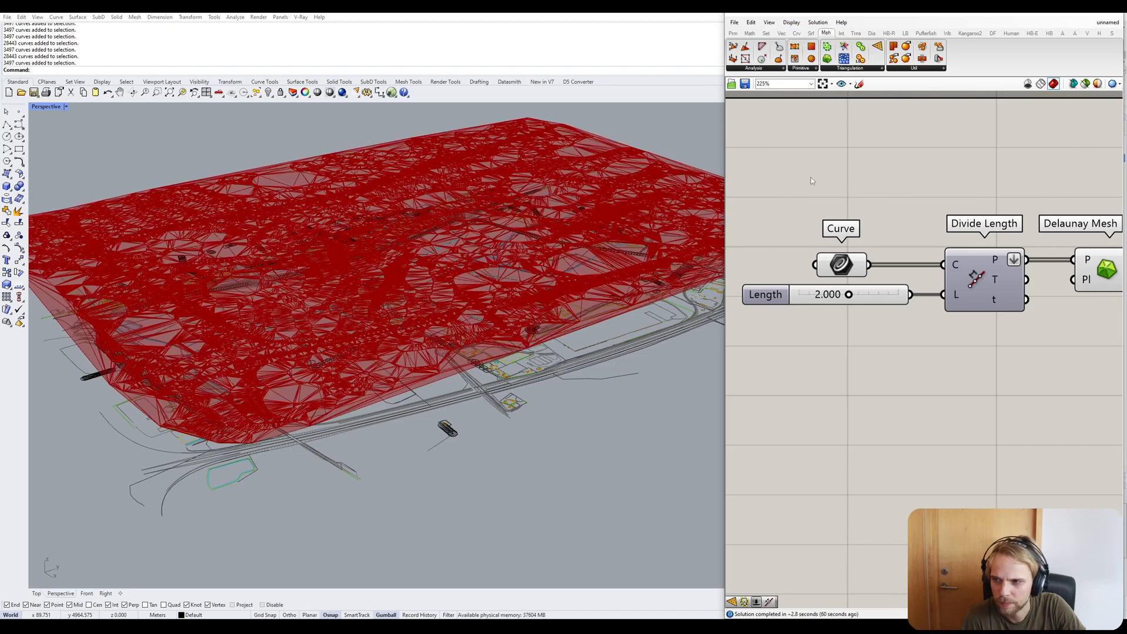
Examine the triangulation of the Delaunay mesh along the contours, both up close and across the whole site.
scroll(520, 226, "up", 2)
scroll(520, 226, "up", 5)
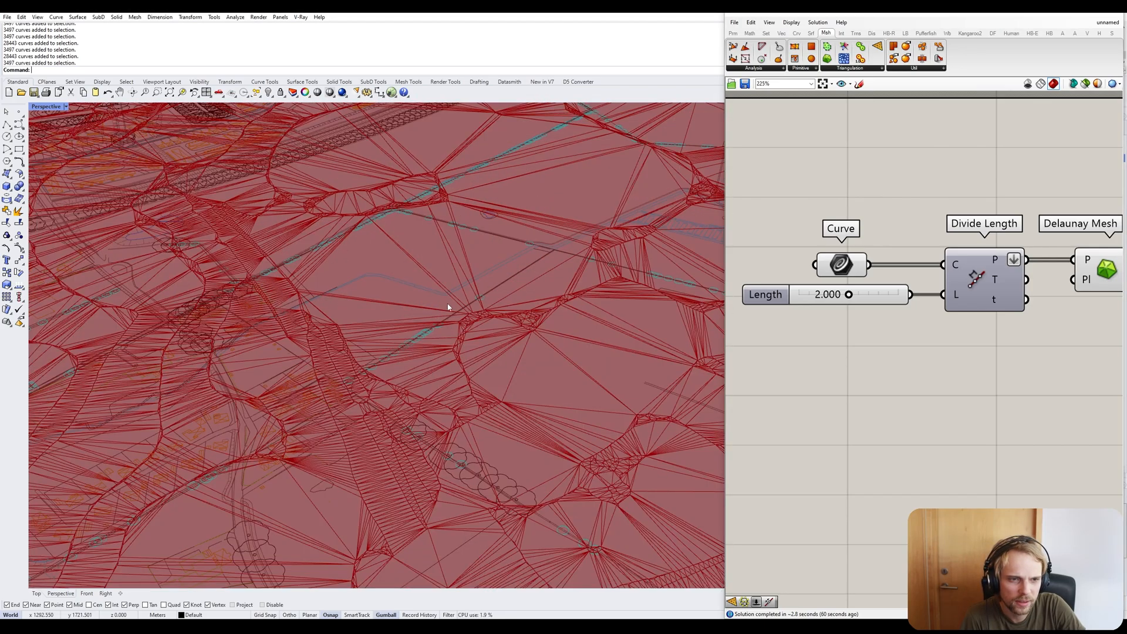
scroll(325, 290, "down", 5)
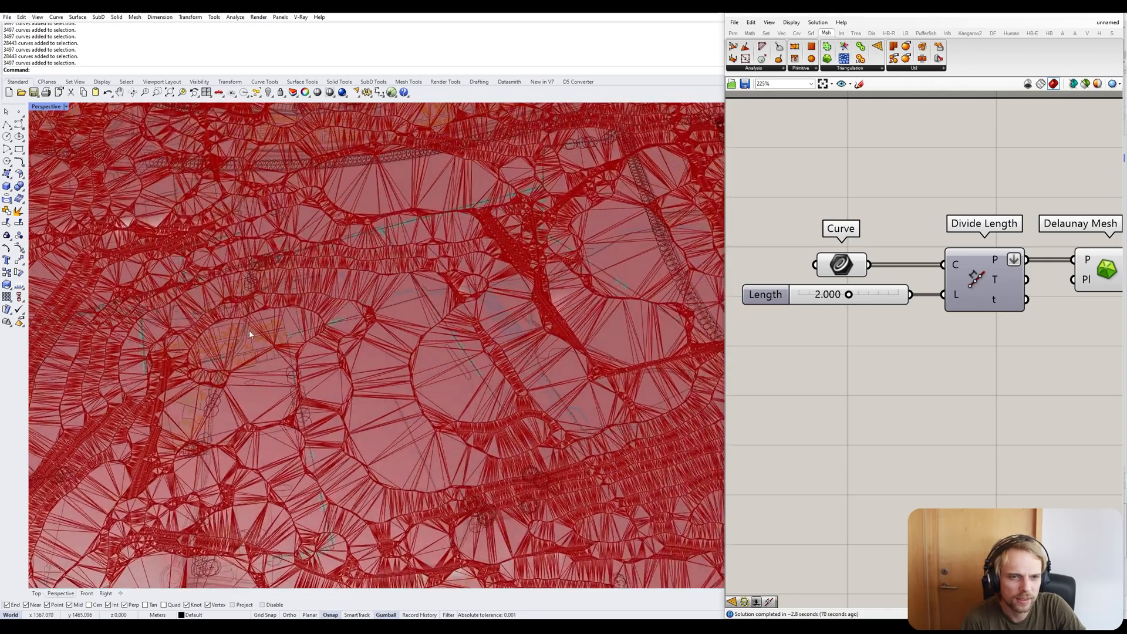
scroll(214, 388, "up", 5)
scroll(235, 376, "up", 4)
scroll(293, 381, "up", 3)
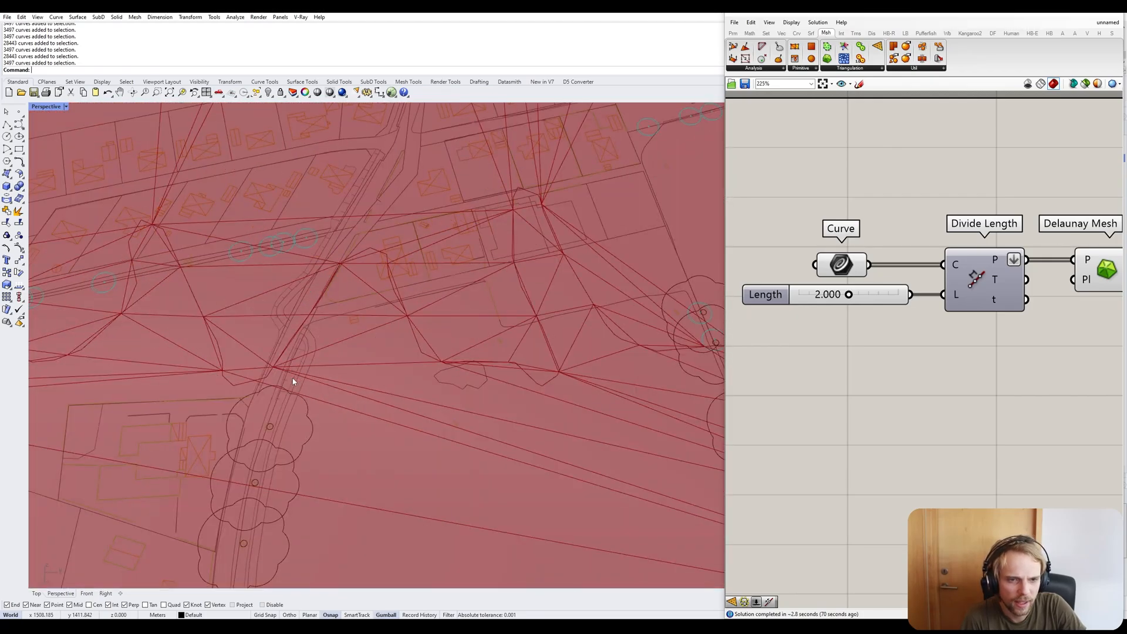
scroll(293, 381, "down", 3)
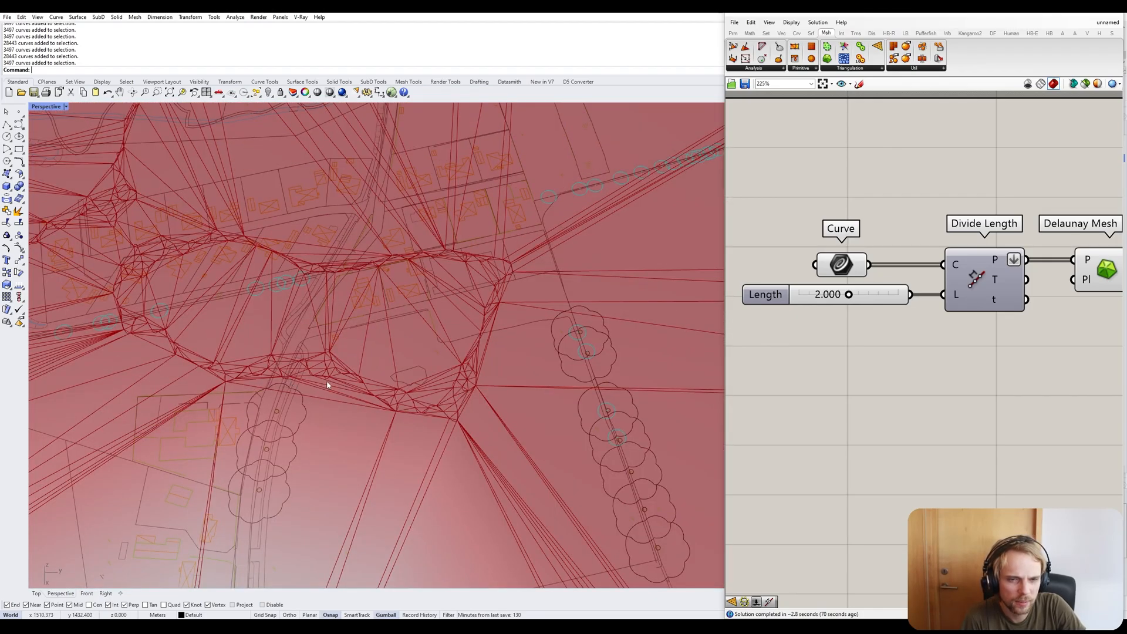
scroll(327, 384, "down", 6)
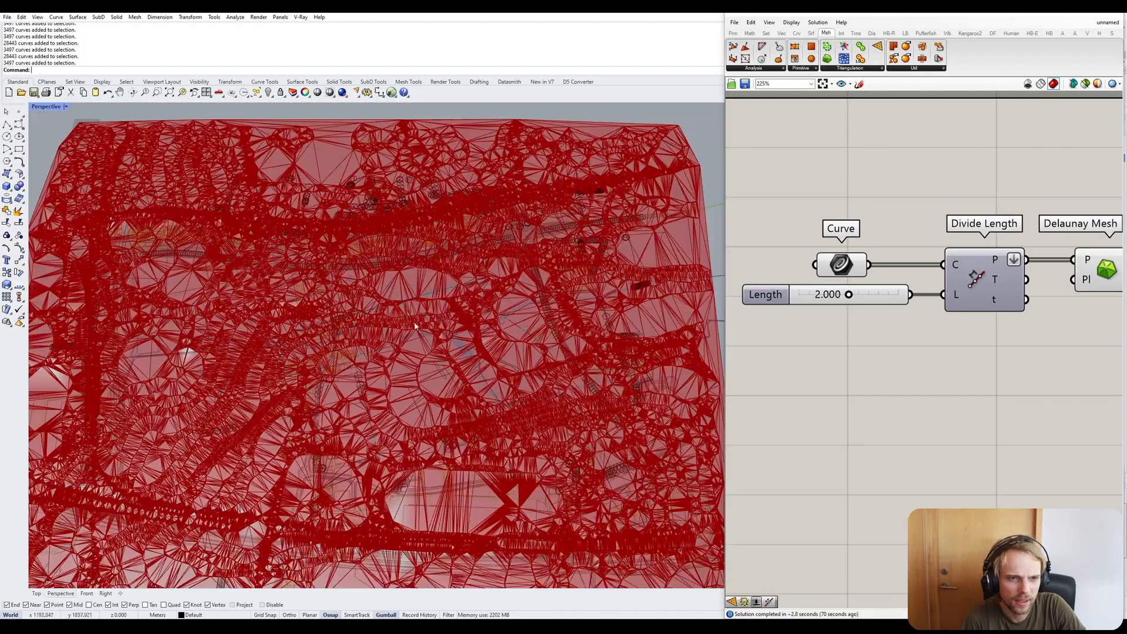
scroll(411, 340, "up", 3)
right_click_drag(404, 357, 398, 258)
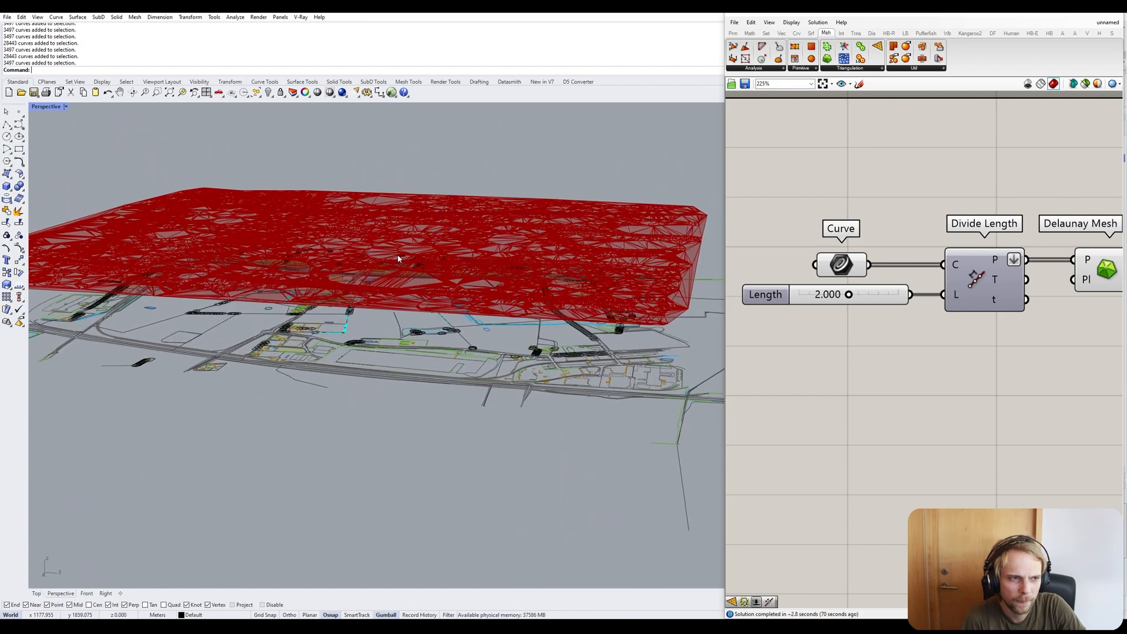
scroll(520, 294, "down", 5)
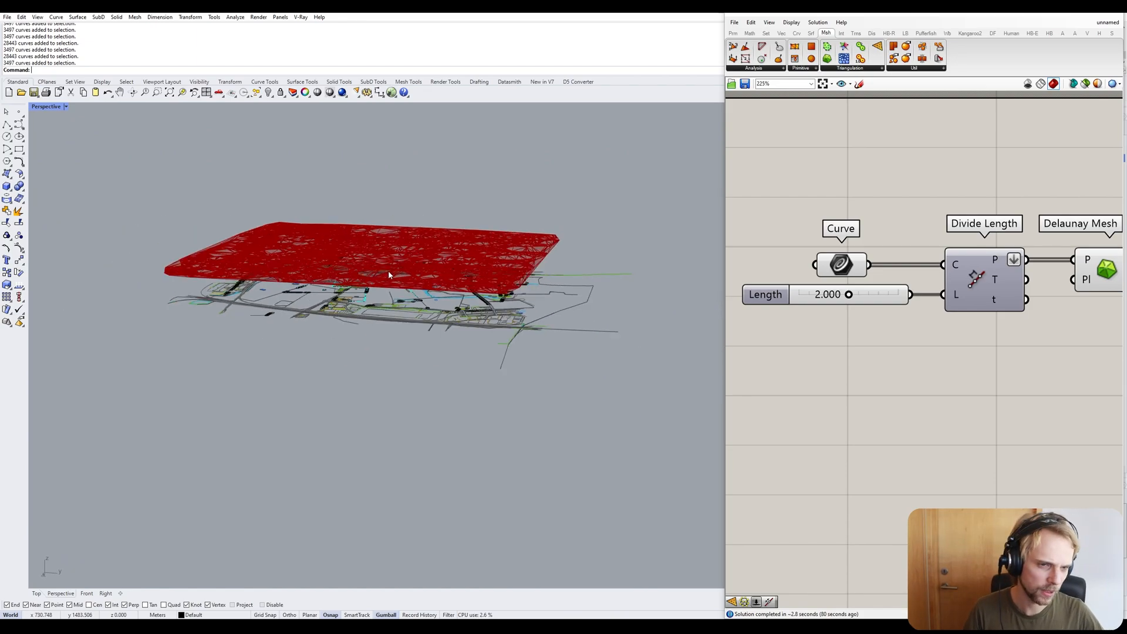
Turn off the preview of the Curve component.
left_click(849, 265)
middle_click(852, 265)
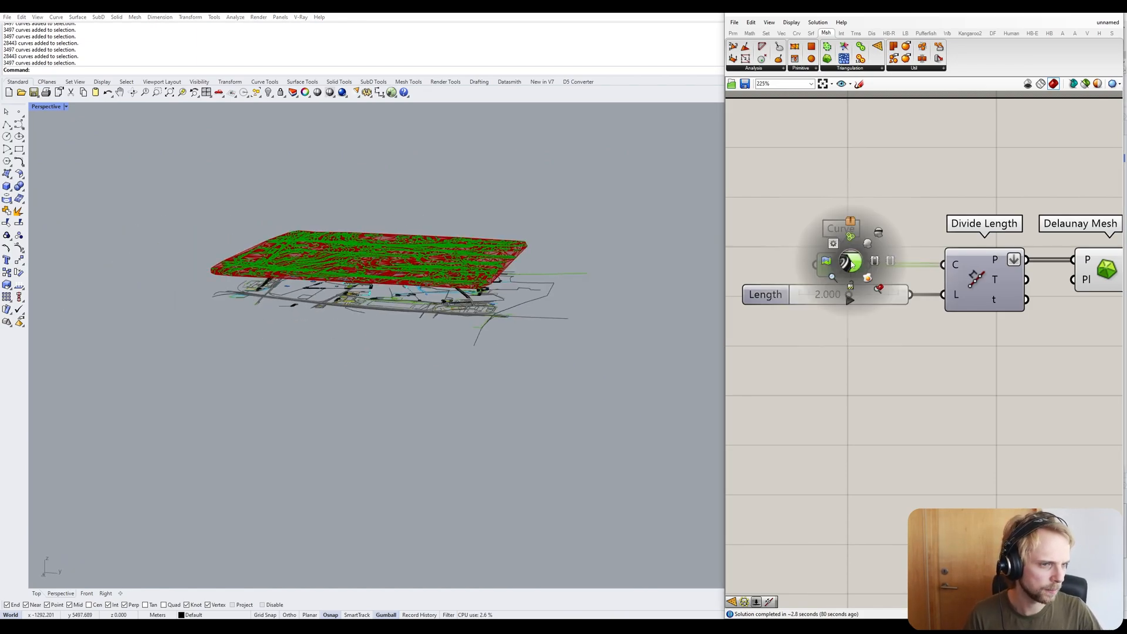
left_click(880, 234)
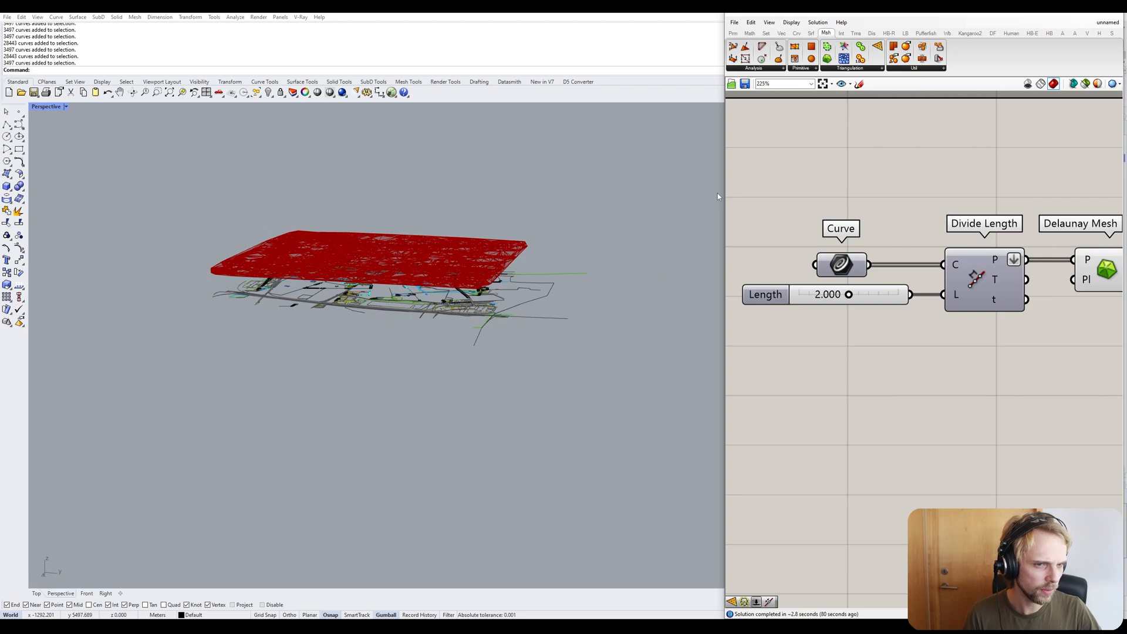
Set the Perspective viewport's display mode to Arctic.
left_click(49, 106)
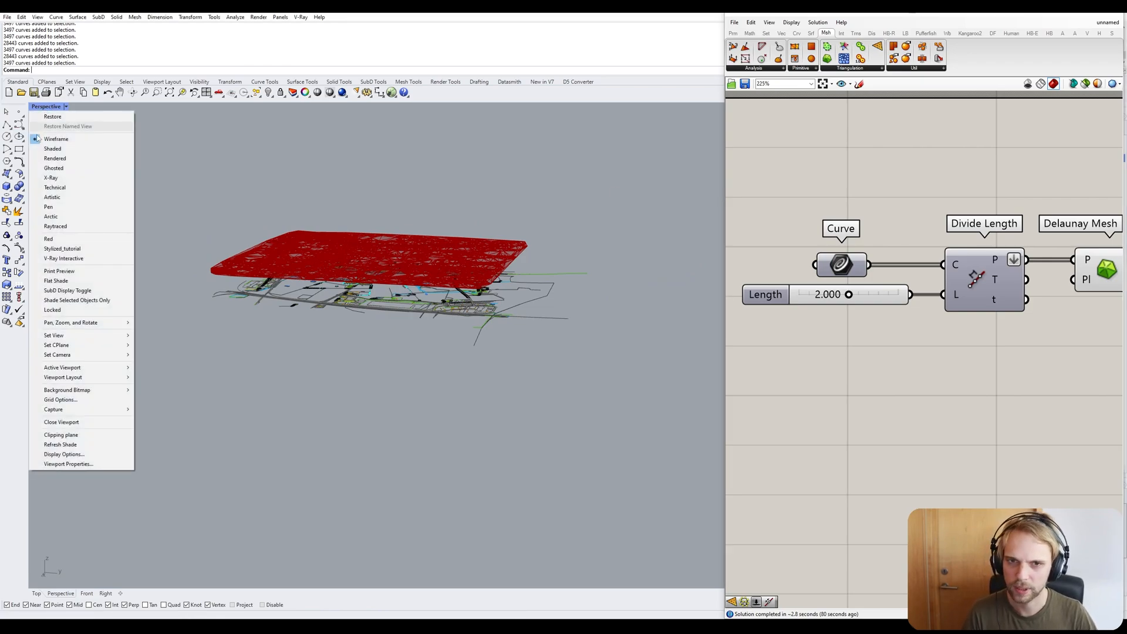
left_click(50, 216)
right_click_drag(251, 240, 256, 262)
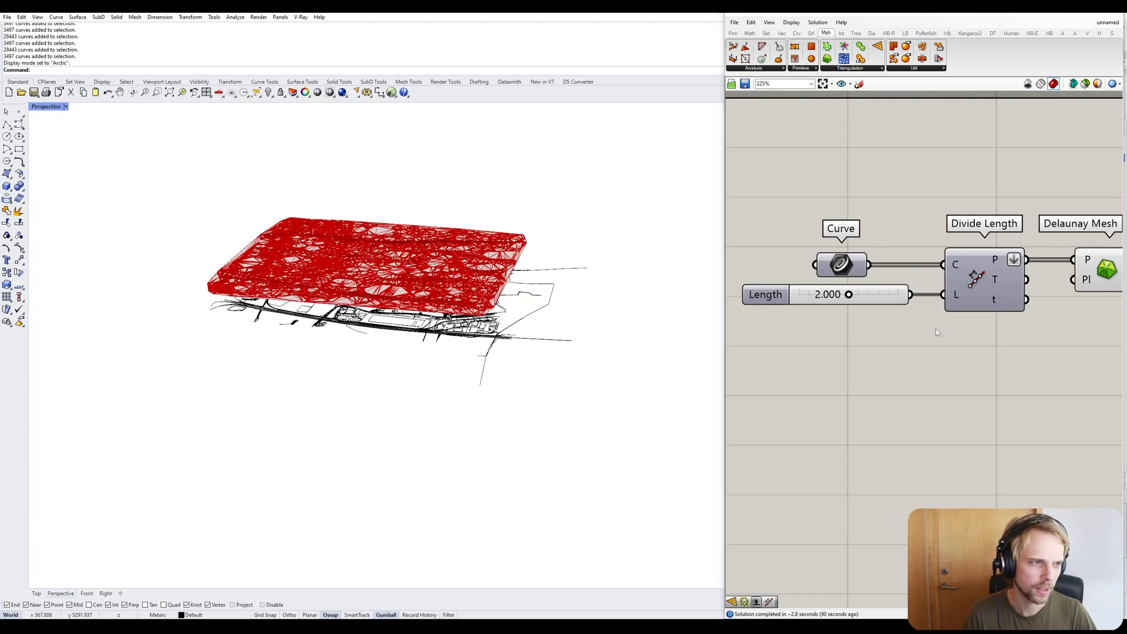
Widen the Grasshopper canvas, add a Custom Preview component after Delaunay Mesh and connect the mesh output to its geometry input.
scroll(953, 369, "down", 4)
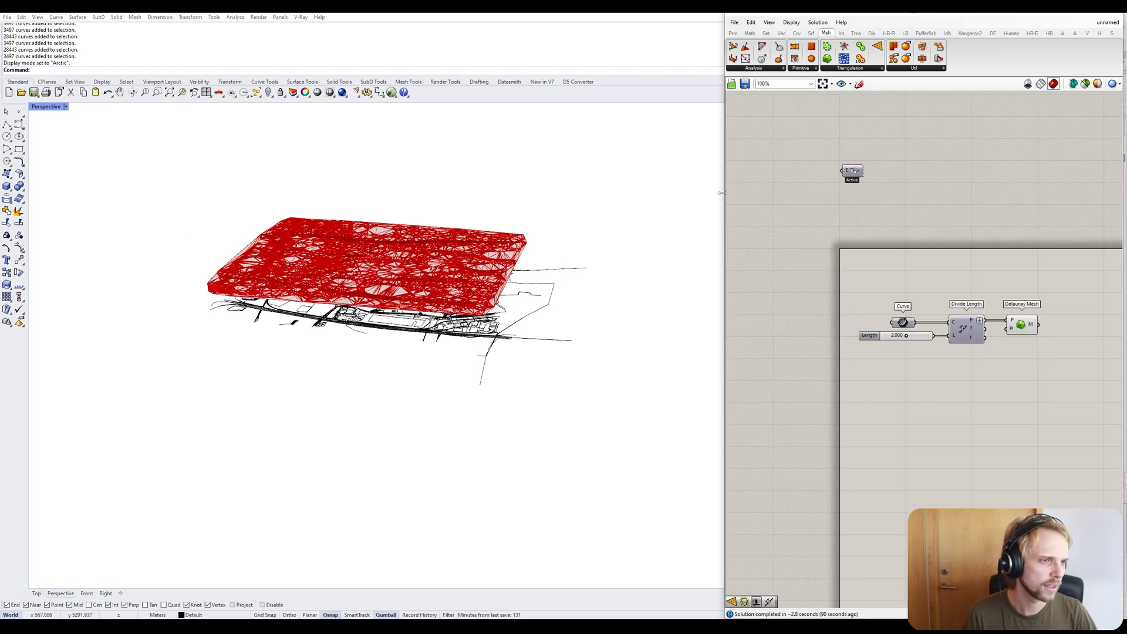
left_click_drag(722, 193, 608, 194)
scroll(840, 315, "up", 6)
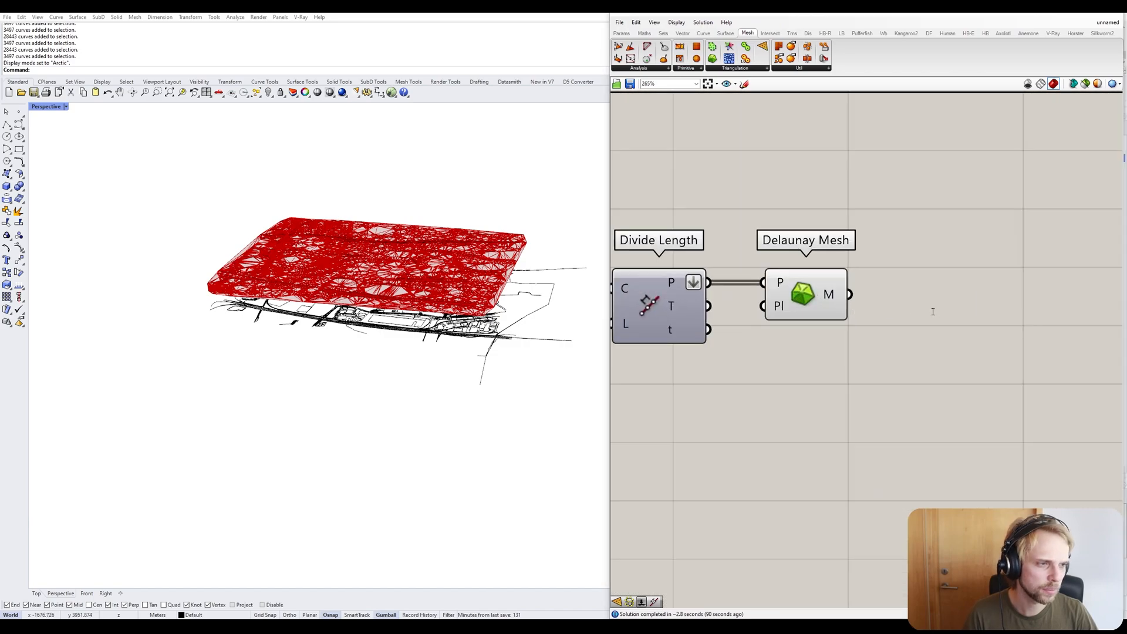
double_click(933, 312)
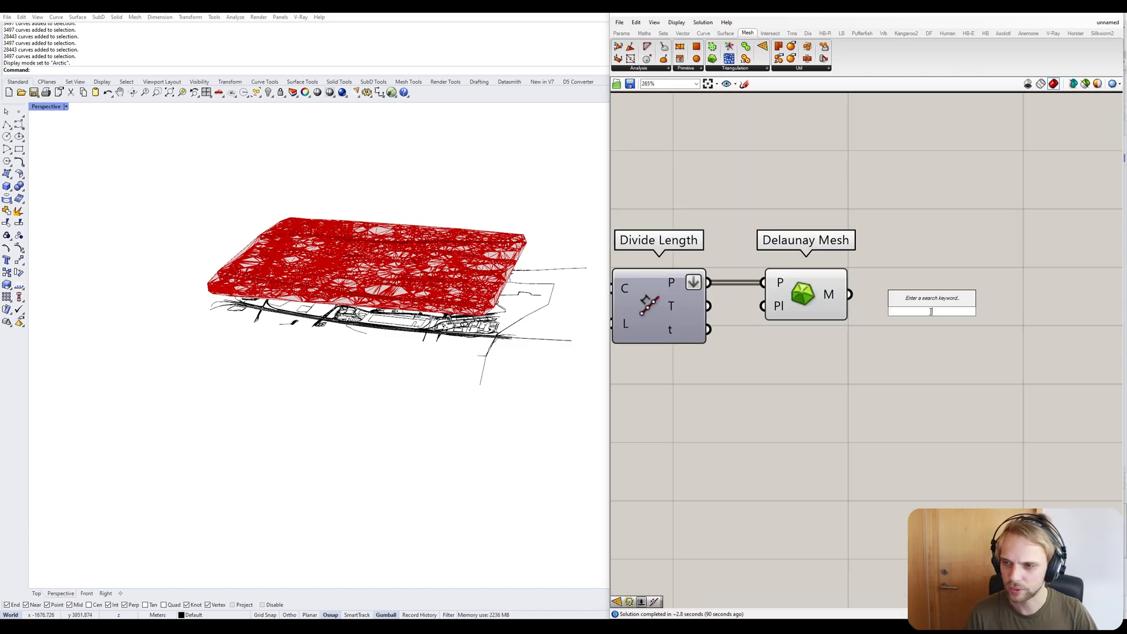
double_click(928, 351)
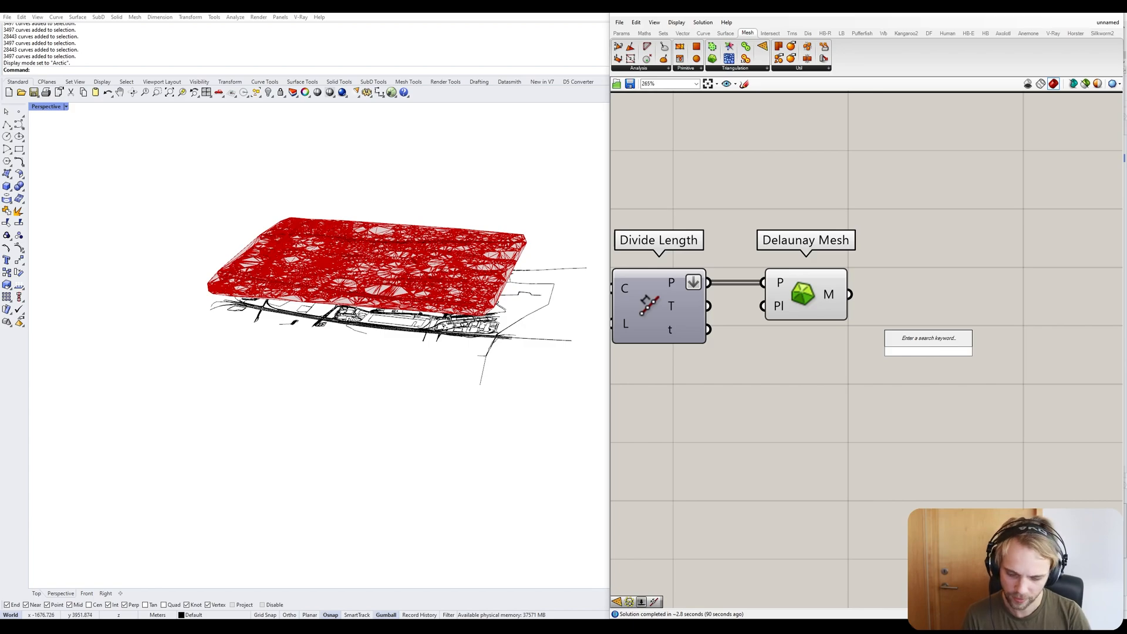
type("custom pr")
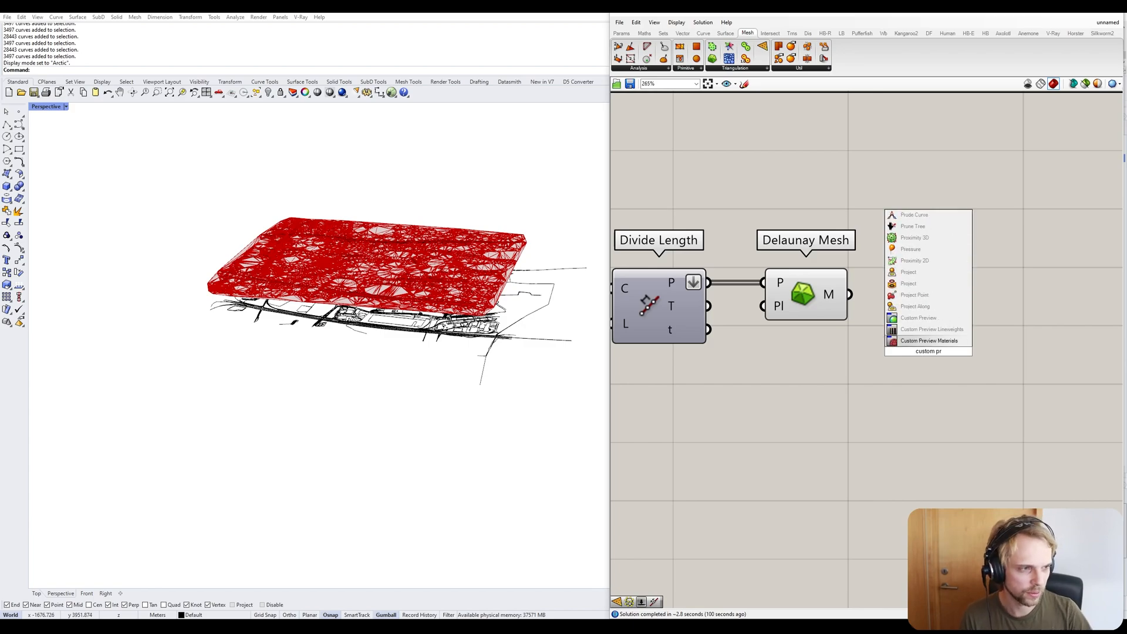
left_click(922, 324)
mouse_move(850, 295)
left_mouse_down()
mouse_move(868, 300)
mouse_move(894, 340)
mouse_move(941, 333)
mouse_move(952, 317)
left_mouse_up()
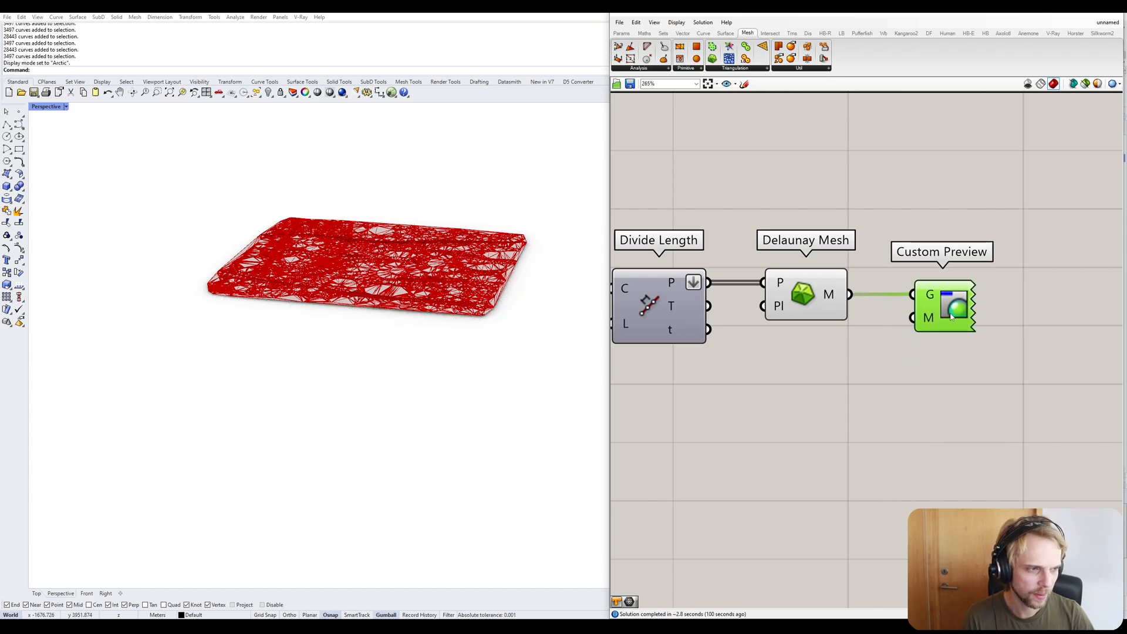
left_click(891, 368)
Turn off the preview of the Delaunay Mesh component so only the Custom Preview displays the terrain.
left_click(807, 297)
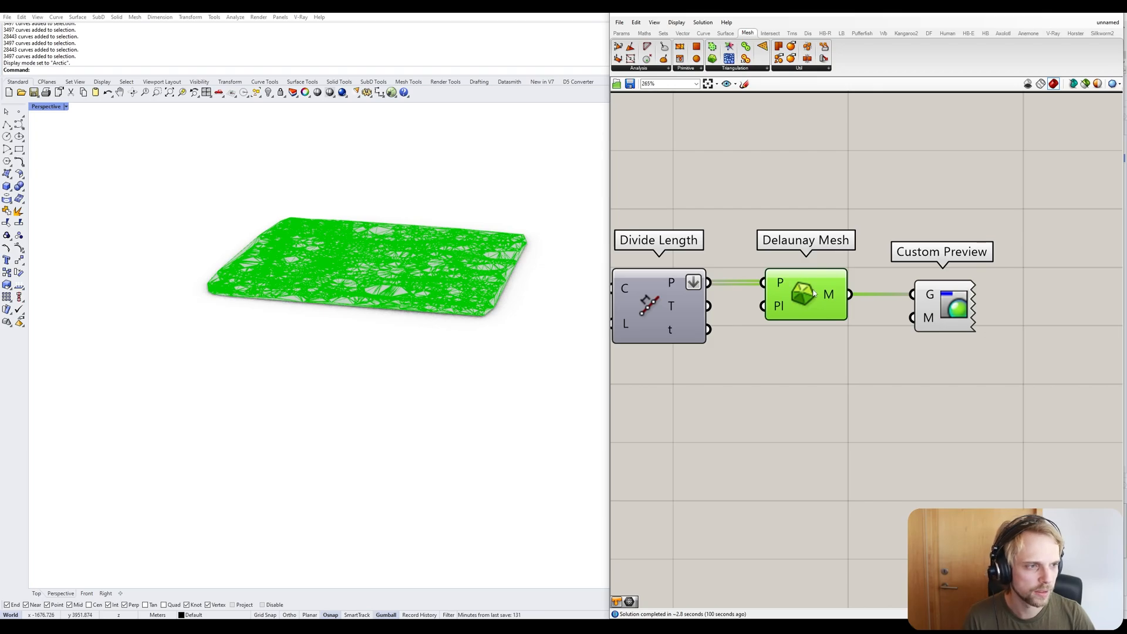
middle_click(813, 290)
left_click(840, 264)
left_click(717, 370)
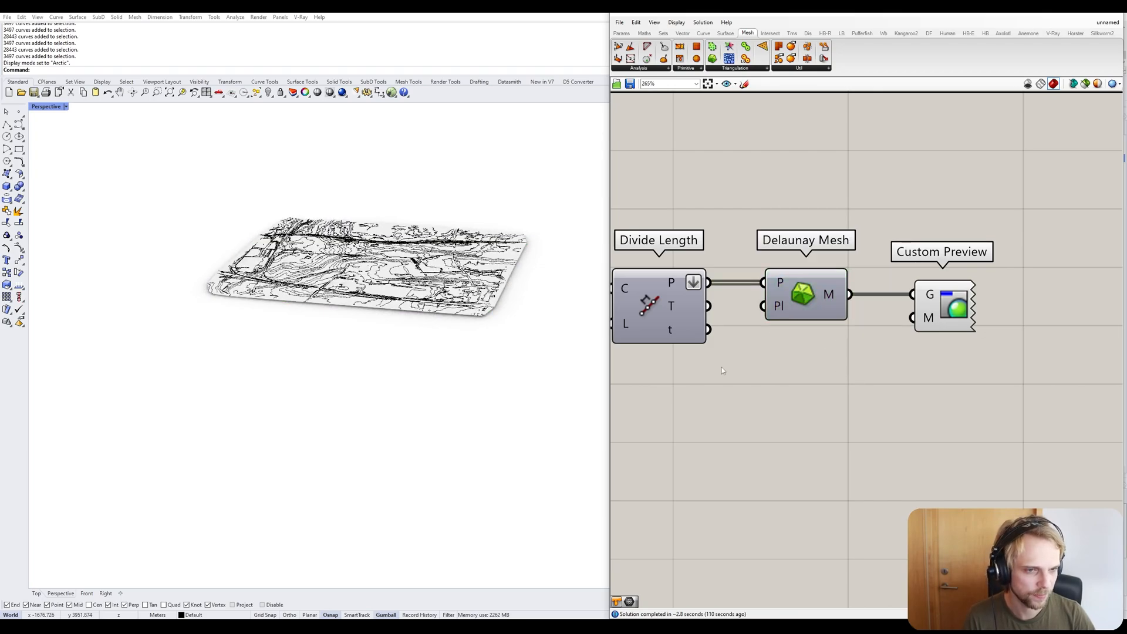
Examine the Arctic-shaded terrain mesh and its contour curves up close and from several angles across the site.
scroll(366, 239, "up", 10)
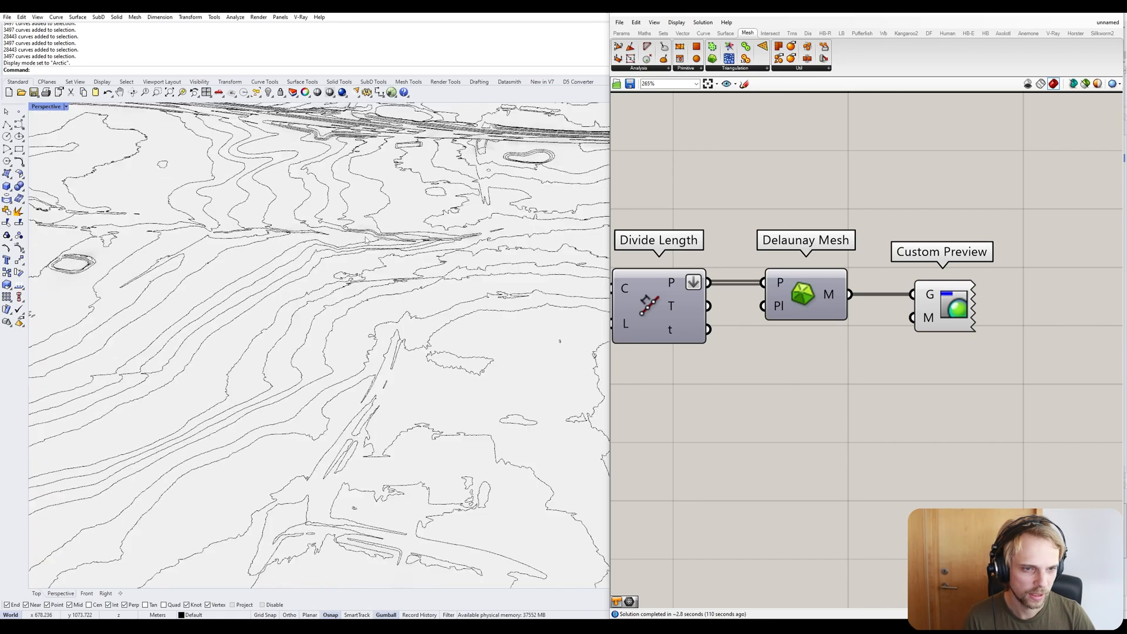
scroll(366, 239, "up", 3)
left_click(366, 239)
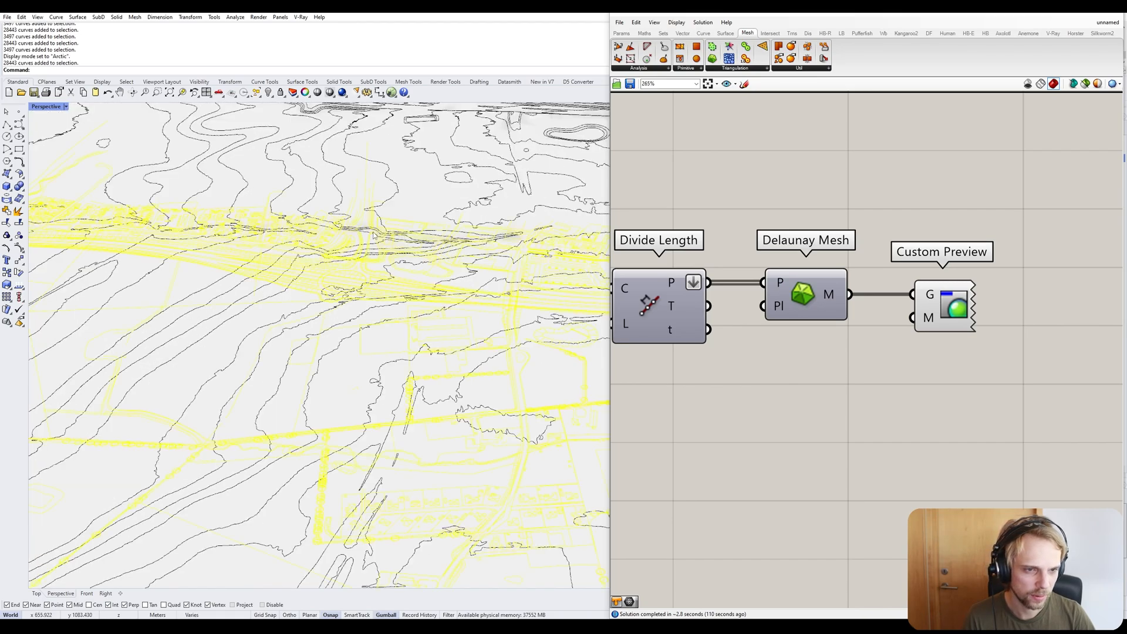
left_click(366, 239)
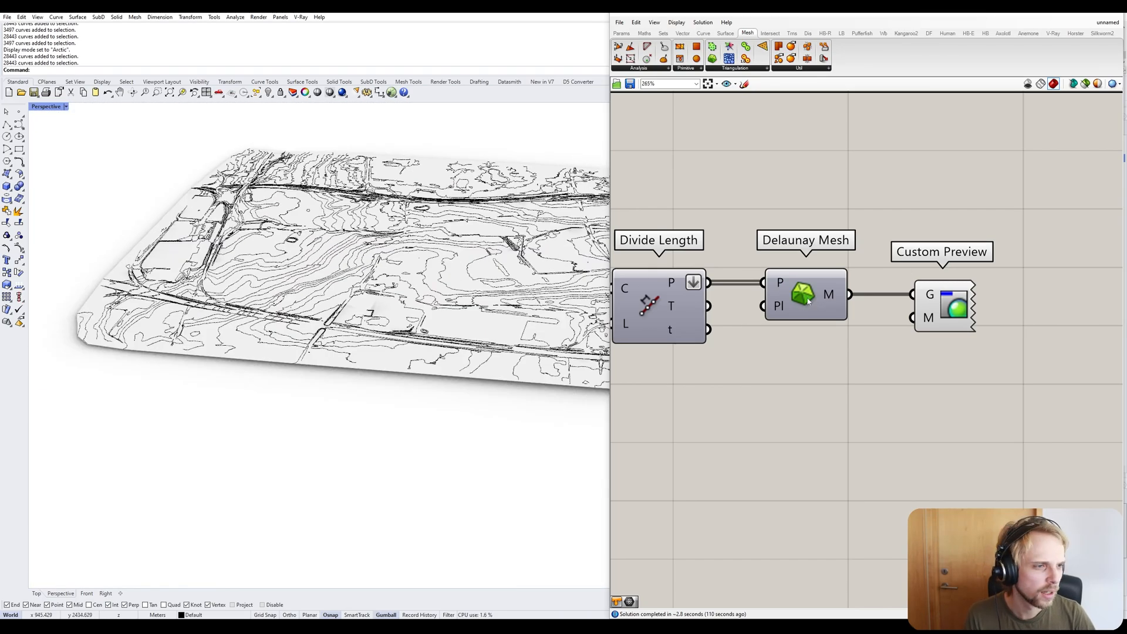
mouse_move(799, 307)
left_mouse_down()
mouse_move(784, 298)
mouse_move(800, 307)
left_mouse_up()
right_click_drag(388, 290, 317, 217)
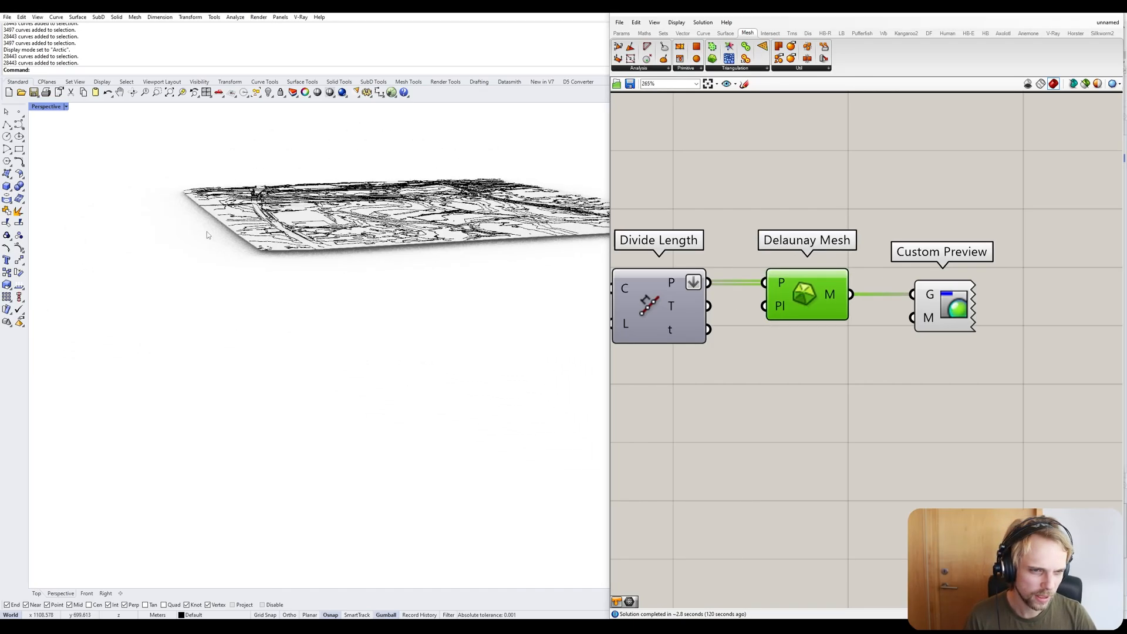
scroll(372, 216, "up", 5)
right_click_drag(411, 219, 373, 216)
scroll(327, 280, "up", 8)
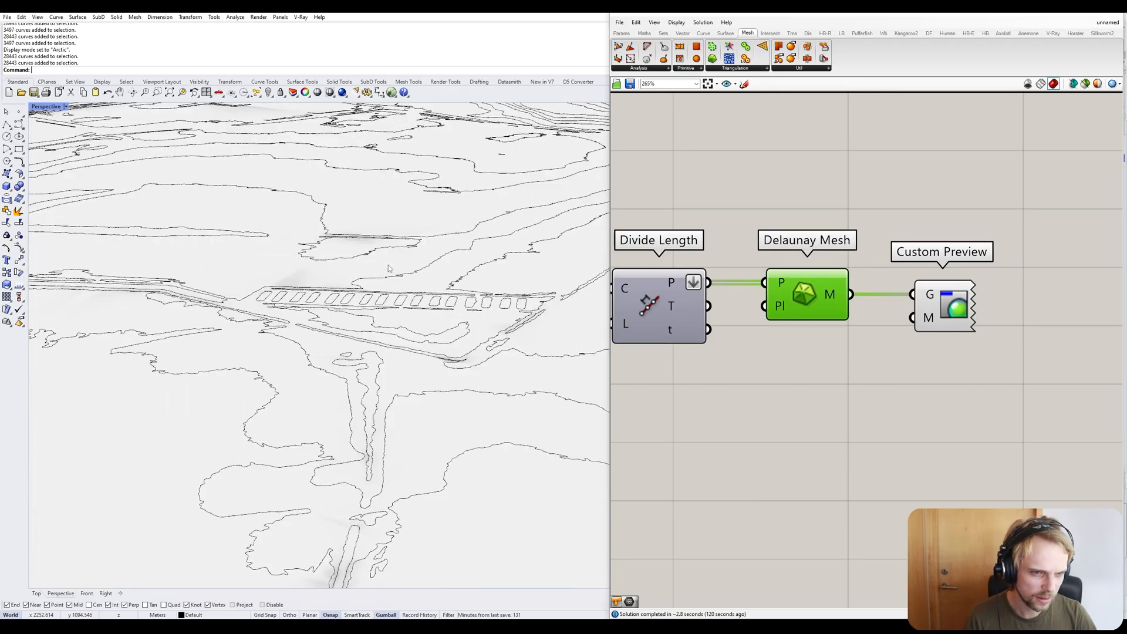
left_click(264, 305)
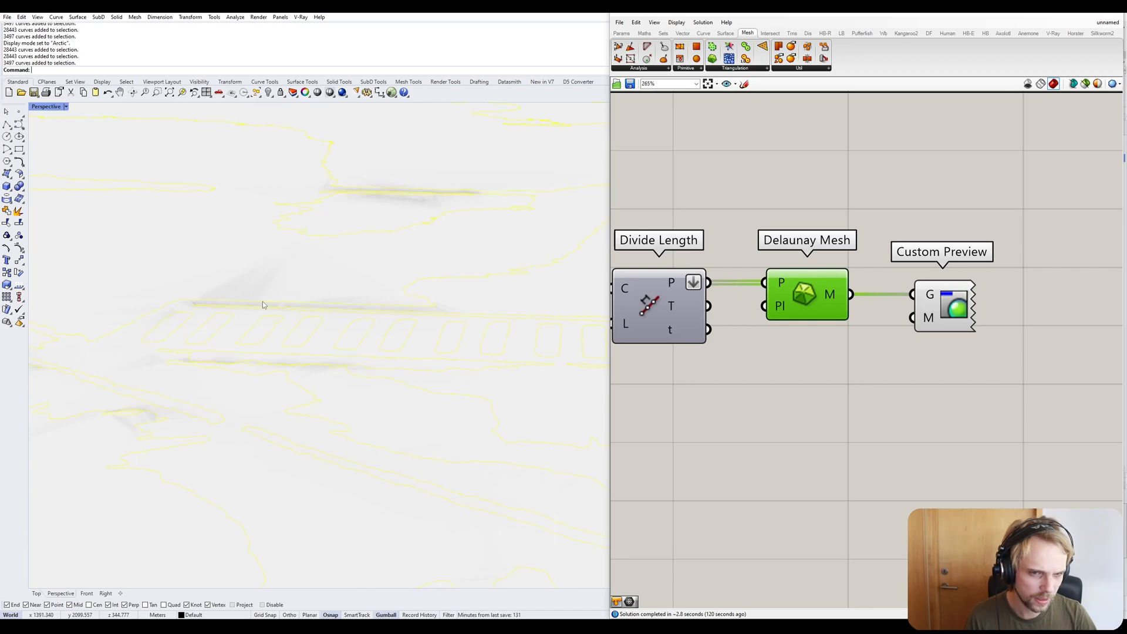
scroll(264, 304, "down", 8)
scroll(264, 304, "down", 8)
key("Escape")
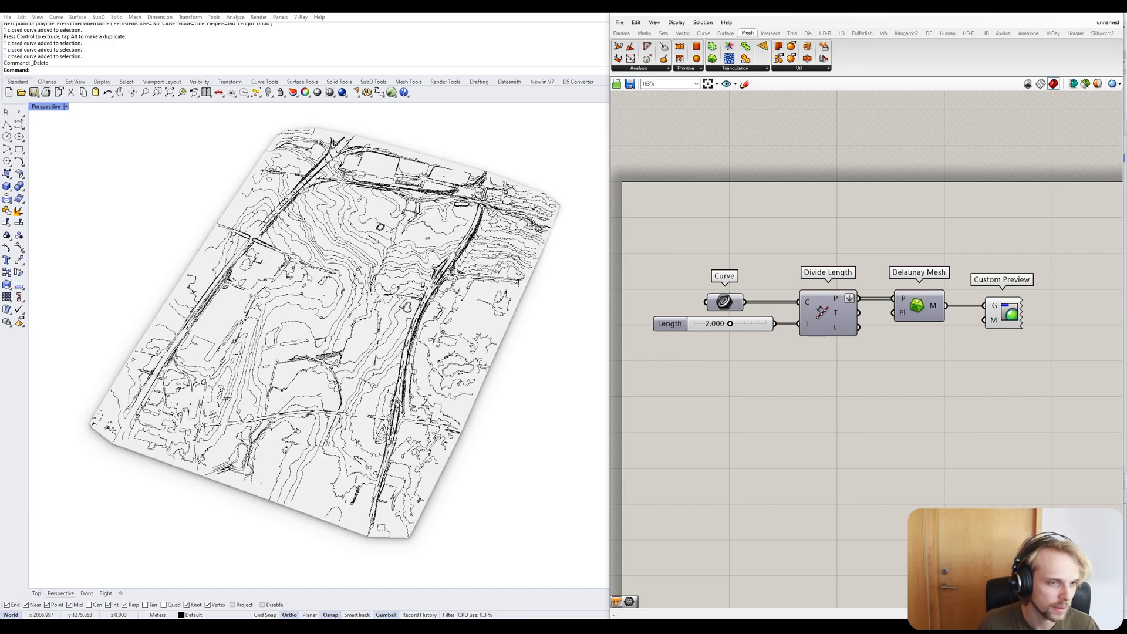
right_click_drag(363, 359, 567, 268)
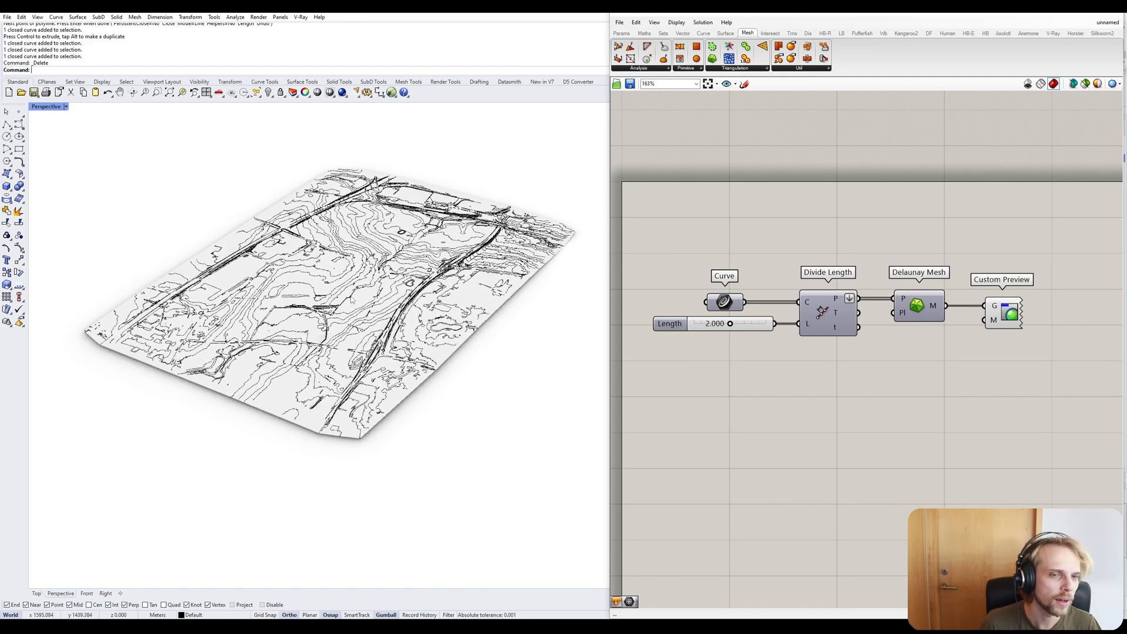
Switch from the maximized Perspective viewport to a maximized Top viewport and frame the whole terrain mesh.
right_click_drag(352, 297, 395, 346)
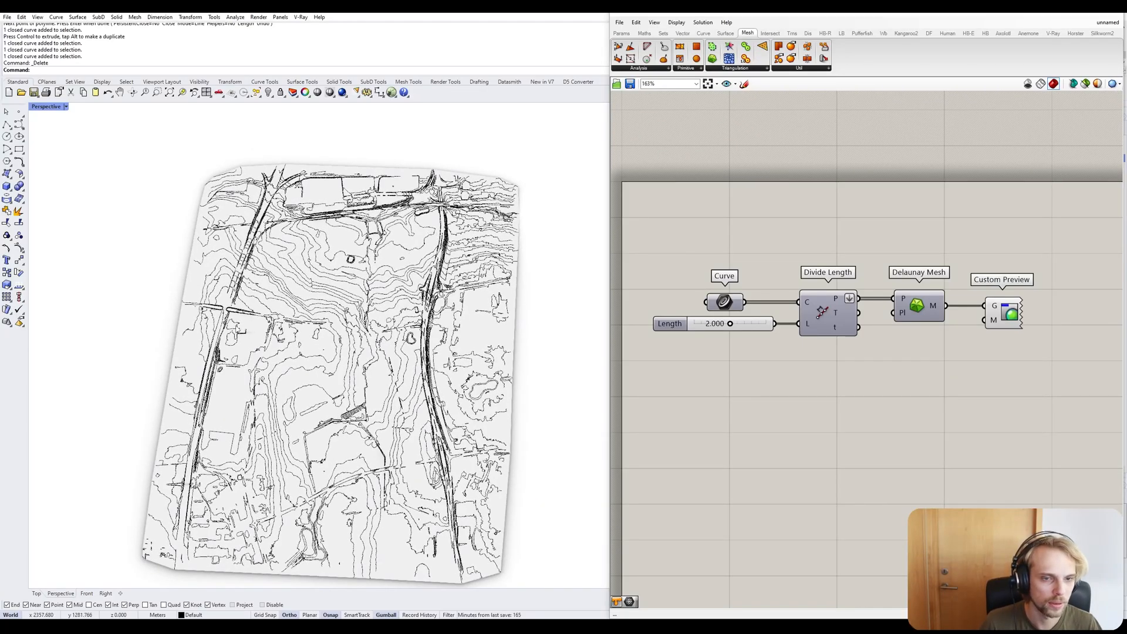
double_click(46, 106)
double_click(36, 106)
scroll(294, 294, "down", 12)
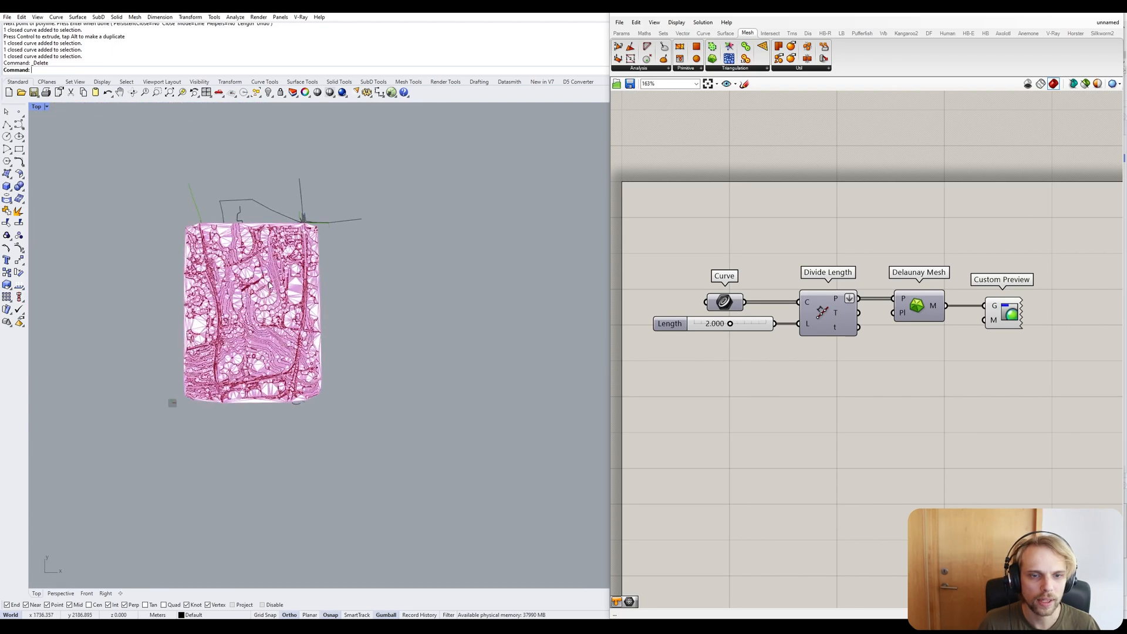
scroll(269, 284, "up", 5)
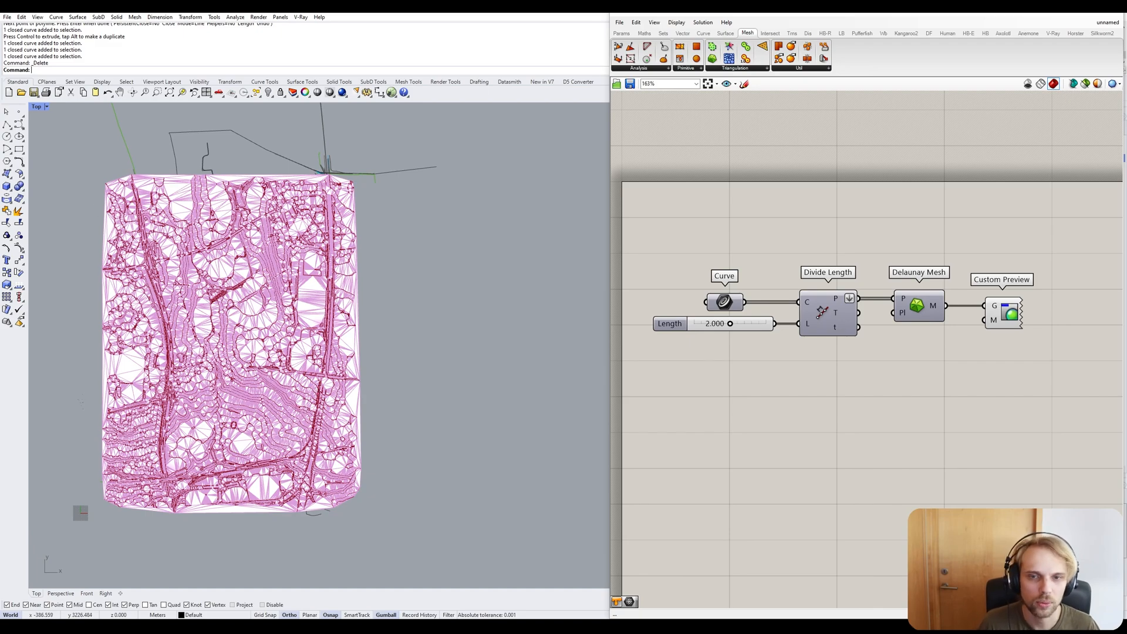
Draw a small rectangle beside the terrain mesh and move it over the middle of the site.
left_click(19, 149)
left_click(408, 384)
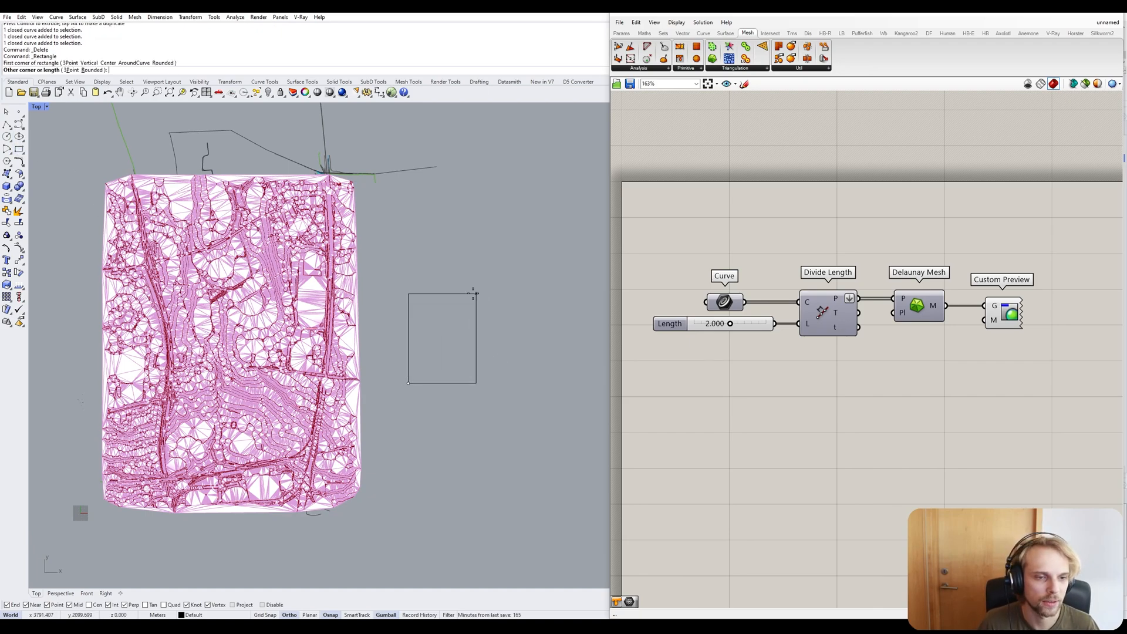
left_click(465, 290)
left_click_drag(502, 343, 250, 303)
scroll(205, 313, "up", 3)
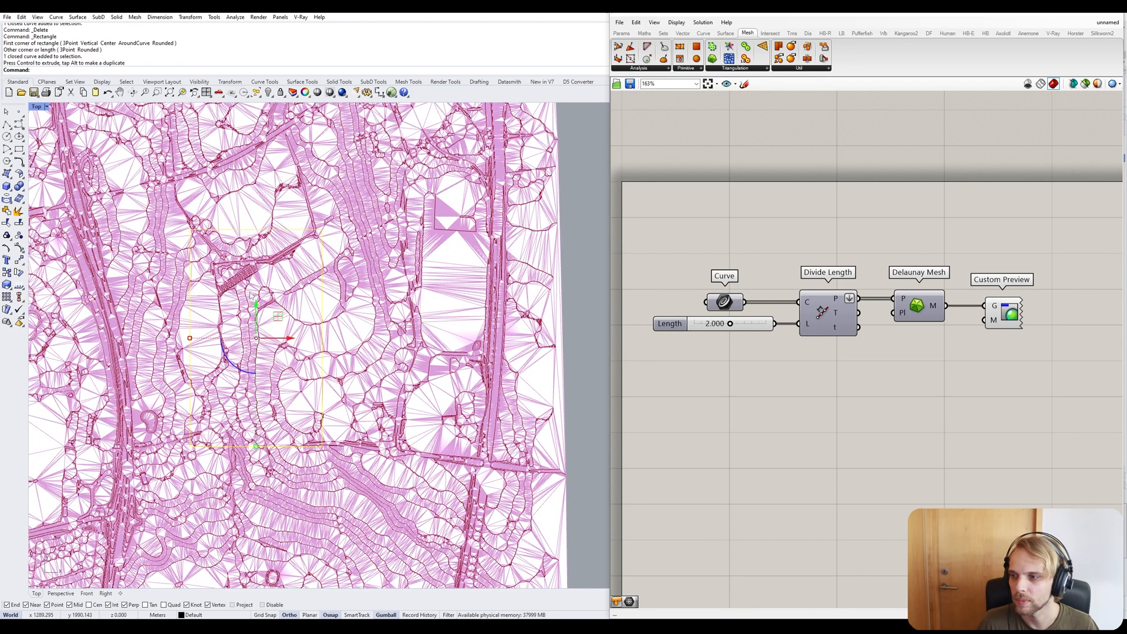
Move the rectangle back off the terrain mesh and delete it.
scroll(252, 296, "down", 4)
left_click_drag(286, 333, 449, 342)
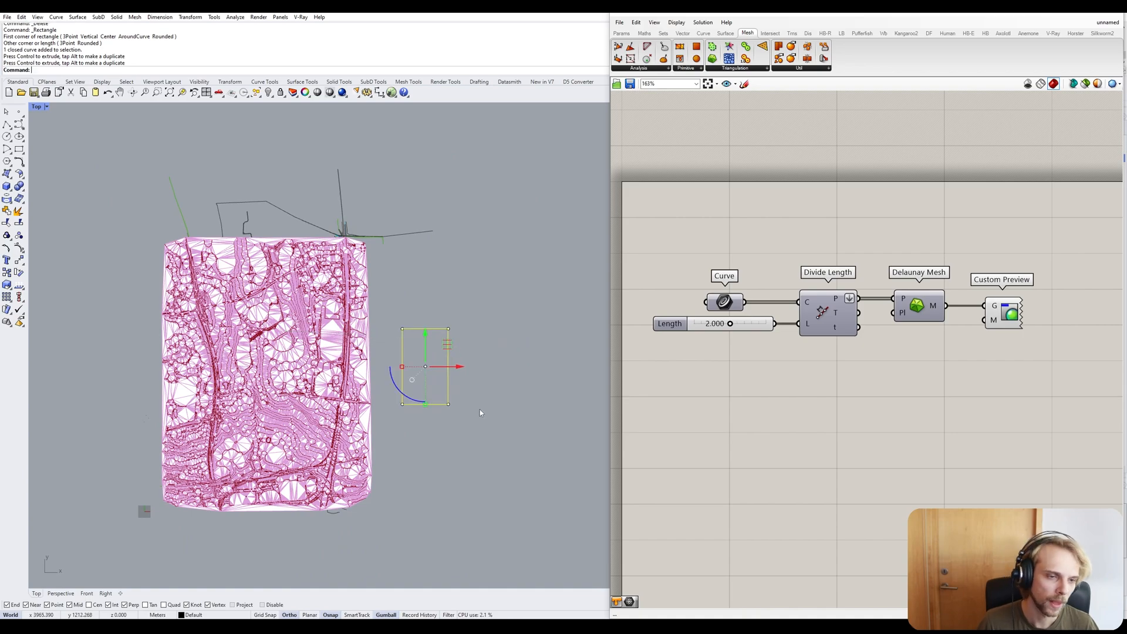
left_click_drag(481, 410, 392, 333)
key("Delete")
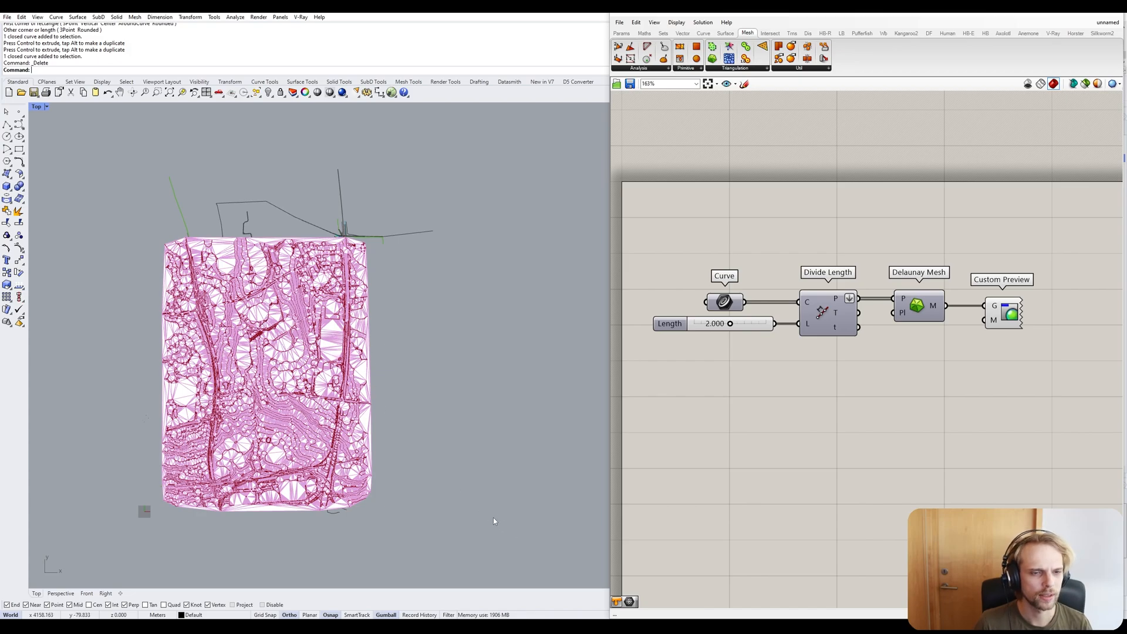
Delete the Custom Preview component so only the site's linework is shown without the terrain mesh.
right_click_drag(523, 328, 451, 319)
scroll(448, 319, "down", 4)
scroll(136, 367, "up", 6)
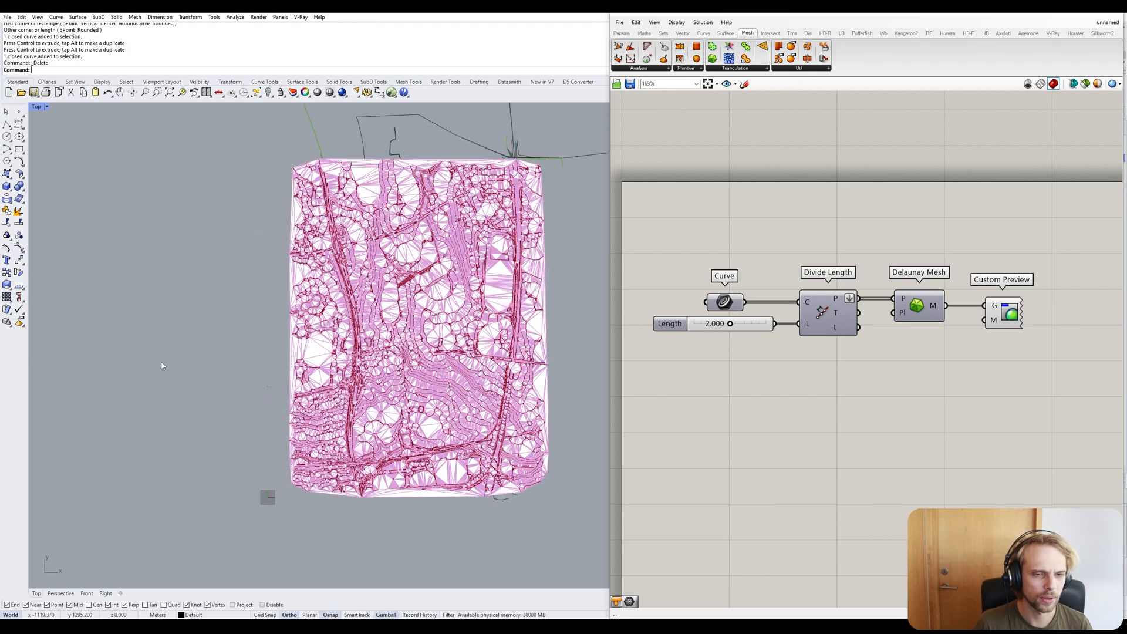
scroll(479, 323, "up", 4)
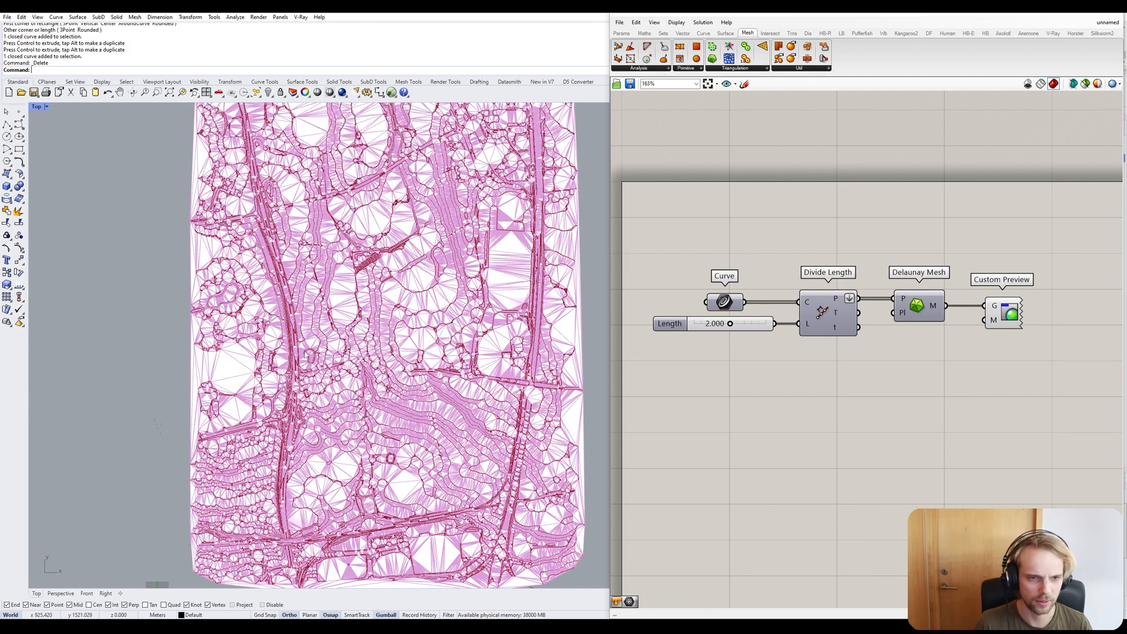
left_click(998, 317)
right_click_drag(990, 322, 905, 354)
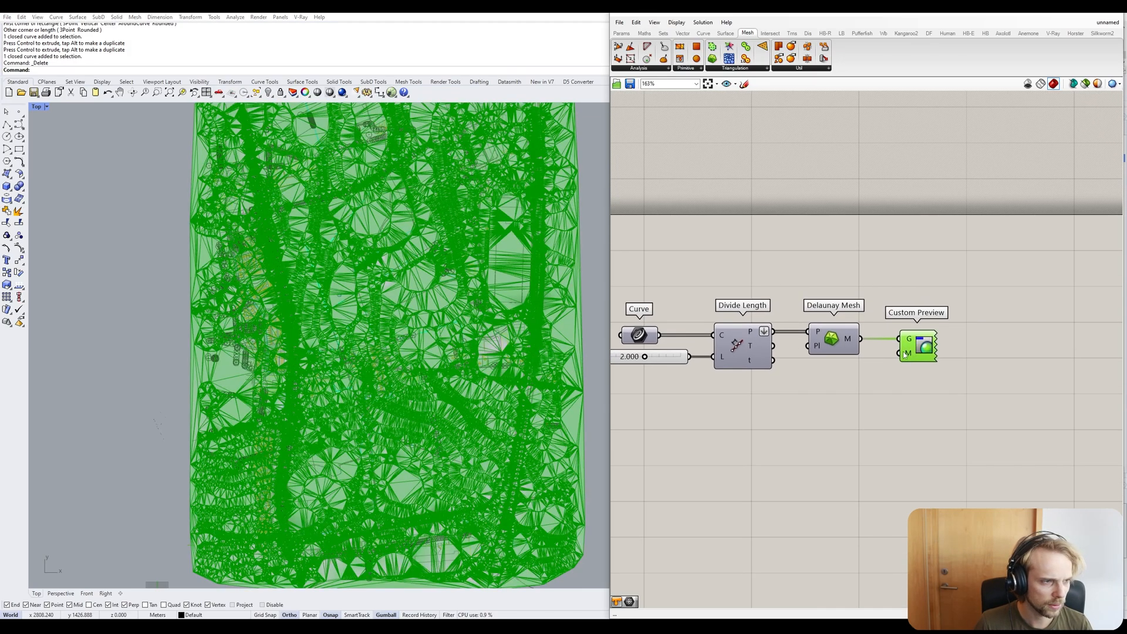
scroll(904, 354, "up", 1)
key("Delete")
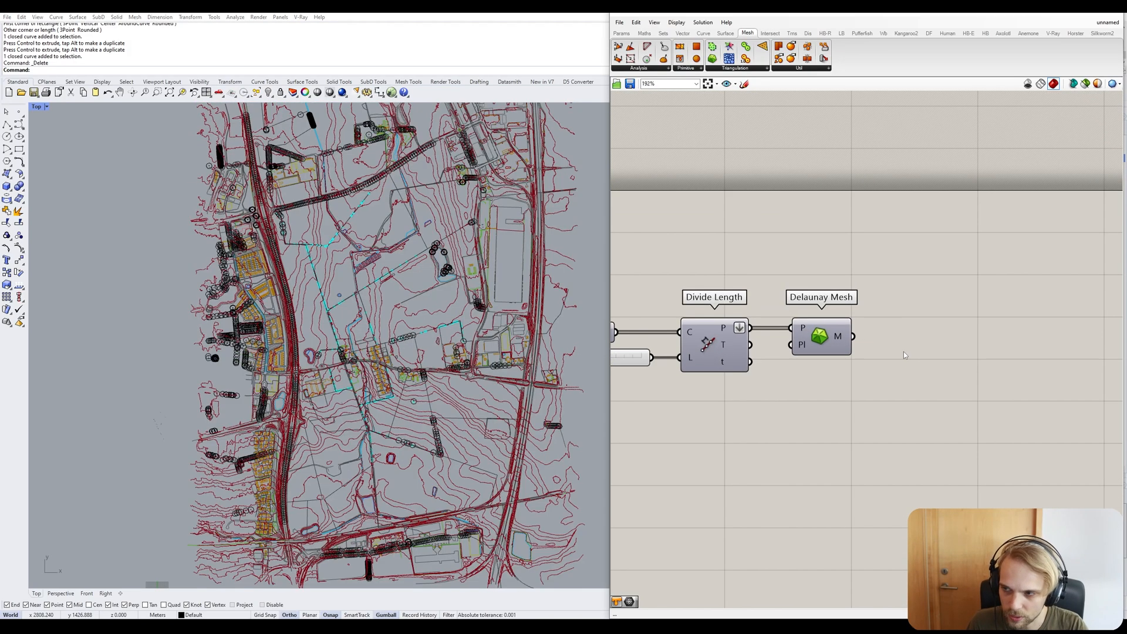
scroll(301, 290, "down", 4)
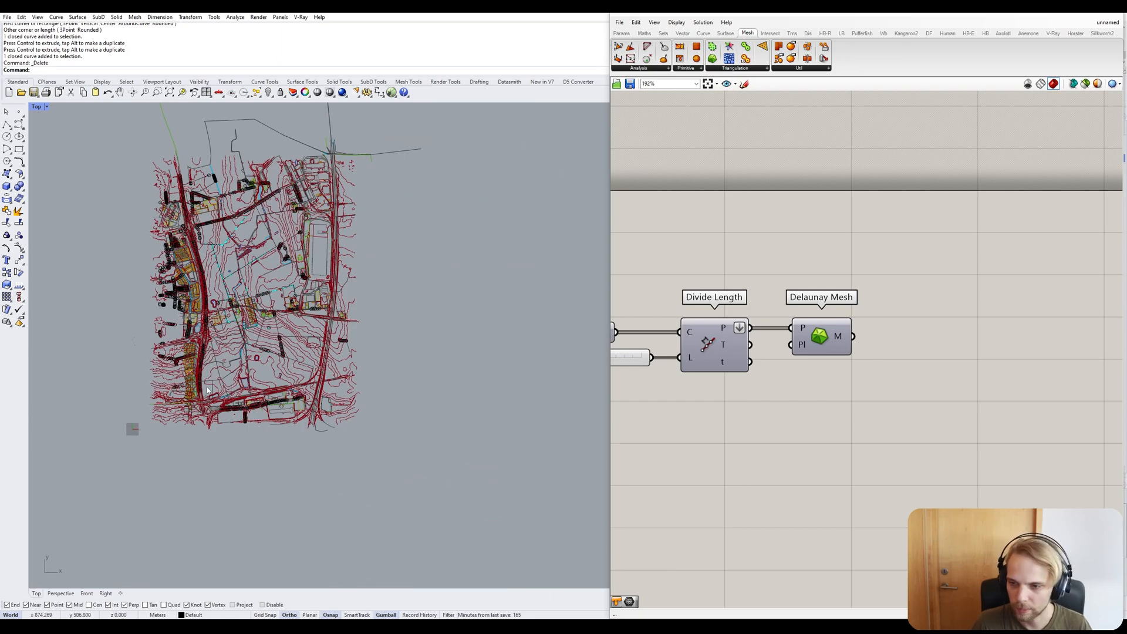
scroll(252, 235, "up", 4)
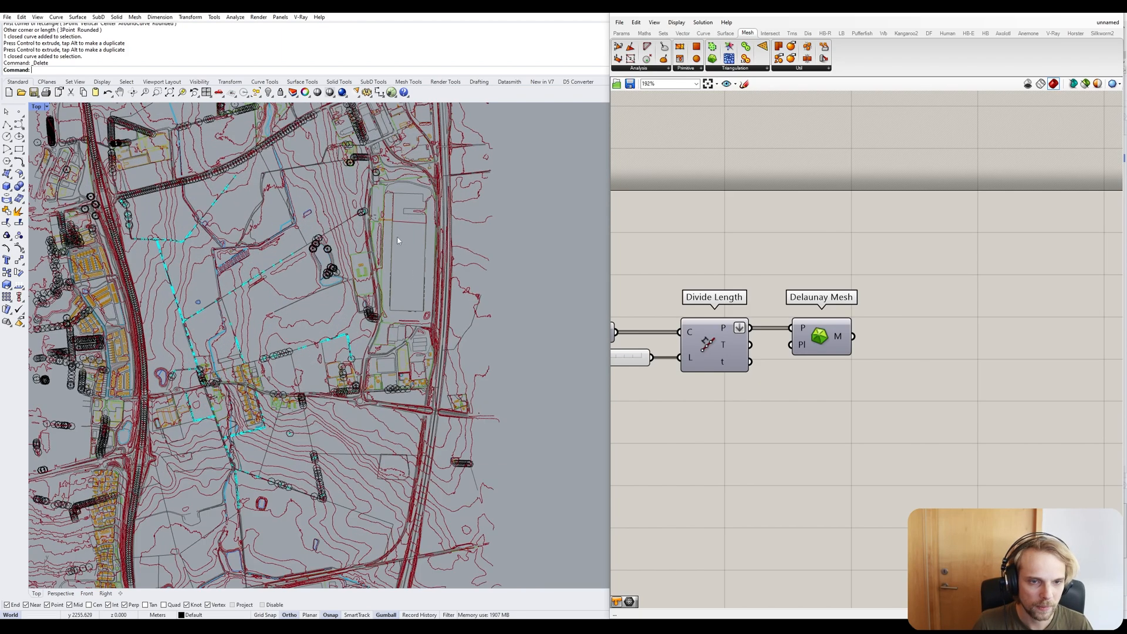
scroll(301, 356, "down", 4)
scroll(205, 347, "up", 4)
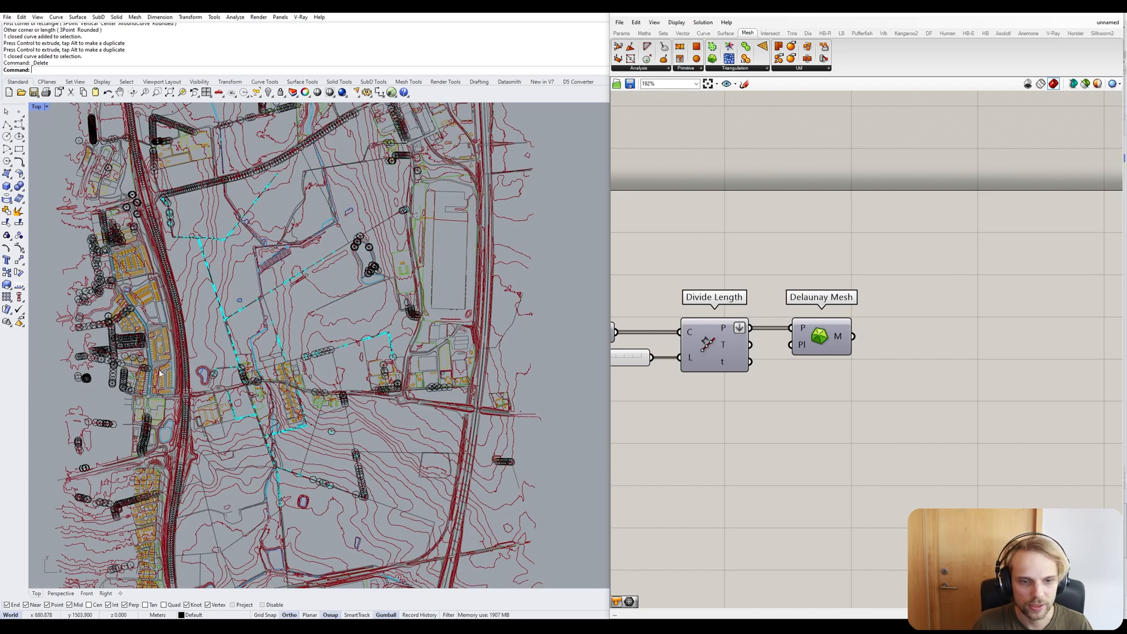
scroll(160, 373, "down", 6)
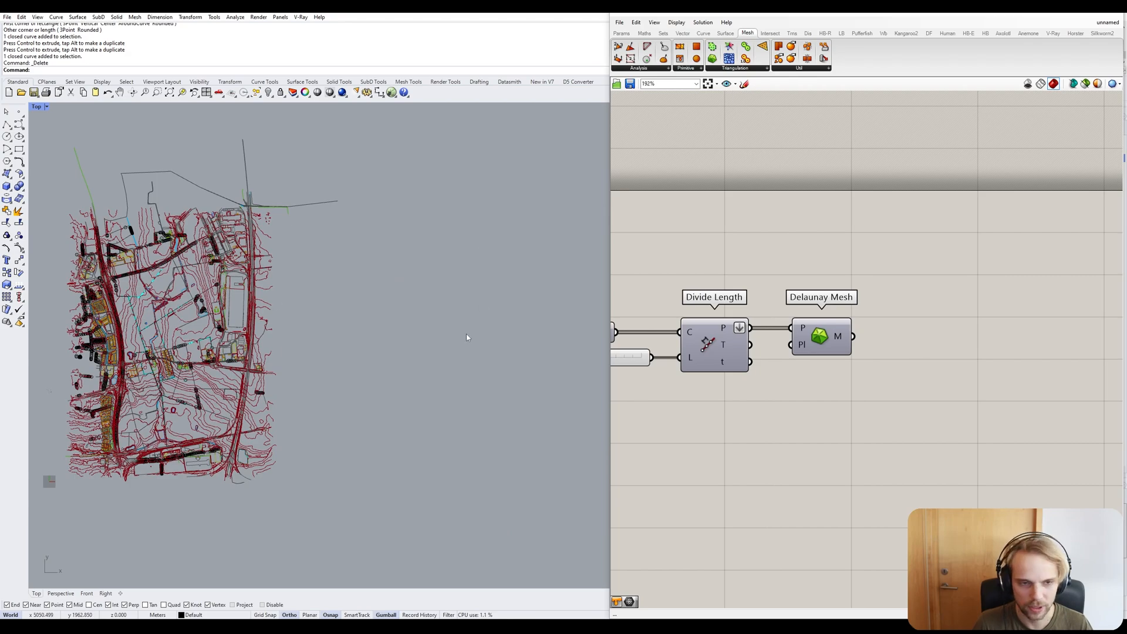
Switch to the Chrome browser, open Google Maps and go to Helsingborg.
mouse_move(94, 619)
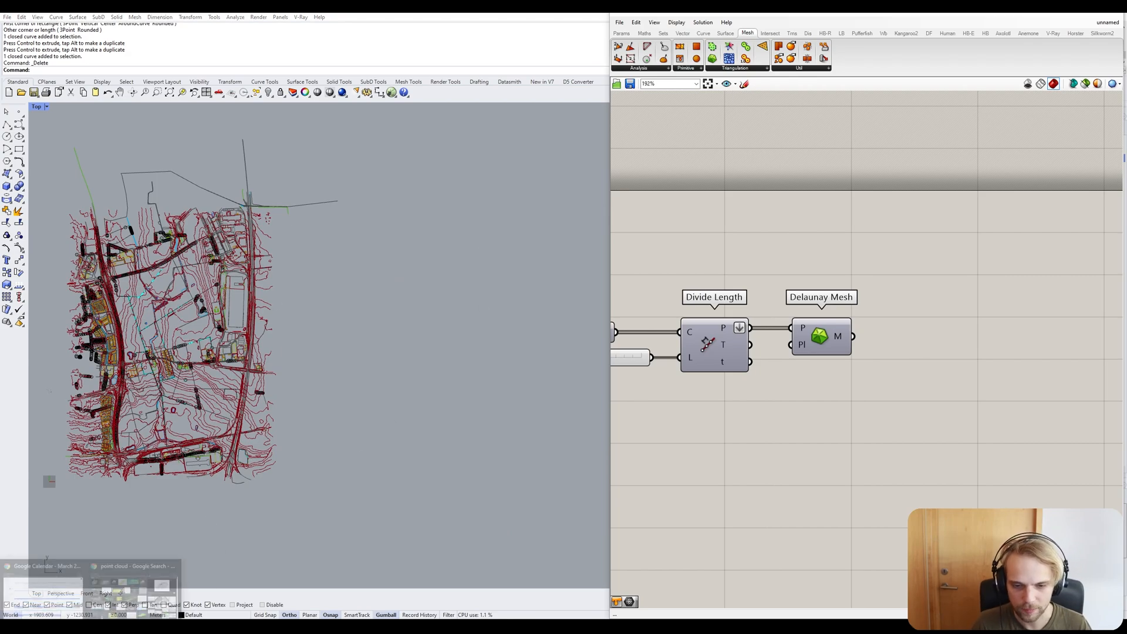
left_click(41, 587)
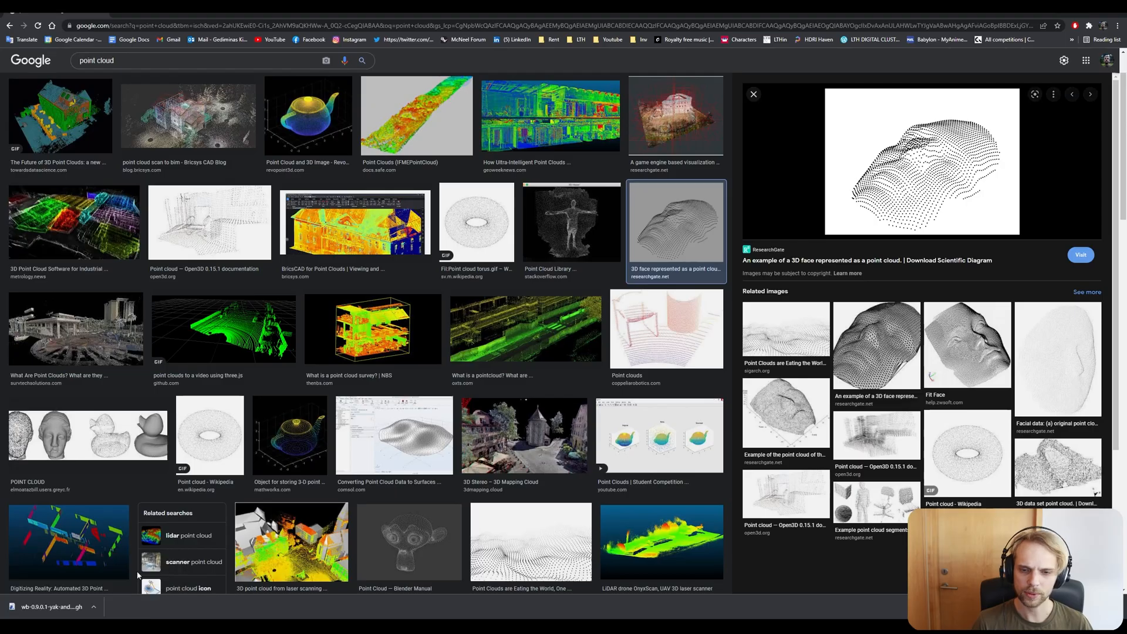
left_click(174, 27)
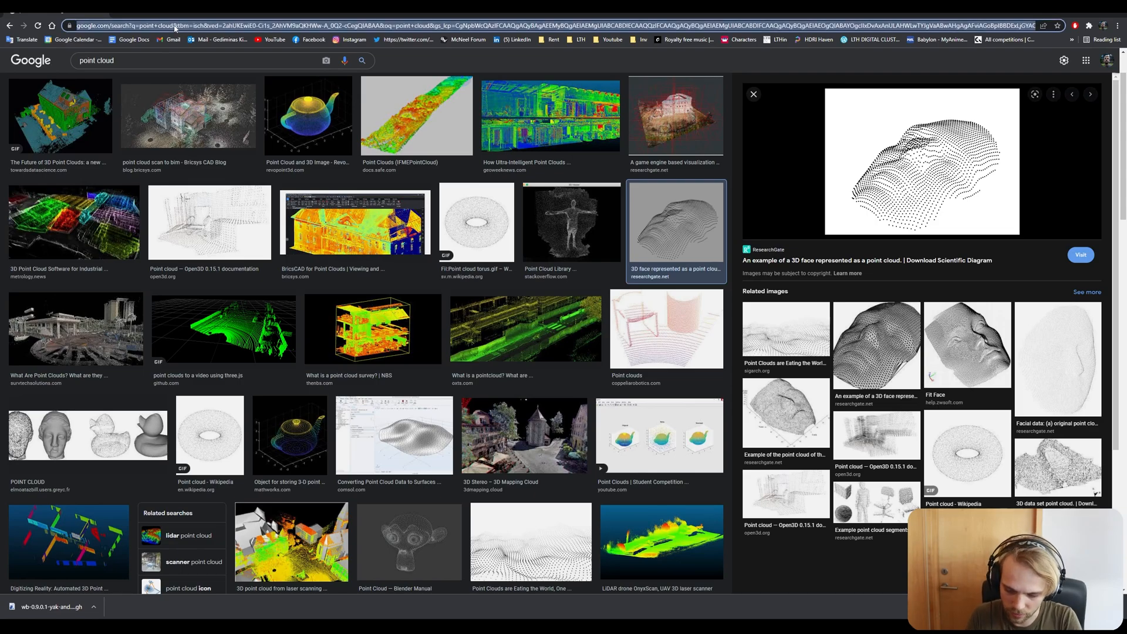
type("maps.google.")
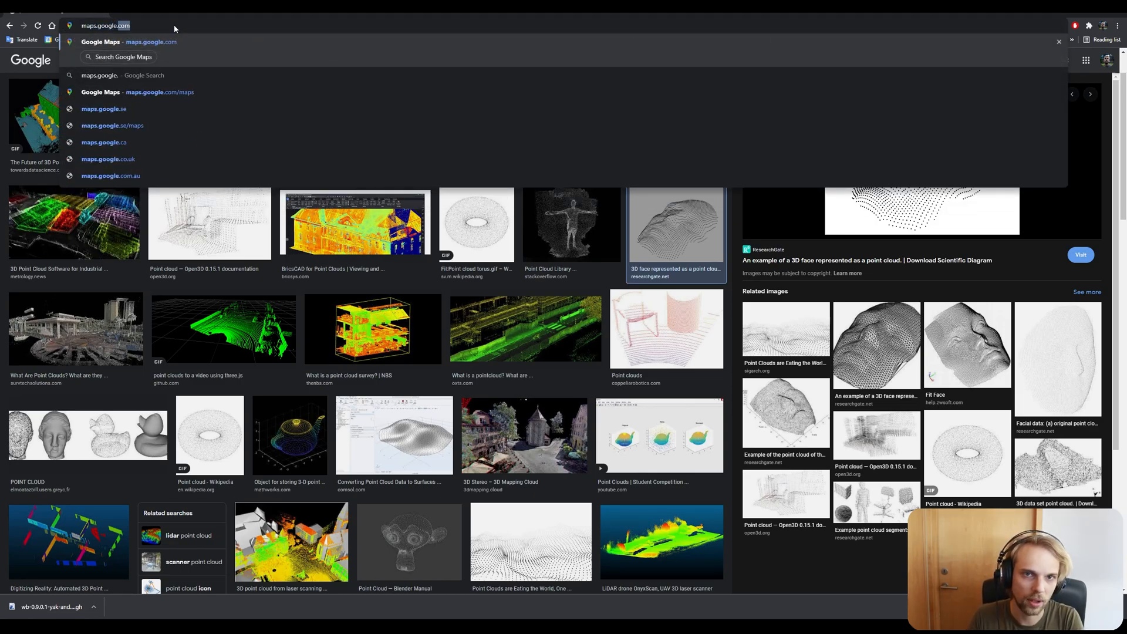
key("Return")
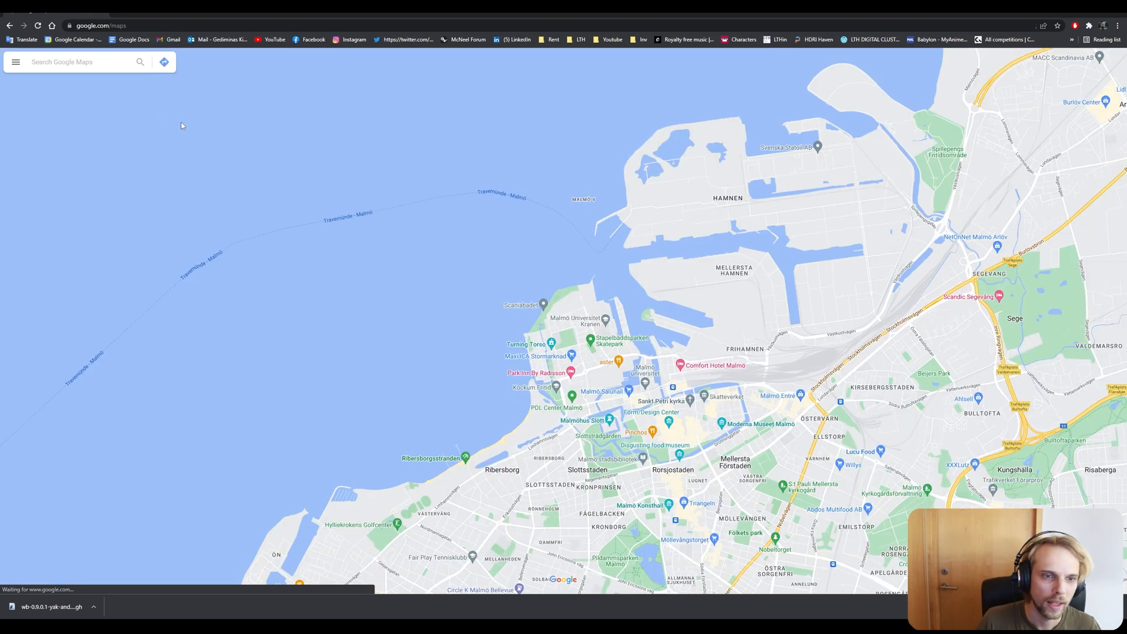
left_click(83, 66)
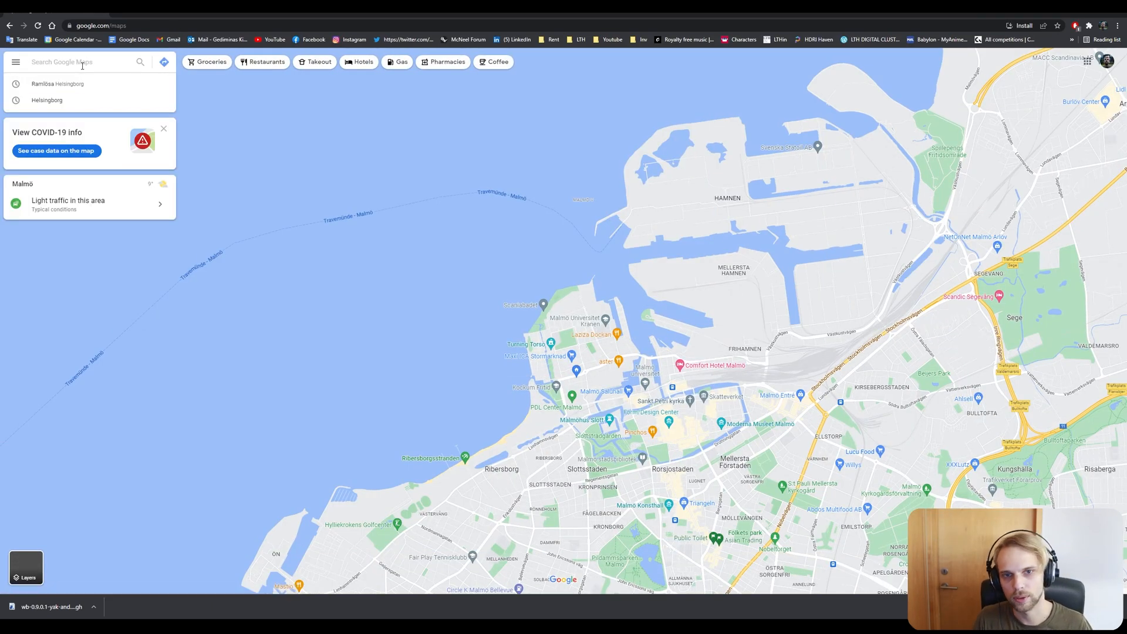
left_click(69, 100)
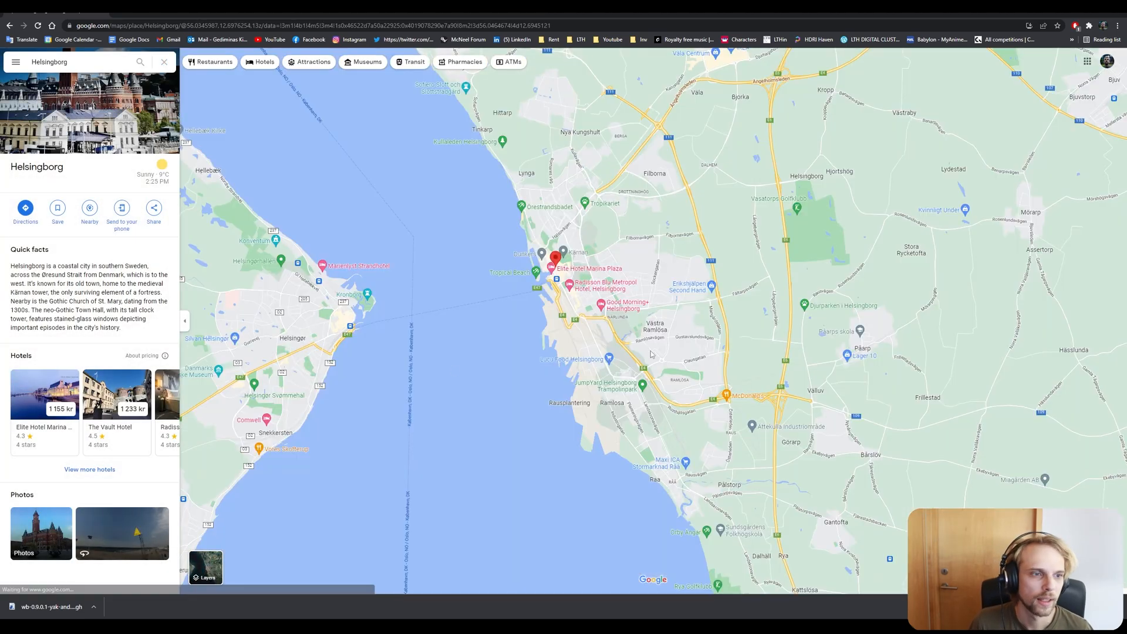
Search the map around the eastern side of Helsingborg for the area that matches the site.
left_click_drag(649, 322, 548, 317)
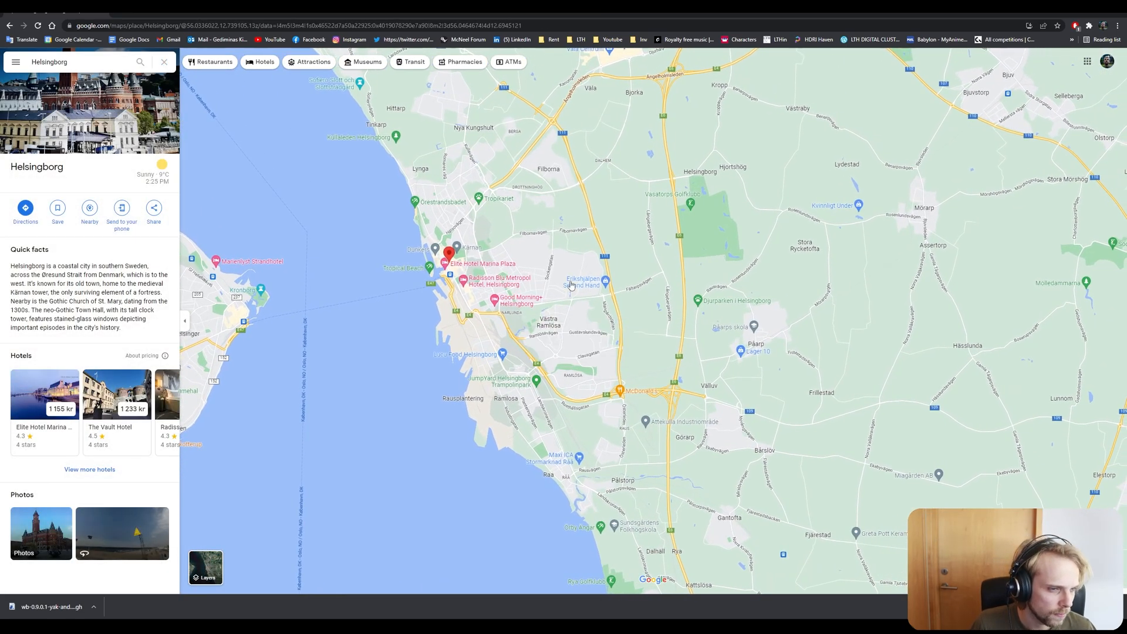
scroll(564, 303, "up", 1)
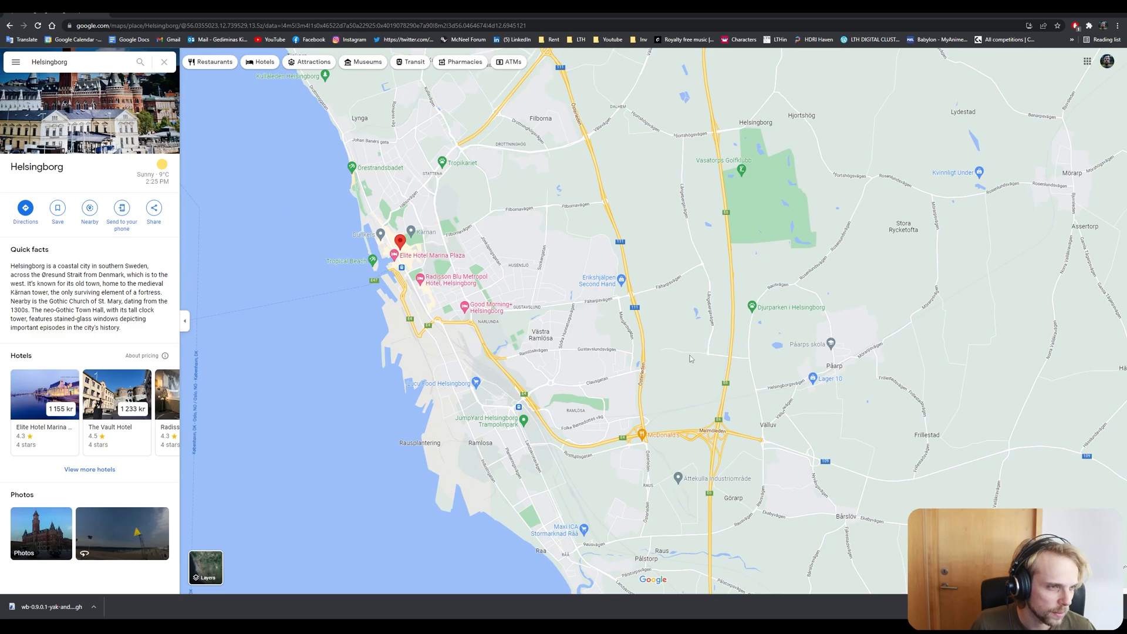
left_click_drag(614, 307, 510, 285)
scroll(520, 259, "up", 1)
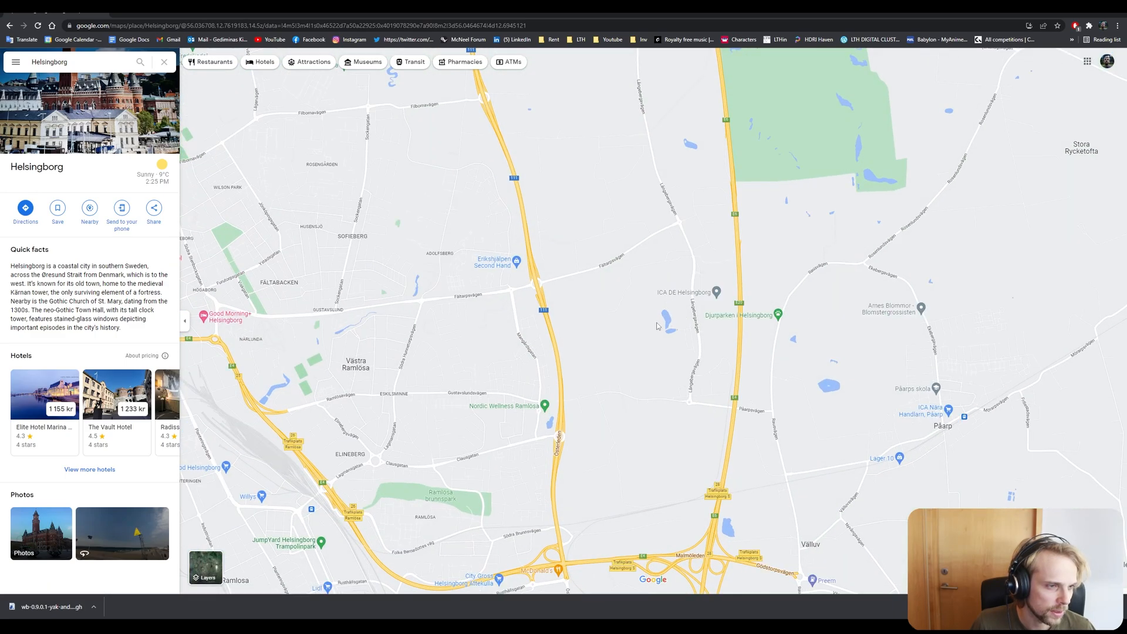
left_click_drag(646, 323, 587, 416)
scroll(617, 414, "down", 1)
scroll(647, 433, "down", 1)
left_click_drag(668, 469, 542, 357)
scroll(543, 358, "down", 1)
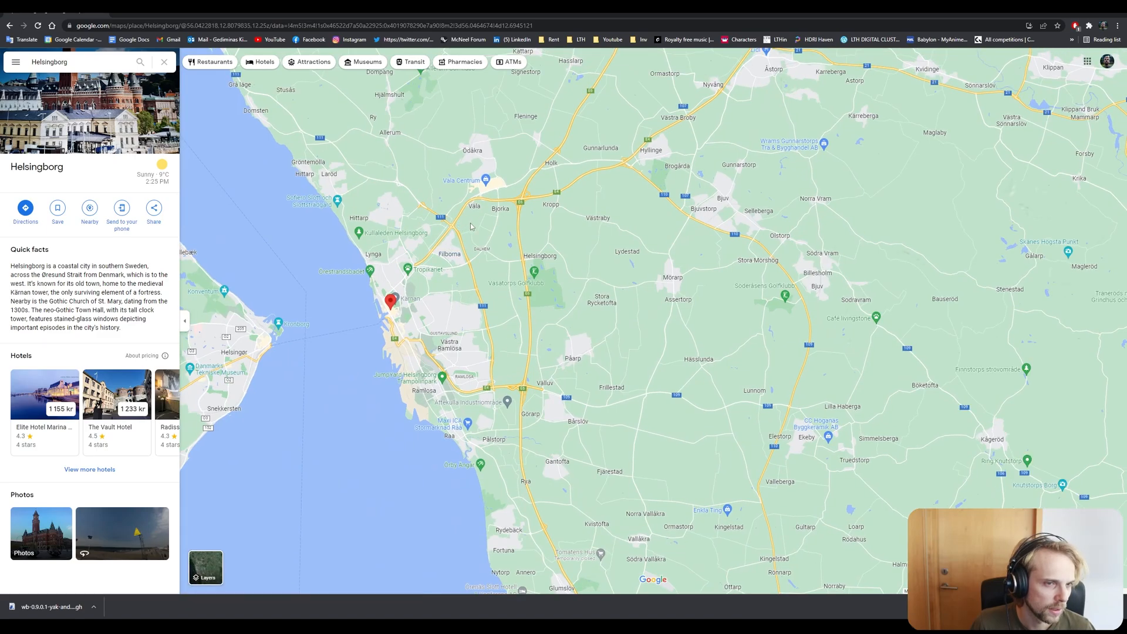
scroll(448, 291, "up", 5)
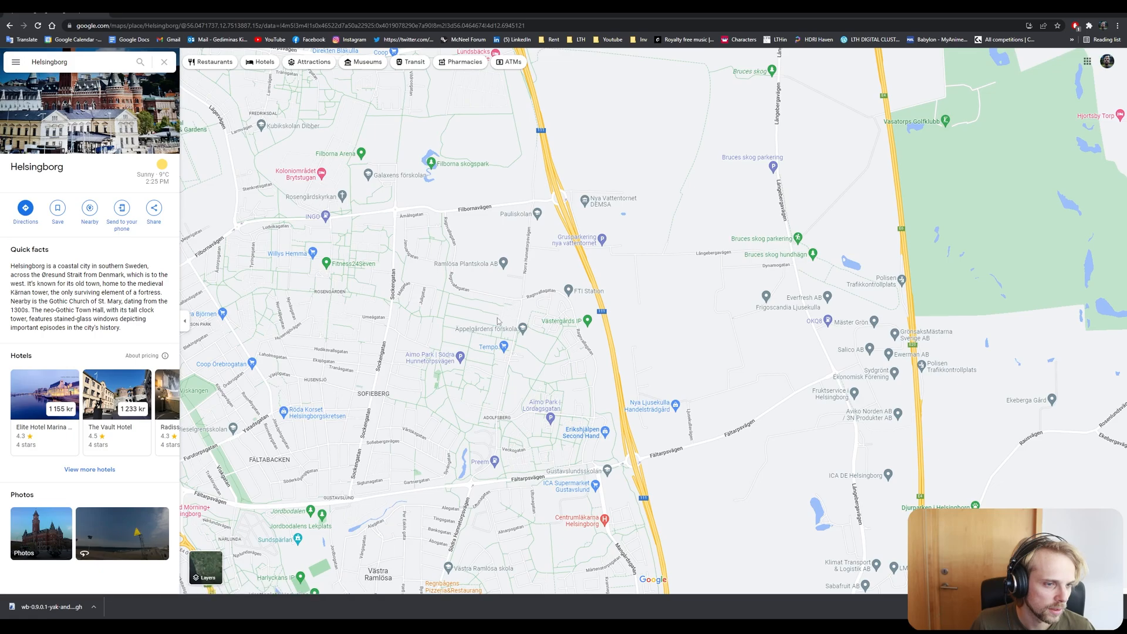
Show the map as satellite imagery and frame the site's fields between the two main roads east of the city.
left_click(206, 564)
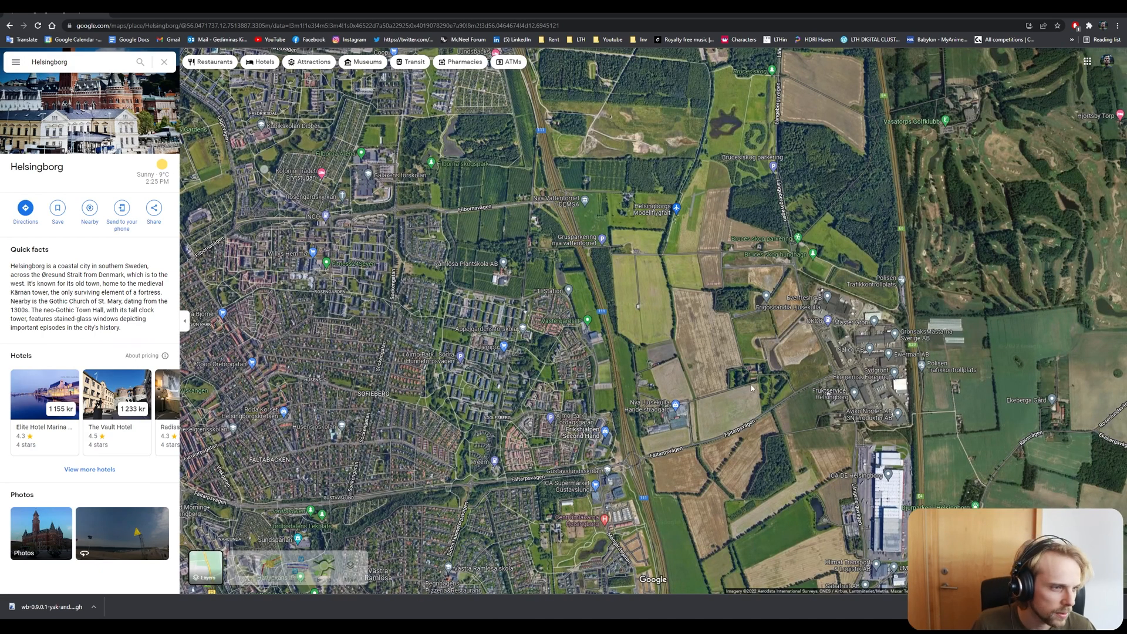
left_click_drag(751, 387, 493, 241)
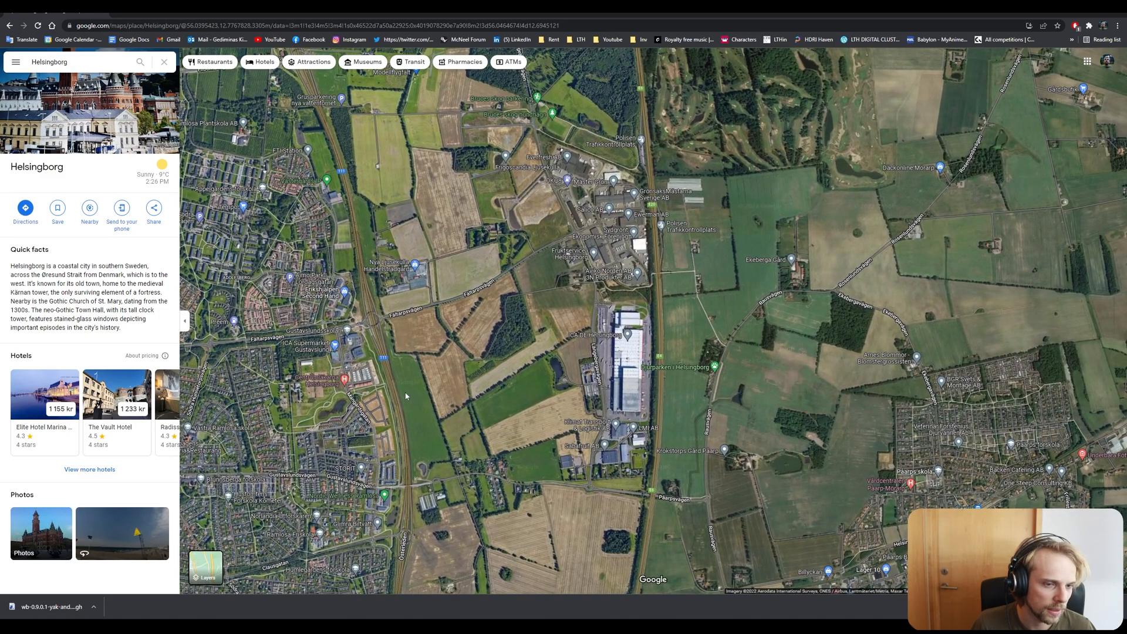
left_click_drag(494, 336, 533, 216)
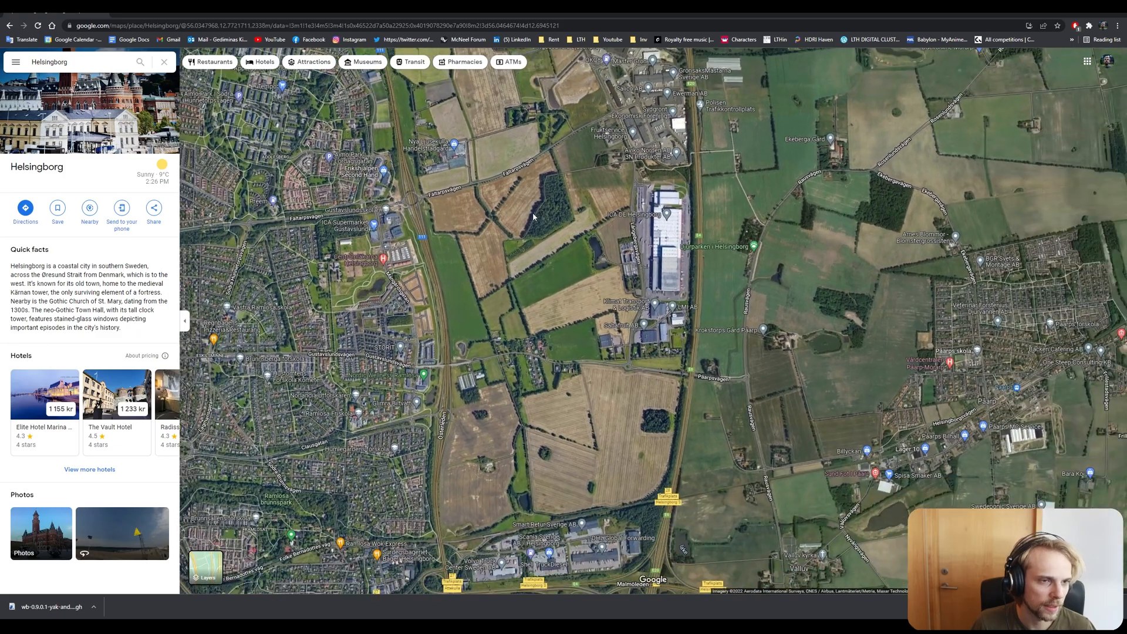
scroll(533, 216, "up", 2)
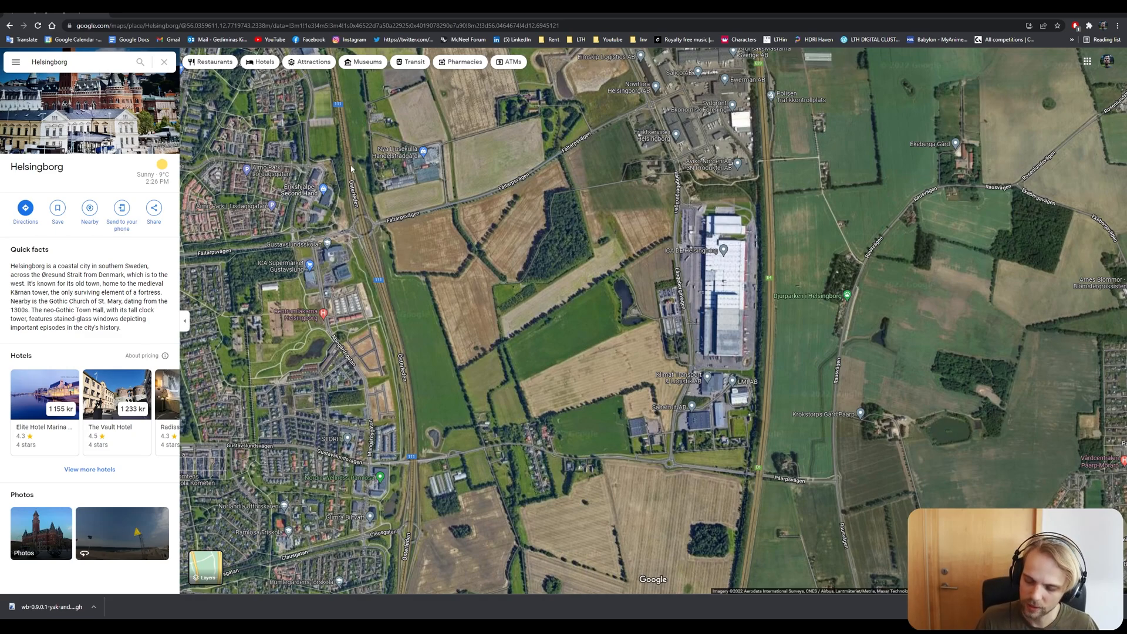
Capture a screen snip of the satellite image covering the whole site and return to Rhino.
key("super+shift+s")
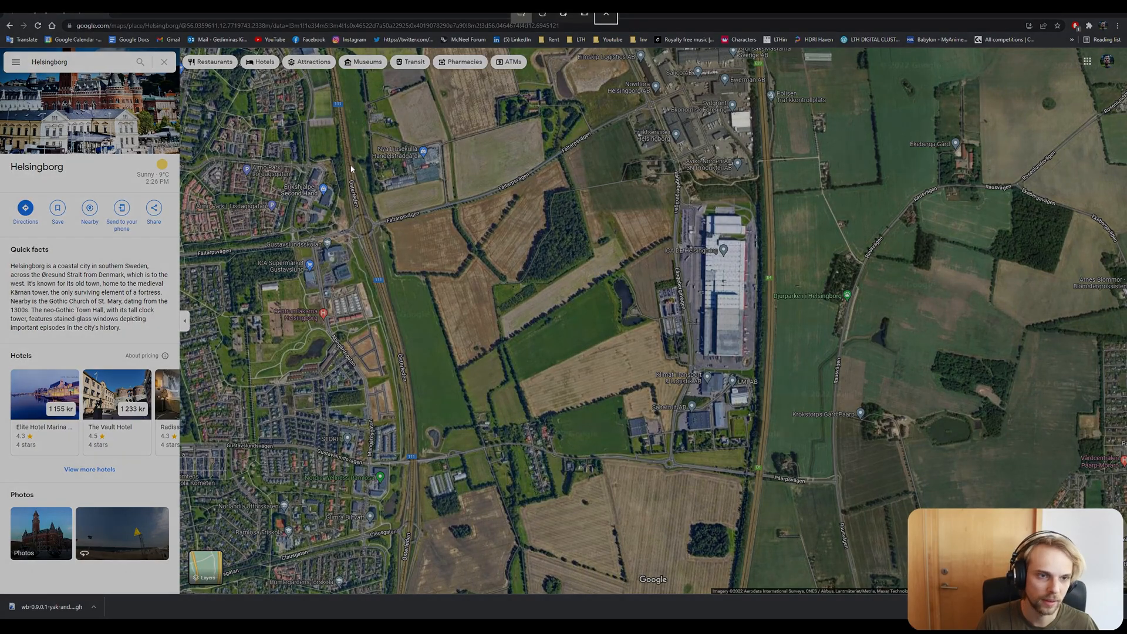
left_click_drag(284, 123, 806, 571)
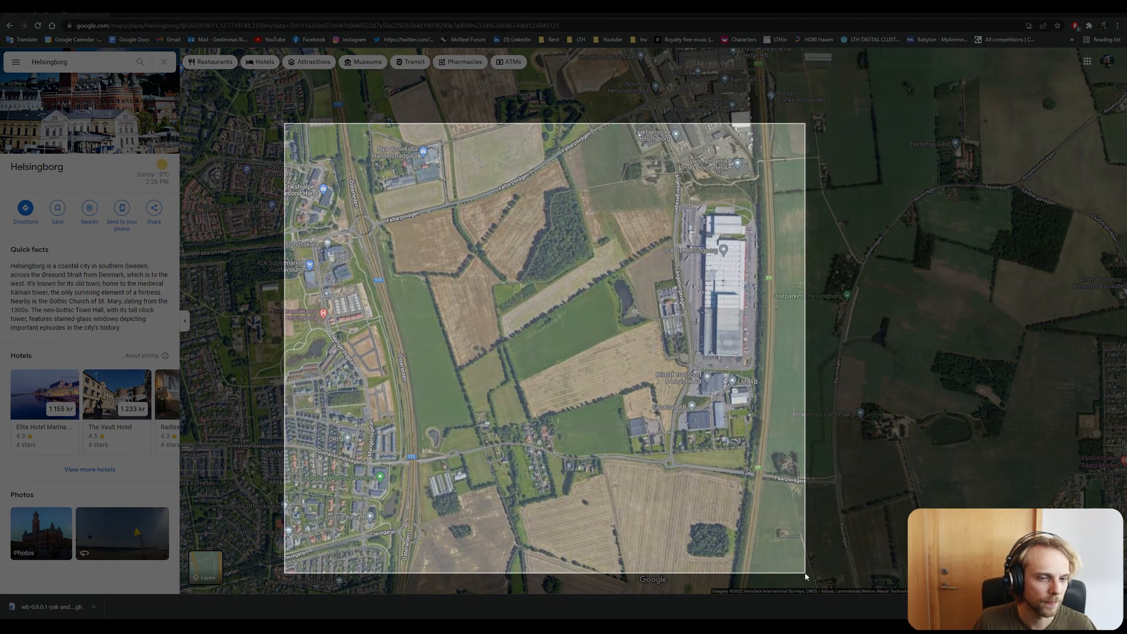
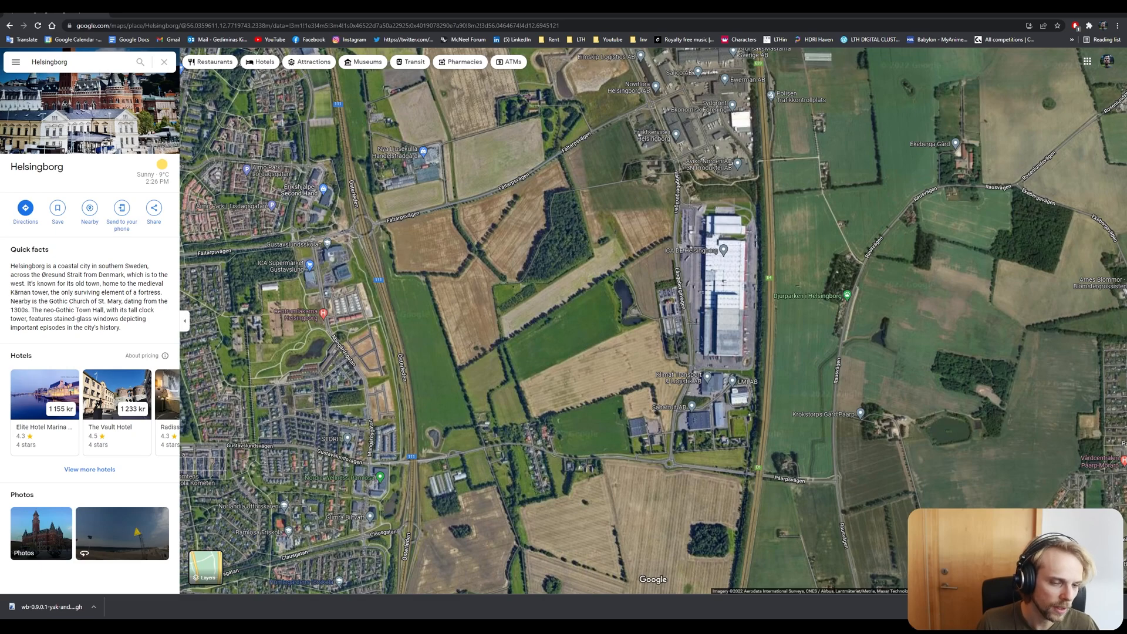
key("alt+Tab")
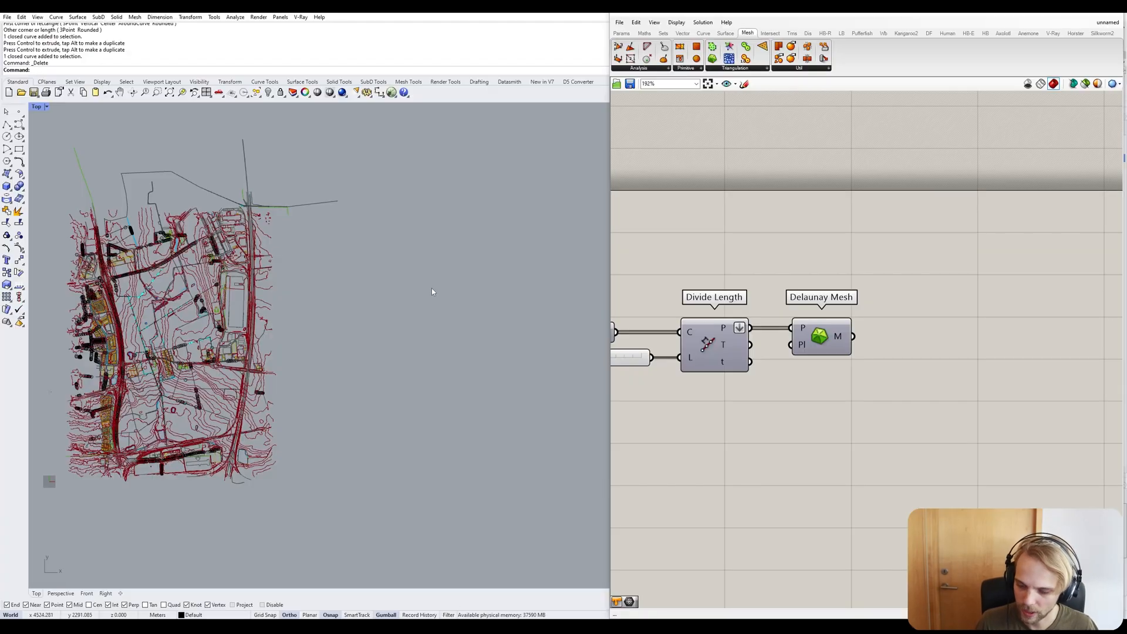
Paste the captured satellite image as a picture into the Top view, beside the site drawing.
key("ctrl+v")
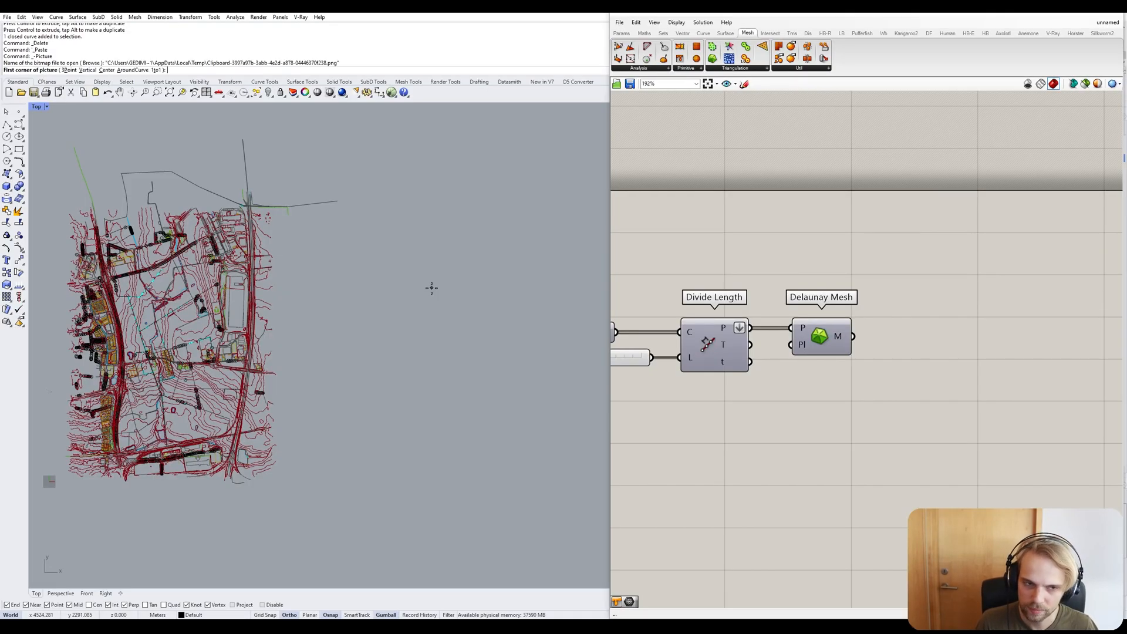
left_click(331, 469)
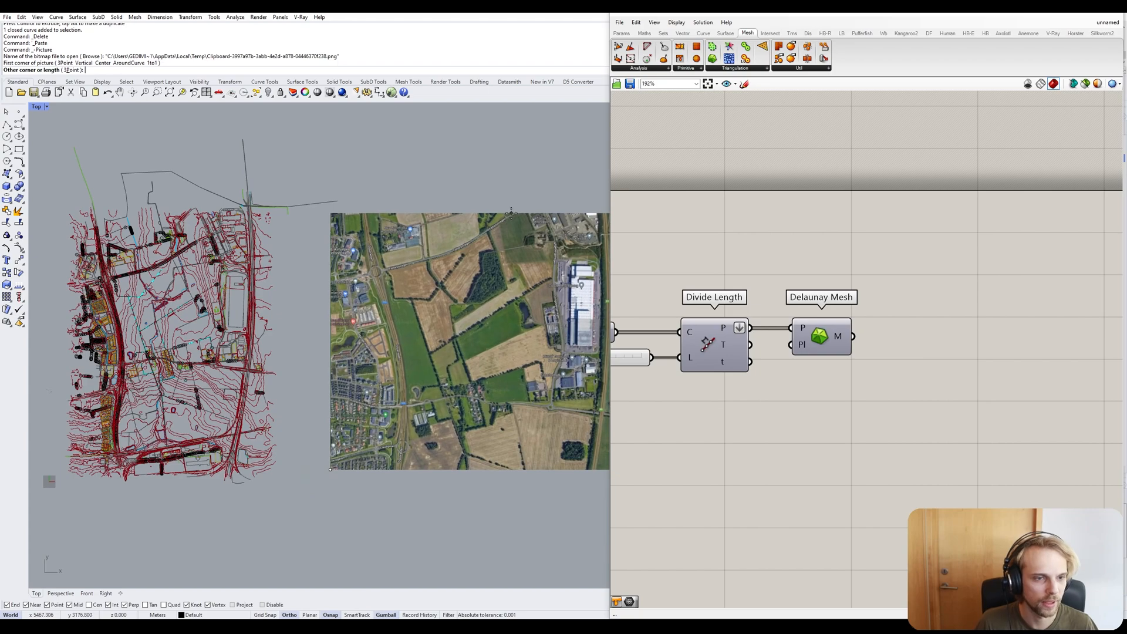
left_click(511, 217)
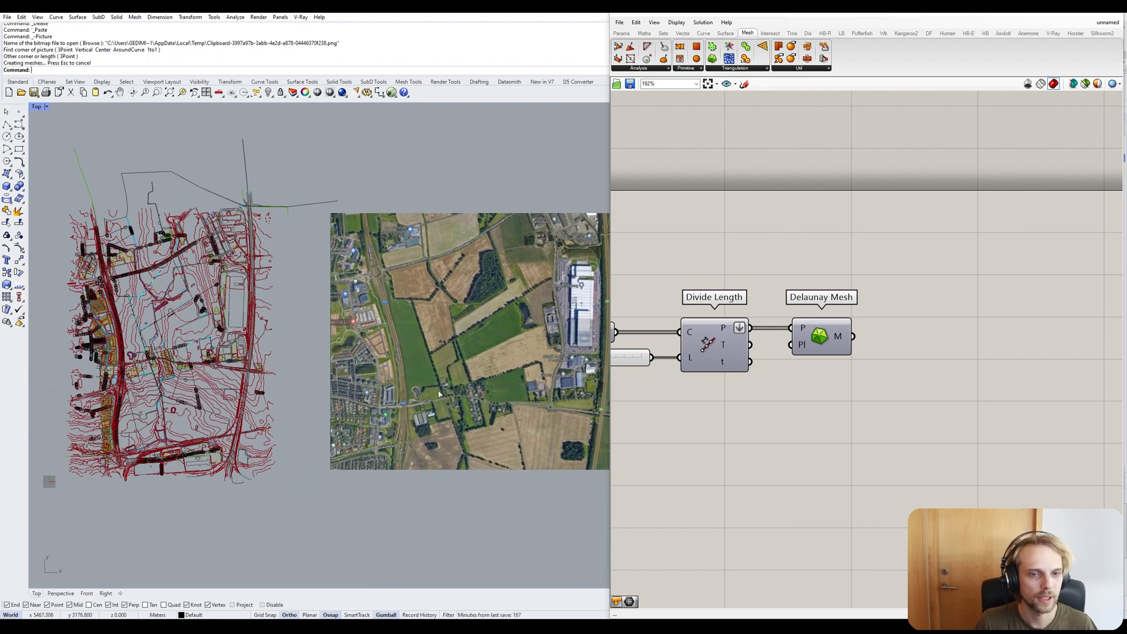
right_click_drag(335, 371, 248, 363)
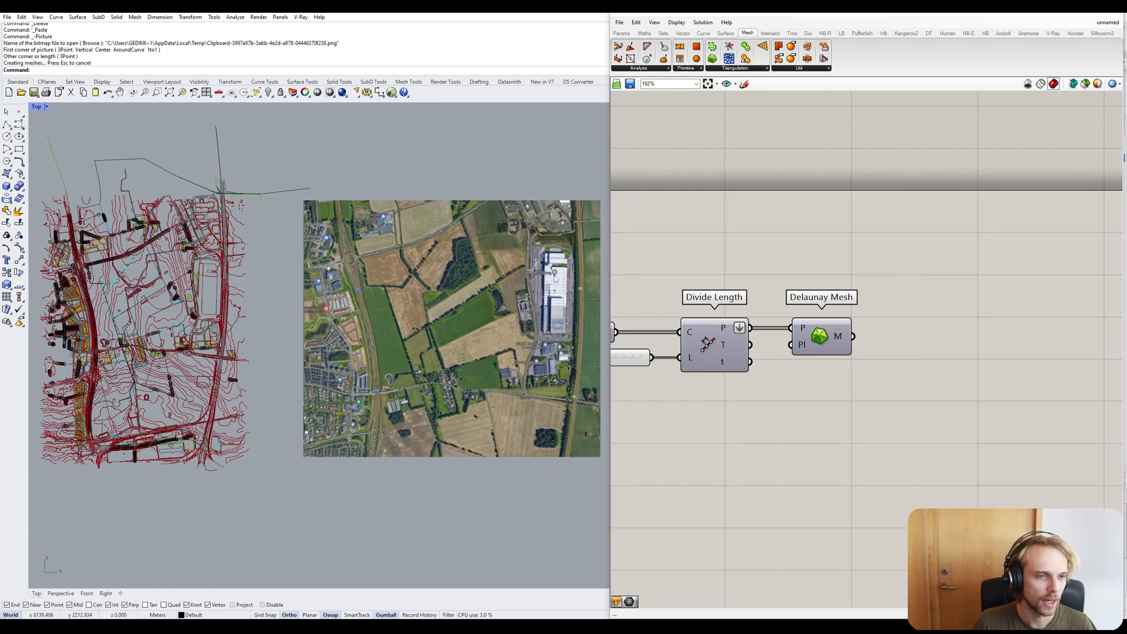
With Ortho off, draw a reference polyline on the satellite image along the ICA warehouse's west edge, from its southwest to its northwest corner.
scroll(555, 277, "up", 5)
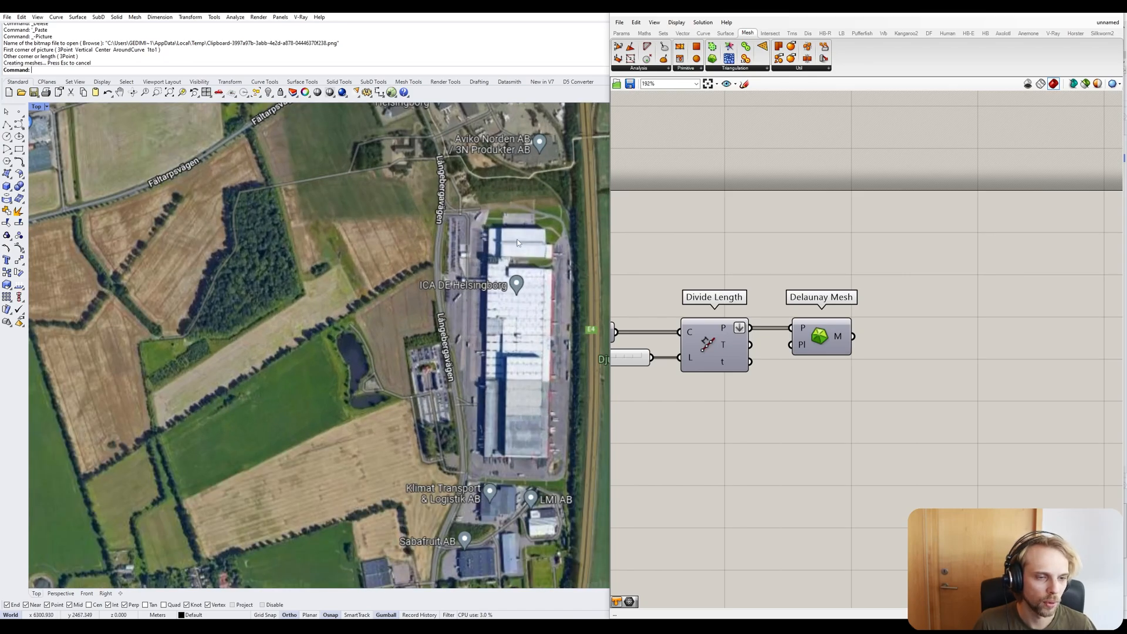
left_click(7, 124)
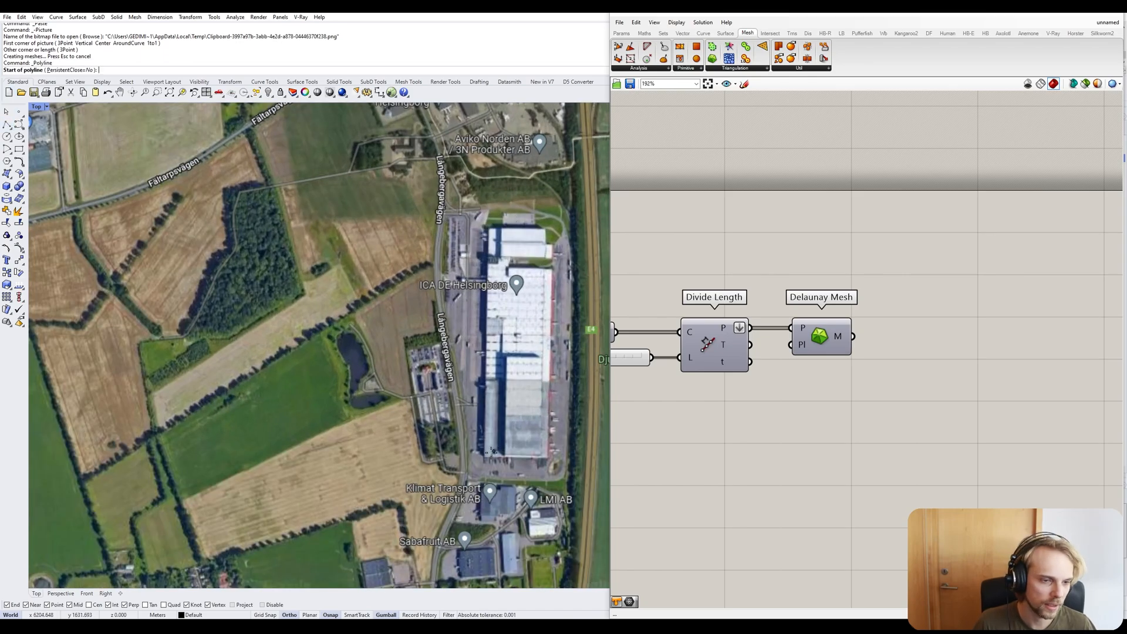
scroll(492, 451, "up", 5)
left_click(484, 453)
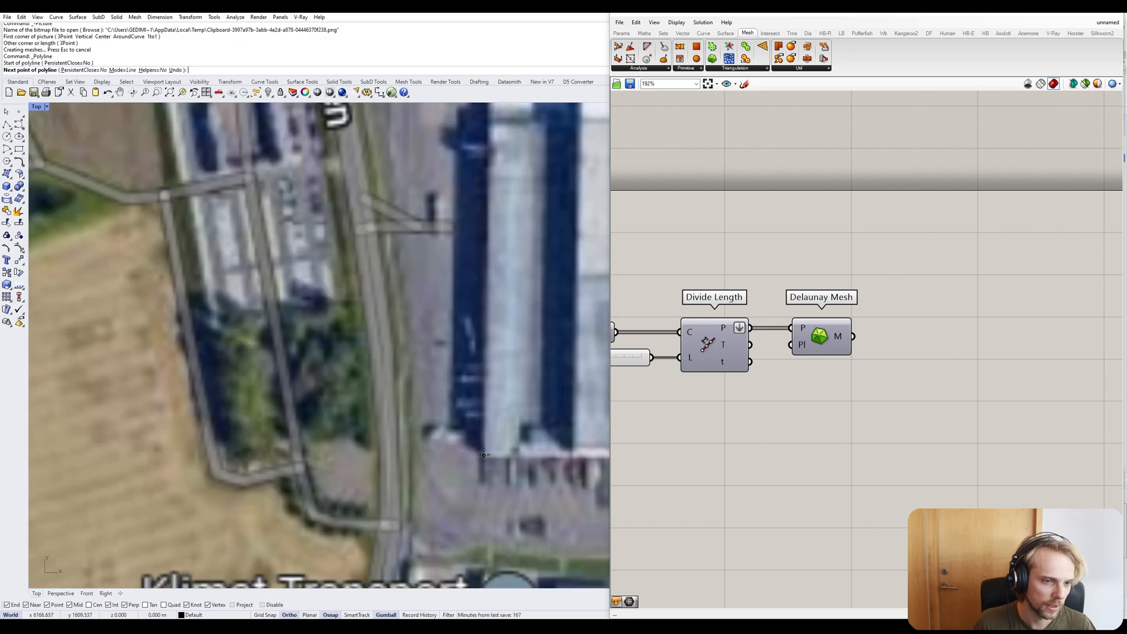
scroll(483, 453, "down", 5)
scroll(480, 162, "up", 5)
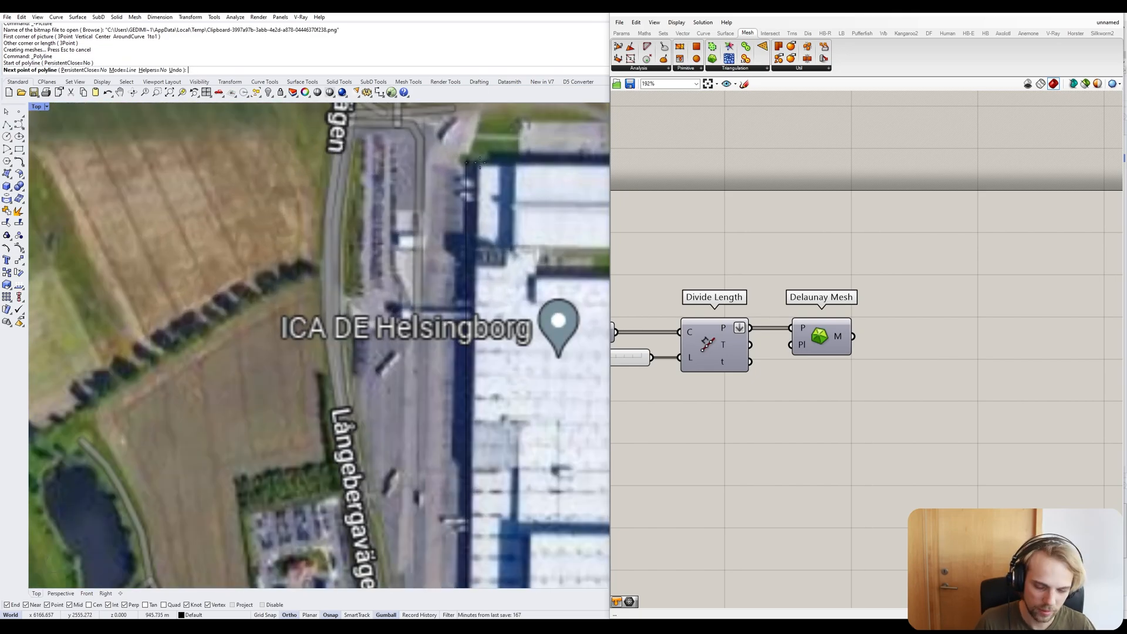
key("F8")
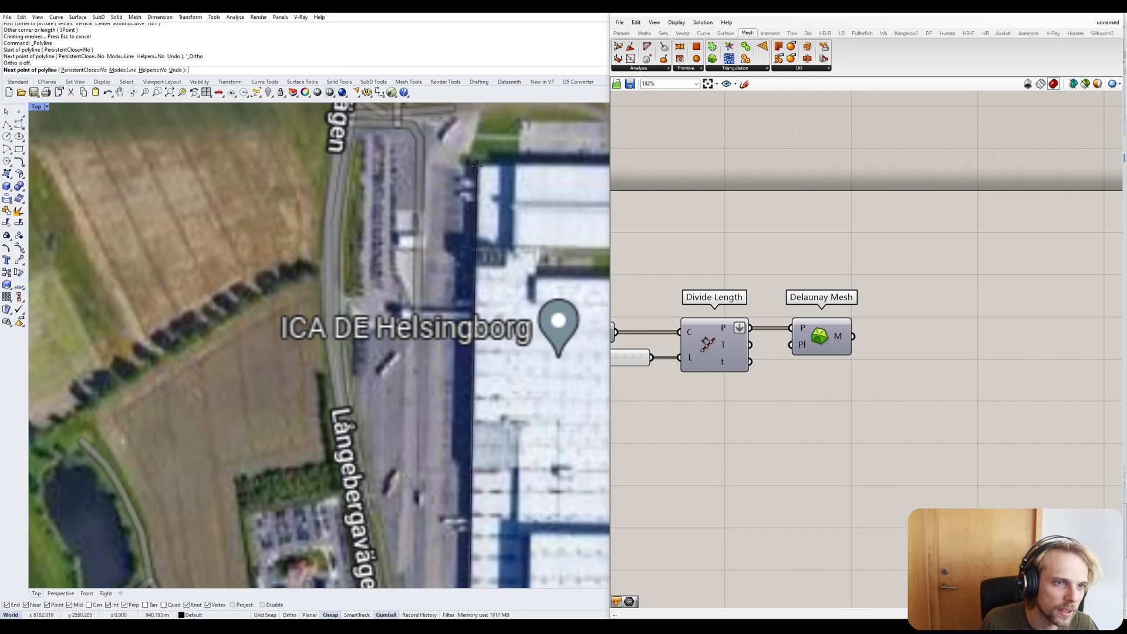
left_click(476, 165)
key("Return")
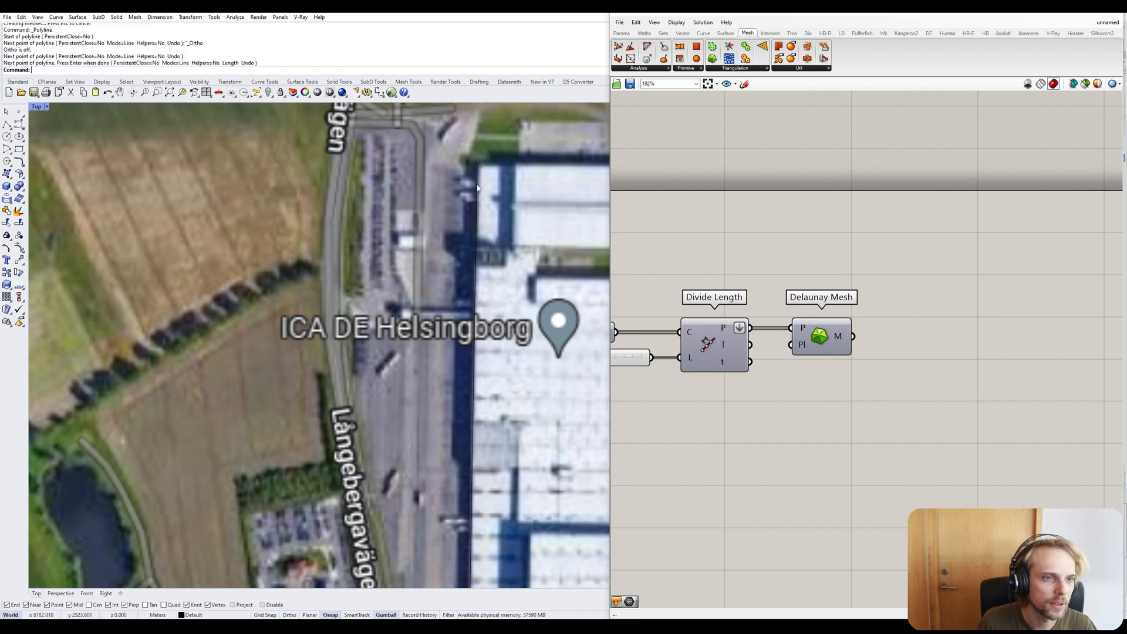
left_click(476, 188)
left_click(505, 210)
Place a point object on the northwest corner of the same warehouse's outline in the site drawing.
scroll(478, 246, "down", 5)
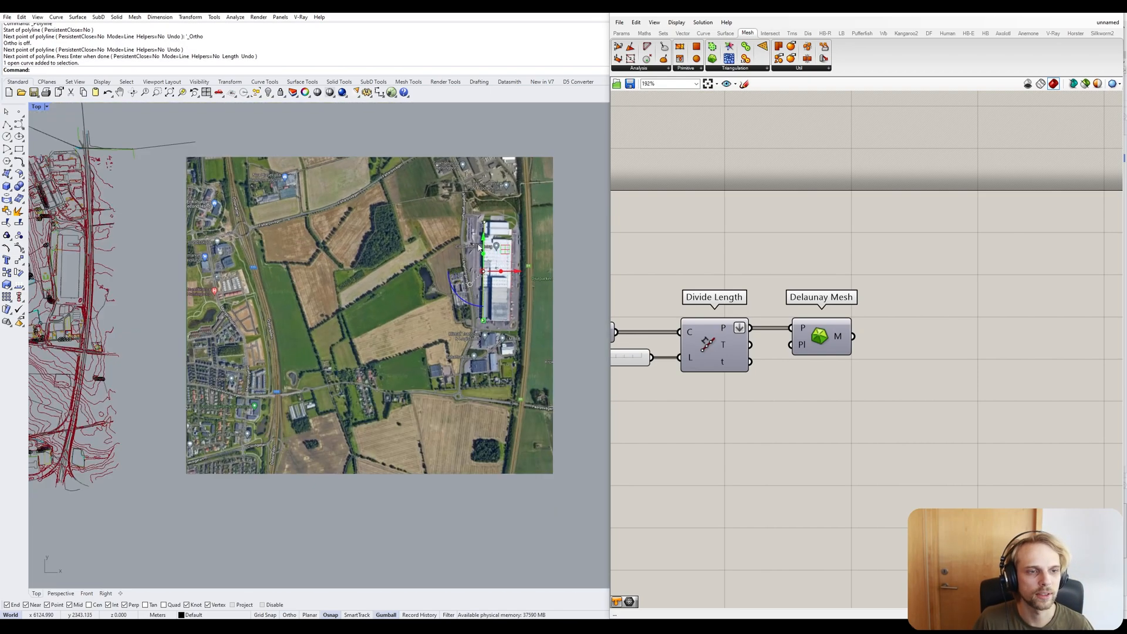
right_click_drag(44, 365, 210, 375)
scroll(238, 282, "up", 8)
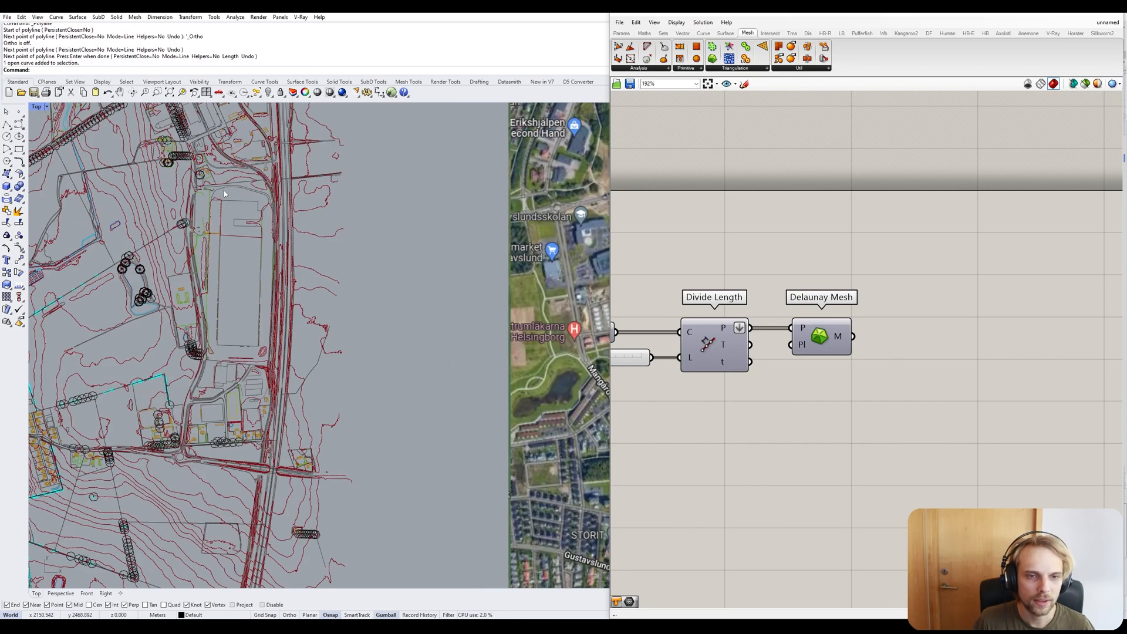
scroll(224, 190, "up", 10)
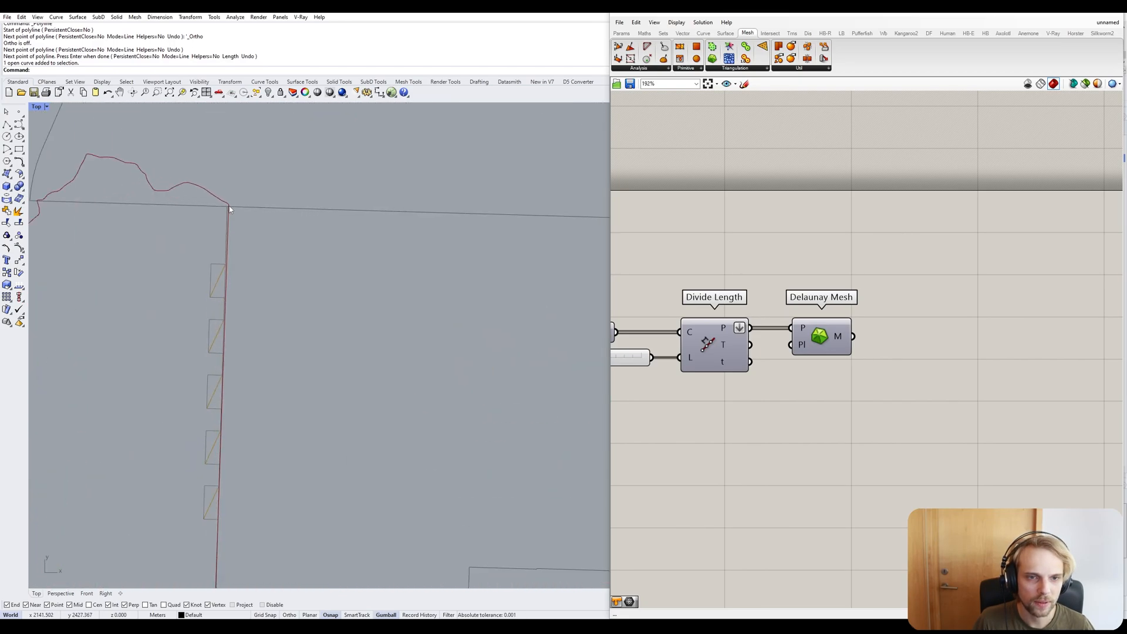
scroll(227, 213, "up", 3)
left_click(19, 111)
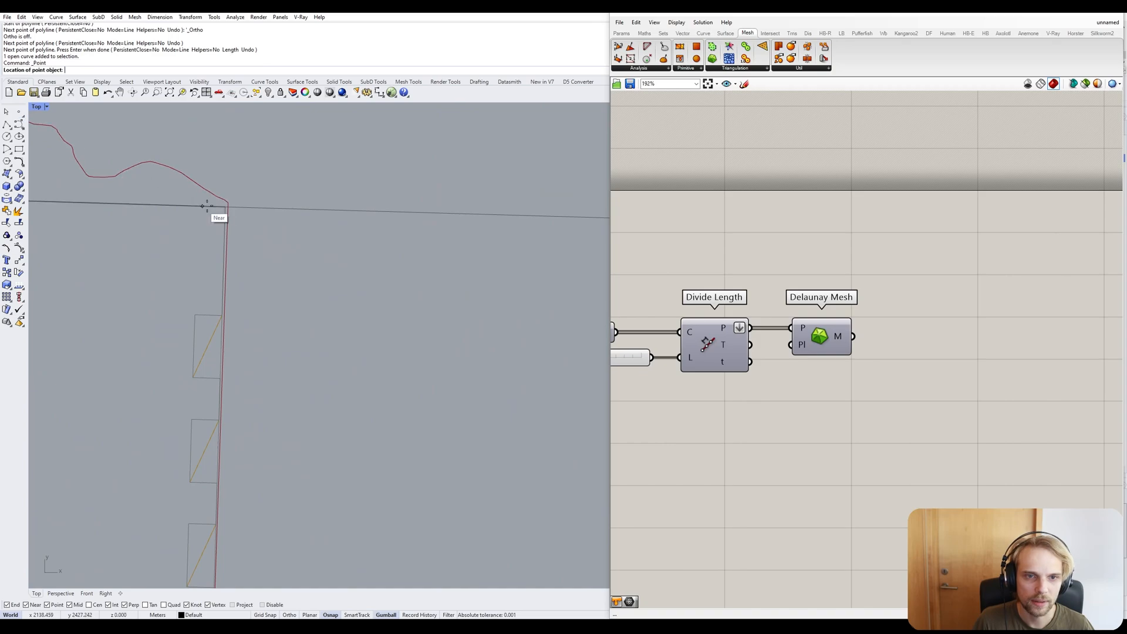
left_click(226, 206)
Place a second point object on the southwest corner of the warehouse outline in the site drawing.
scroll(168, 342, "down", 5)
scroll(168, 342, "down", 7)
right_click_drag(260, 489, 333, 294)
right_click_drag(251, 524, 284, 271)
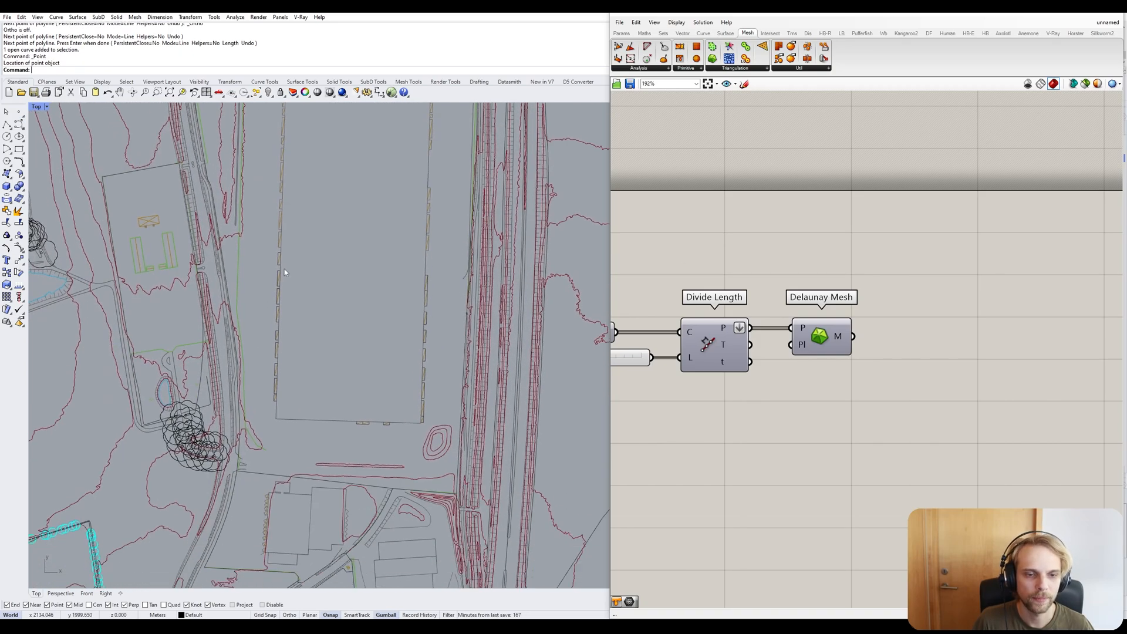
scroll(278, 411, "up", 5)
right_click(278, 437)
left_click(276, 436)
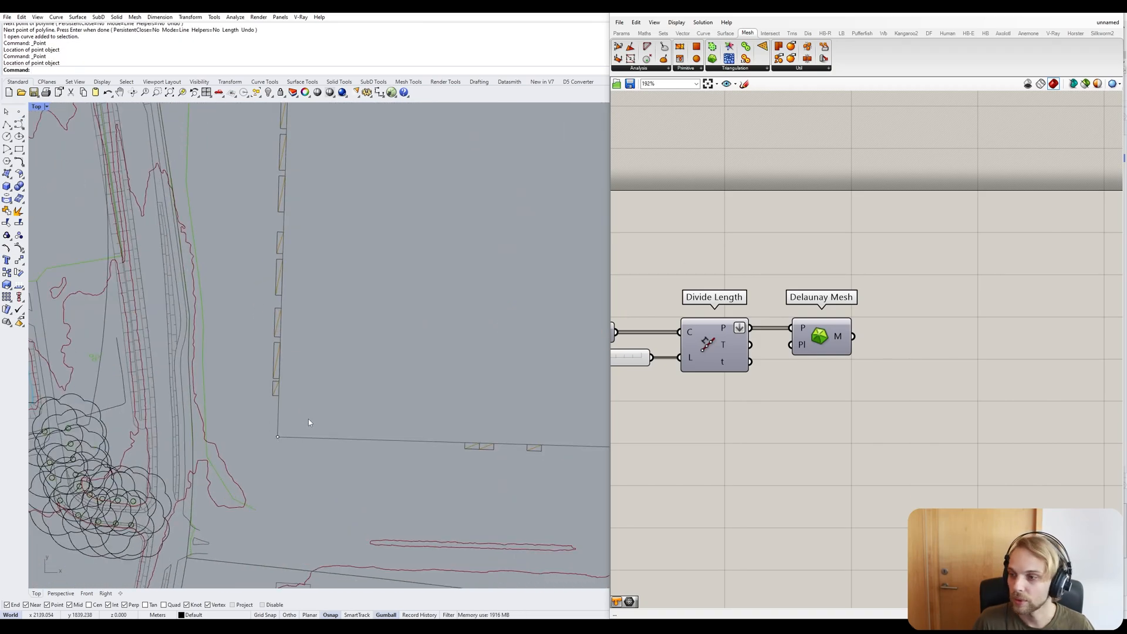
Move the satellite picture and its reference line from the line's south end onto the point at the drawn warehouse's southwest corner.
scroll(309, 422, "down", 8)
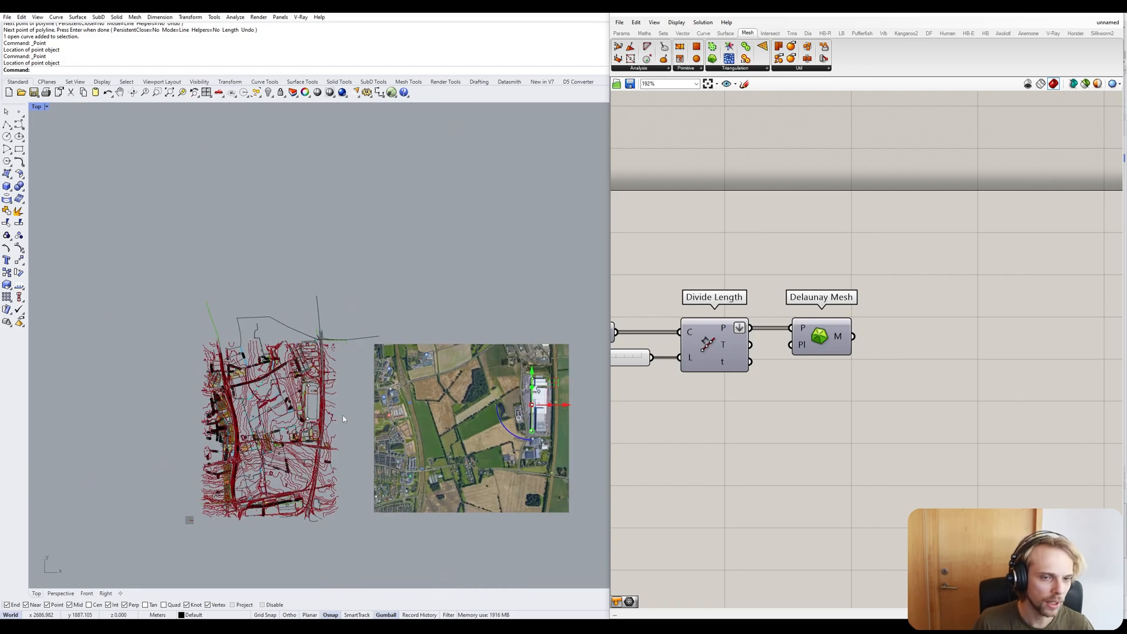
right_click_drag(422, 418, 317, 366)
left_click_drag(559, 463, 364, 319)
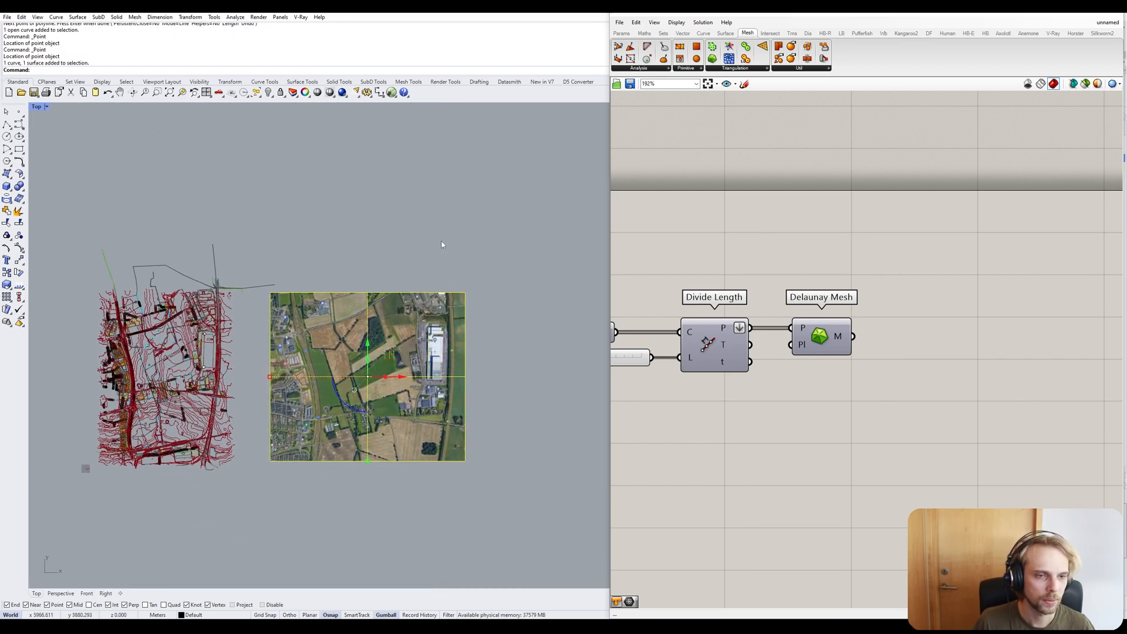
scroll(414, 337, "up", 3)
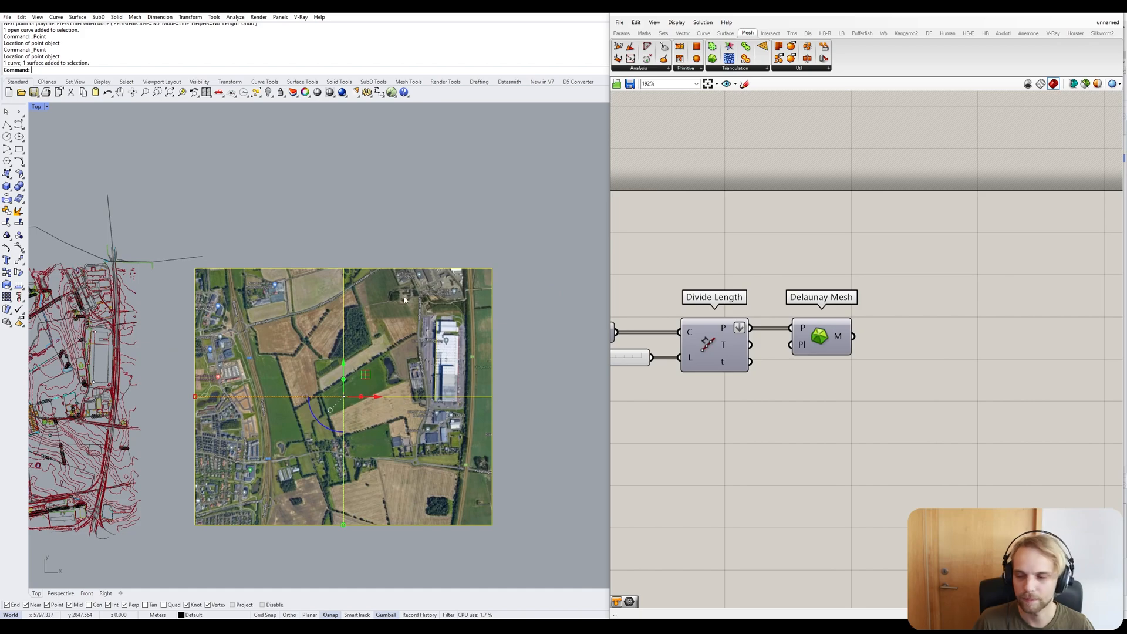
scroll(478, 341, "up", 2)
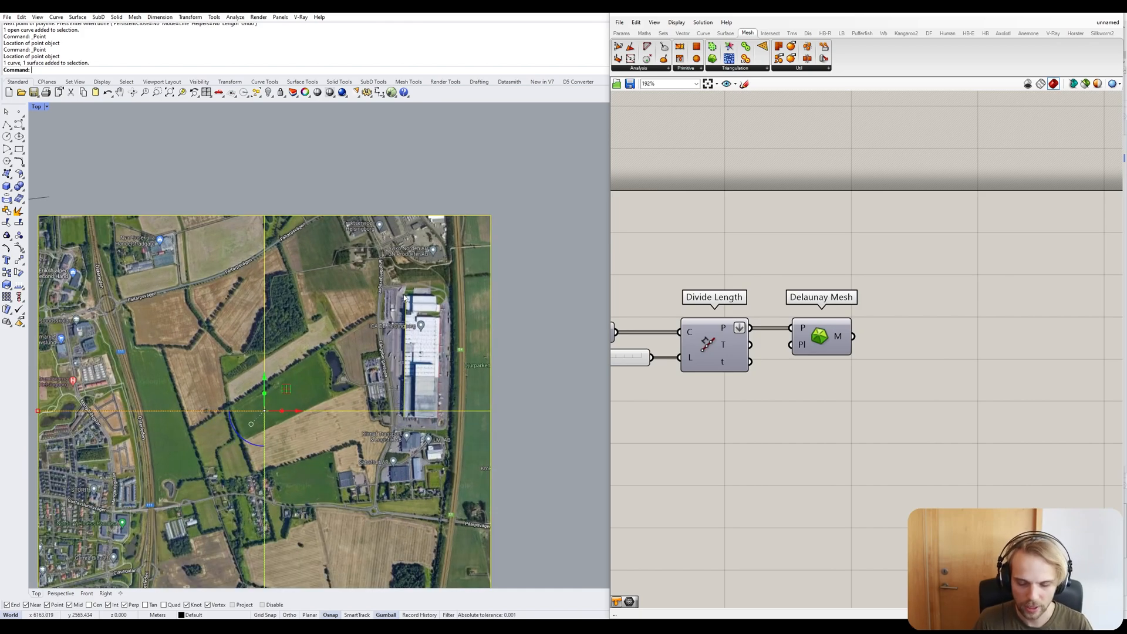
type("M")
key("Return")
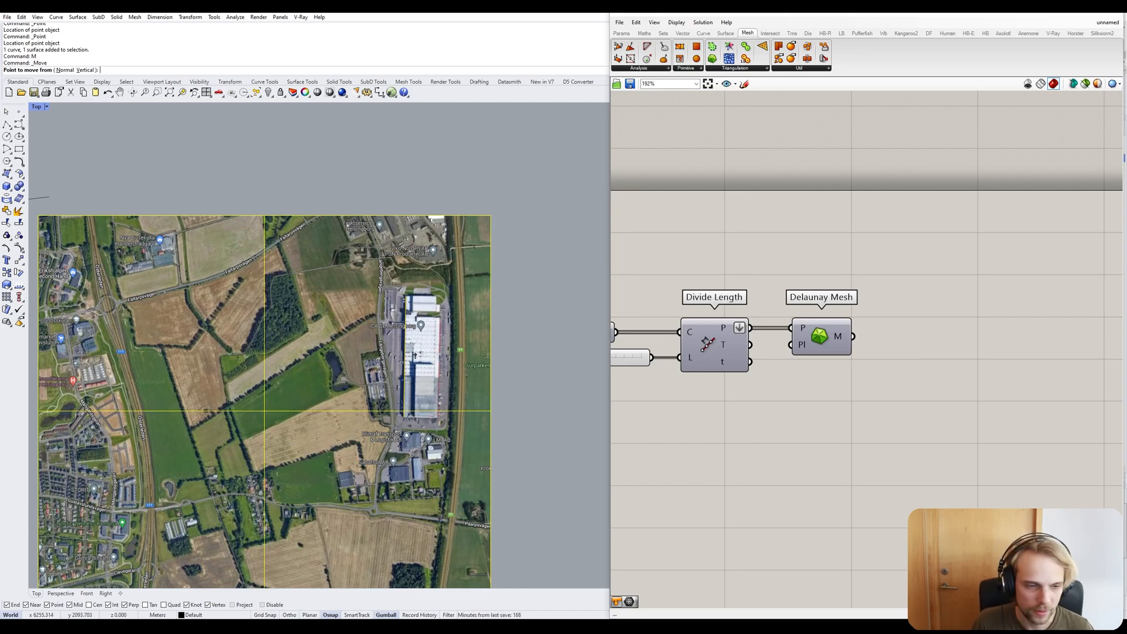
scroll(402, 419, "up", 6)
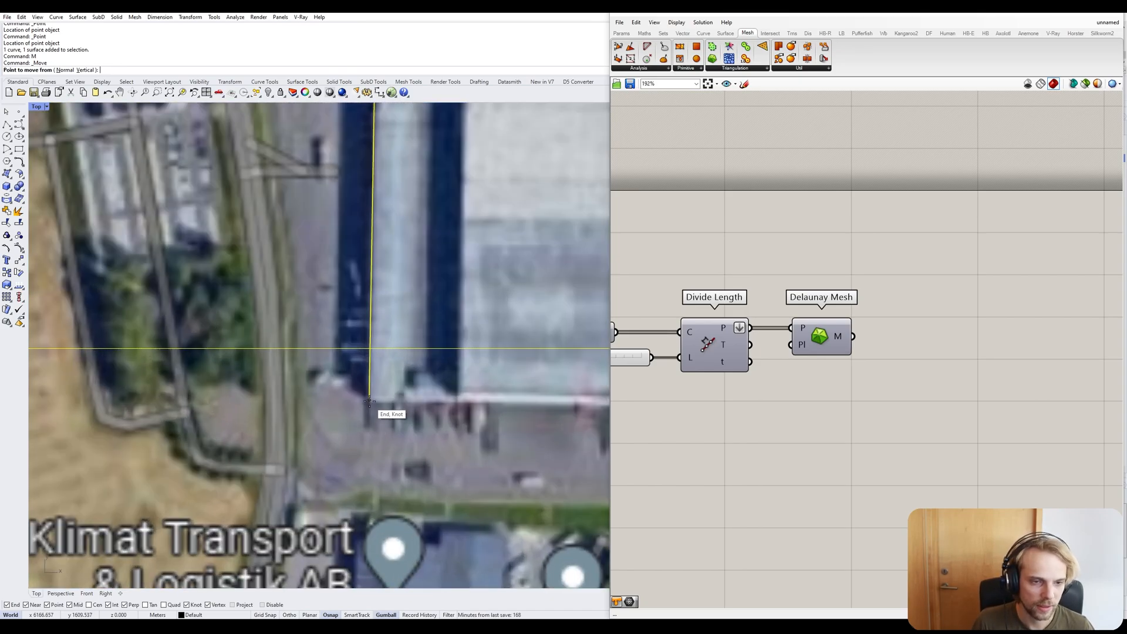
left_click(369, 401)
scroll(369, 421, "down", 20)
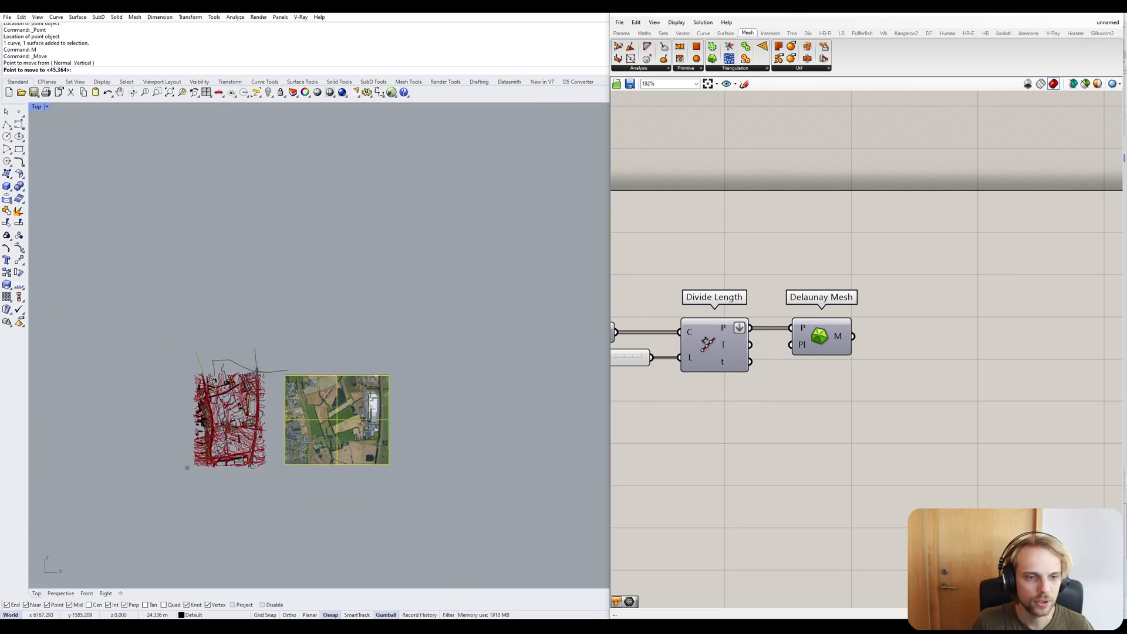
right_click_drag(241, 445, 364, 400)
scroll(373, 372, "up", 12)
scroll(444, 314, "up", 2)
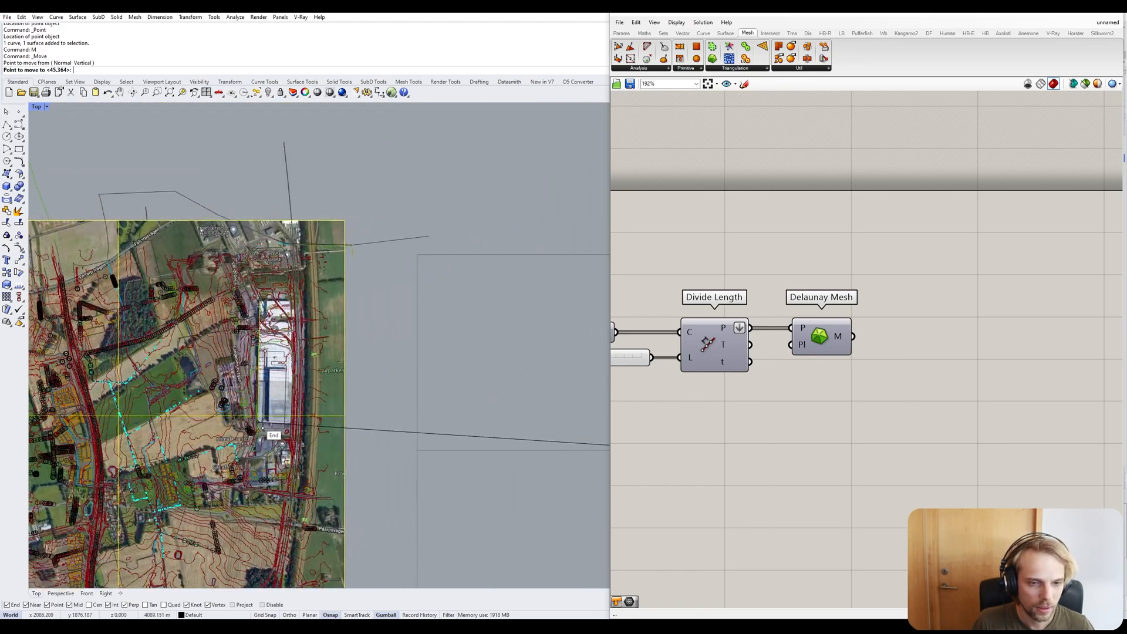
scroll(251, 442, "up", 6)
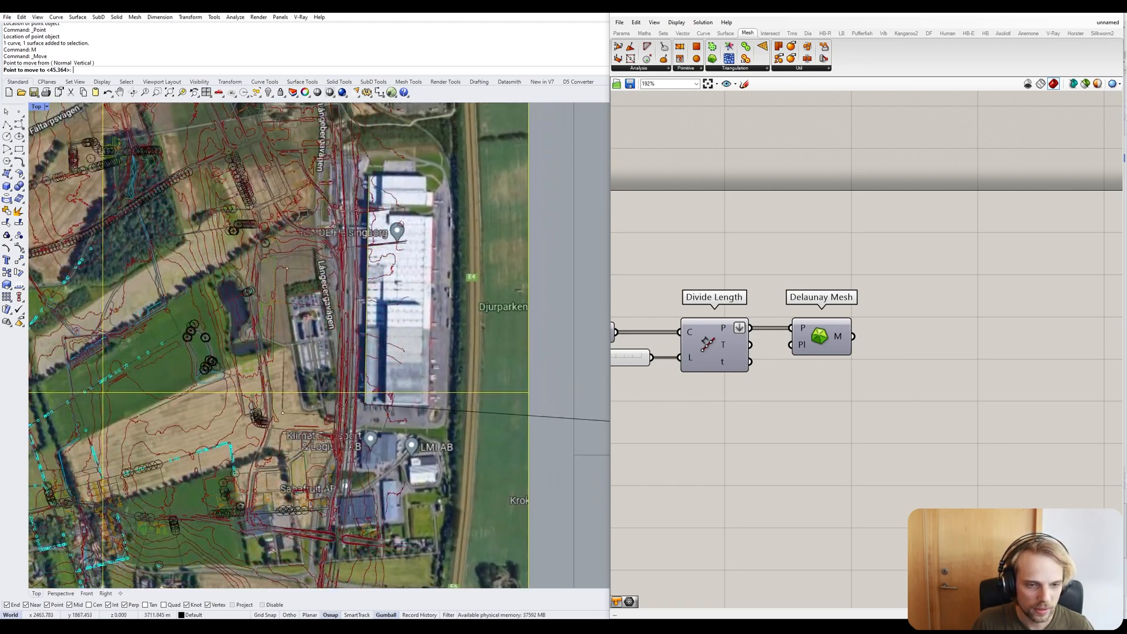
scroll(306, 411, "up", 10)
scroll(296, 411, "up", 10)
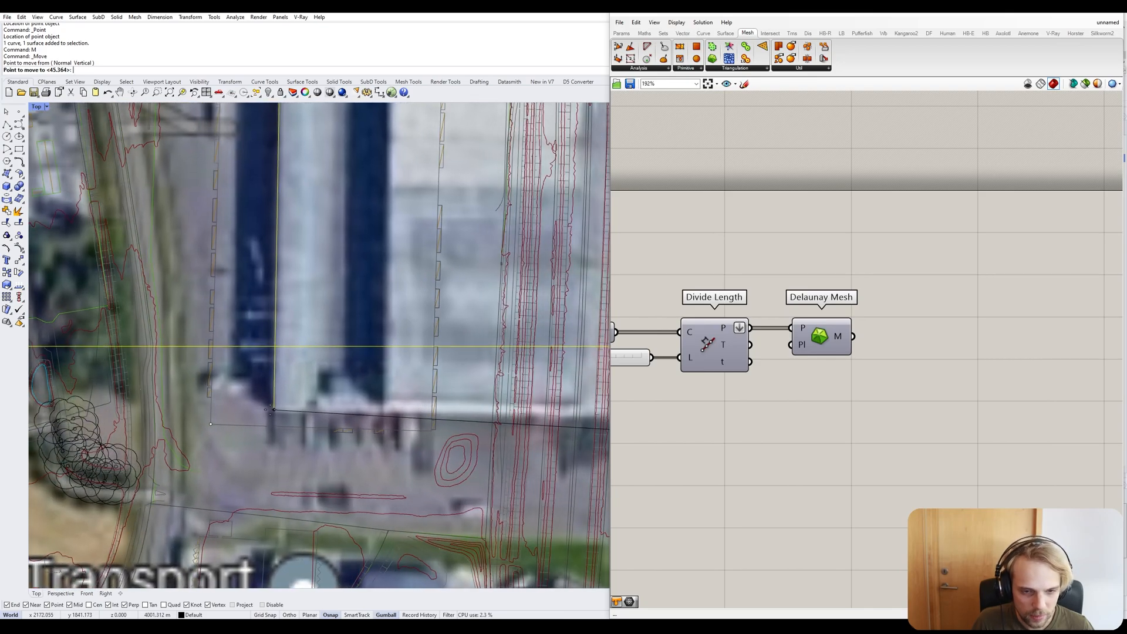
left_click(211, 422)
Scale the satellite picture and its reference line from the warehouse's southwest point so the line's north-end length matches the northwest corner point.
scroll(302, 346, "down", 10)
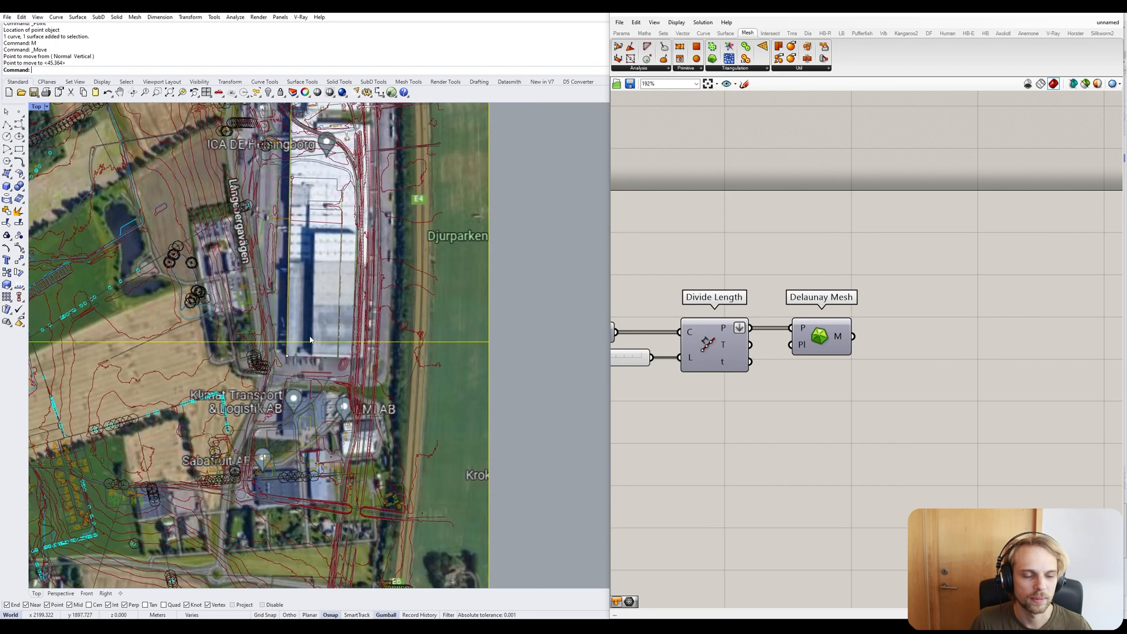
scroll(303, 264, "up", 4)
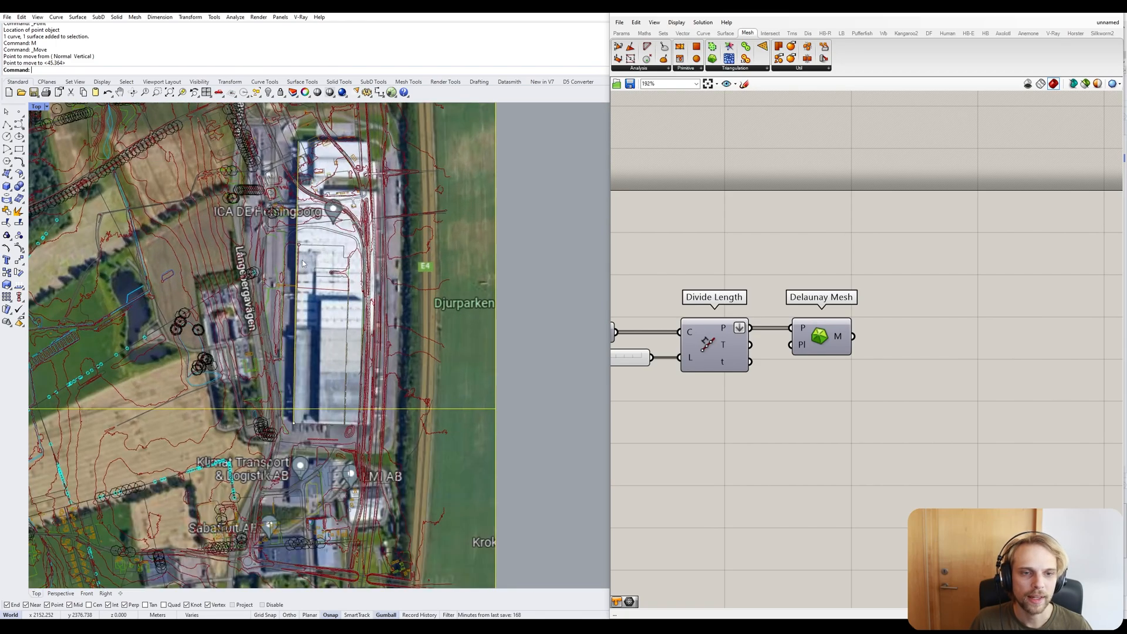
scroll(295, 413, "up", 2)
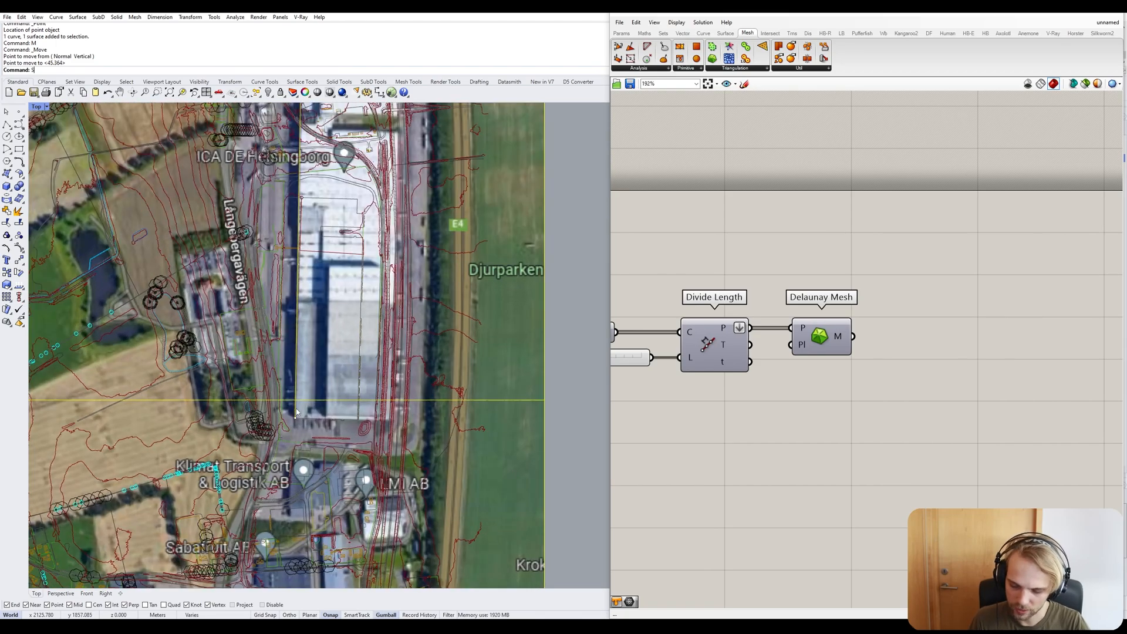
type("cale")
key("Return")
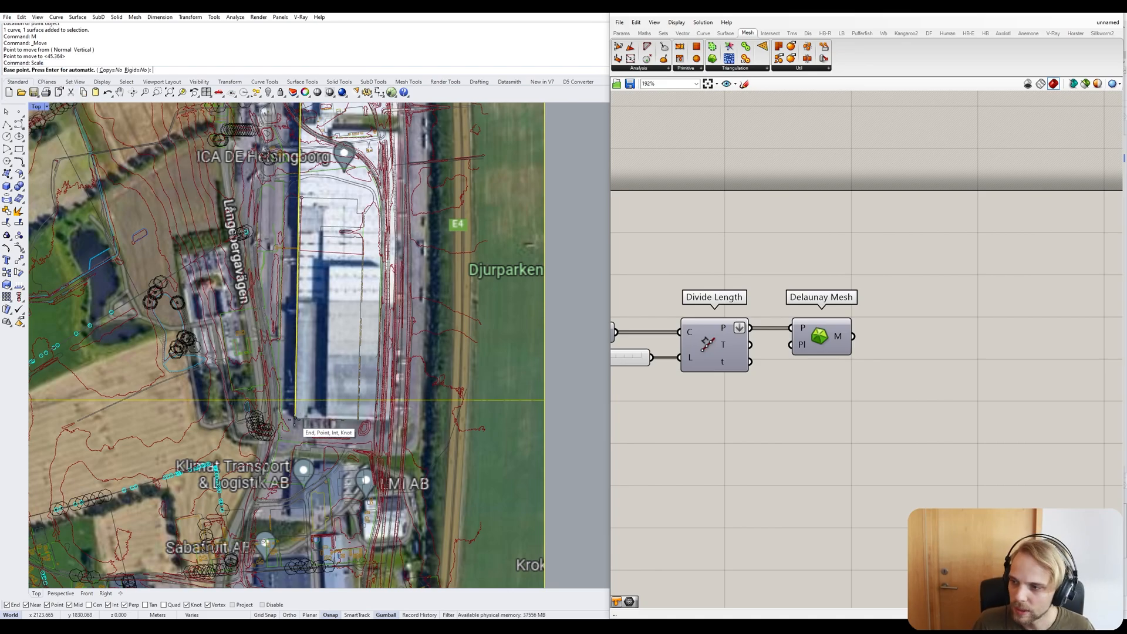
left_click(294, 417)
right_click_drag(436, 274, 427, 407)
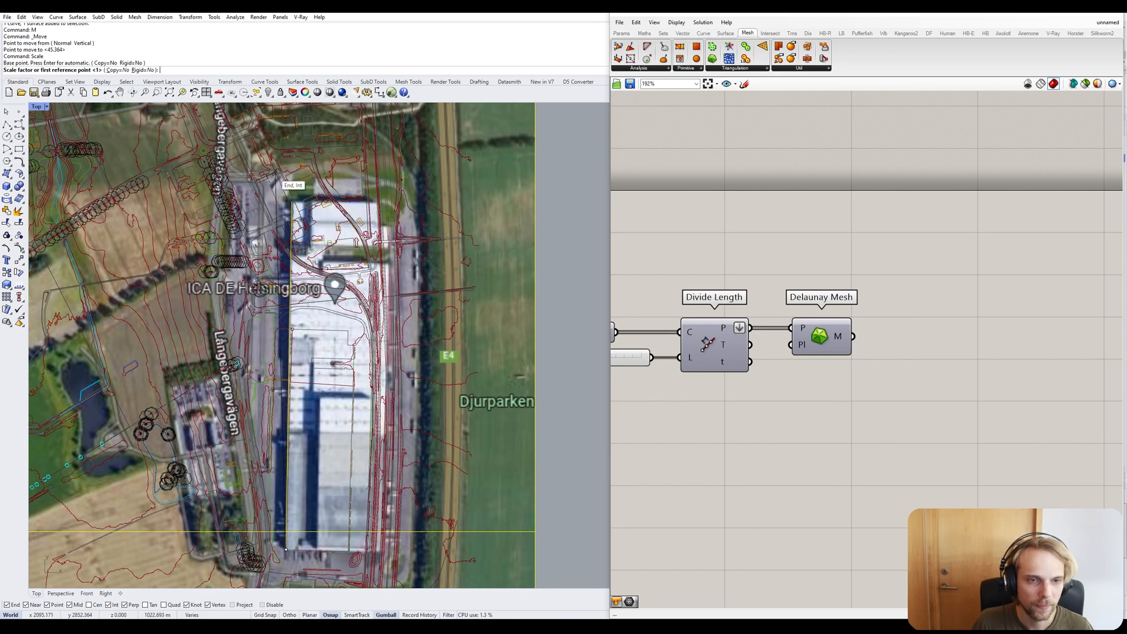
scroll(296, 241, "up", 8)
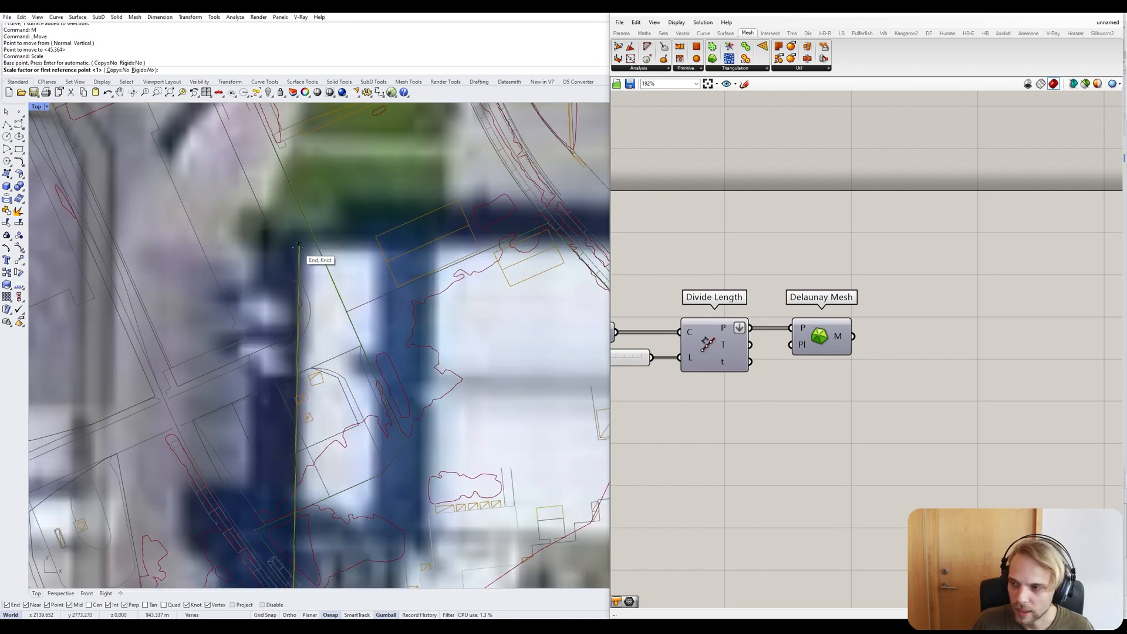
left_click(298, 244)
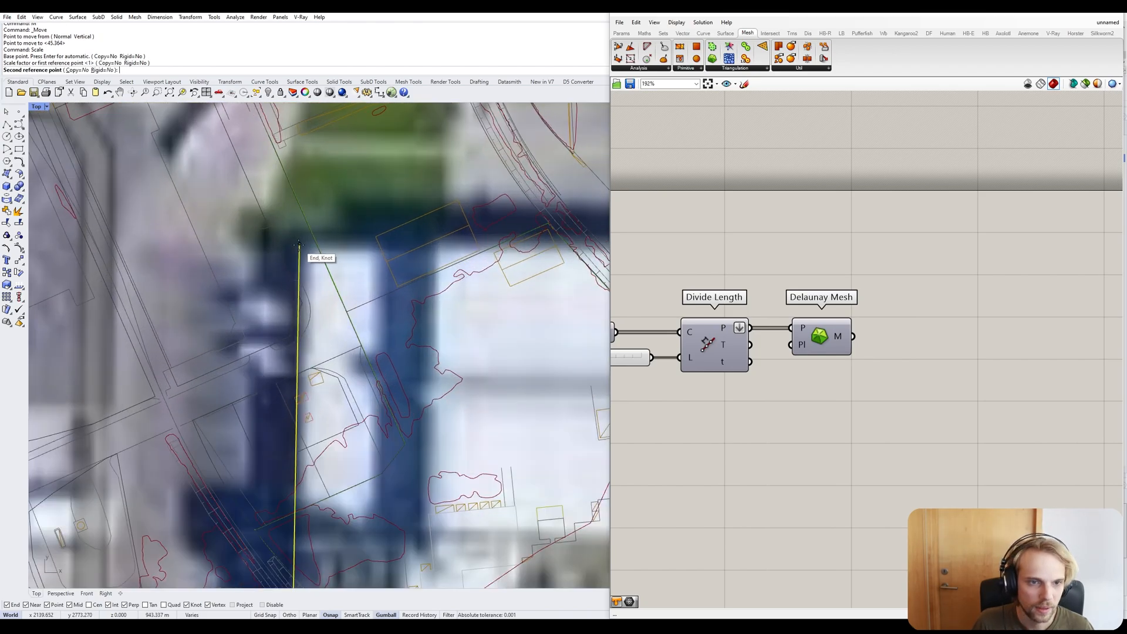
scroll(298, 244, "down", 10)
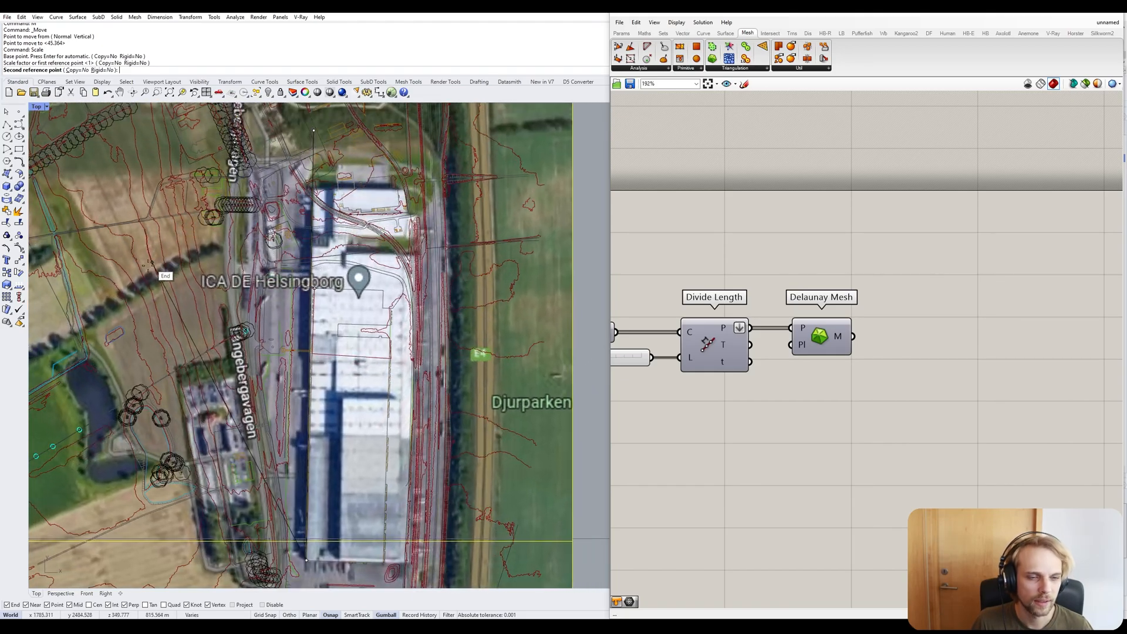
scroll(309, 304, "up", 6)
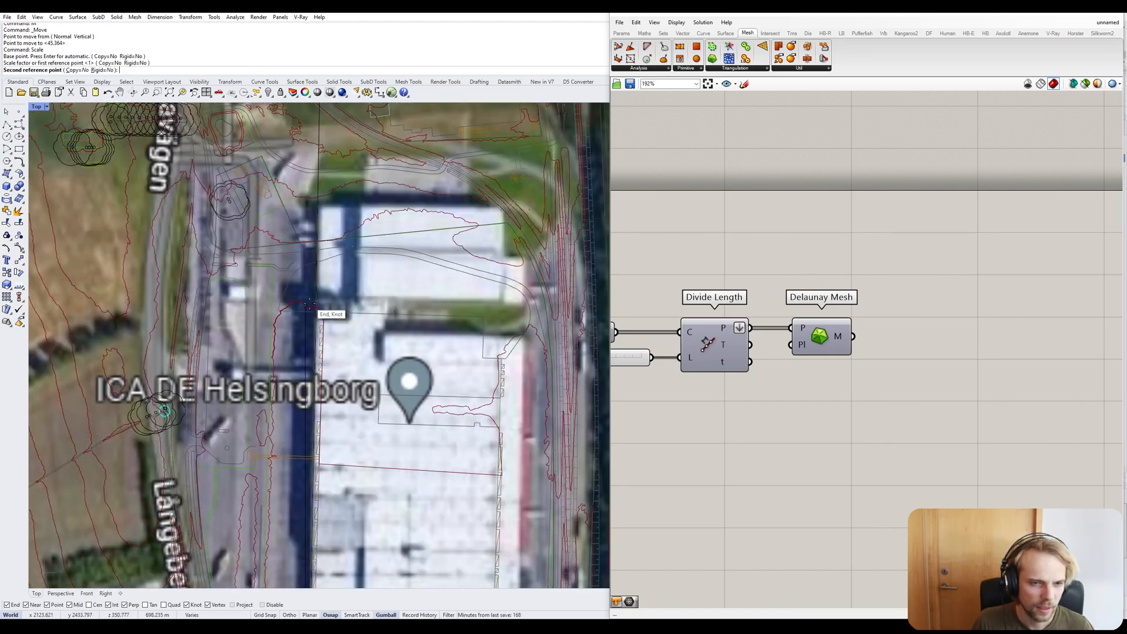
scroll(310, 304, "up", 5)
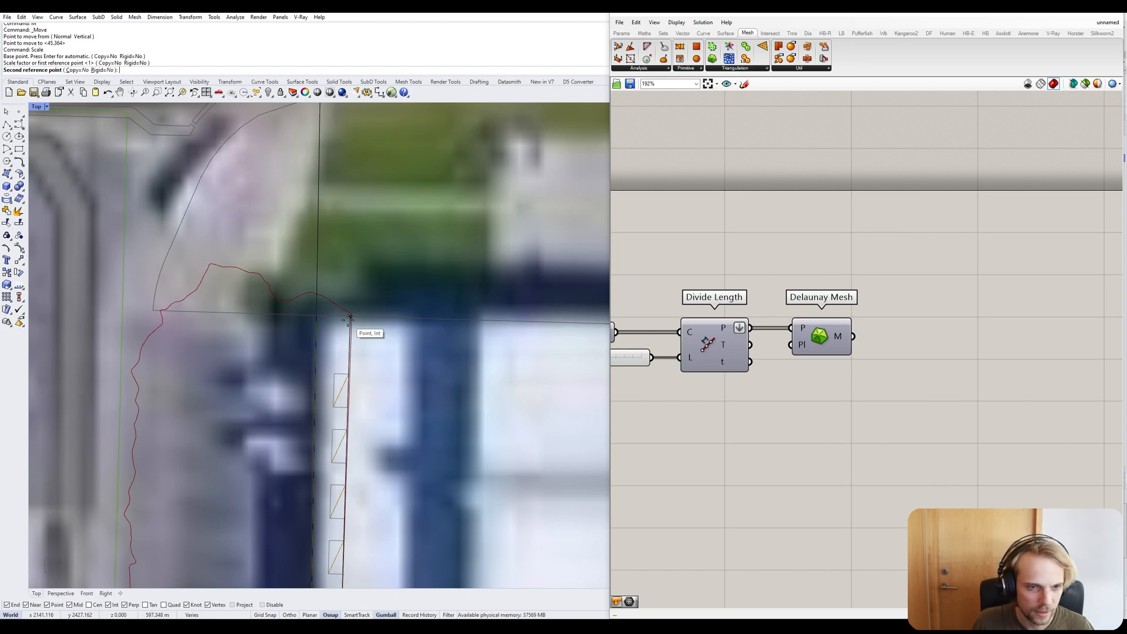
left_click(349, 318)
Examine how the scaled satellite picture lines up with the site drawing at the warehouse, tree rows, Österleden road and housing blocks.
scroll(348, 318, "down", 5)
scroll(348, 319, "up", 4)
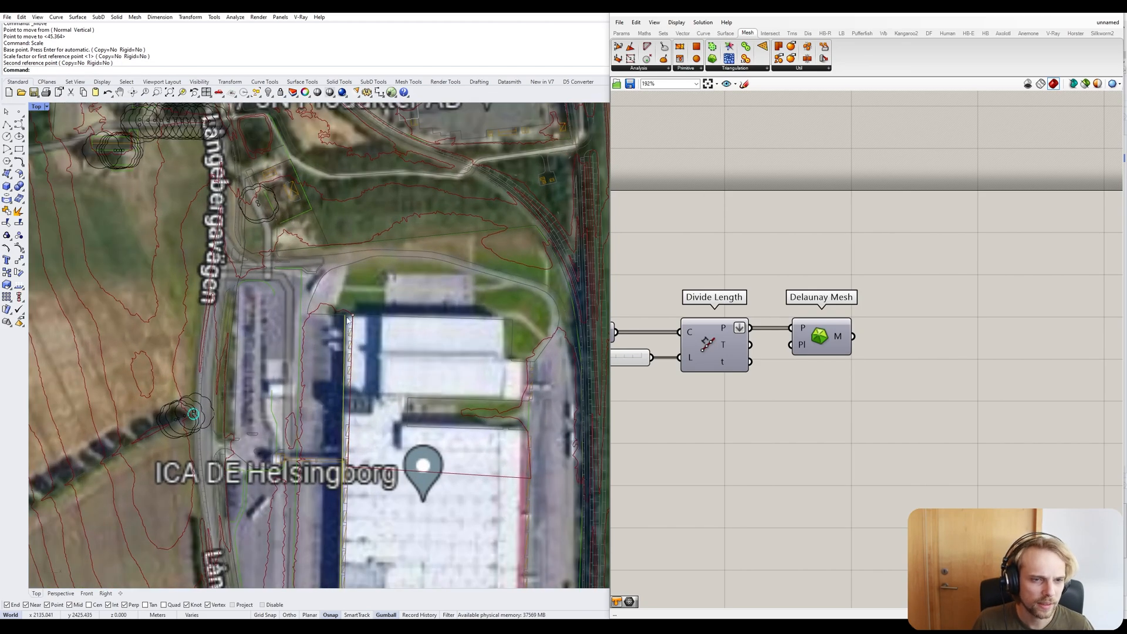
scroll(350, 362, "down", 8)
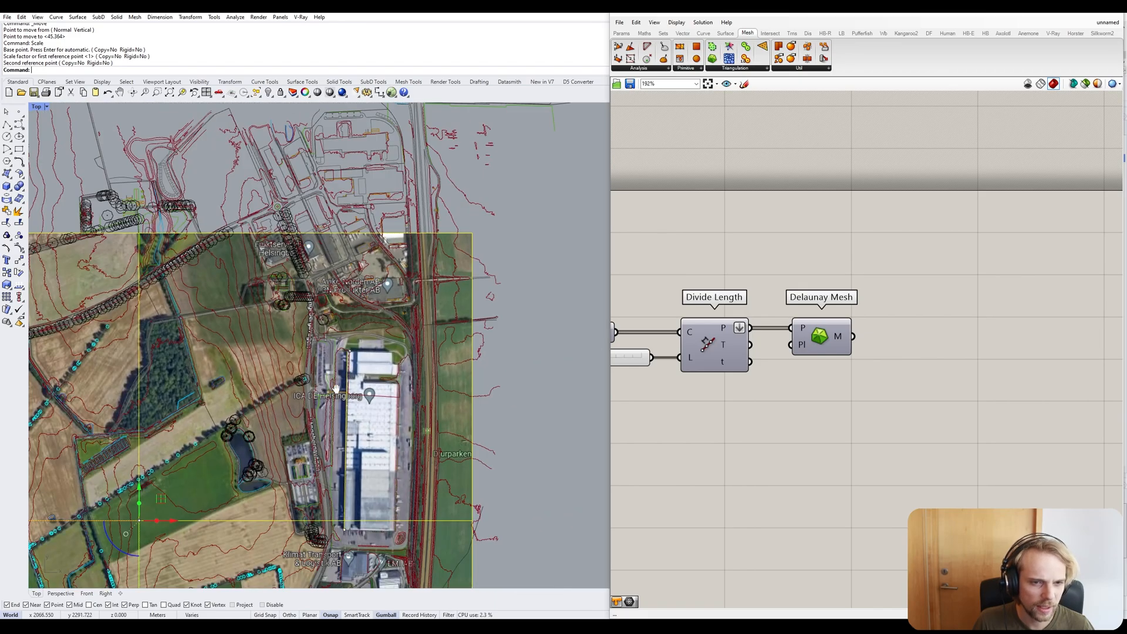
scroll(234, 312, "up", 10)
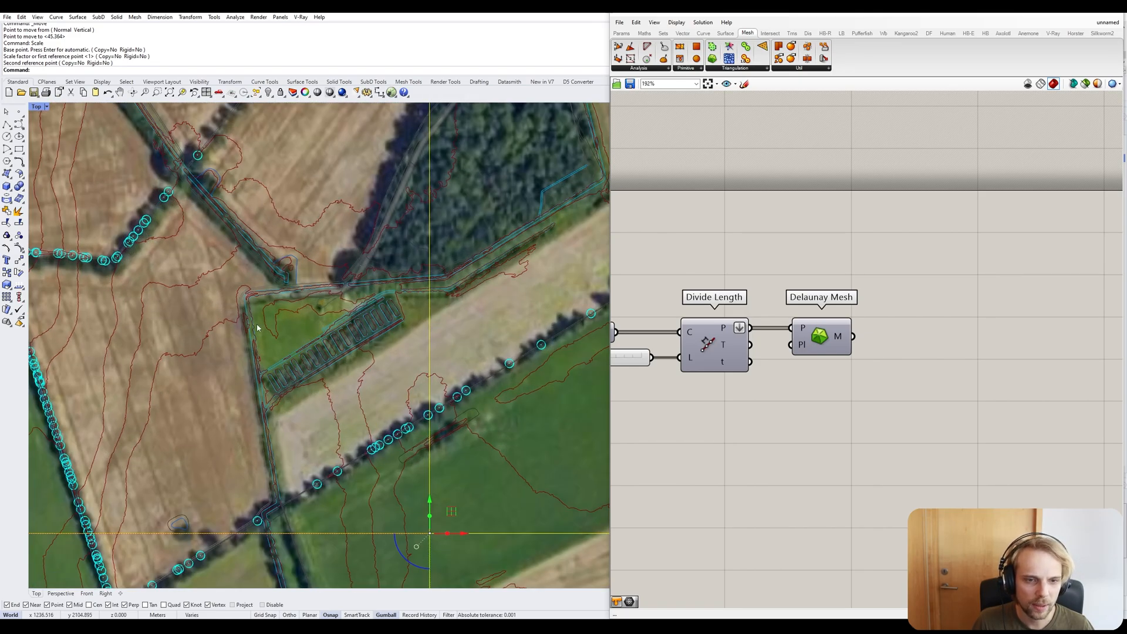
scroll(258, 367, "down", 5)
scroll(294, 370, "up", 6)
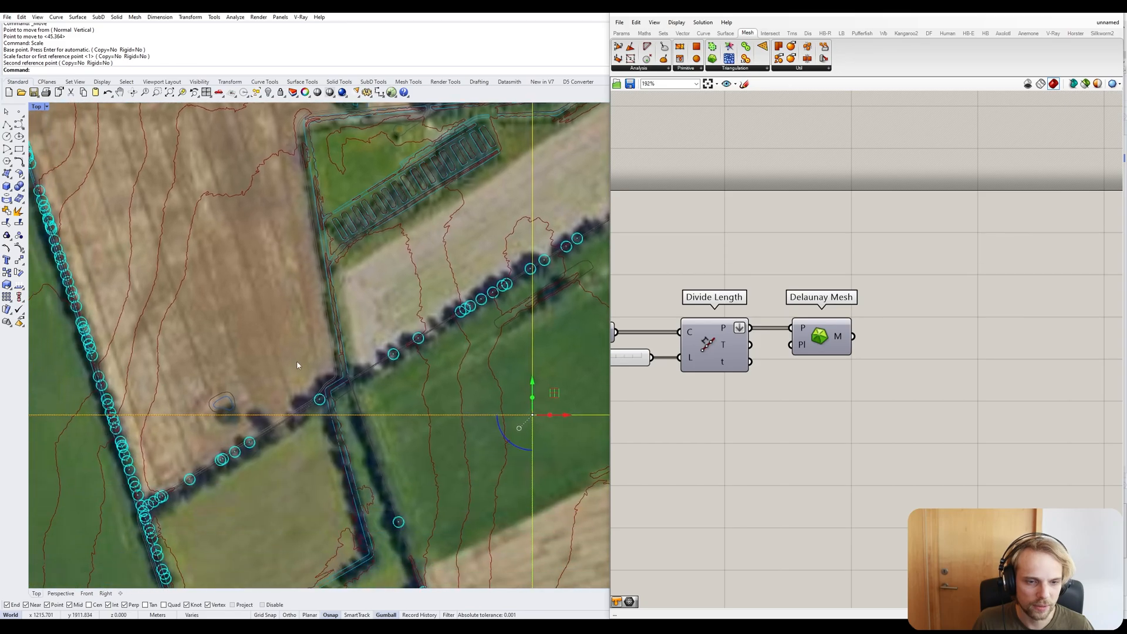
scroll(273, 299, "down", 6)
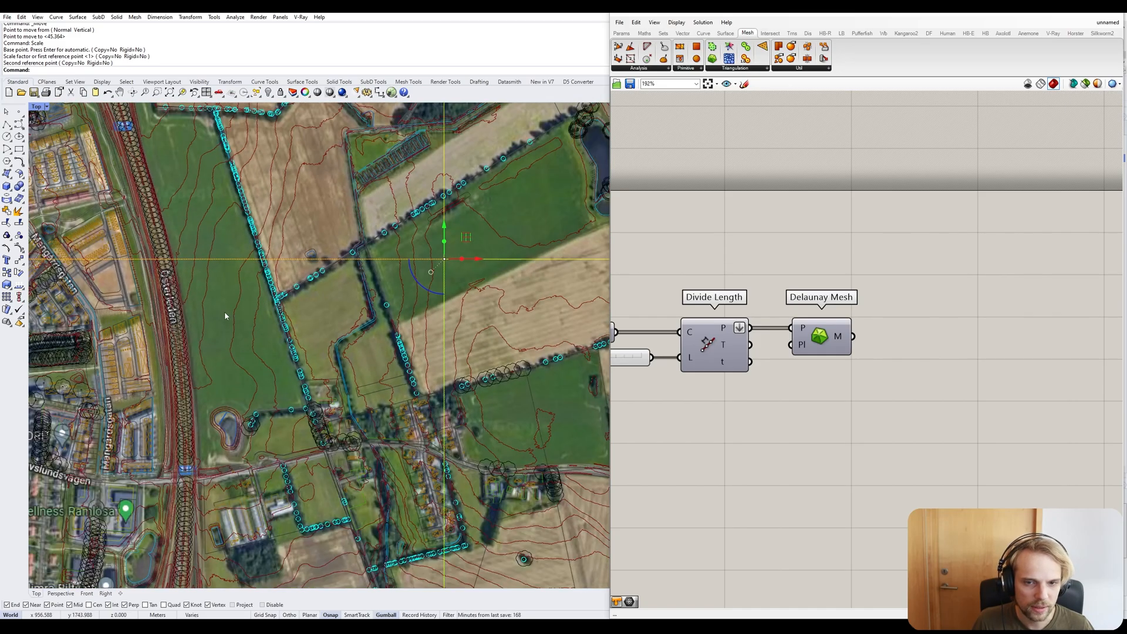
scroll(240, 347, "up", 8)
scroll(223, 314, "up", 4)
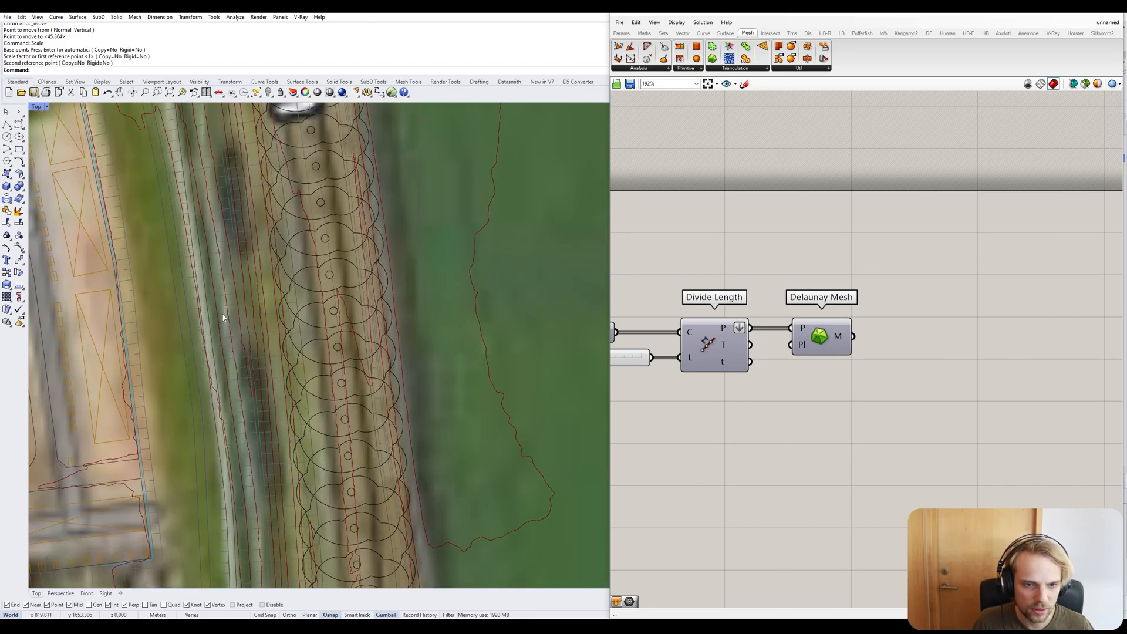
scroll(215, 365, "down", 4)
scroll(215, 365, "down", 5)
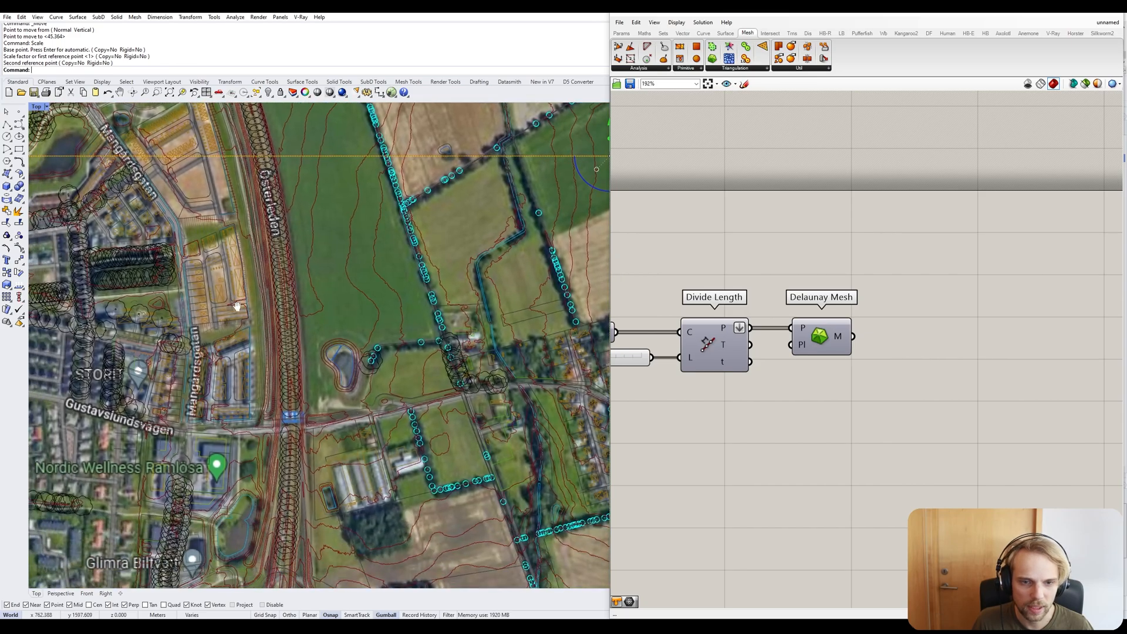
scroll(235, 280, "up", 5)
scroll(270, 427, "down", 4)
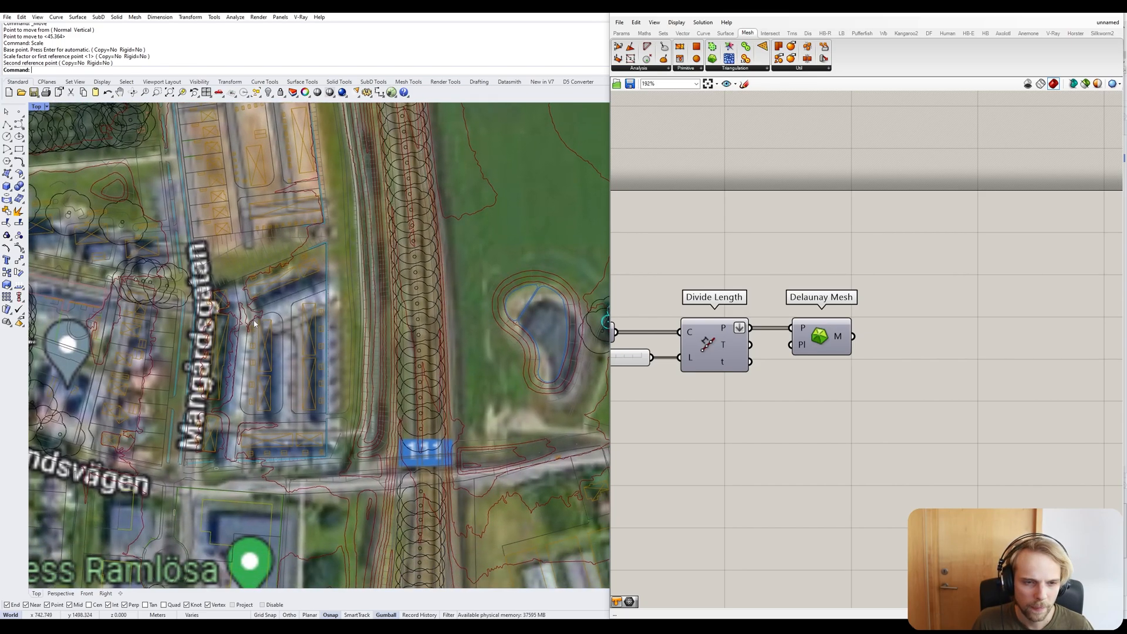
scroll(293, 441, "up", 8)
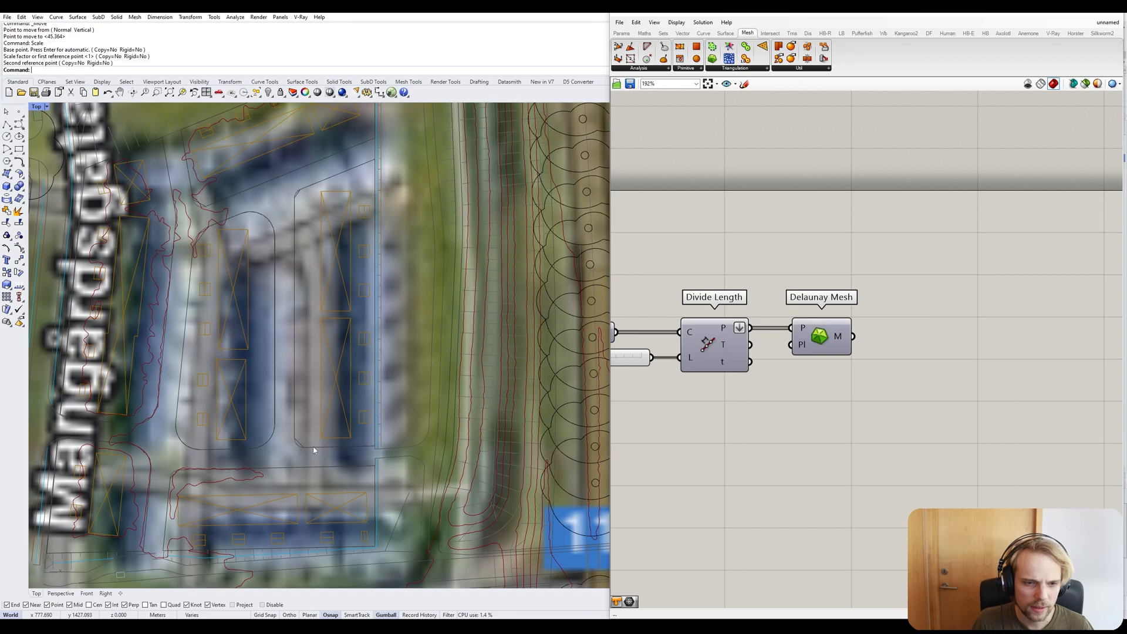
scroll(313, 450, "down", 6)
scroll(279, 300, "up", 4)
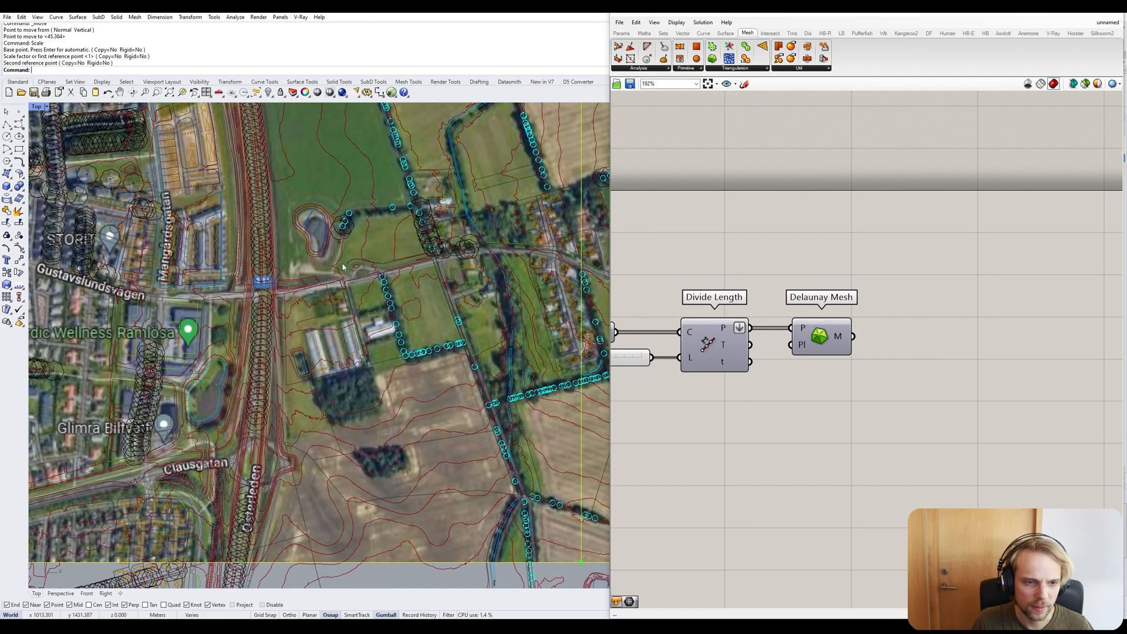
scroll(336, 292, "down", 4)
Move the satellite picture and its reference line horizontally to the empty area east of the site drawing.
right_click_drag(434, 249, 238, 267)
scroll(362, 355, "down", 10)
left_click_drag(250, 270, 422, 271)
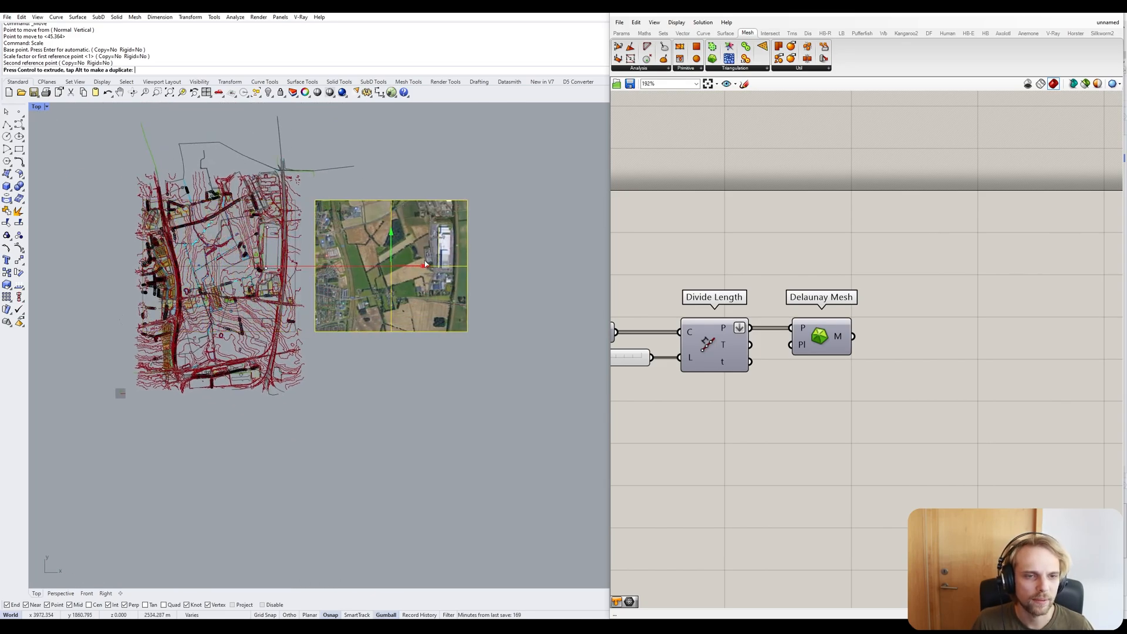
Delete the reference line along the warehouse's west edge on the satellite picture.
left_click(456, 357)
left_click_drag(384, 126, 509, 359)
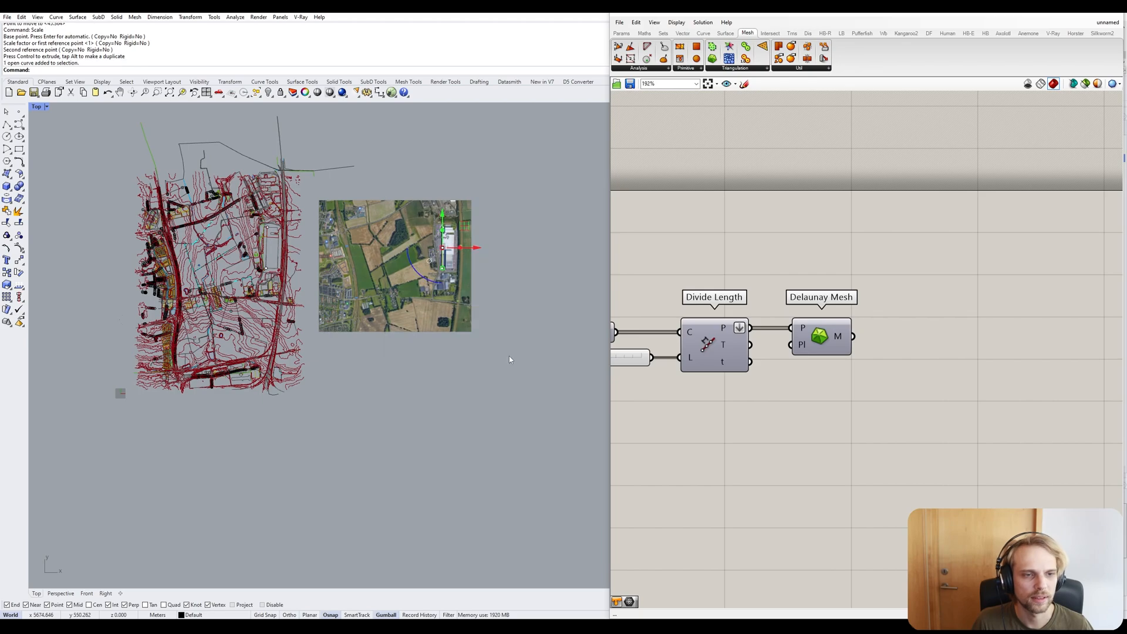
key("Delete")
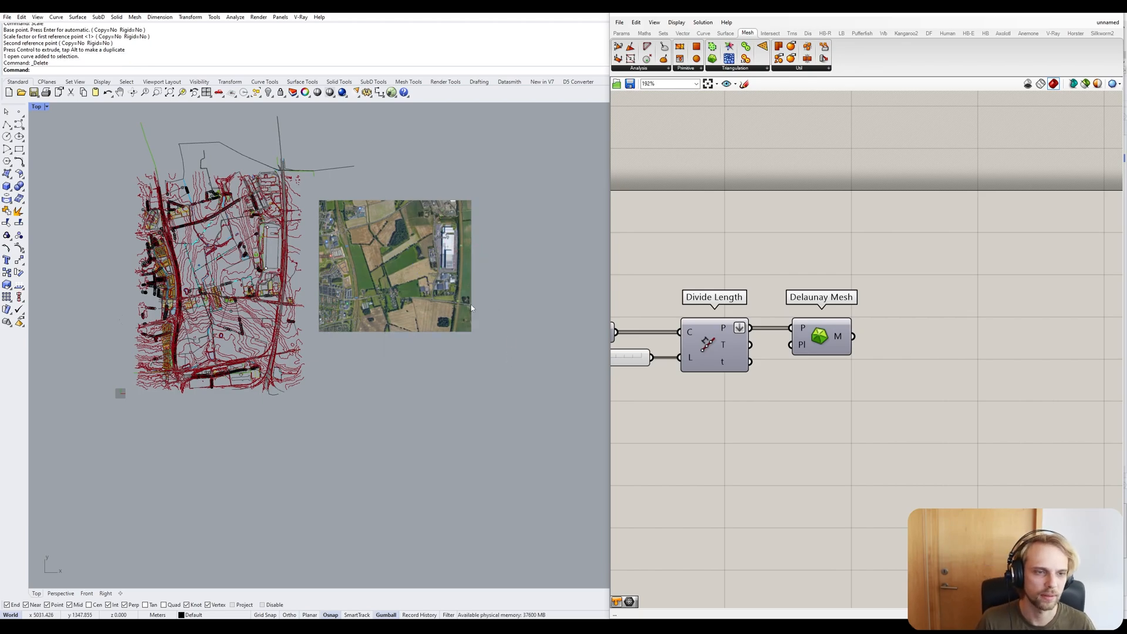
scroll(481, 253, "up", 5)
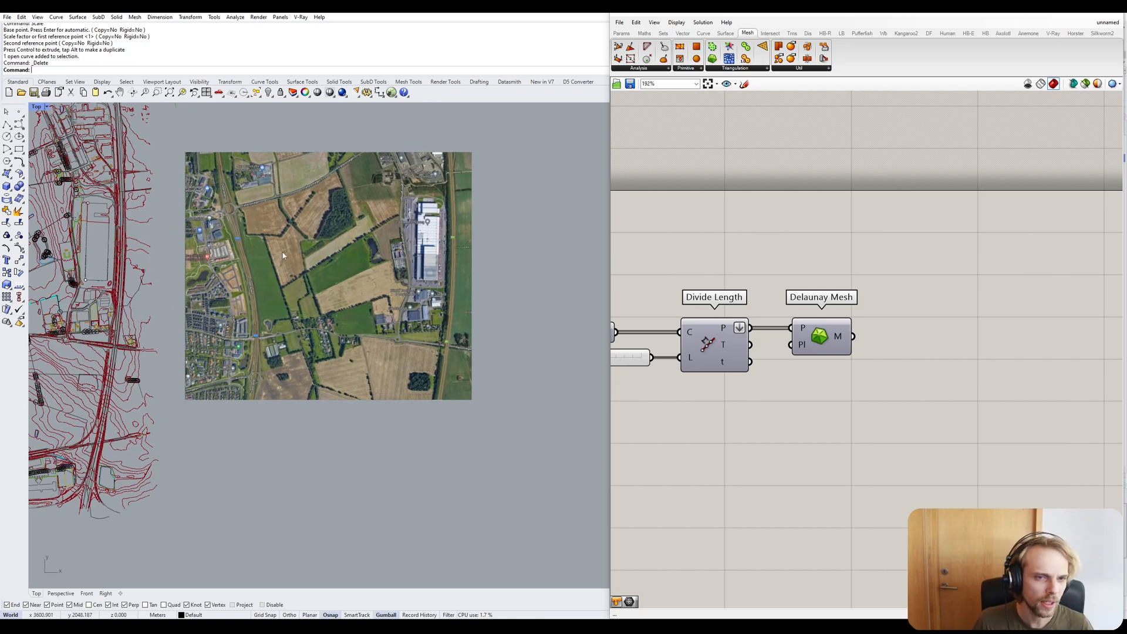
right_click_drag(282, 255, 381, 299)
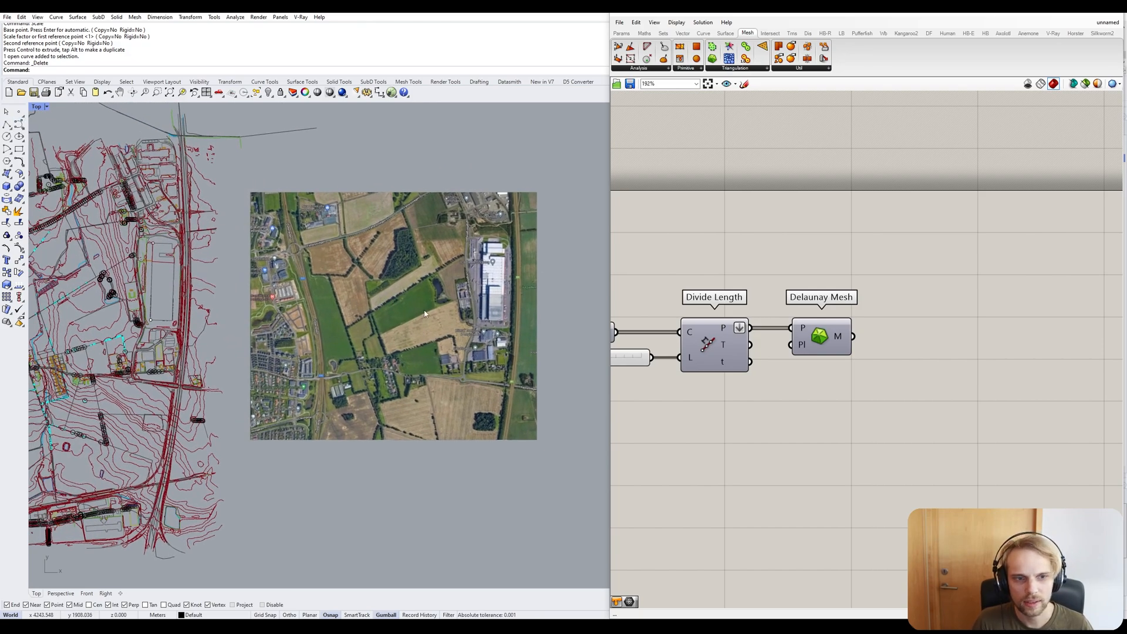
left_click(350, 266)
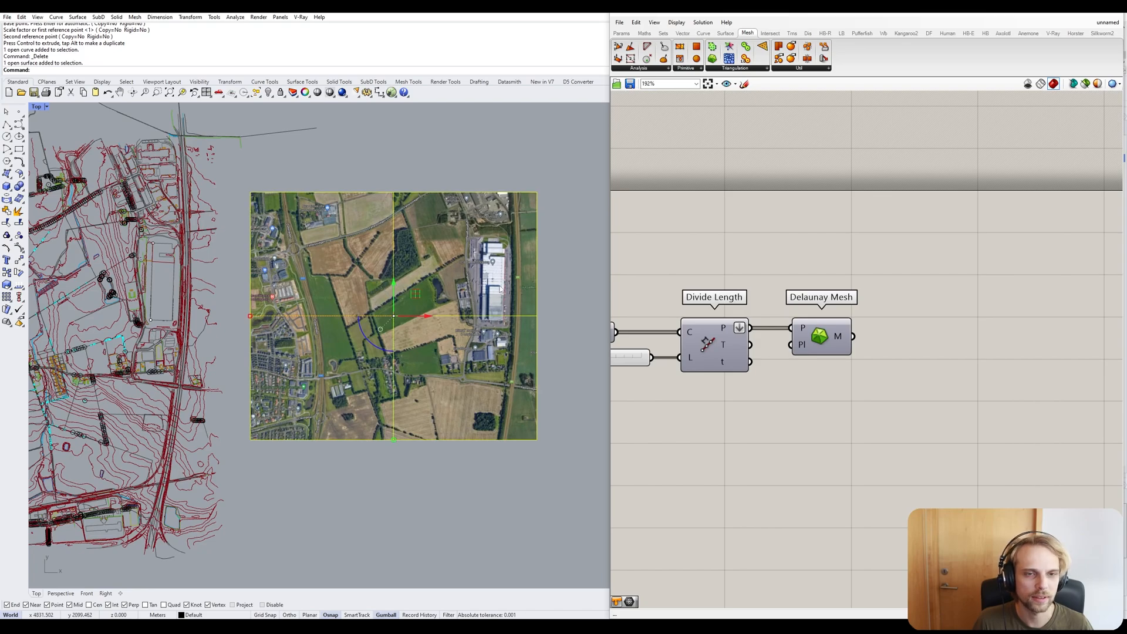
left_click(458, 175)
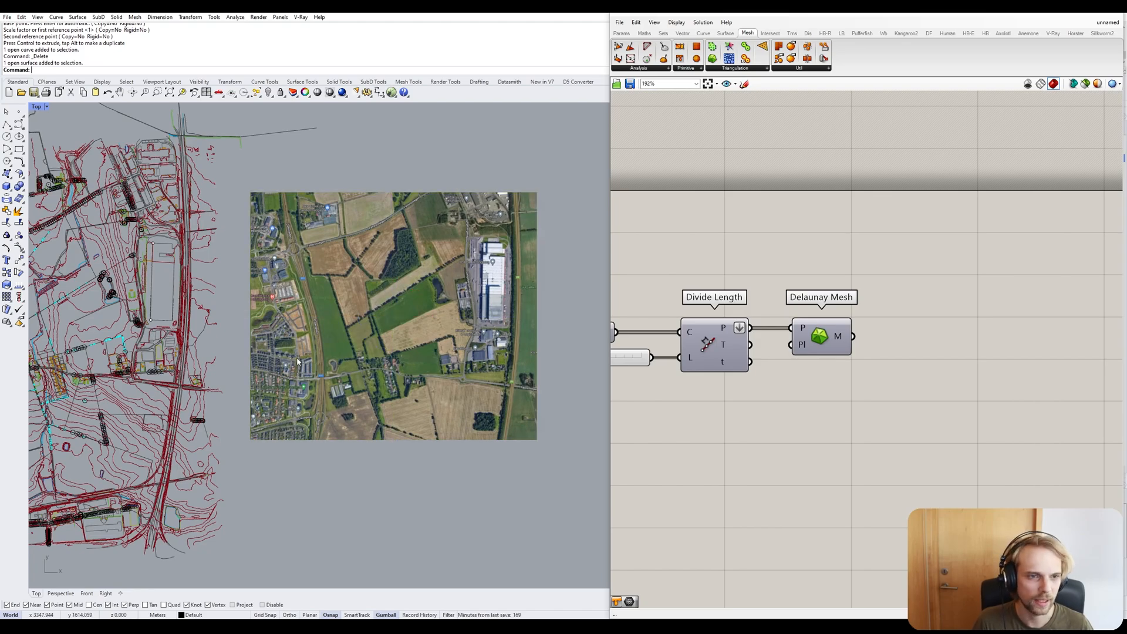
Draw a closed four-sided polyline over the fields west of the forest patch on the satellite picture.
mouse_move(378, 373)
right_mouse_down()
mouse_move(437, 362)
mouse_move(385, 361)
right_mouse_up()
scroll(386, 364, "up", 4)
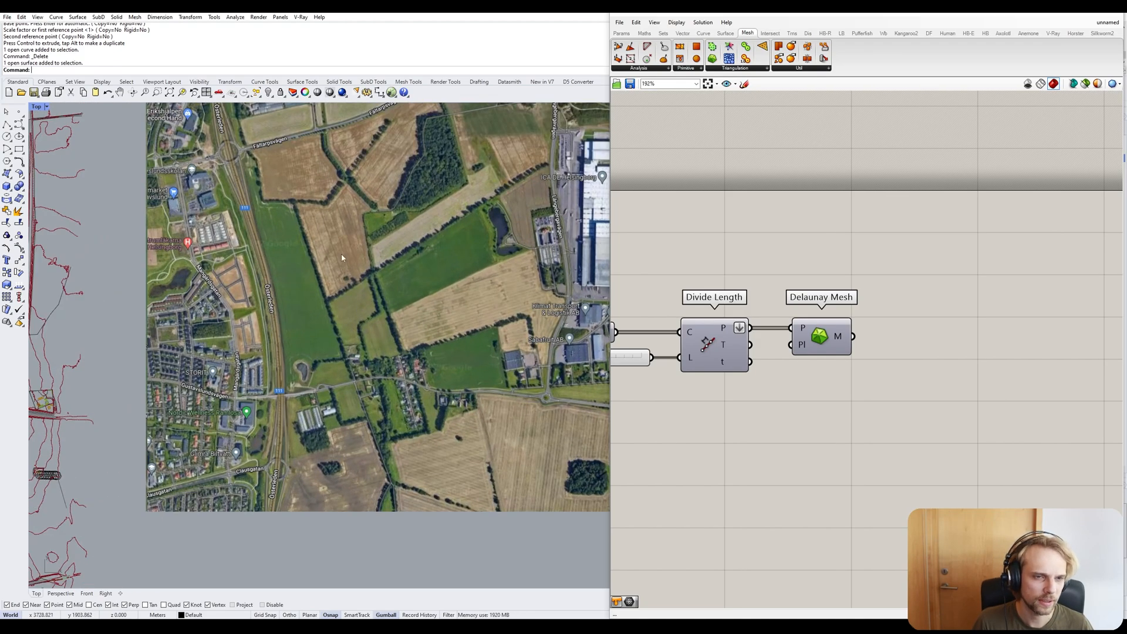
left_click(7, 125)
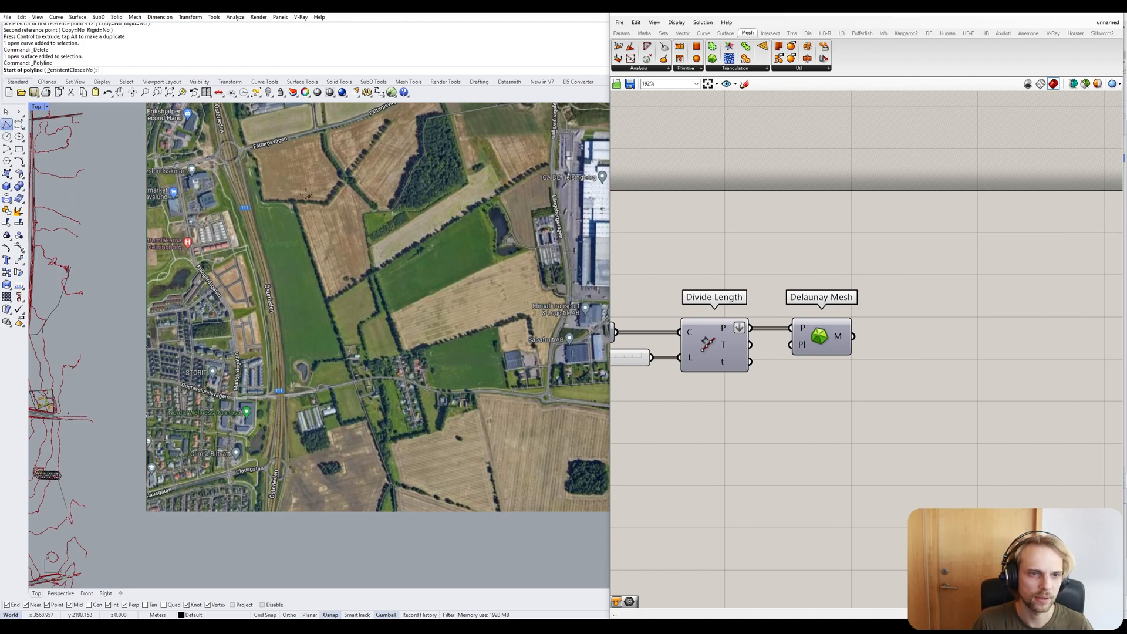
left_click(310, 187)
left_click(304, 278)
left_click(379, 286)
left_click(405, 179)
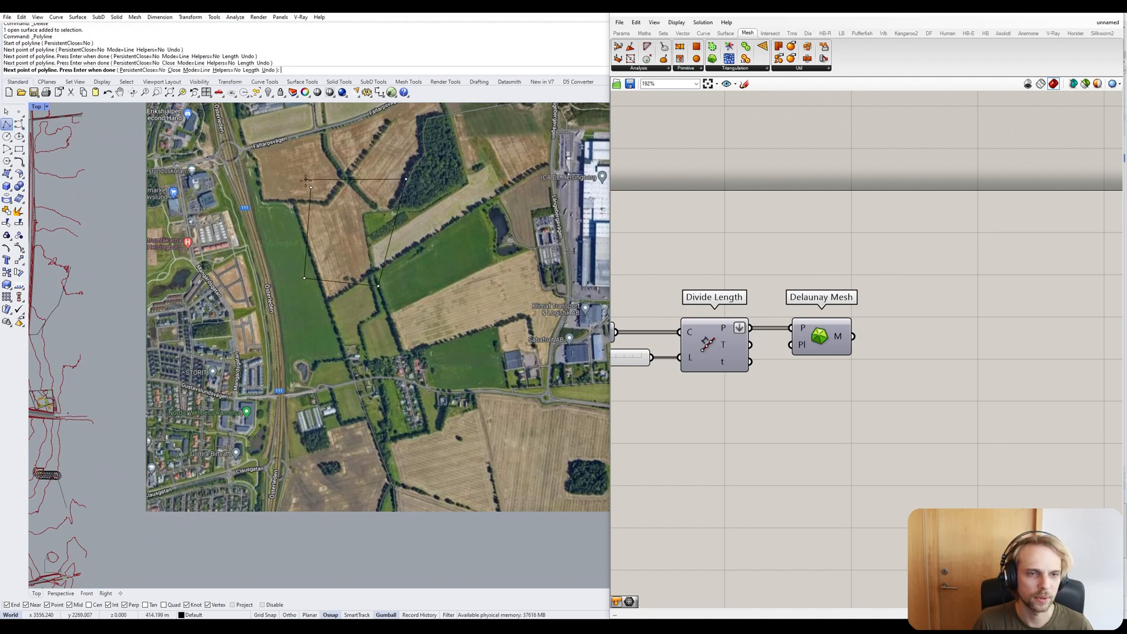
left_click(311, 188)
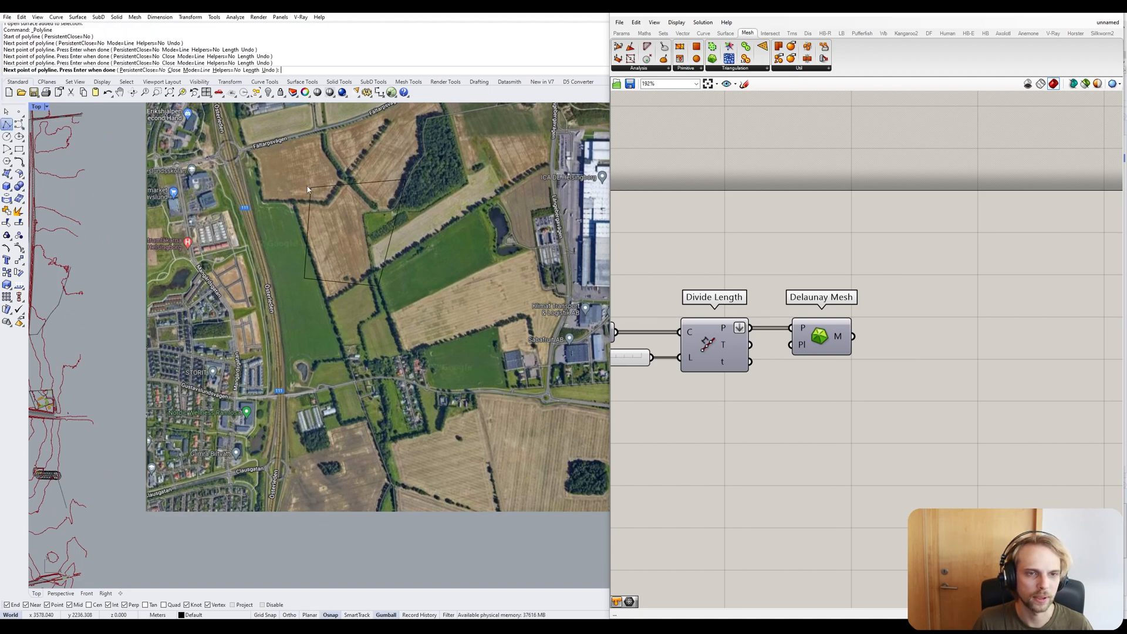
Delete the four-sided polyline drawn over the fields.
left_click(372, 185)
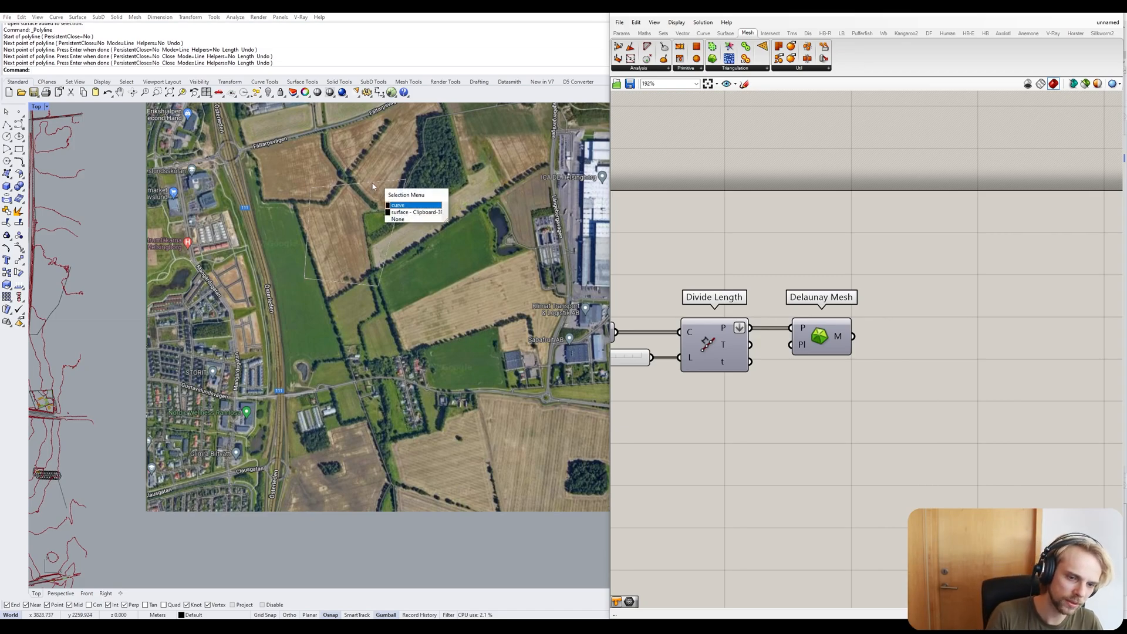
left_click(405, 205)
key("Delete")
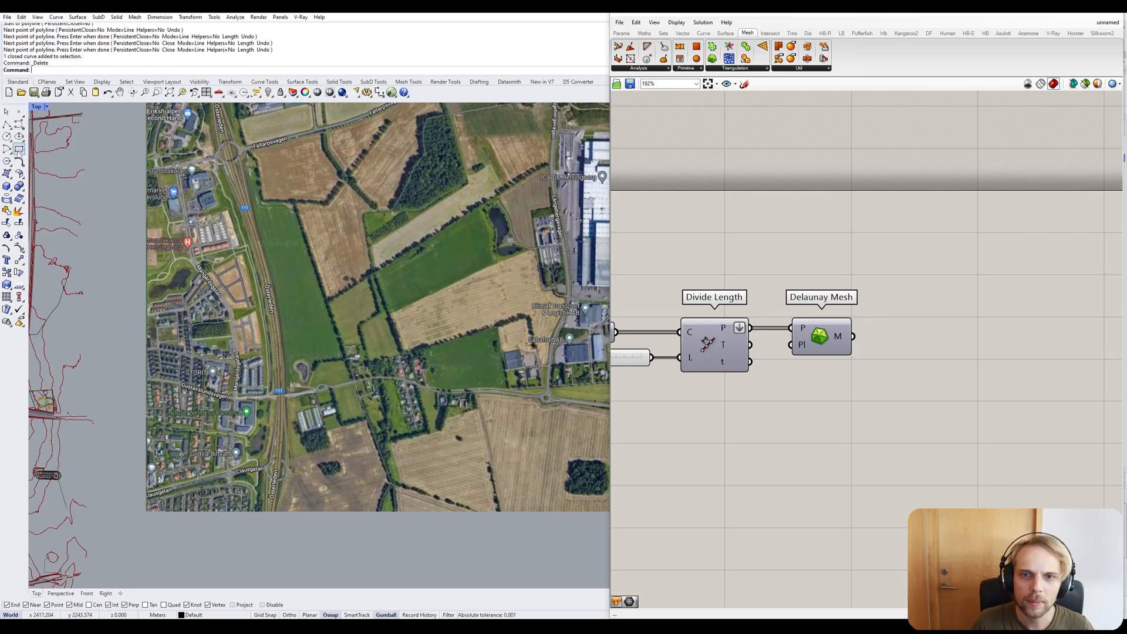
Draw a closed four-sided polyline around the field with the pond east of the residential area, reaching south past the crossing road.
left_click(6, 125)
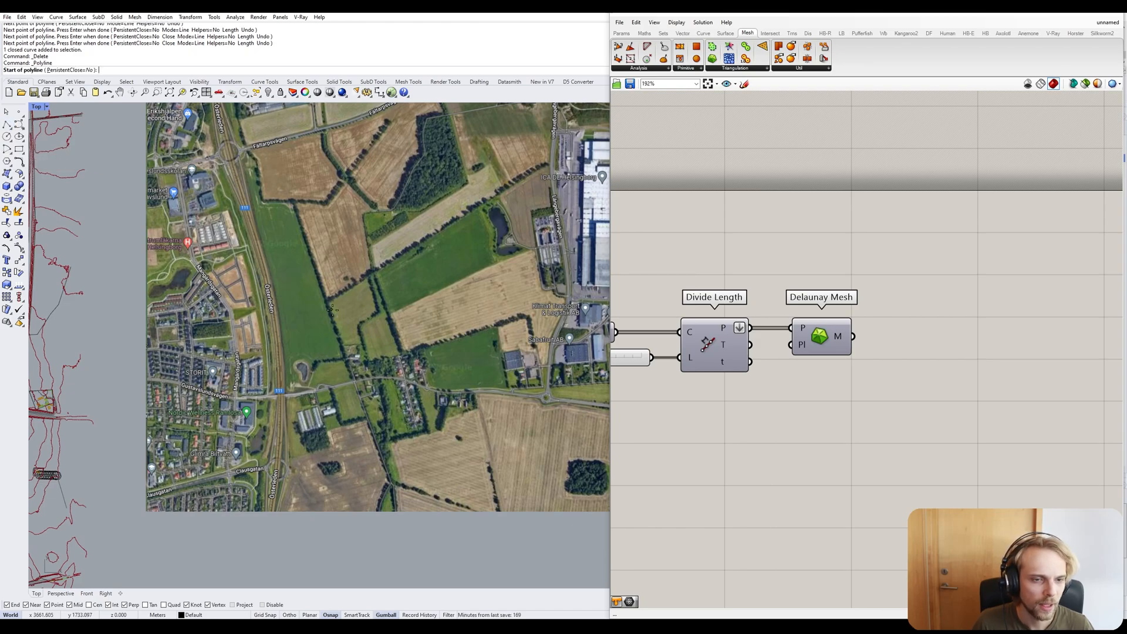
scroll(359, 354, "up", 4)
right_click_drag(264, 424, 287, 419)
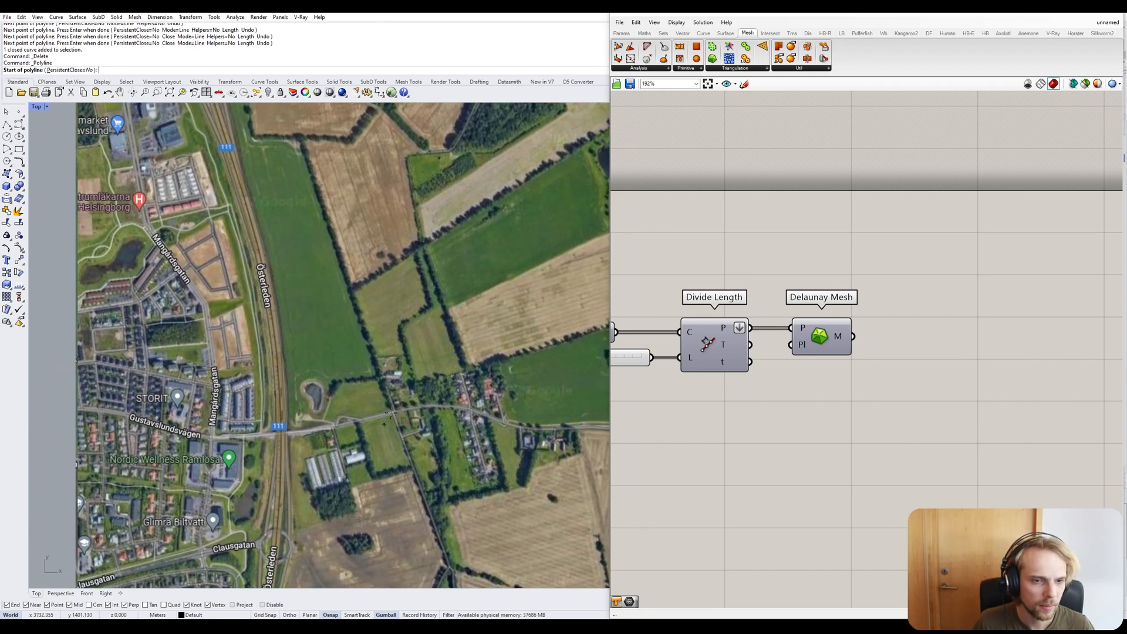
right_click_drag(369, 422, 381, 384)
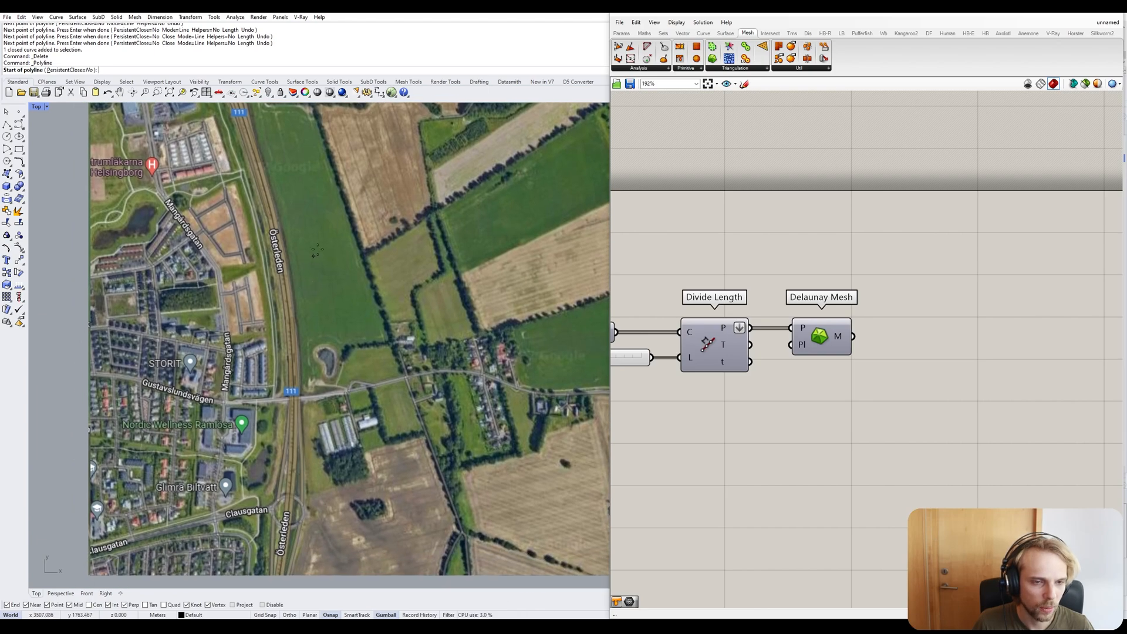
scroll(417, 258, "up", 2)
left_click(415, 228)
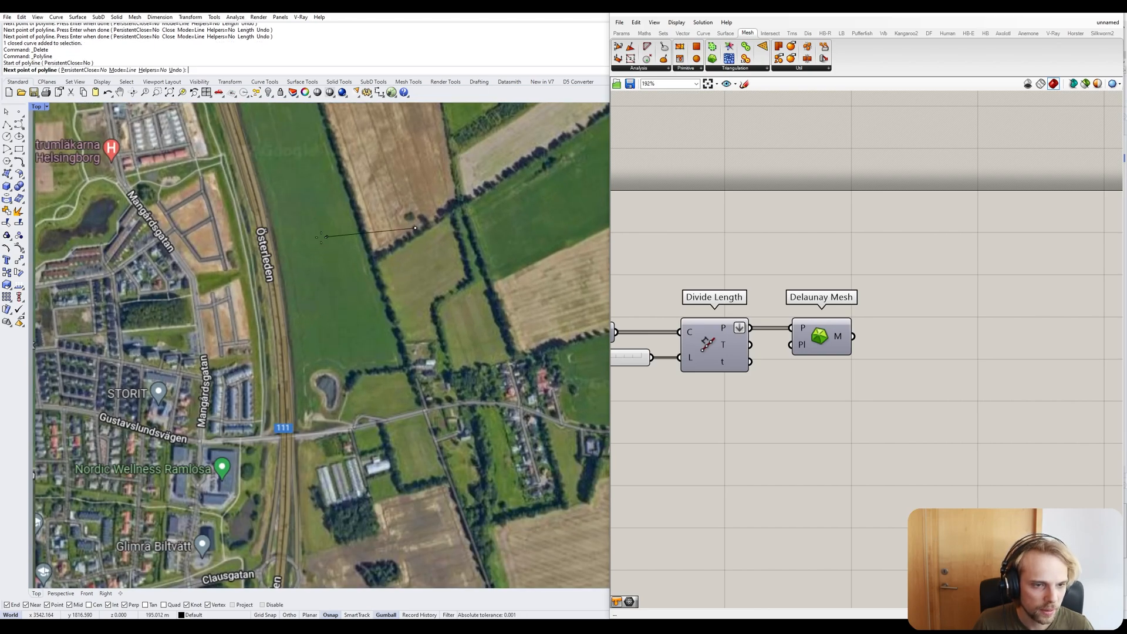
left_click(243, 245)
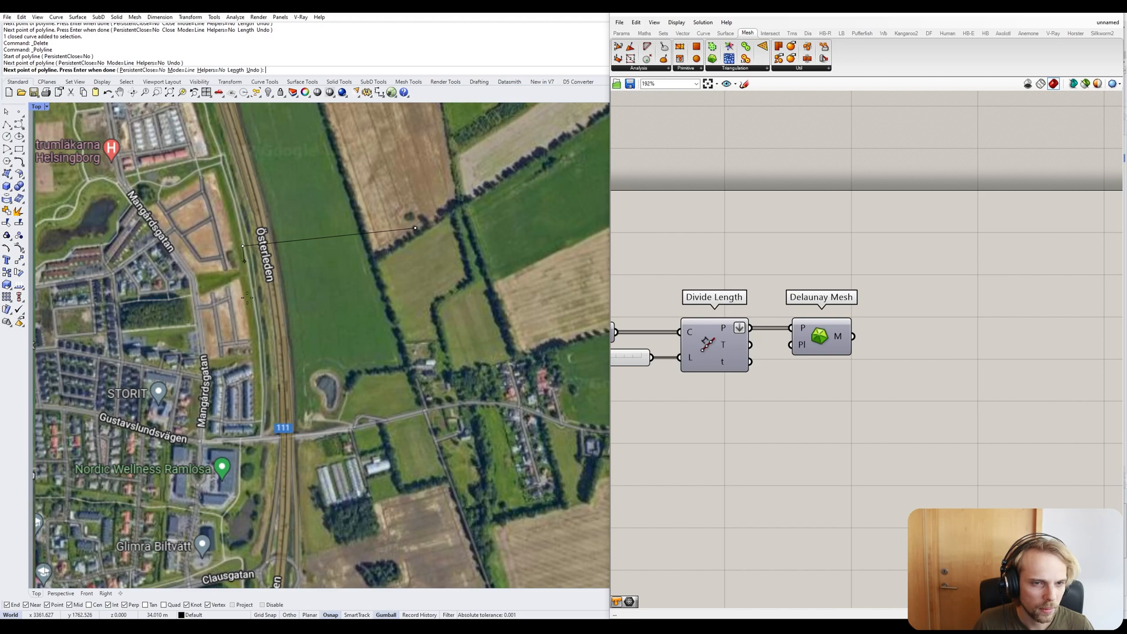
left_click(253, 459)
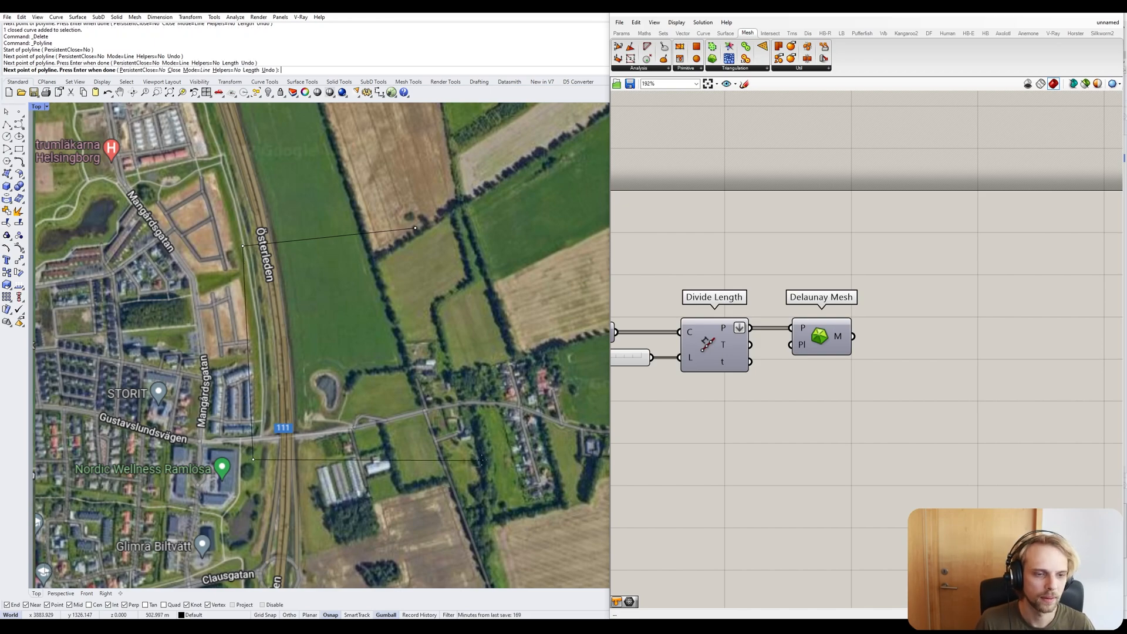
left_click(448, 445)
left_click(415, 228)
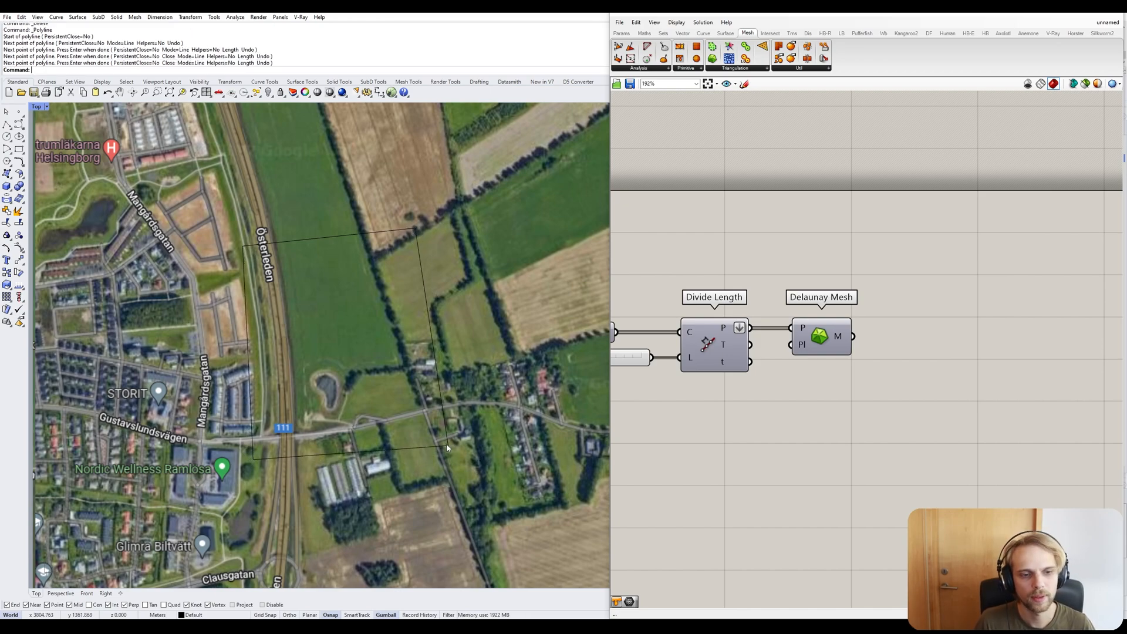
Delete the four-sided polyline drawn around the pond field.
left_click(418, 457)
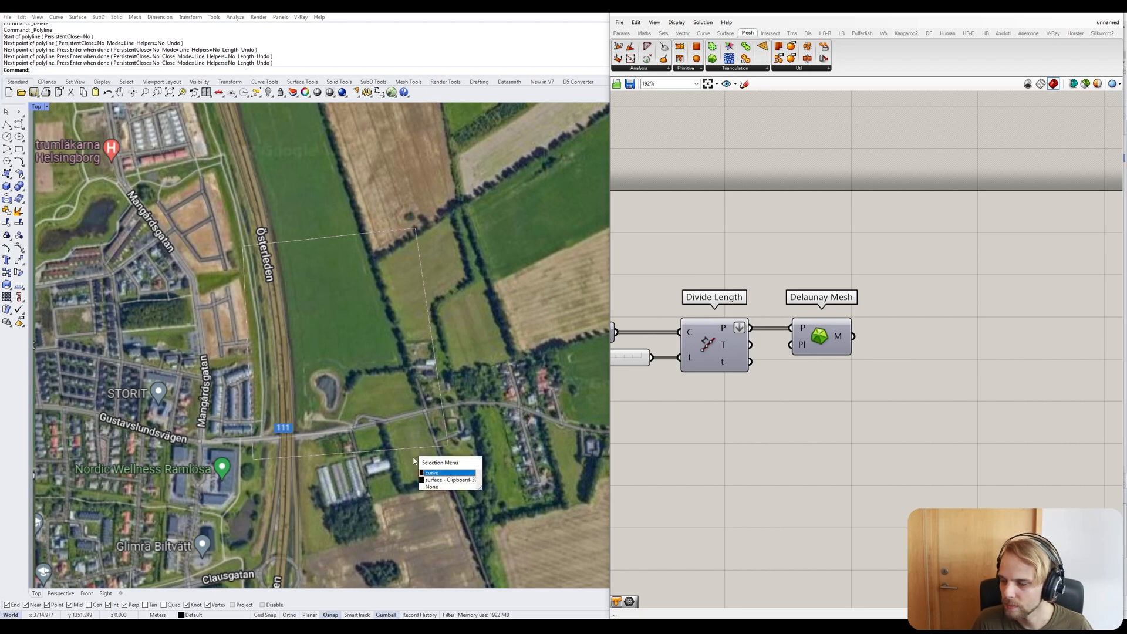
left_click(433, 476)
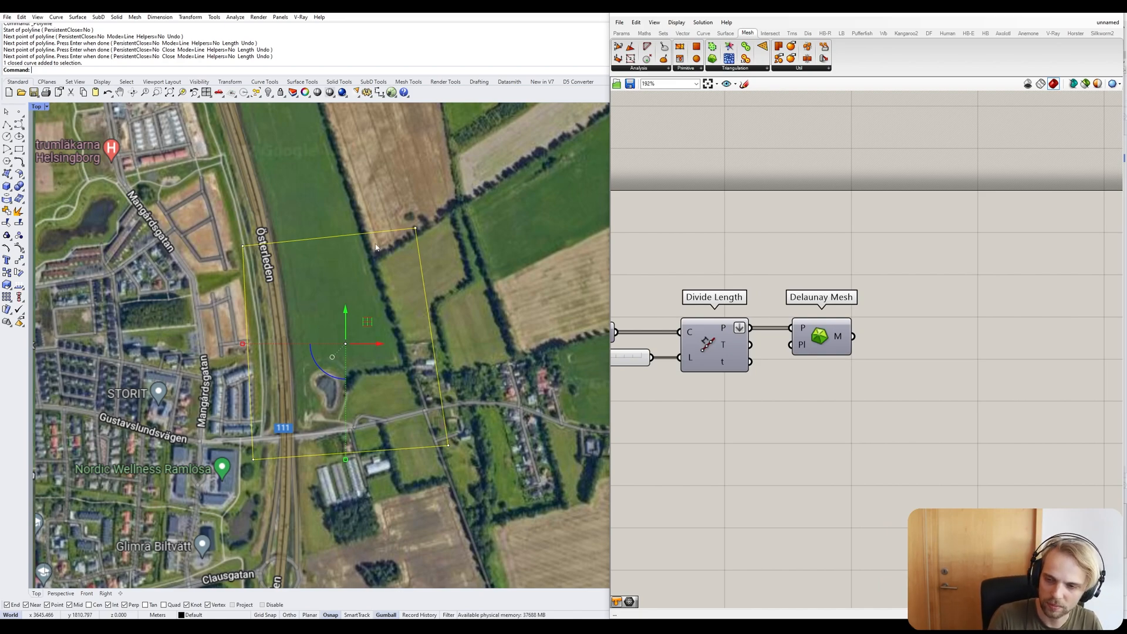
key("Delete")
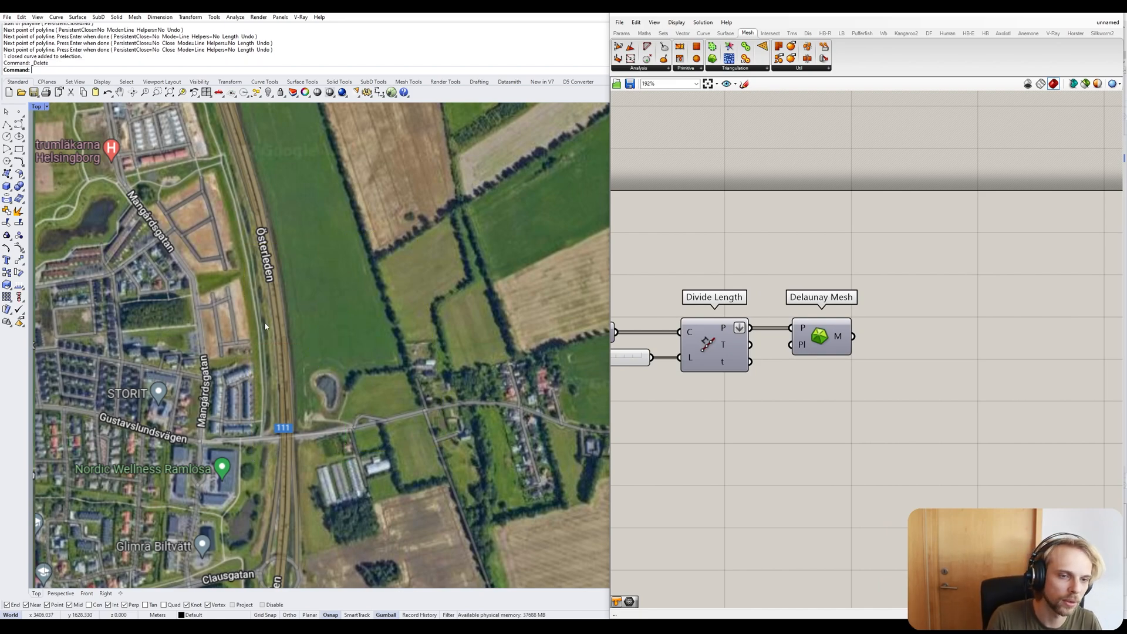
Draw an upright rectangle over the green field between the Österleden road and the hedgerows on the satellite picture.
left_click(19, 149)
left_click(268, 459)
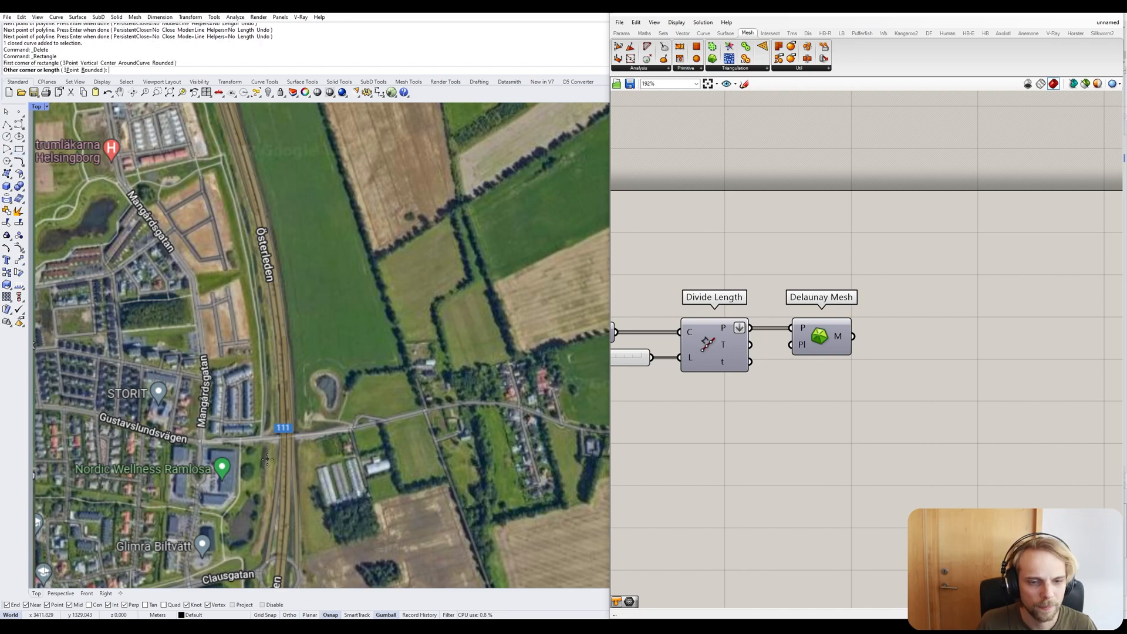
left_click(441, 189)
Shift the rectangle west and south and reduce its height so it frames the pond field and the crossing road.
left_click(425, 189)
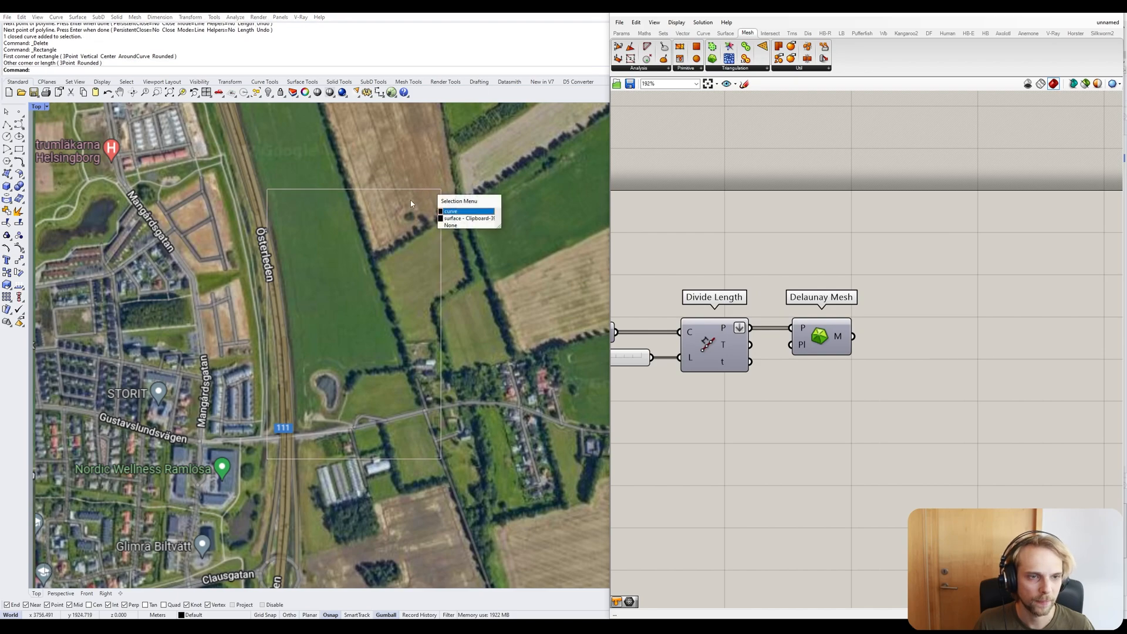
left_click(468, 215)
left_click_drag(267, 325, 249, 324)
left_click_drag(382, 324, 365, 322)
left_click_drag(234, 323, 250, 324)
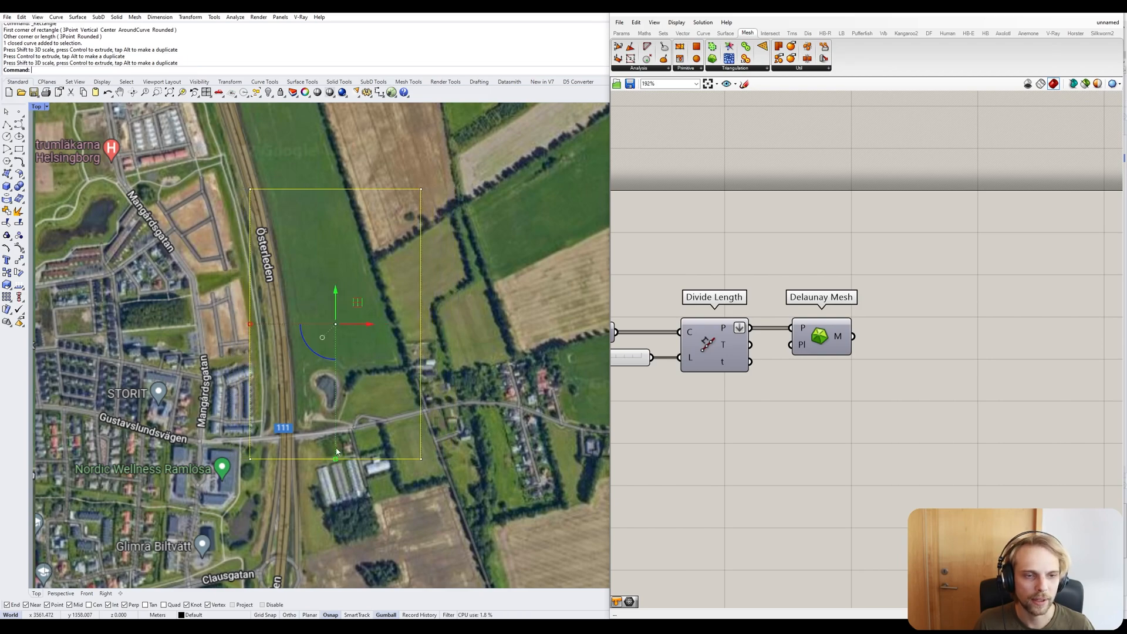
left_click_drag(335, 459, 335, 427)
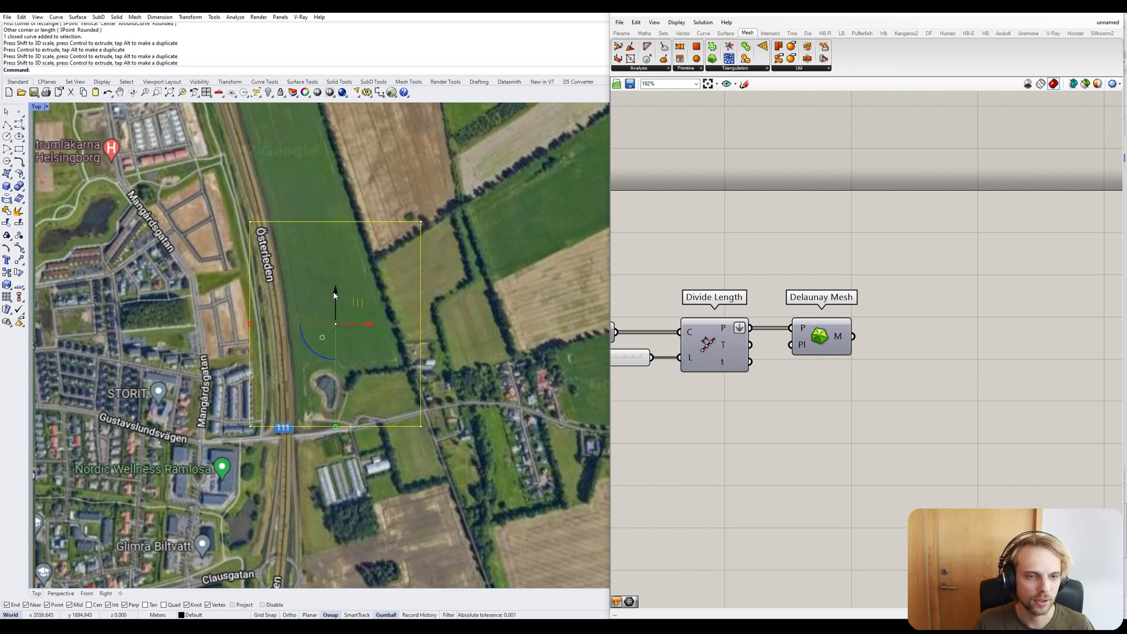
left_click_drag(335, 293, 335, 320)
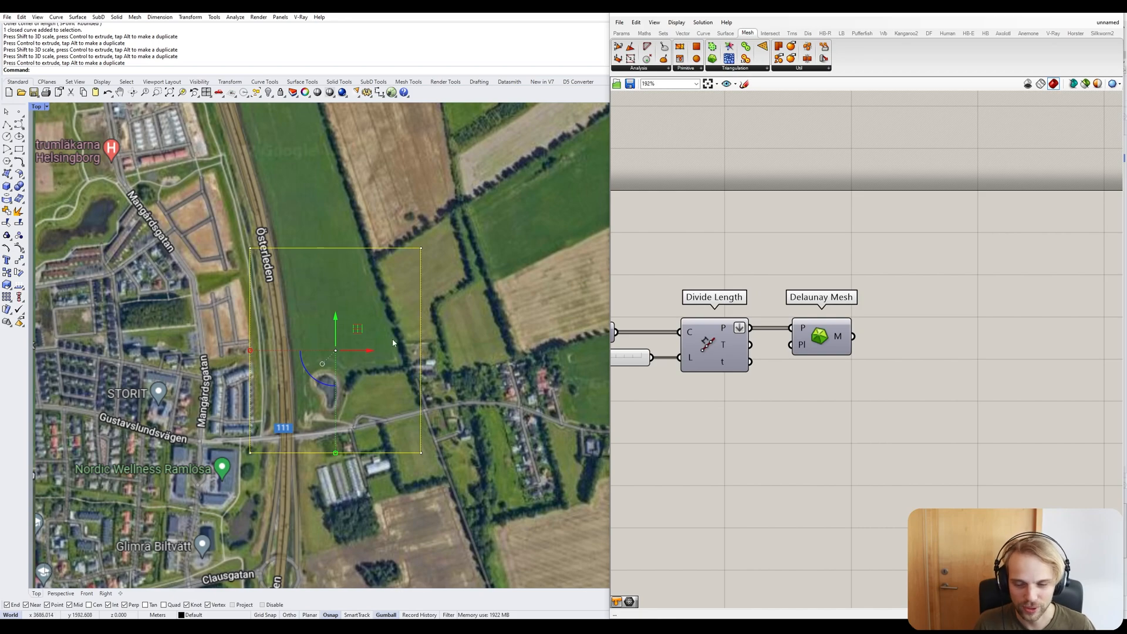
Enlarge the rectangle uniformly about its centre and nudge it slightly east on the satellite picture.
left_click(370, 347)
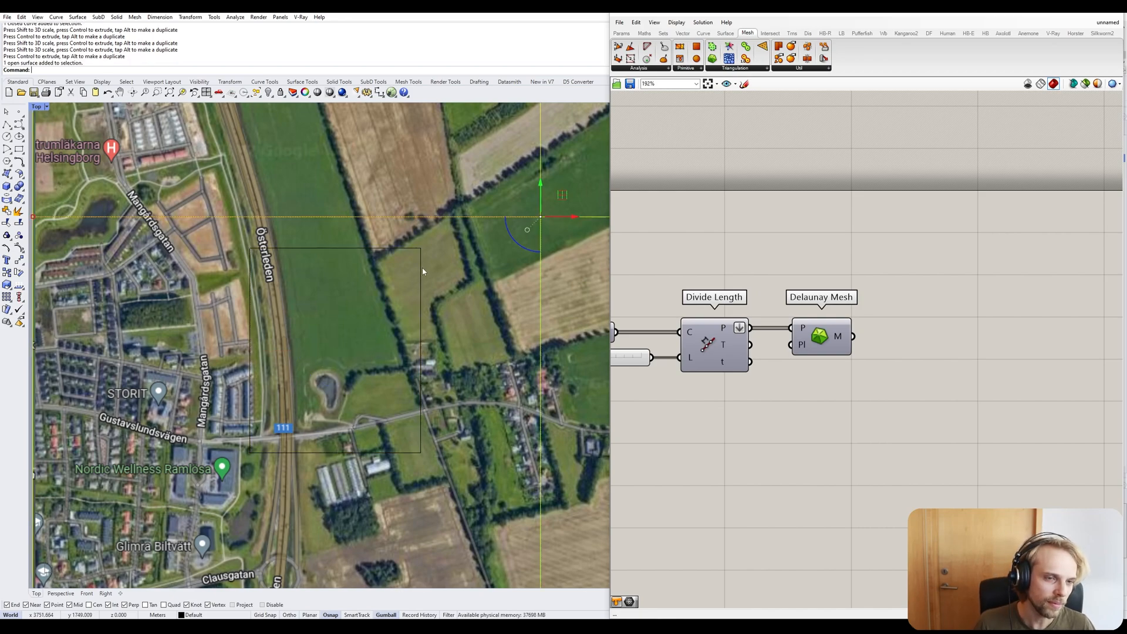
left_click(423, 271)
left_click(457, 288)
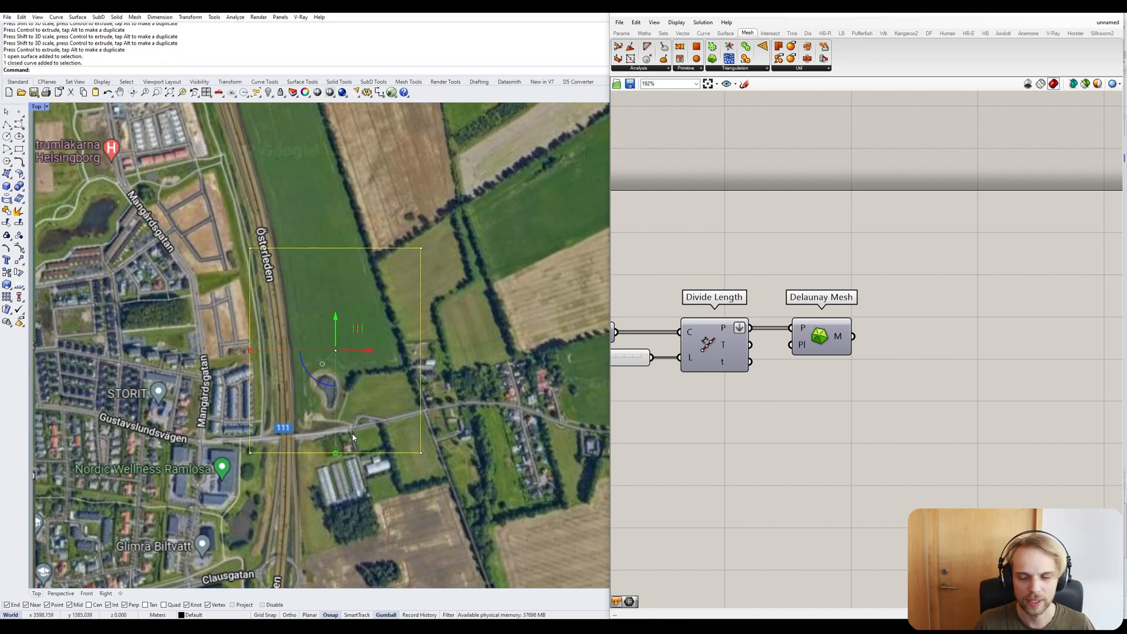
scroll(374, 378, "down", 4)
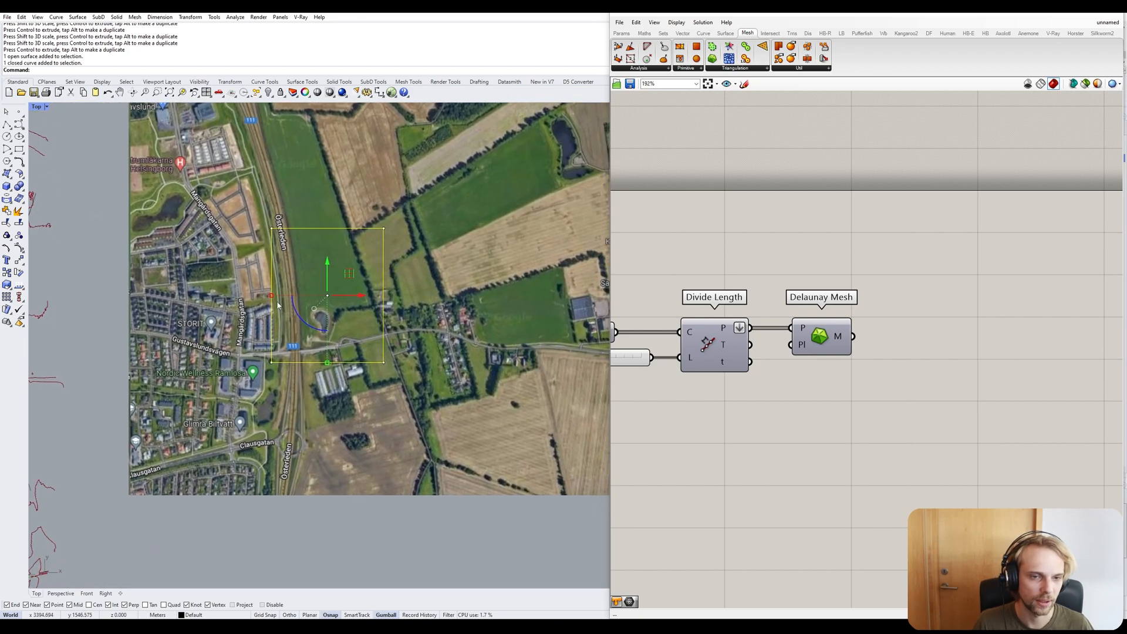
left_click_drag(271, 295, 262, 295, "shift")
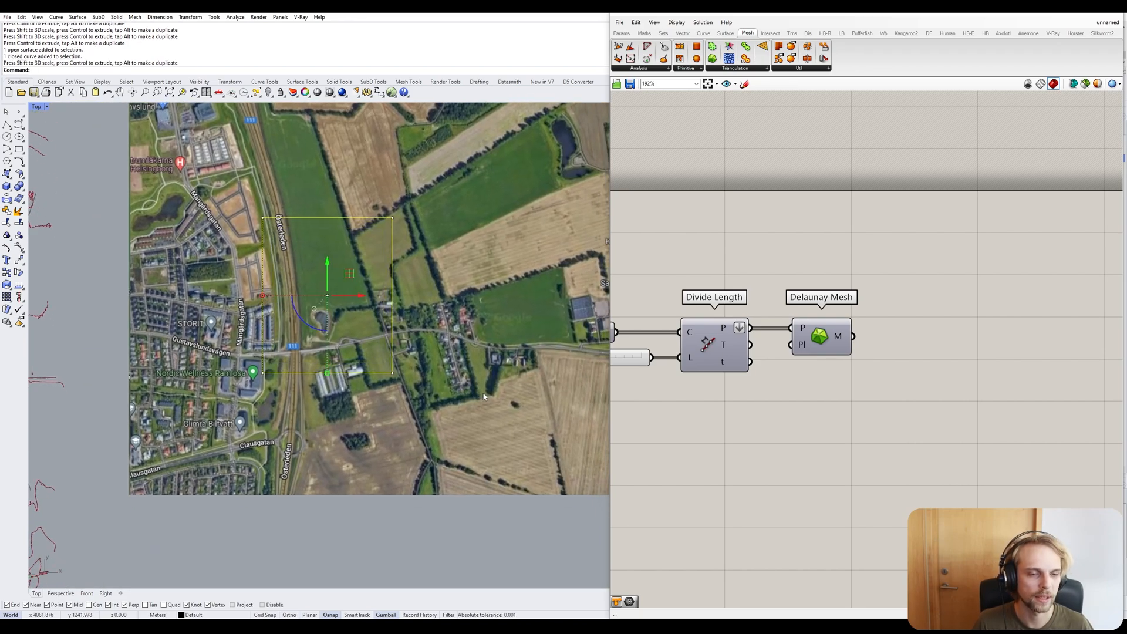
left_click_drag(350, 274, 355, 275)
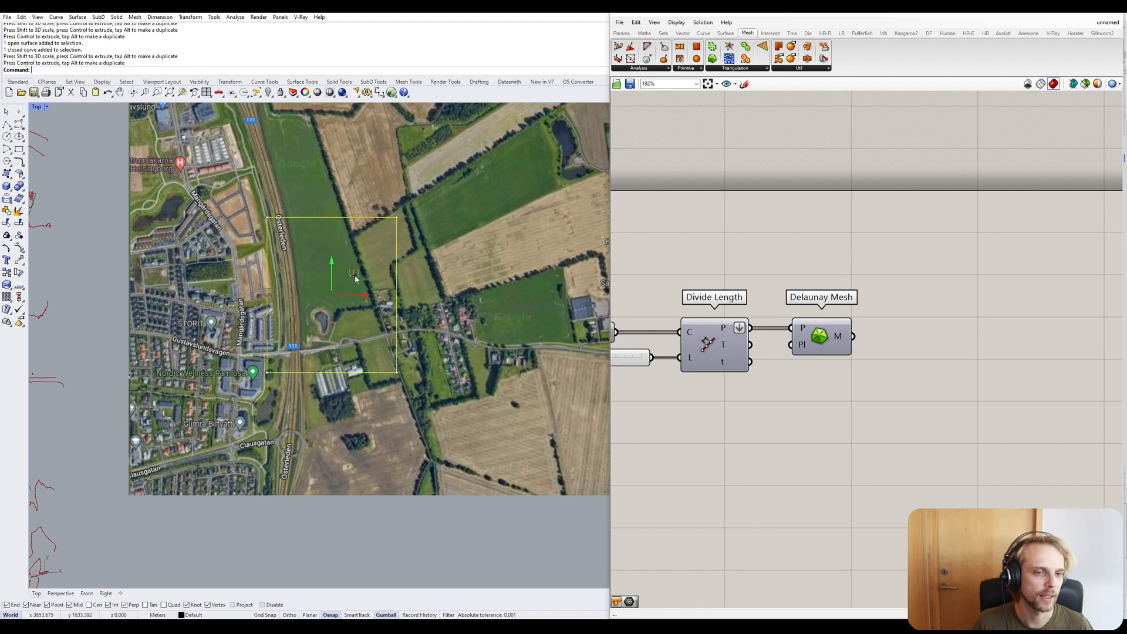
scroll(495, 370, "down", 8)
left_click(379, 485)
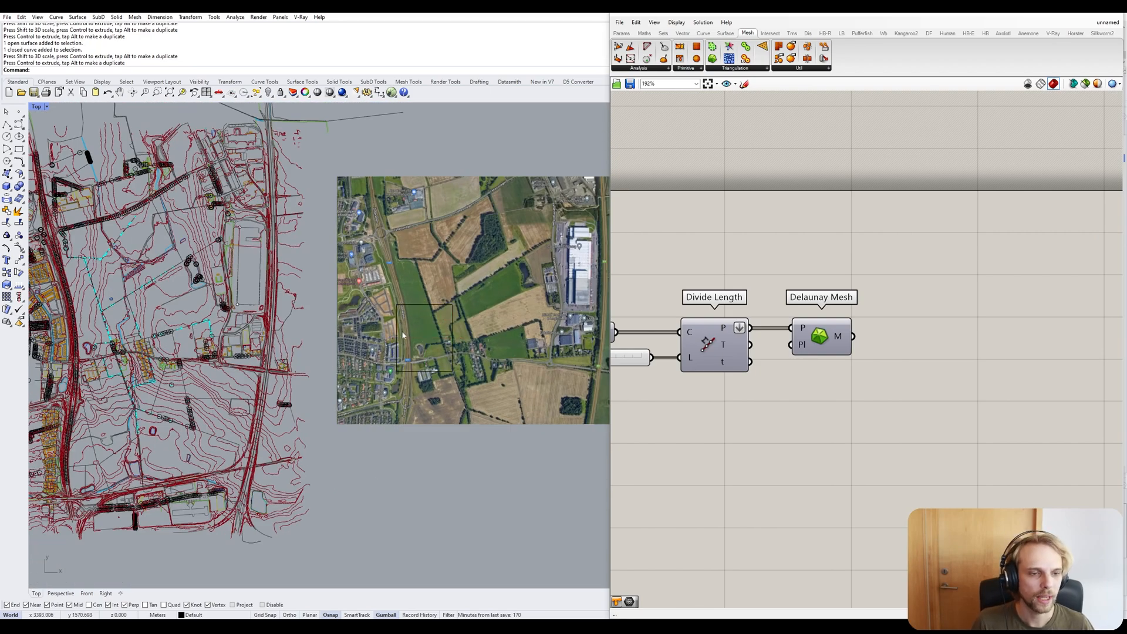
Select the rectangle on the satellite picture without selecting the picture itself.
left_click(416, 306)
left_click(436, 320)
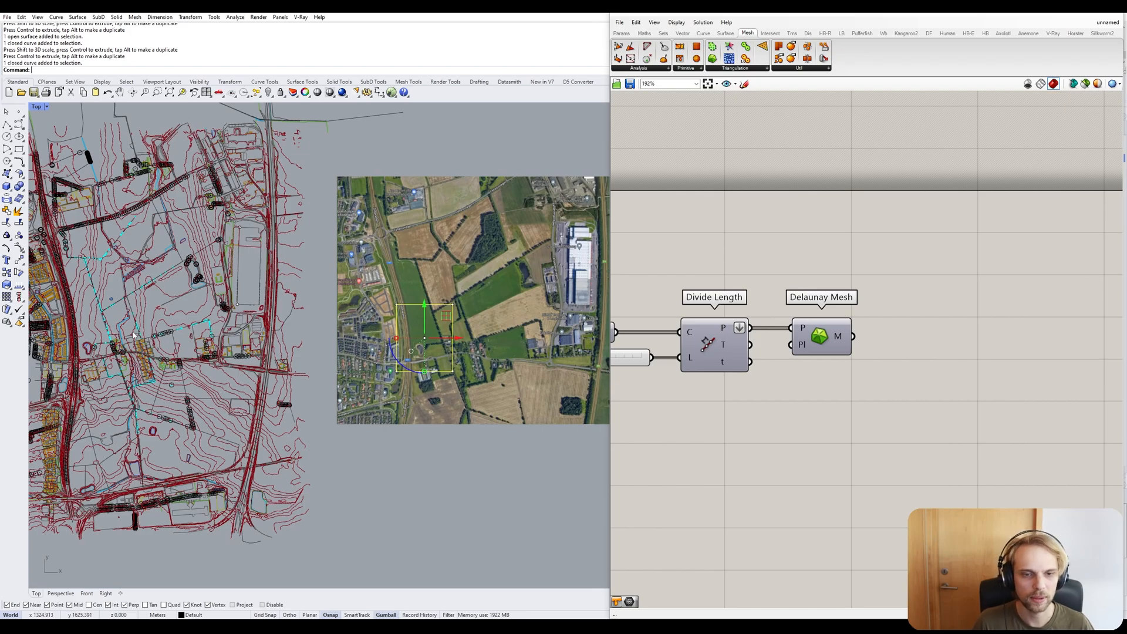
right_click_drag(168, 366, 210, 347)
scroll(198, 268, "up", 2)
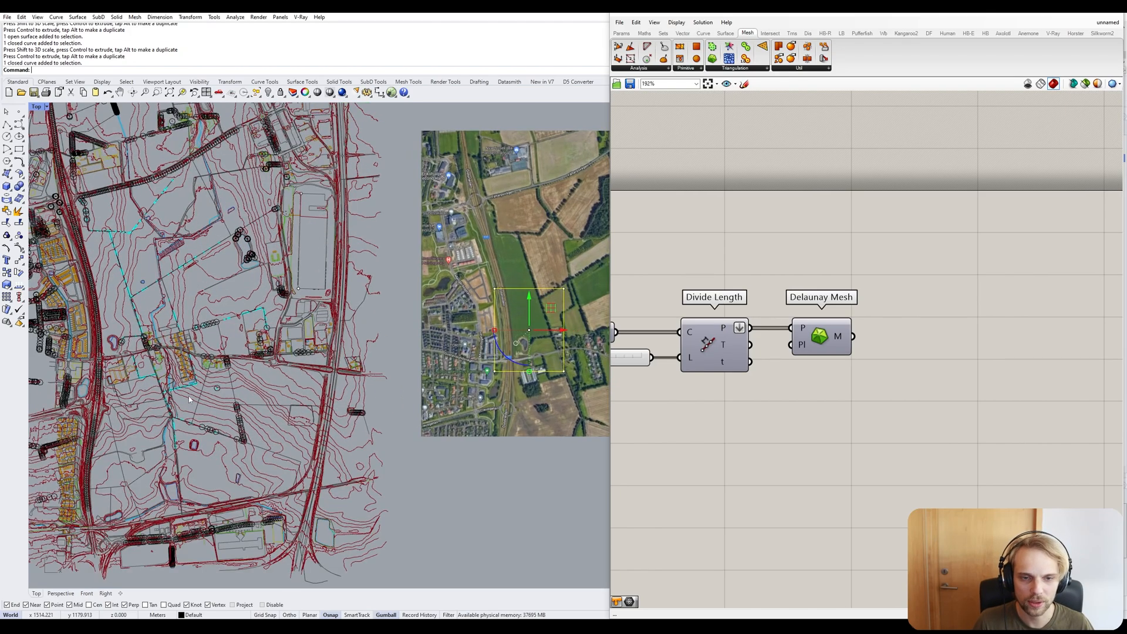
Switch the Delaunay Mesh component's preview on to view the terrain mesh, and switch it off again.
left_click(818, 343)
middle_click(818, 344)
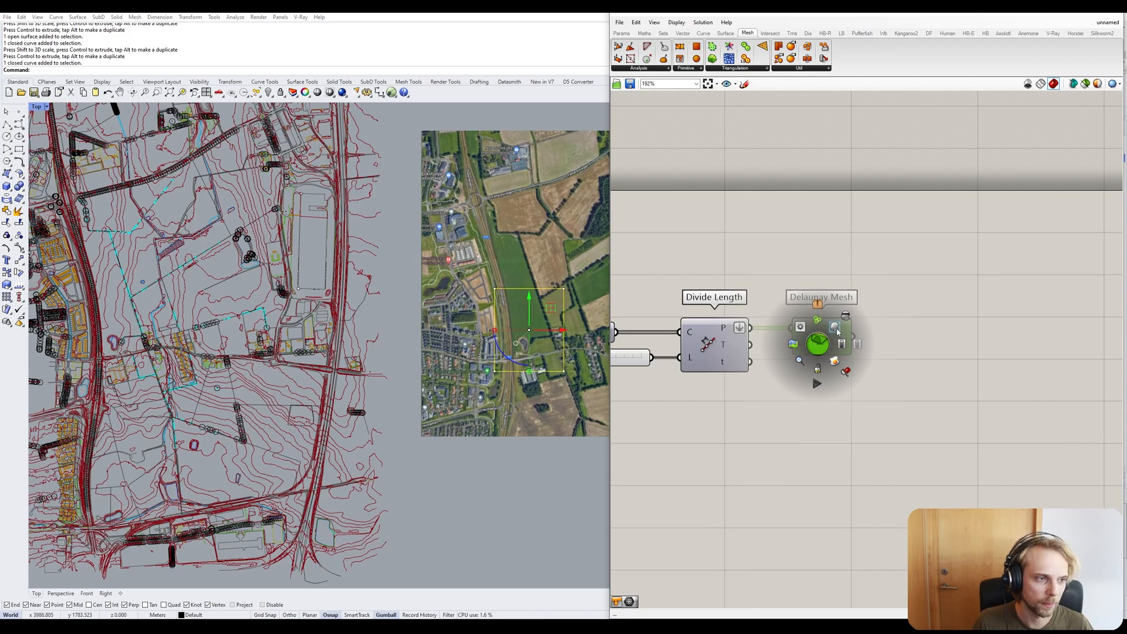
left_click(834, 326)
middle_click(819, 321)
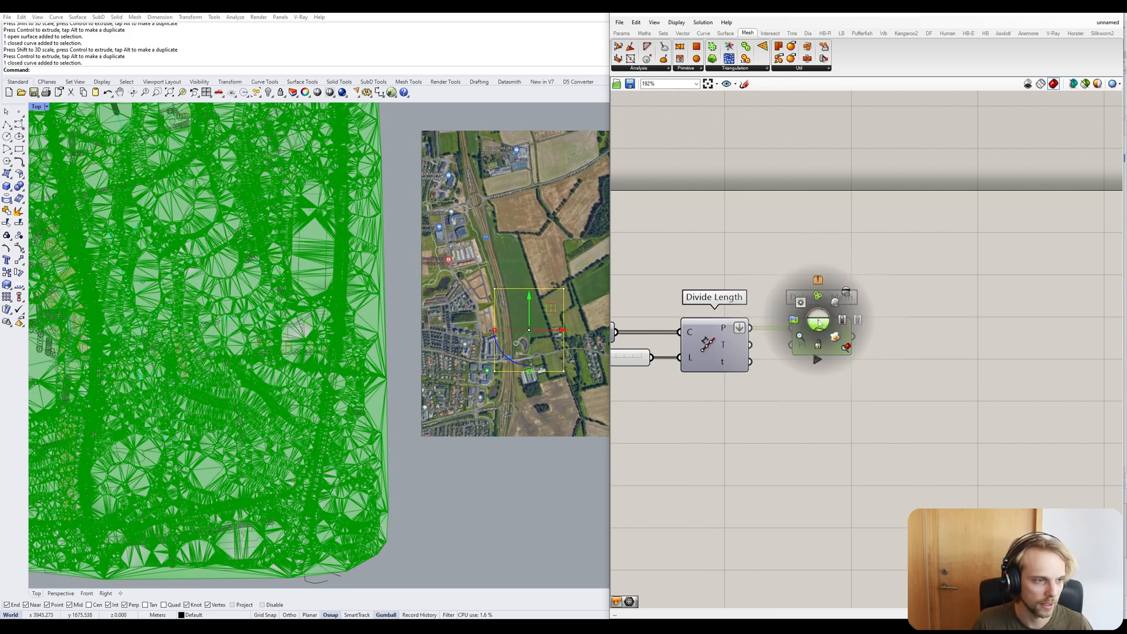
left_click(846, 300)
Move the rectangle onto the site drawing, from the warehouse's southwest corner on the satellite picture to the same corner in the drawing.
right_click_drag(414, 359, 234, 336)
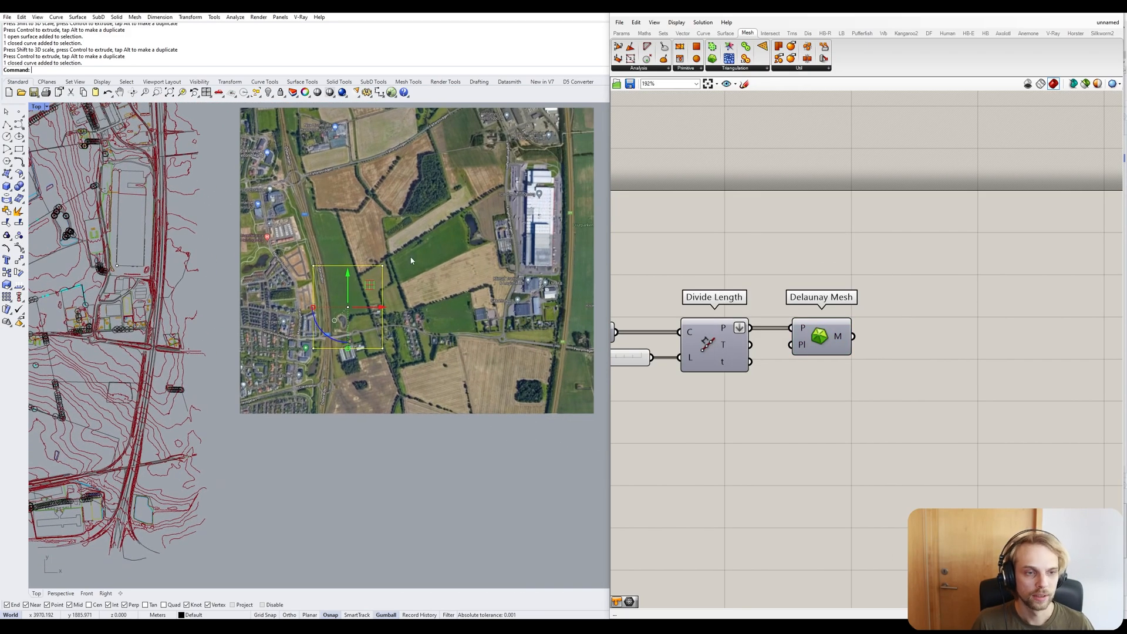
type("M")
key("Return")
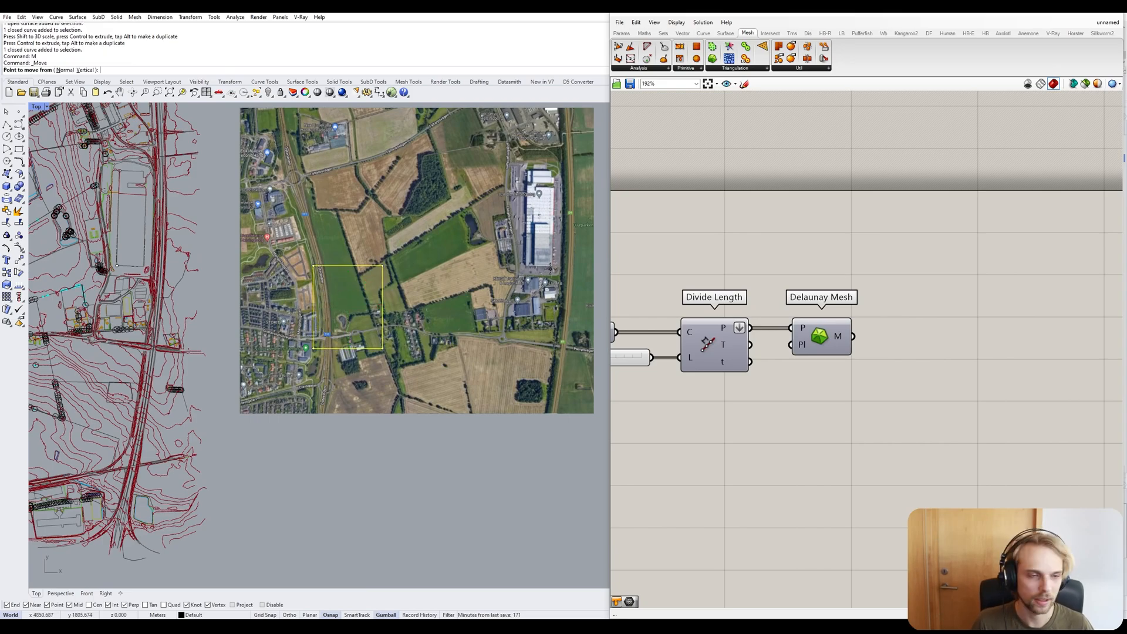
scroll(550, 270, "up", 10)
left_click(529, 258)
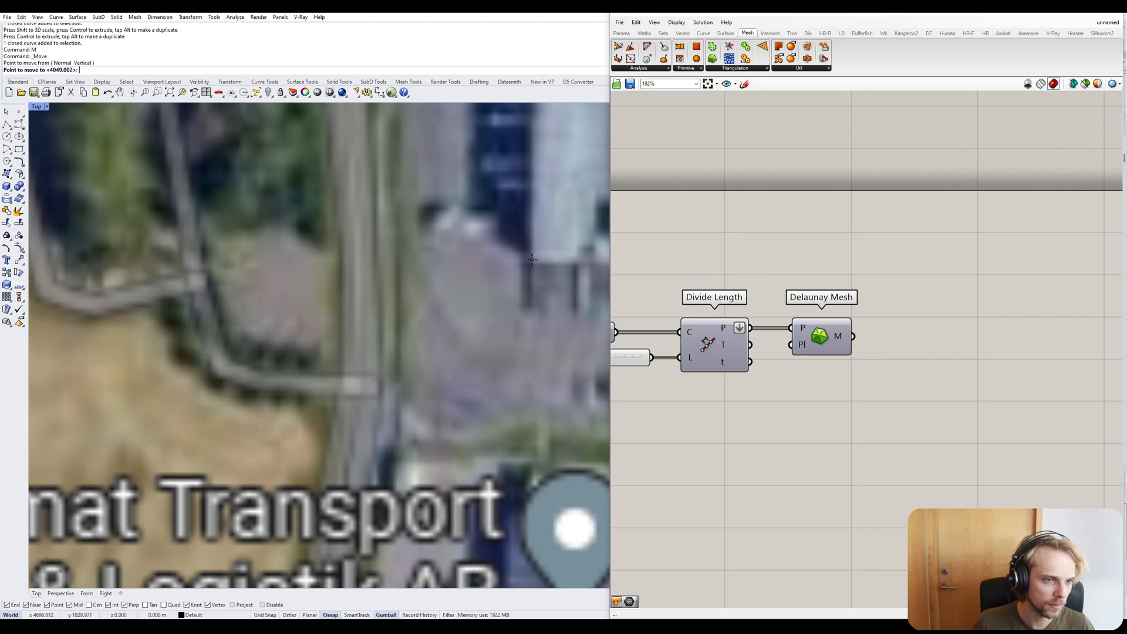
scroll(529, 258, "down", 10)
scroll(264, 321, "up", 10)
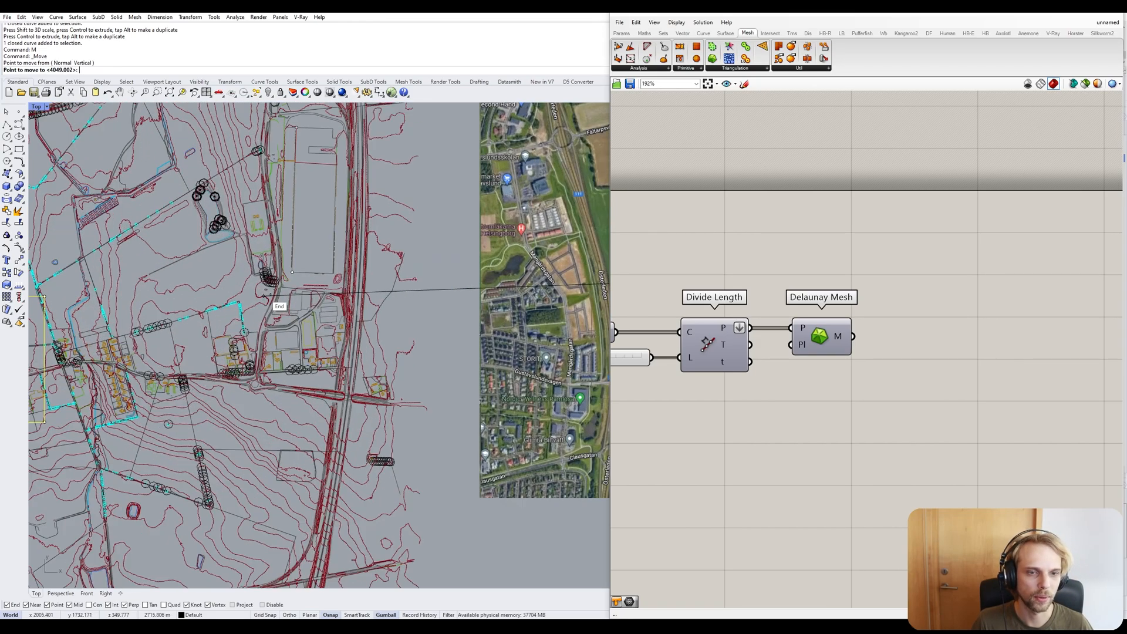
left_click(321, 257)
scroll(335, 301, "down", 5)
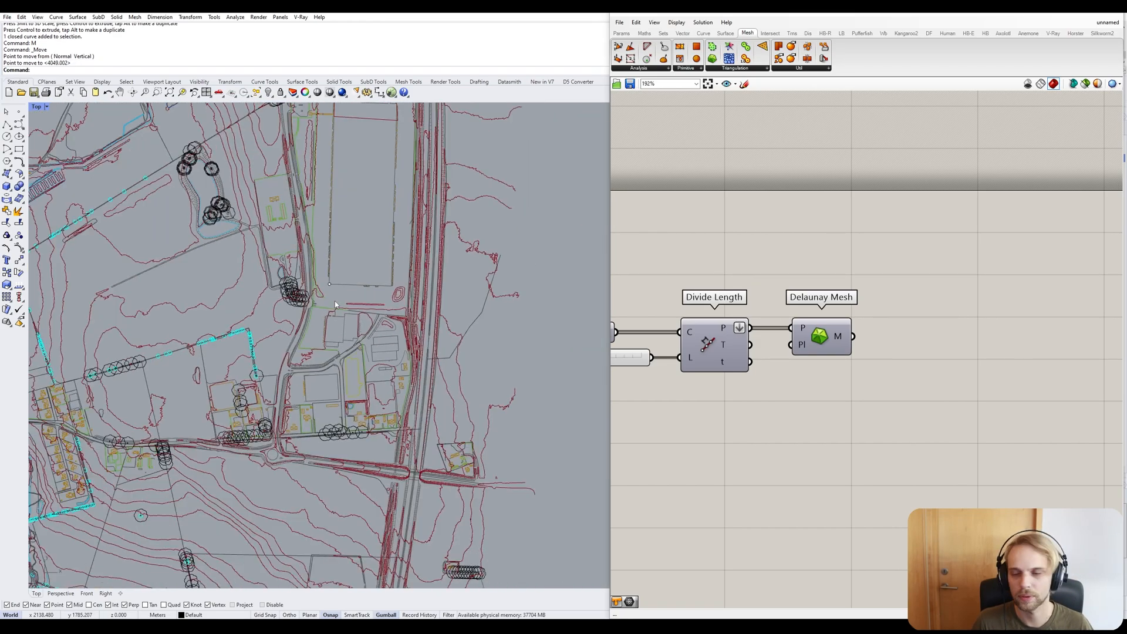
scroll(343, 308, "down", 5)
right_click_drag(346, 312, 362, 307)
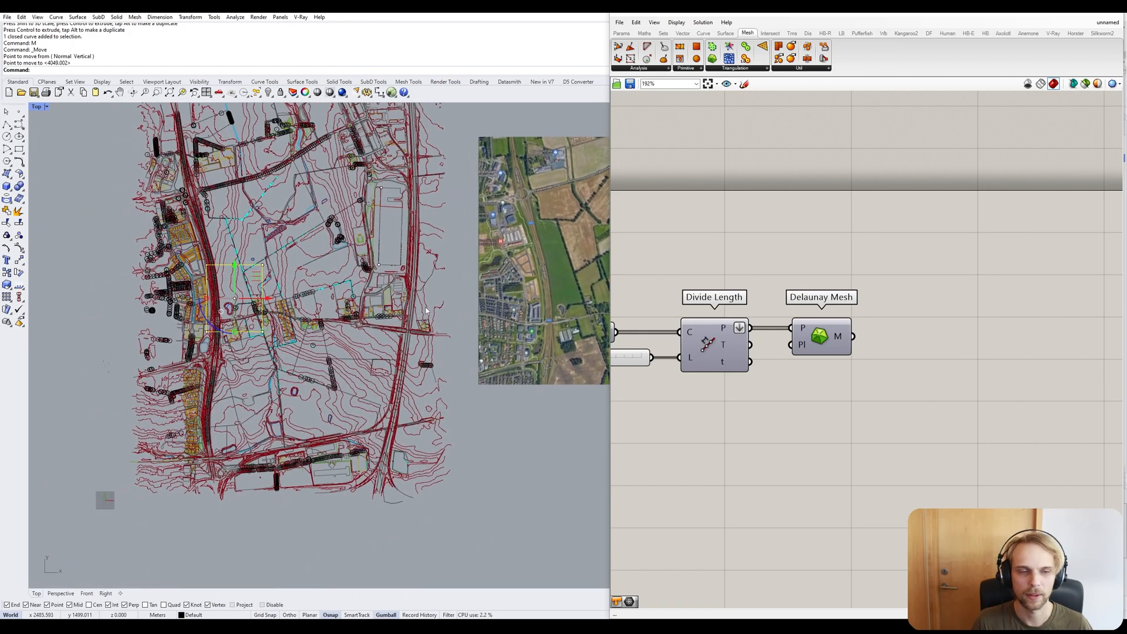
scroll(234, 311, "up", 8)
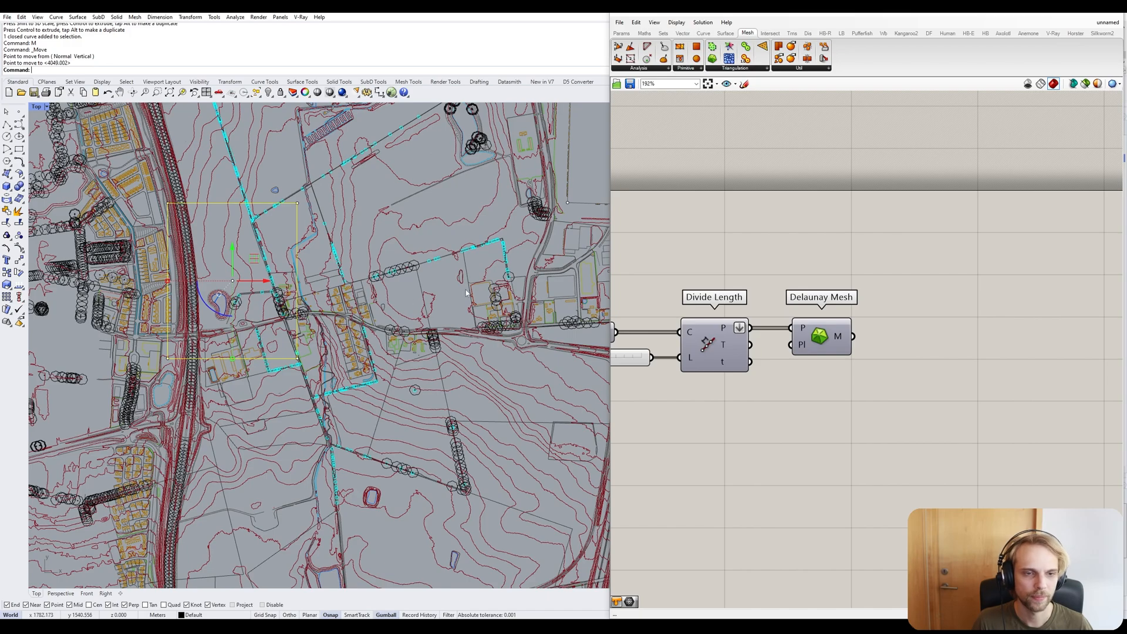
Add a second Curve parameter below the existing definition and assign the selected site rectangle to it.
scroll(710, 188, "down", 5)
scroll(733, 251, "up", 3)
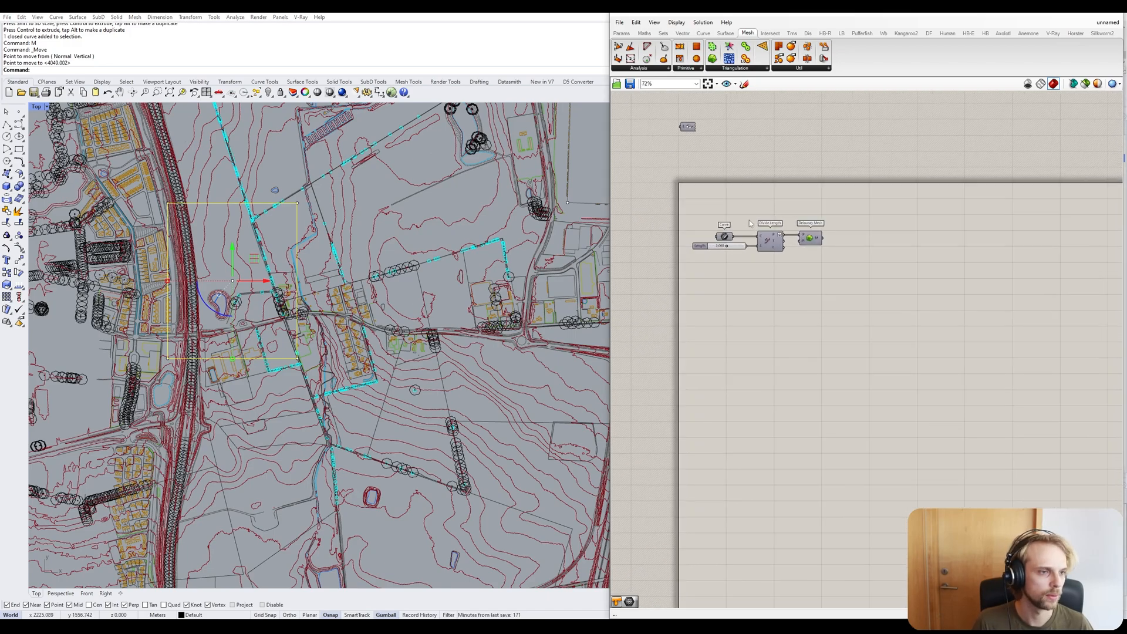
double_click(729, 300)
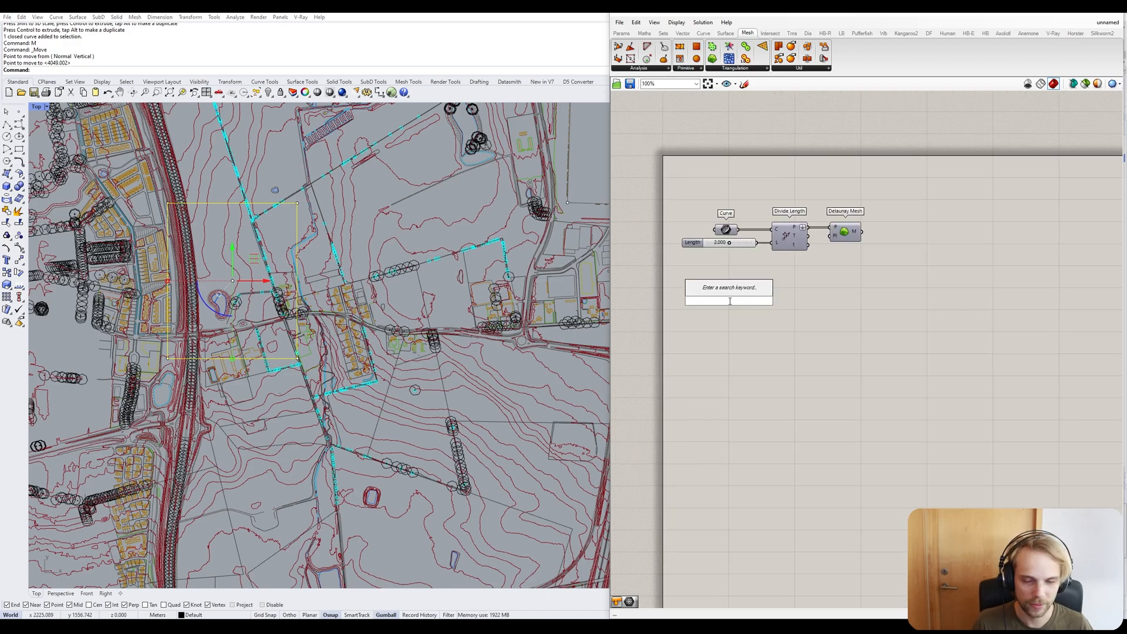
type("curve")
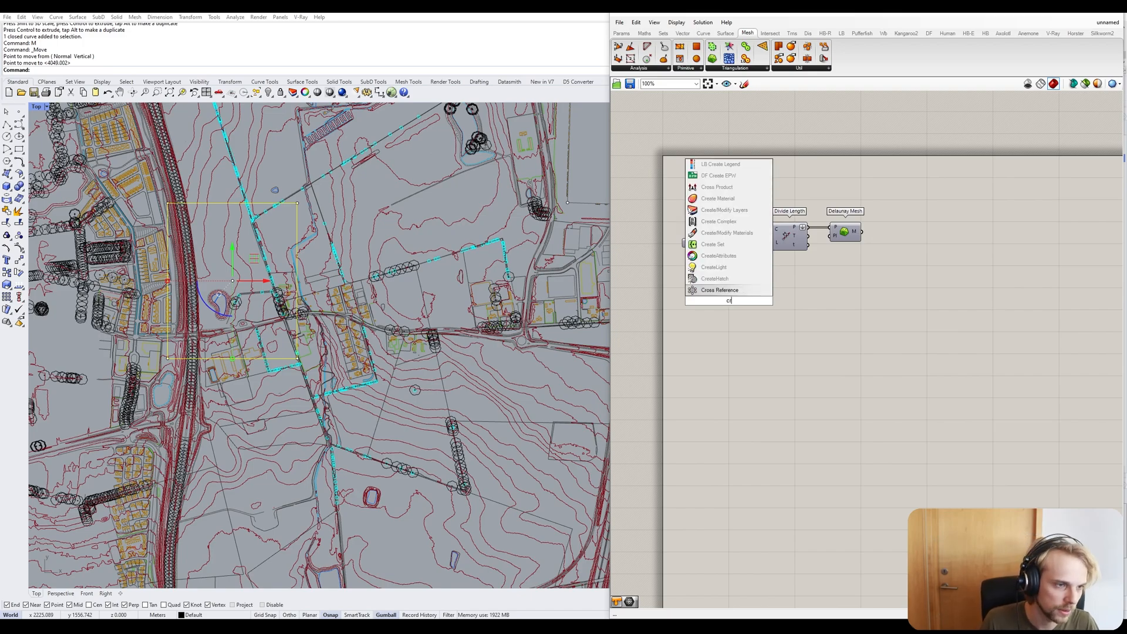
left_click(720, 293)
left_click_drag(731, 302, 729, 311)
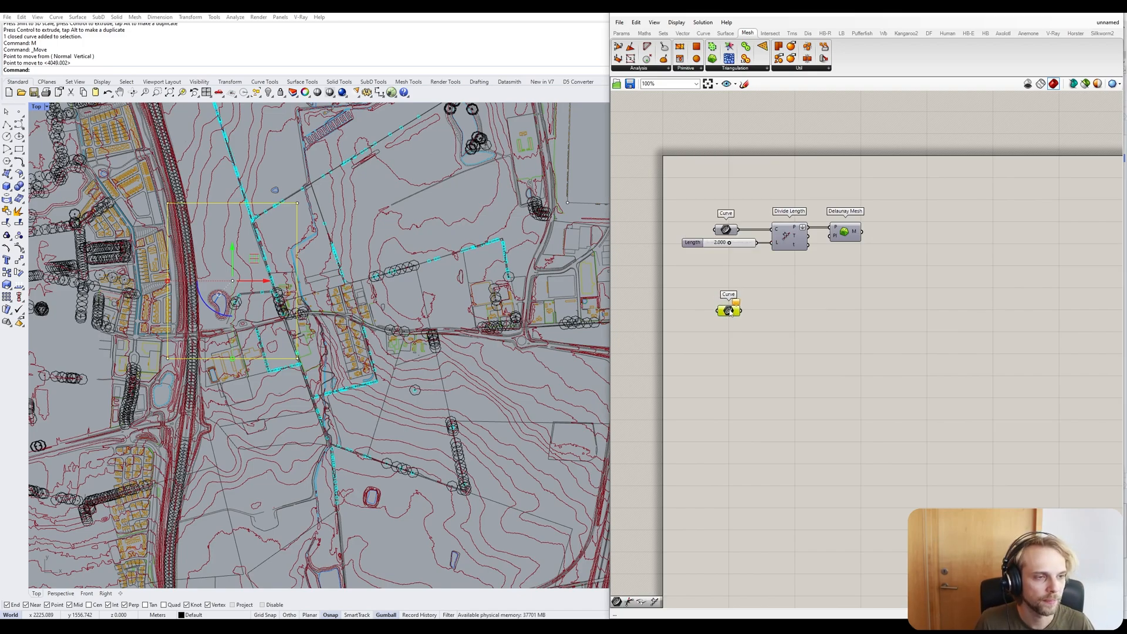
right_click(728, 311)
left_click(766, 431)
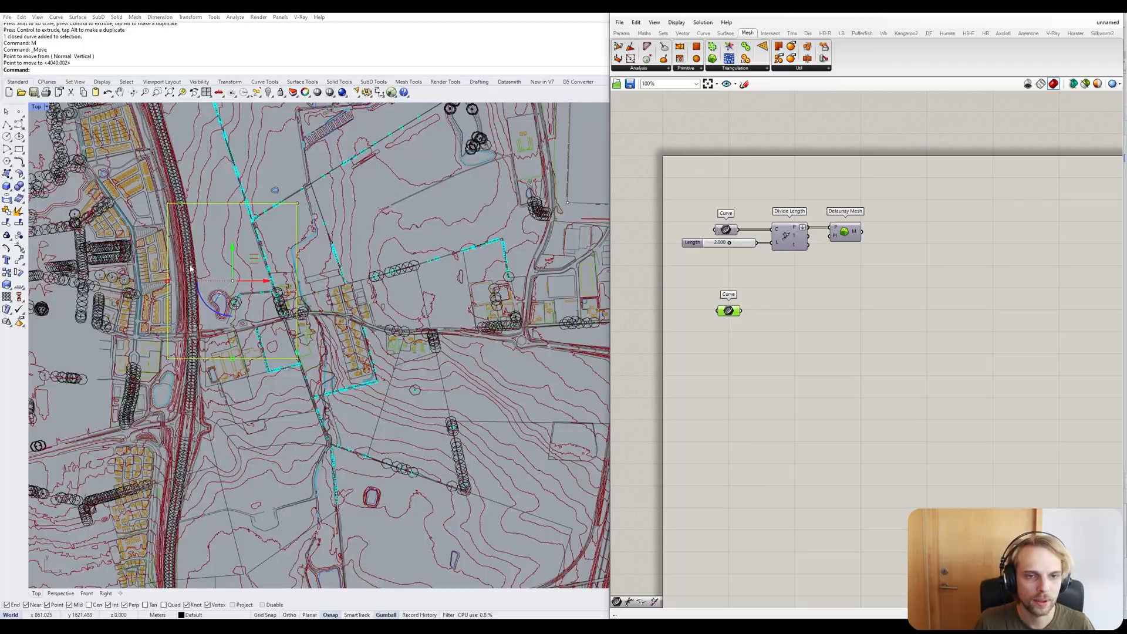
left_click(788, 342)
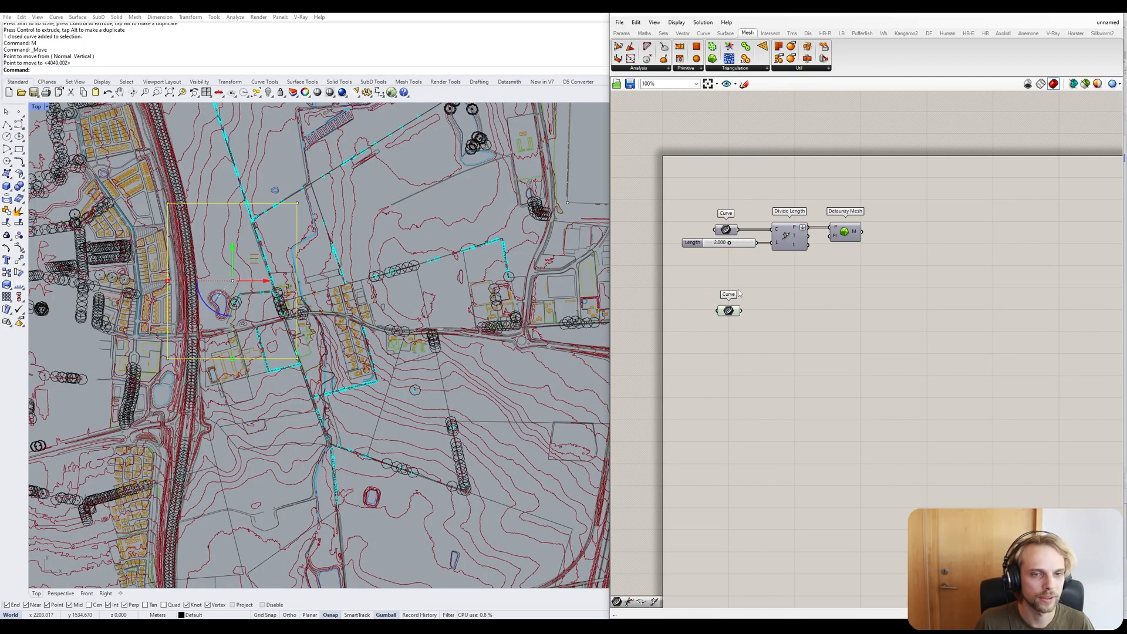
Switch from the maximized Top view to a maximized Perspective view and set its display mode to Shaded.
double_click(36, 107)
double_click(500, 108)
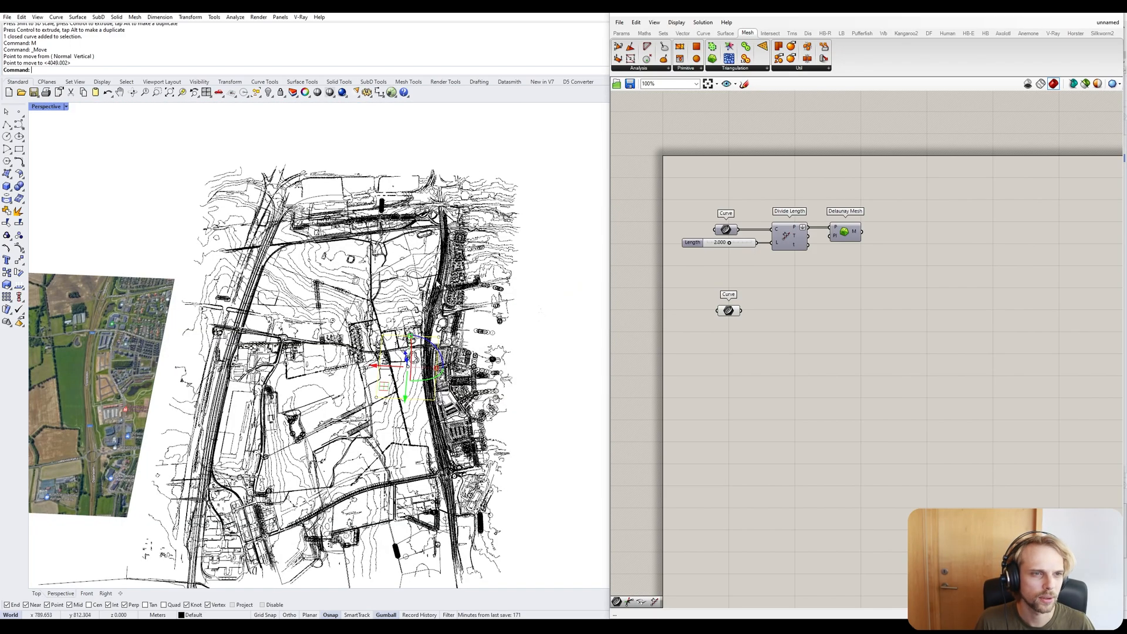
left_click(50, 107)
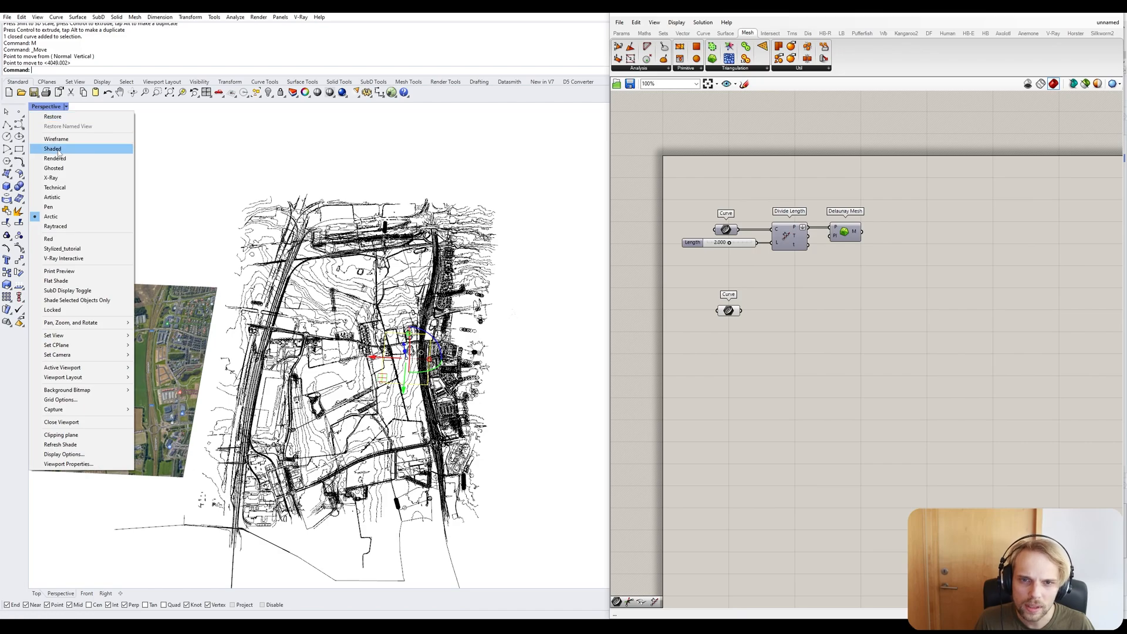
left_click(57, 150)
Raise the site rectangle vertically above the contour lines, then lower it slightly so it still floats clear of them.
right_click_drag(399, 381, 398, 328)
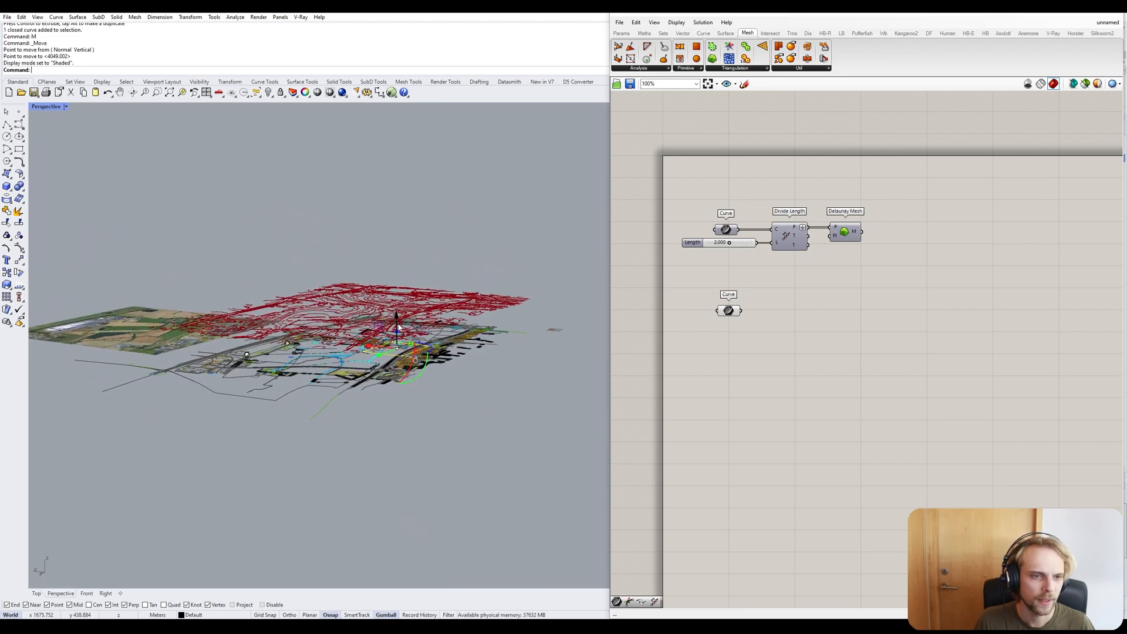
left_click_drag(398, 327, 398, 237)
left_click(506, 231)
right_click_drag(462, 299, 382, 319)
left_click_drag(335, 231, 458, 282)
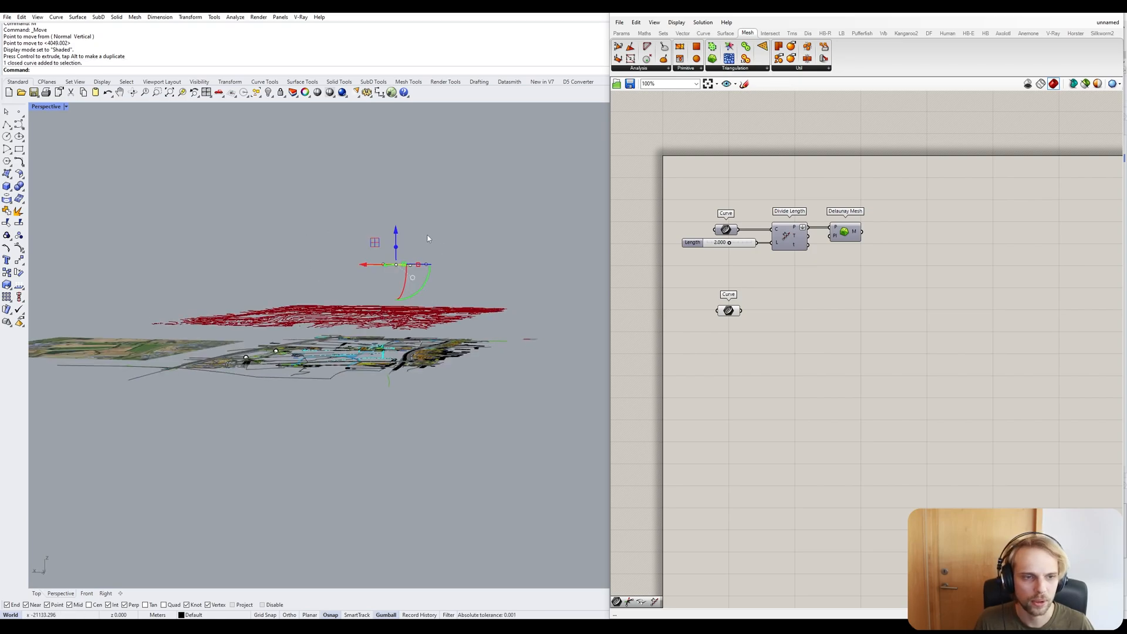
left_click_drag(397, 237, 397, 257)
left_click(418, 237)
Examine the raised rectangle's height and position relative to the contours from several angles.
right_click_drag(470, 226, 473, 252)
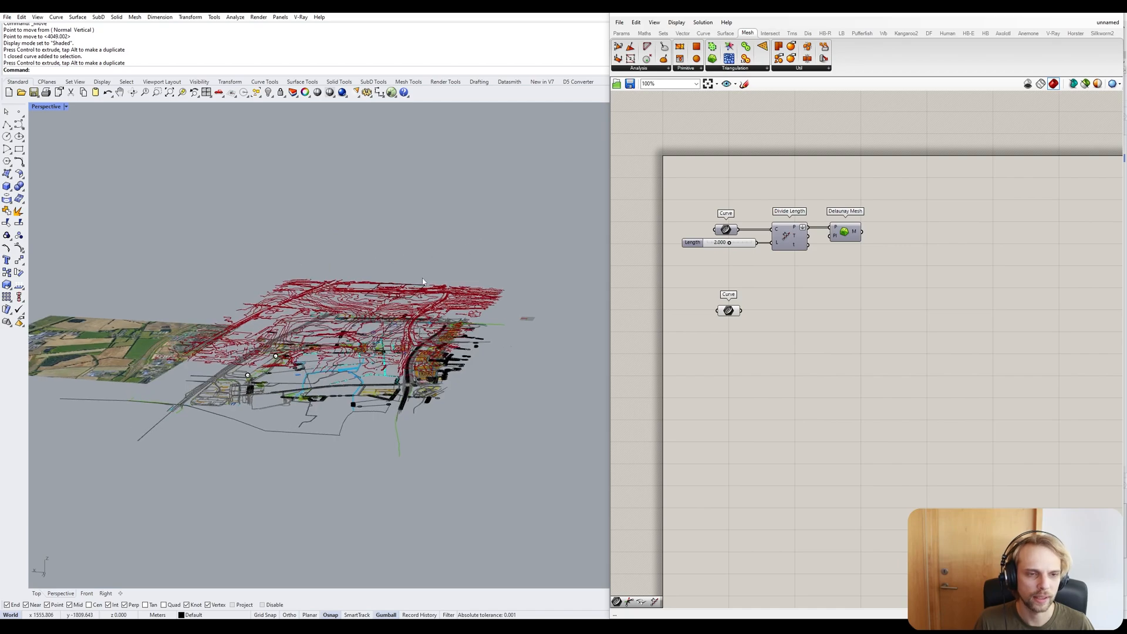
right_click_drag(388, 287, 397, 266)
left_click_drag(320, 259, 511, 288)
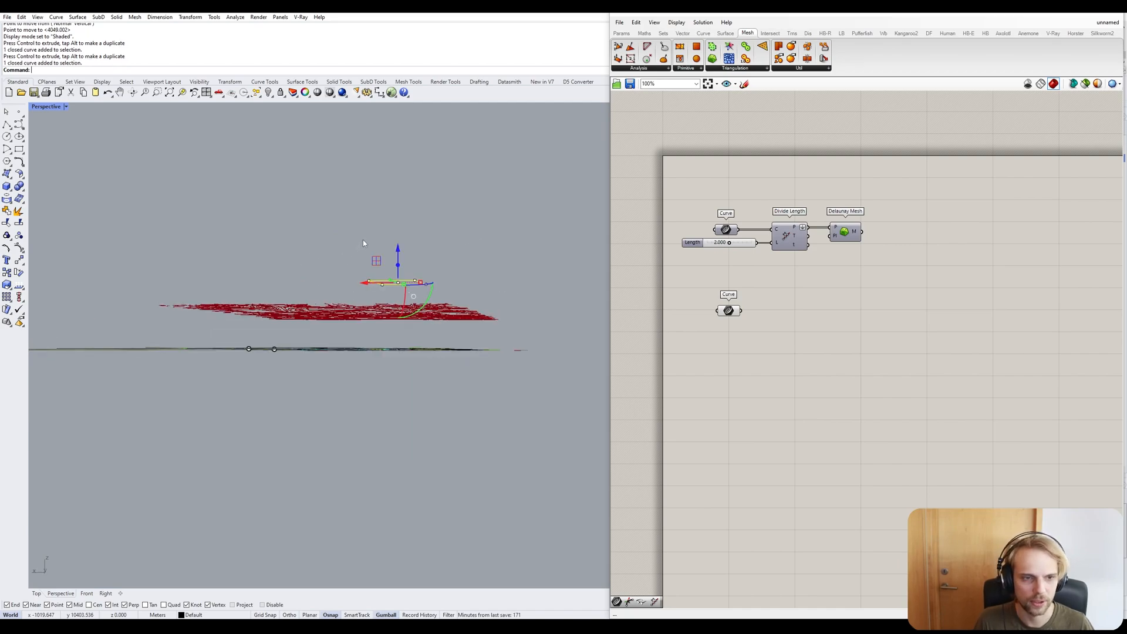
left_click(362, 239)
left_click(386, 284)
left_click(320, 221)
right_click_drag(355, 222, 367, 240)
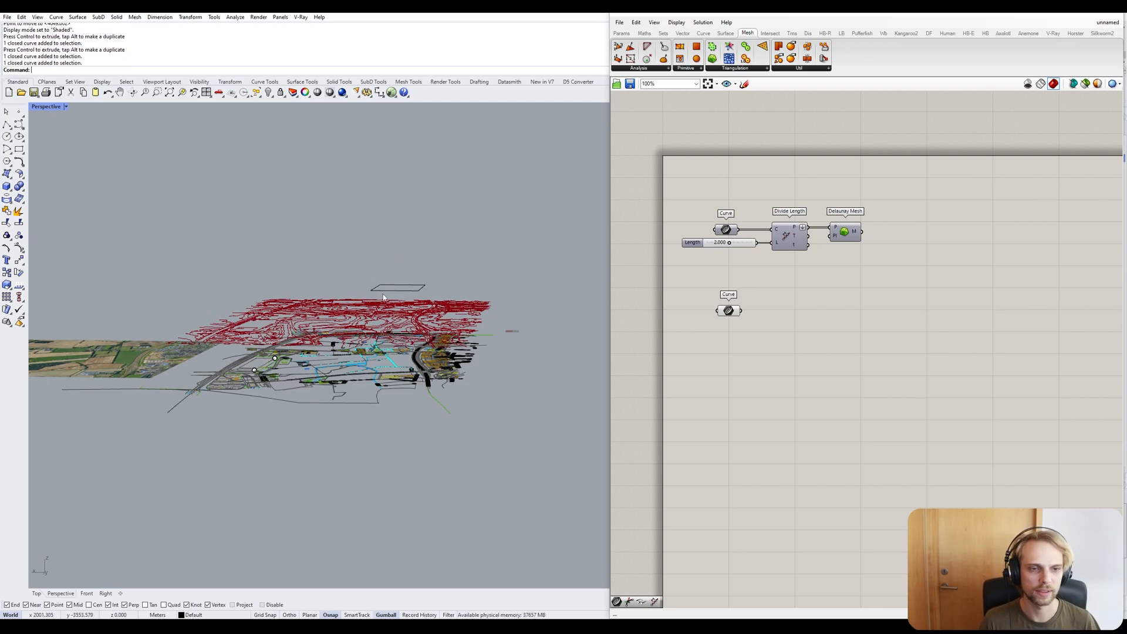
left_click(372, 290)
left_click(375, 264)
scroll(404, 290, "up", 4)
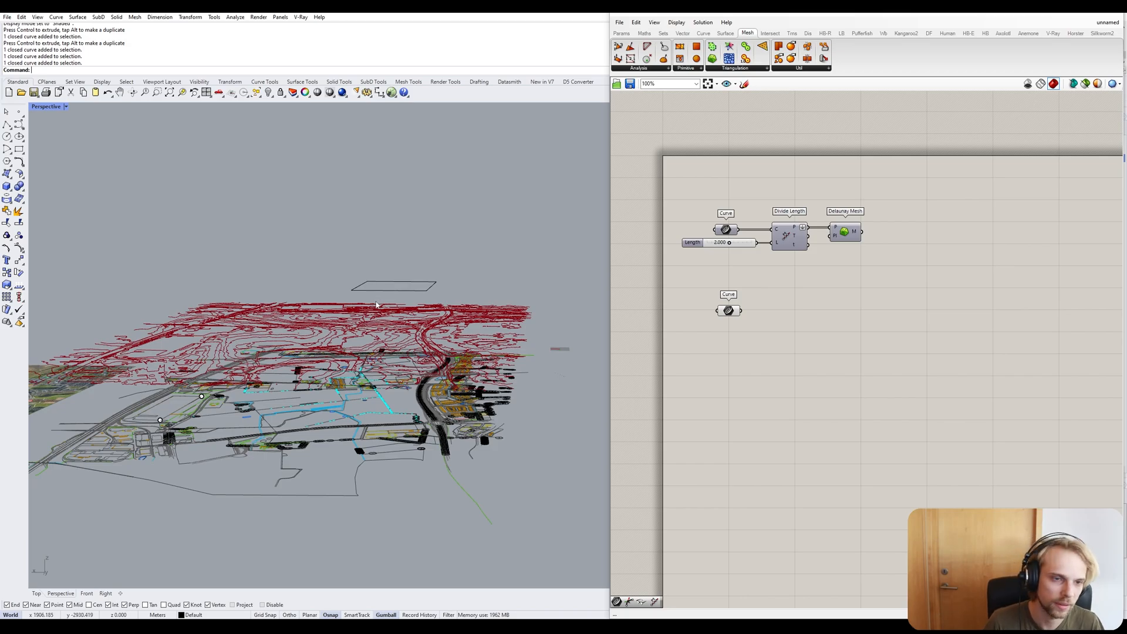
right_click_drag(345, 329, 345, 378)
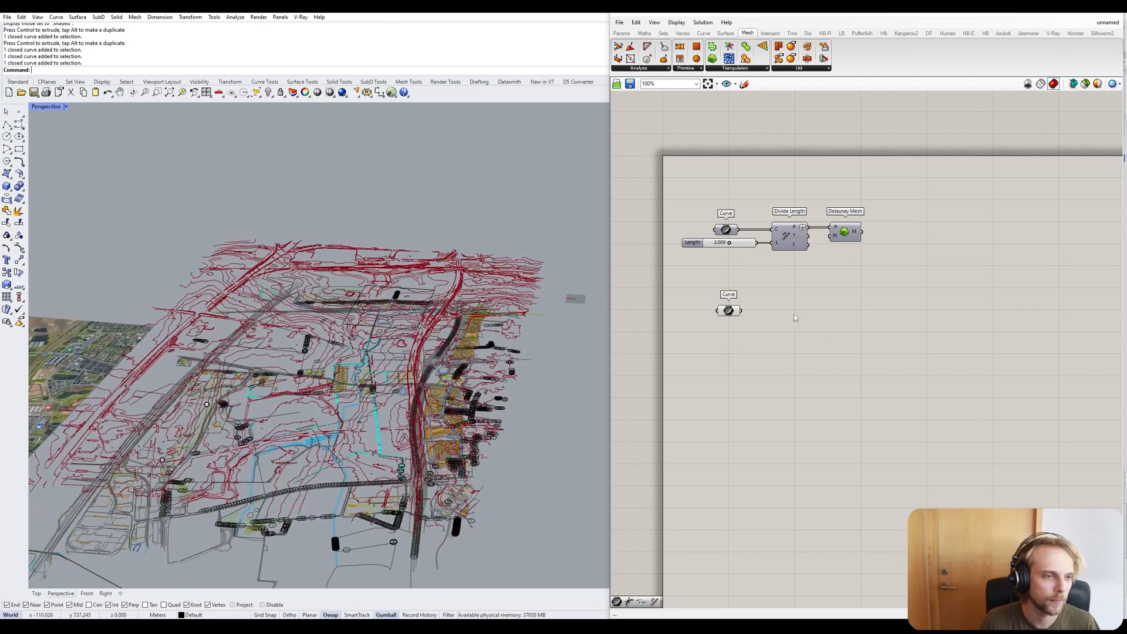
Move the new Curve parameter lower on the canvas and switch the Delaunay Mesh component's preview on.
left_click_drag(733, 316, 729, 342)
left_click(843, 231)
middle_click(841, 230)
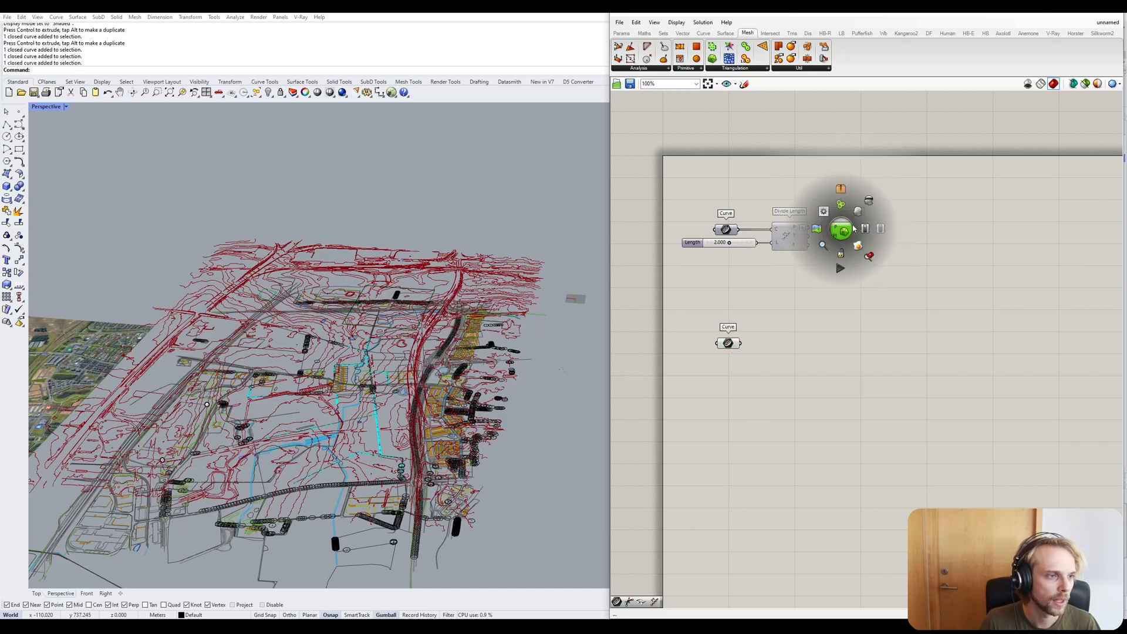
left_click(858, 211)
left_click(851, 200)
Inspect the rectangle above the terrain mesh from several angles to check that it clears the whole mesh.
right_click_drag(292, 273, 392, 264)
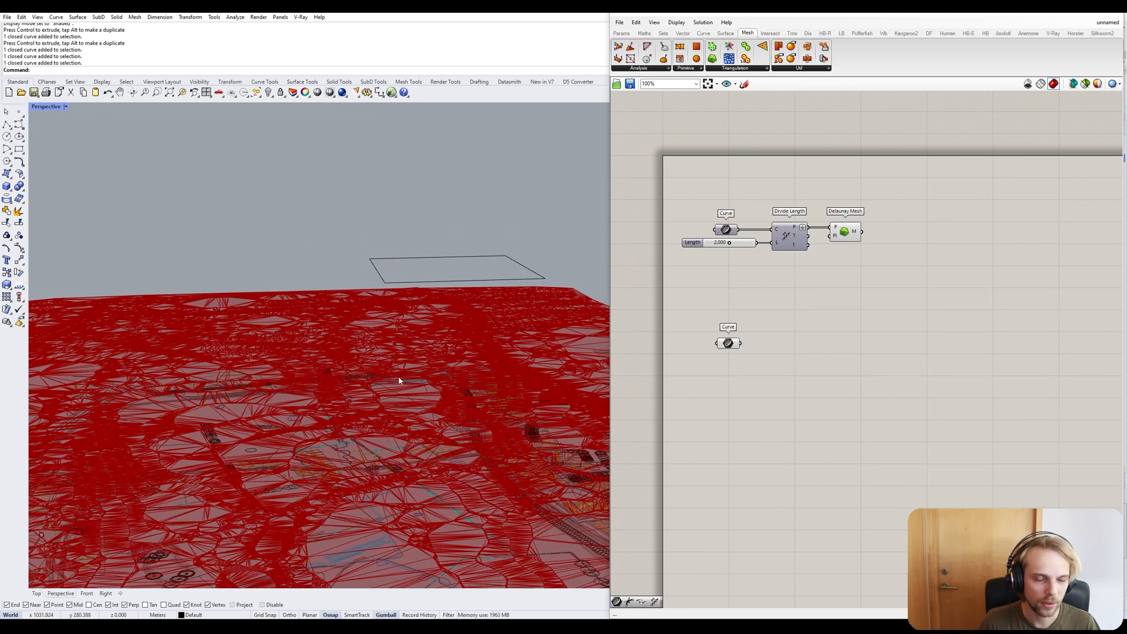
right_click_drag(409, 368, 382, 368)
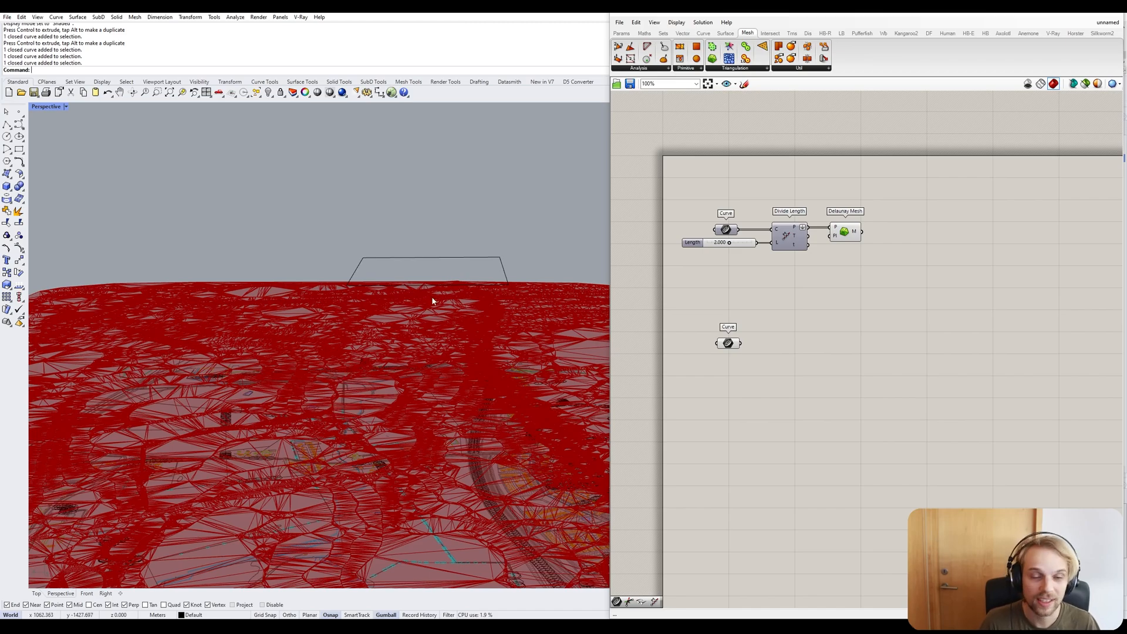
right_click_drag(424, 347, 260, 297)
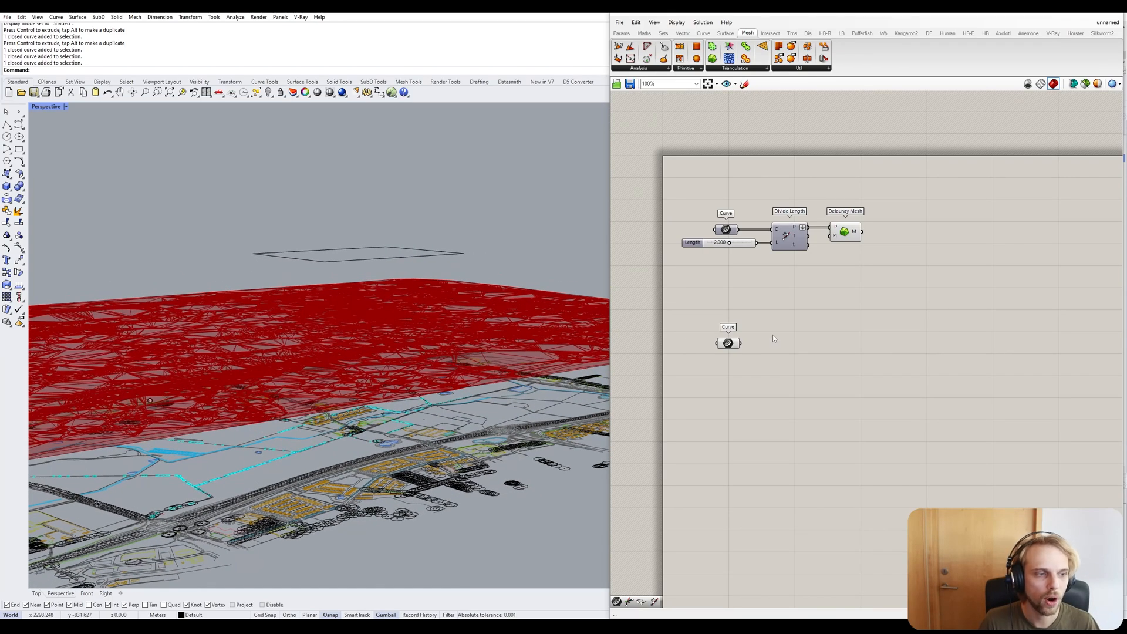
left_click(196, 307)
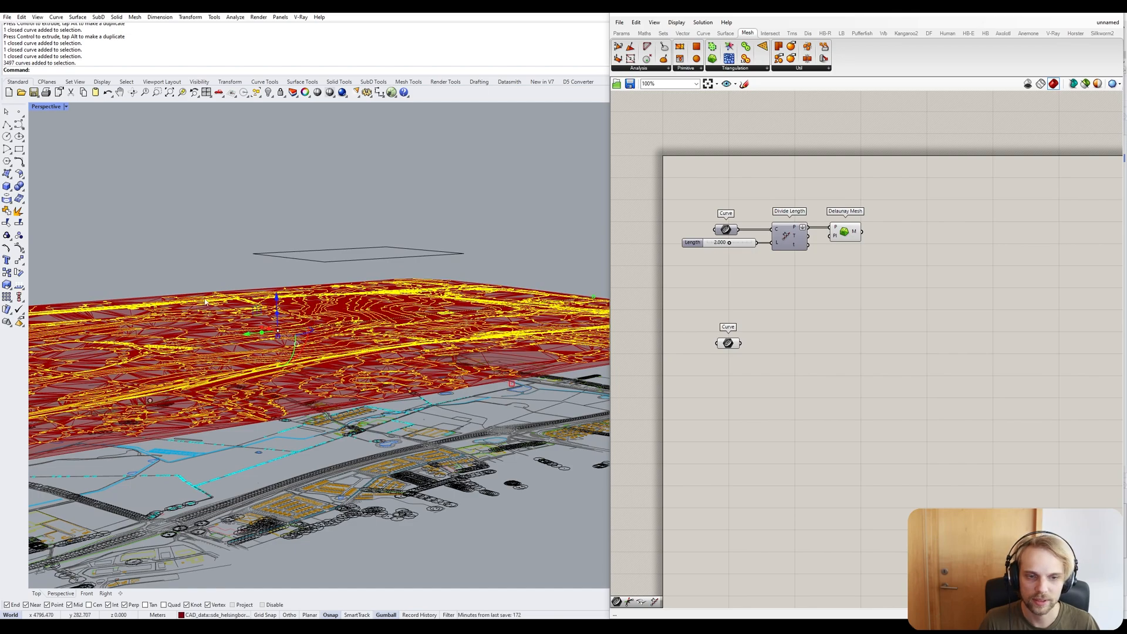
key("Escape")
left_click(299, 260)
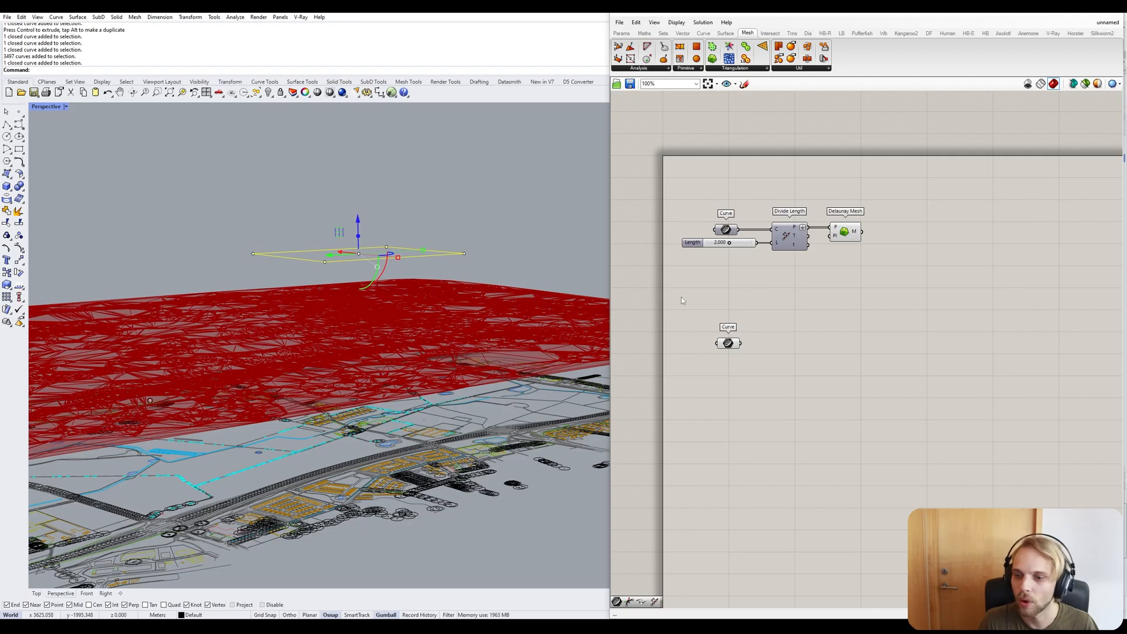
left_click(556, 185)
right_click_drag(556, 184, 438, 257)
left_click(438, 255)
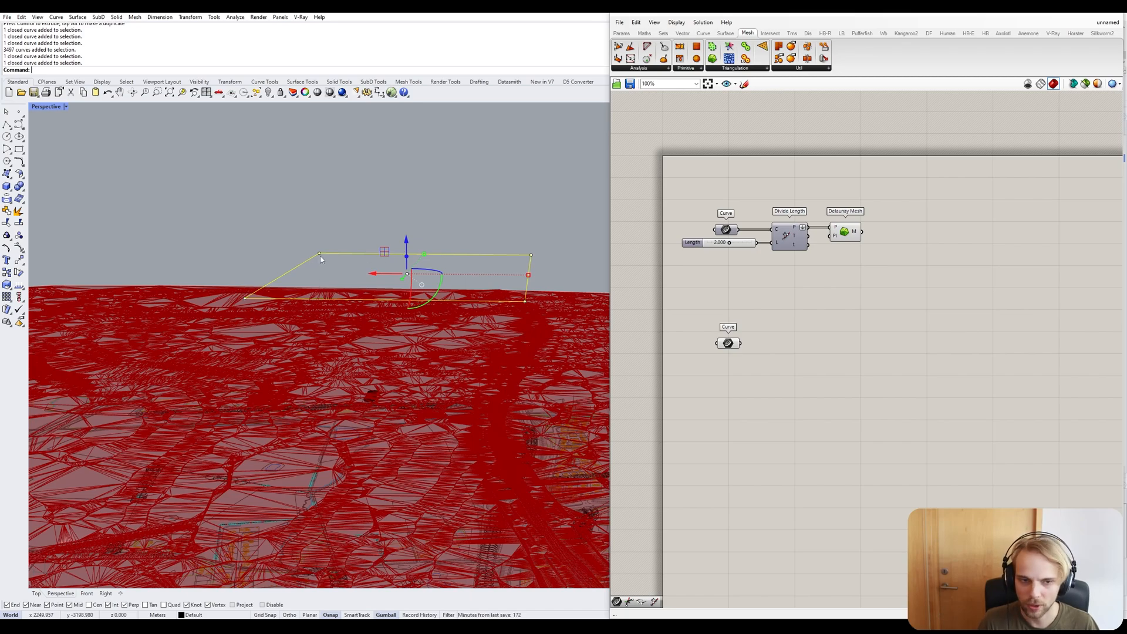
mouse_move(319, 260)
right_mouse_down()
mouse_move(350, 294)
mouse_move(320, 270)
right_mouse_up()
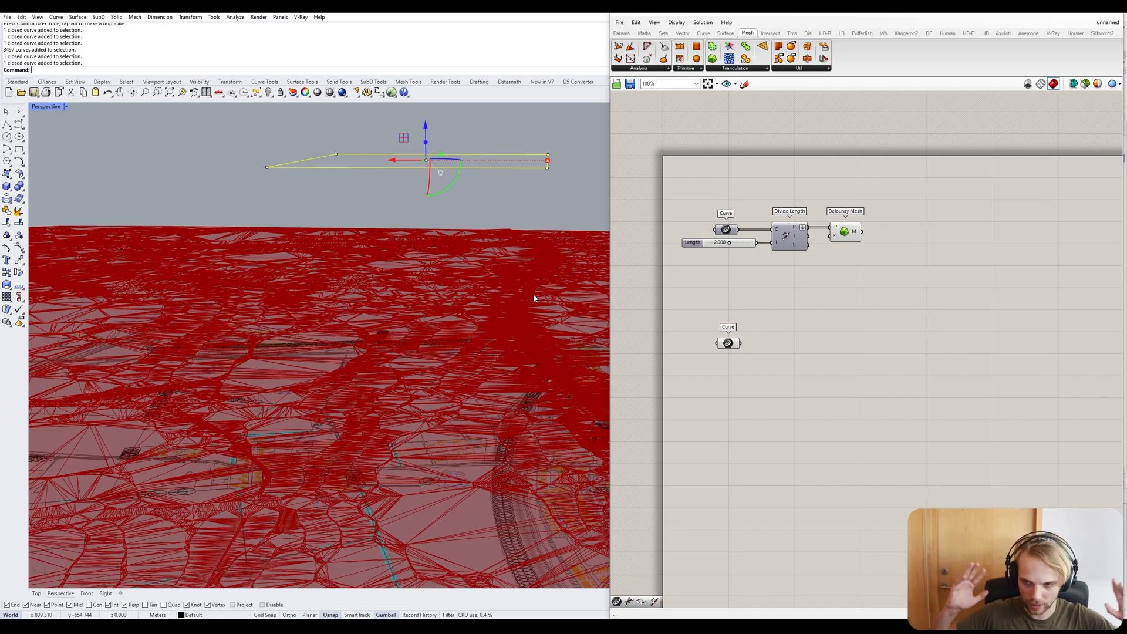
left_click(545, 213)
right_click_drag(546, 212, 517, 216)
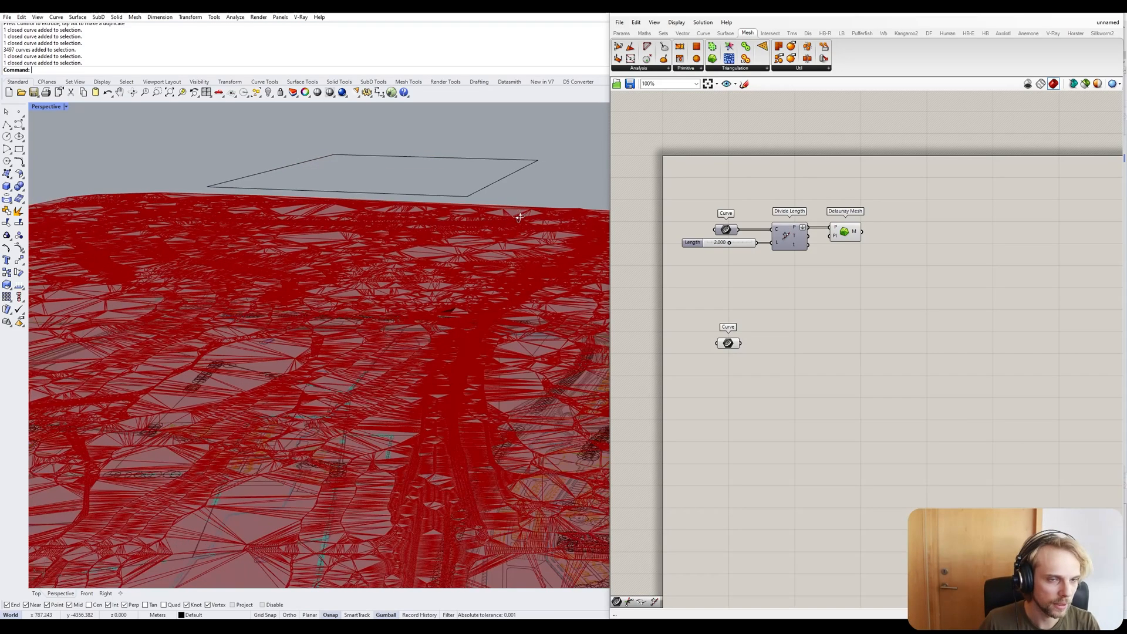
Add a Boundary Surfaces component beside the rectangle's Curve parameter and feed the curve into its edges input.
left_click_drag(728, 342, 734, 347)
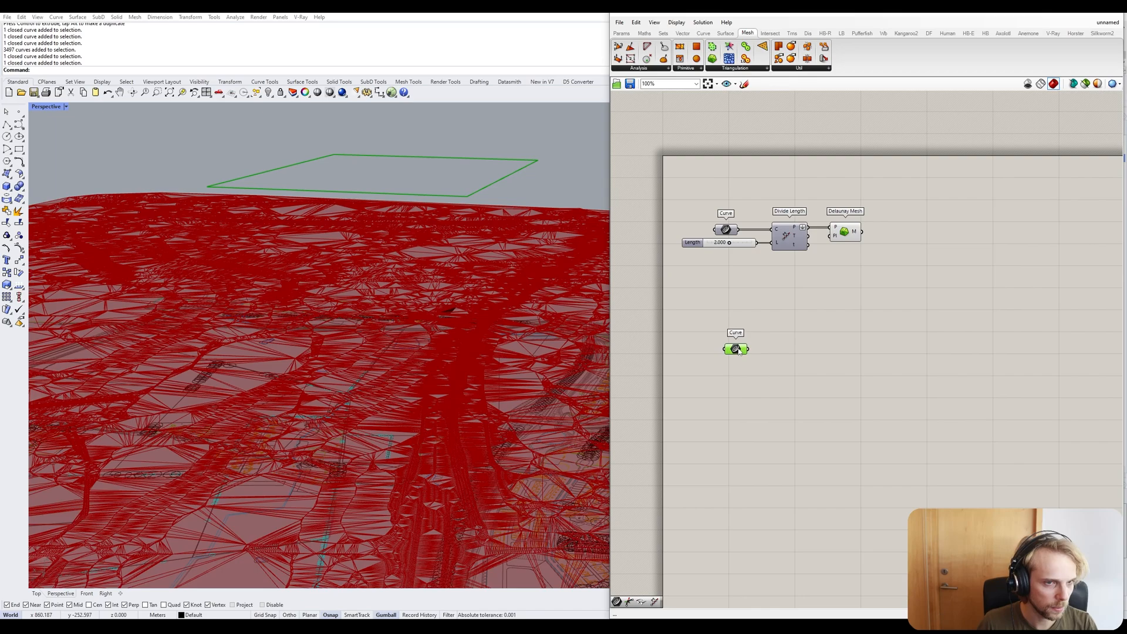
double_click(819, 399)
type("broun")
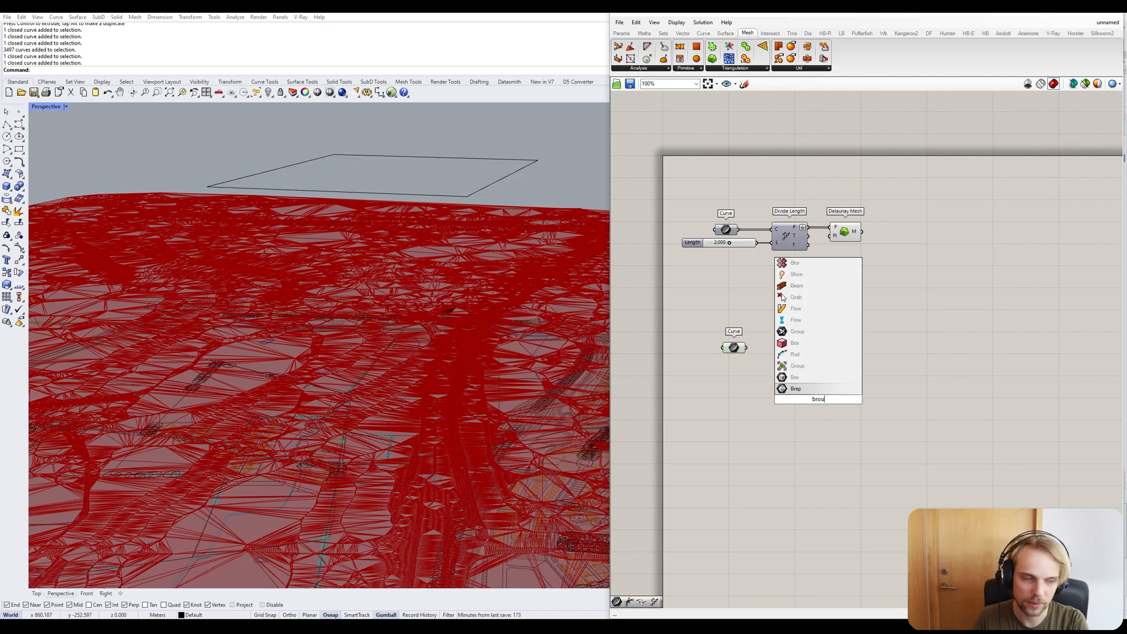
key("BackSpace")
key("BackSpace")
key("BackSpace")
key("BackSpace")
type("oun")
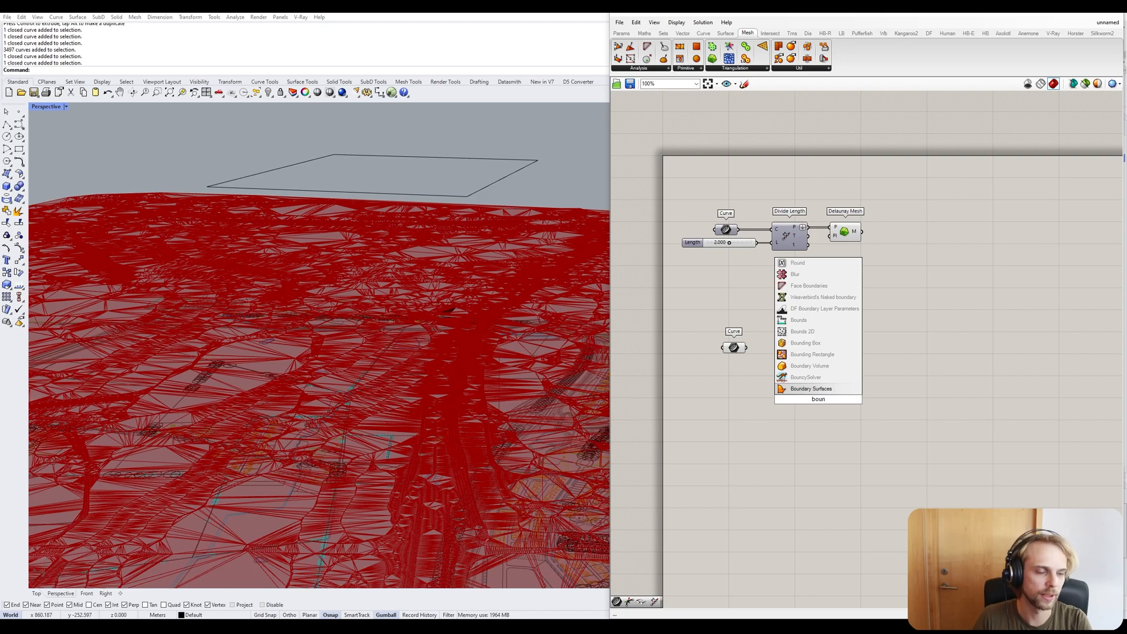
key("Return")
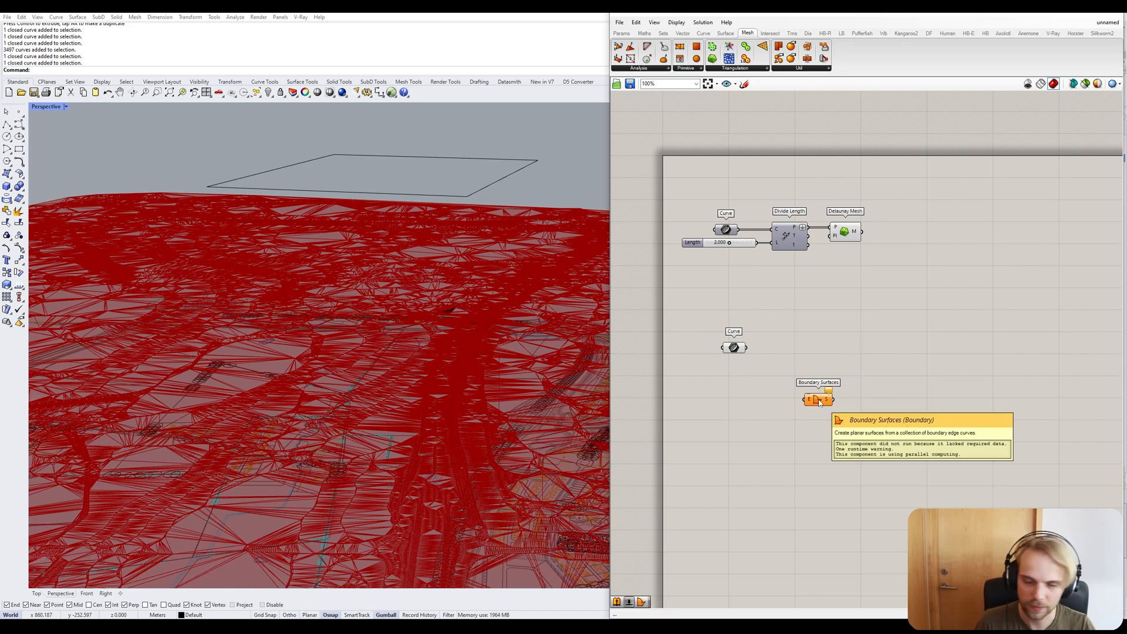
mouse_move(819, 399)
left_mouse_down()
mouse_move(784, 354)
mouse_move(763, 347)
left_mouse_up()
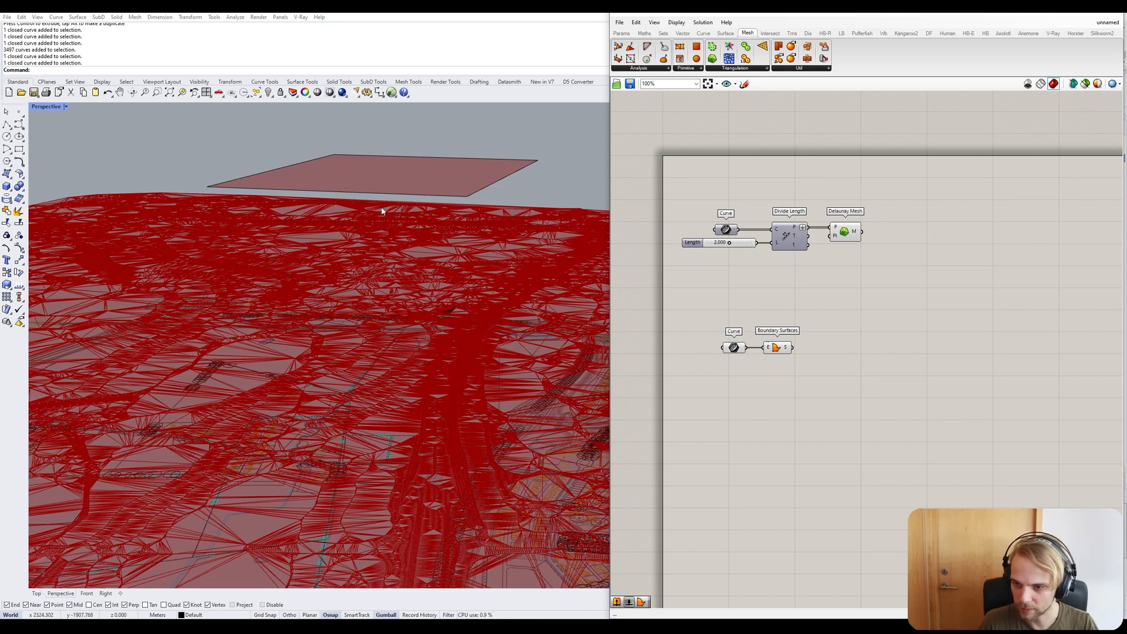
Add a Divide Surface component, connect the Boundary Surfaces output to its surface input, and align it with the row.
scroll(806, 348, "up", 3)
right_click_drag(797, 347, 828, 338)
scroll(801, 334, "up", 2)
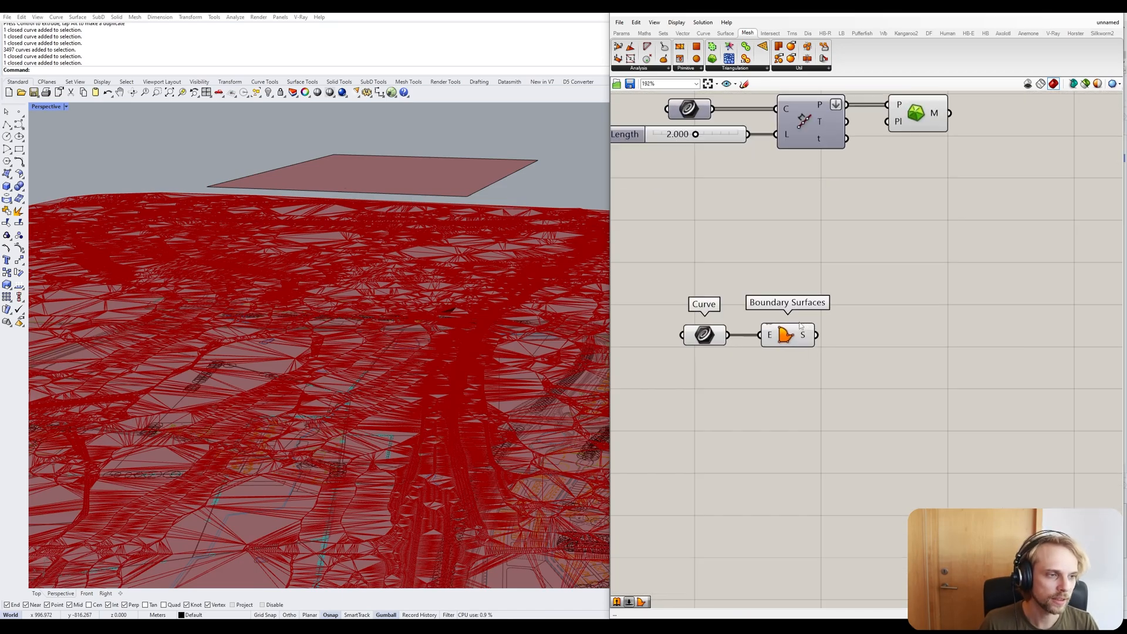
left_click_drag(856, 412, 610, 267)
left_click_drag(793, 348, 793, 325)
left_click(907, 383)
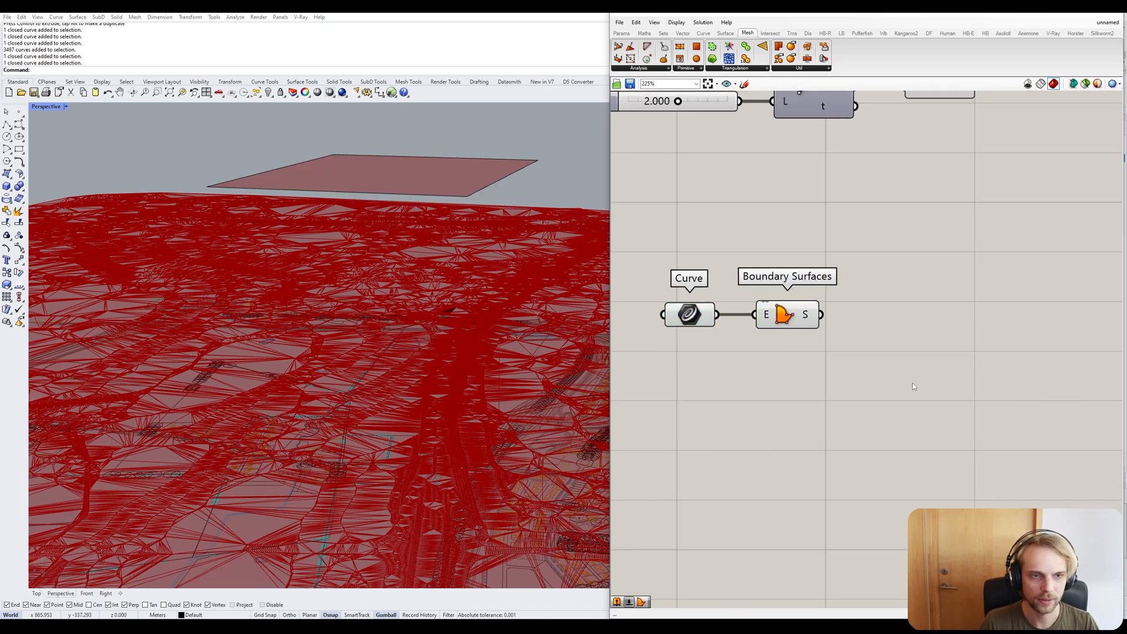
double_click(913, 383)
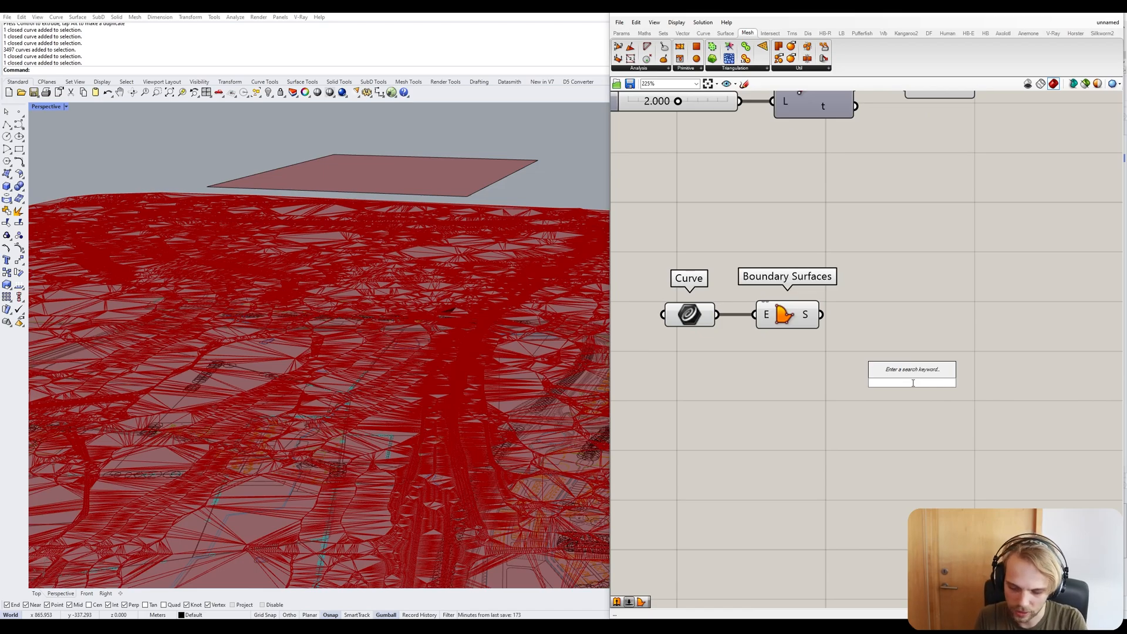
type("divide sur")
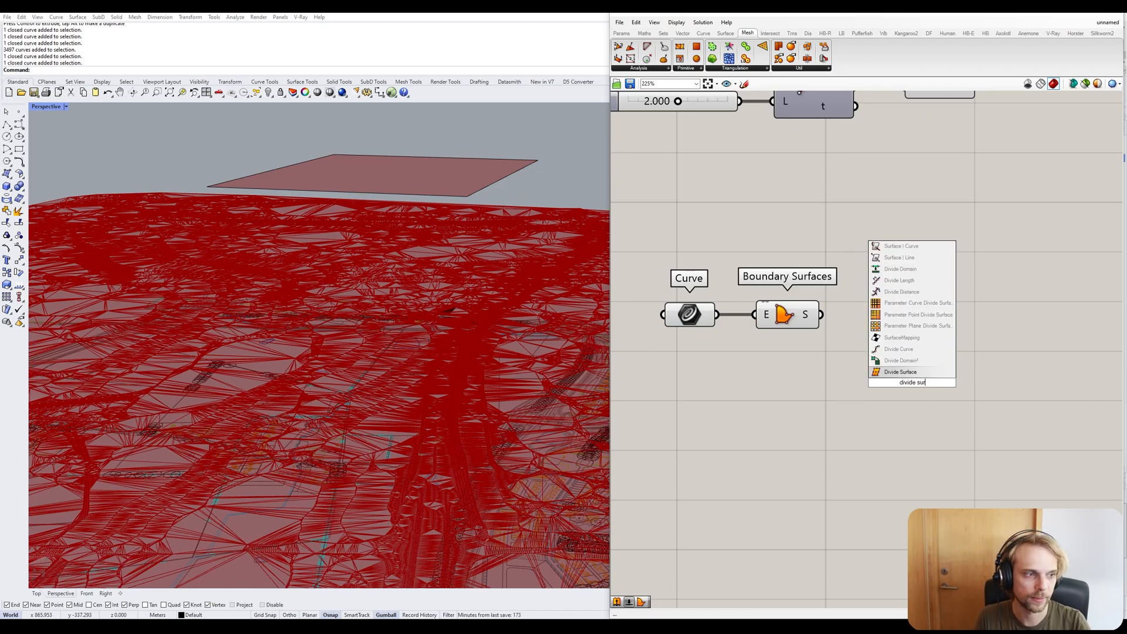
left_click(906, 376)
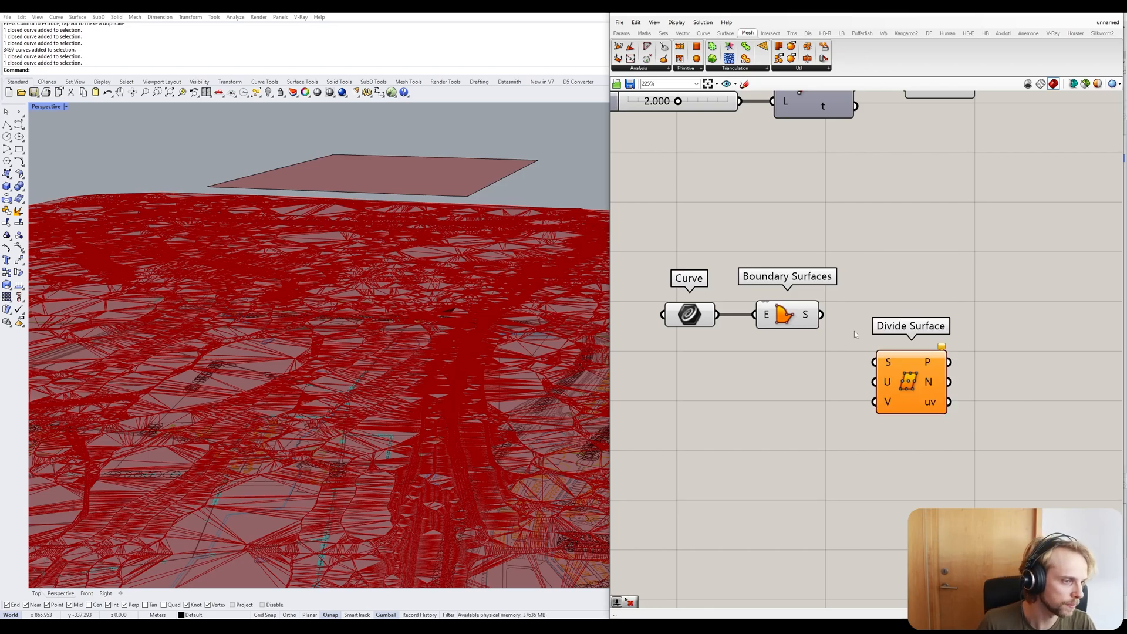
left_click_drag(821, 314, 876, 371)
left_click_drag(931, 411, 933, 363)
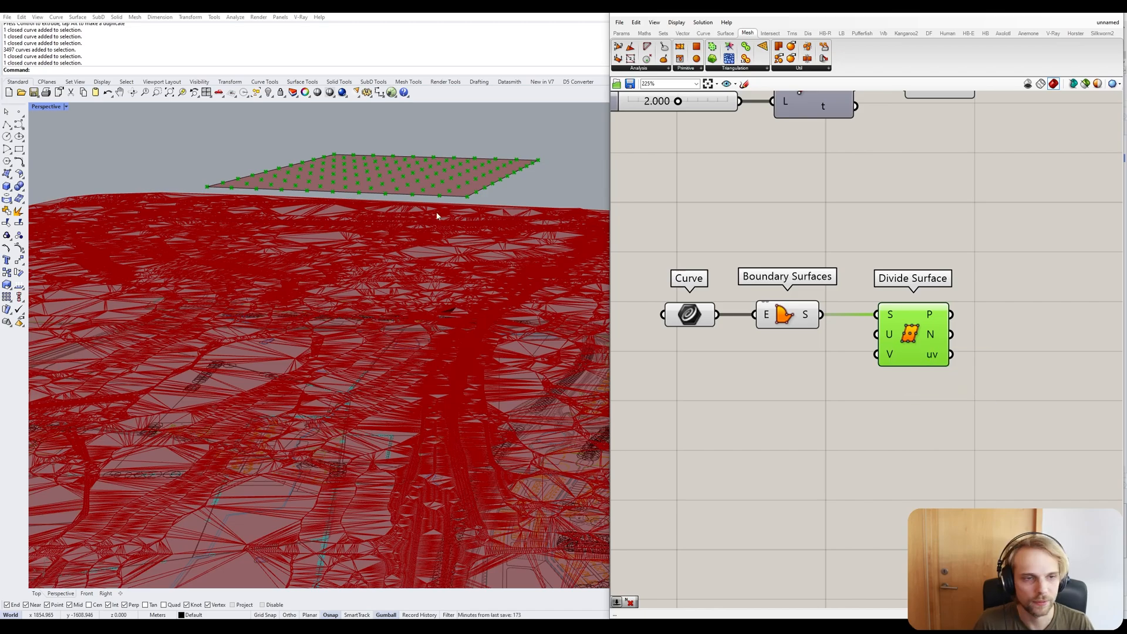
Add a number slider ranging from 100 to 300 beneath the Boundary Surfaces component.
mouse_move(322, 153)
right_mouse_down()
mouse_move(288, 152)
mouse_move(326, 159)
right_mouse_up()
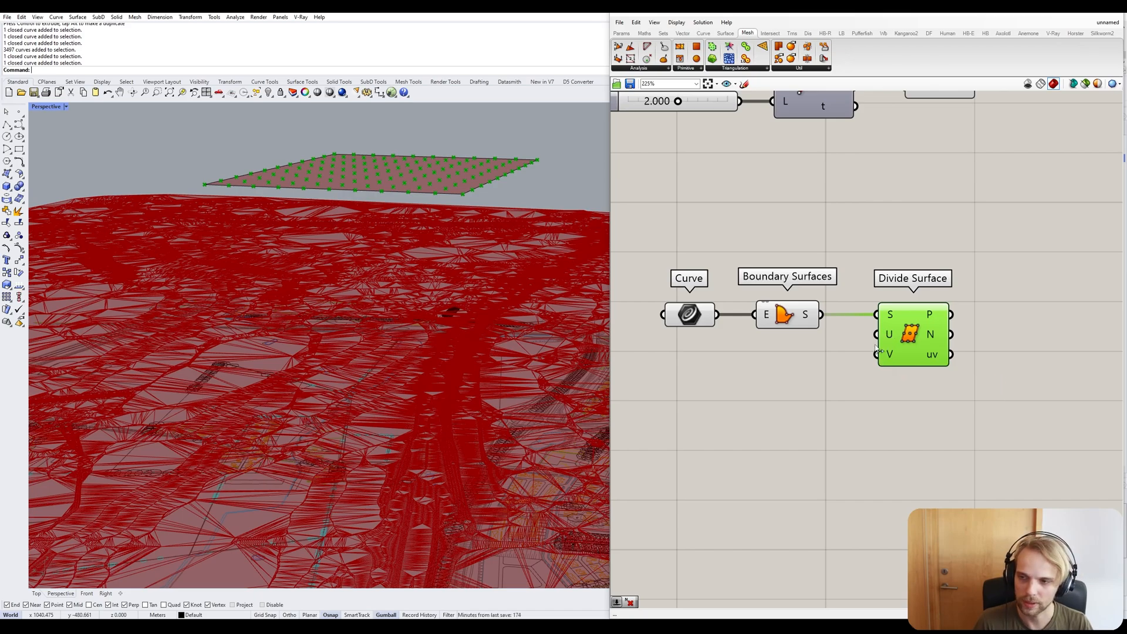
double_click(777, 362)
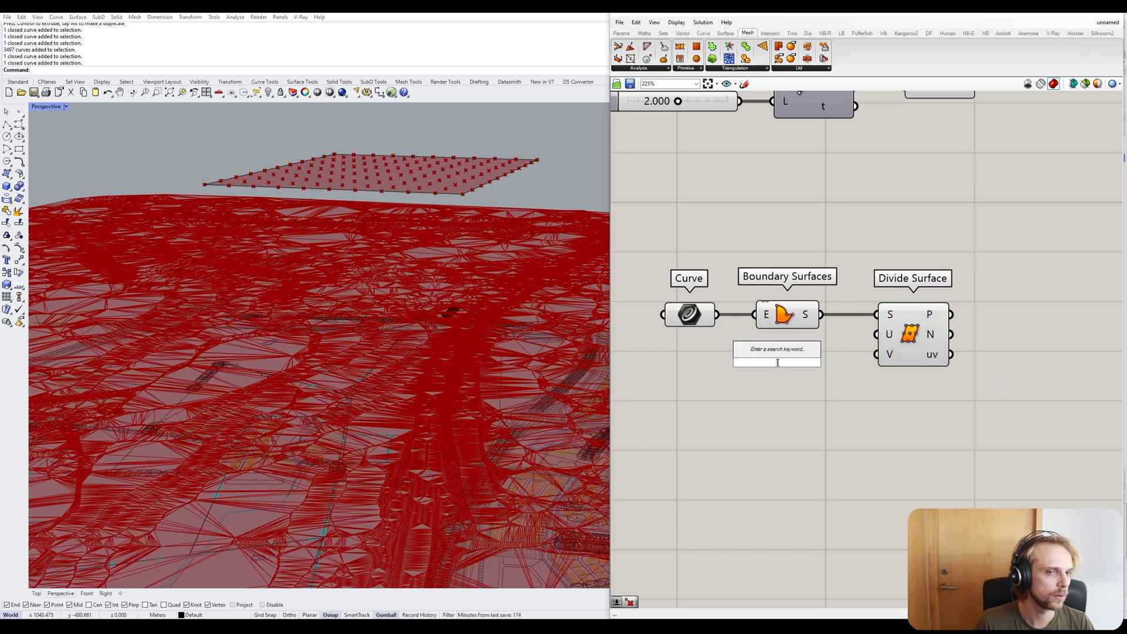
double_click(813, 385)
left_click(749, 381)
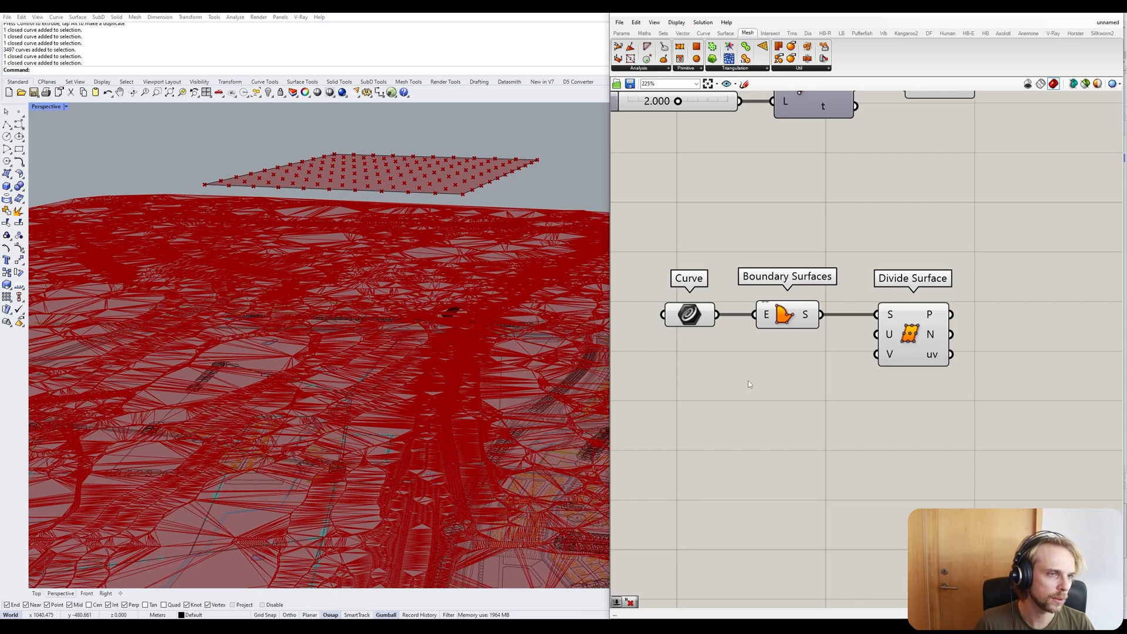
double_click(749, 381)
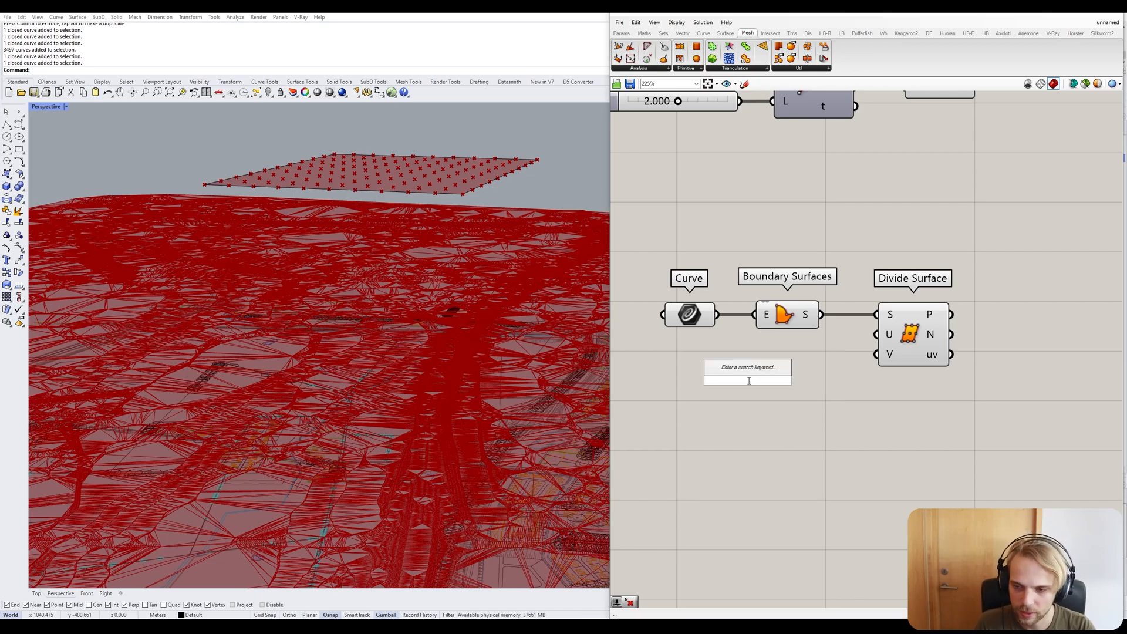
type("1")
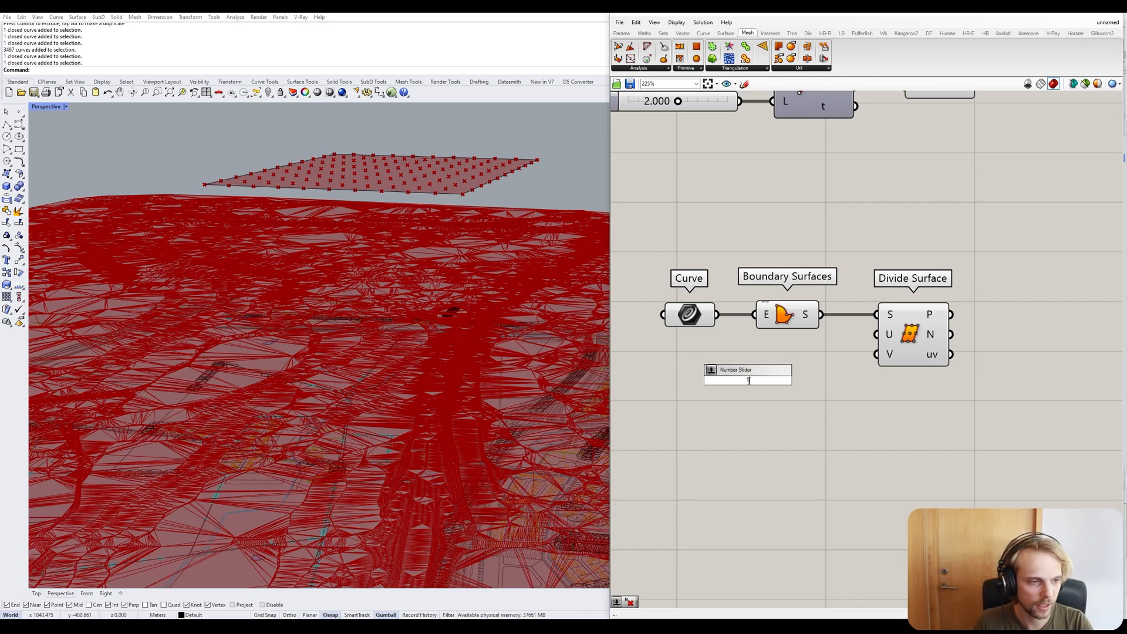
type("00.")
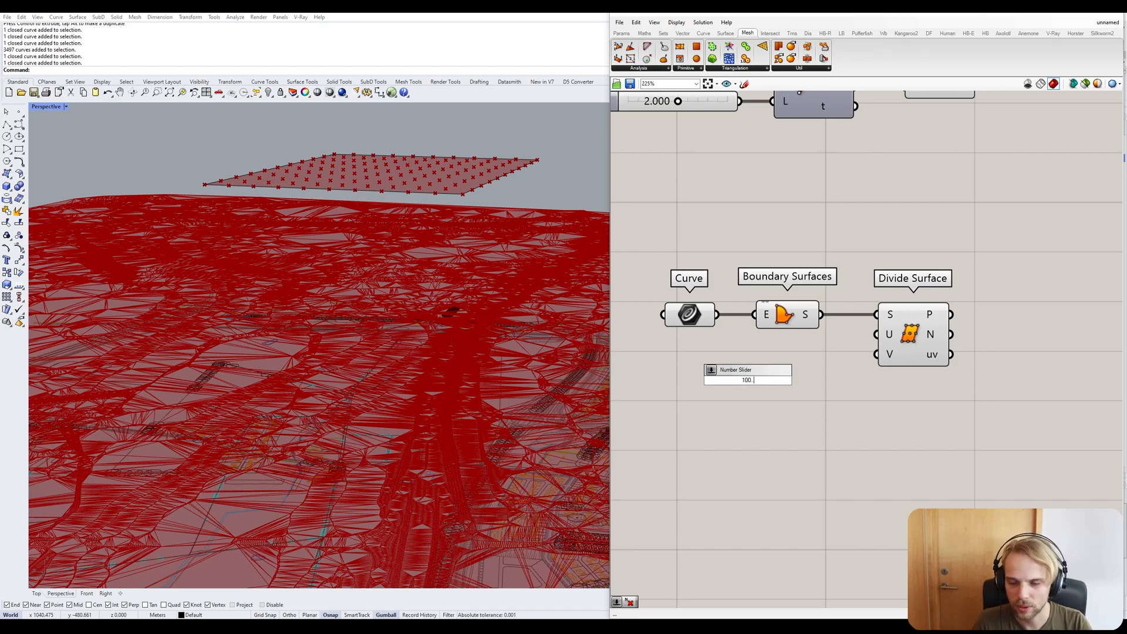
type(".300")
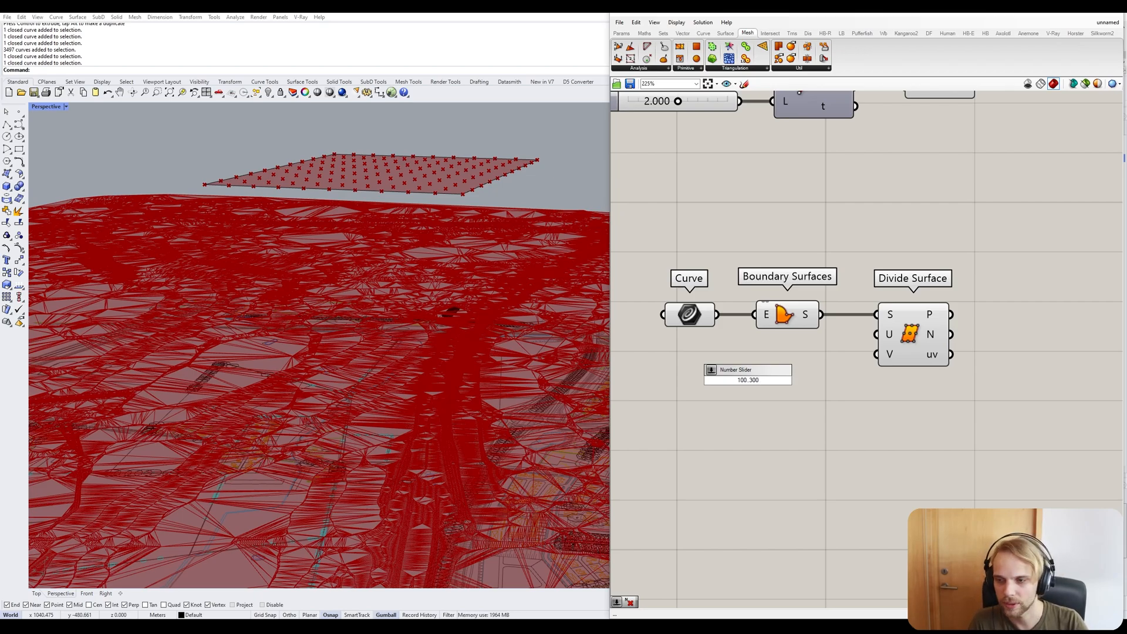
key("Return")
Connect the slider to both the U and V inputs of Divide Surface and align it beneath Boundary Surfaces.
left_click_drag(828, 379, 893, 337)
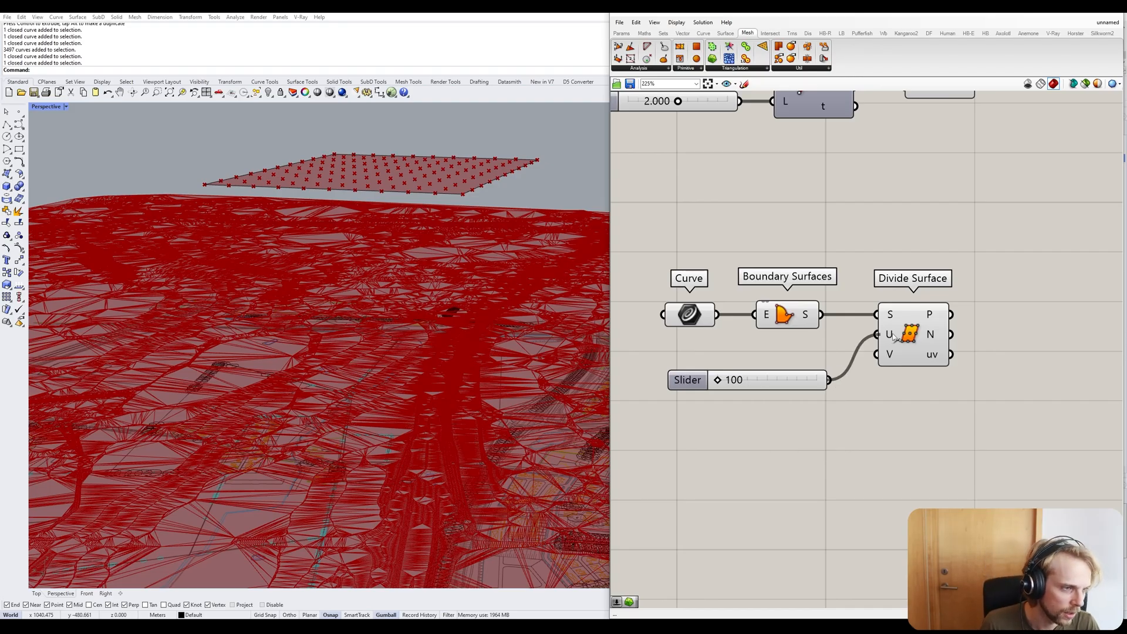
left_click_drag(843, 382, 879, 355)
left_click_drag(826, 382, 826, 358)
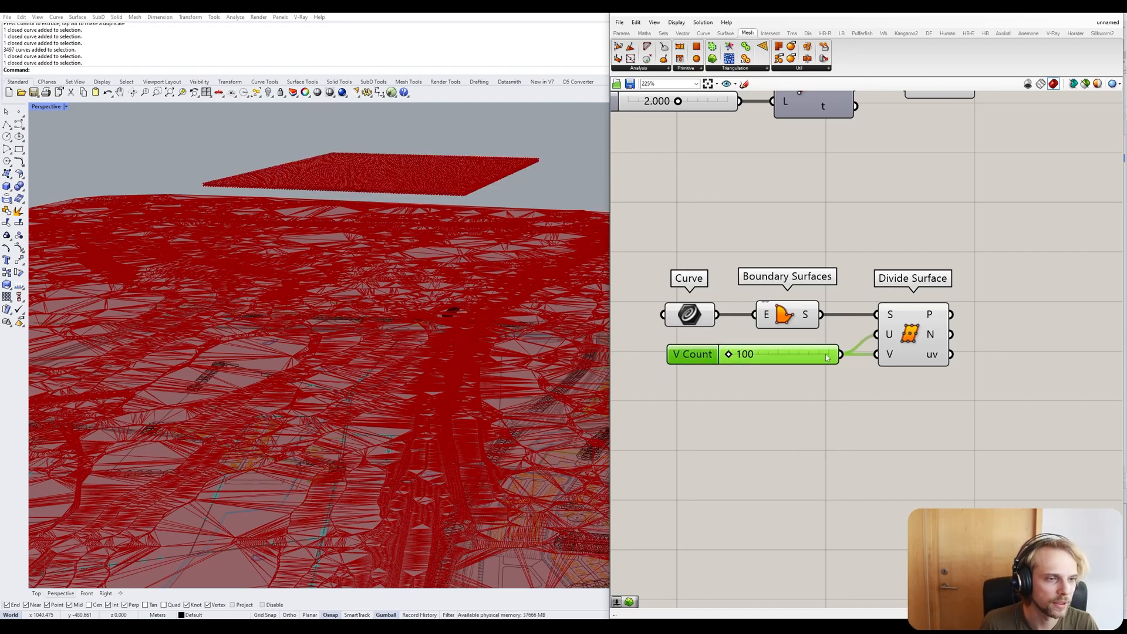
Inspect the dense point grid above the terrain mesh up close and from several angles.
scroll(117, 297, "up", 10)
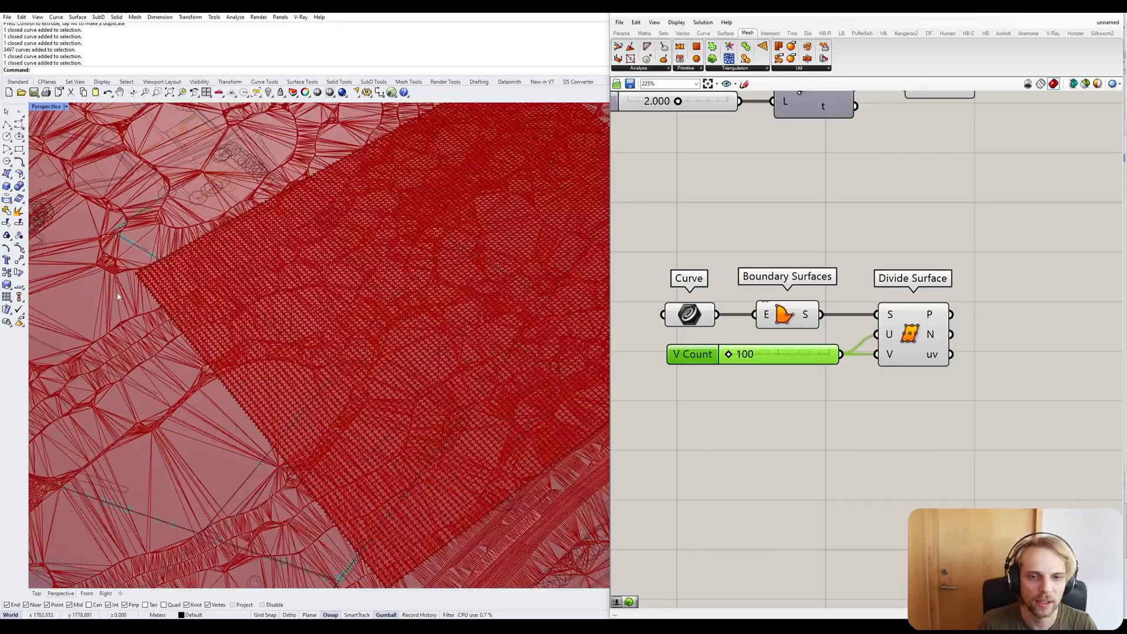
scroll(297, 274, "down", 3)
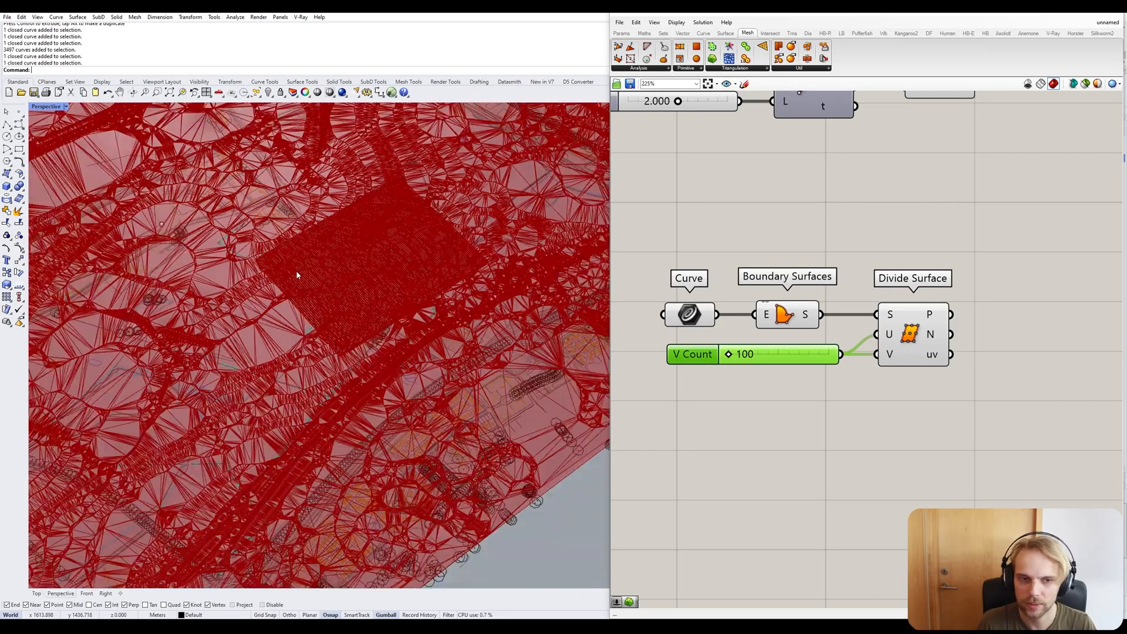
mouse_move(297, 274)
right_mouse_down()
mouse_move(357, 239)
mouse_move(350, 224)
mouse_move(302, 261)
right_mouse_up()
scroll(350, 224, "up", 3)
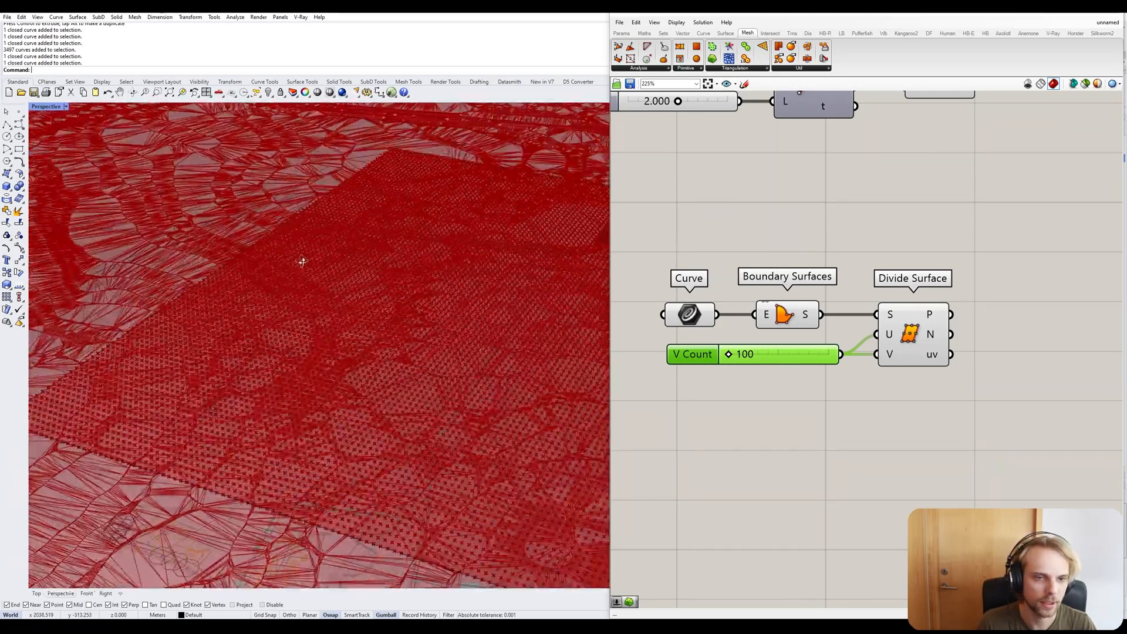
scroll(302, 262, "down", 10)
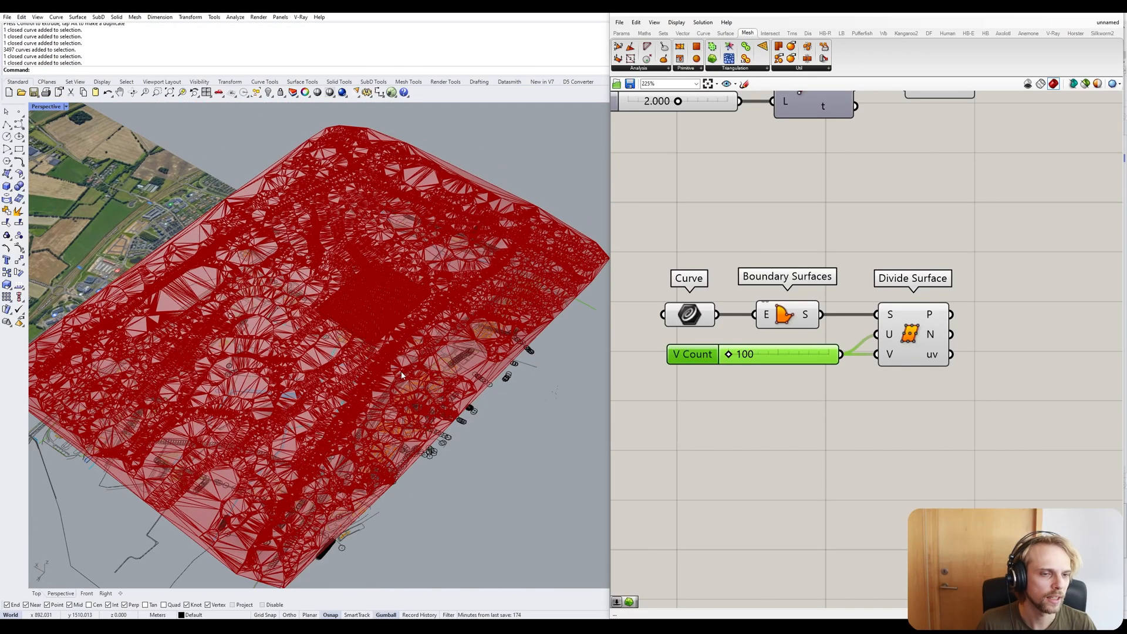
right_click_drag(403, 374, 421, 331)
Switch off the preview of the Delaunay Mesh component.
right_click_drag(755, 206, 737, 287)
scroll(738, 287, "down", 3)
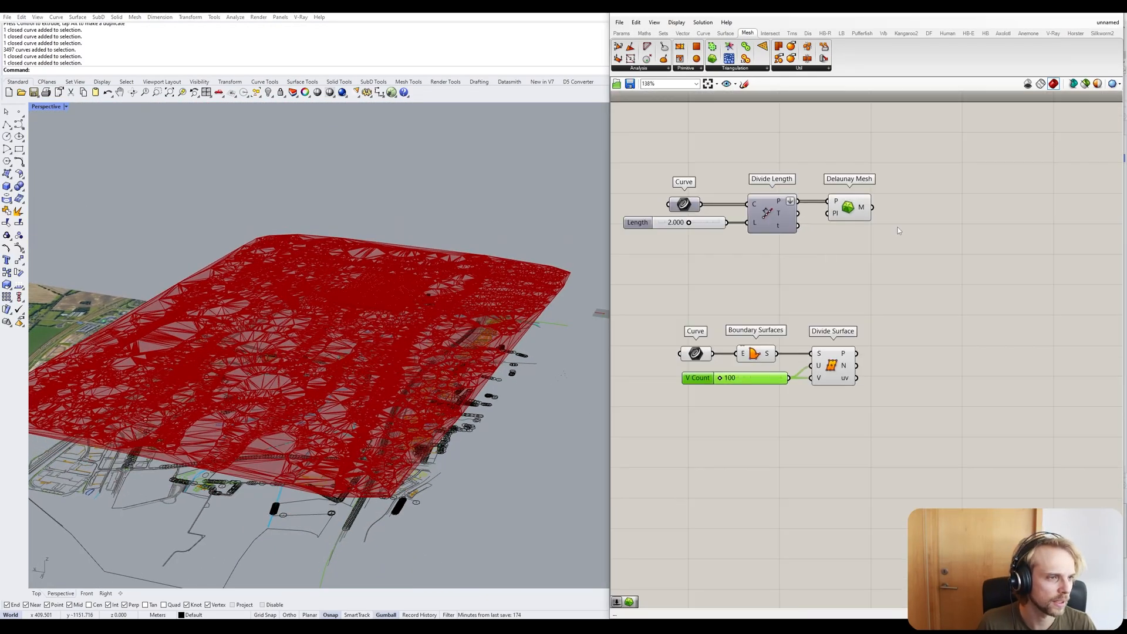
right_click_drag(898, 230, 890, 267)
left_click_drag(885, 271, 828, 229)
middle_click(826, 225)
left_click(854, 196)
left_click(856, 194)
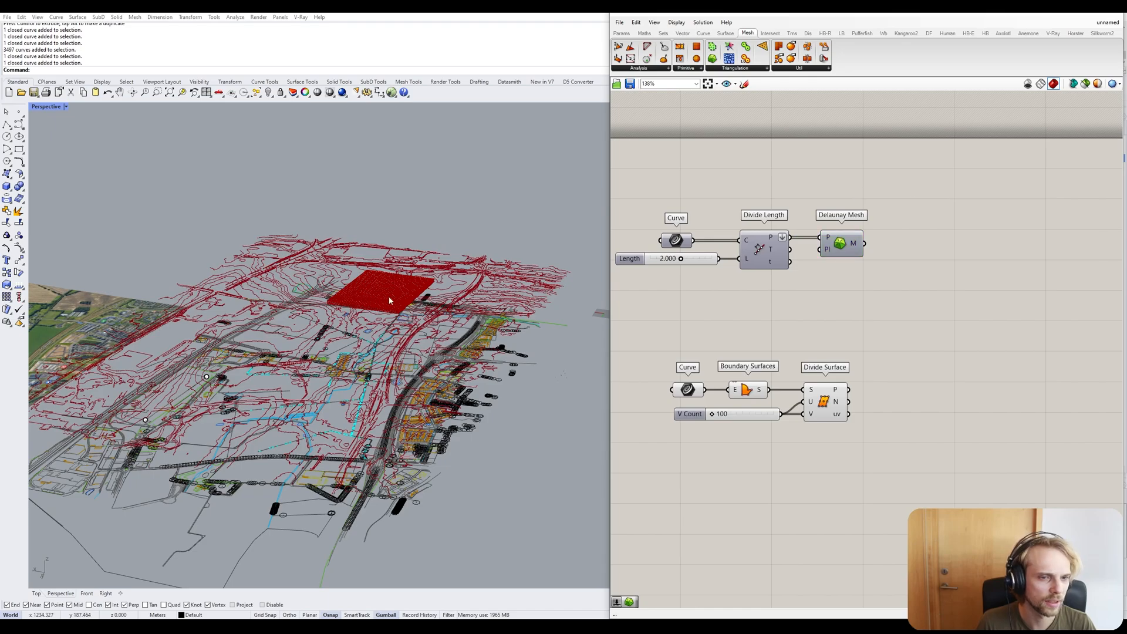
Hide the contours, site drawing and aerial image below the raised rectangle in the Rhino viewport.
right_click_drag(389, 300, 413, 226)
mouse_move(590, 386)
left_mouse_down()
mouse_move(241, 234)
mouse_move(112, 242)
left_mouse_up()
left_click(104, 238)
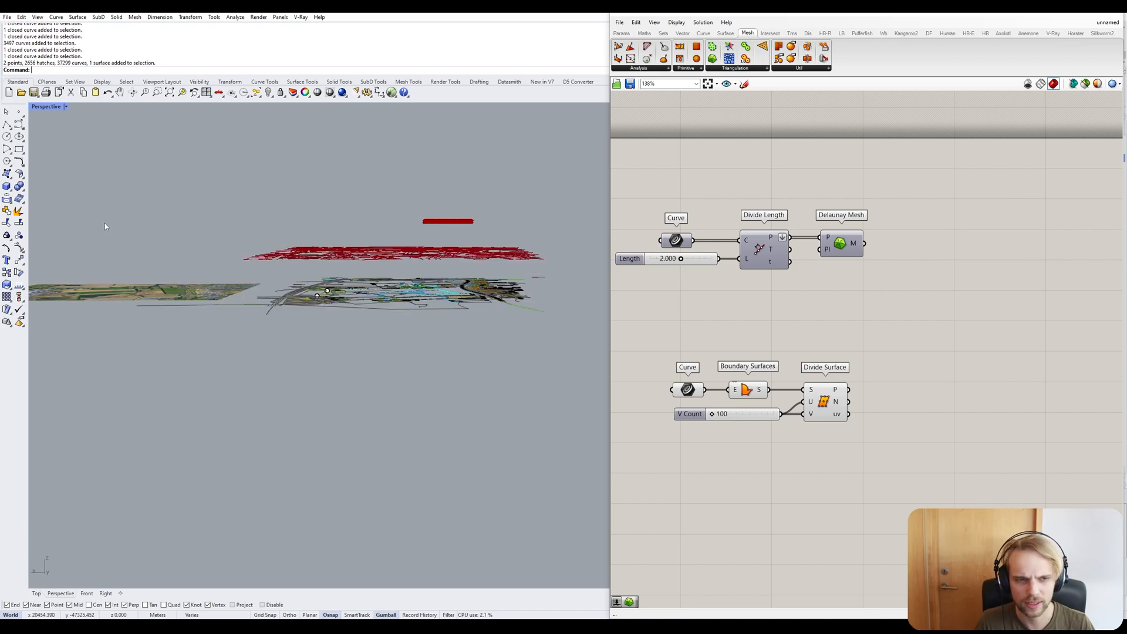
left_click_drag(561, 364, 62, 245)
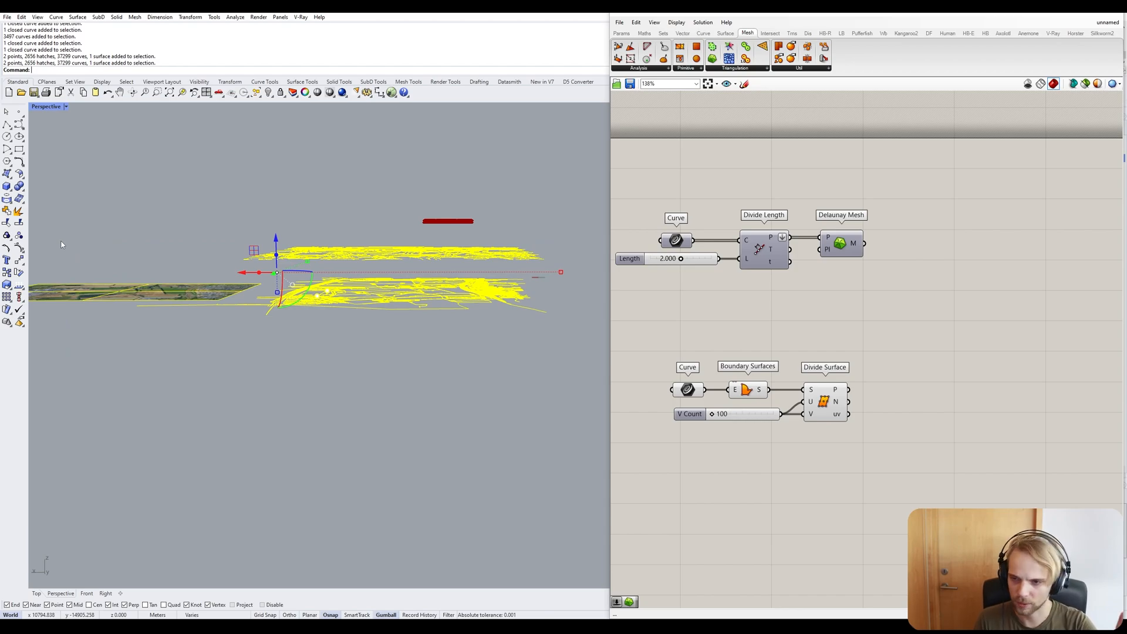
key("Return")
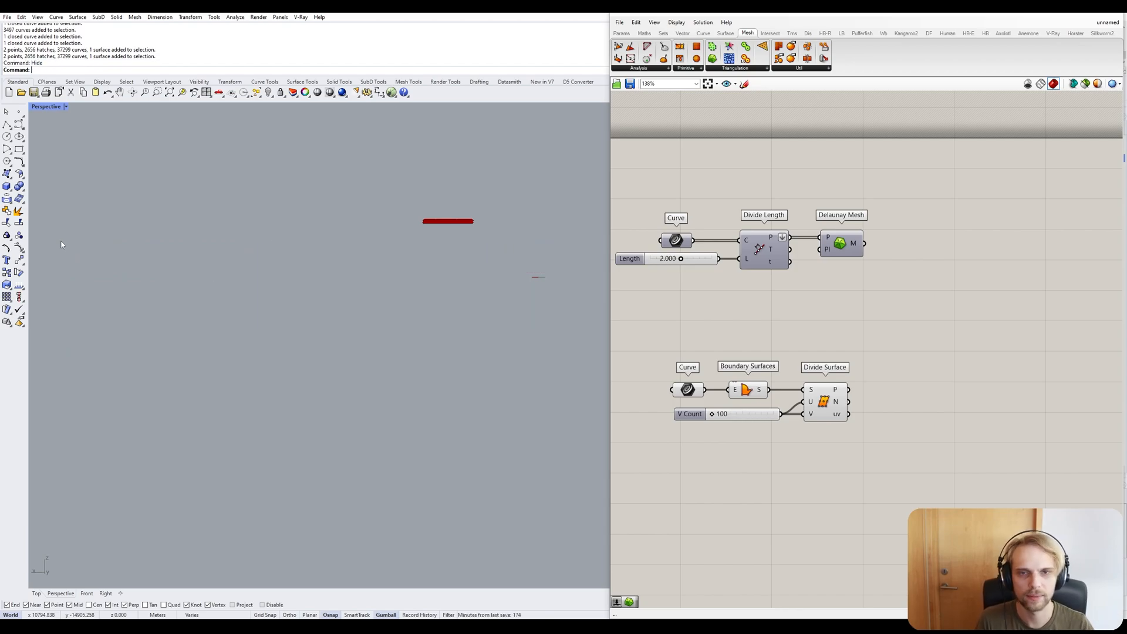
Zoom to the raised rectangle and examine the spacing of its divided points from above.
right_click_drag(371, 288, 371, 257)
left_click_drag(367, 200, 547, 301)
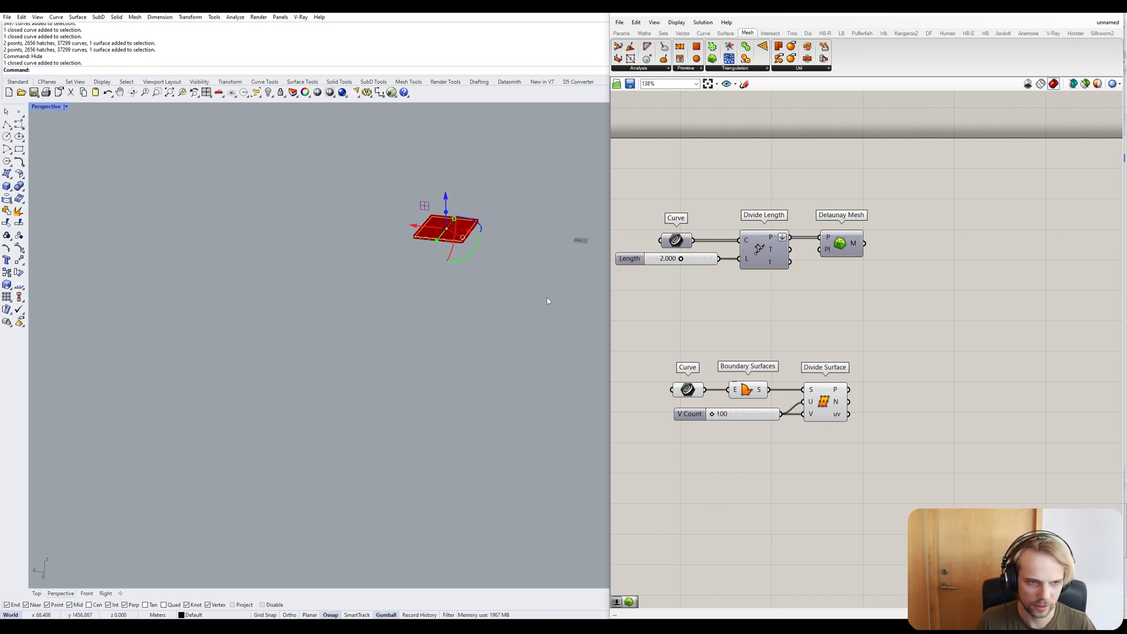
type("ZS")
key("Return")
scroll(317, 221, "down", 7)
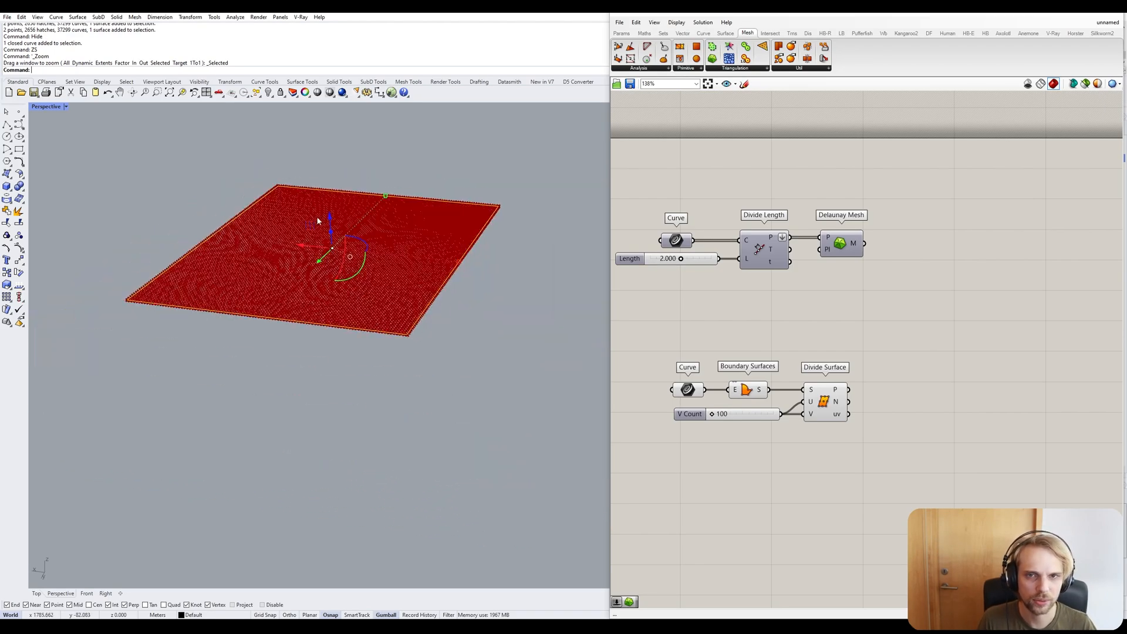
right_click_drag(316, 221, 382, 324)
scroll(382, 325, "up", 7)
scroll(343, 325, "up", 3)
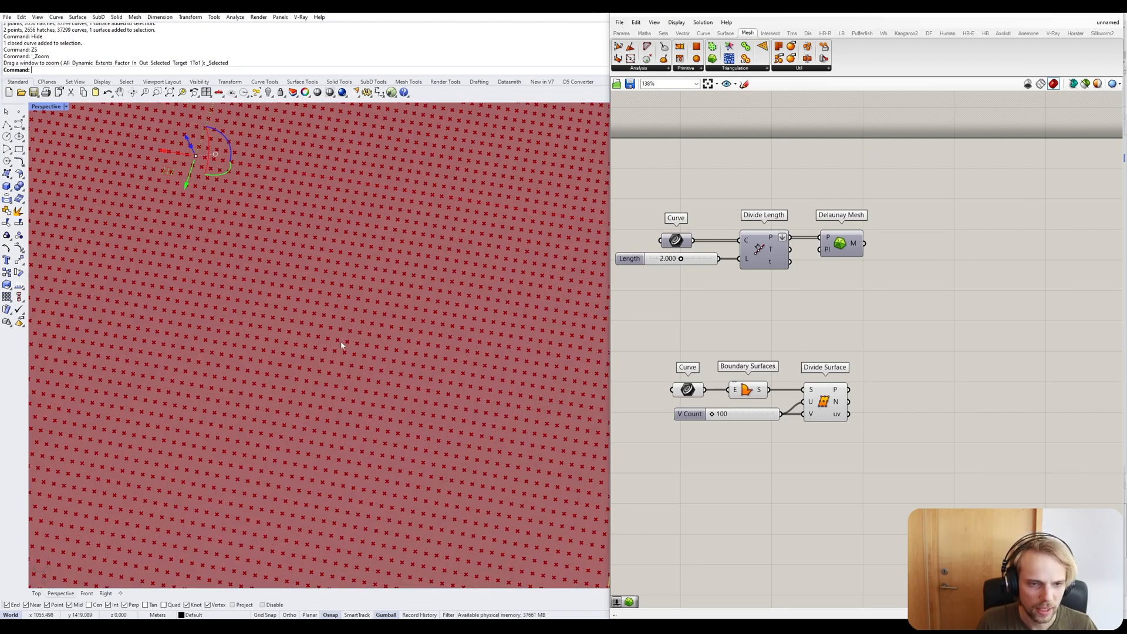
scroll(188, 359, "down", 4)
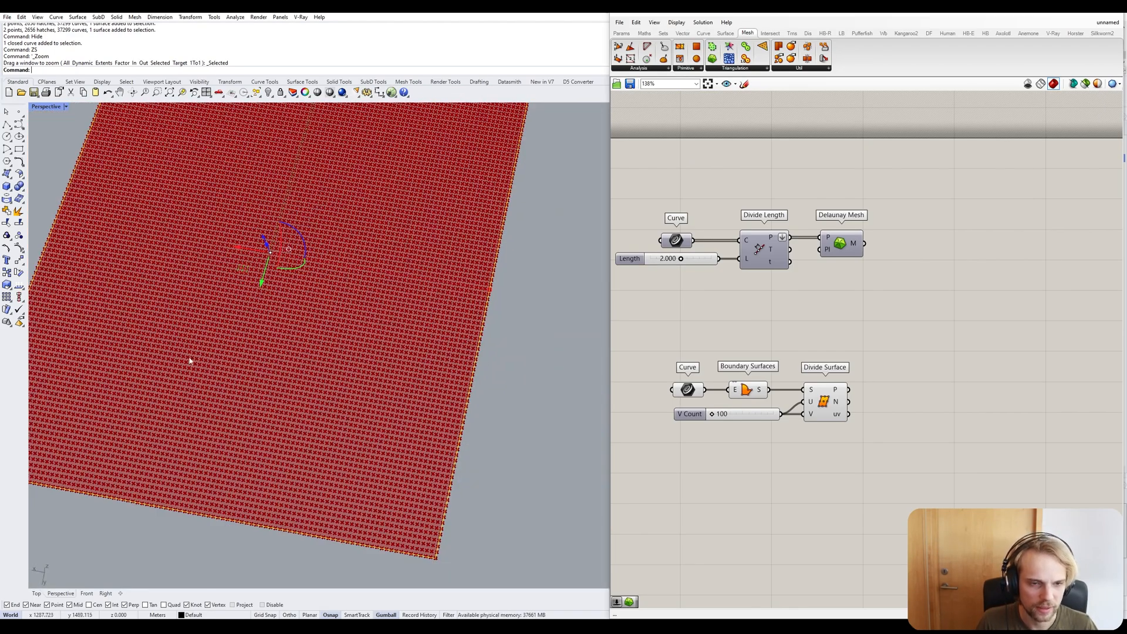
left_click(521, 430)
right_click_drag(448, 420, 237, 398)
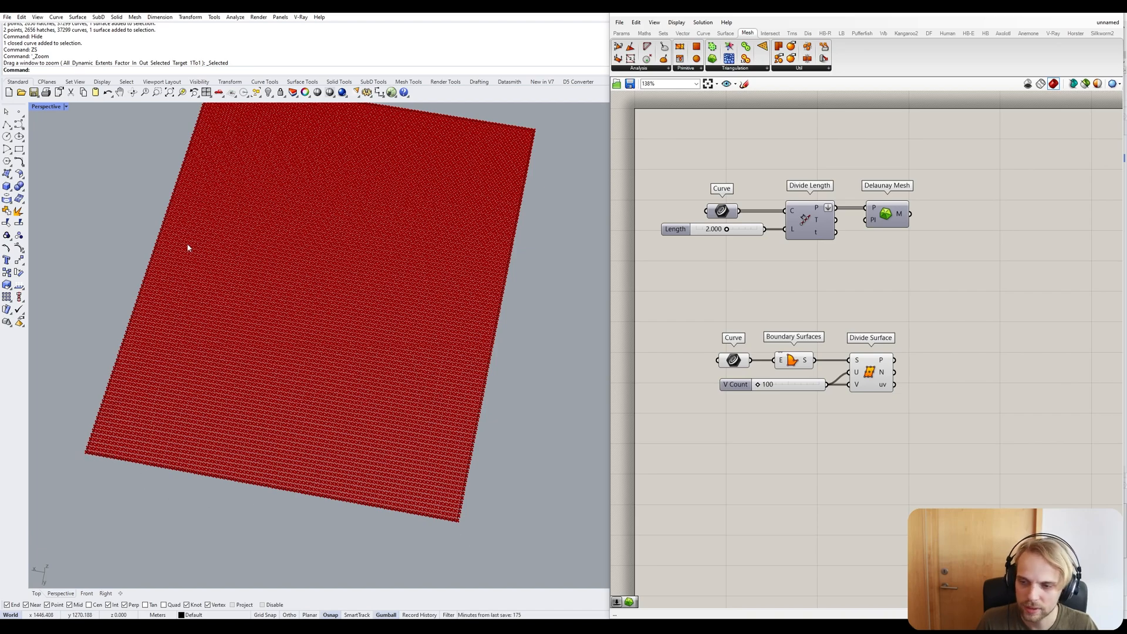
Sketch a horizontal line on the canvas below the components, write 2 under it and mark its midpoint.
right_click_drag(788, 442, 765, 295)
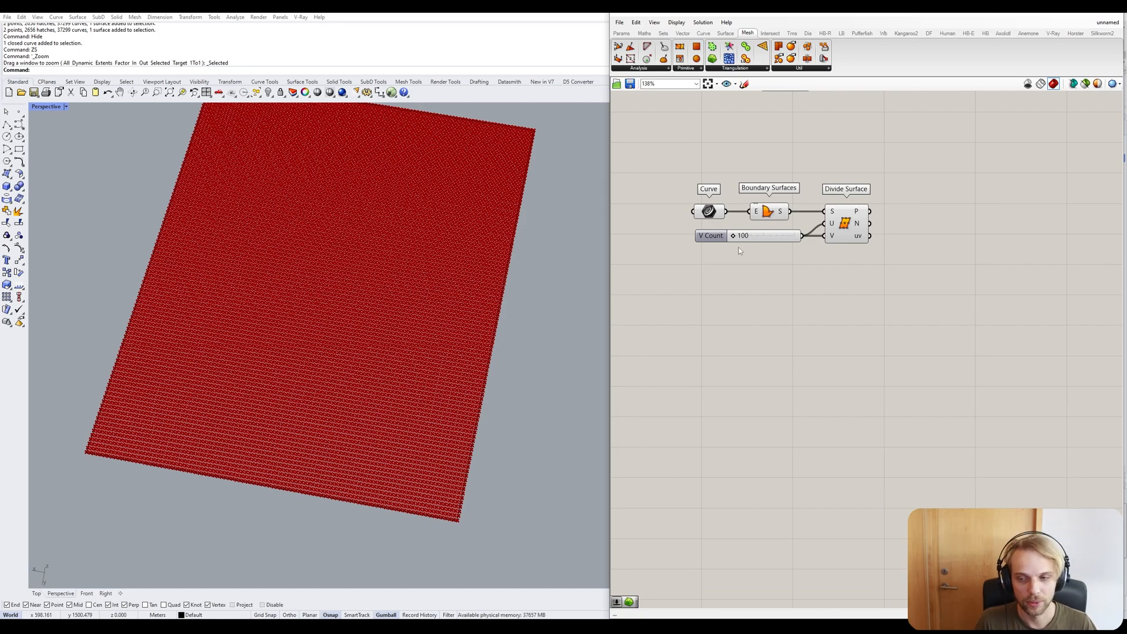
left_click(743, 85)
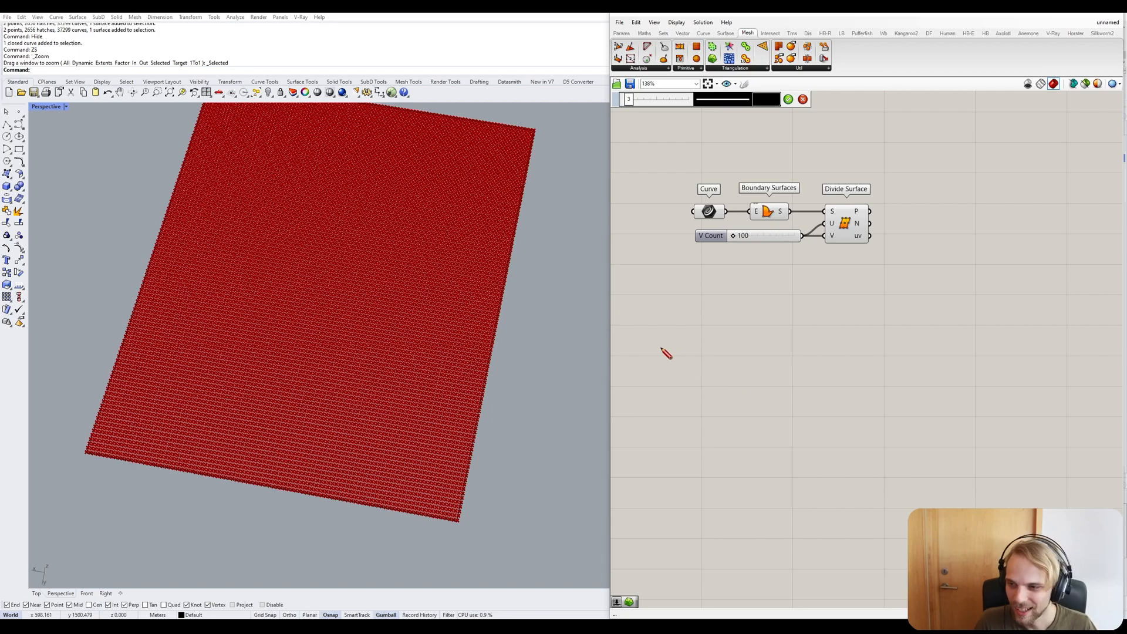
left_click_drag(661, 346, 897, 348)
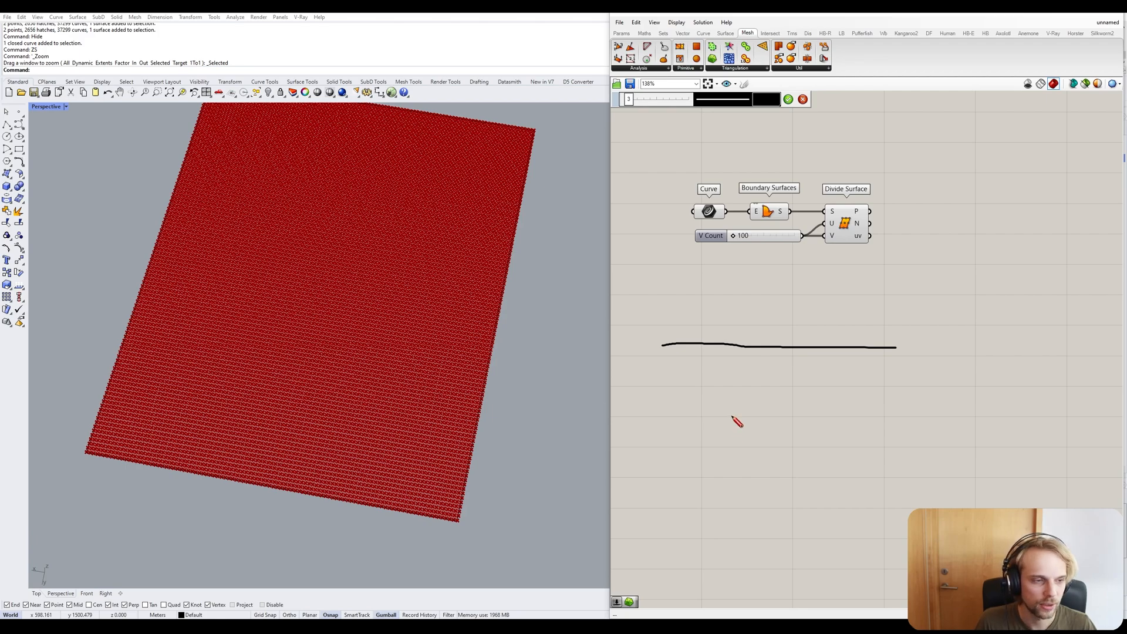
mouse_move(731, 414)
left_mouse_down()
mouse_move(743, 435)
mouse_move(766, 436)
left_mouse_up()
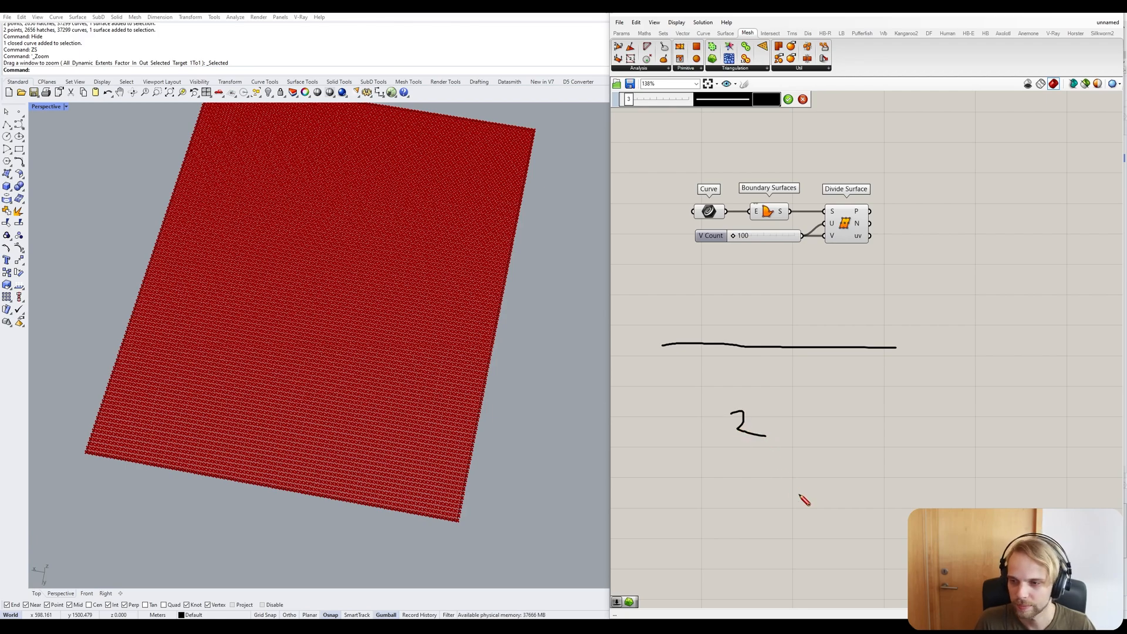
left_click_drag(780, 338, 784, 360)
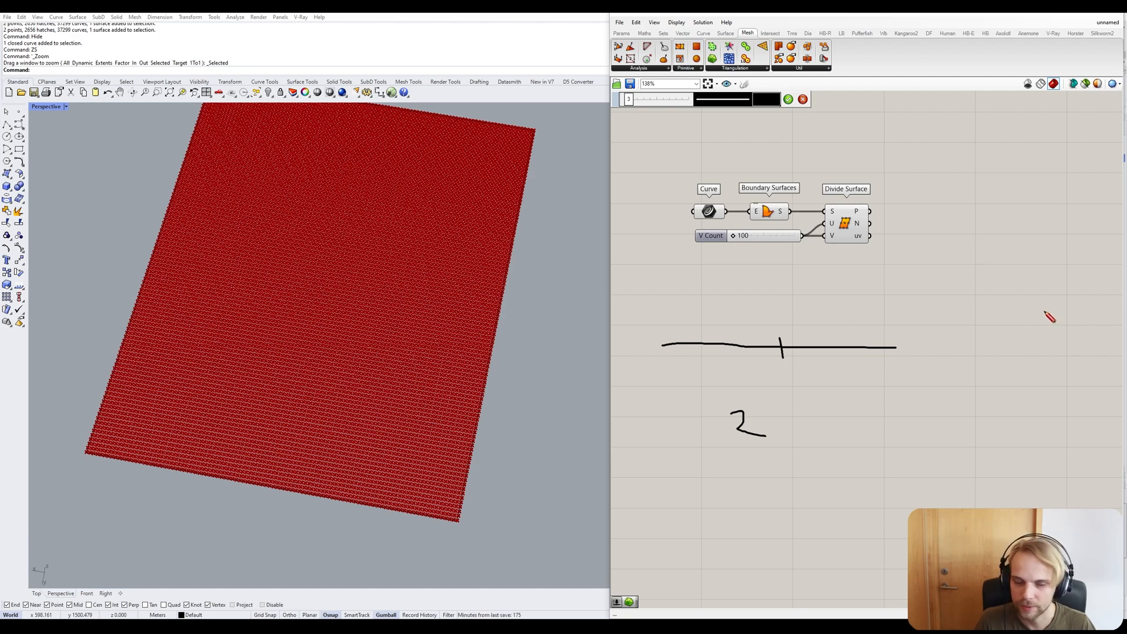
Mark both ends of the sketched line and write "=3" beside the 2.
left_click_drag(664, 346, 664, 345)
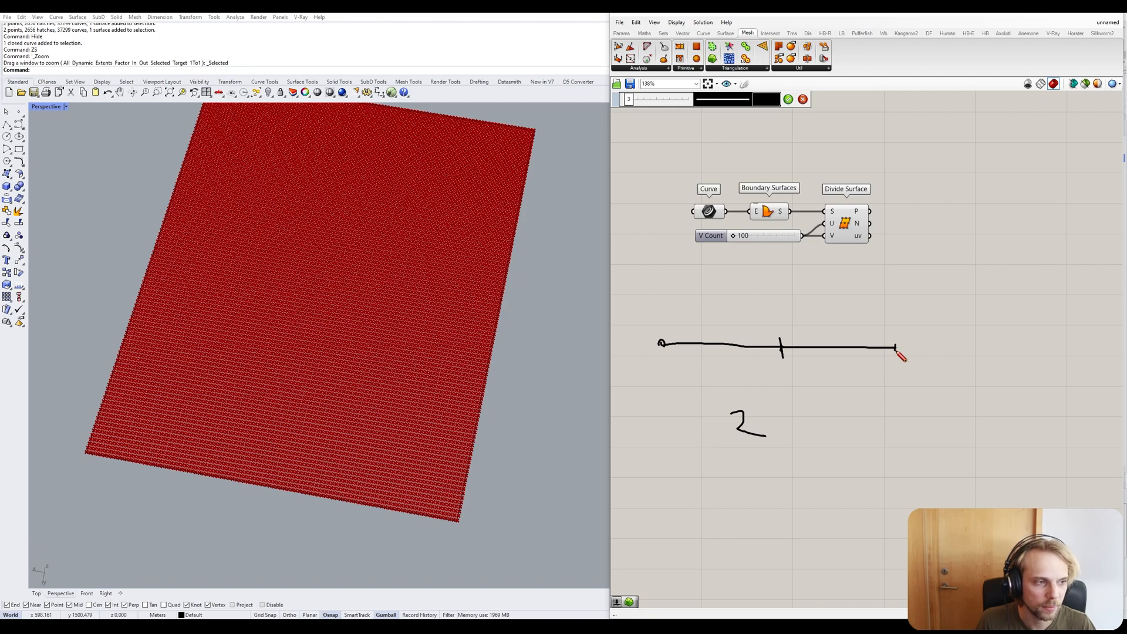
left_click_drag(896, 345, 896, 351)
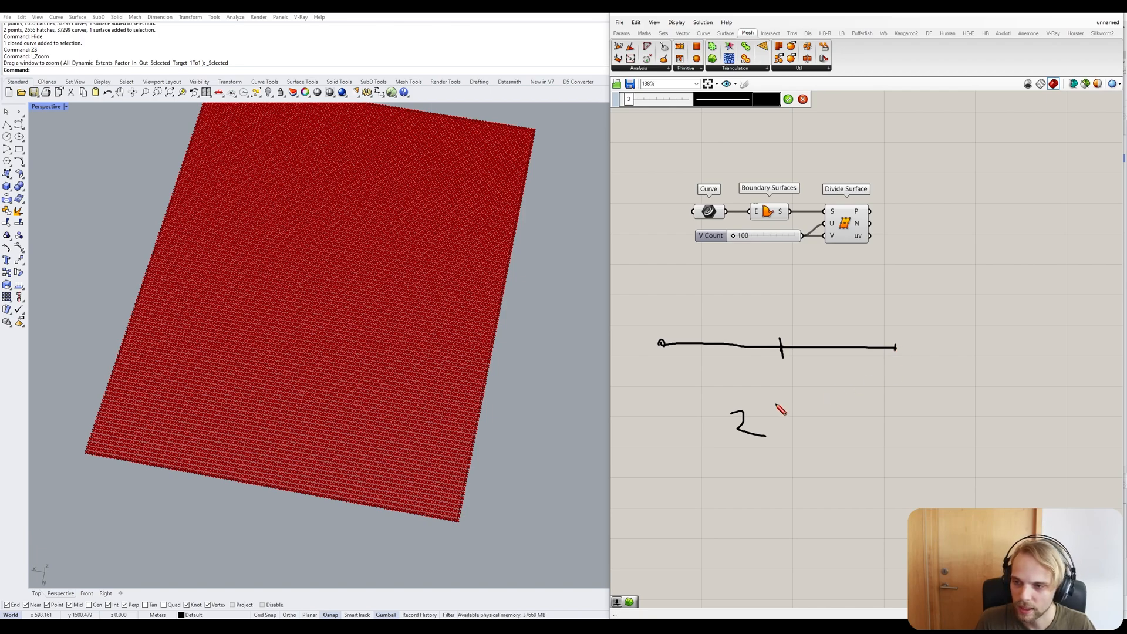
left_click_drag(789, 419, 808, 432)
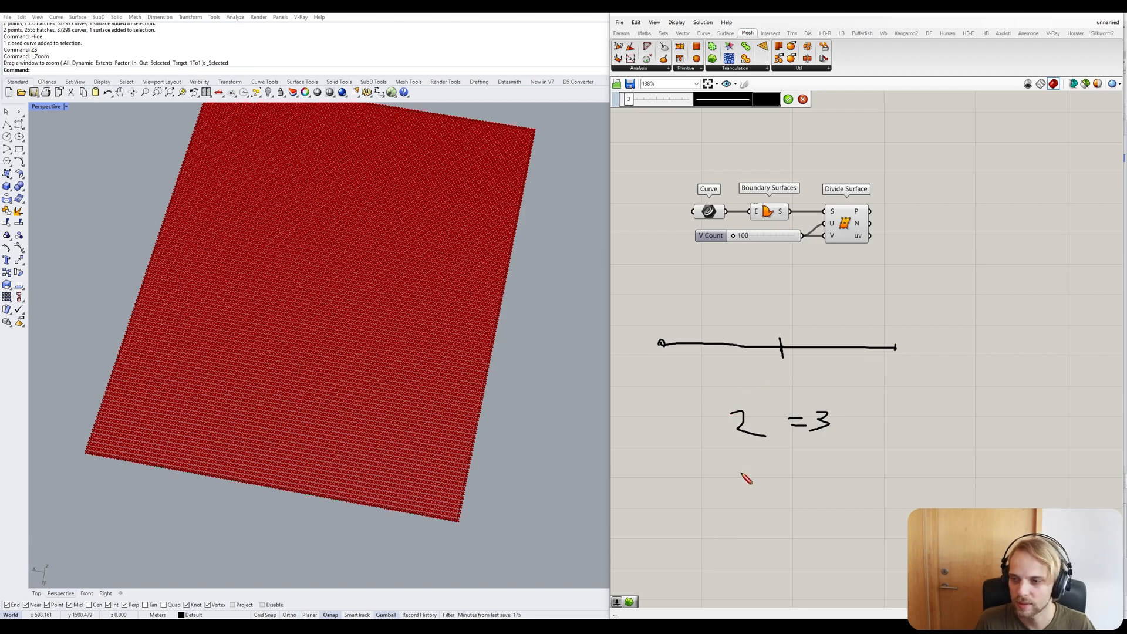
Write 8 below the sketched 2 and add tick marks that split the line into eight segments.
left_click_drag(745, 468, 735, 481)
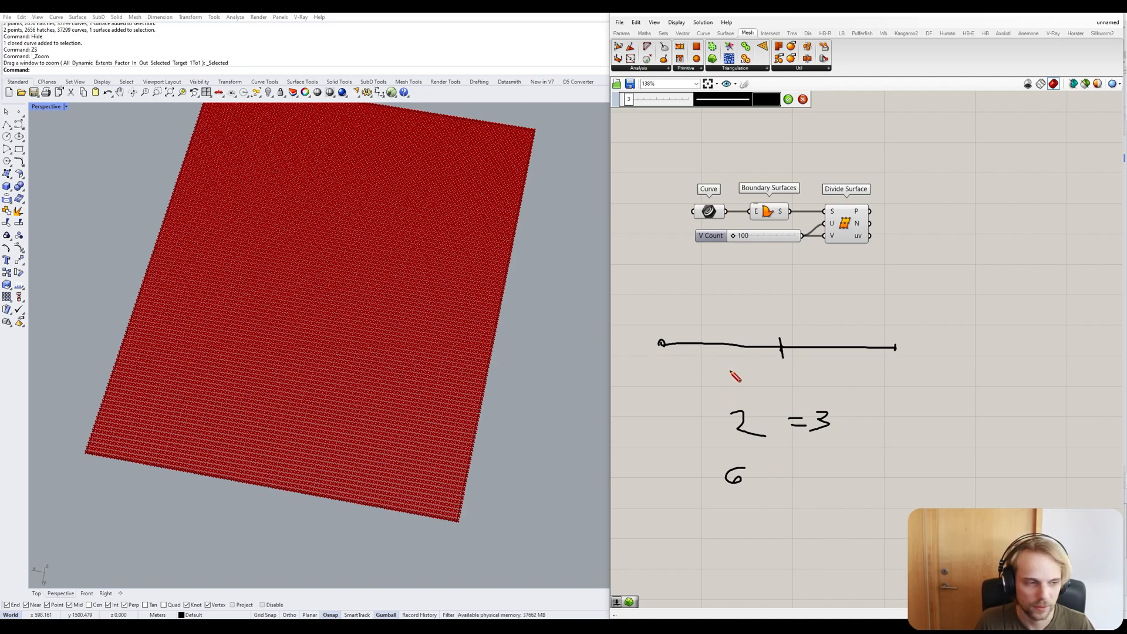
mouse_move(747, 469)
left_mouse_down()
mouse_move(732, 495)
mouse_move(745, 468)
left_mouse_up()
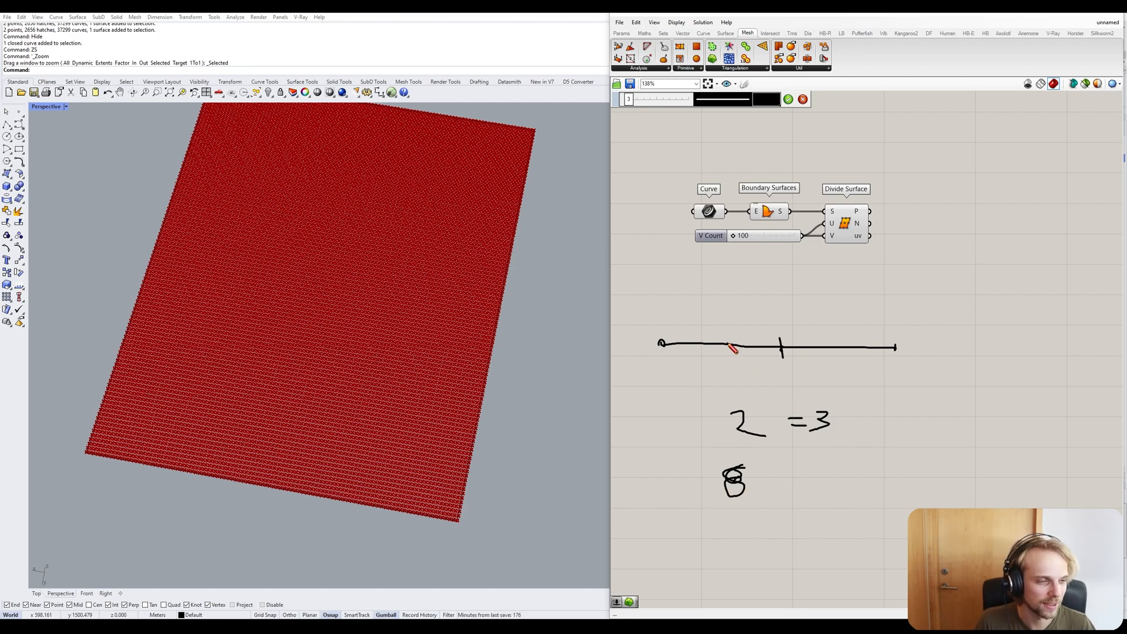
left_click_drag(716, 336, 716, 347)
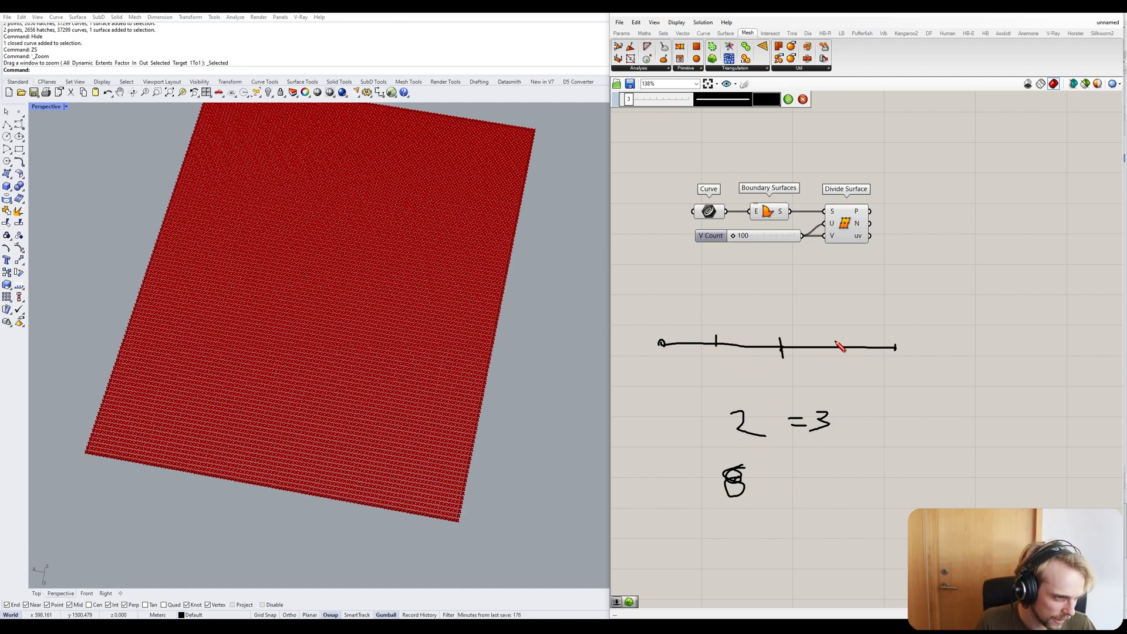
left_click_drag(834, 340, 835, 366)
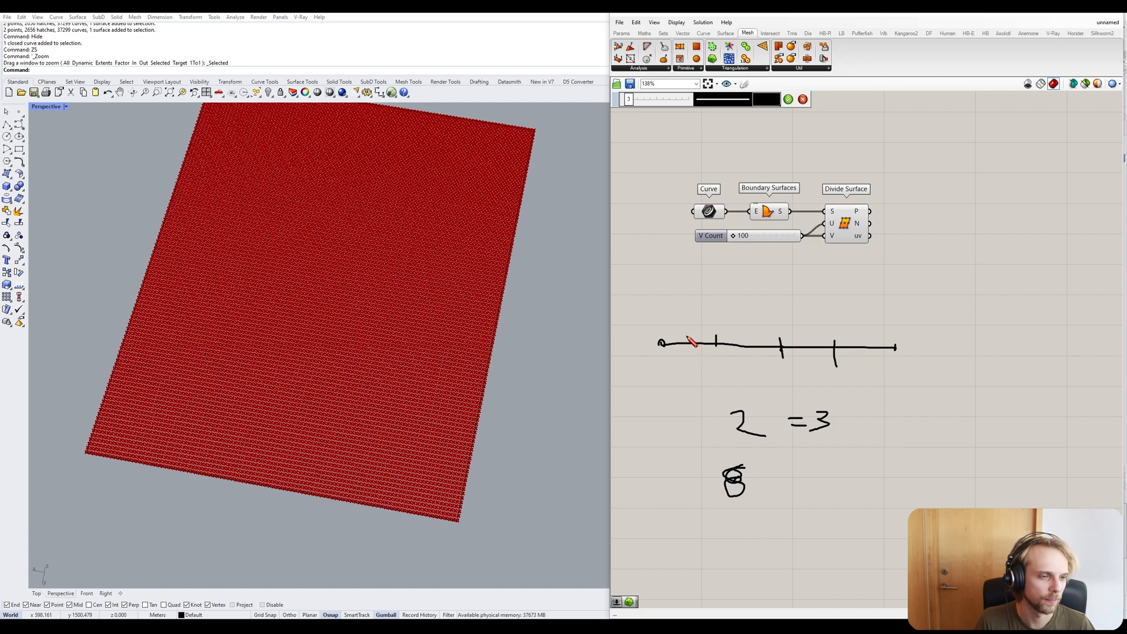
mouse_move(687, 336)
left_mouse_down()
mouse_move(689, 347)
mouse_move(868, 358)
left_mouse_up()
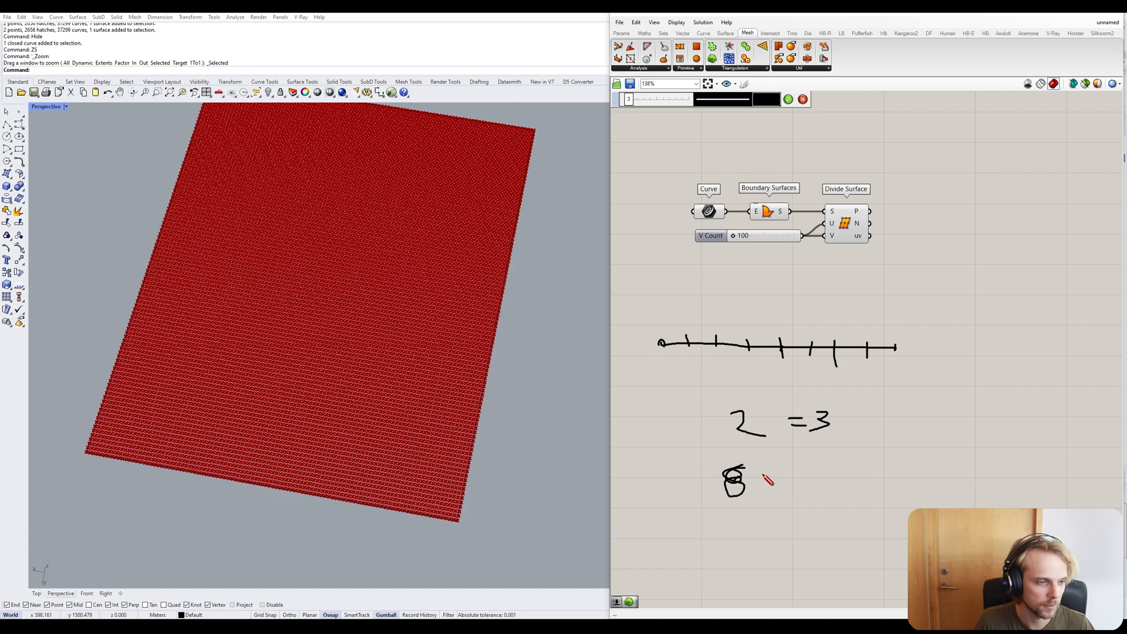
Write "= 9" beside the 8 and discard the whole canvas sketch.
left_click_drag(761, 471, 779, 477)
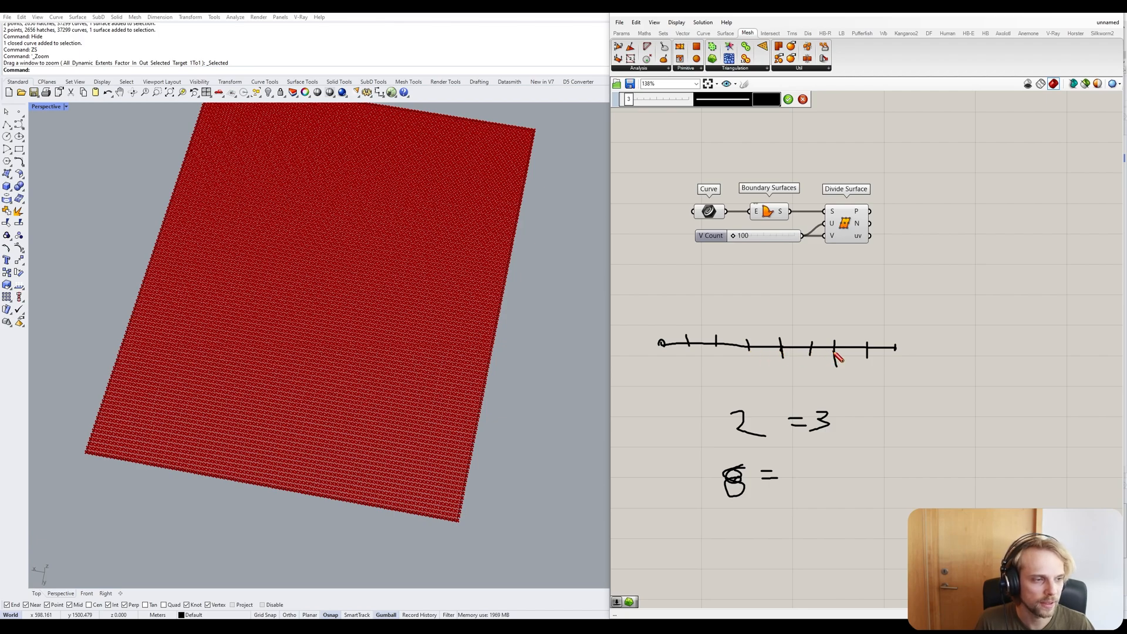
left_click_drag(809, 465, 799, 482)
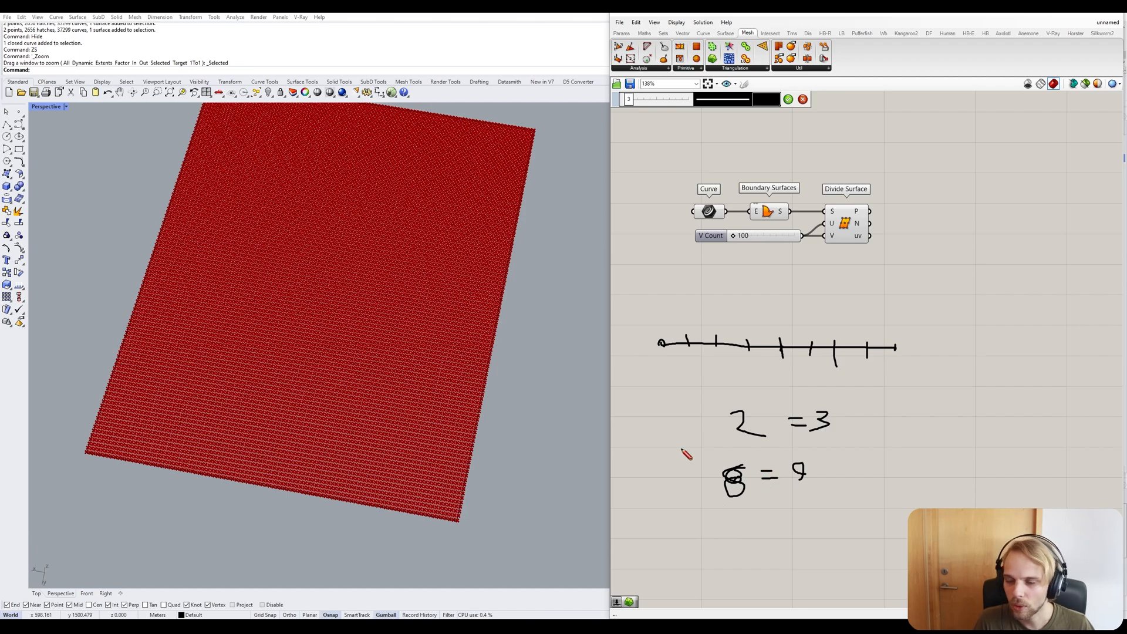
left_click(803, 99)
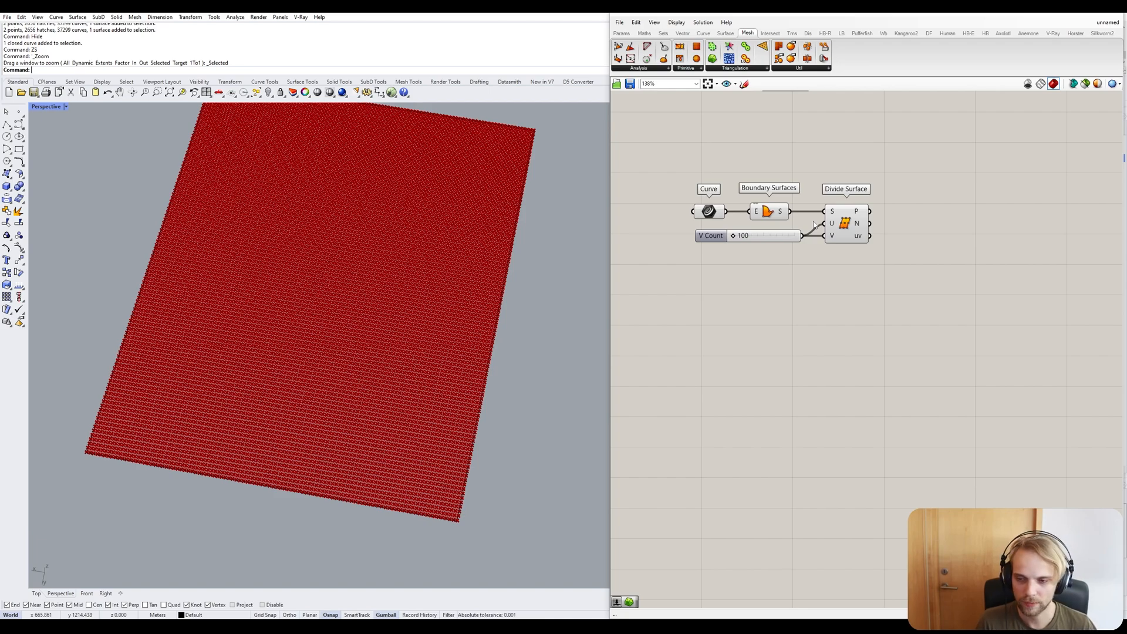
Inspect the data tree of Divide Surface's points output.
right_click_drag(902, 284, 829, 338)
scroll(794, 274, "up", 2)
mouse_move(787, 266)
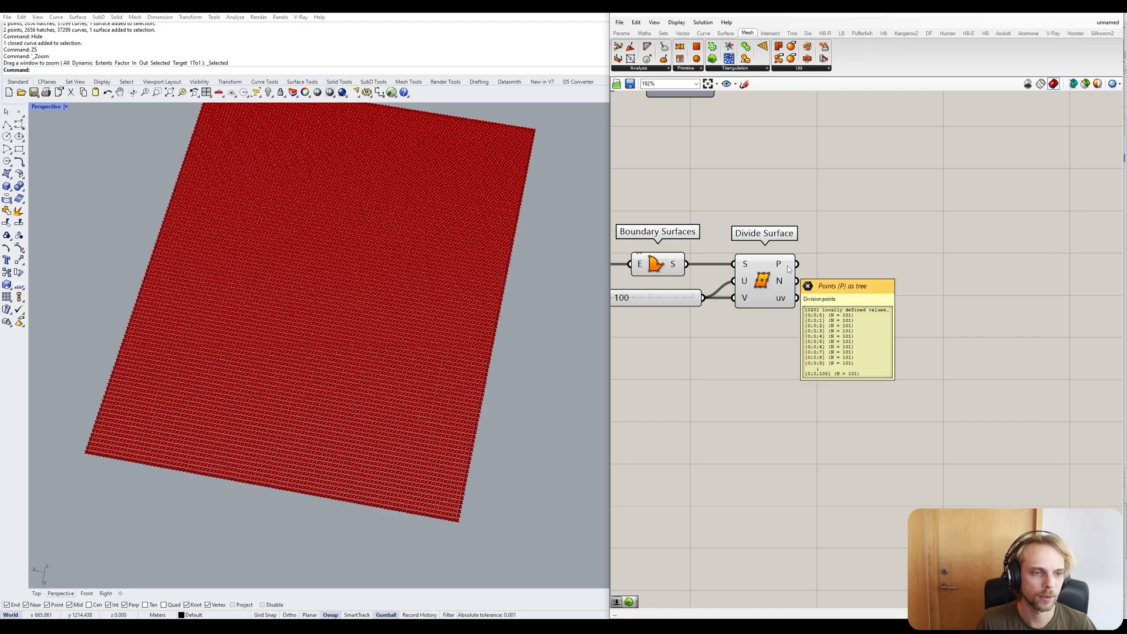
scroll(924, 405, "down", 2)
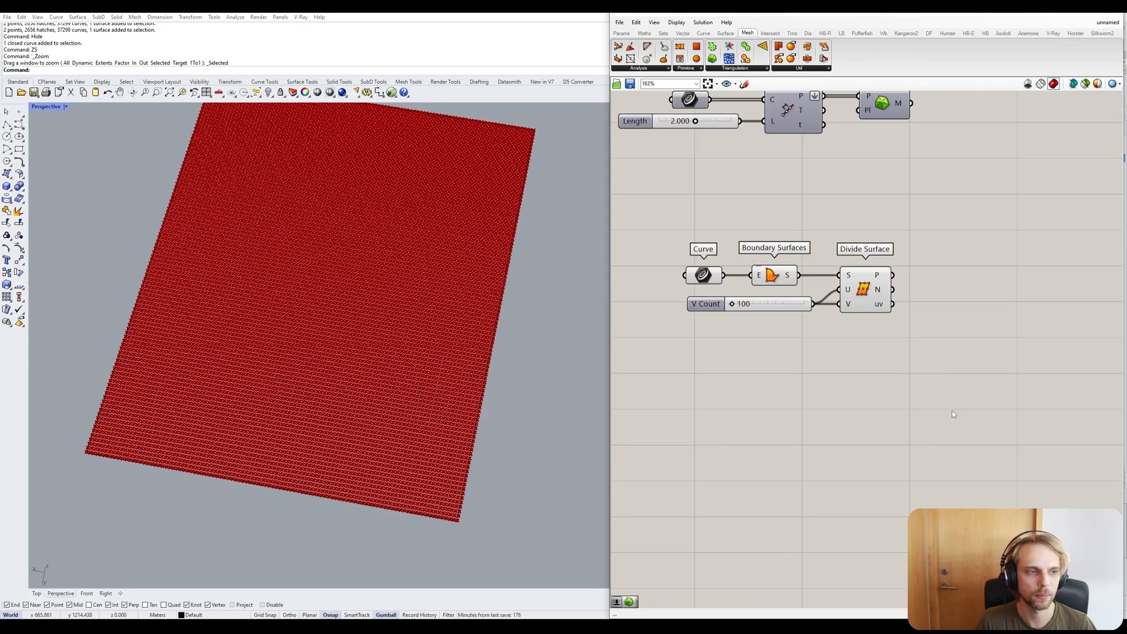
Move the Curve, Boundary Surfaces, Divide Surface and V Count components slightly down the canvas.
left_click_drag(952, 409, 675, 274)
left_click_drag(776, 283, 774, 314)
left_click(734, 375)
Turn on the preview of the Delaunay Mesh so the terrain shows beneath the raised point grid.
right_click_drag(329, 411, 317, 300)
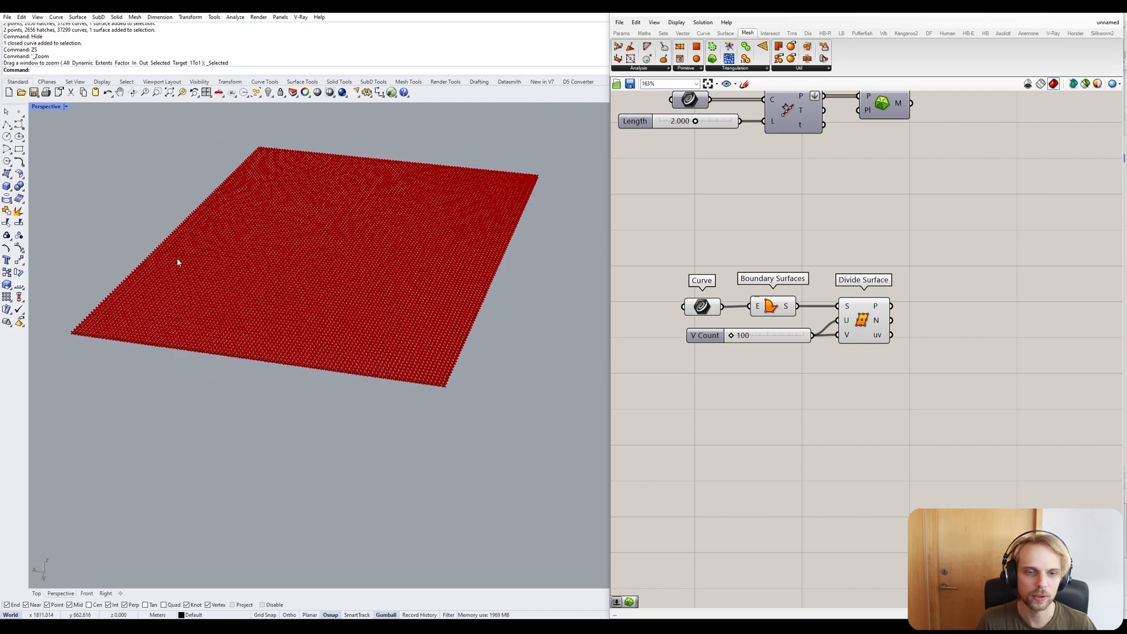
right_click_drag(876, 124, 827, 223)
left_click(846, 201)
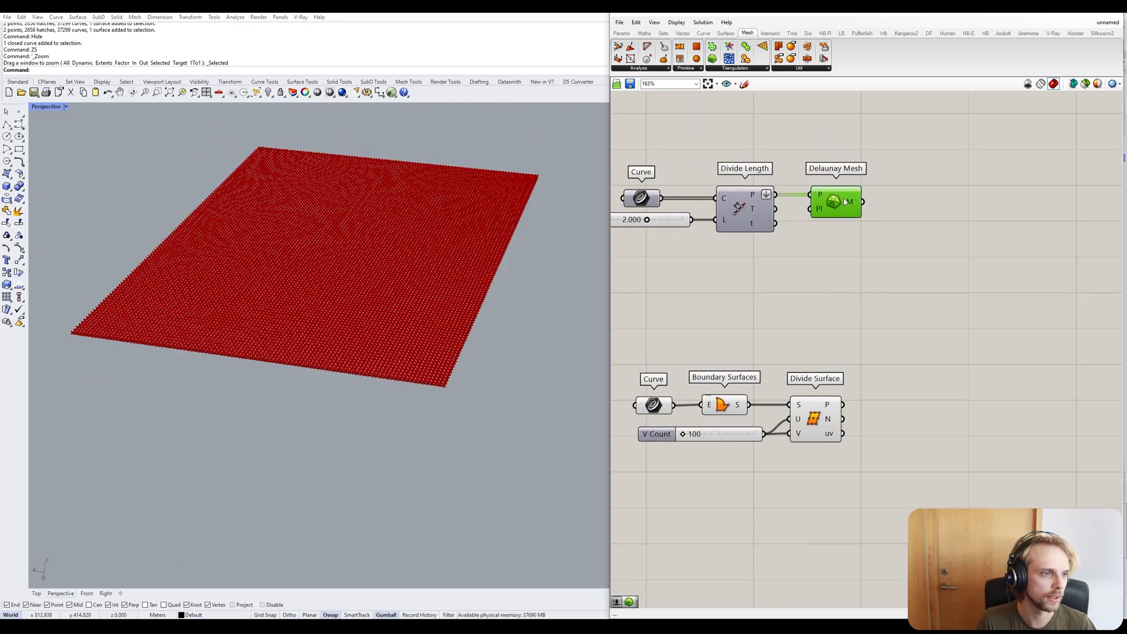
middle_click(845, 201)
left_click(861, 181)
left_click(872, 374)
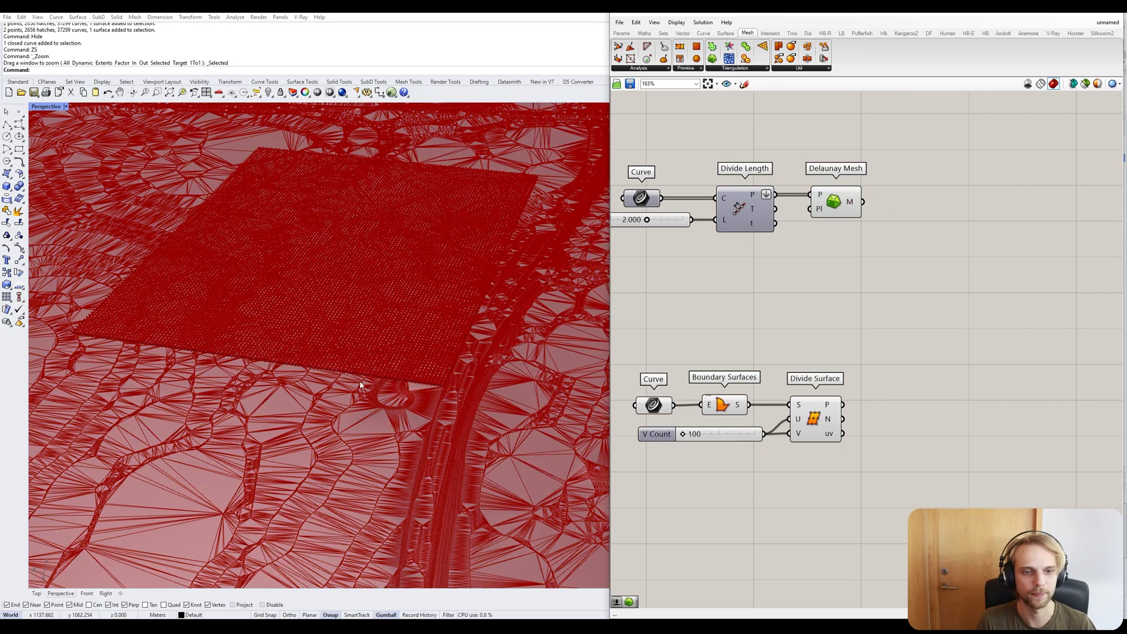
Add a Project Point component to the canvas in the space beyond Divide Surface.
right_click_drag(910, 397, 866, 437)
double_click(935, 332)
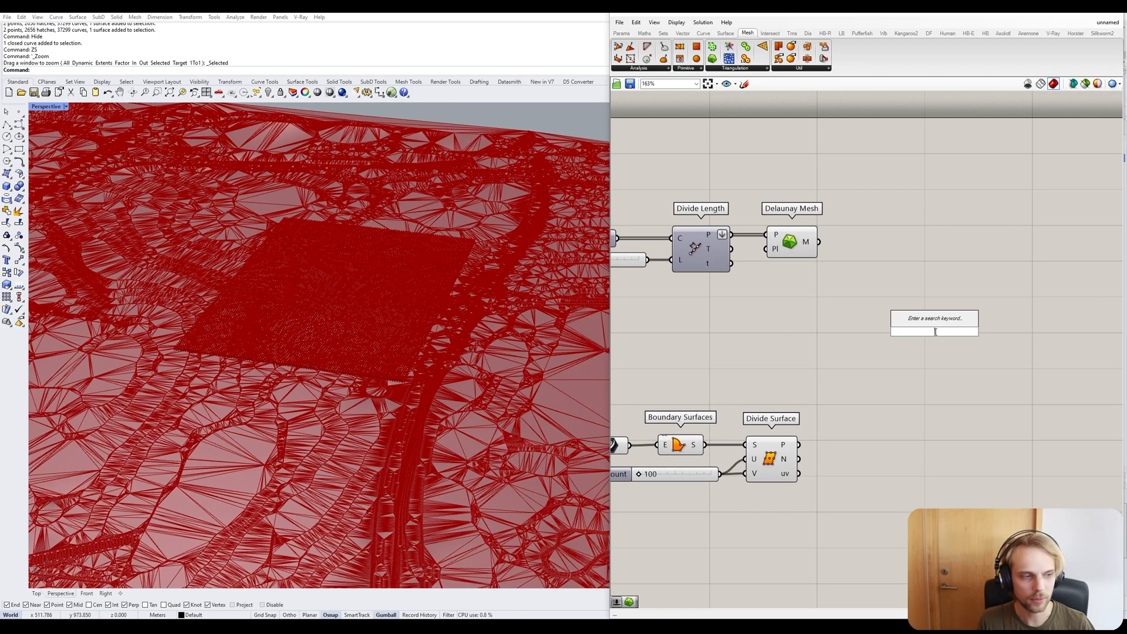
type("project poin")
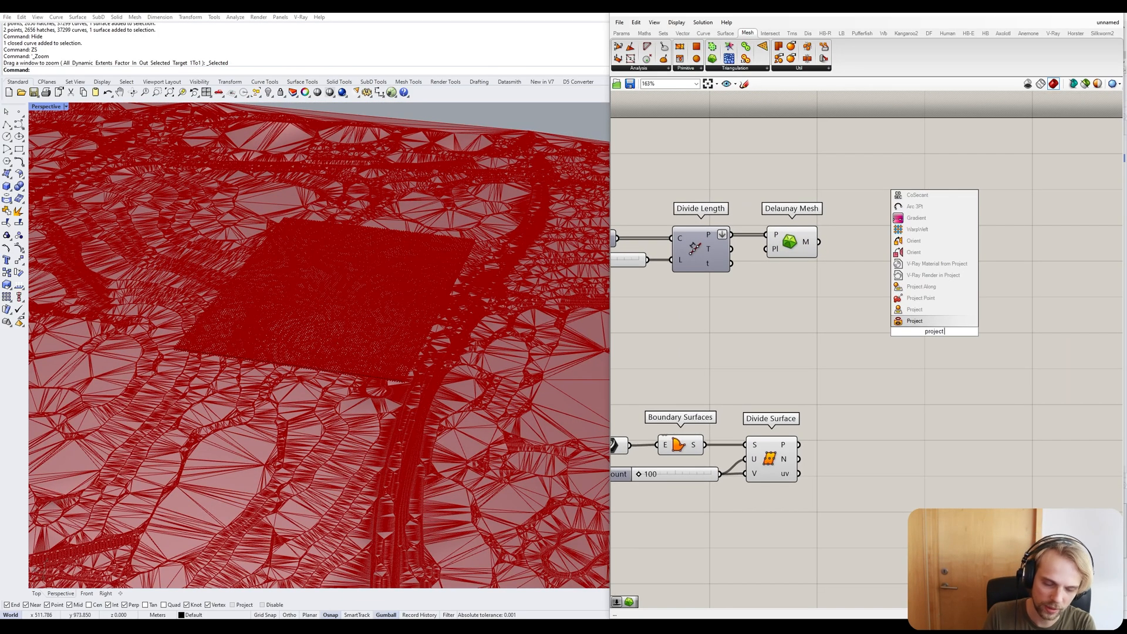
left_click(922, 299)
left_click_drag(928, 363, 905, 397)
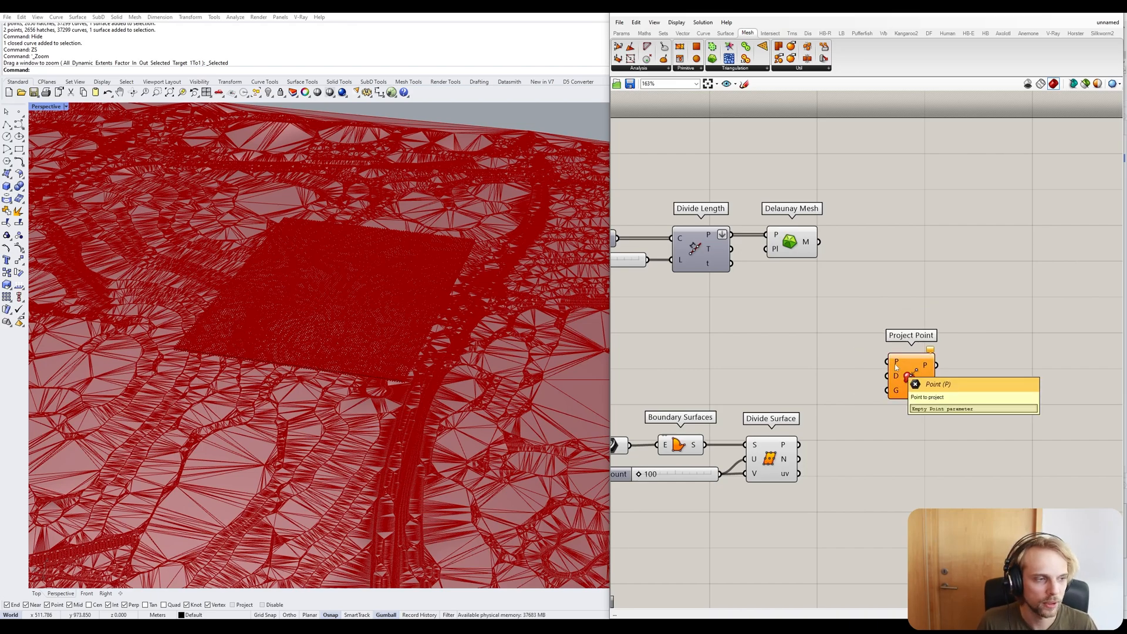
Connect Divide Surface's points to Project Point's point input and align the surface division components with it.
right_click_drag(840, 432, 921, 391)
left_click_drag(879, 404, 967, 322)
left_click_drag(863, 500, 667, 391)
left_click_drag(851, 435, 851, 352)
left_click(1054, 343)
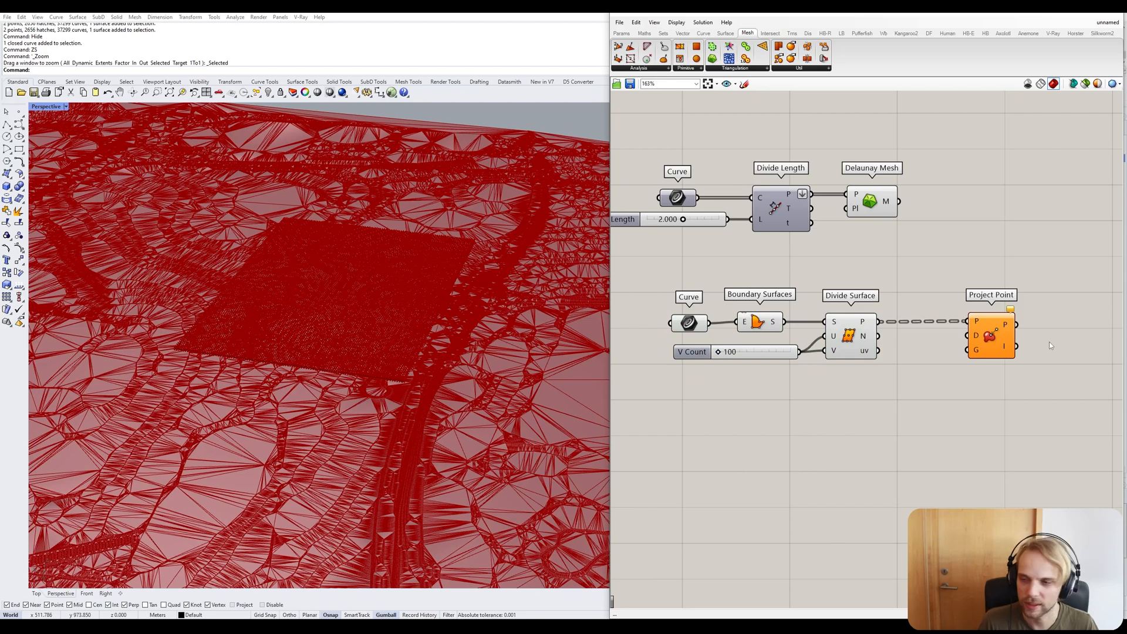
Check Project Point's direction input and view the raised point grid and terrain from the side.
right_click_drag(1009, 342, 946, 327)
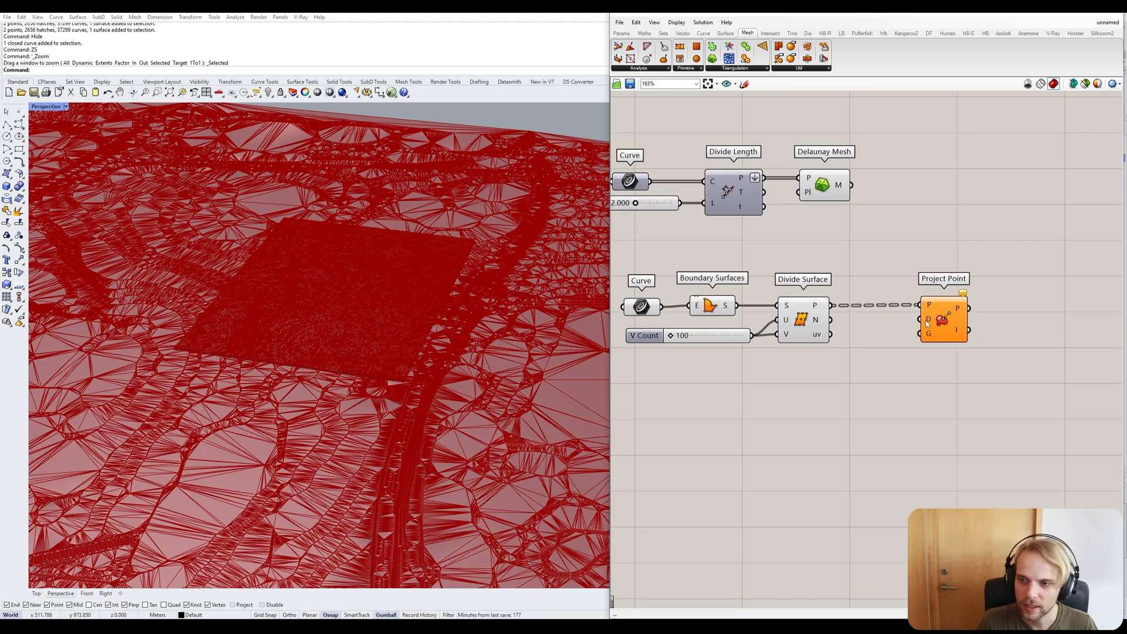
mouse_move(927, 323)
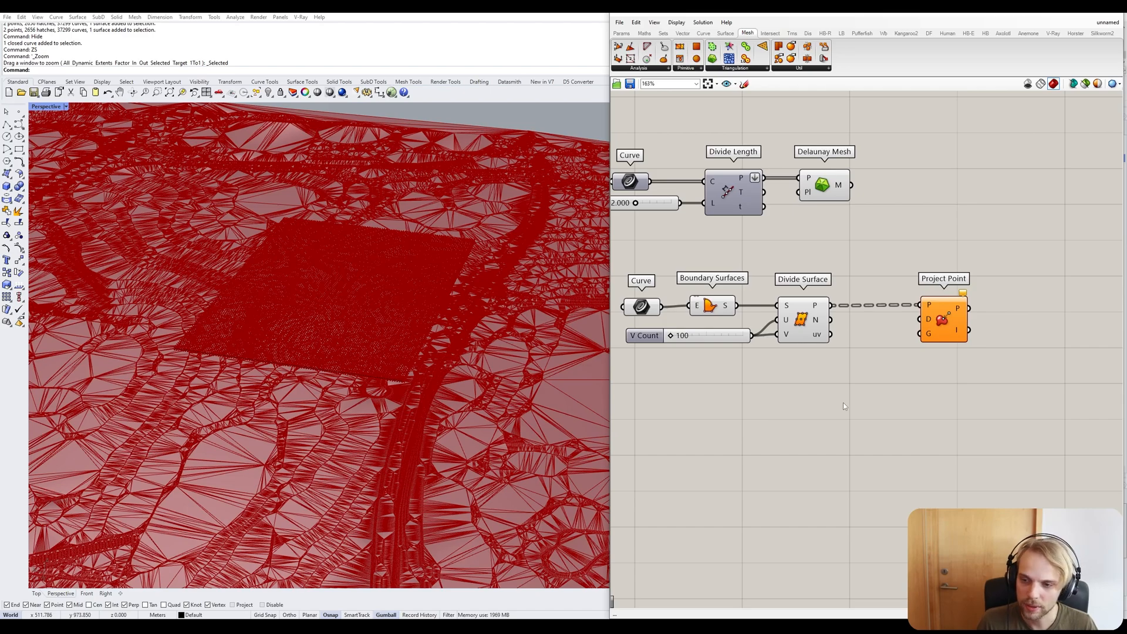
right_click_drag(405, 469, 328, 376)
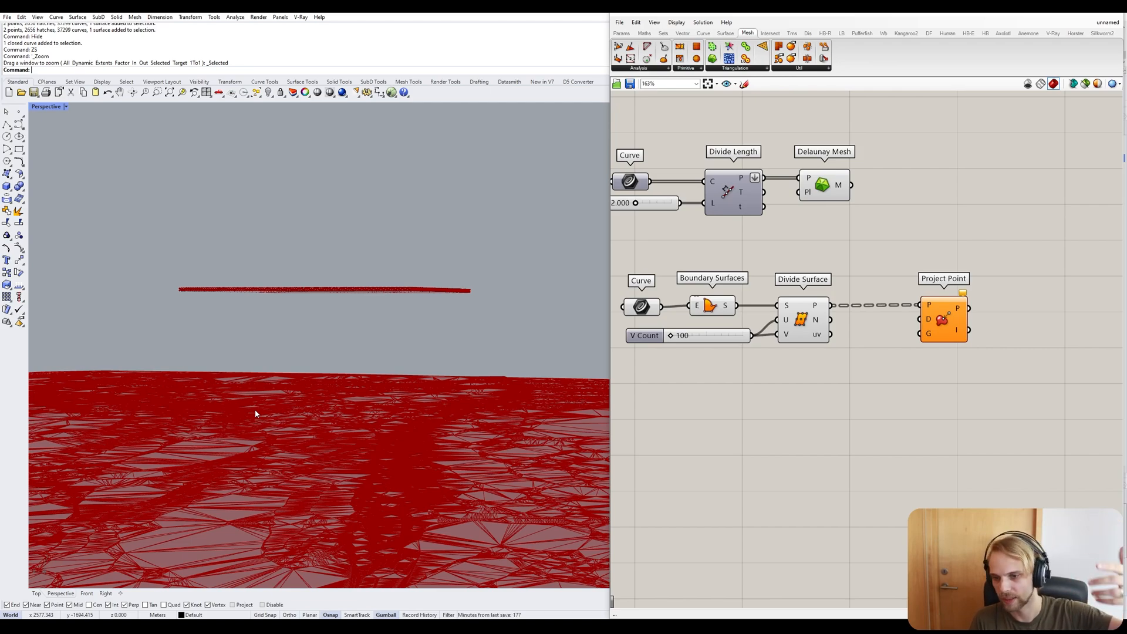
Add Unit X and Unit Y vector components, one above the other, below the surface division components.
double_click(734, 422)
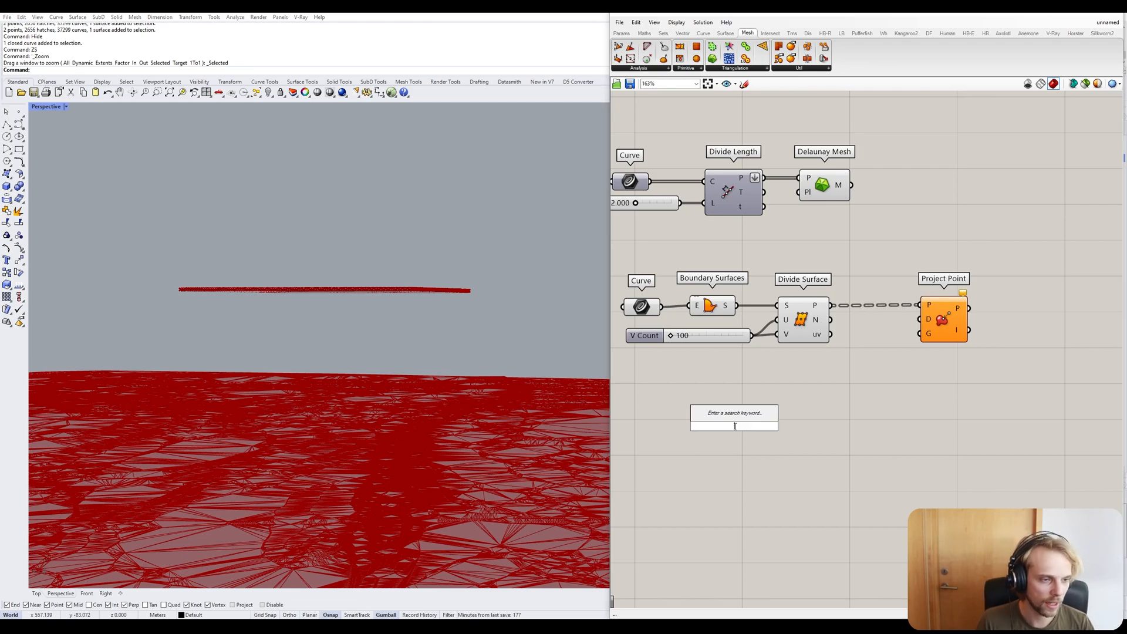
type("x")
key("Up")
key("Up")
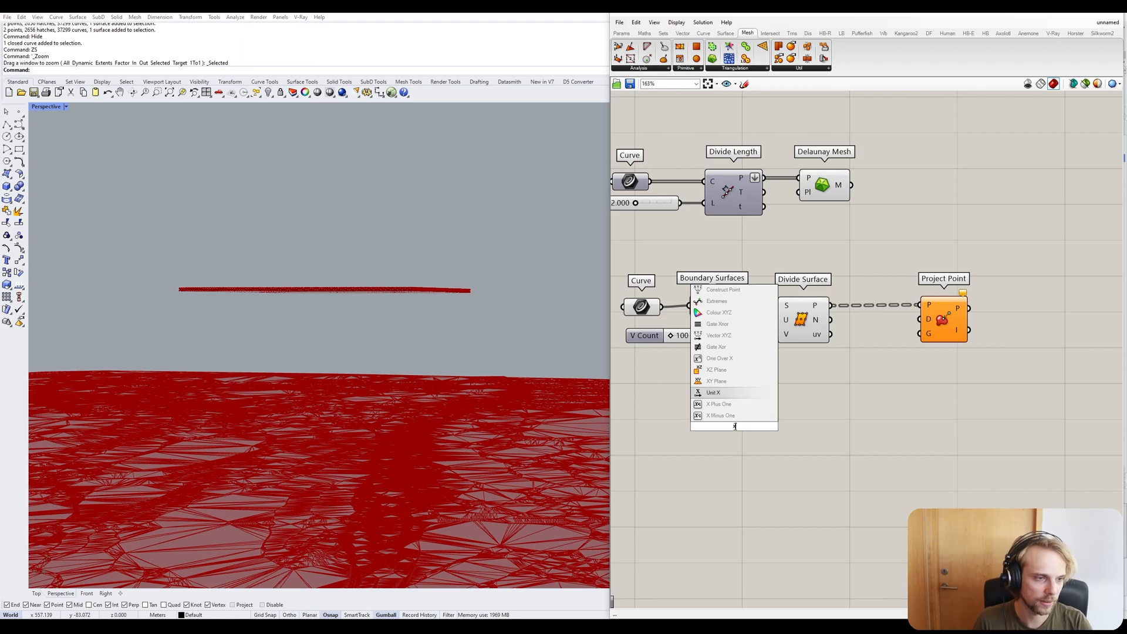
key("Return")
double_click(706, 488)
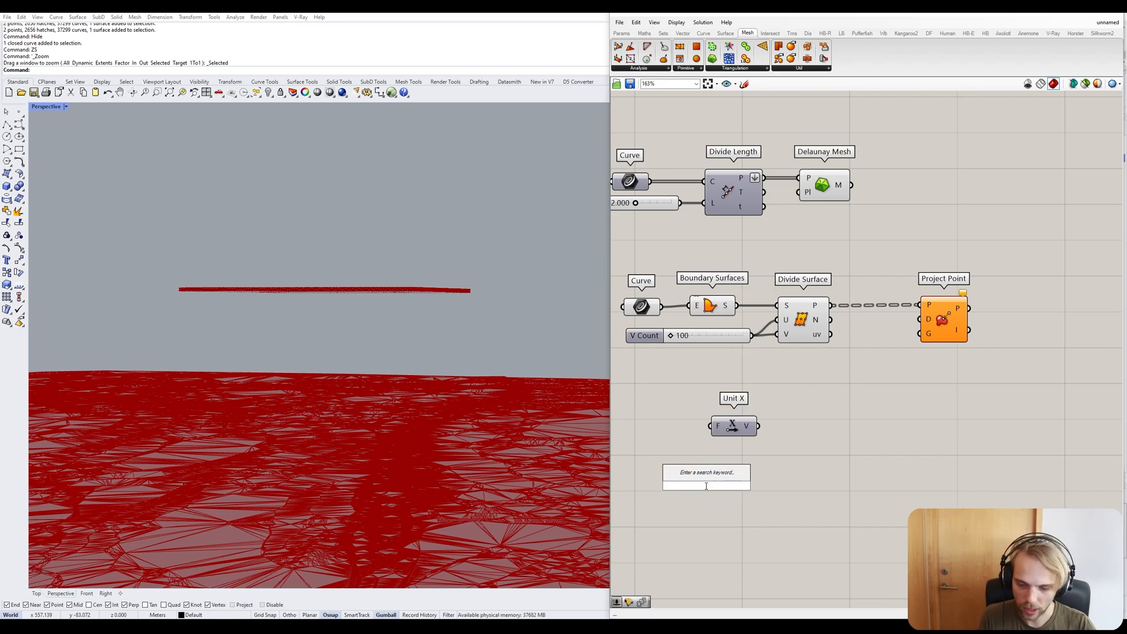
type("y")
key("Return")
left_click_drag(707, 487, 737, 476)
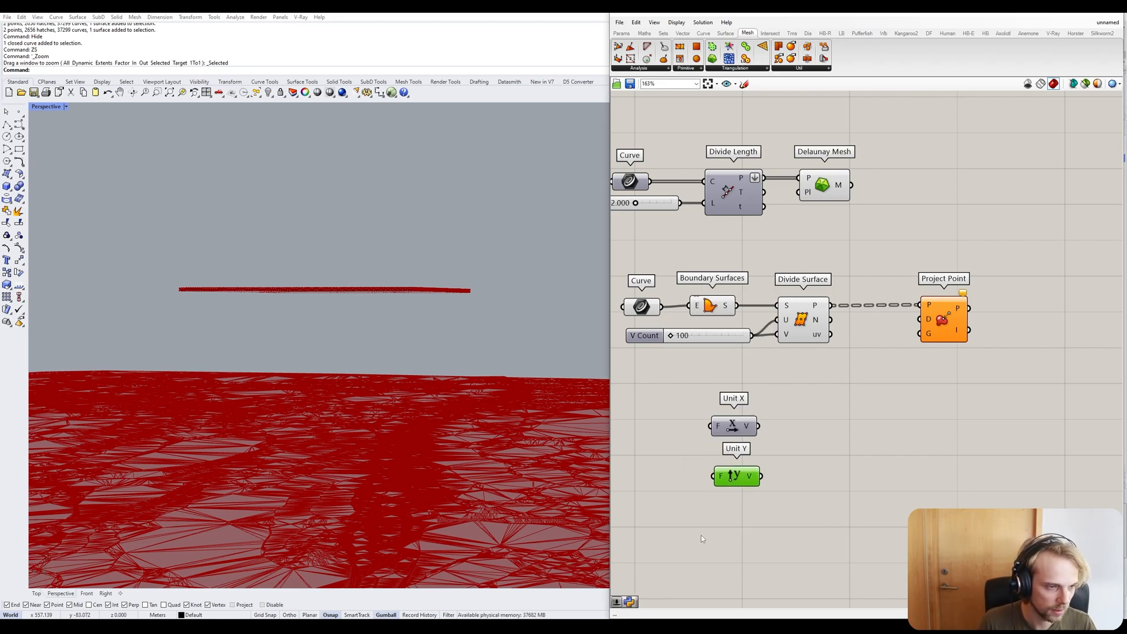
Add a Unit Z vector below Unit Y and feed it into a new Negative component.
double_click(702, 537)
type("z")
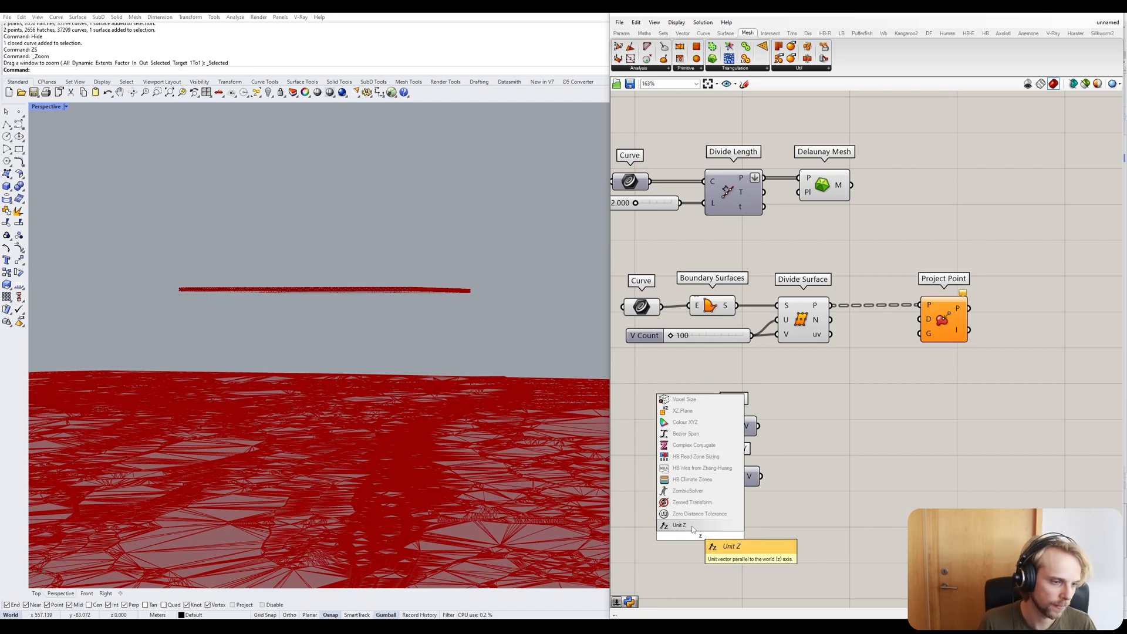
key("Return")
left_click_drag(716, 538, 744, 539)
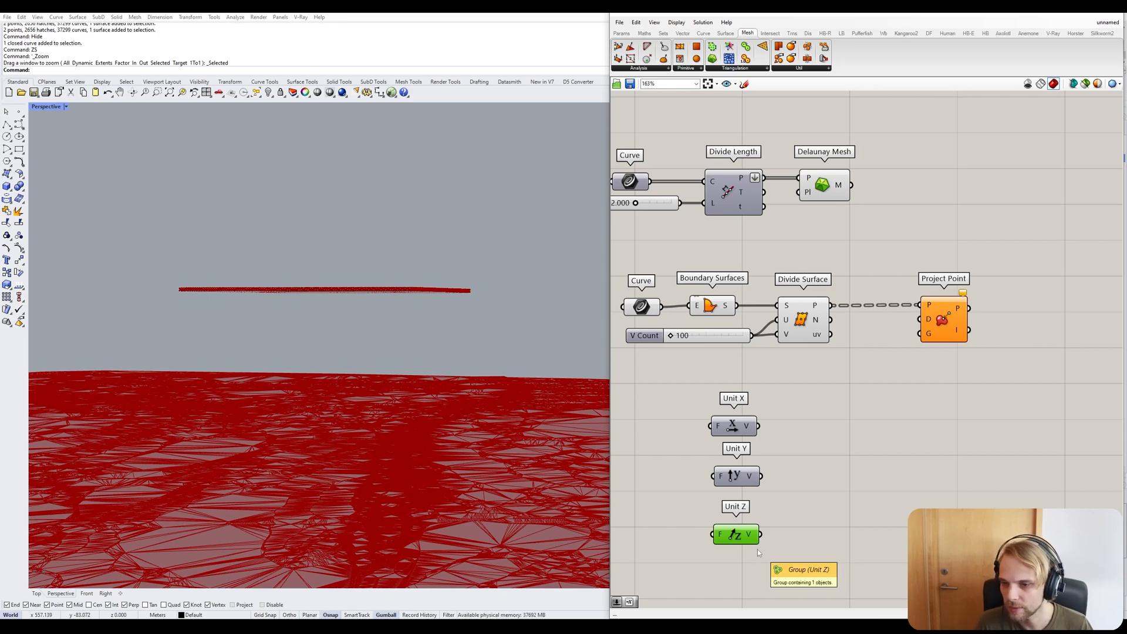
double_click(797, 544)
type("neg")
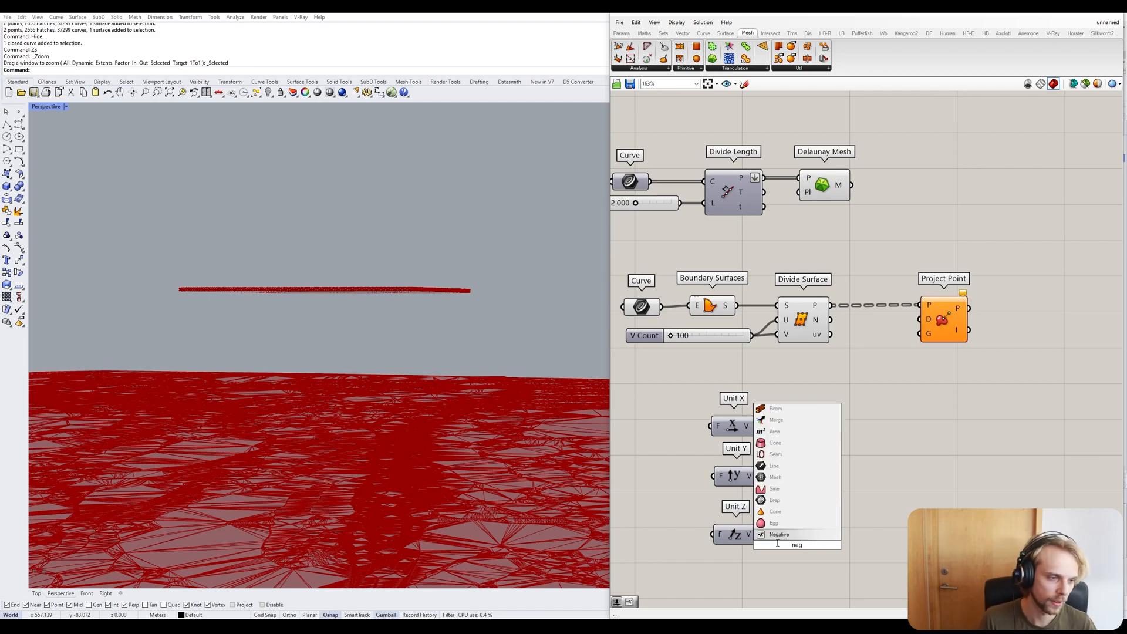
key("Return")
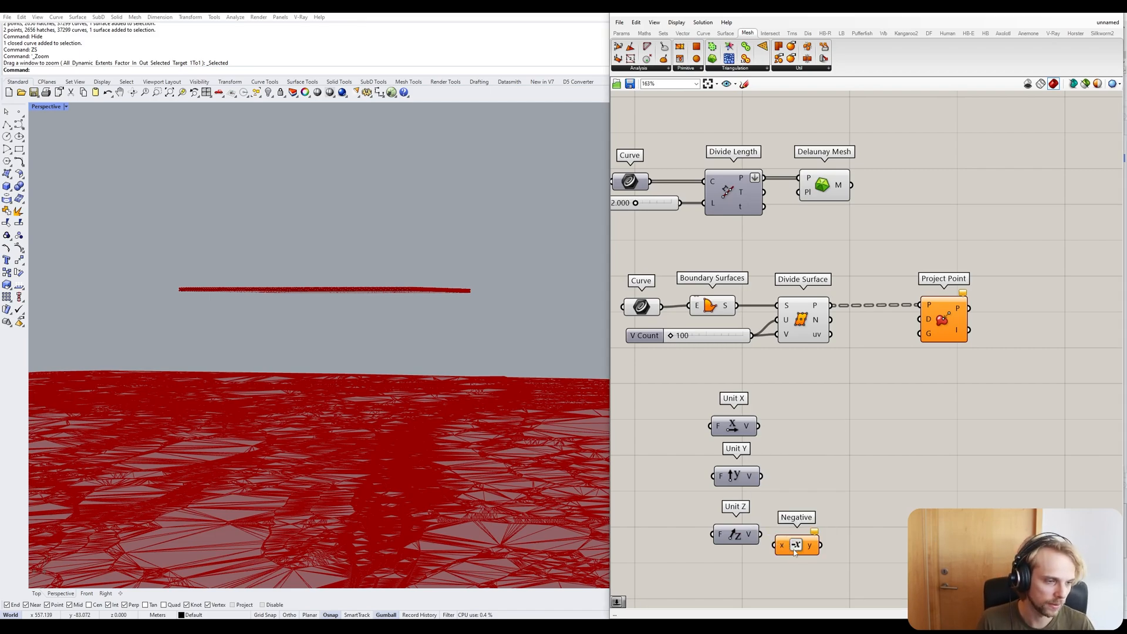
left_click_drag(760, 534, 778, 534)
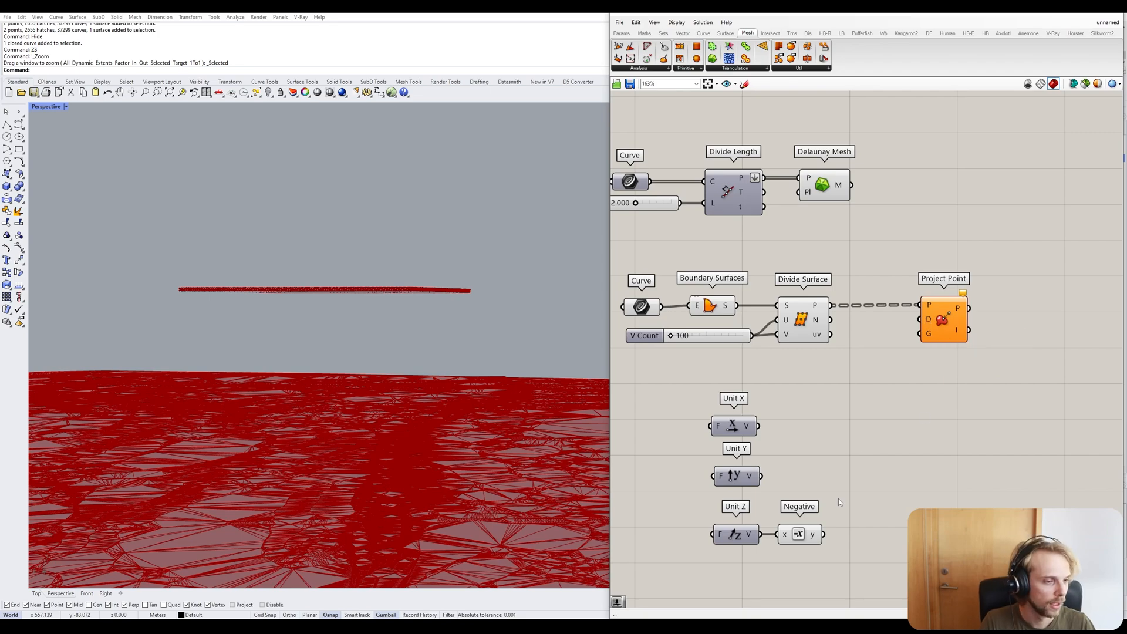
Delete the Unit X, Unit Y, Unit Z and Negative components.
left_click_drag(840, 566, 657, 386)
key("Delete")
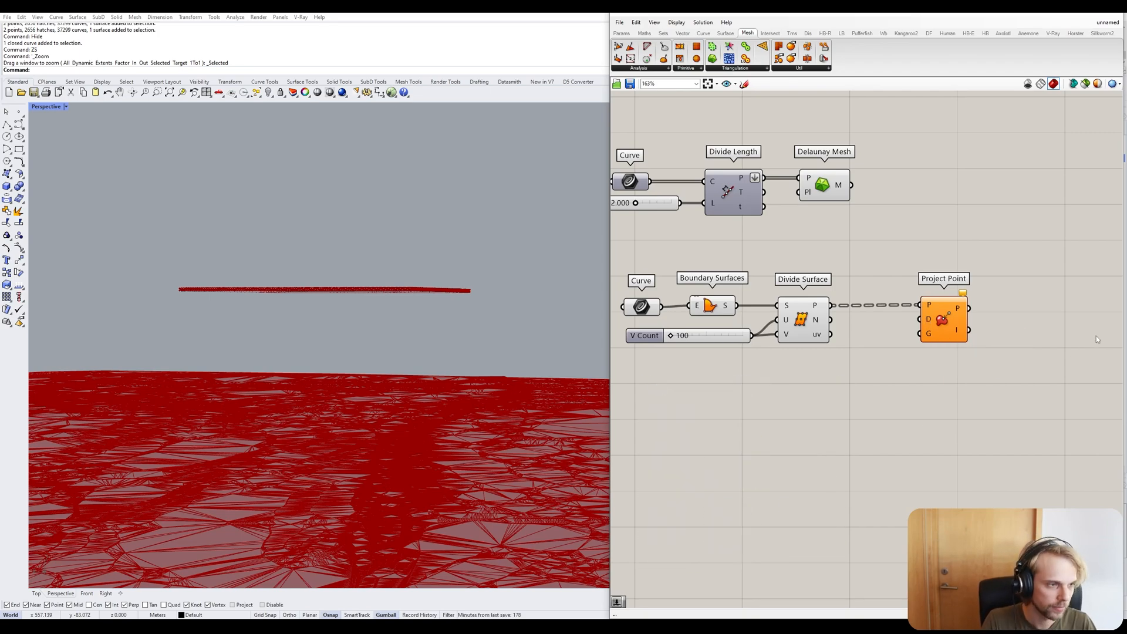
Move the terrain mesh components below the surface division chain and connect the Delaunay Mesh to Project Point's geometry input.
mouse_move(928, 320)
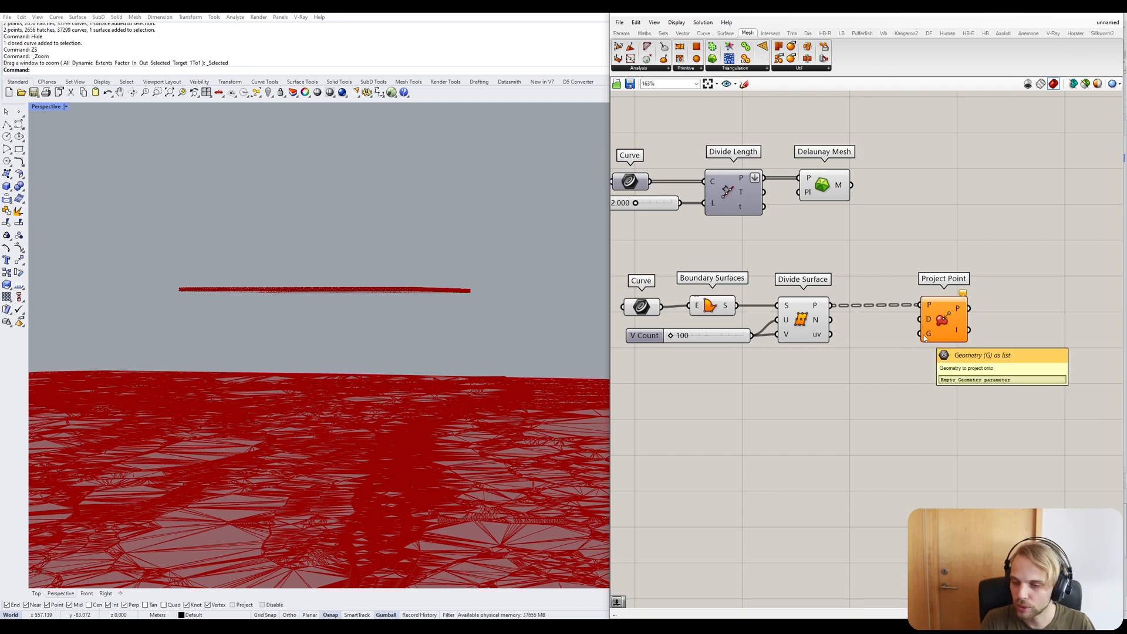
right_click_drag(861, 274, 869, 308)
left_click(841, 225)
left_click(904, 444)
scroll(773, 414, "down", 2)
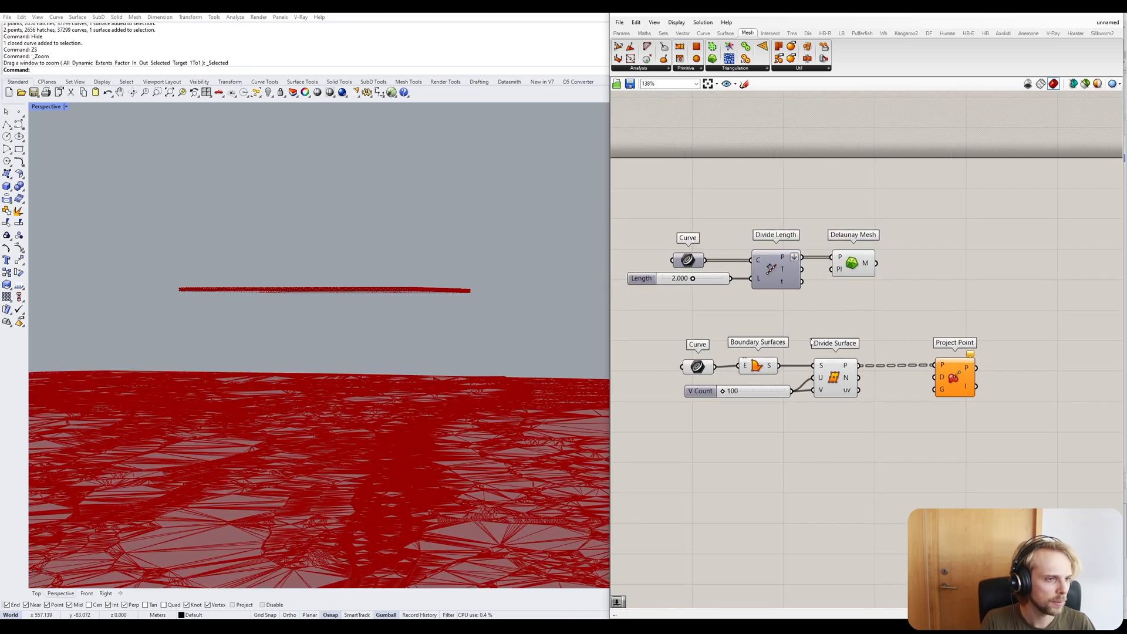
left_click_drag(869, 307, 639, 238)
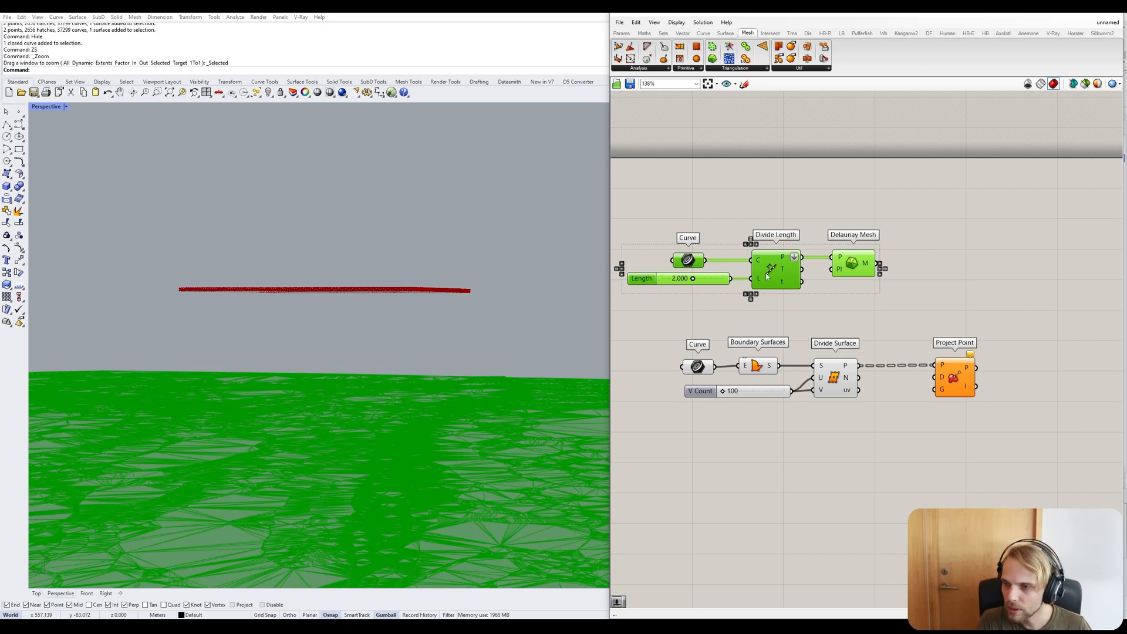
left_click_drag(775, 275, 787, 481)
left_click(942, 421)
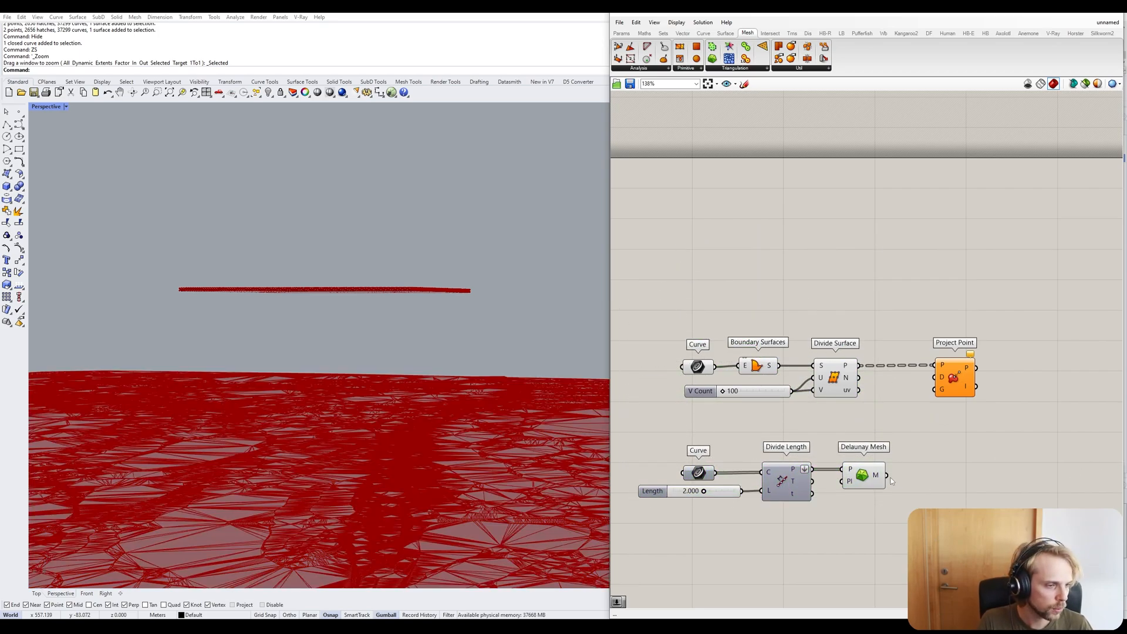
left_click_drag(891, 480, 936, 392)
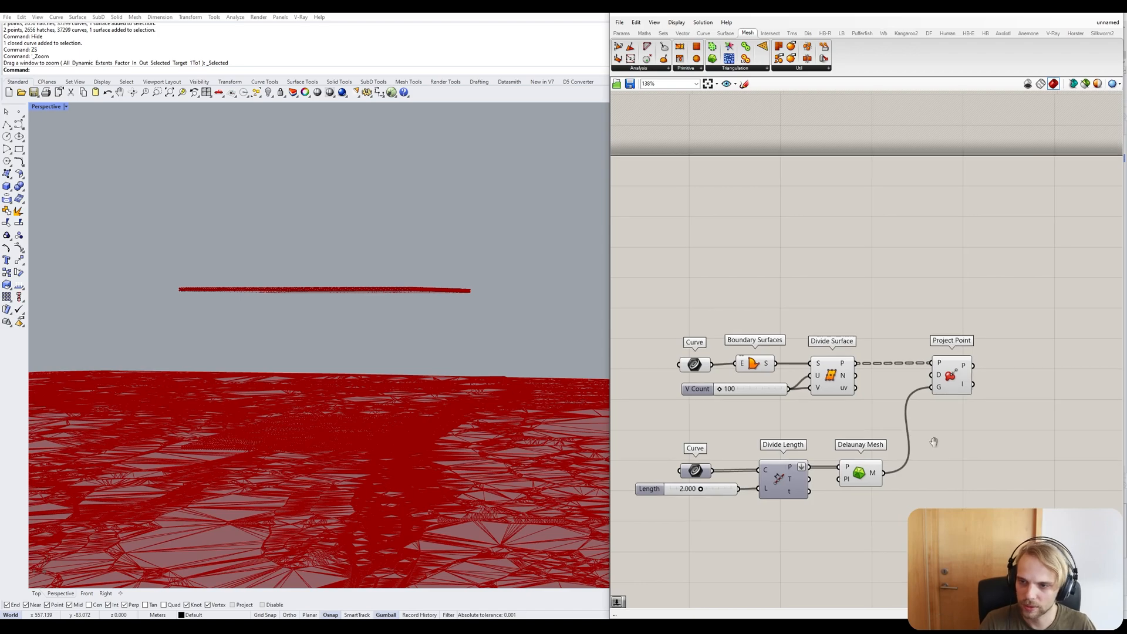
Move the terrain mesh components up so they sit closer beneath the surface division chain.
right_click_drag(937, 446, 878, 427)
right_click_drag(833, 504, 933, 467)
left_click_drag(929, 476, 701, 370)
mouse_move(908, 429)
left_mouse_down()
mouse_move(922, 209)
mouse_move(912, 419)
left_mouse_up()
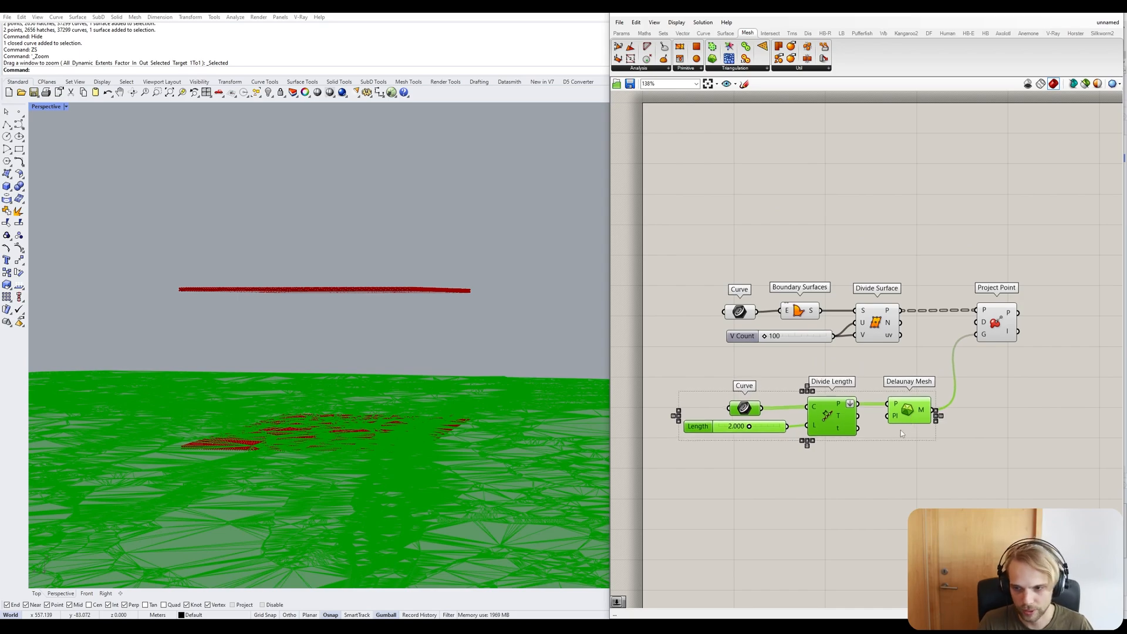
left_click(901, 429)
Move the site curve, V Count slider, Boundary Surfaces and Divide Surface components closer to Project Point.
right_click_drag(900, 429, 893, 393)
left_click_drag(905, 326, 699, 257)
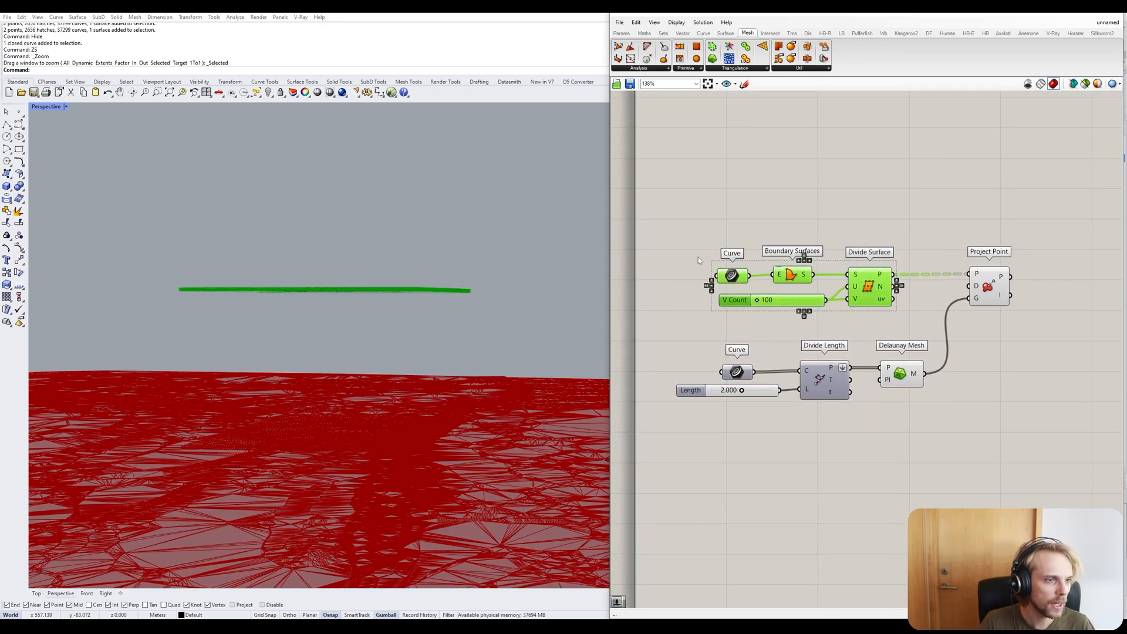
left_click_drag(867, 298, 893, 298)
left_click(869, 326)
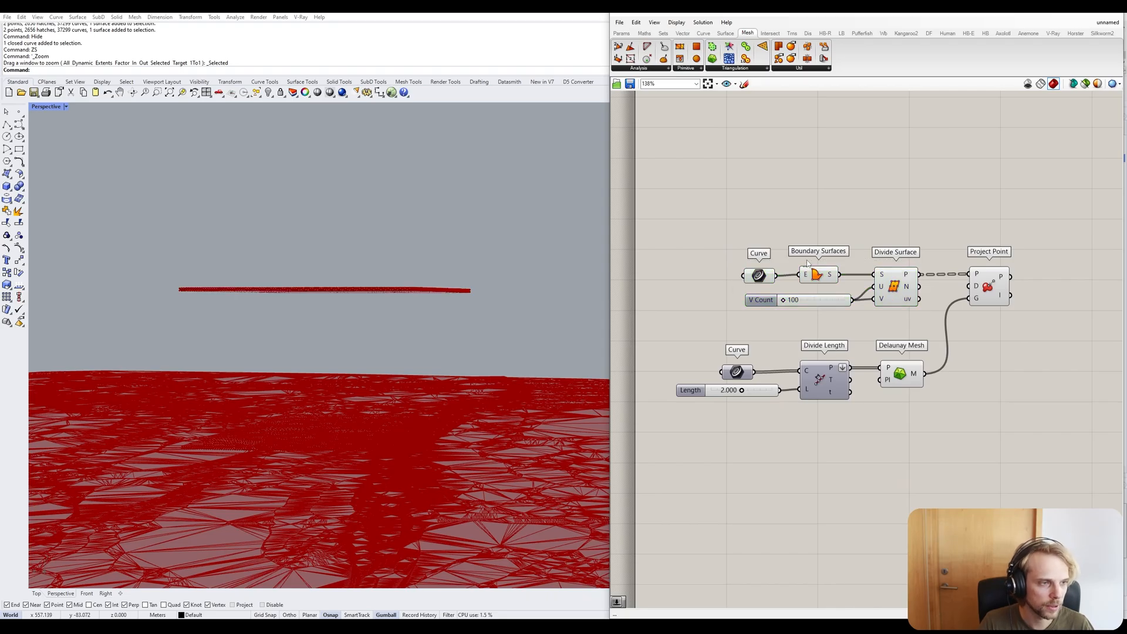
Turn off the viewport preview of the Delaunay Mesh component.
scroll(360, 370, "down", 4)
right_click_drag(357, 372, 93, 459)
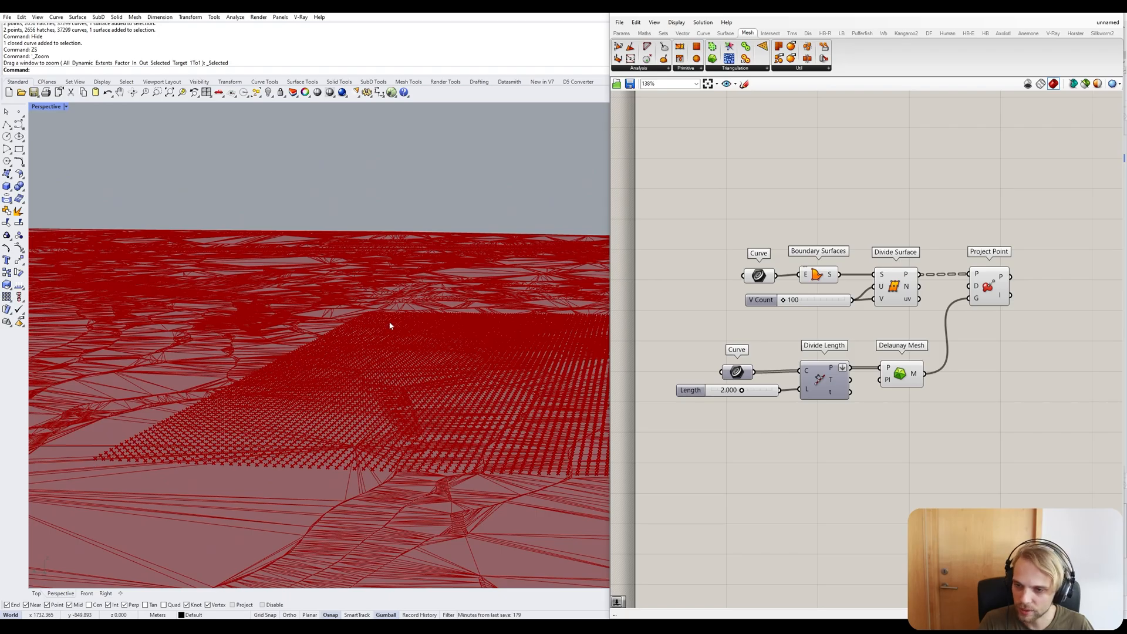
right_click_drag(389, 325, 276, 370)
left_click(914, 371)
middle_click(914, 372)
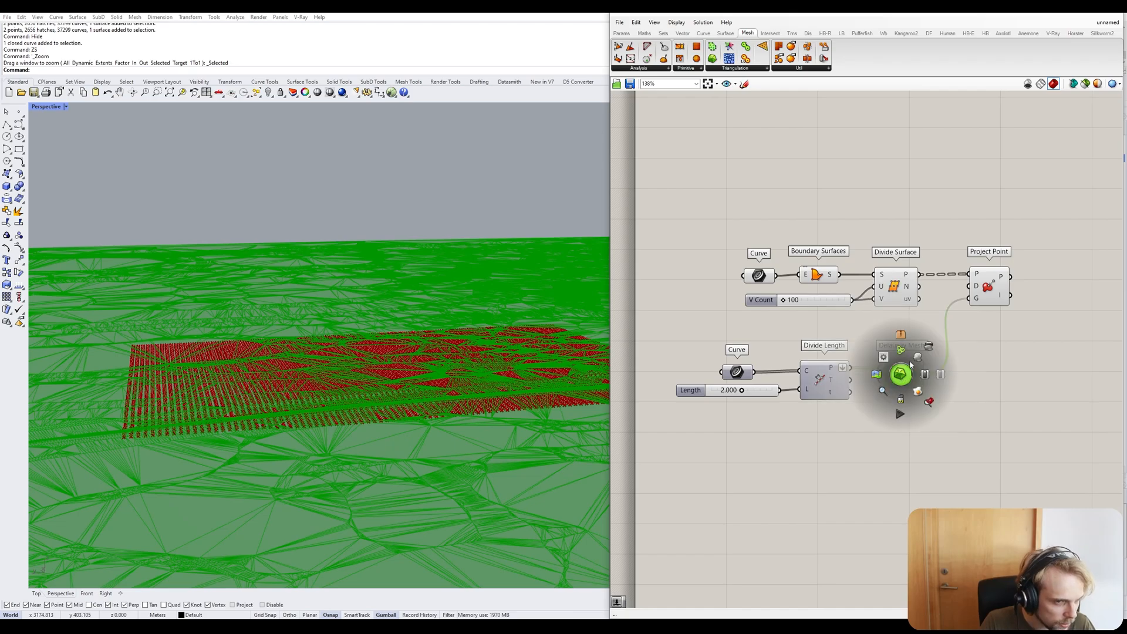
left_click(928, 347)
left_click(1002, 361)
Set the V Count slider feeding Divide Surface to 200 to densify the projected point grid.
right_click_drag(276, 376, 366, 345)
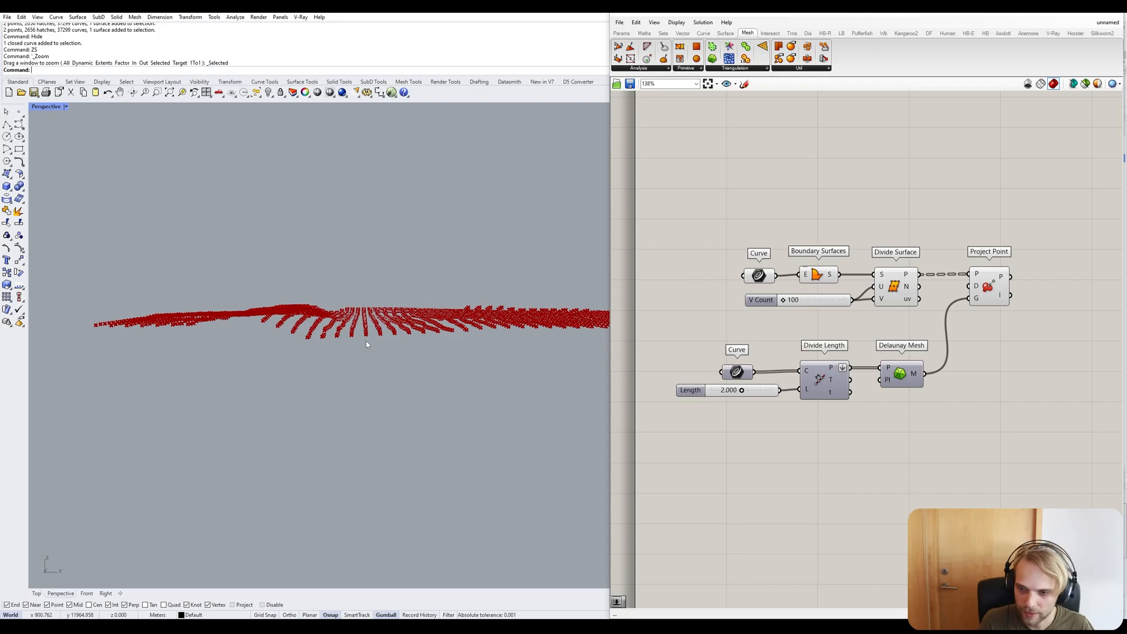
right_click_drag(354, 341, 379, 316)
scroll(366, 313, "up", 4)
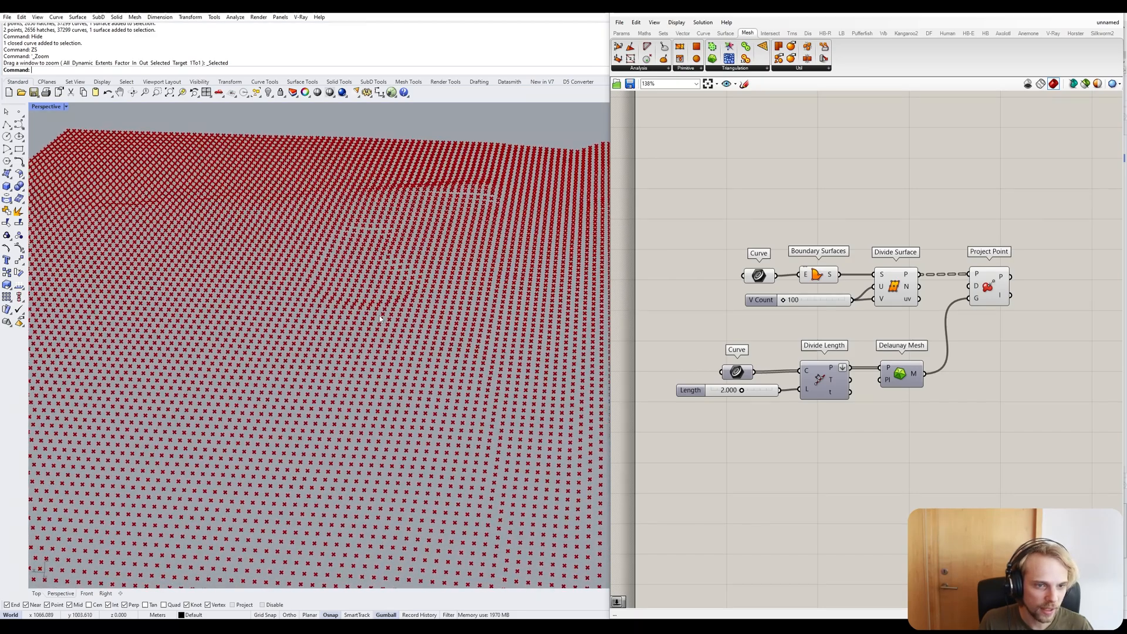
scroll(804, 297, "up", 5)
double_click(808, 308)
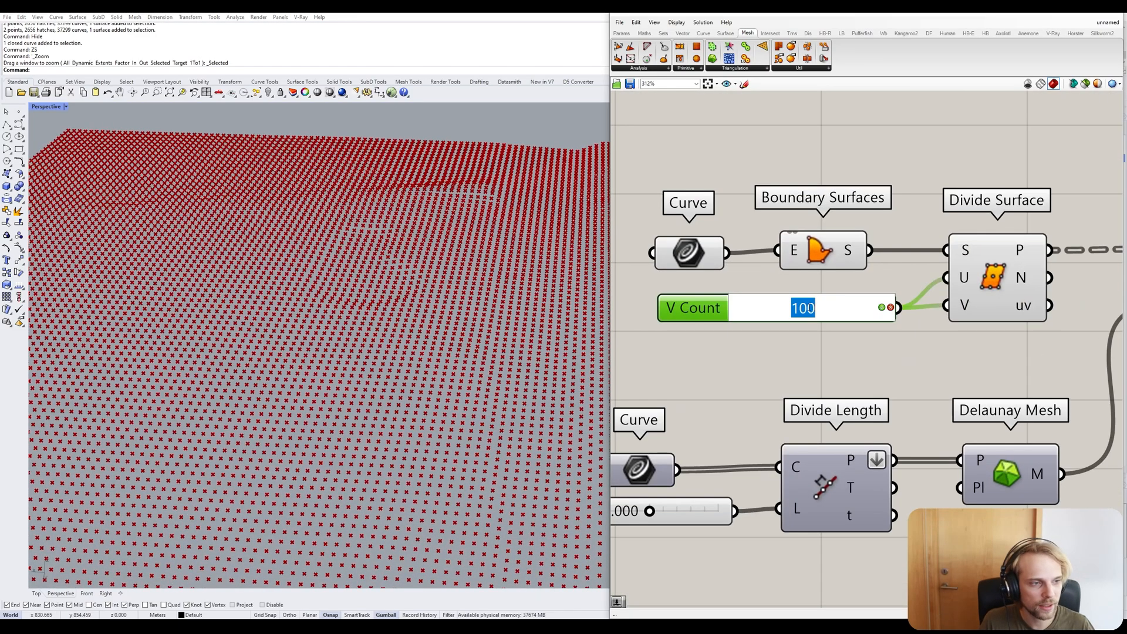
type("21")
key("BackSpace")
type("00")
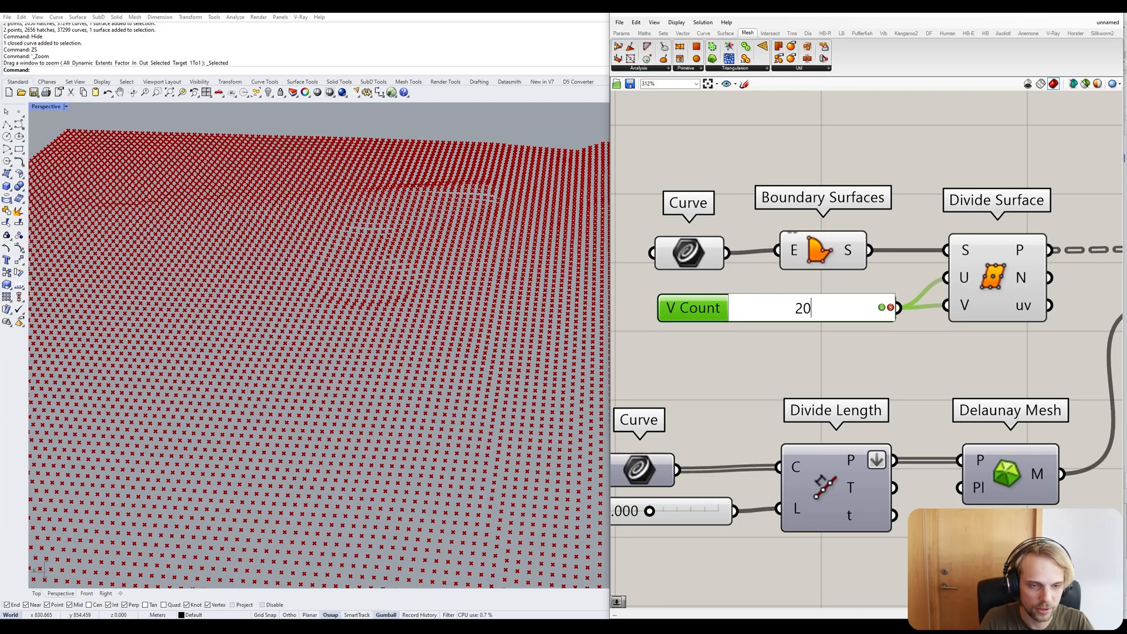
key("Return")
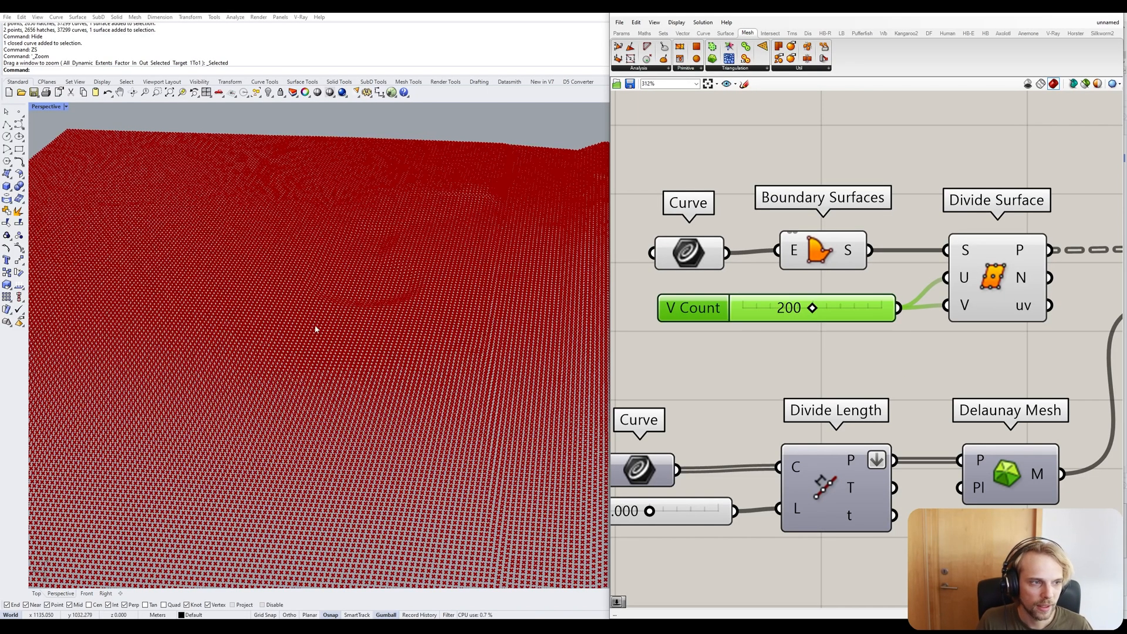
Set the V Count slider feeding Divide Surface to 150.
scroll(314, 273, "down", 3)
scroll(314, 278, "up", 6)
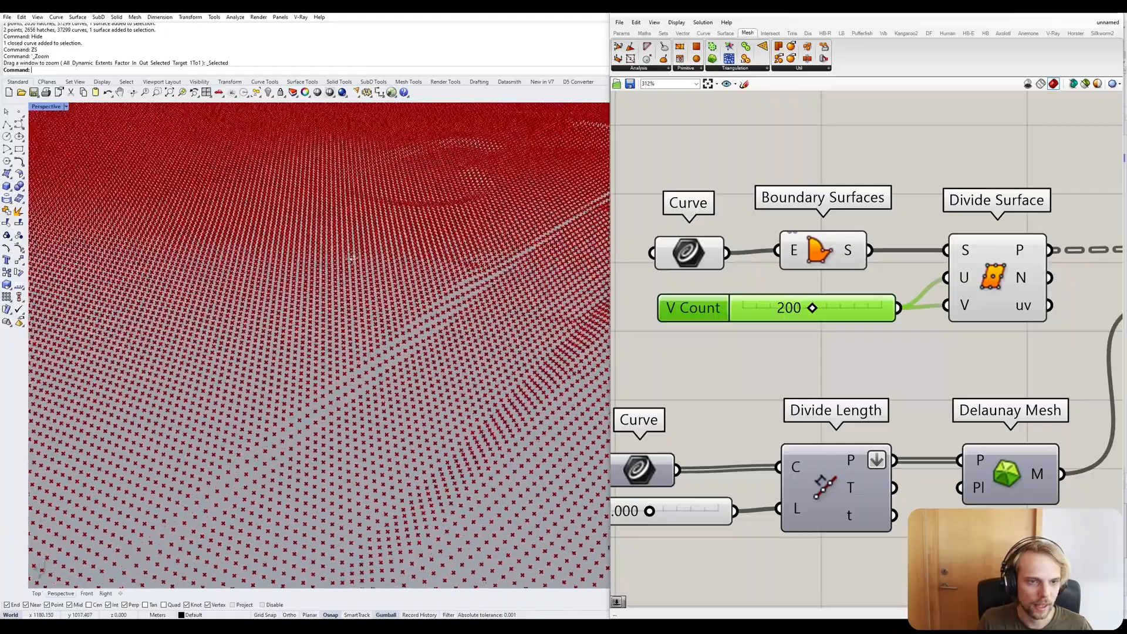
right_click_drag(352, 258, 219, 293)
double_click(769, 313)
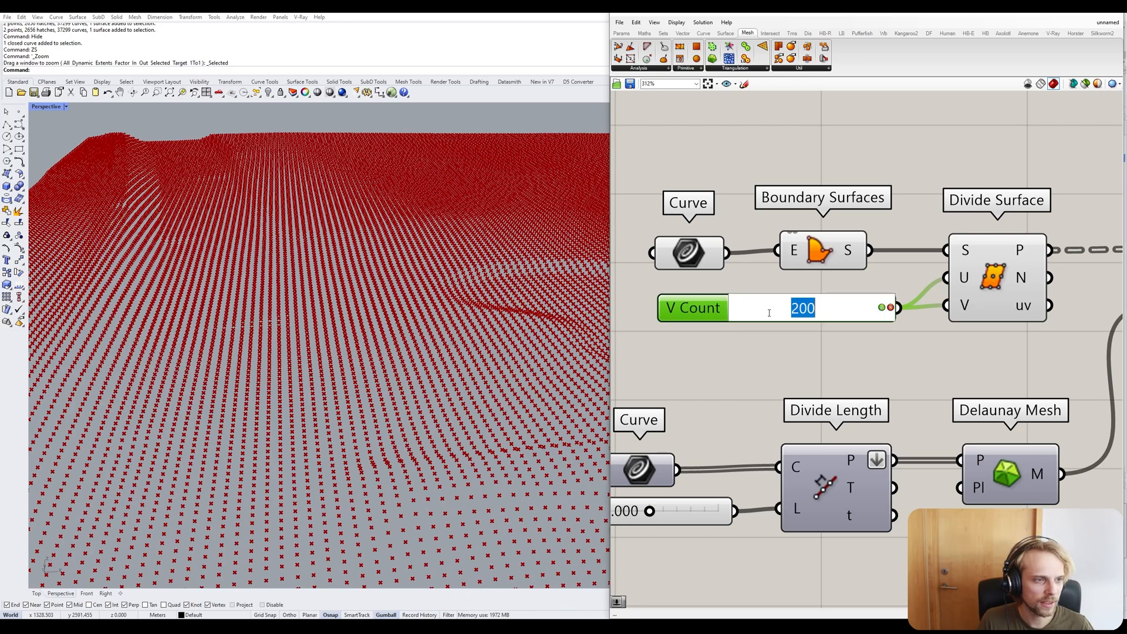
type("150")
key("Return")
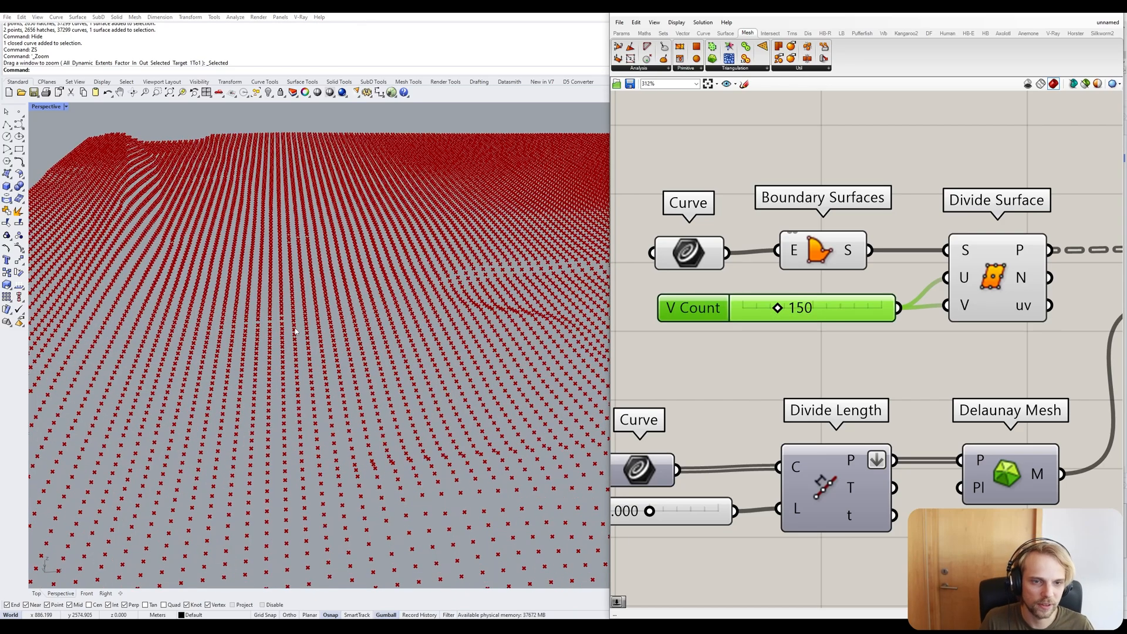
Examine the raised site rectangle and the points projected below it, highlighting the rectangle and the Project Point component in turn.
scroll(299, 332, "down", 3)
scroll(304, 423, "down", 5)
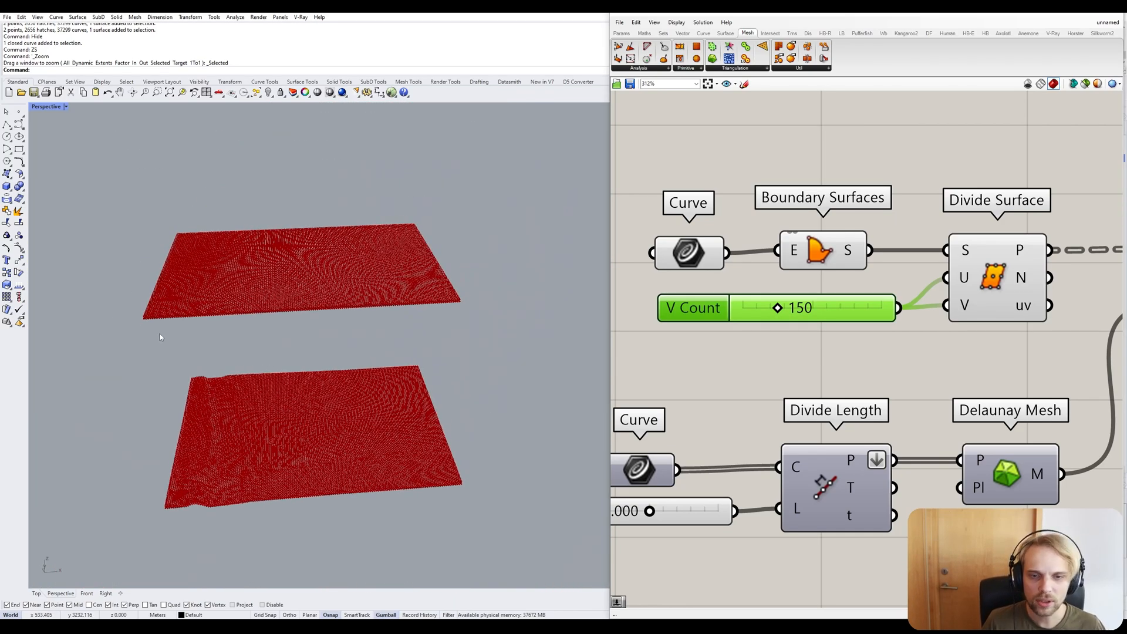
left_click(197, 319)
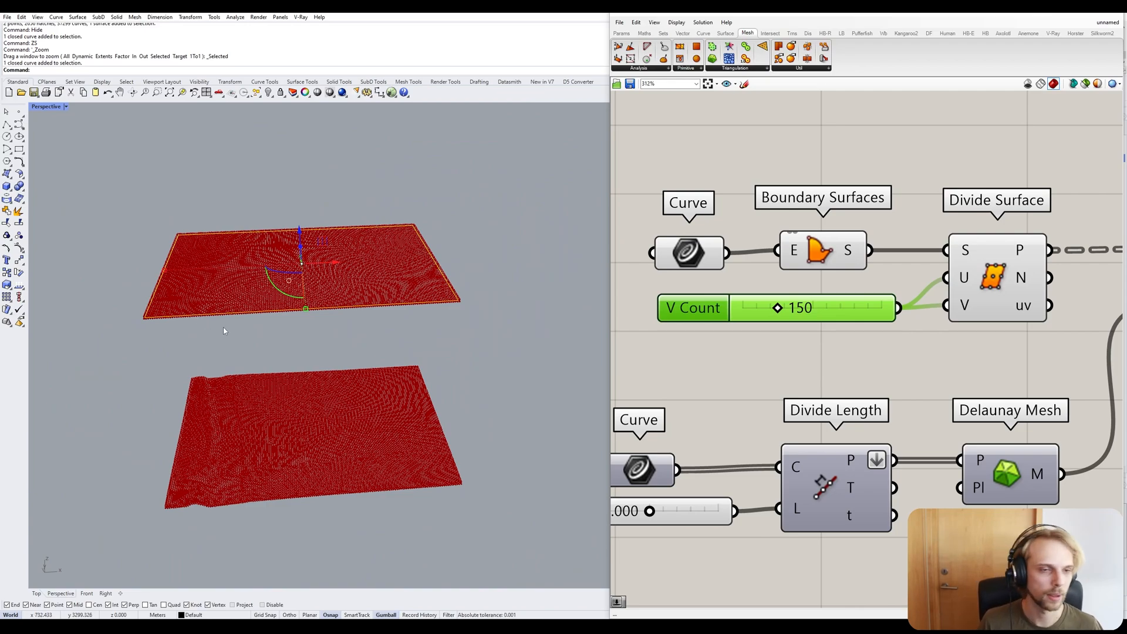
left_click(977, 349)
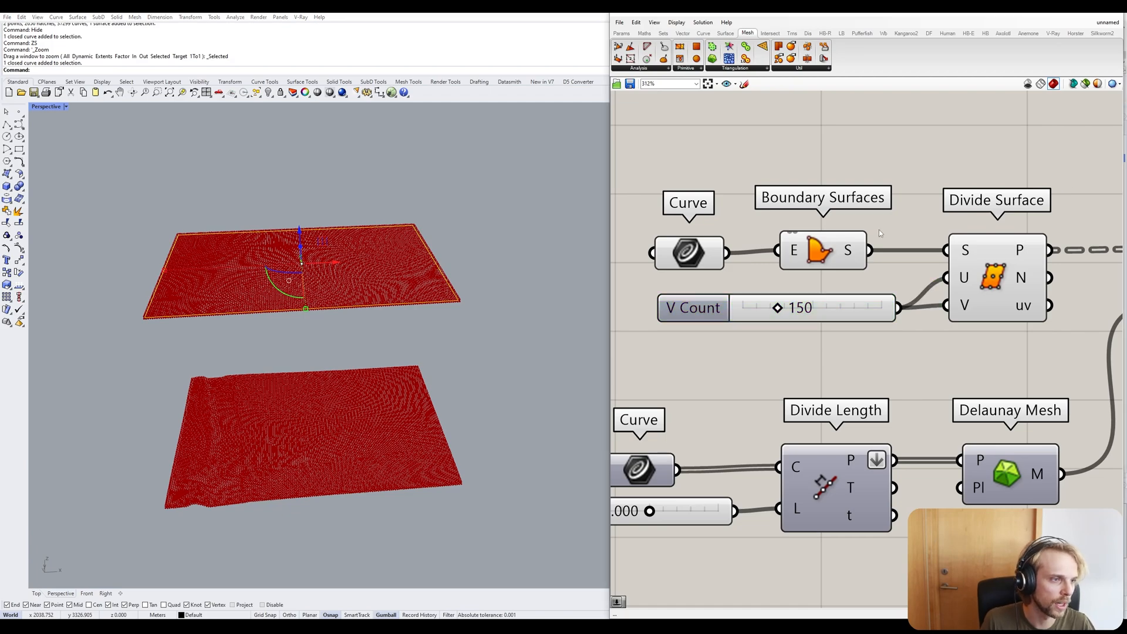
scroll(963, 273, "down", 2)
right_click_drag(962, 273, 877, 292)
scroll(876, 292, "down", 2)
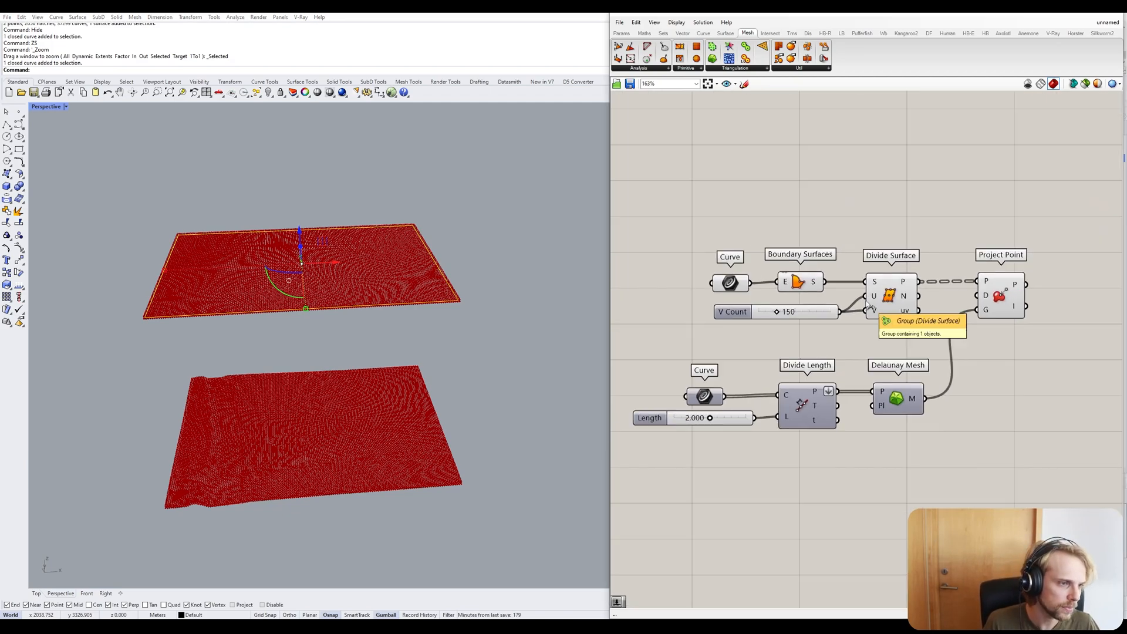
right_click_drag(1038, 315, 837, 308)
left_click(906, 266)
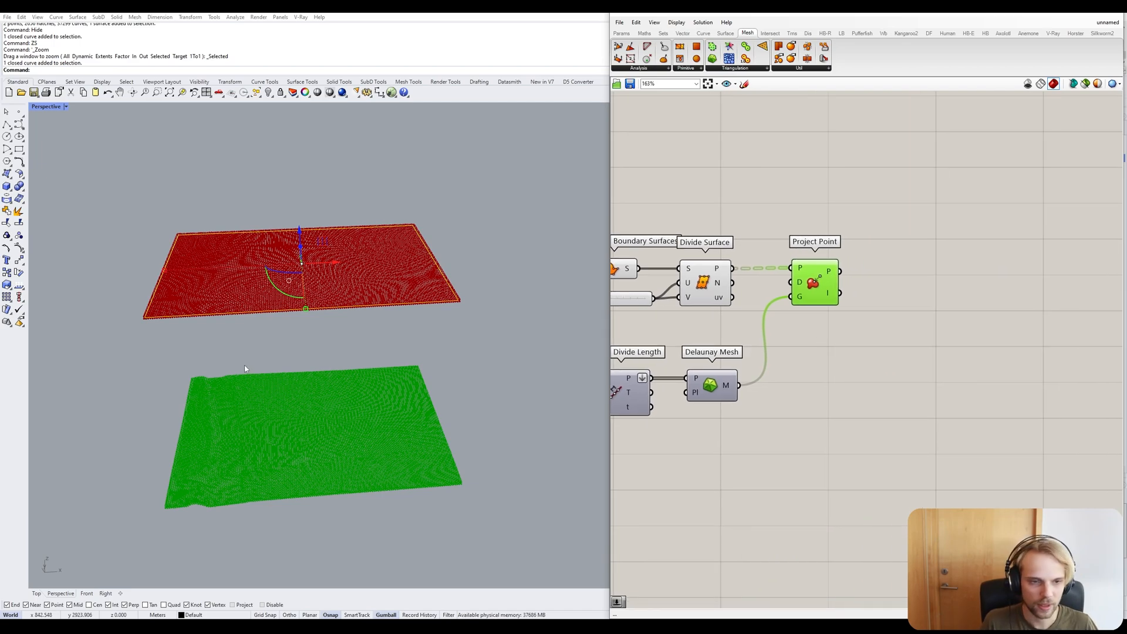
left_click(498, 403)
right_click_drag(498, 403, 129, 507)
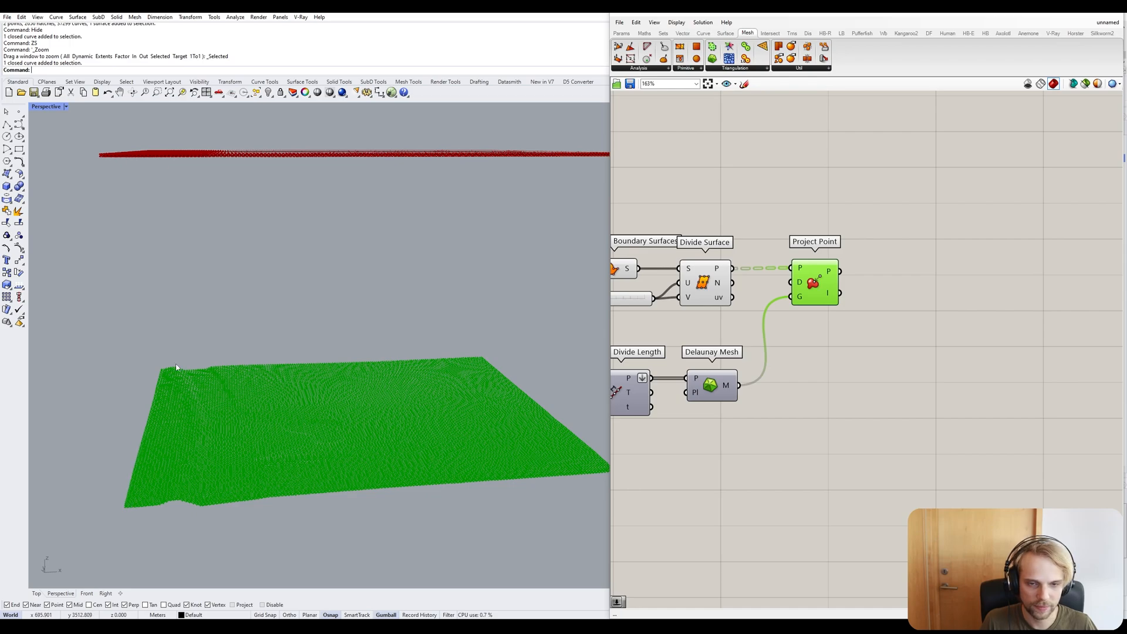
Add a Surface From Points component beside Project Point and align it with that component.
right_click_drag(941, 299, 903, 310)
double_click(903, 310)
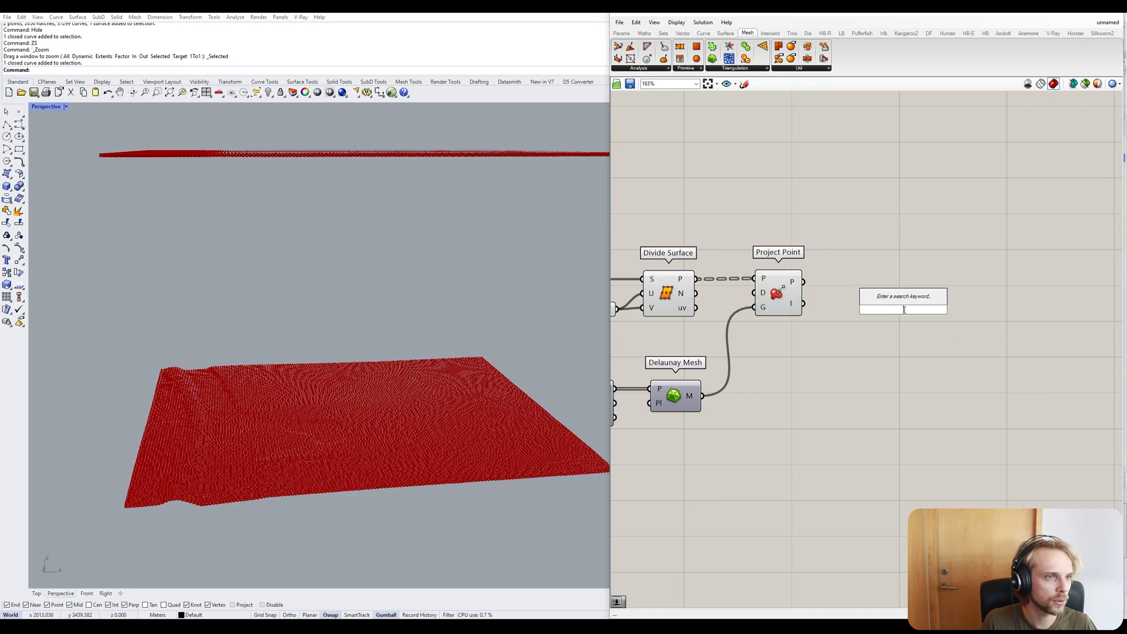
type("surfac")
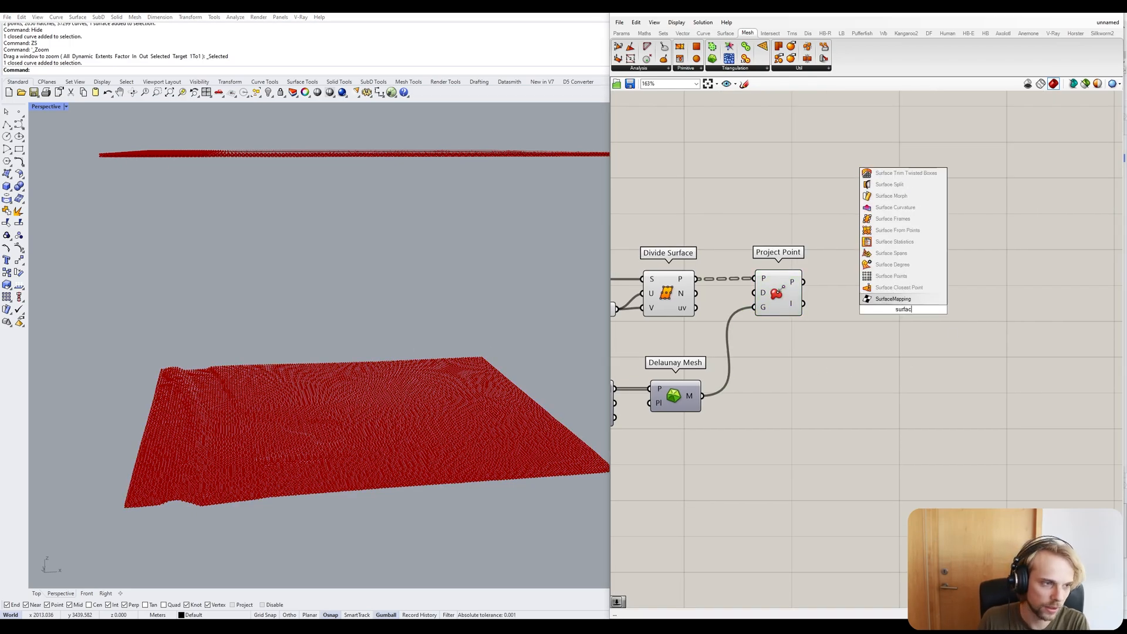
type("e ")
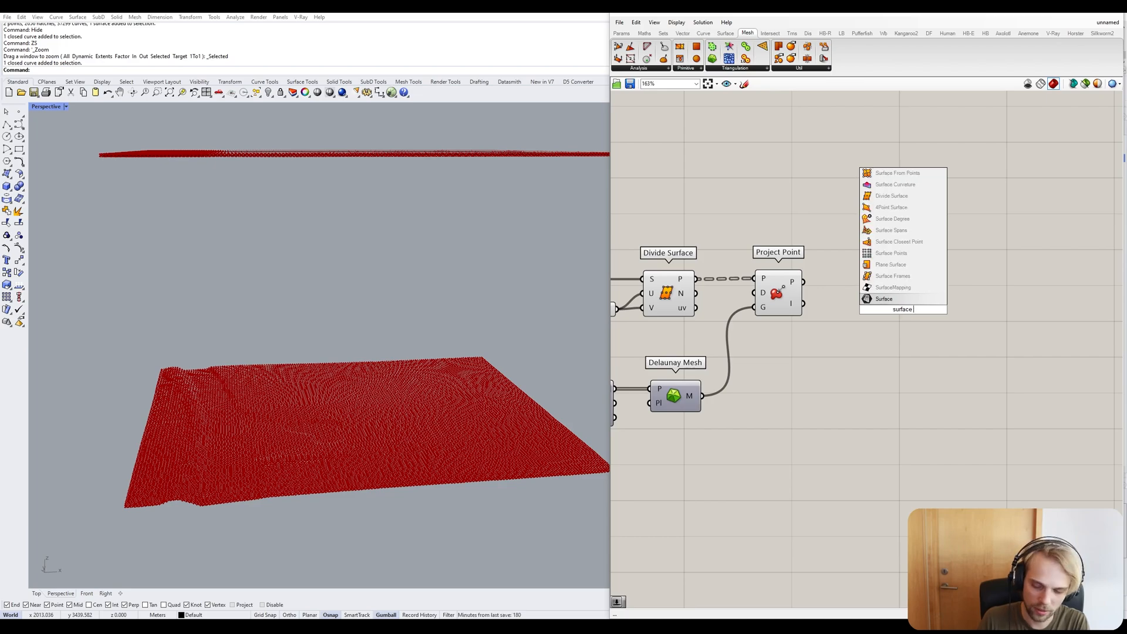
type("from poi")
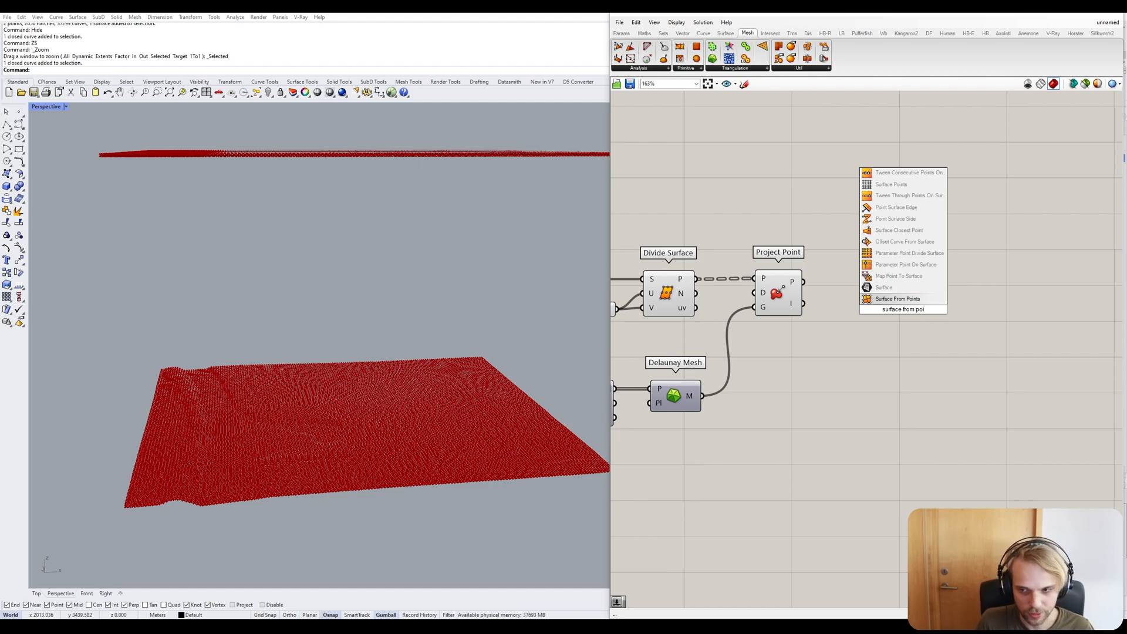
left_click(898, 298)
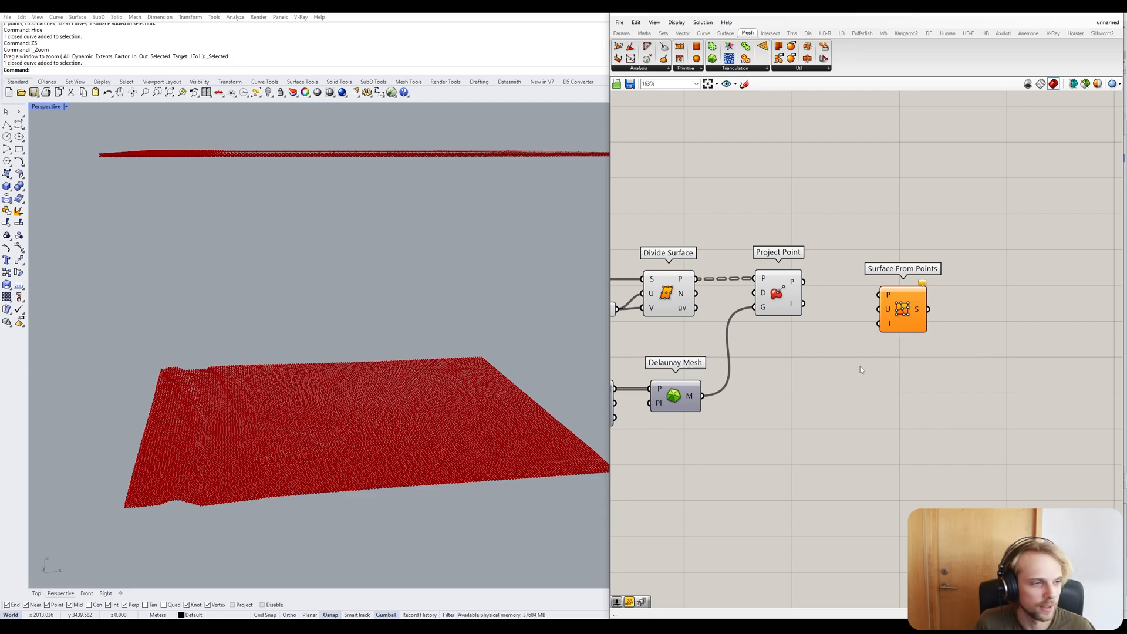
left_click_drag(902, 311, 903, 302)
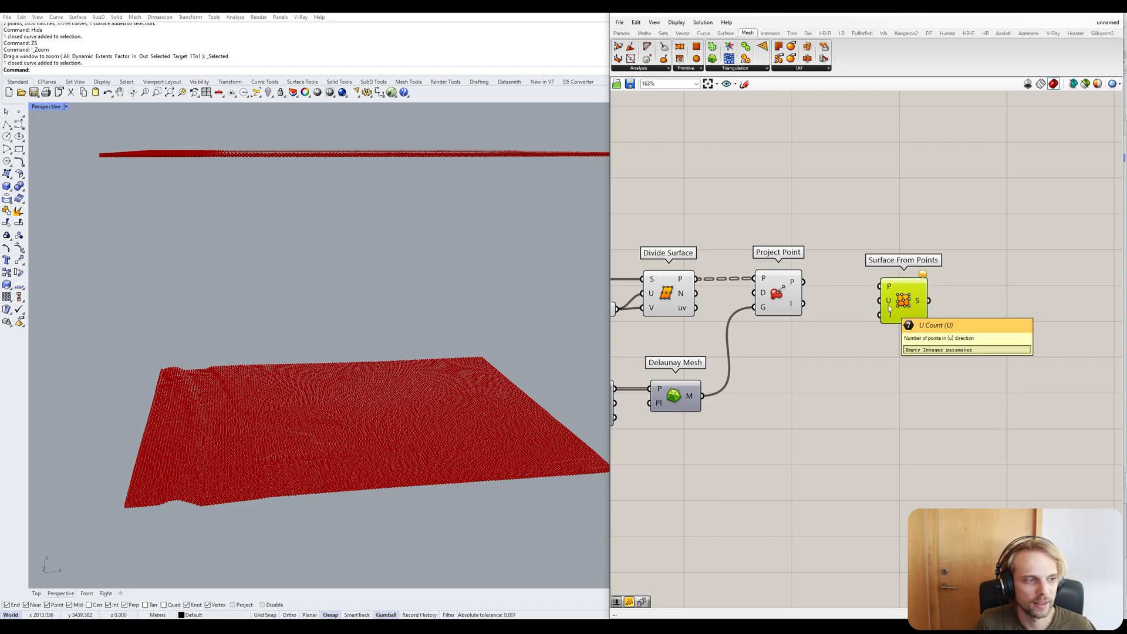
Connect the projected points output of Project Point to the points input of Surface From Points and align the two components.
left_click(819, 308)
right_click_drag(819, 308, 848, 300)
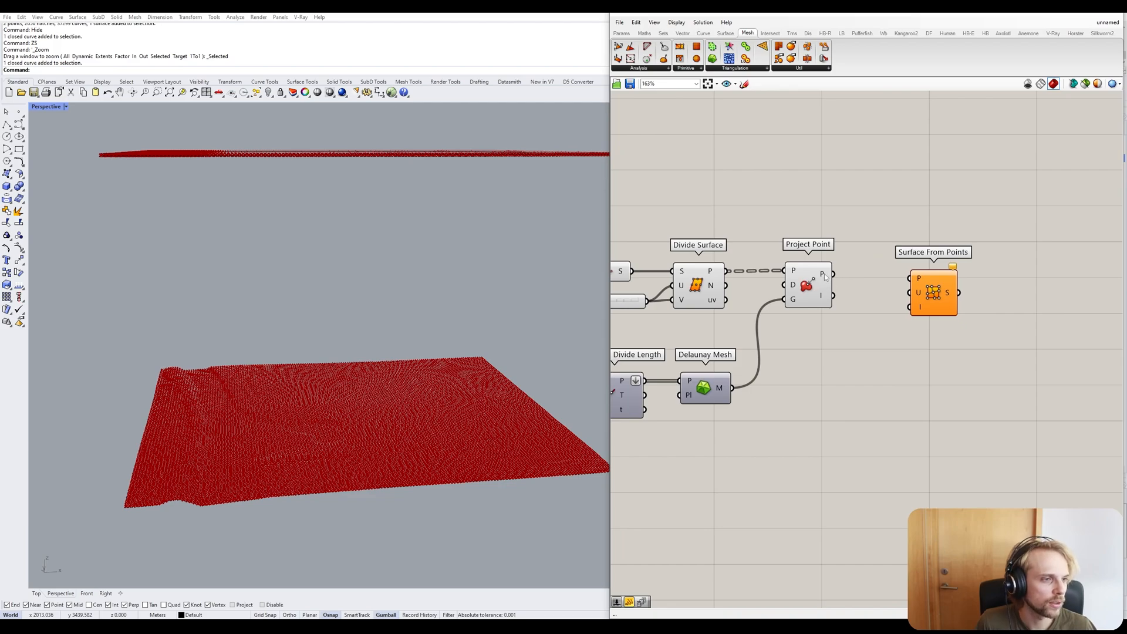
left_click_drag(833, 274, 909, 279)
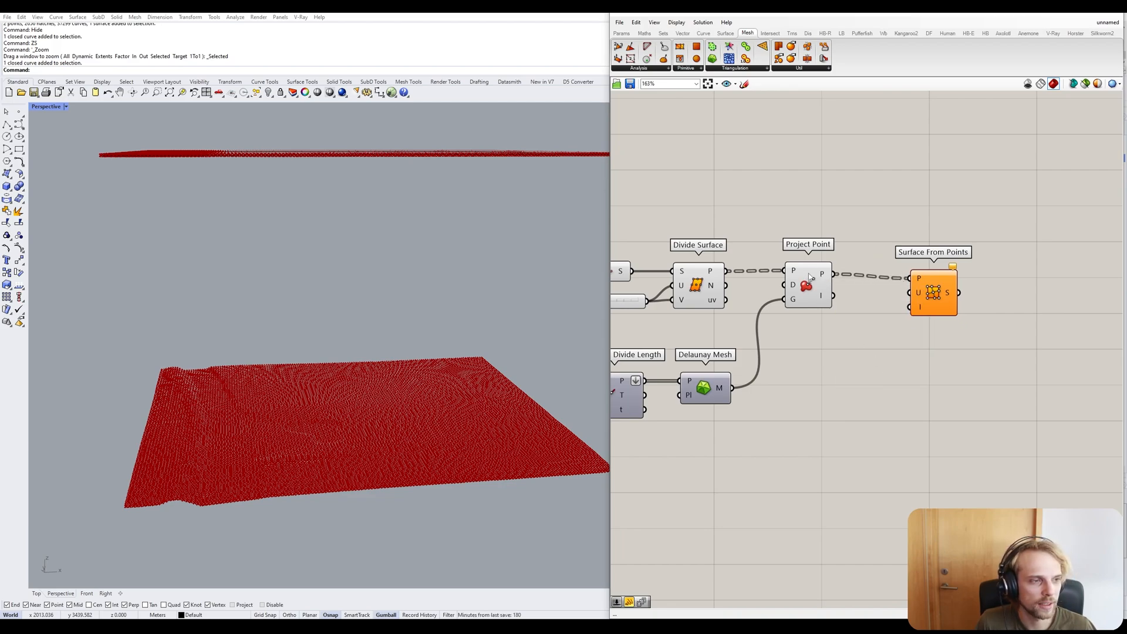
left_click_drag(917, 280, 908, 277)
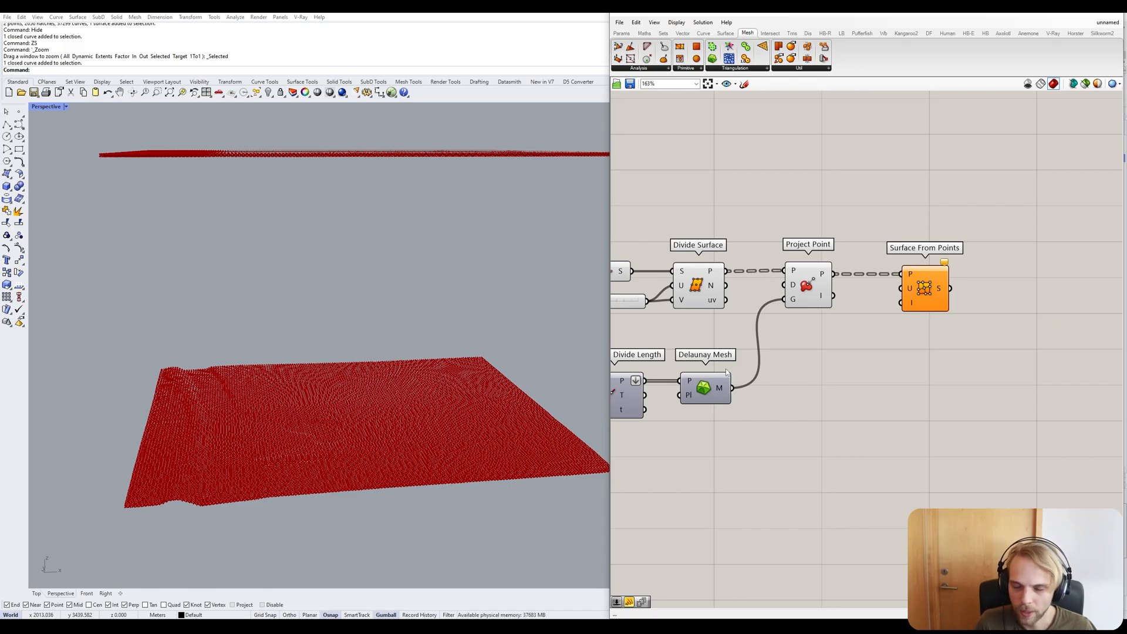
Separate the V Count slider from the upper row of components, moving the Curve, Boundary Surfaces, Divide Surface and Project Point row upward.
right_click_drag(833, 346, 952, 328)
right_click_drag(311, 383, 294, 402)
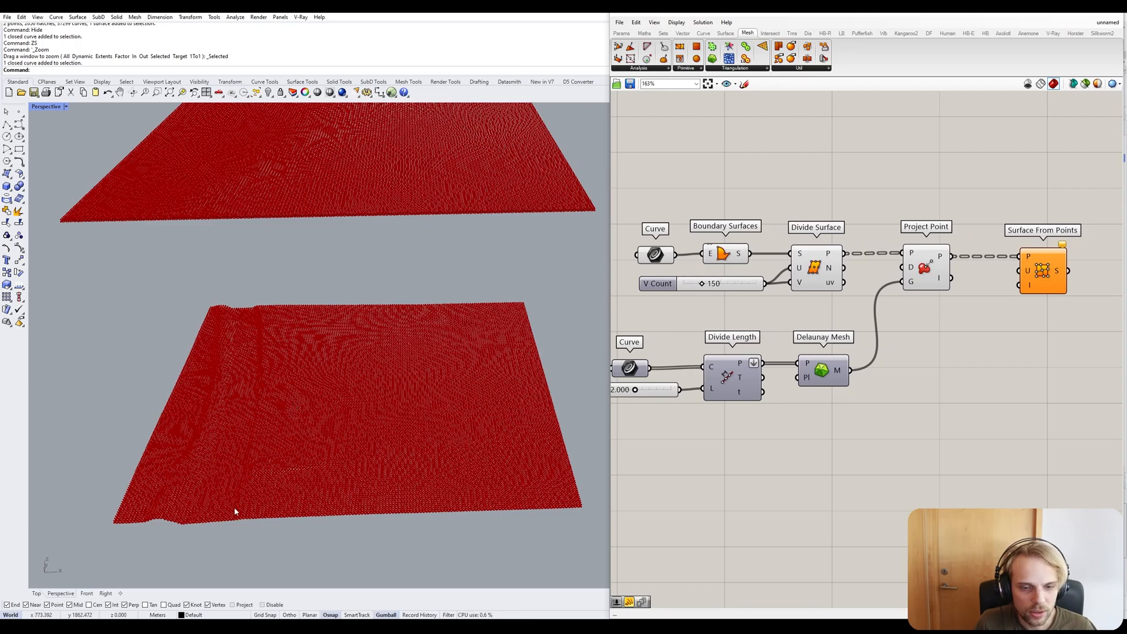
right_click_drag(234, 513, 113, 427)
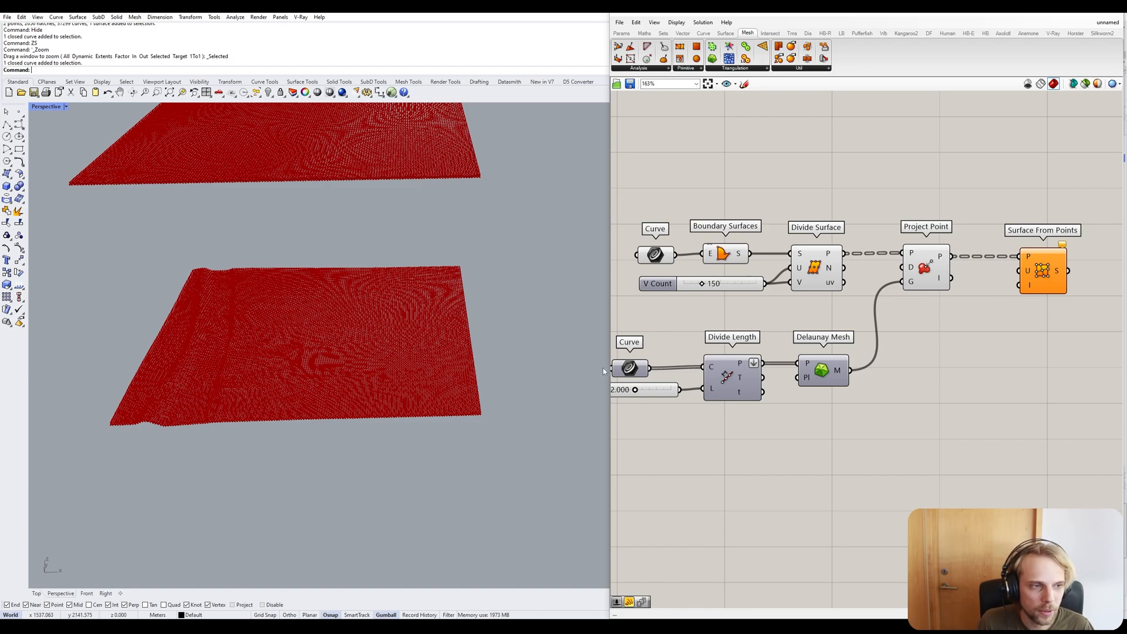
left_click_drag(752, 286, 745, 300)
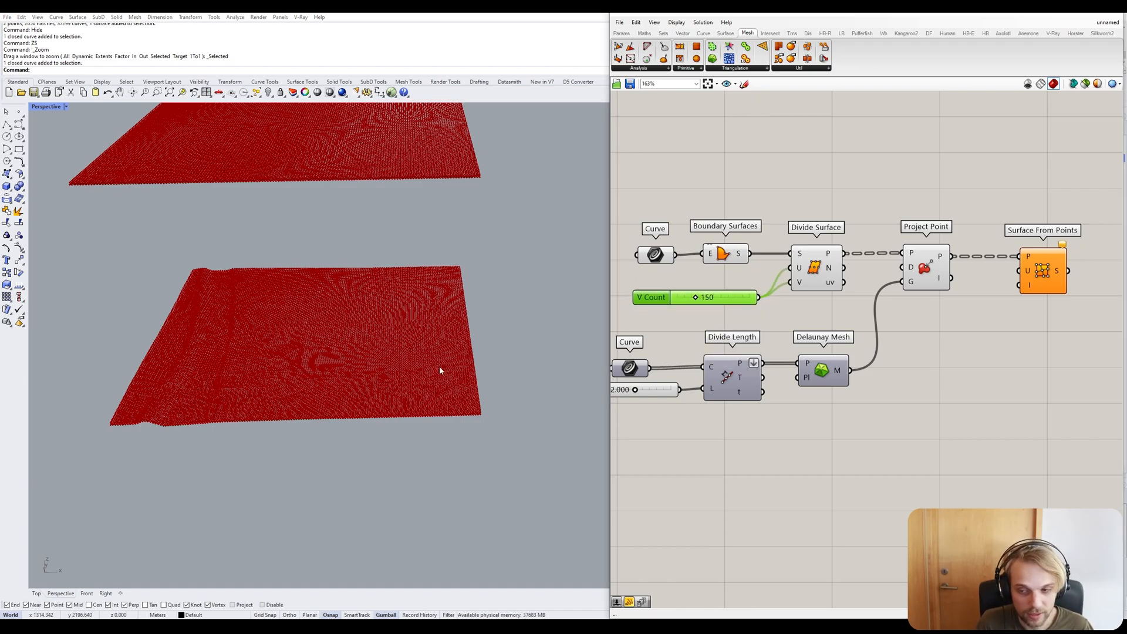
left_click_drag(659, 297, 653, 304)
left_click_drag(923, 292, 640, 233)
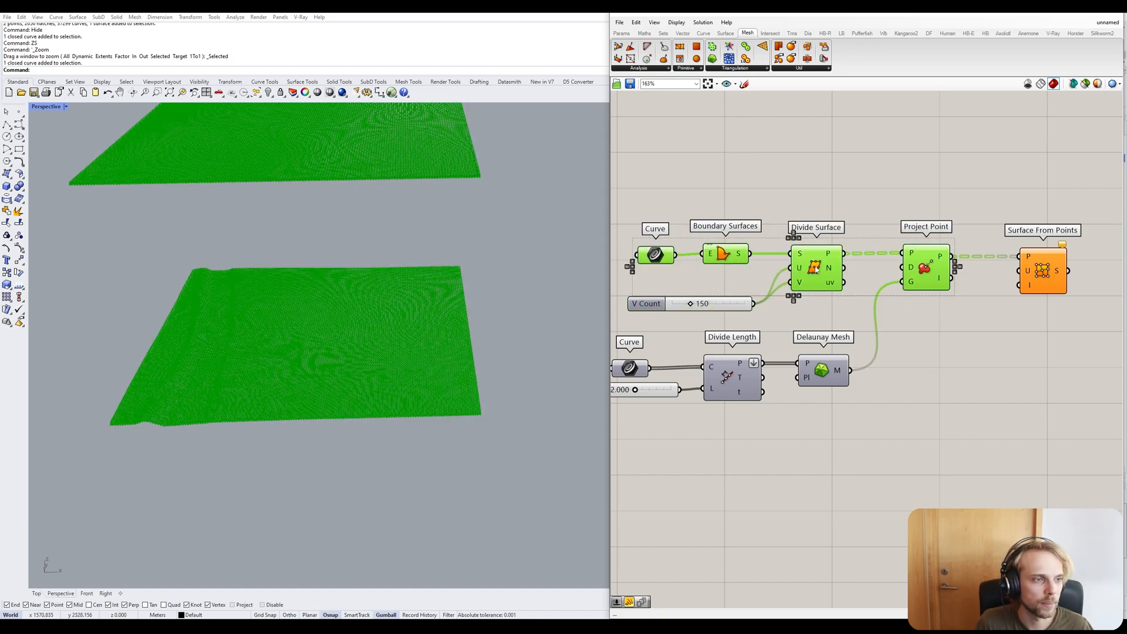
left_click_drag(814, 267, 816, 239)
left_click(1011, 312)
scroll(774, 304, "up", 1)
left_click_drag(719, 307, 719, 284)
right_click_drag(771, 293, 821, 277)
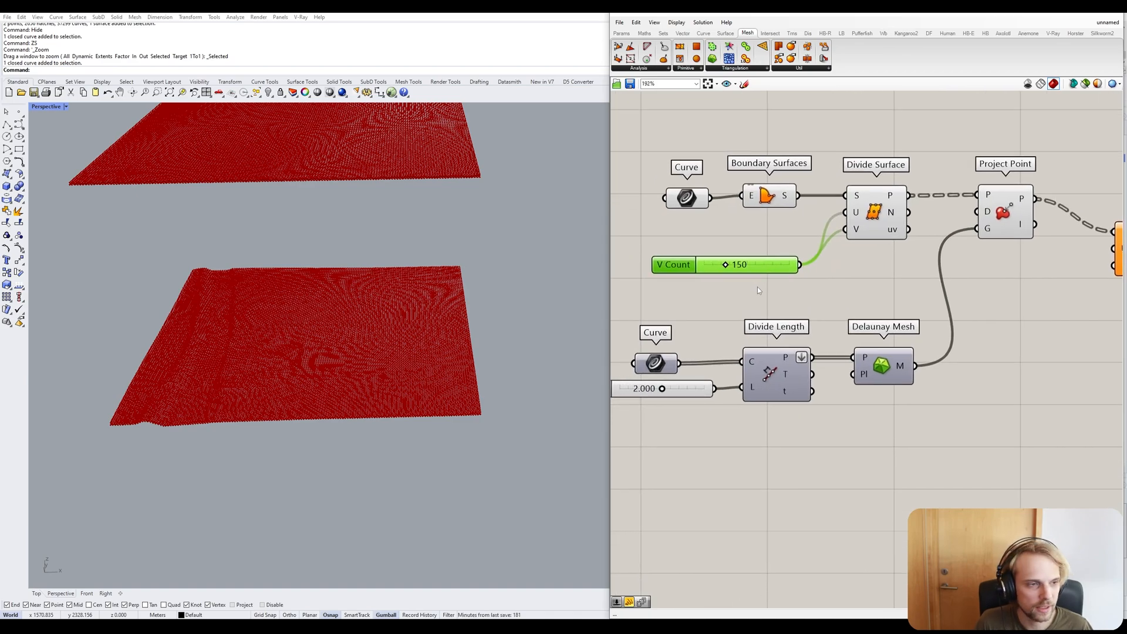
Add an Addition component below Divide Surface and feed the V Count slider into its A input.
double_click(869, 280)
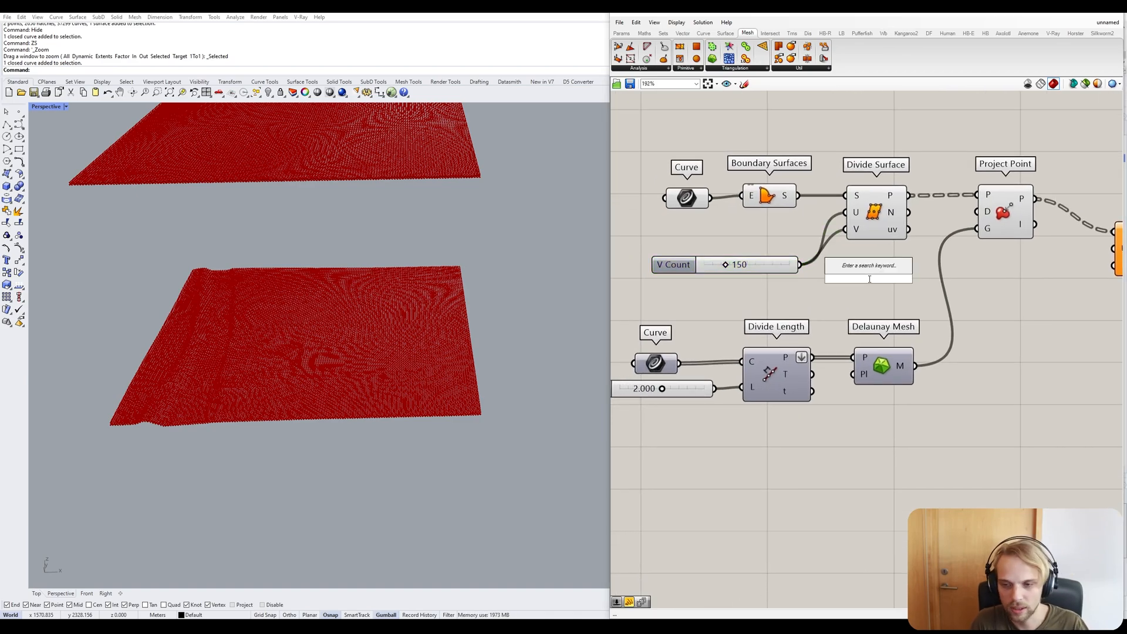
type("+")
key("Return")
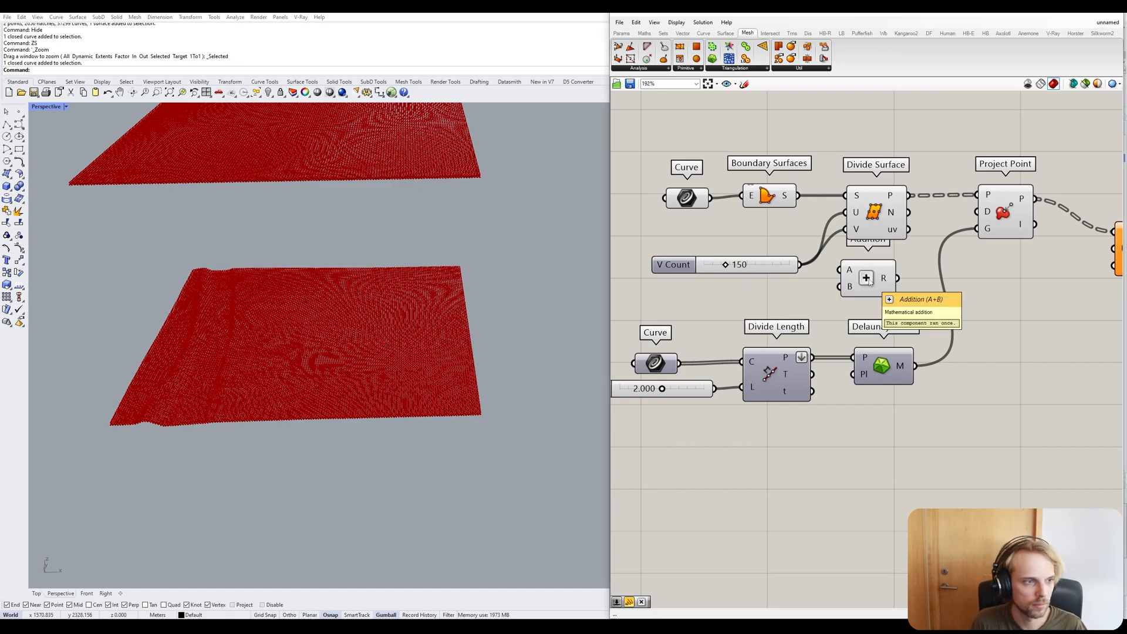
left_click_drag(800, 265, 902, 281)
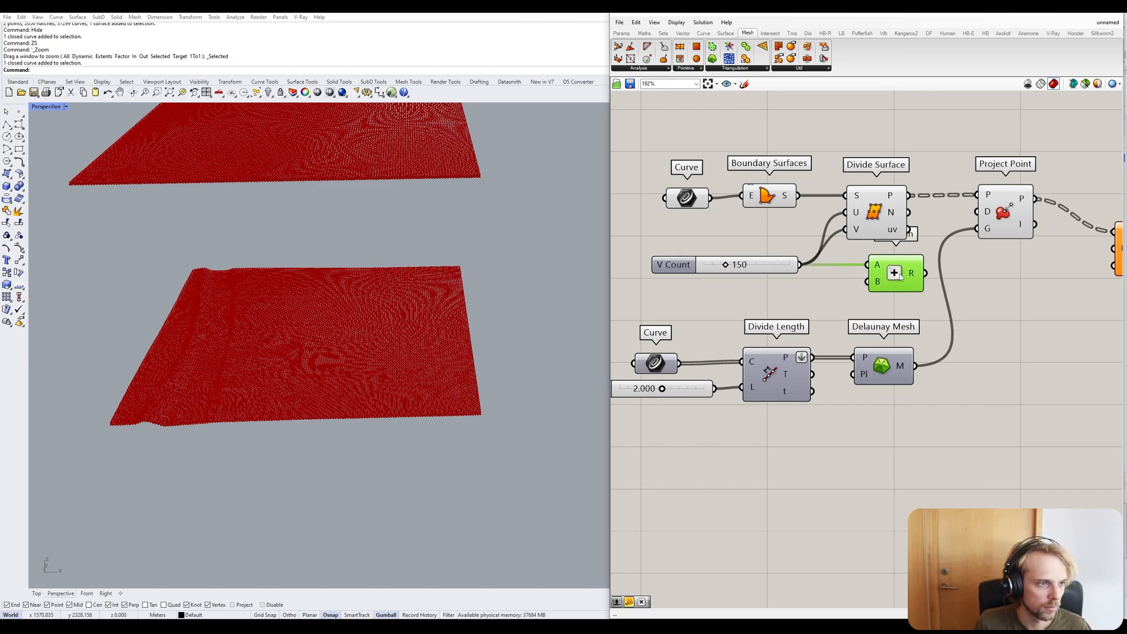
Add a number slider with the value 1, connect it to Addition's B input, and move Addition clear of the sliders.
double_click(794, 292)
type("1")
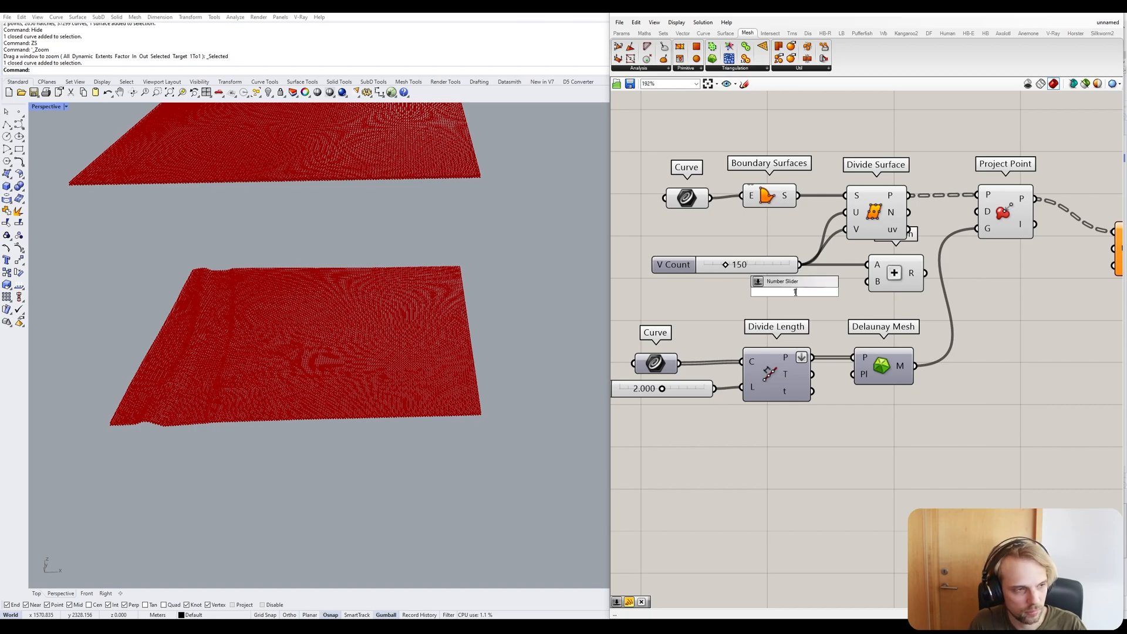
key("Return")
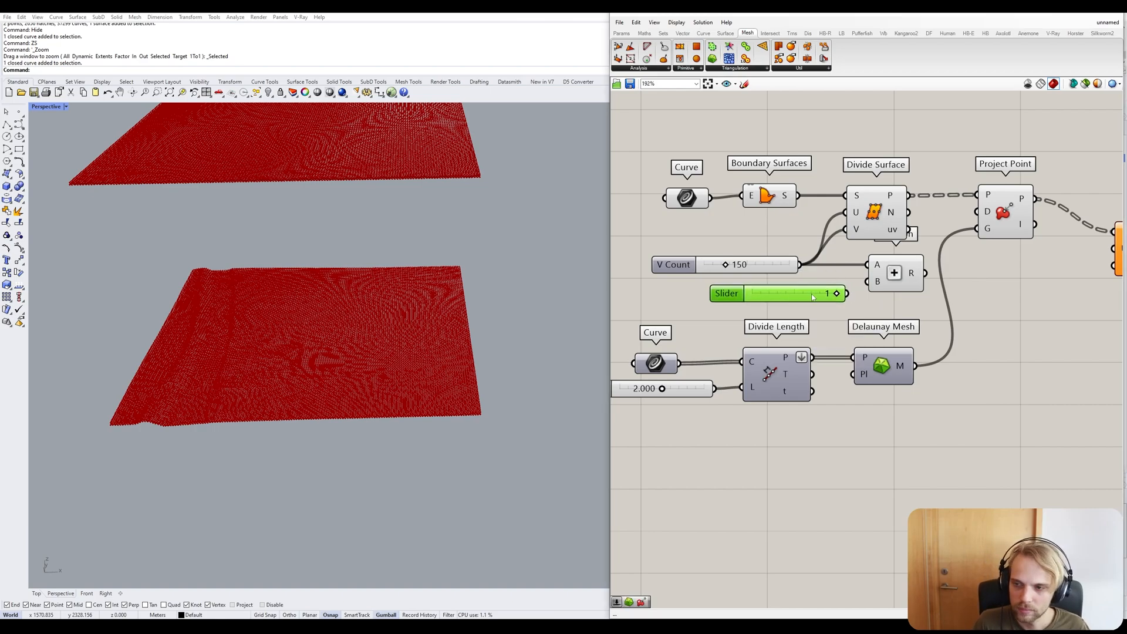
left_click(856, 299)
left_click_drag(846, 293, 948, 294)
left_click(903, 291)
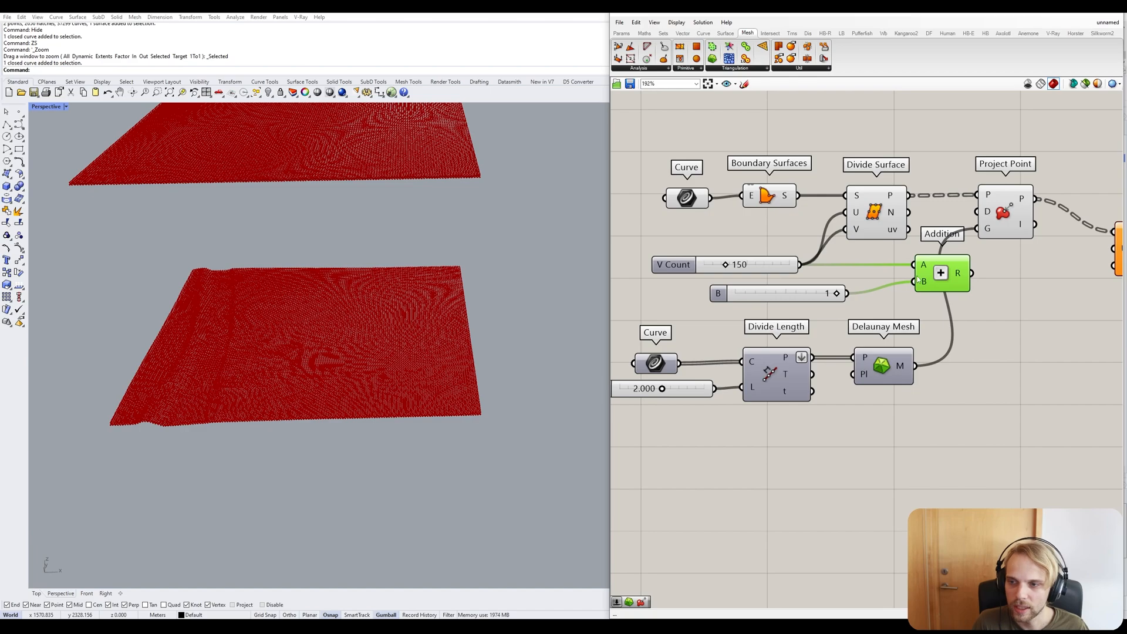
Connect the Addition result to the U Count input of Surface From Points.
mouse_move(959, 276)
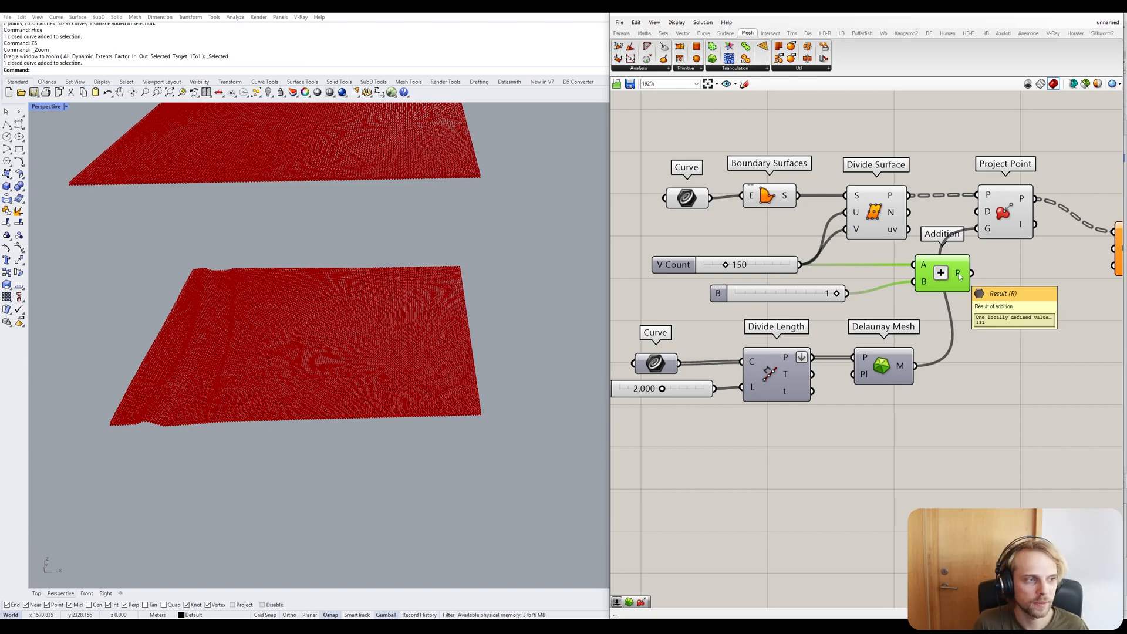
mouse_move(959, 276)
left_mouse_down()
mouse_move(1103, 282)
mouse_move(975, 285)
left_mouse_up()
mouse_move(981, 283)
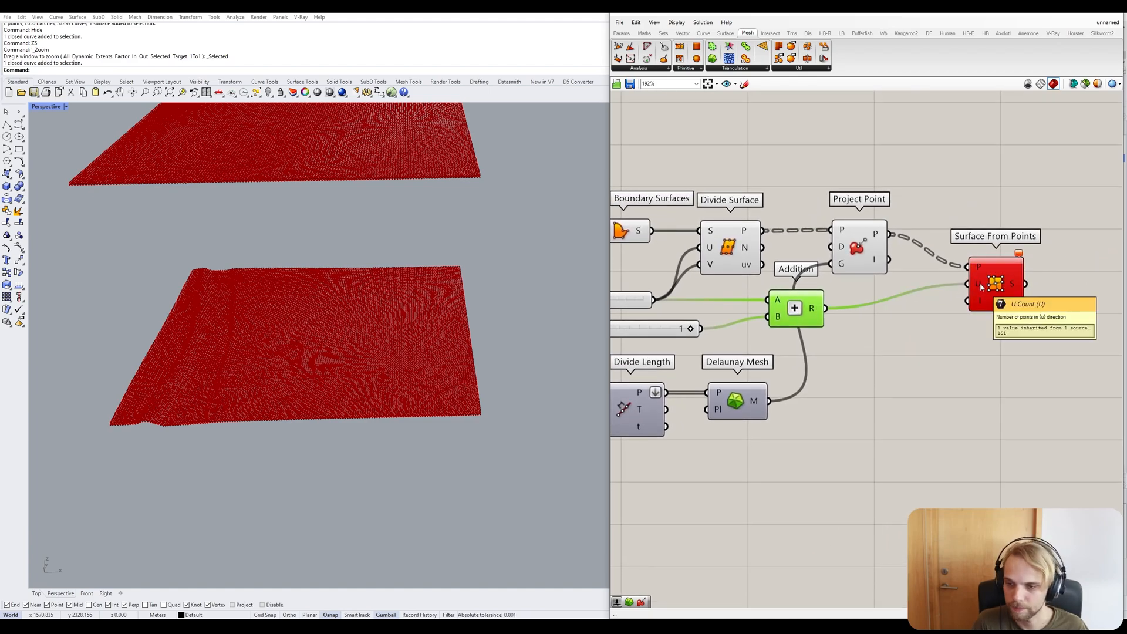
scroll(829, 355, "down", 2)
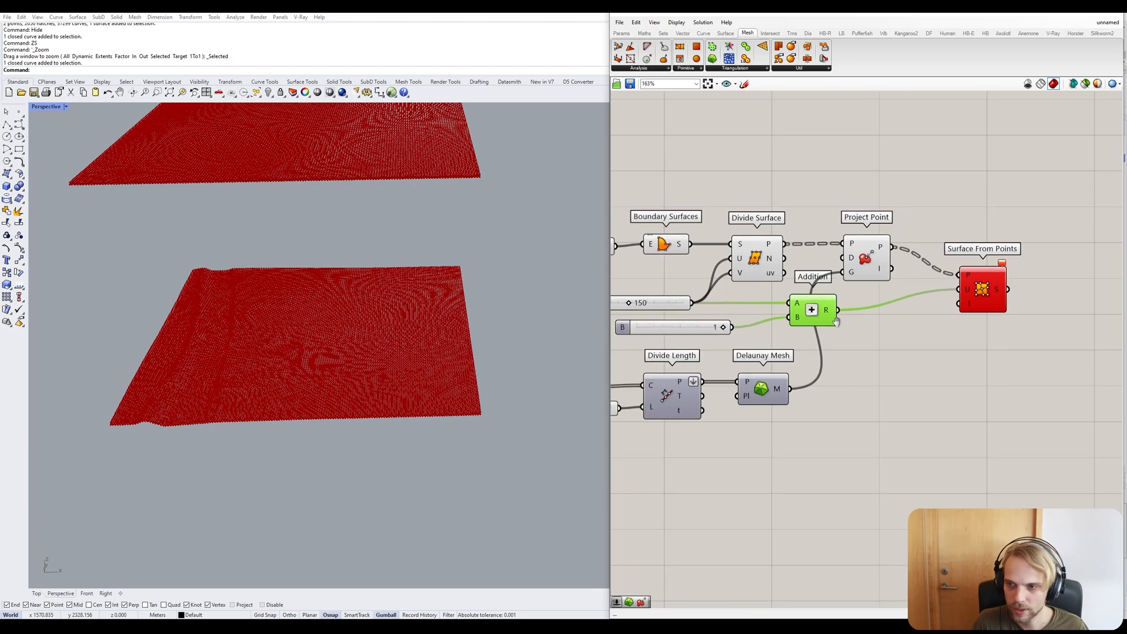
Space out Project Point and Surface From Points, and move the slider with value 1 closer to Addition to tidy the wires.
left_click(953, 251)
left_click_drag(954, 253, 1066, 297)
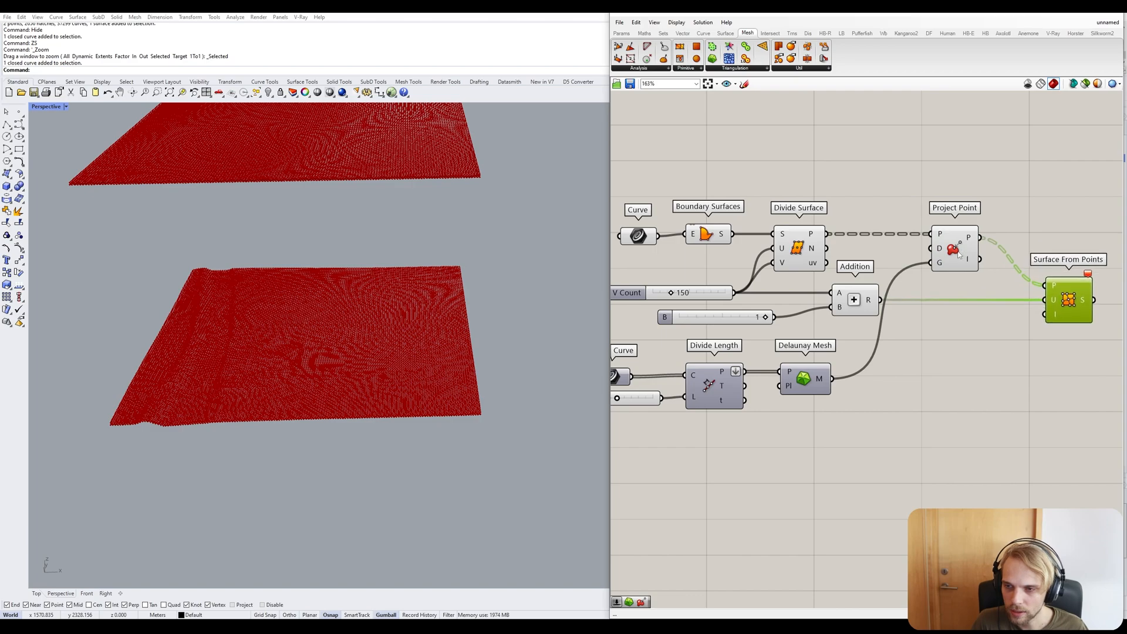
left_click_drag(959, 256, 978, 256)
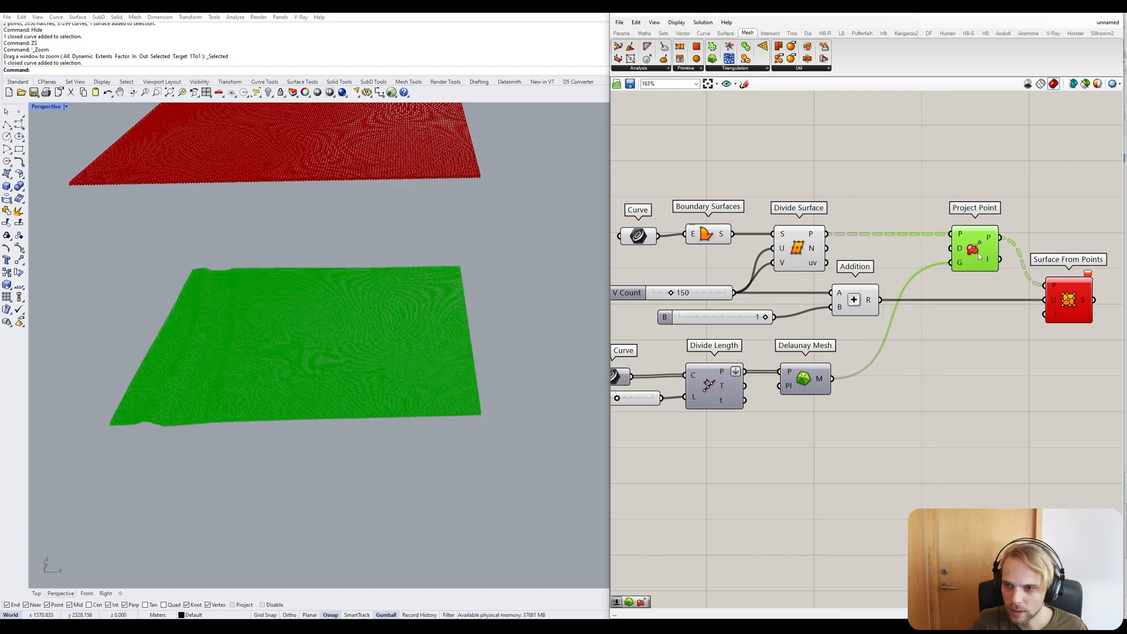
left_click(942, 215)
right_click_drag(887, 216, 959, 196)
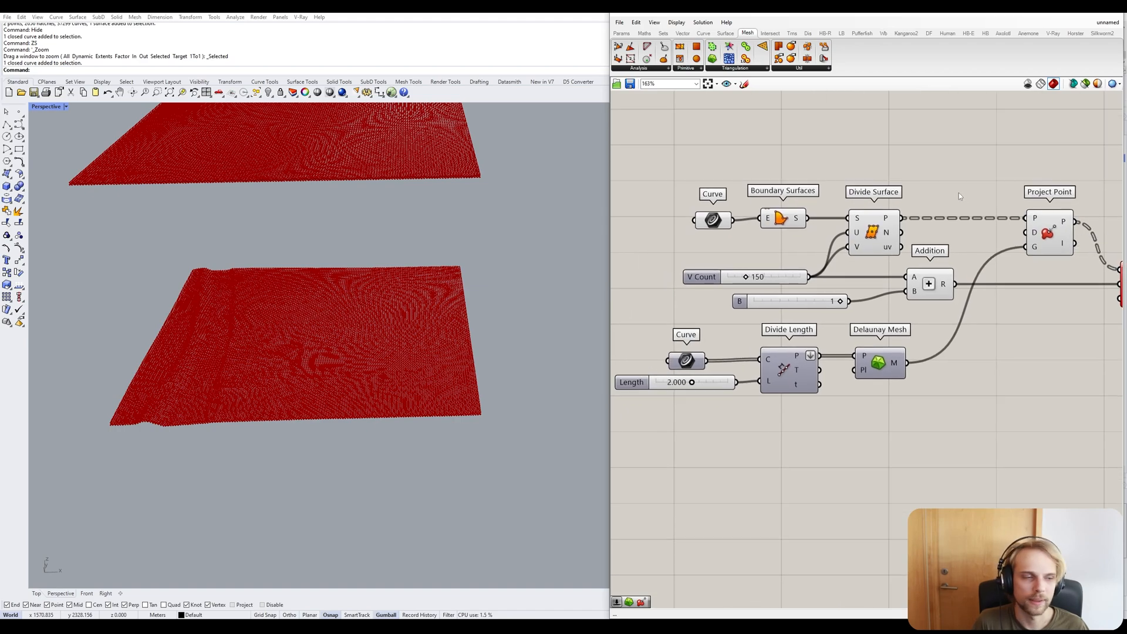
right_click_drag(873, 285, 823, 277)
left_click_drag(760, 296, 795, 286)
left_click(954, 327)
Examine the runtime error on Surface From Points and the component's description.
right_click_drag(975, 322, 798, 318)
scroll(953, 328, "down", 1)
scroll(909, 265, "up", 2)
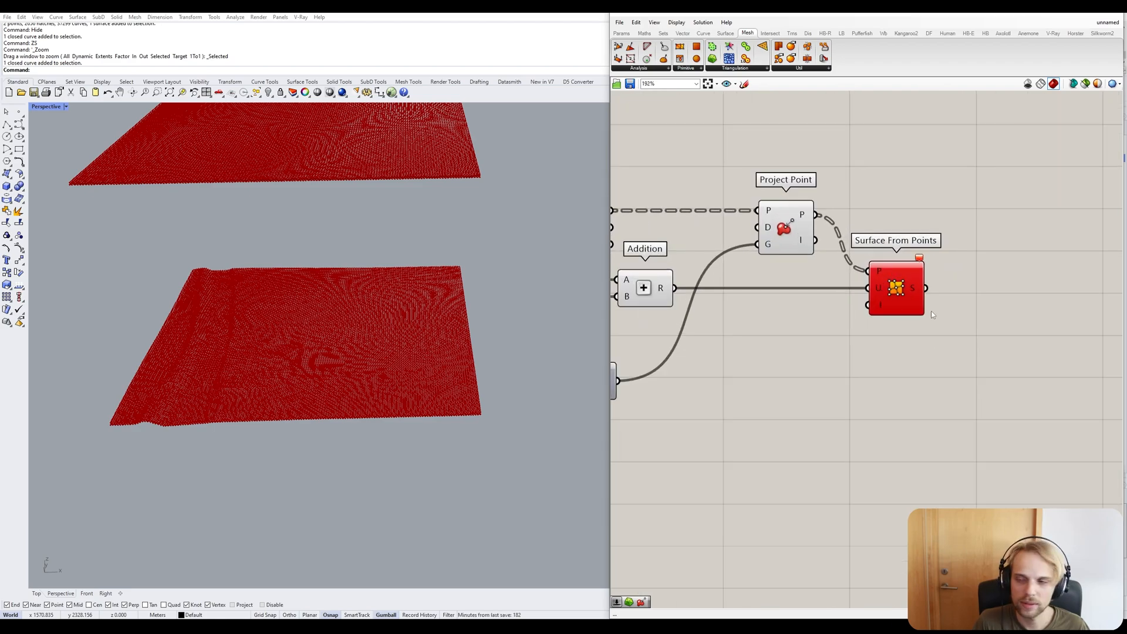
right_click_drag(946, 316, 899, 321)
scroll(956, 255, "up", 2)
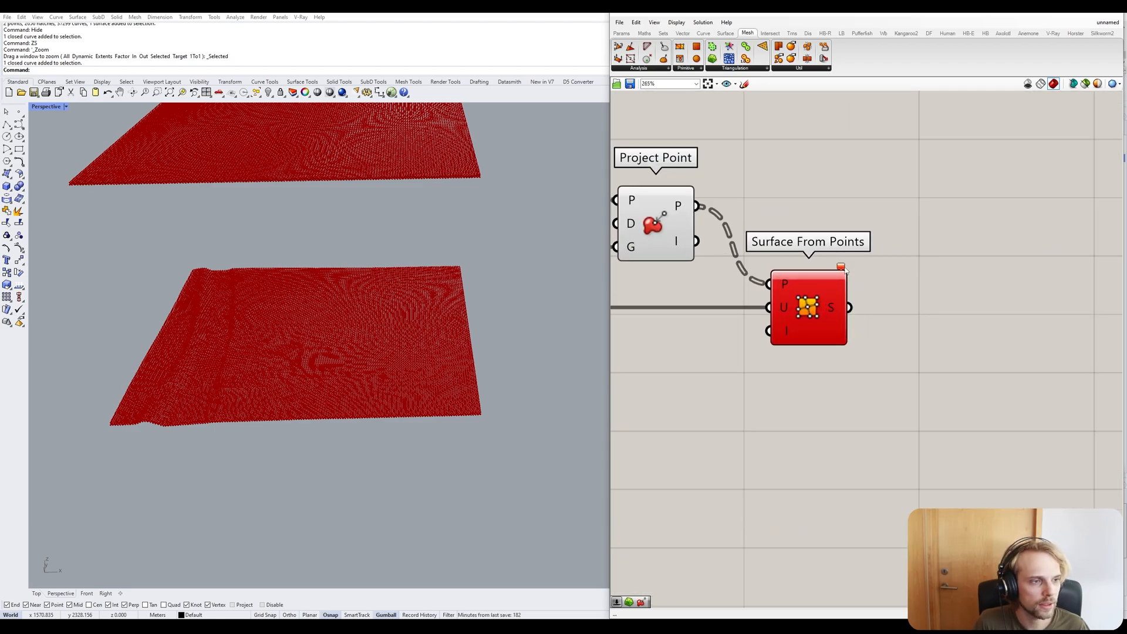
scroll(814, 296, "up", 4)
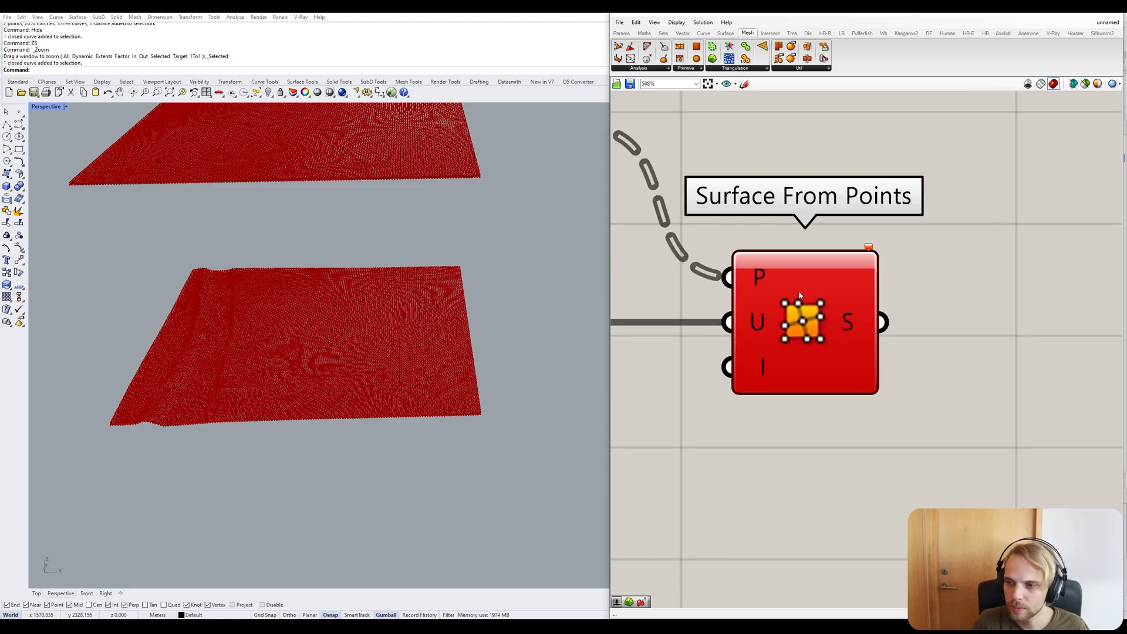
left_click(870, 250)
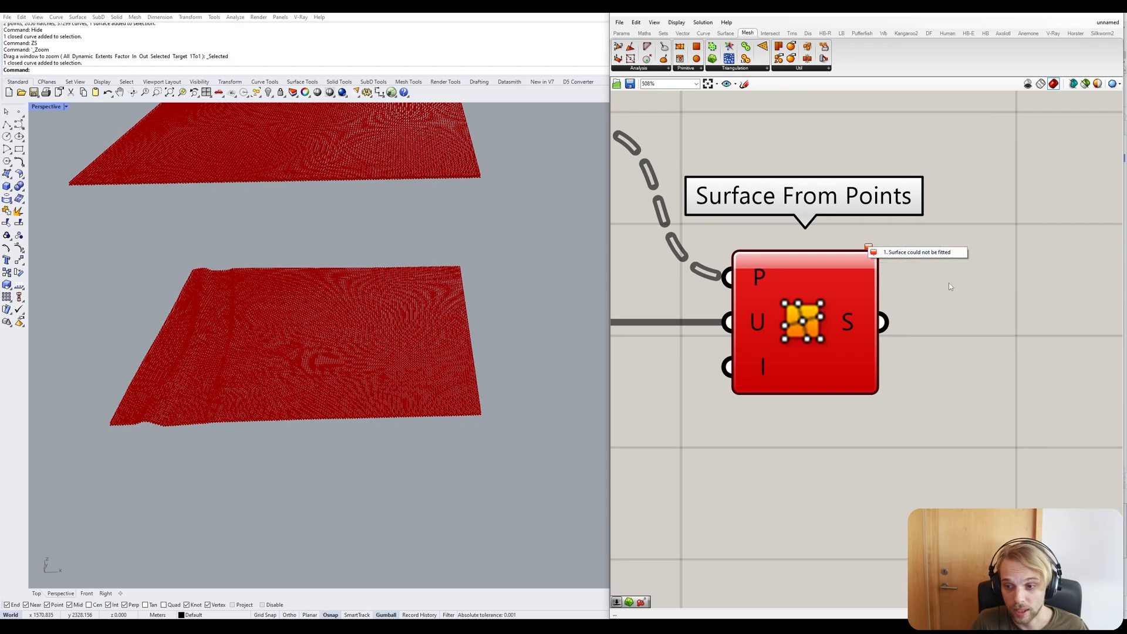
left_click(908, 252)
mouse_move(871, 250)
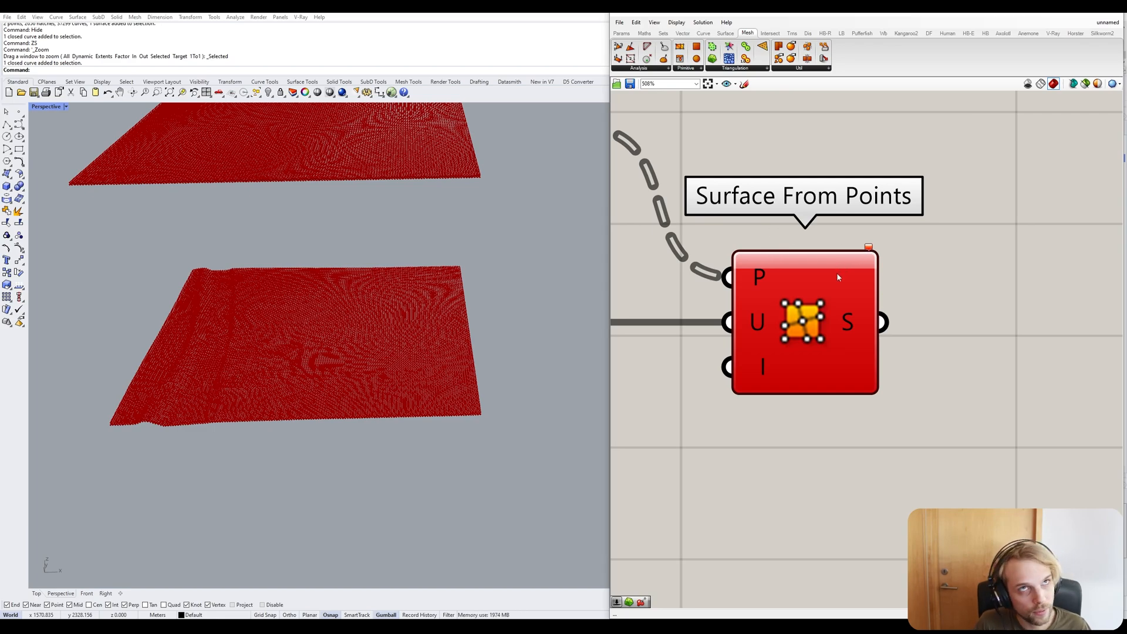
mouse_move(838, 277)
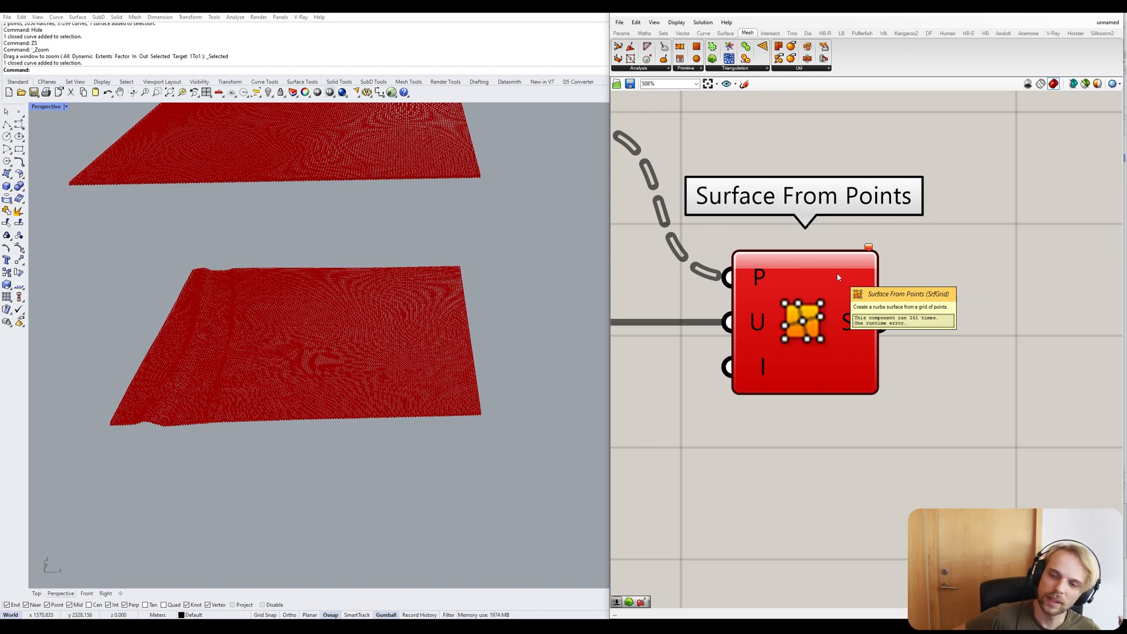
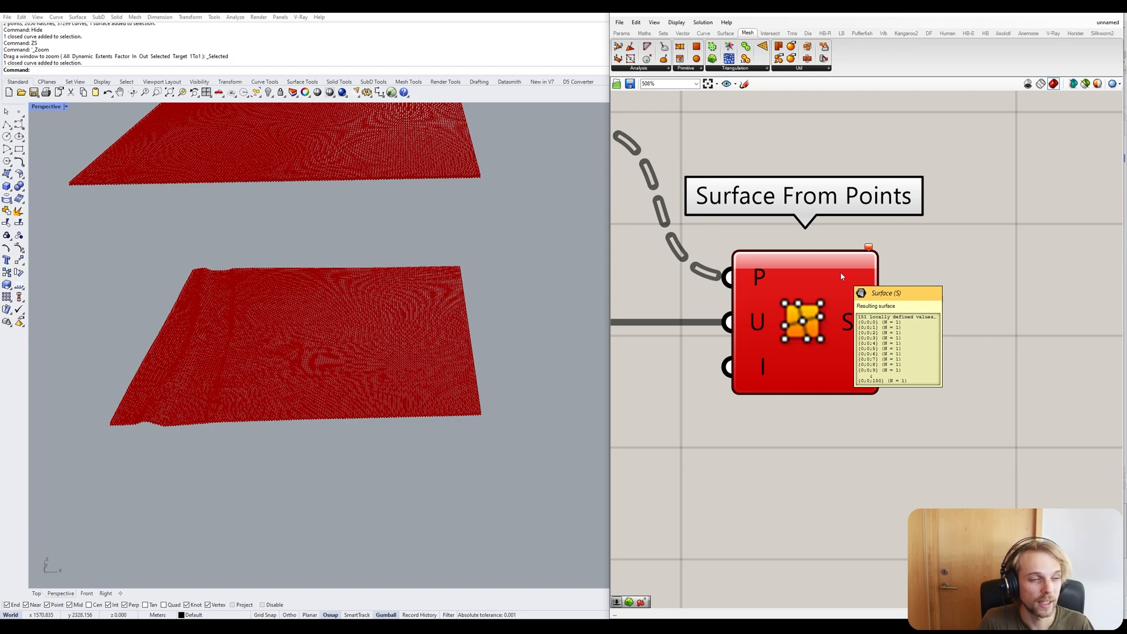
Trace the data feeding Surface From Points back through Project Point and Divide Surface to the source curves.
right_click_drag(663, 253, 987, 357)
mouse_move(892, 228)
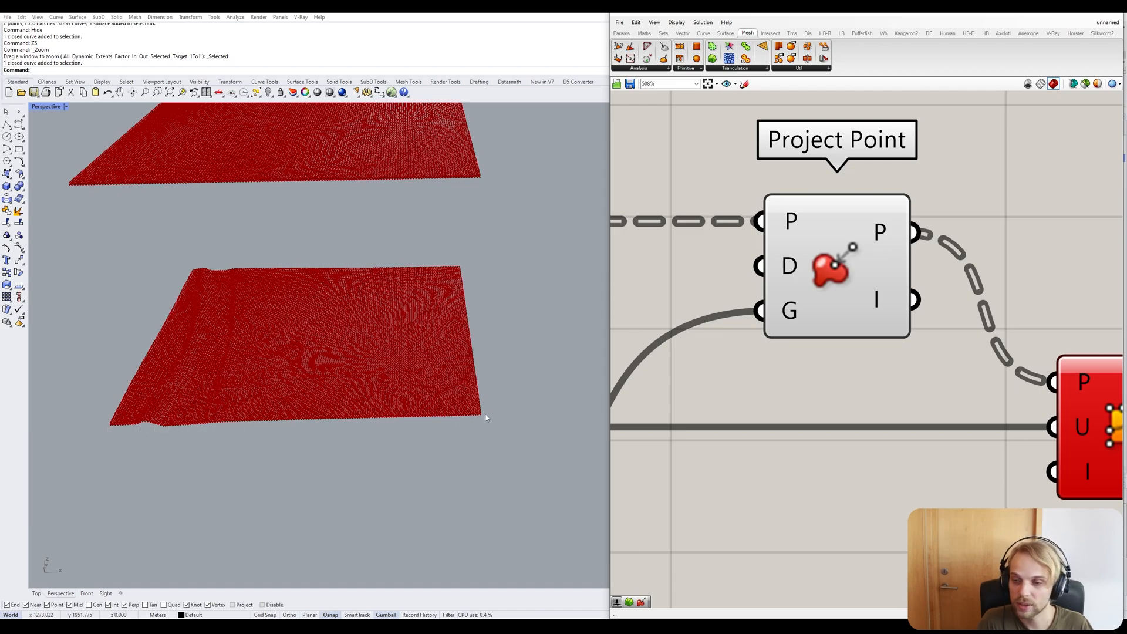
right_click_drag(878, 317, 710, 387)
scroll(664, 407, "down", 3)
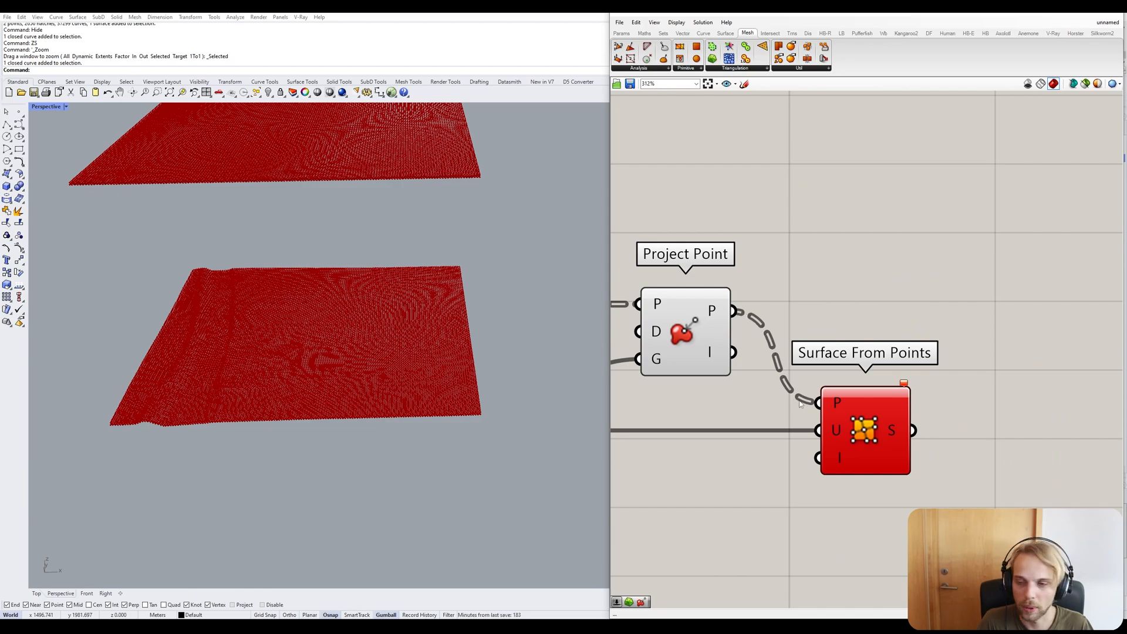
scroll(698, 406, "down", 3)
right_click_drag(699, 406, 911, 399)
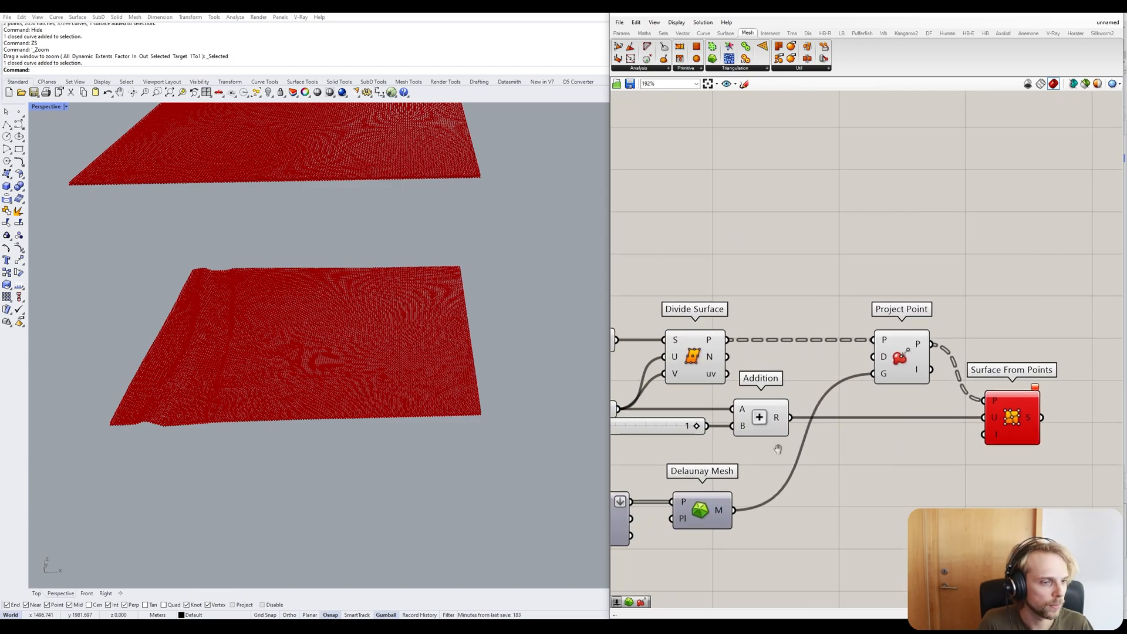
scroll(847, 404, "down", 2)
right_click_drag(778, 449, 884, 367)
scroll(752, 312, "up", 3)
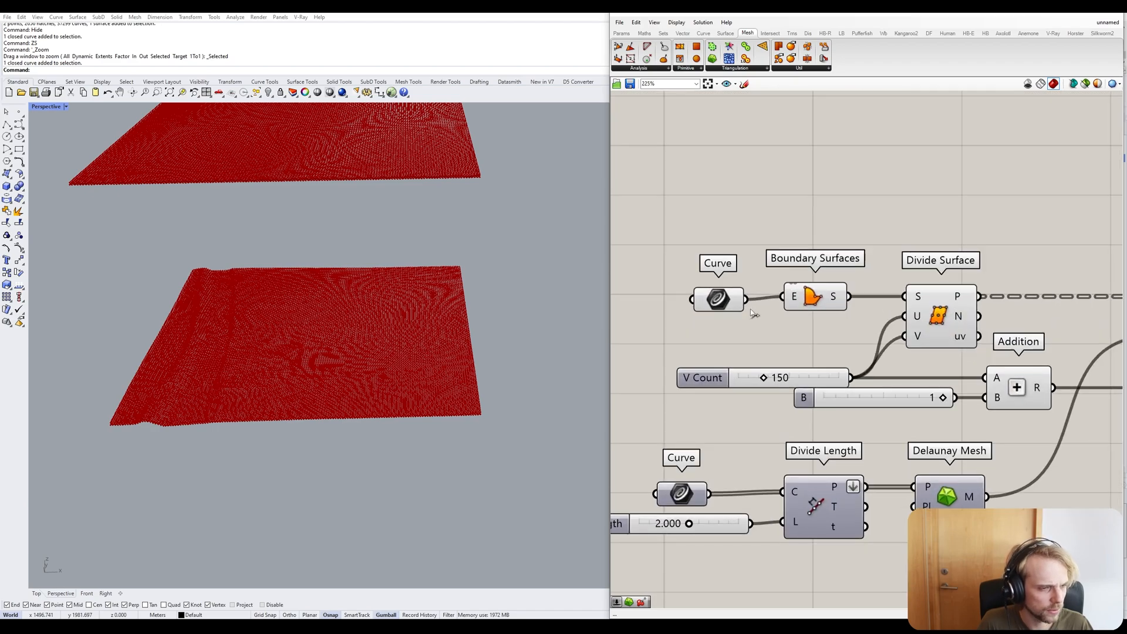
Move the upper Curve parameter further from Boundary Surfaces and highlight its referenced curve in the Rhino viewport.
left_click_drag(728, 300, 684, 297)
left_click(712, 300)
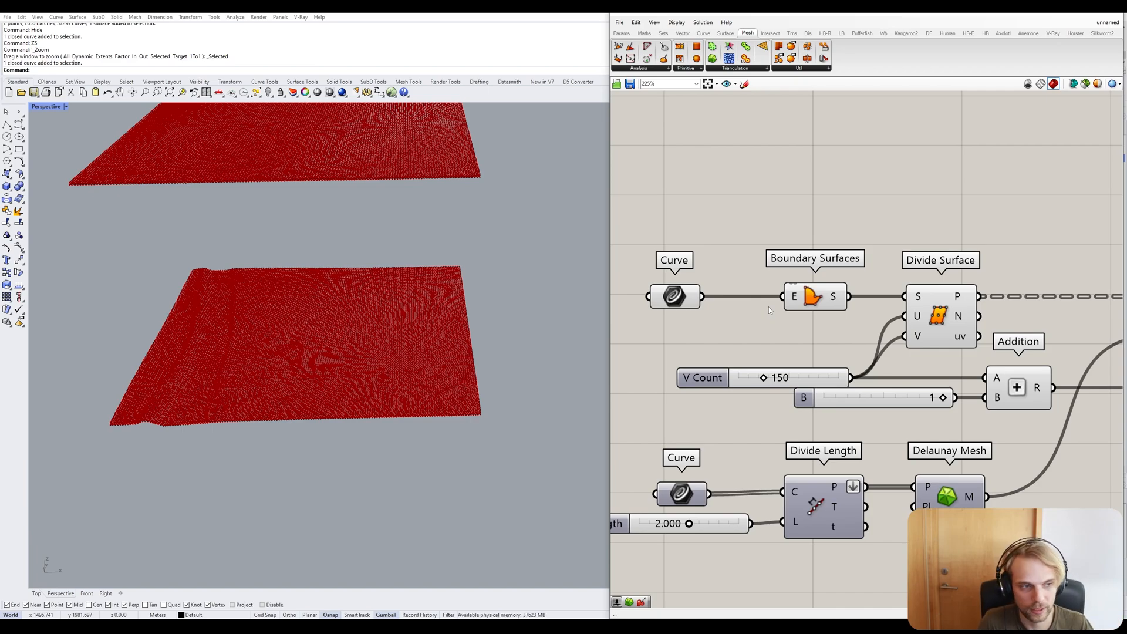
left_click(663, 299)
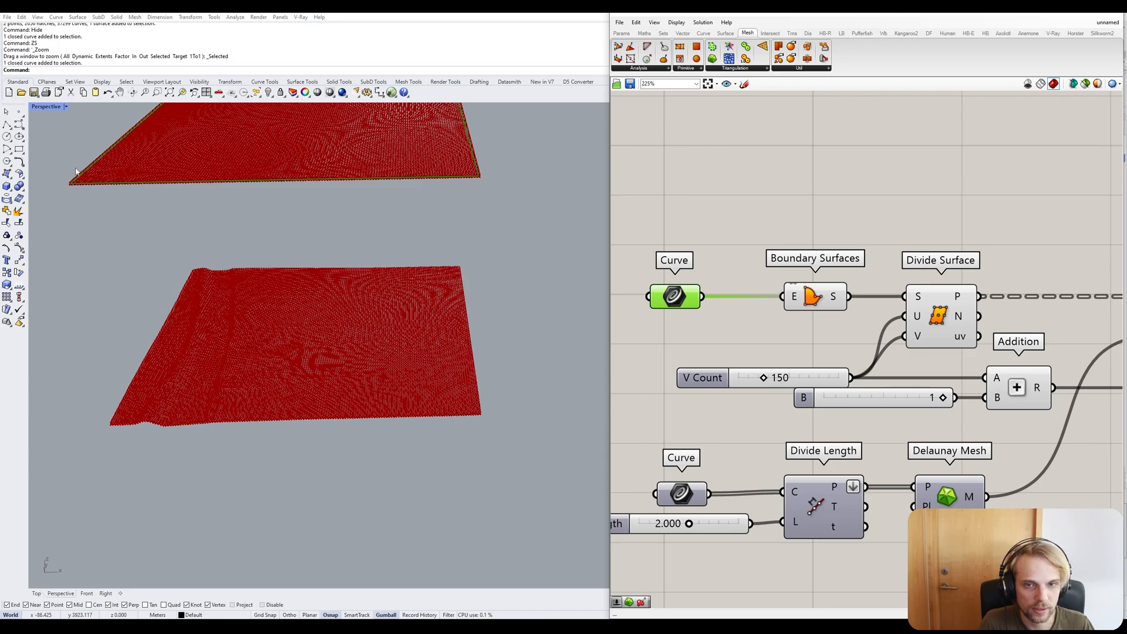
left_click(710, 306)
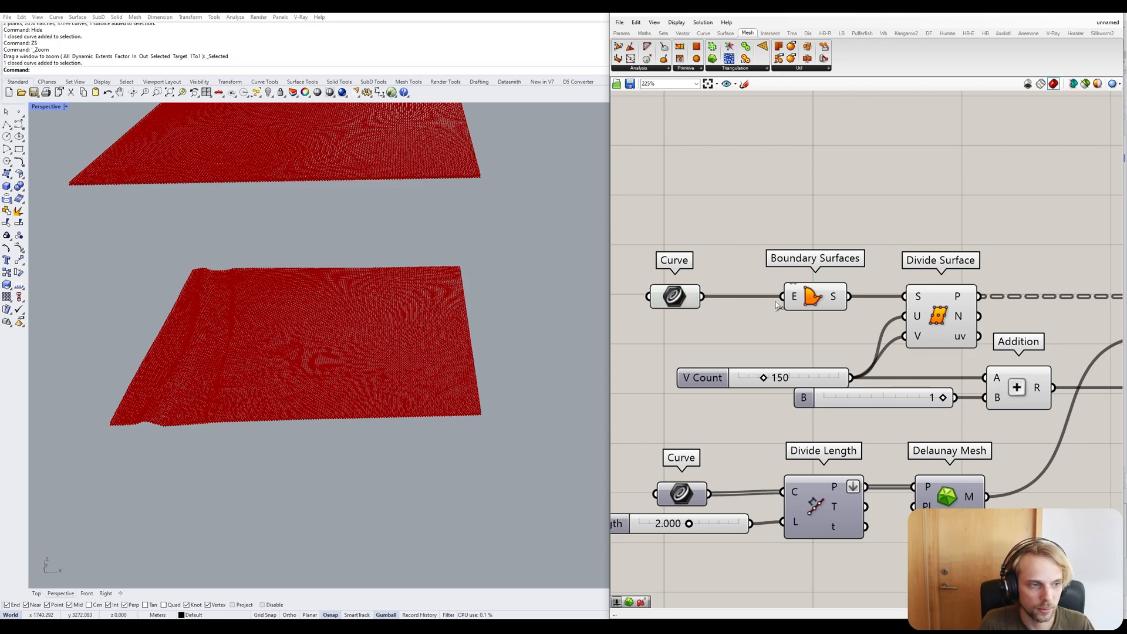
Move the lower Curve parameter slightly further from Divide Length, leaving it selected.
scroll(780, 296, "down", 2)
scroll(705, 351, "up", 3)
left_click_drag(706, 352, 697, 349)
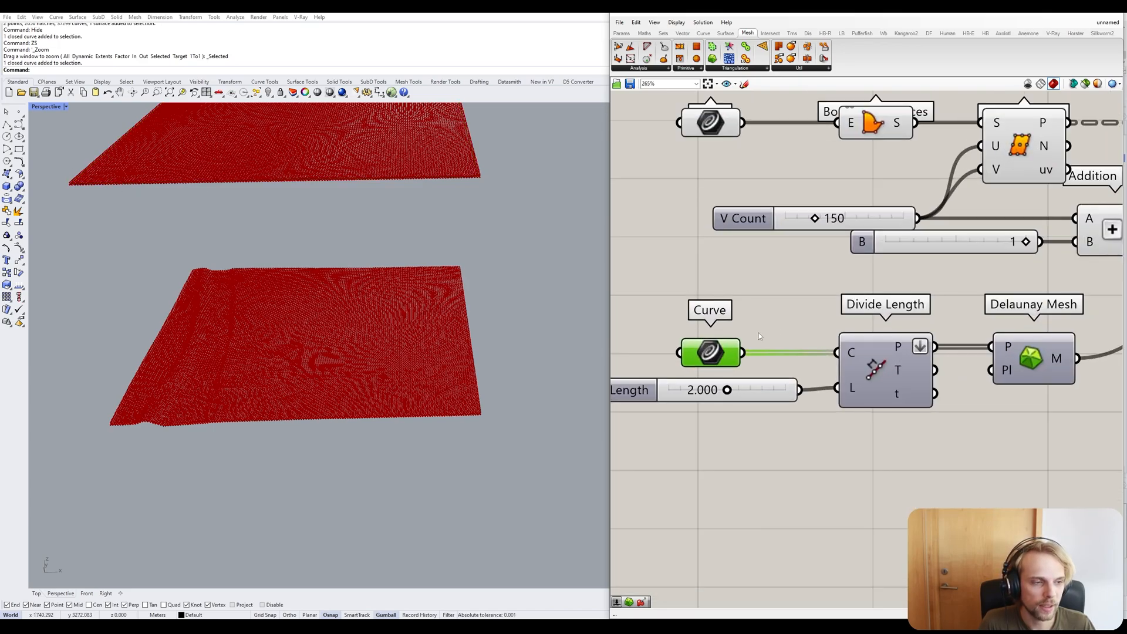
Turn on the preview of the lower Curve parameter to view its contour lines in the Rhino viewport.
left_click(760, 333)
scroll(770, 347, "up", 3)
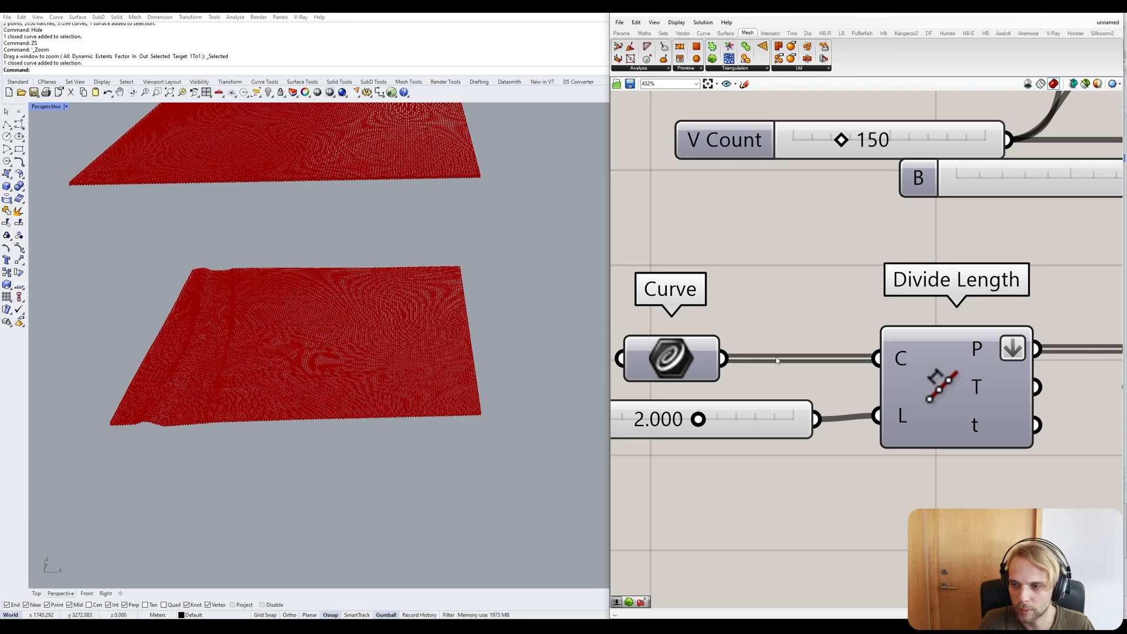
scroll(772, 369, "down", 3)
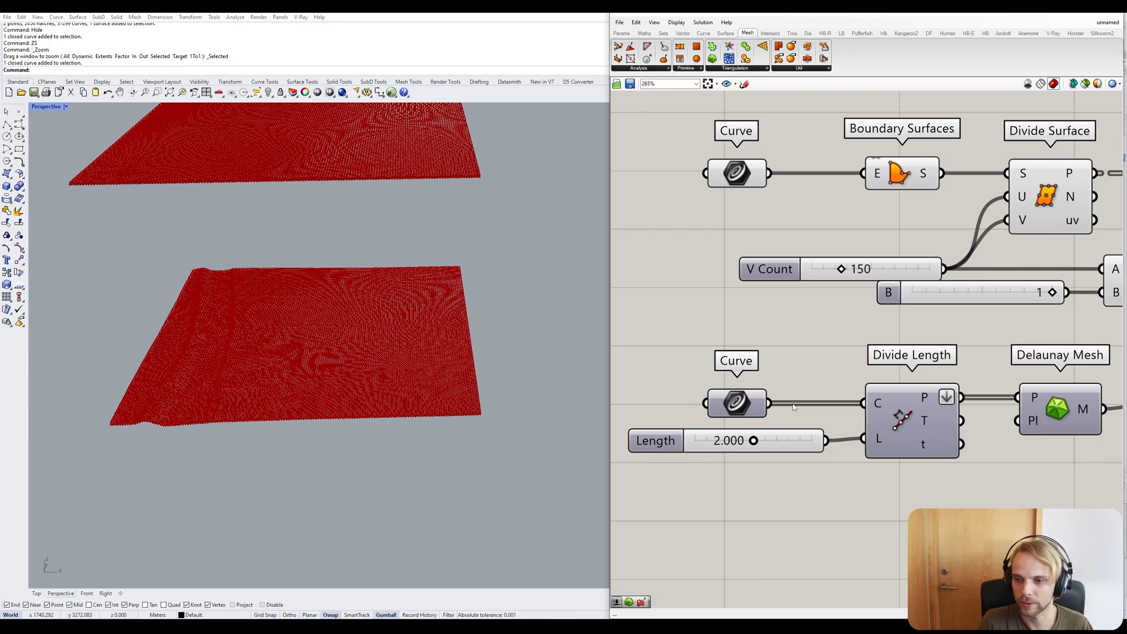
left_click(741, 403)
middle_click(747, 407)
left_click(765, 386)
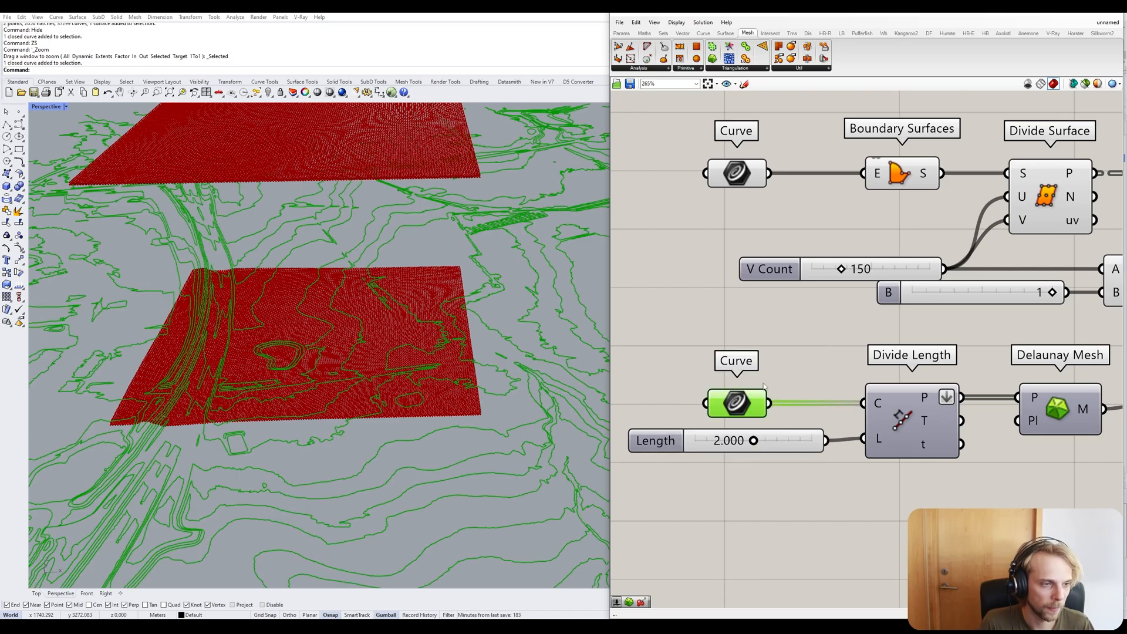
scroll(372, 284, "down", 5)
left_click(765, 419)
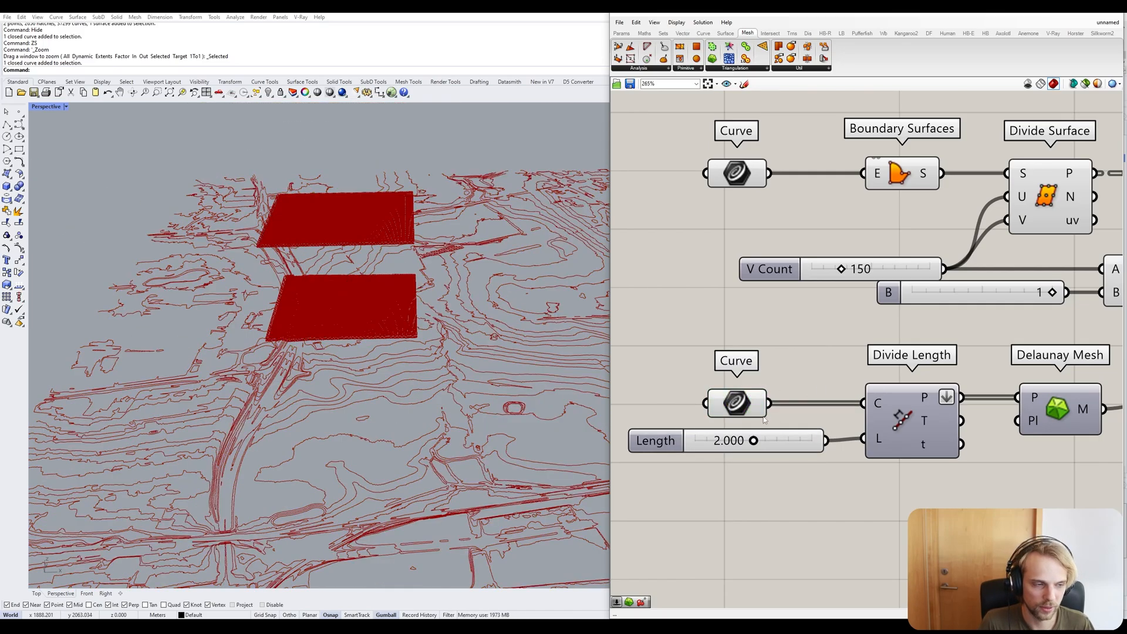
Turn off the preview of the lower Curve parameter feeding Divide Length.
left_click(758, 411)
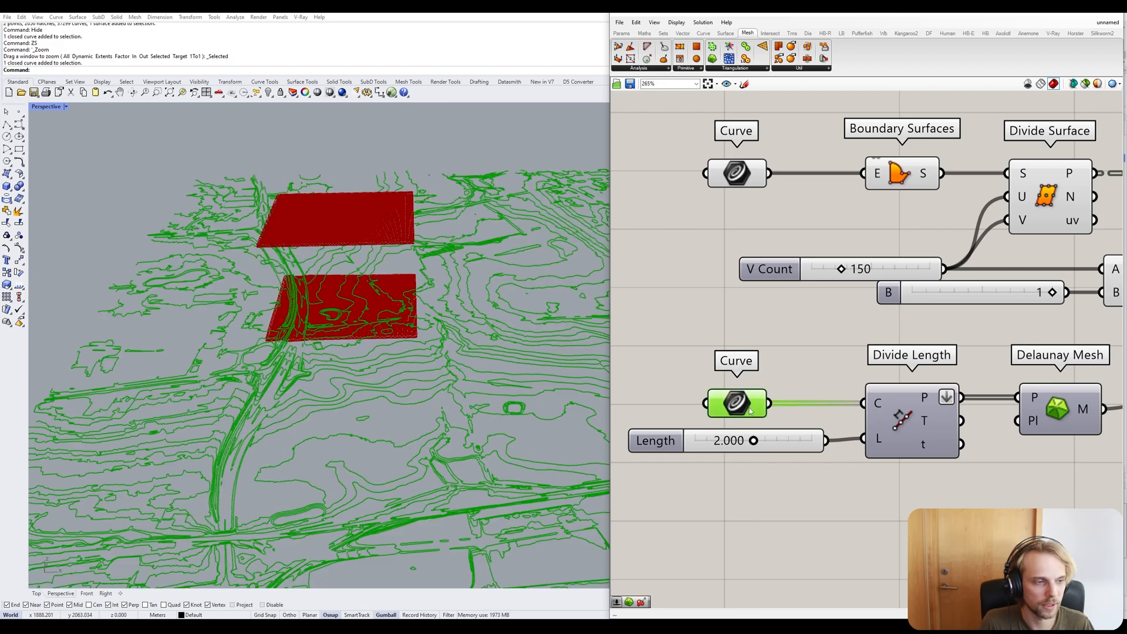
middle_click(757, 411)
left_click(766, 385)
left_click(1007, 327)
Examine the data structure of Project Point's point output and inspect the corresponding rows of projected points in the viewport.
right_click_drag(1008, 326, 696, 360)
right_click_drag(843, 294, 752, 388)
scroll(745, 330, "up", 2)
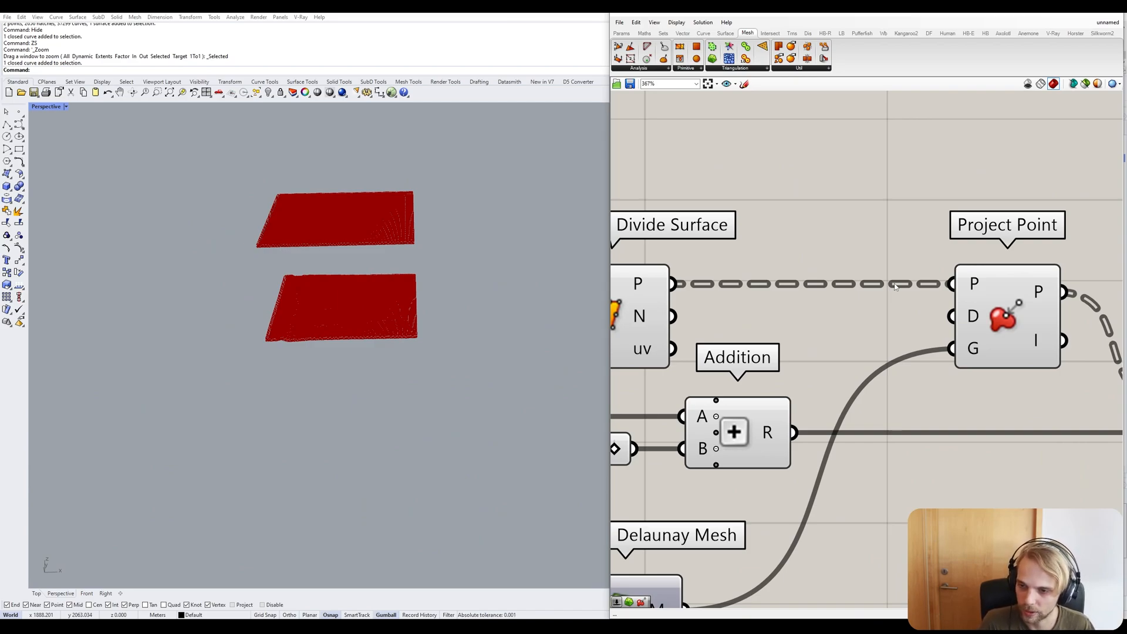
scroll(848, 289, "down", 2)
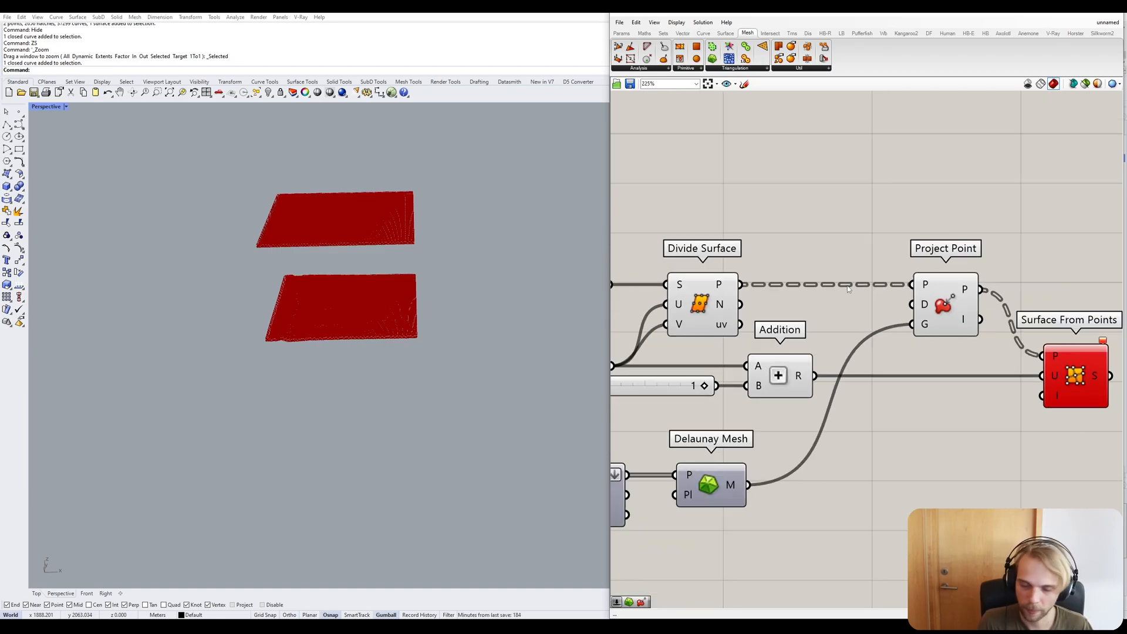
right_click_drag(900, 300, 647, 263)
scroll(699, 259, "up", 1)
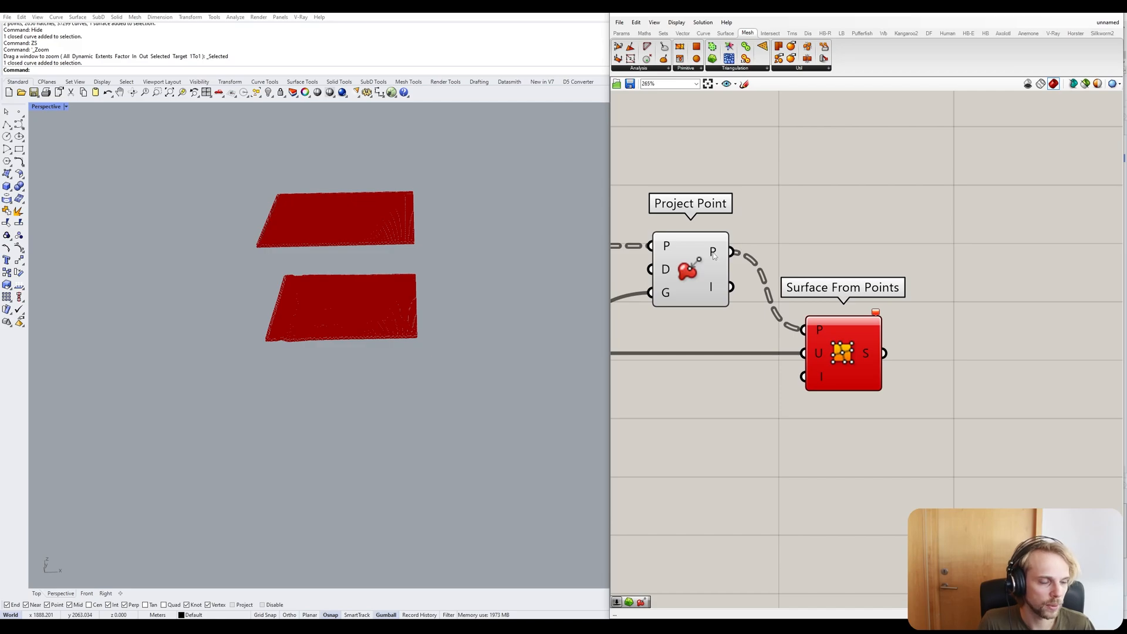
mouse_move(714, 255)
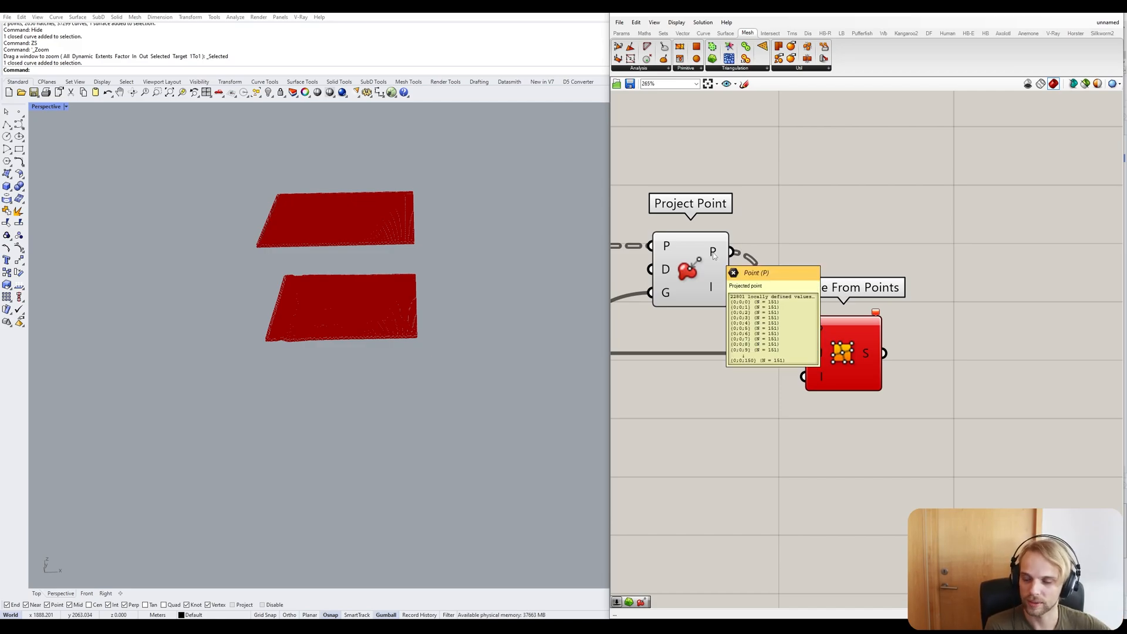
scroll(249, 345, "up", 5)
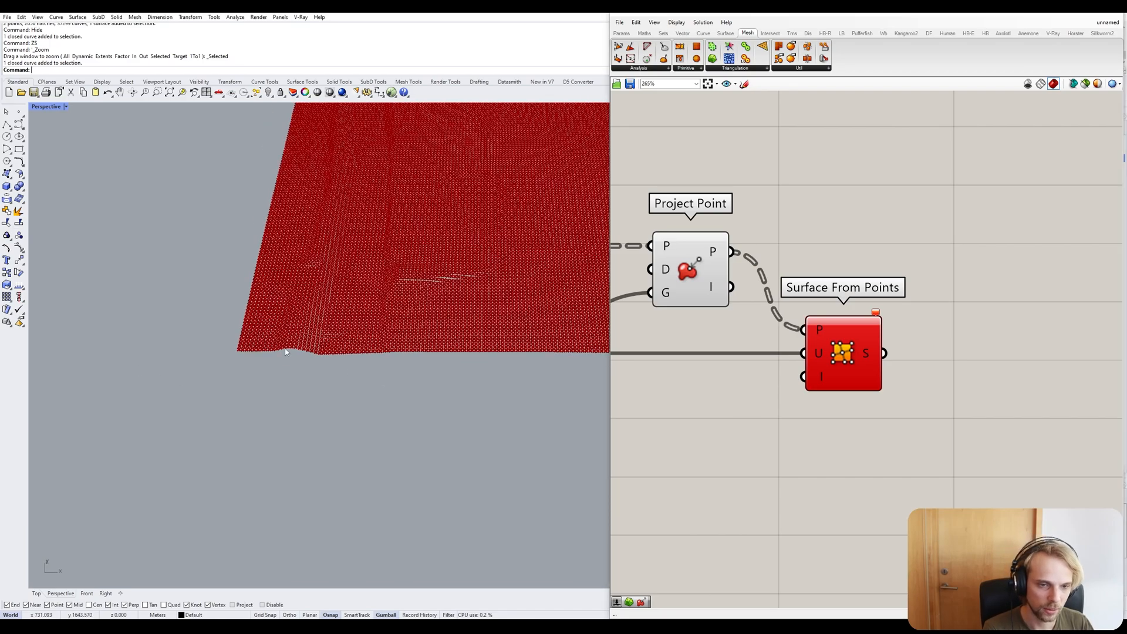
scroll(285, 351, "up", 2)
scroll(247, 350, "up", 3)
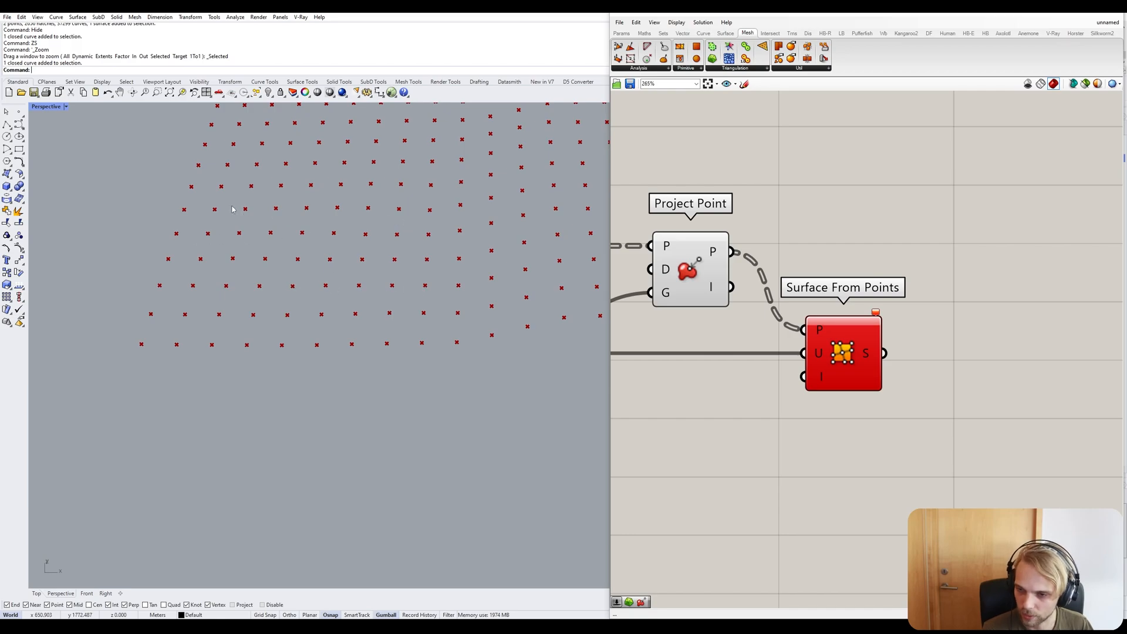
scroll(232, 209, "down", 5)
scroll(364, 270, "up", 5)
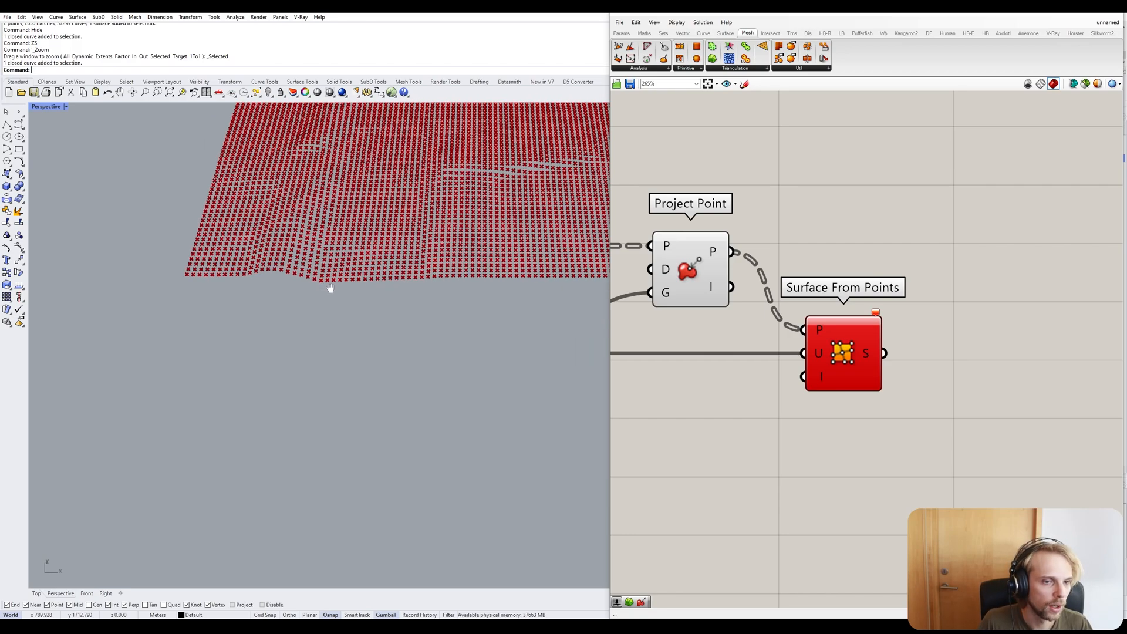
scroll(810, 296, "down", 3)
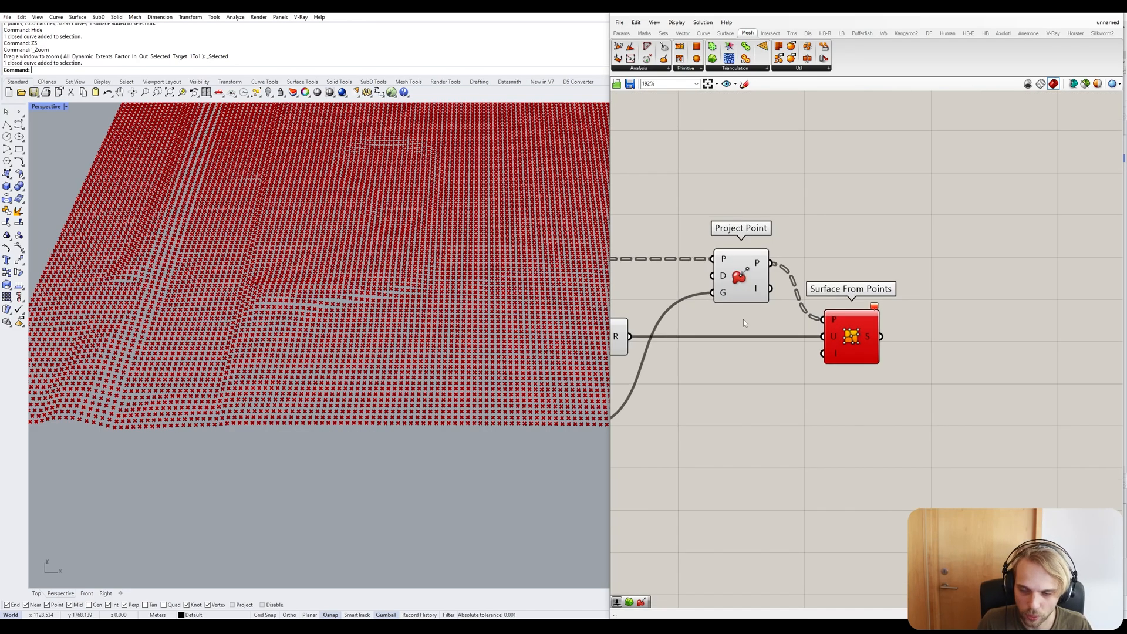
Flatten the P output of Project Point that feeds Surface From Points, and inspect the resulting terrain surface.
right_click(759, 263)
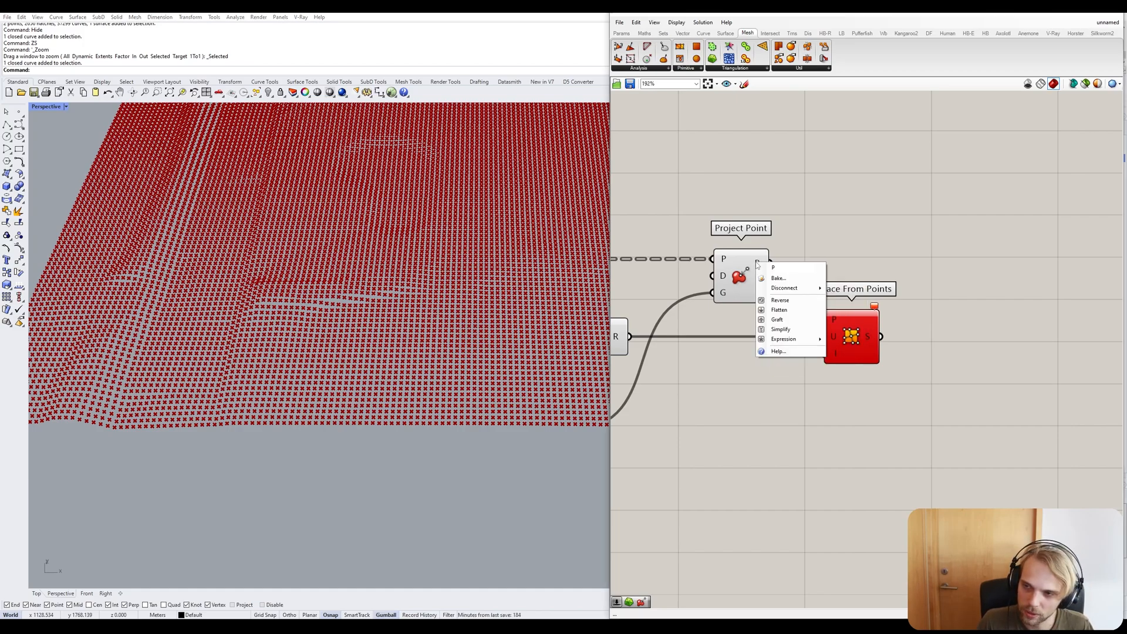
left_click(779, 311)
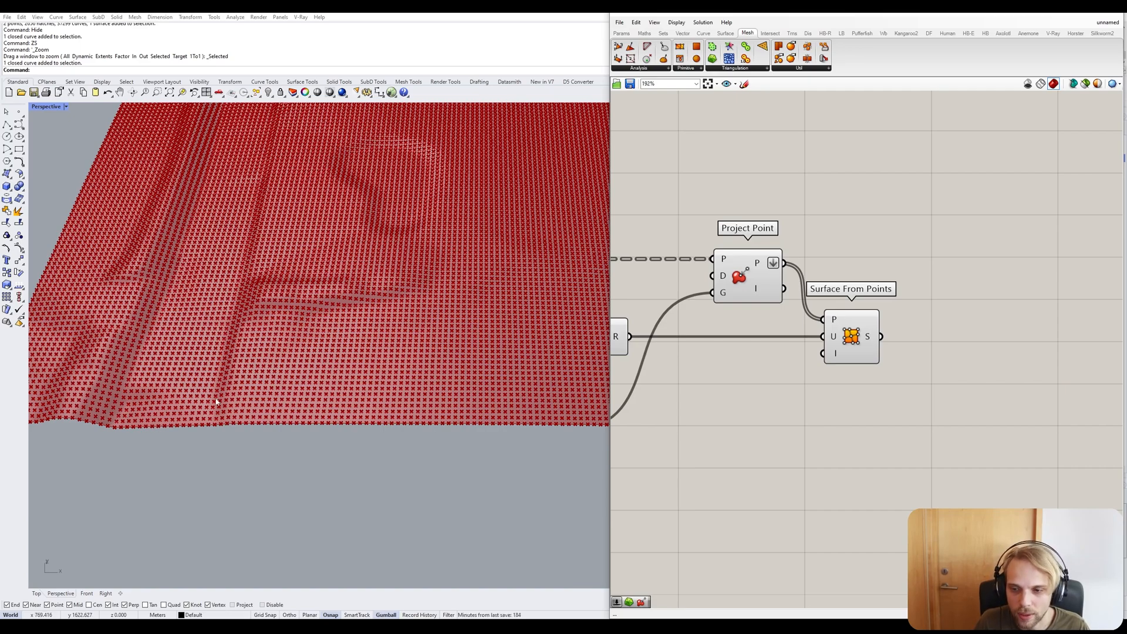
scroll(261, 220, "down", 8)
right_click_drag(272, 221, 273, 308, "shift")
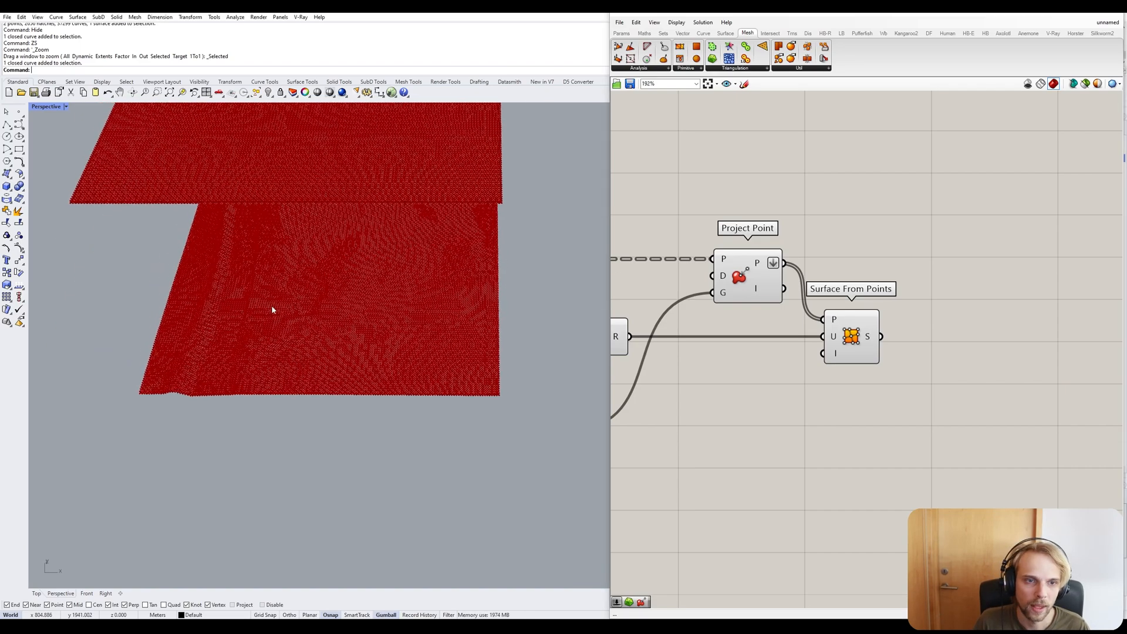
scroll(182, 370, "up", 18)
scroll(171, 376, "down", 12)
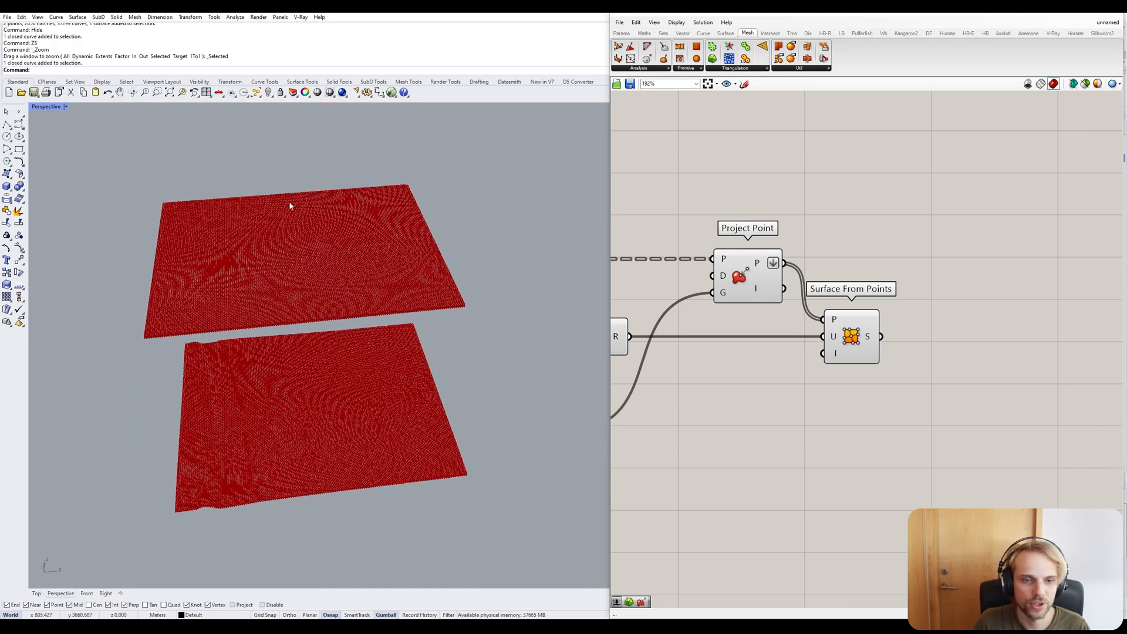
Turn off the preview of every component except Surface From Points so only the terrain surface is displayed.
scroll(759, 347, "down", 5)
left_click_drag(980, 405, 806, 242)
left_click(951, 414)
left_click_drag(968, 424, 739, 231)
middle_click(818, 246)
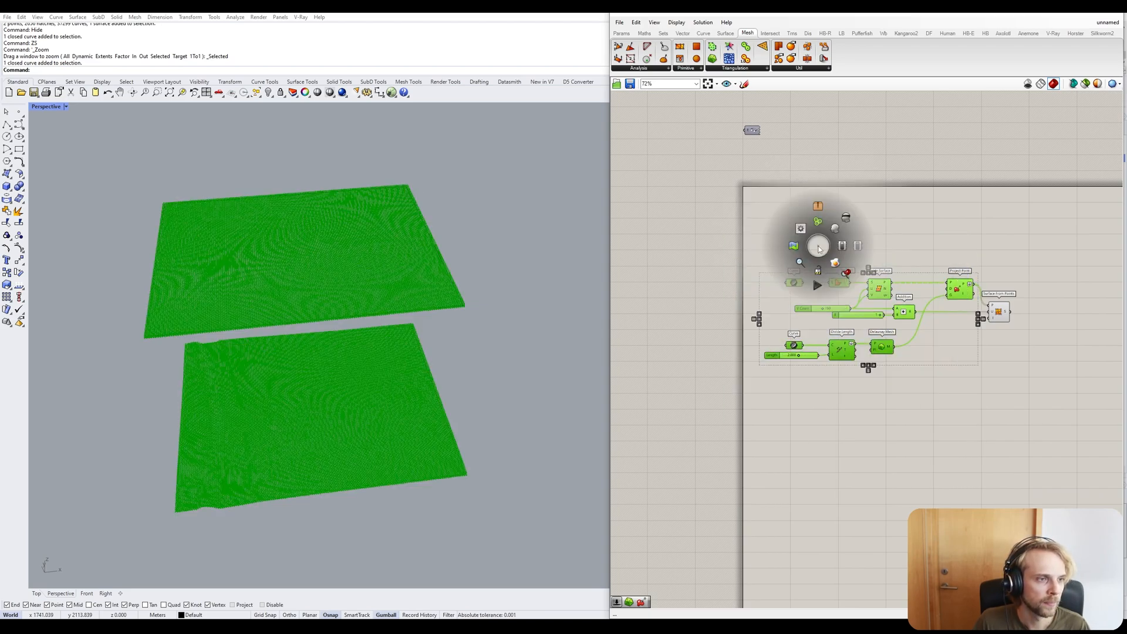
left_click(846, 218)
left_click(846, 217)
right_click_drag(441, 385, 407, 387)
scroll(328, 359, "up", 8)
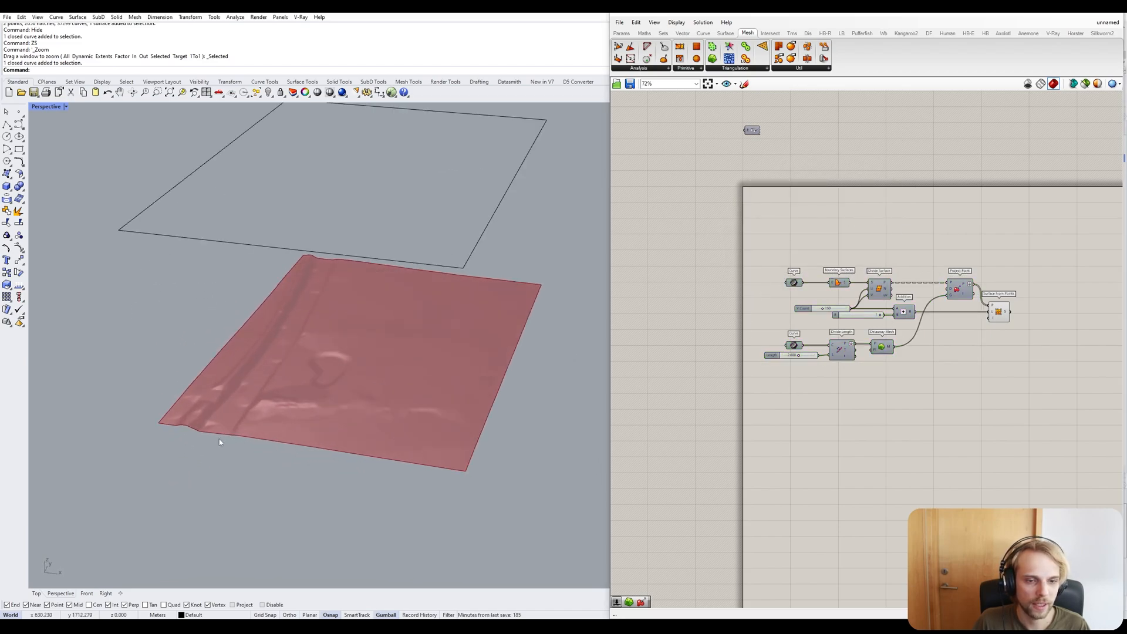
right_click_drag(326, 358, 238, 384)
scroll(249, 270, "down", 4)
scroll(208, 269, "up", 2)
right_click_drag(208, 271, 425, 283)
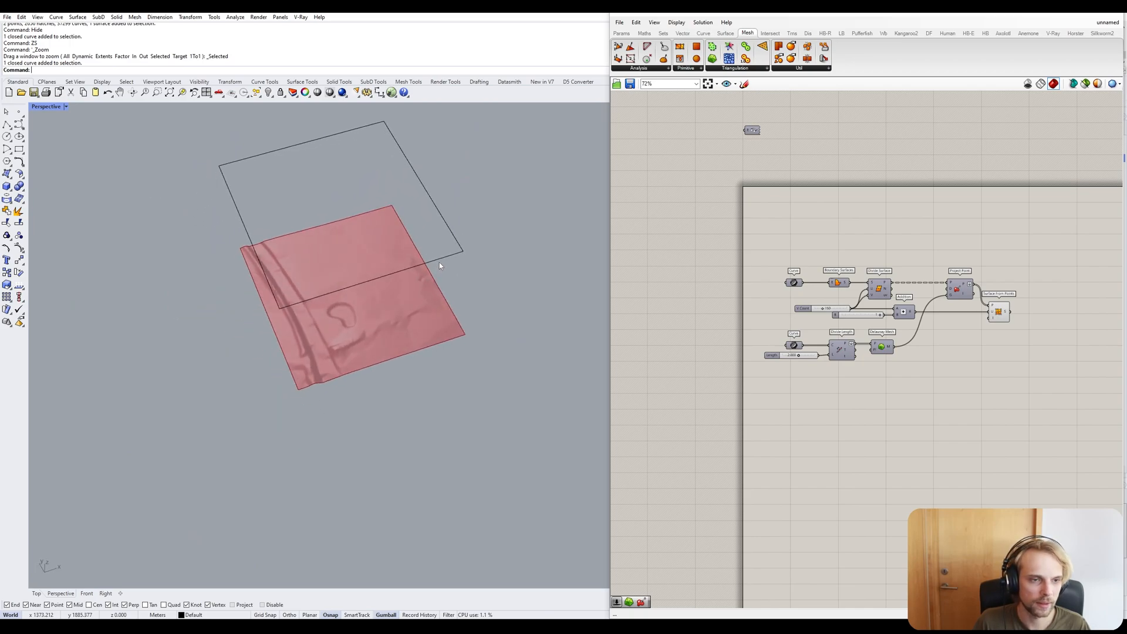
Move the boundary rectangle curve across the site in two moves to generate the terrain surface at other locations.
left_click(439, 261)
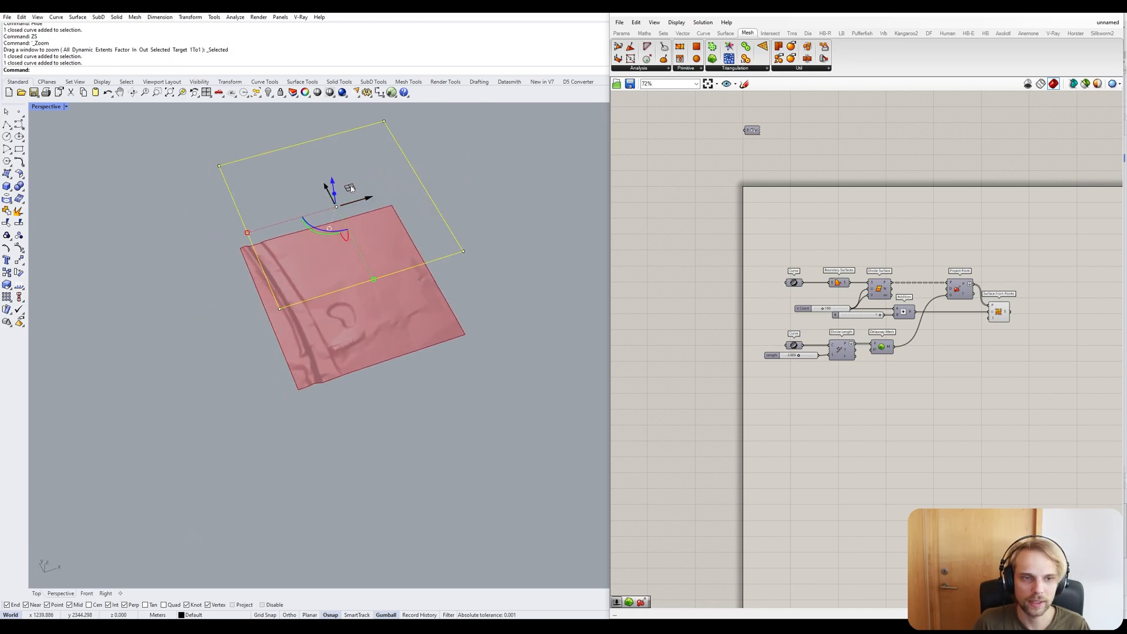
left_click_drag(350, 189, 458, 139)
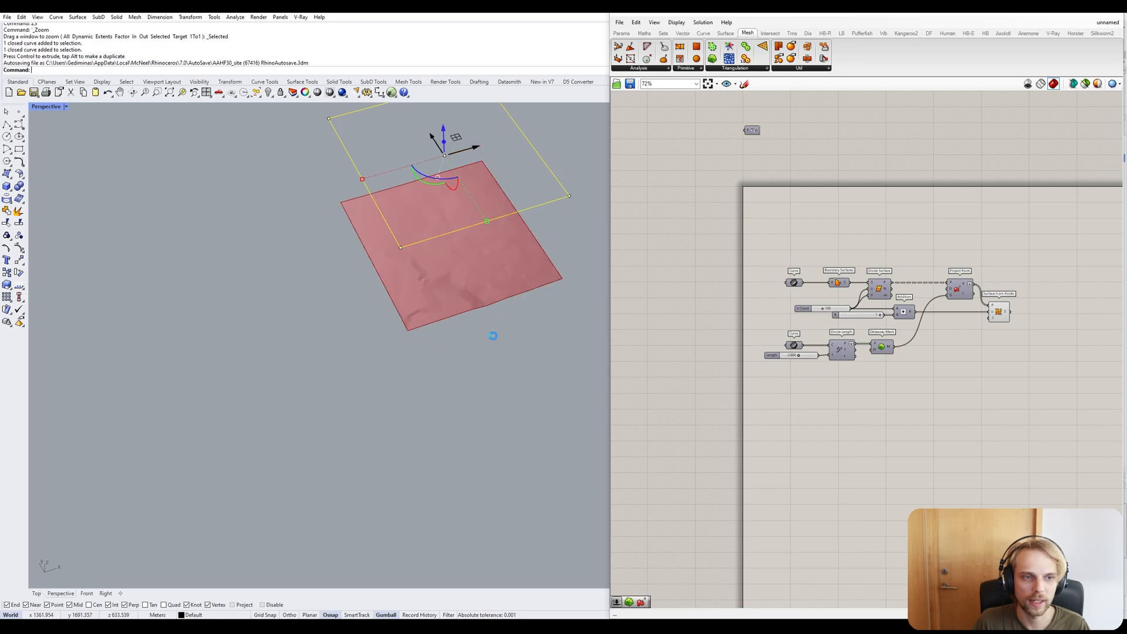
scroll(464, 282, "up", 7)
right_click_drag(474, 281, 397, 352)
scroll(334, 297, "down", 5)
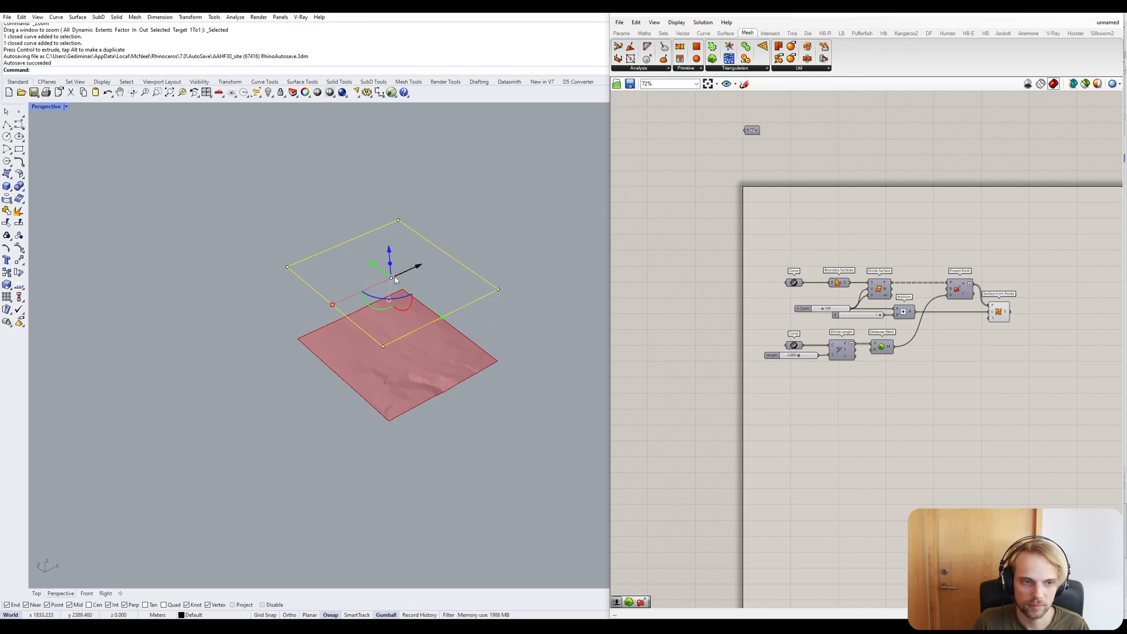
left_click_drag(392, 278, 240, 228)
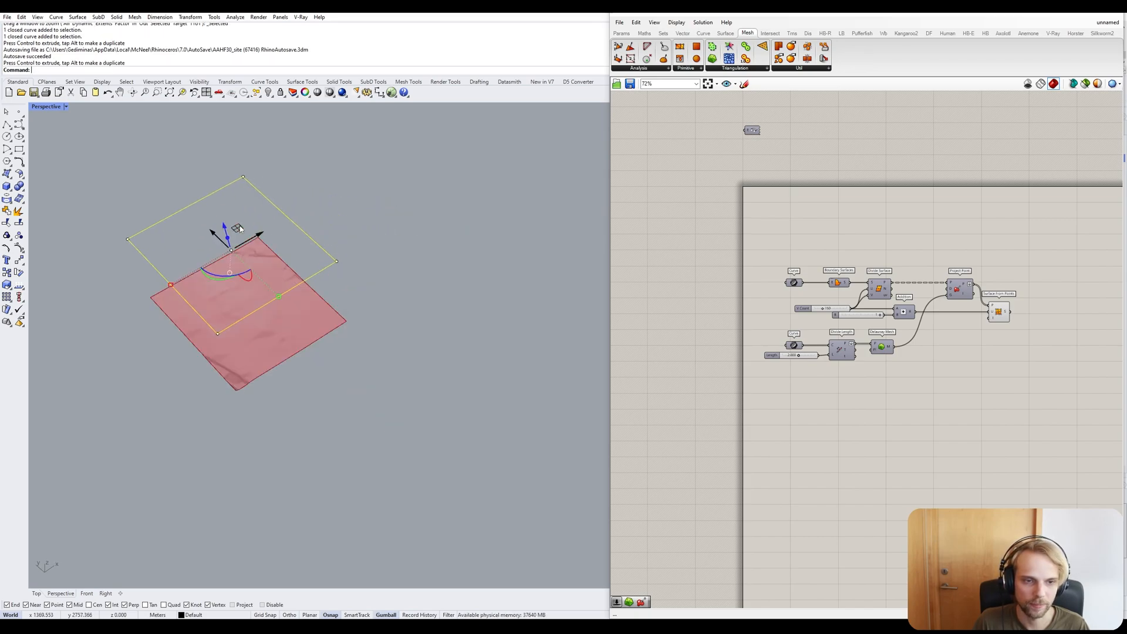
Try stretching the boundary rectangle by moving one corner point outward, inspect the reshaped terrain, and undo the move.
left_click(392, 315)
left_click(330, 262)
left_click(336, 261)
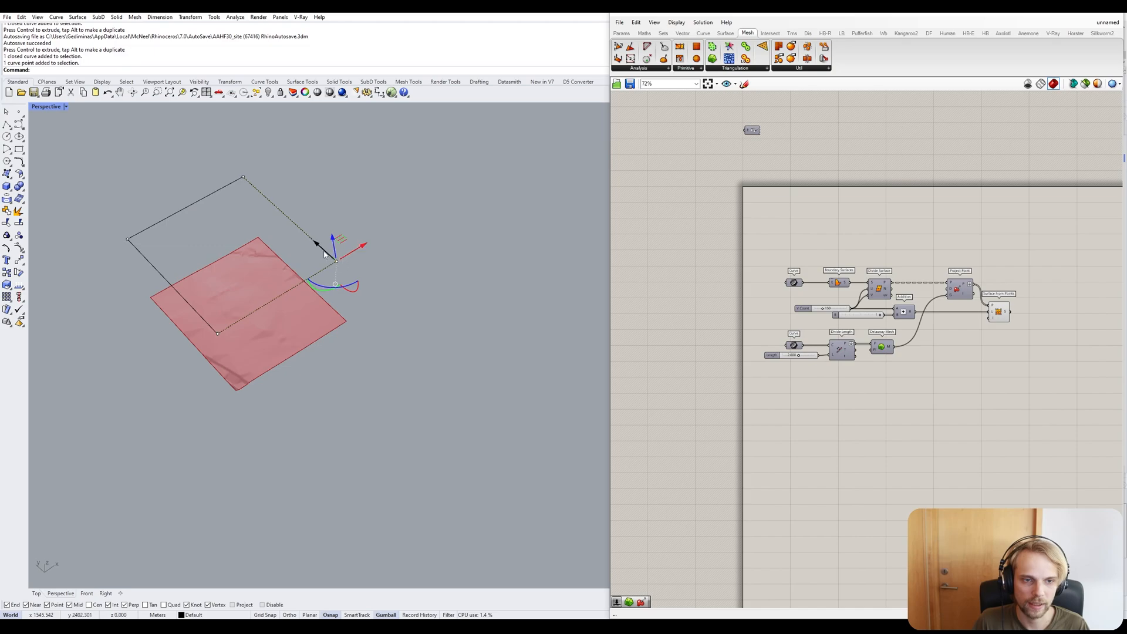
left_click_drag(324, 254, 424, 327)
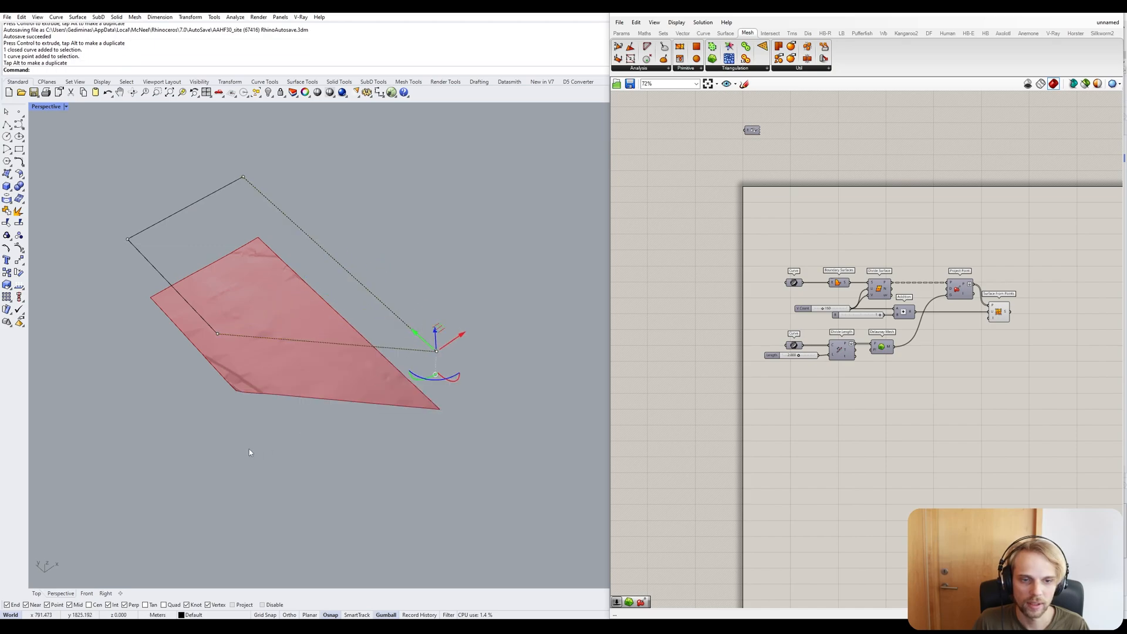
scroll(240, 394, "up", 5)
right_click_drag(241, 392, 301, 285)
scroll(352, 373, "down", 5)
key("ctrl+z")
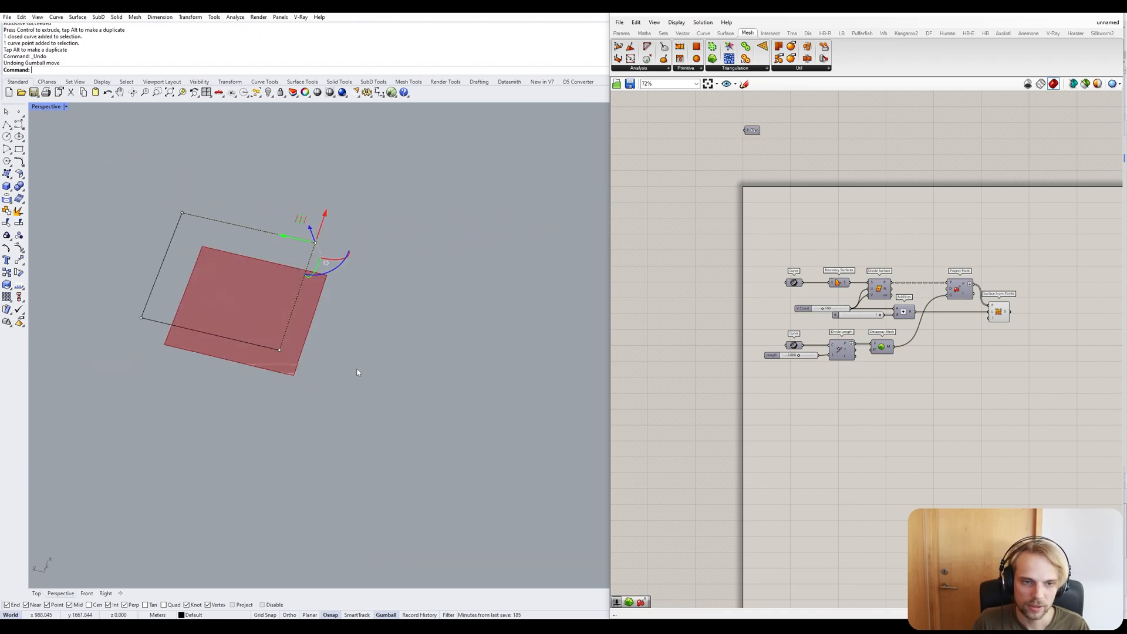
left_click(357, 369)
left_click_drag(1037, 409, 748, 264)
scroll(894, 322, "up", 2)
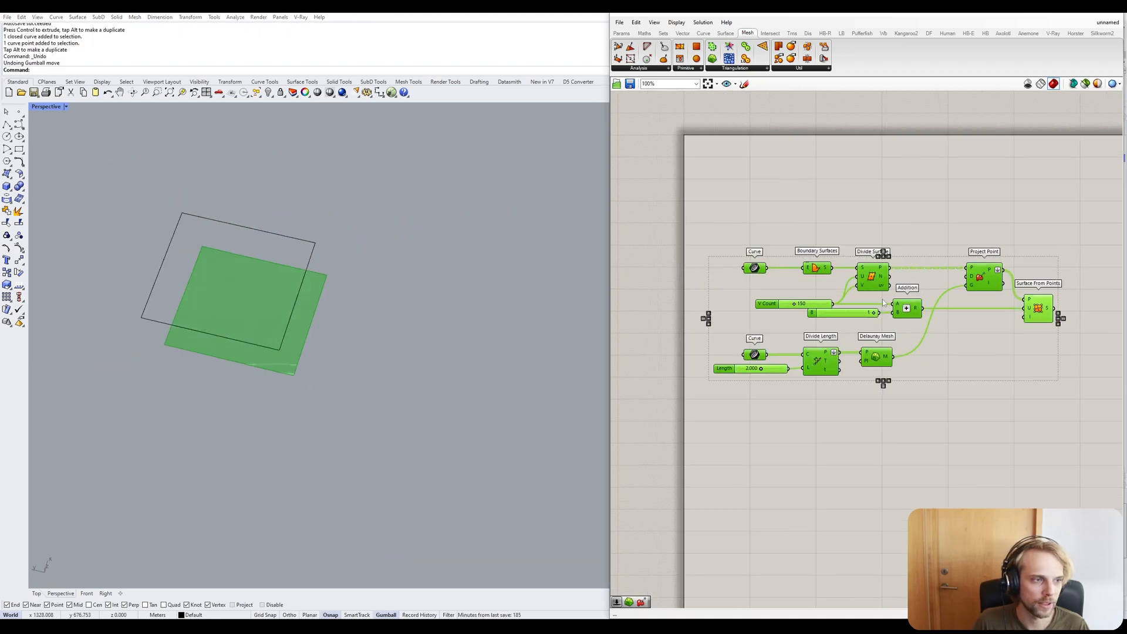
right_click_drag(894, 322, 869, 233)
left_click(941, 315)
Move the boundary rectangle curve back over the part of the site containing the road, and deselect it.
right_click_drag(364, 297, 392, 351)
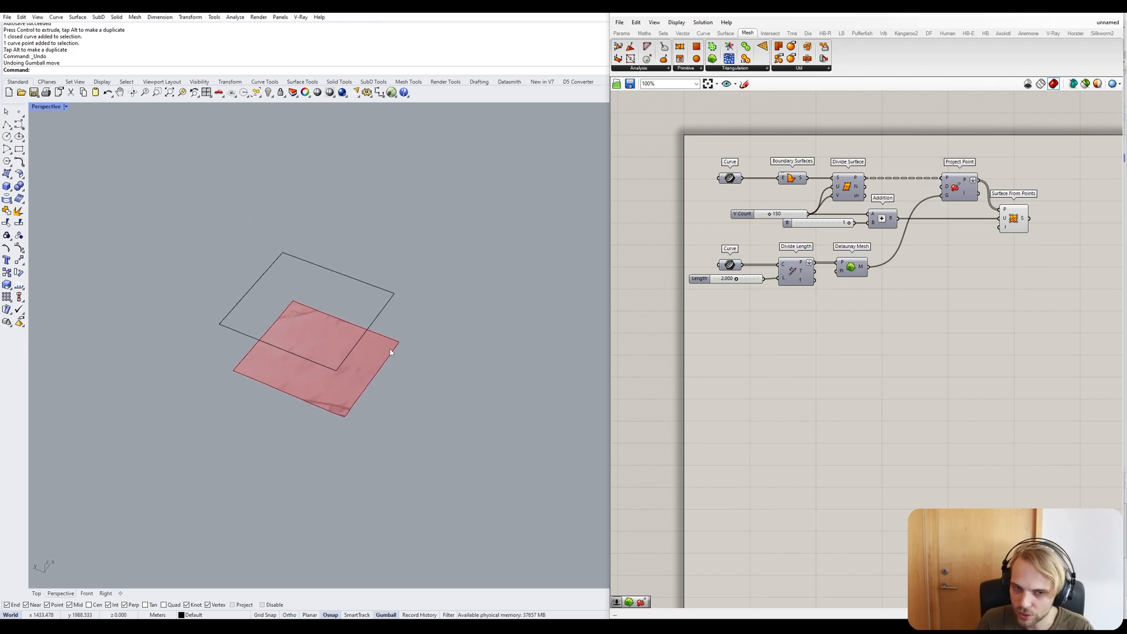
left_click(366, 332)
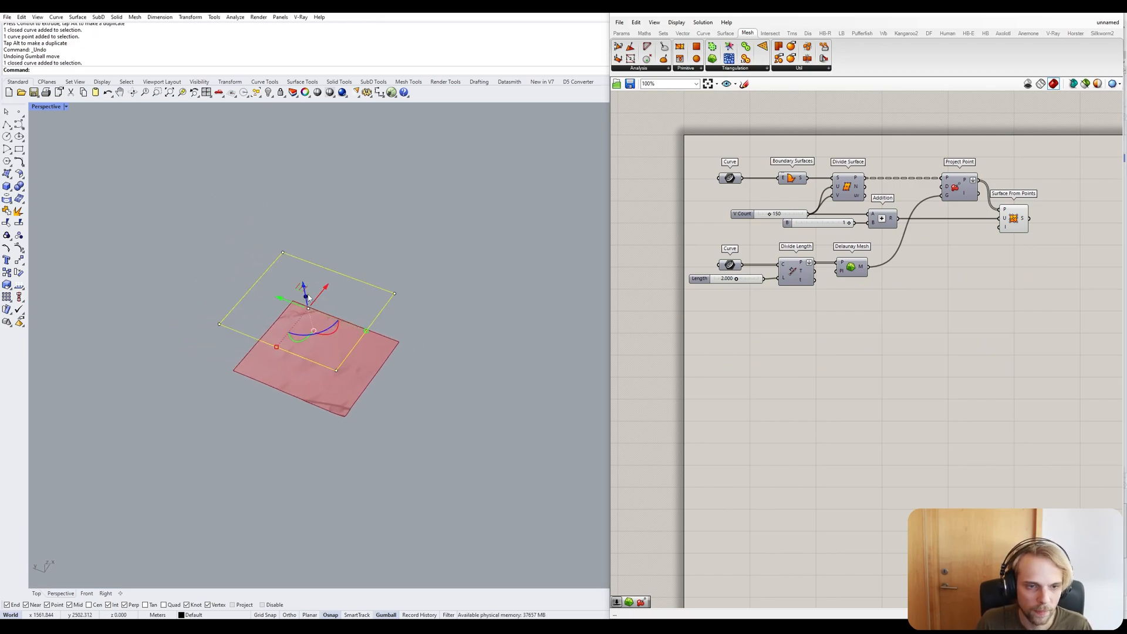
left_click_drag(300, 292, 385, 357)
right_click_drag(392, 351, 382, 326)
scroll(383, 326, "up", 2)
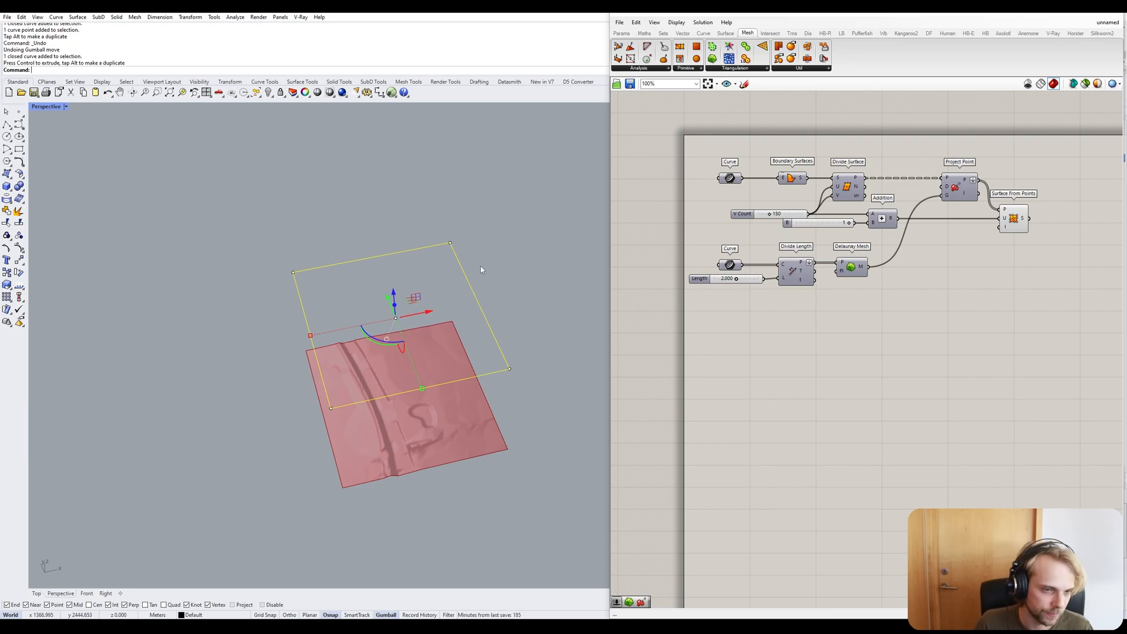
key("Escape")
Shift the boundary rectangle slightly in the positive X direction and inspect the regenerated terrain surface.
right_click_drag(511, 262, 393, 254)
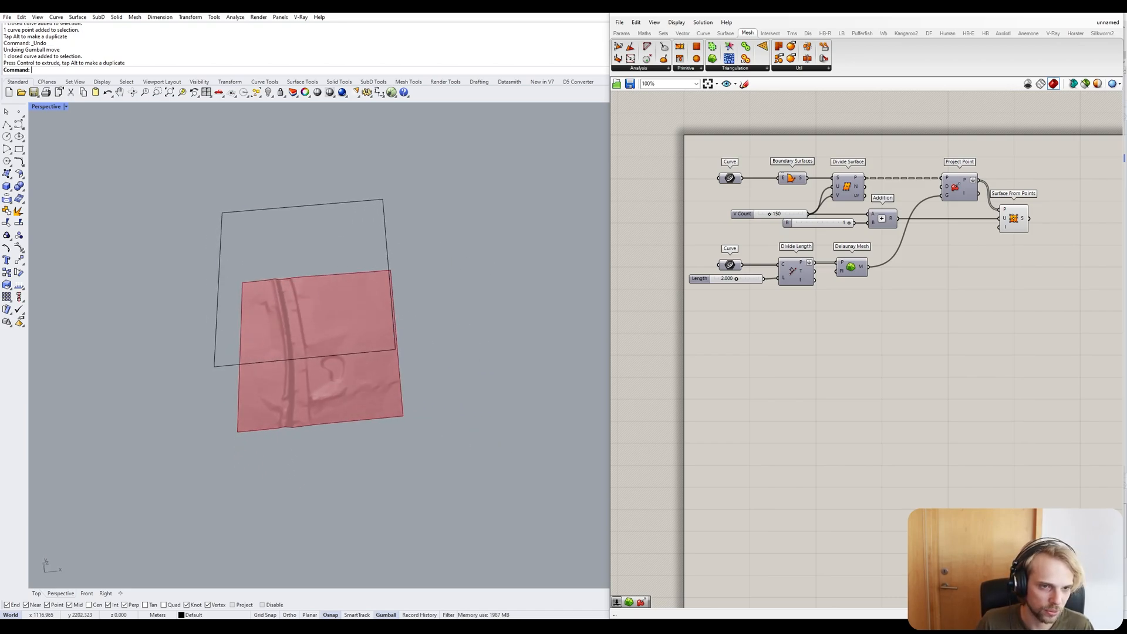
left_click(389, 256)
left_click_drag(333, 276, 355, 276)
left_click(474, 312)
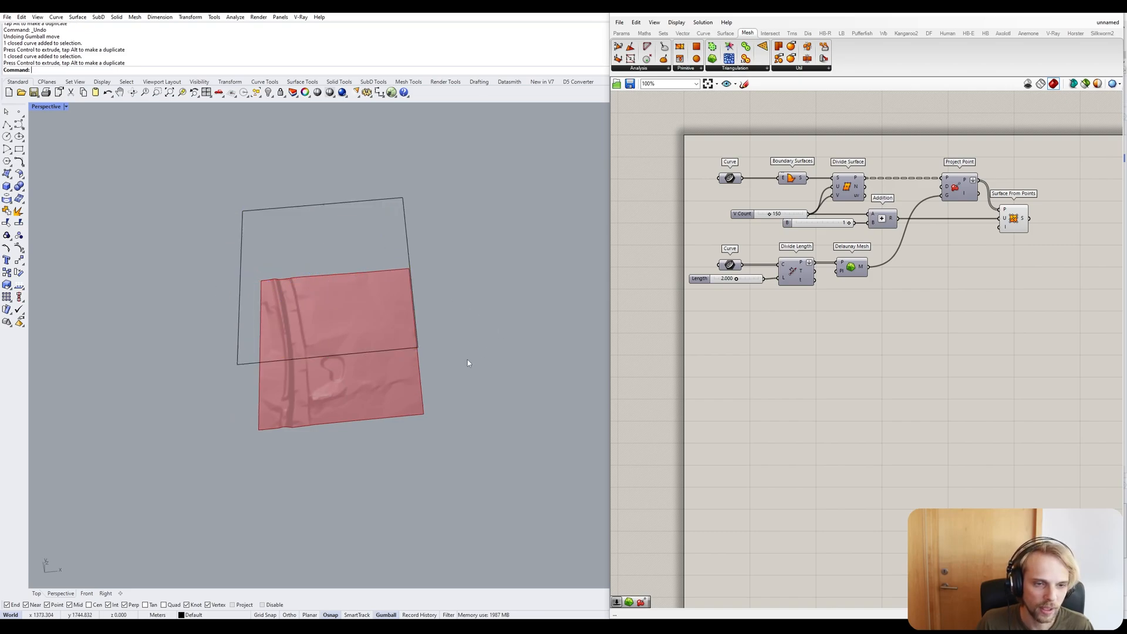
right_click_drag(467, 361, 481, 303)
scroll(262, 465, "up", 5)
right_click_drag(261, 464, 298, 361, "shift")
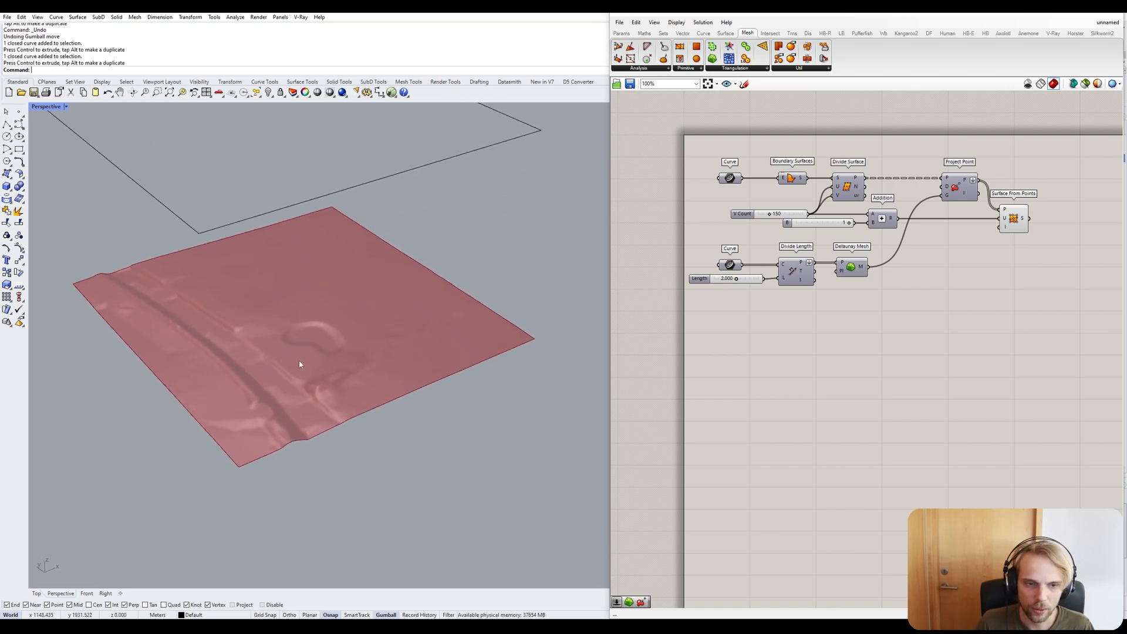
scroll(298, 361, "up", 3)
scroll(221, 259, "down", 4)
Turn off the preview of the Surface From Points component.
right_click_drag(1023, 219, 934, 294)
scroll(933, 293, "up", 3)
left_click_drag(931, 299, 938, 297)
middle_click(923, 299)
middle_click(938, 295)
left_click(967, 269)
left_click(1012, 263)
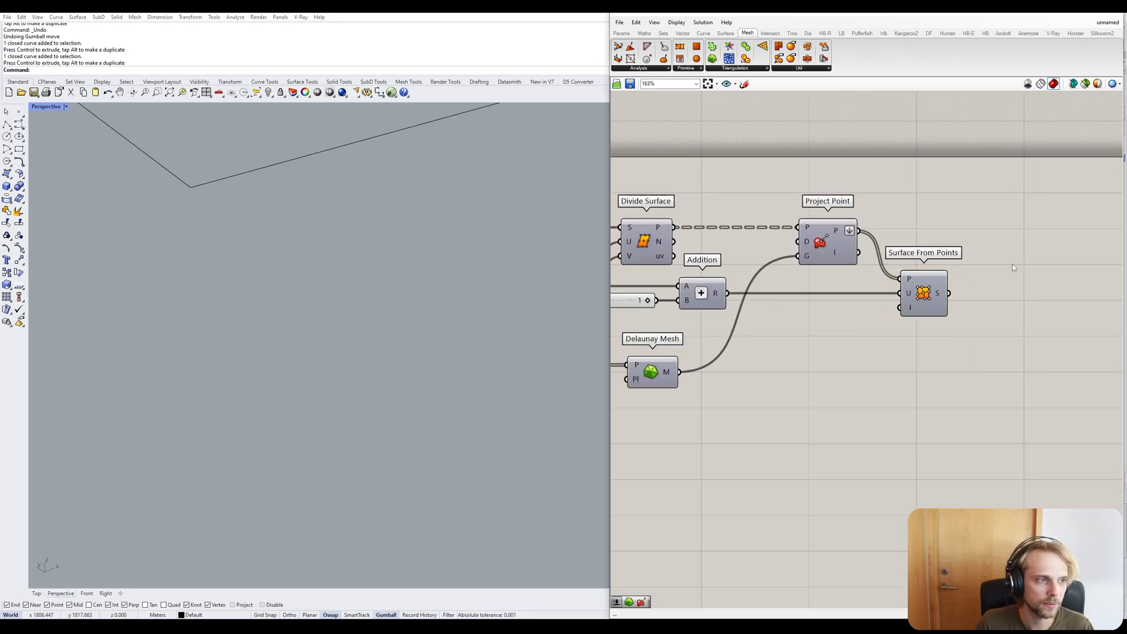
Turn on the preview of the Surface From Points component and deselect it.
left_click(930, 301)
middle_click(930, 301)
left_click(946, 285)
left_click(1013, 268)
Examine the previewed terrain surface from several angles, including the road and the curved hollow.
right_click_drag(348, 258, 329, 311)
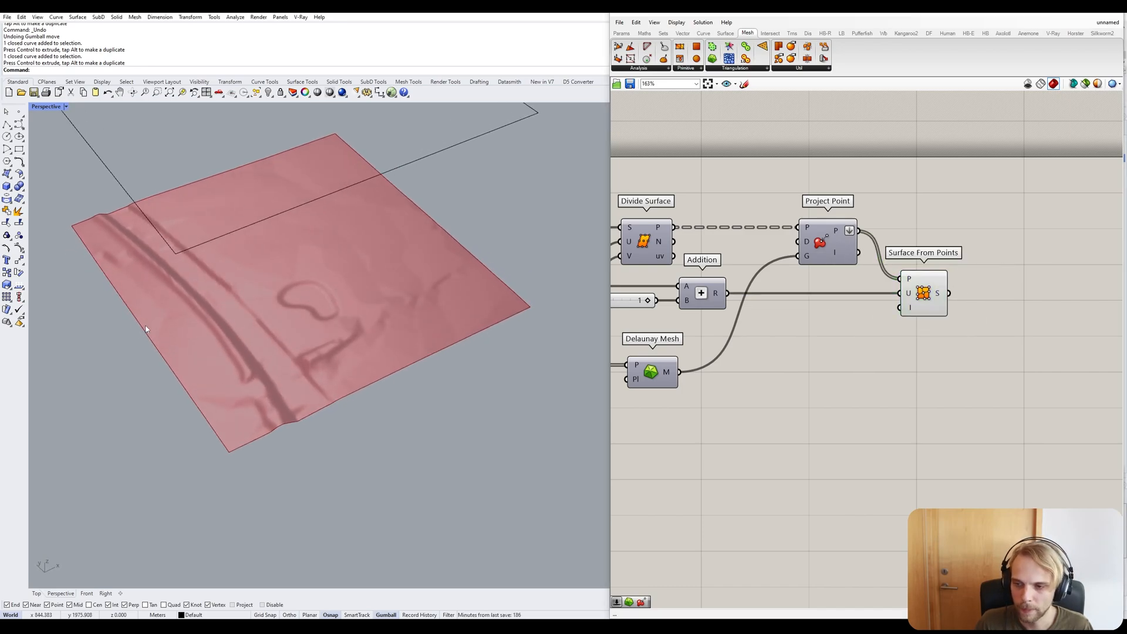
right_click_drag(289, 345, 313, 306)
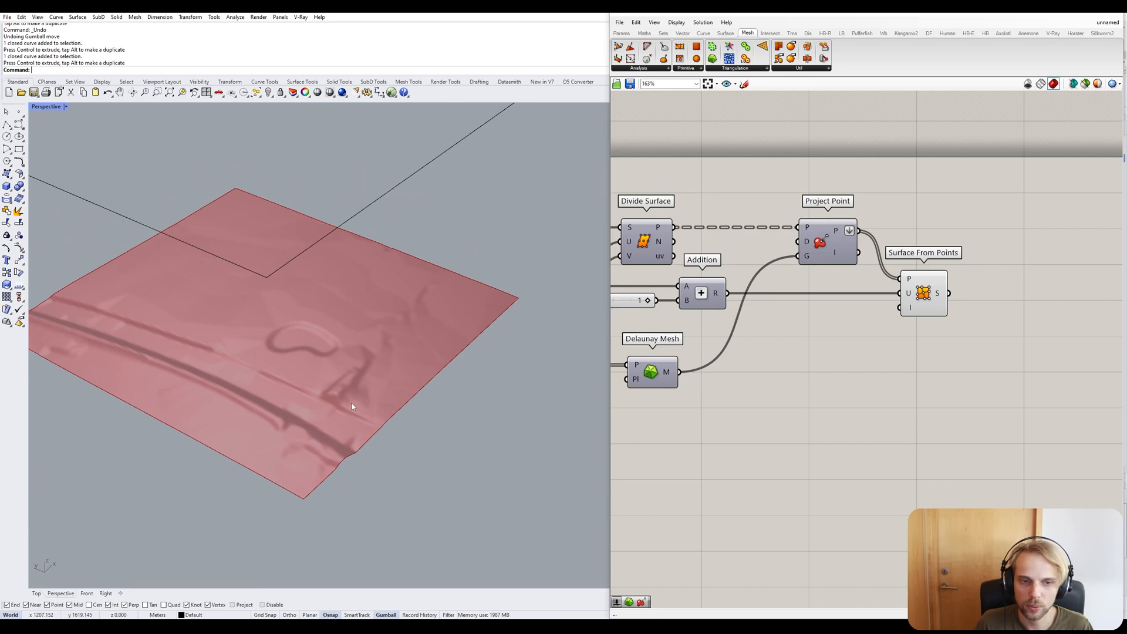
right_click_drag(335, 381, 326, 347)
scroll(312, 307, "up", 4)
scroll(313, 307, "up", 3)
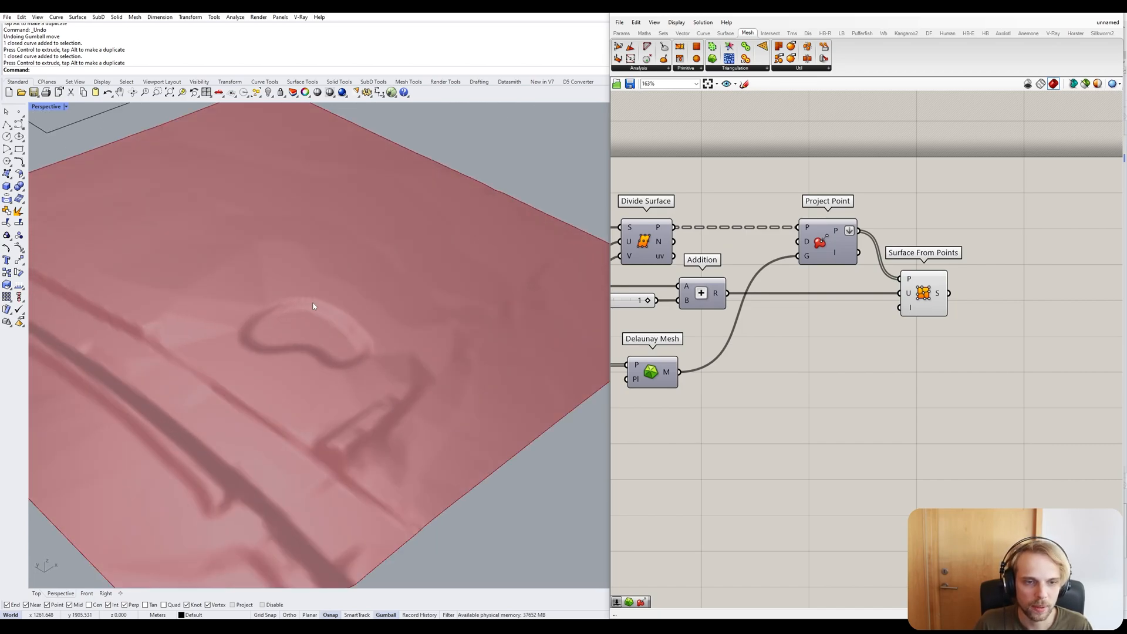
right_click_drag(715, 318, 809, 323)
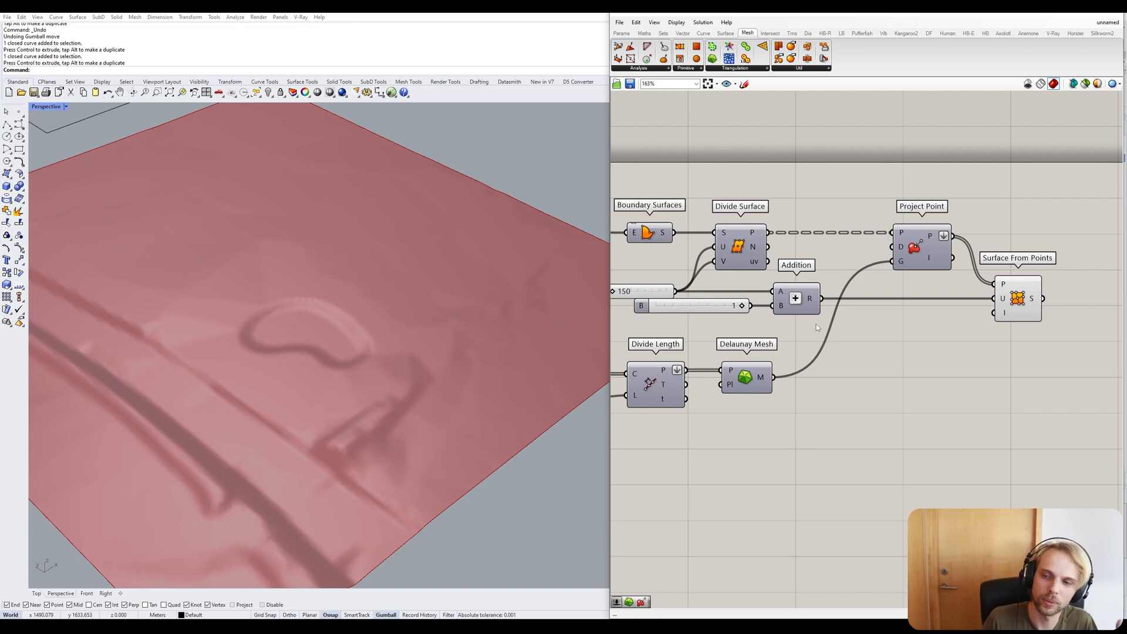
right_click_drag(376, 305, 292, 371)
scroll(286, 305, "down", 5)
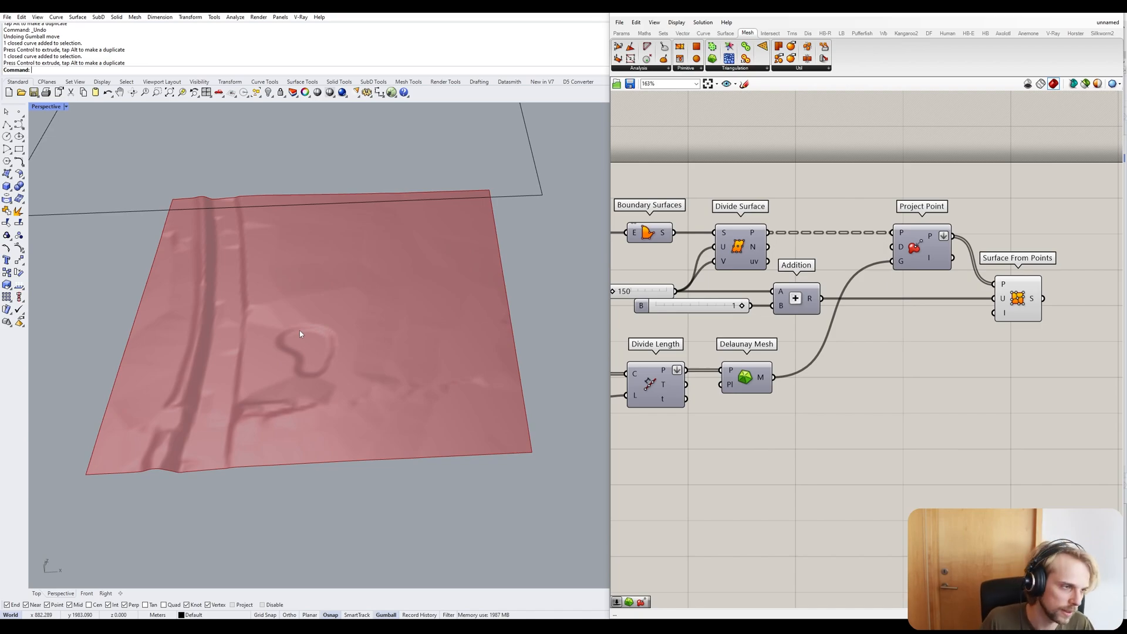
right_click_drag(1023, 292, 798, 331)
left_click(798, 337)
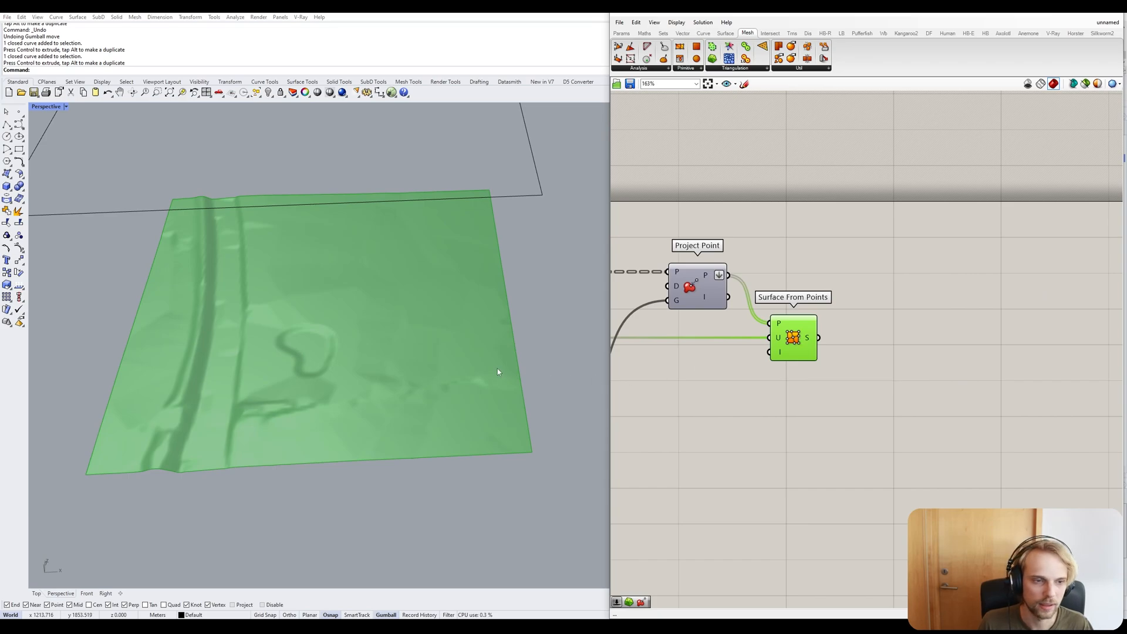
left_click(530, 311)
left_click(787, 345)
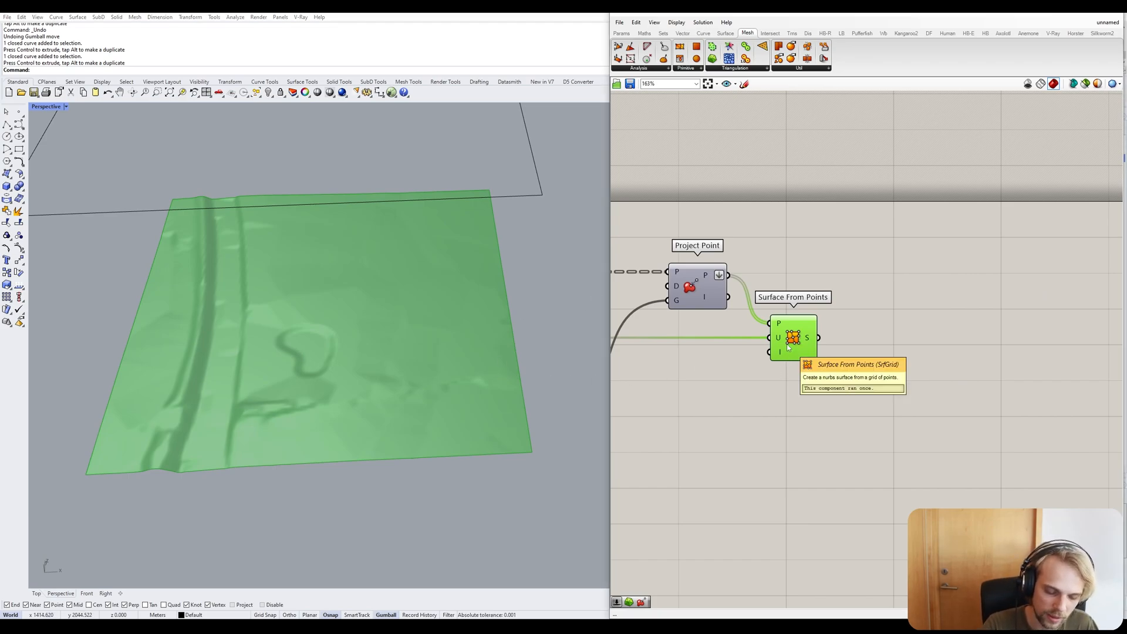
left_click(813, 381)
Minimize the Grasshopper window and create a new Rhino layer named My landscape.
left_click(1074, 15)
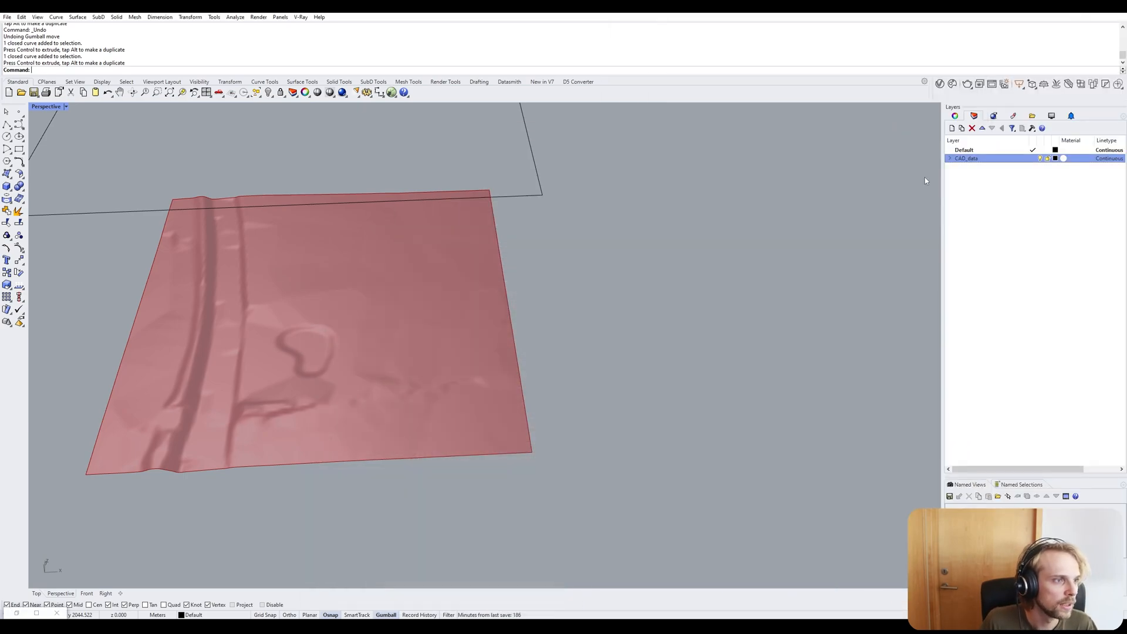
left_click(952, 128)
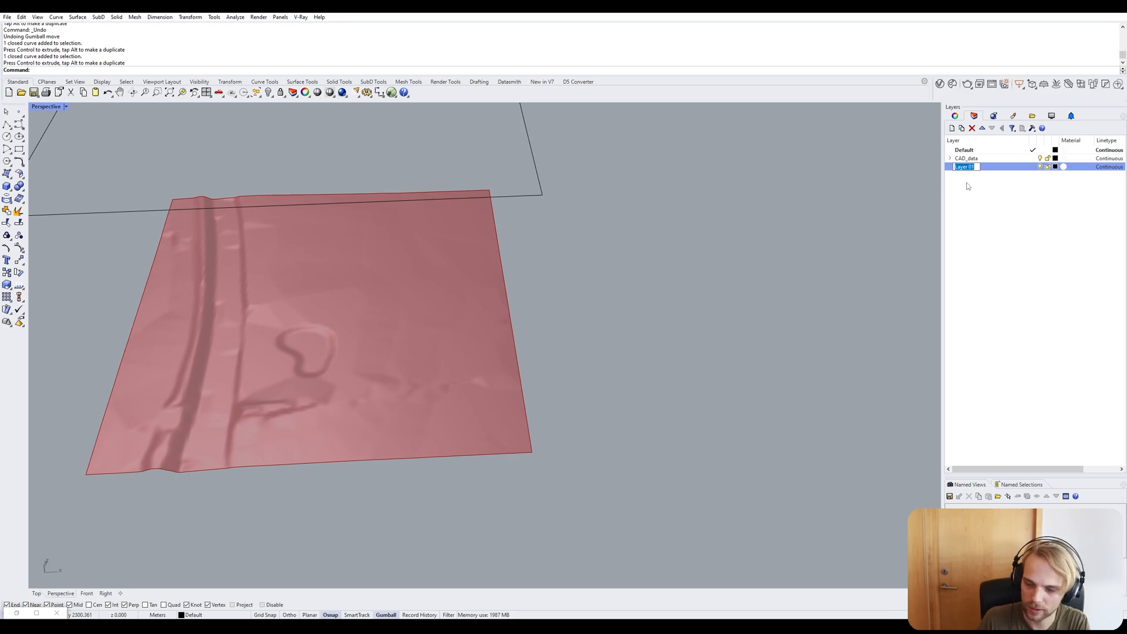
type("My landscape")
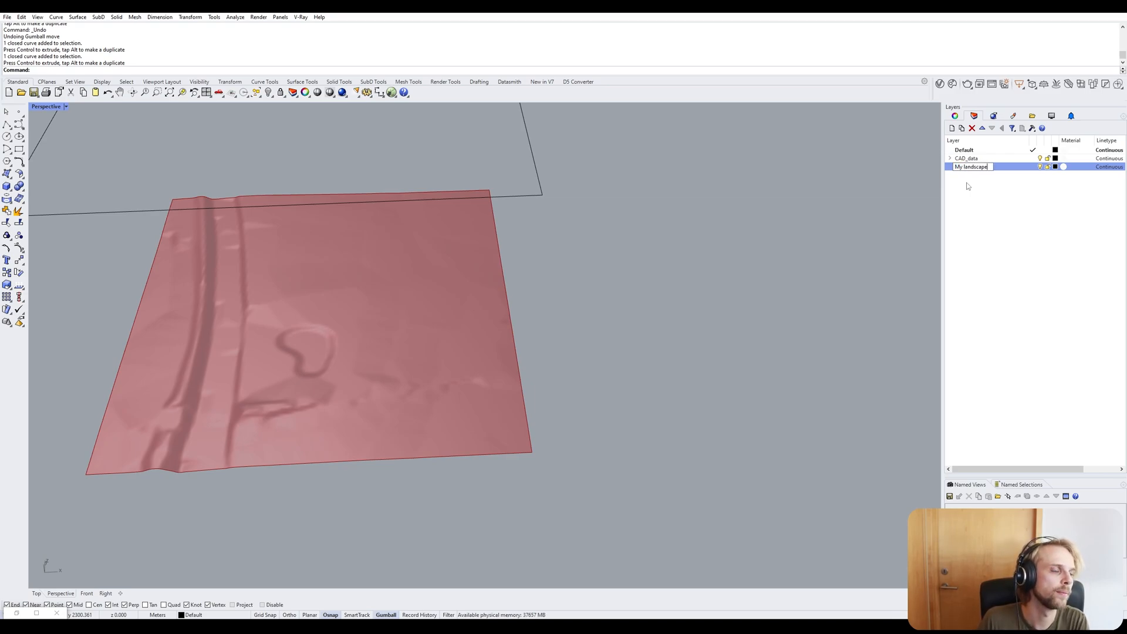
key("Return")
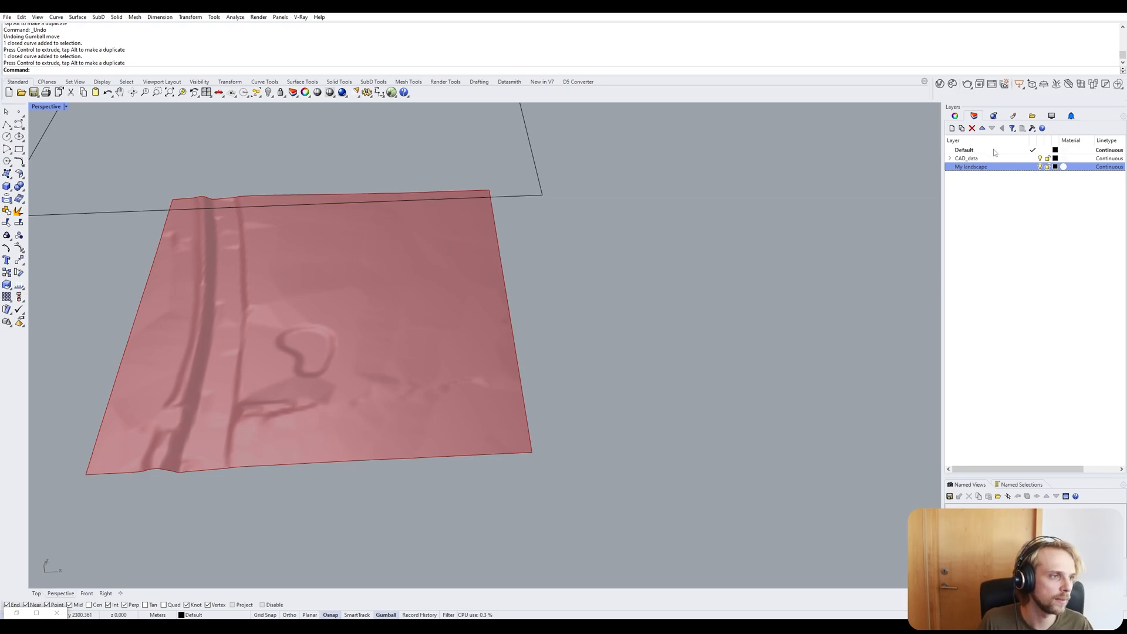
left_click(1055, 168)
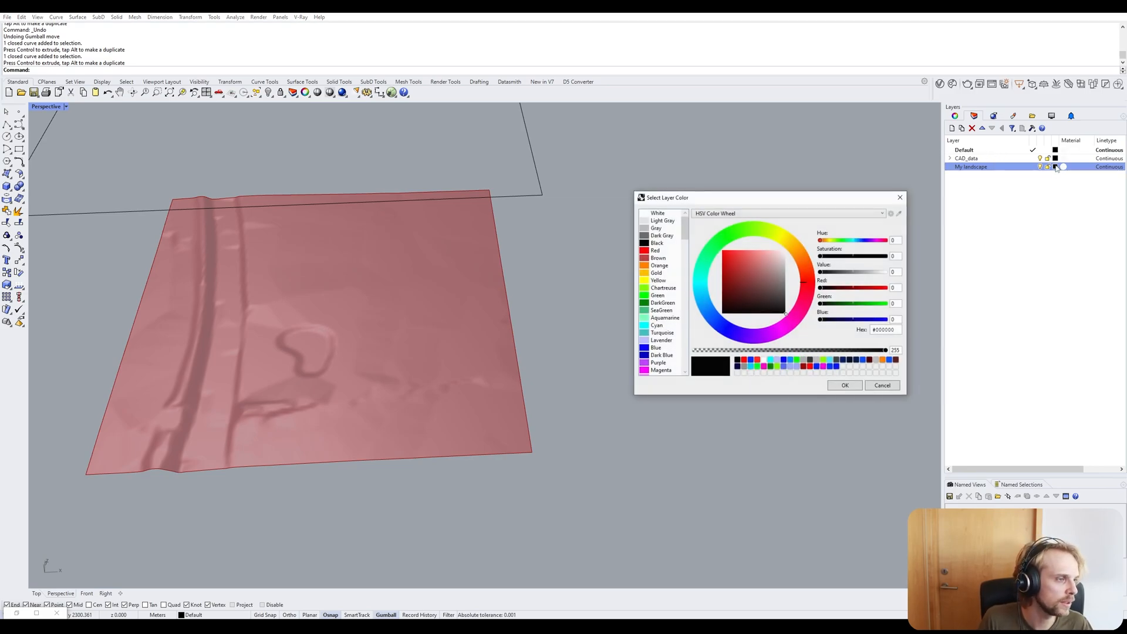
left_click(707, 293)
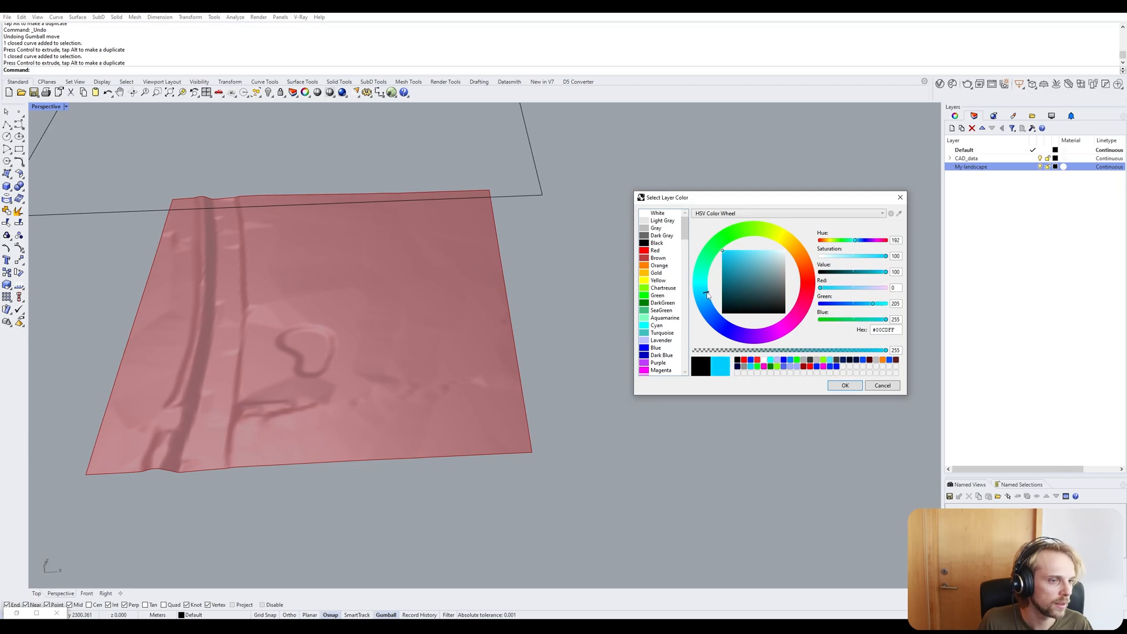
left_click(884, 389)
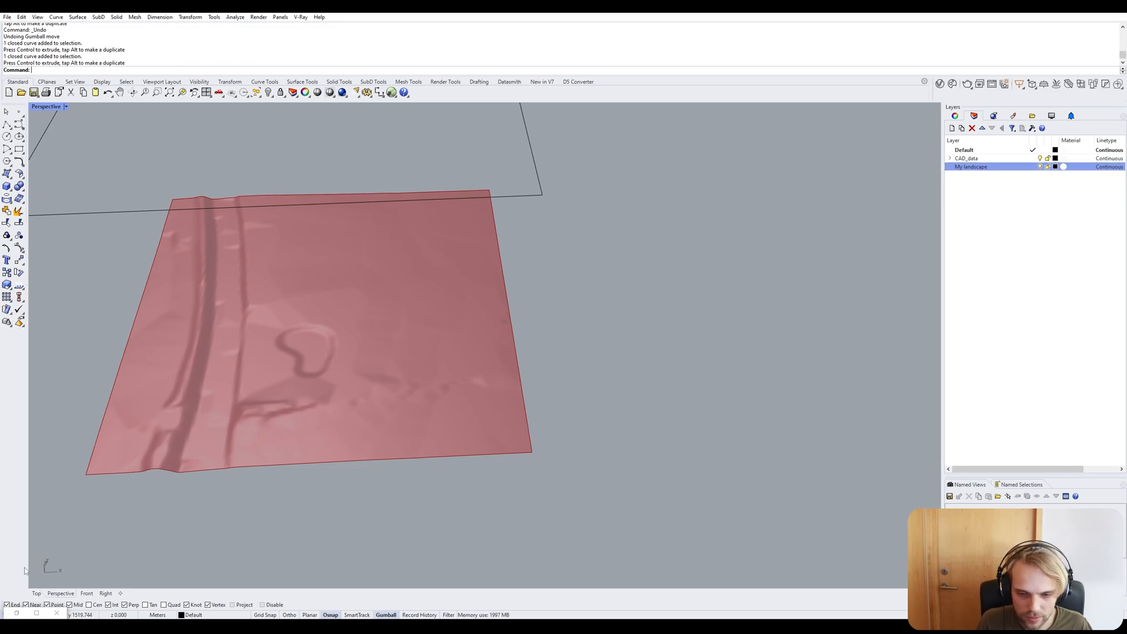
Restore the Grasshopper window and bake the Surface From Points terrain onto the My landscape layer with colour By Layer.
left_click(16, 613)
left_click(796, 341)
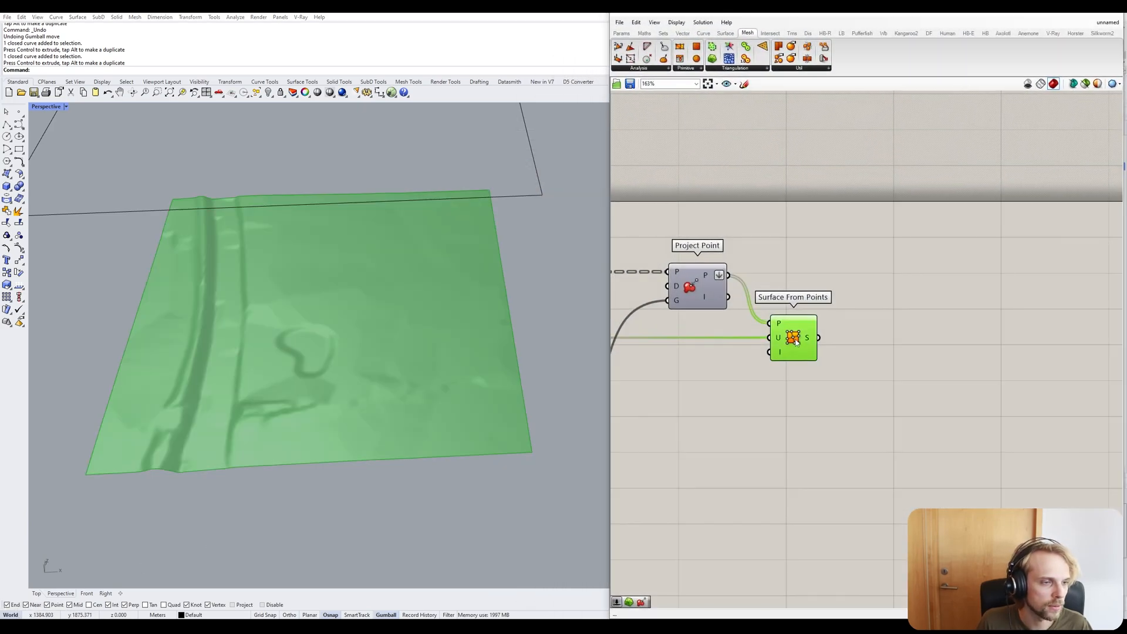
left_click_drag(797, 342, 792, 337)
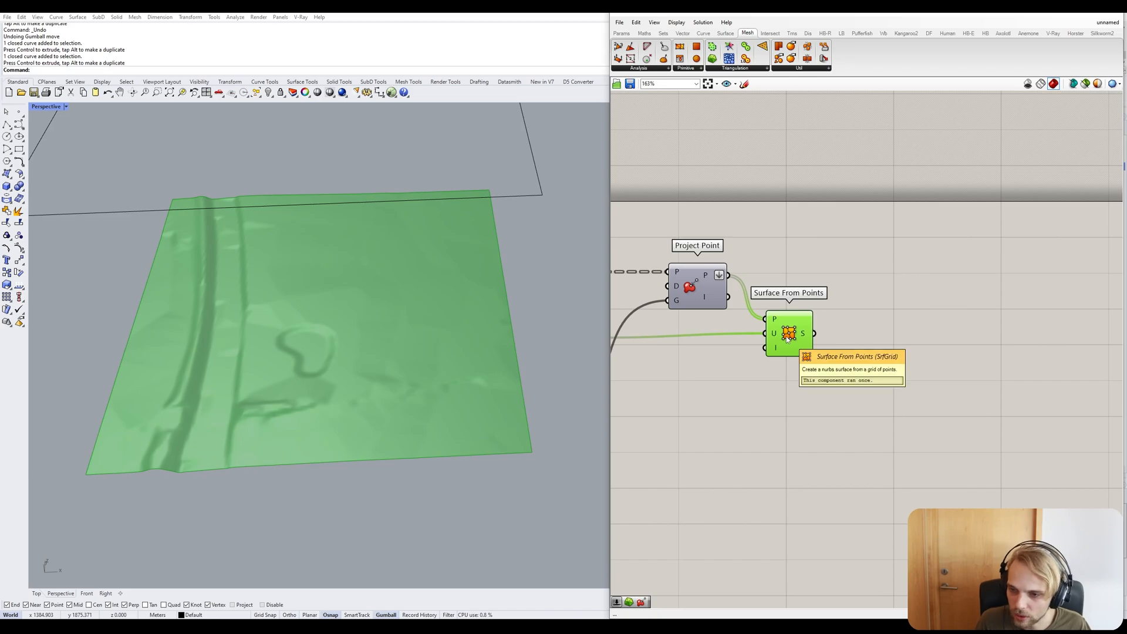
right_click(787, 339)
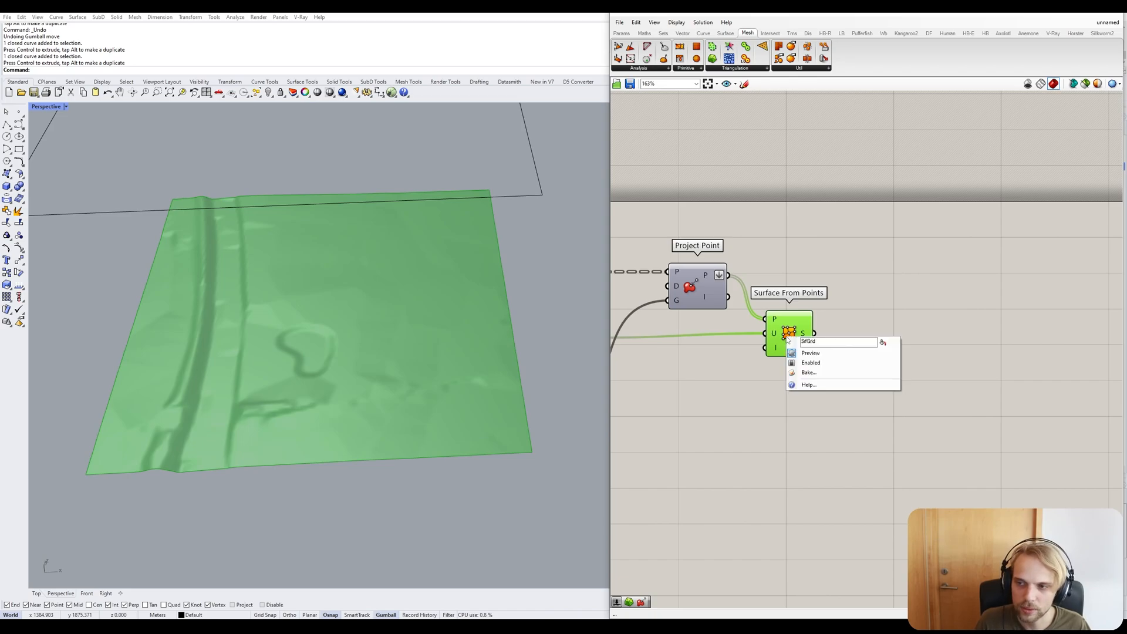
left_click(809, 373)
left_click(810, 323)
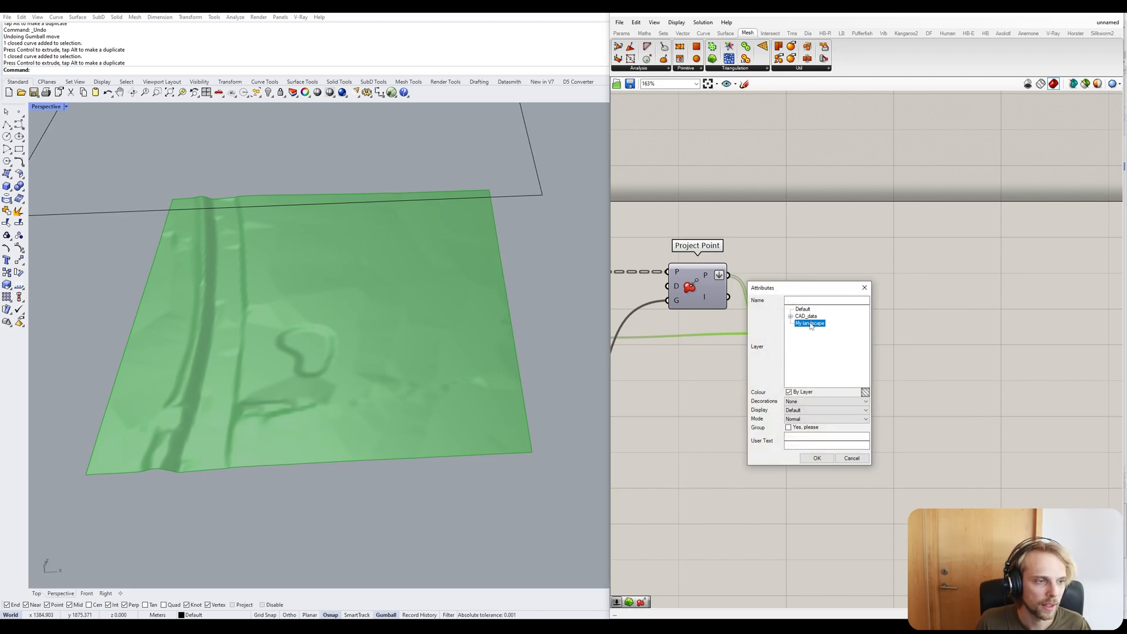
left_click(816, 458)
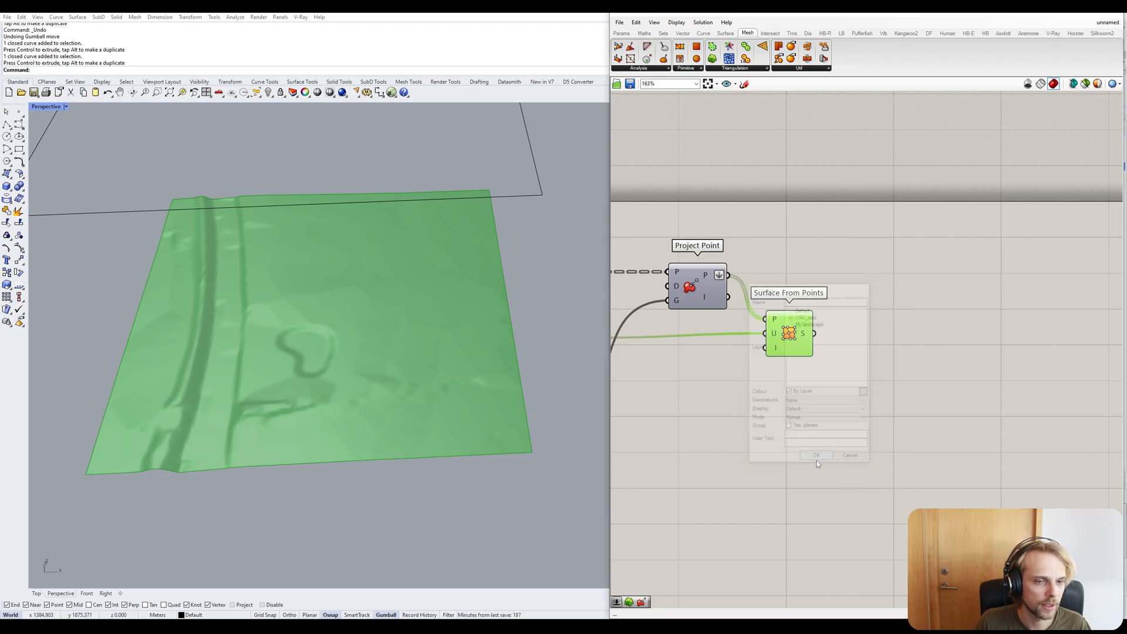
Check the baked terrain in Rhino by selecting and deselecting the surface and viewing it up close.
left_click(327, 408)
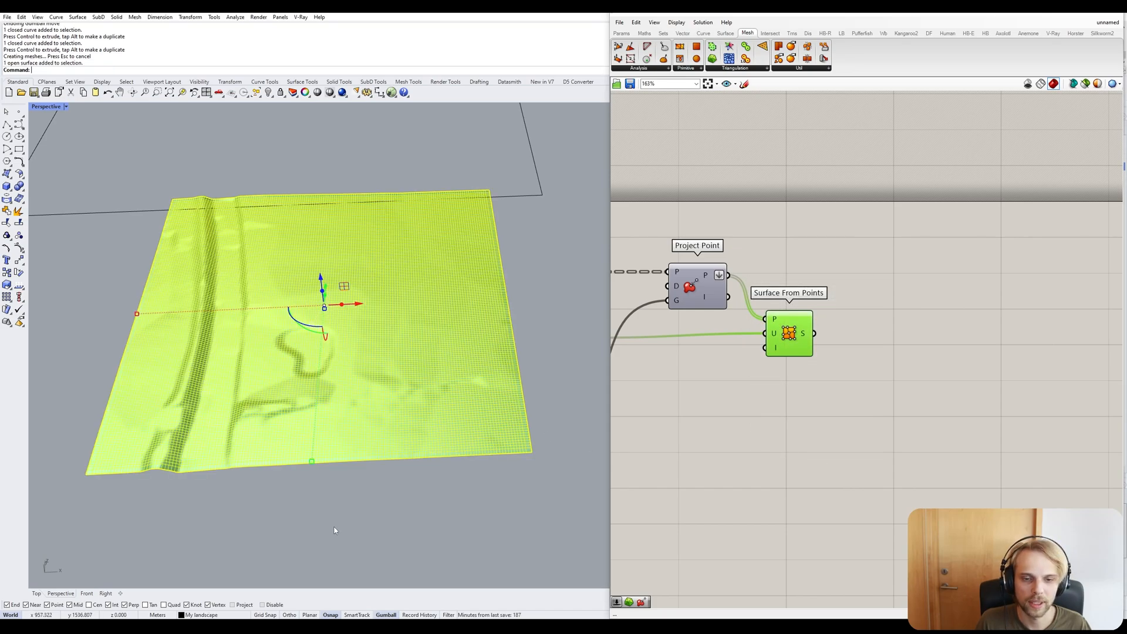
left_click(335, 529)
left_click(318, 393)
key("Escape")
left_click(393, 423)
left_click(411, 491)
left_click(394, 441)
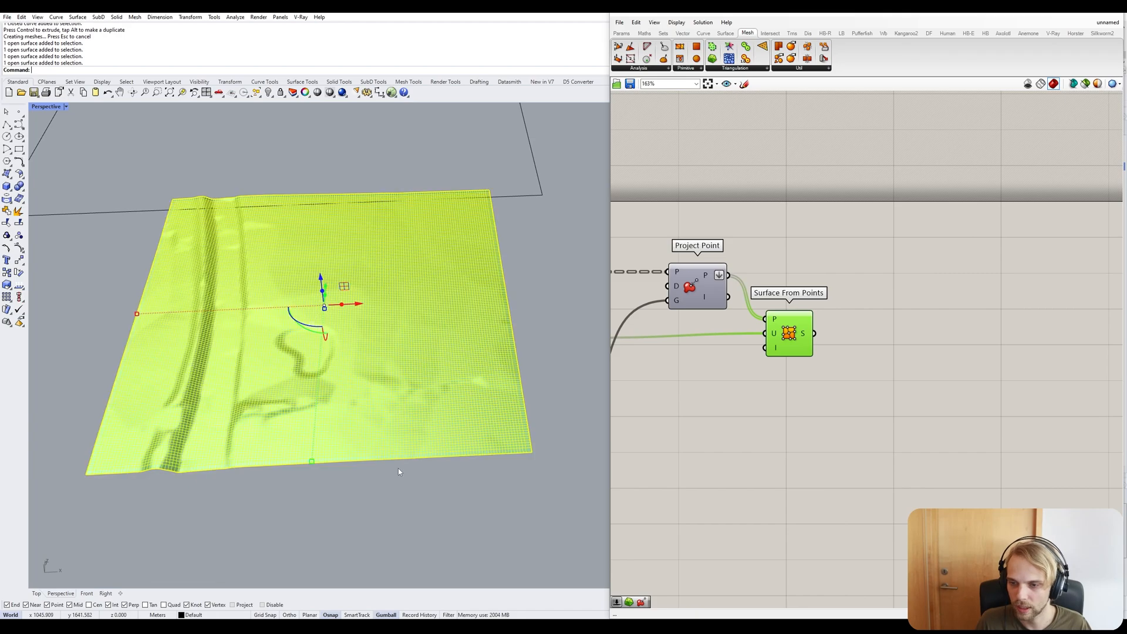
left_click(400, 470)
left_click(410, 440)
left_click(477, 509)
right_click_drag(383, 416, 316, 374)
scroll(315, 374, "up", 2)
left_click(315, 374)
left_click(473, 544)
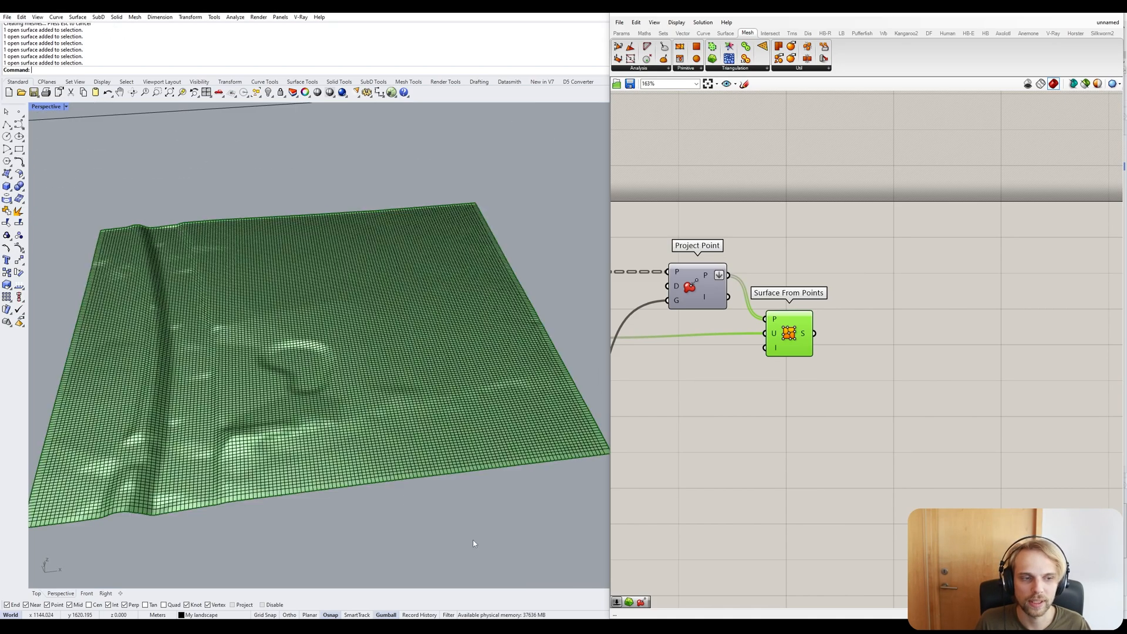
Turn off the preview of Surface From Points so only the baked terrain shows, and deselect the component.
middle_click(791, 340)
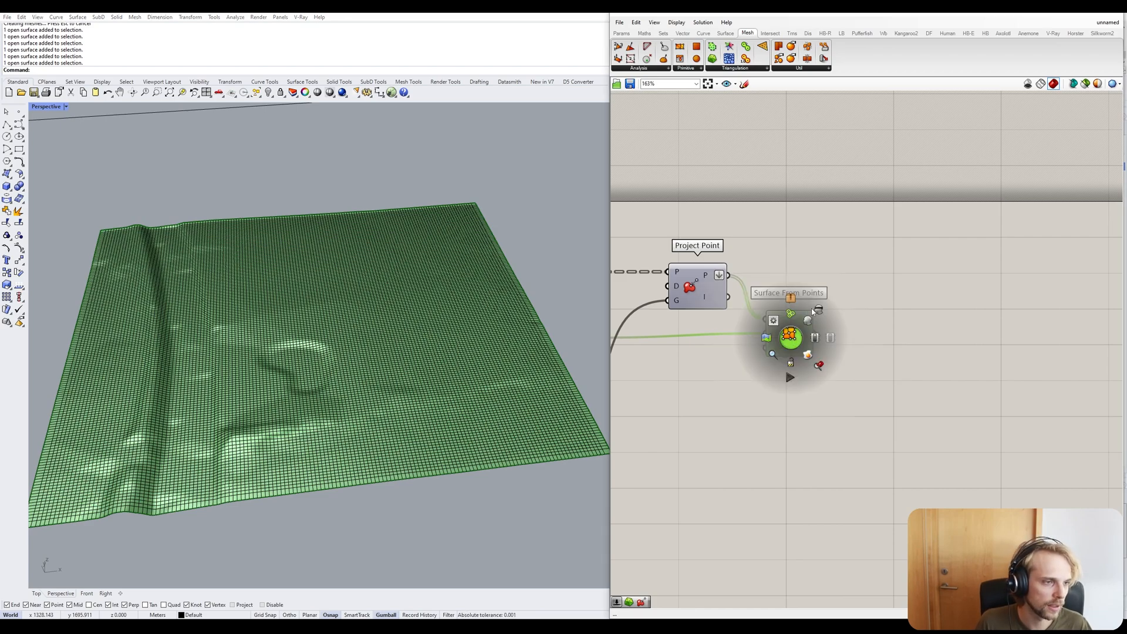
left_click(818, 308)
left_click(907, 378)
left_click_drag(786, 337, 790, 341)
left_click(836, 263)
Group all the terrain components, from the two Curve inputs through Surface From Points.
scroll(836, 263, "down", 3)
right_click_drag(794, 279, 977, 259)
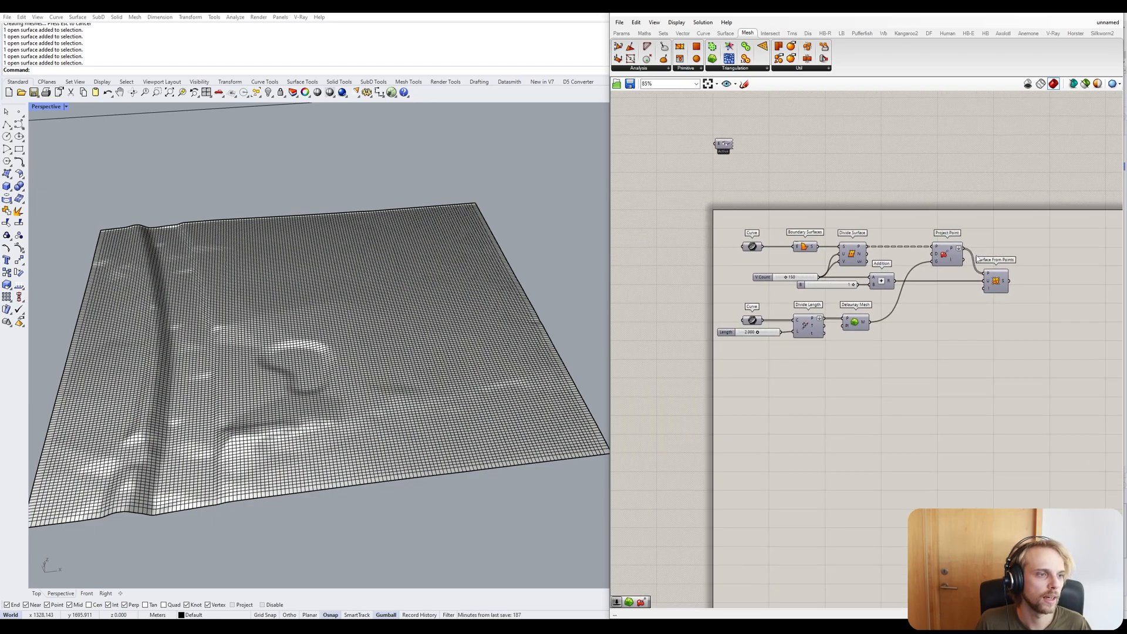
scroll(960, 253, "down", 1)
left_click_drag(1049, 407, 680, 210)
right_click_drag(833, 250, 789, 269)
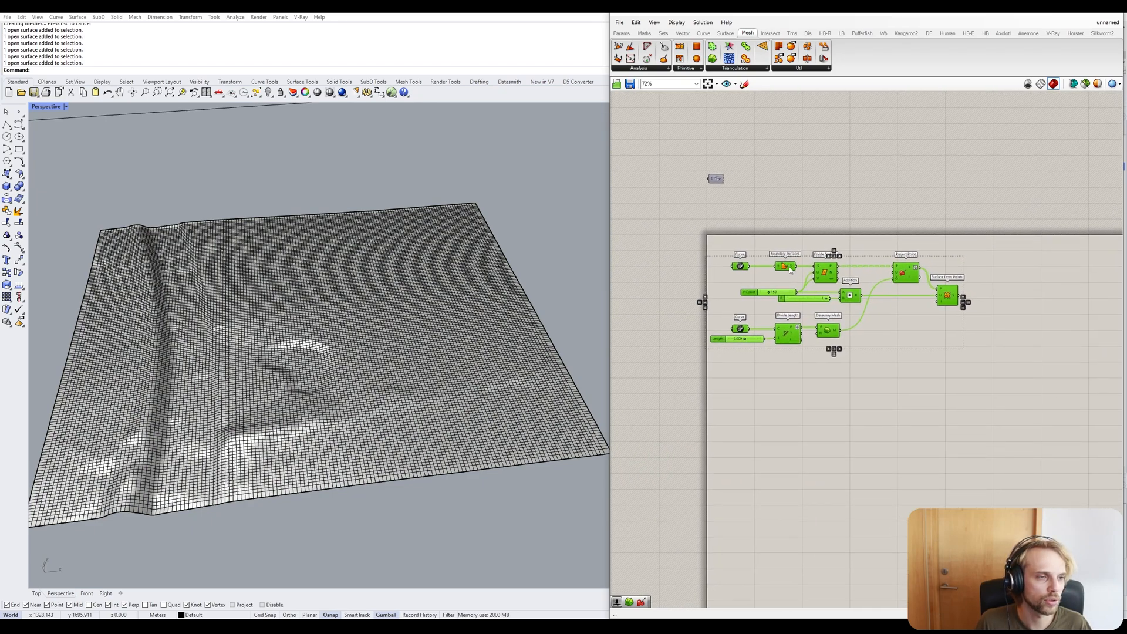
scroll(791, 269, "up", 1)
middle_click(788, 267)
left_click_drag(1038, 435, 612, 234)
middle_click(671, 248)
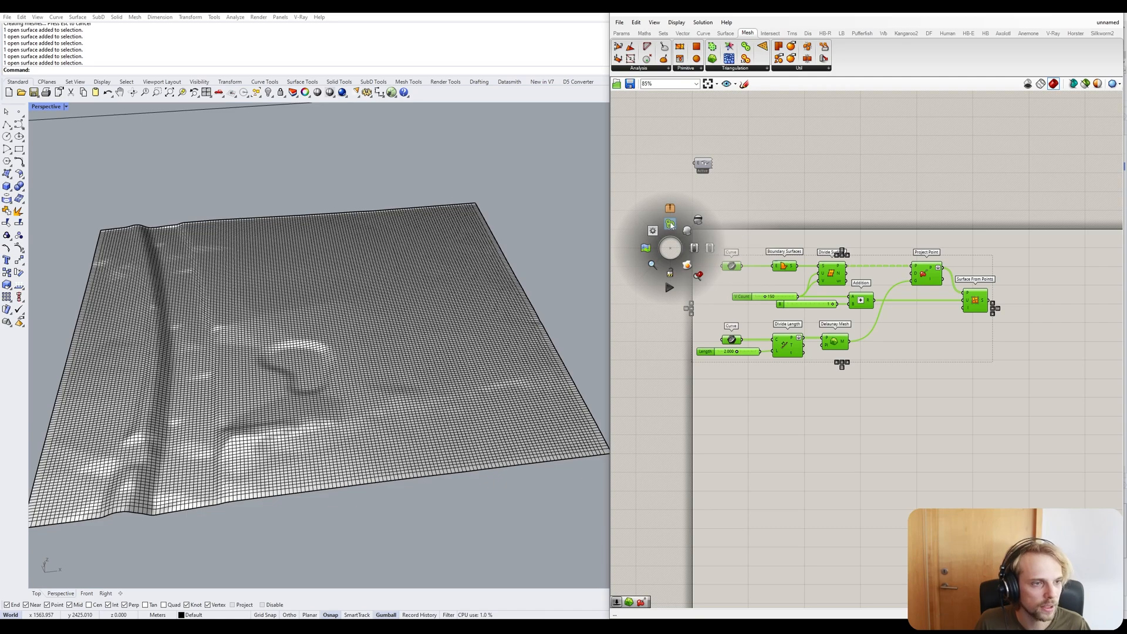
left_click(670, 224)
left_click(753, 262)
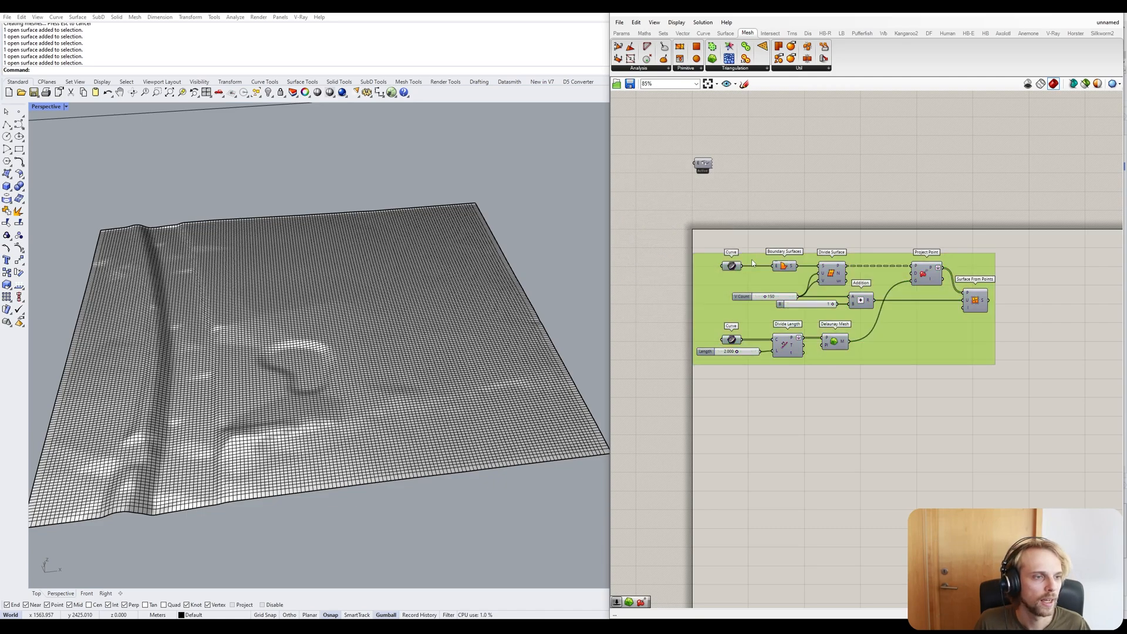
Name the component group Landscape generator.
right_click(890, 260)
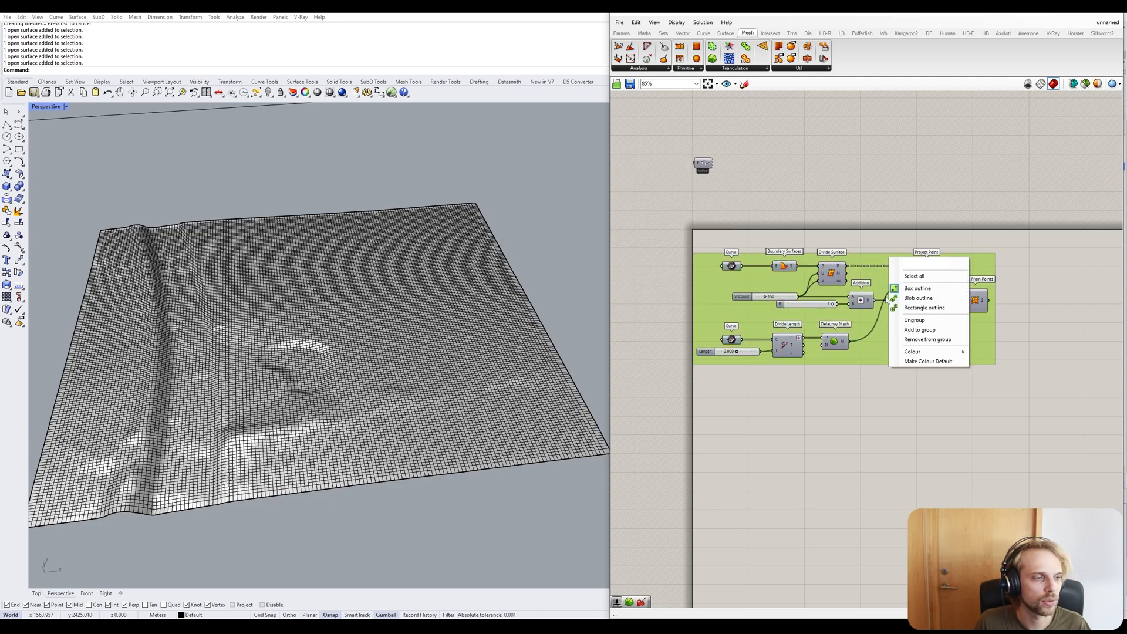
left_click(911, 263)
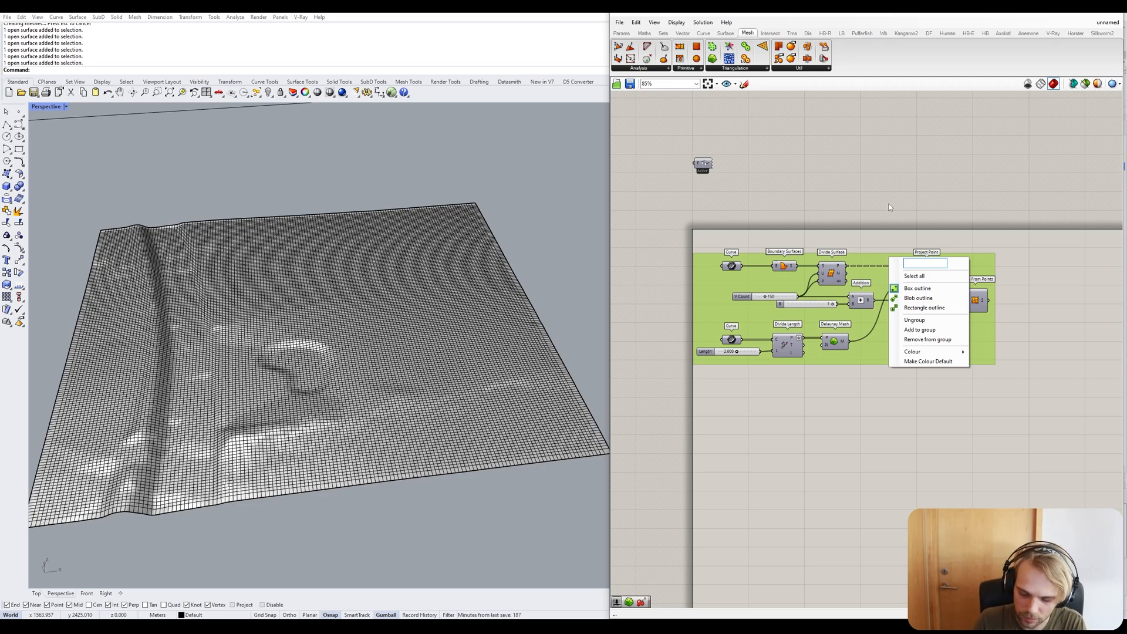
type("Land")
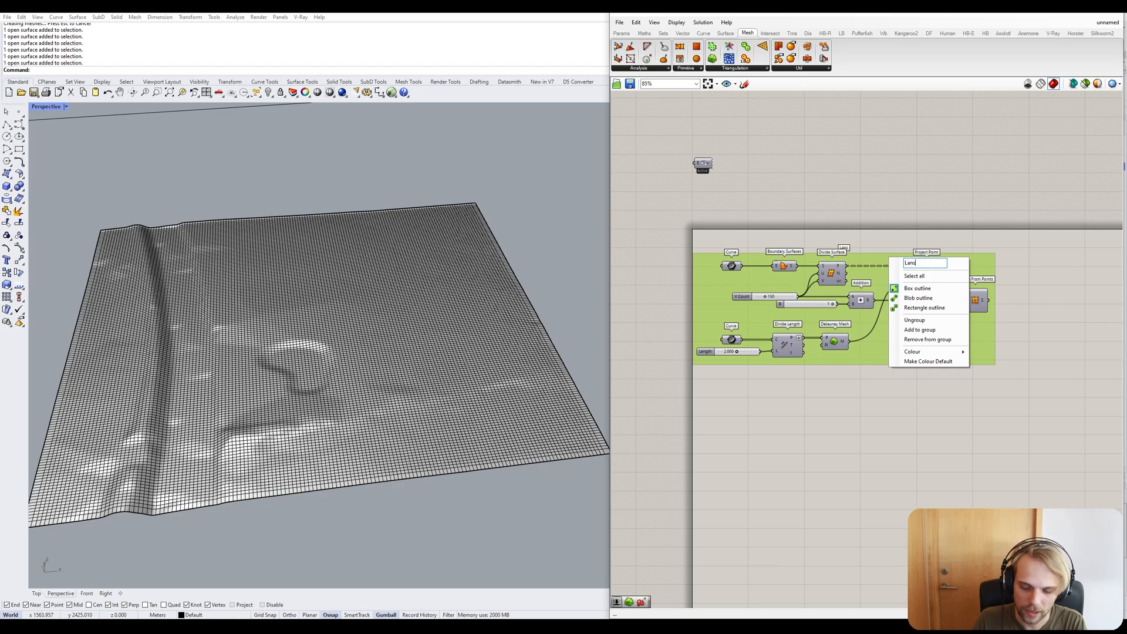
type("sca")
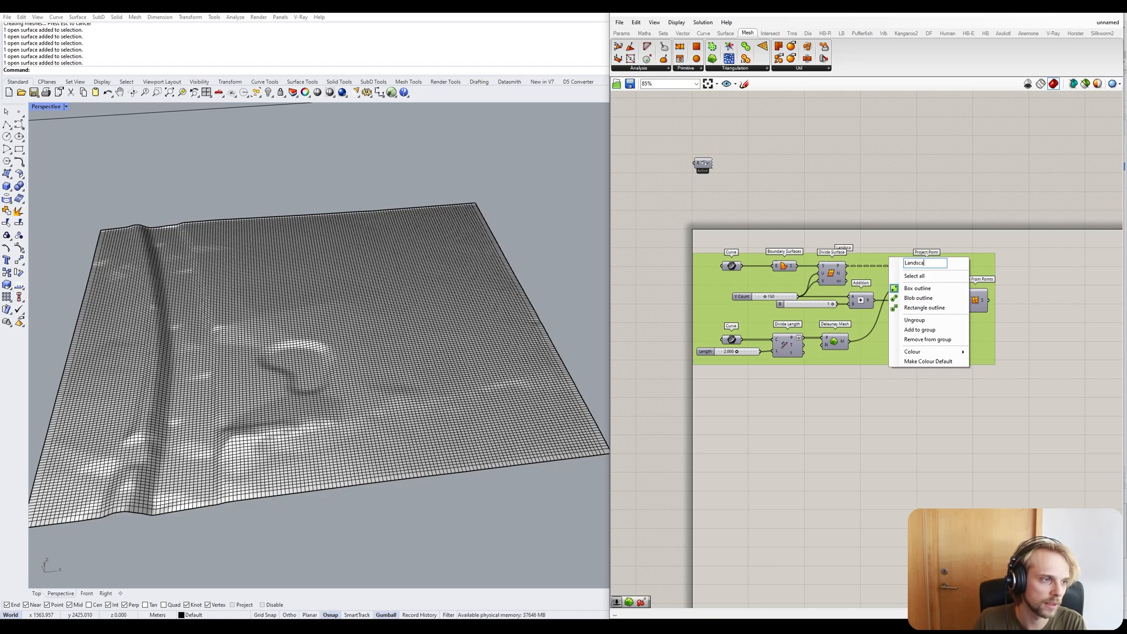
type("pe genera")
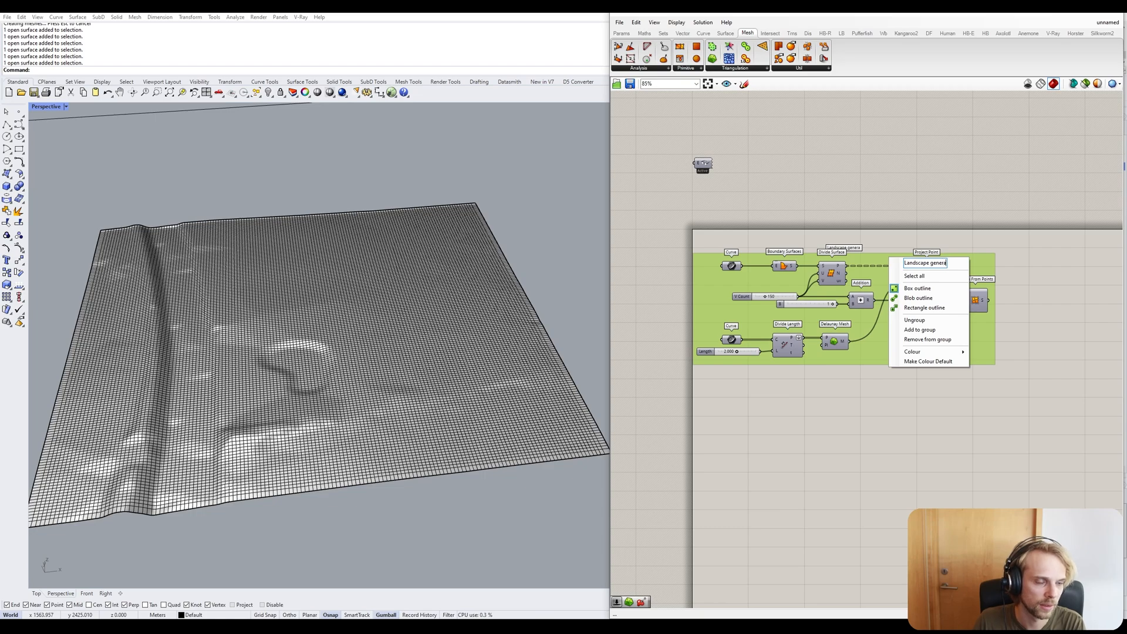
type("tor")
left_click(913, 250)
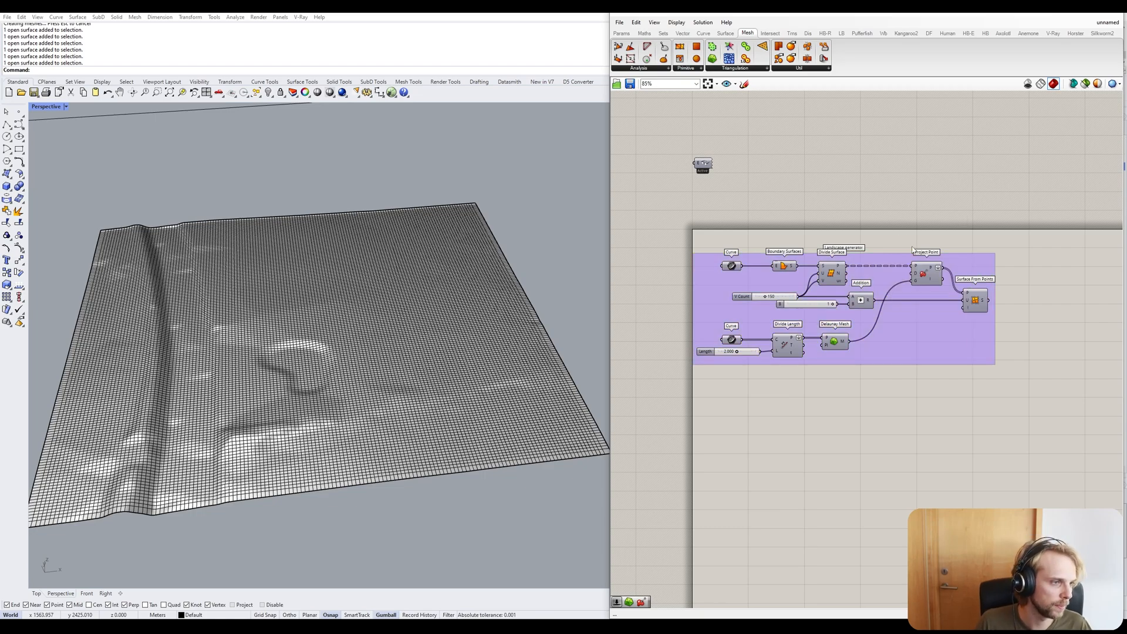
left_click(861, 265)
scroll(946, 308, "up", 3)
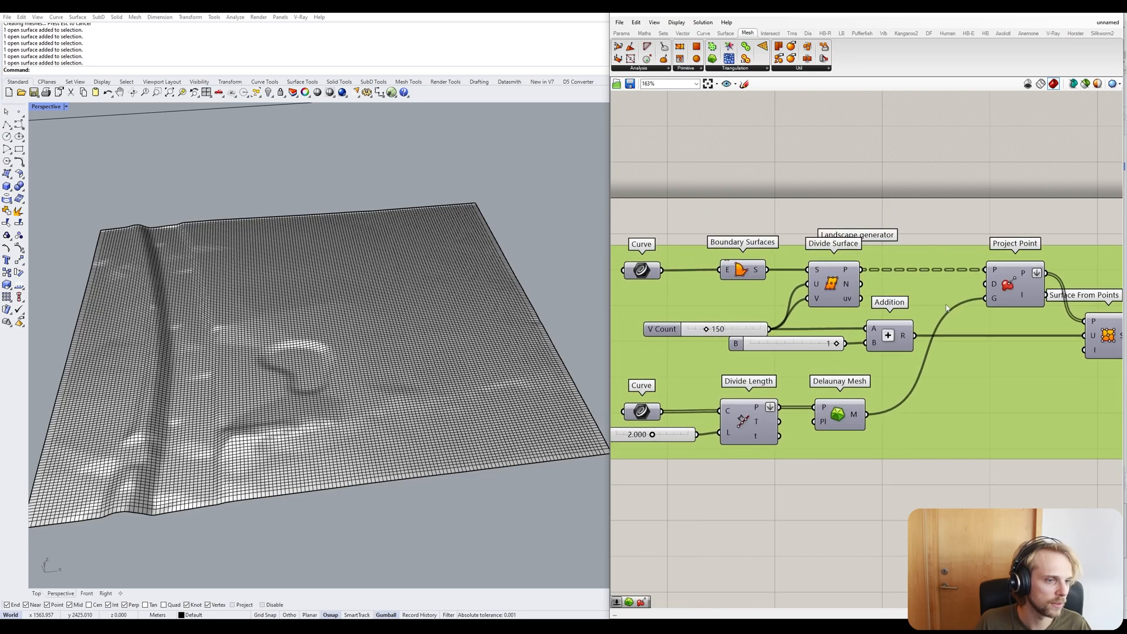
scroll(946, 308, "down", 3)
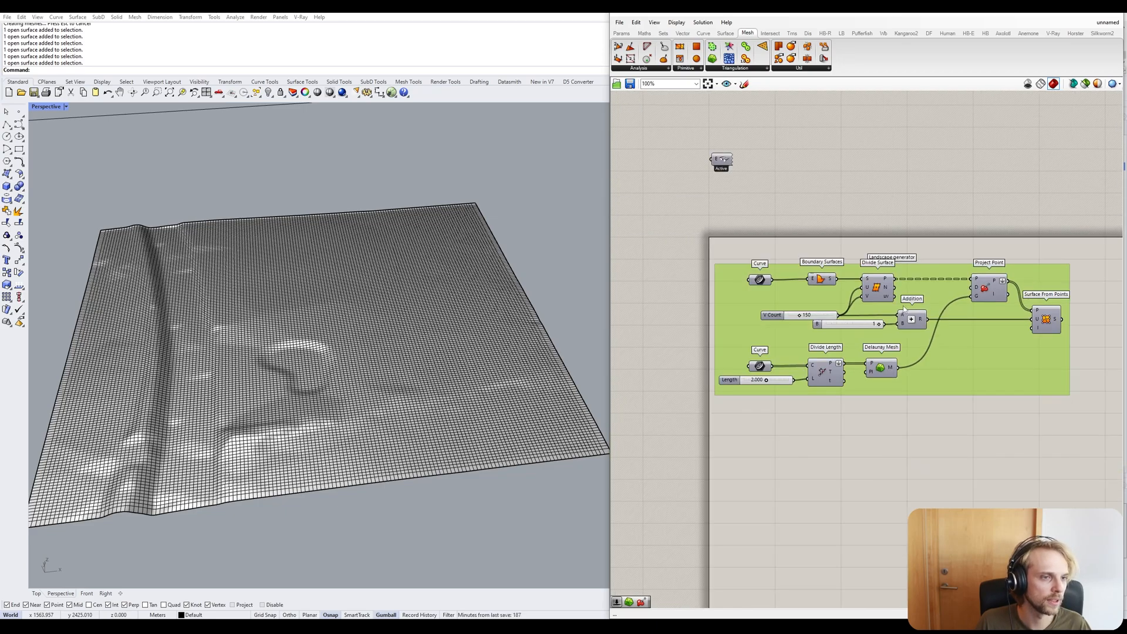
Save the Grasshopper definition as workshop_day1 in the AAHF30 folder on the Desktop.
left_click(619, 20)
left_click(648, 70)
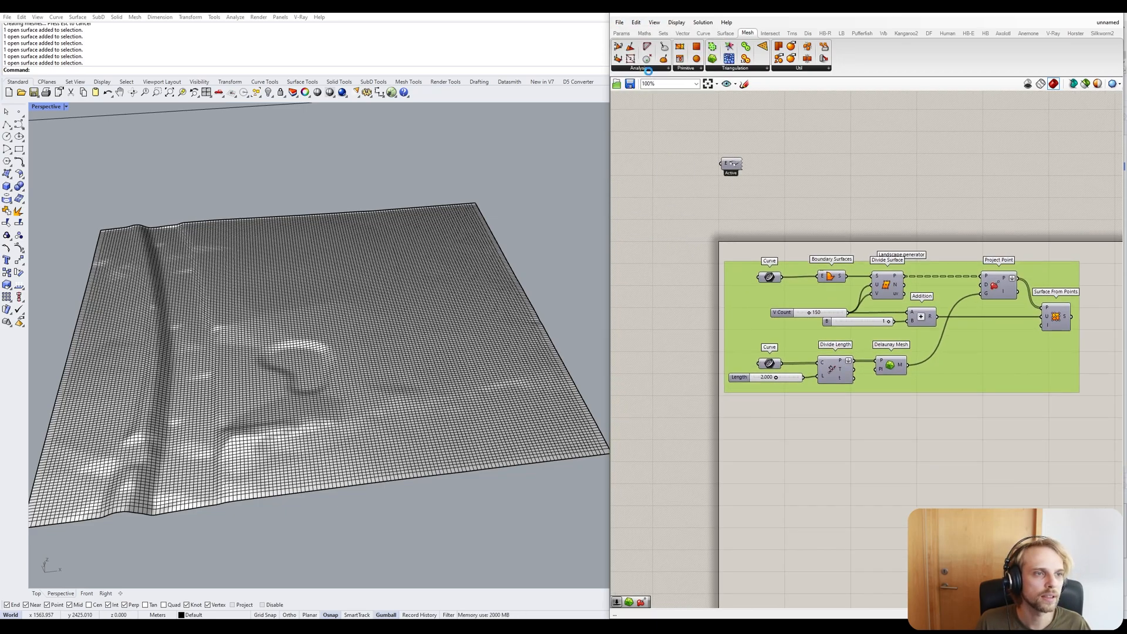
left_click(566, 219)
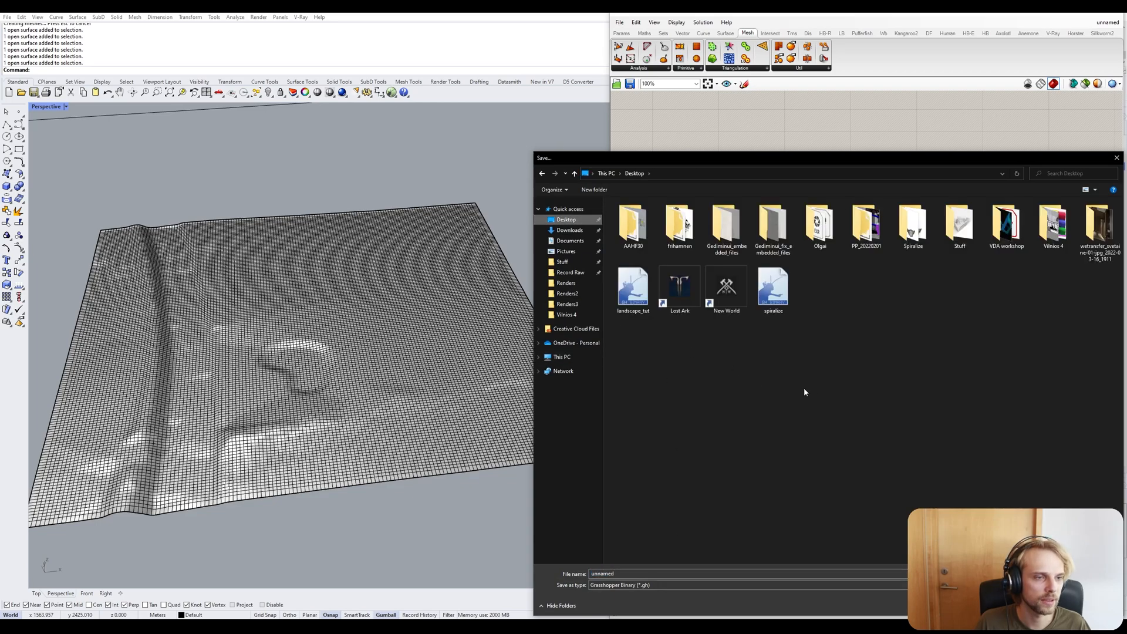
double_click(634, 228)
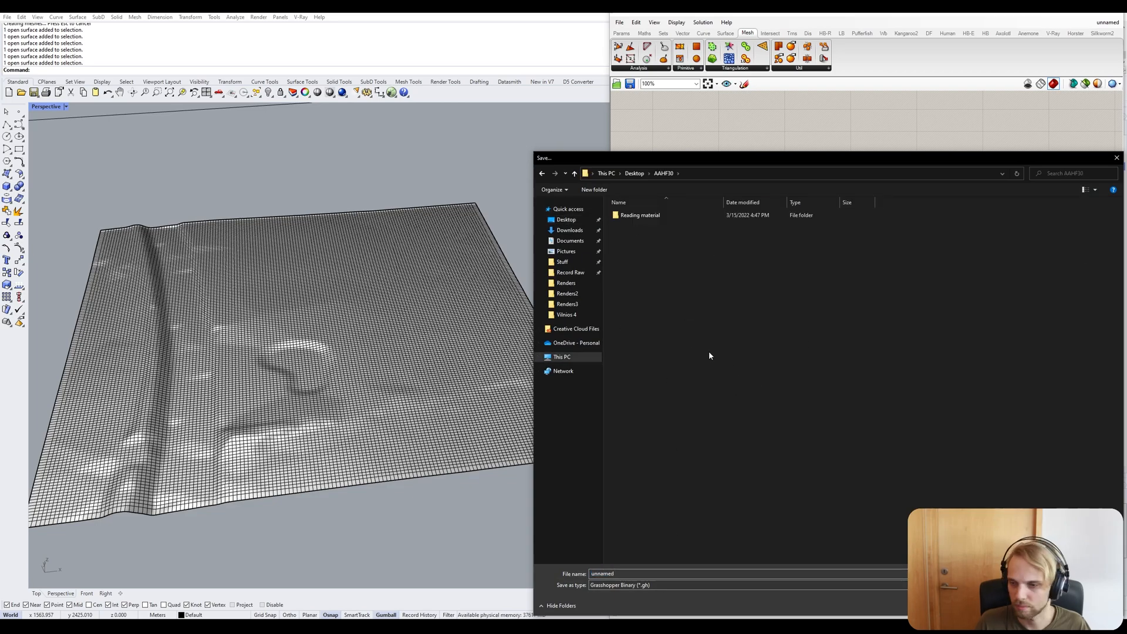
double_click(649, 575)
type("workshop_")
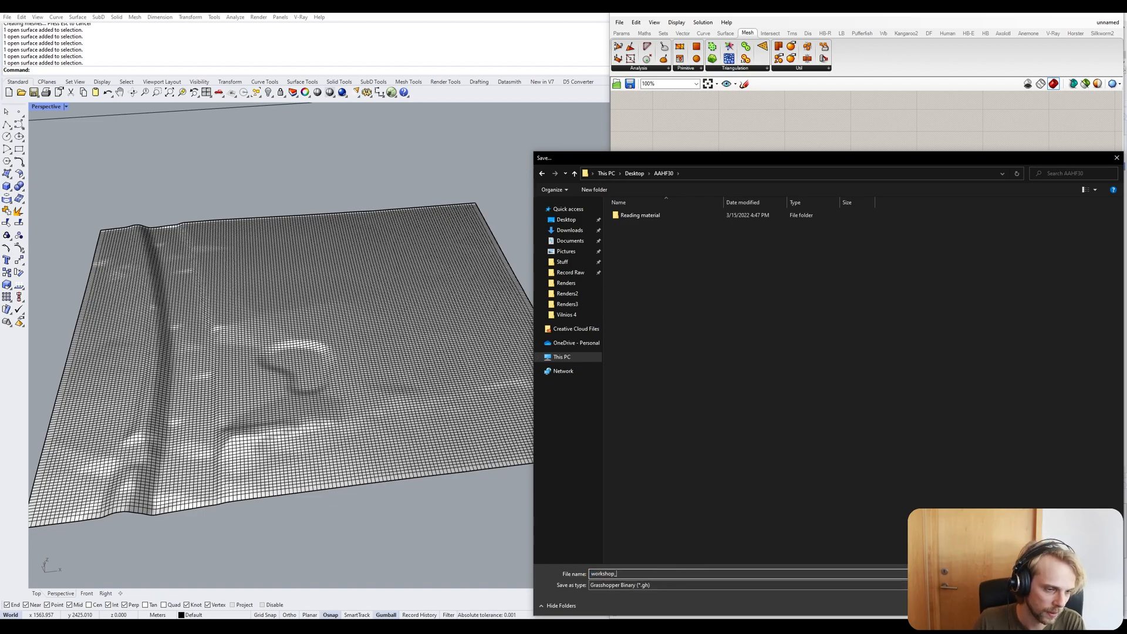
type("tay")
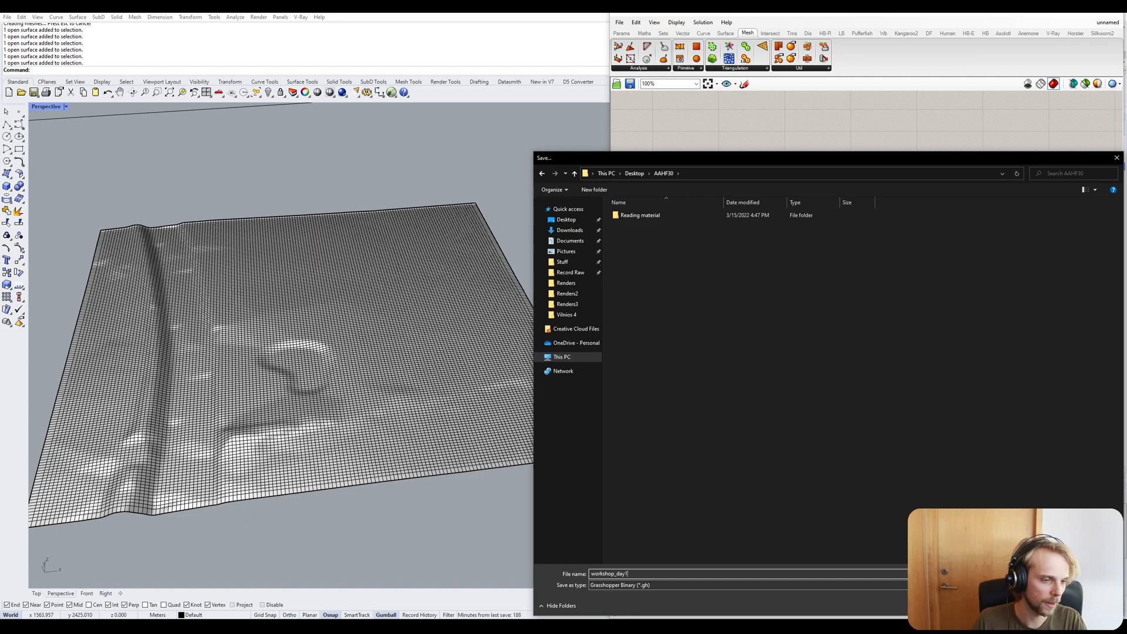
type("1")
key("Return")
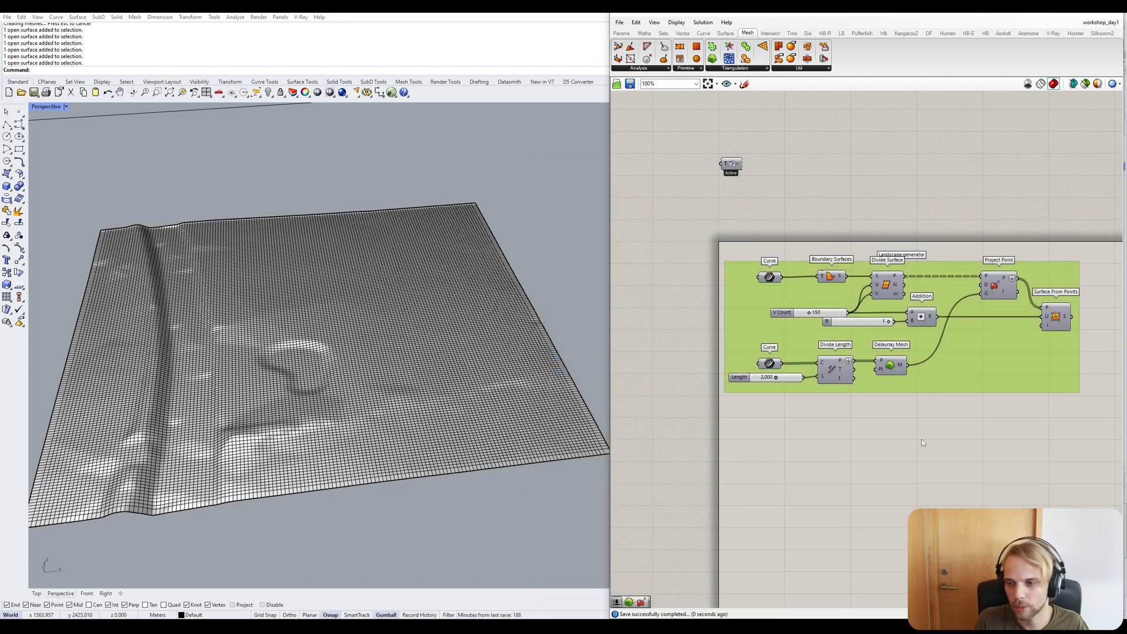
Minimize the Grasshopper window and return to the Rhino viewport with the baked terrain.
right_click_drag(894, 470, 846, 395)
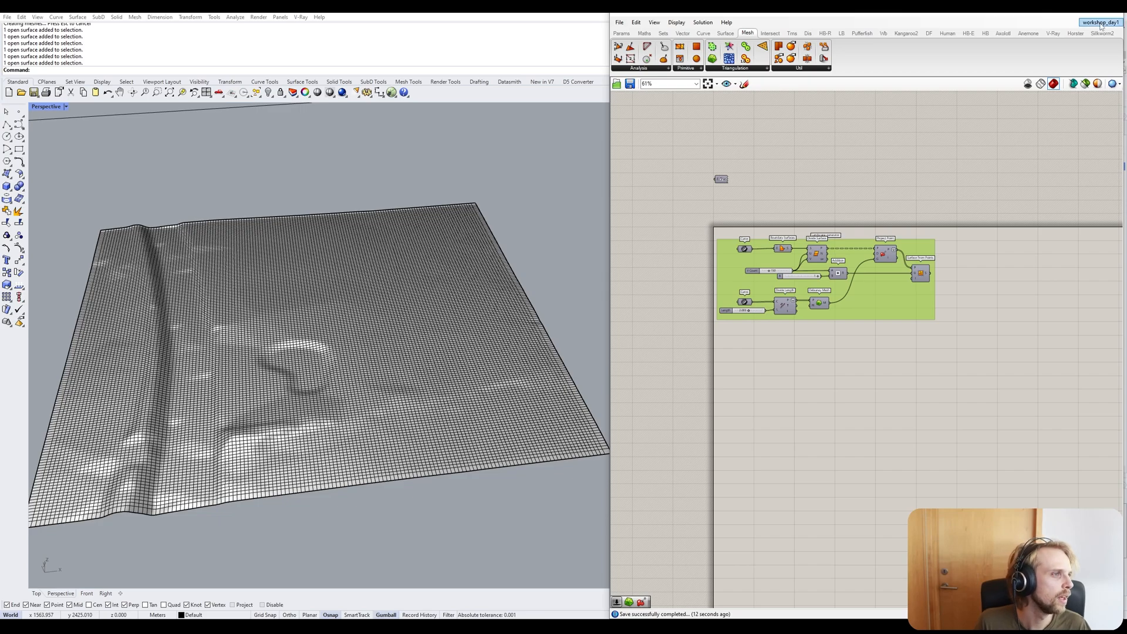
left_click(1073, 15)
right_click_drag(698, 226, 600, 229)
right_click_drag(473, 262, 575, 268, "shift")
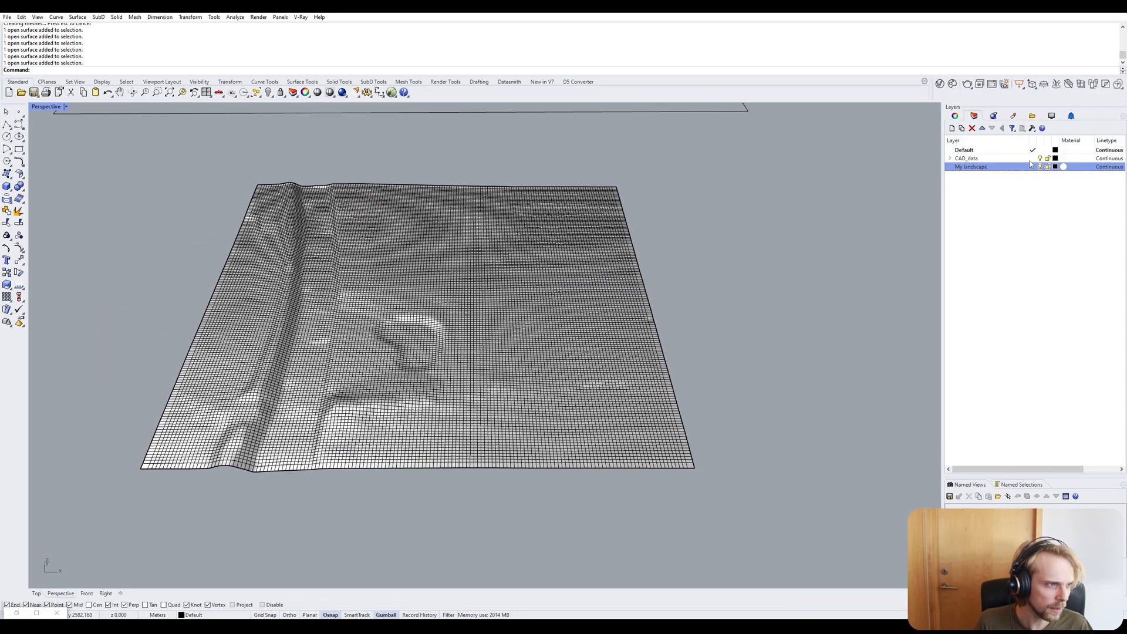
scroll(651, 247, "down", 3)
scroll(714, 276, "up", 4)
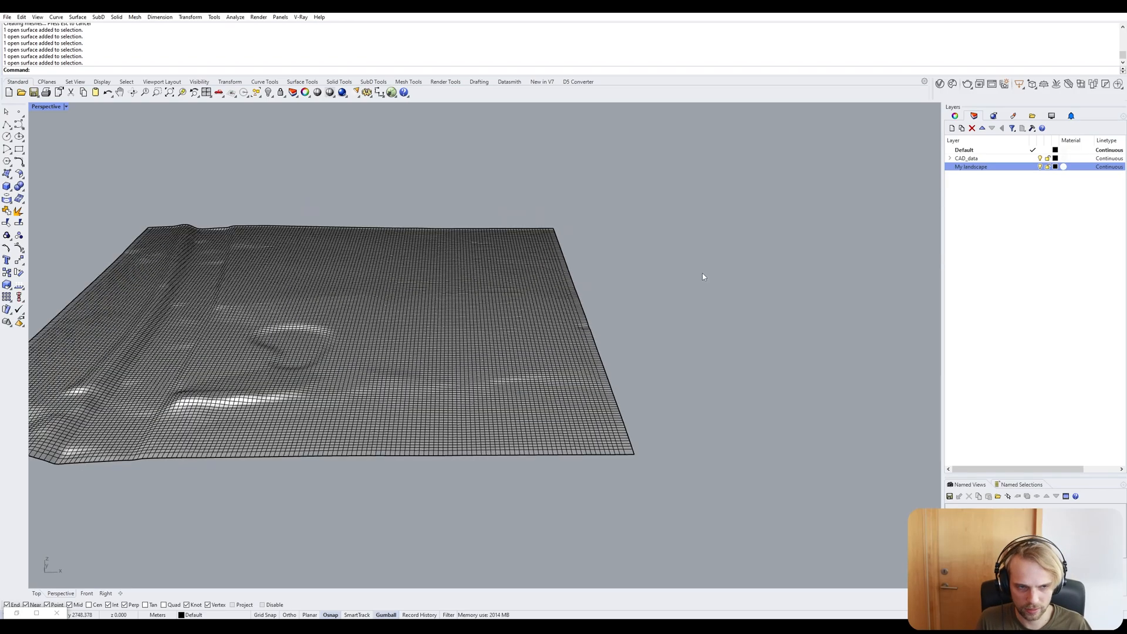
Bring back all the hidden CAD linework and the aerial image with the ShowSelected command.
type("ShowSe")
key("Return")
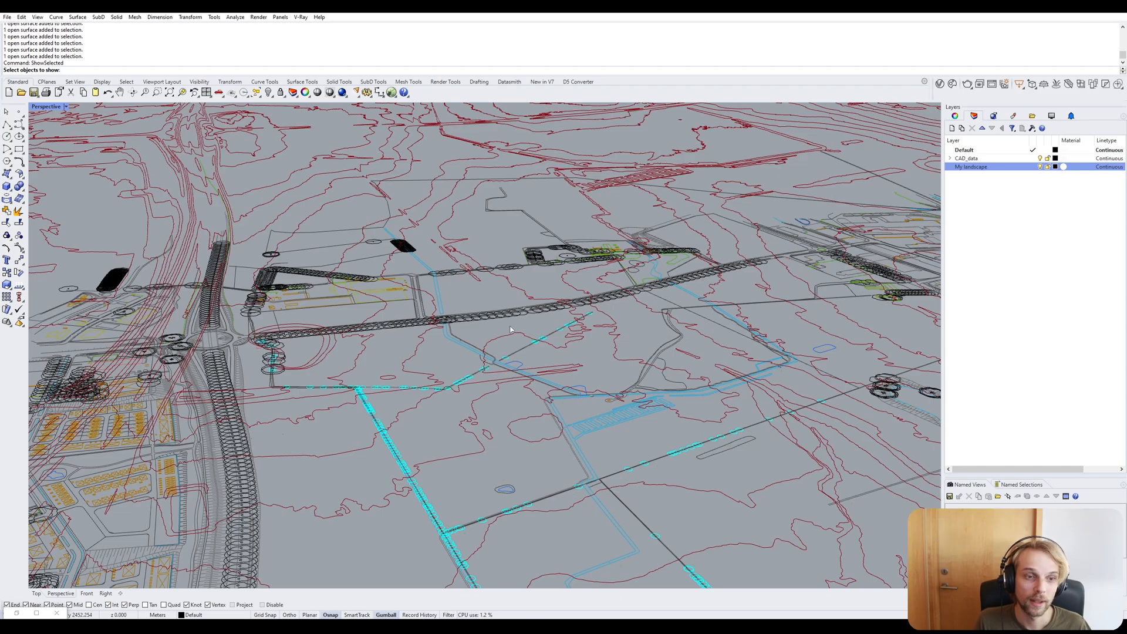
scroll(511, 330, "down", 10)
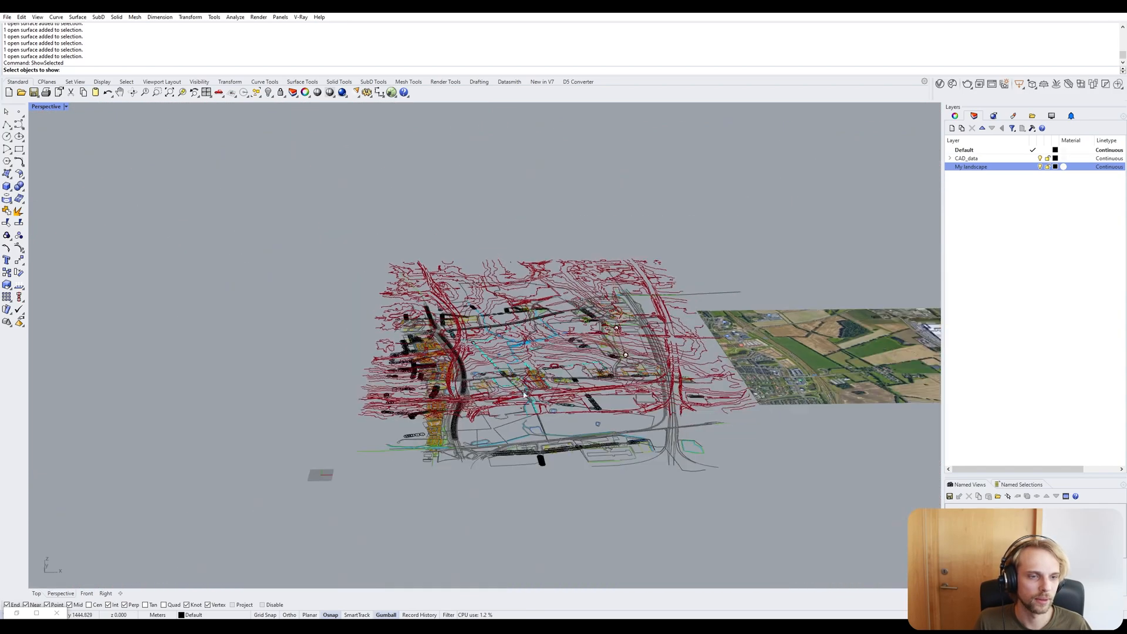
right_click_drag(546, 422, 433, 375, "shift")
left_click_drag(785, 520, 88, 126)
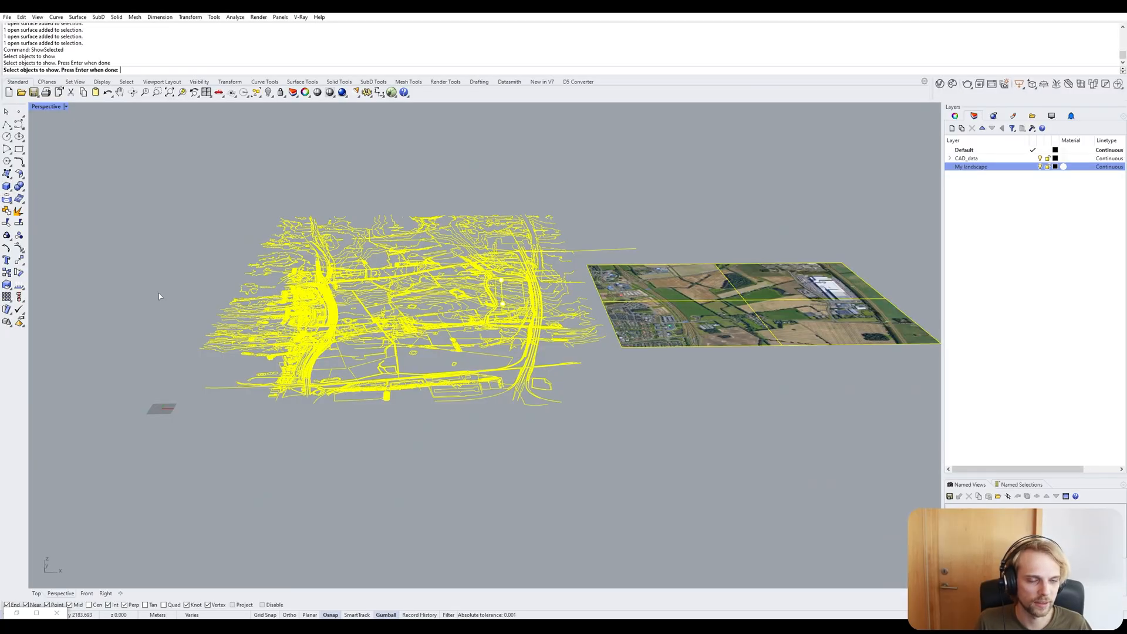
key("Return")
Examine how the baked terrain sits in height relative to the contour lines and the flat site drawing.
scroll(351, 270, "up", 6)
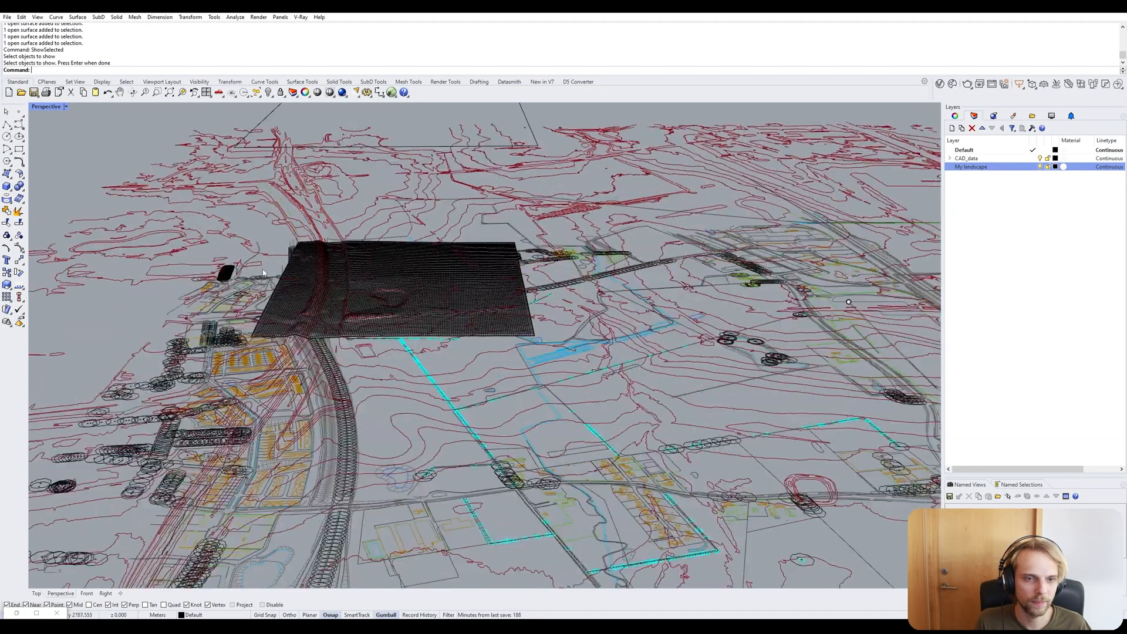
right_click_drag(263, 272, 308, 325)
scroll(346, 355, "up", 7)
scroll(307, 298, "up", 4)
scroll(302, 317, "up", 3)
right_click_drag(473, 245, 601, 223, "shift")
scroll(541, 224, "down", 6)
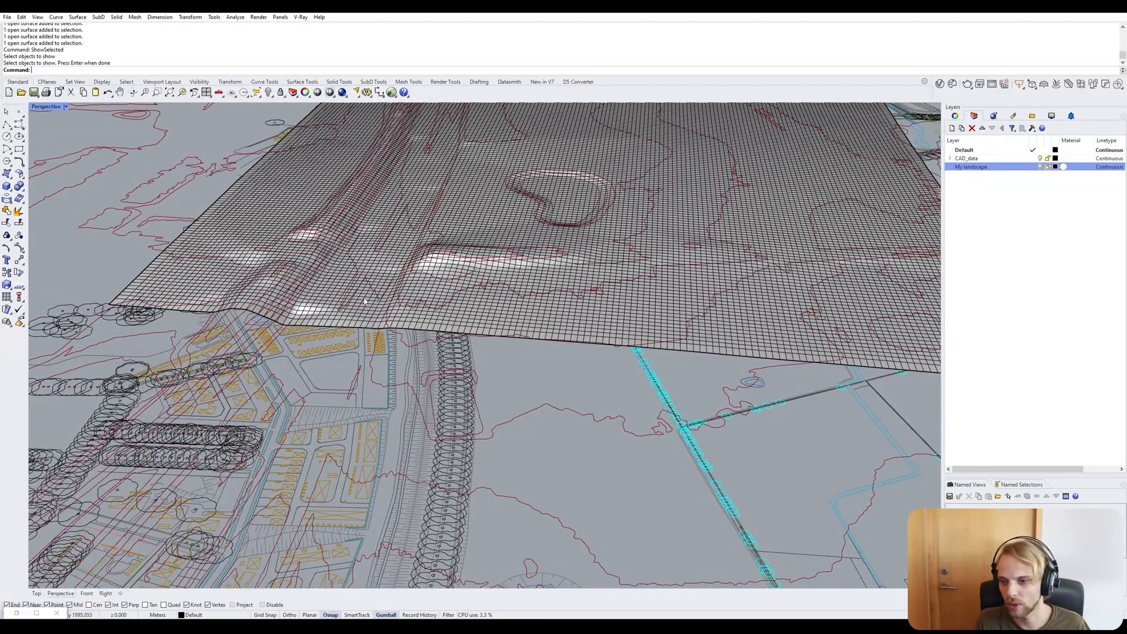
scroll(460, 361, "down", 10)
right_click_drag(460, 362, 476, 282)
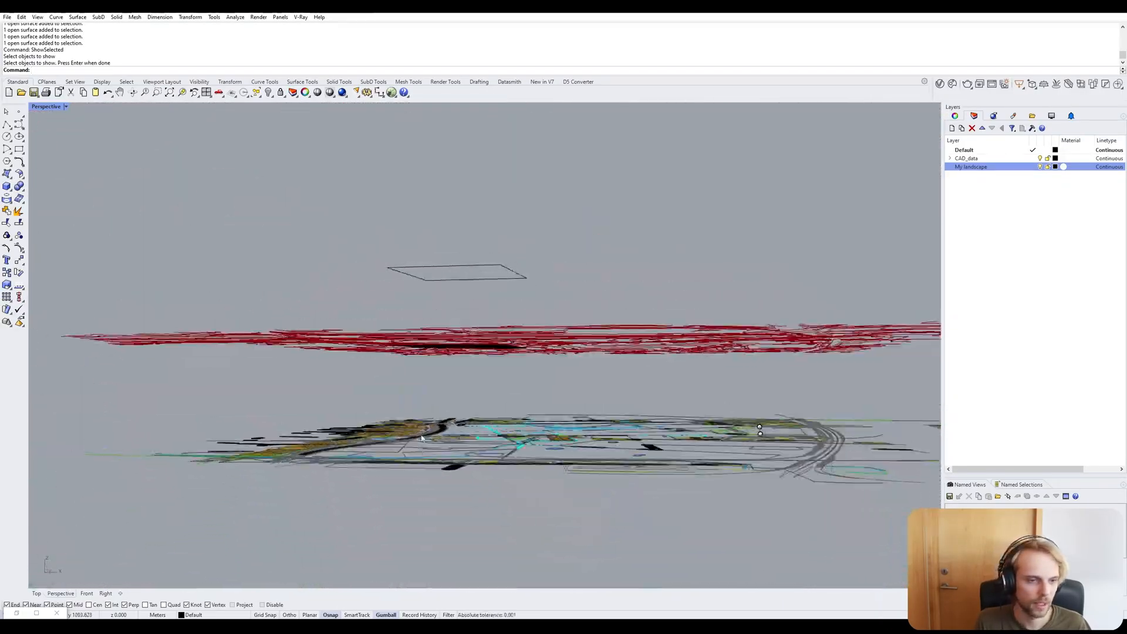
scroll(493, 455, "up", 5)
left_click_drag(583, 528, 269, 397)
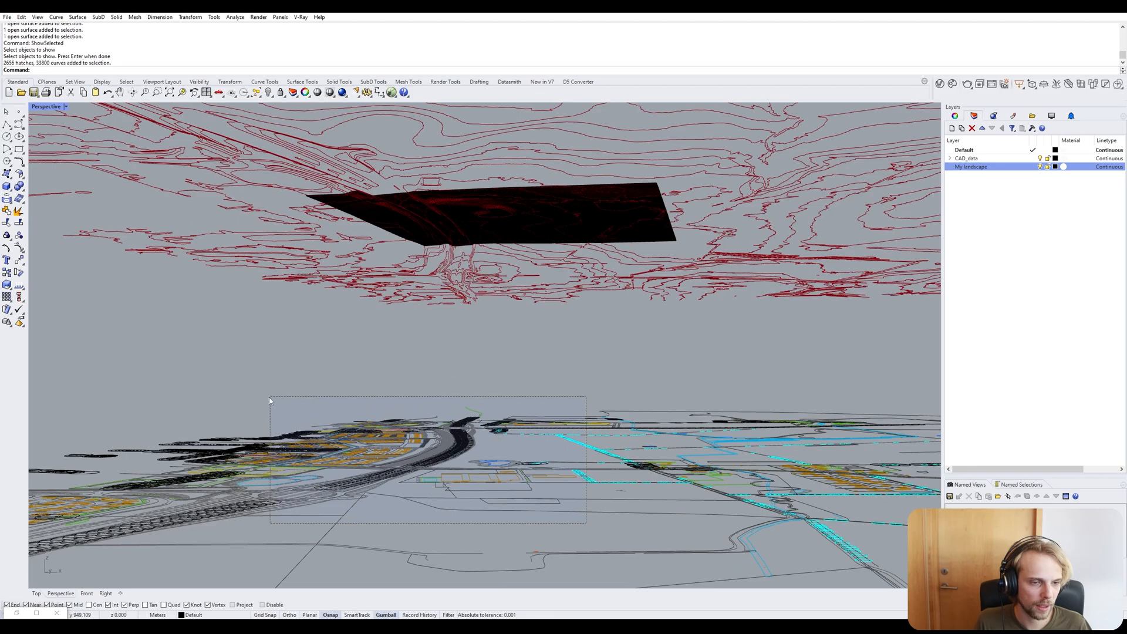
scroll(295, 390, "down", 5)
left_click(751, 472)
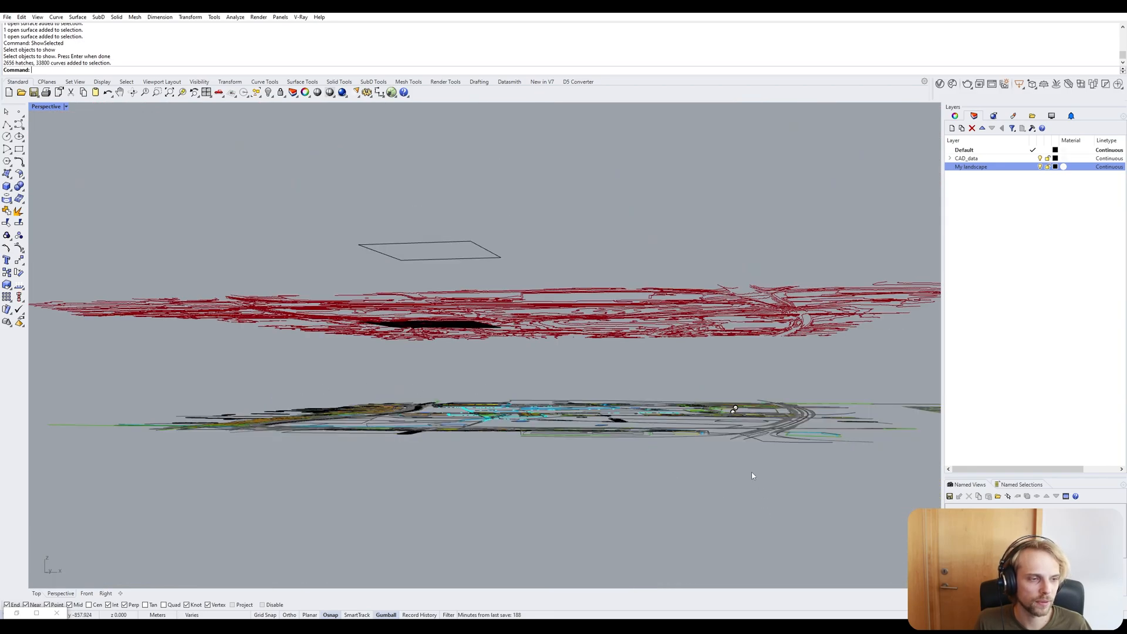
right_click_drag(751, 472, 670, 403)
scroll(738, 473, "down", 4)
scroll(398, 308, "up", 3)
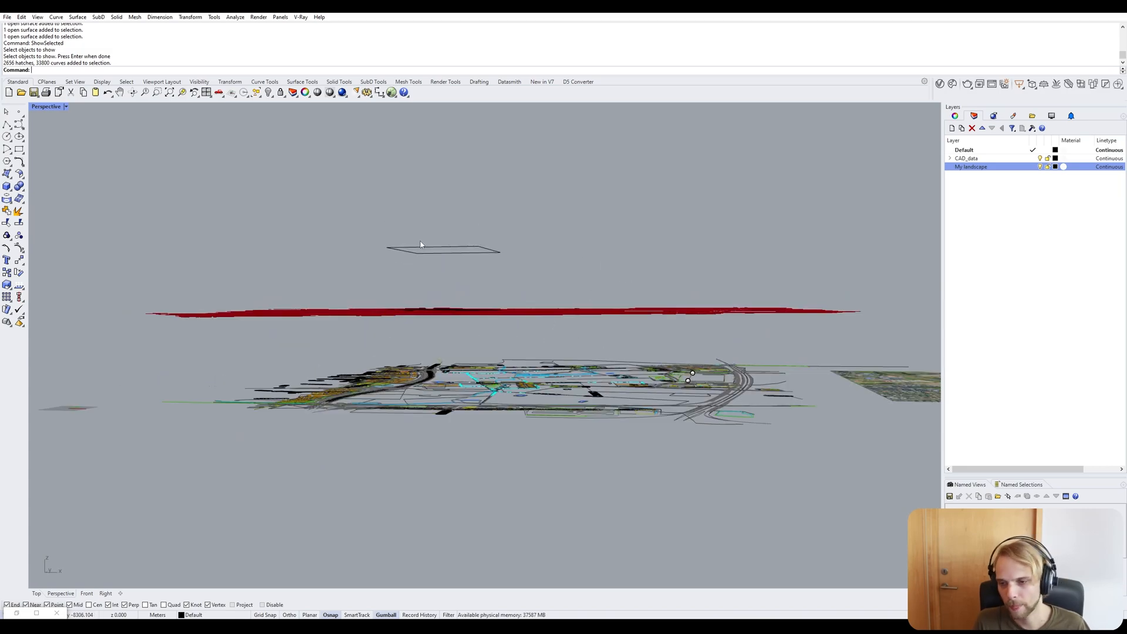
right_click_drag(655, 279, 658, 285)
left_click_drag(536, 436, 313, 353)
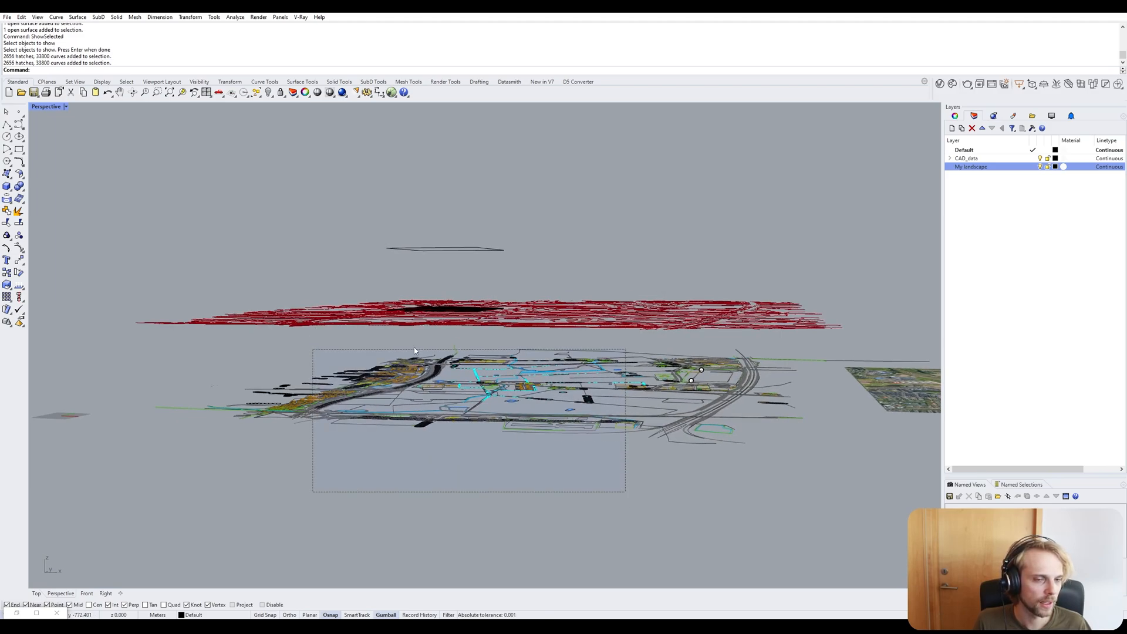
key("Escape")
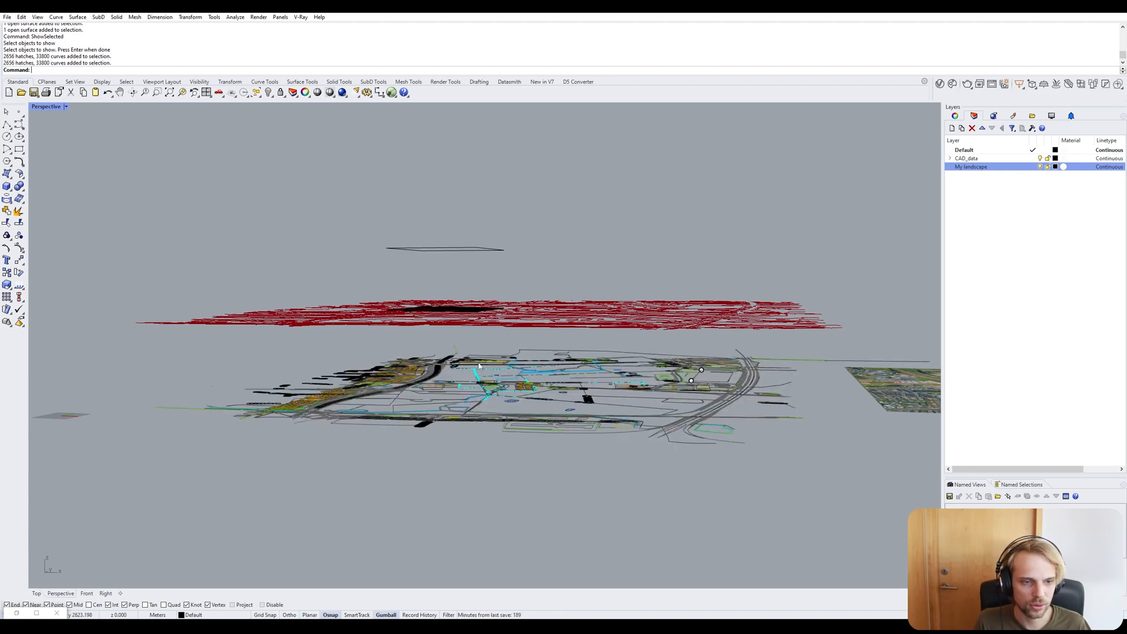
Select all the flat CAD linework plus the aerial image, move them vertically up above the contours and terrain, and deselect them.
scroll(478, 366, "up", 6)
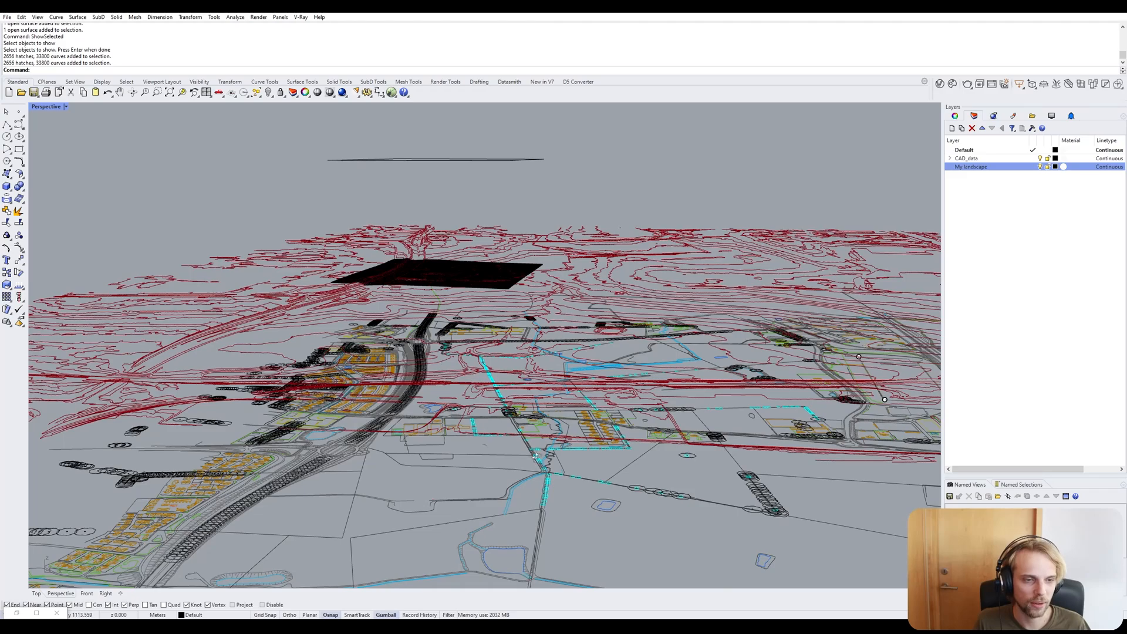
right_click_drag(535, 456, 536, 449)
left_click(536, 451)
scroll(538, 437, "down", 9)
scroll(551, 418, "up", 4)
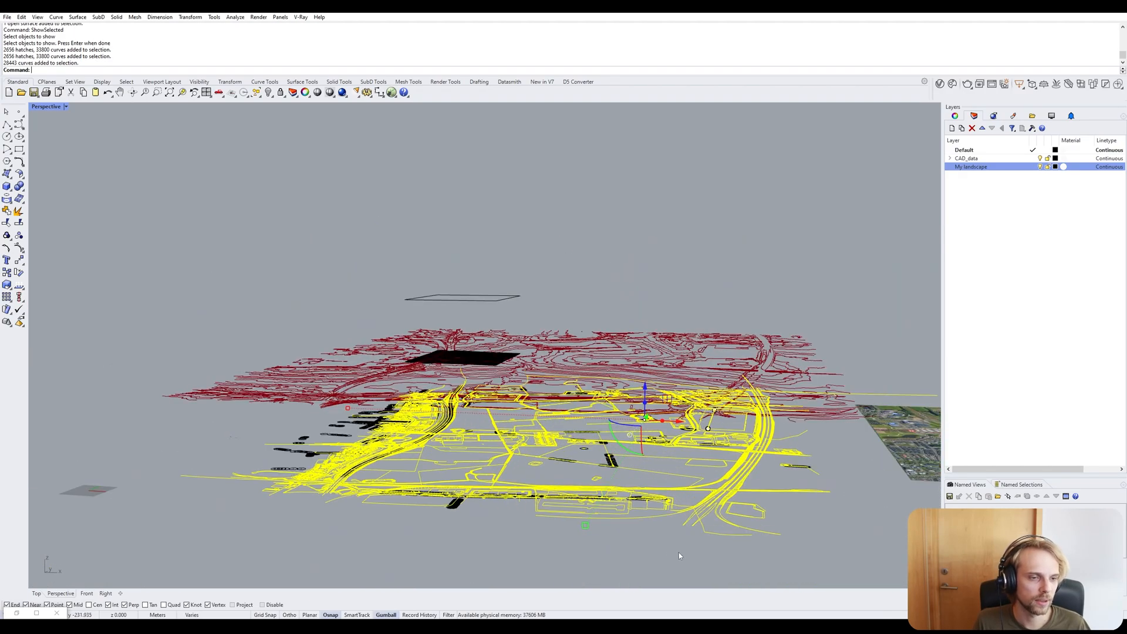
right_click_drag(679, 556, 757, 559)
mouse_move(757, 559)
left_mouse_down()
mouse_move(486, 464)
mouse_move(266, 404)
left_mouse_up()
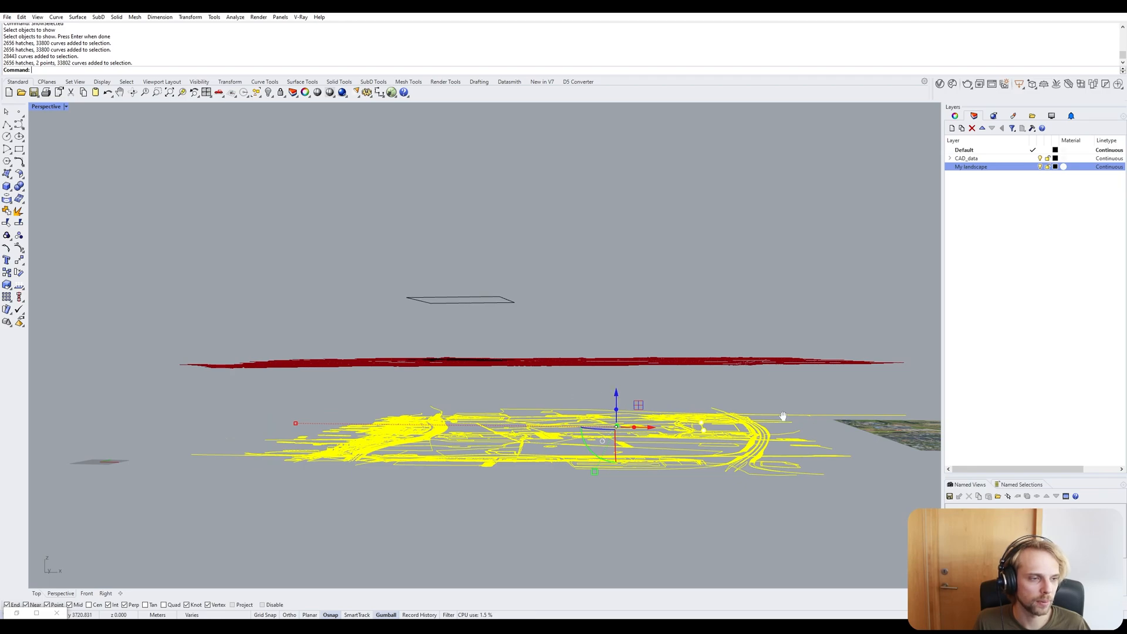
right_click_drag(608, 398, 663, 439)
left_click(686, 426, "shift")
right_click_drag(621, 375, 505, 382)
left_click_drag(540, 382, 549, 338)
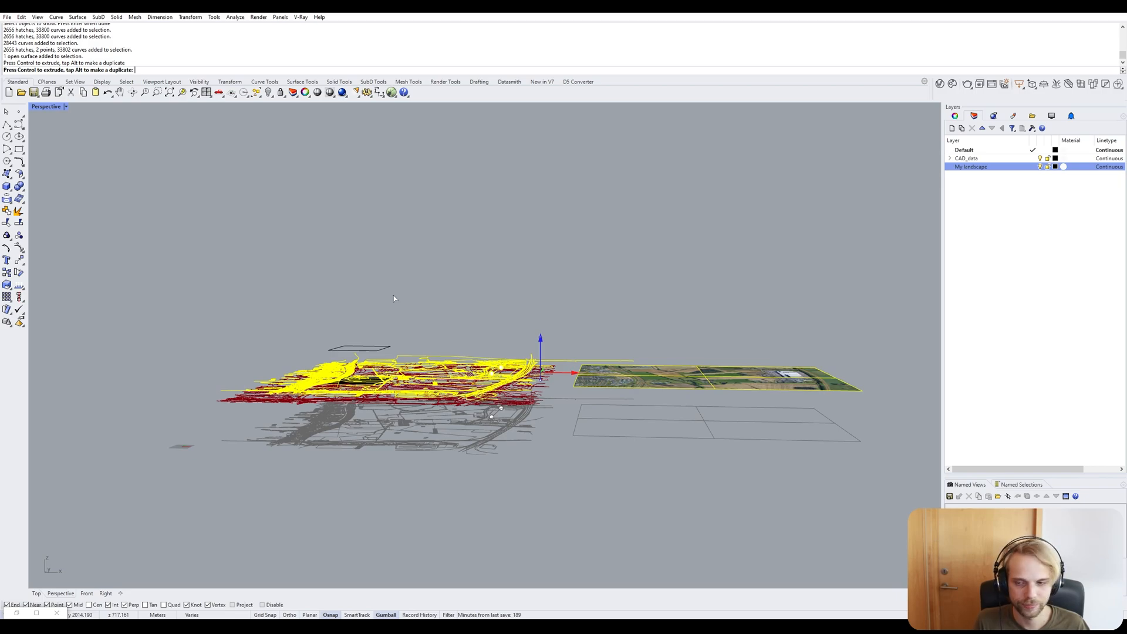
key("Escape")
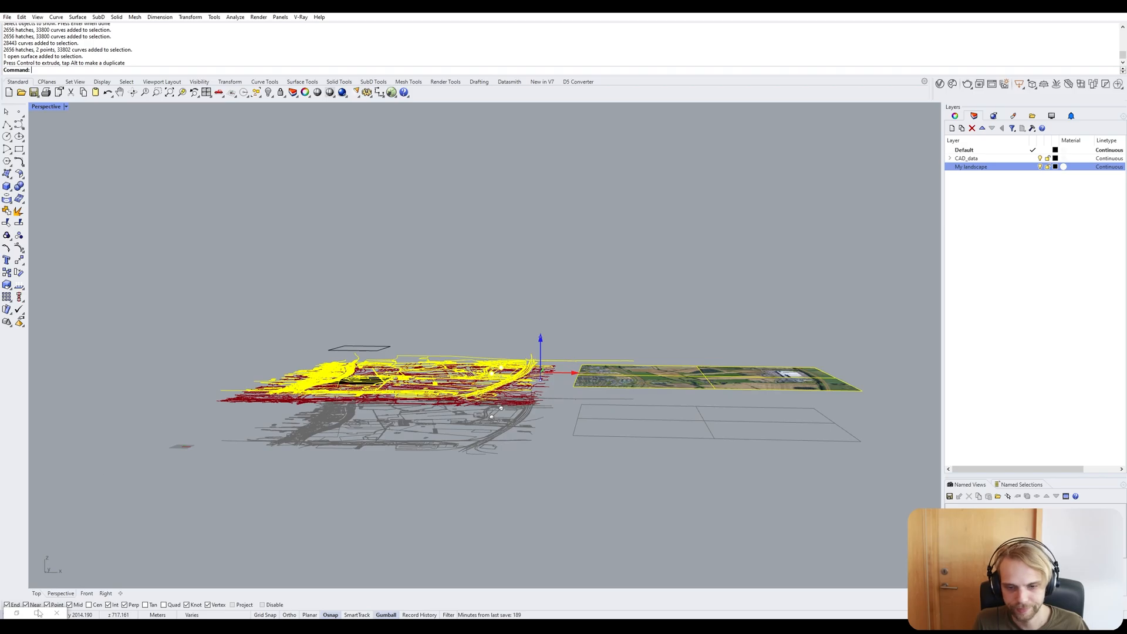
key("Escape")
Switch to the Top view and set its display mode to Shaded.
mouse_move(469, 329)
right_mouse_down()
mouse_move(469, 376)
mouse_move(410, 375)
mouse_move(400, 332)
right_mouse_up()
scroll(394, 358, "up", 3)
scroll(364, 372, "up", 4)
right_click_drag(364, 373, 367, 416)
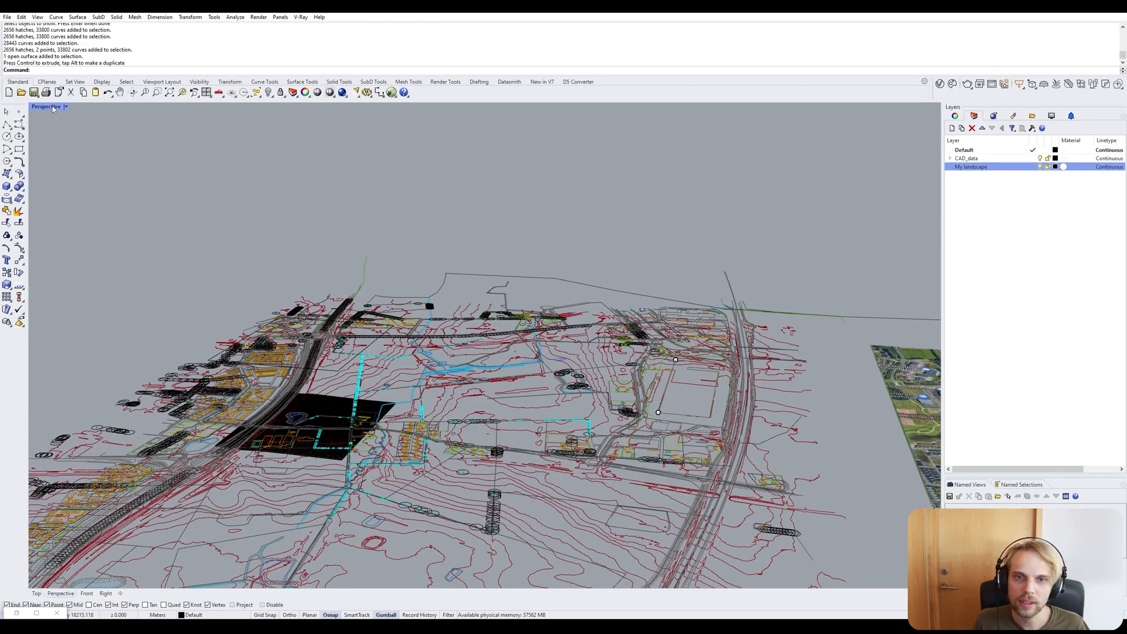
double_click(43, 106)
double_click(36, 107)
scroll(37, 112, "up", 5)
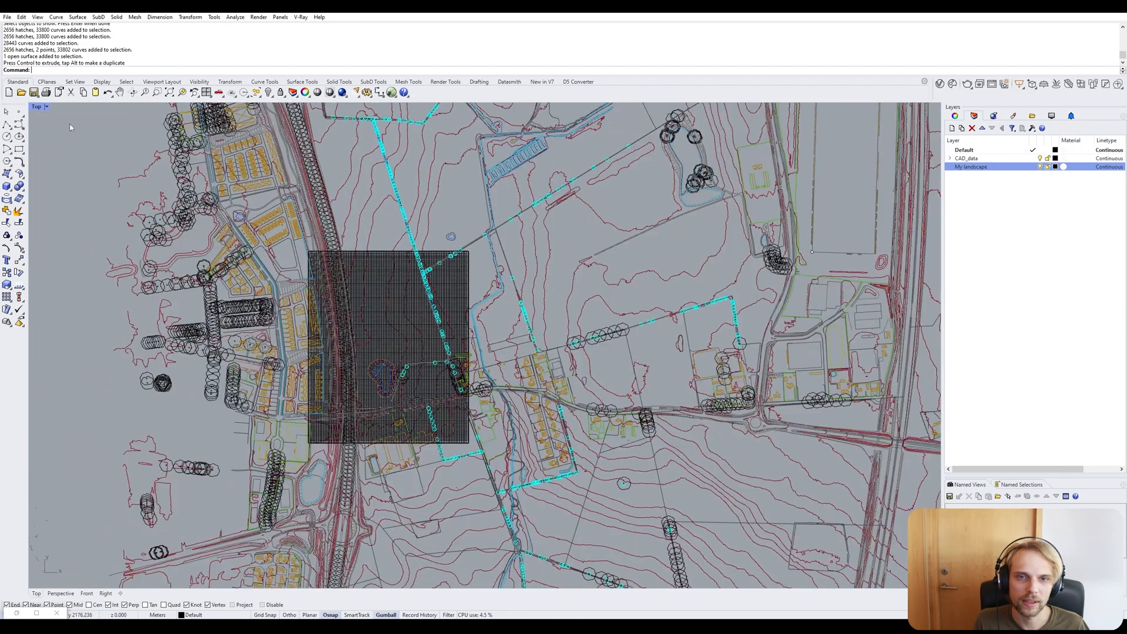
left_click(36, 107)
left_click(50, 148)
Examine in plan how the raised site drawing overlays the terrain, including the road and the pond.
scroll(470, 335, "up", 5)
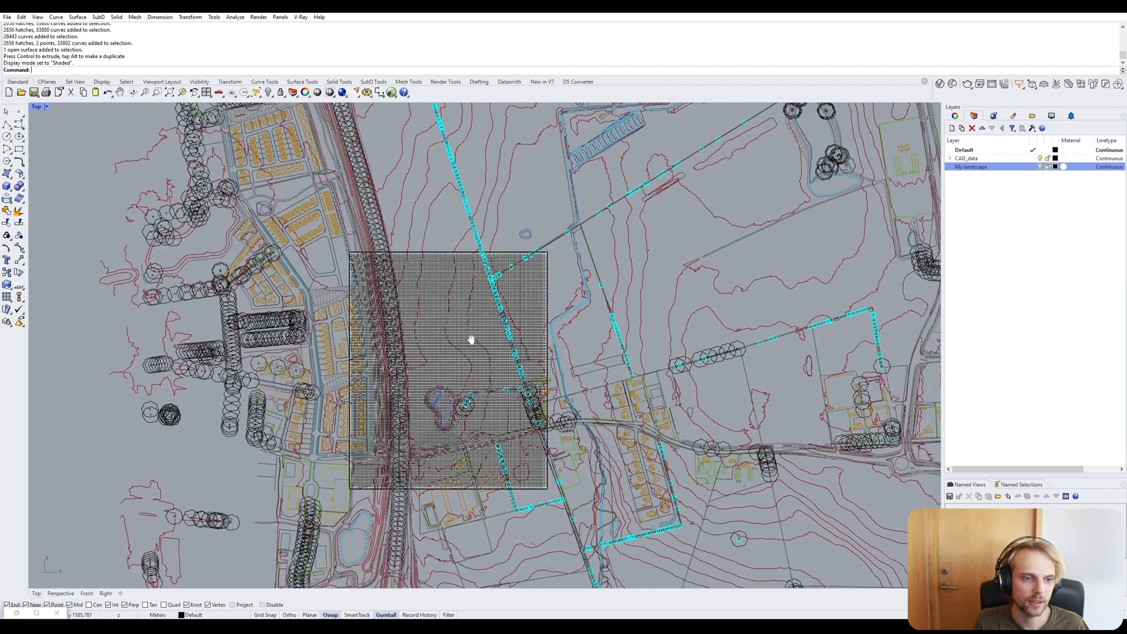
scroll(399, 299, "down", 4)
scroll(409, 312, "up", 4)
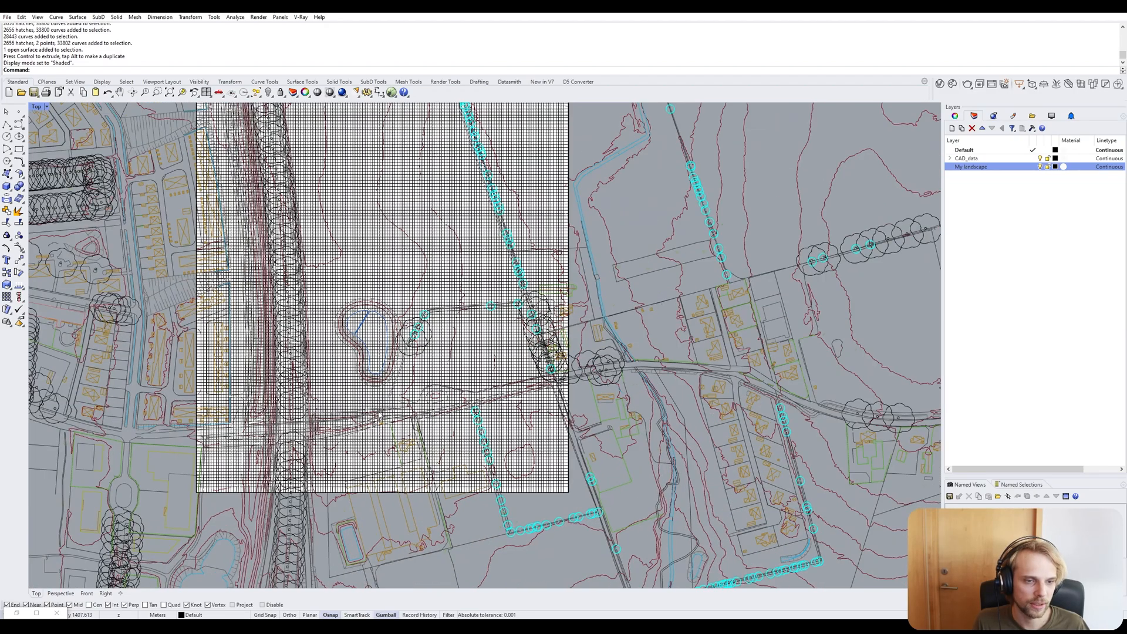
scroll(523, 272, "down", 2)
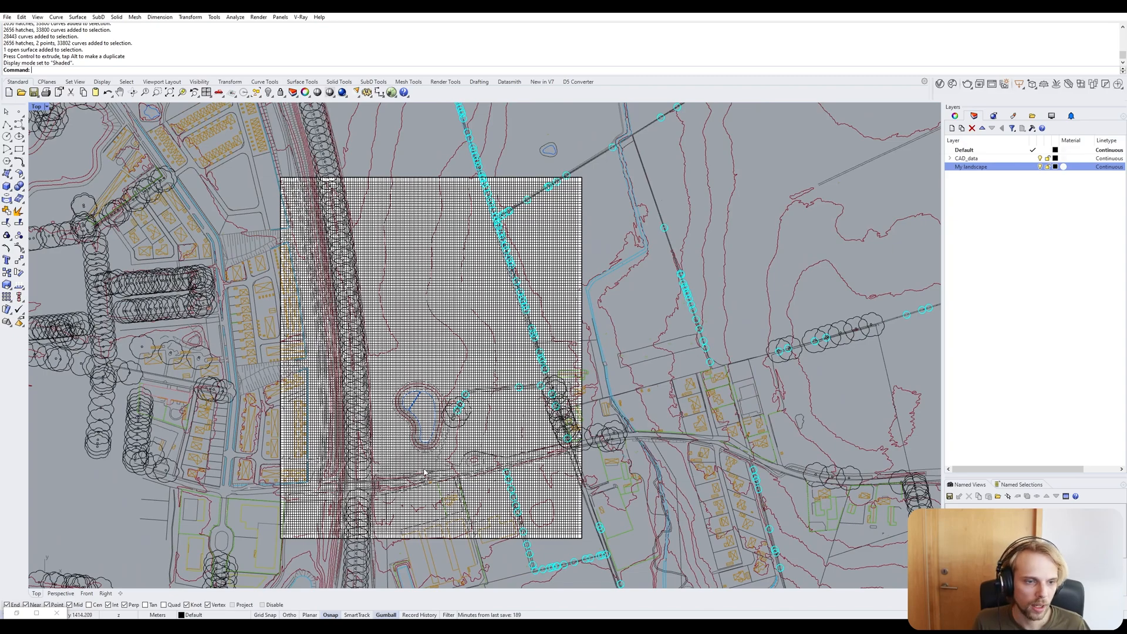
scroll(424, 473, "up", 2)
scroll(505, 343, "down", 2)
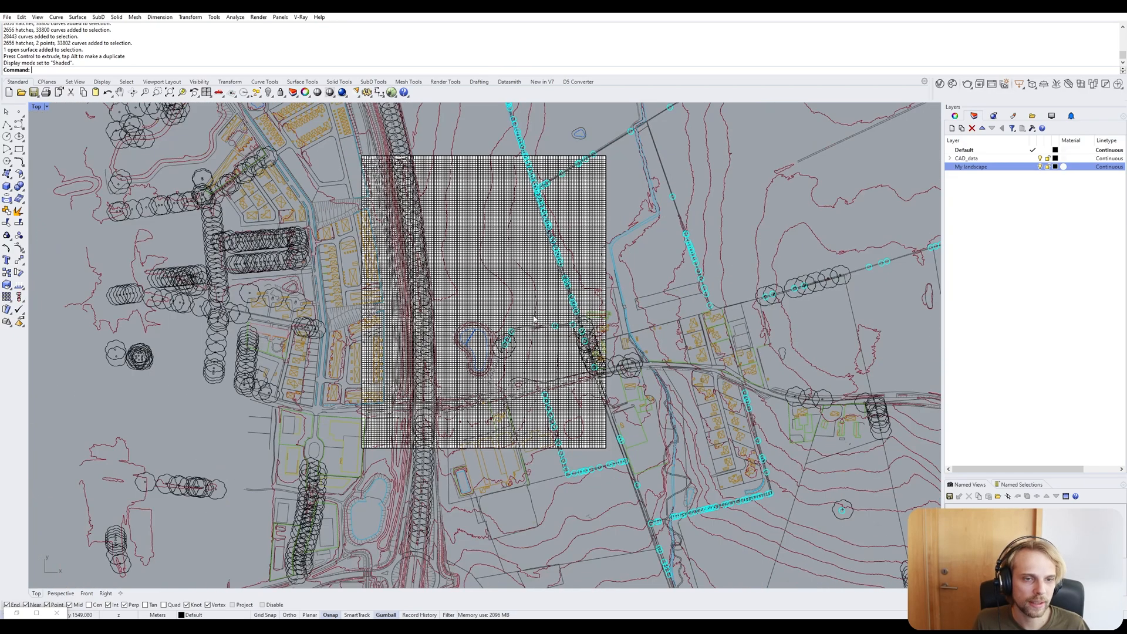
scroll(464, 258, "up", 2)
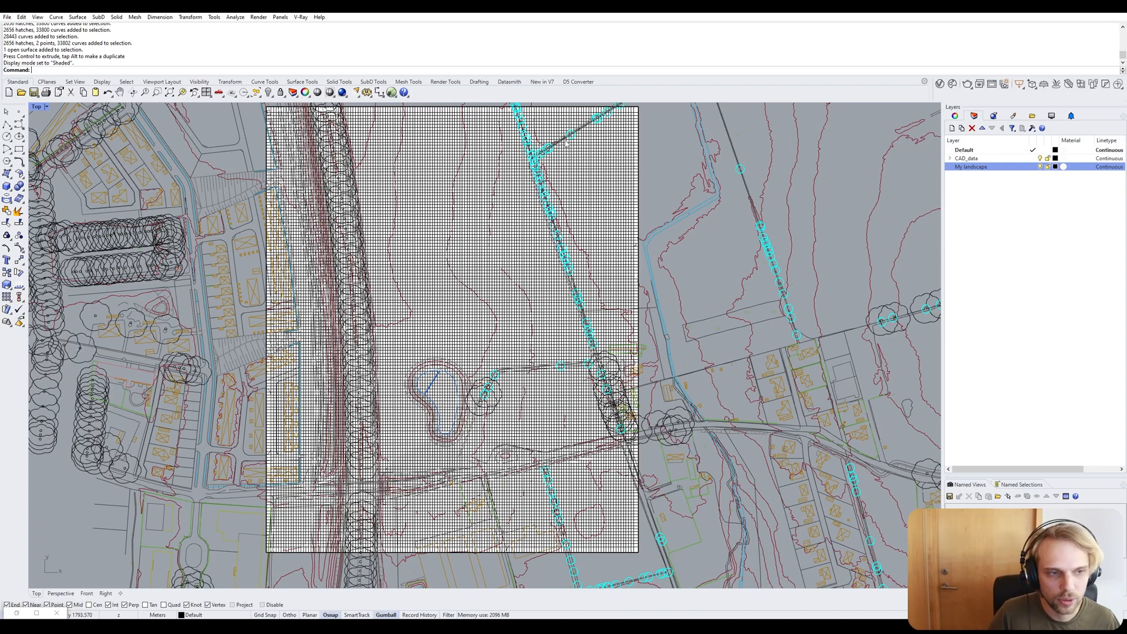
Select the baked terrain surface in the Top view.
left_click(445, 269)
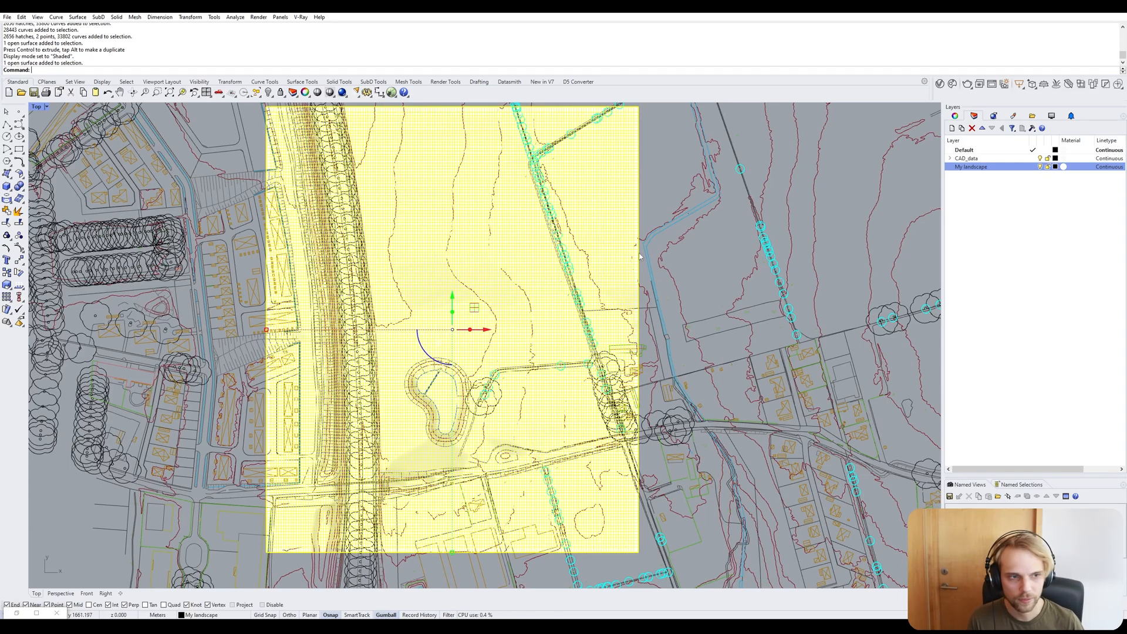
key("Escape")
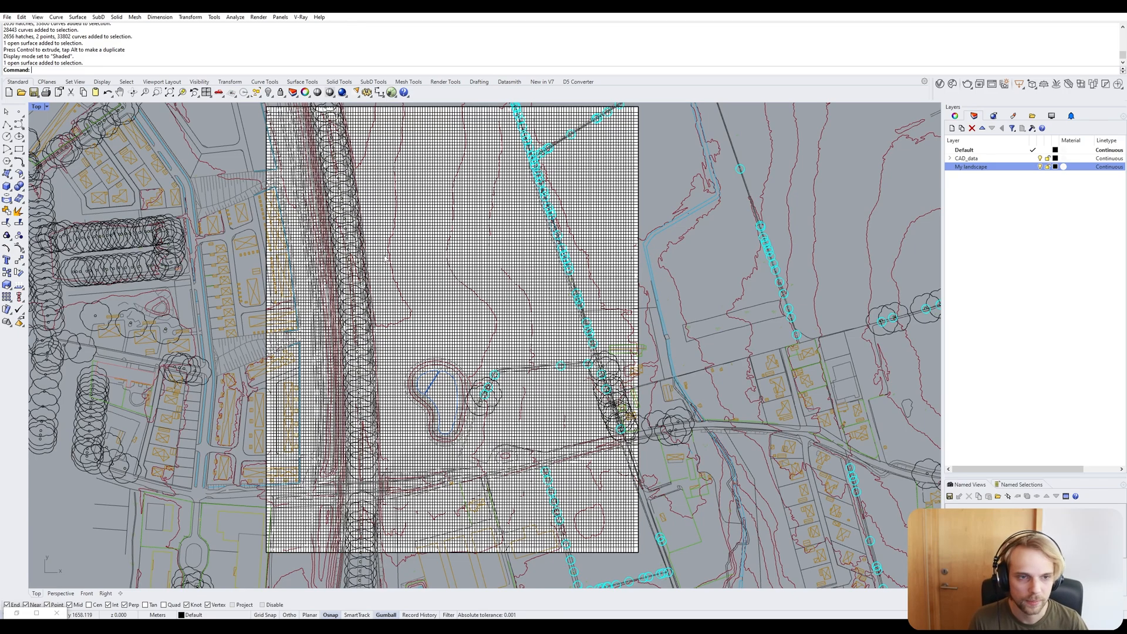
right_click_drag(434, 201, 406, 217)
left_click(398, 206)
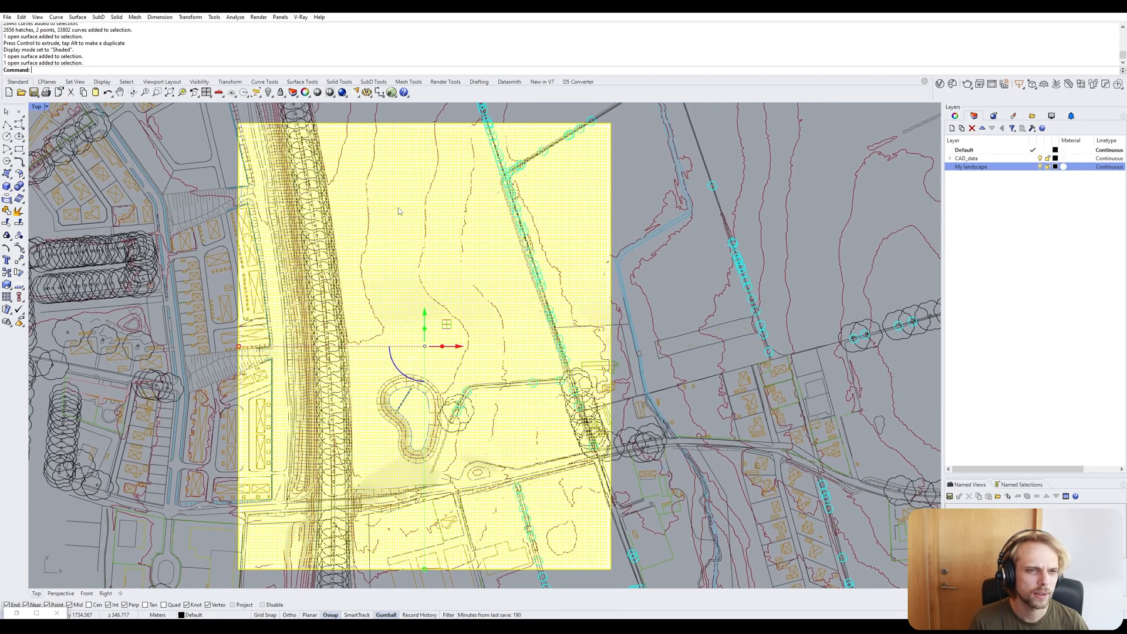
Deselect the terrain surface and switch from the Top view to a maximized Perspective view.
left_click(629, 184)
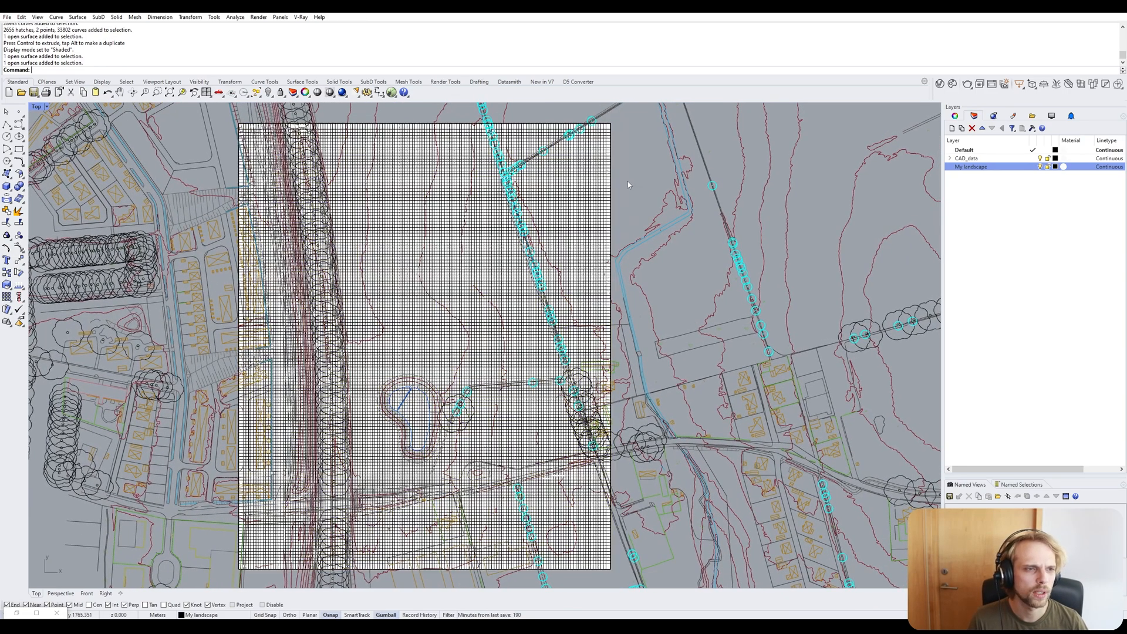
double_click(36, 107)
left_click(497, 107)
double_click(498, 107)
Apply an EMap environment map analysis with arches.png to the baked terrain surface, then deselect the surface.
right_click_drag(469, 305, 375, 388)
scroll(358, 382, "up", 12)
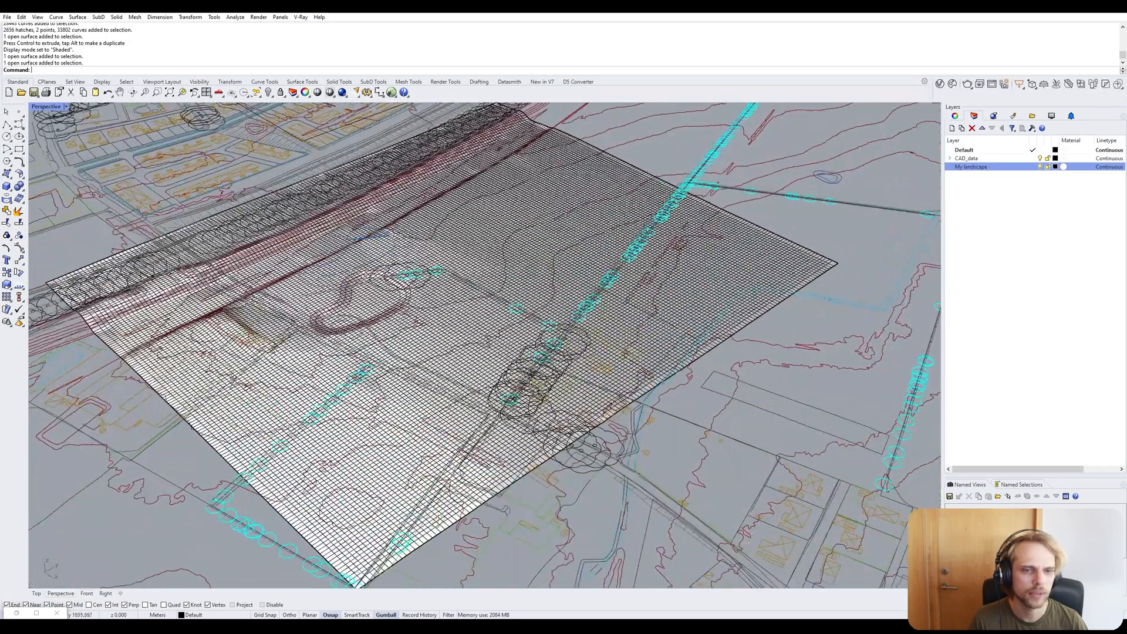
right_click_drag(334, 421, 486, 334)
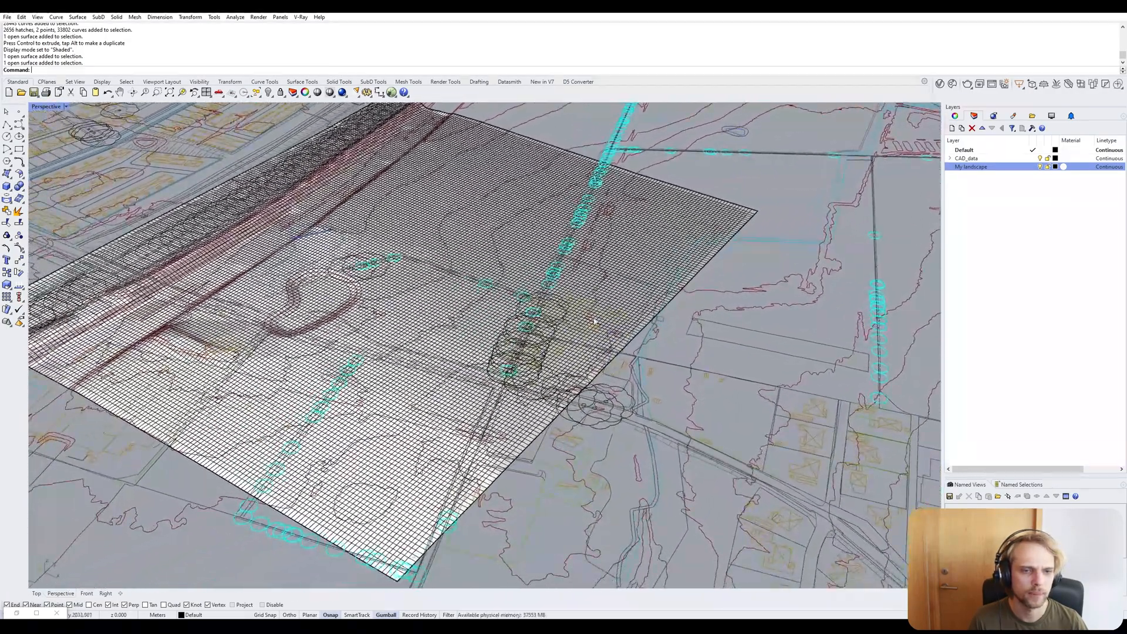
left_click(435, 315)
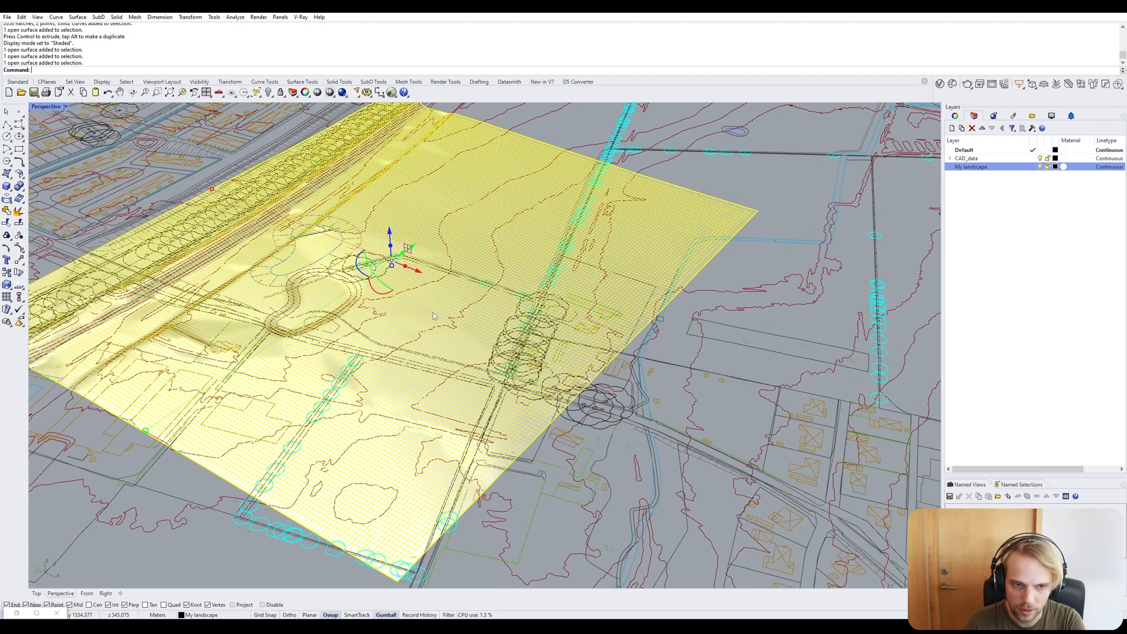
type("emap")
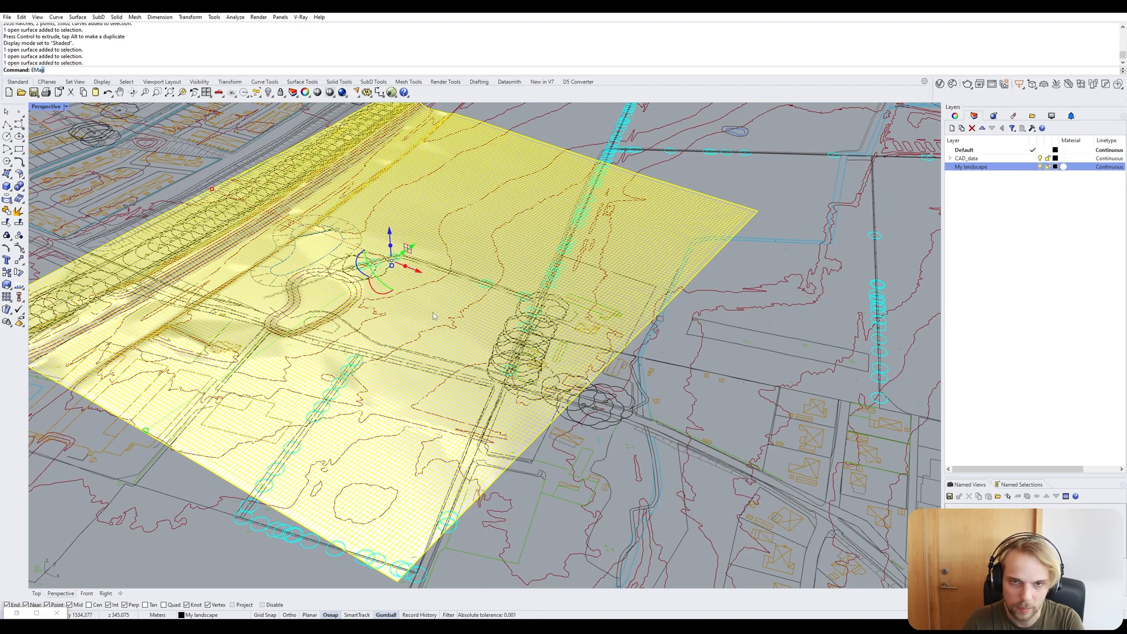
key("Return")
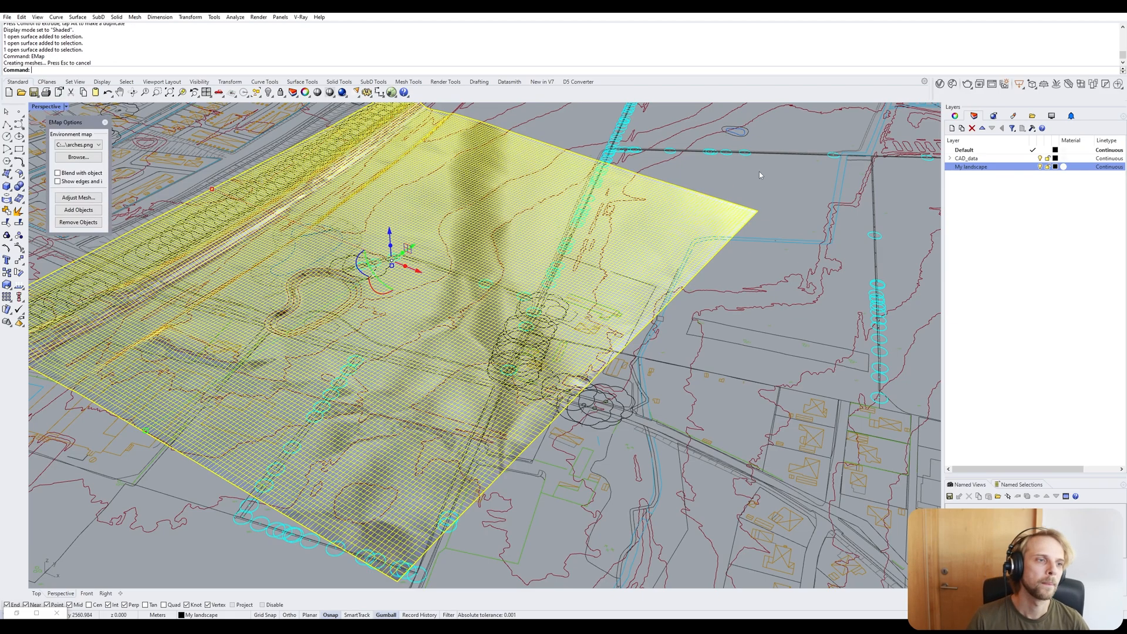
left_click(765, 174)
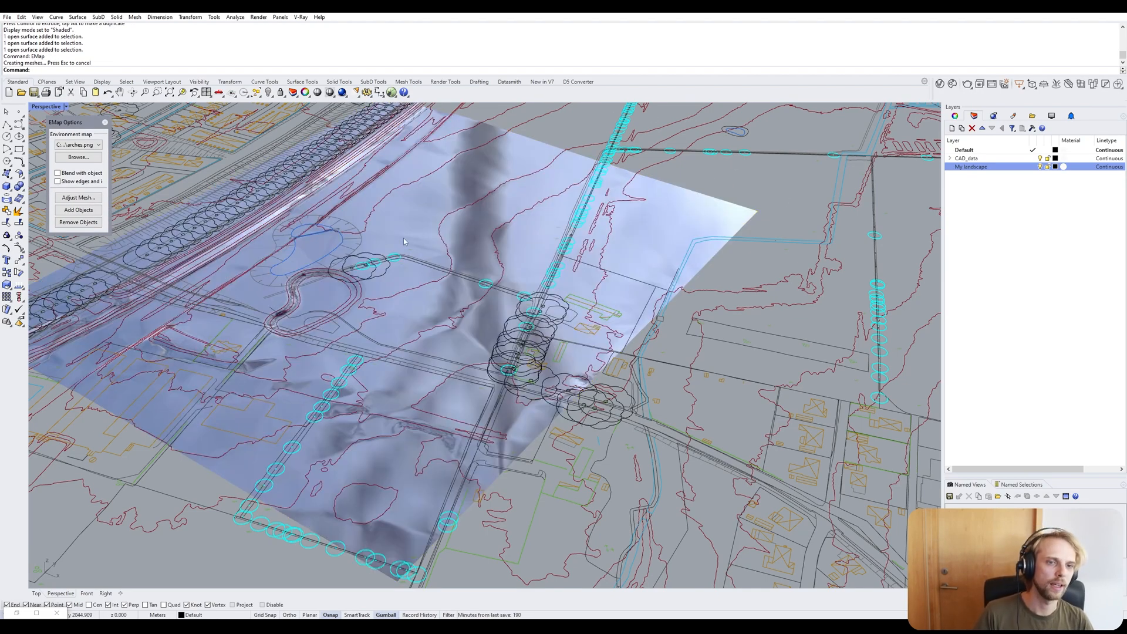
Select the terrain surface, zoom the Perspective view to it with ZS, and deselect it.
right_click_drag(403, 238, 279, 282)
left_click(279, 282)
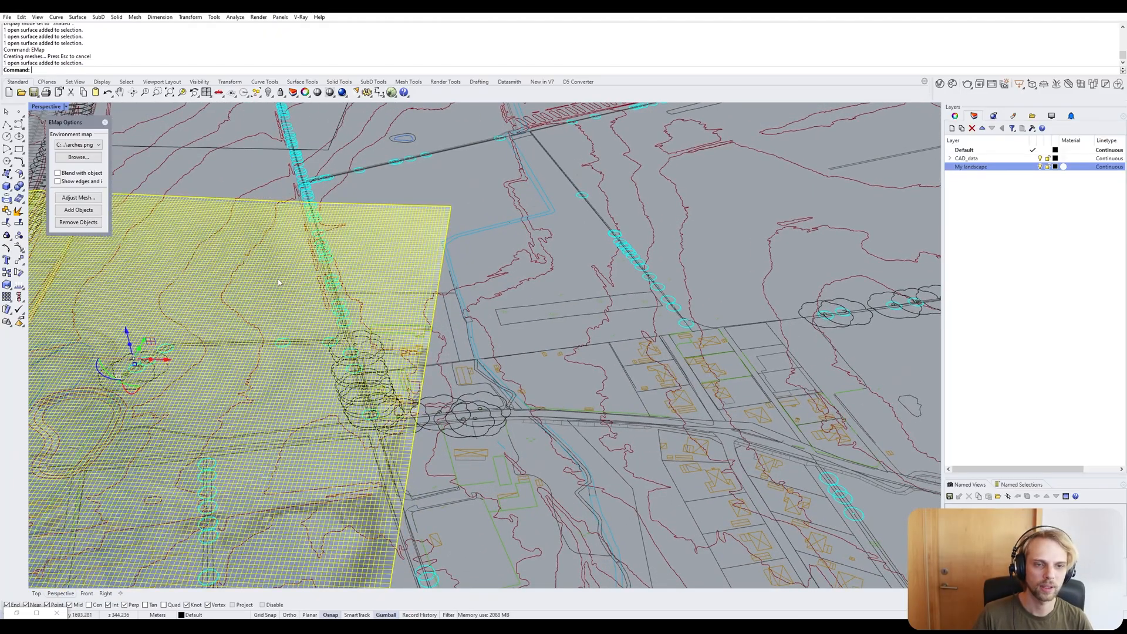
type("zs")
key("Return")
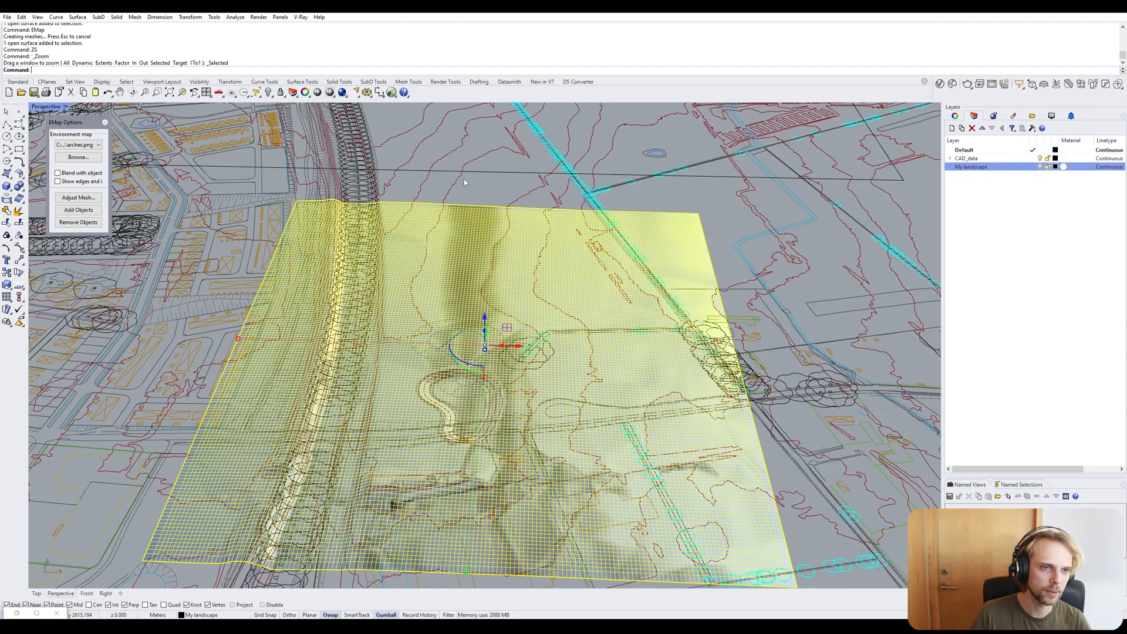
left_click(463, 183)
Examine the reflections across the terrain up close and from low angles, especially around the pond and along the road.
mouse_move(698, 276)
right_mouse_down()
mouse_move(494, 333)
mouse_move(579, 360)
mouse_move(674, 424)
mouse_move(673, 404)
right_mouse_up()
scroll(495, 333, "up", 5)
right_click_drag(514, 419, 451, 231)
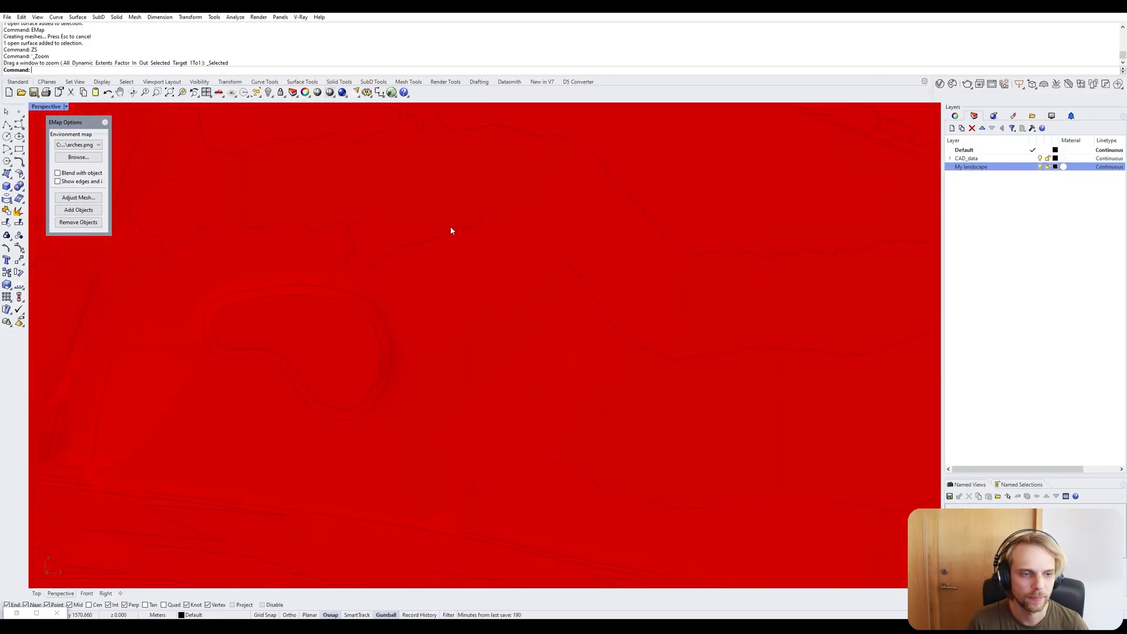
mouse_move(478, 289)
right_mouse_down()
mouse_move(442, 314)
mouse_move(438, 344)
right_mouse_up()
scroll(317, 267, "up", 9)
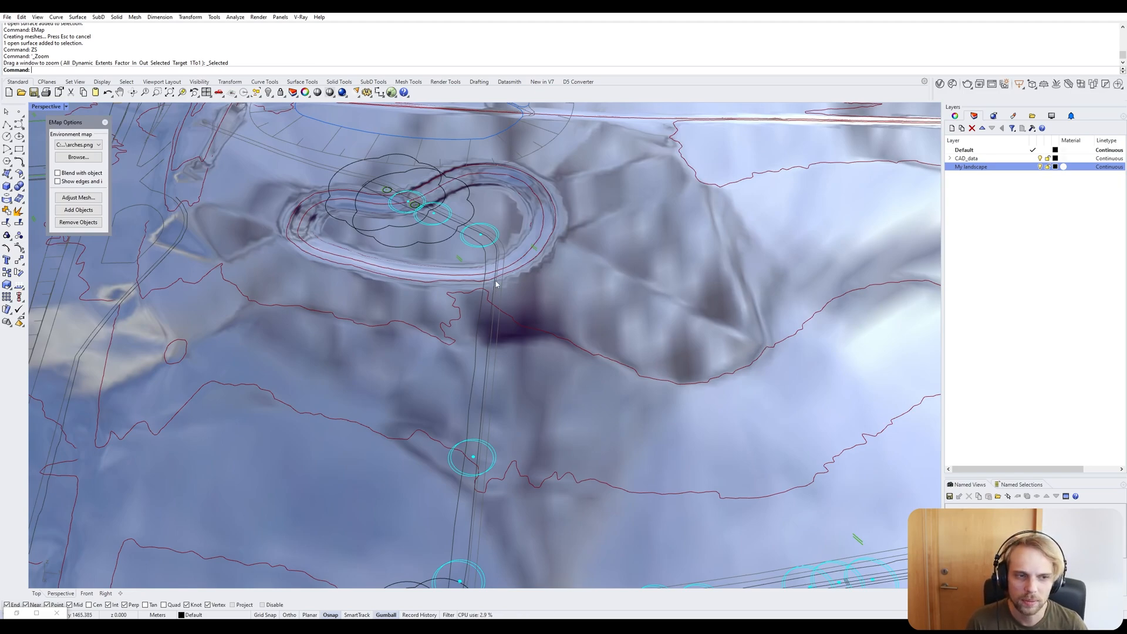
right_click_drag(643, 228, 399, 312)
scroll(714, 281, "down", 6)
scroll(390, 326, "up", 5)
scroll(487, 211, "down", 5)
right_click_drag(487, 211, 508, 341)
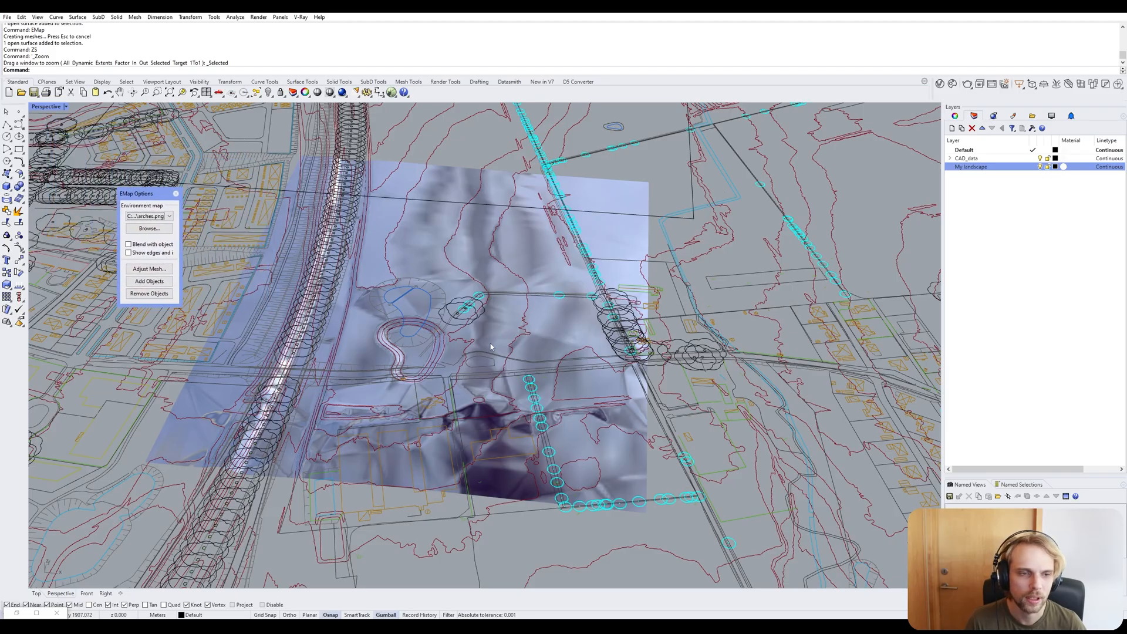
right_click_drag(490, 346, 476, 267)
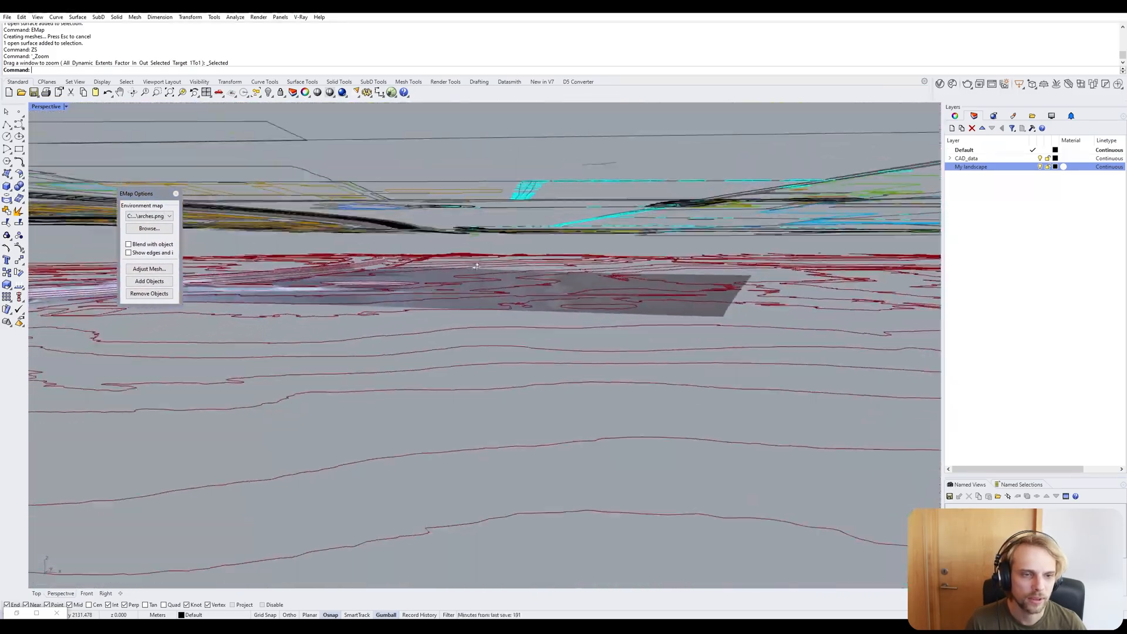
scroll(221, 284, "up", 8)
right_click_drag(327, 275, 350, 355)
scroll(372, 410, "down", 6)
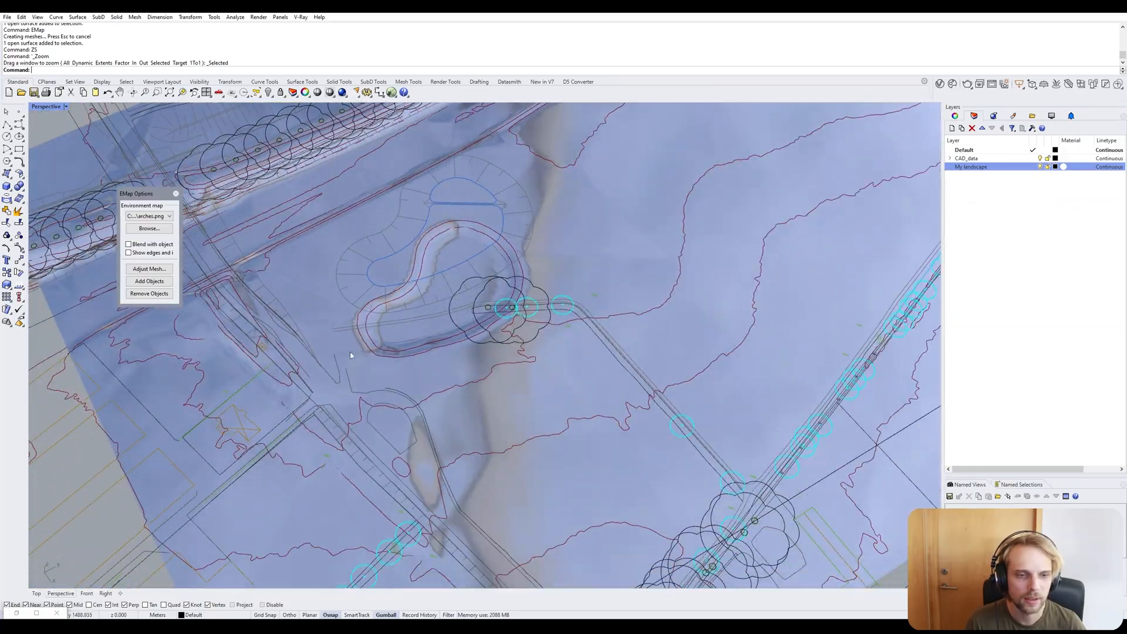
mouse_move(475, 334)
right_mouse_down()
mouse_move(470, 376)
mouse_move(483, 311)
mouse_move(405, 256)
right_mouse_up()
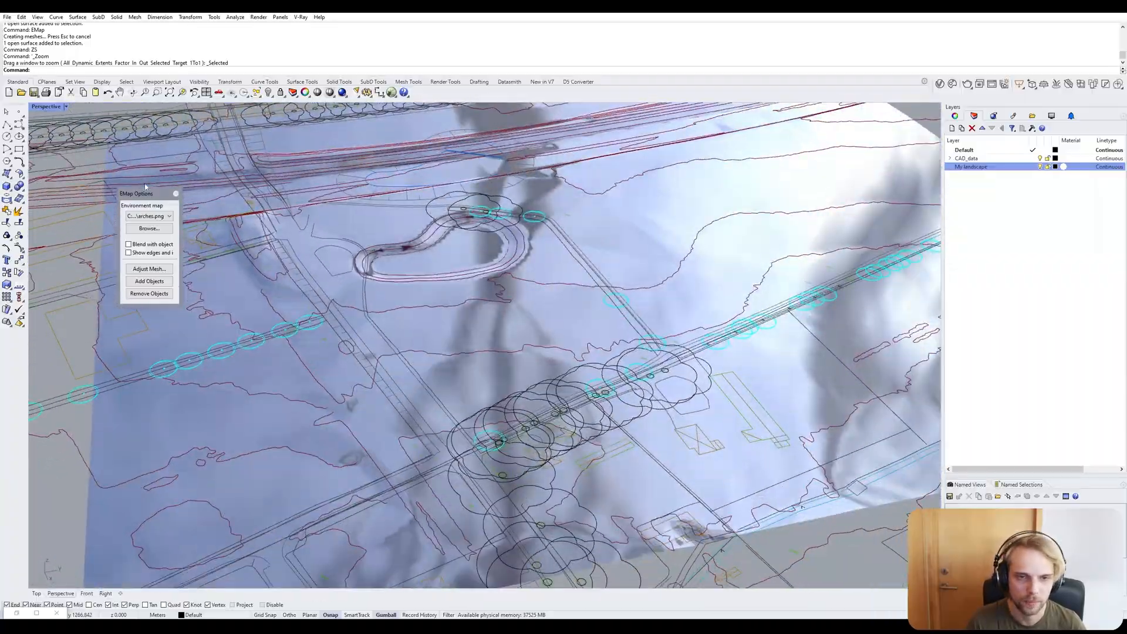
Close the environment map analysis and switch to a maximized Top view.
left_click(175, 194)
right_click_drag(596, 365, 593, 463)
scroll(481, 252, "up", 5)
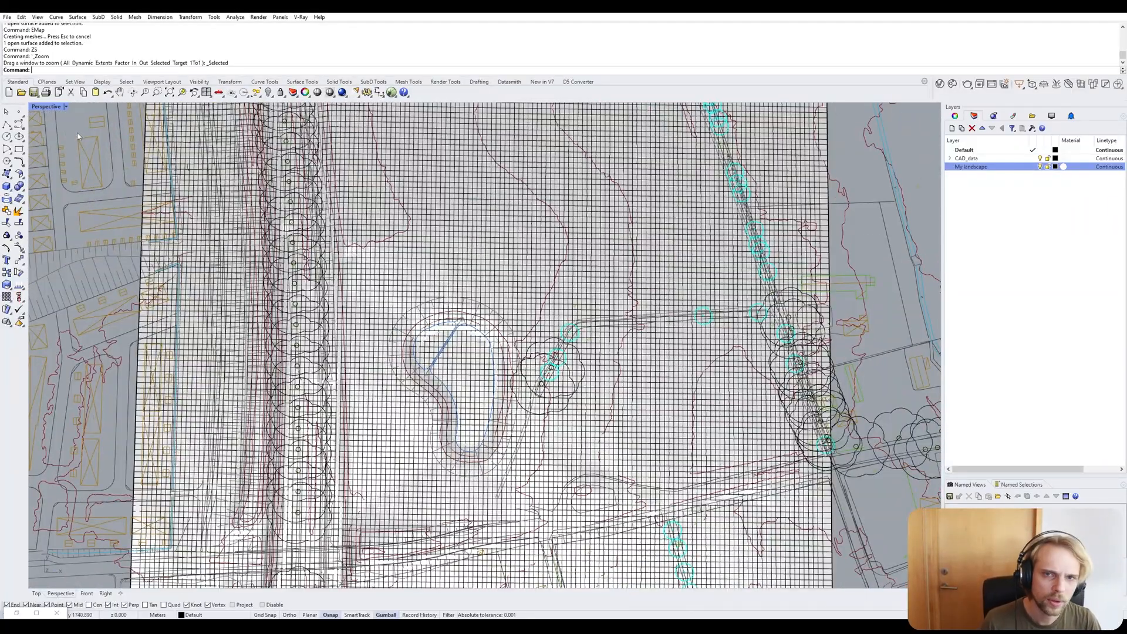
double_click(46, 106)
double_click(35, 107)
Frame the whole terrain grid in plan and capture a screen snip of it with its immediate surroundings.
scroll(353, 301, "down", 3)
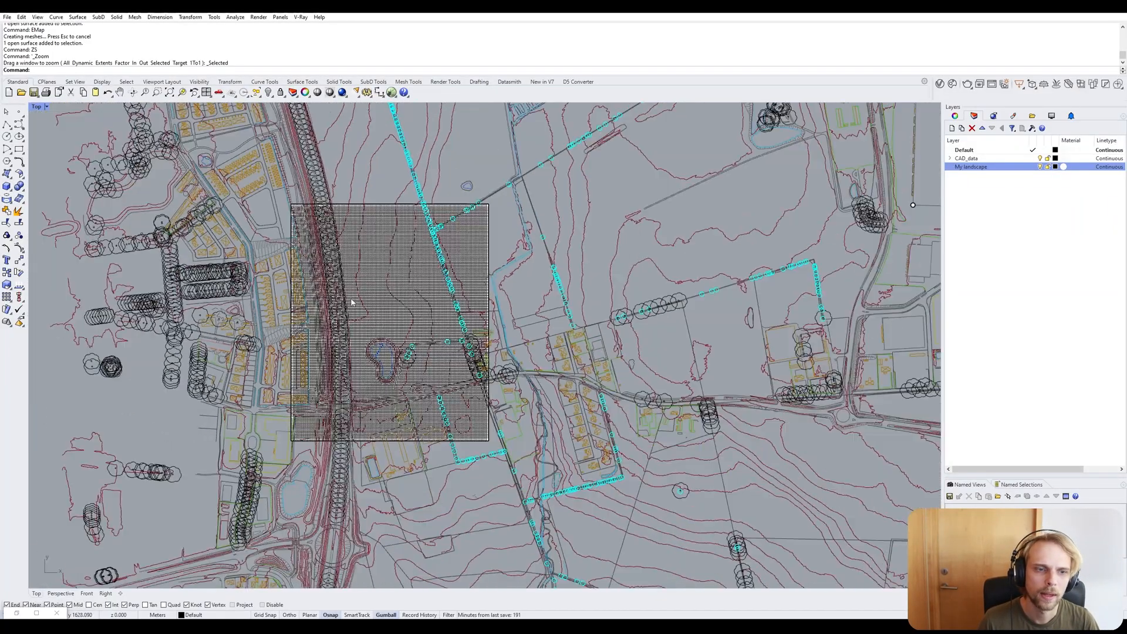
scroll(361, 352, "up", 3)
right_click_drag(393, 395, 411, 390)
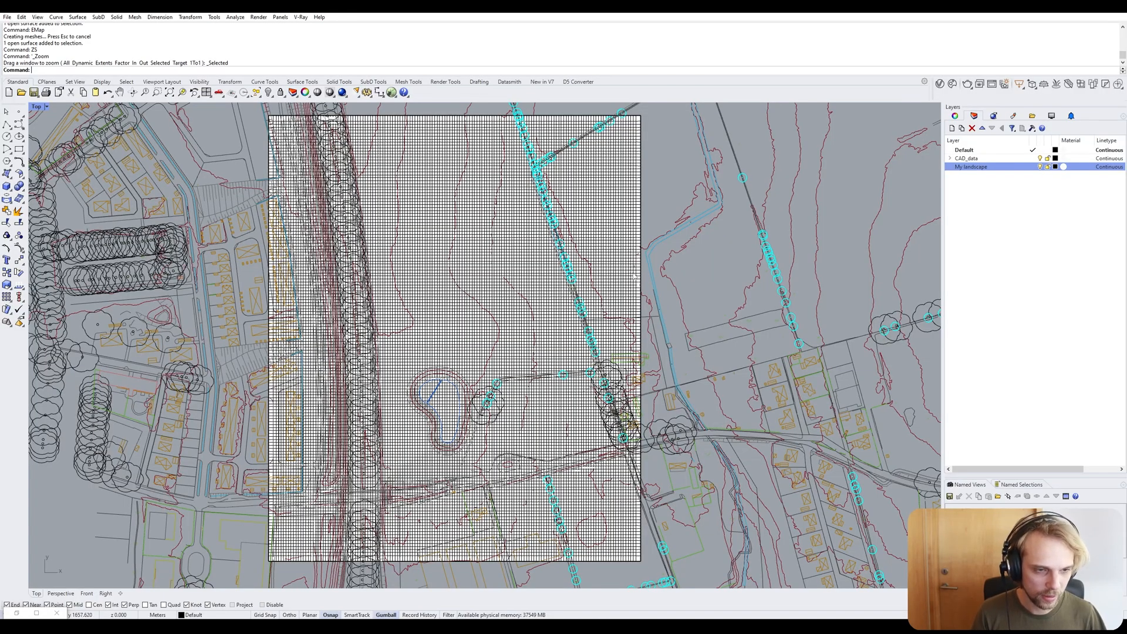
right_click_drag(434, 329, 345, 355)
scroll(429, 381, "up", 4)
scroll(430, 381, "down", 2)
scroll(352, 342, "down", 4)
scroll(352, 343, "up", 2)
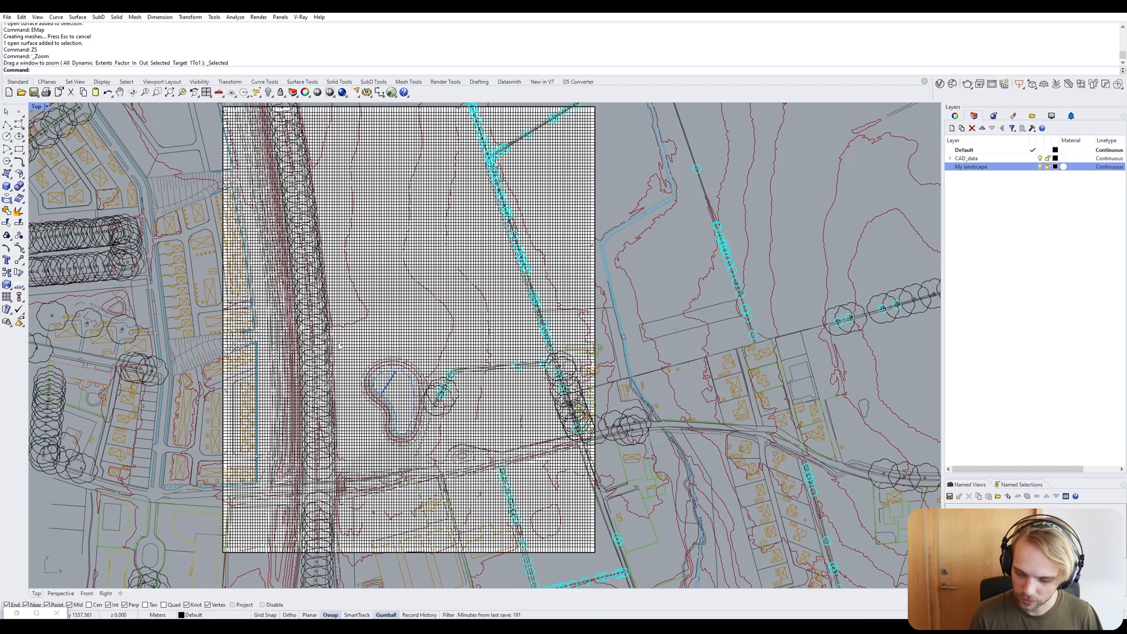
key("super+shift+s")
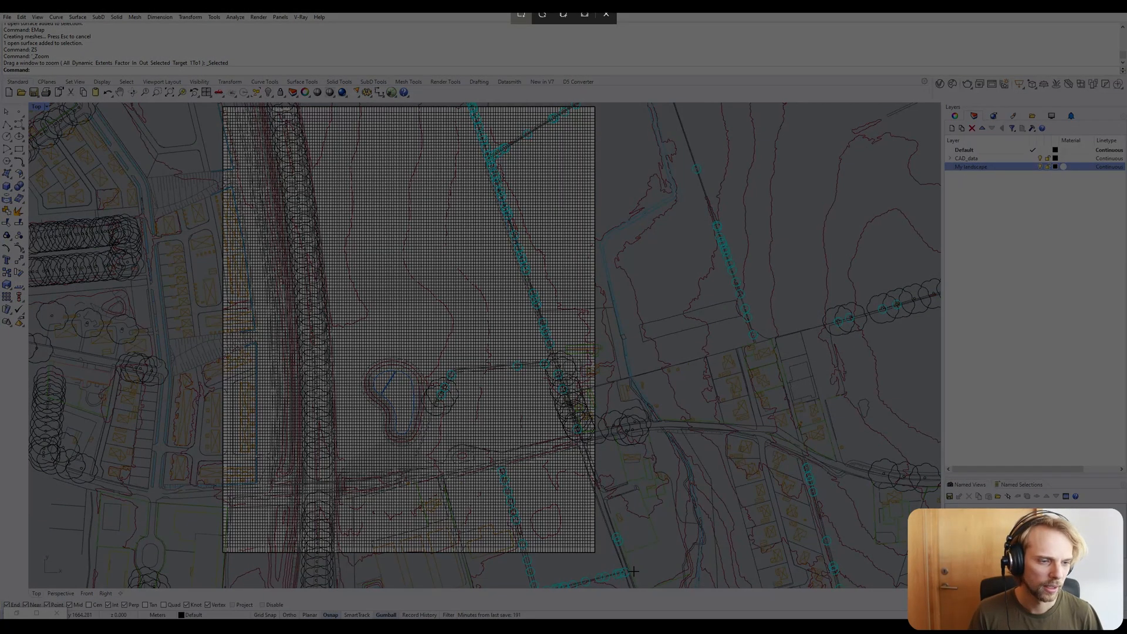
left_click_drag(634, 571, 167, 96)
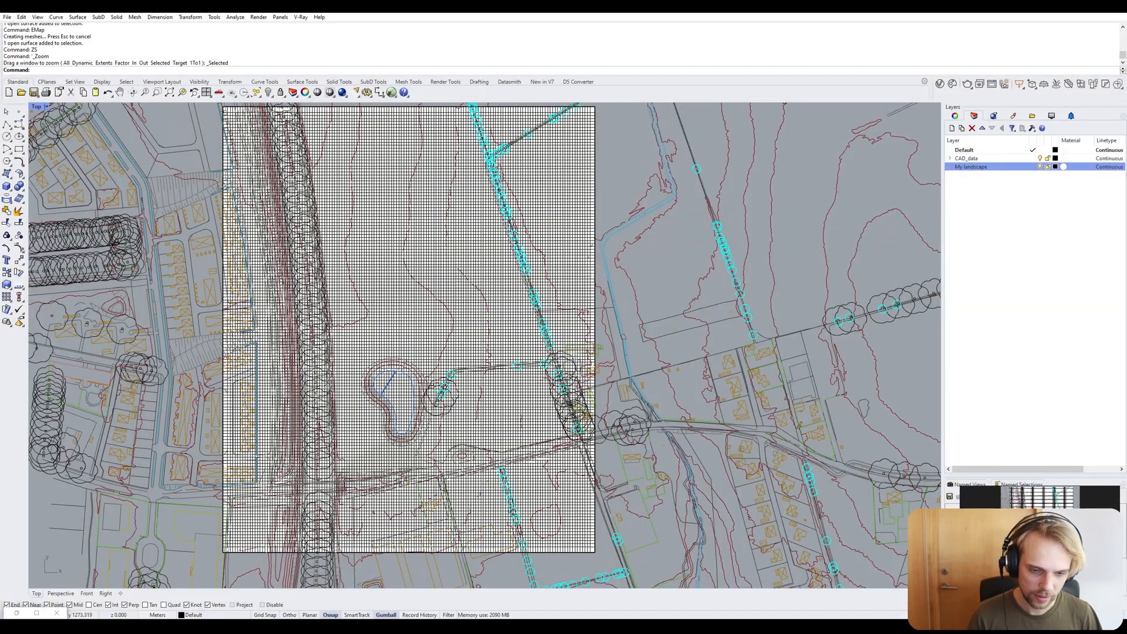
Switch to Photoshop, paste the snip onto the blank canvas, and reposition it enlarged to about 170%.
key("alt+Tab")
key("ctrl+v")
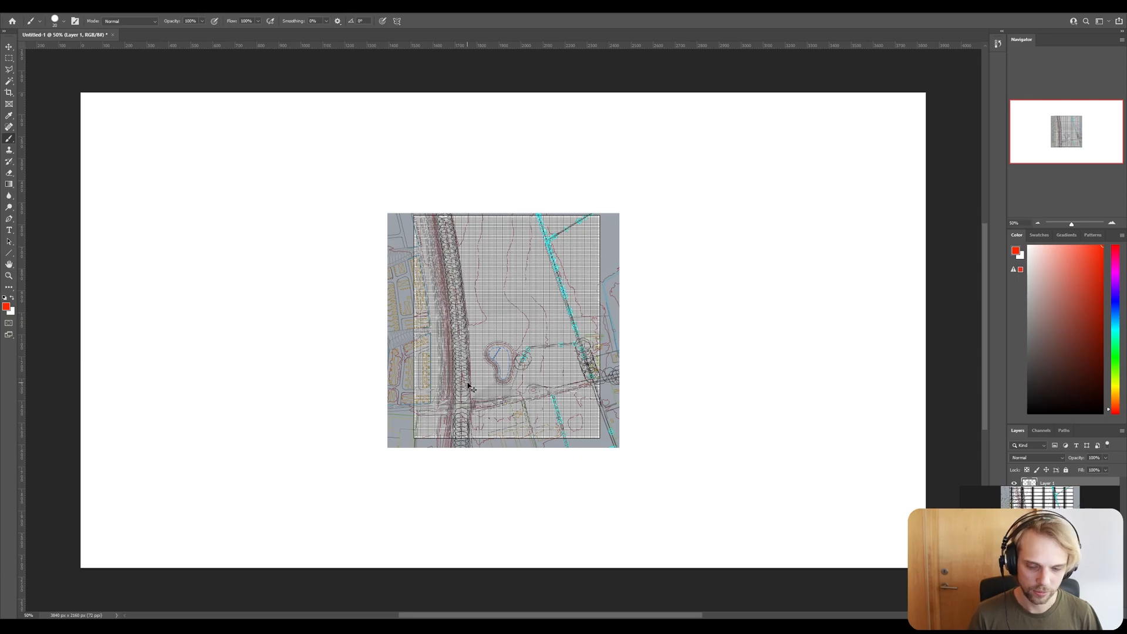
key("ctrl+t")
left_click_drag(386, 448, 238, 564)
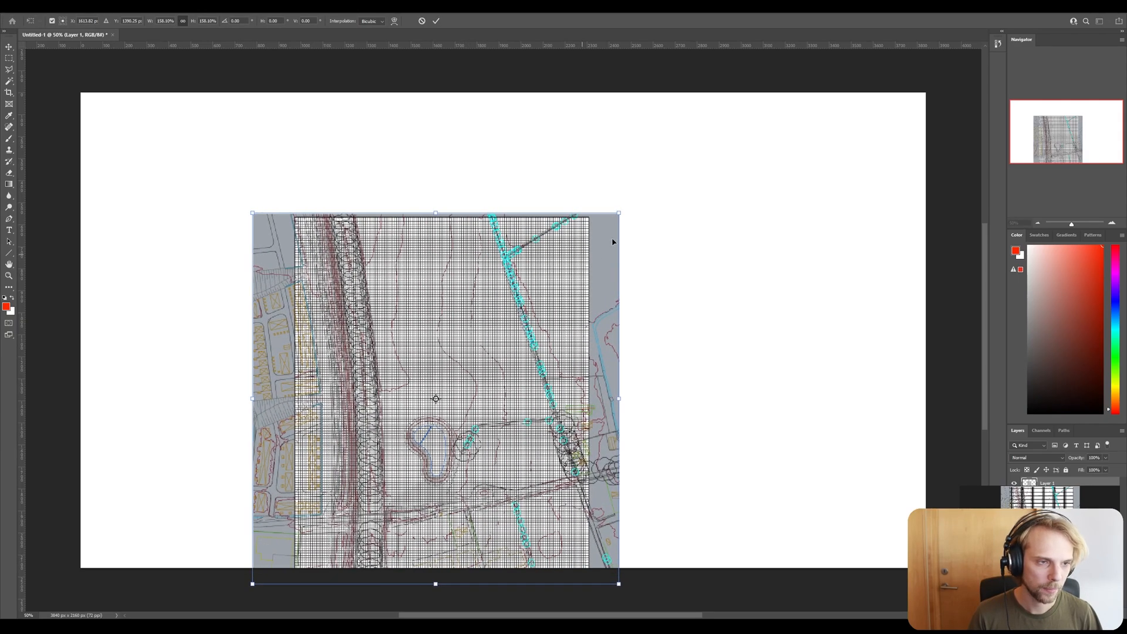
left_click_drag(619, 213, 649, 183)
left_click_drag(551, 288, 594, 200)
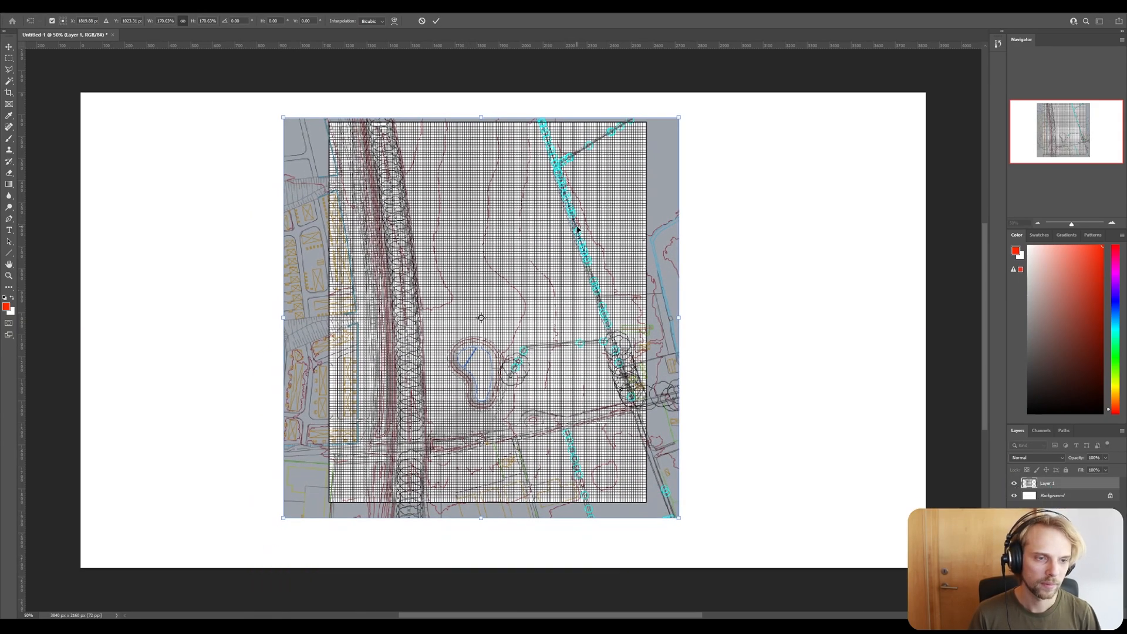
key("Return")
Brush a red test scribble beside the plan, a circle around the road loop southeast of the pond, and two short marks at the tree group.
key("b")
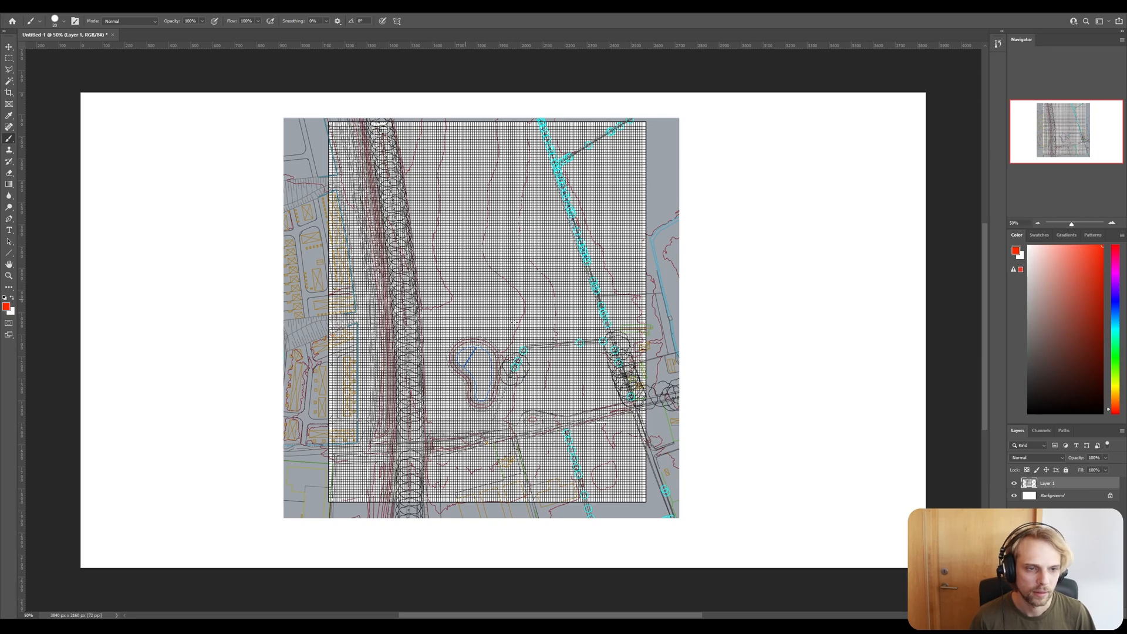
mouse_move(780, 346)
left_mouse_down()
mouse_move(753, 317)
mouse_move(744, 278)
left_mouse_up()
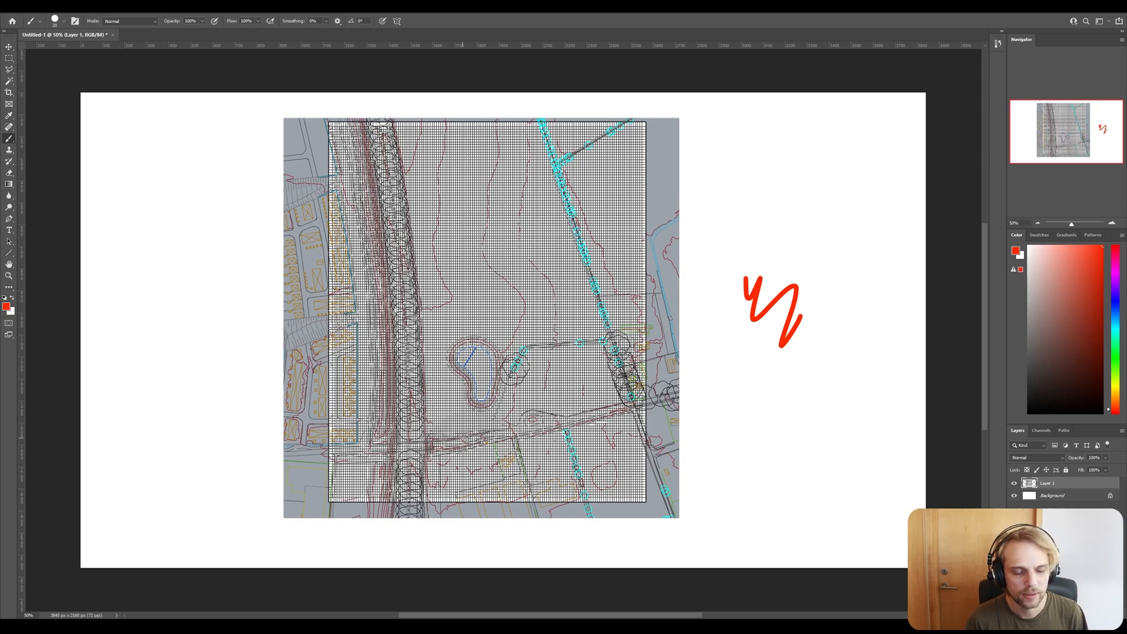
left_click_drag(520, 415, 525, 411)
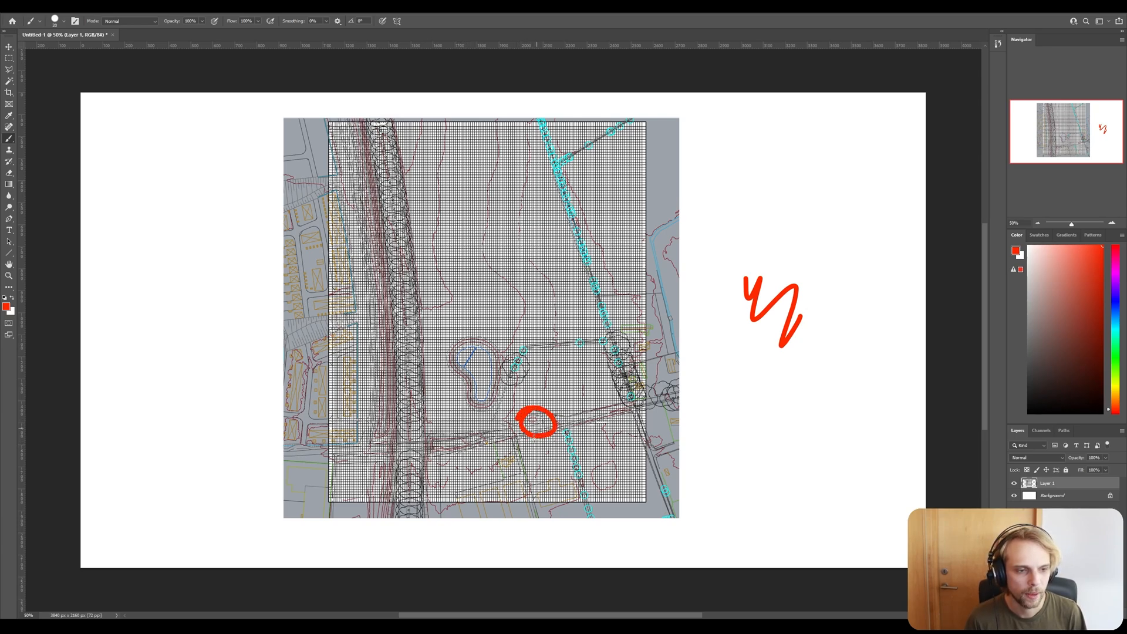
left_click_drag(634, 407, 631, 395)
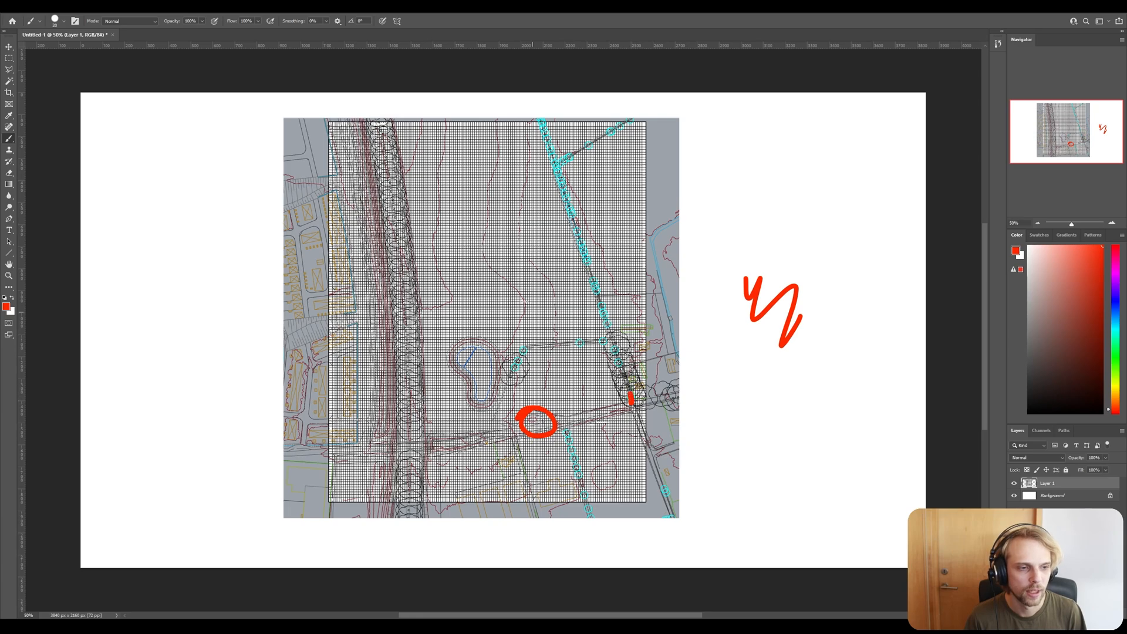
left_click_drag(613, 338, 594, 338)
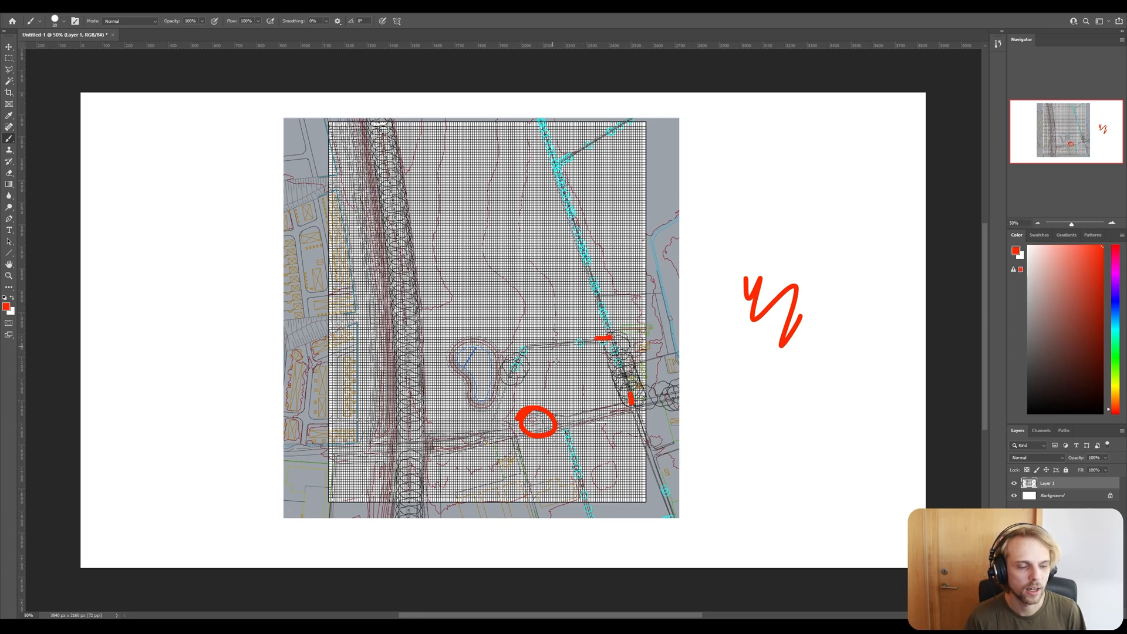
key("p")
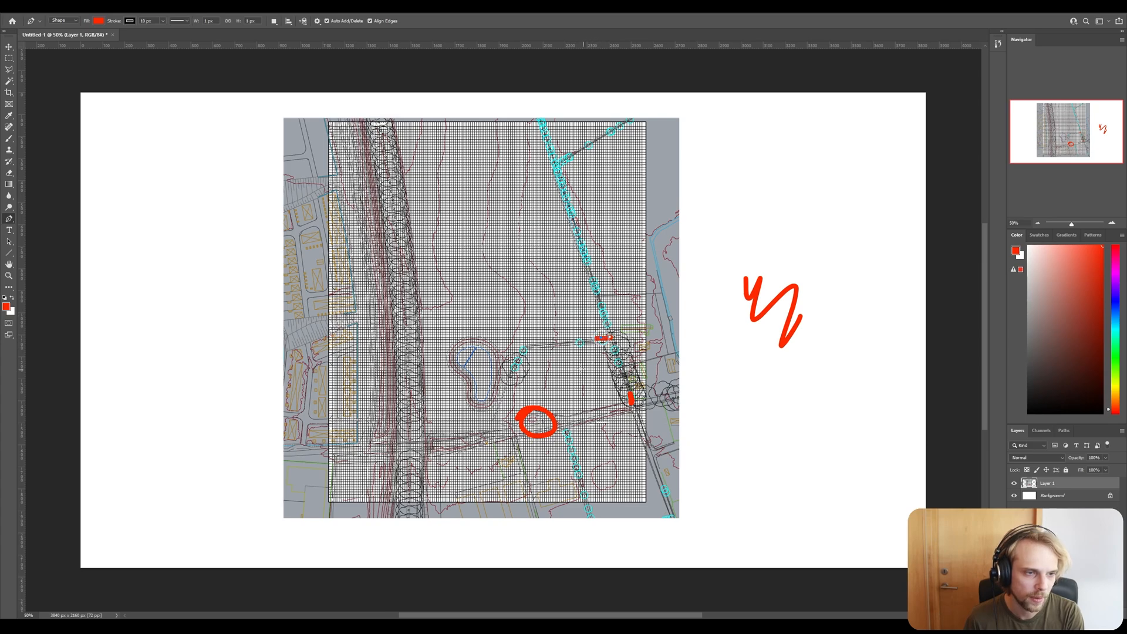
left_click(609, 337)
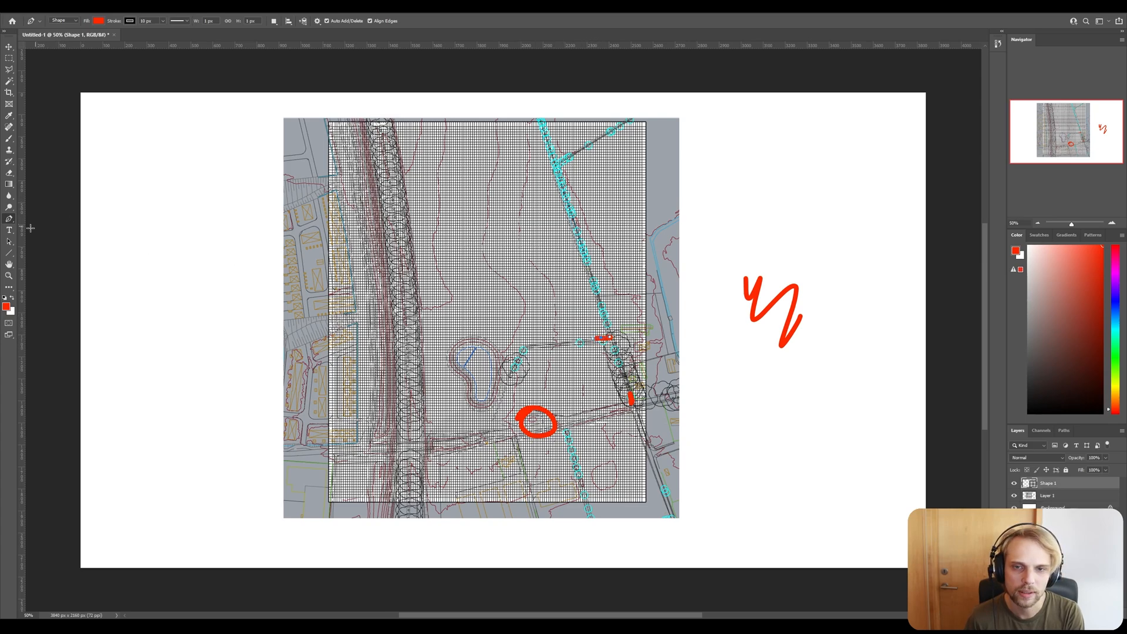
left_click(9, 139)
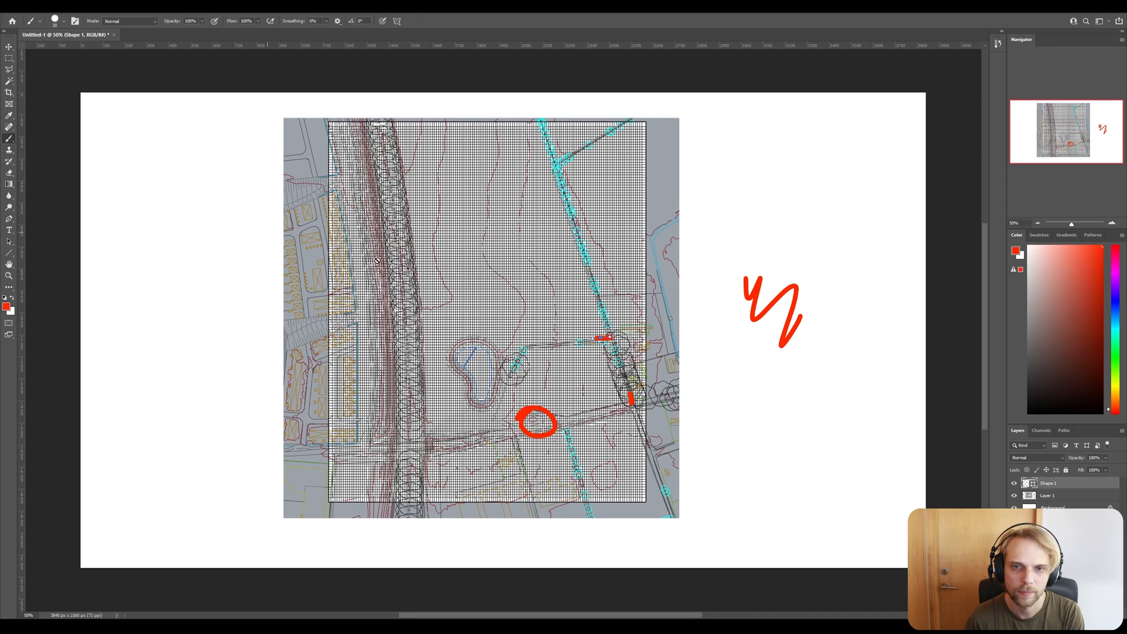
left_click(518, 316)
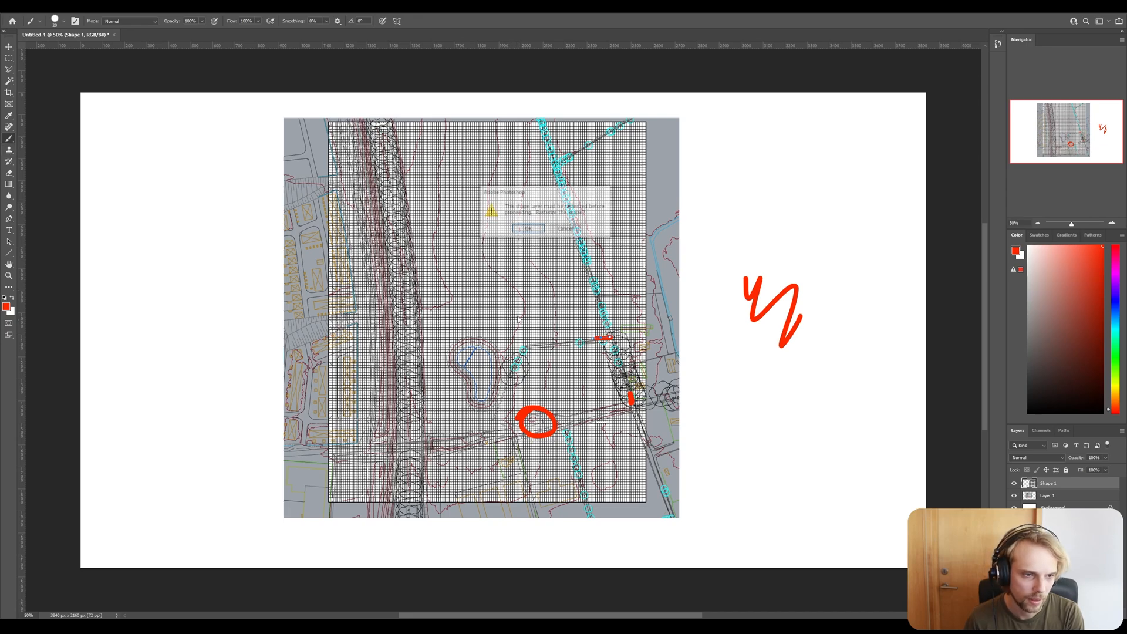
left_click(566, 229)
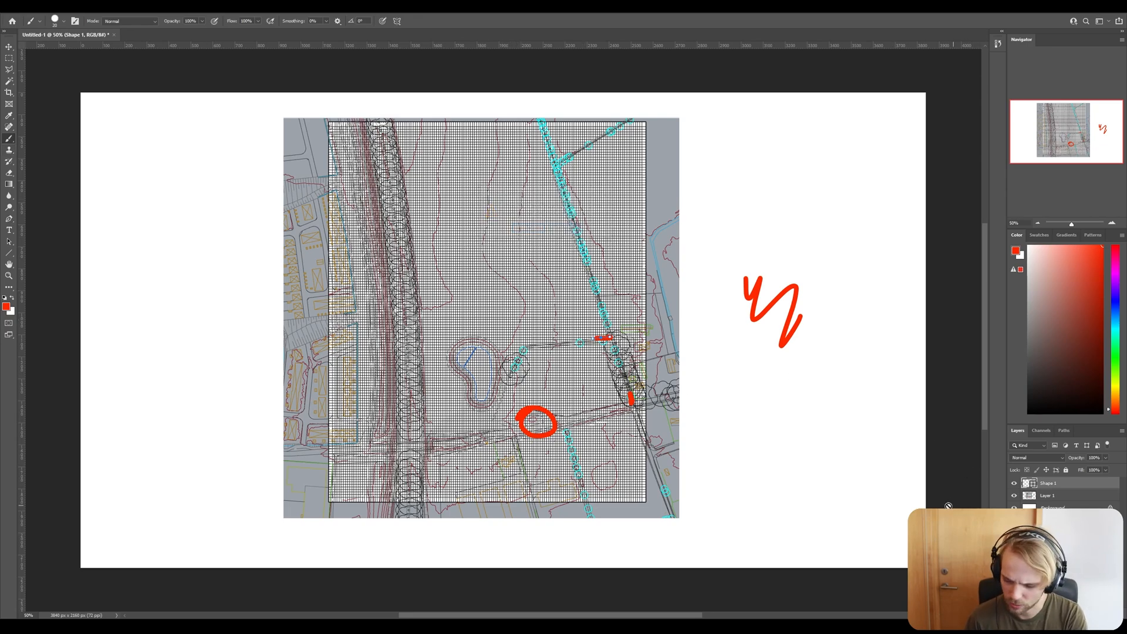
key("Delete")
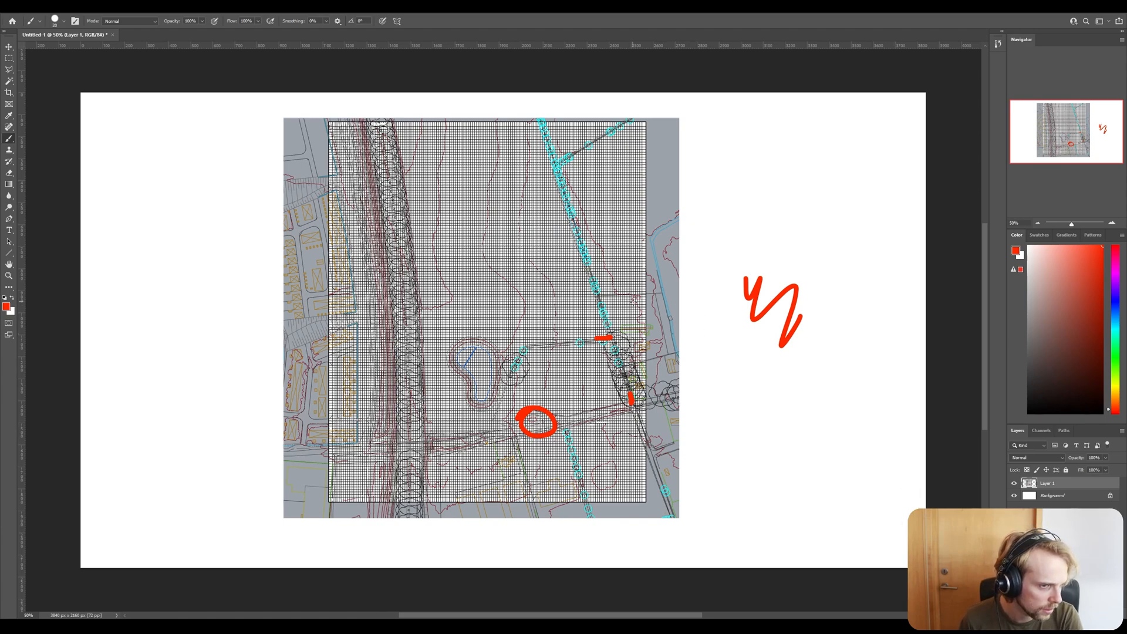
Brush a column of small red test scribbles beside the plan while reducing the brush to a thinner size.
mouse_move(773, 375)
left_mouse_down()
mouse_move(744, 378)
mouse_move(751, 409)
mouse_move(727, 409)
mouse_move(731, 442)
mouse_move(715, 468)
left_mouse_up()
key("bracketleft")
key("bracketleft")
key("bracketleft")
left_click_drag(724, 479, 704, 486)
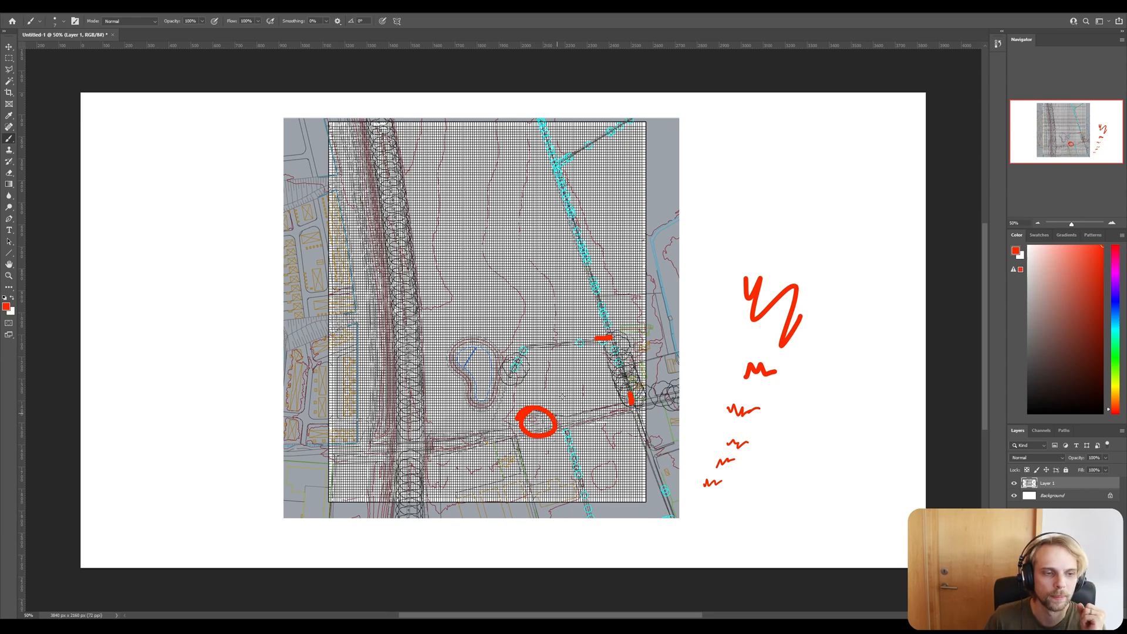
Sketch a small diamond linked by thin lines to the circle and both tree-group marks, and trace the cyan tree line from the northeast.
mouse_move(558, 415)
left_mouse_down()
mouse_move(568, 379)
mouse_move(558, 414)
left_mouse_up()
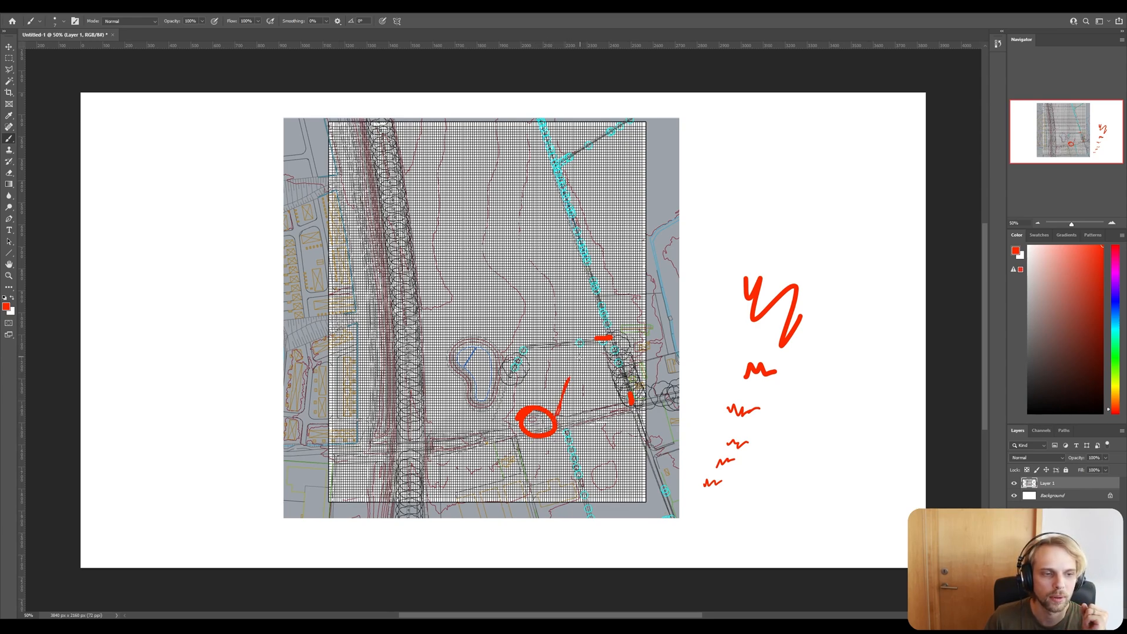
mouse_move(578, 358)
left_mouse_down()
mouse_move(592, 371)
mouse_move(563, 374)
mouse_move(578, 360)
mouse_move(627, 391)
mouse_move(600, 349)
left_mouse_up()
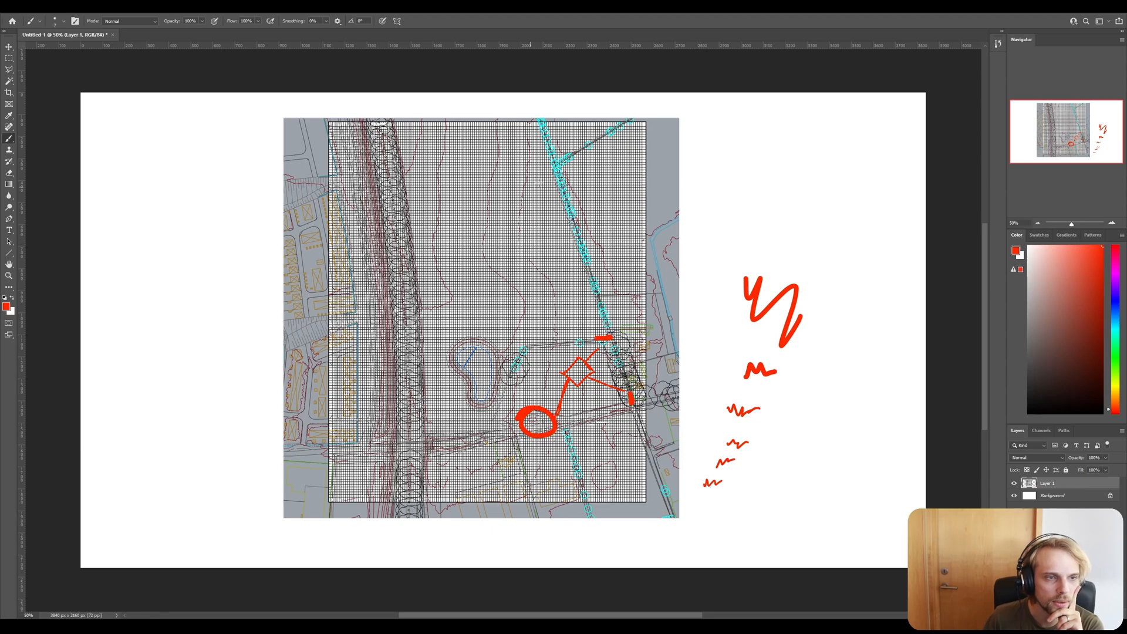
mouse_move(624, 122)
left_mouse_down()
mouse_move(555, 177)
mouse_move(631, 403)
left_mouse_up()
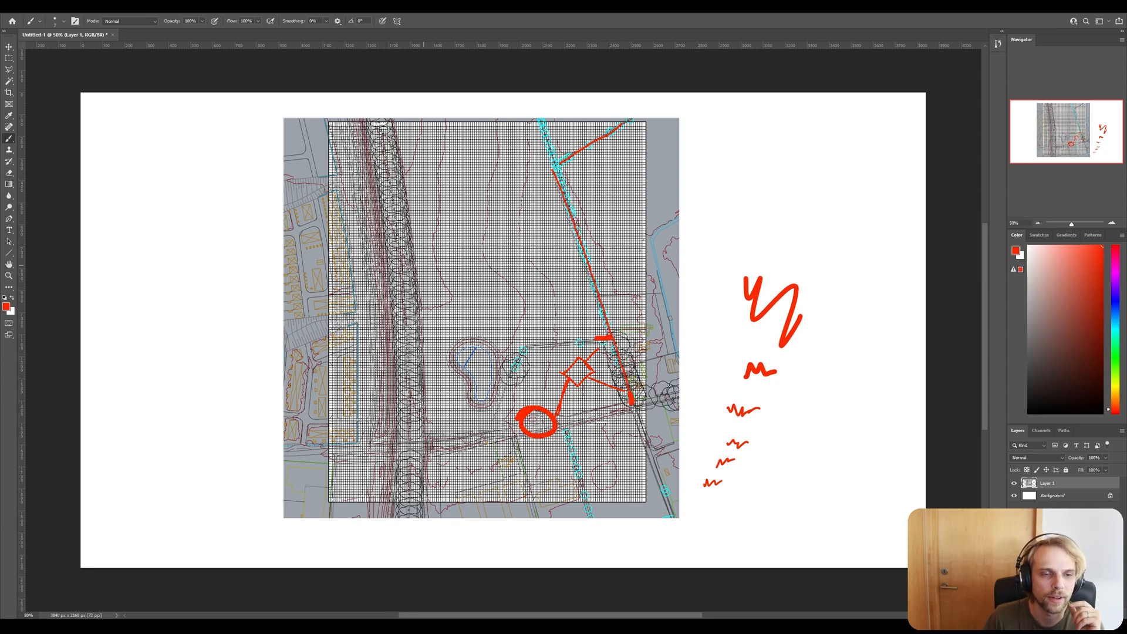
Sketch curved branches off the wide western tree band, two diagonal lines from the southeast junction, and a circle around the southwest road crossing.
left_click_drag(387, 156, 446, 241)
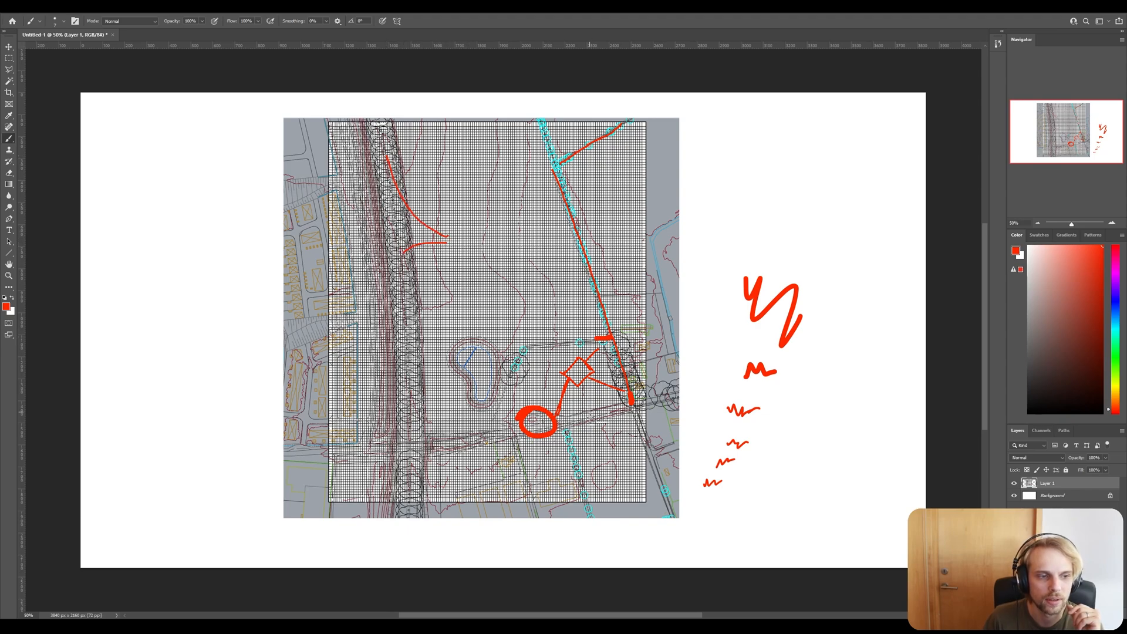
left_click_drag(650, 400, 449, 273)
mouse_move(587, 406)
left_mouse_down()
mouse_move(589, 422)
mouse_move(594, 398)
mouse_move(449, 299)
left_mouse_up()
mouse_move(420, 436)
left_mouse_down()
mouse_move(394, 445)
mouse_move(437, 448)
left_mouse_up()
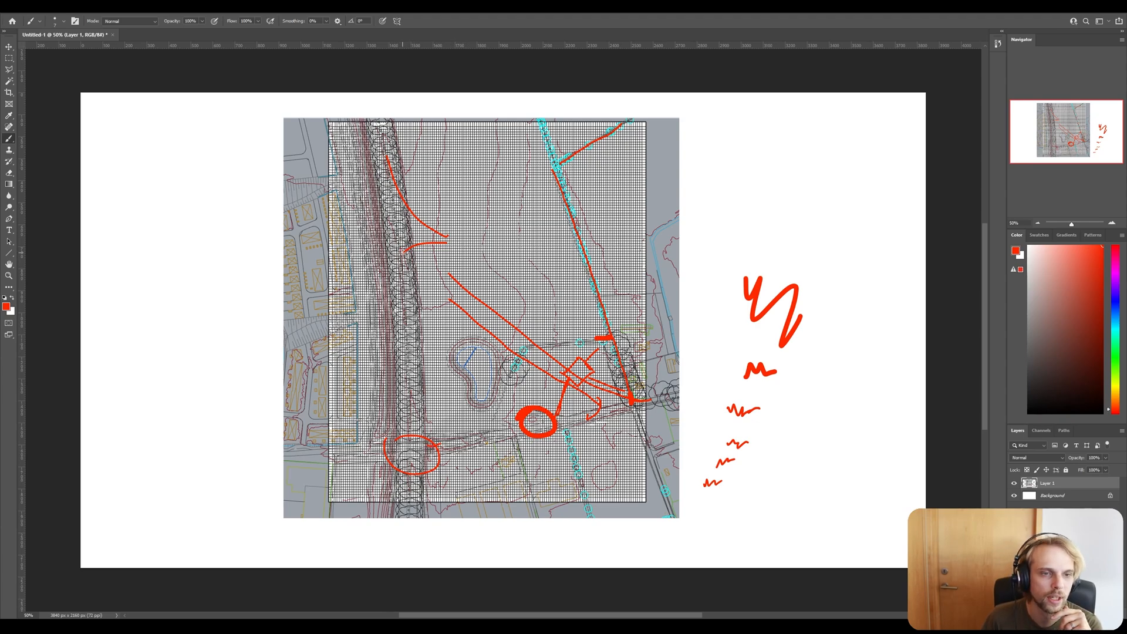
Brush further diagonal strokes joining the branches at the western tree band to the diamond, passing northeast of the pond.
mouse_move(403, 252)
left_mouse_down()
mouse_move(435, 244)
mouse_move(450, 258)
left_mouse_up()
left_click_drag(475, 305, 479, 310)
left_click_drag(439, 259, 527, 338)
left_click_drag(440, 259, 565, 349)
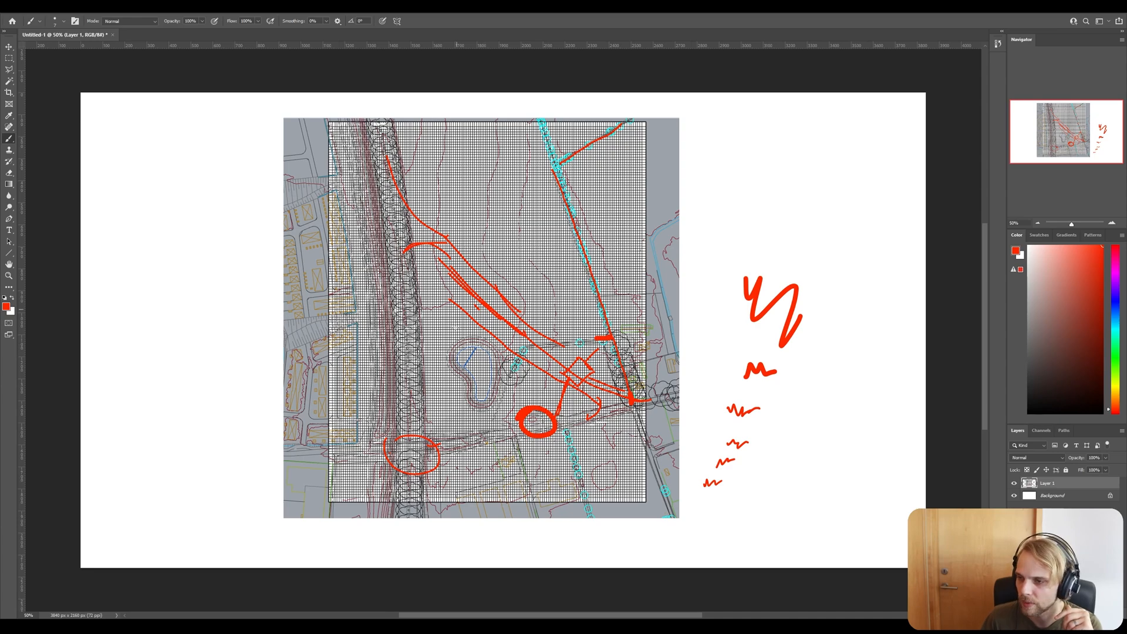
mouse_move(470, 299)
left_mouse_down()
mouse_move(464, 338)
mouse_move(502, 352)
left_mouse_up()
left_click_drag(547, 384, 556, 351)
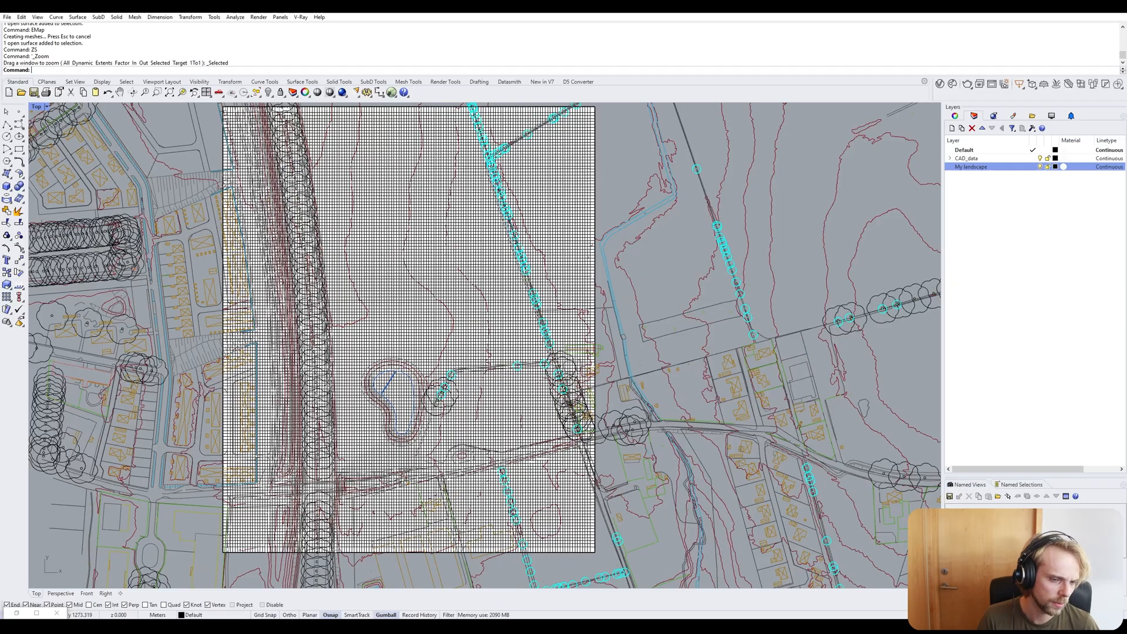
Switch to Rhino, maximize the Perspective view, and tilt it to show the whole terrain surface.
double_click(36, 106)
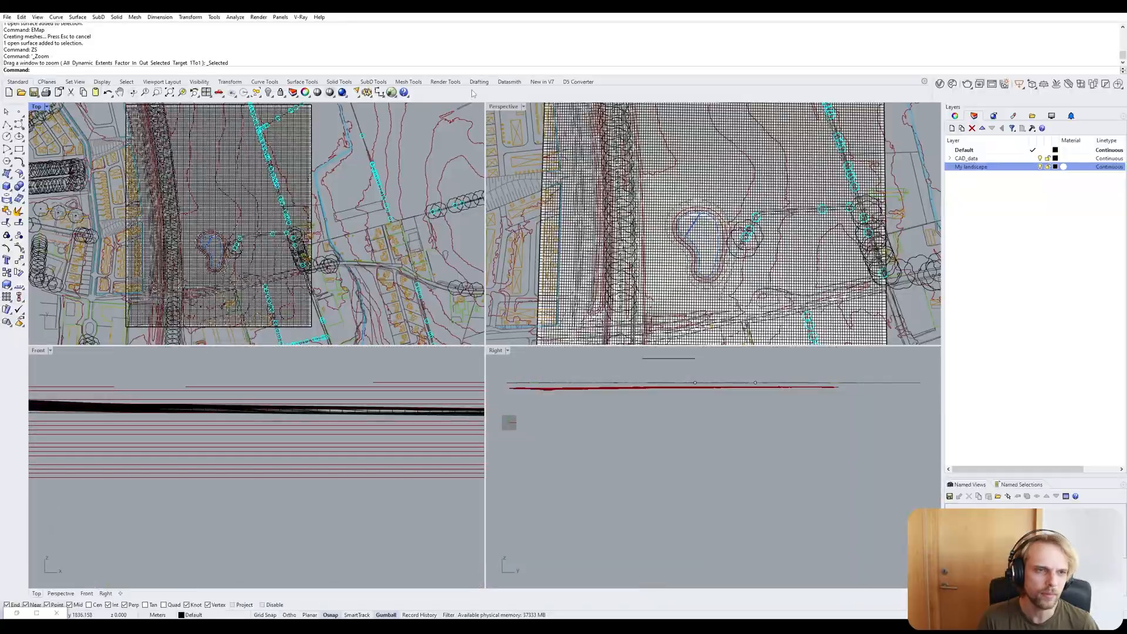
double_click(511, 108)
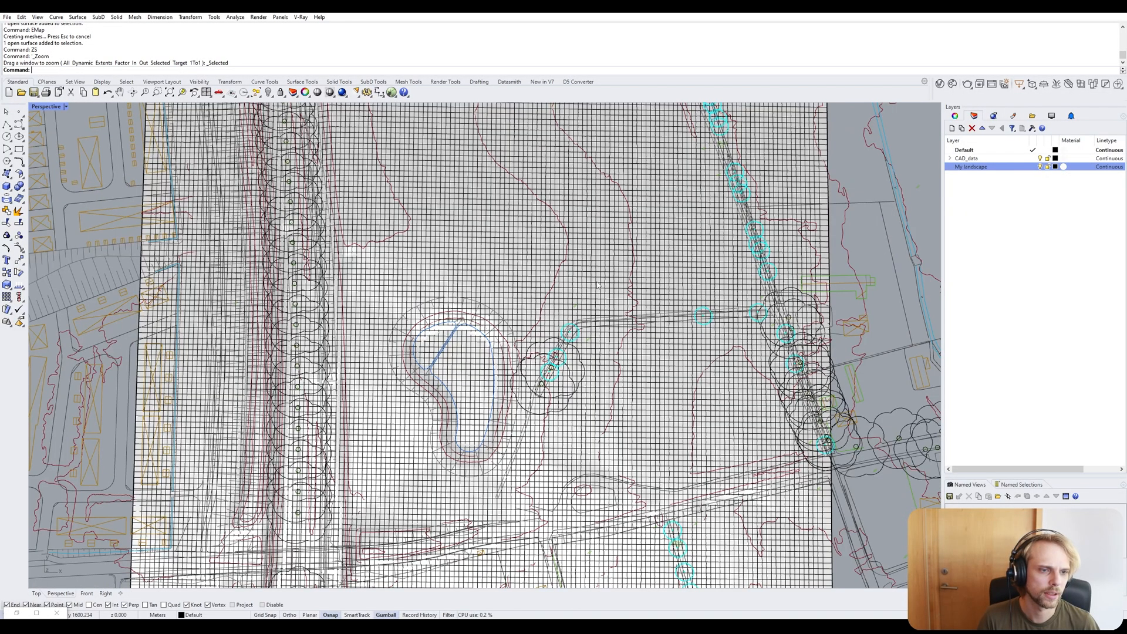
right_click_drag(598, 286, 463, 281)
scroll(446, 199, "down", 8)
right_click_drag(465, 205, 473, 244)
scroll(487, 202, "down", 8)
scroll(493, 201, "up", 10)
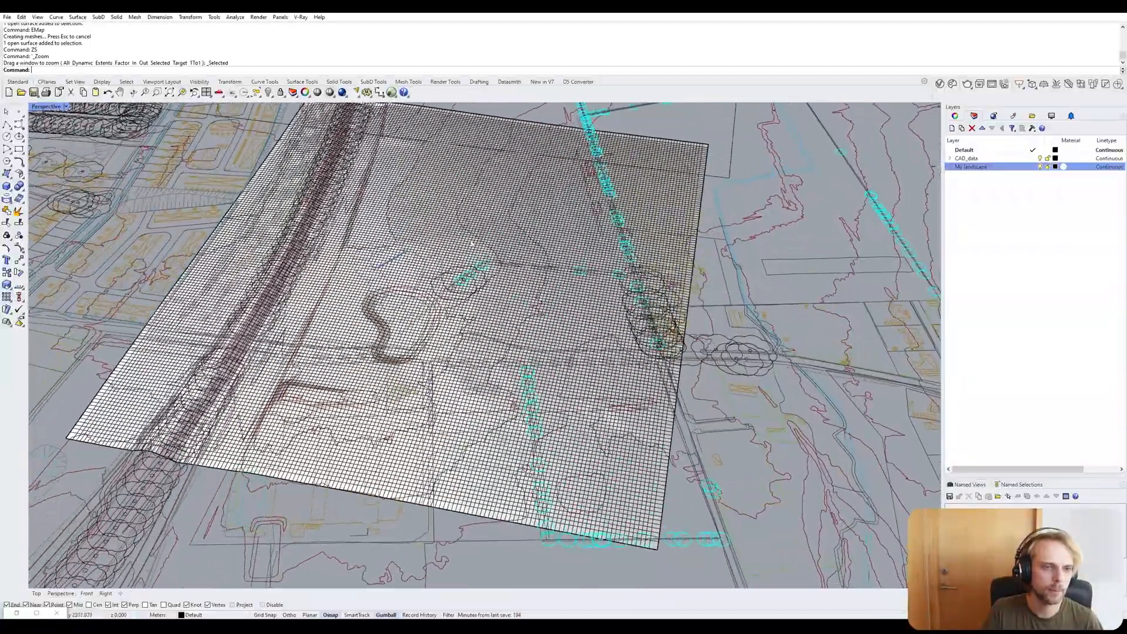
left_click(472, 243)
type("Hide")
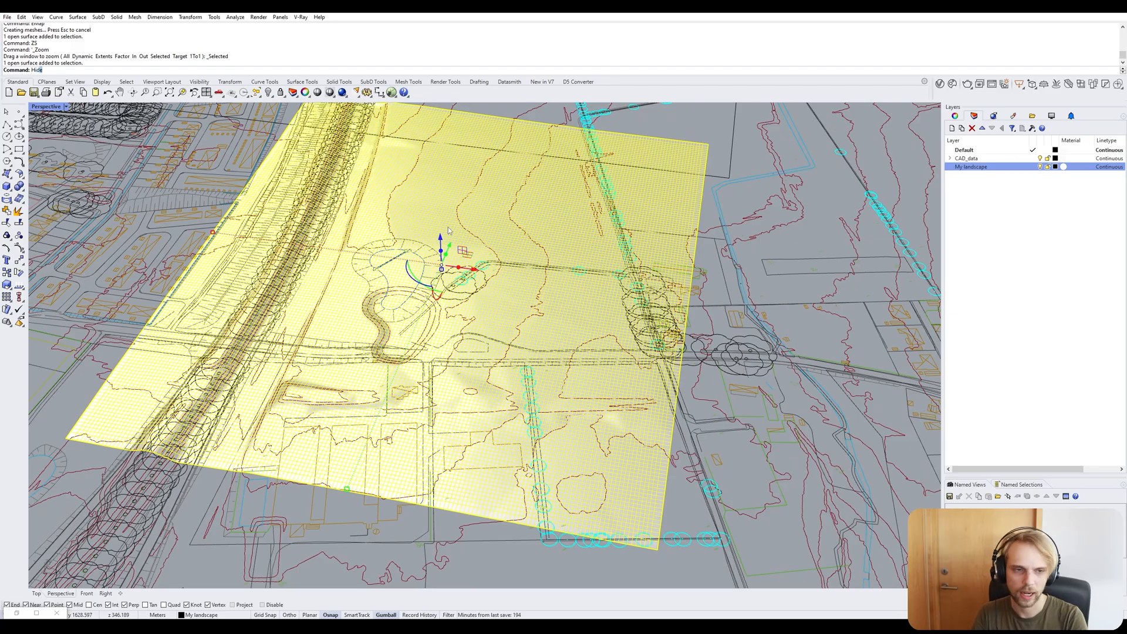
key("Return")
right_click_drag(449, 229, 409, 295)
scroll(460, 281, "up", 5)
scroll(473, 249, "up", 5)
right_click_drag(472, 249, 416, 275, "shift")
scroll(482, 321, "down", 10)
scroll(482, 321, "down", 8)
key("ctrl+z")
Hide every object in the scene and frame the empty construction grid around the origin at an oblique angle.
key("ctrl+a")
type("Hi")
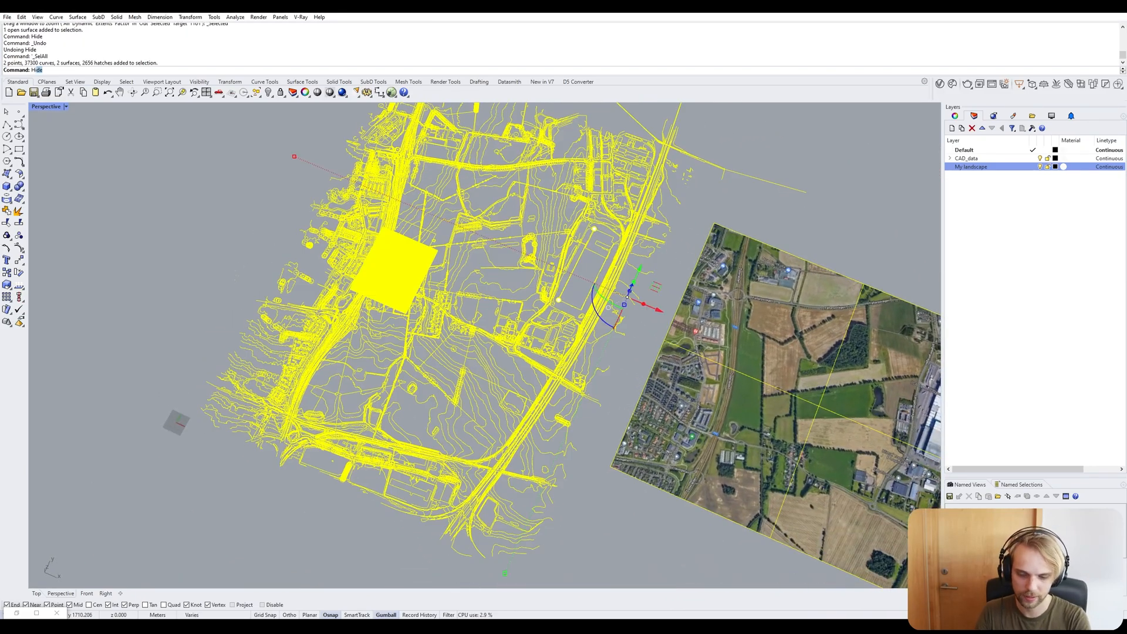
key("Return")
right_click_drag(378, 289, 479, 244, "shift")
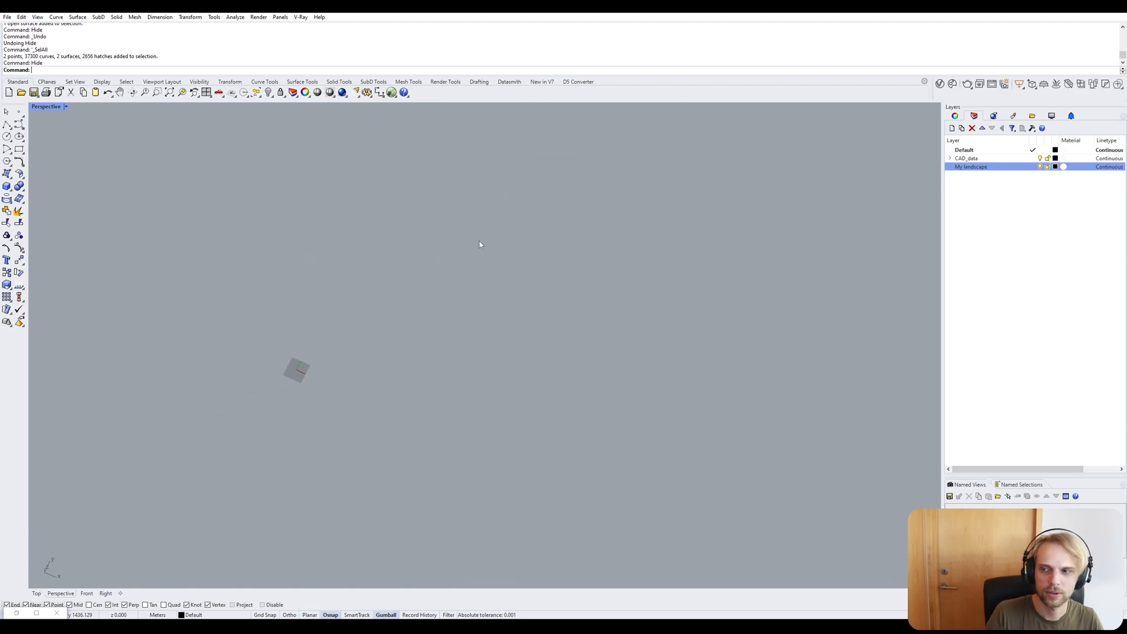
scroll(280, 380, "up", 15)
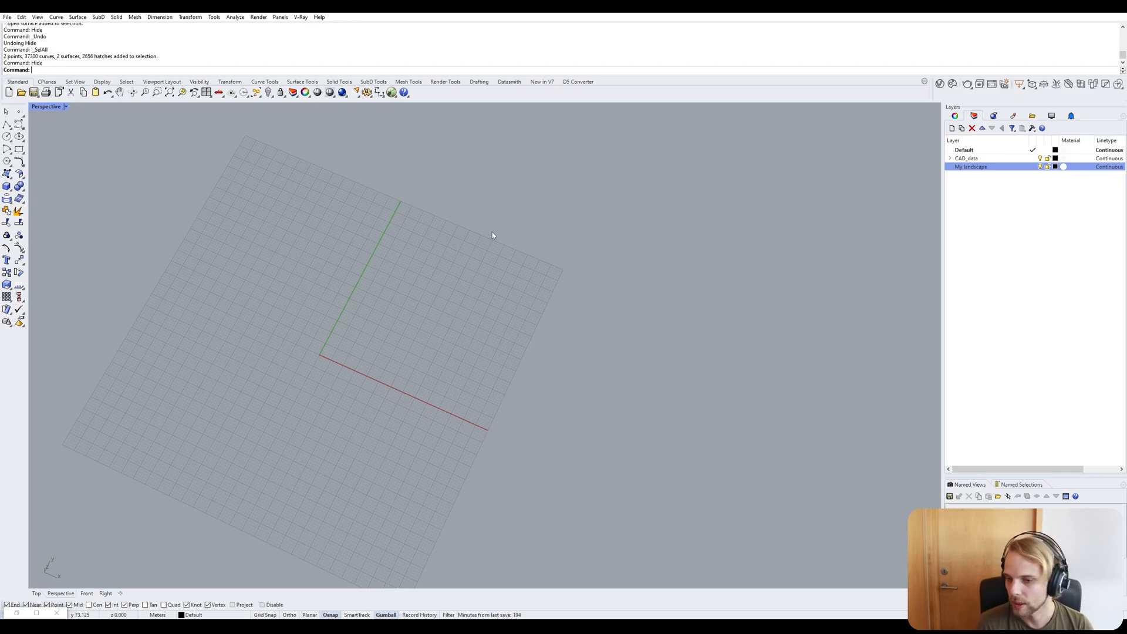
right_click_drag(495, 233, 383, 332)
scroll(339, 401, "up", 3)
scroll(298, 393, "up", 3)
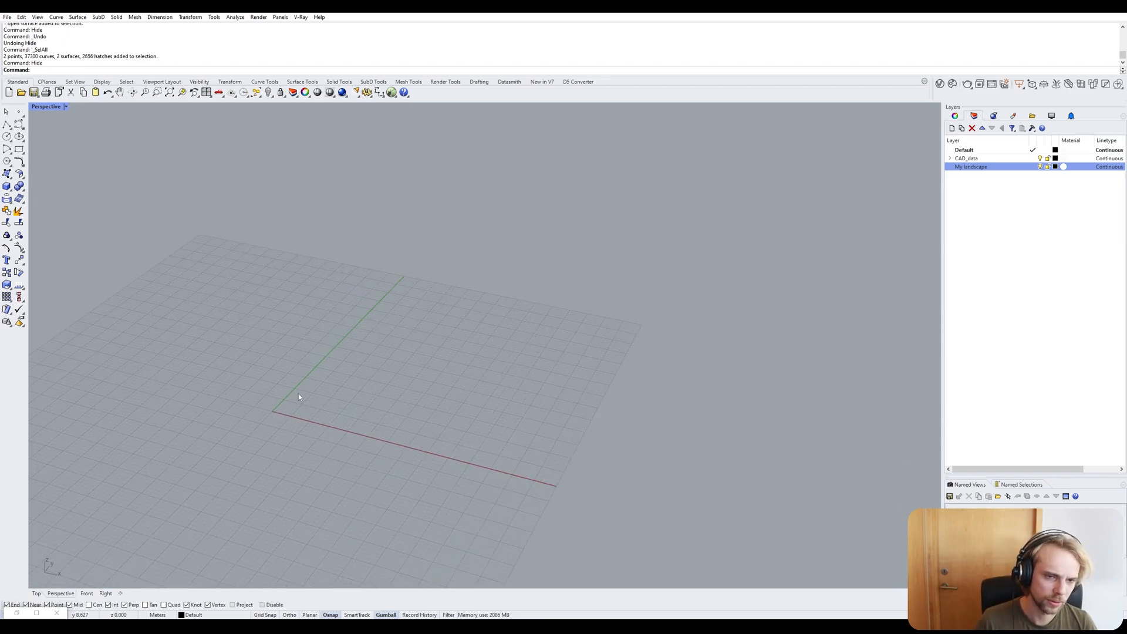
right_click_drag(299, 393, 323, 384)
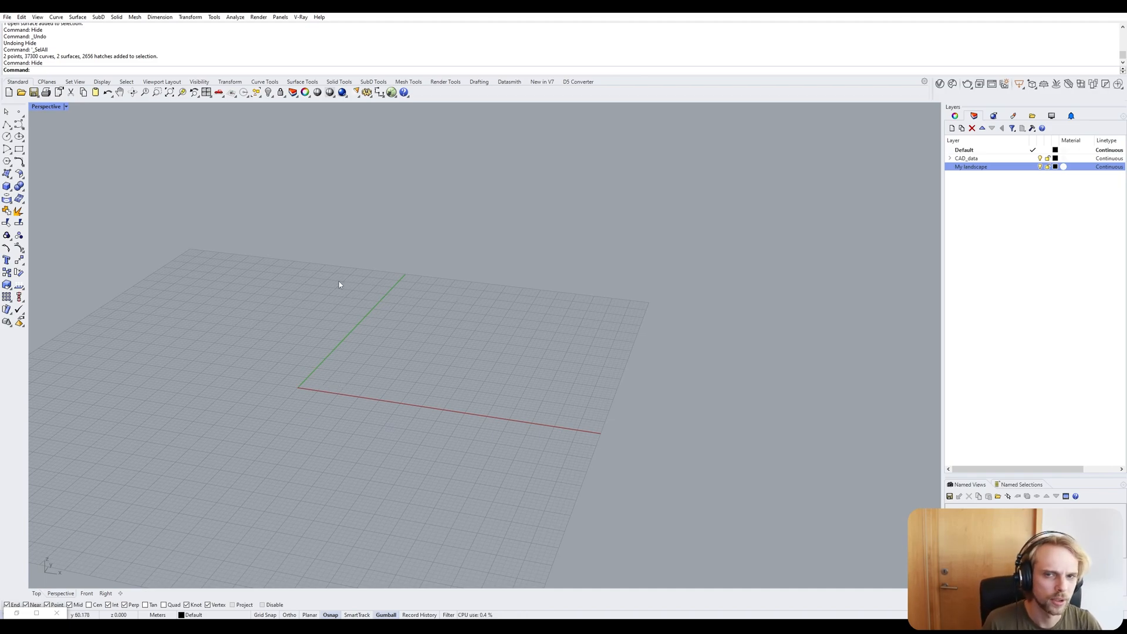
right_click_drag(419, 319, 421, 325)
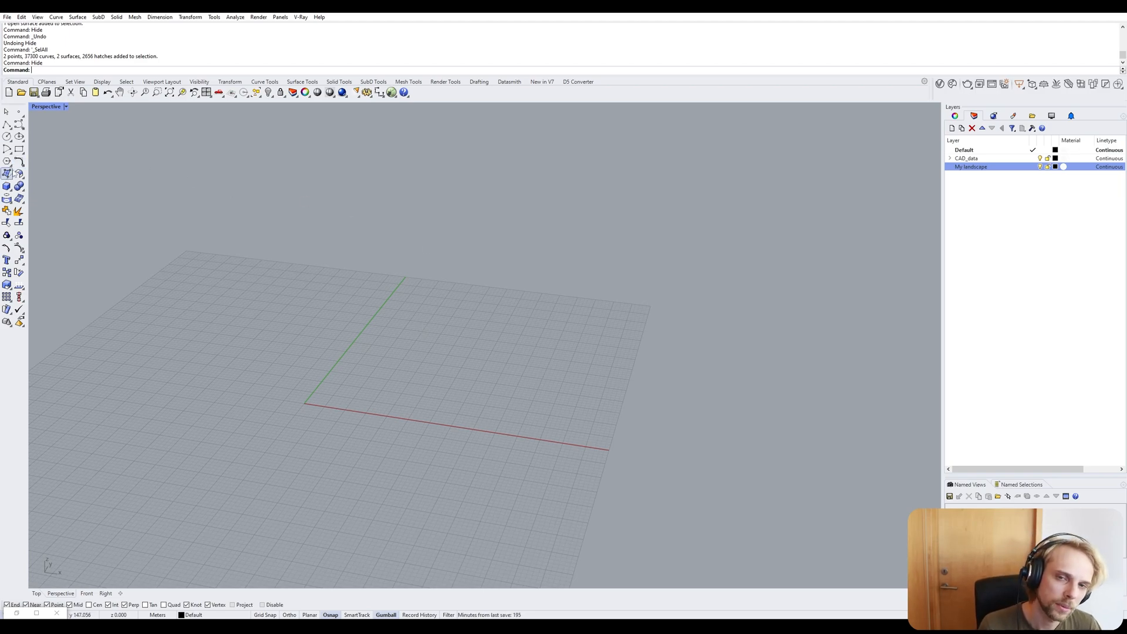
left_click(7, 186)
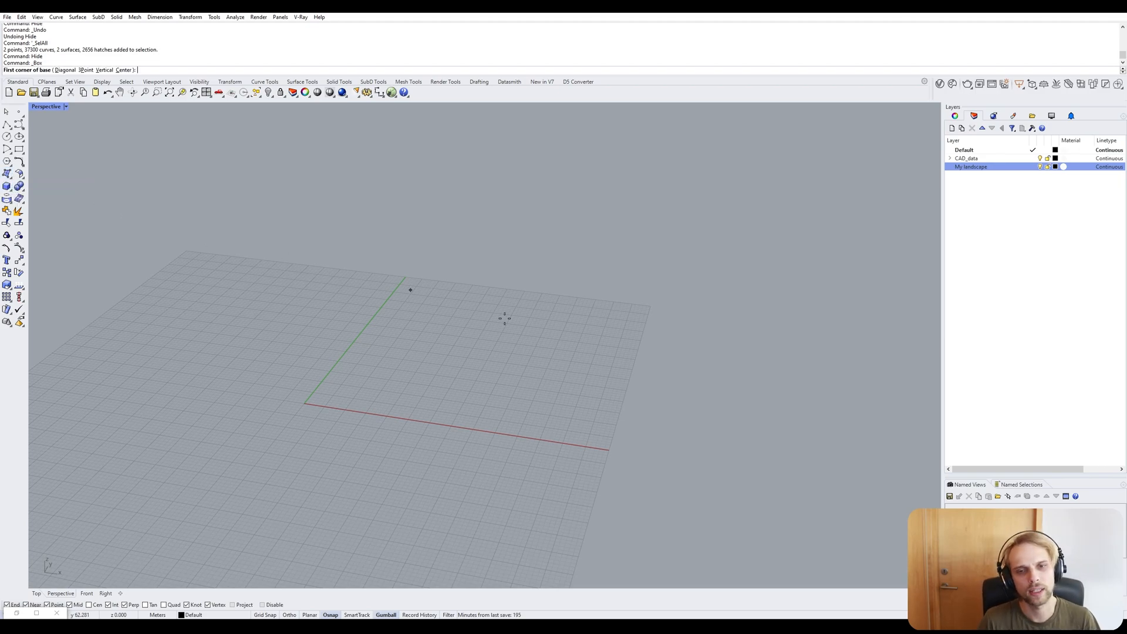
left_click(319, 406)
key("Escape")
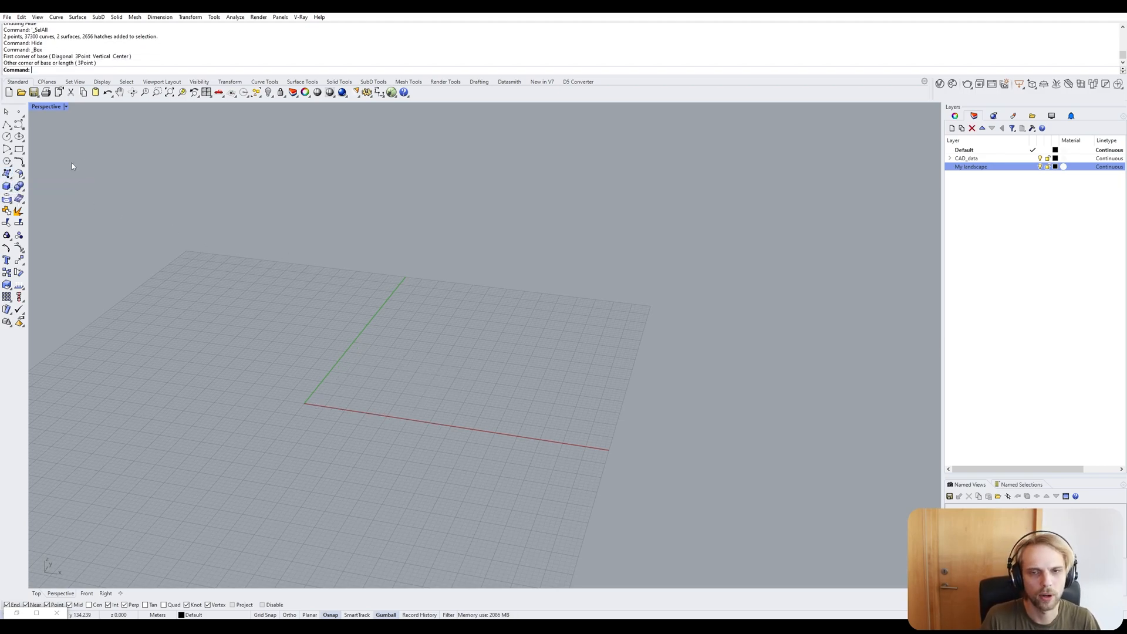
Start a solid box with its first base corner at the origin and a base length of 15 m.
left_click(7, 186)
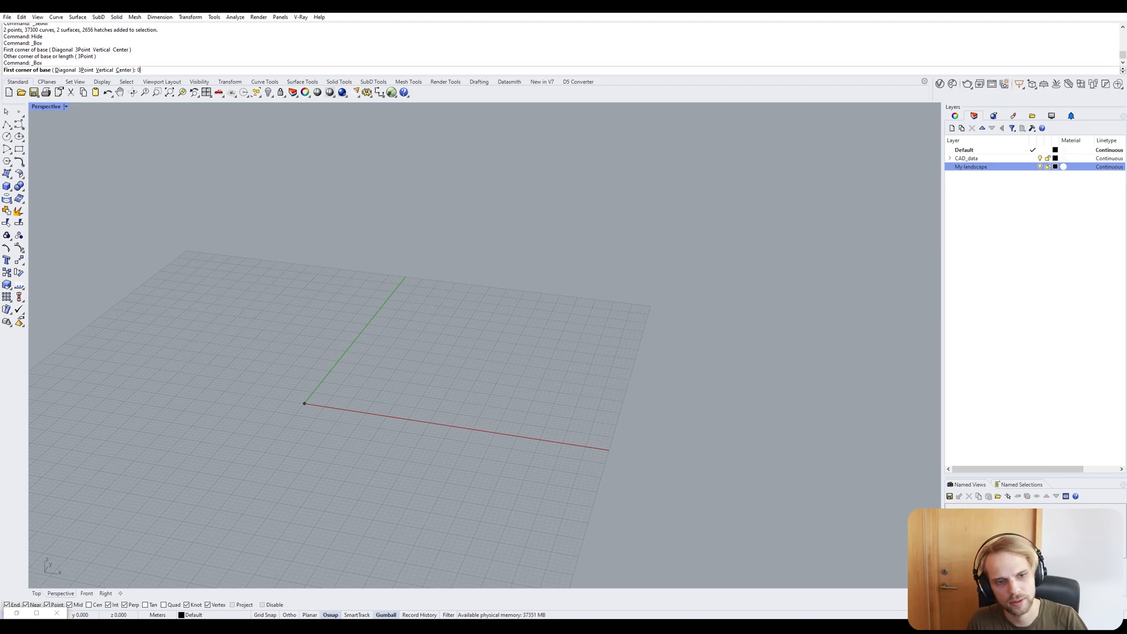
type("0")
key("Return")
scroll(421, 345, "up", 5)
scroll(363, 380, "down", 5)
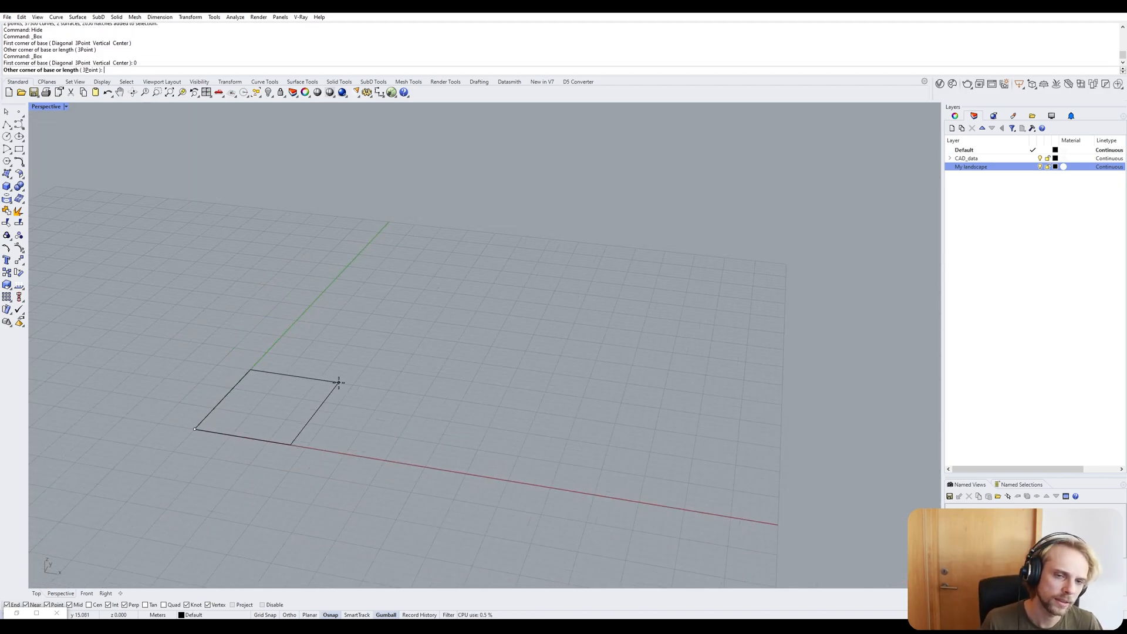
scroll(486, 329, "up", 6)
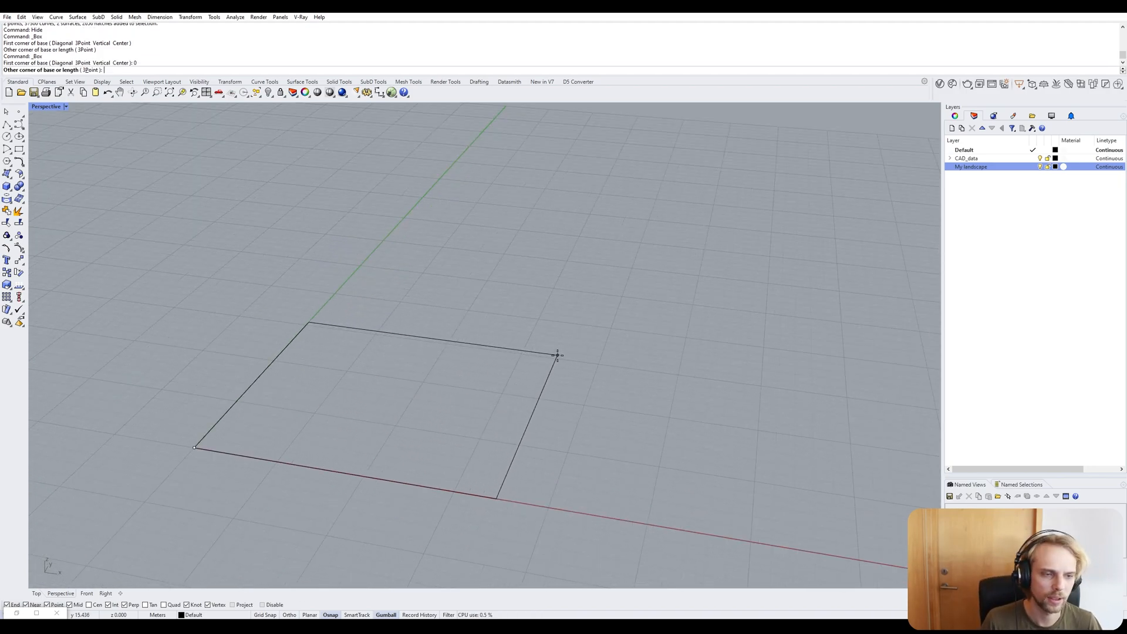
type("15")
key("Return")
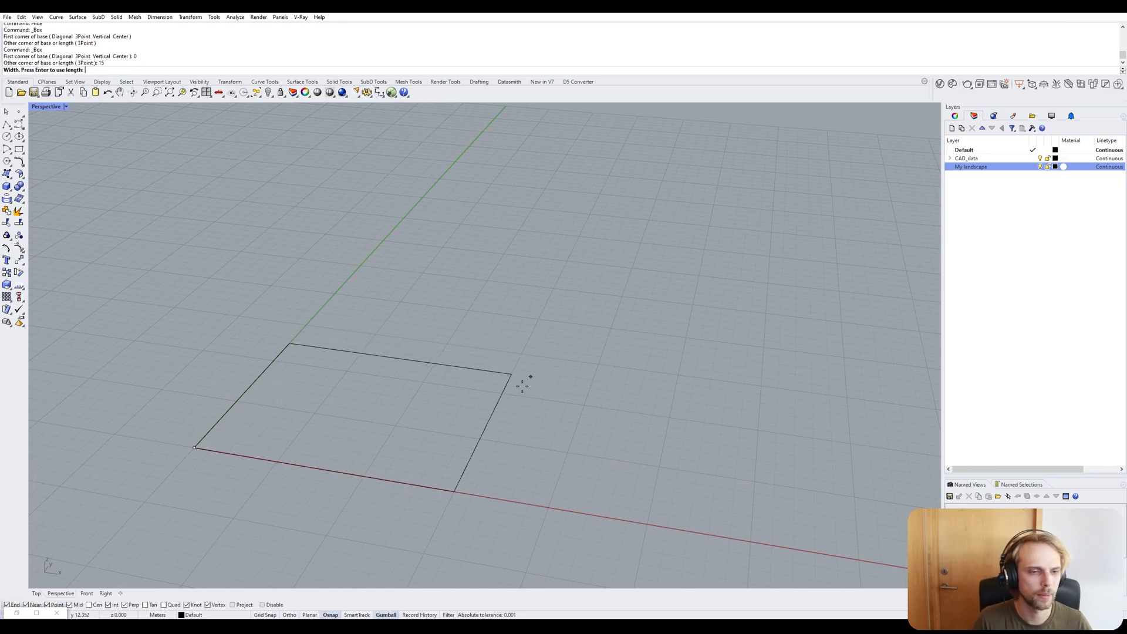
Give the box a width of 10 m and a height of 10 m to complete it.
type("7.5")
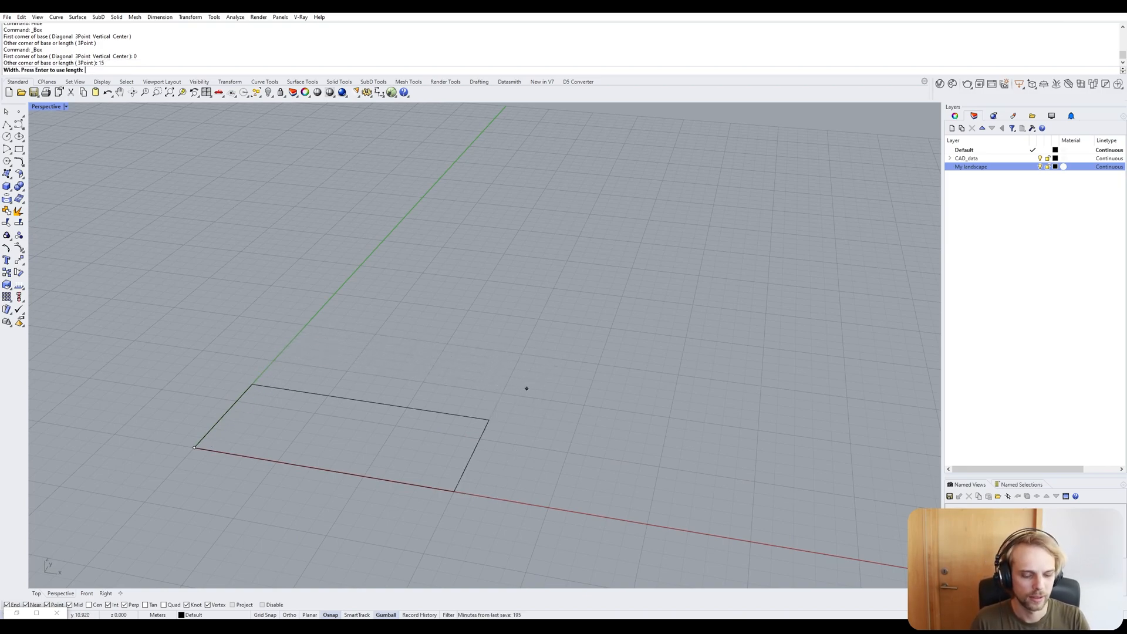
key("BackSpace")
key("BackSpace")
key("BackSpace")
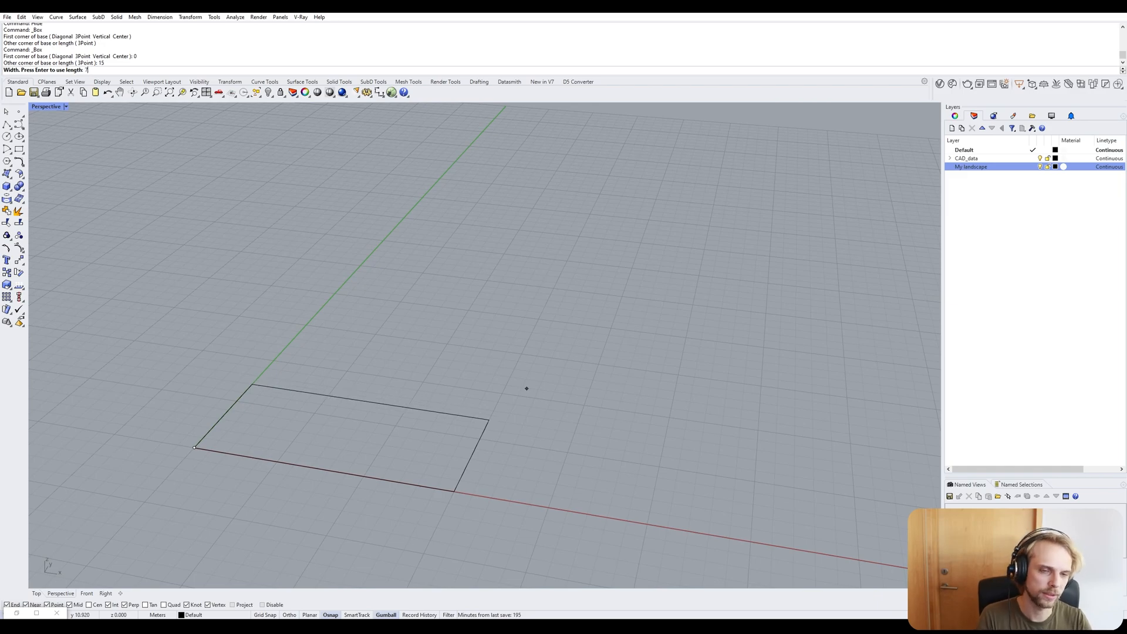
type("10")
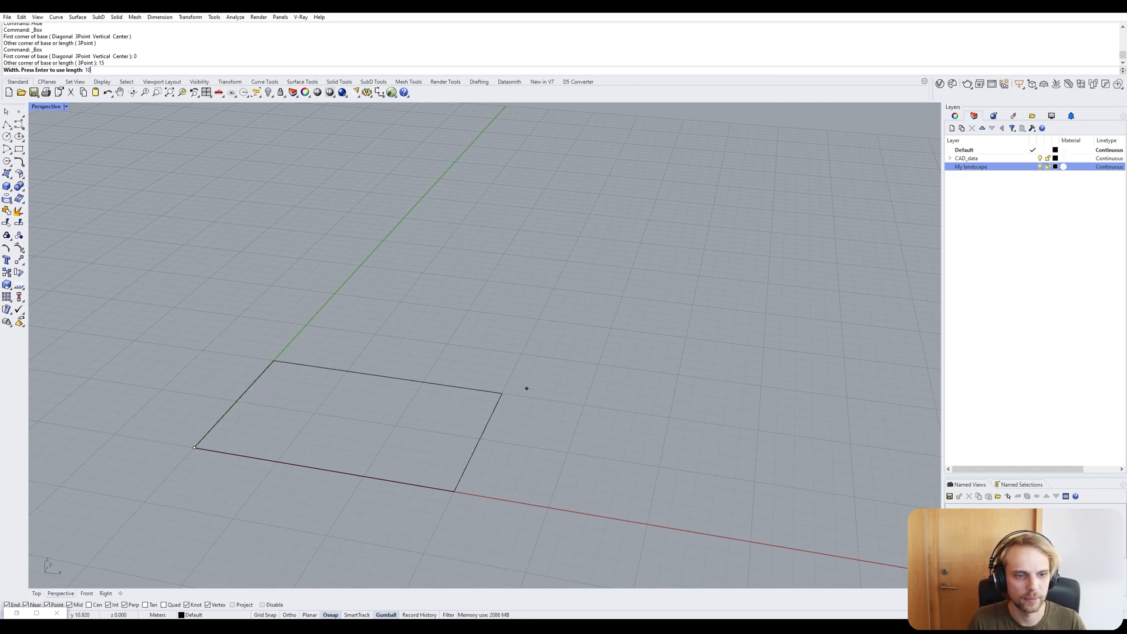
key("Return")
scroll(546, 199, "down", 5)
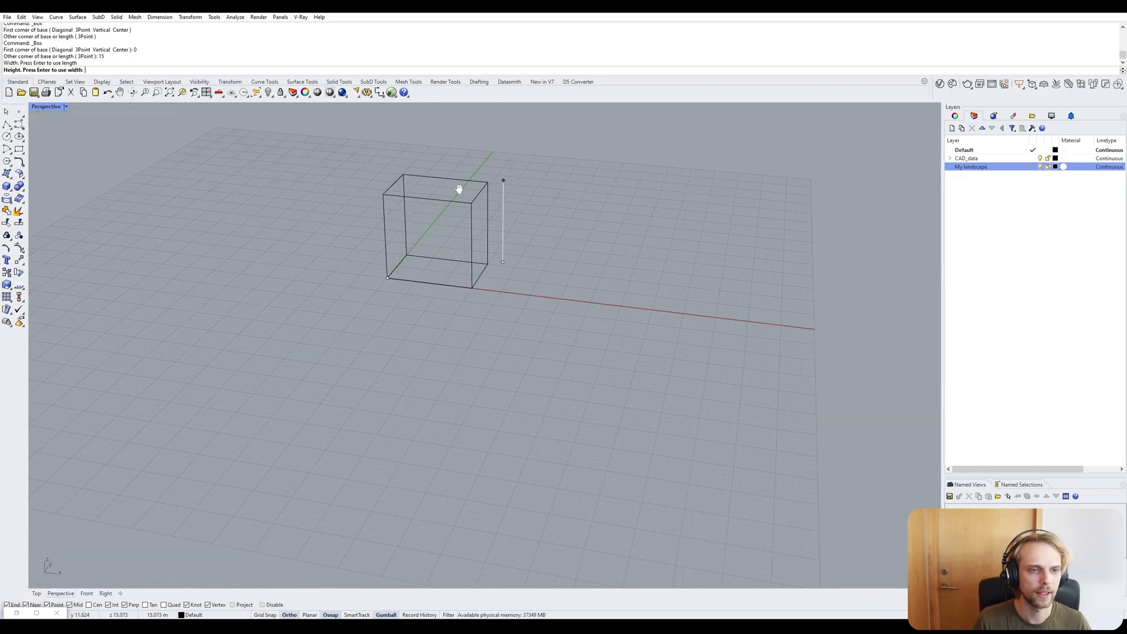
right_click_drag(459, 189, 411, 216, "shift")
scroll(411, 208, "up", 3)
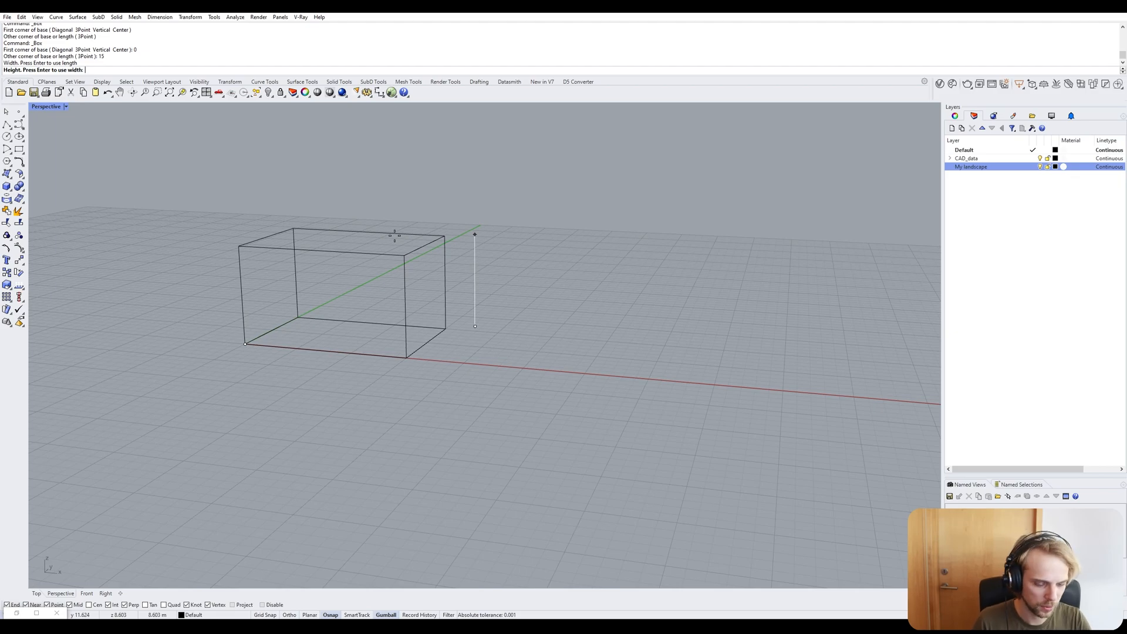
type("10")
key("Return")
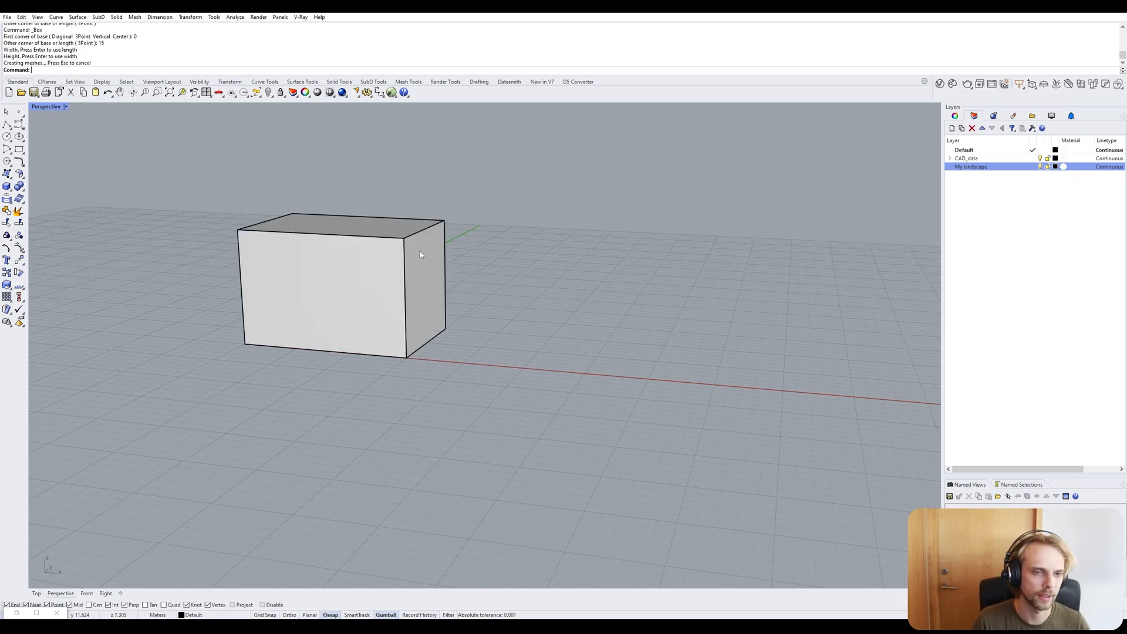
Examine the finished box from different angles and check that it selects as a single solid, leaving it deselected.
right_click_drag(431, 279, 395, 283)
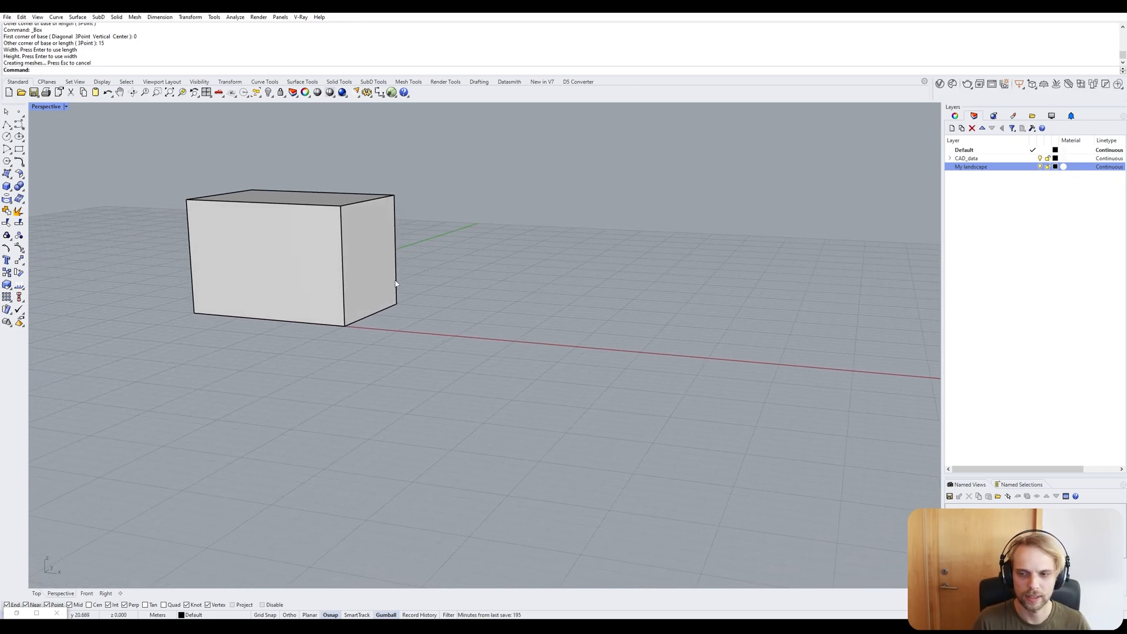
left_click(363, 245)
left_click(535, 325)
left_click(332, 272)
right_click_drag(487, 253, 478, 293)
left_click(487, 286)
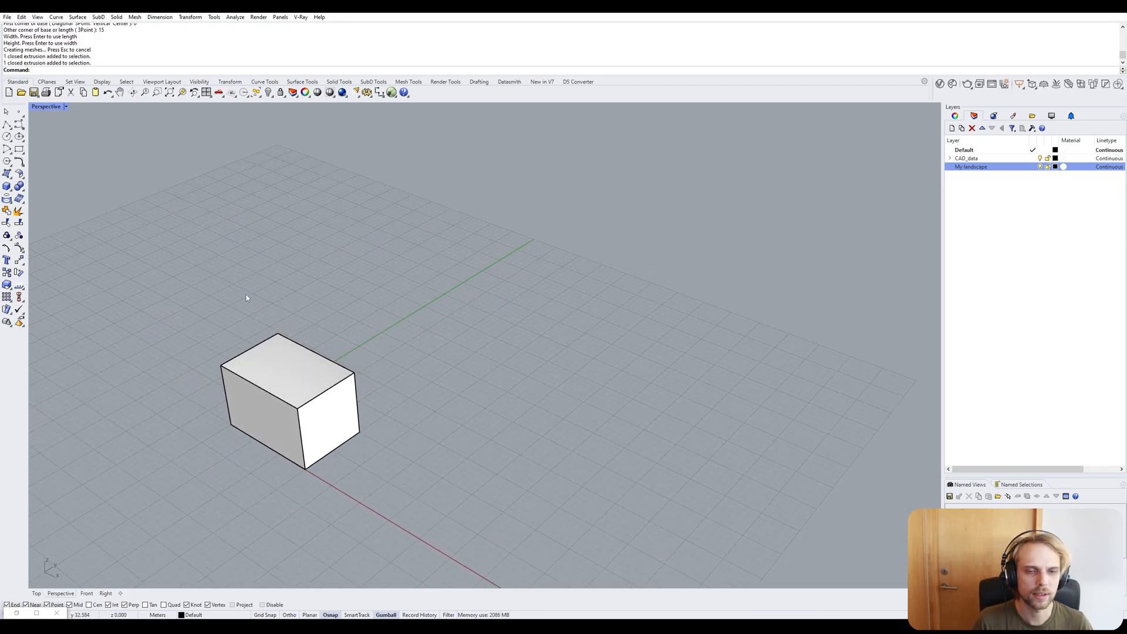
Create a SubD box beside the solid box with a length of 15 m, a width of 10 m and a height of 10 m.
left_click(379, 86)
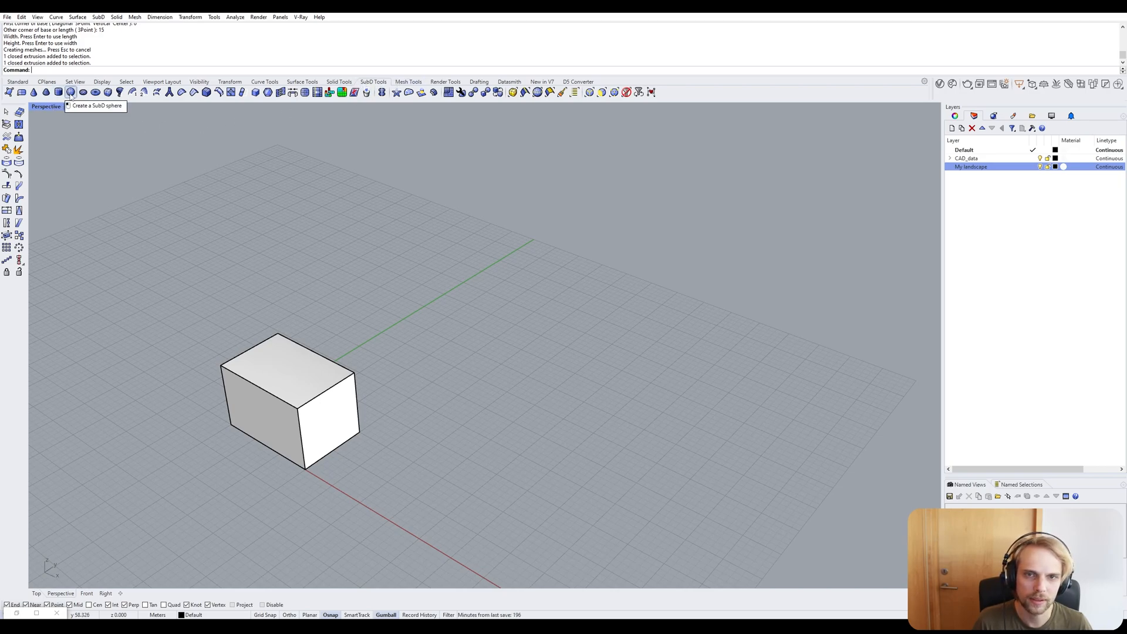
left_click(109, 92)
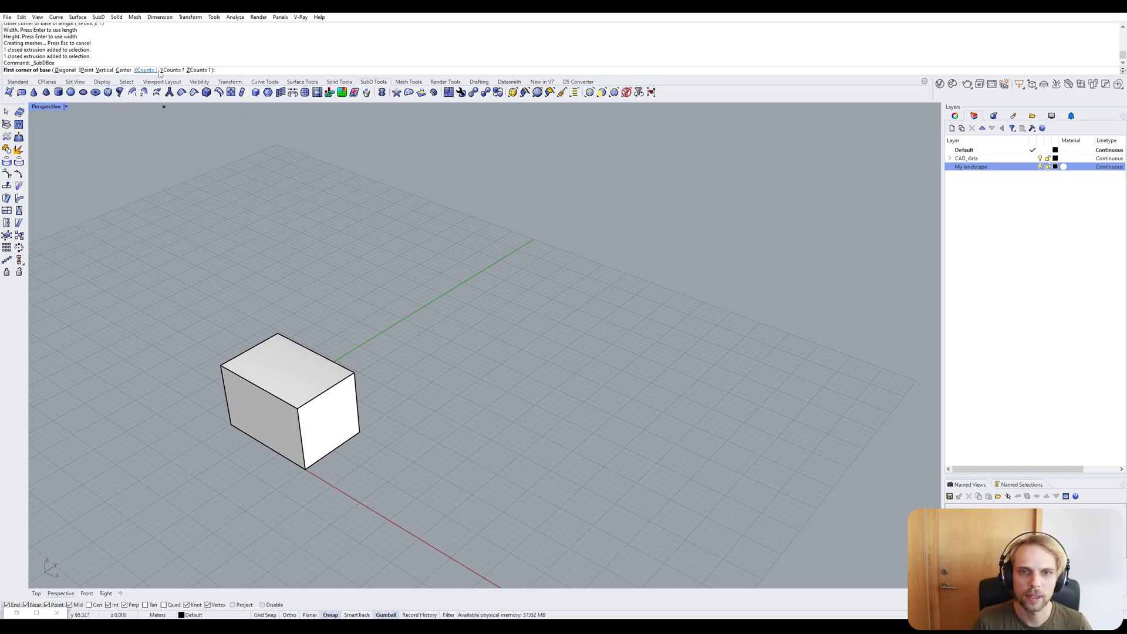
right_click_drag(304, 246, 282, 262)
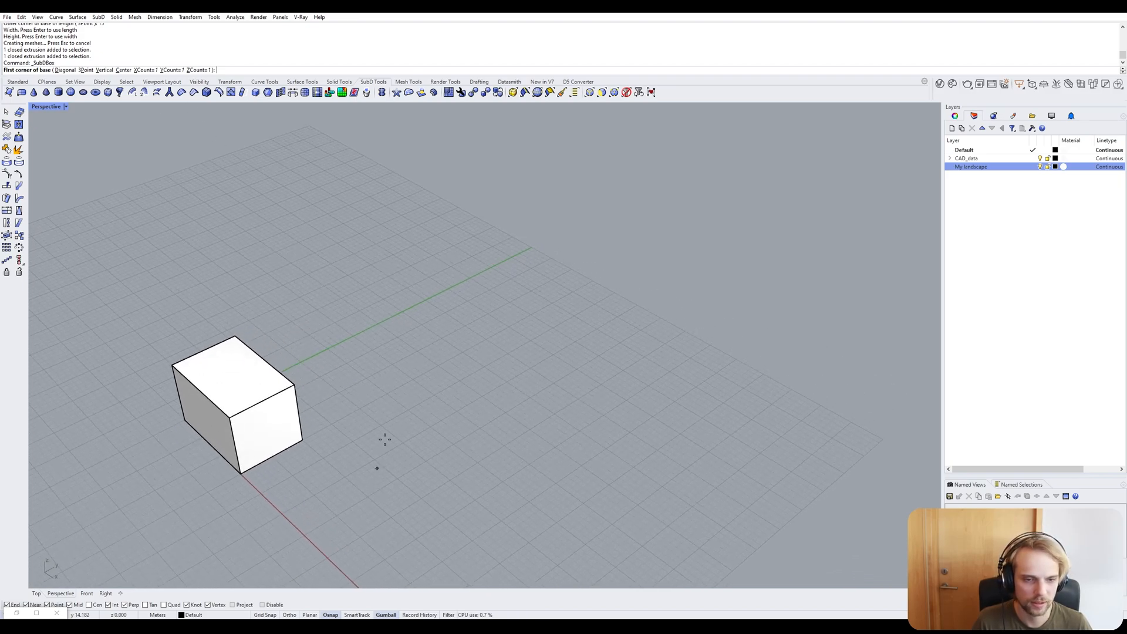
left_click(316, 359)
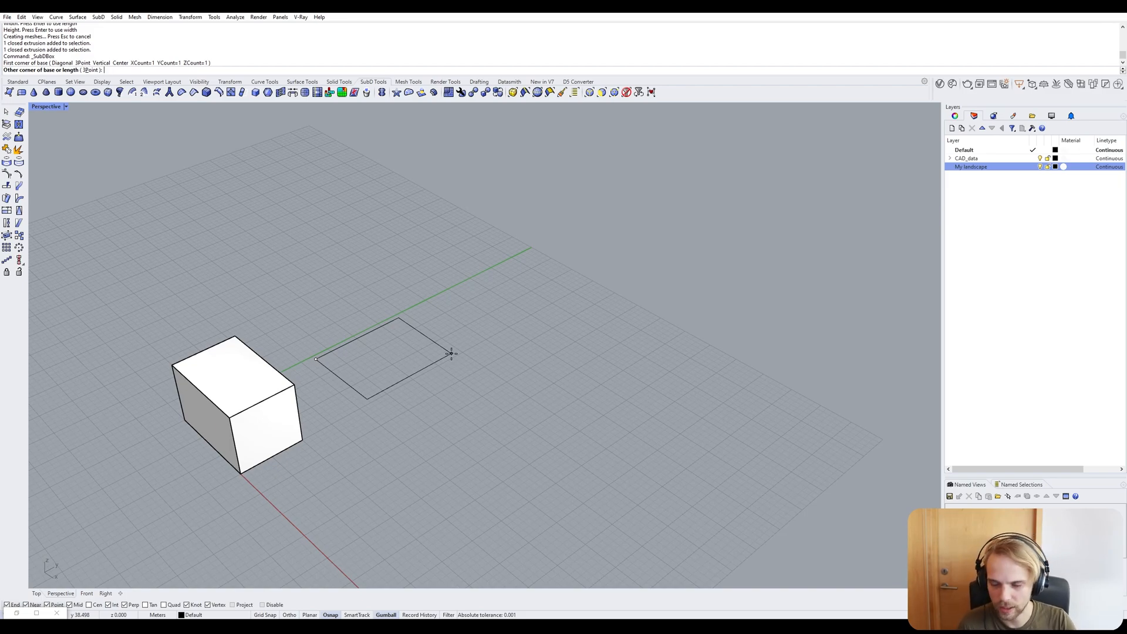
type("15")
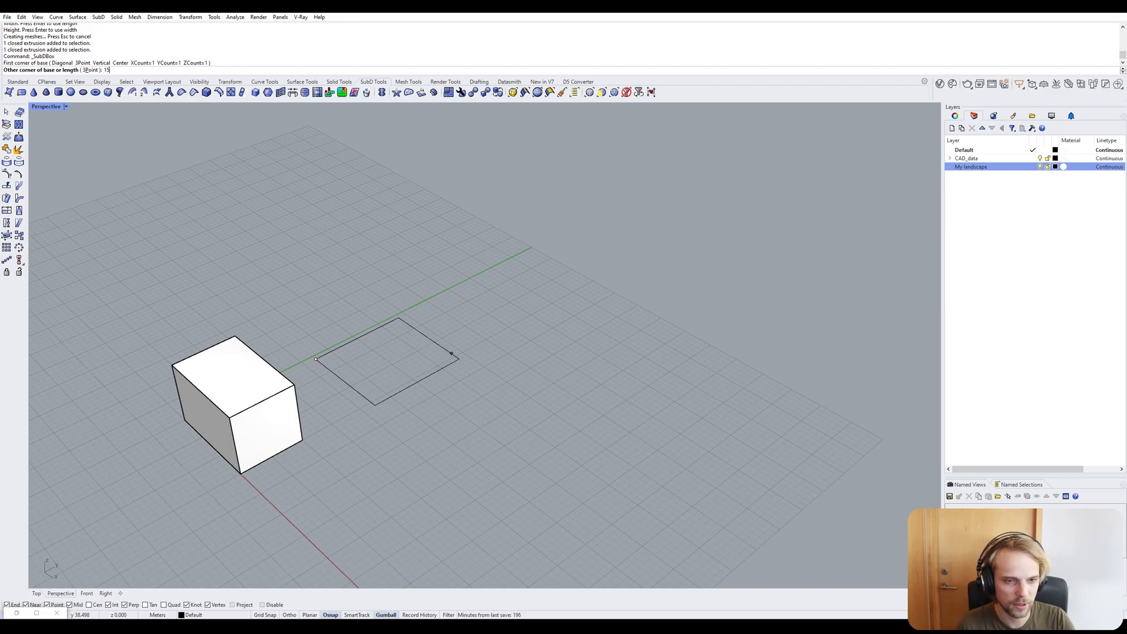
key("Return")
type("10")
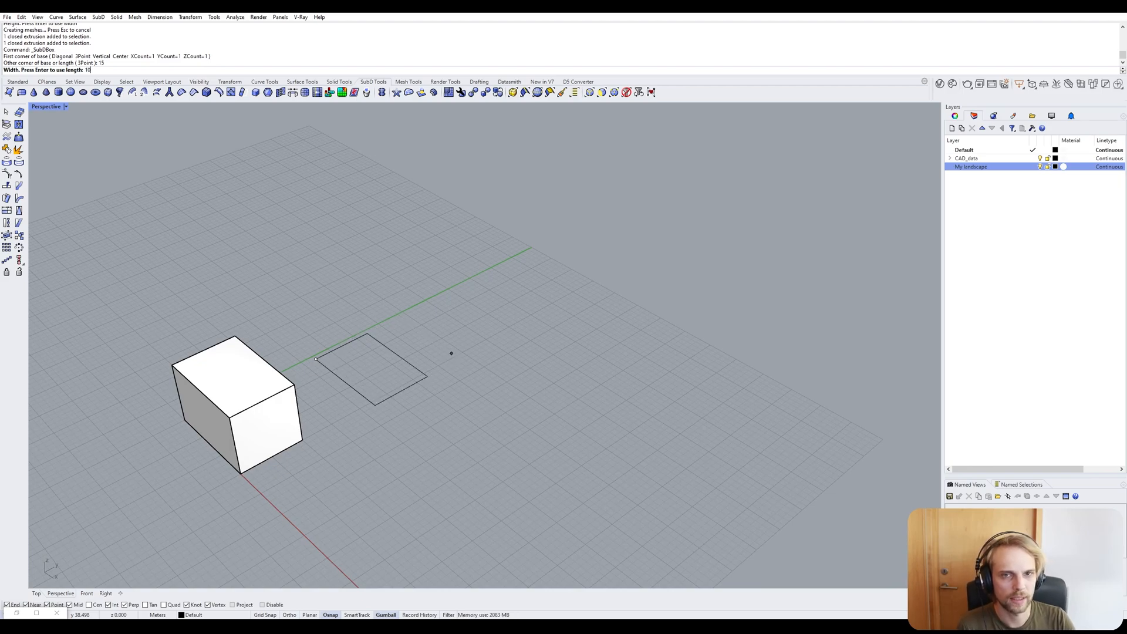
key("Return")
type("10")
key("Return")
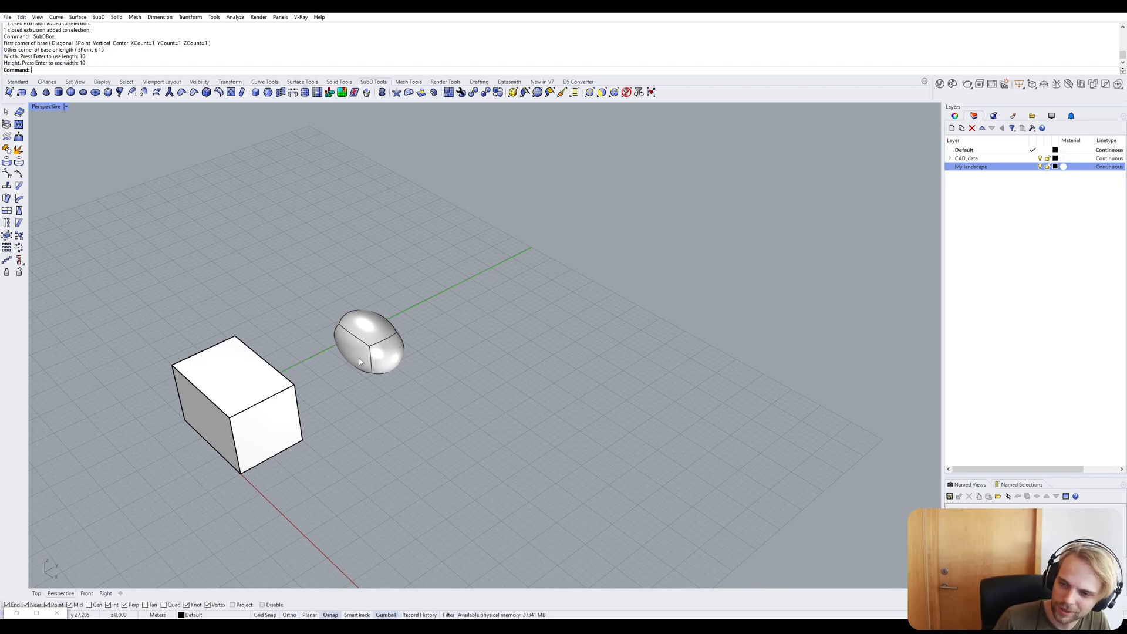
Compare how the solid box and the SubD box select individually and together, leaving both deselected.
left_click(204, 386)
left_click(392, 335)
key("Escape")
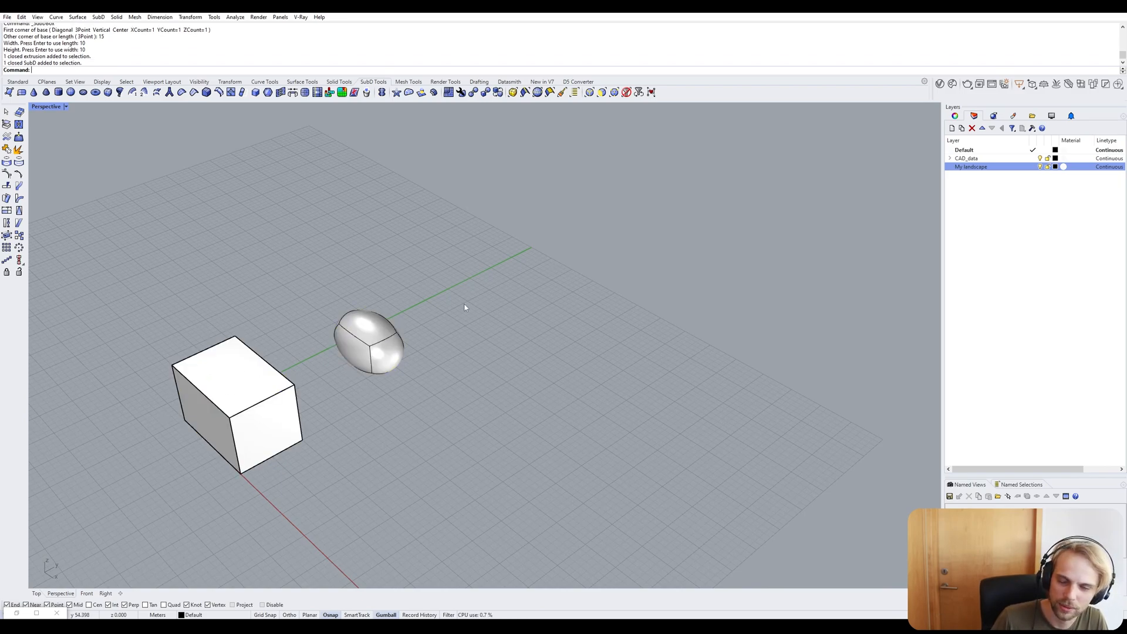
left_click_drag(566, 478, 109, 291)
key("Escape")
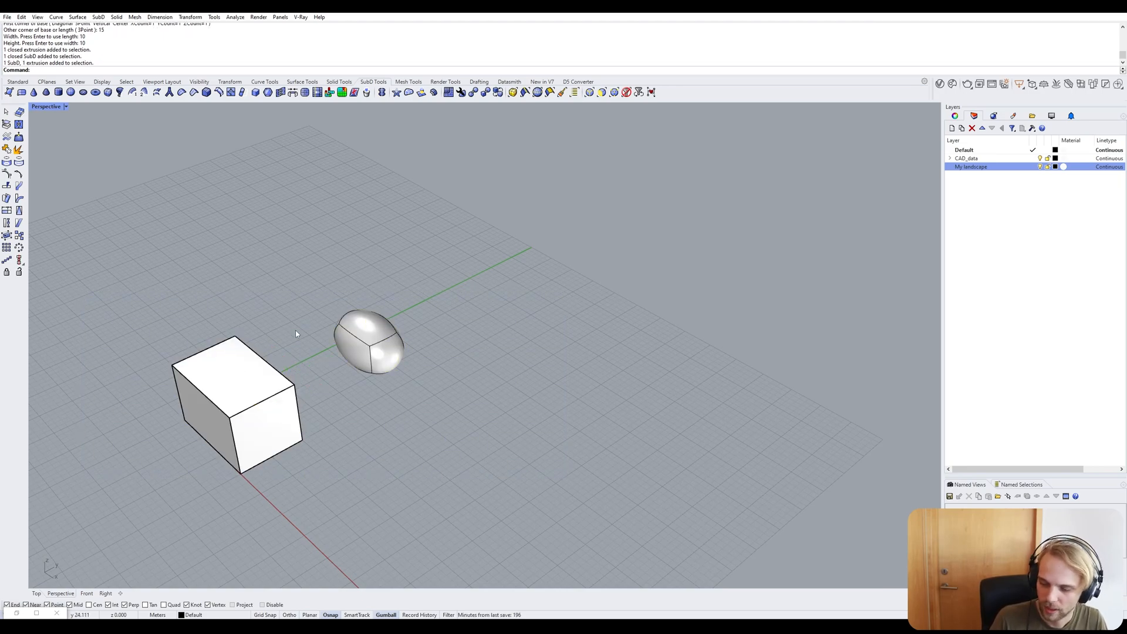
left_click_drag(464, 457, 140, 311)
key("Escape")
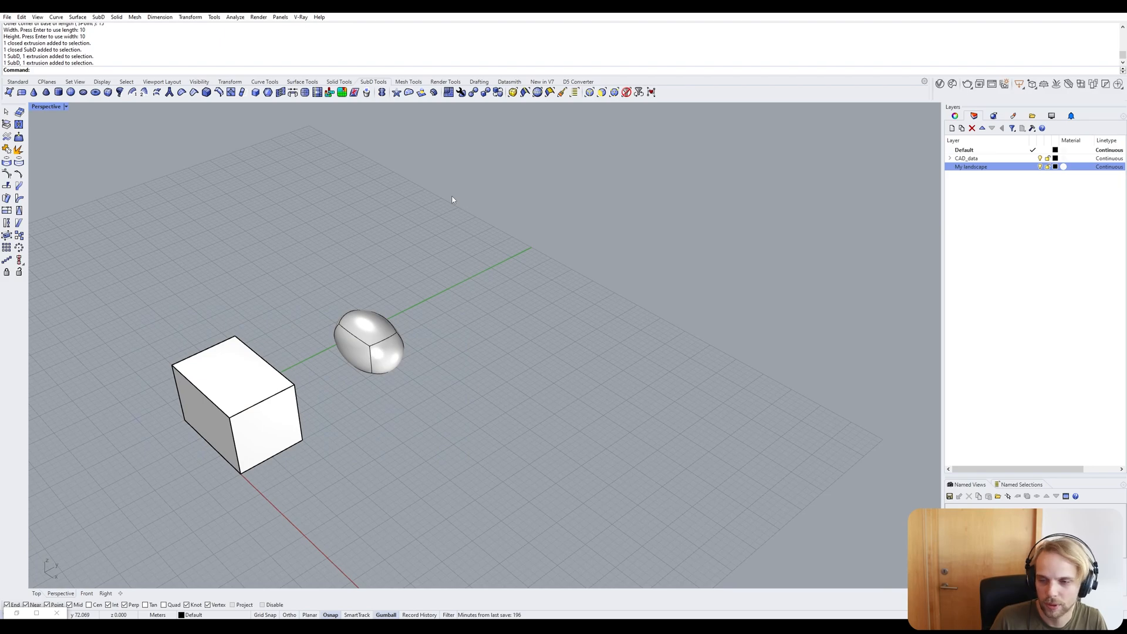
Toggle the SubD box between smooth and flat display several times, leaving it in flat display.
key("Tab")
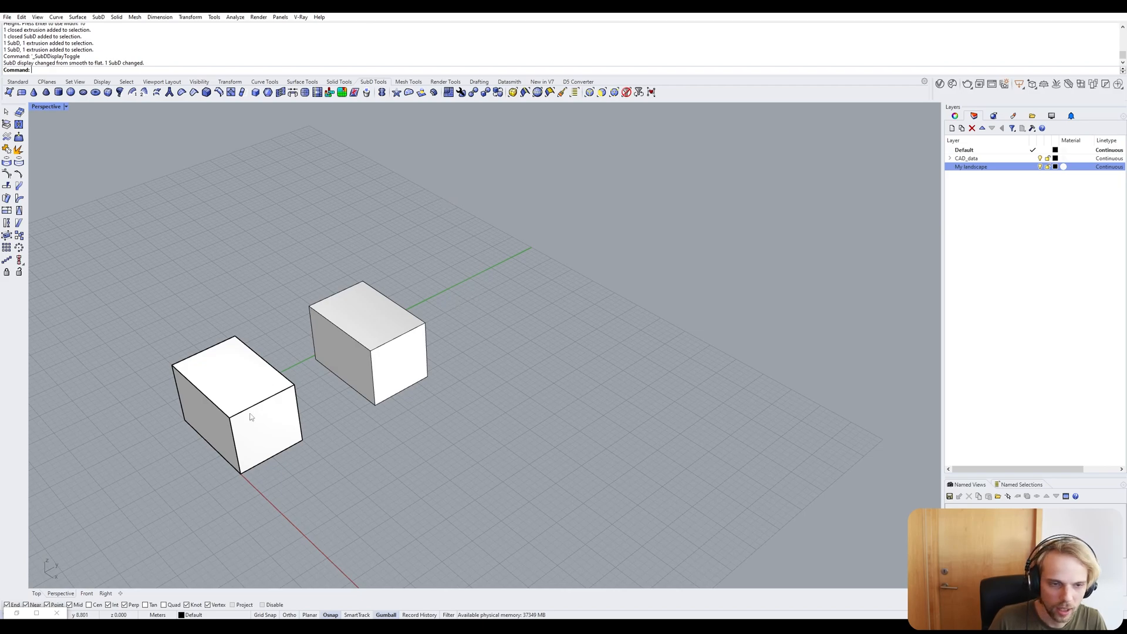
key("Tab")
key("Tab")
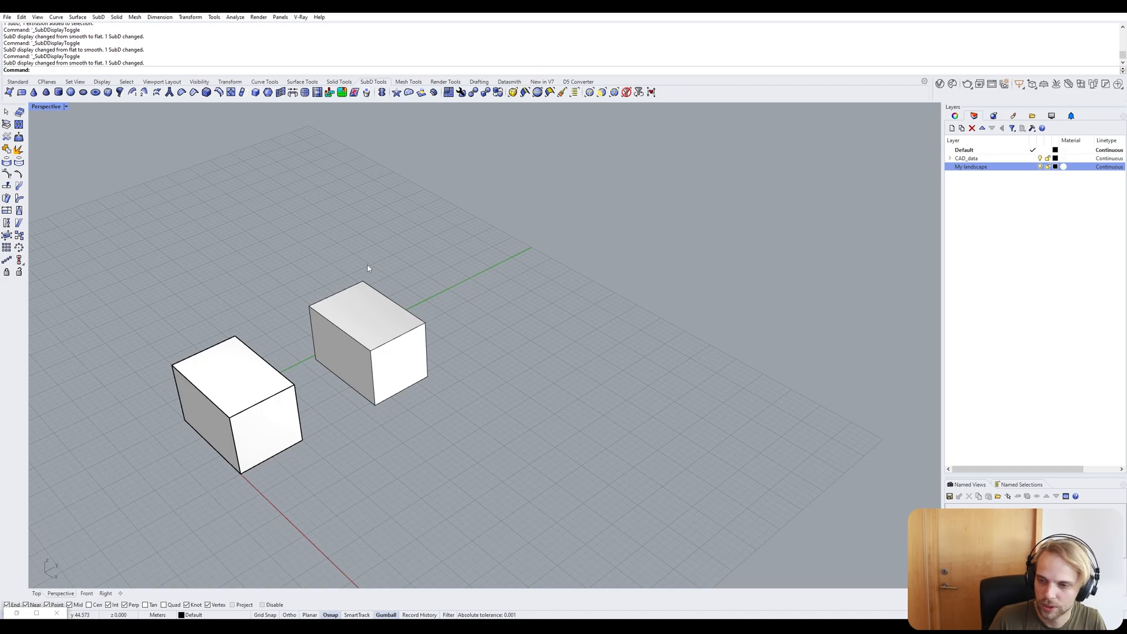
key("Tab")
key("Tab")
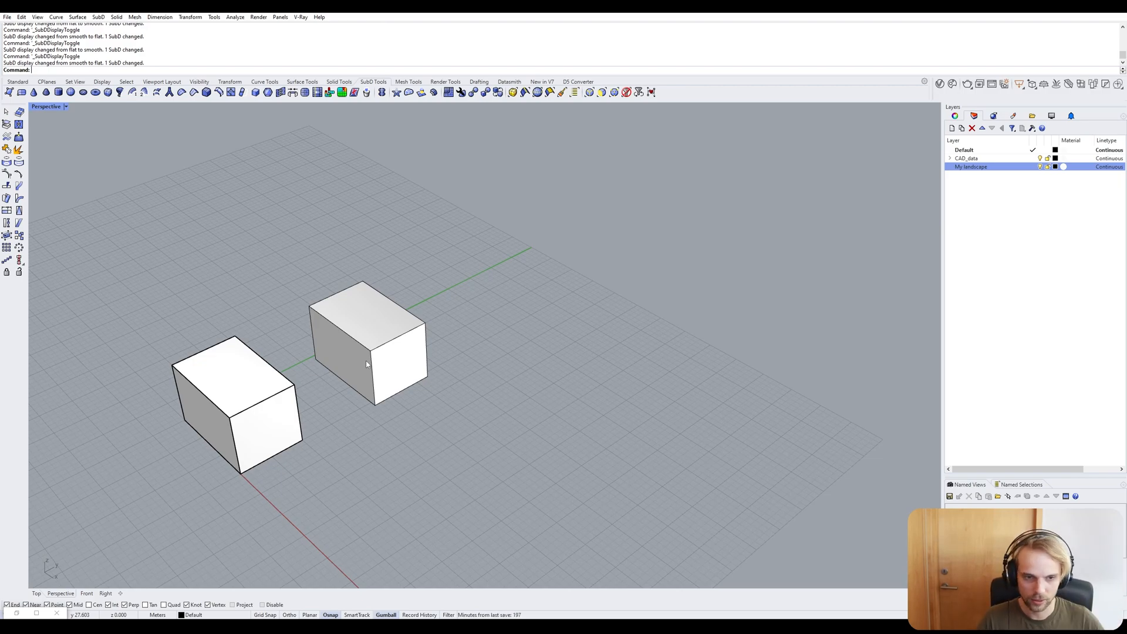
scroll(311, 327, "up", 3)
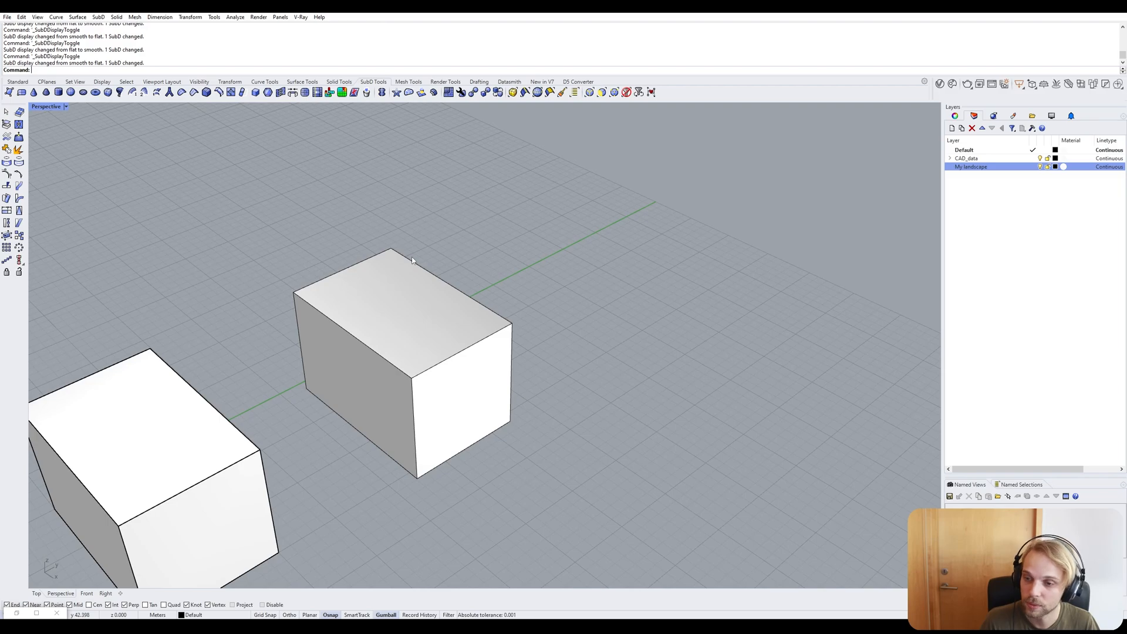
key("Tab")
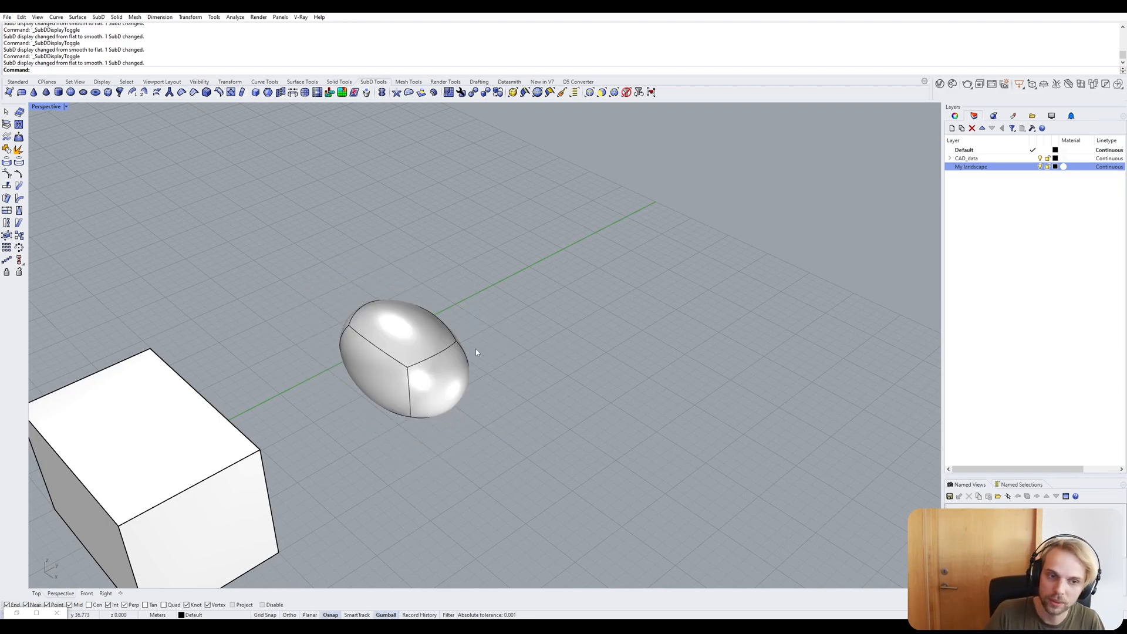
key("Tab")
scroll(316, 310, "down", 8)
right_click_drag(410, 433, 403, 357, "shift")
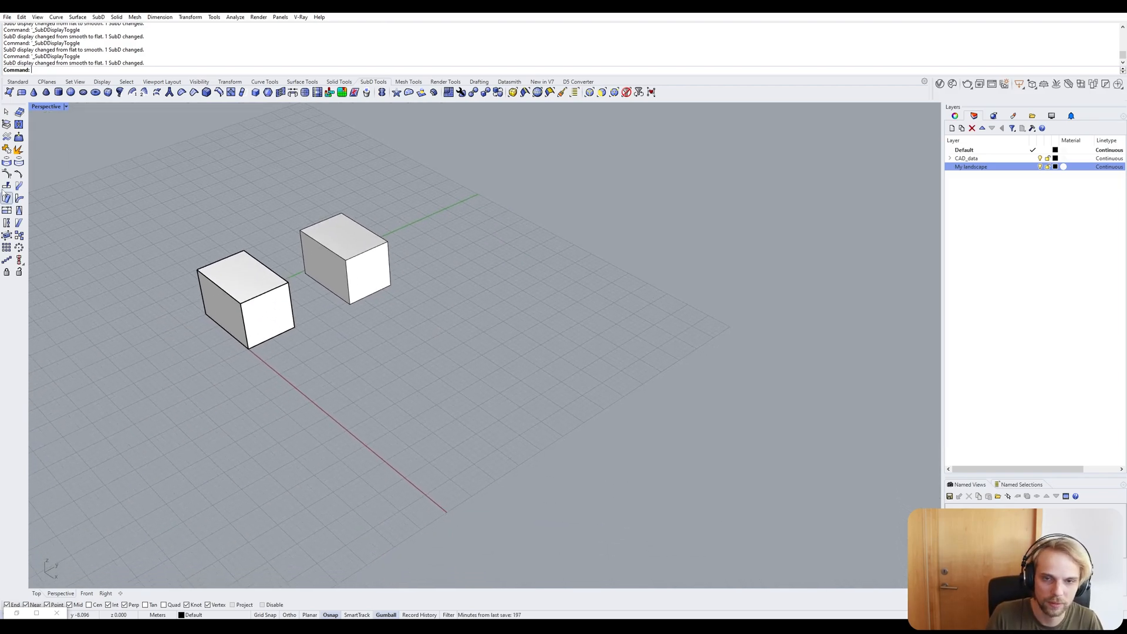
Draw a rectangle on the construction plane across the red axis, in front of the two boxes.
left_click(17, 82)
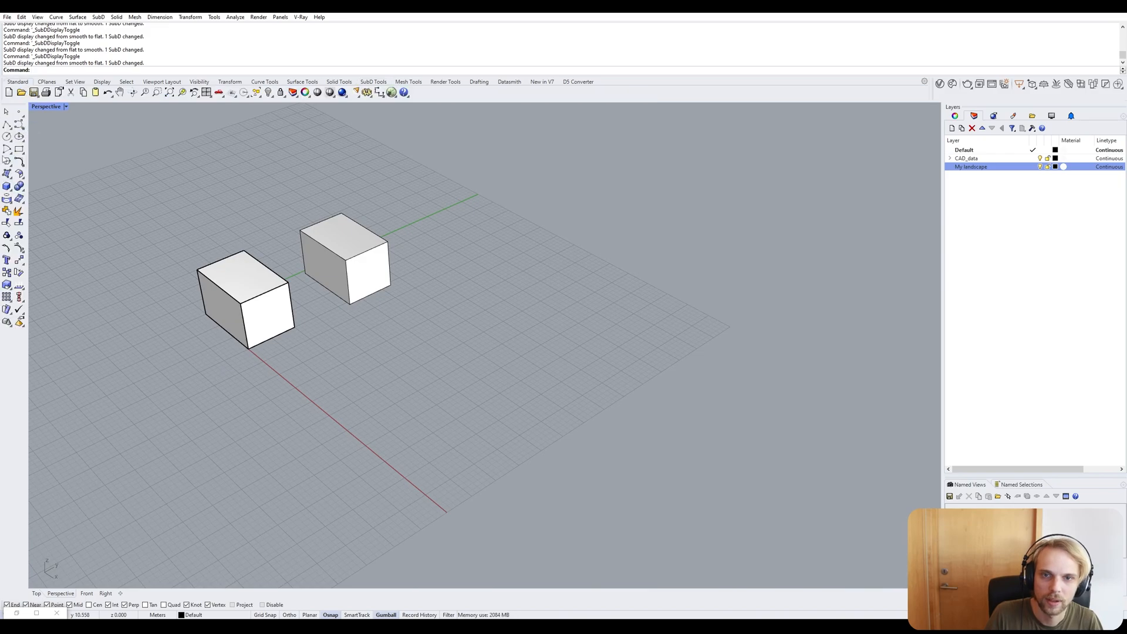
left_click(19, 150)
left_click(285, 415)
left_click(425, 424)
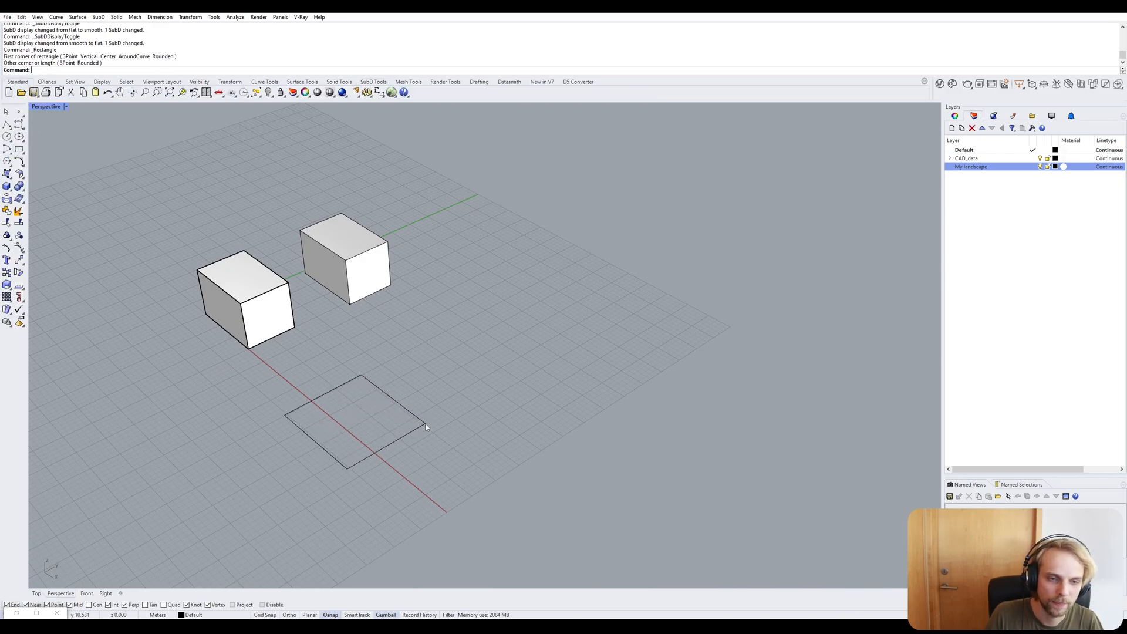
Draw a closed eight-sided polyline inside the rectangle, with its points on the rectangle's edges so that each corner is cut off.
left_click(7, 125)
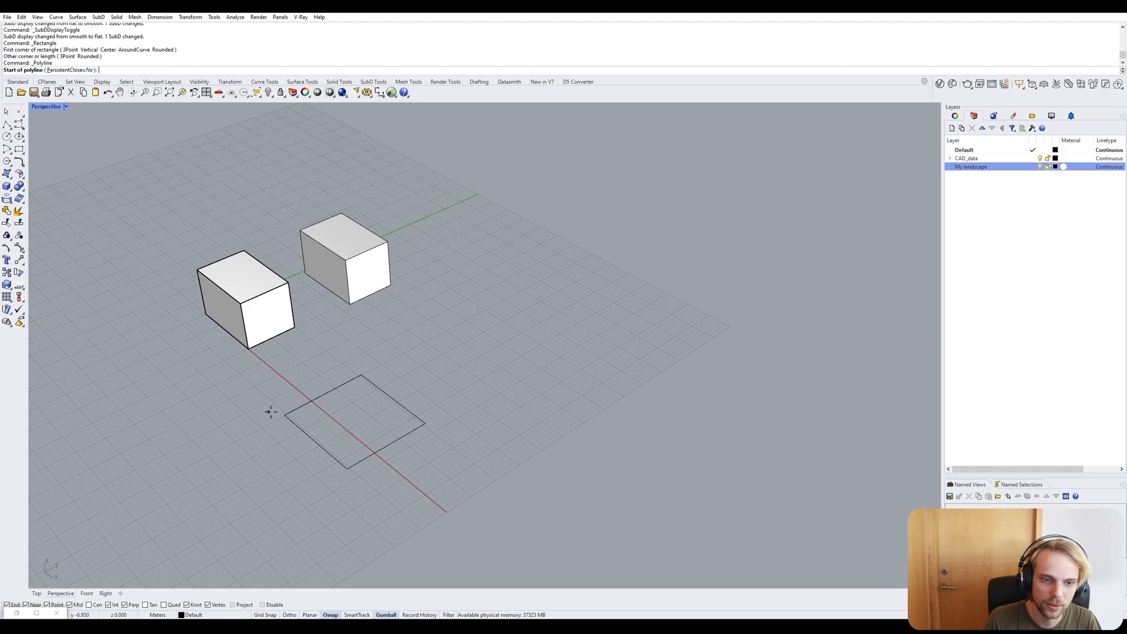
left_click(298, 431)
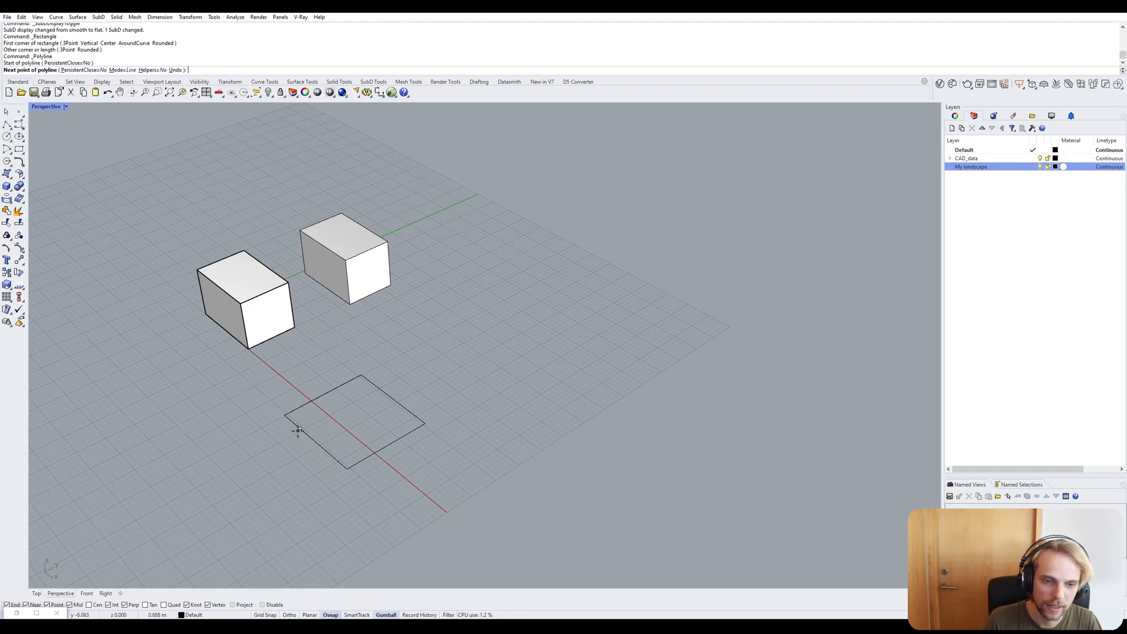
left_click(307, 404)
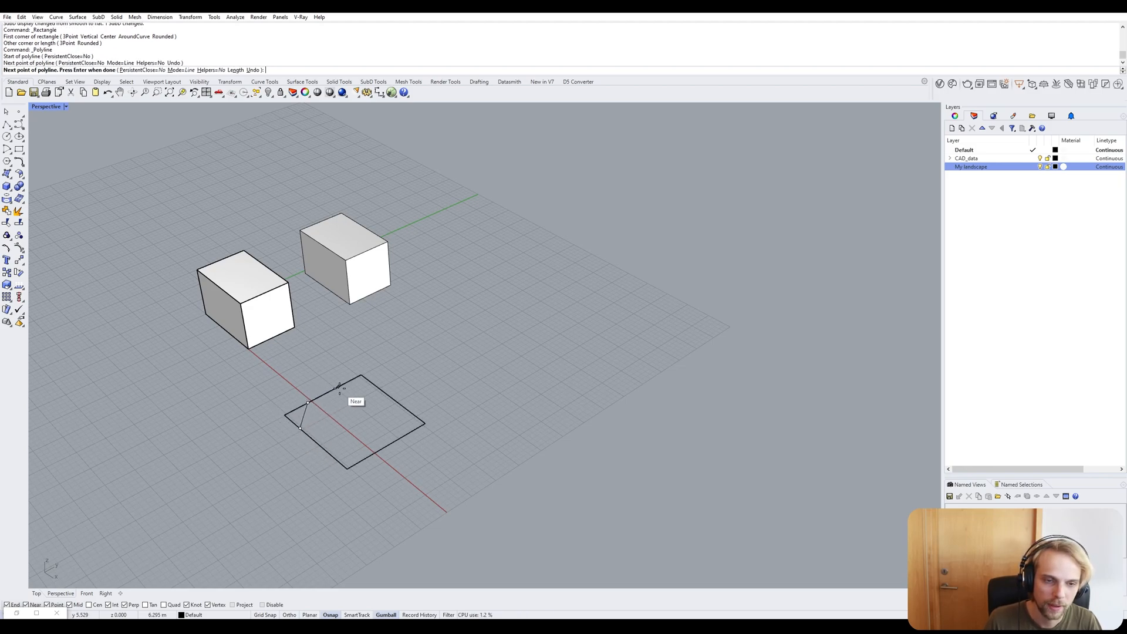
left_click(340, 386)
left_click(373, 384)
left_click(407, 409)
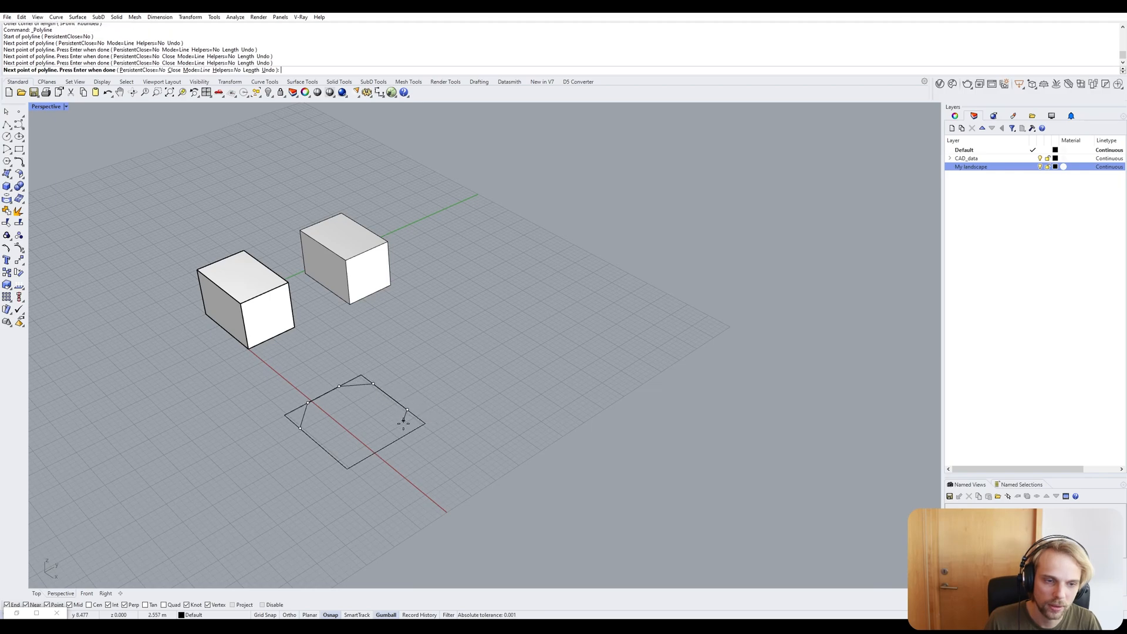
left_click(408, 435)
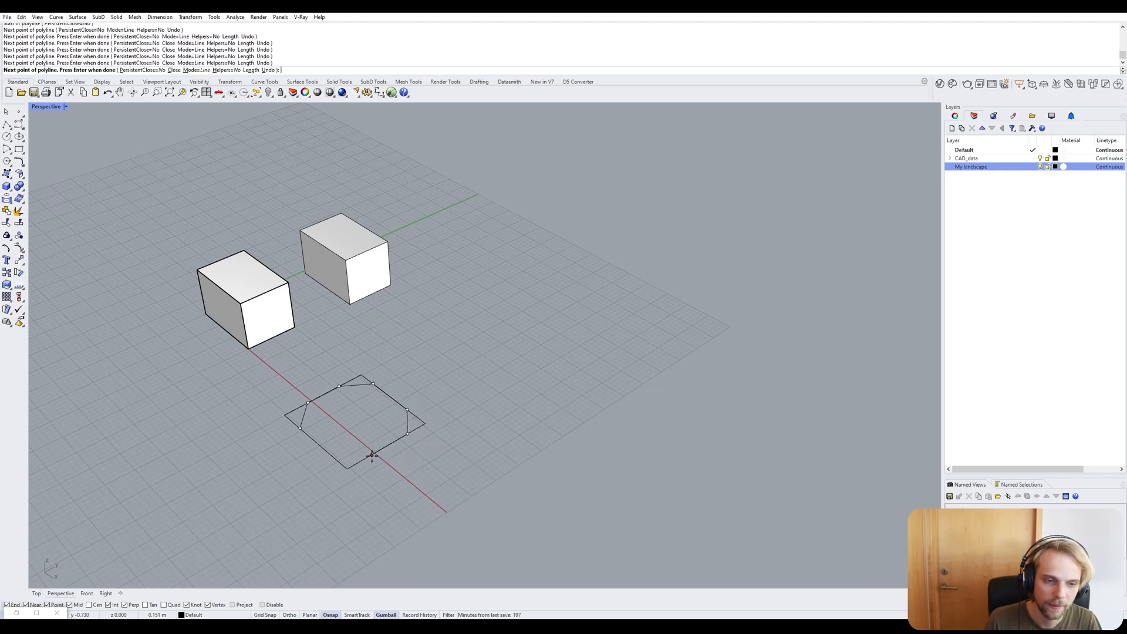
left_click(332, 455)
left_click(300, 428)
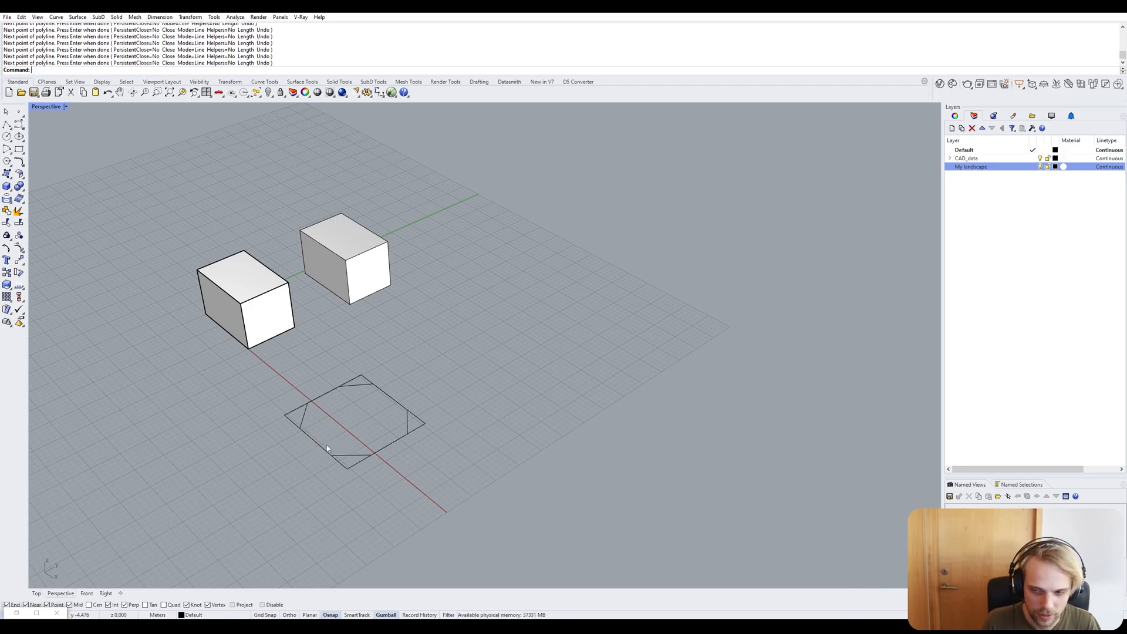
Draw a second closed polyline inside the eight-sided one, snapping points near its edges to cut off every corner again.
key("Return")
scroll(349, 455, "up", 6)
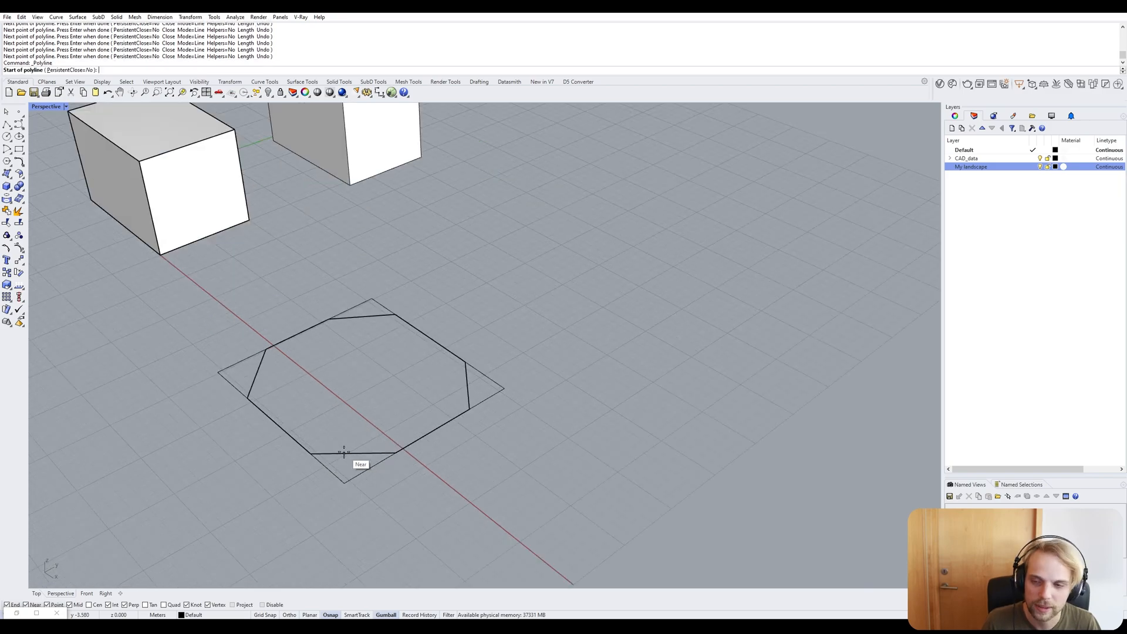
left_click(338, 453)
left_click(300, 443)
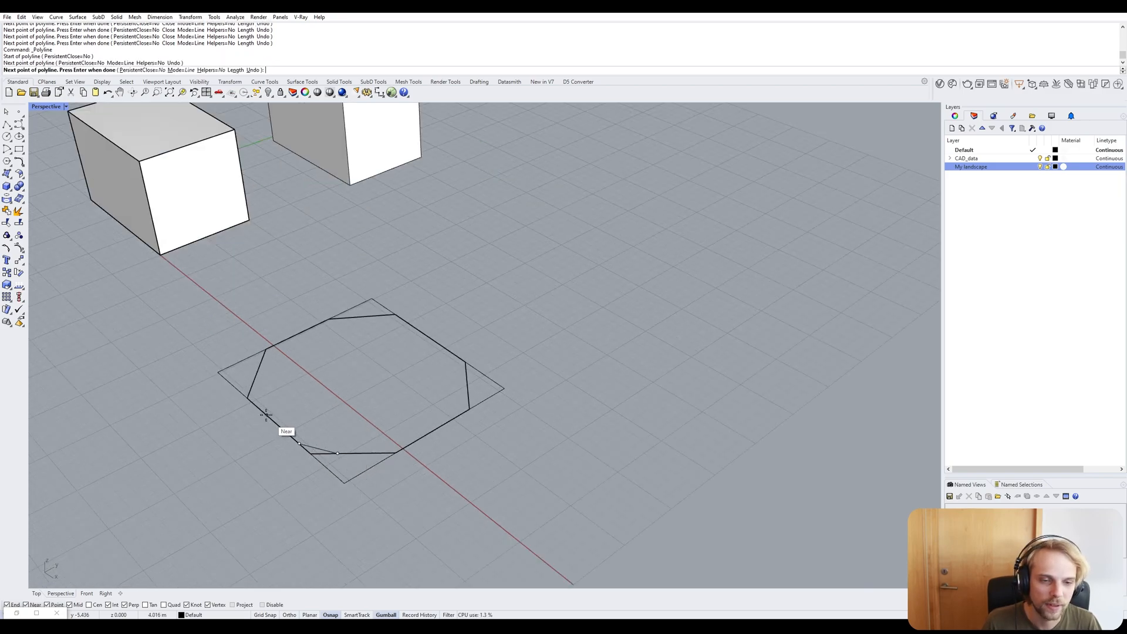
left_click(258, 408)
left_click(253, 384)
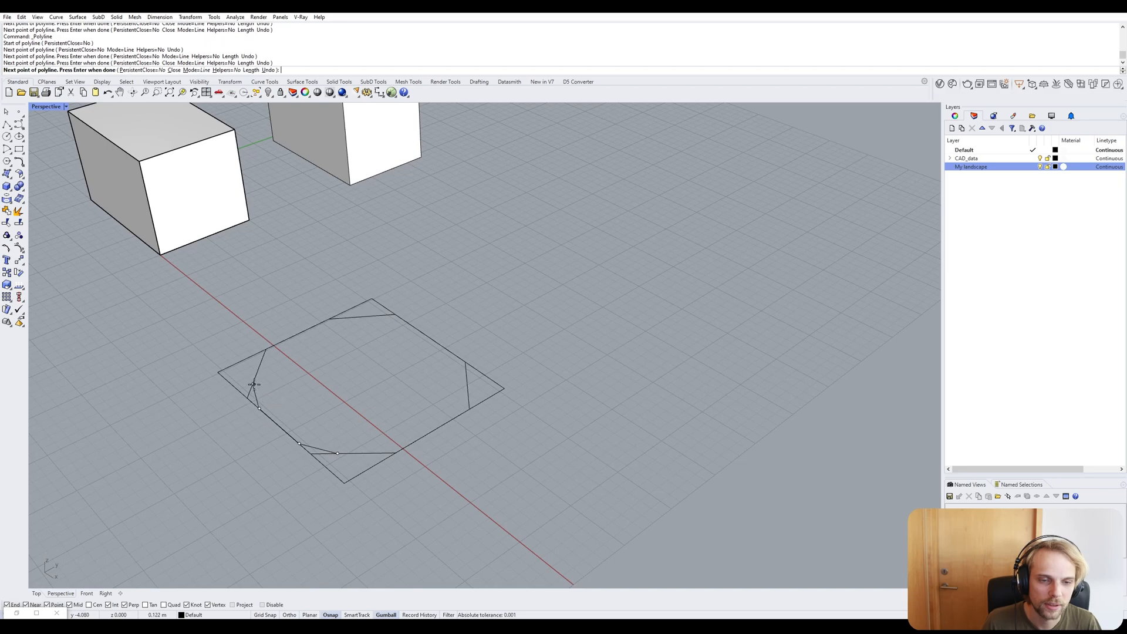
left_click(261, 359)
left_click(282, 341)
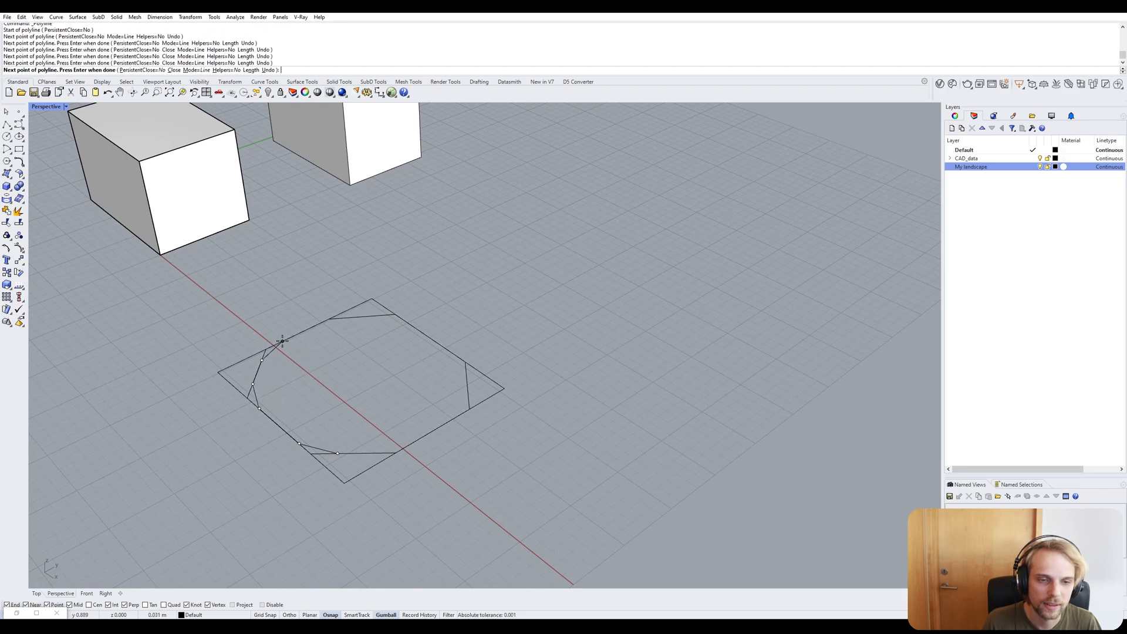
left_click(312, 327)
left_click(351, 317)
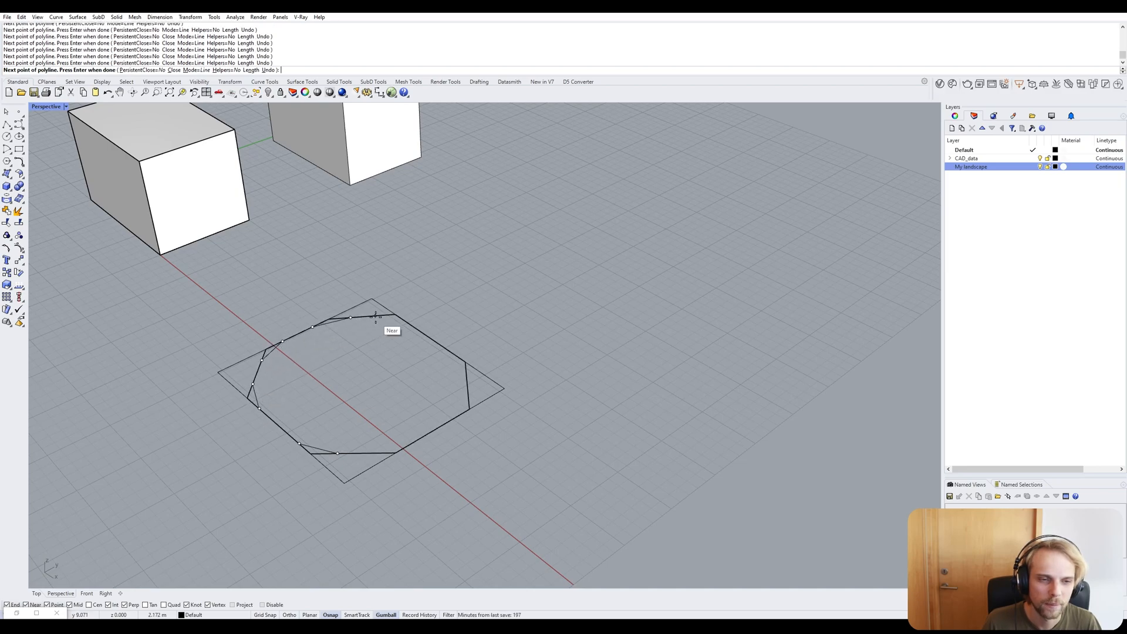
left_click(379, 316)
left_click(409, 324)
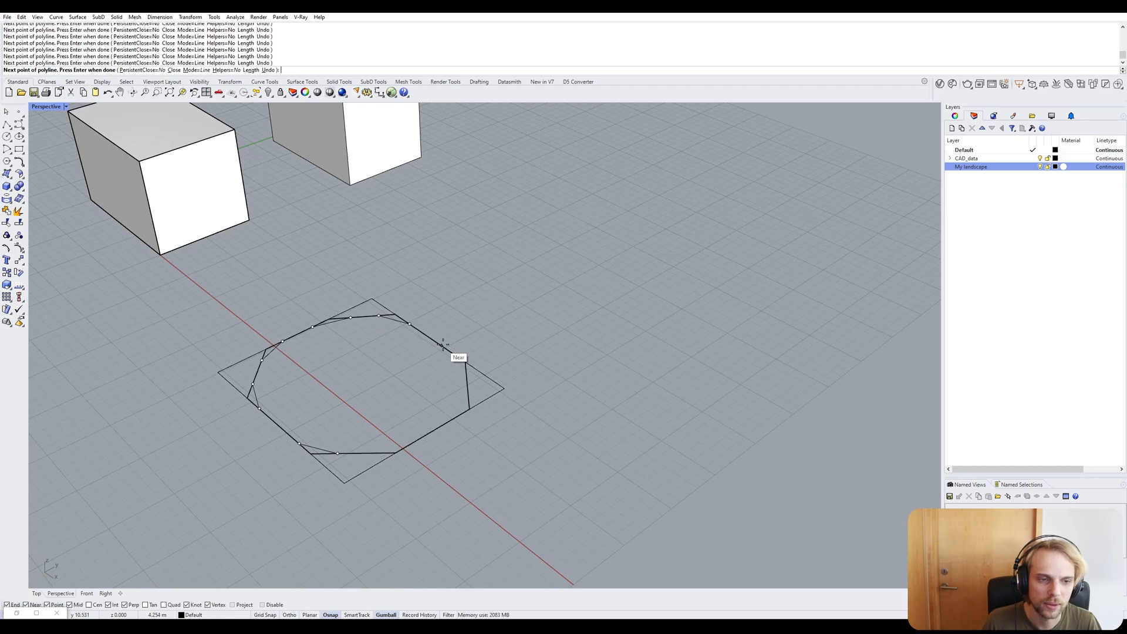
left_click(450, 351)
left_click(466, 374)
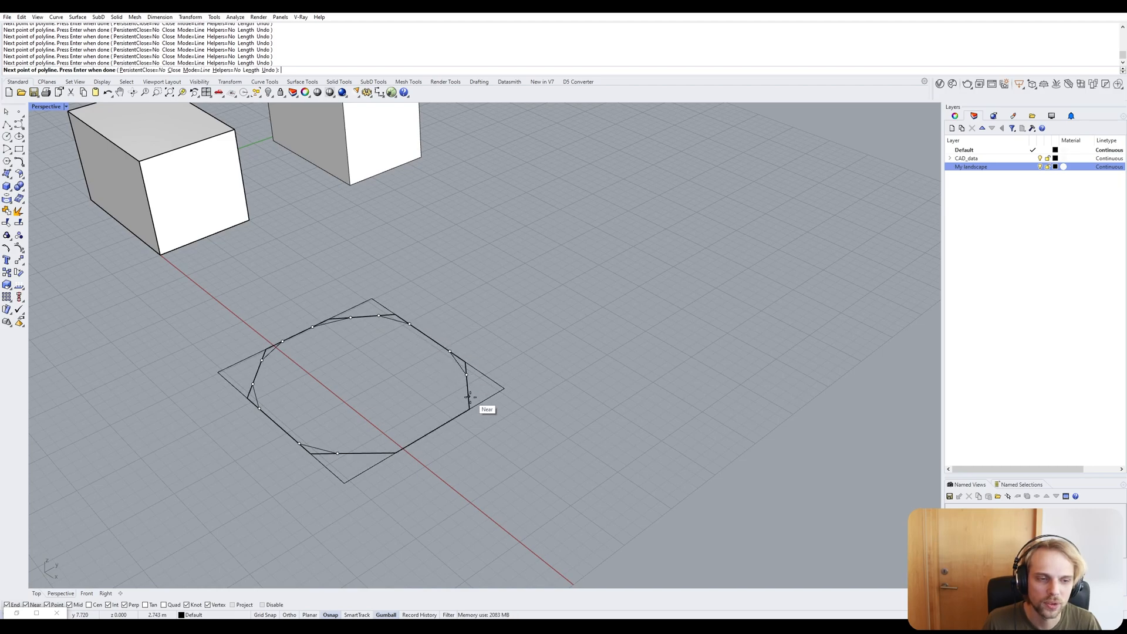
left_click(449, 421)
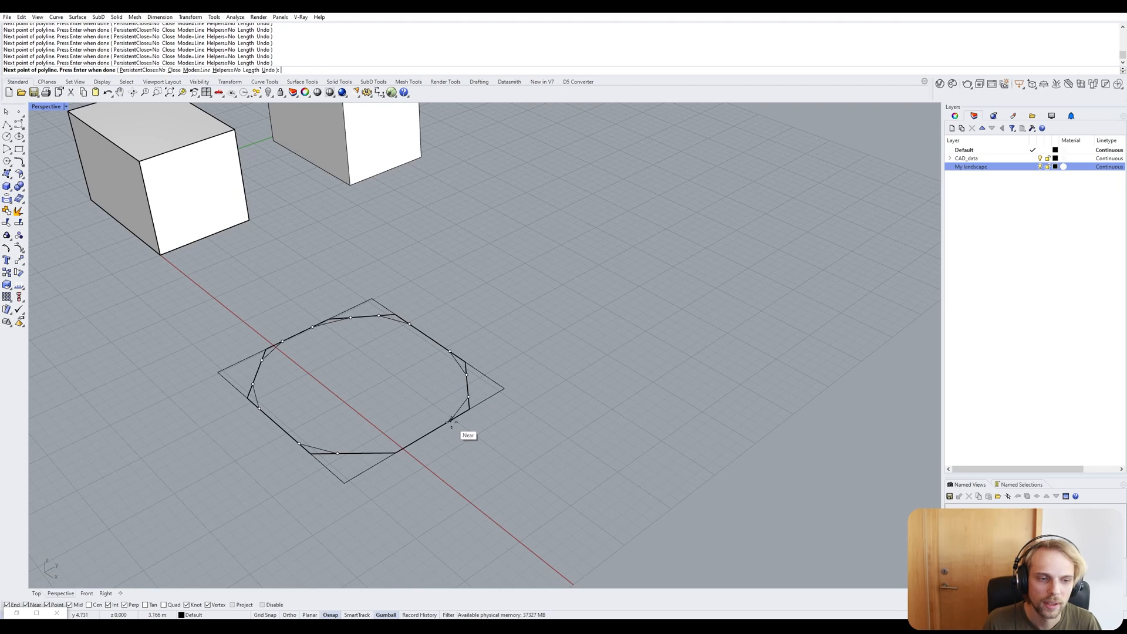
left_click(415, 441)
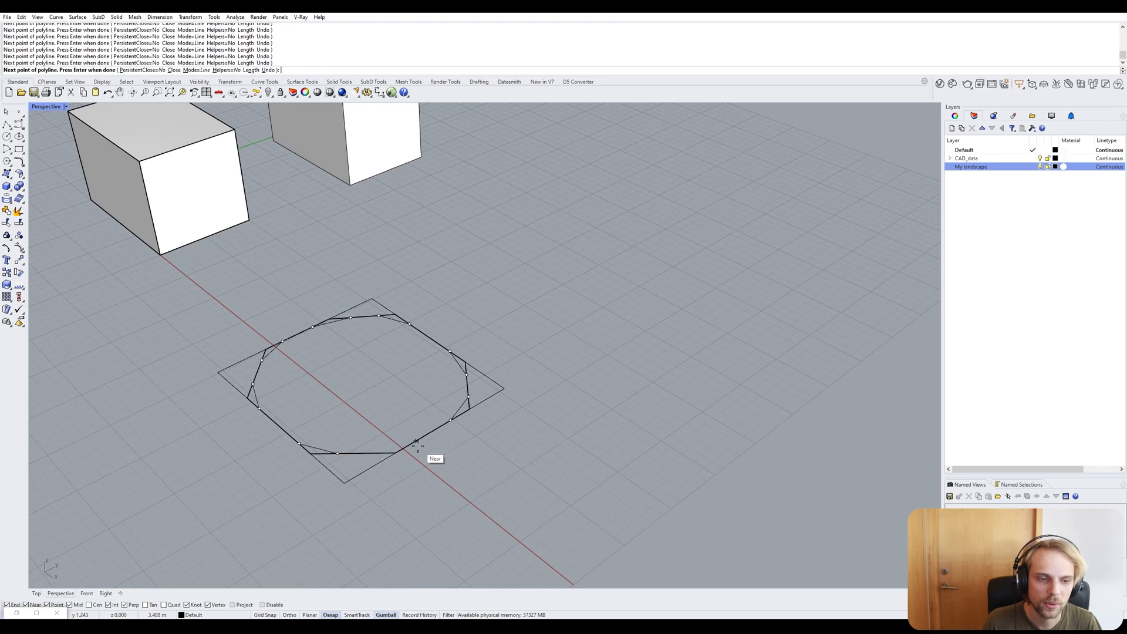
left_click(339, 454)
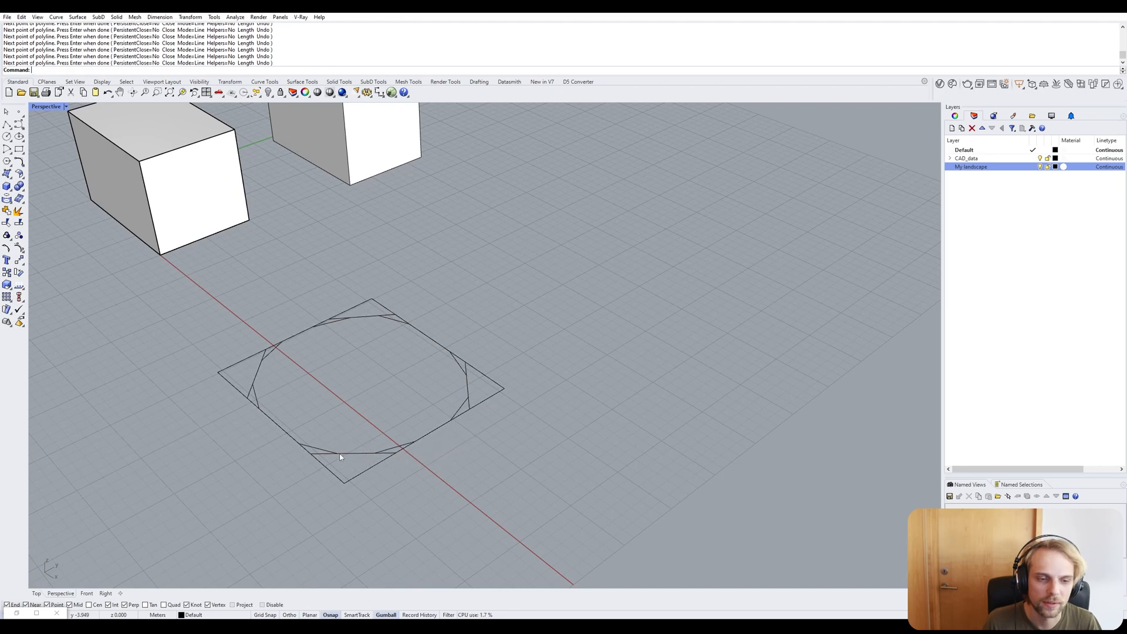
Delete the rectangle and both polylines, keeping only the two boxes in view.
left_click(400, 449)
left_click(677, 393)
left_click_drag(678, 424, 252, 333)
key("Delete")
scroll(252, 333, "down", 3)
scroll(258, 251, "up", 2)
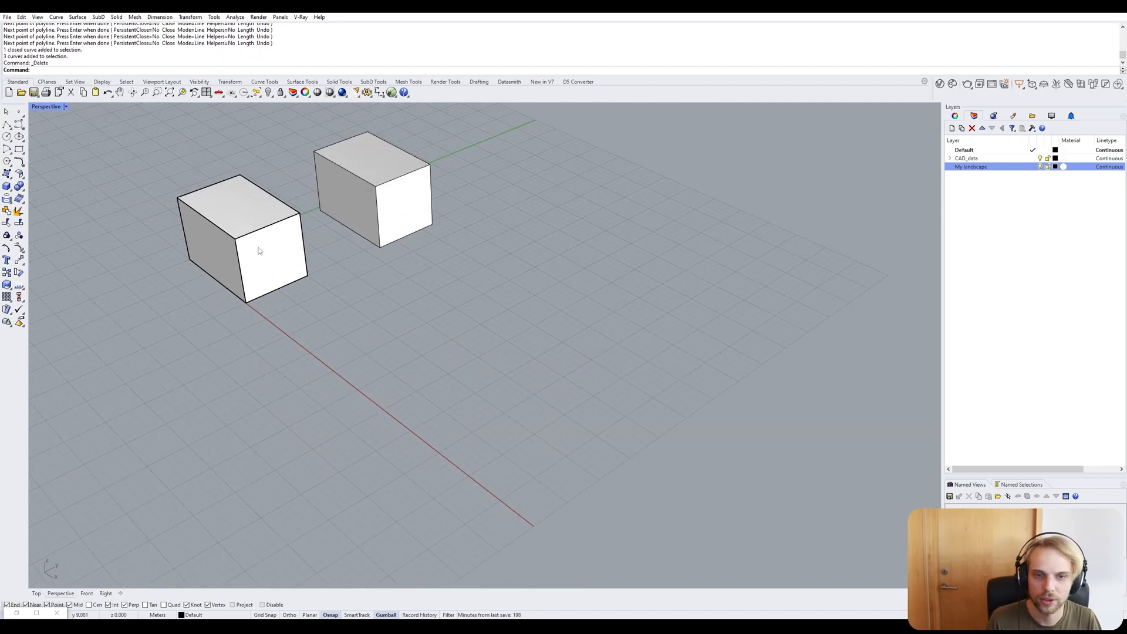
Toggle the SubD box between its smooth and flat display twice, and clear the selection.
right_click_drag(258, 247, 340, 239)
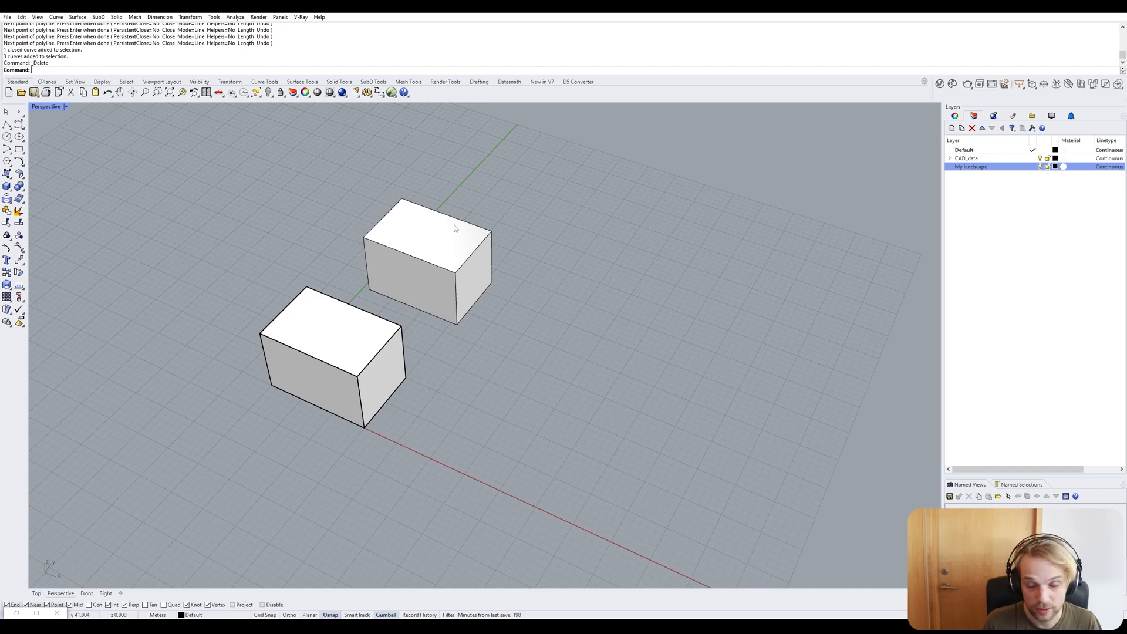
right_click_drag(455, 229, 395, 284, "shift")
left_click(422, 309)
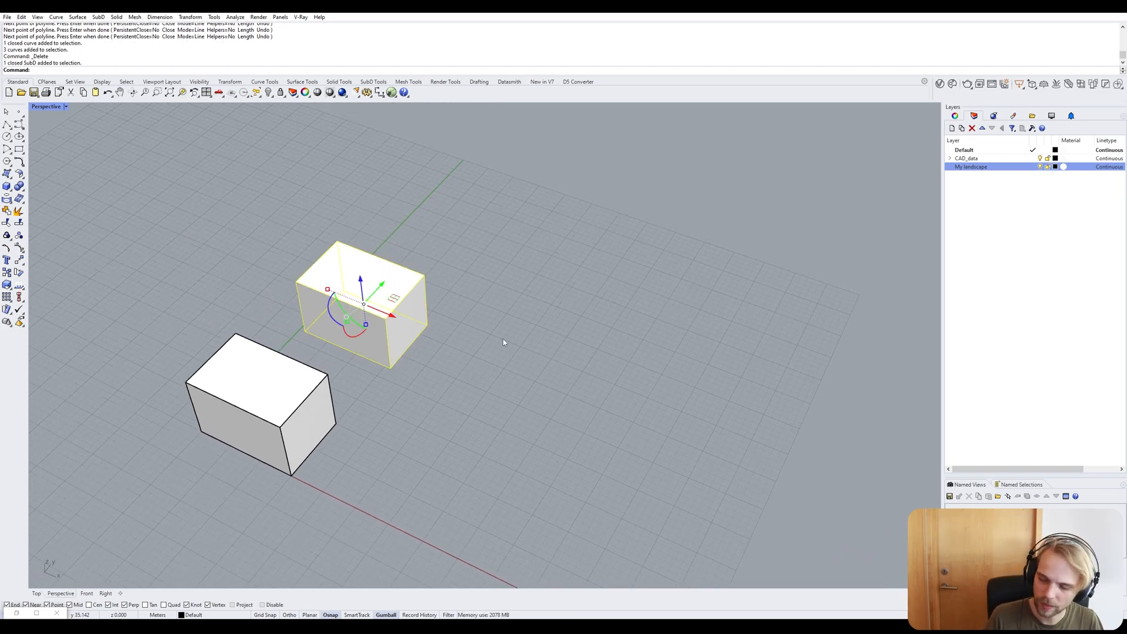
key("Tab")
key("Tab")
key("Tab")
key("Tab")
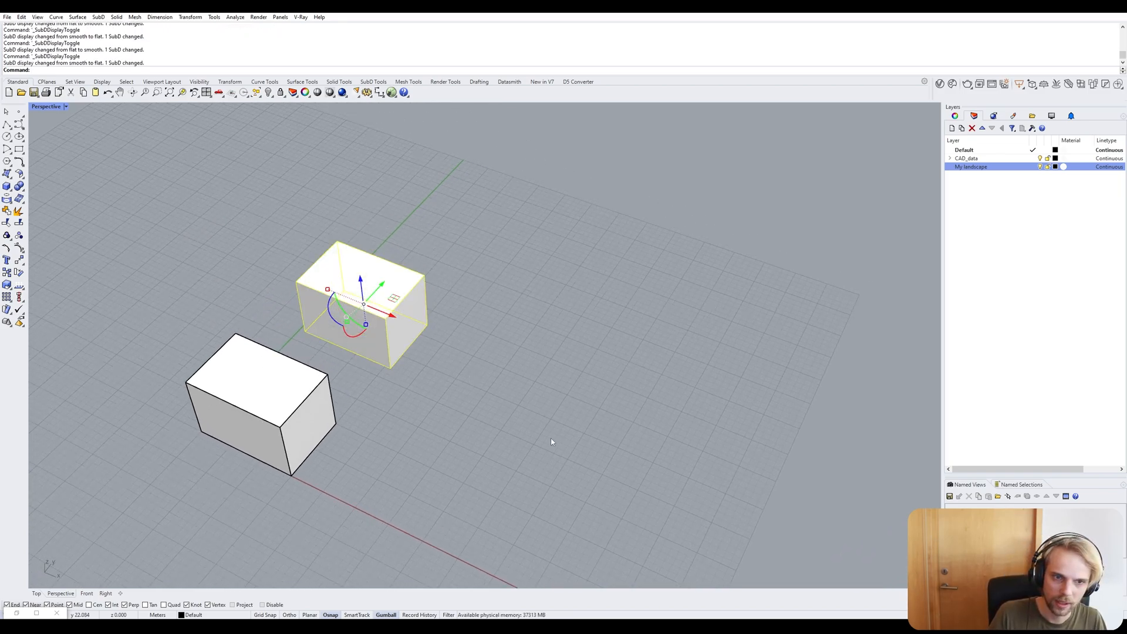
key("Escape")
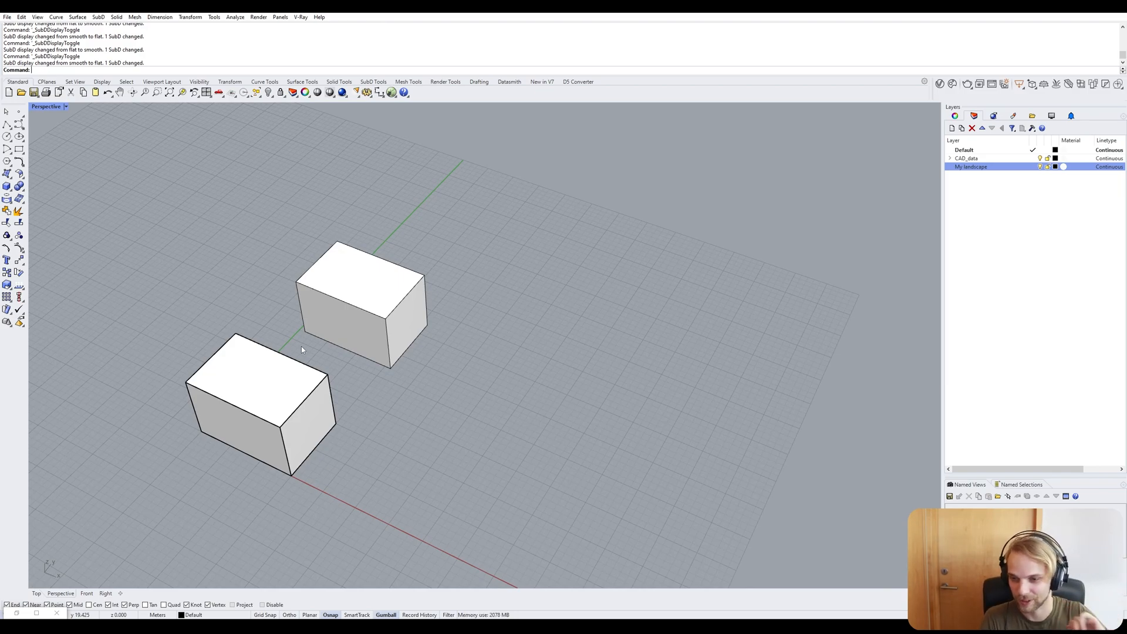
Delete the SubD box and keep only the solid box, deselected.
left_click(344, 318)
key("Delete")
left_click(317, 376)
right_click_drag(414, 319, 429, 364)
scroll(252, 303, "up", 5)
left_click(533, 362)
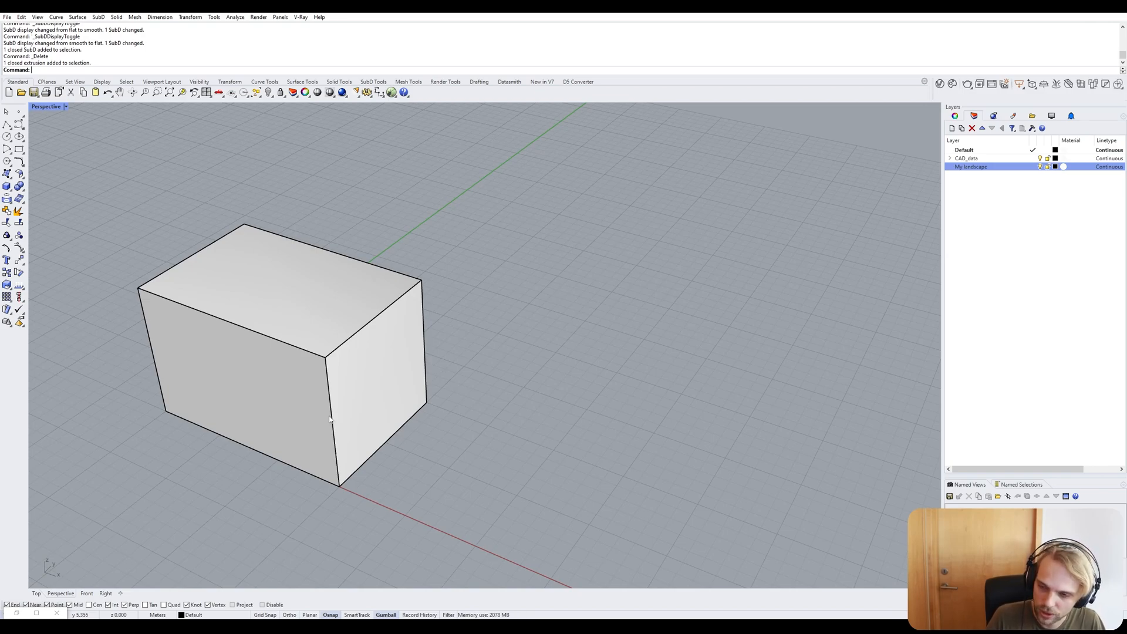
Try sub-object selection on the solid box with its end face, a vertical edge, a corner vertex and the top face, comparing it with whole-box selection.
left_click(376, 366, "ctrl+shift")
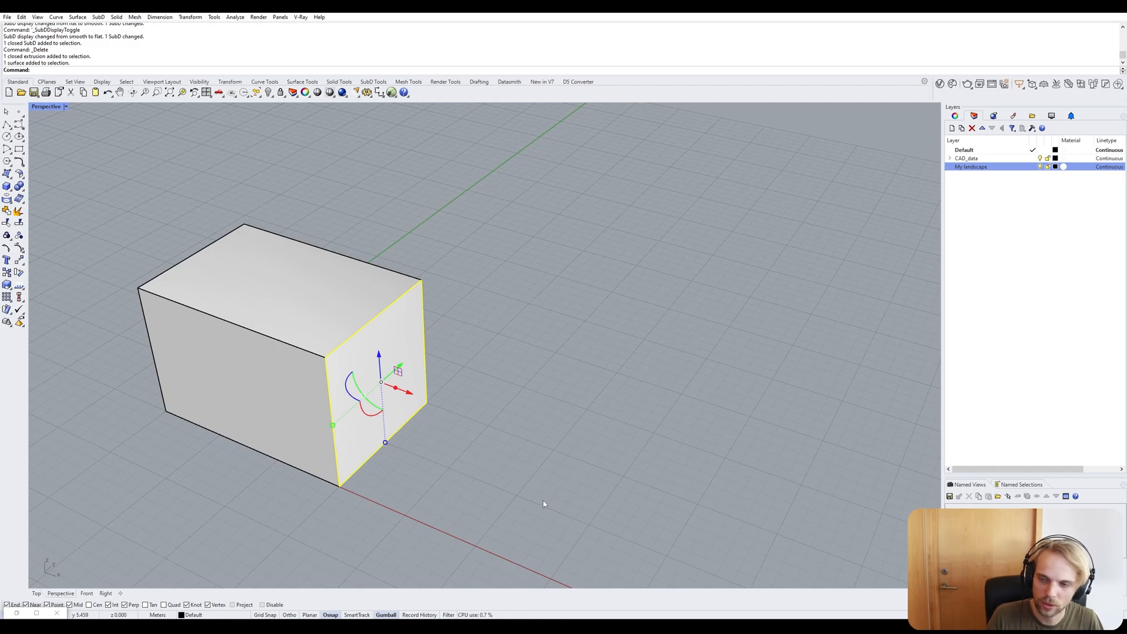
key("Escape")
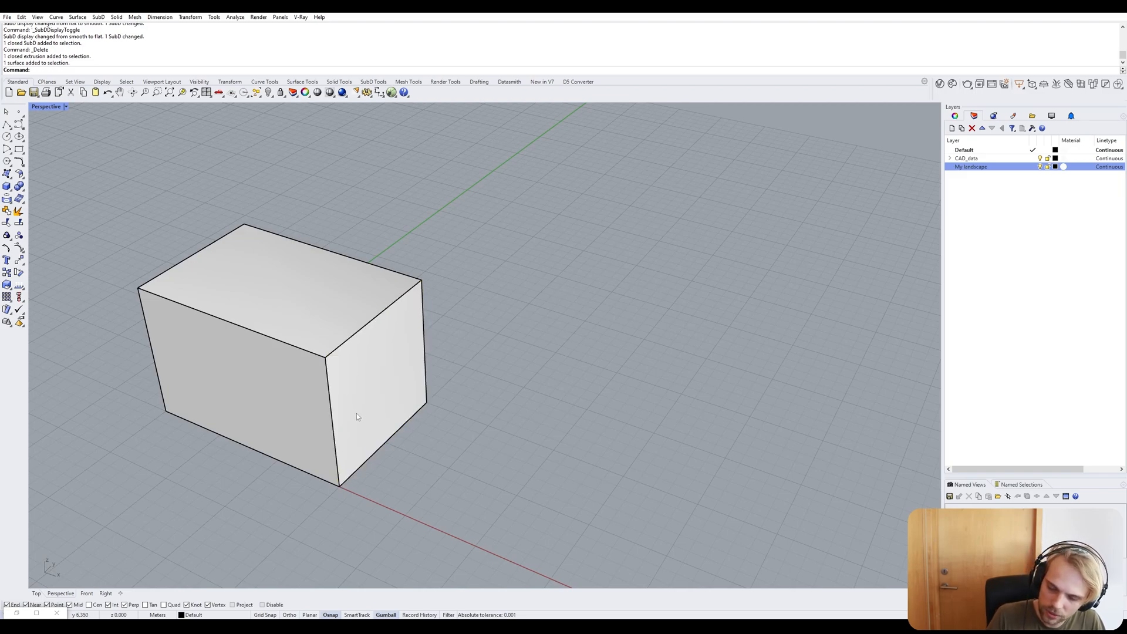
left_click(330, 409, "ctrl+shift")
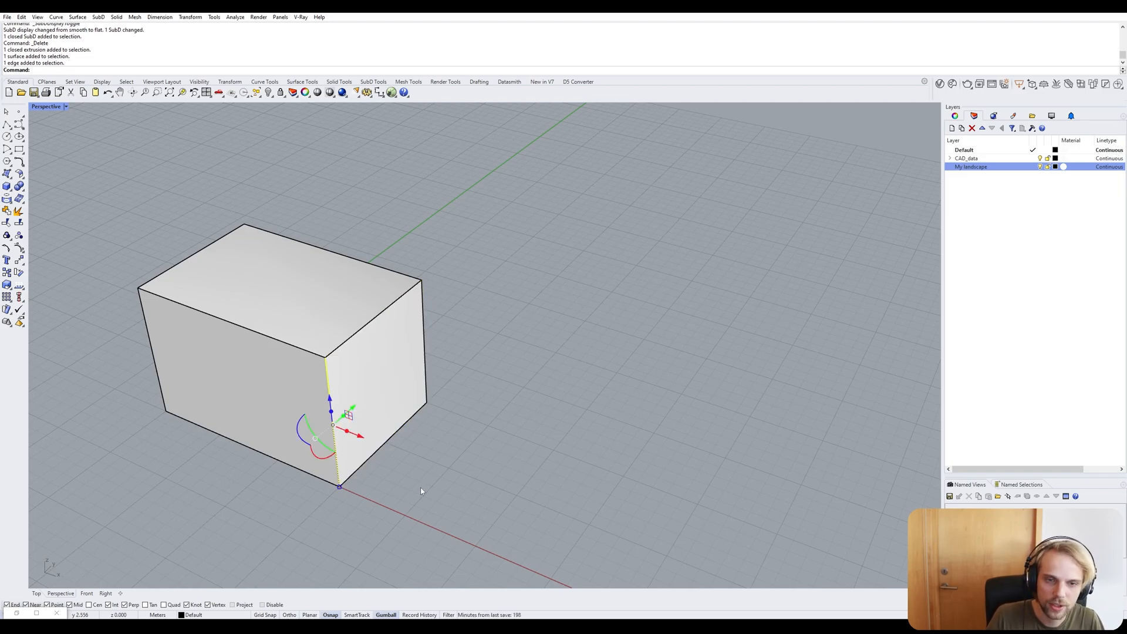
left_click(140, 290, "ctrl+shift")
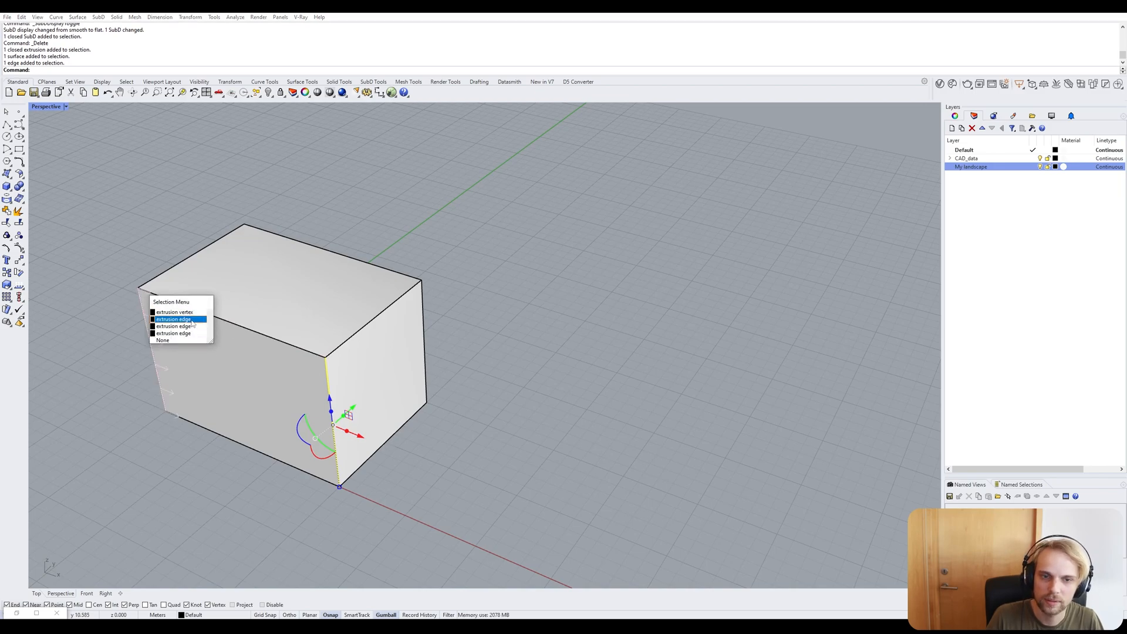
left_click(175, 311)
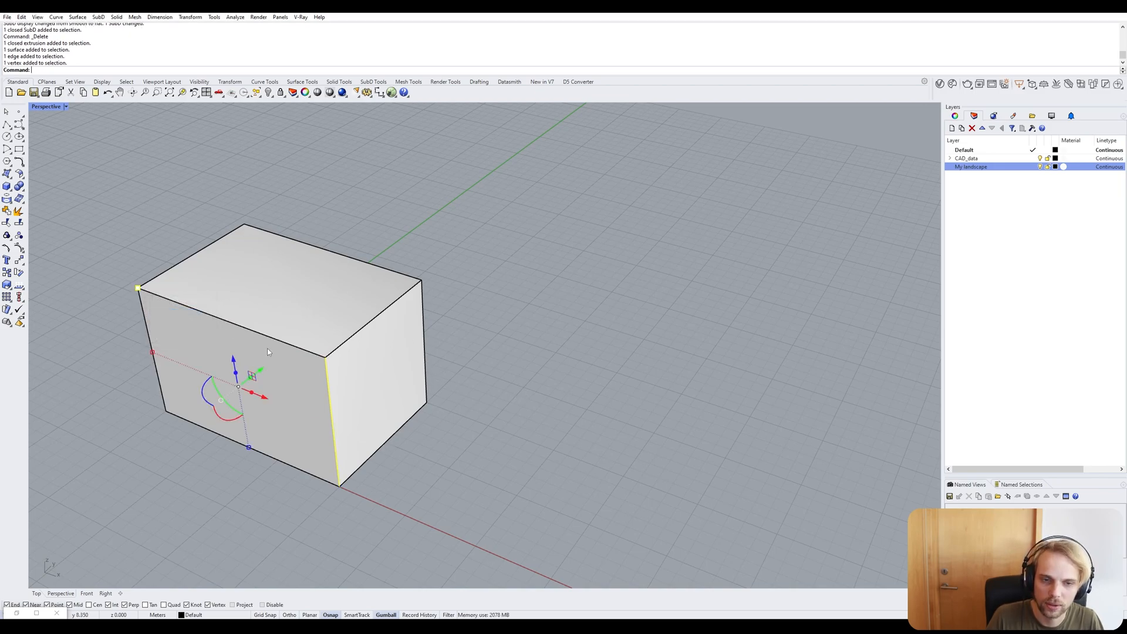
left_click(339, 257, "ctrl+shift")
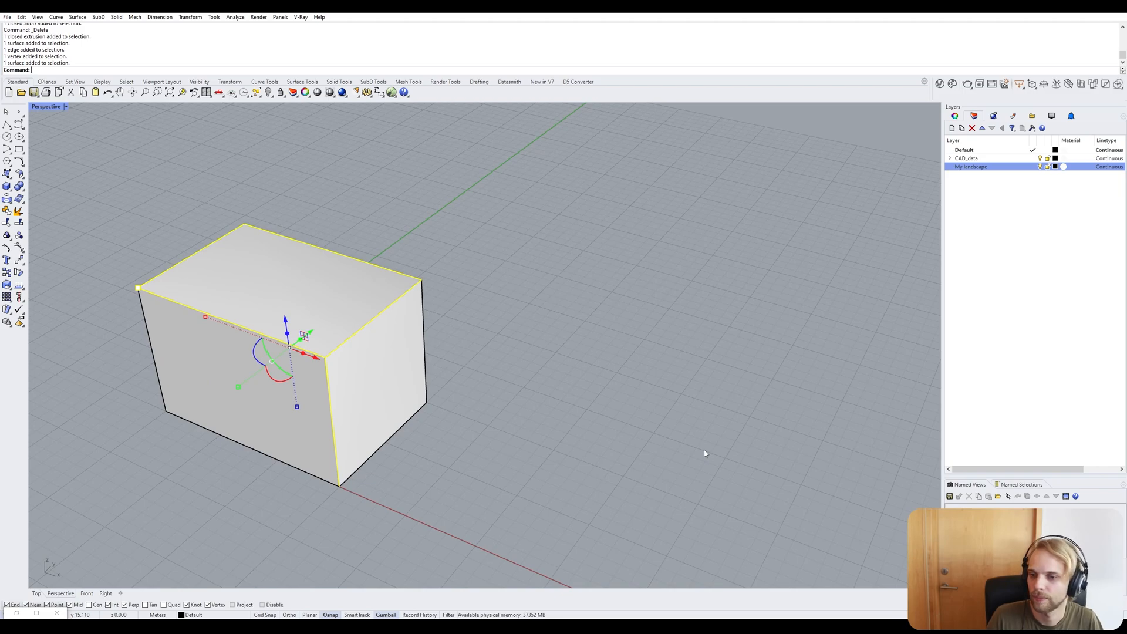
key("Escape")
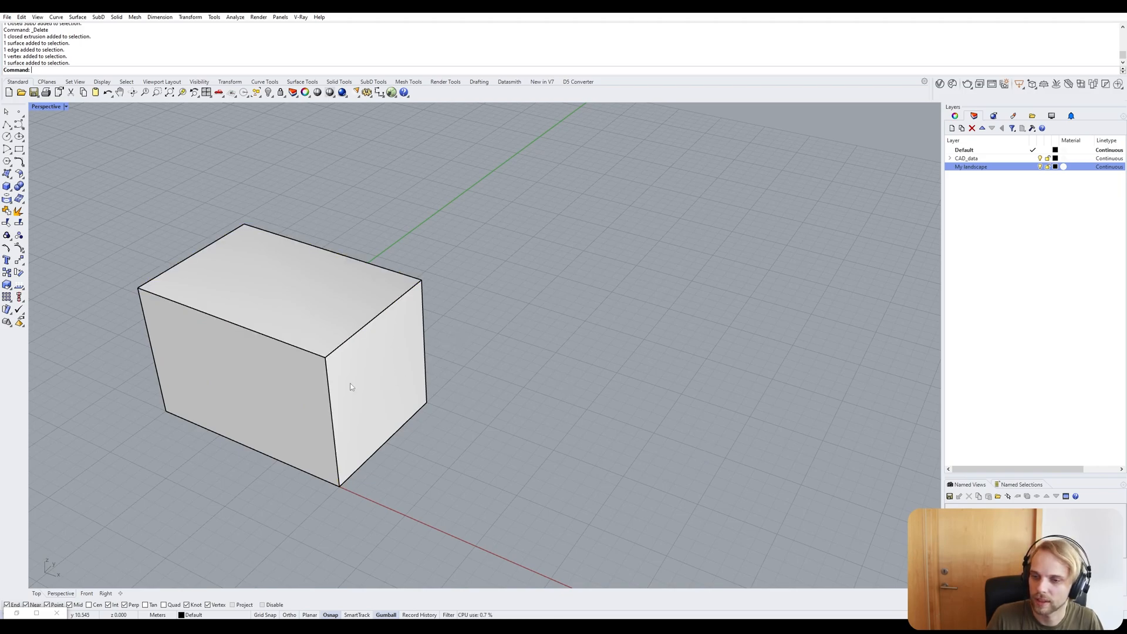
left_click(299, 274)
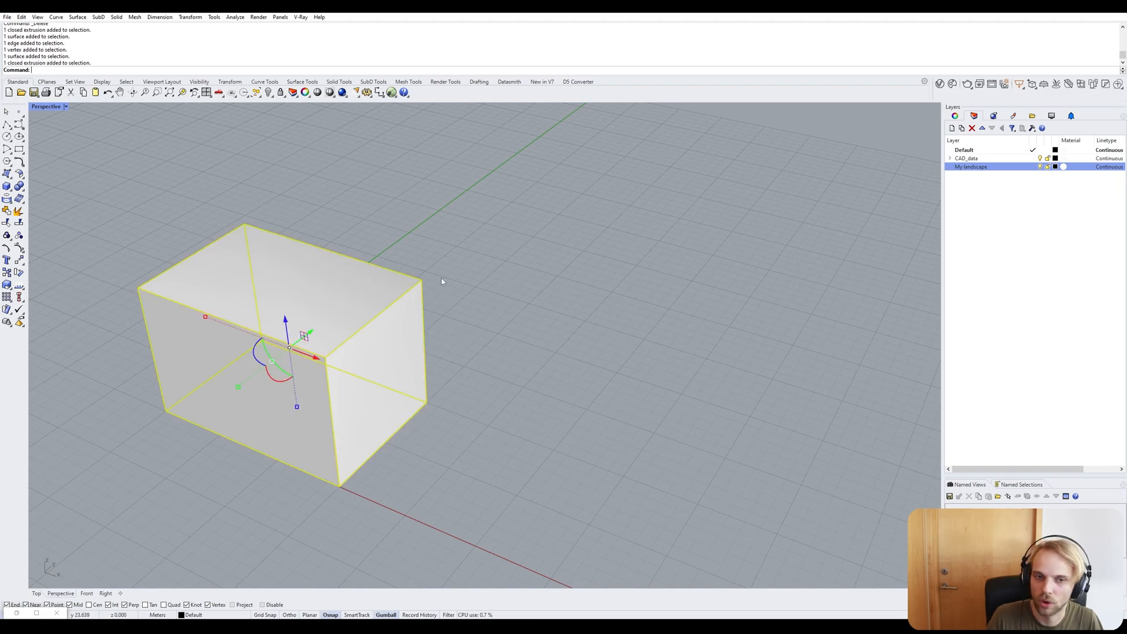
left_click(668, 376)
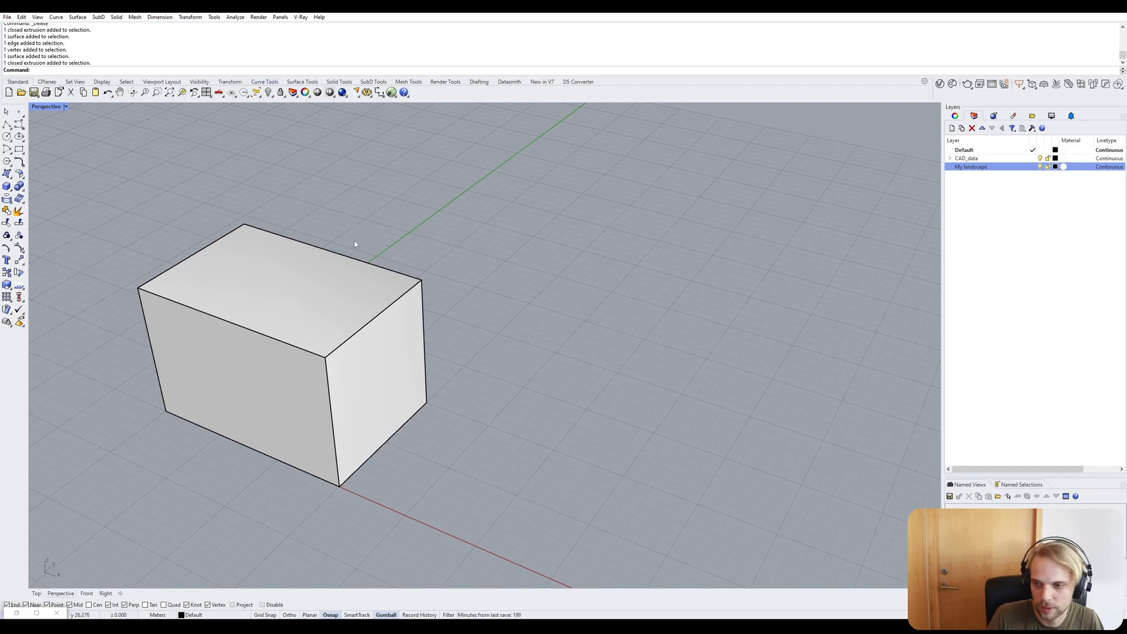
Scale down the solid box's end face uniformly so that the box tapers strongly toward that end.
left_click(372, 351, "ctrl+shift")
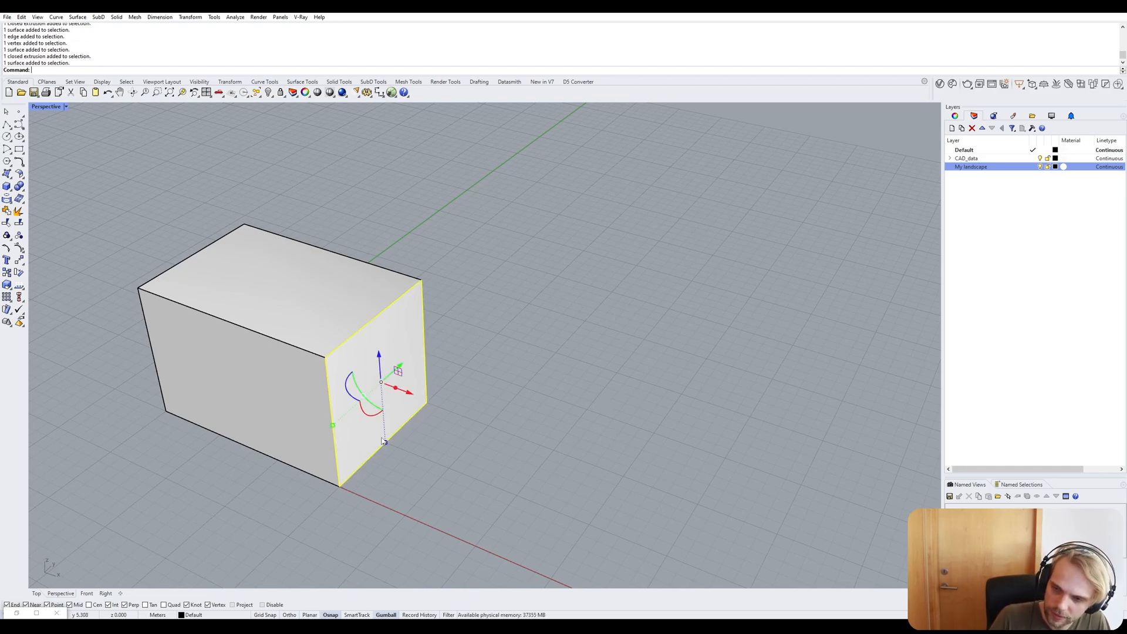
left_click_drag(386, 444, 392, 413)
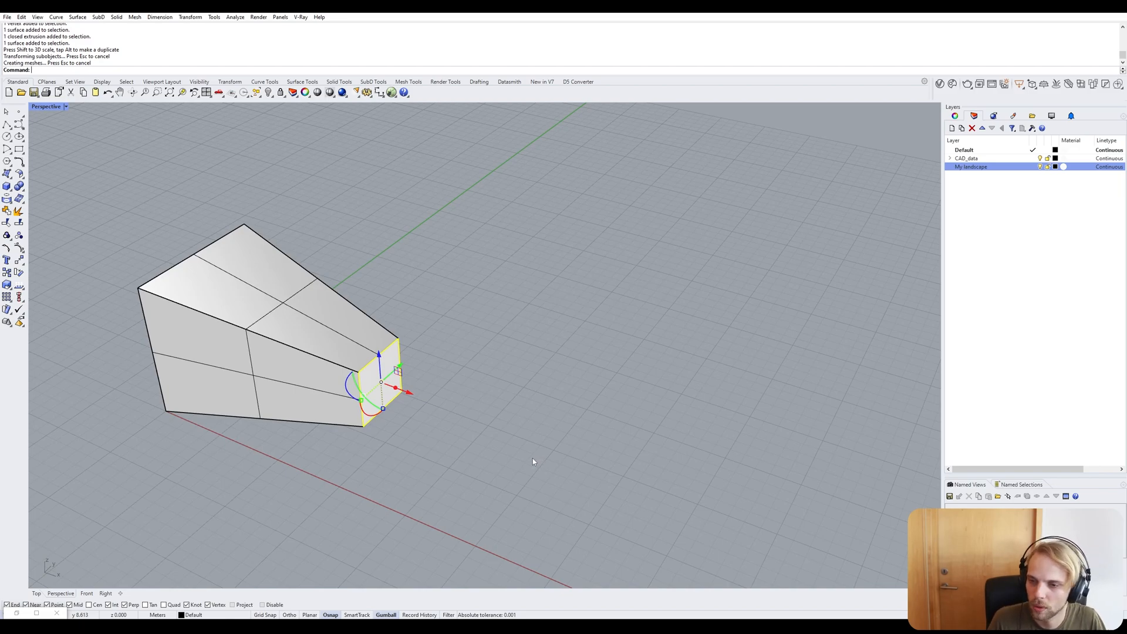
left_click(543, 455)
right_click_drag(543, 456, 517, 411)
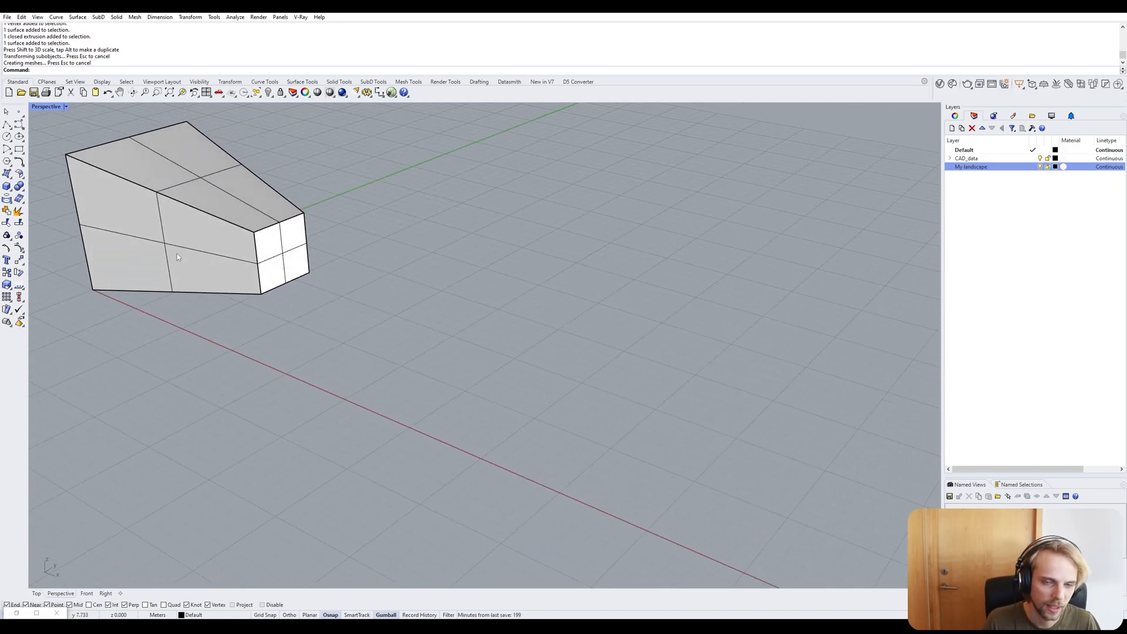
left_click(161, 241)
left_click(334, 271)
right_click_drag(335, 271, 455, 324, "shift")
left_click(304, 322)
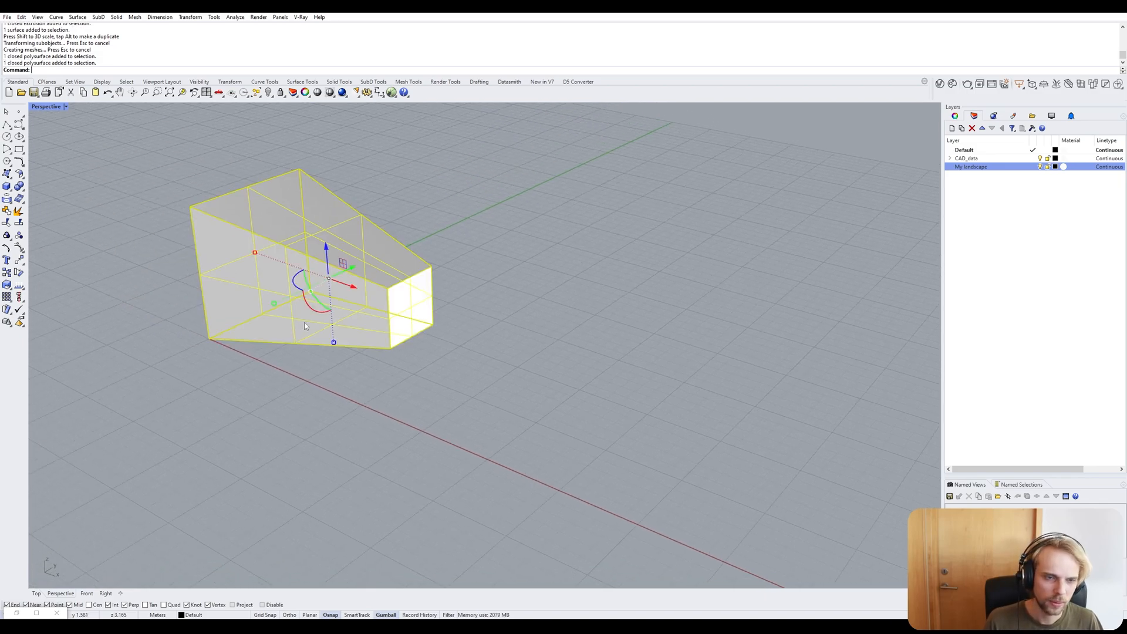
left_click(489, 430)
Scale the tapered solid's small end face back up uniformly to reduce the taper.
left_click(405, 317, "ctrl+shift")
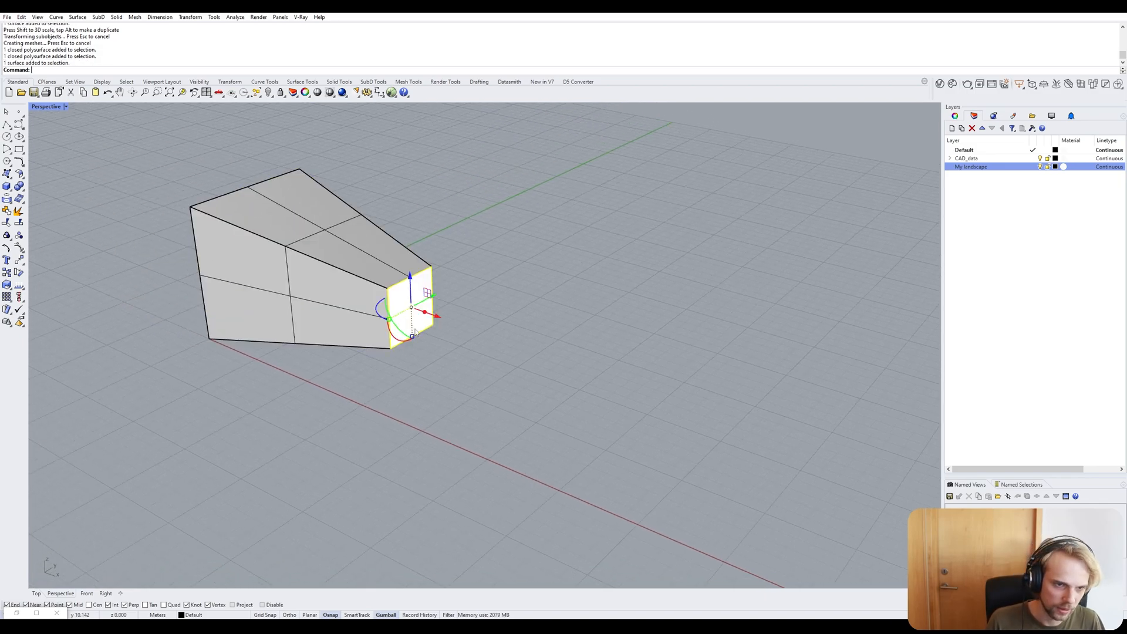
left_click_drag(415, 337, 417, 360)
left_click(558, 405)
mouse_move(558, 405)
right_mouse_down()
mouse_move(498, 388)
mouse_move(543, 389)
right_mouse_up()
left_click(404, 265)
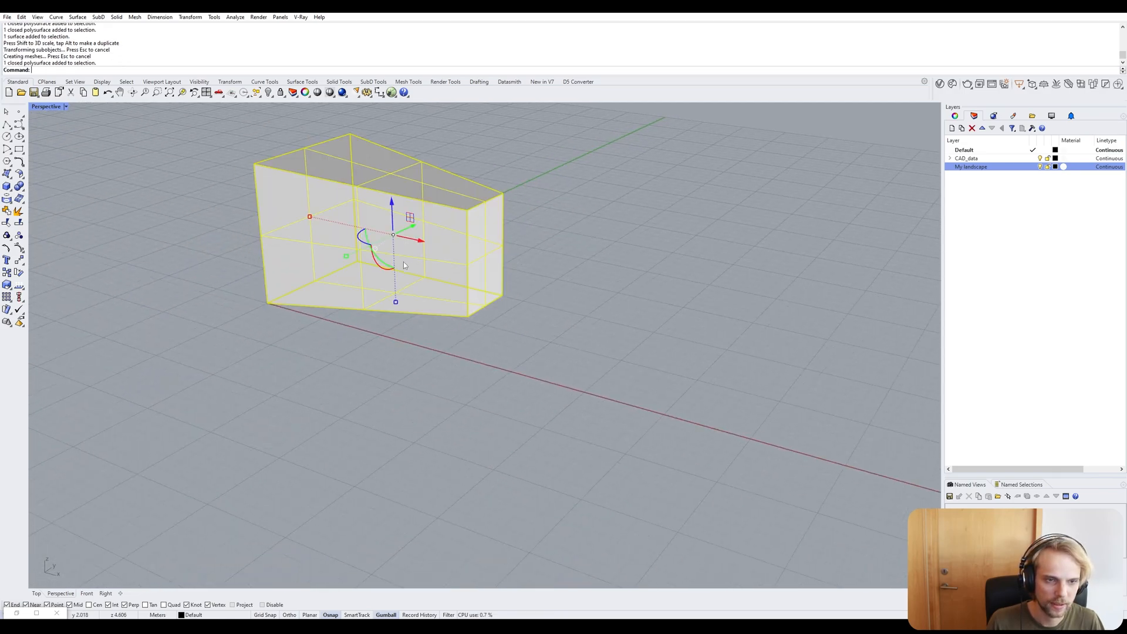
right_click_drag(404, 265, 478, 294)
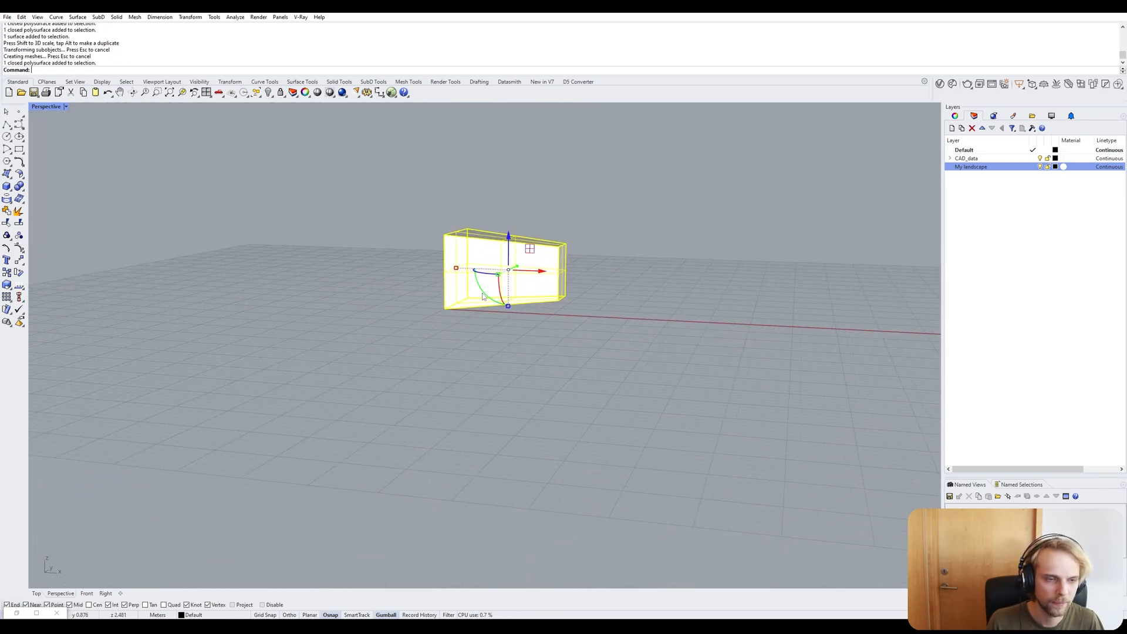
left_click_drag(482, 297, 482, 297)
key("ctrl+z")
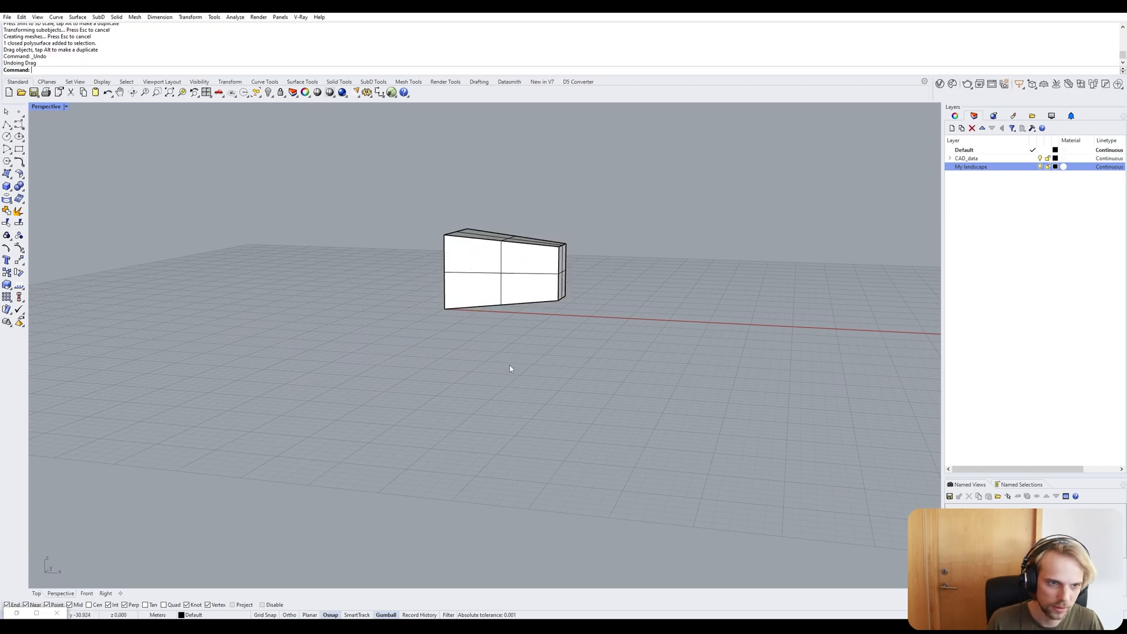
Rotate the tapered solid about the green axis so its narrow end tilts upward, and inspect it from several sides.
scroll(510, 328, "up", 3)
left_click(528, 289)
left_click_drag(528, 288, 411, 328)
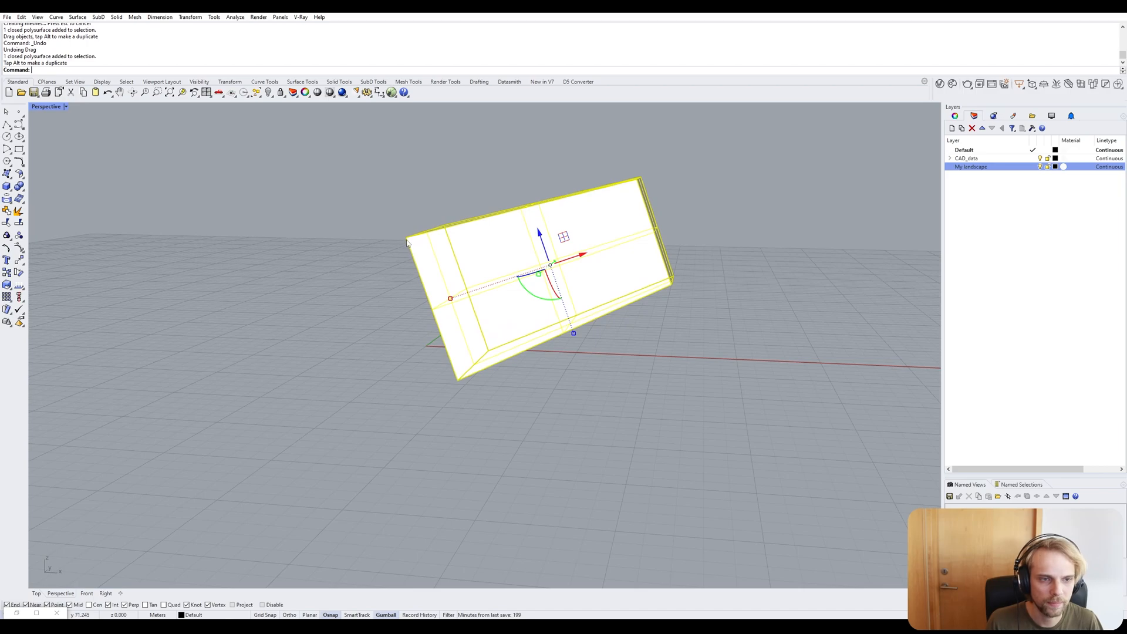
right_click_drag(407, 242, 582, 307)
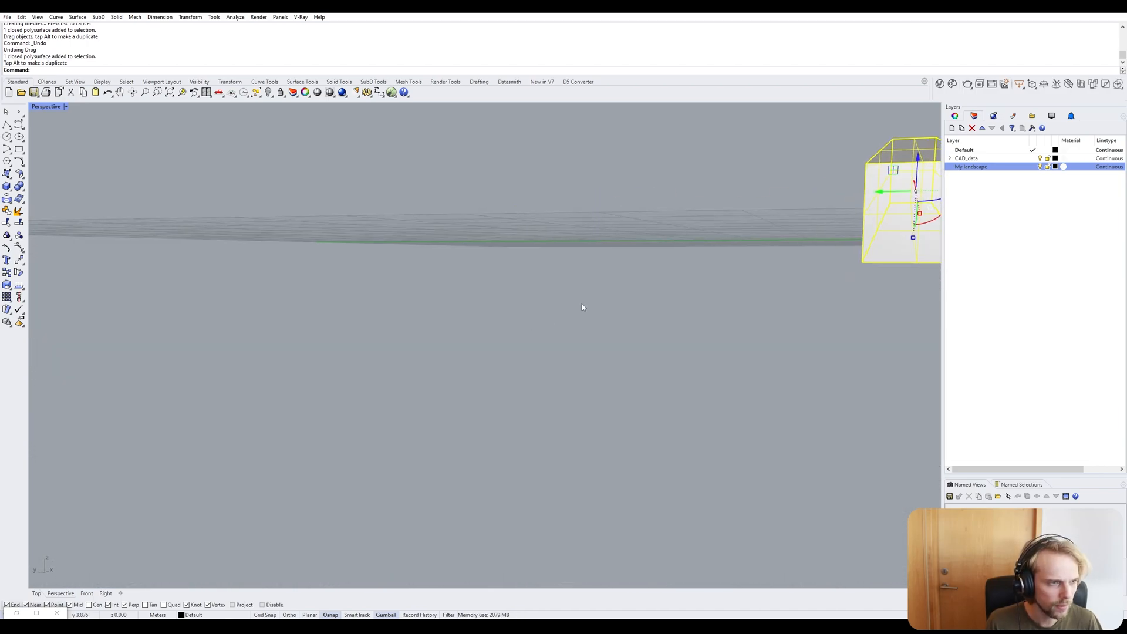
type("ZS")
key("Return")
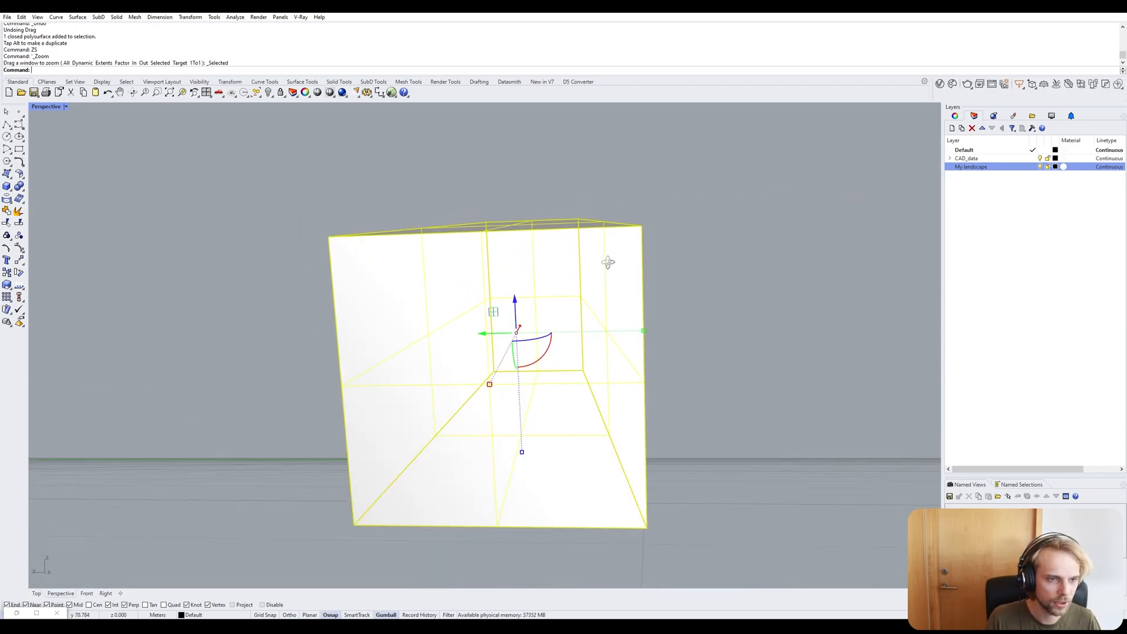
key("Escape")
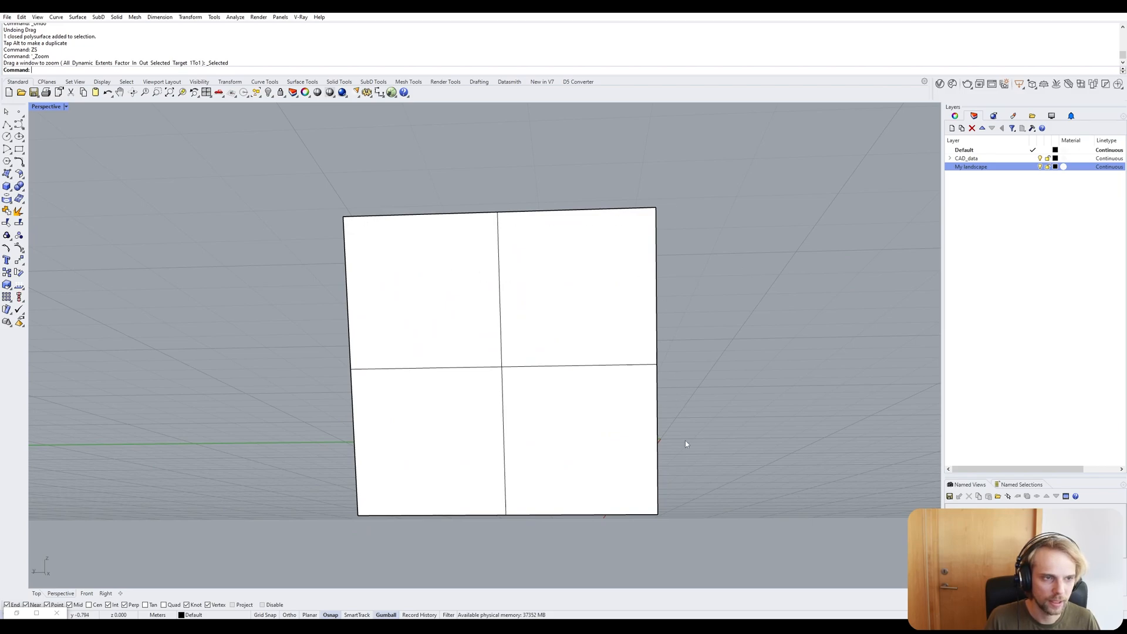
mouse_move(681, 486)
right_mouse_down()
mouse_move(533, 499)
mouse_move(562, 343)
mouse_move(435, 243)
right_mouse_up()
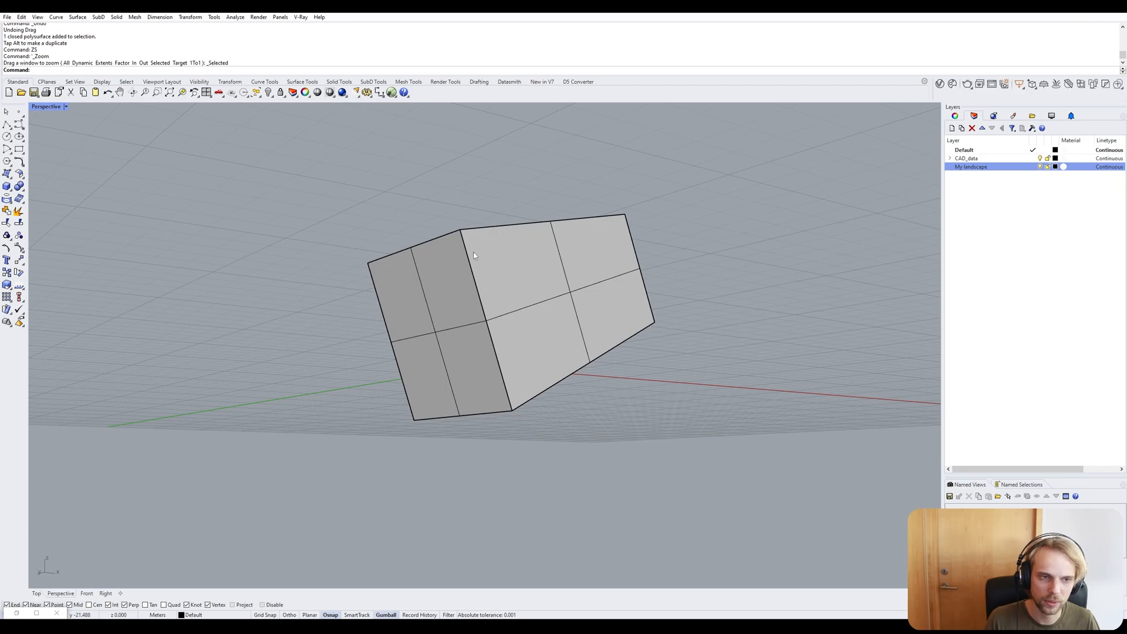
right_click_drag(499, 430, 493, 261)
Rotate the tilted solid further about the green axis to make it steeper, and check its orientation from above and from the side.
left_click(495, 269)
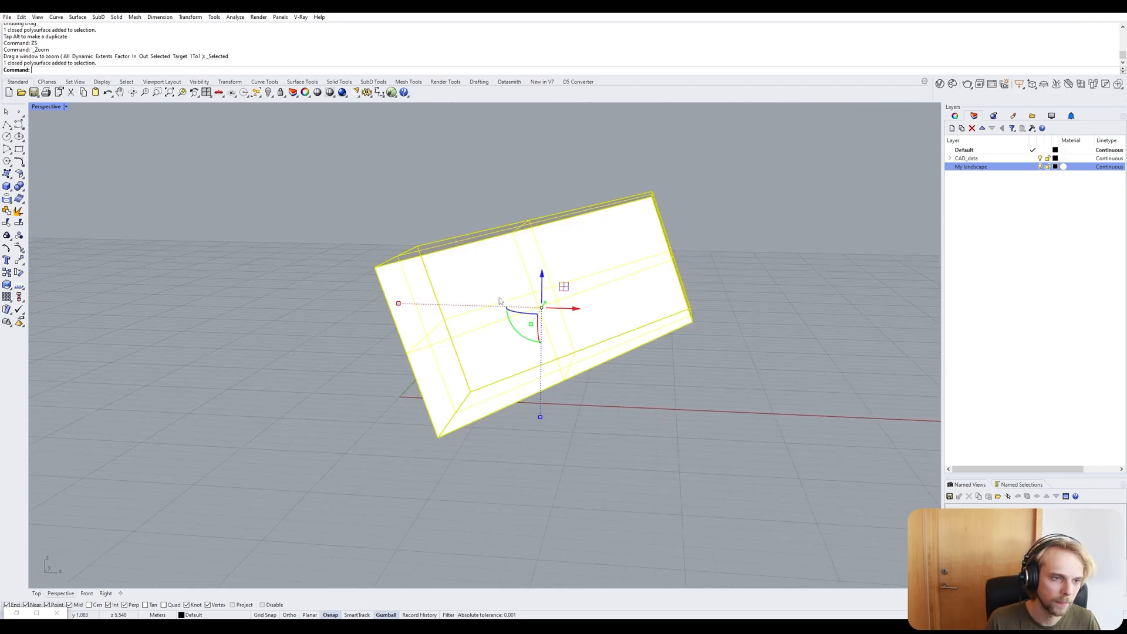
left_click_drag(519, 332, 531, 339)
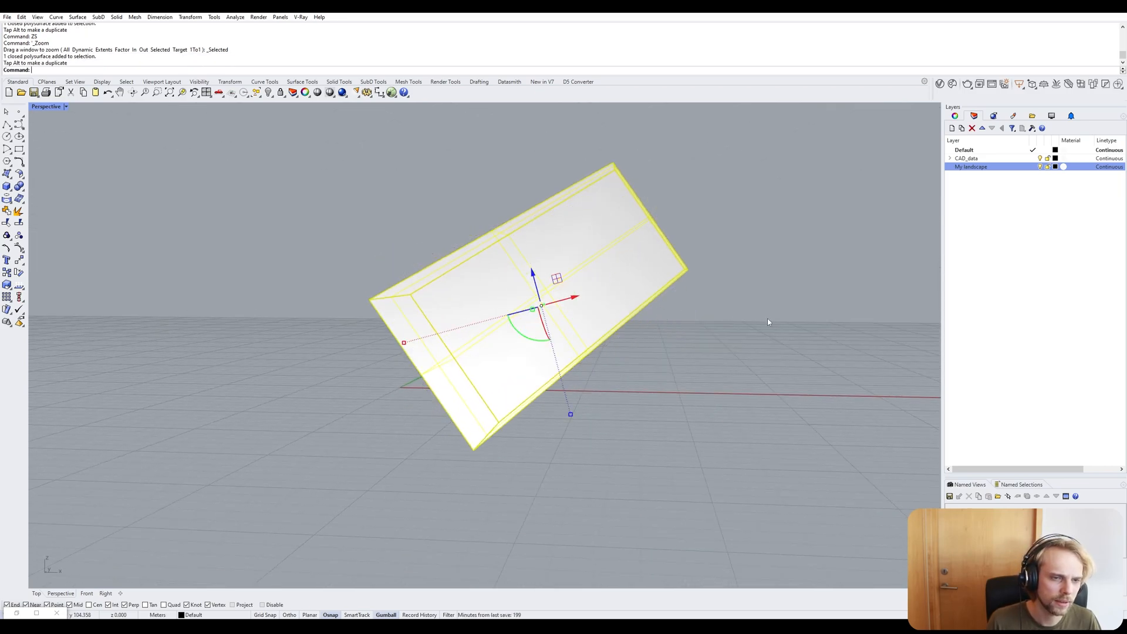
left_click(767, 318)
right_click_drag(767, 318, 399, 373)
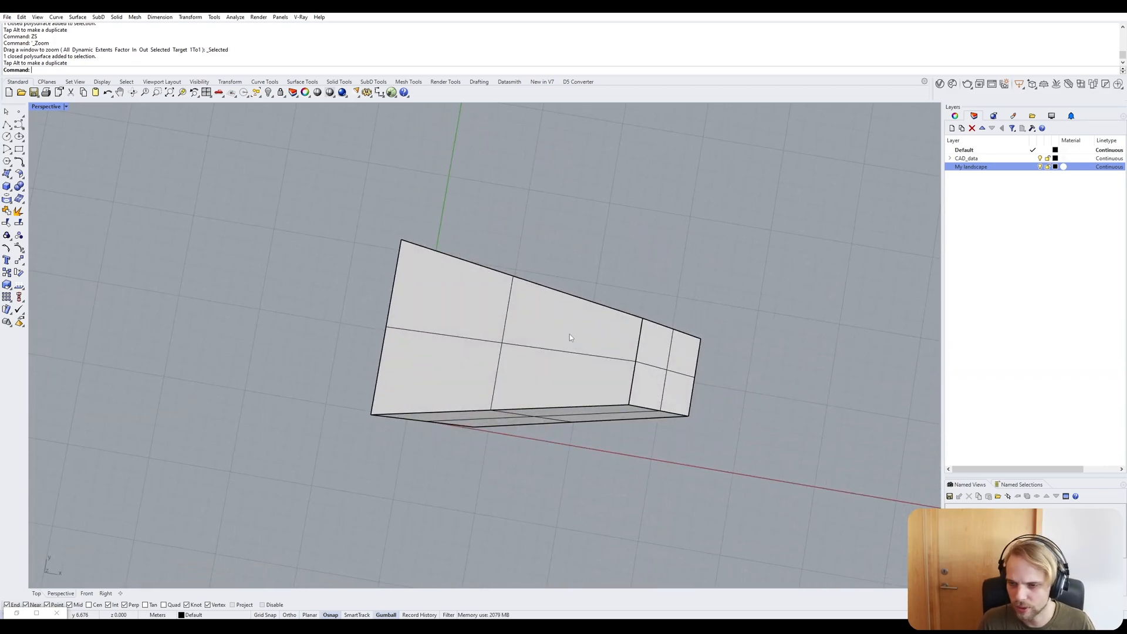
right_click_drag(561, 302, 548, 259)
left_click(551, 263)
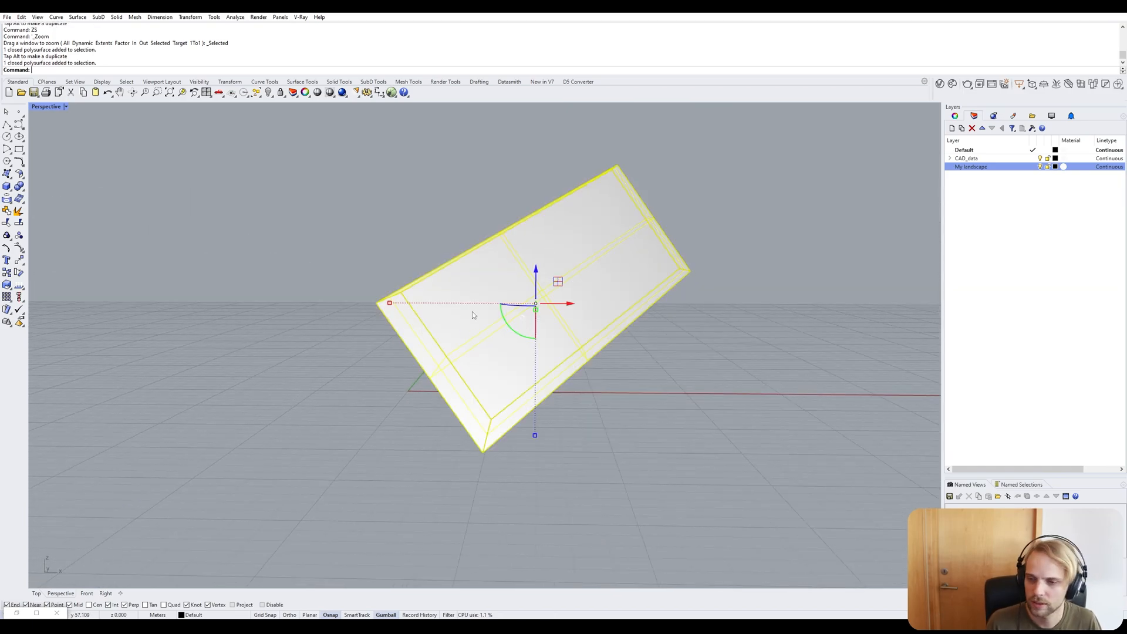
right_click_drag(474, 314, 572, 302)
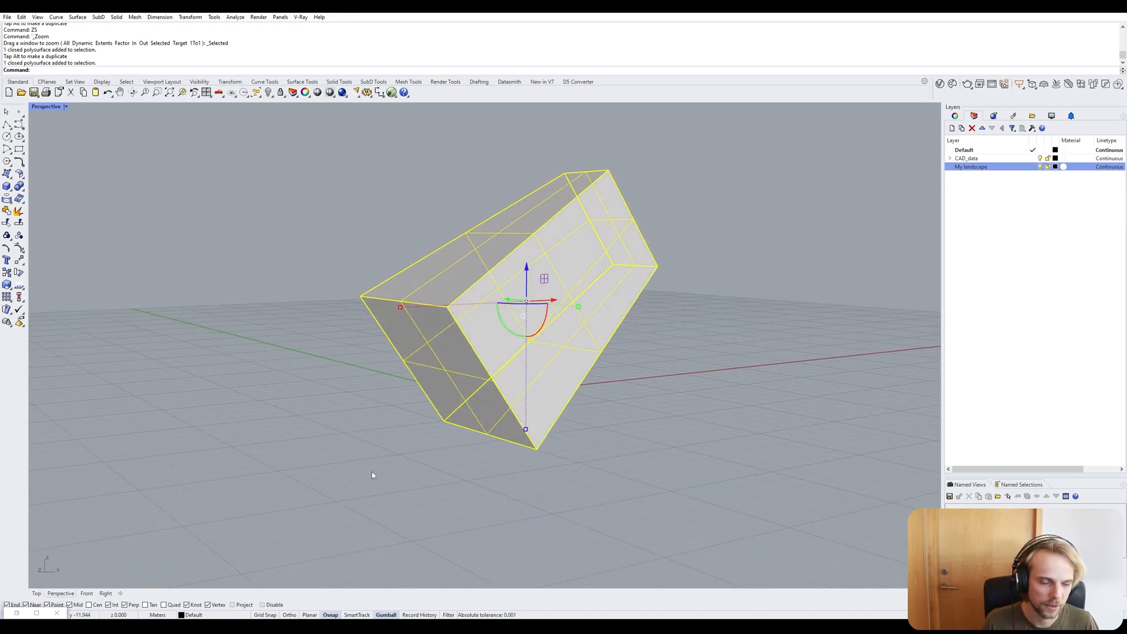
left_click(371, 471)
Copy the tilted solid along the gumball's red axis beyond its wide end, and rotate the copy to a steeper angle.
left_click(466, 378, "ctrl+shift")
right_click_drag(454, 407, 482, 345)
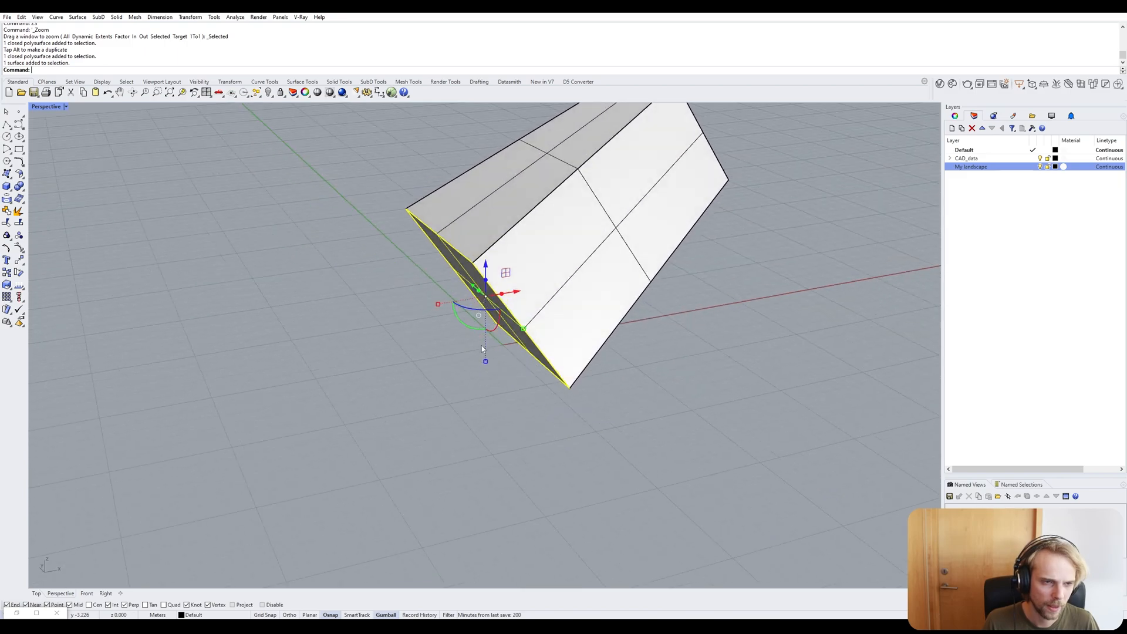
left_click(533, 181)
right_click_drag(533, 181, 470, 254)
left_click_drag(533, 258, 409, 282, "alt")
right_click_drag(411, 284, 364, 299)
left_click_drag(364, 299, 328, 247)
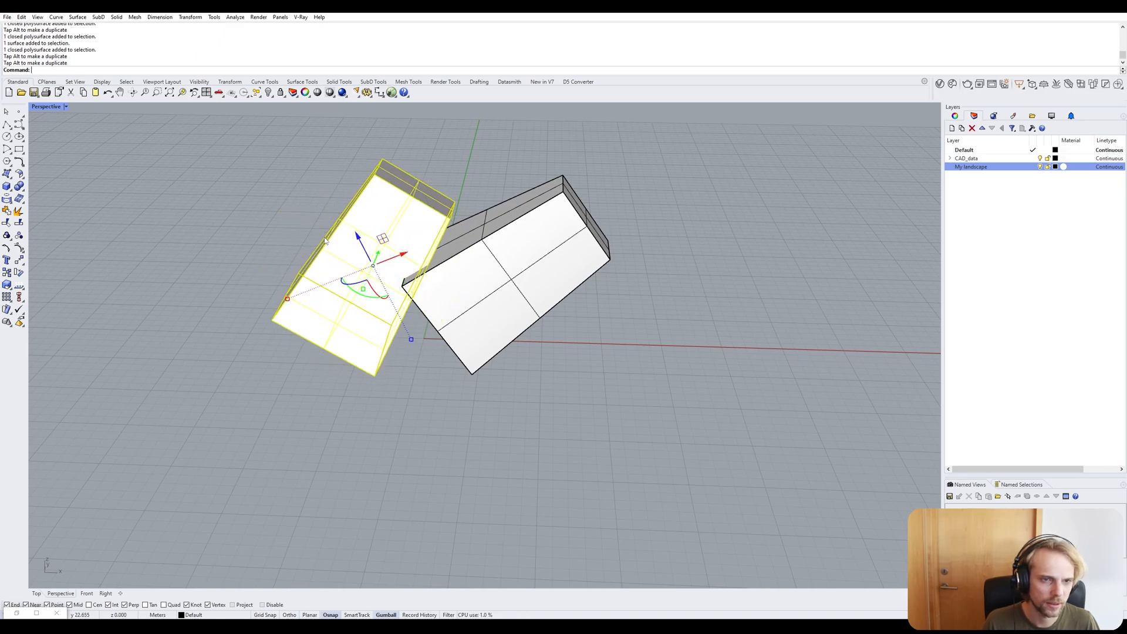
Scale the copied solid's upper end face down uniformly to taper the solid, and clear the selection.
left_click(273, 223)
left_click(393, 195, "ctrl+shift")
scroll(393, 194, "up", 5)
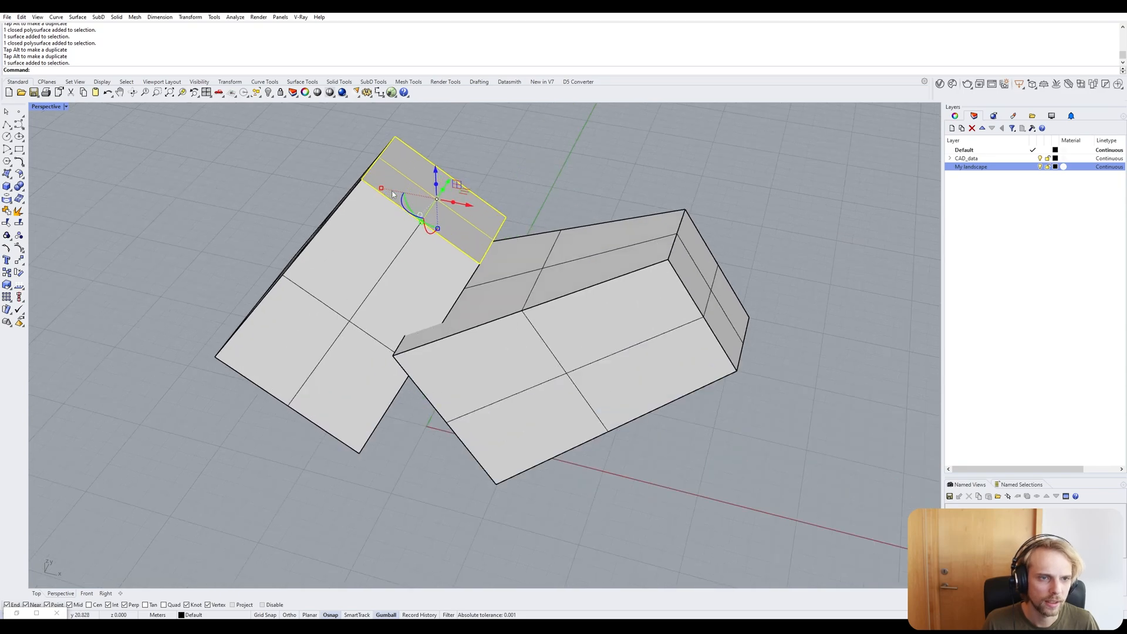
right_click_drag(429, 184, 429, 224)
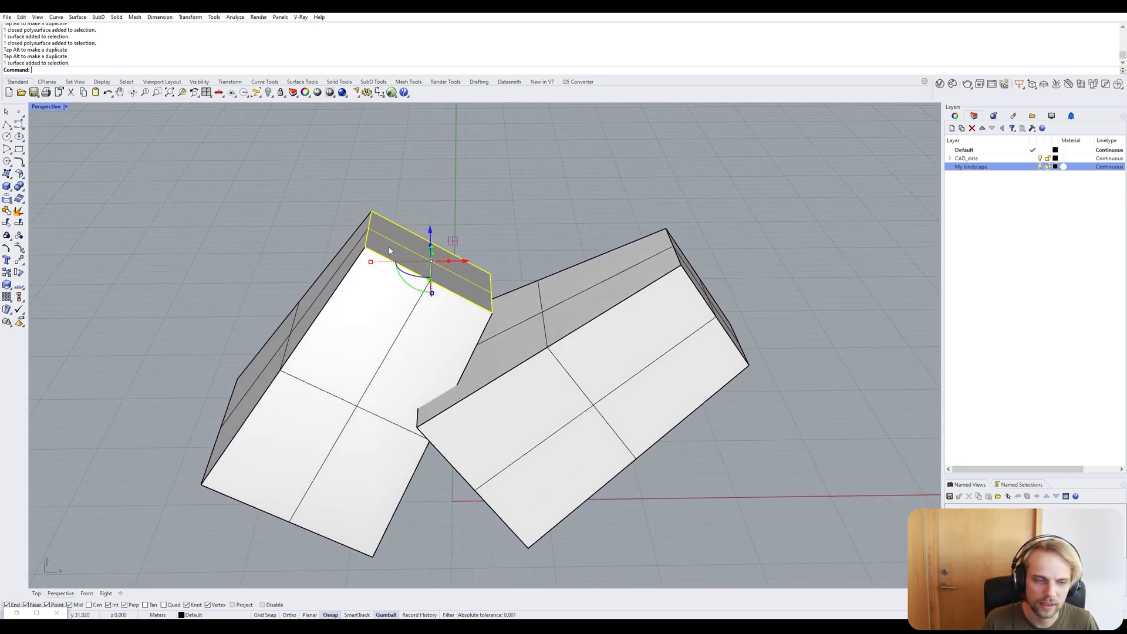
left_click_drag(370, 262, 399, 267, "ctrl")
left_click(208, 247)
left_click(428, 262, "ctrl+shift")
left_click(503, 188)
scroll(428, 291, "down", 4)
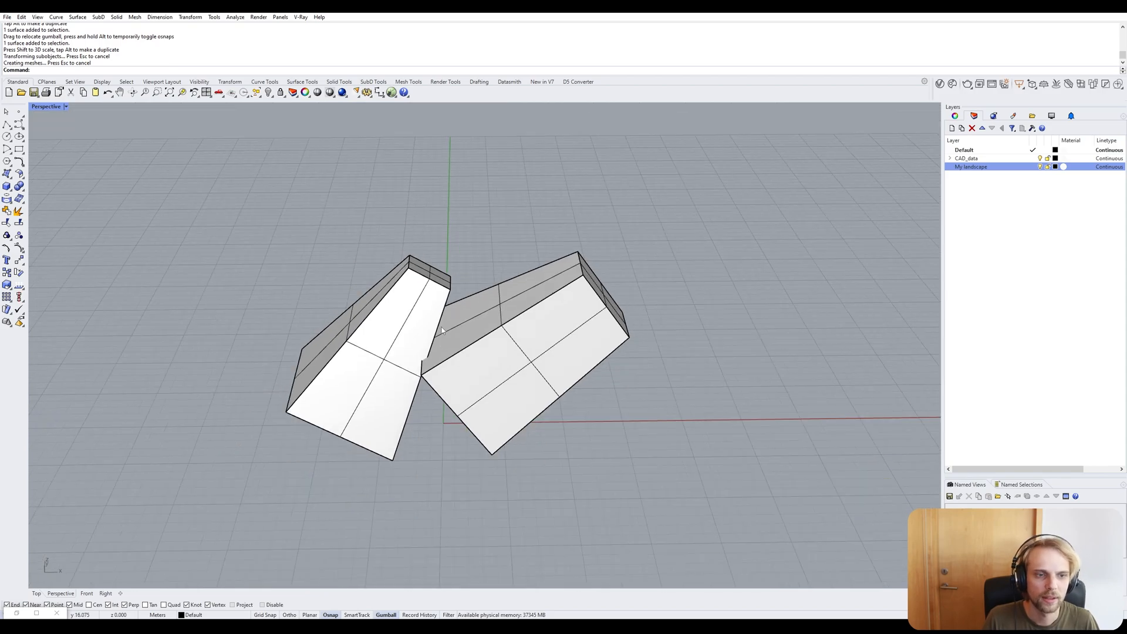
Move the tapered copy closer alongside the wider solid so that the two solids overlap.
mouse_move(434, 291)
right_mouse_down()
mouse_move(375, 328)
mouse_move(424, 304)
mouse_move(419, 342)
mouse_move(437, 280)
right_mouse_up()
left_click(375, 328)
key("Escape")
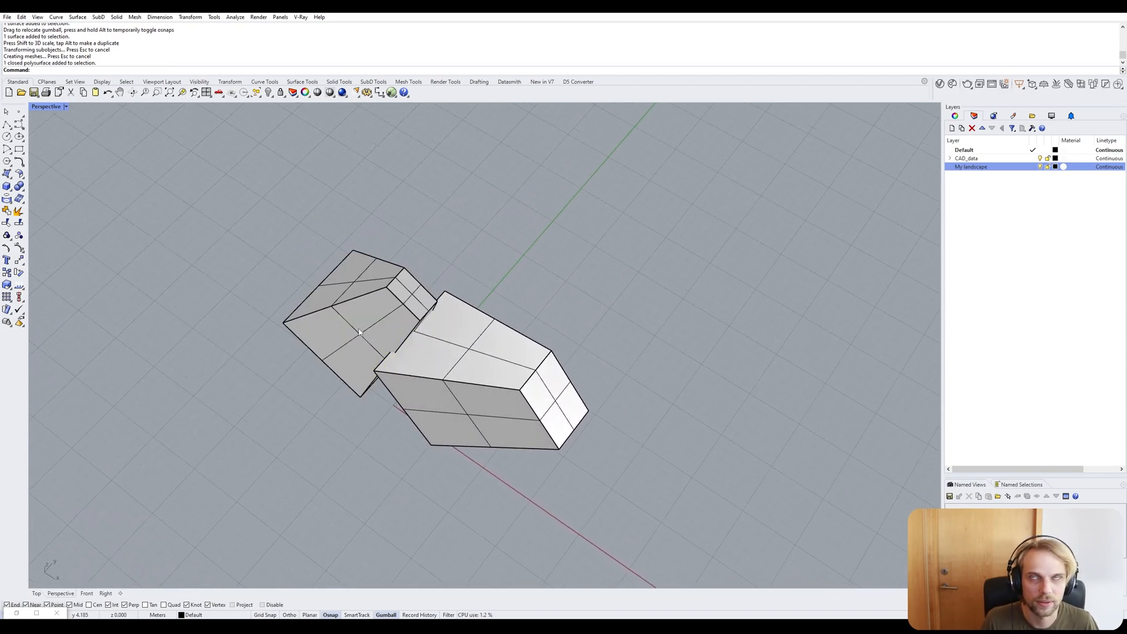
right_click_drag(360, 333, 426, 224)
left_click(367, 255)
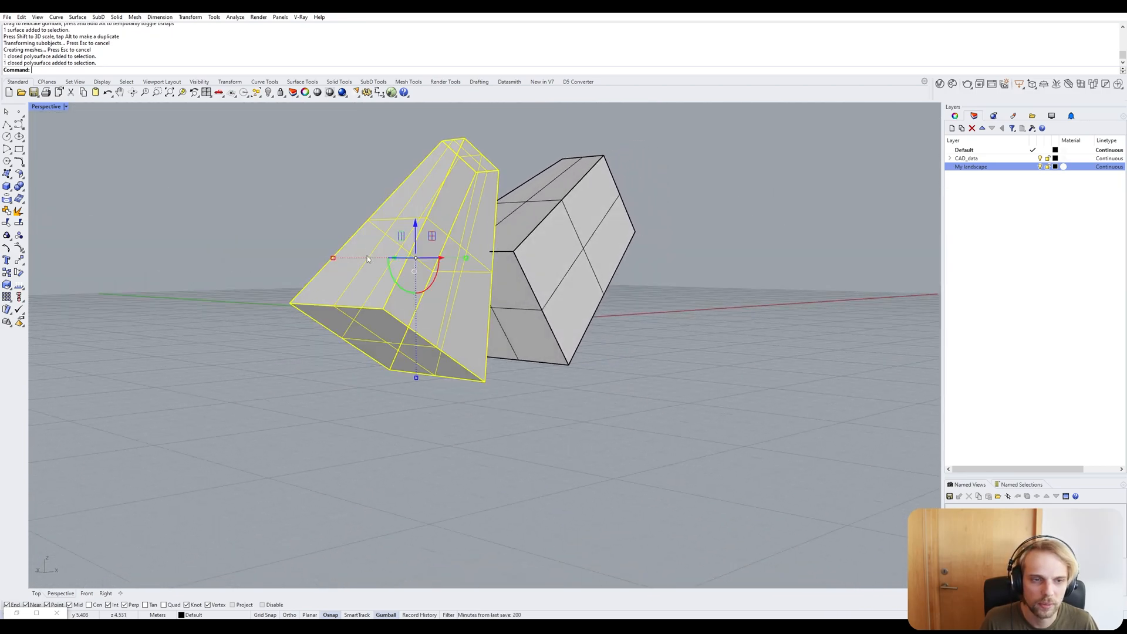
left_click(369, 199)
right_click_drag(368, 198, 340, 194)
right_click_drag(472, 175, 414, 333)
left_click(447, 253)
left_click_drag(410, 292, 520, 268)
left_click(723, 300)
right_click_drag(723, 300, 449, 440)
Rotate the tapered copy about its blue axis so it points in a different direction from the wider solid.
left_click(393, 279)
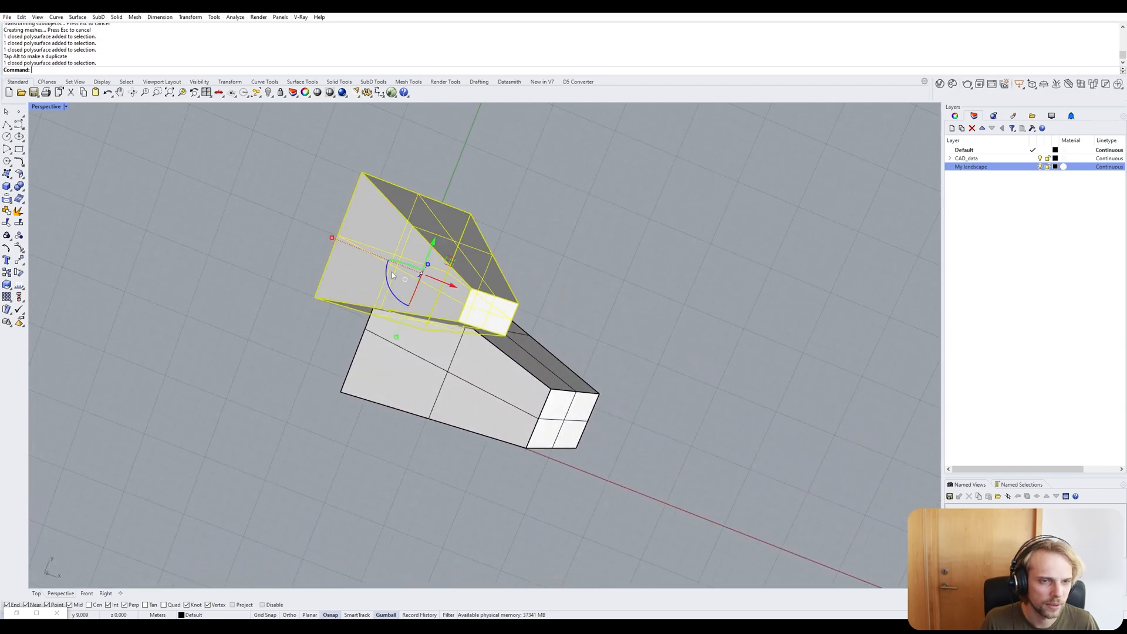
right_click_drag(392, 281, 365, 320)
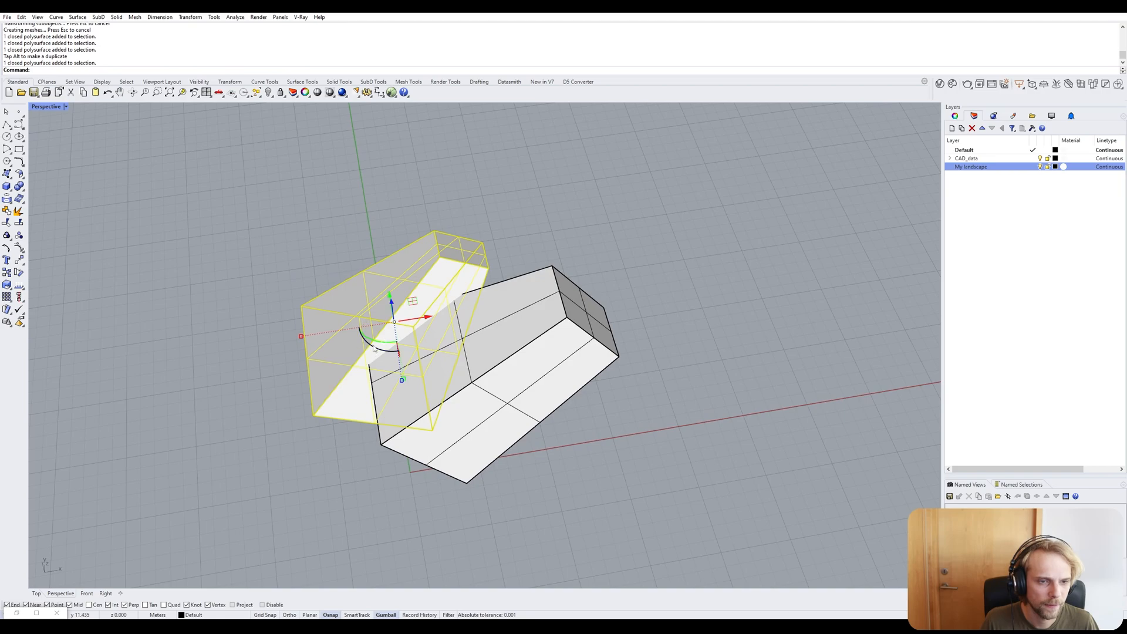
left_click_drag(375, 343, 406, 348)
left_click(626, 244)
right_click_drag(631, 236, 529, 281)
left_click(423, 288)
left_click(588, 289)
Select a face as a sub-object, clear the selection, and inspect both solids from several angles.
right_click_drag(552, 353, 403, 326)
left_click(465, 260, "ctrl+shift")
right_click_drag(465, 260, 255, 349)
left_click(581, 247)
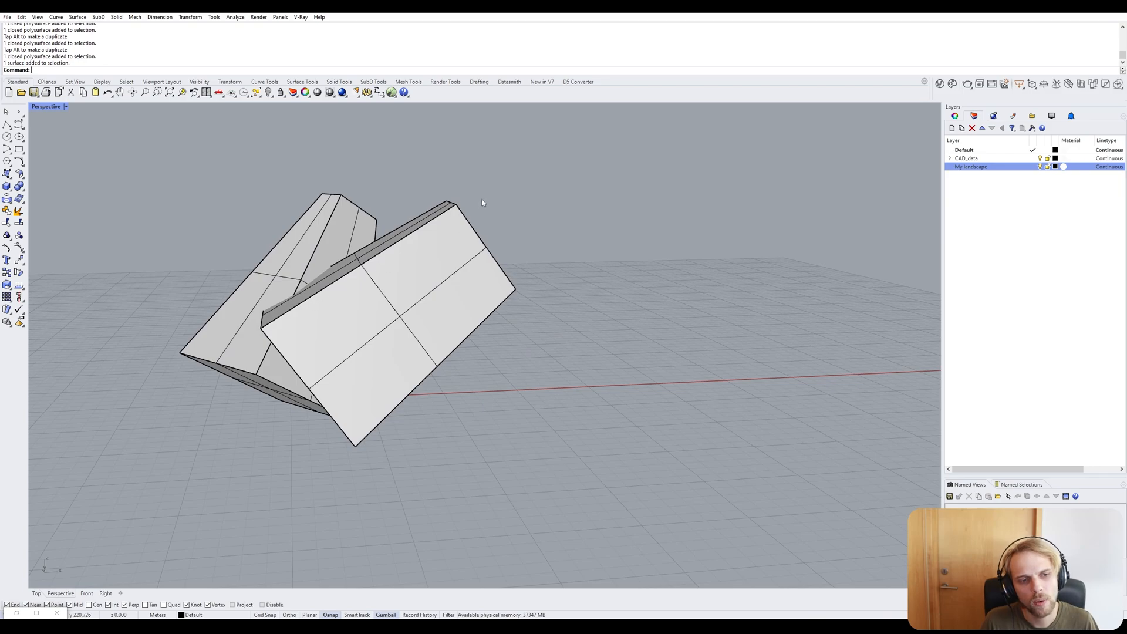
right_click_drag(516, 259, 509, 287)
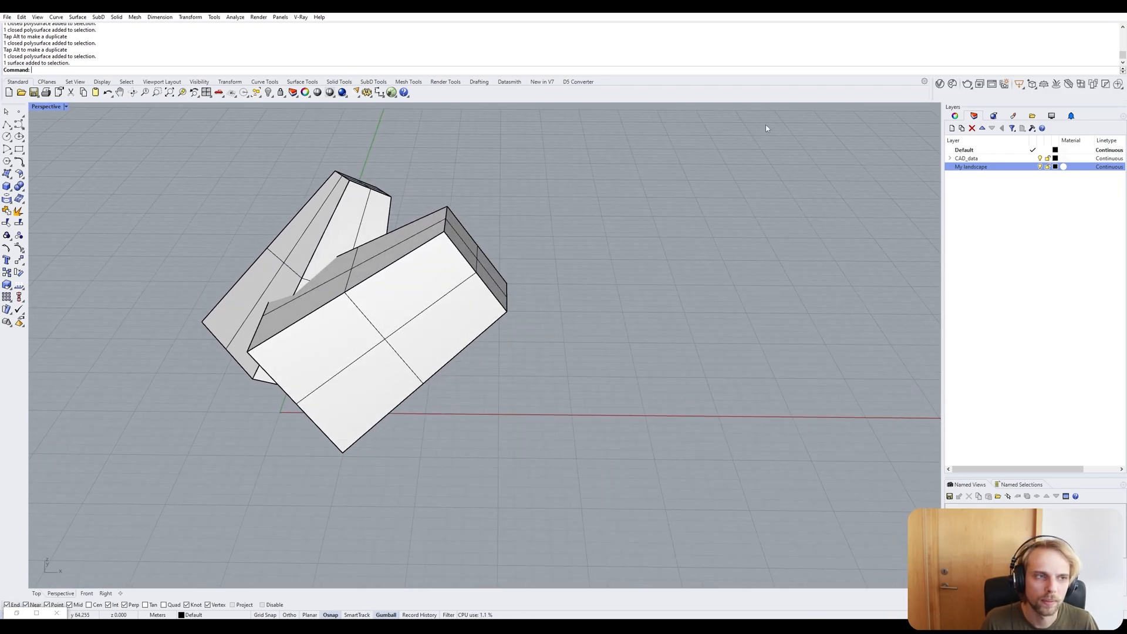
right_click_drag(375, 259, 345, 320, "shift")
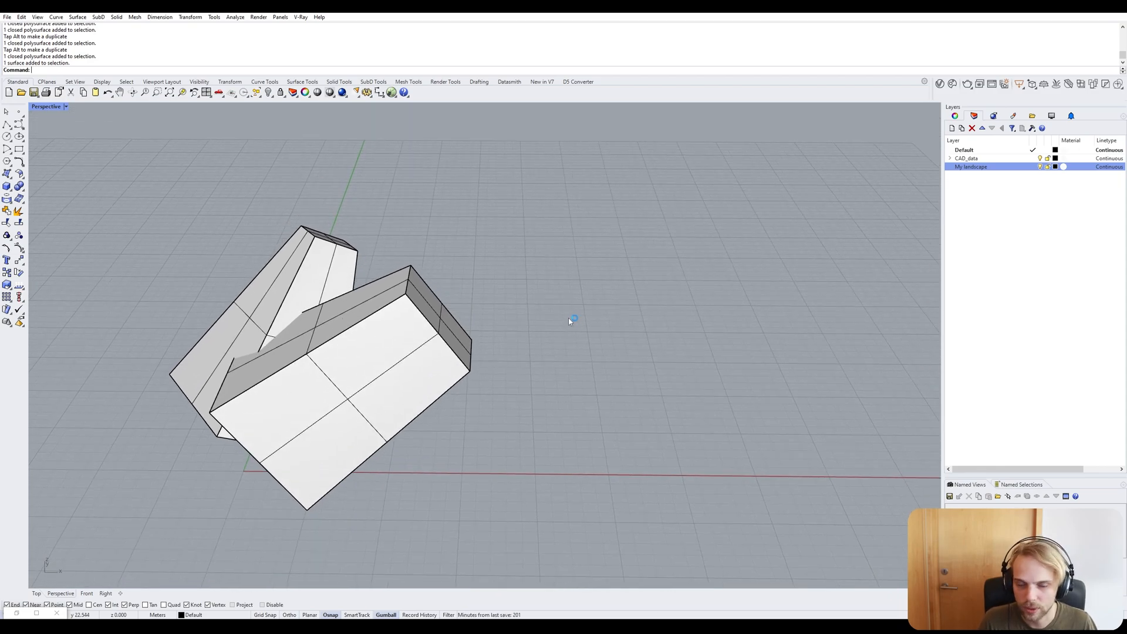
scroll(568, 318, "up", 2)
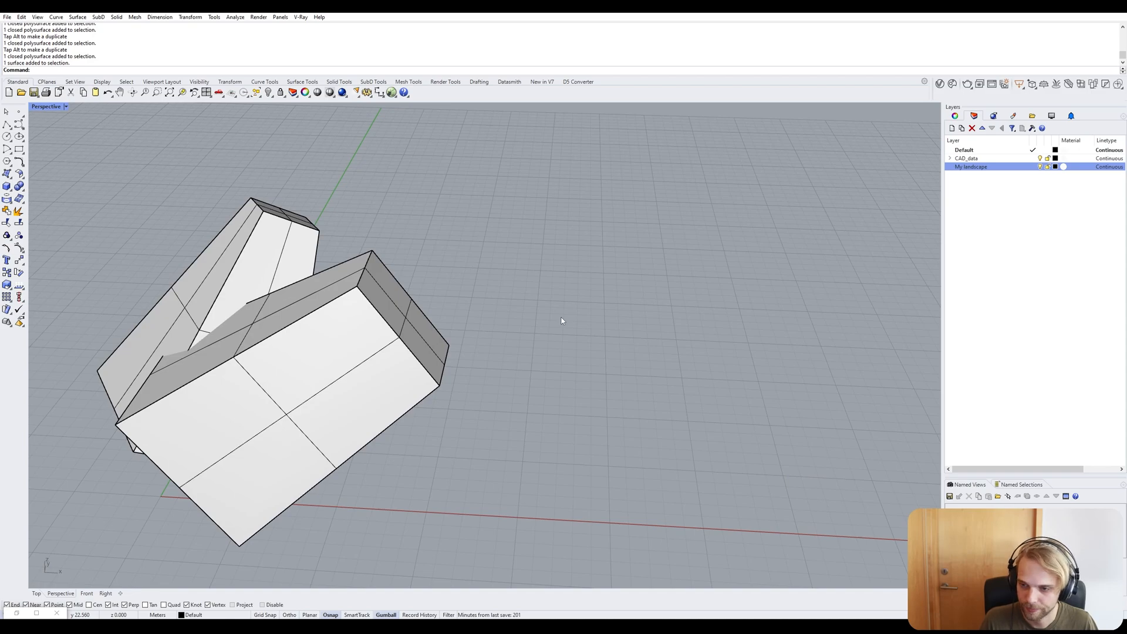
right_click_drag(452, 324, 437, 335)
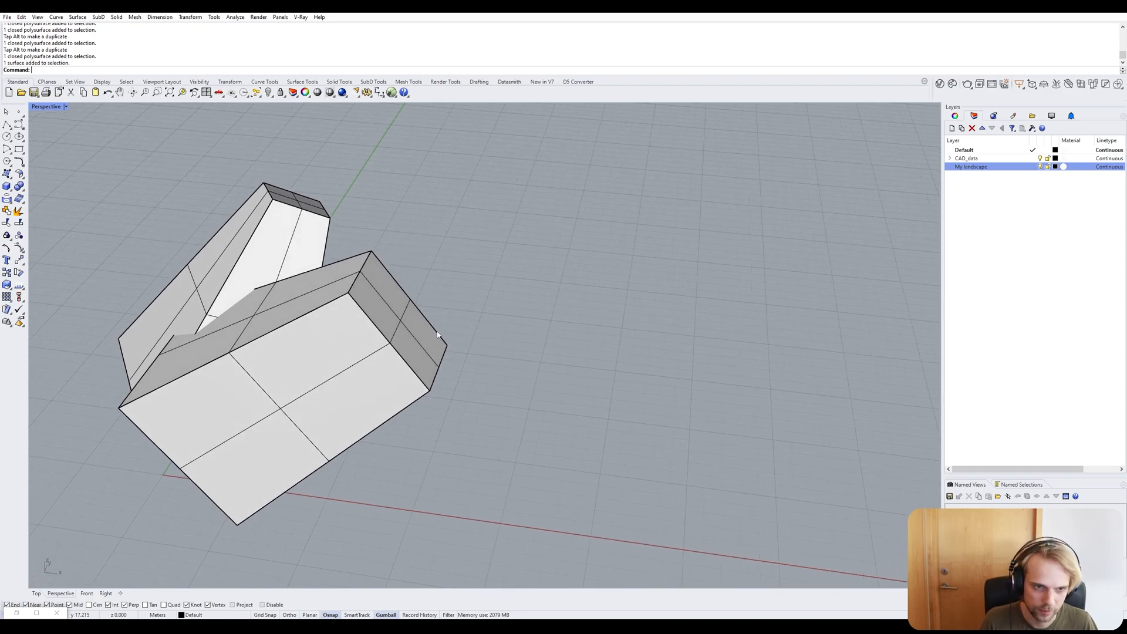
Try lengthening the wider solid by moving its upper end face outward and upward along the world-aligned gumball axes, and undo both moves.
left_click(390, 322, "ctrl+shift")
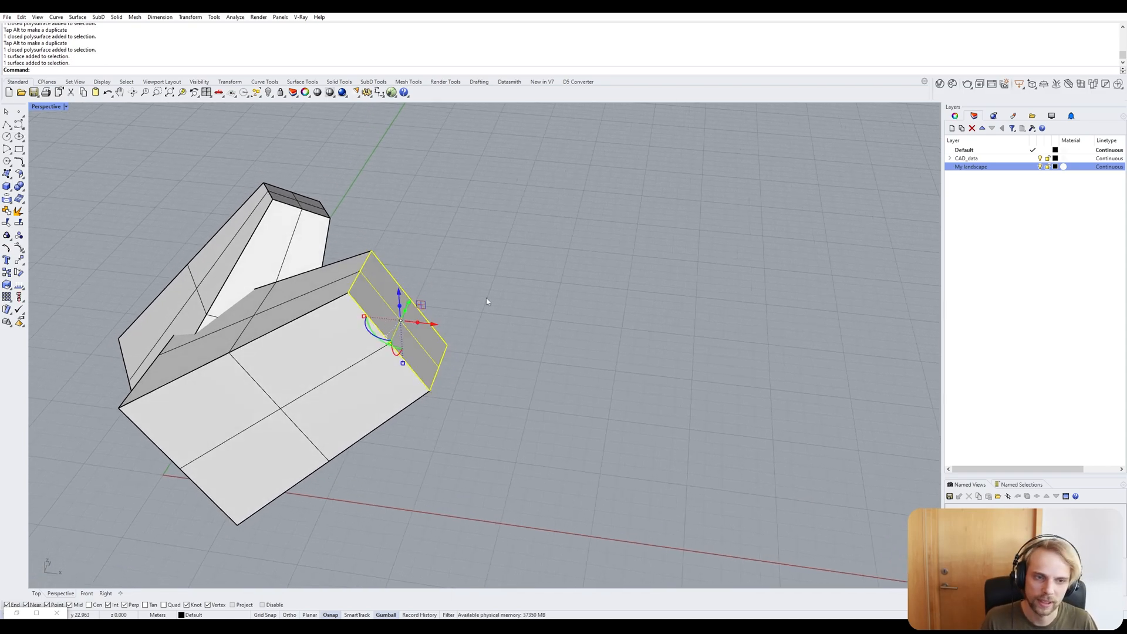
right_click_drag(487, 298, 508, 244)
left_click_drag(444, 288, 599, 297)
left_click_drag(571, 258, 577, 180)
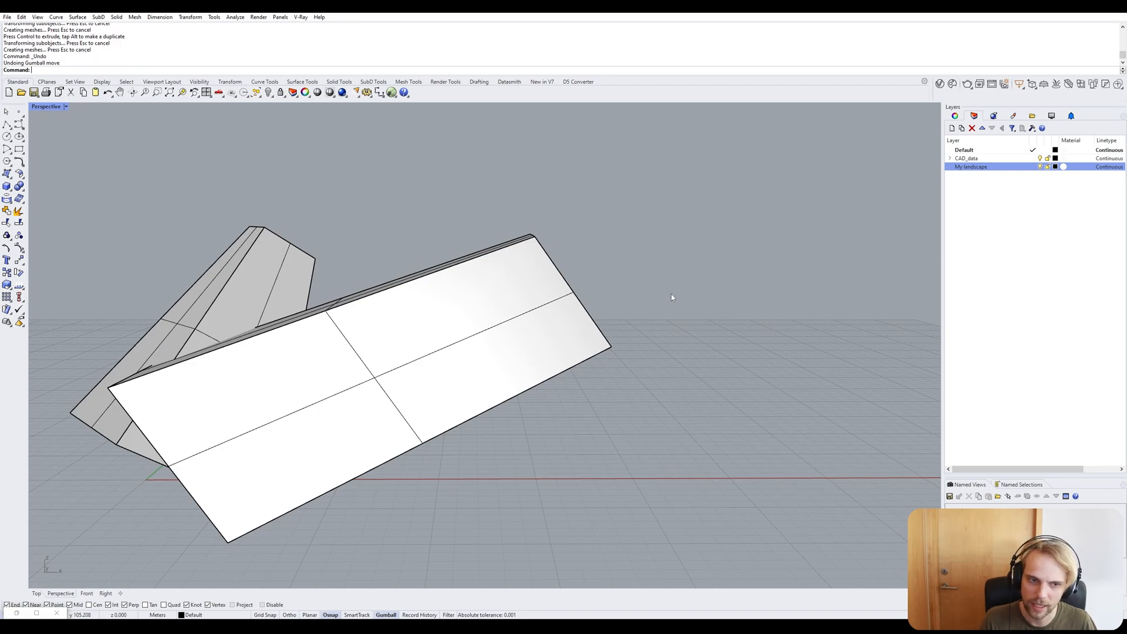
key("ctrl+z")
right_click_drag(659, 287, 310, 330)
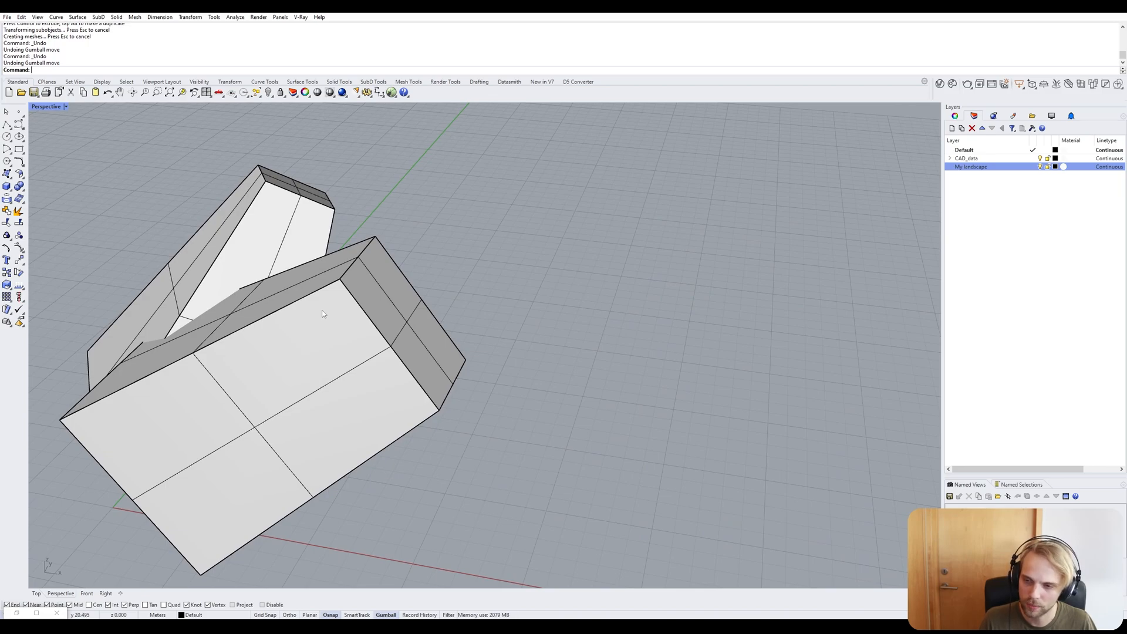
scroll(317, 317, "down", 2)
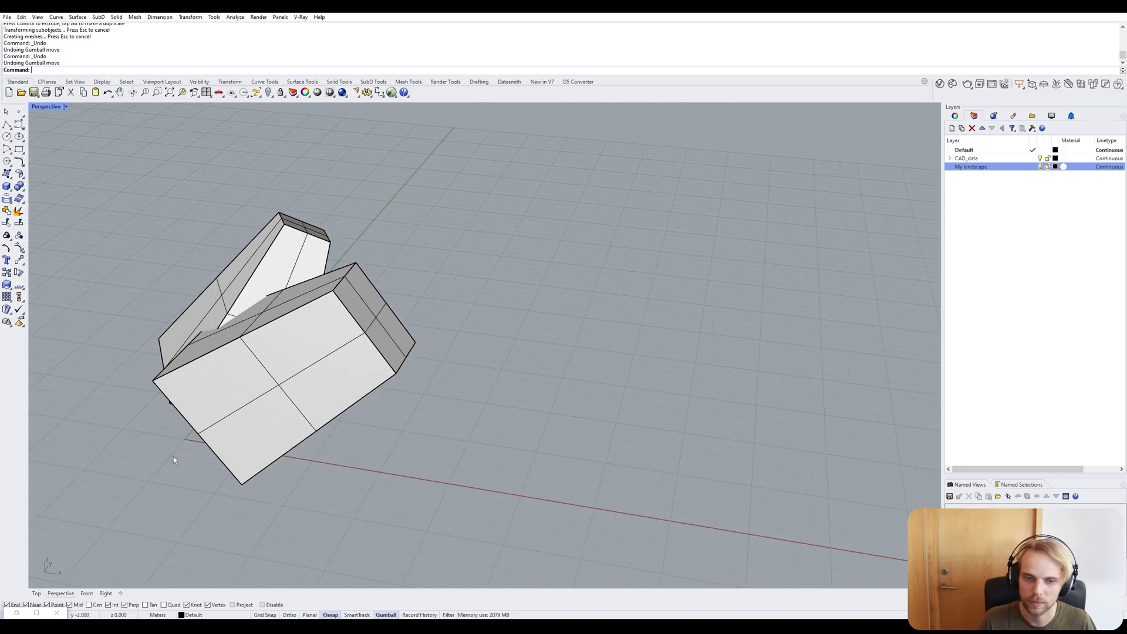
scroll(177, 446, "up", 2)
scroll(245, 361, "down", 2)
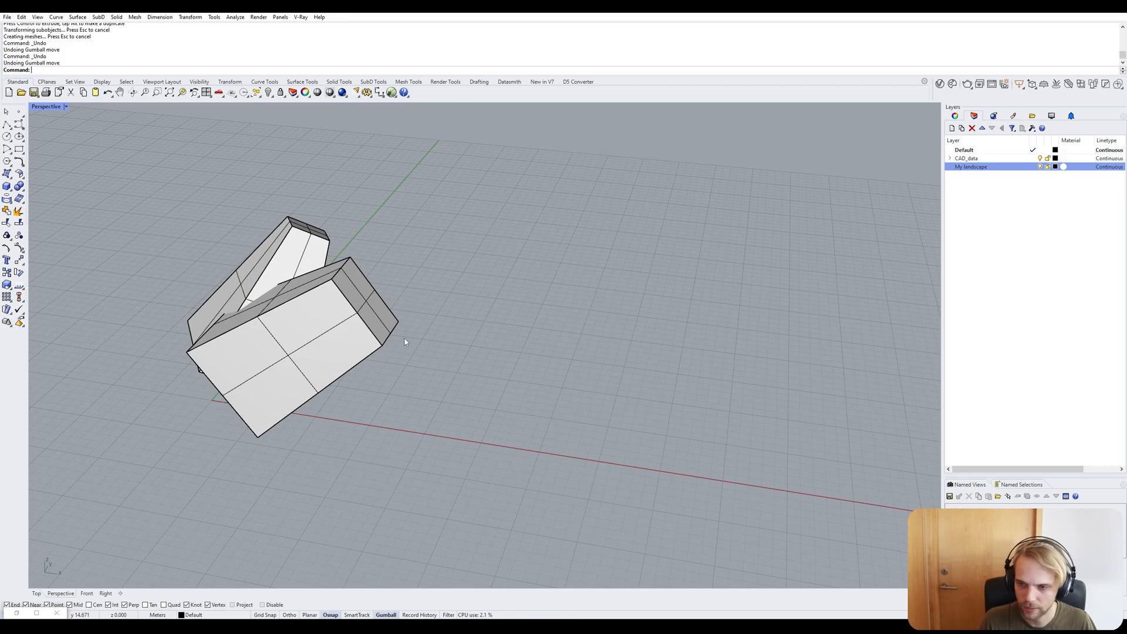
scroll(406, 338, "up", 4)
right_click_drag(405, 338, 391, 334)
right_click_drag(391, 334, 426, 290, "shift")
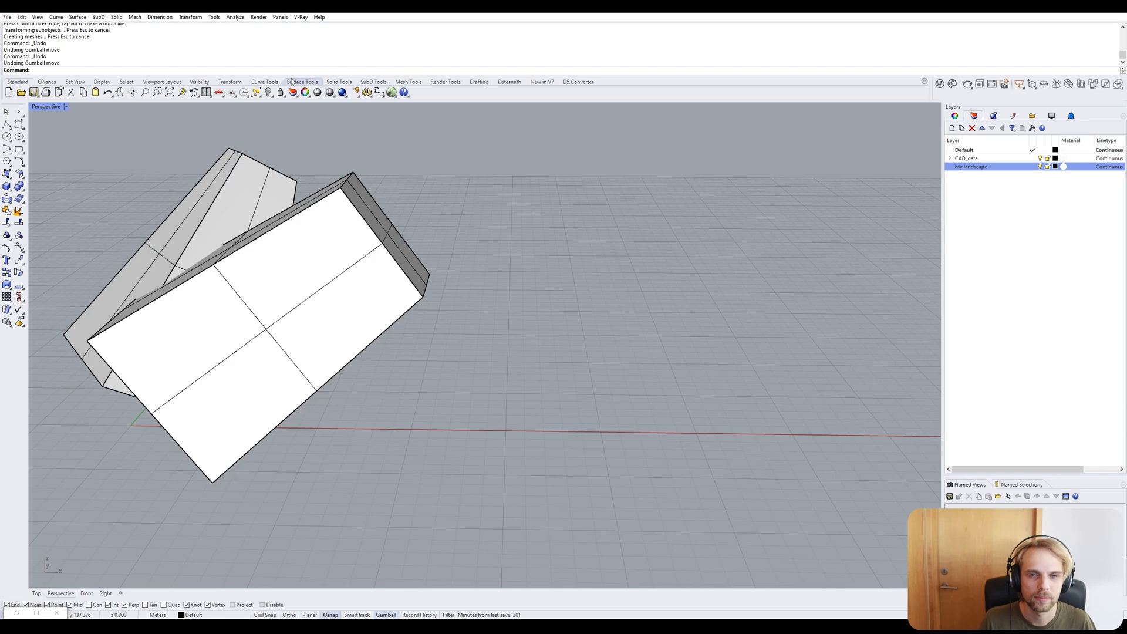
Set a three-point construction plane on the wider solid's upper end face, using its lower corner as origin and its short edge as X axis.
left_click(47, 83)
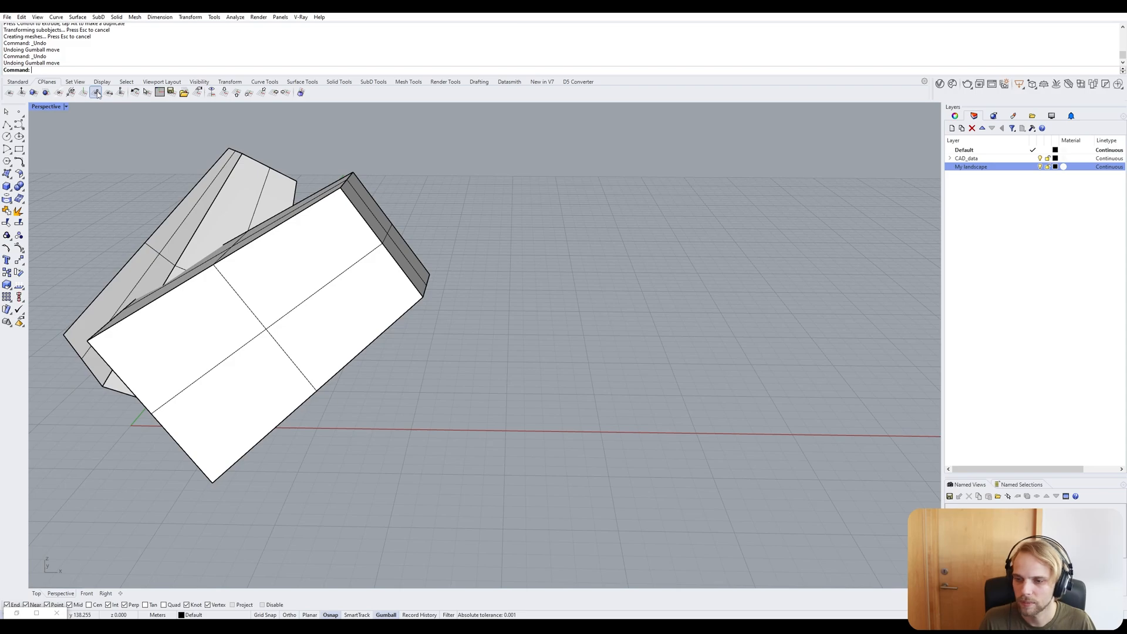
left_click(97, 94)
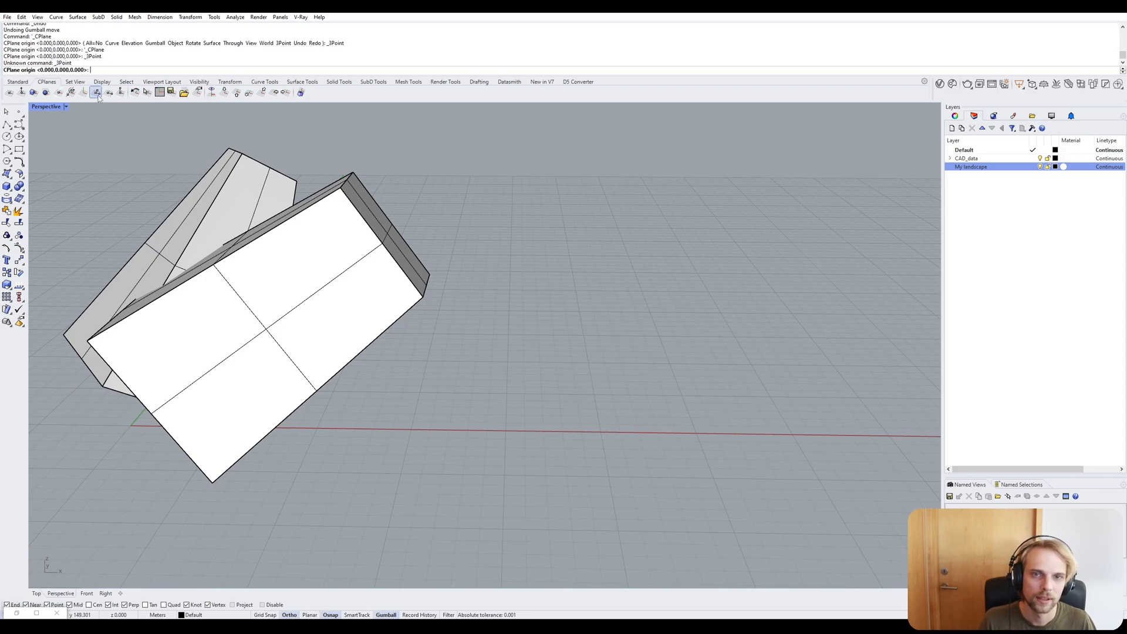
right_click_drag(453, 205, 457, 276)
scroll(457, 276, "up", 3)
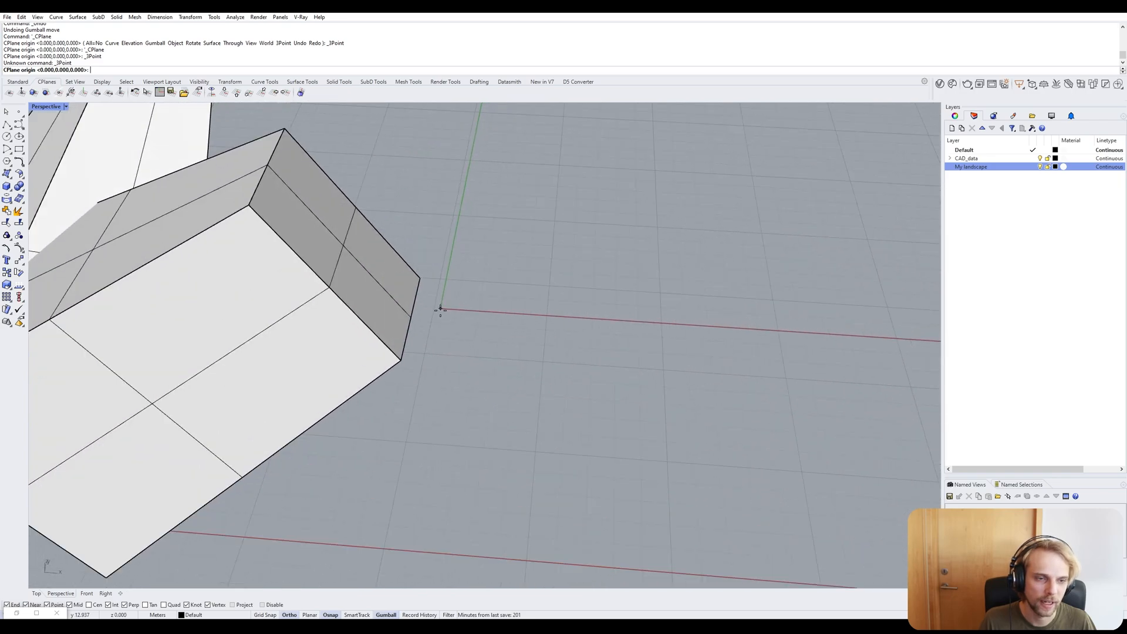
left_click(401, 361)
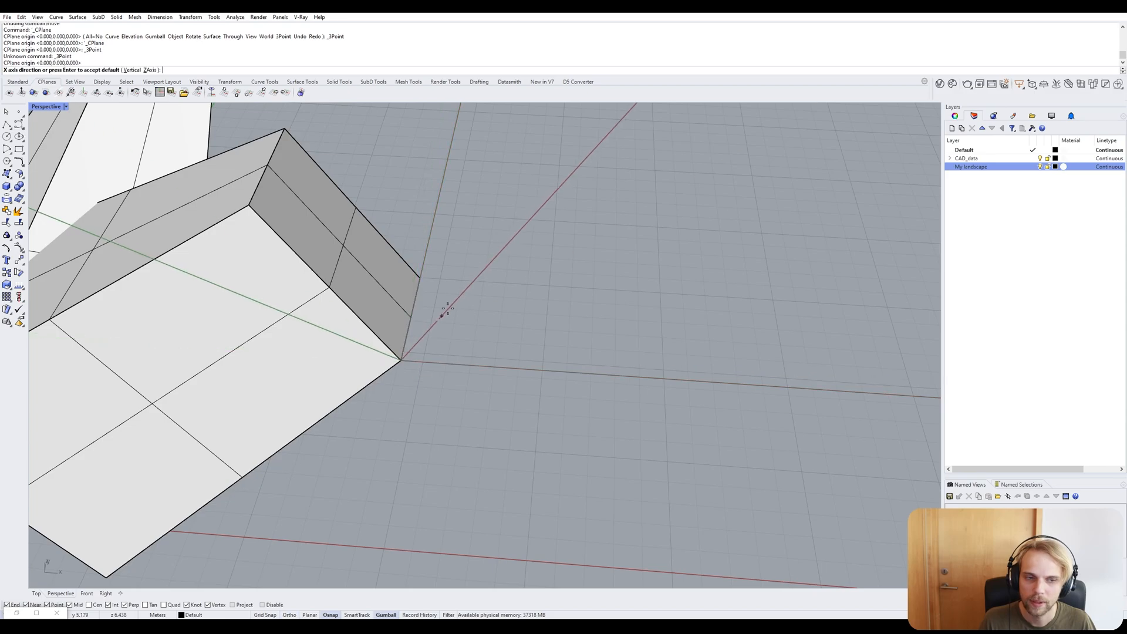
left_click(420, 276)
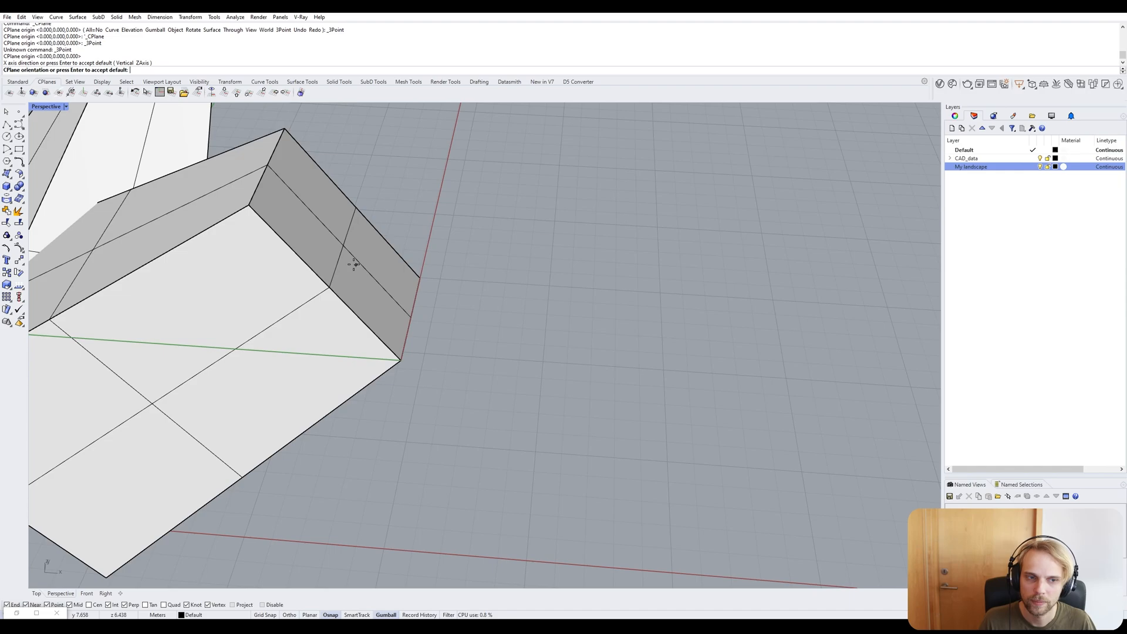
left_click(250, 206)
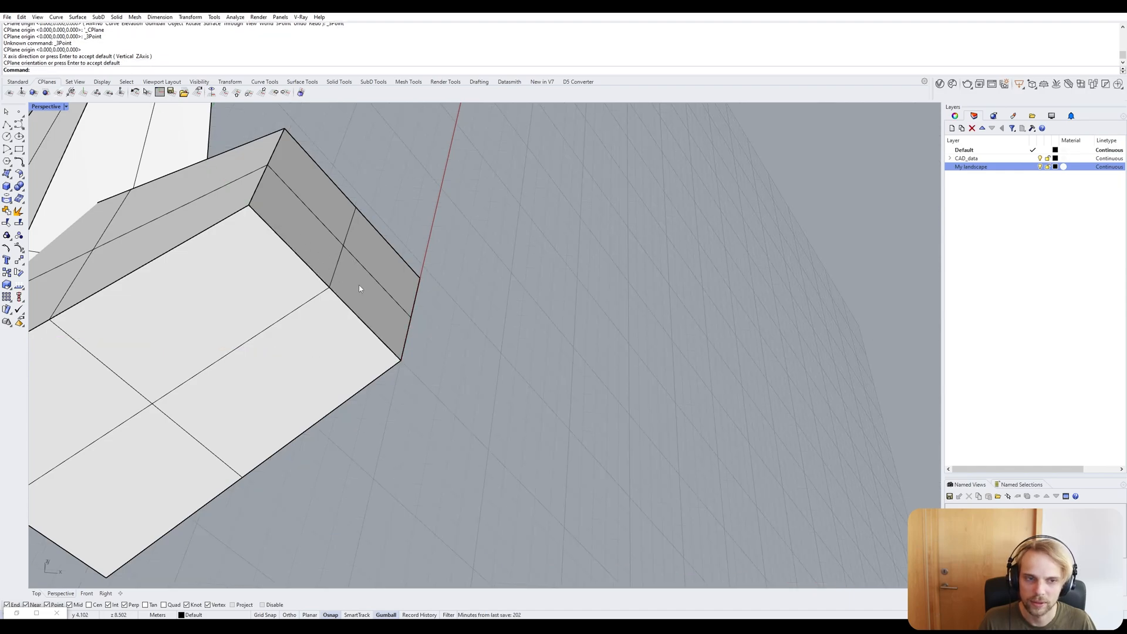
Select the wider solid's upper end face and examine how its gumball lines up with the construction plane.
right_click_drag(416, 379, 332, 457)
scroll(383, 325, "down", 4)
scroll(466, 416, "up", 2)
left_click(348, 334, "ctrl+shift")
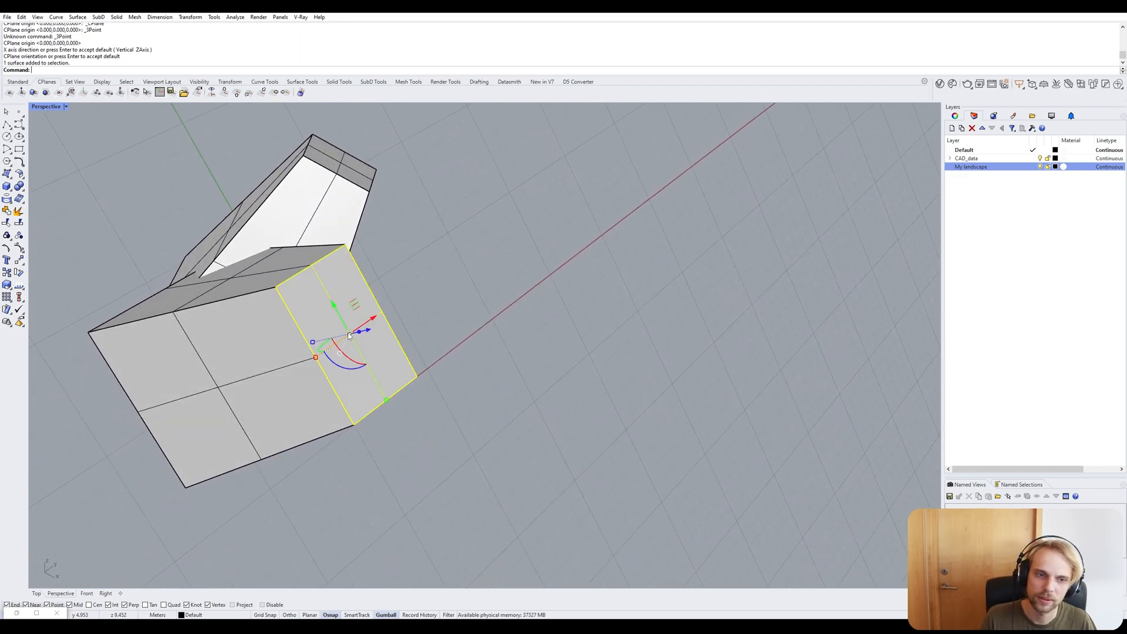
right_click_drag(352, 332, 406, 300)
left_click(443, 316)
left_click(365, 338, "ctrl+shift")
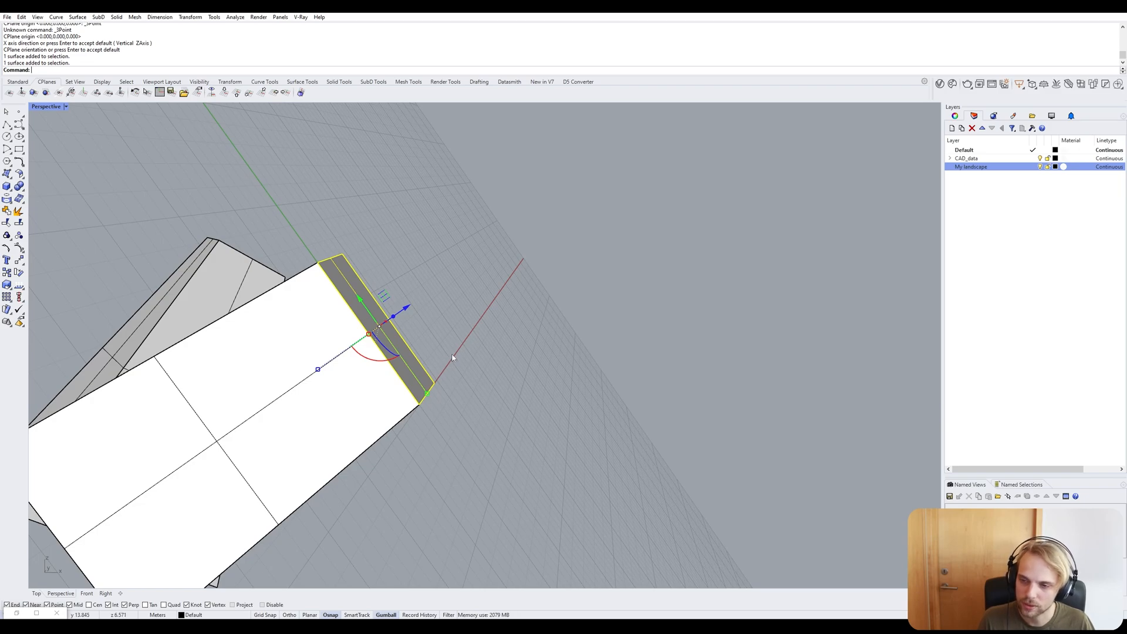
mouse_move(449, 303)
right_mouse_down()
mouse_move(411, 317)
mouse_move(435, 296)
right_mouse_up()
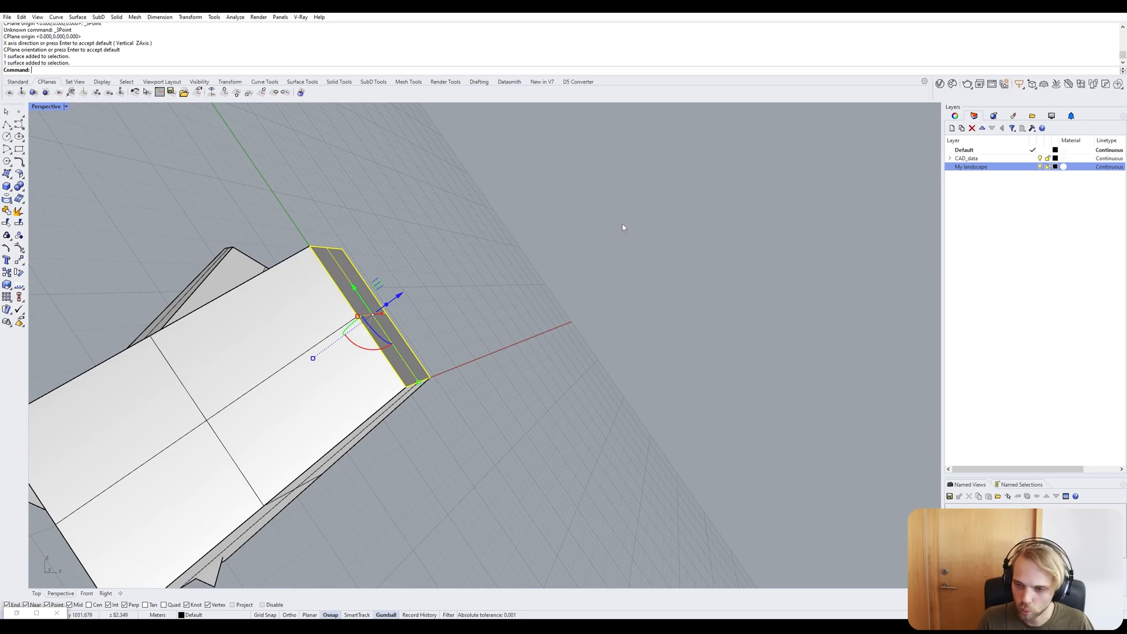
Reselect the upper end face, review the gumball alignment options without changing them, and clear the selection.
left_click(619, 297)
right_click_drag(618, 297, 338, 358)
left_click(338, 358)
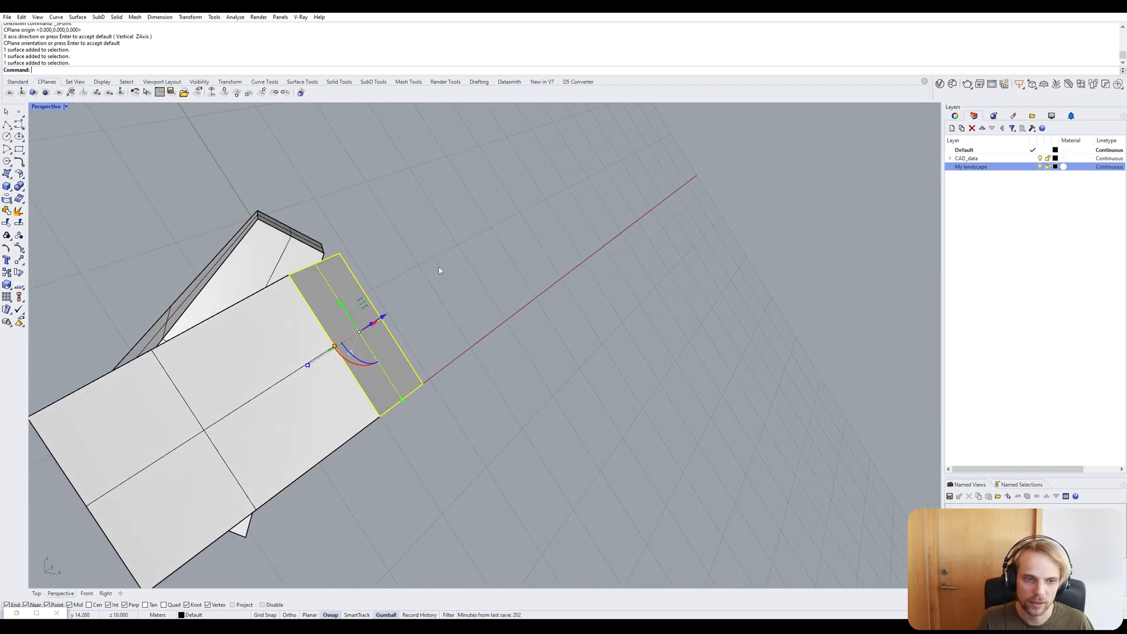
right_click_drag(286, 387, 314, 365)
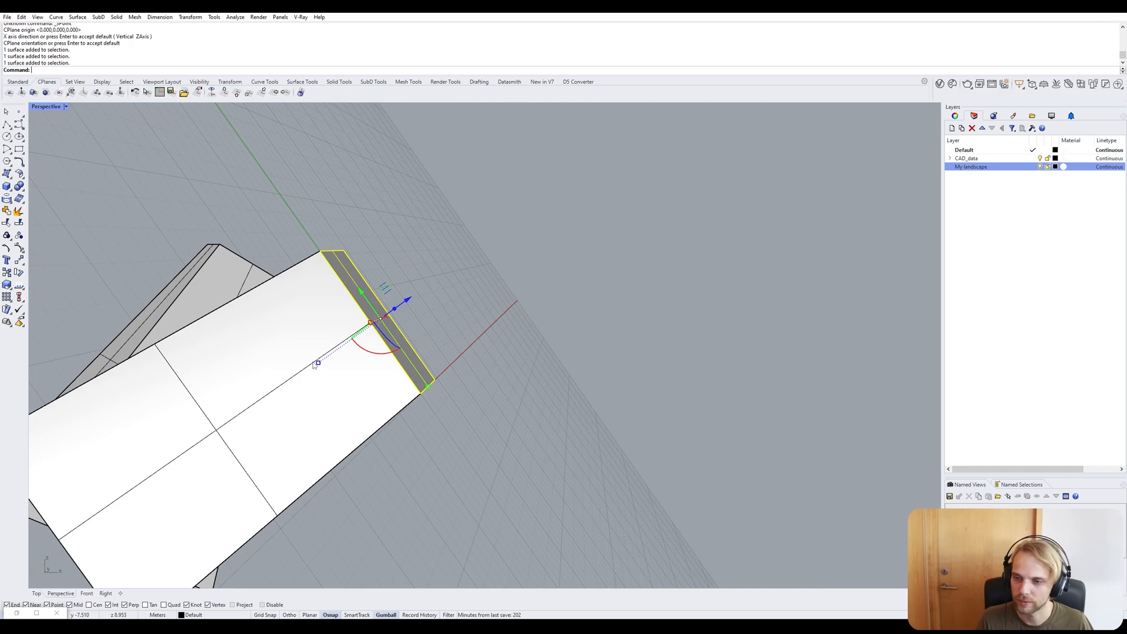
right_click(390, 616)
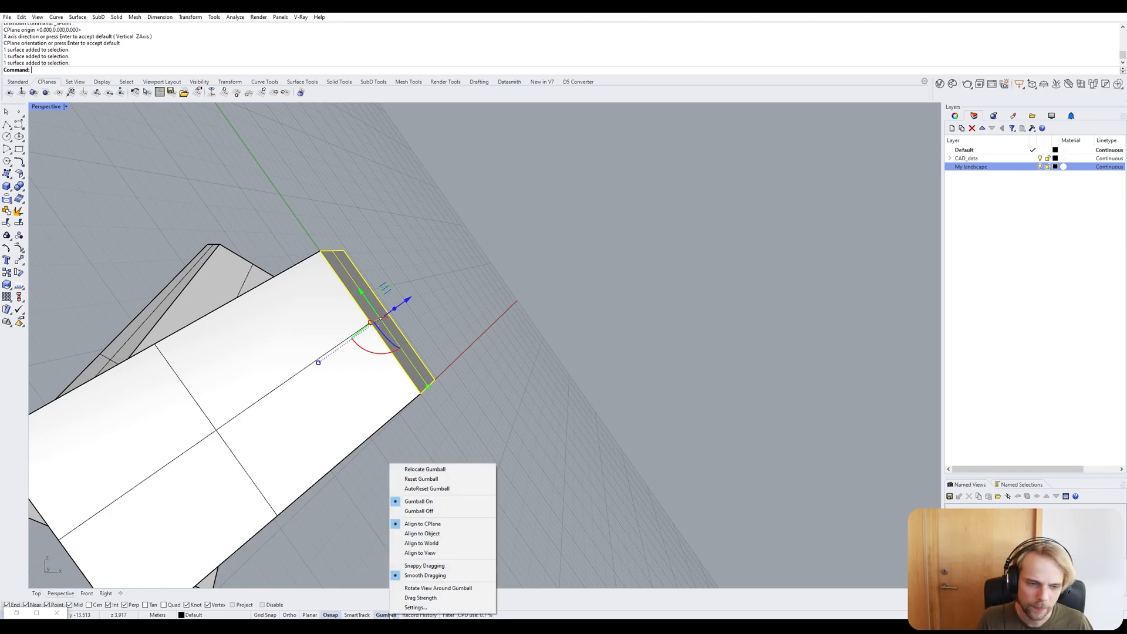
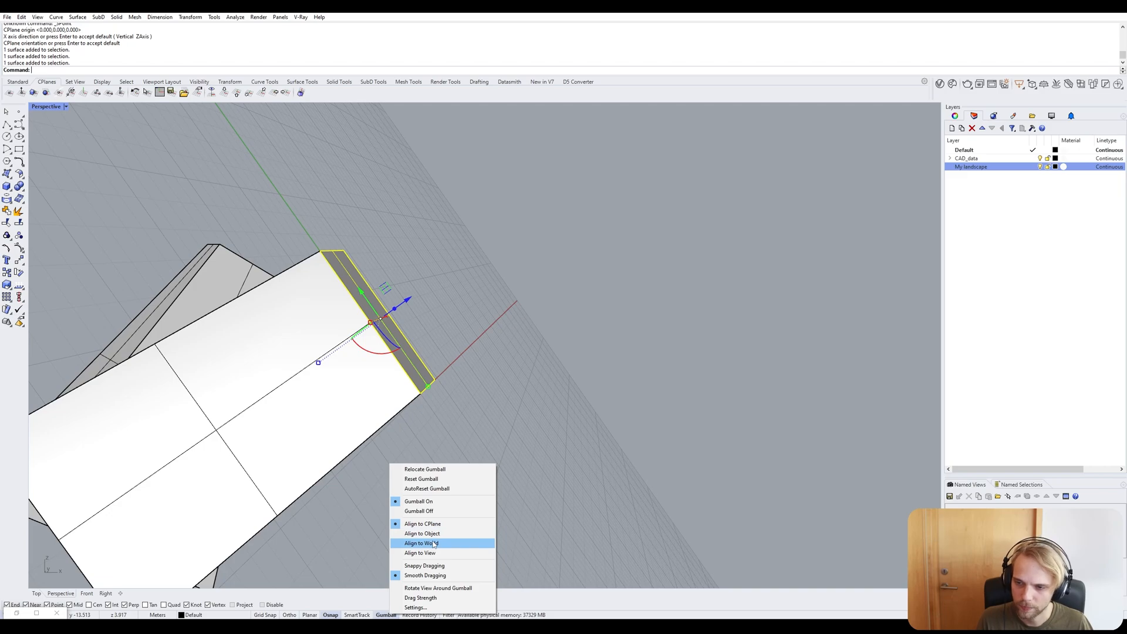
left_click(537, 415)
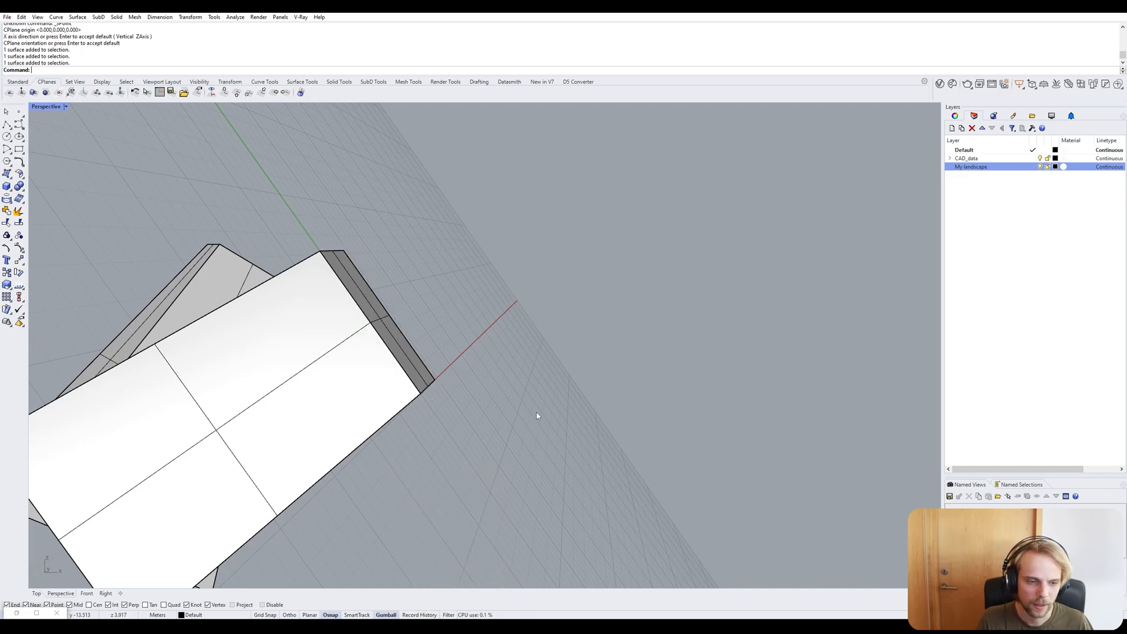
Lengthen the wider solid by moving its upper end face outward along the gumball's blue axis, perpendicular to the face.
right_click_drag(450, 334, 429, 295)
left_click(367, 359)
left_click_drag(428, 293, 580, 234)
scroll(714, 385, "down", 6)
right_click_drag(710, 382, 641, 383)
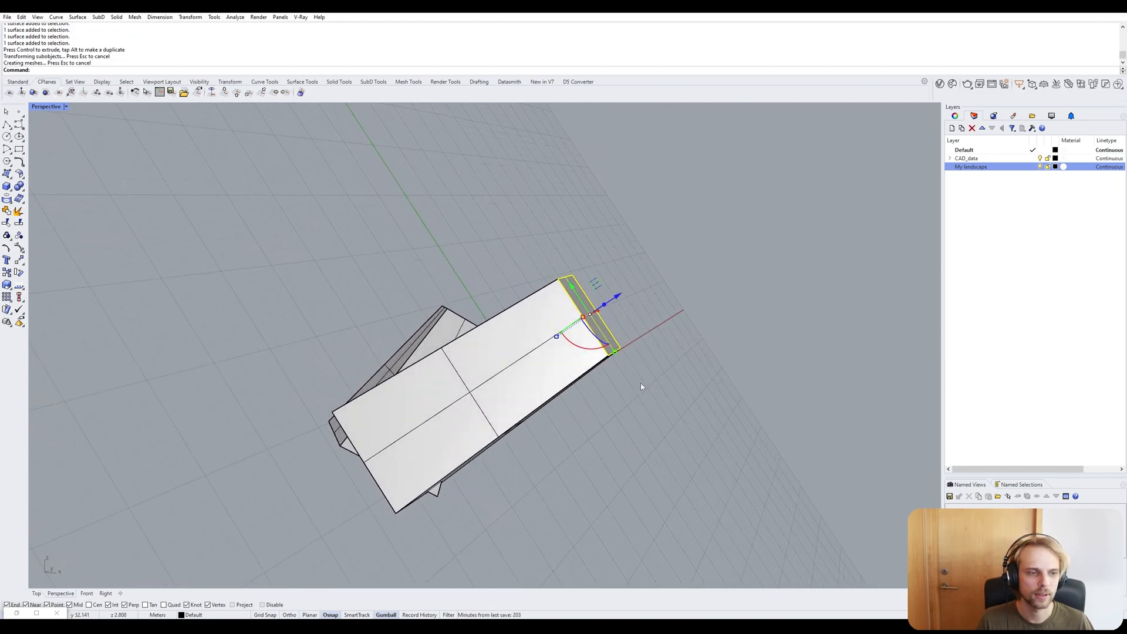
Scale the extended end face down uniformly to taper the solid, clear the selection, and inspect the narrow end.
mouse_move(614, 352)
left_mouse_down("shift")
mouse_move(599, 327)
mouse_move(604, 336)
left_mouse_up("shift")
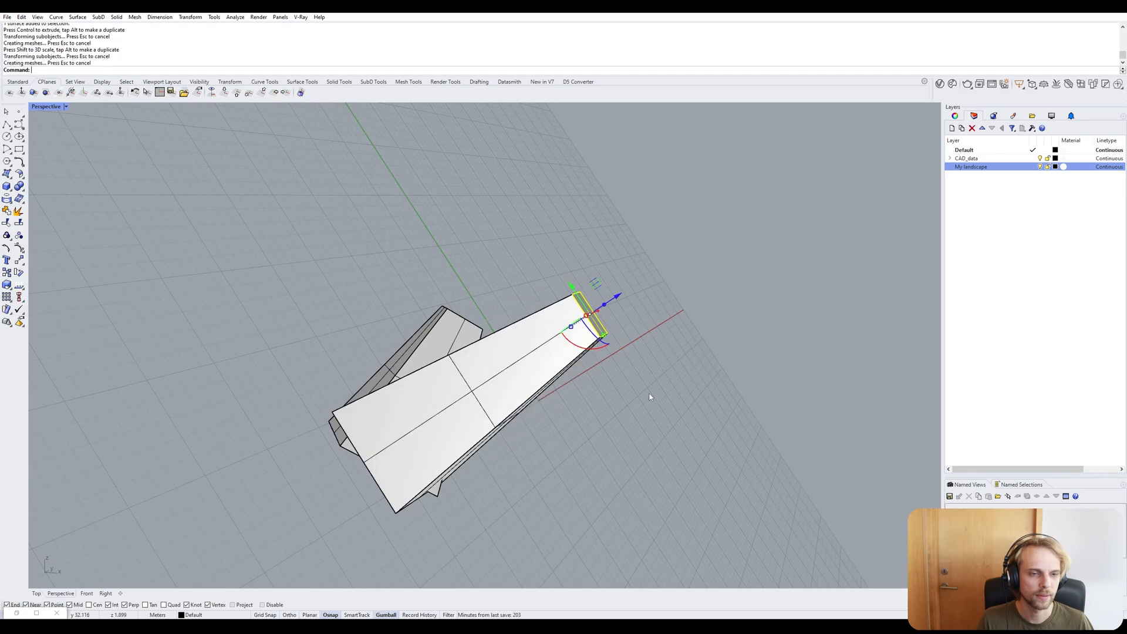
left_click(649, 396)
right_click_drag(649, 397, 521, 443)
scroll(421, 351, "up", 4)
mouse_move(421, 351)
right_mouse_down()
mouse_move(433, 334)
mouse_move(435, 343)
right_mouse_up()
right_click_drag(314, 319, 338, 272, "shift")
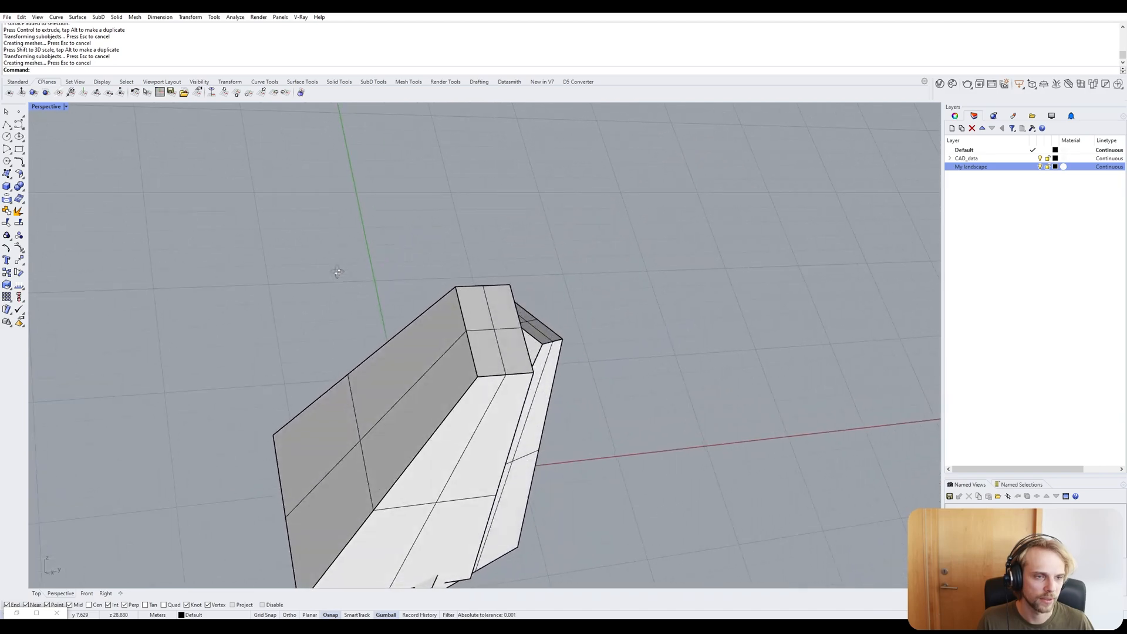
scroll(476, 326, "up", 6)
scroll(485, 289, "down", 6)
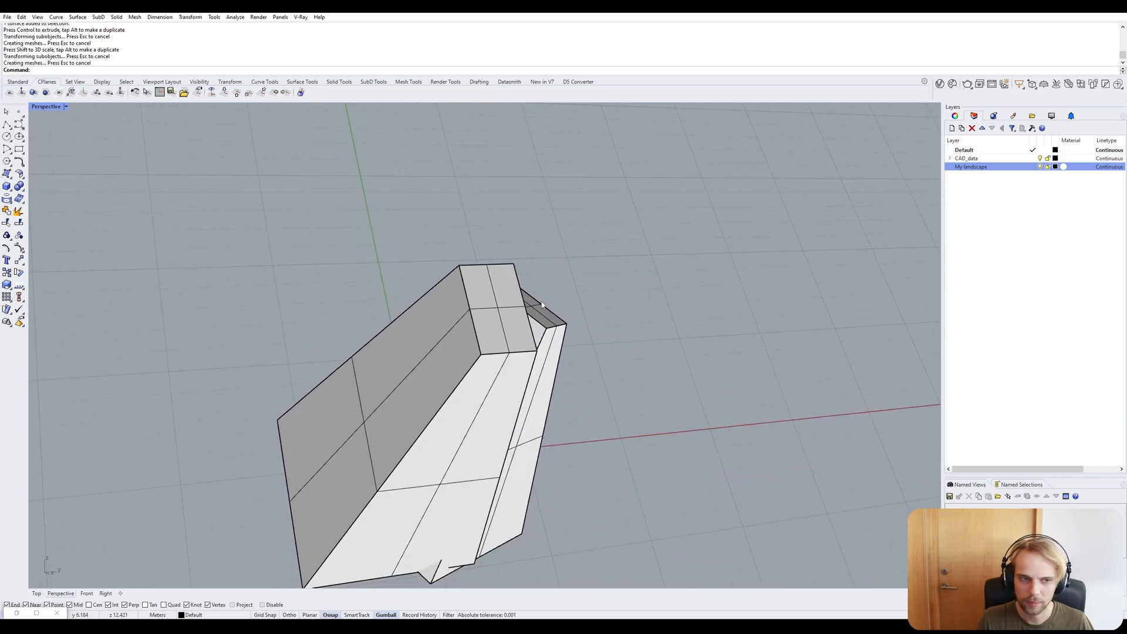
mouse_move(398, 254)
right_mouse_down()
mouse_move(378, 269)
mouse_move(403, 282)
mouse_move(409, 246)
mouse_move(381, 248)
right_mouse_up()
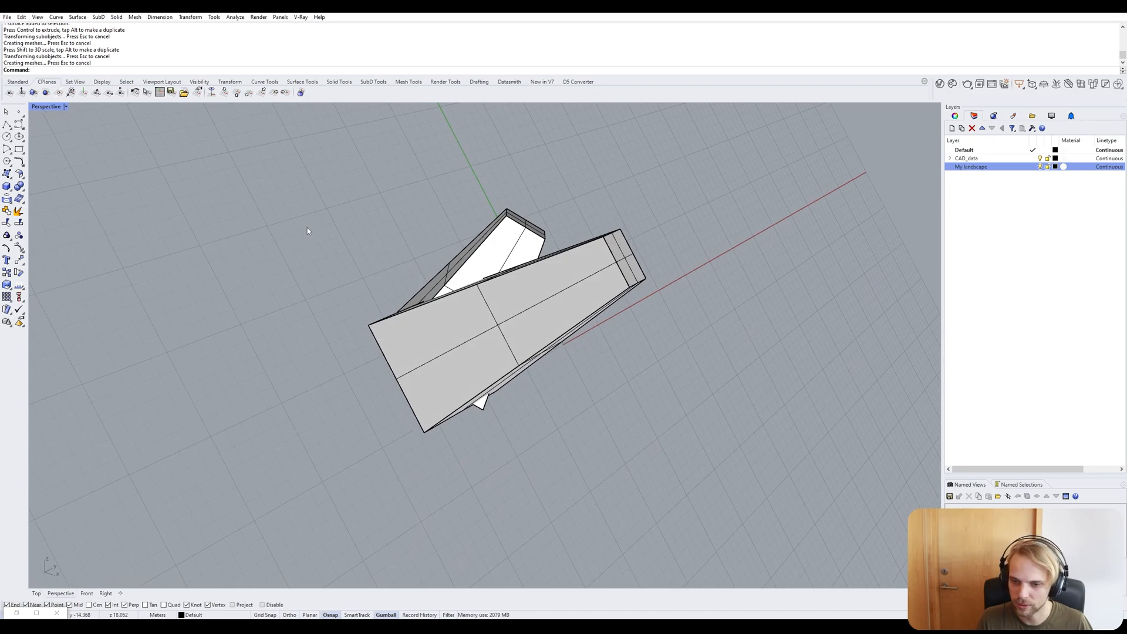
left_click_drag(679, 436, 322, 220)
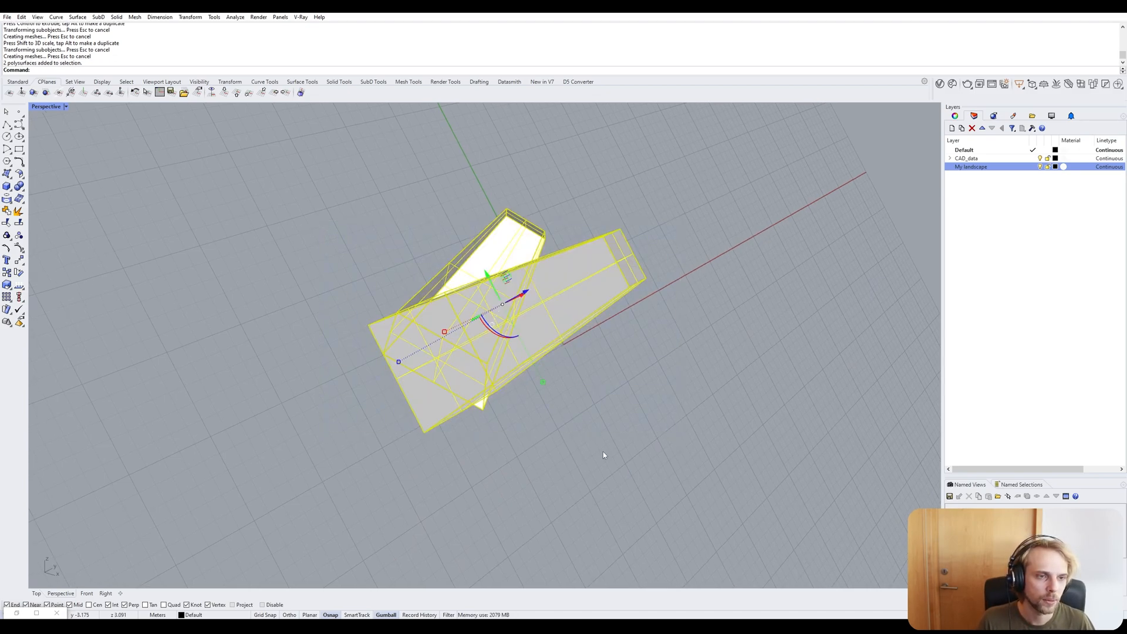
key("Escape")
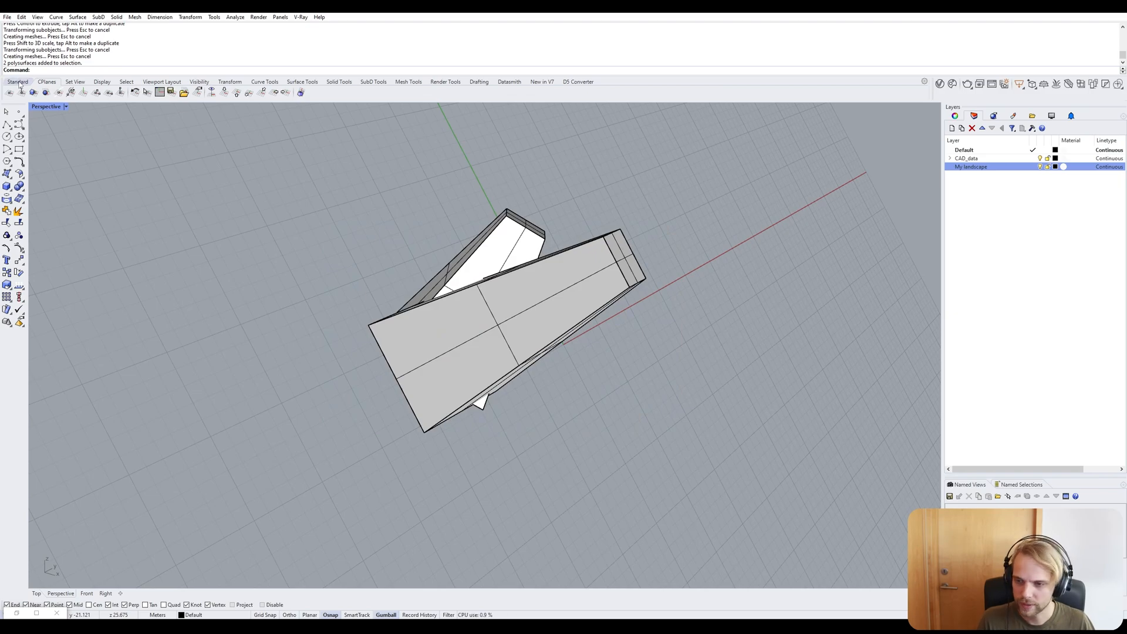
Reset the construction plane to World Top with the CPlane command.
right_click_drag(378, 217, 419, 229)
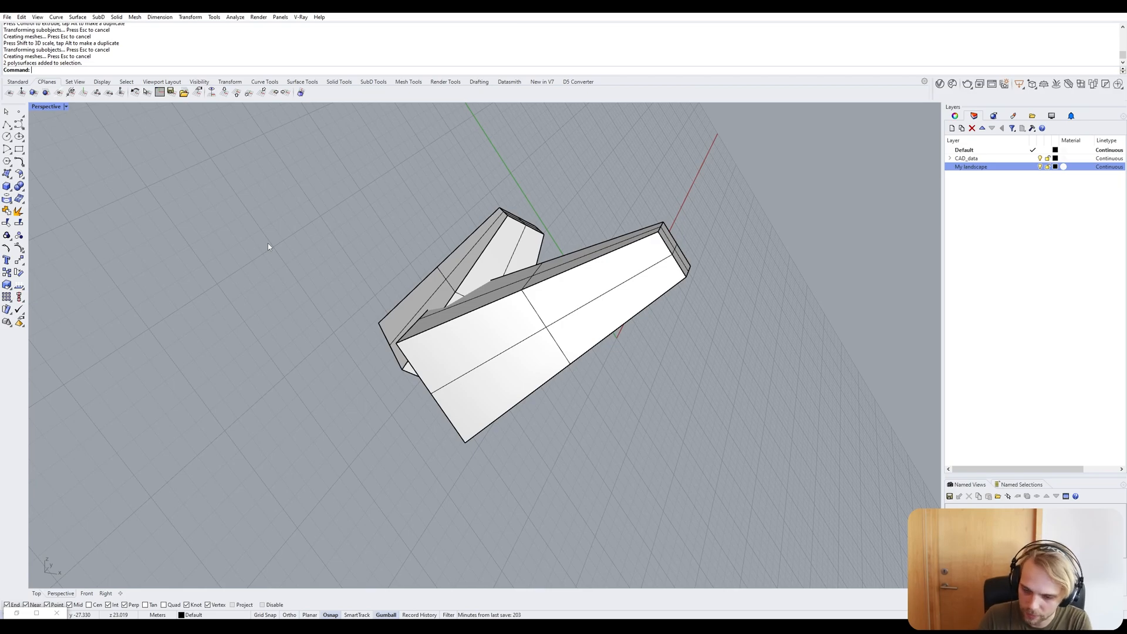
type("CPlane")
key("Return")
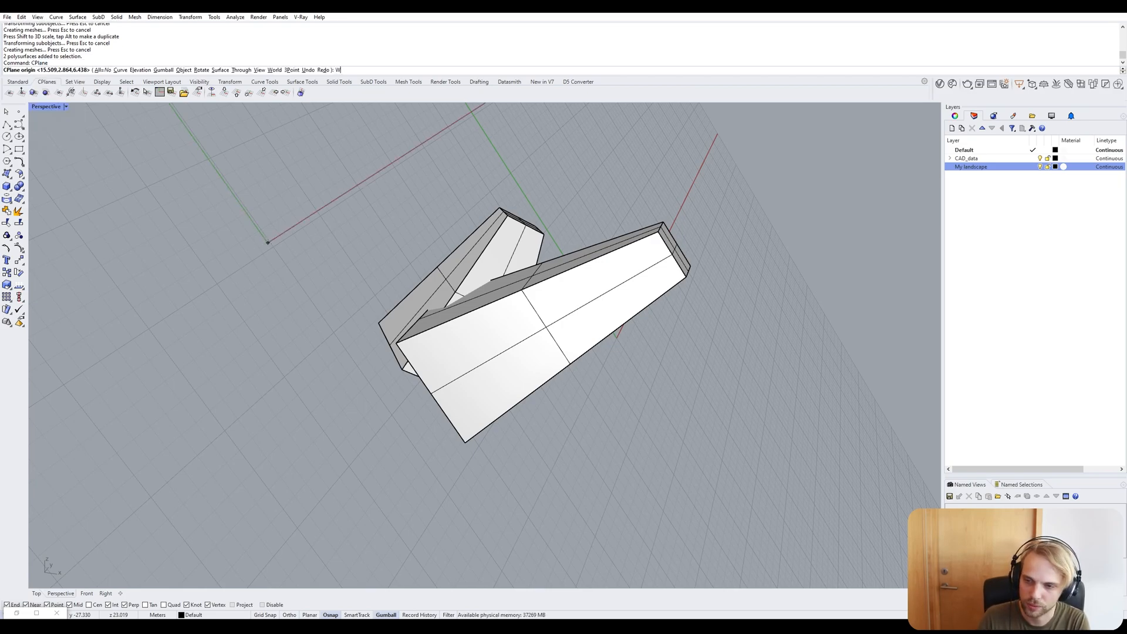
key("Return")
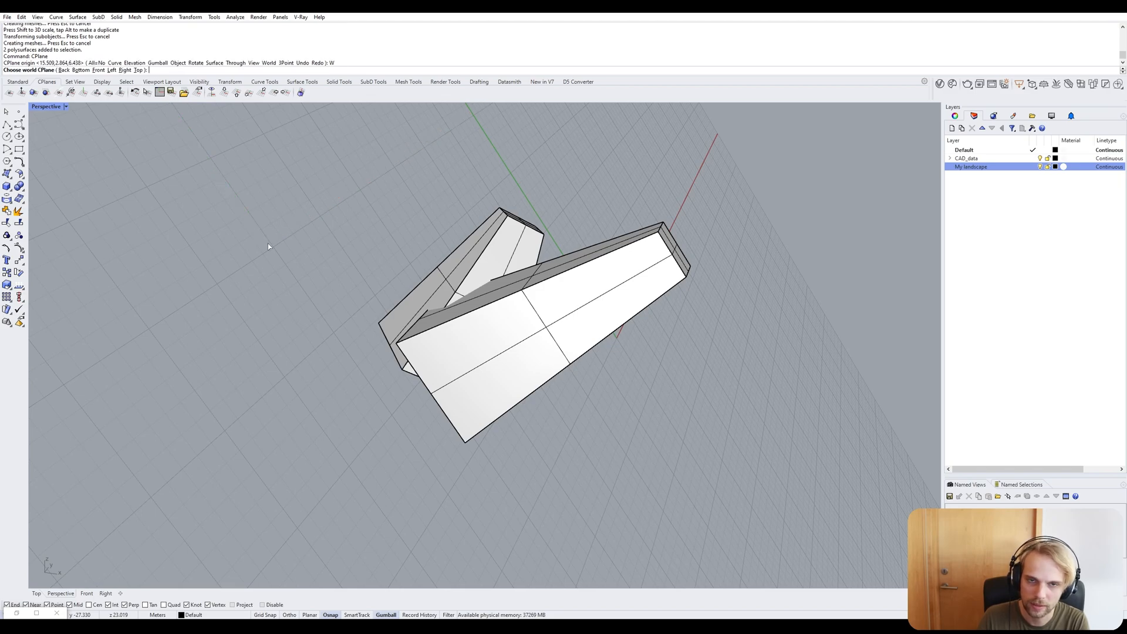
type("T")
key("Return")
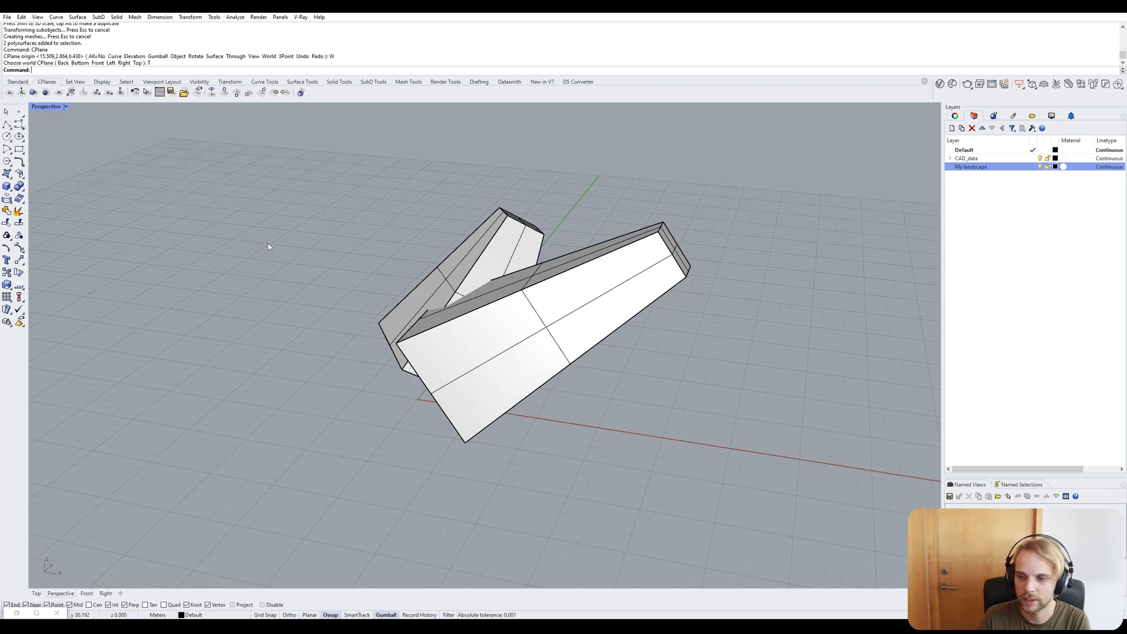
Duplicate the narrower solid by moving a copy outward along the gumball's red axis, away from the wider solid.
right_click_drag(268, 247, 367, 223)
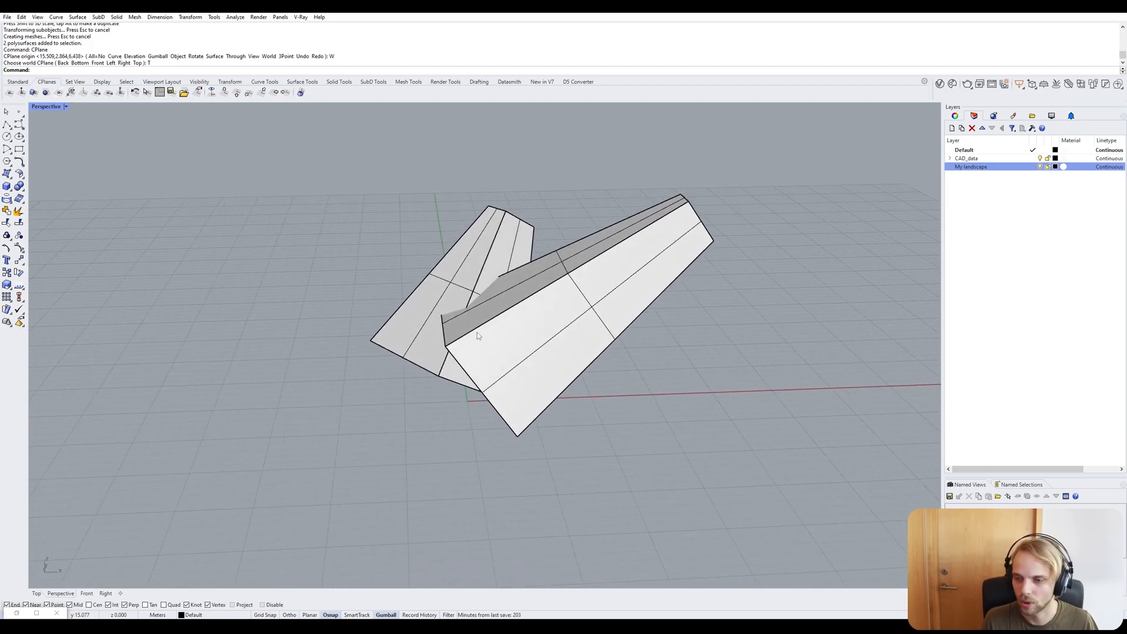
right_click_drag(585, 329, 594, 296)
scroll(493, 340, "up", 7)
scroll(457, 343, "down", 7)
right_click_drag(457, 343, 470, 364)
left_click(376, 363)
right_click_drag(405, 351, 452, 282, "shift")
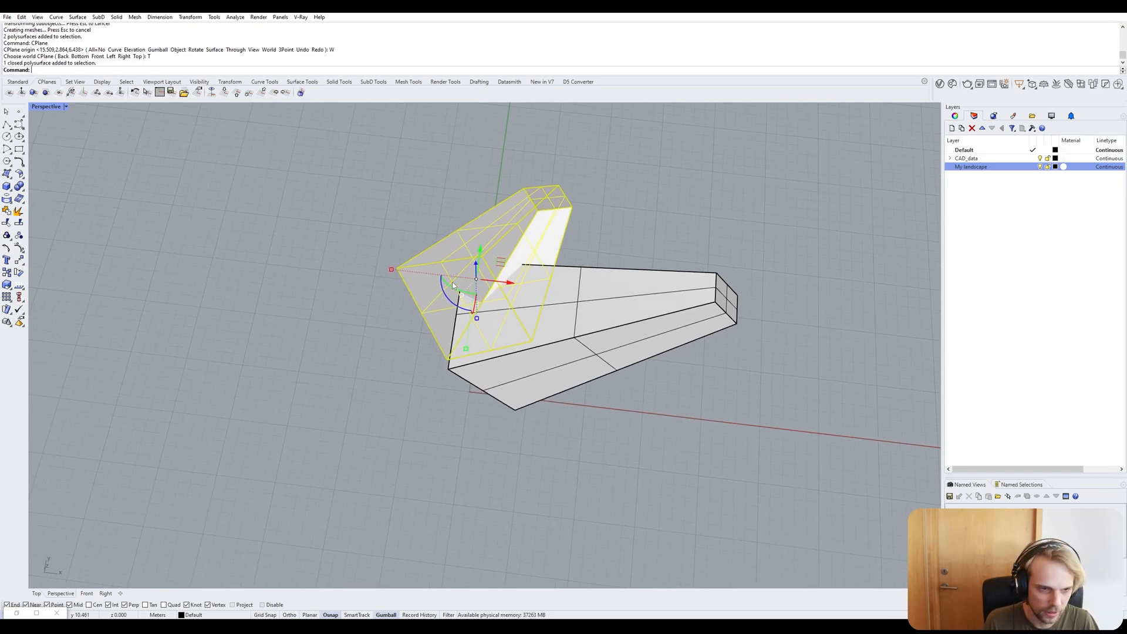
right_click_drag(452, 352, 469, 282)
left_click(401, 375)
right_click_drag(400, 375, 405, 419)
left_click(523, 247)
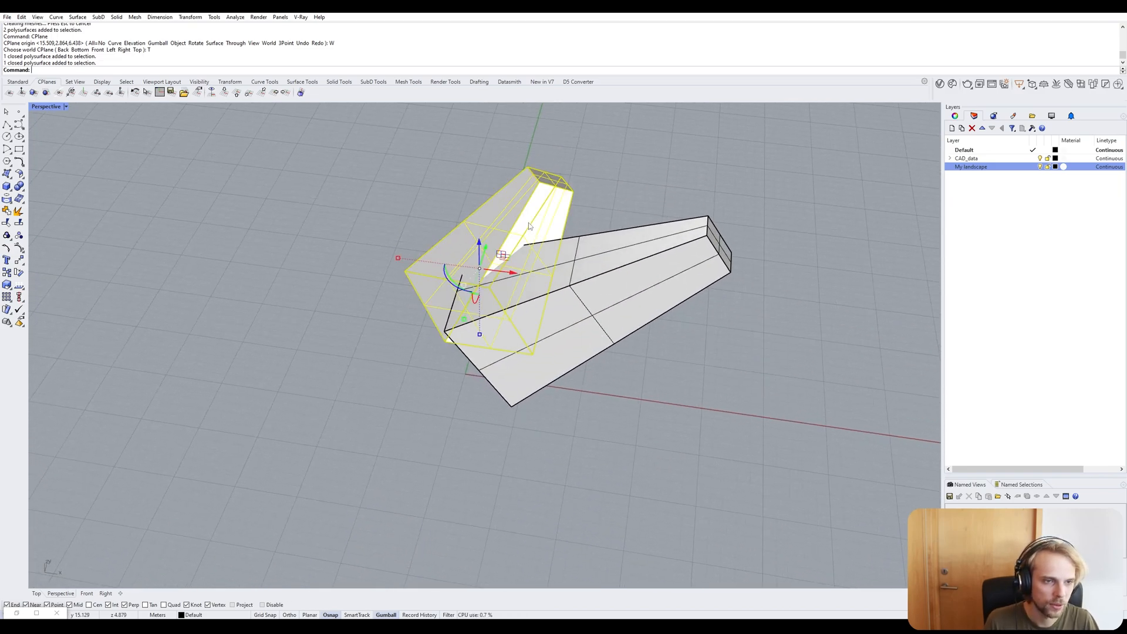
left_click_drag(508, 273, 389, 226, "alt")
right_click_drag(388, 226, 381, 241)
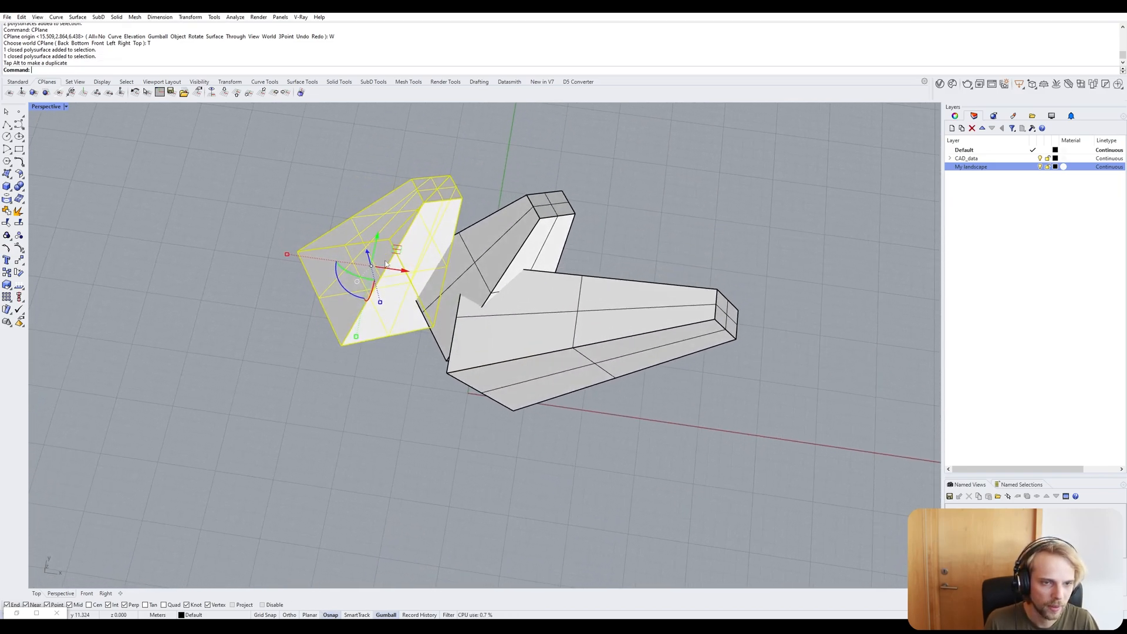
Rotate the duplicated solid with the gumball, place it so it overlaps the other two solids, and clear the selection.
left_click_drag(348, 281, 347, 230)
right_click_drag(402, 246, 394, 321)
left_click_drag(394, 321, 481, 369)
right_click_drag(481, 370, 622, 382)
left_click(622, 381)
right_click_drag(491, 409, 529, 428)
Sub-select single faces and an edge on the large end of the overlapping solids to compare their gumballs.
scroll(518, 357, "up", 2)
scroll(527, 276, "up", 4)
right_click_drag(518, 358, 555, 265)
left_click(555, 373, "ctrl+shift")
left_click(639, 403)
left_click(596, 390, "ctrl+shift")
left_click(630, 411)
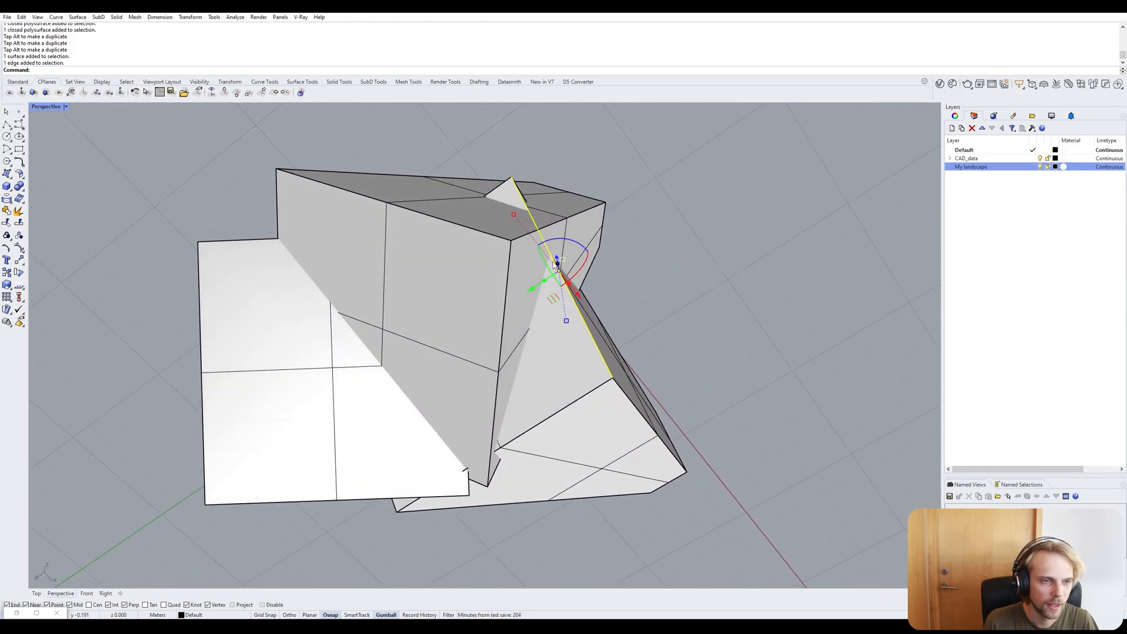
left_click(542, 178)
right_click_drag(542, 178, 683, 253)
left_click(586, 345)
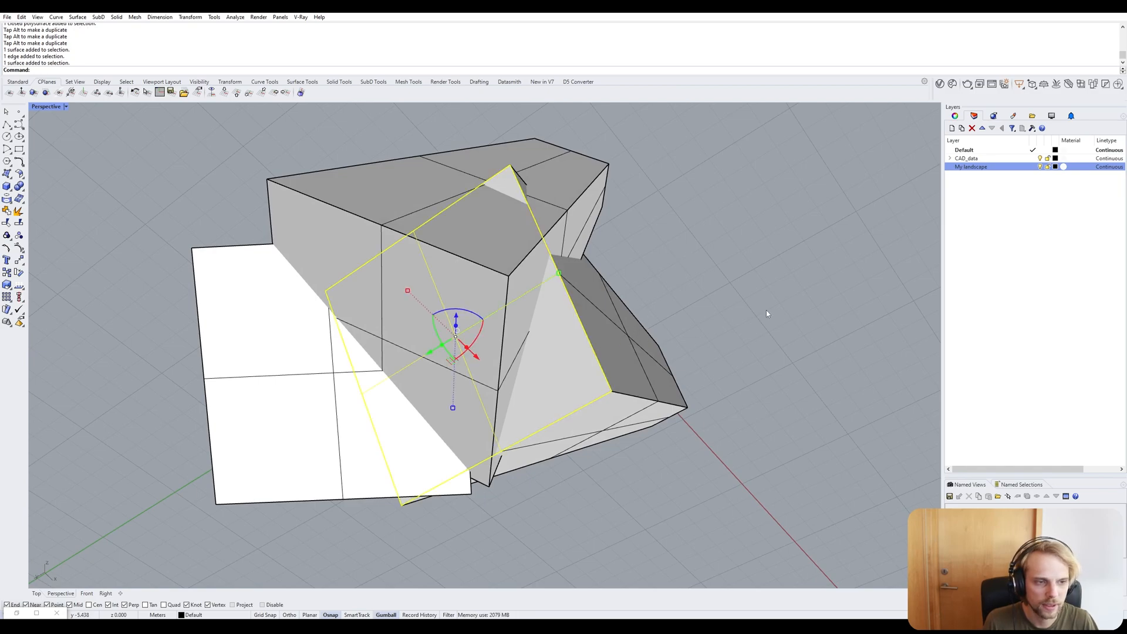
left_click(766, 314)
left_click(592, 346)
left_click(832, 344)
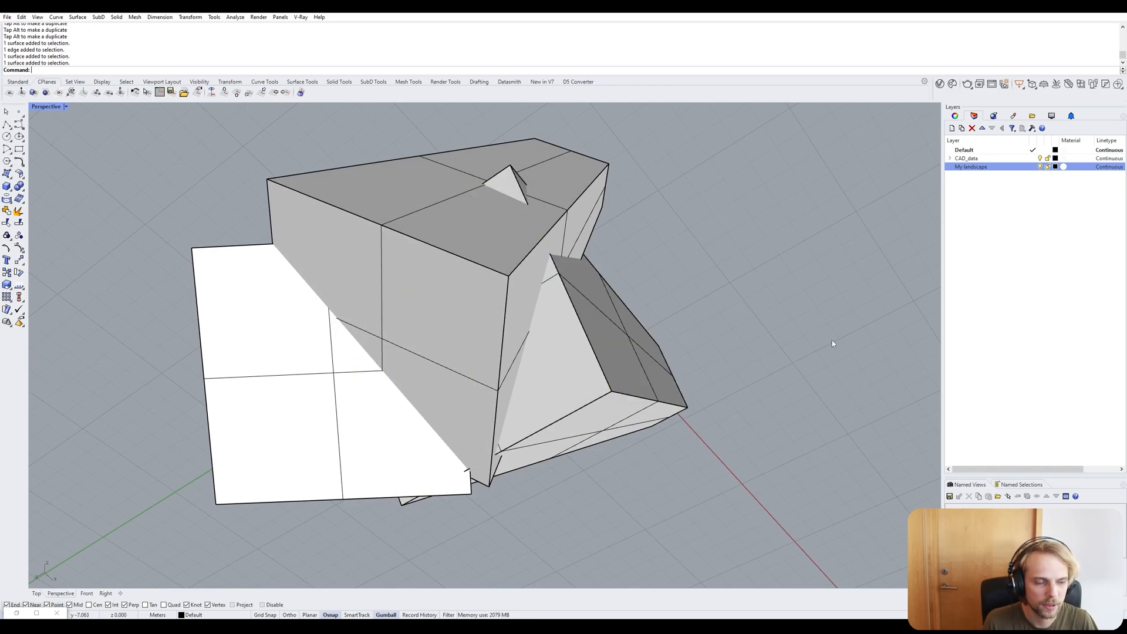
Move the long edge of the large end face with the Move command, from a point on the adjoining edge to their shared corner.
left_click(576, 310)
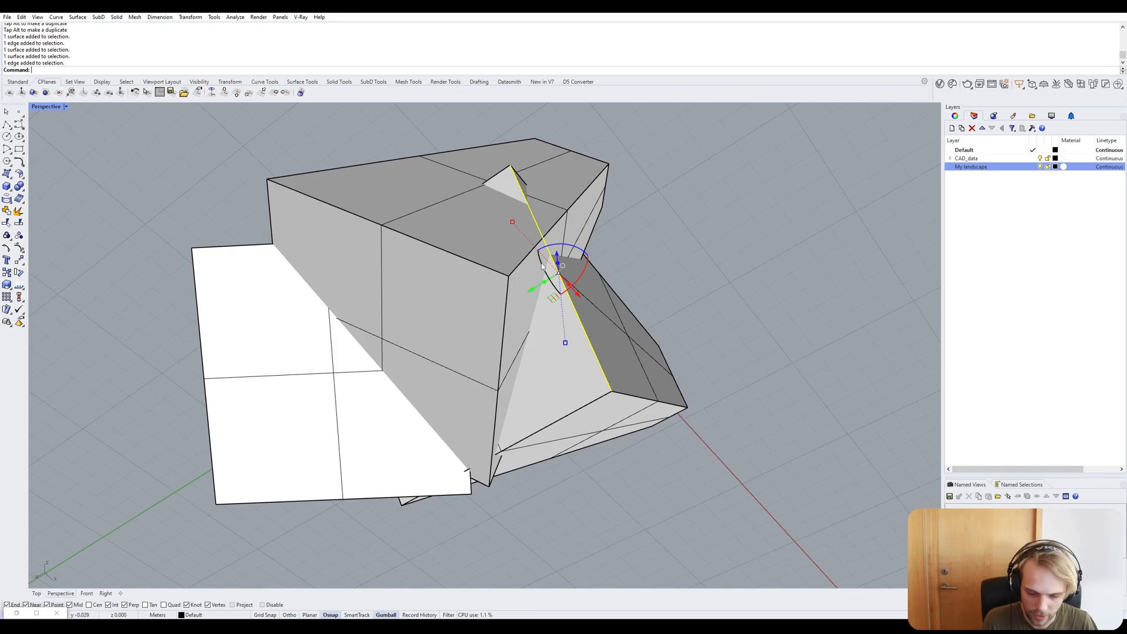
type("m")
key("Return")
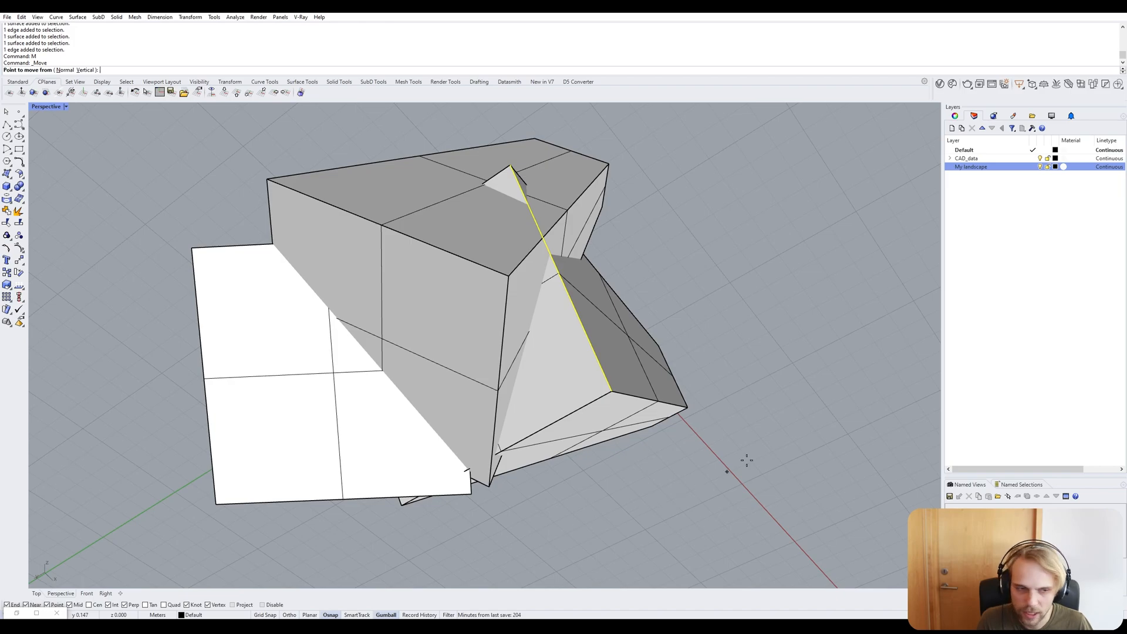
left_click(534, 433)
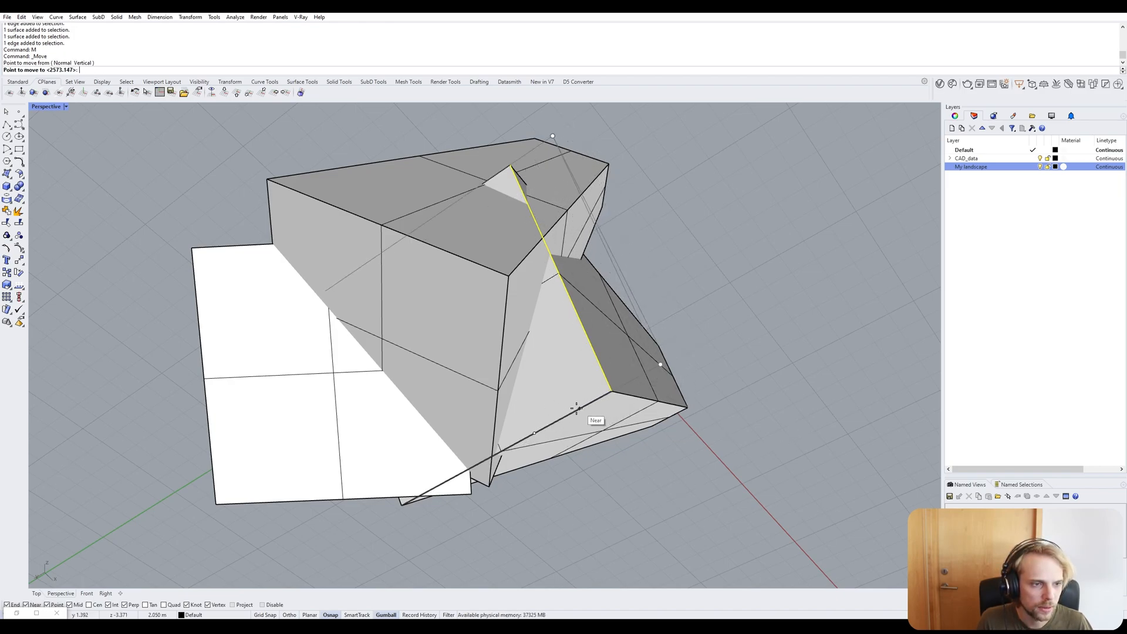
left_click(613, 393)
right_click_drag(690, 367, 364, 488)
left_click(780, 393)
Adjust the duplicated solid with the gumball where it meets the other two solids, and check the intersection up close.
scroll(587, 312, "down", 5)
scroll(487, 232, "up", 10)
right_click_drag(424, 297, 410, 269)
scroll(386, 233, "up", 10)
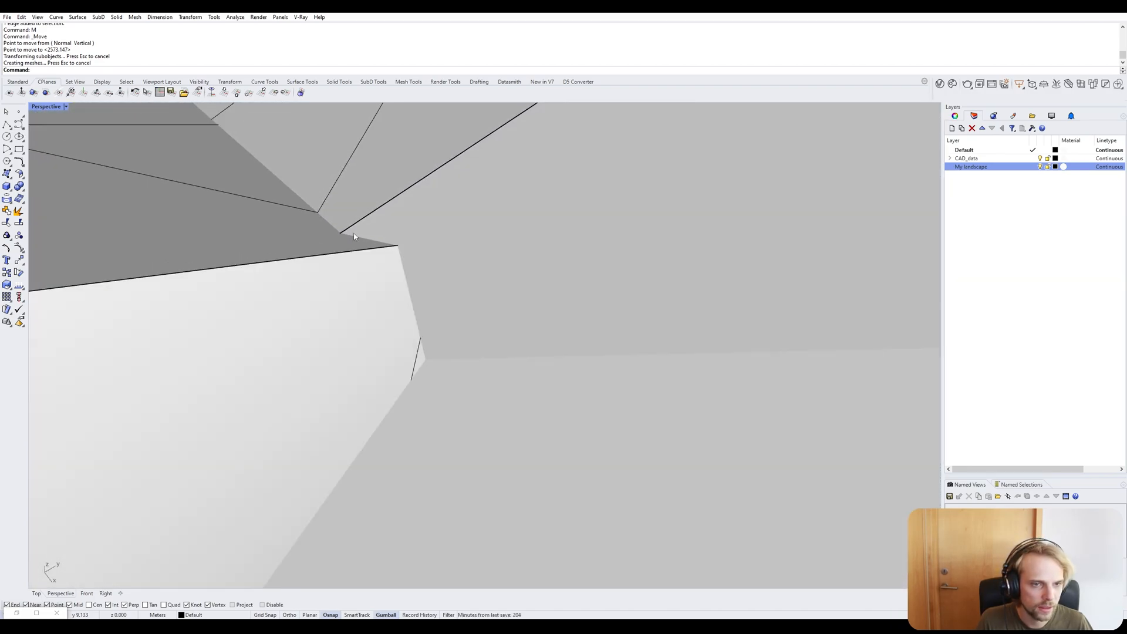
scroll(317, 217, "down", 14)
right_click_drag(323, 225, 405, 224, "shift")
left_click(405, 224)
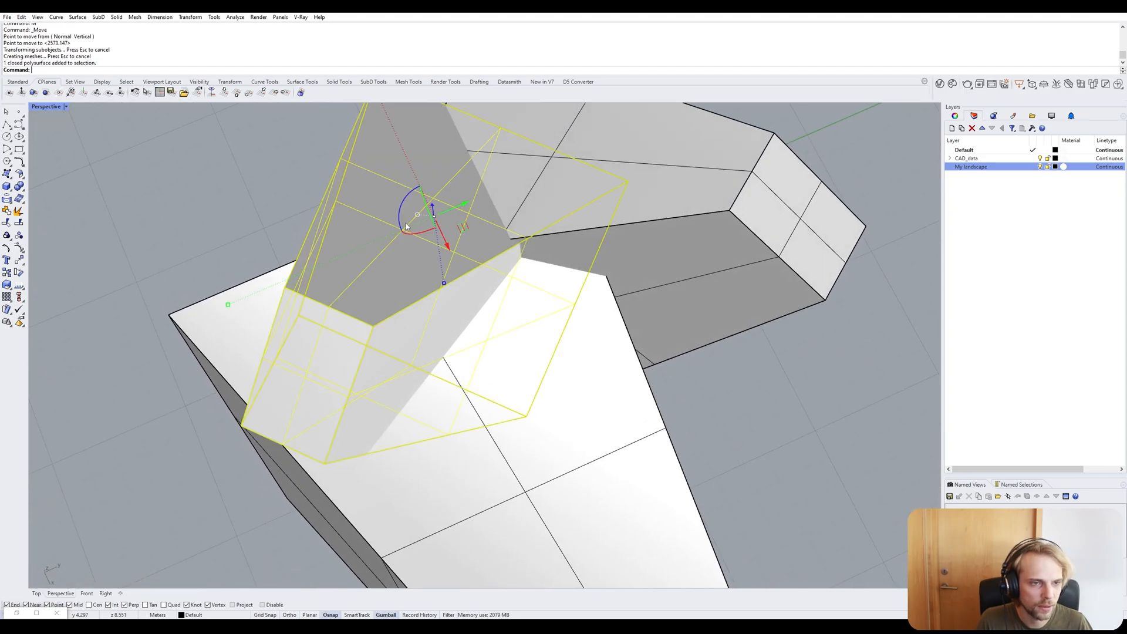
left_click_drag(439, 197, 470, 242)
left_click(805, 382)
right_click_drag(804, 383, 663, 368)
scroll(491, 160, "up", 5)
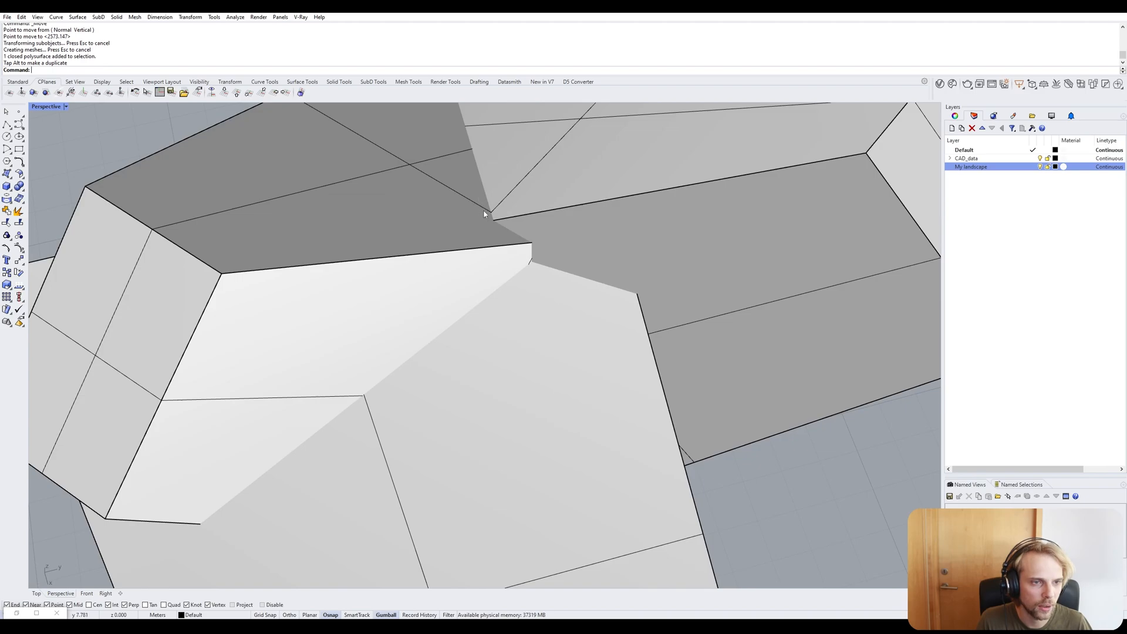
Combine the three overlapping solids into one with BooleanUnion.
scroll(585, 308, "down", 6)
right_click_drag(575, 413, 521, 308)
scroll(571, 491, "up", 3)
scroll(570, 488, "down", 5)
right_click_drag(664, 396, 734, 413)
left_click_drag(727, 465, 327, 245)
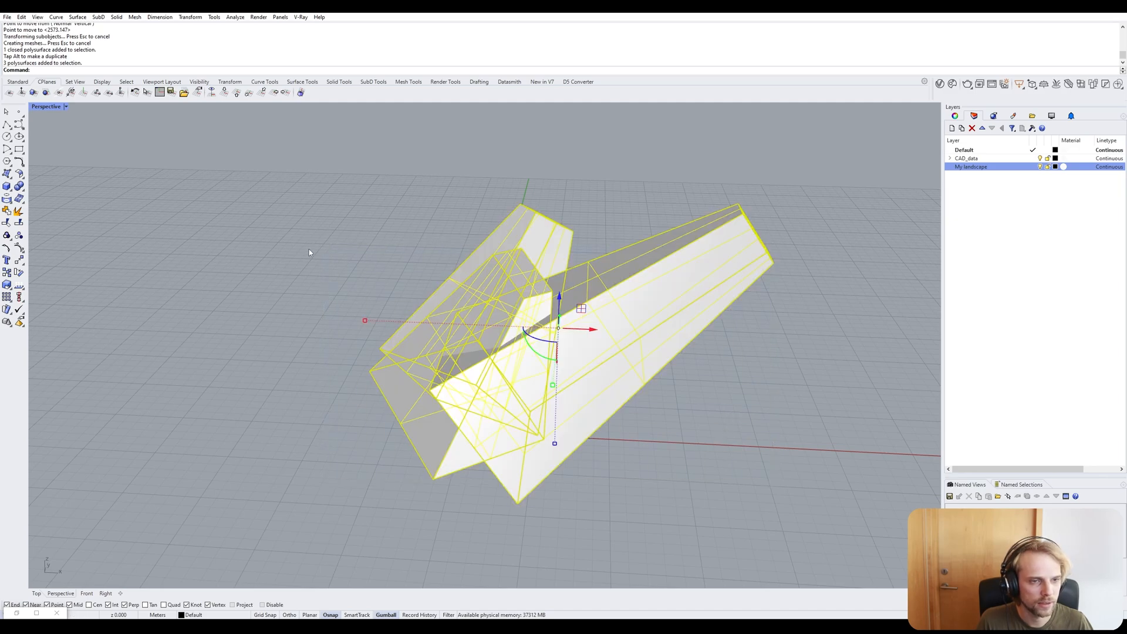
key("Escape")
right_click_drag(356, 286, 364, 347)
left_click_drag(740, 477, 343, 214)
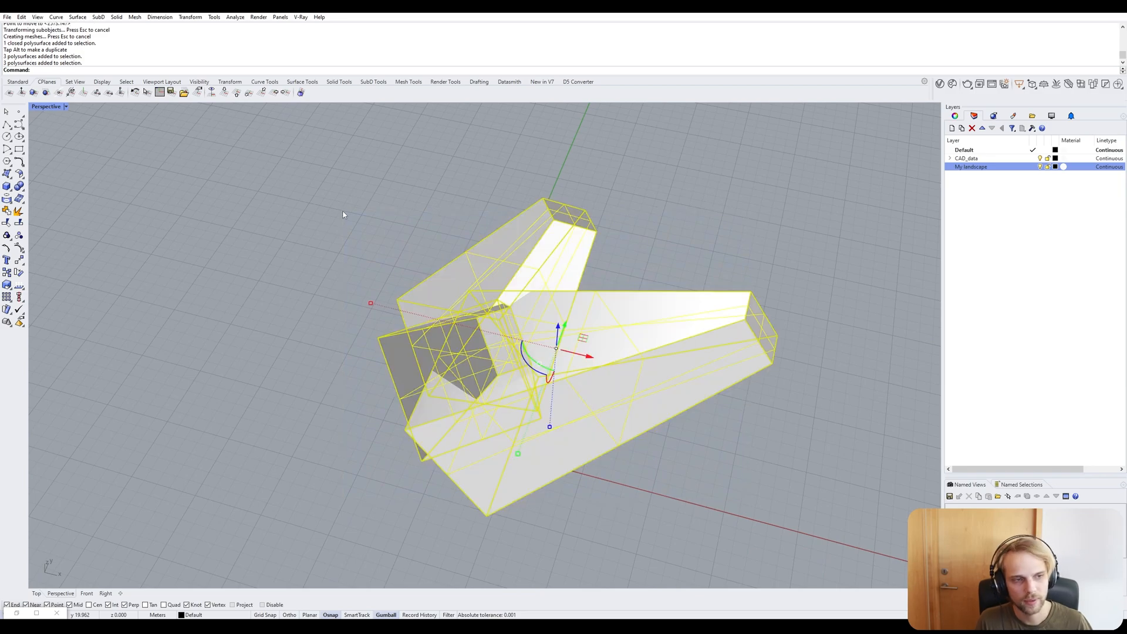
type("Boo")
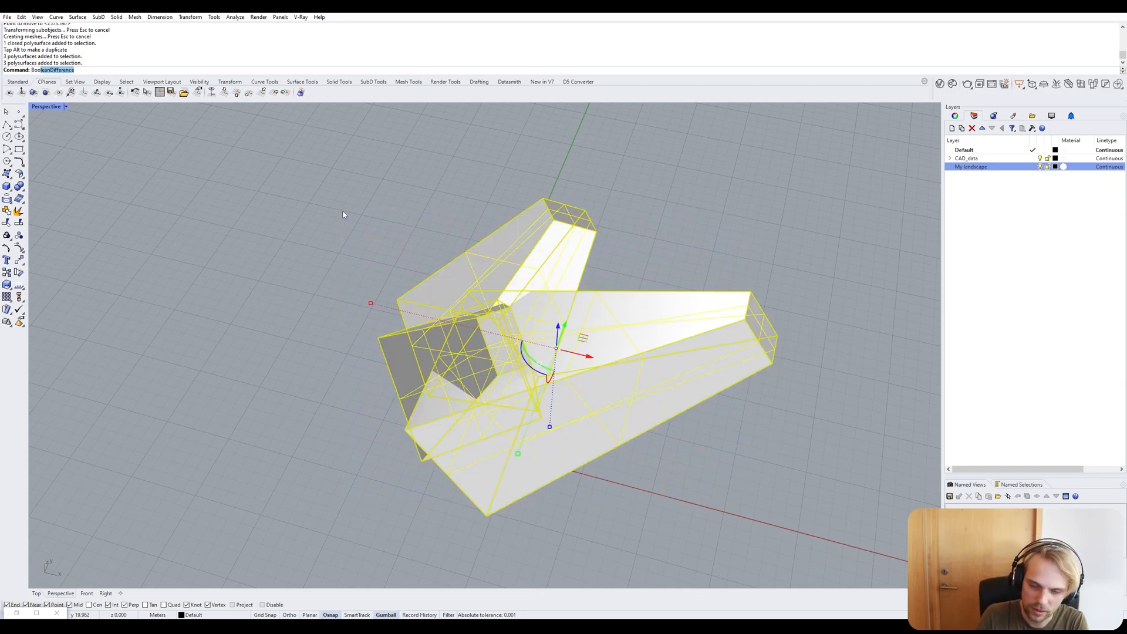
type("leanu")
key("Return")
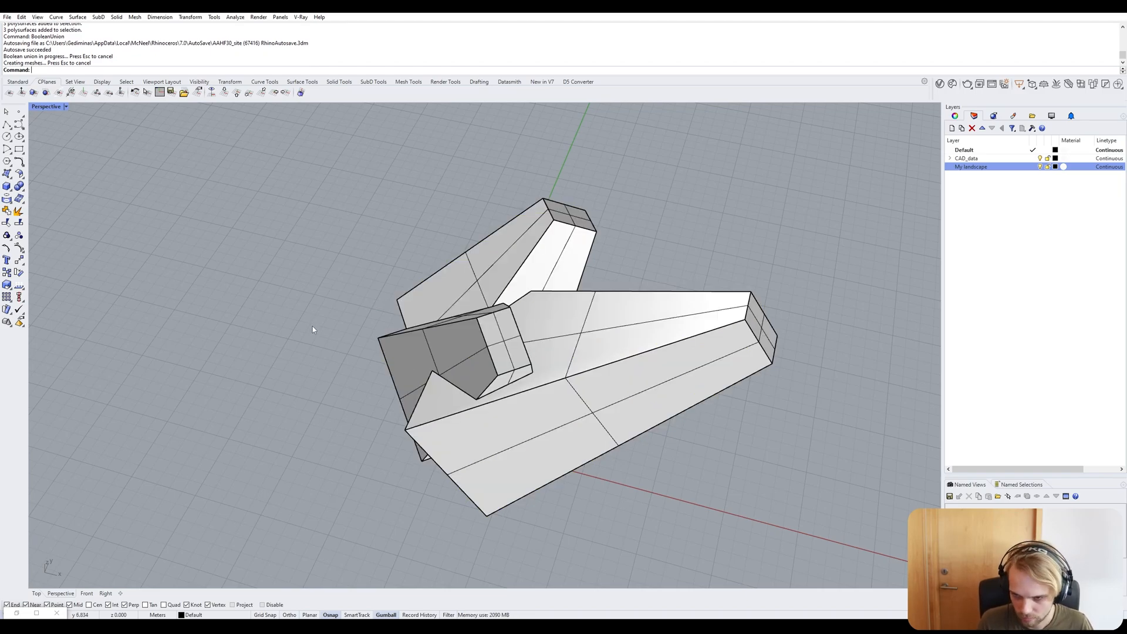
right_click_drag(372, 294, 469, 311)
left_click(531, 378)
key("Escape")
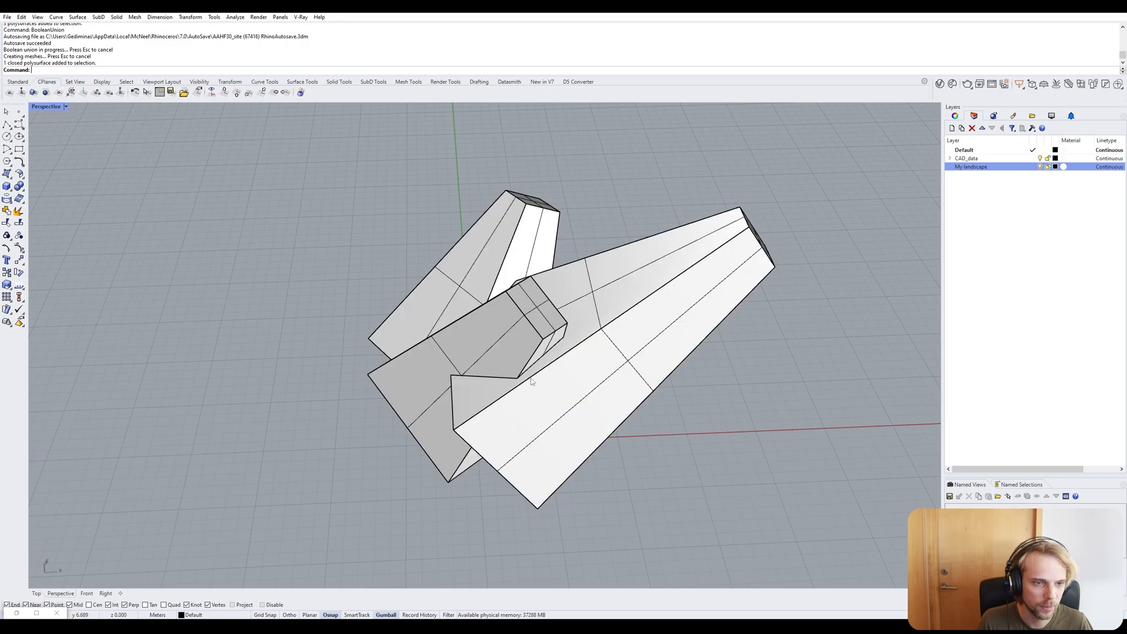
left_click(531, 378)
right_click_drag(530, 378, 537, 351)
left_click_drag(538, 351, 512, 337, "alt")
key("Escape")
left_click(534, 342)
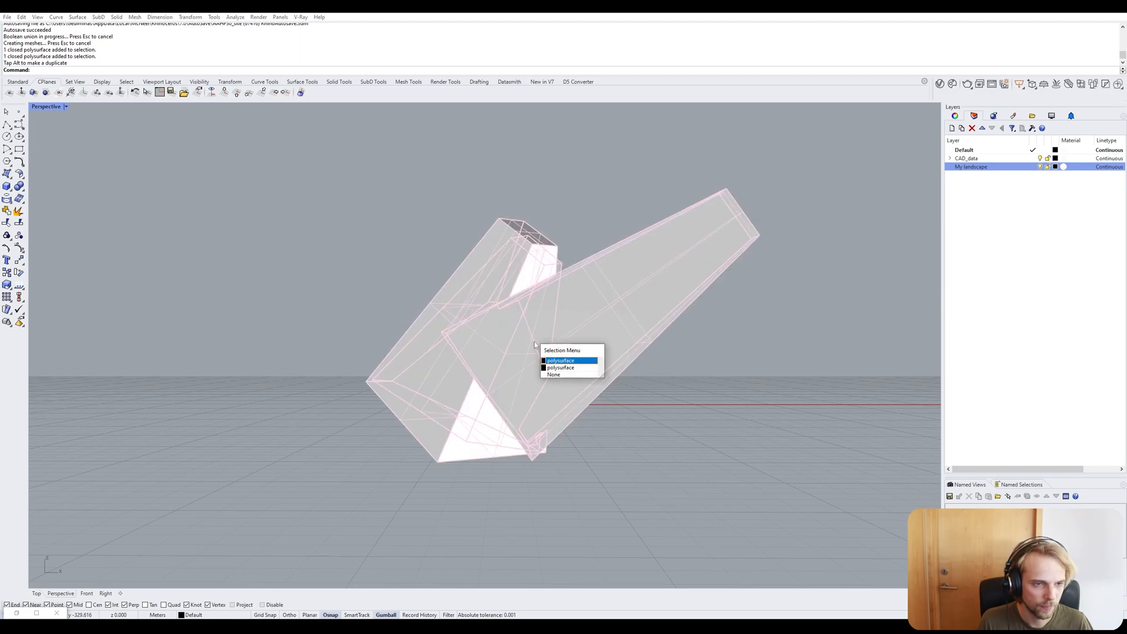
left_click(710, 379)
left_click(568, 308)
left_click(585, 323)
key("Delete")
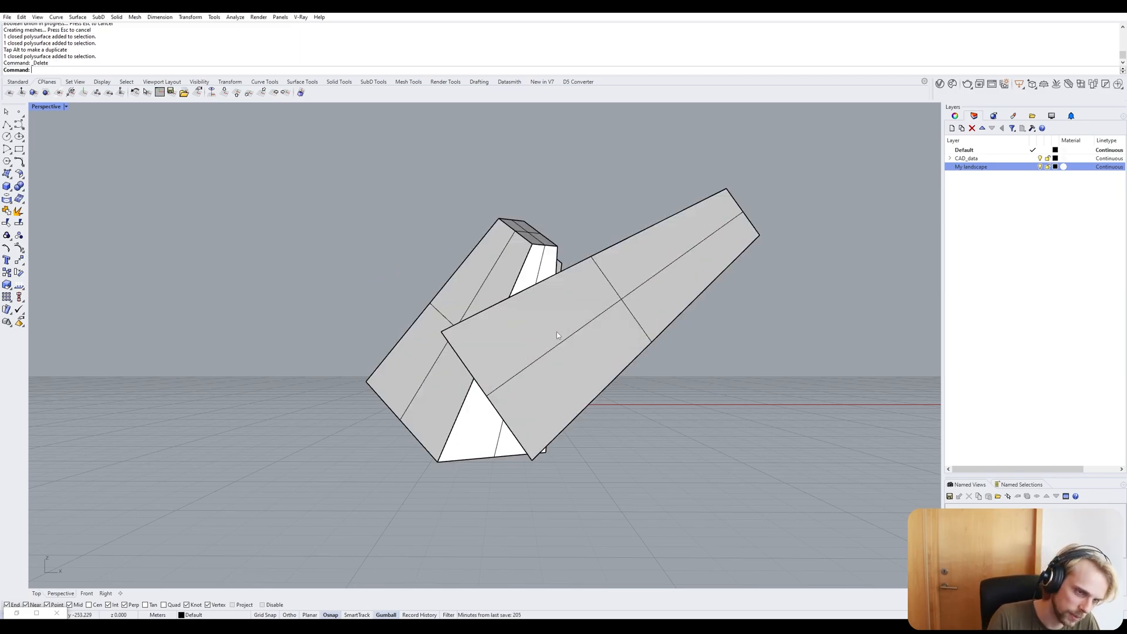
Create a rotated duplicate of the merged solid with the gumball's rotation arc, and clear the selection.
left_click(557, 333)
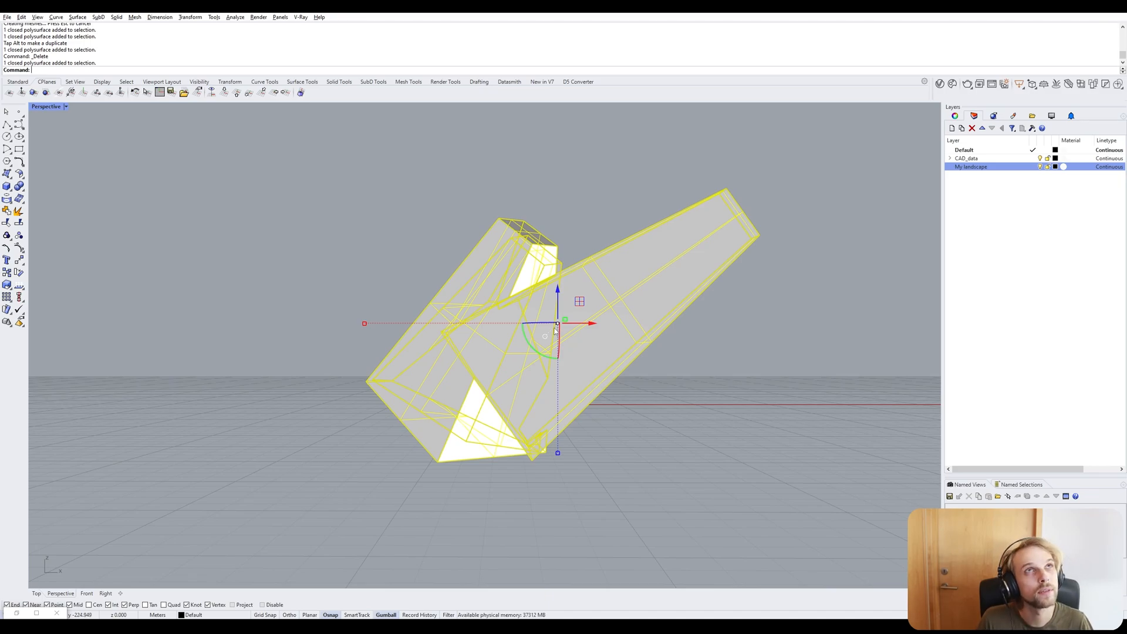
right_click_drag(520, 333, 536, 366)
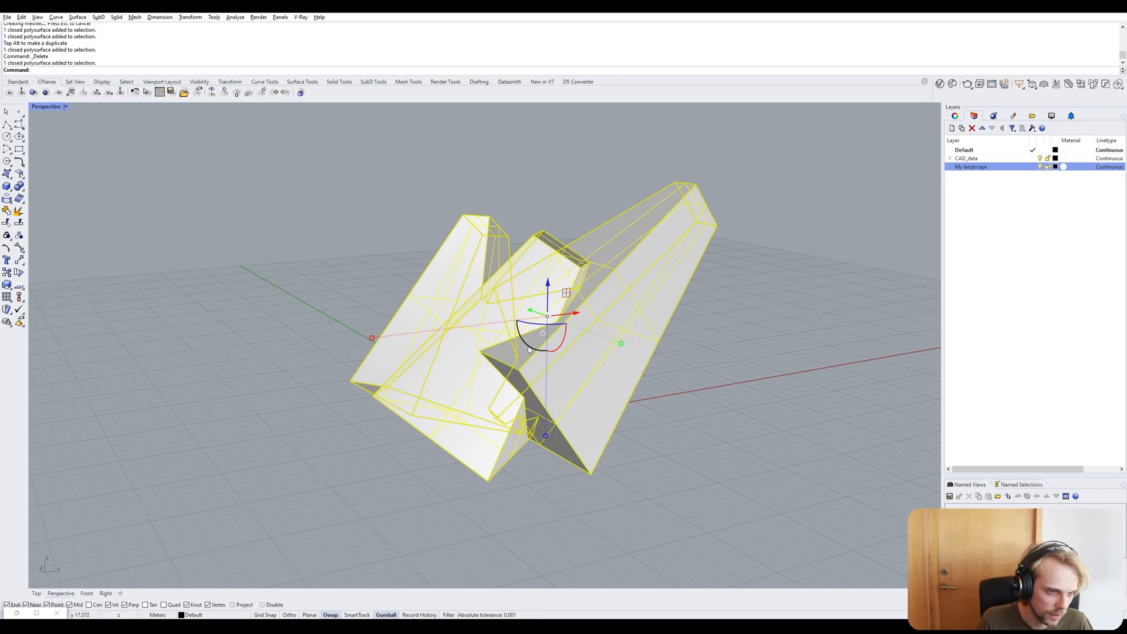
key("alt")
left_click_drag(533, 351, 527, 341)
left_click(794, 418)
Lower the rotated duplicate along the gumball's blue axis, shift it outward along the red axis, and clear the selection.
right_click_drag(794, 418, 635, 402)
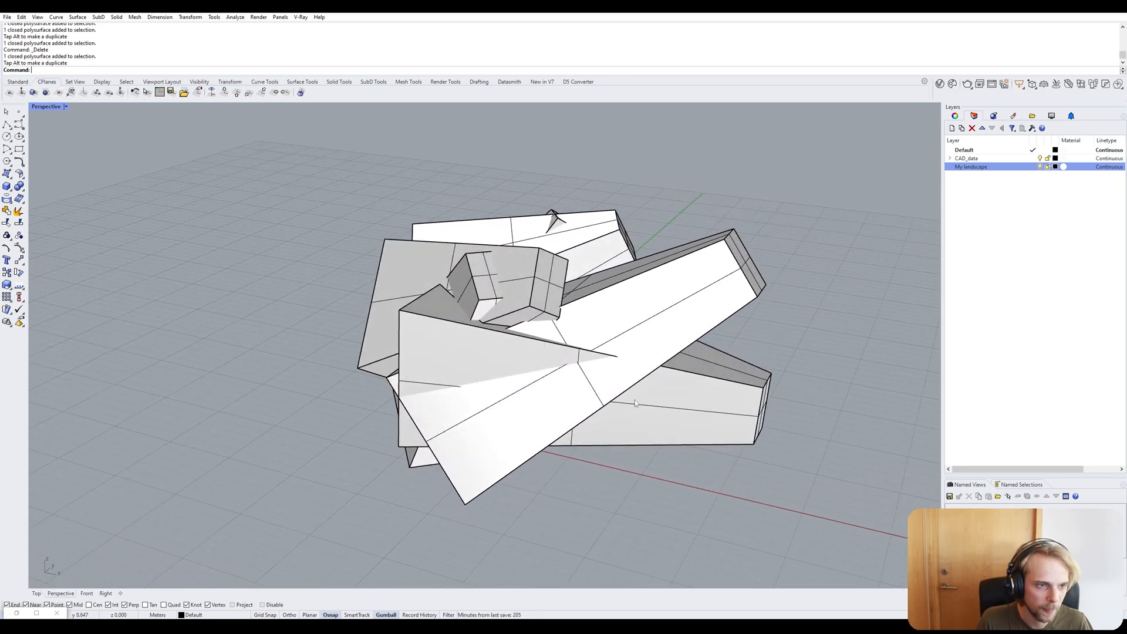
left_click(539, 277)
right_click_drag(566, 326, 569, 288)
left_click_drag(568, 289, 569, 348)
mouse_move(569, 347)
right_mouse_down()
mouse_move(546, 410)
mouse_move(585, 362)
right_mouse_up()
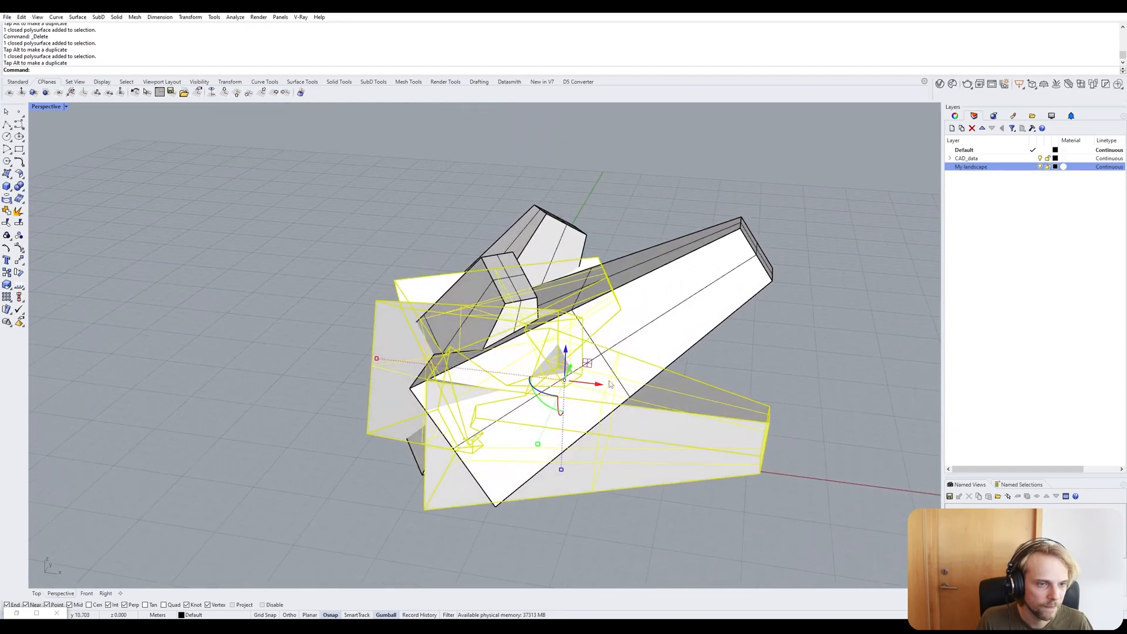
left_click_drag(592, 378, 641, 391)
key("Escape")
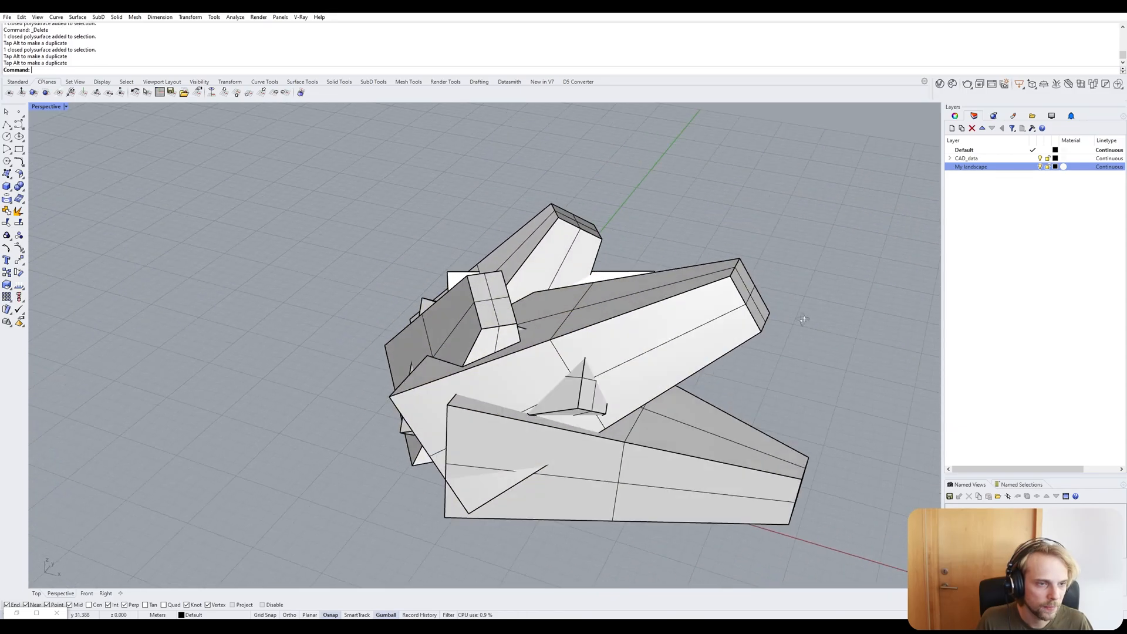
Rotate one of the two overlapping merged solids with the gumball's rotation arc, and clear the selection.
right_click_drag(800, 320, 717, 310)
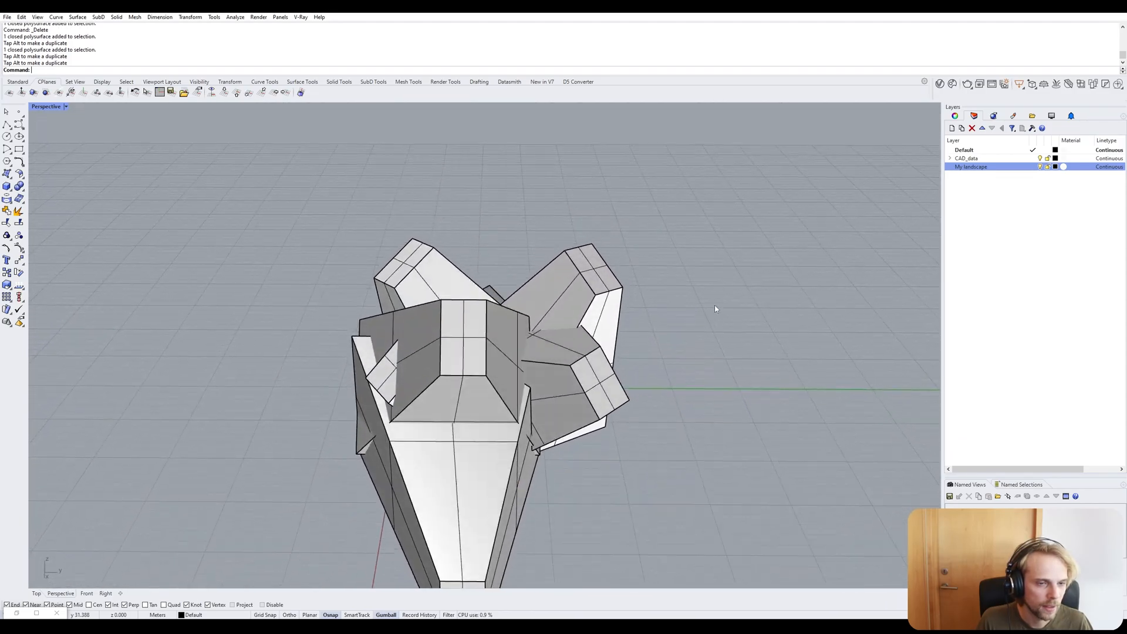
left_click(608, 386)
right_click_drag(623, 268, 590, 343)
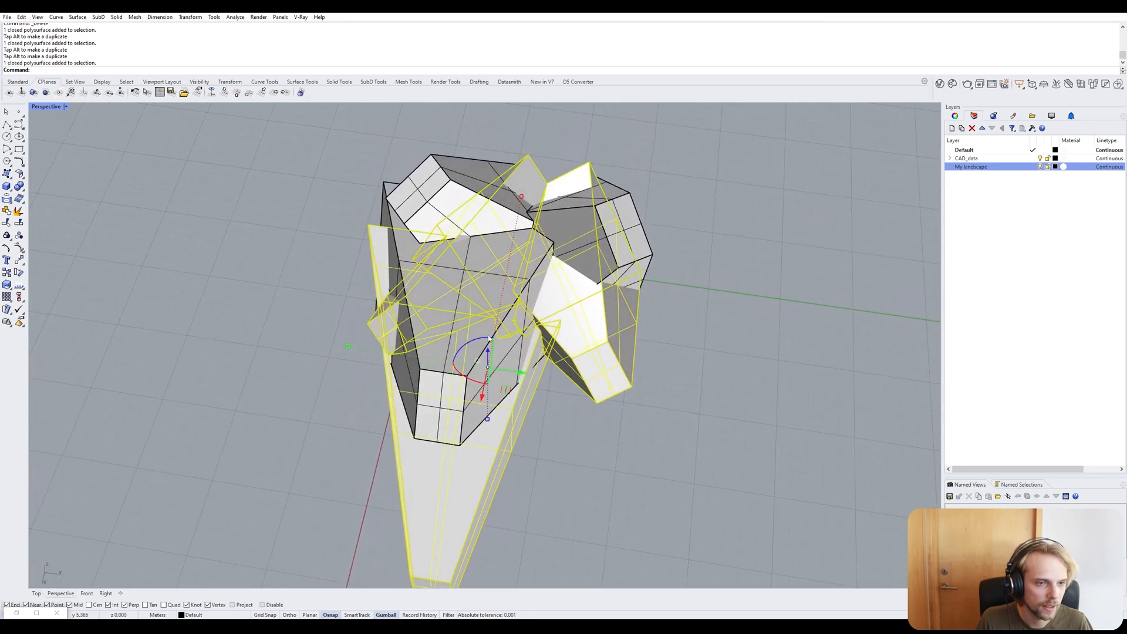
mouse_move(471, 337)
left_mouse_down()
mouse_move(454, 341)
mouse_move(479, 326)
mouse_move(464, 342)
mouse_move(472, 335)
left_mouse_up()
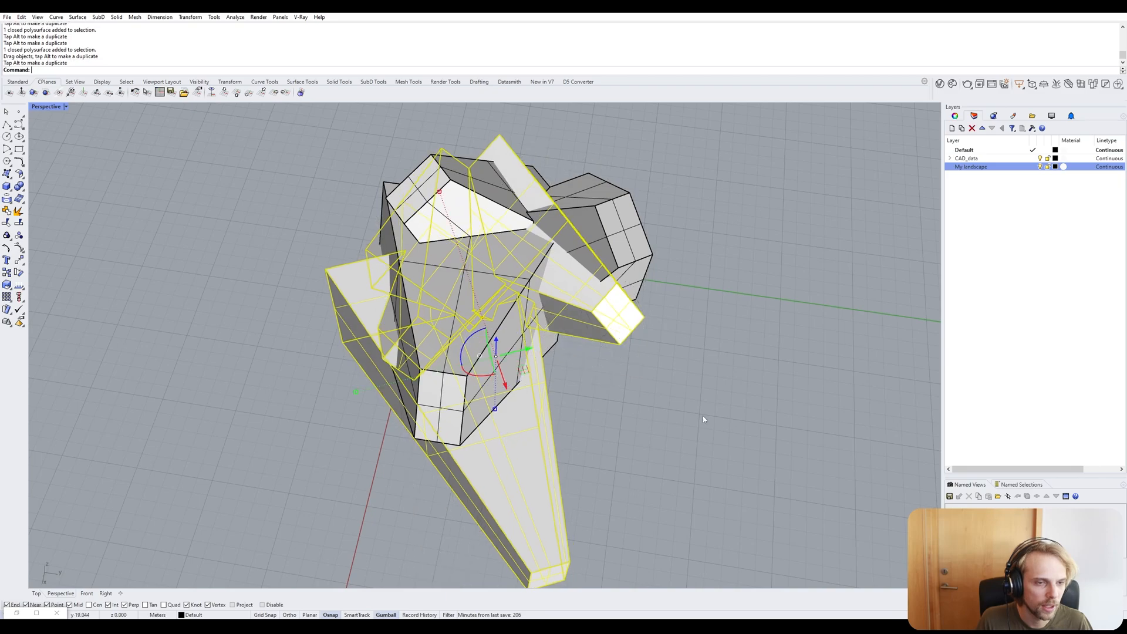
left_click(702, 415)
Reposition the overlapping solid against the other one with two gumball adjustments, clearing the selection after each.
right_click_drag(596, 410, 557, 358)
left_click(514, 388)
left_click_drag(507, 329, 555, 337)
left_click(831, 405)
right_click_drag(831, 405, 552, 450)
left_click(552, 450)
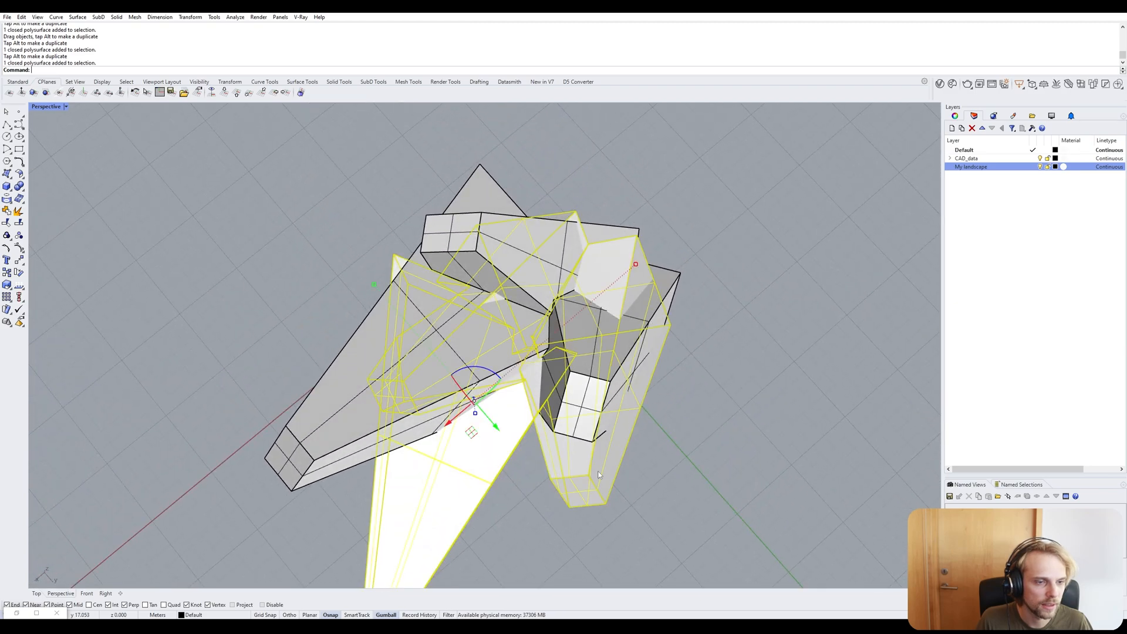
left_click_drag(475, 435, 499, 418)
left_click(813, 405)
Nudge the solid slightly with the gumball to fine-tune the overlap, and clear the selection.
right_click_drag(813, 405, 581, 273)
left_click(412, 232)
right_click_drag(412, 233, 420, 364)
left_click_drag(404, 276, 399, 279)
left_click(686, 421)
Combine the two overlapping solids into one with BooleanUnion, and clear the selection.
right_click_drag(686, 420, 483, 227)
scroll(475, 224, "up", 4)
left_click(357, 311)
left_click(320, 327, "shift")
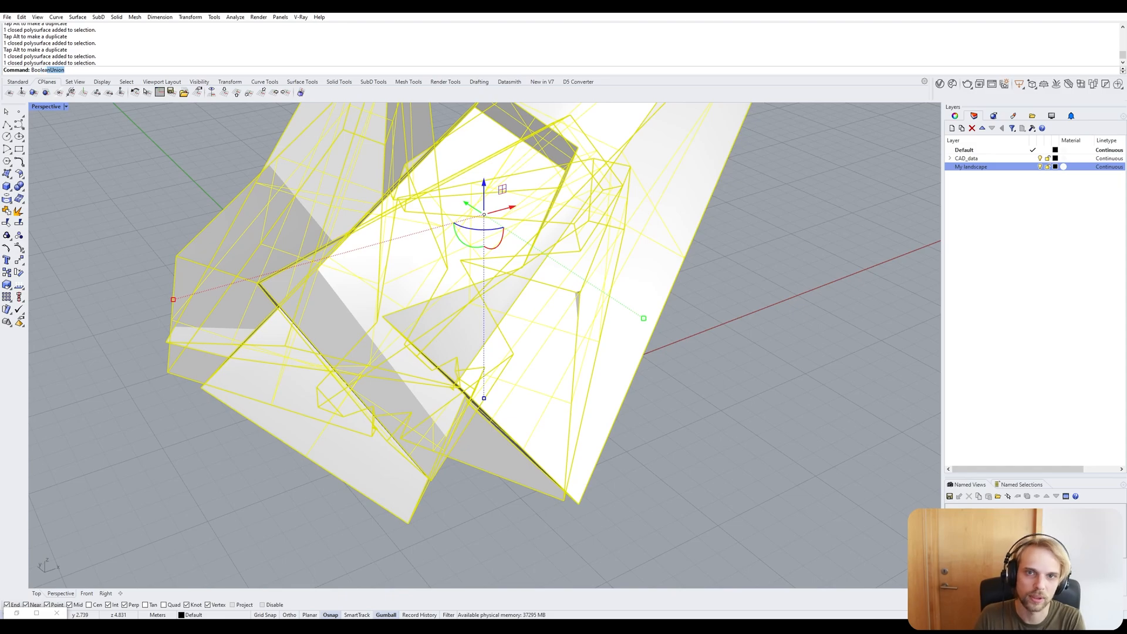
key("Return")
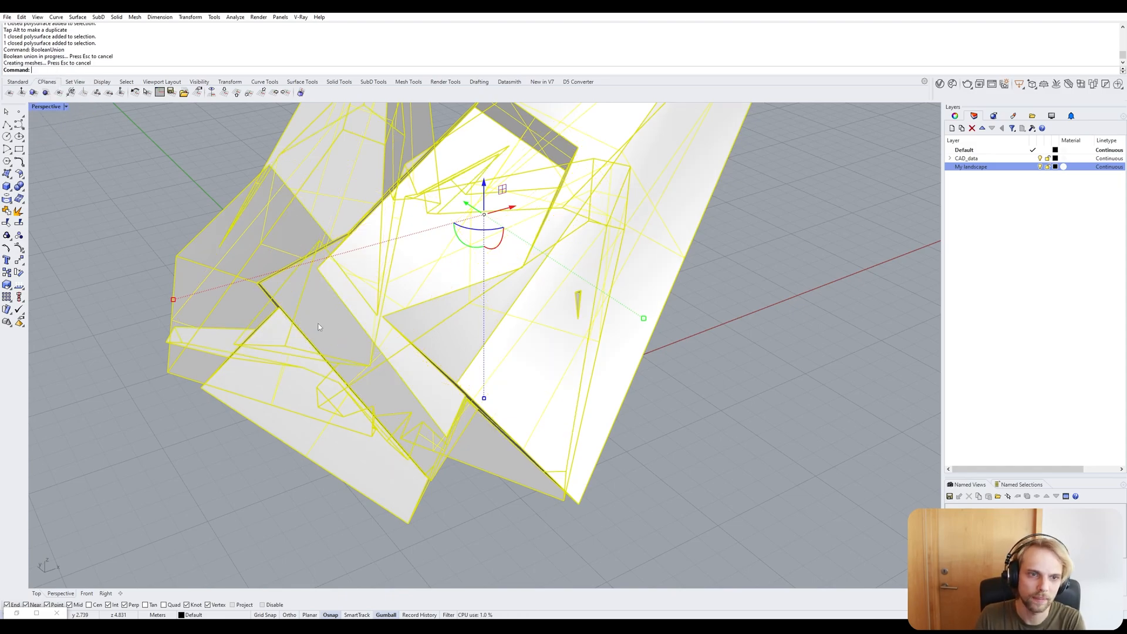
left_click(629, 530)
Examine the united solid from several sides, including the small protruding sliver and the intersecting edges up close.
right_click_drag(719, 490, 580, 464)
scroll(580, 464, "down", 4)
right_click_drag(560, 336, 571, 332, "shift")
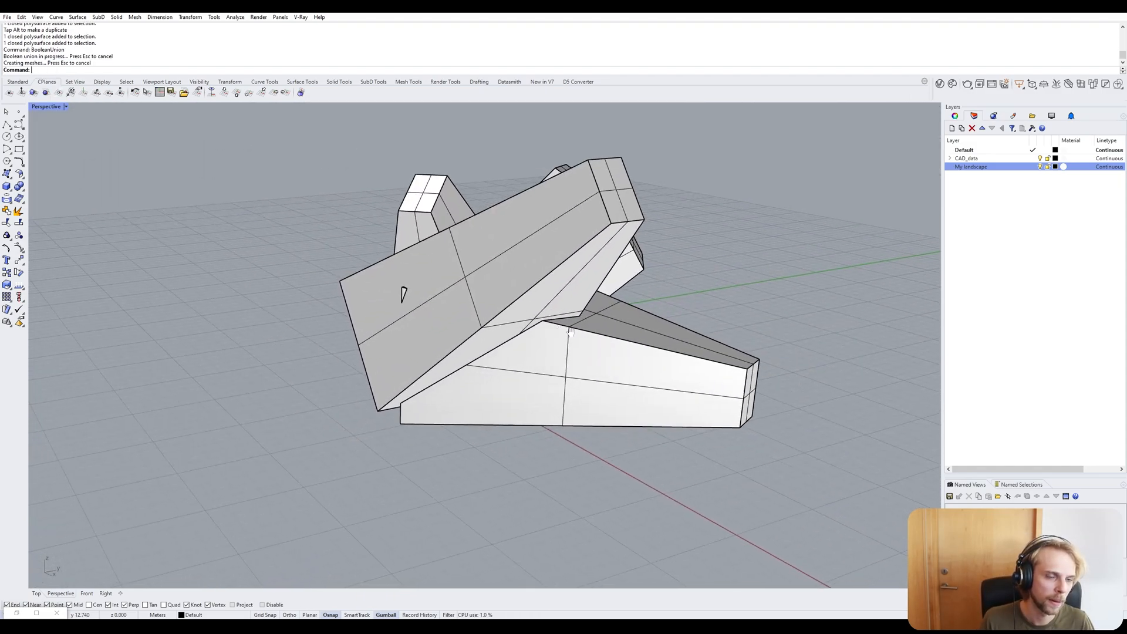
scroll(390, 293, "up", 15)
right_click_drag(411, 272, 581, 289)
scroll(488, 295, "down", 3)
scroll(880, 211, "down", 8)
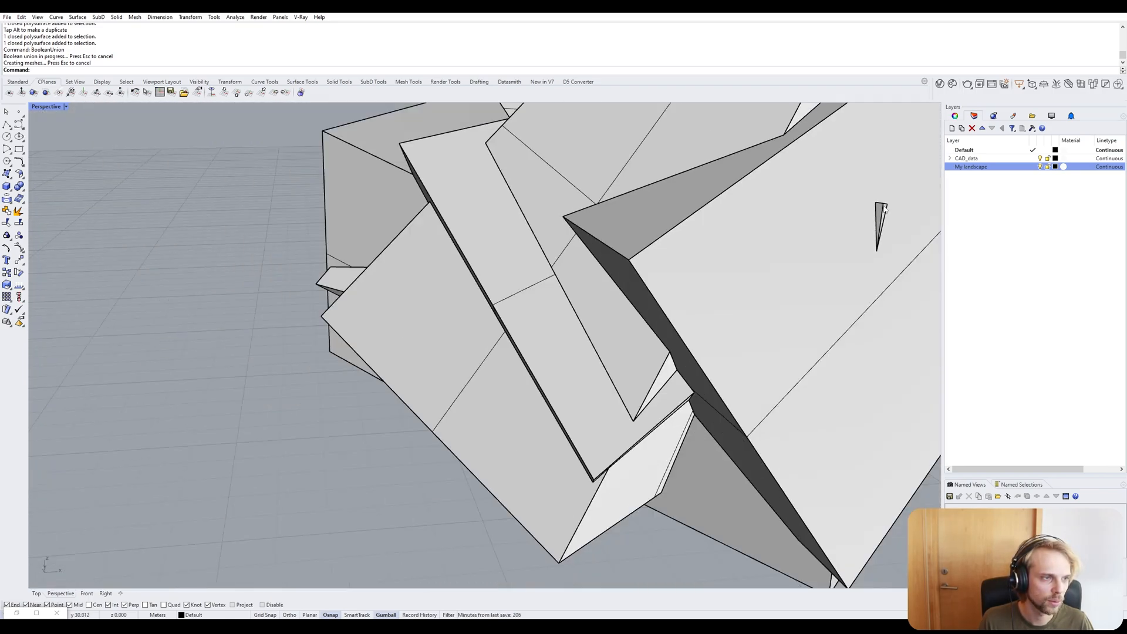
scroll(885, 209, "down", 3)
right_click_drag(847, 220, 569, 213)
right_click_drag(510, 355, 679, 365)
scroll(679, 365, "down", 10)
right_click_drag(411, 340, 565, 365, "shift")
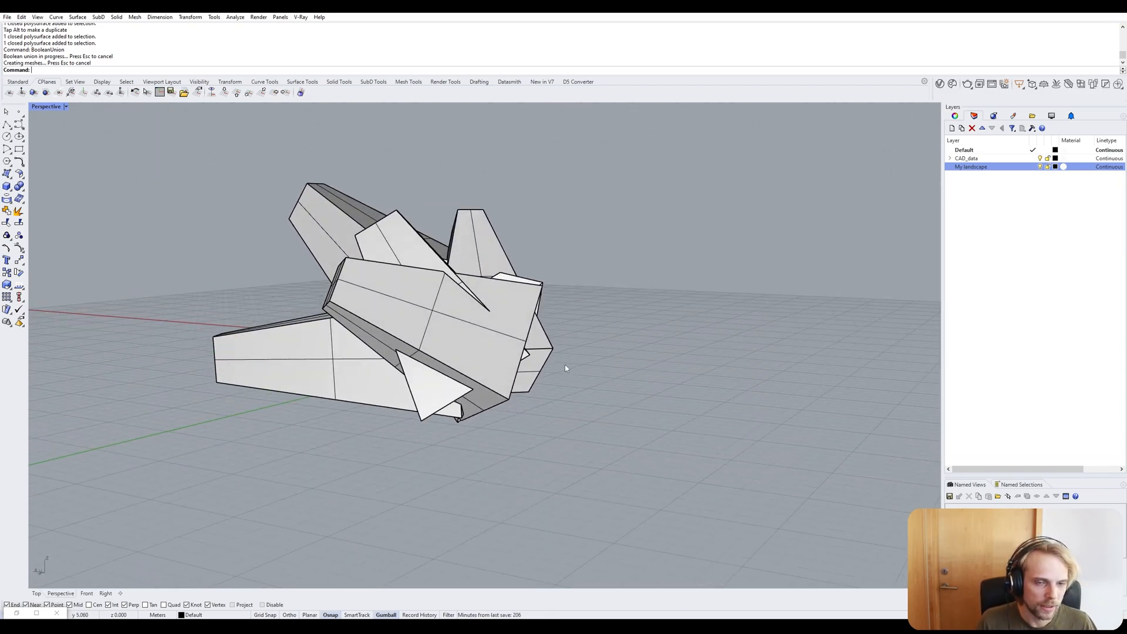
right_click_drag(253, 302, 270, 208, "shift")
left_click(6, 186)
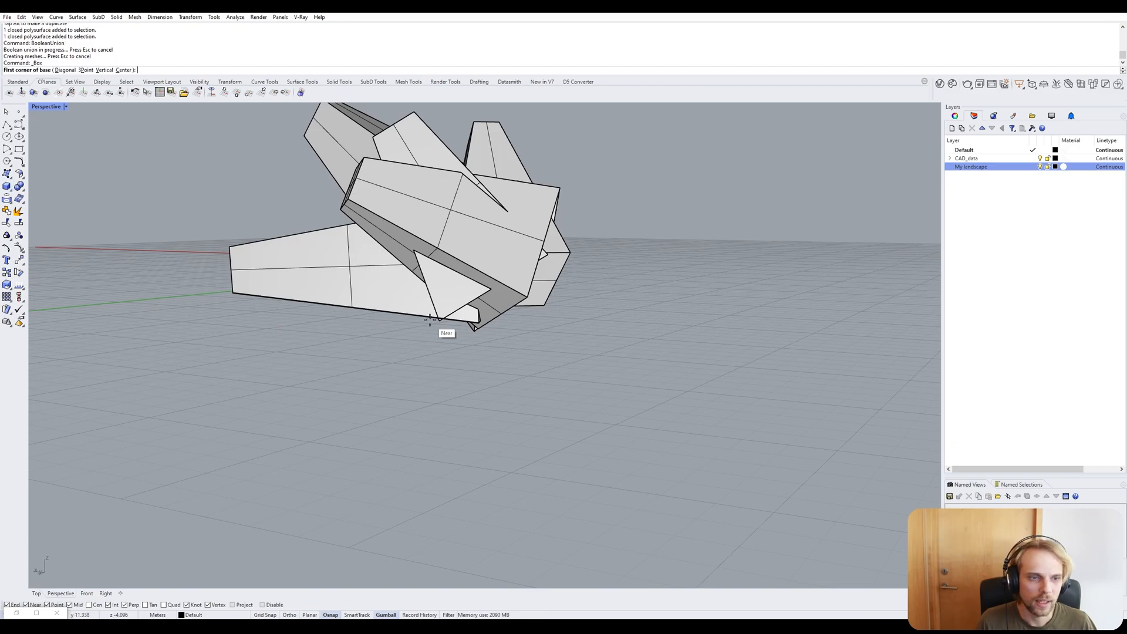
key("Escape")
right_click_drag(430, 320, 235, 326)
scroll(451, 318, "down", 3)
scroll(453, 374, "up", 4)
right_click_drag(454, 374, 451, 369)
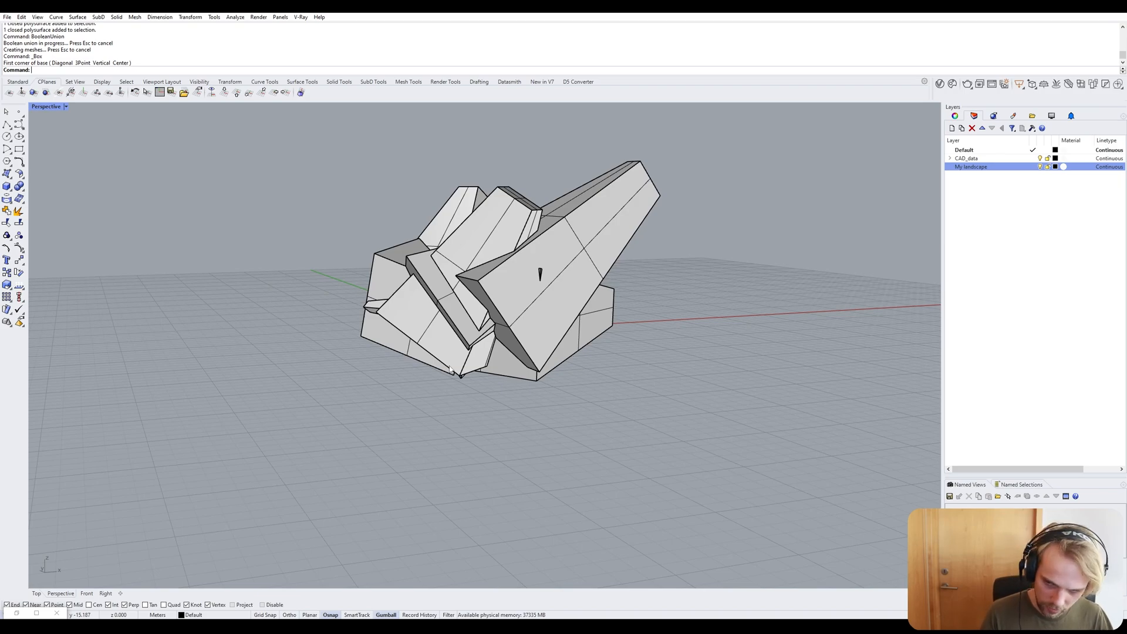
left_click(552, 223)
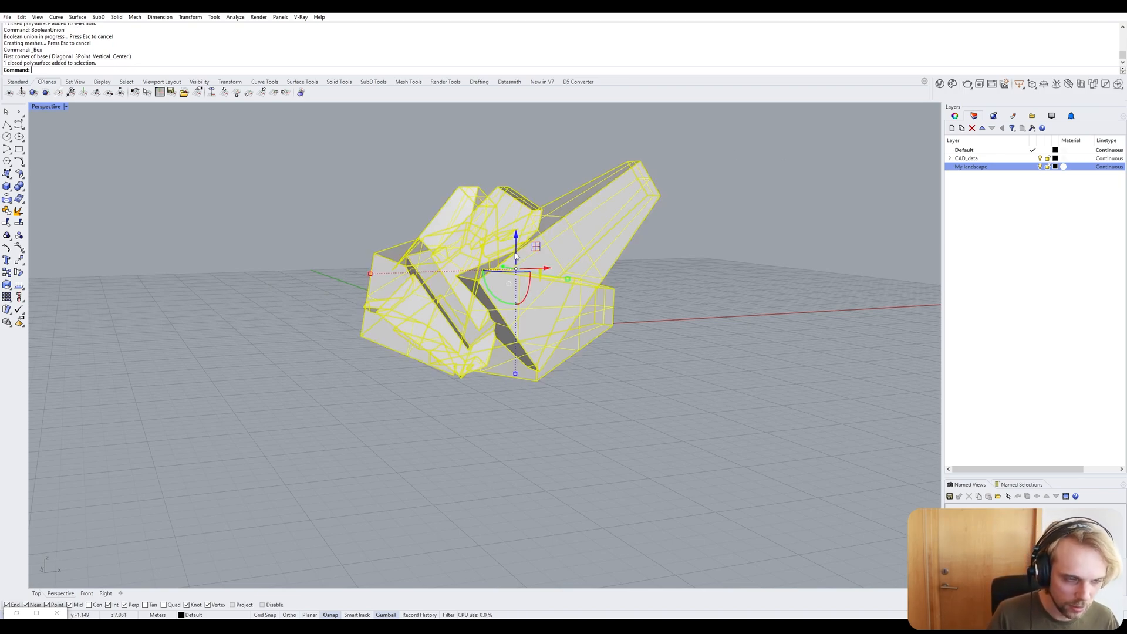
right_click_drag(552, 223, 723, 330)
left_click(723, 330)
left_click(531, 239)
key("Escape")
right_click_drag(531, 241, 446, 292)
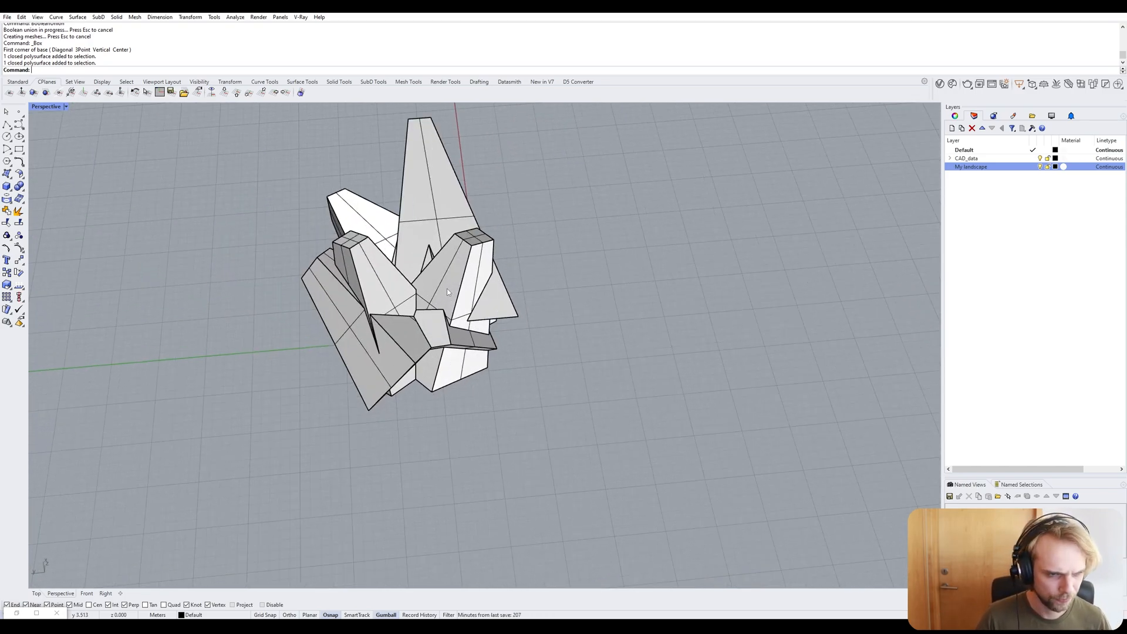
Create a duplicate of the united solid beside it along the gumball's green axis, and clear the selection.
left_click(446, 287)
right_click_drag(446, 288, 413, 372)
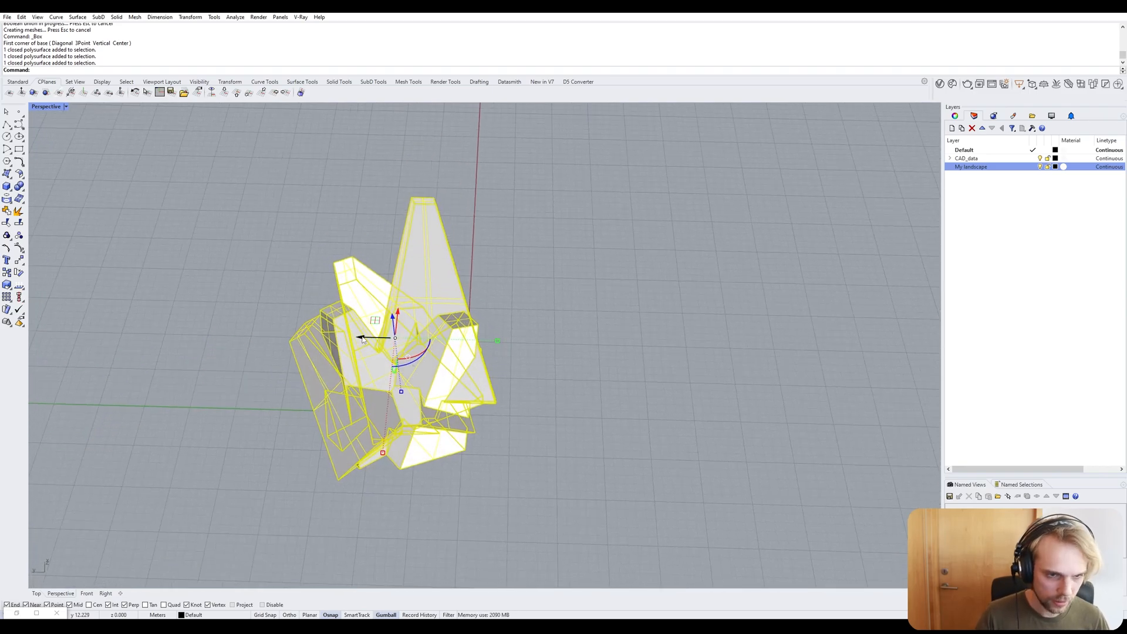
left_click_drag(363, 340, 584, 344, "alt")
left_click(703, 435)
right_click_drag(713, 435, 423, 296)
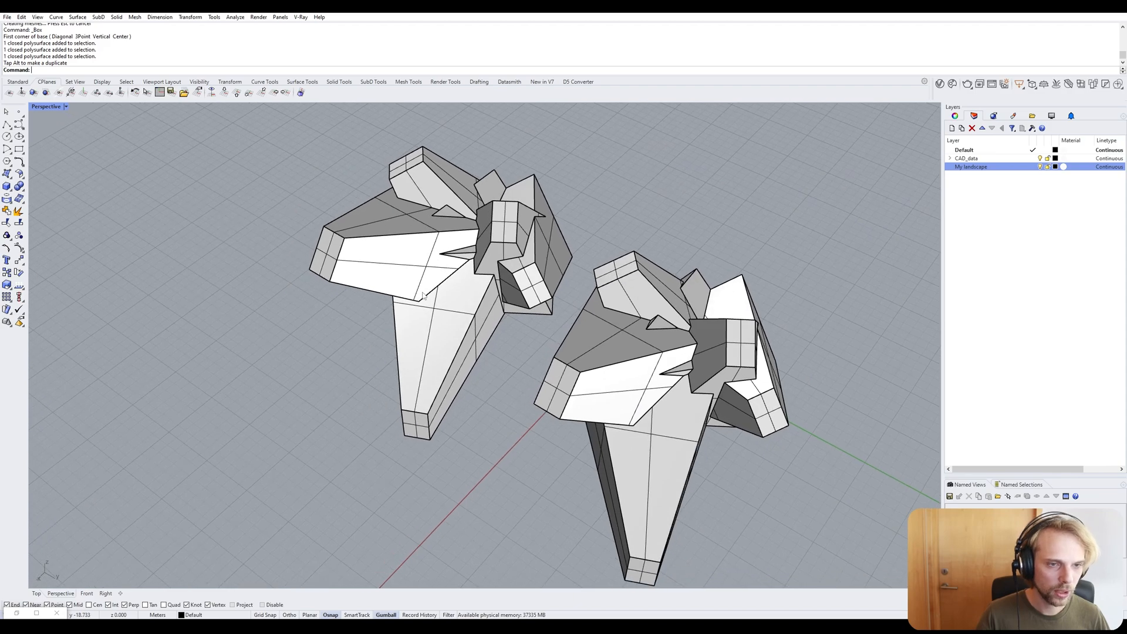
Delete the duplicate of the united solid, keeping the one at the origin.
left_click(423, 296)
left_click(283, 308)
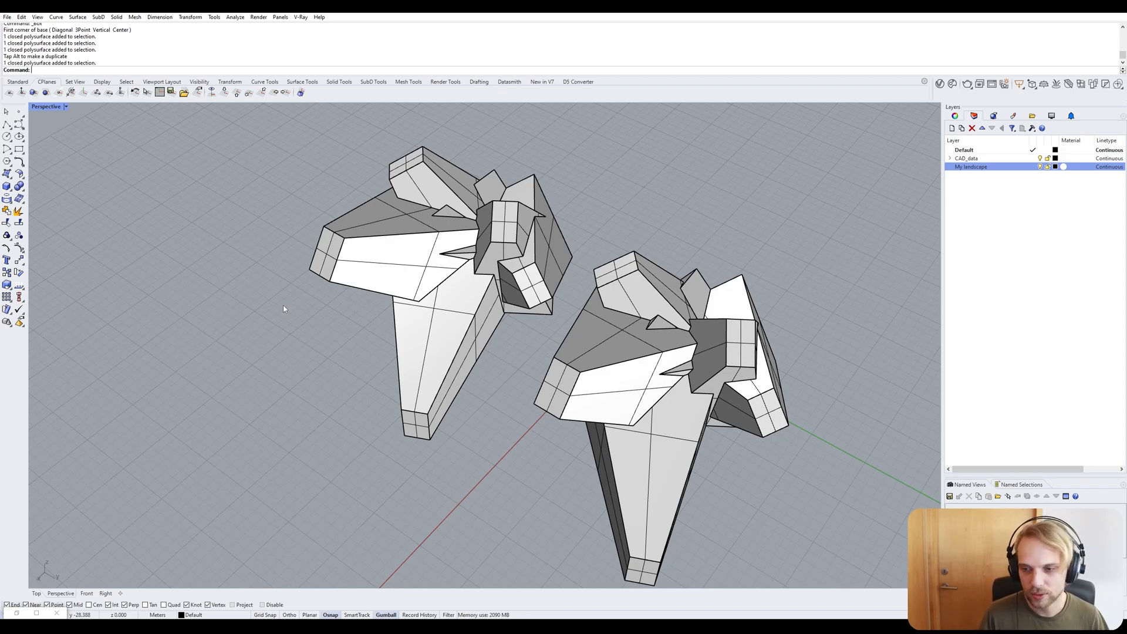
left_click(433, 288)
key("Delete")
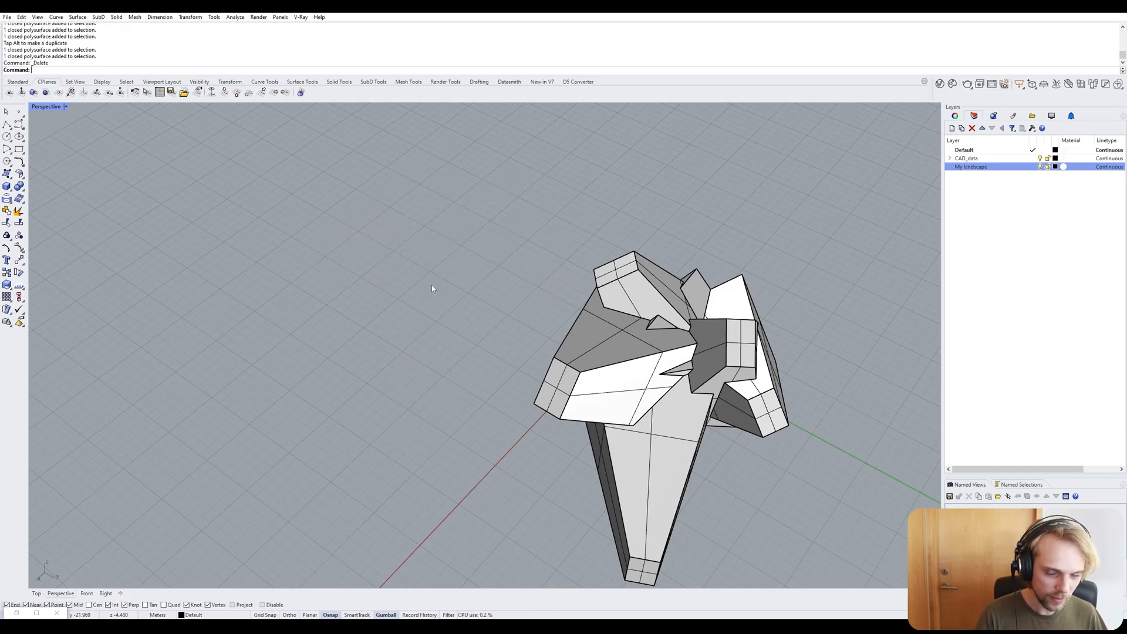
Draw a single four-sided SubD face on the ground plane beside the united solid with the 3DFace command.
right_click_drag(531, 270, 389, 104)
left_click(373, 81)
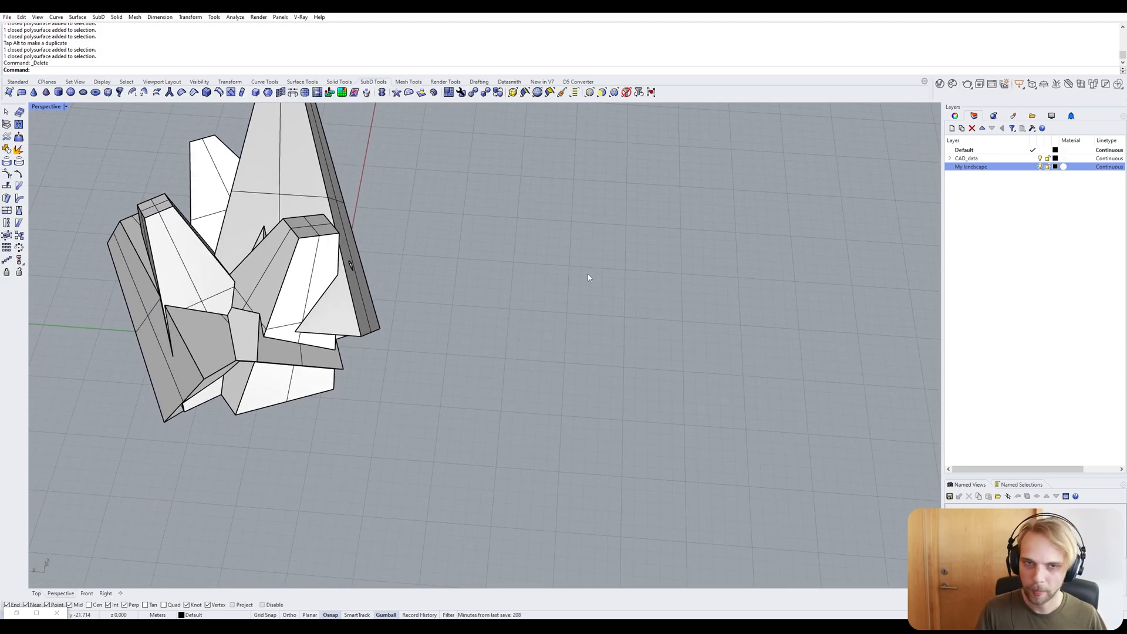
right_click_drag(588, 275, 501, 294)
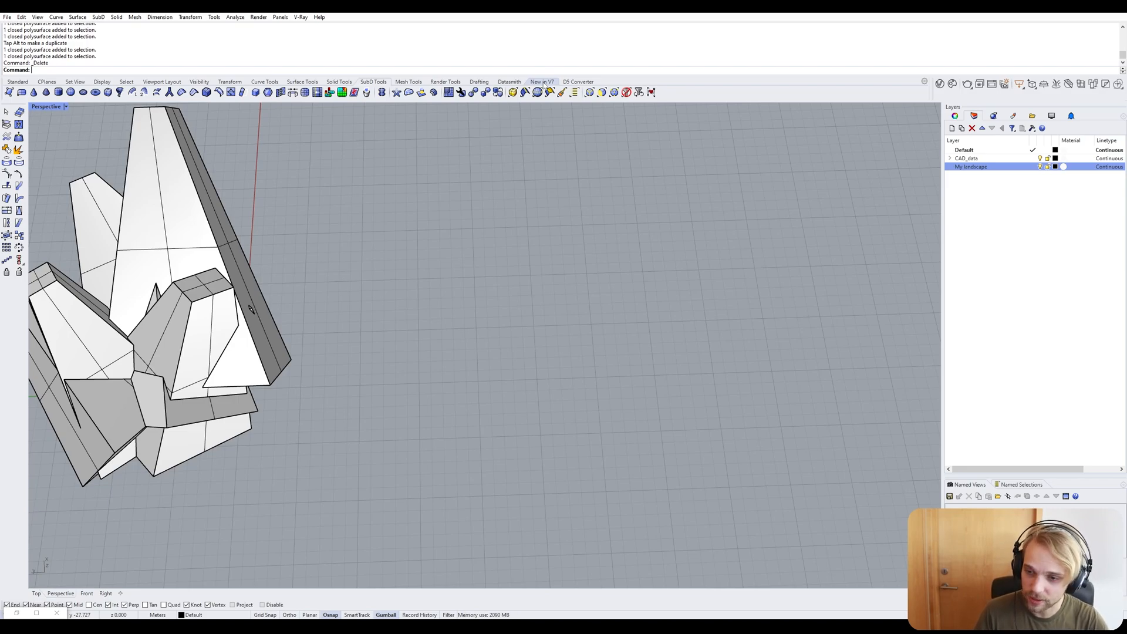
left_click(9, 92)
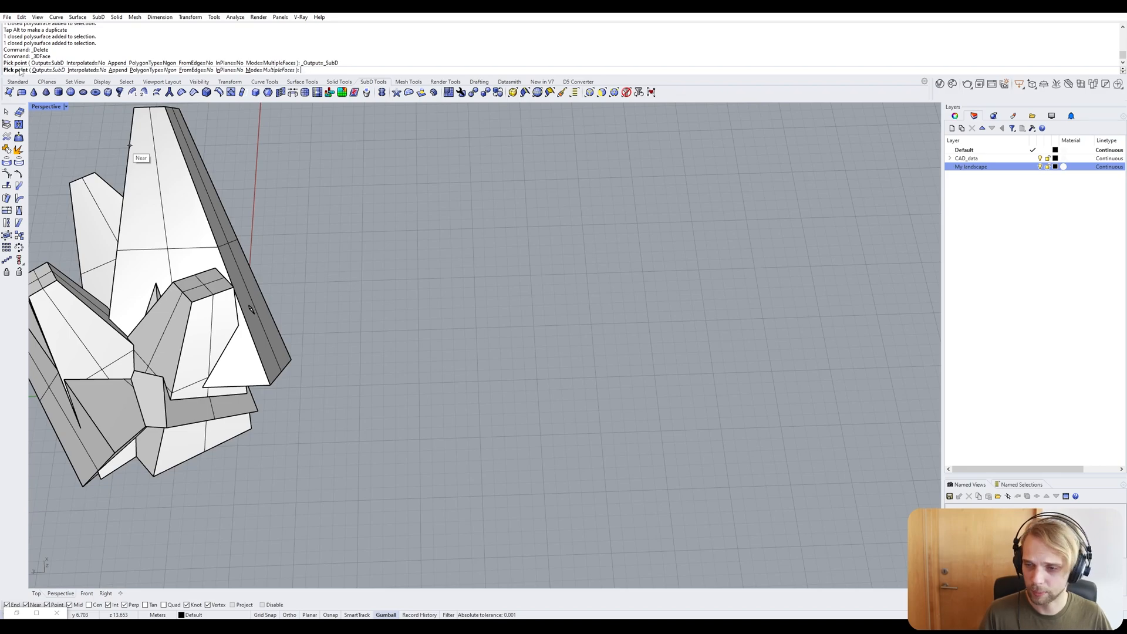
left_click(422, 470)
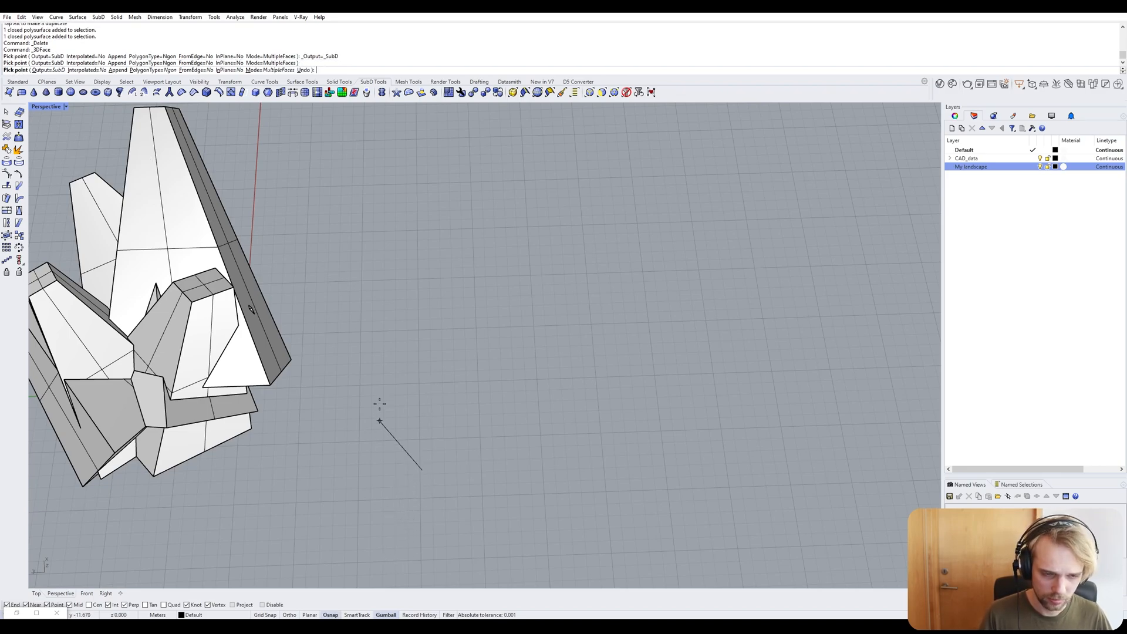
left_click(409, 386)
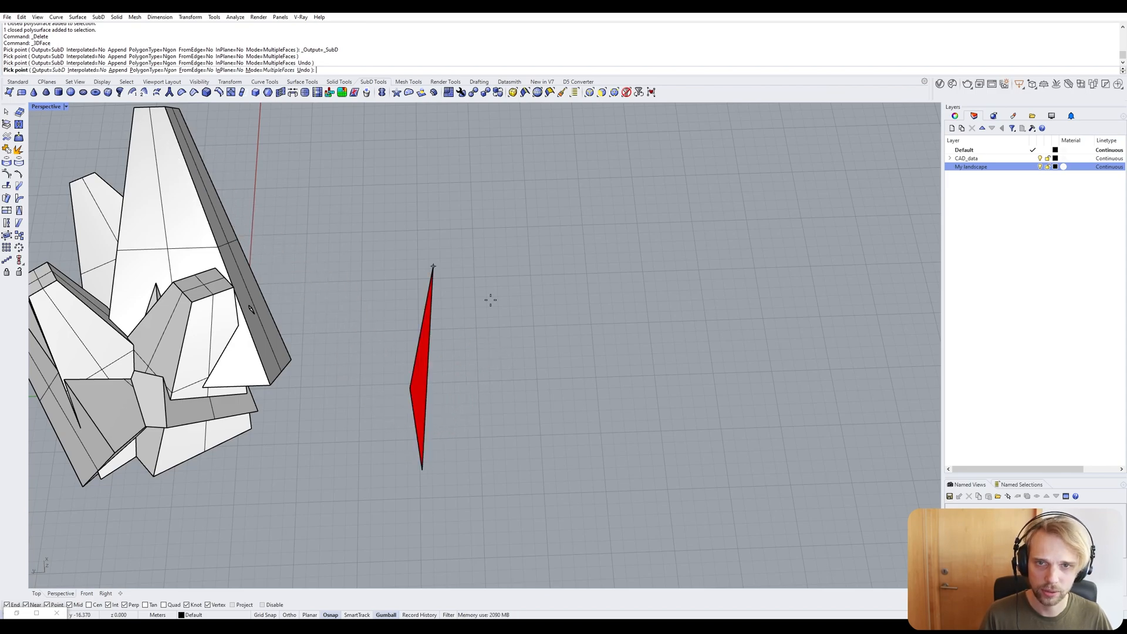
left_click(468, 365)
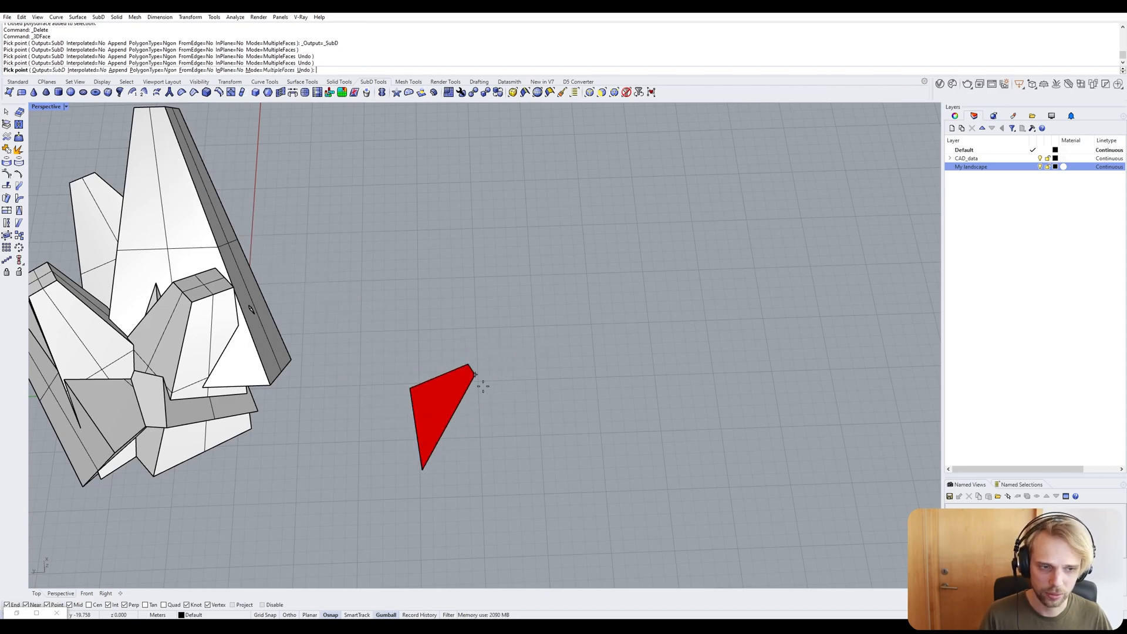
left_click(497, 437)
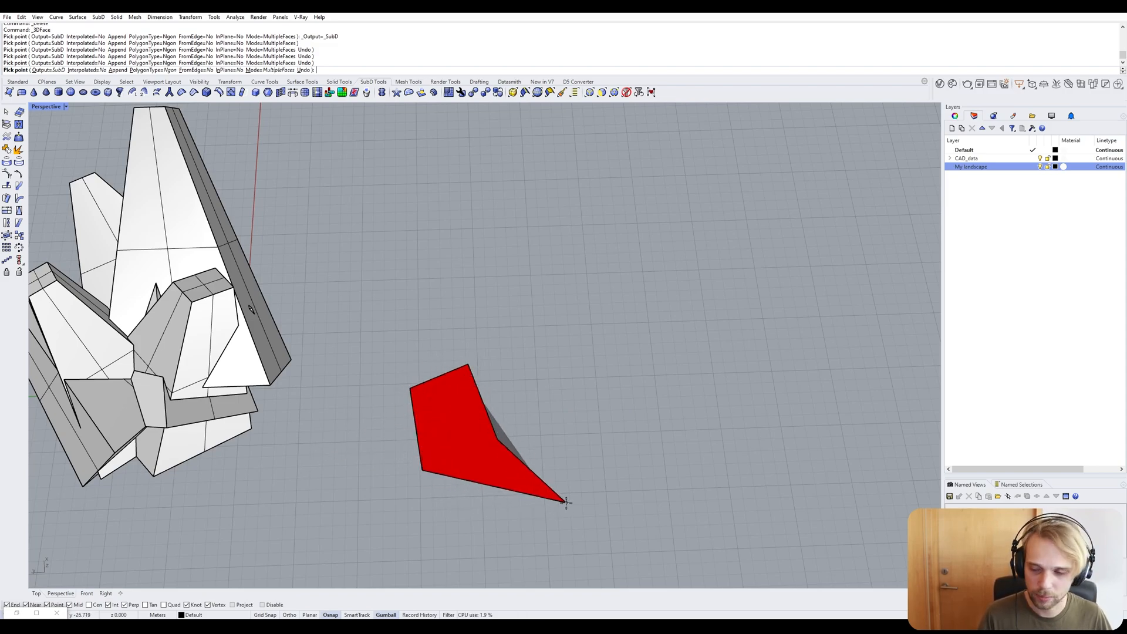
key("Return")
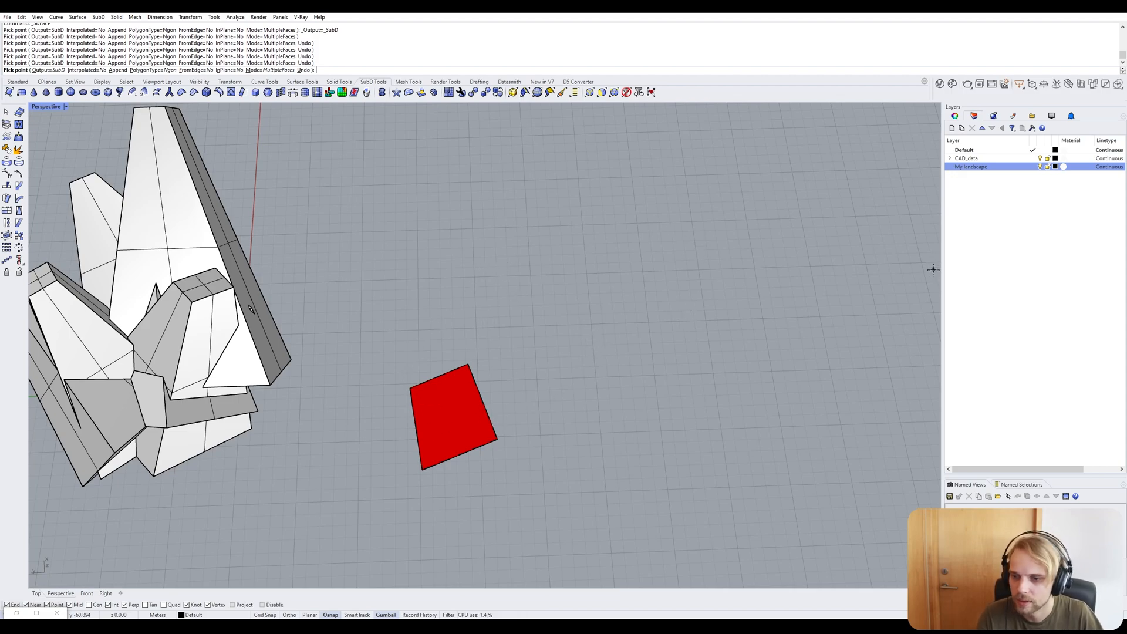
key("Escape")
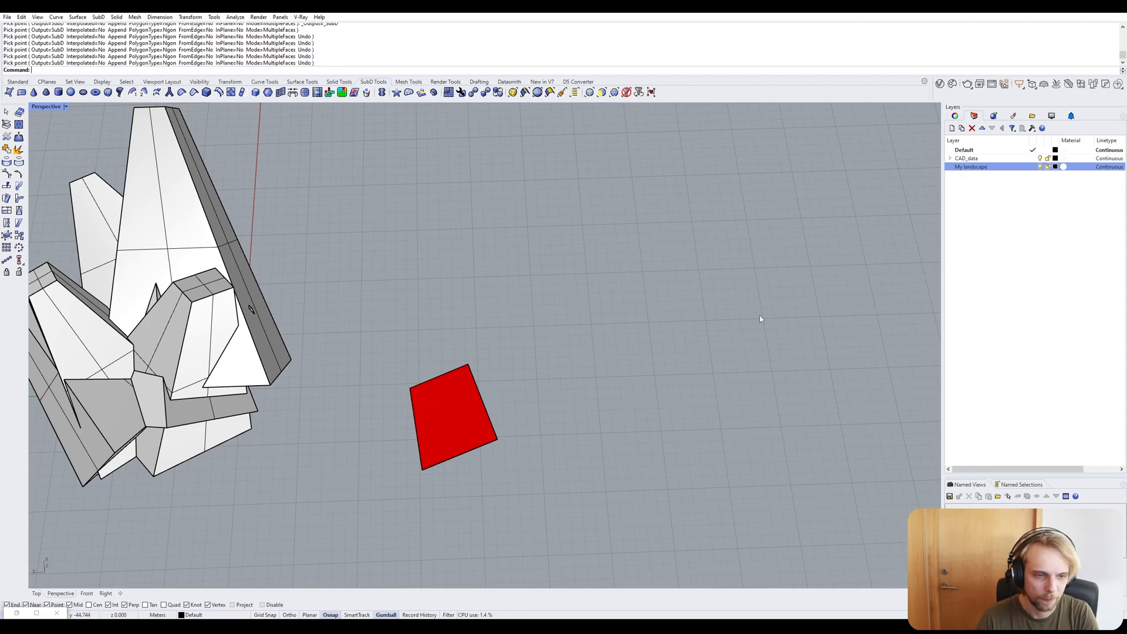
Toggle the SubD face's display between smooth and flat several times, finishing on flat.
scroll(463, 419, "up", 3)
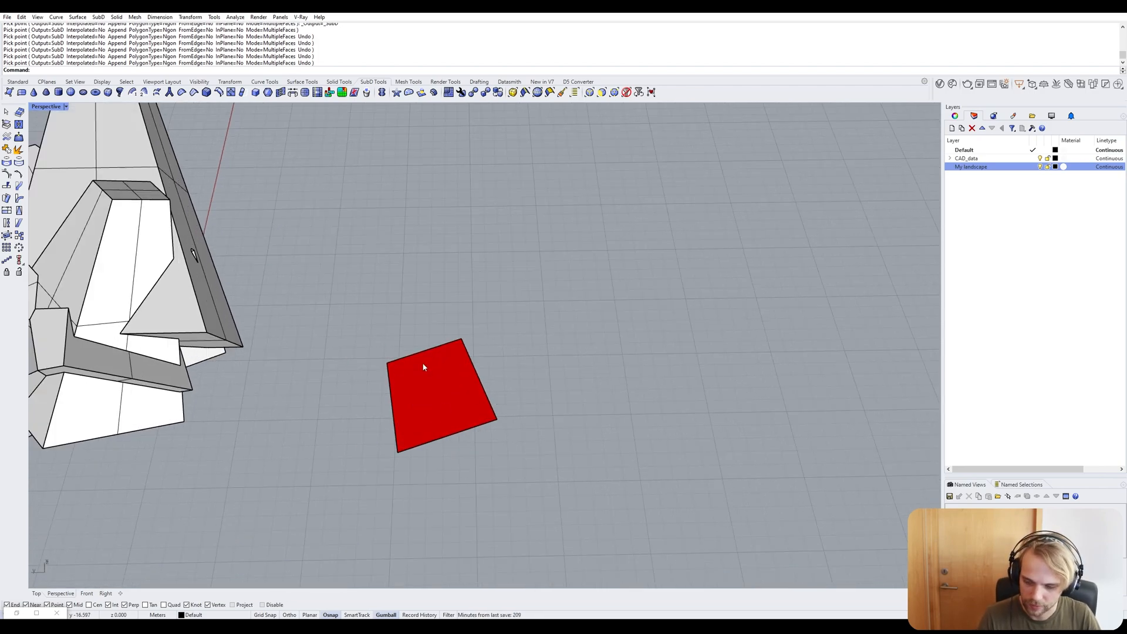
key("Tab")
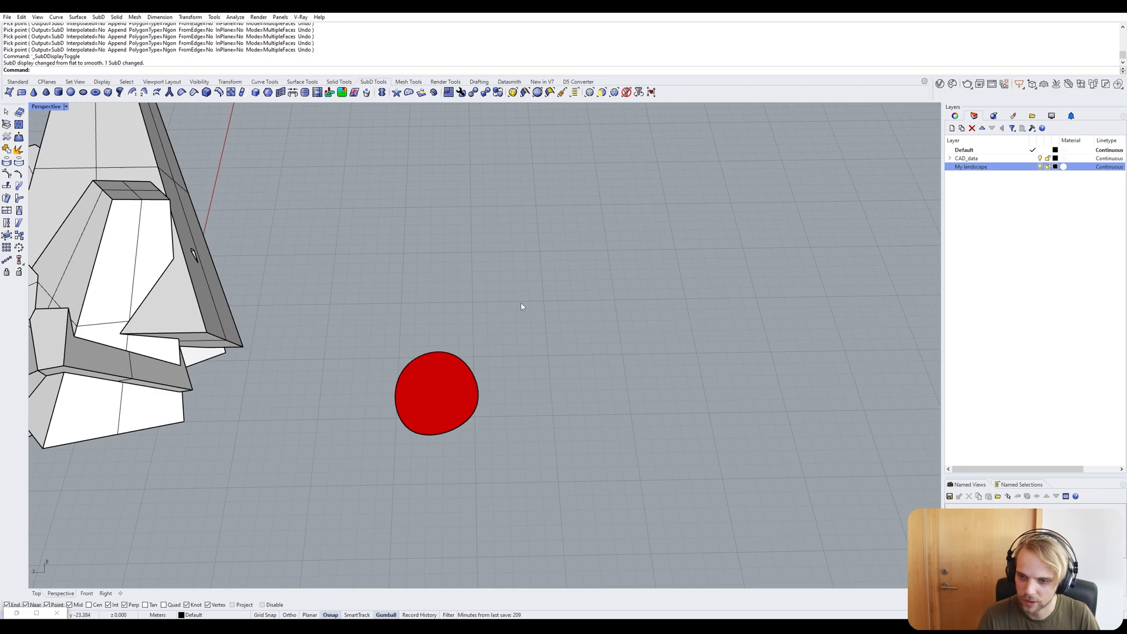
key("Tab")
key("Tab")
key("Tab")
key("Tab")
key("Tab")
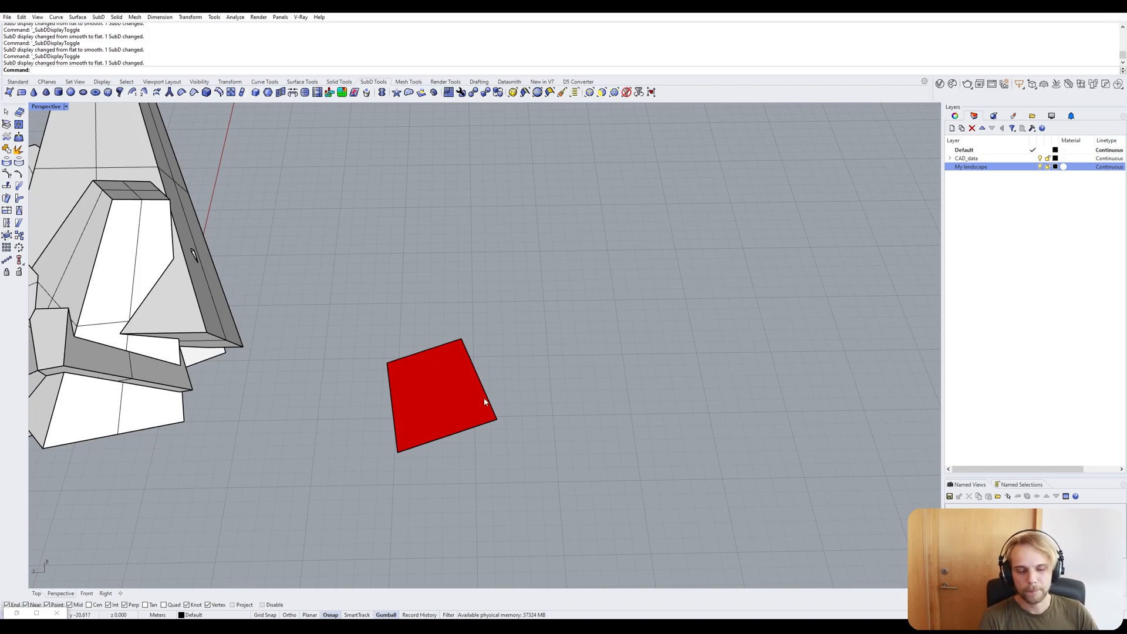
Select the SubD face and show the Perspective viewport's display settings to check the backface color.
left_click(453, 405)
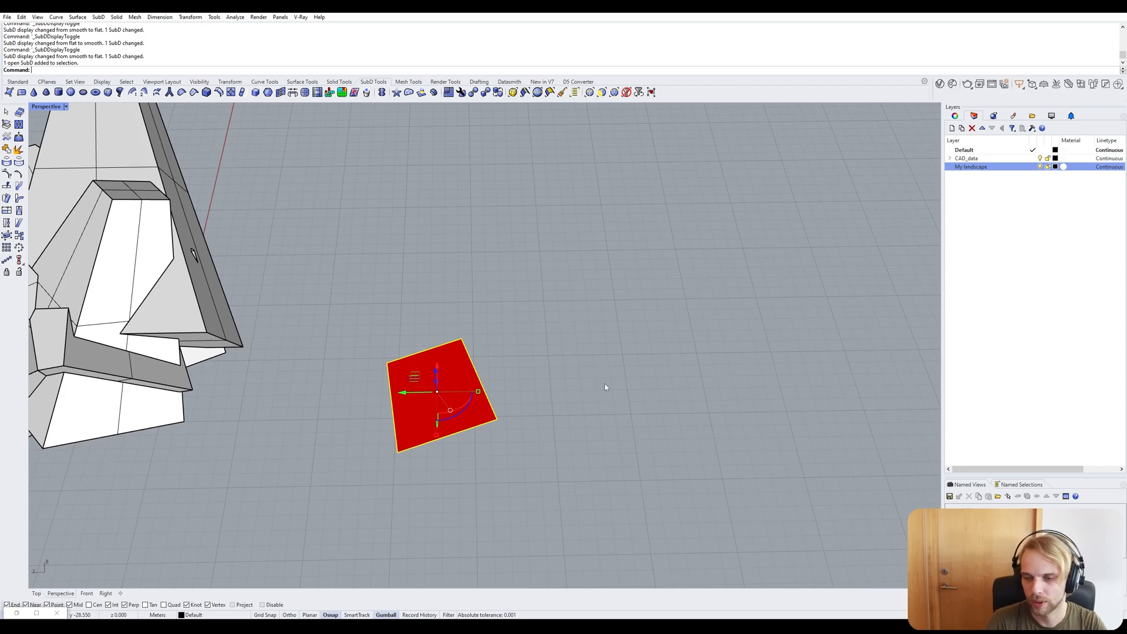
key("Escape")
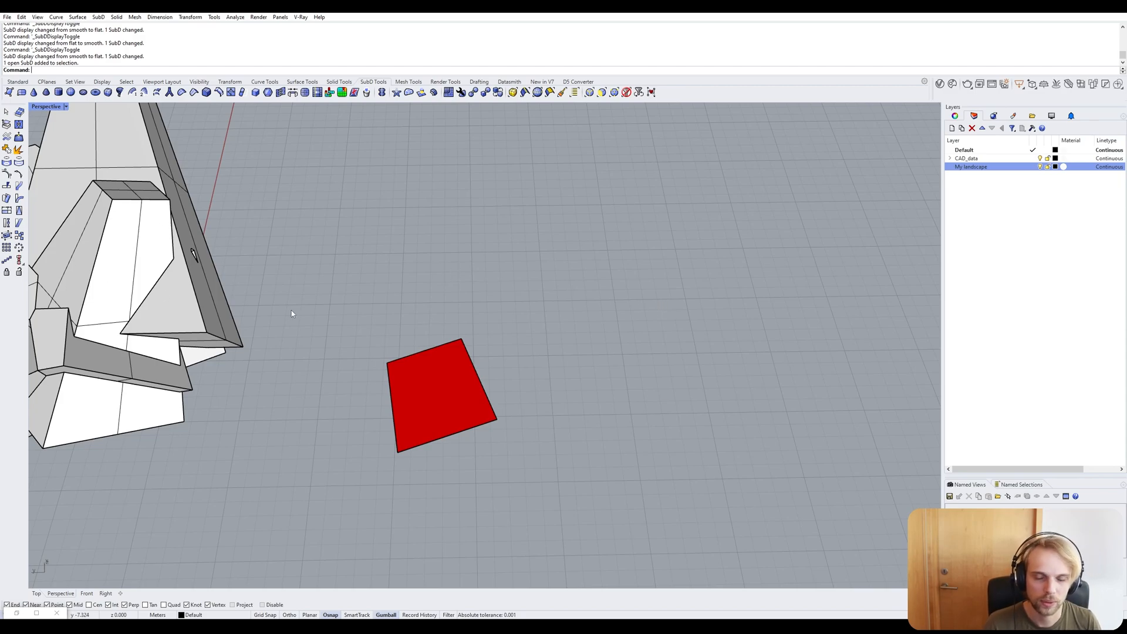
left_click(431, 388)
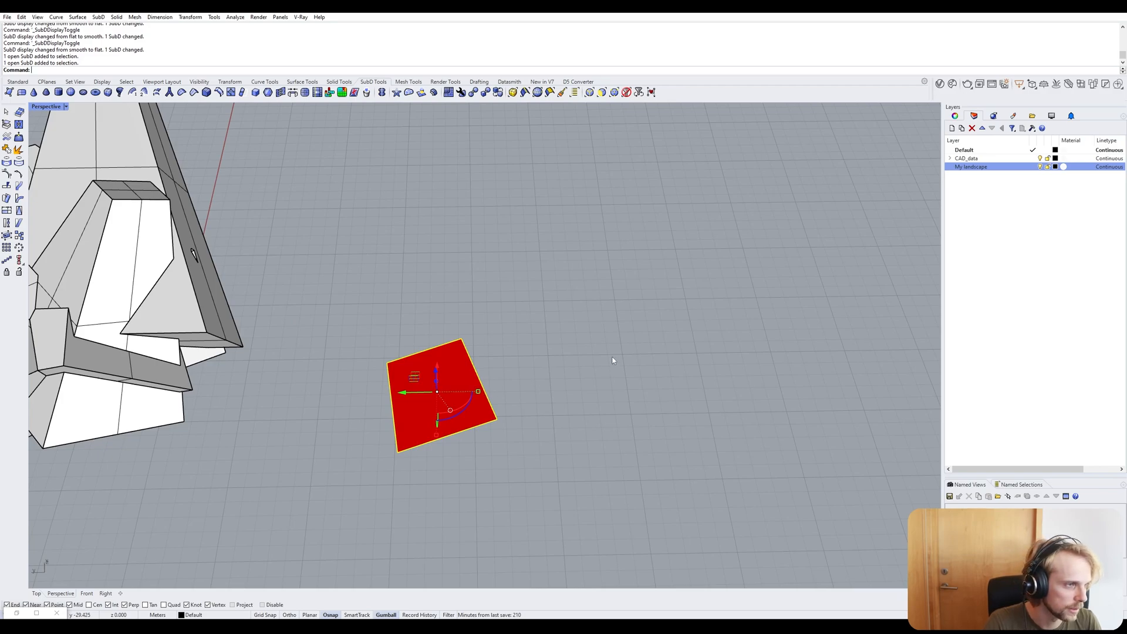
left_click(575, 309)
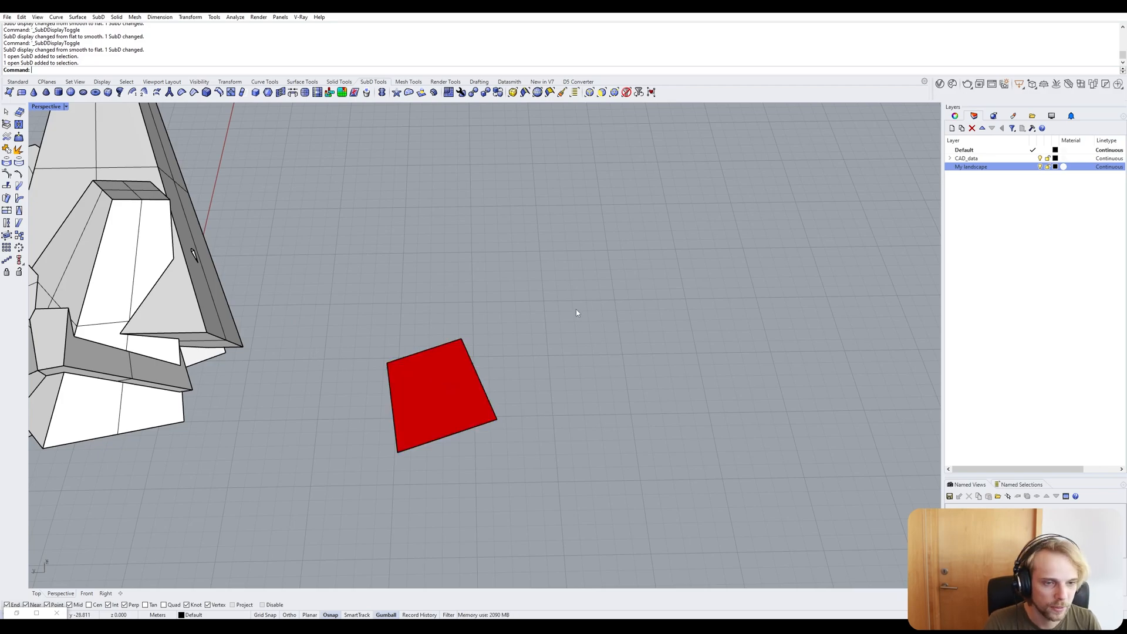
left_click(1051, 117)
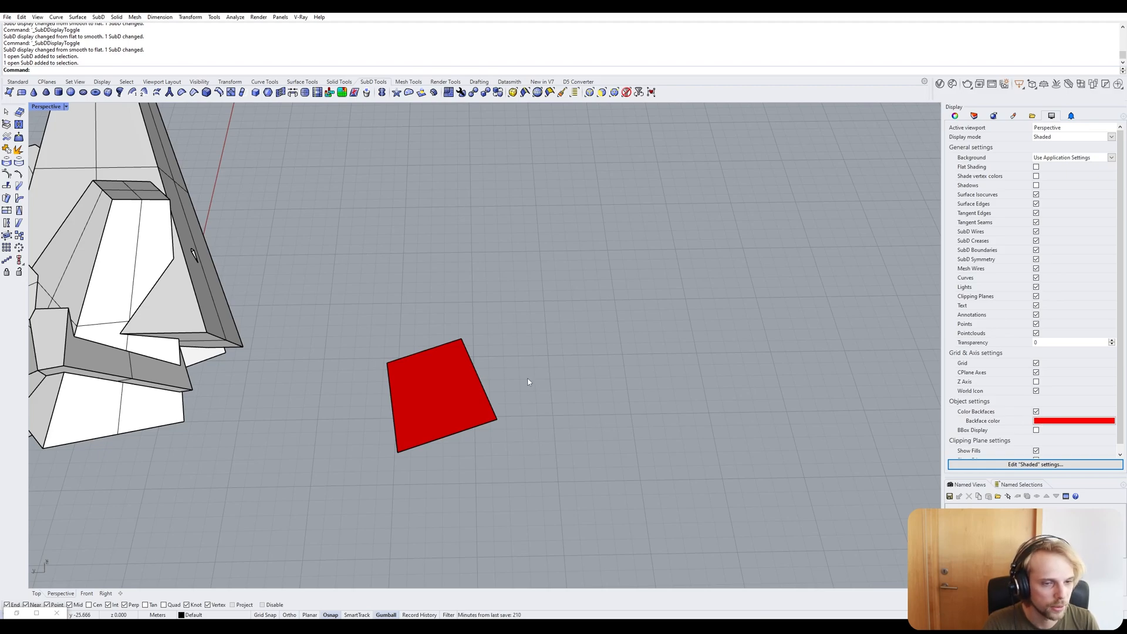
left_click(422, 369)
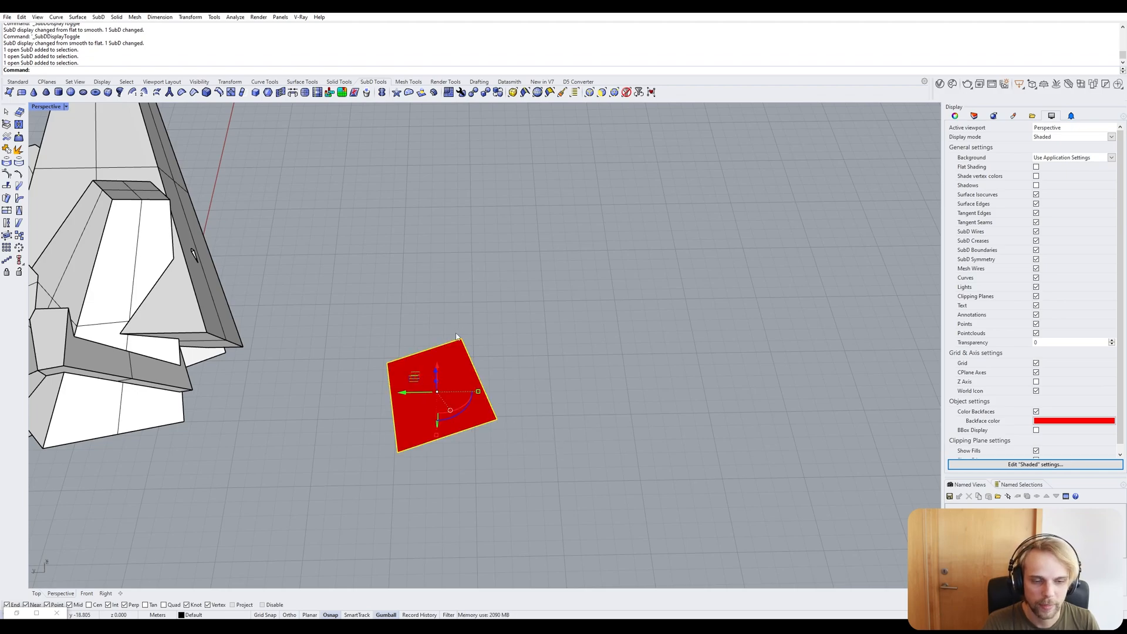
Inspect both sides of the SubD face and reverse its direction with the Flip command.
left_click(530, 309)
right_click_drag(552, 499, 349, 200)
scroll(468, 229, "up", 4)
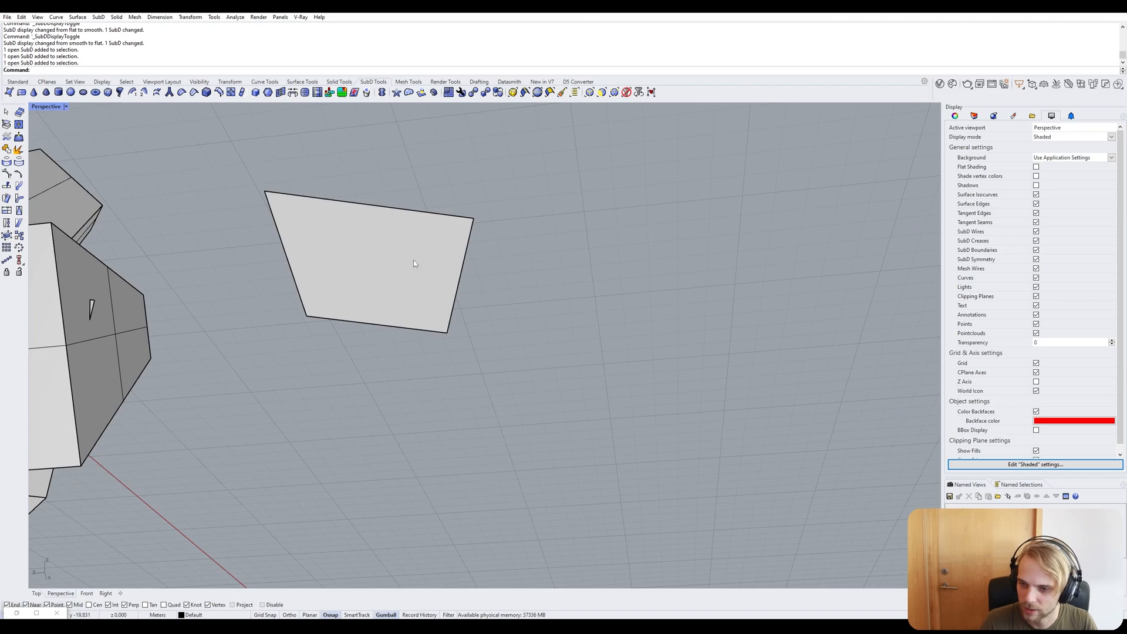
right_click_drag(390, 255, 409, 422)
left_click(409, 432)
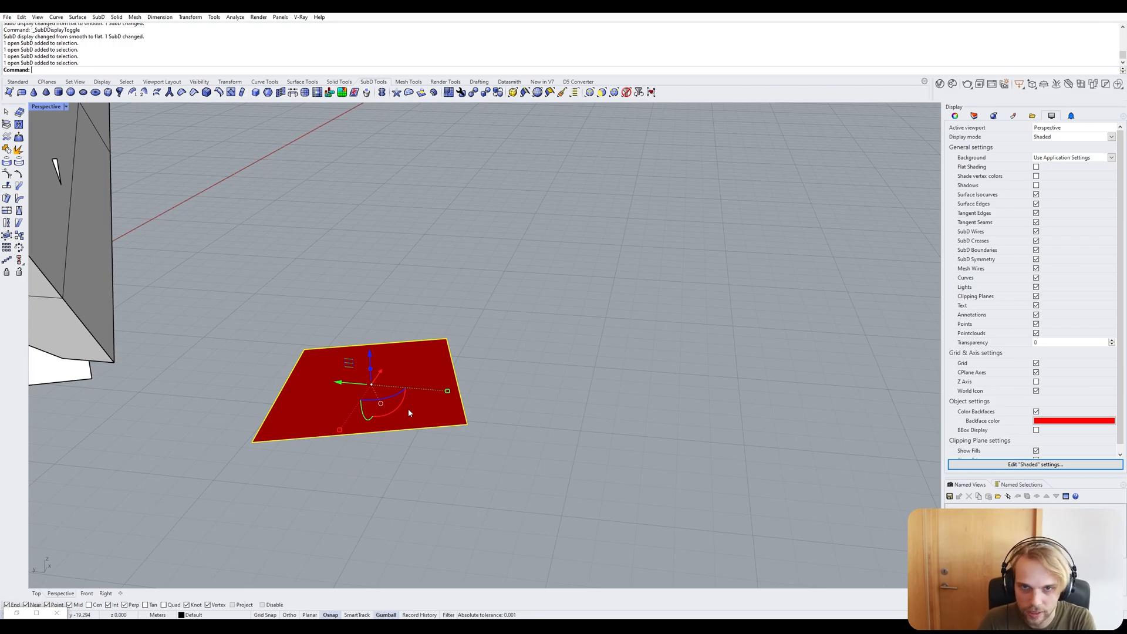
type("Flip")
key("Return")
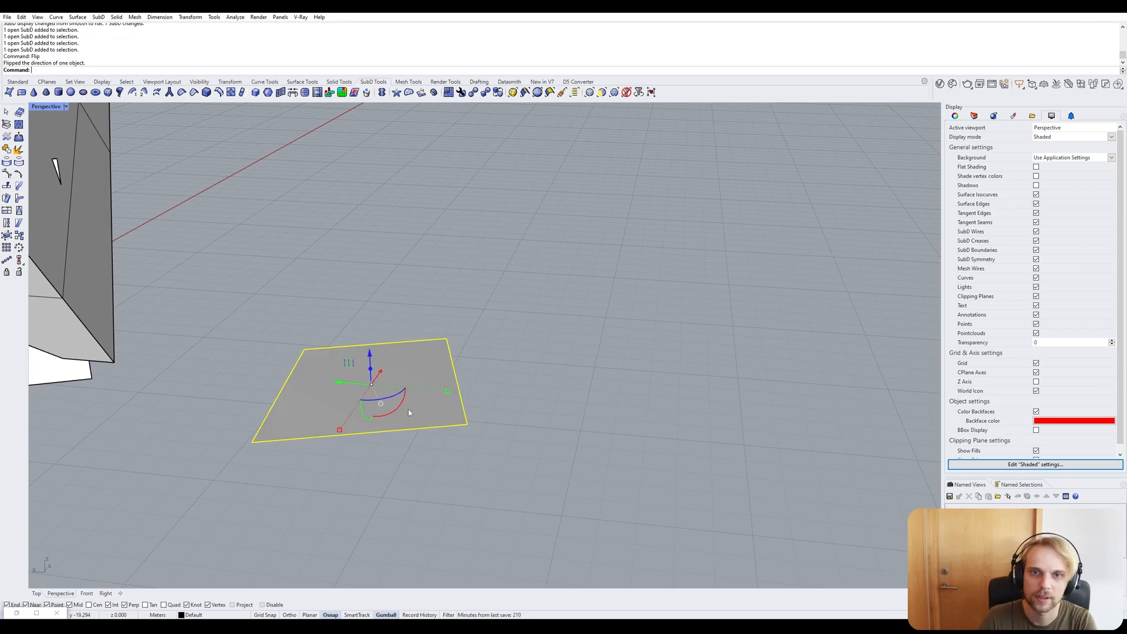
left_click(548, 340)
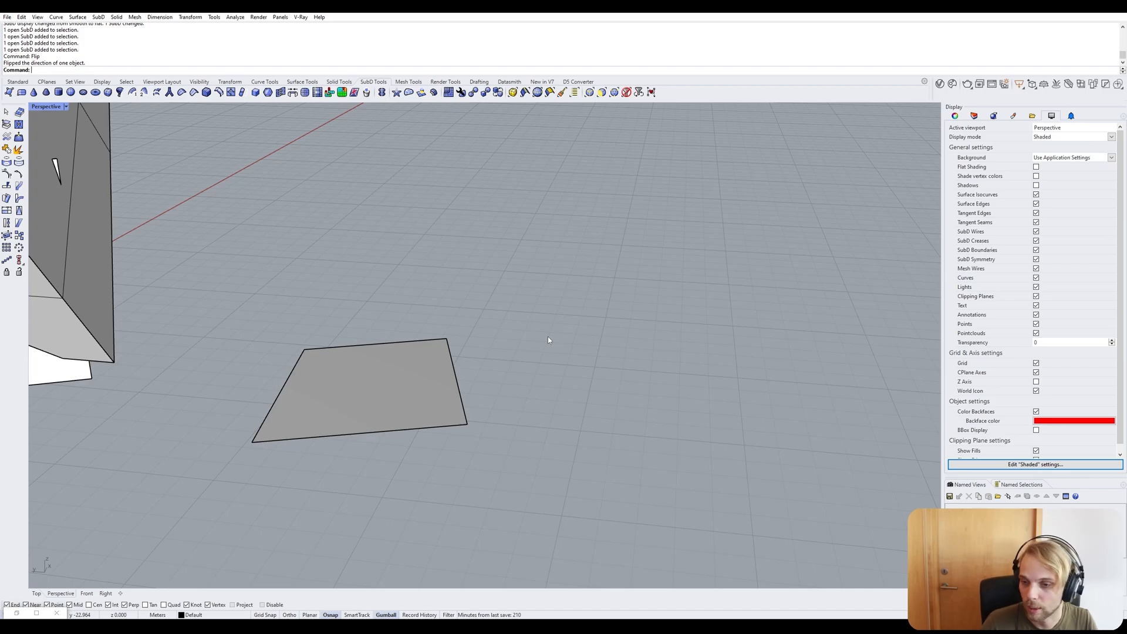
Delete the four-sided SubD face from the ground plane.
left_click(377, 376)
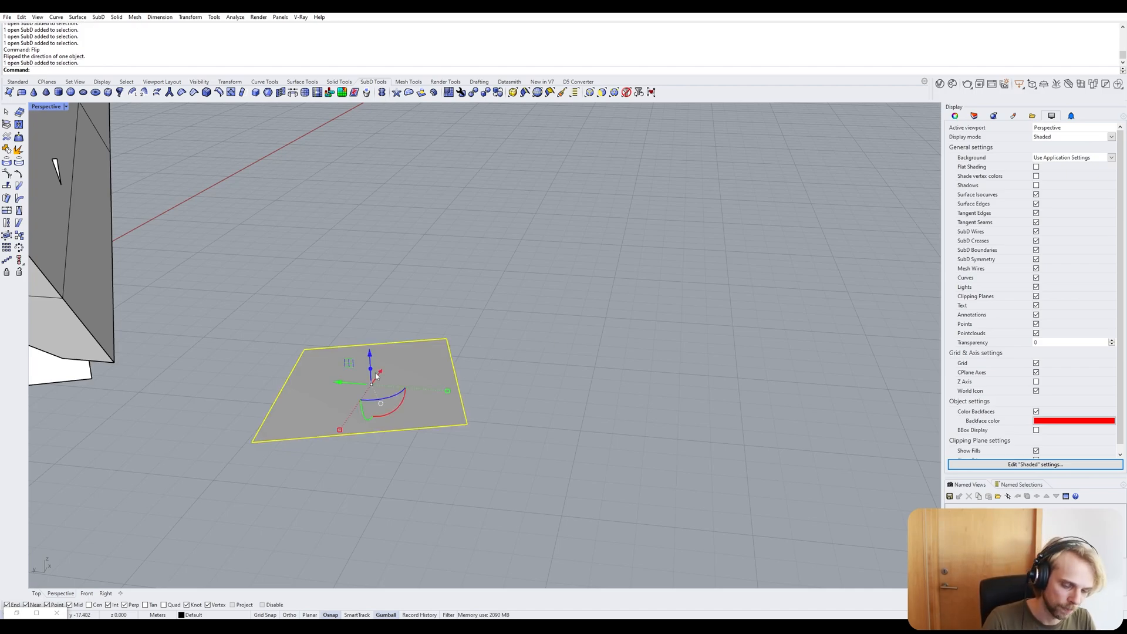
key("Delete")
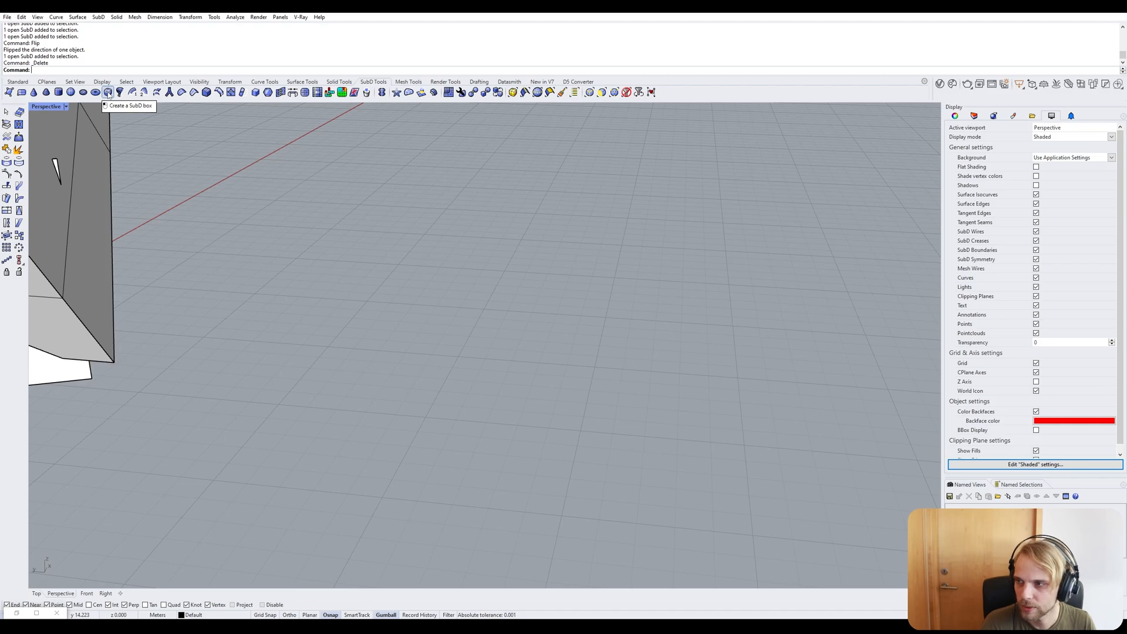
Start a SubD box and set its X count and Y count to 1.
left_click(108, 95)
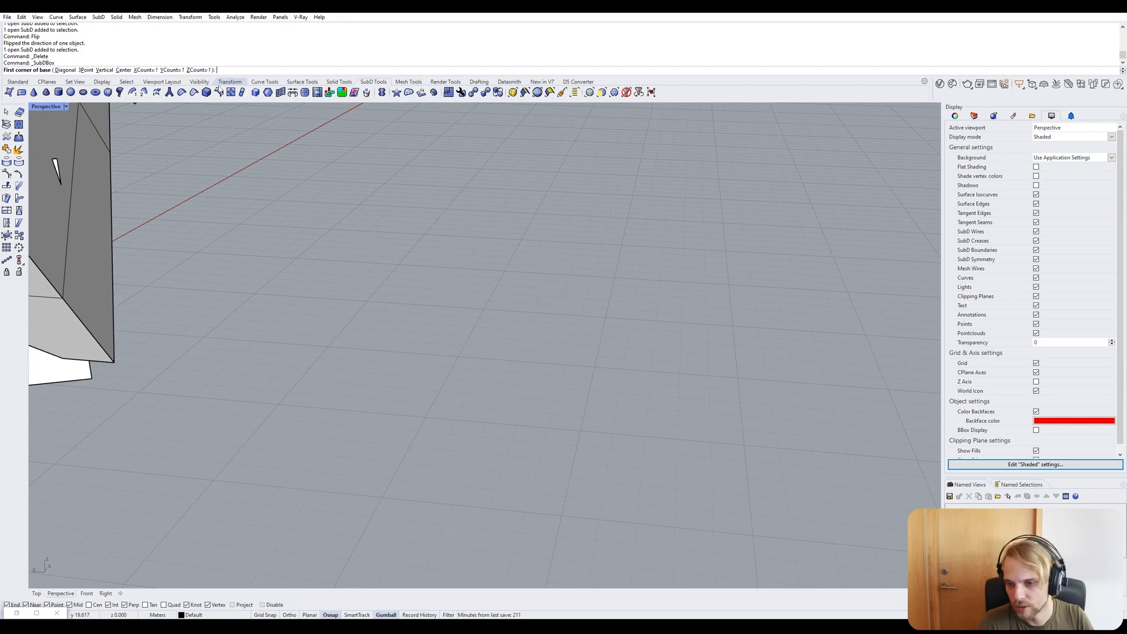
left_click(143, 71)
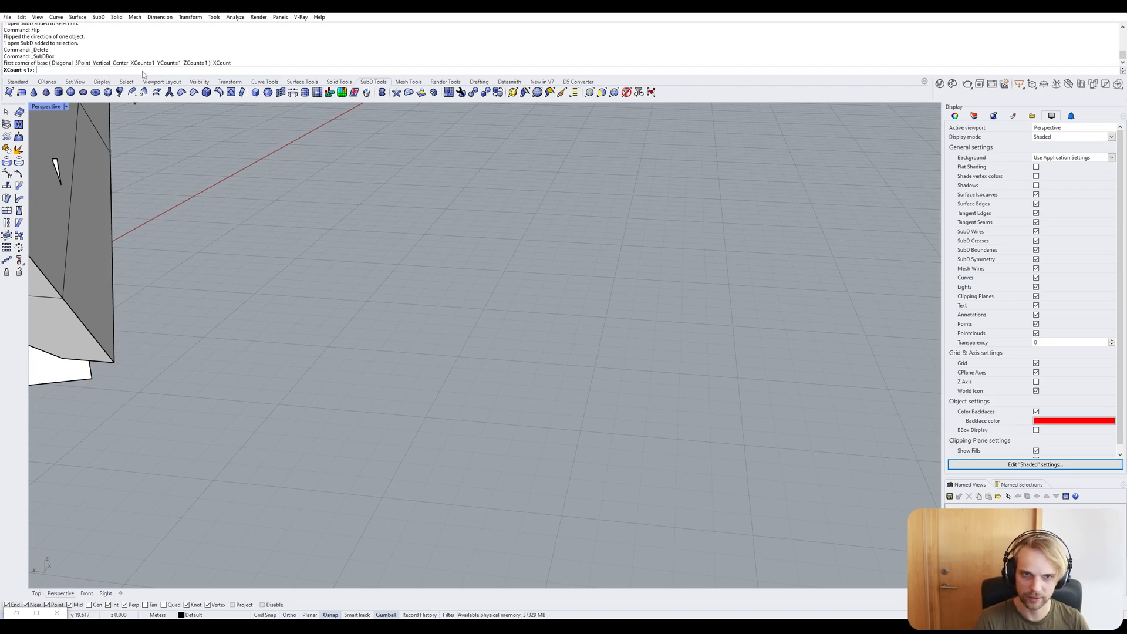
type("1")
key("Return")
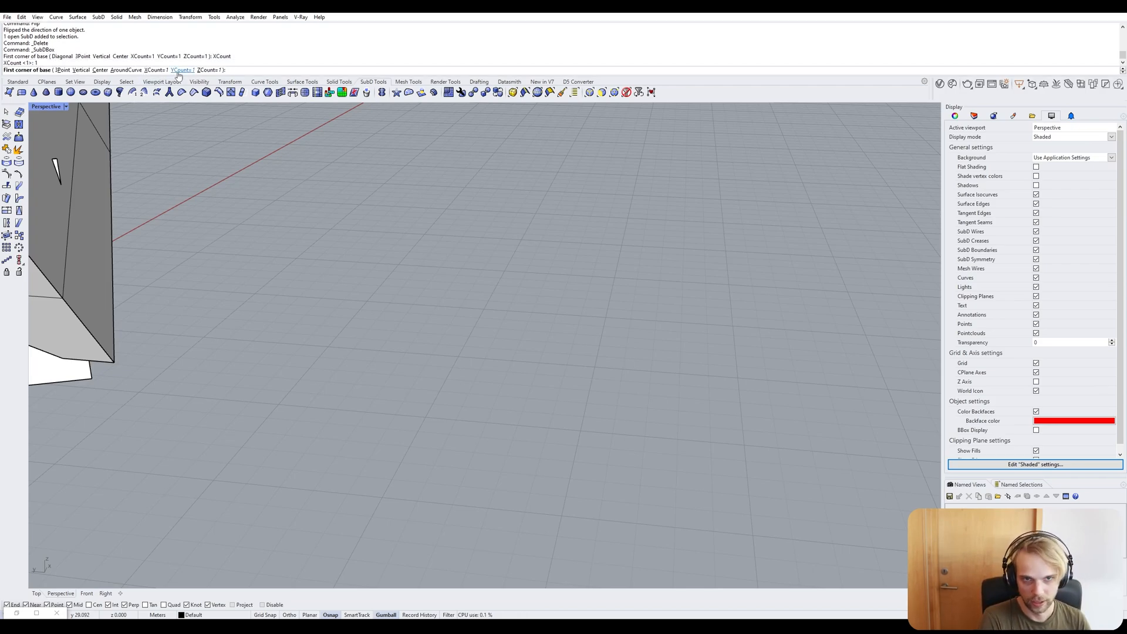
left_click(182, 70)
key("Return")
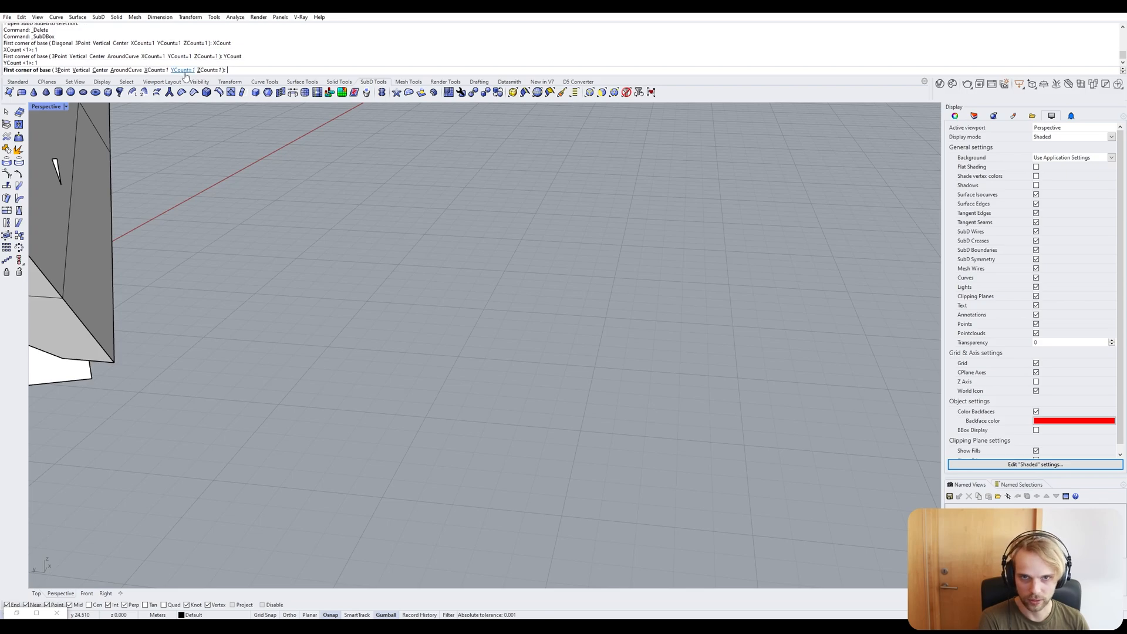
Set the SubD box's ZCount to 1 and draw the box on the ground plane beside the existing model.
left_click(210, 70)
type("1")
key("Return")
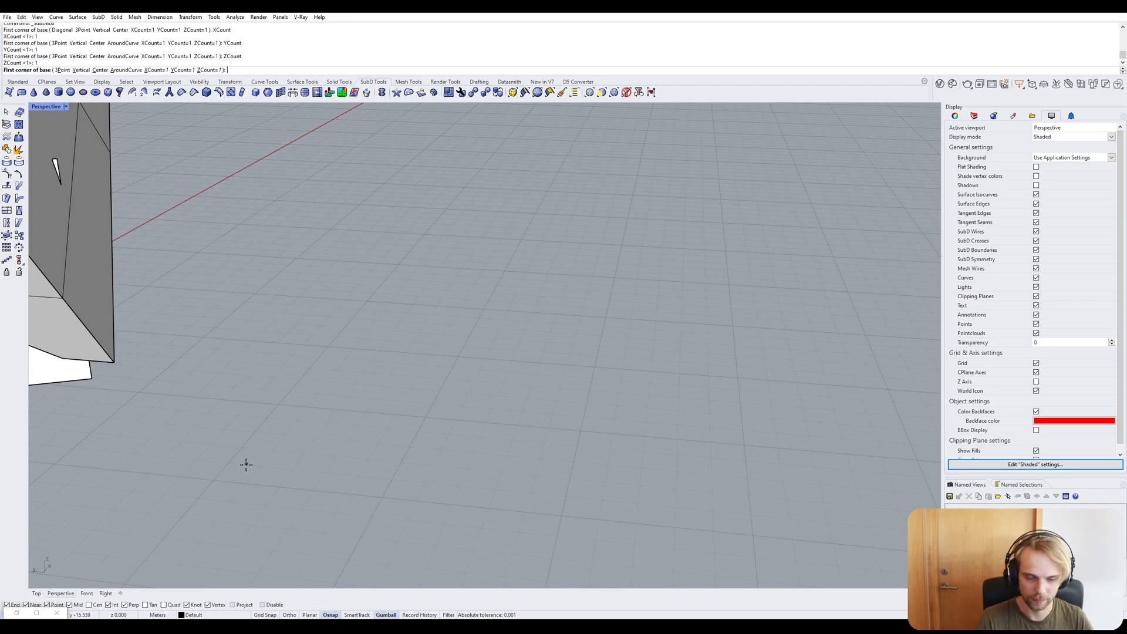
left_click(266, 452)
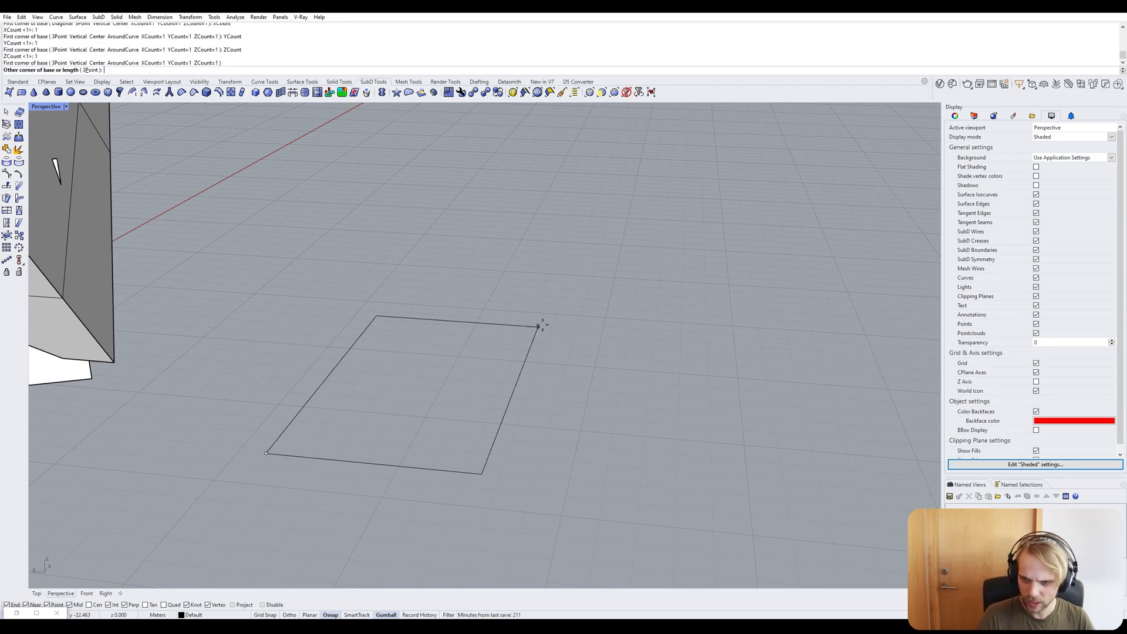
left_click(646, 333)
left_click(681, 185)
scroll(678, 227, "down", 5)
right_click_drag(678, 228, 345, 255, "shift")
right_click_drag(247, 268, 369, 262, "shift")
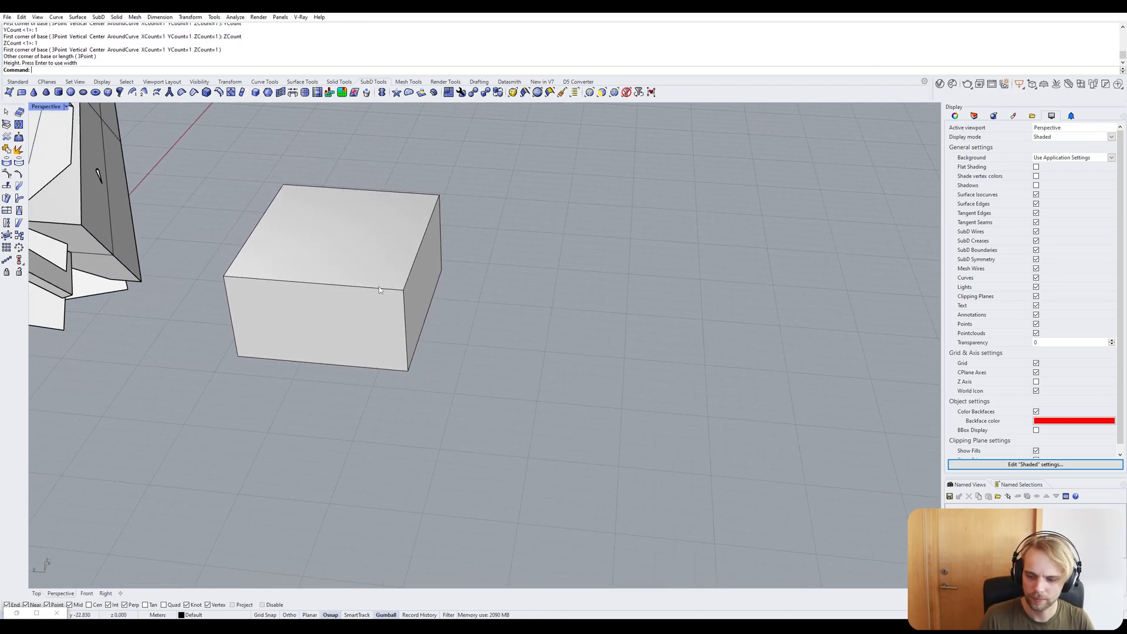
Preview the undivided SubD box in smooth display and return it to flat display.
key("Tab")
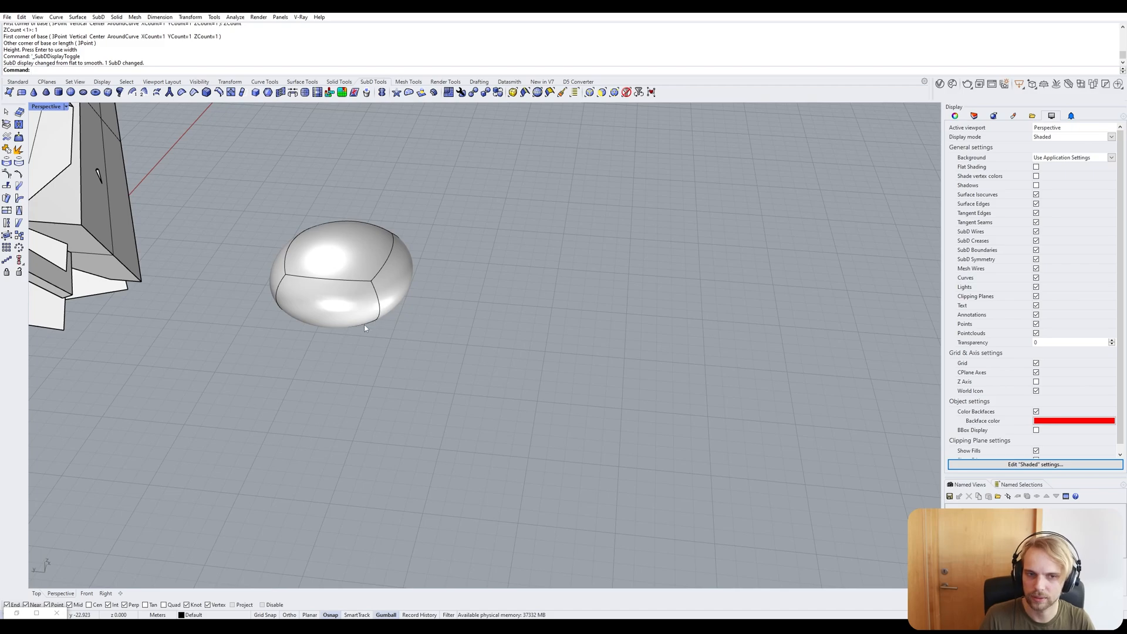
key("Tab")
scroll(343, 290, "up", 2)
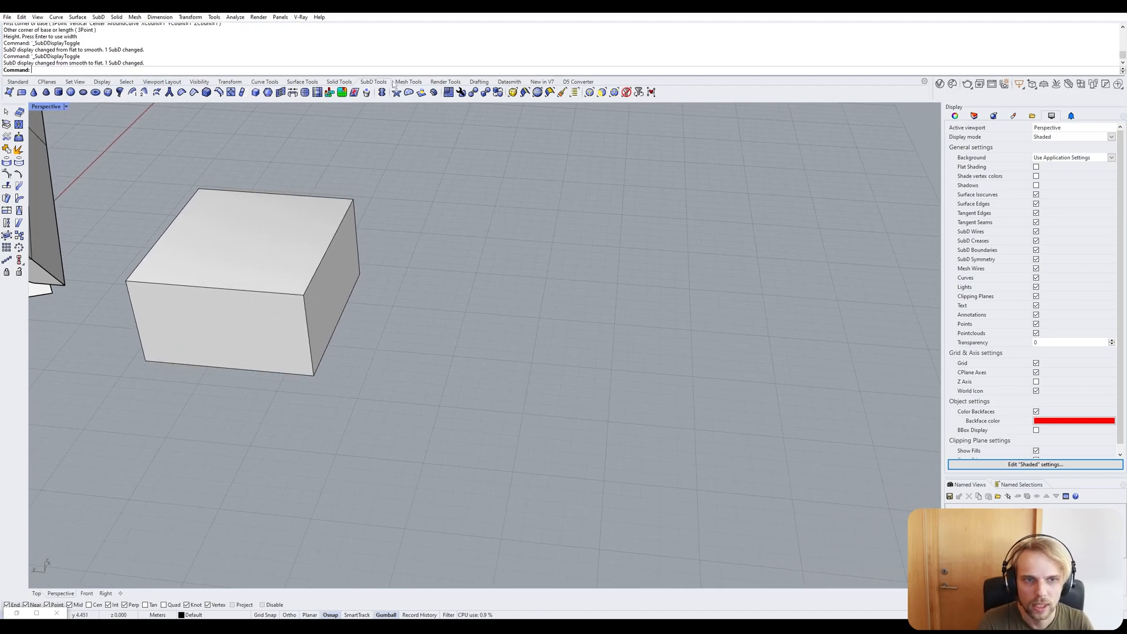
Draw a second SubD box beside the first with XCount, YCount and ZCount each set to 10.
left_click(108, 93)
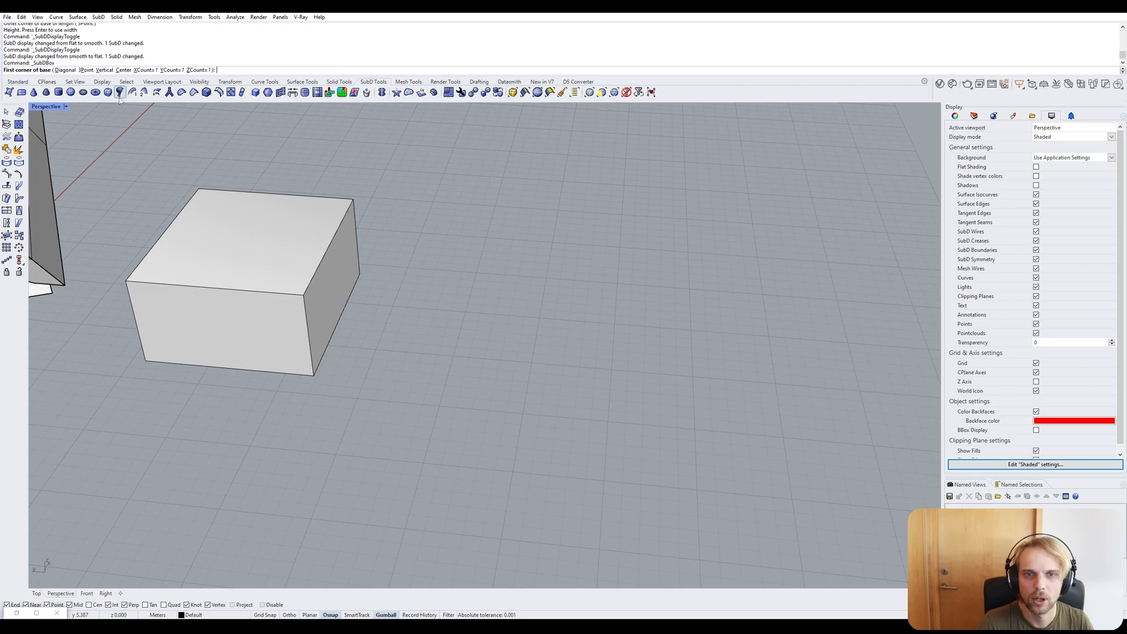
left_click(145, 70)
type("10")
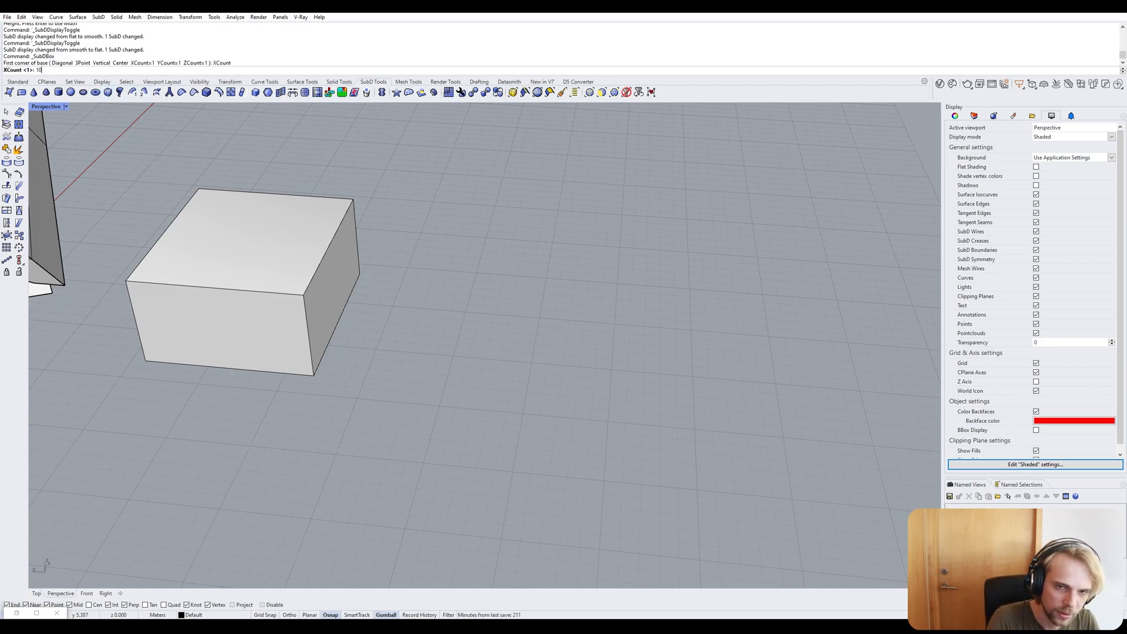
key("Return")
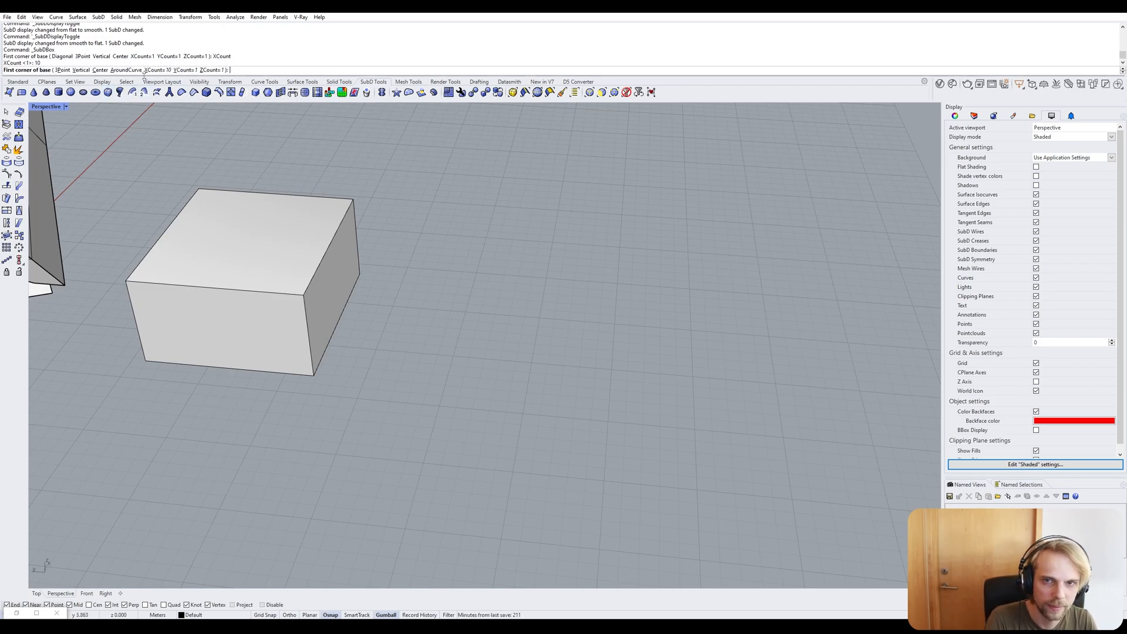
left_click(185, 70)
type("10")
key("Return")
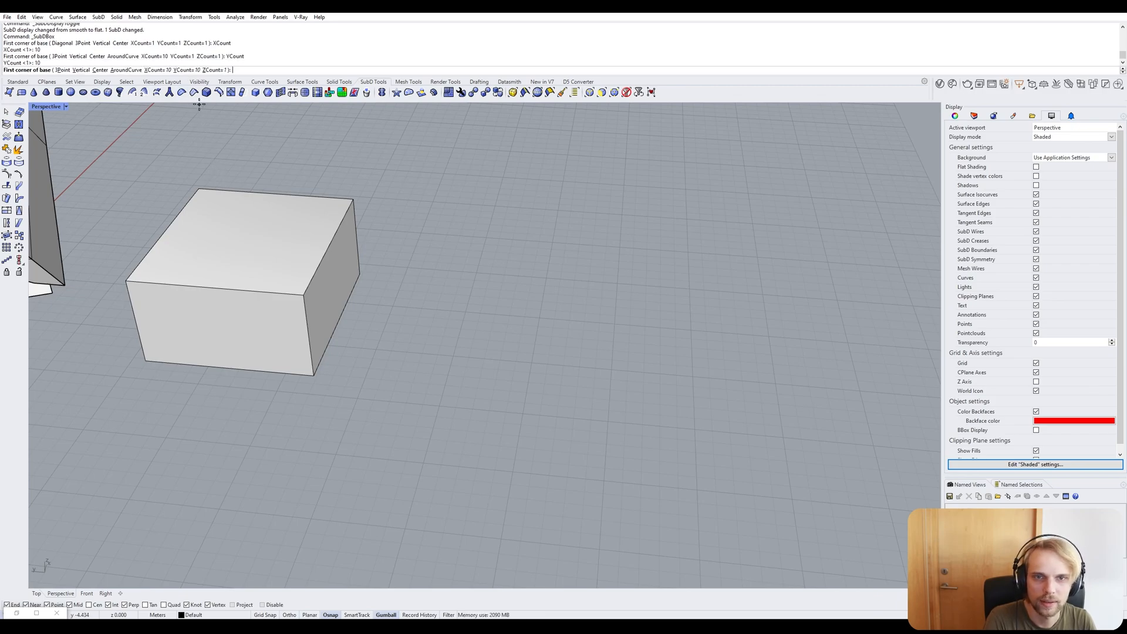
left_click(215, 71)
type("10")
key("Return")
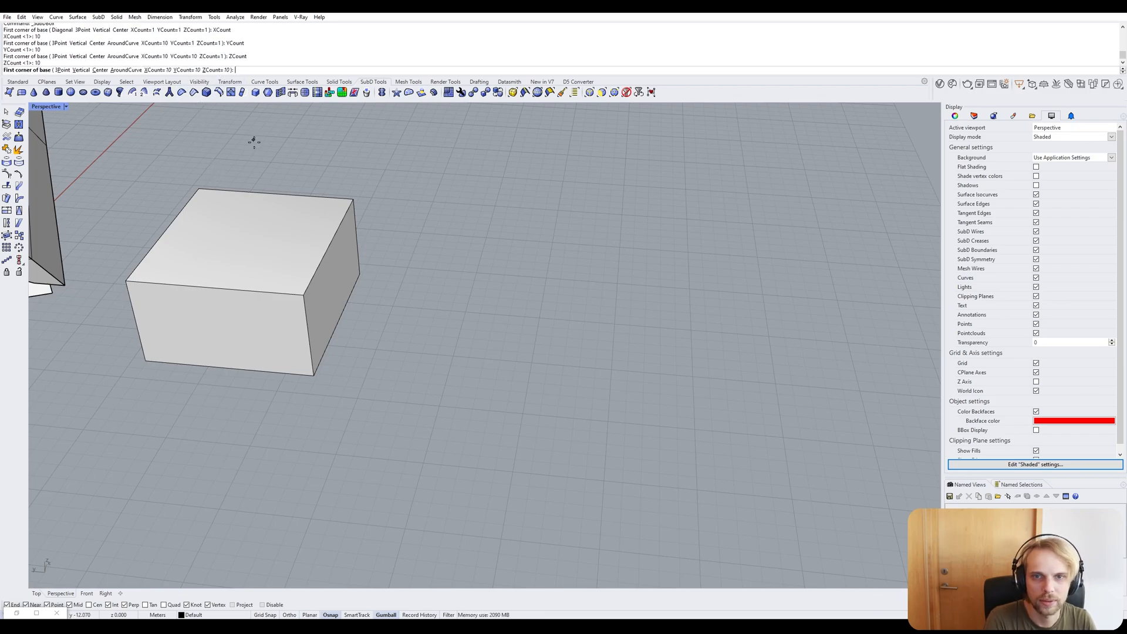
left_click(377, 377)
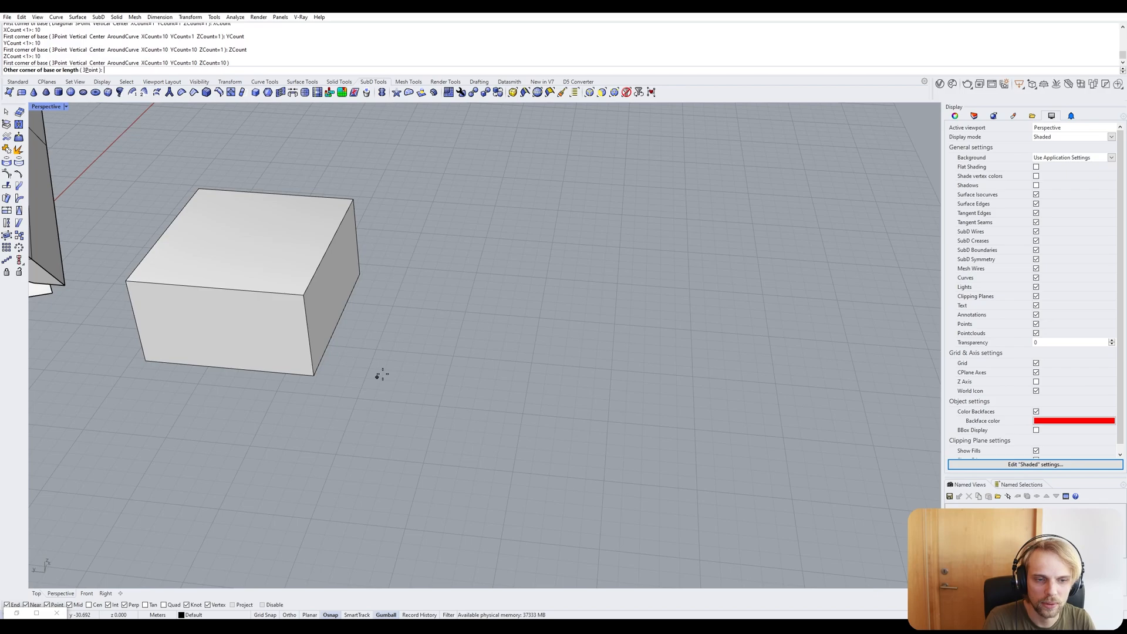
left_click(585, 284)
left_click(591, 218)
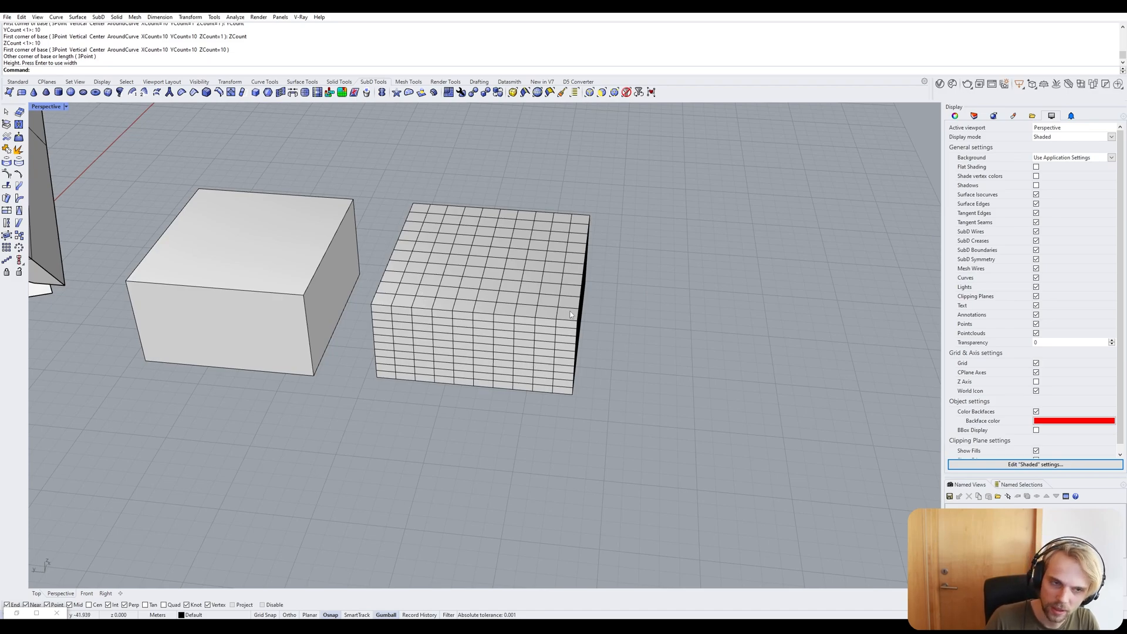
Switch both SubD boxes to smooth display and delete them.
key("Tab")
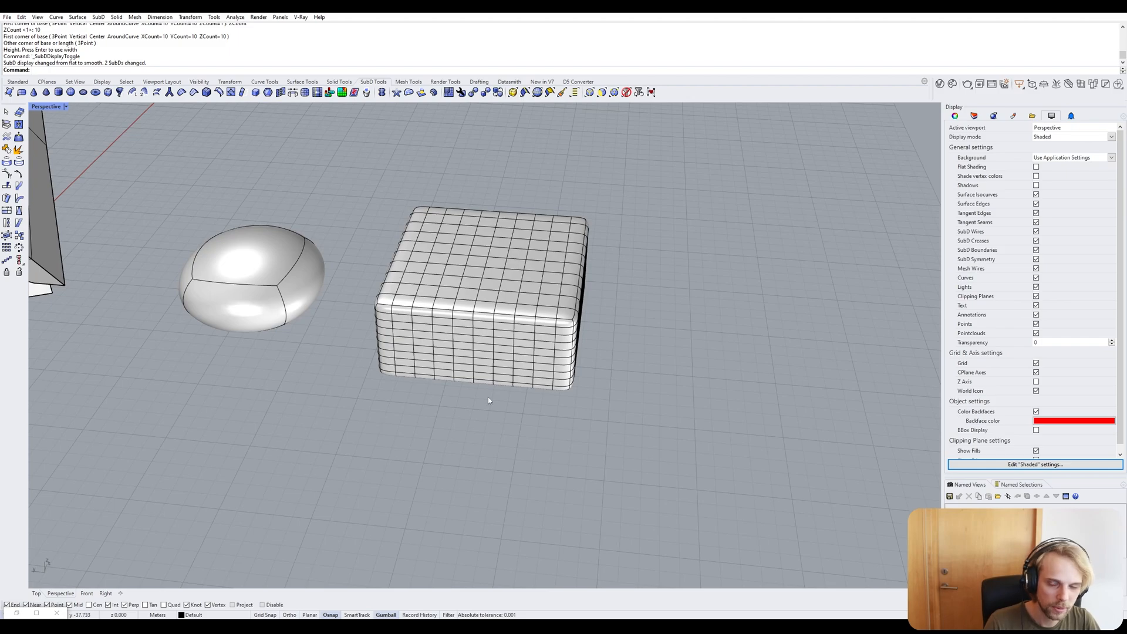
left_click(476, 297)
key("Delete")
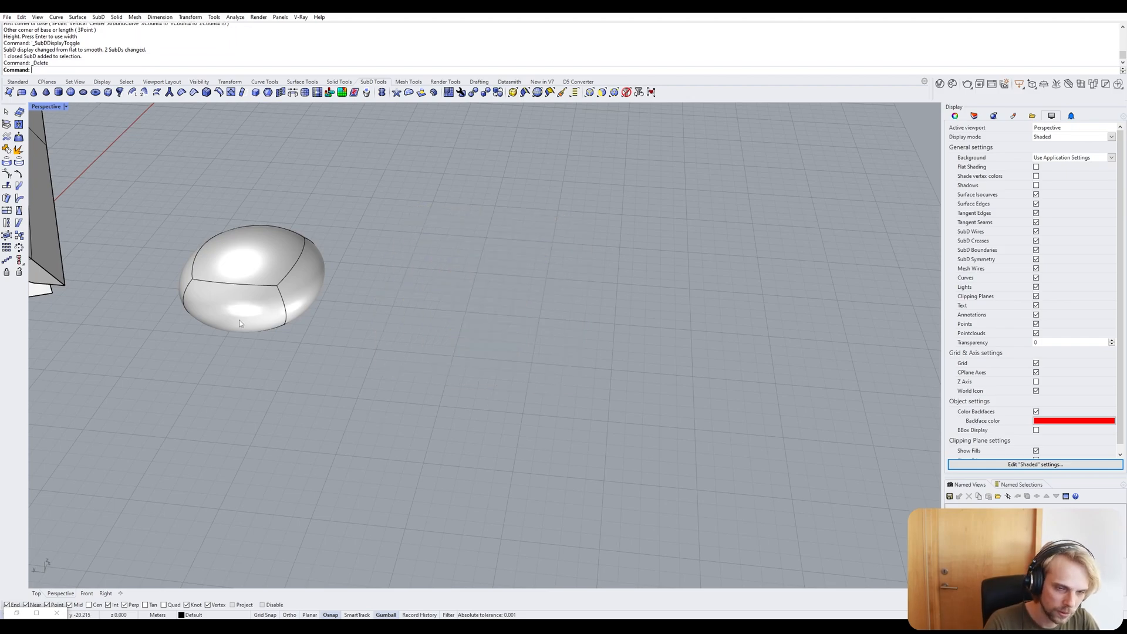
left_click(245, 323)
key("Delete")
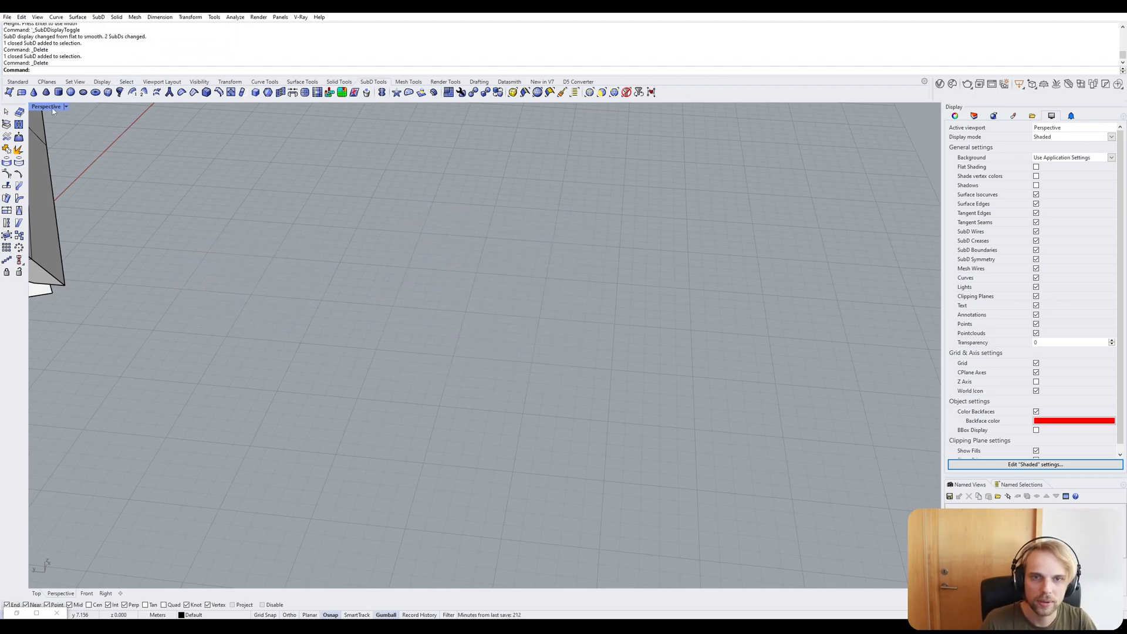
Draw a large SubD box on the ground plane with XCount, YCount and ZCount each set to 2.
left_click(108, 93)
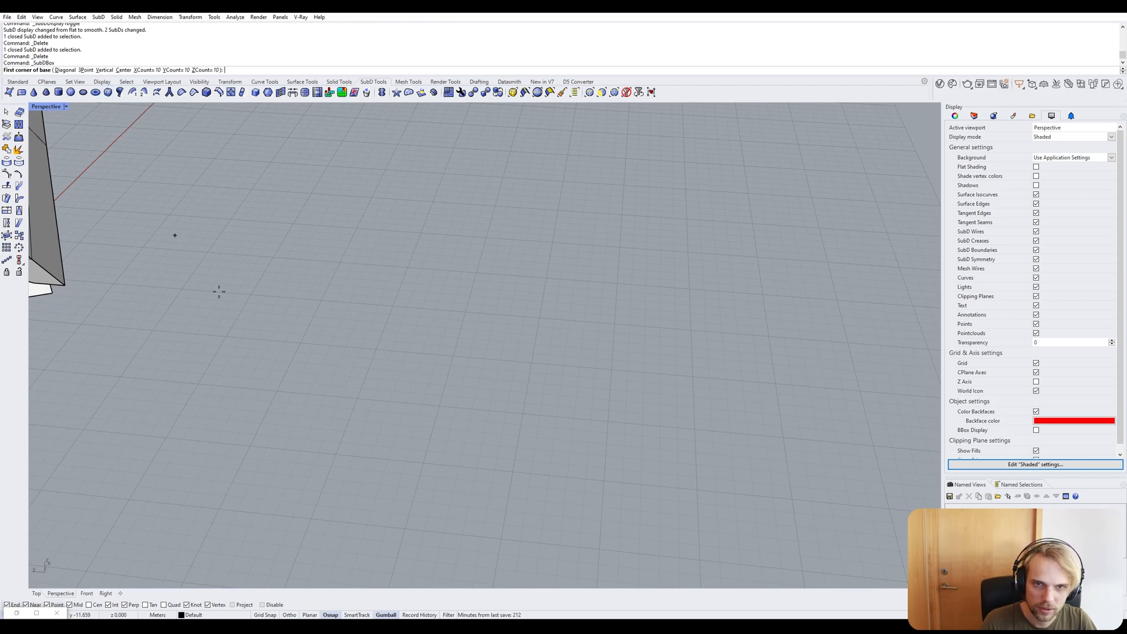
left_click(147, 70)
type("2")
key("Return")
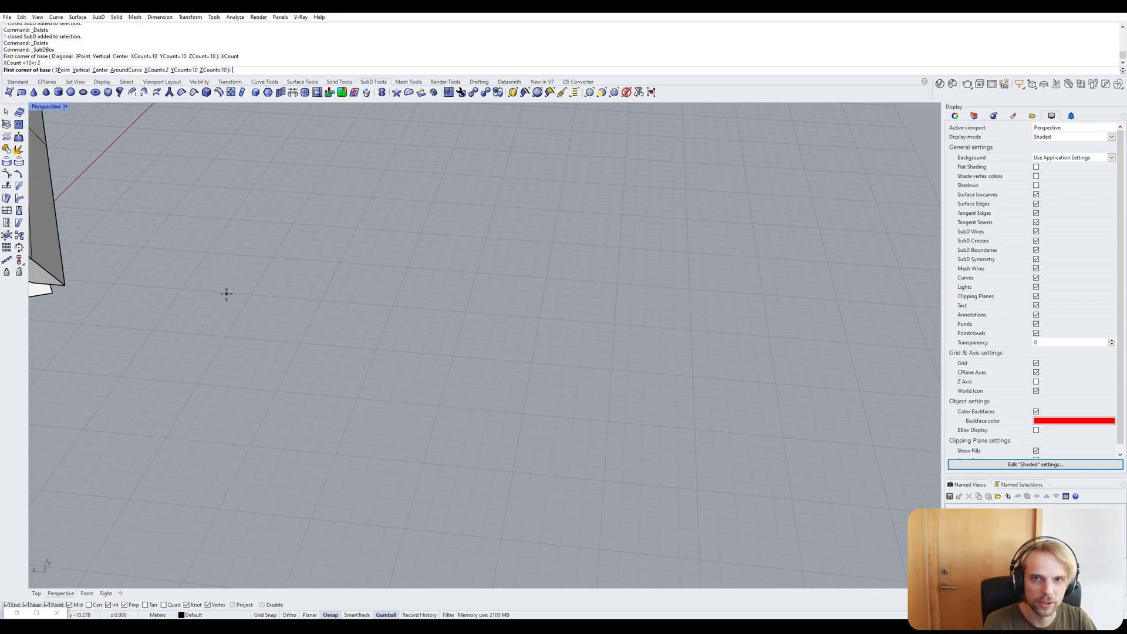
left_click(185, 71)
type("2")
key("Return")
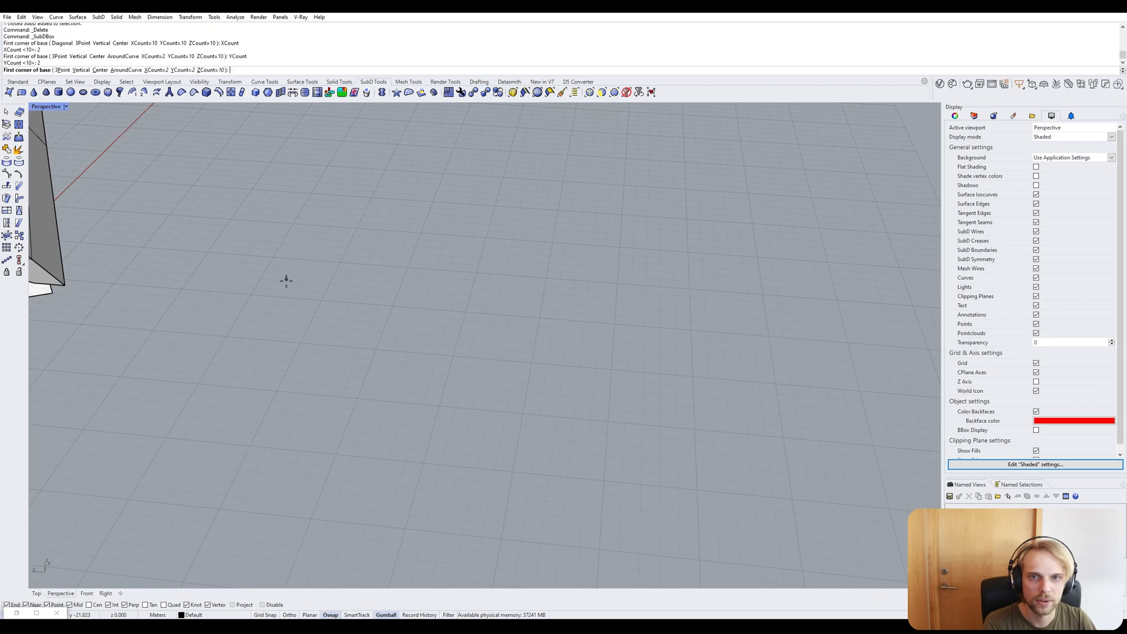
left_click(212, 69)
type("2")
key("Return")
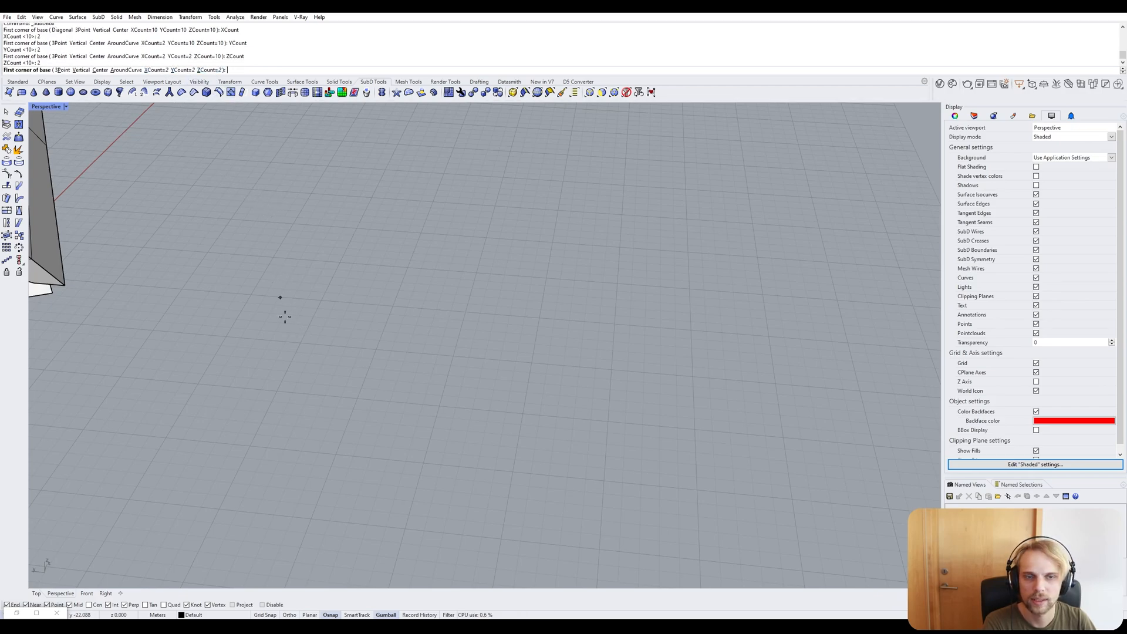
left_click(246, 455)
left_click(587, 319)
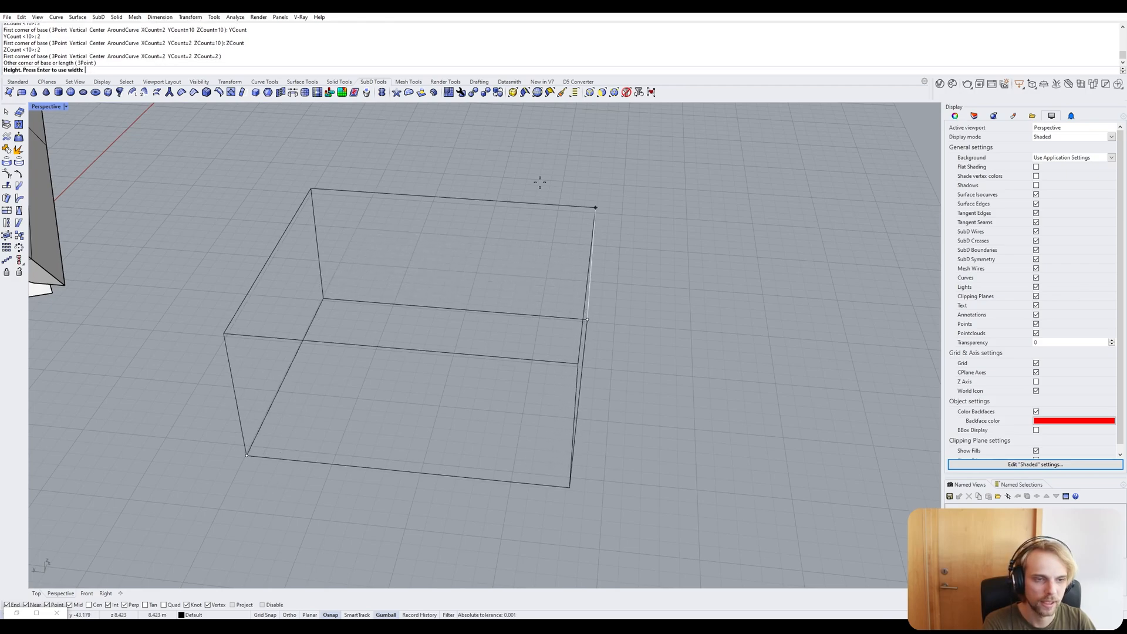
left_click(540, 169)
Compare the new box's smooth and flat SubD display, ending in flat display.
key("Tab")
key("Tab")
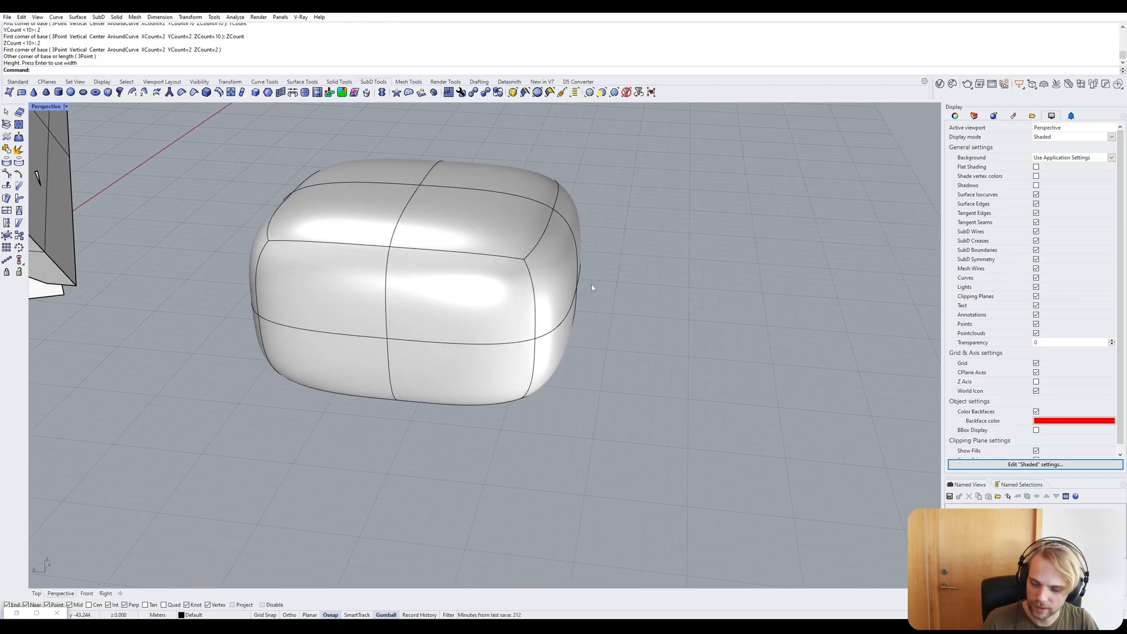
key("Tab")
key("Tab")
key("Tab")
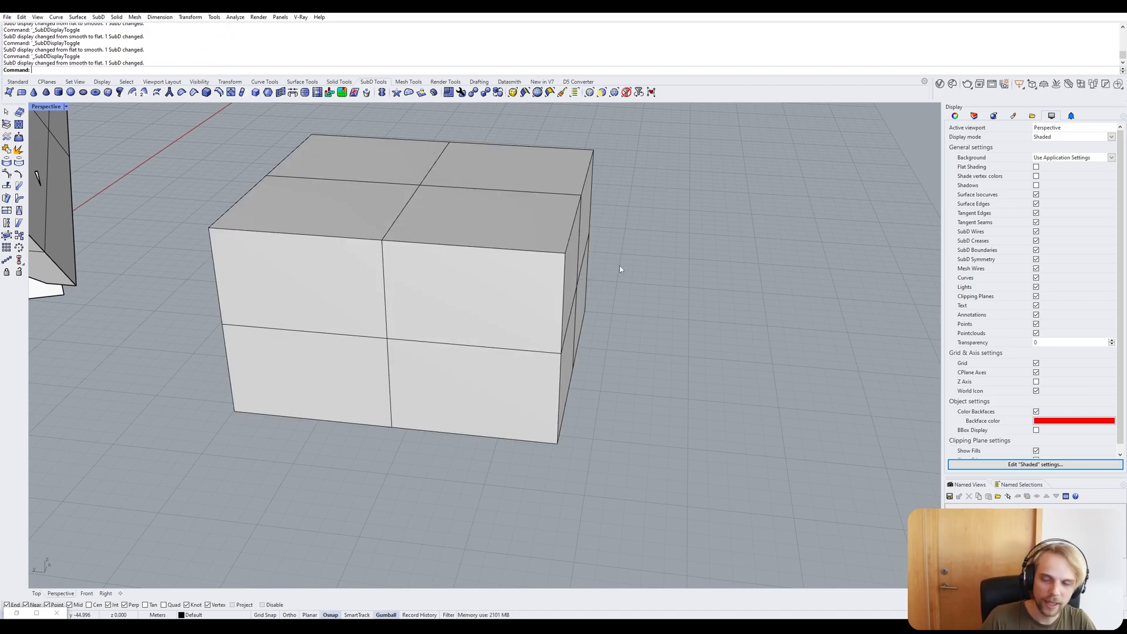
Select each of the box's three middle edge loops in turn, clearing the selection after each one.
right_click_drag(619, 276, 633, 355, "shift")
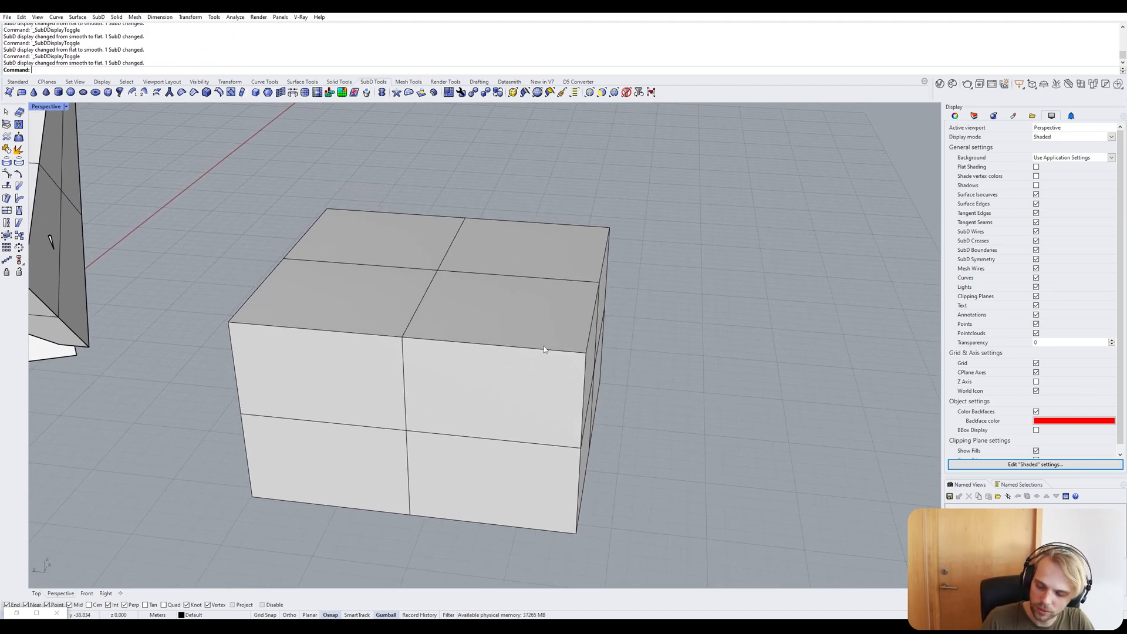
left_click(422, 300, "ctrl+shift")
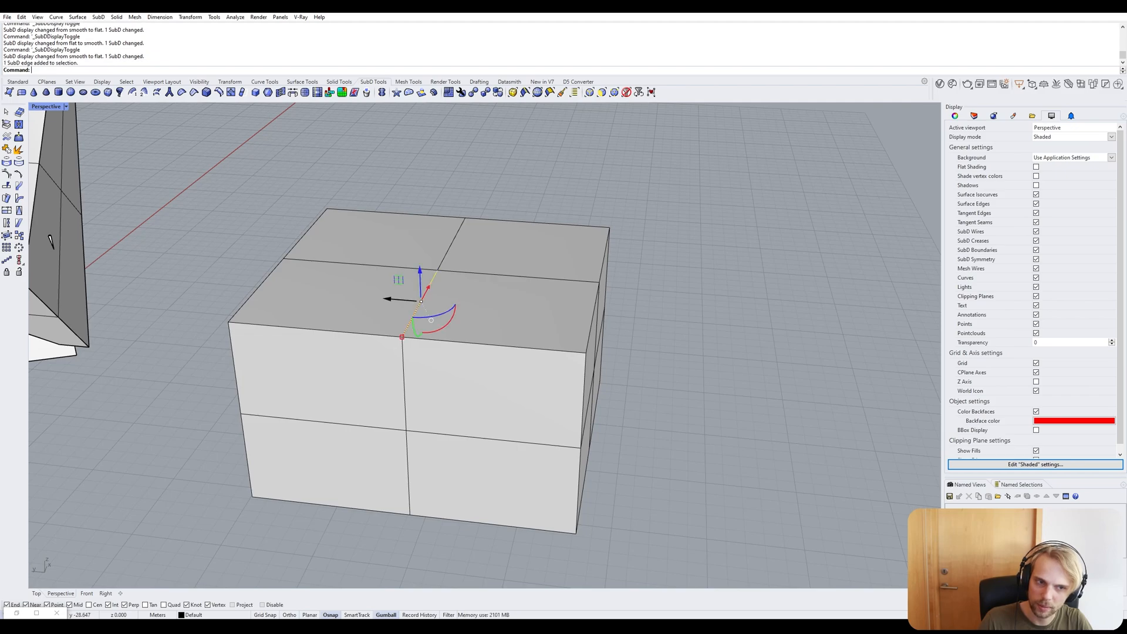
double_click(434, 277, "ctrl+shift")
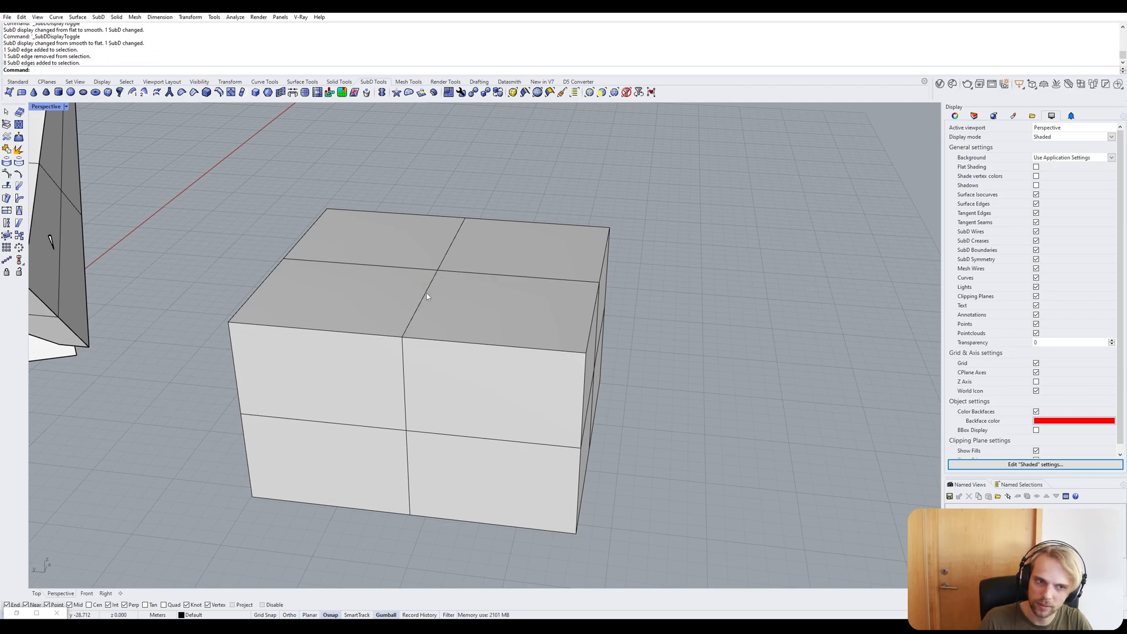
double_click(425, 294, "ctrl+shift")
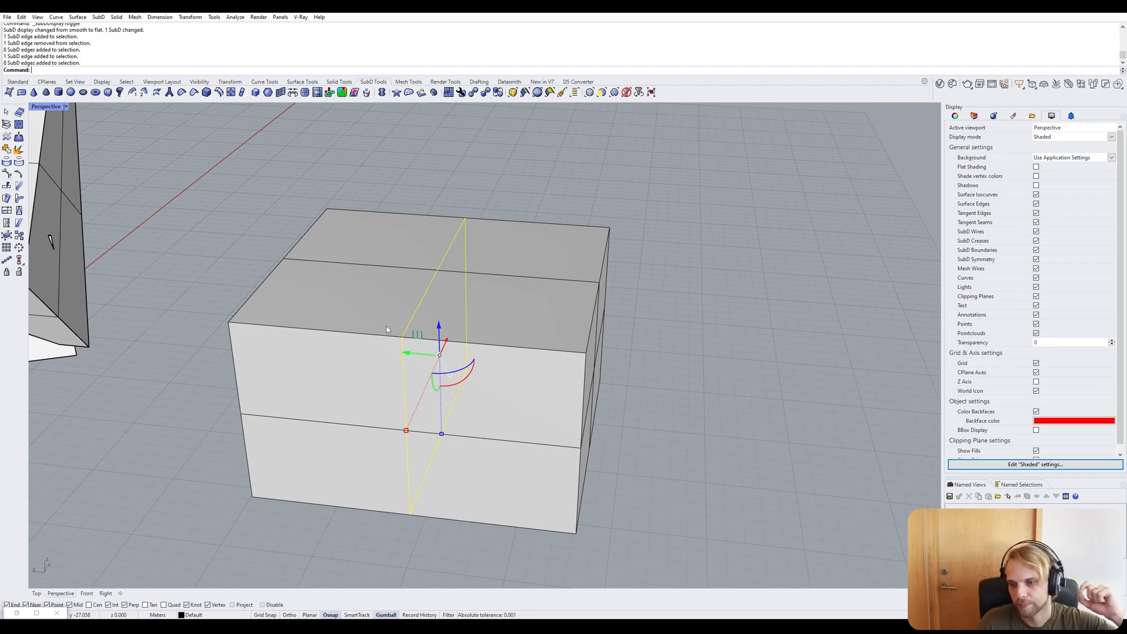
left_click(717, 275)
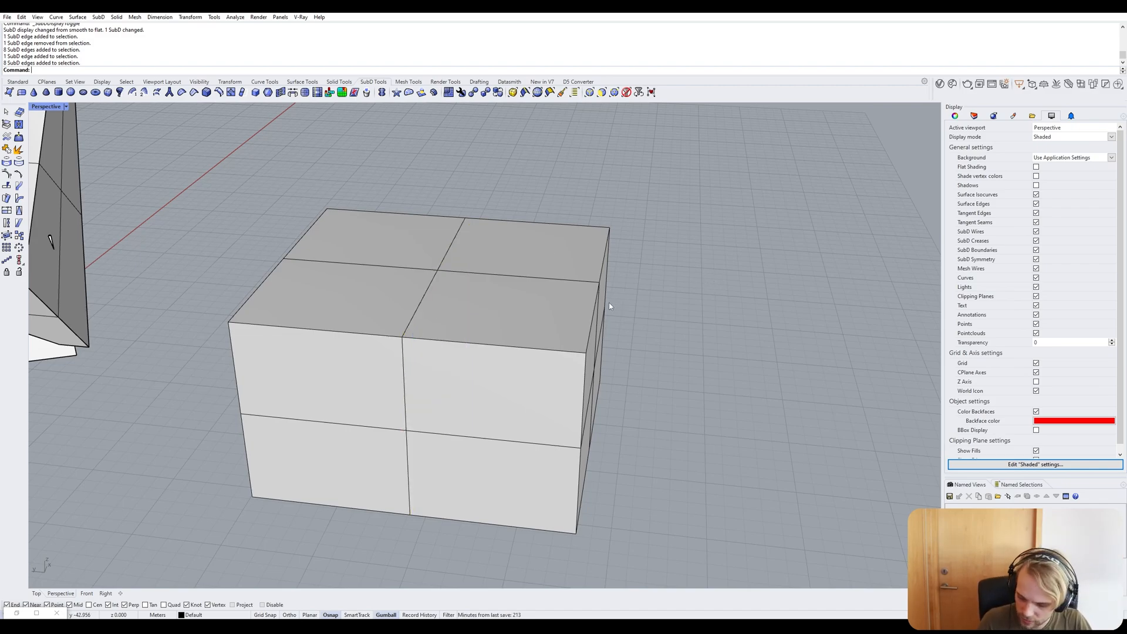
double_click(556, 283)
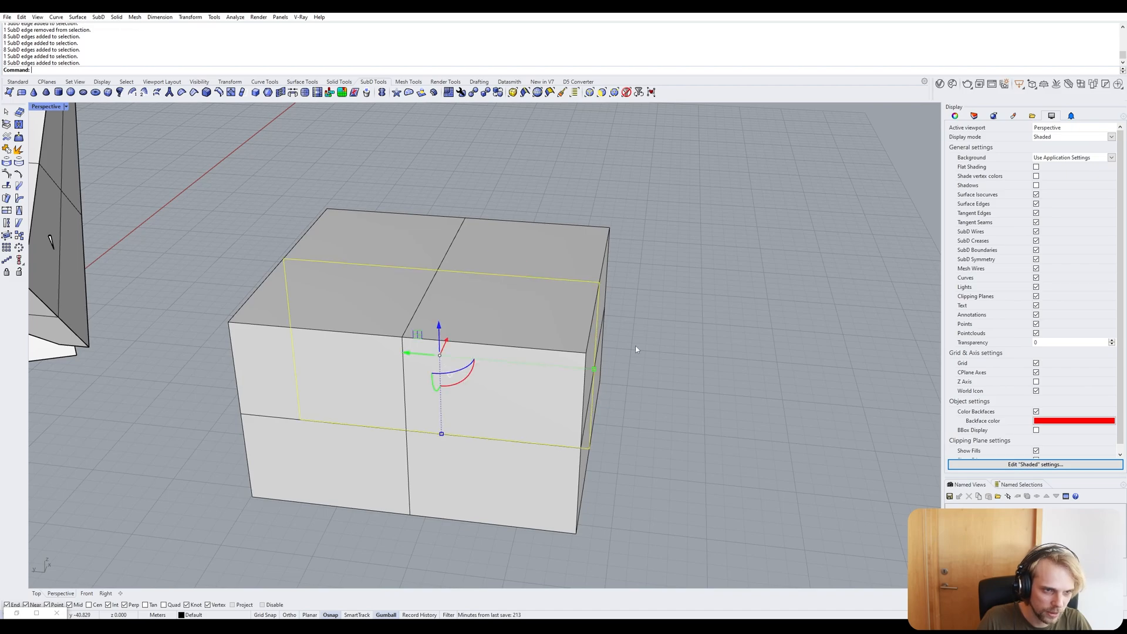
left_click(787, 461)
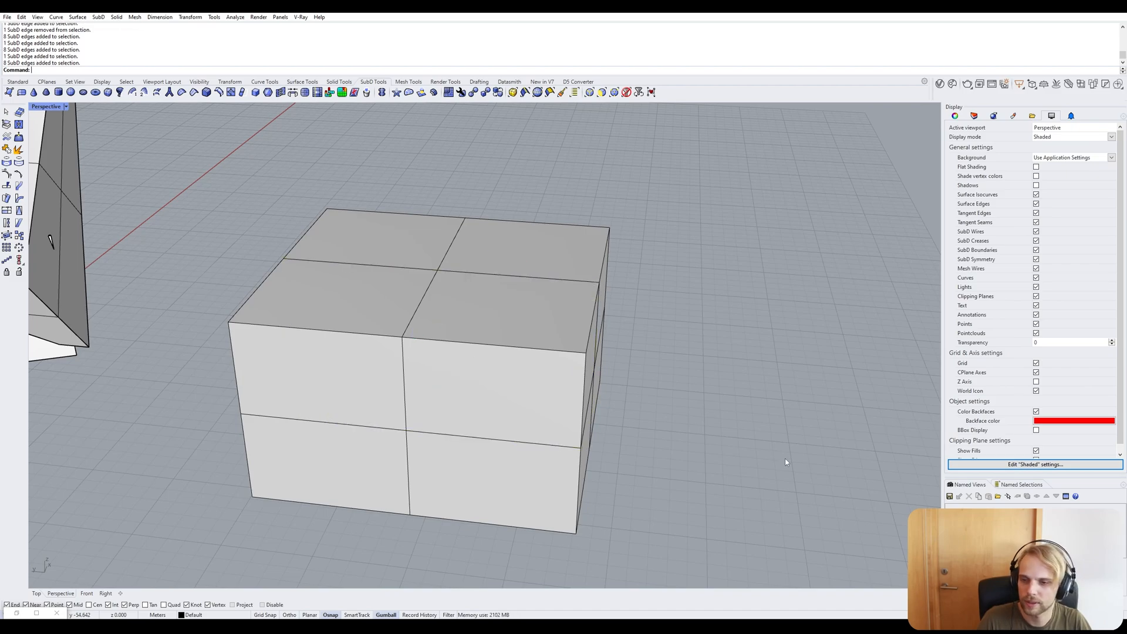
double_click(511, 441)
left_click(721, 493)
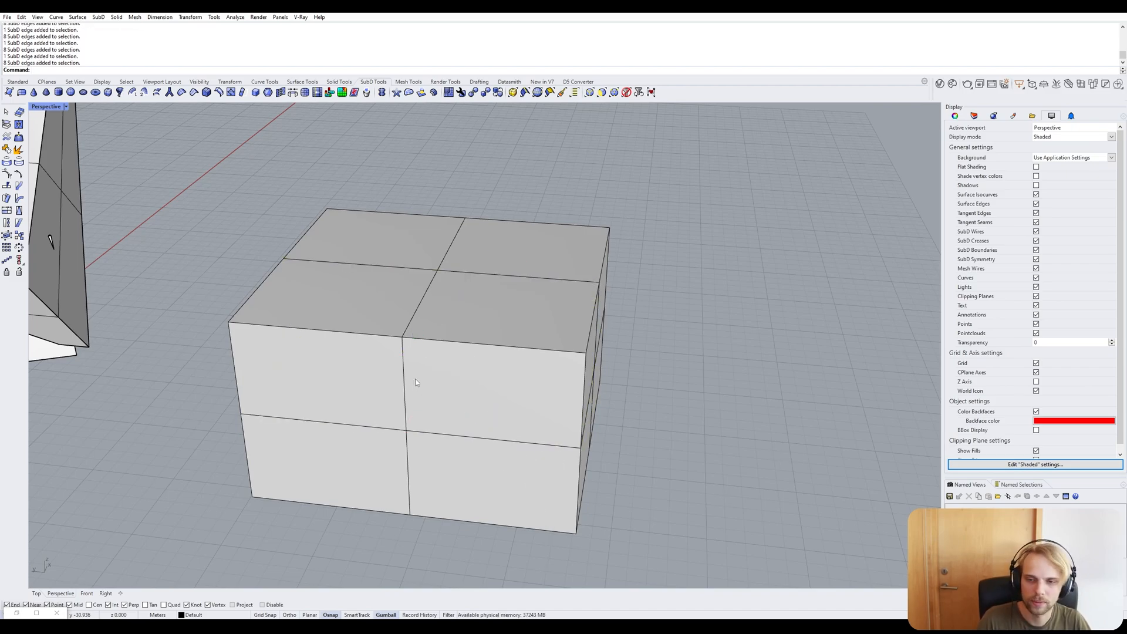
Move the box's vertical middle edge loop along the Y axis close to the end facing the existing model, and switch to smooth display.
double_click(403, 370)
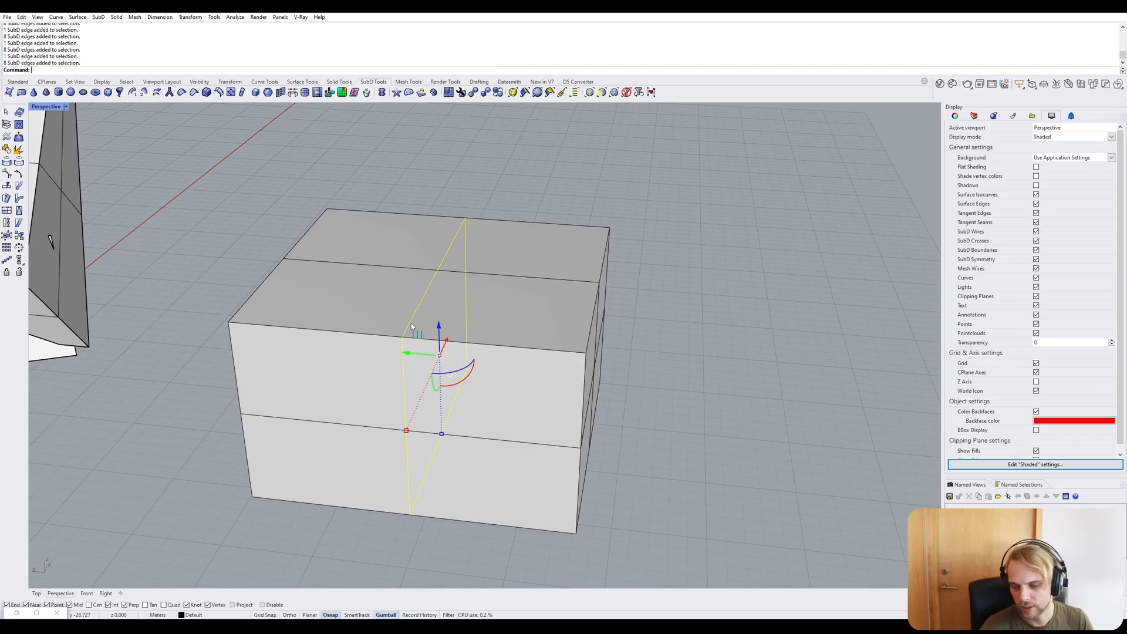
key("Tab")
key("Tab")
key("Tab")
key("Tab")
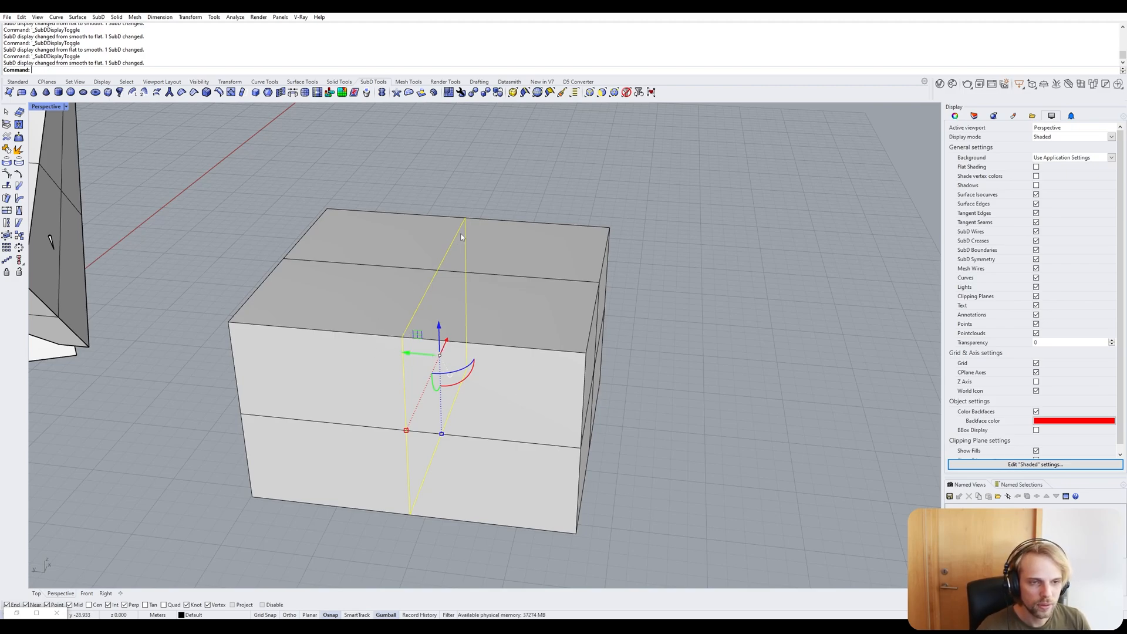
left_click_drag(427, 351, 269, 344)
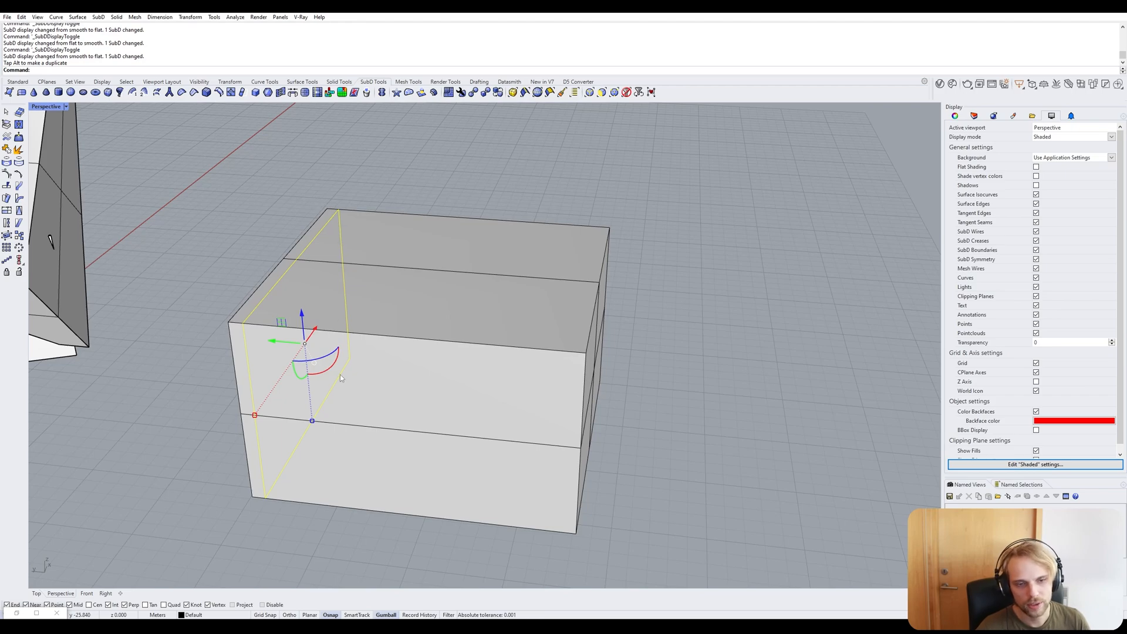
right_click_drag(258, 495, 282, 469)
left_click_drag(292, 346, 287, 346)
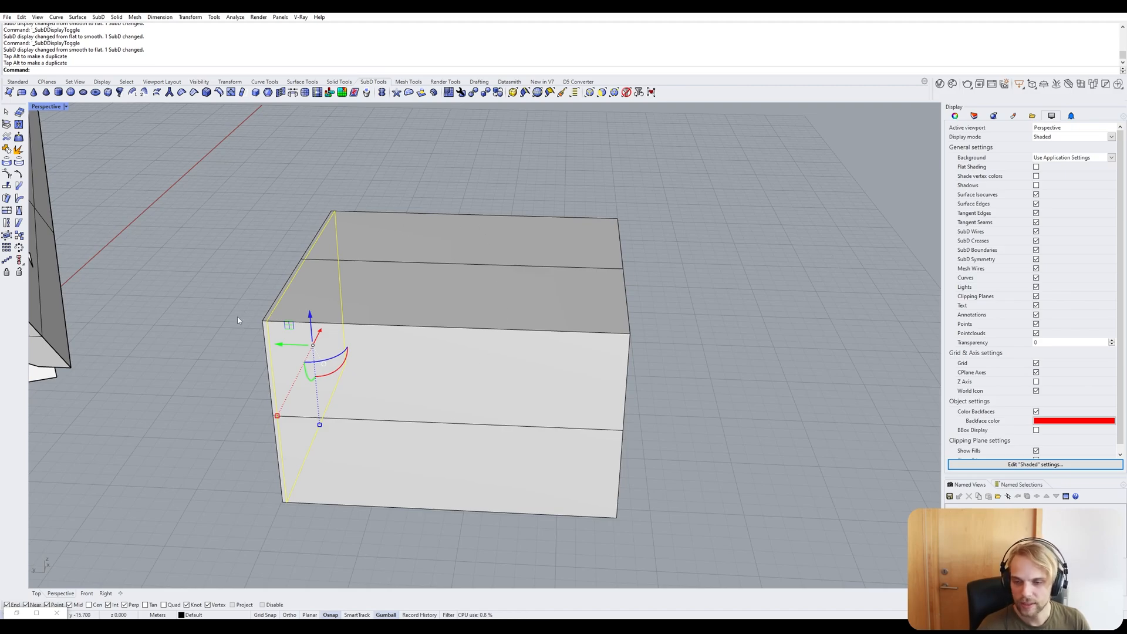
key("Tab")
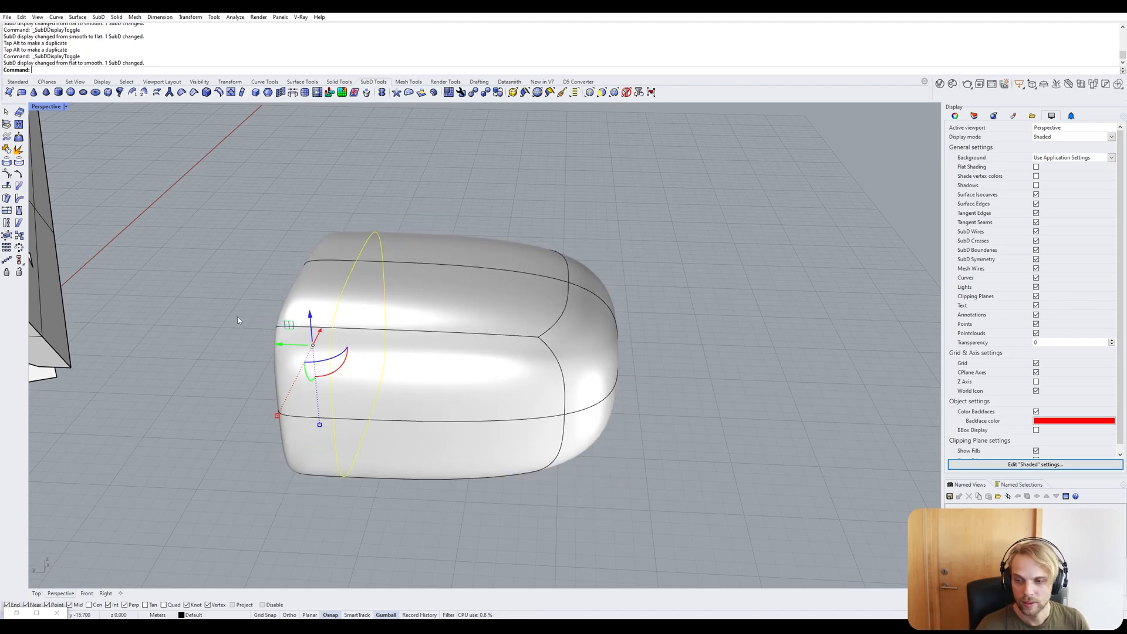
Clear the selection and inspect the smoothed box around its tightened end and along its long side.
left_click(237, 316)
right_click_drag(237, 316, 345, 304)
scroll(653, 315, "up", 5)
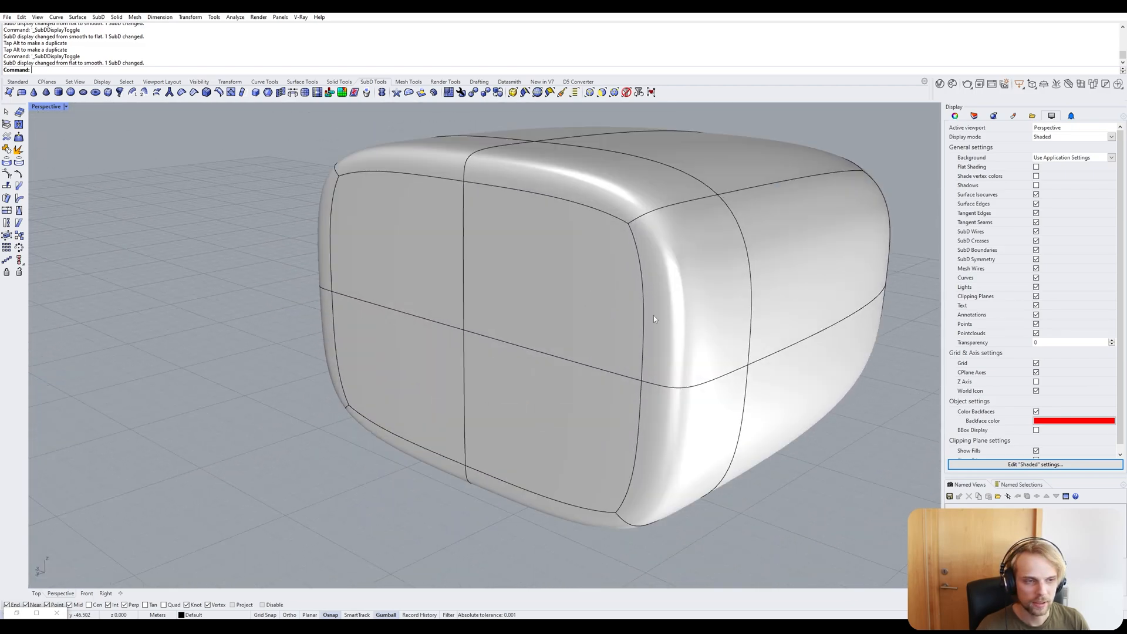
right_click_drag(654, 315, 252, 220)
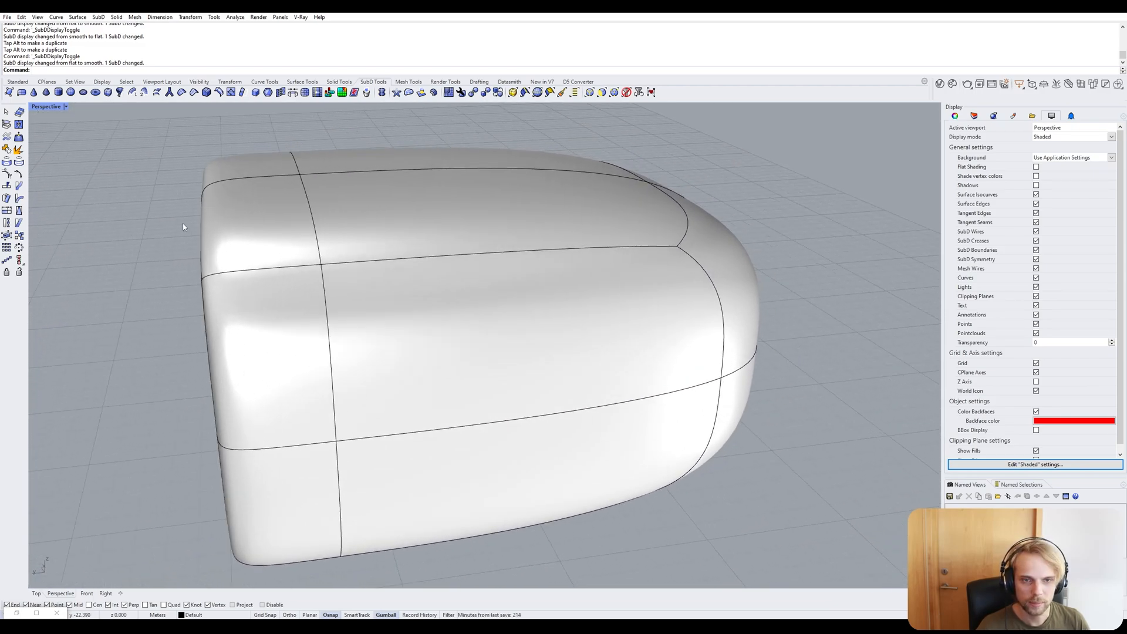
scroll(285, 235, "down", 4)
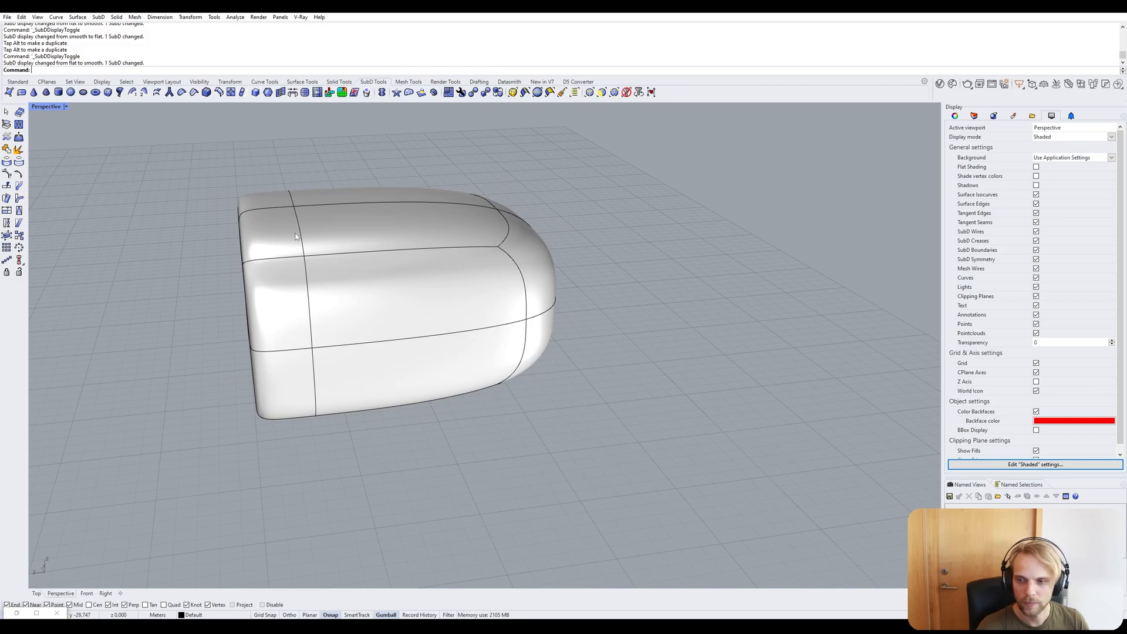
Move the vertical edge loop at the box's end inward along Y and back, leaving a narrow strip beside the end face in flat display.
key("Tab")
double_click(247, 237)
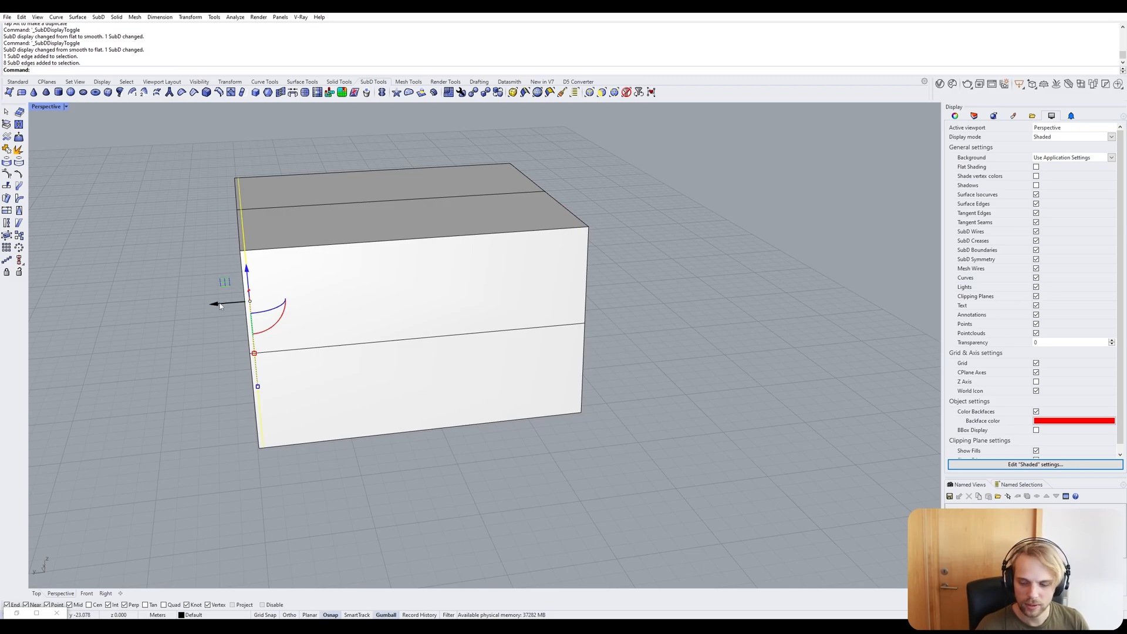
key("Tab")
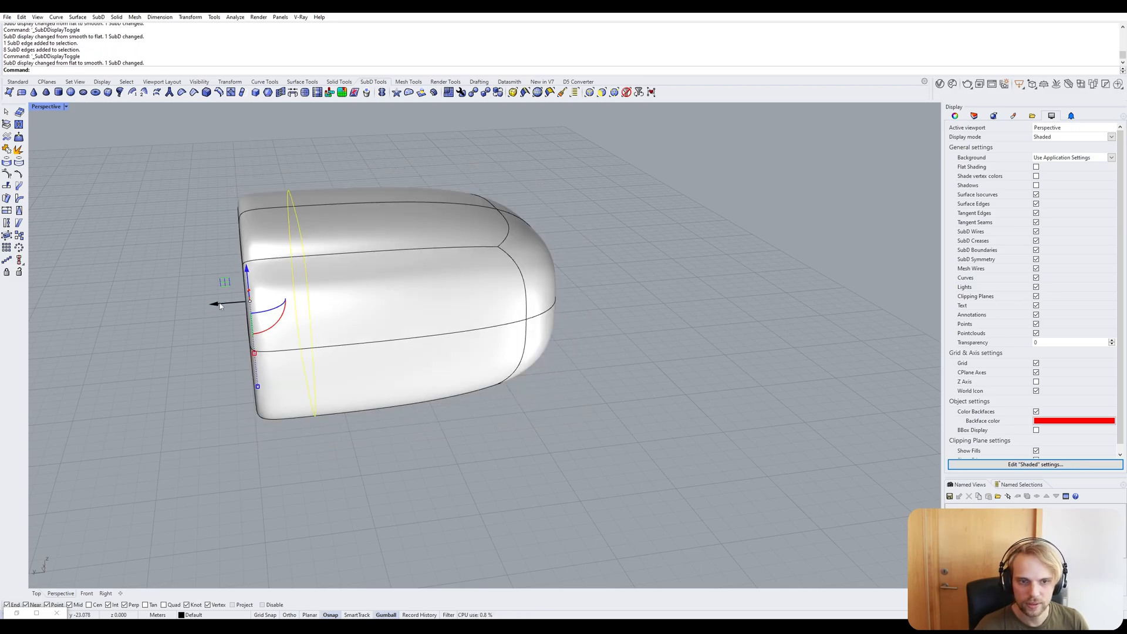
key("Tab")
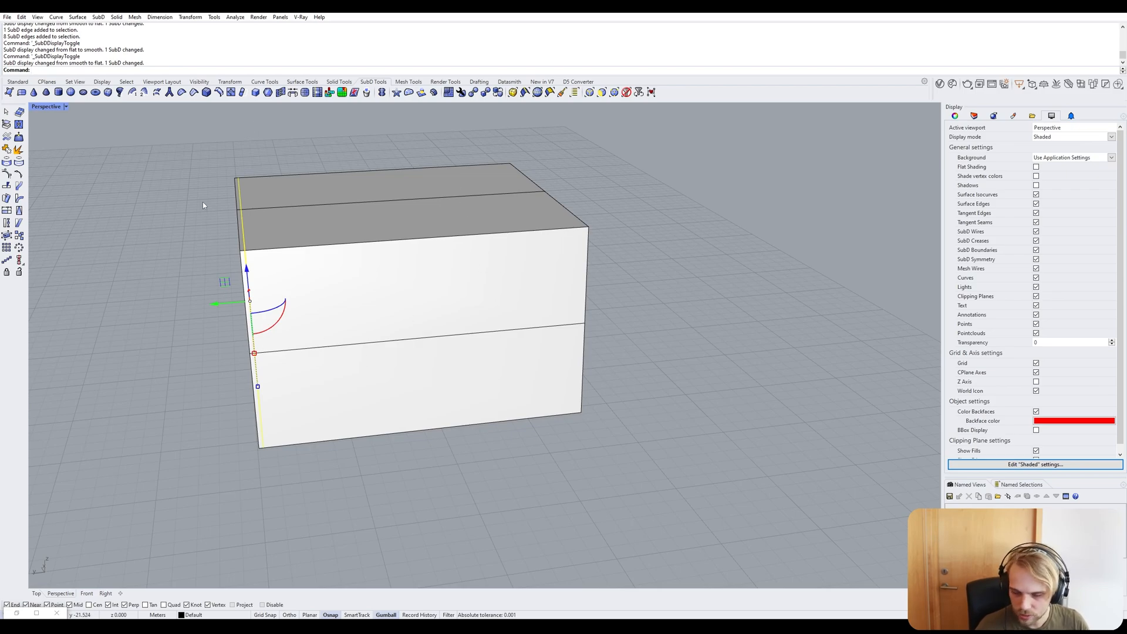
key("Tab")
left_click_drag(224, 307, 361, 353)
key("Tab")
left_click_drag(348, 293, 231, 303)
left_click(120, 359)
right_click_drag(120, 360, 280, 275)
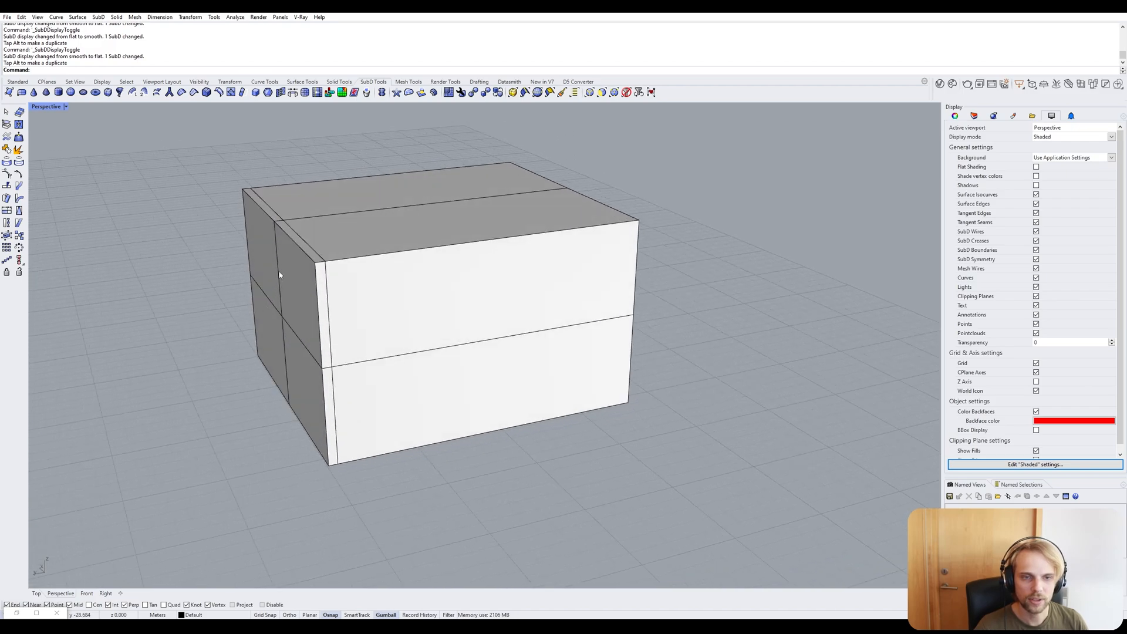
Move the box's horizontal middle edge loop up along Z until it sits just below the top face.
double_click(354, 362)
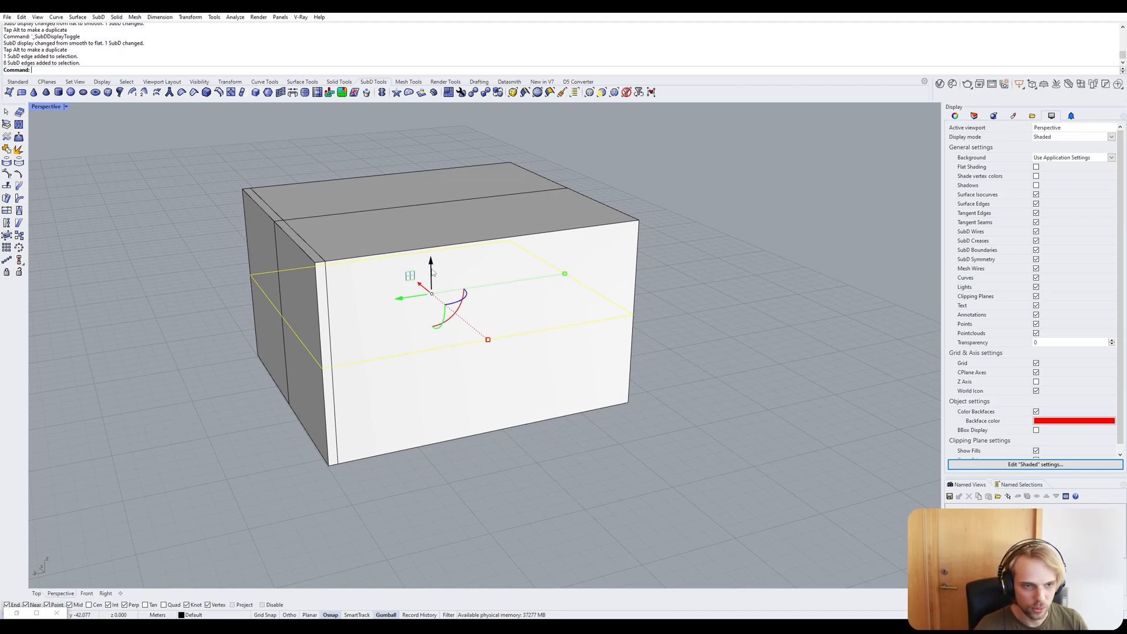
left_click_drag(433, 272, 463, 185)
left_click(766, 212)
Move the lengthwise vertical middle edge loop along X until it sits just inside the near long side face.
scroll(317, 234, "up", 3)
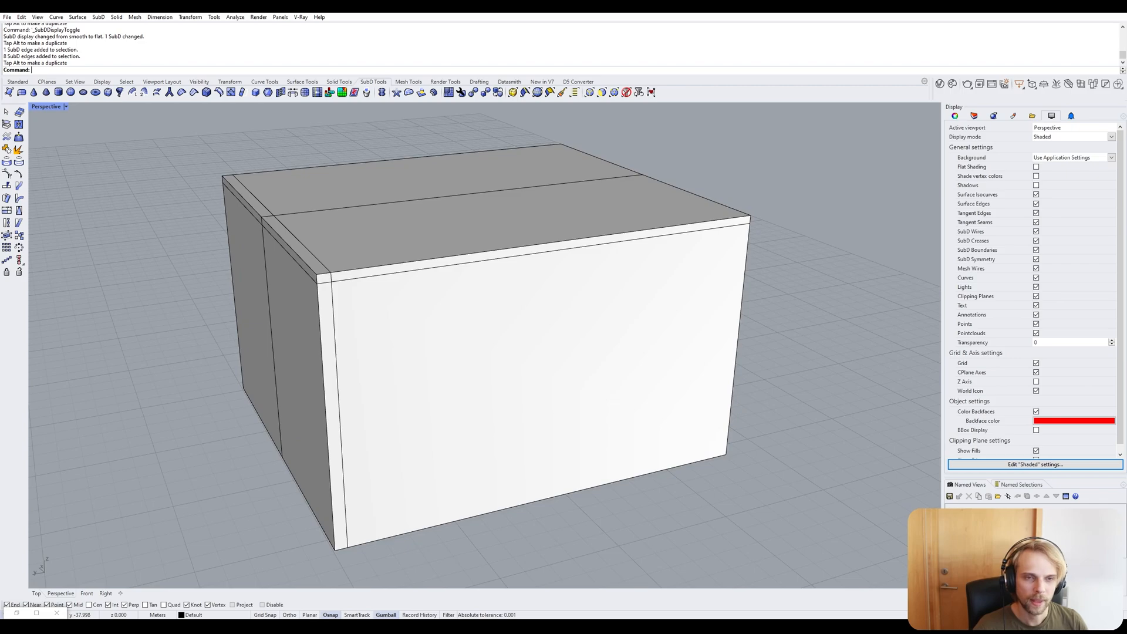
double_click(286, 223)
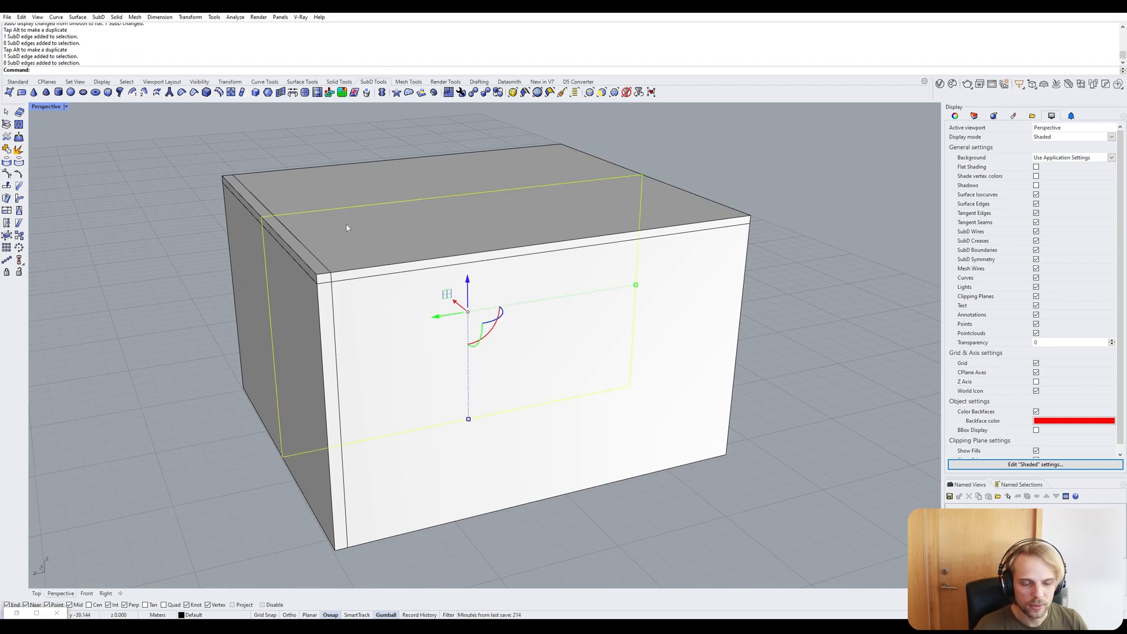
left_click_drag(456, 303, 534, 351)
left_click(814, 471)
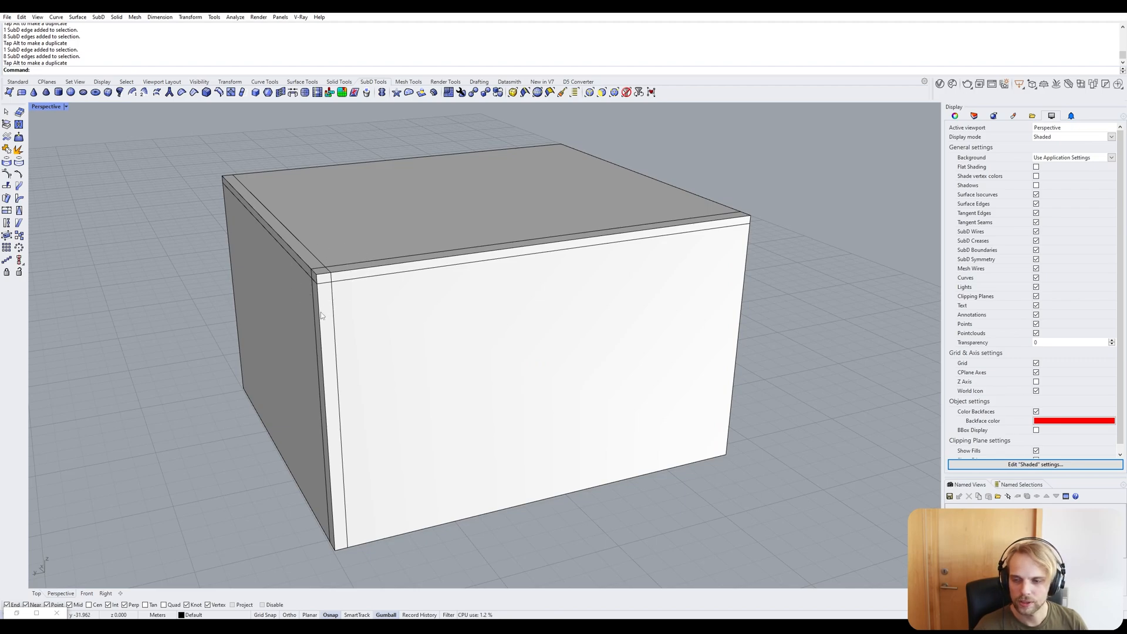
Switch the box to smooth display and examine the tightened corner where the three edge loops converge.
key("Tab")
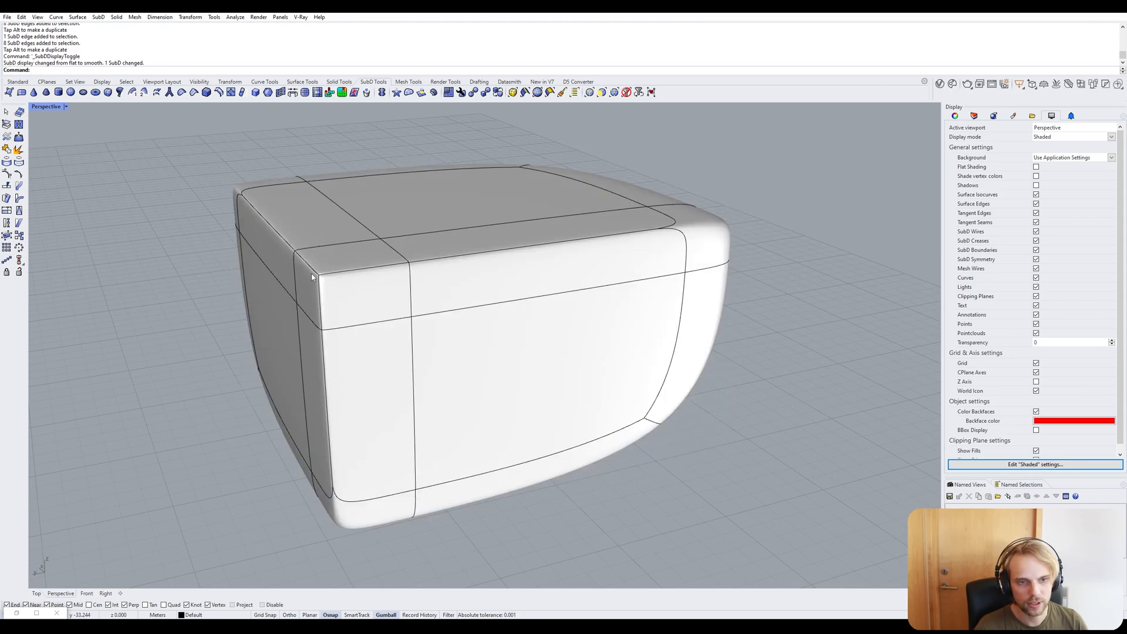
scroll(320, 277, "down", 5)
scroll(250, 291, "up", 10)
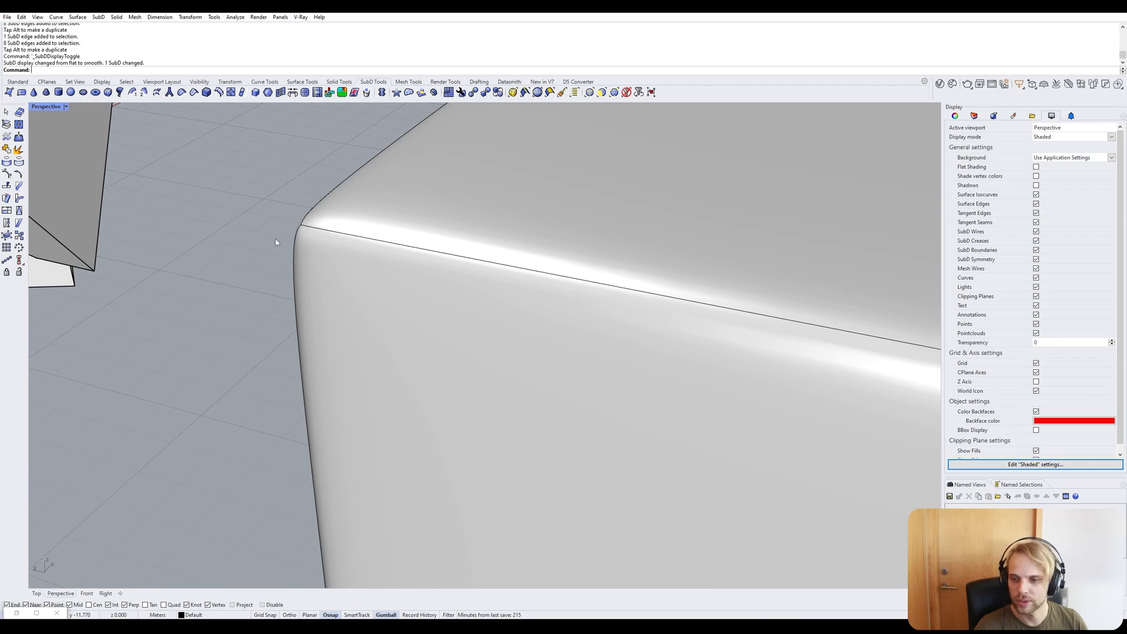
scroll(318, 208, "down", 6)
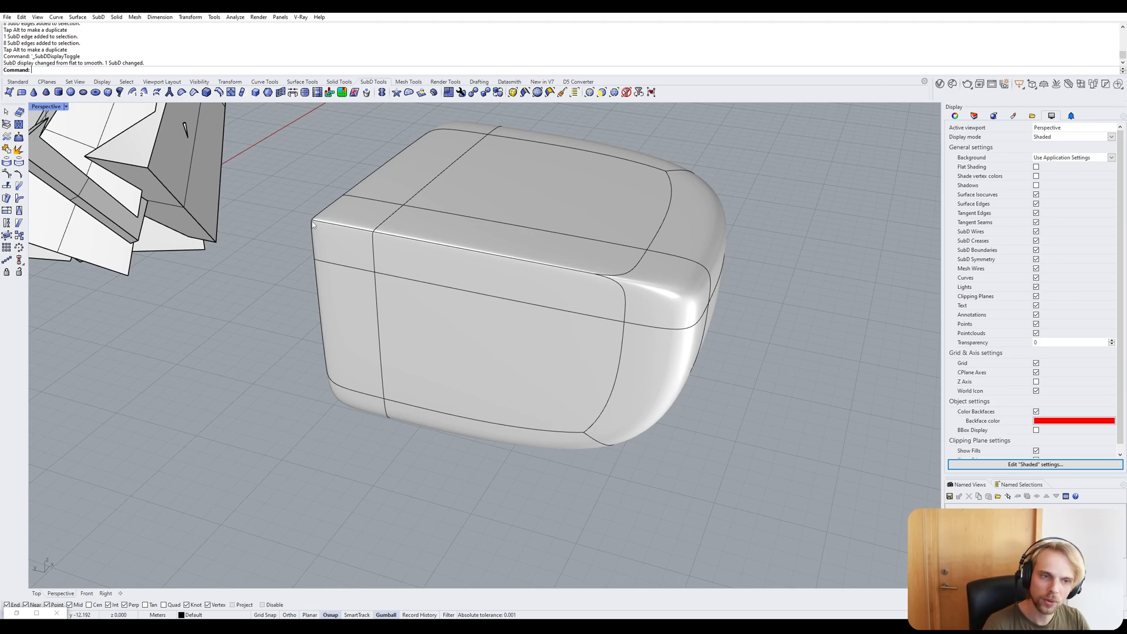
In flat display, crease both segments of the top edge along the box's long side, and clear the selection.
key("Tab")
right_click_drag(313, 225, 420, 224)
scroll(562, 220, "up", 5)
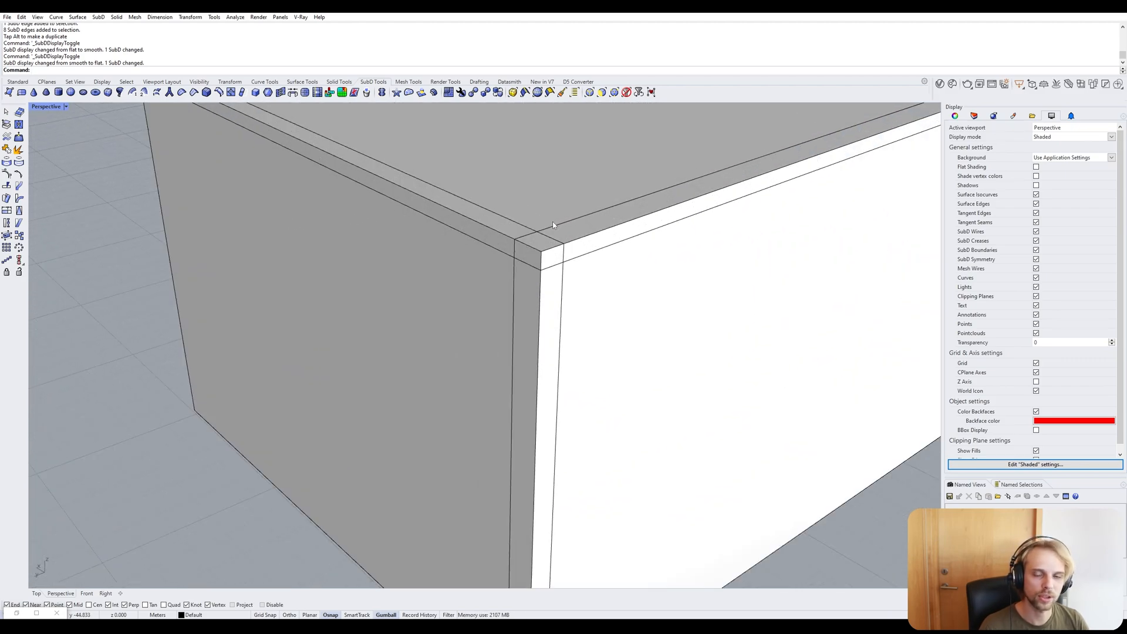
scroll(552, 223, "down", 6)
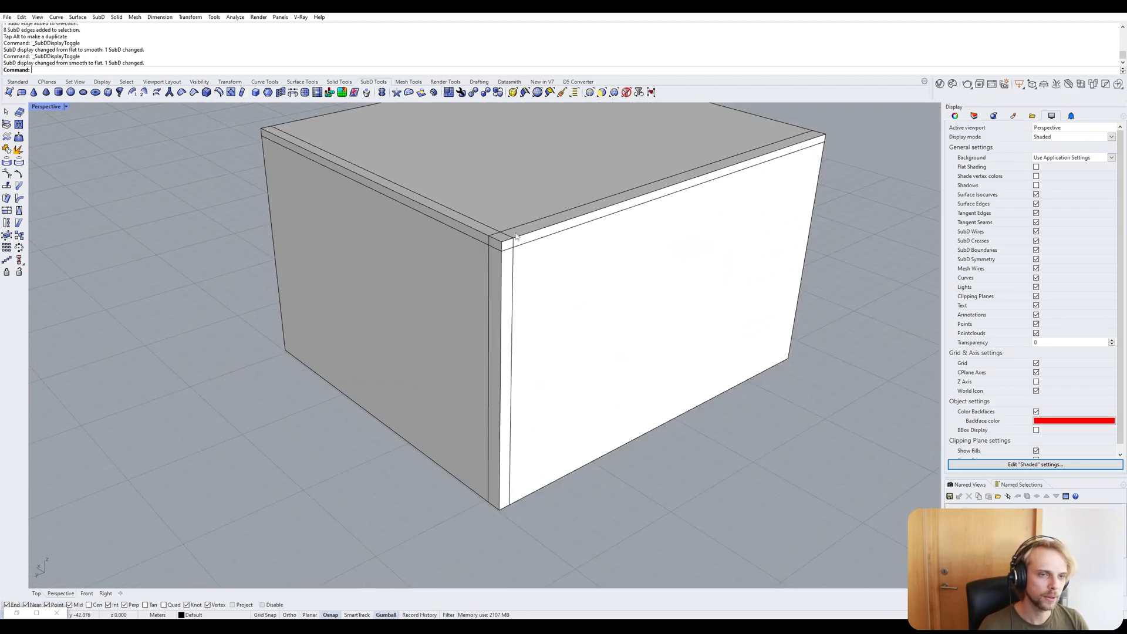
scroll(517, 237, "up", 3)
left_click(593, 259, "ctrl+shift")
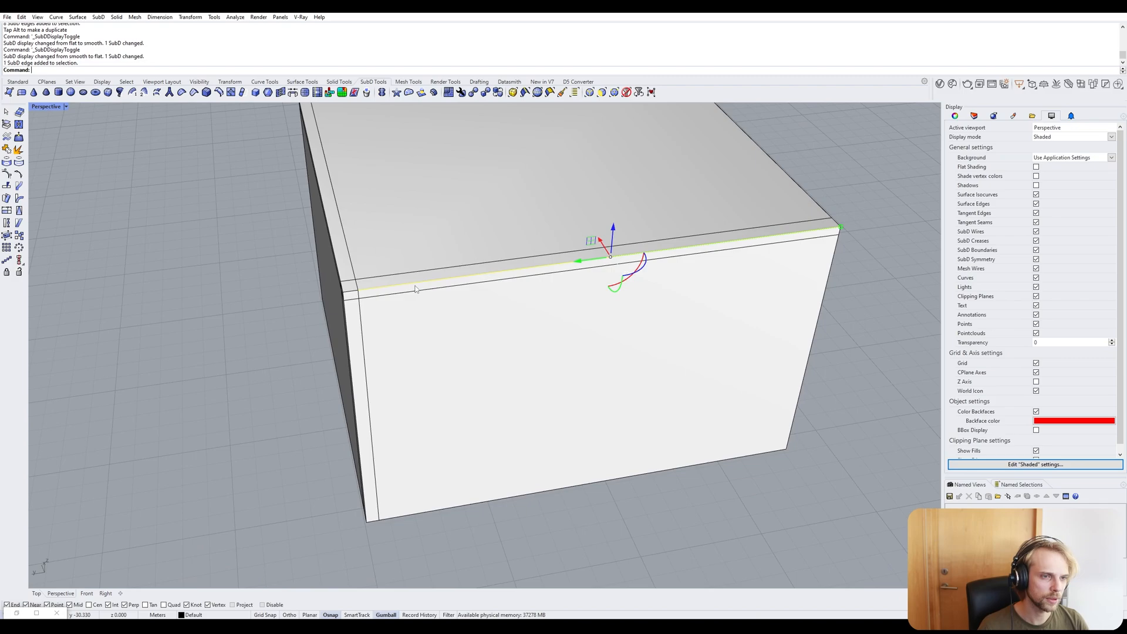
left_click(353, 294, "ctrl+shift")
scroll(397, 298, "up", 2)
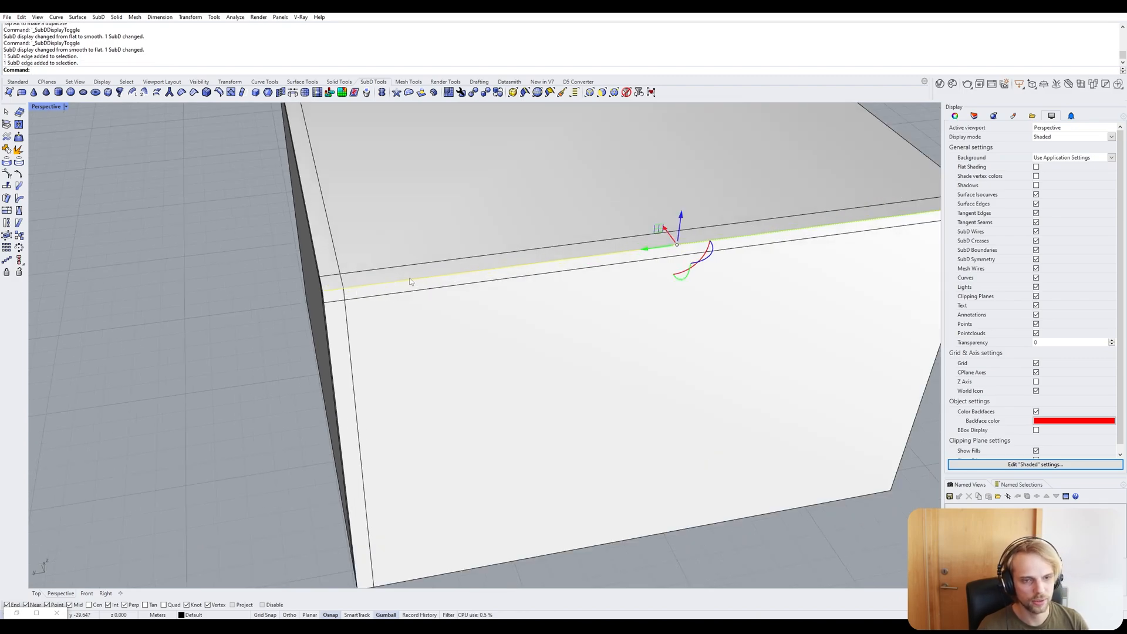
type("crease")
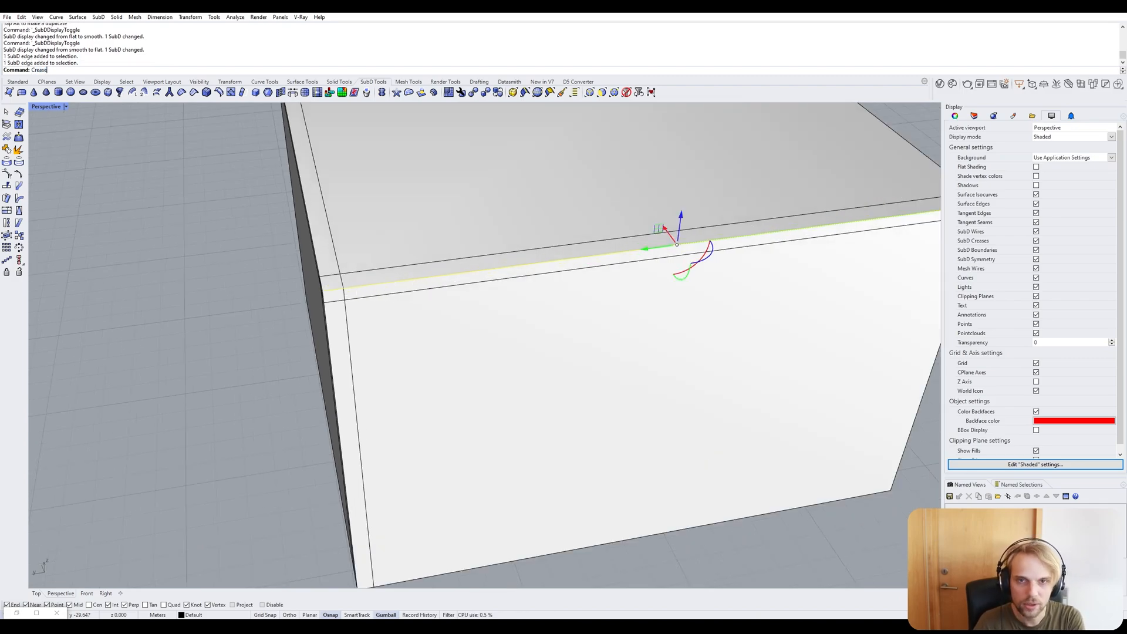
key("Return")
left_click(141, 253)
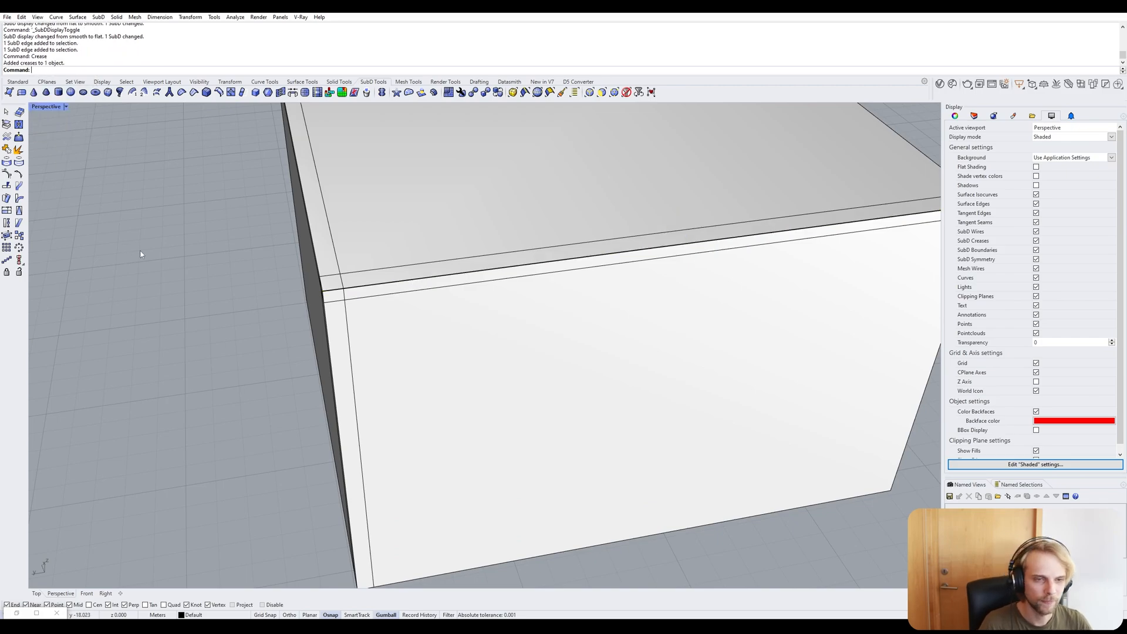
Switch the box to smooth display and examine the creased long top edge and its end at the tightened corner.
right_click_drag(493, 281, 558, 319)
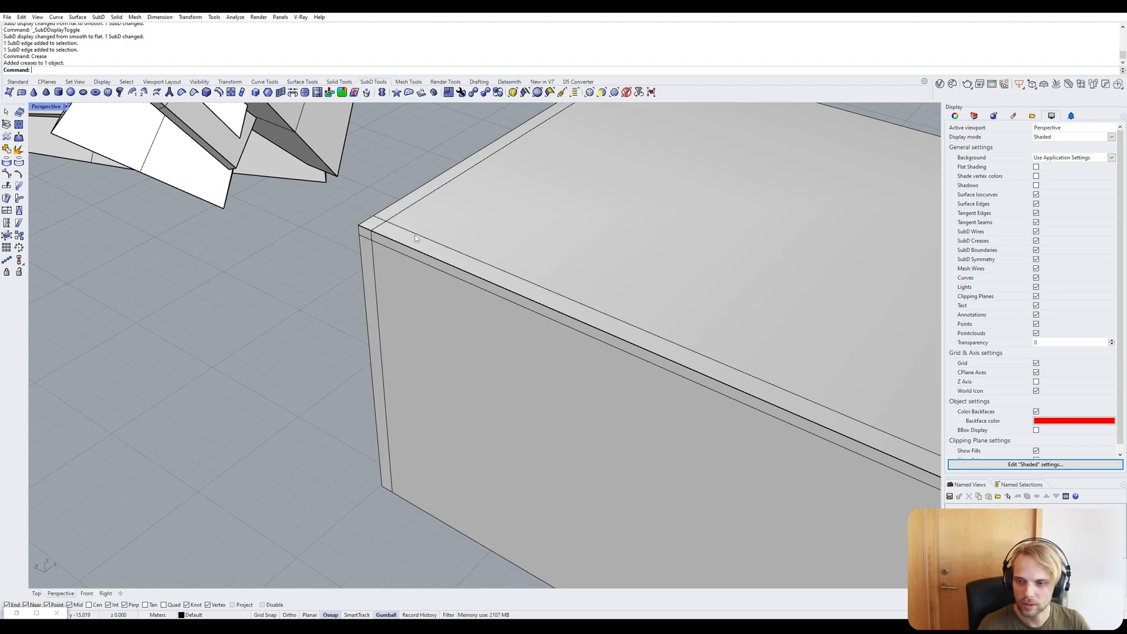
key("Tab")
scroll(496, 281, "down", 3)
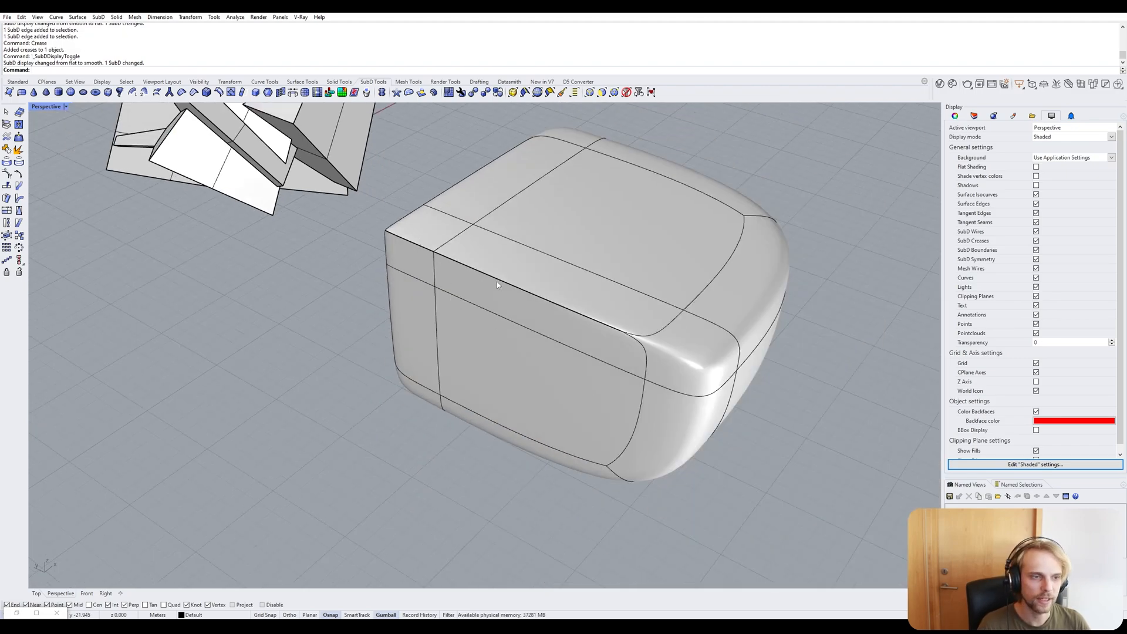
scroll(604, 331, "up", 5)
right_click_drag(479, 292, 368, 264)
scroll(368, 234, "up", 6)
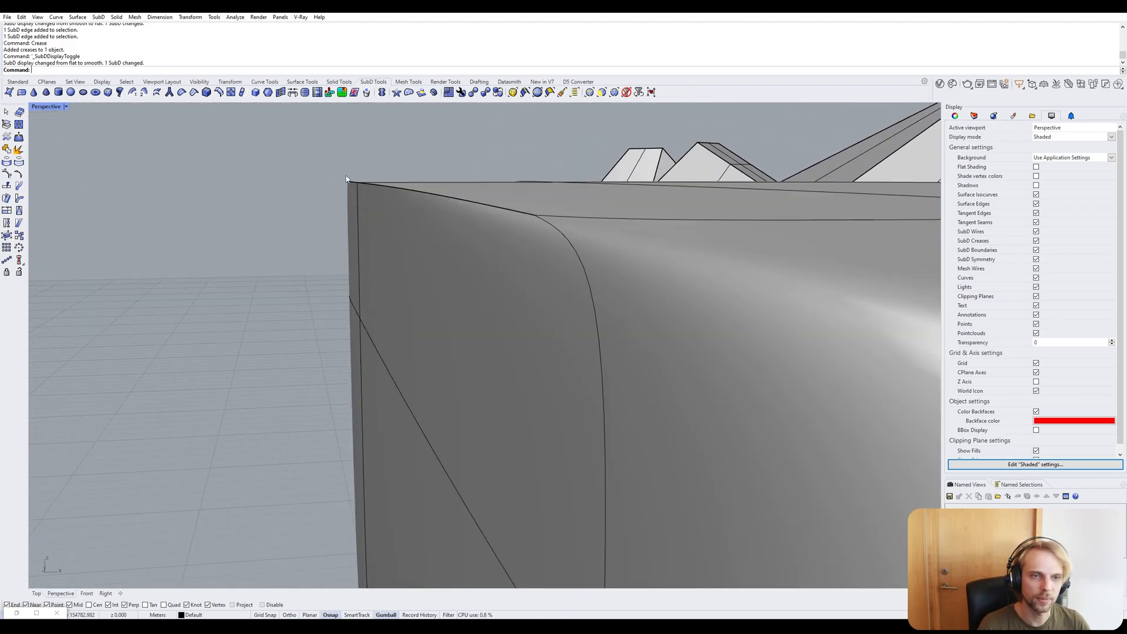
right_click_drag(355, 188, 531, 231)
scroll(614, 242, "up", 10)
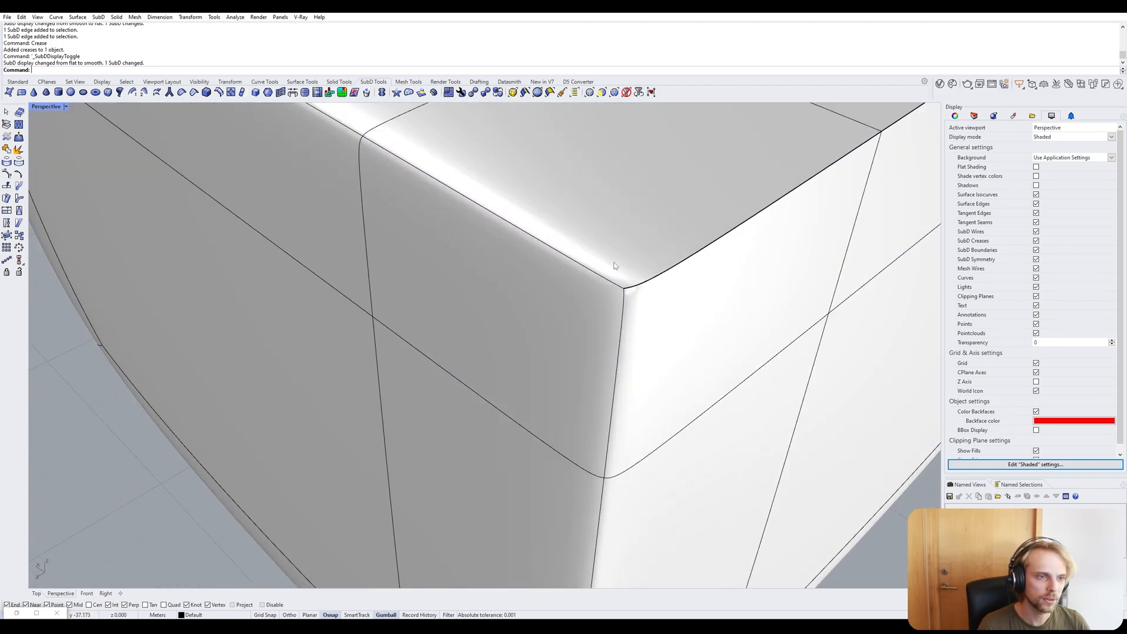
In flat display, crease both segments of the end face's top edge and of the vertical edge meeting the creased corner.
key("Tab")
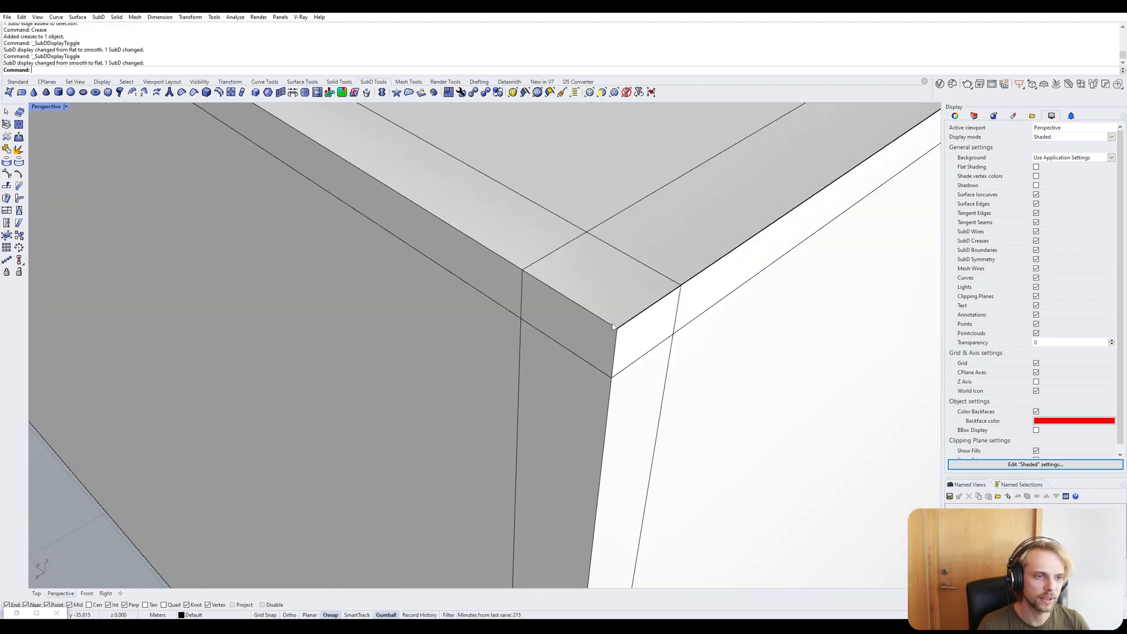
scroll(611, 327, "down", 10)
right_click_drag(611, 323, 616, 285)
scroll(616, 282, "up", 5)
left_click(609, 277, "ctrl+shift")
left_click(555, 258, "ctrl+shift")
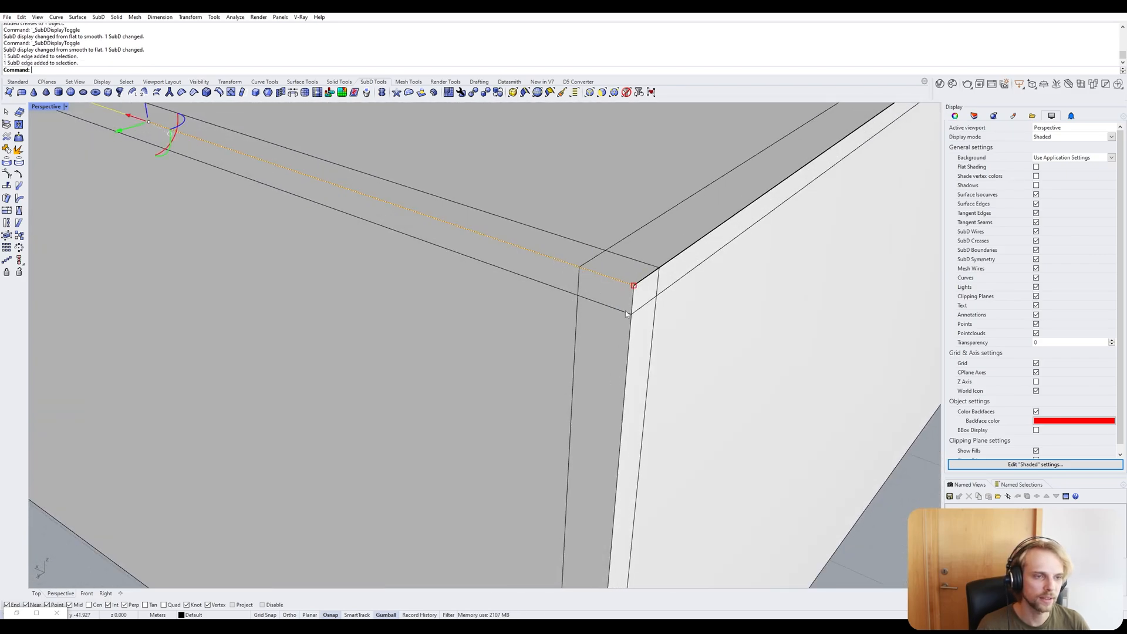
left_click(633, 320, "ctrl+shift")
left_click(632, 336, "ctrl+shift")
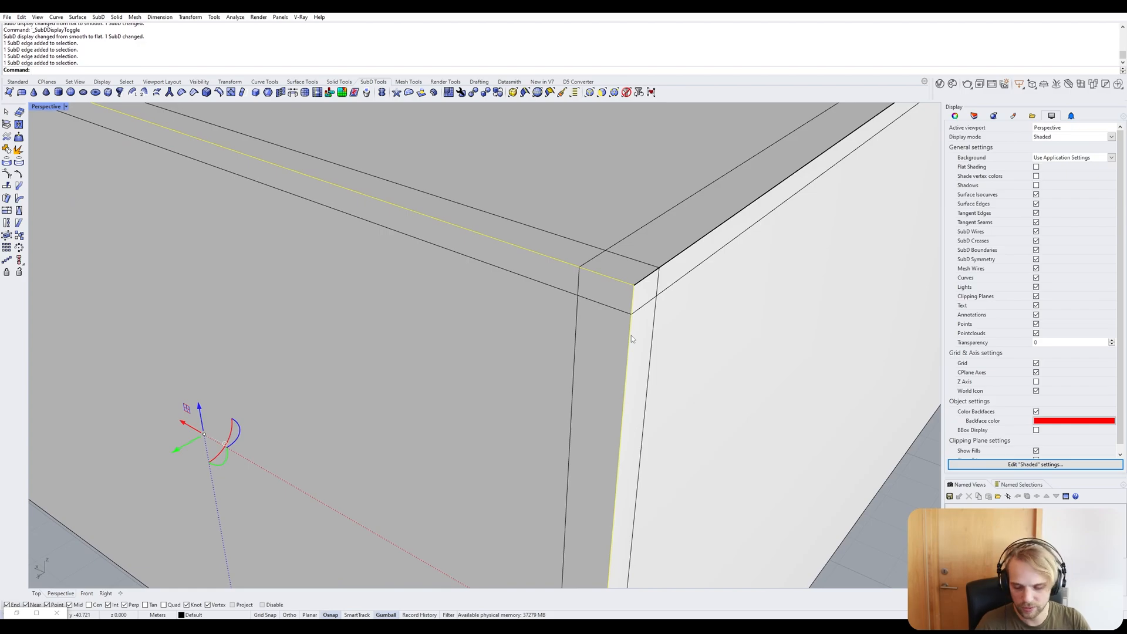
type("crease")
key("Return")
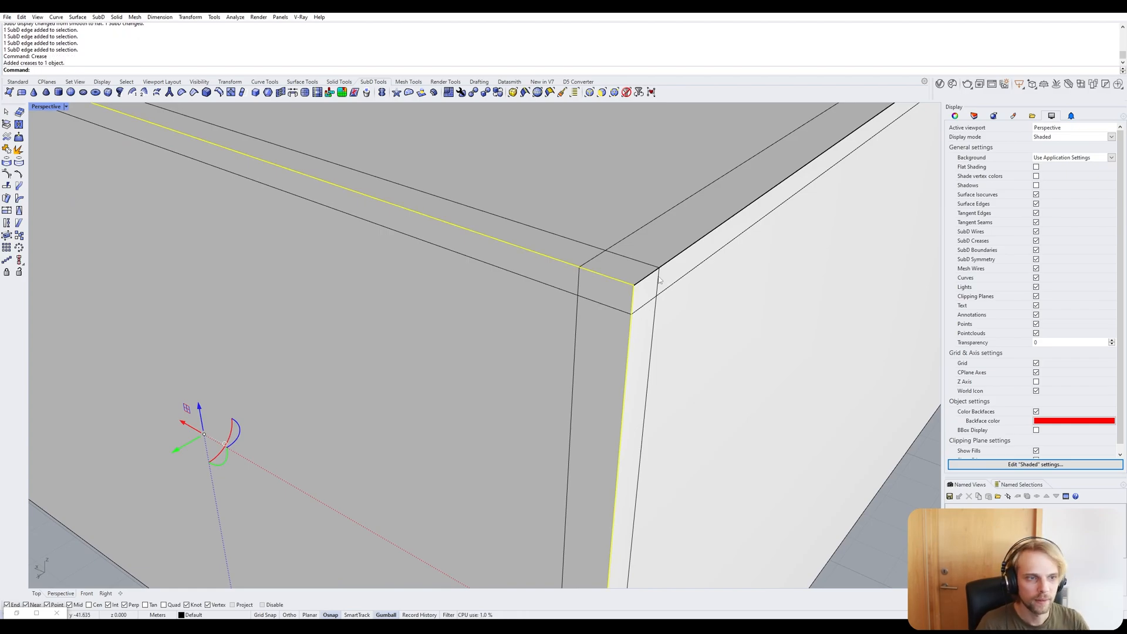
Switch the box to smooth display and examine the sharp three-edge corner and where the vertical crease fades into the rounded bottom.
scroll(840, 412, "down", 4)
key("Tab")
scroll(855, 380, "up", 6)
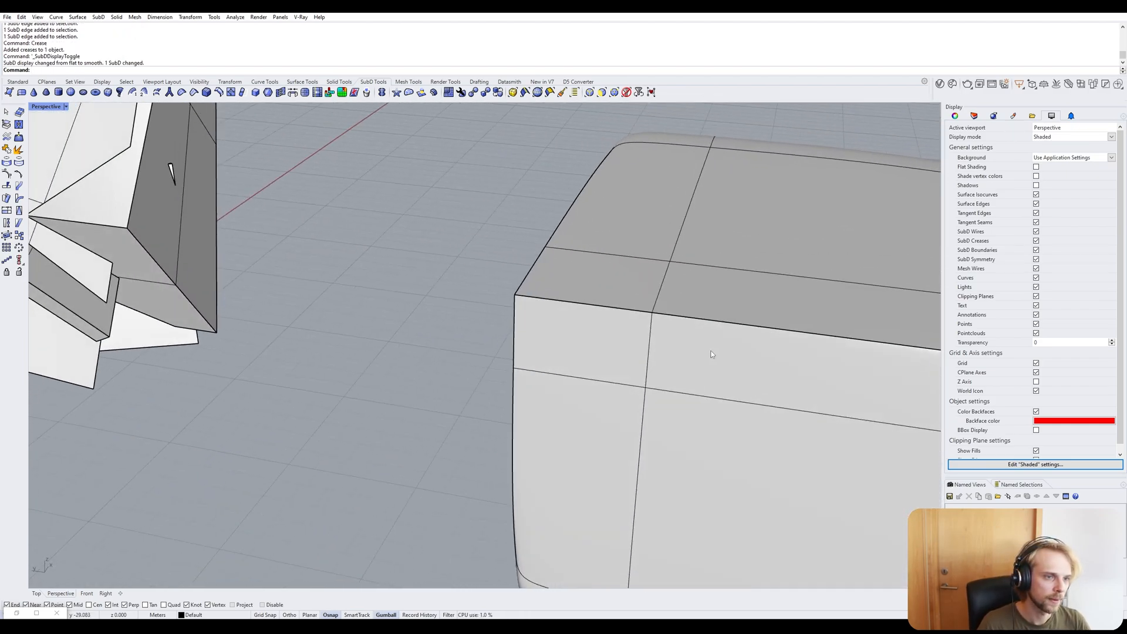
scroll(475, 276, "up", 2)
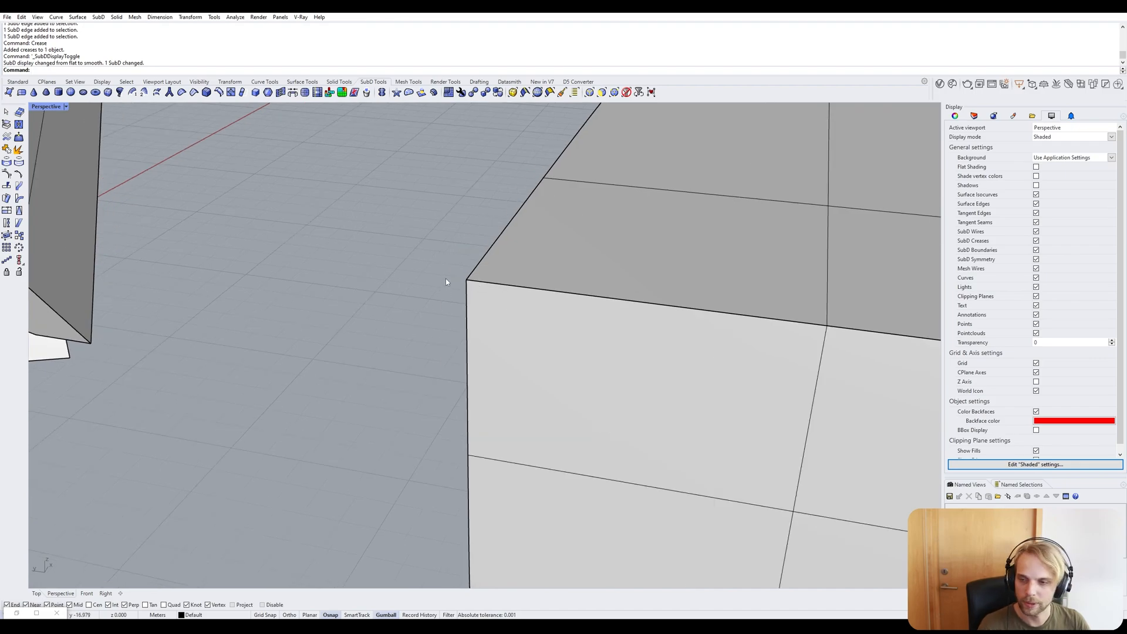
scroll(446, 278, "down", 8)
right_click_drag(439, 368, 517, 288)
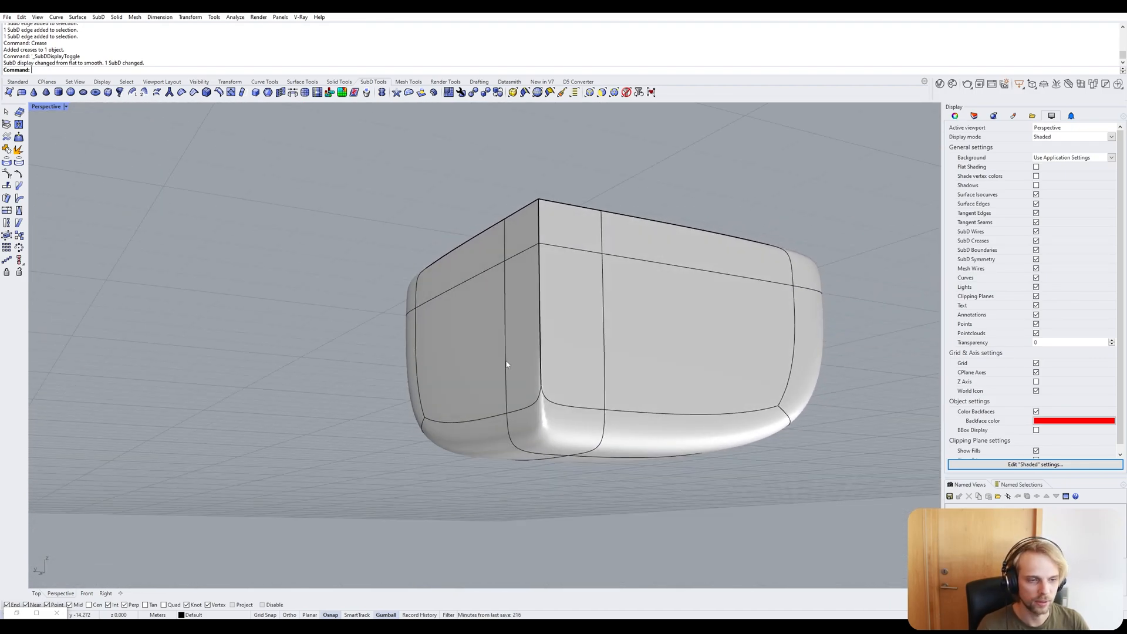
right_click_drag(506, 363, 515, 285, "shift")
scroll(569, 361, "up", 7)
right_click_drag(515, 328, 596, 307)
scroll(661, 241, "up", 8)
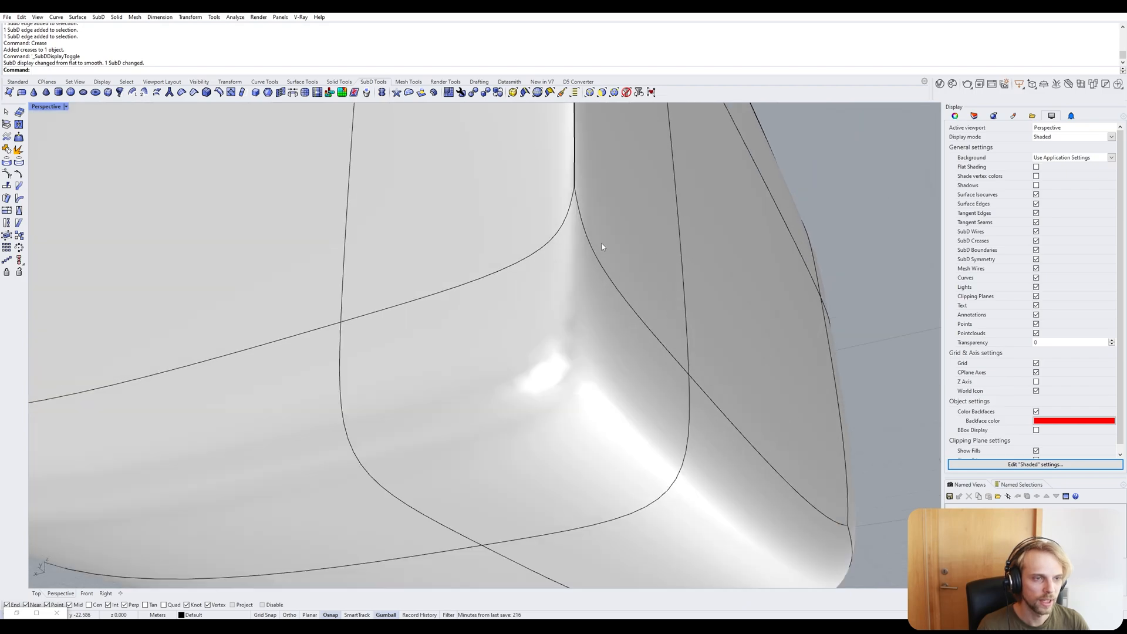
scroll(591, 188, "down", 8)
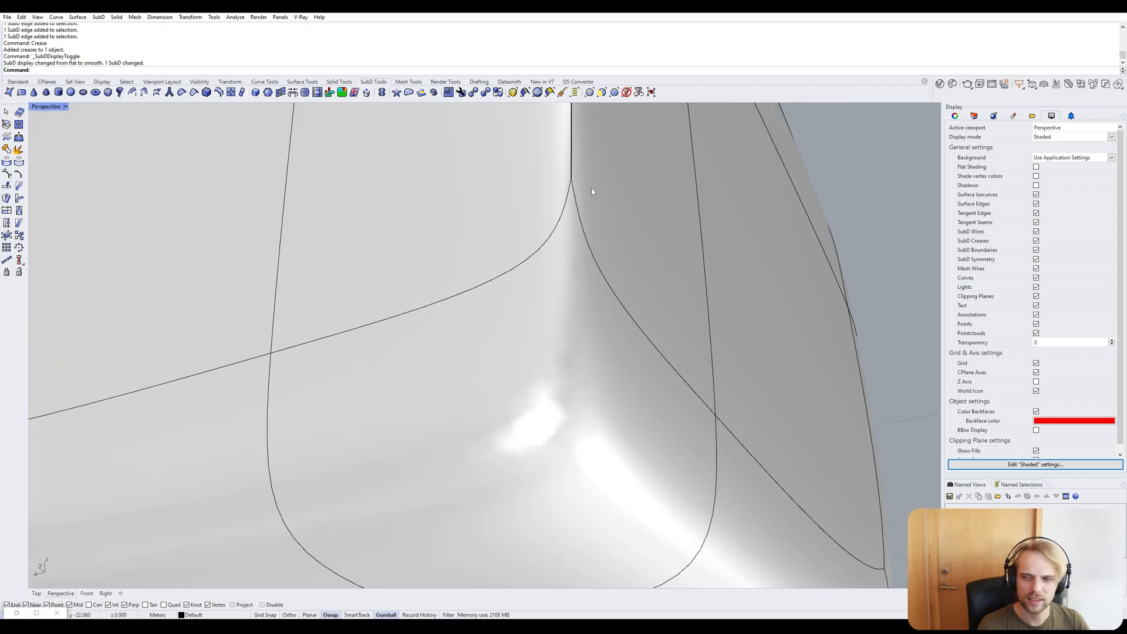
right_click_drag(614, 227, 540, 283)
Apply an environment map (EMap) to the SubD box and examine the reflections along its creased edges and fading vertical crease.
left_click(540, 284)
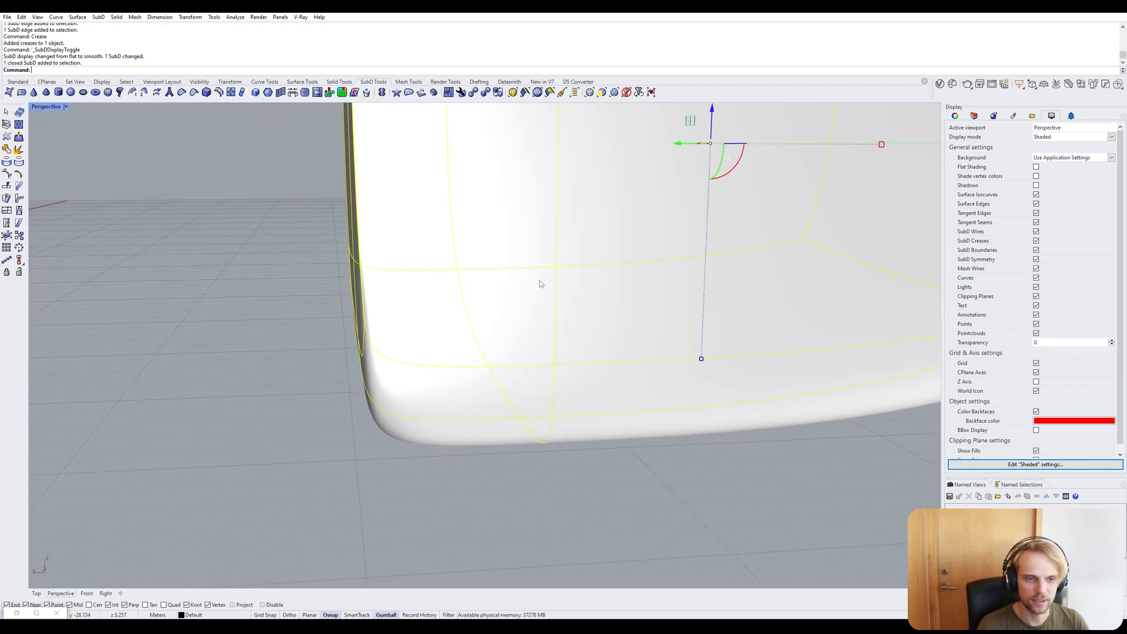
type("emap")
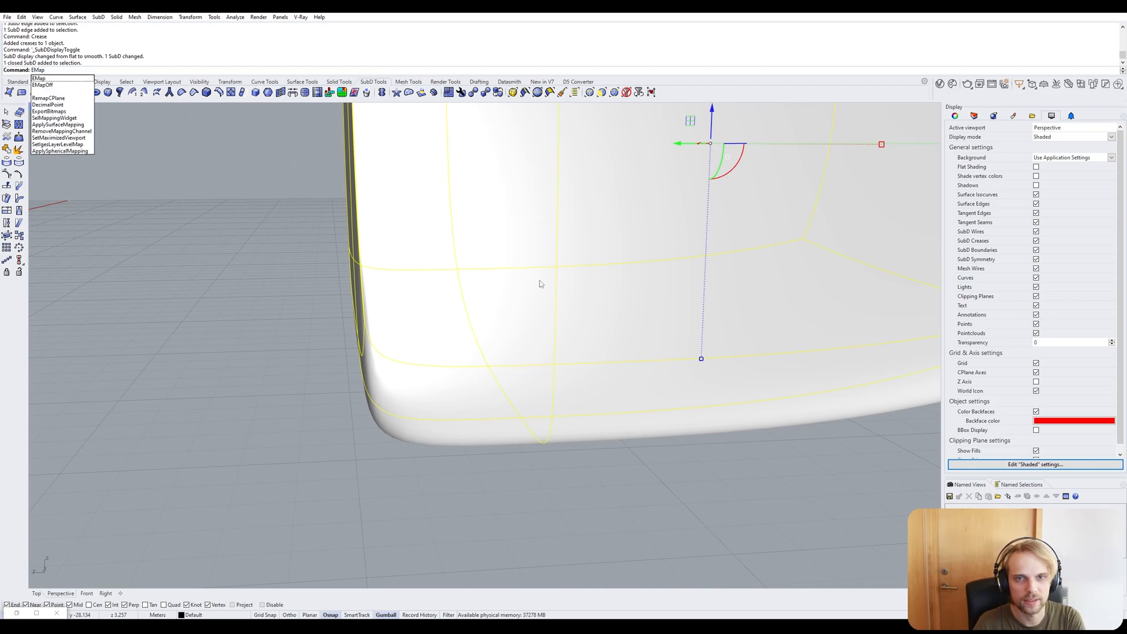
key("Return")
key("Escape")
scroll(364, 269, "down", 4)
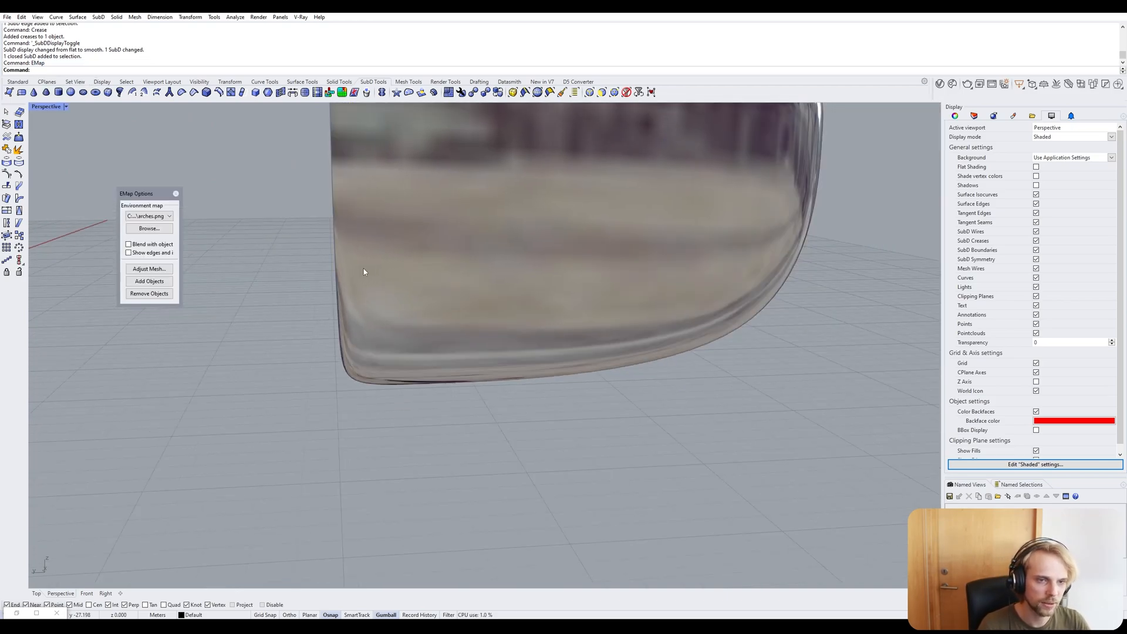
right_click_drag(364, 268, 407, 332)
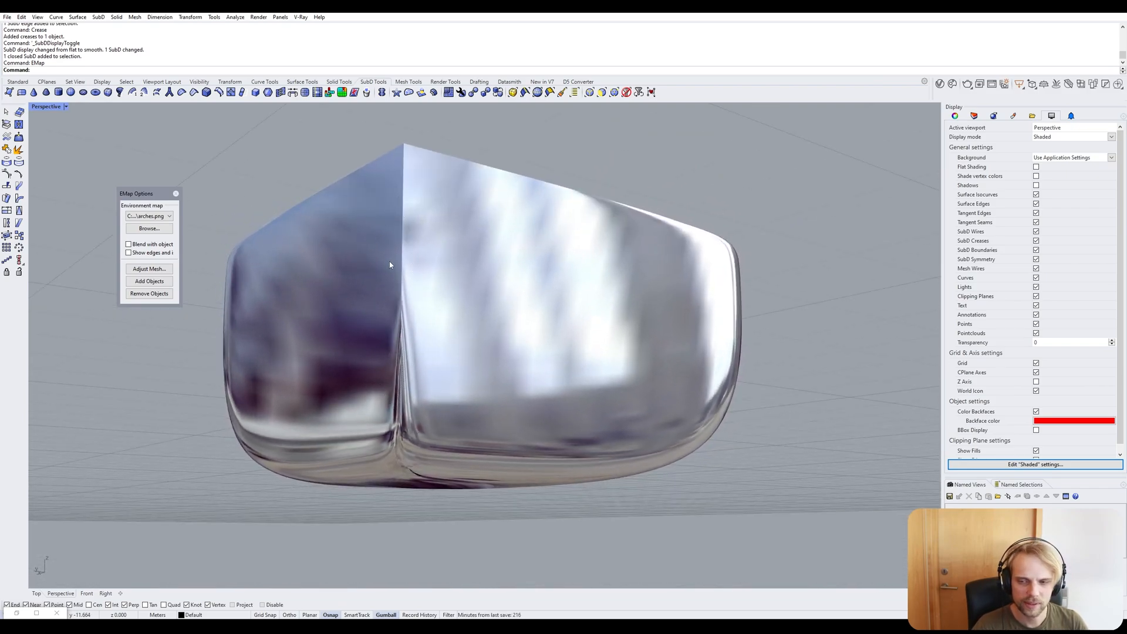
mouse_move(389, 263)
right_mouse_down()
mouse_move(441, 299)
mouse_move(446, 332)
mouse_move(443, 364)
mouse_move(405, 401)
mouse_move(425, 367)
mouse_move(415, 389)
mouse_move(356, 308)
mouse_move(453, 294)
mouse_move(381, 253)
right_mouse_up()
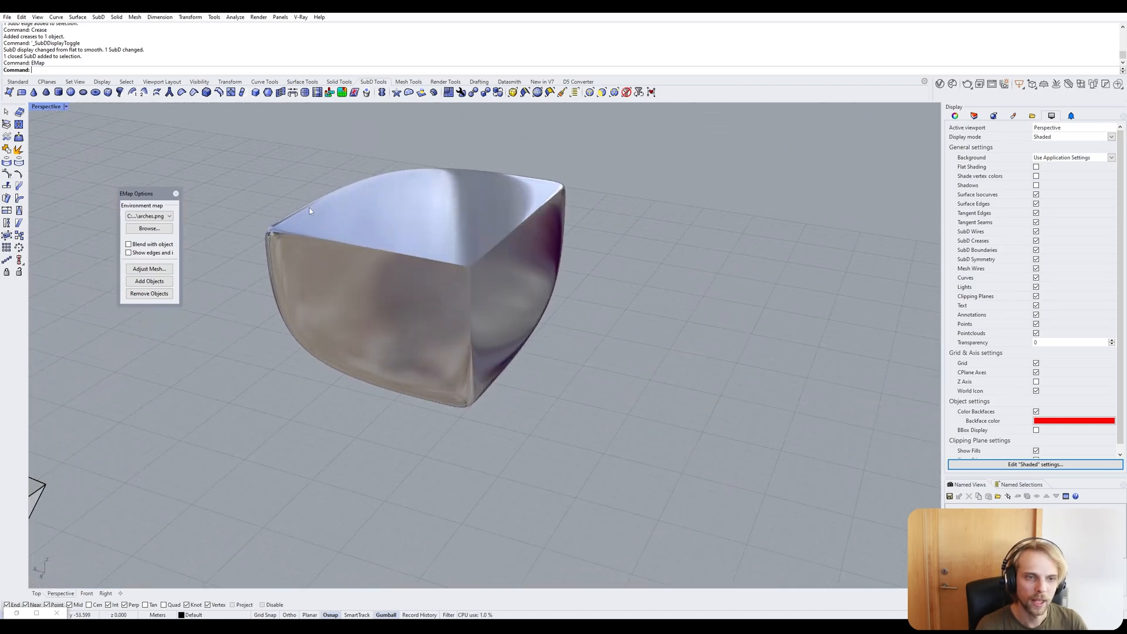
right_click_drag(310, 210, 277, 201)
Undo the last two crease operations on the box and close the environment map options.
key("ctrl+z")
key("ctrl+z")
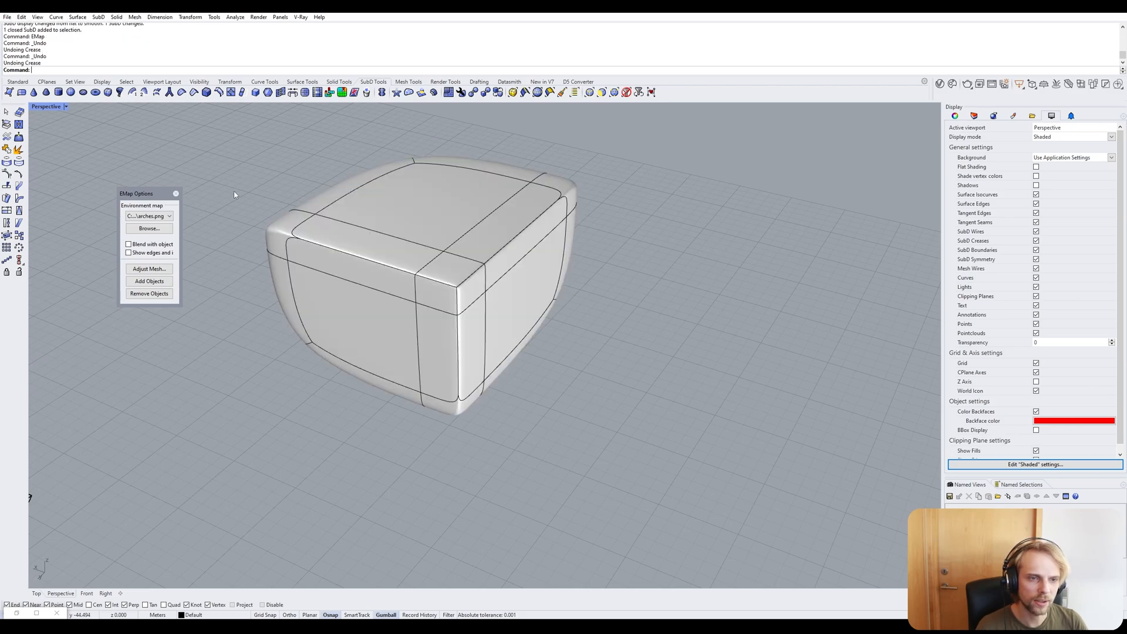
left_click(359, 247)
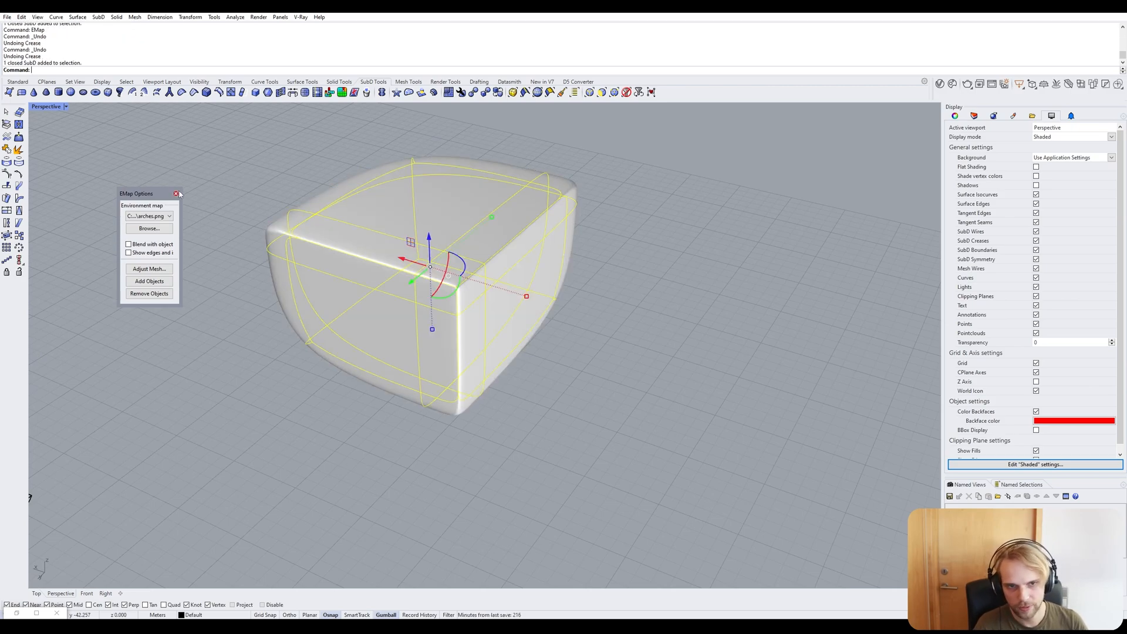
left_click(176, 193)
Apply the environment map (EMap) to the uncreased box, examine reflections across its tight rounded edges, and turn the map off.
left_click(359, 249)
type("emap")
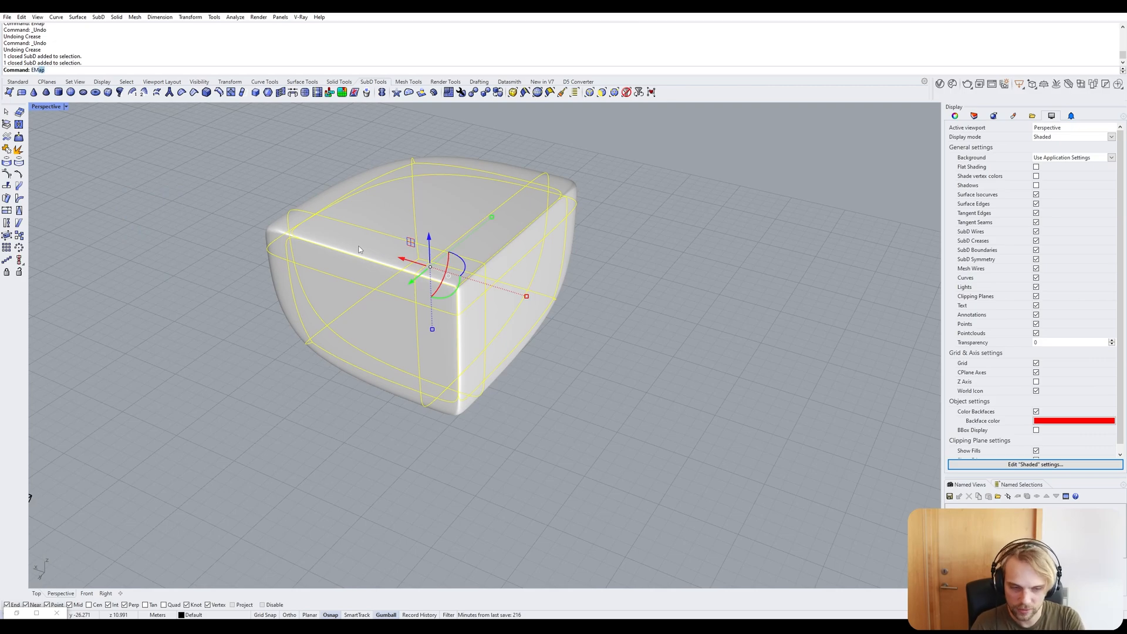
key("Return")
right_click_drag(641, 343, 564, 343)
scroll(482, 297, "up", 14)
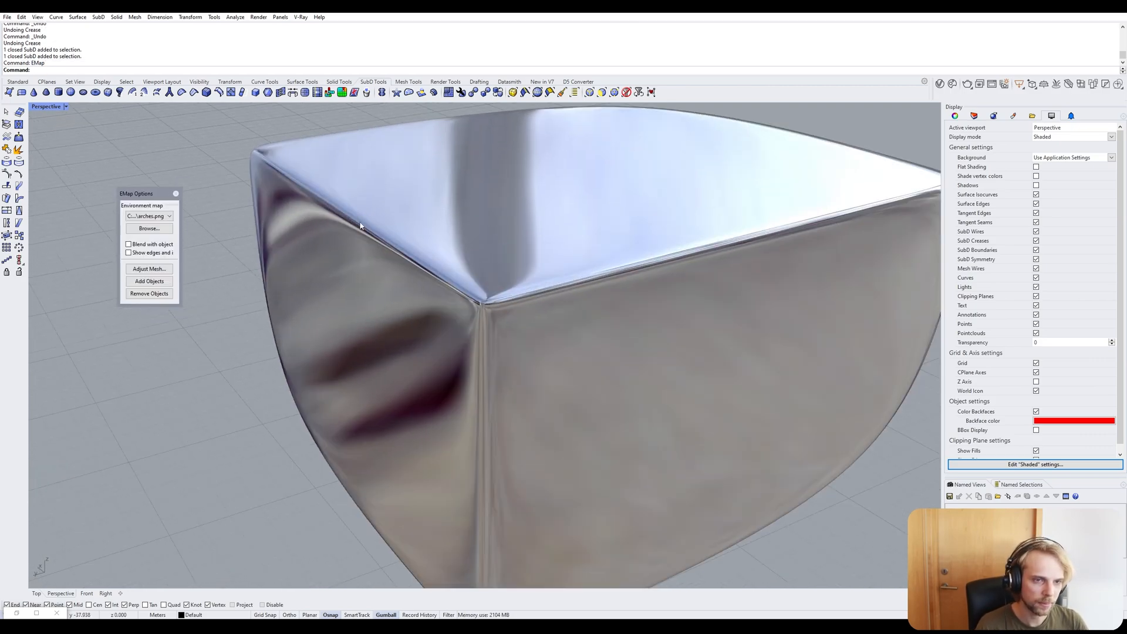
scroll(470, 273, "down", 10)
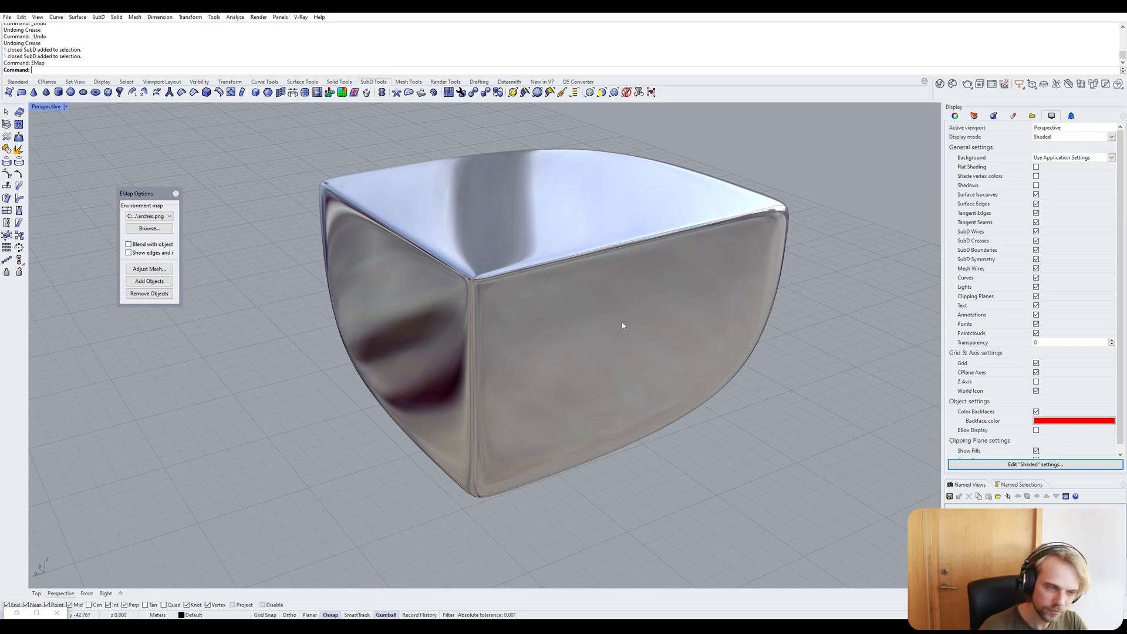
right_click_drag(622, 326, 463, 282)
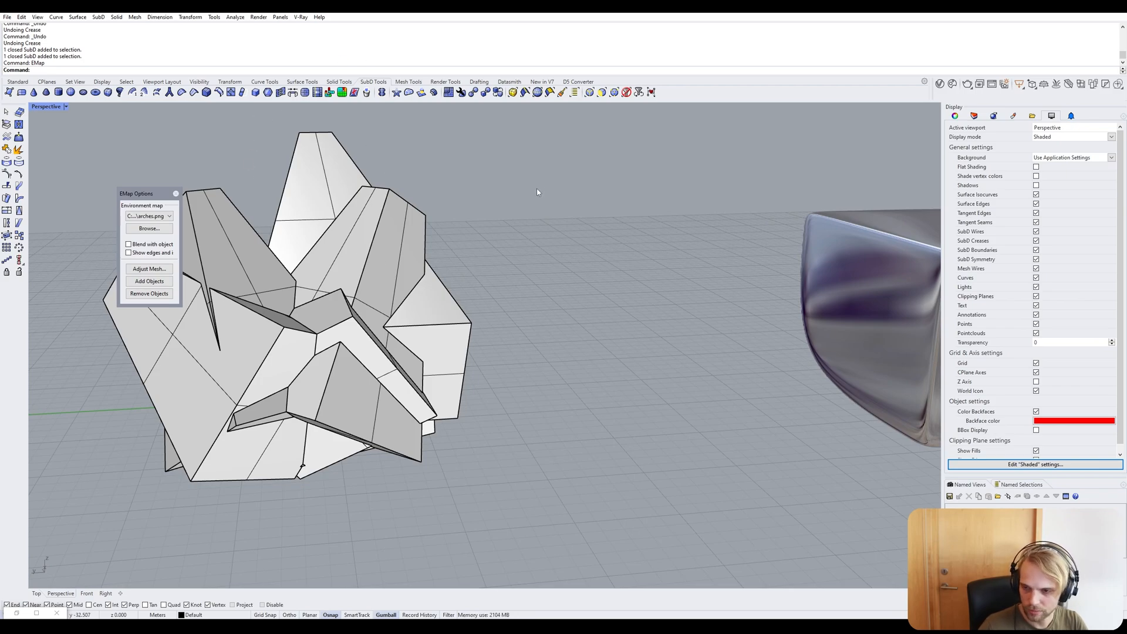
right_click_drag(537, 189, 558, 230)
scroll(558, 231, "down", 7)
scroll(493, 281, "up", 2)
left_click(175, 194)
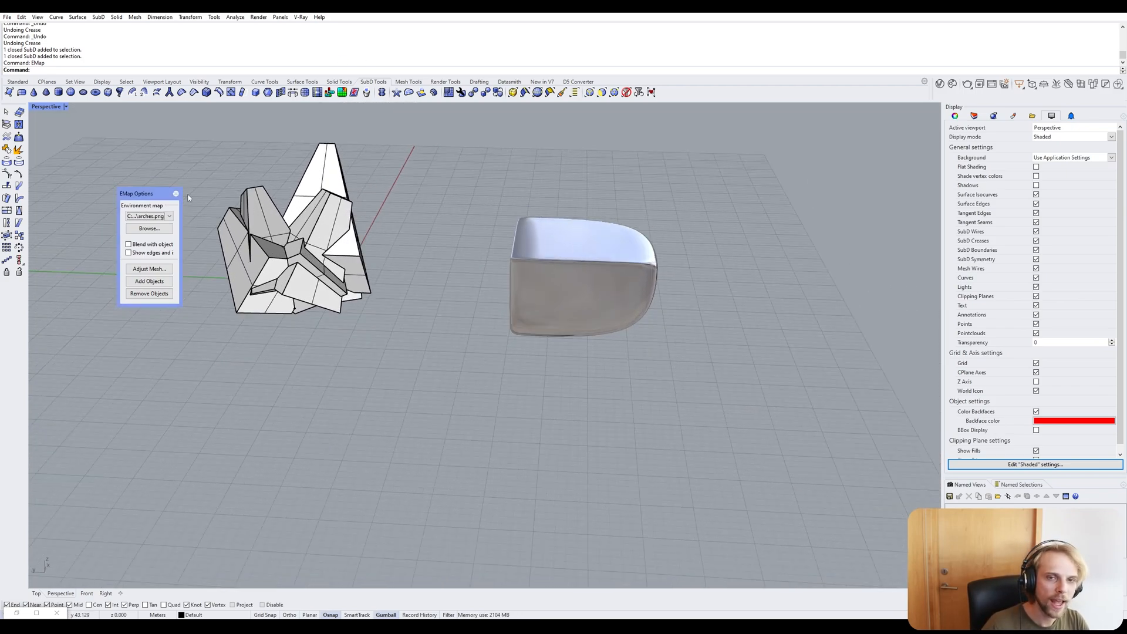
left_click(175, 194)
Switch the box to flat display and examine the edge loop near its end face, clearing the selection.
scroll(579, 261, "up", 5)
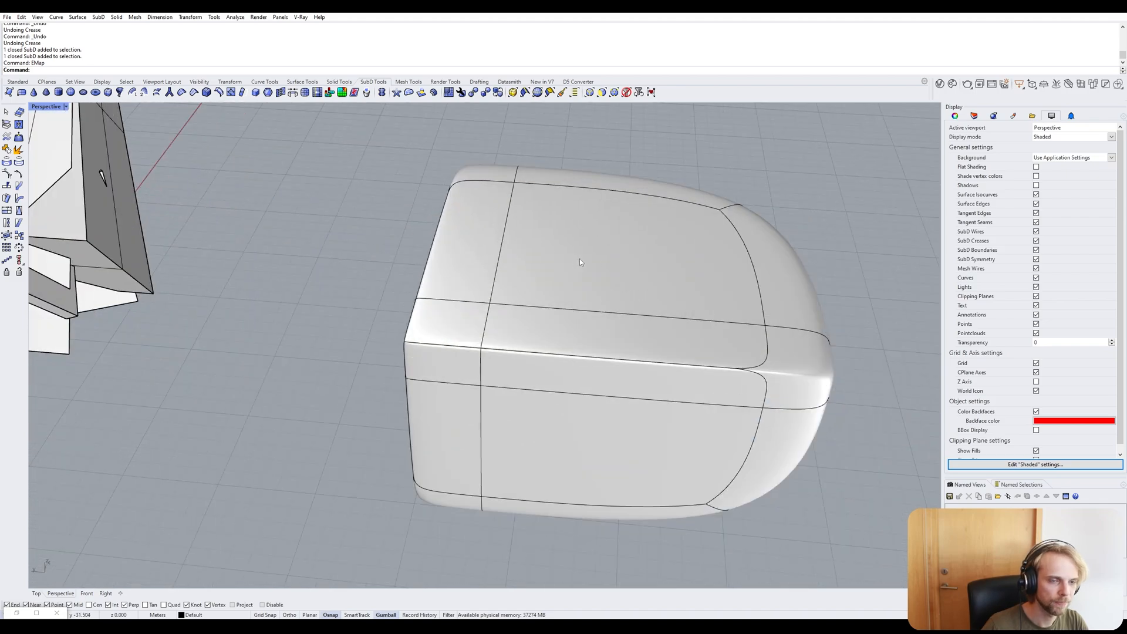
left_click(597, 262)
key("Tab")
key("Escape")
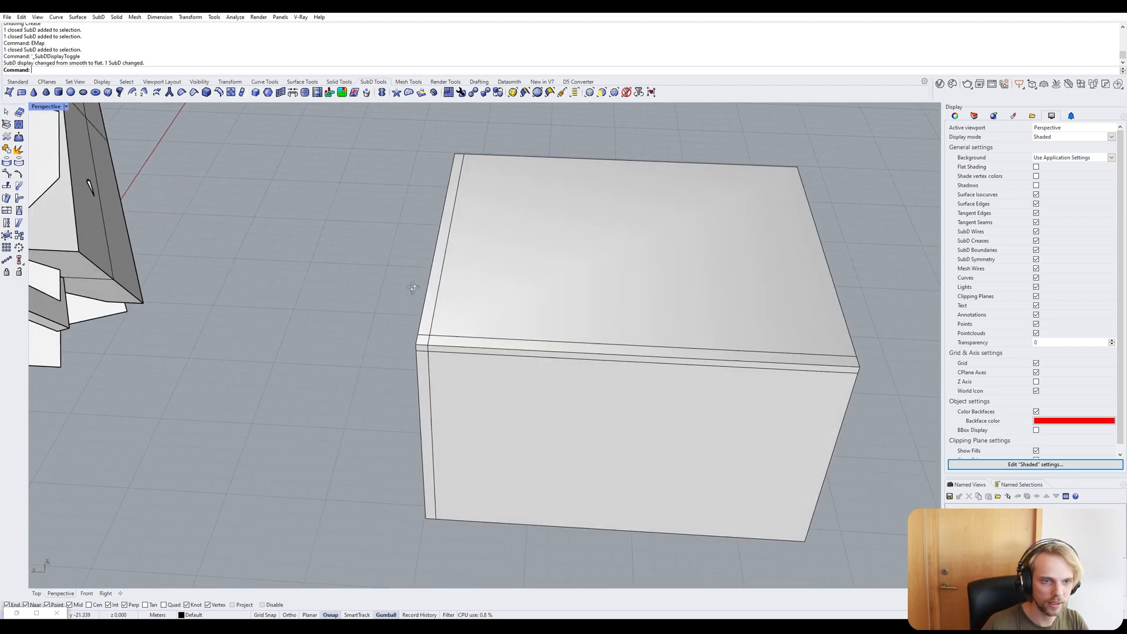
scroll(482, 295, "up", 6)
double_click(453, 283, "ctrl+shift")
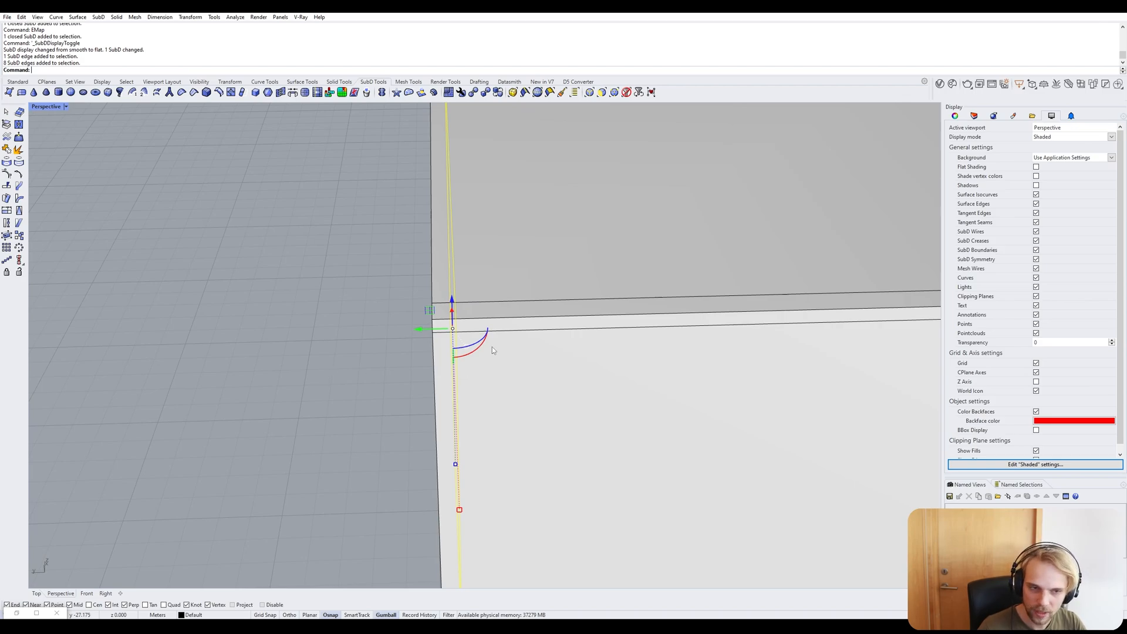
scroll(492, 348, "down", 5)
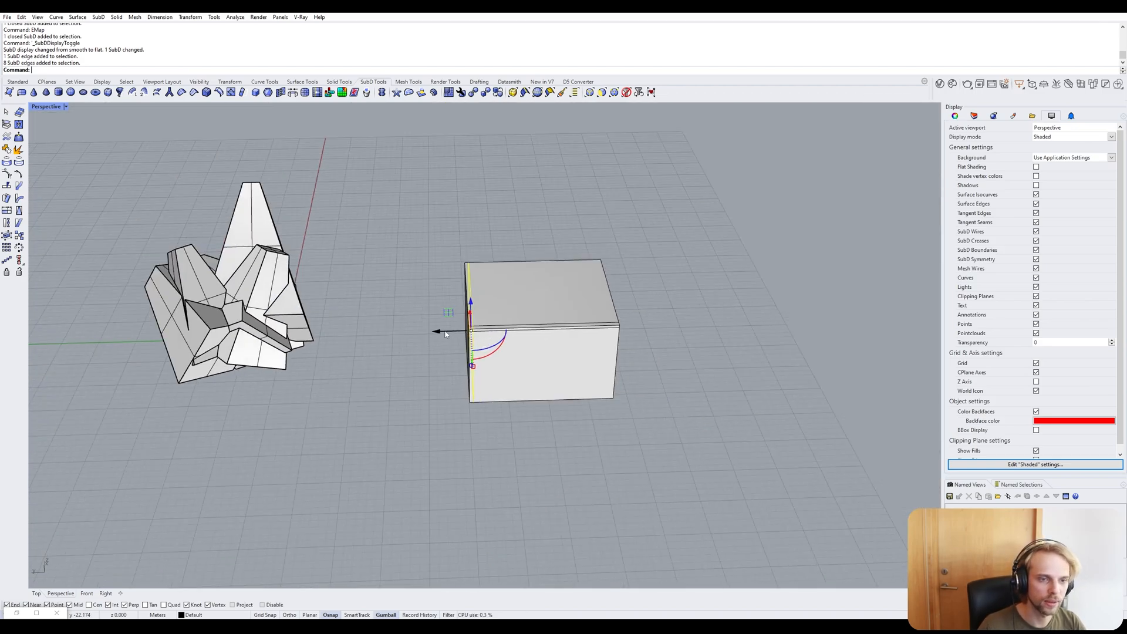
key("Escape")
scroll(468, 262, "up", 2)
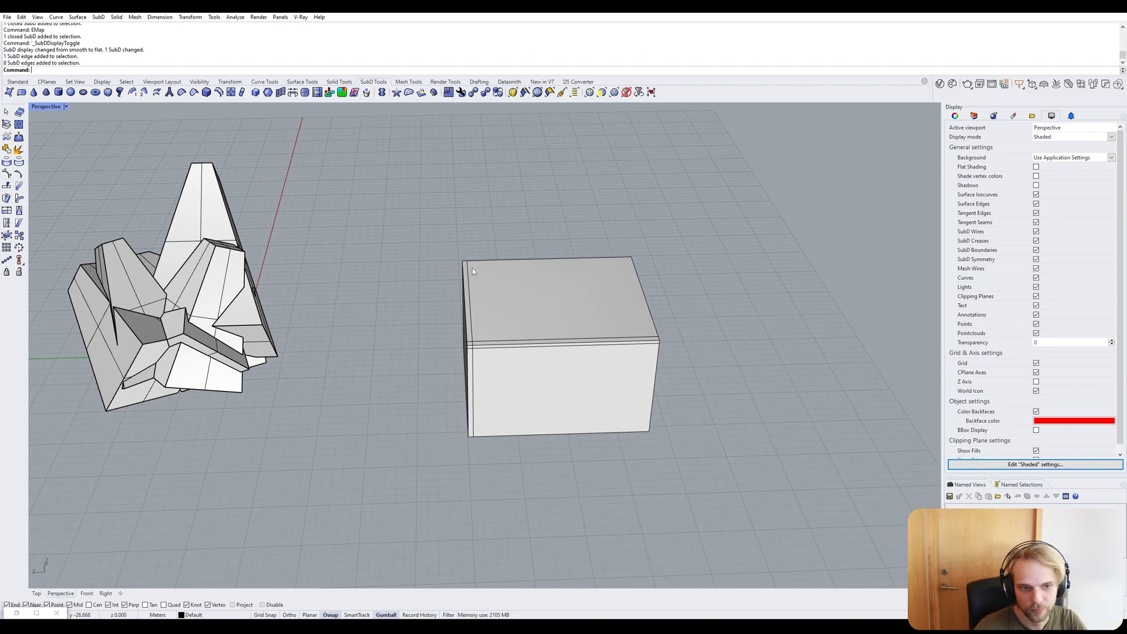
scroll(472, 268, "up", 8)
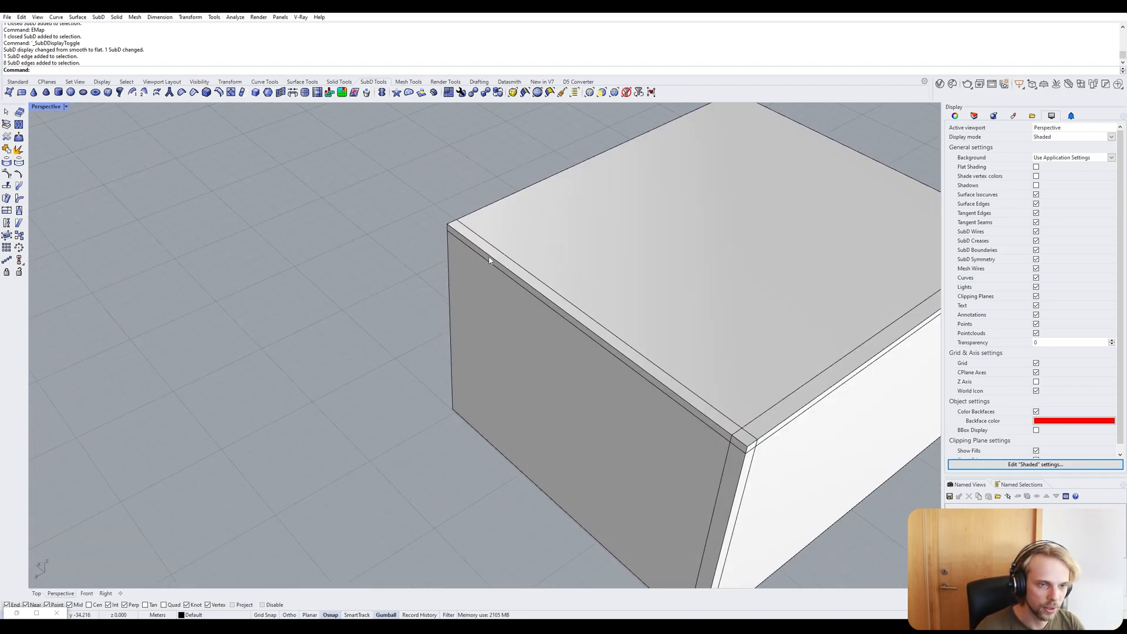
scroll(489, 260, "down", 10)
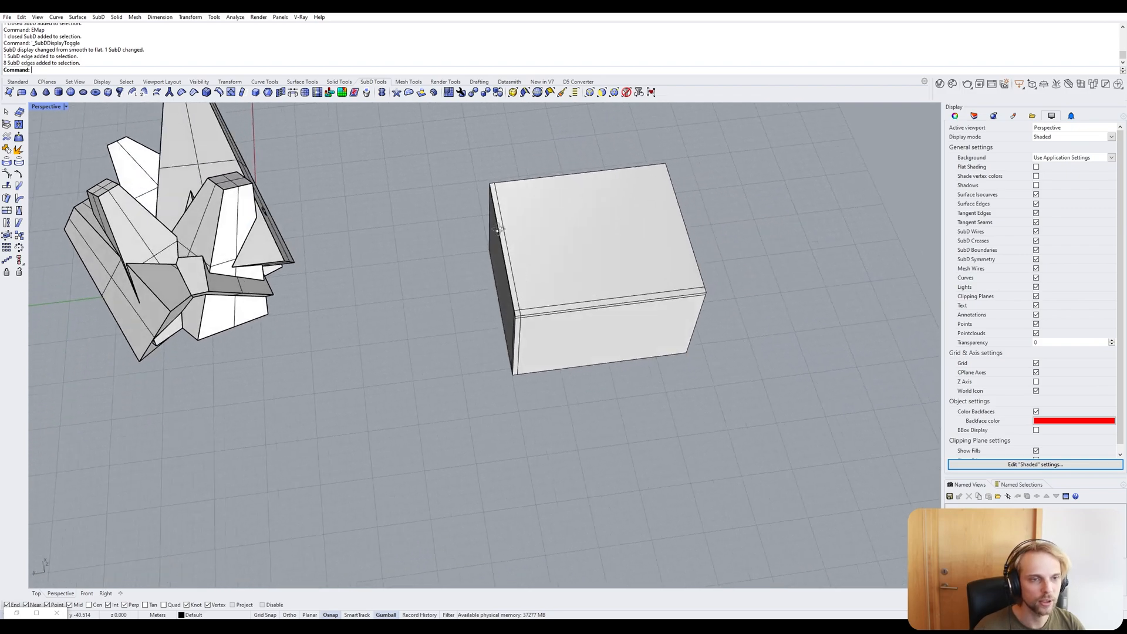
Delete the SubD box and leave the faceted model in place.
left_click(548, 255)
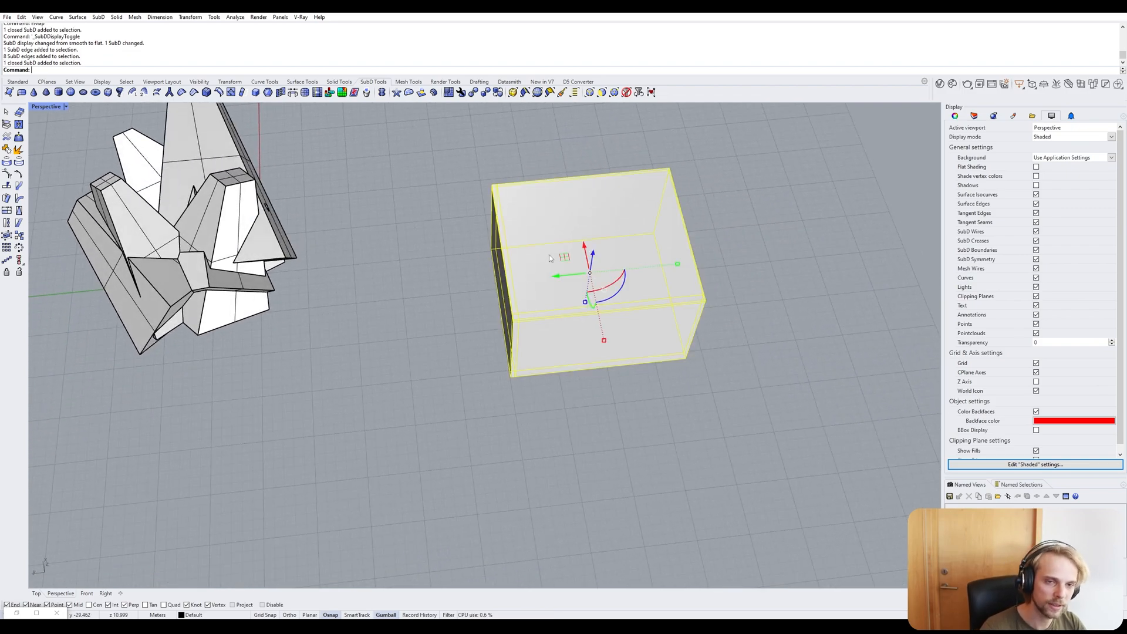
left_click(410, 311)
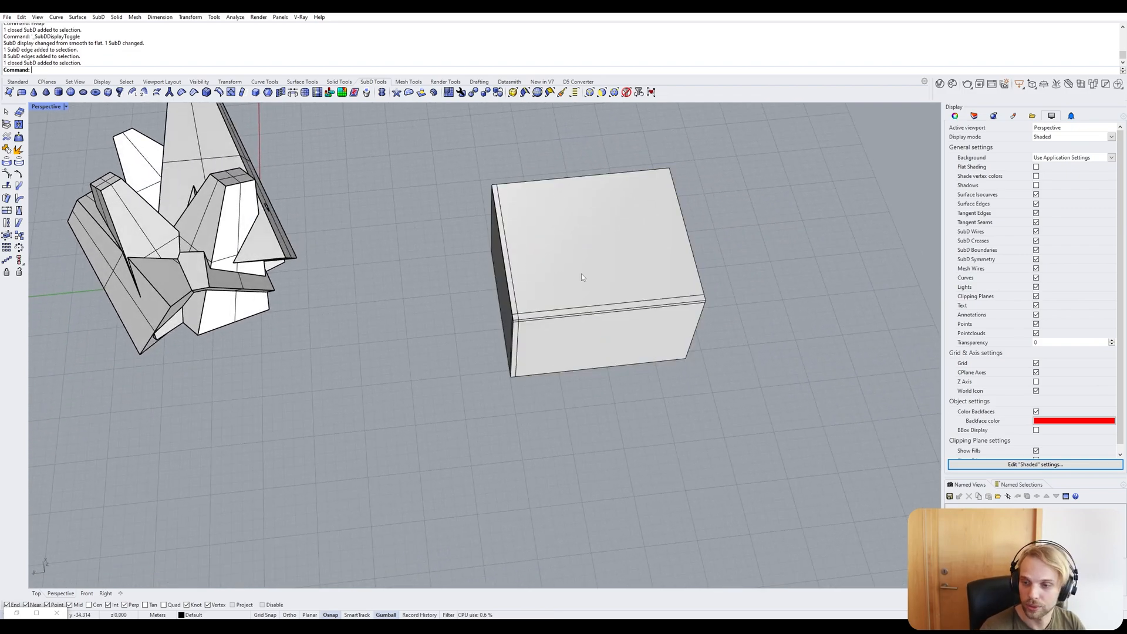
left_click(582, 277)
key("Delete")
right_click_drag(586, 274, 552, 327, "shift")
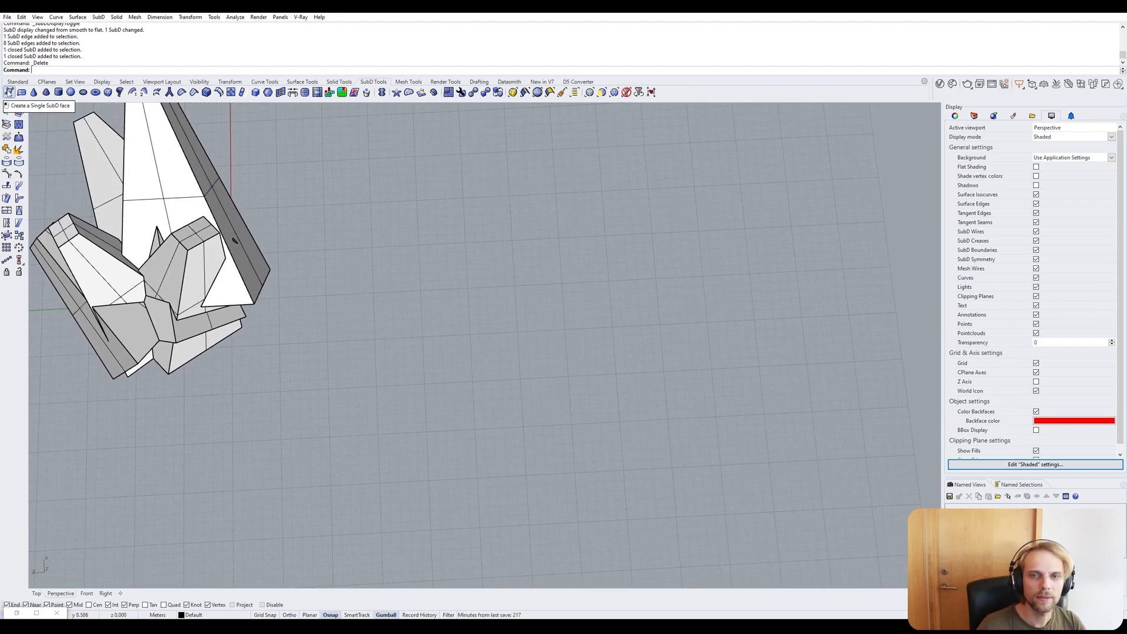
Draw a rectangular SubD plane with X and Y counts of 2 on the ground beside the faceted model.
left_click(9, 93)
left_click(397, 358)
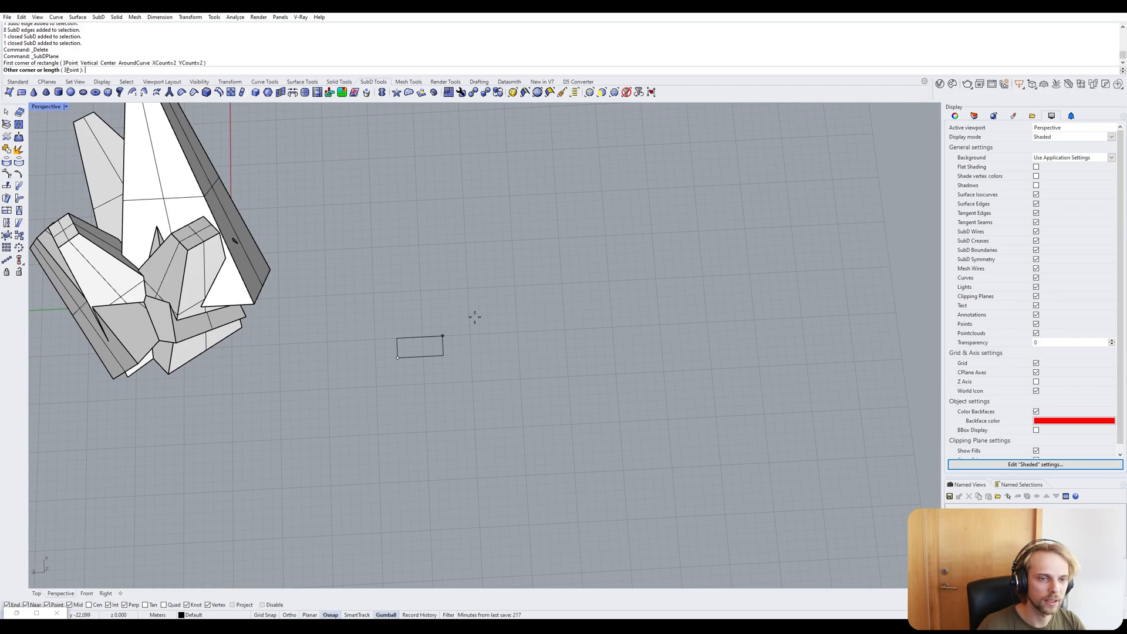
left_click(524, 267)
scroll(339, 257, "up", 5)
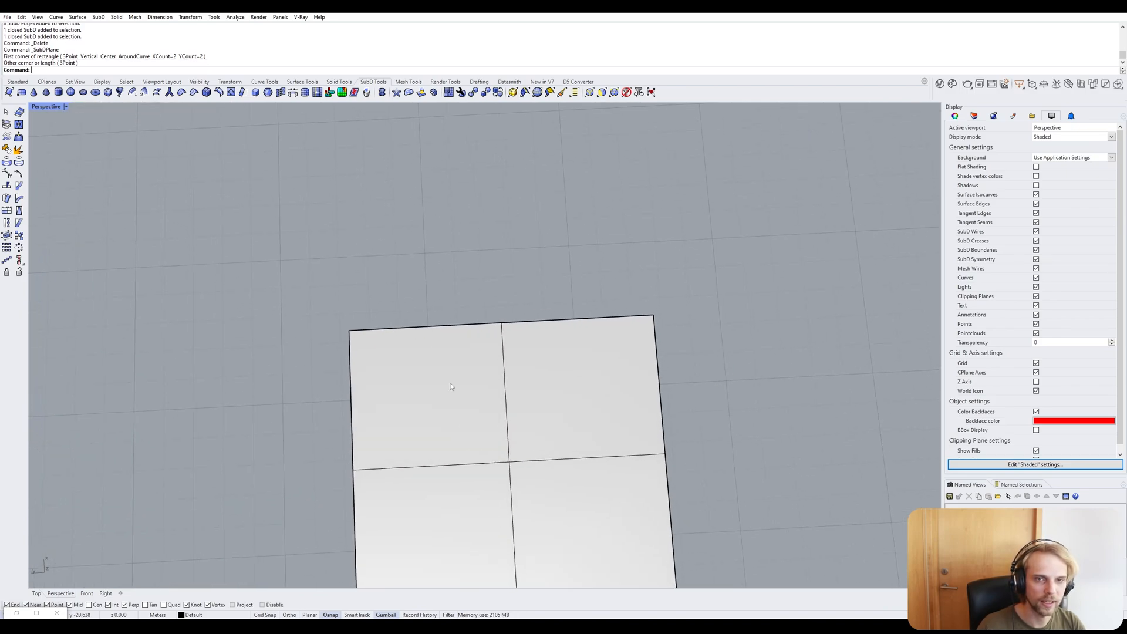
Preview the SubD plane in smooth display and return it to flat display.
key("Tab")
scroll(454, 364, "down", 3)
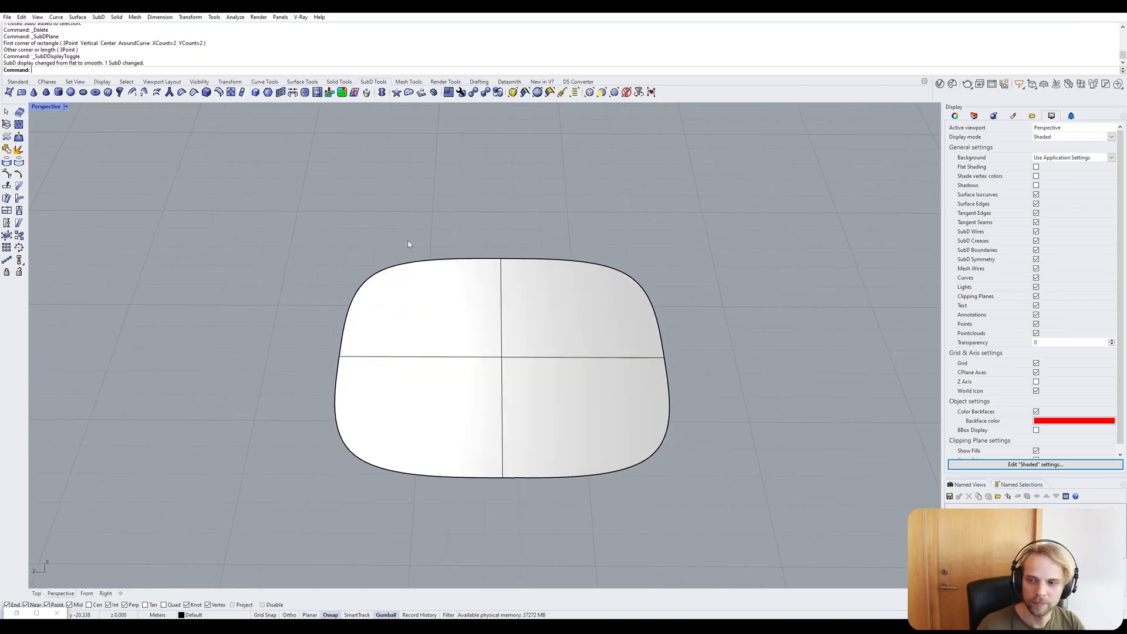
key("Tab")
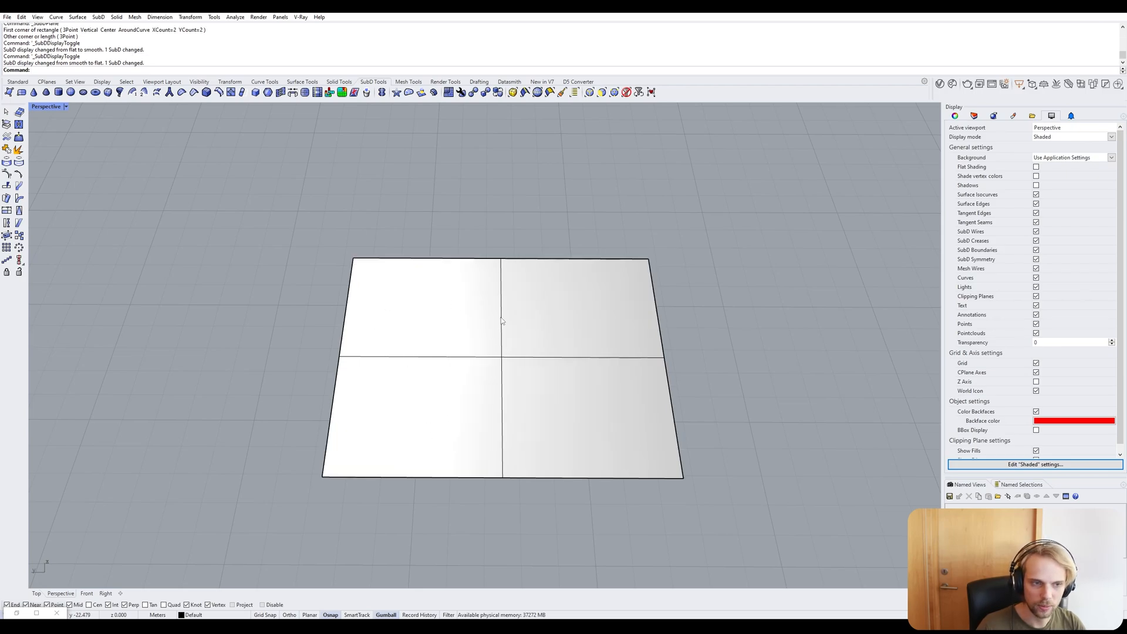
Try moving the plane's middle edge loop toward one side, compare the corners in smooth display, and undo the move.
double_click(500, 347)
left_click_drag(468, 356, 337, 361)
key("Tab")
left_click(267, 352)
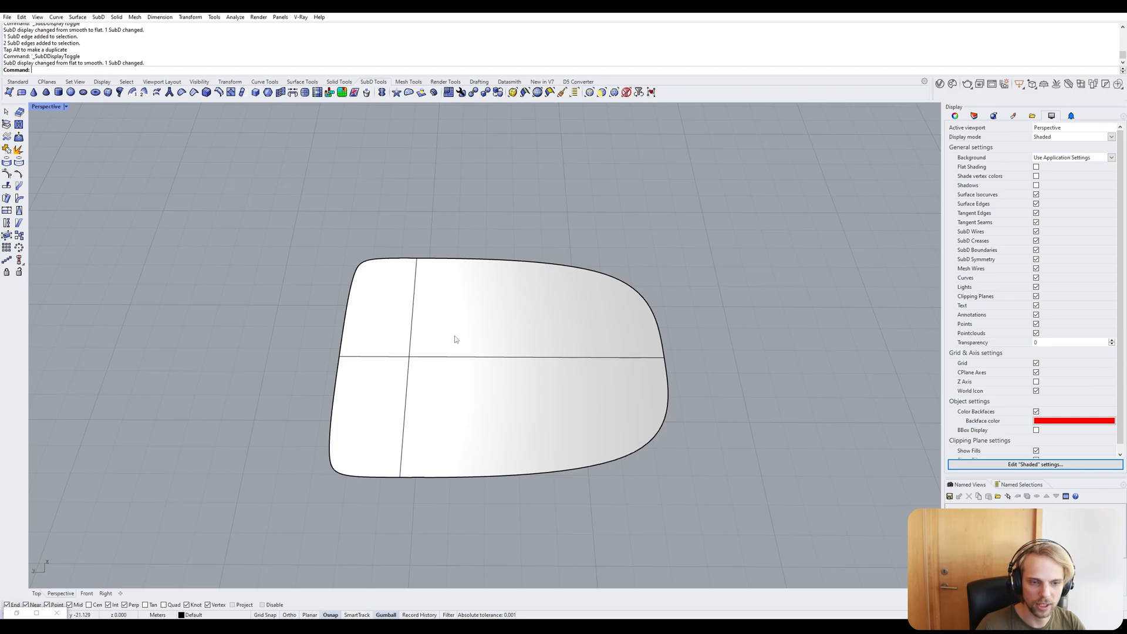
key("Tab")
key("ctrl+z")
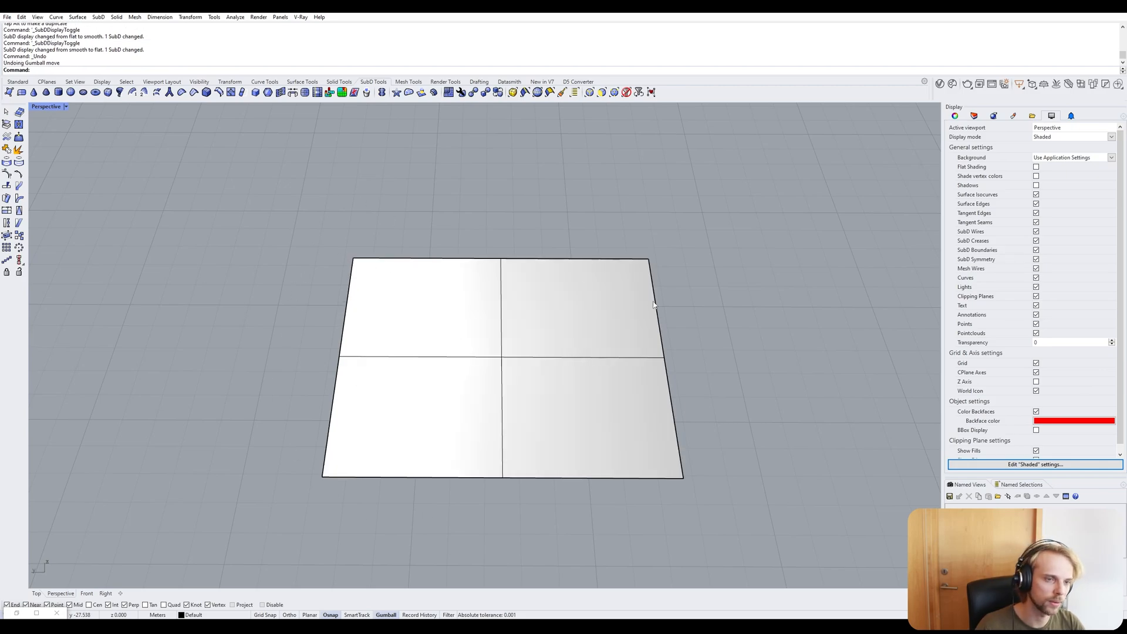
right_click_drag(382, 252, 378, 245)
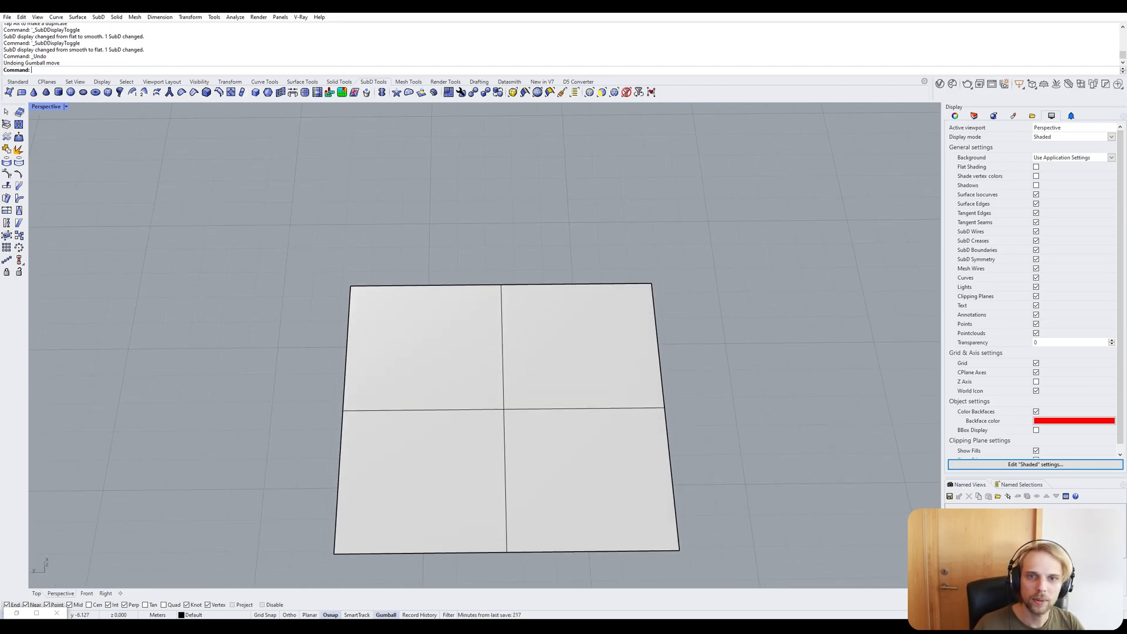
left_click(9, 92)
left_click(350, 284)
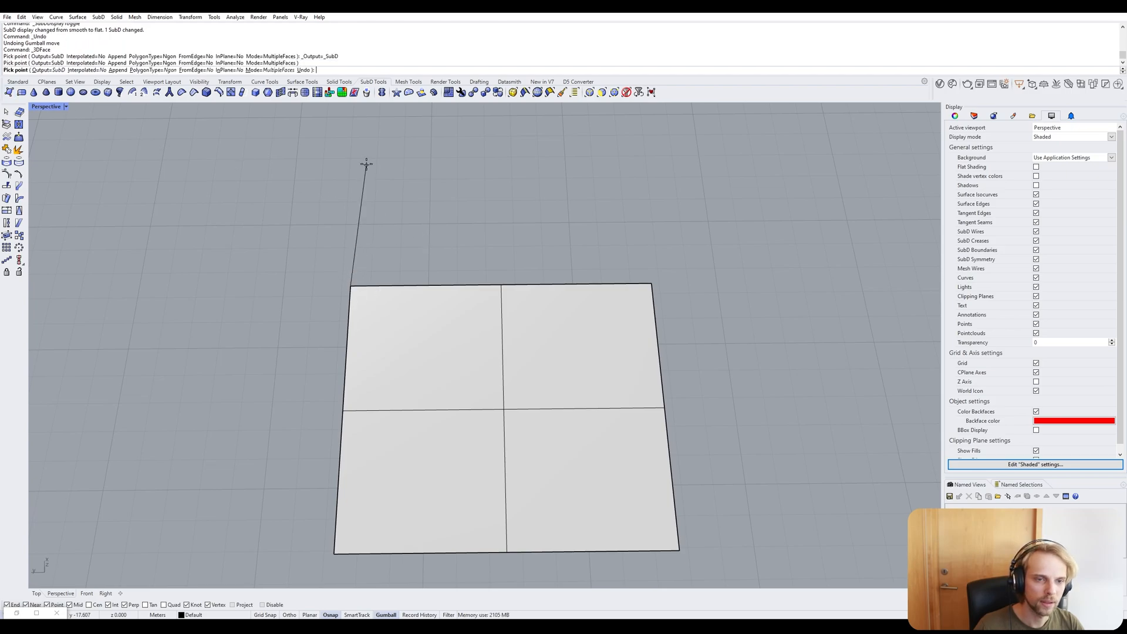
left_click(247, 166)
left_click(466, 116)
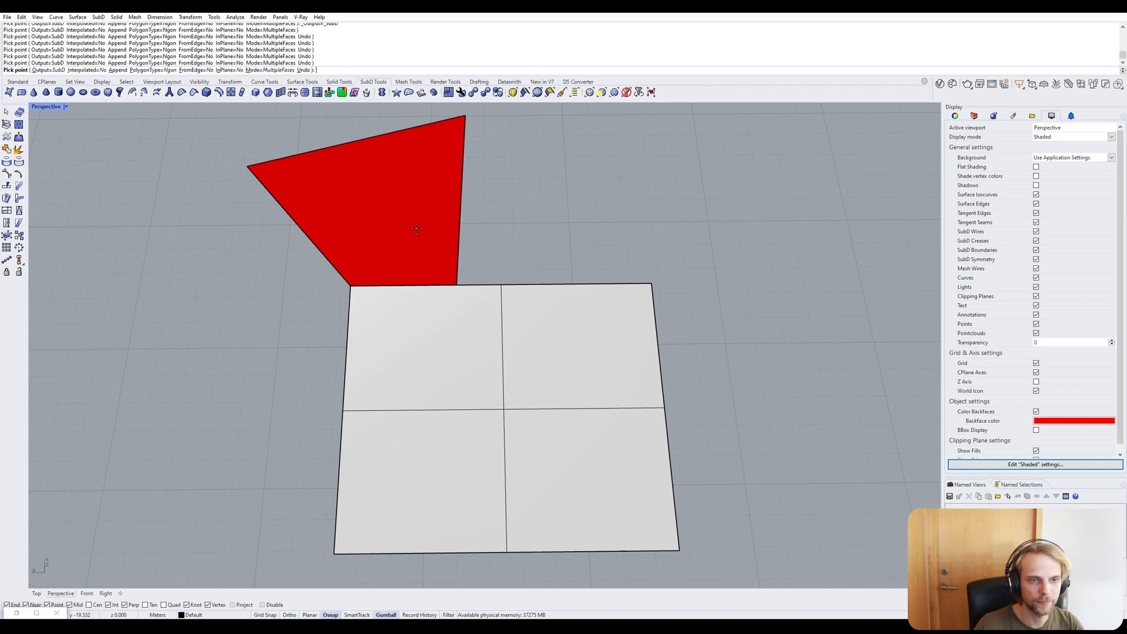
key("Escape")
Draw a four-sided single SubD face from the plane's far corner outward and back to a point partway along its far edge.
right_click(395, 268)
left_click(350, 286)
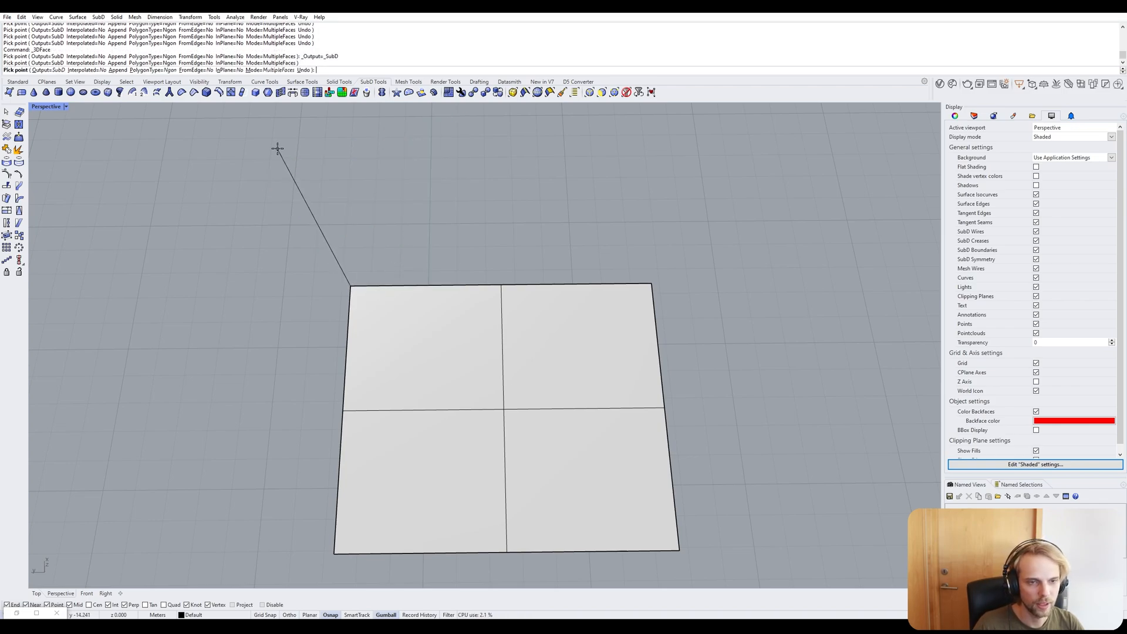
left_click(277, 148)
left_click(450, 131)
left_click(452, 286)
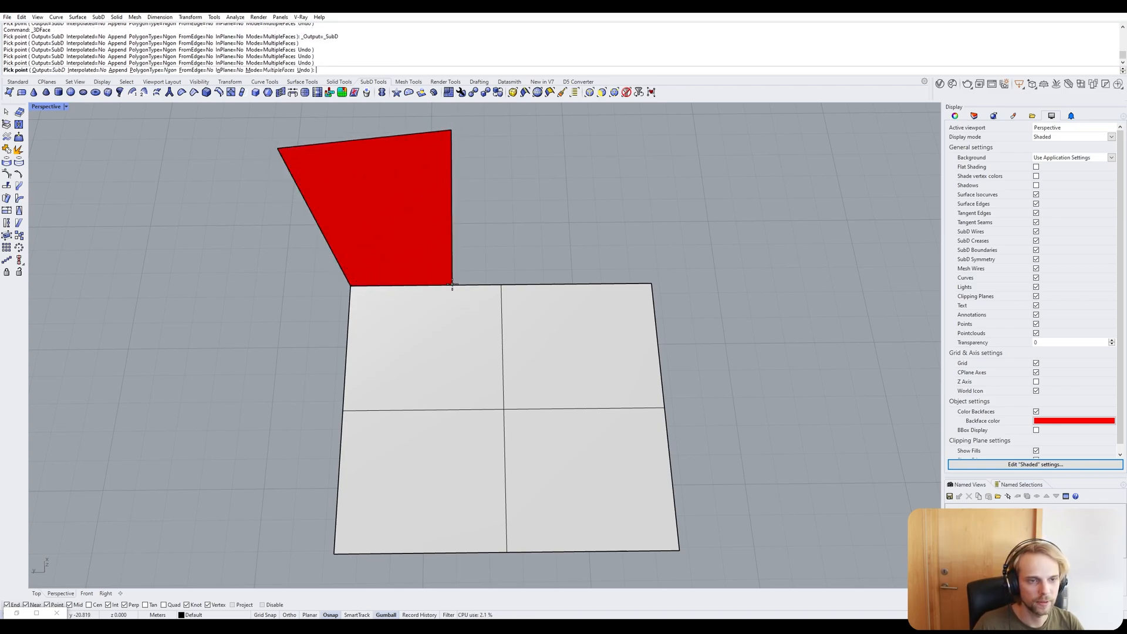
right_click(427, 241)
Flip the direction of the new four-sided SubD face and clear the selection.
left_click(427, 244)
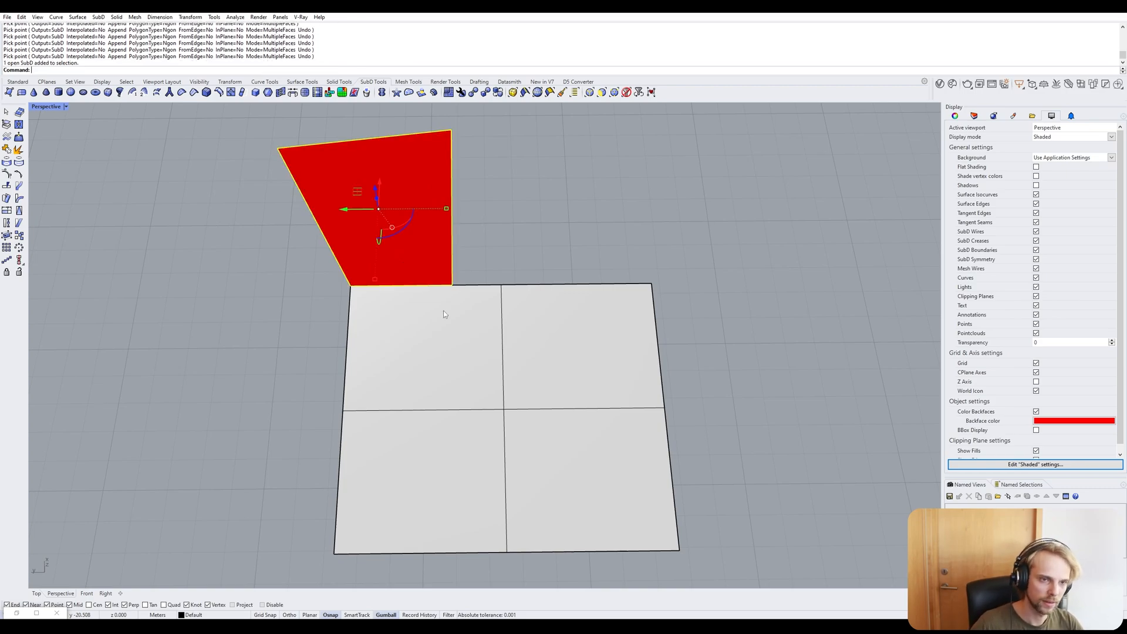
type("Flip")
key("Return")
left_click(256, 275)
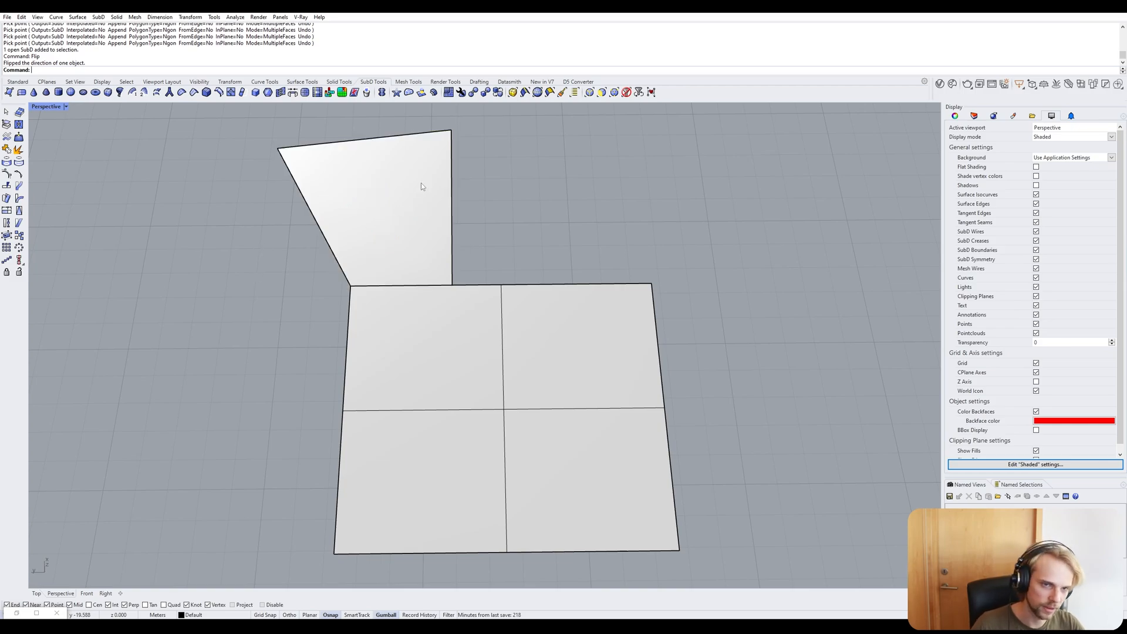
Examine from several angles how the four-sided face meets the plane's corner and edge.
right_click_drag(414, 292, 397, 329, "shift")
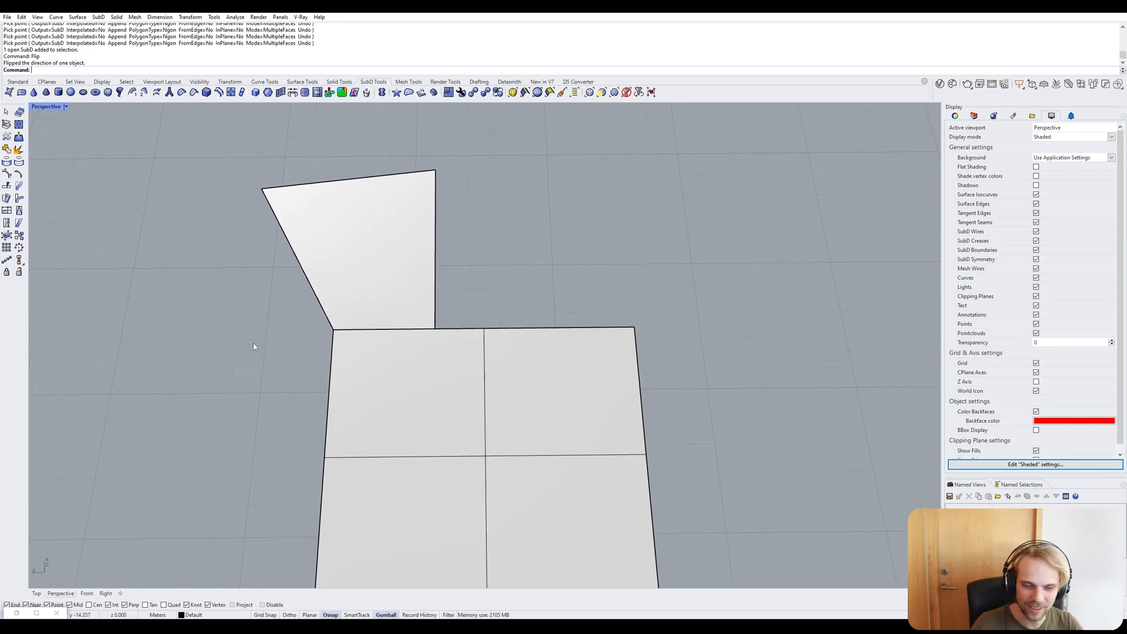
scroll(495, 343, "down", 2)
right_click_drag(495, 343, 460, 284, "shift")
left_click(420, 278)
left_click(443, 357)
key("Escape")
scroll(461, 285, "up", 6)
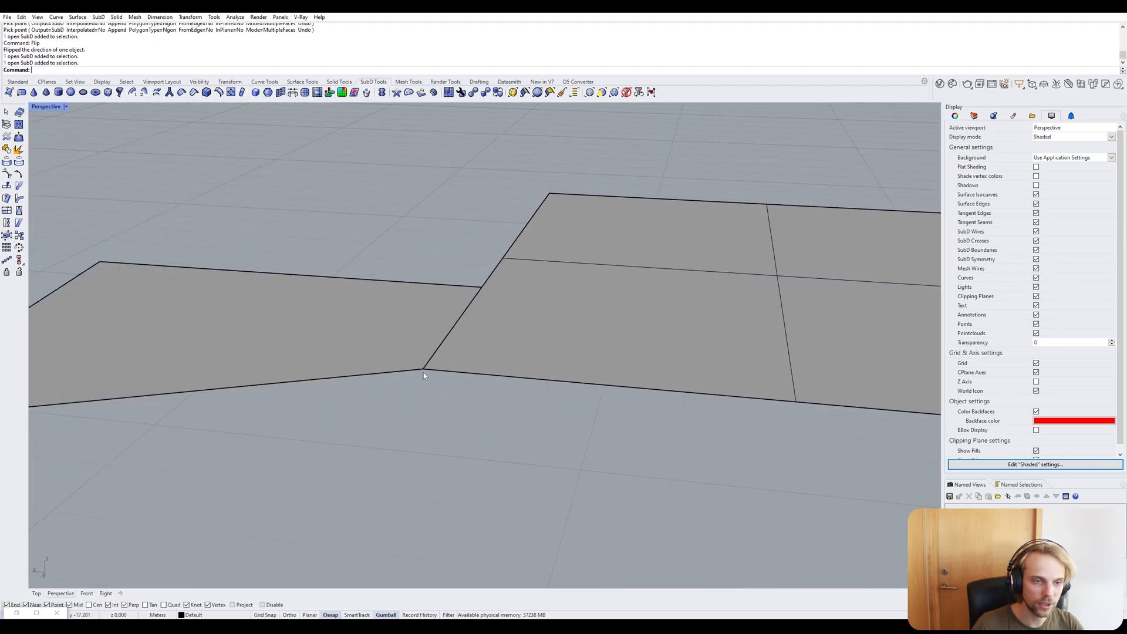
scroll(424, 374, "up", 3)
scroll(600, 144, "down", 3)
right_click_drag(600, 145, 567, 218)
scroll(567, 218, "down", 5)
right_click_drag(513, 242, 406, 235, "shift")
Join the four-sided face and the SubD plane into one SubD with smooth joined edges, and clear the selection.
left_click(336, 265)
left_click(558, 282, "shift")
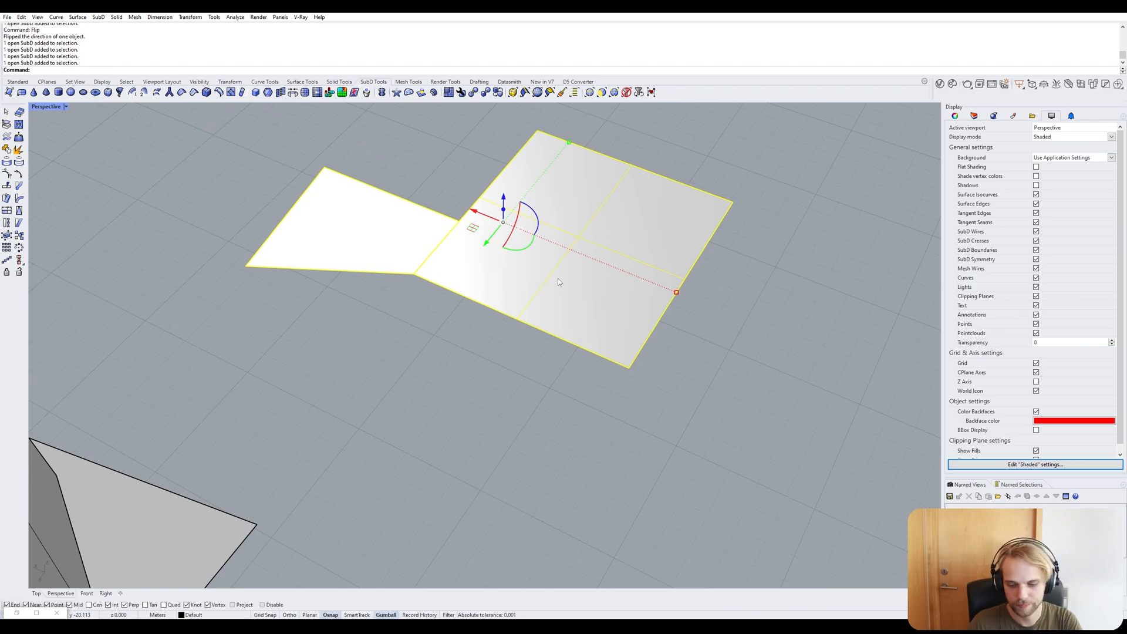
type("join")
key("Return")
key("Return")
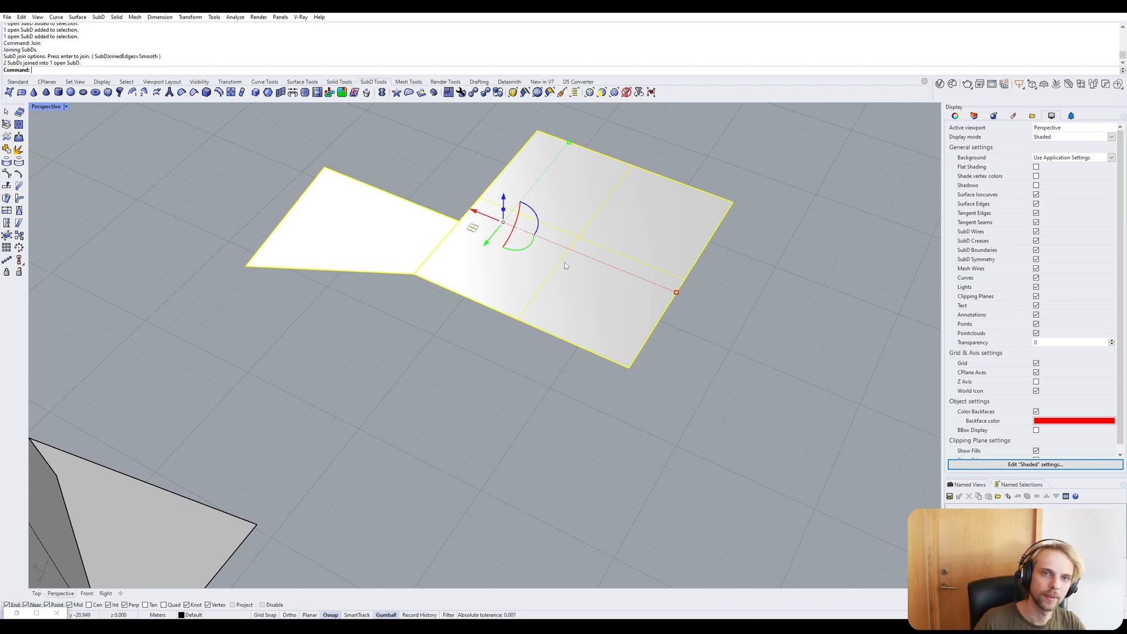
left_click(415, 358)
Compare the joined SubD in smooth and flat display around the corner shared by the face and the plane.
right_click_drag(415, 358, 388, 405)
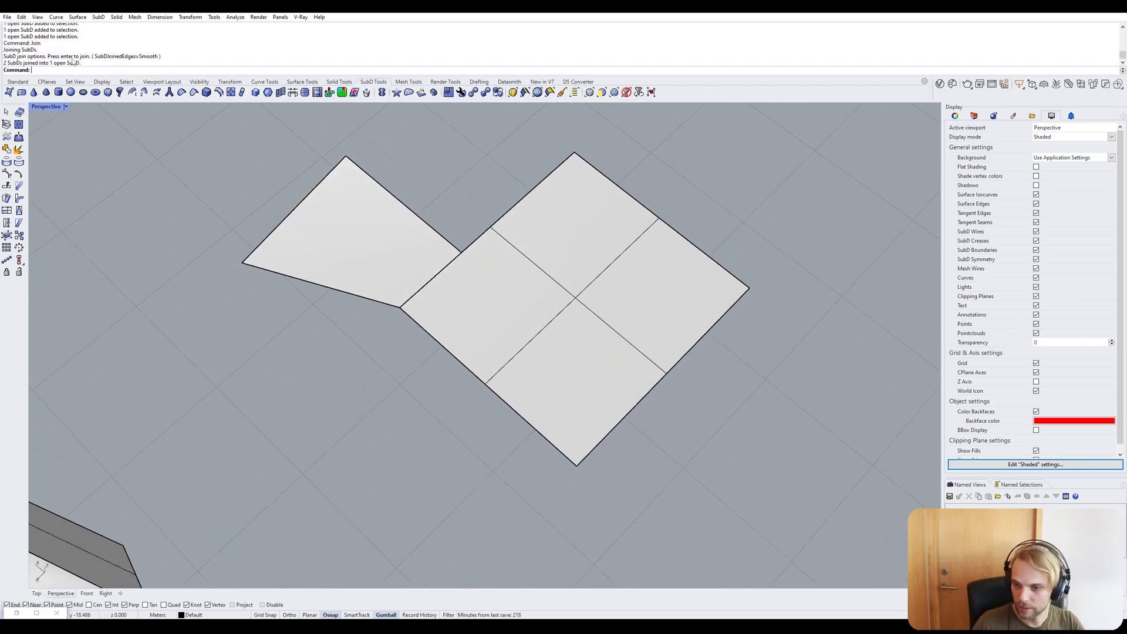
right_click_drag(372, 182, 369, 218)
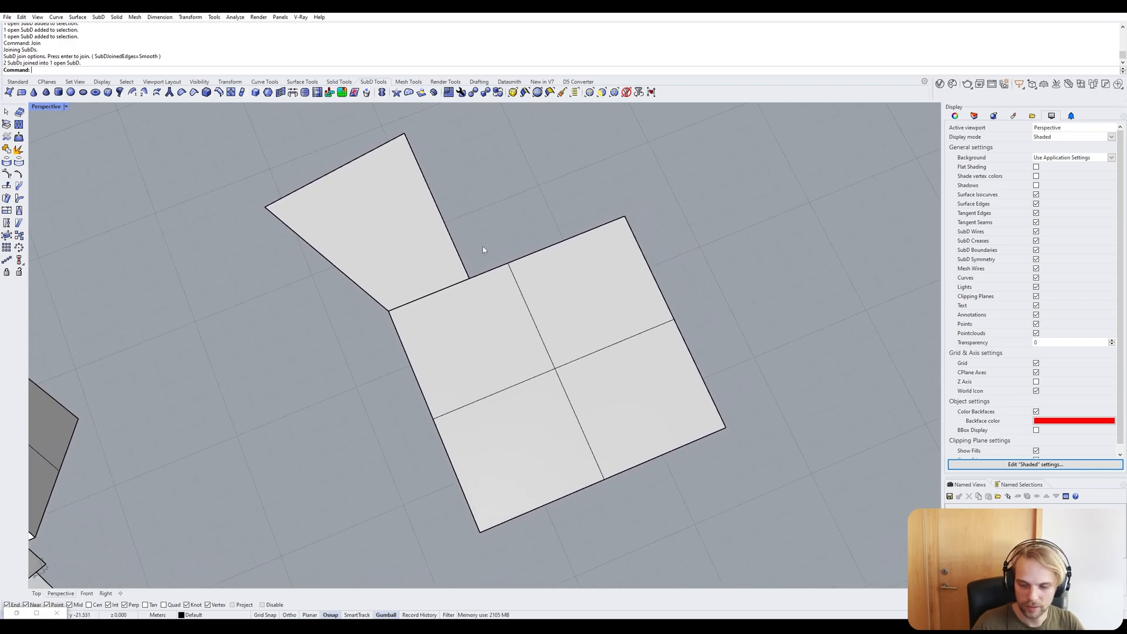
key("Tab")
scroll(388, 311, "up", 6)
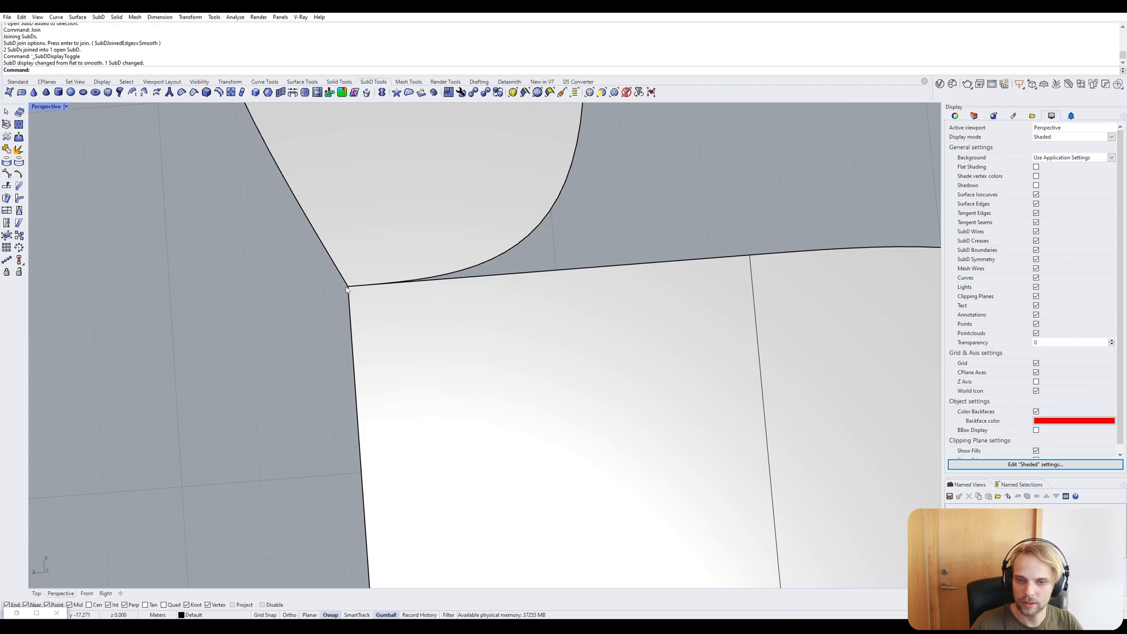
key("Tab")
key("Tab")
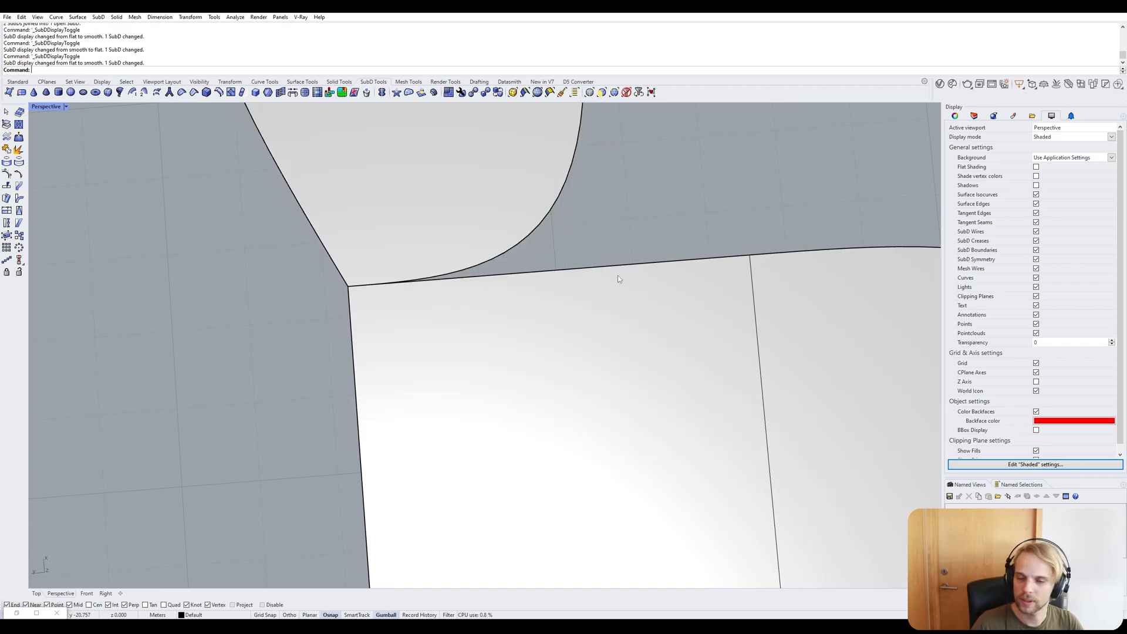
key("Tab")
scroll(628, 269, "down", 4)
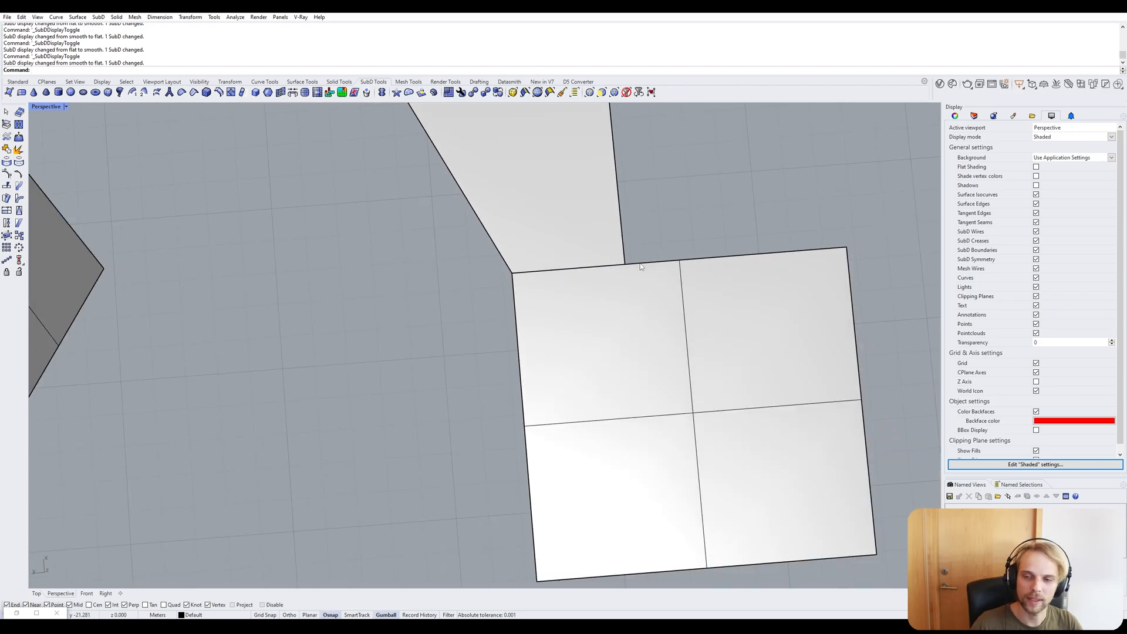
Pull the face's corner vertex partway along the plane's edge away from the plane, and clear the selection.
right_click_drag(641, 267, 465, 248)
scroll(299, 214, "up", 5)
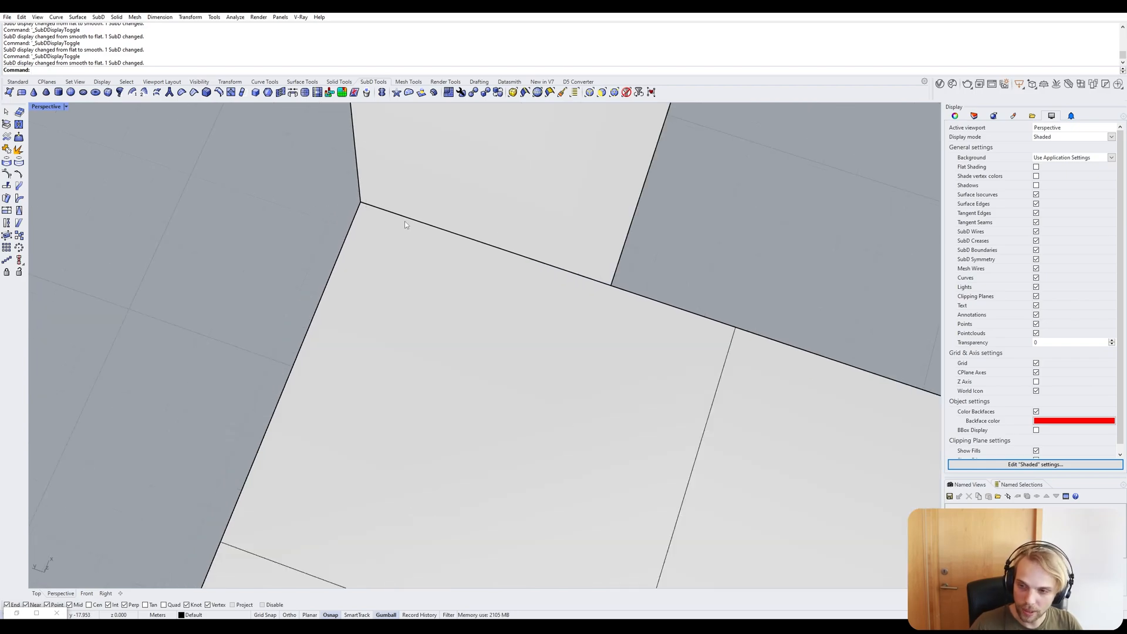
scroll(630, 283, "up", 2)
left_click(605, 290)
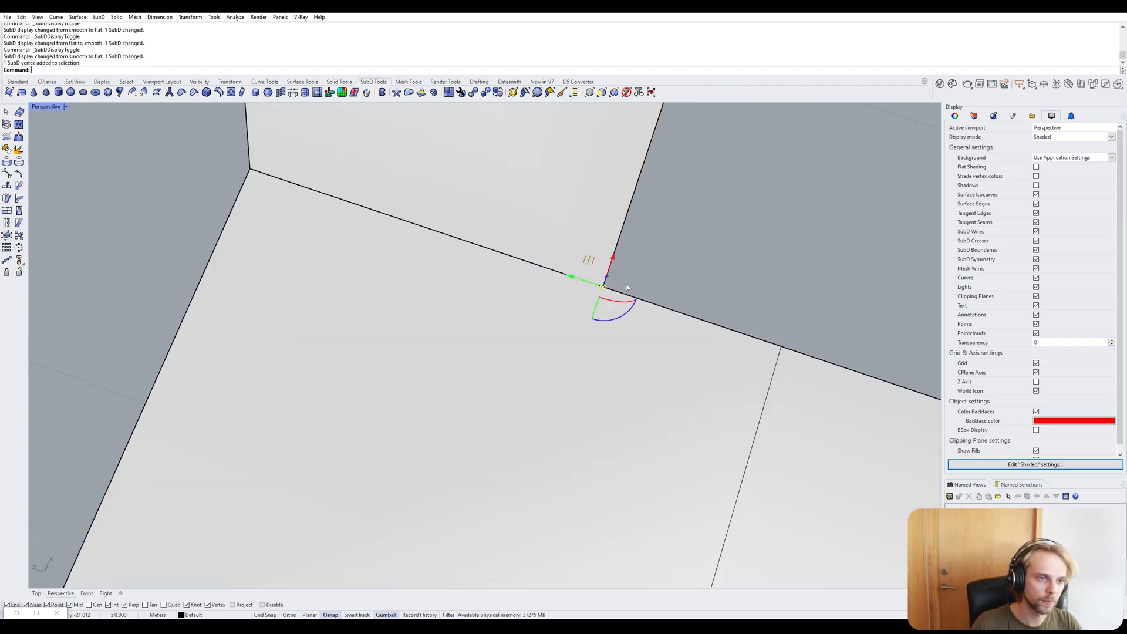
left_click_drag(619, 296, 493, 256)
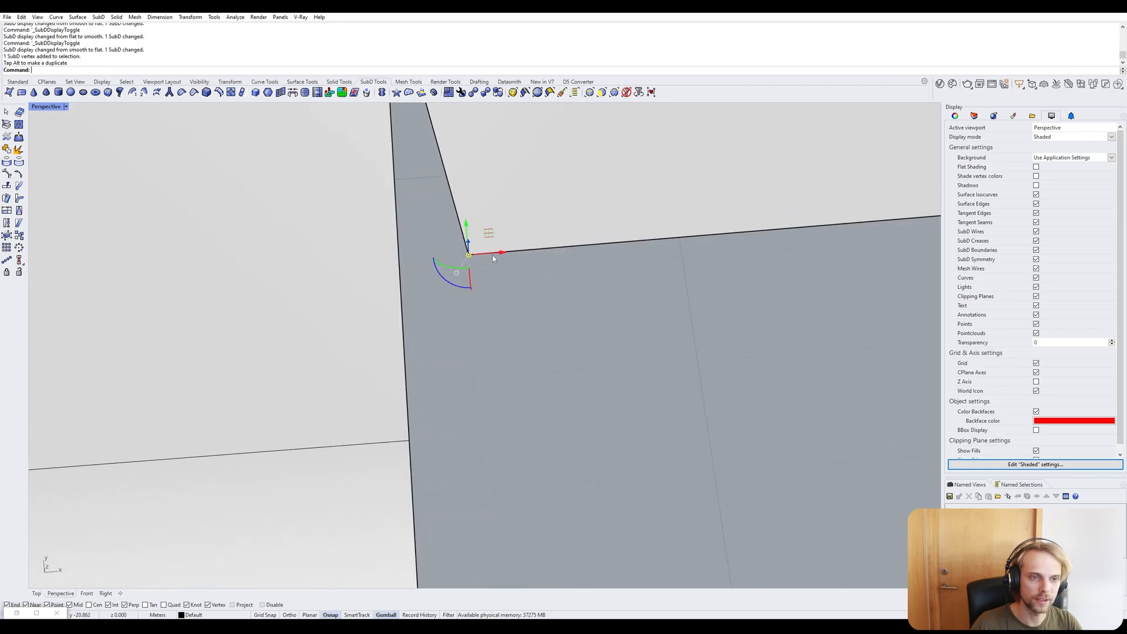
key("Escape")
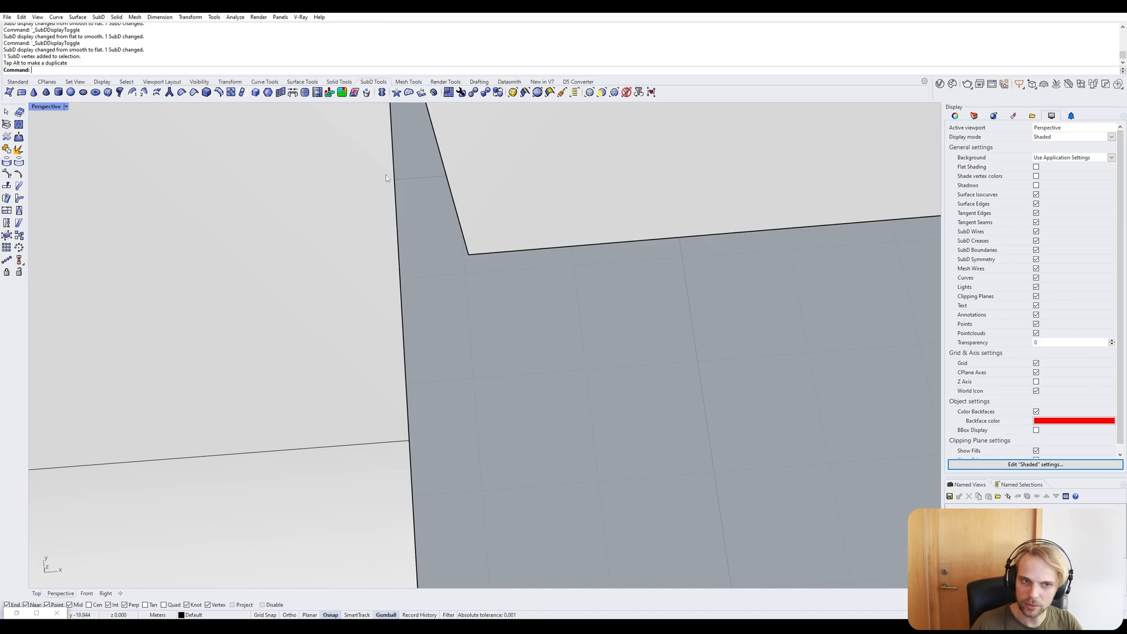
scroll(385, 174, "down", 4)
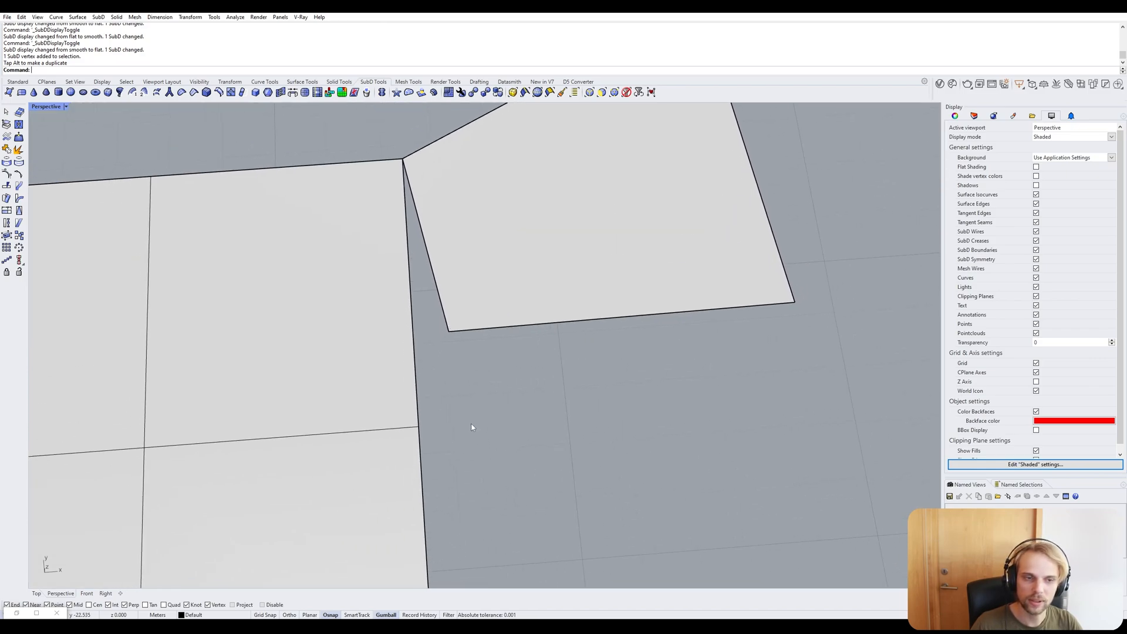
scroll(430, 427, "up", 2)
left_click(455, 299)
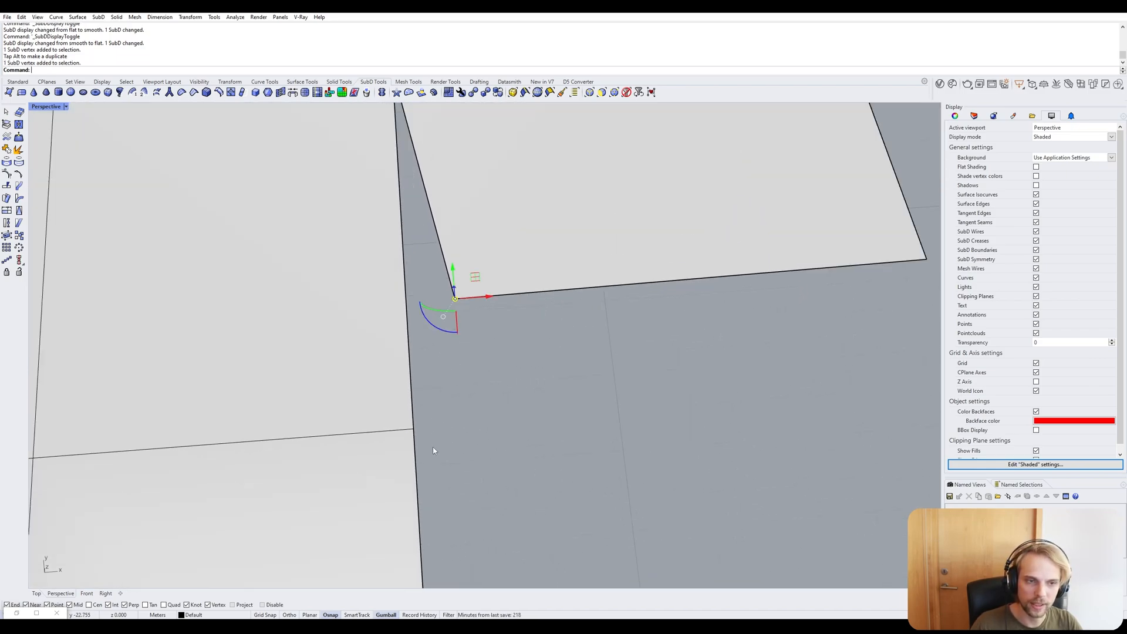
left_click(414, 429, "shift")
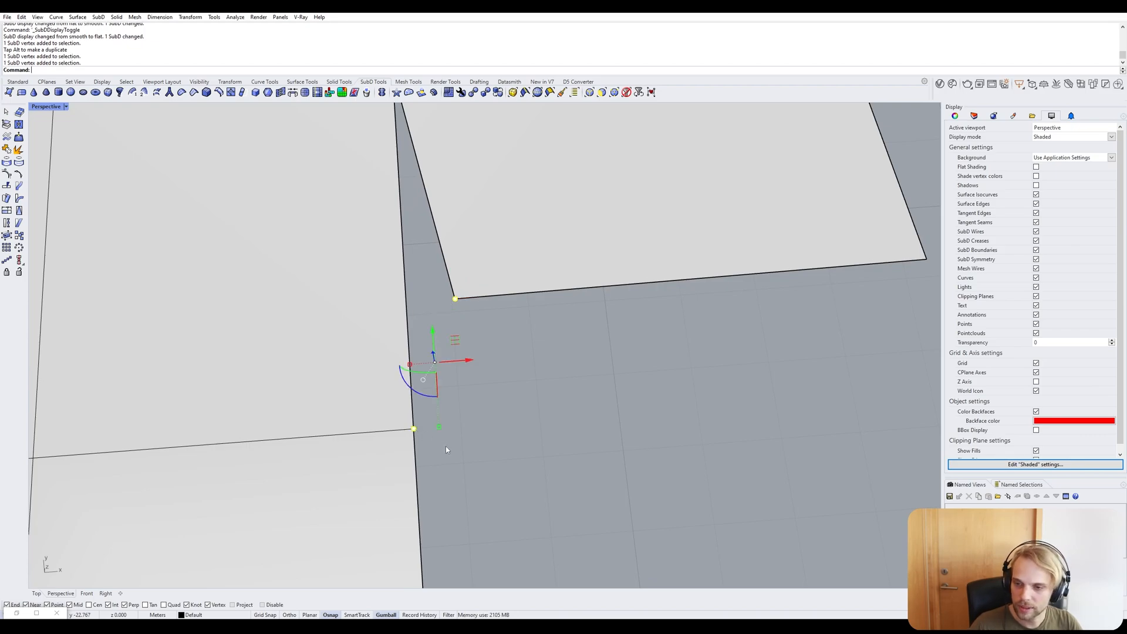
key("Escape")
Move the face's loose corner vertex exactly onto the plane's mid-edge vertex, and clear the selection.
scroll(474, 375, "down", 3)
left_click(460, 320)
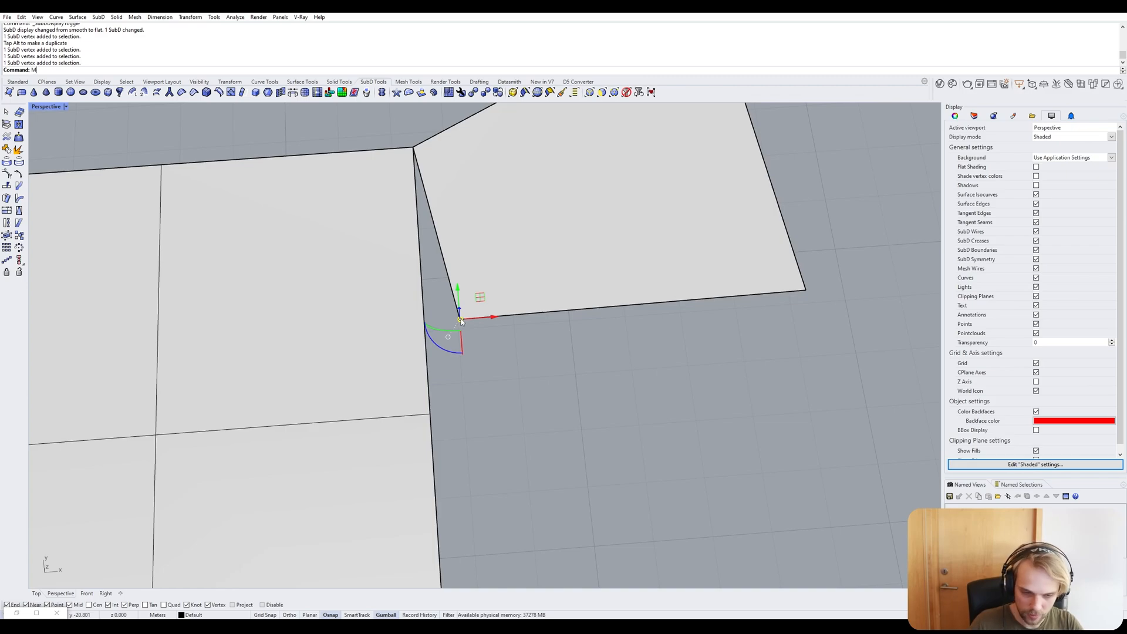
type("M")
key("Return")
left_click(460, 320)
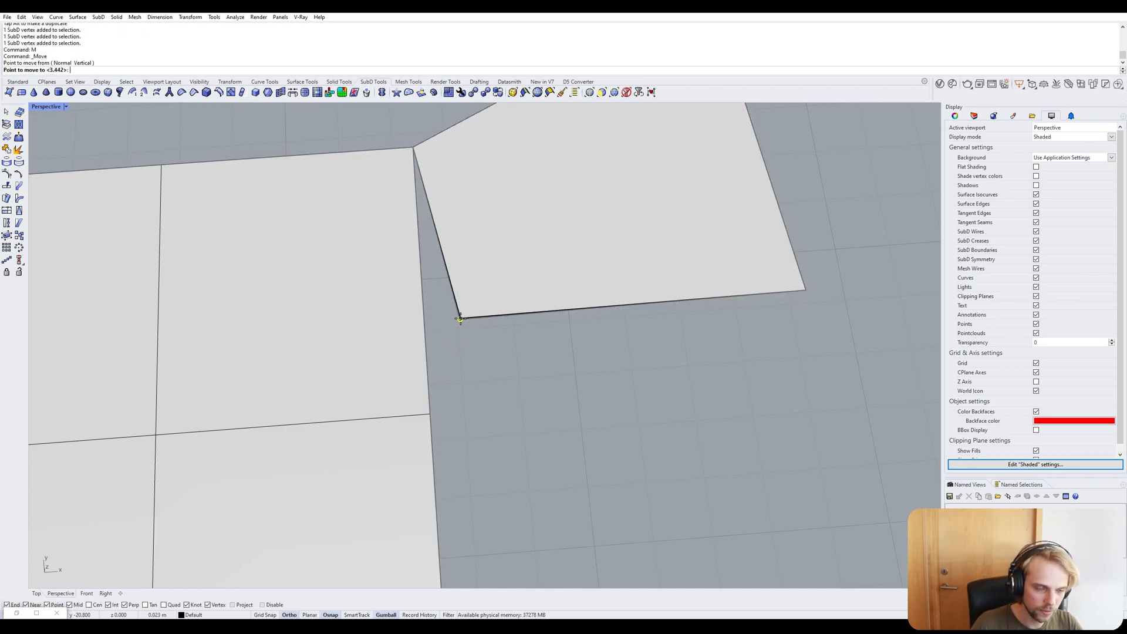
left_click(430, 413)
left_click(468, 387)
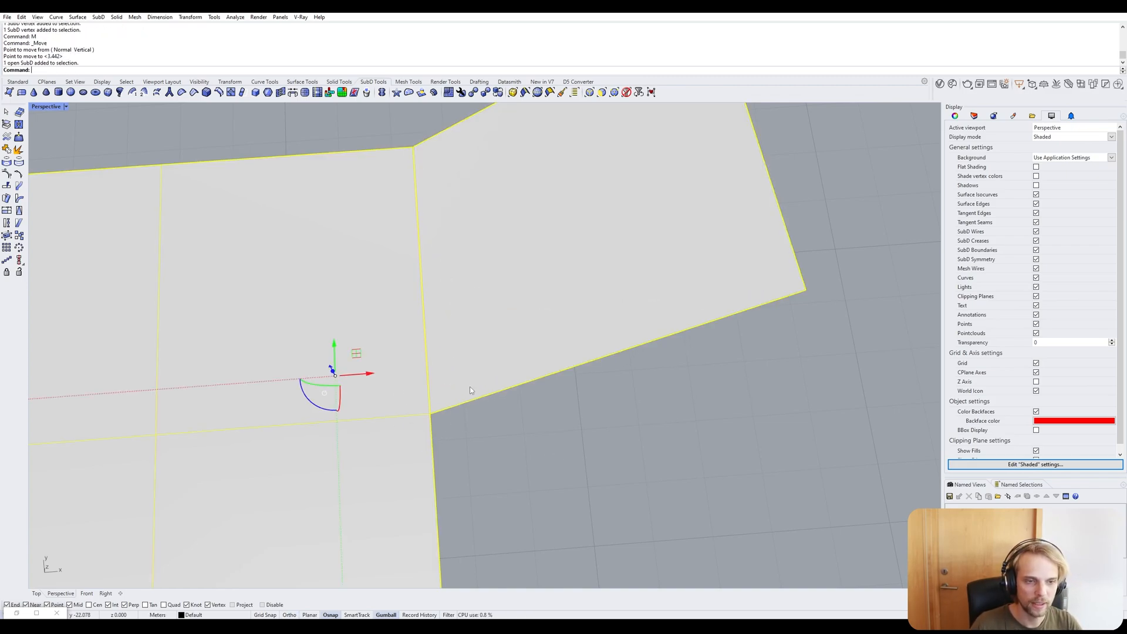
left_click(522, 473)
Preview the aligned but unstitched face in smooth display and return to flat display.
scroll(443, 423, "up", 2)
scroll(430, 415, "down", 3)
key("Tab")
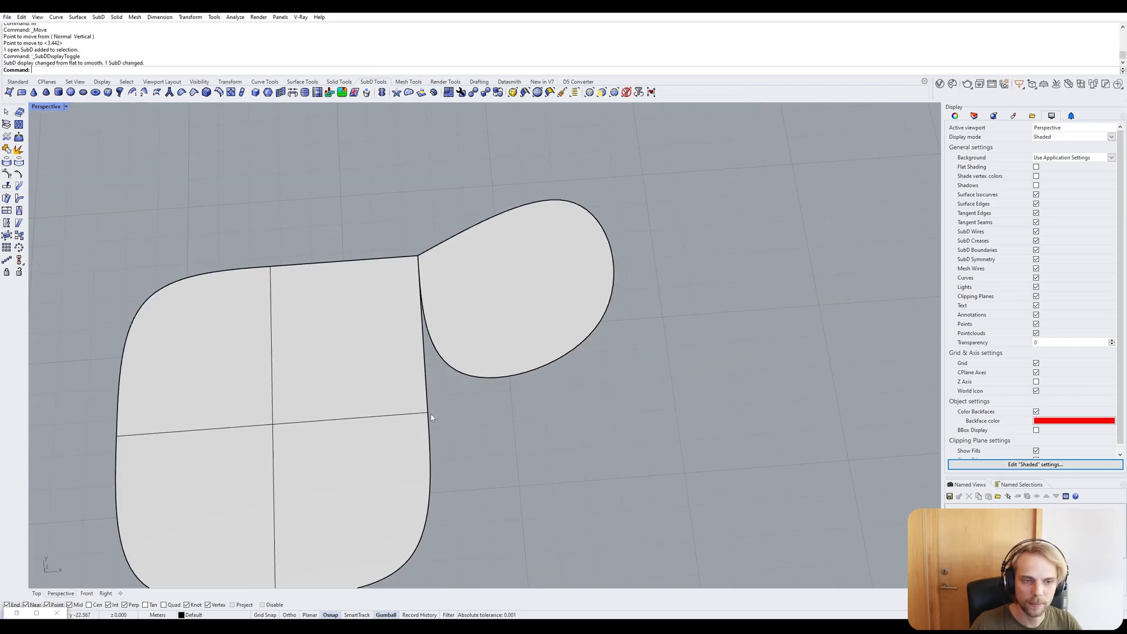
key("Tab")
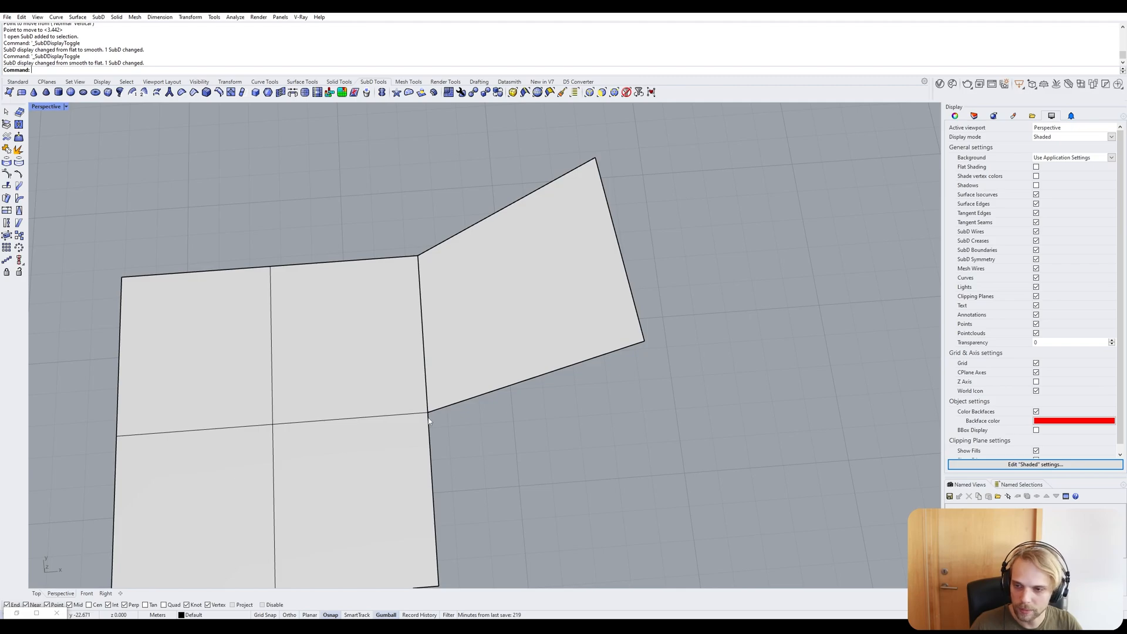
Stitch the two coincident vertices at the plane's mid-edge point, using the Average location, and clear the selection.
scroll(429, 417, "up", 2)
scroll(431, 418, "up", 3)
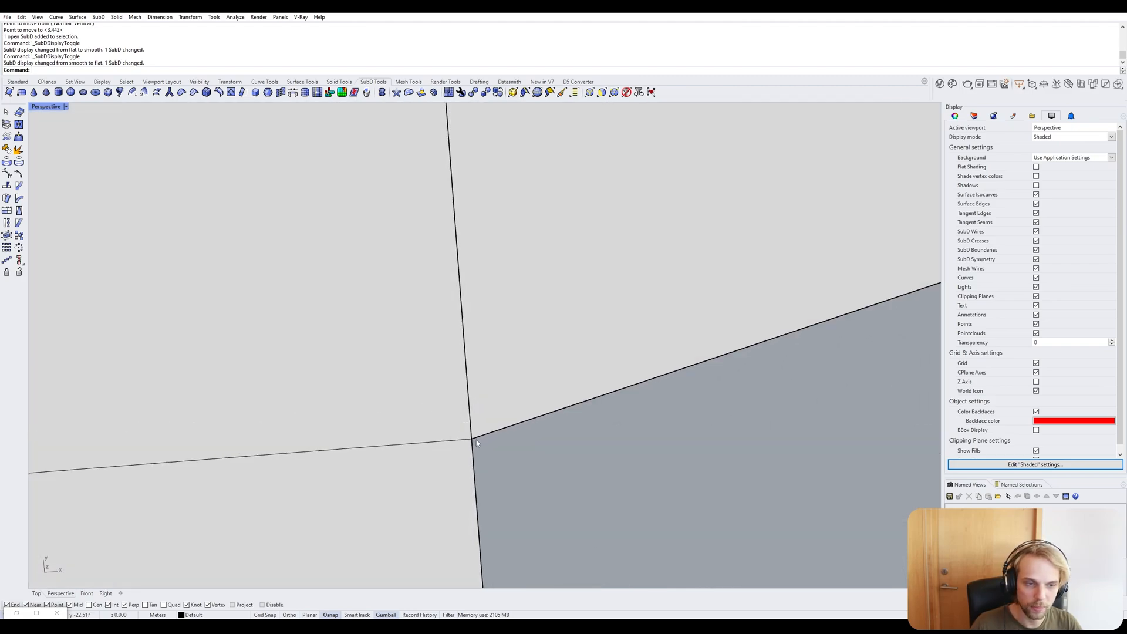
scroll(491, 449, "down", 2)
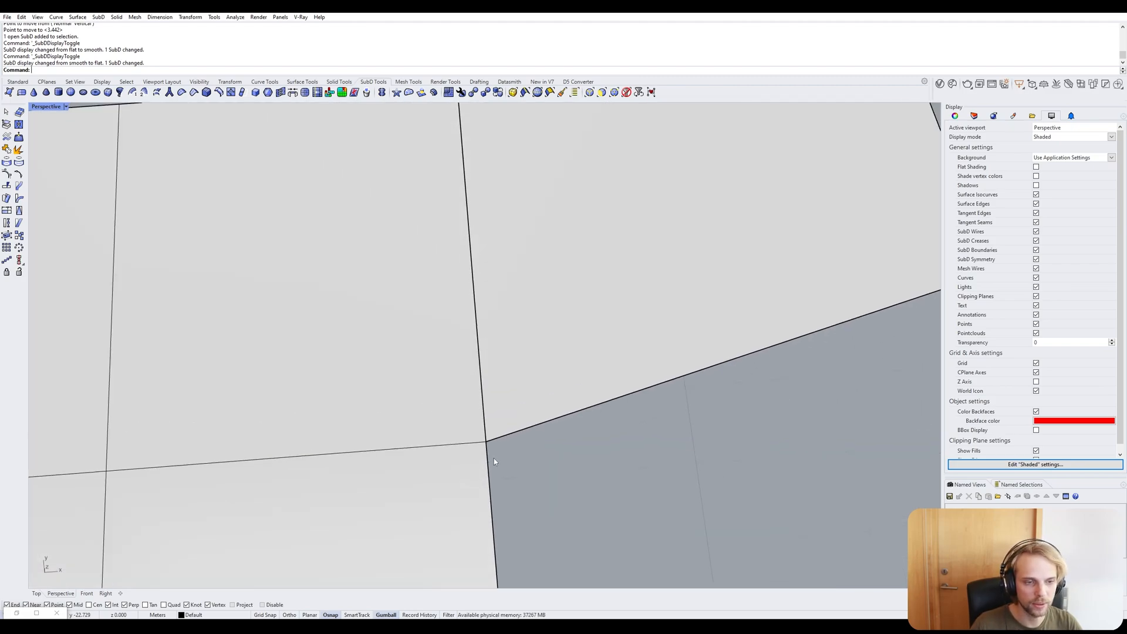
right_click_drag(494, 462, 368, 412)
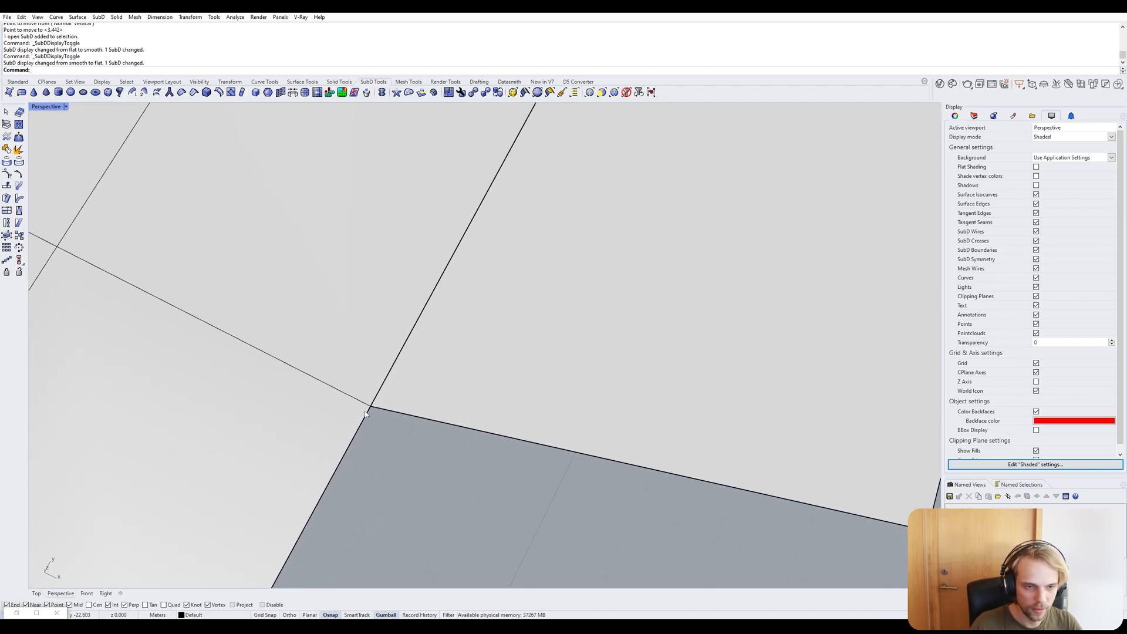
left_click_drag(365, 441, 396, 376, "ctrl+shift")
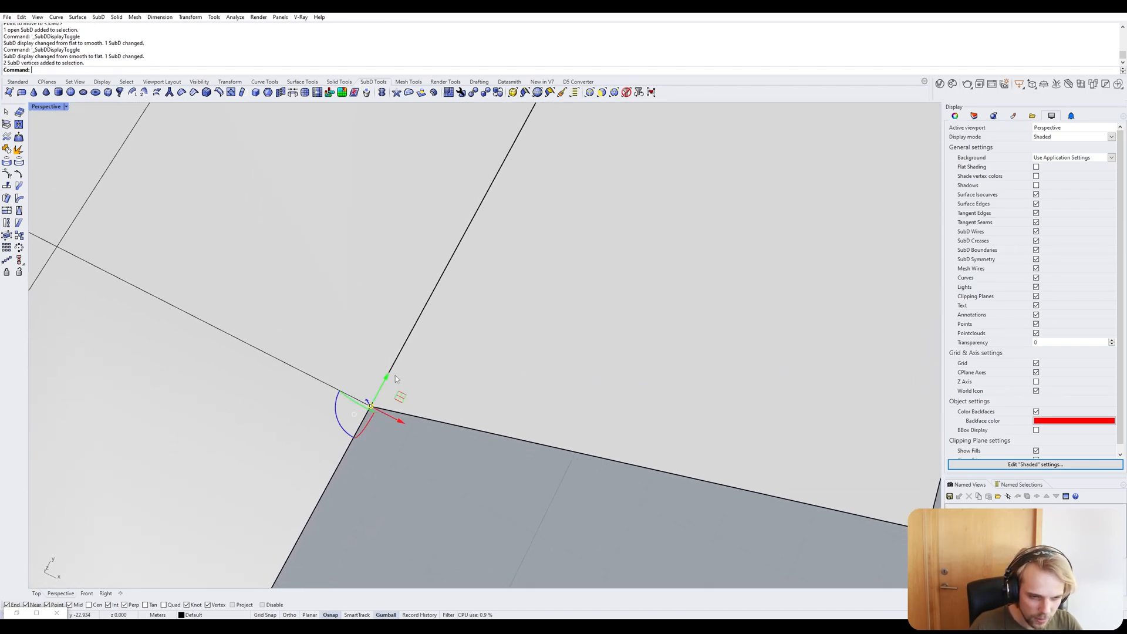
key("Escape")
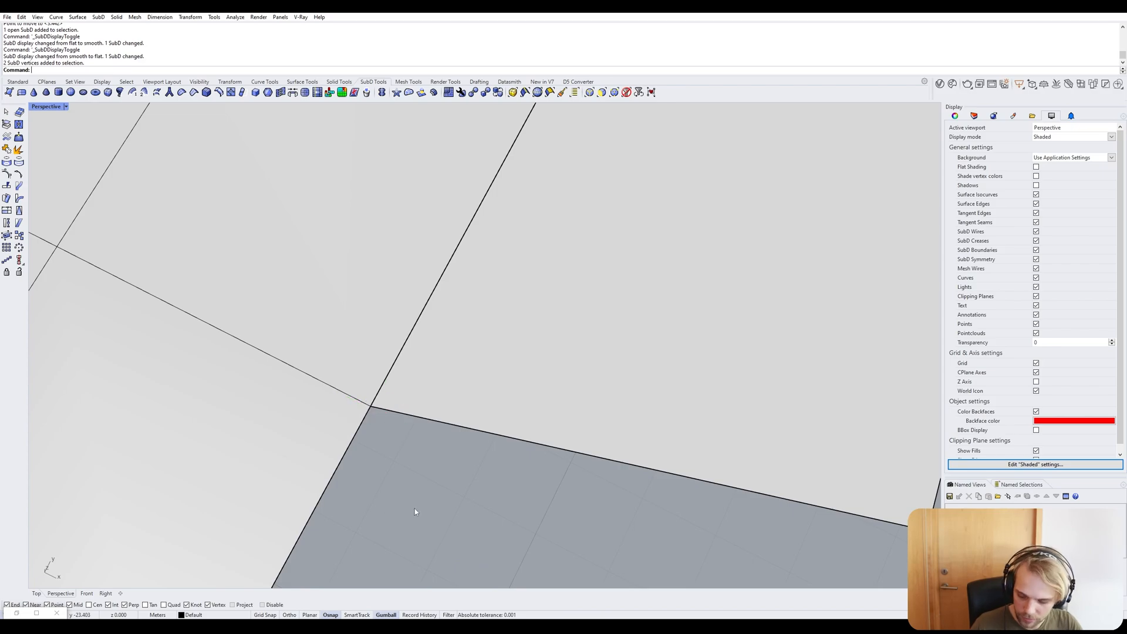
left_click_drag(358, 490, 394, 383)
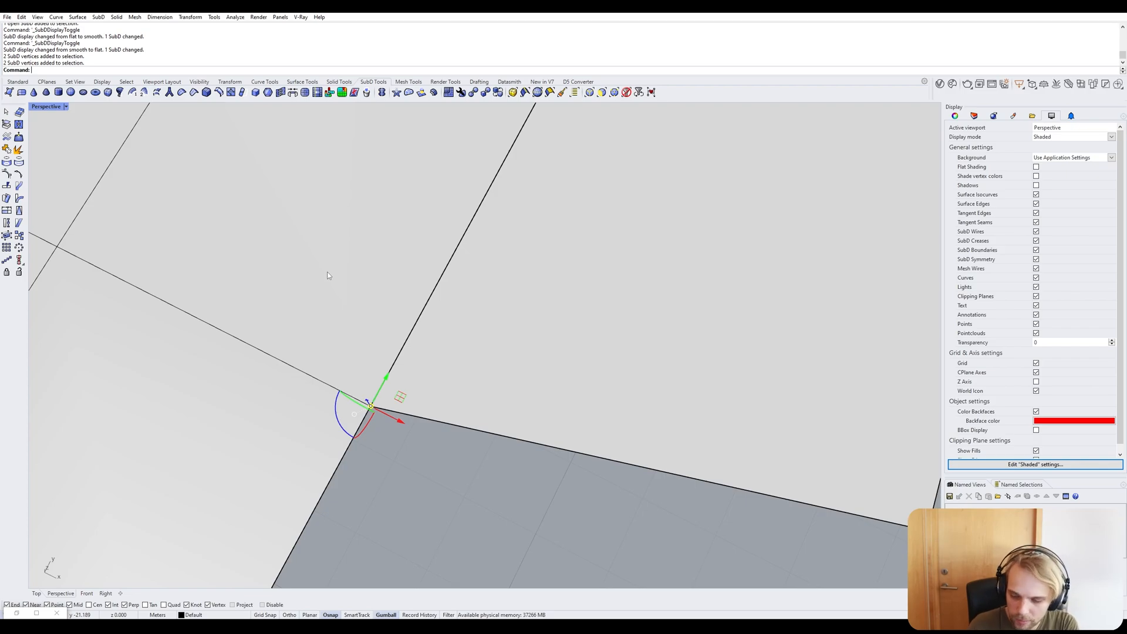
type("Stitch")
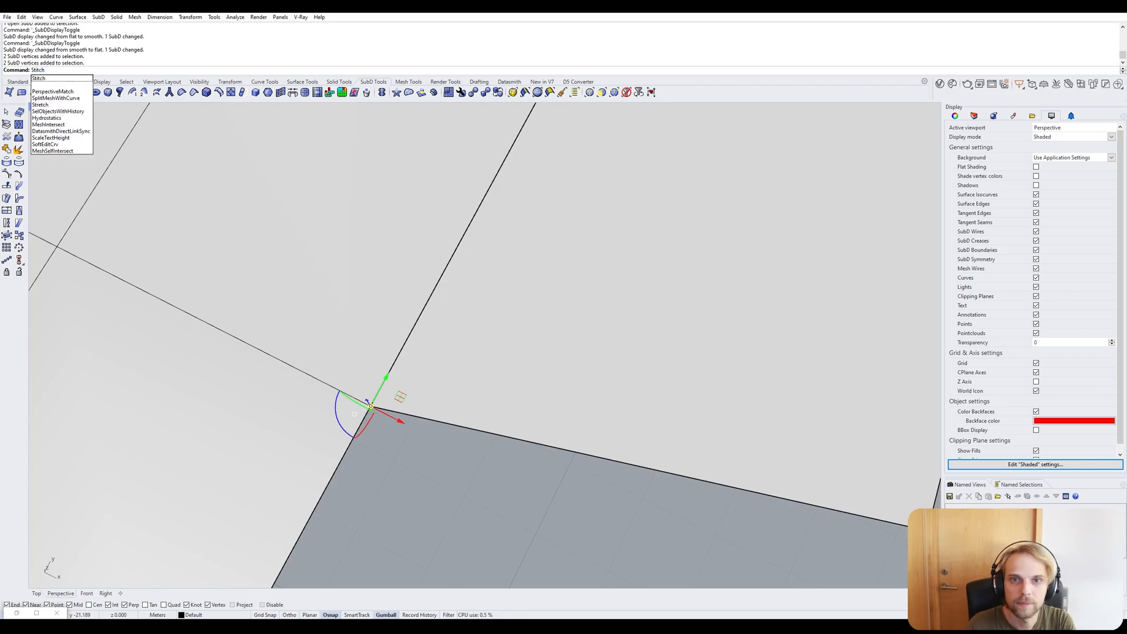
key("Return")
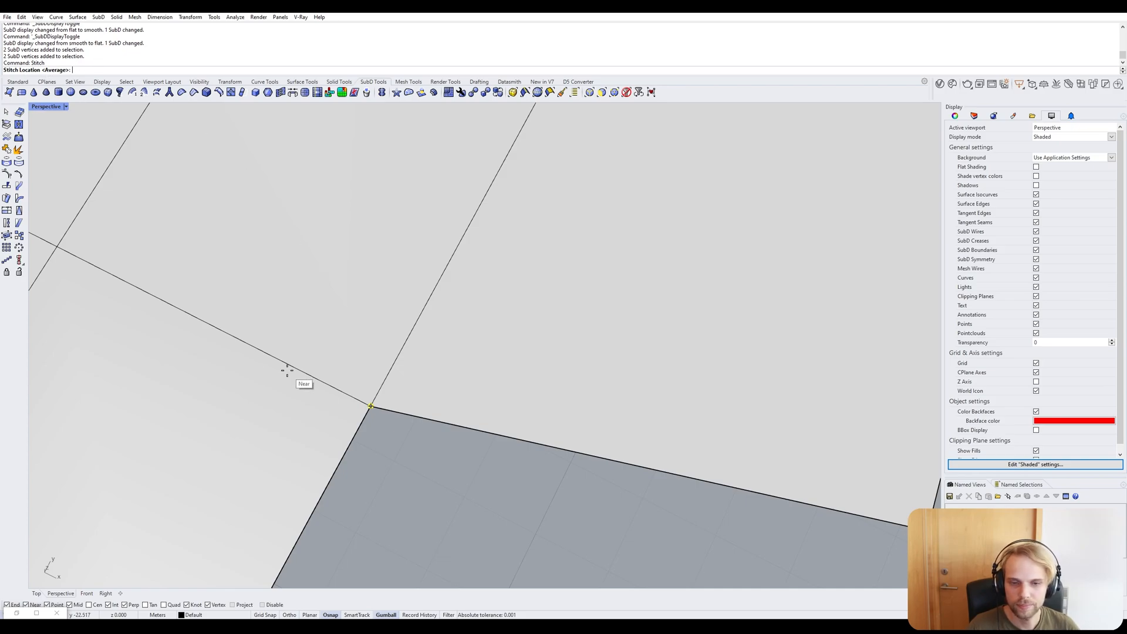
key("Return")
left_click(398, 431)
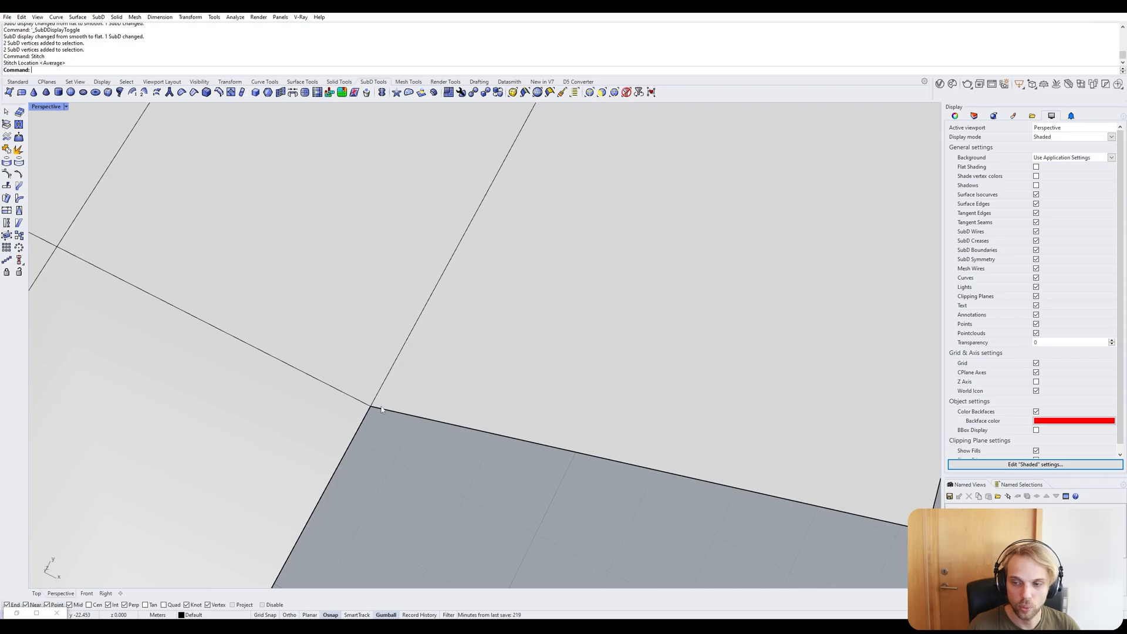
Preview the whole stitched SubD in smooth display and return it to flat display.
key("Tab")
scroll(382, 405, "down", 5)
scroll(322, 319, "up", 2)
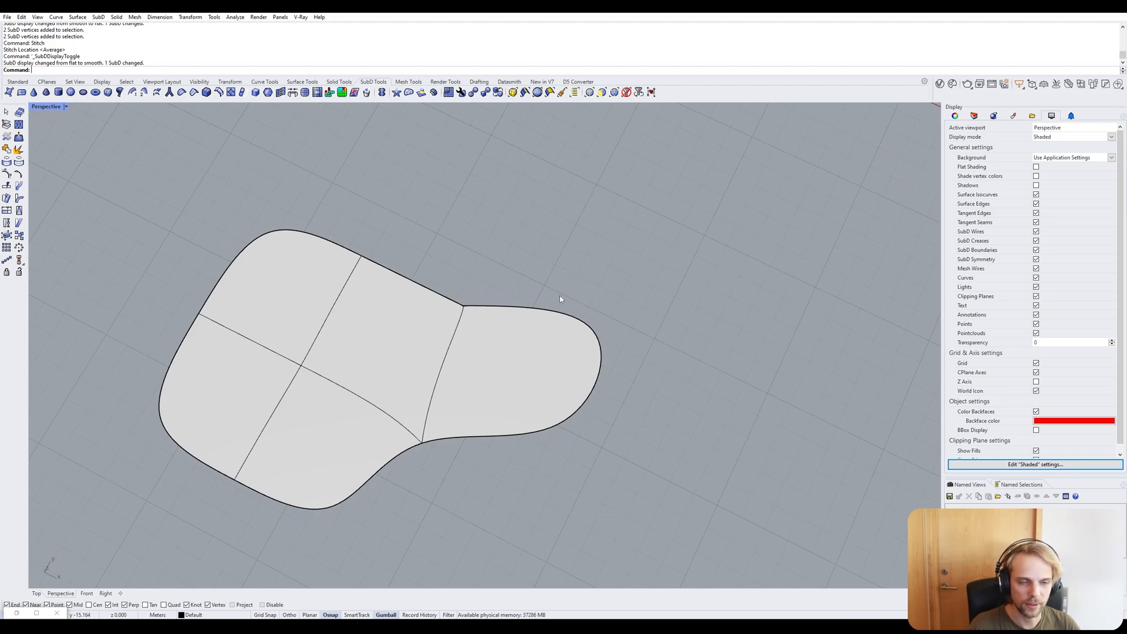
key("Tab")
Move the other vertex shared by the plane's corner and the face outward, and switch to smooth display.
left_click(465, 307, "ctrl+shift")
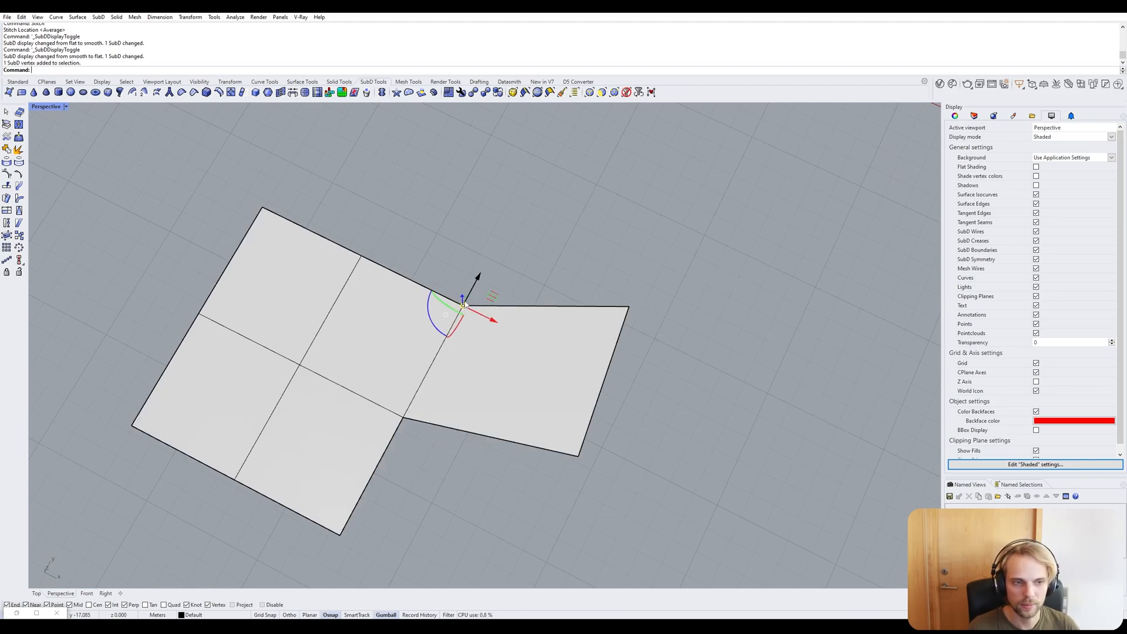
right_click_drag(465, 307, 474, 303)
left_click_drag(492, 303, 493, 242)
key("Tab")
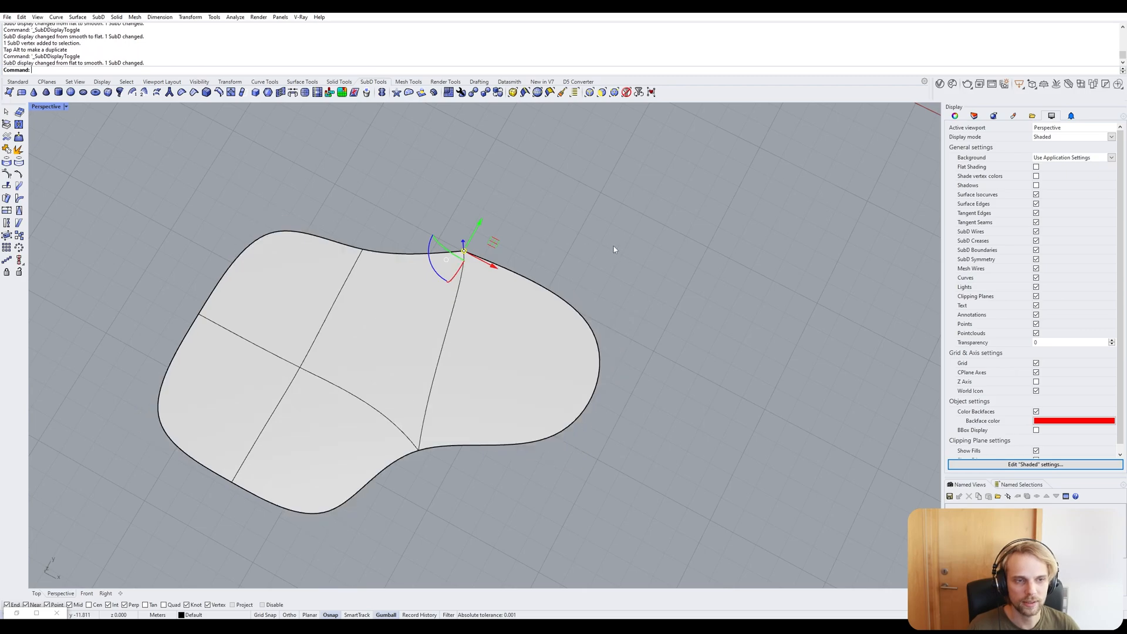
key("Escape")
Return to flat display and remove the crease from the outward-moved vertex shared by the plane and the face.
right_click_drag(487, 351, 622, 351)
scroll(433, 322, "up", 12)
scroll(414, 411, "up", 3)
key("Tab")
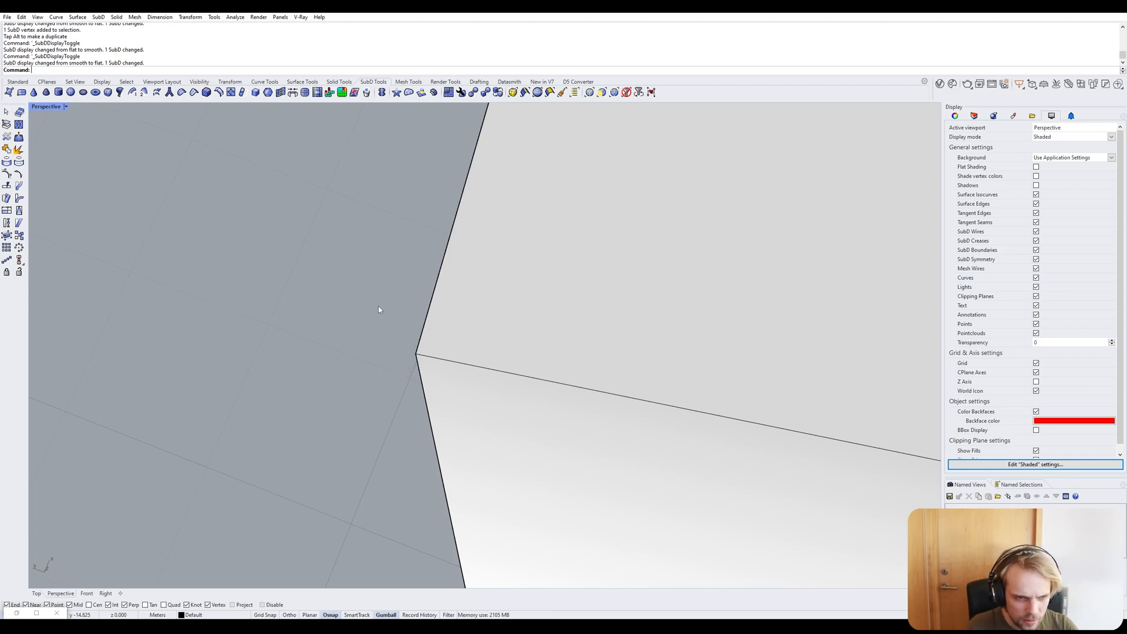
left_click(438, 359)
left_click(357, 317)
left_click_drag(374, 319, 472, 412, "ctrl+shift")
type("RemoveCrease")
key("Return")
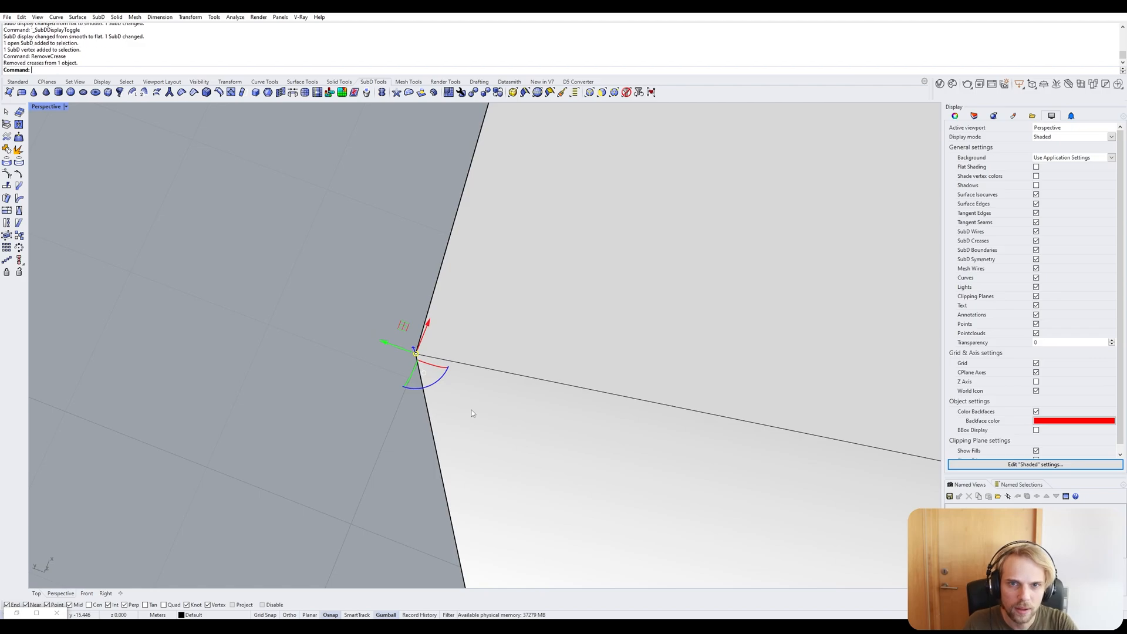
Preview the uncreased SubD in smooth display, then undo the crease removal and show the creased version in smooth display.
key("Tab")
key("Tab")
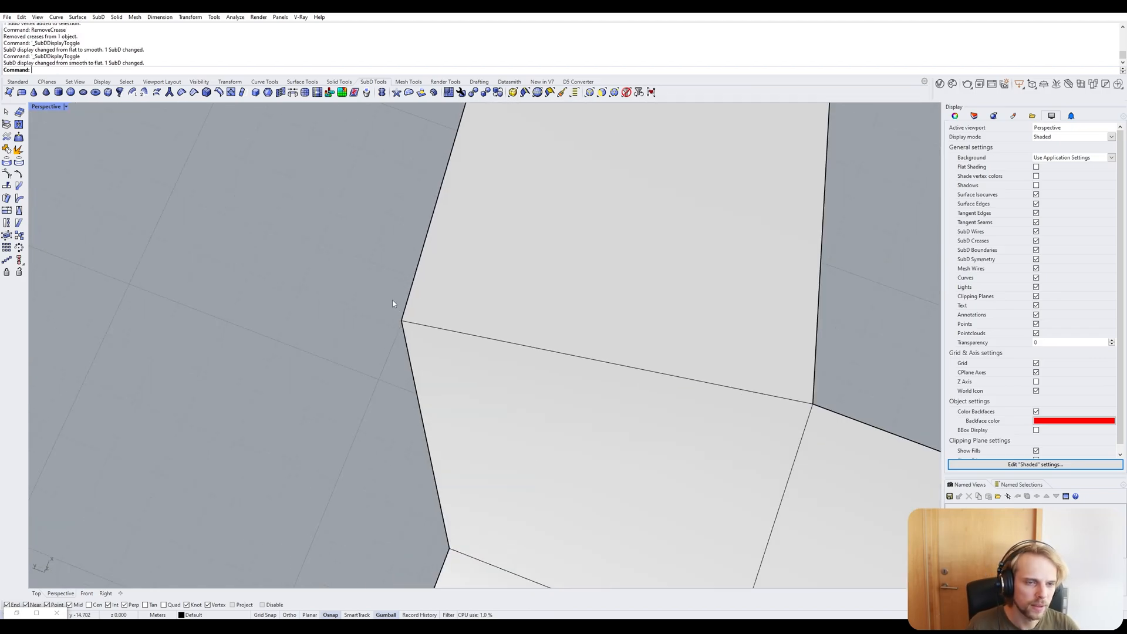
key("ctrl+z")
key("Tab")
scroll(423, 324, "down", 3)
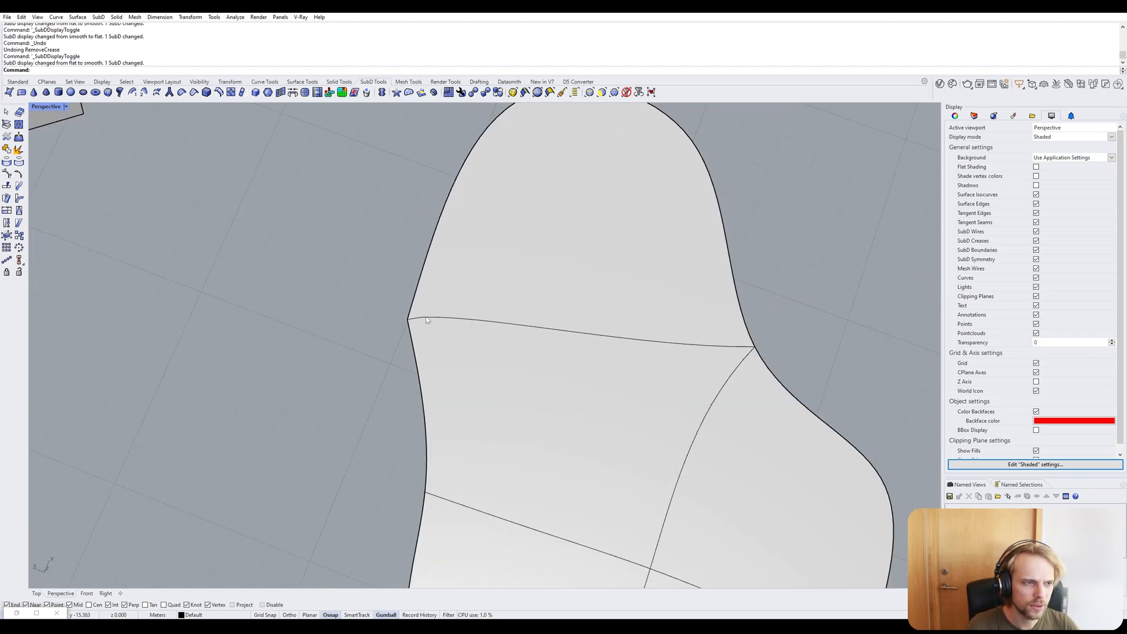
scroll(357, 321, "up", 4)
scroll(359, 321, "up", 3)
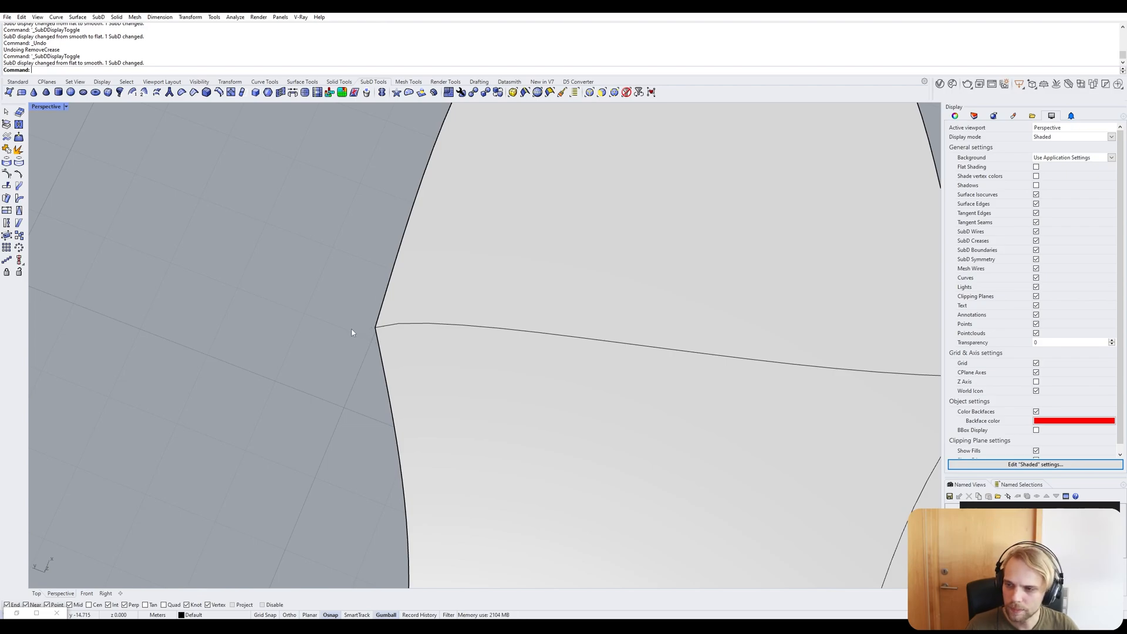
Remove the crease from the outward-moved vertex shared by the plane and the face, then return to flat display.
left_click_drag(341, 301, 410, 366)
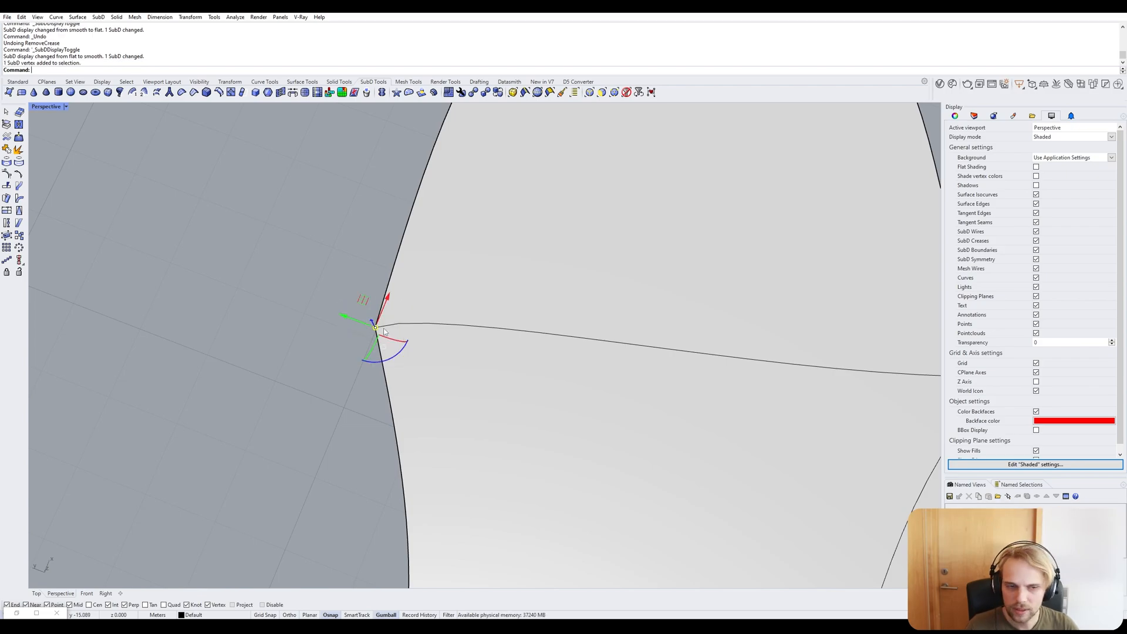
type("RemoveCrease")
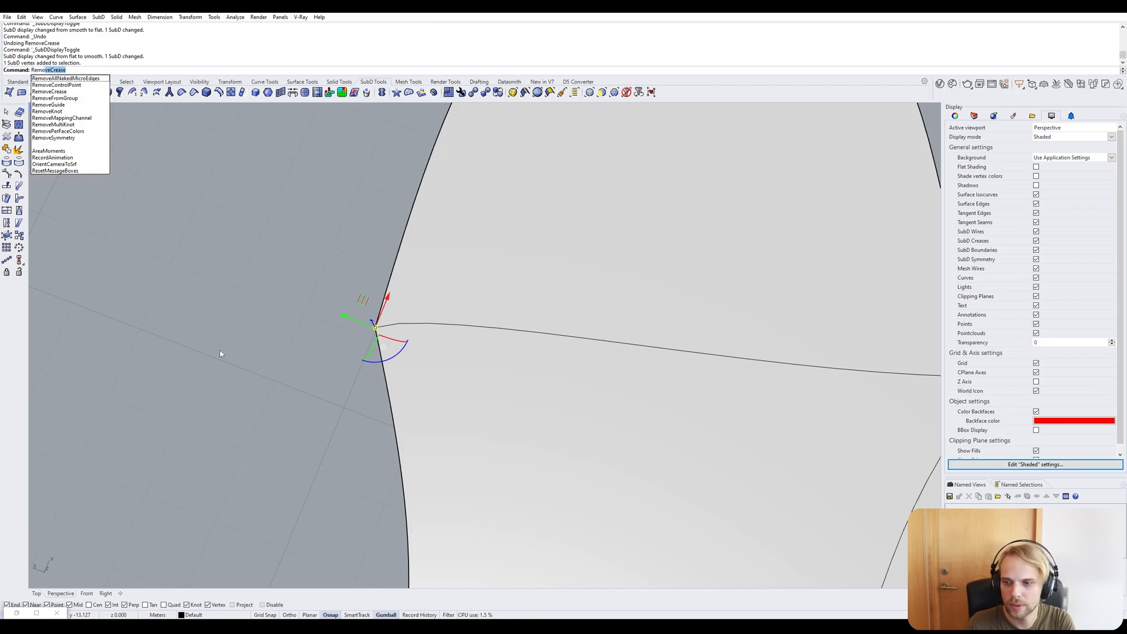
key("Return")
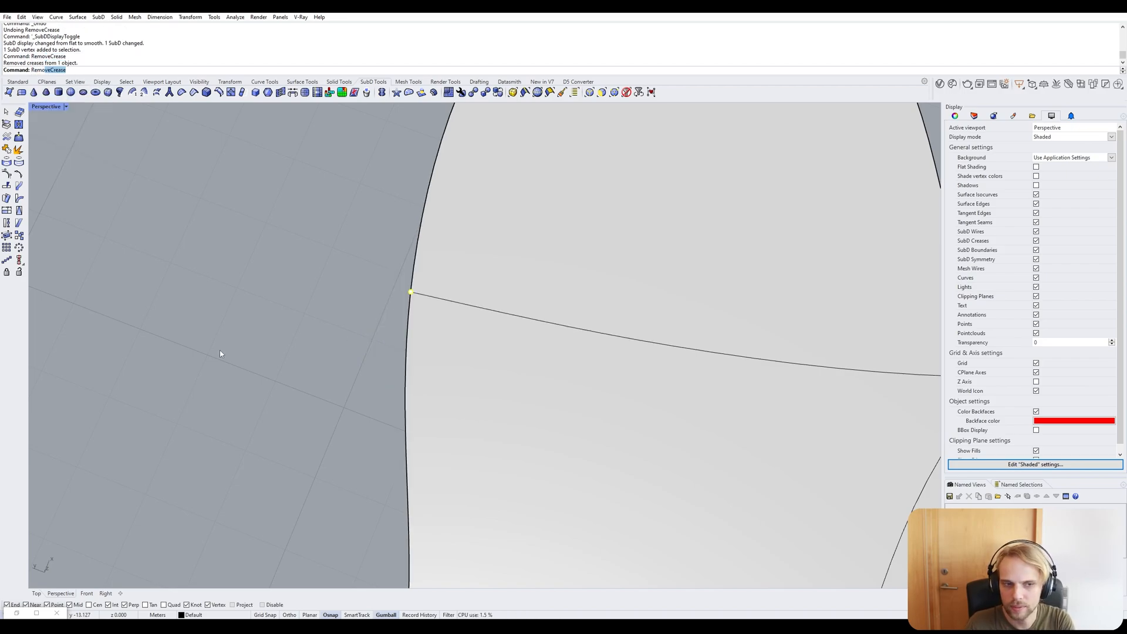
key("Escape")
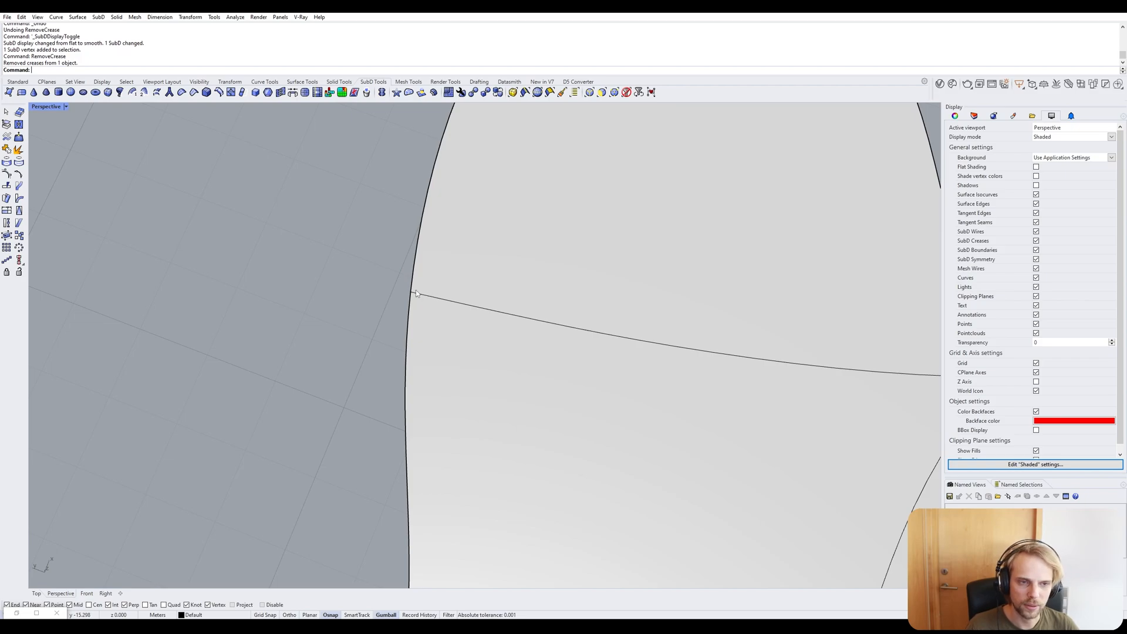
scroll(458, 294, "down", 5)
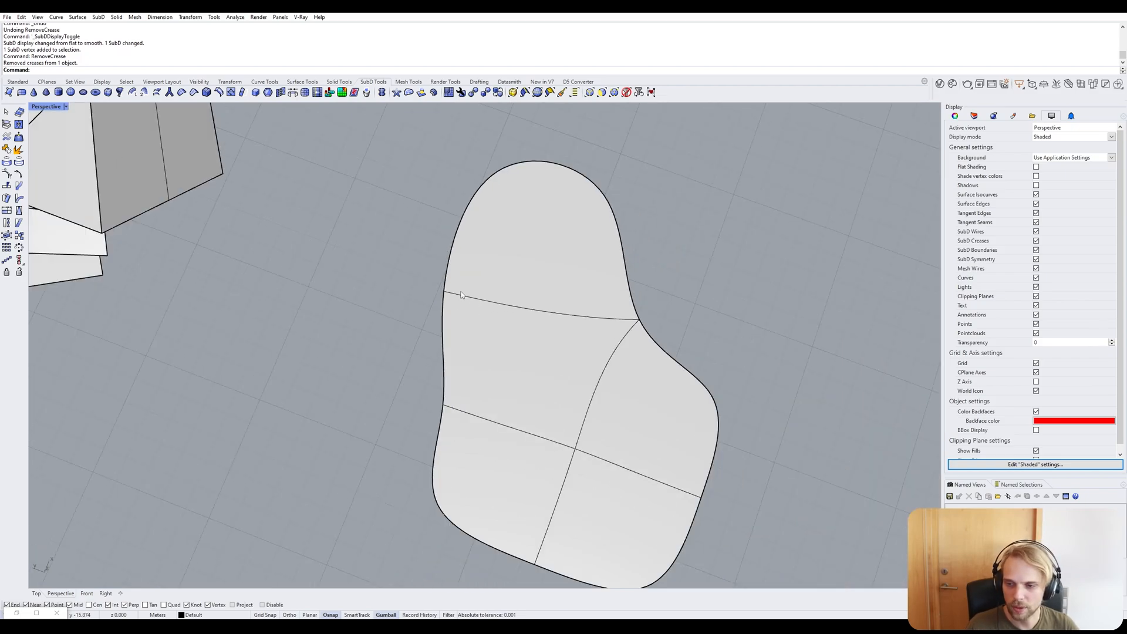
right_click_drag(484, 230, 434, 338)
key("Tab")
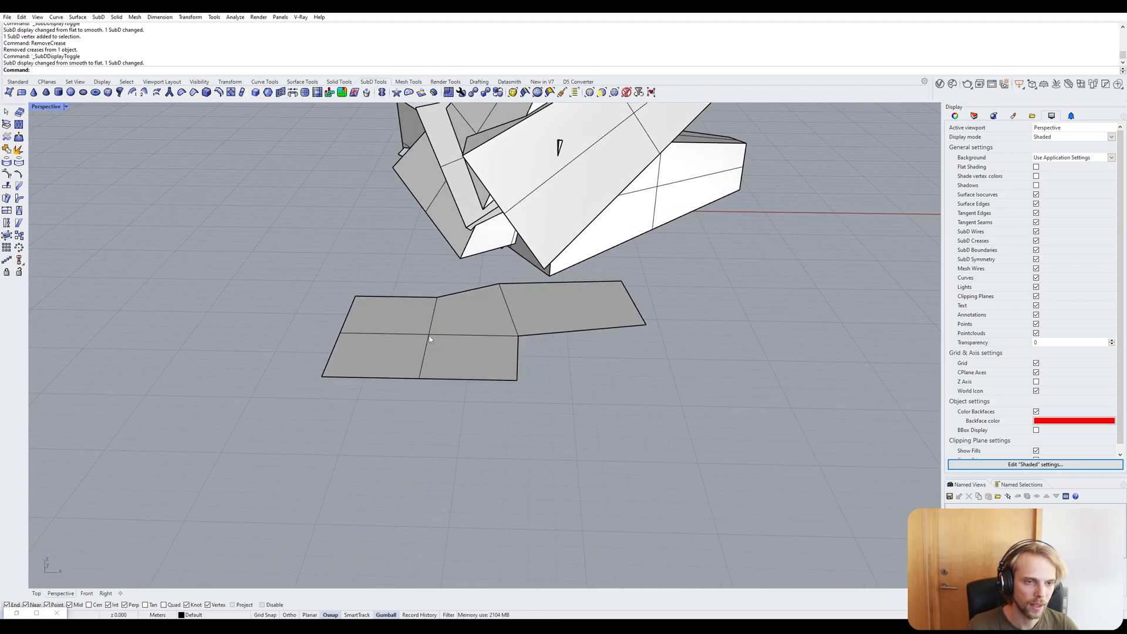
Raise the plane's centre vertex vertically and switch the SubD to smooth display.
left_click(429, 335, "ctrl+shift")
left_click_drag(431, 321, 428, 249)
key("Tab")
Lower the stitched vertex at the plane's mid-edge point and compare the shape in flat and smooth display.
right_click_drag(617, 399, 453, 311)
scroll(518, 297, "up", 4)
left_click(515, 331, "ctrl+shift")
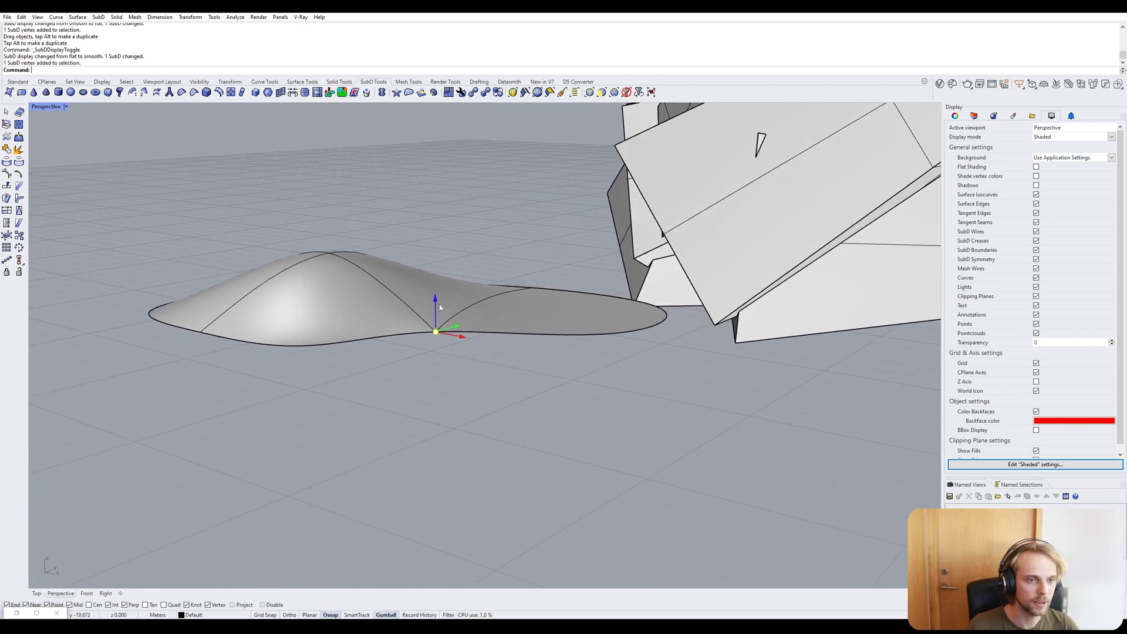
left_click_drag(438, 304, 438, 405)
right_click_drag(588, 426, 487, 429)
key("Escape")
scroll(533, 299, "up", 4)
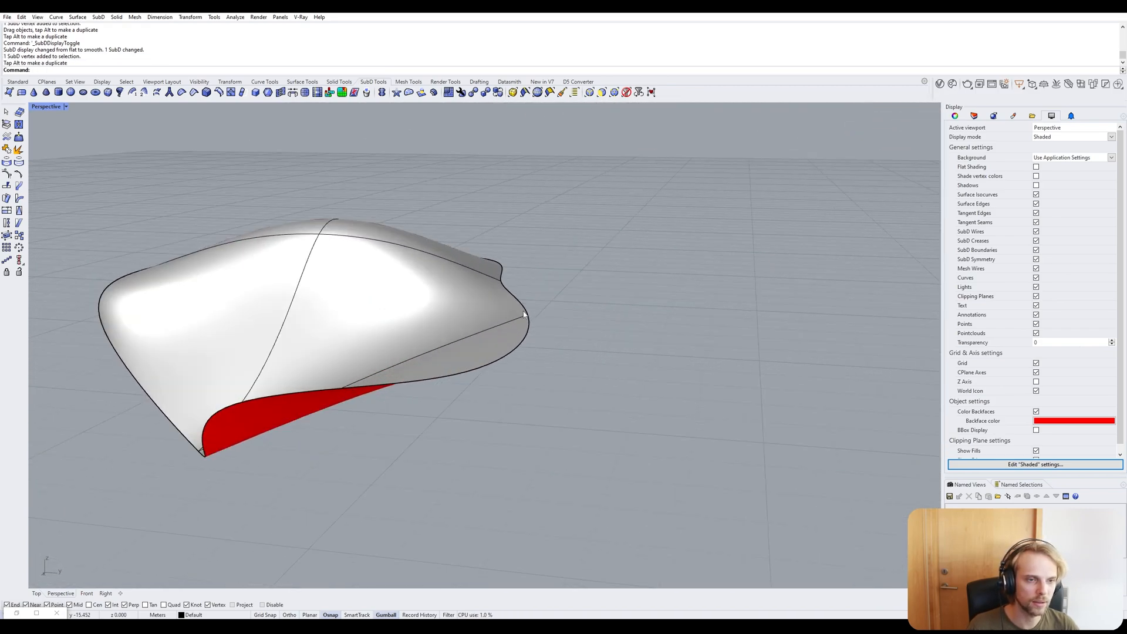
right_click_drag(524, 315, 458, 411)
scroll(458, 435, "up", 5)
key("Tab")
key("Tab")
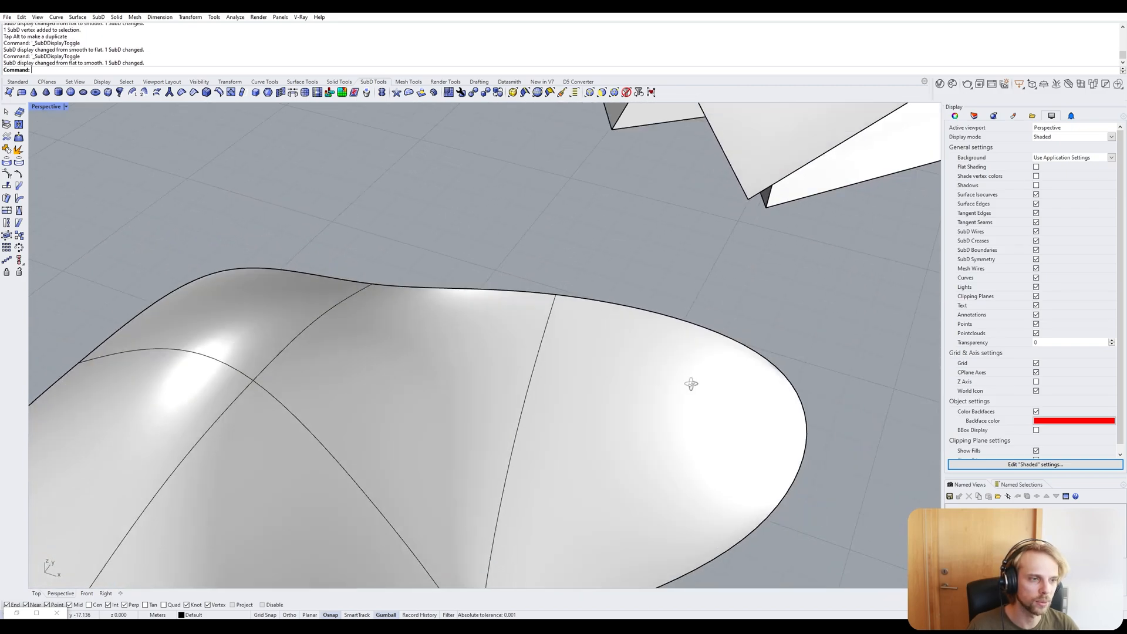
Raise the outer vertex shared by the plane and the face vertically.
right_click_drag(691, 384, 684, 404)
left_click(562, 307)
right_click_drag(561, 307, 494, 263)
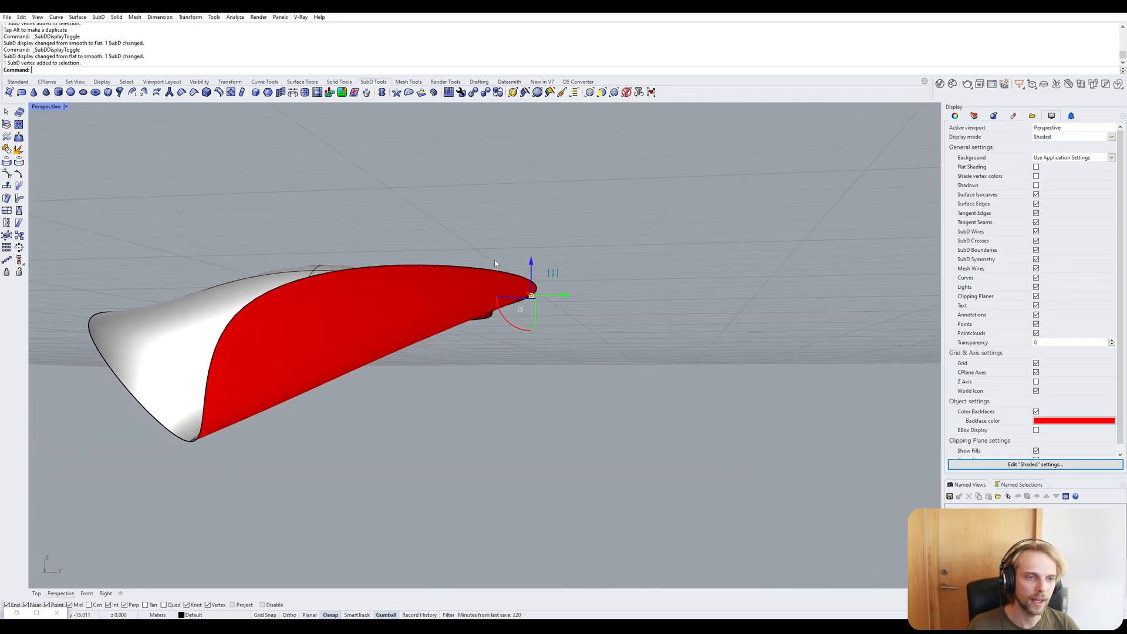
left_click_drag(530, 268, 531, 141)
left_click(719, 248)
right_click_drag(720, 248, 477, 330)
scroll(477, 330, "up", 4)
scroll(478, 331, "down", 5)
right_click_drag(353, 420, 408, 339)
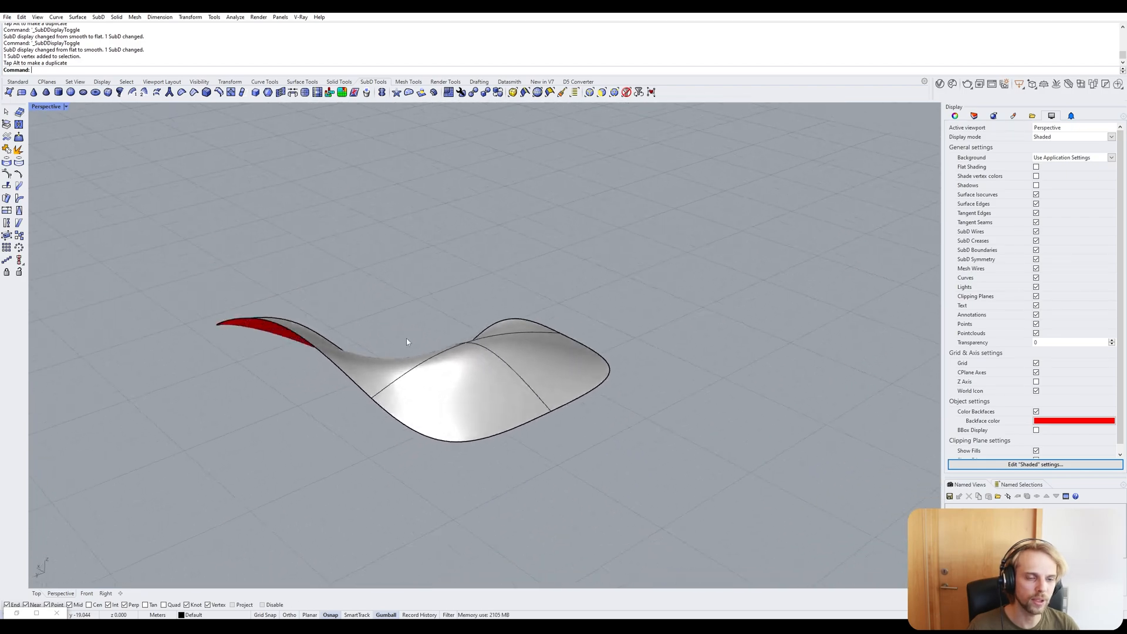
Move two boundary vertices at the ends of the plane's central edges downward together.
left_click(378, 400)
right_click_drag(378, 401, 394, 235)
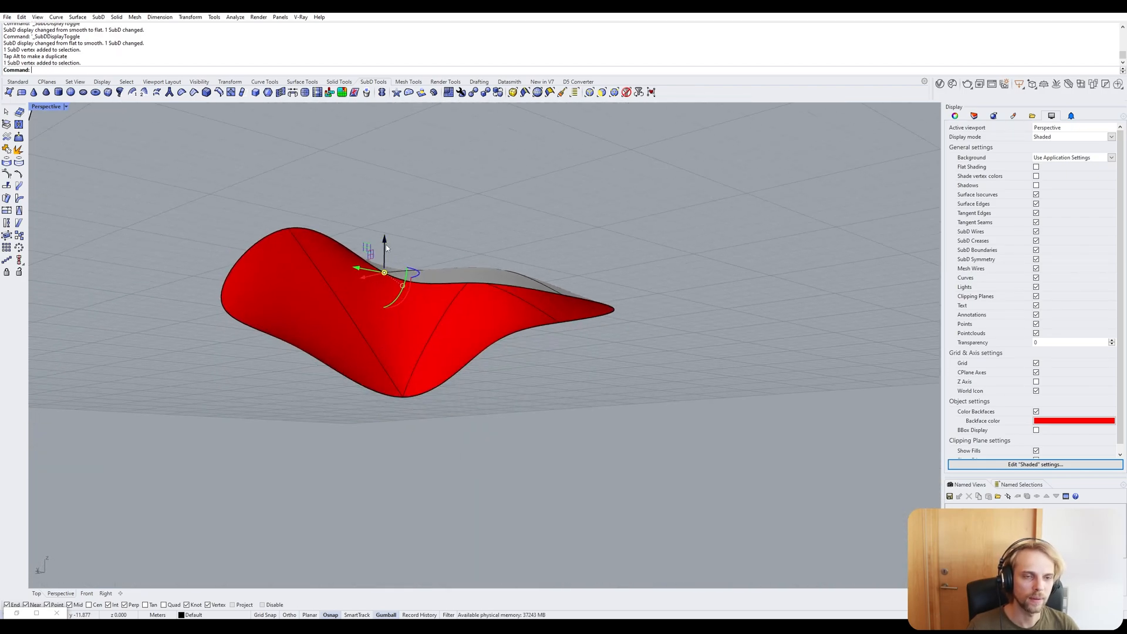
left_click(564, 297, "shift")
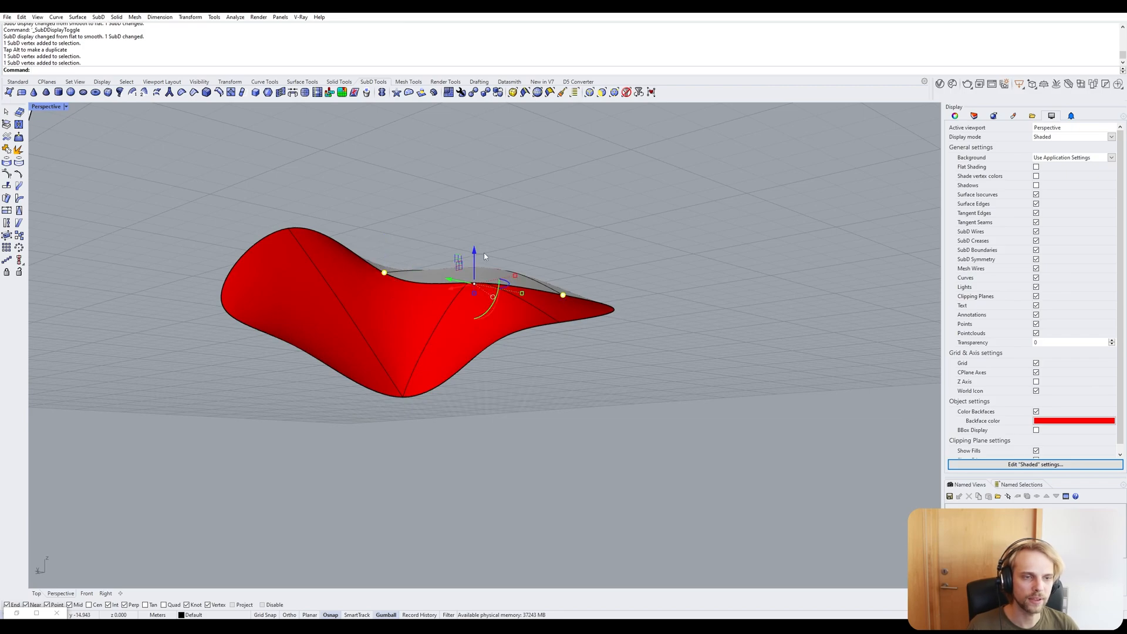
left_click_drag(482, 253, 460, 377)
left_click(728, 379)
right_click_drag(727, 379, 306, 316)
scroll(306, 316, "up", 3)
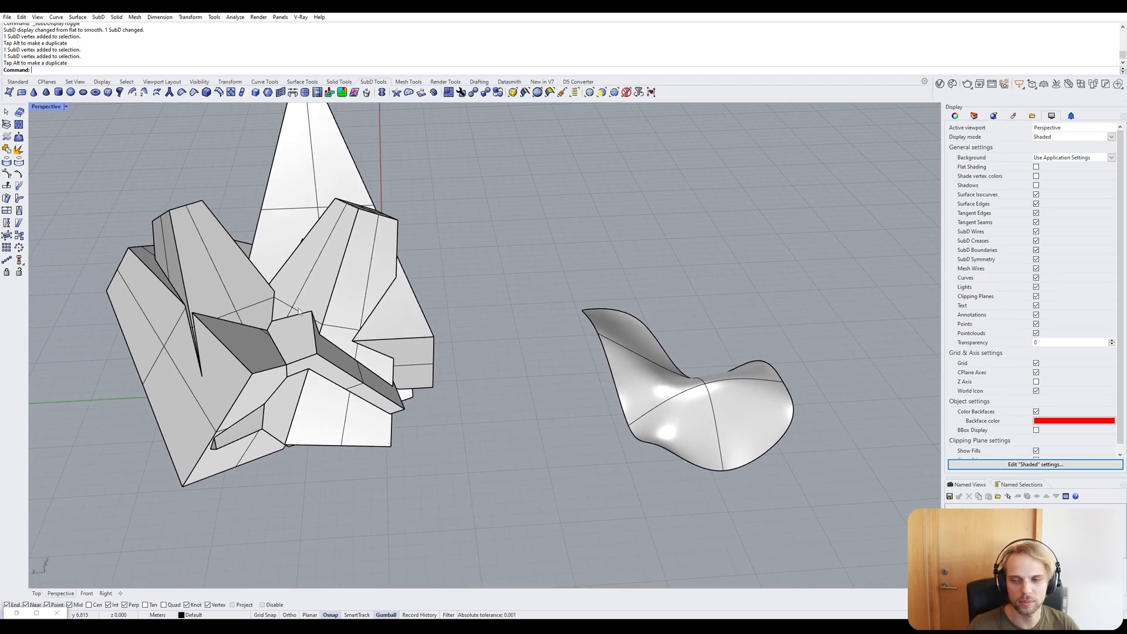
Delete the stitched SubD beside the faceted polysurface.
left_click(632, 378)
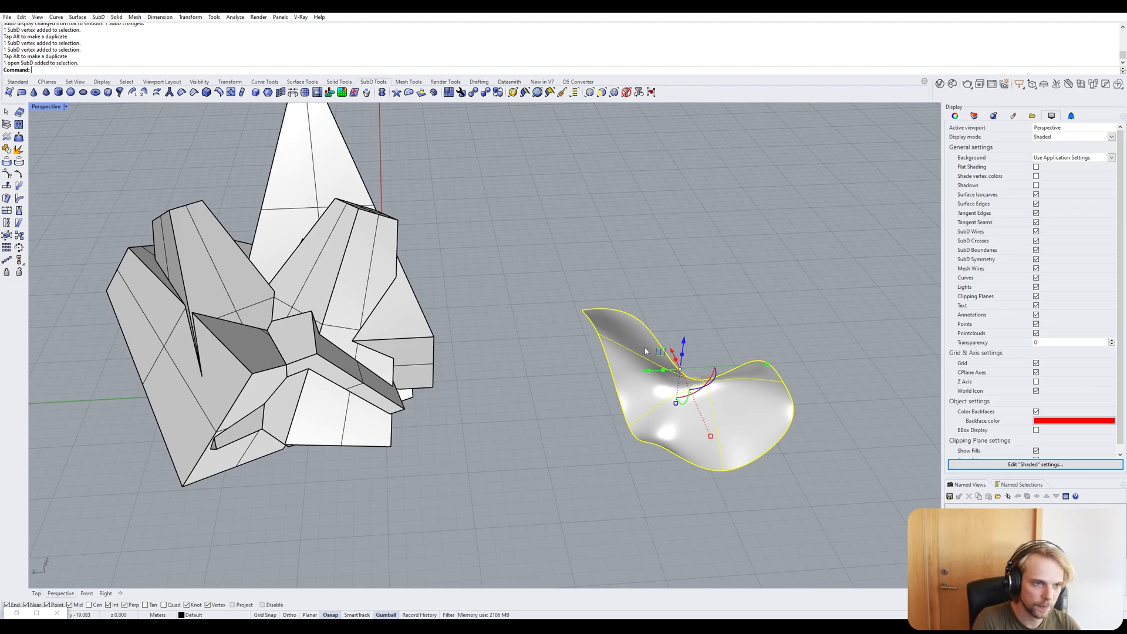
key("Delete")
right_click_drag(644, 347, 497, 269)
scroll(498, 269, "up", 5)
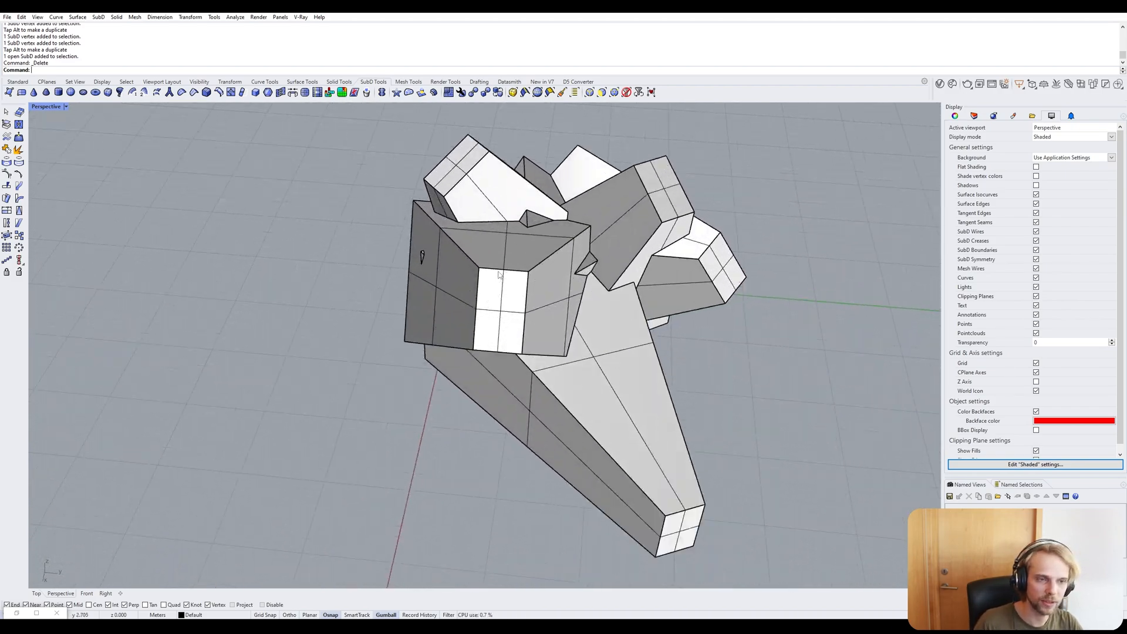
left_click(498, 269)
scroll(503, 270, "down", 7)
left_click(298, 365)
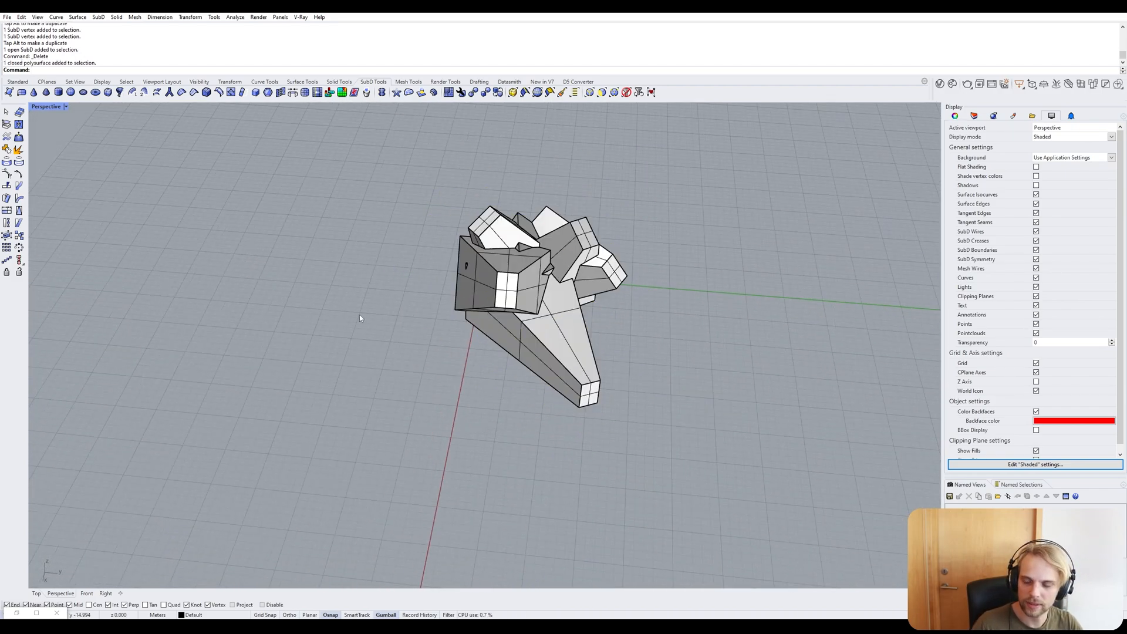
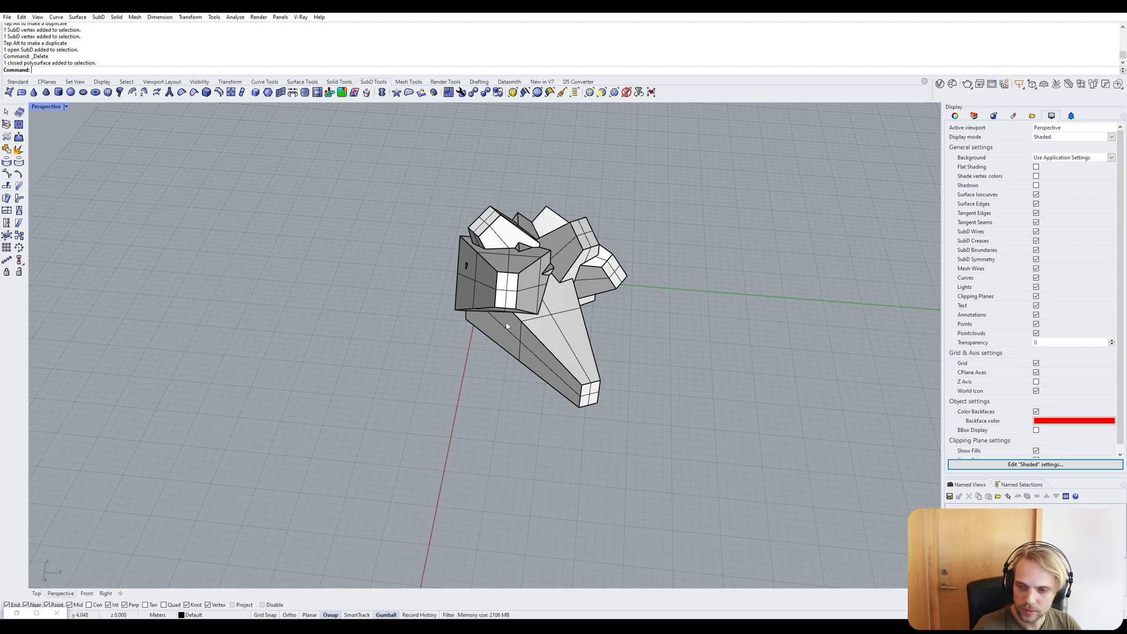
left_click(514, 276)
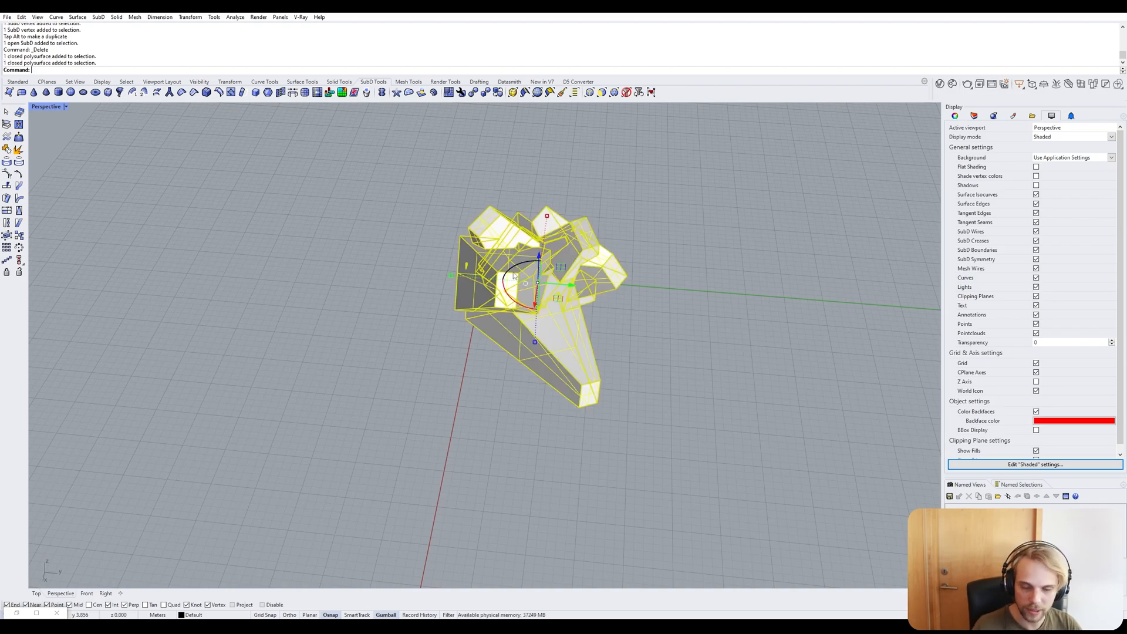
left_click(377, 274)
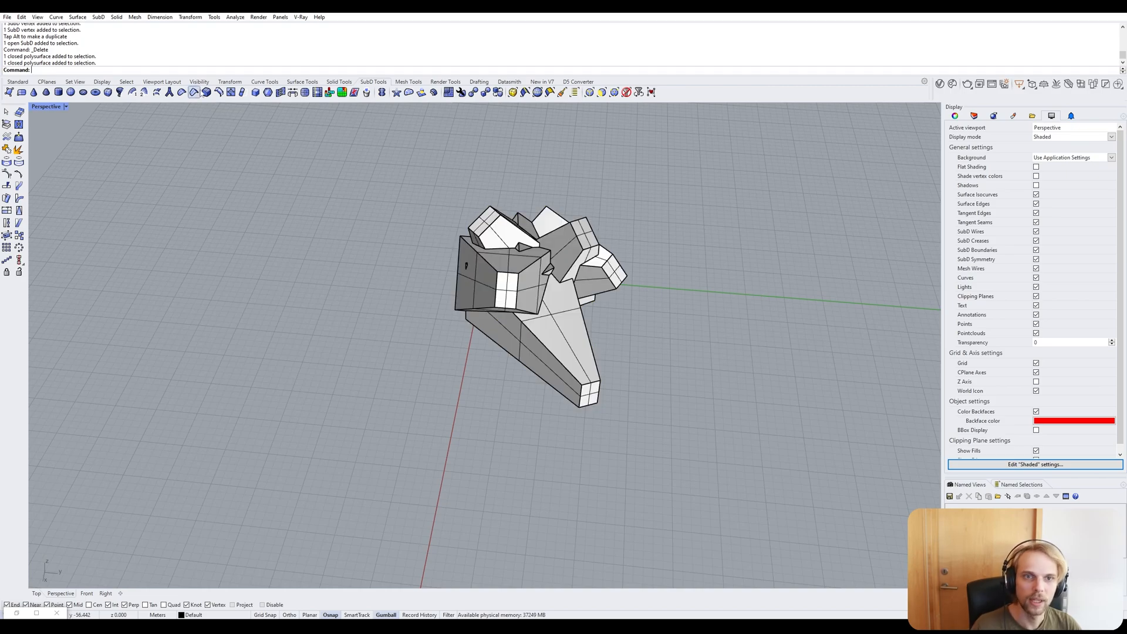
Create a SubD box with two faces per direction and height equal to its width beside the polysurface, in flat display.
left_click(108, 92)
left_click(349, 284)
left_click(224, 321)
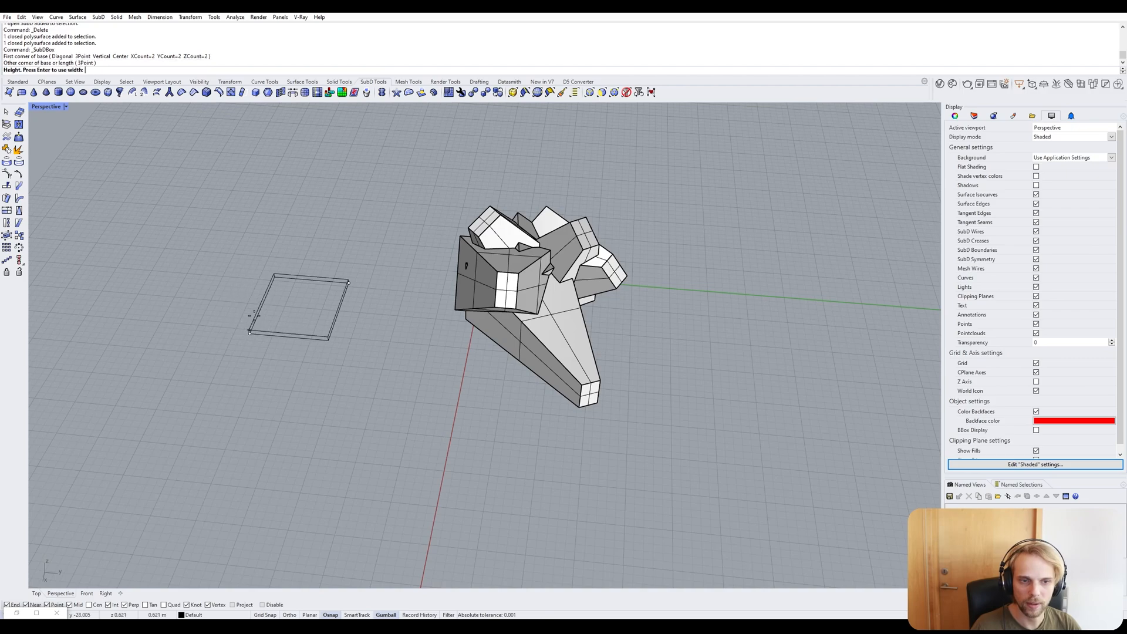
key("Return")
key("Tab")
scroll(269, 286, "up", 2)
scroll(268, 287, "up", 1)
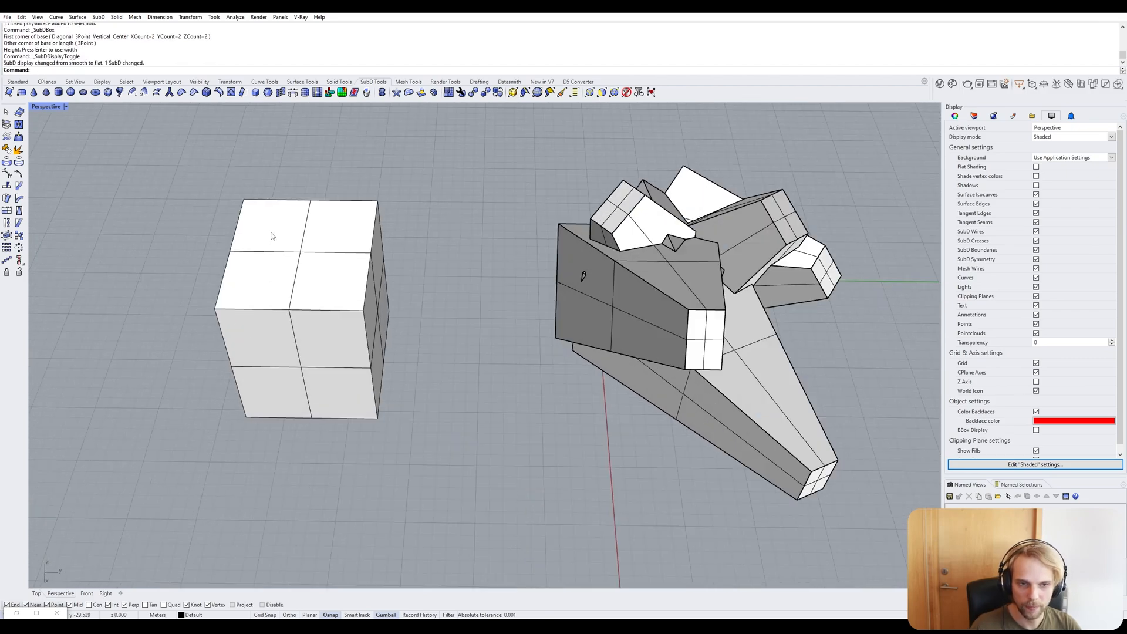
Scale the SubD box's four top faces down uniformly to taper the box.
left_click(272, 230, "ctrl+shift")
left_click(258, 280, "ctrl+shift")
left_click(334, 280, "ctrl+shift")
left_click(345, 244, "ctrl+shift")
left_click_drag(231, 251, 266, 252, "shift")
left_click(445, 390)
right_click_drag(446, 390, 428, 329)
scroll(344, 321, "up", 2)
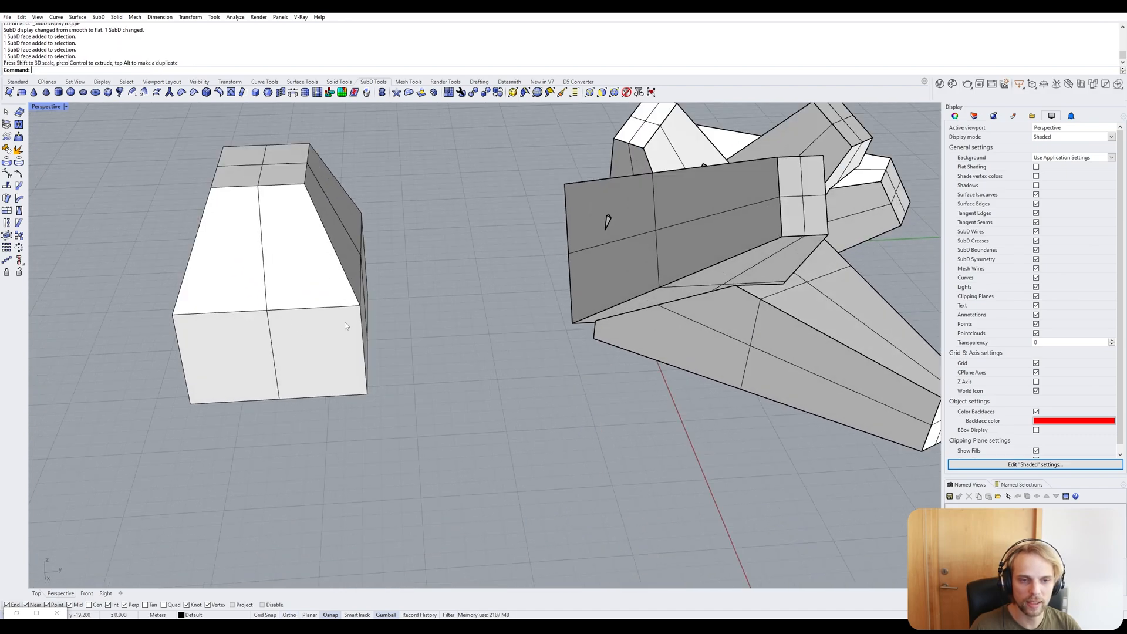
Scale the box's whole mid-height edge loop inward and switch to smooth display.
left_click(227, 311, "ctrl+shift")
left_click(453, 396)
left_click(308, 317, "ctrl+shift")
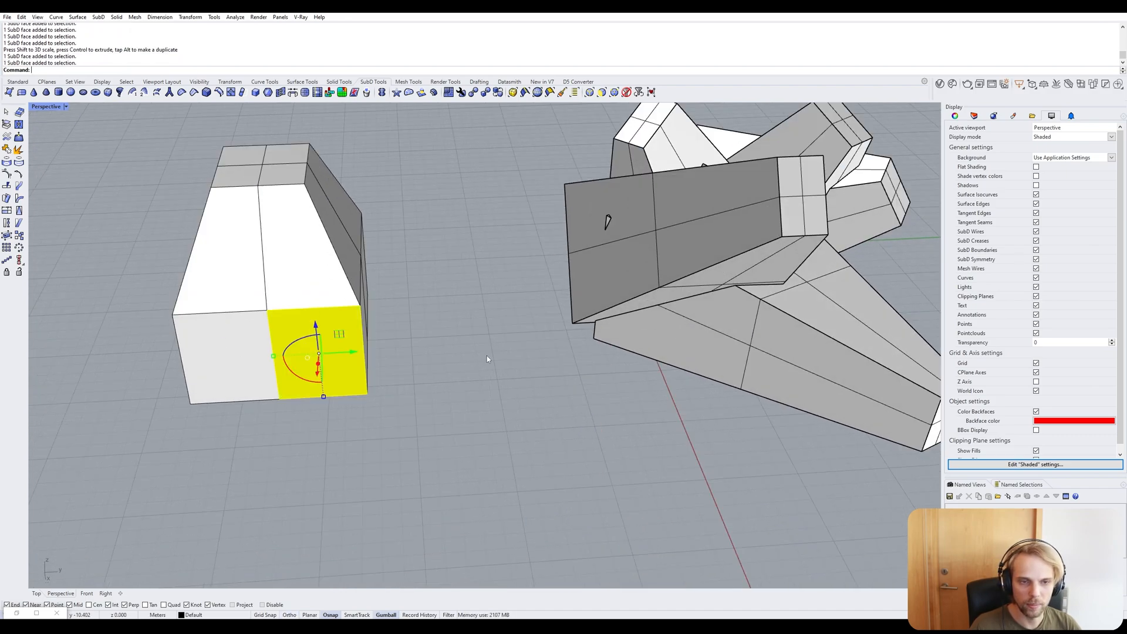
left_click(487, 358)
double_click(287, 308, "ctrl+shift")
left_click_drag(191, 268, 224, 266)
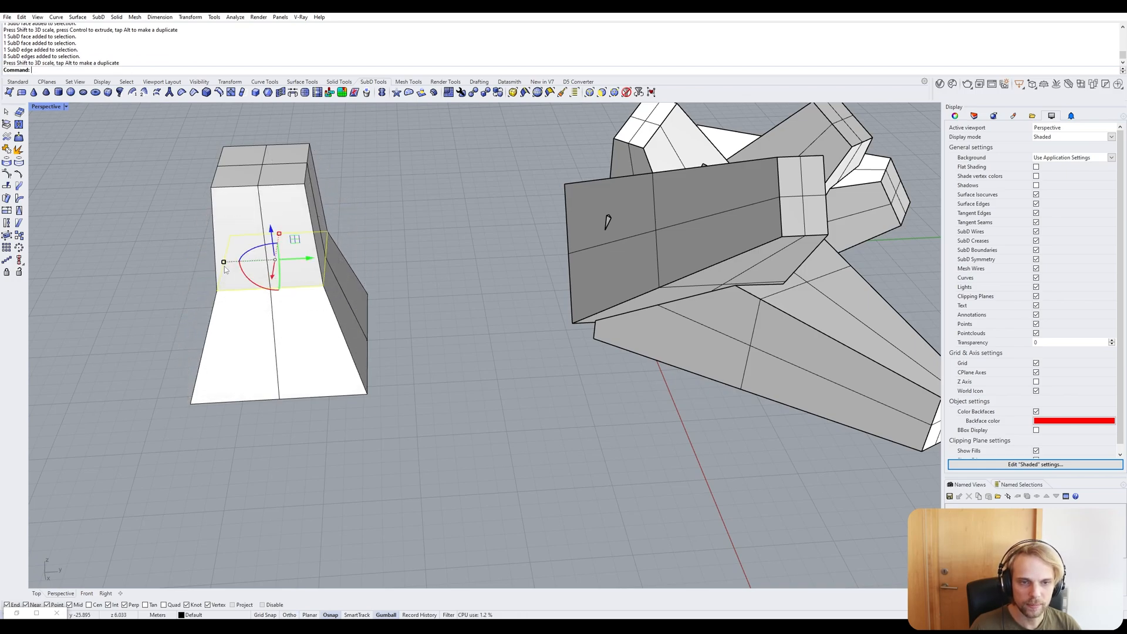
left_click(458, 293)
right_click_drag(458, 293, 419, 333)
key("Tab")
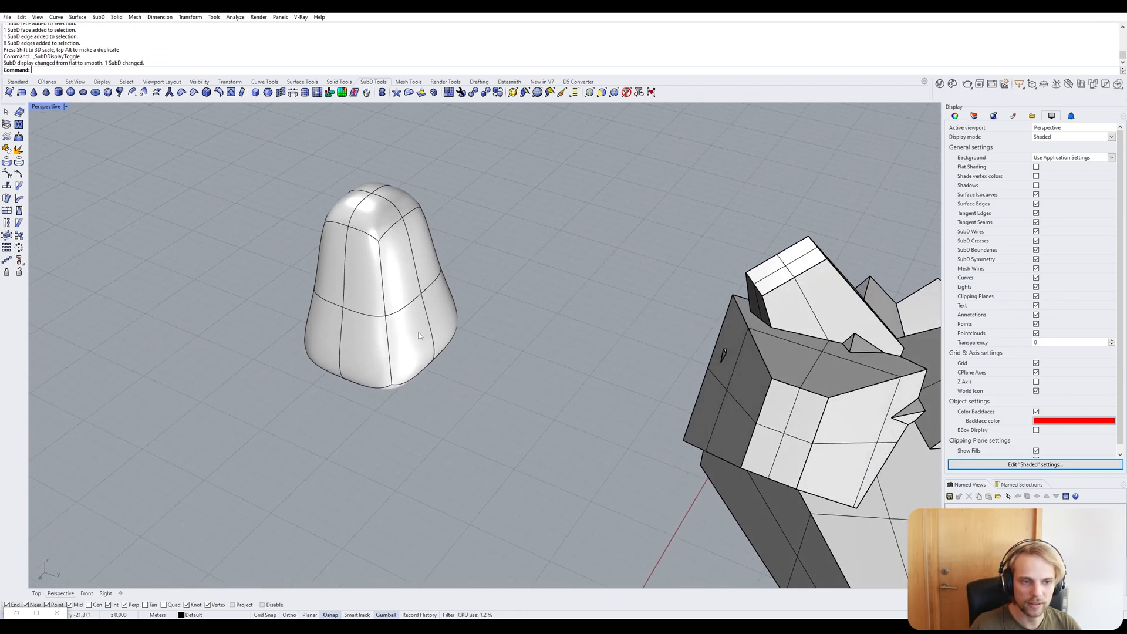
Compare the tapered box in flat and smooth display, then delete it.
scroll(419, 333, "down", 6)
key("Tab")
key("Tab")
key("Tab")
key("Tab")
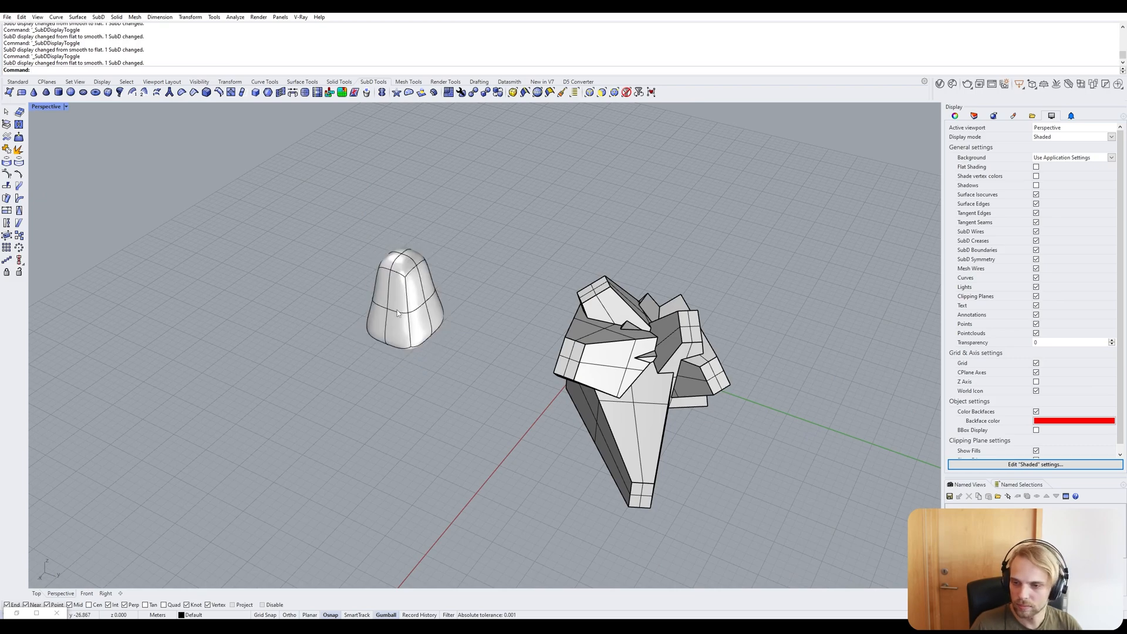
key("Tab")
left_click(398, 314)
key("Delete")
Duplicate the faceted polysurface along the green axis, placing the copy beside the original.
right_click_drag(482, 337, 605, 326)
left_click(607, 327)
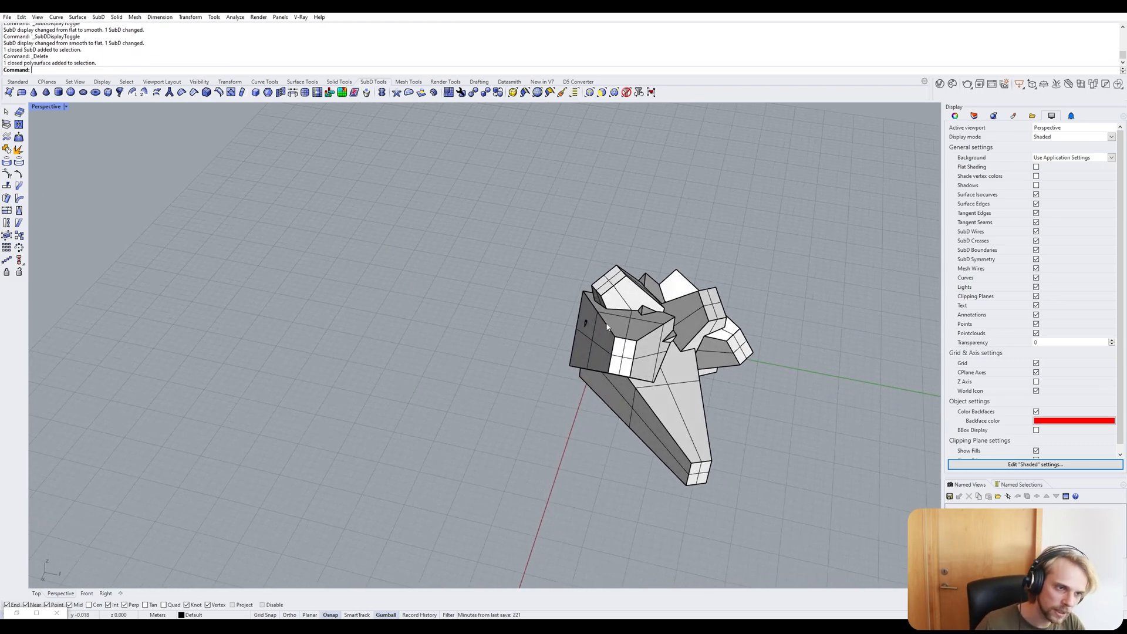
left_click_drag(688, 360, 464, 320, "alt")
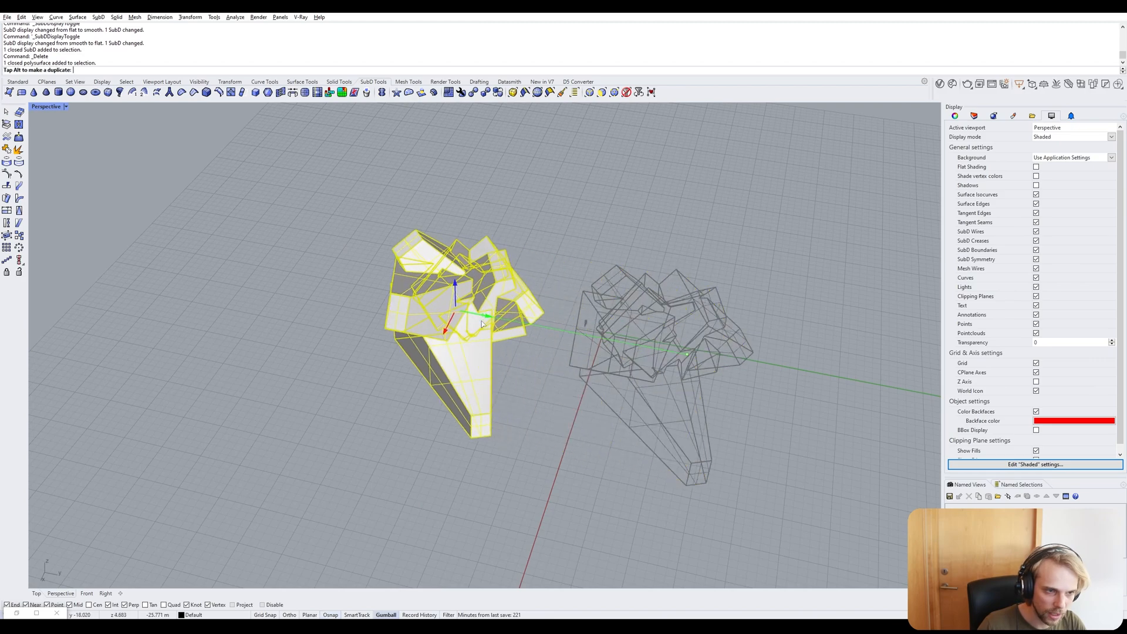
left_click(535, 426)
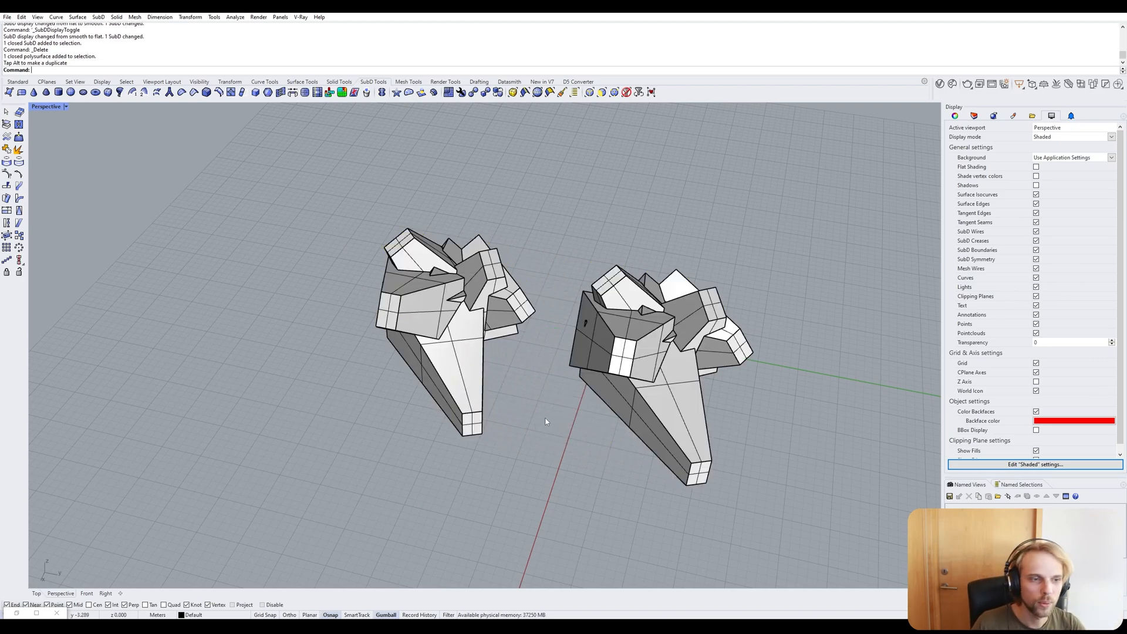
Lock the duplicated polysurface.
right_click_drag(404, 269, 471, 288)
scroll(471, 288, "up", 4)
left_click(471, 287)
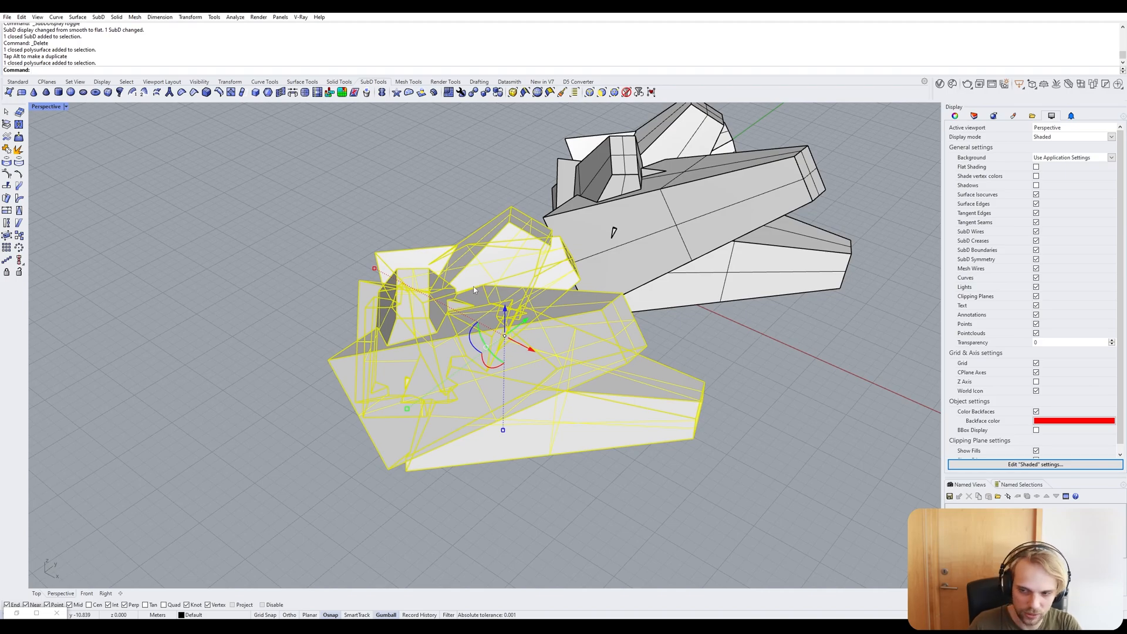
type("Lock")
key("Return")
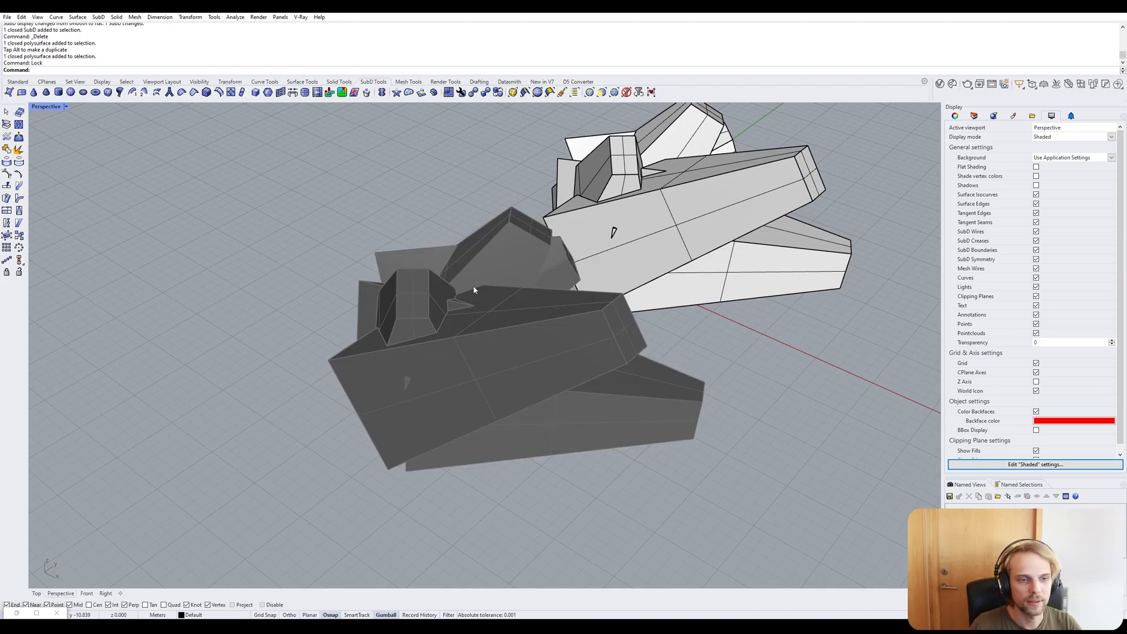
Create a new layer and name it SubD.
right_click_drag(475, 289, 418, 257)
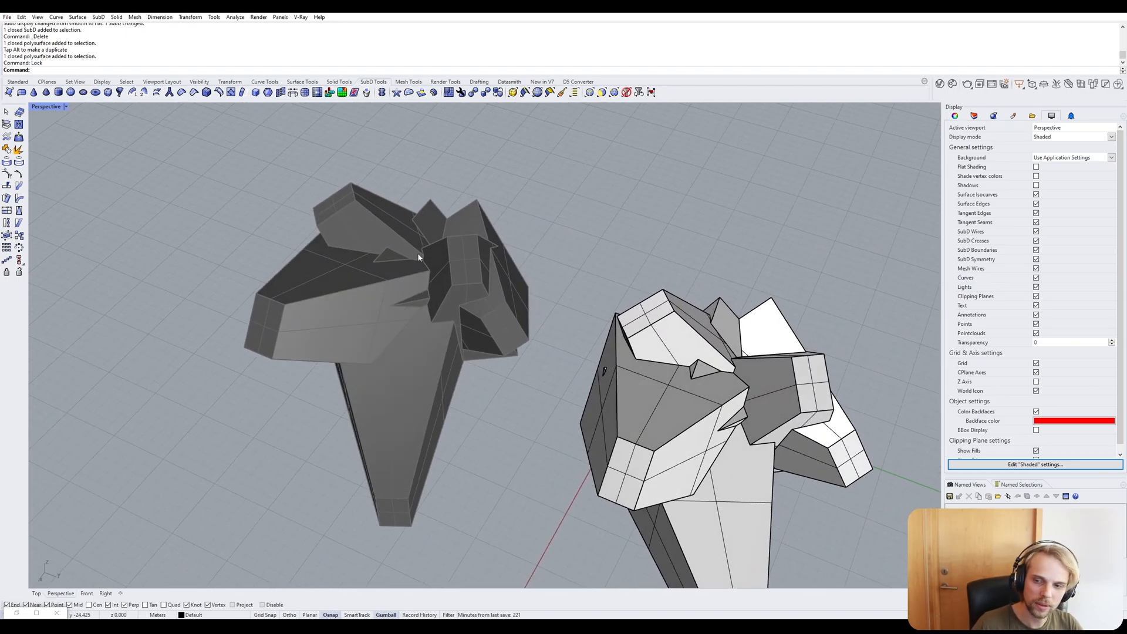
right_click_drag(360, 322, 391, 300)
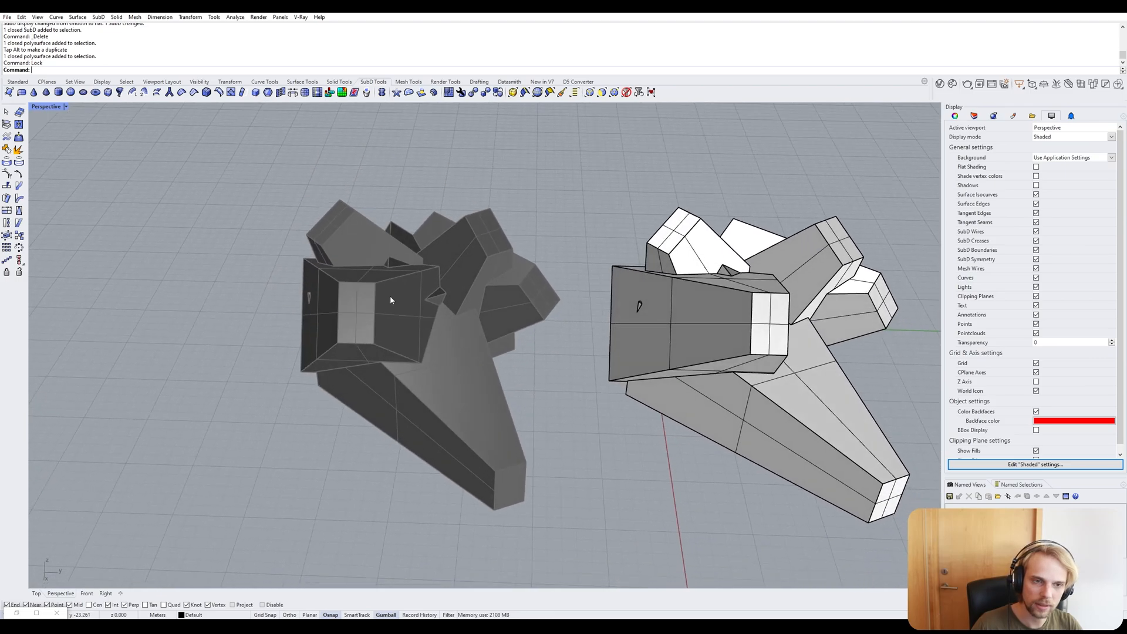
scroll(466, 451, "up", 2)
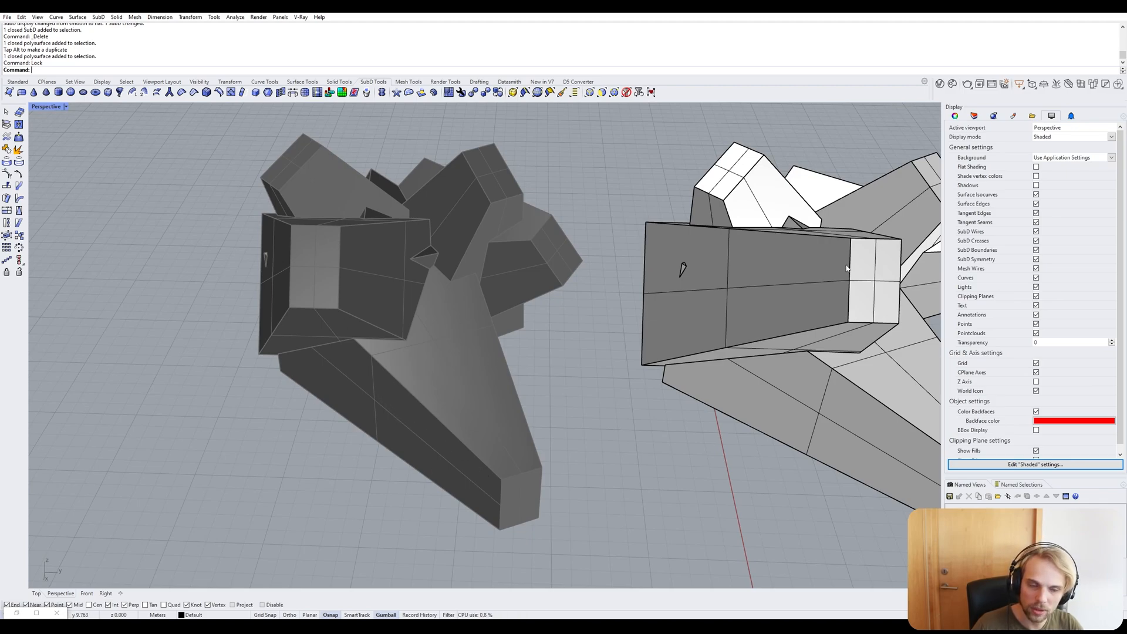
left_click(974, 116)
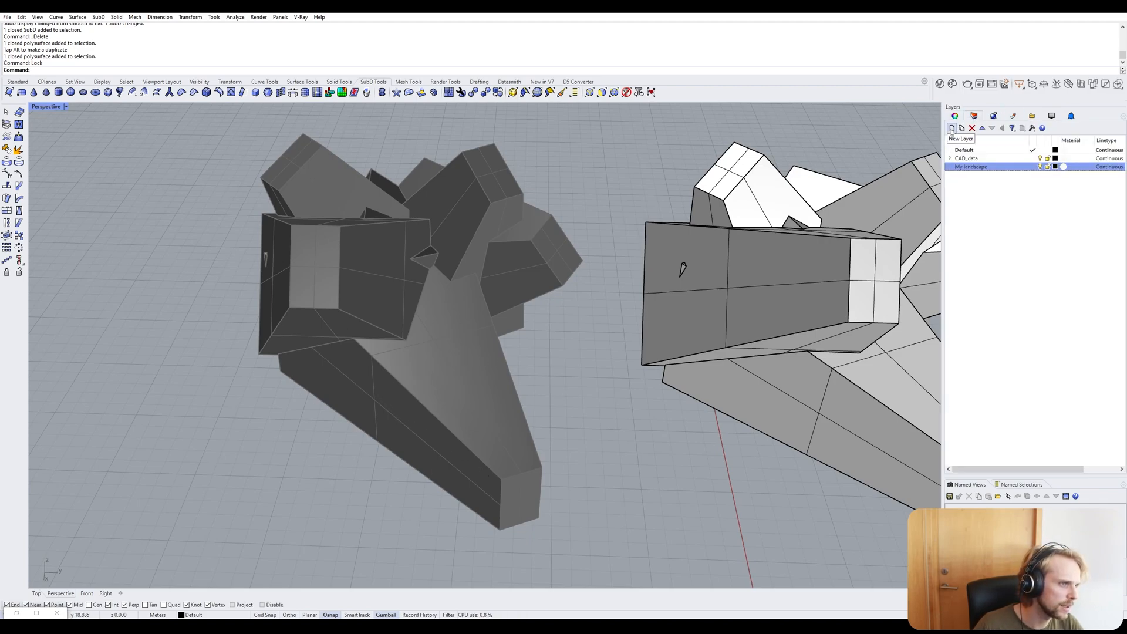
left_click(951, 129)
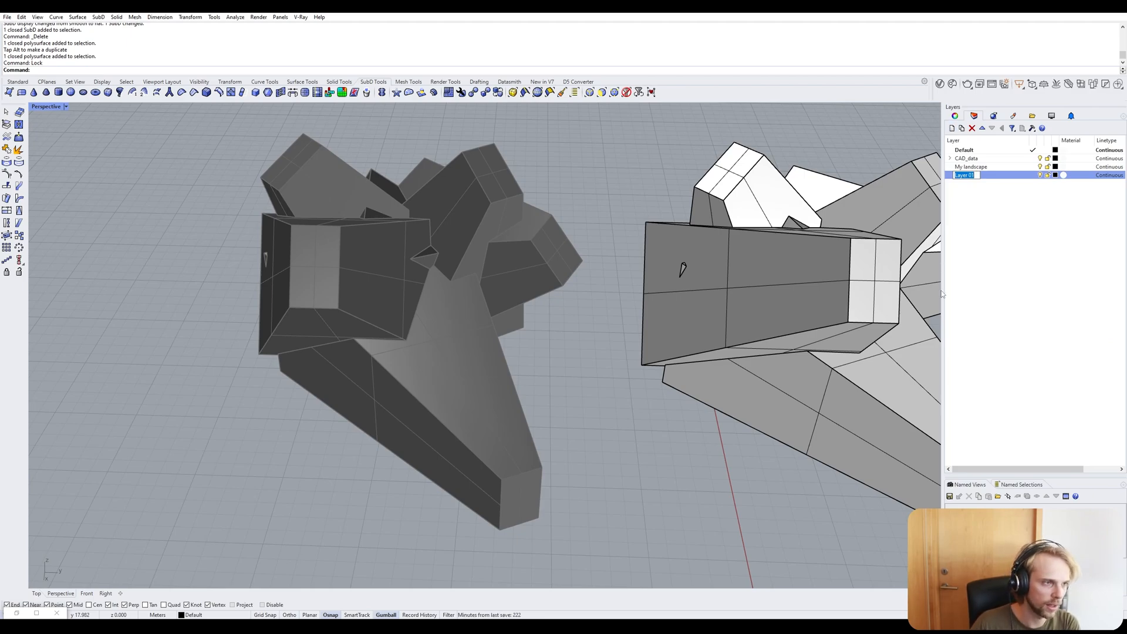
type("sUB")
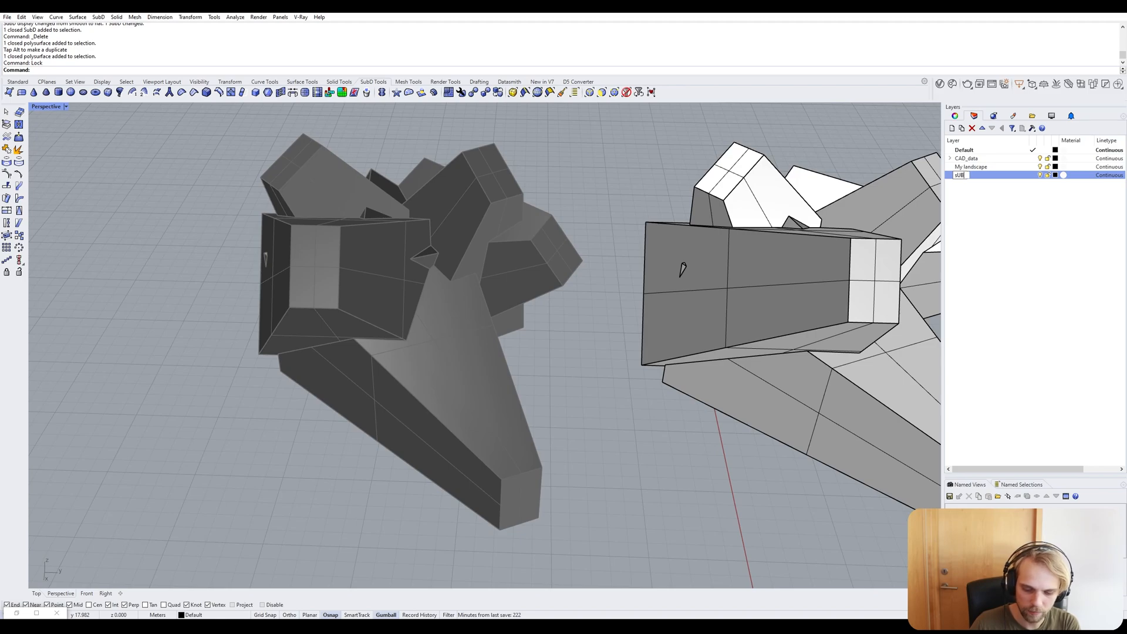
type("d")
key("Return")
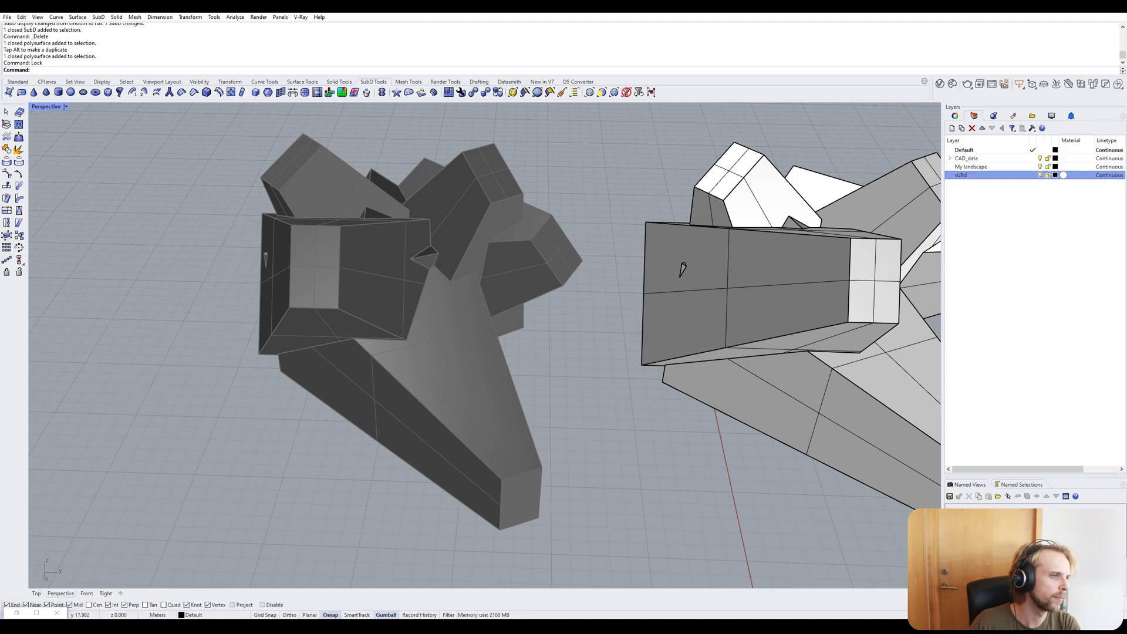
left_click(957, 177)
left_click_drag(969, 174, 936, 178)
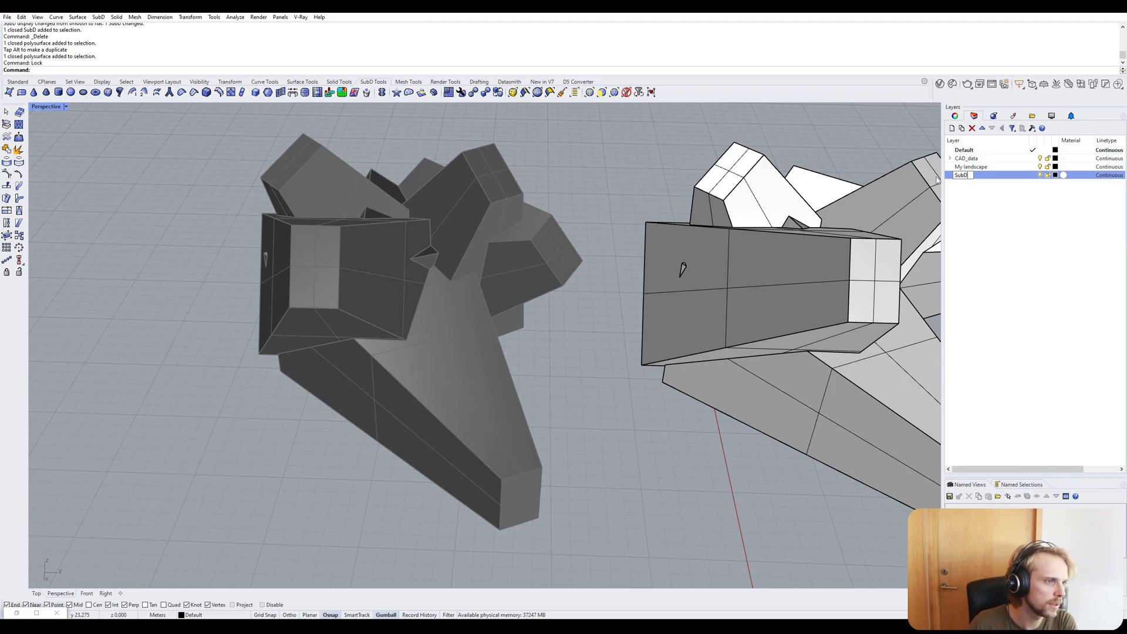
type("SubD")
key("Return")
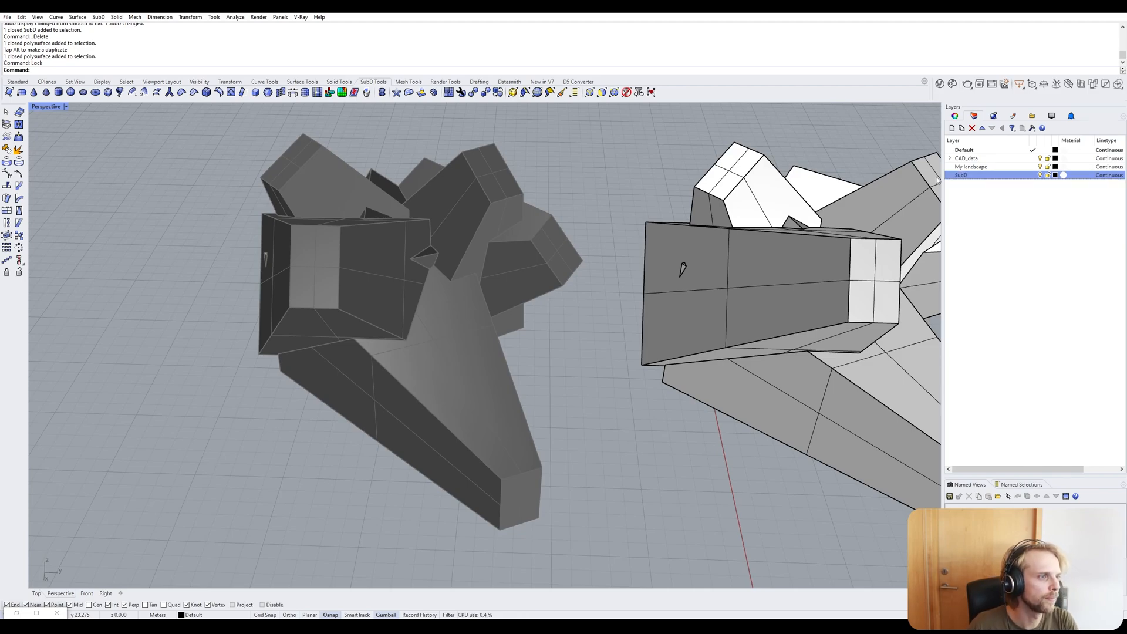
Set the SubD layer's colour to Blue and make it the current layer.
left_click(1054, 176)
left_click(656, 348)
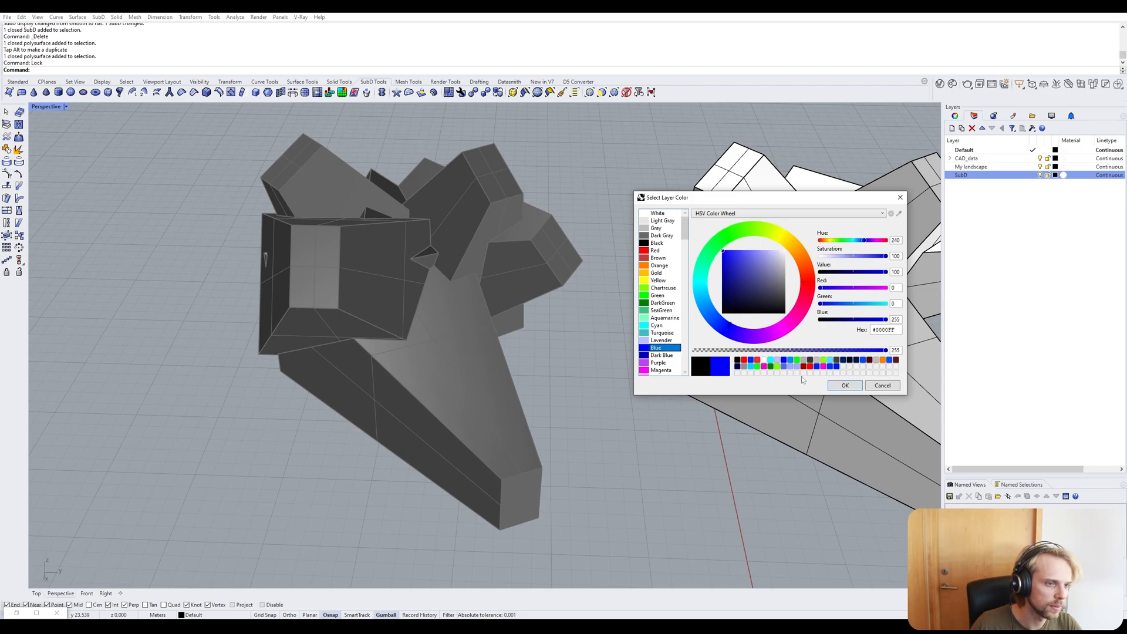
left_click(845, 385)
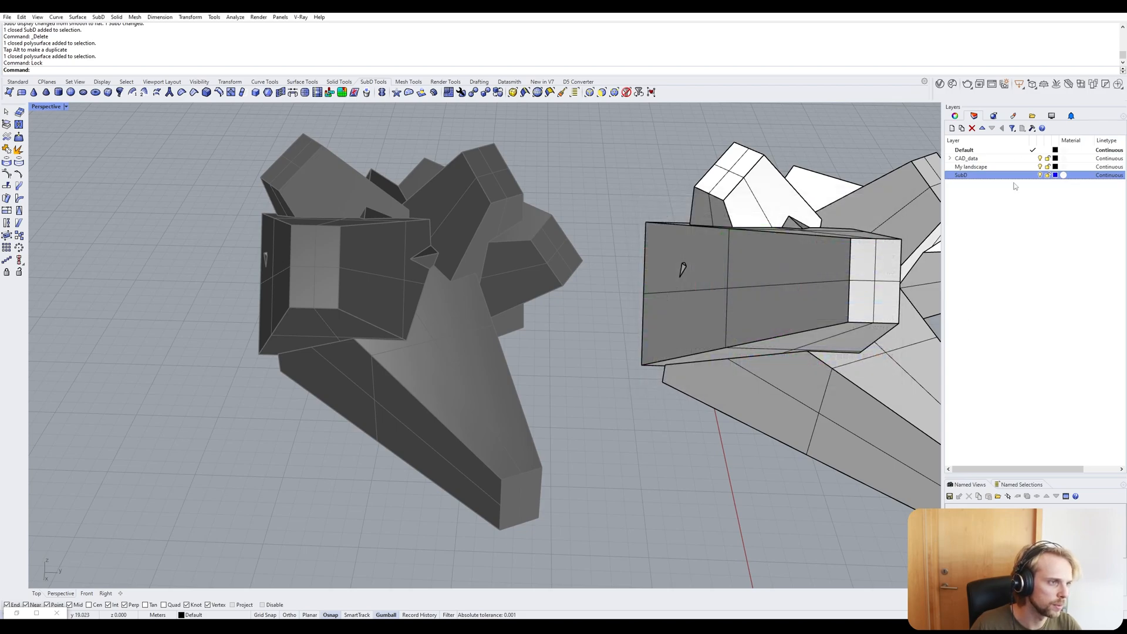
left_click(1032, 174)
Draw a four-point 3D Face with SubD output over the end cap of the locked copy's long tapered leg, snapping to its corners.
right_click_drag(720, 249, 563, 250)
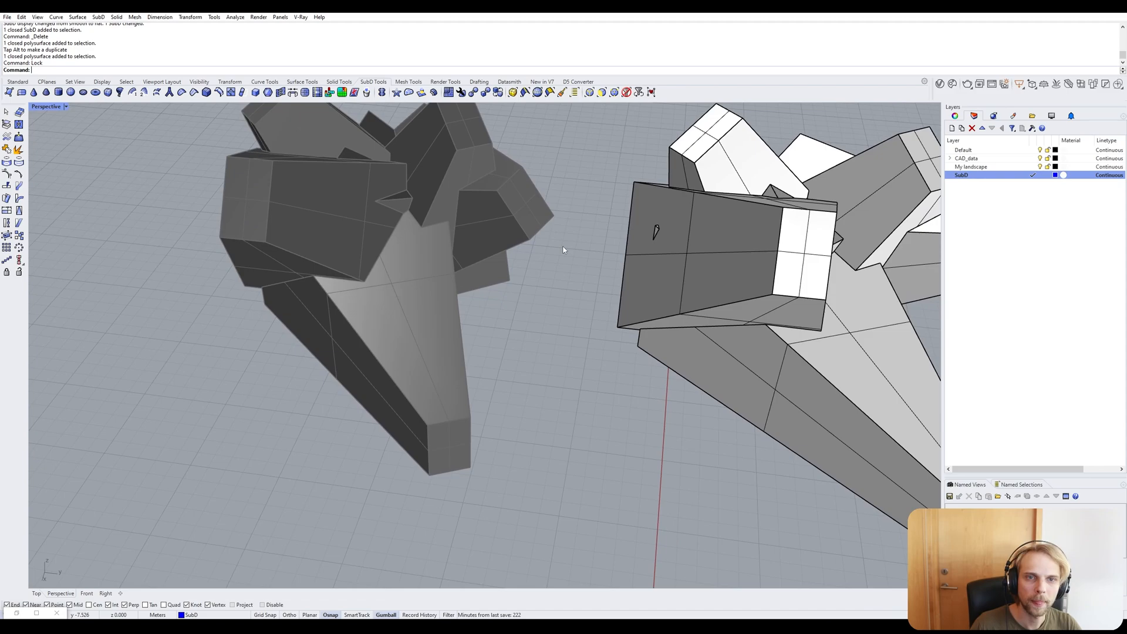
left_click(9, 92)
scroll(411, 371, "up", 5)
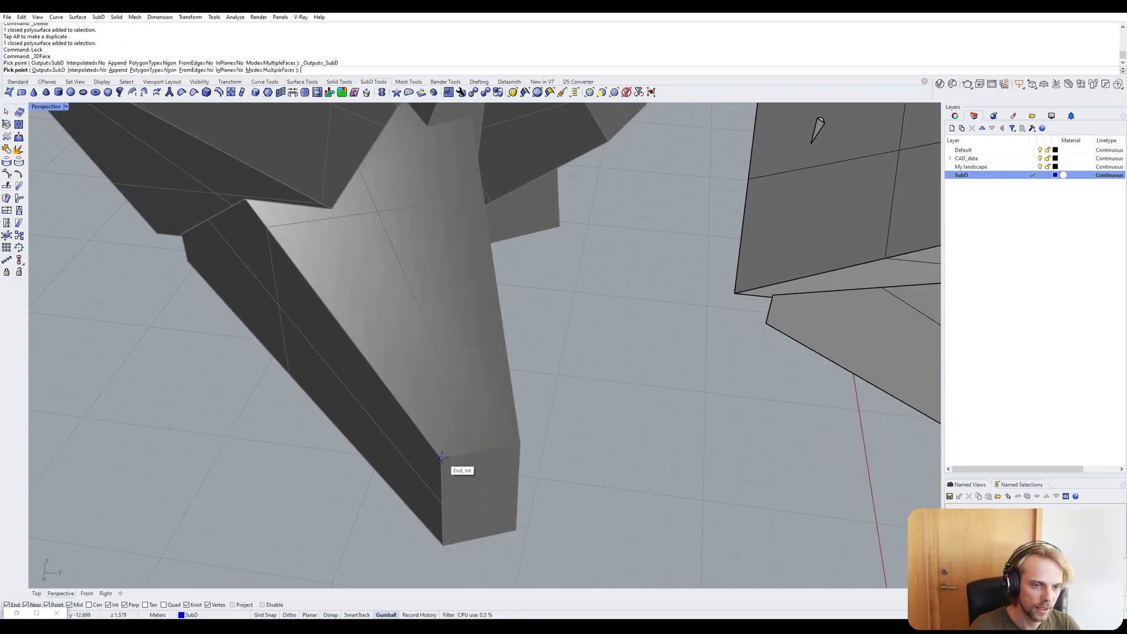
left_click(442, 457)
left_click(443, 544)
left_click(516, 532)
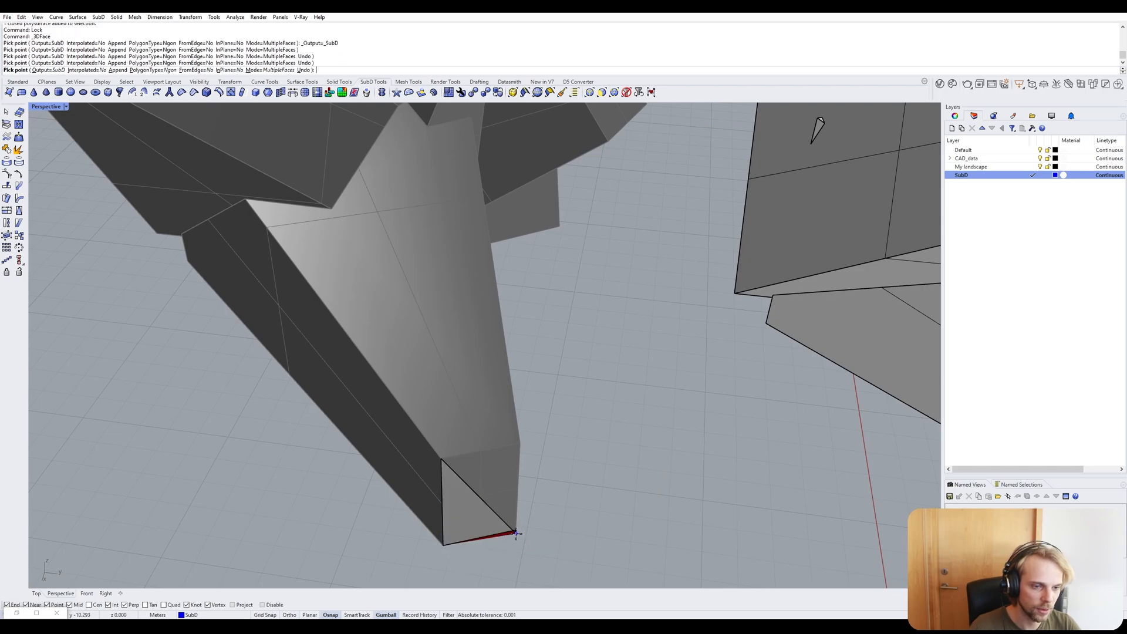
left_click(519, 445)
key("Return")
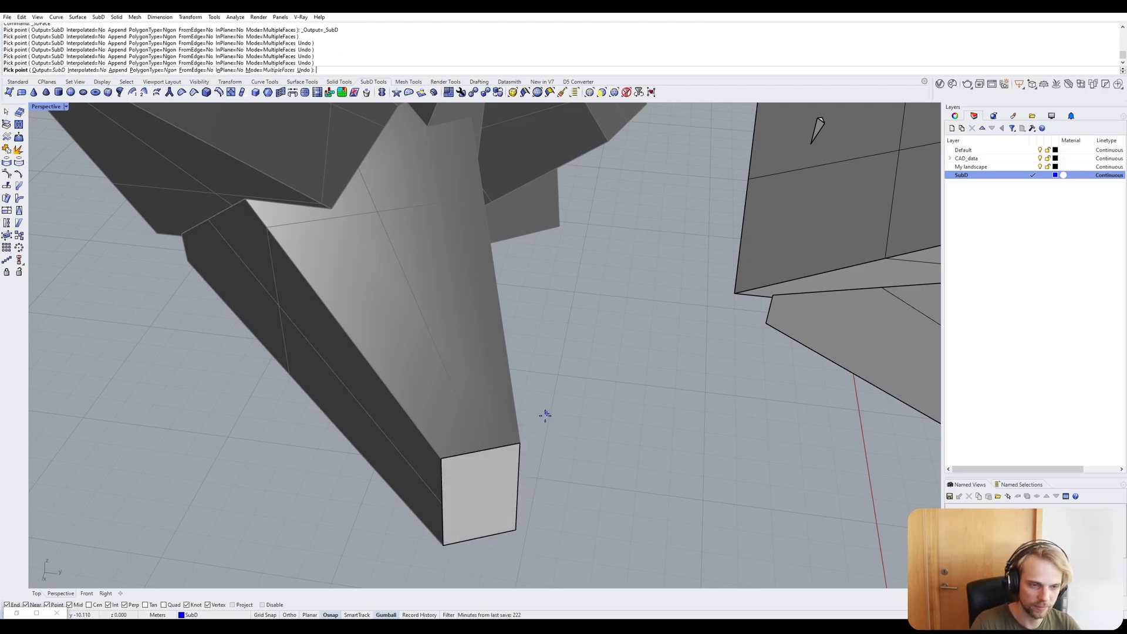
Add a long four-sided SubD face along the leg's upper side, from its outer edge to the middle of the end cap's top edge.
right_click_drag(508, 427, 500, 384, "shift")
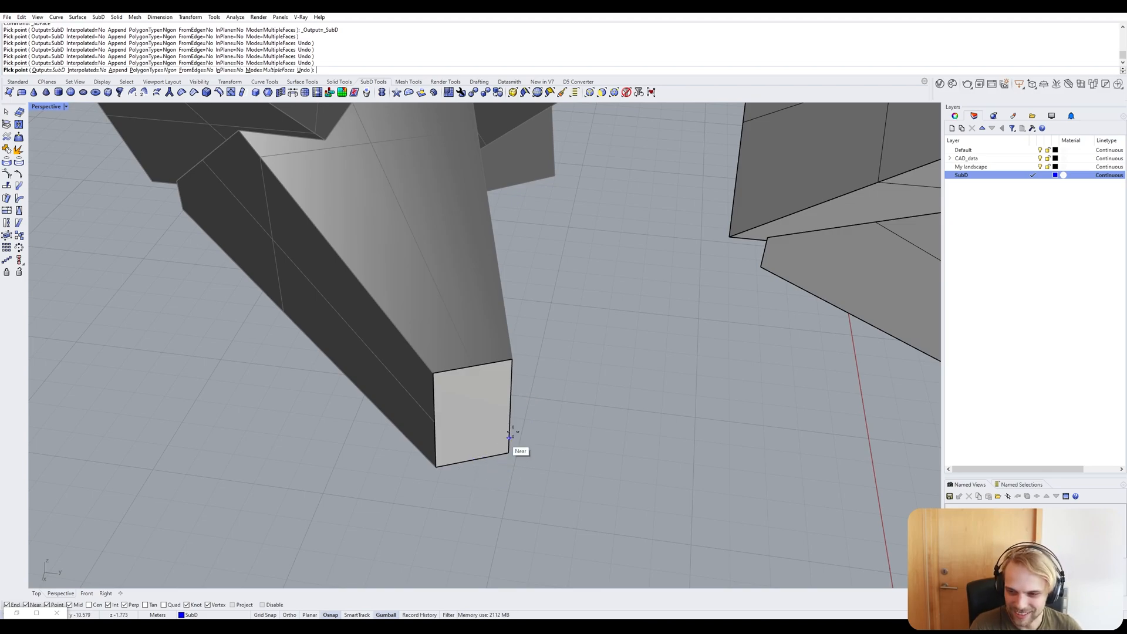
right_click_drag(532, 414, 526, 424)
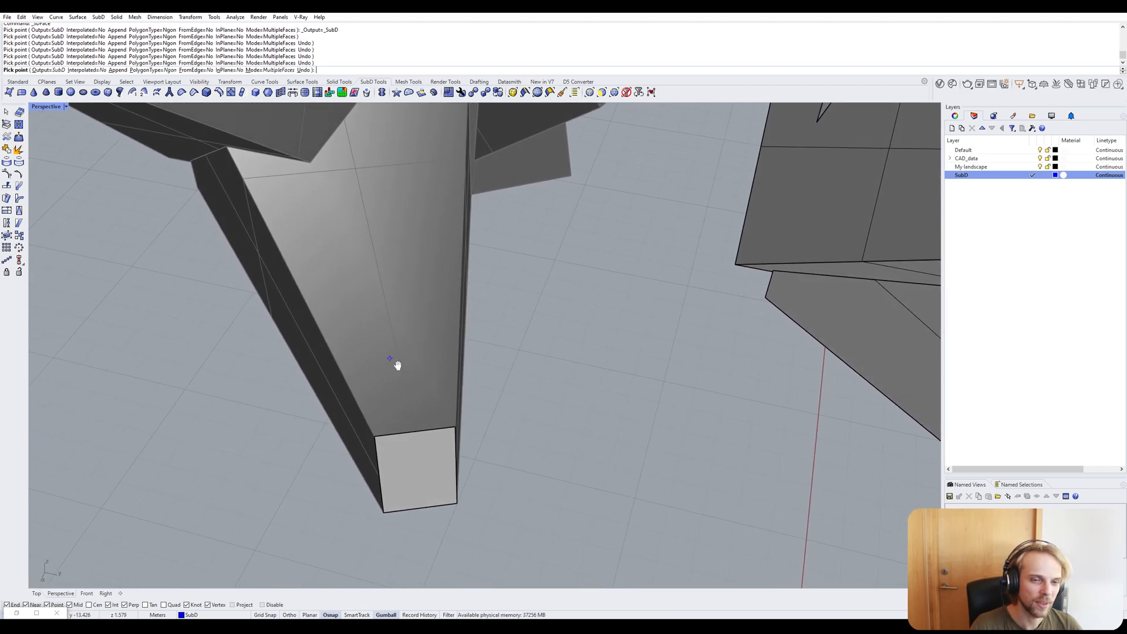
right_click_drag(397, 365, 446, 394, "shift")
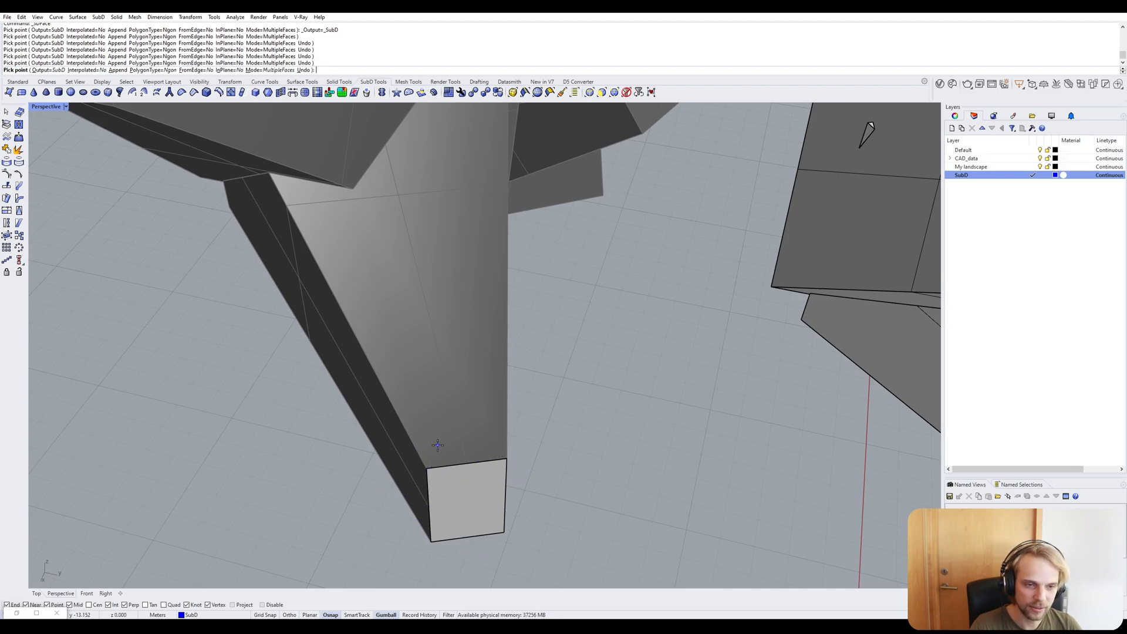
right_click_drag(438, 445, 448, 443)
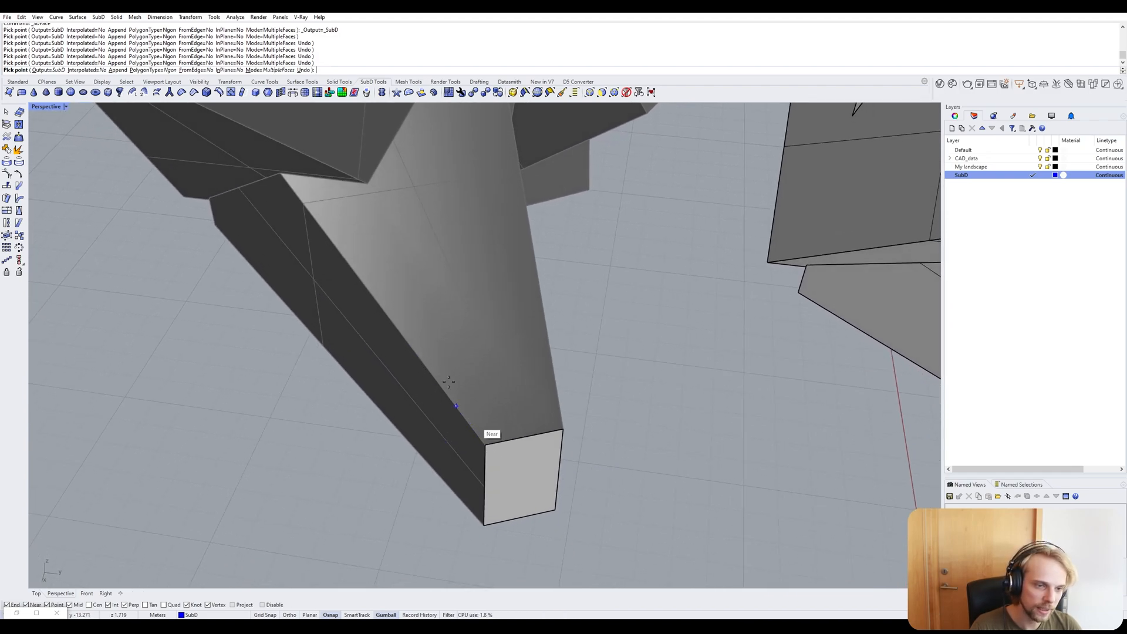
left_click(284, 176)
left_click(485, 444)
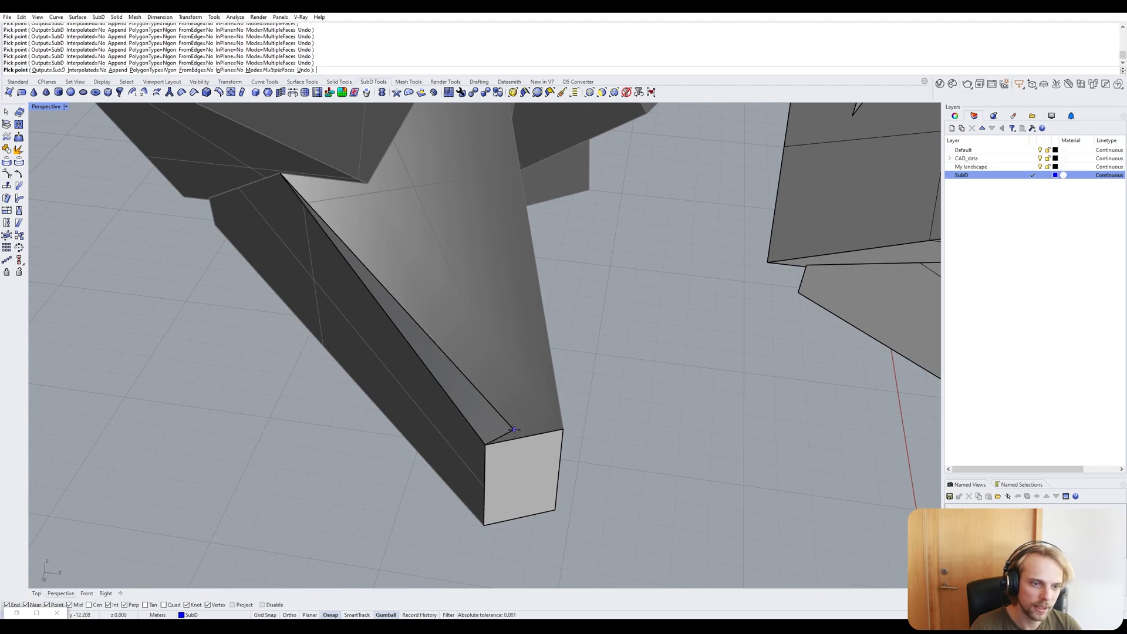
left_click(525, 438)
left_click(366, 183)
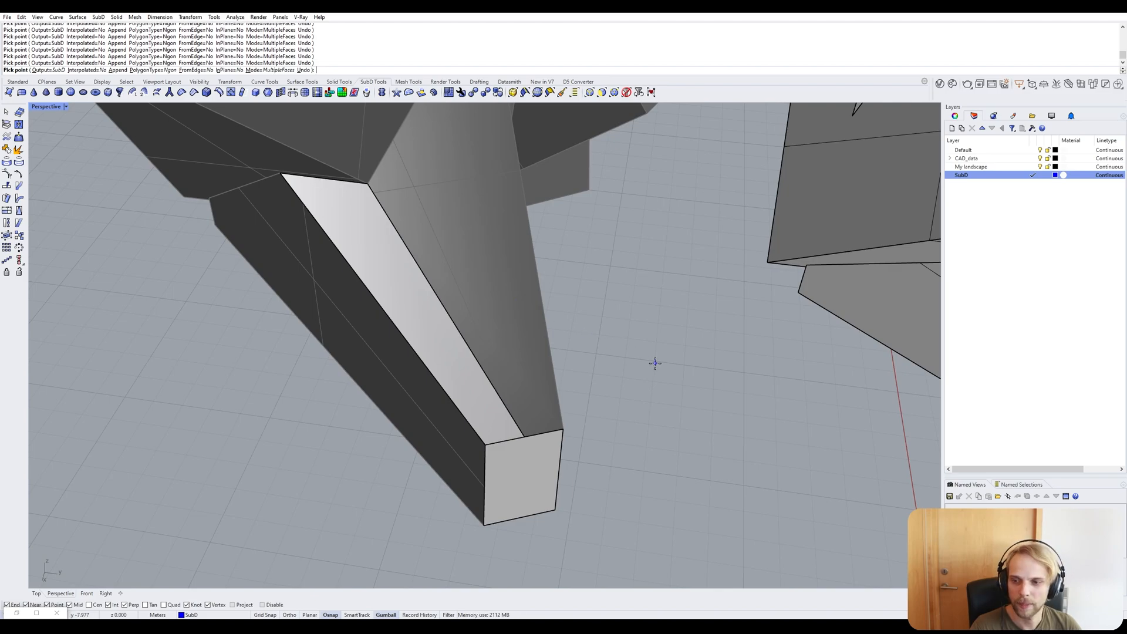
right_click_drag(655, 363, 353, 182)
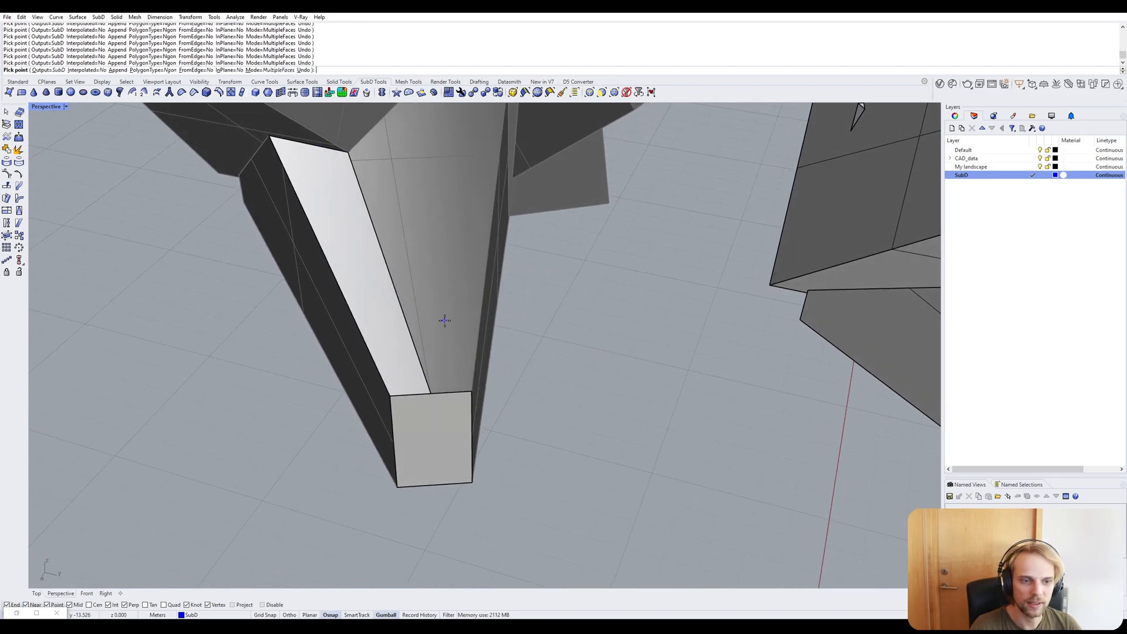
key("Return")
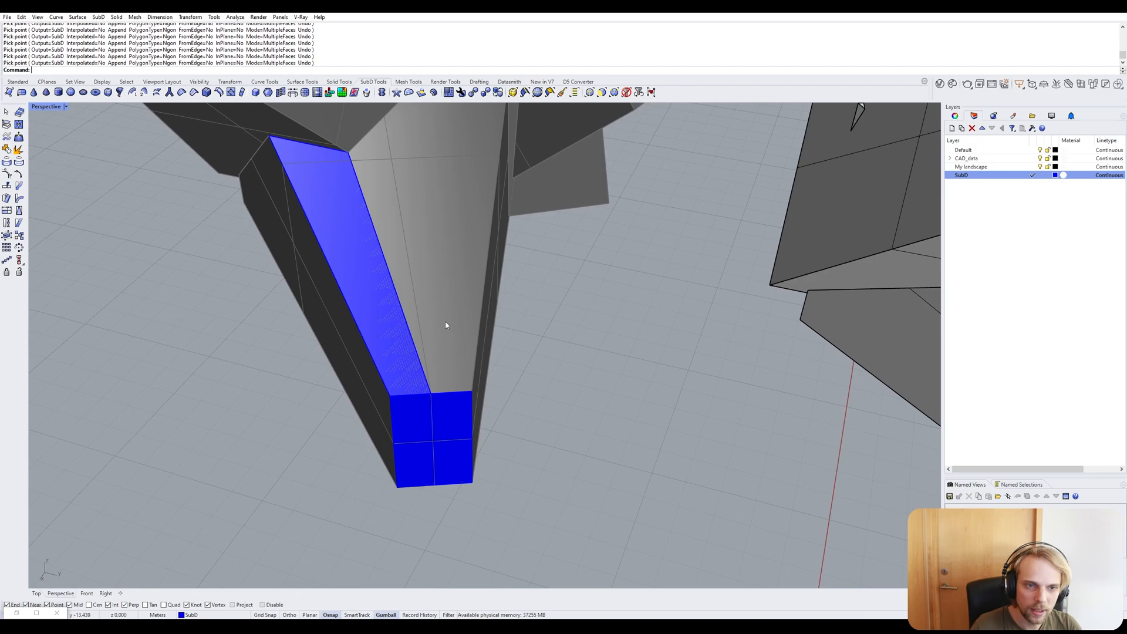
Check how the two new faces are joined by selecting them and comparing their flat and smooth display.
left_click(291, 179)
left_click(619, 385)
left_click(390, 306)
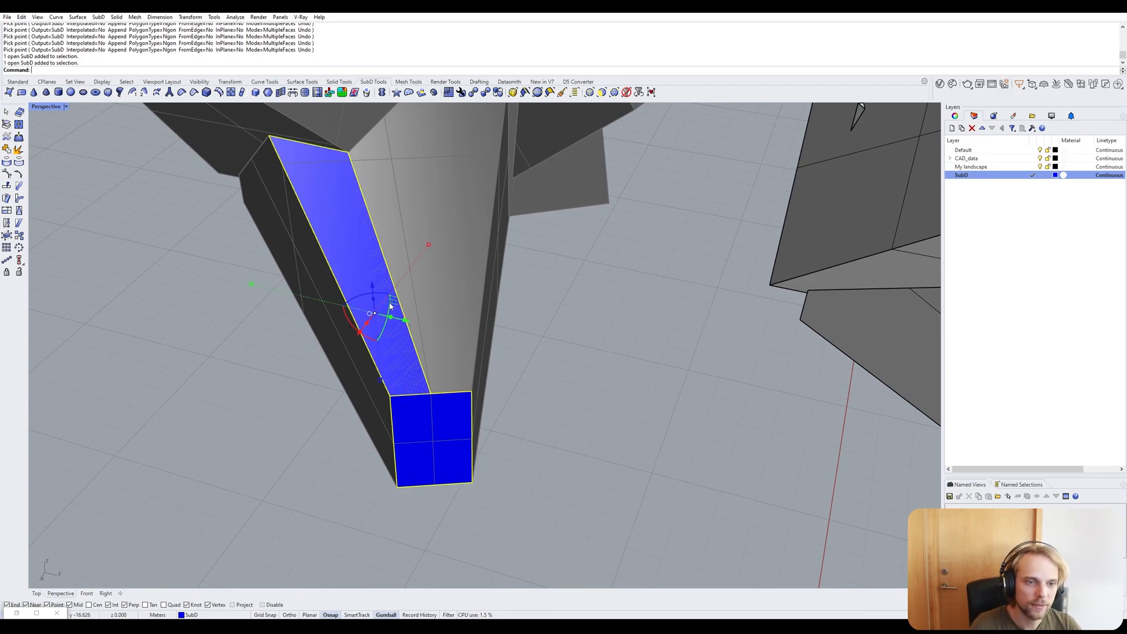
left_click(651, 408)
scroll(415, 380, "up", 3)
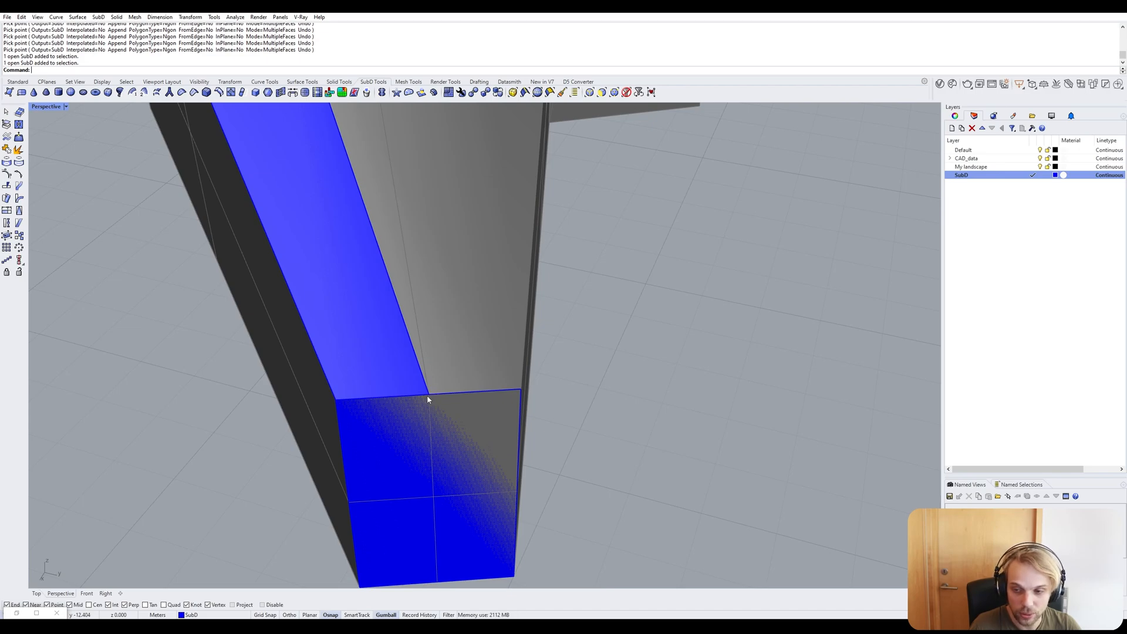
key("Tab")
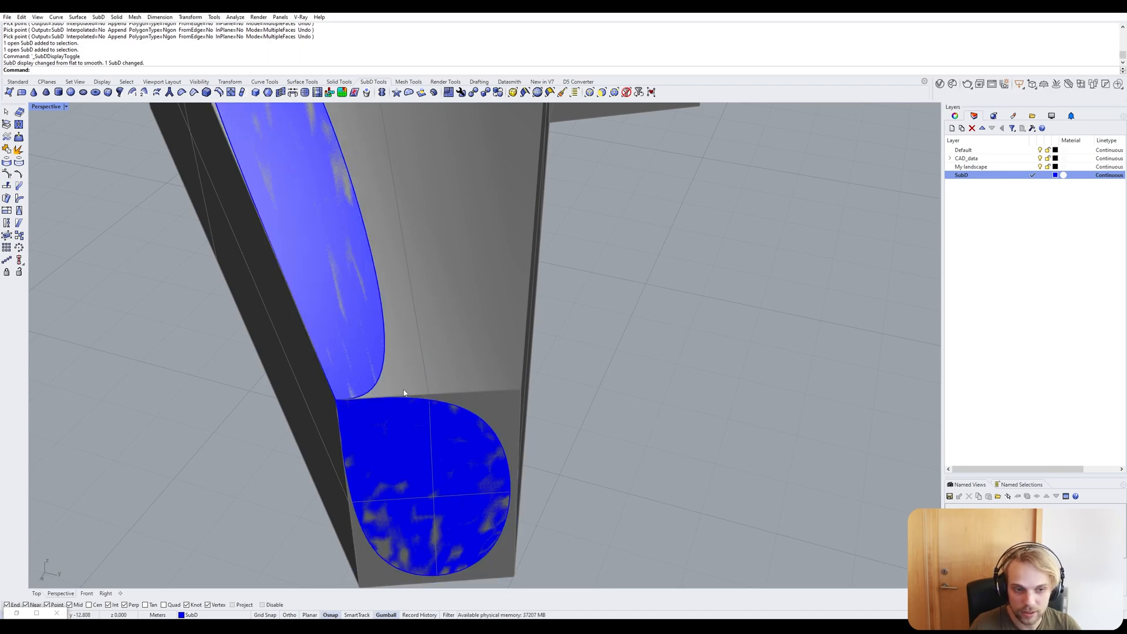
key("Tab")
key("Tab")
key("Tab")
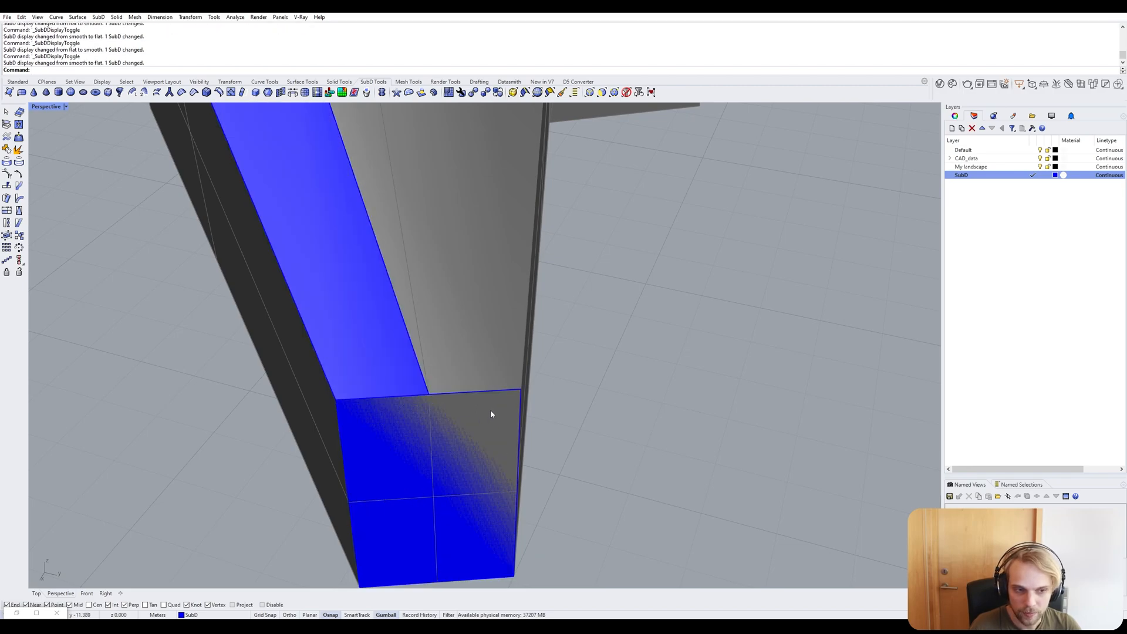
Delete the SubD face covering the leg's end cap, keeping the long strip face.
left_click(464, 434, "ctrl+shift")
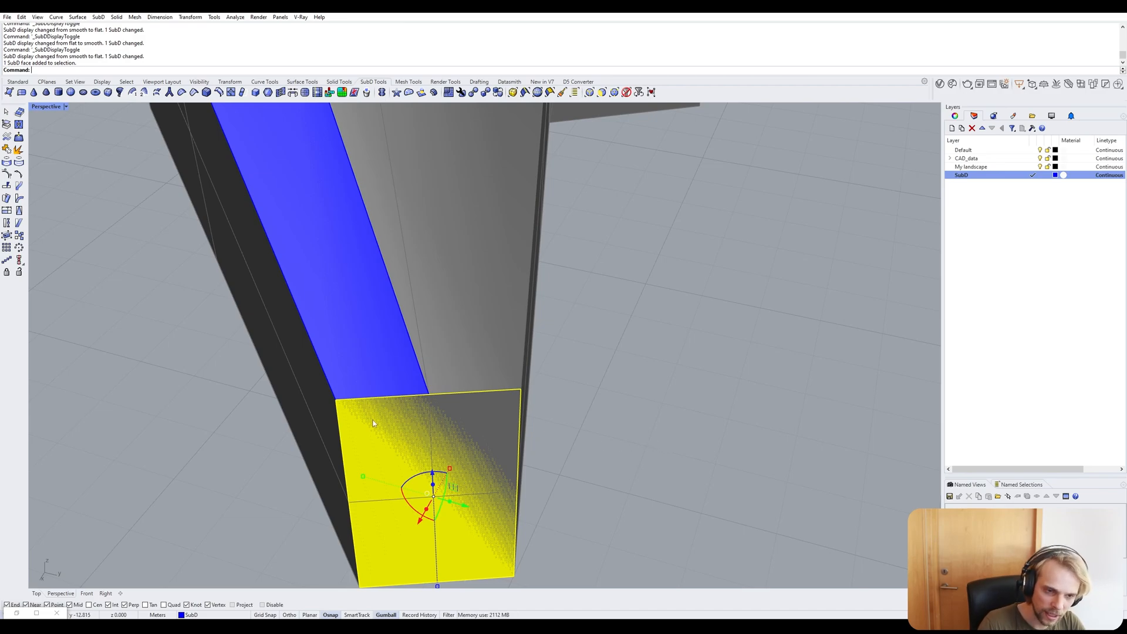
scroll(526, 395, "down", 5)
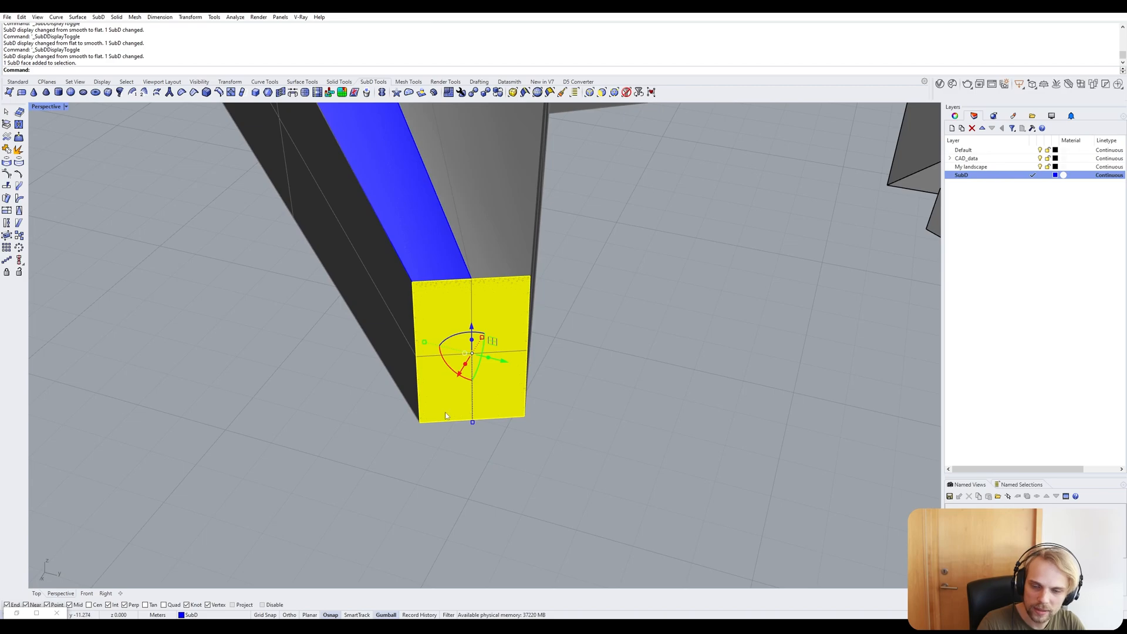
right_click_drag(318, 397, 346, 424)
scroll(376, 411, "down", 5)
right_click_drag(413, 397, 332, 378)
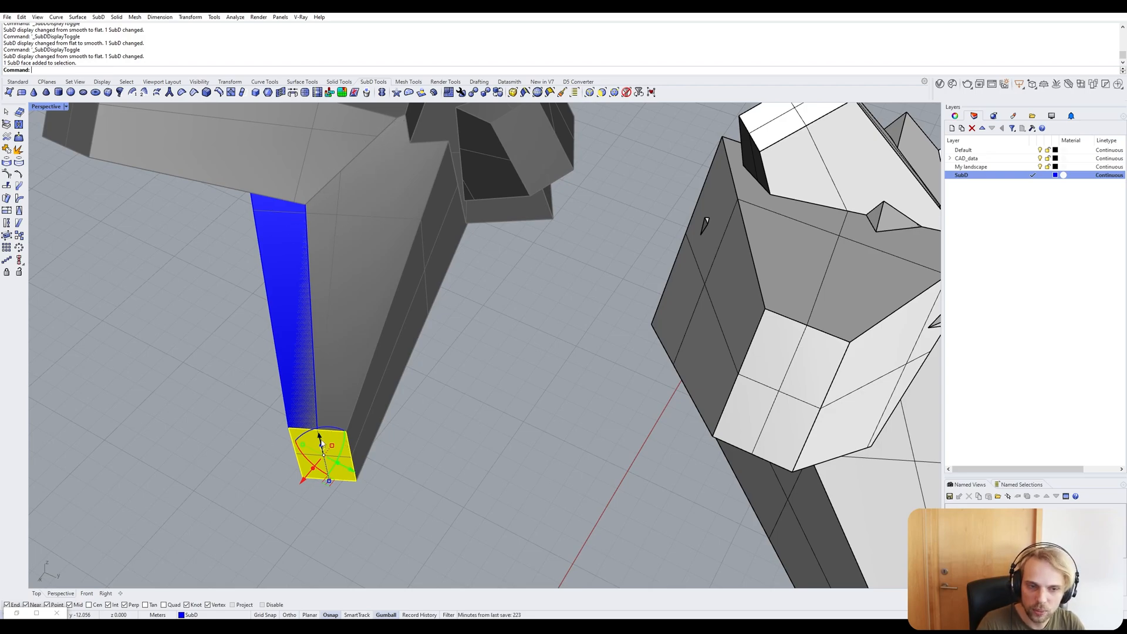
key("Delete")
Start a 3D Face with SubD output and snap a narrow four-sided face from the strip's inner upper corner to the notch at the leg's root.
scroll(334, 190, "up", 2)
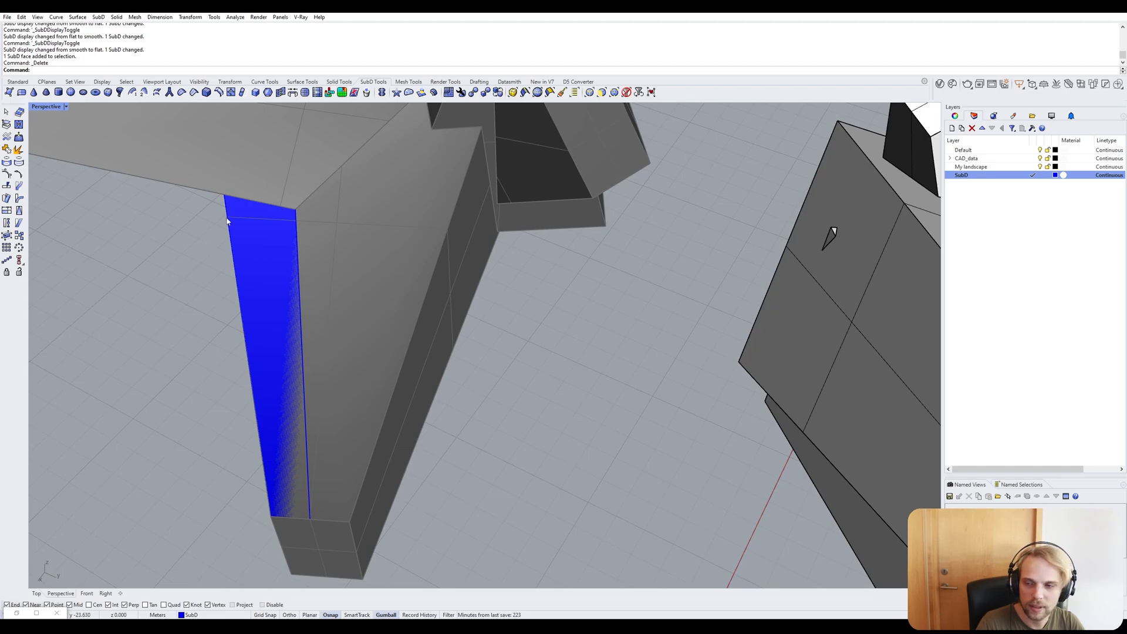
right_click_drag(403, 207, 380, 157)
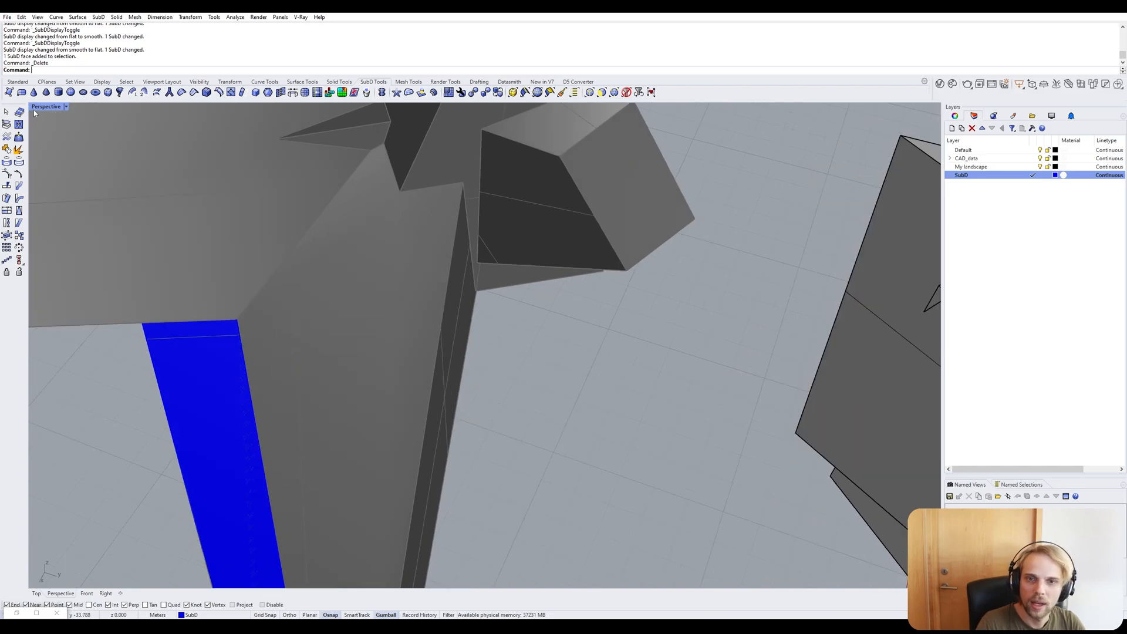
left_click(9, 92)
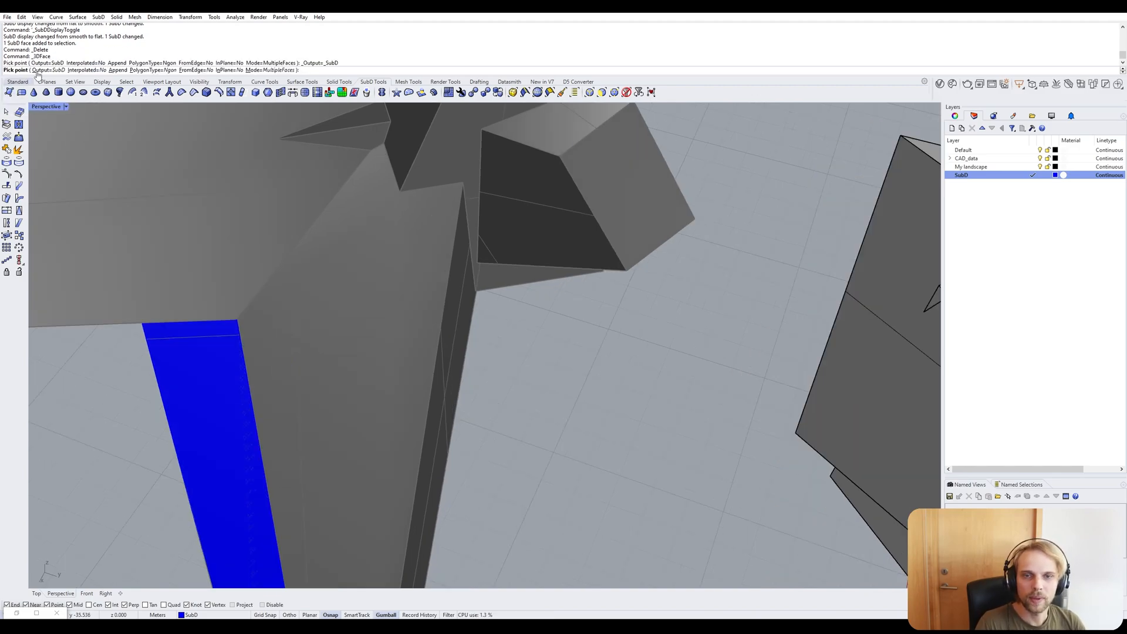
left_click(238, 321)
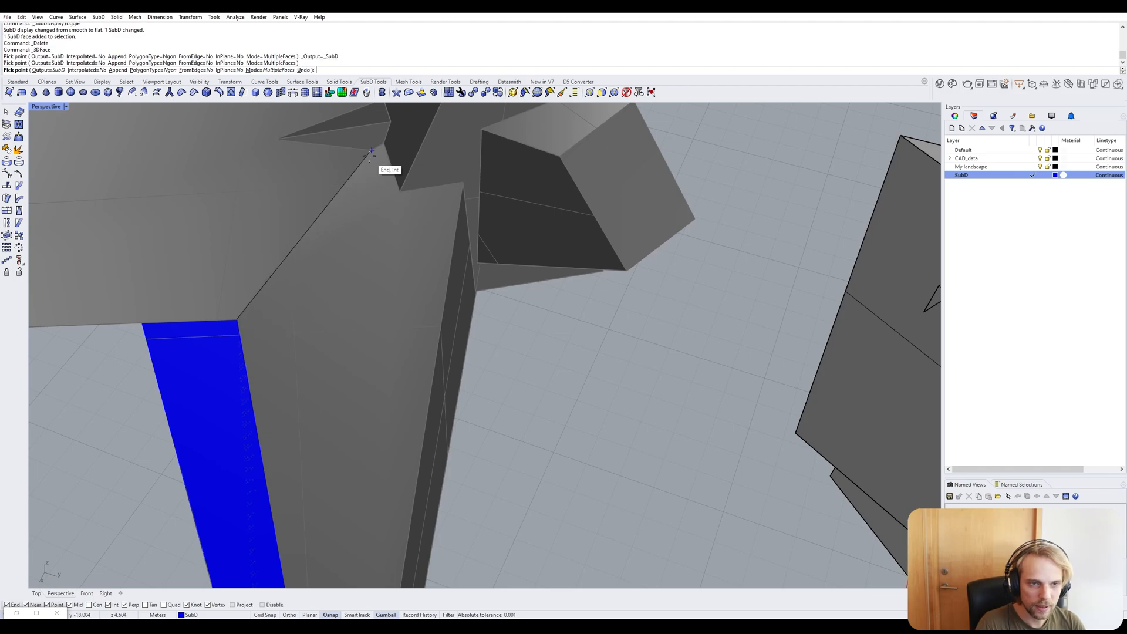
left_click(371, 151)
left_click(385, 142)
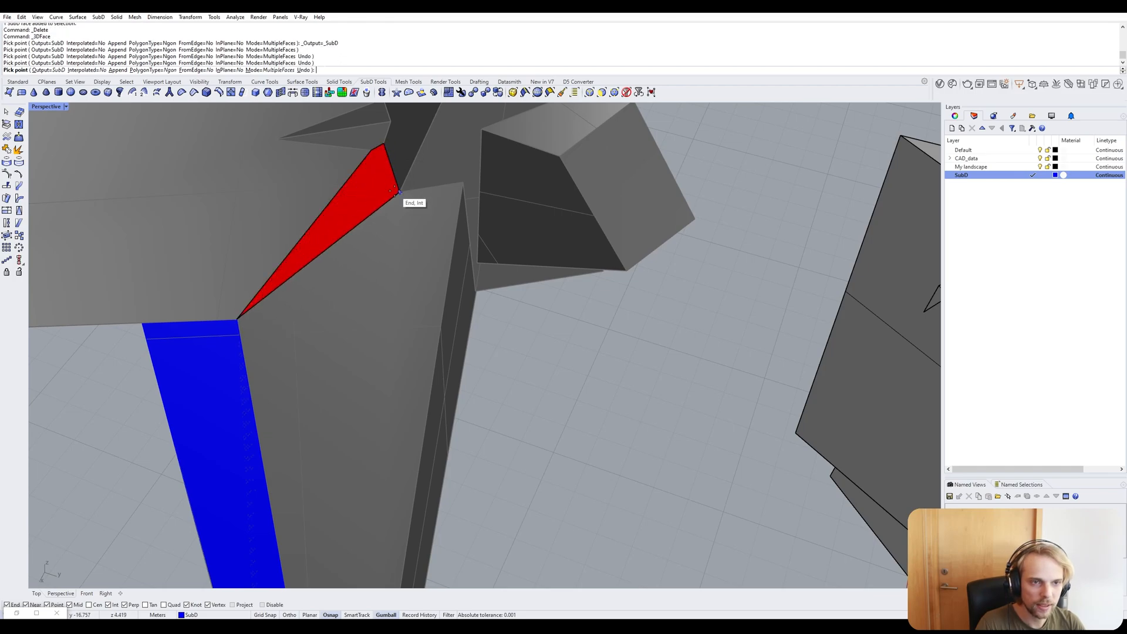
left_click(399, 192)
Add an adjoining four-sided SubD face from the notch to the leg's outer corner, down its outer edge, and back to the strip's corner.
right_click_drag(330, 329, 329, 280)
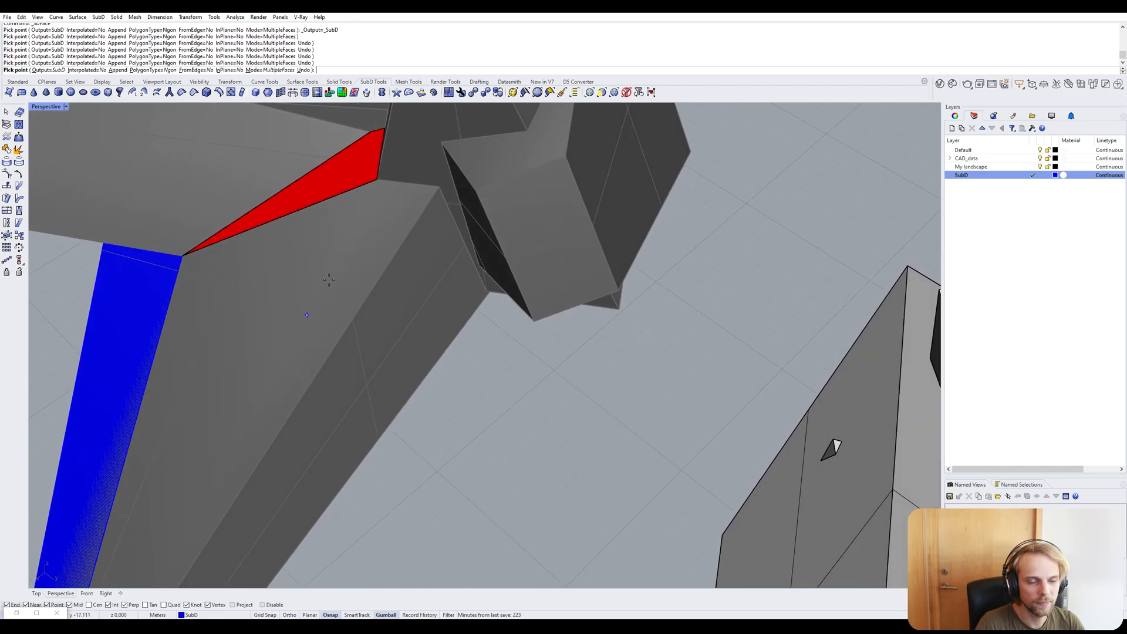
scroll(392, 183, "up", 5)
left_click(388, 181)
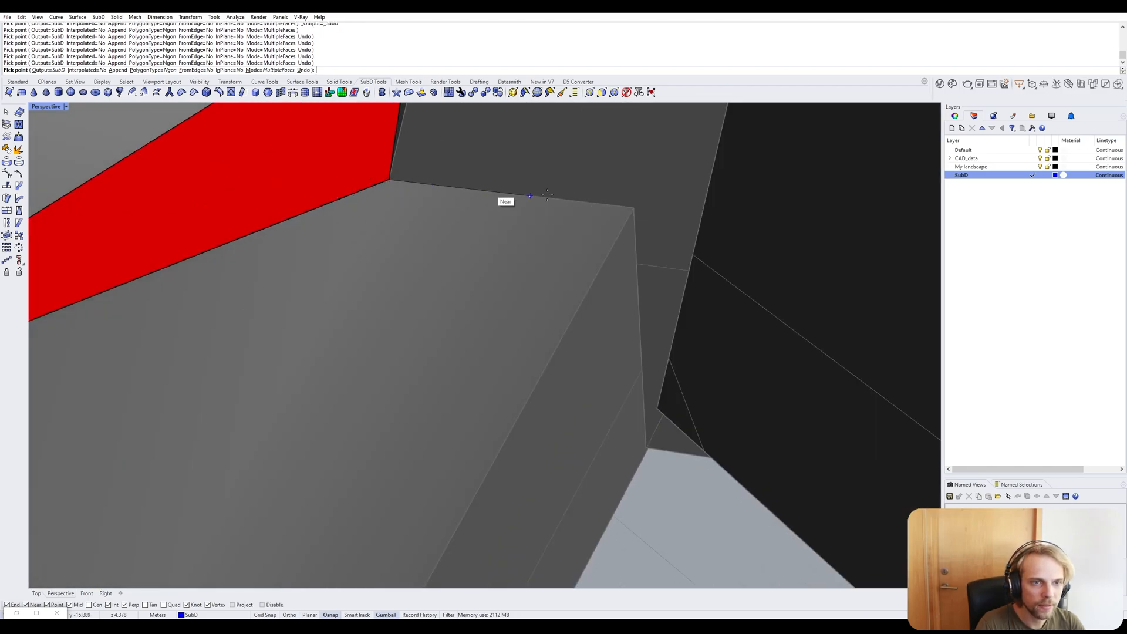
left_click(634, 209)
scroll(634, 209, "down", 5)
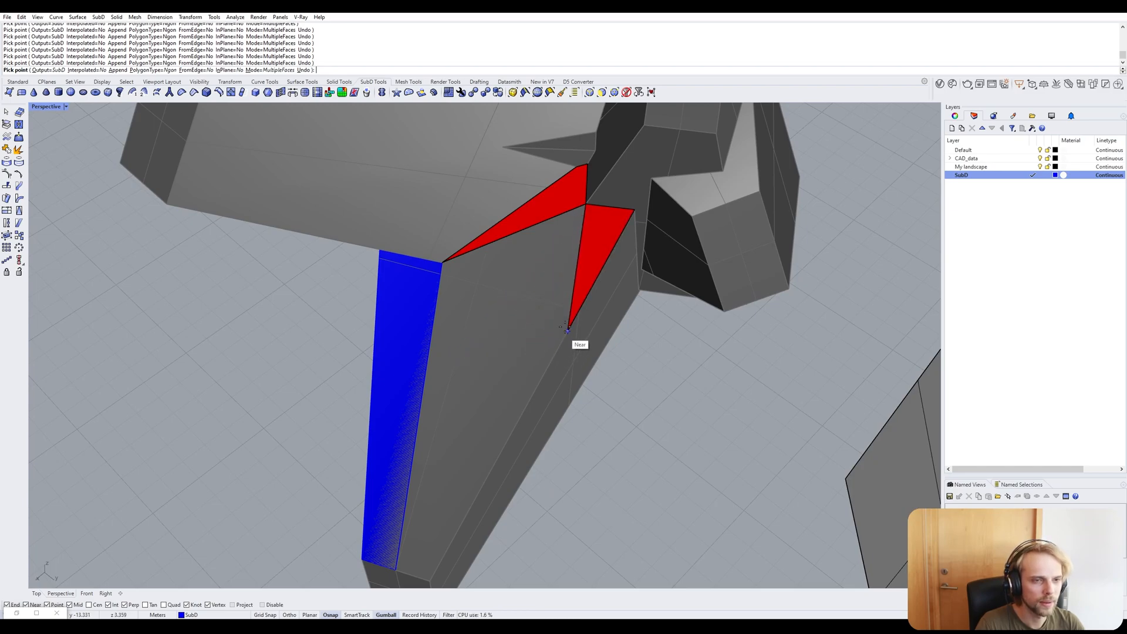
left_click(556, 351)
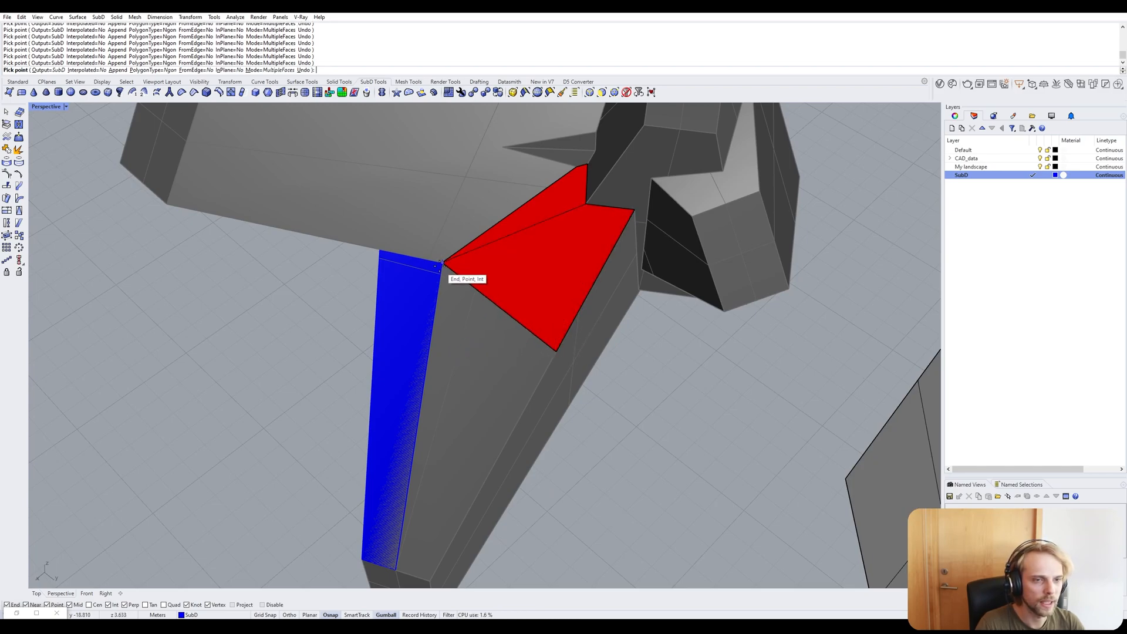
right_click_drag(537, 351, 574, 255)
Add a four-sided SubD face over the rest of the leg's upper side, snapping to the middle and outer corner of the end cap's top edge.
scroll(504, 162, "up", 5)
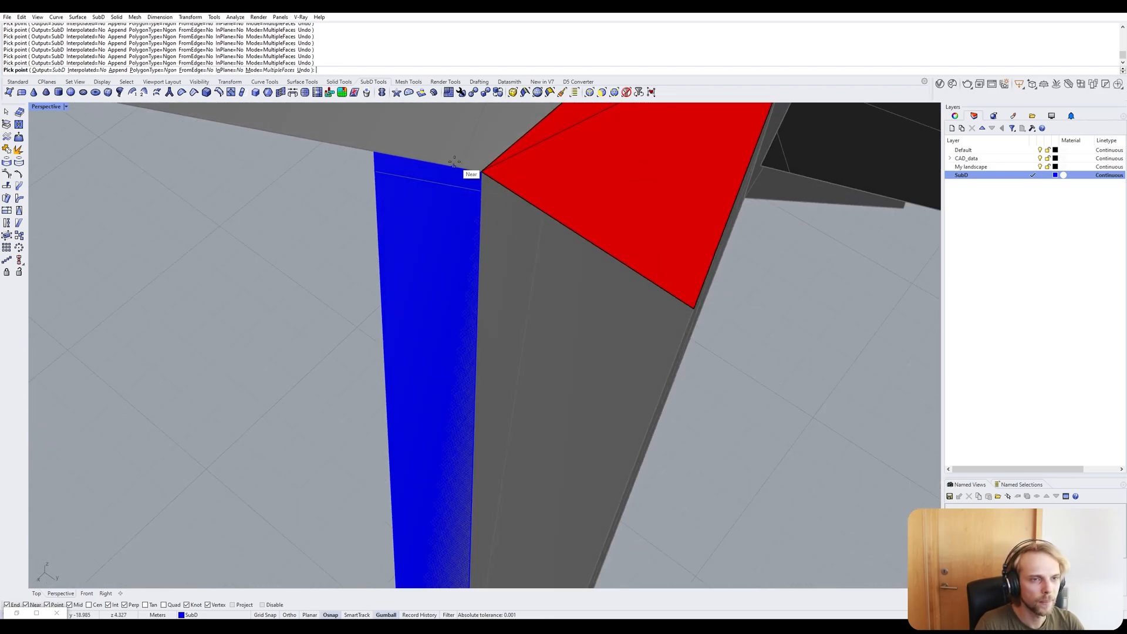
scroll(483, 158, "up", 6)
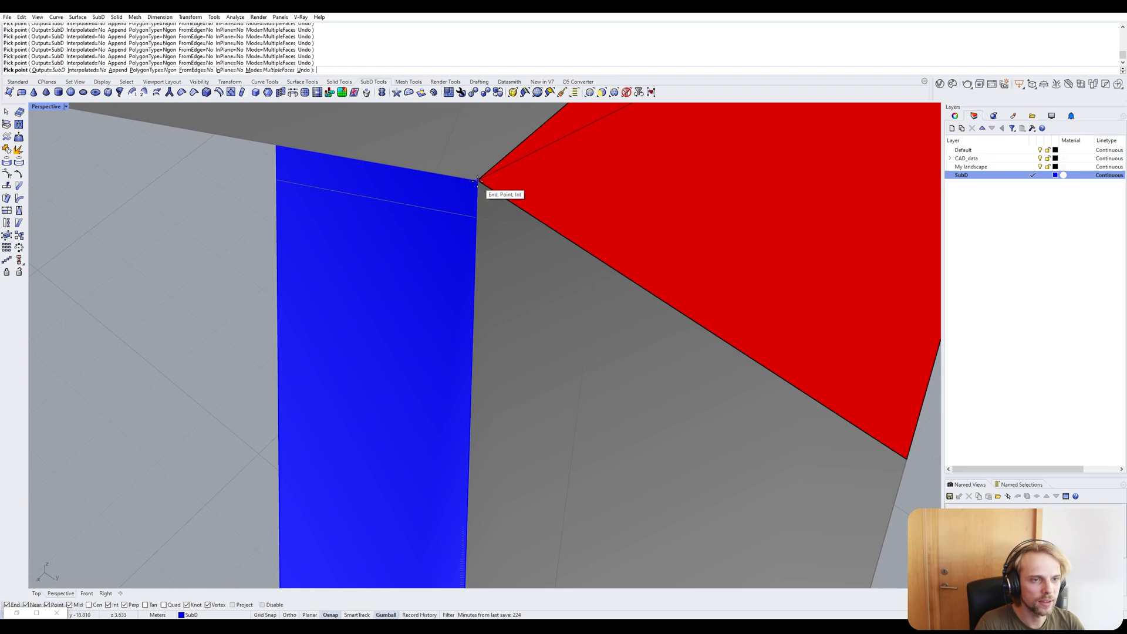
scroll(484, 176, "down", 8)
scroll(503, 387, "up", 6)
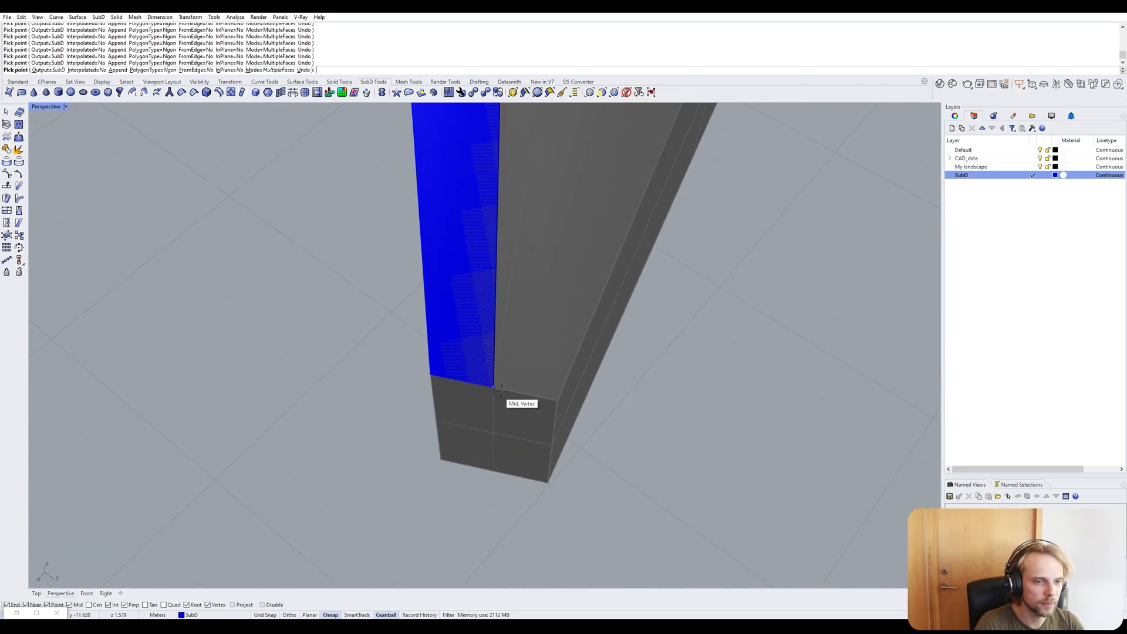
left_click(494, 387)
left_click(537, 389)
scroll(587, 388, "down", 4)
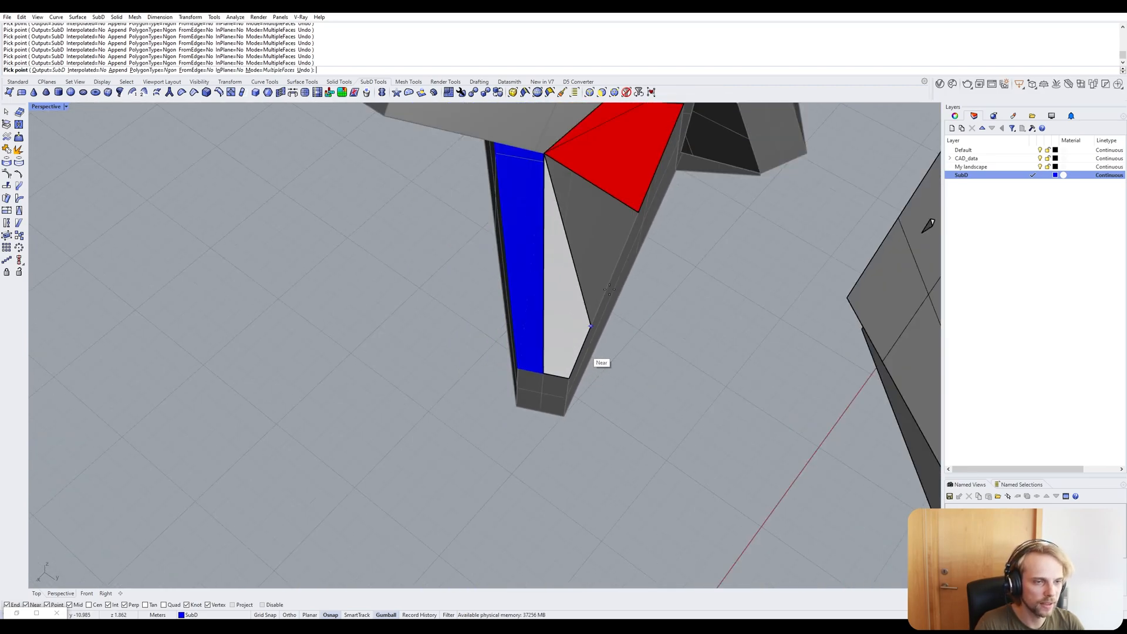
scroll(599, 361, "up", 5)
left_click(612, 233)
key("Return")
scroll(649, 282, "down", 5)
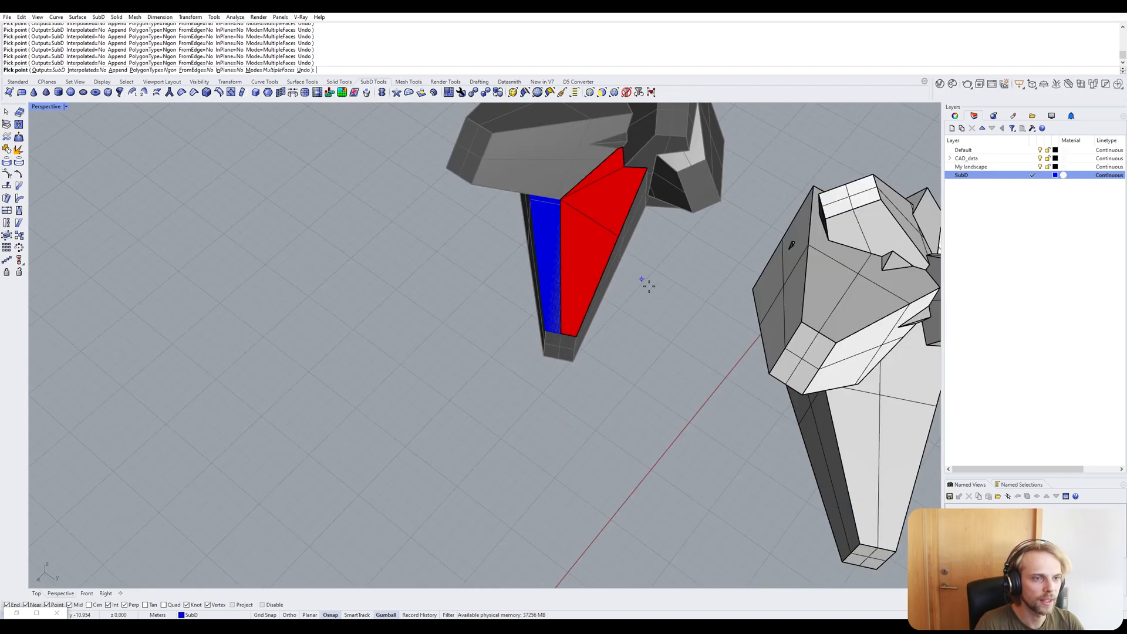
Join the strip SubD and the new multi-face SubD into one, using smooth joined edges.
left_click_drag(667, 382, 501, 169)
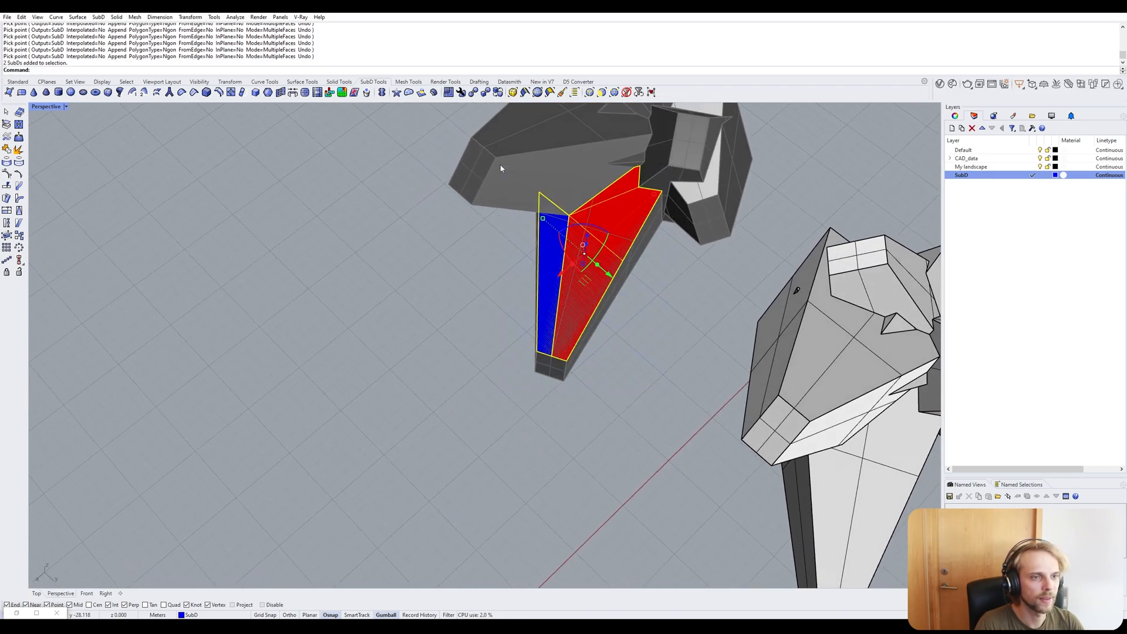
type("join")
key("Return")
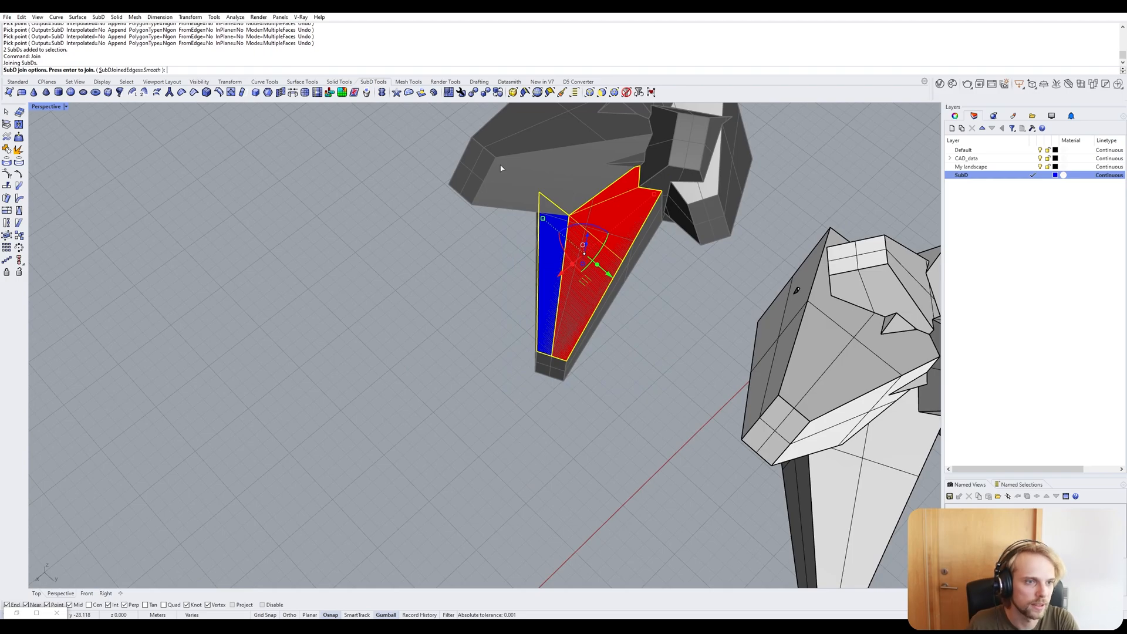
key("Return")
key("Escape")
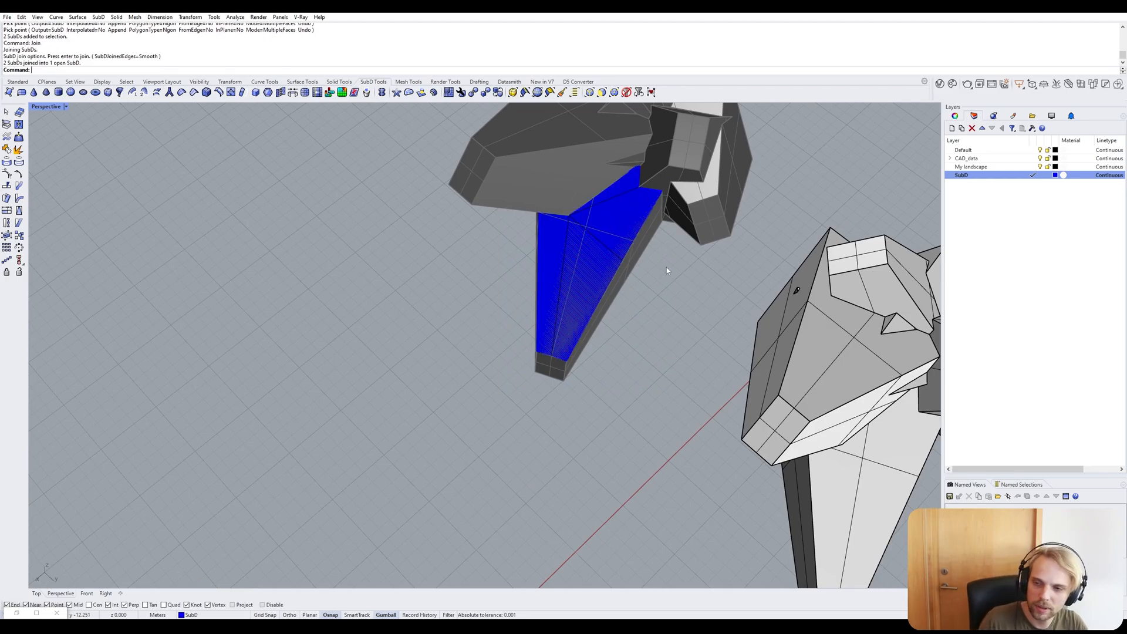
Compare the joined SubD in smooth and flat display, examining the vertex where the strip meets the new faces.
right_click_drag(668, 265, 517, 255)
key("Tab")
scroll(554, 243, "up", 5)
key("Tab")
scroll(488, 266, "up", 10)
scroll(484, 266, "down", 8)
scroll(513, 257, "up", 3)
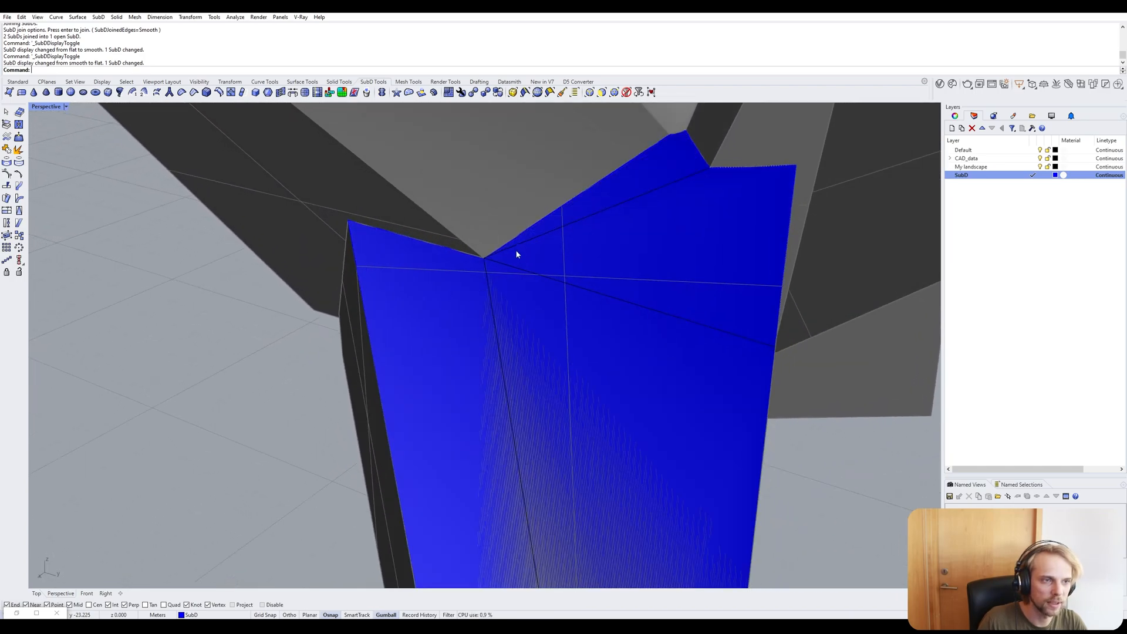
scroll(494, 295, "down", 3)
Draw a four-sided SubD 3D face over the upper part of the leg's side, ending halfway down the end cap's vertical edge.
right_click_drag(494, 295, 527, 252)
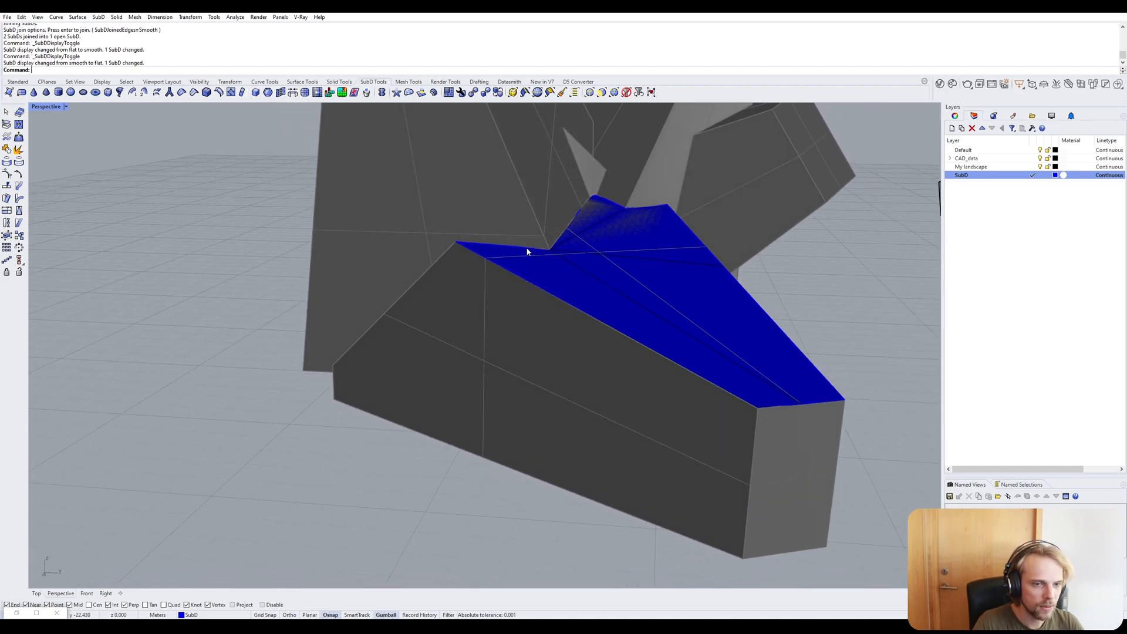
left_click(9, 92)
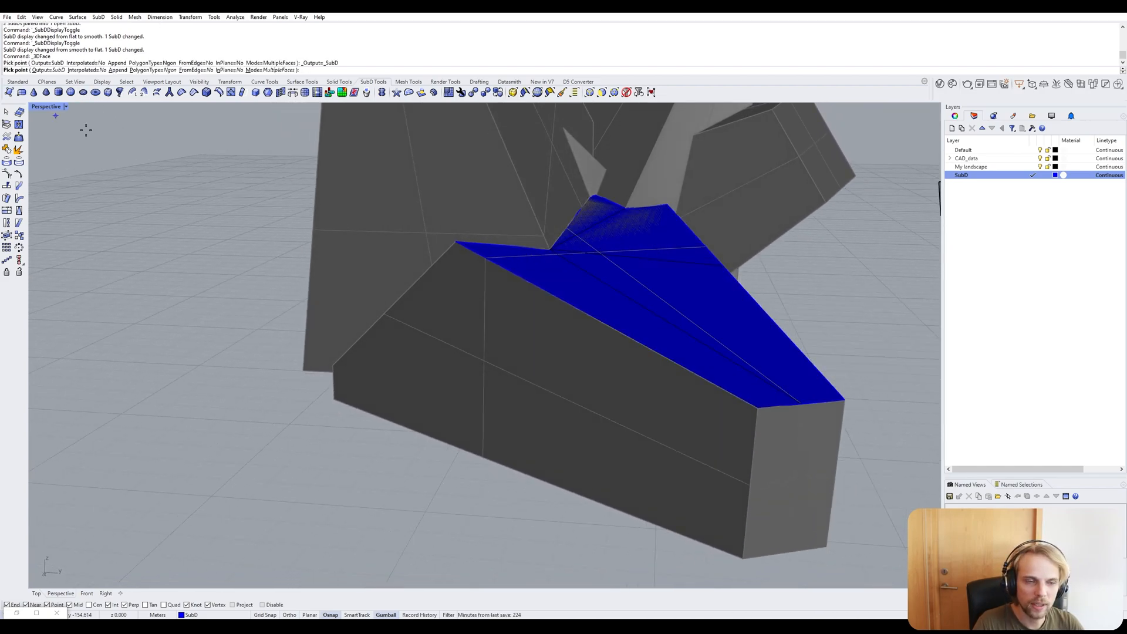
left_click(462, 248)
left_click(332, 366)
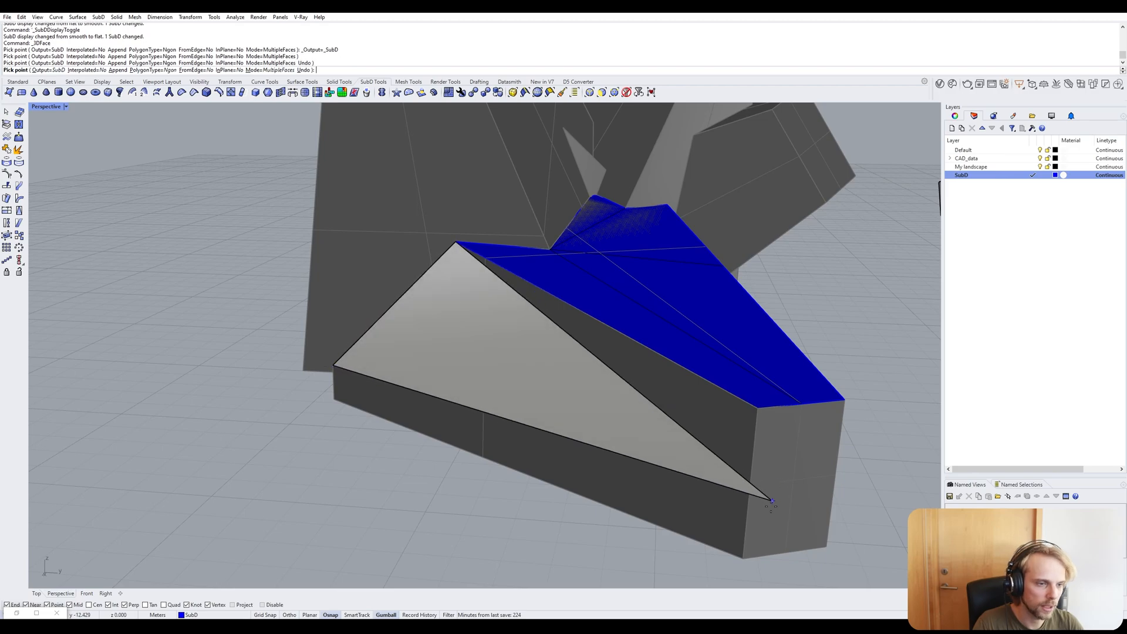
left_click(752, 484)
left_click(758, 408)
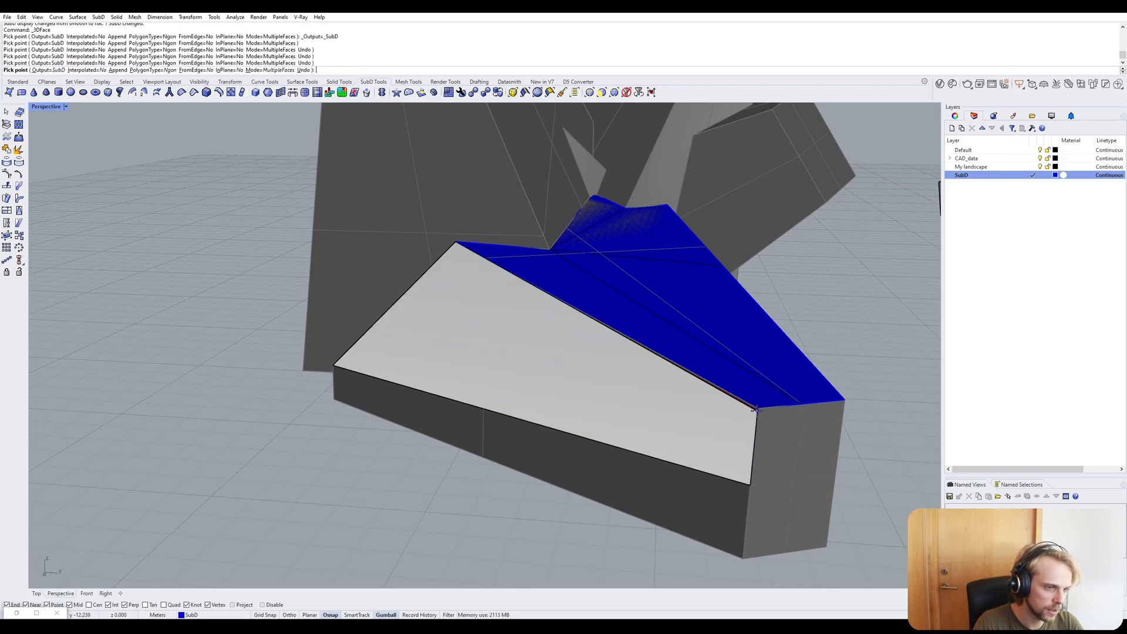
key("Return")
Draw a second four-sided SubD 3D face over the lower part of the leg's side, snapped to the locked copy's bottom corners.
key("Return")
key("Return")
left_click(332, 366)
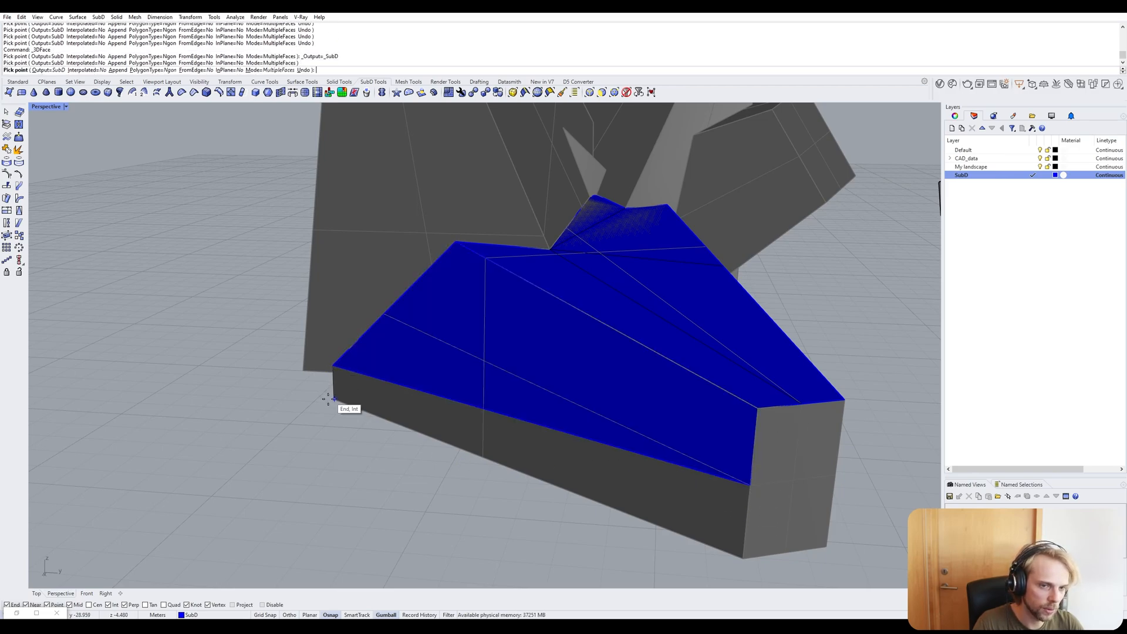
left_click(332, 399)
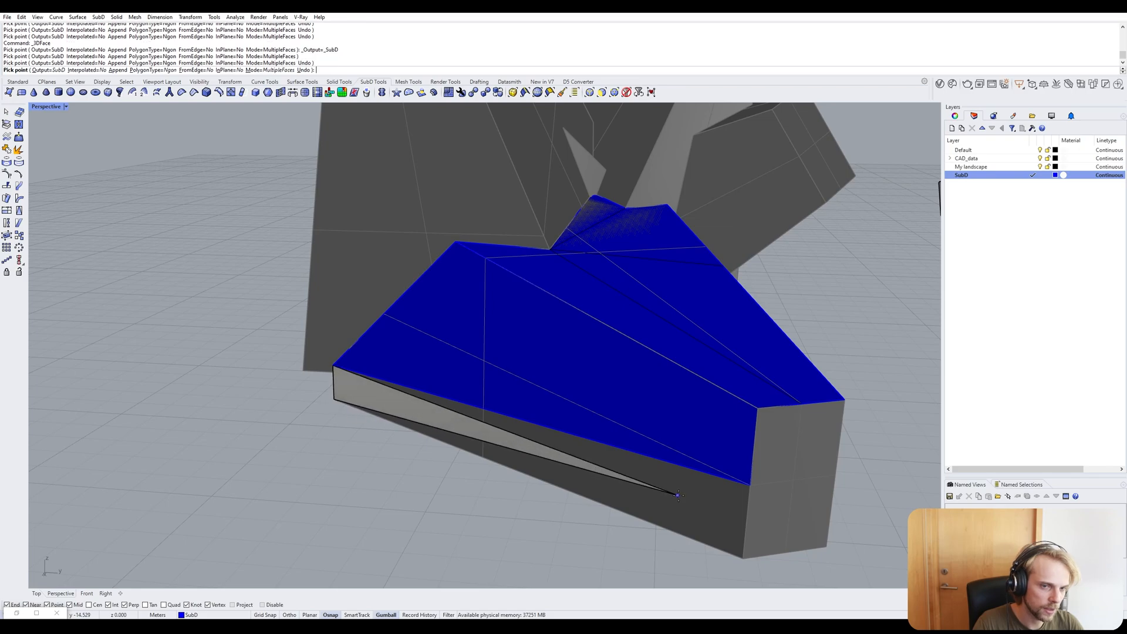
left_click(745, 557)
left_click(752, 485)
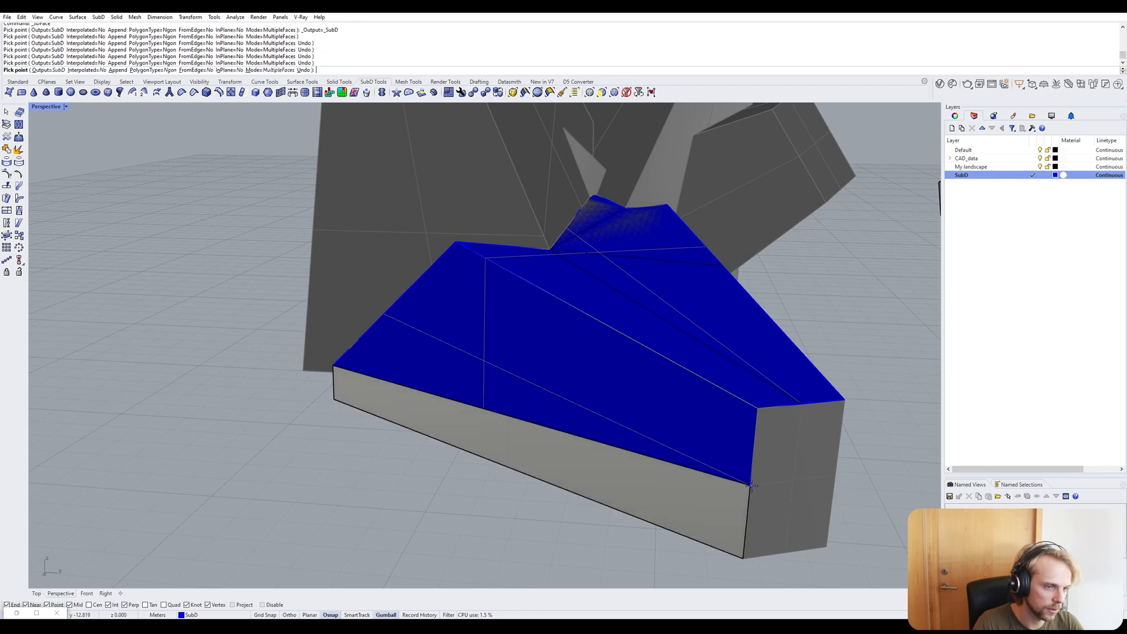
right_click(627, 497)
right_click_drag(601, 509, 566, 485)
left_click(585, 373)
left_click(600, 414)
left_click(636, 498)
Draw a four-sided SubD 3D face on the neighbouring upright leg, from its junction with the traced leg to half of its tip edge.
right_click_drag(502, 346, 55, 391)
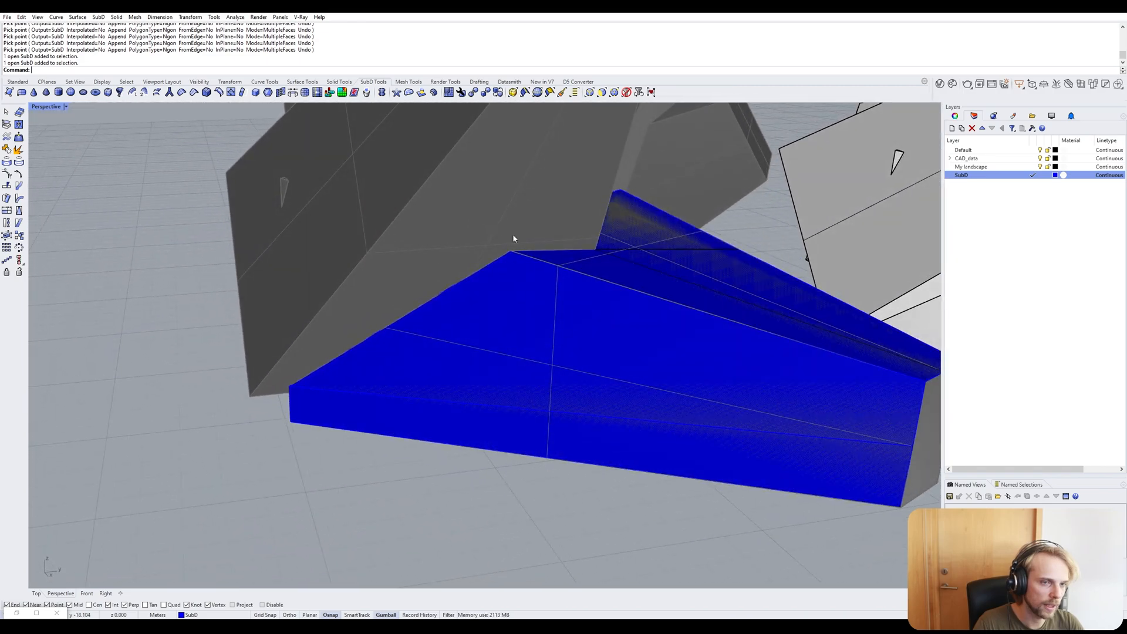
right_click_drag(572, 232, 460, 376, "shift")
right_click(460, 376)
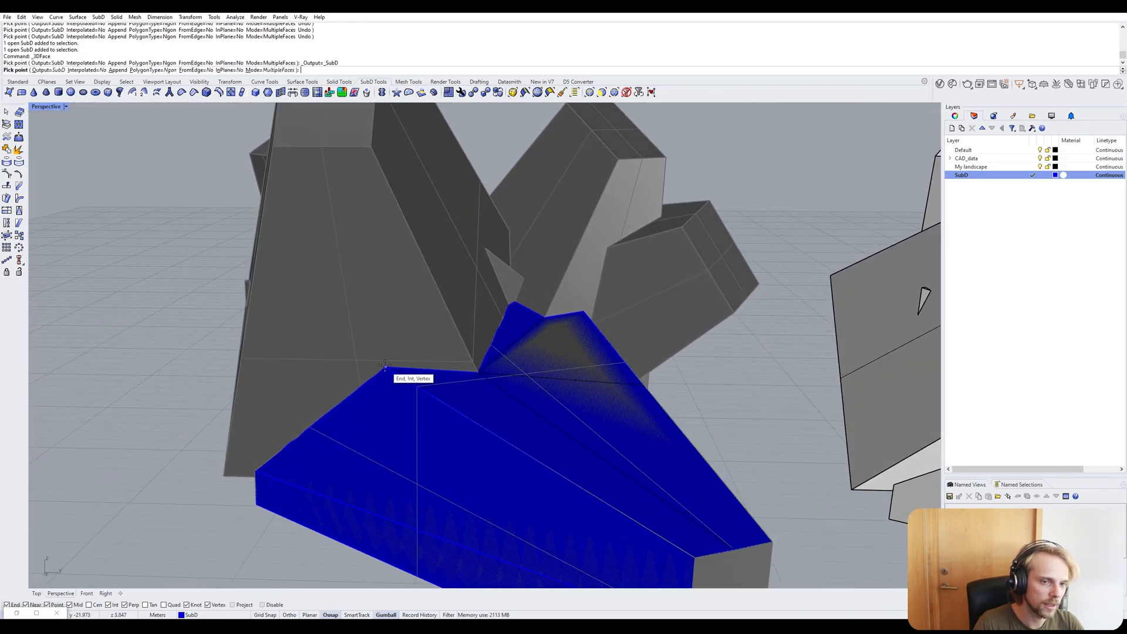
left_click(384, 366)
left_click(321, 146)
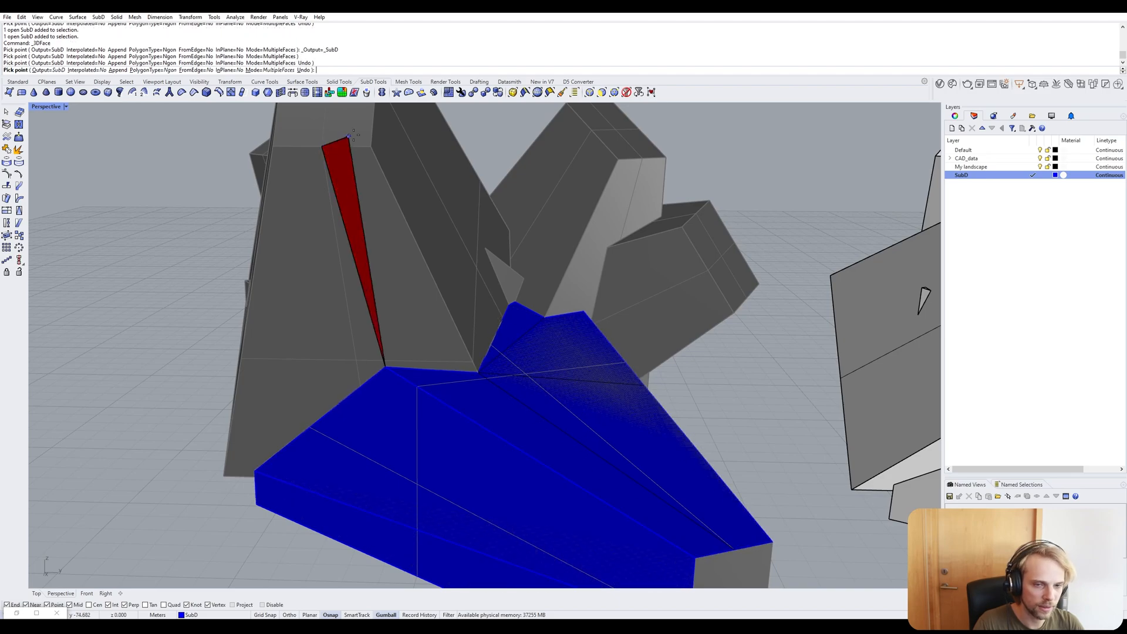
left_click(371, 147)
left_click(477, 371)
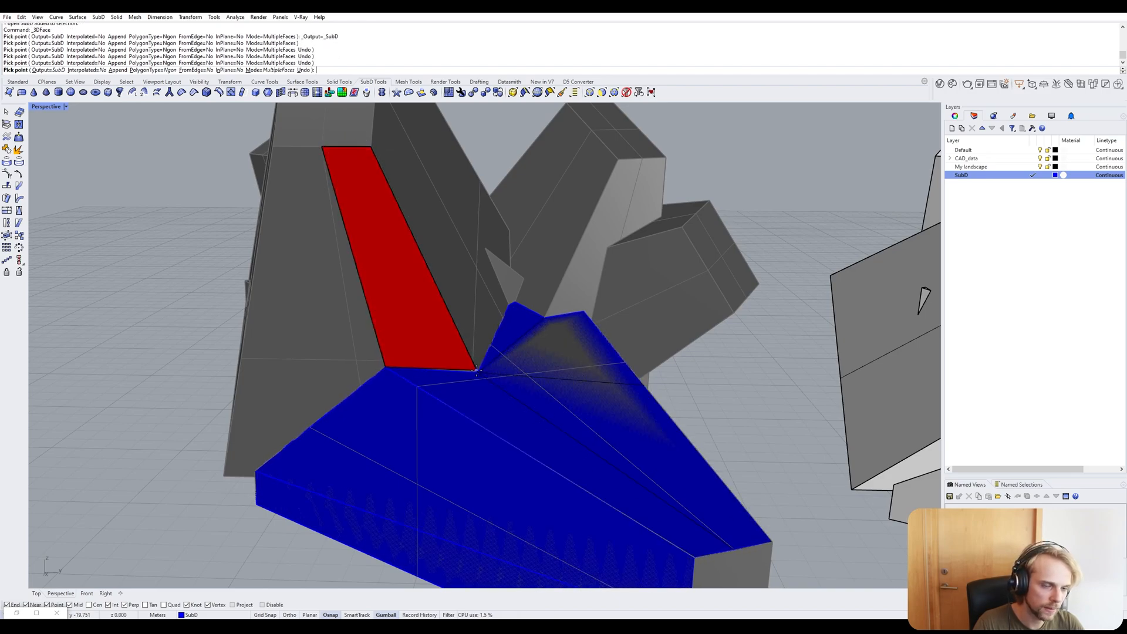
Add the adjoining SubD face over the other half of the upright leg's side, down to the traced leg's outer corner, and finish the command.
left_click(385, 366)
left_click(322, 146)
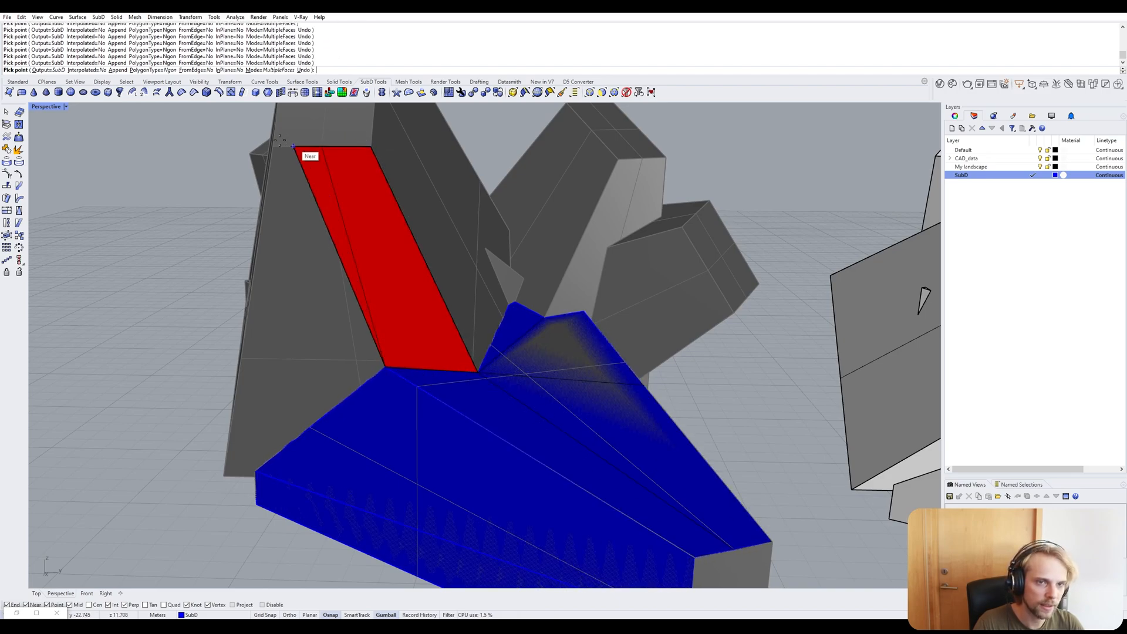
left_click(273, 147)
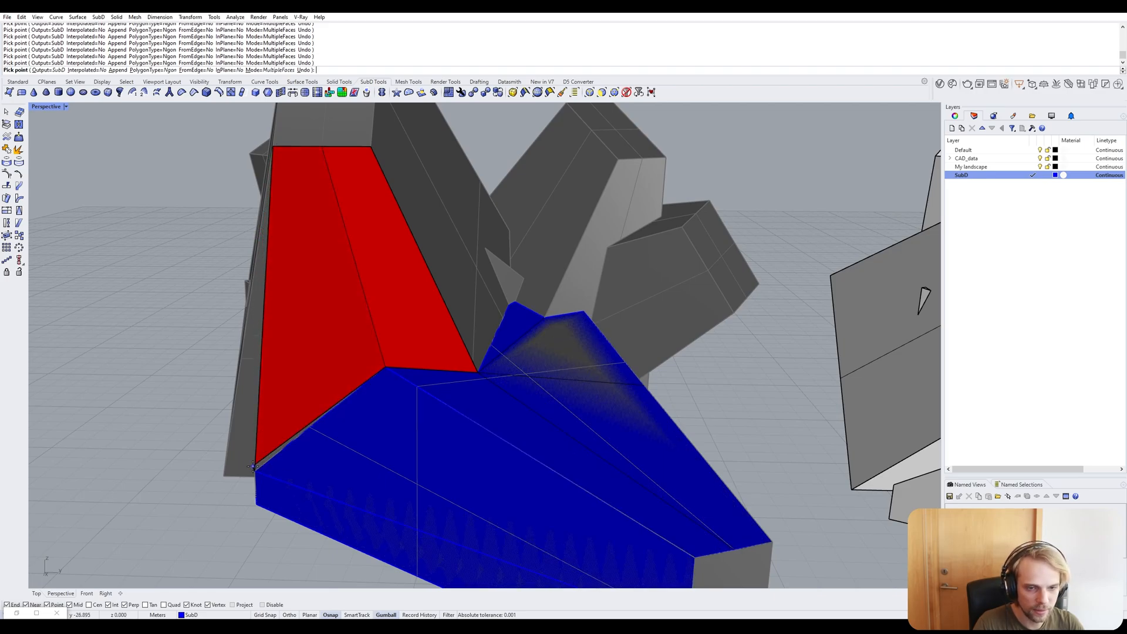
right_click_drag(253, 466, 303, 425)
left_click(206, 510)
right_click(206, 511)
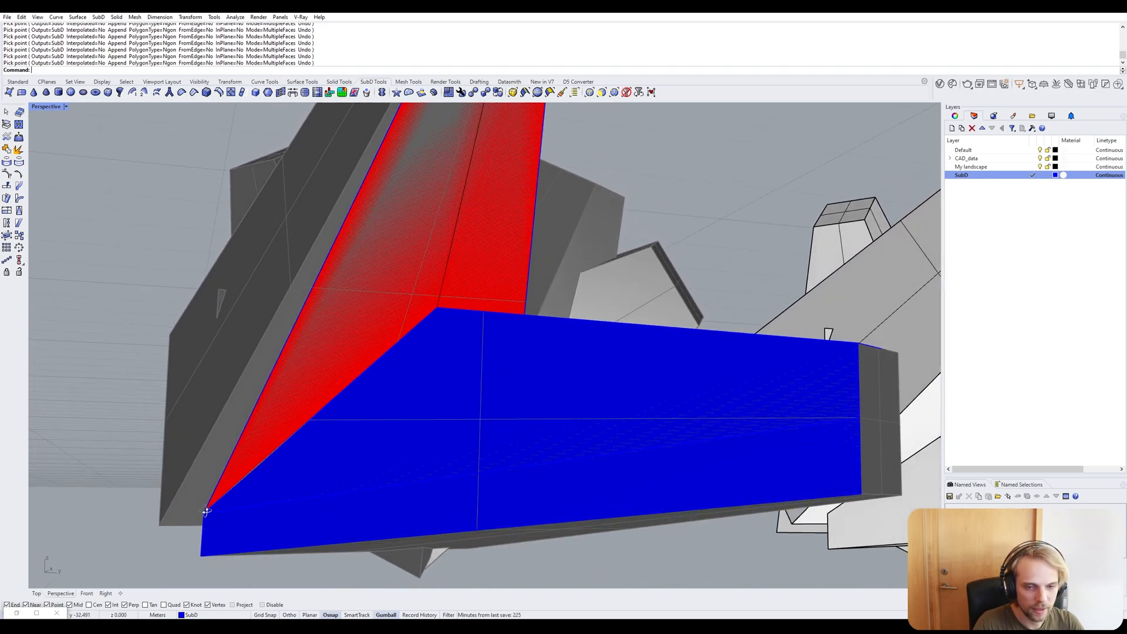
right_click_drag(206, 511, 196, 498)
right_click(196, 497)
scroll(188, 498, "down", 3)
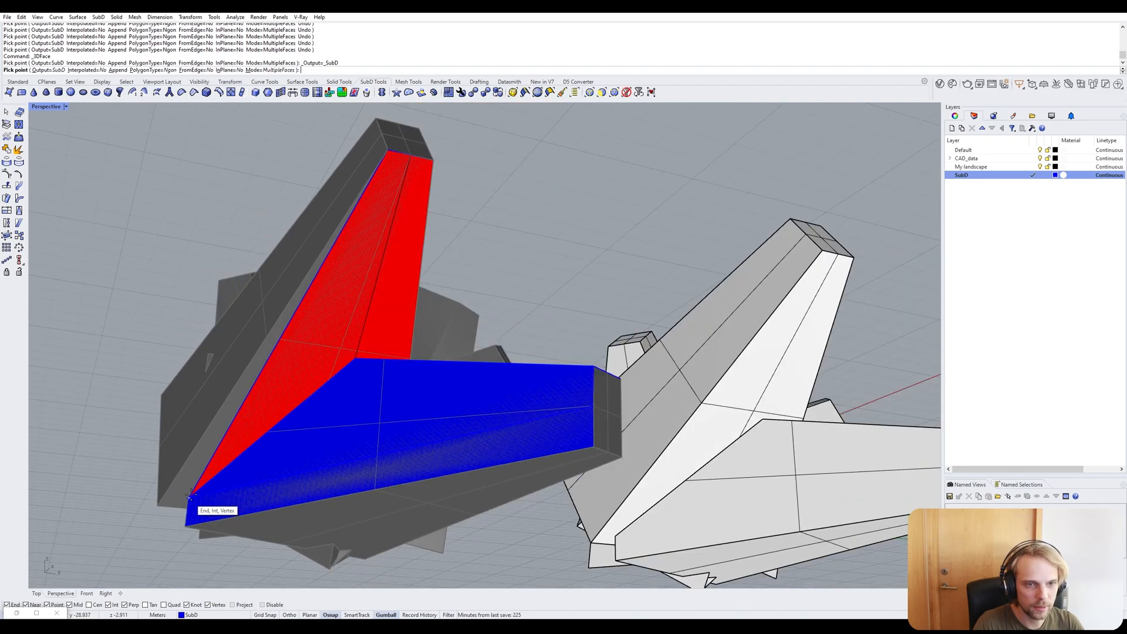
scroll(392, 155, "up", 5)
scroll(401, 169, "down", 6)
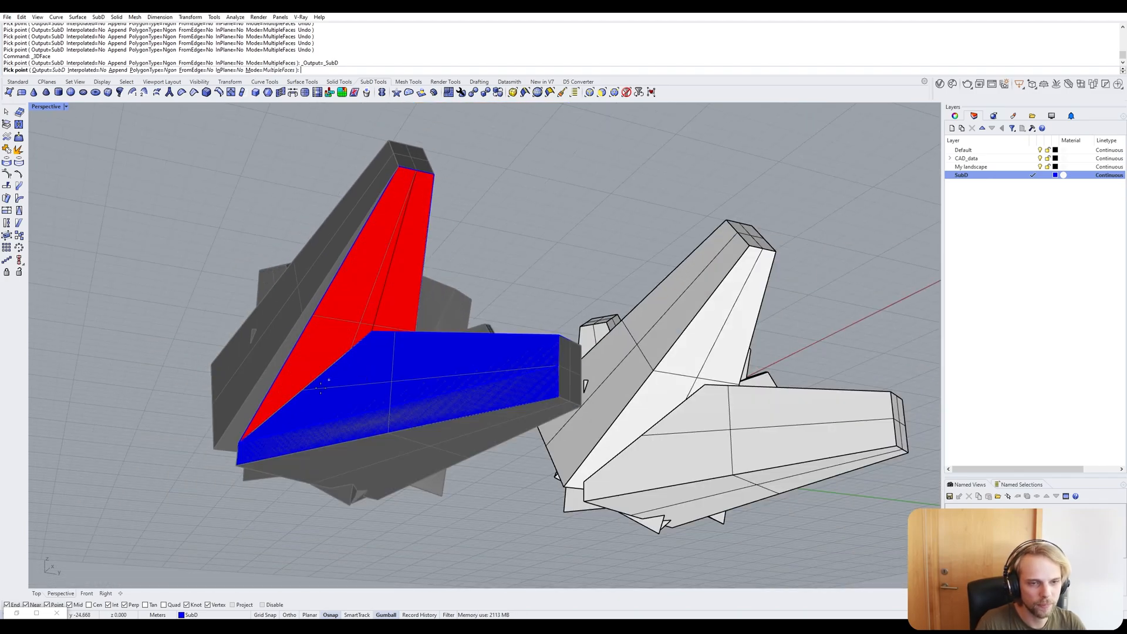
scroll(249, 435, "up", 2)
right_click(269, 421)
Flip the face direction of the newly drawn SubD on the upright leg's side.
left_click(280, 404)
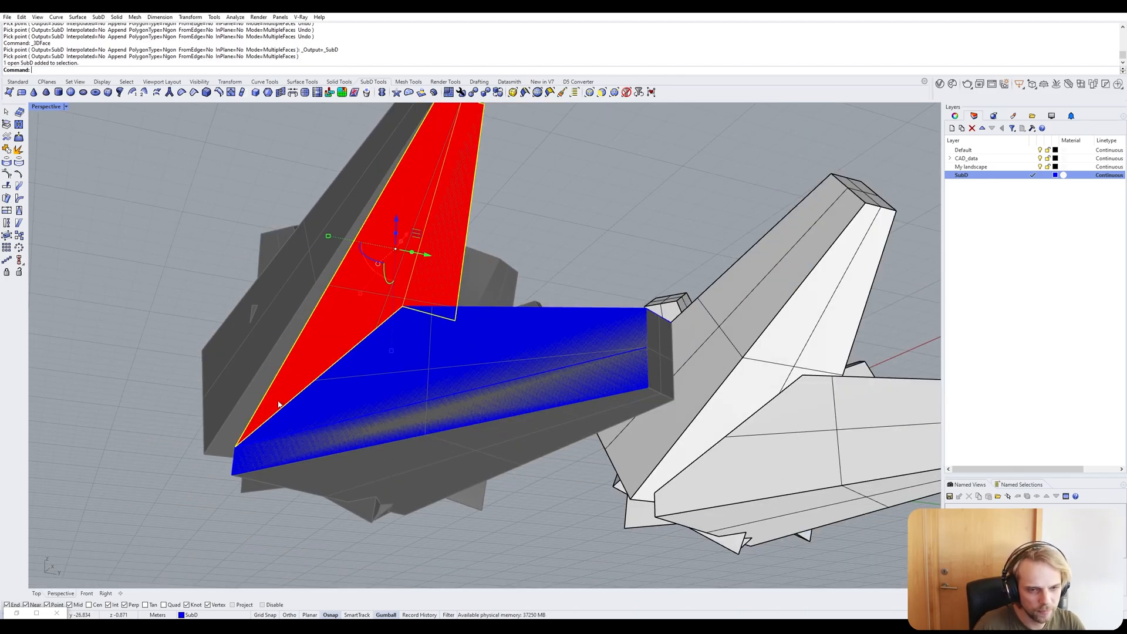
left_click(177, 398)
left_click(331, 333)
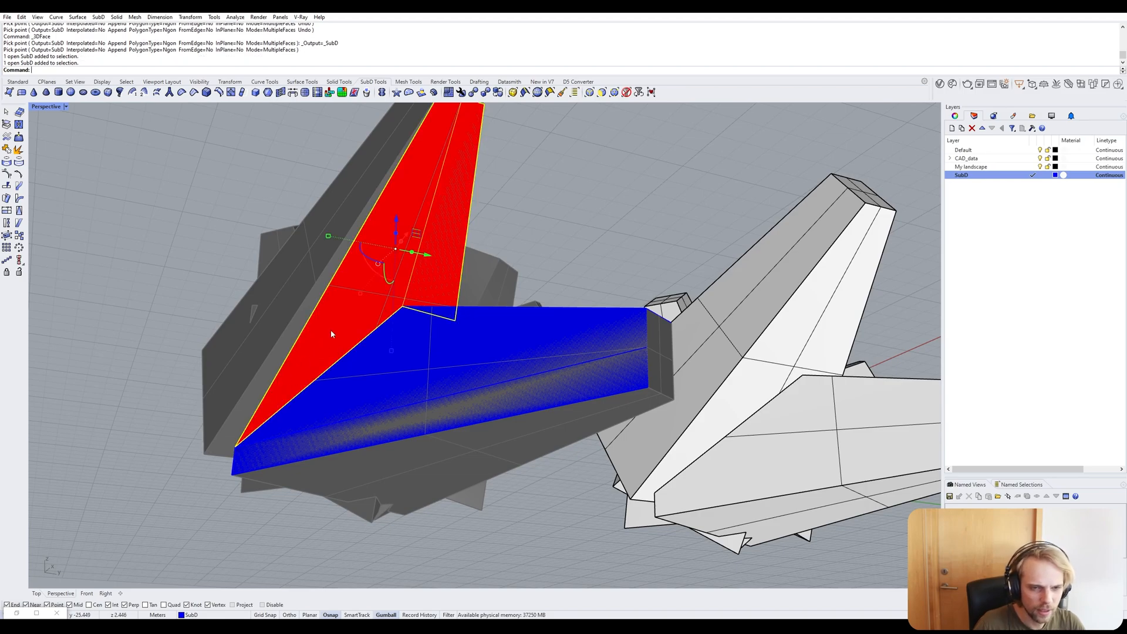
key("Return")
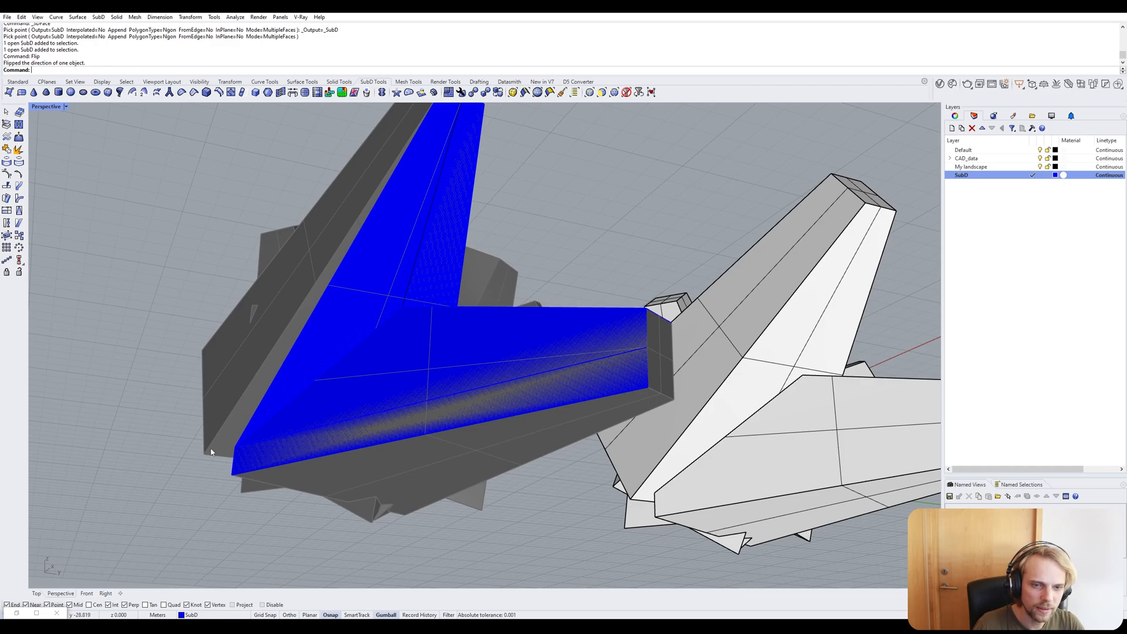
Examine the upright leg's SubD faces and the narrow strip beside them from several angles.
right_click_drag(232, 451, 210, 414)
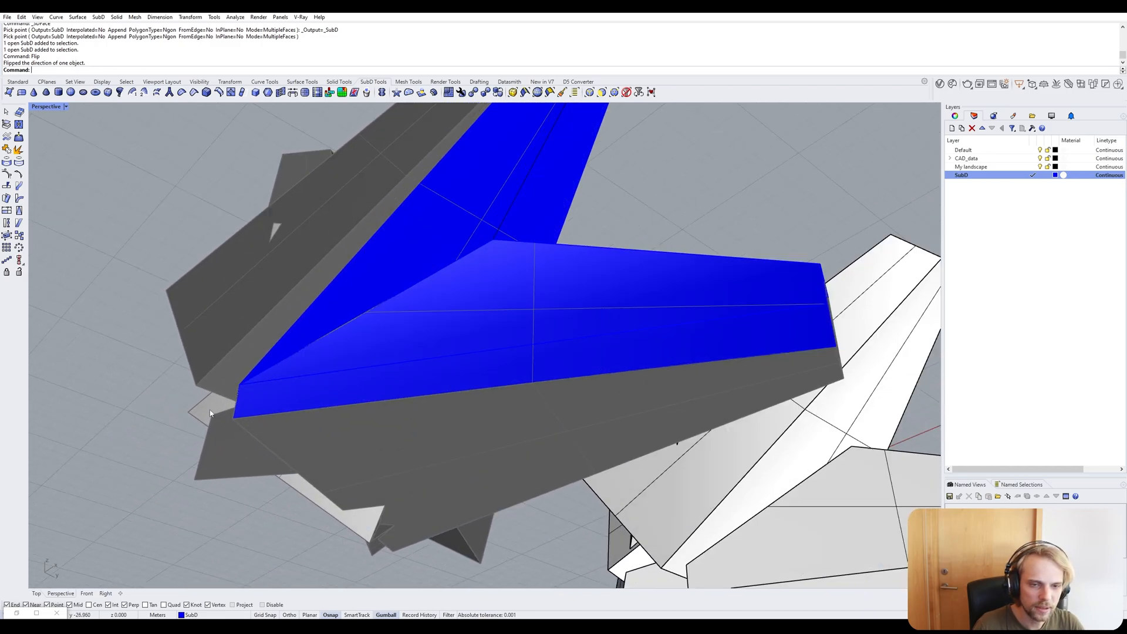
scroll(249, 380, "down", 3)
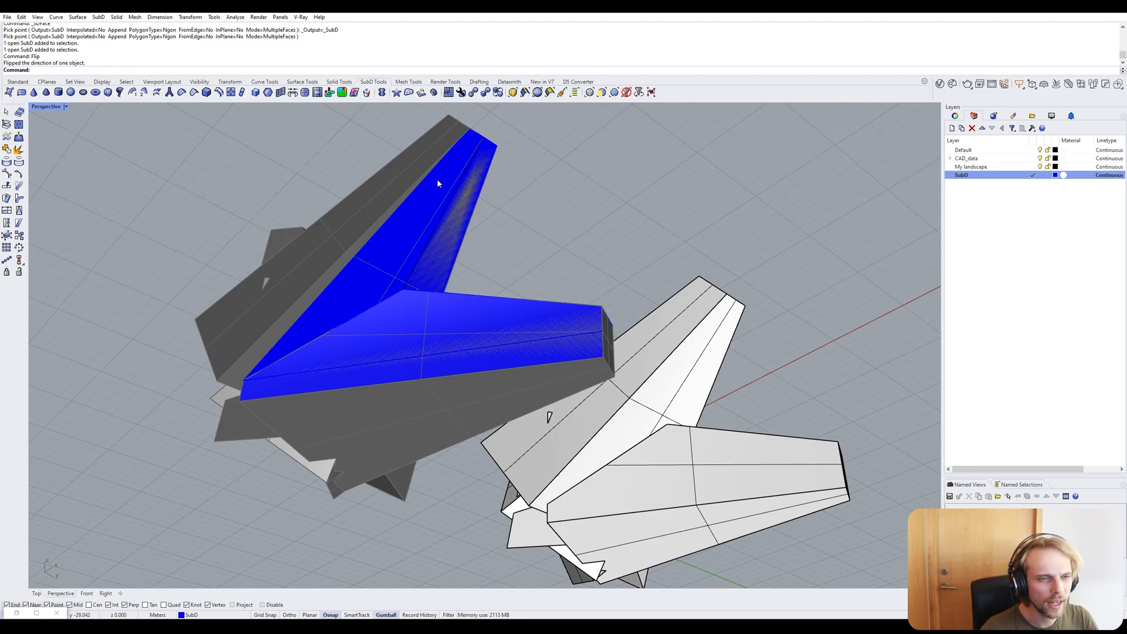
scroll(437, 179, "up", 5)
left_click(404, 184)
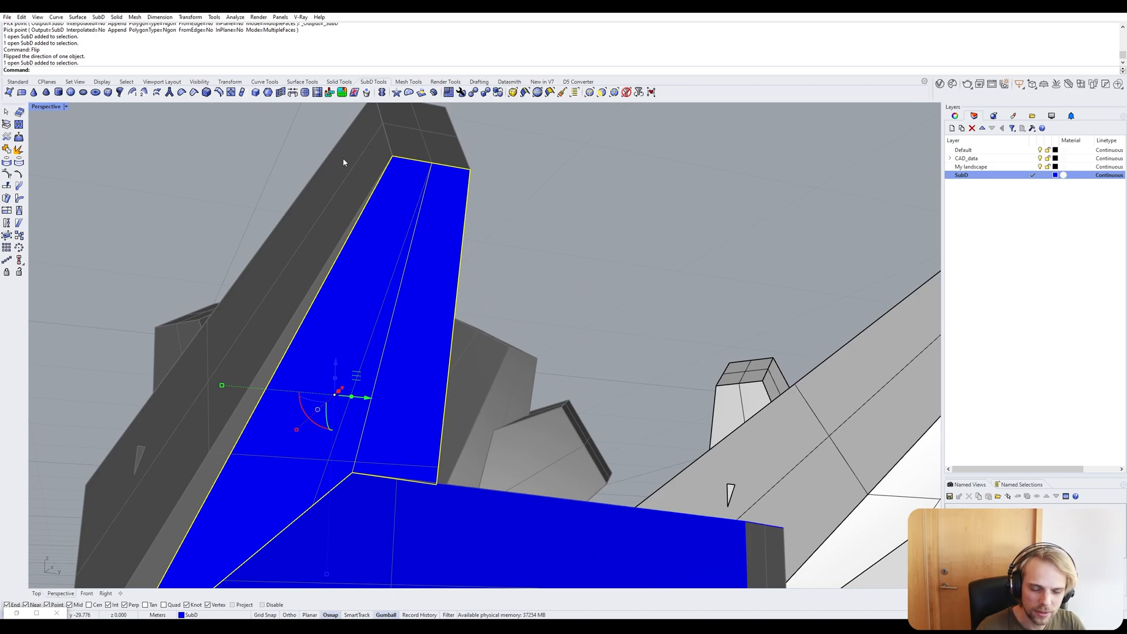
right_click_drag(343, 157, 298, 284)
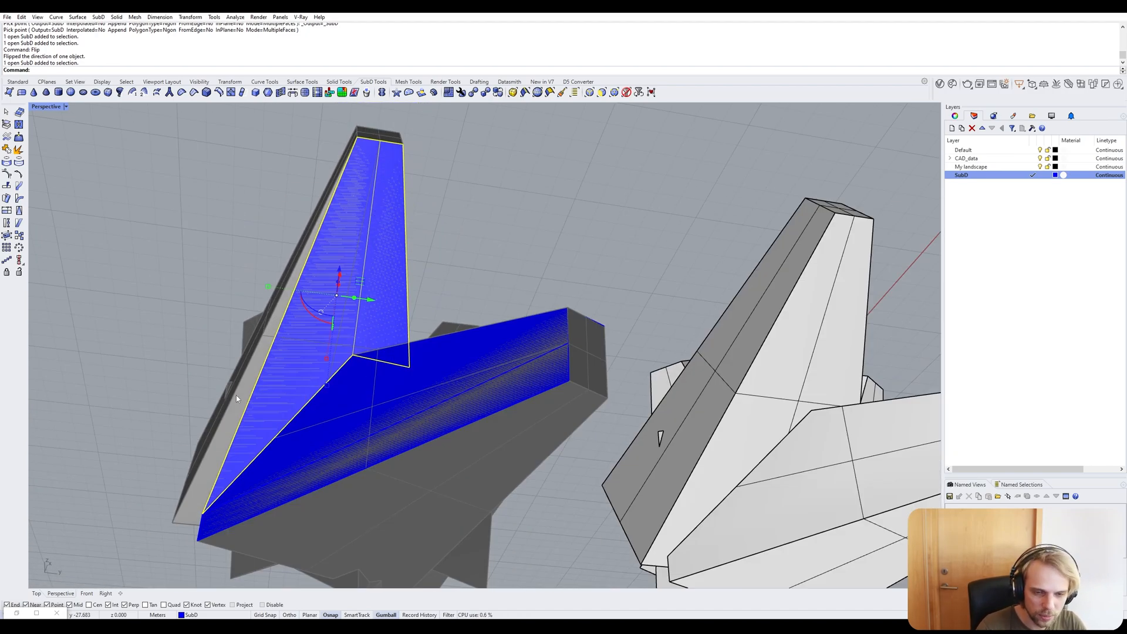
right_click_drag(236, 395, 270, 395)
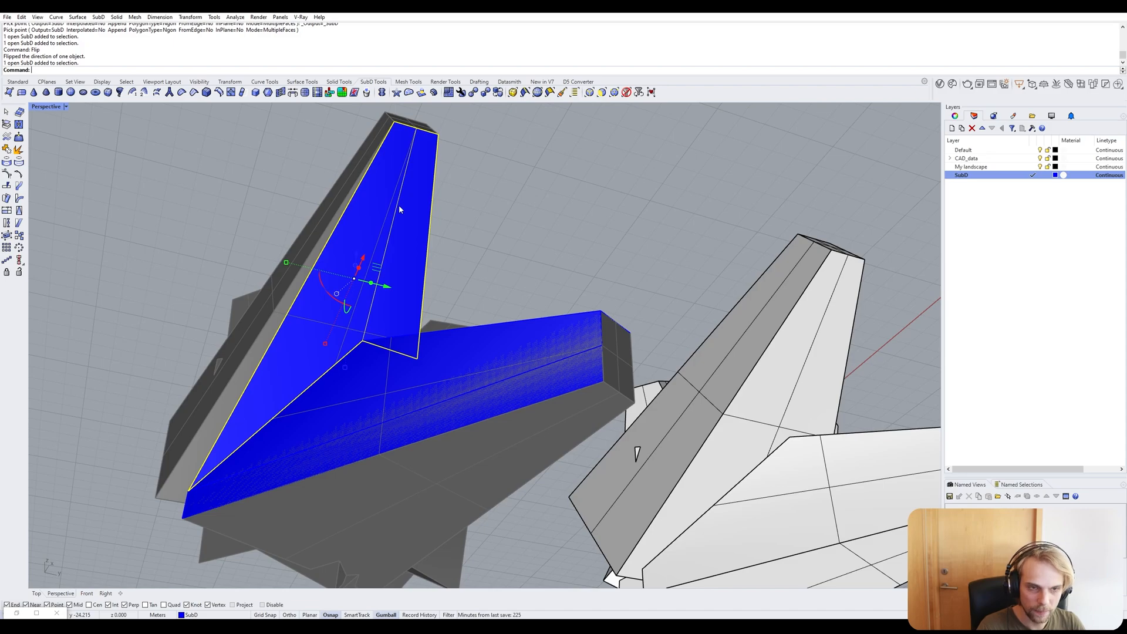
right_click_drag(399, 209, 382, 226)
key("Escape")
Move the SubD's outer corner vertex at the upright leg's tip slightly inward along the tip edge.
scroll(366, 151, "up", 8)
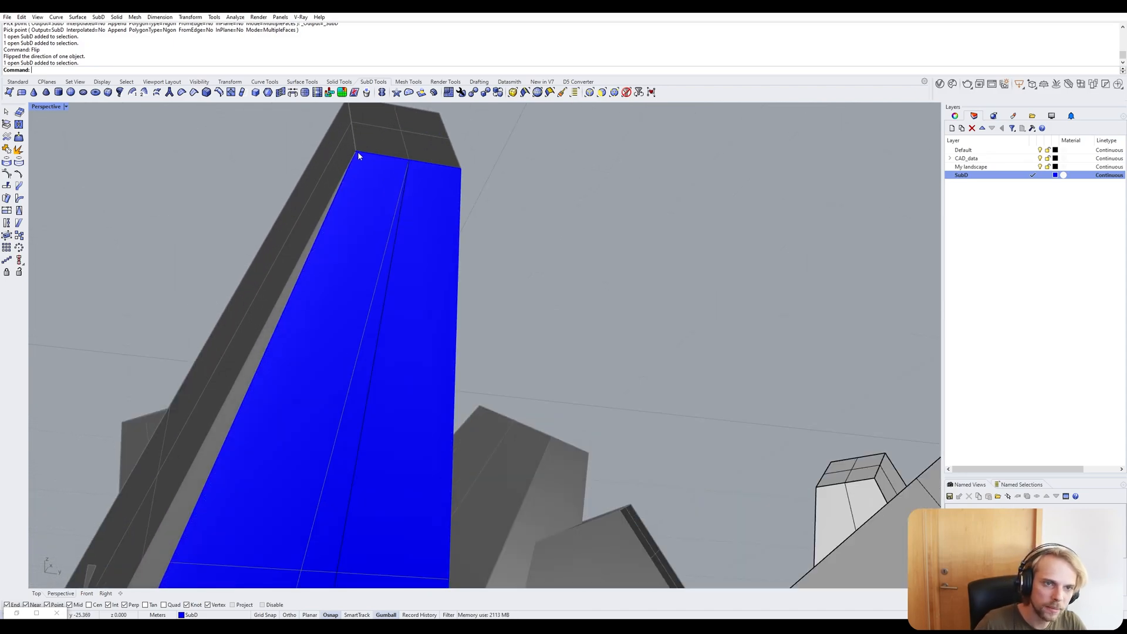
left_click(355, 153, "ctrl+shift")
type("M")
key("Return")
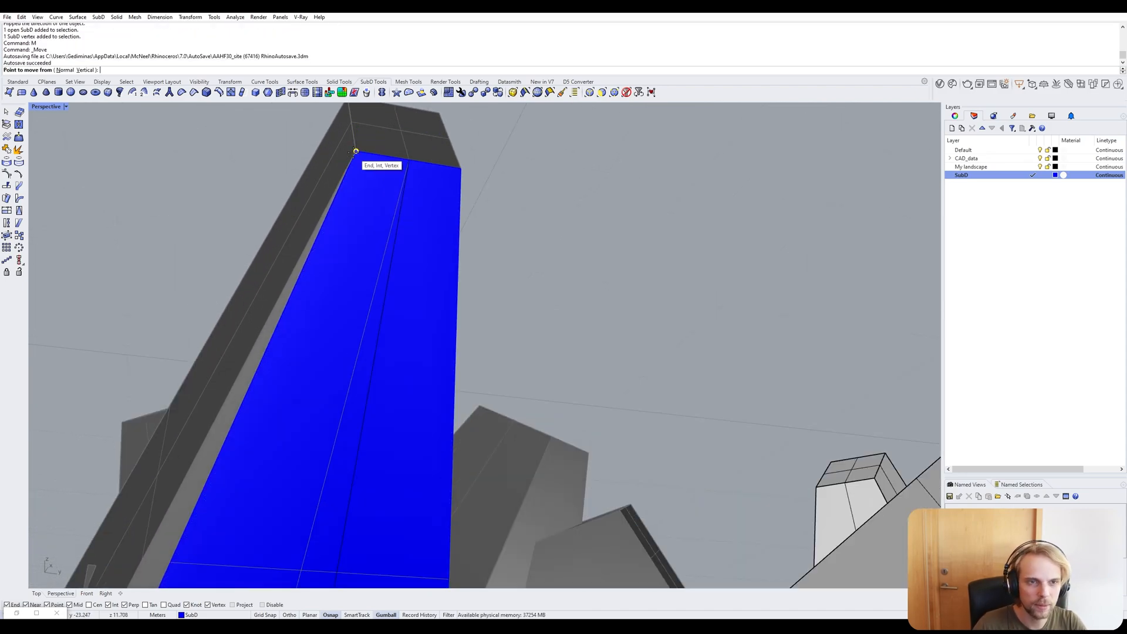
left_click(355, 151)
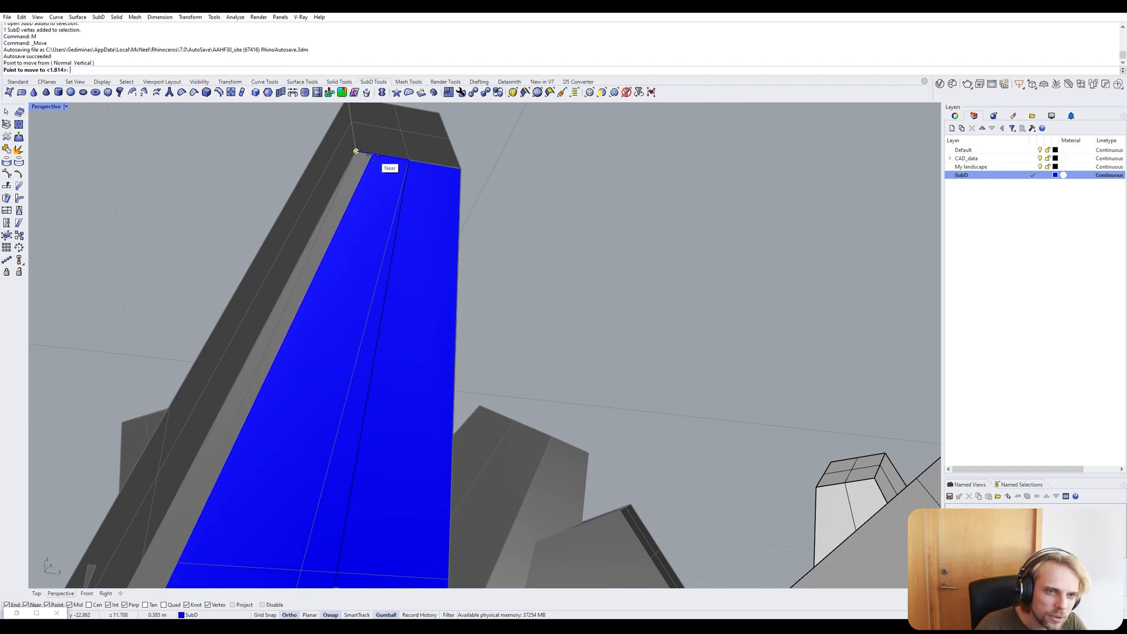
left_click(357, 153)
Draw a four-sided SubD 3D face over the narrow strip beside the upright leg's face, snapped from the tip edge to the bottom corners.
right_click_drag(451, 168, 370, 265)
right_click_drag(253, 375, 288, 318)
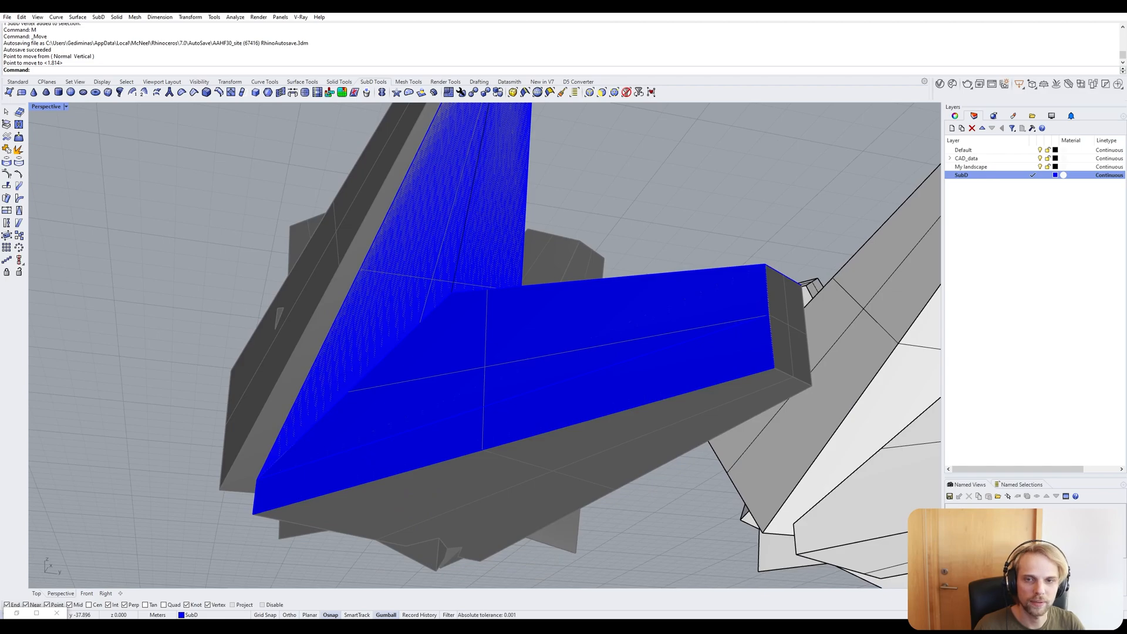
left_click(21, 92)
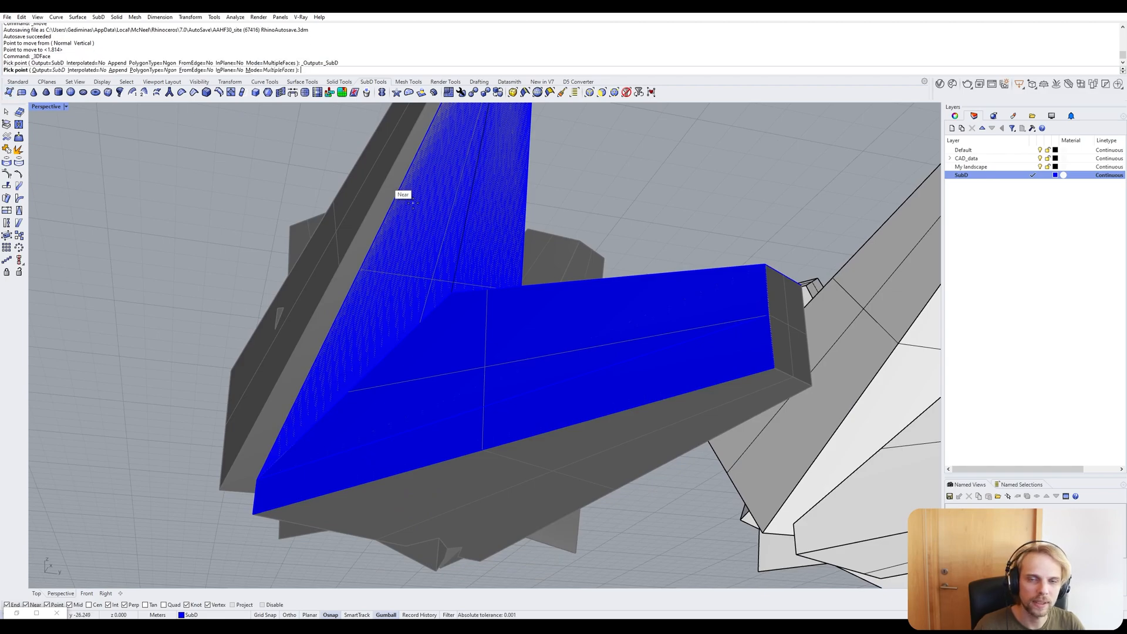
right_click_drag(412, 203, 409, 246, "shift")
right_click_drag(415, 192, 350, 329, "shift")
left_click(458, 139)
left_click(448, 136)
scroll(371, 256, "down", 5)
scroll(320, 383, "up", 9)
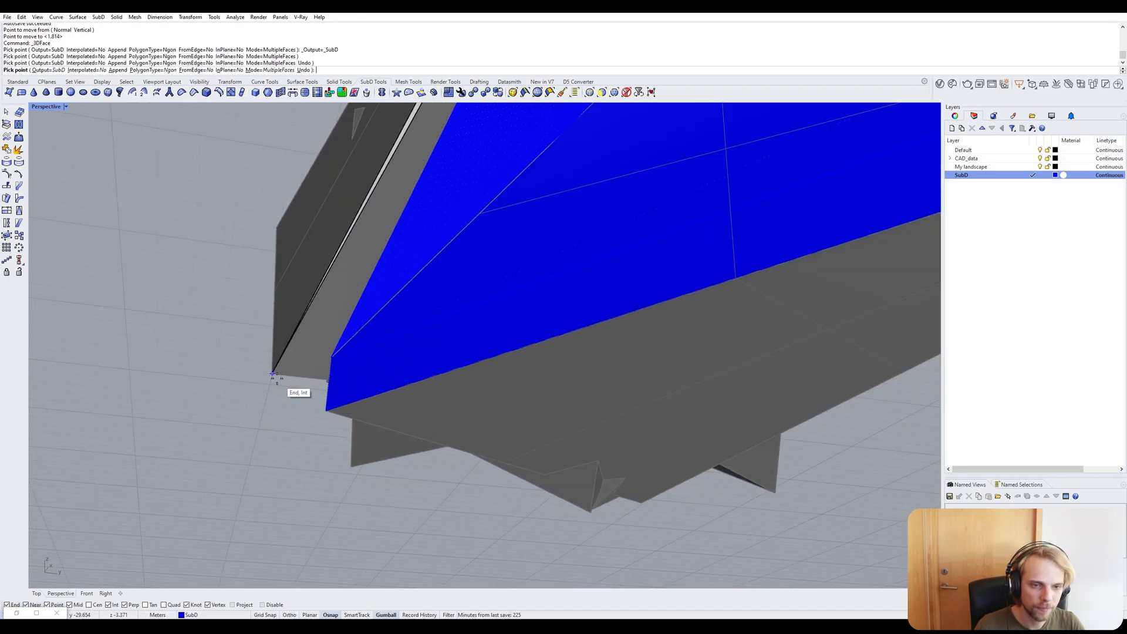
left_click(273, 374)
left_click(331, 357)
key("Return")
scroll(333, 354, "down", 10)
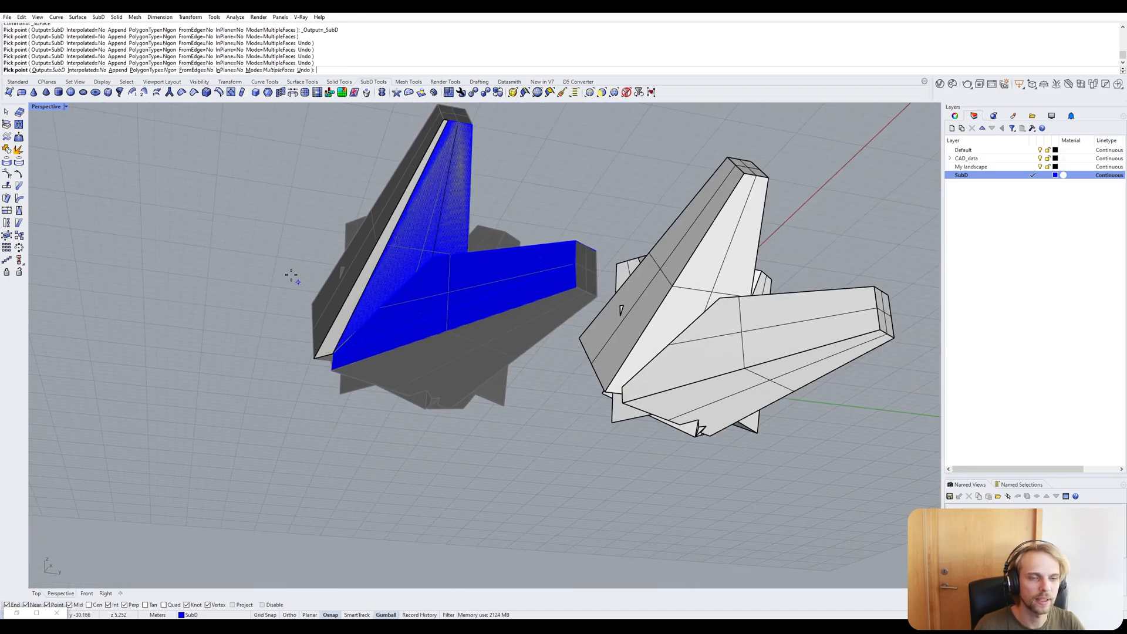
key("Return")
Join the narrow strip face and the upright leg's SubD with smooth joined edges.
right_click_drag(372, 283, 340, 375)
scroll(339, 375, "down", 4)
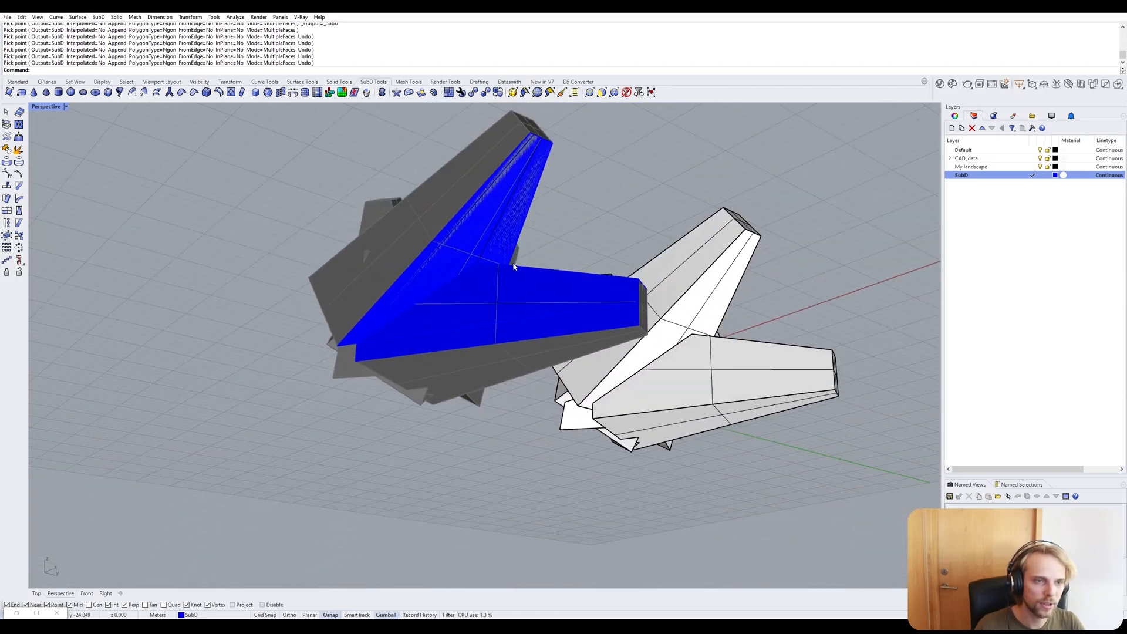
right_click_drag(515, 261, 409, 390, "shift")
left_click_drag(455, 266, 287, 237)
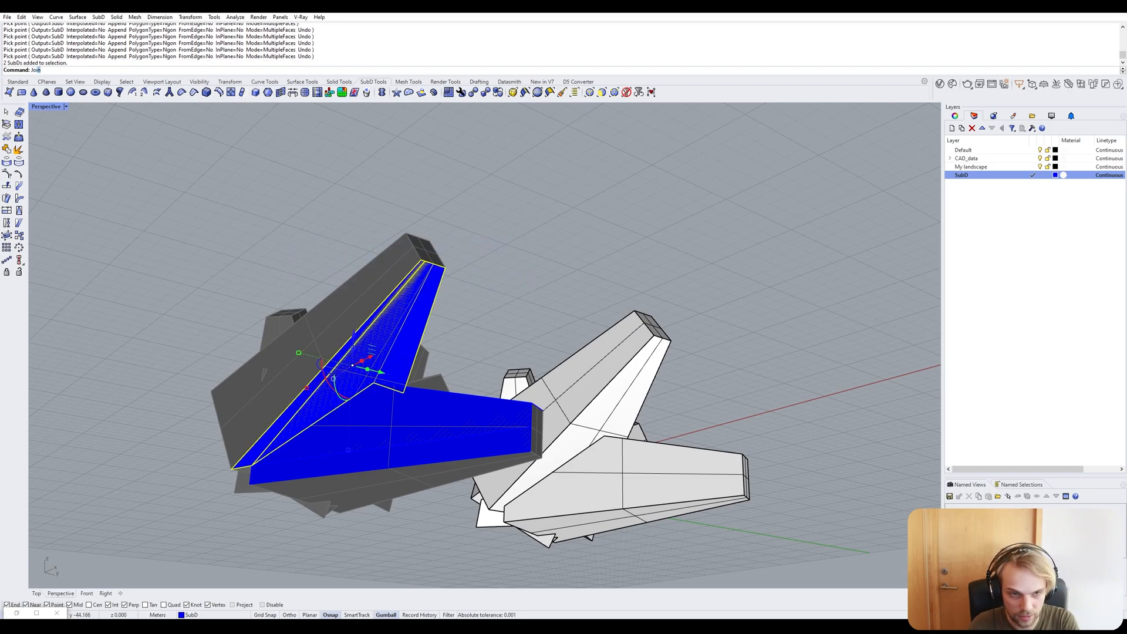
key("Return")
key("Return")
Join the four SubDs traced over both legs into a single SubD with smooth joined edges.
right_click_drag(270, 231, 395, 350)
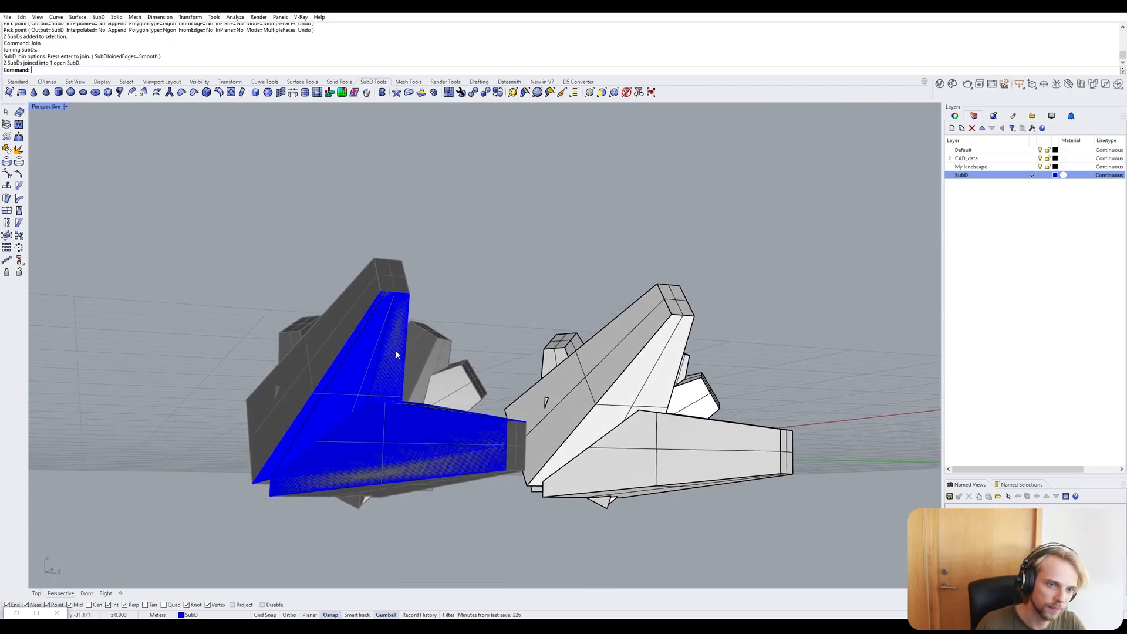
left_click(392, 353)
right_click_drag(433, 467, 421, 527)
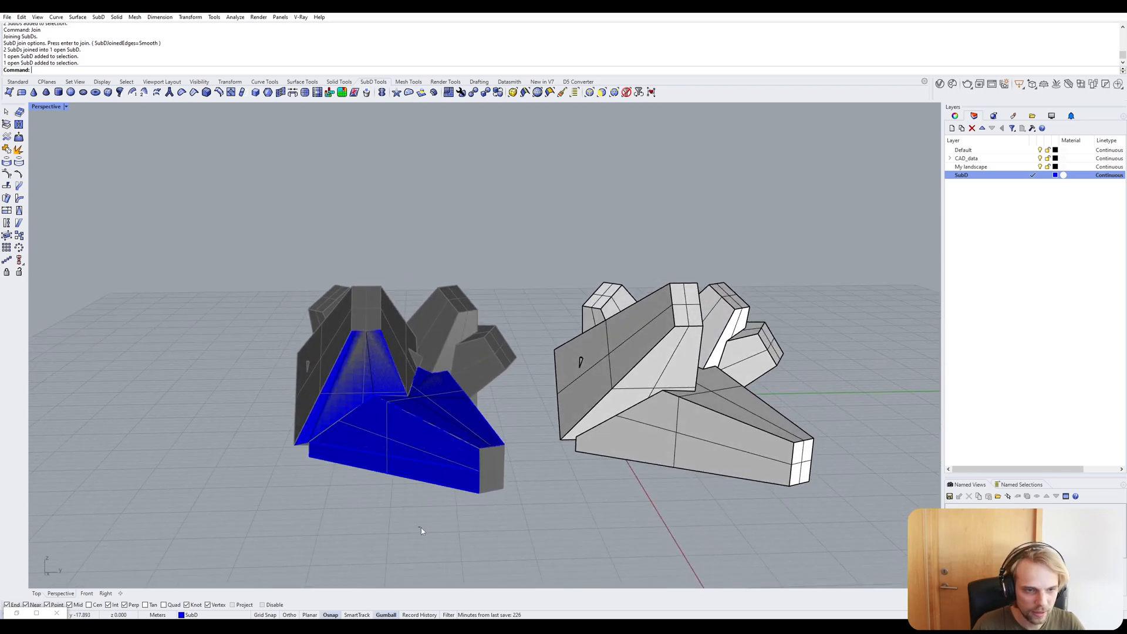
left_click_drag(603, 556, 233, 326)
left_click_drag(509, 541, 237, 311)
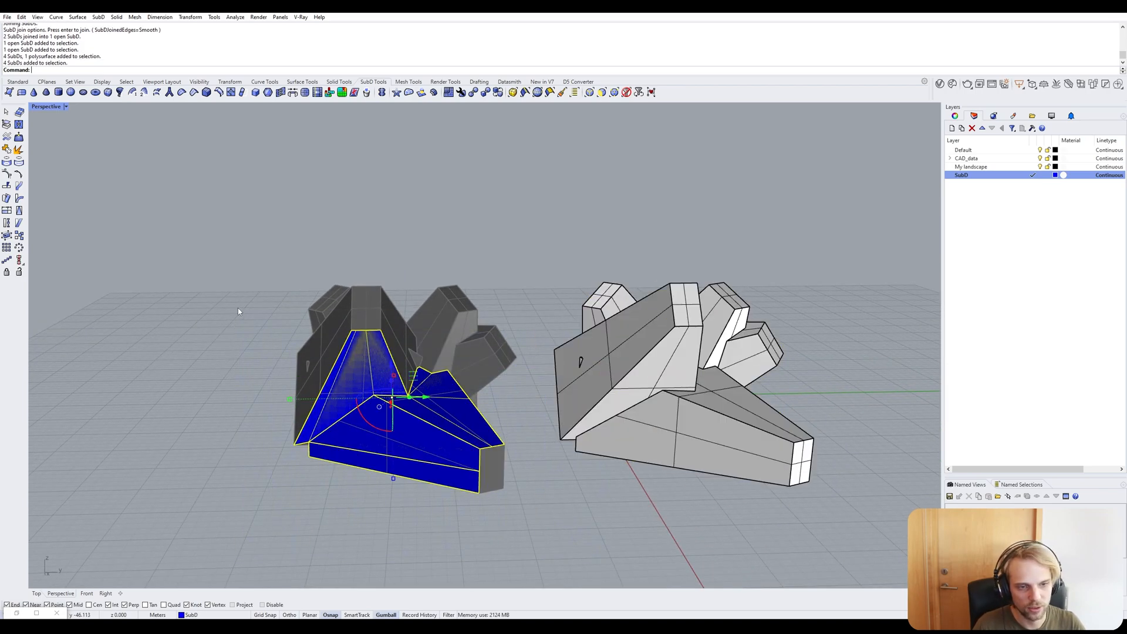
key("Return")
key("Return")
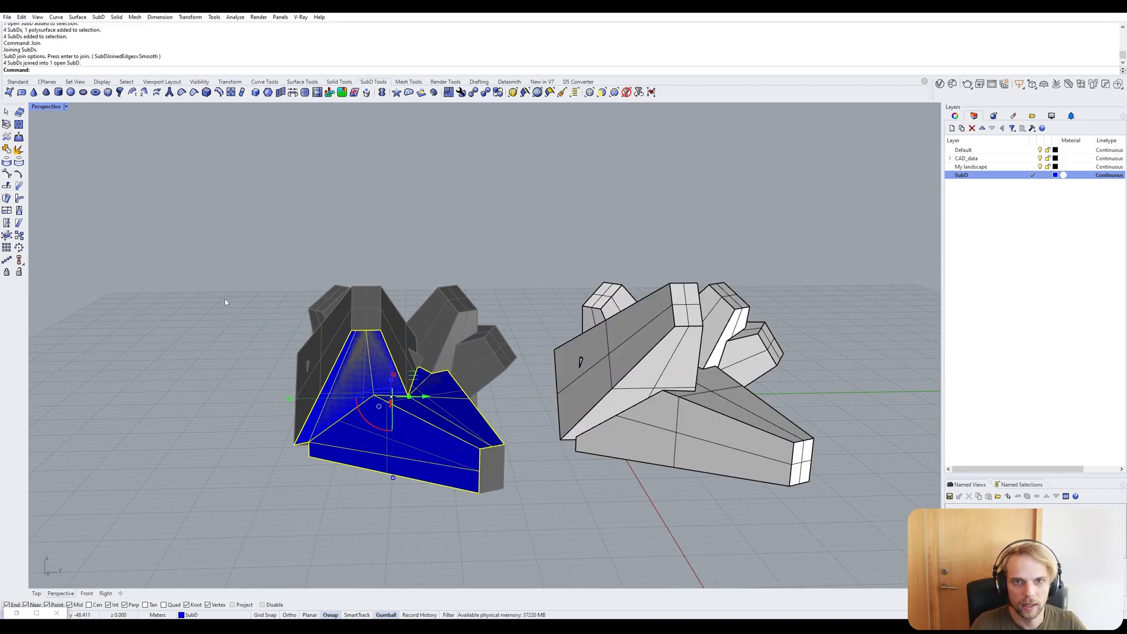
Move the joined SubD sideways, clear of the locked copy, and deselect it.
right_click_drag(327, 339, 558, 288)
left_click(557, 288)
right_click_drag(597, 347, 586, 348)
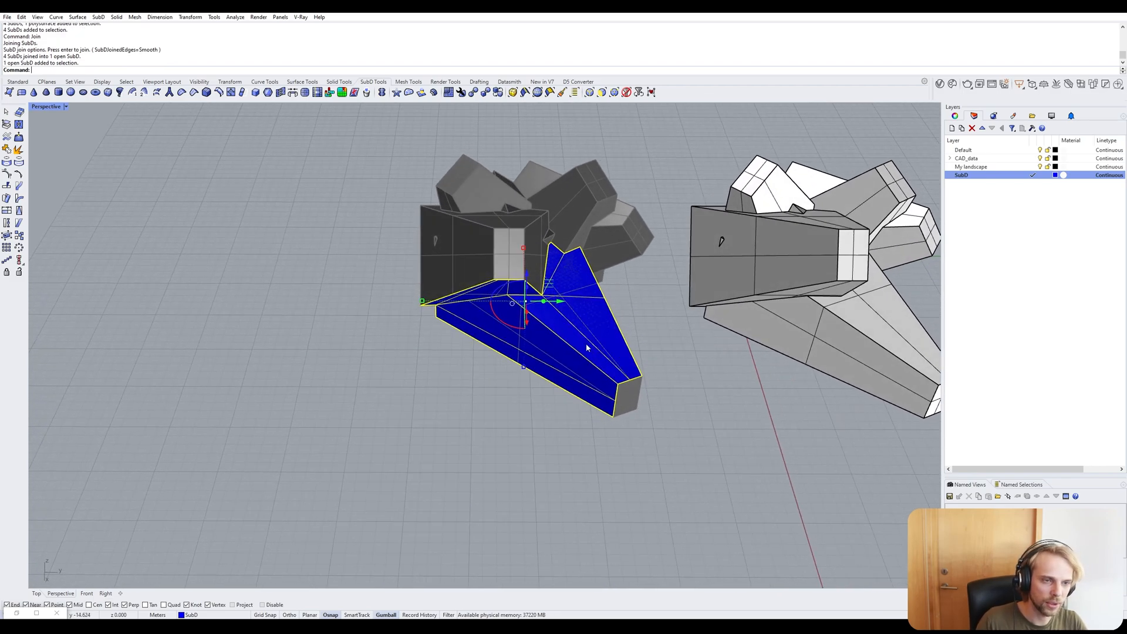
left_click_drag(563, 301, 271, 327)
left_click(451, 466)
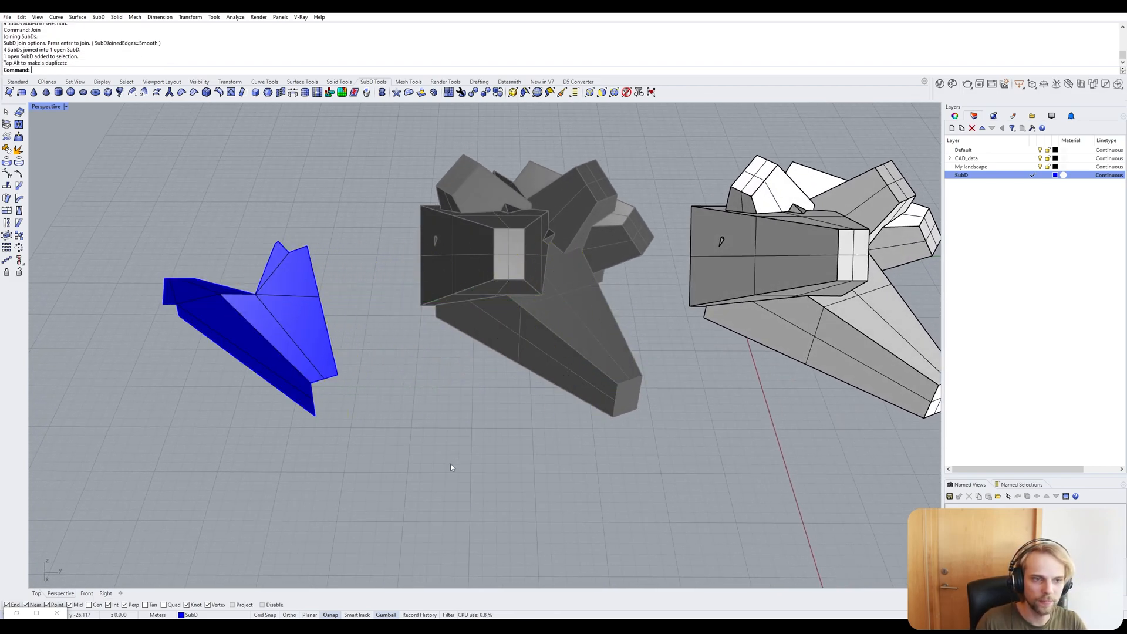
right_click_drag(452, 466, 445, 406)
Switch the SubD to smooth display and examine its rounded form from several angles.
scroll(350, 266, "up", 3)
key("Tab")
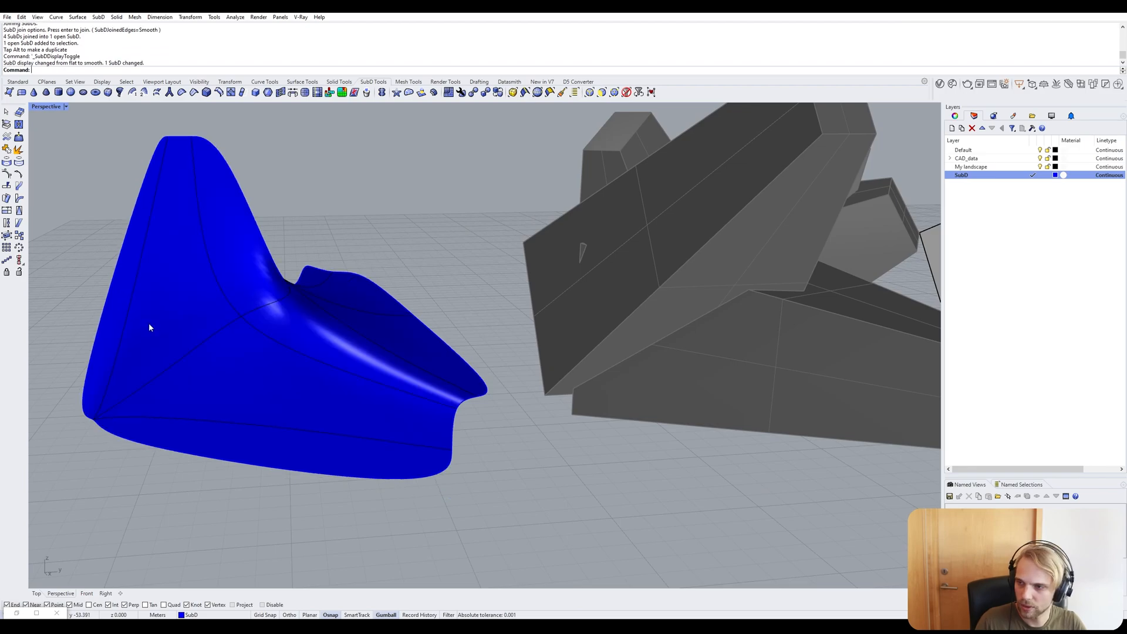
right_click_drag(177, 387, 254, 361)
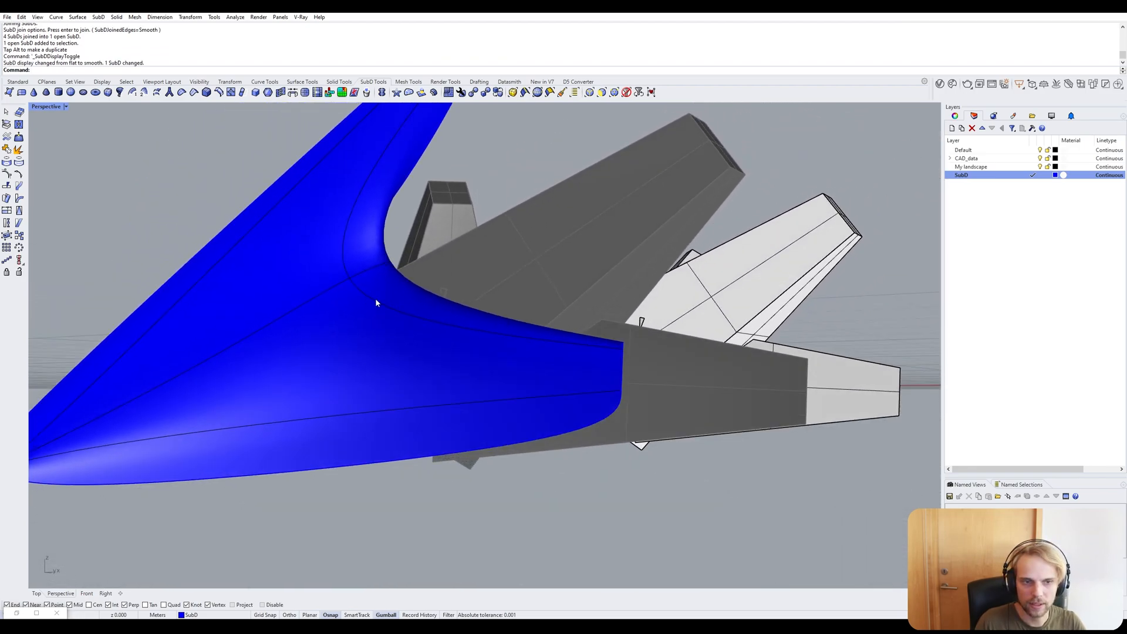
scroll(352, 258, "down", 2)
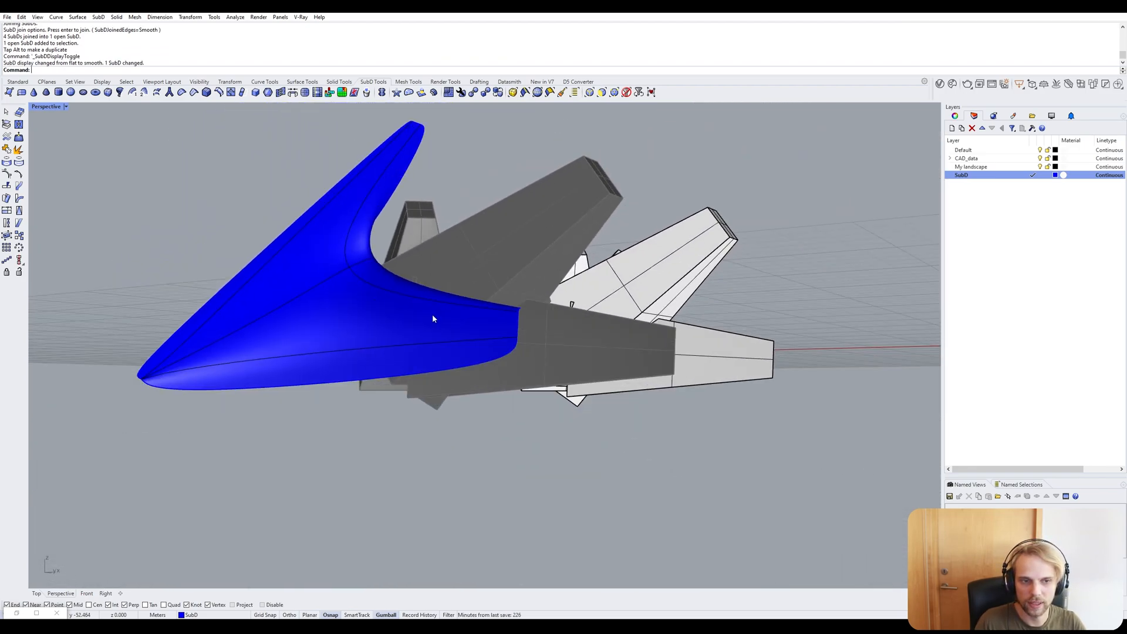
right_click_drag(432, 319, 366, 363)
Undo the SubD's sideways move and switch it back to flat display.
key("ctrl+z")
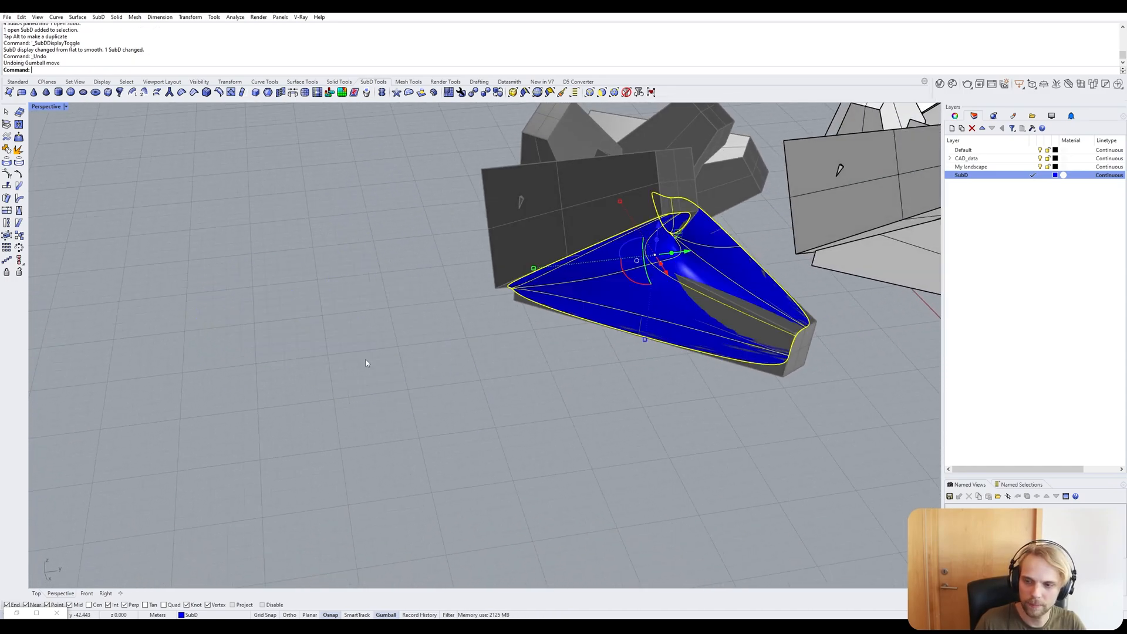
left_click(654, 417)
right_click_drag(654, 417, 594, 282)
scroll(661, 260, "up", 4)
key("Tab")
Draw a four-sided SubD 3D face over the lower side of the small wedge-shaped notch beside the leg junction.
scroll(664, 305, "up", 4)
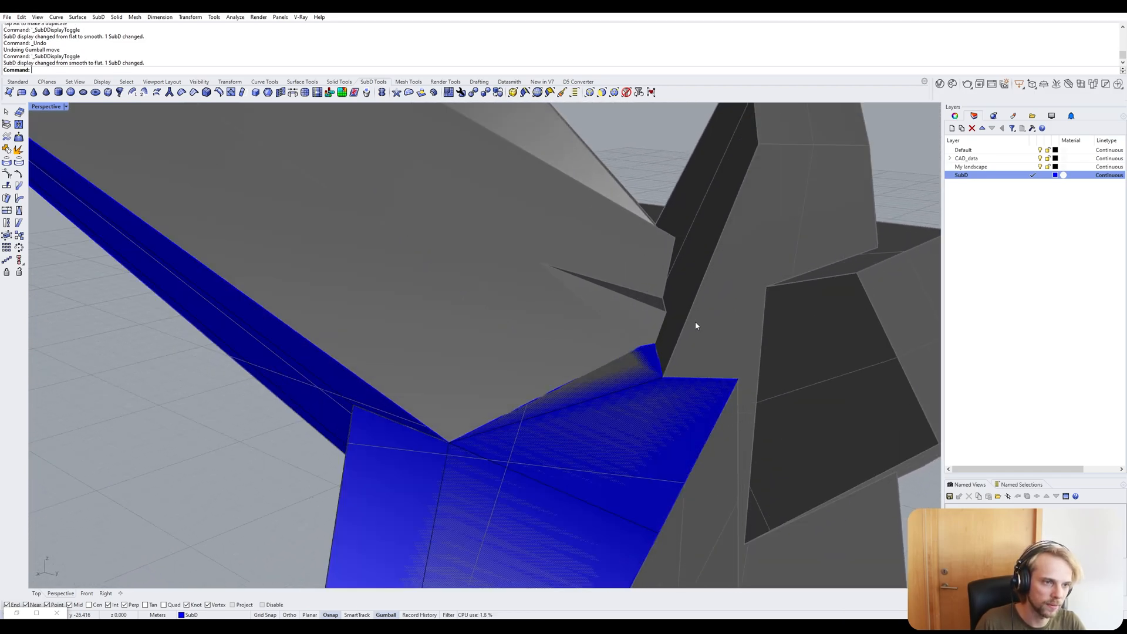
scroll(658, 328, "up", 3)
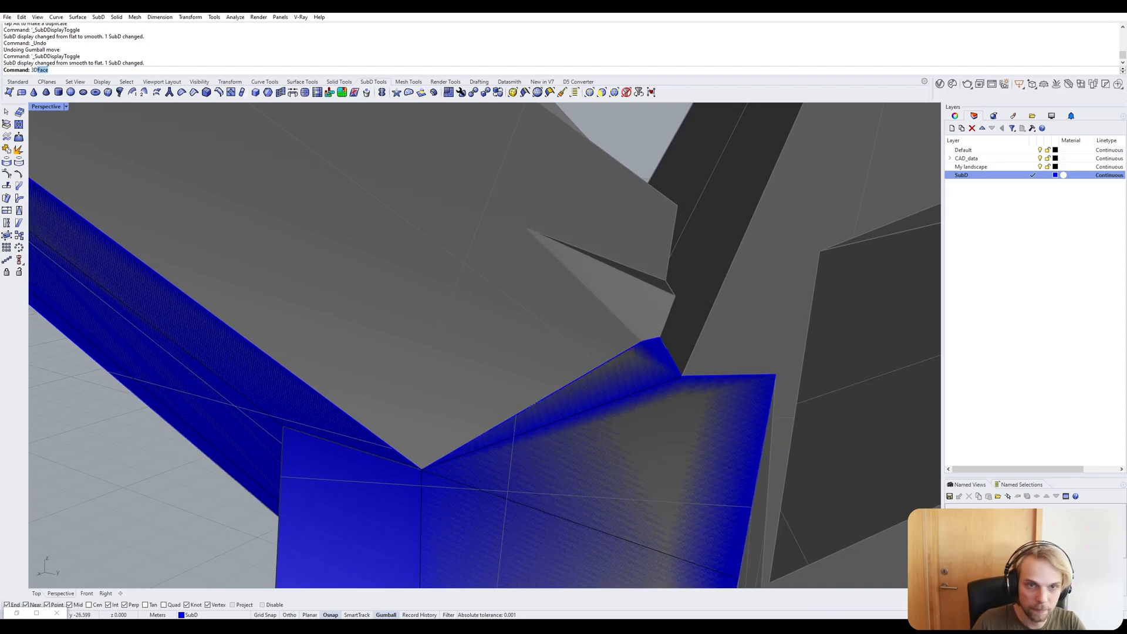
key("Return")
left_click(641, 340)
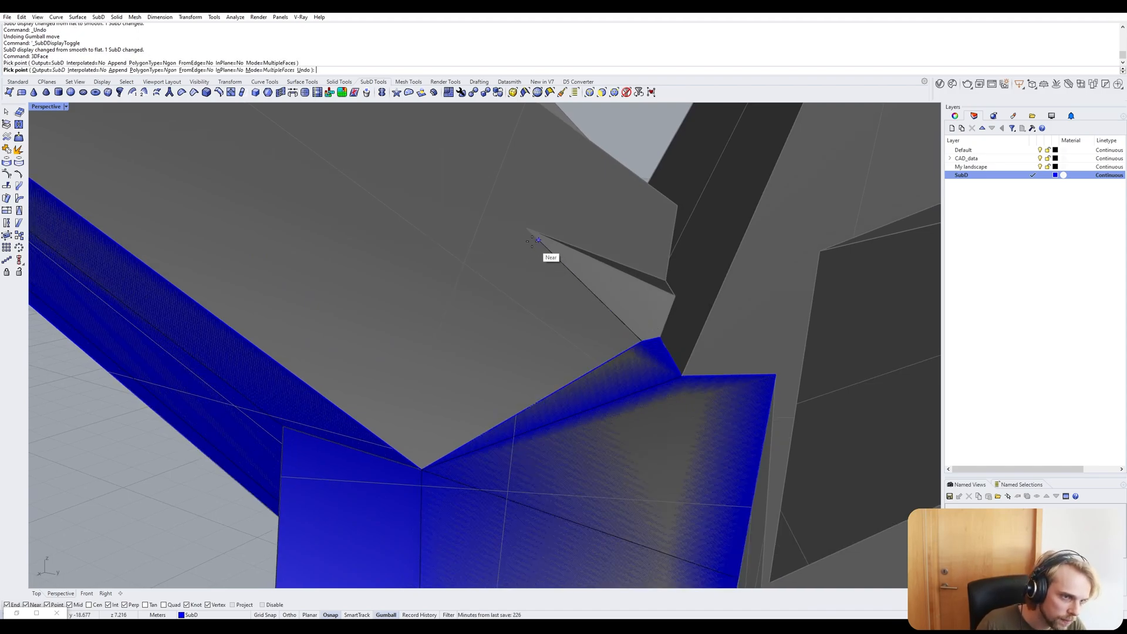
left_click(527, 229)
left_click(673, 297)
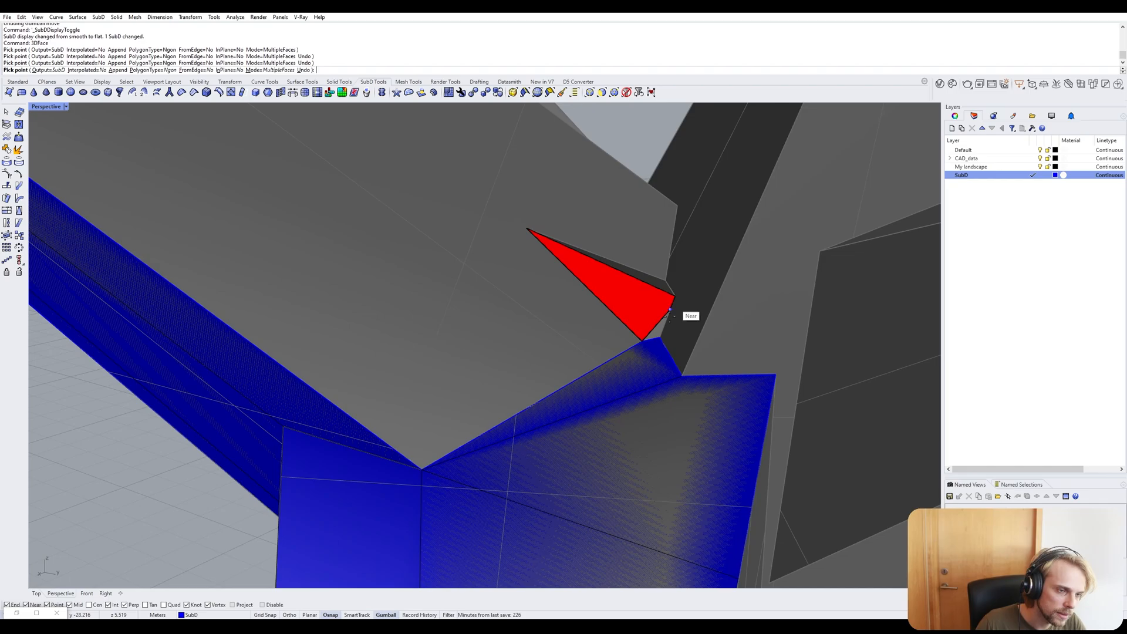
left_click(661, 339)
key("Return")
Add a triangular SubD face over the notch's upper side, sharing the long edge of the face below.
right_click_drag(663, 317, 667, 388)
scroll(637, 308, "up", 4)
left_click(659, 377)
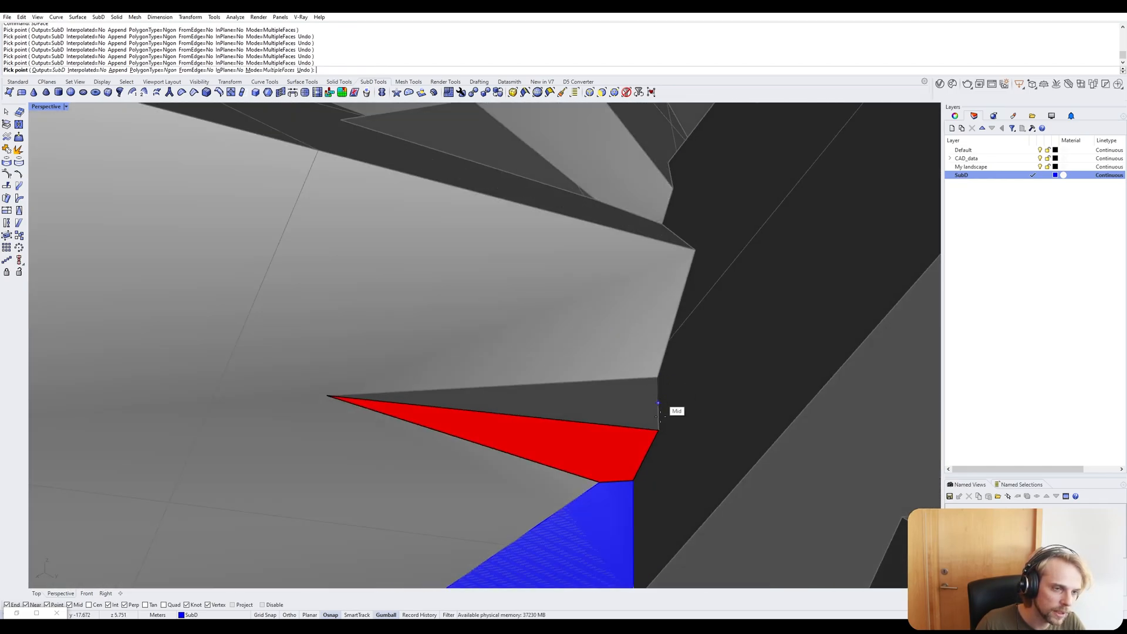
left_click(658, 429)
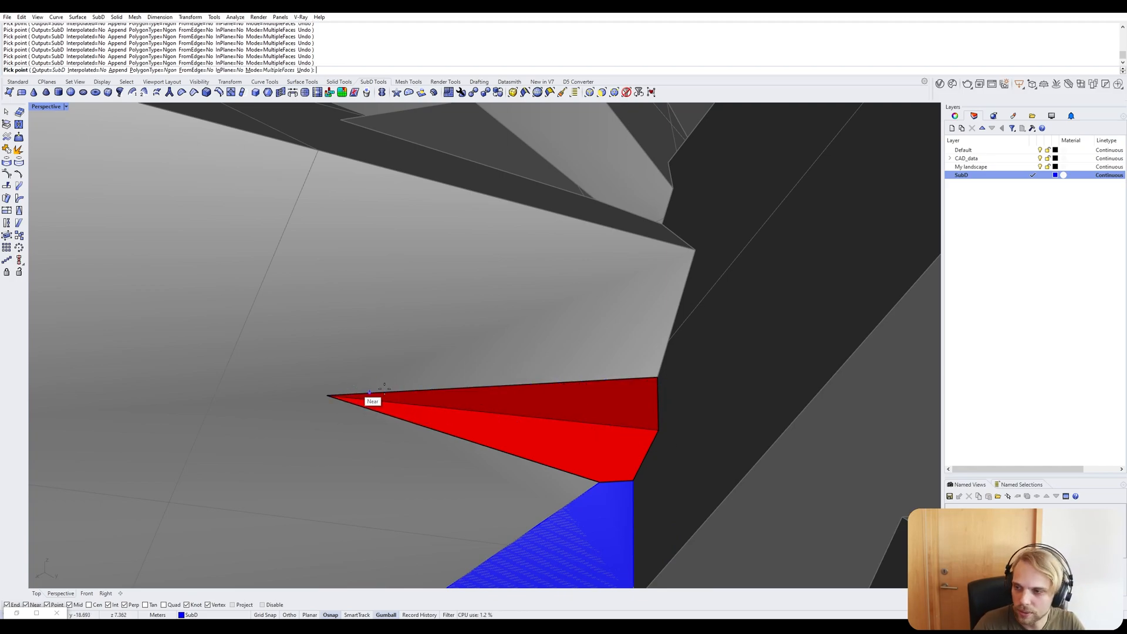
scroll(550, 402, "down", 6)
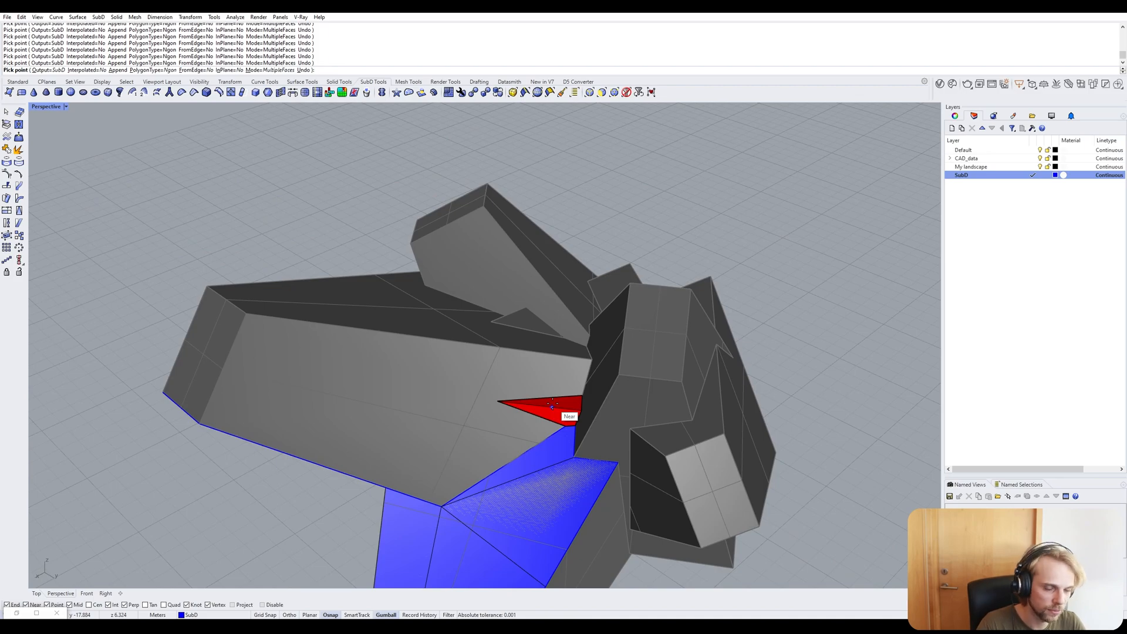
right_click_drag(552, 405, 574, 324)
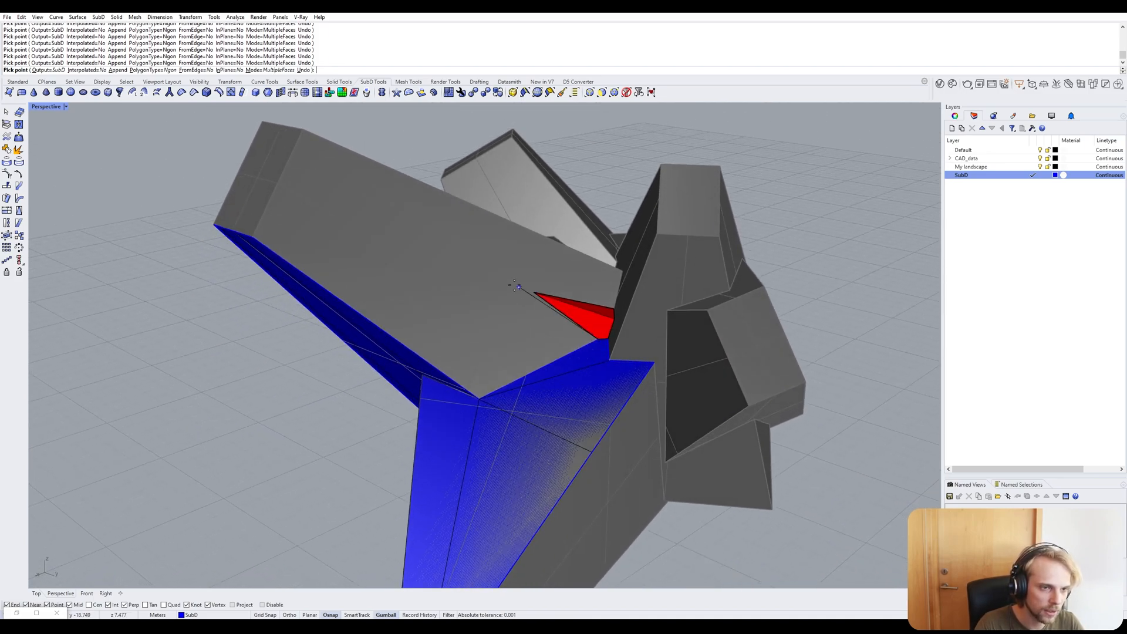
Add SubD 3D faces over the raised arm's broad side and its adjoining long side, reaching the arm's outer end.
left_click(253, 237)
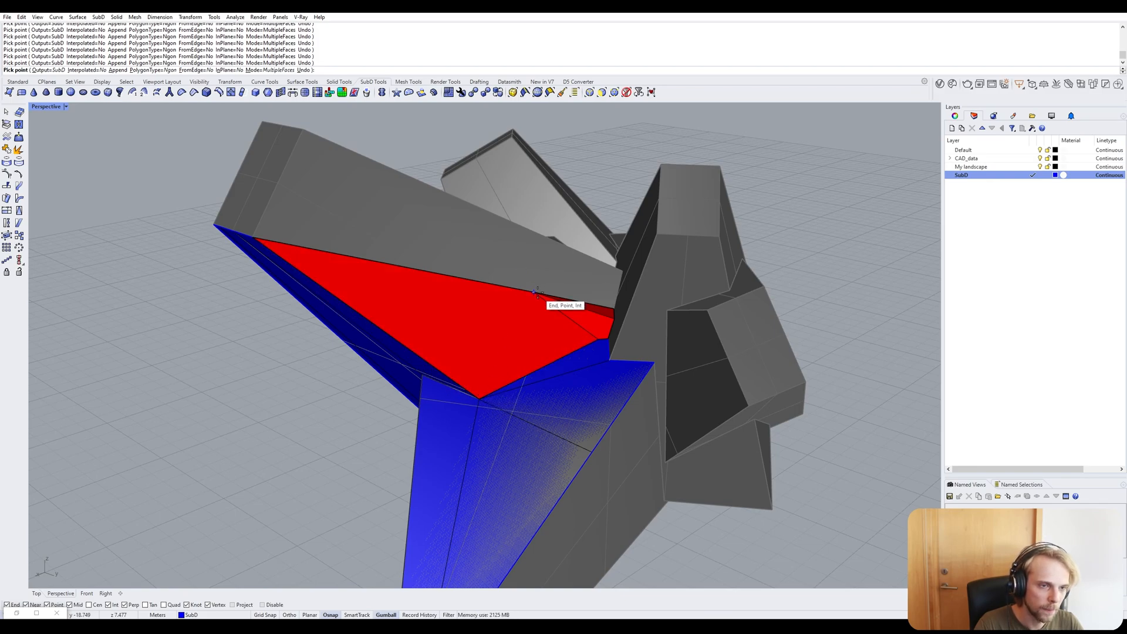
right_click_drag(530, 239, 461, 288)
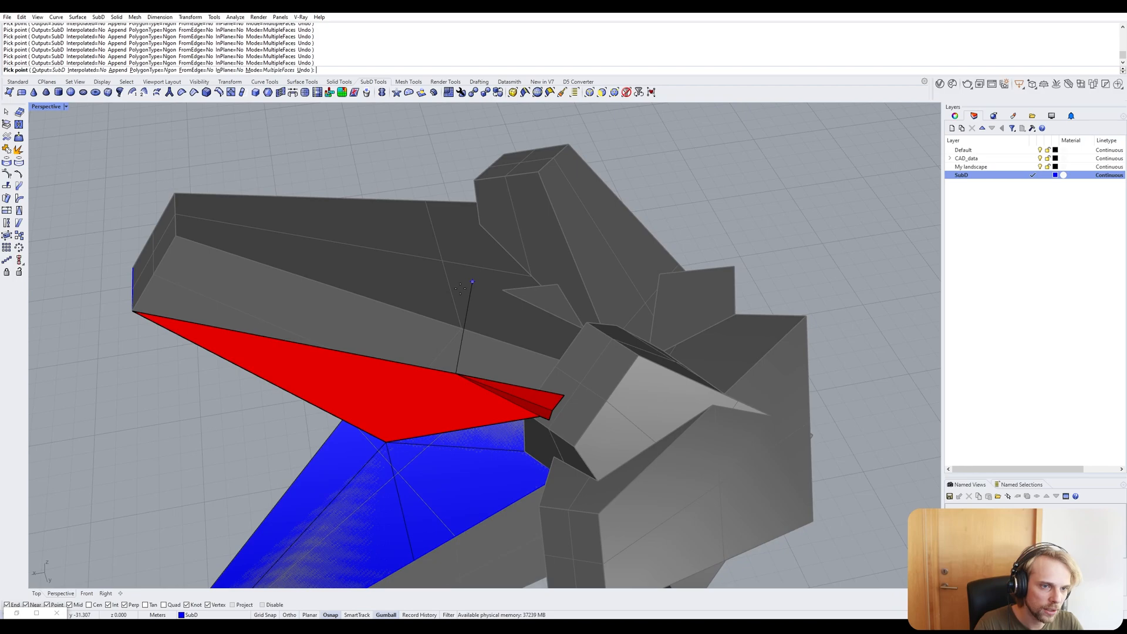
left_click(461, 327)
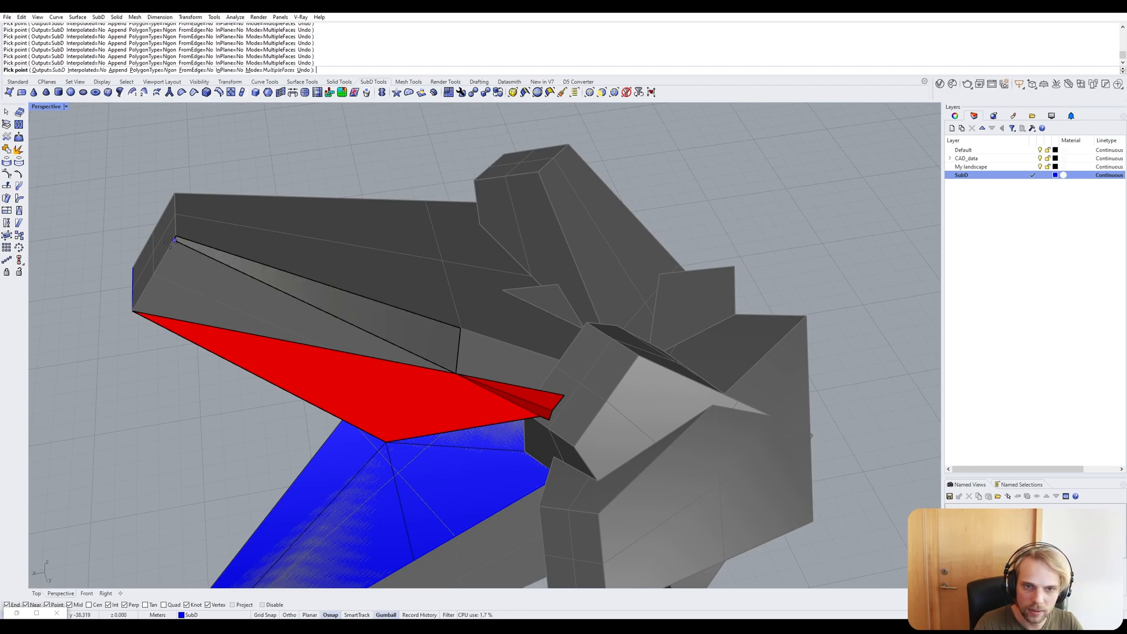
left_click(131, 304)
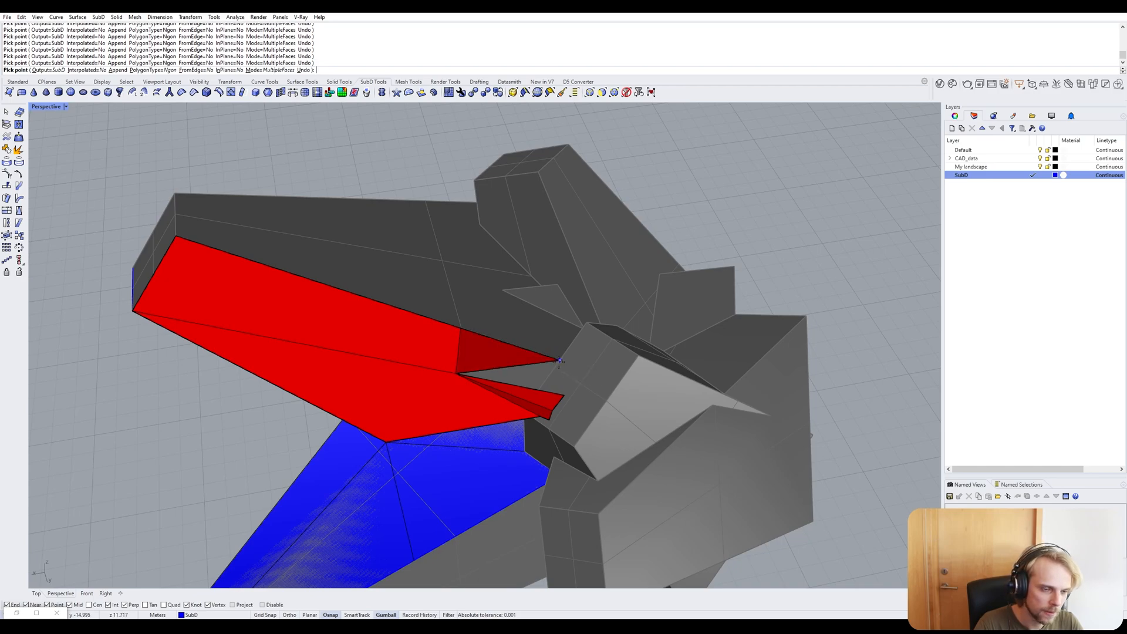
Extend the SubD faces to the arm's inner end, close the triangular gap above the notch and finish the face set.
scroll(559, 360, "up", 5)
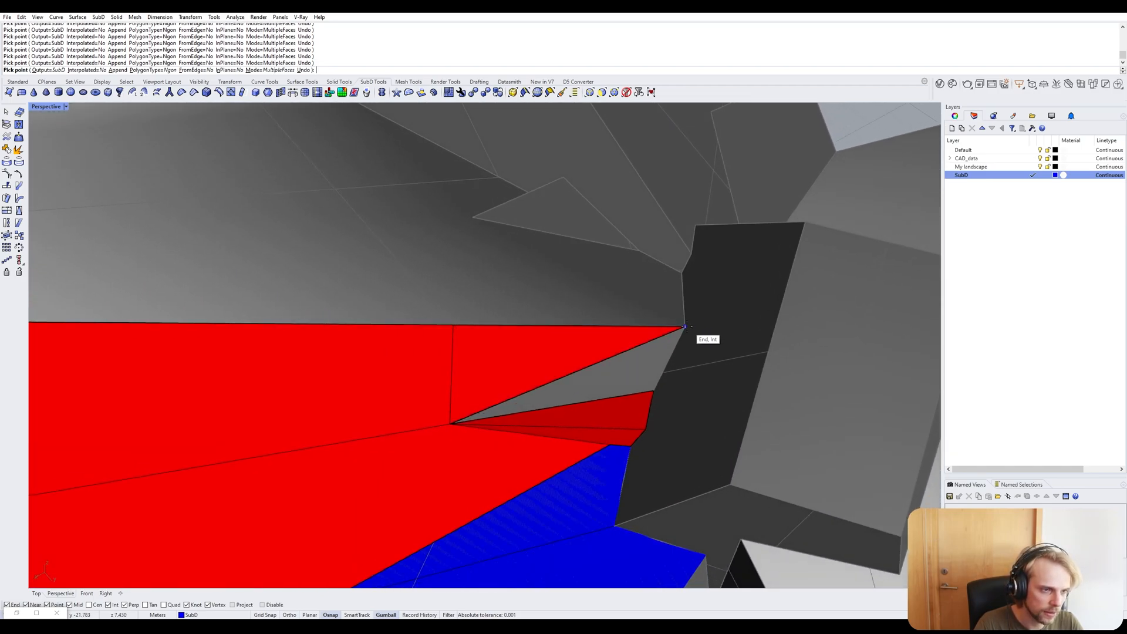
left_click(685, 326)
left_click(652, 391)
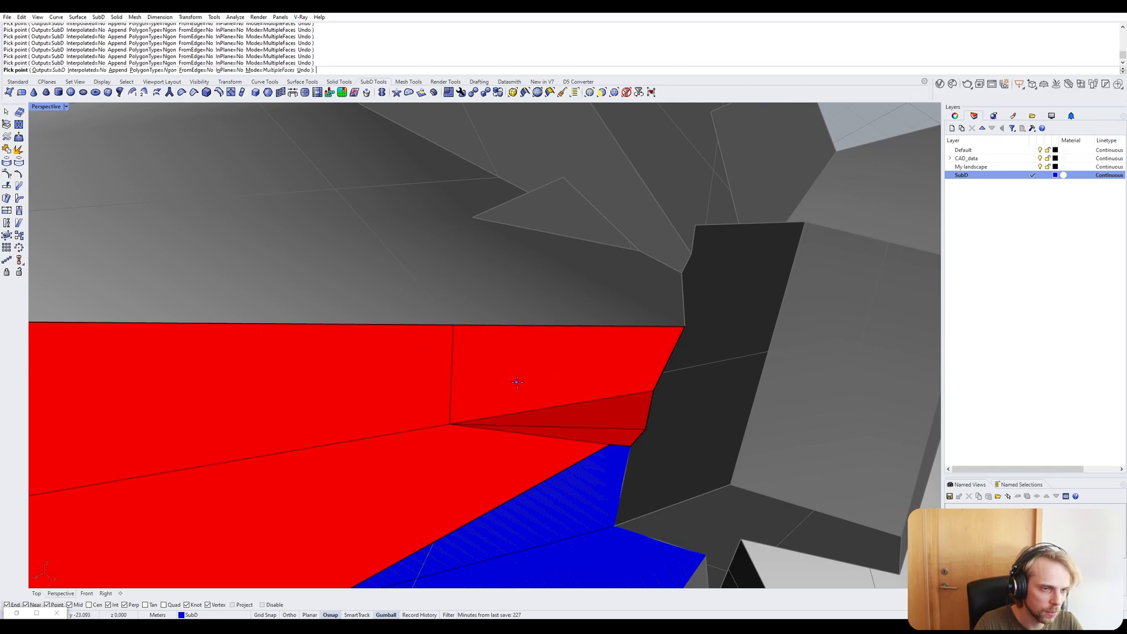
scroll(517, 382, "down", 6)
right_click_drag(505, 335, 481, 319)
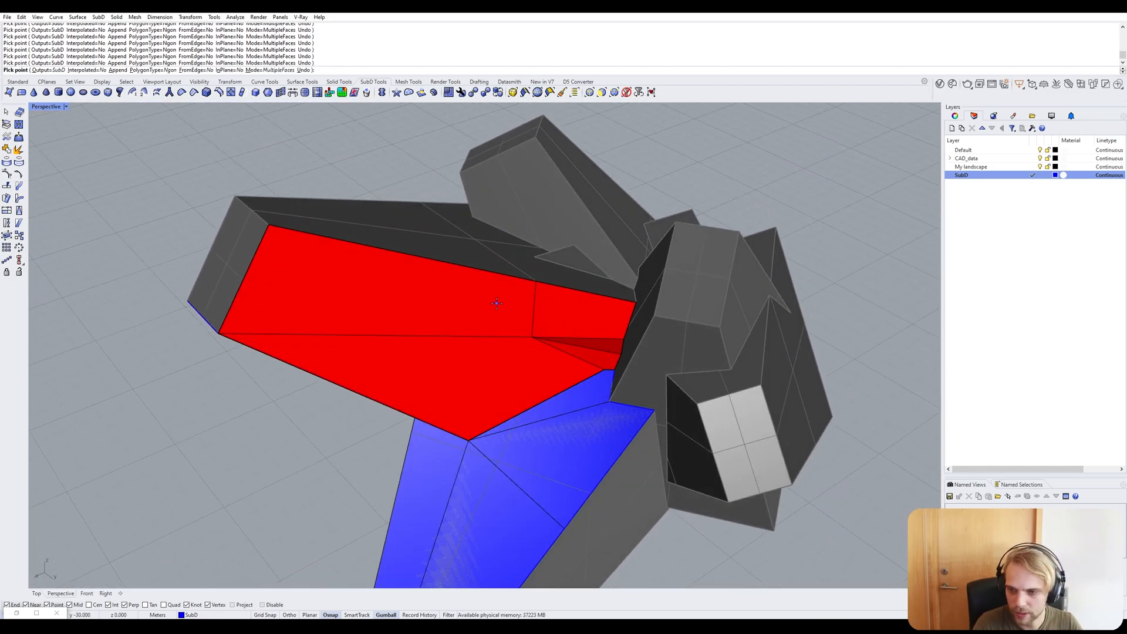
right_click_drag(533, 274, 440, 329)
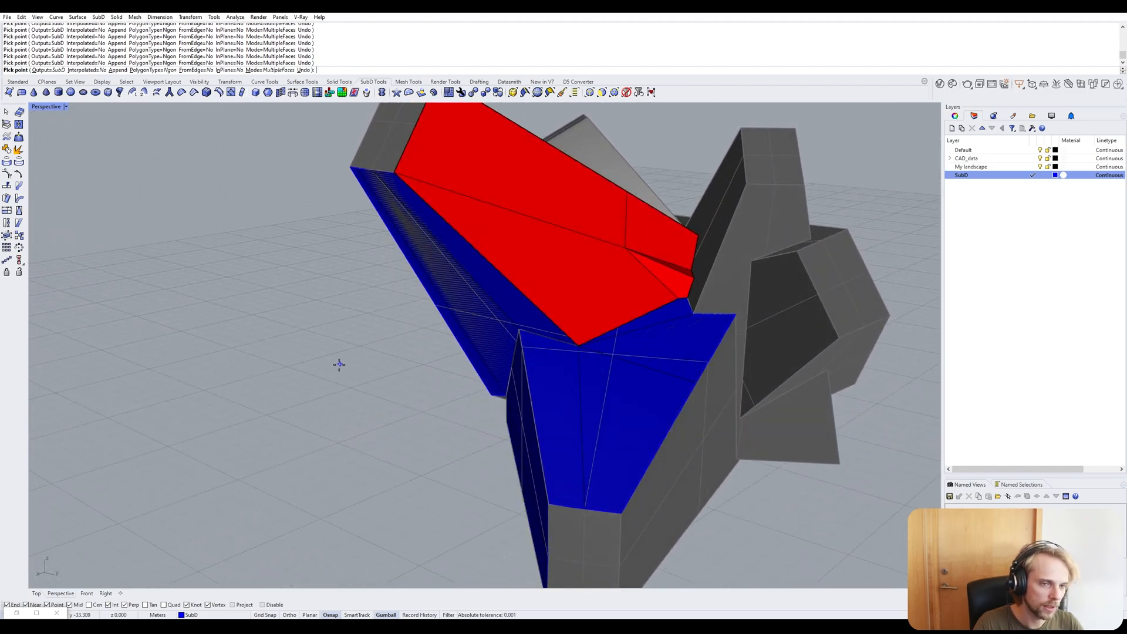
key("Return")
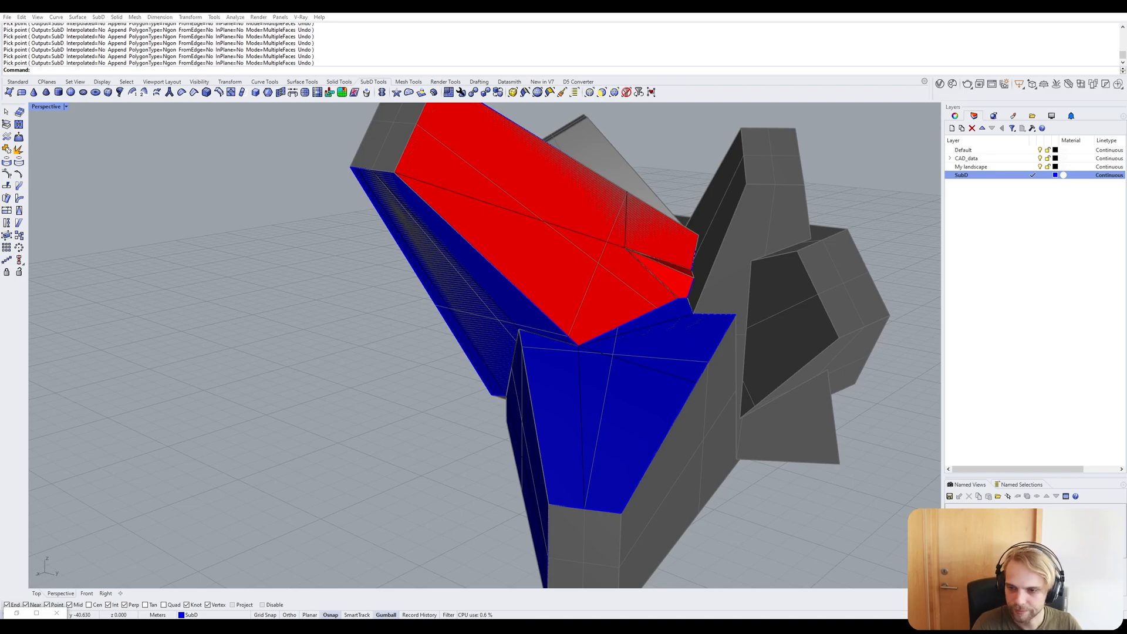
Begin a new set of SubD 3D faces at the junction beside the leg, snapping to the block's corners.
right_click_drag(411, 247, 221, 202)
scroll(221, 202, "down", 4)
right_click(220, 202)
scroll(578, 326, "up", 4)
left_click(578, 326)
left_click(593, 285)
left_click(499, 342)
Extend the SubD faces over the sides of the angular block protruding beside the leg.
right_click_drag(594, 285, 516, 176)
left_click(571, 289)
left_click(921, 322)
scroll(921, 322, "down", 4)
right_click_drag(763, 305, 622, 376)
left_click(628, 167)
left_click(579, 184)
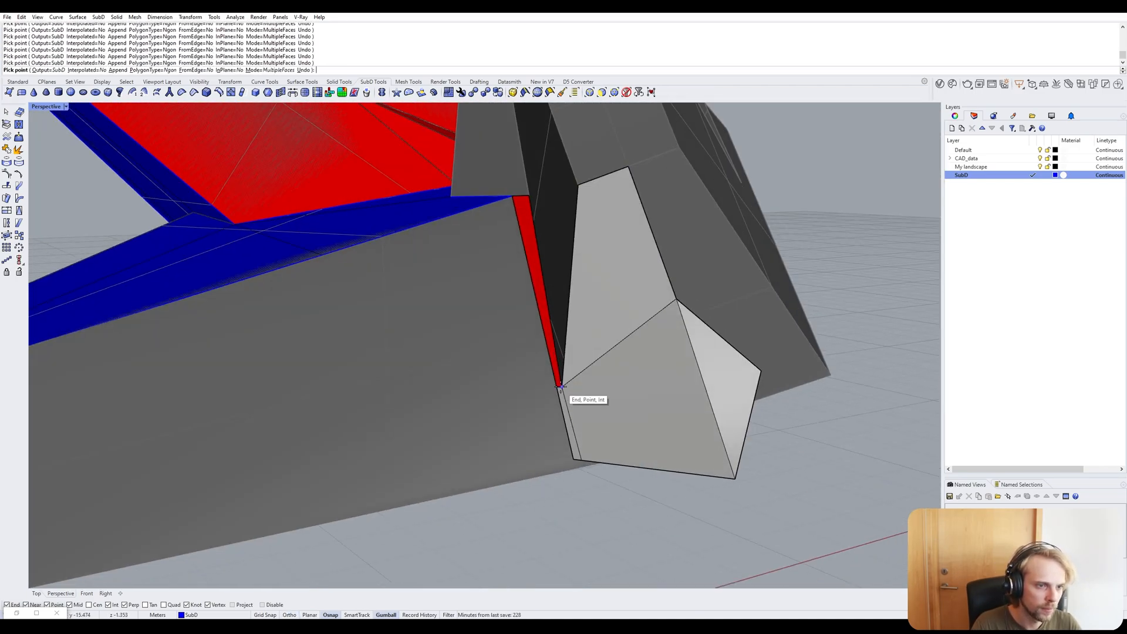
left_click(562, 387)
Continue the SubD faces around the protruding block to its pointed lower corner and finish the face set.
right_click_drag(775, 153, 504, 212)
left_click(739, 305)
right_click_drag(740, 305, 376, 294)
left_click(359, 336)
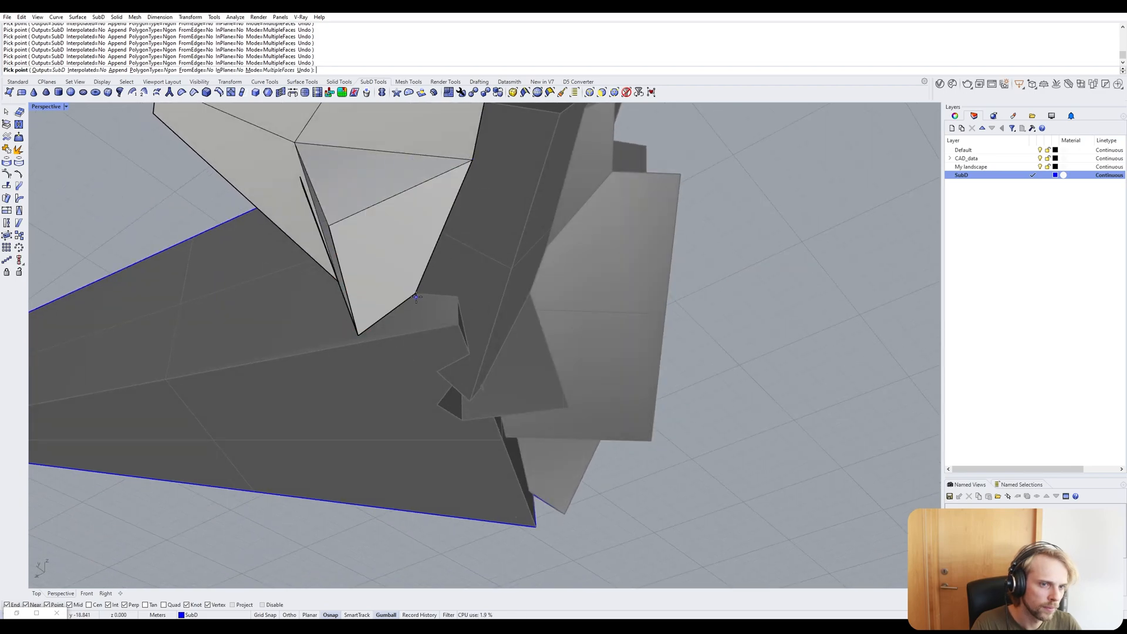
left_click(416, 295)
left_click(511, 270)
right_click(472, 161)
Draw a strip of SubD faces along the narrow ledge beside the pointed block.
scroll(473, 162, "down", 5)
right_click(501, 256)
scroll(501, 256, "up", 5)
left_click(433, 288)
left_click(478, 294)
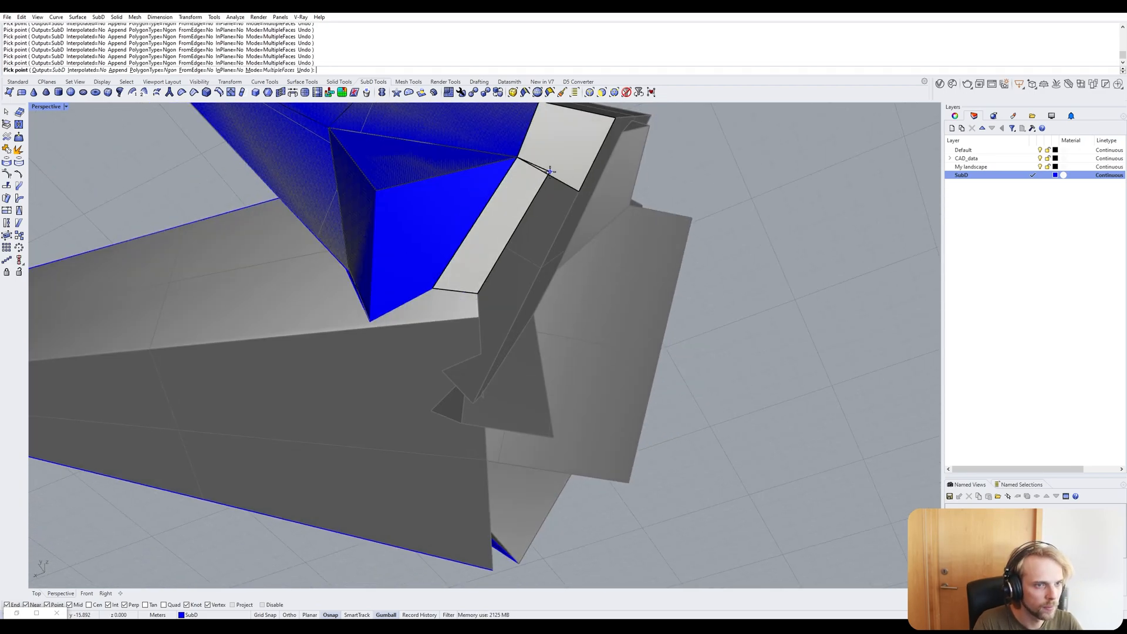
right_click(475, 262)
Draw a SubD 3D face that fills the remaining gap in the narrow ledge beside the pointed block.
right_click(475, 262)
left_click(434, 288)
left_click(478, 294)
left_click(547, 175)
right_click_drag(572, 115, 551, 158, "shift")
left_click(495, 203)
right_click(555, 160)
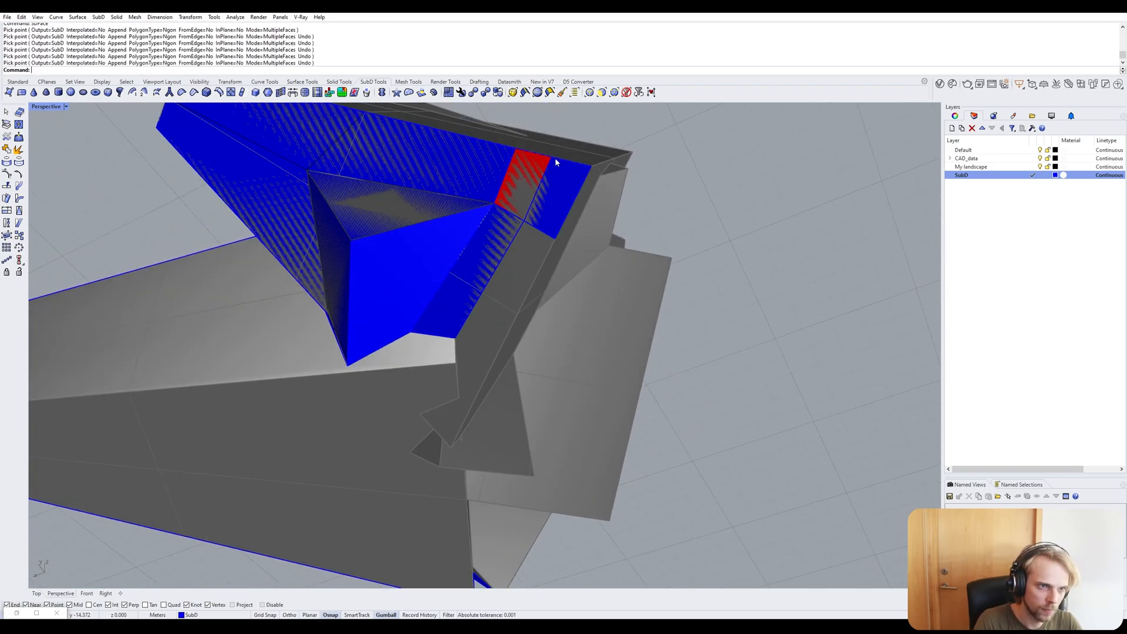
Draw small SubD faces along the narrow band beneath the pointed block's lower edge.
right_click(555, 160)
scroll(439, 307, "down", 5)
right_click_drag(517, 314, 328, 437)
scroll(439, 306, "up", 8)
left_click(487, 311)
left_click(318, 437)
left_click(416, 326)
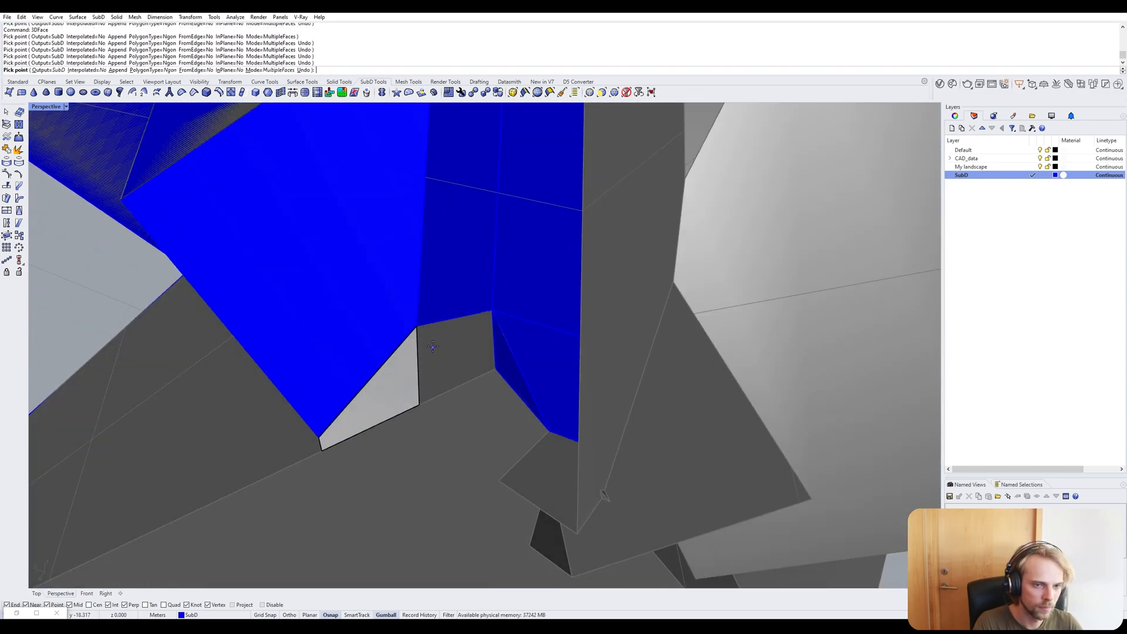
right_click(493, 364)
Trace the narrow upper side of the long neighbouring block with SubD faces.
scroll(518, 387, "up", 5)
scroll(527, 378, "down", 8)
right_click_drag(527, 378, 587, 389)
scroll(586, 388, "up", 7)
right_click(602, 274)
left_click(724, 387)
left_click(611, 289)
left_click(370, 272)
right_click(354, 319)
Draw a four-sided SubD face across the long block's broad side, between its upper and lower edges.
left_click(668, 400)
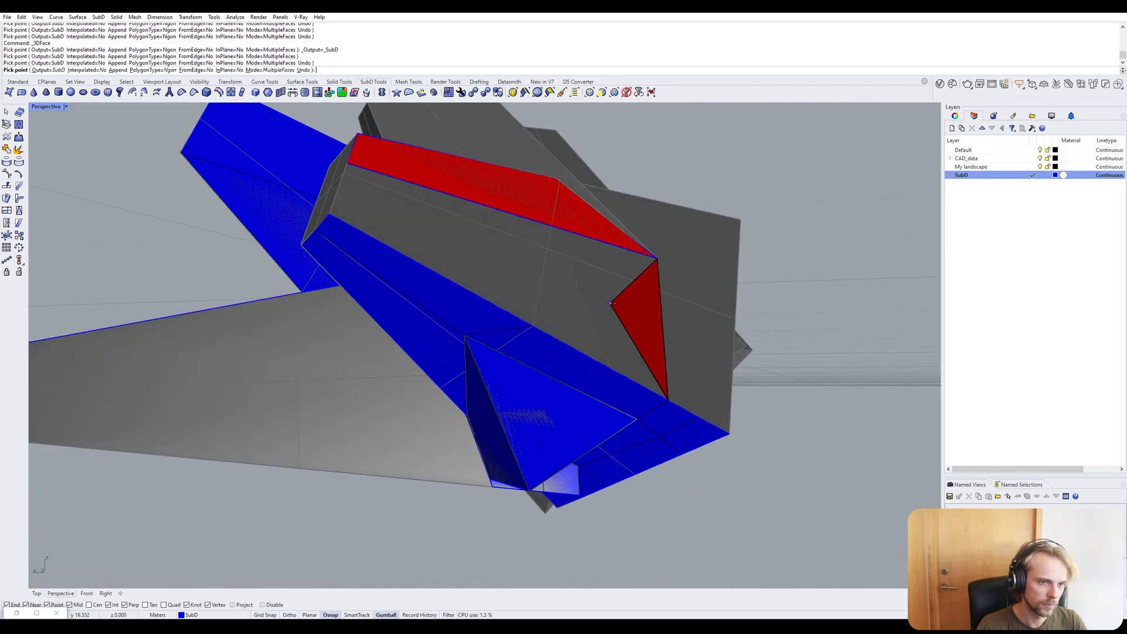
left_click(329, 214)
right_click(348, 164)
right_click_drag(528, 276, 604, 274)
Trace another face of the block with a SubD 3D face and delete the unneeded piece.
left_click(509, 305)
left_click(624, 327)
left_click(659, 244)
left_click(410, 305)
right_click_drag(411, 306, 370, 252)
key("Delete")
Draw a four-sided SubD 3D face over the next uncovered side, snapping to its corners.
right_click(352, 253)
left_click(221, 254)
left_click(445, 162)
left_click(493, 177)
left_click(418, 362)
right_click(403, 334)
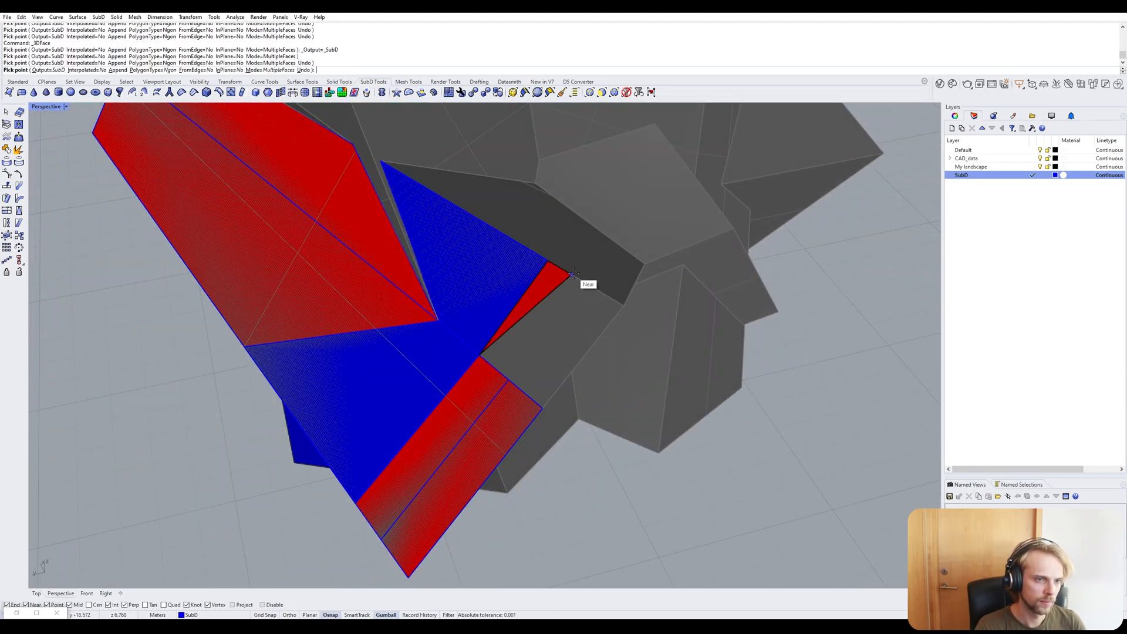
Complete the narrow SubD face beside the blue faces and join the pieces into one SubD with smooth joined edges.
left_click(573, 274)
right_click(572, 274)
type("Join")
key("Return")
Delete the single unwanted face from the joined SubD.
right_click_drag(159, 120, 361, 273)
left_click(463, 223, "ctrl+shift")
key("Delete")
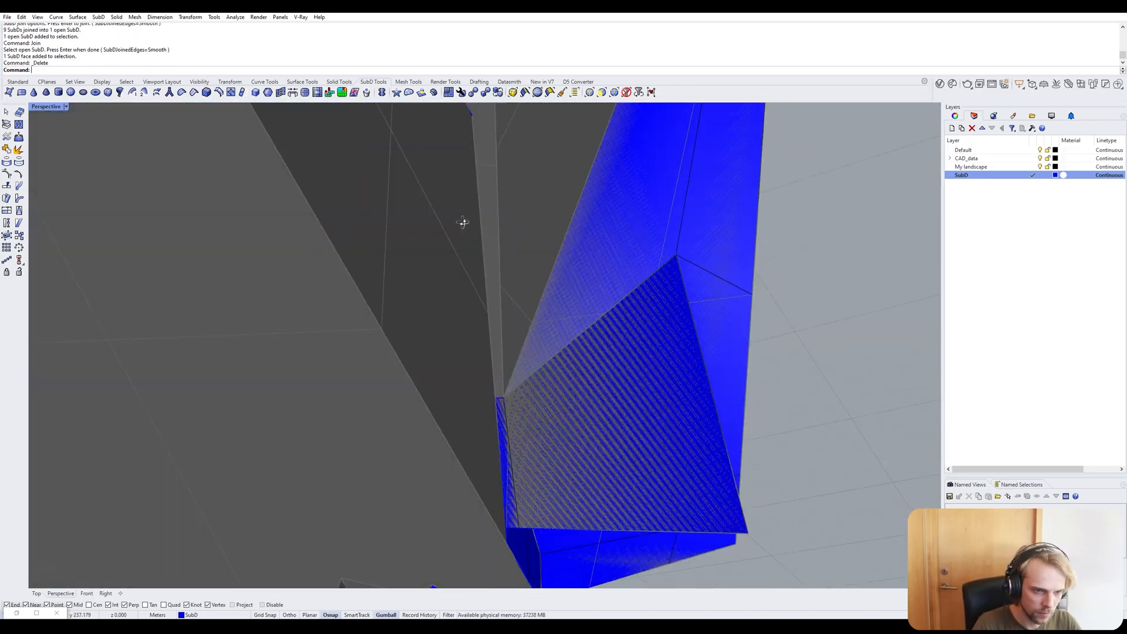
Draw narrow SubD faces into the thin slit between the long blue arm and the adjacent block.
right_click_drag(464, 223, 410, 415)
right_click(411, 415)
left_click(435, 478)
right_click_drag(435, 478, 463, 260)
scroll(387, 167, "up", 2)
left_click(375, 249)
right_click_drag(375, 249, 470, 293)
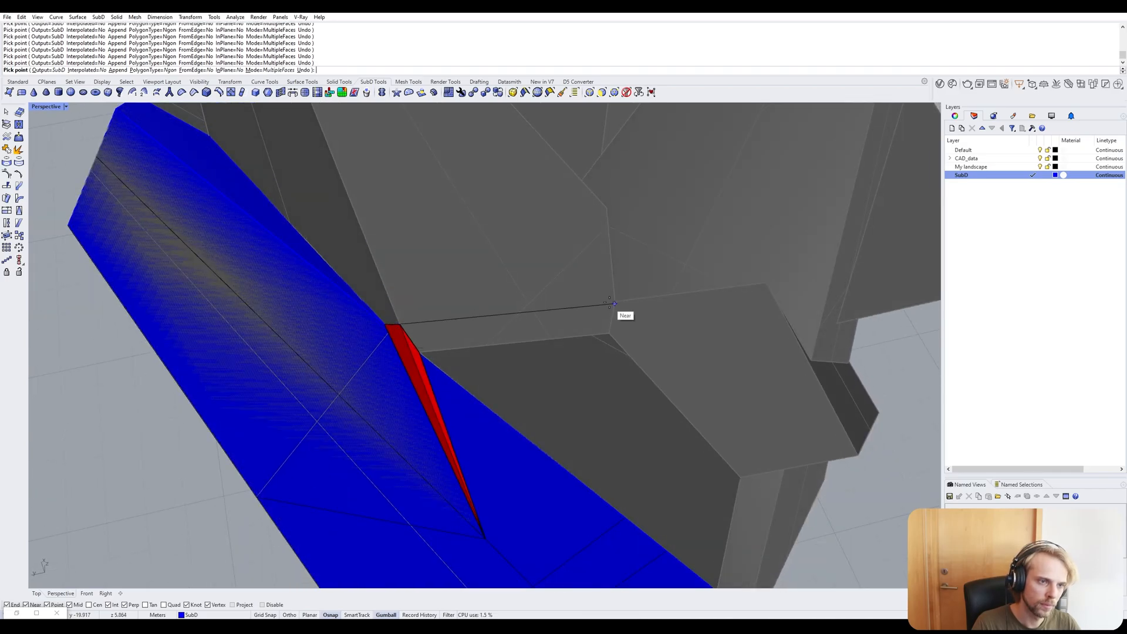
Extend the SubD faces from the slit along the adjacent block's long narrow edge and finish them.
left_click(617, 305)
right_click_drag(617, 304, 262, 259)
scroll(599, 223, "up", 4)
scroll(599, 252, "down", 5)
left_click(341, 279)
right_click_drag(341, 280, 455, 236)
right_click(455, 237)
Draw a four-sided SubD 3D face over the sloping side next to the narrow strip.
right_click(455, 237)
left_click(329, 143)
left_click(556, 242)
left_click(542, 319)
left_click(343, 271)
right_click(343, 271)
scroll(651, 433, "down", 5)
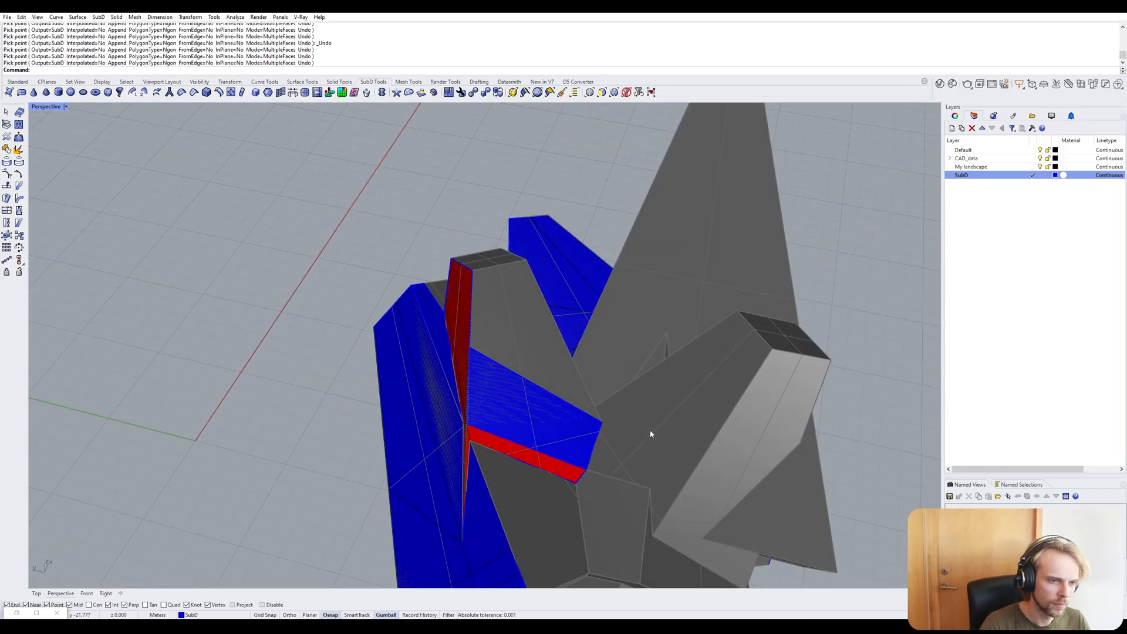
Delete one unwanted face of the SubD near the centre of the form.
right_click_drag(651, 432, 543, 301)
left_click(544, 301, "ctrl+shift")
key("Delete")
Draw SubD faces along the thin ledge between the upright block and the recessed block below it.
right_click(544, 302)
left_click(697, 277)
right_click(697, 276)
left_click(574, 277)
right_click_drag(698, 277, 574, 280)
left_click(574, 280)
right_click(573, 280)
left_click(561, 287)
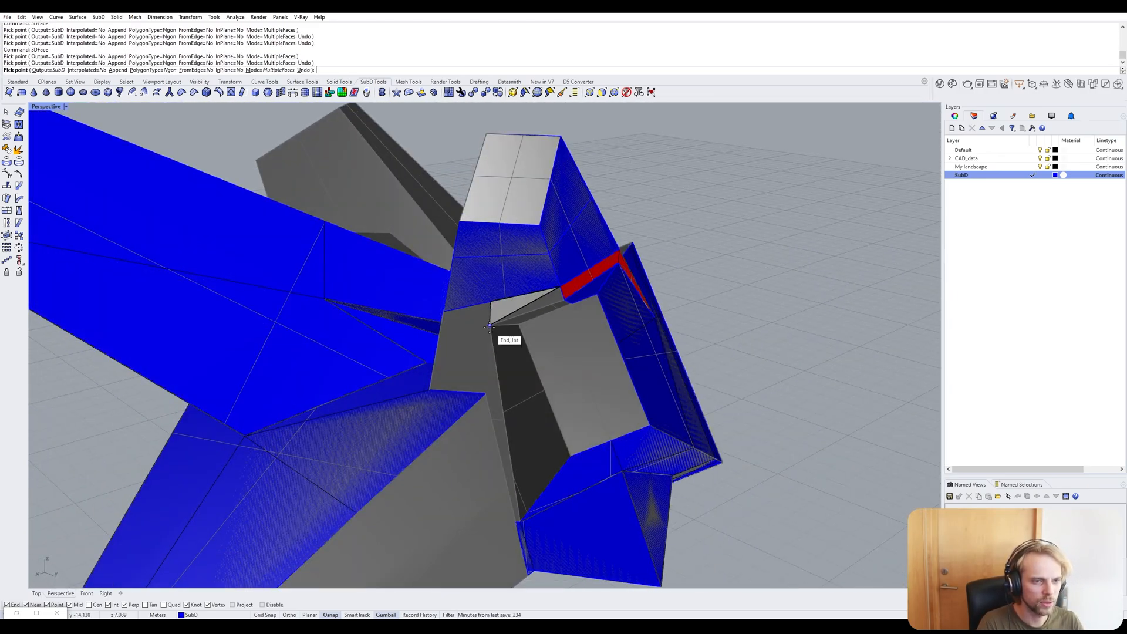
left_click(490, 326)
right_click(489, 325)
Delete the SubD face beside the ledge and draw a small four-sided face on the upright block's side.
right_click_drag(489, 326, 521, 277)
left_click(478, 295, "ctrl+shift")
key("Delete")
right_click(478, 294)
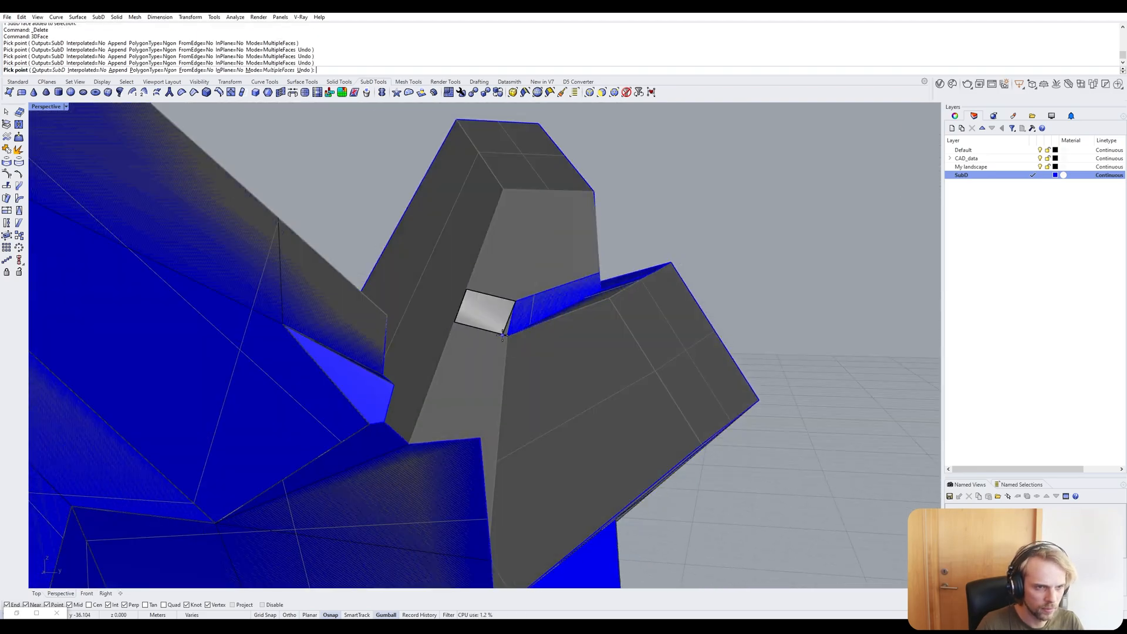
right_click(503, 335)
right_click_drag(502, 335, 523, 284)
Try another SubD face on the upright block's side and delete the open SubD.
right_click(438, 263)
scroll(437, 266, "up", 4)
left_click(311, 440)
left_click(363, 265)
left_click(439, 275)
left_click(417, 294)
key("Delete")
Draw a SubD 3D face across the upright block's side, just below its sloping upper end.
right_click(417, 294)
left_click(531, 284)
left_click(340, 278)
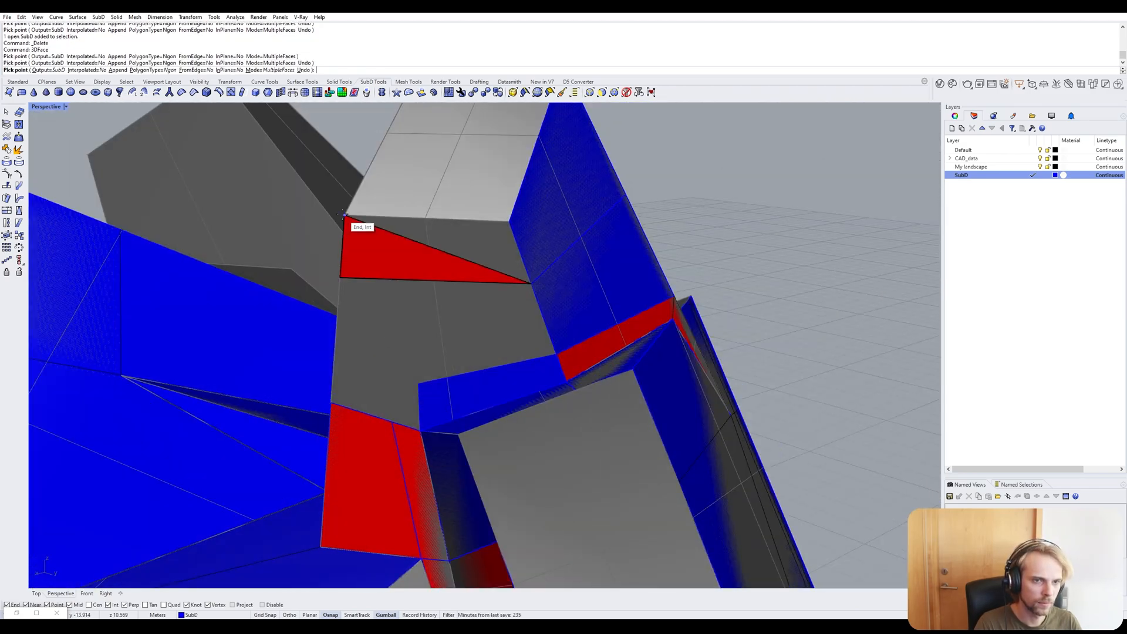
left_click(413, 279)
Draw a four-sided SubD face over the arm's narrow side between the blue faces and the small red triangle.
left_click(405, 279)
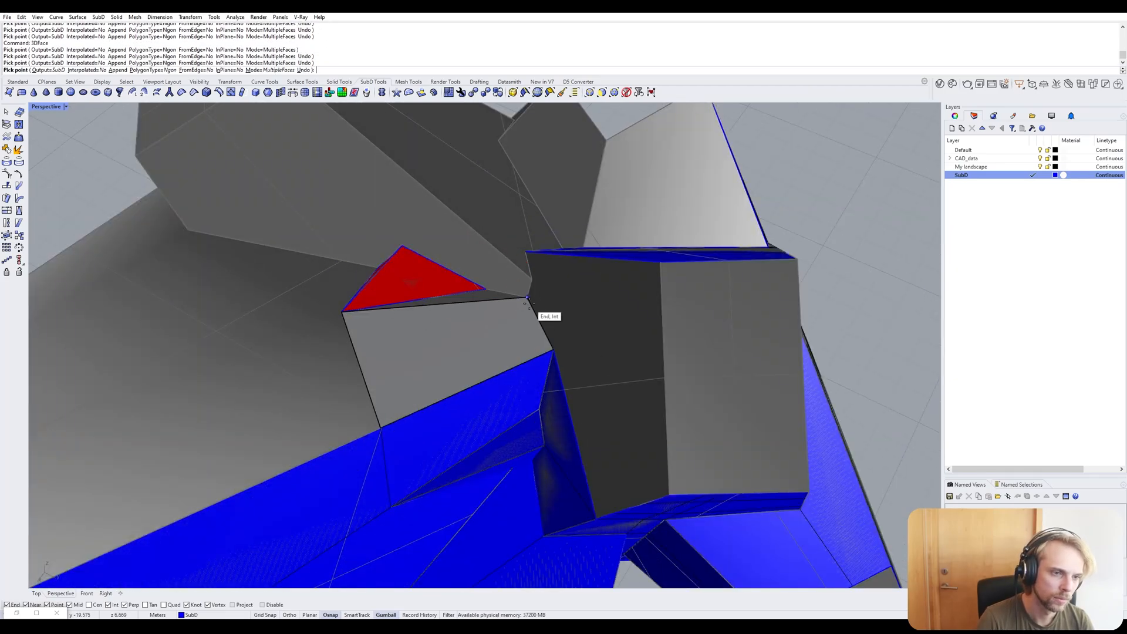
left_click(345, 314)
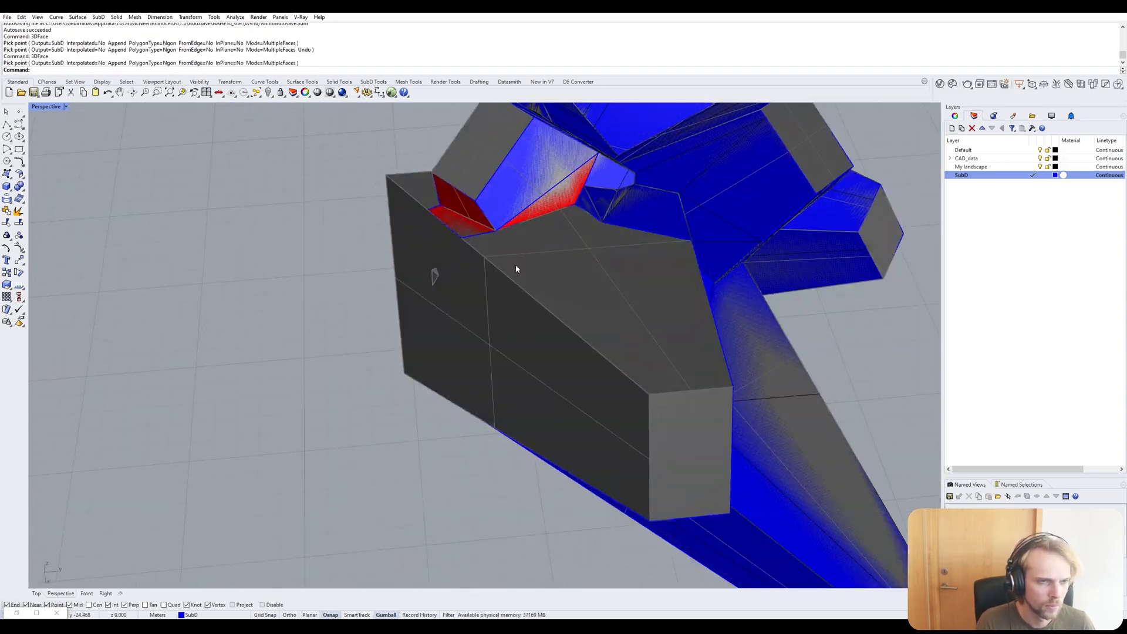
Undo the last change and trace a SubD face edge across the uncovered side beside the blue faces.
key("ctrl+z")
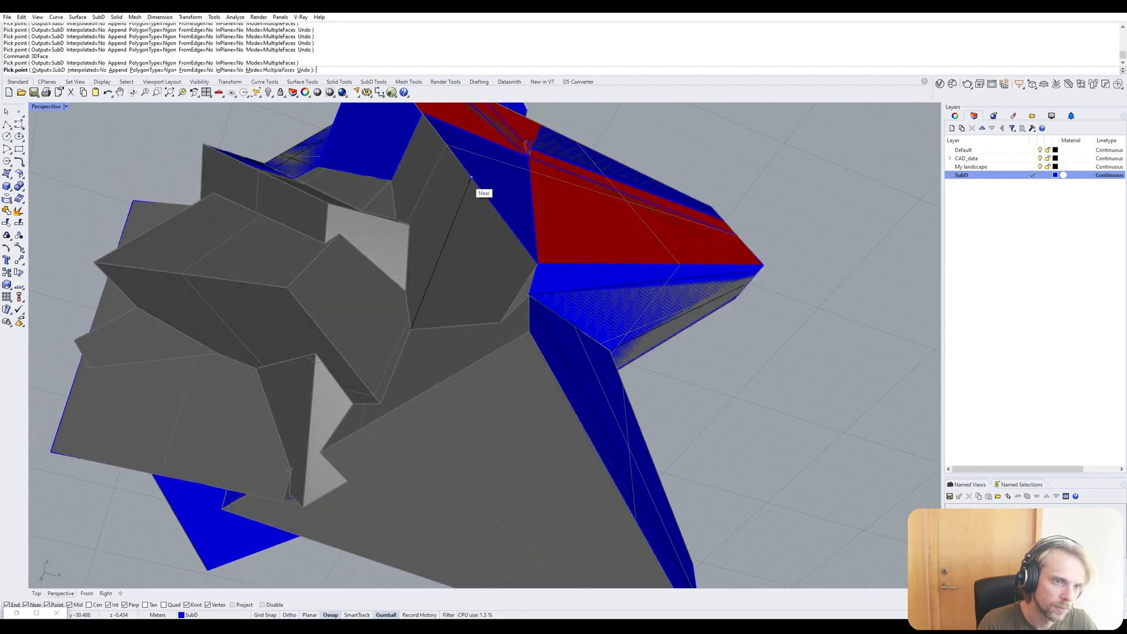
left_click(469, 179)
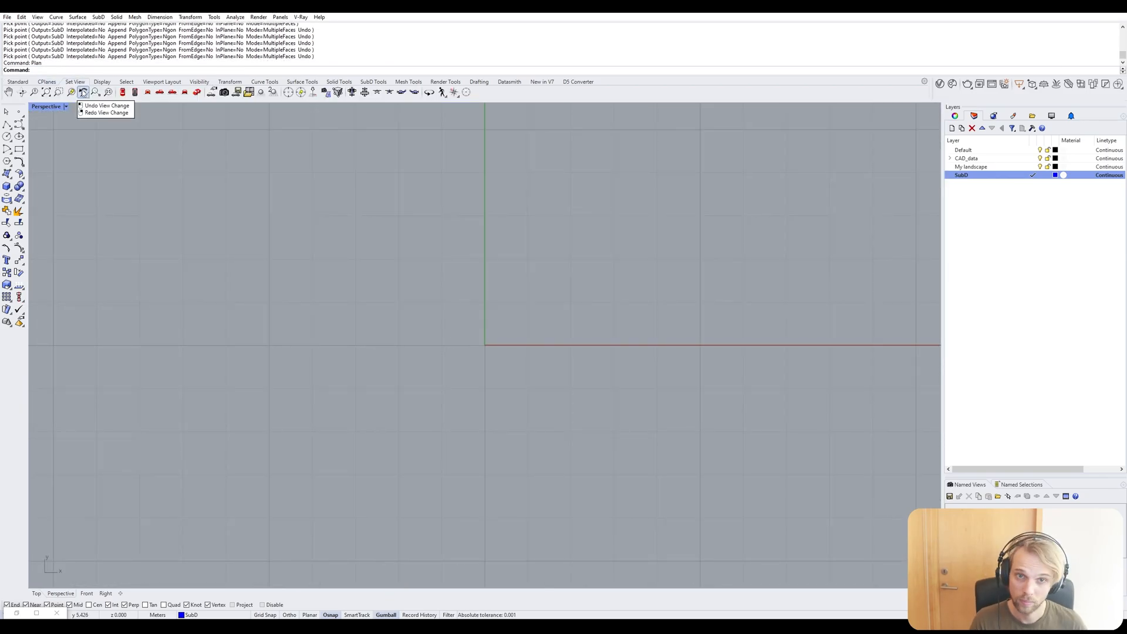
Restore the previous view and draw SubD 3D faces along the upper strip of the uncovered arm's broad side.
left_click(82, 92)
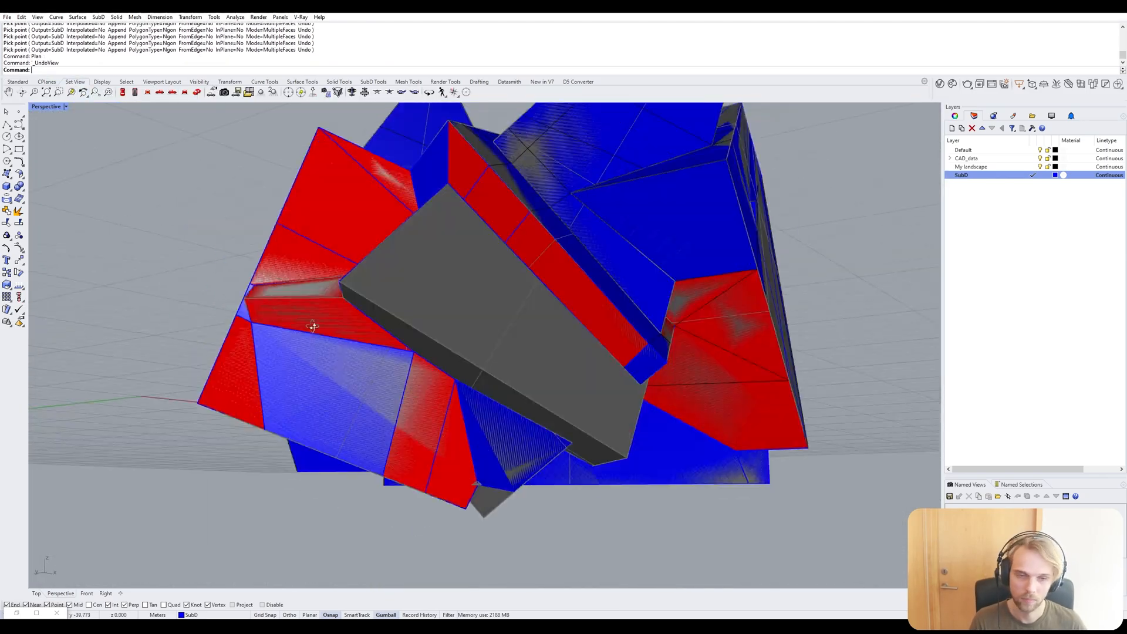
type("3d")
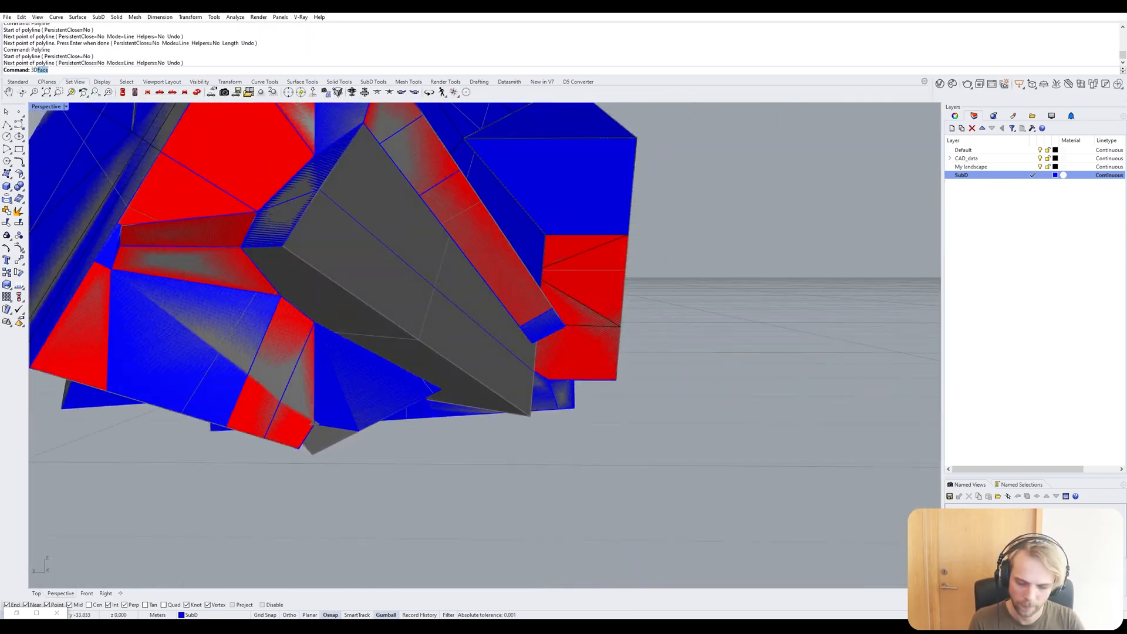
right_click_drag(396, 240, 213, 189, "shift")
left_click(305, 301)
left_click(314, 275)
left_click(328, 291)
left_click(320, 313)
right_click_drag(320, 312, 382, 360, "shift")
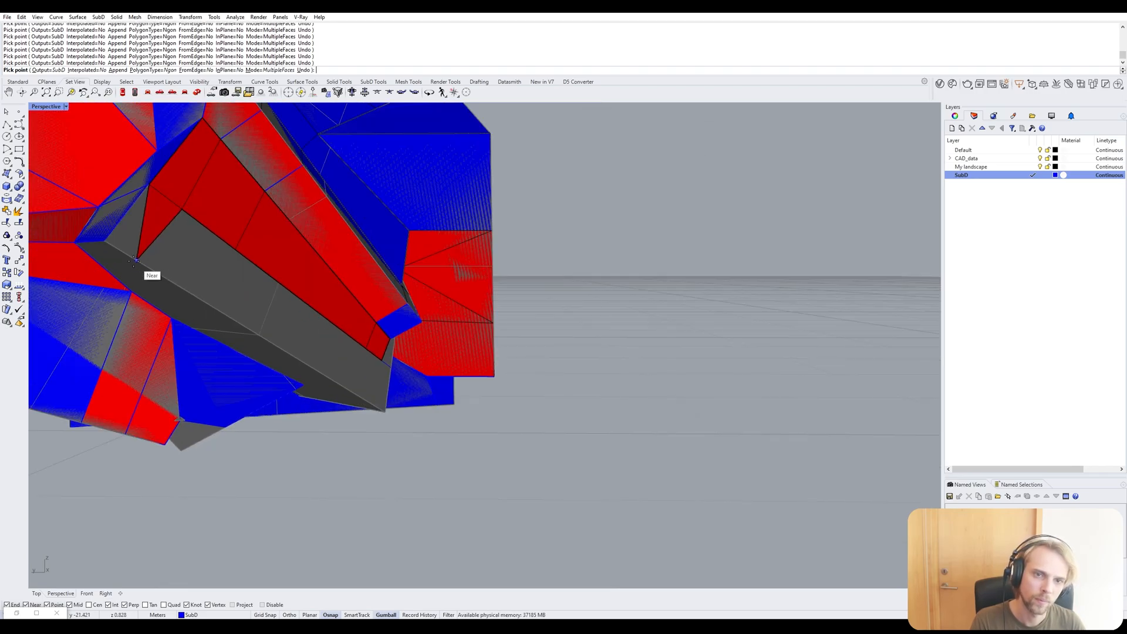
Draw a SubD 3D face across the arm's short end, snapped to the neighbouring face corners.
scroll(379, 375, "up", 5)
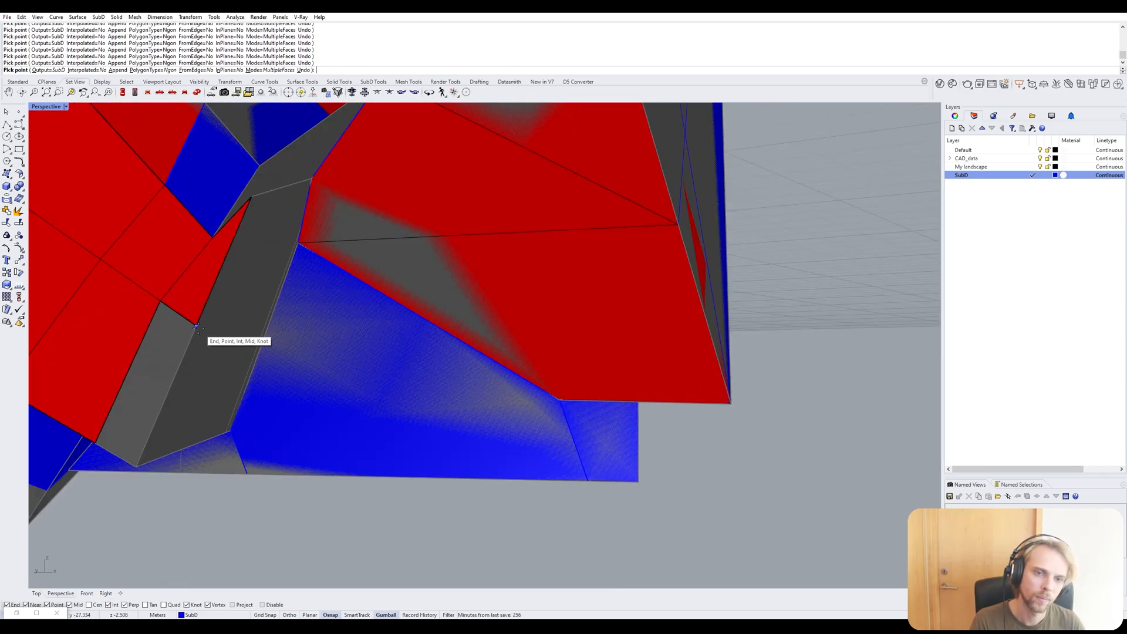
right_click(140, 383)
right_click(140, 383)
right_click_drag(176, 352, 194, 264)
left_click(188, 214)
left_click(329, 221)
right_click_drag(194, 223, 246, 276)
right_click(191, 295)
right_click(191, 295)
Draw a four-sided SubD 3D face over the remaining uncovered strip of the arm.
left_click(141, 284)
left_click(70, 375)
left_click(314, 511)
left_click(372, 344)
right_click(368, 352)
mouse_move(367, 367)
right_mouse_down()
mouse_move(328, 329)
mouse_move(323, 369)
mouse_move(334, 358)
right_mouse_up()
right_click(294, 352)
Draw a four-sided SubD 3D face along the arm's long lower side, meeting the blue faces beside it.
left_click(245, 335)
left_click(195, 197)
left_click(344, 300)
left_click(435, 470)
right_click(445, 471)
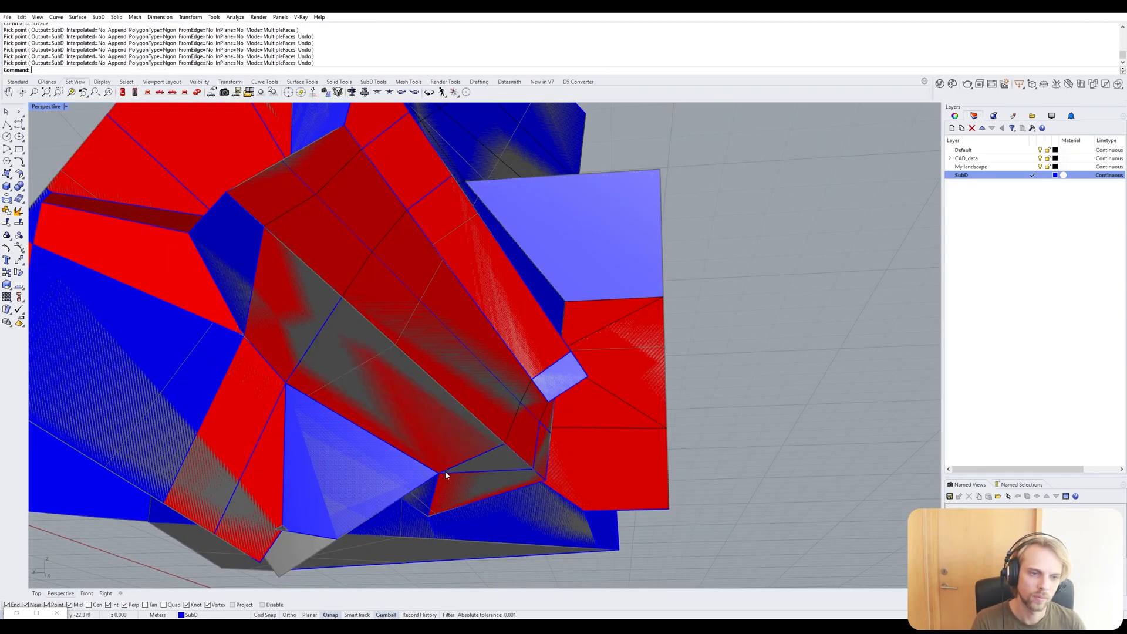
left_click(331, 412)
right_click_drag(331, 412, 289, 306)
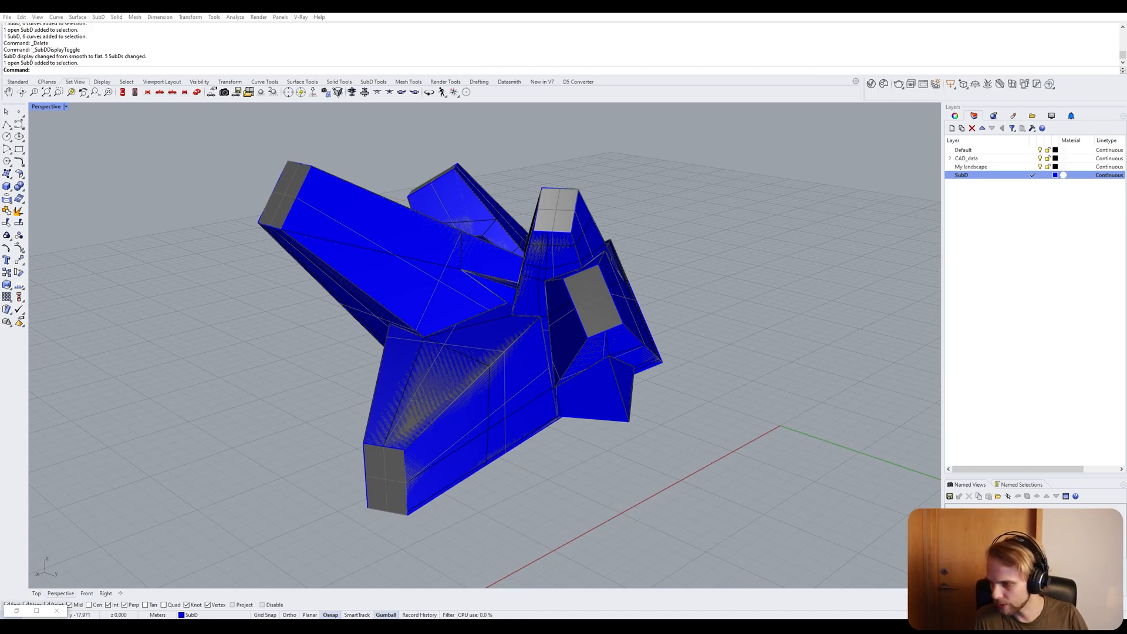
key("alt+Tab")
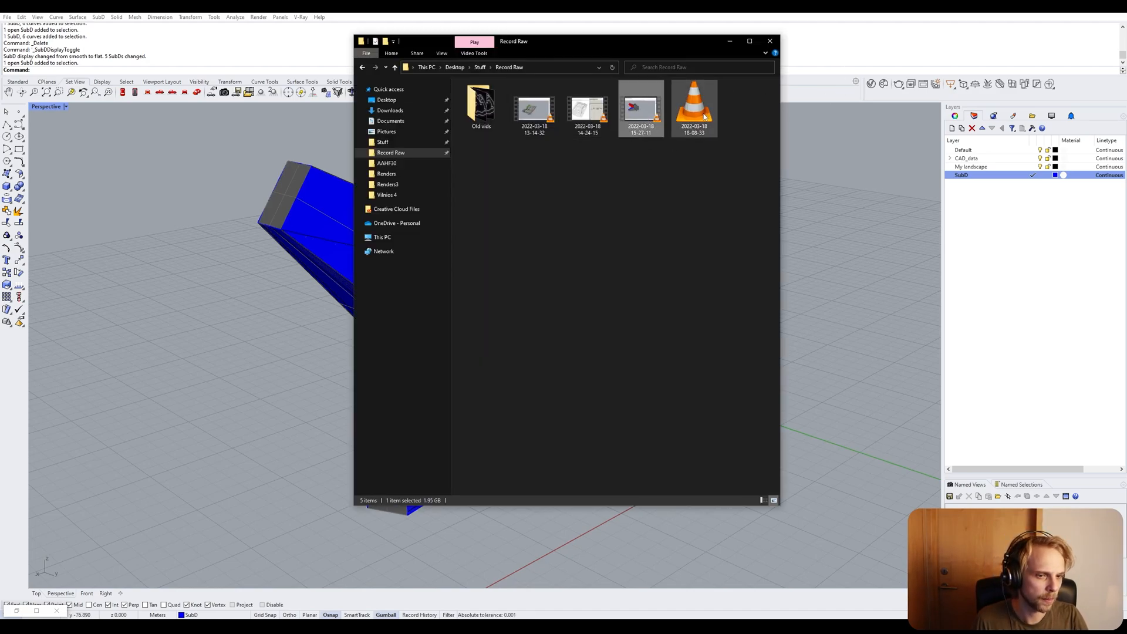
double_click(642, 116)
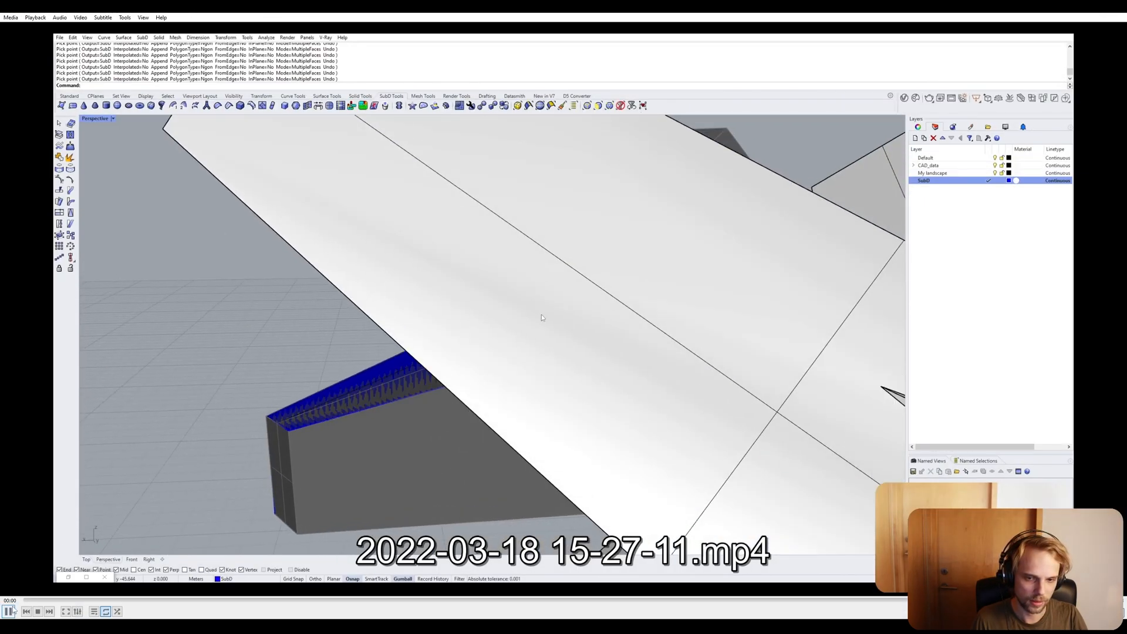
left_click(9, 612)
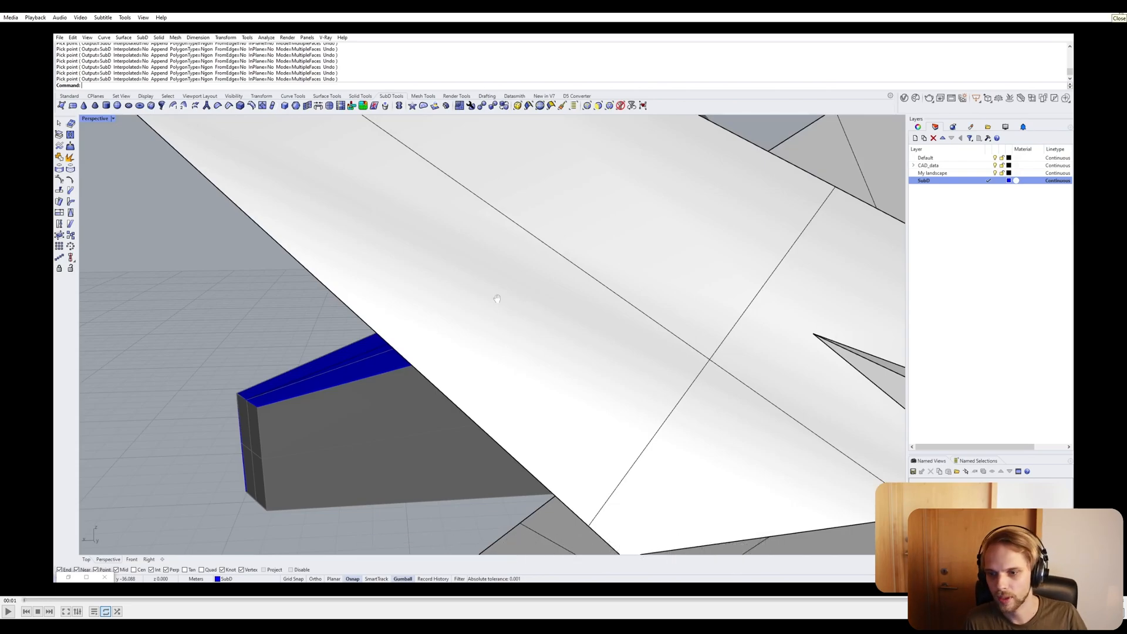
left_click(1117, 6)
left_click(471, 20)
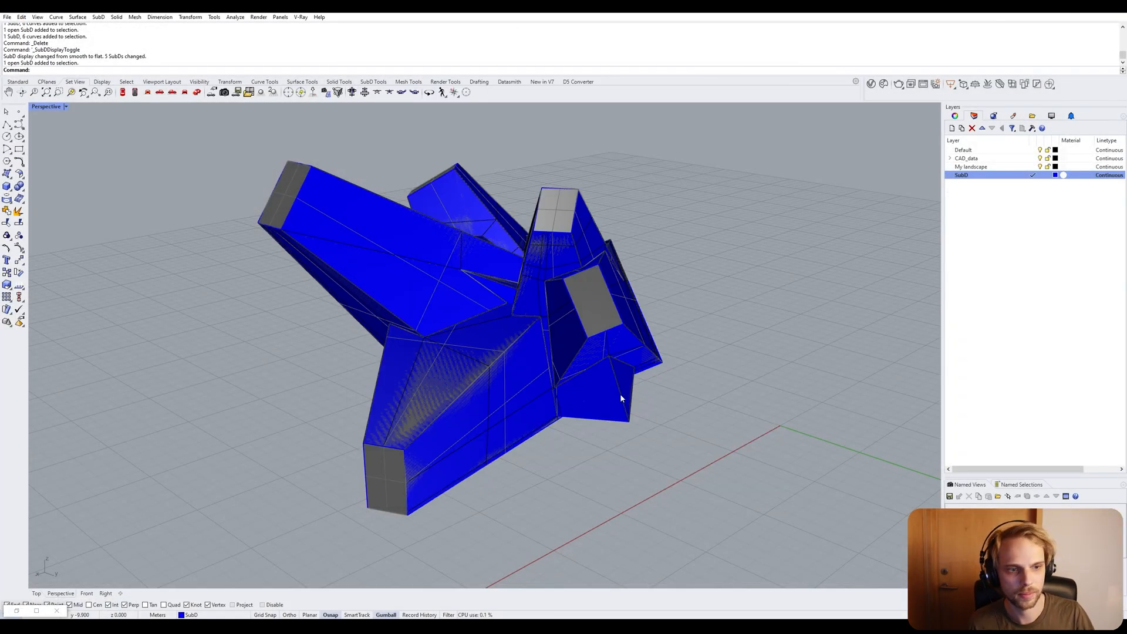
Examine the SubD faces covering the grey polysurface from all sides.
right_click_drag(621, 399, 530, 405)
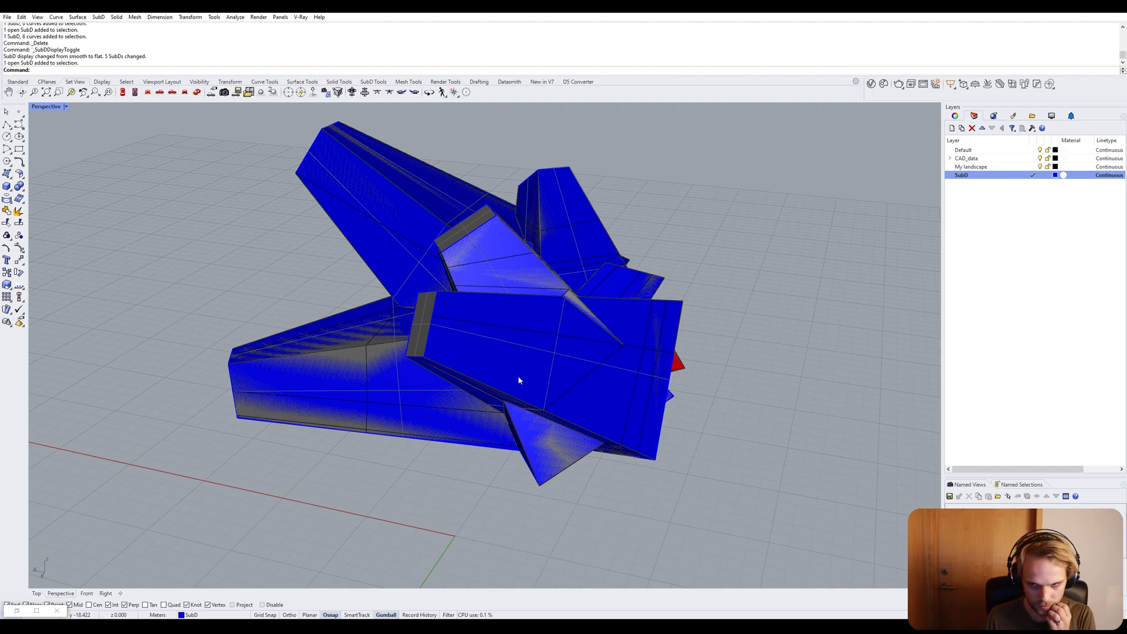
right_click_drag(519, 380, 569, 376)
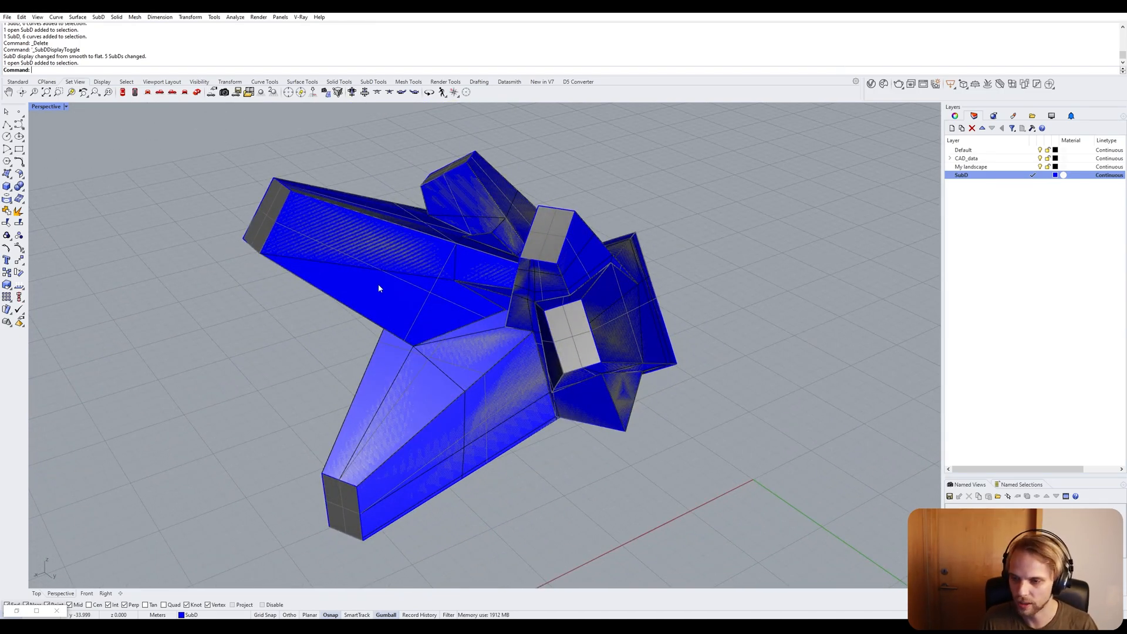
left_click(378, 284)
scroll(379, 285, "down", 2)
right_click_drag(379, 284, 595, 369)
left_click(595, 368)
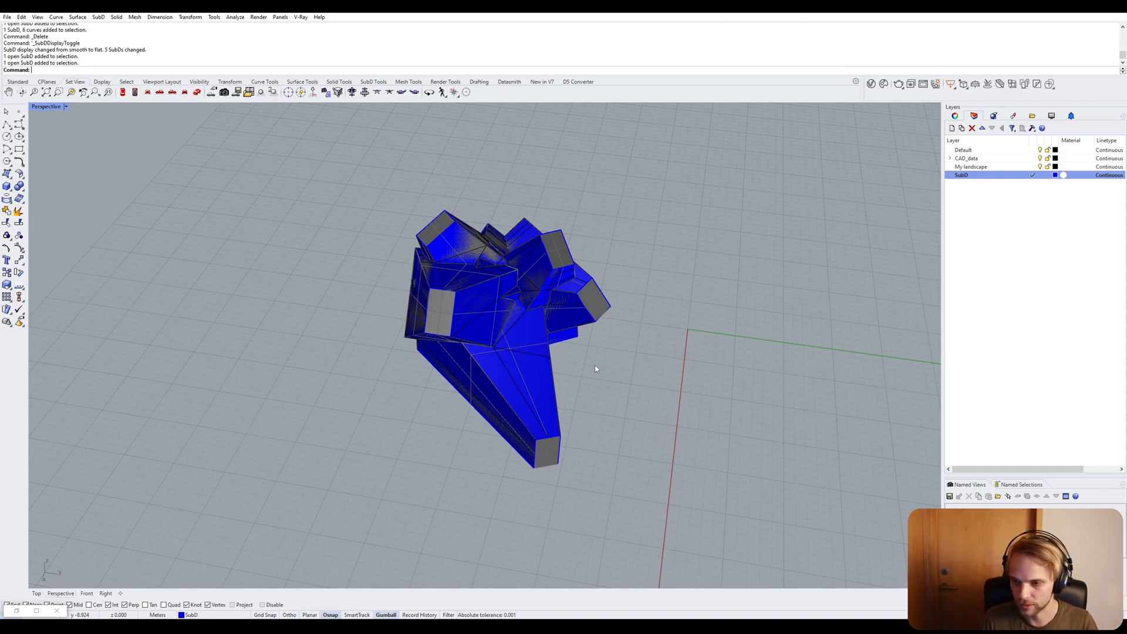
right_click_drag(595, 369, 498, 305)
scroll(498, 305, "up", 4)
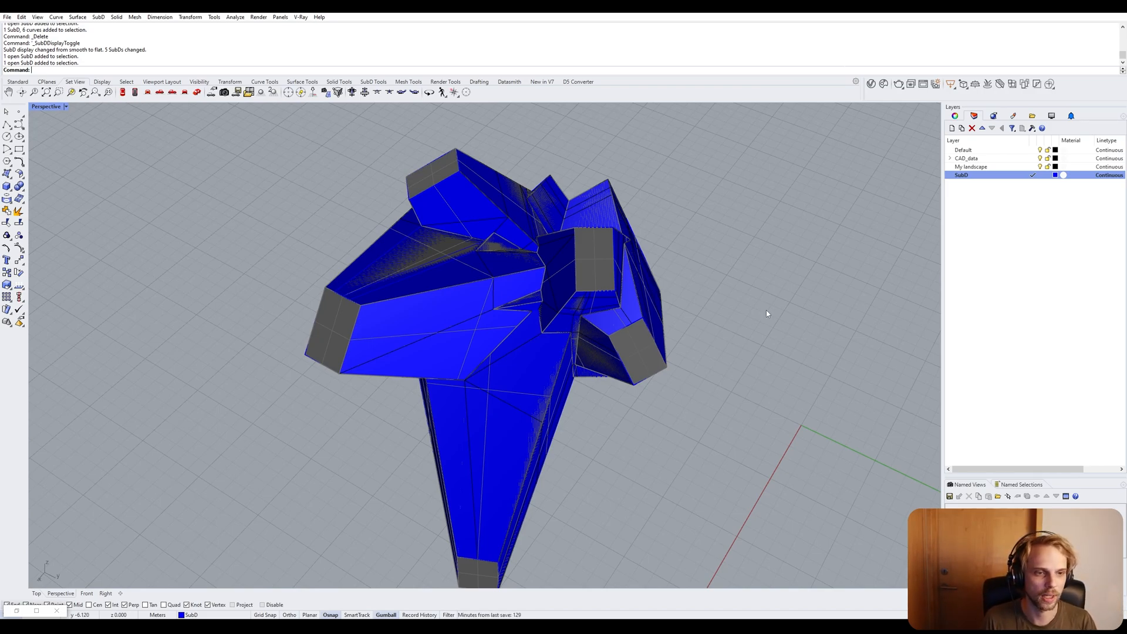
right_click_drag(767, 311, 674, 319)
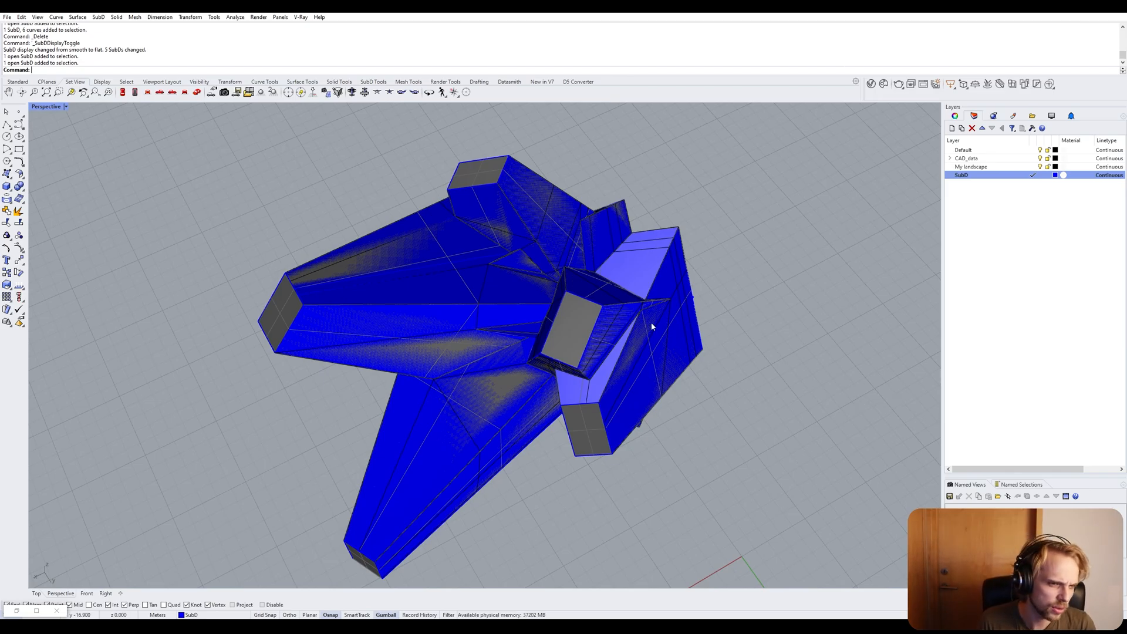
Place a duplicate of the open SubD beside the original, clear of the grey polysurface.
right_click_drag(652, 326, 497, 357)
scroll(463, 360, "down", 4)
left_click(464, 360)
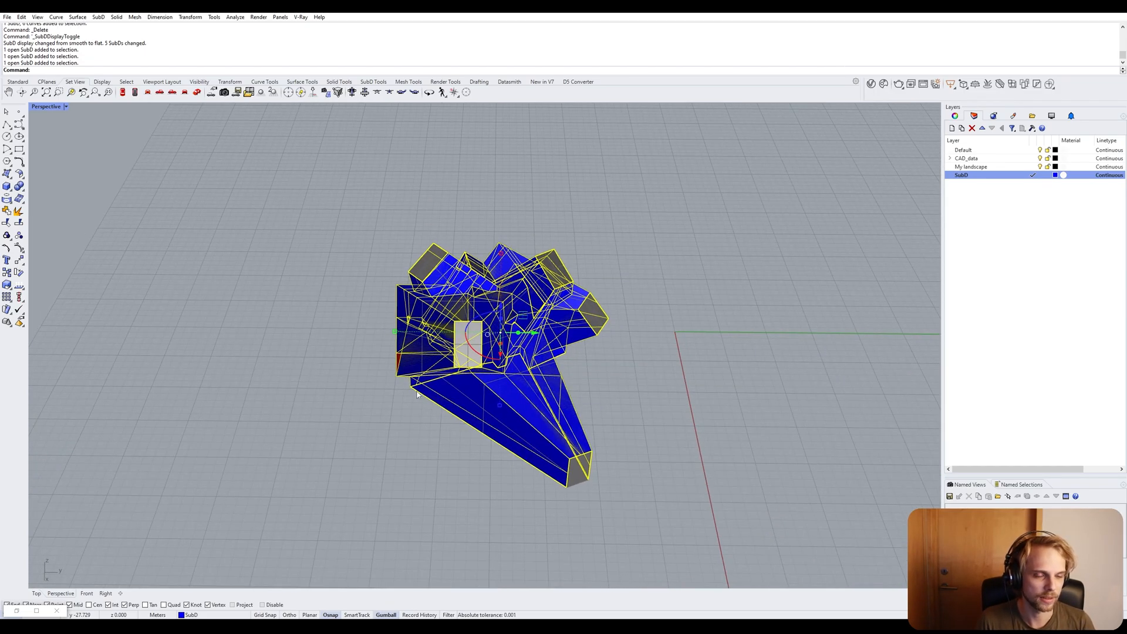
right_click_drag(417, 394, 656, 362)
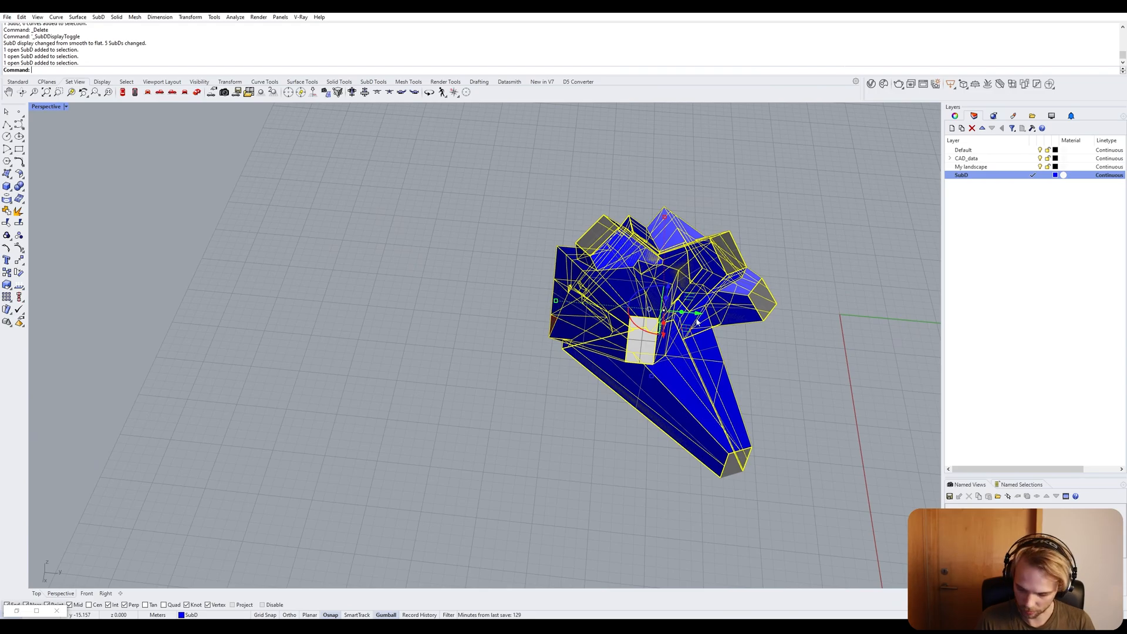
left_click_drag(697, 313, 372, 284)
key("alt")
left_click(490, 422)
Switch the SubDs to smooth display and examine the duplicate's open arm ends, creases and underside gaps.
right_click_drag(489, 422, 346, 364)
scroll(327, 278, "up", 4)
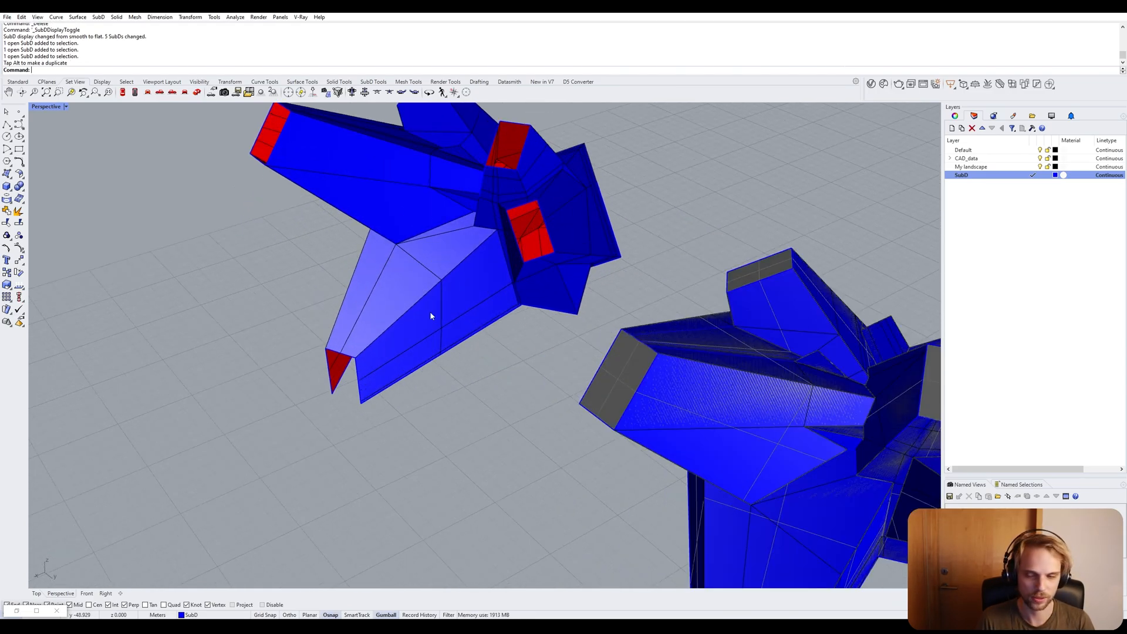
right_click_drag(430, 315, 469, 329)
scroll(467, 380, "down", 4)
right_click_drag(467, 380, 513, 408)
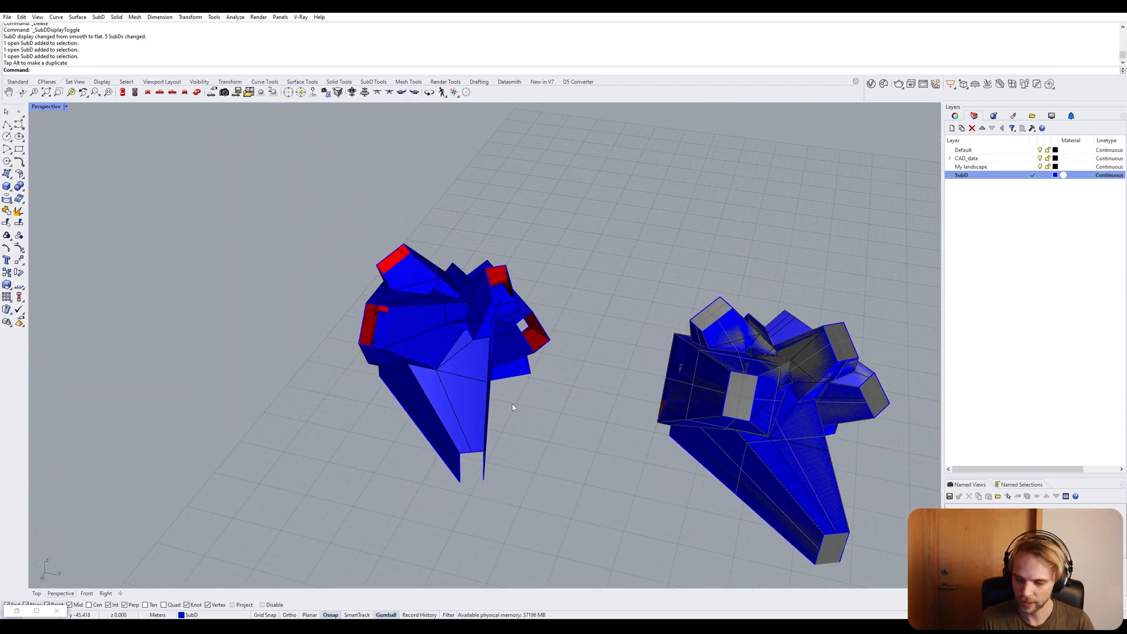
key("Tab")
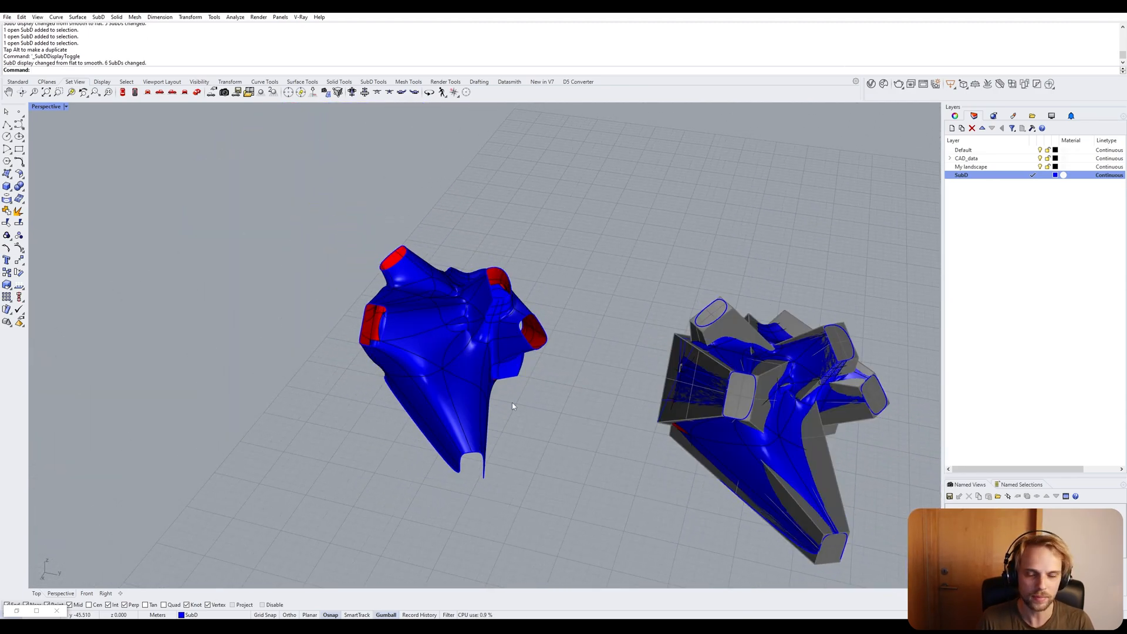
right_click_drag(439, 389, 464, 446)
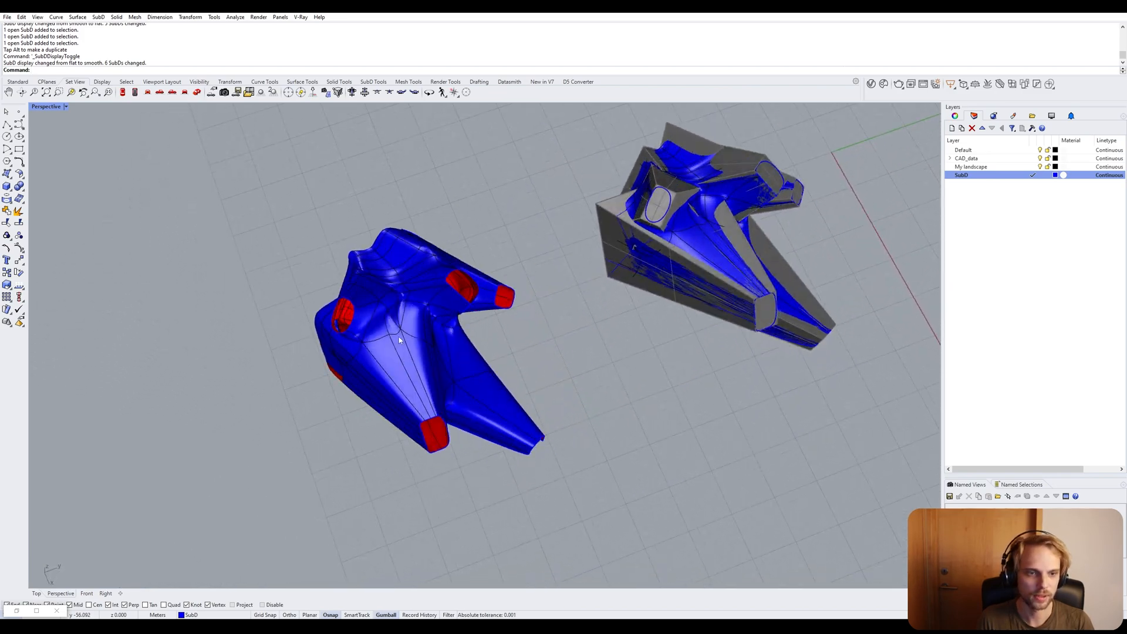
scroll(400, 336, "up", 6)
right_click_drag(562, 365, 482, 297)
scroll(481, 297, "down", 4)
right_click_drag(533, 377, 545, 355, "shift")
scroll(544, 328, "up", 8)
scroll(494, 287, "up", 6)
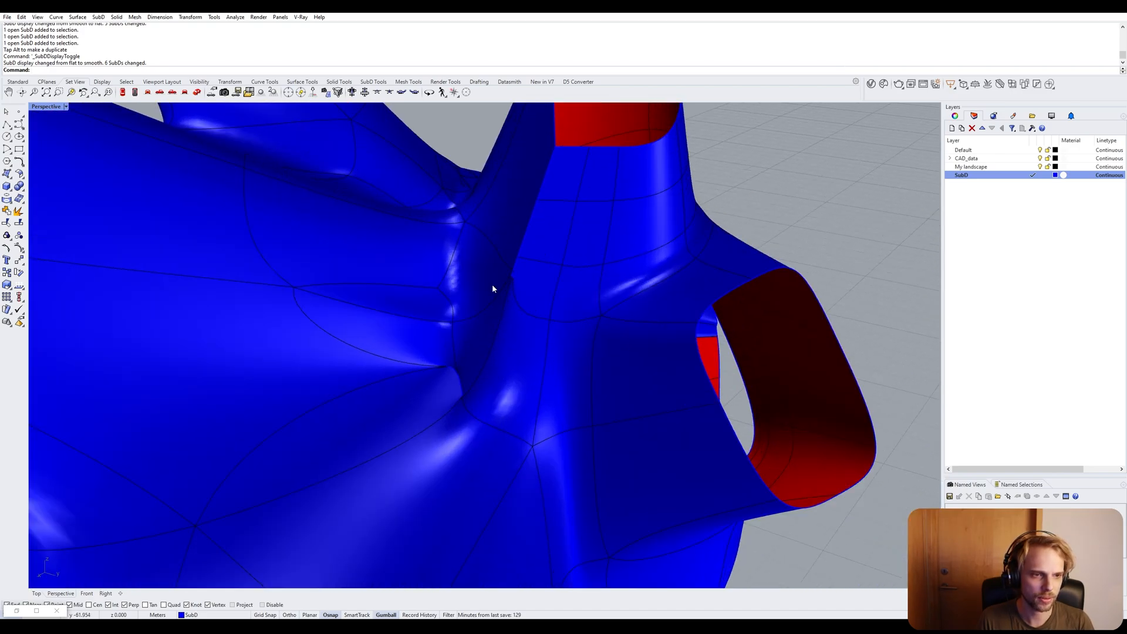
right_click_drag(493, 288, 512, 373)
scroll(496, 332, "up", 7)
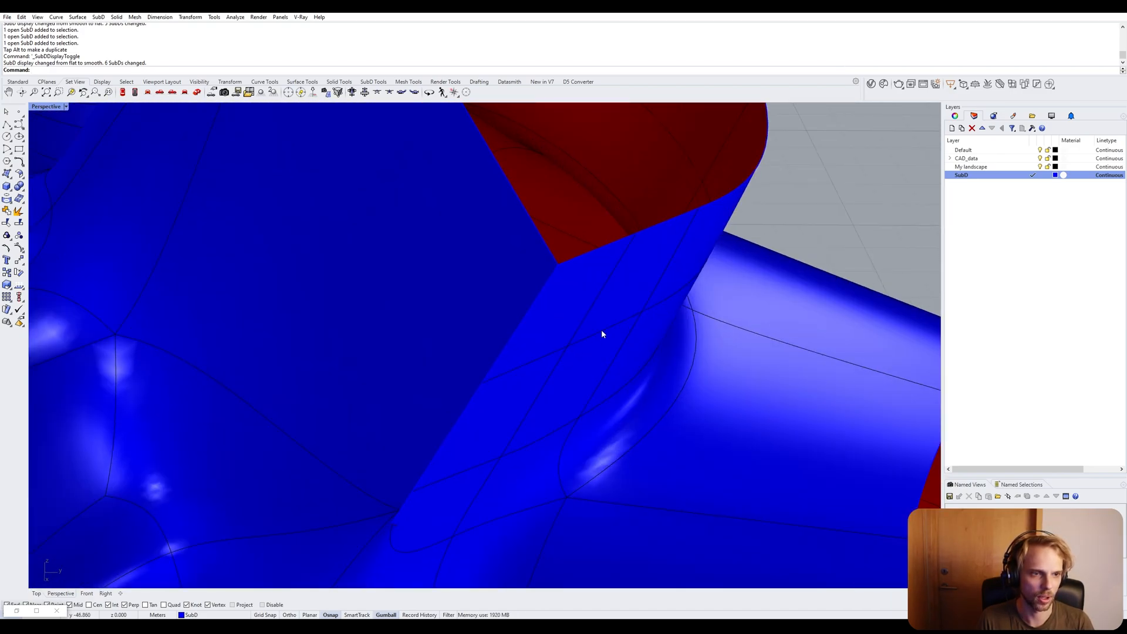
scroll(428, 483, "down", 6)
right_click_drag(428, 483, 466, 391, "shift")
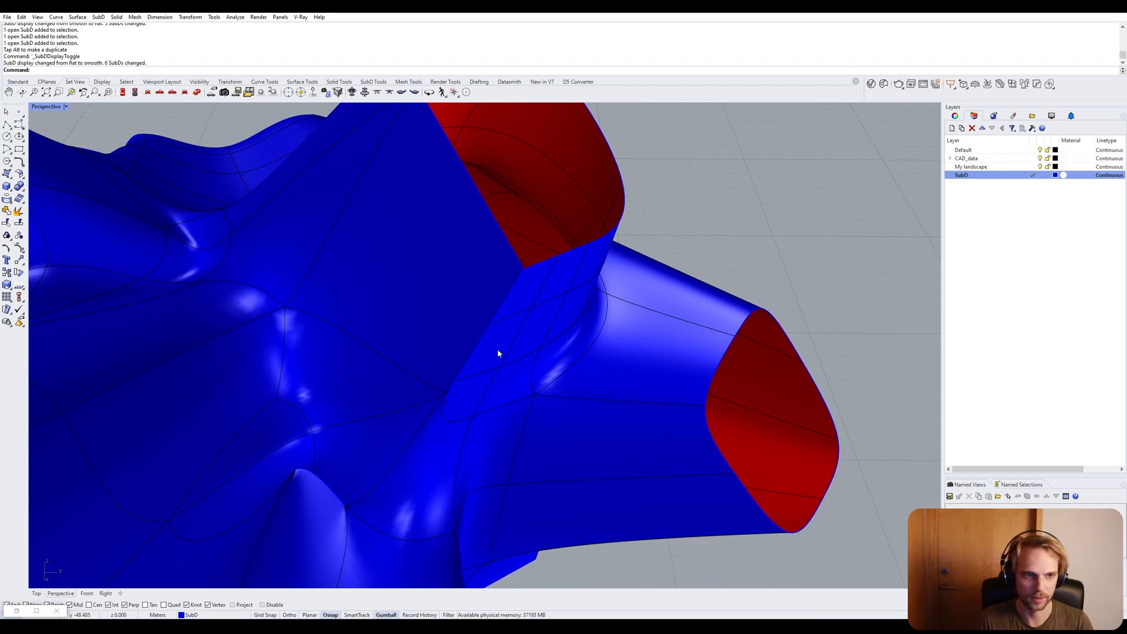
mouse_move(337, 447)
right_mouse_down()
mouse_move(301, 534)
mouse_move(342, 433)
right_mouse_up()
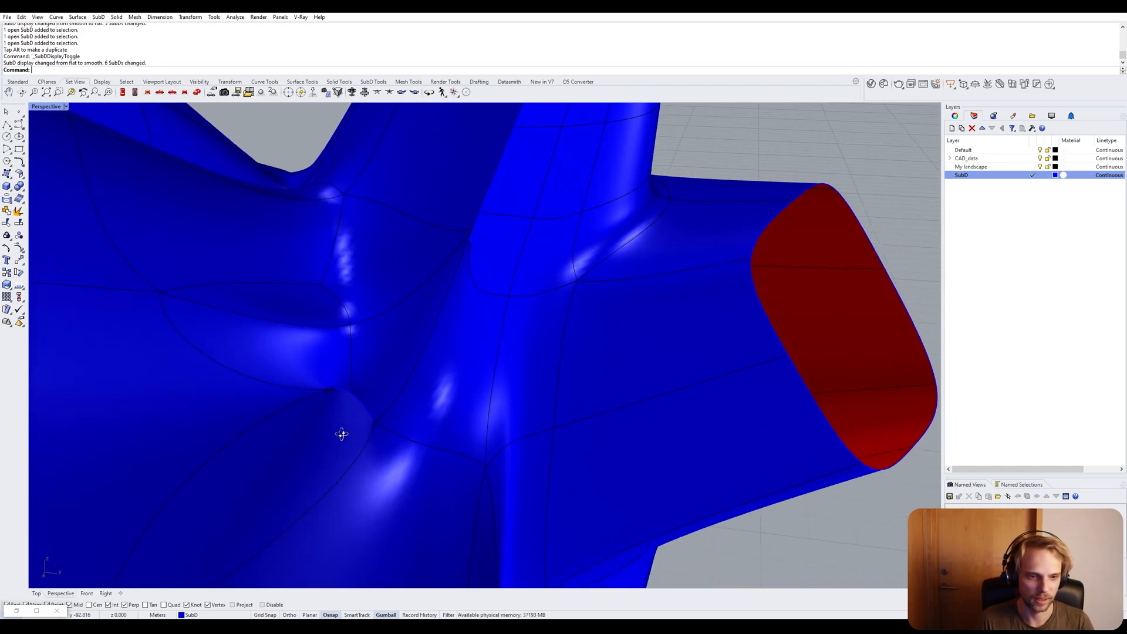
scroll(342, 434, "up", 4)
scroll(323, 400, "down", 8)
scroll(428, 232, "up", 4)
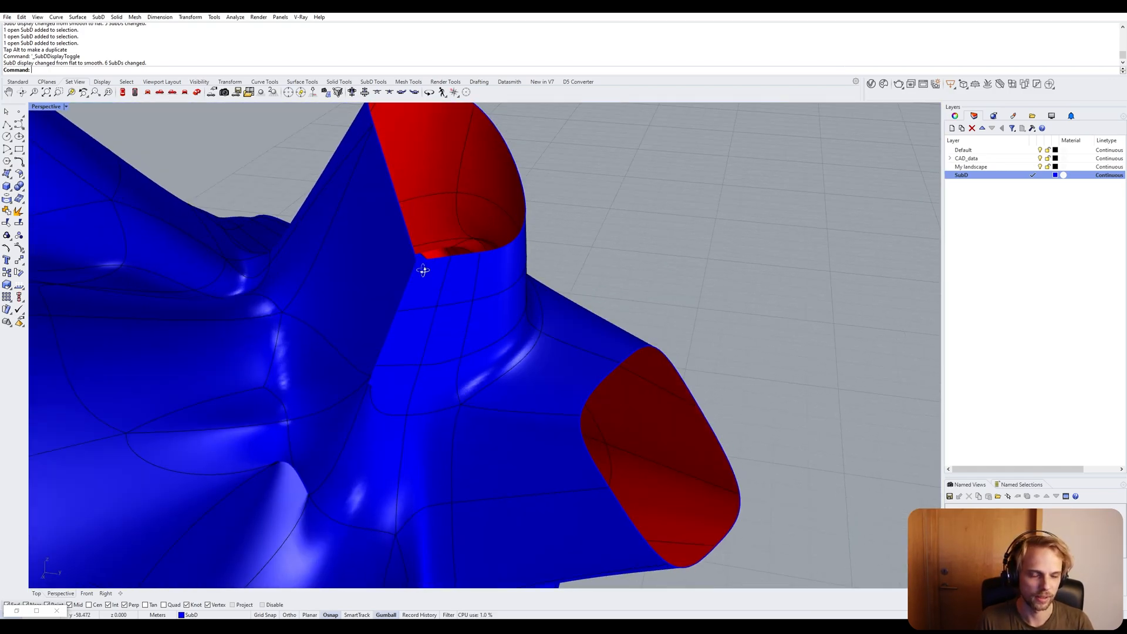
scroll(441, 342, "down", 5)
right_click_drag(579, 347, 473, 334)
scroll(473, 334, "up", 8)
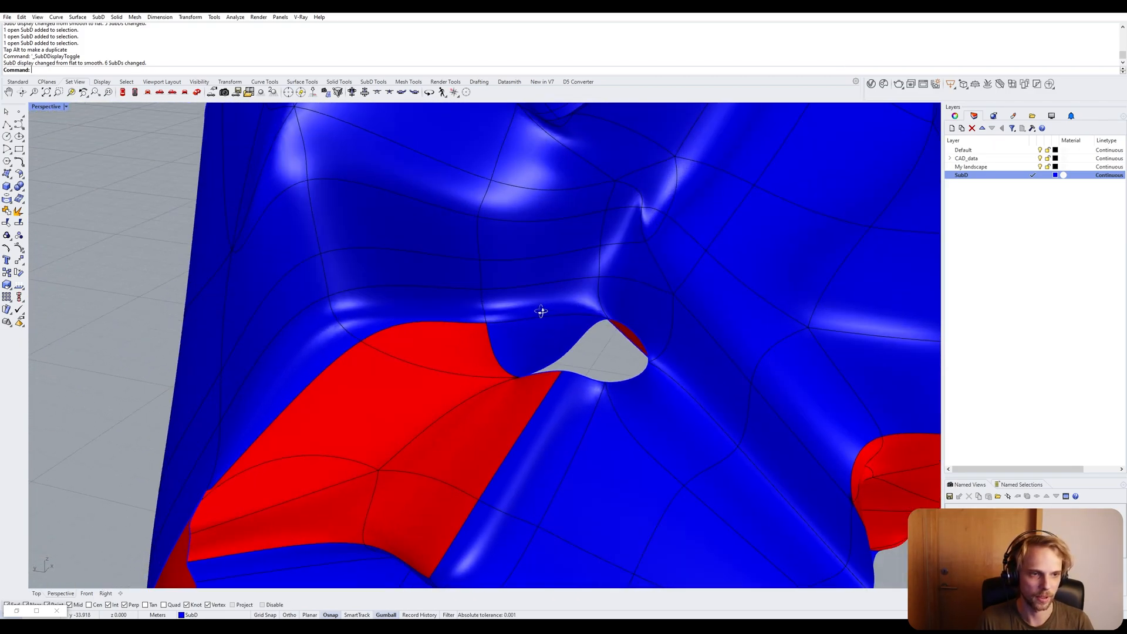
scroll(580, 379, "down", 6)
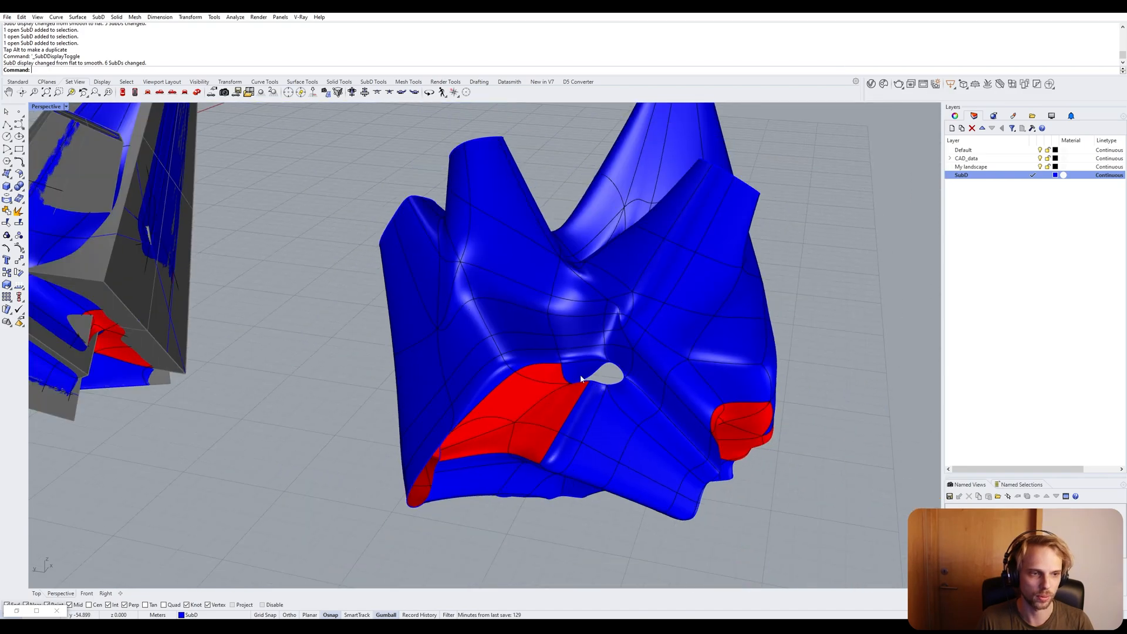
right_click_drag(566, 389, 652, 311)
scroll(580, 346, "up", 5)
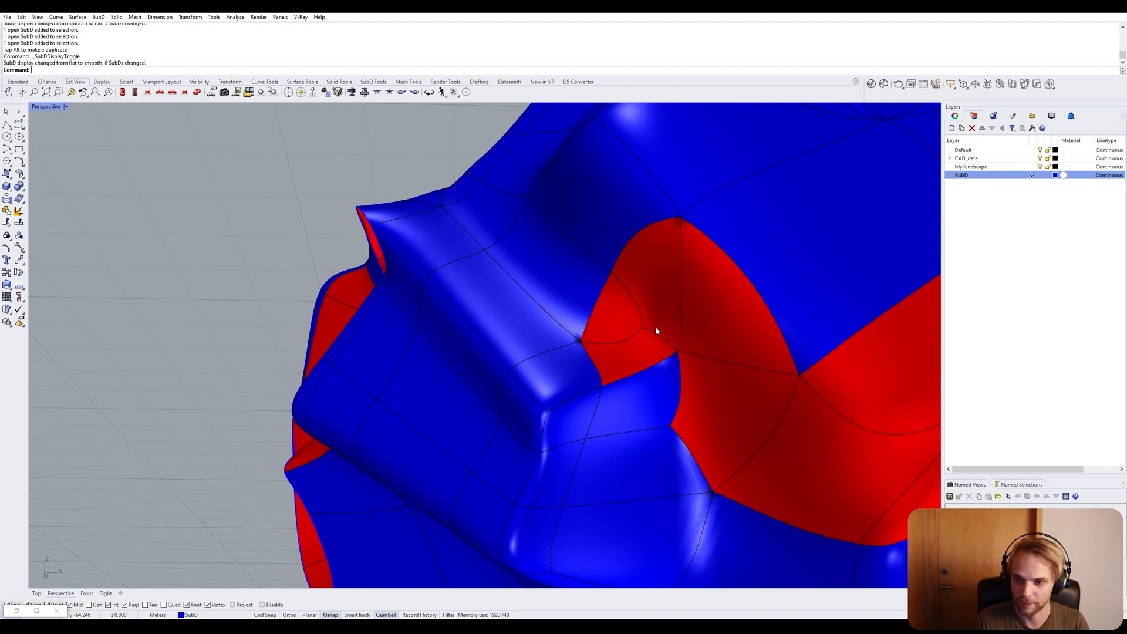
Switch the SubDs back to flat display and examine the red faces around the duplicate's underside opening, picking two of them.
key("Tab")
right_click_drag(656, 331, 689, 297)
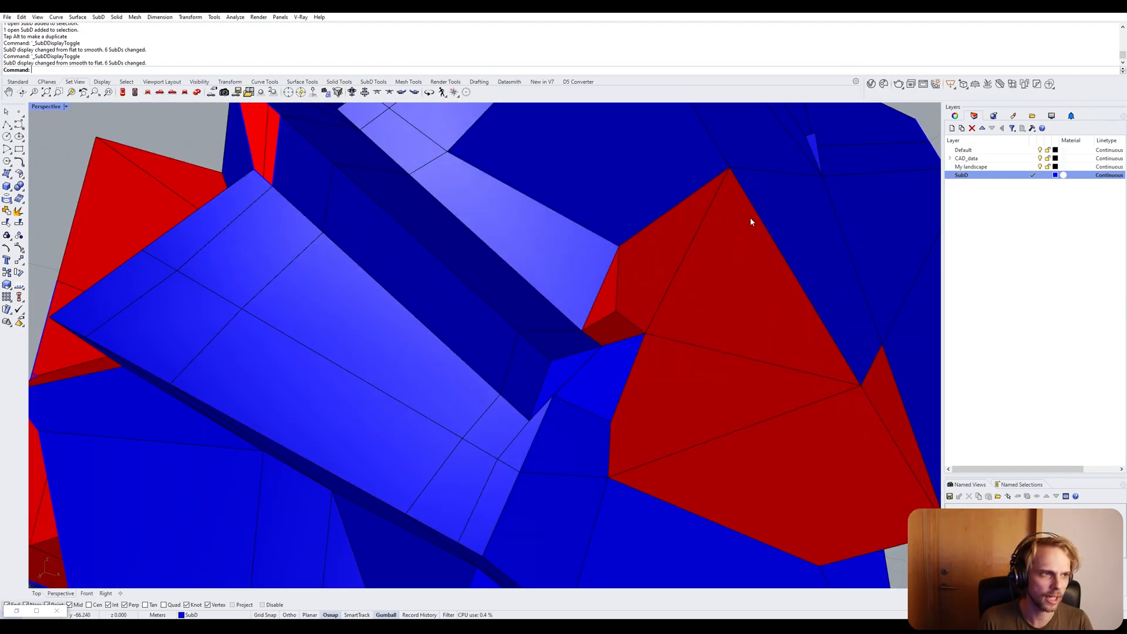
left_click(650, 274, "ctrl+shift")
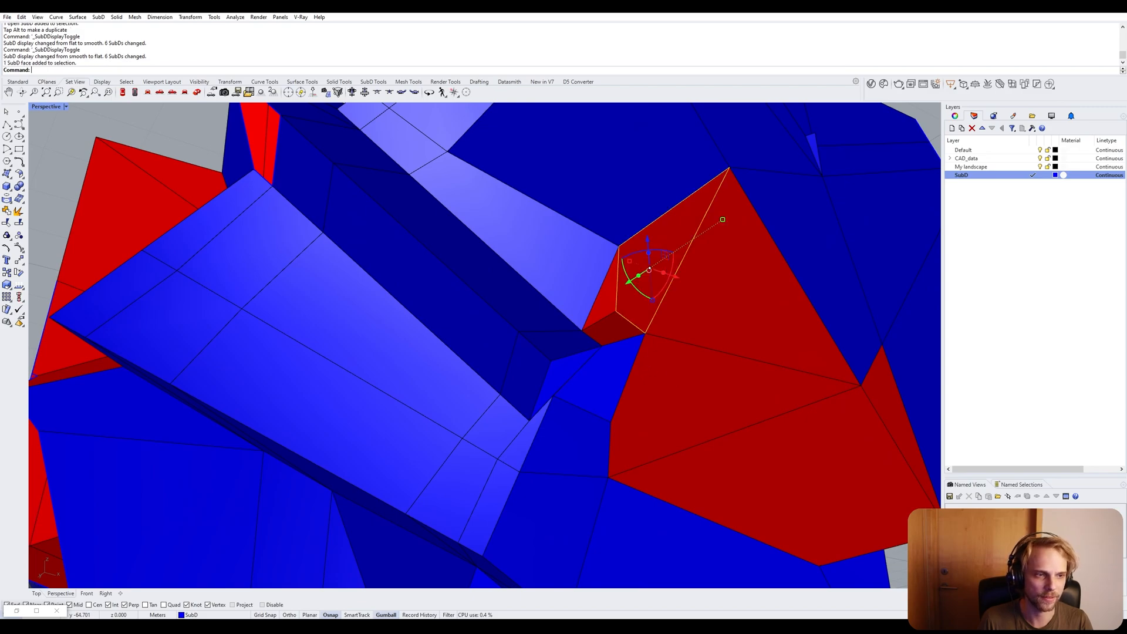
left_click(777, 342, "ctrl+shift")
key("ctrl+a")
key("Escape")
scroll(745, 411, "down", 5)
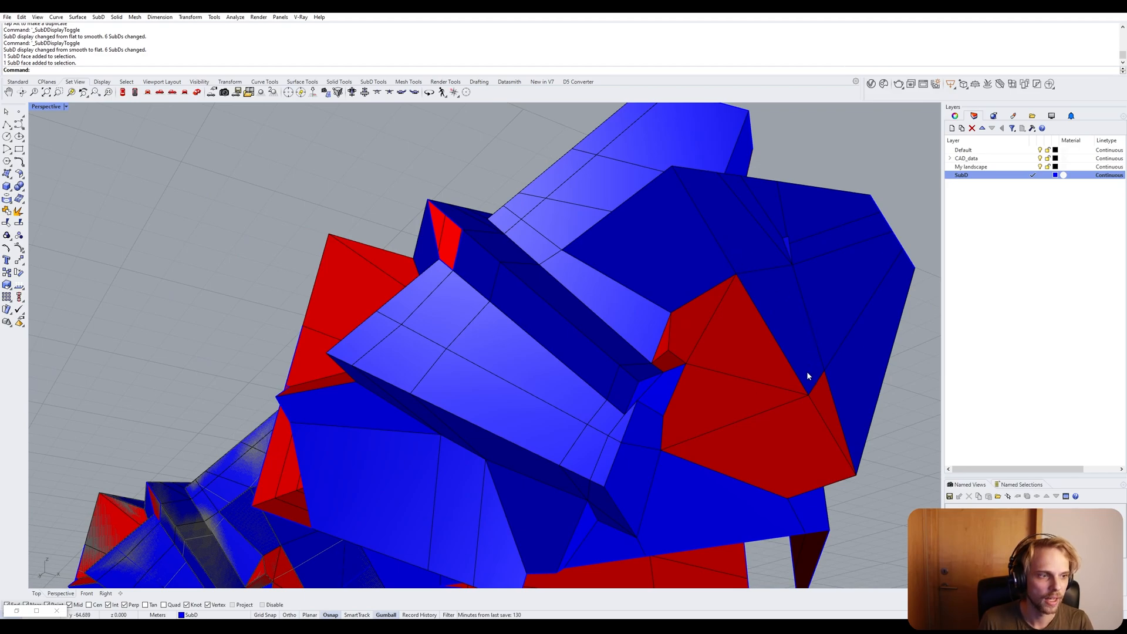
scroll(787, 397, "up", 10)
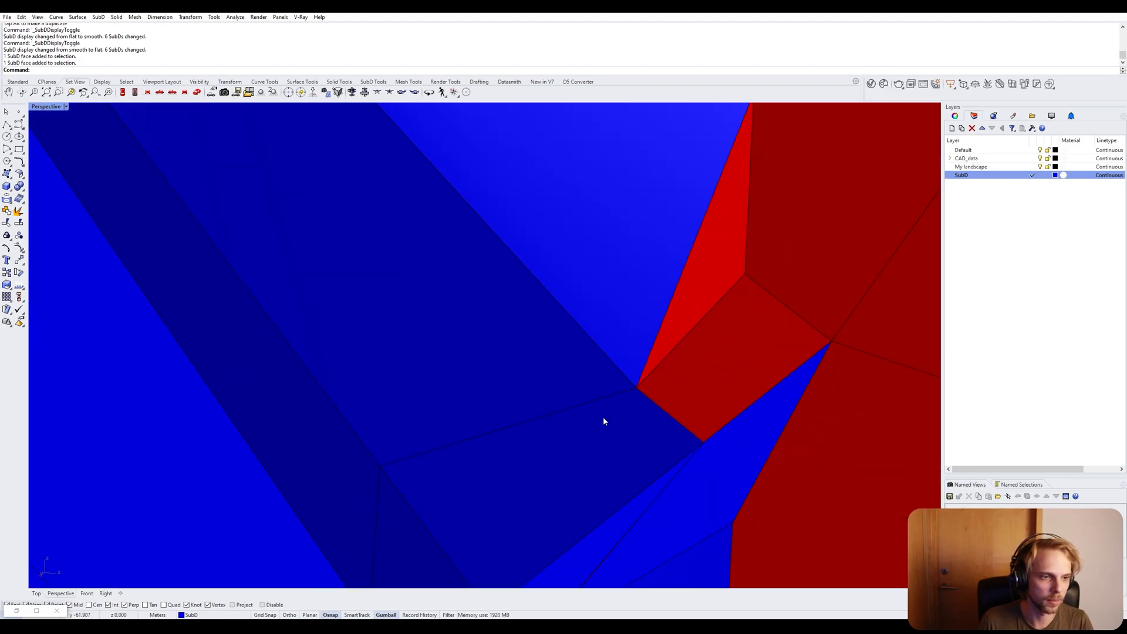
scroll(622, 383, "down", 8)
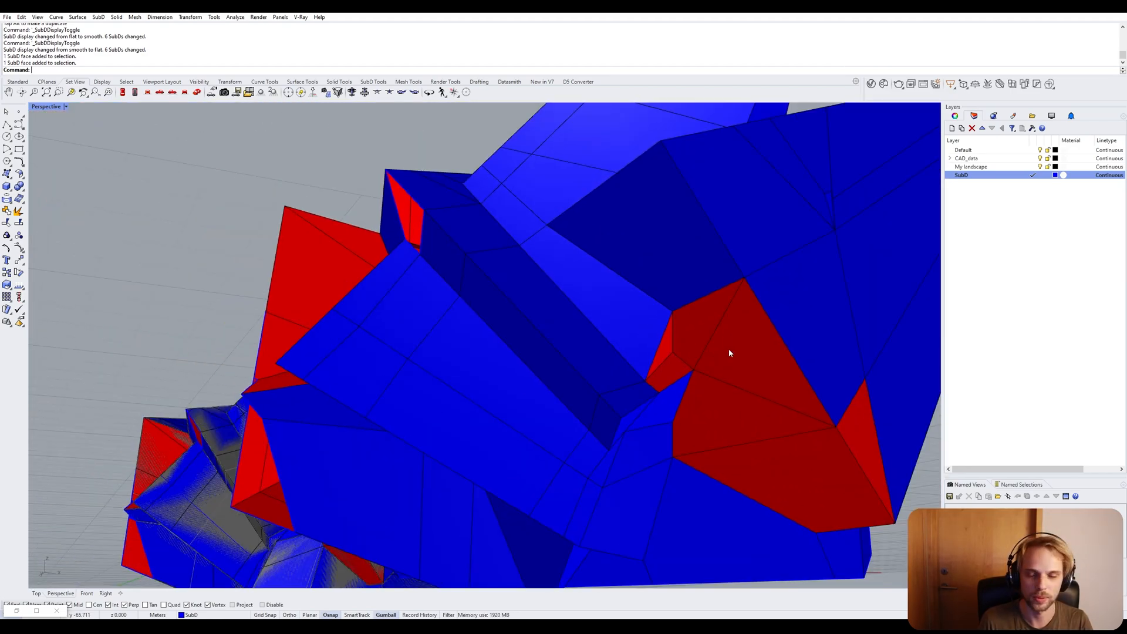
right_click_drag(729, 353, 692, 352)
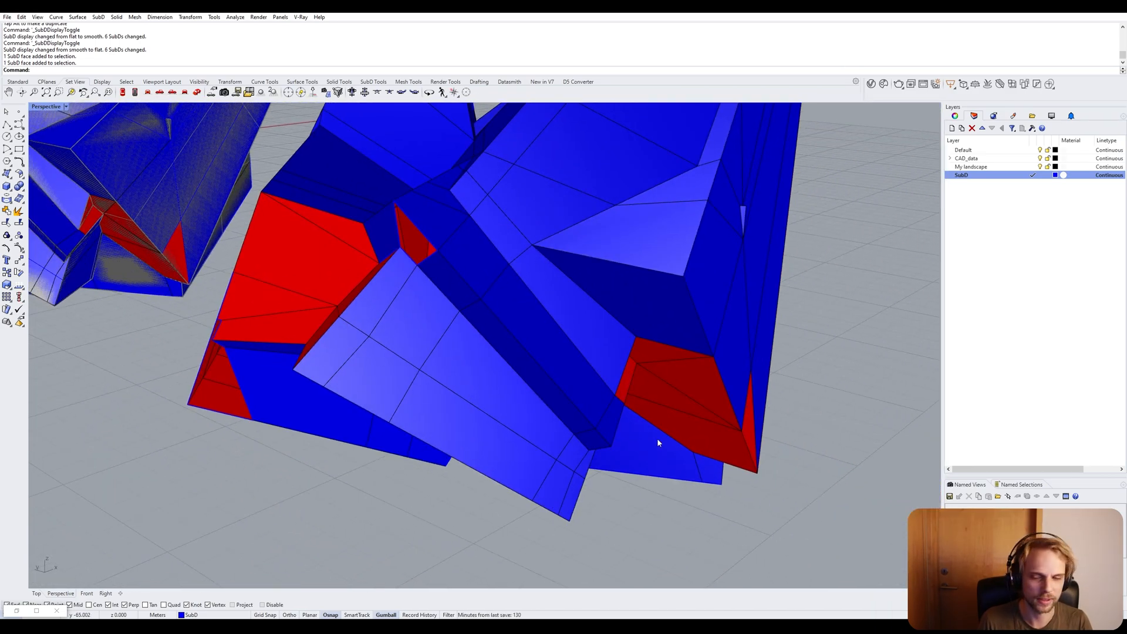
Examine the openings and red backfaces on the duplicate's underside, comparing them with the same areas on the original.
right_click_drag(665, 432, 428, 344)
scroll(453, 423, "up", 5)
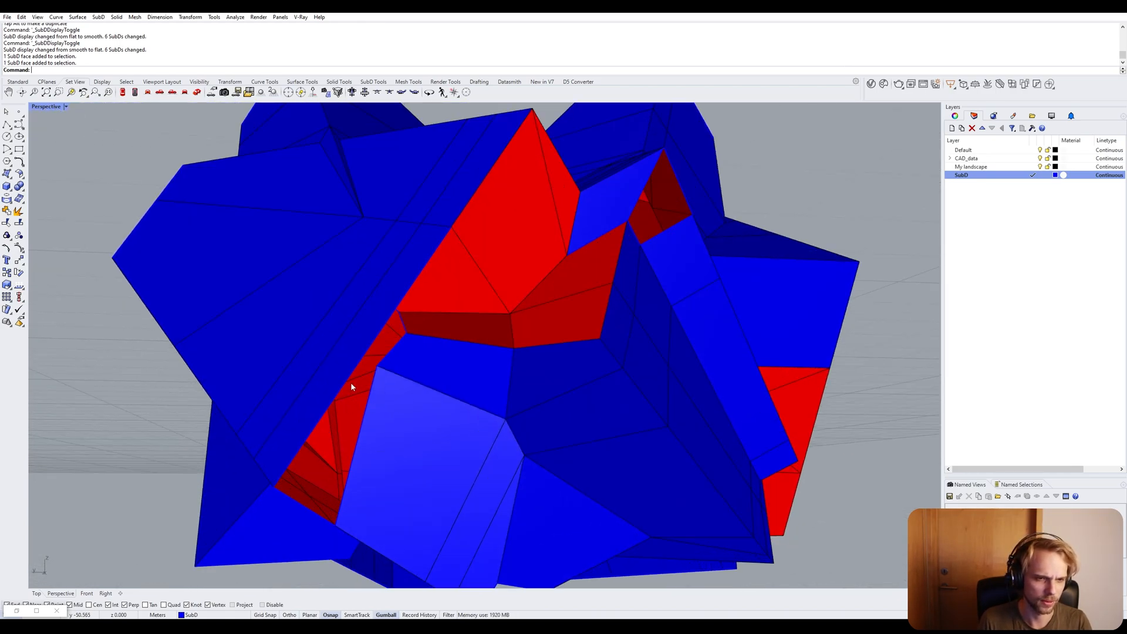
scroll(298, 427, "down", 7)
scroll(373, 389, "up", 5)
right_click_drag(373, 388, 533, 338, "shift")
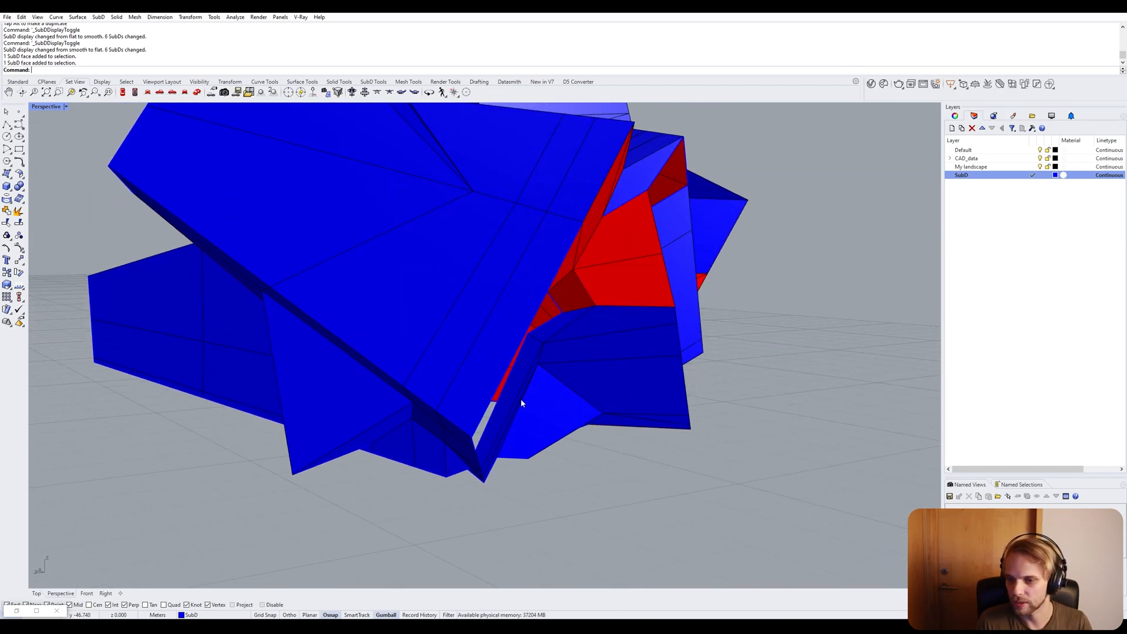
right_click_drag(520, 400, 787, 373)
scroll(456, 364, "down", 6)
scroll(385, 367, "up", 4)
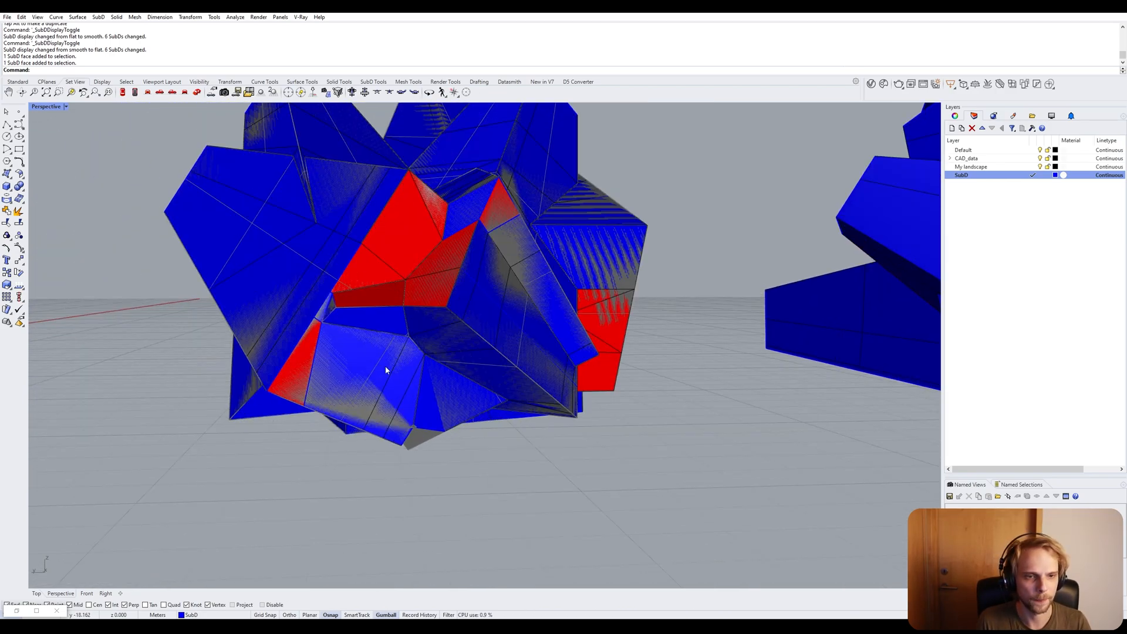
scroll(385, 366, "up", 2)
right_click_drag(385, 366, 352, 368)
scroll(352, 370, "down", 6)
right_click_drag(516, 378, 361, 354, "shift")
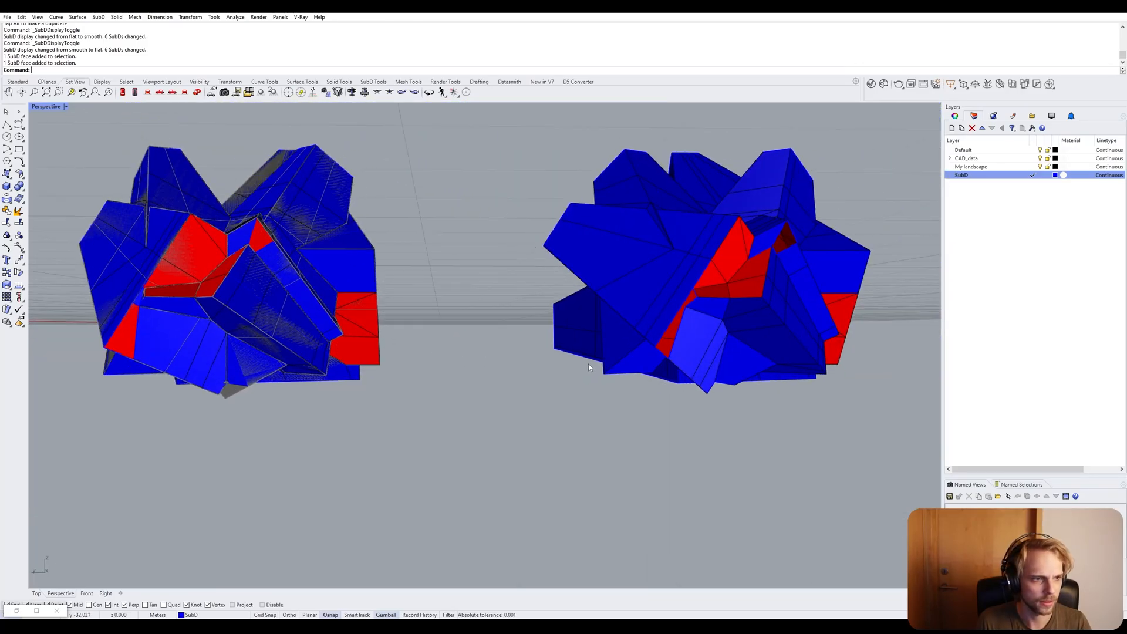
Check the separate pieces of the original by picking the red patch beside the underside opening, and clear the selection.
scroll(192, 300, "up", 6)
left_click(192, 301)
left_click(161, 369)
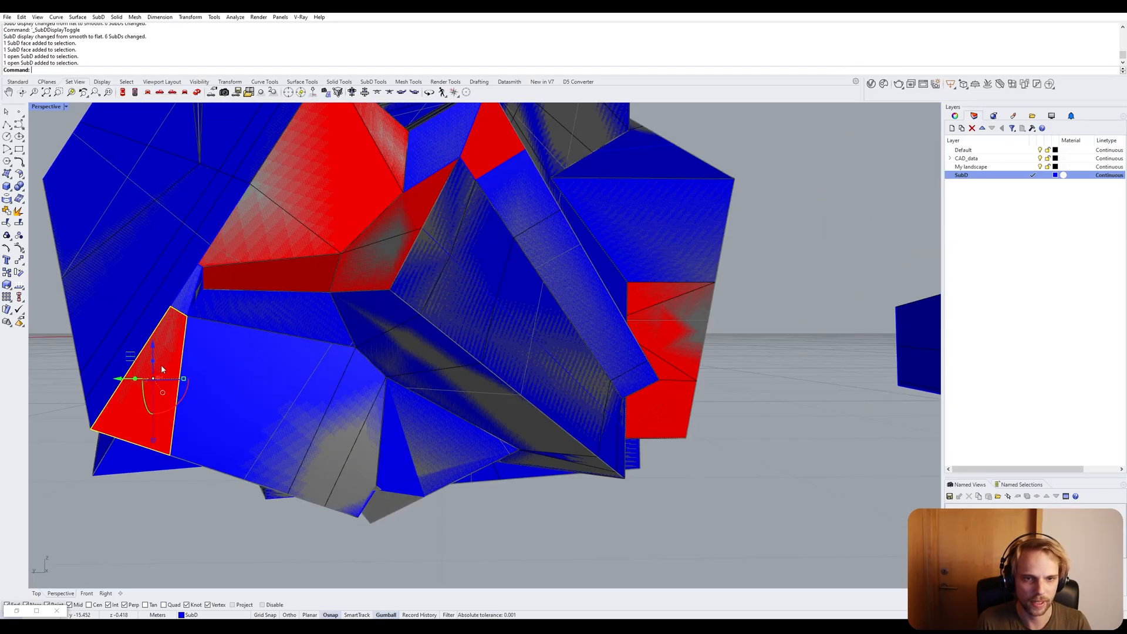
left_click(161, 369)
scroll(388, 443, "down", 6)
left_click(693, 473)
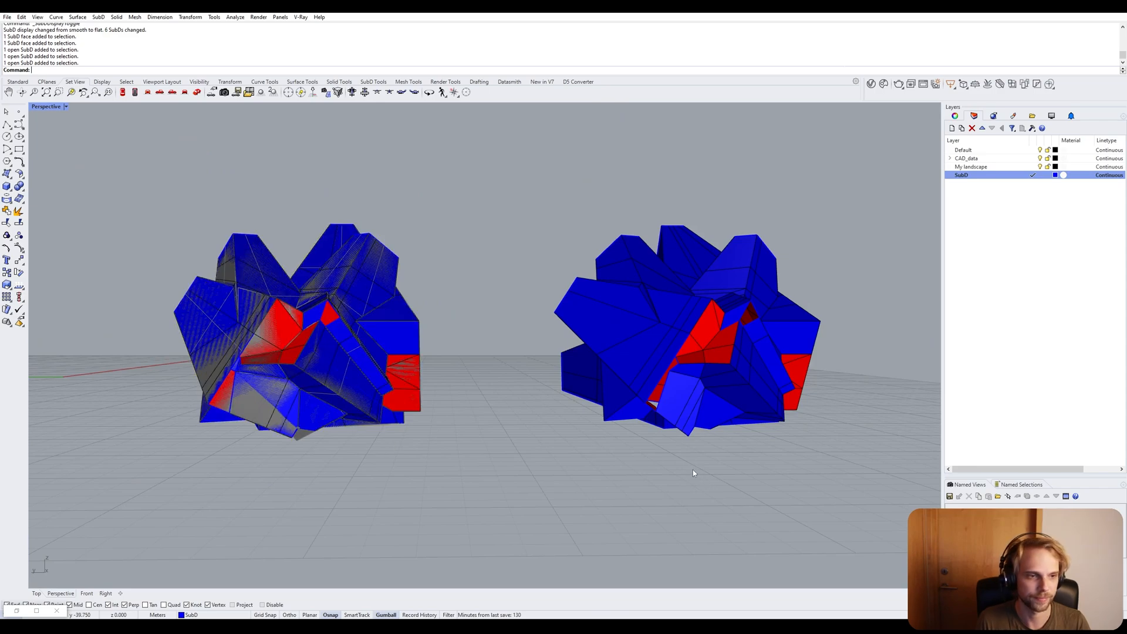
Delete the duplicated open SubD, leaving the original in place.
scroll(652, 385, "up", 5)
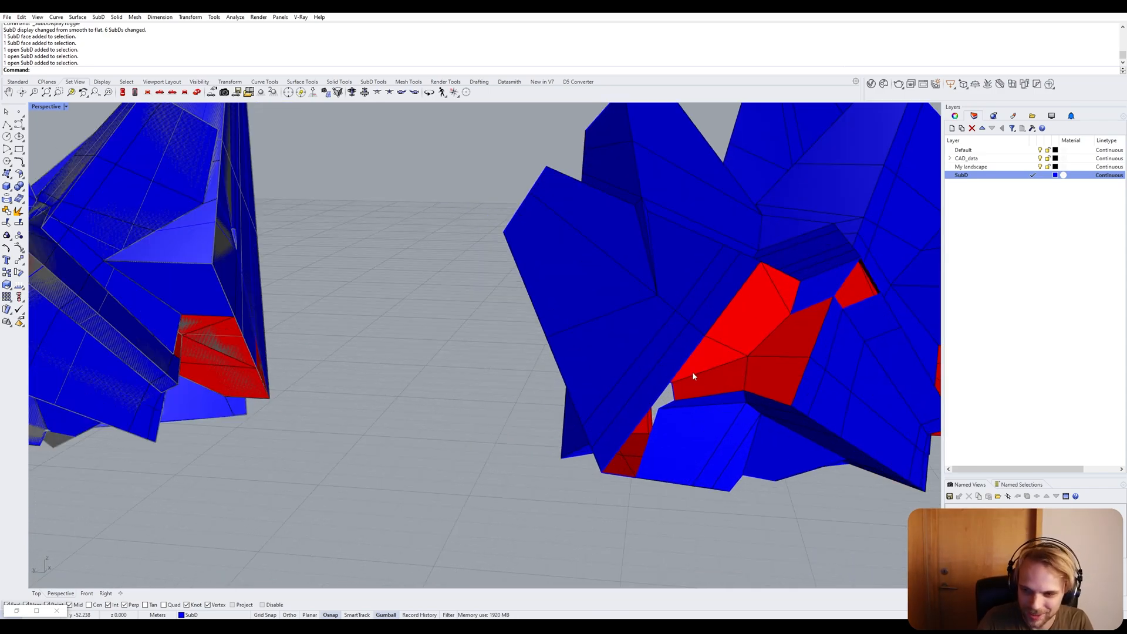
left_click(698, 329)
key("Delete")
scroll(330, 389, "down", 5)
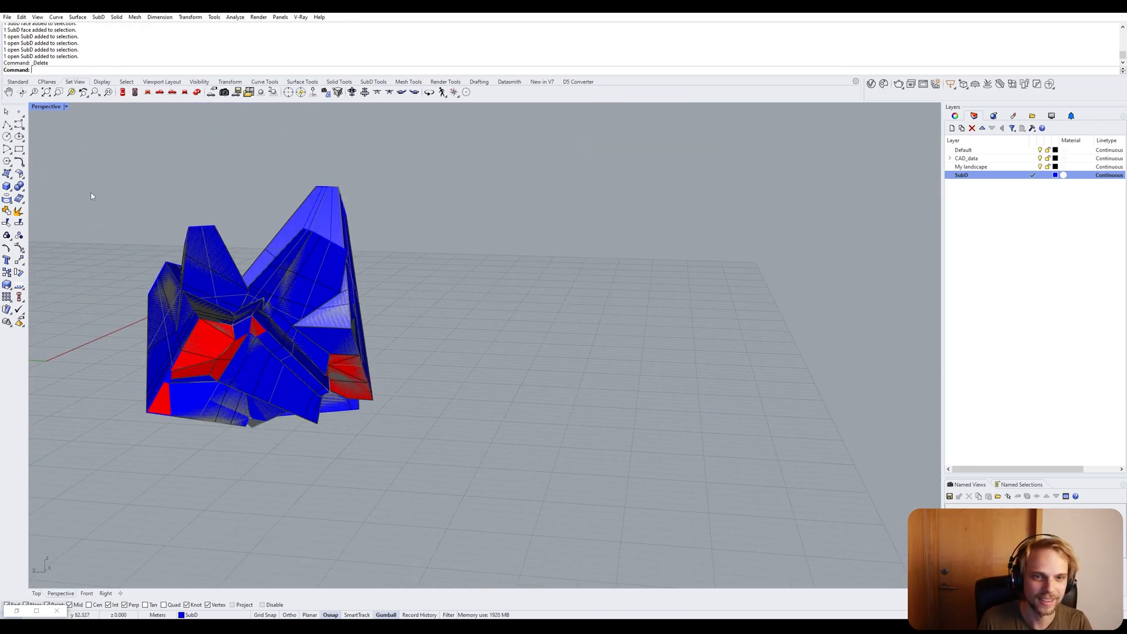
Join all the SubD pieces of the original into one SubD, with the joined edges set to Smooth.
left_click_drag(112, 138, 531, 482)
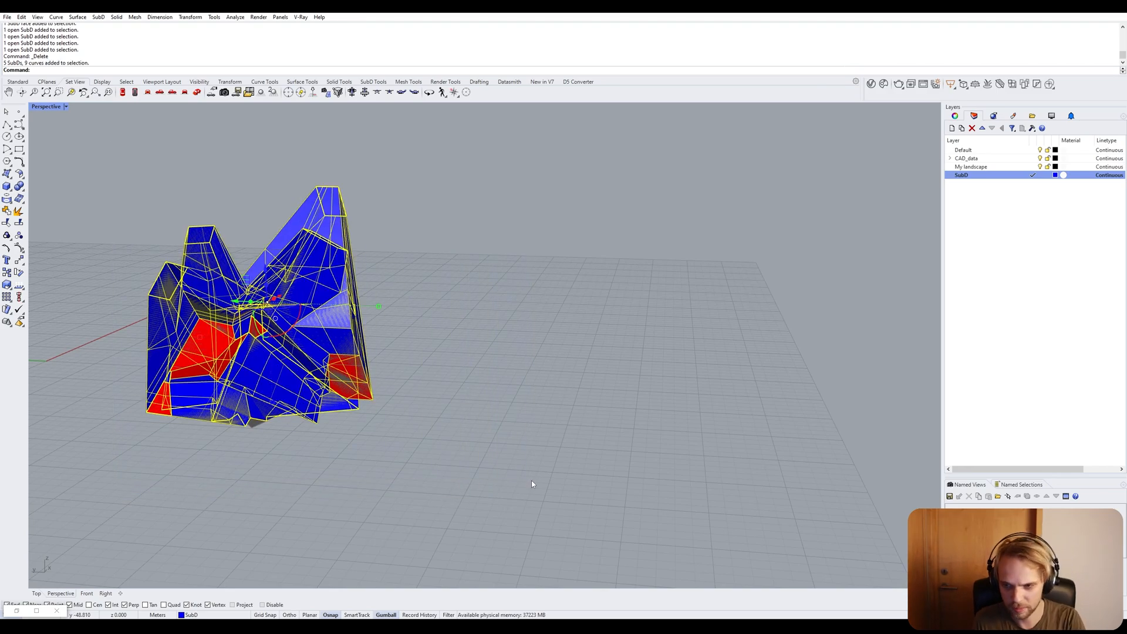
type("Join")
key("Return")
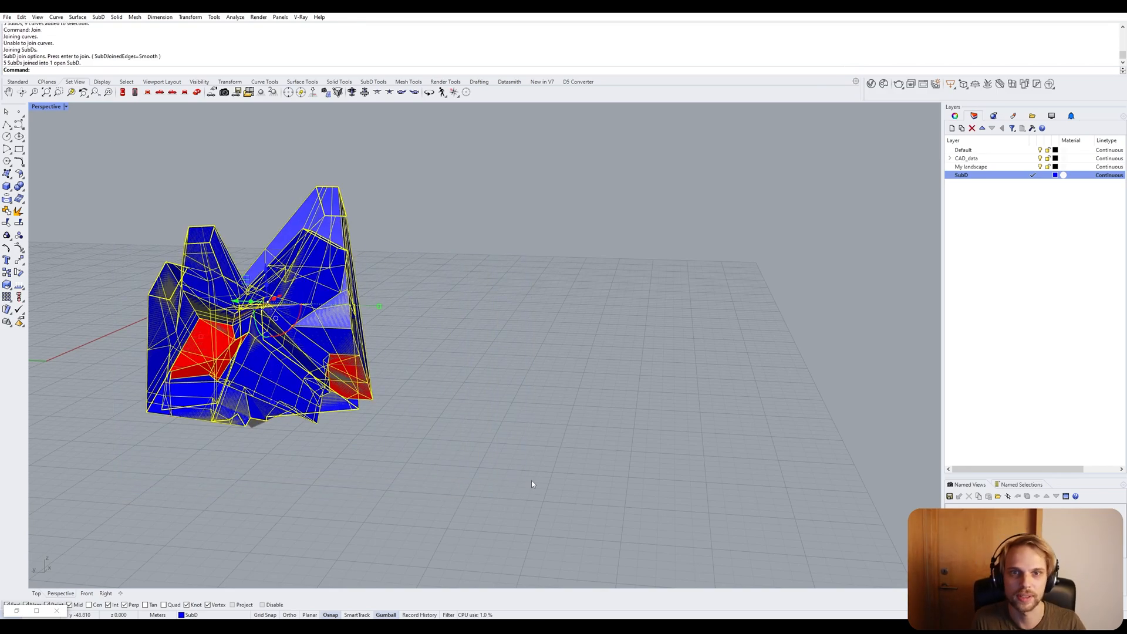
key("Return")
Place a duplicate of the joined SubD beside the original, clear of the grey polysurface.
left_click(256, 274)
scroll(259, 273, "down", 4)
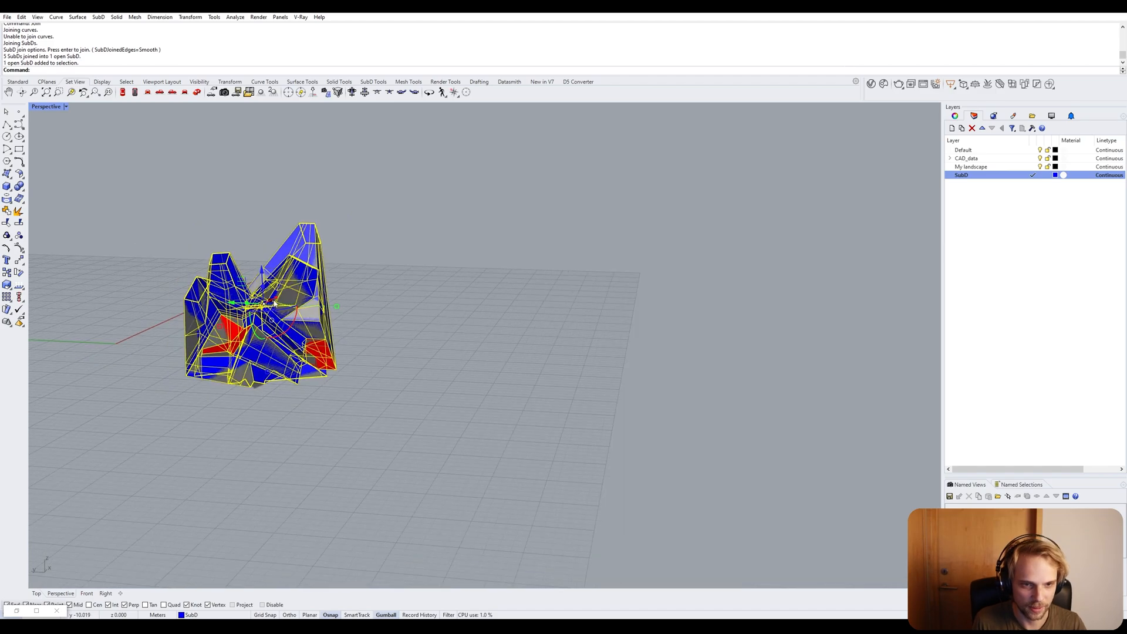
right_click_drag(260, 270, 256, 238)
left_click_drag(256, 238, 487, 270)
key("alt")
mouse_move(651, 377)
right_mouse_down()
mouse_move(579, 355)
mouse_move(646, 363)
right_mouse_up()
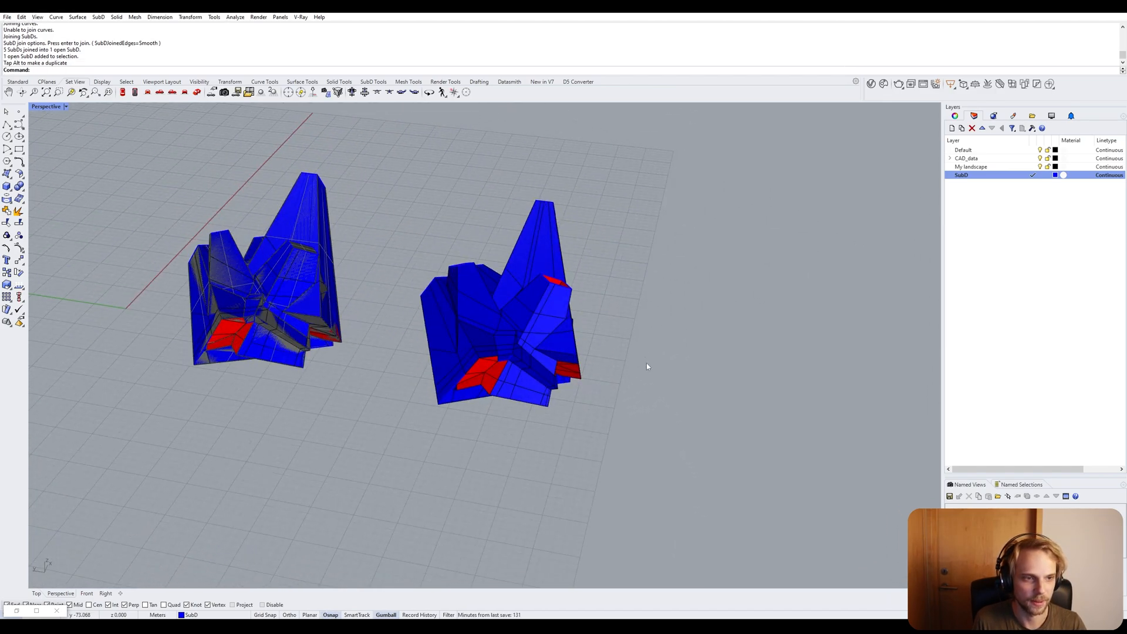
Check the new duplicate's underside in smooth SubD display, and return to flat display.
left_click_drag(402, 202, 631, 453)
right_click_drag(631, 453, 519, 359)
scroll(449, 328, "up", 5)
key("Tab")
scroll(516, 343, "up", 4)
key("Tab")
scroll(519, 364, "up", 4)
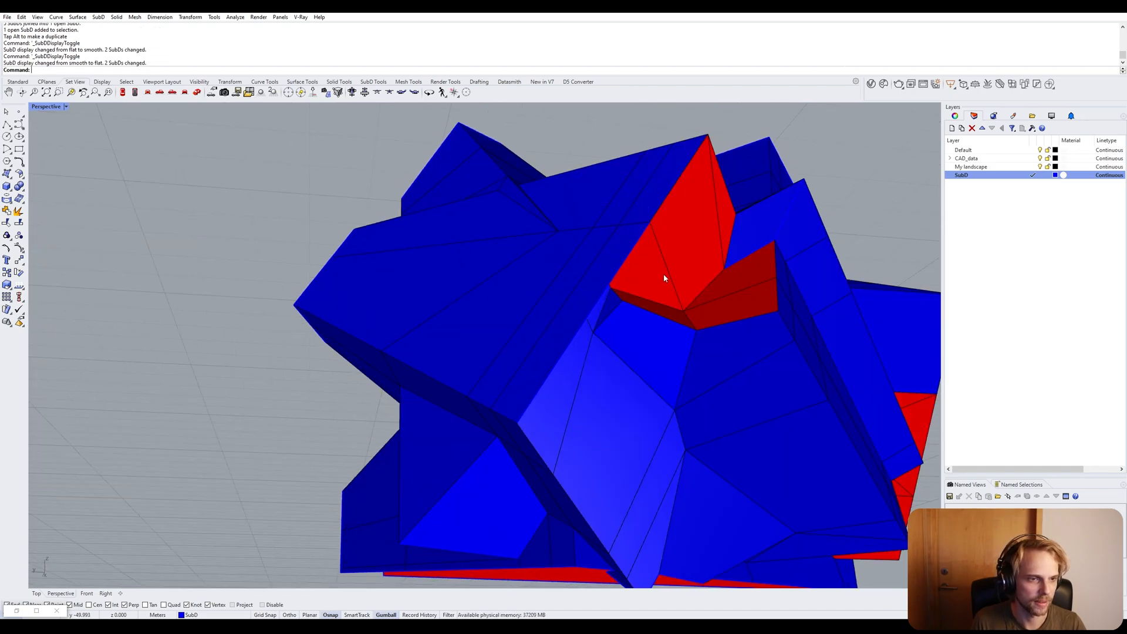
Examine the red faces and surrounding edges of the new duplicate from several sides in flat display.
scroll(600, 311, "down", 4)
right_click_drag(600, 311, 805, 509)
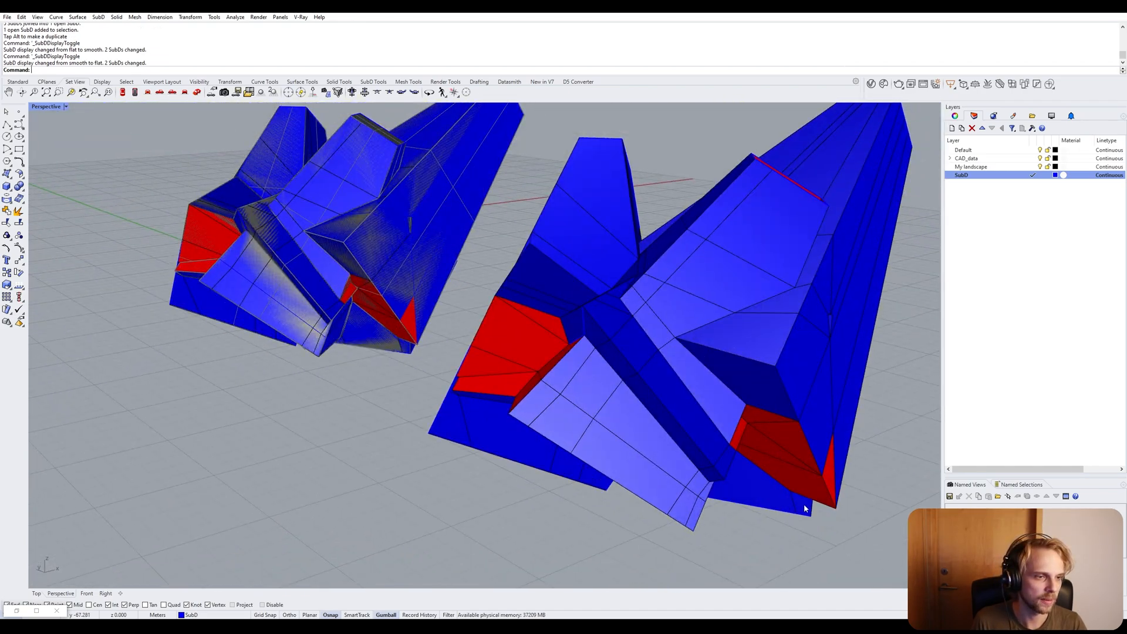
right_click_drag(530, 344, 644, 357)
scroll(651, 328, "up", 5)
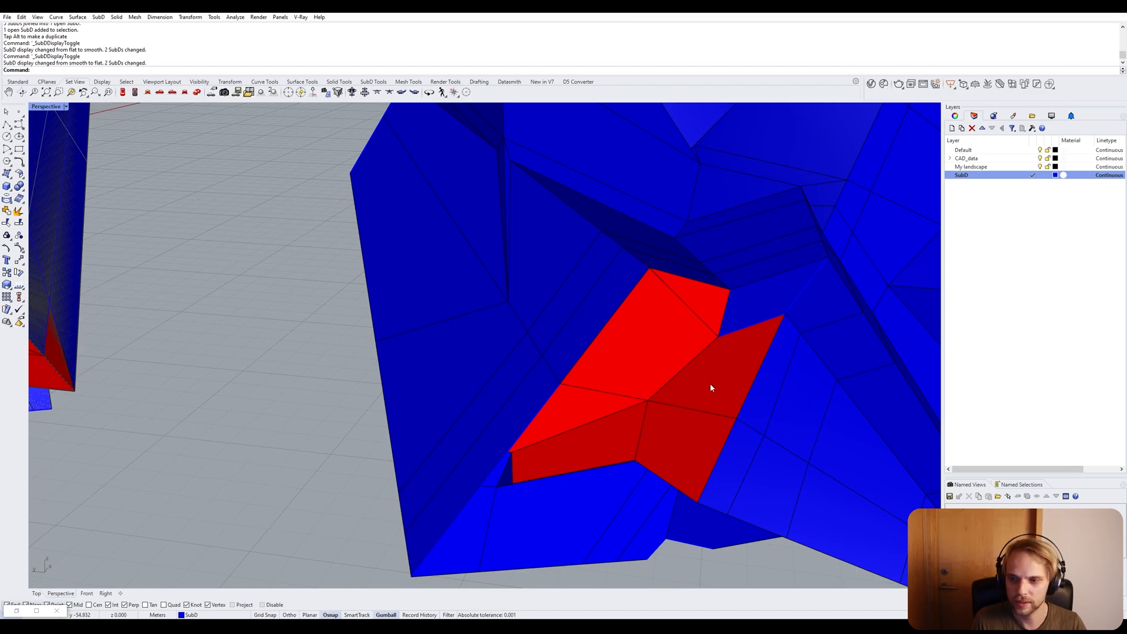
scroll(710, 383, "down", 6)
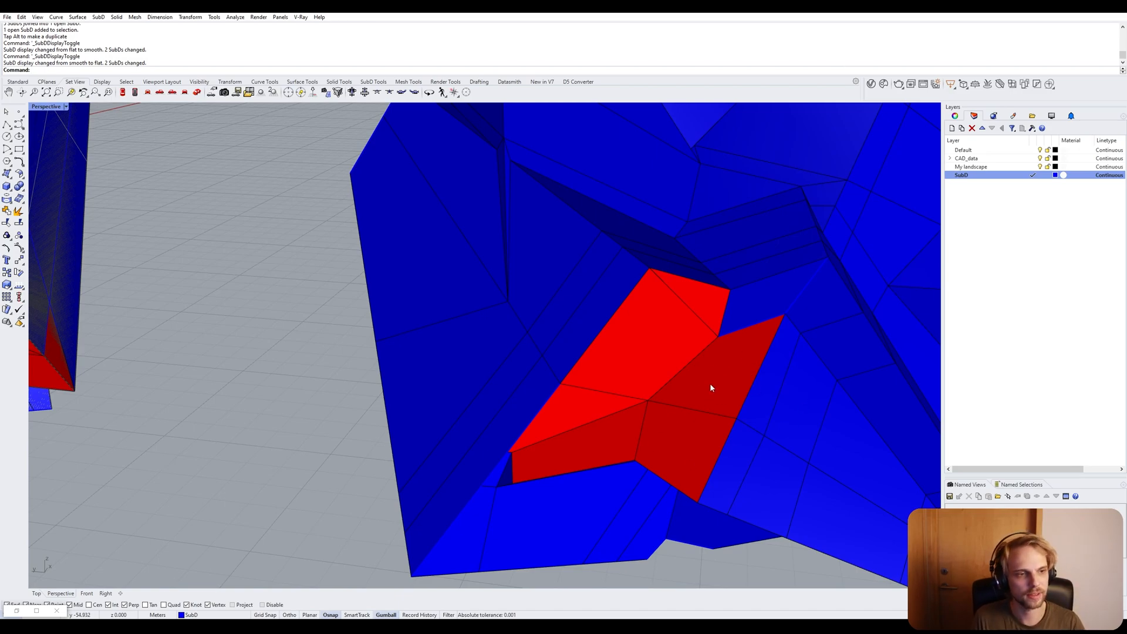
right_click_drag(710, 382, 766, 385)
scroll(644, 353, "up", 4)
scroll(644, 353, "up", 5)
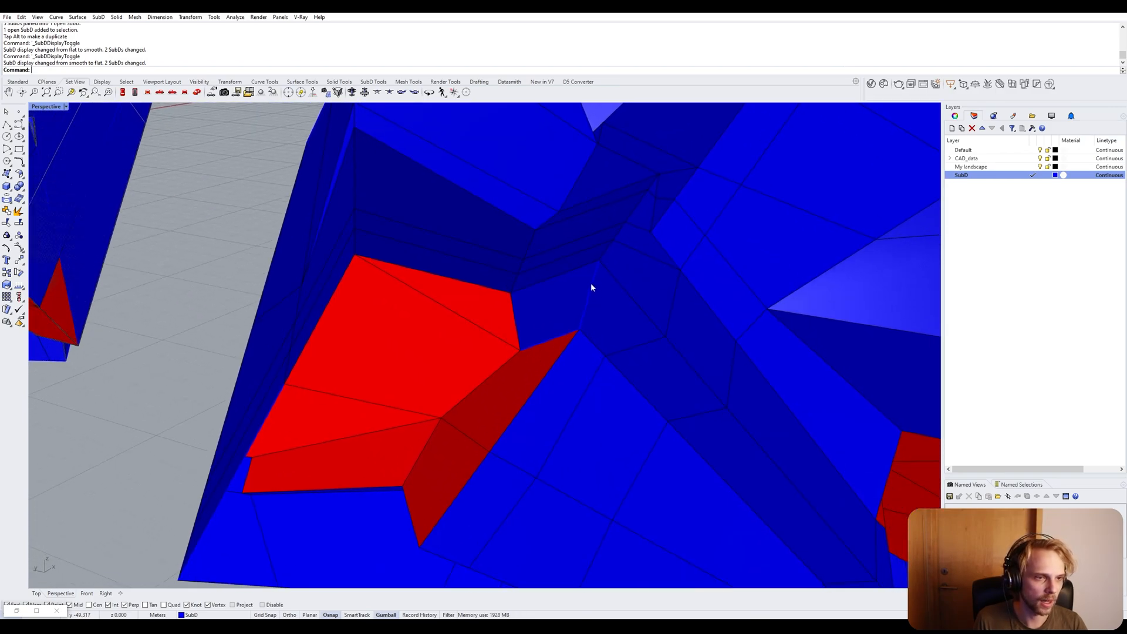
Pick two edges beside the red faces' inner corner one at a time to compare them, and clear the selection.
left_click(592, 284, "ctrl+shift")
left_click(216, 220)
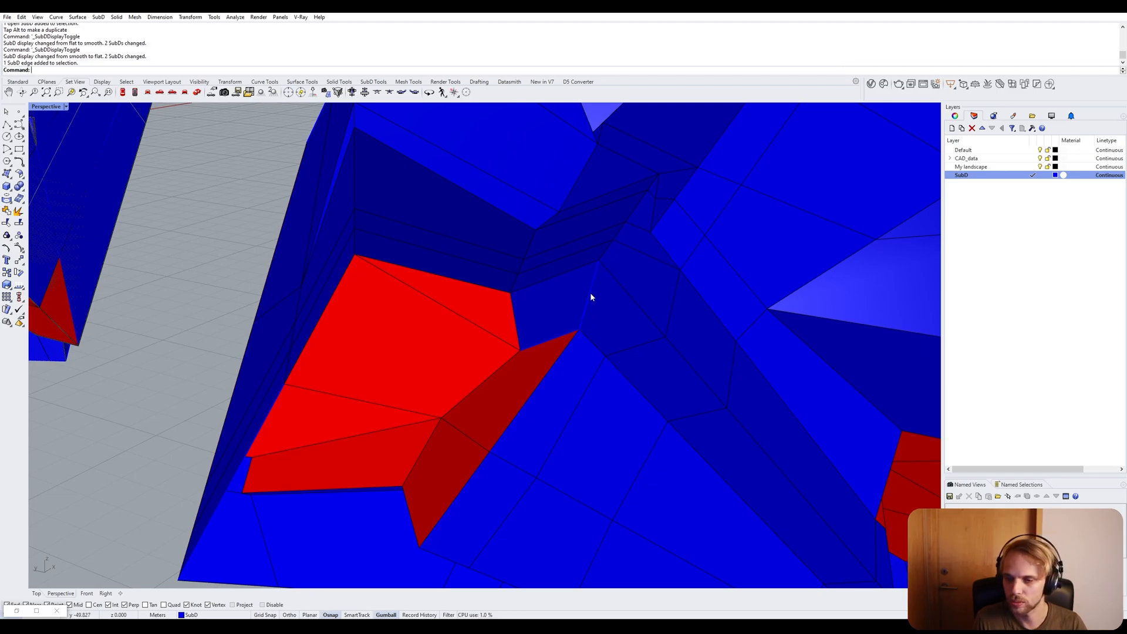
left_click(617, 281)
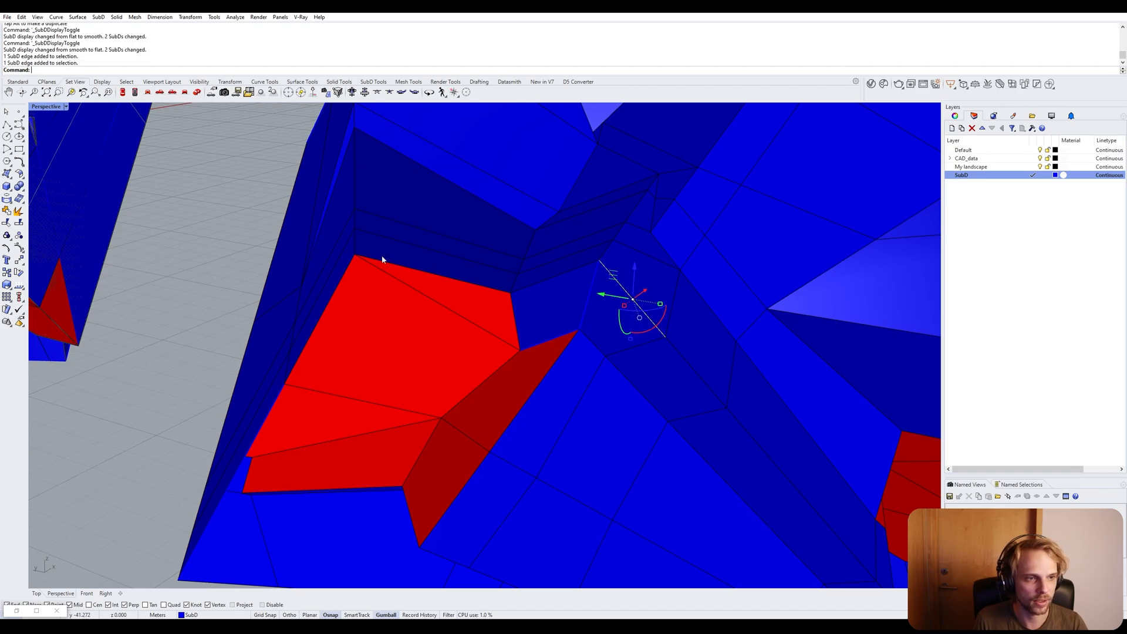
left_click(244, 237)
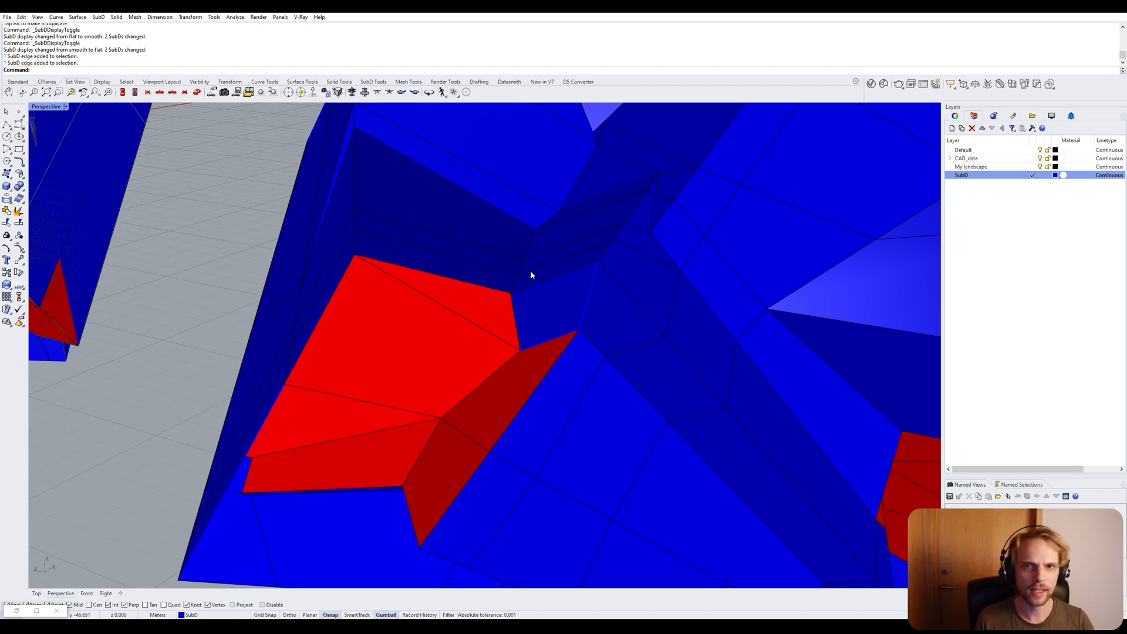
Open the SubD object settings of the Shaded display mode in the Rhino options.
type("Options")
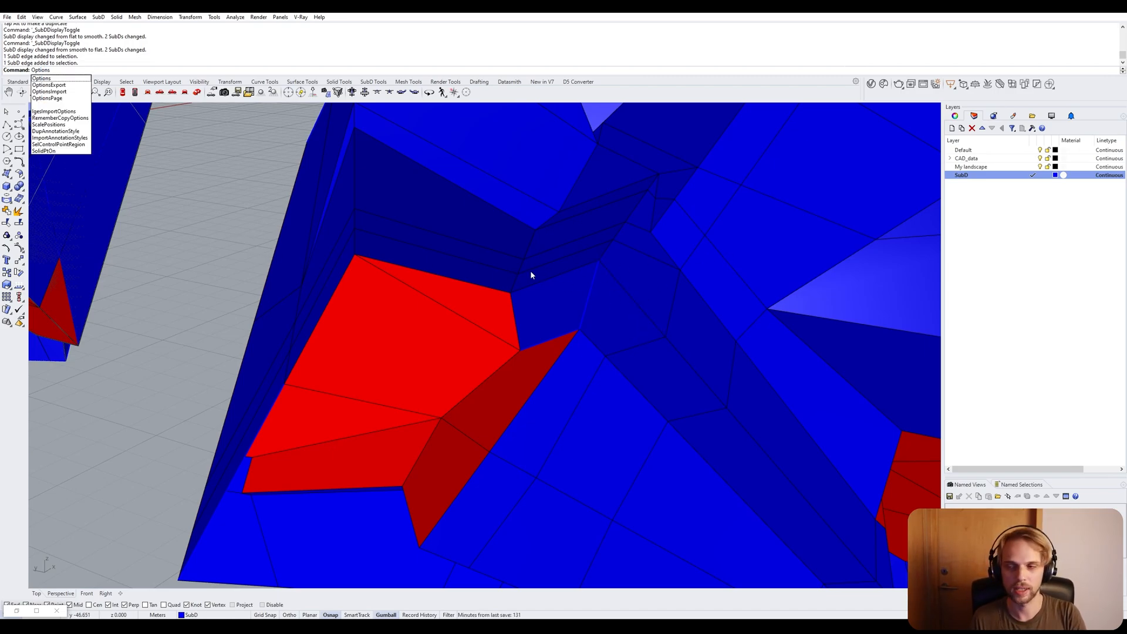
key("Return")
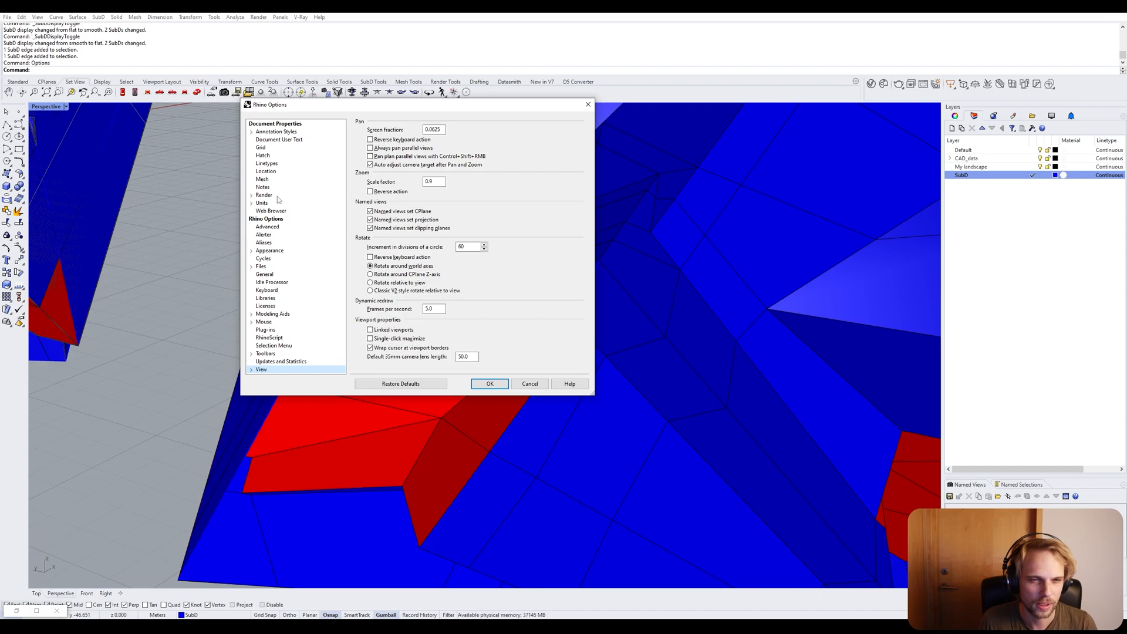
left_click(252, 370)
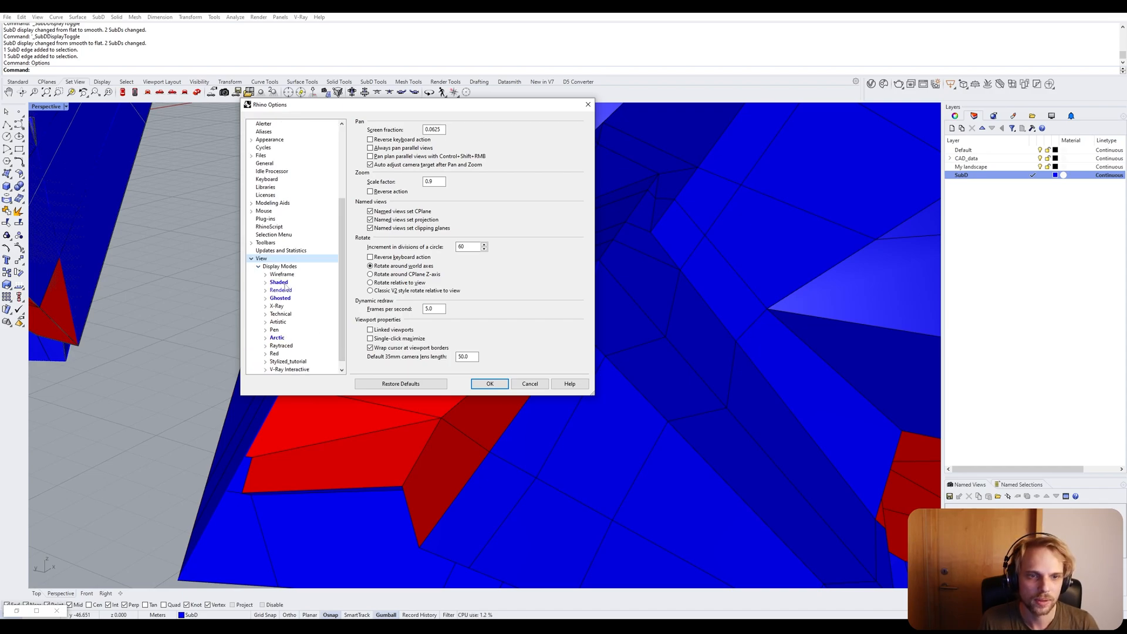
left_click(279, 282)
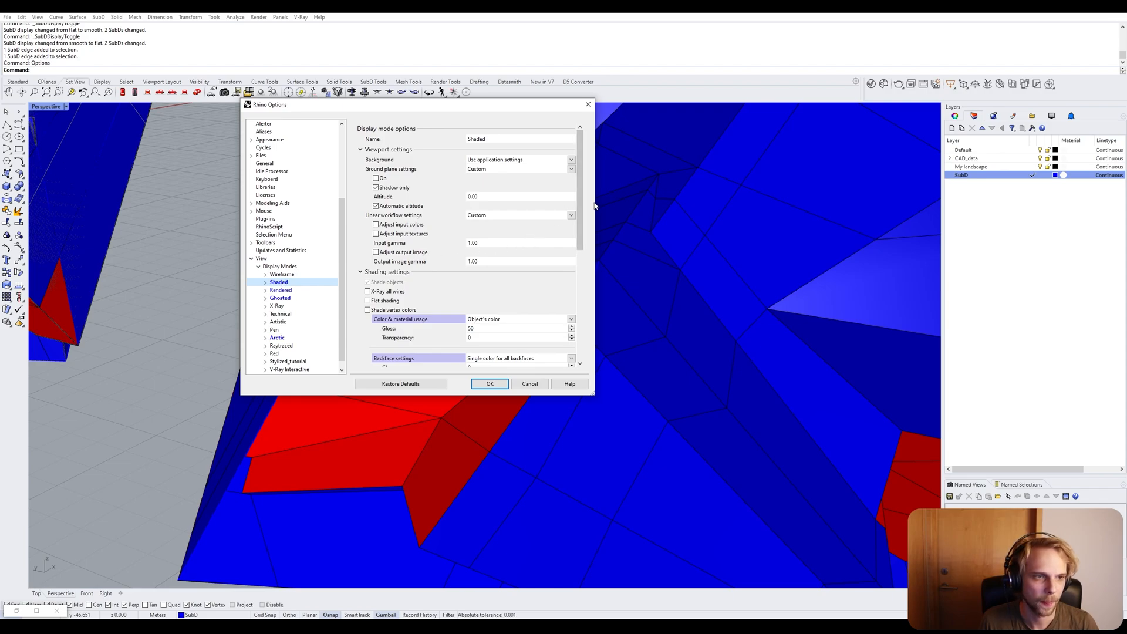
scroll(585, 211, "down", 4)
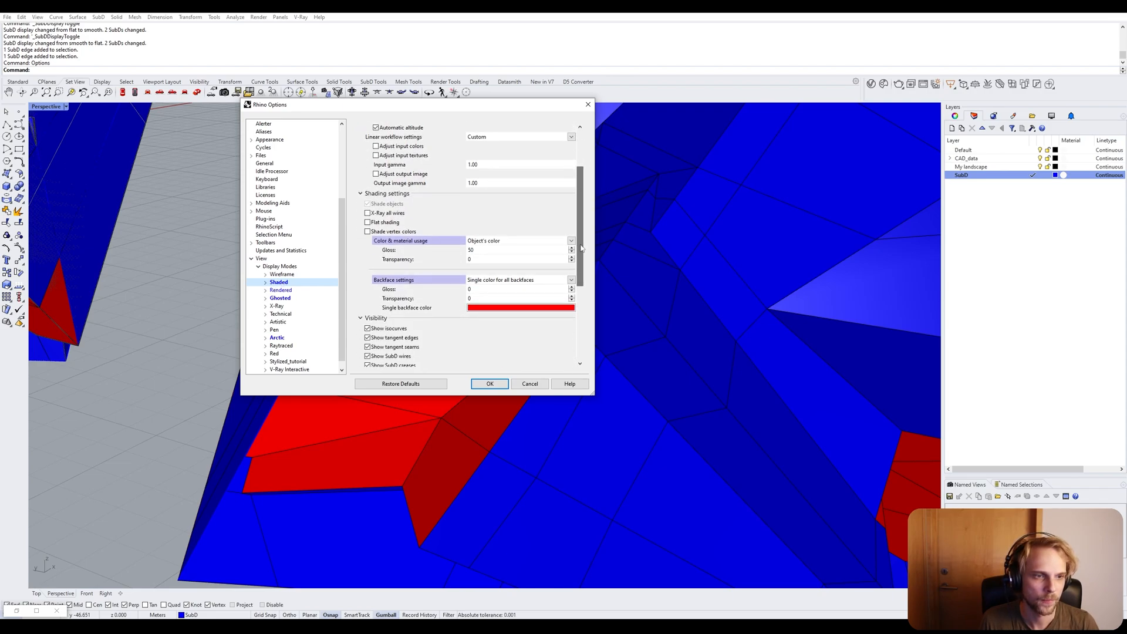
left_click(266, 282)
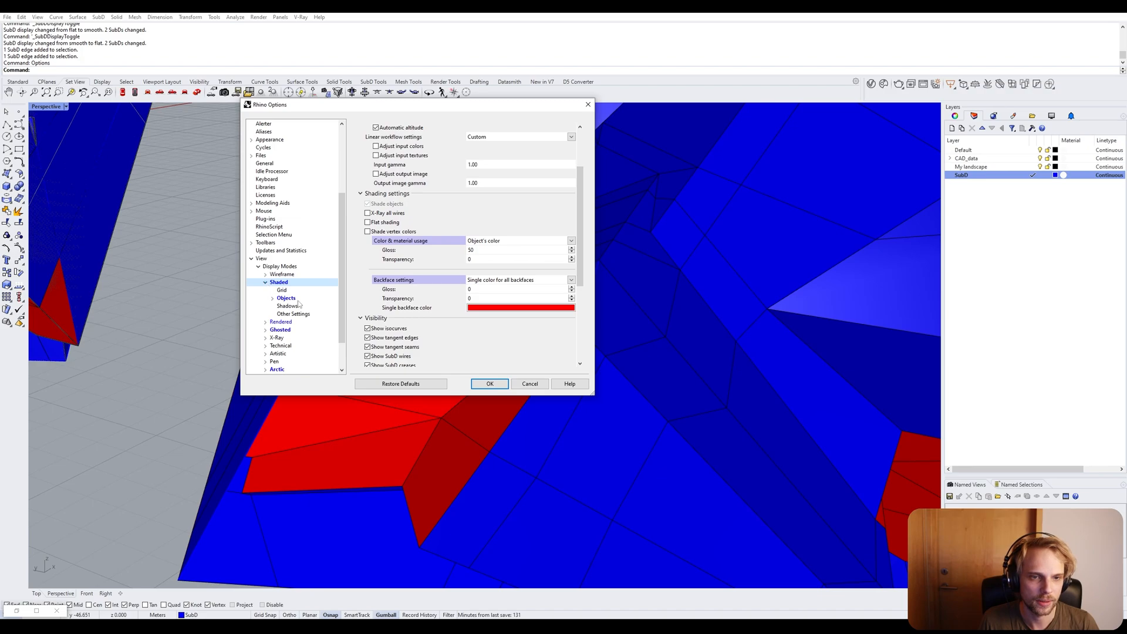
left_click(292, 299)
left_click(272, 298)
left_click(290, 330)
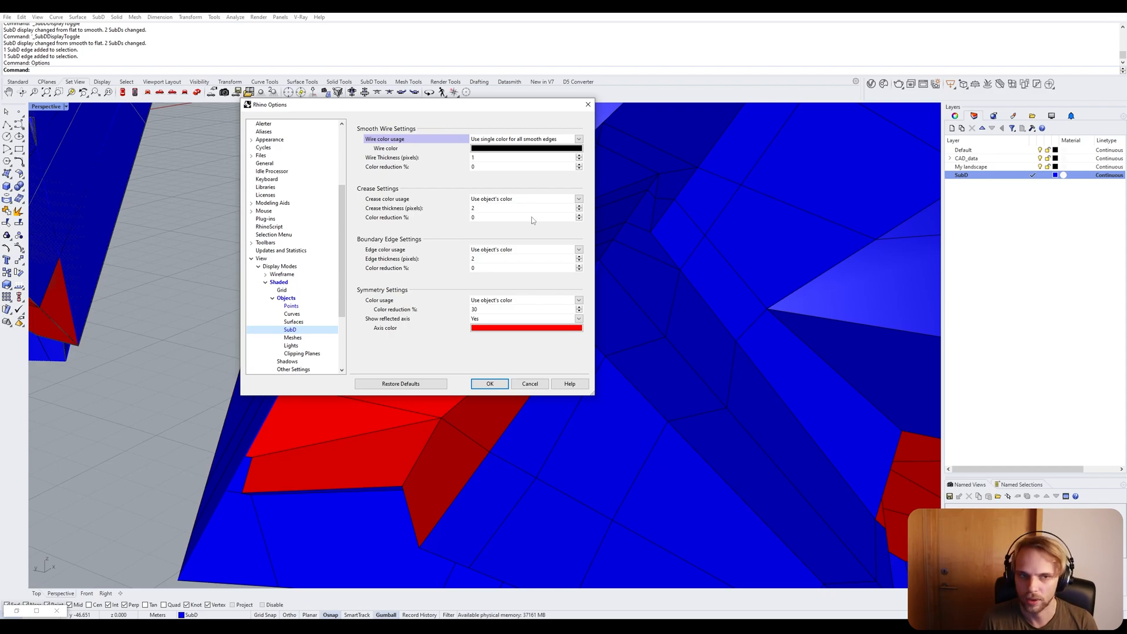
Set the SubD crease thickness to 4 pixels, change the boundary edge thickness, and apply the options.
left_click(578, 207)
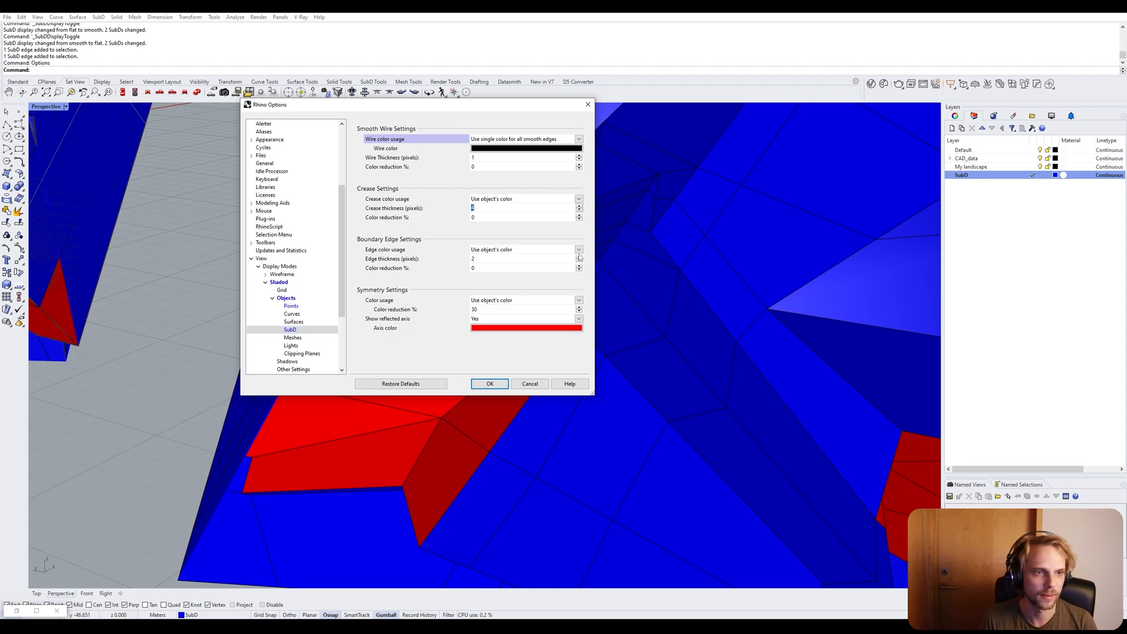
left_click(579, 257)
left_click(579, 257)
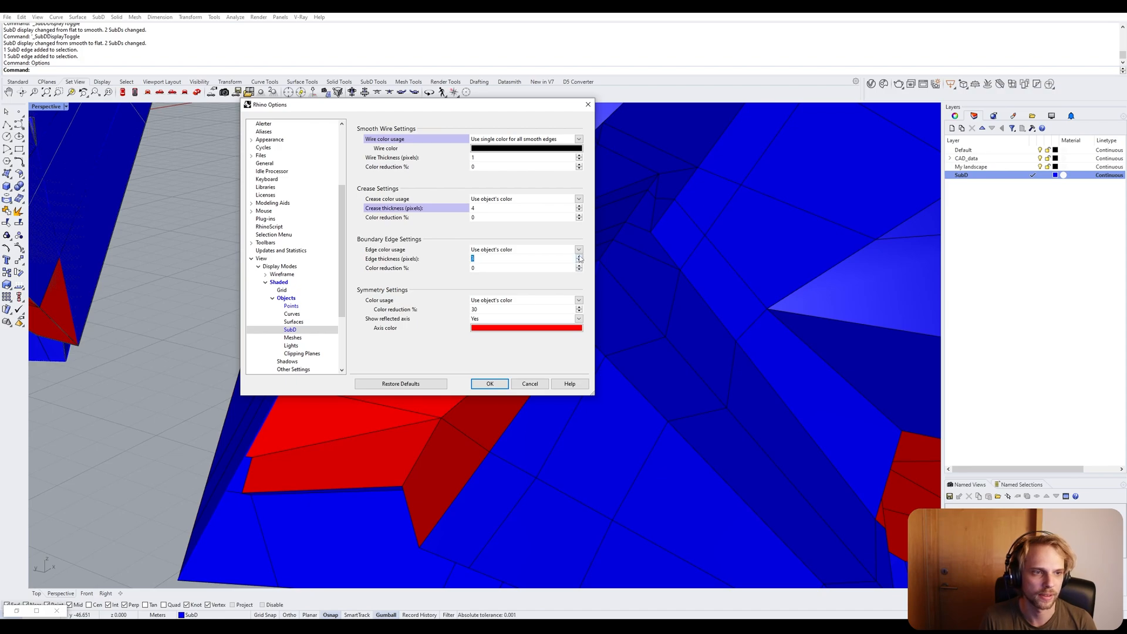
left_click(490, 383)
Select the crease edge running inward from the red faces' corner and switch the SubDs to smooth display.
scroll(609, 321, "up", 4)
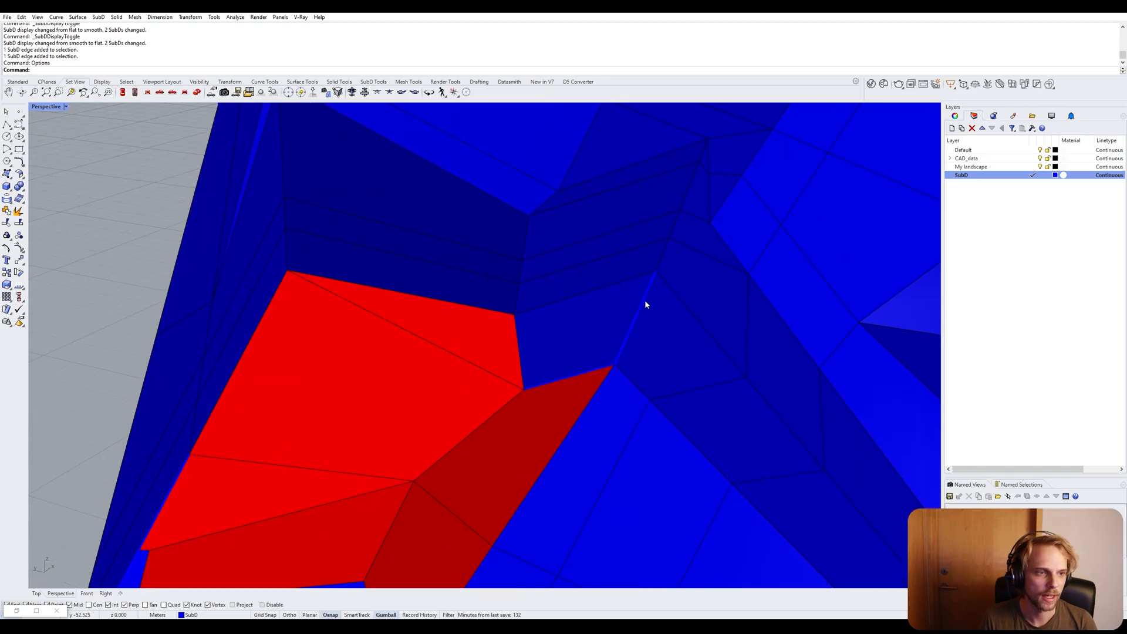
scroll(647, 289, "down", 3)
scroll(646, 292, "up", 2)
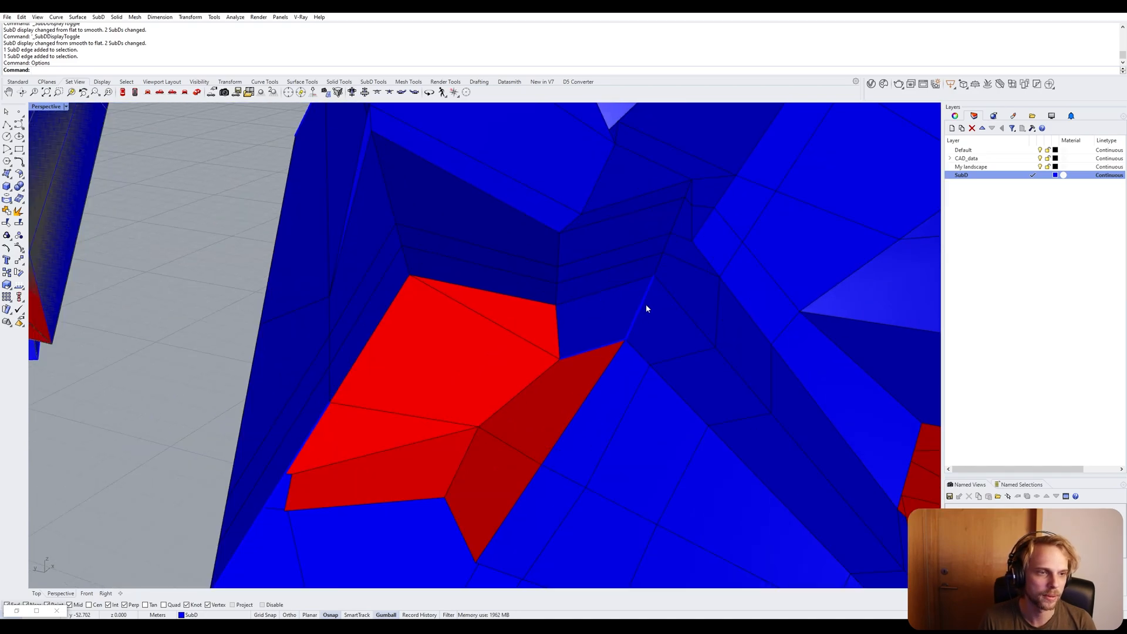
left_click(641, 312, "ctrl+shift")
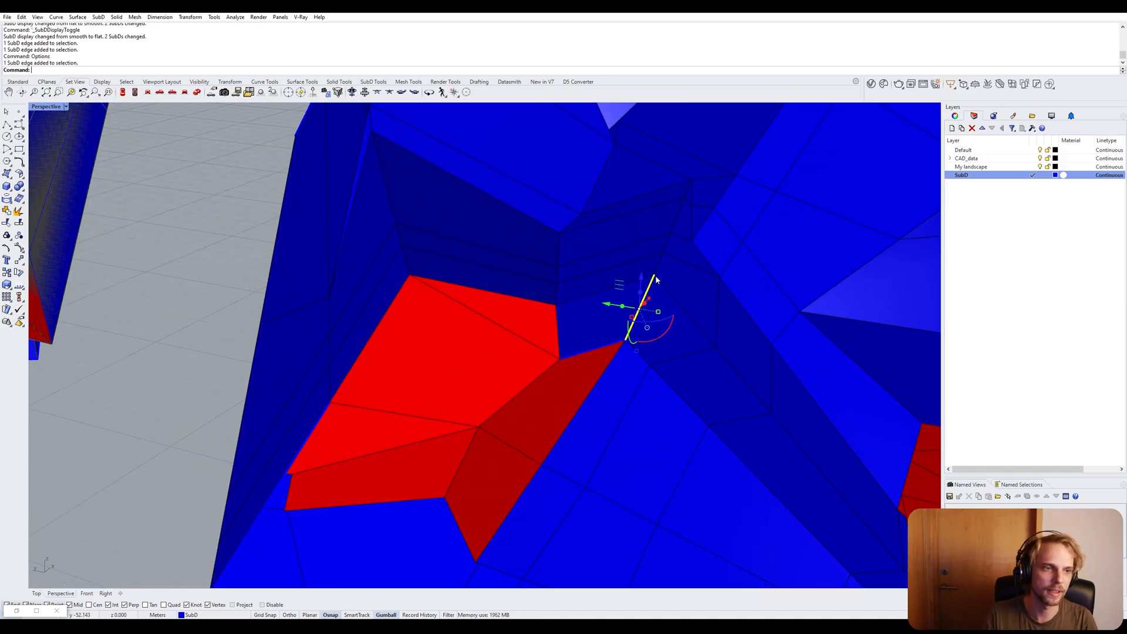
key("Escape")
left_click(637, 327, "ctrl+shift")
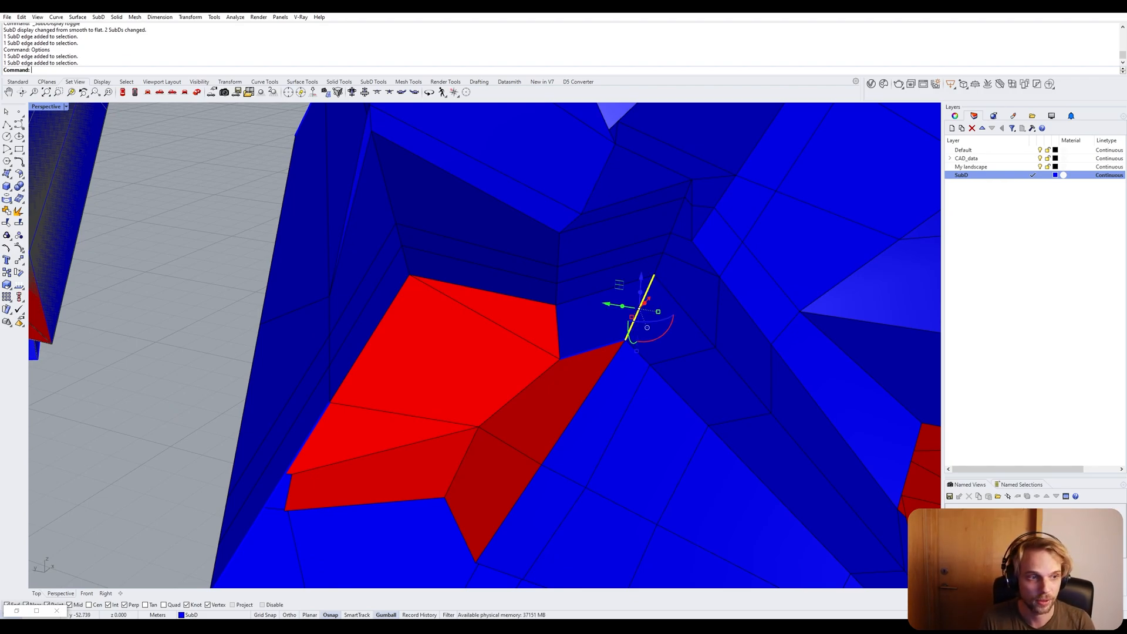
key("Escape")
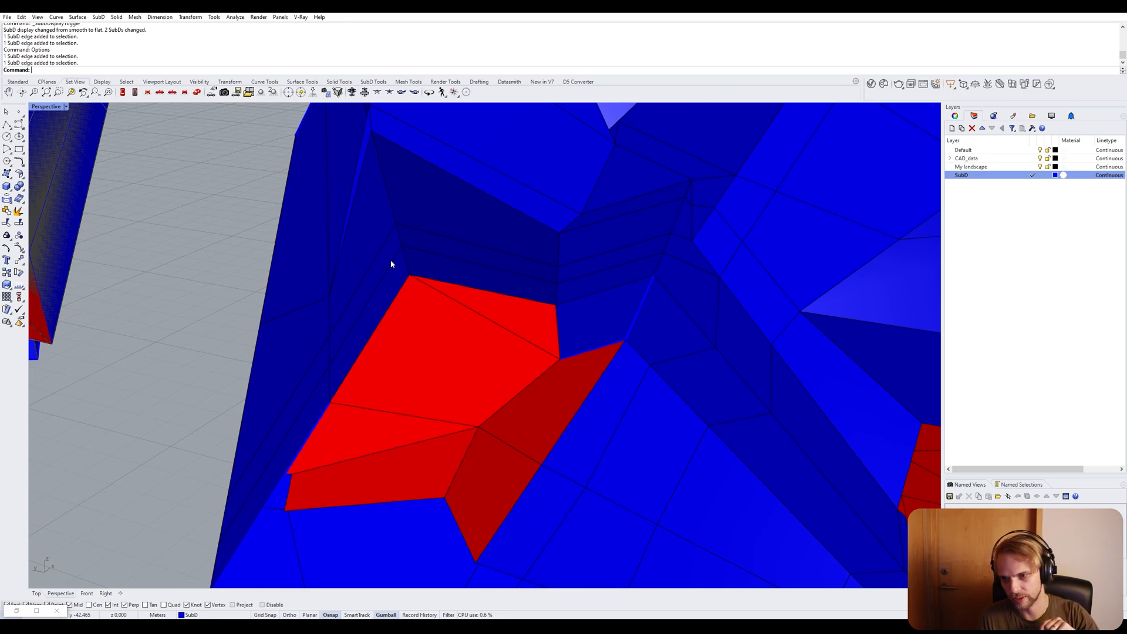
left_click(642, 305, "ctrl+shift")
key("Tab")
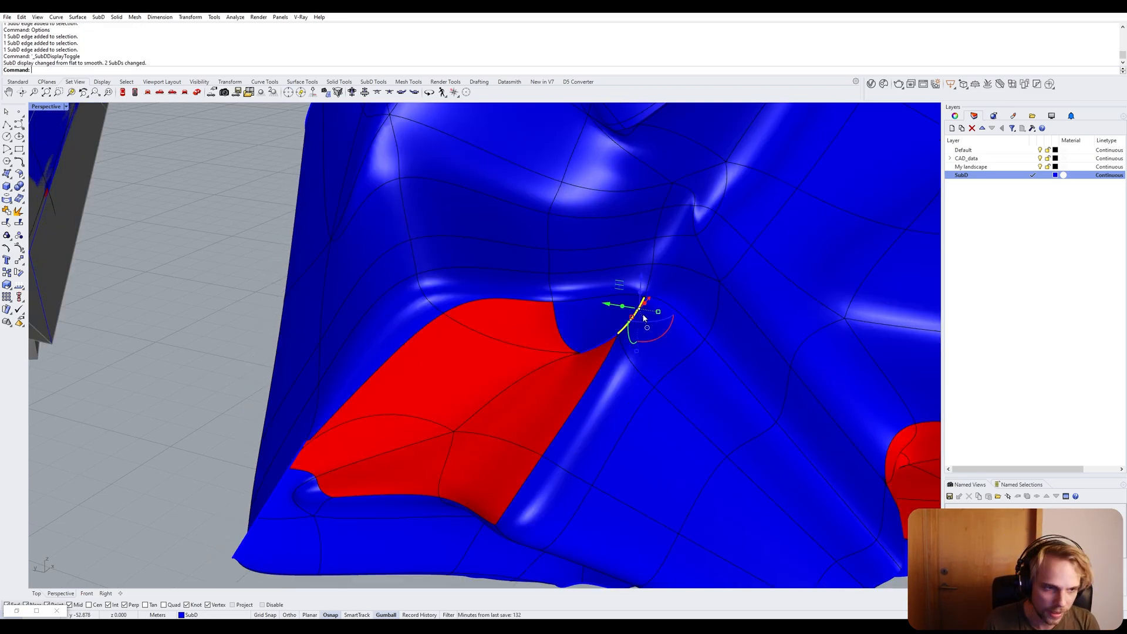
Clear the edge selection and examine the crease at the red faces' inner corner up close in smooth display.
left_click(155, 270)
right_click_drag(646, 330, 239, 397)
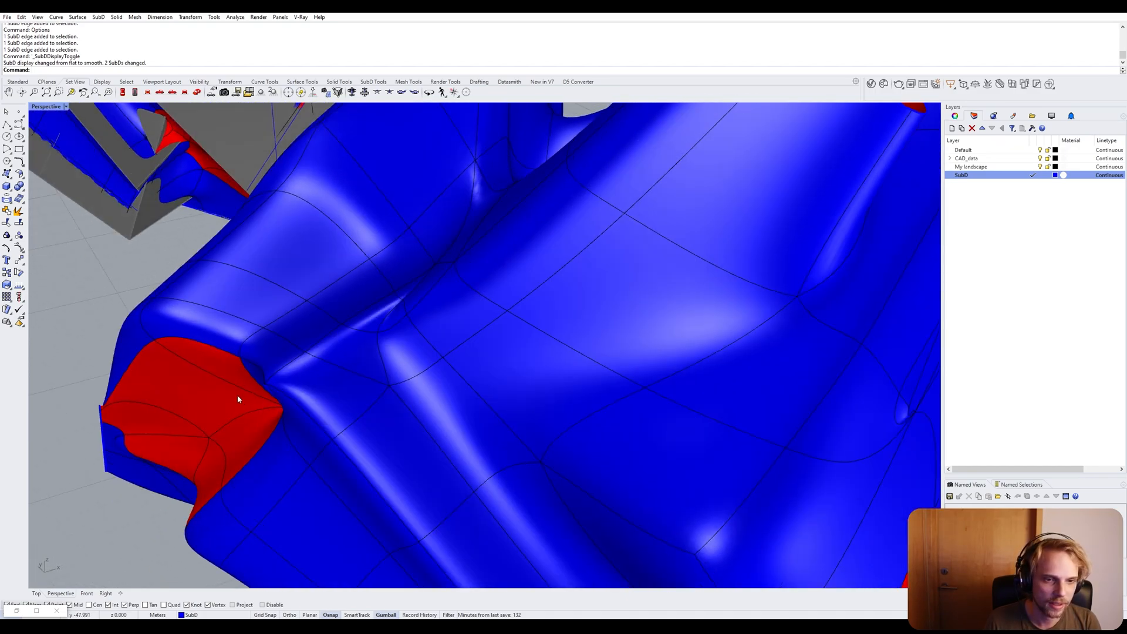
scroll(241, 397, "up", 6)
right_click_drag(315, 396, 340, 390)
scroll(509, 322, "up", 5)
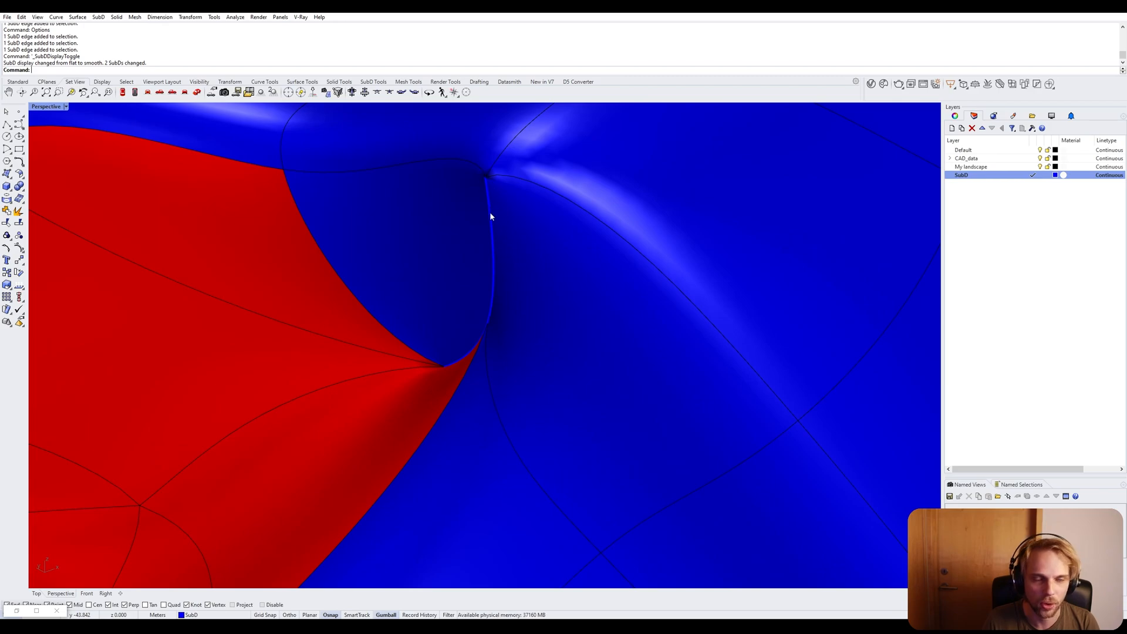
Switch the SubDs to flat display, pick the two crease edges beside the red faces' inner corner one at a time, and clear the selection.
key("Tab")
scroll(478, 294, "down", 8)
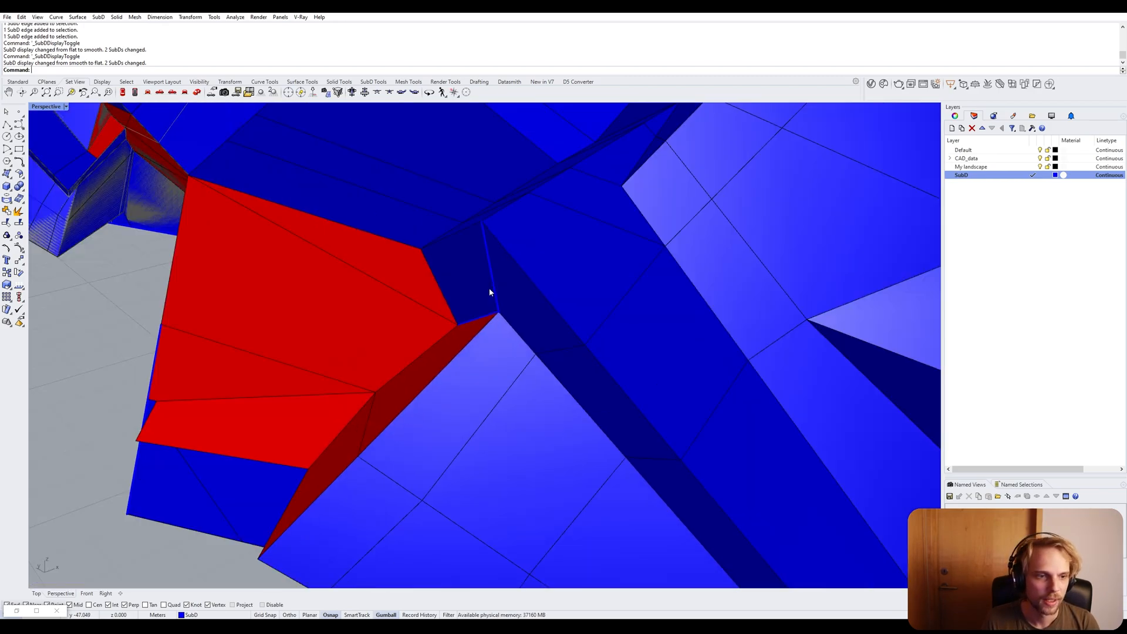
right_click_drag(492, 221, 492, 258)
scroll(556, 332, "up", 5)
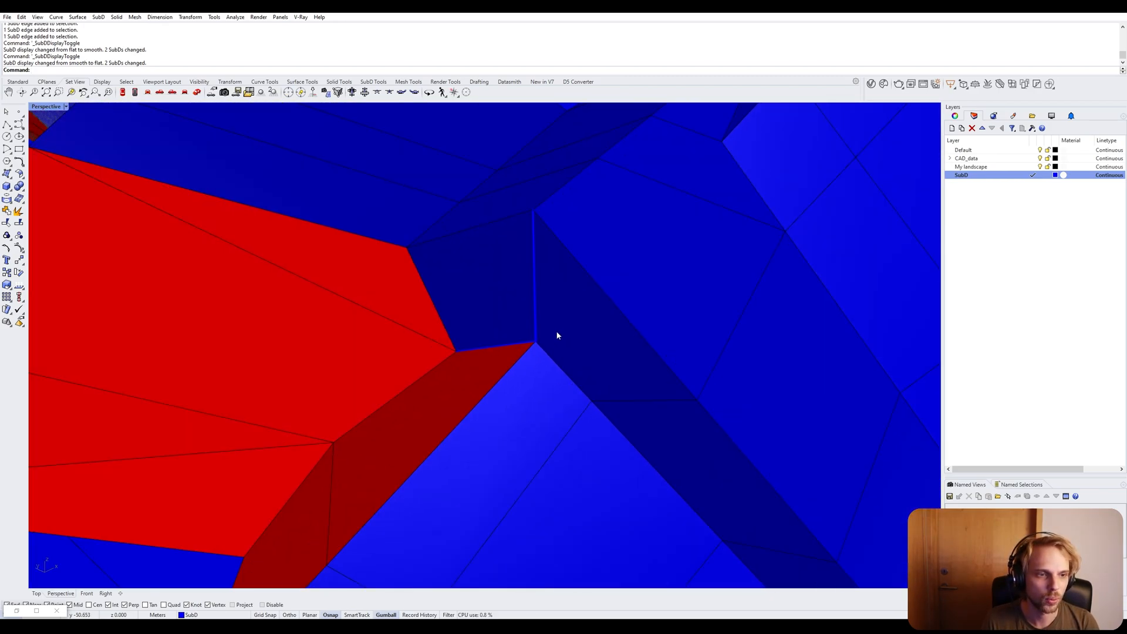
left_click(495, 346, "ctrl+shift")
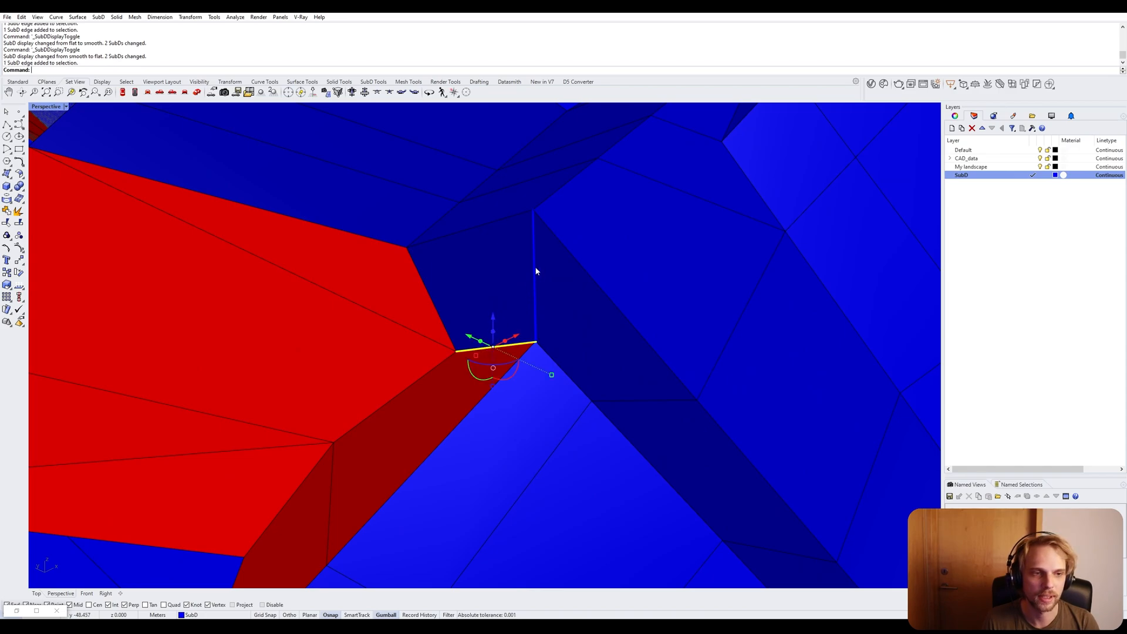
left_click(534, 274, "ctrl+shift")
scroll(532, 273, "down", 9)
left_click(307, 463)
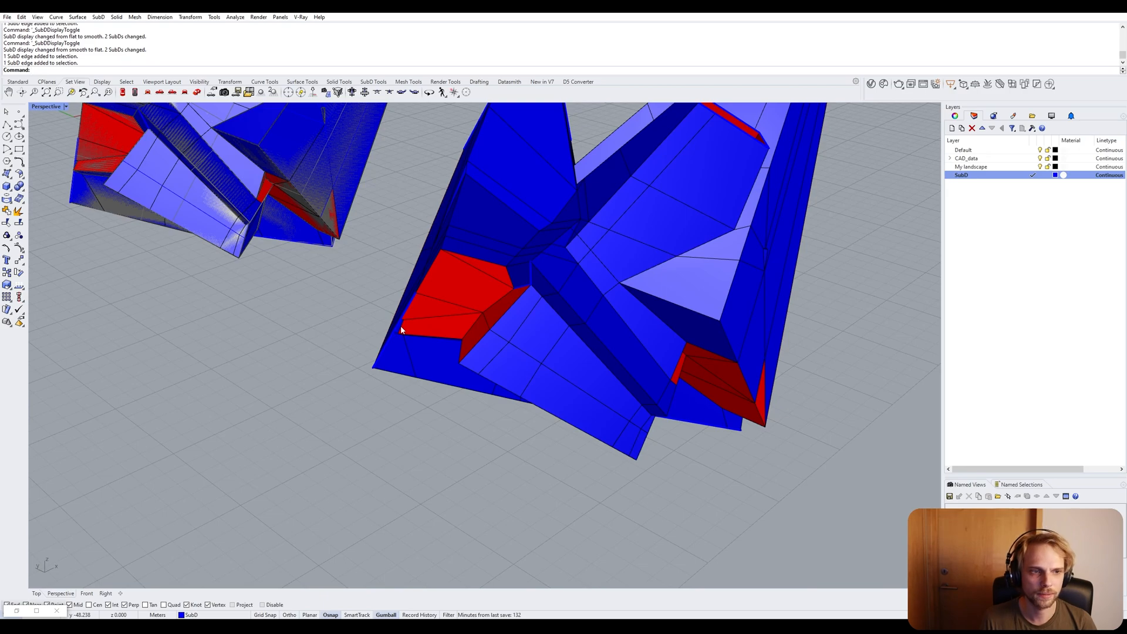
Set the Perspective viewport to the Wireframe display mode with the two crease edges in view.
scroll(401, 330, "up", 10)
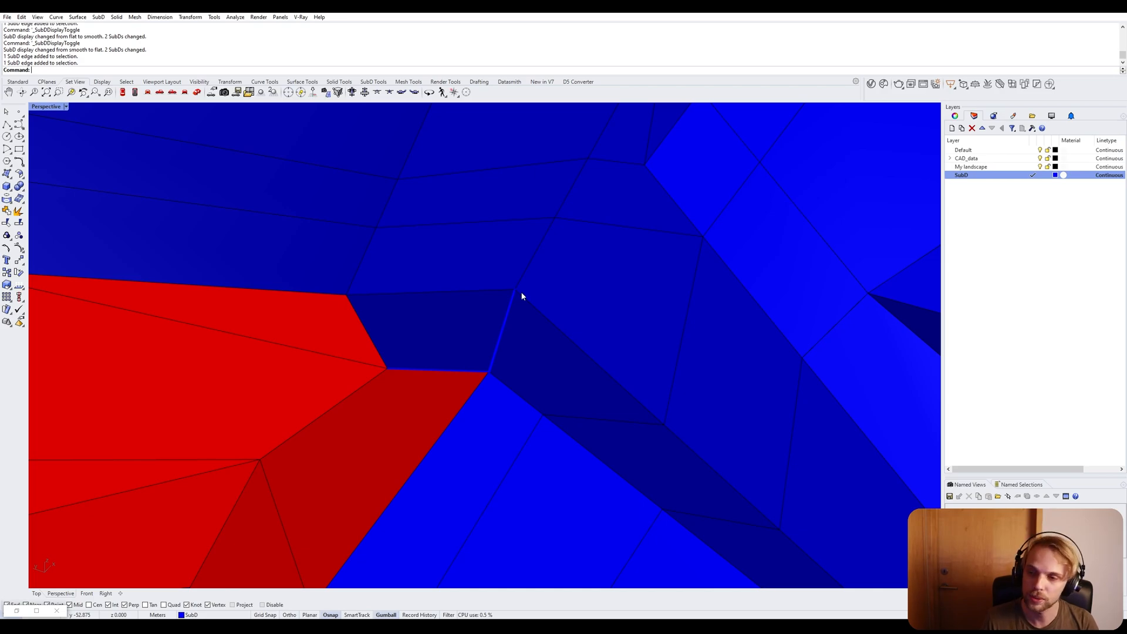
left_click(45, 107)
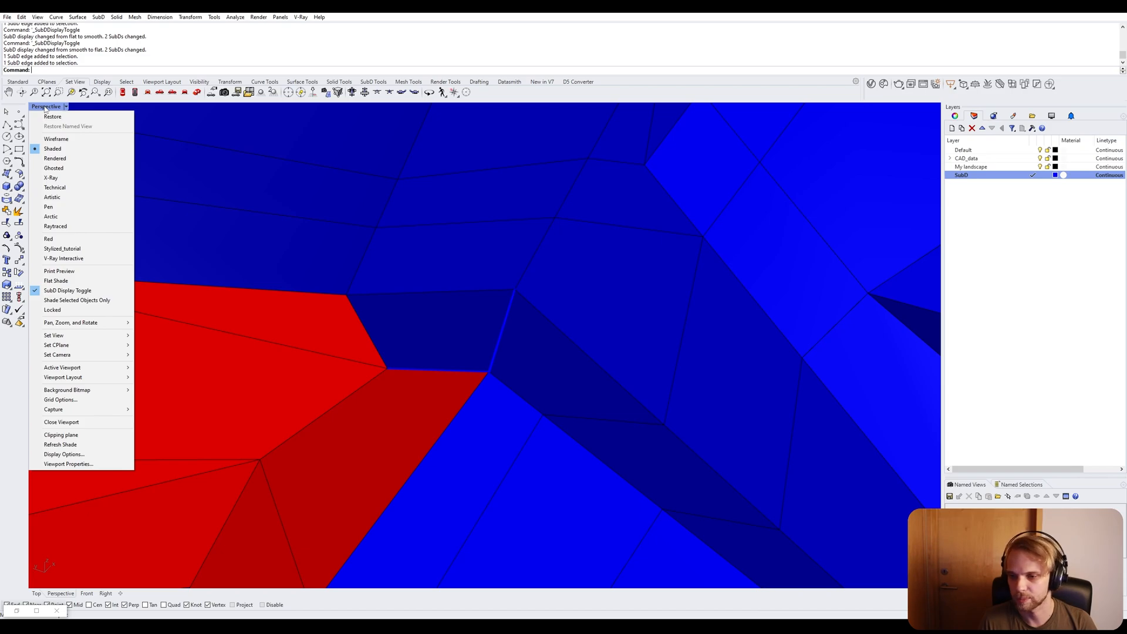
left_click(66, 141)
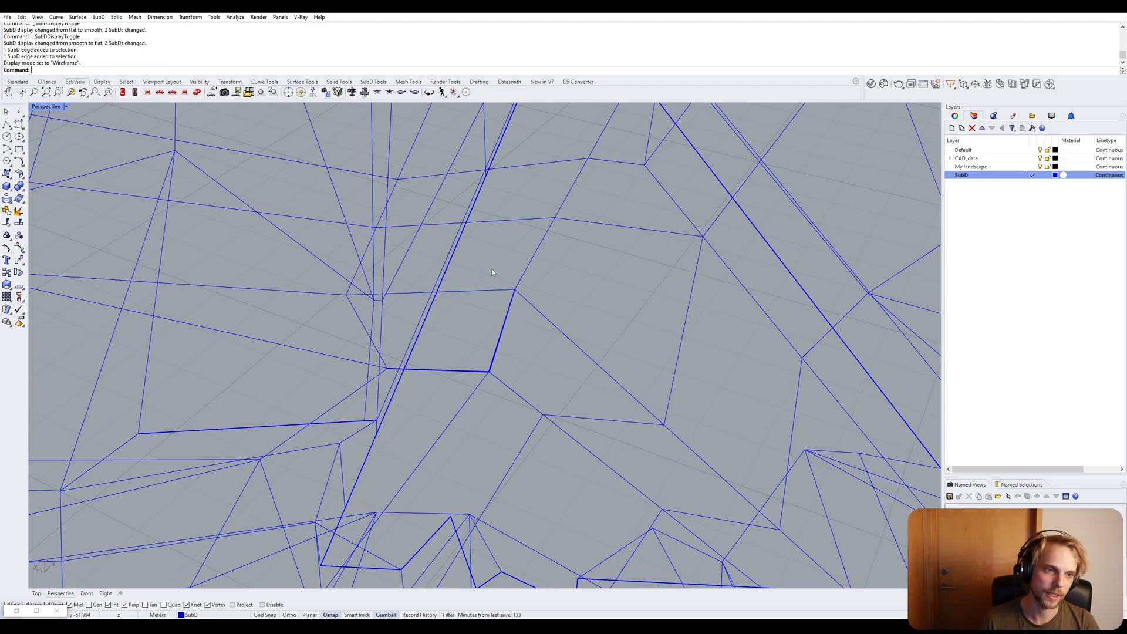
Window-select the vertex at the far end of the inward-running crease to check for duplicates, and clear the selection.
left_click_drag(490, 265, 536, 315)
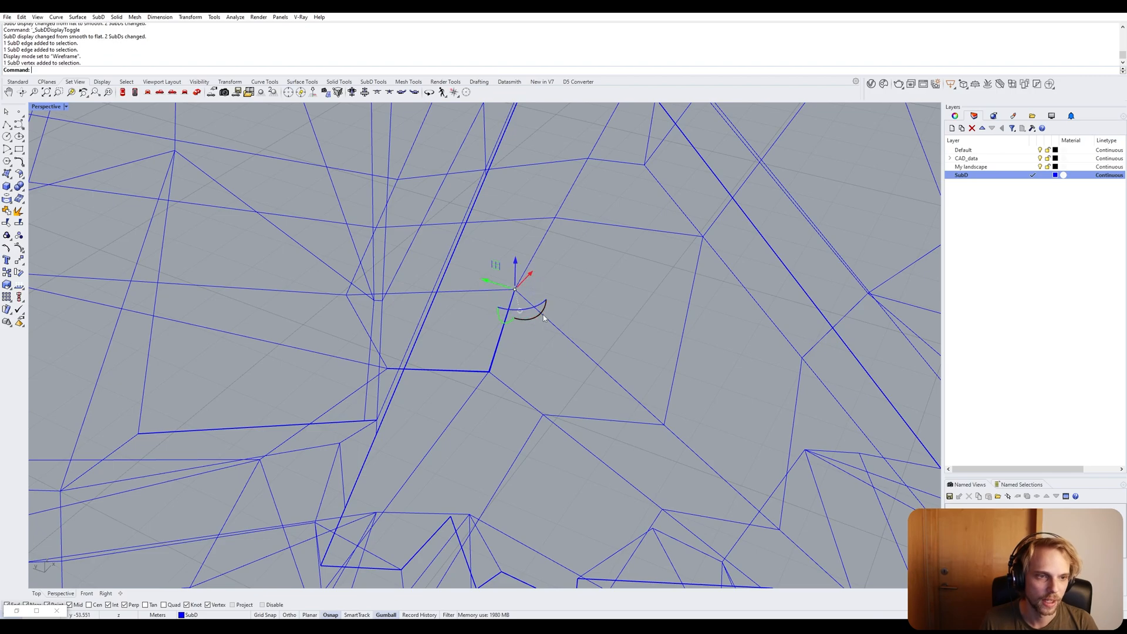
key("Escape")
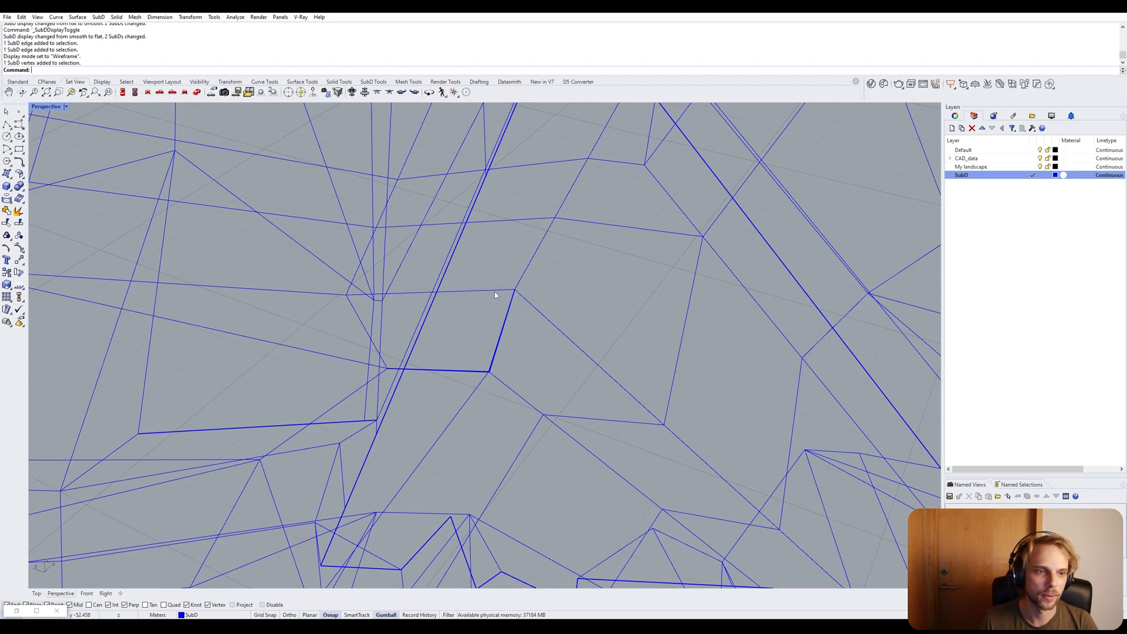
left_click_drag(503, 280, 545, 318)
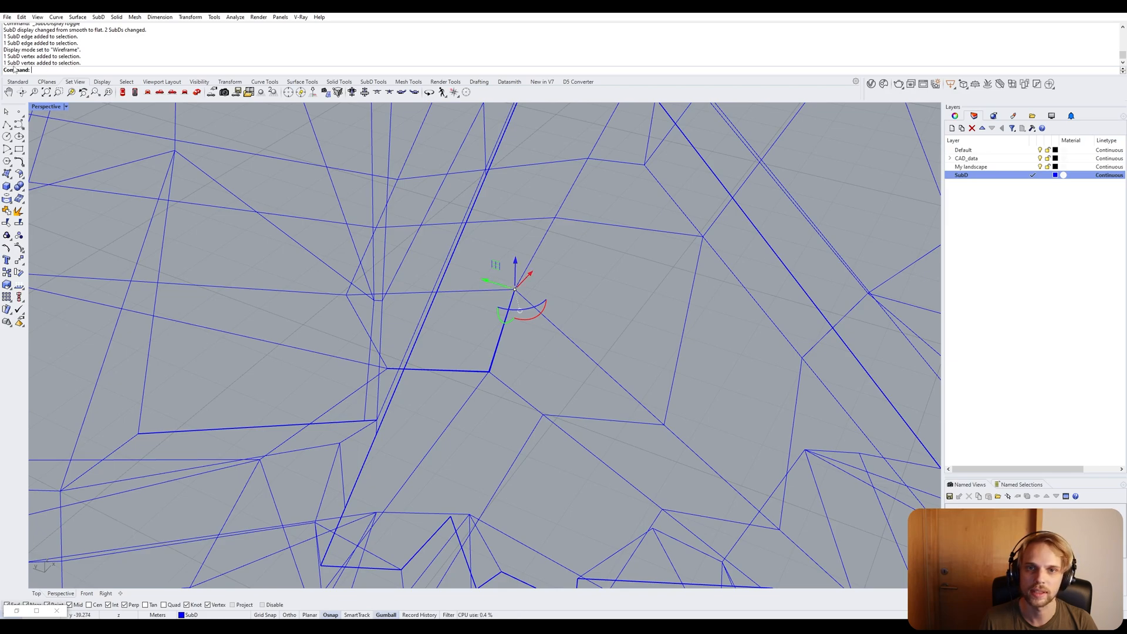
left_click(575, 288)
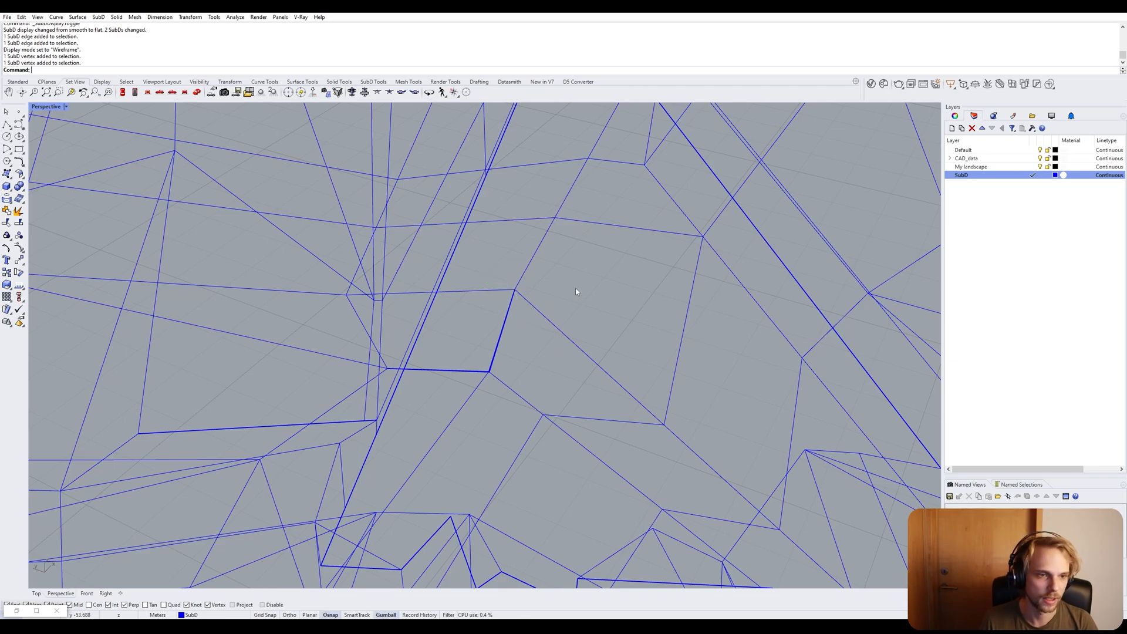
Try moving the vertex at the far end of the inward-running crease with the gumball, and undo the moves.
left_click(514, 291)
mouse_move(493, 285)
left_mouse_down()
mouse_move(516, 292)
mouse_move(483, 282)
left_mouse_up()
key("ctrl+z")
key("ctrl+z")
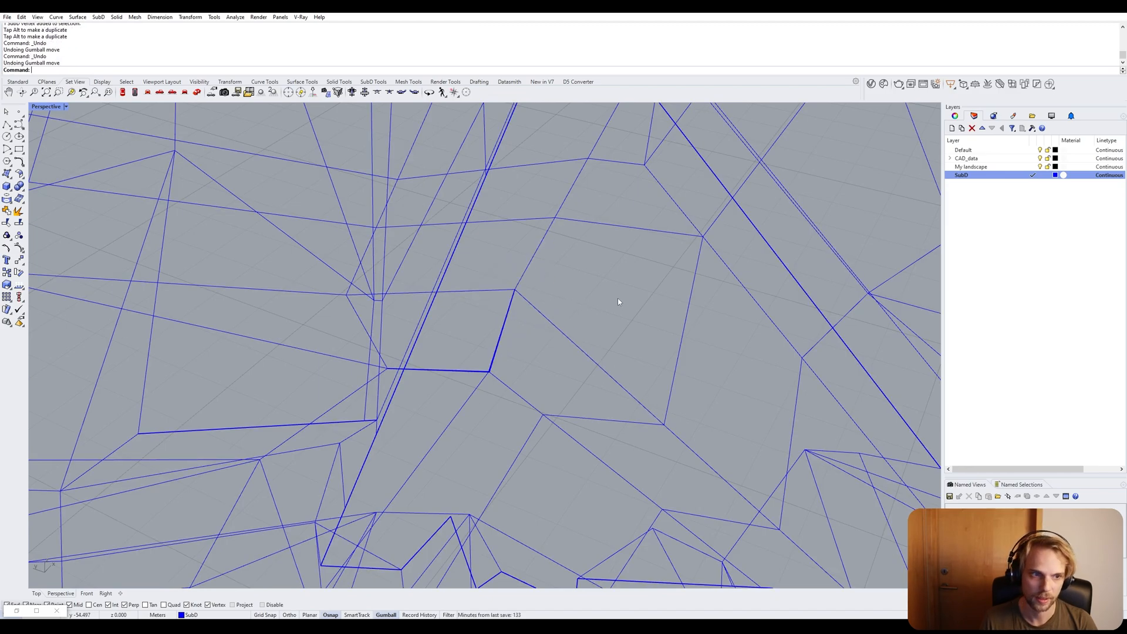
Window-select the two overlapping vertices at the corner where the two crease edges meet and start stitching them together.
scroll(509, 373, "up", 4)
scroll(493, 367, "up", 2)
scroll(450, 354, "down", 3)
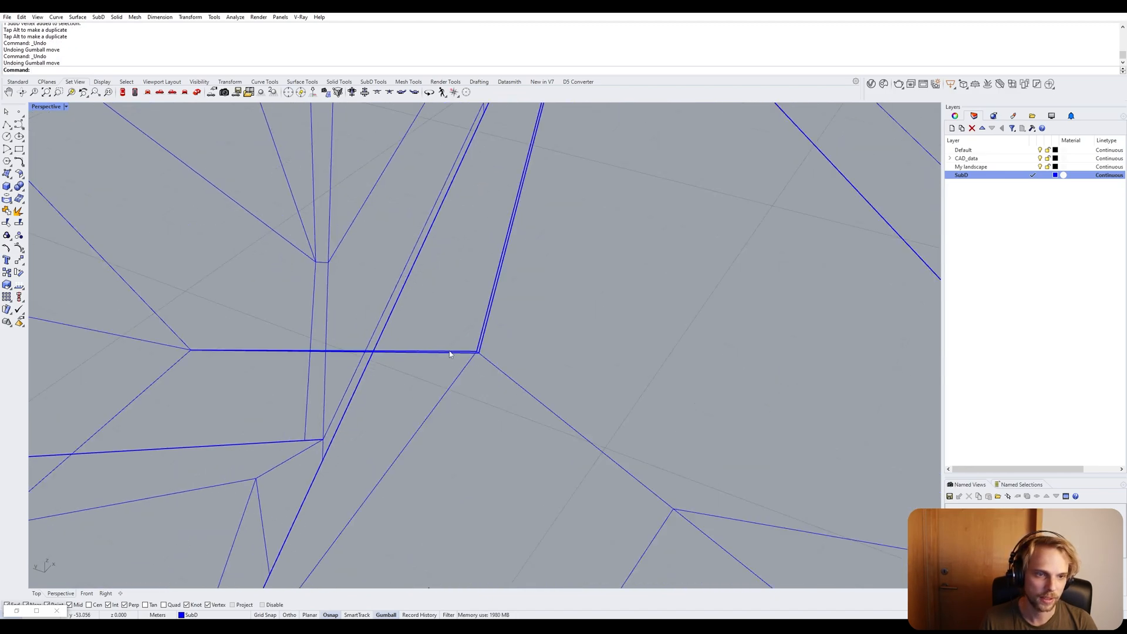
left_click_drag(464, 339, 508, 380)
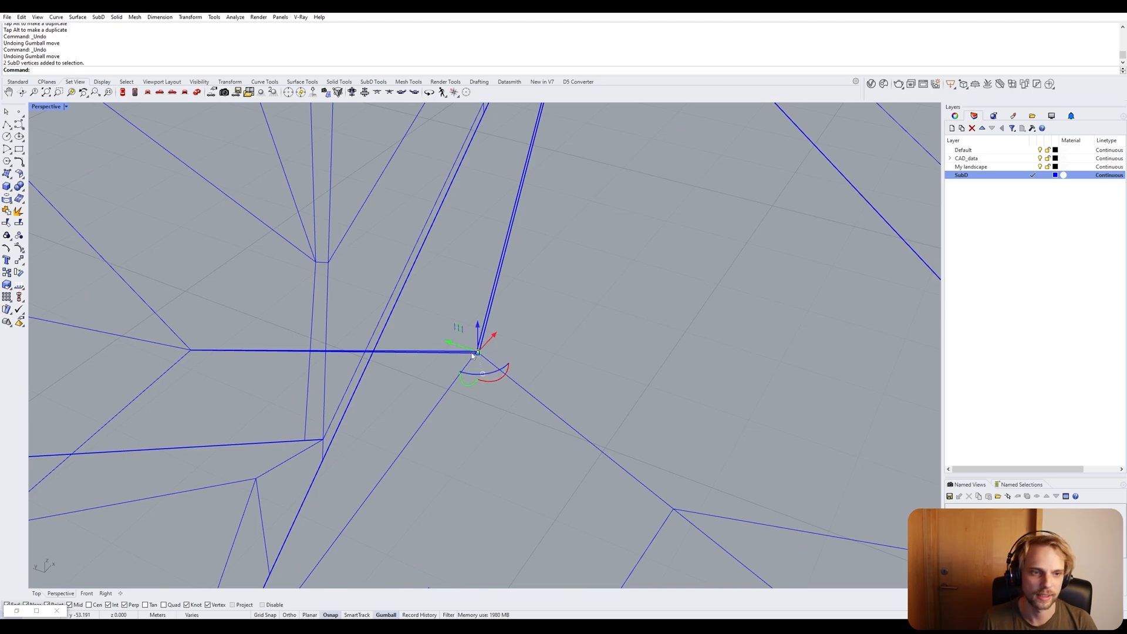
left_click_drag(465, 336, 524, 383)
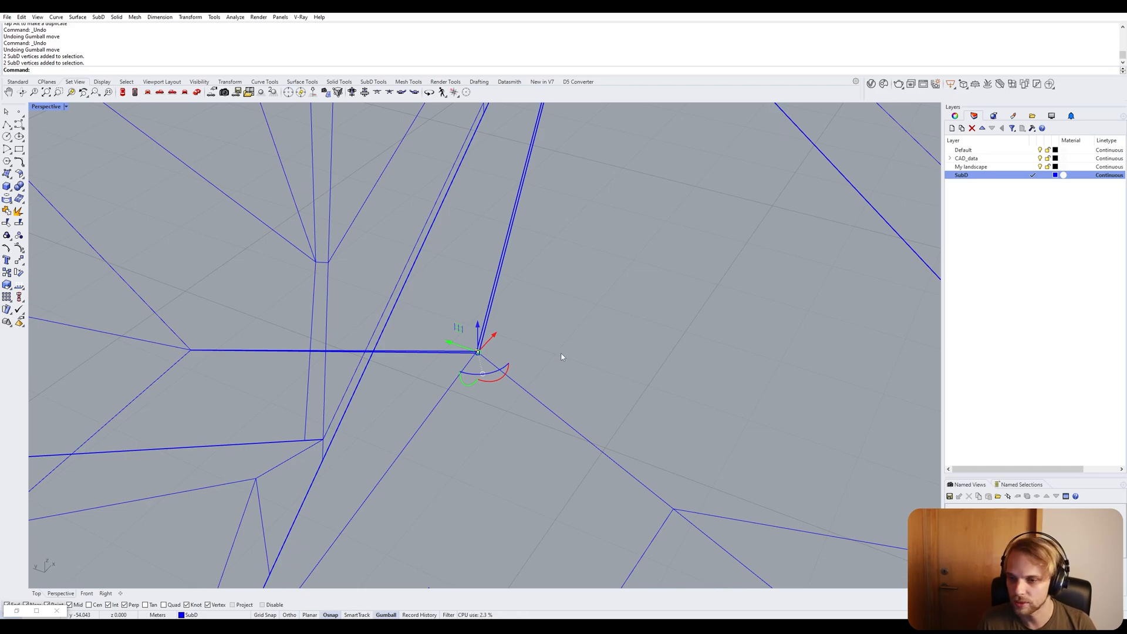
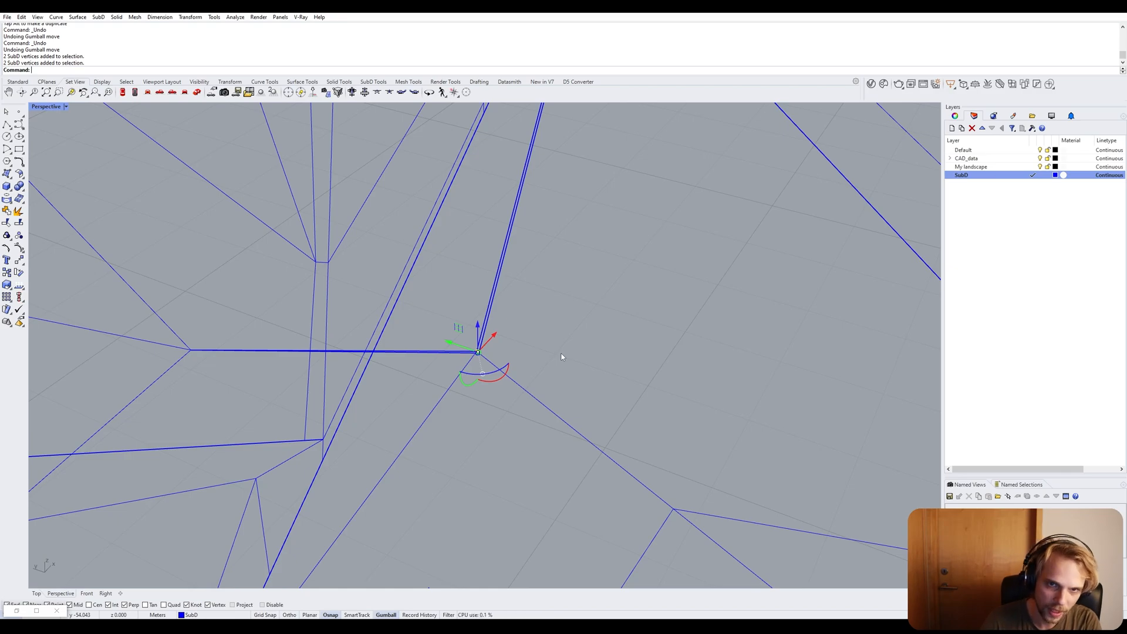
type("Stitch")
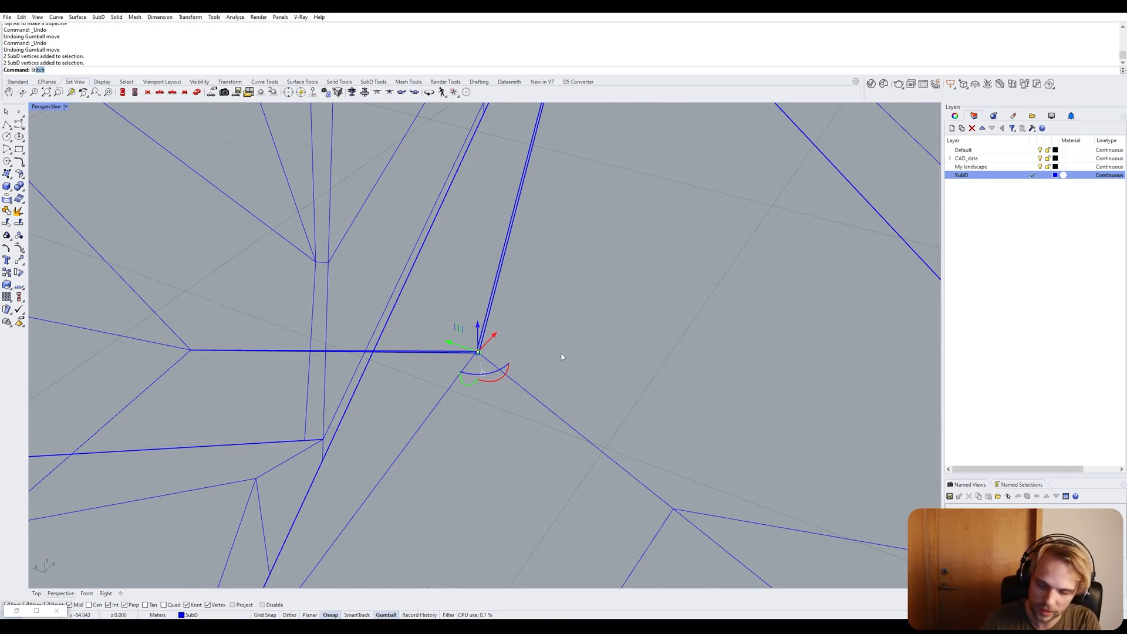
key("Return")
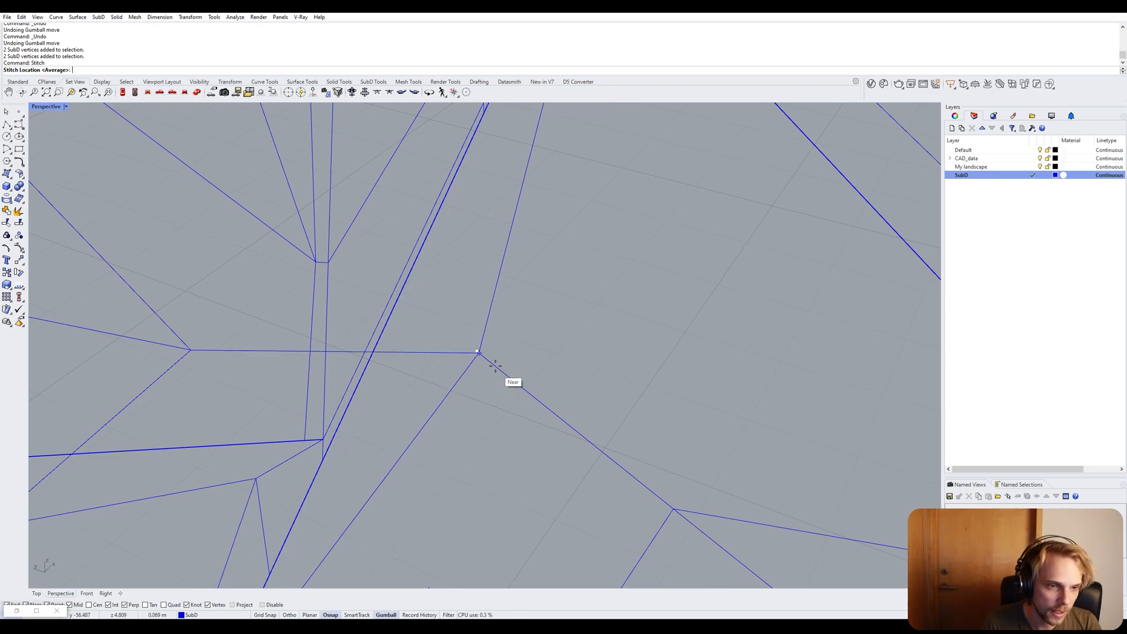
Stitch the two selected SubD vertices together at their average location and clear the selection.
scroll(487, 360, "up", 2)
scroll(405, 346, "down", 2)
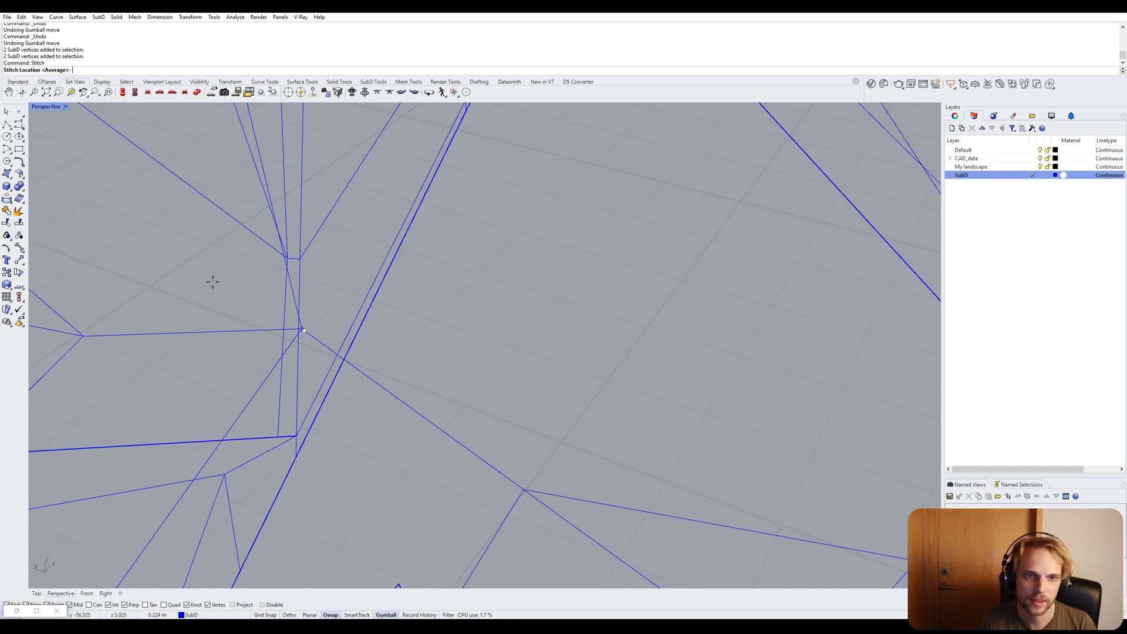
key("Return")
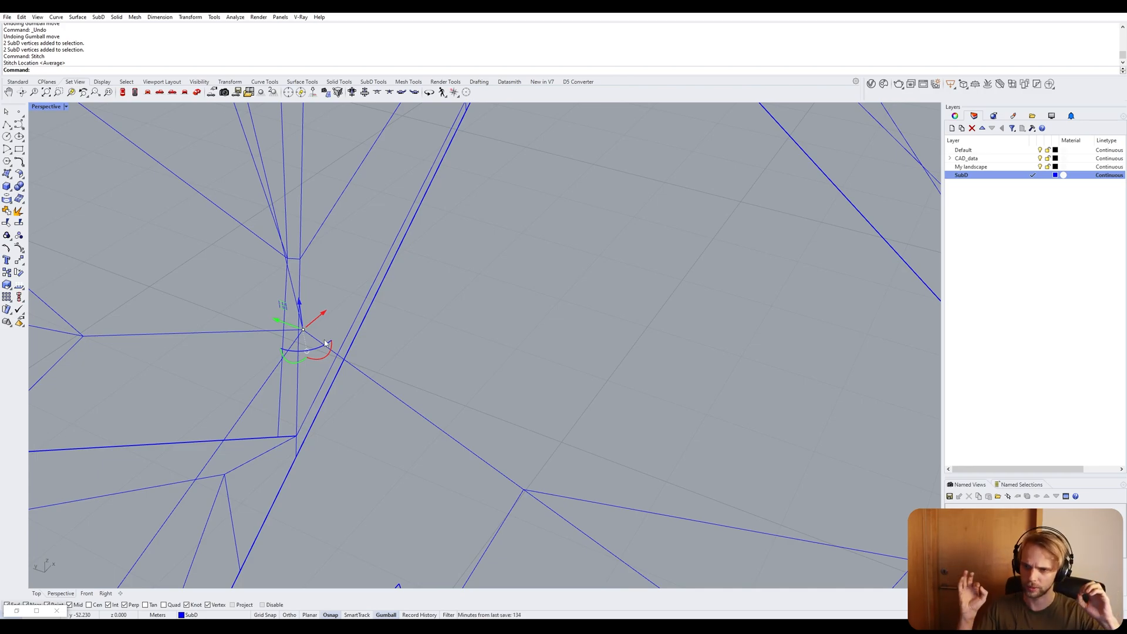
left_click(519, 323)
Switch the Perspective viewport from wireframe to the Shaded display mode.
scroll(360, 314, "down", 5)
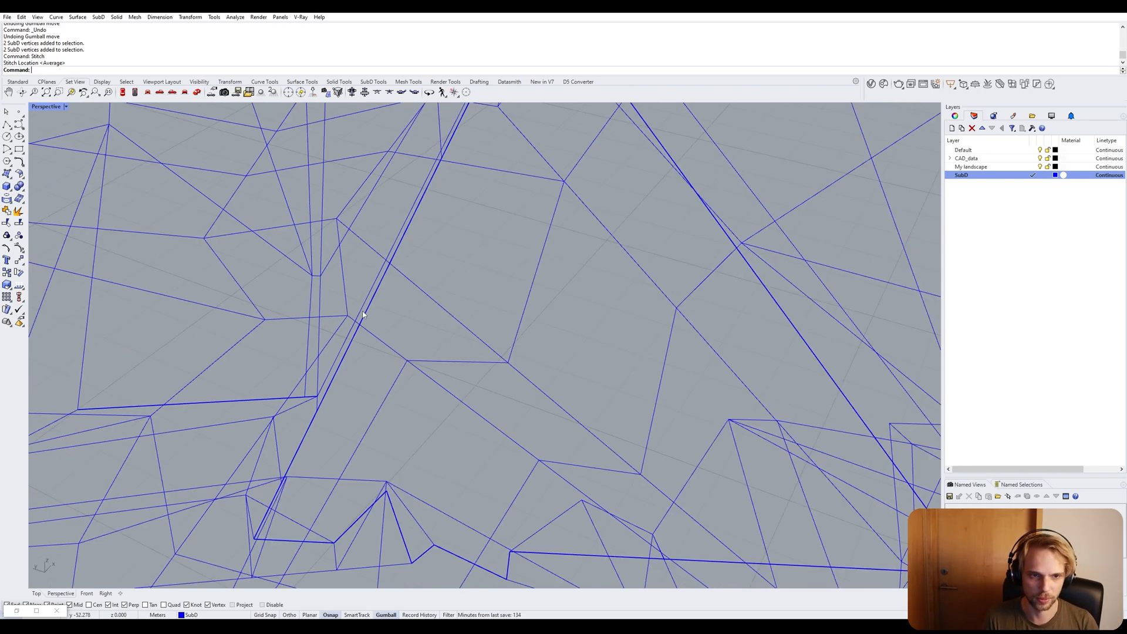
right_click_drag(339, 314, 461, 464)
scroll(468, 447, "up", 2)
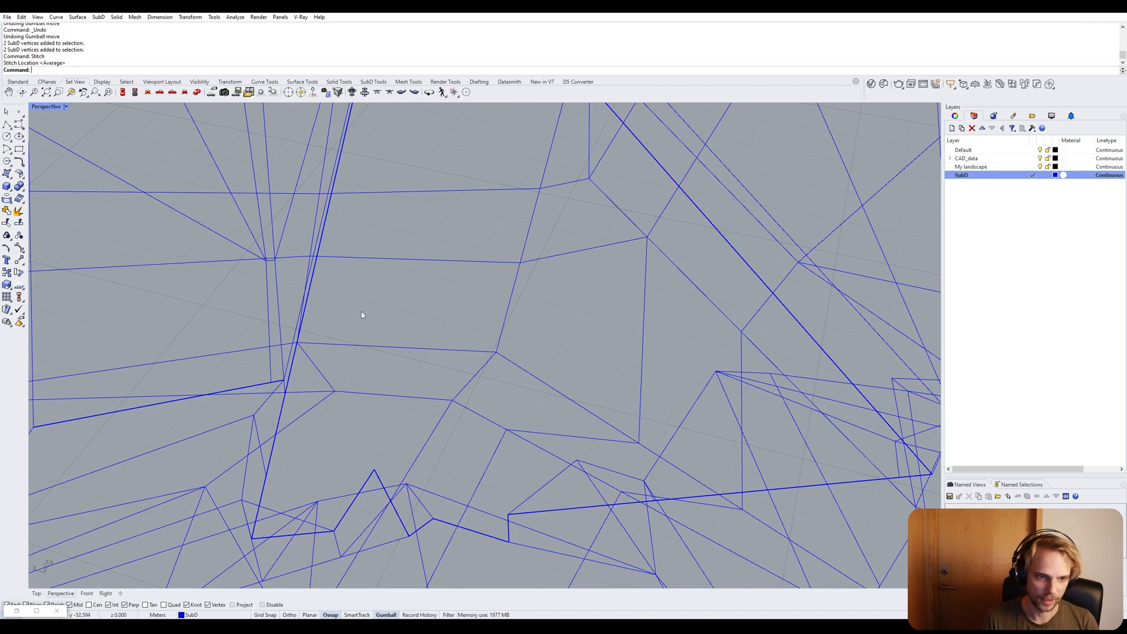
left_click(43, 107)
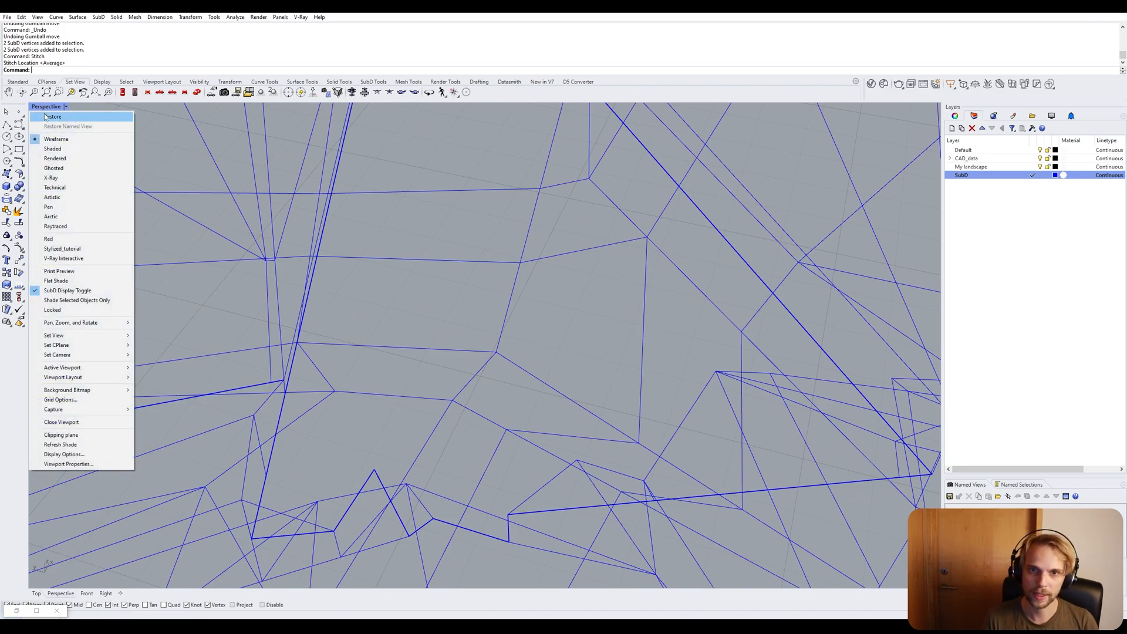
left_click(52, 149)
right_click_drag(433, 357, 424, 352)
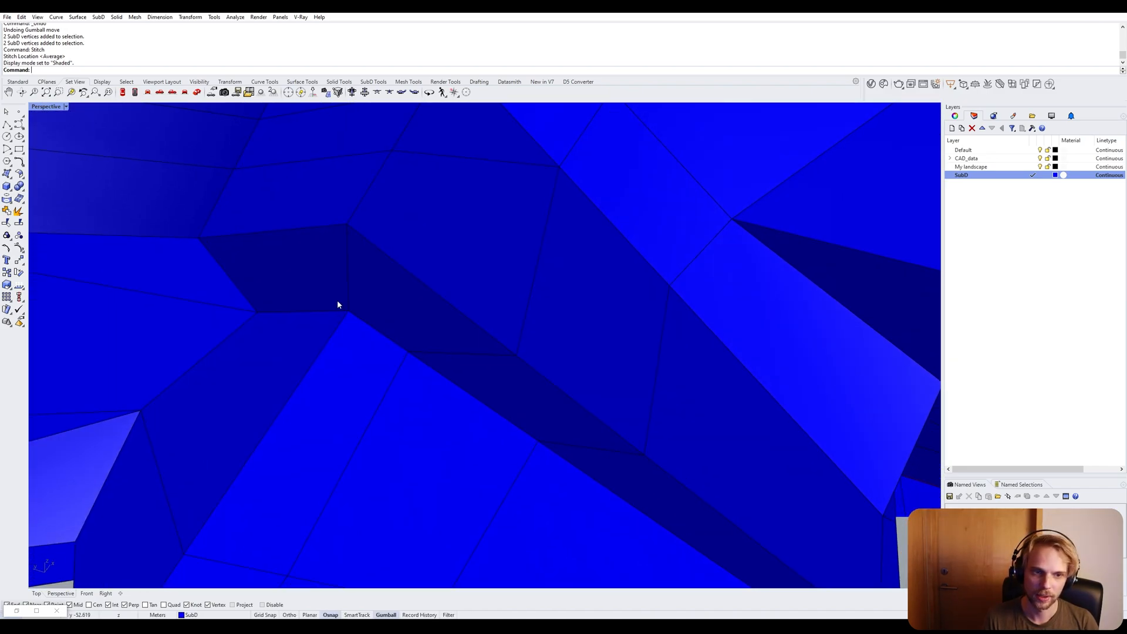
Examine the stitched area of the SubD landscape in smooth display, and return the SubDs to flat display.
scroll(335, 273, "down", 5)
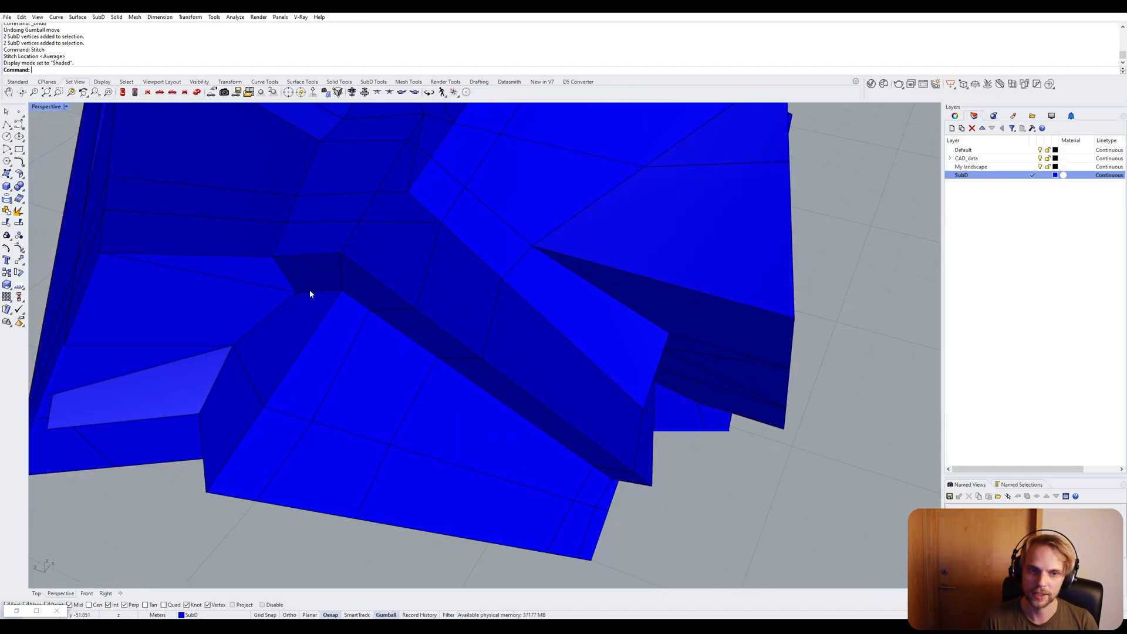
scroll(316, 291, "up", 5)
key("Tab")
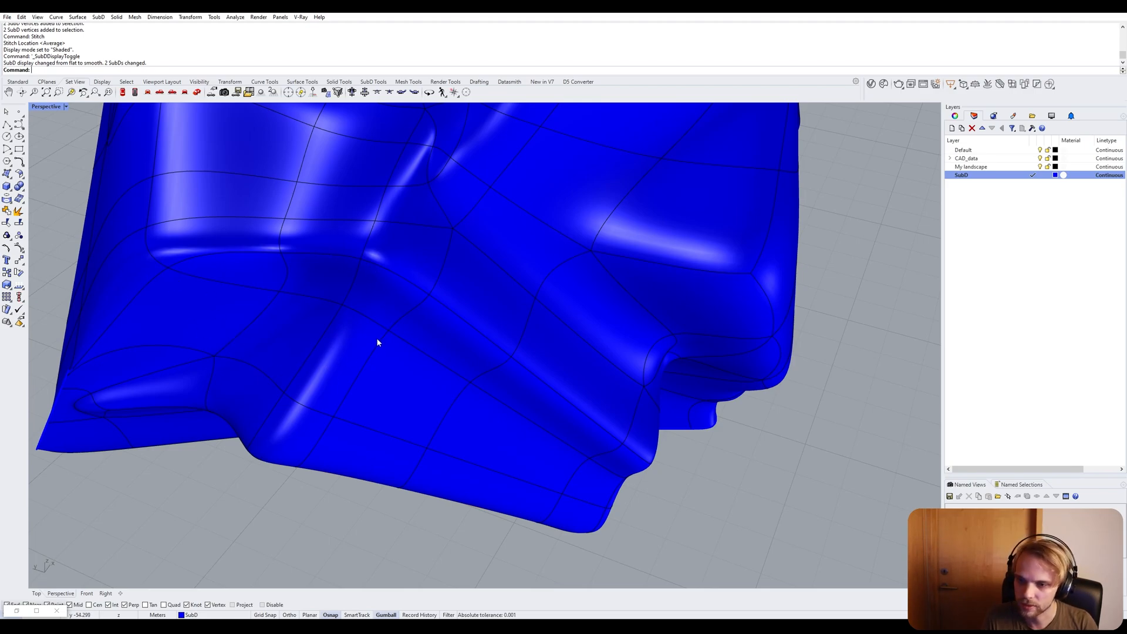
right_click_drag(378, 342, 375, 303)
key("Tab")
scroll(258, 297, "up", 7)
scroll(495, 370, "down", 5)
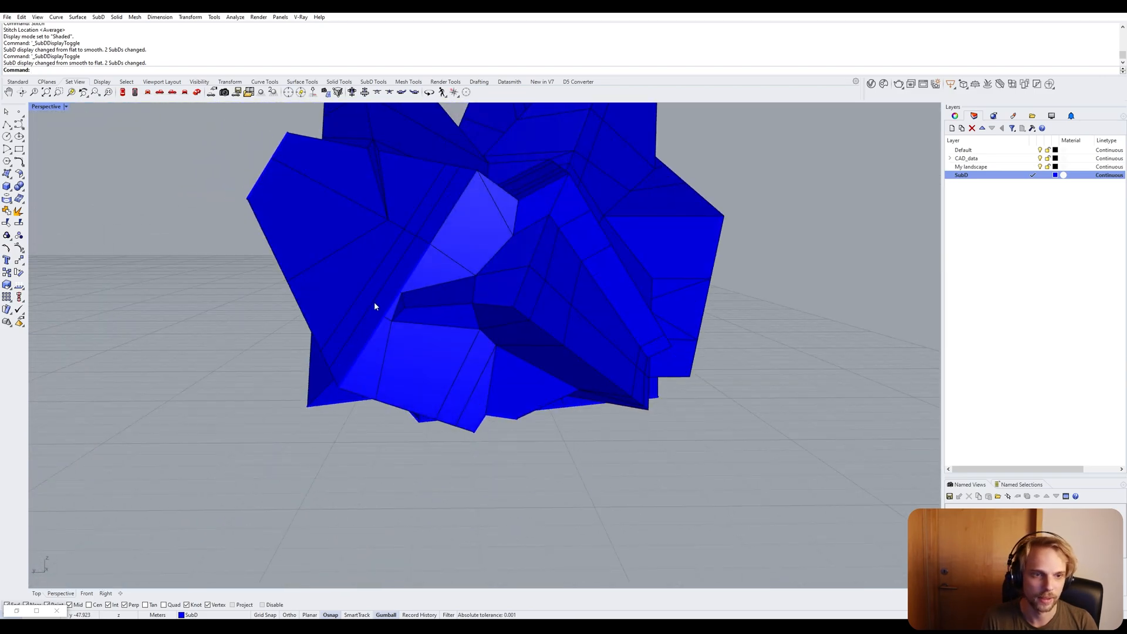
Highlight the two short edges and the long neighbouring edge along the seam to compare how they line up, and clear the selection.
scroll(375, 305, "up", 6)
left_click(402, 342, "ctrl+shift")
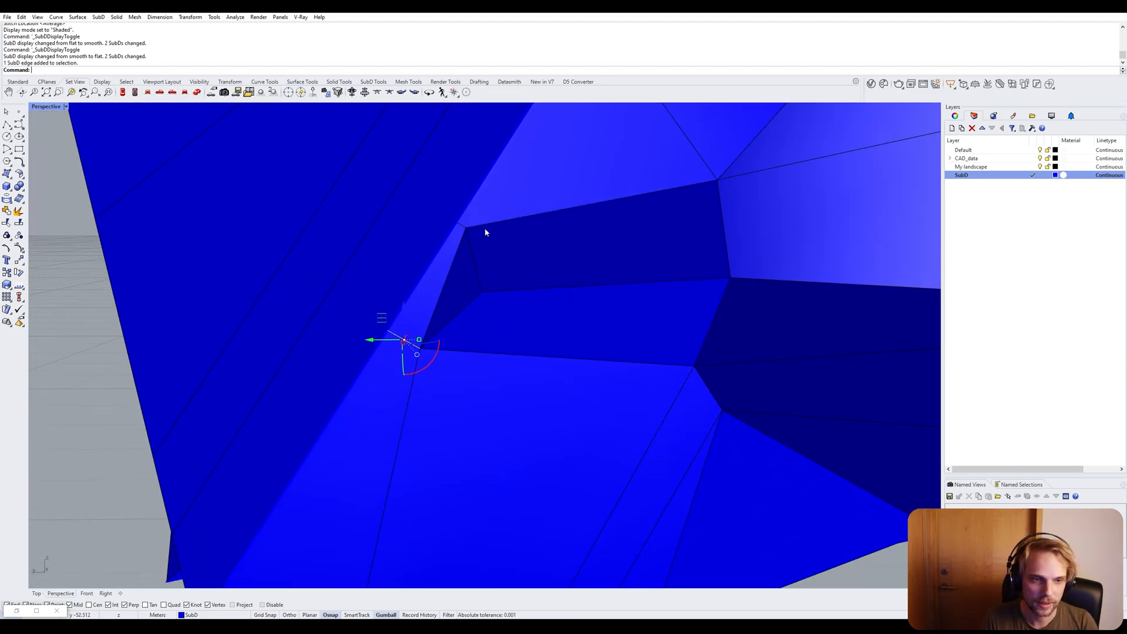
left_click(461, 224, "ctrl+shift")
scroll(466, 276, "down", 5)
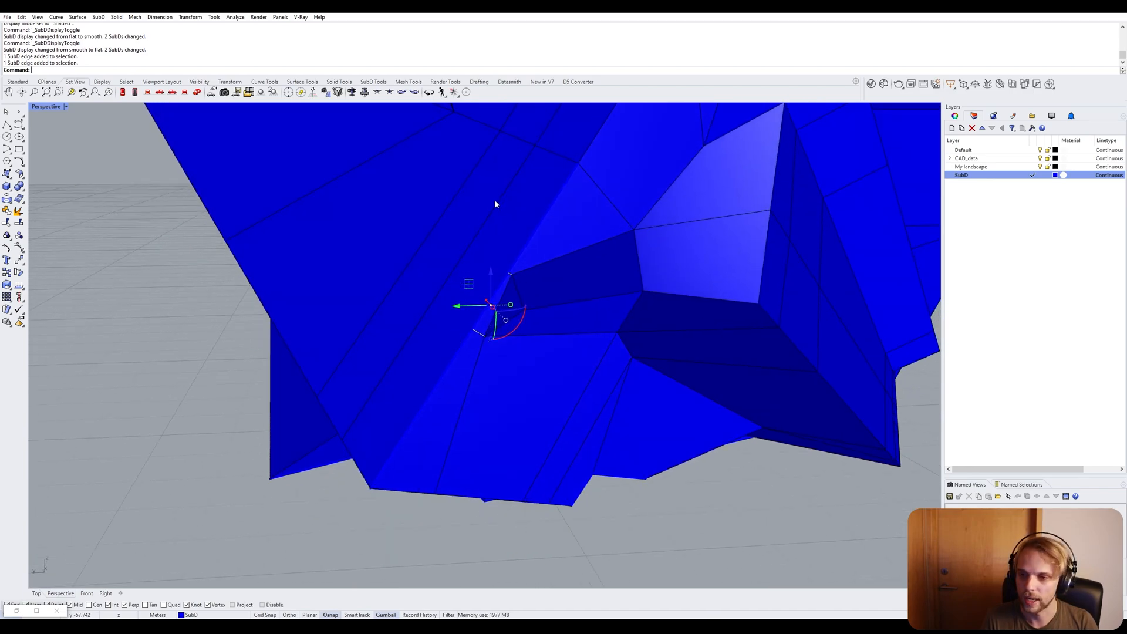
left_click(537, 230, "ctrl+shift")
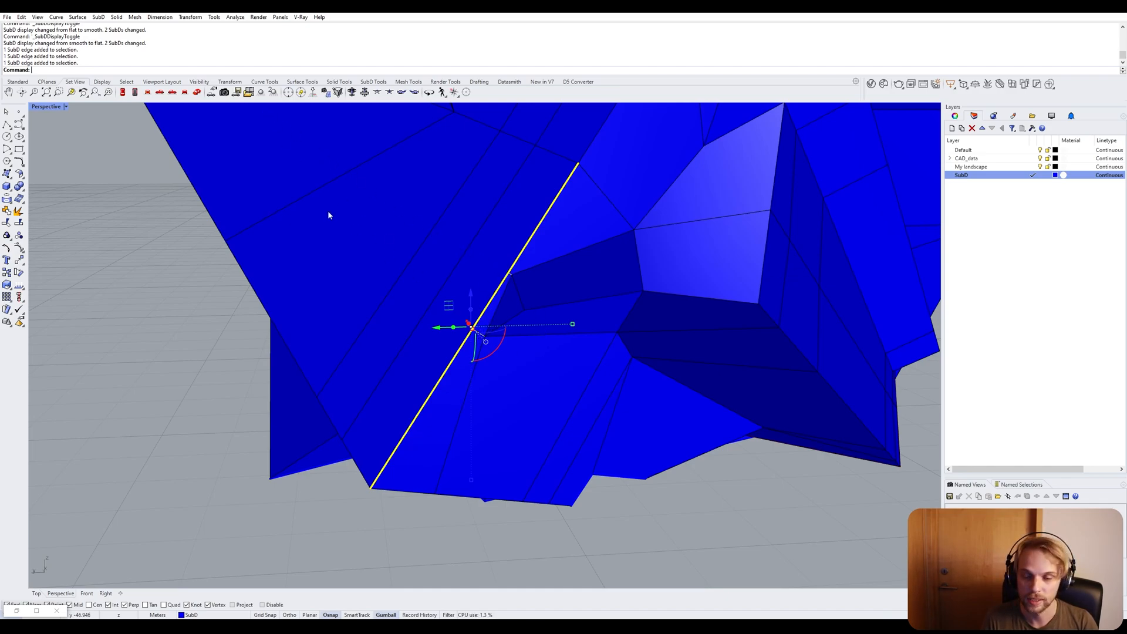
key("Escape")
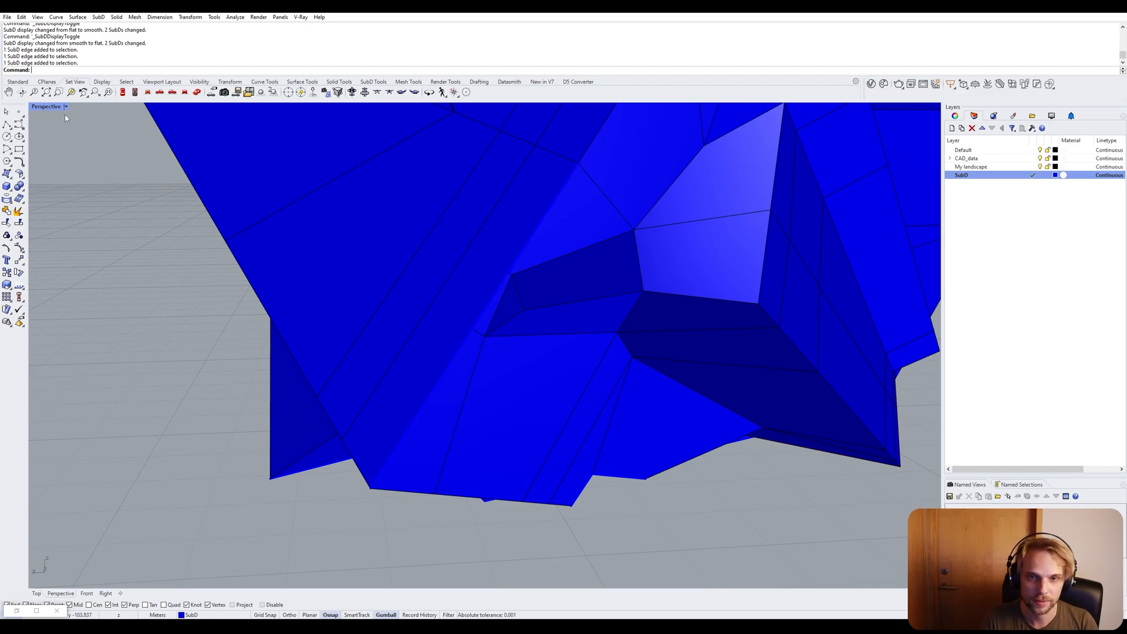
Draw a large SubD plane beside the landscape and a smaller narrow one on its corner, each with 2 by 2 faces.
right_click_drag(36, 166, 186, 262)
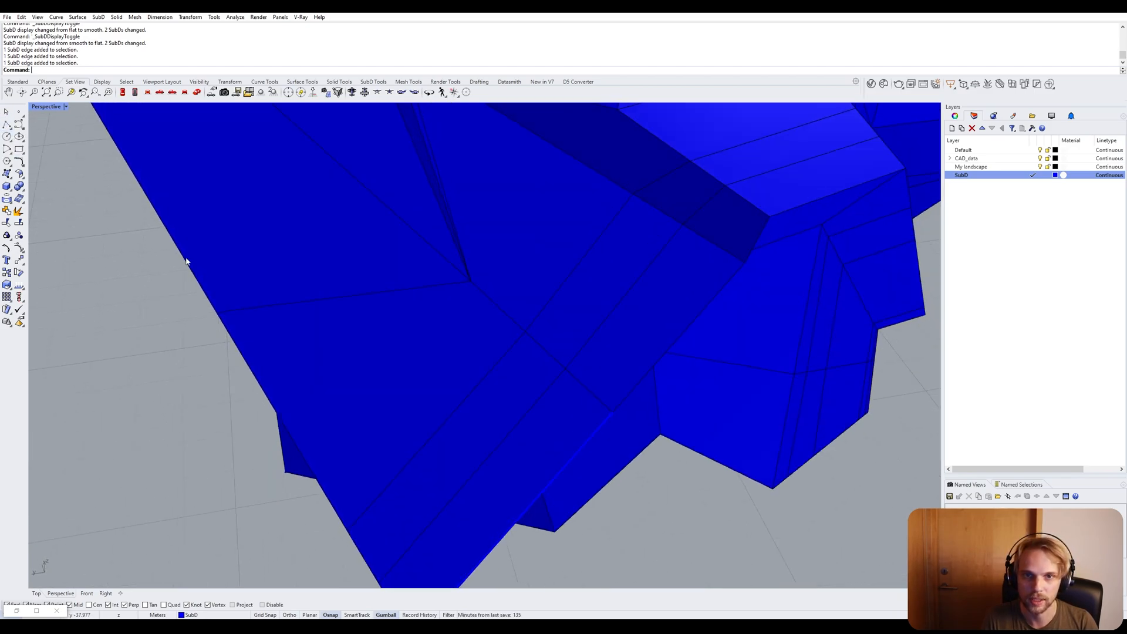
scroll(326, 355, "down", 5)
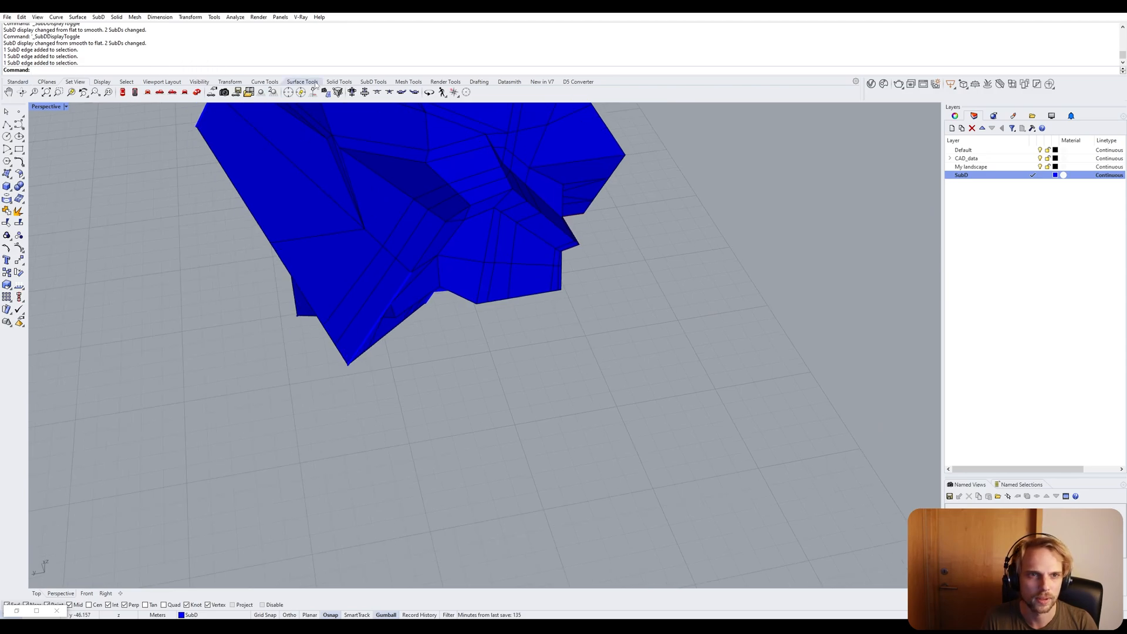
left_click(374, 81)
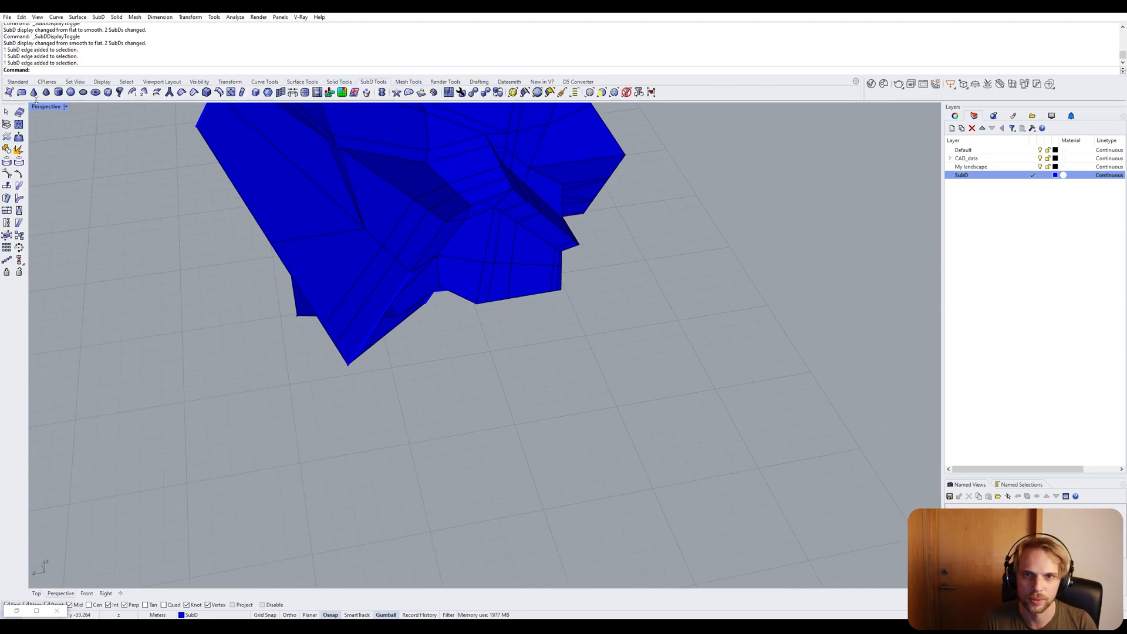
left_click(9, 93)
left_click(228, 558)
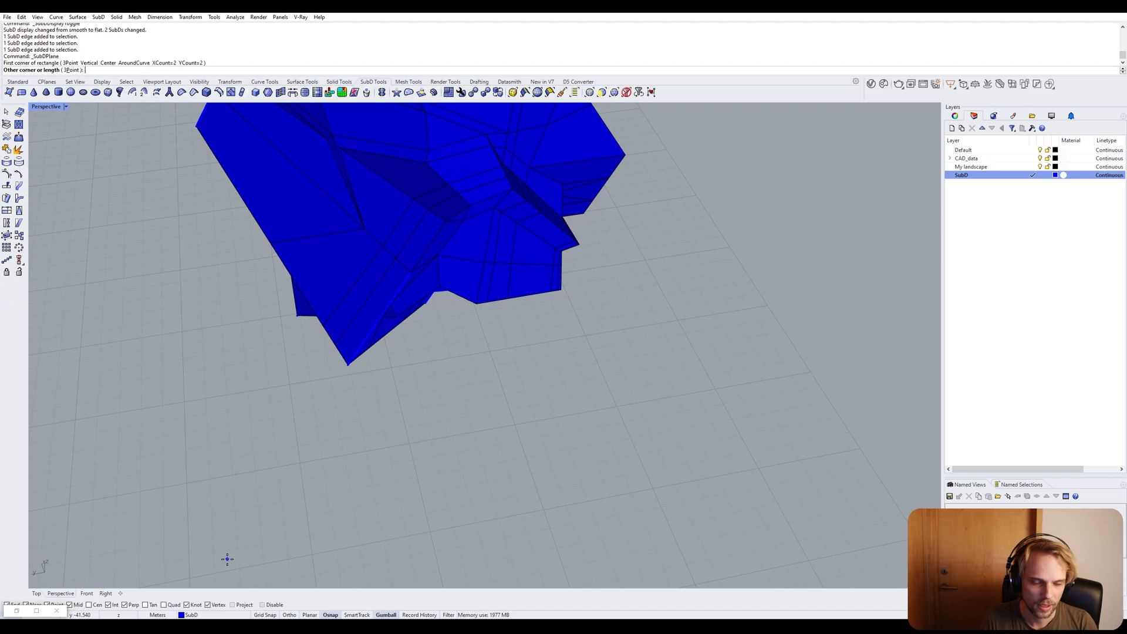
left_click(350, 443)
key("Return")
left_click(221, 465)
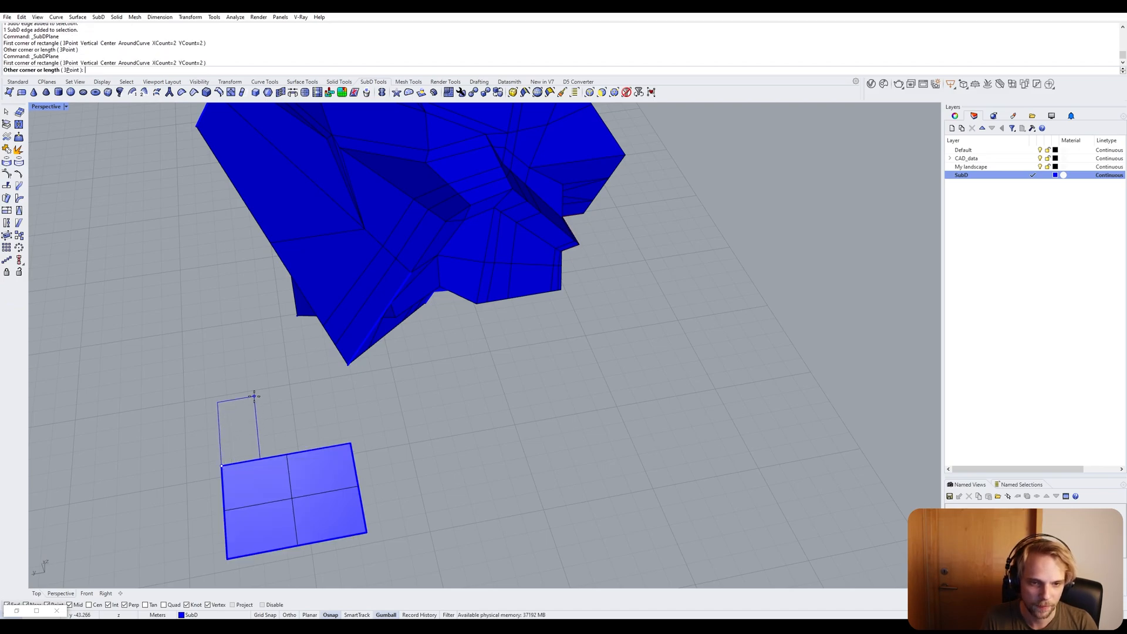
left_click(254, 397)
Highlight the edges where the small and large planes meet to compare their subdivisions, and clear the selection.
scroll(251, 463, "up", 2)
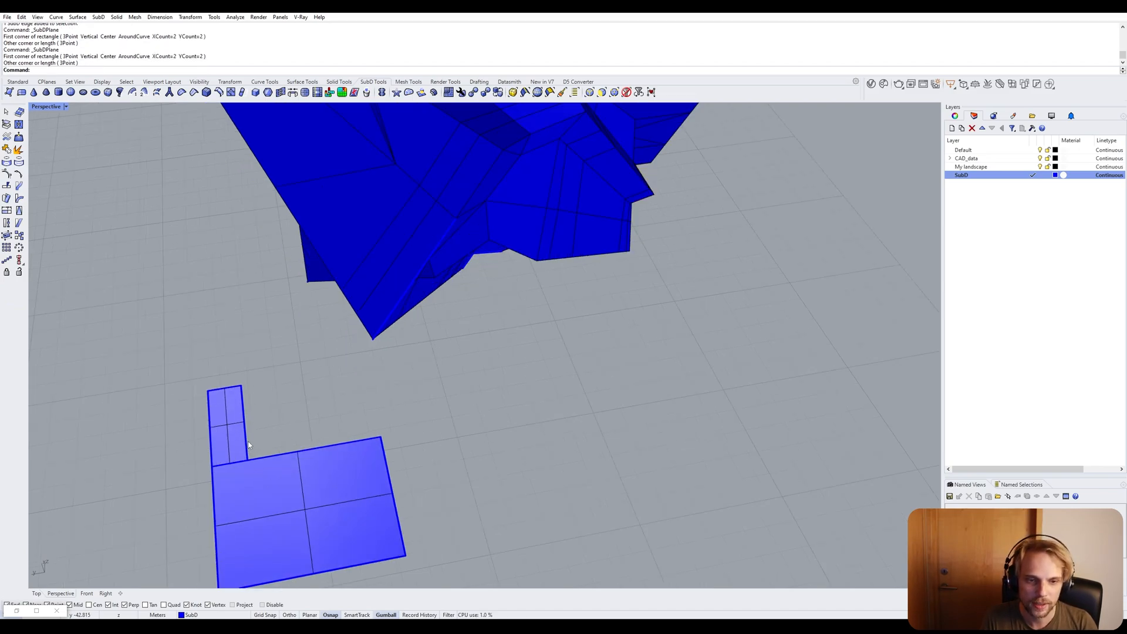
left_click(247, 445, "ctrl+shift")
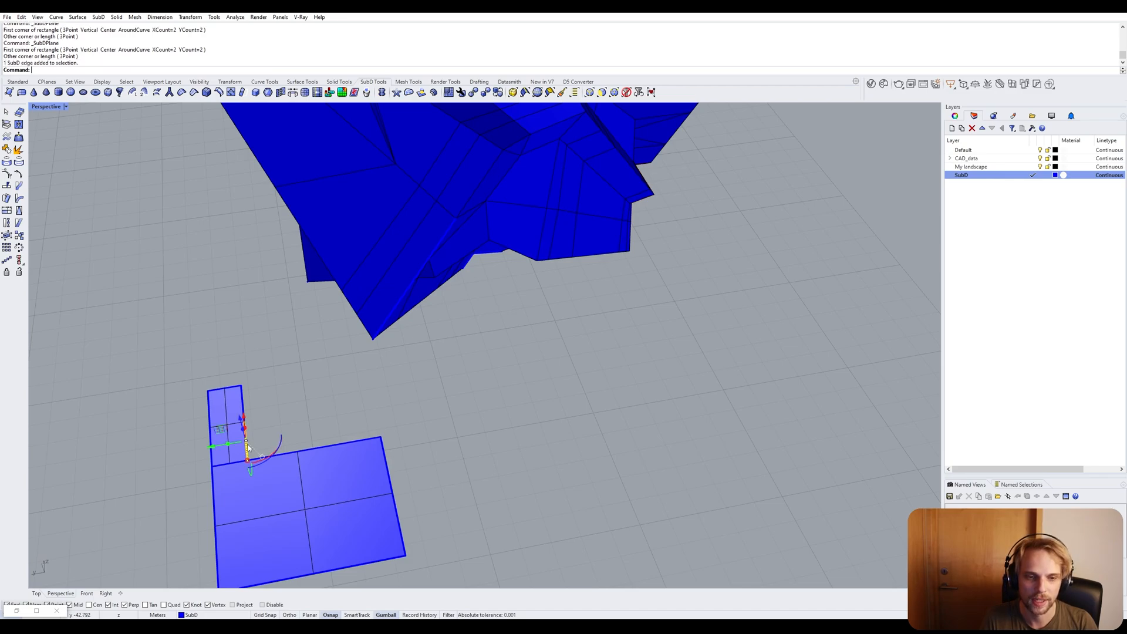
left_click(228, 465, "ctrl+shift")
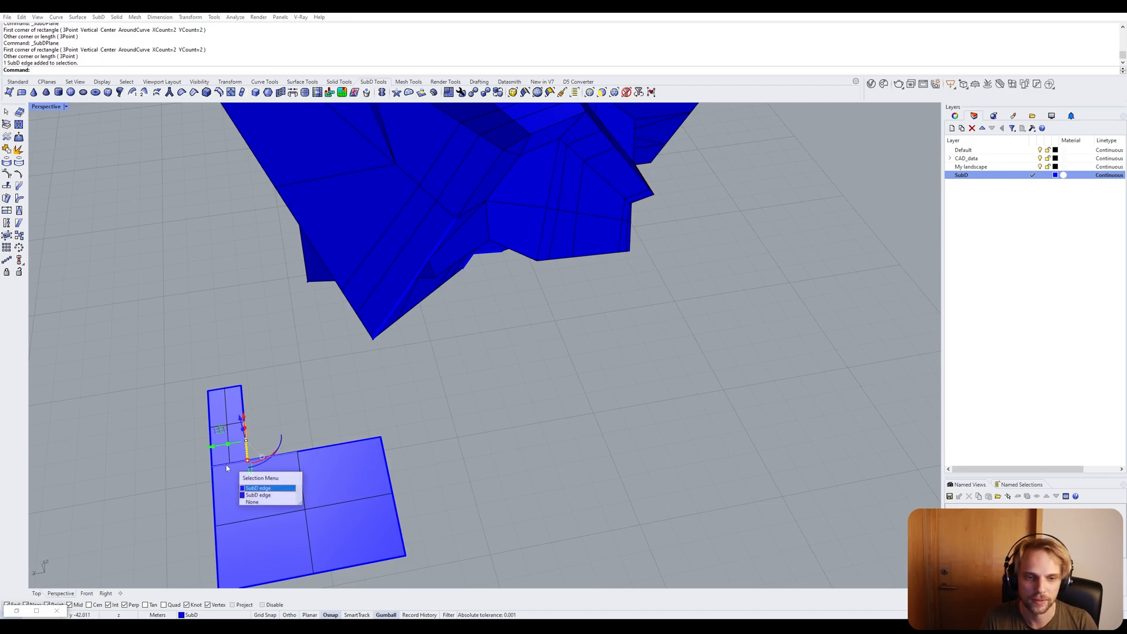
left_click(228, 465)
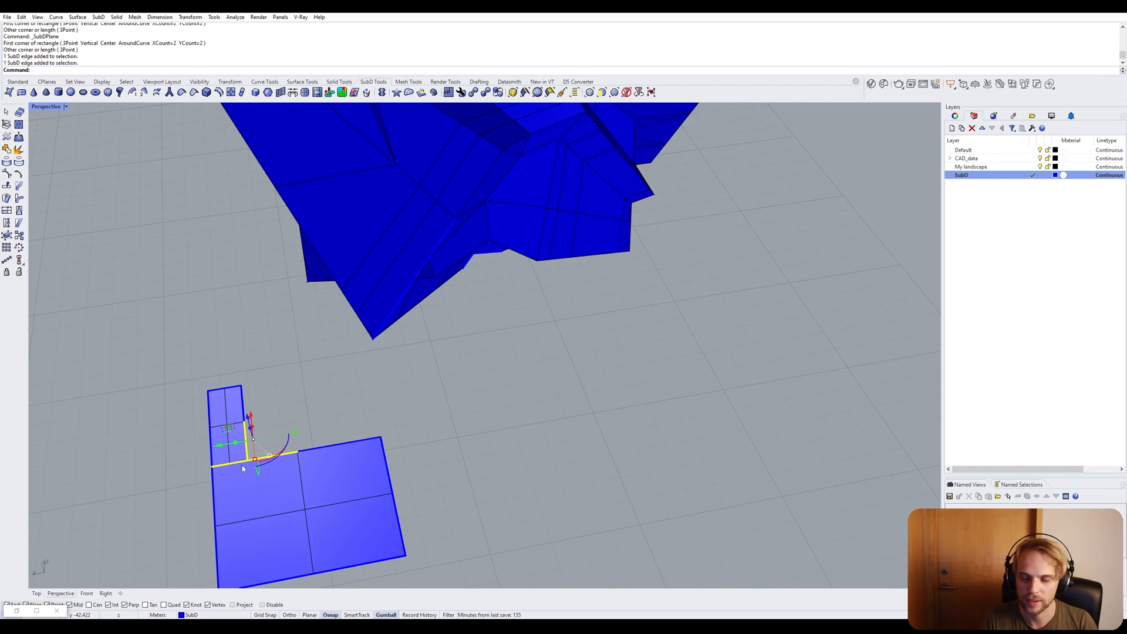
key("Escape")
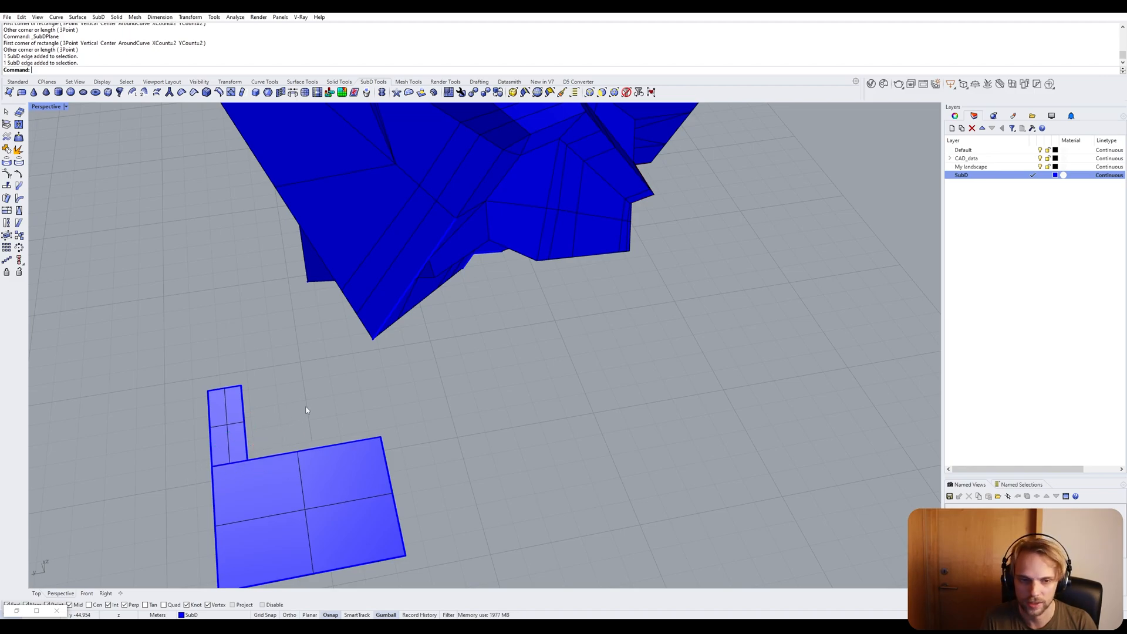
Move the small plane's outer corner vertex on the shared side to the middle vertex of the large plane's edge.
left_click(248, 461, "ctrl+shift")
type("M")
key("Return")
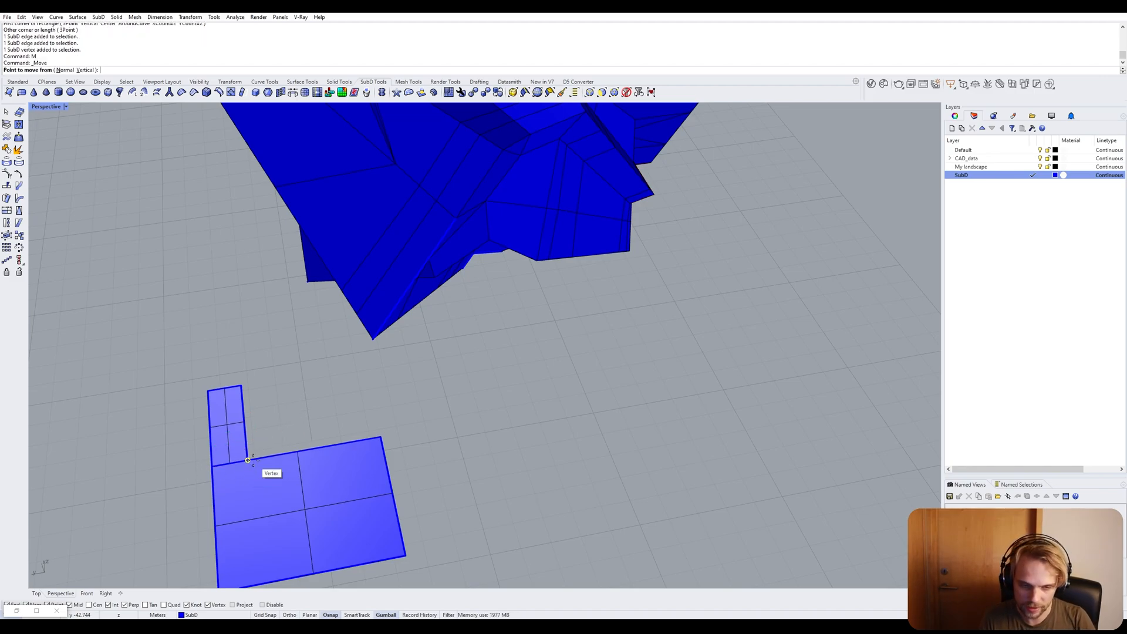
left_click(247, 460)
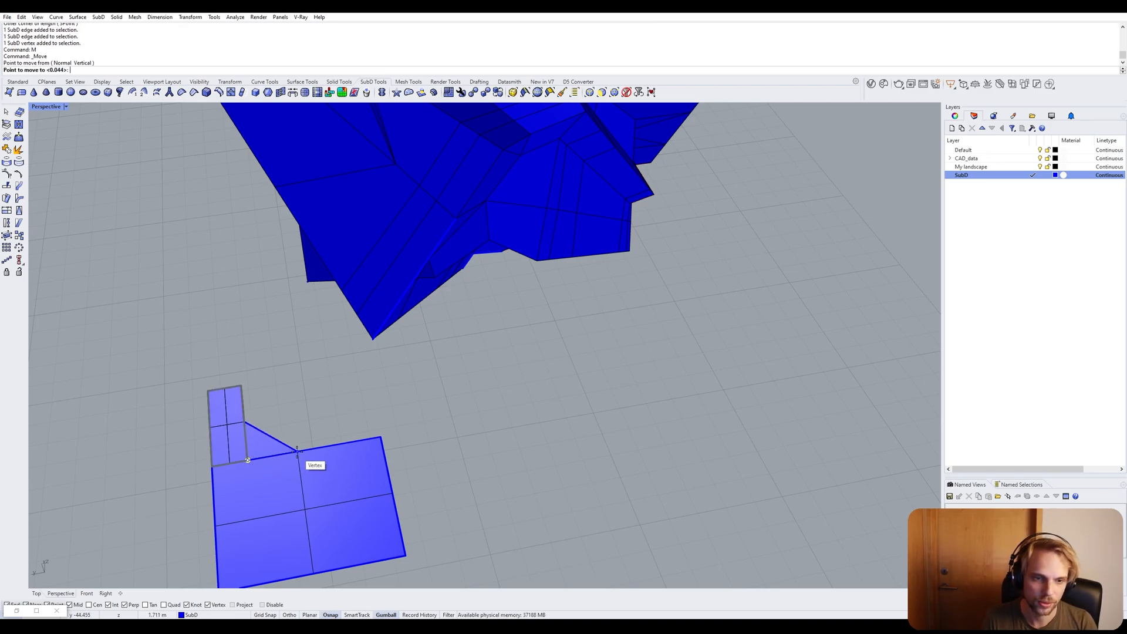
left_click(298, 452)
key("Escape")
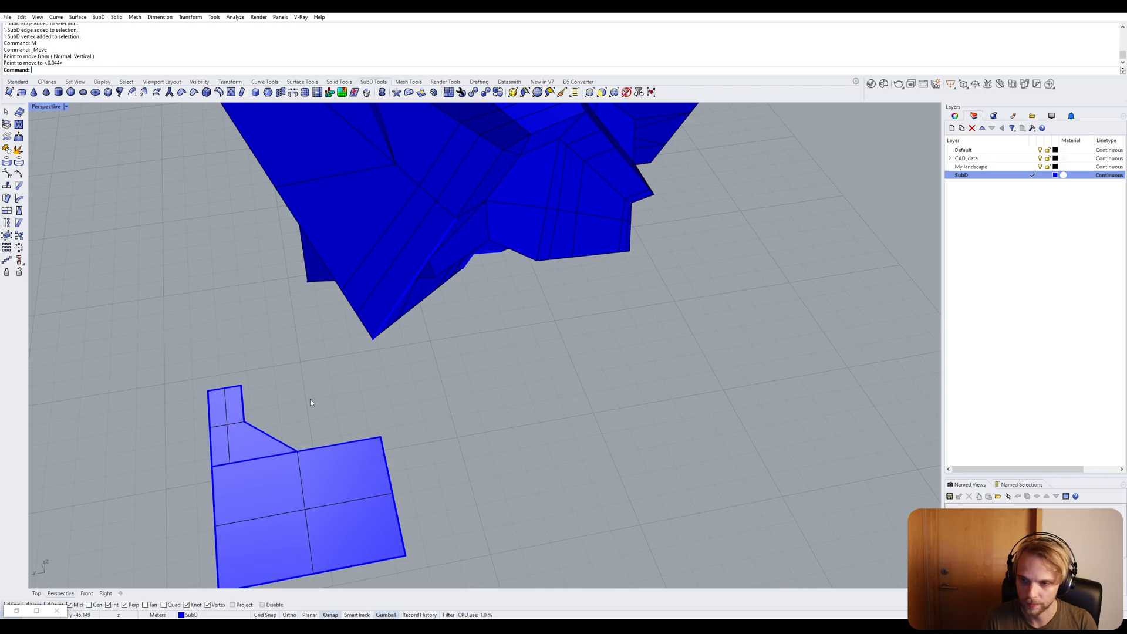
Move the same vertex of the small plane on to the large plane's far corner vertex.
left_click(298, 453)
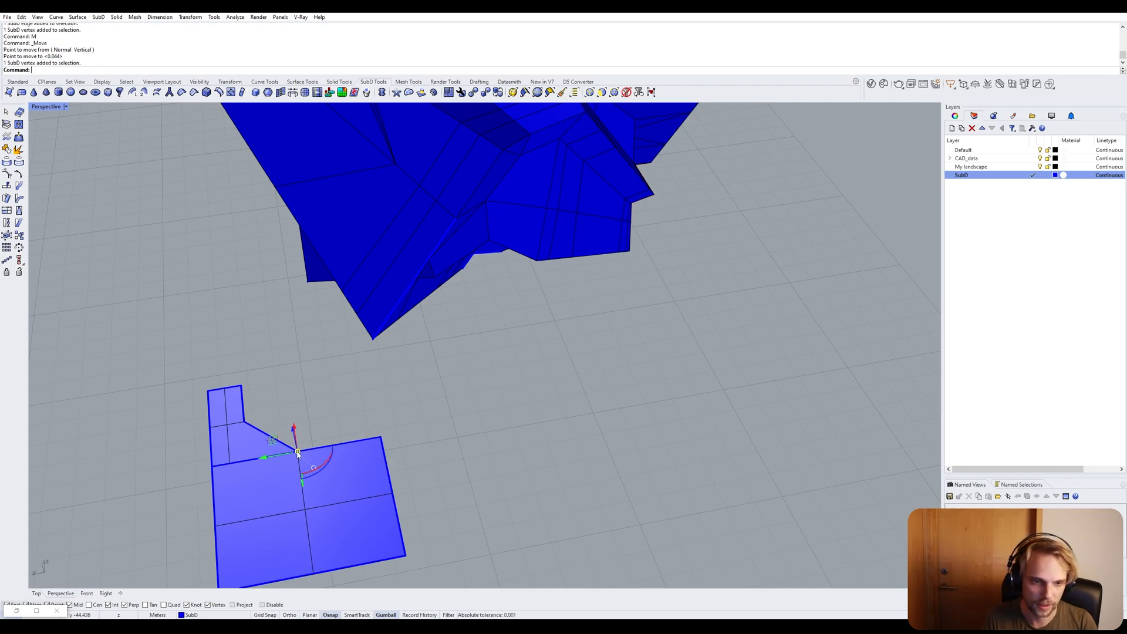
type("M")
key("Return")
left_click(298, 451)
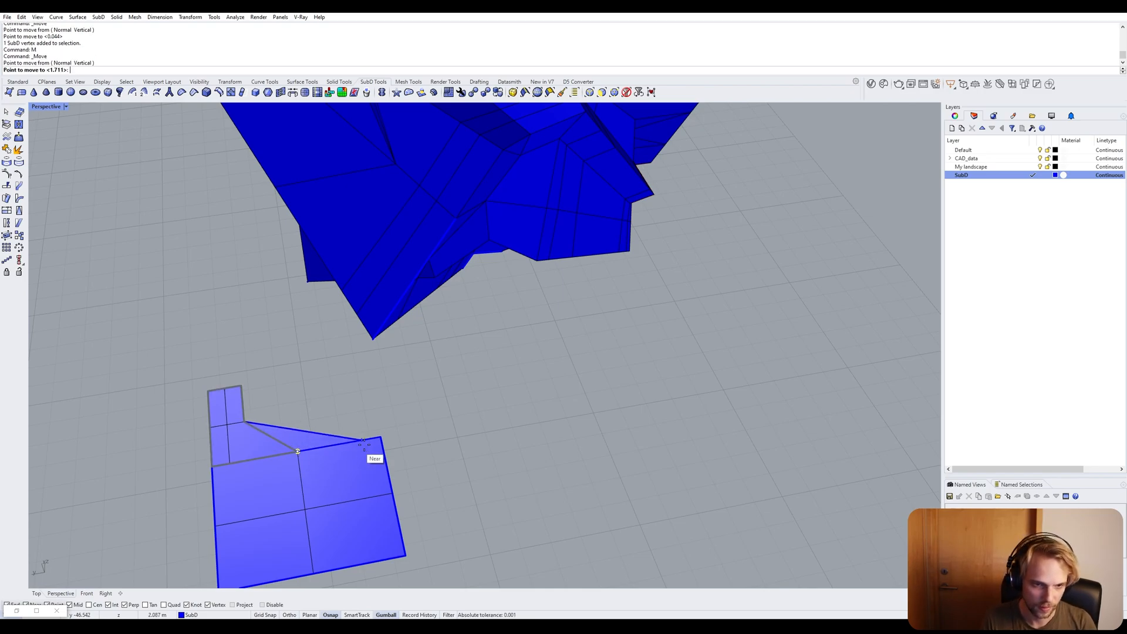
left_click(381, 438)
Move the middle vertex of the small plane's shared edge to the middle vertex of the large plane's edge.
left_click(229, 464)
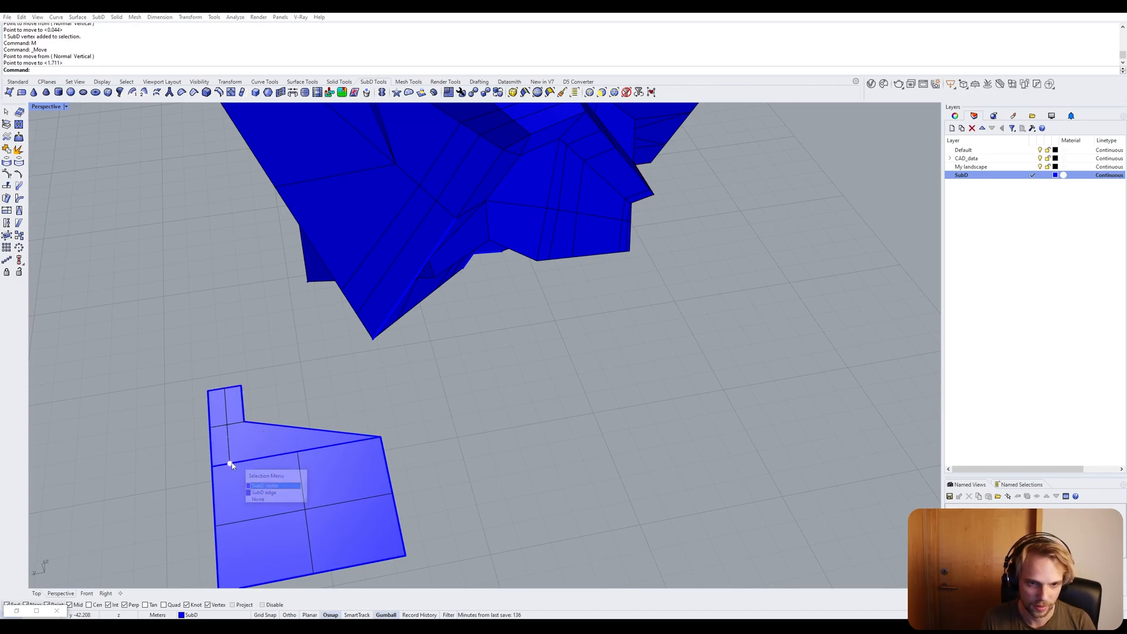
left_click(249, 482)
type("M")
key("Return")
left_click(229, 463)
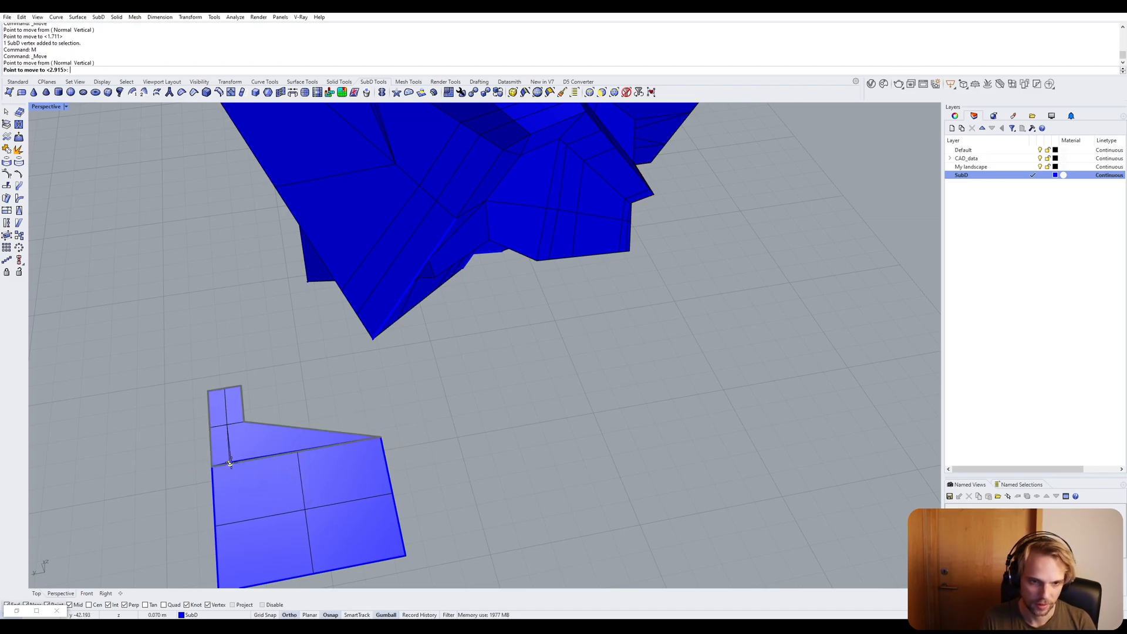
left_click(298, 451)
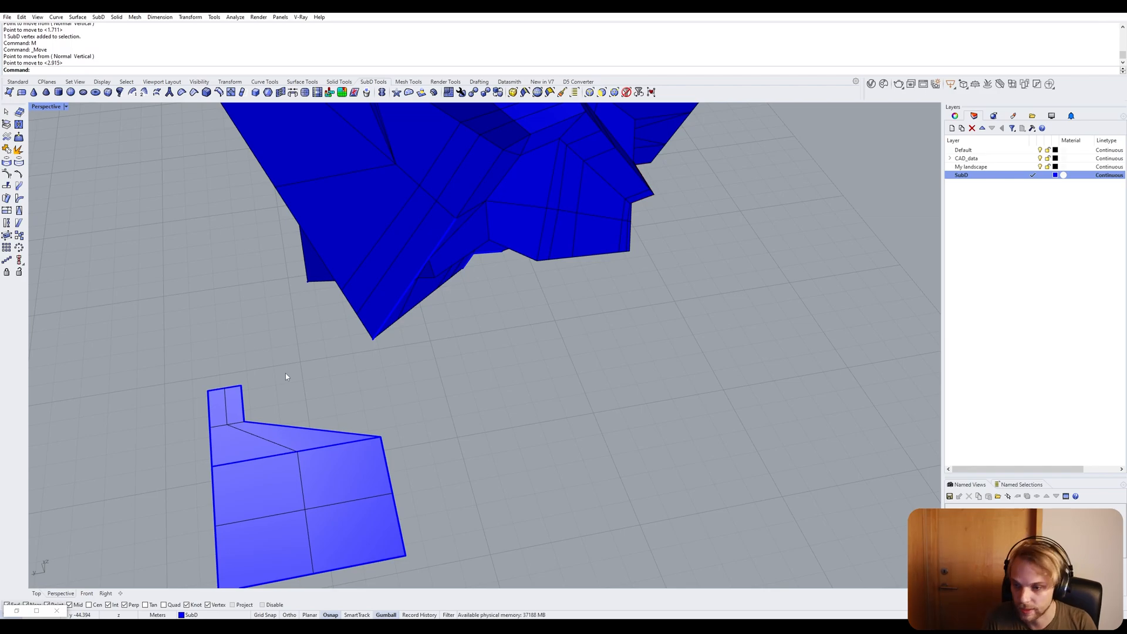
Delete both example SubD planes.
left_click_drag(298, 371, 253, 469)
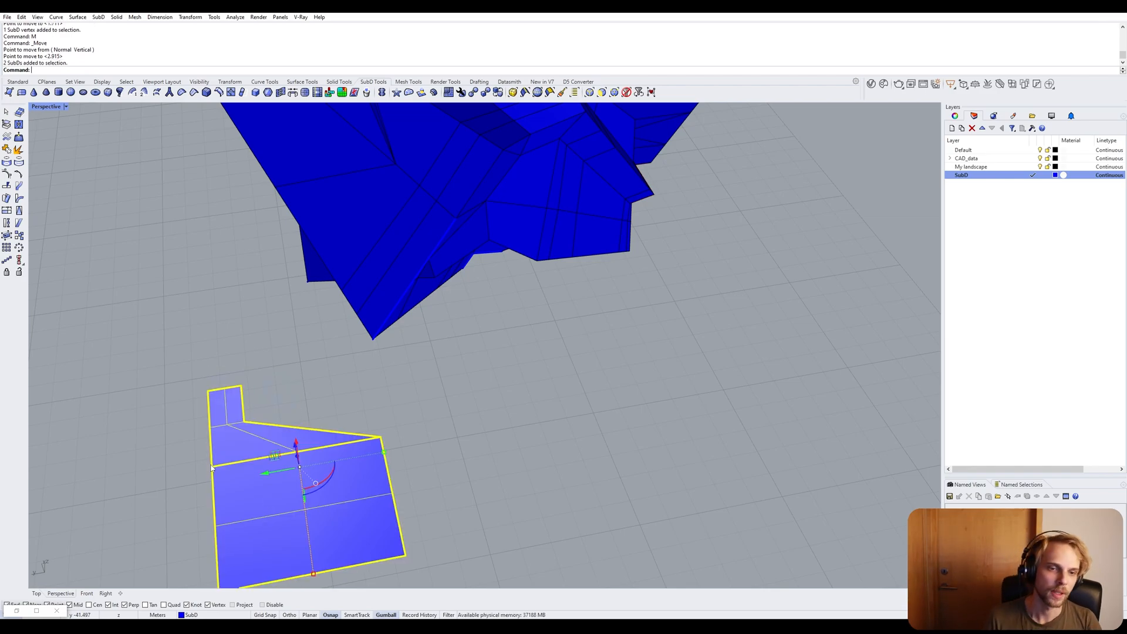
key("Delete")
Examine the landscape SubD's edges around the recess and the adjoining large faces from several angles.
right_click_drag(311, 399, 399, 252)
scroll(405, 251, "up", 6)
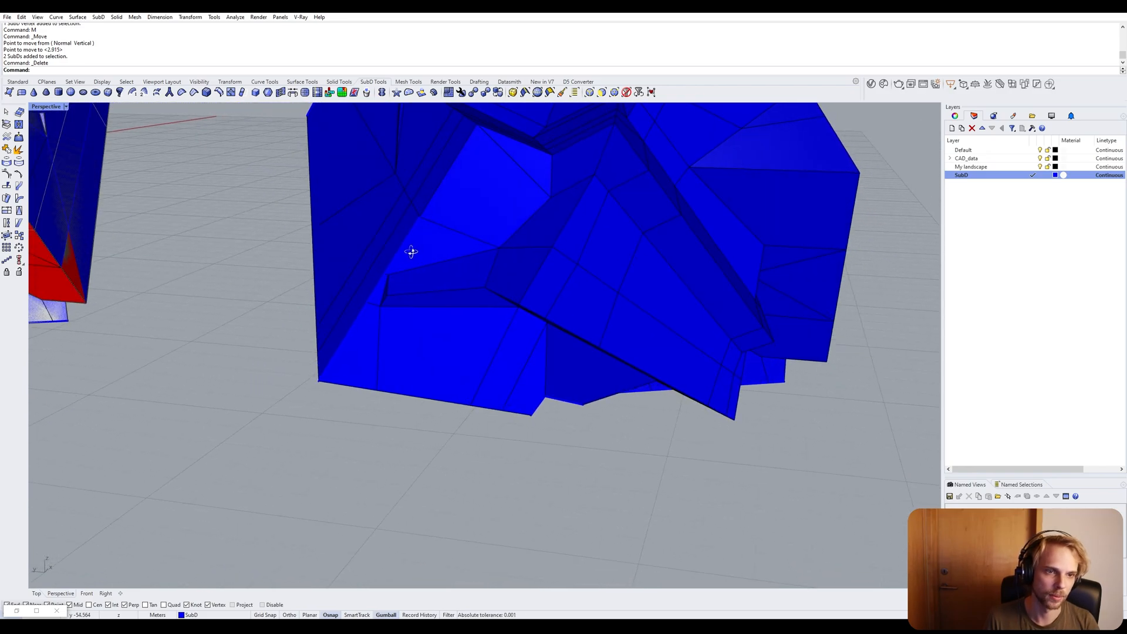
left_click(427, 259, "ctrl+shift")
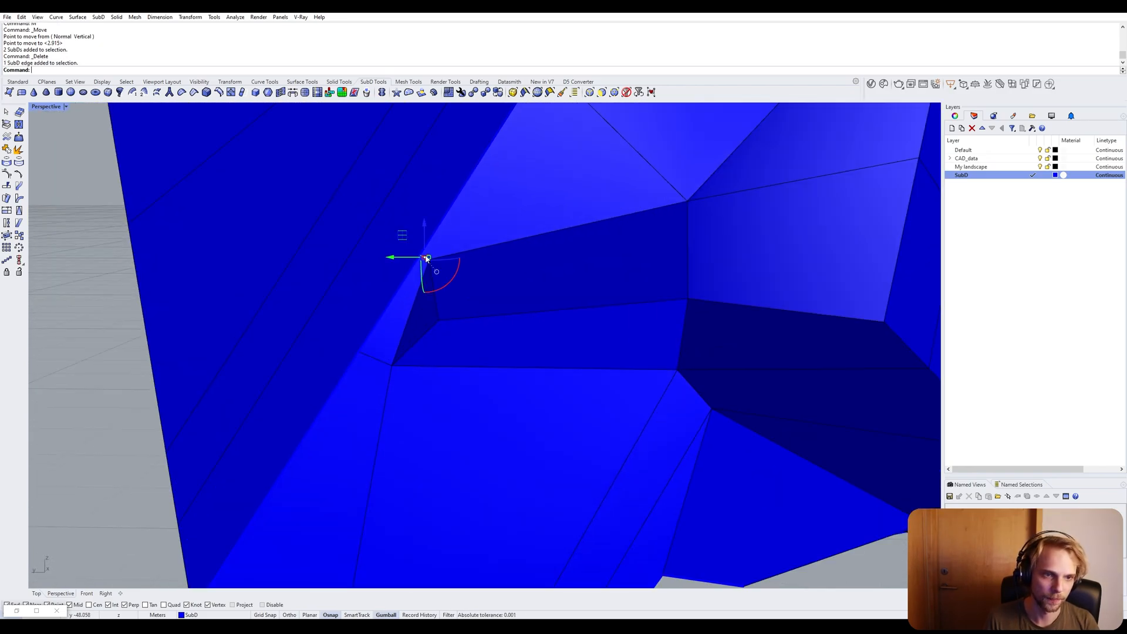
left_click(369, 360, "ctrl+shift")
scroll(364, 364, "down", 8)
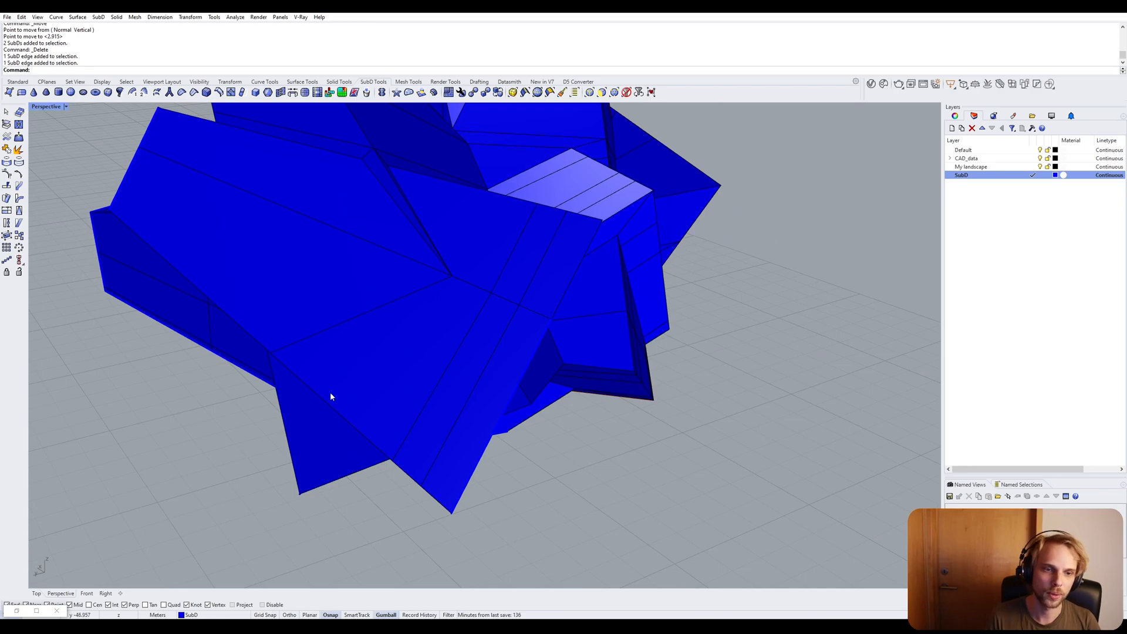
right_click_drag(330, 396, 265, 236)
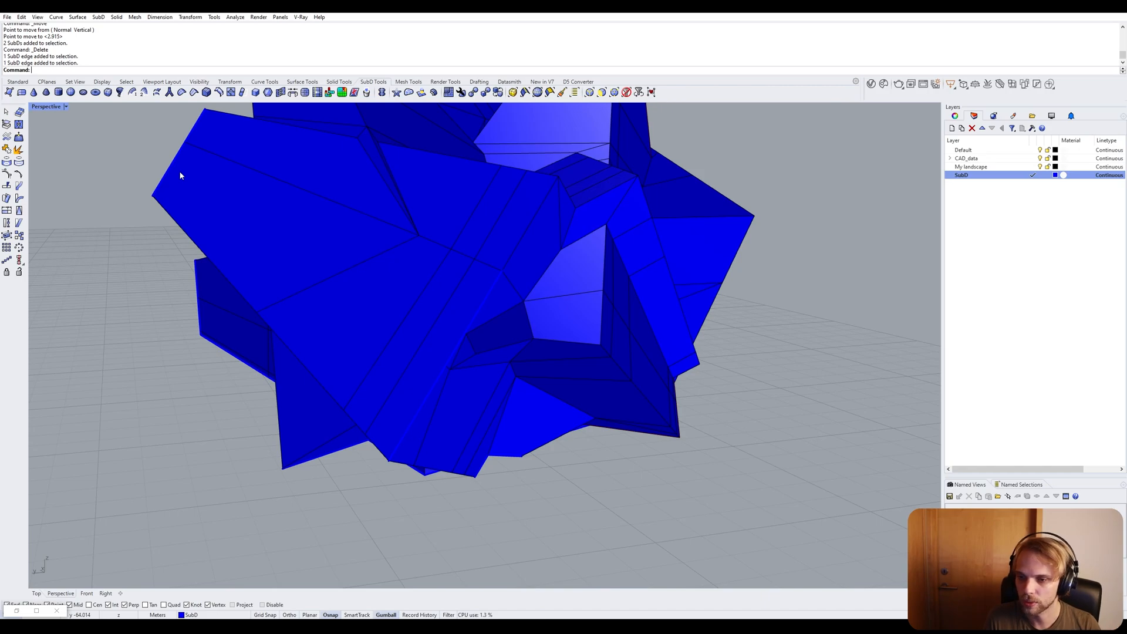
right_click_drag(180, 176, 174, 234)
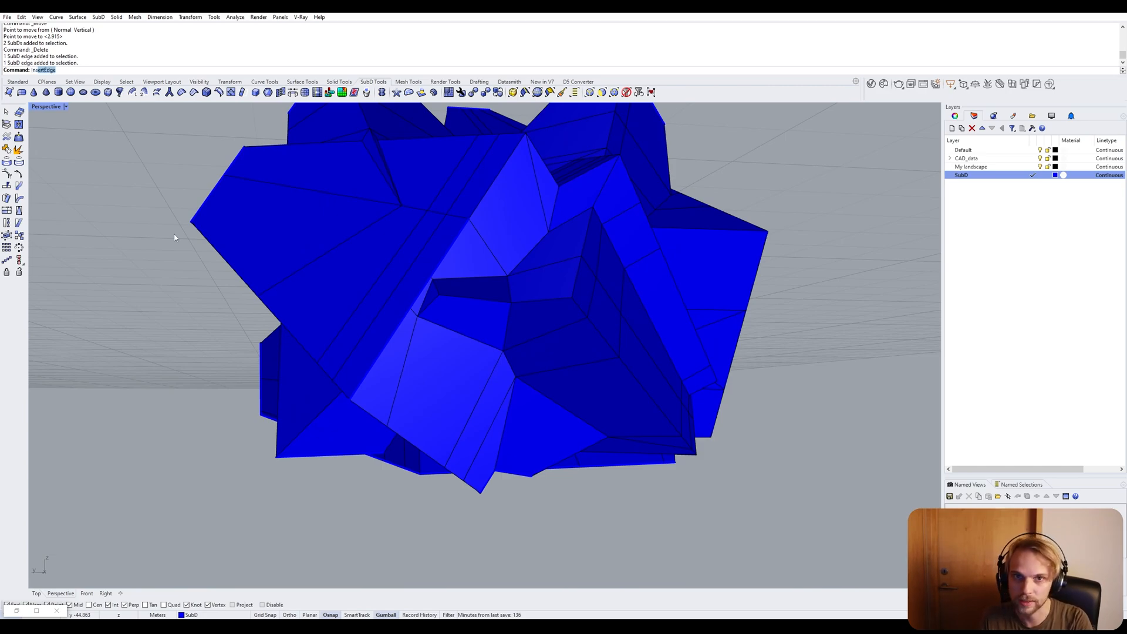
type("sert")
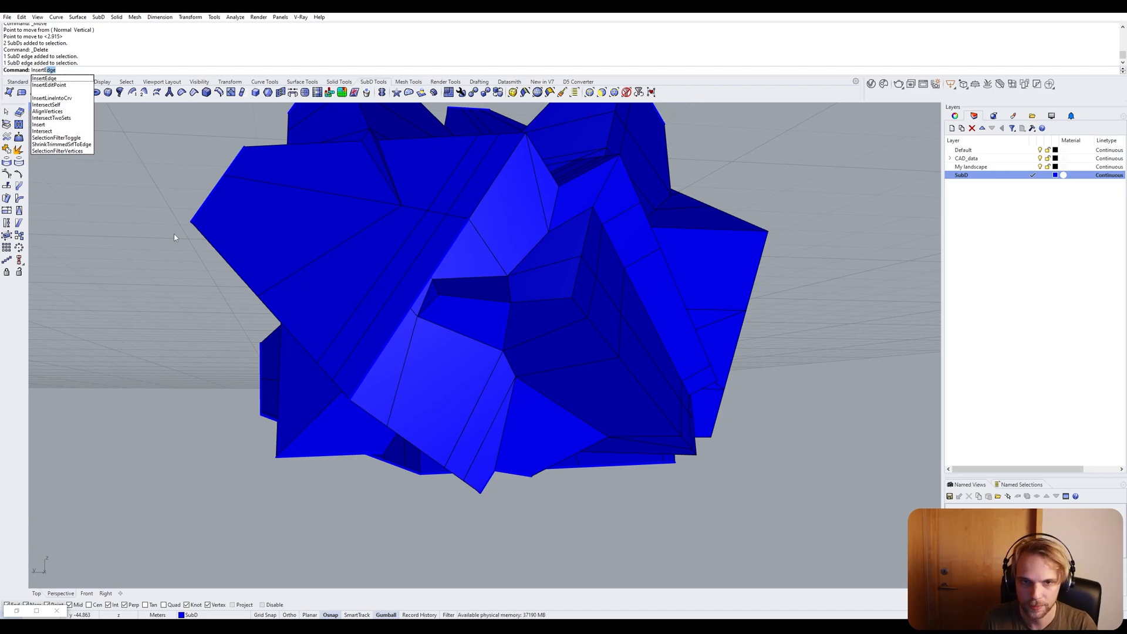
key("Return")
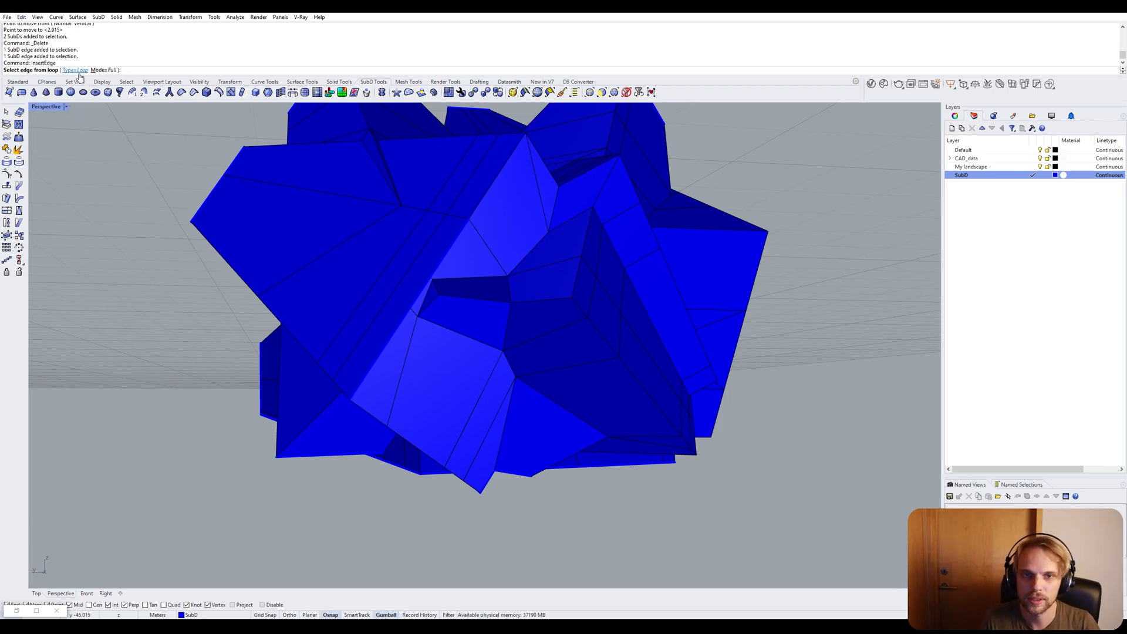
right_click_drag(360, 418, 380, 478)
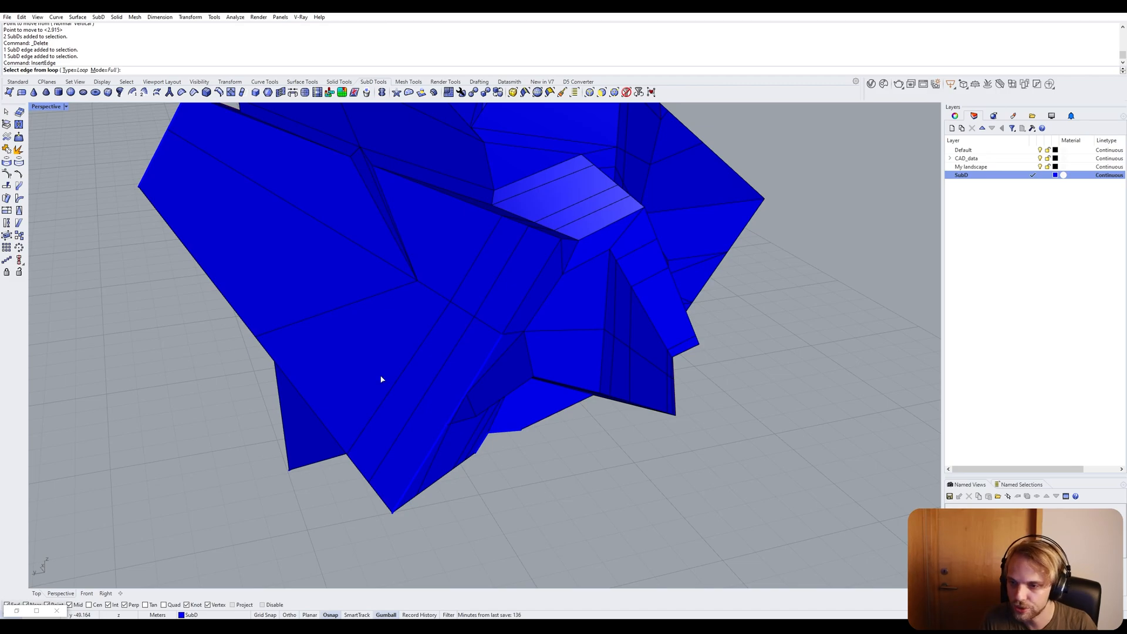
right_click_drag(317, 519, 349, 477)
key("Escape")
Create a rectangular SubD plane with two faces in each direction on the empty ground beside the landscape.
scroll(206, 300, "down", 6)
scroll(205, 300, "down", 3)
right_click_drag(299, 317, 332, 359)
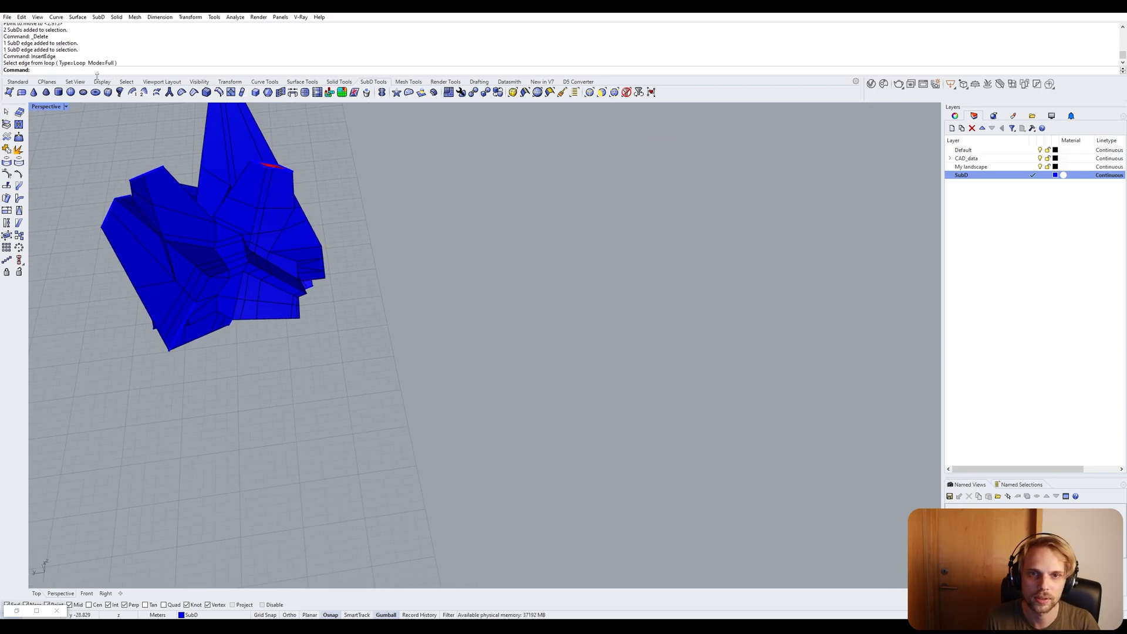
left_click(22, 92)
left_click(447, 452)
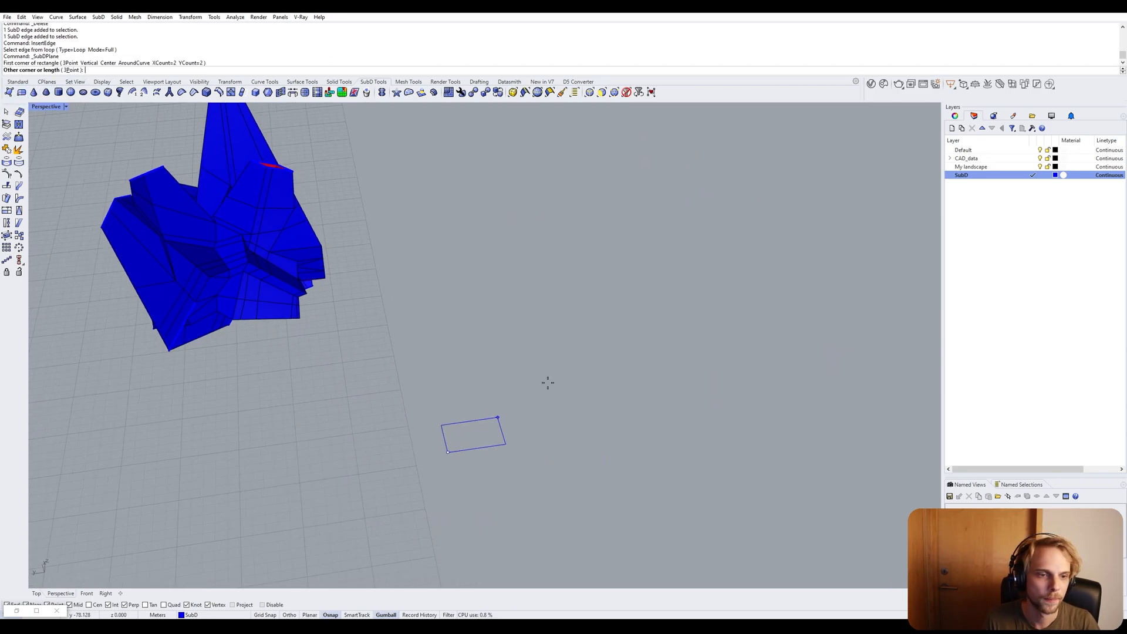
left_click(618, 289)
right_click_drag(625, 336, 469, 314, "shift")
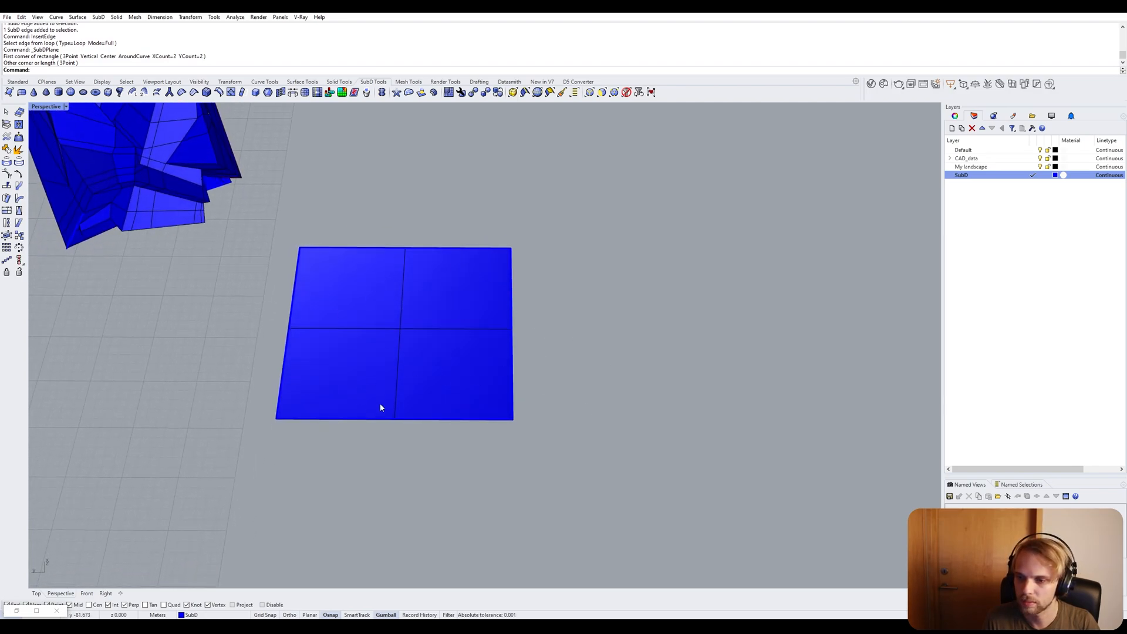
right_click_drag(381, 408, 438, 392)
scroll(438, 392, "up", 3)
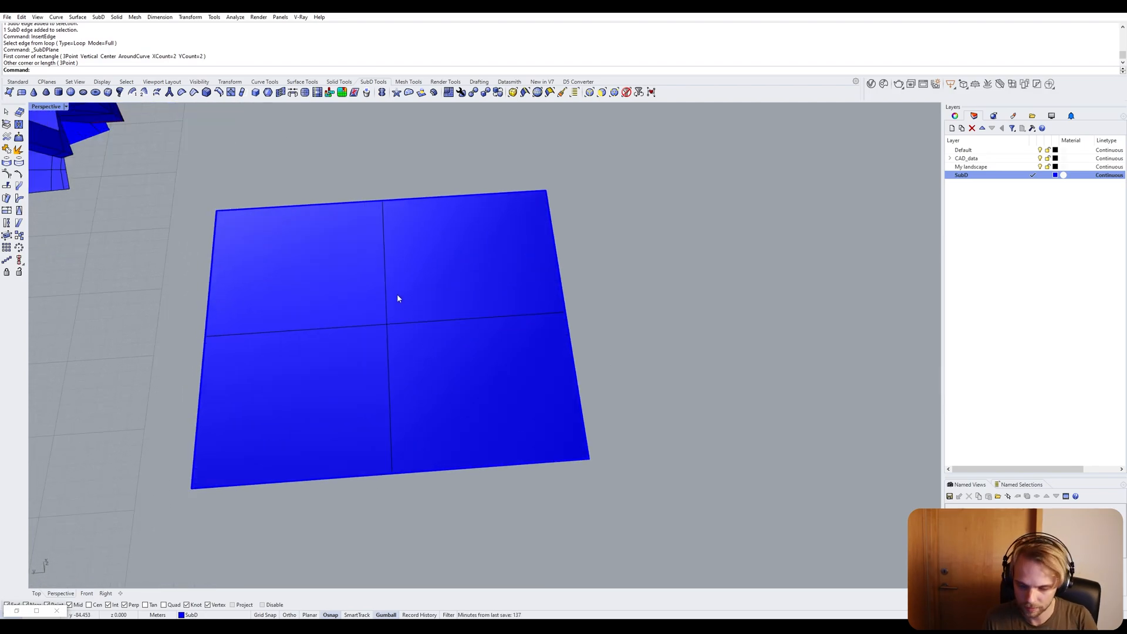
Insert a full edge loop in the plane's right half, offset from the middle lengthwise edge loop, using Type=Loop and Mode=Full.
type("Edge")
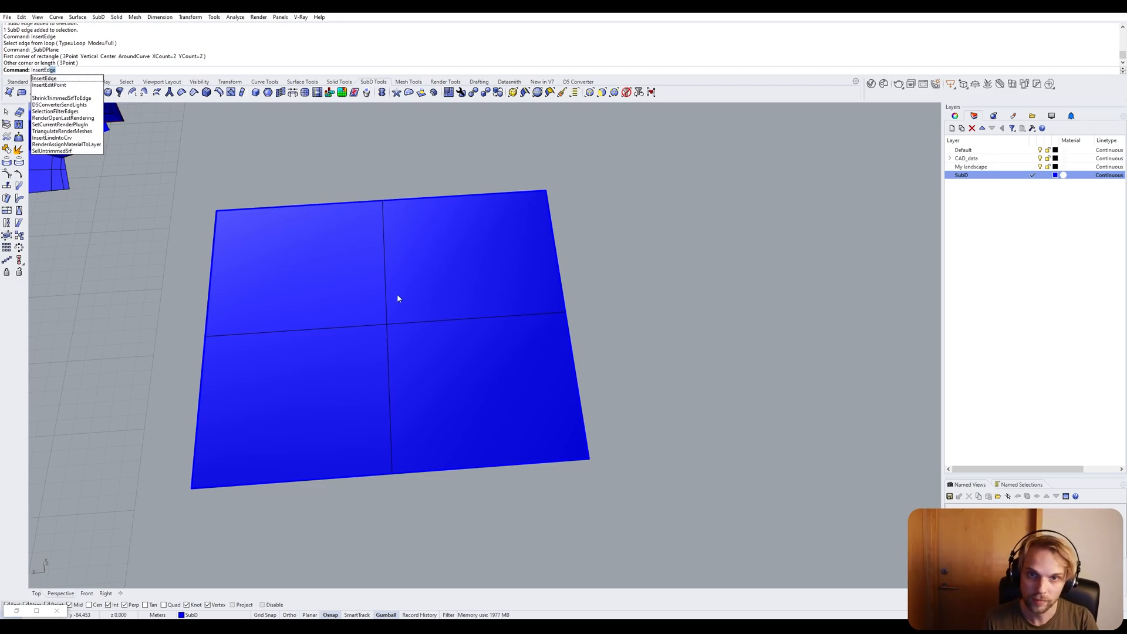
key("Return")
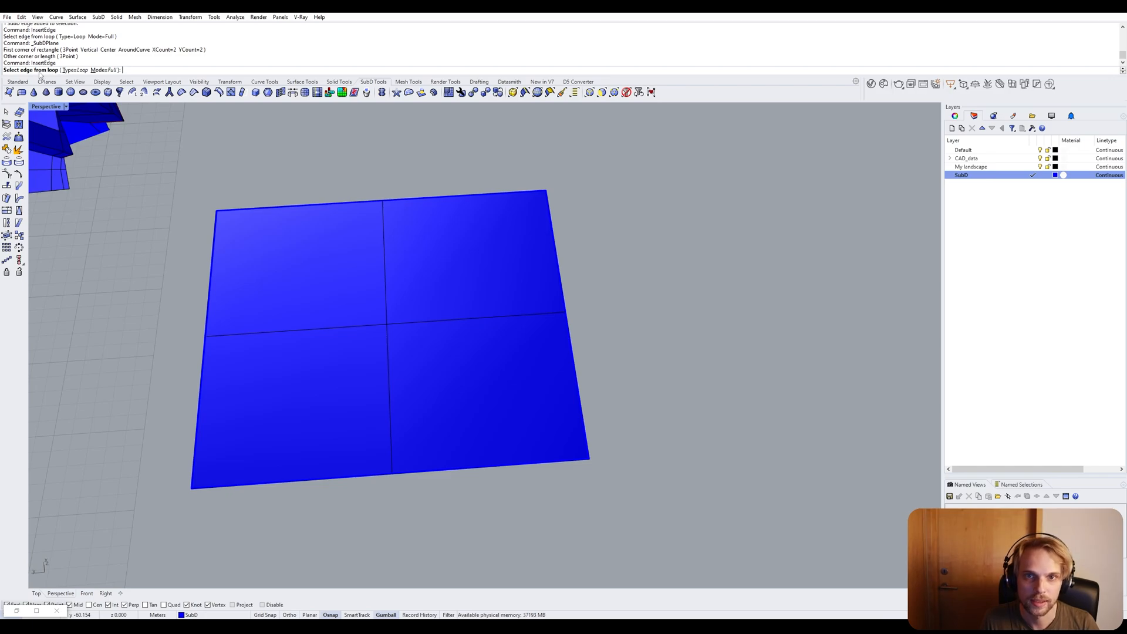
left_click(385, 268)
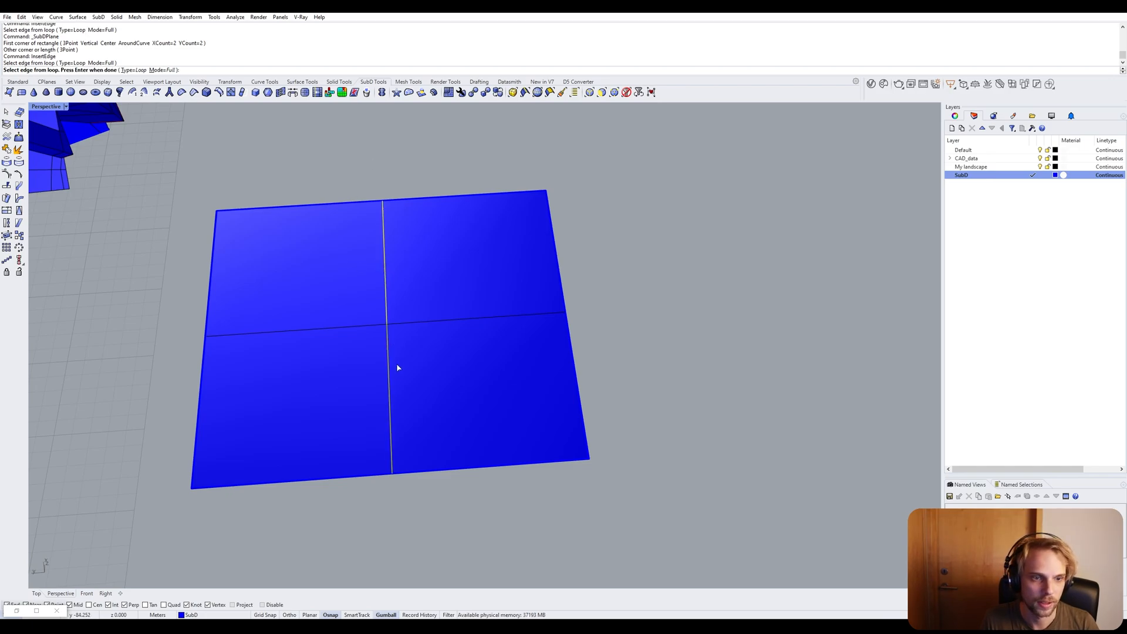
key("Return")
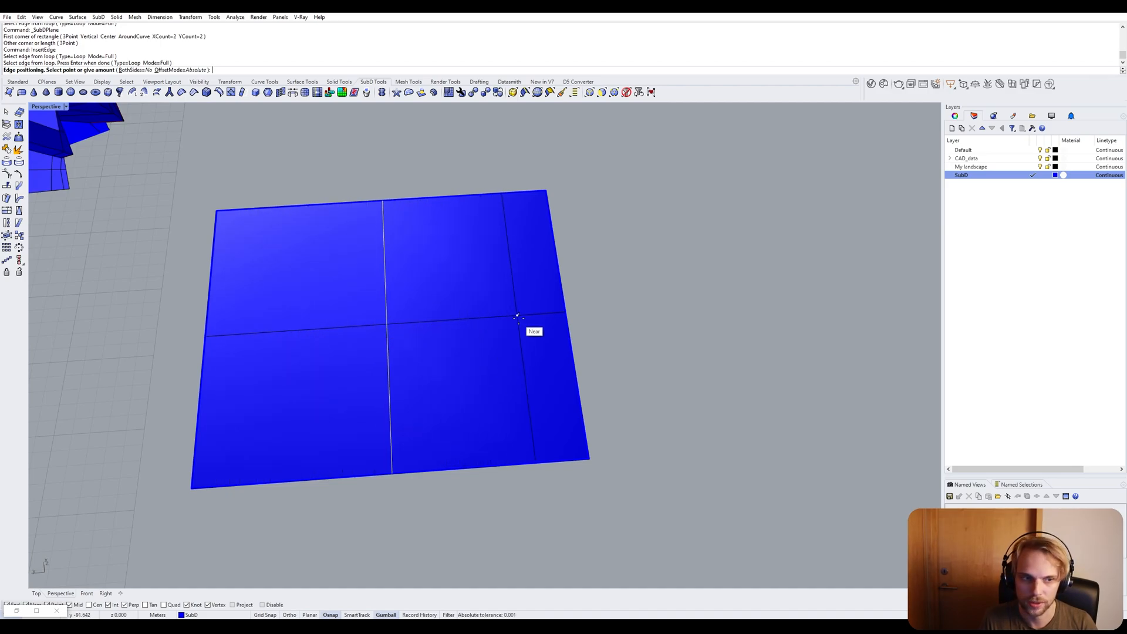
left_click(477, 317)
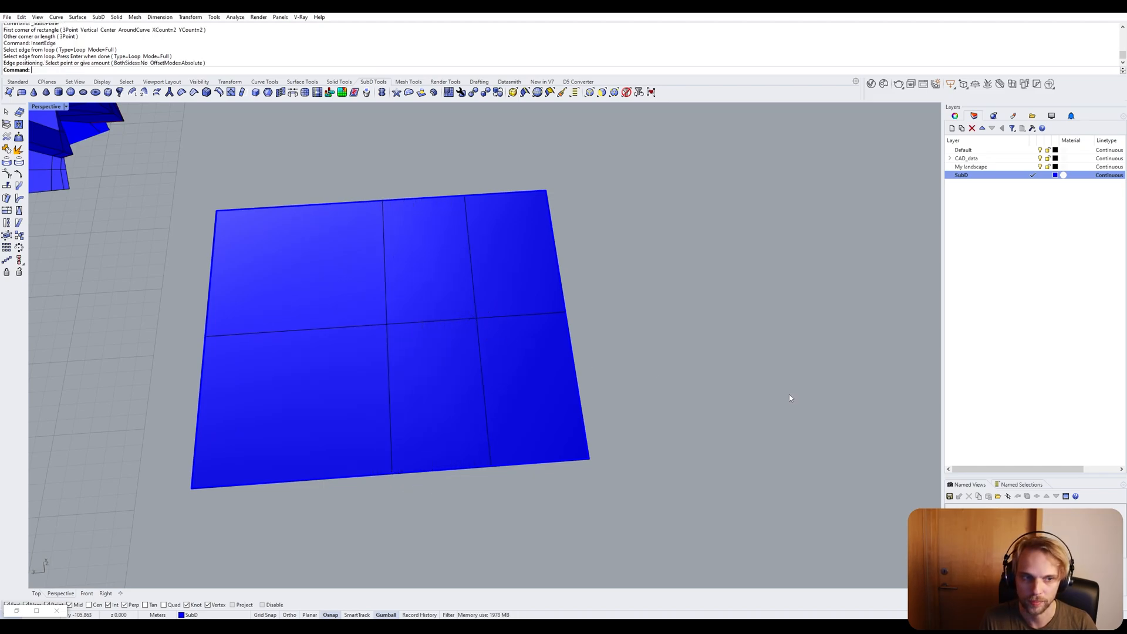
Insert a half-length edge in the plane's upper-left face, offset from only the upper segment of the middle edge.
left_click(385, 302)
key("Return")
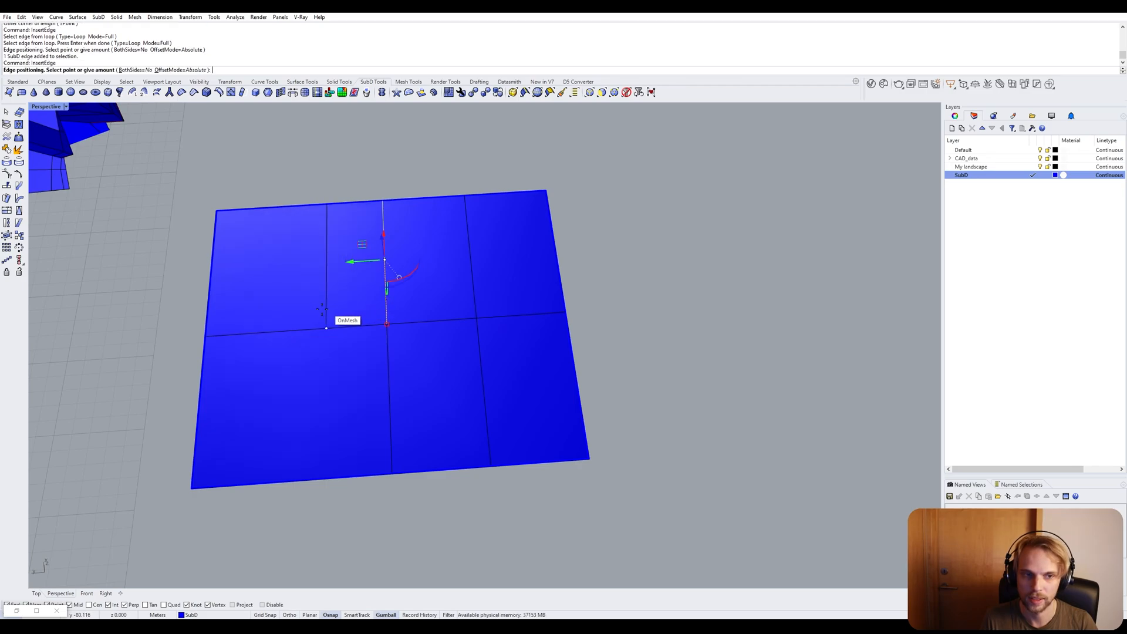
left_click(289, 331)
Try to insert an edge from the crosswise segment between the half-length edge and the plane's centre.
left_click(361, 326)
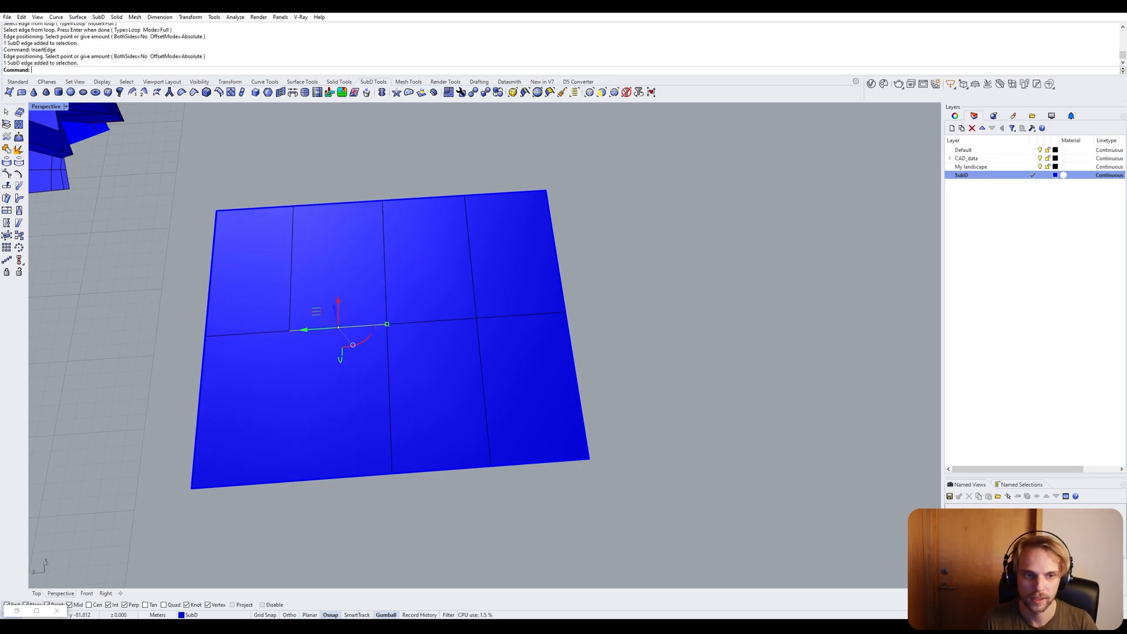
key("Return")
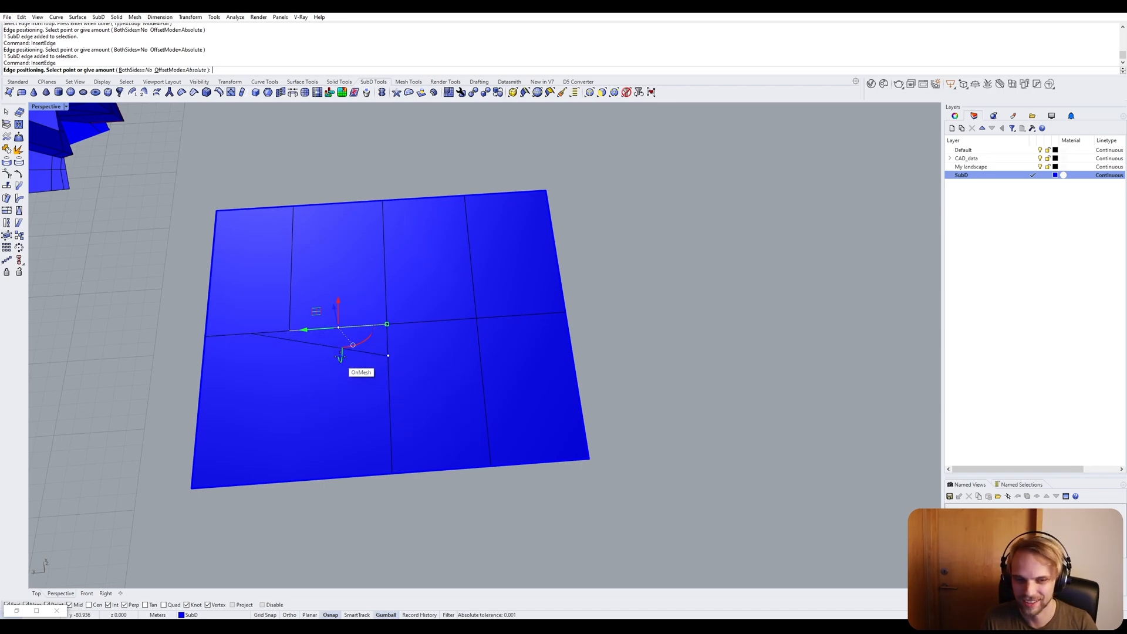
key("Escape")
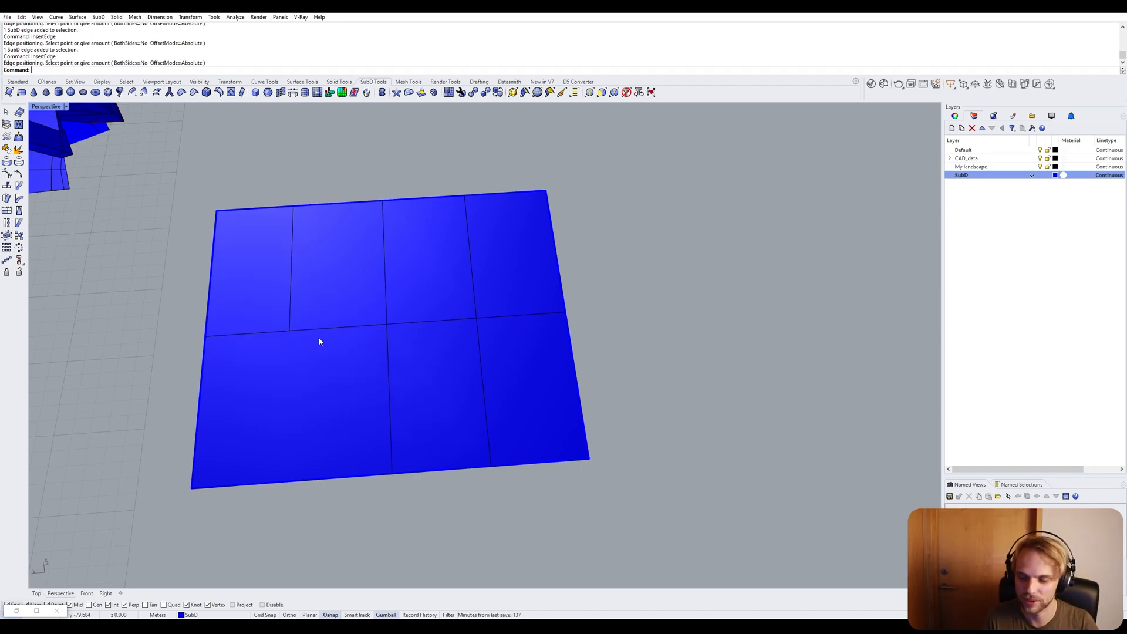
Move the vertex at the half-length edge's inner end up along that edge, bending the adjoining crosswise edges.
left_click(321, 332)
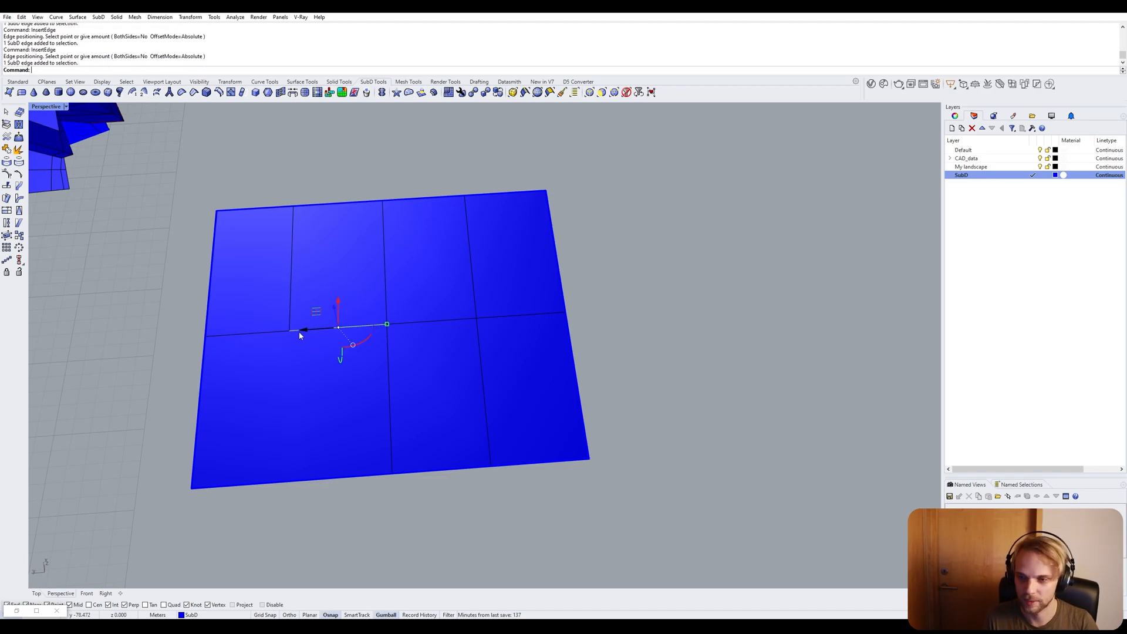
left_click(158, 241)
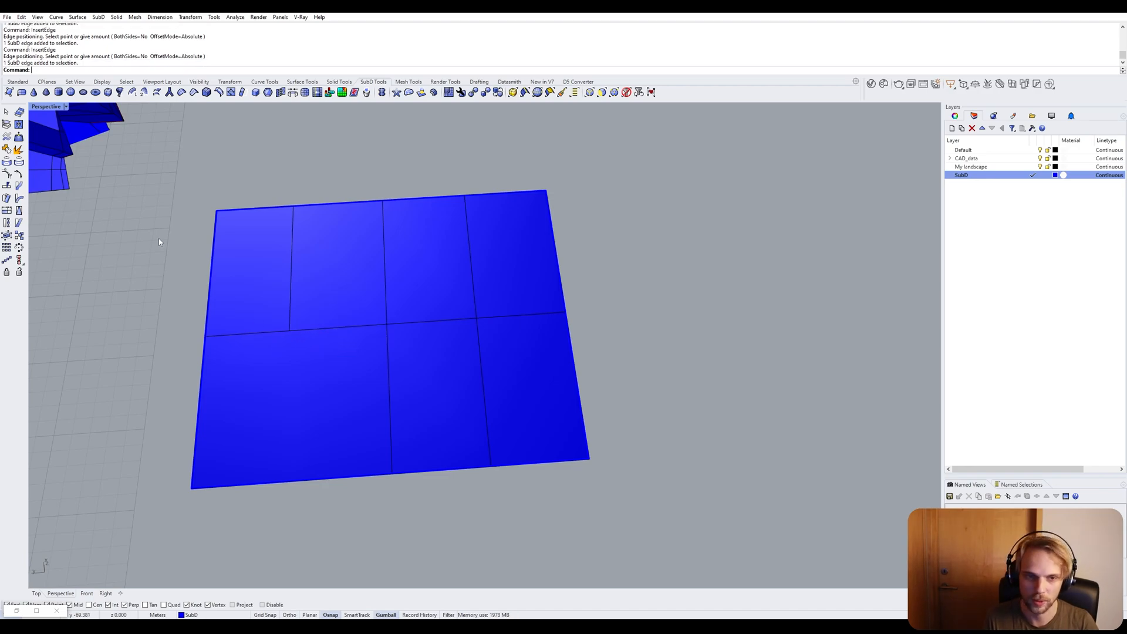
left_click(290, 331)
left_click_drag(290, 331, 291, 277)
key("Escape")
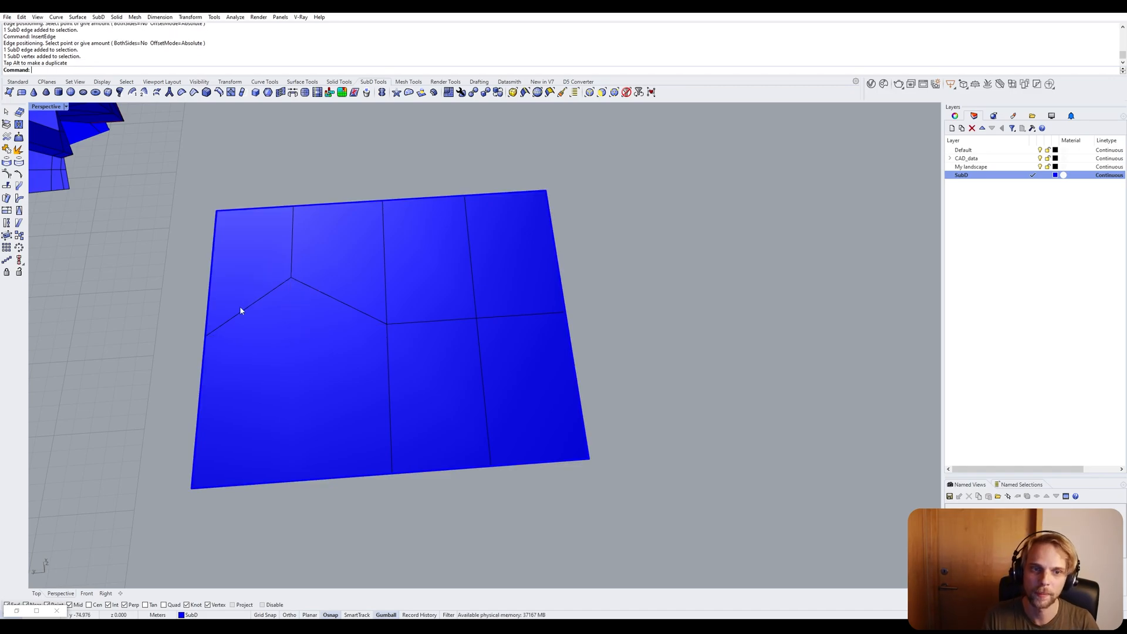
Try to insert an edge offset from the slanted segment between the moved vertex and the plane's centre.
left_click(339, 302)
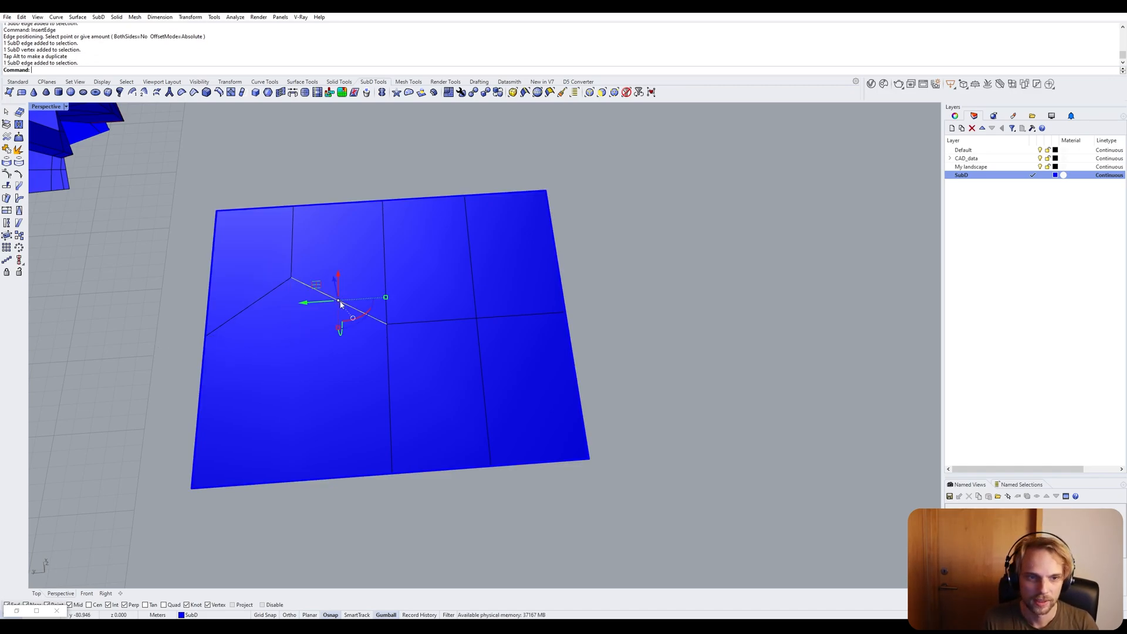
key("Return")
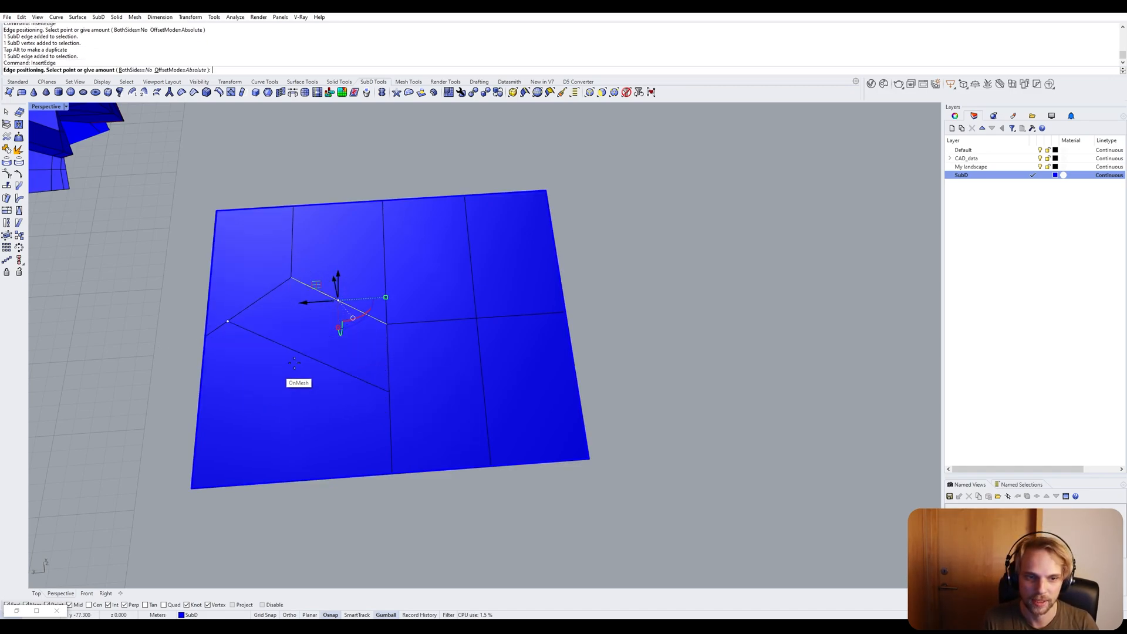
key("Escape")
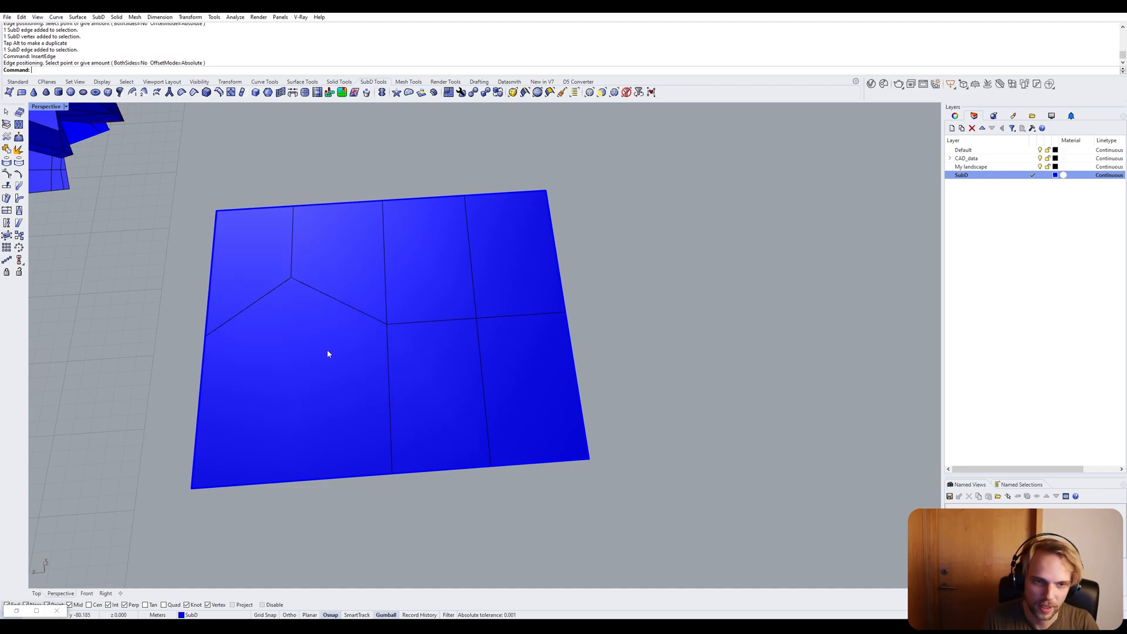
Undo the vertex move and the half-length edge, and insert a full edge loop in the plane's left half from the middle loop.
key("ctrl+z")
key("ctrl+z")
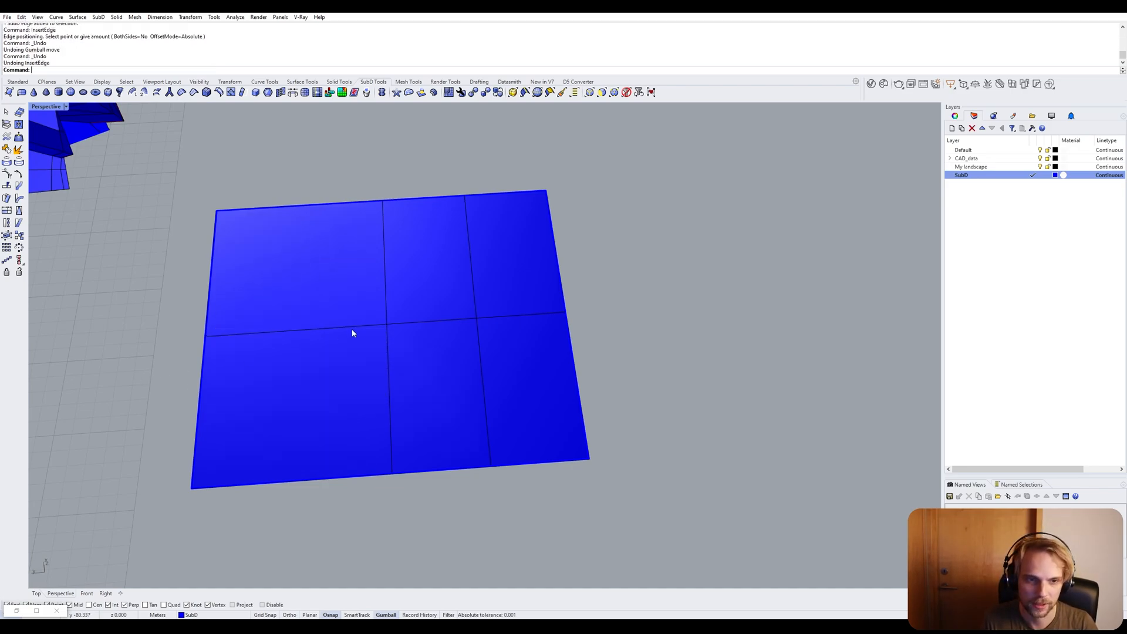
double_click(386, 305, "ctrl+shift")
key("space")
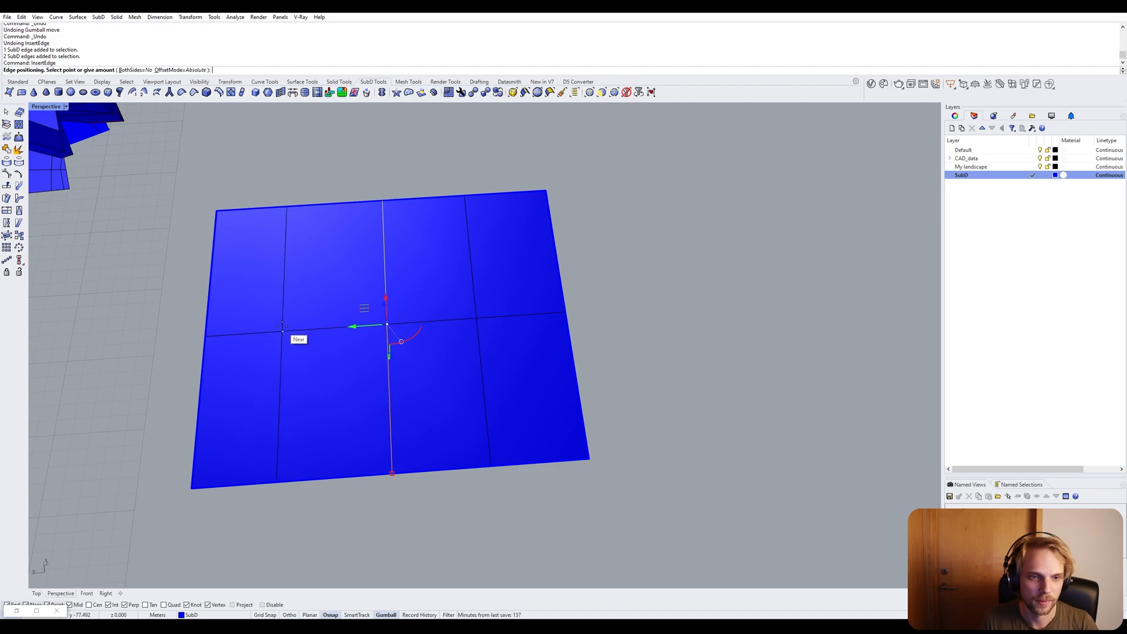
left_click(297, 341)
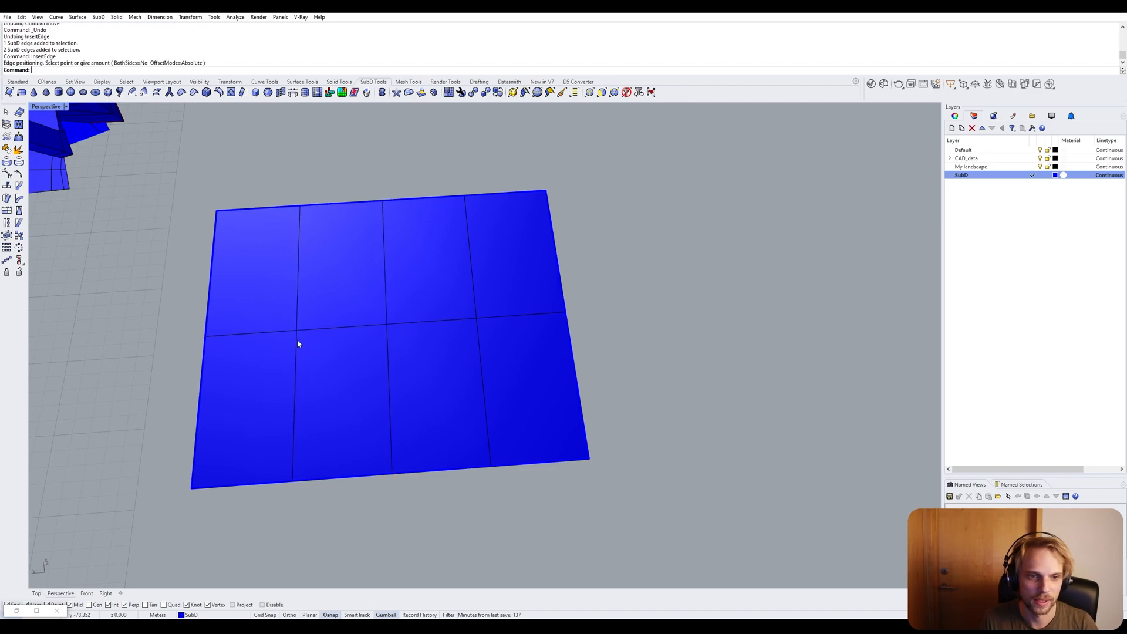
Insert two full crosswise edge loops in the plane, one on each side of the middle crosswise loop.
double_click(265, 334, "ctrl+shift")
key("space")
left_click(276, 283)
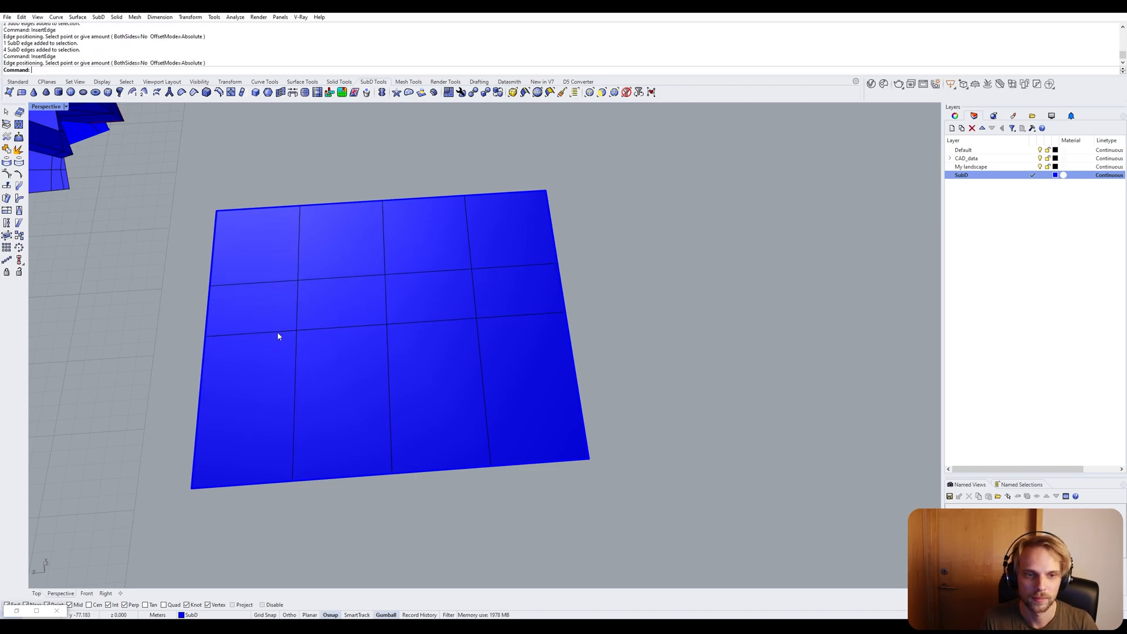
double_click(279, 332, "ctrl+shift")
key("space")
left_click(284, 396)
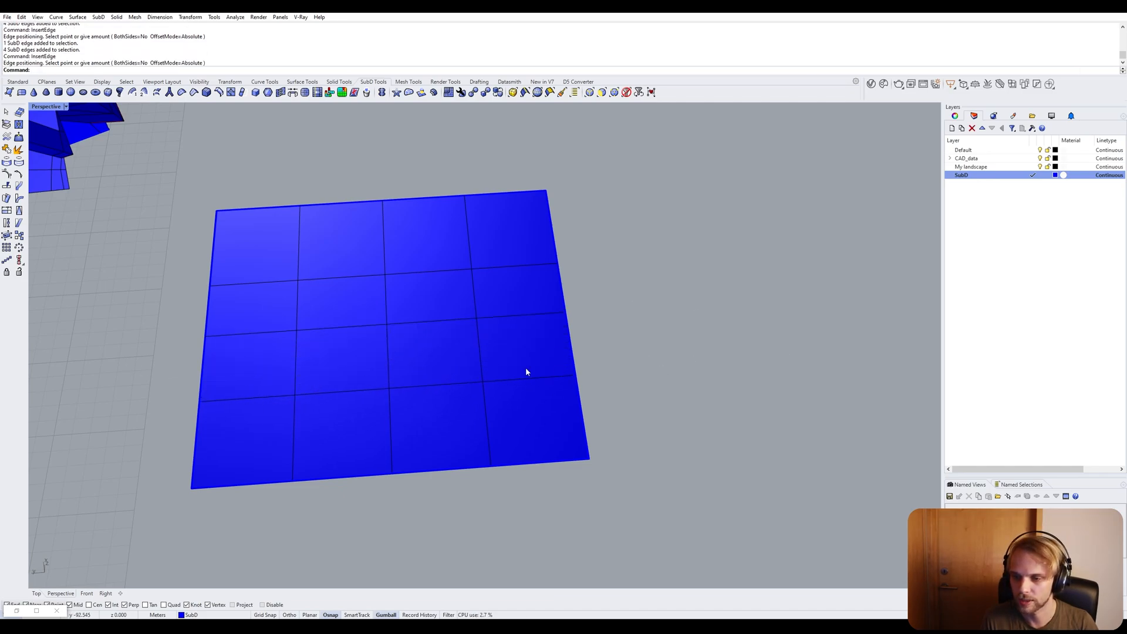
Delete the subdivided example SubD plane.
right_click_drag(526, 371, 350, 217)
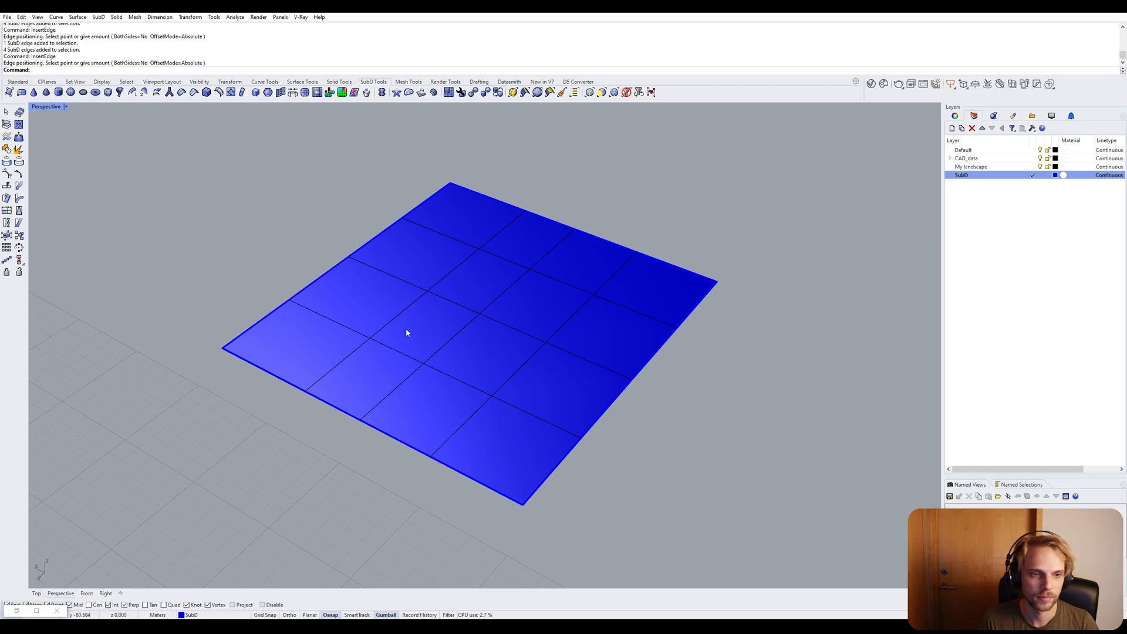
left_click(445, 354)
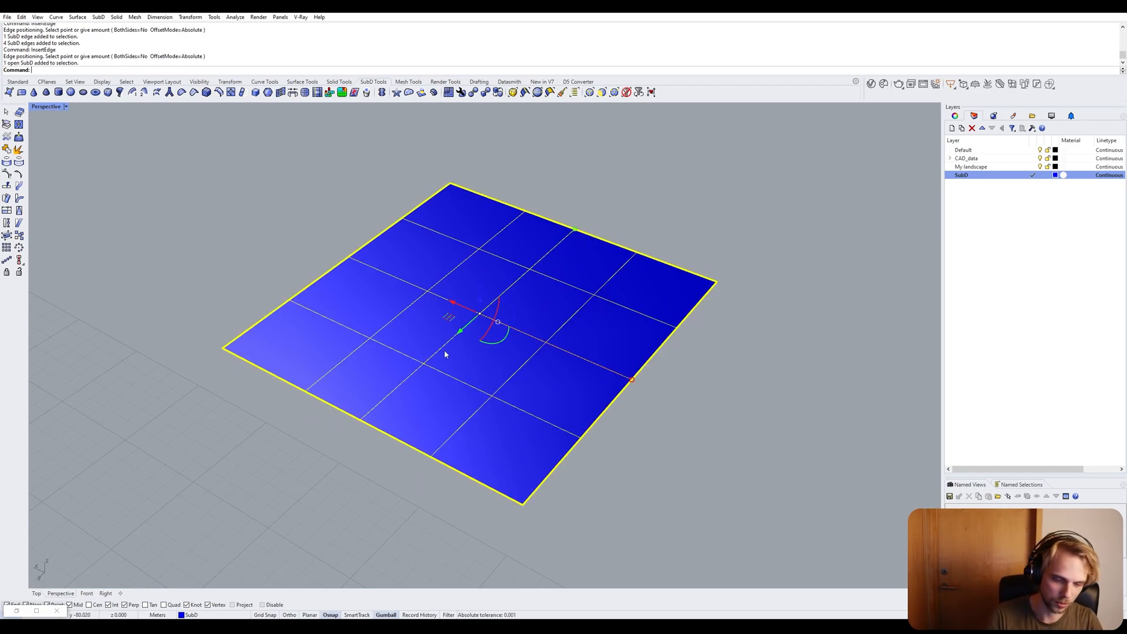
key("Delete")
right_click_drag(444, 353, 499, 347, "shift")
right_click_drag(499, 346, 308, 416)
scroll(385, 311, "up", 6)
scroll(355, 267, "up", 3)
left_click(377, 399, "ctrl+shift")
left_click(491, 547)
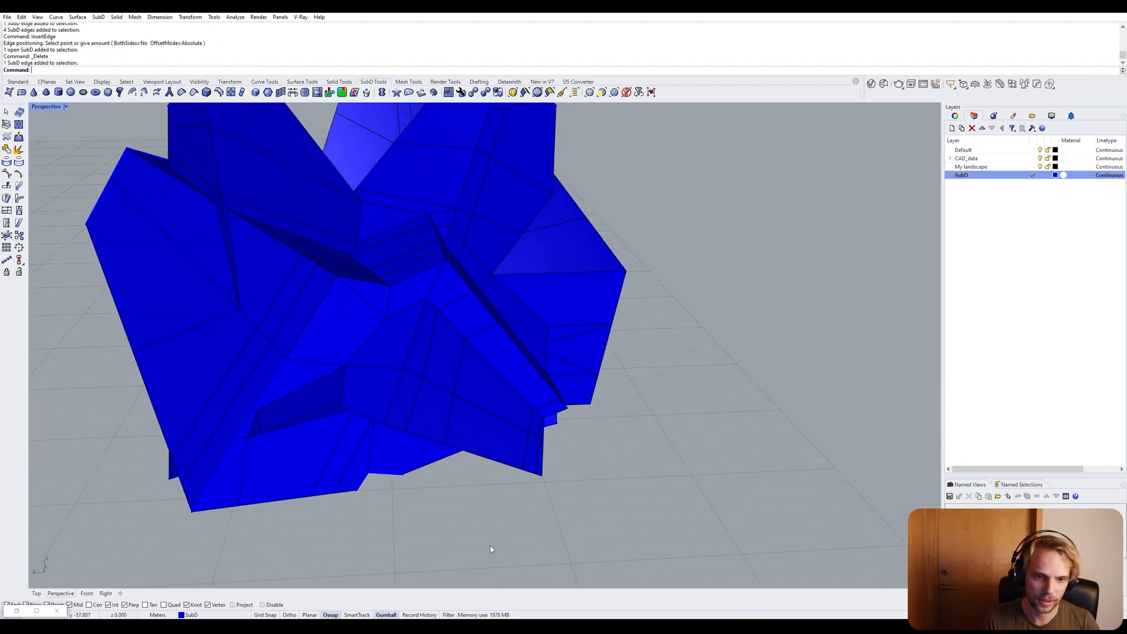
Select the long outer boundary edge of the large sloping SubD face, running down to its lowest corner.
right_click_drag(491, 547, 421, 439)
scroll(422, 439, "up", 2)
left_click(351, 428, "ctrl+shift")
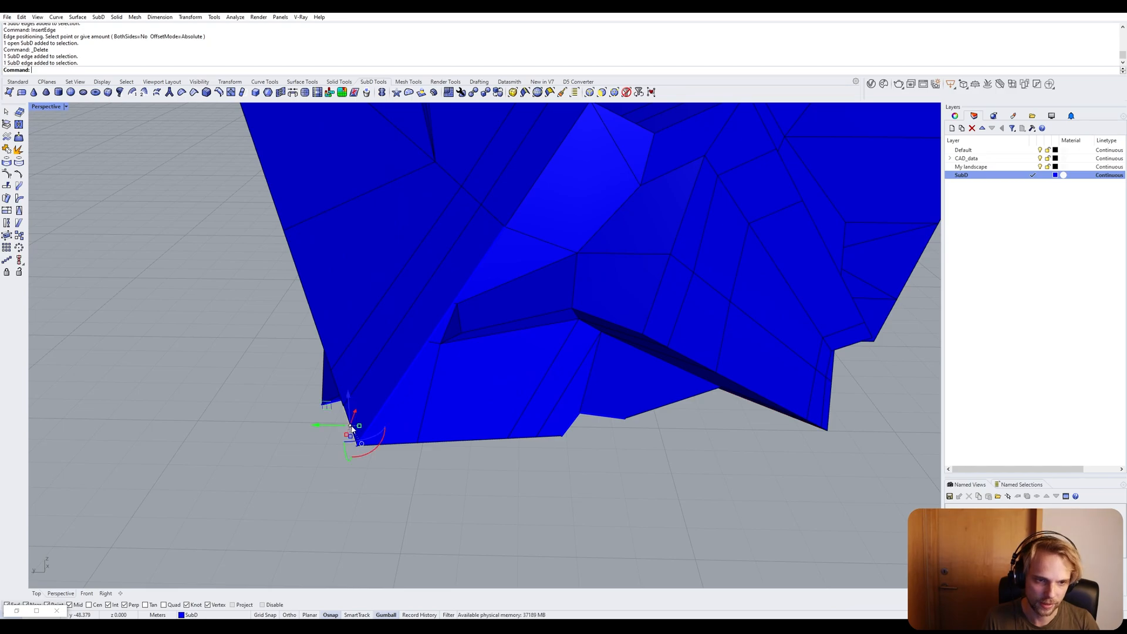
right_click_drag(332, 381, 268, 405)
left_click(218, 403, "ctrl+shift")
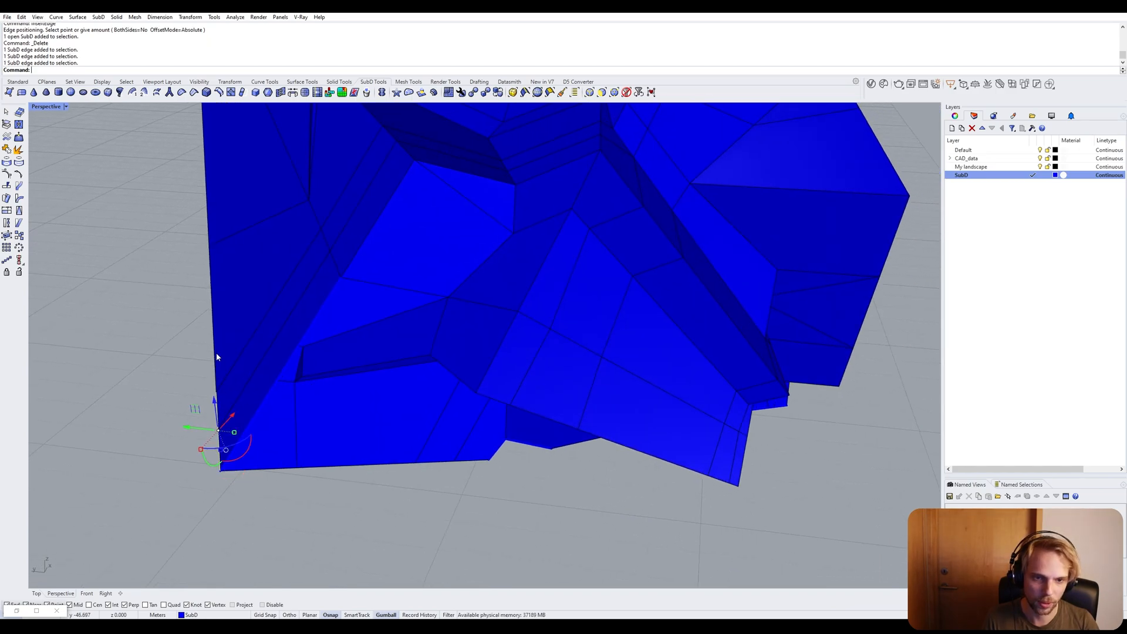
left_click(216, 352, "ctrl+shift")
right_click_drag(227, 292, 458, 316, "shift")
left_click(243, 344, "ctrl+shift")
scroll(242, 343, "down", 5)
scroll(458, 315, "up", 5)
right_click_drag(665, 497, 558, 461)
right_click_drag(660, 465, 571, 501, "shift")
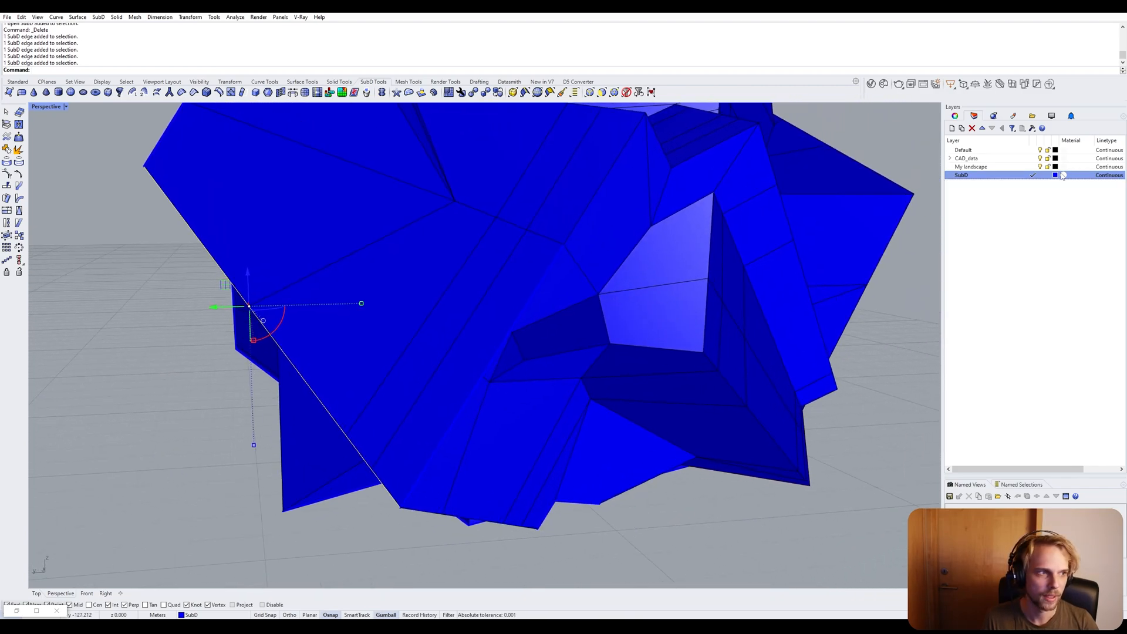
Change the SubD layer's colour to Lavender.
left_click(1055, 175)
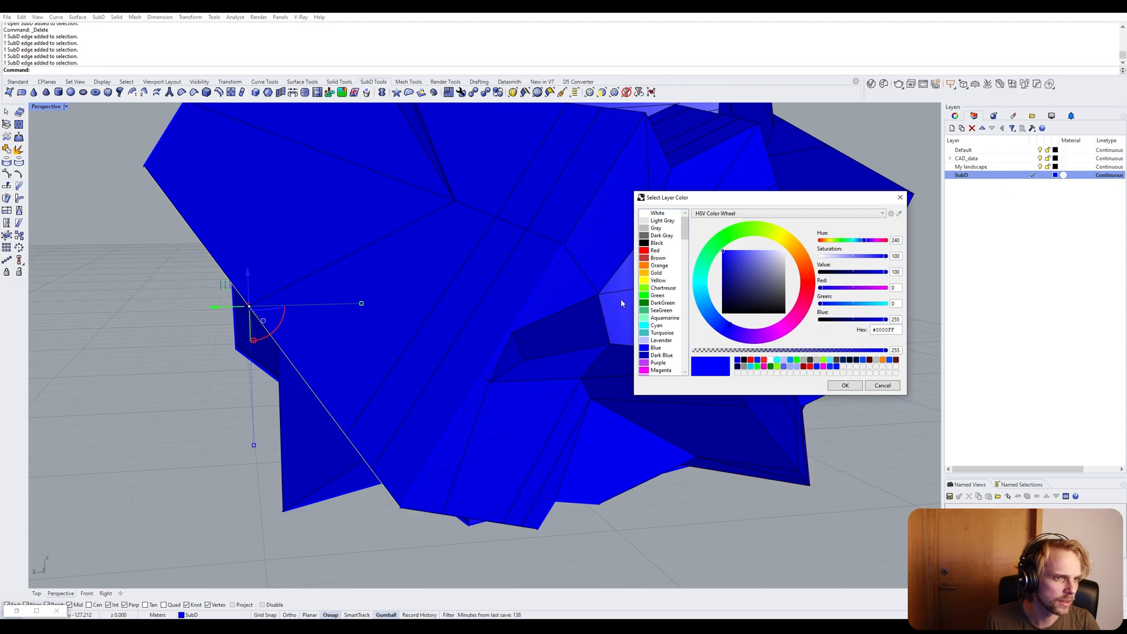
left_click(660, 340)
left_click(849, 390)
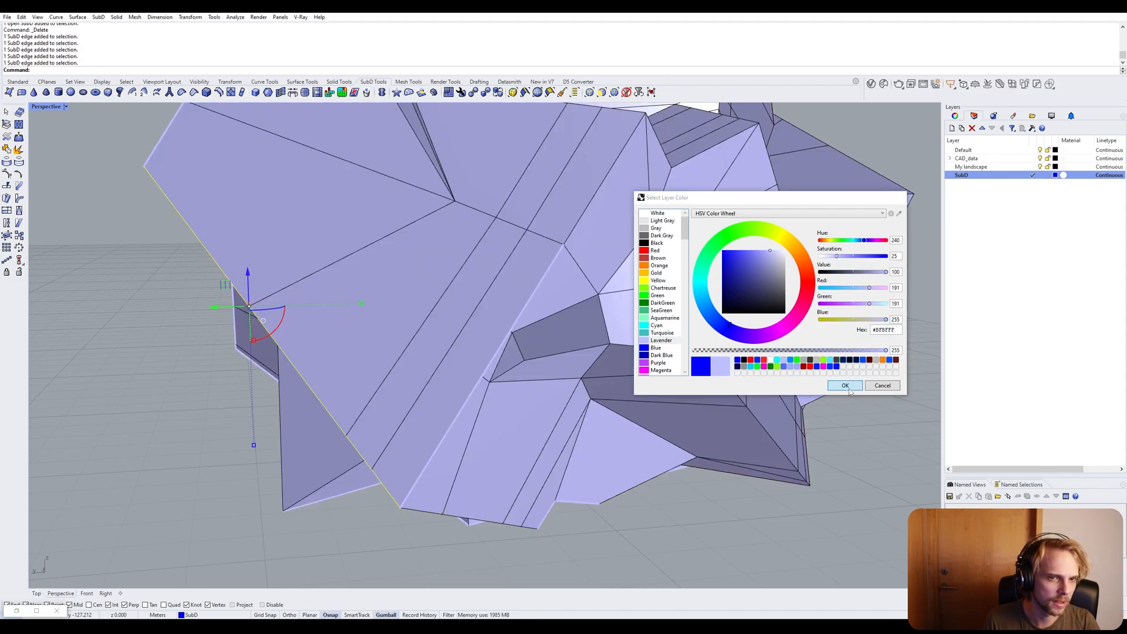
Insert a one-sided edge with Proportional offset mode from the selected boundary edge, through the seam vertex at the recess's lower corner.
right_click_drag(482, 362, 452, 369)
scroll(371, 378, "up", 3)
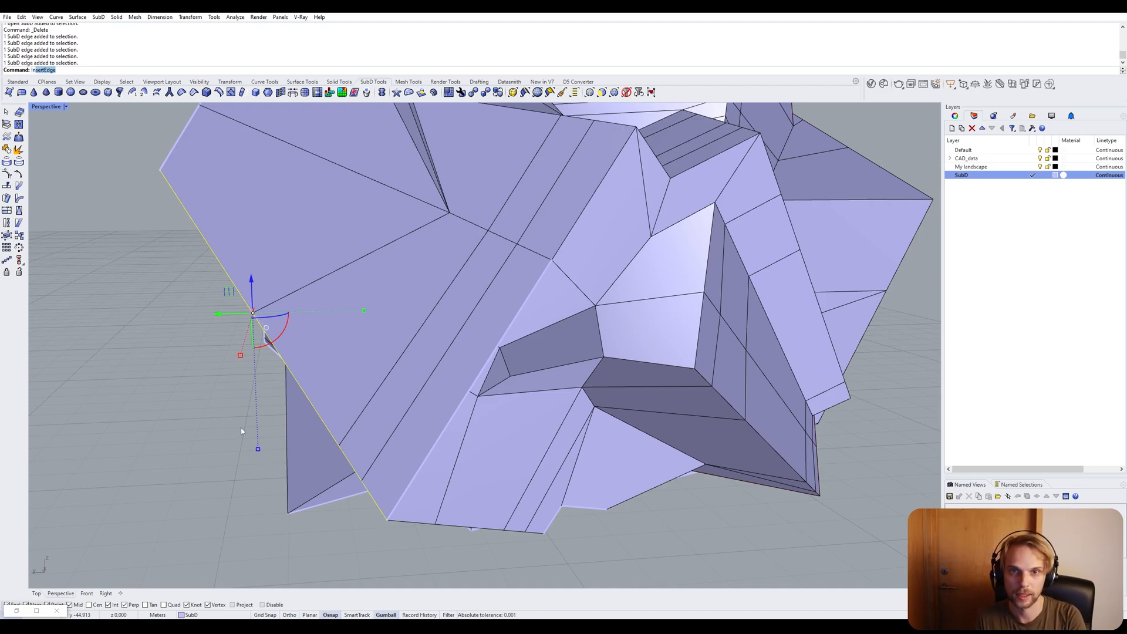
key("Return")
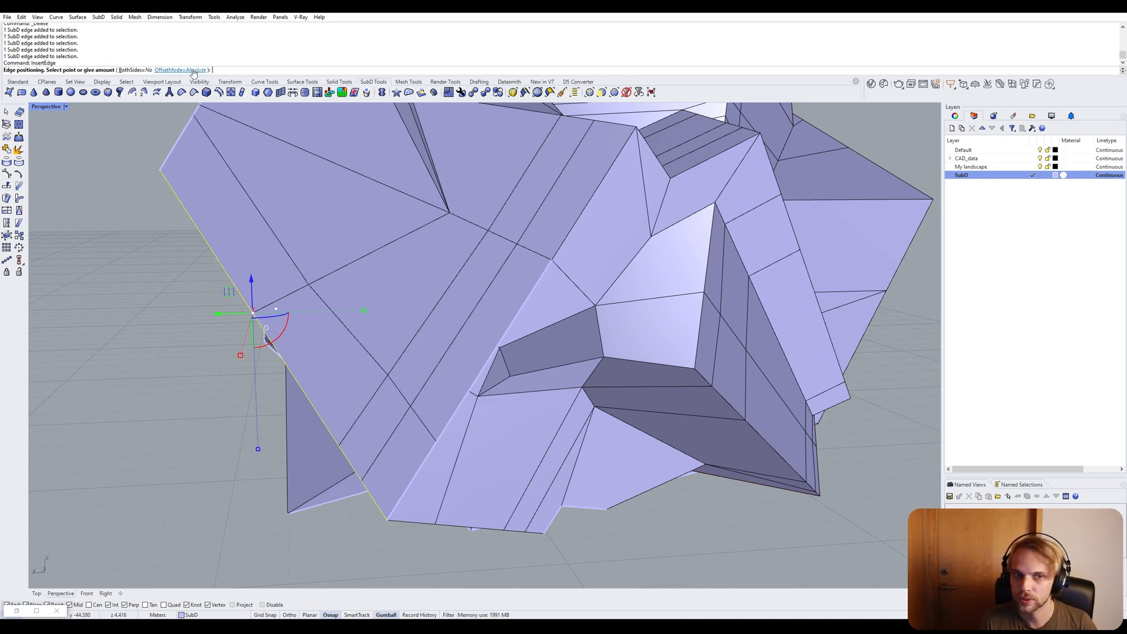
left_click(181, 70)
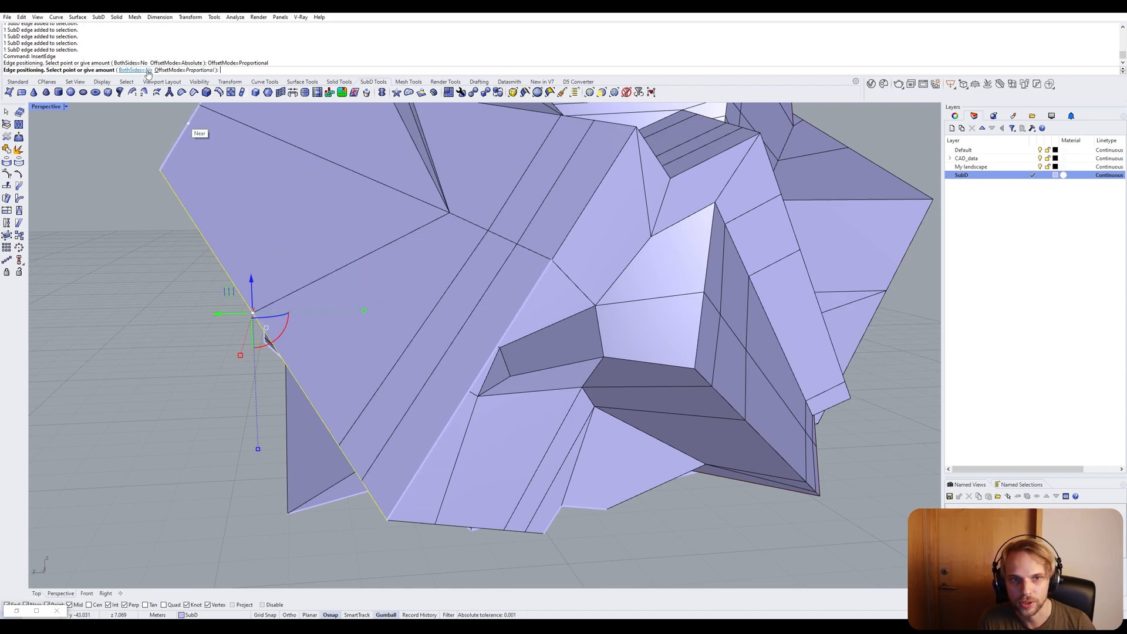
left_click(182, 70)
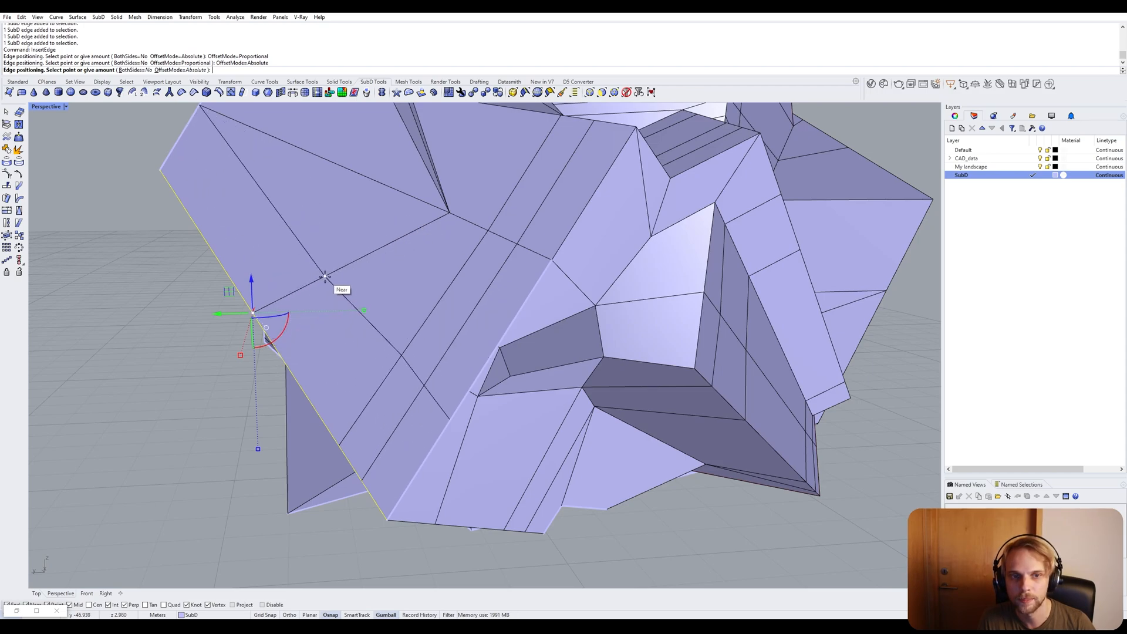
left_click(181, 70)
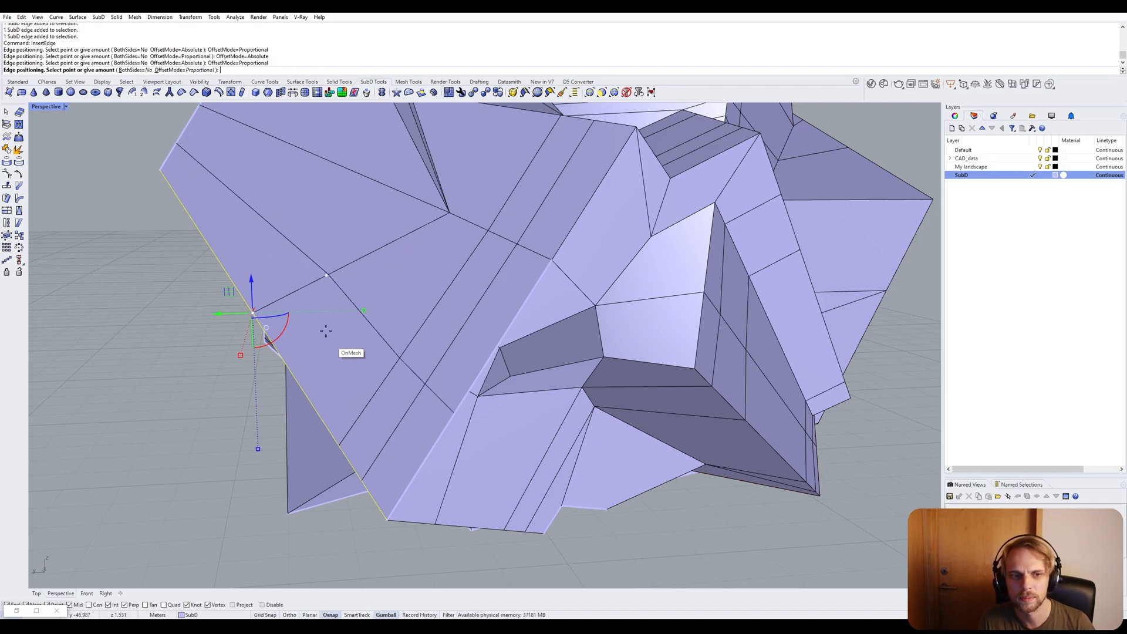
left_click(469, 392)
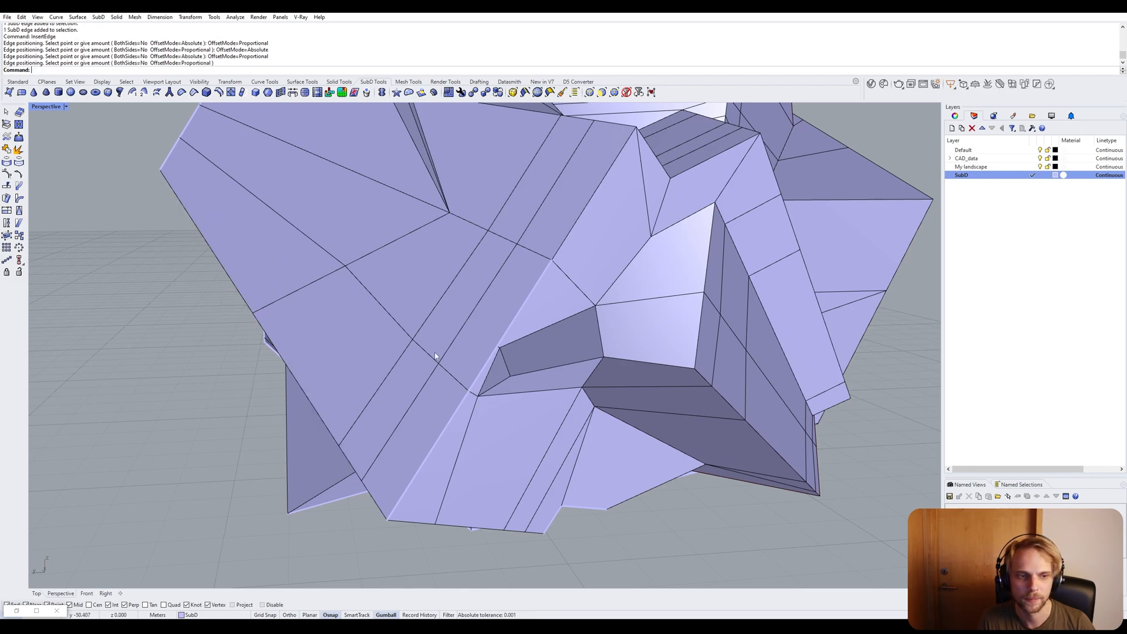
Insert a second proportional edge from the newly inserted edge loop, through the seam vertex at the recess's upper corner.
left_click(452, 379)
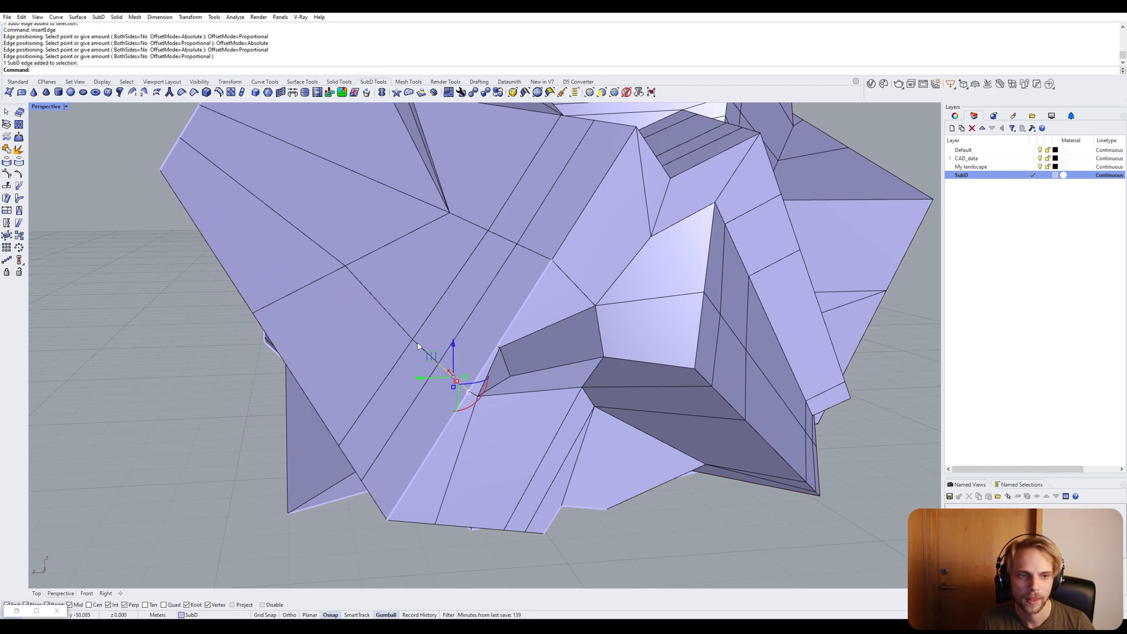
double_click(418, 346)
key("Return")
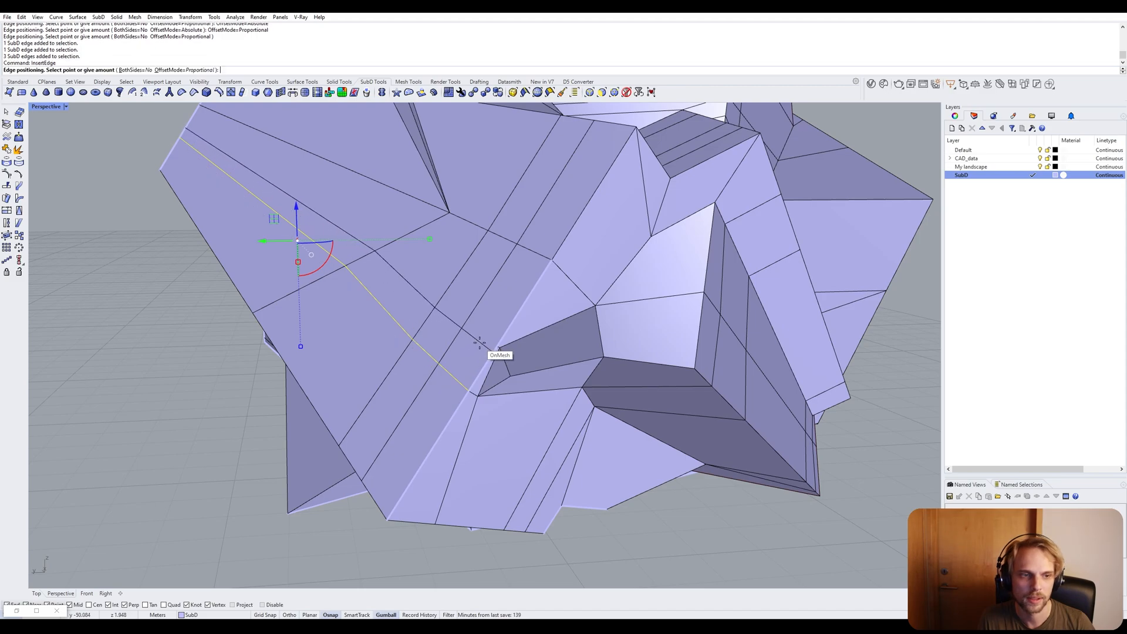
scroll(496, 345, "up", 10)
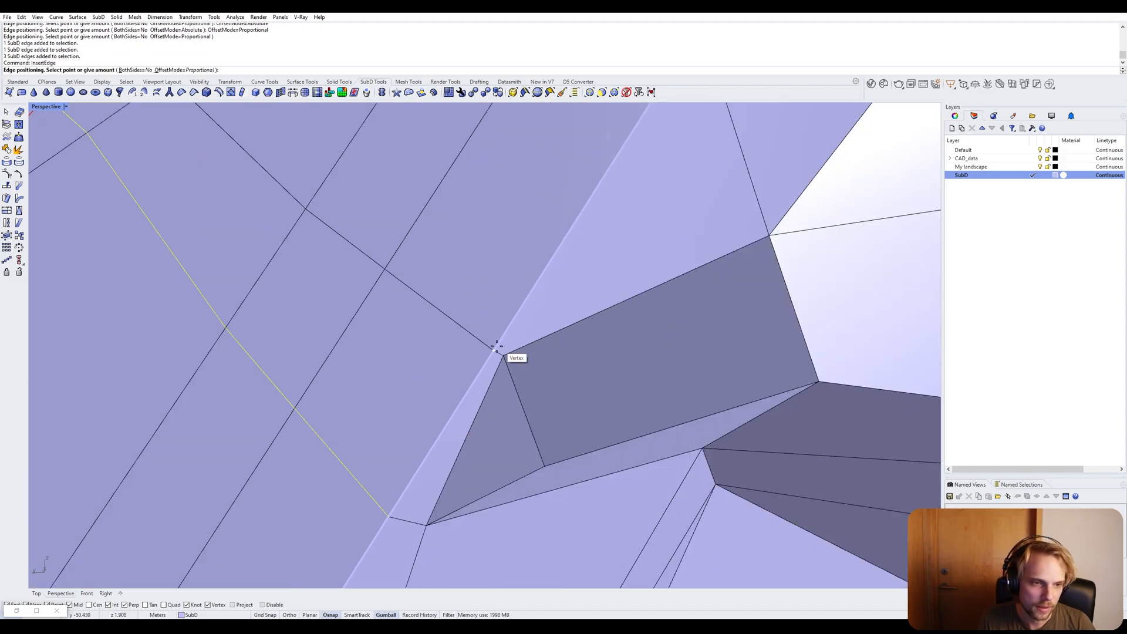
left_click(494, 352)
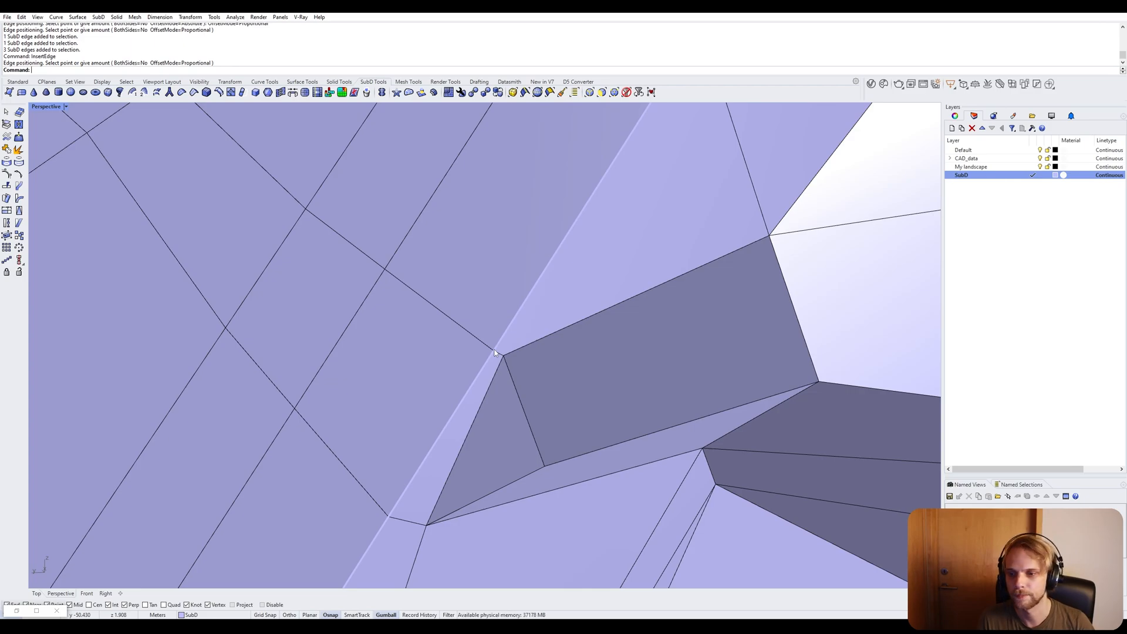
Examine how the edges and vertices line up along the seam between the large sloping face and the adjoining recessed SubD part.
scroll(487, 346, "down", 10)
scroll(481, 339, "up", 3)
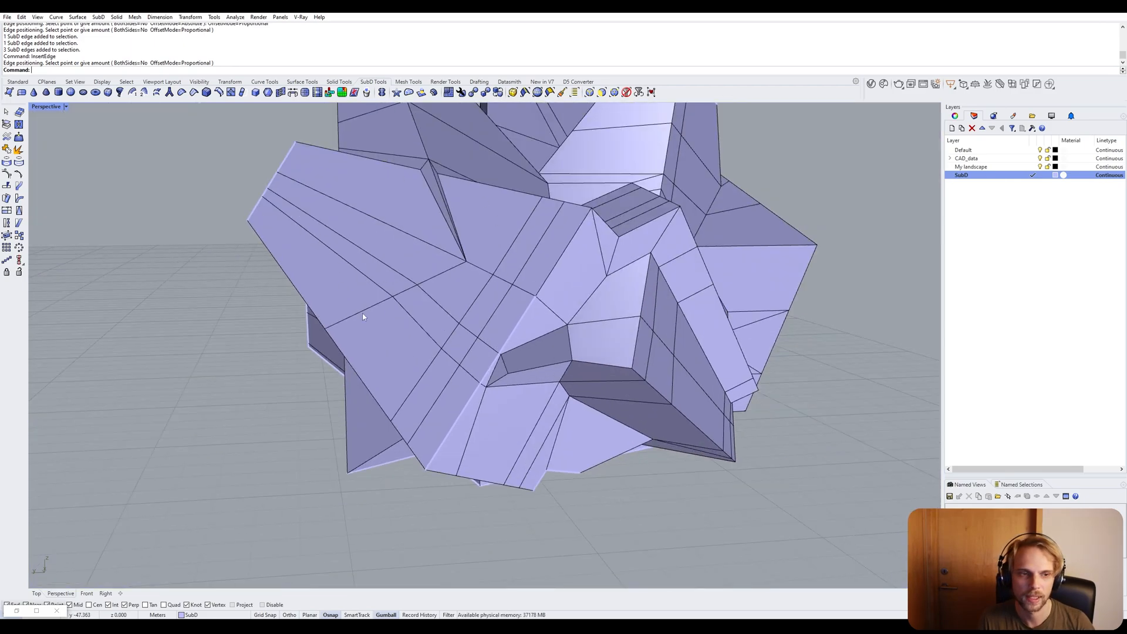
scroll(481, 335, "up", 8)
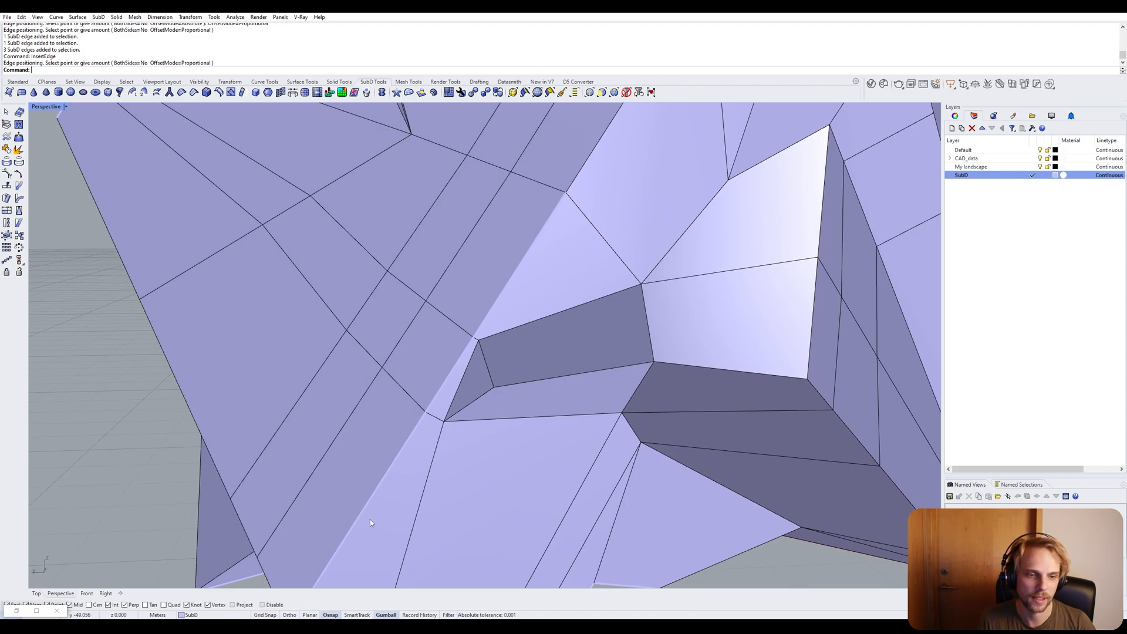
scroll(427, 451, "down", 3)
left_click(482, 343)
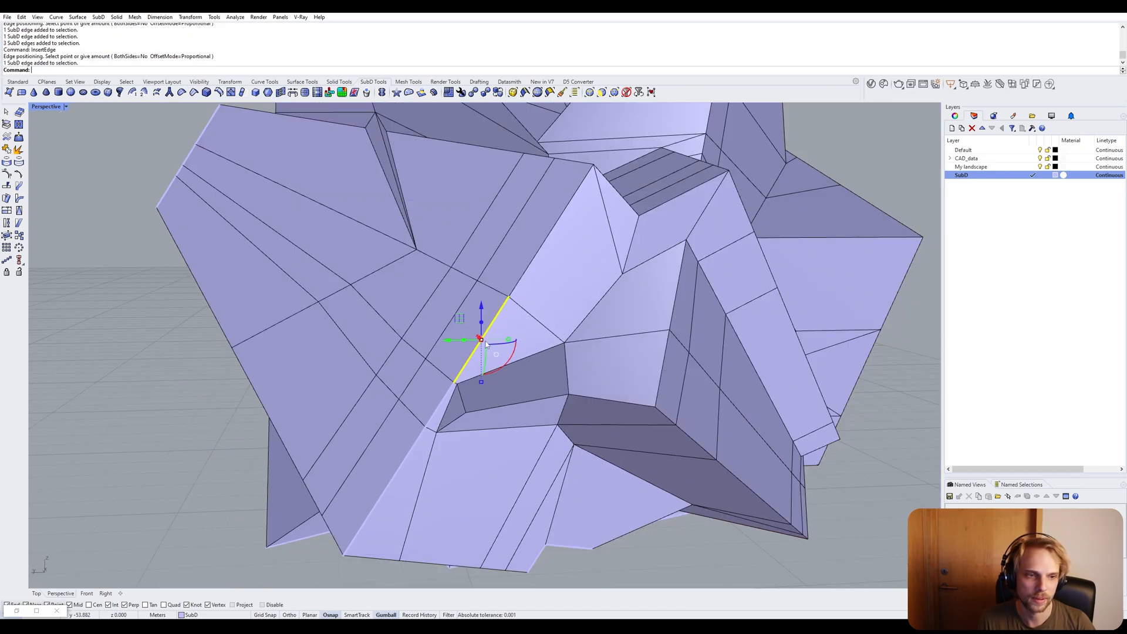
left_click(446, 402, "shift")
left_click(396, 475, "shift")
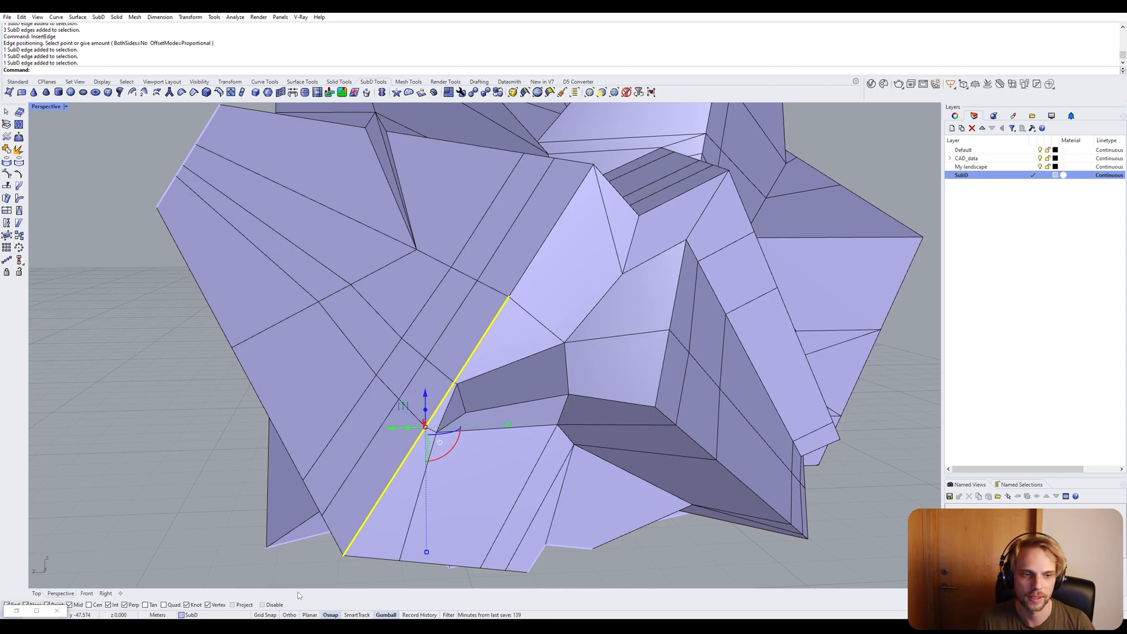
key("Escape")
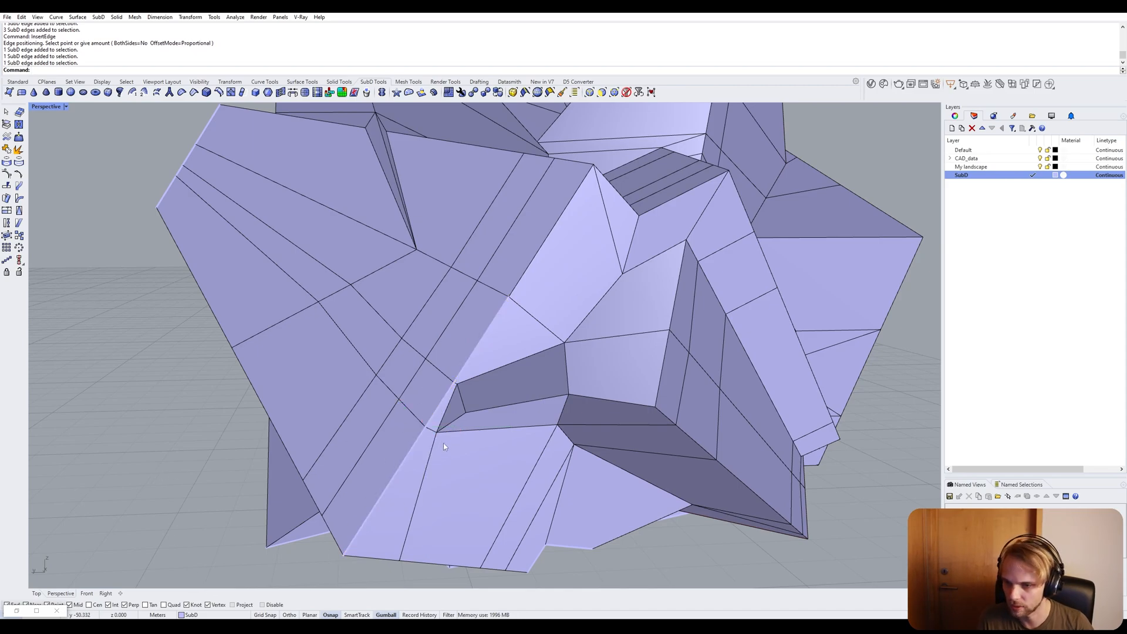
right_click_drag(465, 350, 446, 311)
left_click(436, 323)
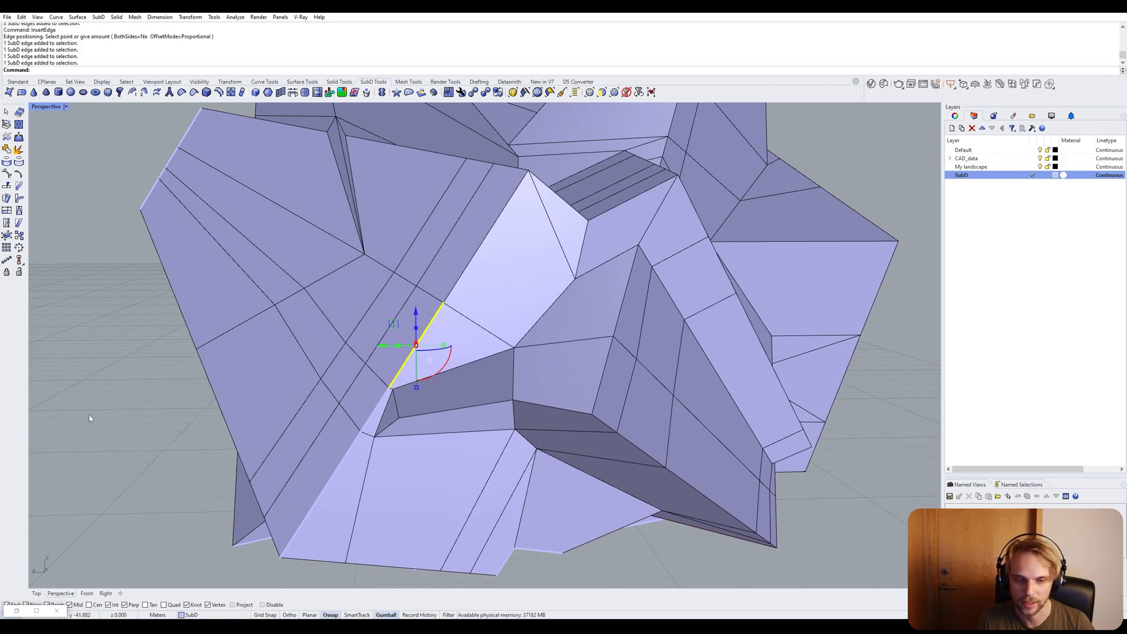
key("Escape")
scroll(367, 365, "up", 5)
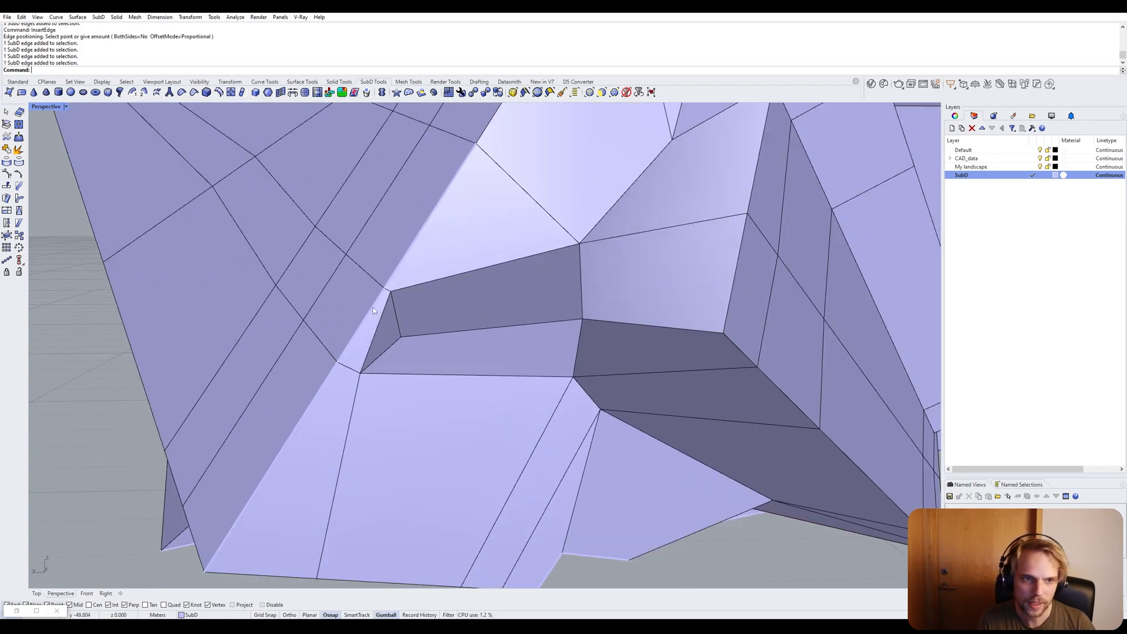
left_click(337, 363)
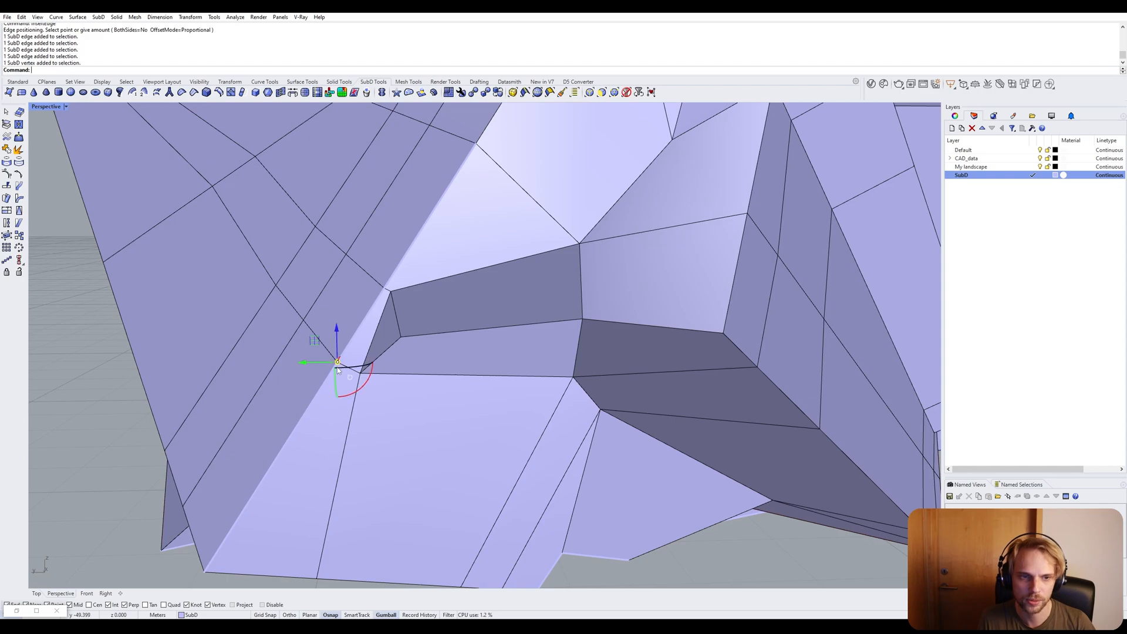
left_click(85, 386)
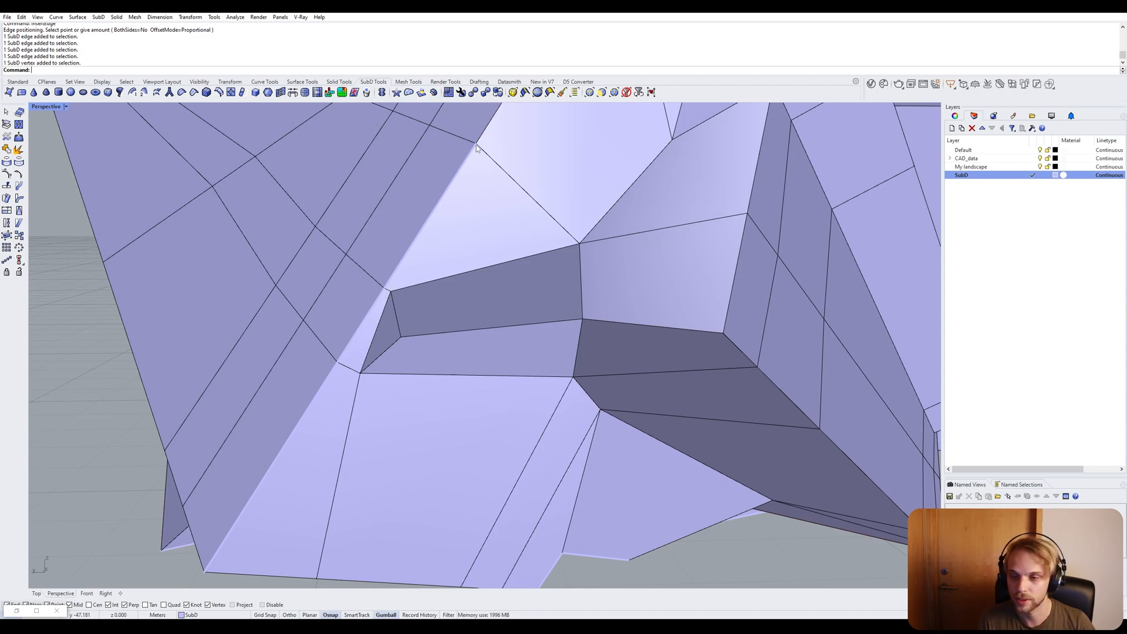
left_click(65, 106)
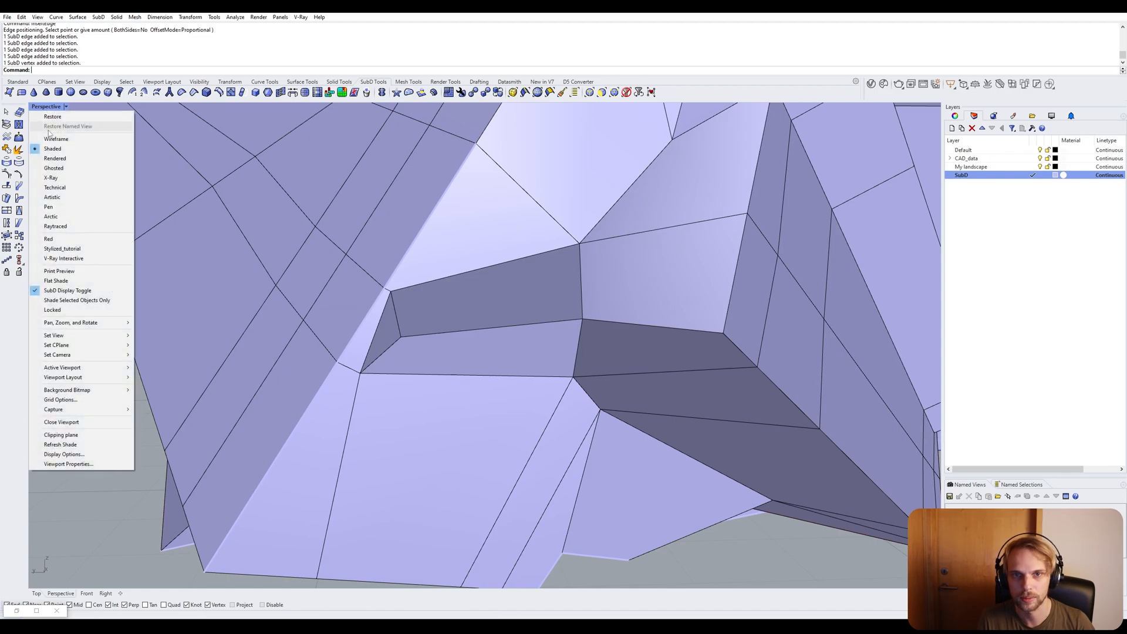
left_click(47, 139)
right_click_drag(323, 367, 176, 287)
scroll(217, 309, "up", 3)
scroll(132, 263, "up", 3)
right_click(49, 108)
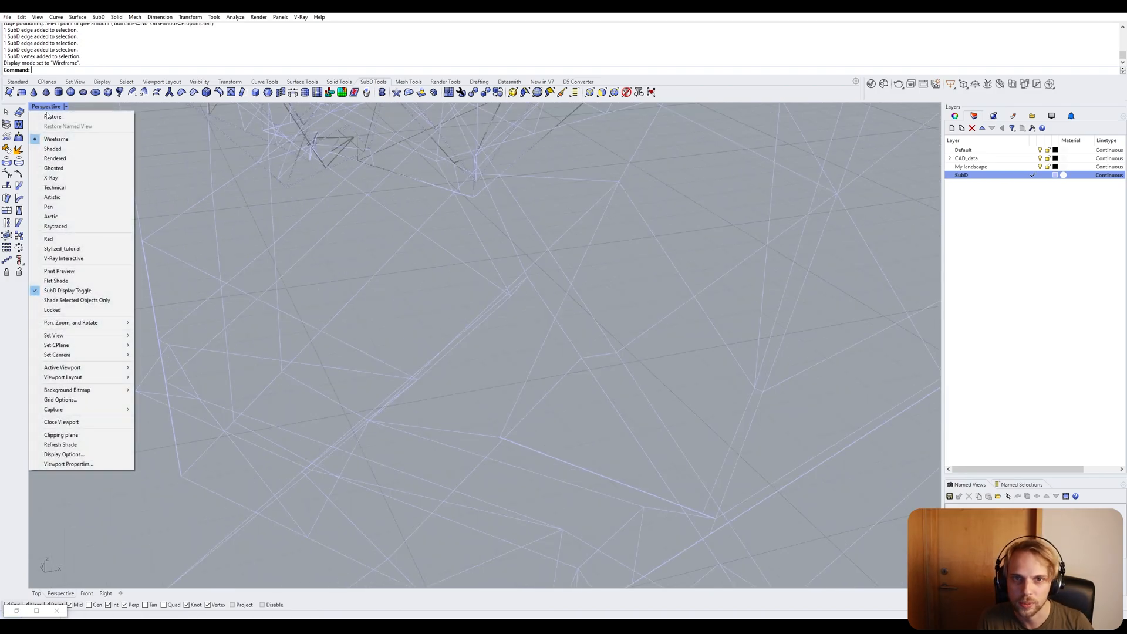
left_click(47, 149)
Locate the seam vertex at the recess's lower corner and set the perspective viewport to Wireframe display.
mouse_move(235, 364)
right_mouse_down()
mouse_move(312, 367)
mouse_move(286, 339)
mouse_move(325, 347)
right_mouse_up()
scroll(422, 311, "up", 6)
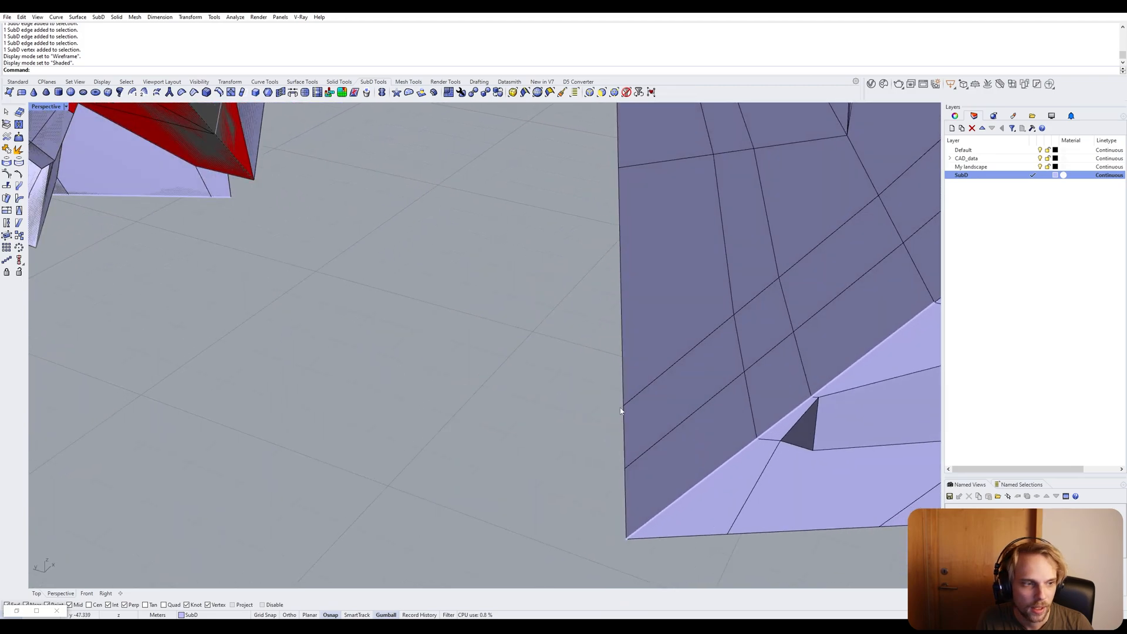
left_click(432, 315, "ctrl+shift")
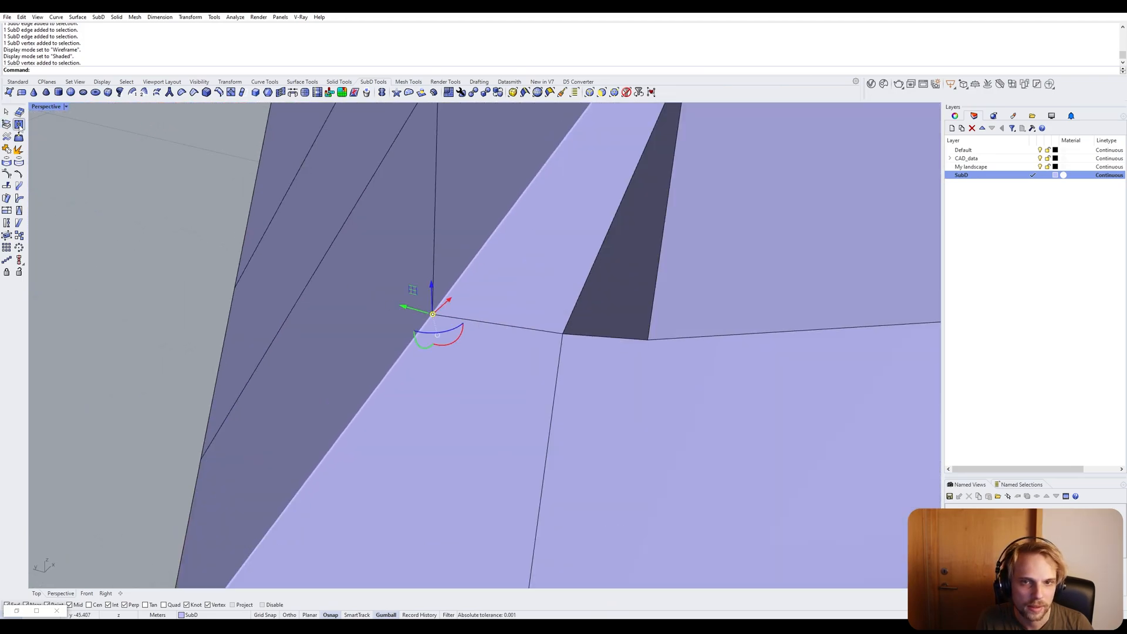
right_click(49, 108)
left_click(70, 139)
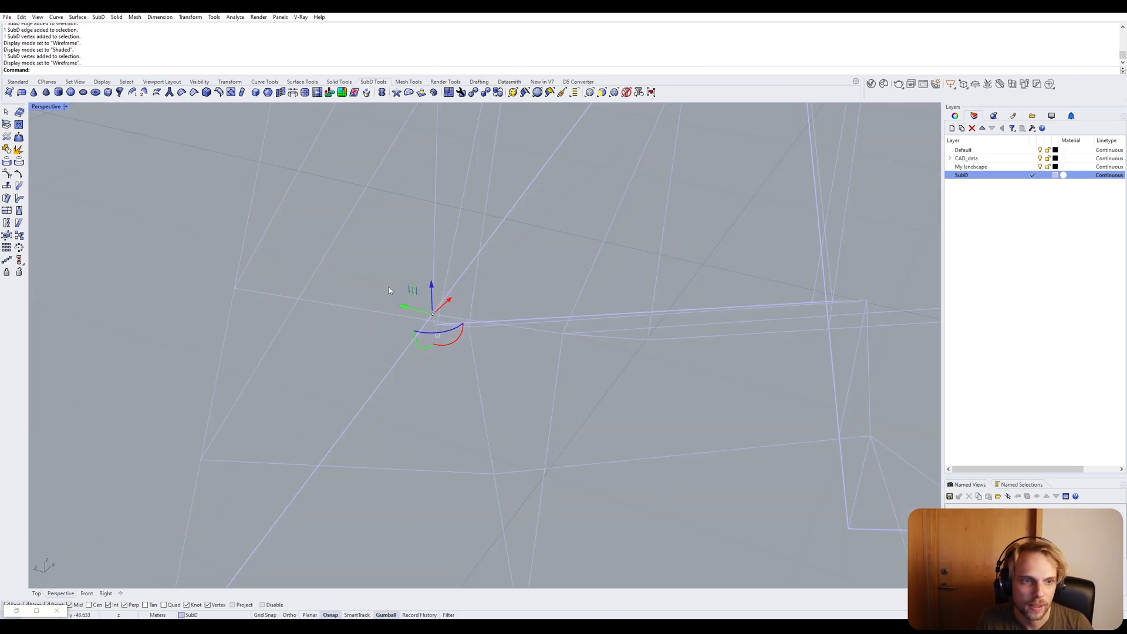
Stitch the two overlapping vertices at the recess's lower seam corner at their average location.
key("Escape")
left_click_drag(438, 321, 436, 319, "ctrl+shift")
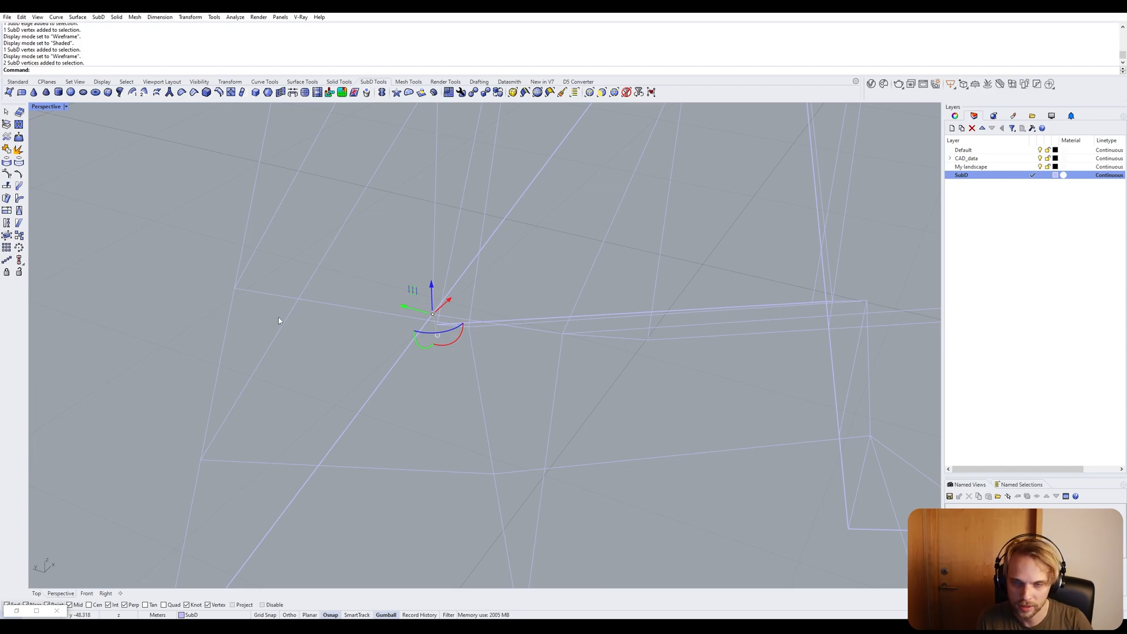
type("titch")
key("Return")
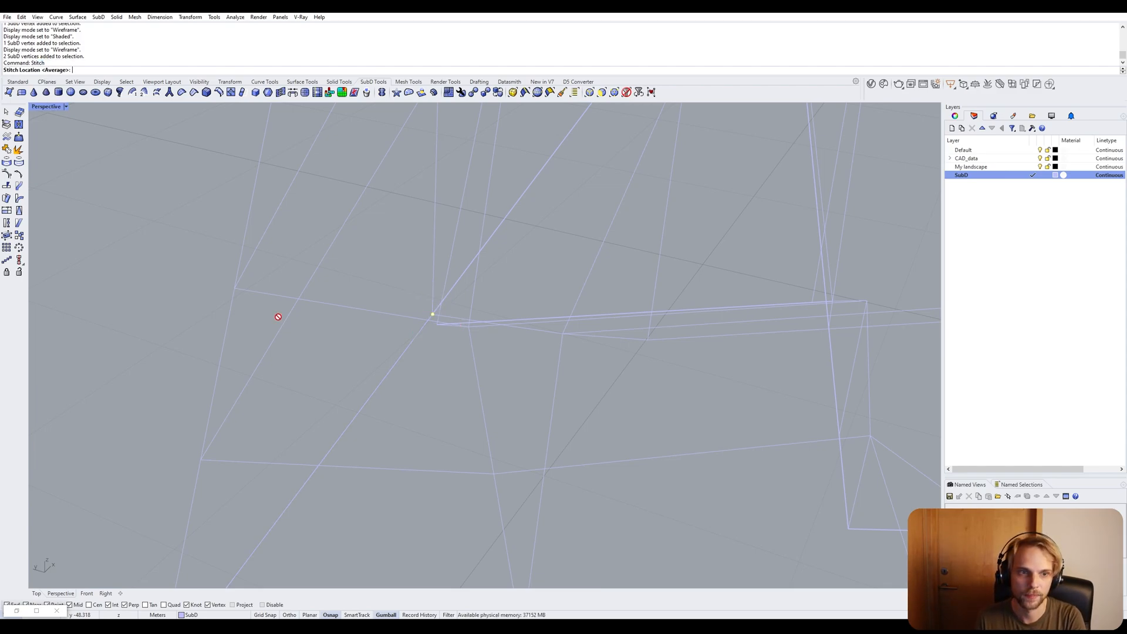
key("Return")
key("Escape")
Stitch the two overlapping vertices at the recess's upper seam corner at their average location.
scroll(449, 262, "down", 3)
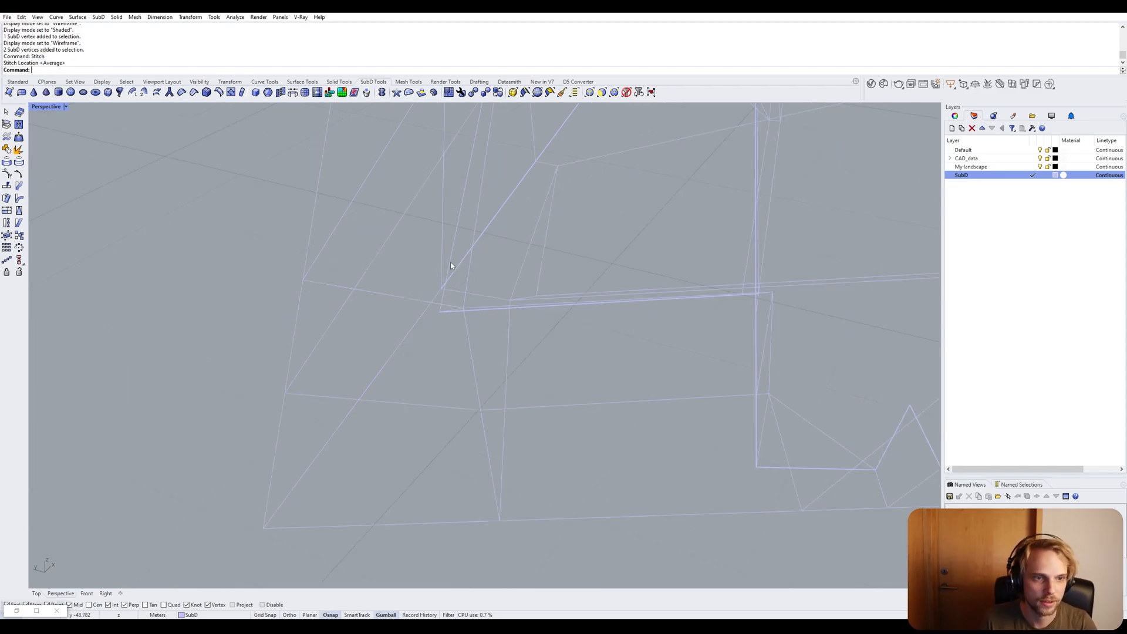
scroll(449, 270, "up", 5)
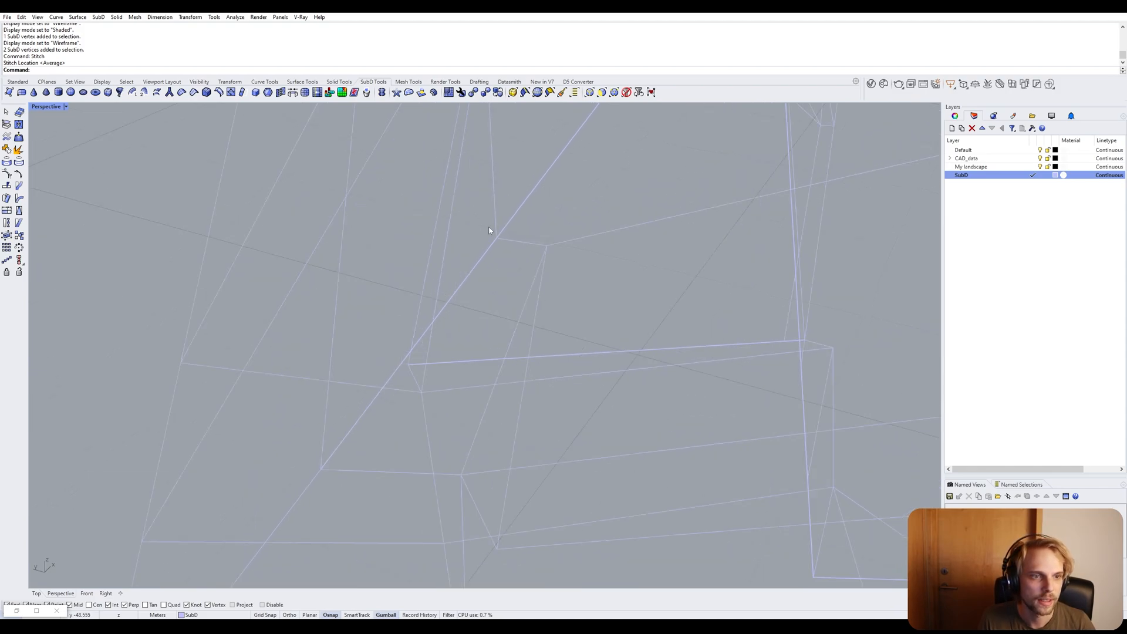
left_click_drag(514, 251, 513, 250)
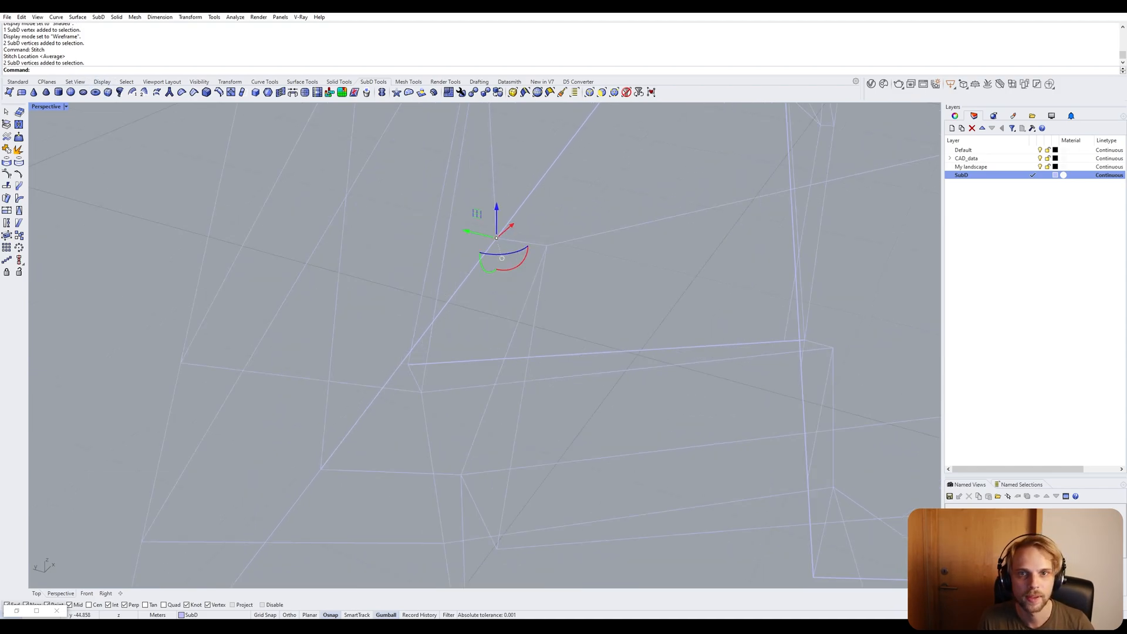
key("Return")
key("Return")
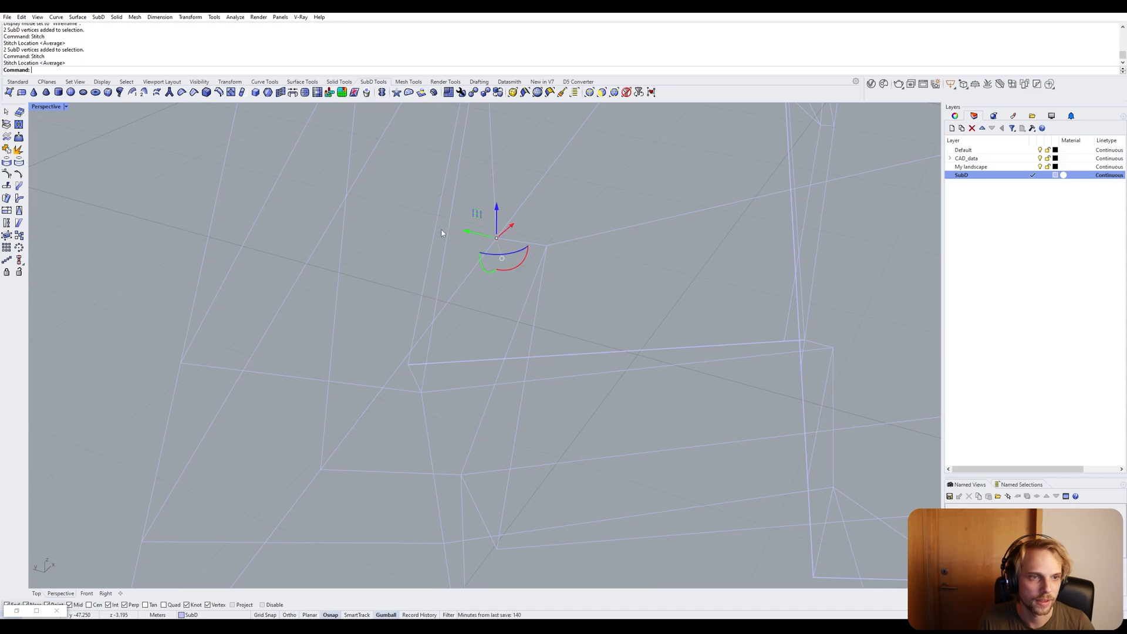
Set the perspective viewport to Shaded display and check the edge and face beside the stitched recess corner.
key("Escape")
scroll(592, 230, "down", 5)
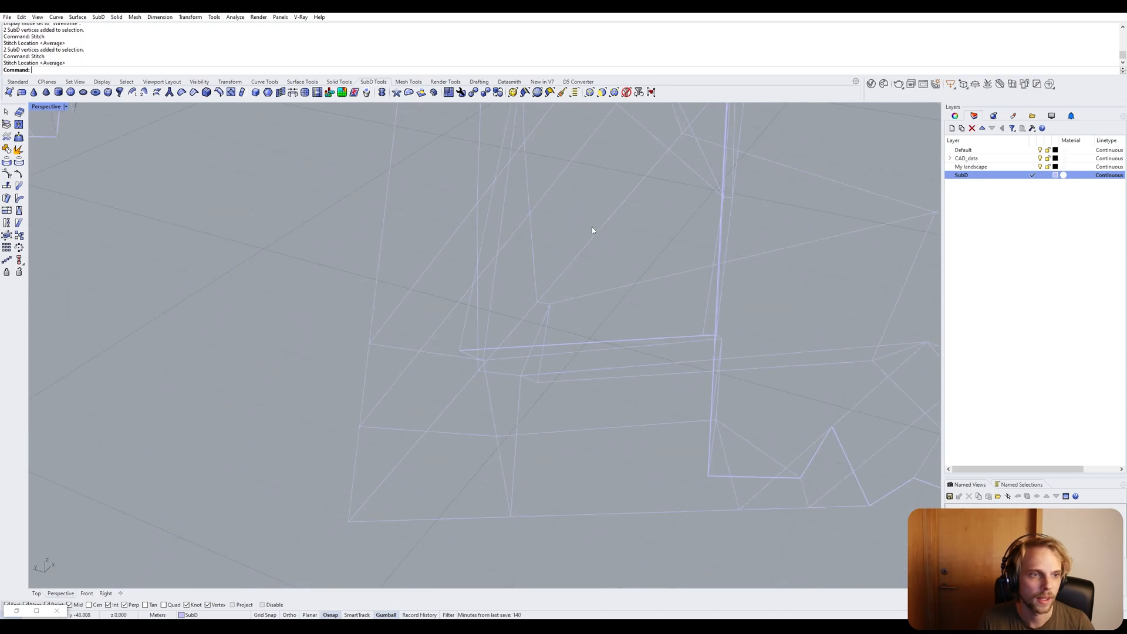
left_click(47, 106)
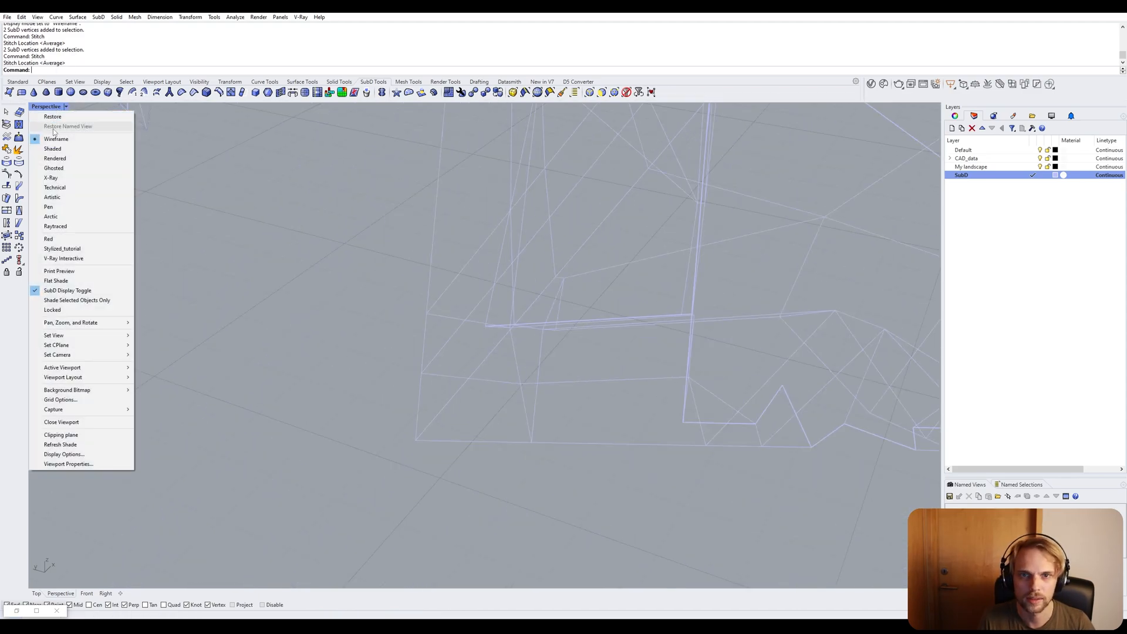
left_click(70, 148)
scroll(523, 337, "down", 2)
right_click_drag(523, 337, 549, 311)
scroll(585, 201, "up", 2)
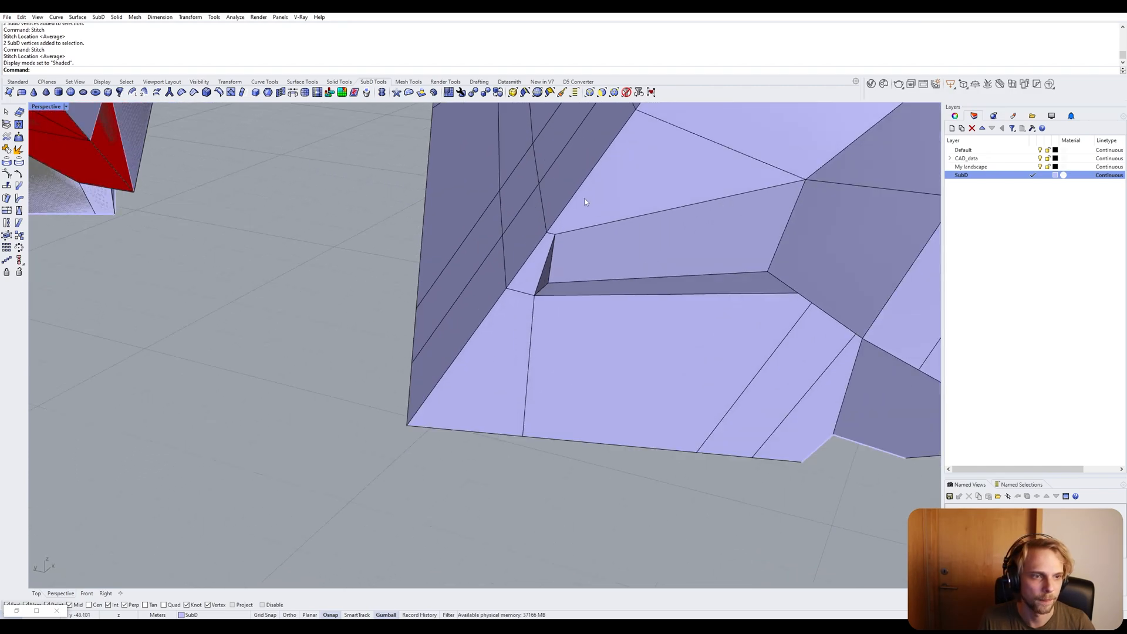
left_click(569, 202, "ctrl+shift")
left_click(538, 261, "ctrl+shift")
left_click(361, 385)
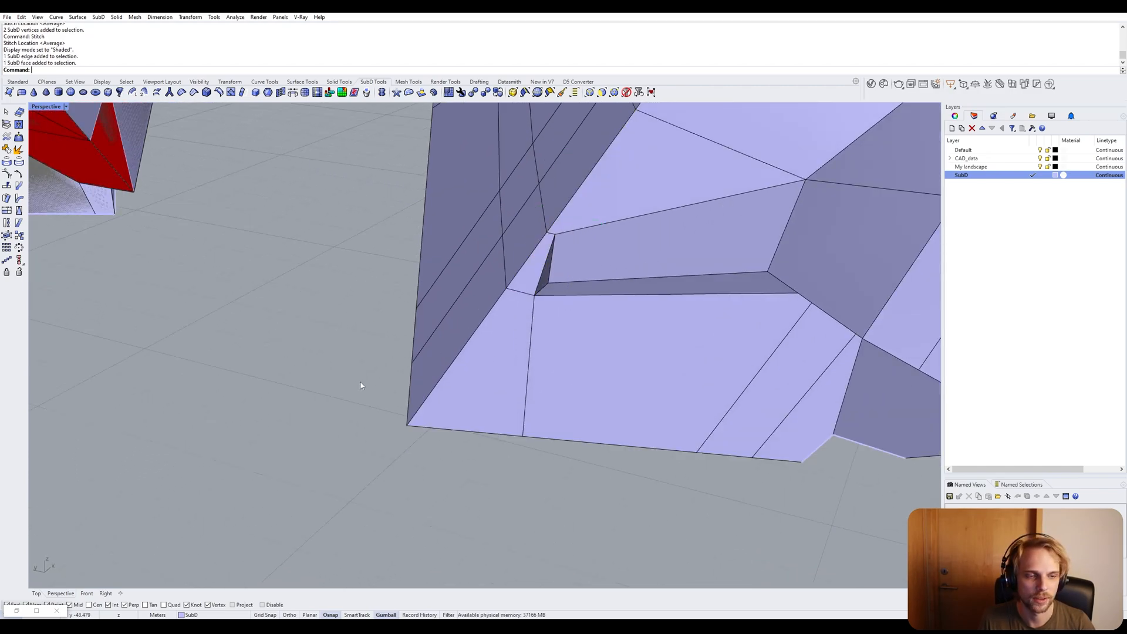
Check the whole SubD landscape in smooth display, then examine the ridge junction near the tubular openings in flat display.
key("Tab")
scroll(360, 385, "down", 10)
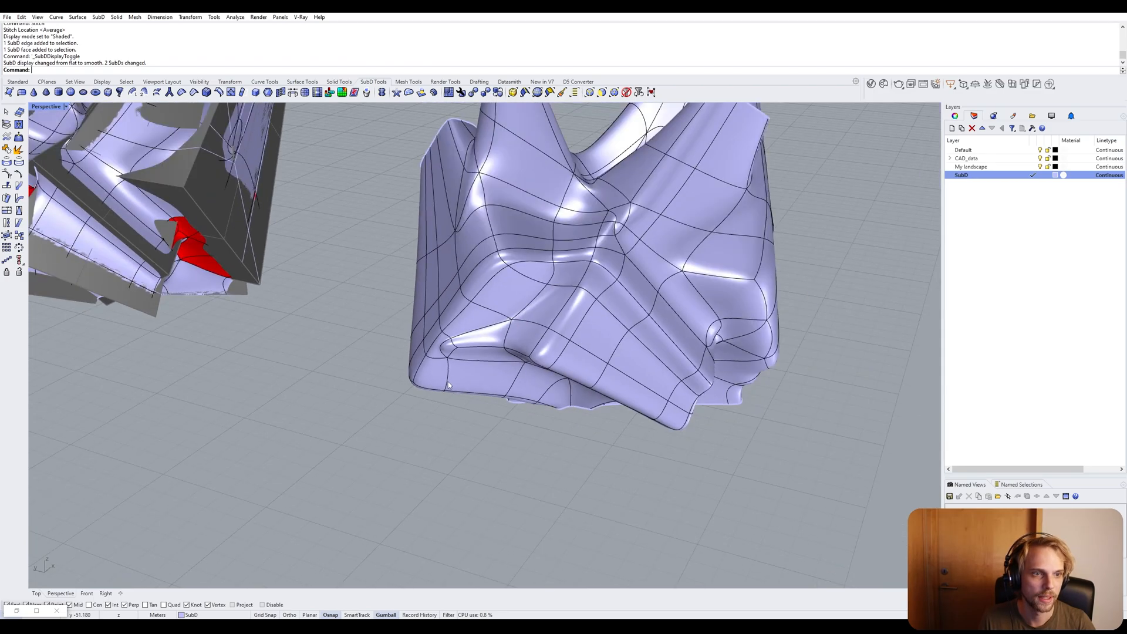
right_click_drag(545, 350, 317, 311)
scroll(535, 293, "up", 2)
scroll(452, 213, "up", 3)
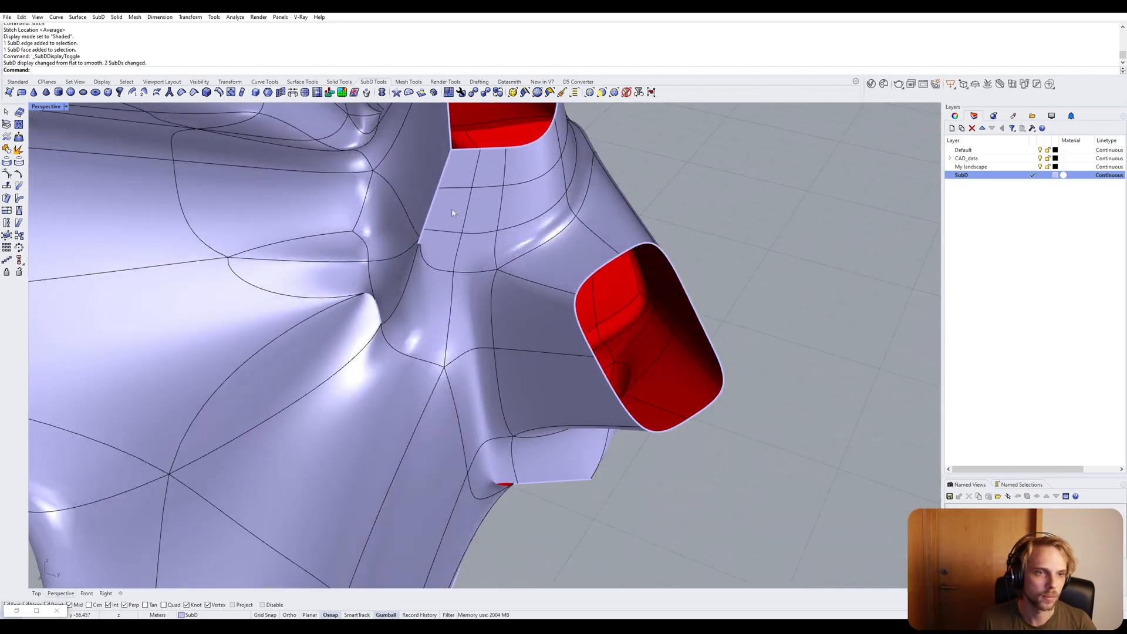
right_click_drag(375, 259, 389, 400)
scroll(460, 193, "up", 2)
scroll(403, 237, "up", 3)
key("Tab")
scroll(452, 293, "down", 4)
scroll(390, 399, "up", 5)
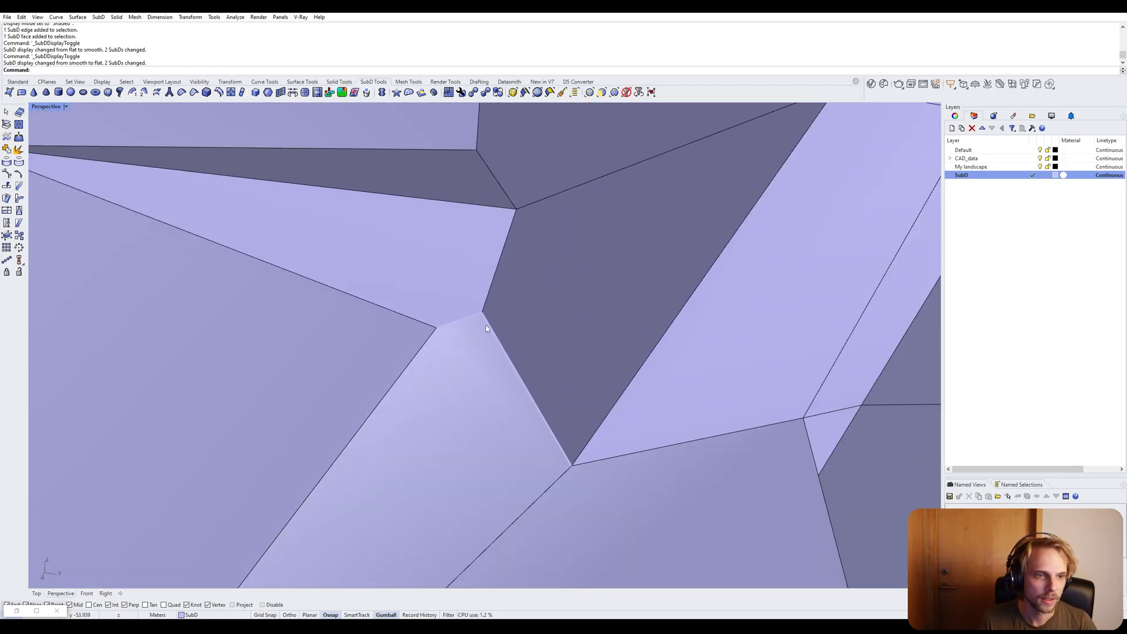
scroll(506, 358, "down", 5)
right_click_drag(485, 332, 462, 333)
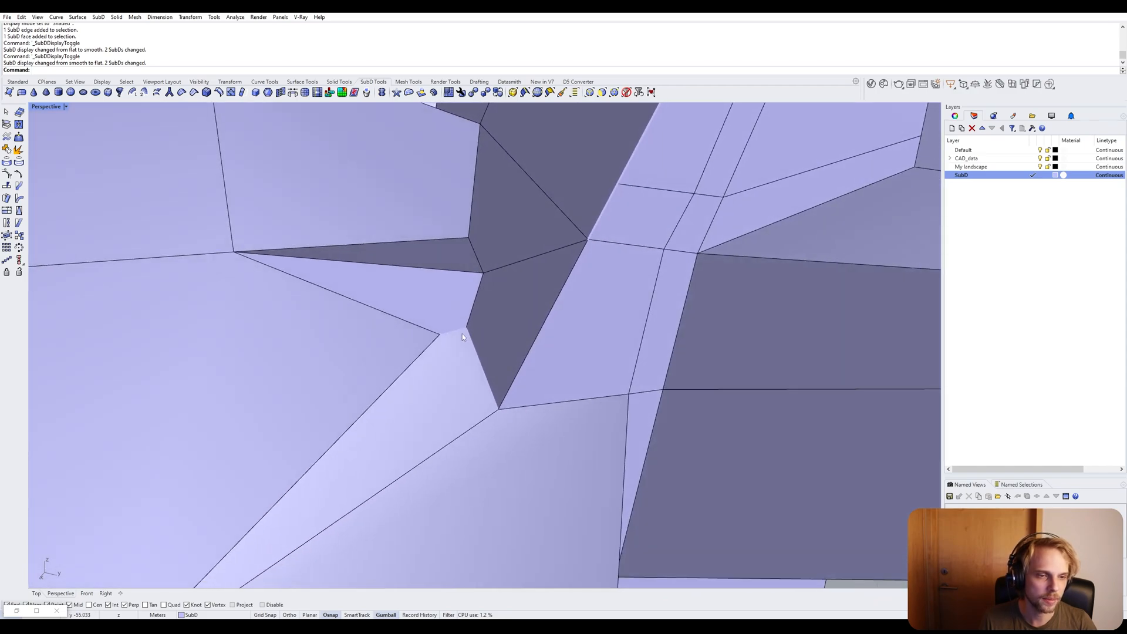
Check the edges meeting at the ridge junction's corner and set the perspective viewport to Ghosted display.
left_click(453, 330, "ctrl+shift")
left_click(479, 291, "ctrl+shift")
left_click(486, 373, "ctrl+shift")
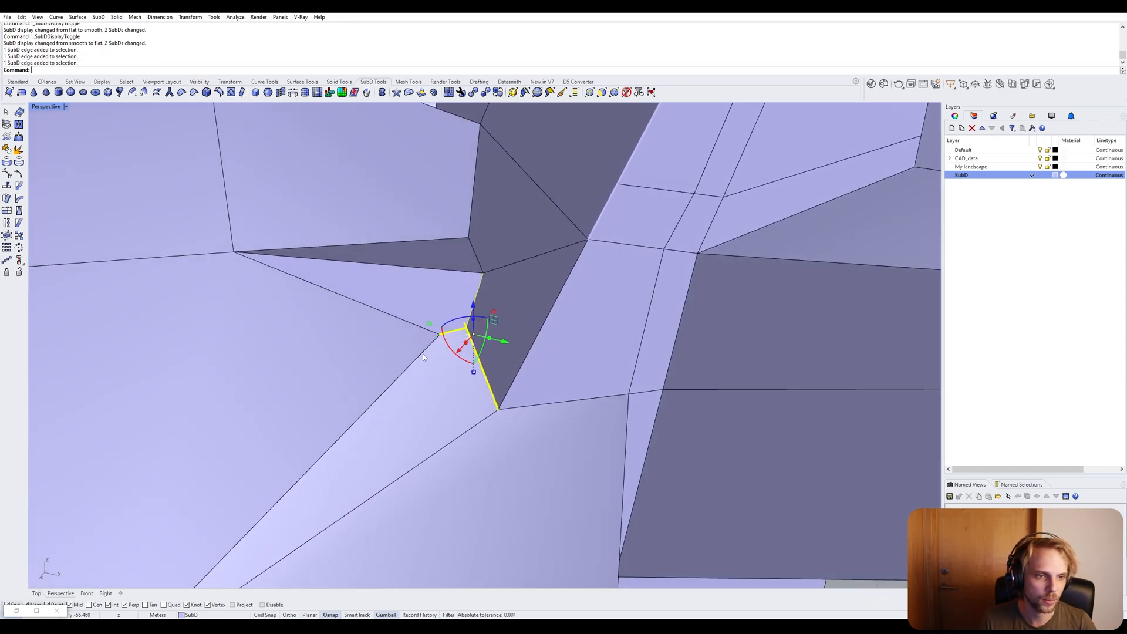
left_click(404, 325, "ctrl+shift")
scroll(467, 330, "up", 6)
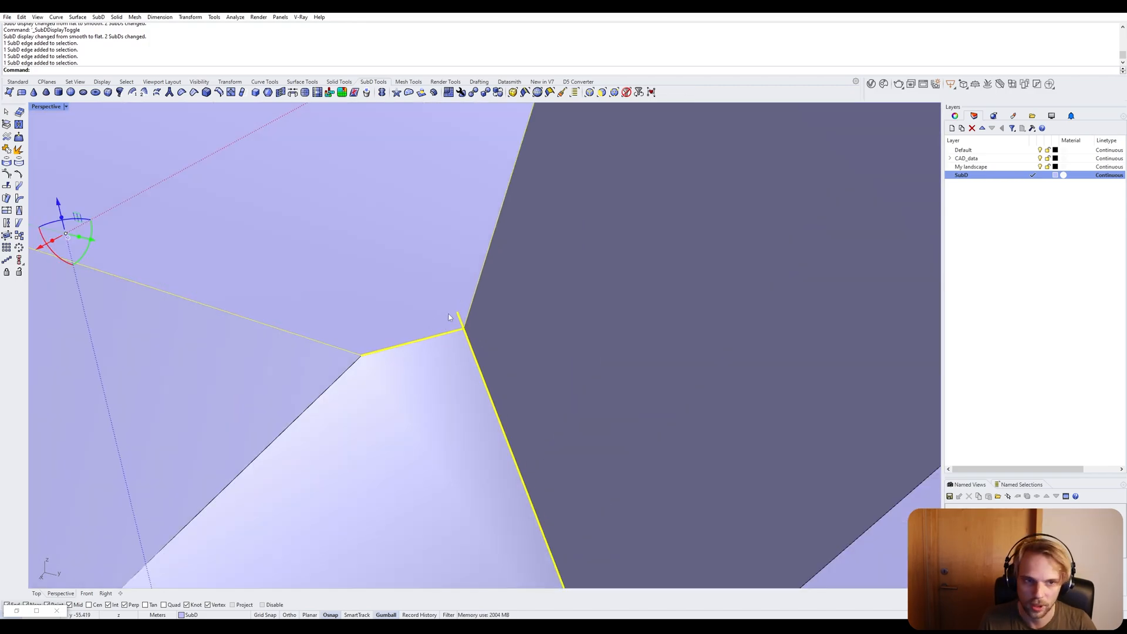
left_click(64, 106)
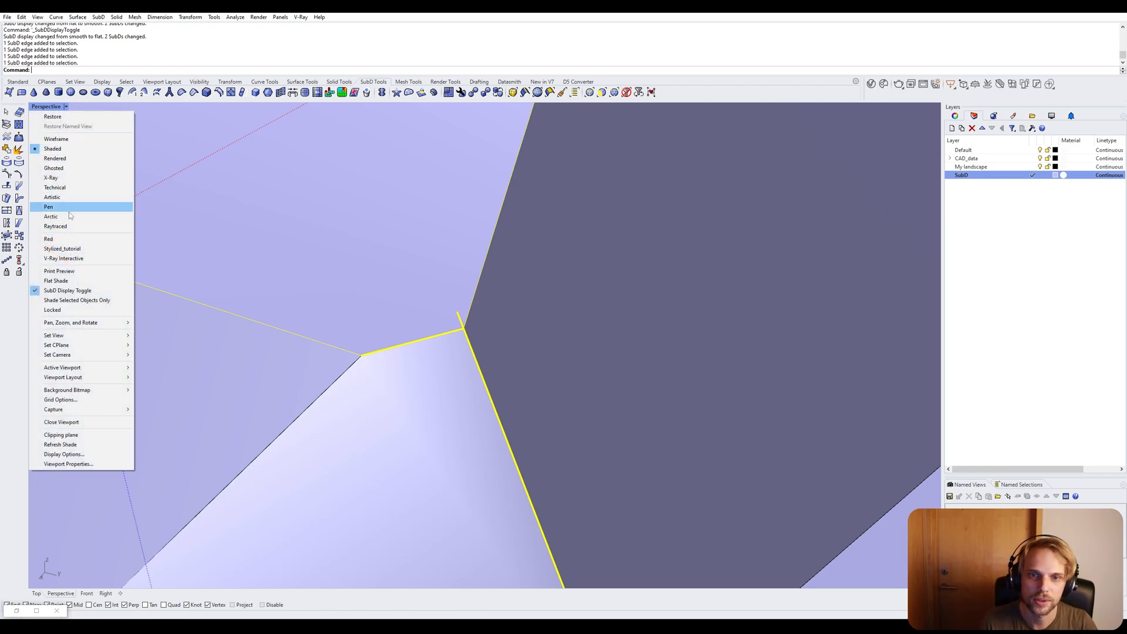
left_click(89, 169)
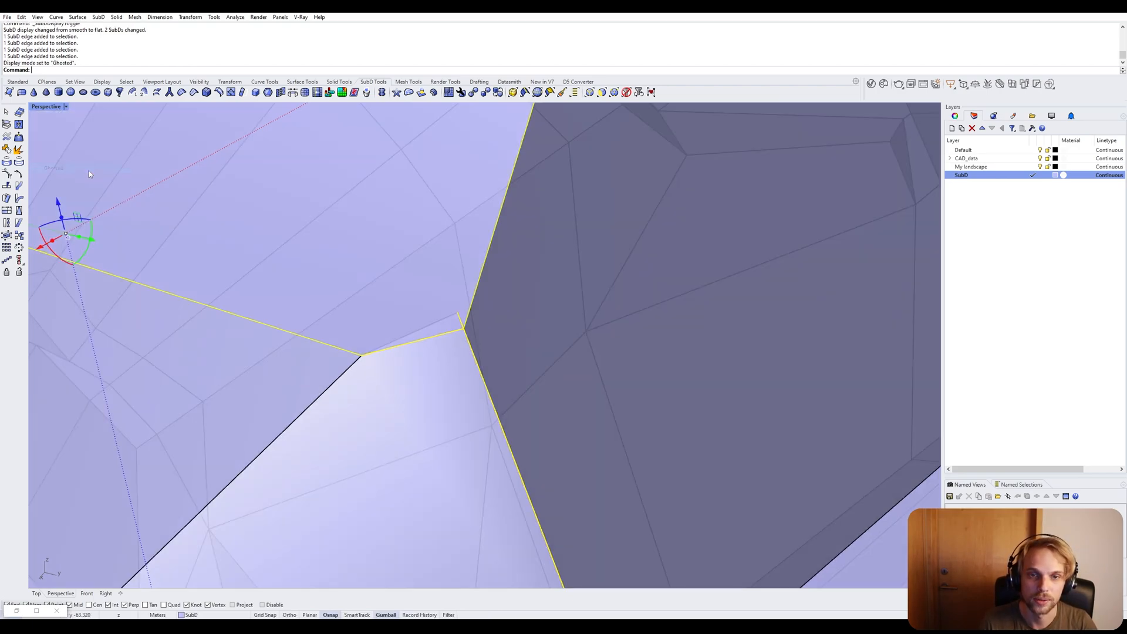
key("Escape")
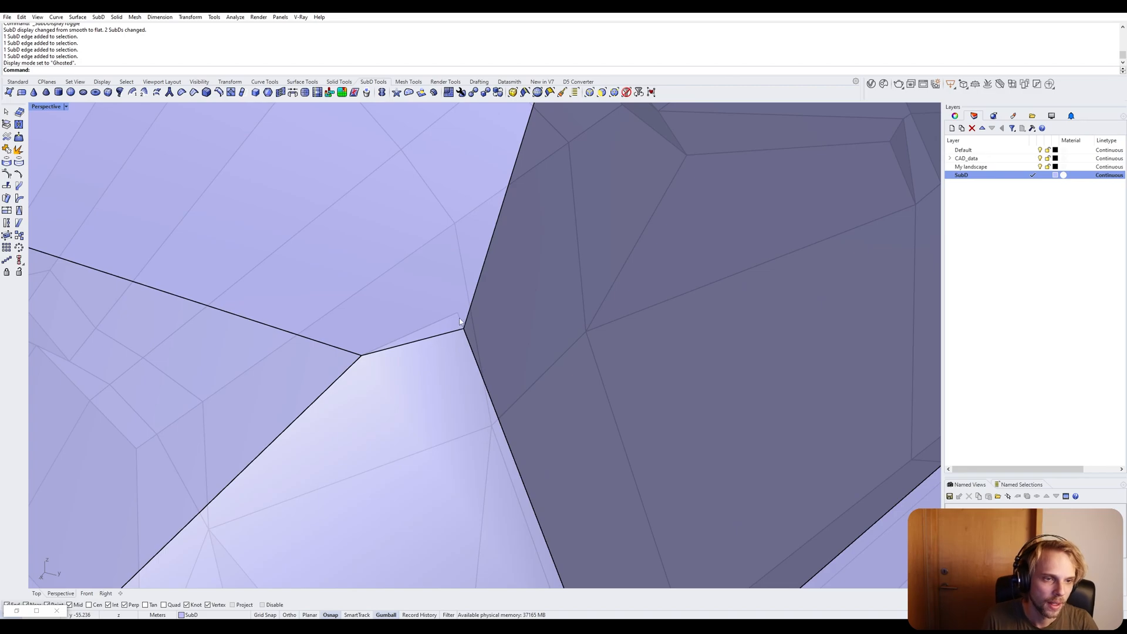
left_click(458, 319, "ctrl+shift")
left_click(456, 315, "ctrl+shift")
left_click(457, 315, "ctrl+shift")
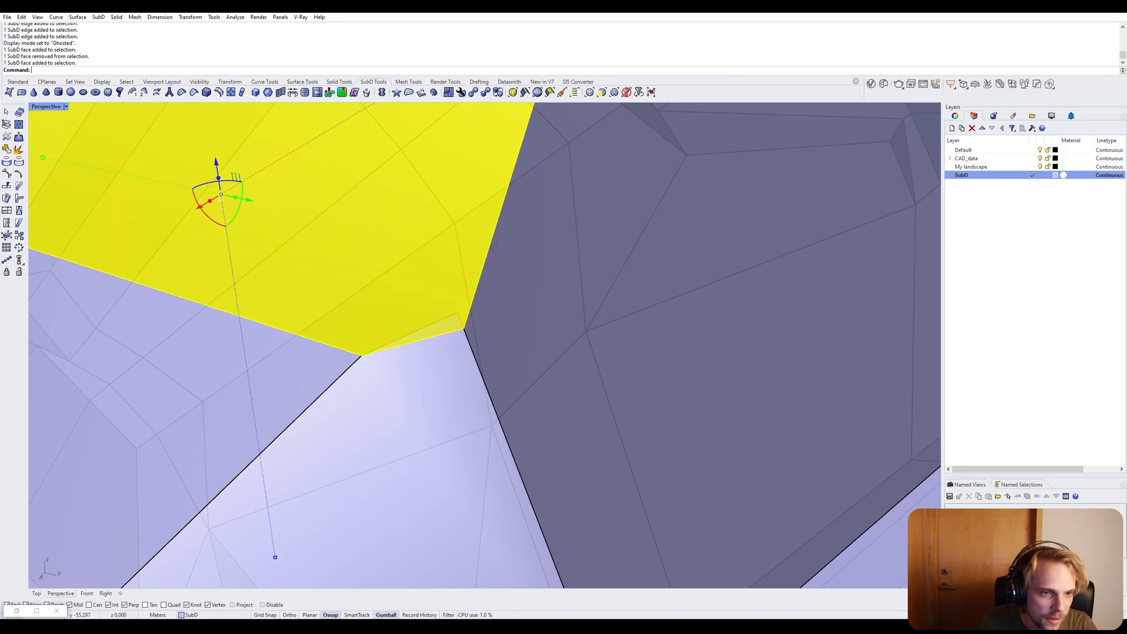
left_click(456, 316, "ctrl+shift")
Stitch the hidden vertex behind the ridge junction to the visible corner vertex, using the visible vertex as the stitch location.
right_click_drag(462, 330, 430, 333)
scroll(211, 333, "up", 2)
left_click(90, 324, "ctrl+shift")
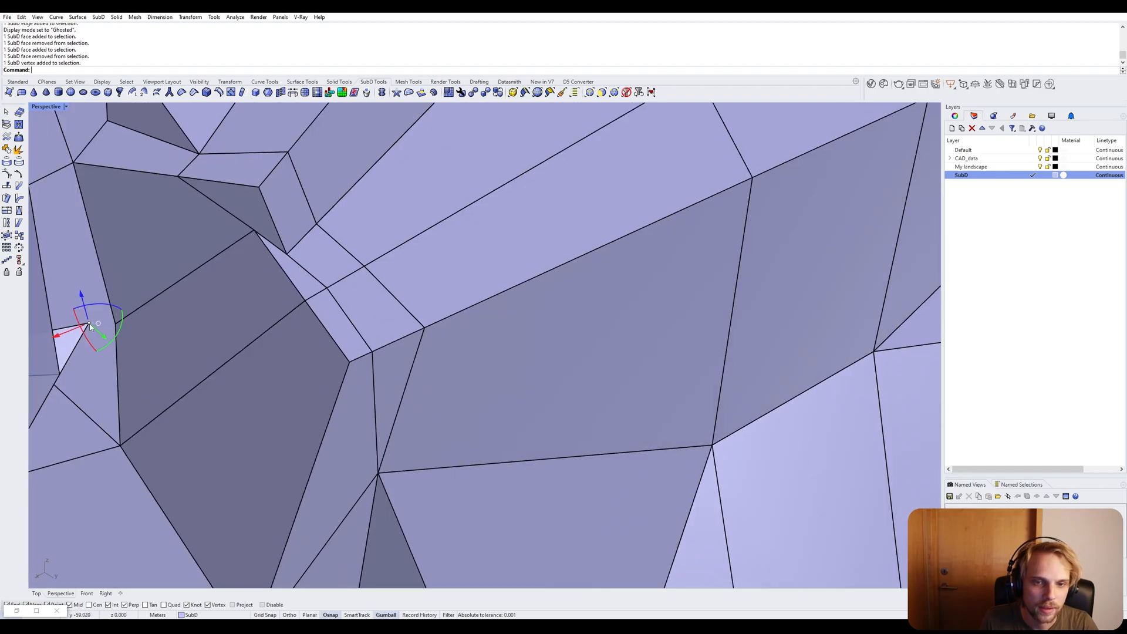
right_click_drag(91, 326, 500, 323)
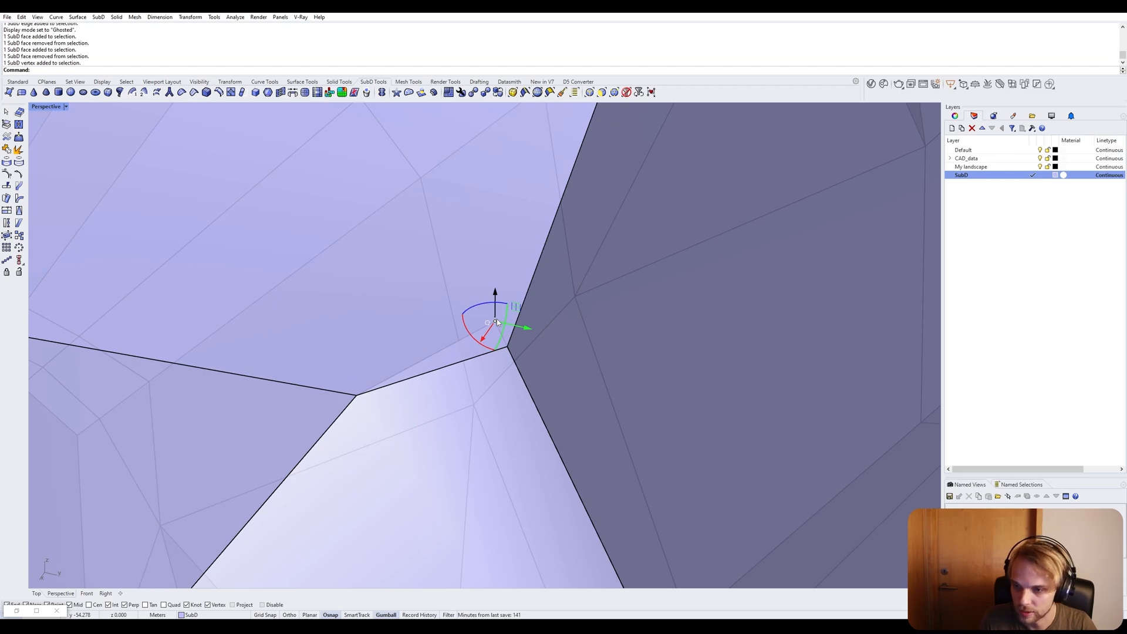
right_click_drag(449, 368, 617, 353)
left_click(590, 328, "ctrl+shift")
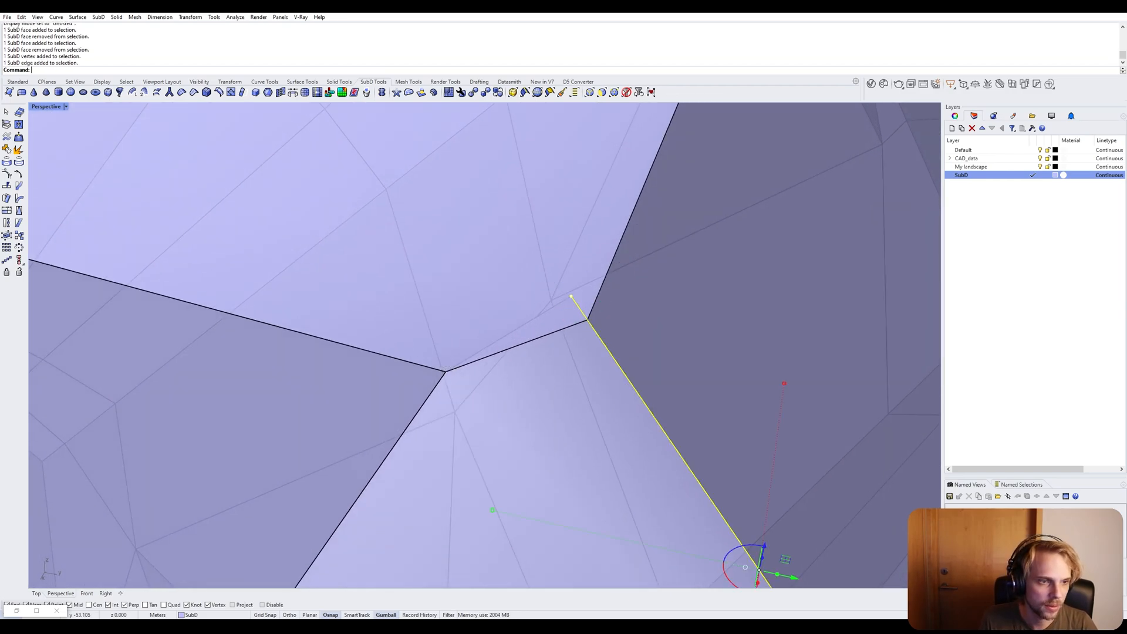
left_click(590, 330, "ctrl")
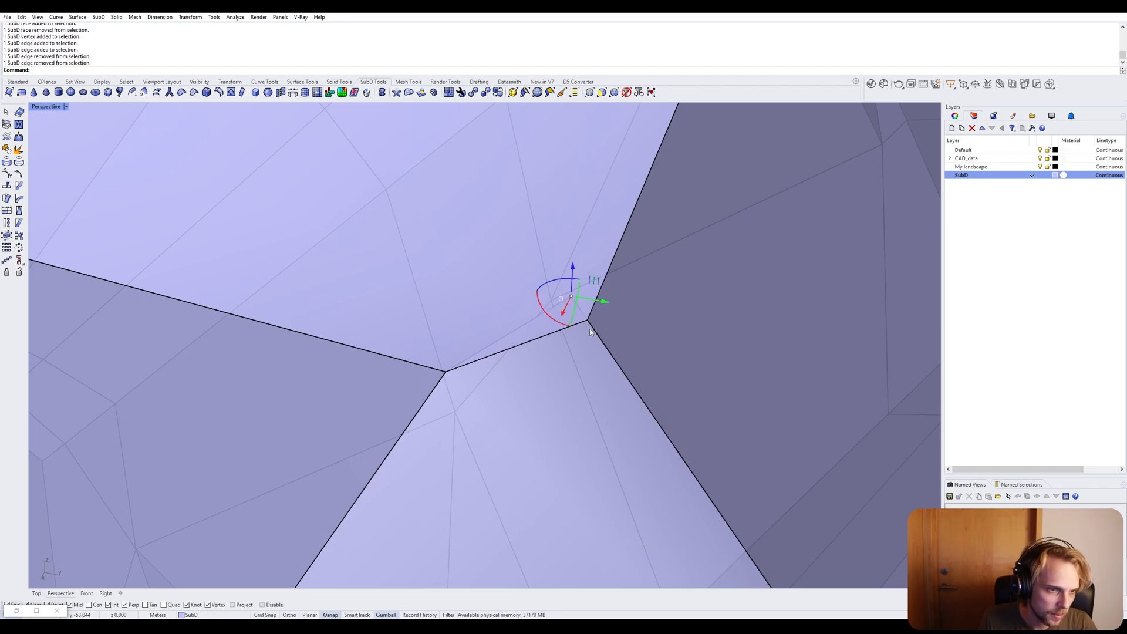
left_click(587, 322, "ctrl+shift")
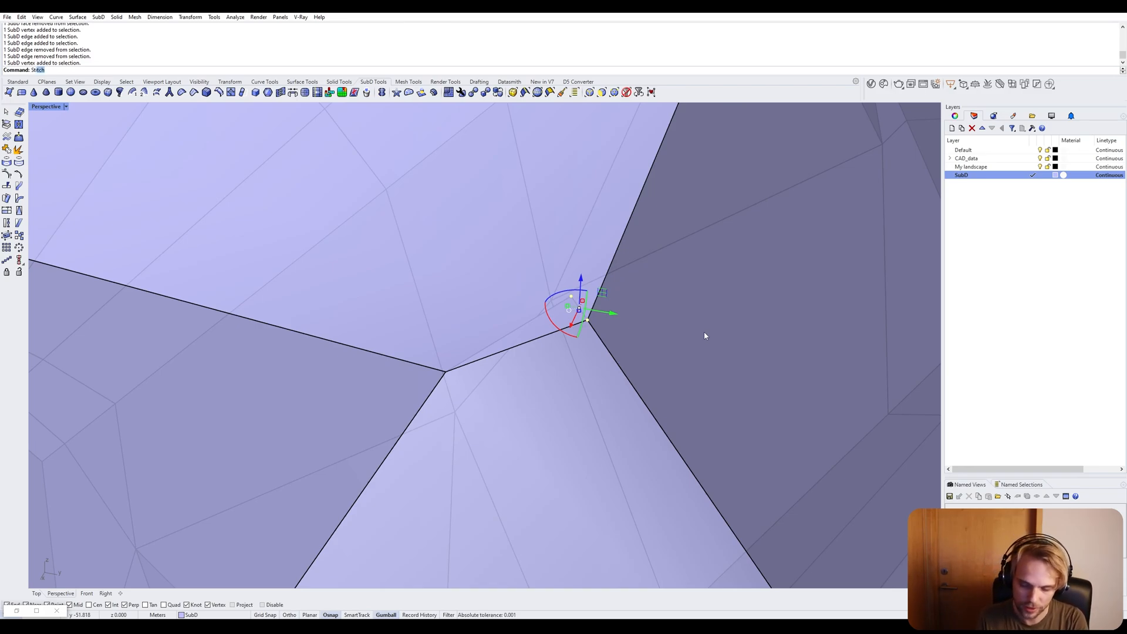
key("Return")
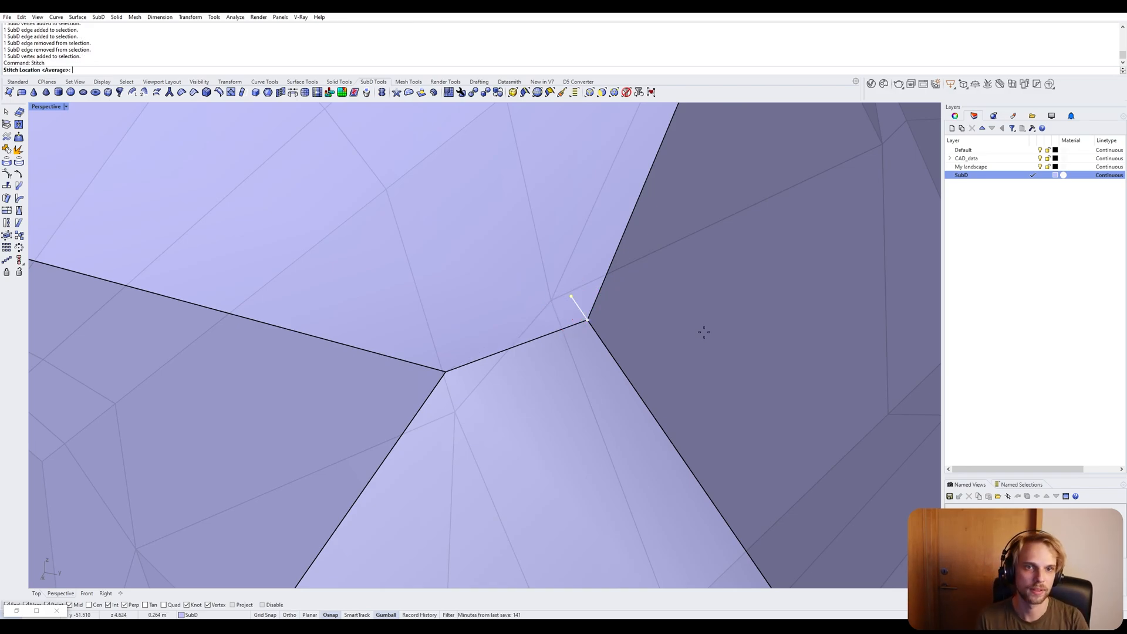
left_click(587, 320)
scroll(587, 320, "down", 10)
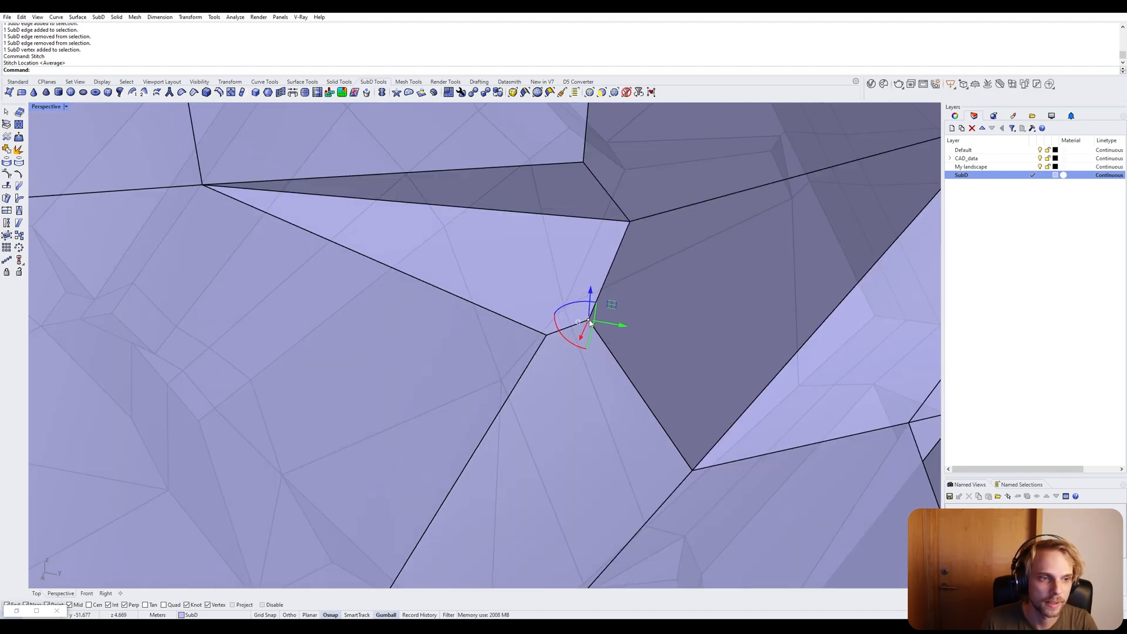
Compare the stitched ridge junction in smooth and flat SubD display, ending in flat display.
scroll(583, 321, "up", 2)
key("Tab")
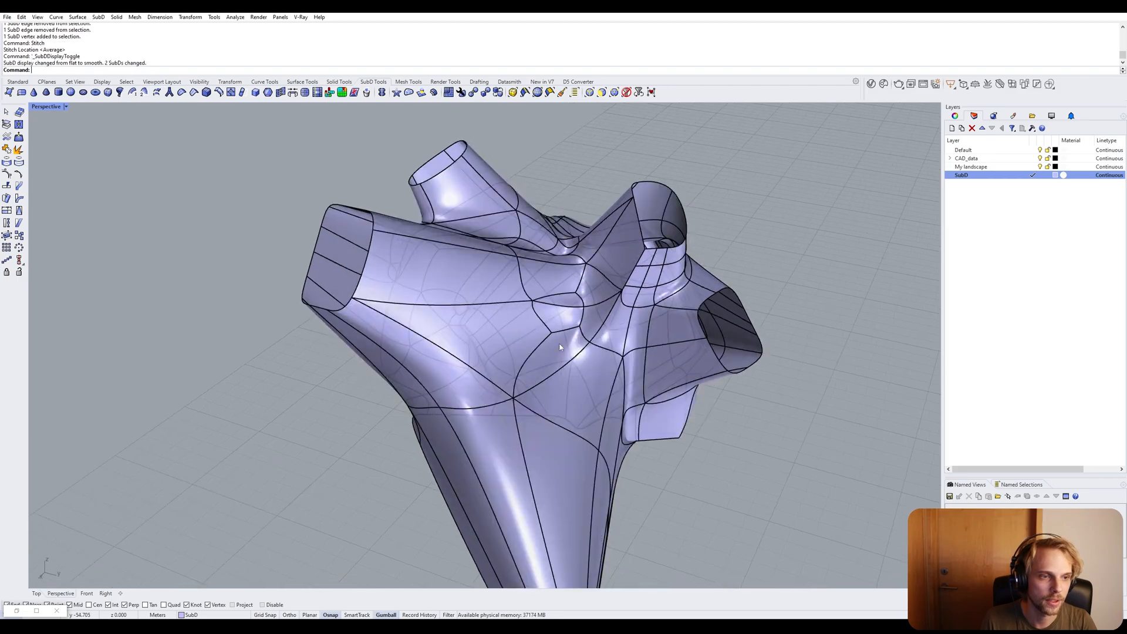
scroll(583, 321, "up", 8)
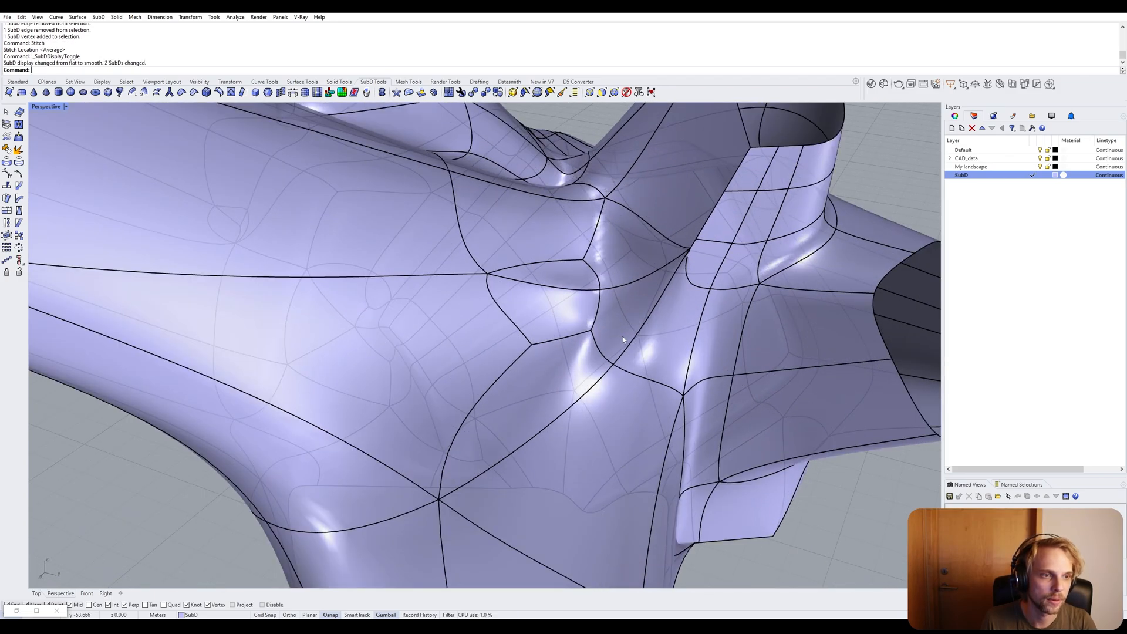
scroll(660, 323, "down", 6)
mouse_move(660, 323)
right_mouse_down()
mouse_move(652, 375)
mouse_move(598, 287)
mouse_move(682, 294)
mouse_move(656, 332)
mouse_move(666, 317)
mouse_move(652, 328)
mouse_move(455, 283)
mouse_move(550, 270)
mouse_move(446, 276)
mouse_move(470, 252)
mouse_move(541, 294)
right_mouse_up()
key("Tab")
key("Tab")
key("Tab")
scroll(574, 303, "up", 5)
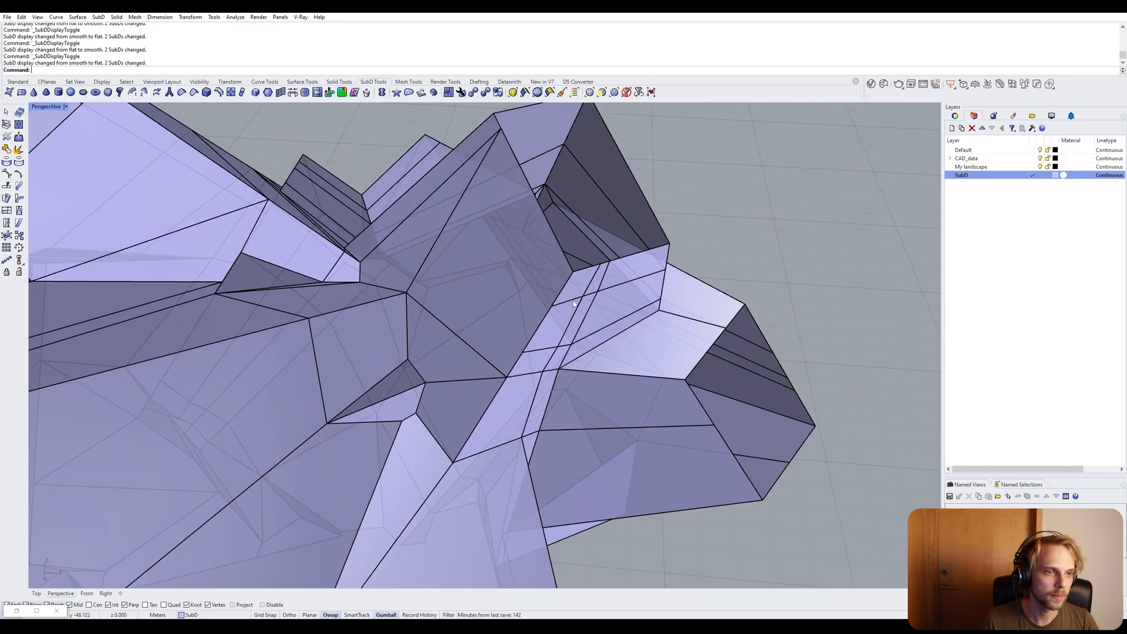
Set the perspective viewport to Shaded display and focus on the two open branches beside the ridge junction.
right_click(41, 108)
left_click(53, 149)
scroll(681, 328, "down", 5)
right_click_drag(681, 327, 550, 343, "shift")
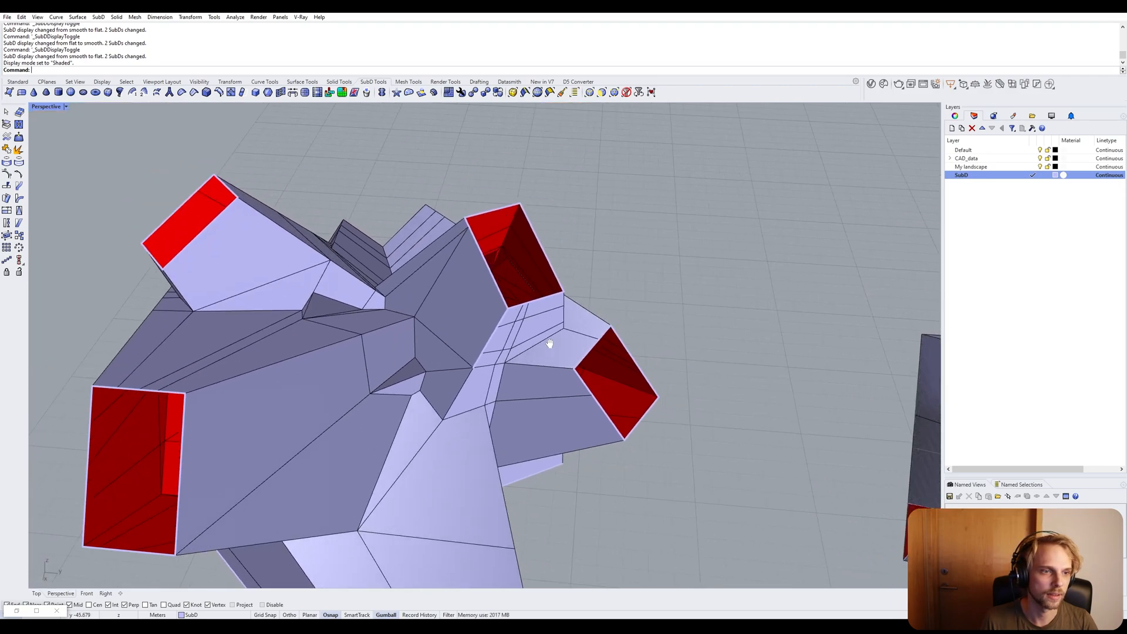
scroll(549, 343, "up", 5)
Check how the crease below the upper opening meets the cross edges on the adjoining narrow face, then clear the selection.
left_click(444, 281, "ctrl+shift")
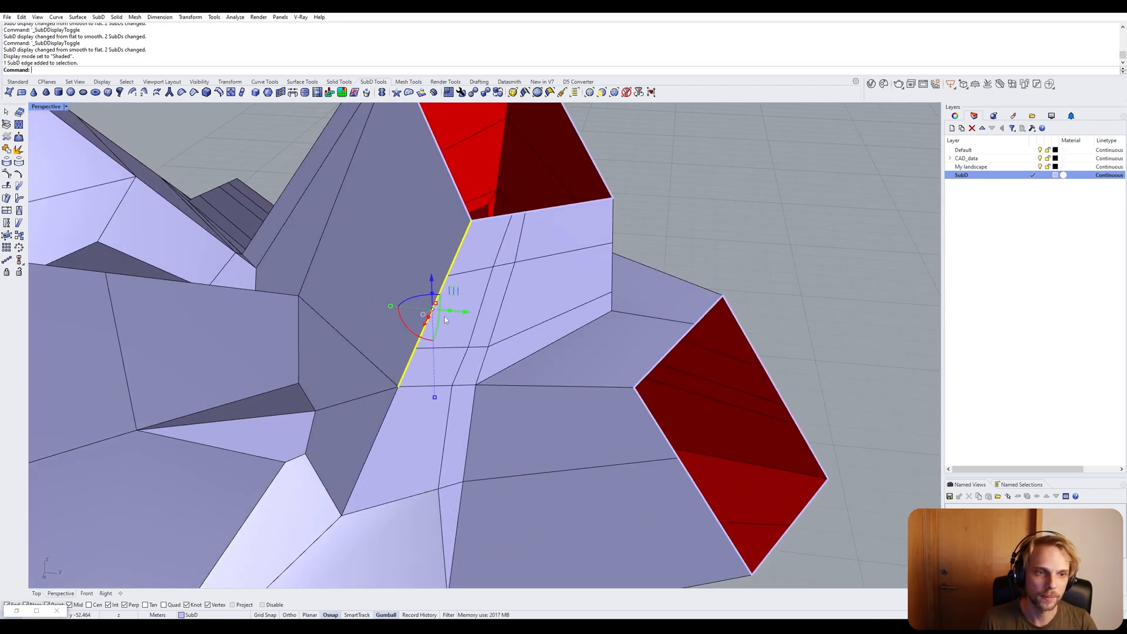
left_click(477, 271, "ctrl+shift")
left_click(459, 351, "ctrl+shift")
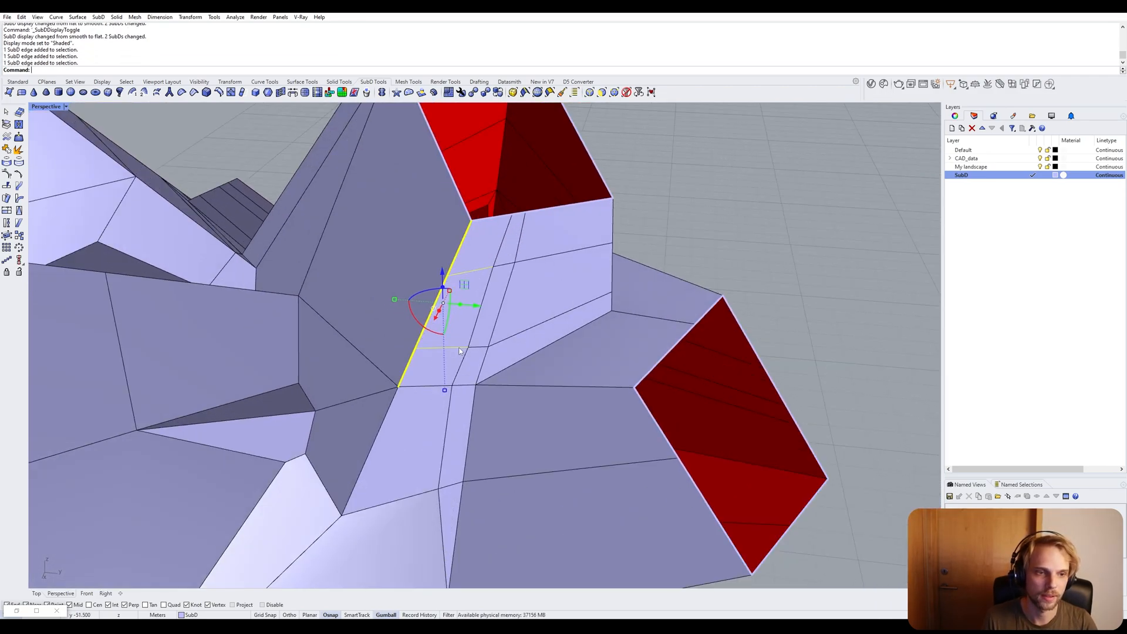
right_click_drag(463, 351, 501, 299)
key("Escape")
scroll(523, 311, "down", 3)
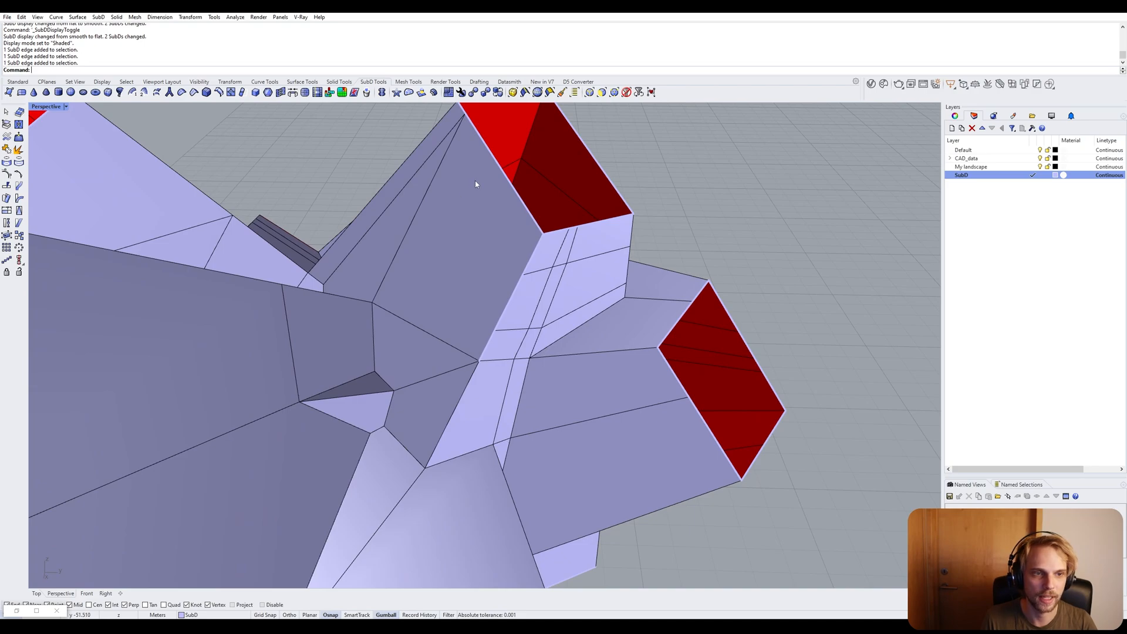
Examine the near rim edge of the upper opening and the large face beneath it from several angles.
right_click_drag(475, 183, 512, 210)
left_click(534, 203, "ctrl+shift")
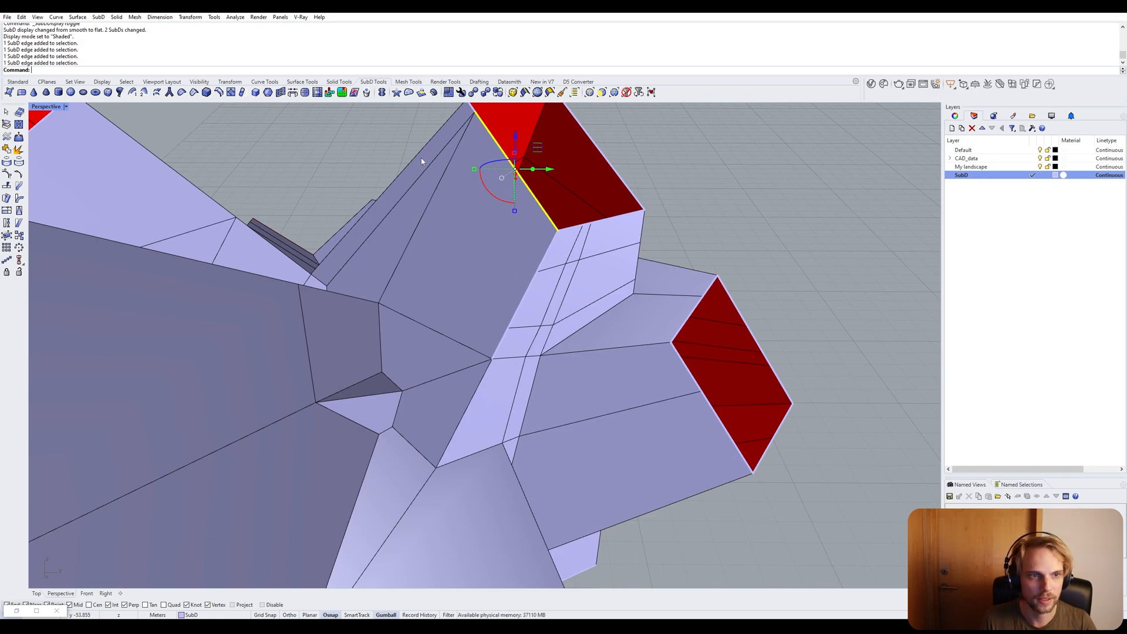
right_click_drag(422, 143, 348, 129)
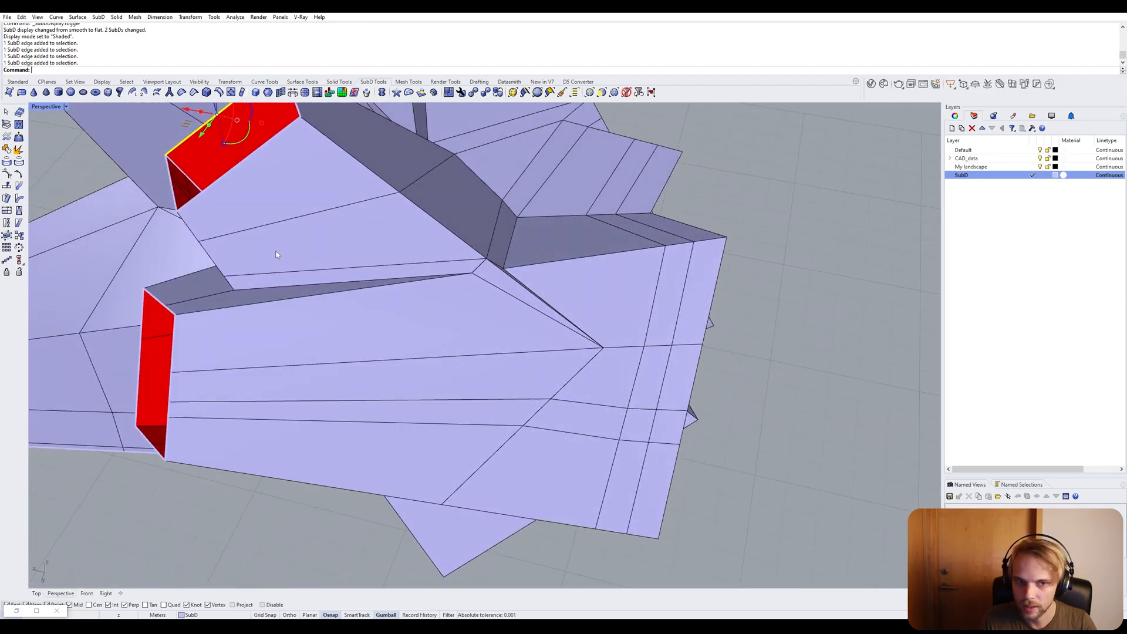
mouse_move(388, 192)
right_mouse_down()
mouse_move(508, 172)
mouse_move(432, 168)
mouse_move(440, 182)
mouse_move(403, 185)
right_mouse_up()
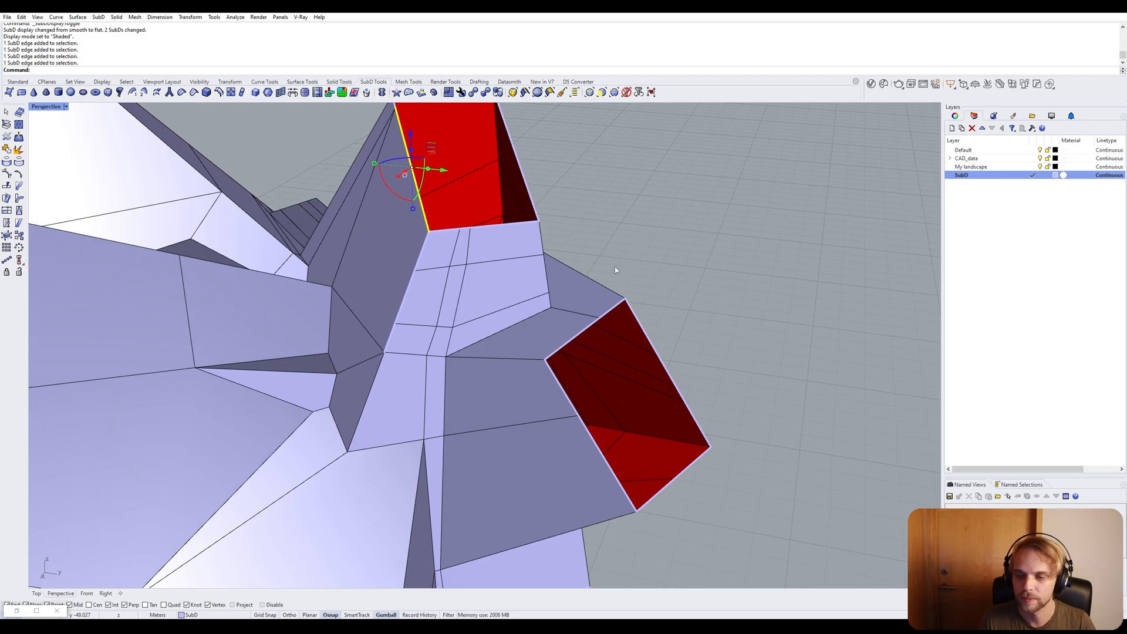
right_click_drag(616, 269, 568, 206)
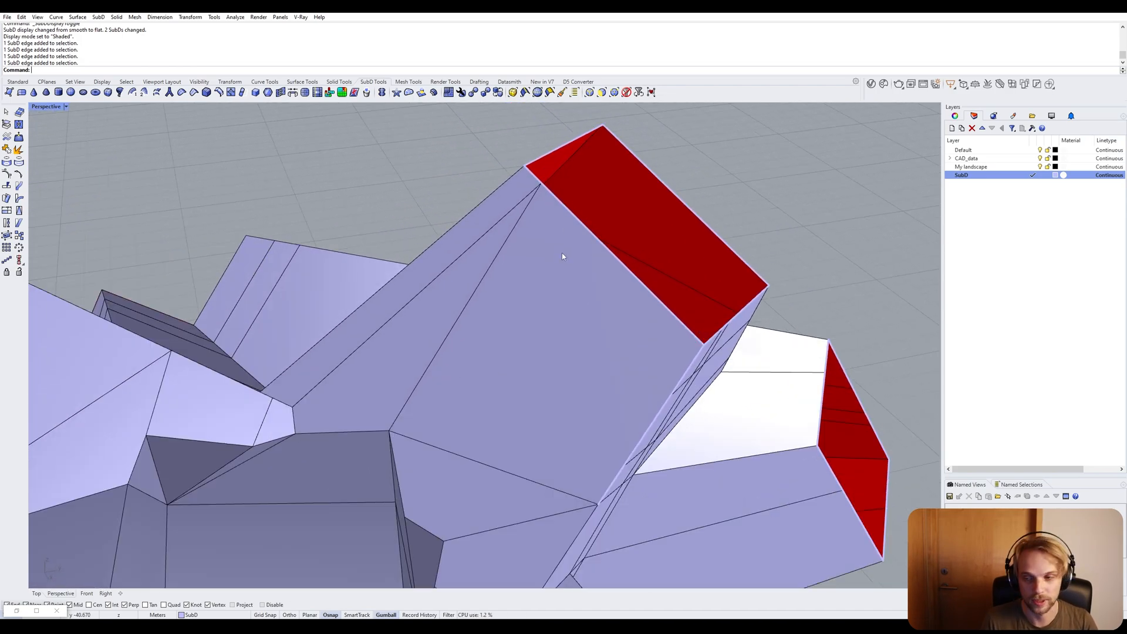
mouse_move(561, 257)
right_mouse_down()
mouse_move(541, 248)
mouse_move(560, 260)
right_mouse_up()
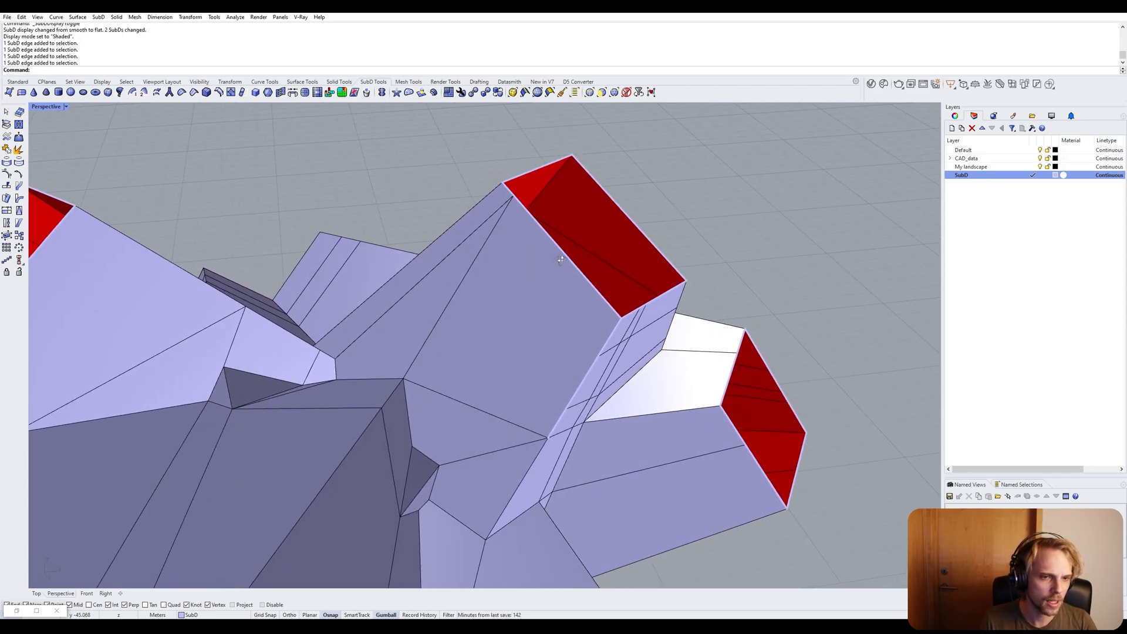
right_click_drag(560, 259, 520, 228)
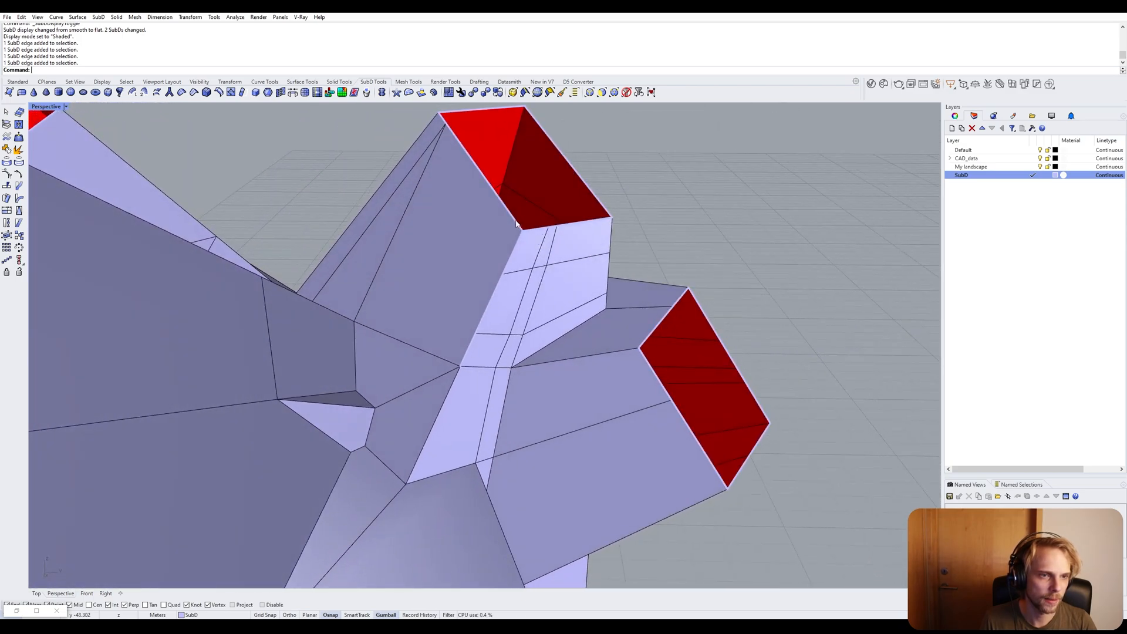
Insert two edges from the upper opening's near rim edge across the adjoining large face, aligned with the two cross edges on the narrow face.
left_click(516, 223, "ctrl+shift")
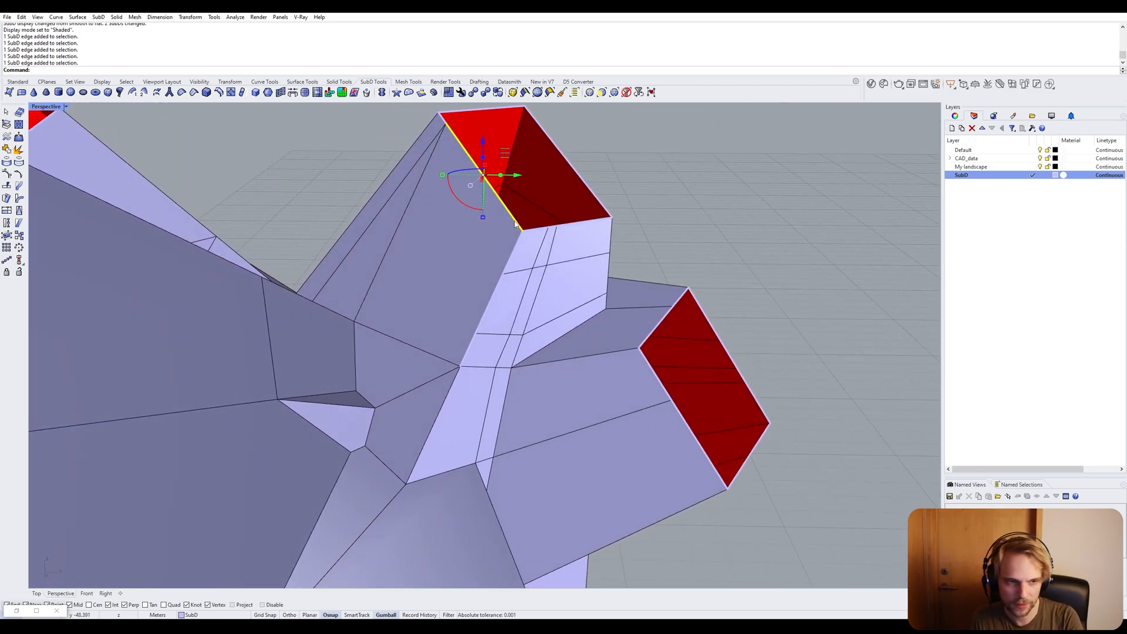
type("InsertEdge")
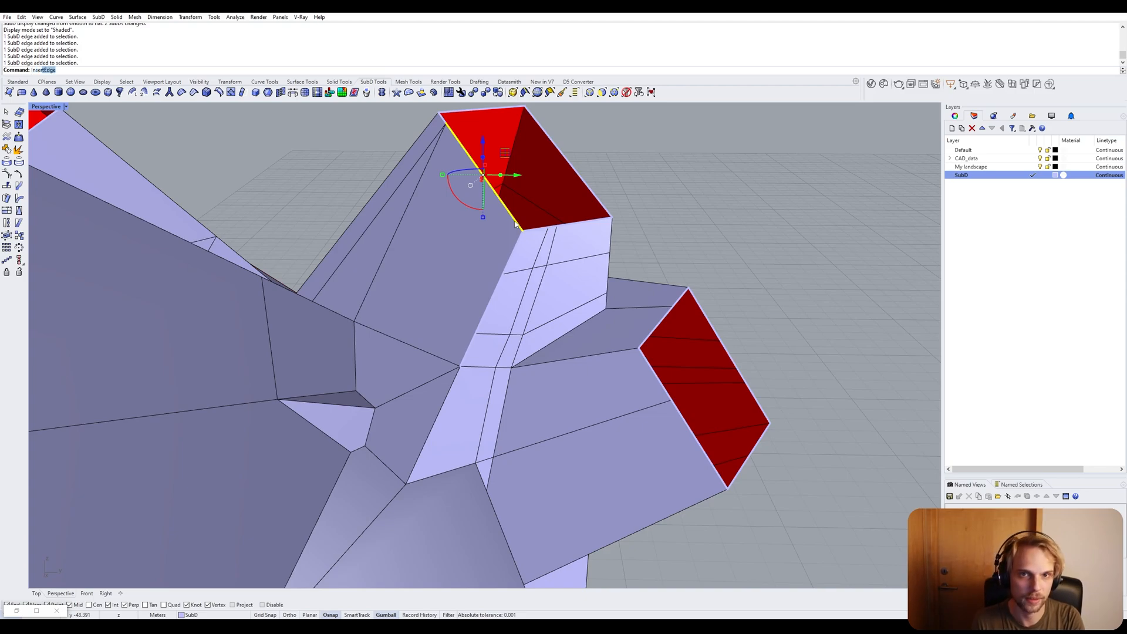
key("Return")
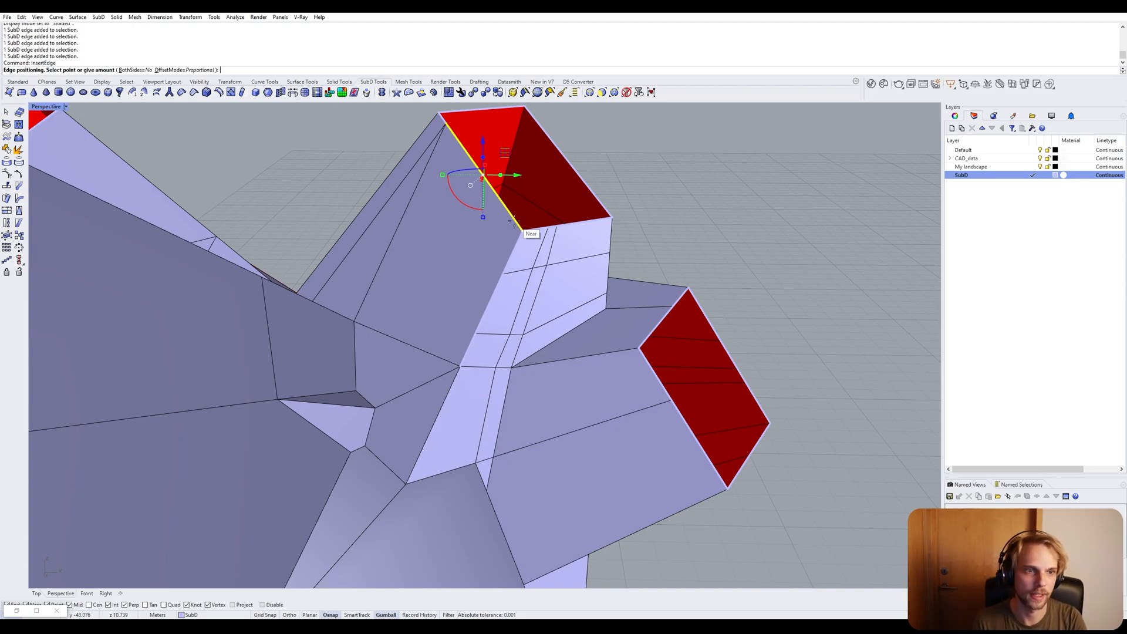
left_click(499, 283)
left_click(490, 263)
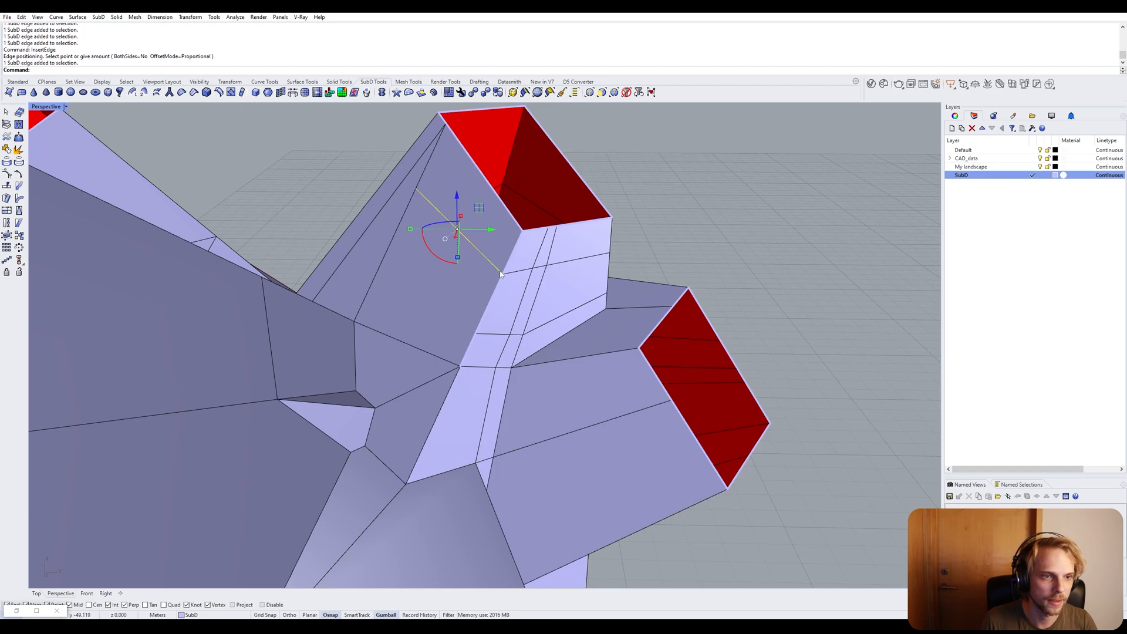
key("Return")
left_click(473, 333)
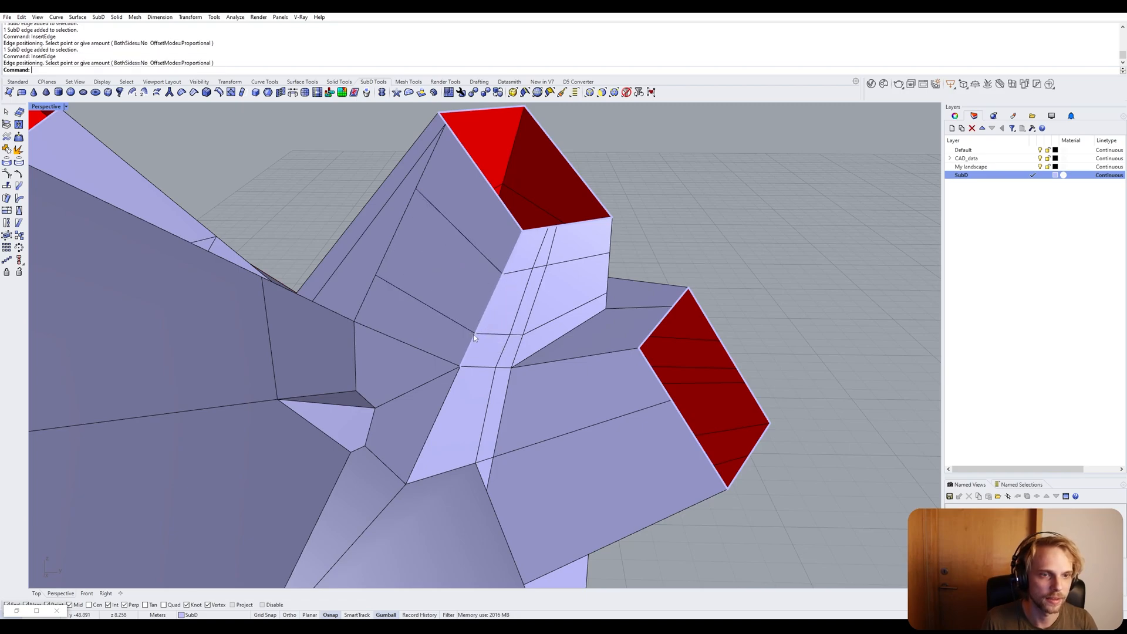
right_click_drag(329, 174, 436, 202)
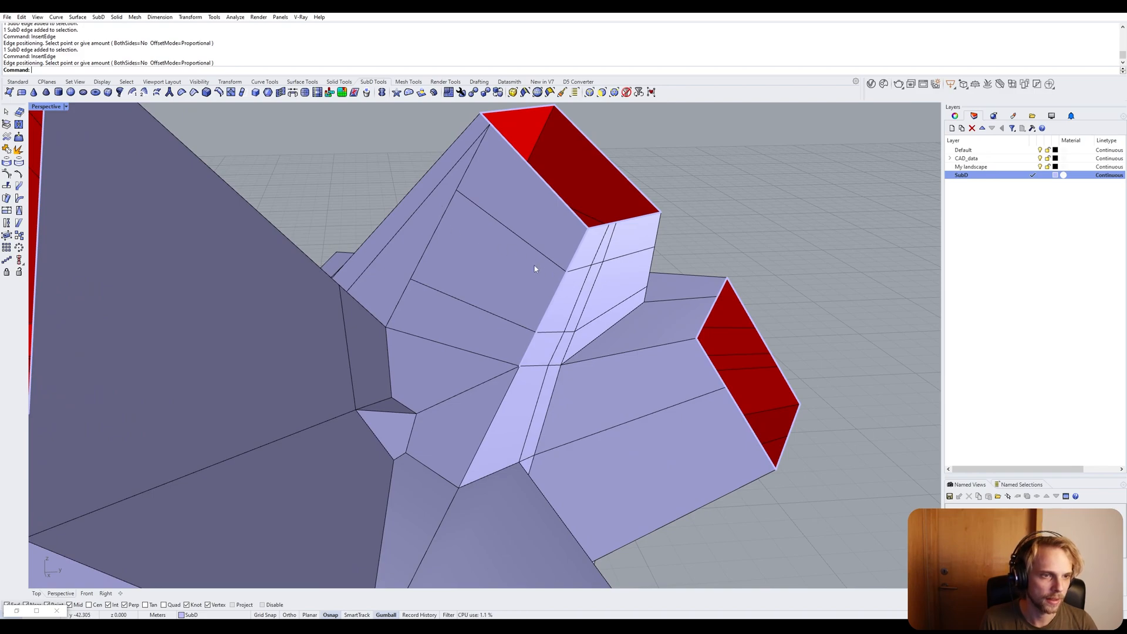
left_click(457, 189, "ctrl+shift")
left_click(410, 279, "ctrl+shift")
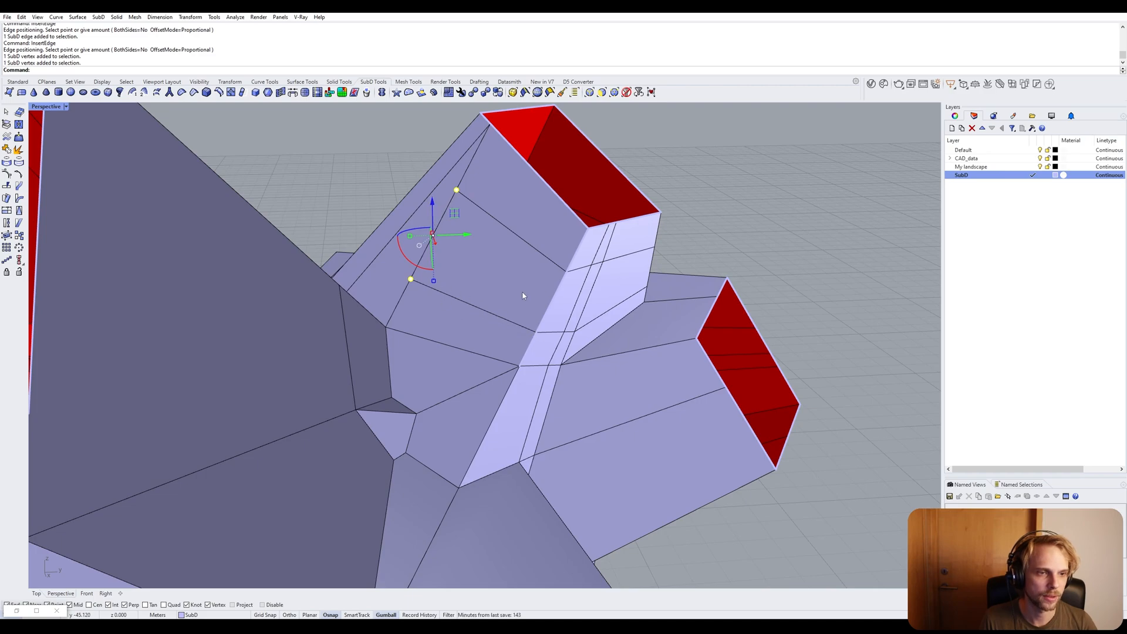
right_click_drag(477, 212, 446, 241)
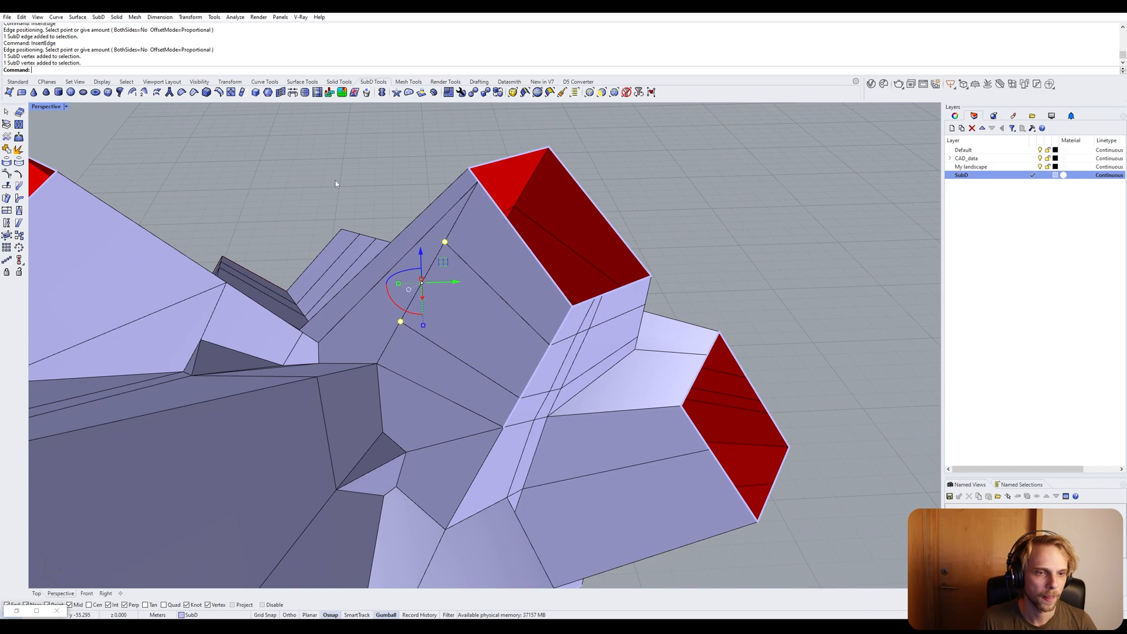
key("Escape")
Stitch the far end vertex of the lower inserted edge to the ridge corner vertex below it, using the corner as the stitch location.
scroll(402, 333, "up", 3)
left_click(401, 318)
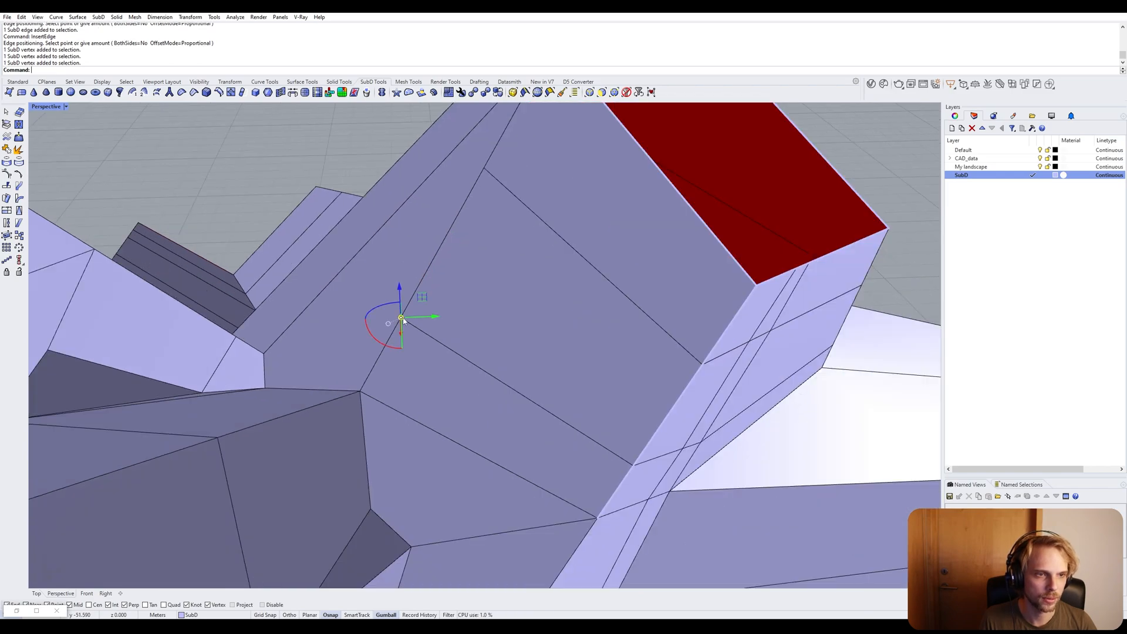
scroll(403, 320, "down", 3)
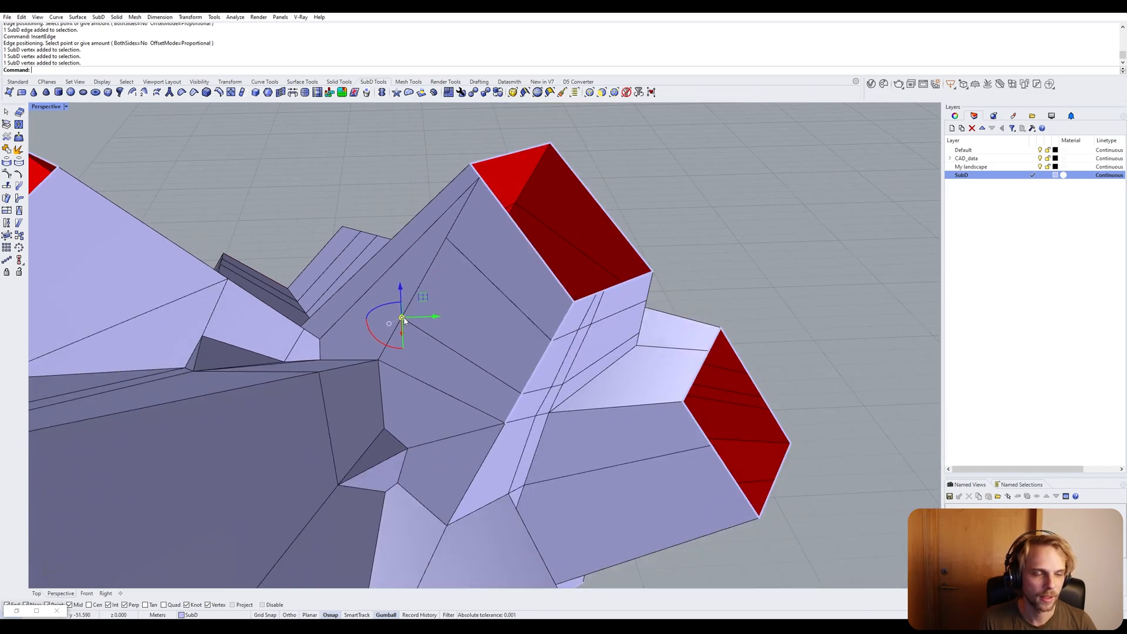
left_click(379, 362, "shift")
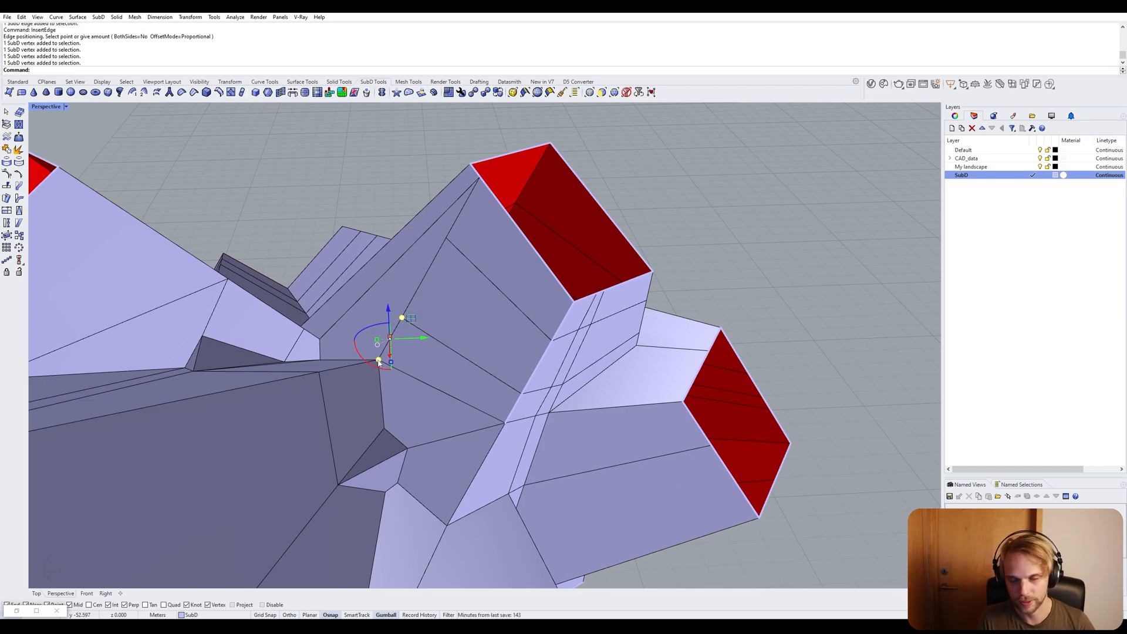
scroll(379, 361, "up", 4)
type("Stitch")
key("Return")
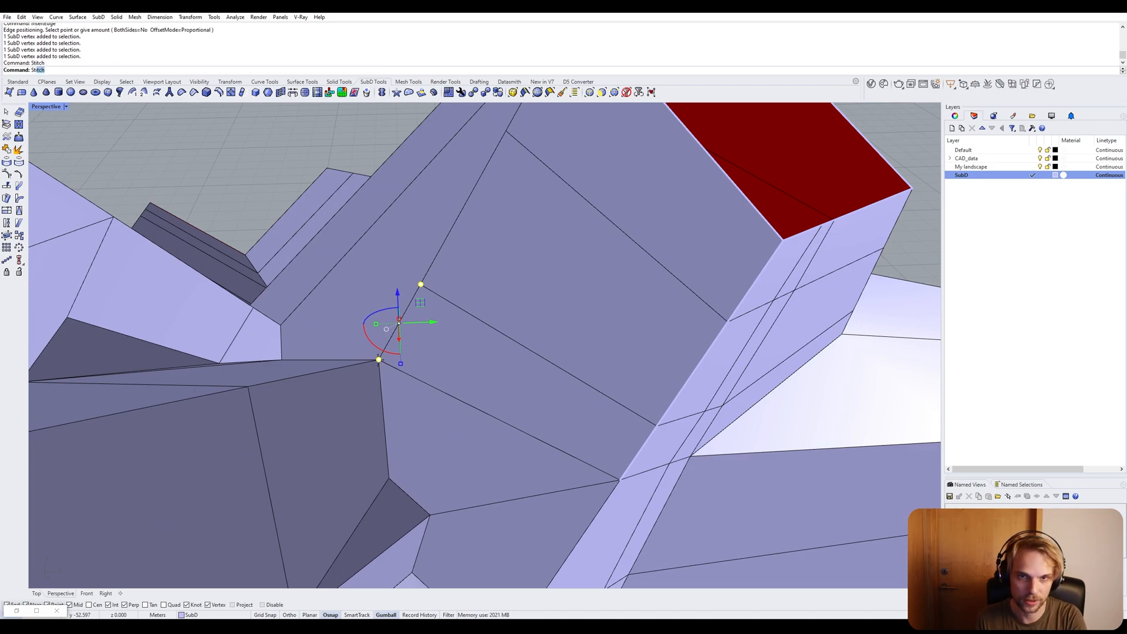
left_click(379, 362)
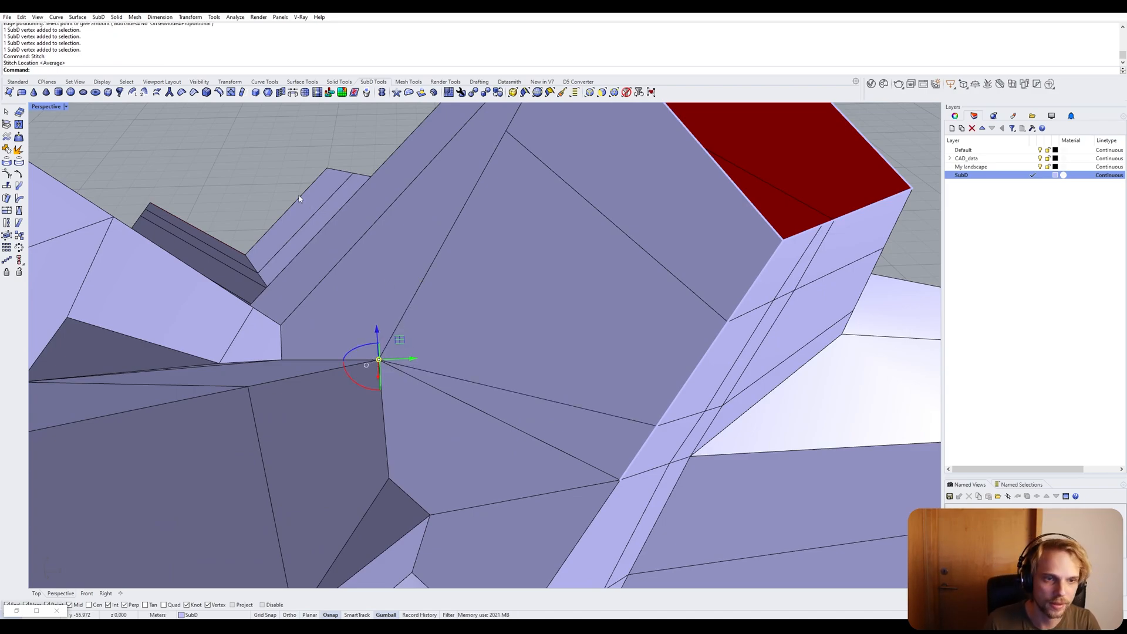
key("Escape")
Try to stitch the upper inserted edge's far end vertex to the apex vertex at the opening's rim, and undo that stitch.
scroll(383, 362, "down", 5)
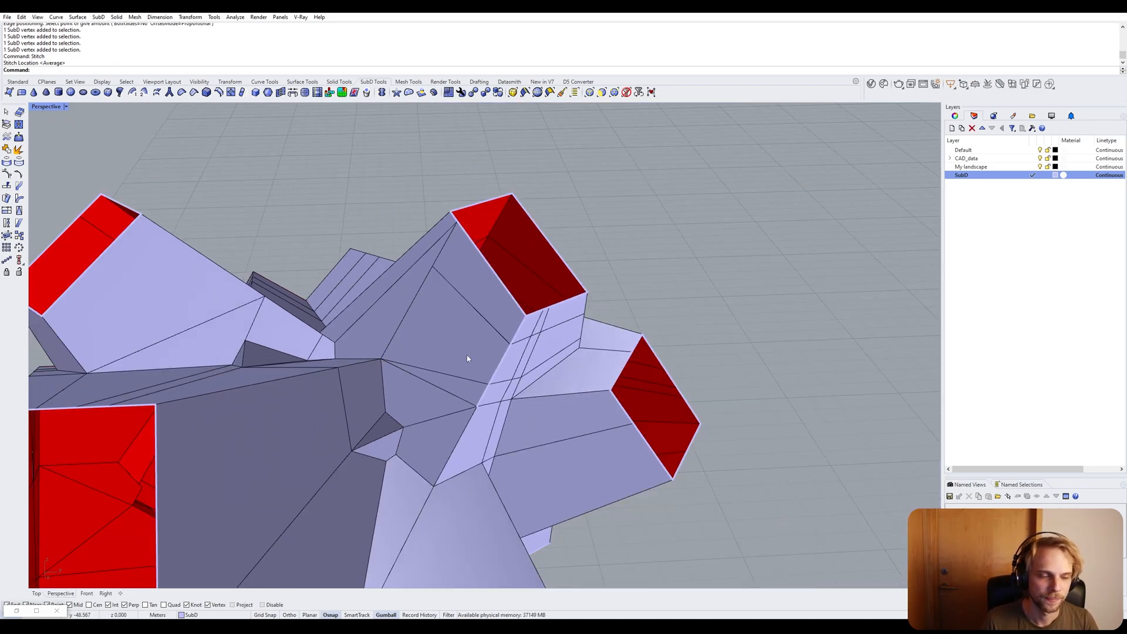
right_click_drag(466, 354, 502, 315)
scroll(480, 329, "up", 2)
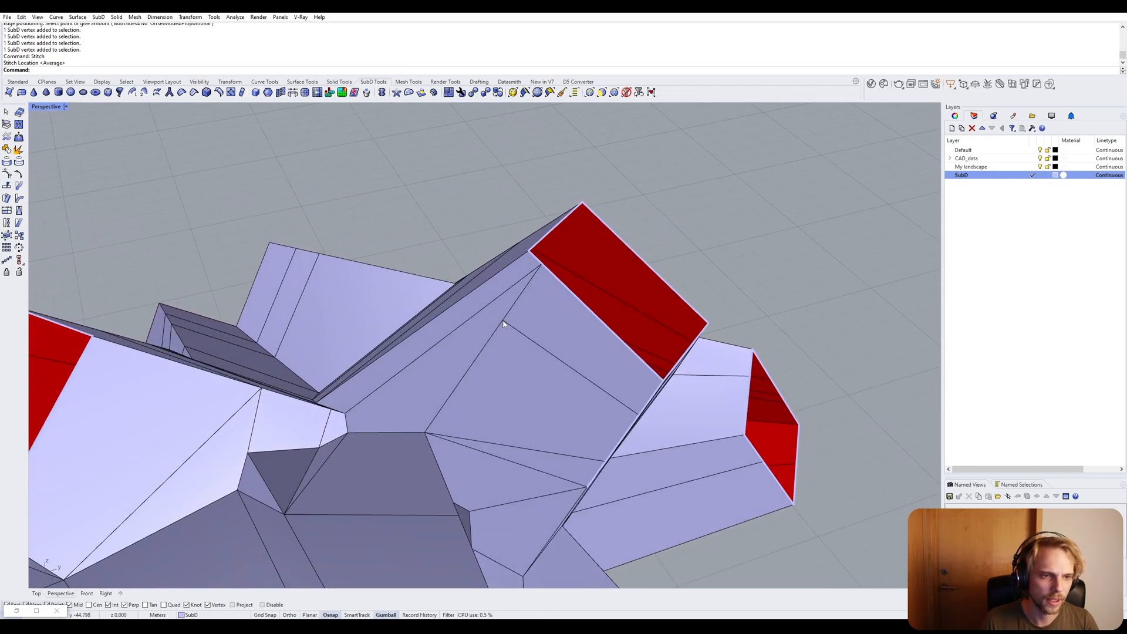
left_click(503, 321)
left_click(541, 265, "shift")
key("Return")
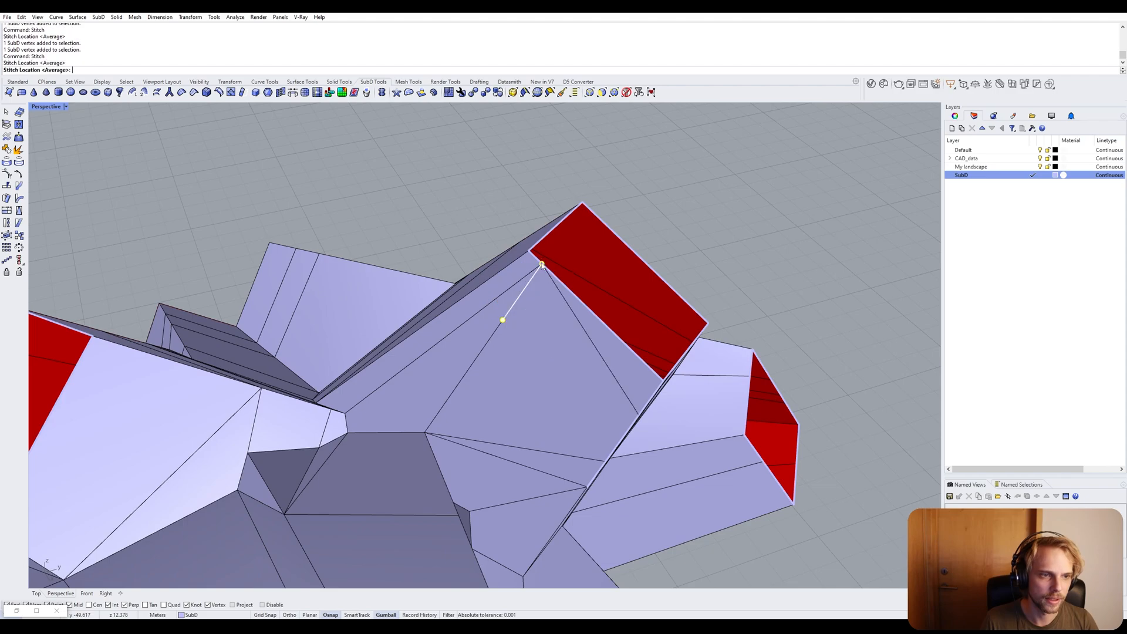
left_click(542, 265)
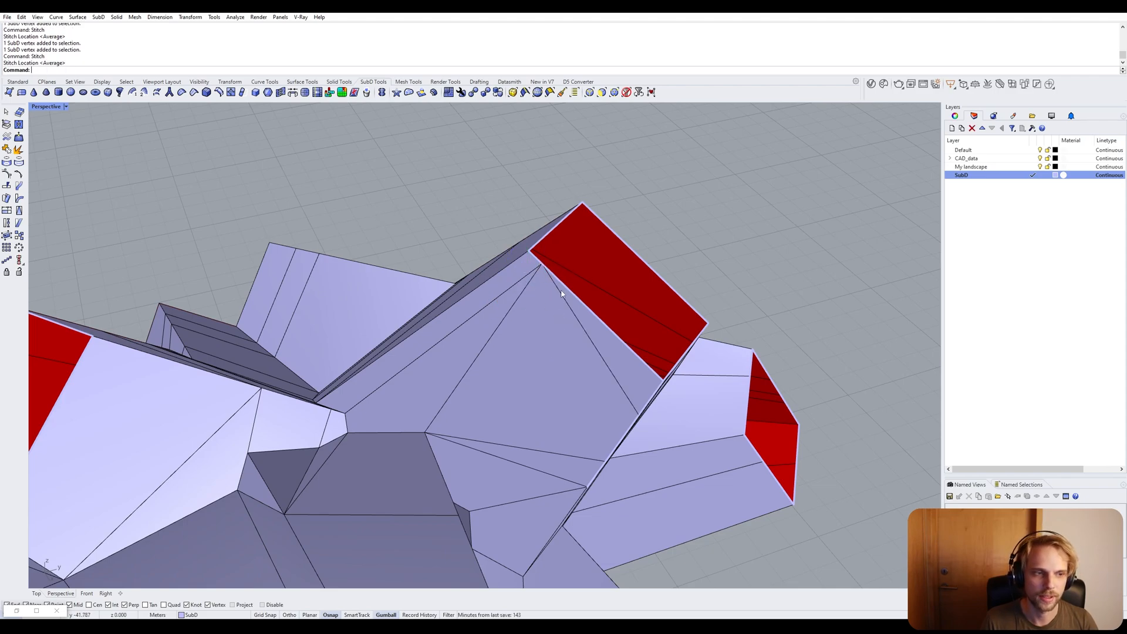
key("ctrl+z")
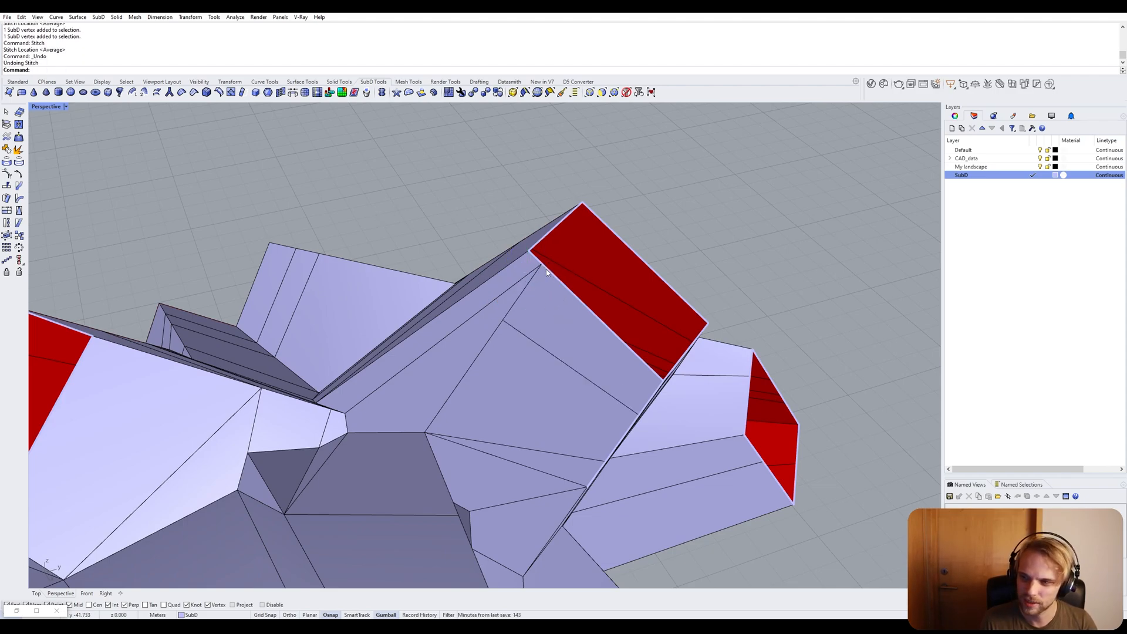
Delete the narrow tapering SubD face beside the far end of the upper inserted edge.
right_click_drag(528, 285, 528, 293)
scroll(527, 293, "up", 2)
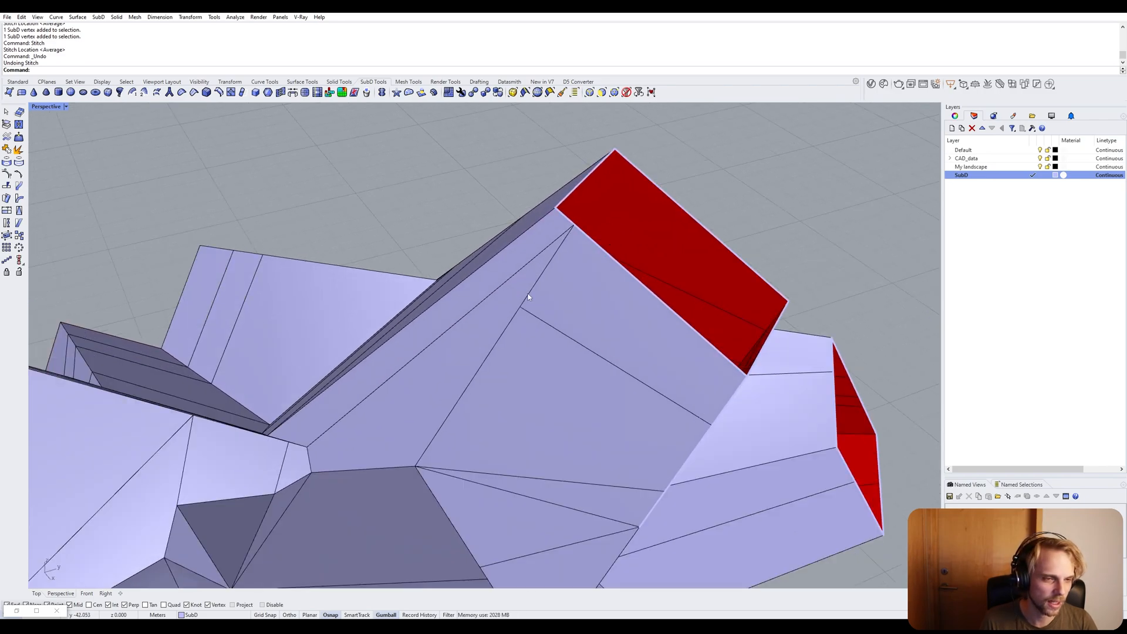
left_click(486, 334, "ctrl+shift")
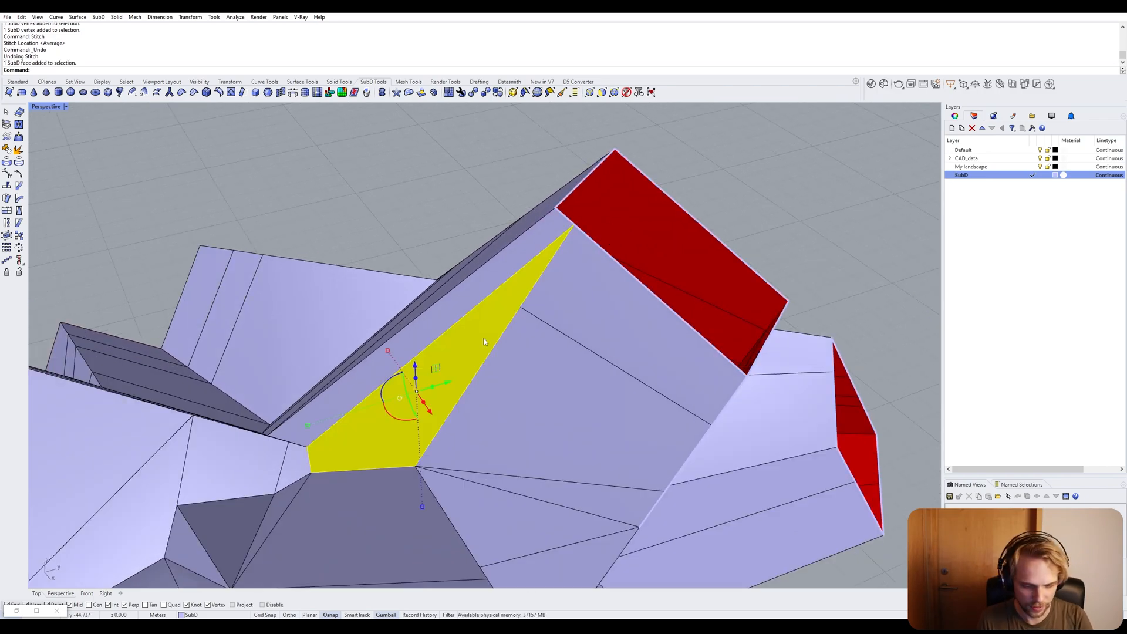
key("Delete")
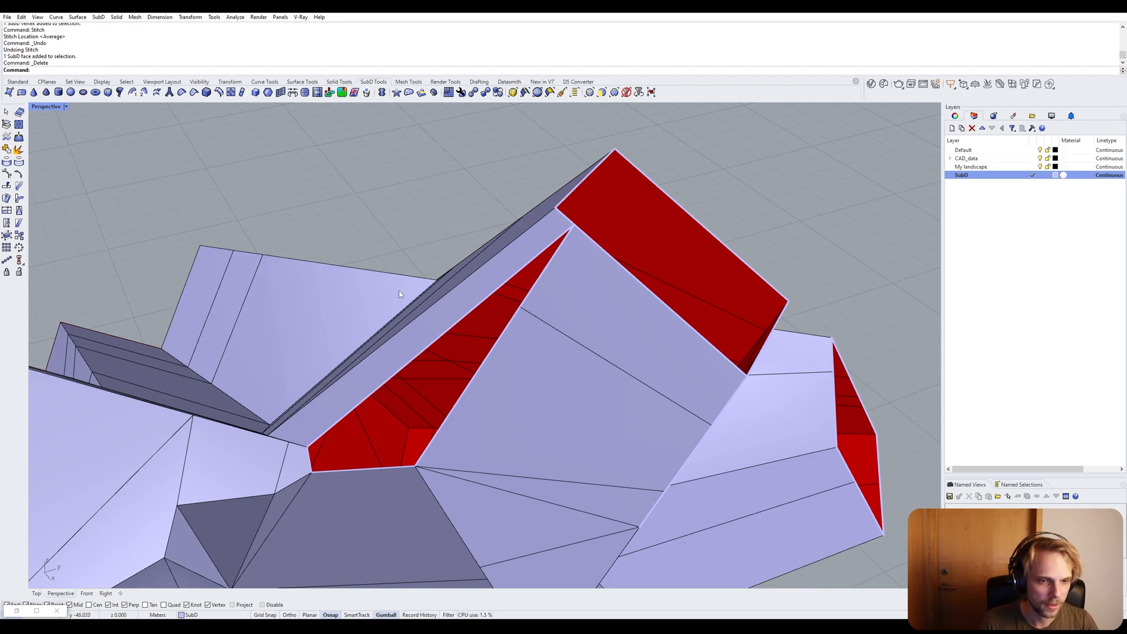
Fill the lower part of the gap with a five-point 3DFace from the inserted edge's vertex across to the opposite side and around the lower corners.
type("3dface")
key("Return")
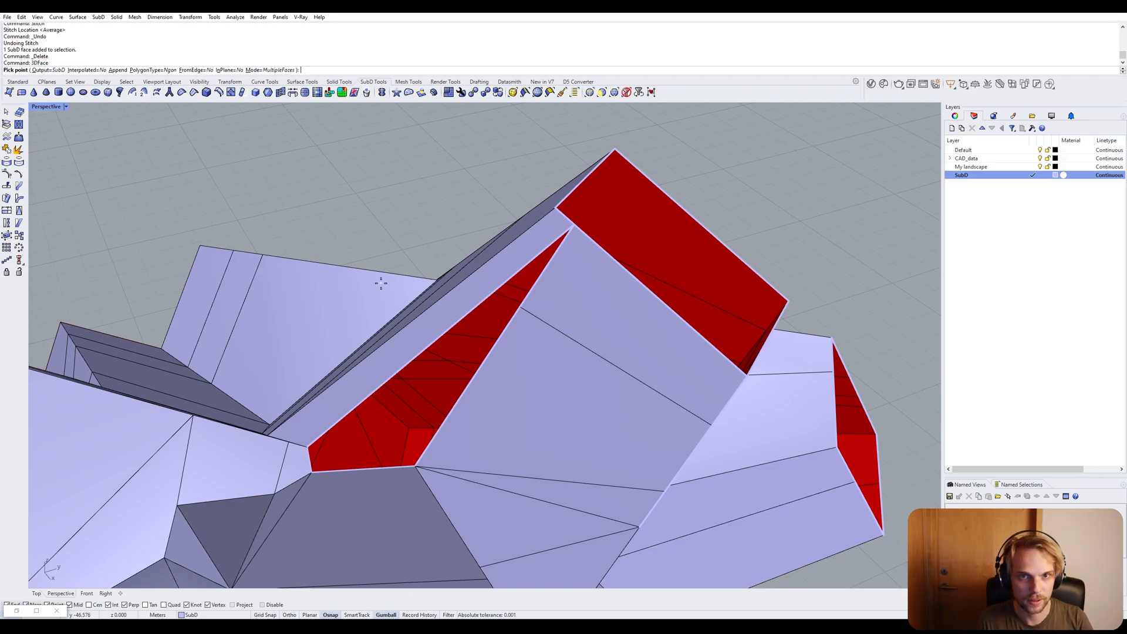
left_click(520, 309)
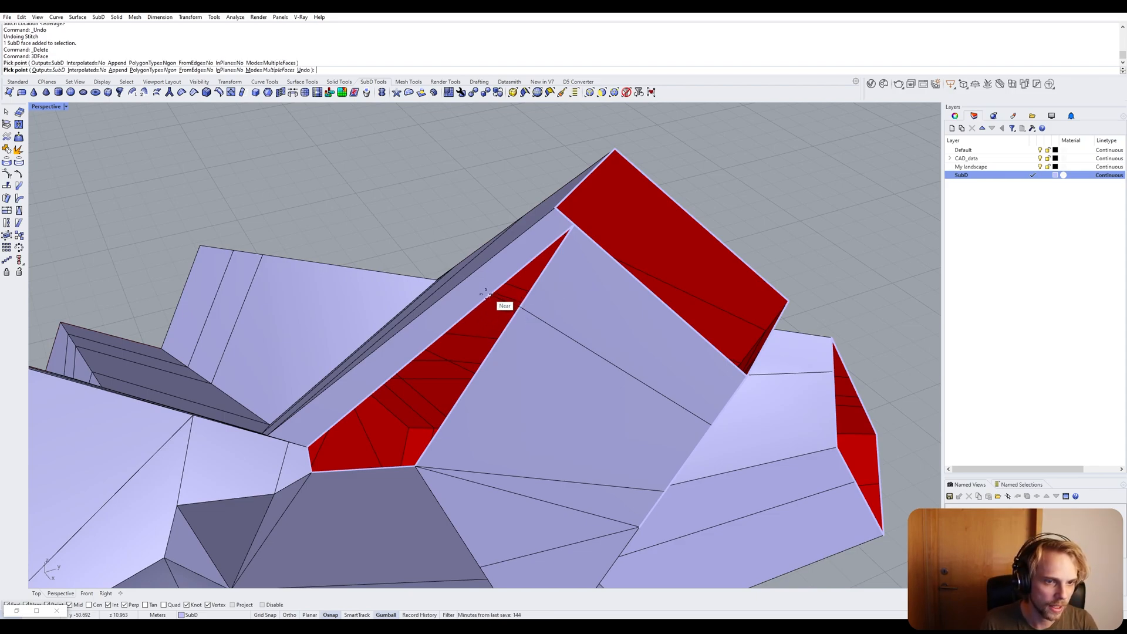
right_click_drag(483, 297, 501, 312)
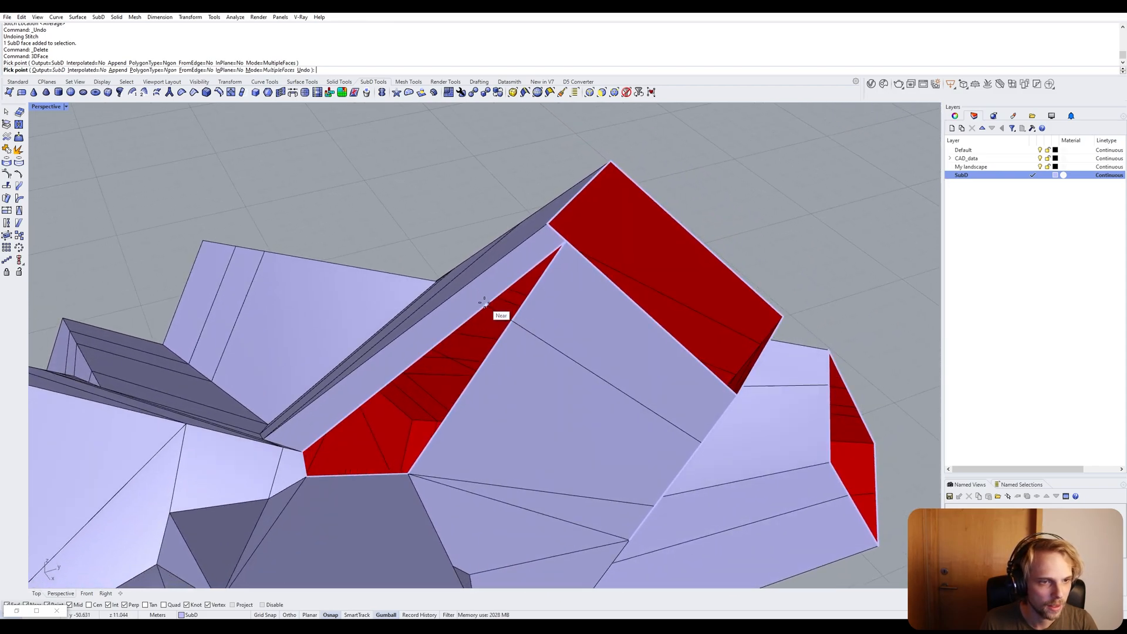
left_click(486, 305)
left_click(302, 450)
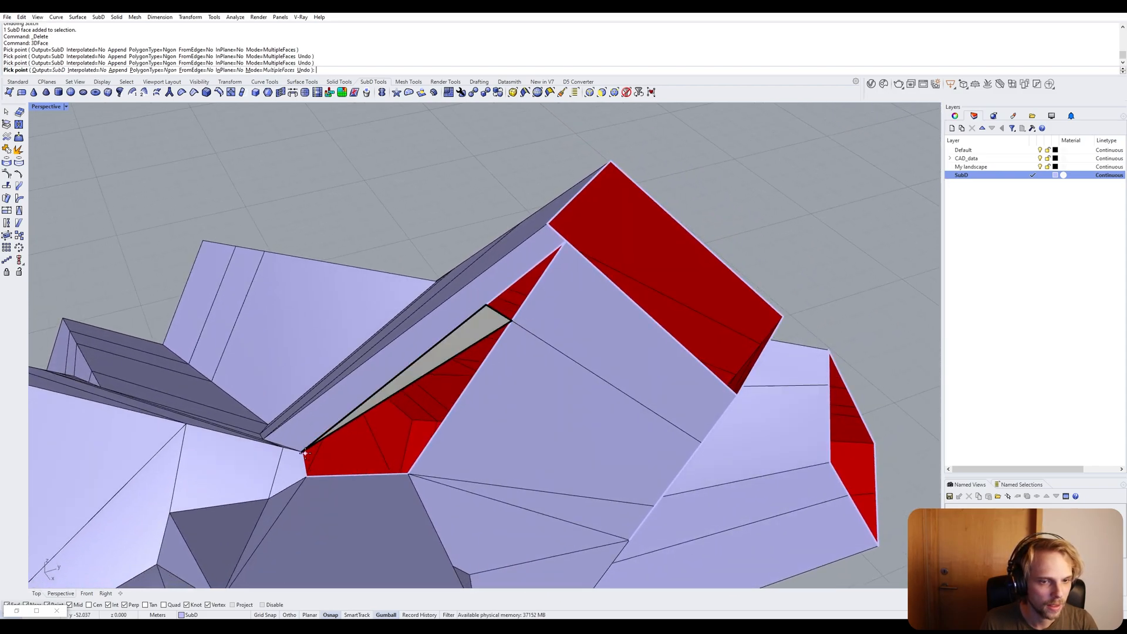
left_click(304, 477)
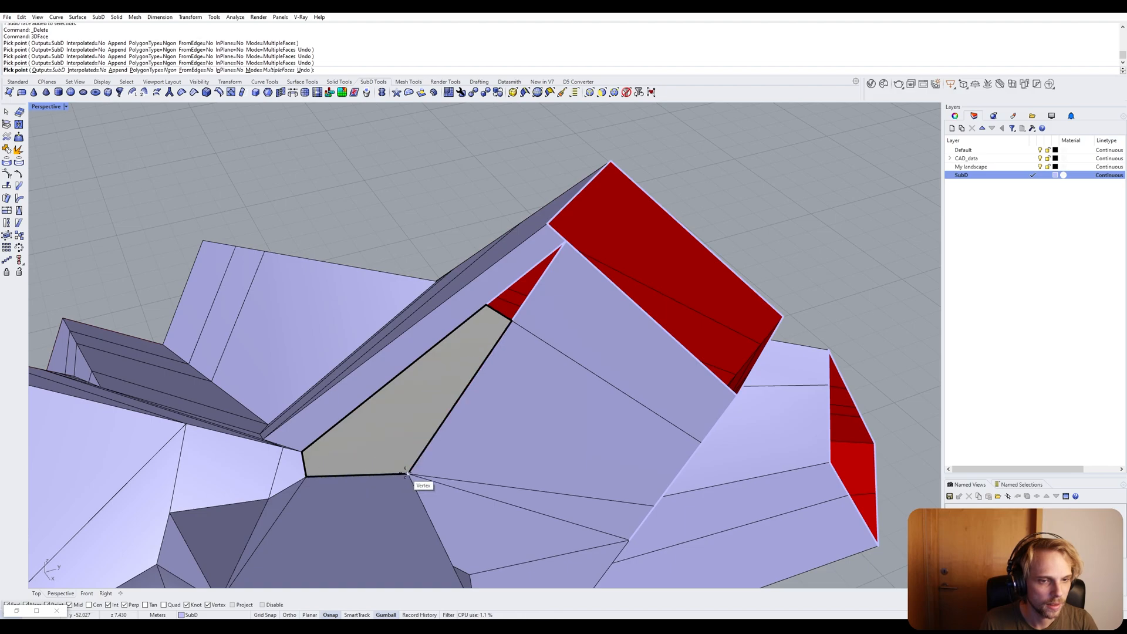
left_click(408, 473)
right_click(408, 474)
Fill the remaining gap below the rim with a triangular 3DFace between the new face's upper corner, the apex and the inserted edge's vertex.
right_click(502, 302)
right_click(490, 306)
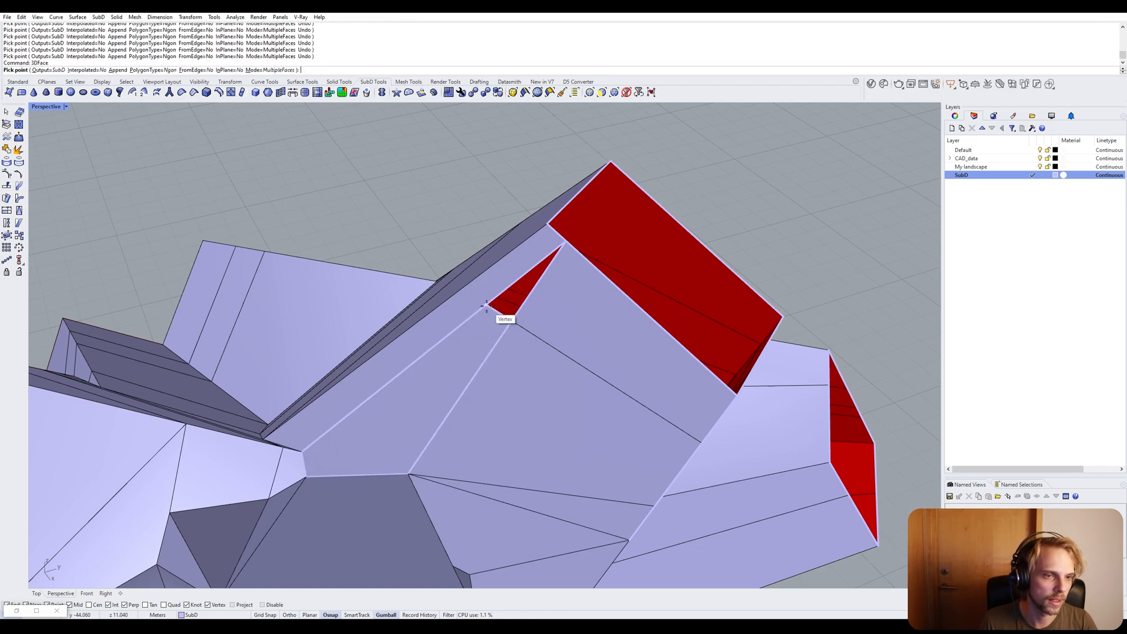
left_click(487, 306)
left_click(563, 240)
left_click(512, 321)
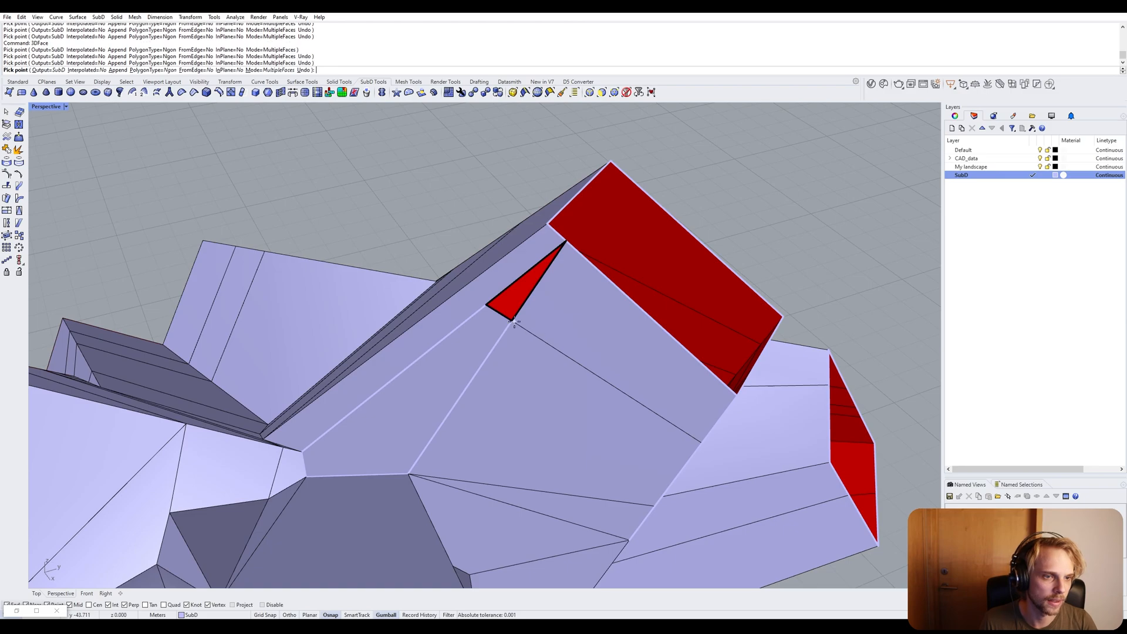
right_click(512, 321)
right_click_drag(517, 321, 512, 322)
right_click(512, 321)
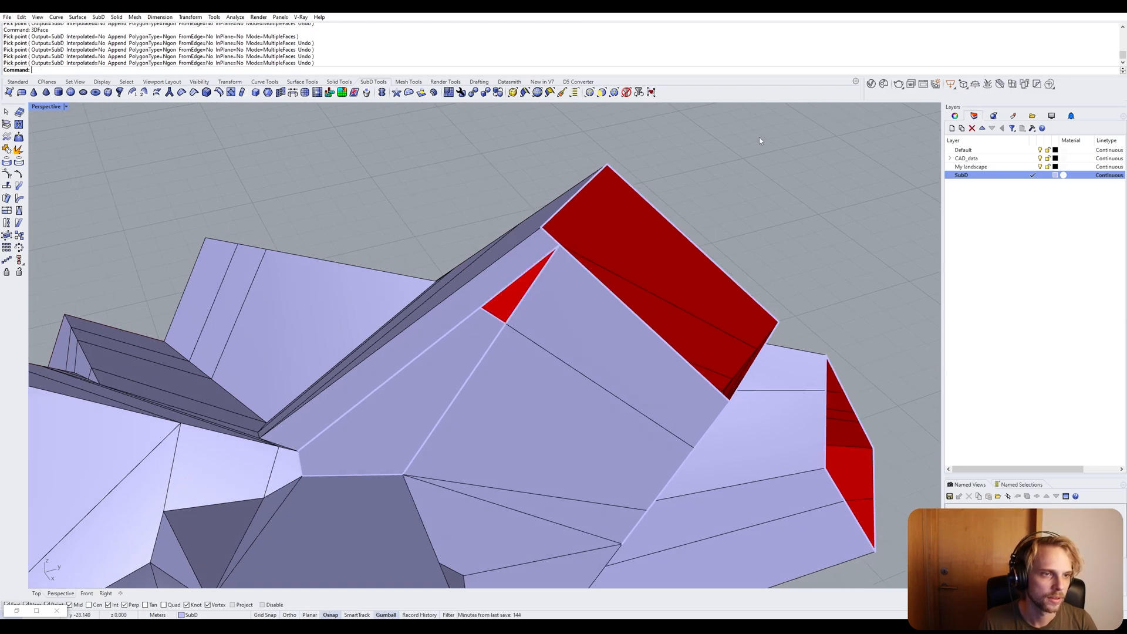
Join the two new 3DFace patches with the main landscape SubD into one SubD.
left_click_drag(759, 136, 400, 382)
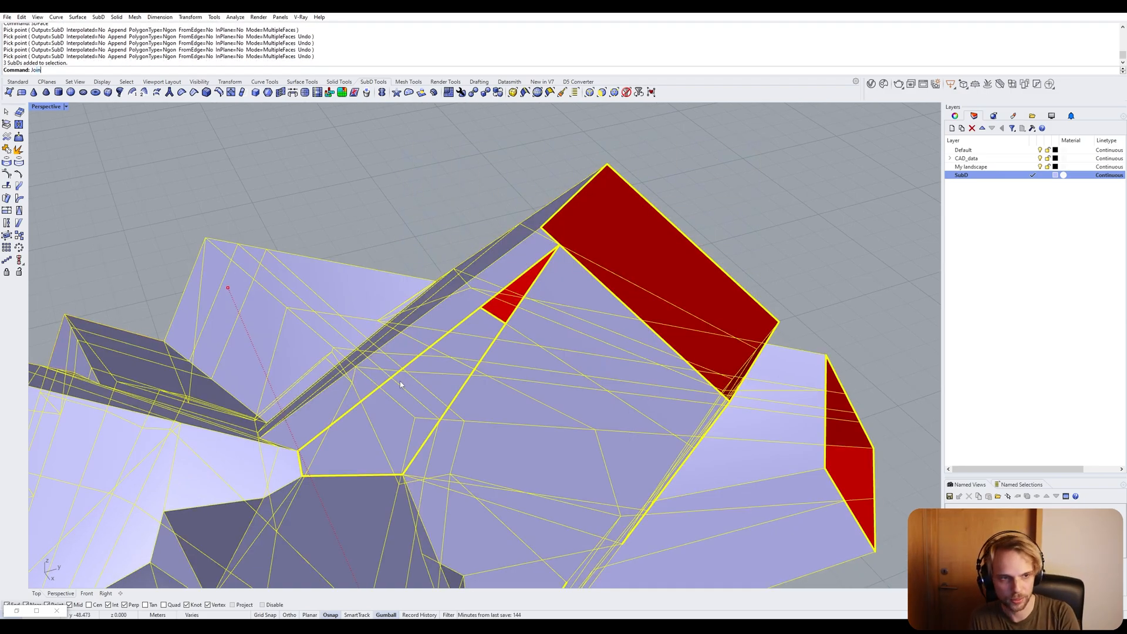
key("Return")
key("Return")
key("Escape")
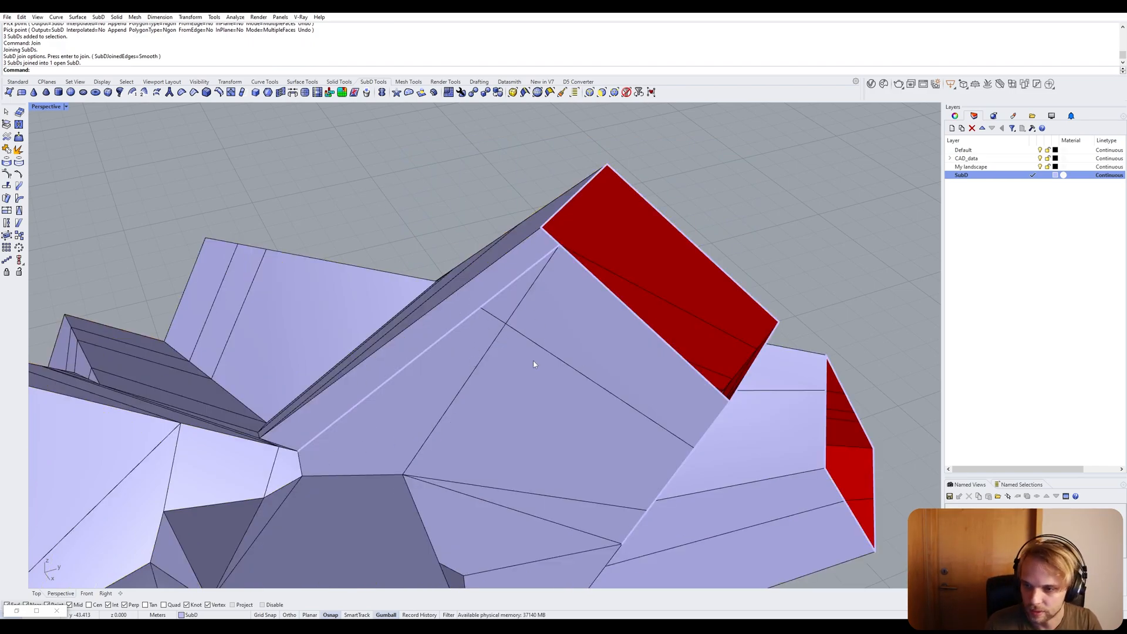
Delete the long tapering SubD face beside the lower part of the open inserted edge.
right_click_drag(543, 287, 574, 288)
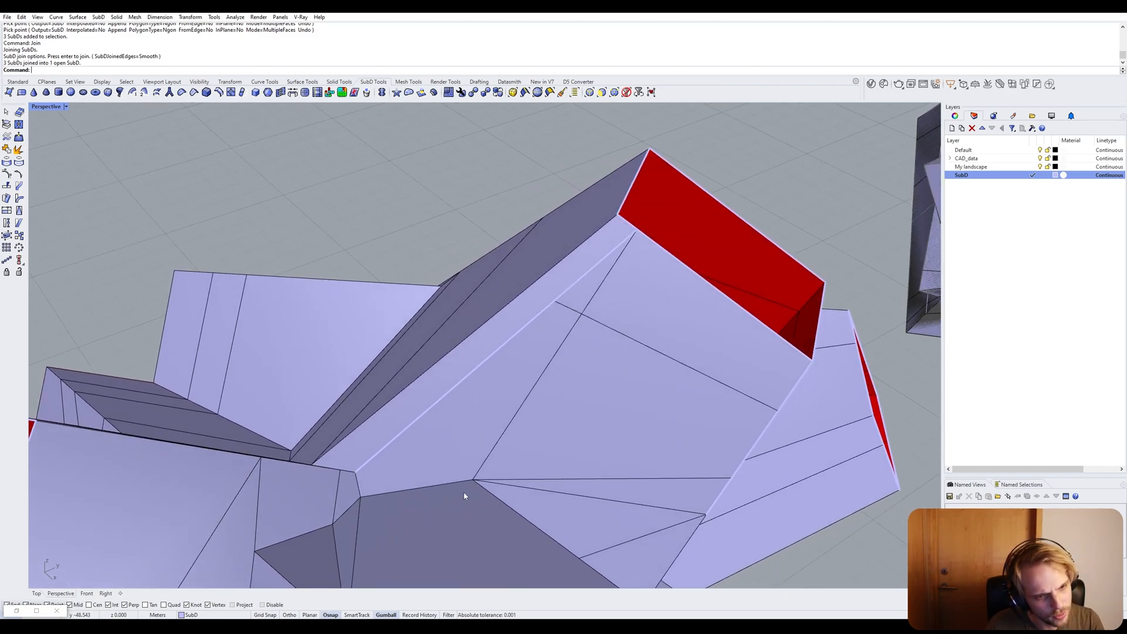
left_click(527, 365, "ctrl+shift")
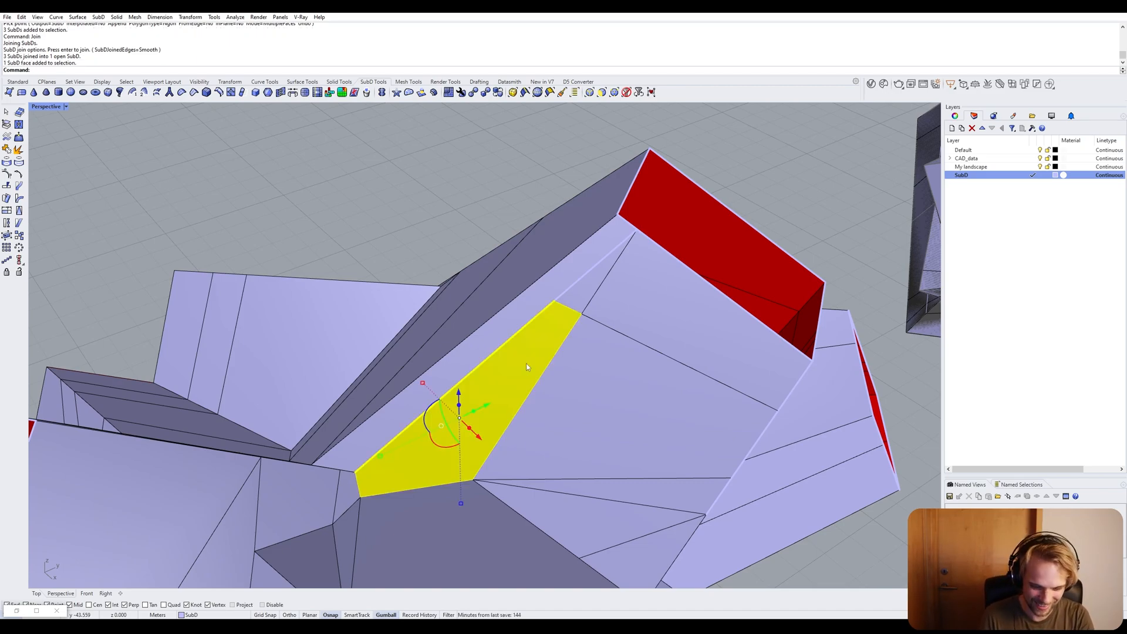
key("Delete")
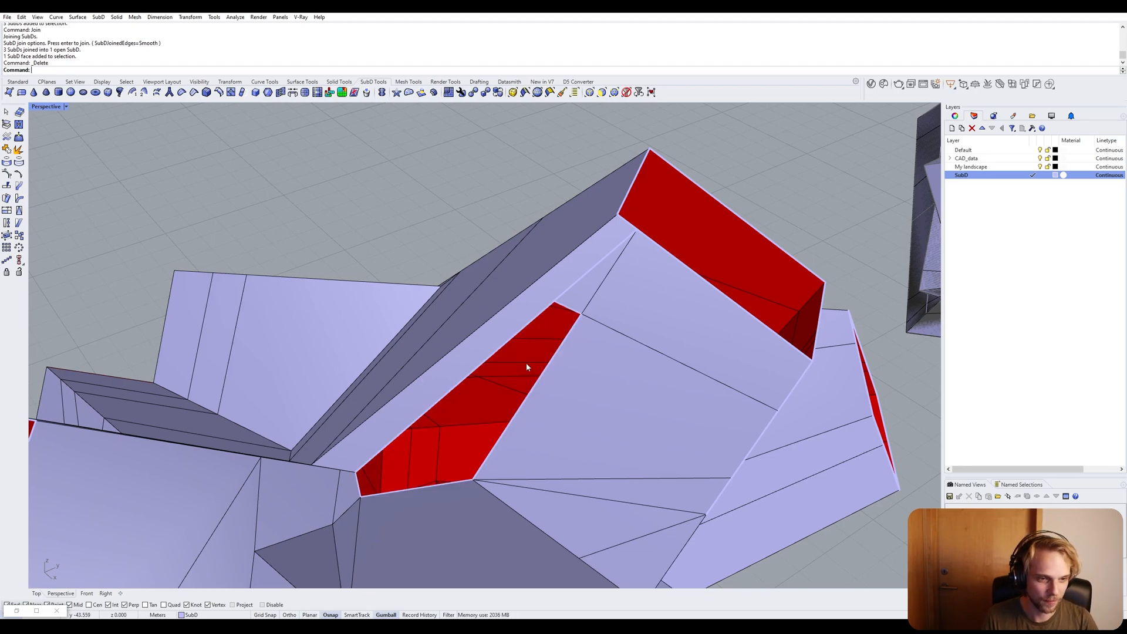
Fill the gap's lower end with a triangular SubD 3DFace between the open edge's lower vertex and the two bottom corners.
right_click(486, 361)
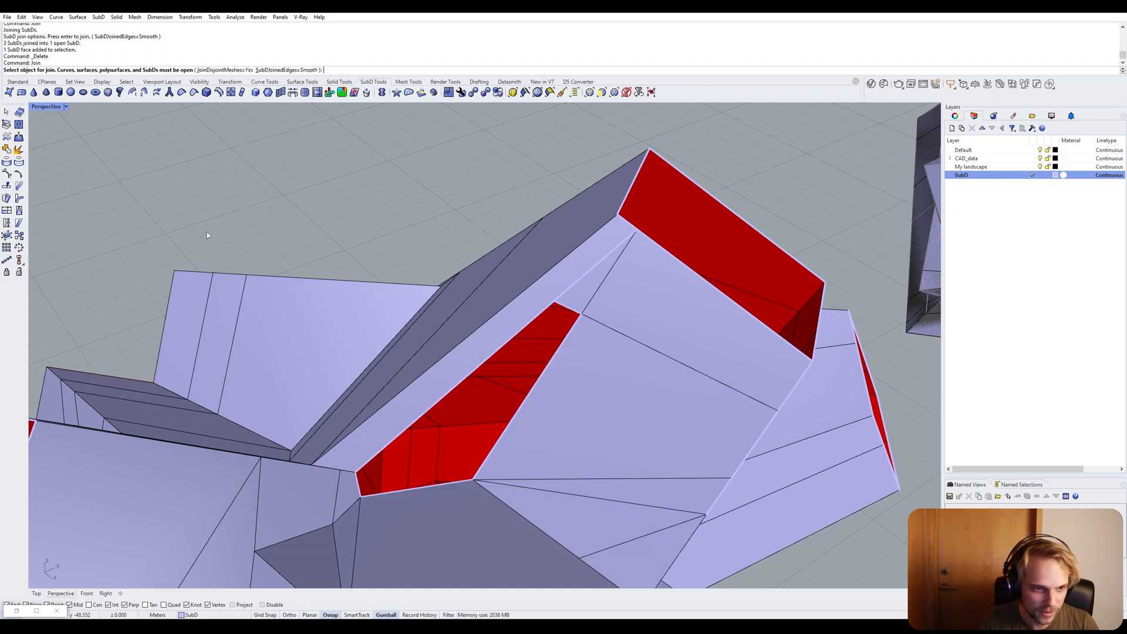
left_click(9, 92)
left_click(357, 471)
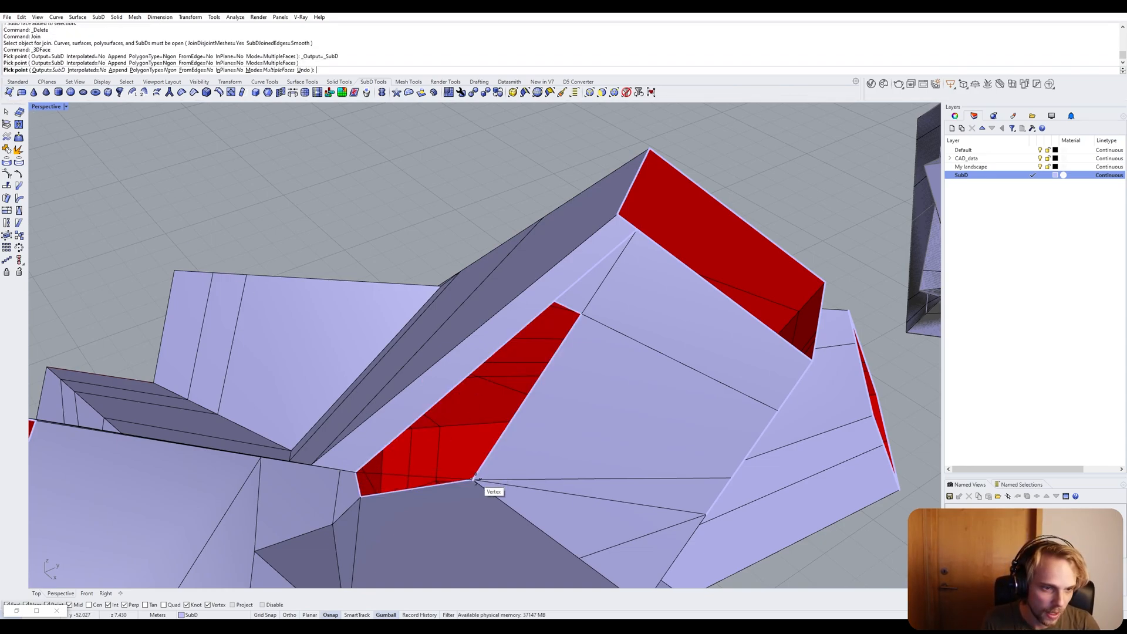
left_click(473, 479)
left_click(360, 496)
right_click(360, 497)
right_click(362, 492)
Fill the rest of the gap with a four-point SubD 3DFace from the open edge's lower vertex around the two upper corners to the lower corner.
right_click(363, 492)
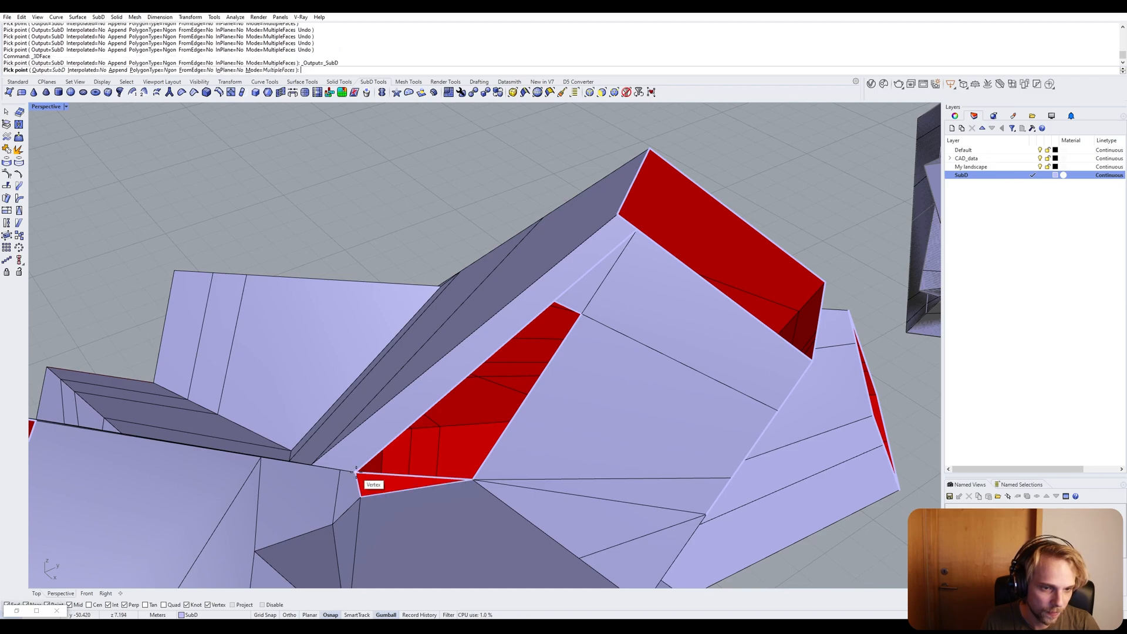
left_click(356, 472)
left_click(554, 302)
left_click(582, 313)
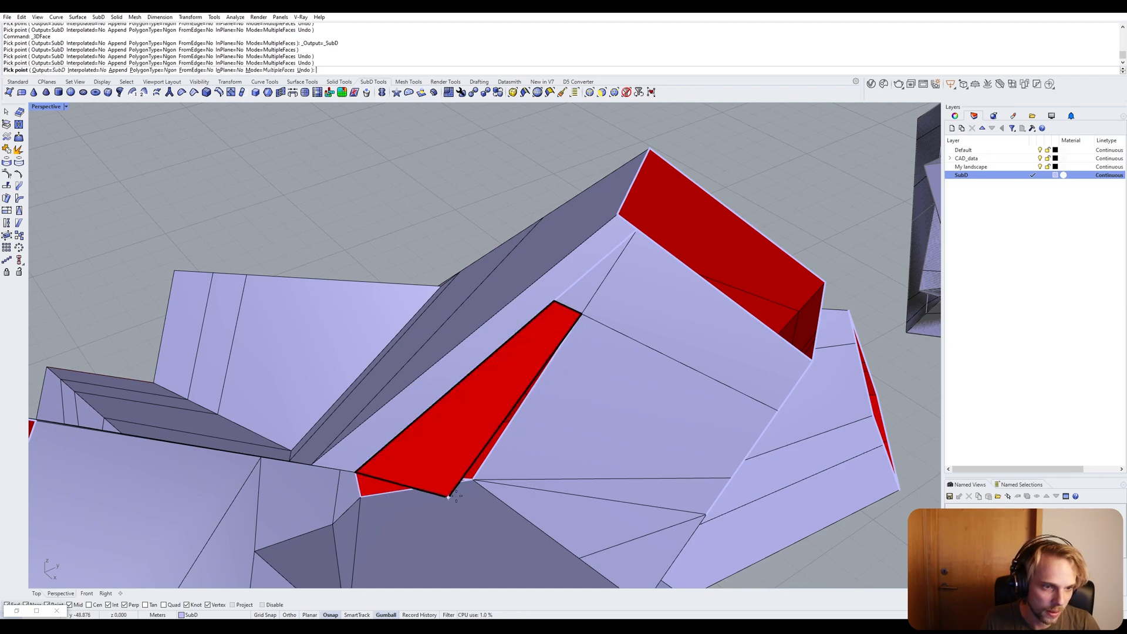
left_click(473, 480)
right_click(473, 477)
right_click(477, 481)
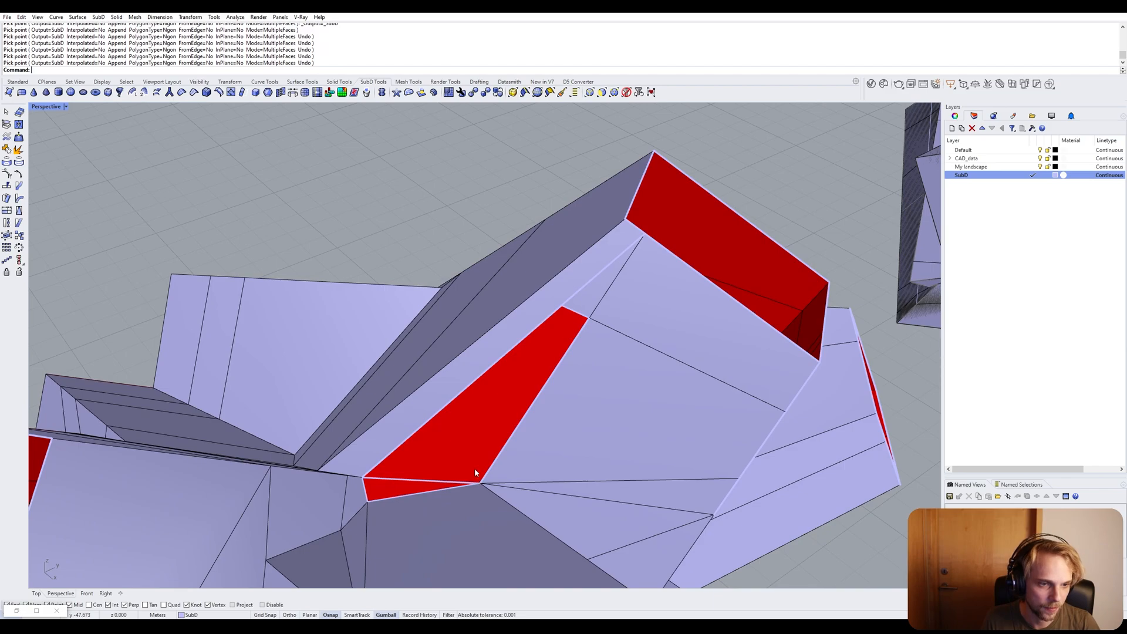
Join the triangular and four-sided patches with the main landscape SubD.
left_click(469, 457)
left_click(405, 492, "shift")
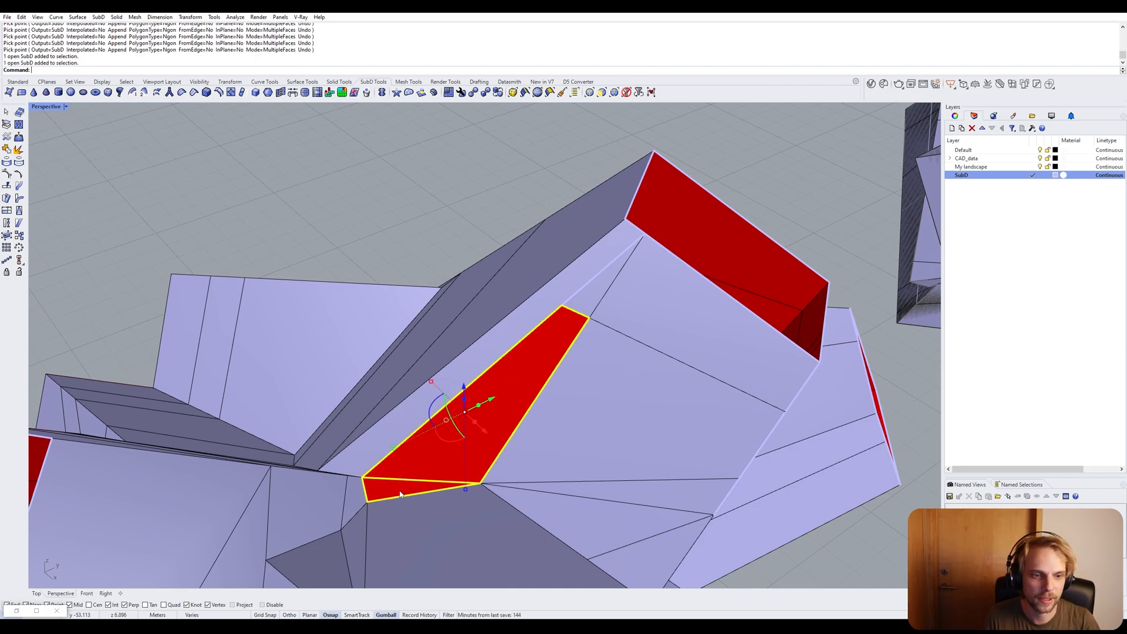
left_click(632, 447, "shift")
key("Return")
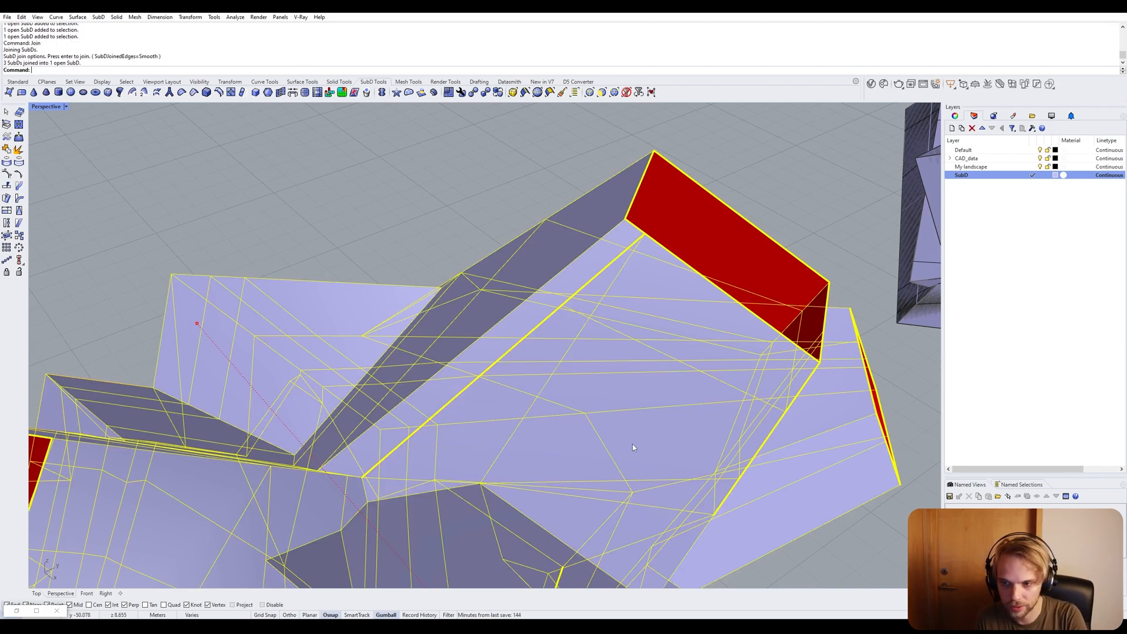
key("Return")
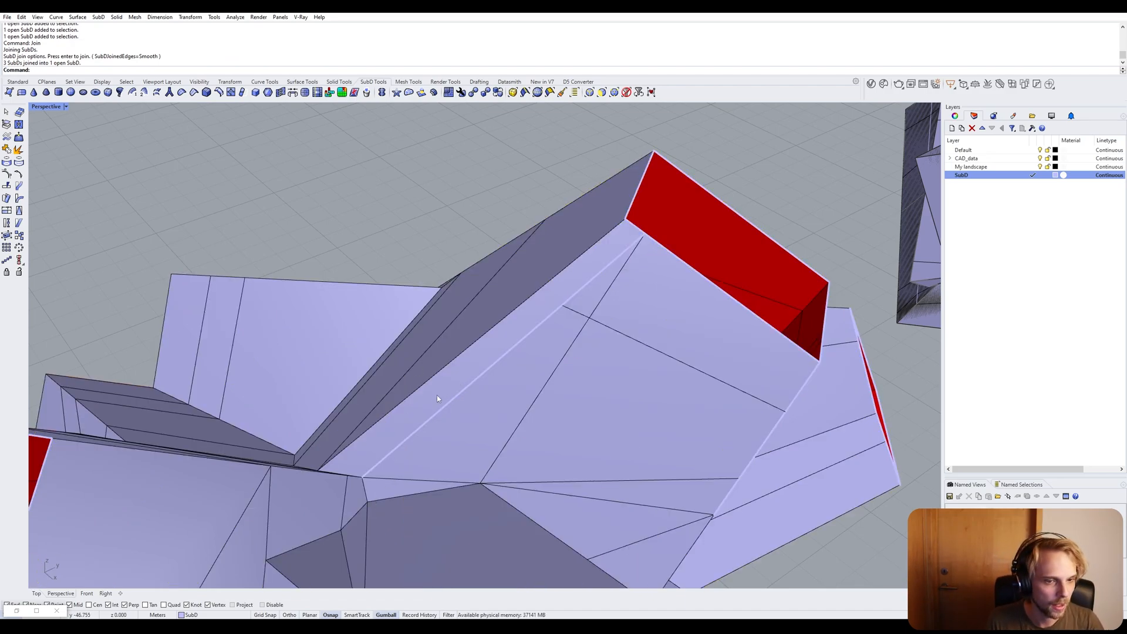
Insert an edge across the narrow strip below the opening's rim, snapped to the vertex where the neighbouring cross edge ends.
right_click_drag(437, 396, 622, 347)
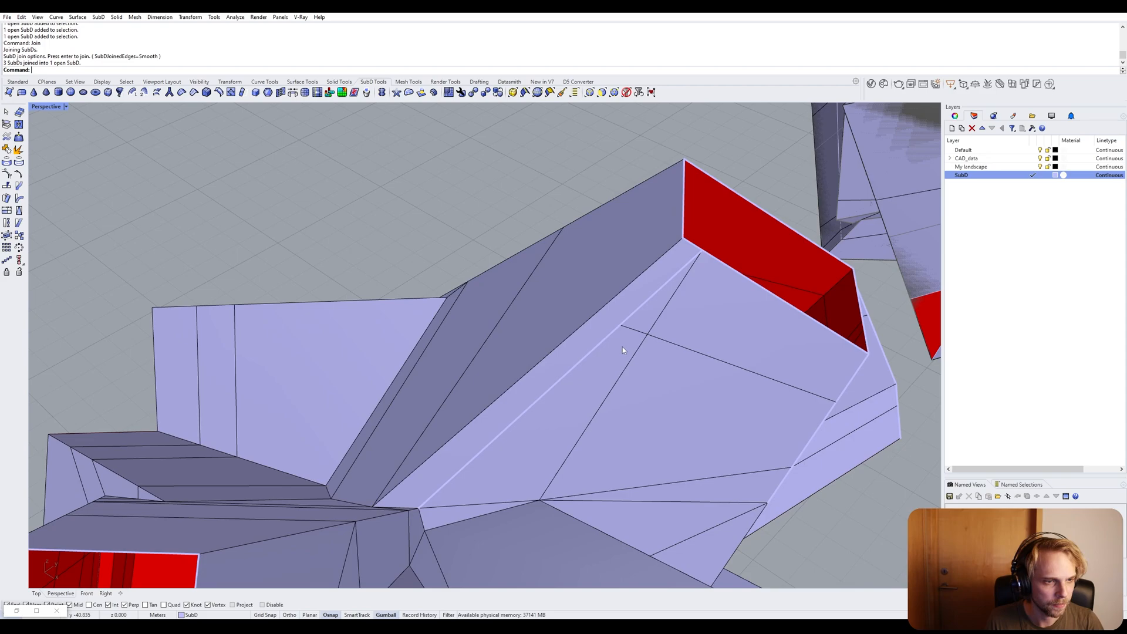
left_click(692, 253, "ctrl+shift")
type("InsertEdge")
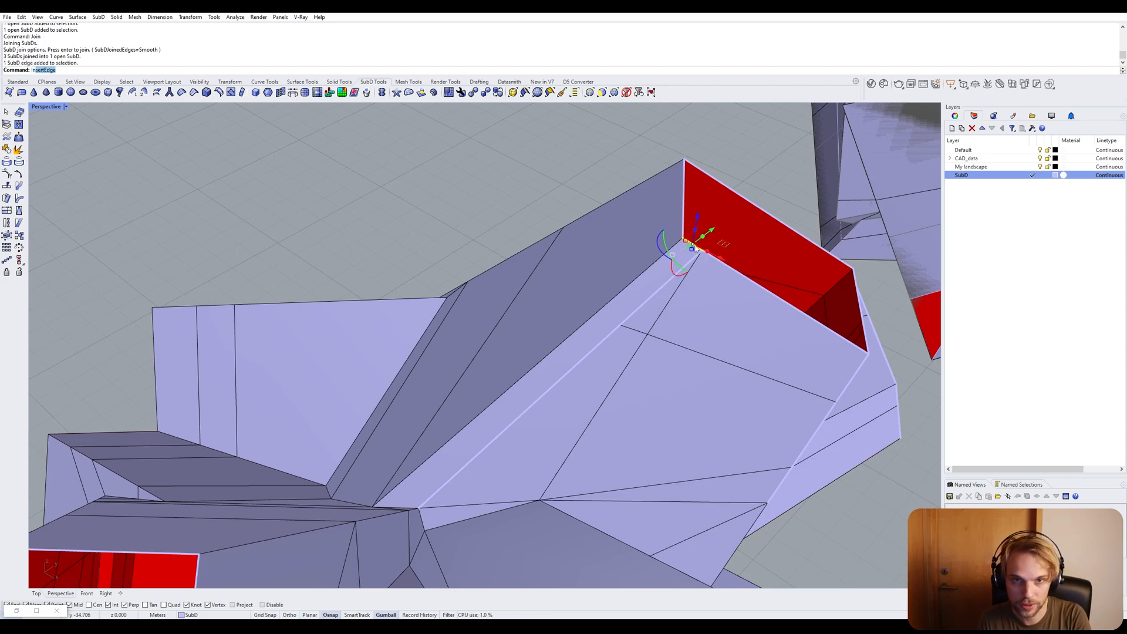
key("Return")
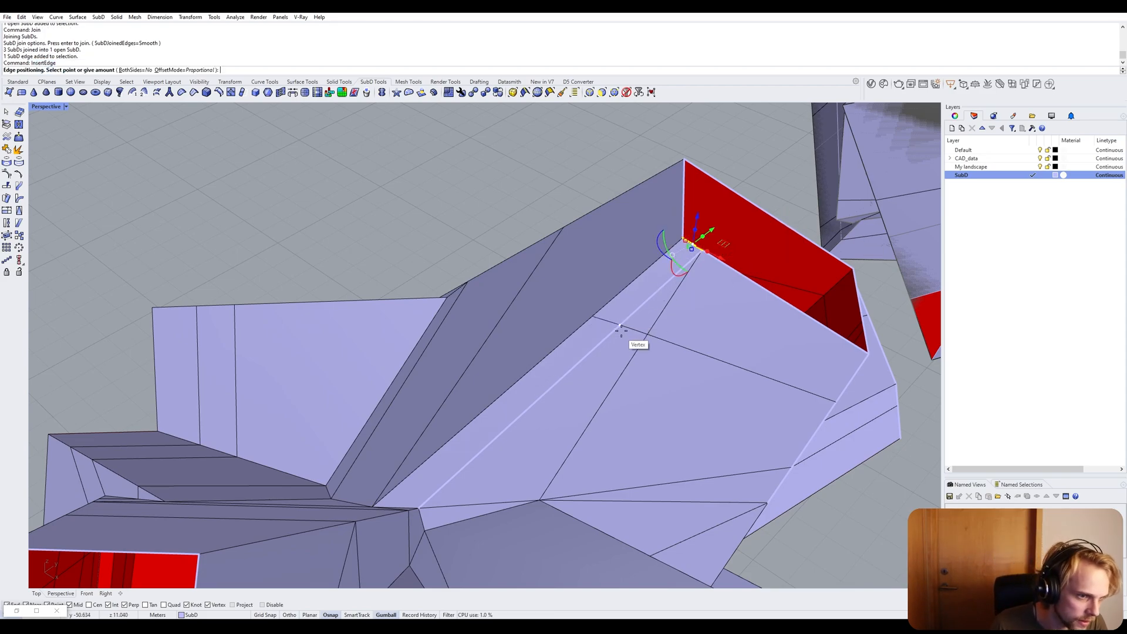
left_click(621, 323)
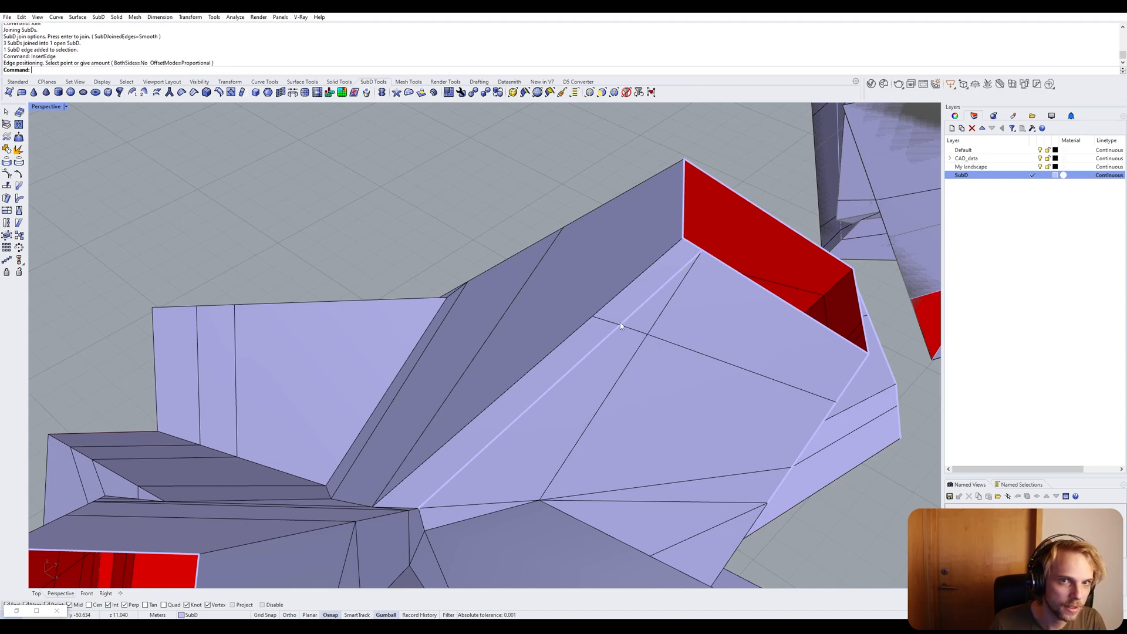
Insert an edge across the adjoining side face below the rim, snapped to the inserted cross edge's end on the shared ridge.
right_click_drag(513, 244, 666, 255)
left_click(720, 245)
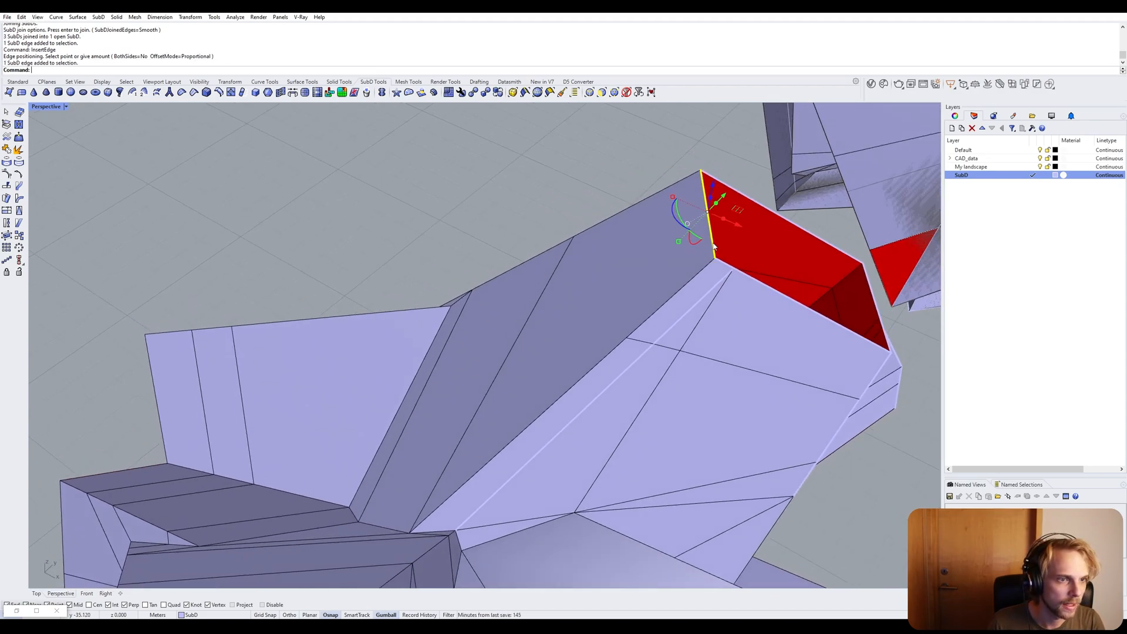
key("Return")
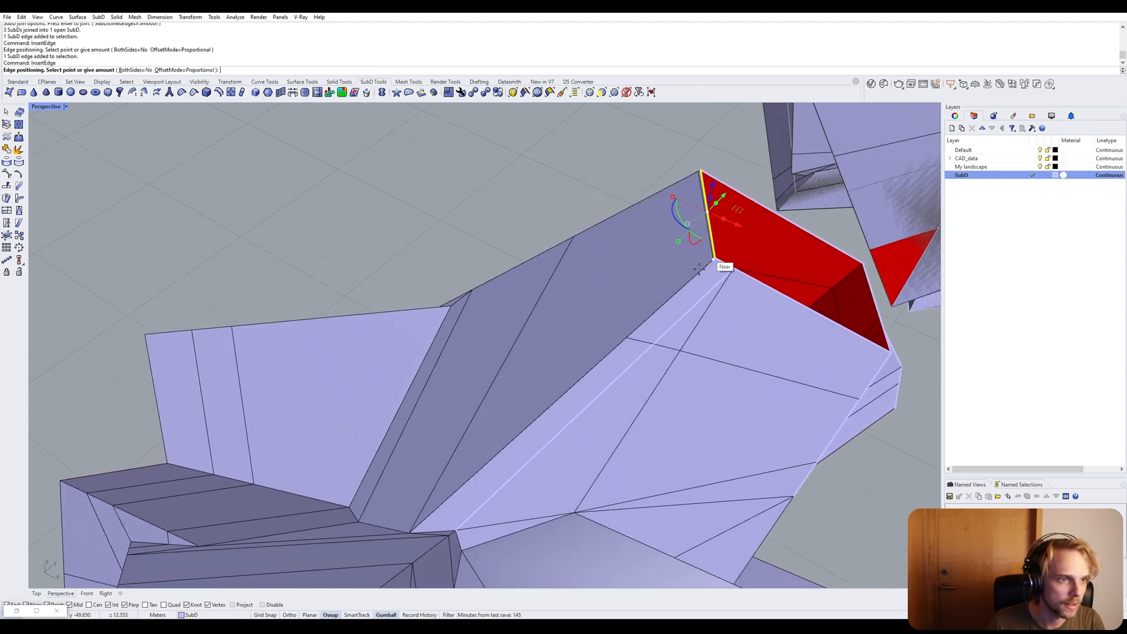
left_click(625, 339)
Stitch the two nearly coincident vertices where the inserted edges meet on the ridge, snapping the stitch location to a vertex.
right_click_drag(588, 250, 612, 180)
scroll(348, 313, "up", 10)
scroll(356, 308, "up", 3)
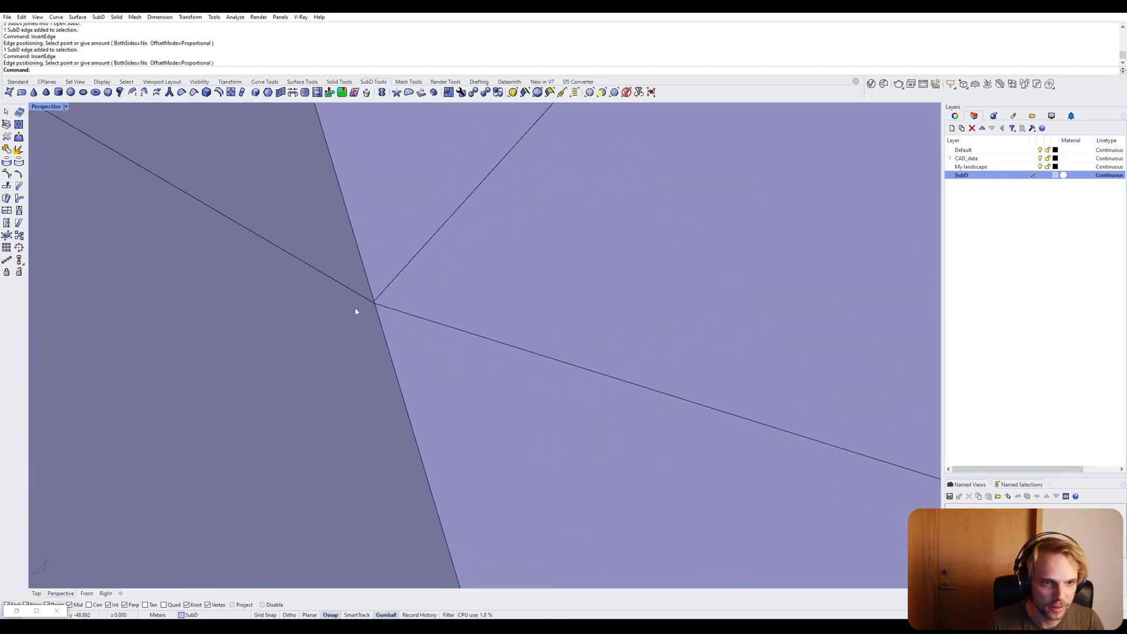
scroll(385, 302, "down", 1)
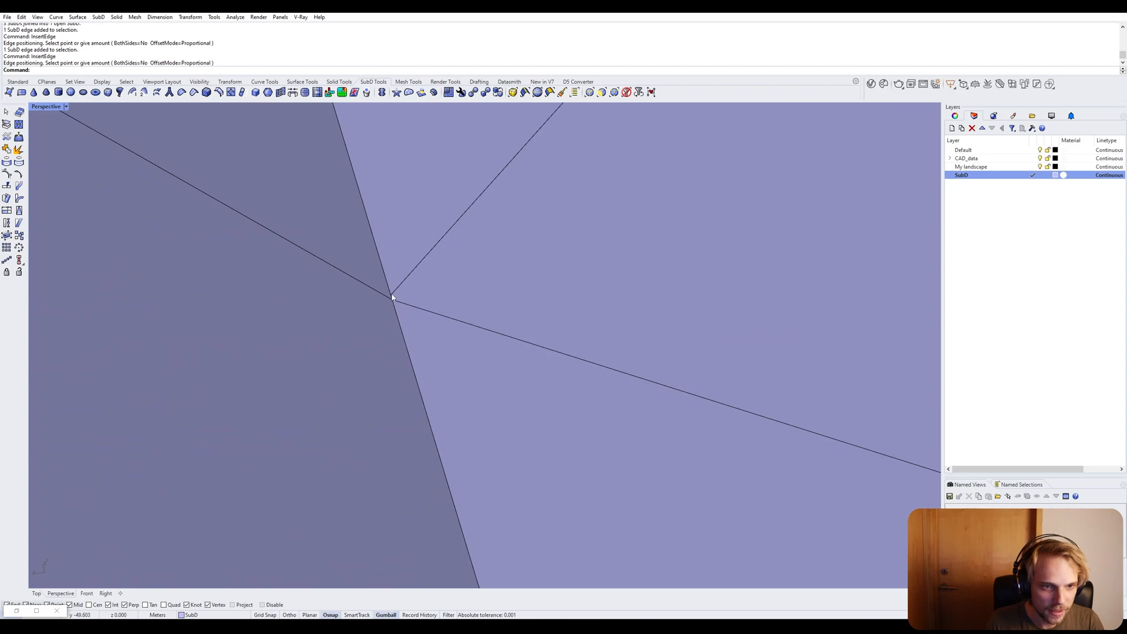
left_click(391, 297, "ctrl+shift")
left_click(392, 303, "ctrl+shift")
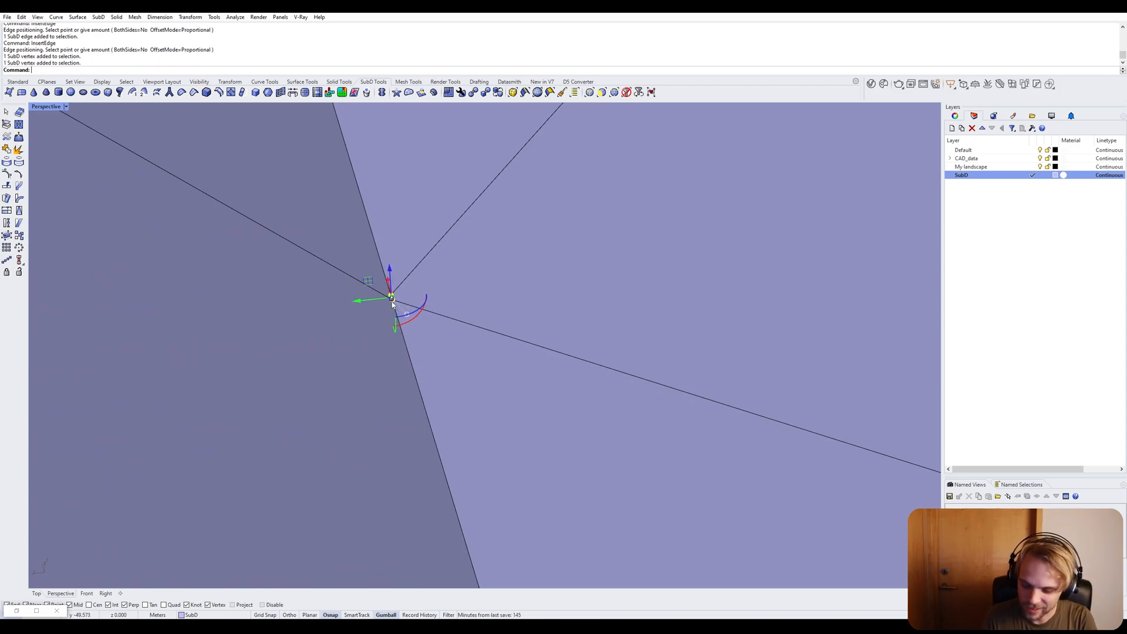
key("Return")
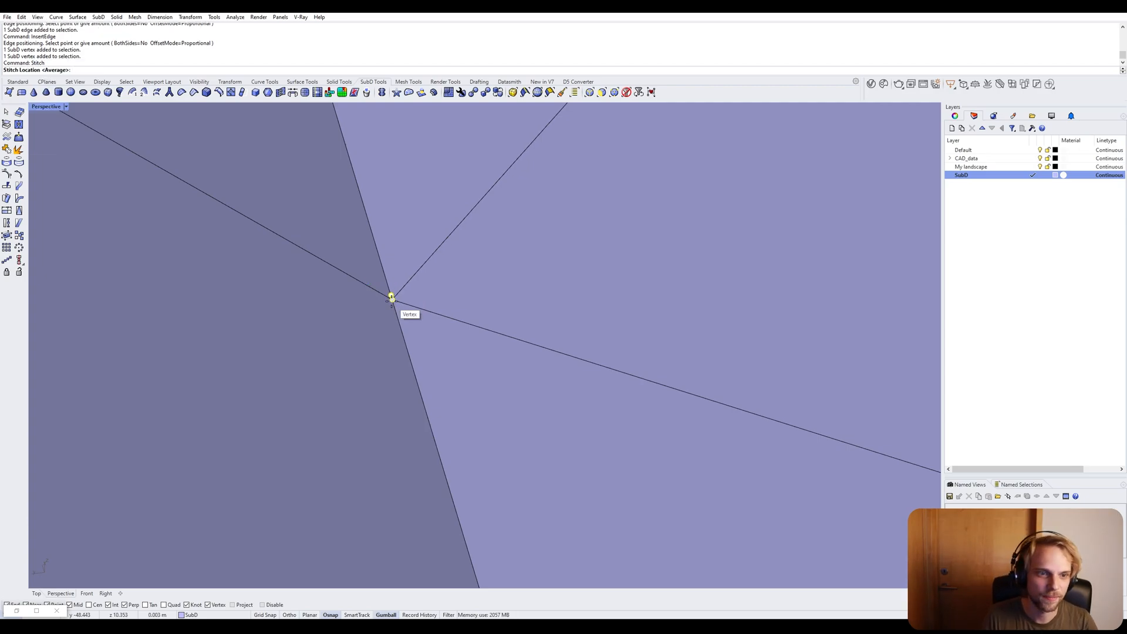
left_click(392, 300)
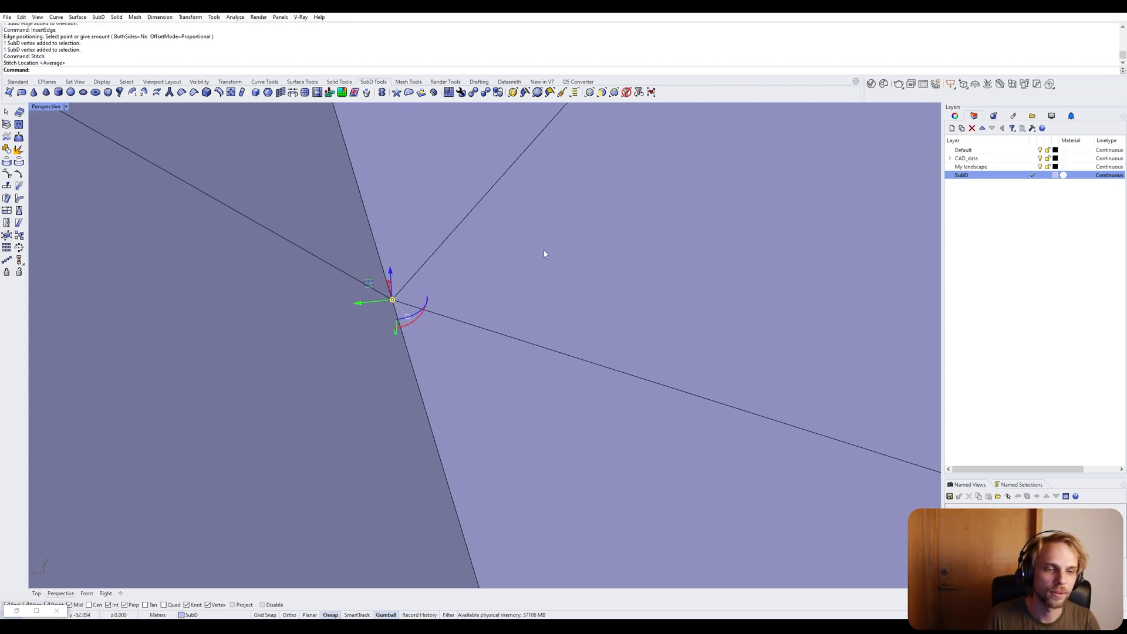
key("Escape")
Switch the Perspective viewport to Wireframe display and check the vertex at the lower end of the open edge.
scroll(470, 317, "down", 15)
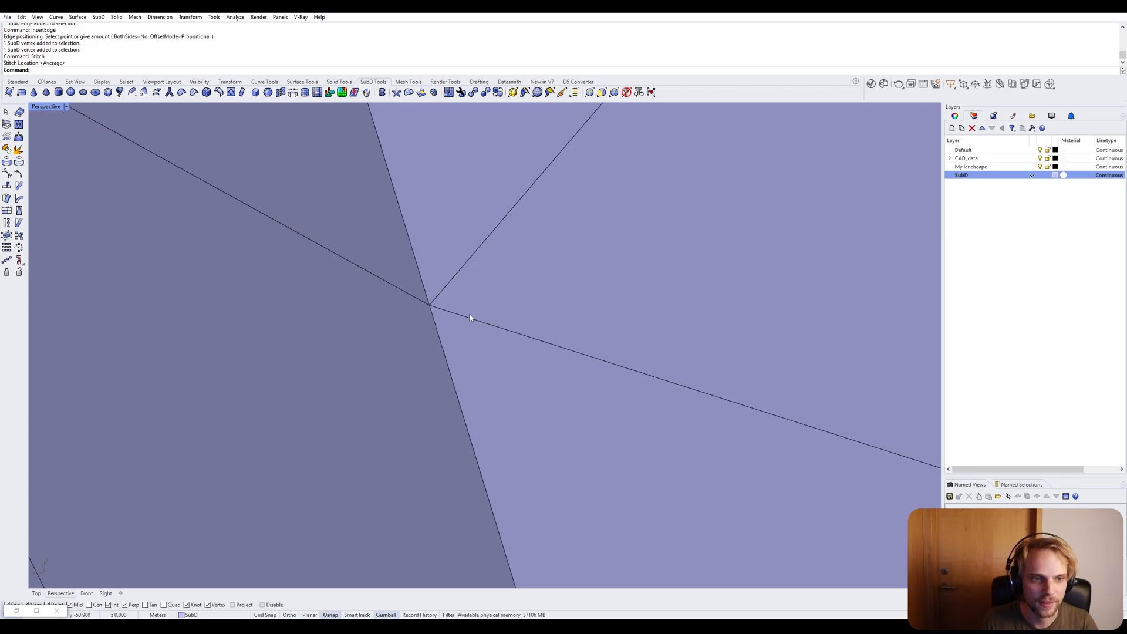
right_click_drag(570, 329, 491, 294)
scroll(510, 283, "up", 7)
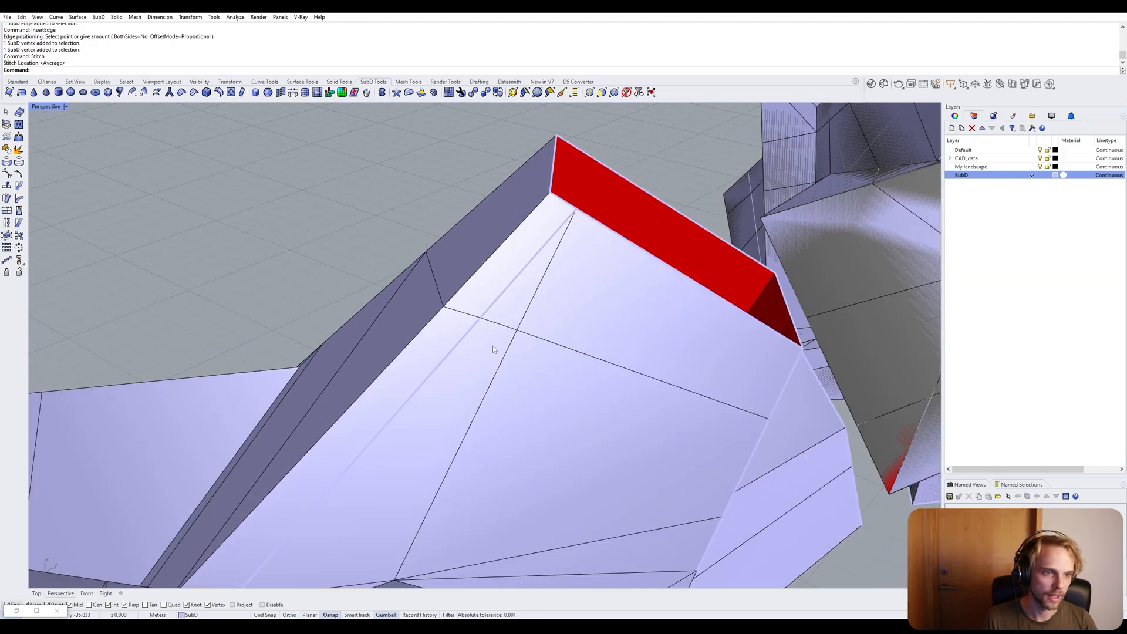
scroll(499, 332, "down", 5)
right_click_drag(499, 333, 302, 415)
scroll(302, 415, "up", 5)
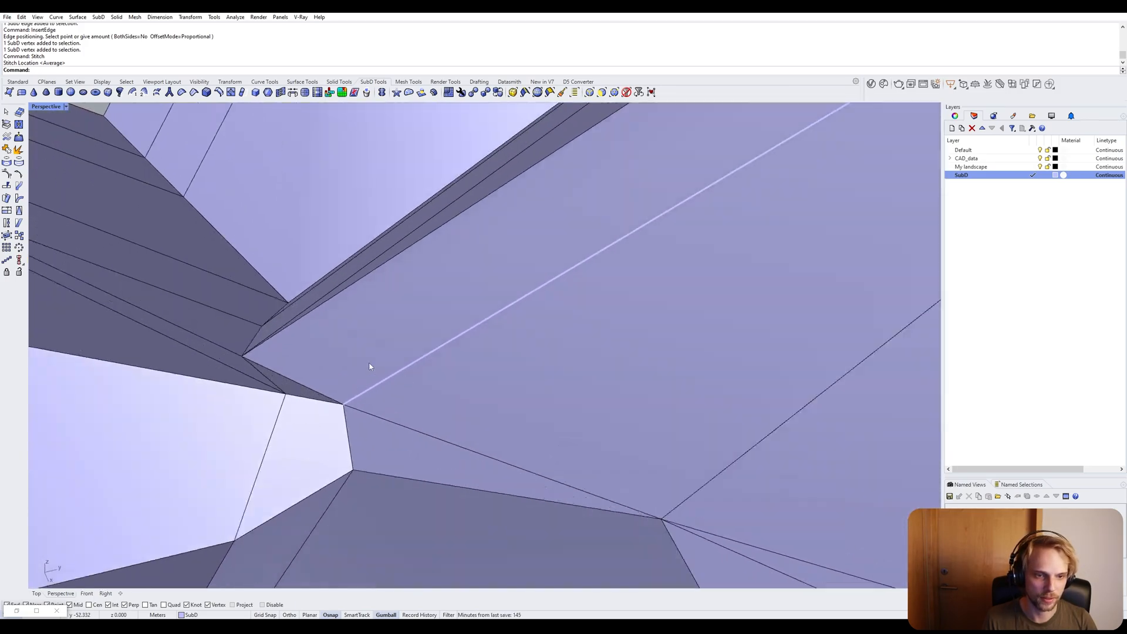
left_click(43, 108)
left_click(71, 139)
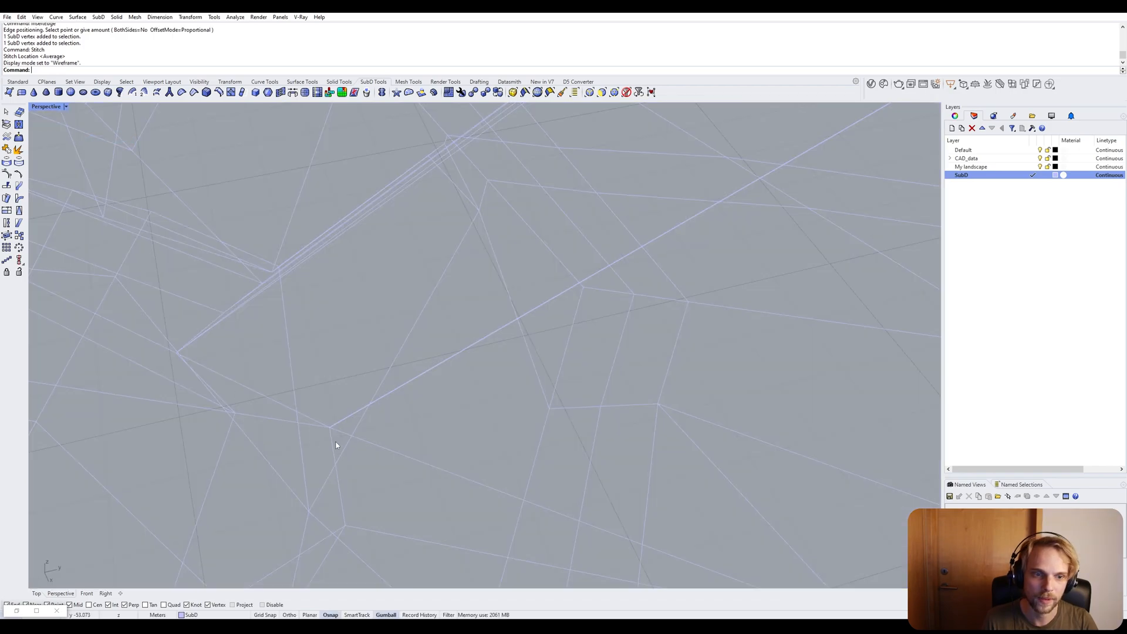
left_click(332, 426)
key("Escape")
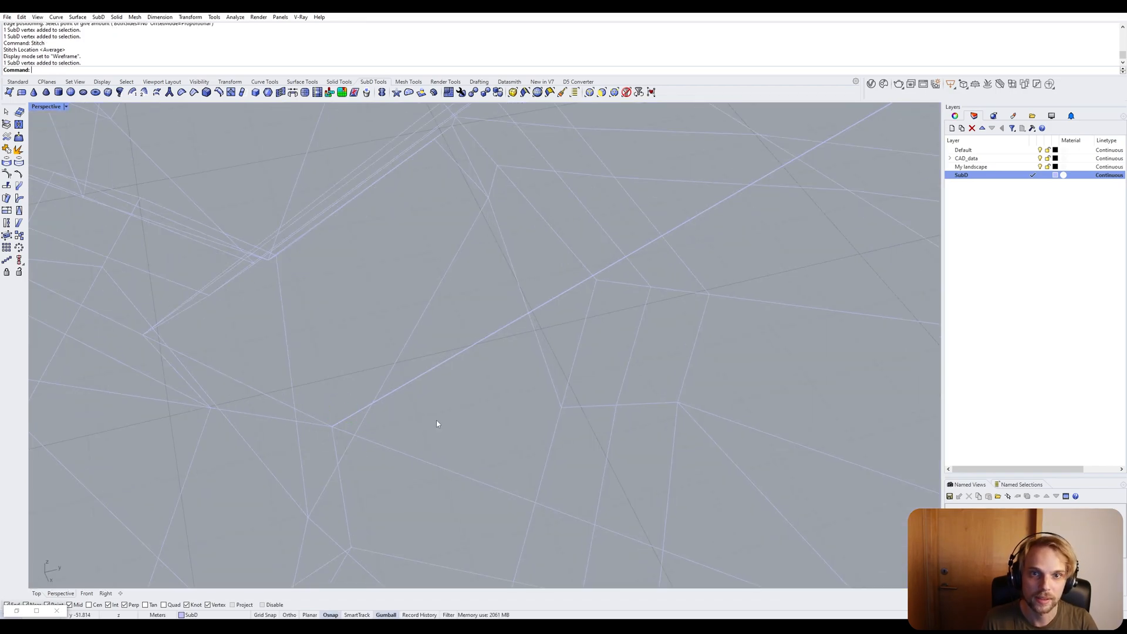
Stitch the two overlapping vertices partway along the open edge at their average location.
right_click_drag(435, 421, 573, 308)
left_click_drag(572, 304, 574, 379)
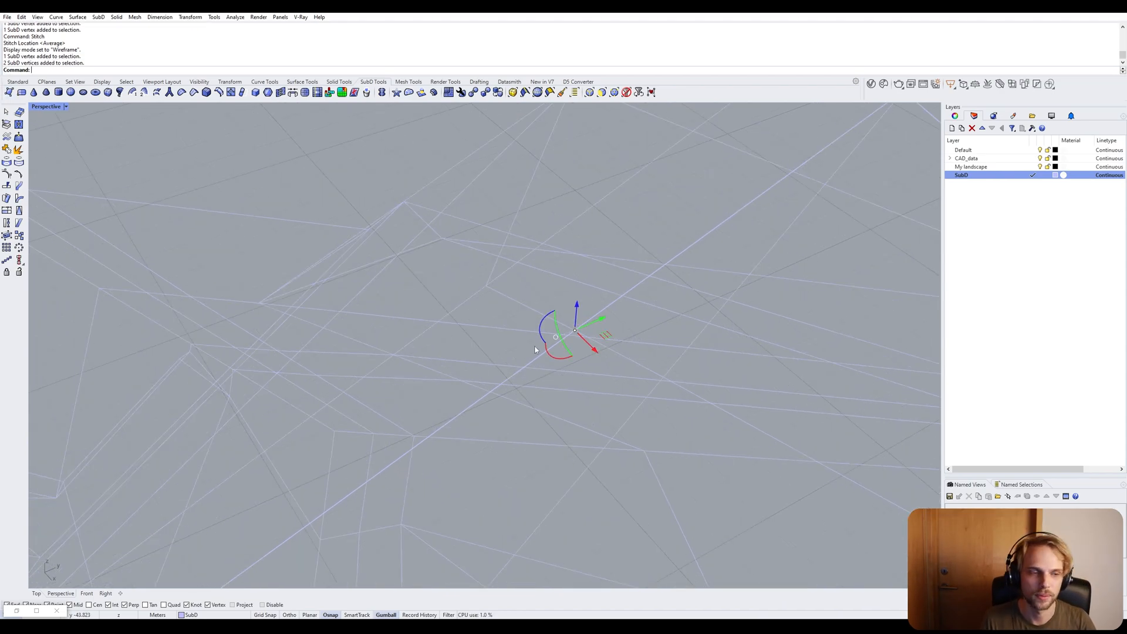
type("stitch")
key("Return")
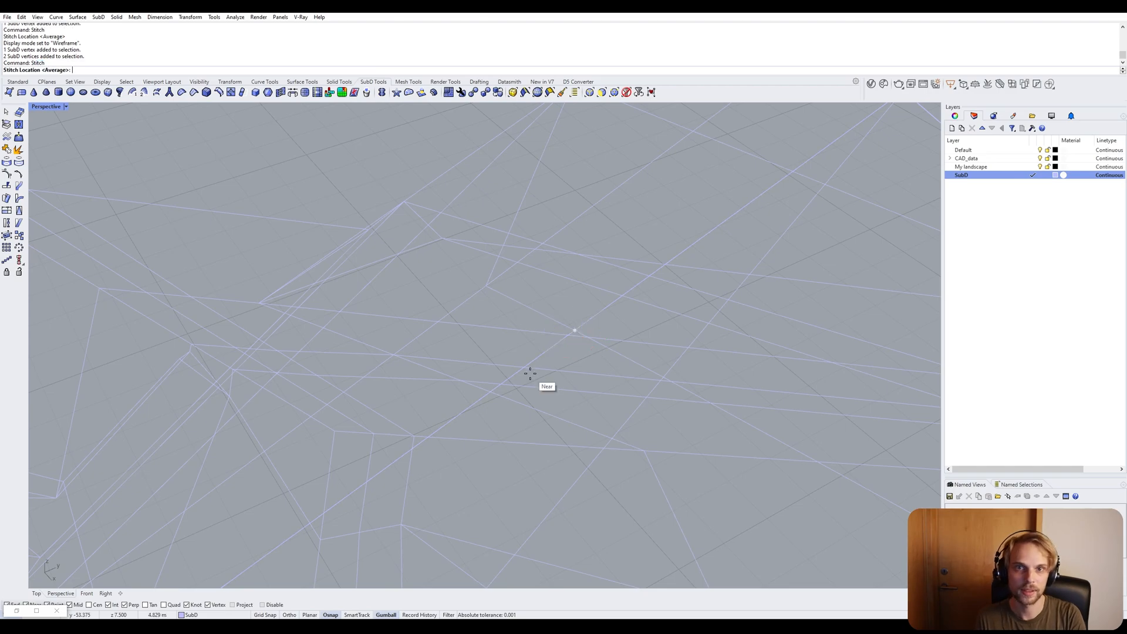
key("Return")
key("Escape")
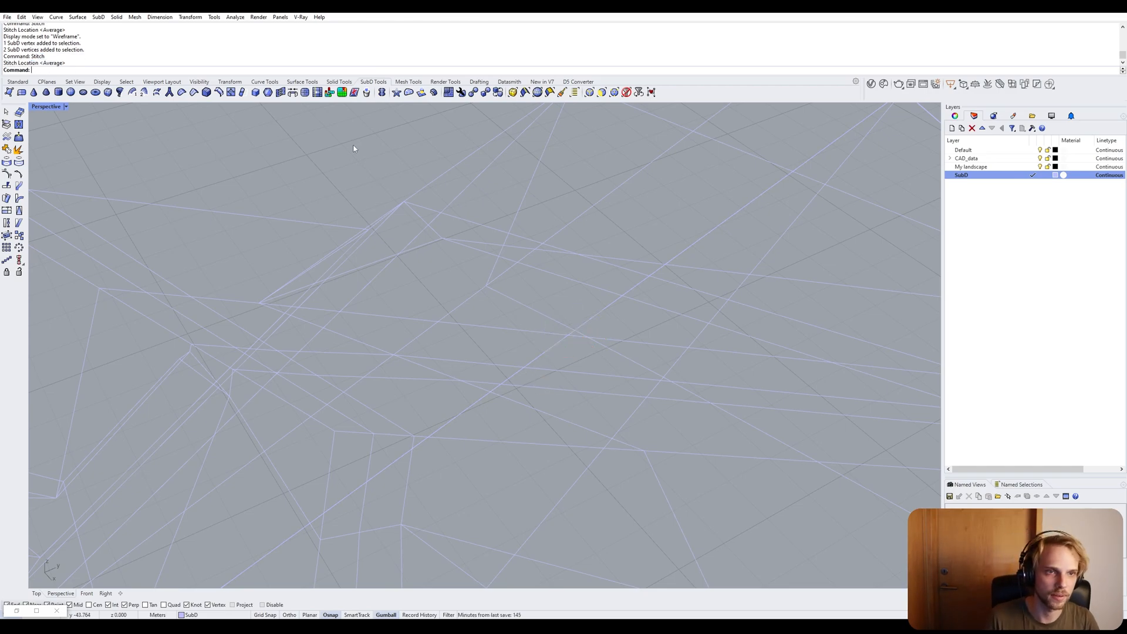
Return the Perspective viewport to Shaded display and inspect the repaired faces around the branch openings.
left_click(65, 107)
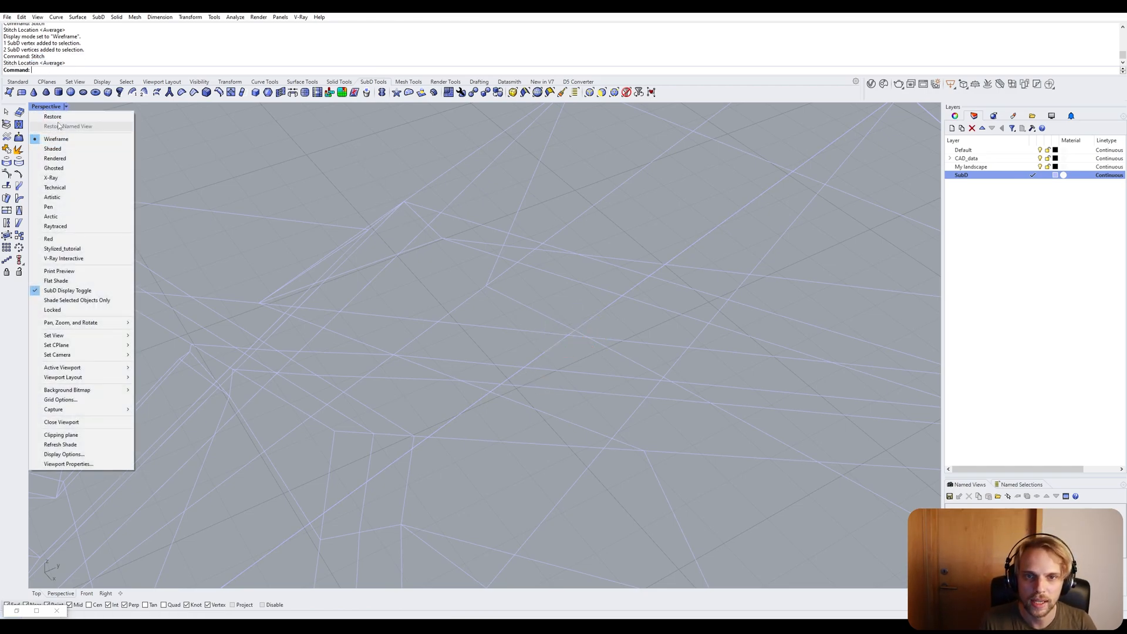
left_click(53, 149)
scroll(294, 237, "down", 8)
right_click_drag(528, 329, 479, 344)
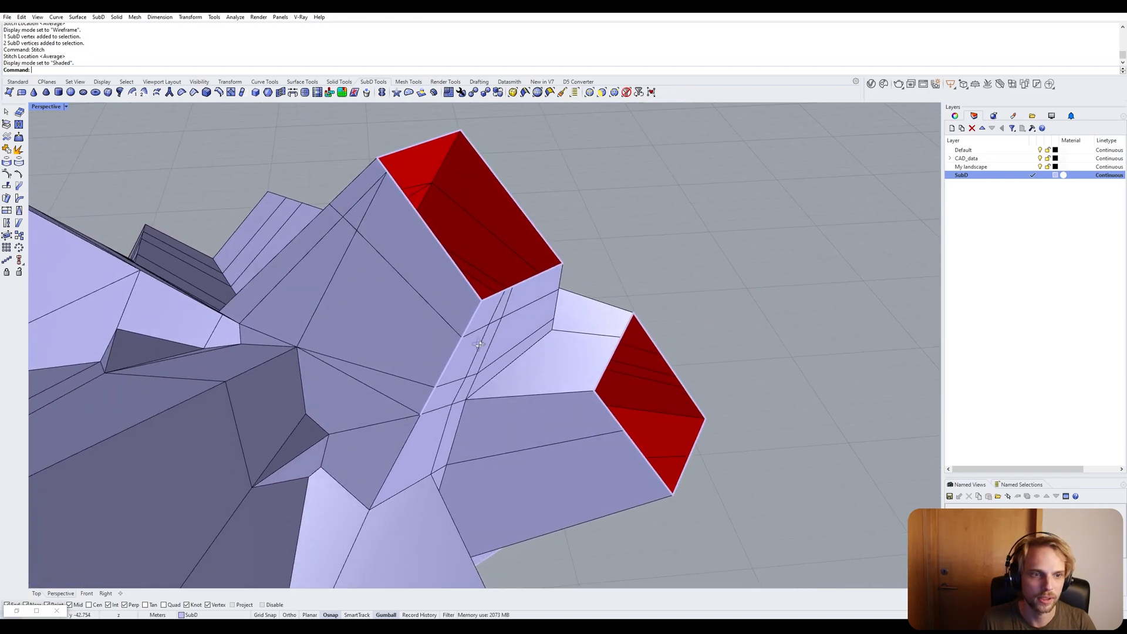
right_click_drag(485, 180, 521, 241)
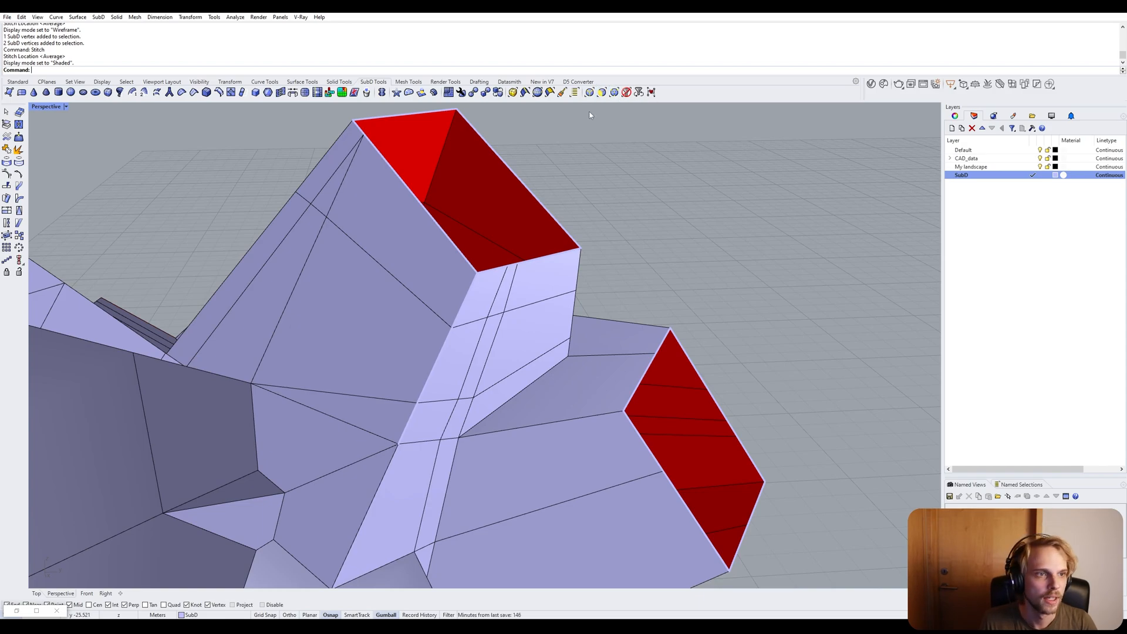
Limit the selection filter to points and vertices, and test it on the vertices at the upper branch opening's near corner.
left_click(612, 95)
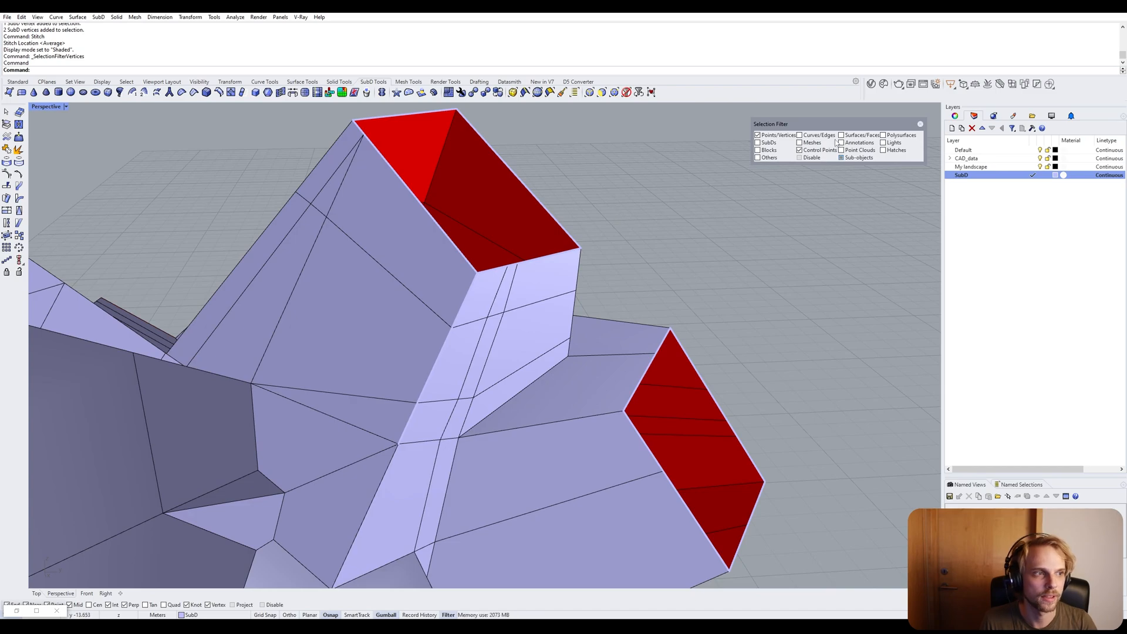
left_click_drag(831, 125, 700, 200)
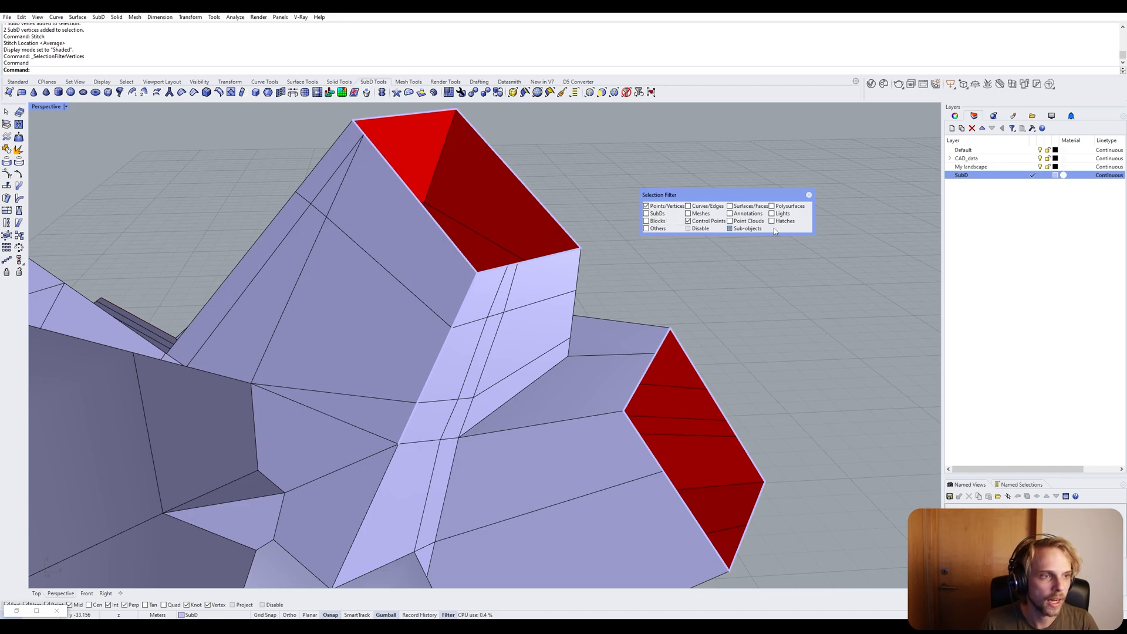
left_click(477, 271)
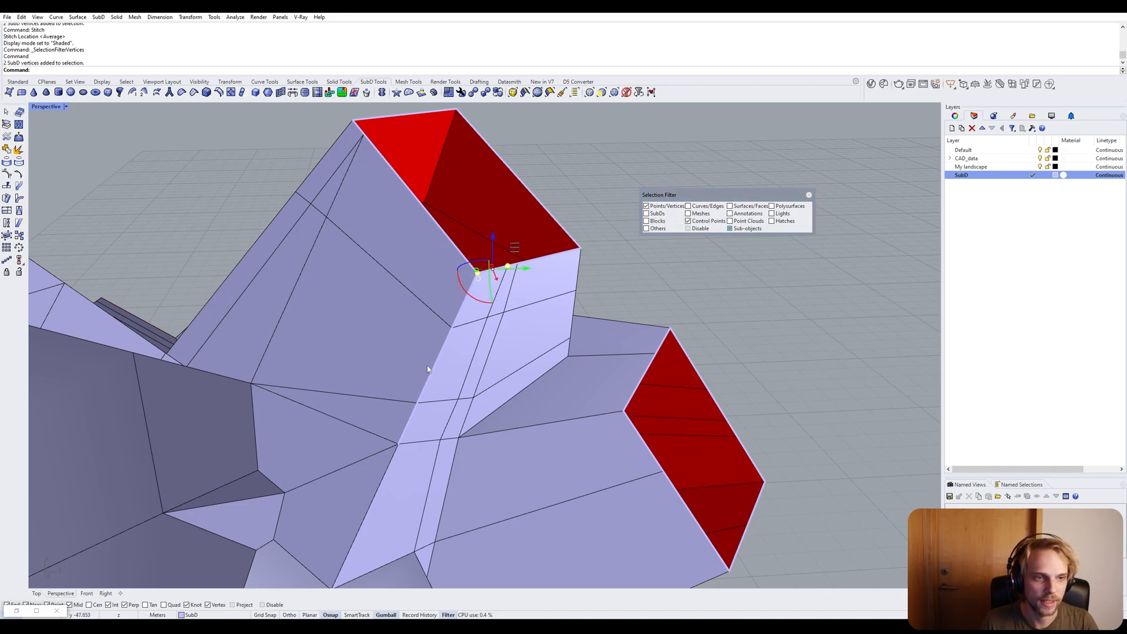
left_click(452, 327)
key("Escape")
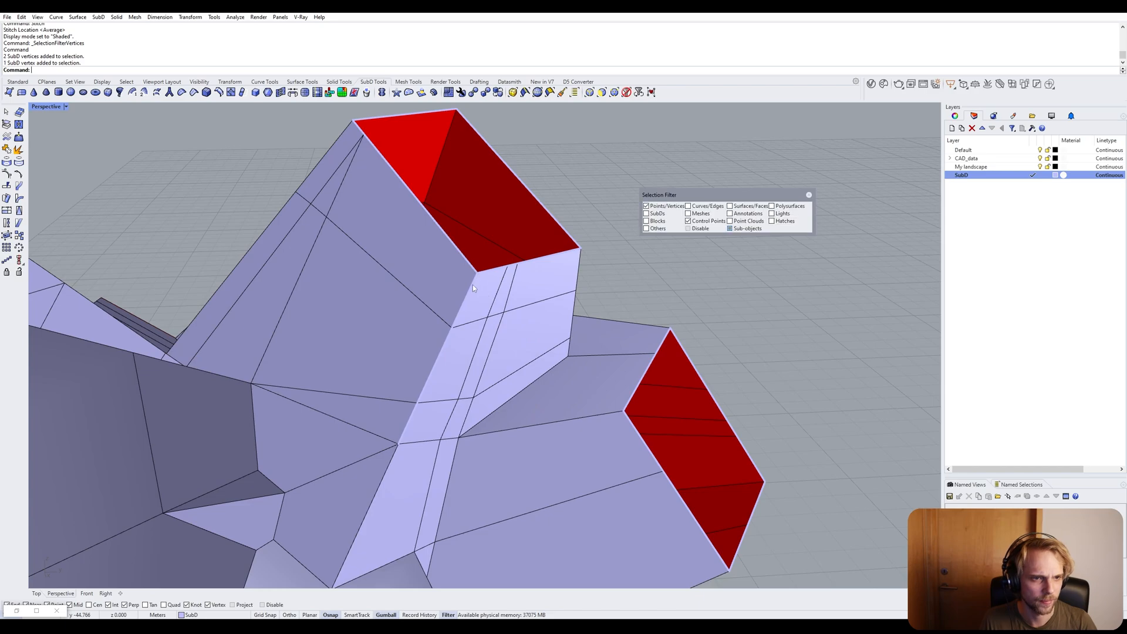
Window-select groups of vertices around the branch openings to check what the vertex-only filter picks up.
left_click(453, 327)
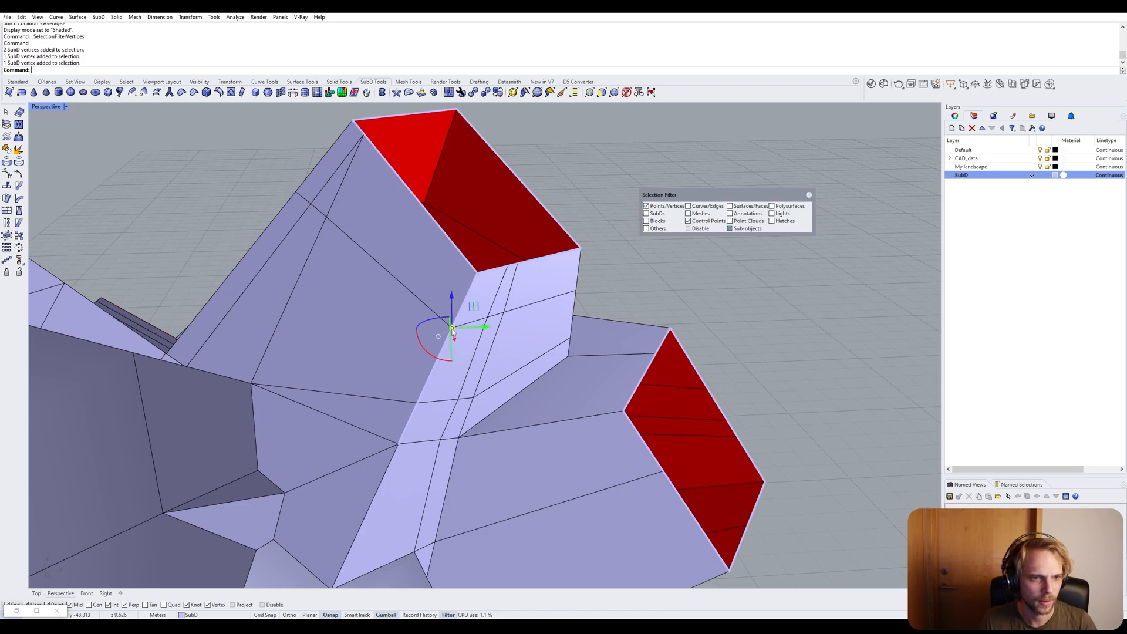
left_click_drag(441, 321, 485, 378)
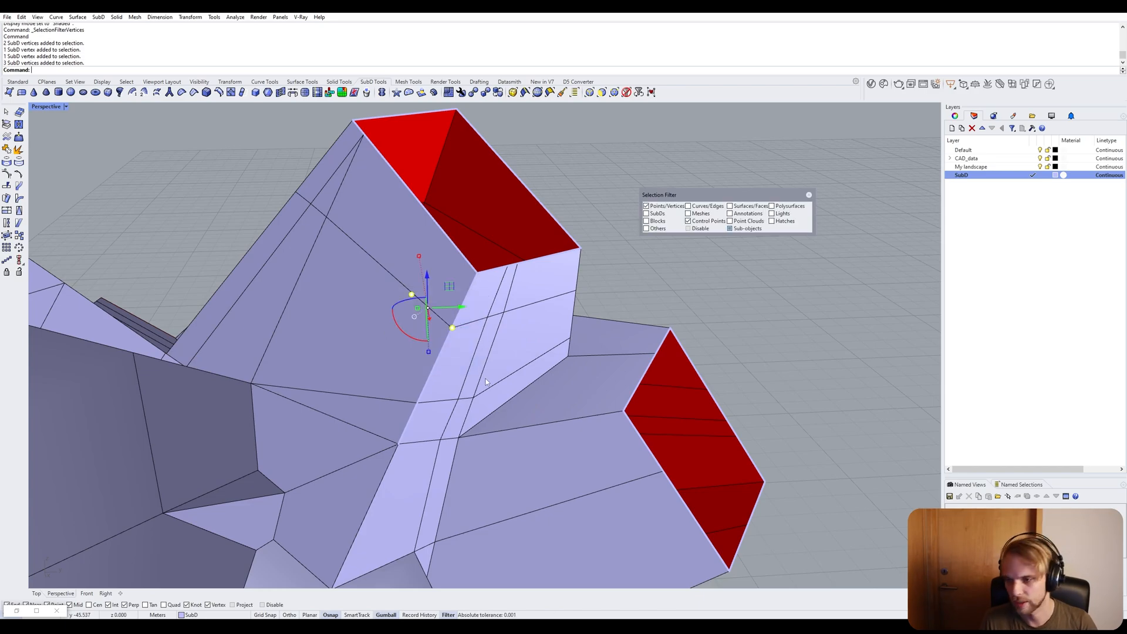
left_click(415, 355)
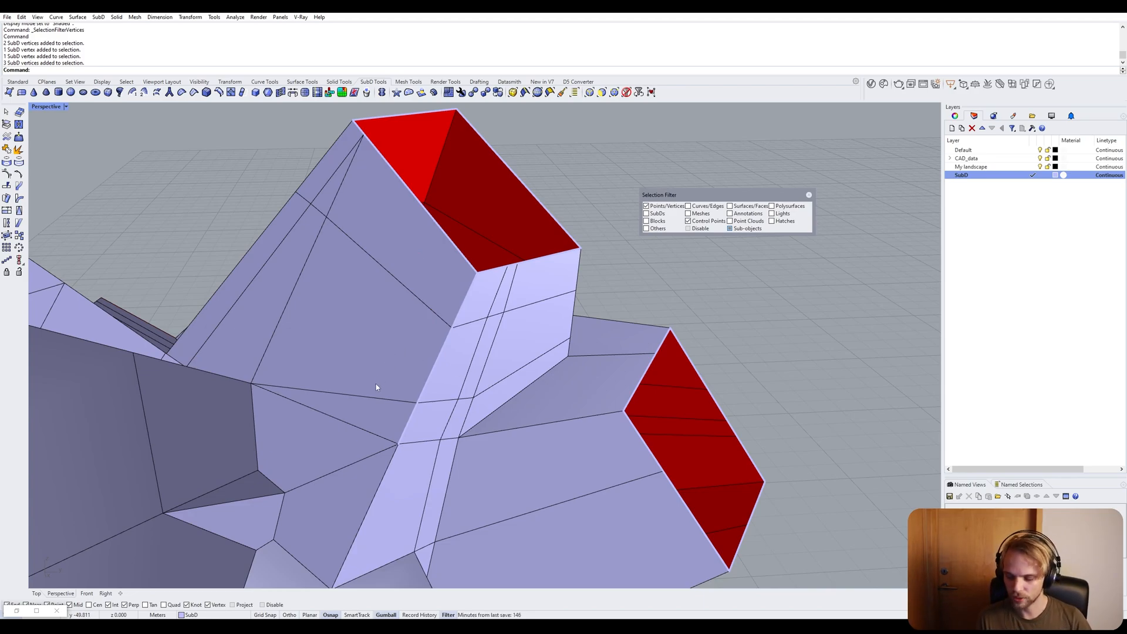
left_click_drag(238, 165, 672, 507)
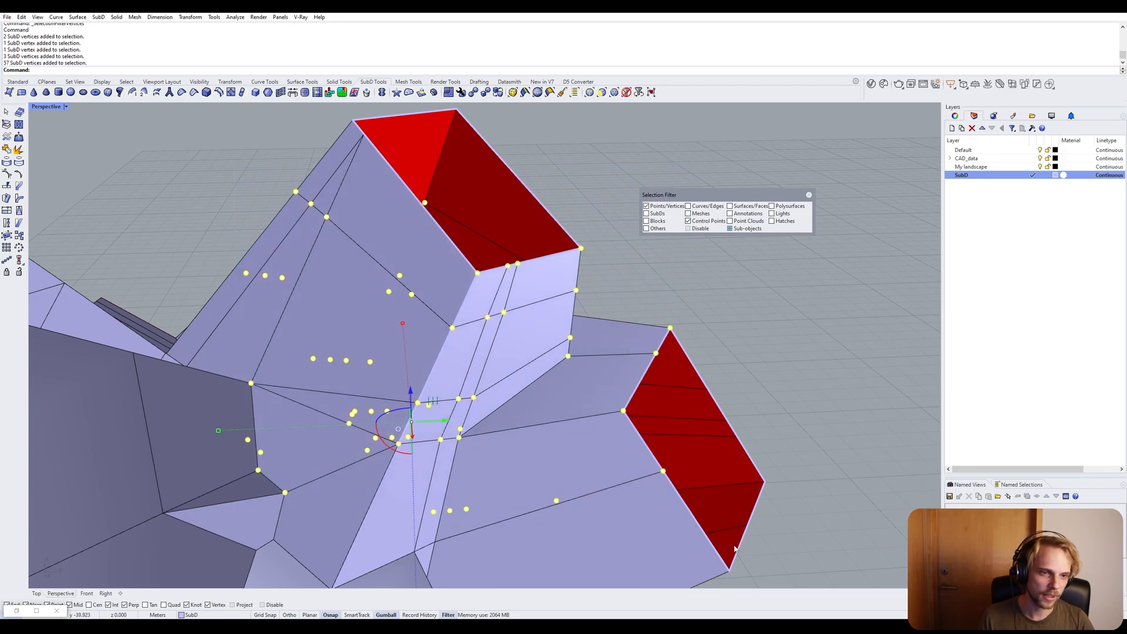
left_click(873, 341)
left_click_drag(92, 226, 380, 459)
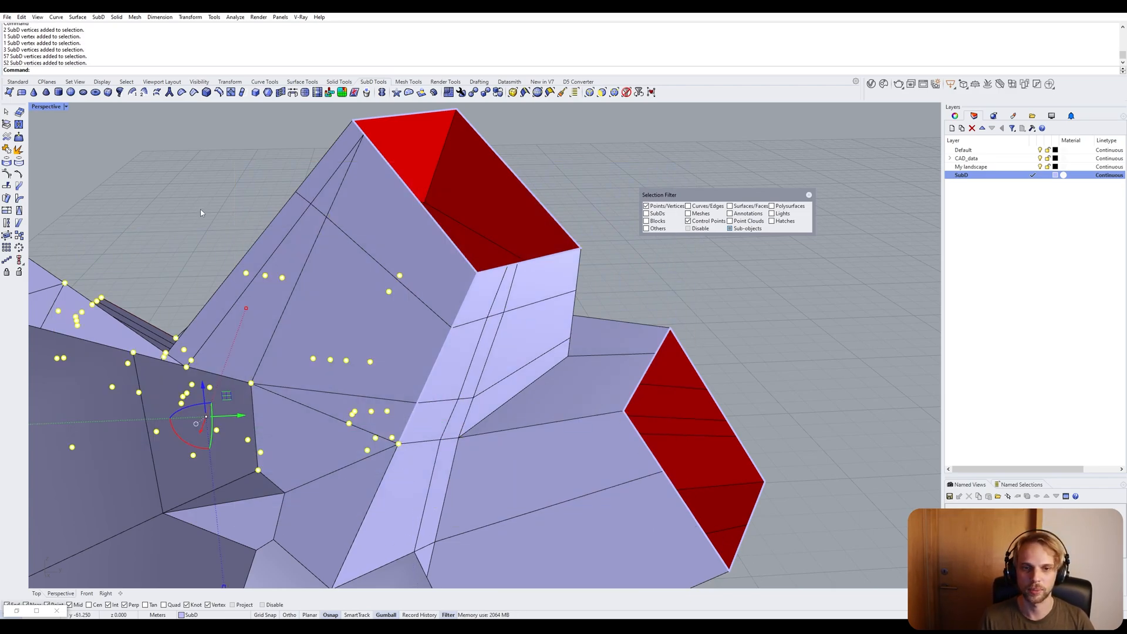
left_click(199, 209)
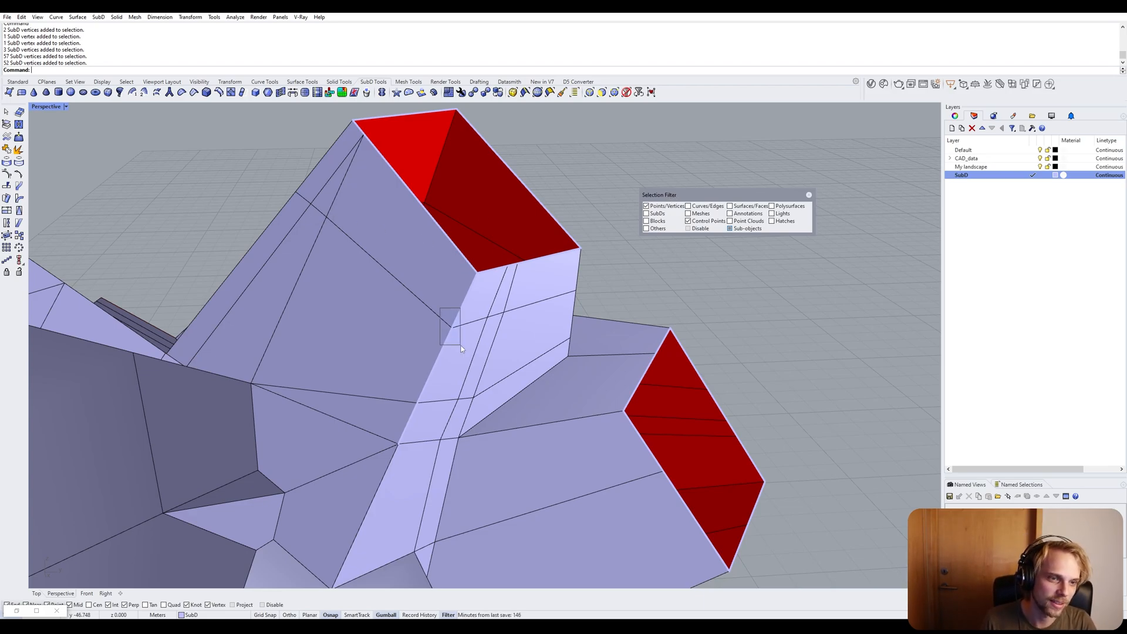
Stitch the two overlapping vertex pairs on the ridge below the upper opening's corner at their average locations.
left_click(451, 326)
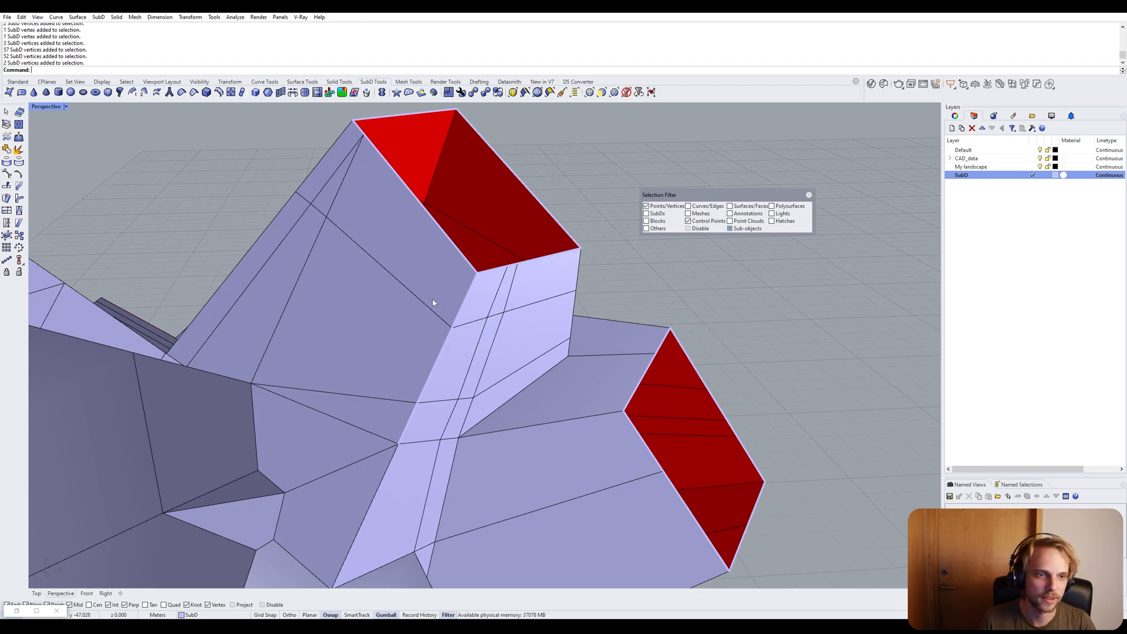
left_click_drag(433, 300, 469, 365)
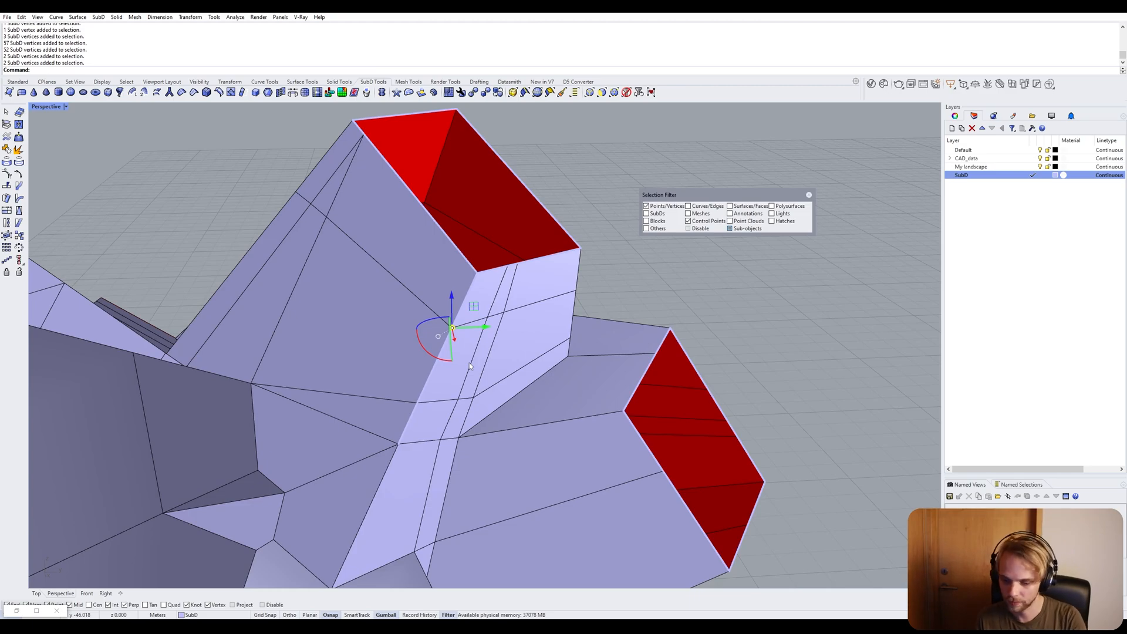
key("Return")
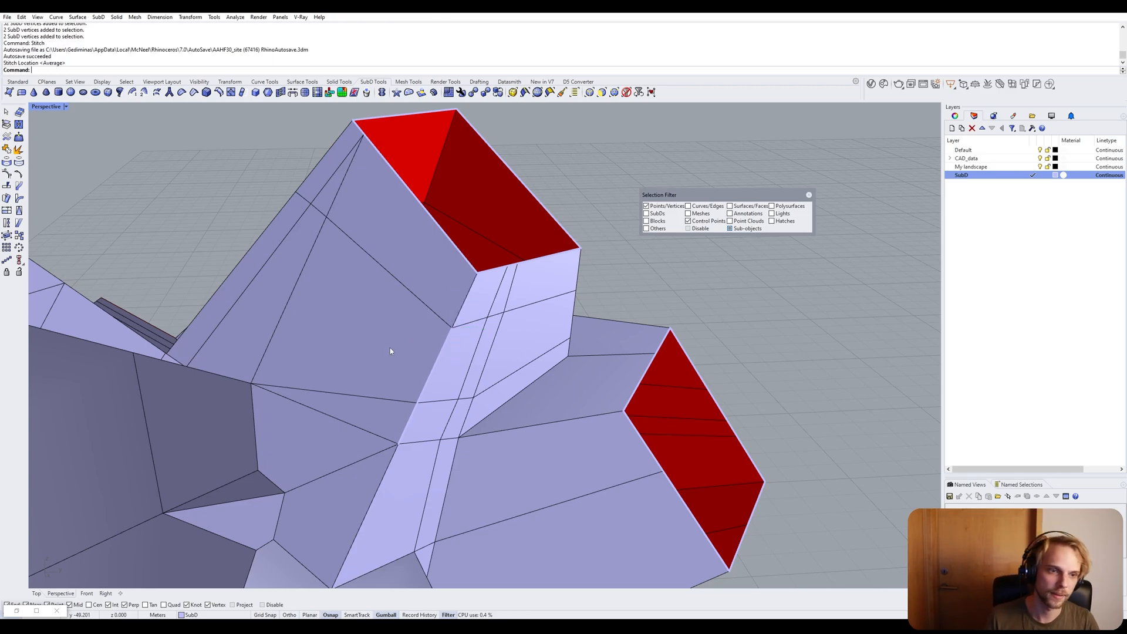
left_click_drag(391, 364, 431, 437)
key("Return")
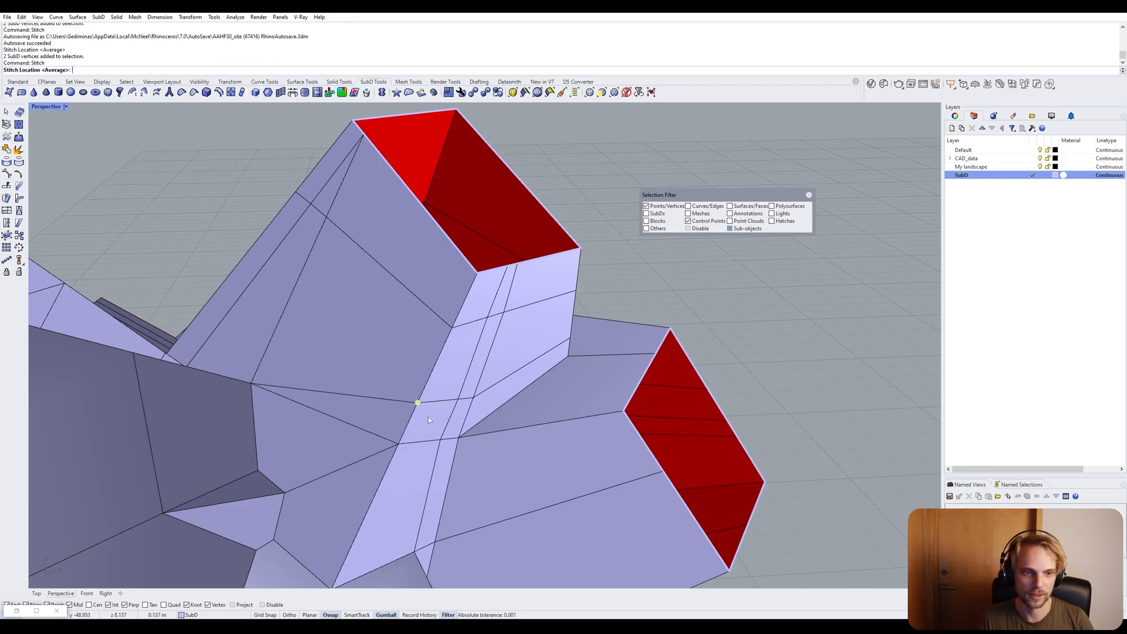
key("Return")
Compare the SubDs in smooth and flat display and examine the corner of the upper branch opening.
left_click(755, 311)
right_click_drag(738, 316, 466, 322)
key("Tab")
scroll(677, 319, "down", 5)
scroll(552, 311, "up", 5)
scroll(498, 318, "down", 5)
scroll(500, 315, "down", 5)
scroll(508, 293, "up", 10)
scroll(509, 292, "up", 6)
key("Tab")
right_click_drag(271, 438, 353, 444)
Remove the crease from the vertex at the near corner of the upper branch opening with RemoveCrease.
left_click_drag(481, 454, 483, 455)
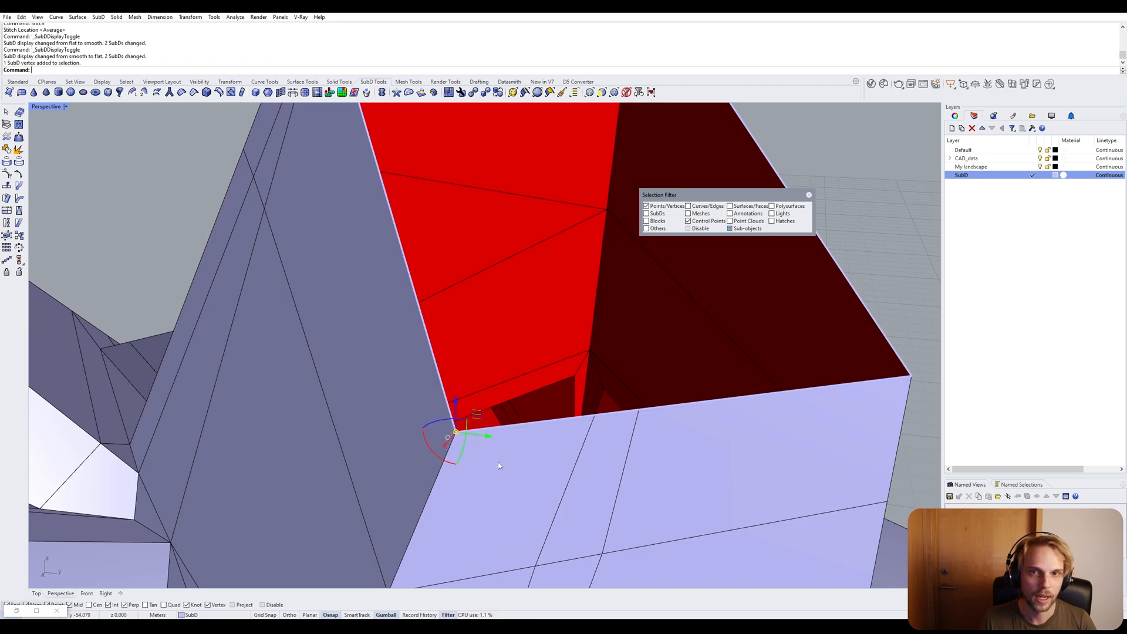
left_click_drag(416, 407, 493, 476)
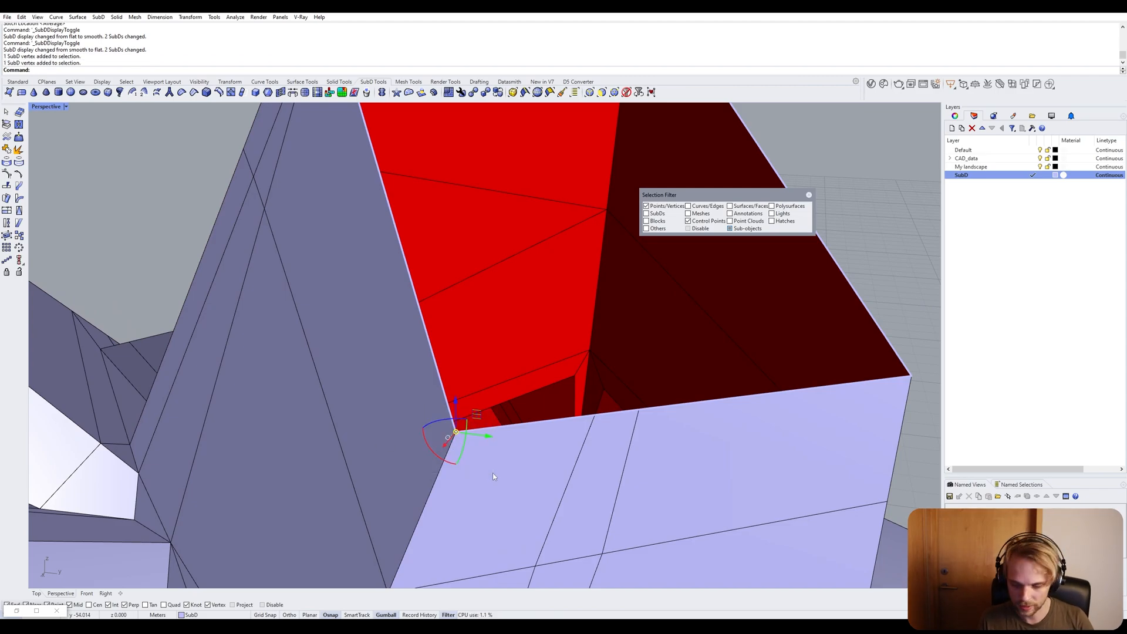
type("RemoveCrease")
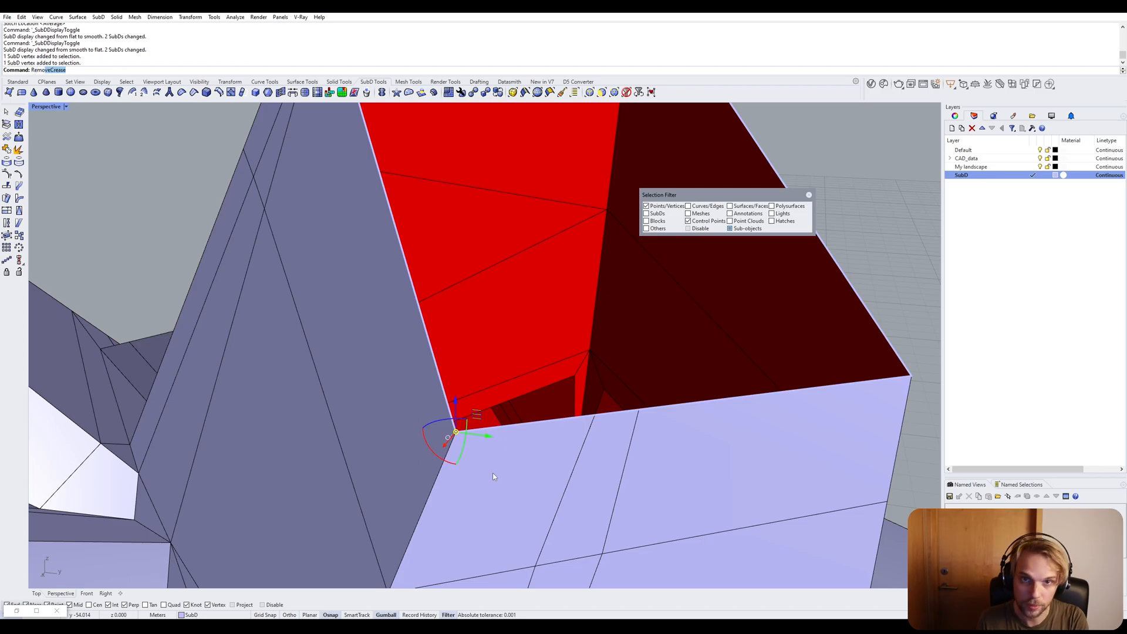
key("Return")
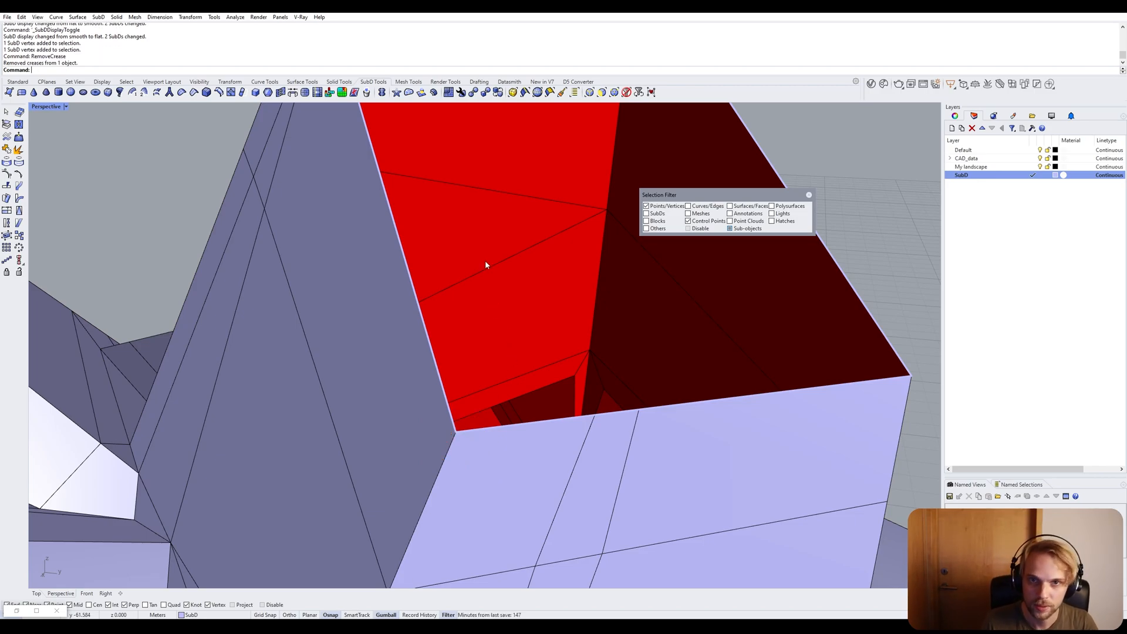
Inspect the rim of the upper branch opening in smooth and flat display.
scroll(487, 275, "down", 5)
key("Tab")
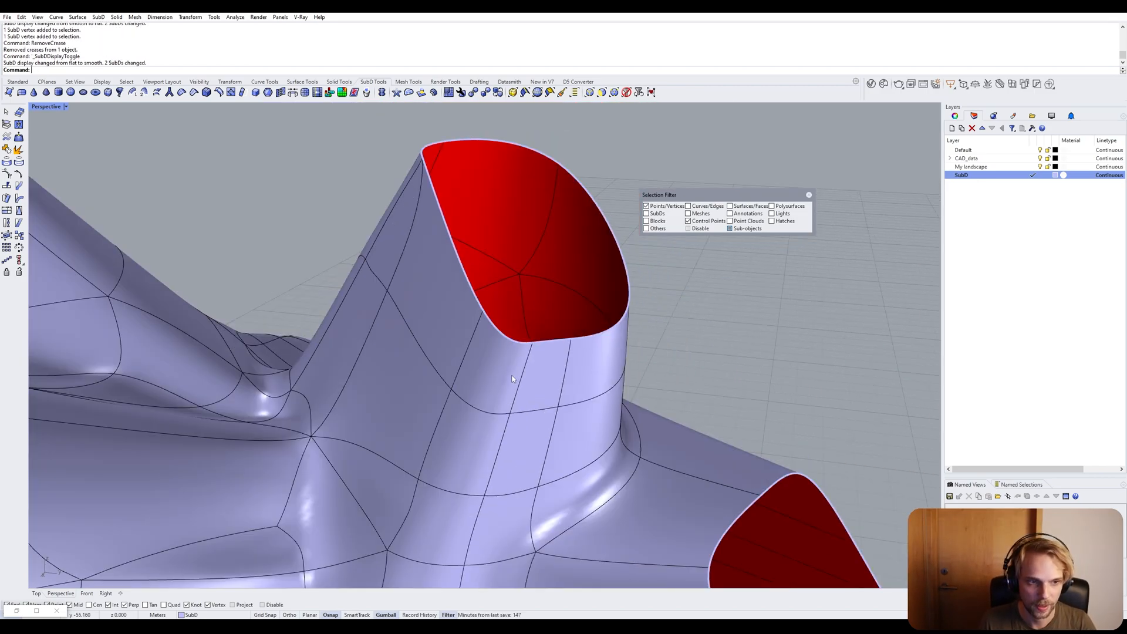
right_click_drag(512, 378, 476, 280)
key("Tab")
key("Tab")
scroll(452, 290, "up", 7)
key("Tab")
key("Tab")
scroll(471, 288, "down", 7)
right_click_drag(427, 310, 519, 273)
key("Tab")
key("Tab")
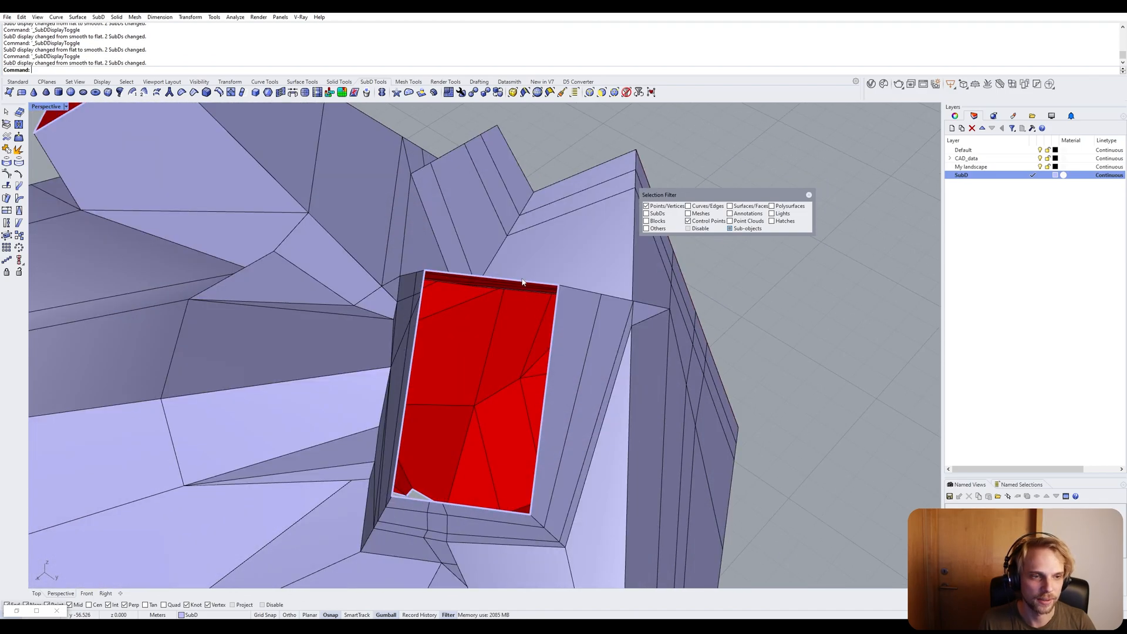
key("Tab")
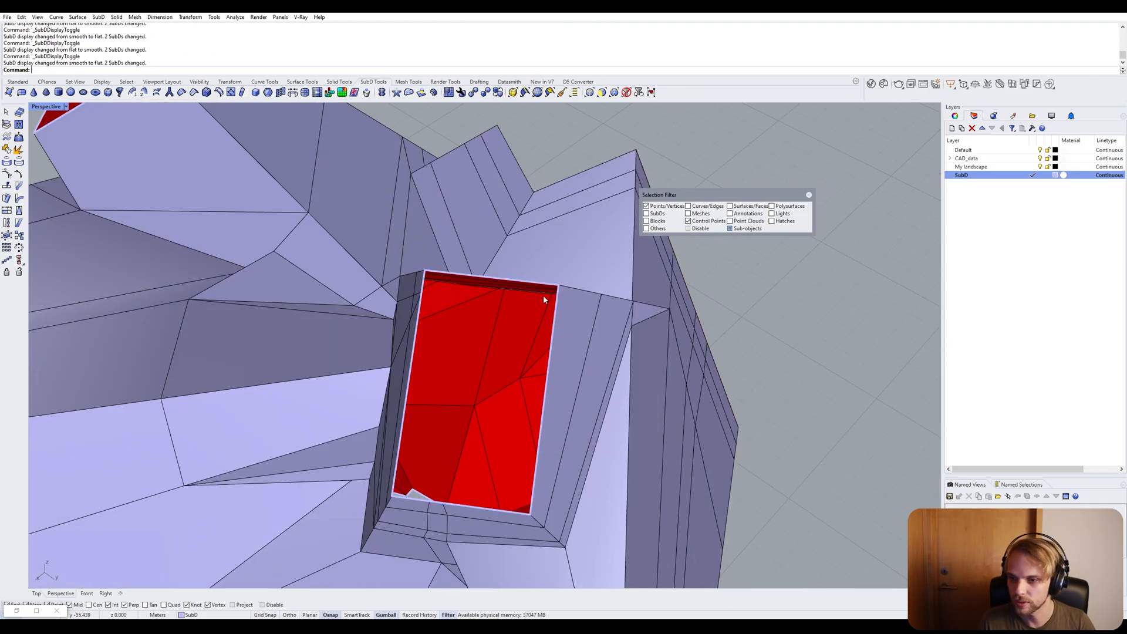
Examine the model from other sides and underneath in smooth and flat display, looking for remaining open edges.
right_click_drag(544, 295, 452, 245)
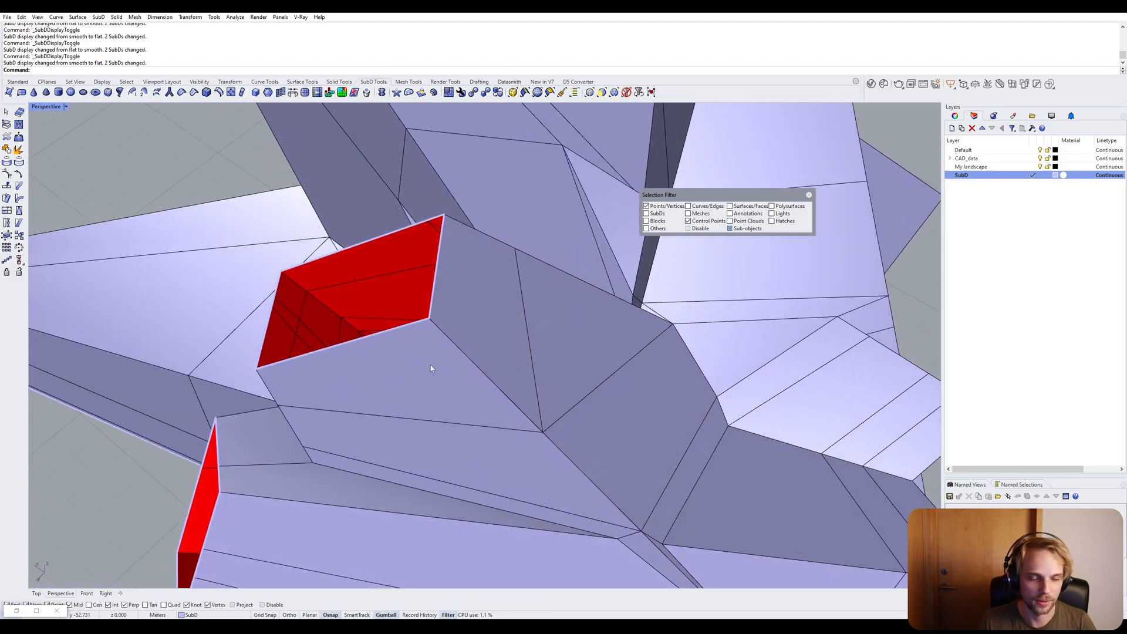
right_click_drag(431, 364, 719, 327)
scroll(522, 272, "up", 3)
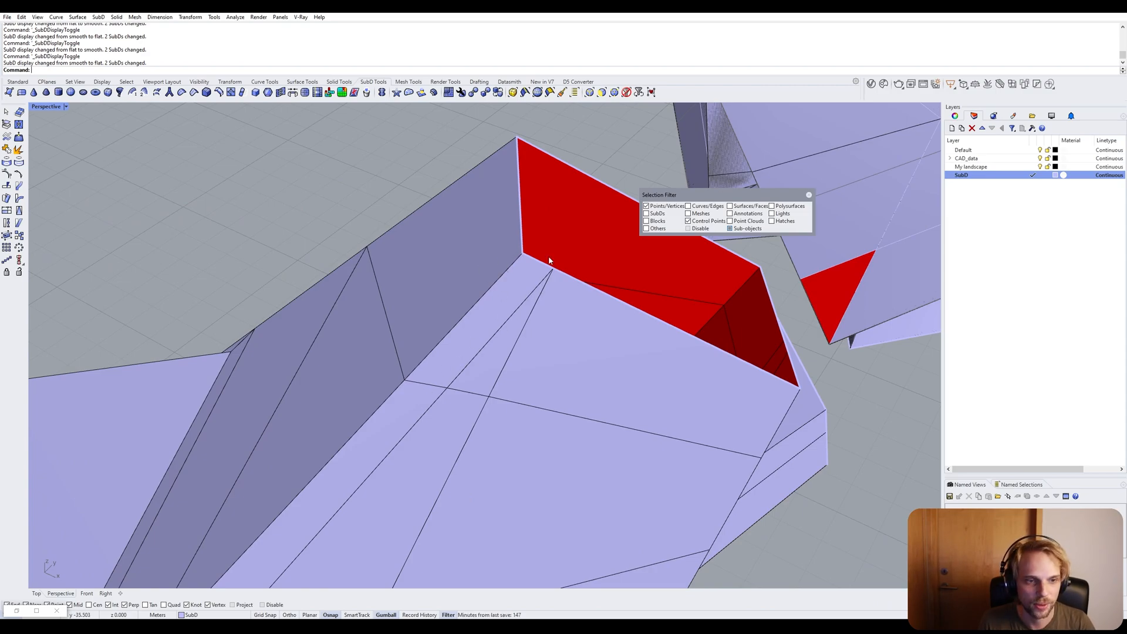
key("Tab")
scroll(418, 291, "up", 5)
scroll(418, 292, "down", 8)
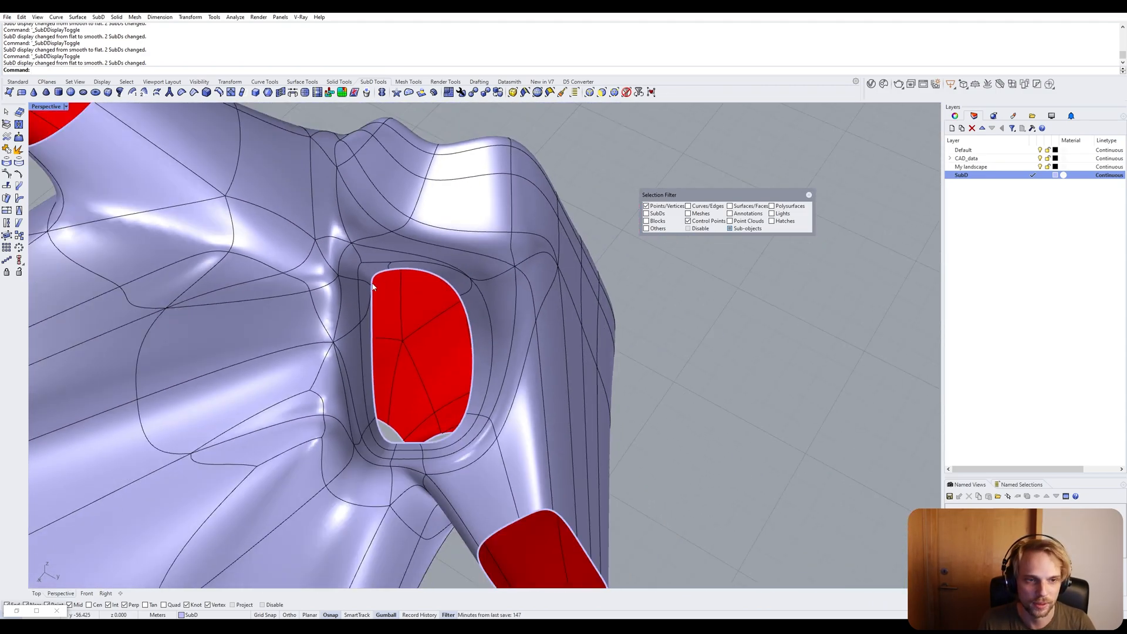
key("Tab")
right_click_drag(410, 326, 375, 339)
right_click_drag(428, 375, 463, 317)
key("Tab")
scroll(464, 381, "up", 6)
right_click_drag(470, 376, 395, 405)
scroll(443, 317, "up", 8)
key("Tab")
scroll(330, 483, "up", 2)
right_click_drag(328, 486, 607, 353, "shift")
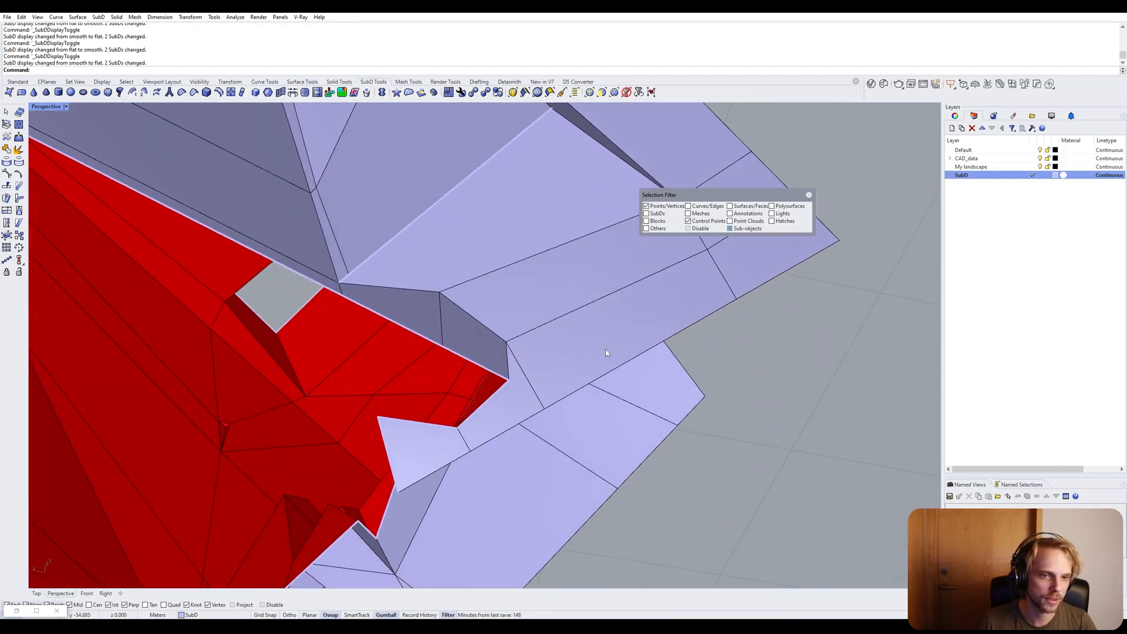
Try to stitch the two vertices at the lower end of the open edge onto the ridge corner vertex.
scroll(329, 277, "up", 4)
right_click_drag(329, 277, 394, 298)
scroll(439, 332, "up", 2)
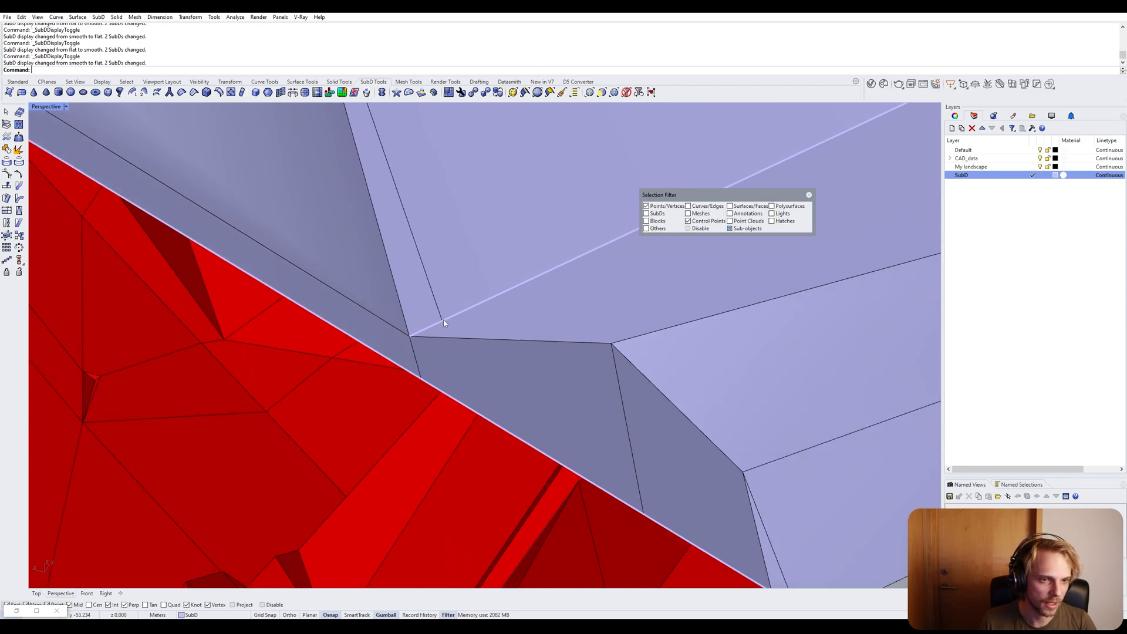
left_click(410, 336)
left_click(410, 337)
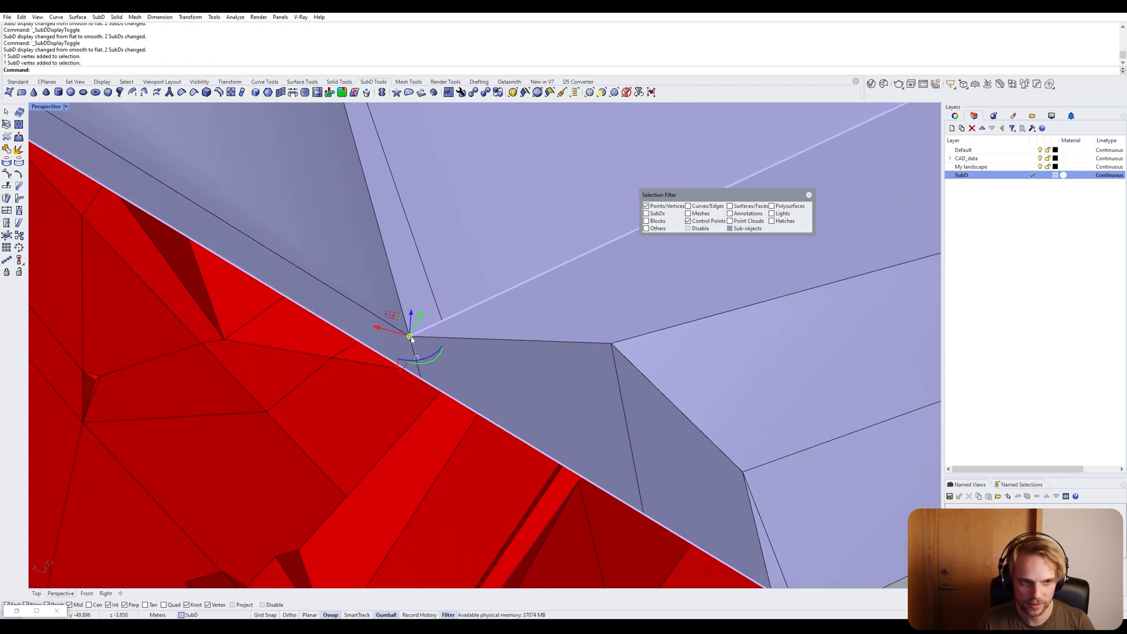
left_click(442, 321, "shift")
type("Stitch")
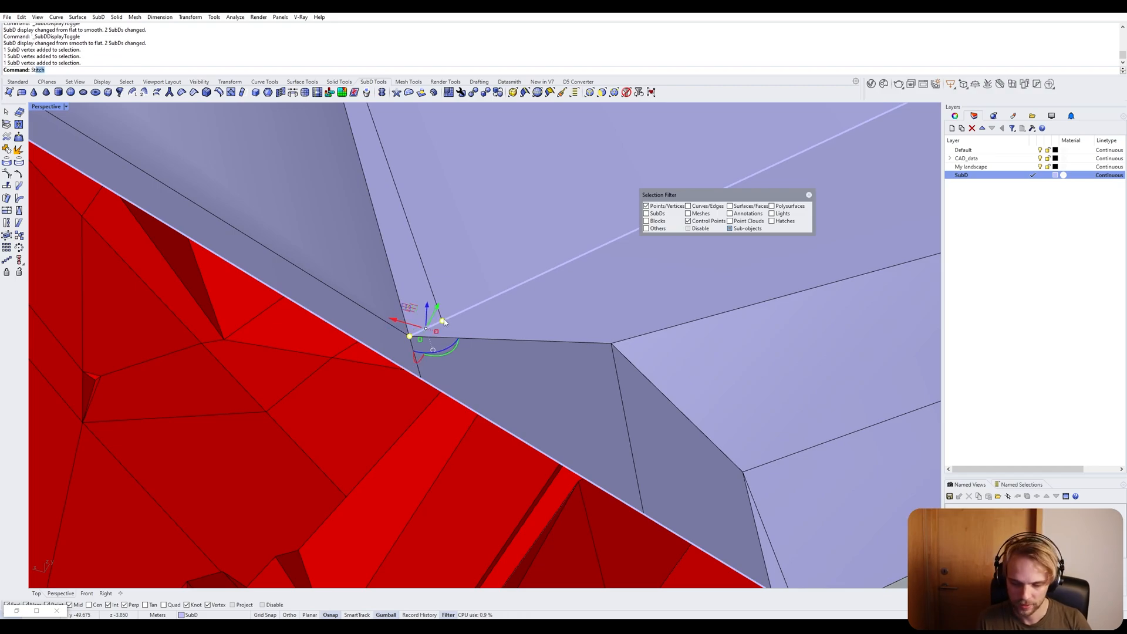
key("Return")
left_click(410, 336)
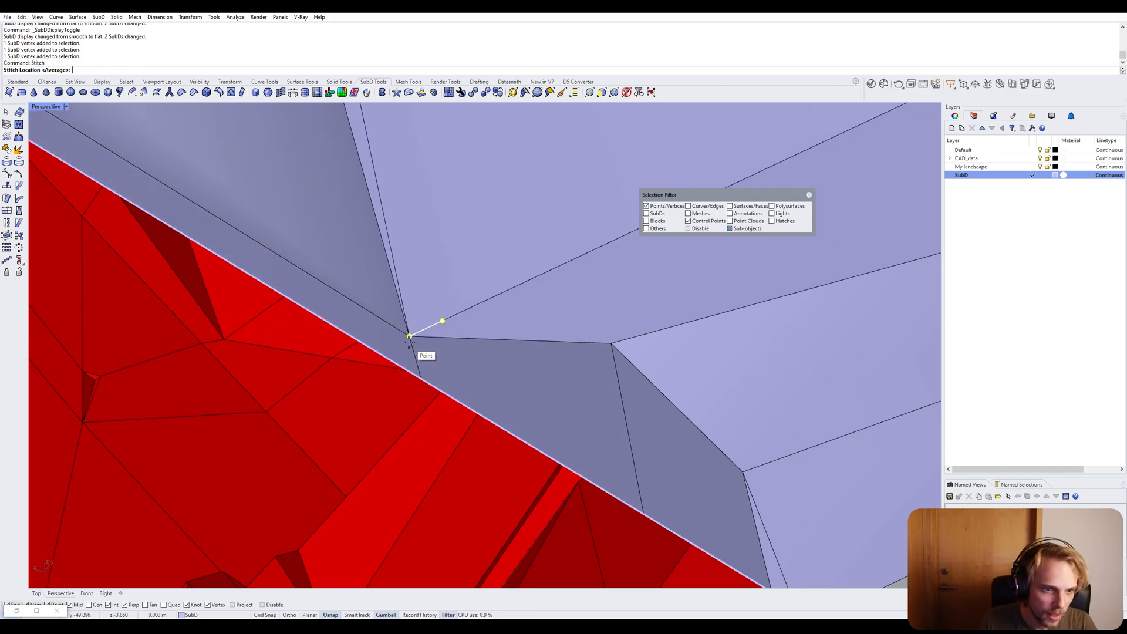
Check the stitched area in smooth and flat display and undo the last stitch.
scroll(477, 266, "down", 8)
scroll(432, 216, "up", 4)
right_click_drag(477, 266, 544, 344)
scroll(561, 344, "down", 4)
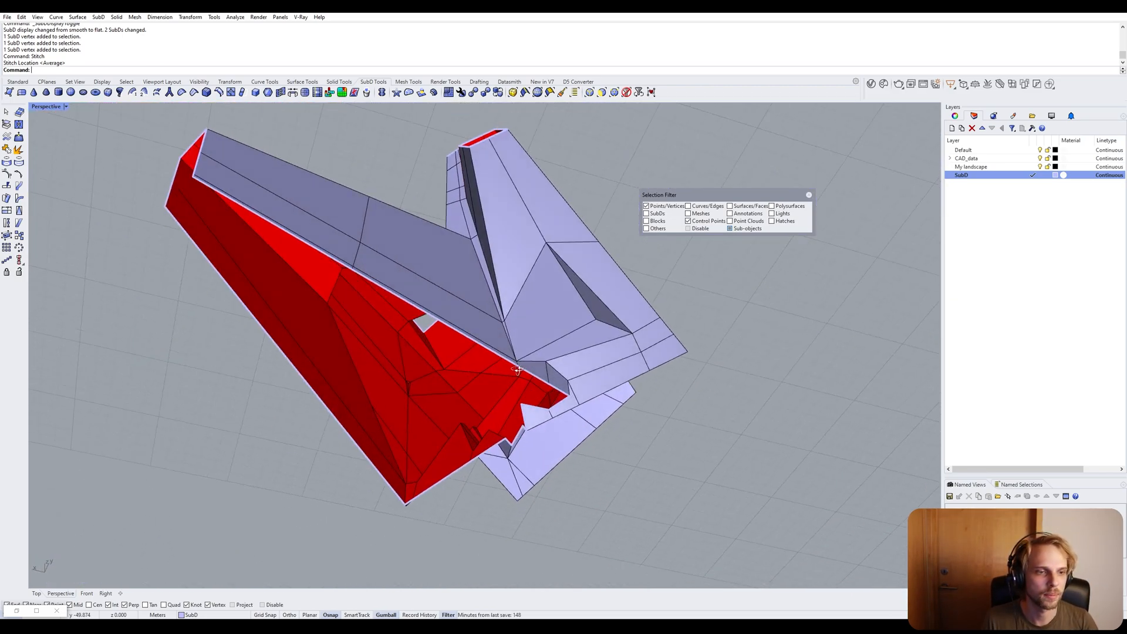
scroll(544, 344, "up", 5)
key("Tab")
key("Tab")
key("ctrl+z")
scroll(540, 345, "up", 3)
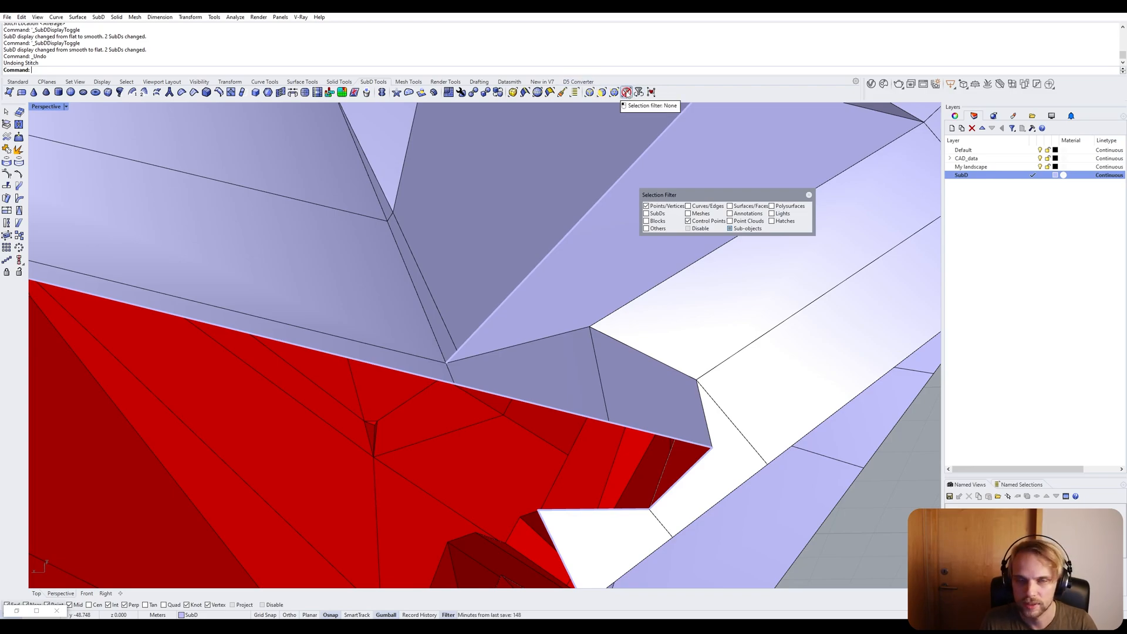
Reset the selection filter so all object types can be picked and move its window away from the branch opening.
left_click(627, 92)
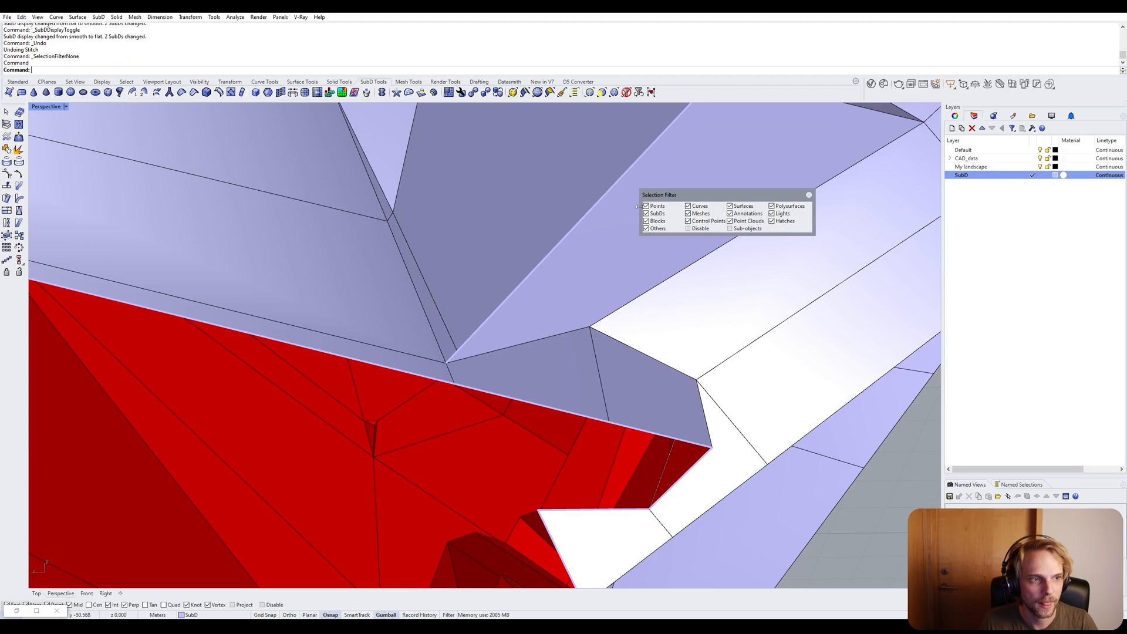
left_click_drag(684, 198, 796, 122)
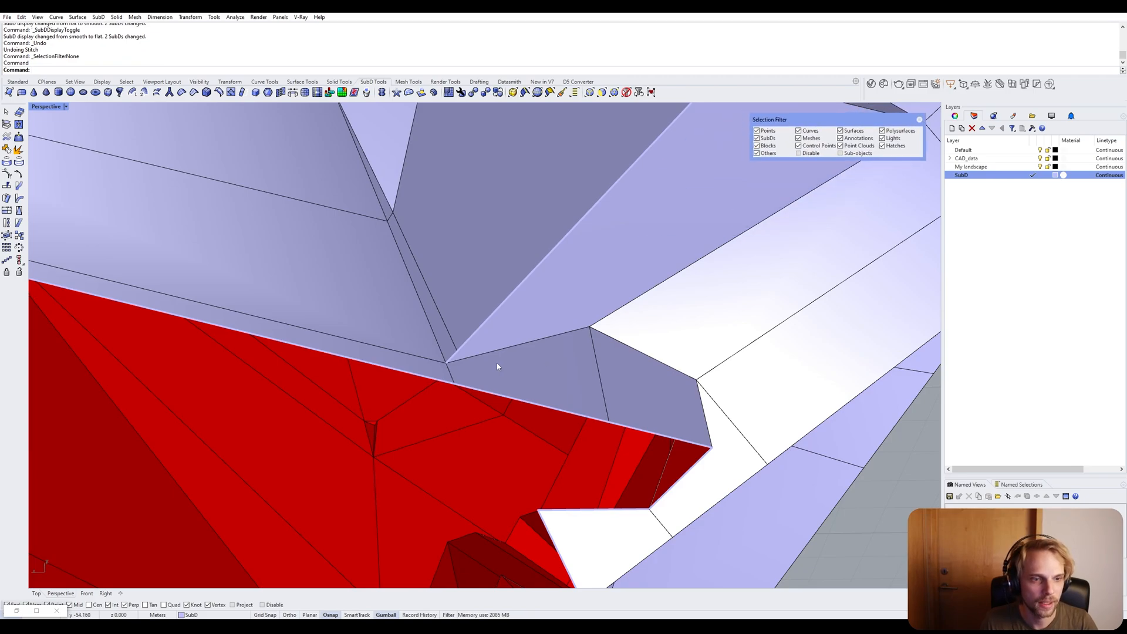
left_click(474, 361)
key("Escape")
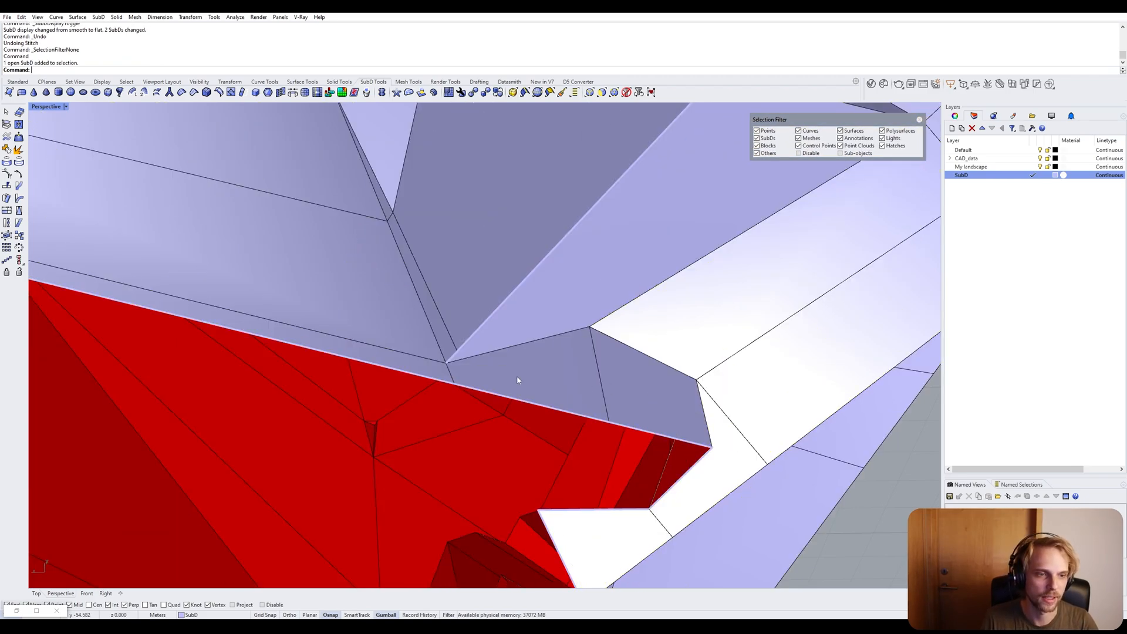
Insert a proportionally offset edge on one side of the three connected edges running above the opening from the ridge corner.
left_click(498, 351, "ctrl+shift")
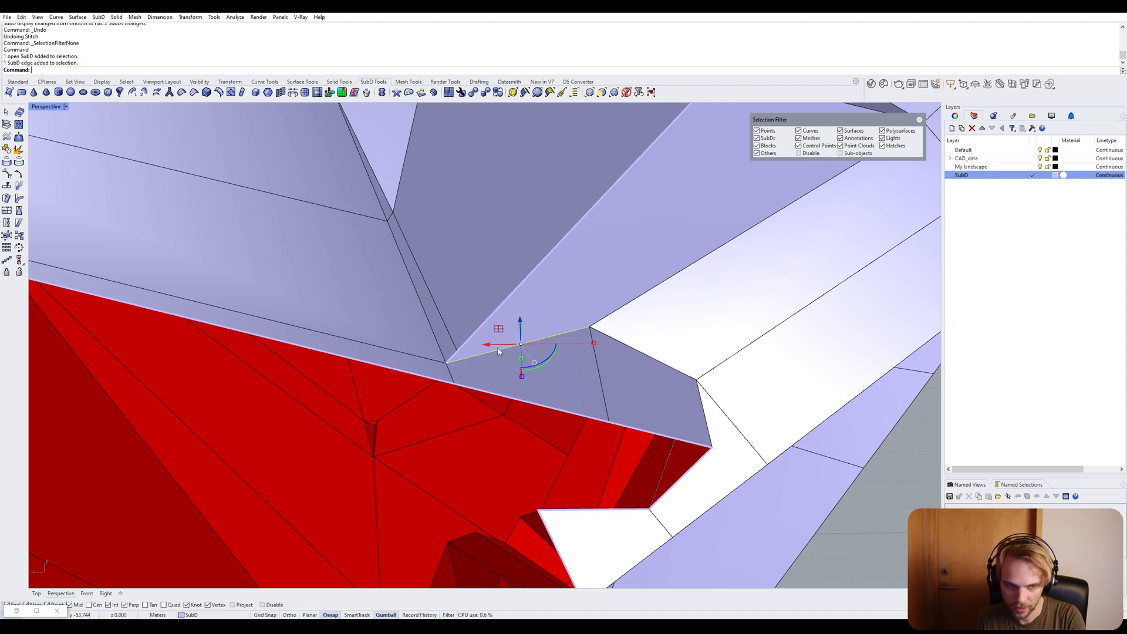
left_click(684, 371, "ctrl+shift")
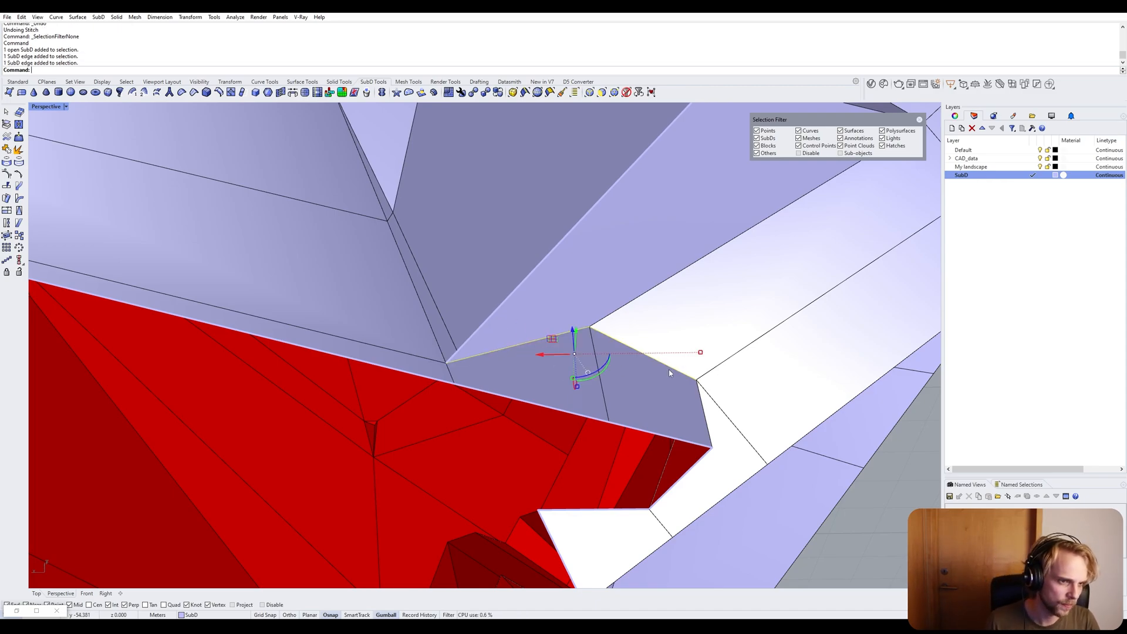
right_click_drag(671, 373, 417, 340)
left_click(431, 359, "ctrl+shift")
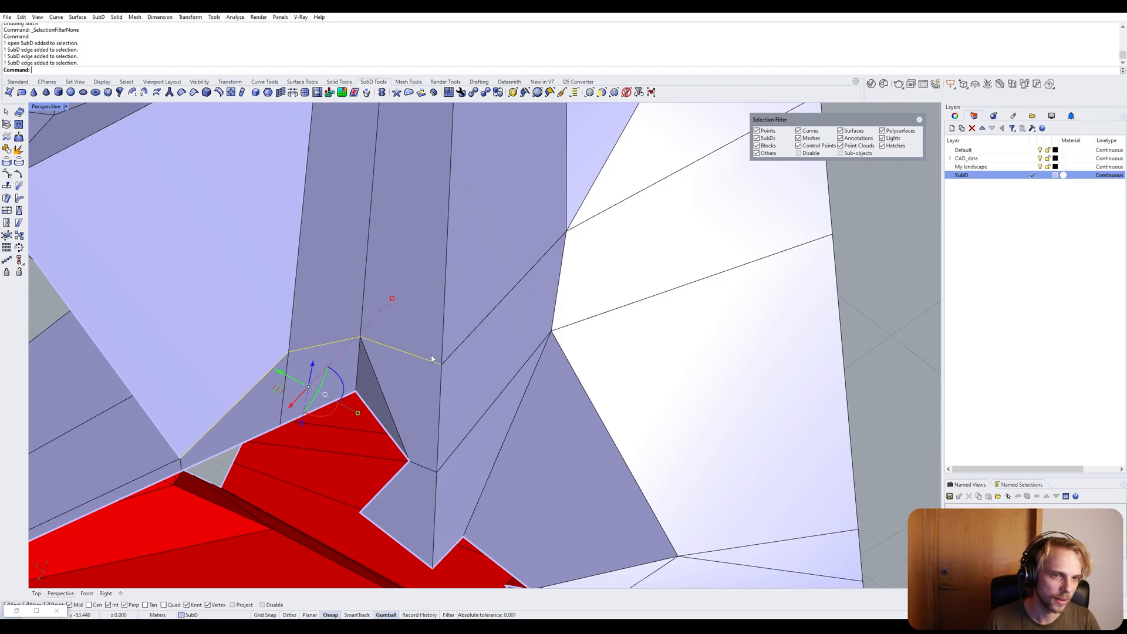
right_click_drag(498, 298, 508, 292)
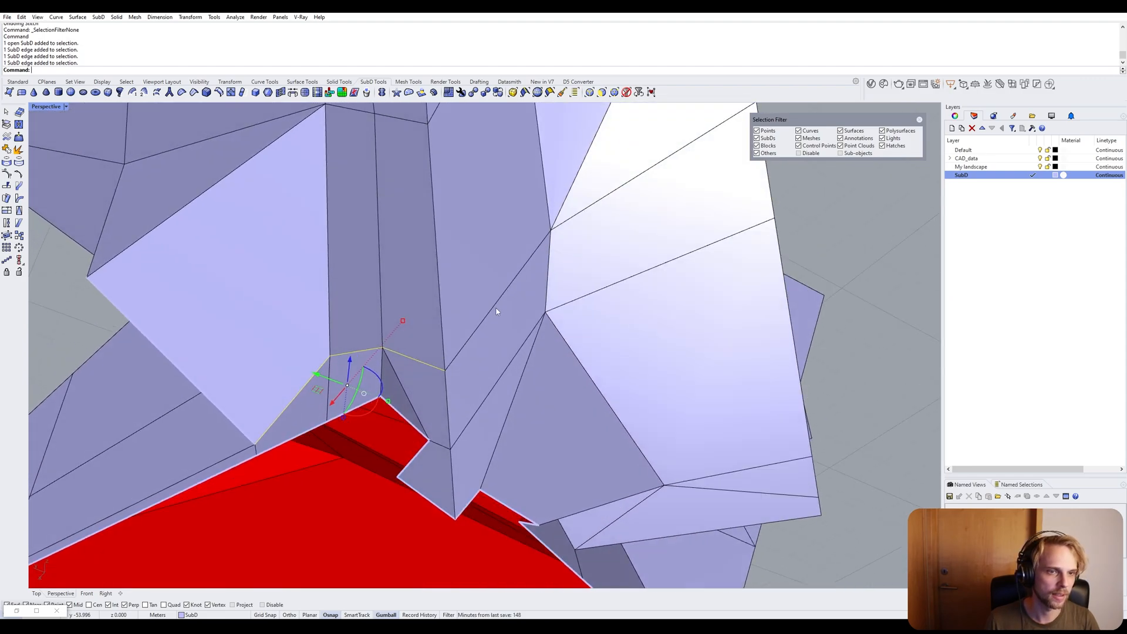
scroll(451, 337, "down", 6)
right_click_drag(456, 331, 357, 375, "shift")
scroll(458, 356, "up", 6)
scroll(355, 376, "up", 6)
right_click_drag(621, 353, 530, 337)
type("InsertEdge")
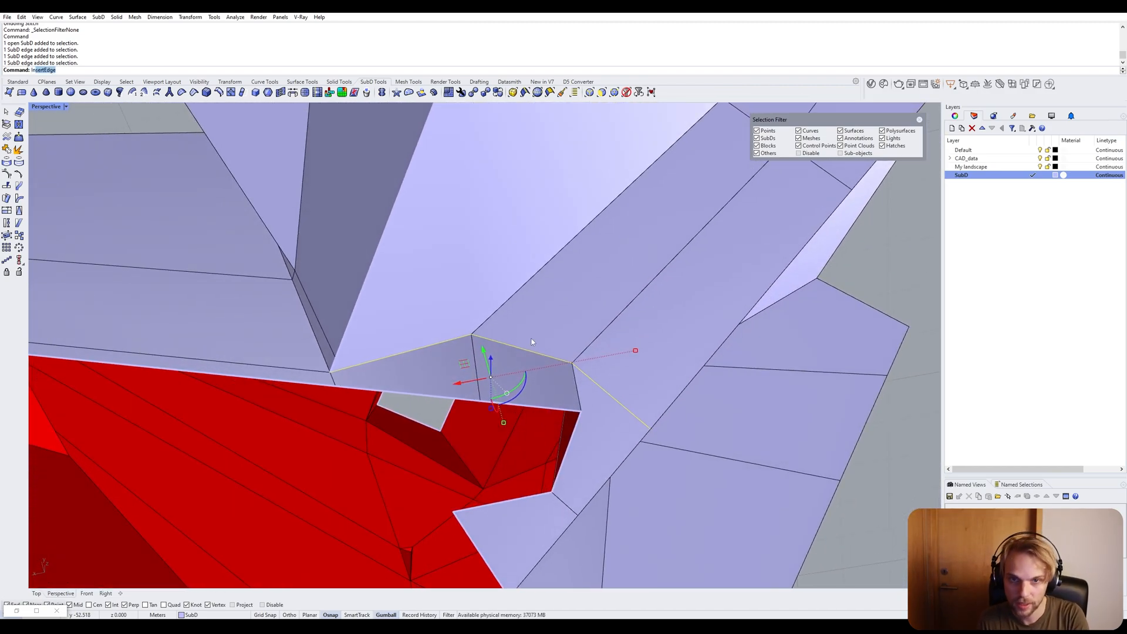
key("Return")
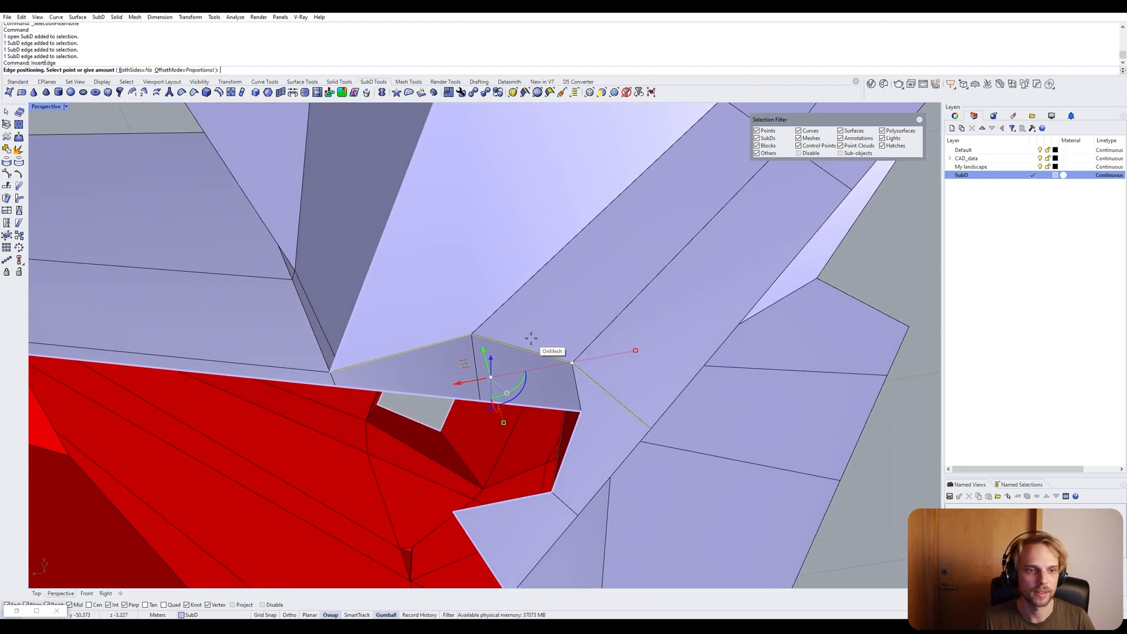
left_click(332, 357)
In wireframe display, stitch the two coincident vertices where the inserted edge meets the ridge crease, using the average location.
right_click_drag(711, 432, 246, 284)
scroll(247, 284, "up", 2)
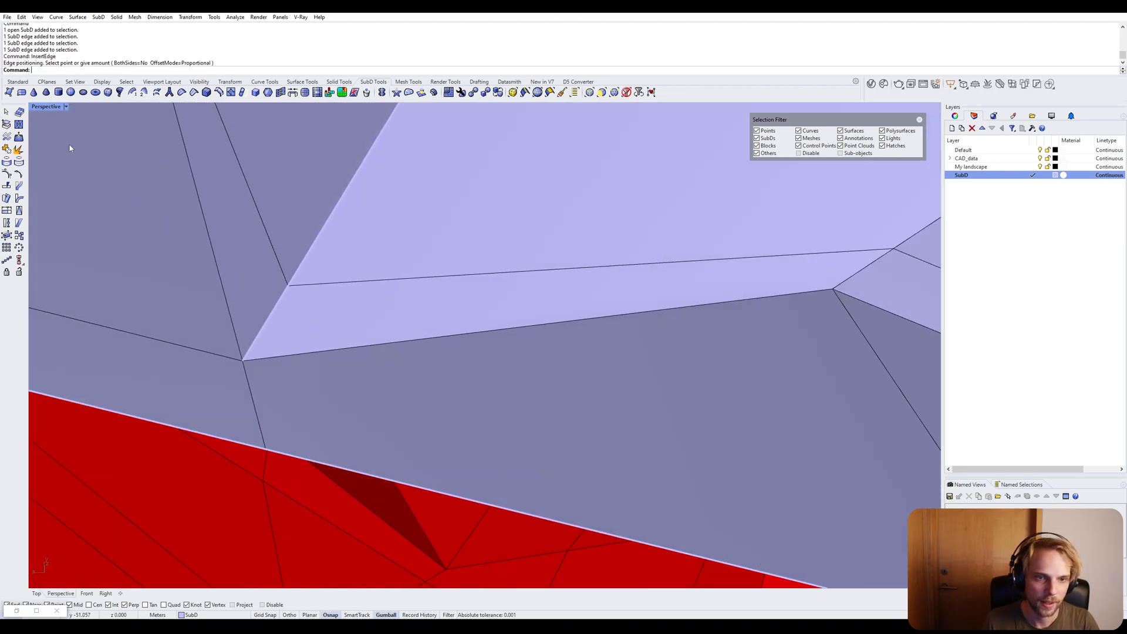
left_click(46, 107)
left_click(59, 139)
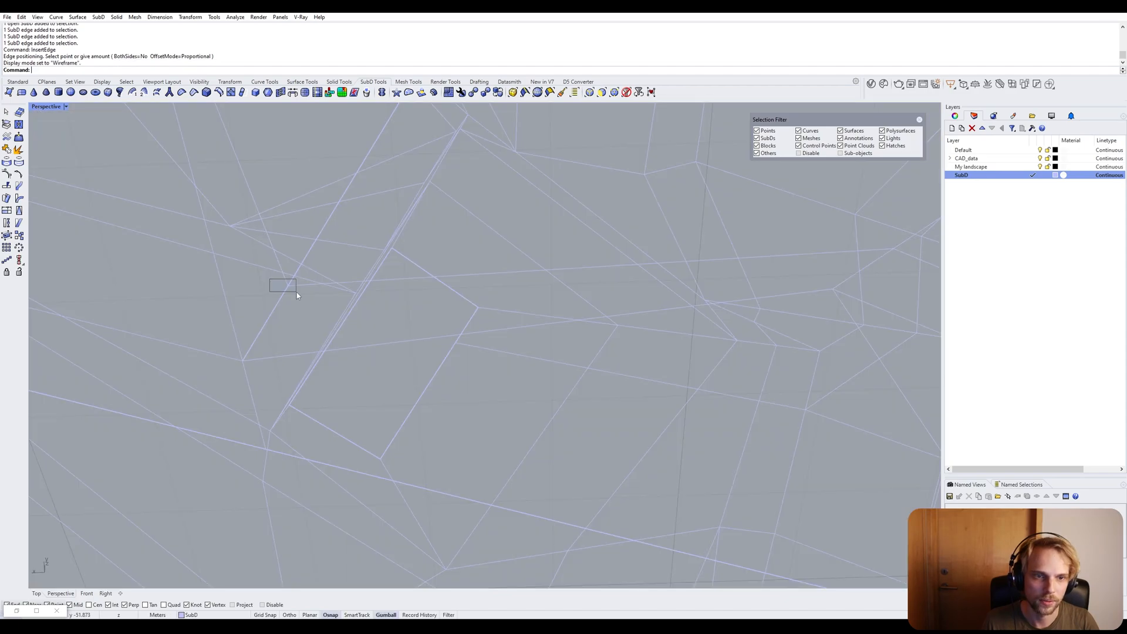
left_click_drag(297, 292, 297, 292, "ctrl+shift")
type("Stitch")
key("Return")
key("Return")
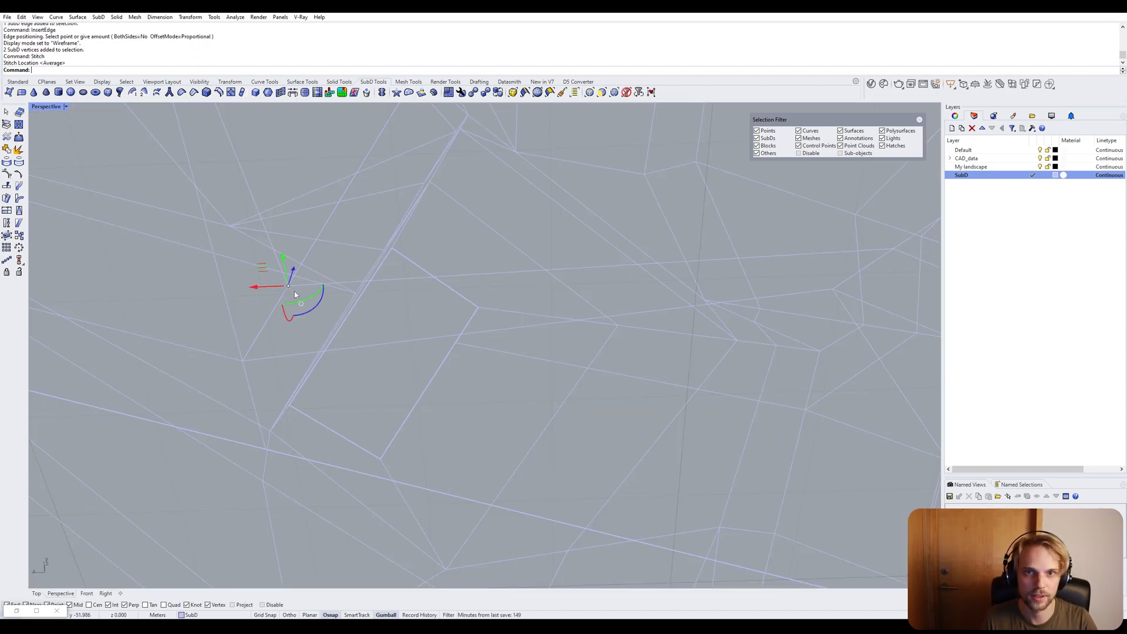
Return to shaded display and stitch the two vertices at the other end of the inserted edge at their average location.
right_click(50, 109)
left_click(58, 149)
right_click_drag(329, 317, 506, 388)
key("Escape")
right_click_drag(586, 385, 455, 292)
left_click(459, 273, "ctrl+shift")
left_click(459, 312, "ctrl+shift")
key("ctrl+alt+s")
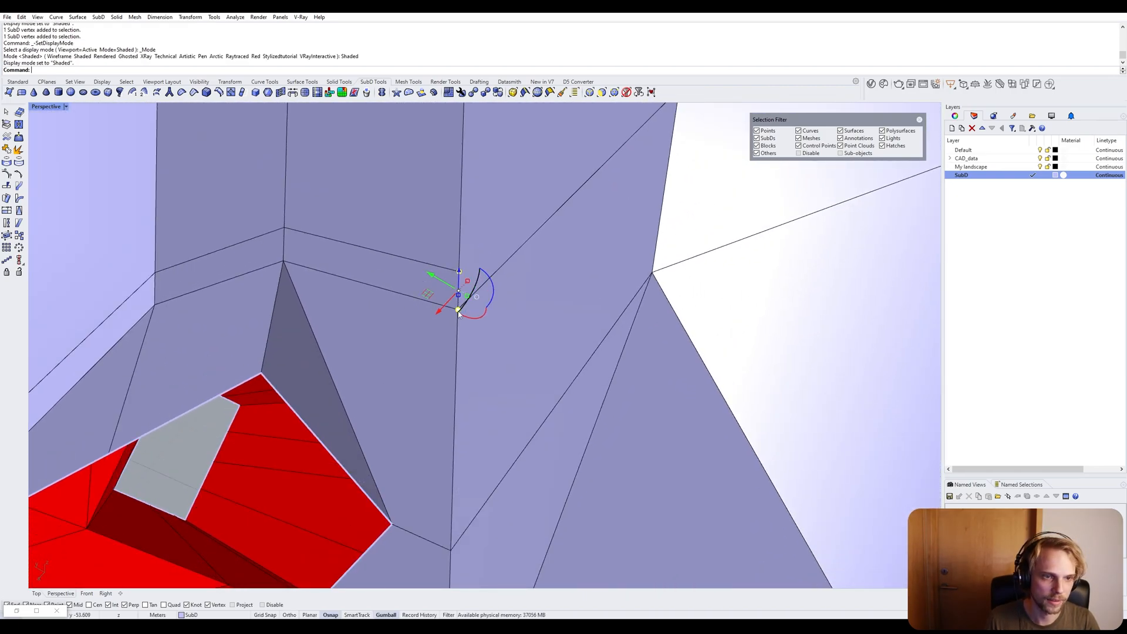
key("ctrl+alt+s")
type("Stitch")
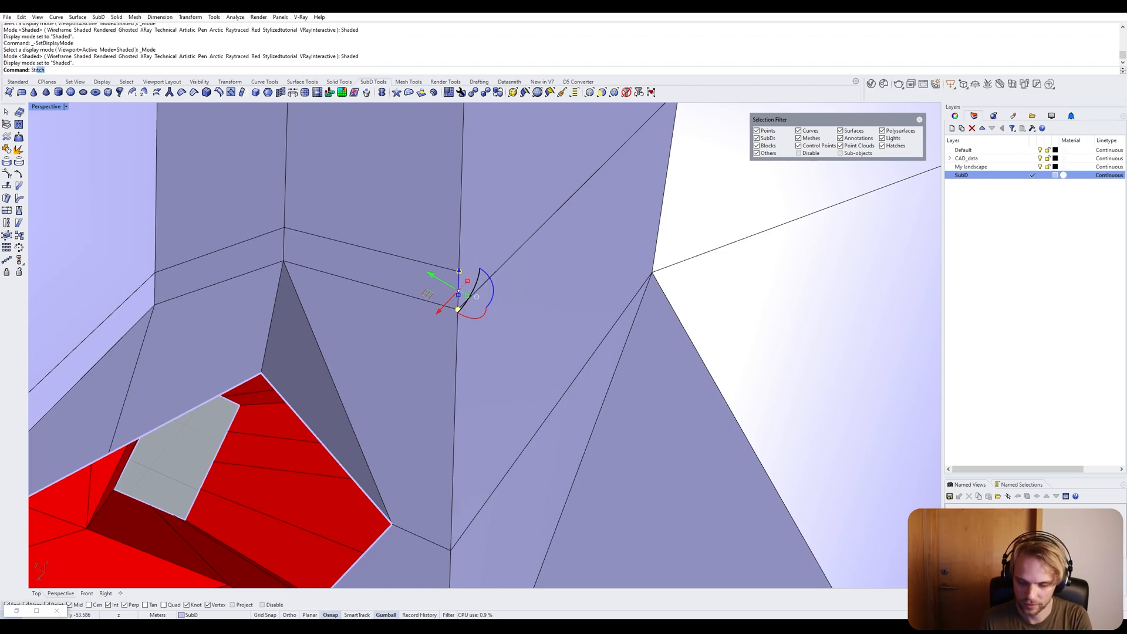
key("Return")
key("Return")
Examine the stitched area and the lower open rim from several sides in smooth and flat display.
key("Tab")
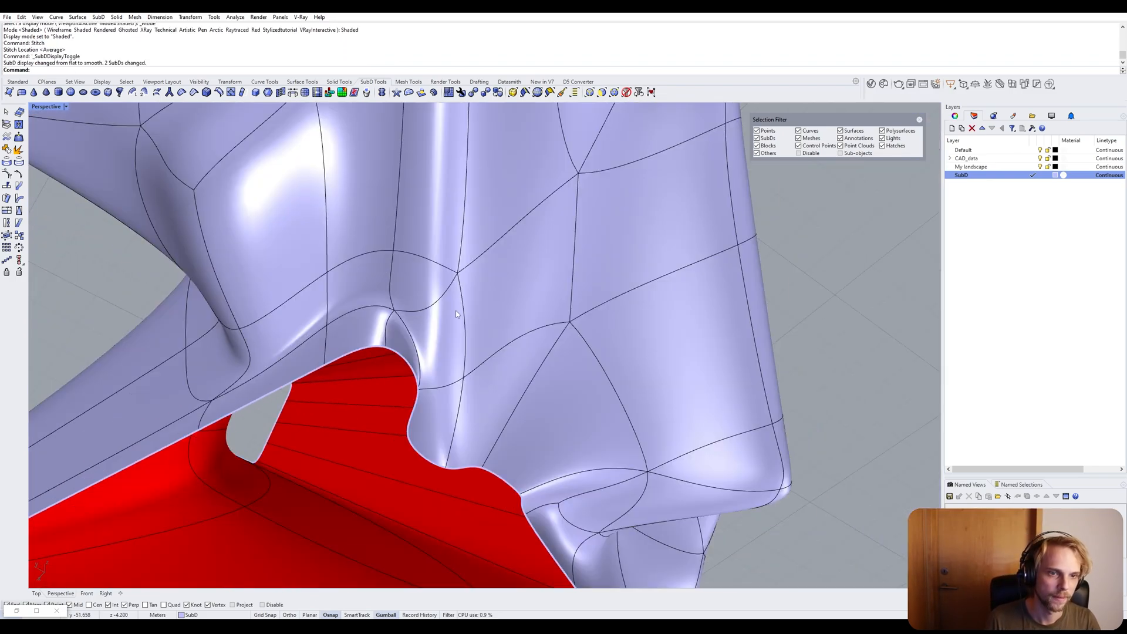
scroll(456, 310, "down", 3)
scroll(512, 379, "up", 3)
scroll(567, 393, "down", 5)
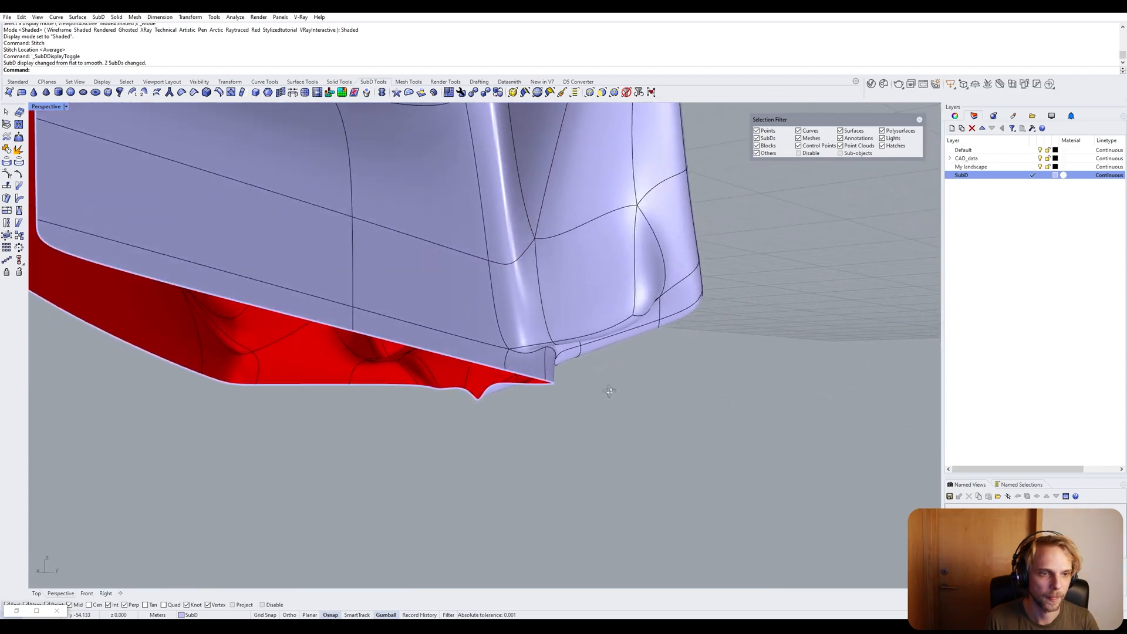
right_click_drag(282, 387, 763, 393)
scroll(386, 403, "up", 5)
key("Tab")
scroll(527, 394, "up", 8)
scroll(535, 404, "down", 7)
key("Tab")
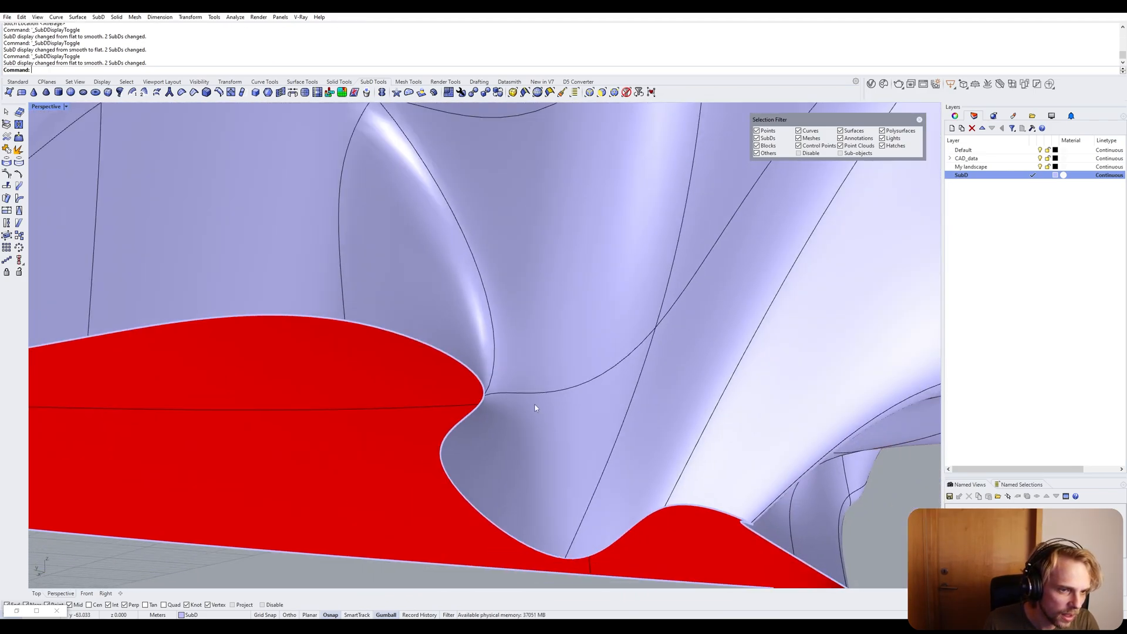
key("Tab")
scroll(528, 402, "down", 6)
right_click_drag(529, 403, 714, 428)
right_click_drag(335, 367, 342, 322)
Delete the unwanted SubD component near the lower open rim and compare smooth and flat display.
left_click(296, 342, "ctrl+shift")
key("Delete")
key("Tab")
key("Tab")
key("Tab")
Inspect the edited area up close and as a whole in smooth and flat display.
right_click_drag(433, 365, 552, 309)
scroll(533, 276, "up", 7)
scroll(534, 273, "down", 9)
key("Tab")
scroll(526, 303, "down", 5)
key("Tab")
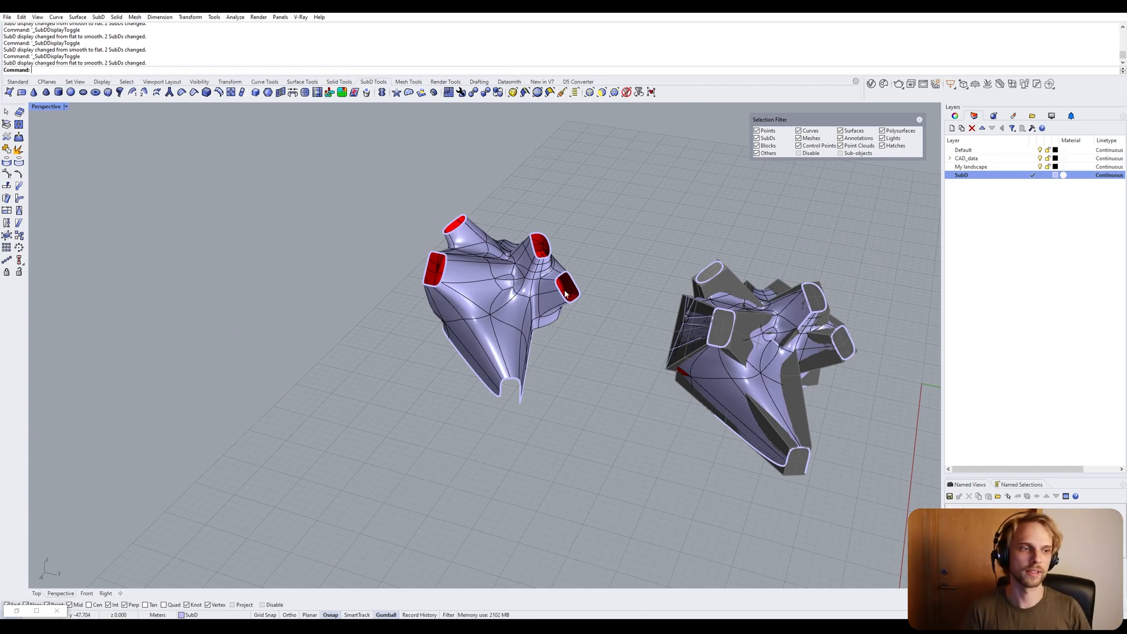
Delete the SubD copy and the leftover curves overlaying the original grey model.
left_click(773, 356)
key("Delete")
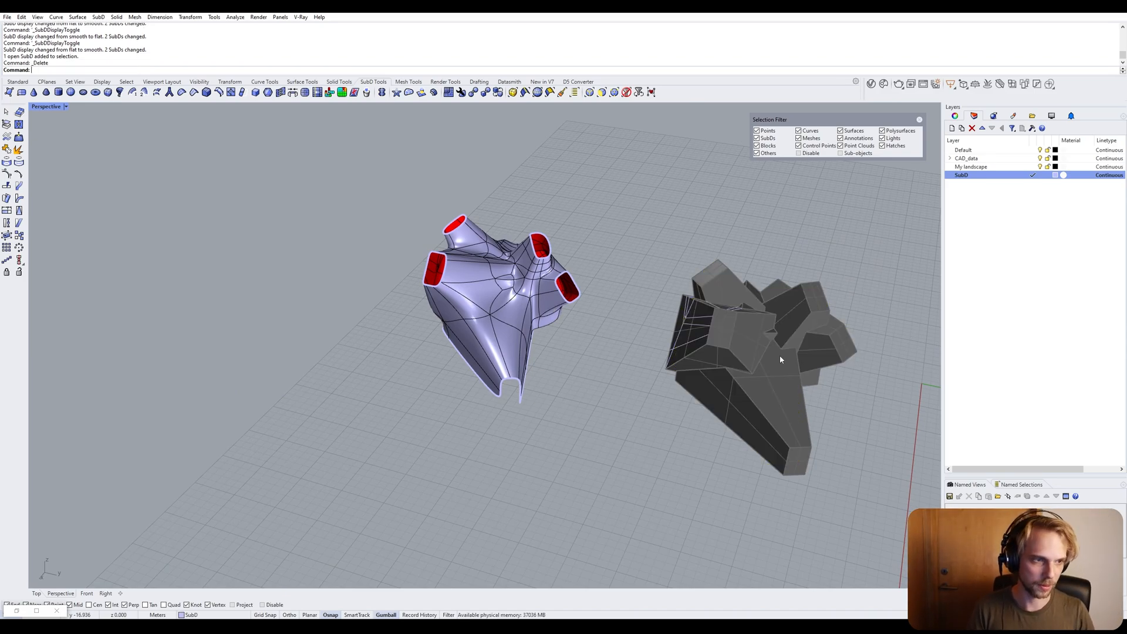
left_click_drag(622, 219, 864, 497)
key("Delete")
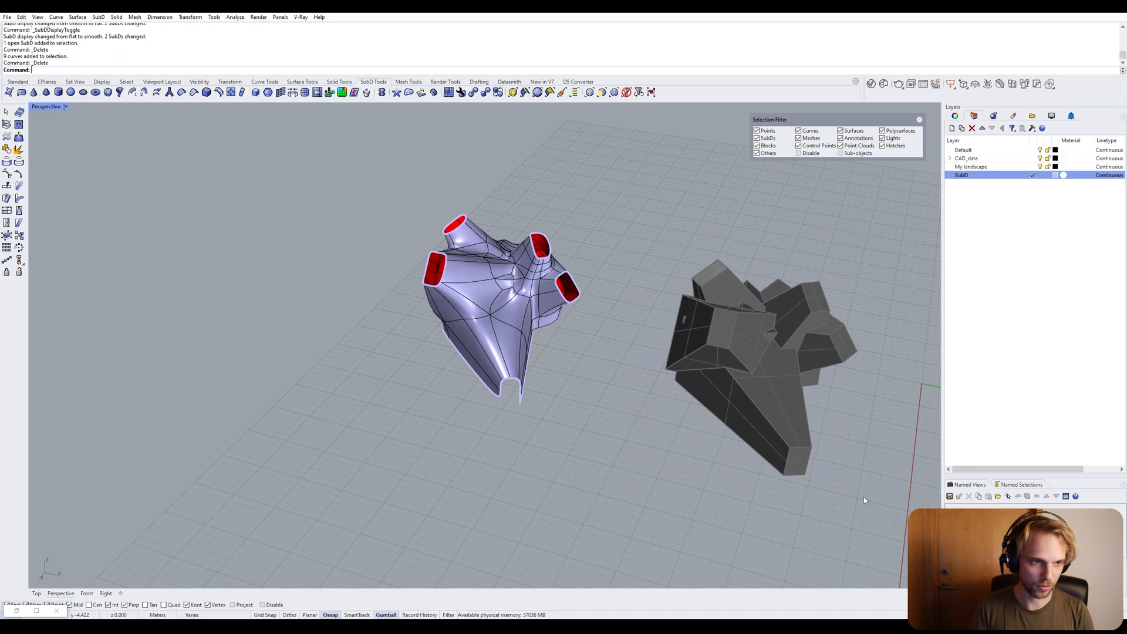
Examine the remaining SubD model and its branch openings from all sides in smooth and flat display.
right_click_drag(844, 477, 705, 437)
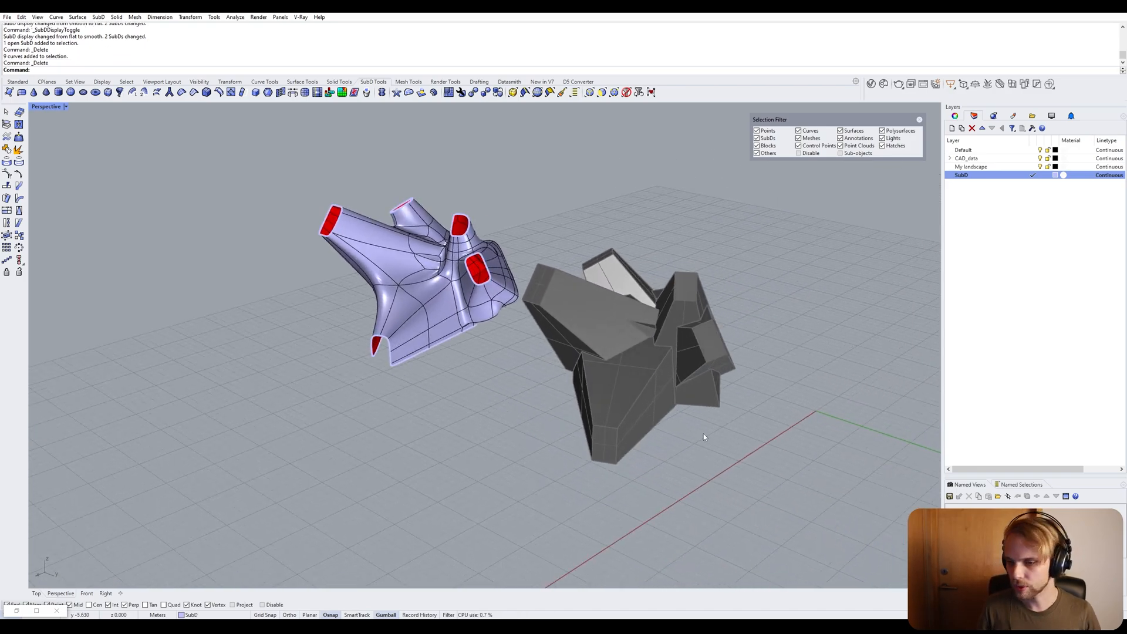
right_click_drag(381, 282, 411, 297)
scroll(416, 276, "up", 5)
right_click_drag(442, 199, 417, 224)
right_click_drag(412, 348, 359, 354)
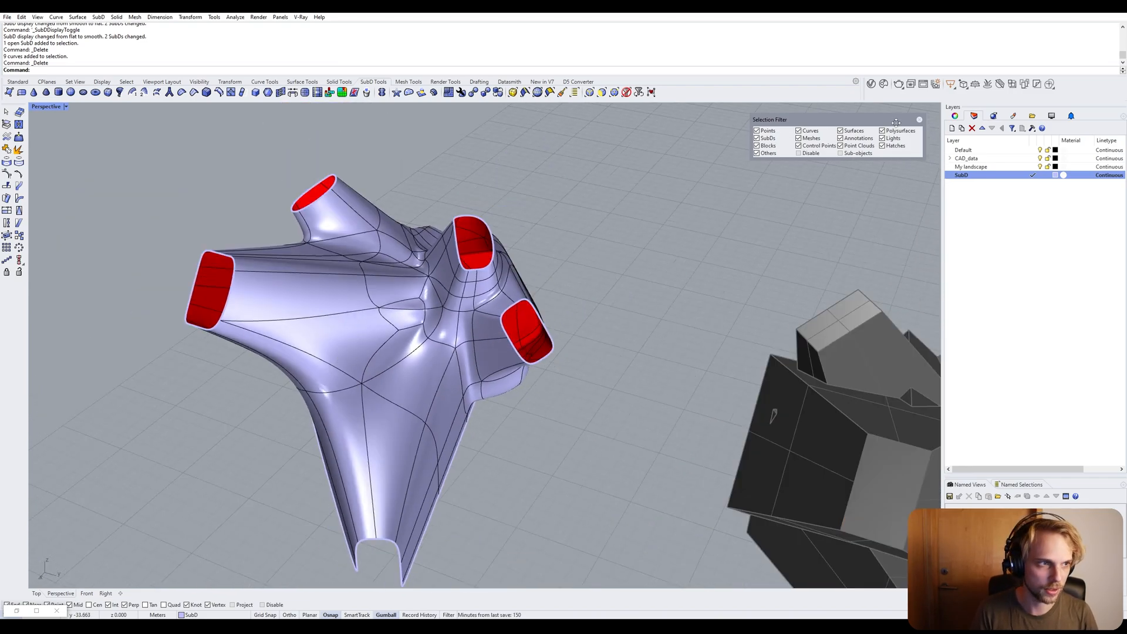
right_click_drag(270, 333, 240, 419)
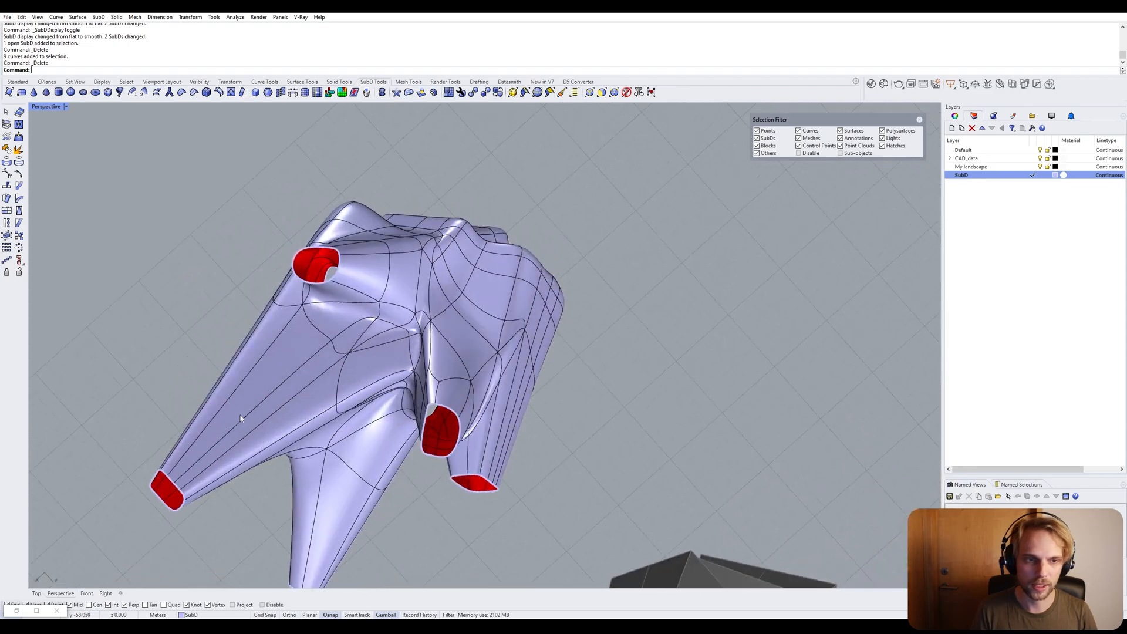
right_click_drag(513, 344, 413, 194)
scroll(498, 147, "up", 4)
right_click_drag(531, 322, 675, 294)
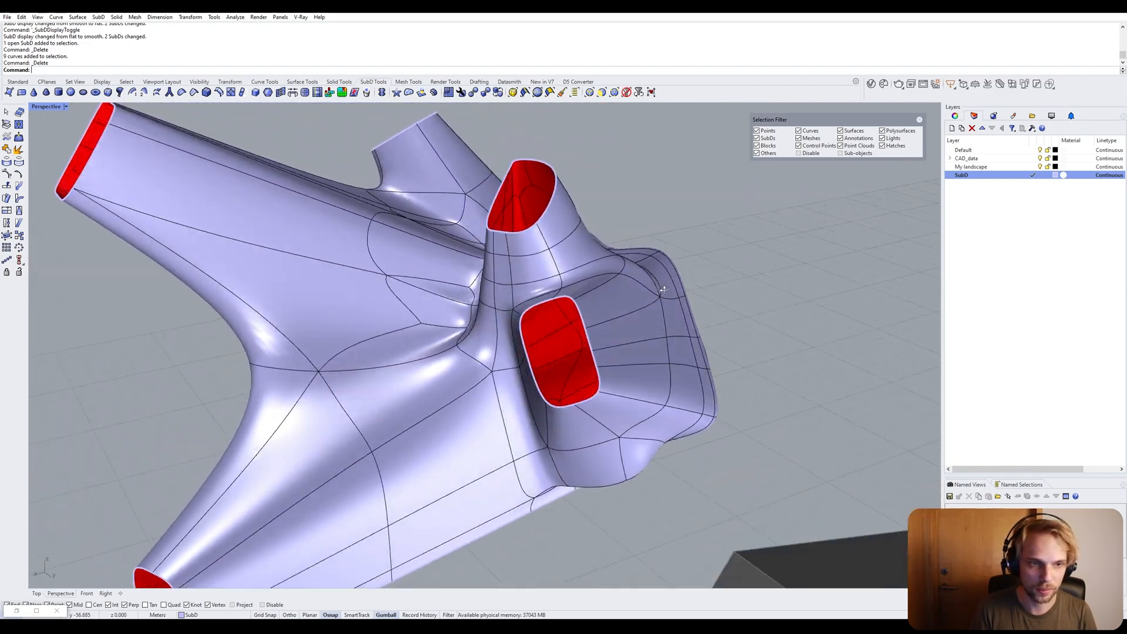
key("Tab")
mouse_move(590, 274)
right_mouse_down()
mouse_move(614, 252)
mouse_move(513, 309)
mouse_move(581, 264)
right_mouse_up()
scroll(375, 167, "up", 2)
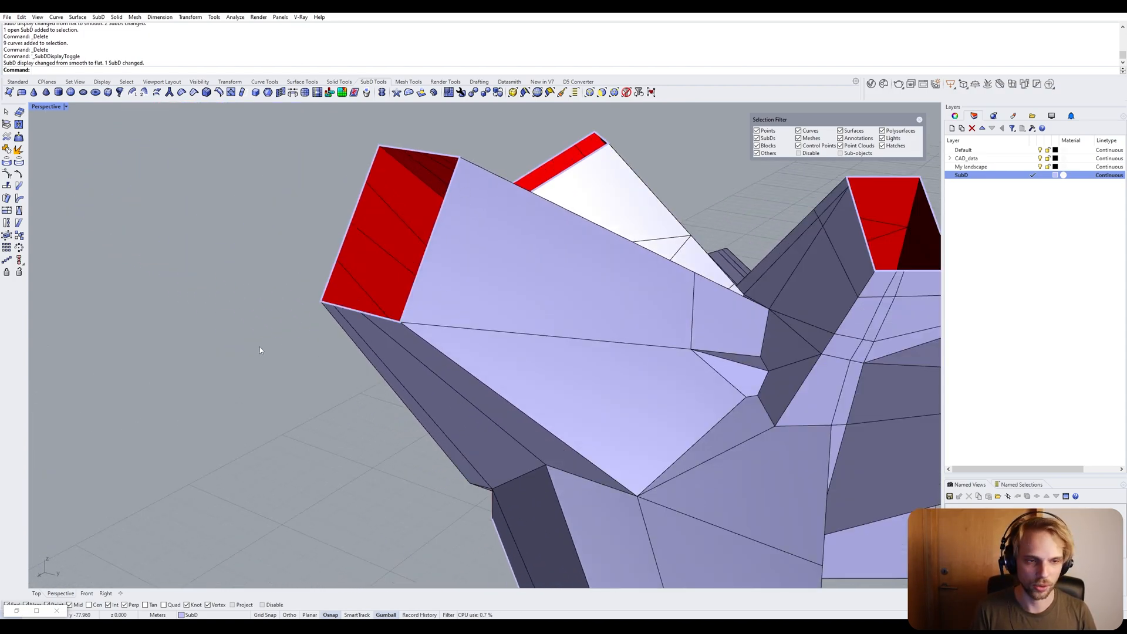
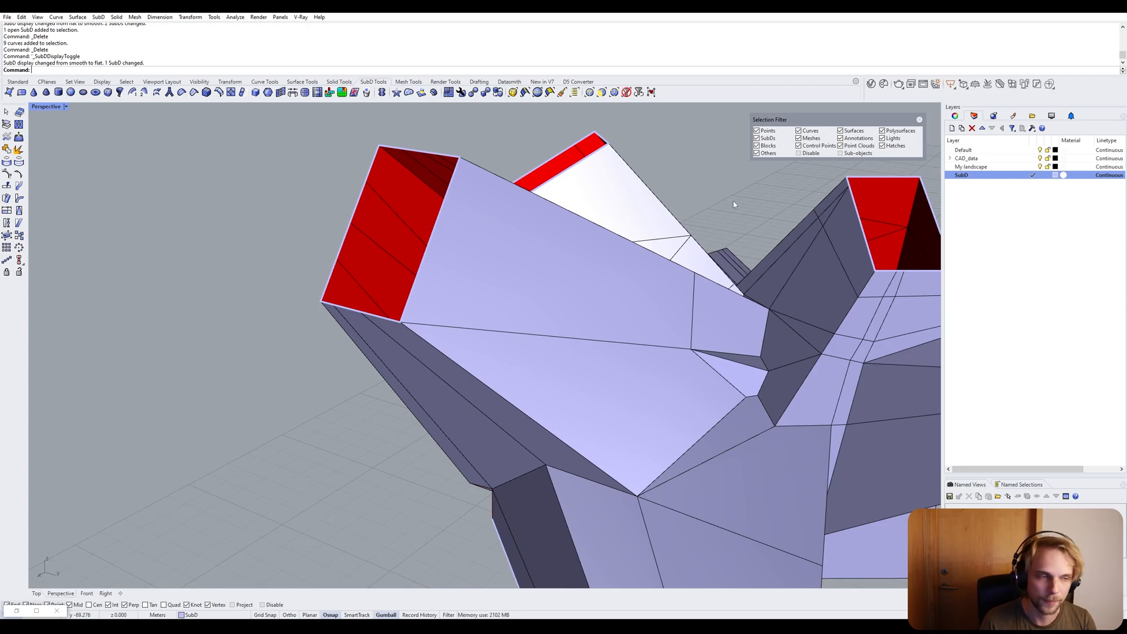
right_click_drag(612, 204, 516, 232)
right_click_drag(833, 256, 676, 243)
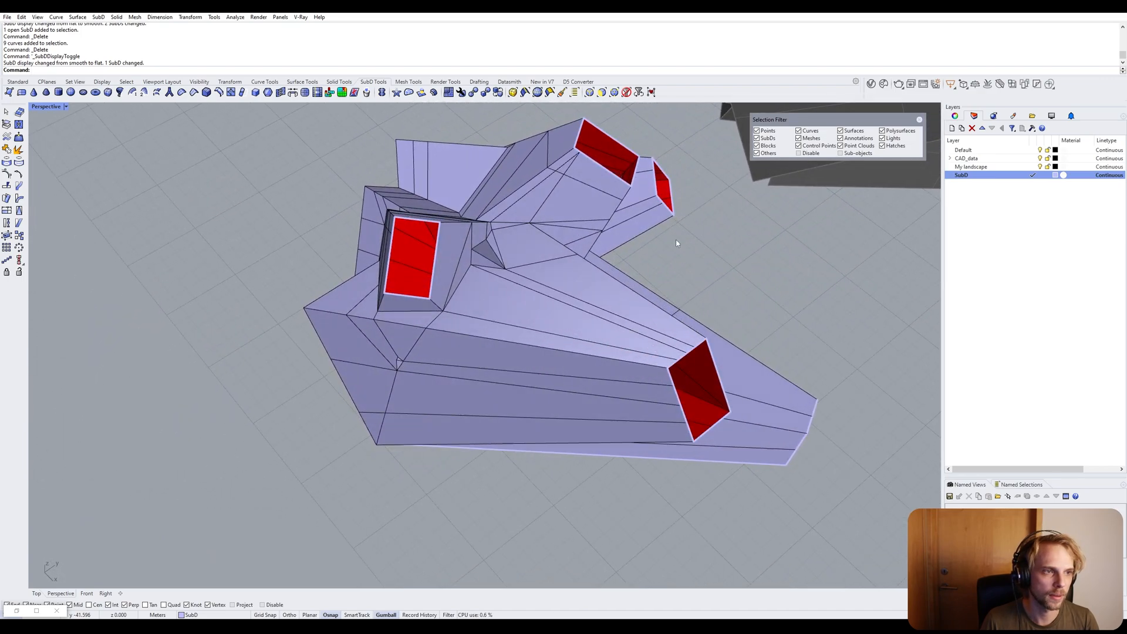
Close the selection filter window and compare the faces around the upper branch opening in smooth and flat display.
left_click(919, 120)
right_click_drag(863, 176, 597, 401)
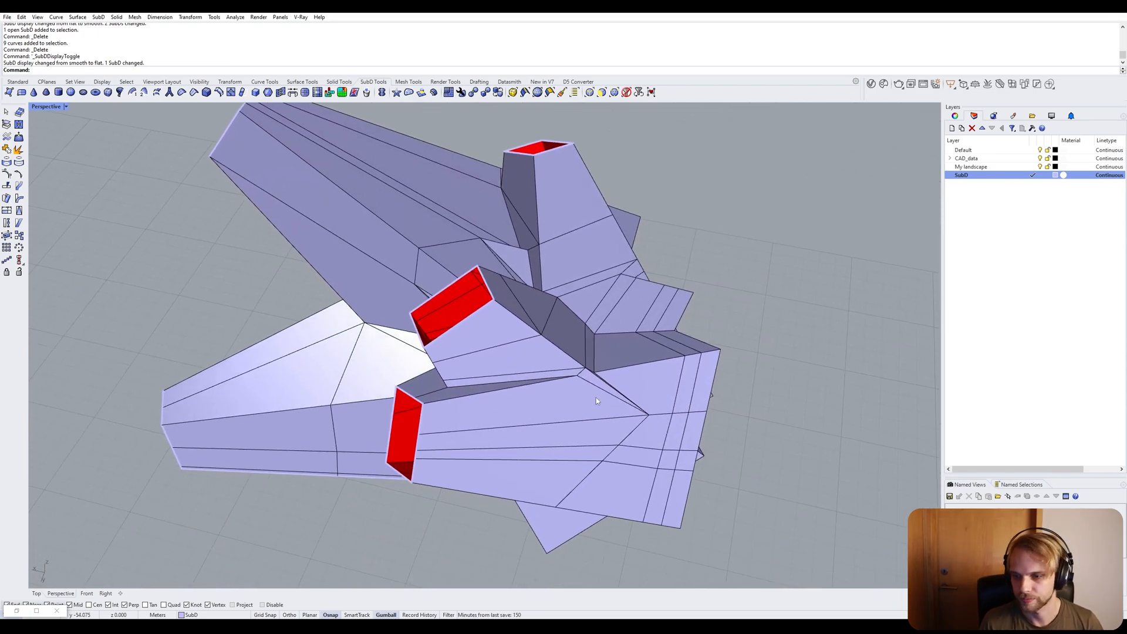
right_click_drag(596, 396, 542, 320)
key("Tab")
scroll(642, 269, "up", 8)
key("Tab")
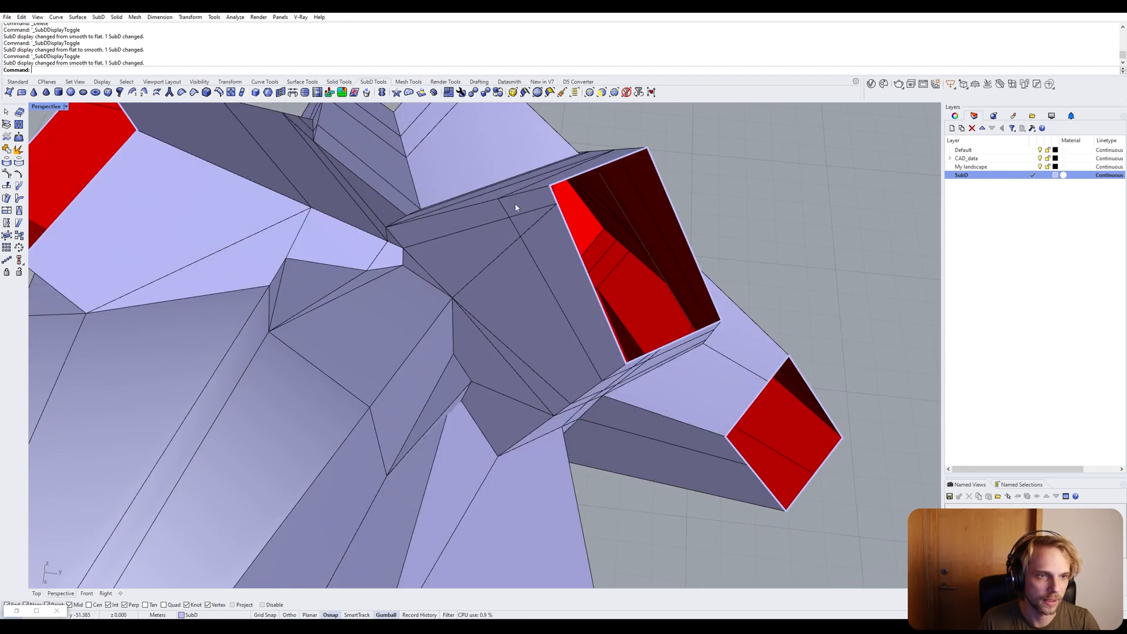
scroll(515, 206, "up", 5)
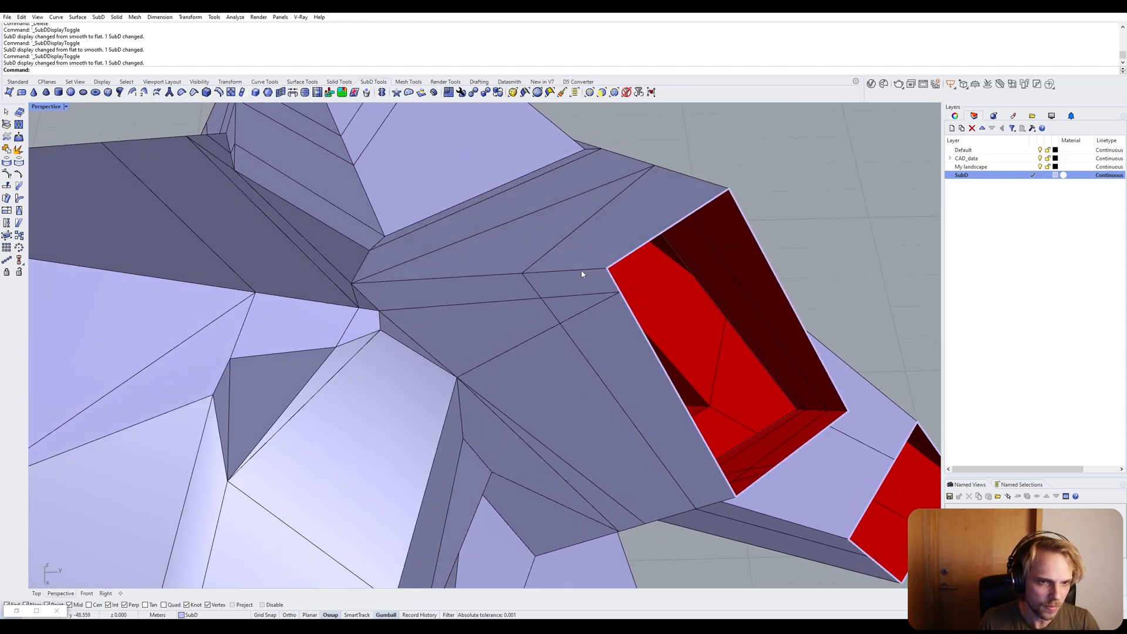
right_click_drag(581, 274, 469, 364)
right_click_drag(544, 381, 513, 322)
key("Tab")
key("Tab")
key("Tab")
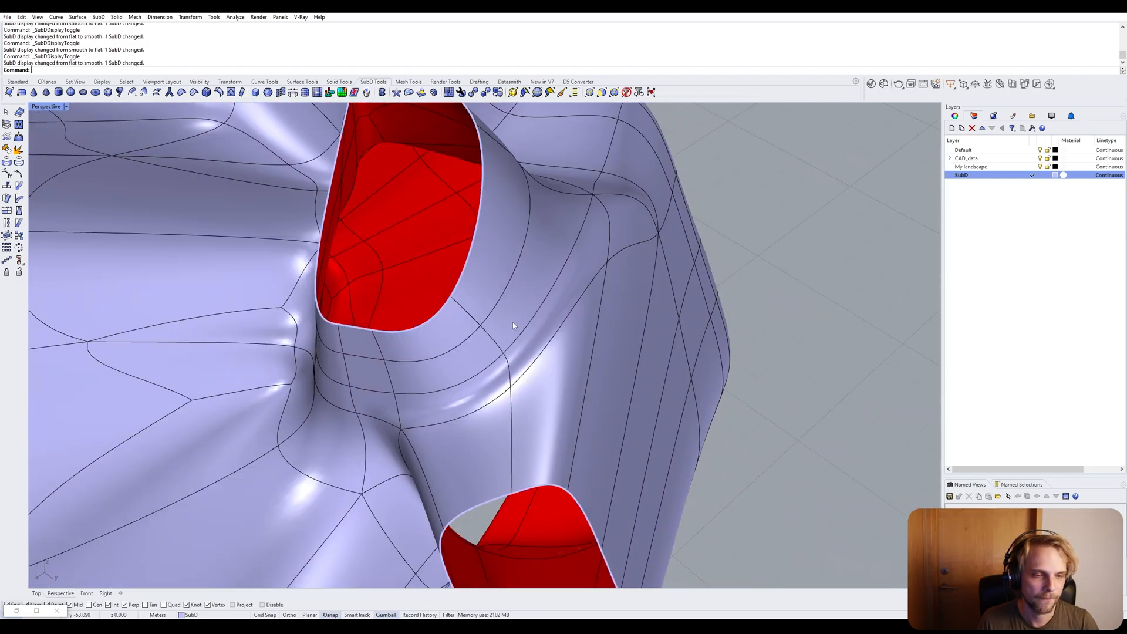
key("Tab")
key("Tab")
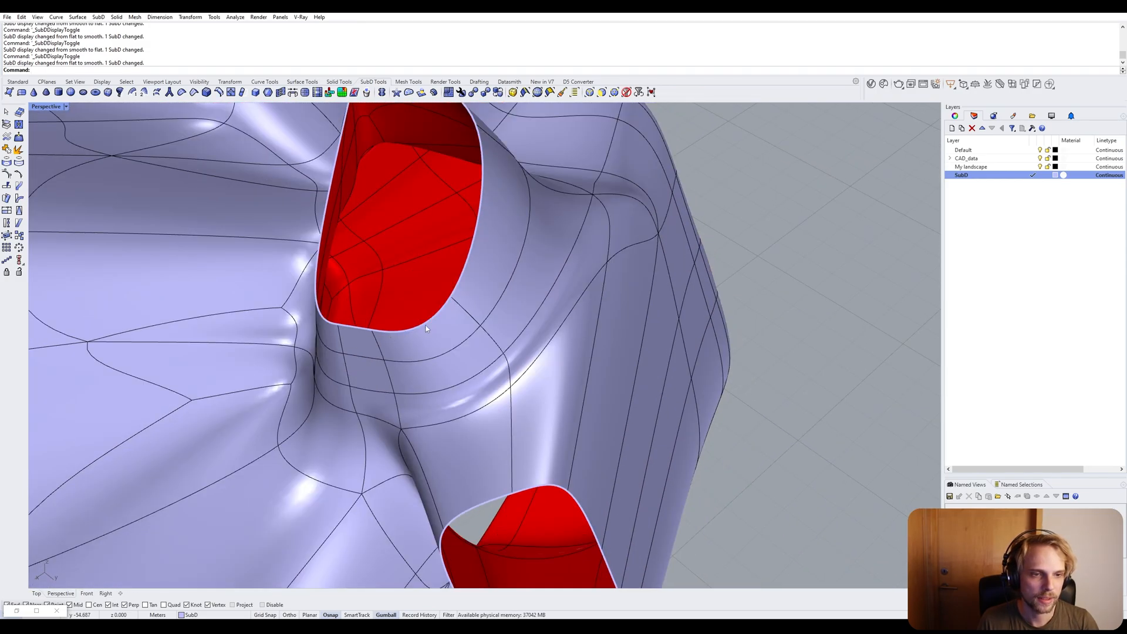
Select the faces along the upper branch opening's rim and compare them in flat and smooth display.
key("Tab")
left_click(415, 357, "ctrl+shift")
left_click(522, 177, "ctrl+shift")
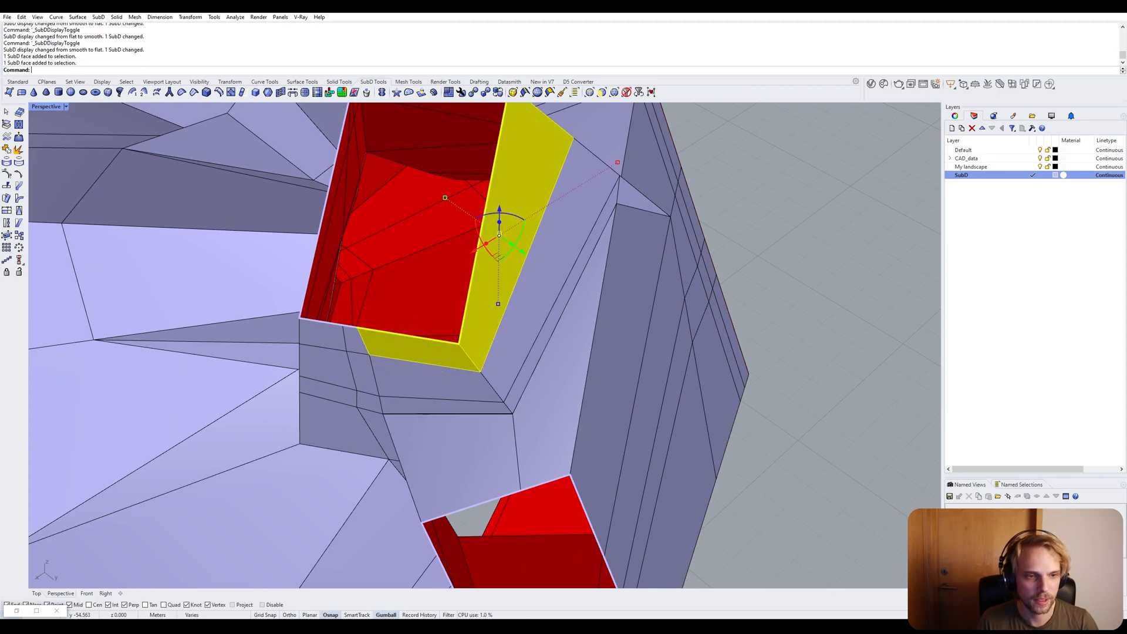
right_click_drag(450, 365, 368, 253)
left_click(277, 327, "ctrl+shift")
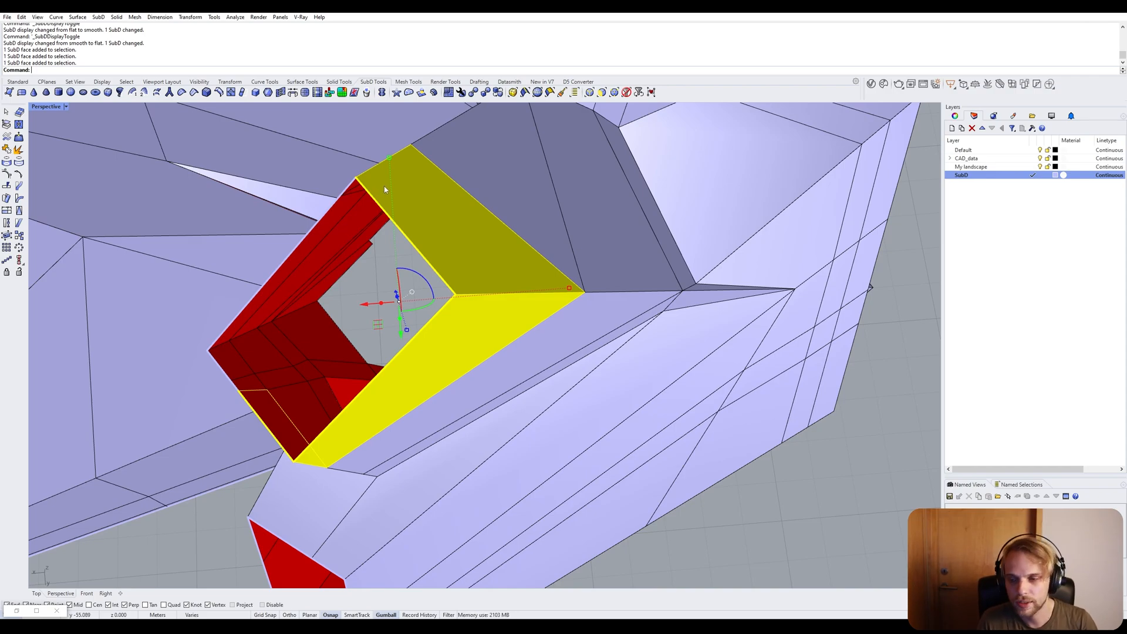
right_click_drag(273, 362, 356, 305)
left_click(445, 233, "ctrl")
right_click_drag(444, 230, 453, 207)
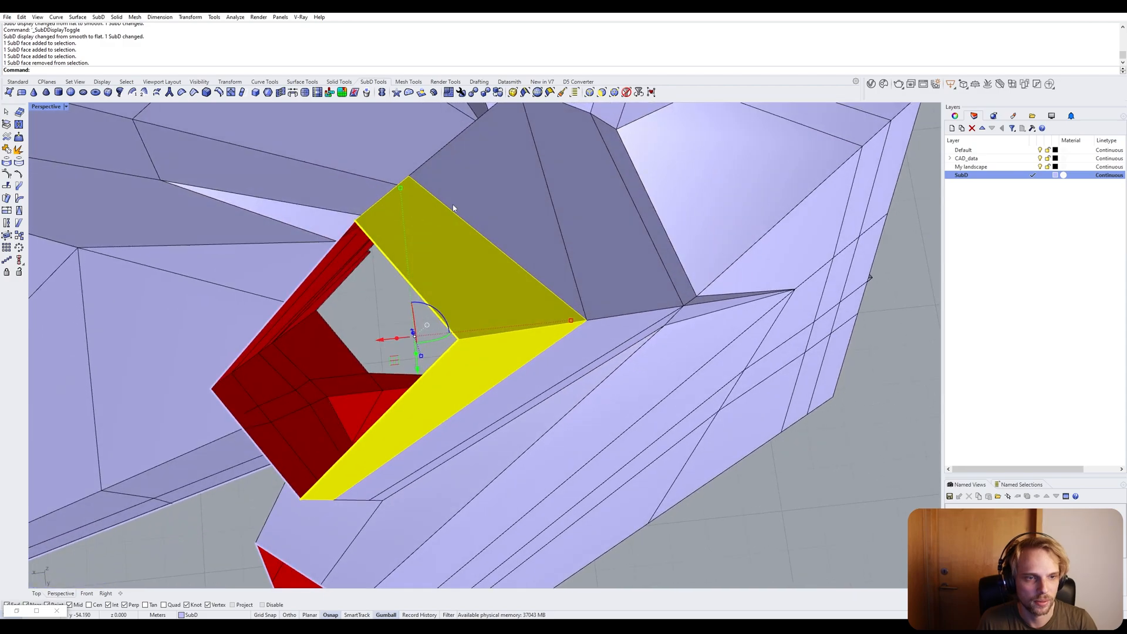
key("Tab")
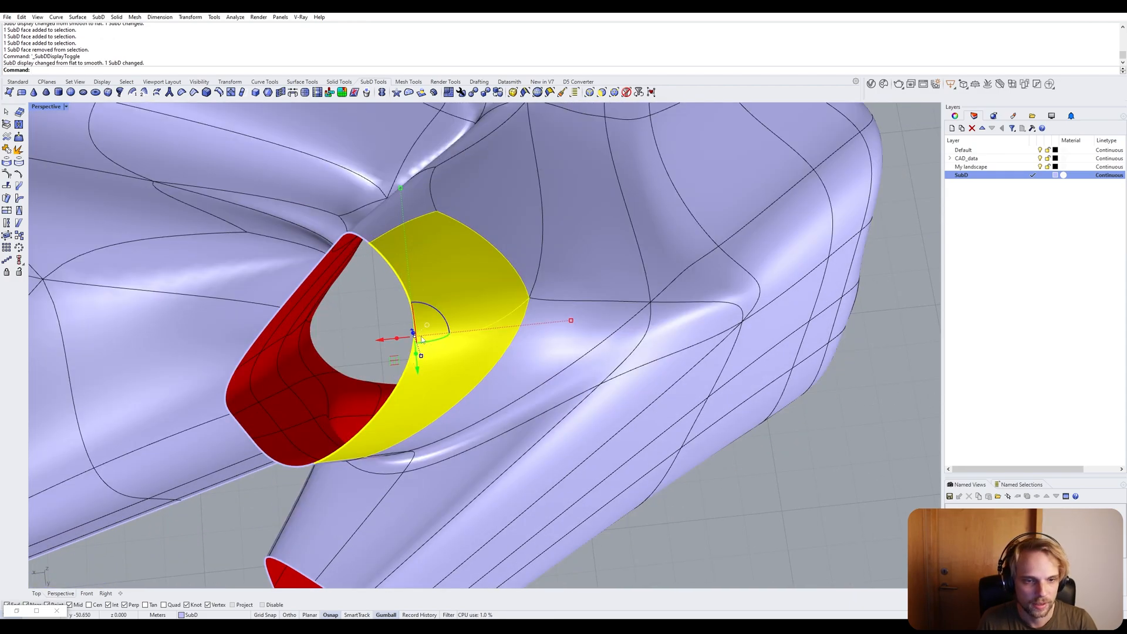
key("Tab")
Extend the selection to more faces around the upper opening's rim in smooth display, and clear it in flat display.
right_click_drag(367, 284, 450, 272)
left_click(488, 236, "shift")
right_click_drag(488, 236, 460, 304, "shift")
key("Tab")
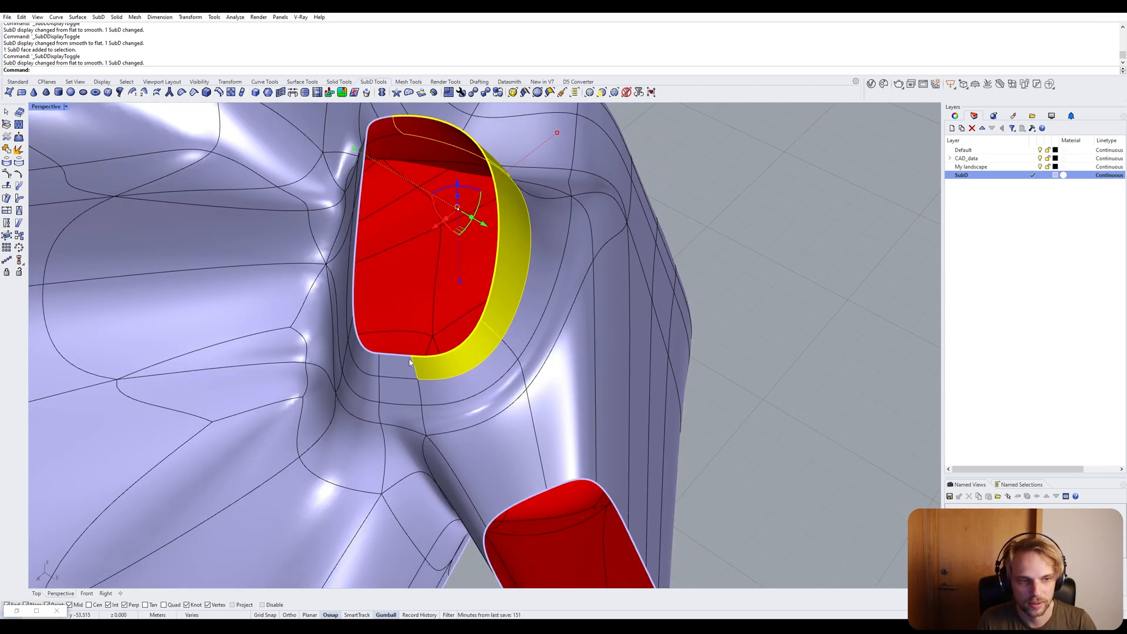
right_click_drag(474, 332, 510, 323)
scroll(536, 324, "up", 3)
left_click(538, 318, "shift")
right_click_drag(505, 256, 472, 487, "shift")
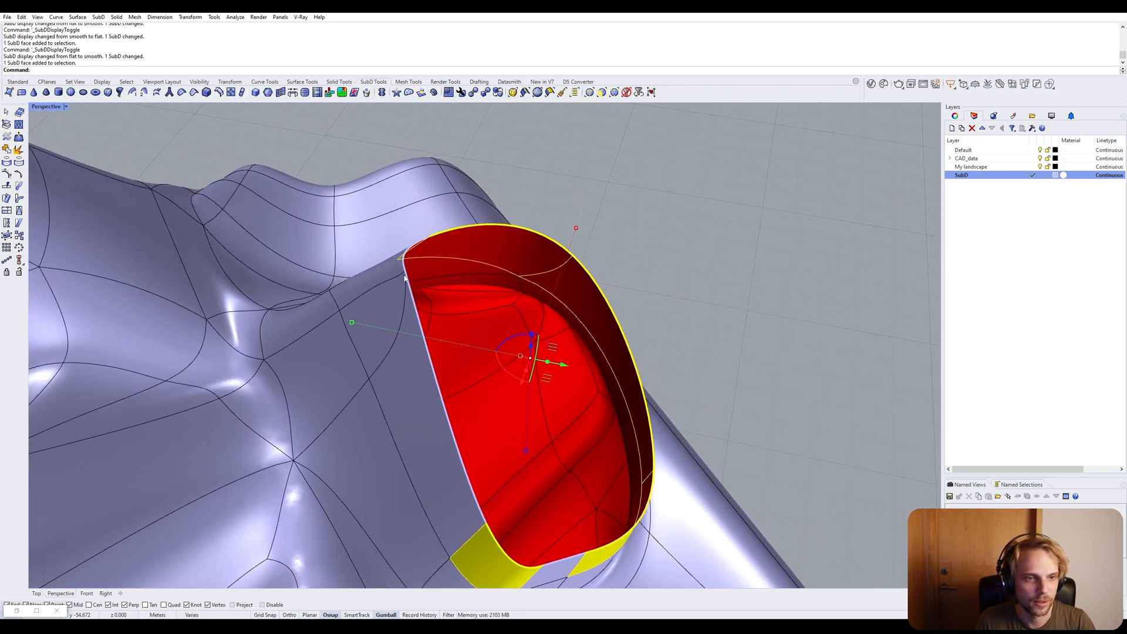
left_click(398, 260, "shift")
left_click(380, 278, "shift")
scroll(382, 282, "down", 3)
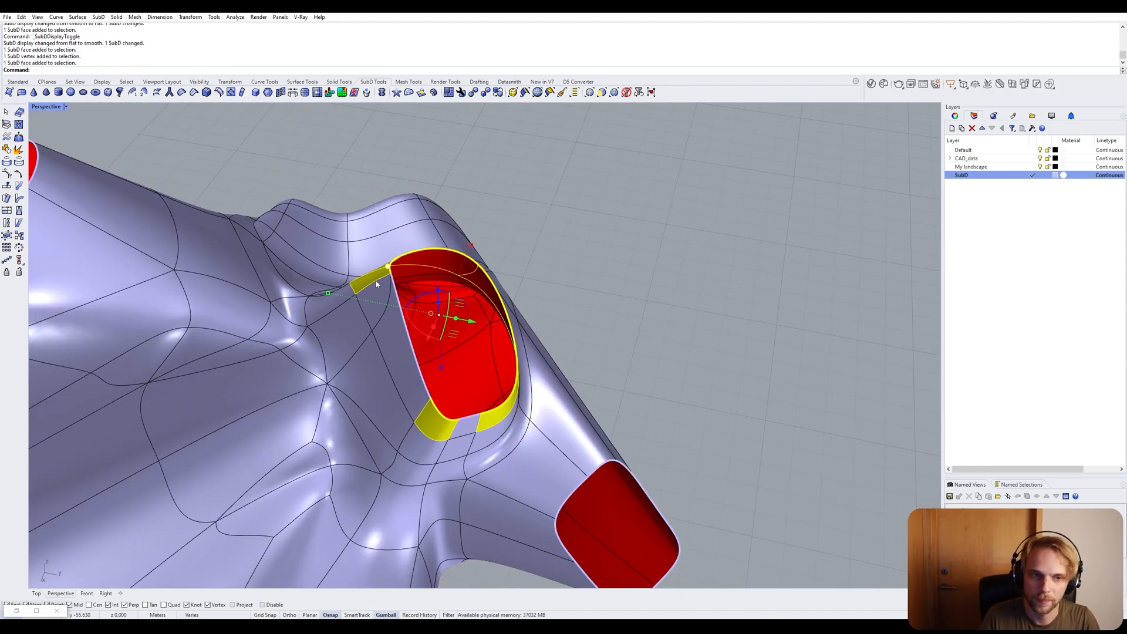
key("Tab")
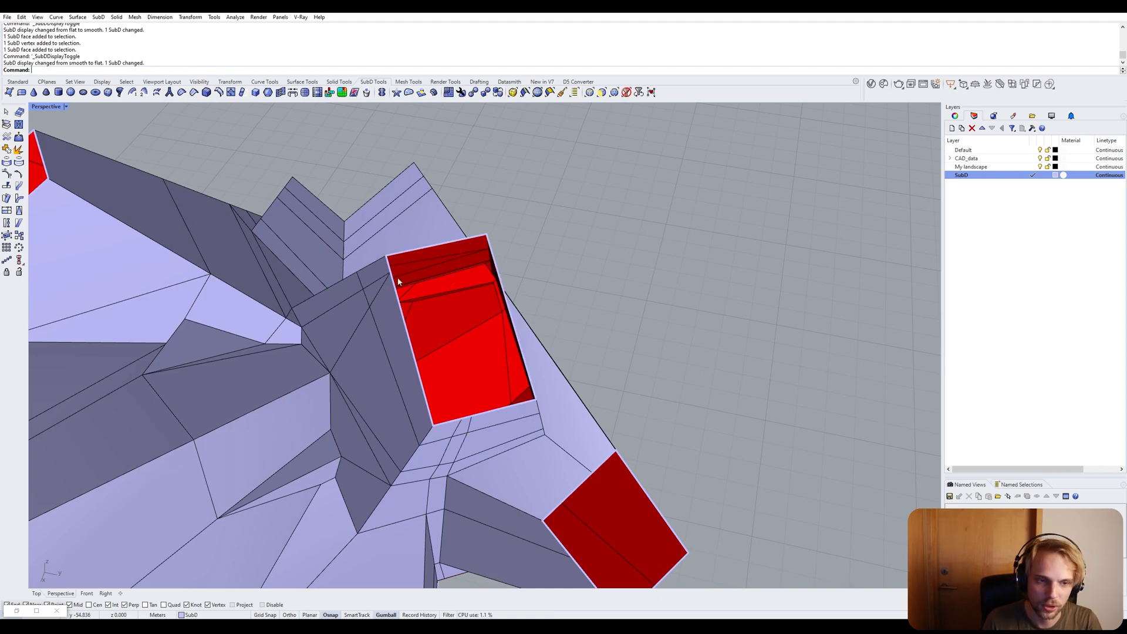
Bevel the four-edge chain running down from the upper opening's corner with 1 segment and an amount of 0.1.
right_click_drag(397, 279, 453, 288)
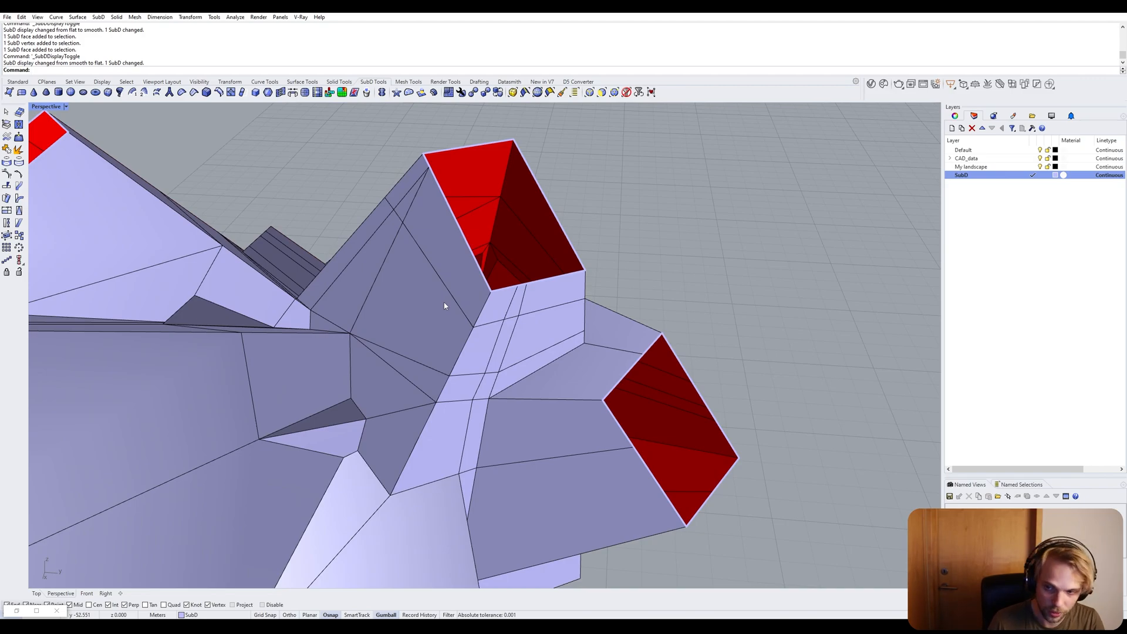
left_click(485, 306, "ctrl+shift")
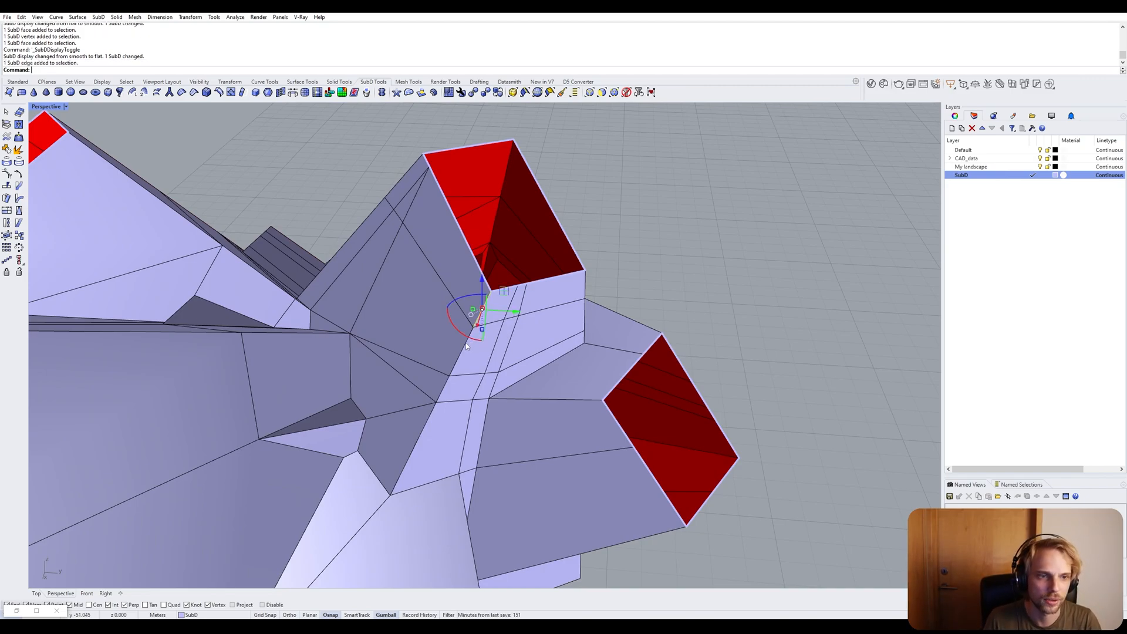
left_click(463, 355, "ctrl+shift")
left_click(443, 396, "ctrl+shift")
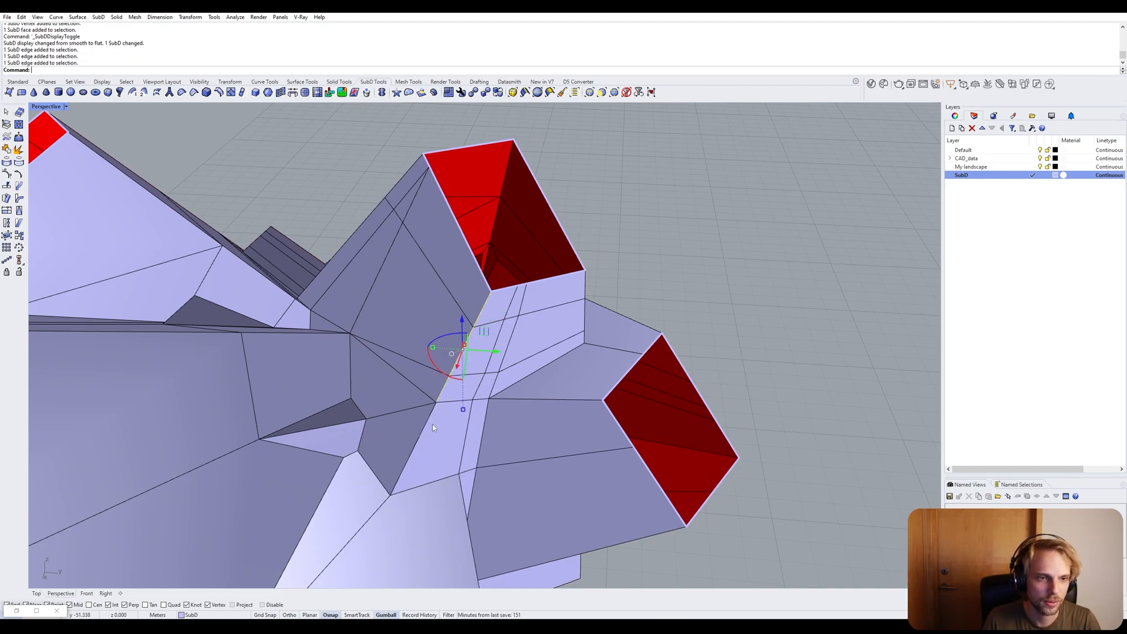
left_click(425, 433, "ctrl+shift")
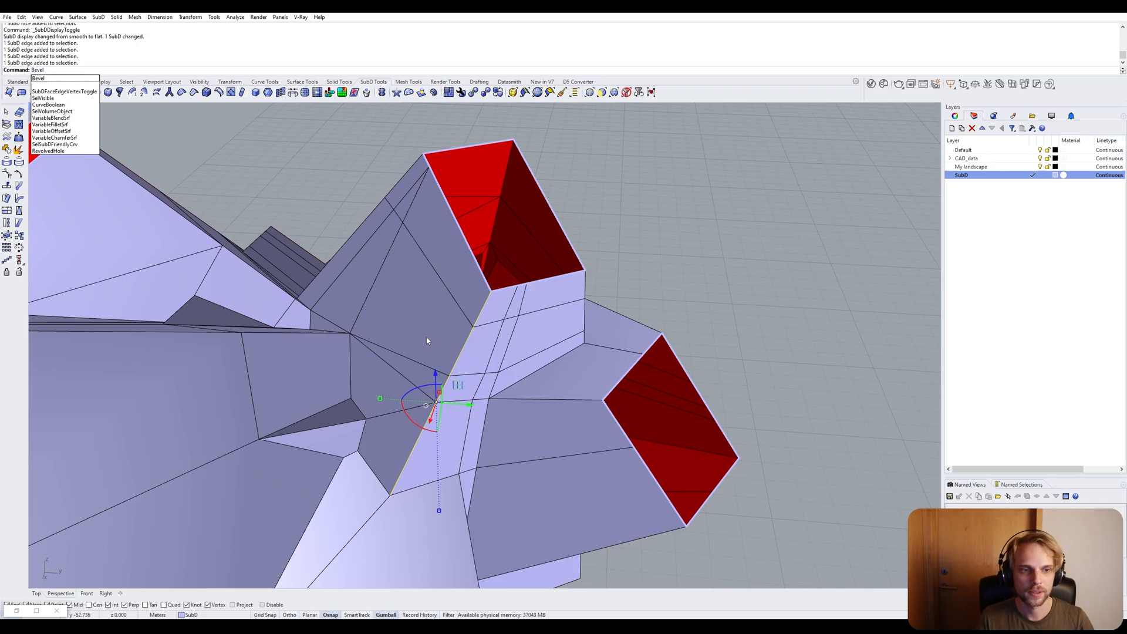
key("Return")
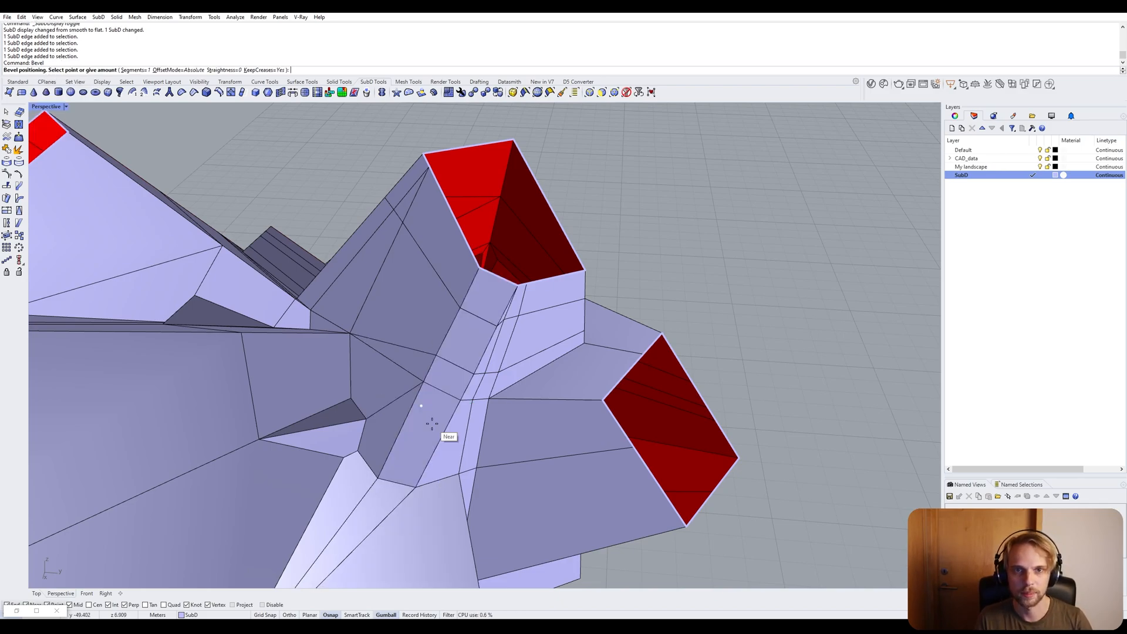
type("0.1")
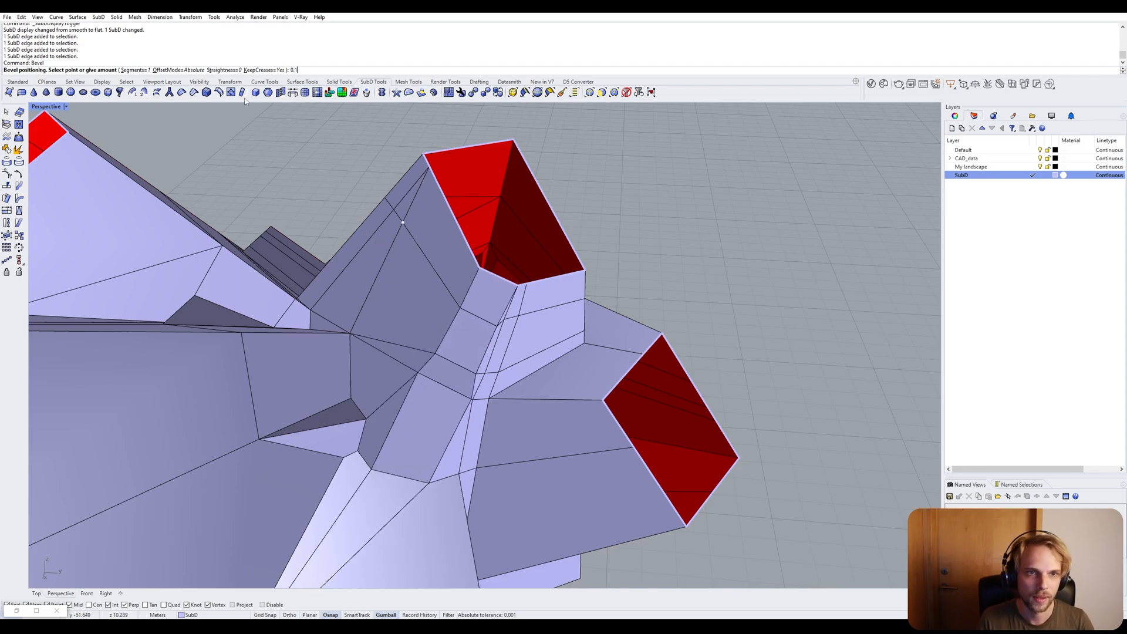
left_click(135, 71)
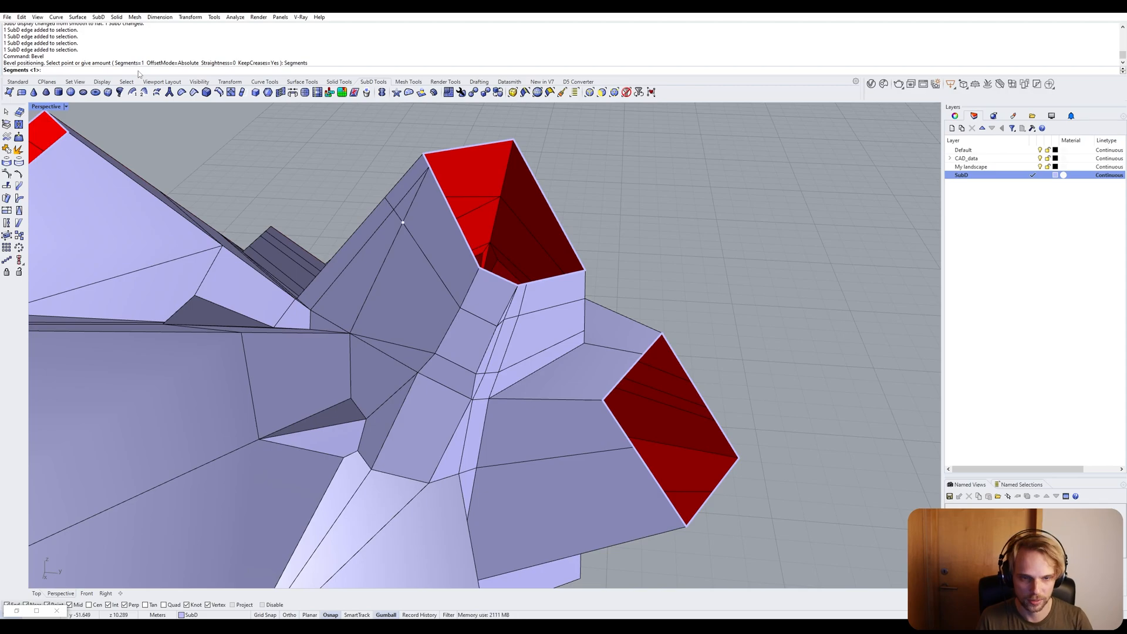
type("1")
key("Return")
type("0.")
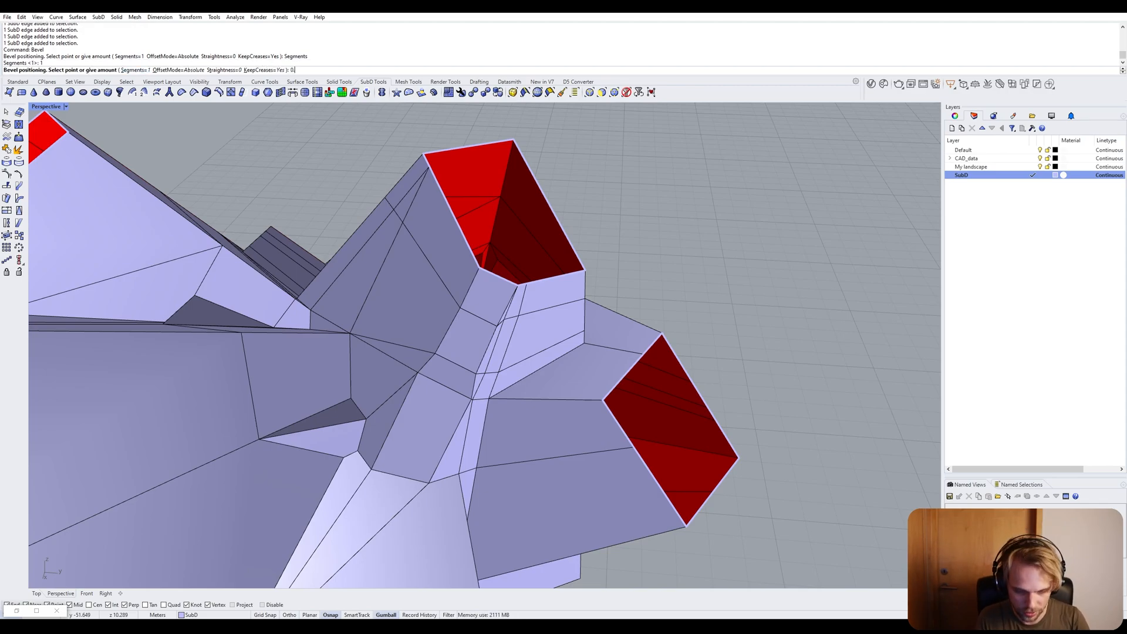
key("Return")
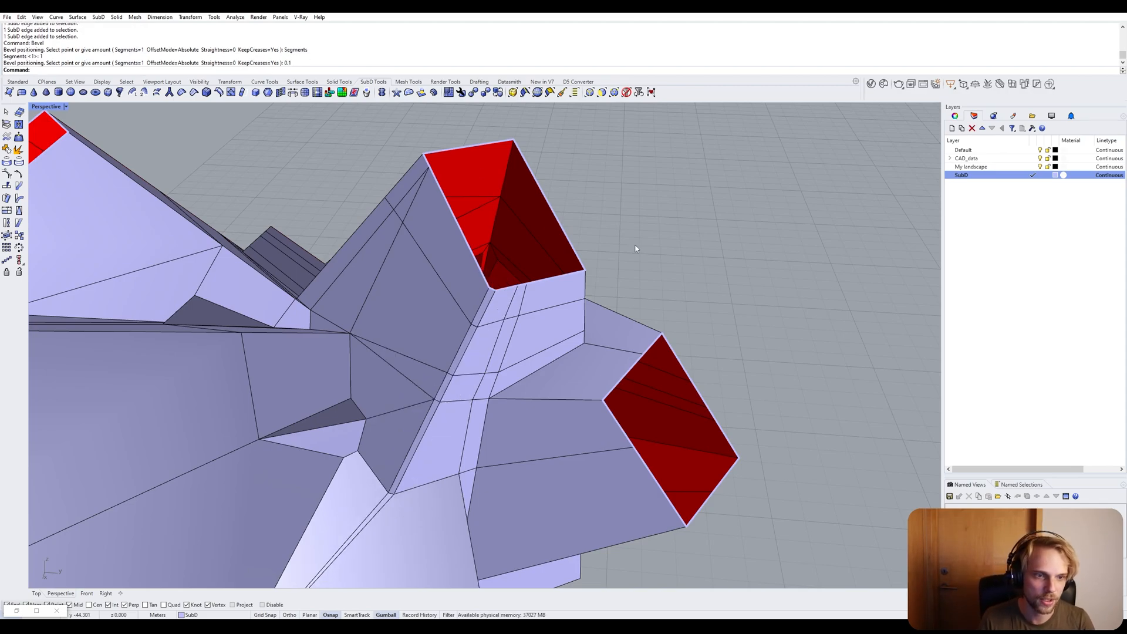
Inspect the bevelled edge chain and the upper opening's corner up close in flat and smooth display.
scroll(484, 297, "up", 2)
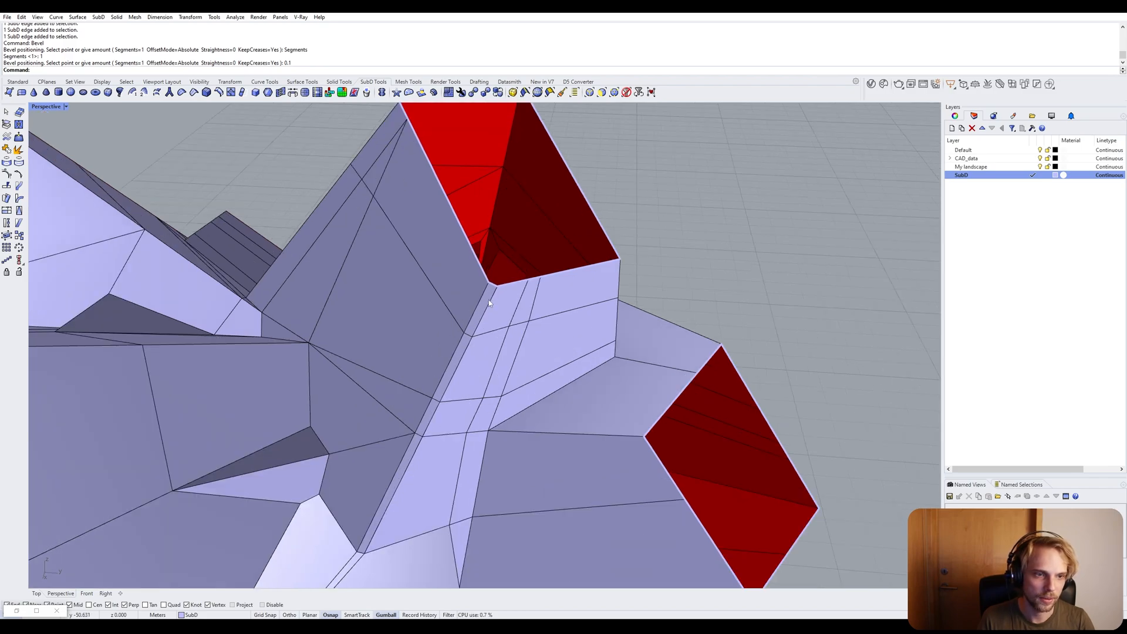
left_click(469, 322)
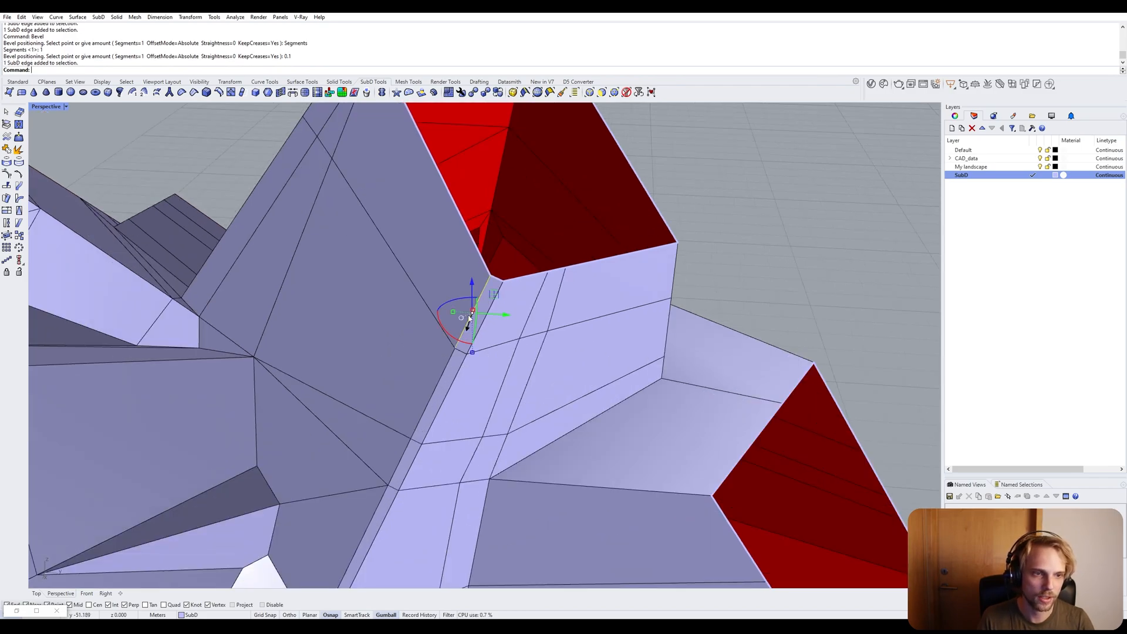
key("Escape")
scroll(495, 290, "down", 6)
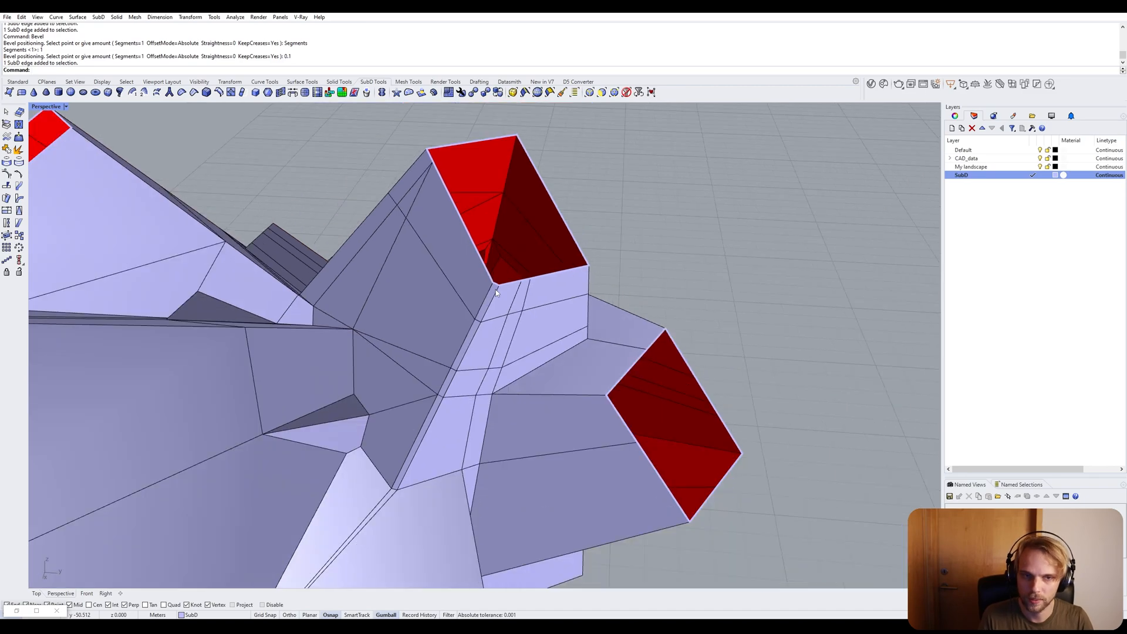
key("Tab")
right_click_drag(495, 290, 433, 400)
scroll(410, 401, "up", 3)
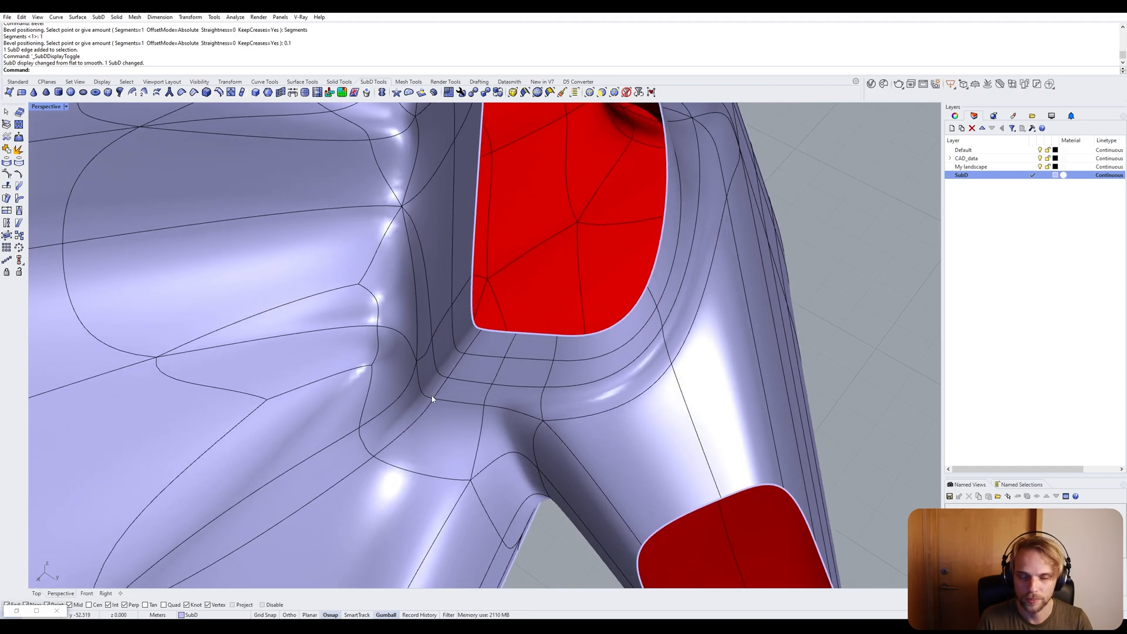
Undo and redo the bevel to compare the upper opening's corner with and without it, ending with the bevel undone.
key("ctrl+z")
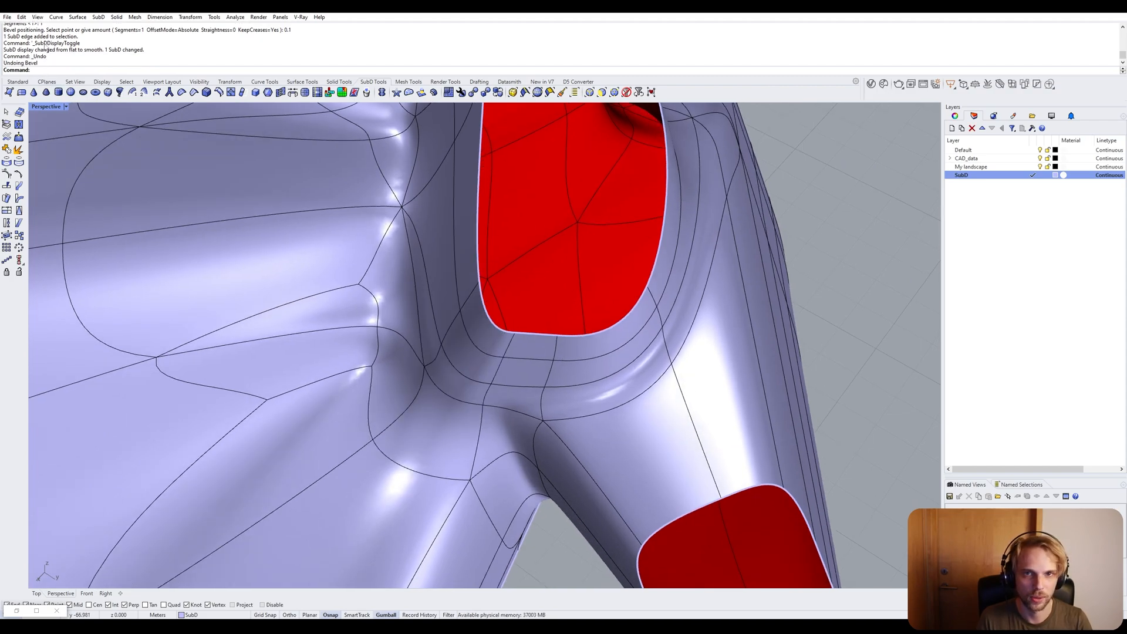
left_click(21, 17)
left_click(41, 35)
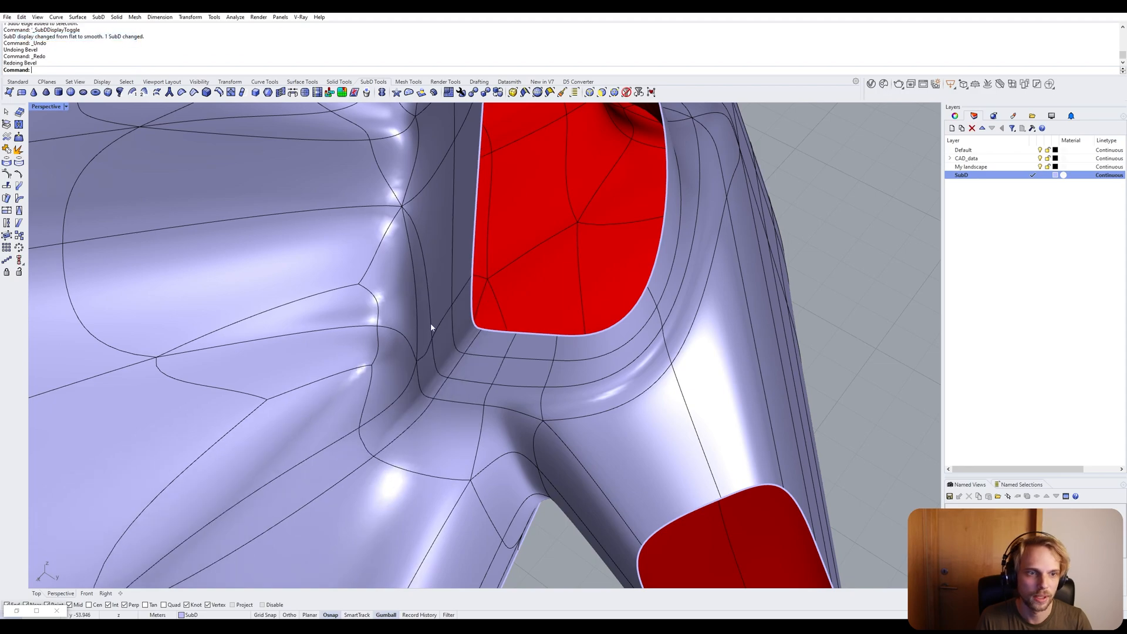
key("ctrl+z")
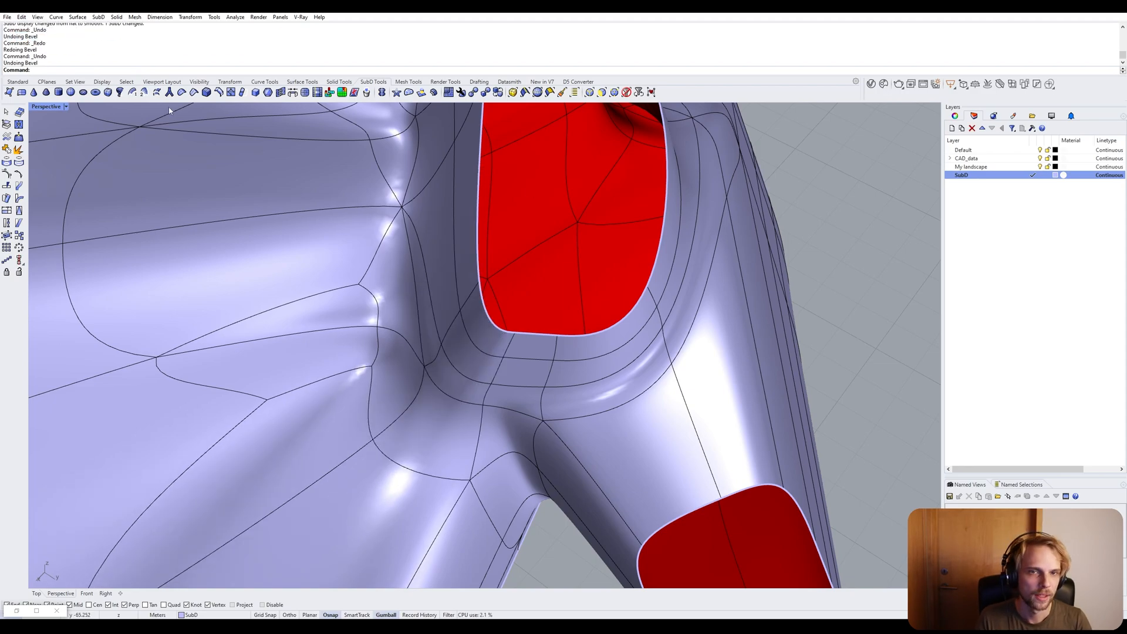
Examine the faces and edges between the two branch openings and the landscape surface in flat display.
left_click(47, 106)
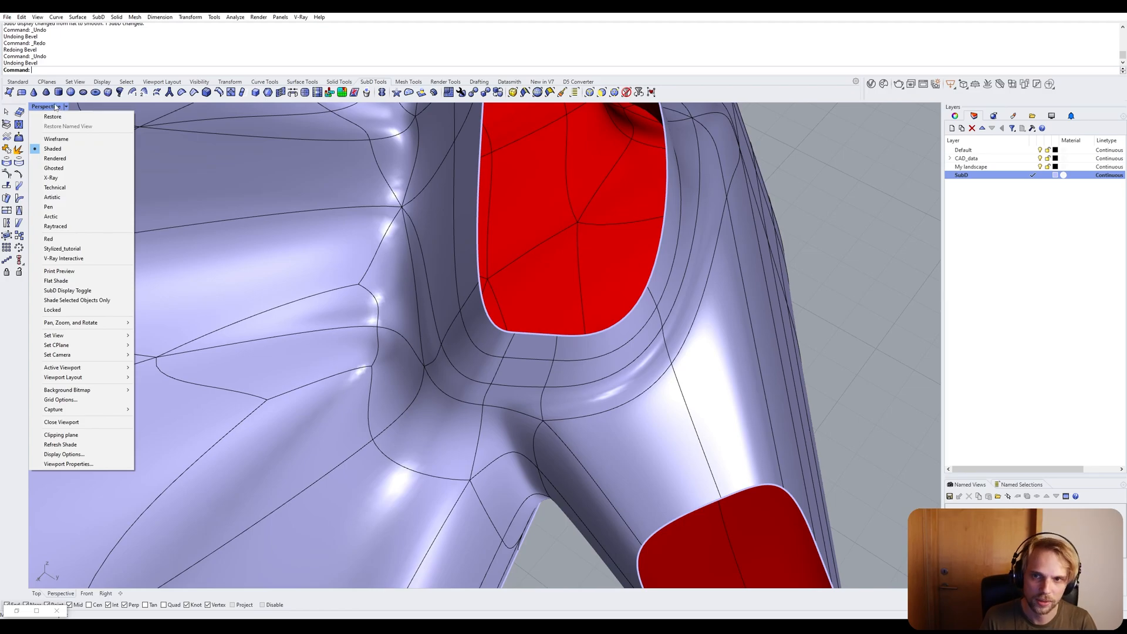
key("Escape")
right_click_drag(524, 290, 486, 330)
scroll(554, 259, "down", 4)
key("Tab")
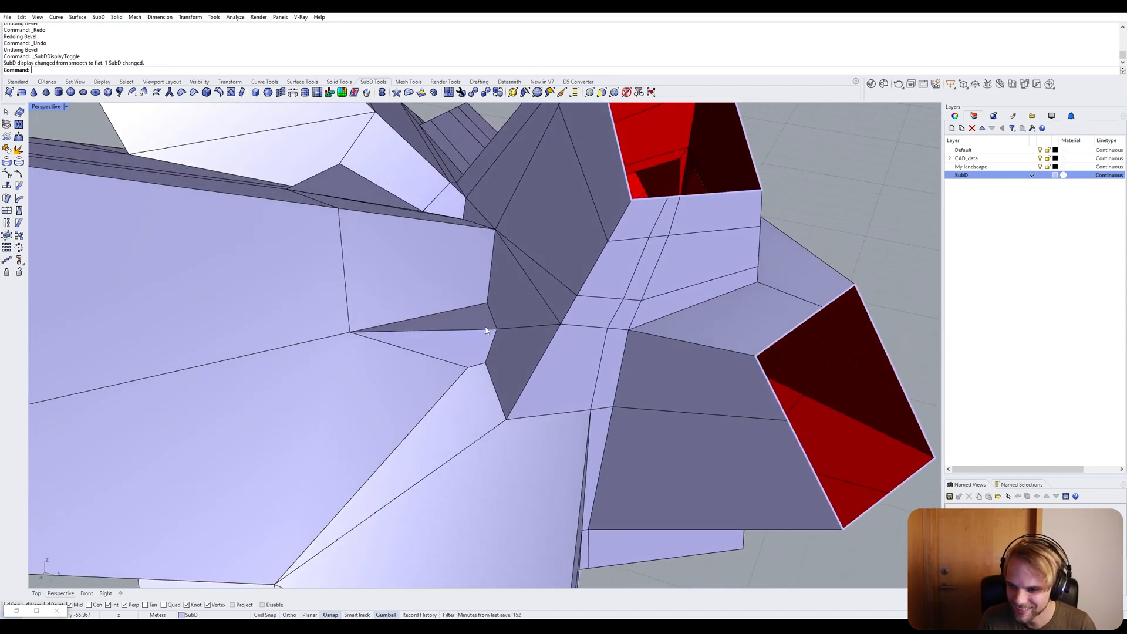
right_click_drag(486, 331, 378, 304)
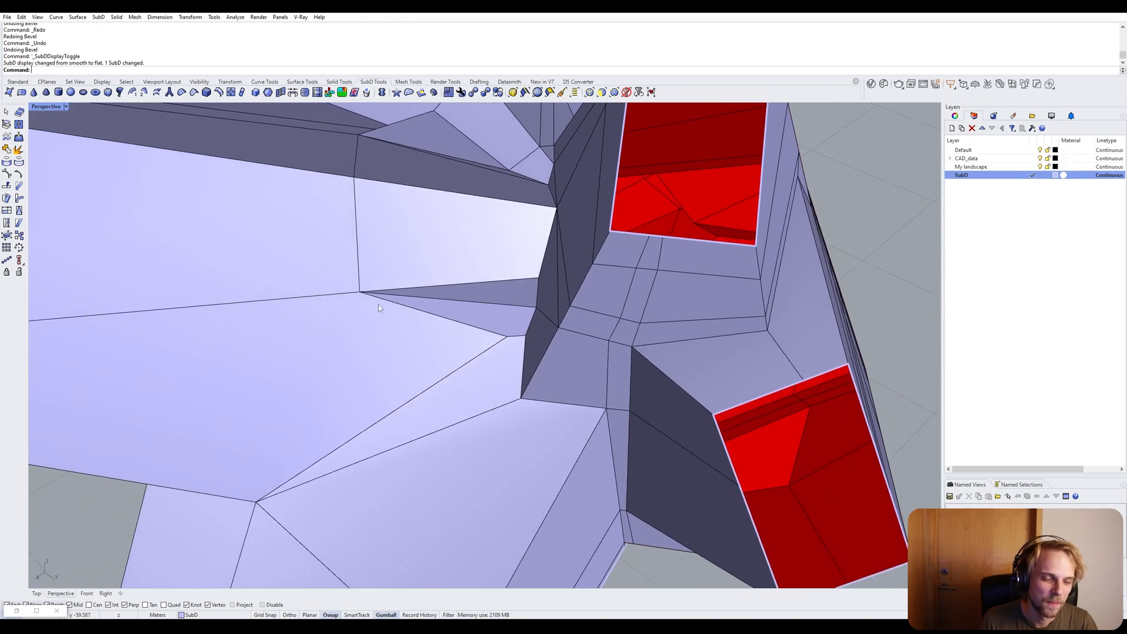
left_click(605, 243)
key("Escape")
right_click_drag(539, 367, 559, 360)
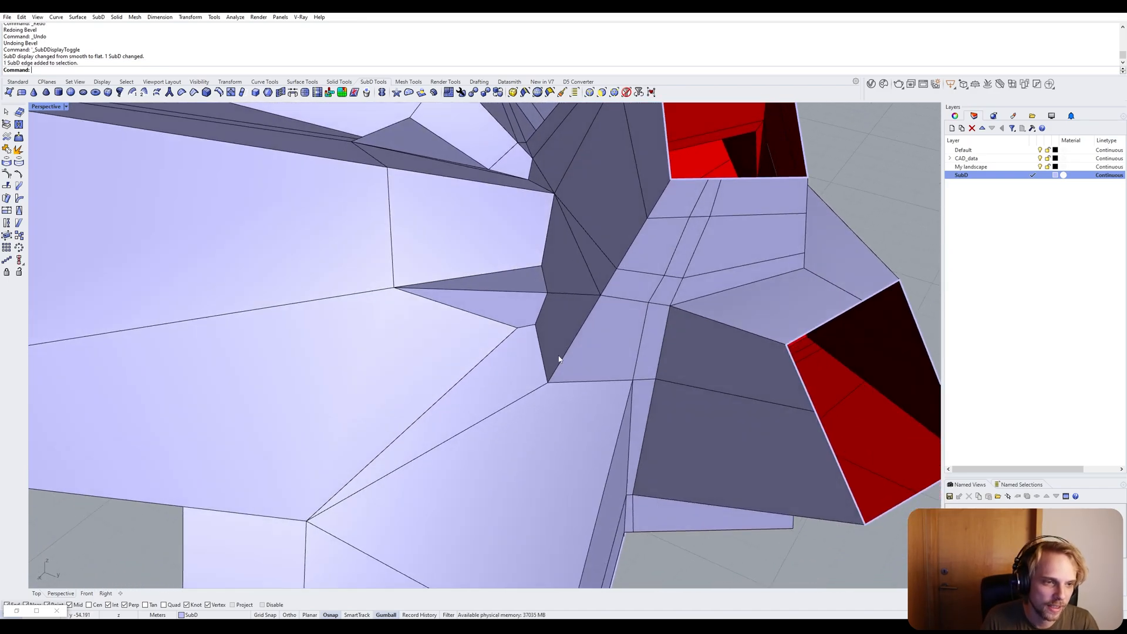
Redo the bevel, select the thin sliver face at the lower end of the edge chain, and undo the bevel.
left_click(560, 361, "ctrl+shift")
key("ctrl+y")
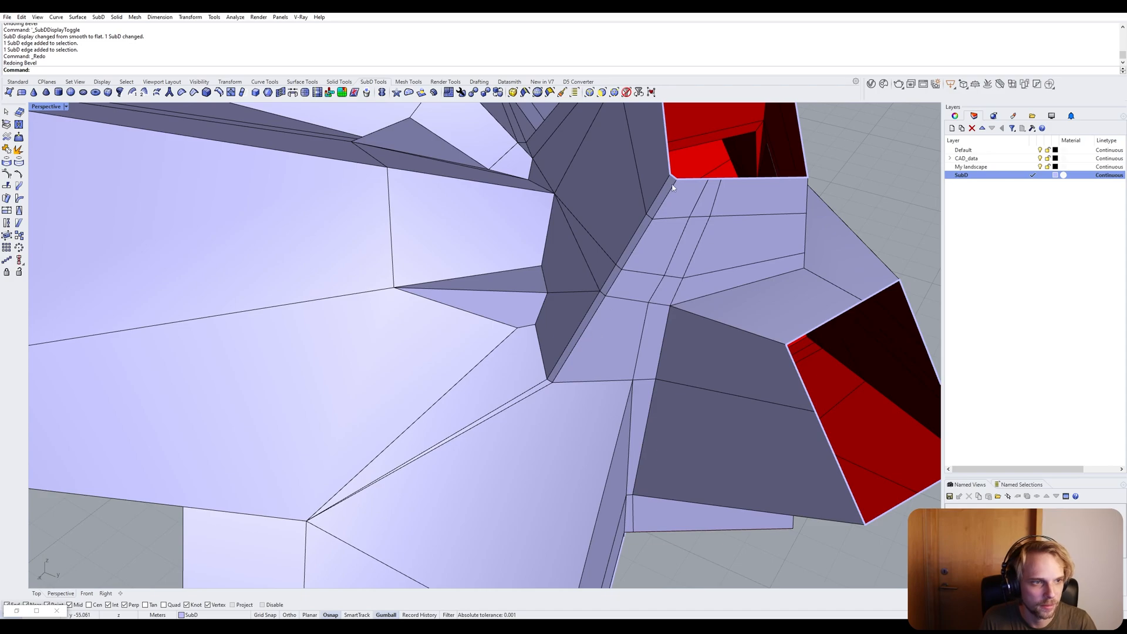
scroll(543, 384, "up", 2)
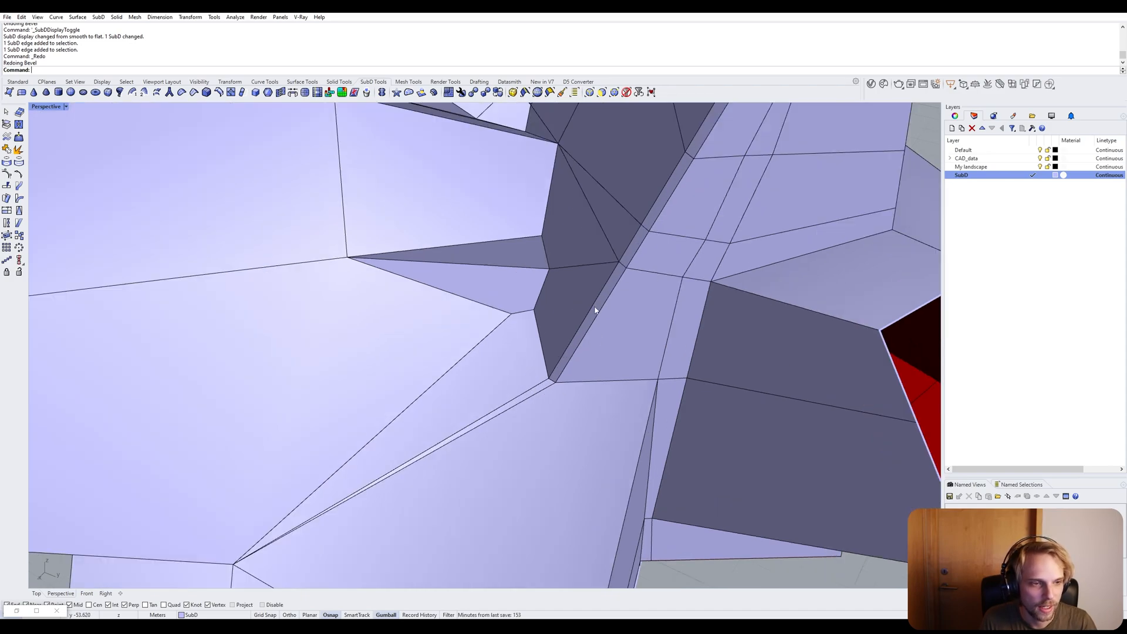
scroll(684, 209, "down", 2)
scroll(611, 316, "up", 3)
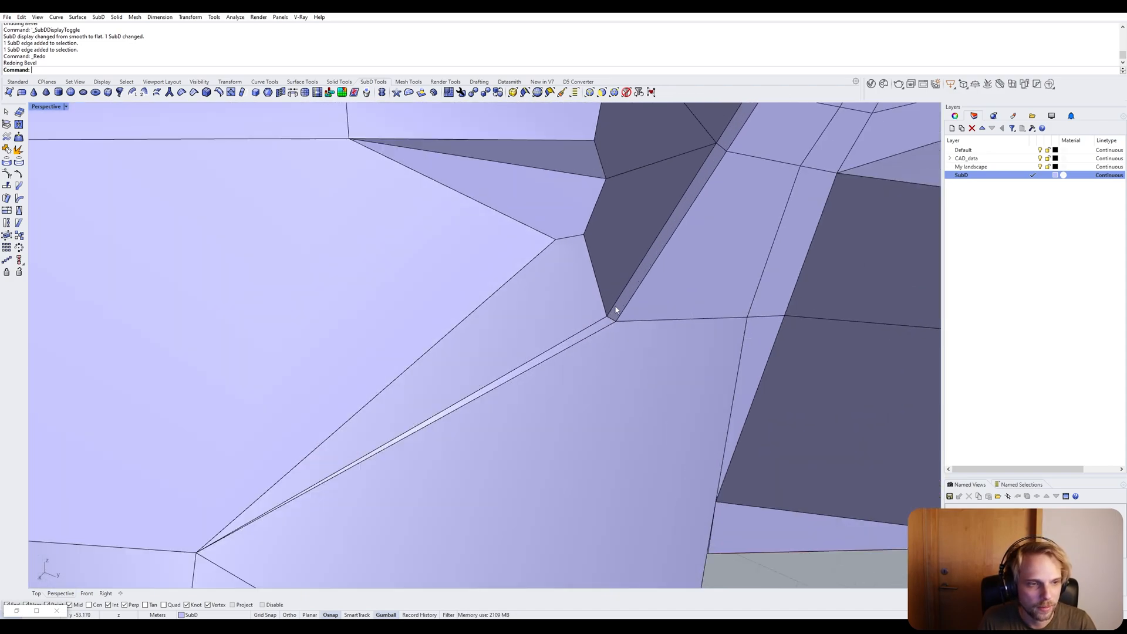
left_click(605, 324, "ctrl+shift")
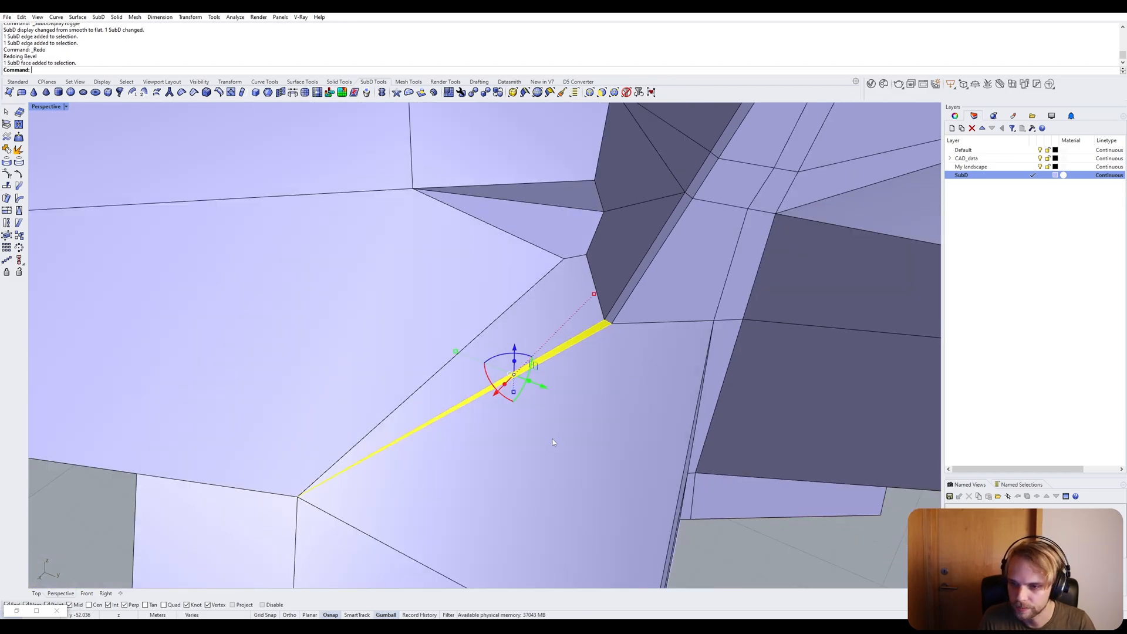
key("ctrl+z")
Select the five-edge chain running along the lower branch's upper boundary and around the narrow corner beside the neighbouring opening.
scroll(541, 434, "down", 3)
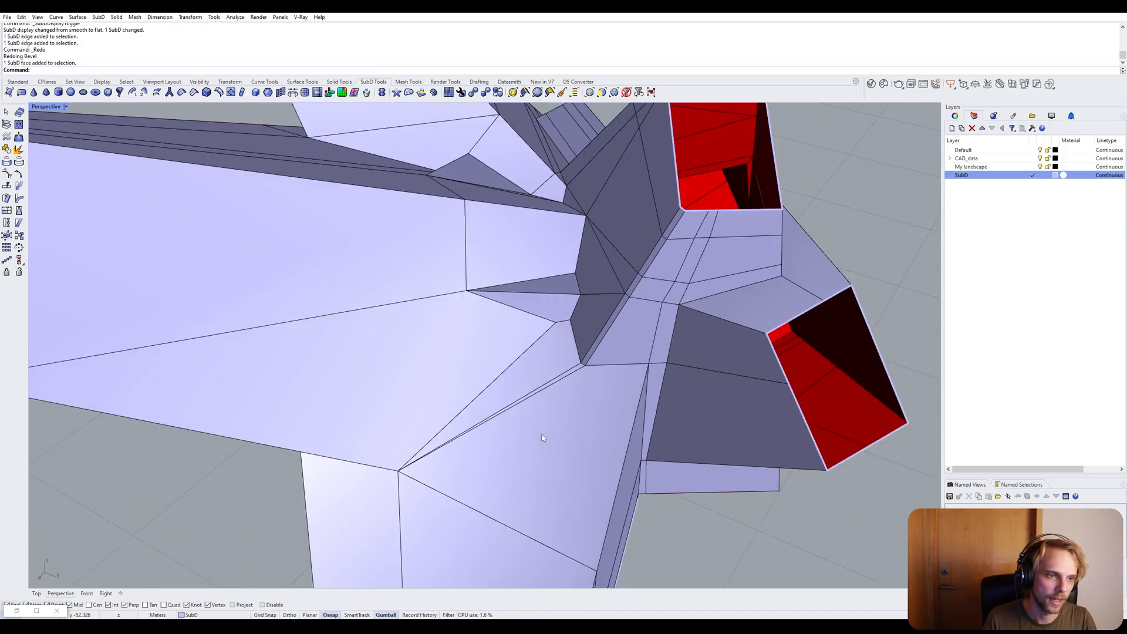
right_click_drag(691, 529, 583, 459)
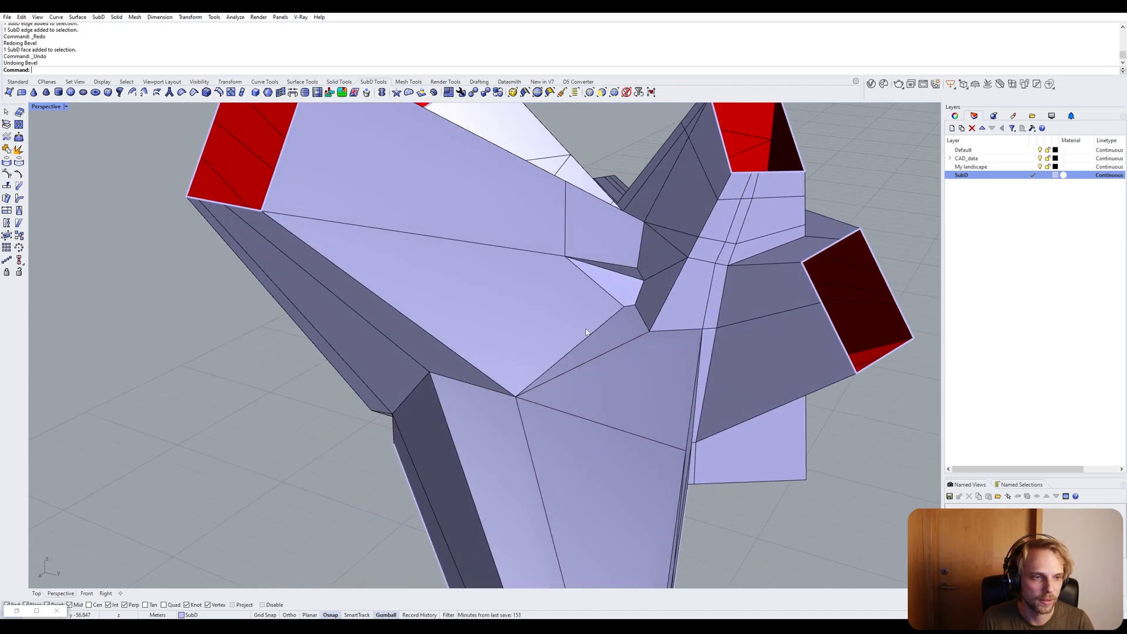
scroll(660, 288, "up", 3)
right_click_drag(660, 287, 622, 293)
scroll(623, 294, "up", 4)
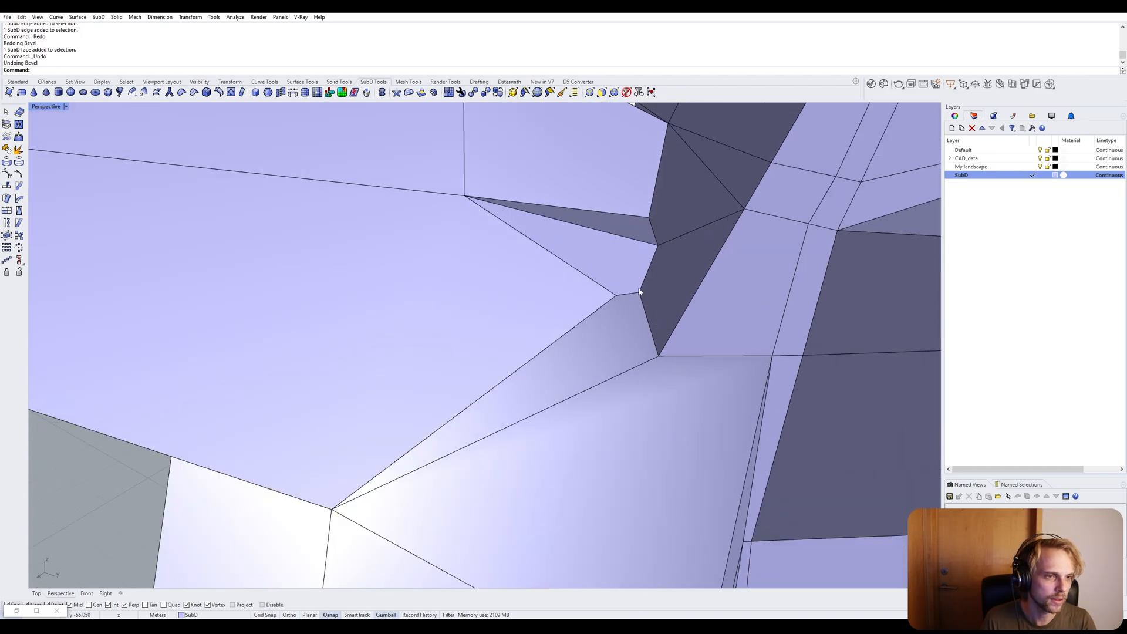
left_click(626, 294)
left_click(541, 355)
right_click_drag(542, 356, 543, 380)
left_click(508, 410, "shift")
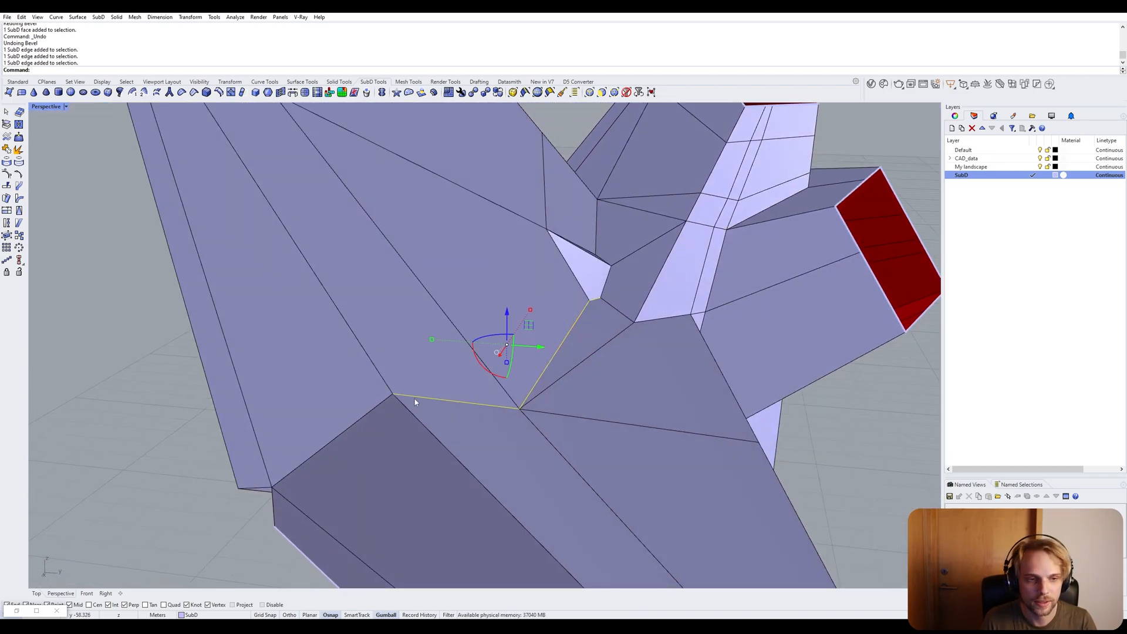
right_click_drag(379, 406, 548, 329)
scroll(628, 322, "down", 6)
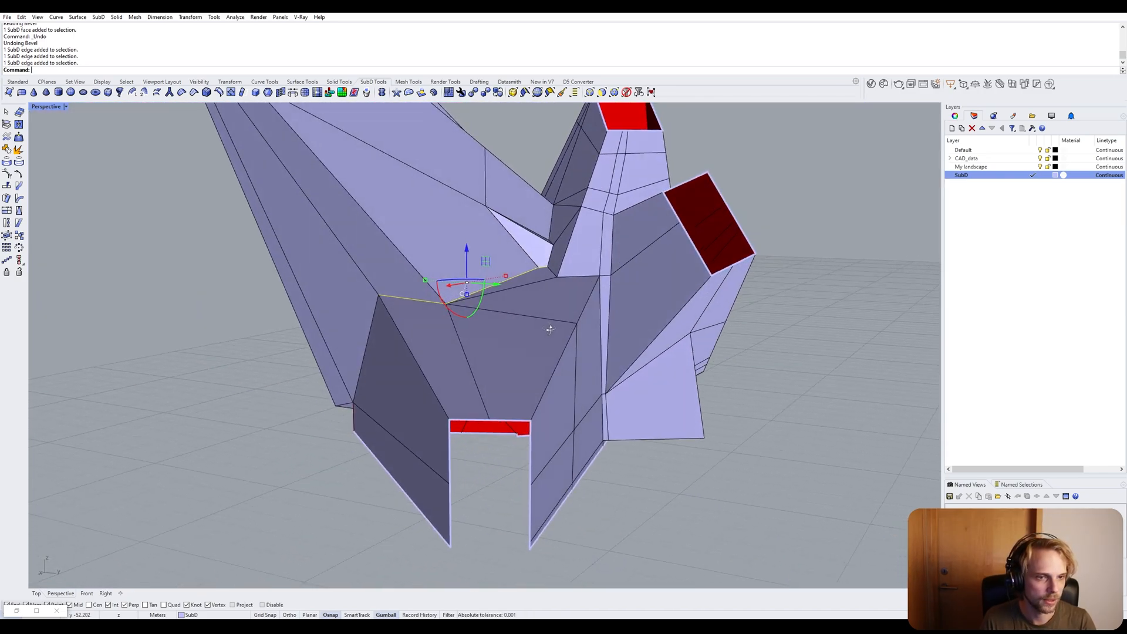
scroll(549, 285, "up", 4)
right_click_drag(549, 283, 559, 289)
left_click(560, 288, "ctrl+shift")
left_click(589, 303, "ctrl+shift")
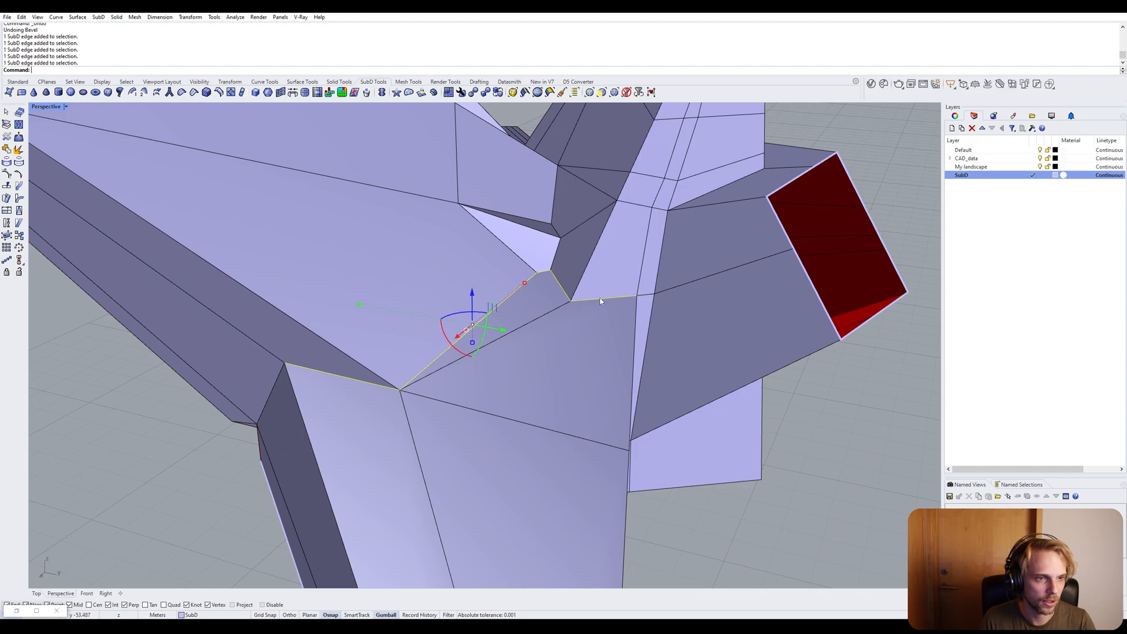
Try to insert a one-sided proportional edge along the whole selected edge chain.
scroll(599, 303, "down", 5)
right_click_drag(595, 327, 482, 280)
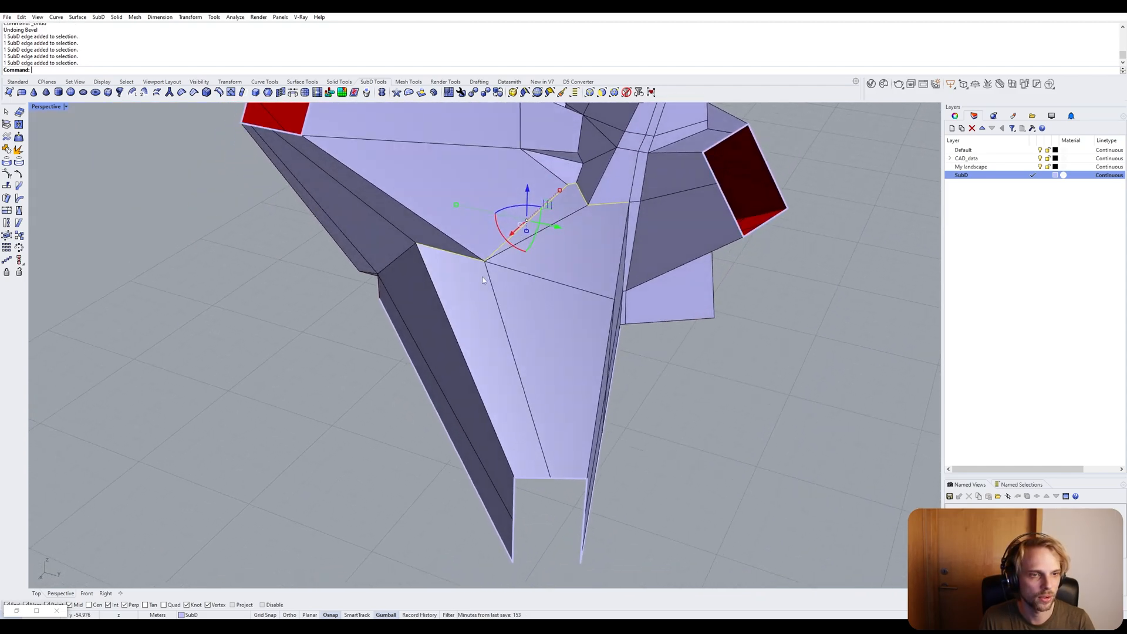
right_click_drag(534, 314, 468, 277)
scroll(492, 274, "up", 3)
type("InsertEdge")
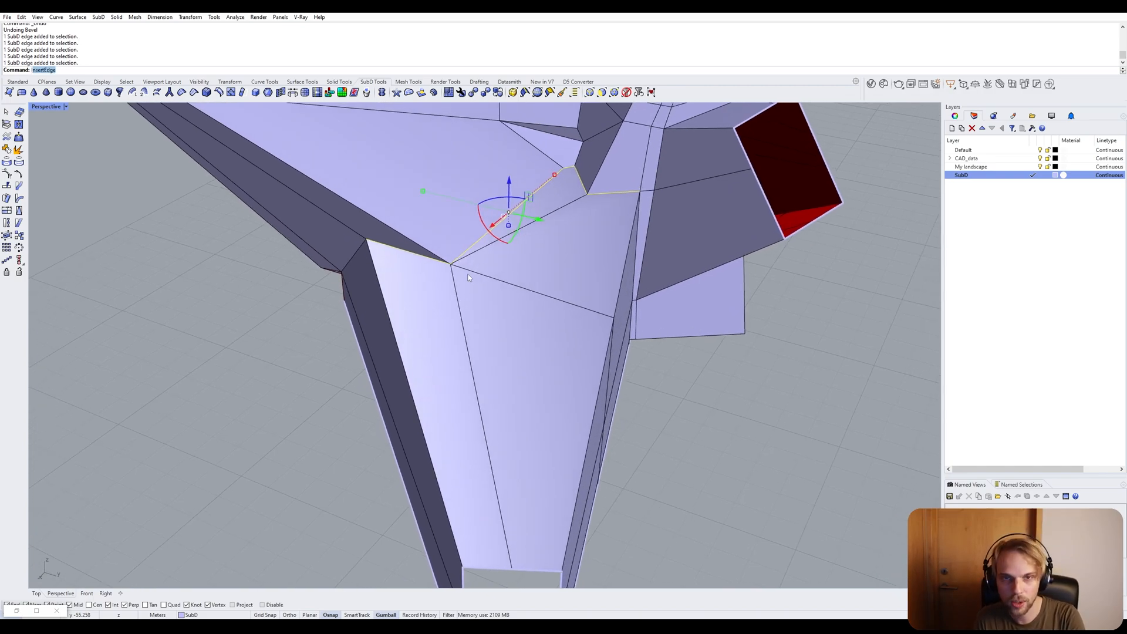
key("Return")
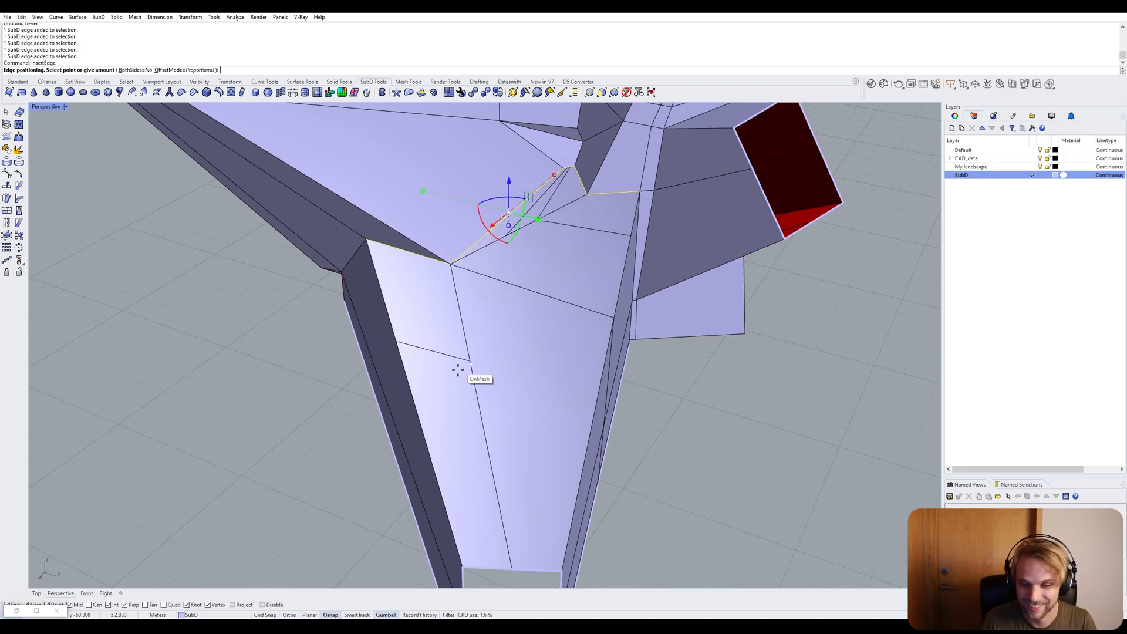
key("Escape")
Insert an edge just below the outer boundary edge of the lower branch's top face, on one side only with proportional offset.
right_click_drag(425, 300, 460, 280)
scroll(460, 280, "up", 2)
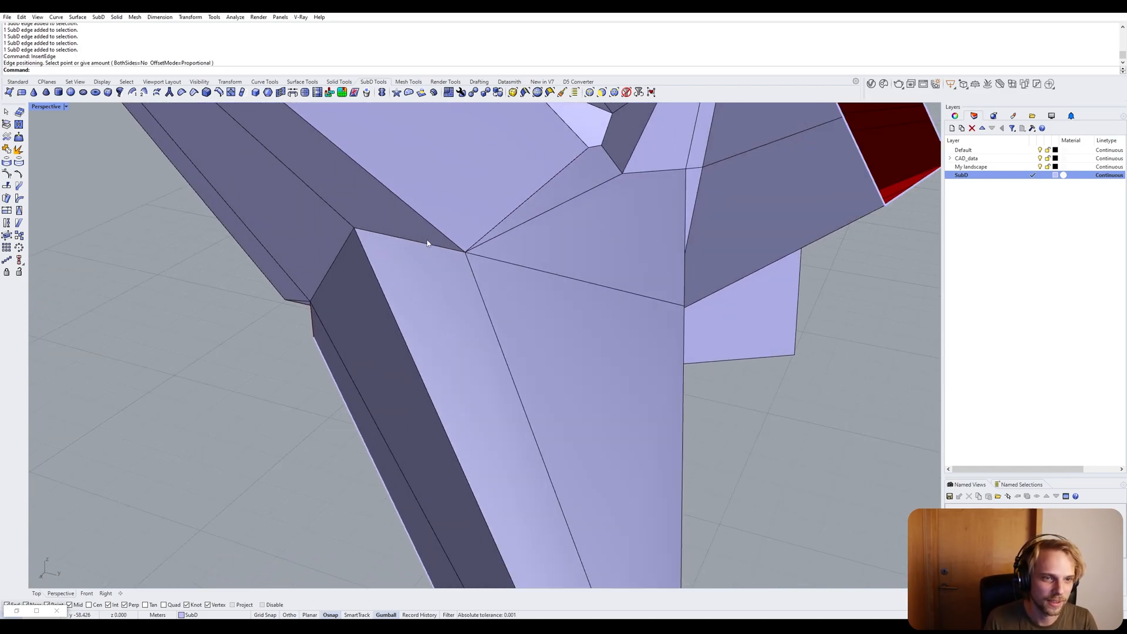
left_click(430, 246)
key("Return")
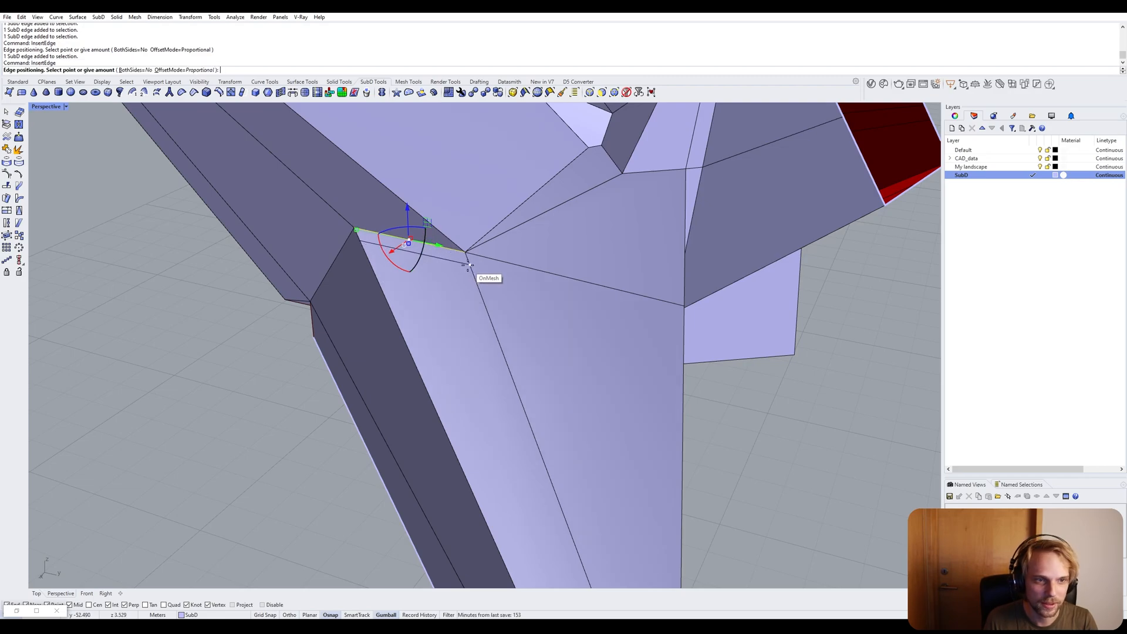
scroll(468, 269, "up", 3)
left_click(466, 266)
right_click_drag(466, 266, 525, 219)
scroll(503, 269, "down", 4)
right_click_drag(594, 188, 539, 260, "shift")
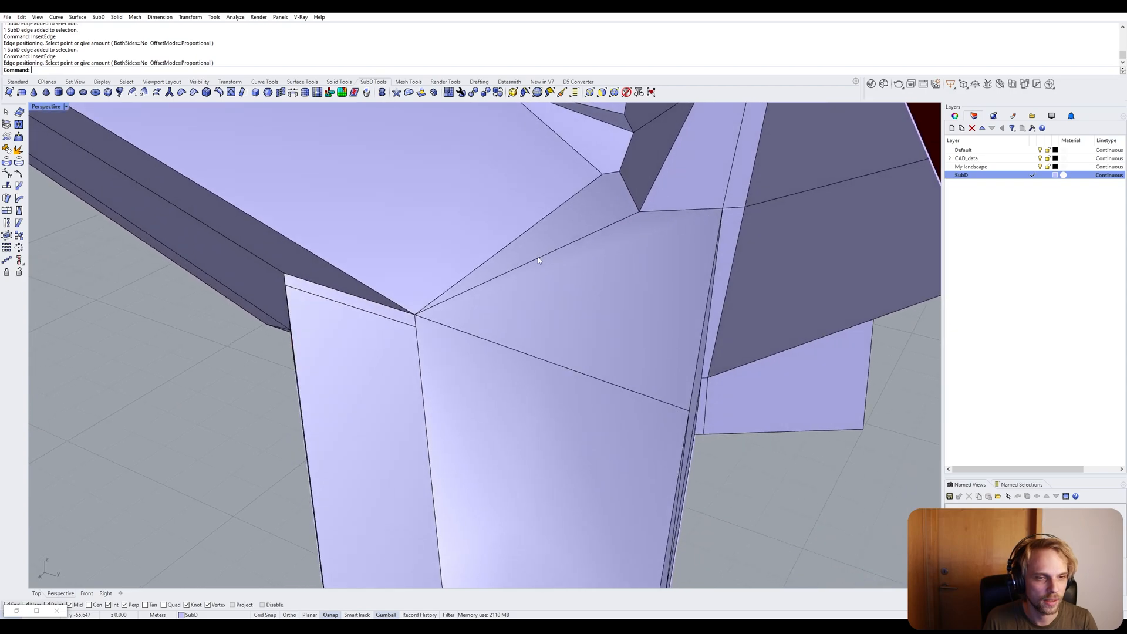
Insert a closely offset edge beside the short boundary edge at the opposite end of the chain.
left_click(680, 210)
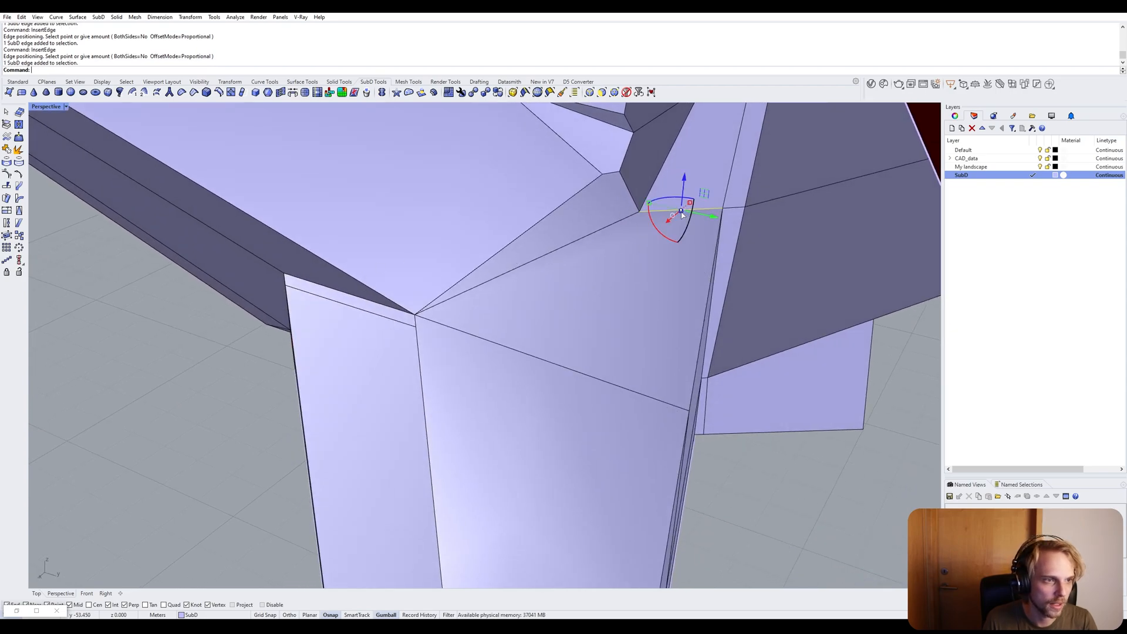
right_click(684, 213)
right_click_drag(717, 228, 676, 265)
scroll(676, 267, "up", 5)
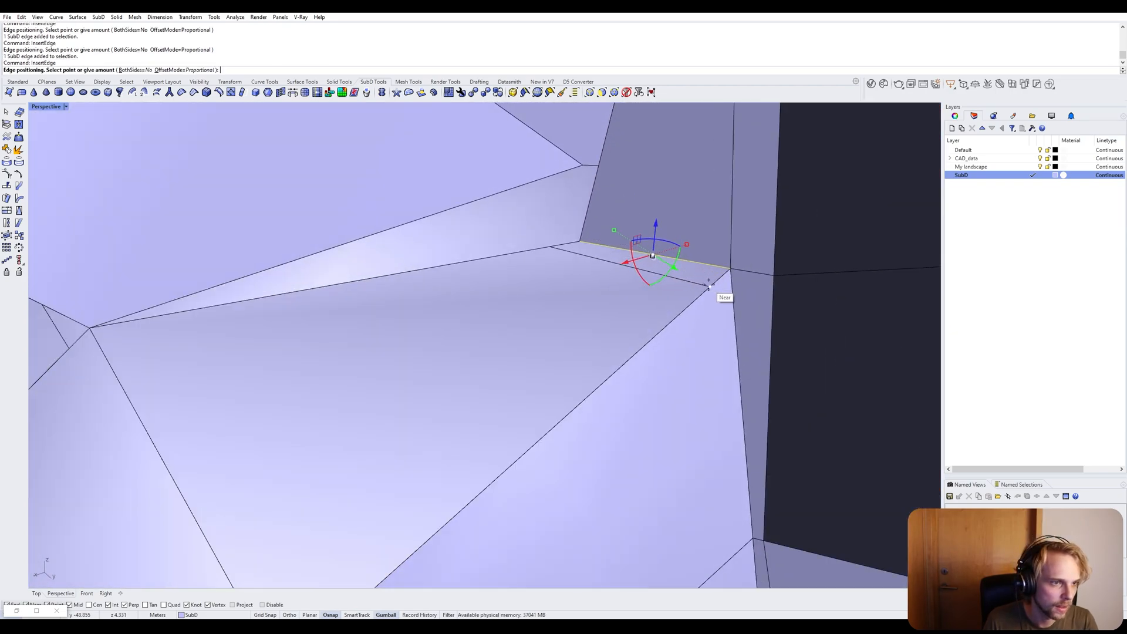
left_click(709, 287)
Insert a closely offset edge along the dark corner face's boundary, reaching the diagonal edge near the other inserted edge.
right_click_drag(581, 267, 655, 198)
left_click(662, 200)
right_click(685, 222)
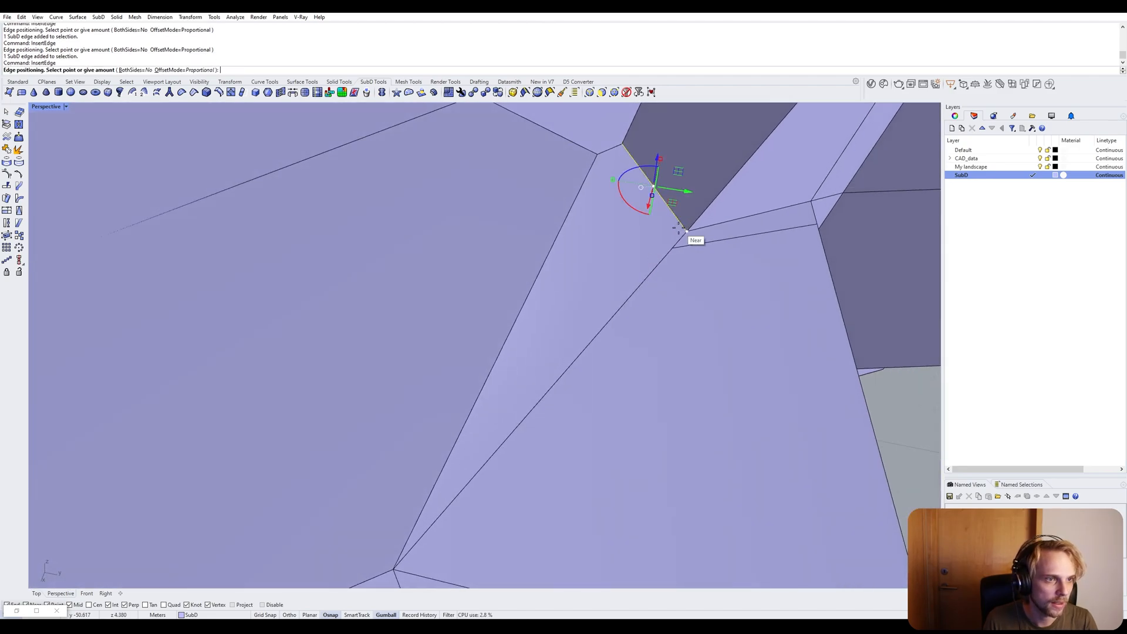
scroll(681, 239, "up", 3)
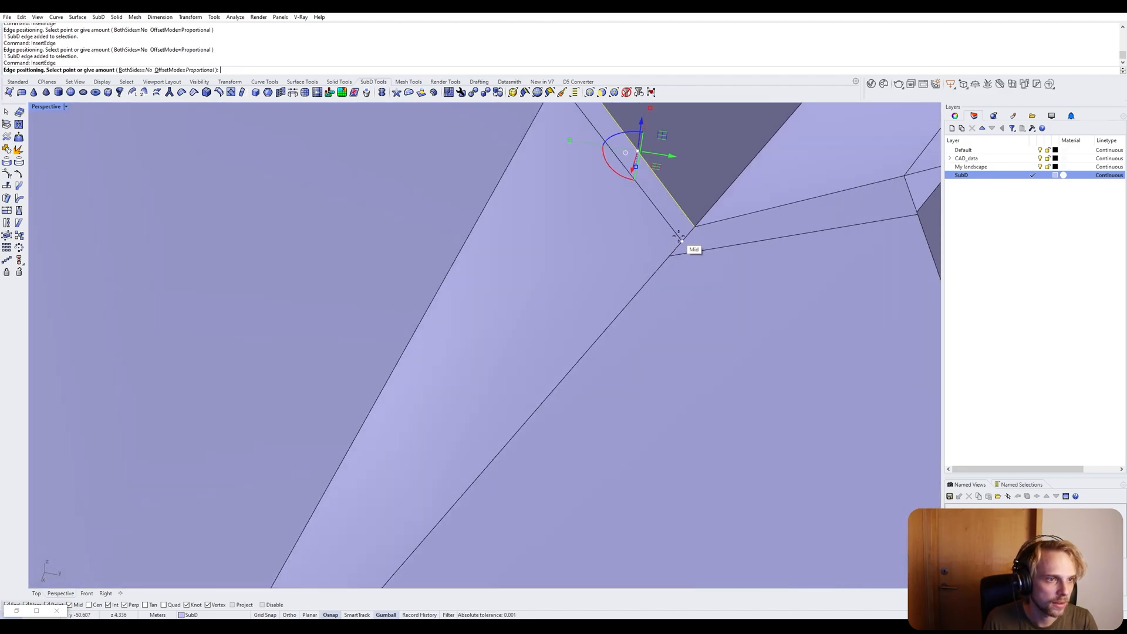
left_click(684, 238)
right_click_drag(685, 238, 644, 266)
scroll(589, 197, "up", 5)
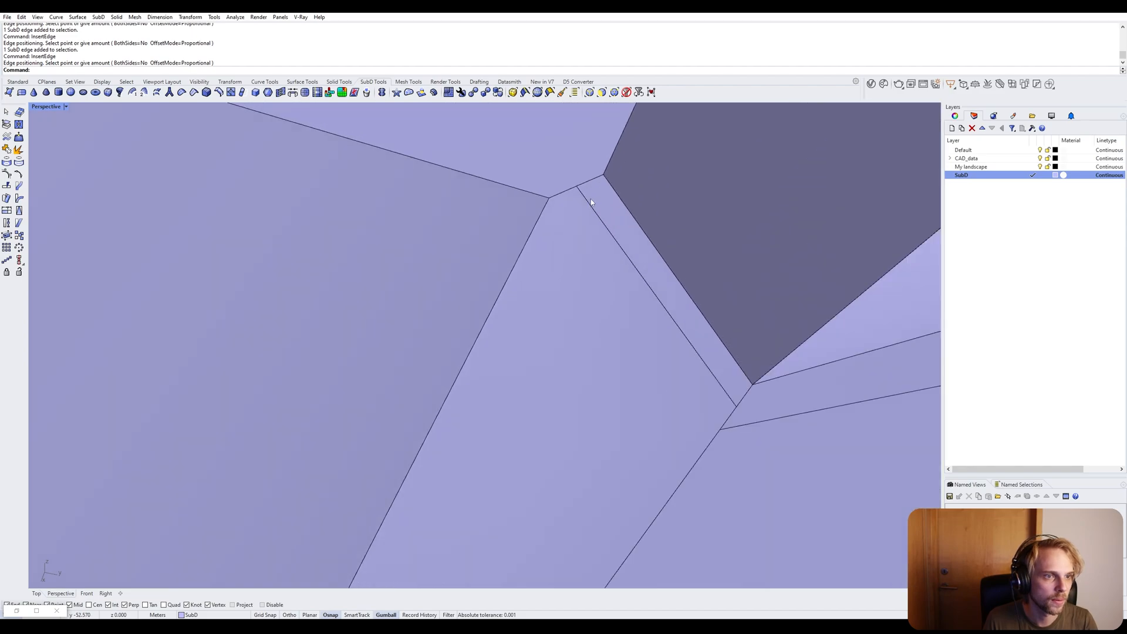
Try to insert an edge beside the tiny edge at the tip of the narrow corner face.
left_click(565, 192)
right_click(563, 192)
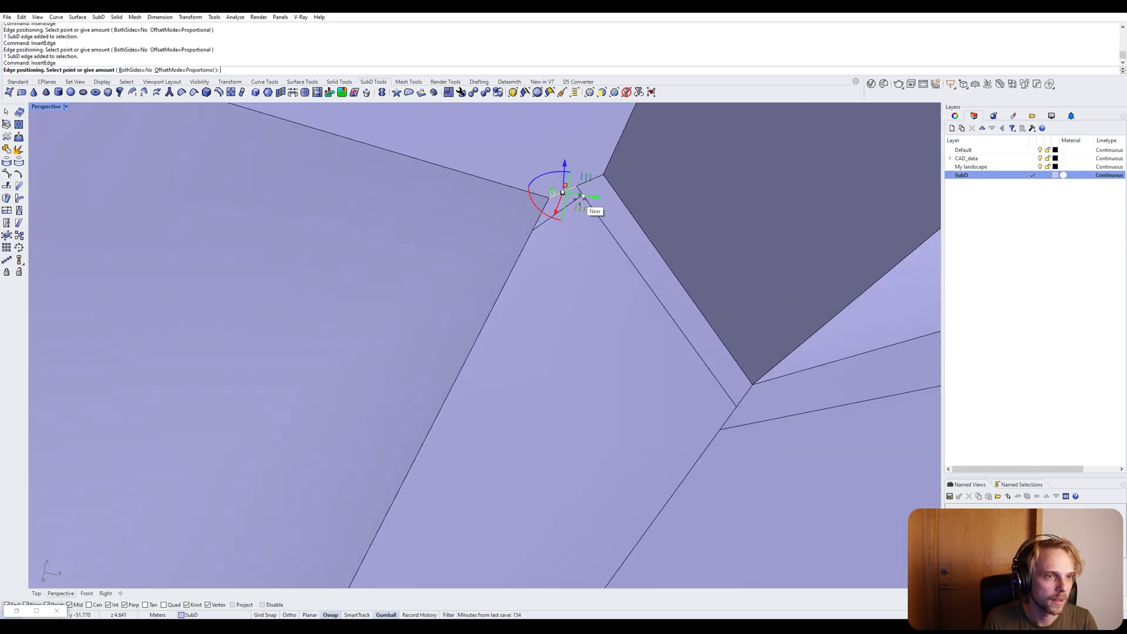
left_click(585, 189)
scroll(590, 182, "down", 3)
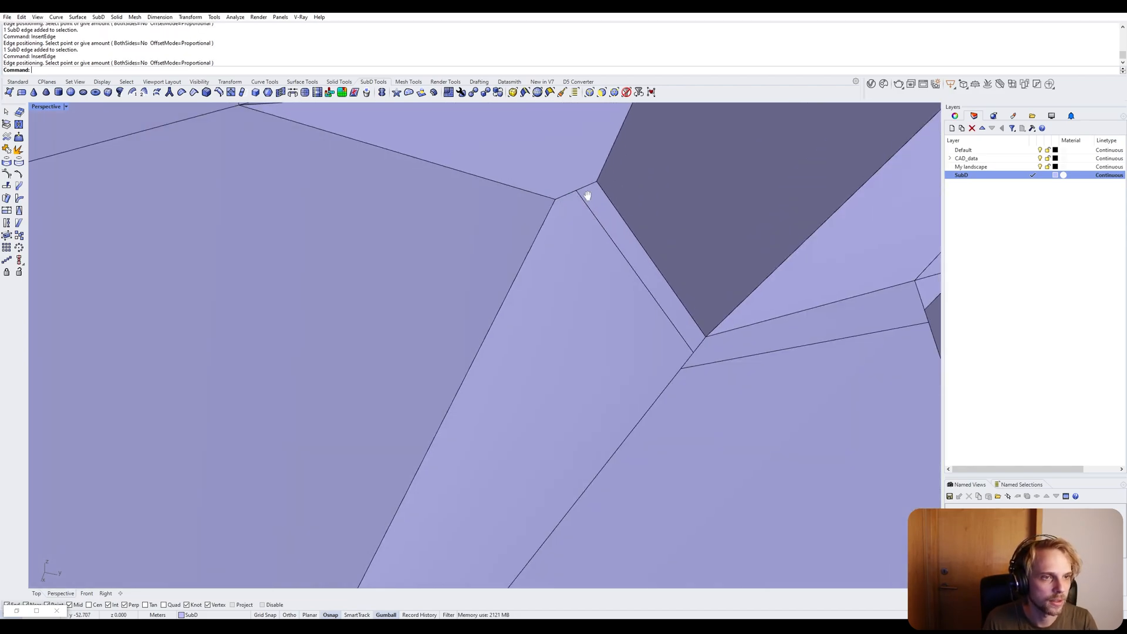
right_click_drag(587, 189, 548, 245, "shift")
scroll(543, 261, "down", 5)
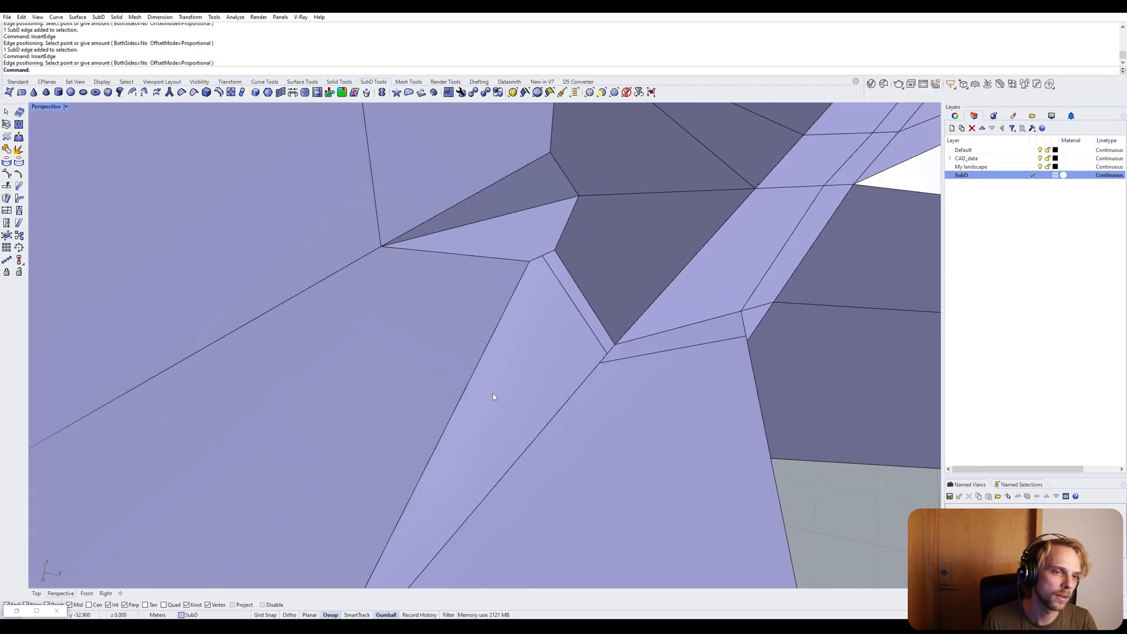
scroll(493, 398, "down", 3)
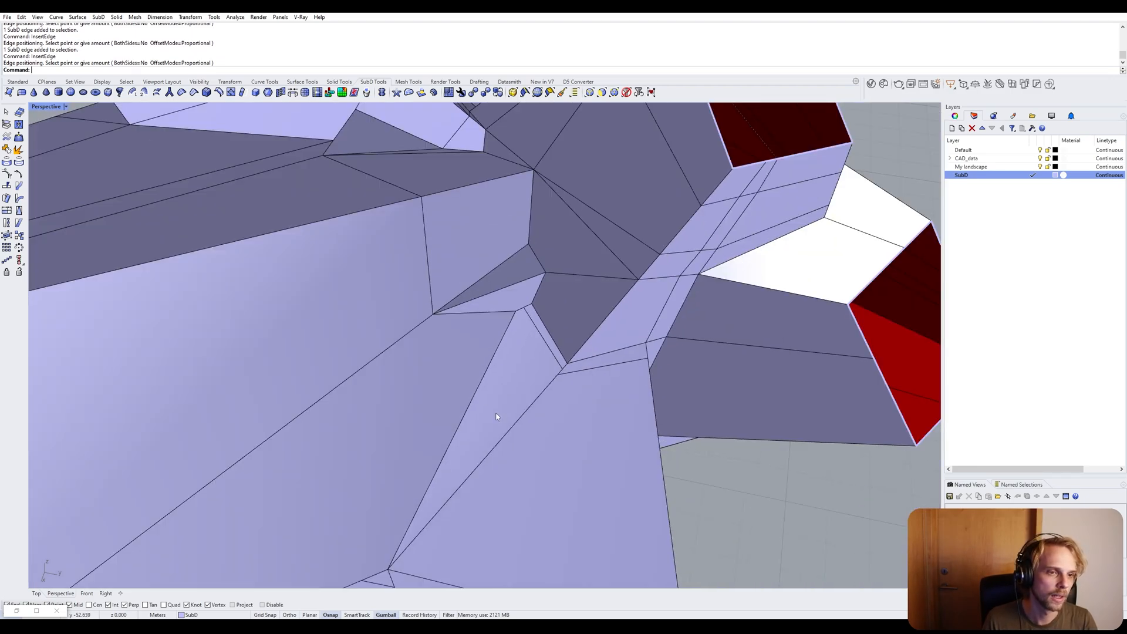
Insert a closely offset edge along the long diagonal boundary edge of the narrow triangular face.
left_click(500, 344)
right_click(500, 344)
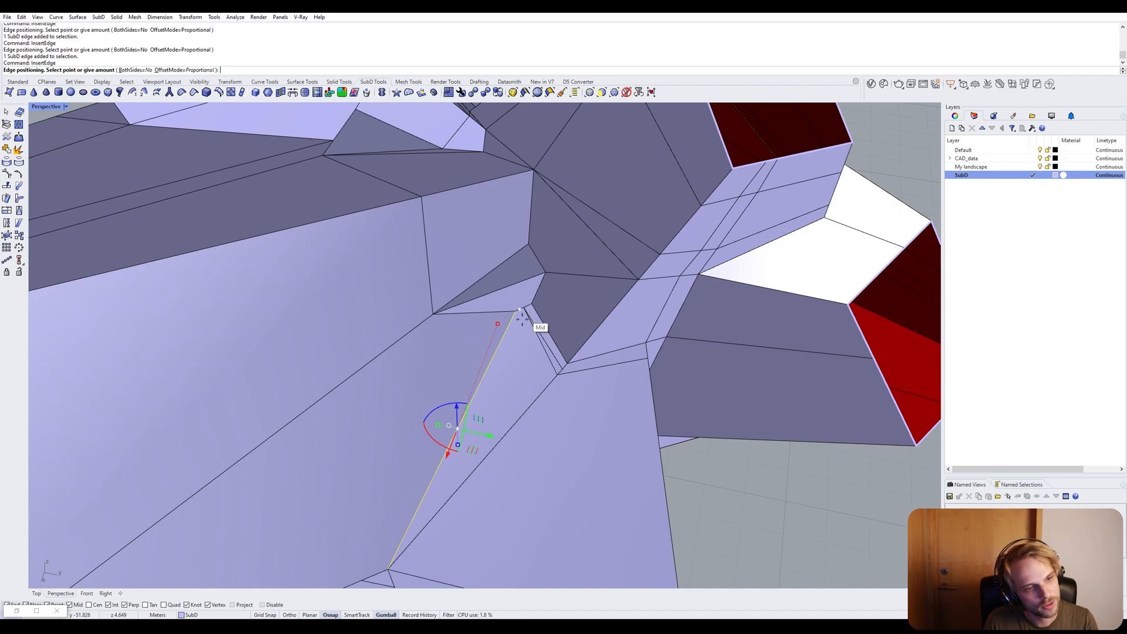
left_click(433, 523)
scroll(517, 311, "up", 5)
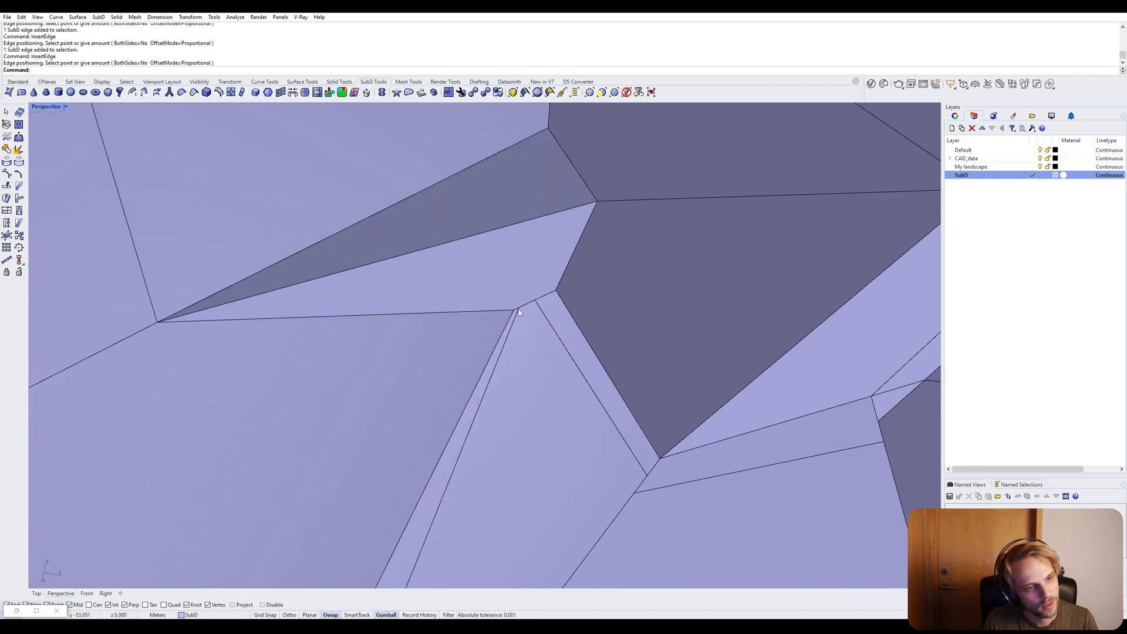
Try to insert an edge between the two inserted-edge vertices at the tip of the narrow corner face.
left_click(517, 309)
scroll(533, 304, "up", 3)
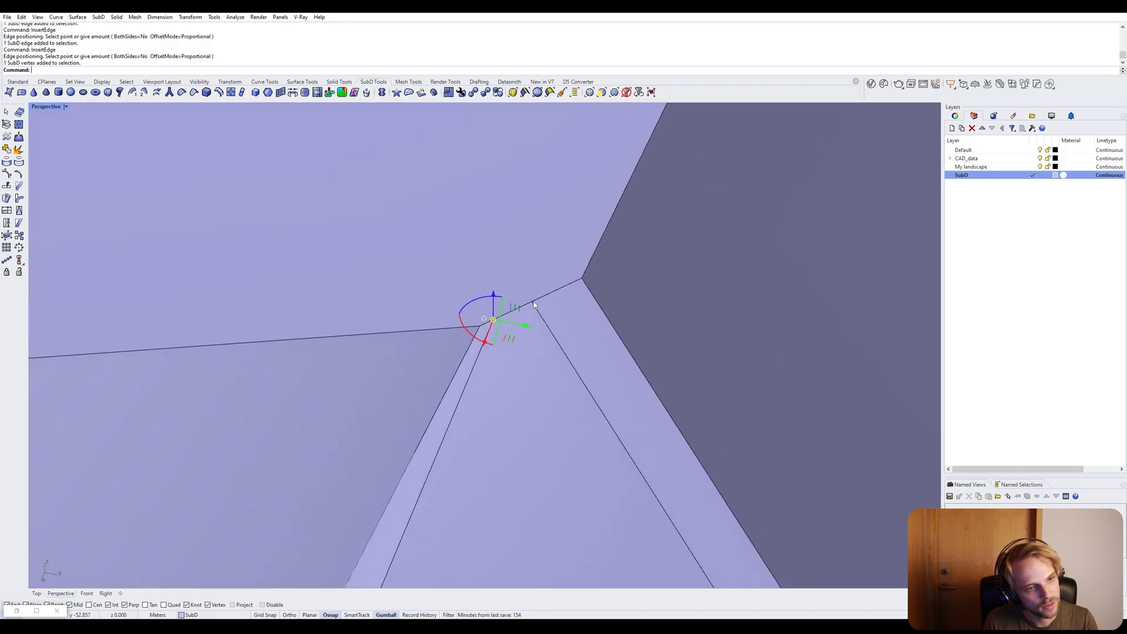
left_click(533, 304, "shift")
right_click(533, 304)
scroll(533, 304, "down", 15)
key("Escape")
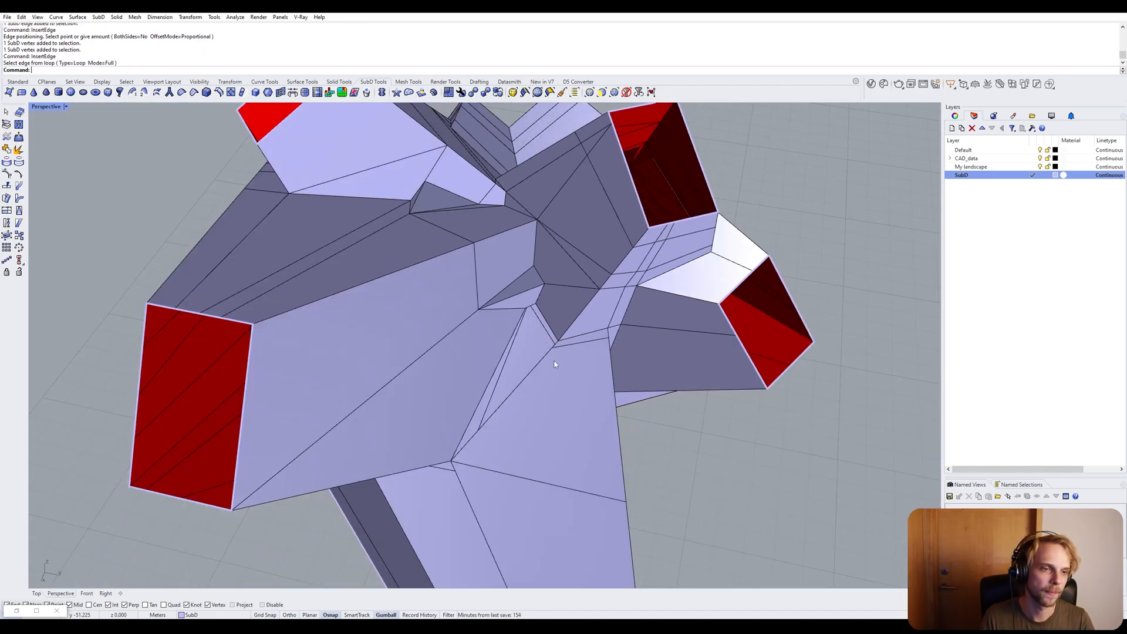
Undo all the edge insertions around the lower branch's boundary.
key("ctrl+z")
key("ctrl+z")
key("ctrl+z")
right_click_drag(573, 386, 585, 366)
right_click_drag(545, 302, 555, 322)
right_click_drag(457, 343, 501, 358)
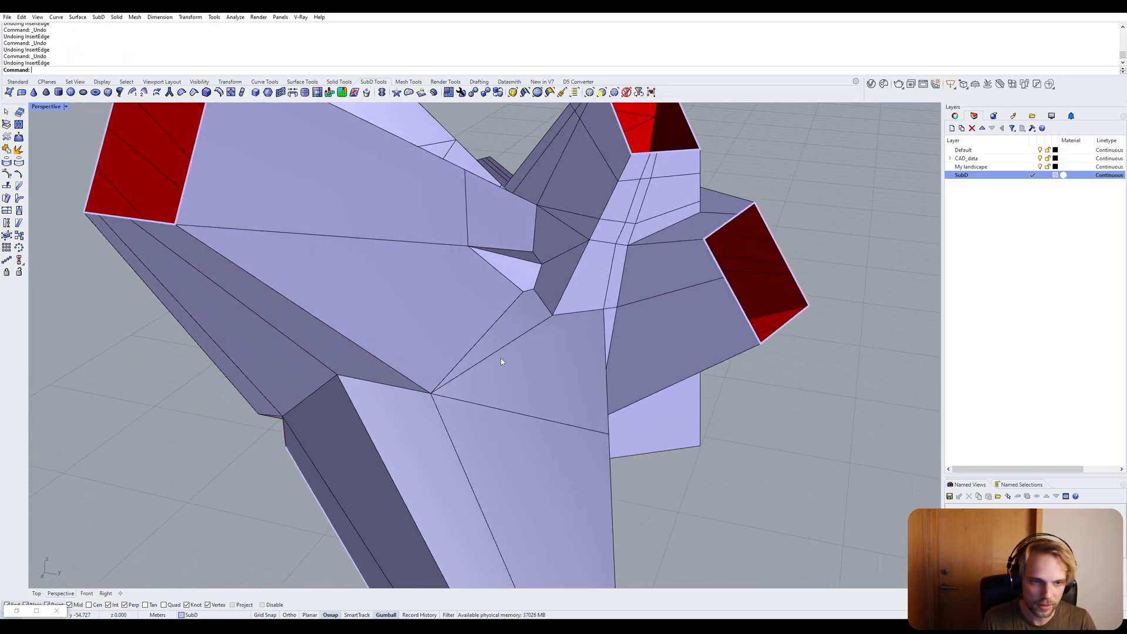
scroll(500, 327, "up", 2)
left_click(500, 327, "ctrl+shift")
left_click(405, 413, "ctrl+shift")
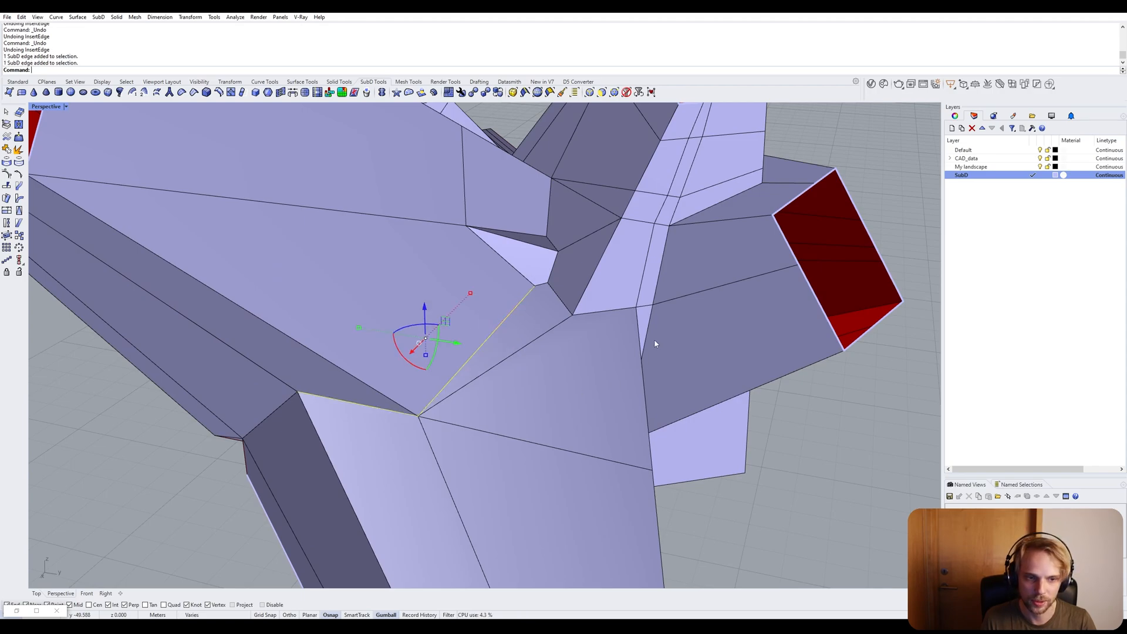
key("Escape")
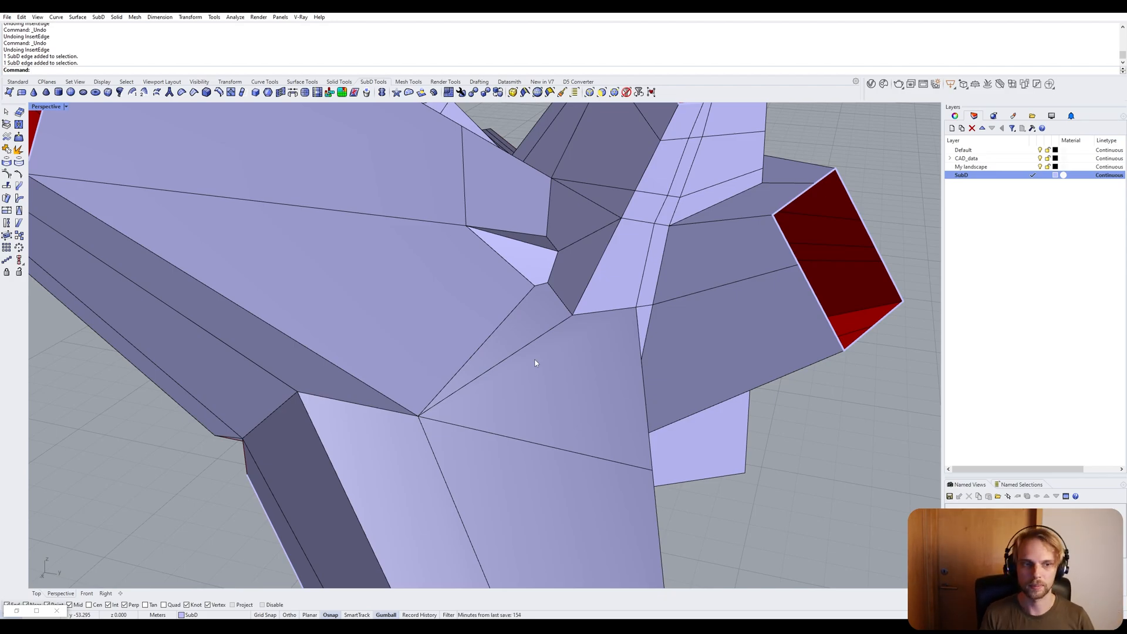
Select the four top faces of the lower branch, from its open end up to the narrow corner.
scroll(479, 386, "down", 5)
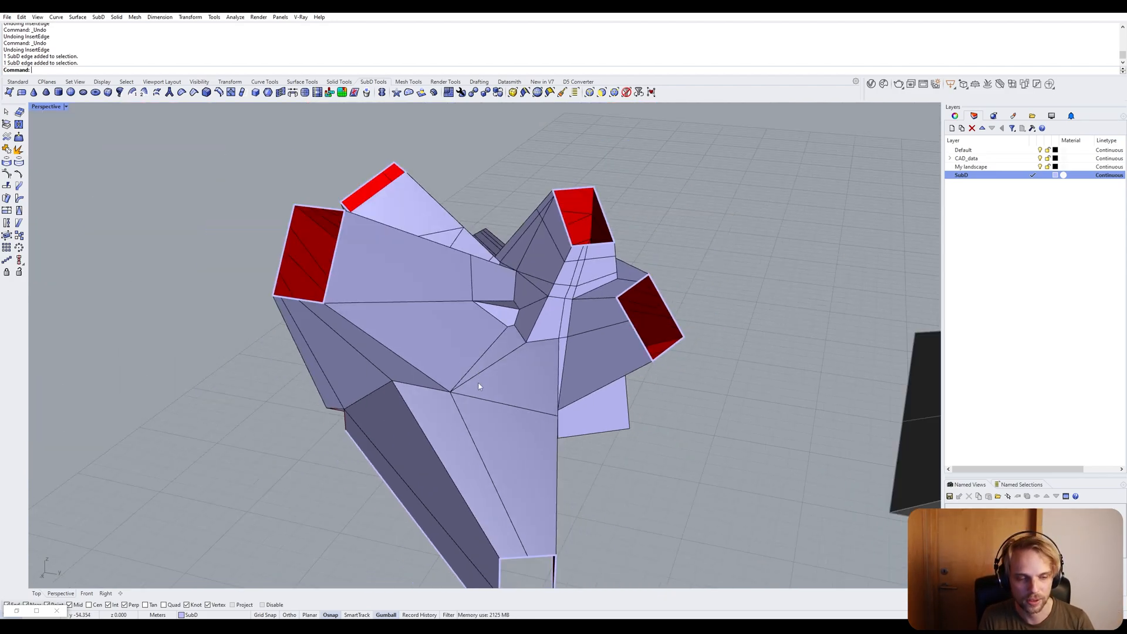
right_click_drag(506, 294, 491, 260, "shift")
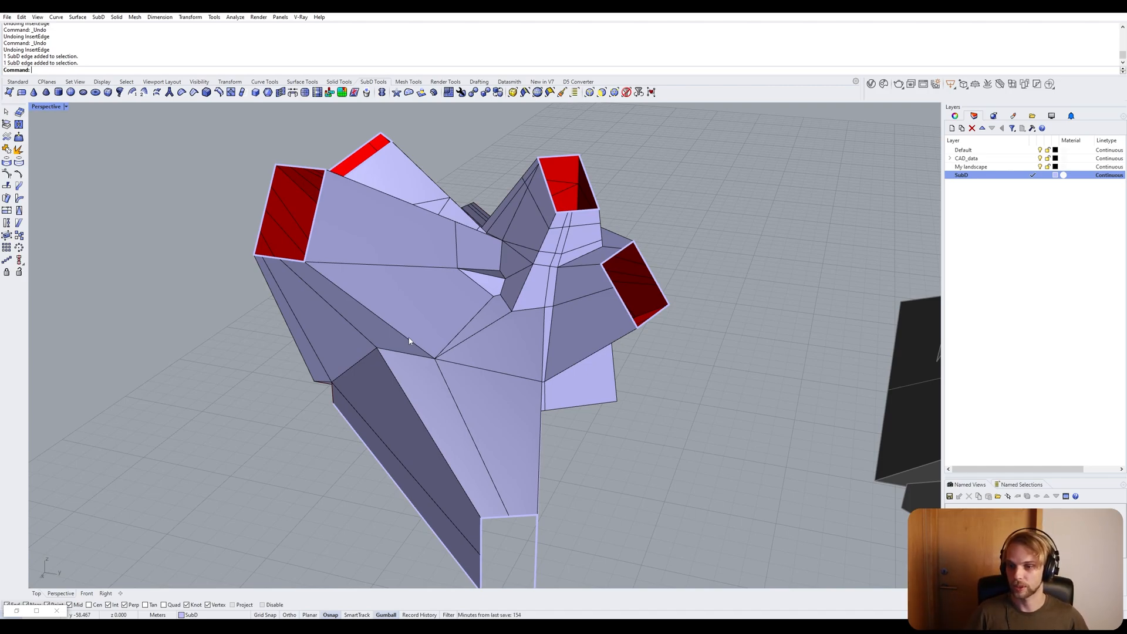
right_click_drag(440, 372, 474, 341)
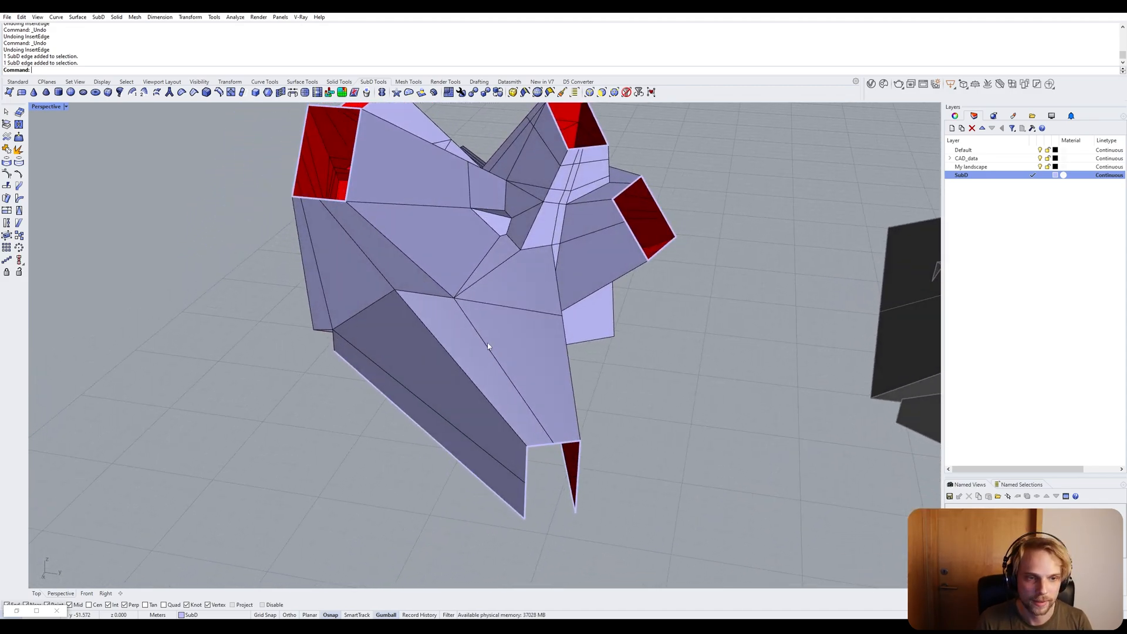
left_click(474, 340, "ctrl+shift")
left_click(549, 342, "ctrl+shift")
left_click(516, 282, "ctrl+shift")
left_click(497, 255, "ctrl+shift")
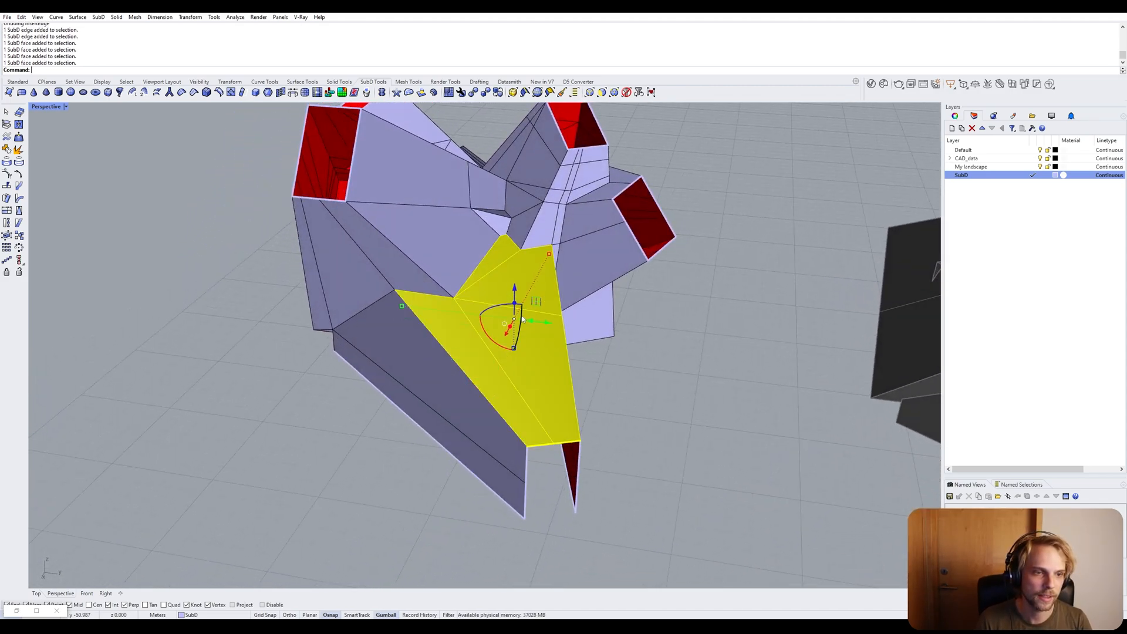
right_click_drag(506, 299, 534, 264)
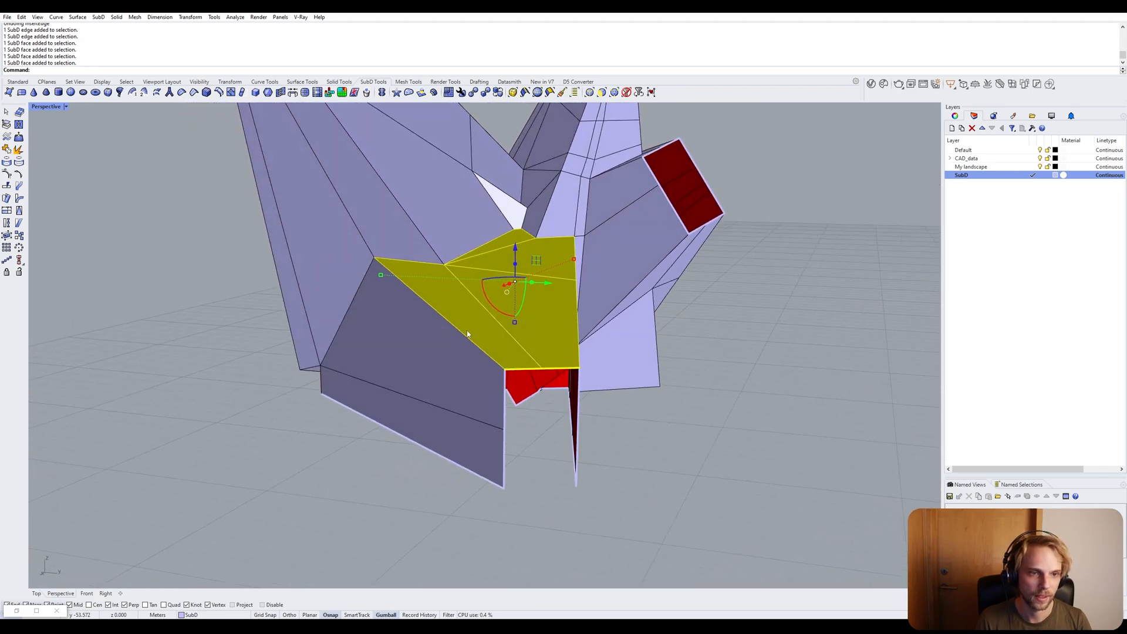
right_click_drag(540, 353, 515, 374)
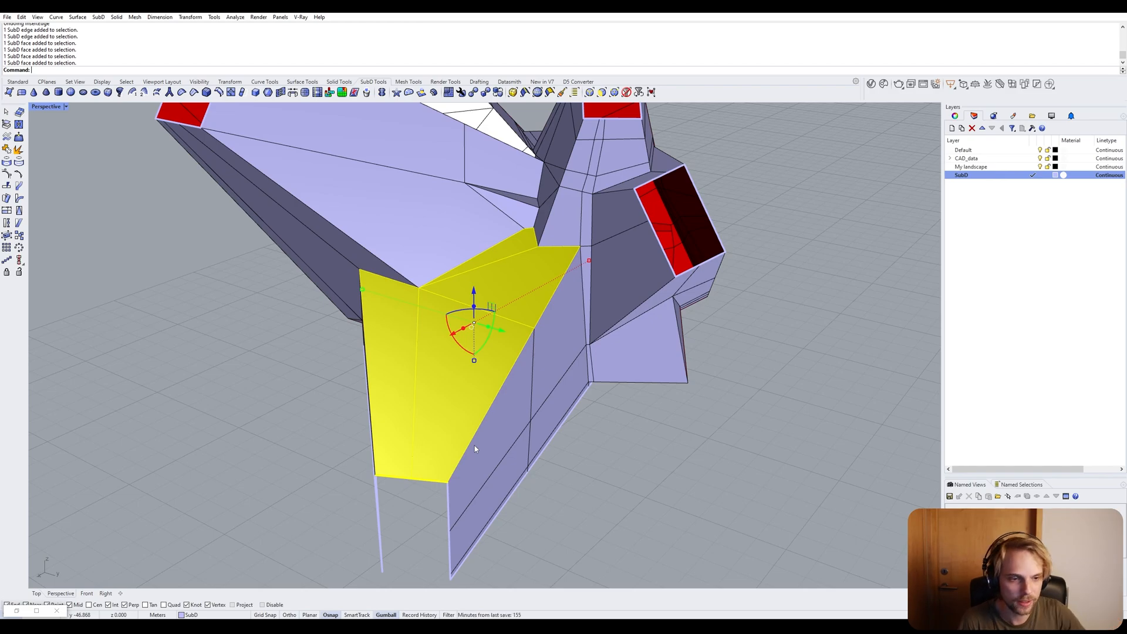
right_click_drag(490, 444, 571, 450)
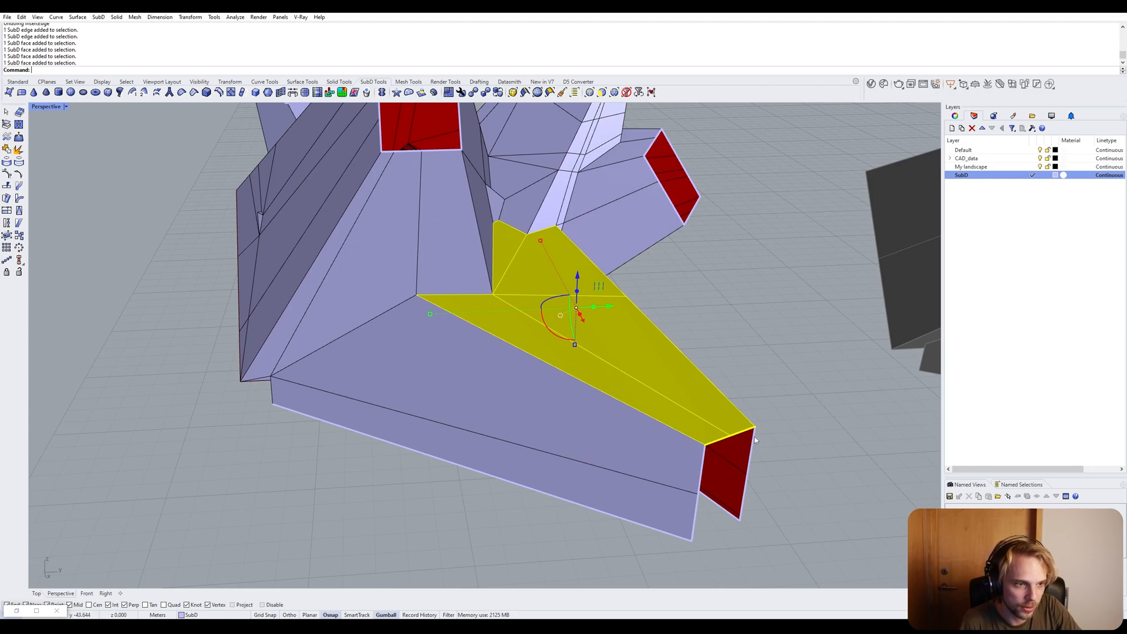
Clear the selection and reselect the lower branch's four top faces, from its open end to the narrow corner.
right_click_drag(749, 417, 690, 425)
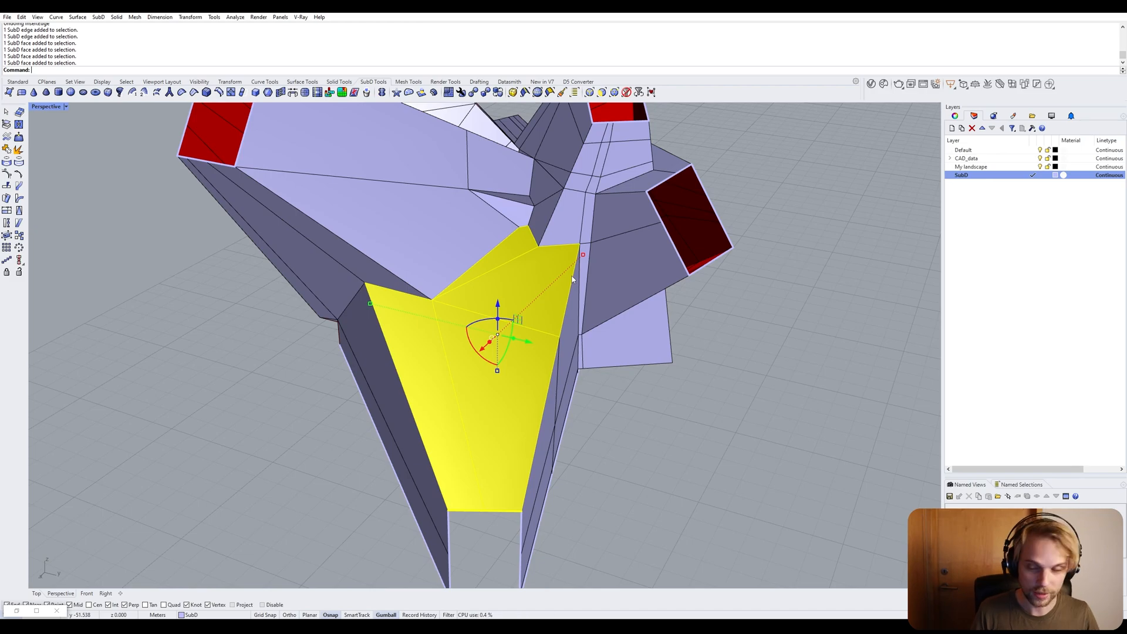
key("Escape")
left_click(420, 399, "ctrl+shift")
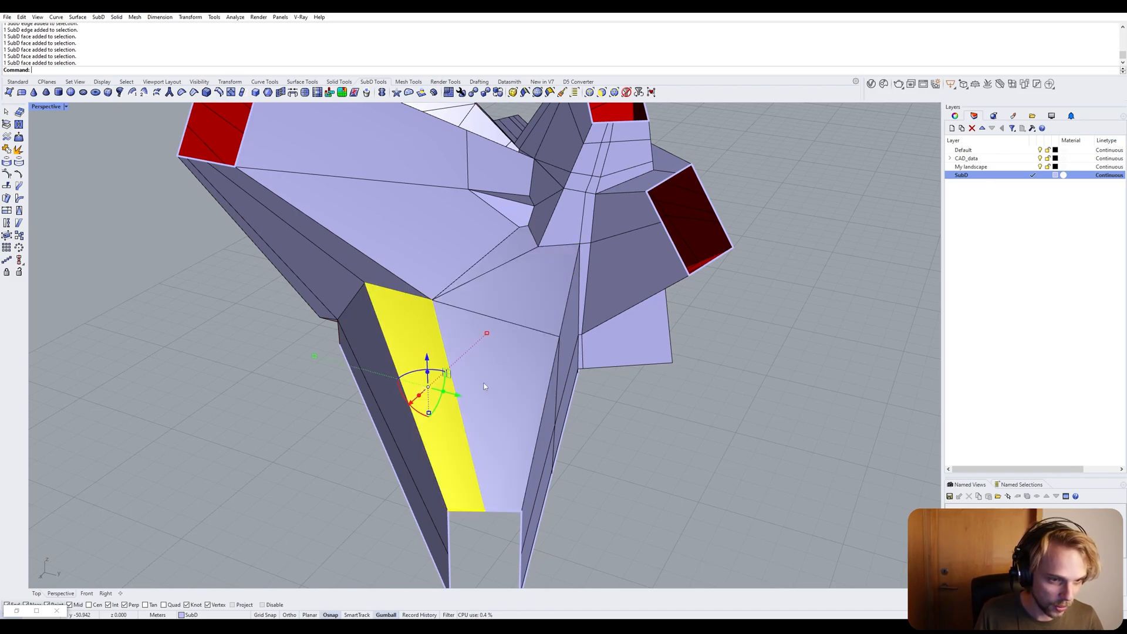
left_click(490, 393, "ctrl+shift")
left_click(523, 288, "ctrl+shift")
left_click(508, 251, "ctrl+shift")
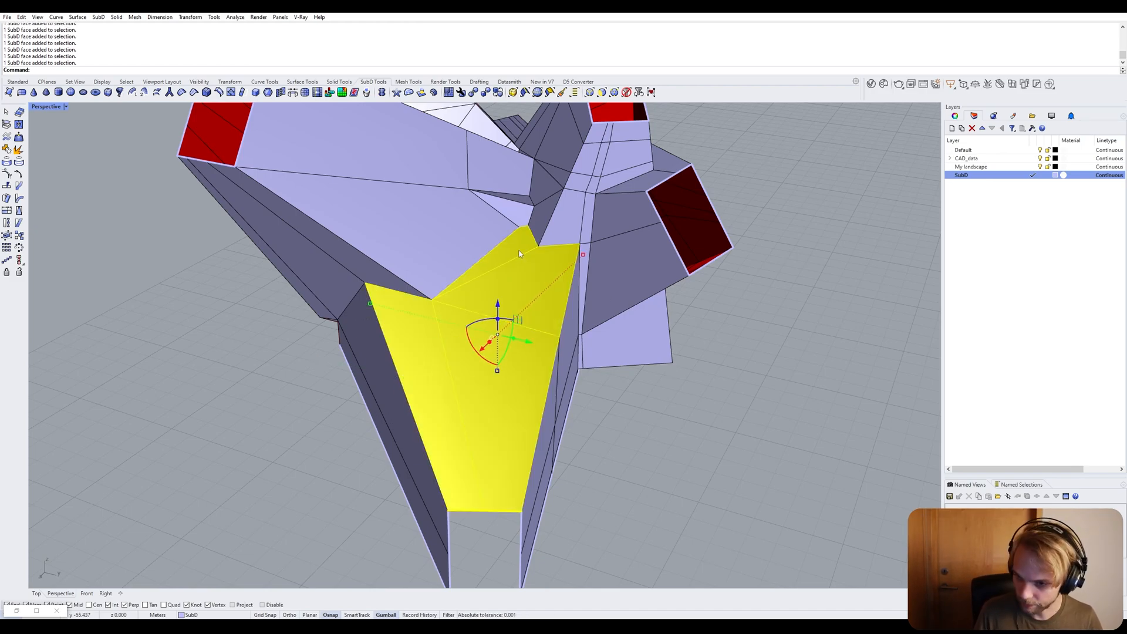
right_click_drag(519, 254, 362, 206)
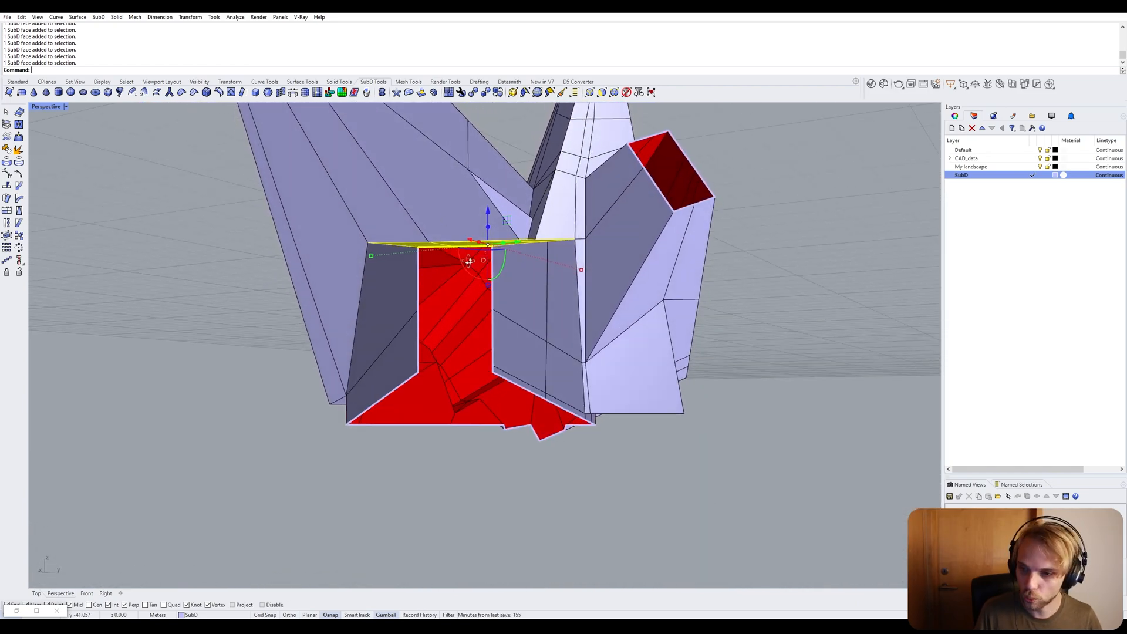
right_click_drag(468, 262, 457, 295)
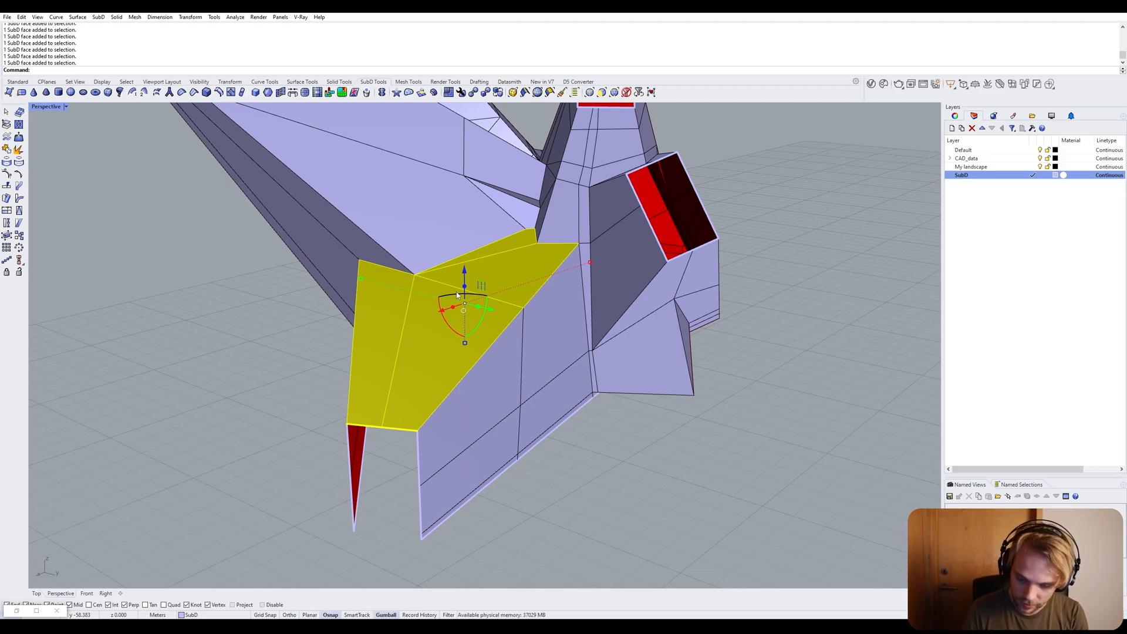
Inset the lower branch's selected top faces in Group mode with a distance of 0.2.
type("Inset")
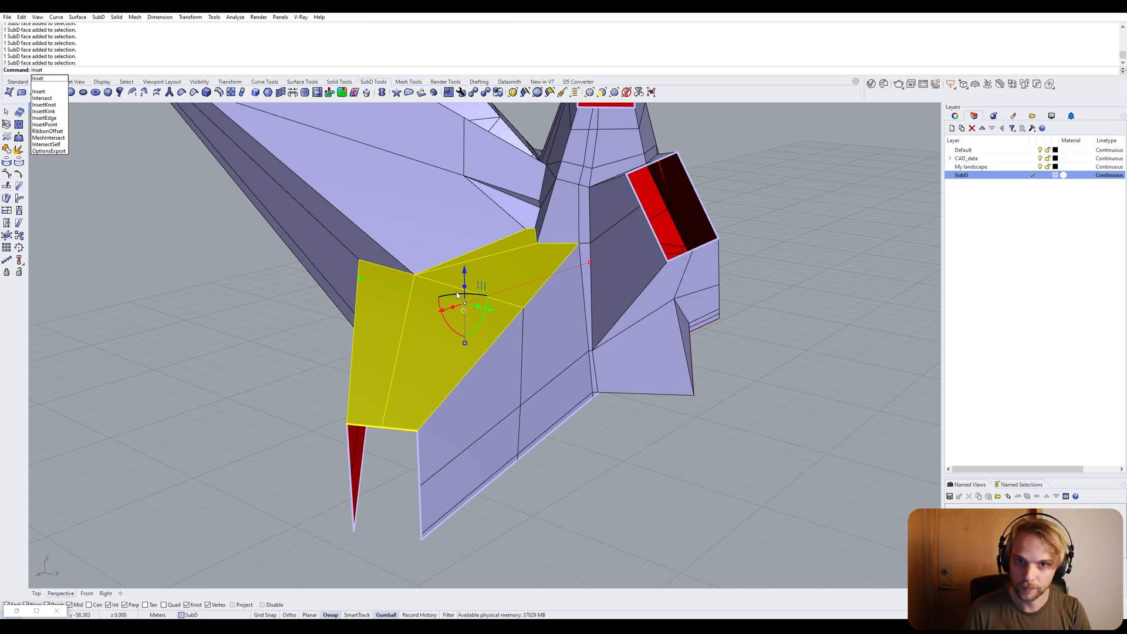
key("Return")
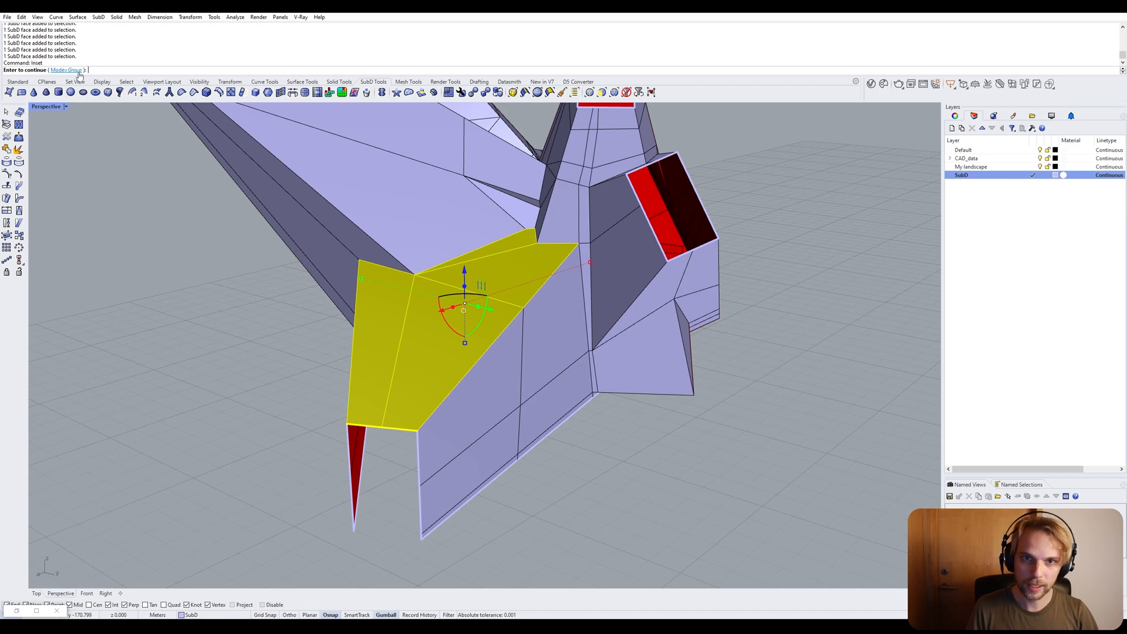
left_click(72, 70)
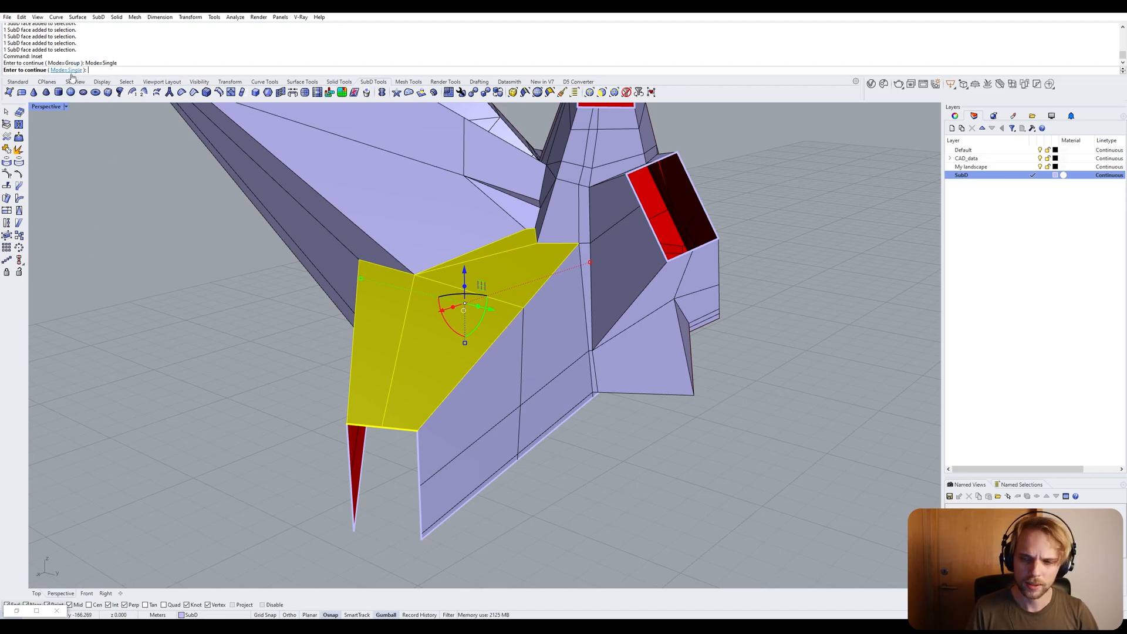
left_click(71, 74)
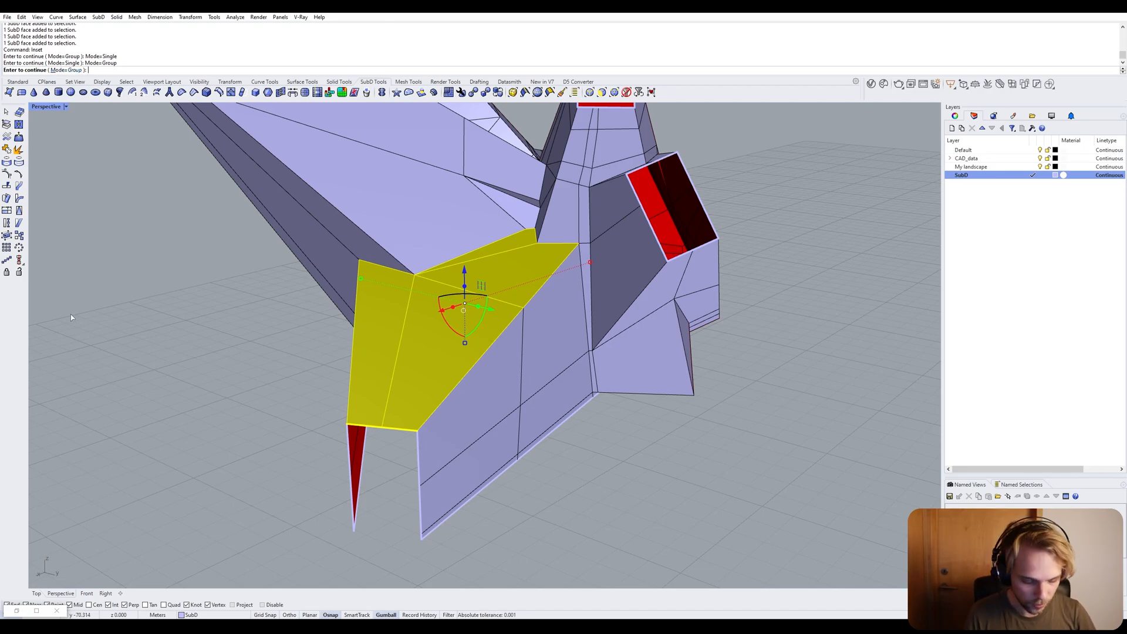
key("Return")
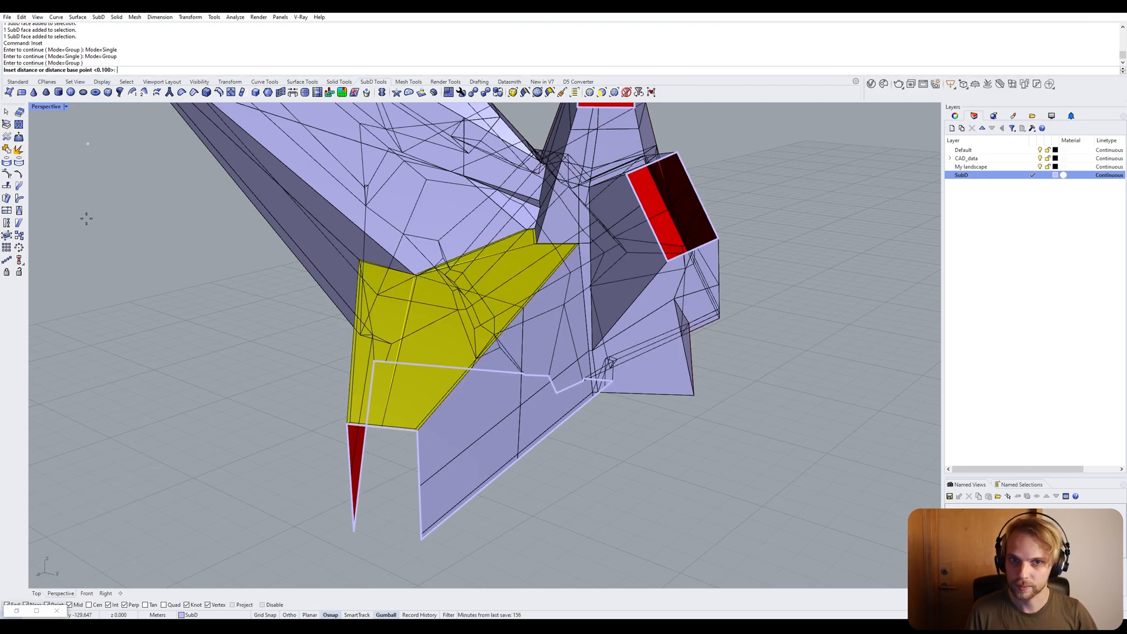
right_click_drag(100, 315, 155, 576)
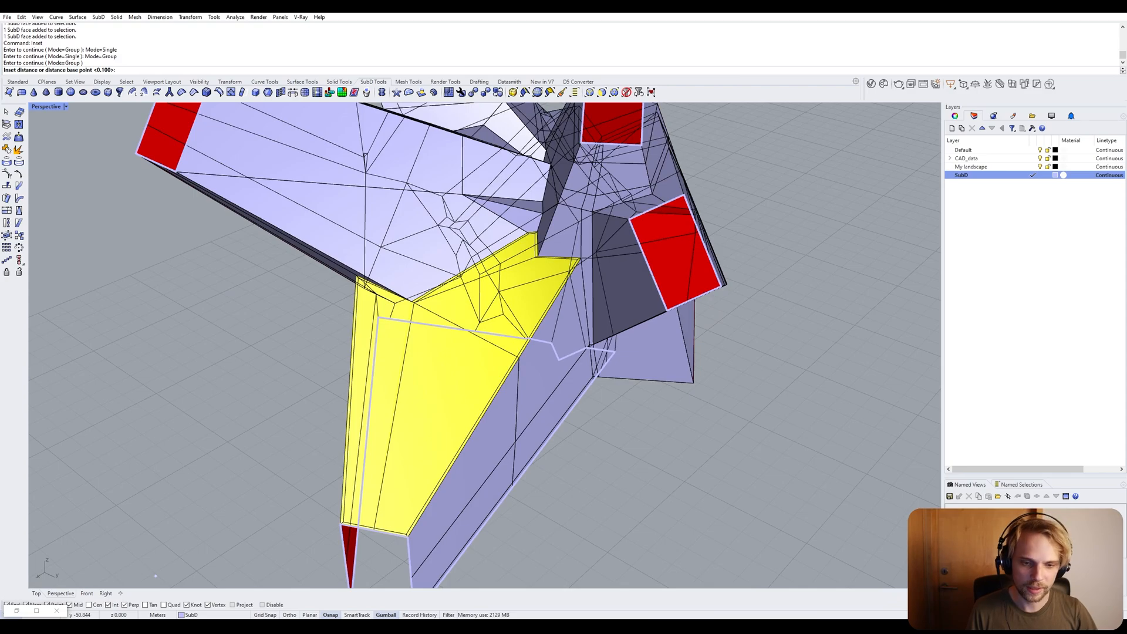
scroll(297, 247, "up", 8)
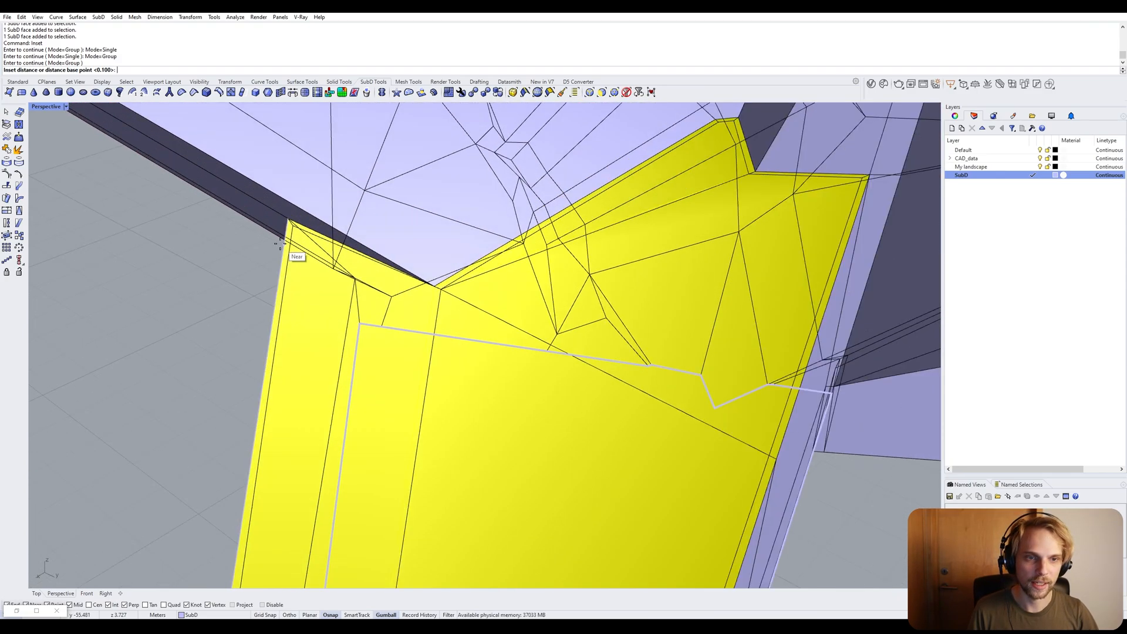
scroll(281, 234, "down", 4)
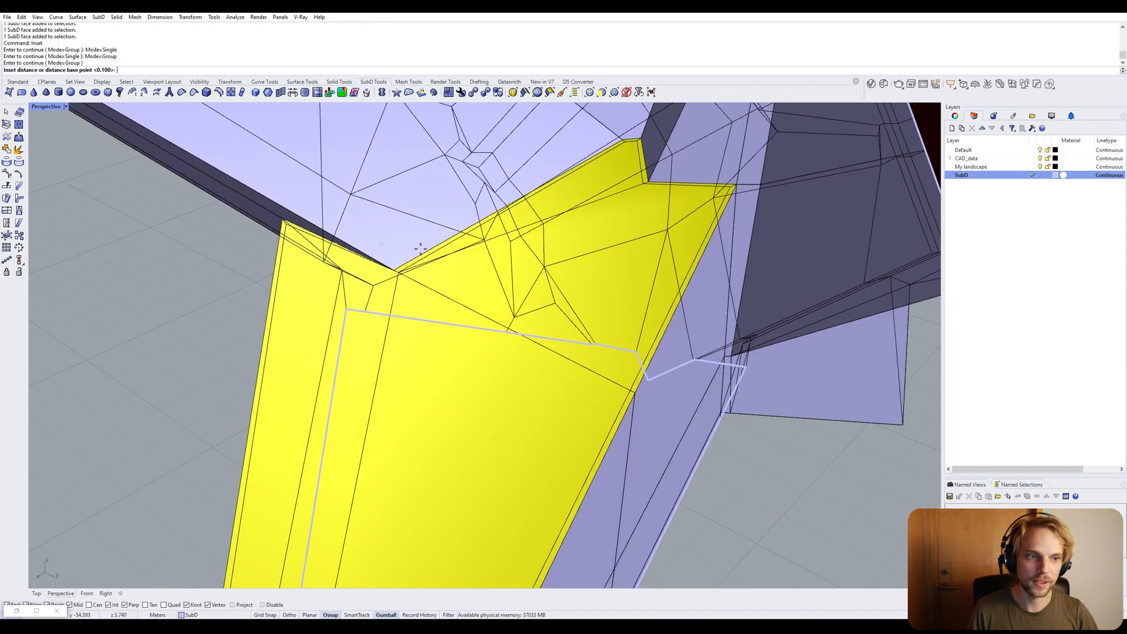
right_click_drag(462, 242, 495, 264)
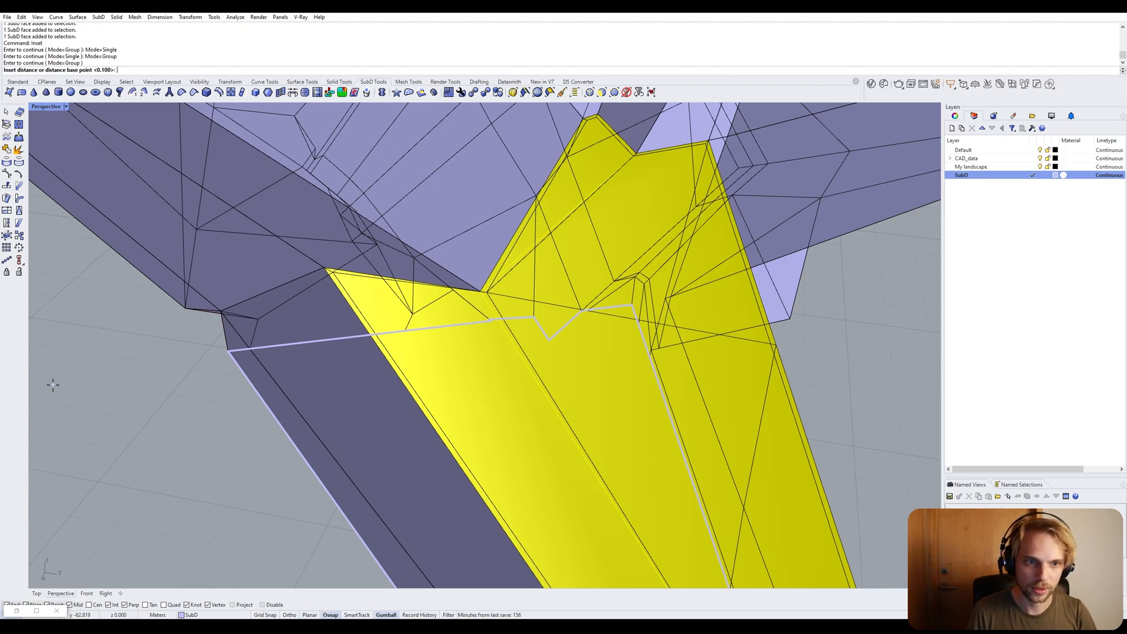
type("0")
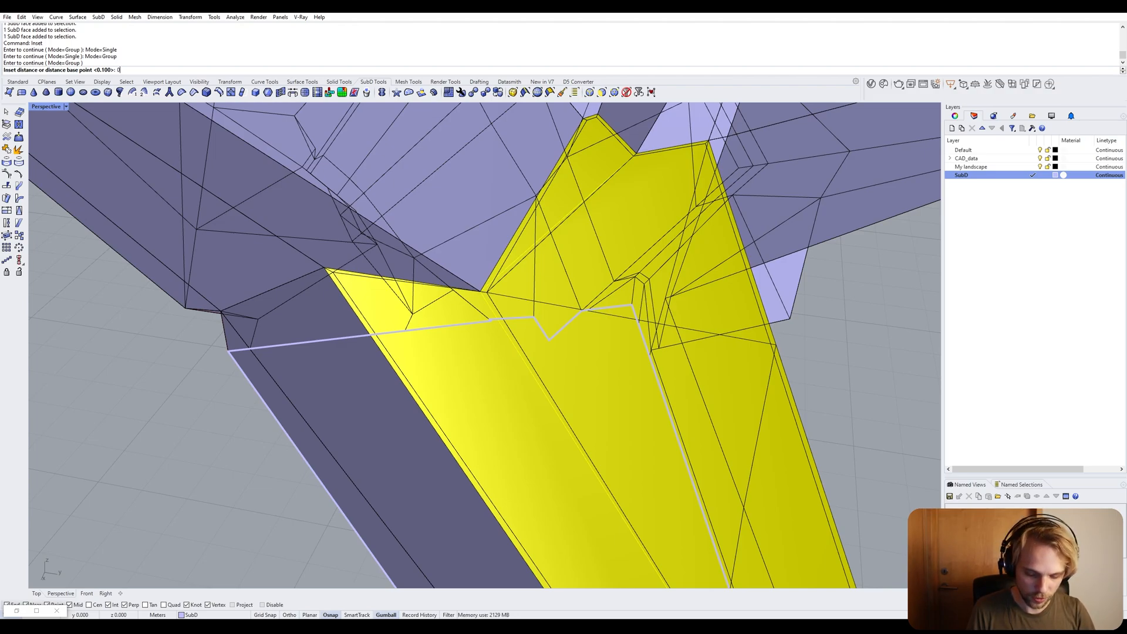
type(".2")
key("Return")
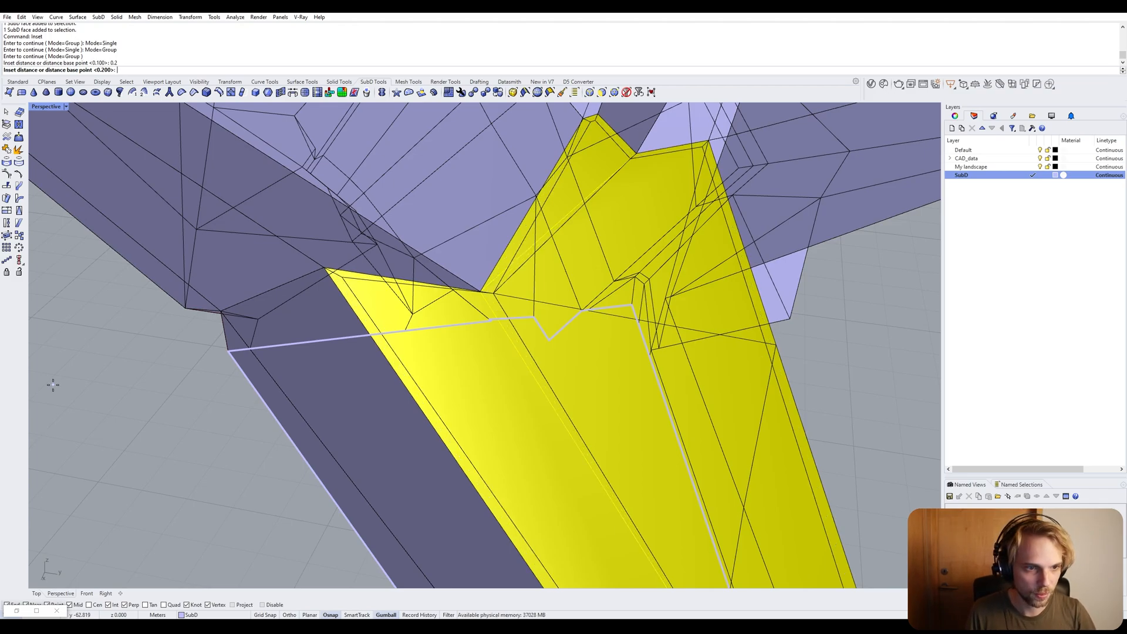
key("Return")
Examine the inset border around the lower branch's top faces, from the open end to the inner corner.
scroll(274, 353, "down", 5)
right_click_drag(274, 352, 350, 320, "shift")
scroll(307, 233, "up", 2)
scroll(352, 328, "down", 2)
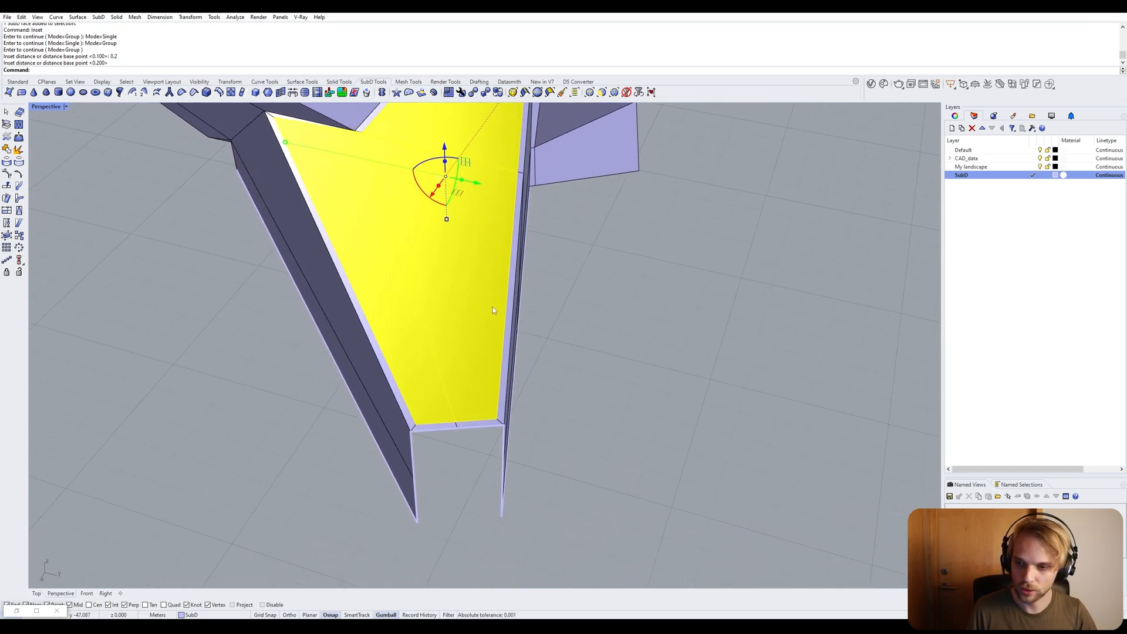
right_click_drag(494, 310, 479, 423)
scroll(524, 182, "up", 3)
right_click_drag(302, 308, 388, 241, "shift")
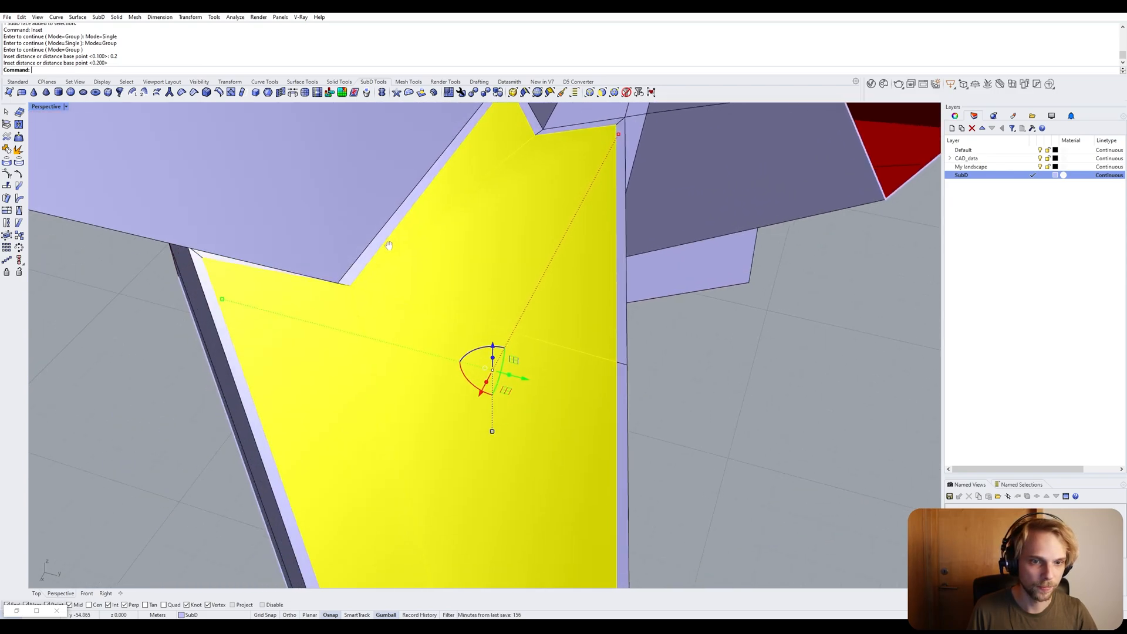
scroll(309, 288, "up", 3)
right_click_drag(351, 286, 397, 253)
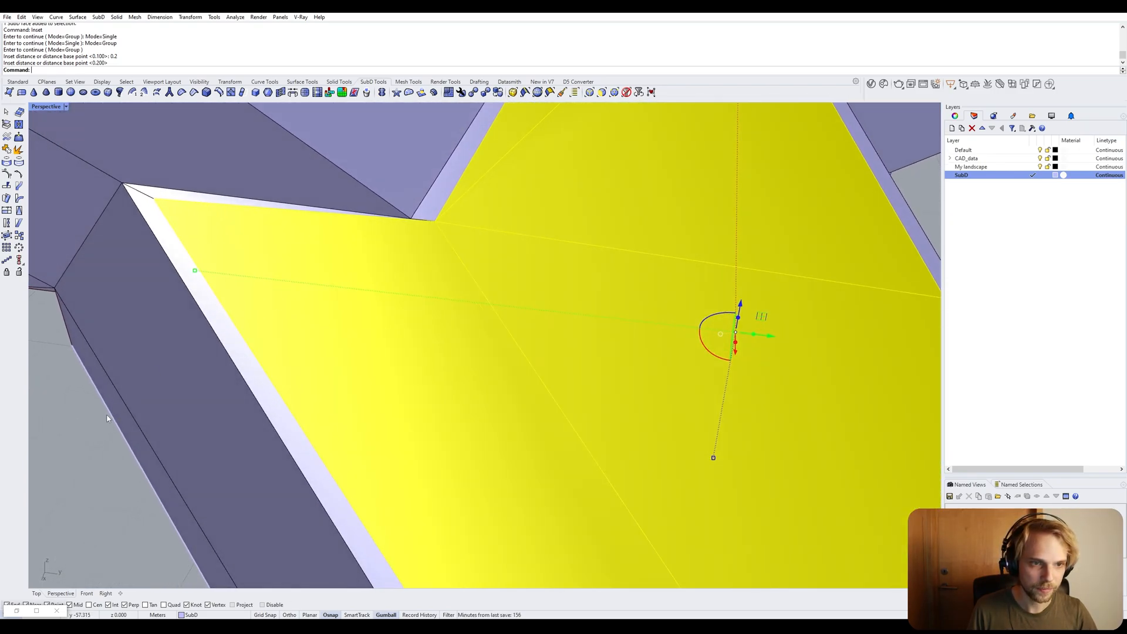
Move the inset vertex at the top's inner corner about 0.34 m away from the original corner to widen the border there.
key("Escape")
scroll(432, 224, "up", 3)
left_click(435, 217, "ctrl+shift")
scroll(435, 220, "down", 2)
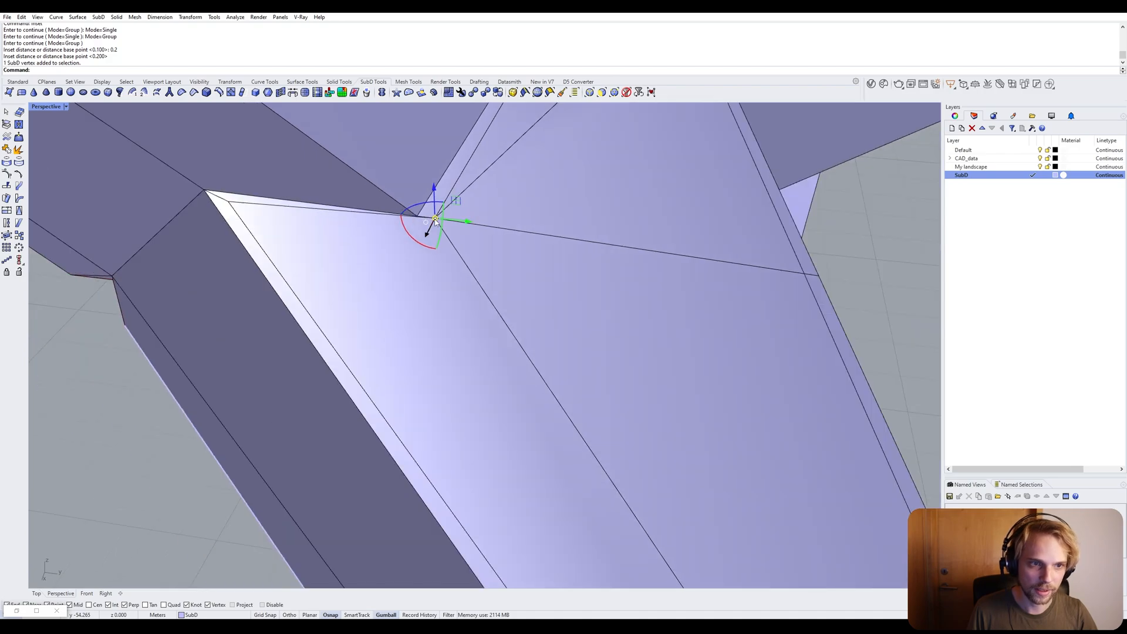
scroll(430, 234, "up", 1)
mouse_move(430, 234)
right_mouse_down()
mouse_move(416, 233)
mouse_move(427, 230)
right_mouse_up()
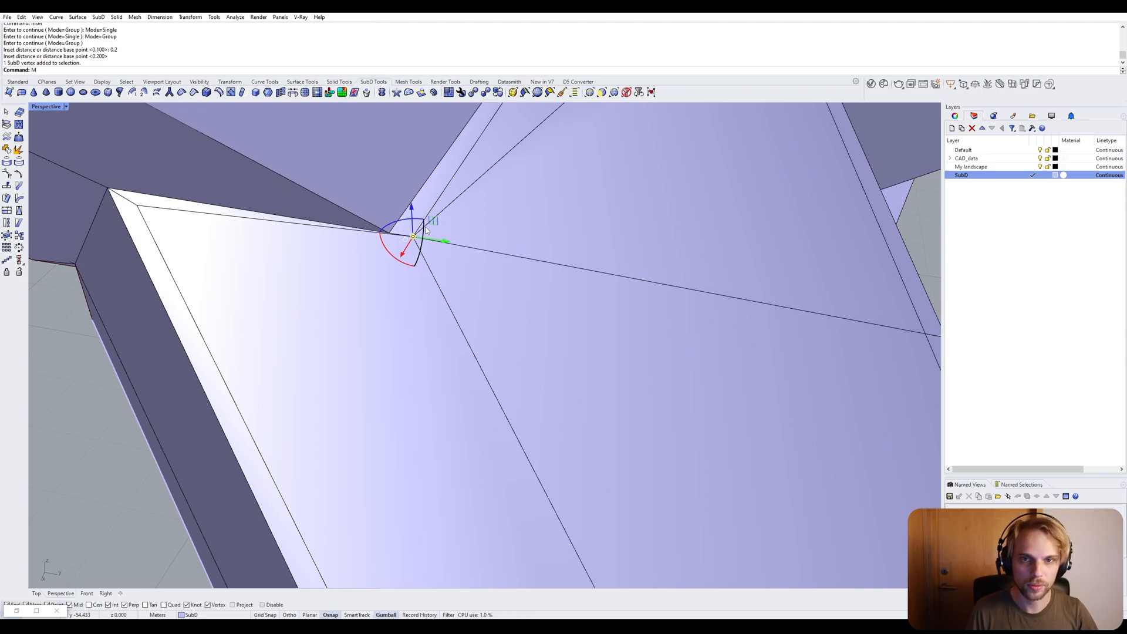
key("Return")
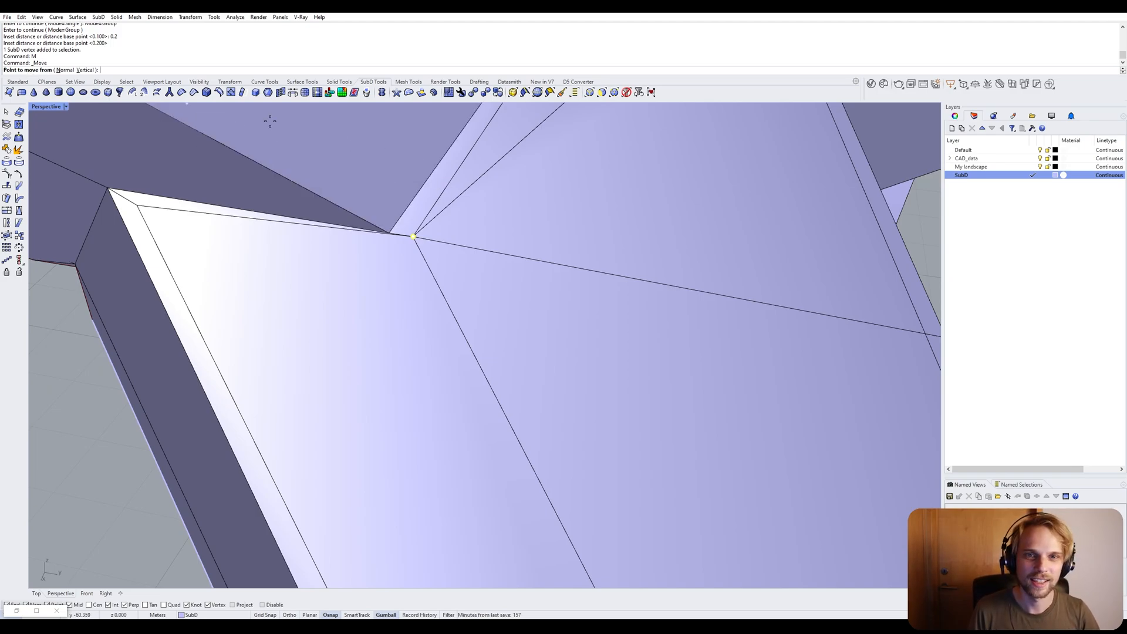
left_click(21, 611)
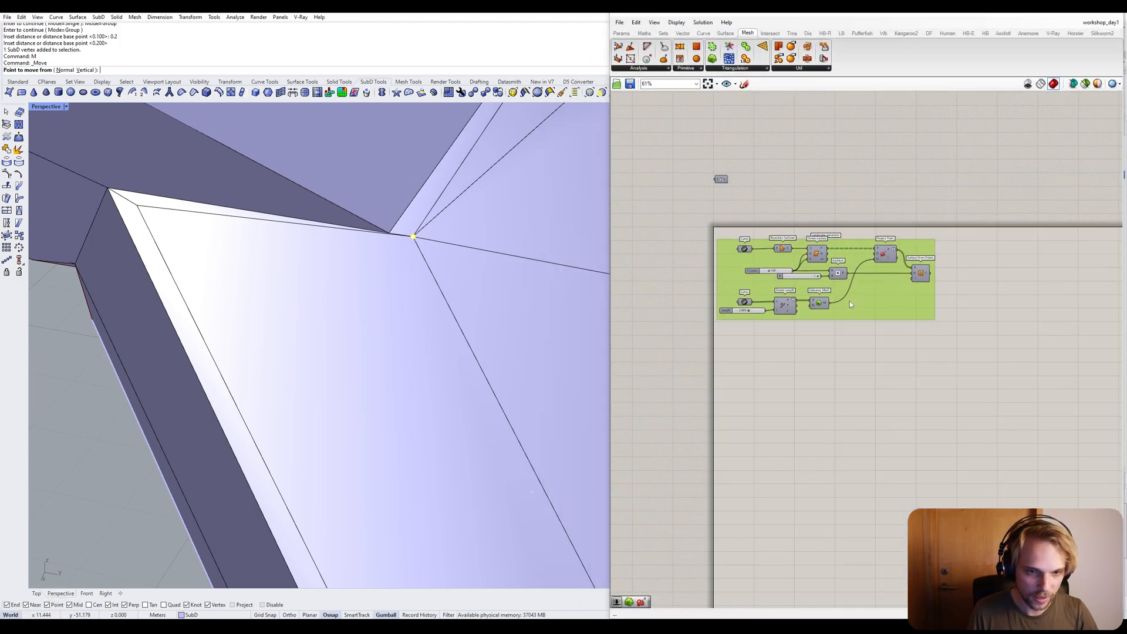
left_click(1104, 16)
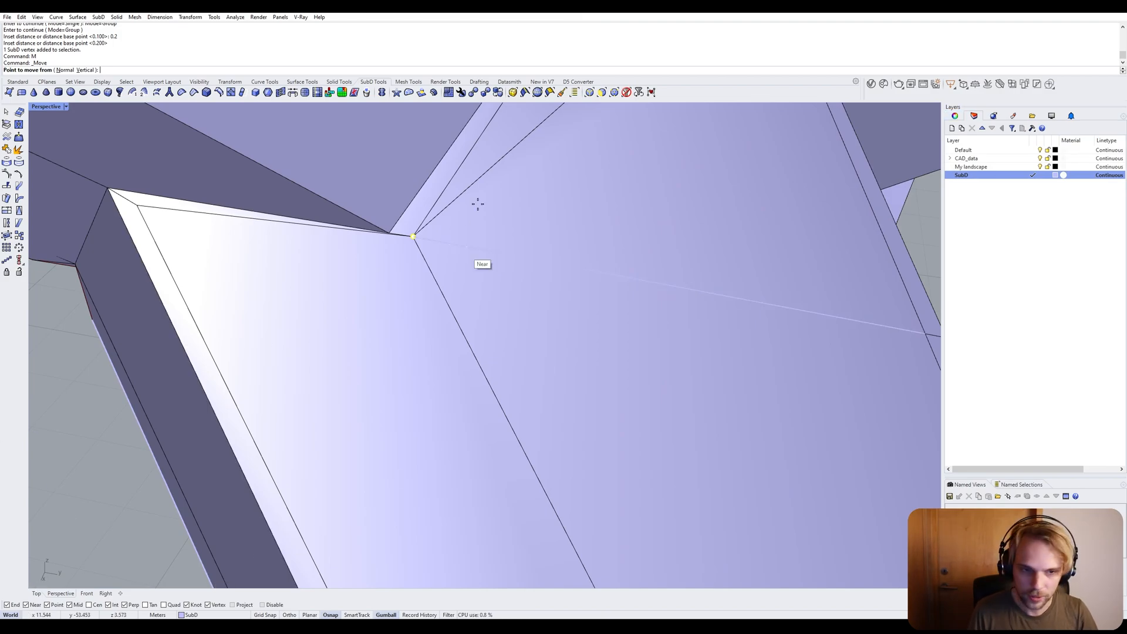
left_click(478, 259)
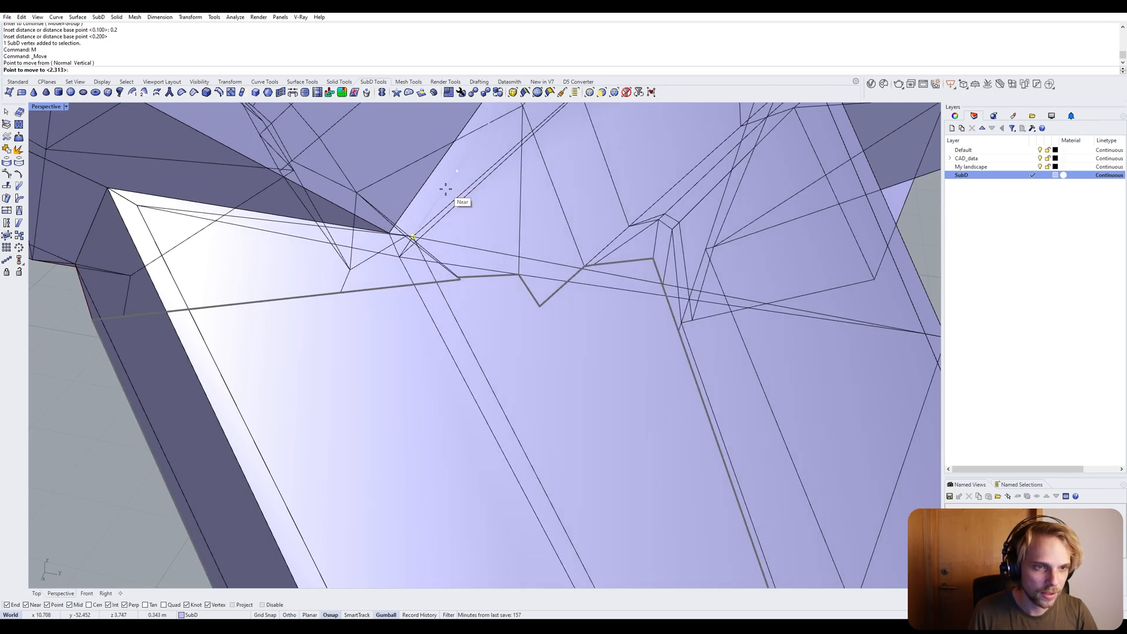
left_click(445, 189)
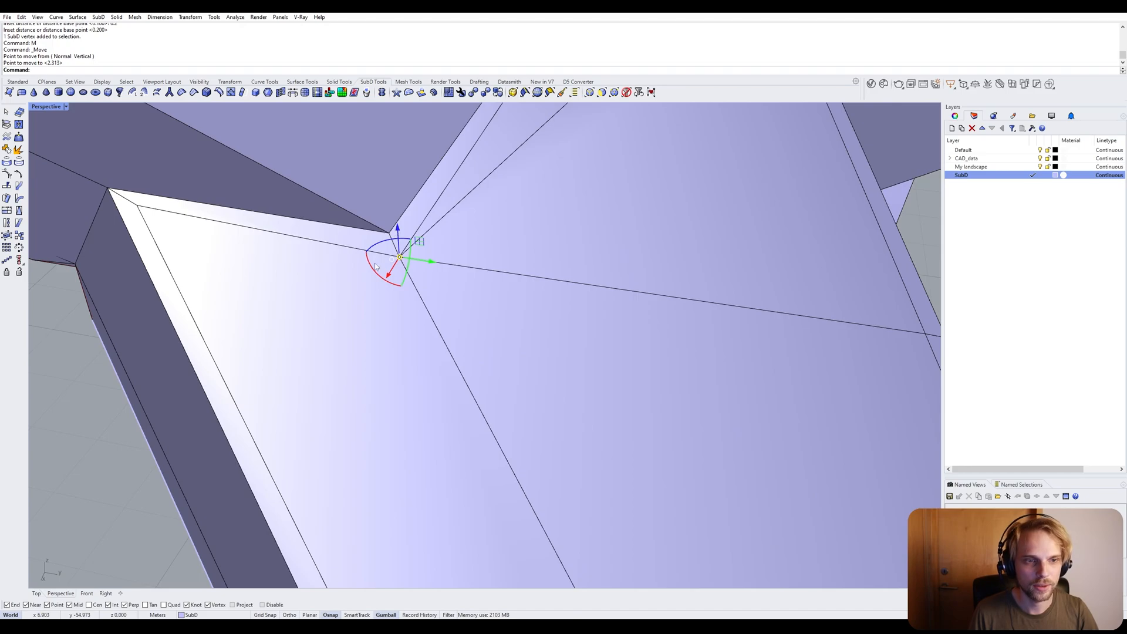
key("Escape")
Examine the lower branch's top border in flat and smooth SubD display, ending in flat display.
scroll(425, 263, "down", 12)
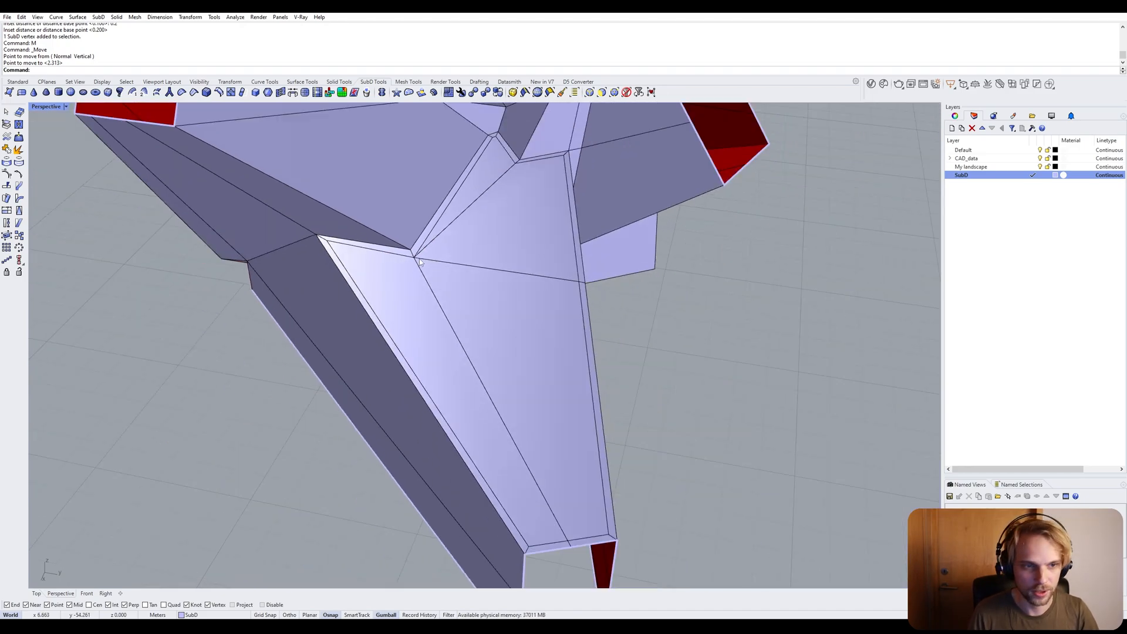
right_click_drag(460, 298, 427, 313)
scroll(388, 255, "up", 5)
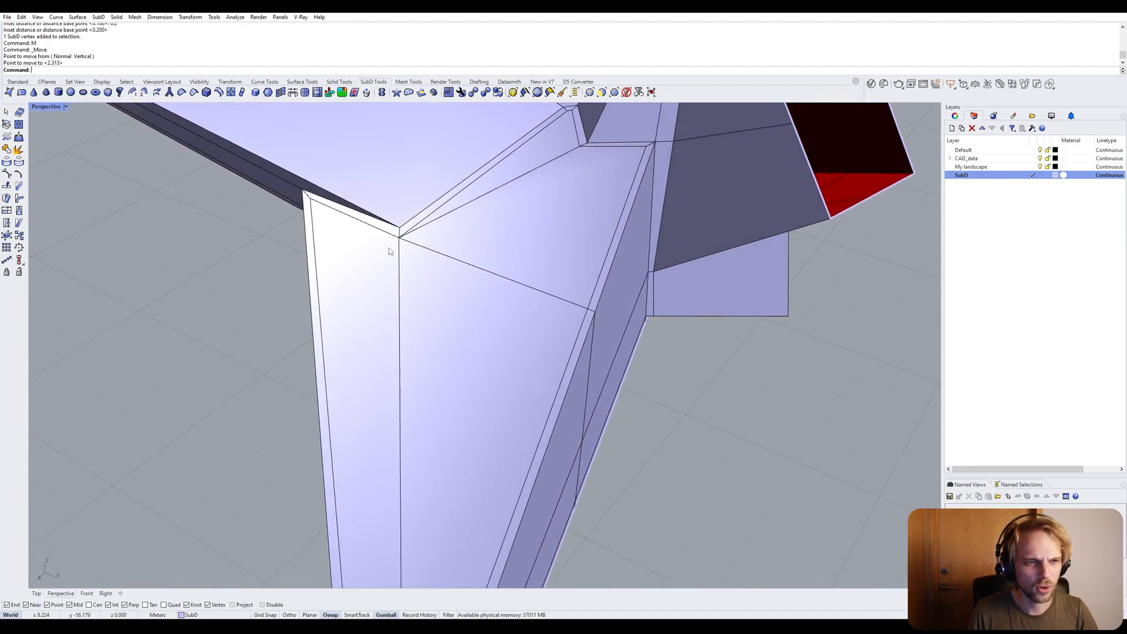
right_click_drag(494, 170, 563, 203)
key("Tab")
right_click_drag(466, 254, 520, 186)
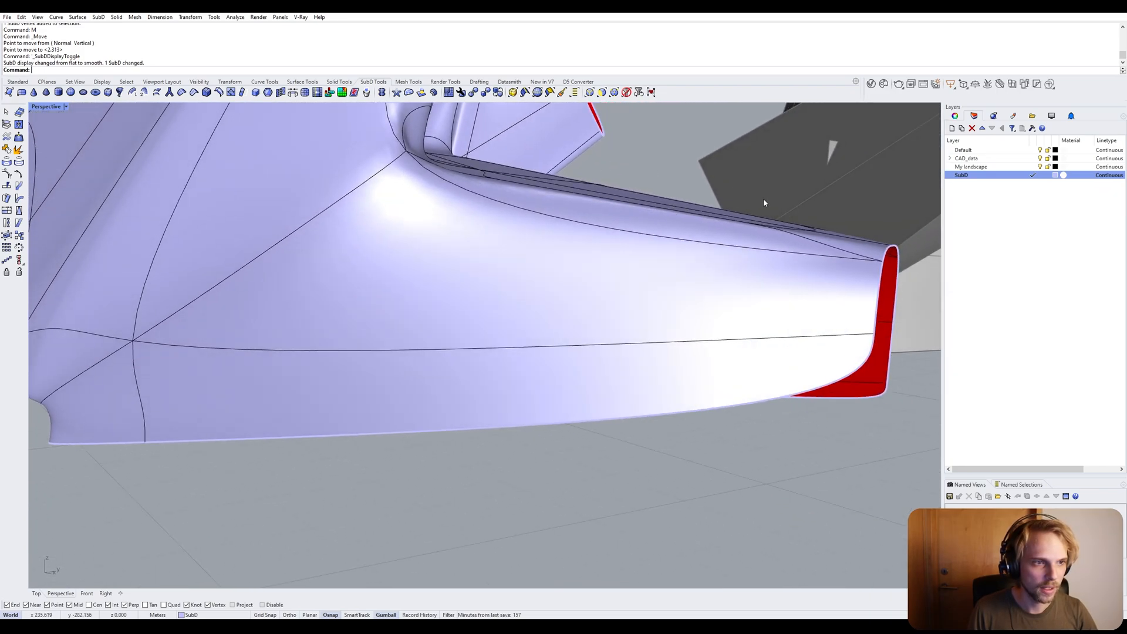
right_click_drag(764, 202, 740, 234)
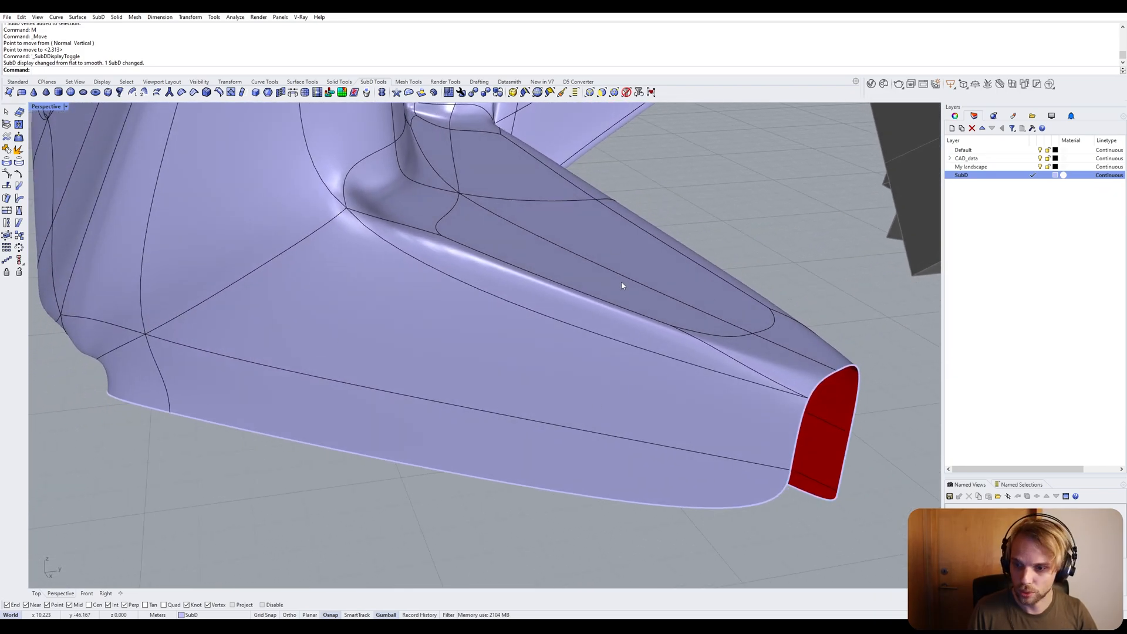
right_click_drag(647, 210, 546, 170)
scroll(546, 170, "down", 5)
right_click_drag(575, 380, 556, 312)
scroll(510, 346, "up", 5)
key("Tab")
Inset the lower branch's two outer side faces as a group with a distance of 0.2.
left_click(557, 313, "ctrl+shift")
left_click(556, 389, "ctrl+shift")
right_click_drag(578, 423, 574, 395)
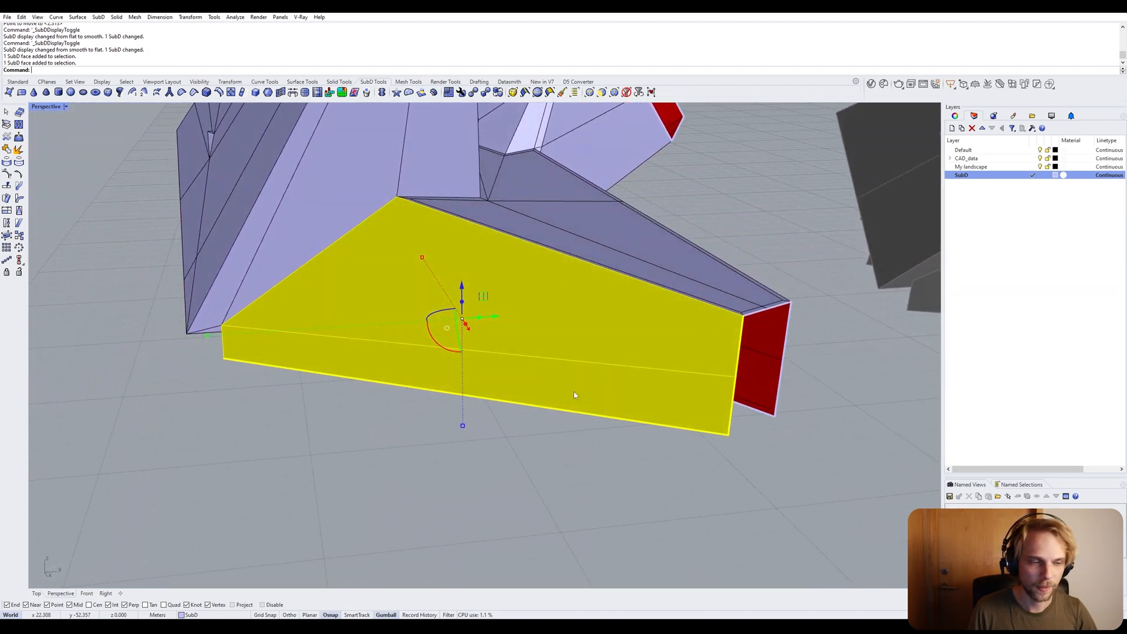
type("Inset")
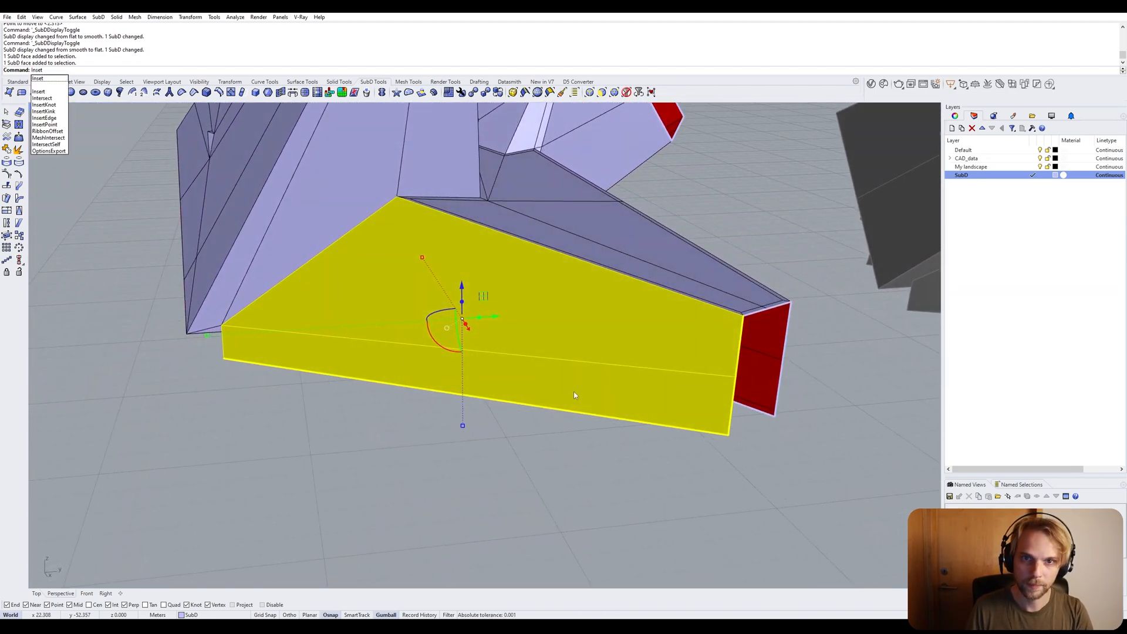
key("Return")
key("Return")
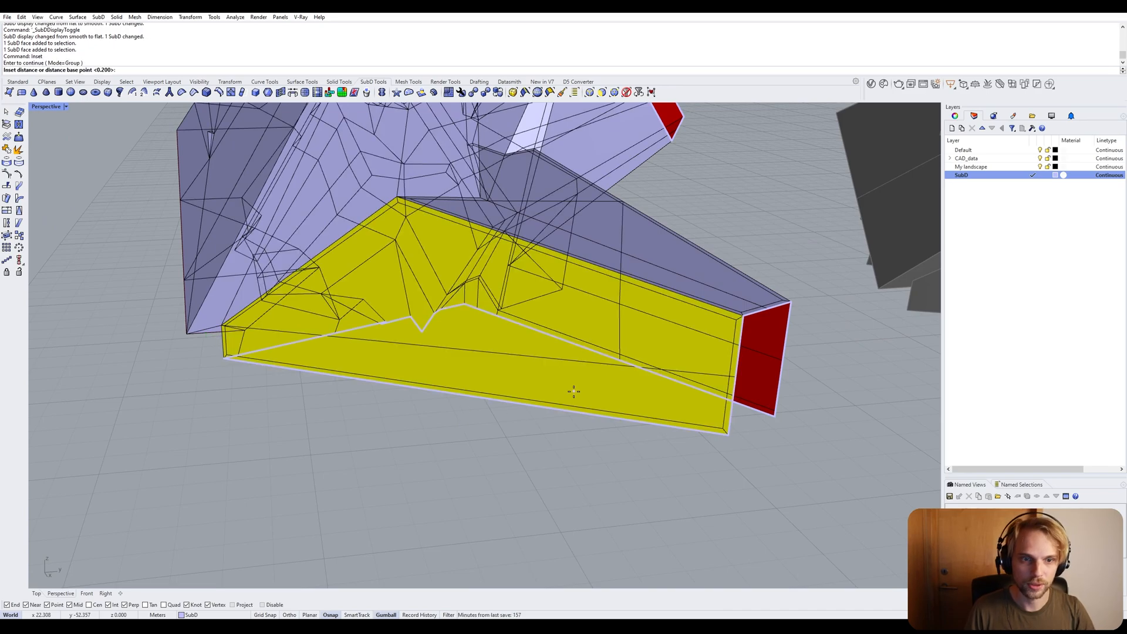
key("Return")
key("Escape")
Check the inset side faces in smooth SubD display, then return to flat display at the open end's upper corner.
key("Tab")
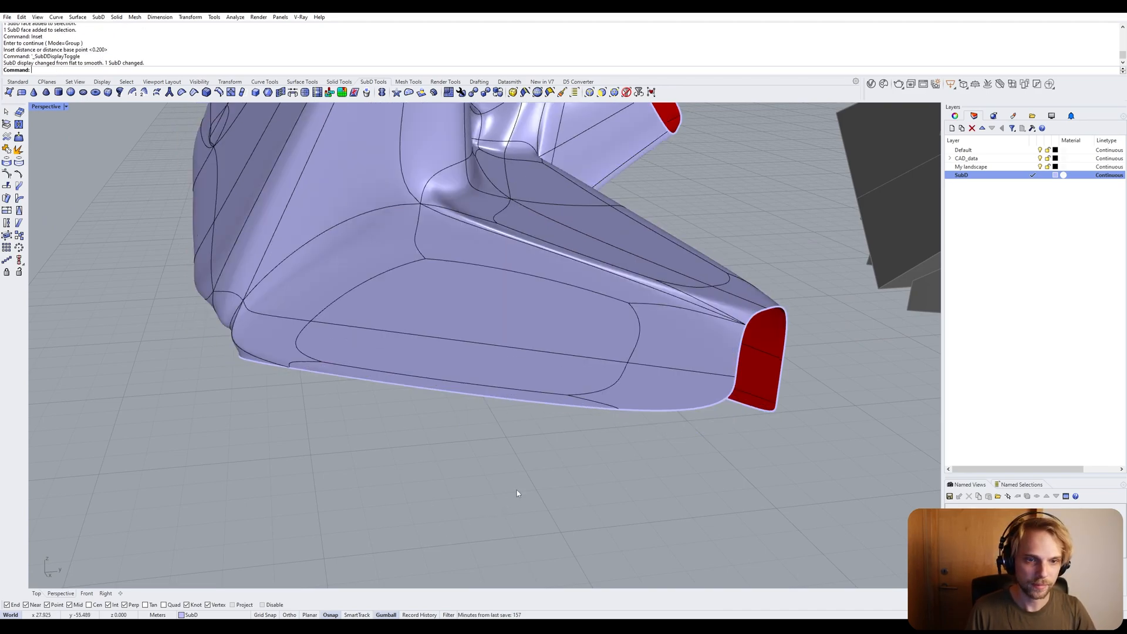
right_click_drag(517, 489, 607, 330)
key("Tab")
scroll(721, 311, "up", 10)
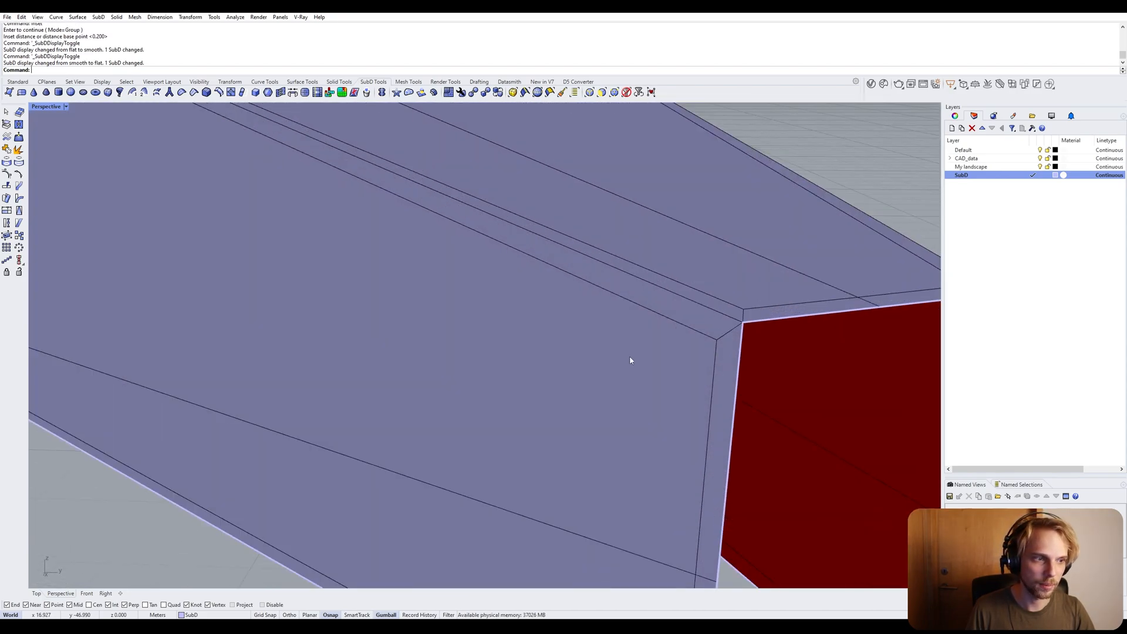
Check the lower branch's inset side in smooth SubD display, then return to flat display facing the branch's opposite side.
scroll(558, 308, "down", 7)
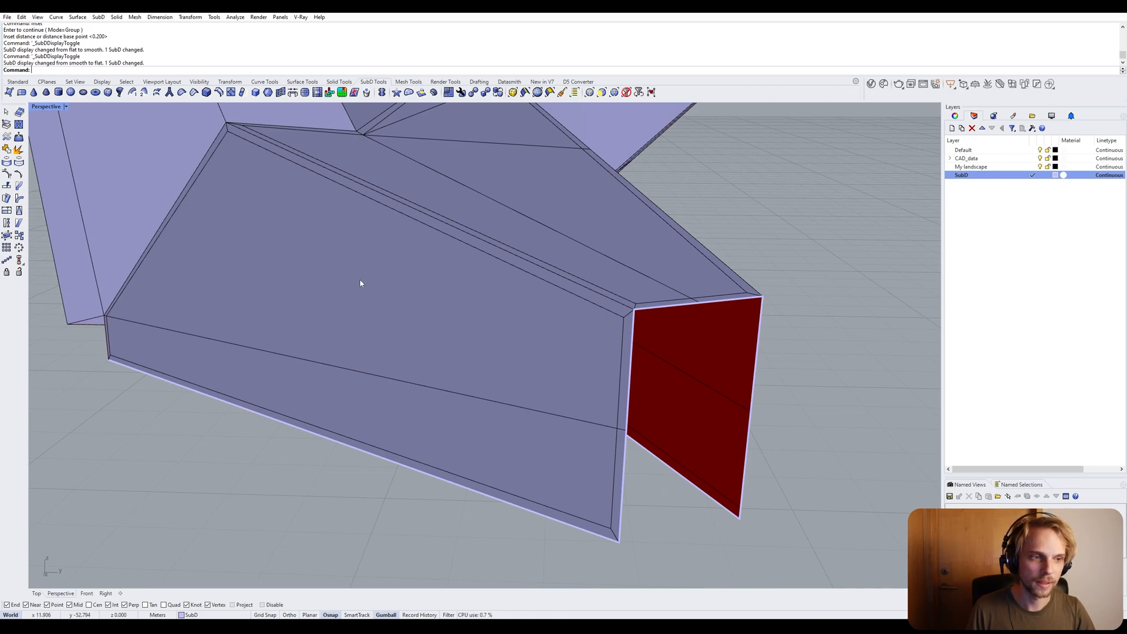
key("Tab")
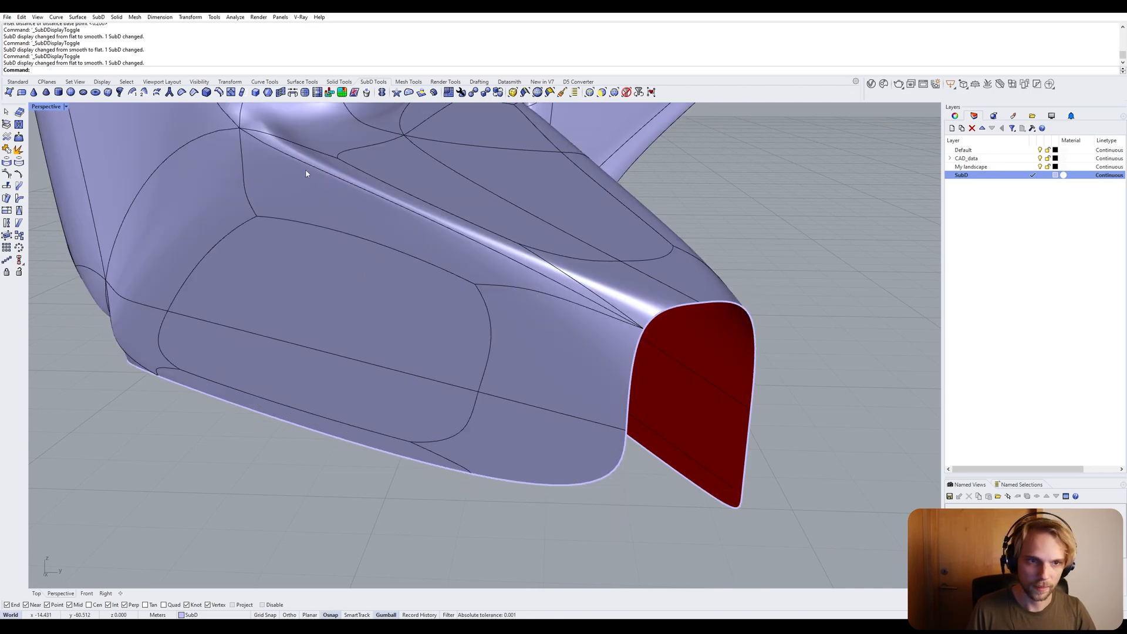
right_click_drag(575, 280, 470, 296)
key("Tab")
Select the four large faces on the opposite side of the lower branch.
left_click(685, 254, "ctrl+shift")
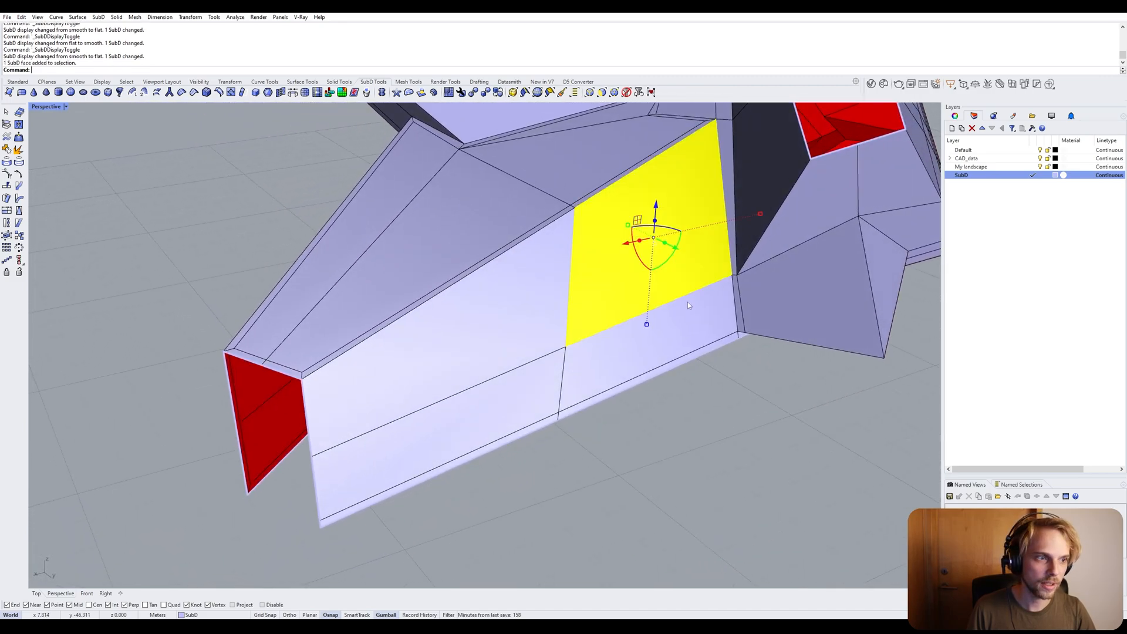
left_click(688, 302, "ctrl+shift")
right_click_drag(522, 405, 540, 362)
left_click(523, 373, "ctrl+shift")
left_click(466, 314, "ctrl+shift")
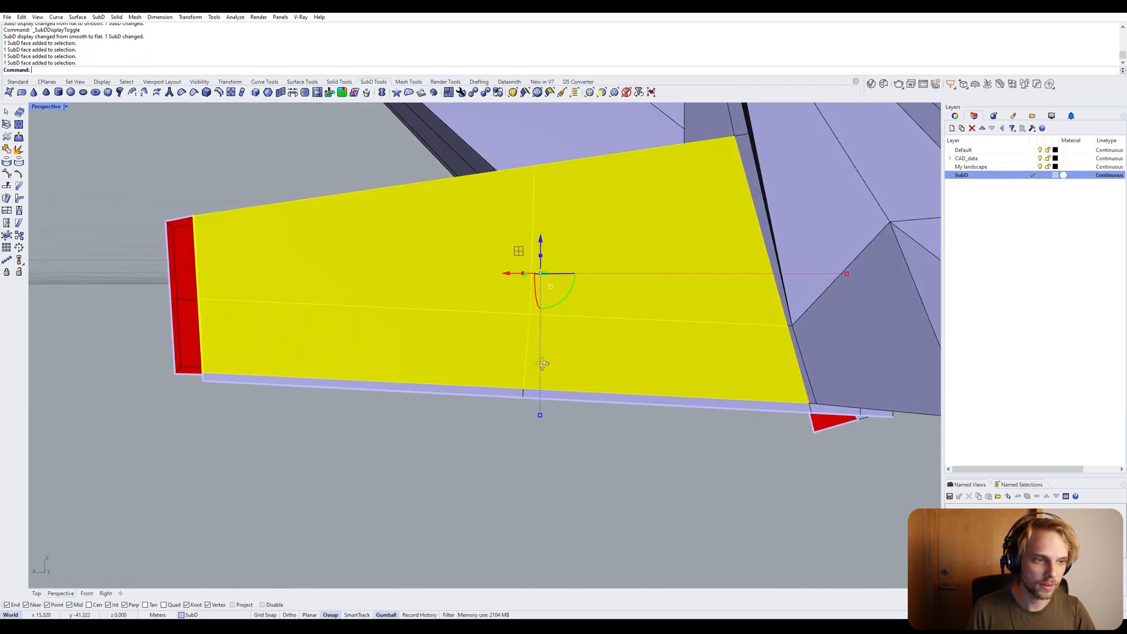
Add the small faces beyond the notch and the thin bottom strip to the selection, and inset them as a group by 0.2.
scroll(772, 418, "up", 4)
right_click_drag(772, 405, 687, 262, "shift")
left_click(742, 242, "ctrl+shift")
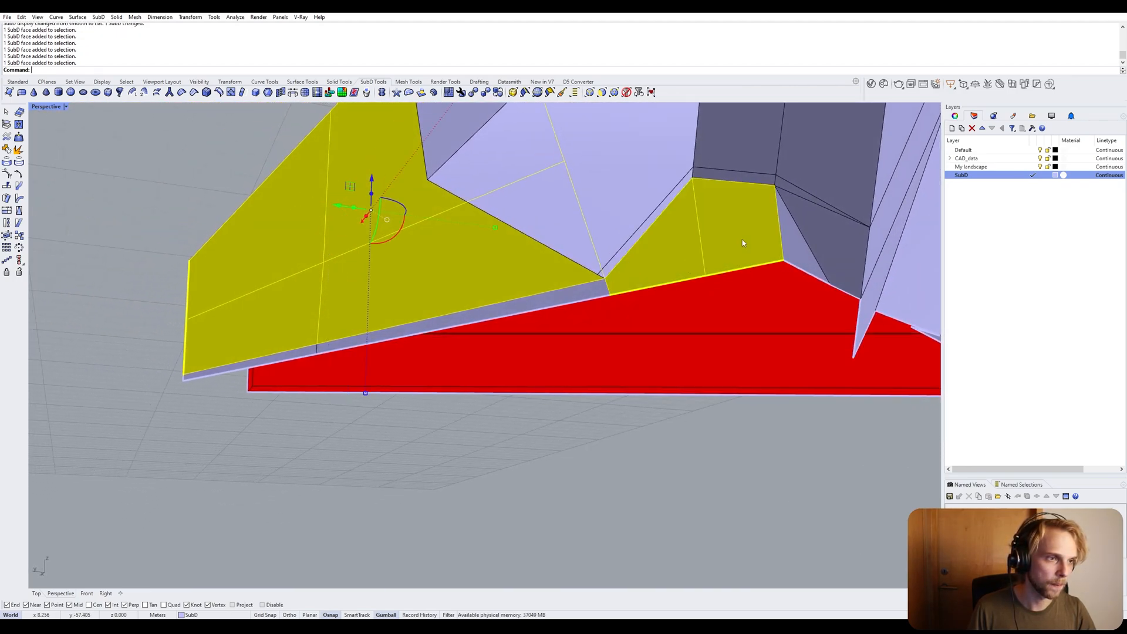
left_click(577, 293, "ctrl+shift")
right_click_drag(428, 339, 592, 322, "shift")
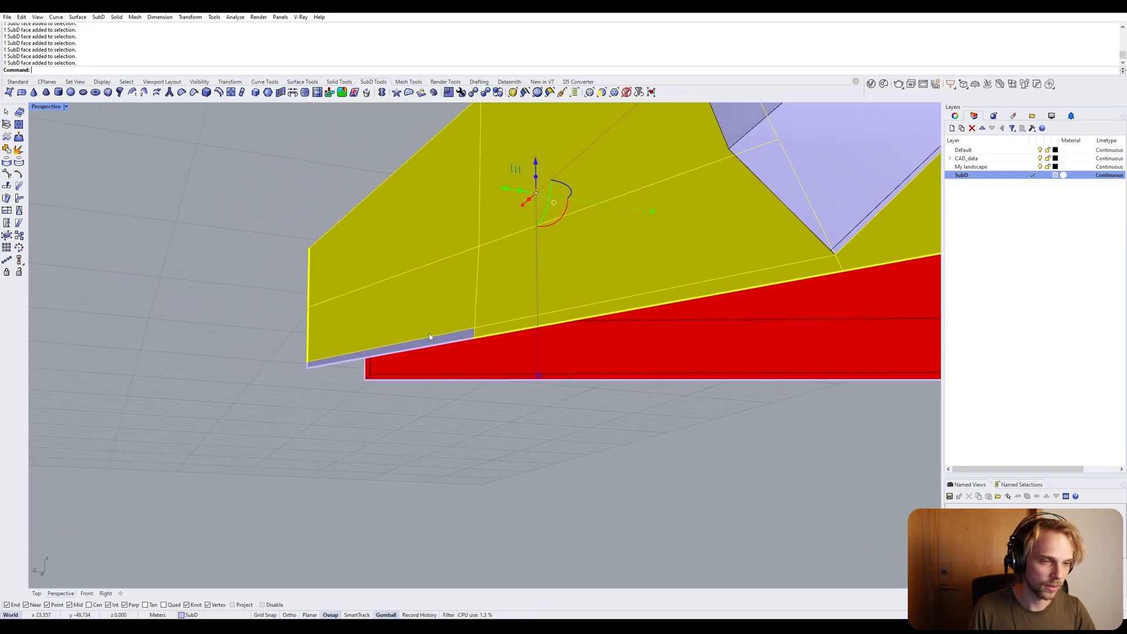
right_click_drag(429, 346, 493, 350)
right_click_drag(176, 269, 432, 376, "shift")
scroll(429, 405, "up", 5)
left_click(422, 373, "ctrl+shift")
scroll(503, 401, "down", 12)
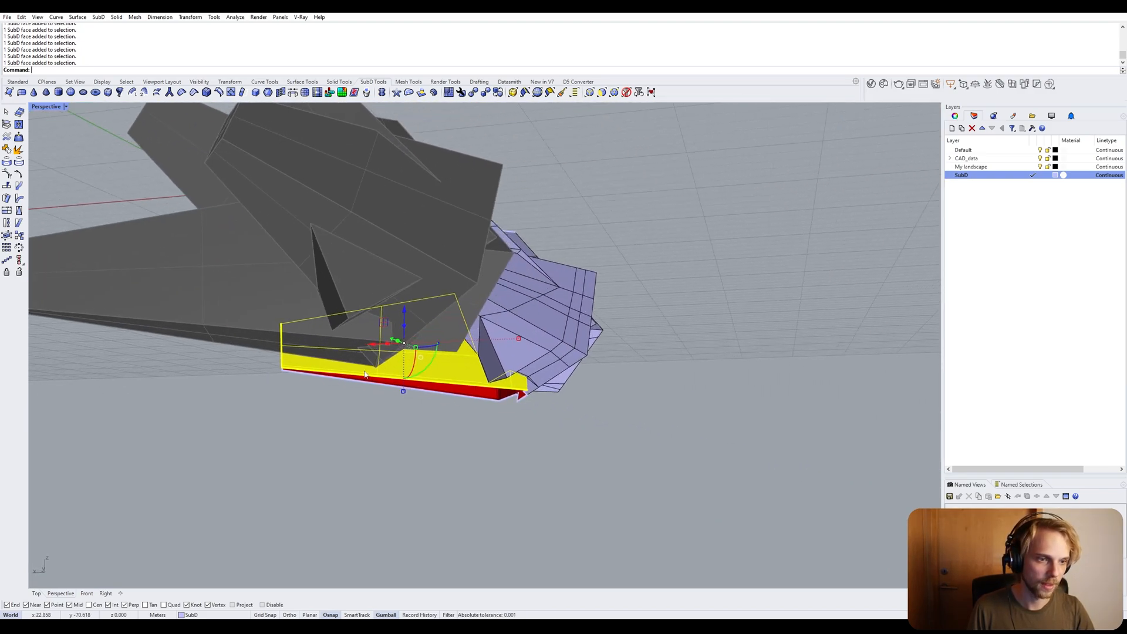
scroll(432, 376, "up", 8)
scroll(599, 399, "up", 3)
type("InsertEdge")
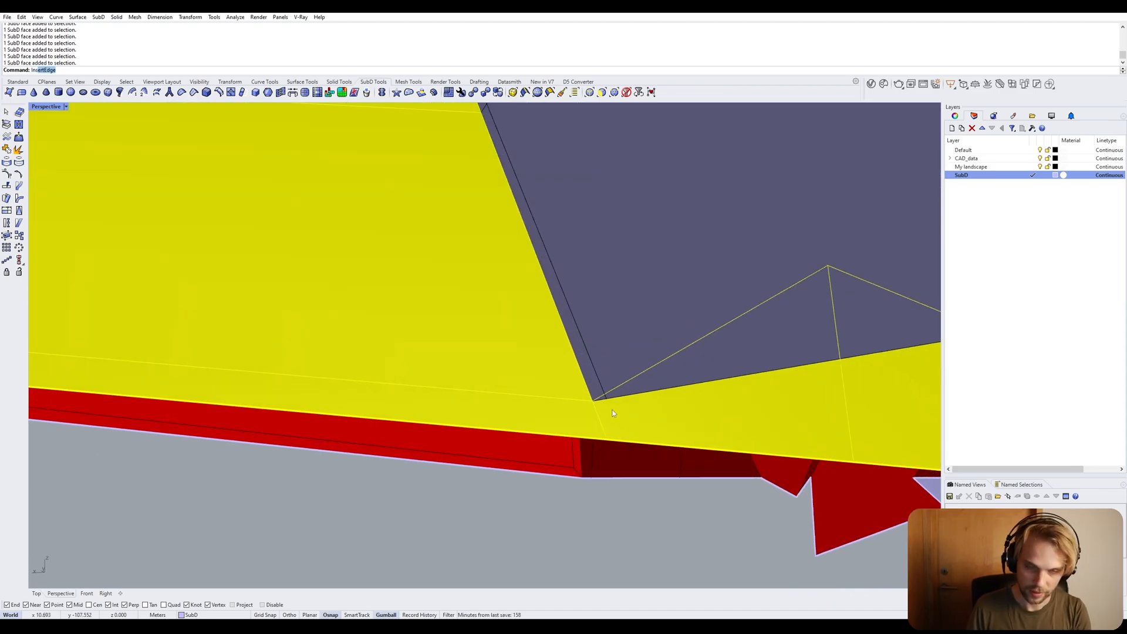
key("Return")
key("Return")
key("Return")
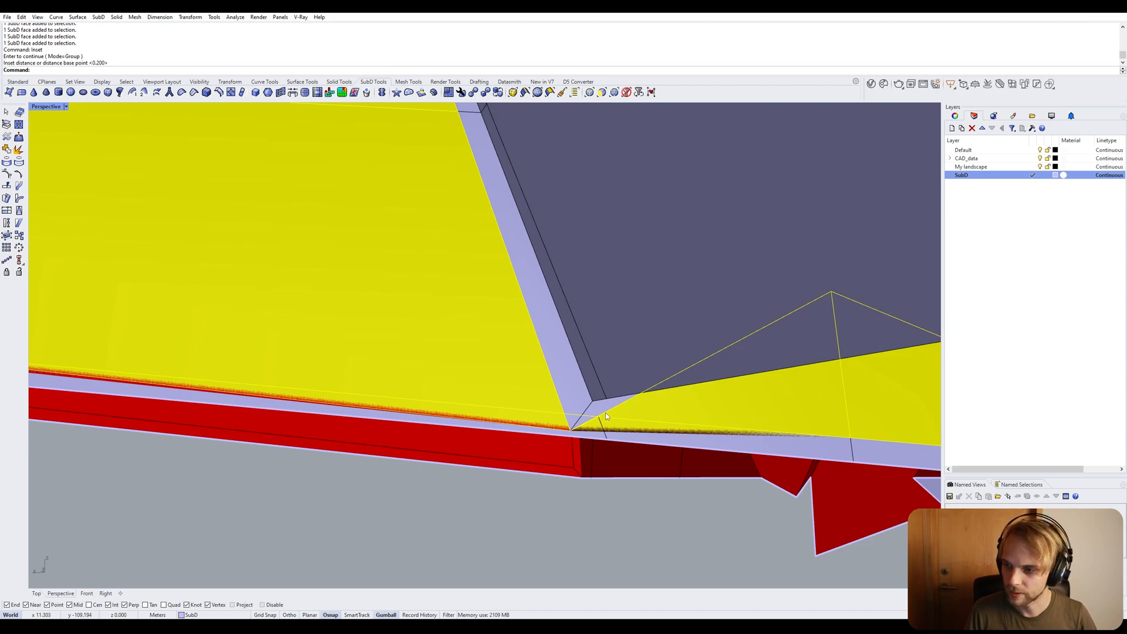
Examine the inset border at the notch's lower corner, then undo the inset.
scroll(595, 391, "down", 3)
right_click_drag(595, 398, 473, 362, "shift")
scroll(468, 337, "up", 4)
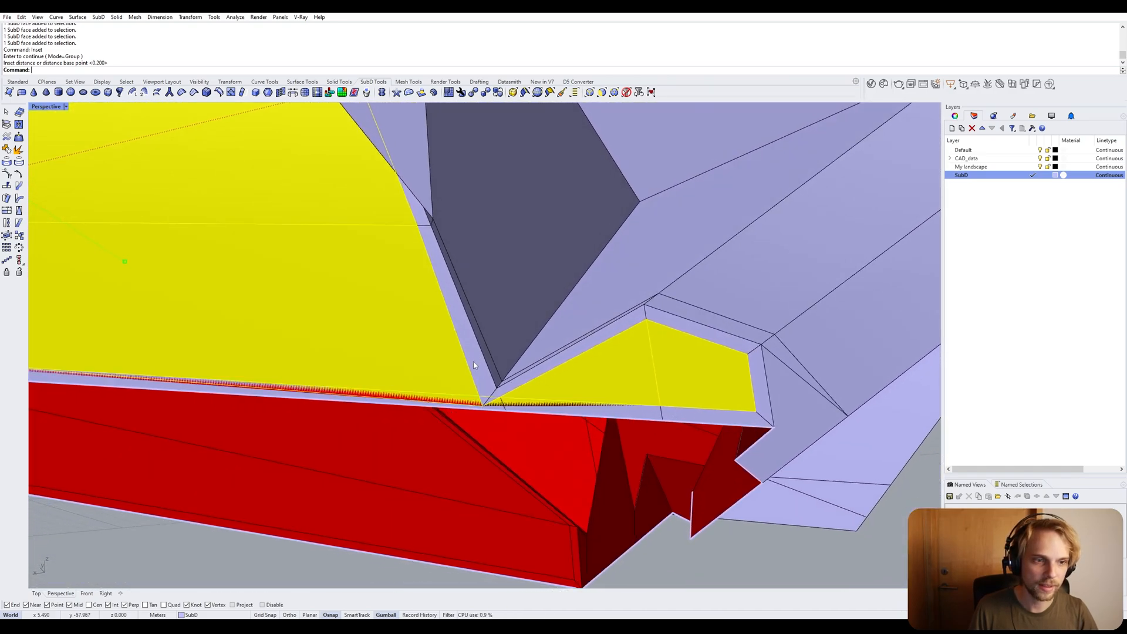
right_click_drag(503, 402, 389, 228, "shift")
scroll(389, 229, "up", 5)
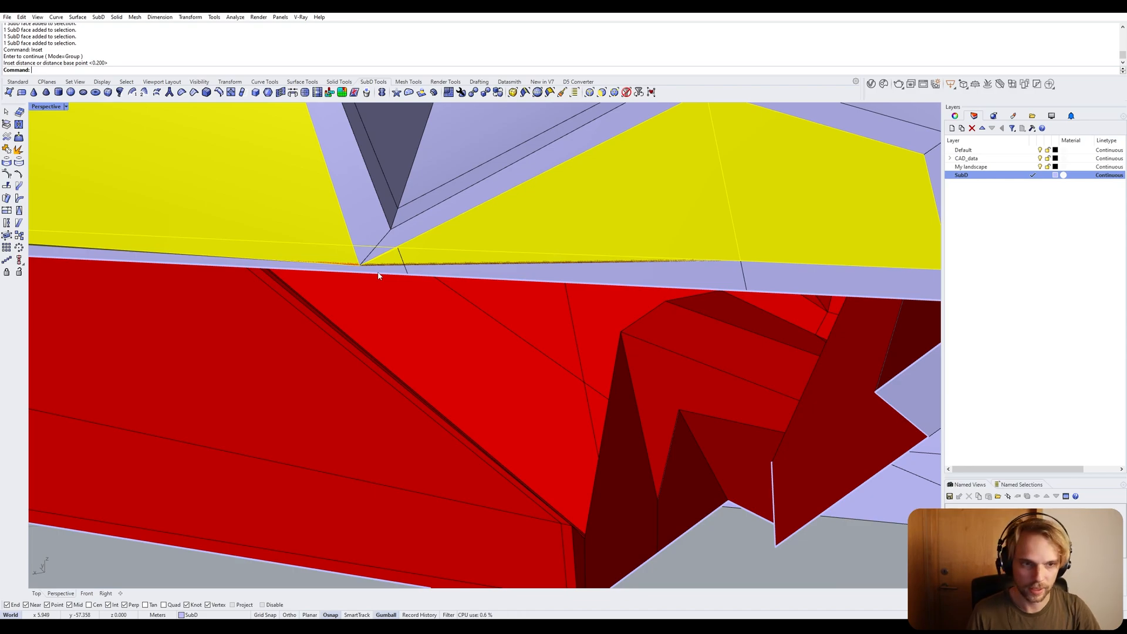
scroll(379, 272, "down", 4)
key("ctrl+z")
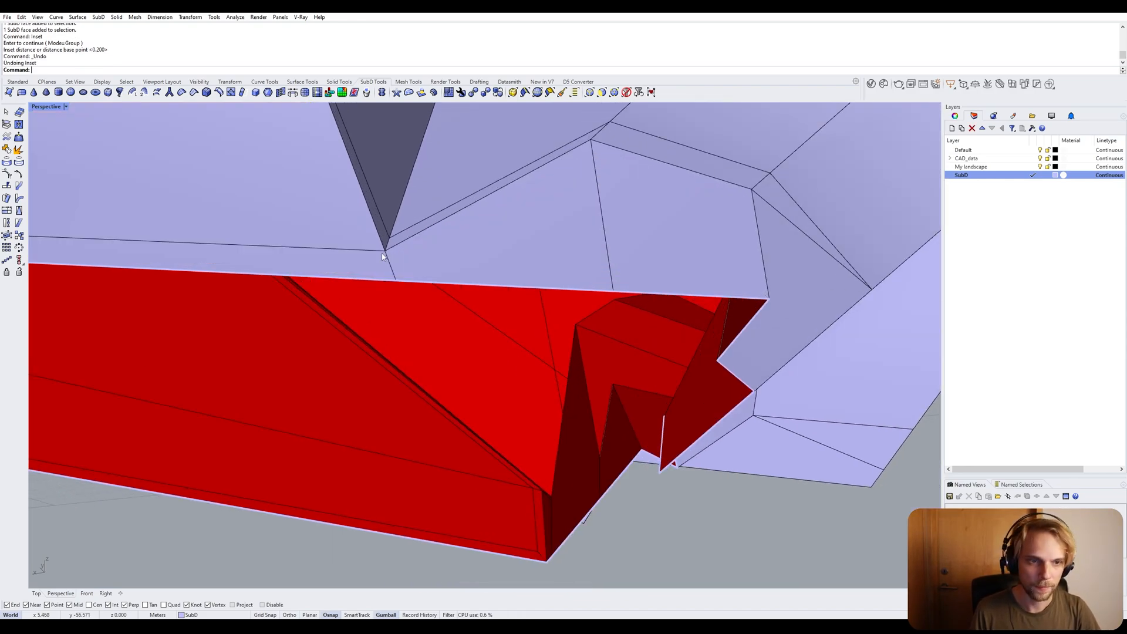
Select the small faces beyond the notch, plus the adjoining bottom strip and lower side face of the branch.
scroll(381, 252, "up", 4)
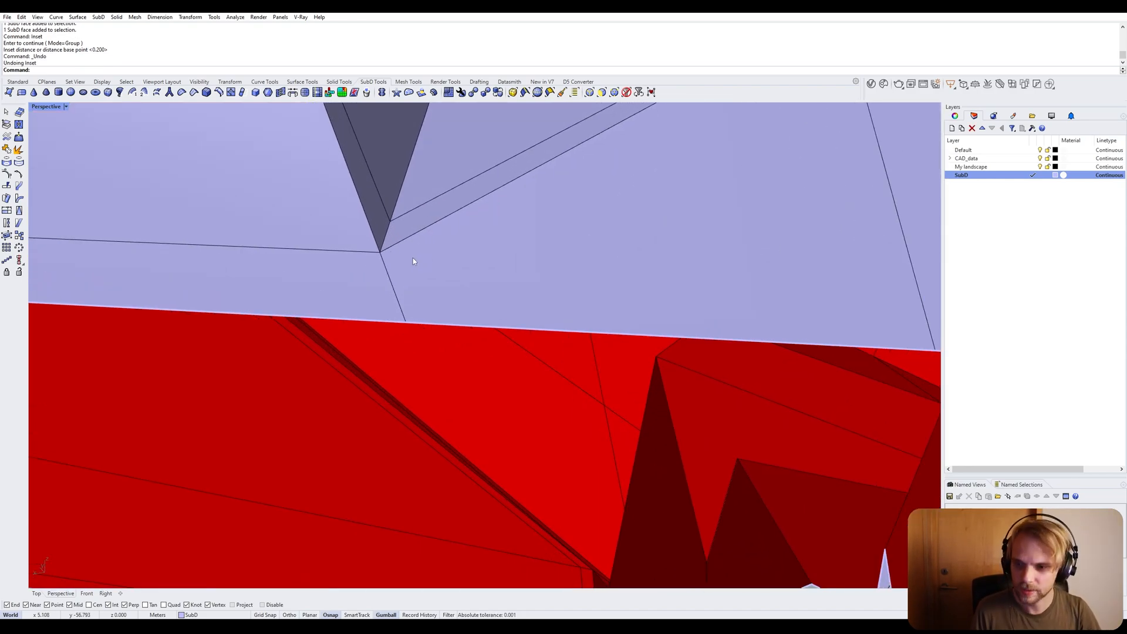
scroll(412, 276, "down", 8)
right_click_drag(470, 280, 549, 243)
left_click(550, 246, "ctrl+shift")
left_click(473, 261, "ctrl+shift")
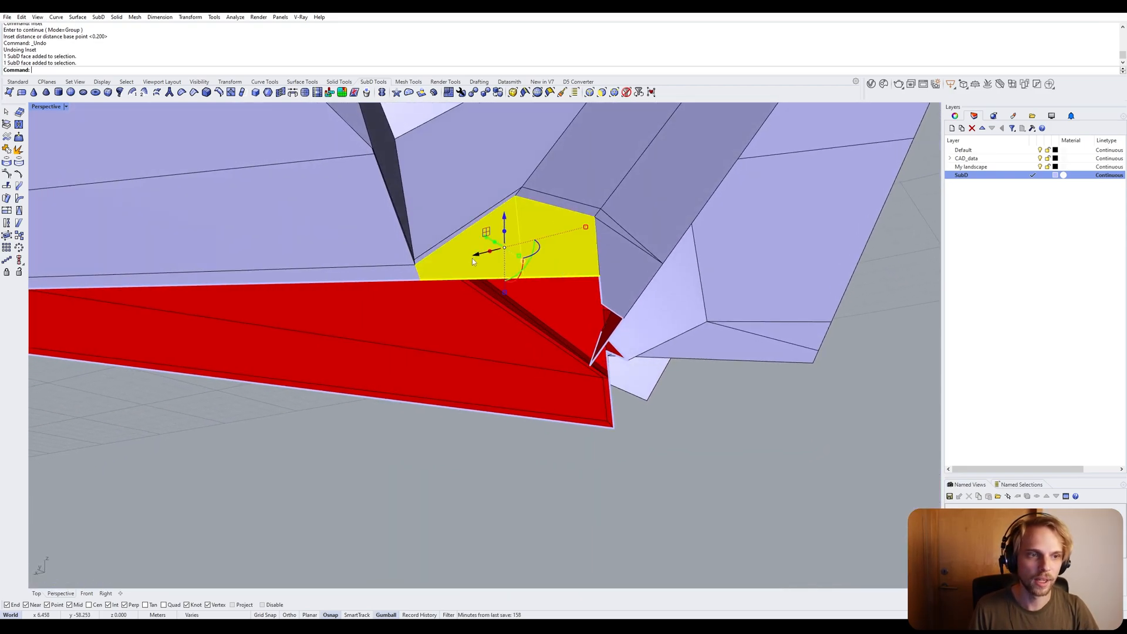
left_click(381, 275, "ctrl+shift")
left_click(356, 223, "ctrl+shift")
right_click_drag(355, 224, 639, 310)
left_click(639, 309, "ctrl+shift")
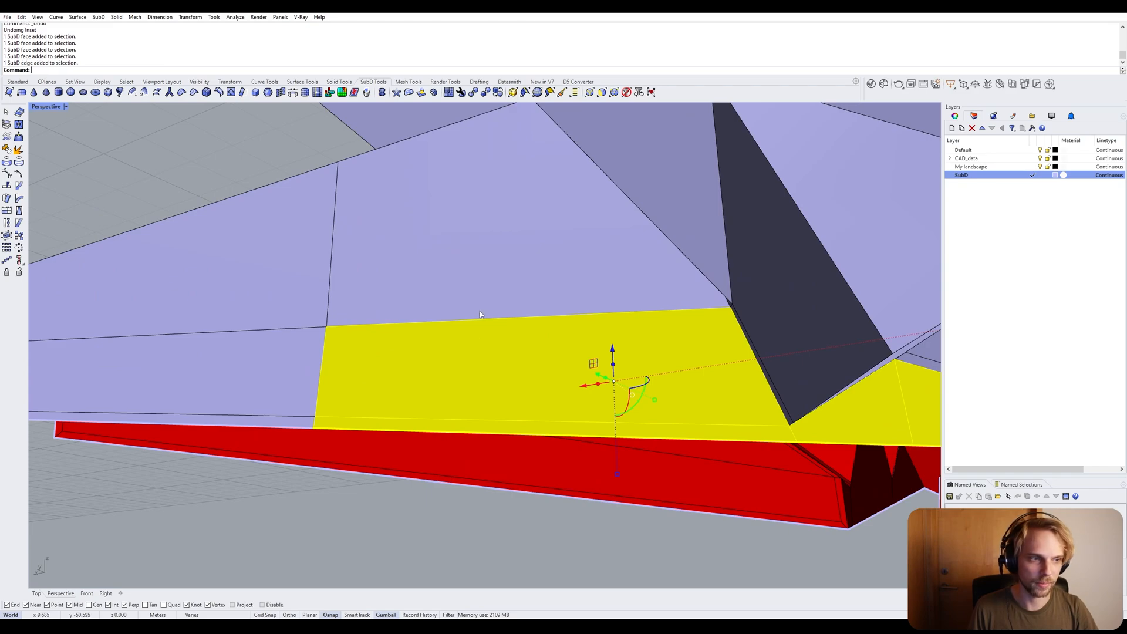
Add the remaining side faces and outer bottom strip to the selection, and inset them as a group with a distance of 0.1.
left_click(480, 314, "ctrl+shift")
right_click_drag(386, 337, 405, 311)
left_click(230, 199, "ctrl+shift")
left_click(206, 270, "ctrl+shift")
scroll(276, 351, "up", 4)
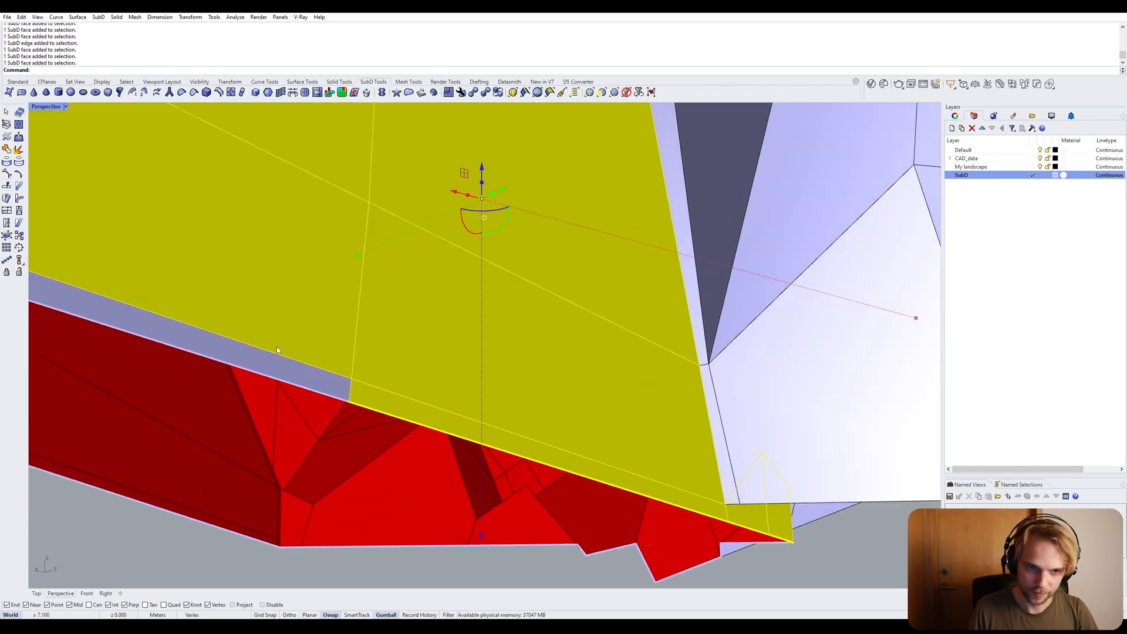
left_click(276, 350, "ctrl+shift")
right_click_drag(311, 372, 412, 384)
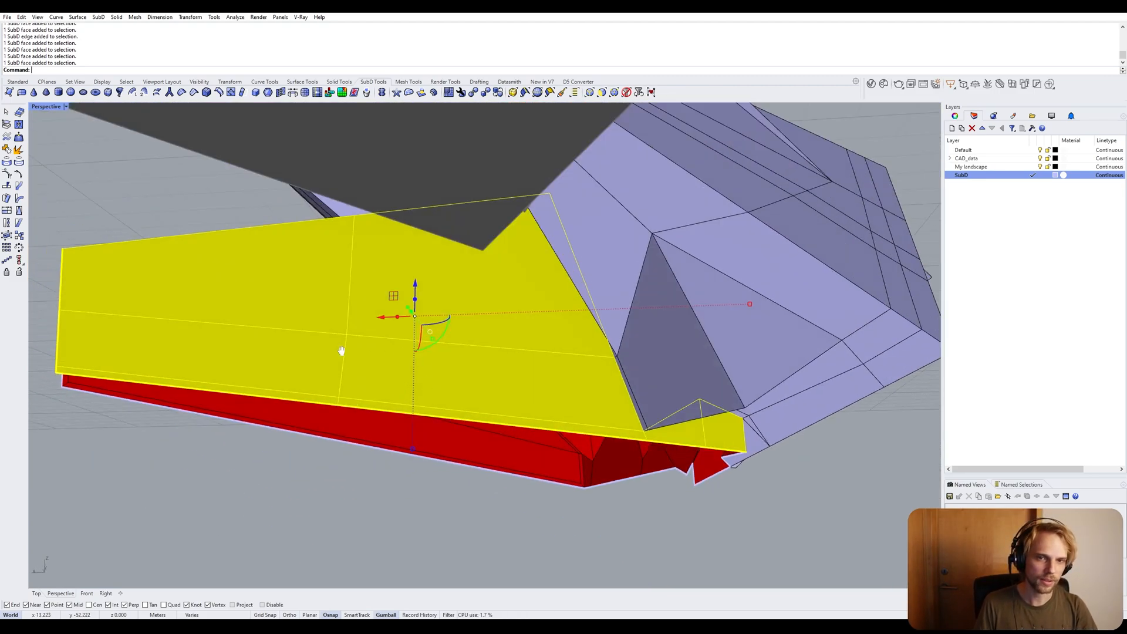
right_click_drag(341, 350, 143, 288, "shift")
scroll(440, 377, "up", 8)
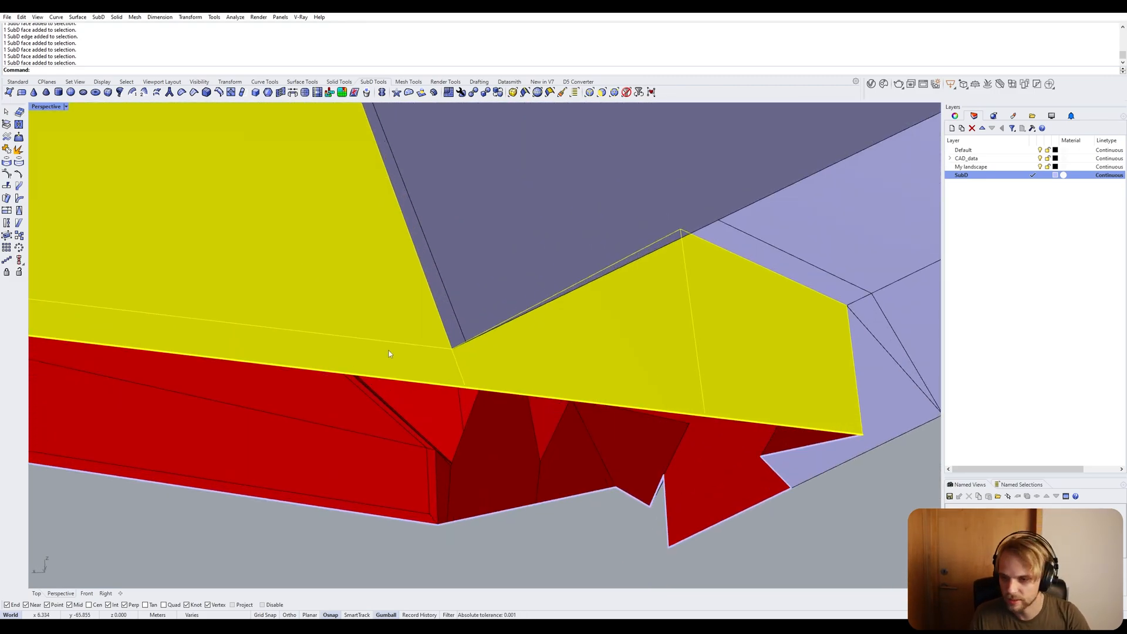
type("I")
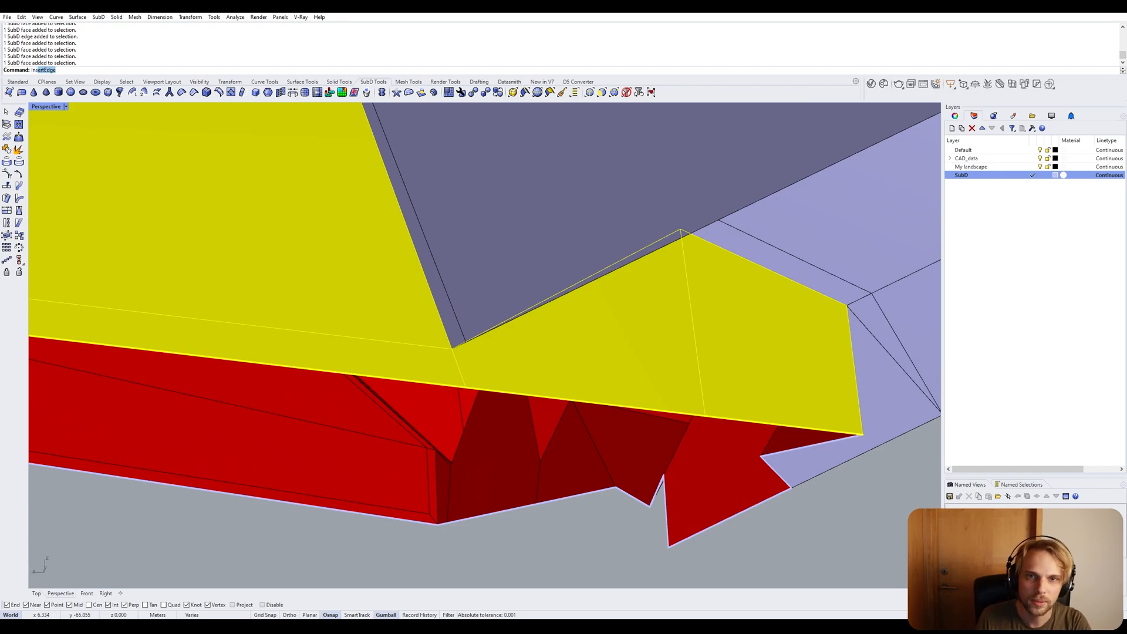
type("nset")
key("Return")
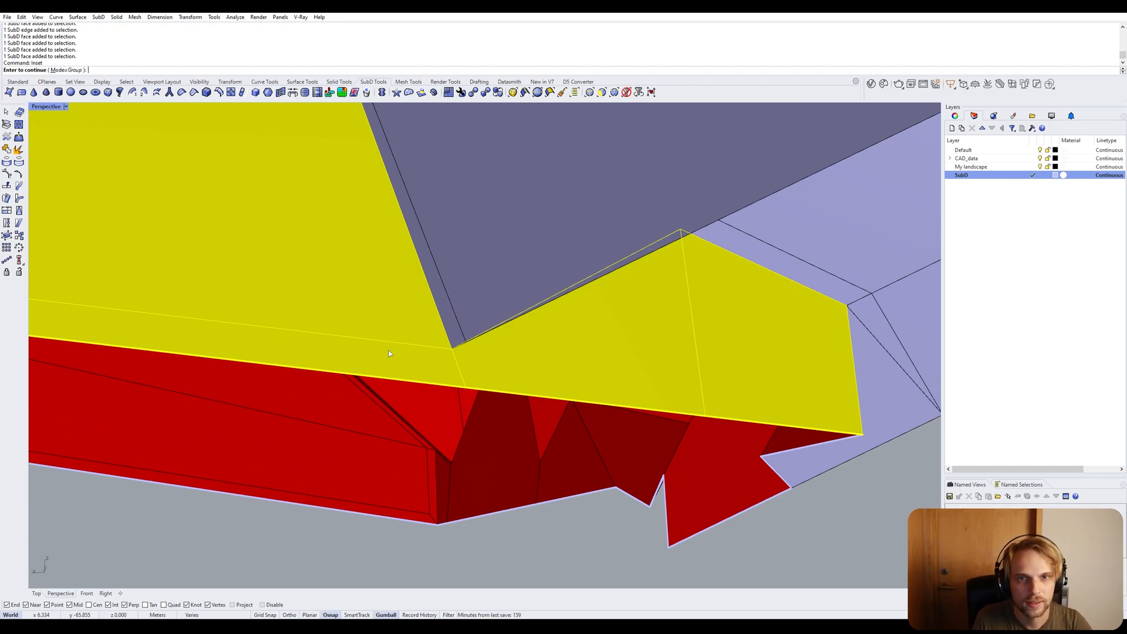
key("Return")
type("0.1")
key("Return")
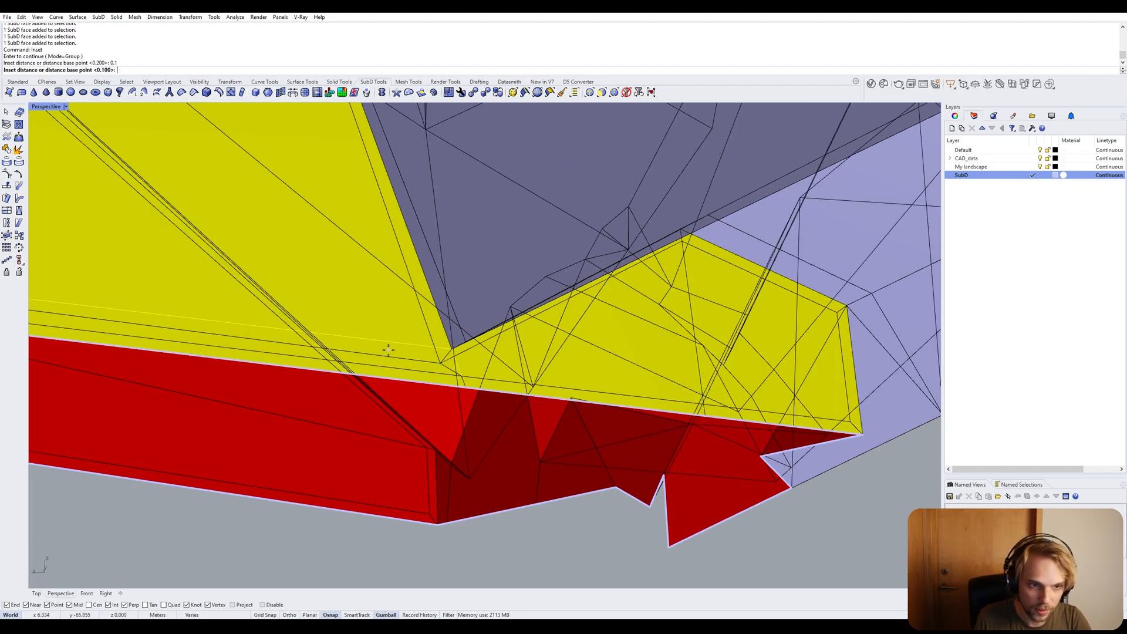
key("Return")
Inspect the inset border at the notch corner, clear the selection and check the branch's side in smooth SubD display.
scroll(442, 363, "up", 4)
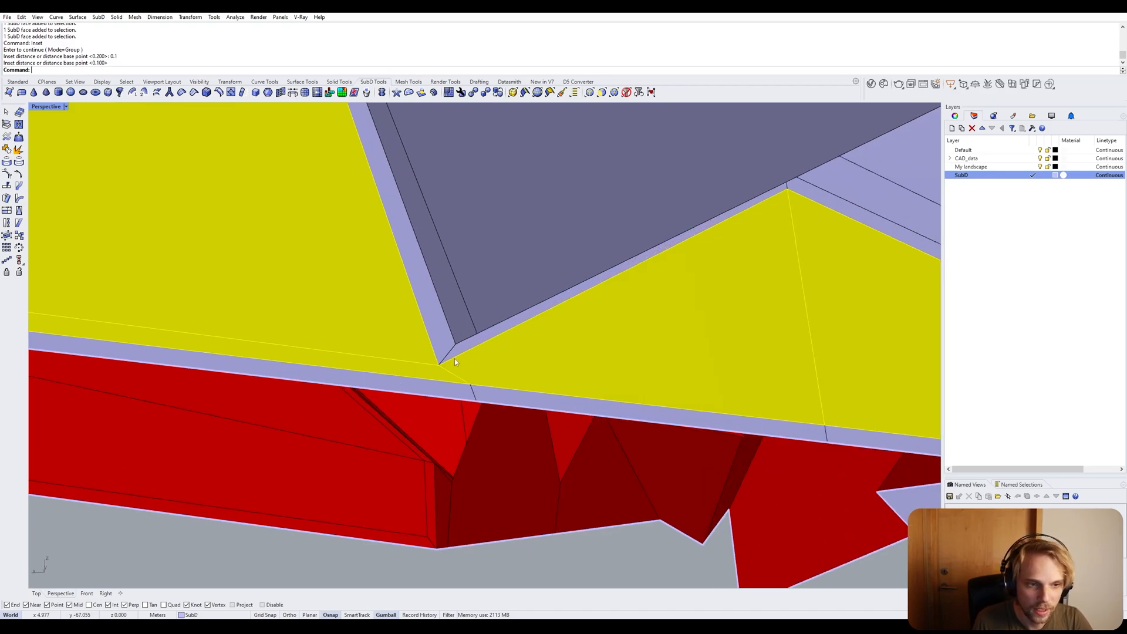
scroll(388, 326, "down", 10)
left_click(450, 538)
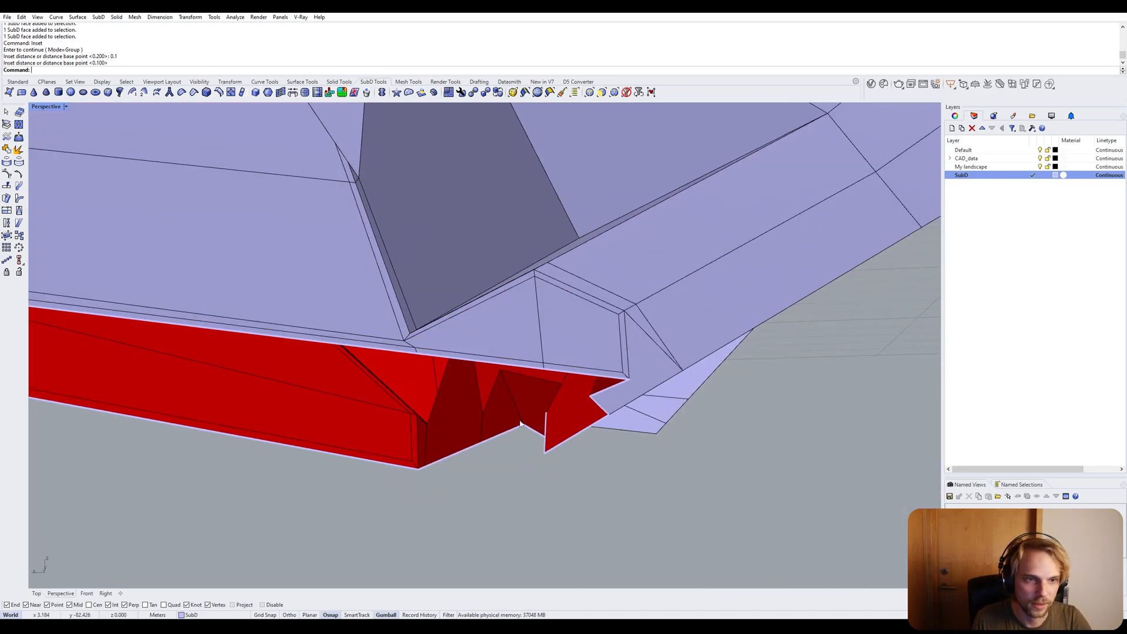
right_click_drag(552, 511, 373, 157)
key("Tab")
scroll(426, 323, "down", 5)
scroll(336, 283, "down", 5)
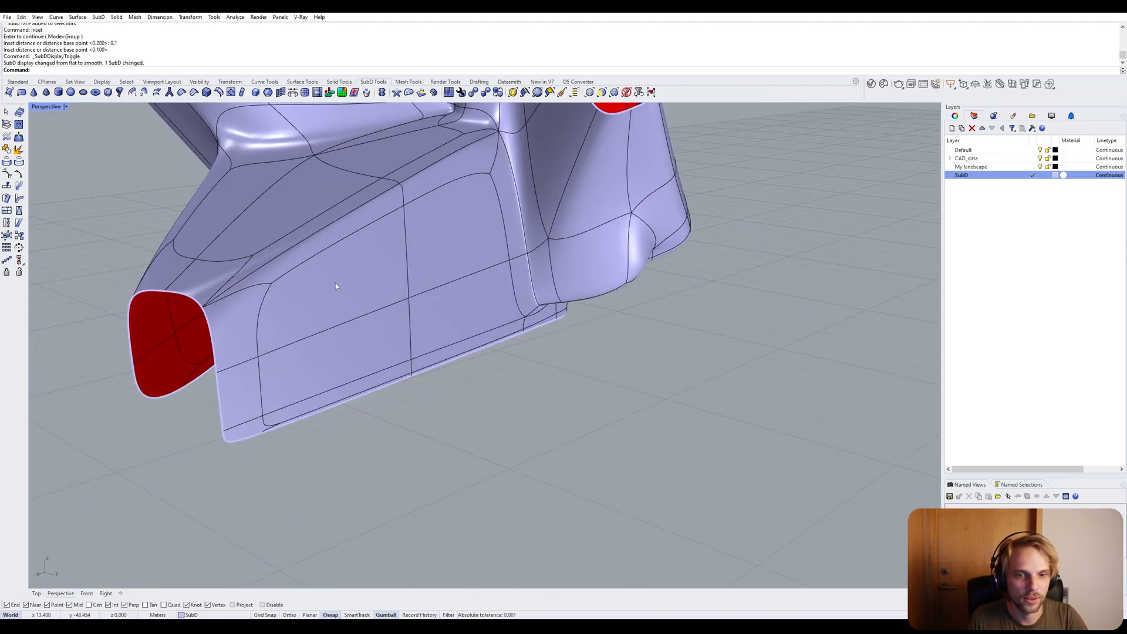
Switch the SubD model from smooth to flat display, viewing the side where the large open arm rises above the low leg.
right_click_drag(336, 283, 452, 426)
scroll(407, 311, "down", 3)
right_click_drag(311, 401, 345, 407)
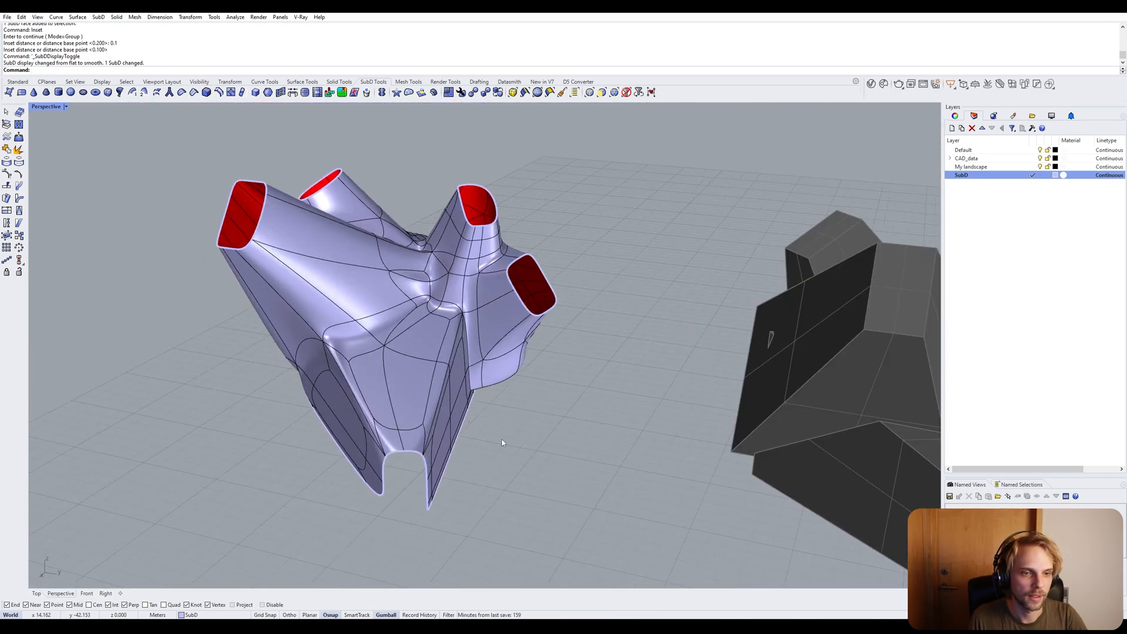
right_click_drag(130, 183, 447, 303)
right_click_drag(334, 307, 422, 317)
scroll(323, 329, "up", 4)
right_click_drag(347, 305, 370, 347)
key("Tab")
scroll(363, 343, "down", 5)
right_click_drag(370, 346, 515, 323, "shift")
scroll(455, 387, "up", 2)
Inset the four adjoining faces on the underside of the large arm above the leg as a group by 0.2.
left_click(515, 322, "ctrl+shift")
left_click(457, 336, "ctrl+shift")
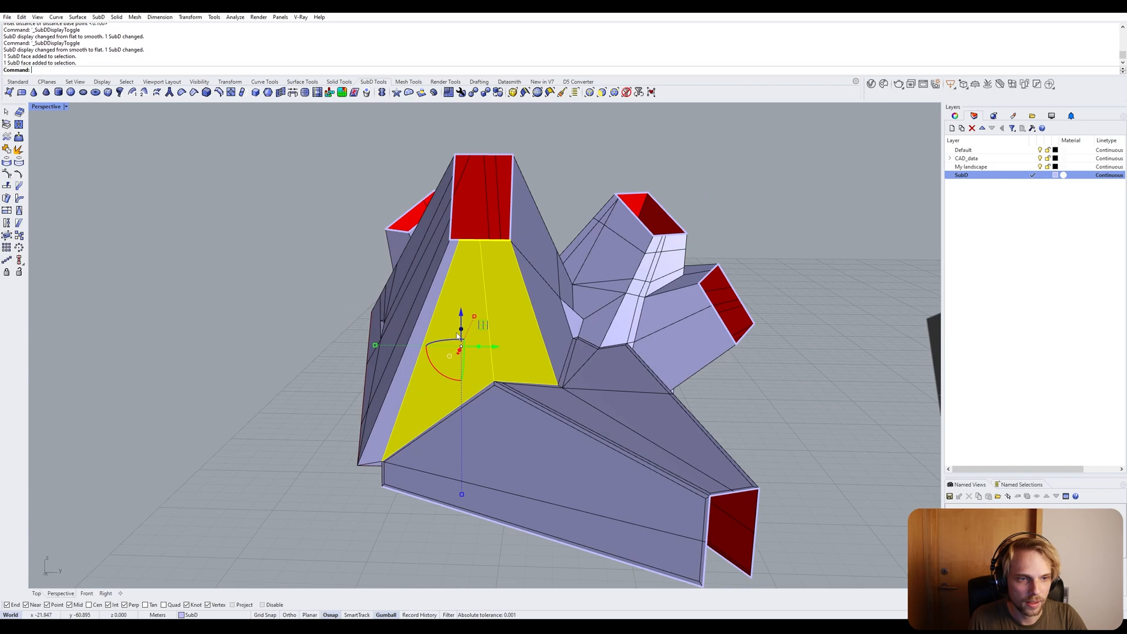
left_click(391, 406, "ctrl+shift")
right_click_drag(391, 406, 467, 327)
scroll(399, 346, "up", 4)
right_click_drag(399, 347, 468, 362)
right_click_drag(572, 371, 392, 420, "shift")
scroll(364, 395, "up", 4)
left_click(369, 392, "ctrl+shift")
scroll(394, 411, "down", 7)
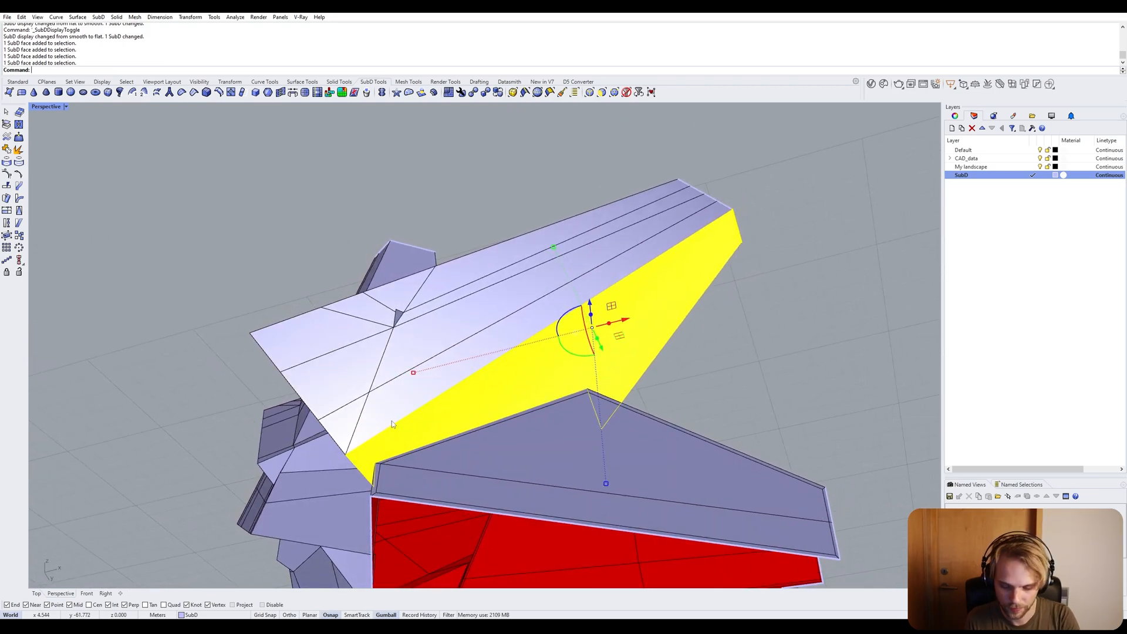
type("inset")
key("Return")
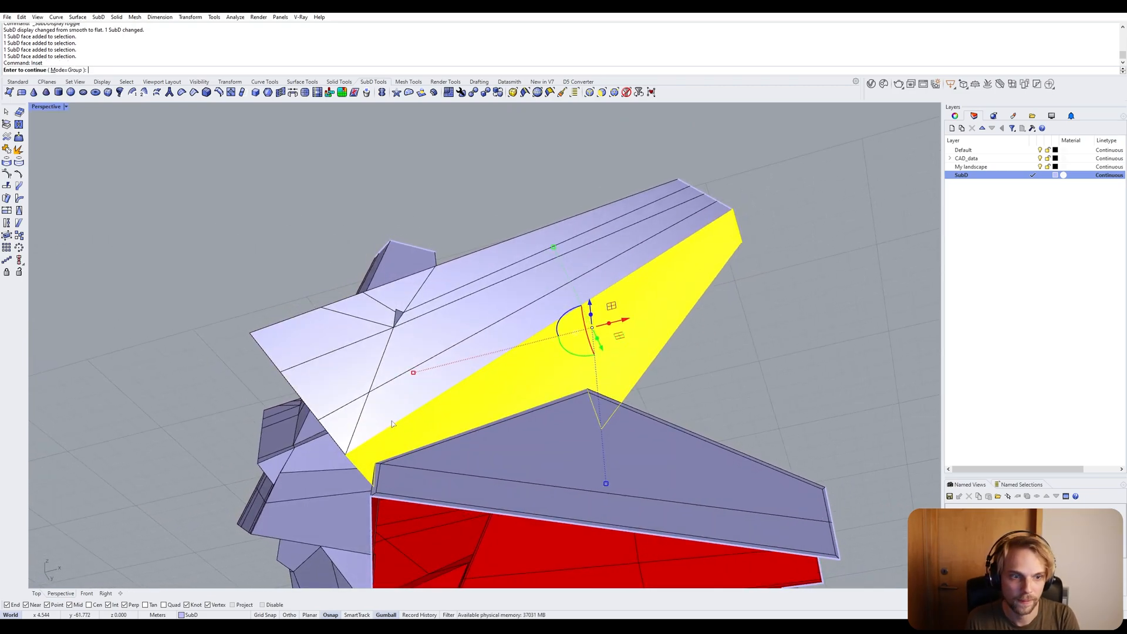
key("Return")
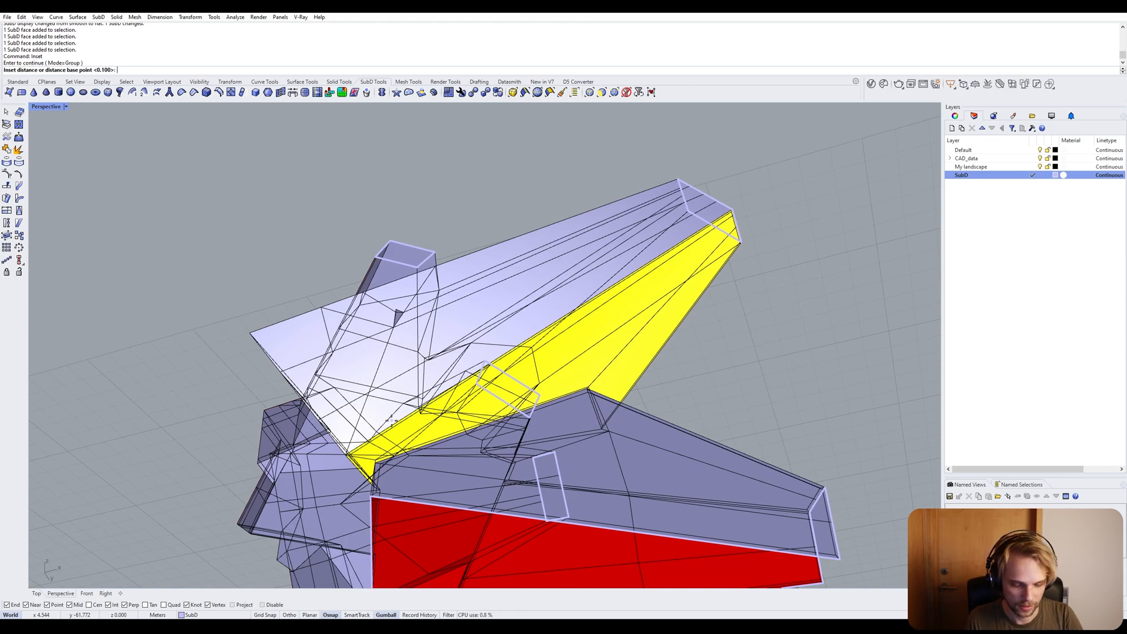
type("0.2")
key("Return")
key("Return")
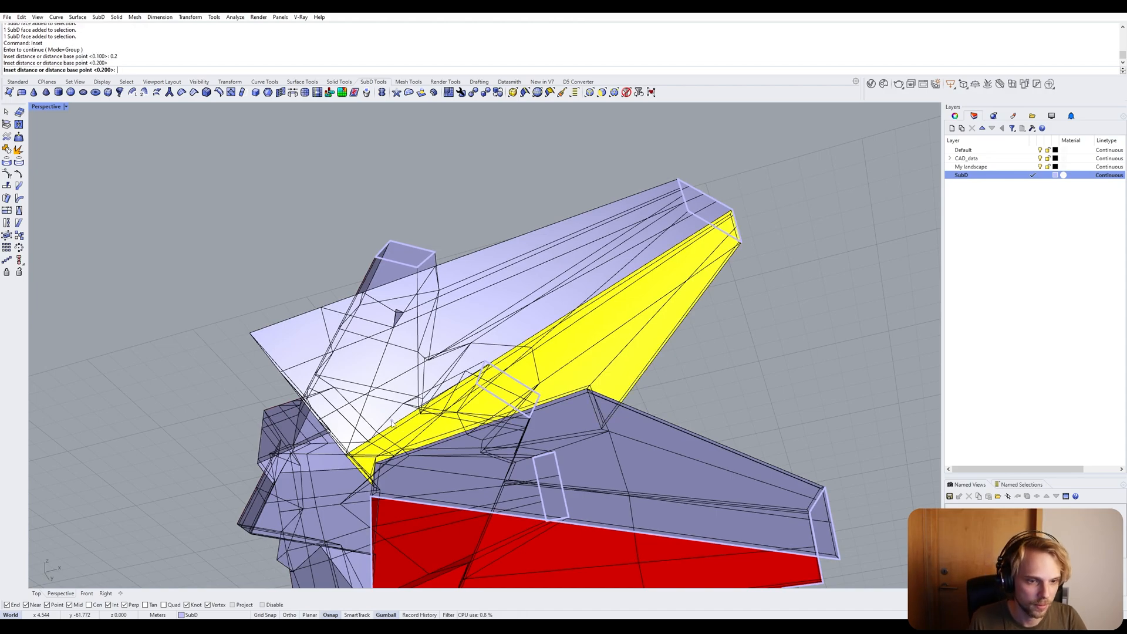
left_click(752, 337)
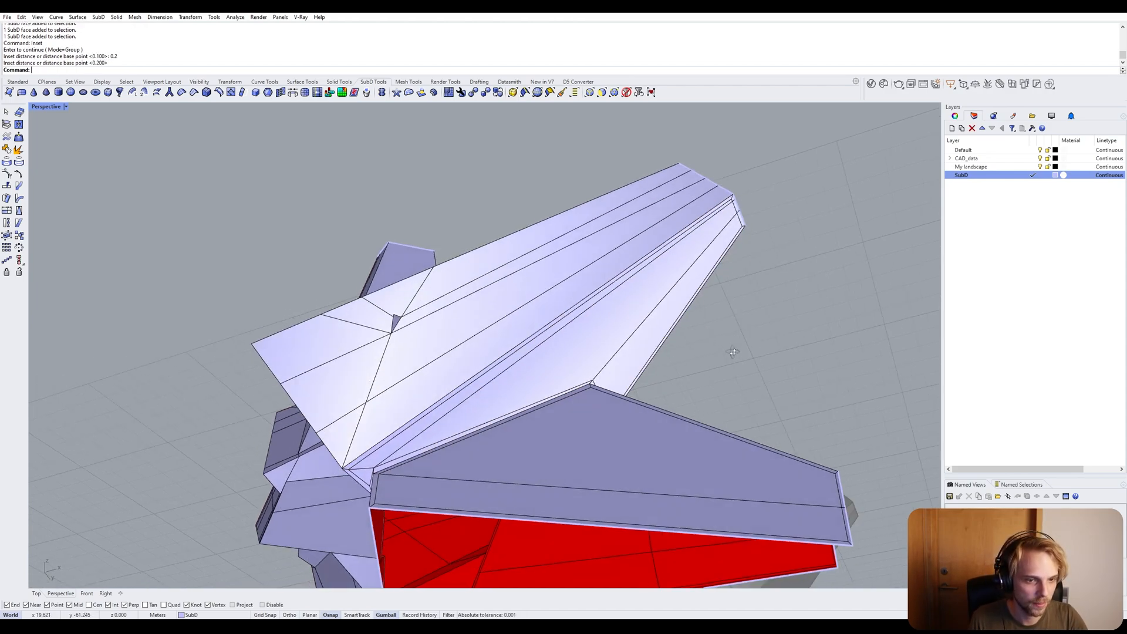
Return the SubD to smooth display and examine the inset faces and the creases where the arms meet the leg.
key("Tab")
right_click_drag(715, 364, 511, 283)
scroll(600, 360, "up", 5)
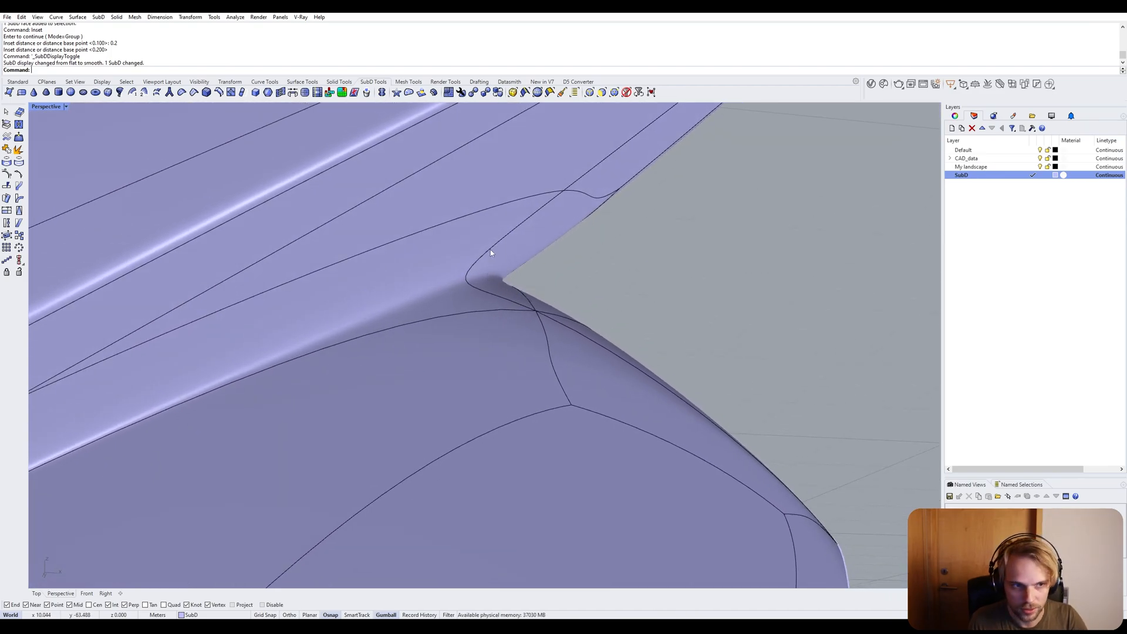
scroll(491, 249, "down", 7)
right_click_drag(476, 261, 234, 395)
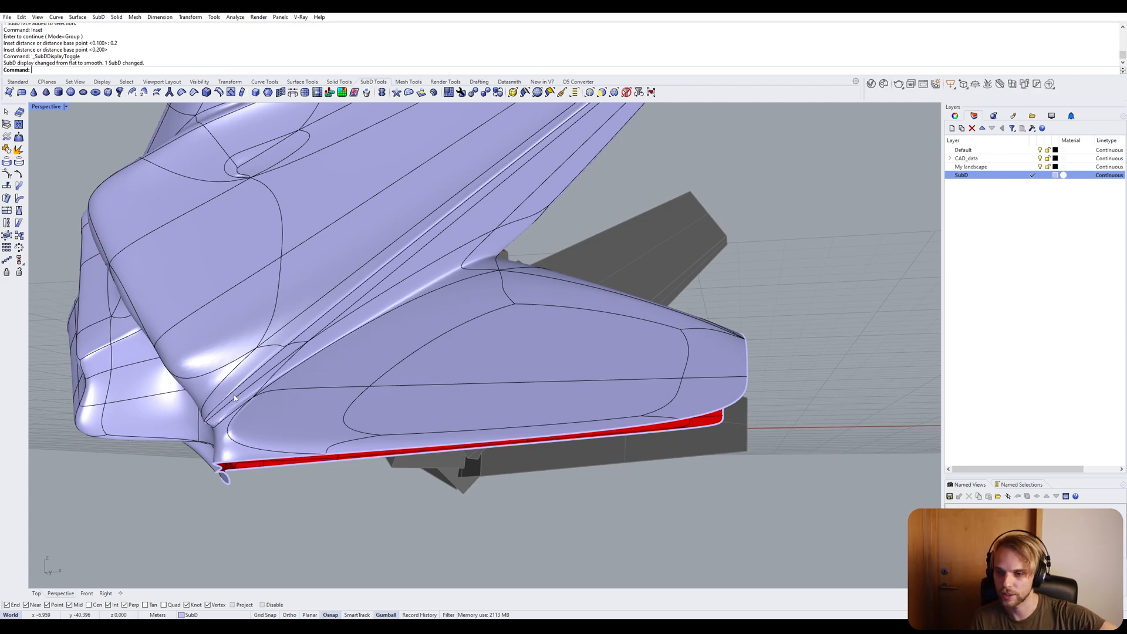
right_click_drag(234, 398, 334, 375)
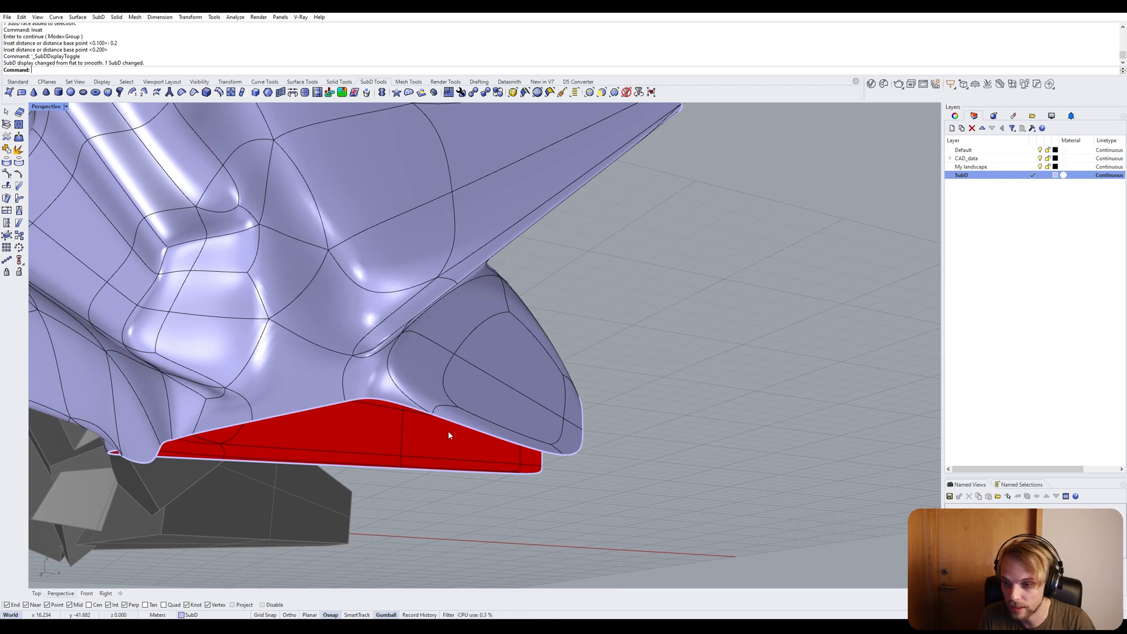
right_click_drag(455, 432, 456, 300)
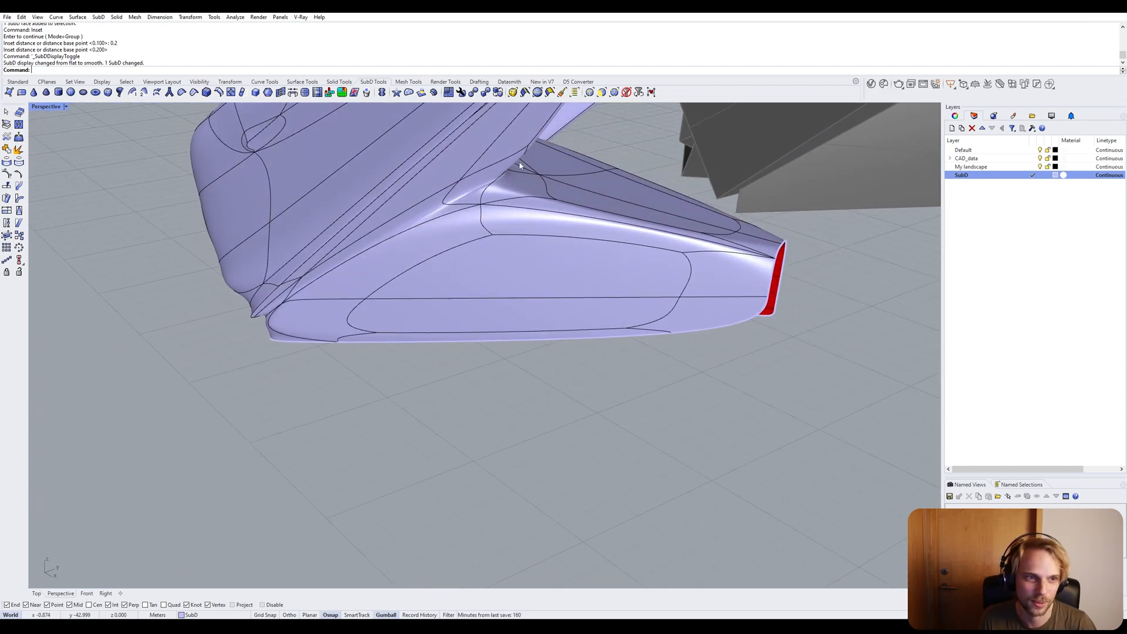
right_click_drag(520, 166, 496, 218)
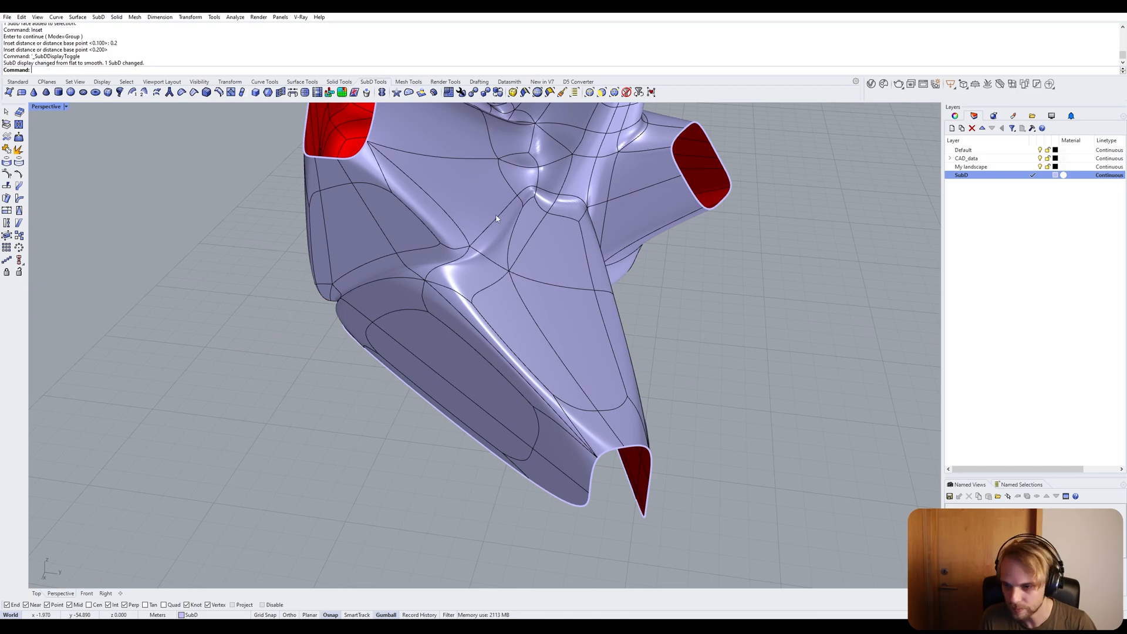
right_click_drag(494, 273, 435, 260)
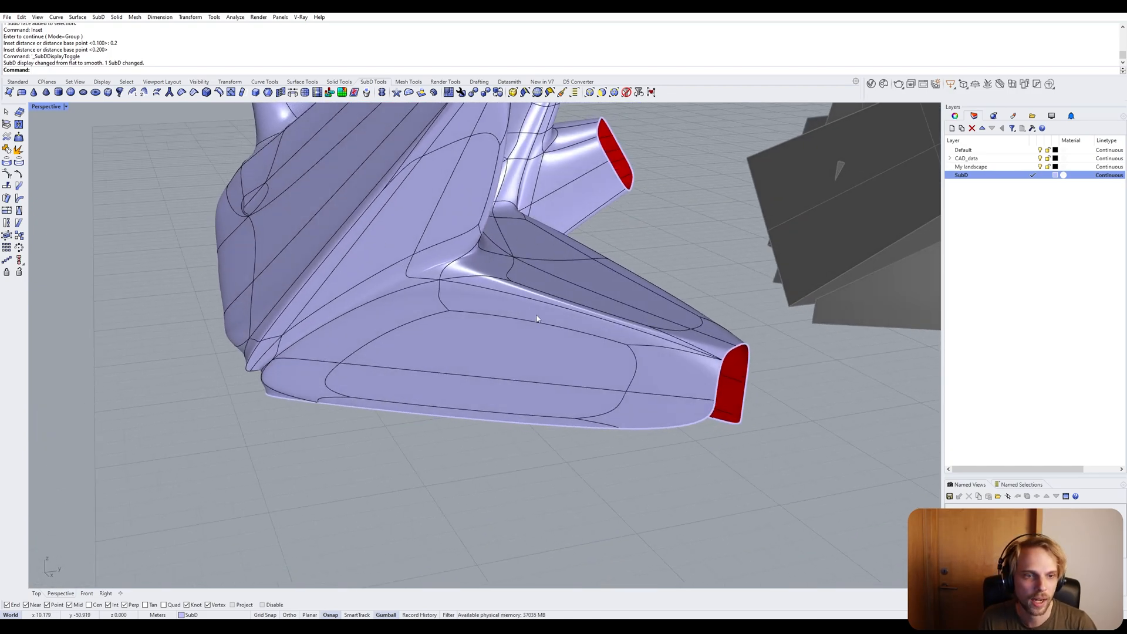
right_click_drag(255, 382, 402, 277)
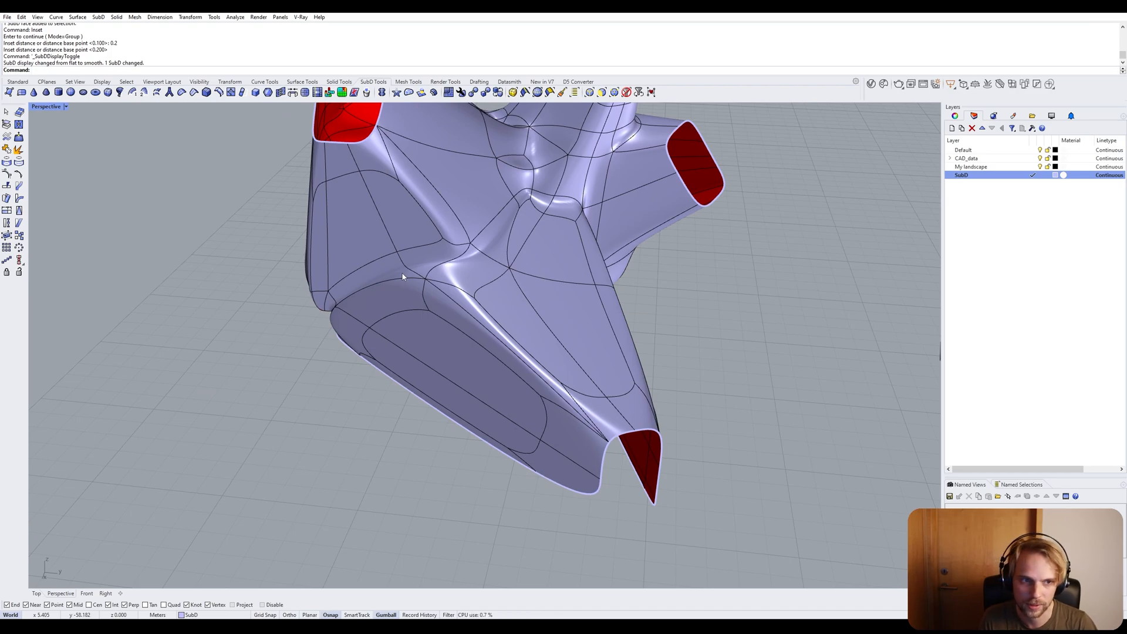
Undo the recent face insets and the move on the SubD model.
key("ctrl+z")
key("ctrl+z")
key("ctrl+z")
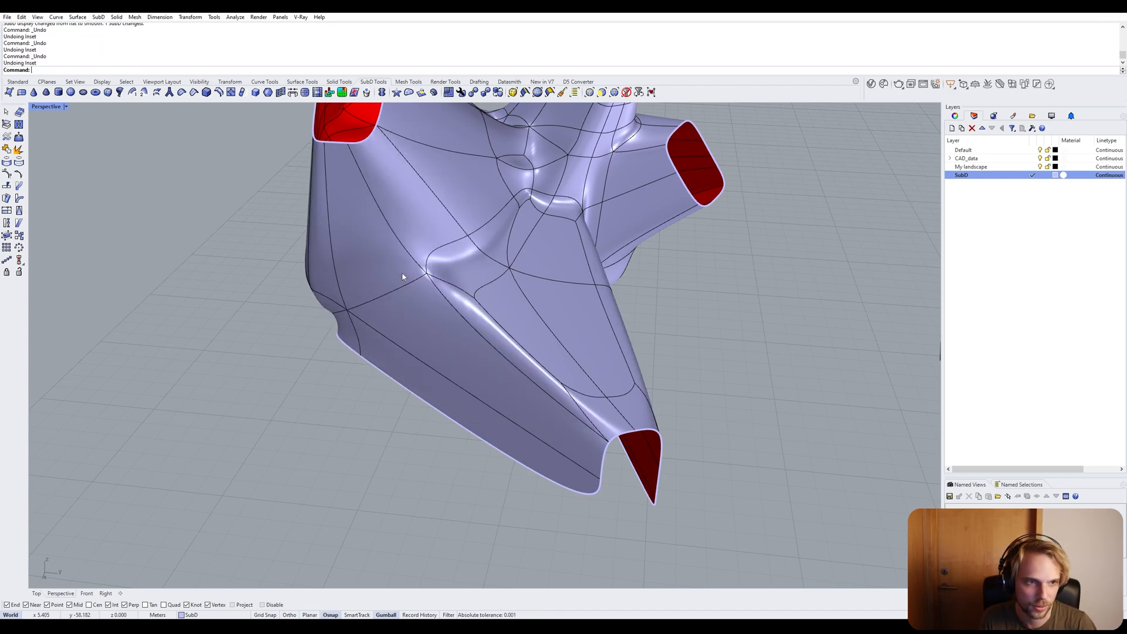
key("ctrl+z")
key("ctrl+z")
Unlock the locked grey polysurface standing beside the SubD model.
right_click_drag(472, 389, 546, 259)
right_click_drag(562, 310, 390, 329)
right_click_drag(684, 332, 475, 327)
key("BackSpace")
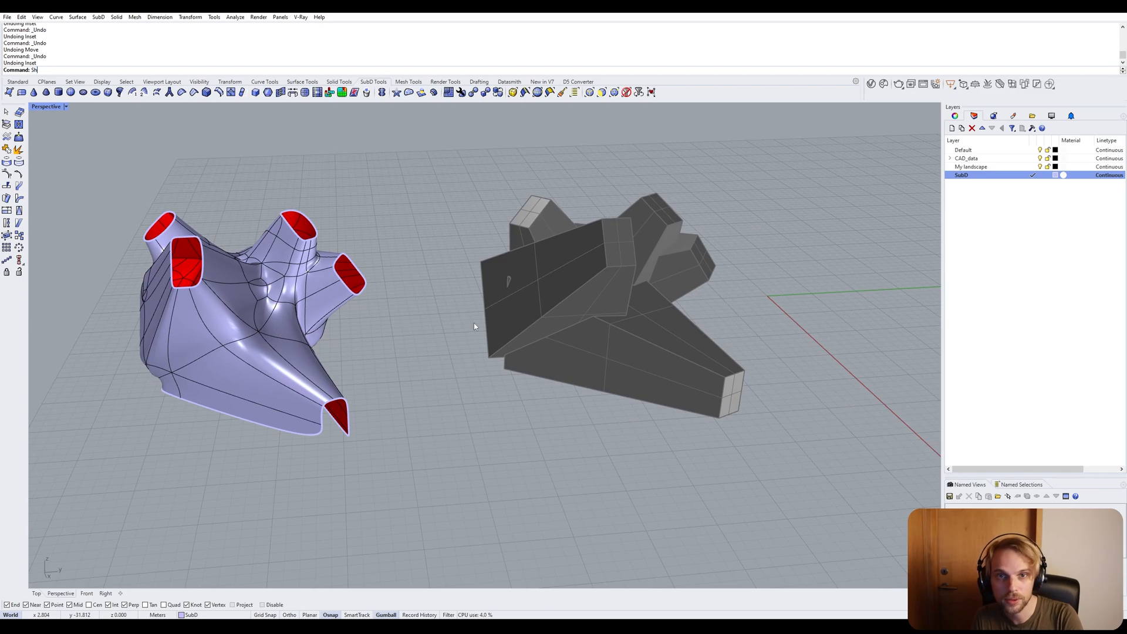
type("lock")
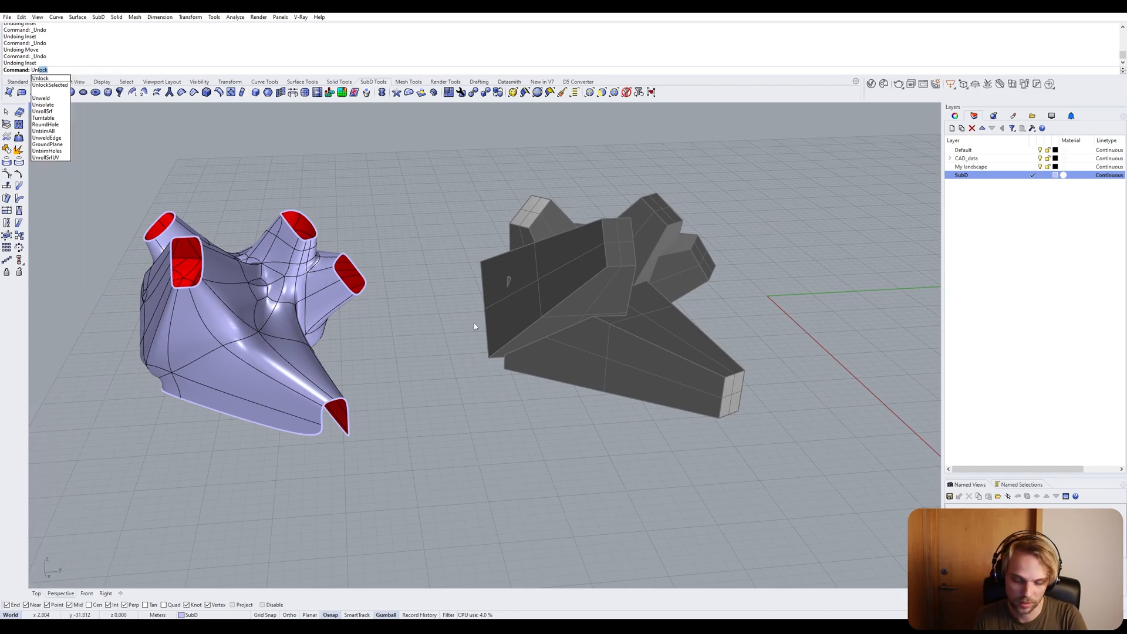
key("Return")
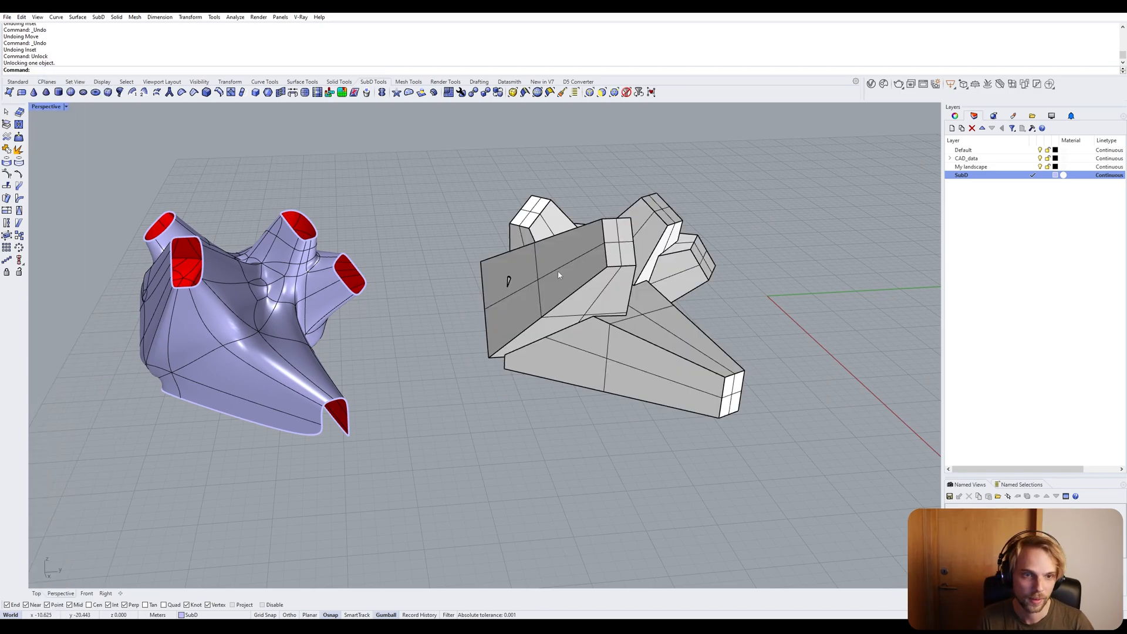
Compare the smooth SubD with the faceted polysurface beside it from several sides.
left_click(368, 249)
right_click_drag(400, 224, 358, 260)
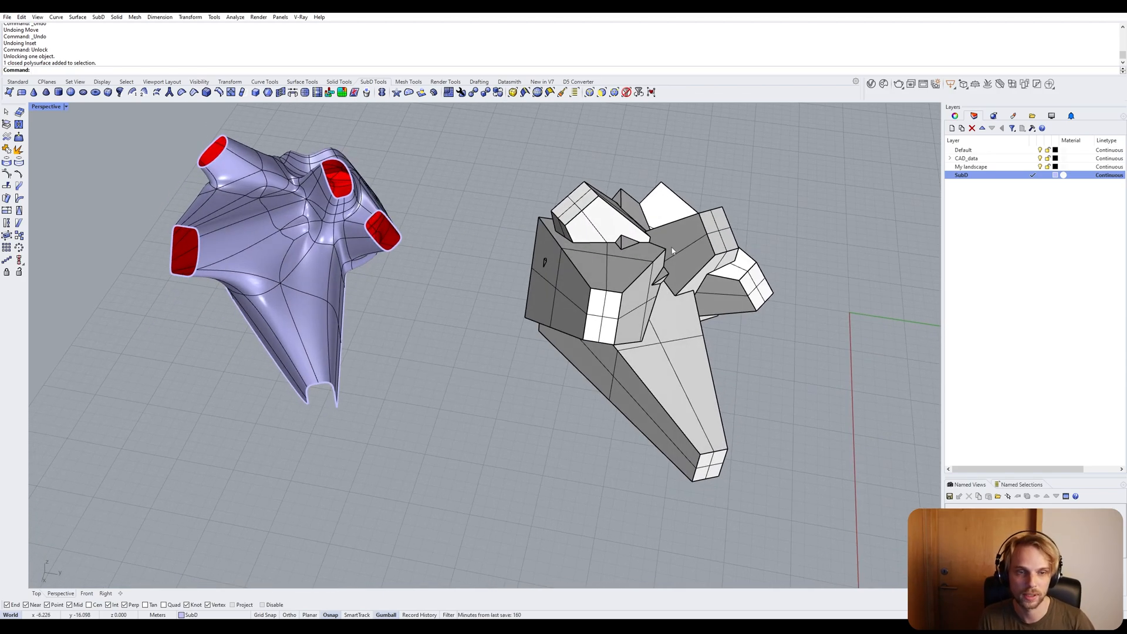
scroll(254, 291, "down", 5)
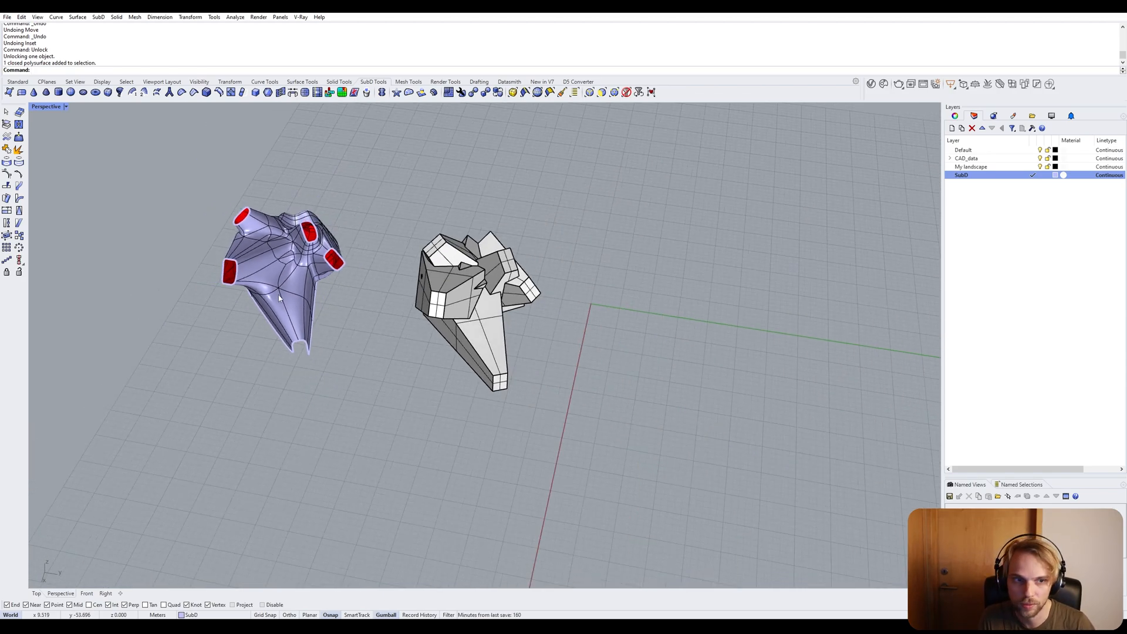
right_click_drag(254, 291, 239, 264)
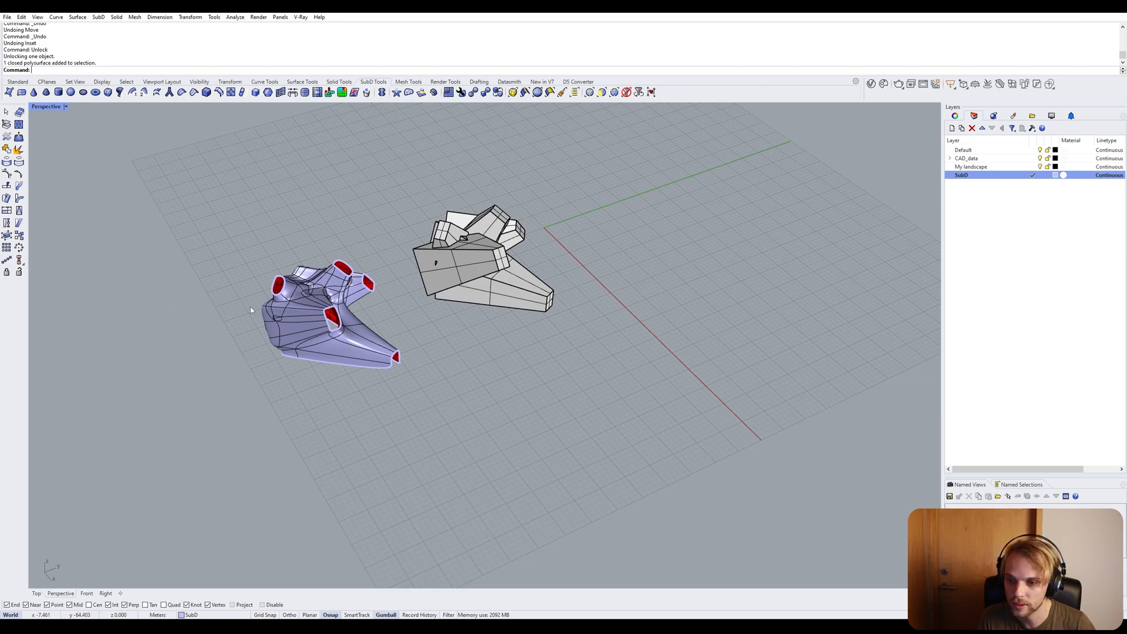
right_click_drag(472, 419, 74, 148)
right_click_drag(175, 120, 213, 212)
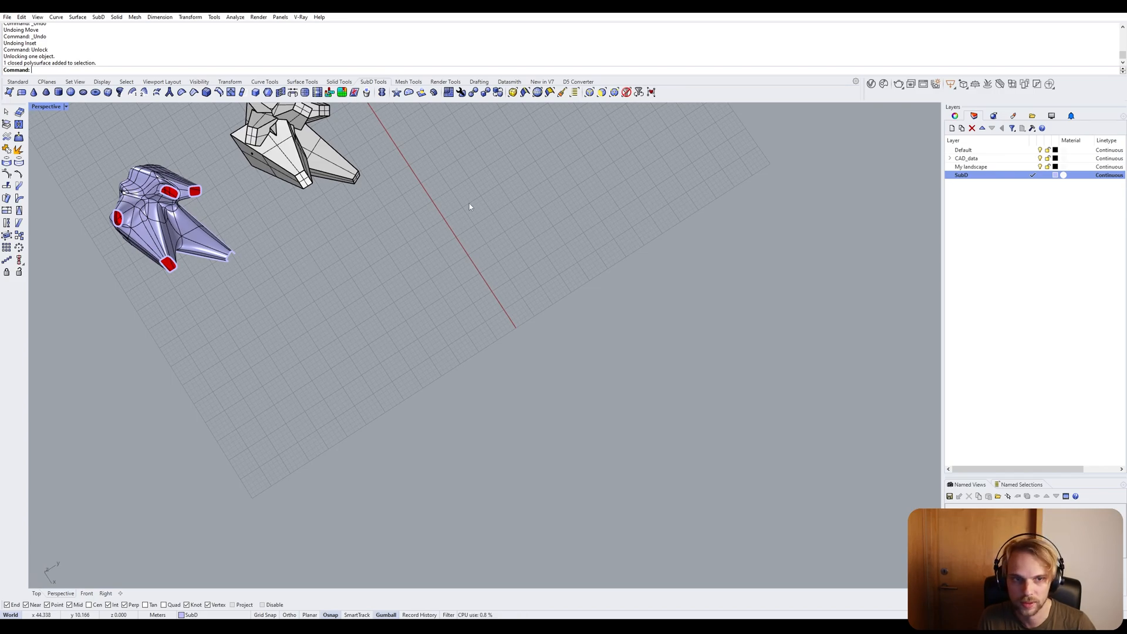
right_click_drag(470, 206, 344, 178)
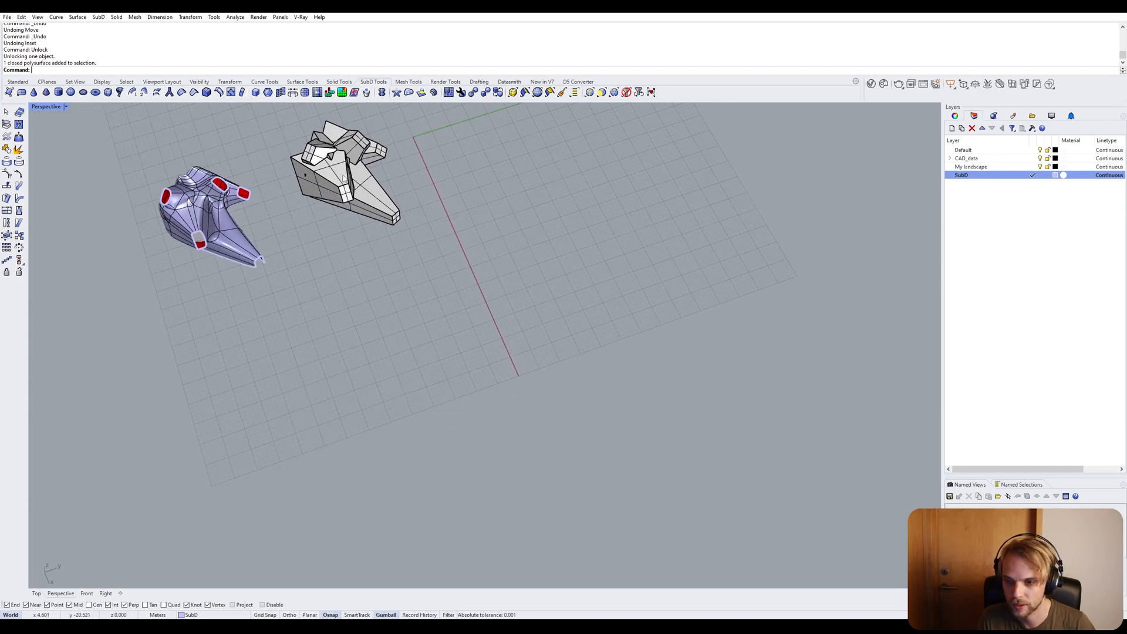
right_click_drag(498, 166, 512, 309)
left_click_drag(502, 326, 132, 179)
key("Escape")
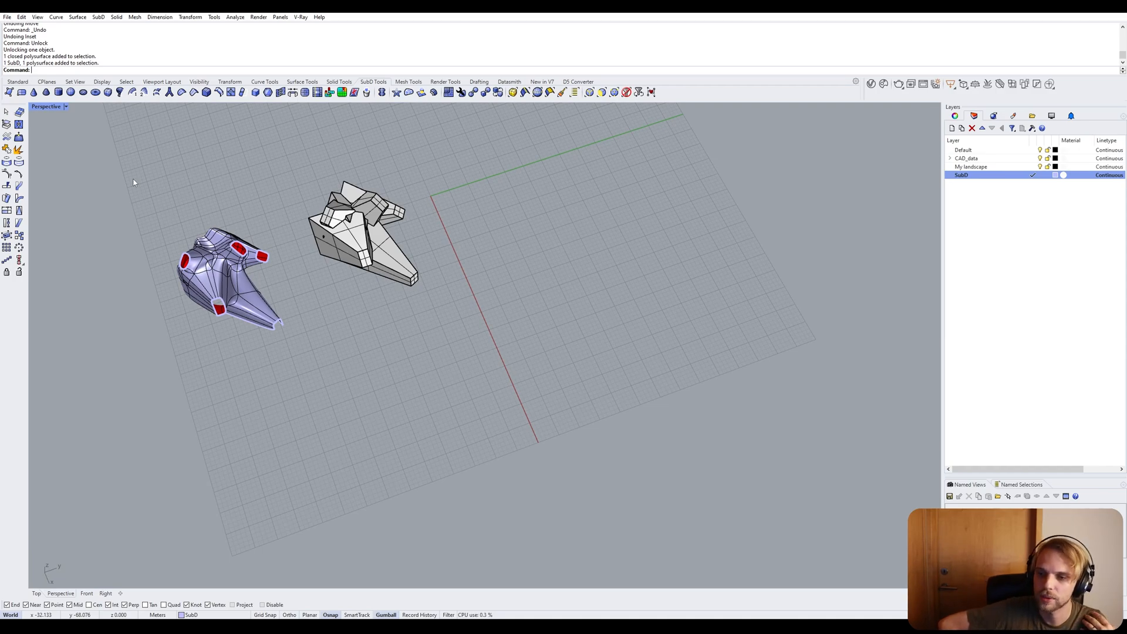
right_click_drag(317, 246, 461, 206)
scroll(279, 249, "up", 4)
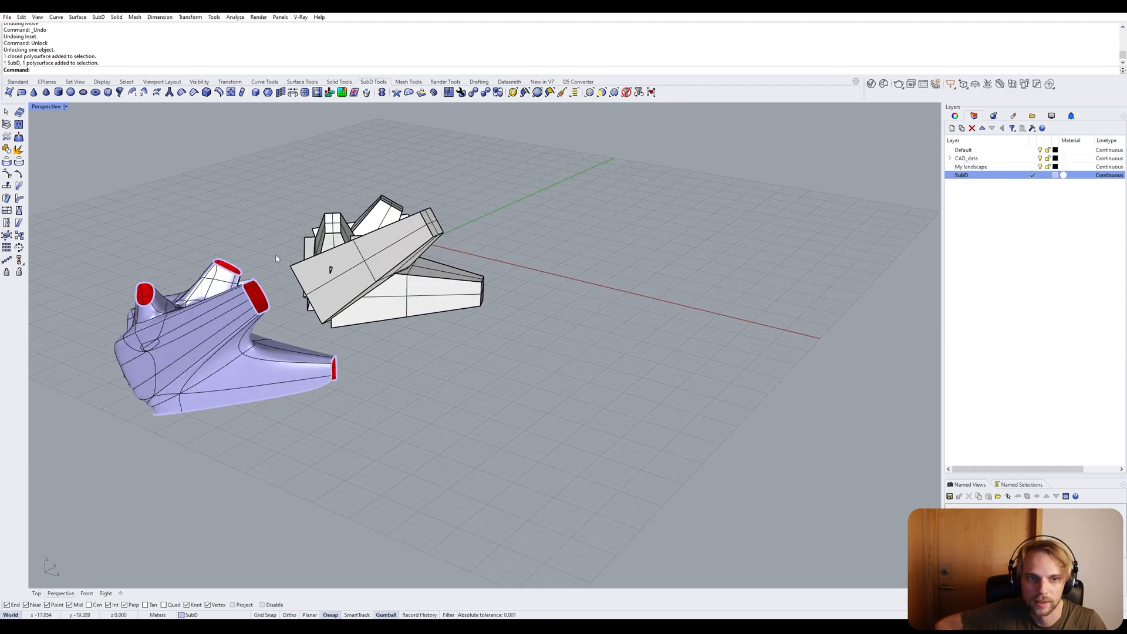
left_click(364, 258)
left_click(611, 239)
right_click_drag(611, 238, 451, 234)
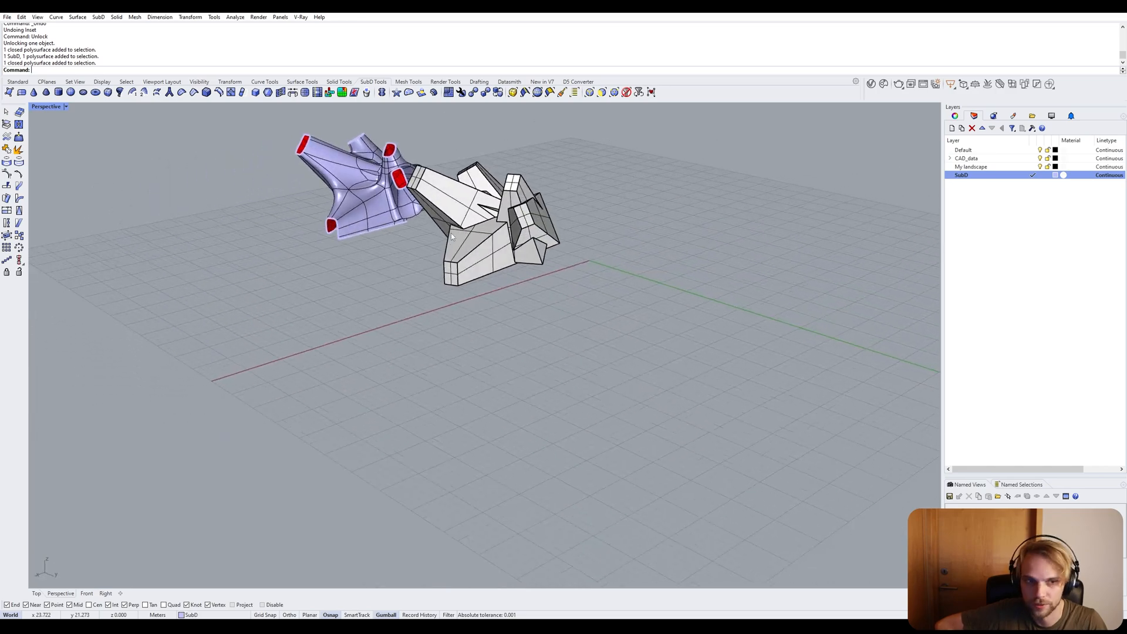
scroll(458, 223, "up", 5)
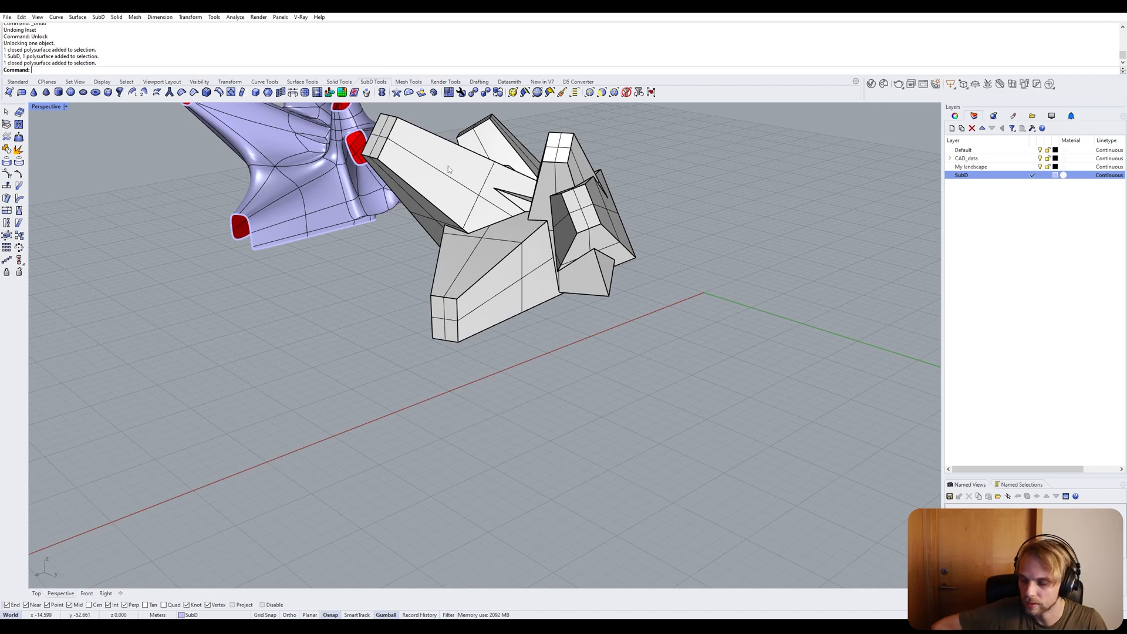
right_click_drag(475, 194, 327, 223)
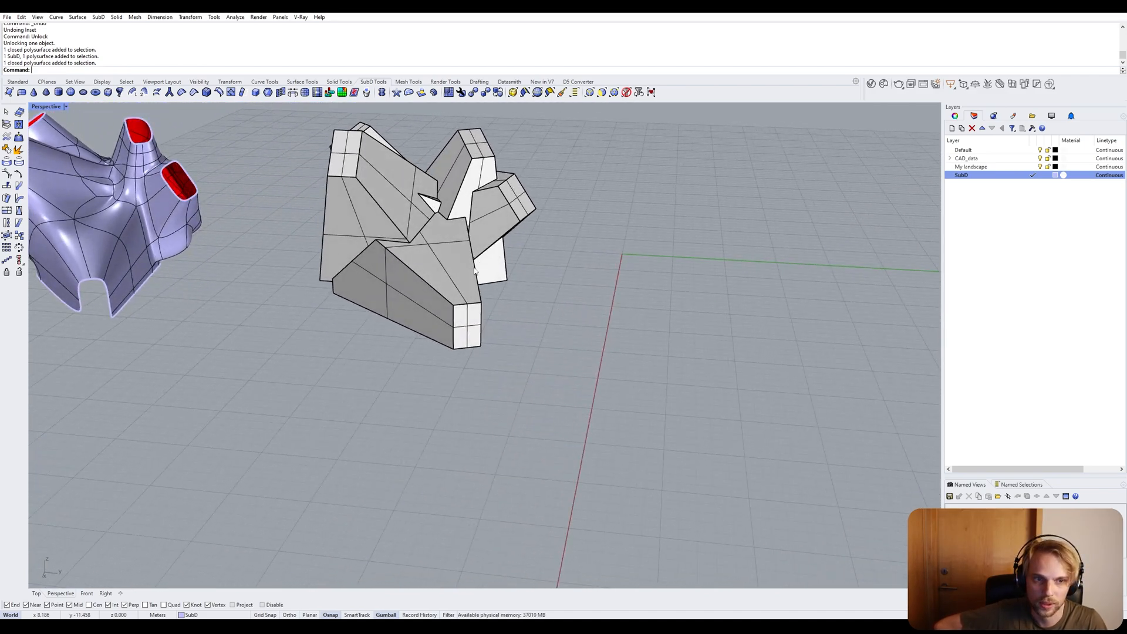
right_click_drag(393, 258, 377, 349)
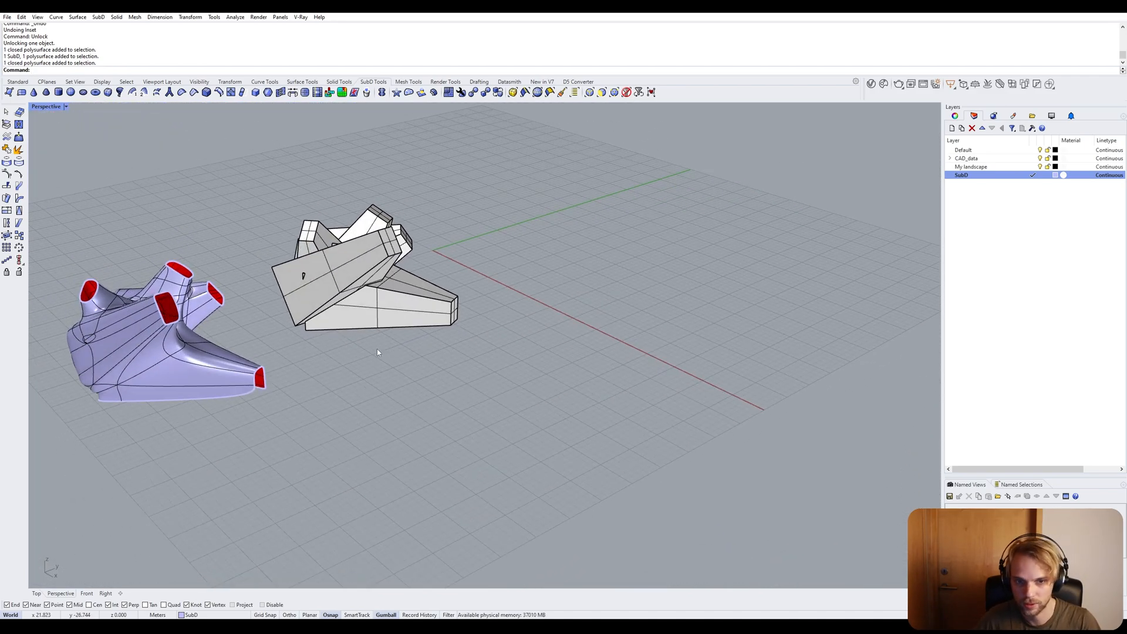
Create a horizontal rectangular clipping plane on the ground in front of the two models.
type("c")
key("Return")
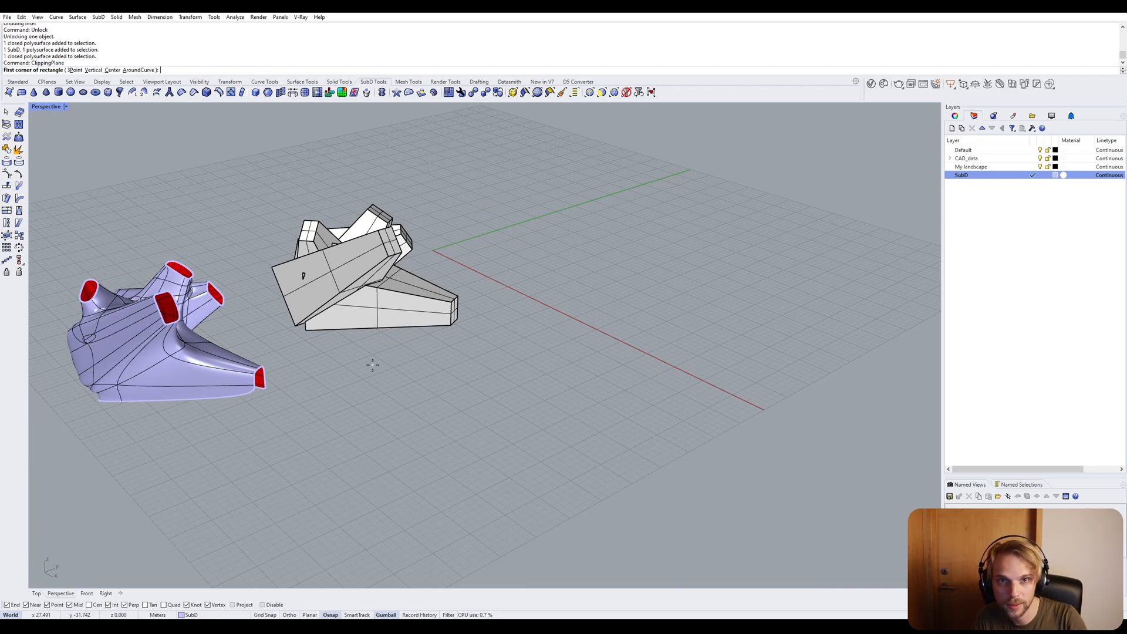
left_click(387, 380)
left_click(227, 507)
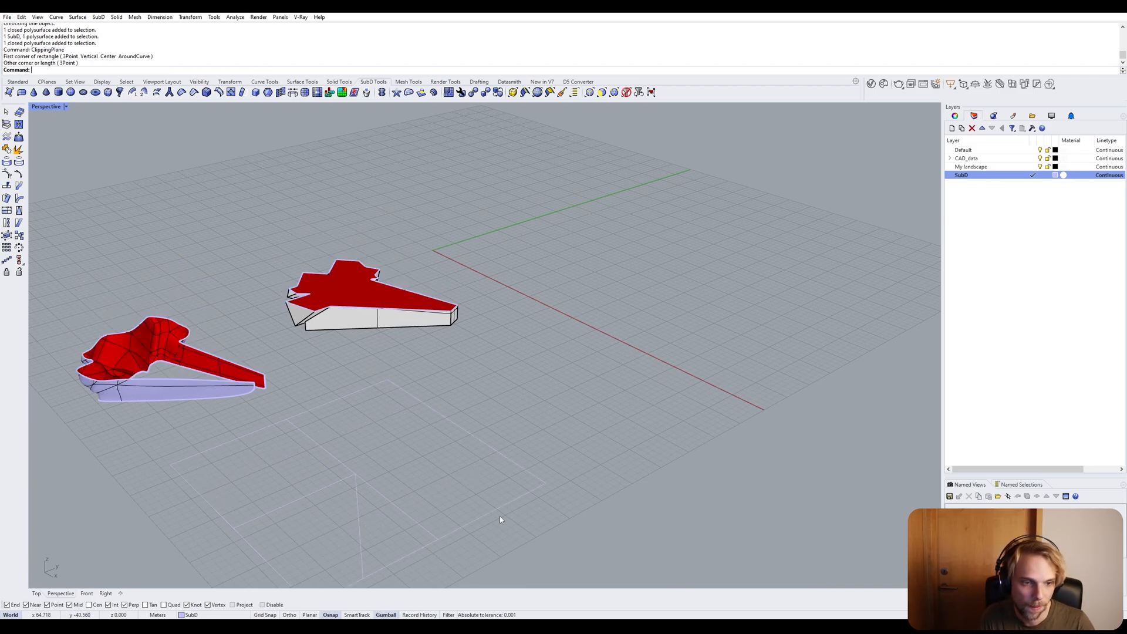
Rotate the clipping plane upright and reposition it in front of the models.
right_click_drag(487, 513, 411, 488)
left_click_drag(163, 381, 233, 389)
right_click_drag(158, 372, 241, 381)
left_click_drag(413, 436, 358, 576)
left_click(646, 442)
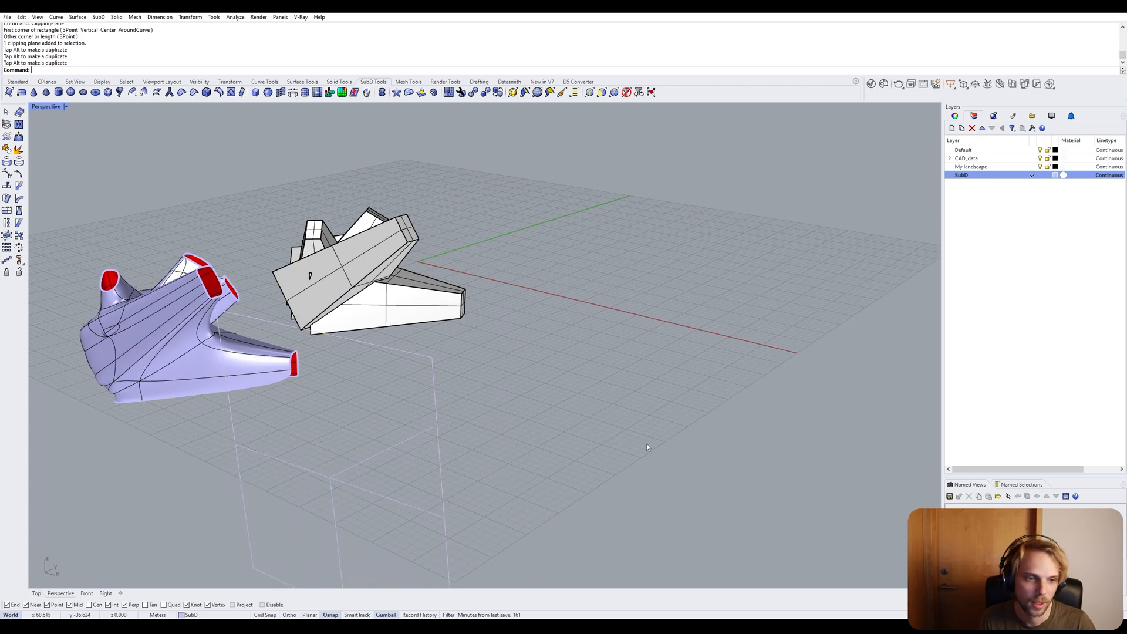
Delete the clipping plane.
right_click_drag(646, 443, 613, 453)
left_click_drag(475, 484, 143, 450)
key("Delete")
Create a SubD plane with 2 by 2 faces in the empty space beyond the grid and show its control points.
scroll(185, 433, "down", 6)
right_click_drag(317, 382, 396, 244)
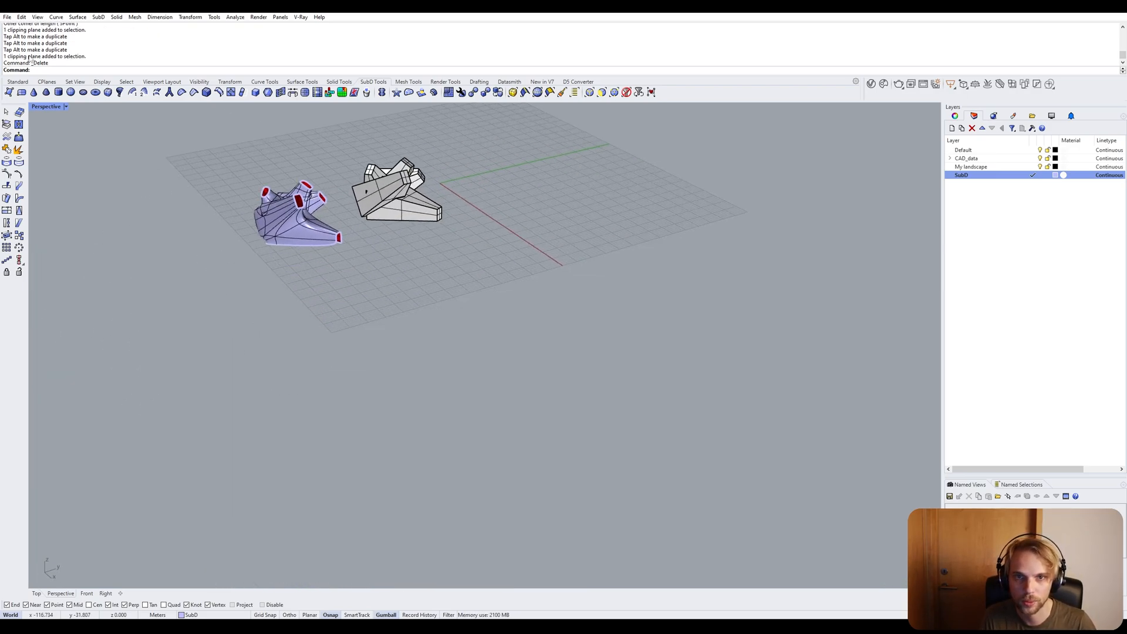
left_click(21, 92)
left_click(392, 331)
left_click(339, 481)
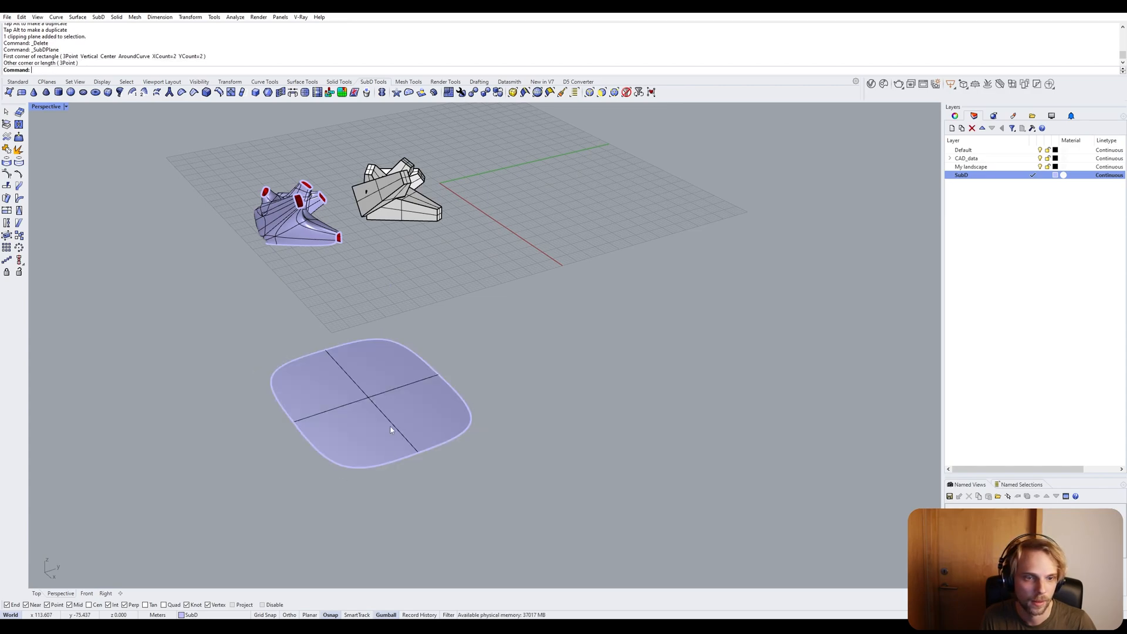
left_click(390, 427)
key("F10")
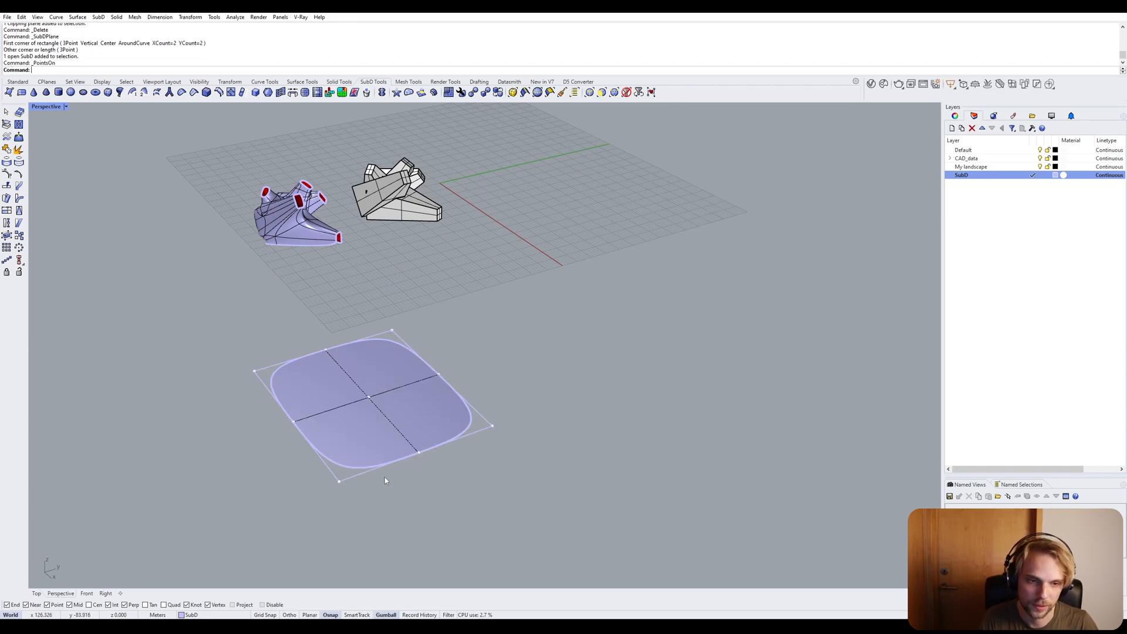
Select the three control points along one side of the SubD plane and lift them up and back over the base.
left_click_drag(398, 491, 451, 435)
right_click_drag(451, 435, 549, 381)
left_click(468, 466)
right_click_drag(355, 440, 289, 428)
left_click_drag(276, 433, 543, 383)
right_click_drag(352, 446, 523, 372)
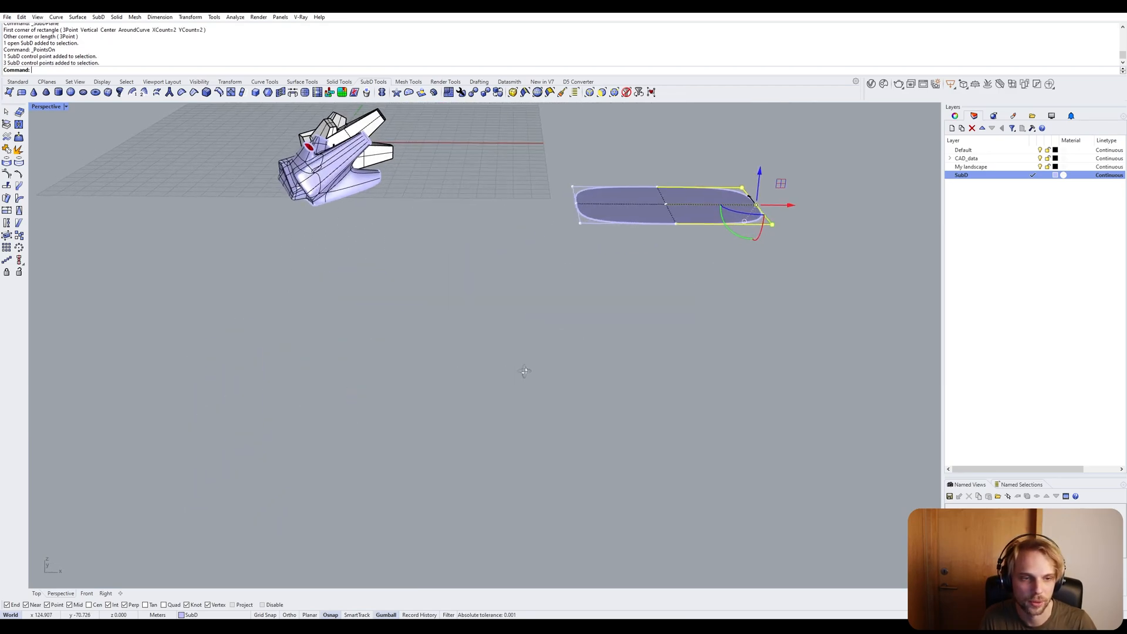
right_click_drag(747, 246, 546, 379, "shift")
left_click_drag(564, 295, 416, 248)
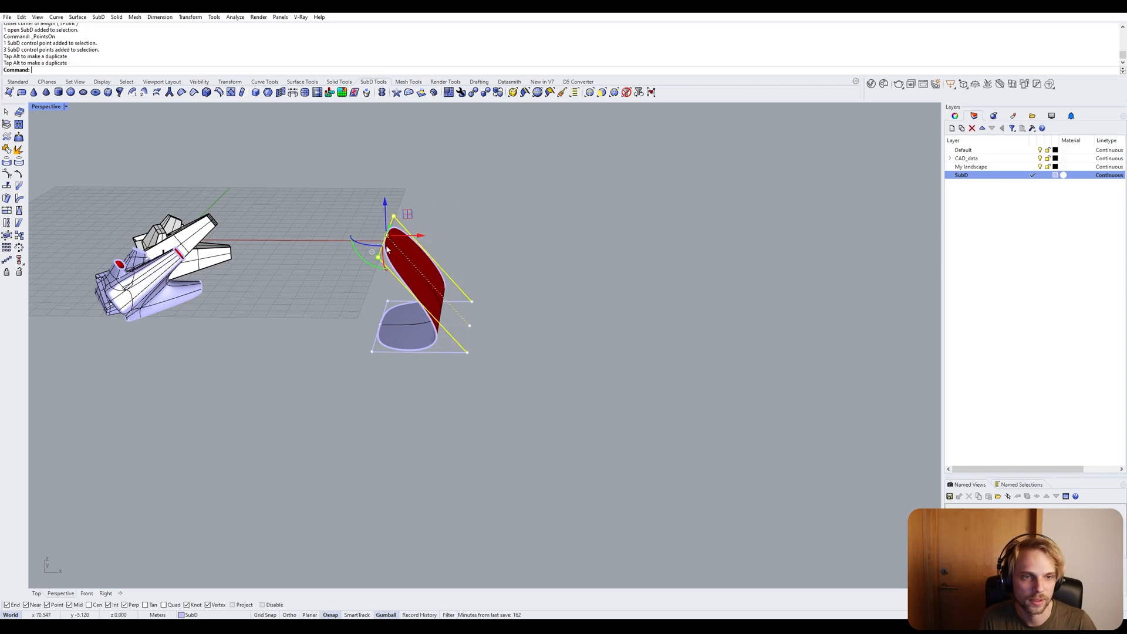
Rotate the raised row of control points horizontally to twist the folded surface, then clear the selection.
right_click_drag(407, 216, 322, 305)
left_click_drag(291, 295, 357, 308)
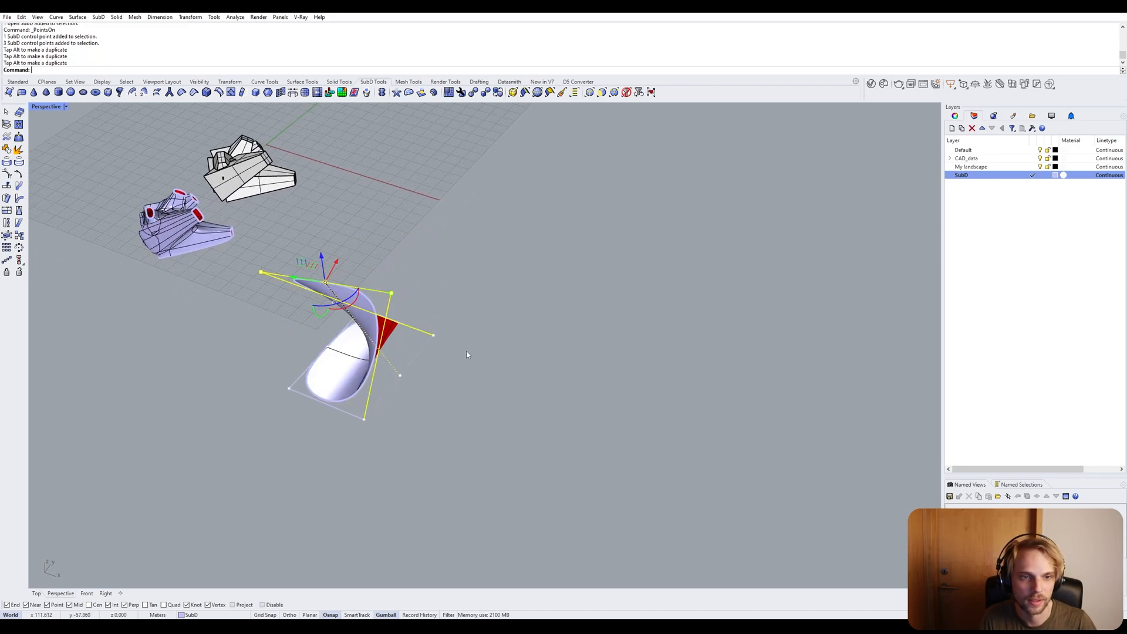
right_click_drag(468, 354, 511, 303)
scroll(411, 167, "up", 5)
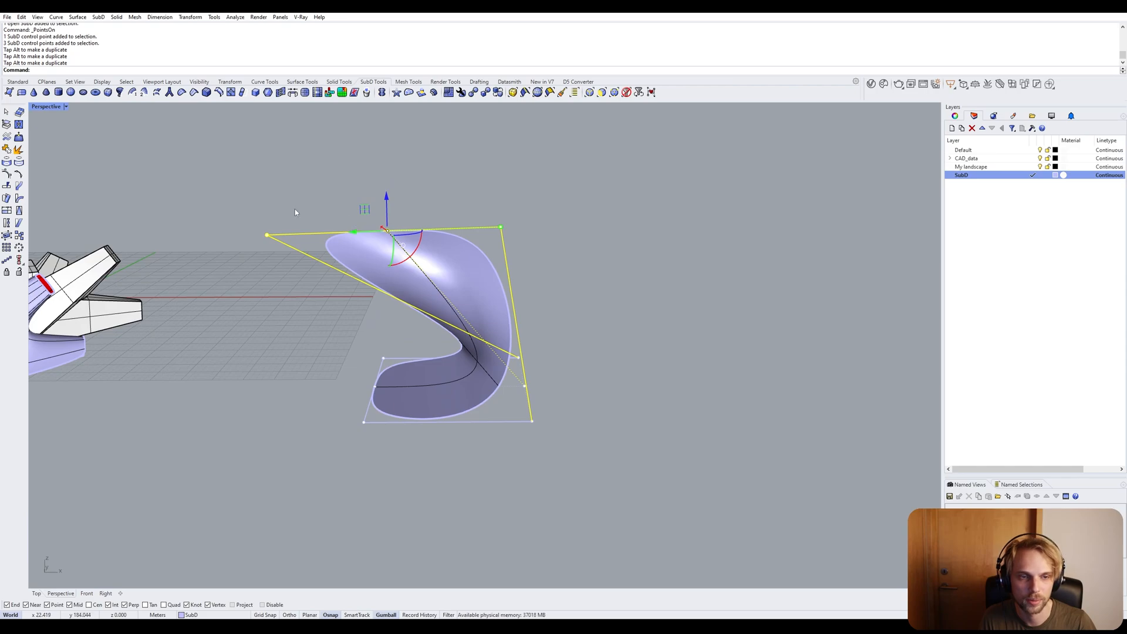
right_click_drag(294, 209, 451, 223)
left_click(573, 231)
right_click_drag(574, 231, 477, 298)
scroll(477, 299, "up", 2)
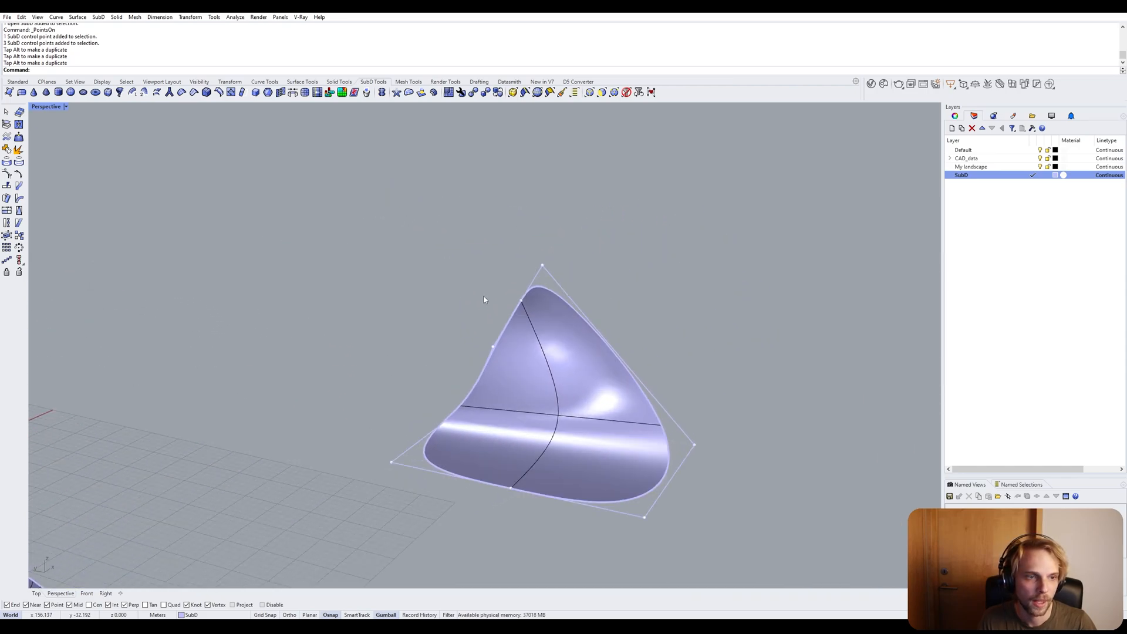
Switch the SubD display from smooth to flat to show the folded plane's control faces.
left_click(521, 304)
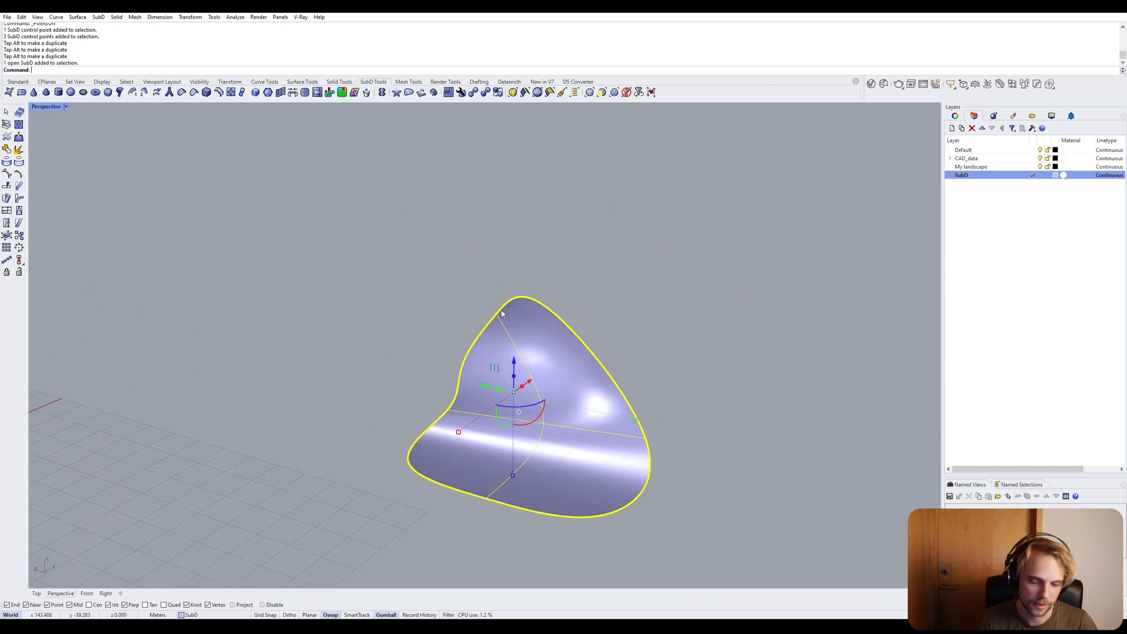
key("Tab")
right_click_drag(501, 314, 471, 316)
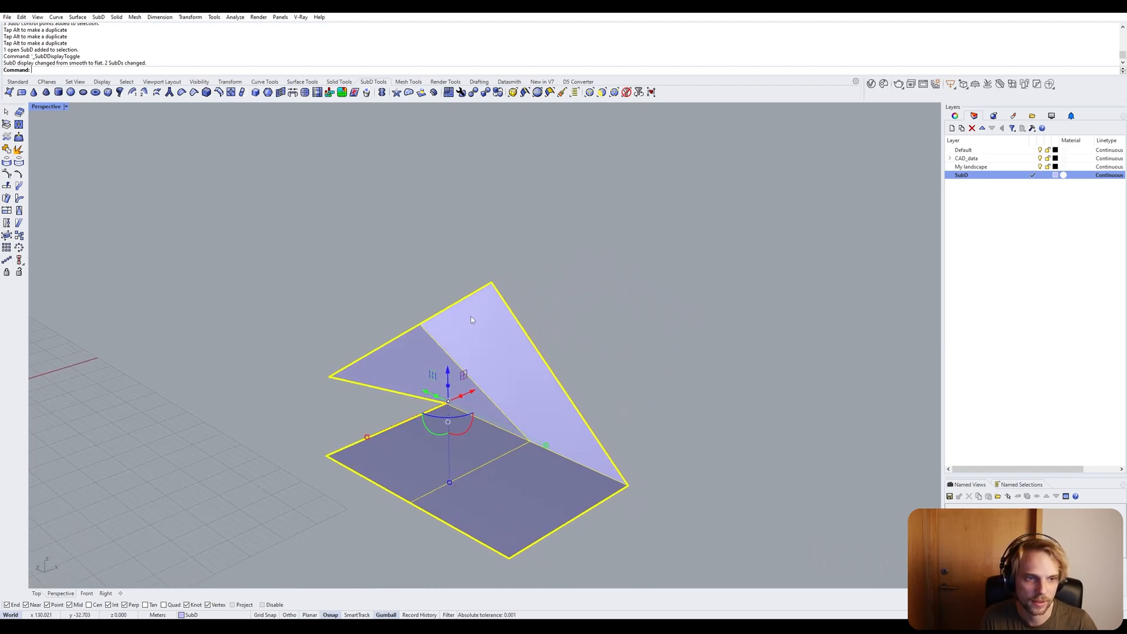
left_click(410, 311)
scroll(411, 311, "down", 5)
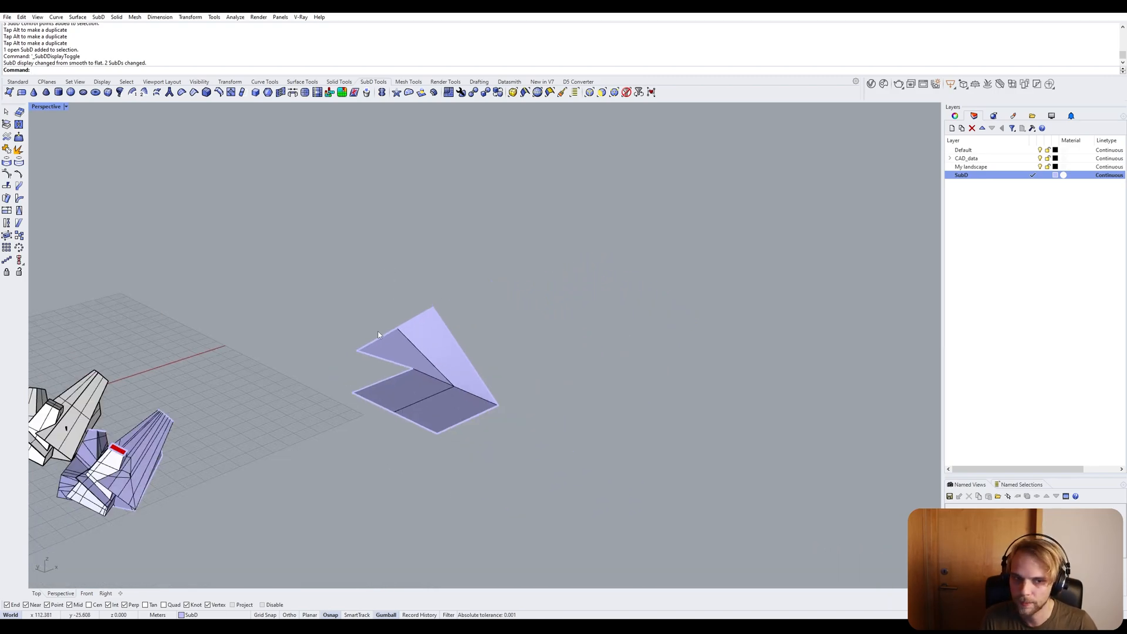
Extrude the two top edges of the folded plane upward into a wall and then sideways into a flat overhang.
right_click_drag(436, 303, 455, 317)
scroll(454, 317, "up", 3)
left_click(450, 319, "ctrl+shift")
left_click(420, 357, "ctrl+shift")
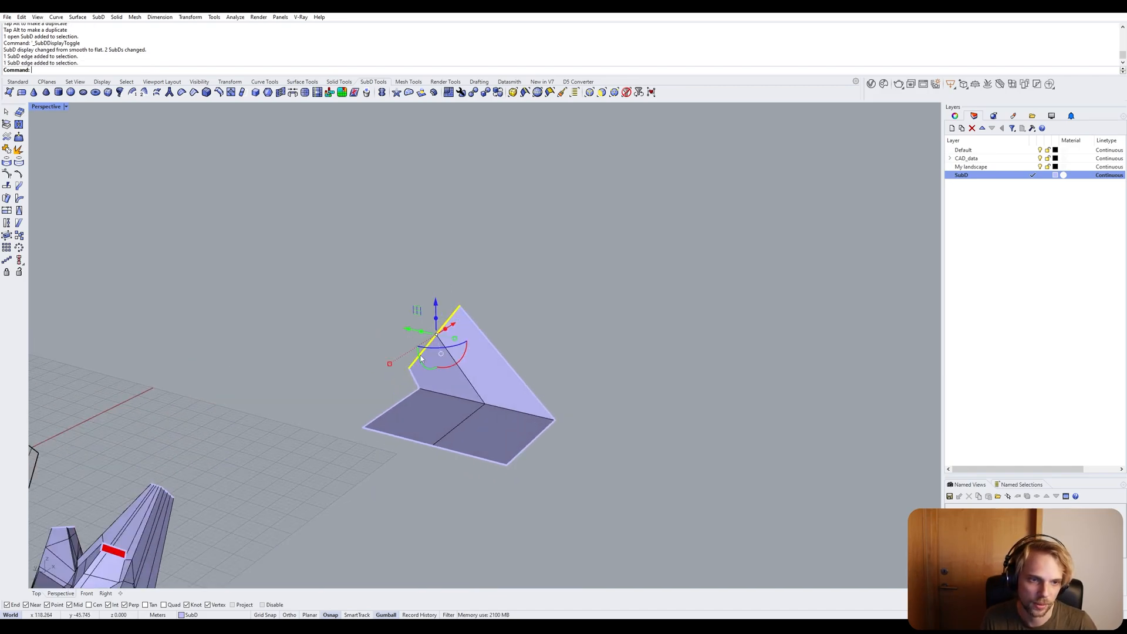
scroll(435, 300, "up", 2)
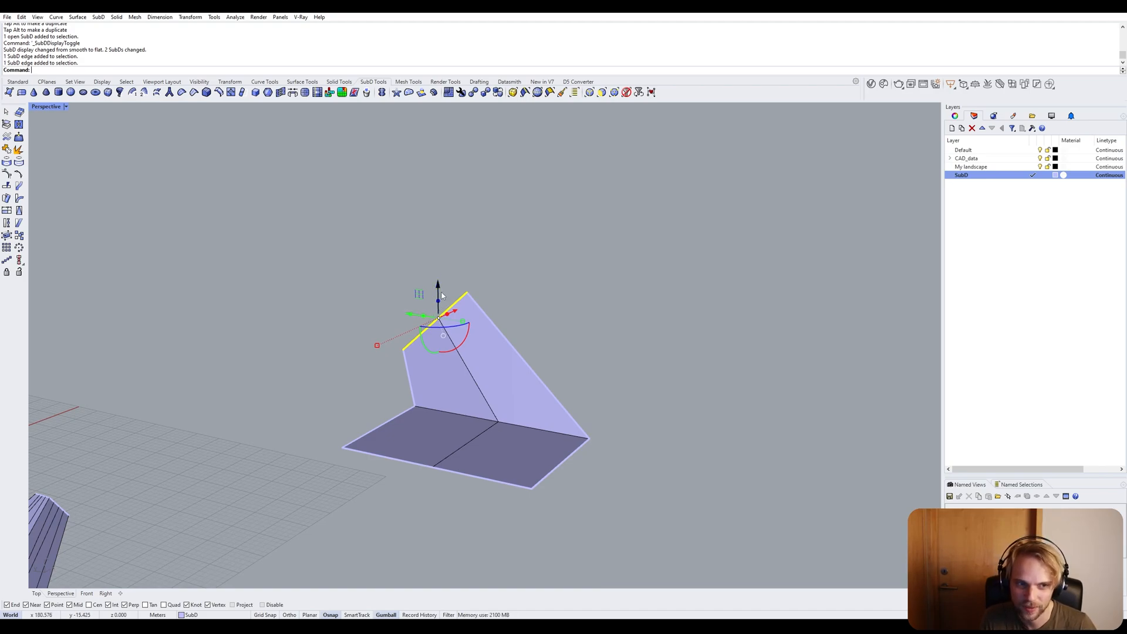
left_click_drag(439, 292, 440, 265)
left_click_drag(436, 272, 428, 291)
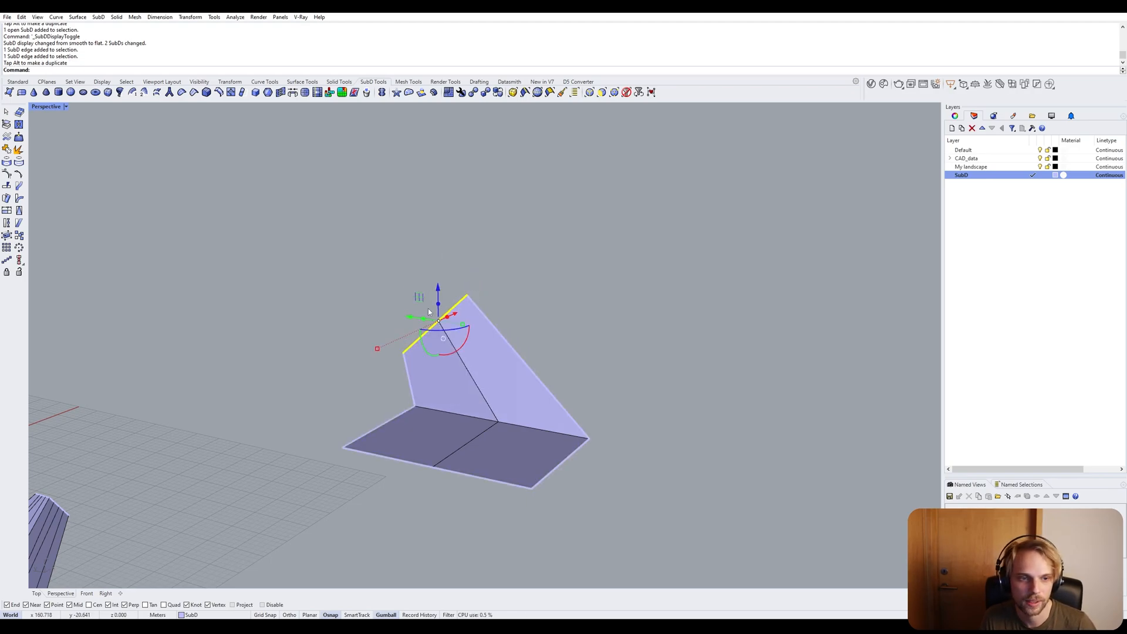
left_click_drag(439, 308, 293, 223)
right_click_drag(394, 263, 397, 305)
key("Escape")
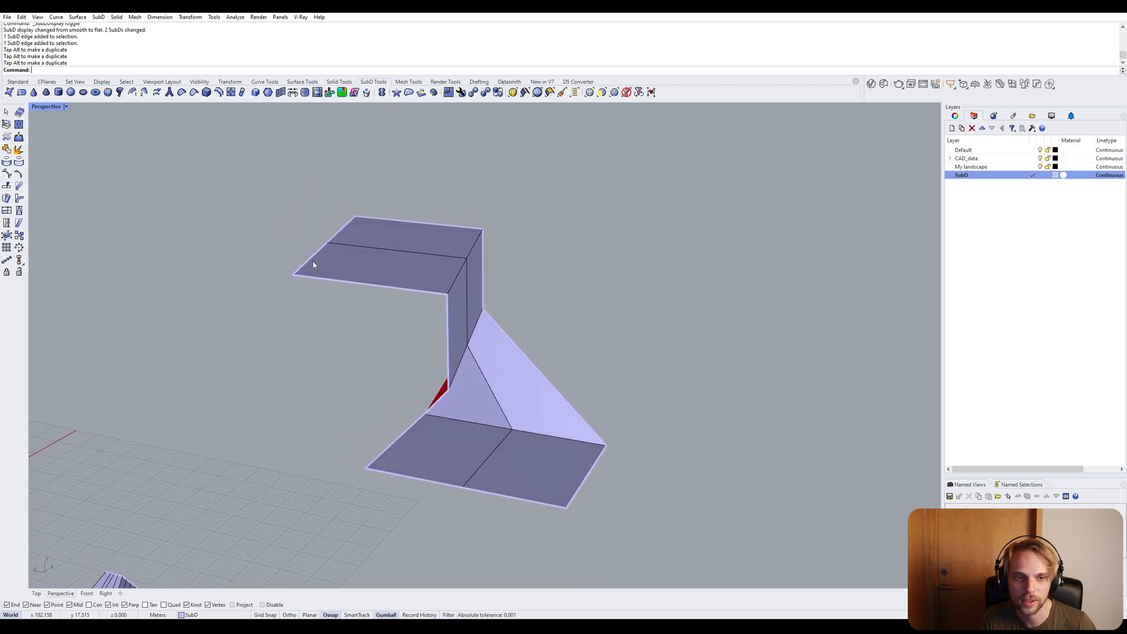
Extrude the overhang's two end edges downward in successive angled segments to form a tapering, twisted leg.
left_click(313, 258, "ctrl+shift")
left_click(341, 229, "ctrl+shift")
right_click_drag(277, 262, 339, 324, "shift")
left_click_drag(357, 310, 249, 392)
right_click_drag(258, 384, 321, 352)
left_click_drag(265, 374, 433, 458)
right_click_drag(434, 458, 468, 403)
left_click_drag(357, 393, 397, 404)
right_click_drag(397, 403, 401, 338)
right_click_drag(398, 380, 293, 382)
left_click_drag(368, 363, 362, 408)
right_click_drag(435, 408, 406, 416)
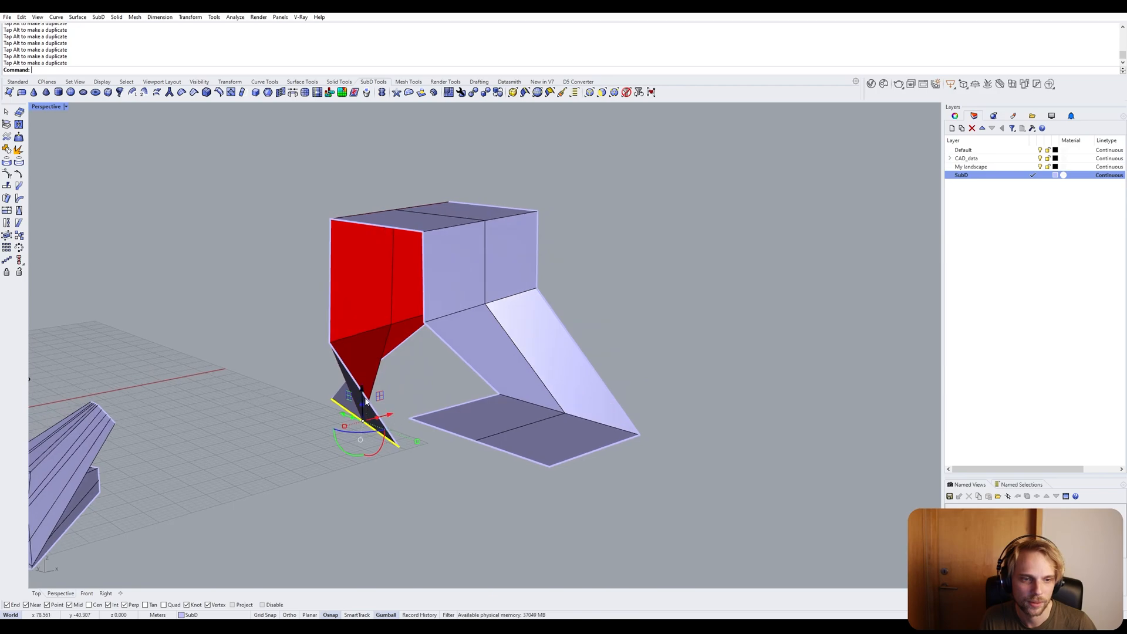
Extend the leg's bottom edges further downward and carry them outward, away from the base faces.
left_click_drag(362, 407, 364, 470)
right_click_drag(364, 470, 364, 388)
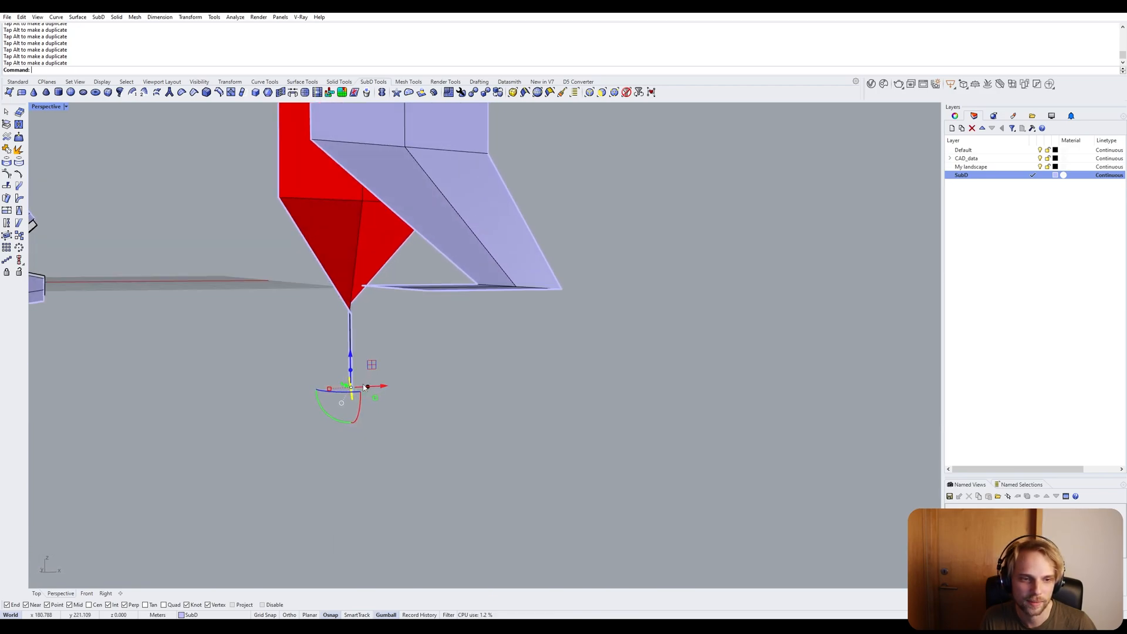
left_click_drag(371, 392, 259, 282)
right_click_drag(211, 311, 223, 404)
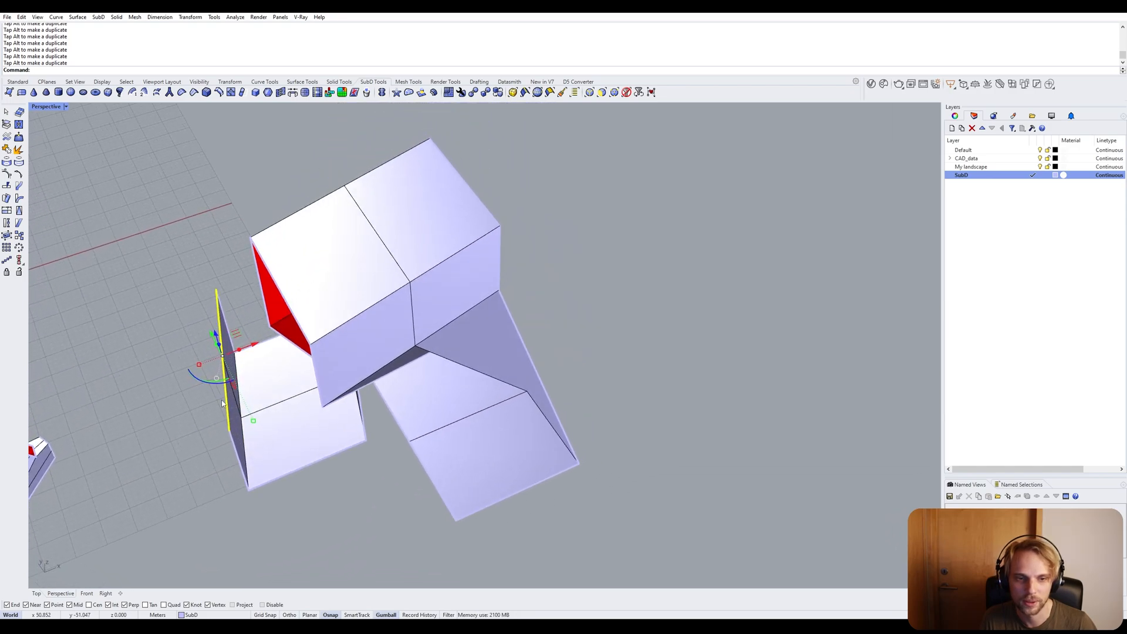
Reselect the leg's two end edges and extrude them back toward the base into a broad platform two faces wide and two long.
key("Escape")
left_click(227, 387)
right_click_drag(210, 386, 195, 409)
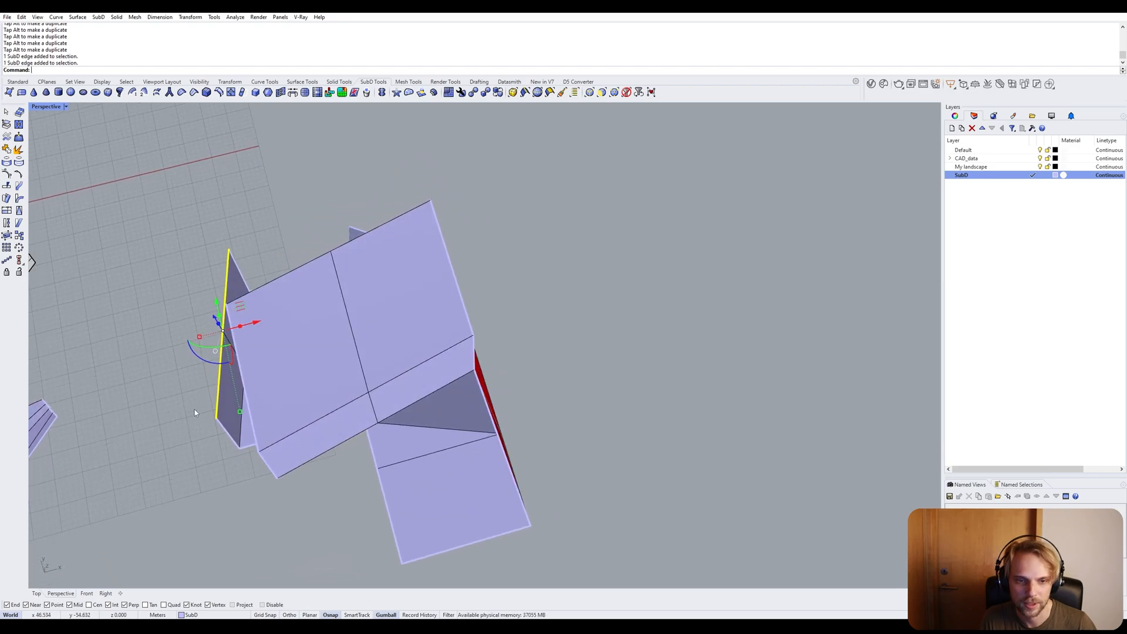
left_click_drag(202, 362, 256, 336)
right_click_drag(205, 399, 271, 332)
left_click_drag(262, 324, 587, 392)
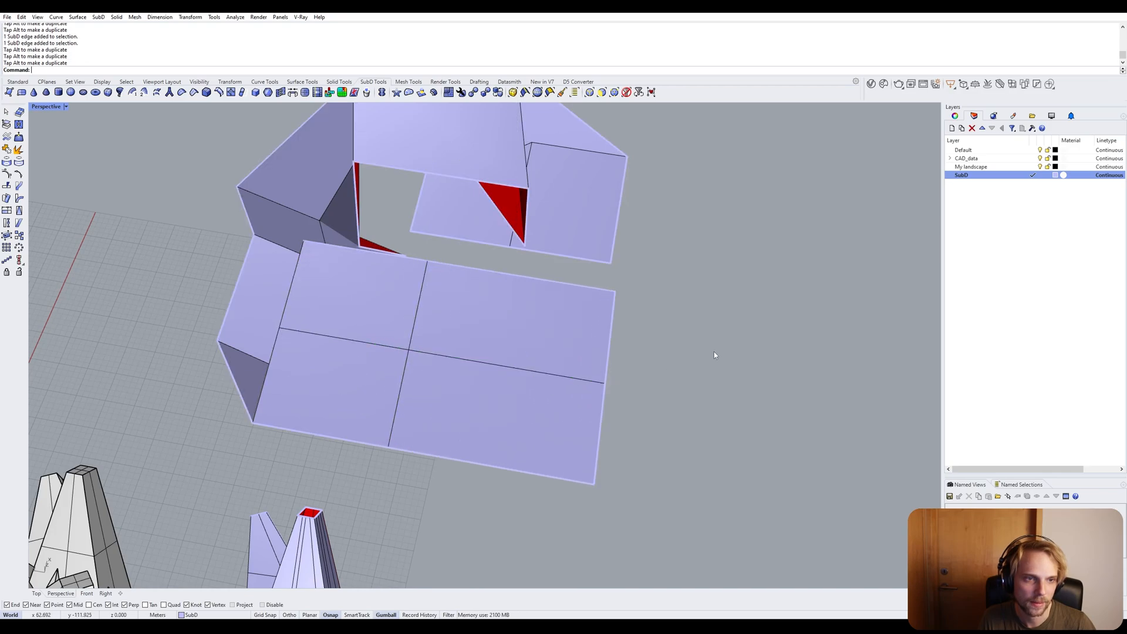
Slide the base's near corner vertex along its edge and pull the platform's facing corner vertex inward.
scroll(411, 228, "up", 2)
left_click(411, 231, "ctrl+shift")
left_click_drag(385, 229, 446, 238)
left_click(705, 287)
right_click_drag(705, 286, 546, 264)
left_click(485, 278, "ctrl+shift")
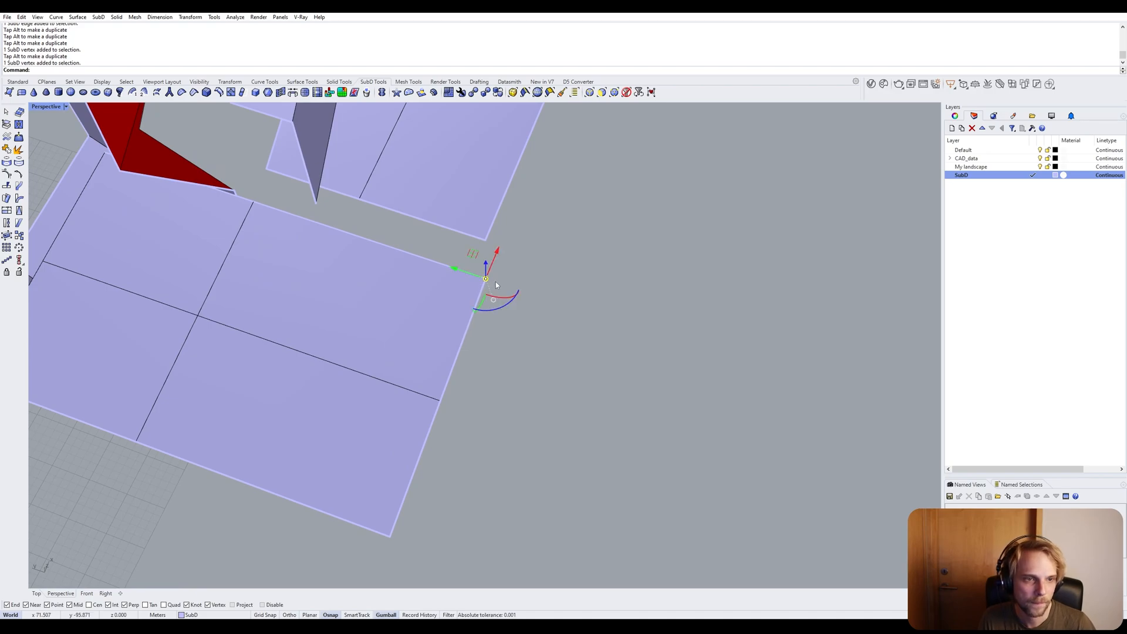
left_click_drag(460, 276, 297, 224)
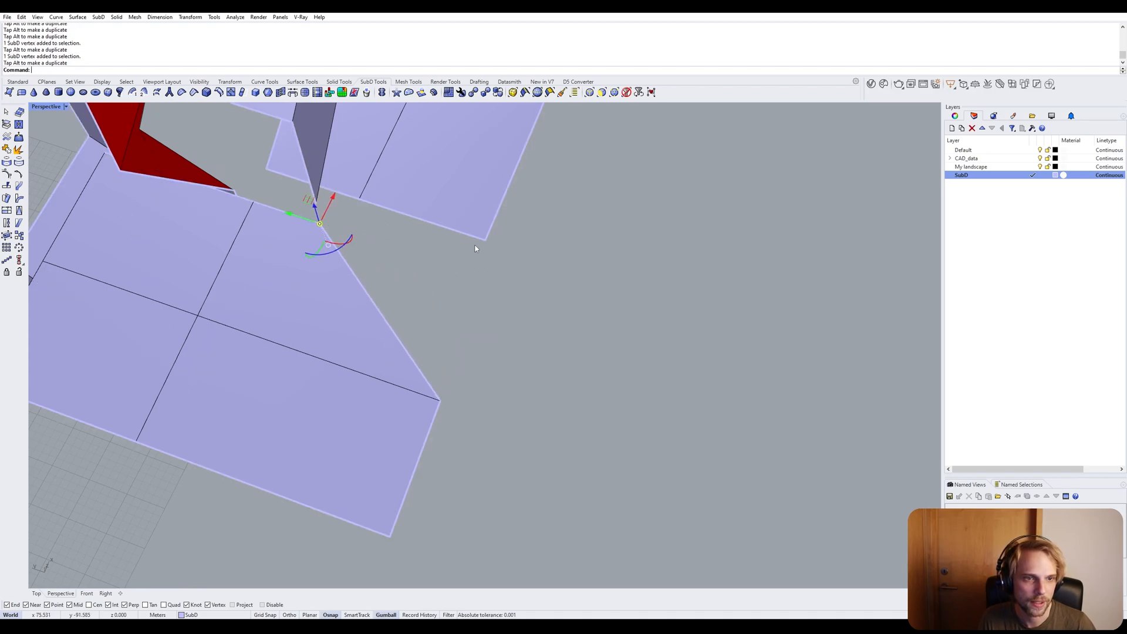
Move the middle and outer vertices of the base's open edge outward so the edge slants past the platform.
left_click(277, 174)
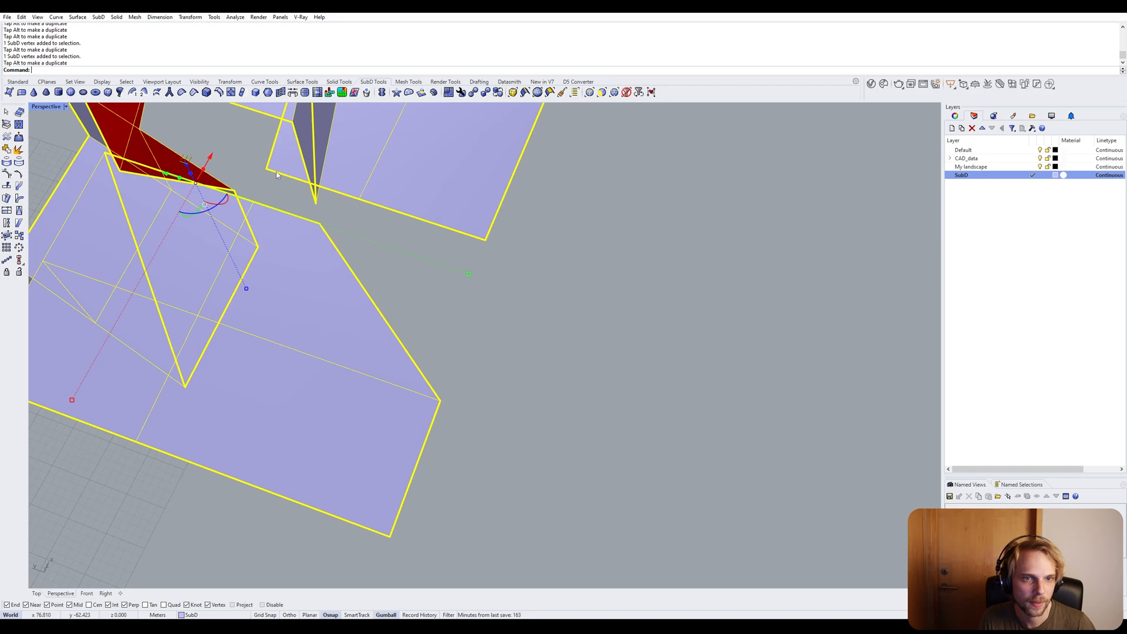
left_click(477, 292)
left_click(360, 200)
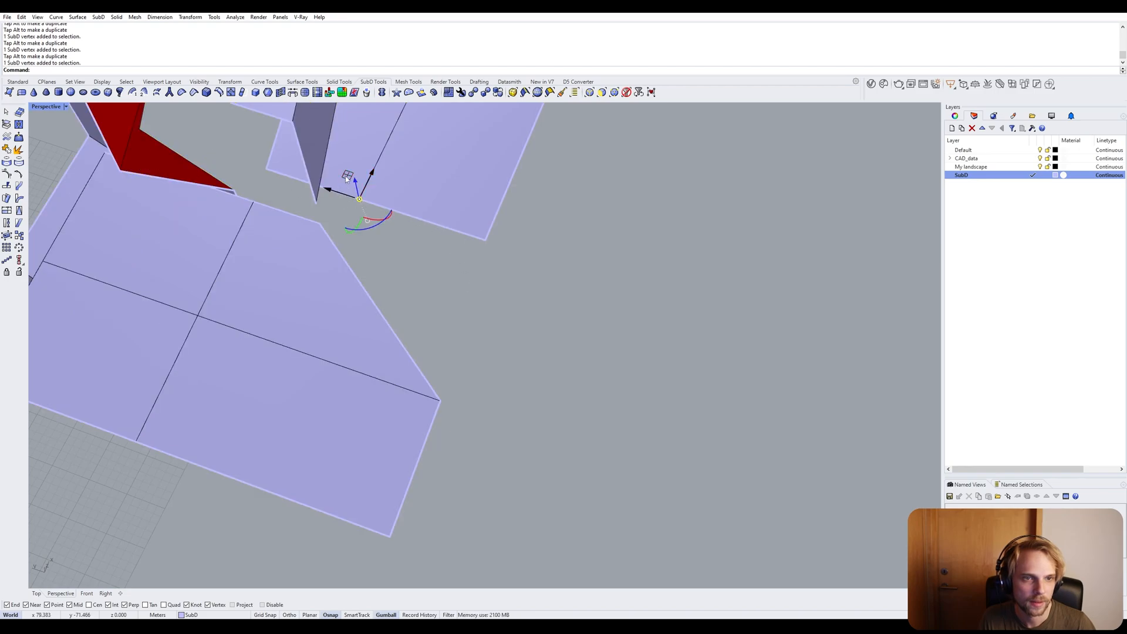
left_click_drag(347, 179, 545, 353)
left_click(506, 259)
left_click(485, 240, "ctrl+shift")
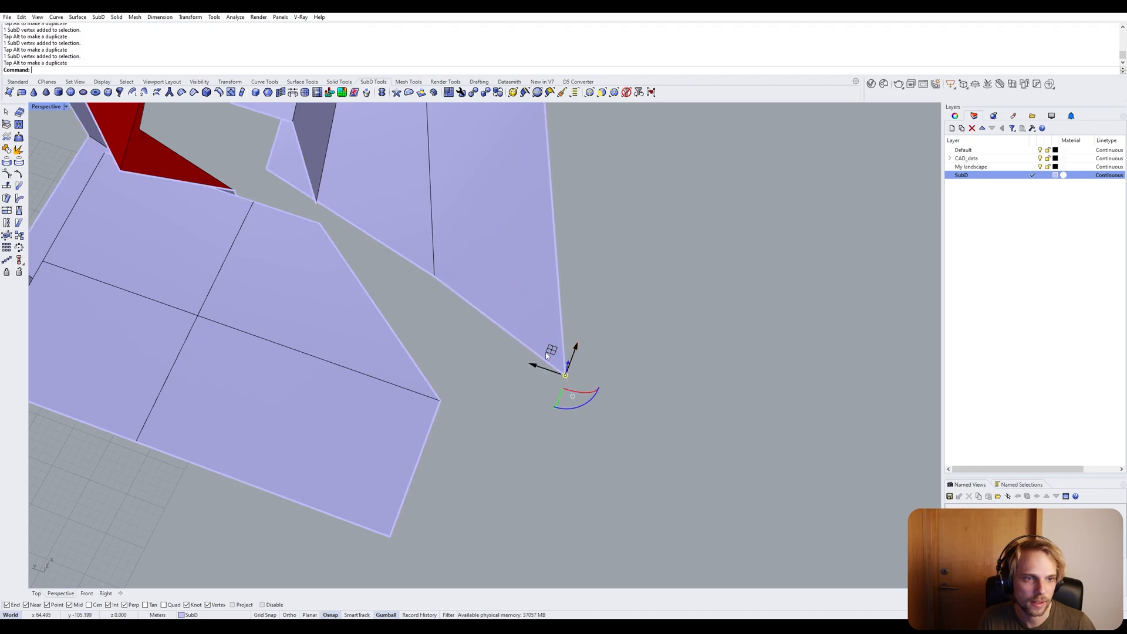
Move the middle vertex of the platform's outer edge inward, closer to its shifted corner.
left_click(441, 402, "ctrl+shift")
left_click(477, 426)
left_click(441, 402, "ctrl+shift")
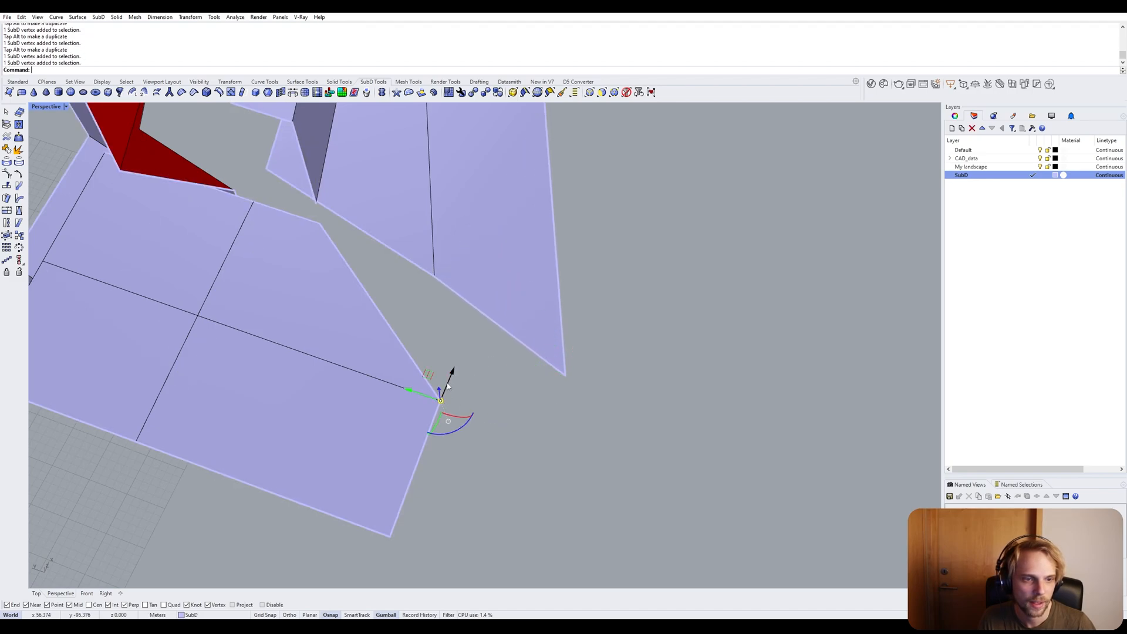
left_click_drag(428, 372, 350, 285)
Highlight the edges facing each other across the gap between base and platform to check how they pair up.
right_click_drag(250, 170, 337, 253)
left_click(361, 245, "ctrl+shift")
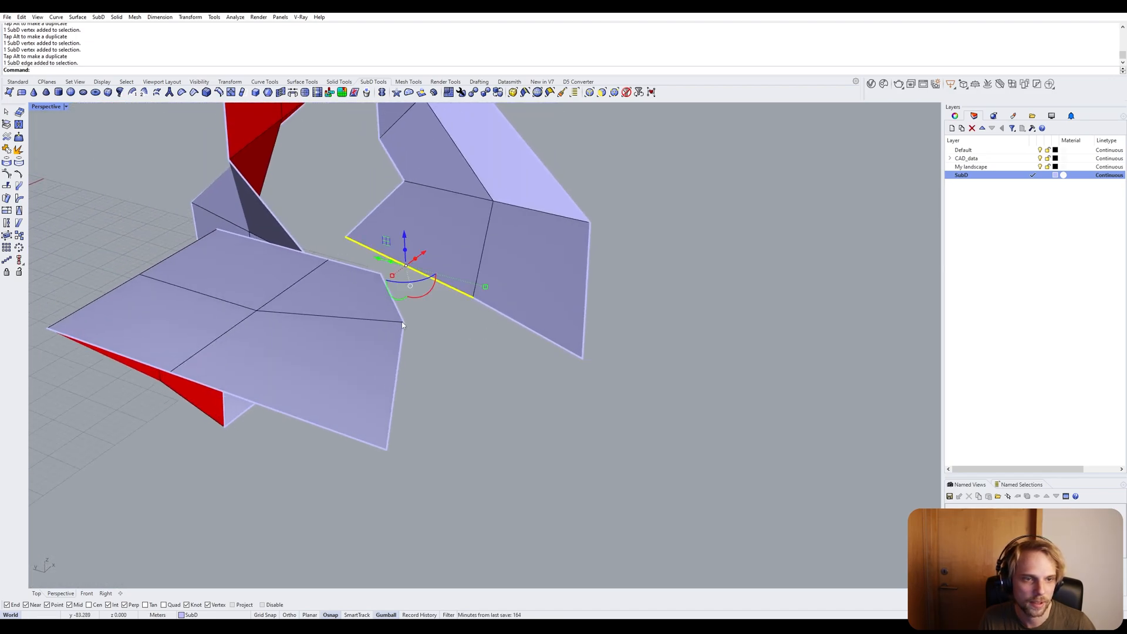
left_click(396, 306, "ctrl+shift")
key("Escape")
left_click(541, 336, "ctrl+shift")
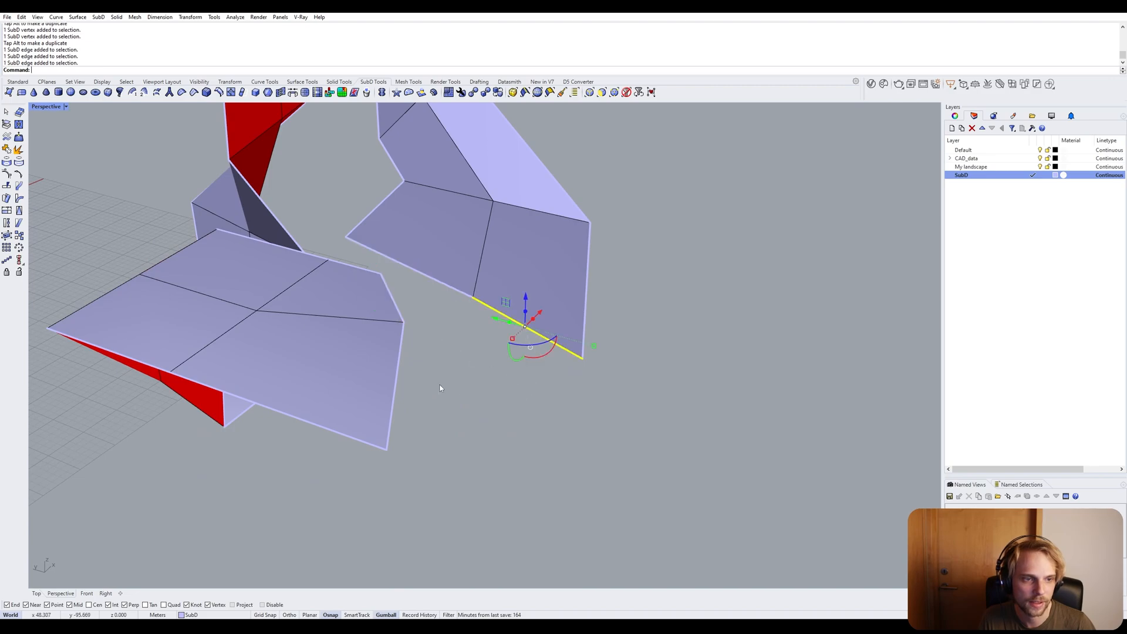
left_click(390, 417, "ctrl+shift")
key("Escape")
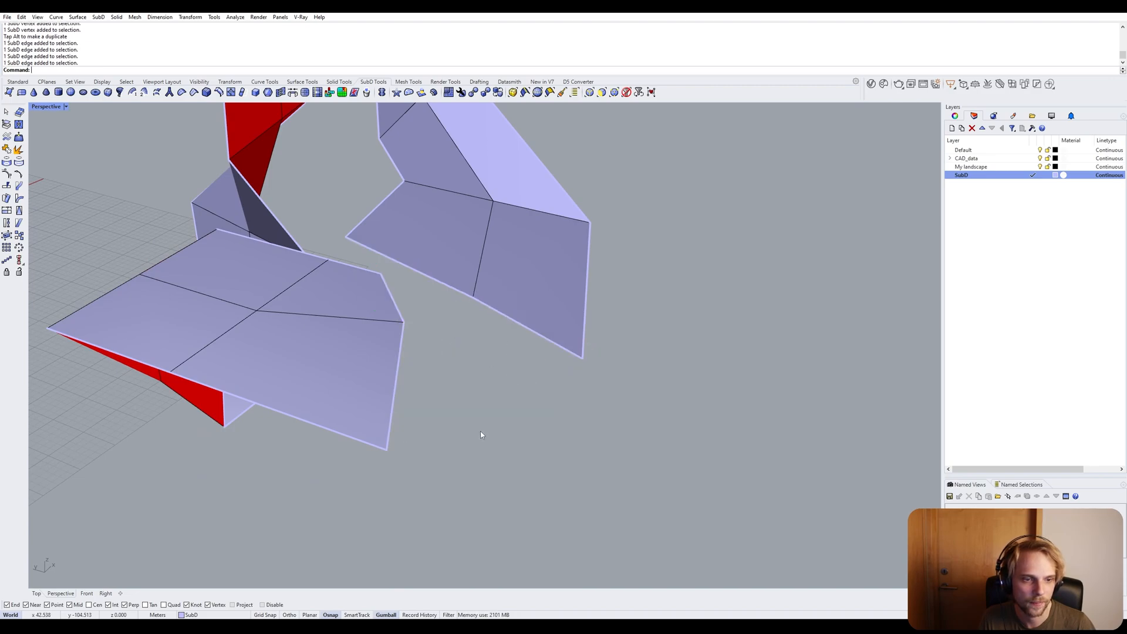
Pull the platform's far outer corner vertex outward so its edge follows the slanted edge of the base.
right_click_drag(480, 431, 429, 280)
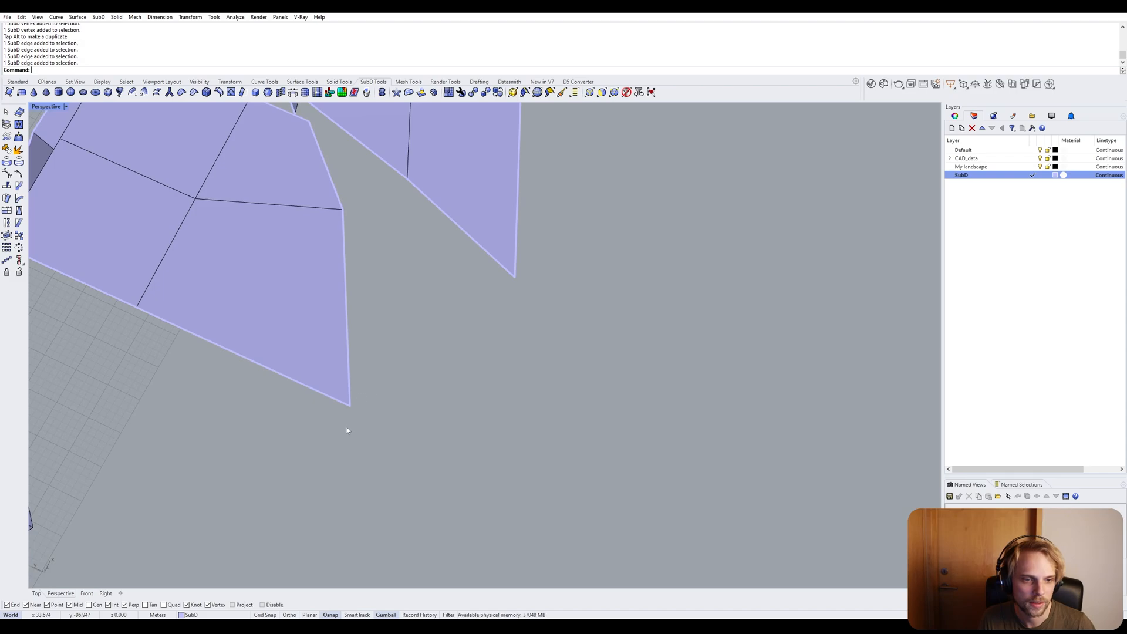
left_click(350, 406, "ctrl+shift")
left_click_drag(345, 378, 462, 321)
left_click(426, 218)
mouse_move(427, 218)
right_mouse_down()
mouse_move(433, 319)
mouse_move(383, 182)
right_mouse_up()
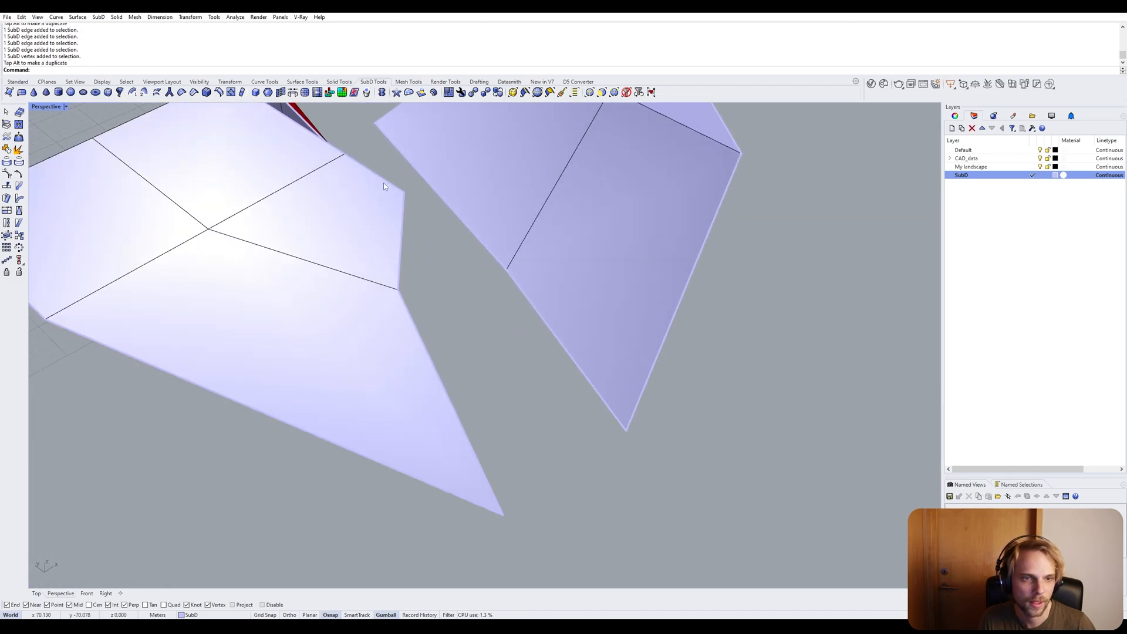
Move the base's inner corner vertex so its open edge bends along the platform's outline.
left_click(377, 121, "ctrl+shift")
right_click_drag(377, 122, 374, 205)
left_click_drag(373, 203, 449, 265)
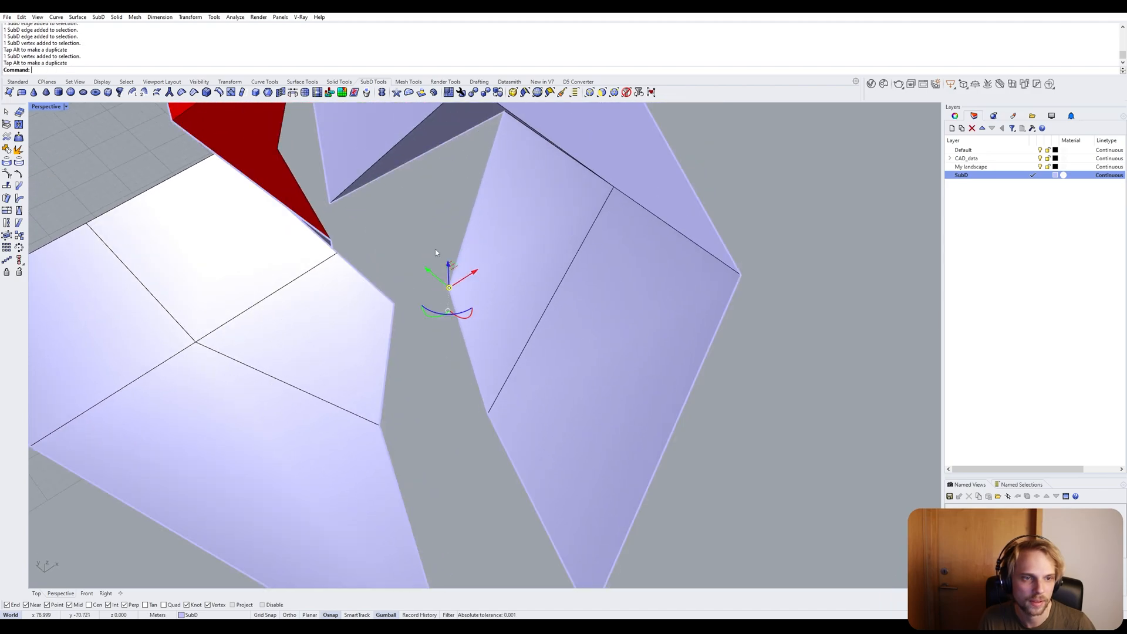
left_click(435, 249)
Try extruding the platform's long edge facing the gap outward in a free direction with ExtrudeSubD, and undo the extrusion.
scroll(418, 355, "down", 8)
right_click_drag(418, 361, 442, 338)
scroll(443, 342, "up", 5)
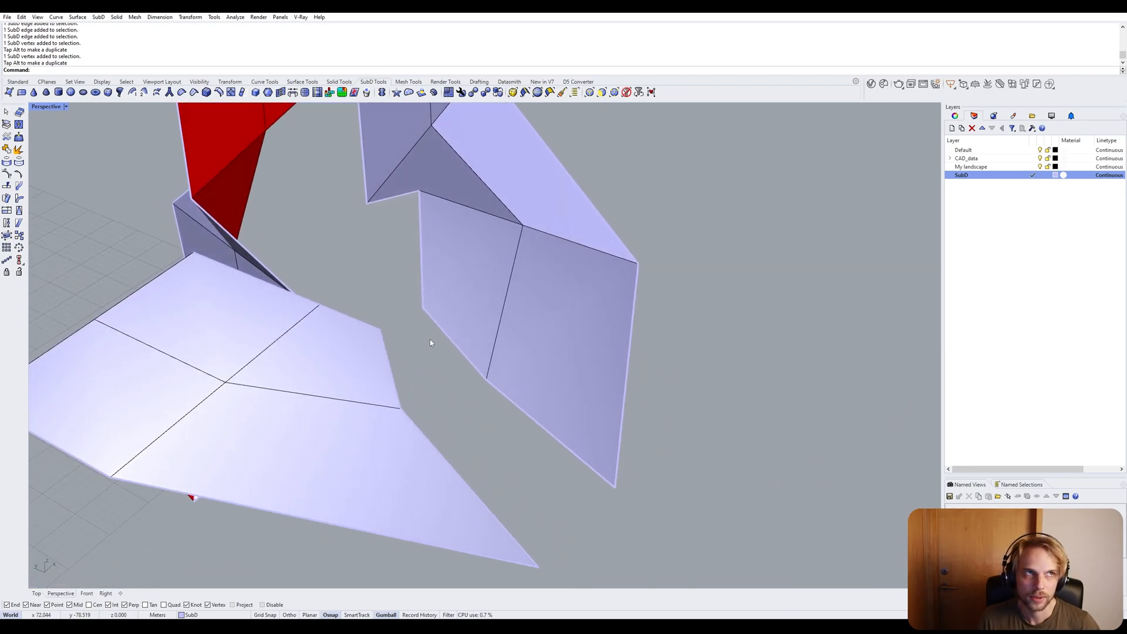
scroll(435, 373, "down", 2)
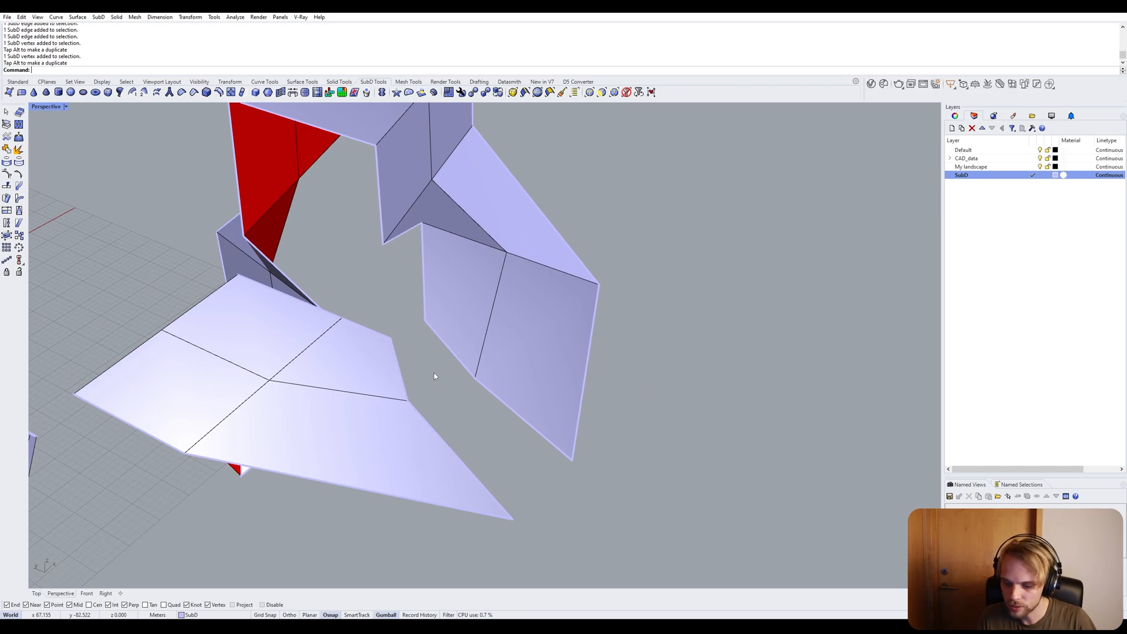
type("Ext")
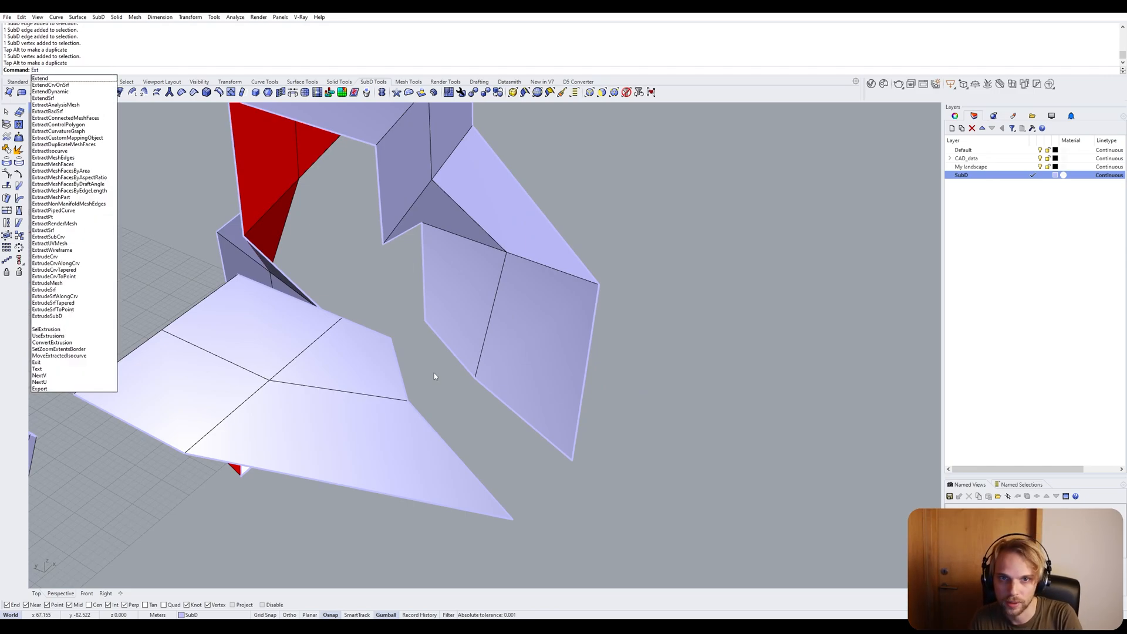
type("rudeSubD")
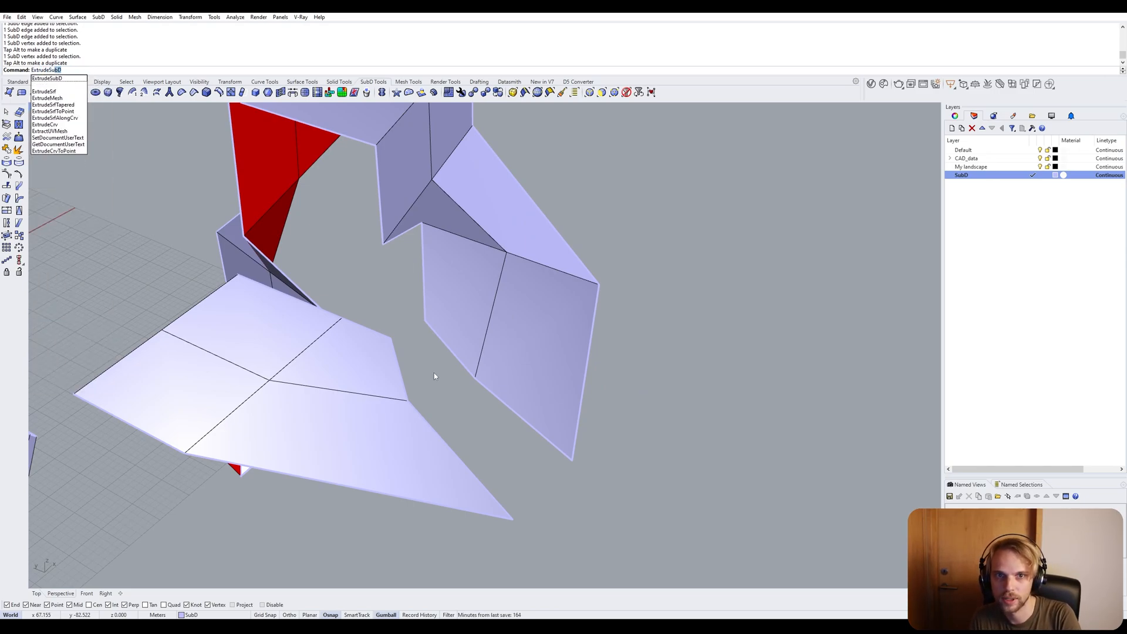
key("Return")
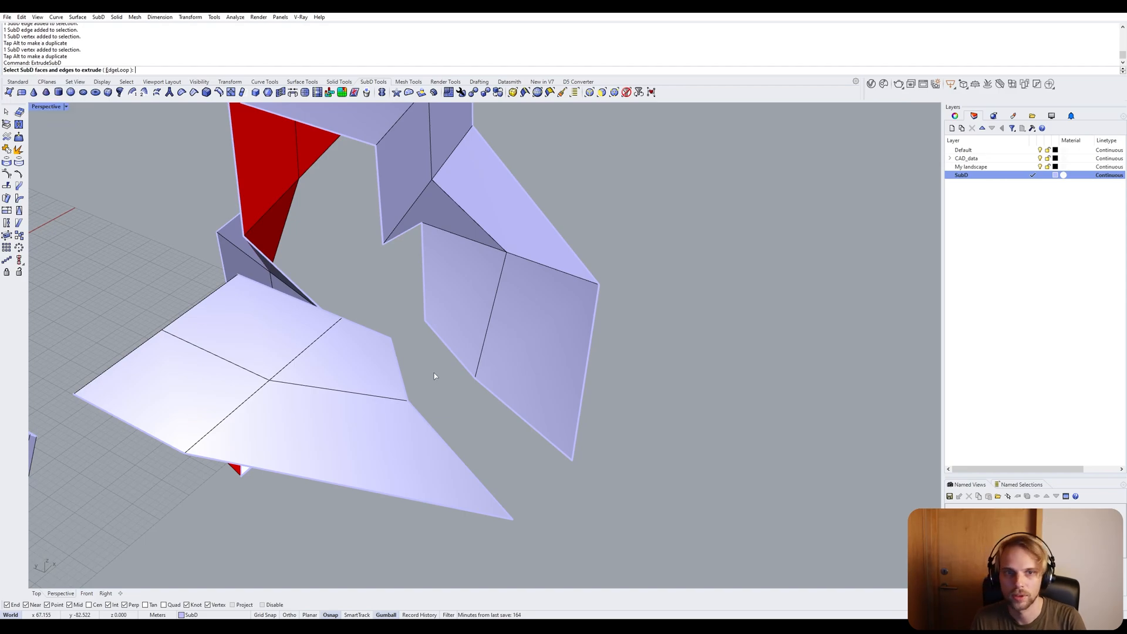
left_click(463, 463)
key("Return")
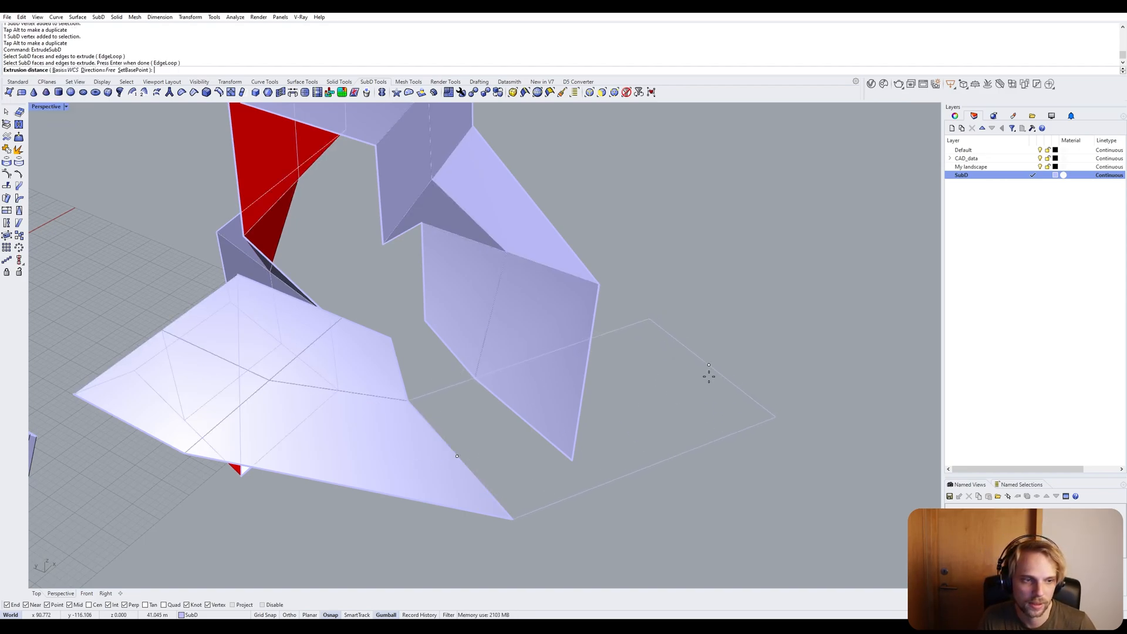
left_click(692, 308)
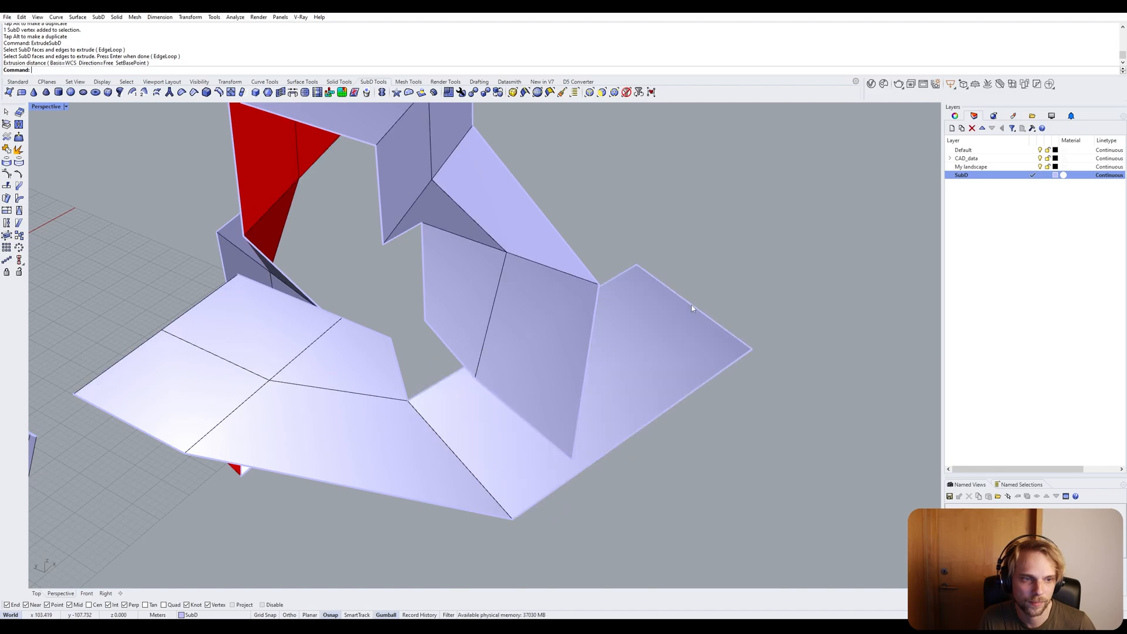
right_click_drag(785, 371, 757, 338)
key("ctrl+z")
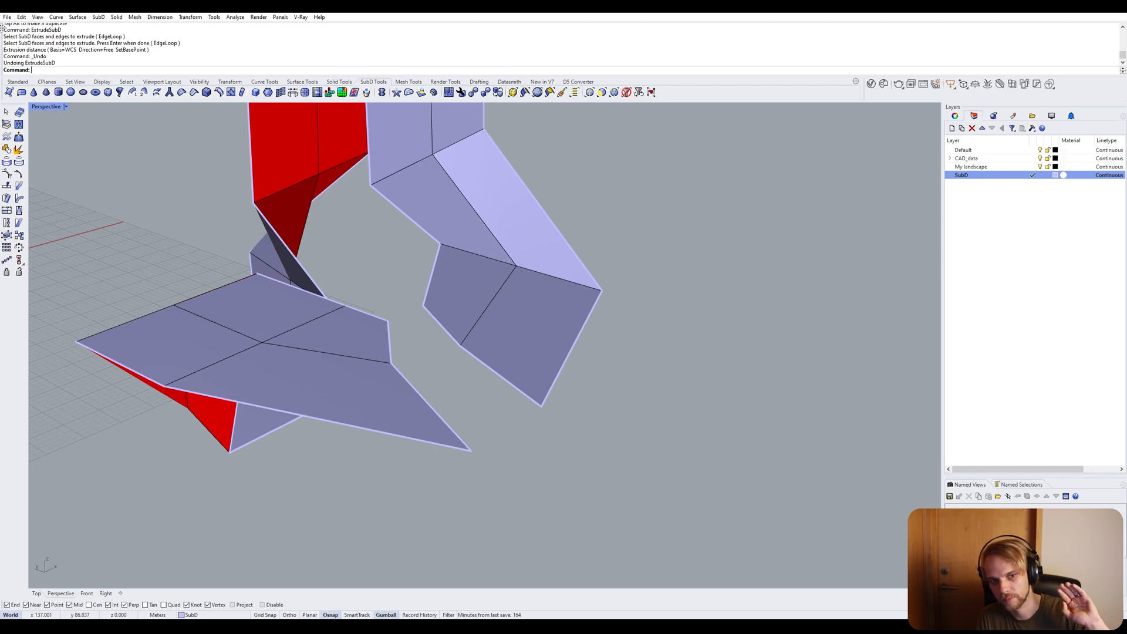
Set a three-point construction plane on the structure's upright face: origin at its lower middle vertex, X axis up the middle edge, orientation toward the upper outer corner.
left_click(319, 367, "ctrl+shift")
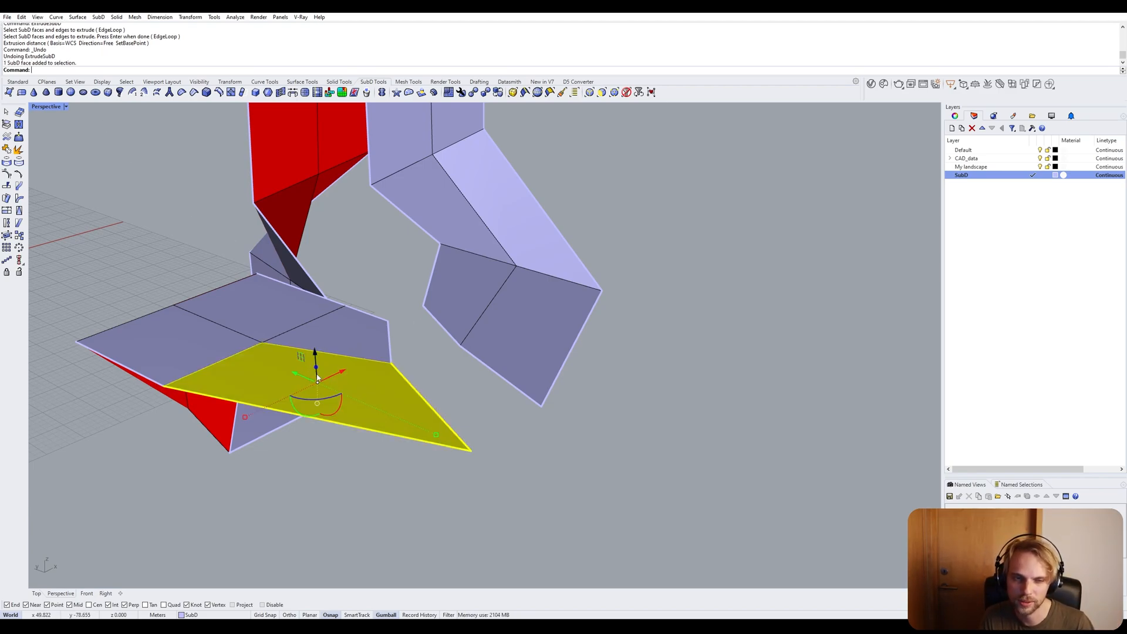
left_click(502, 409)
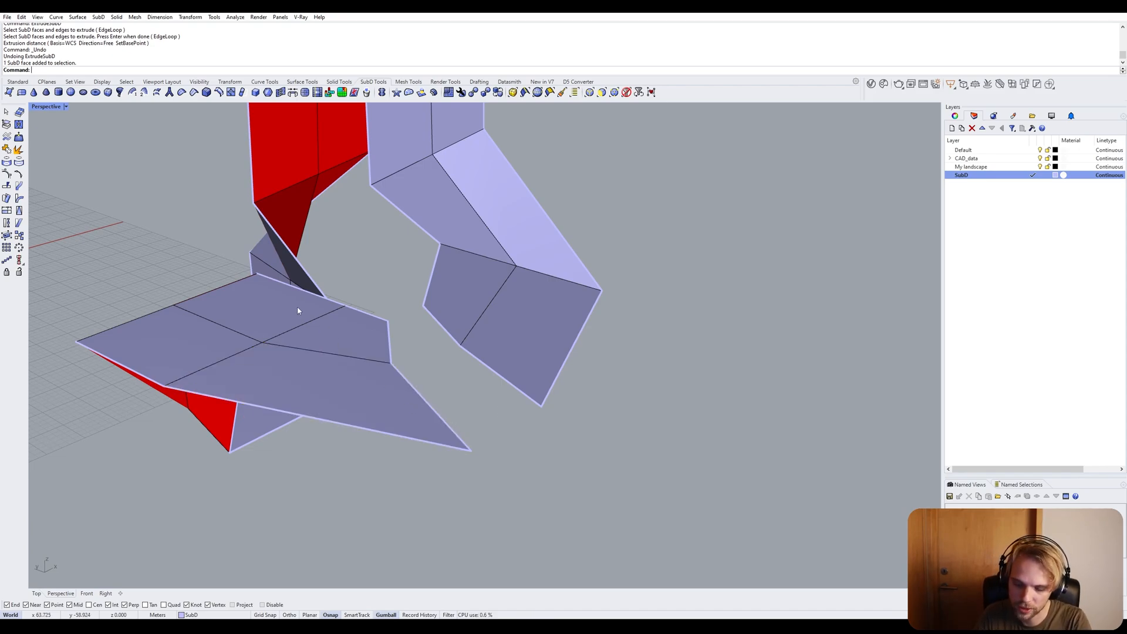
key("Return")
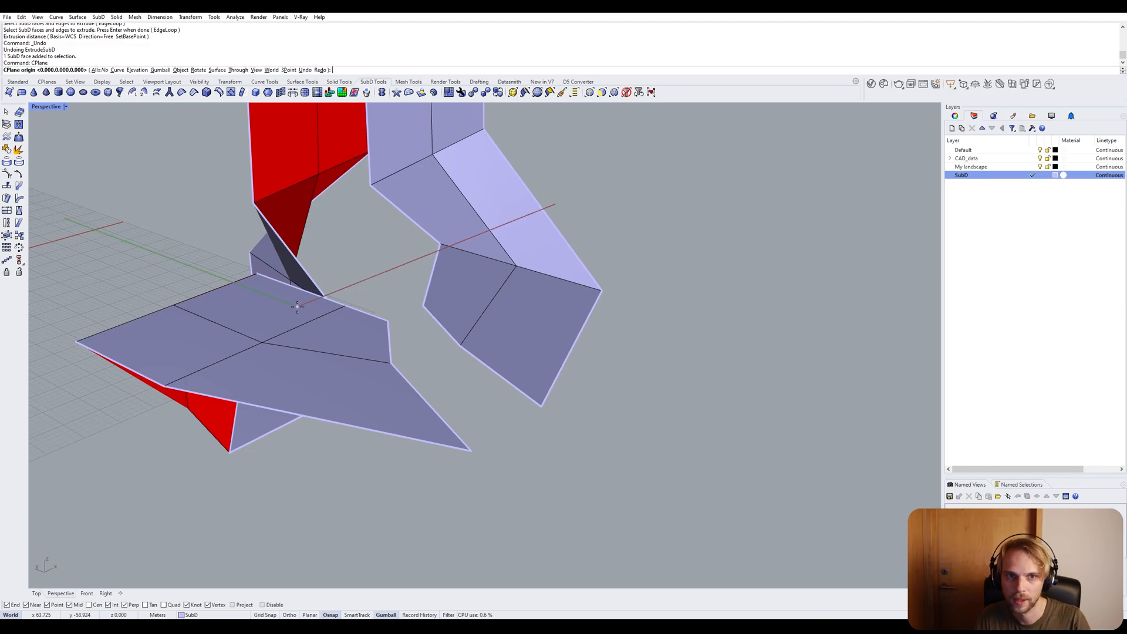
scroll(305, 235, "up", 2)
left_click(288, 70)
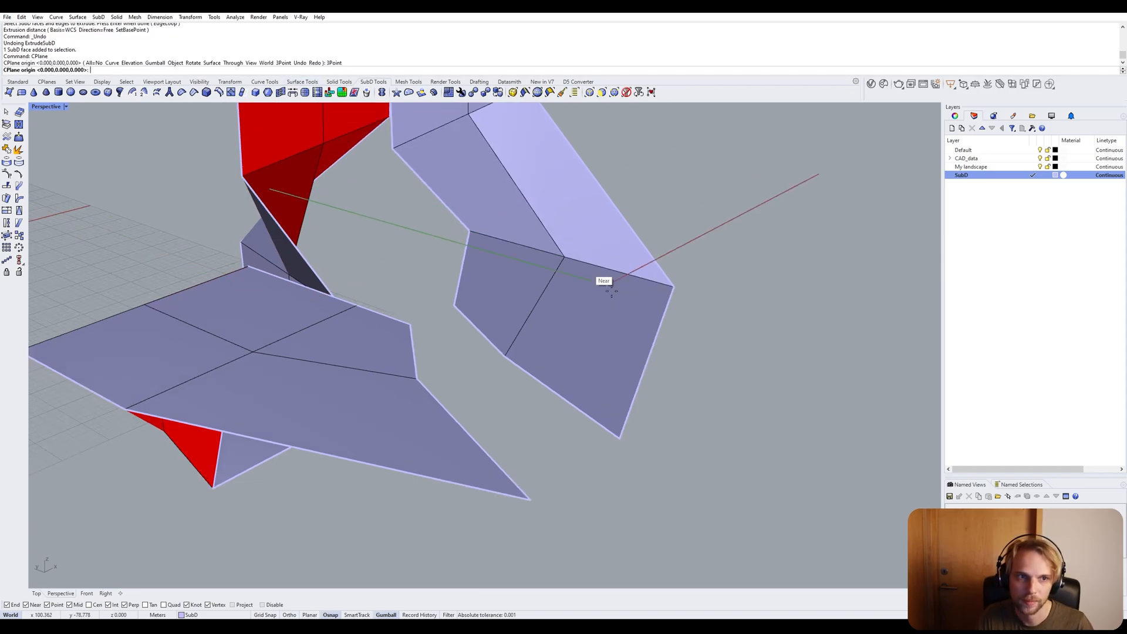
right_click_drag(584, 263, 589, 350)
right_click_drag(522, 153, 470, 253)
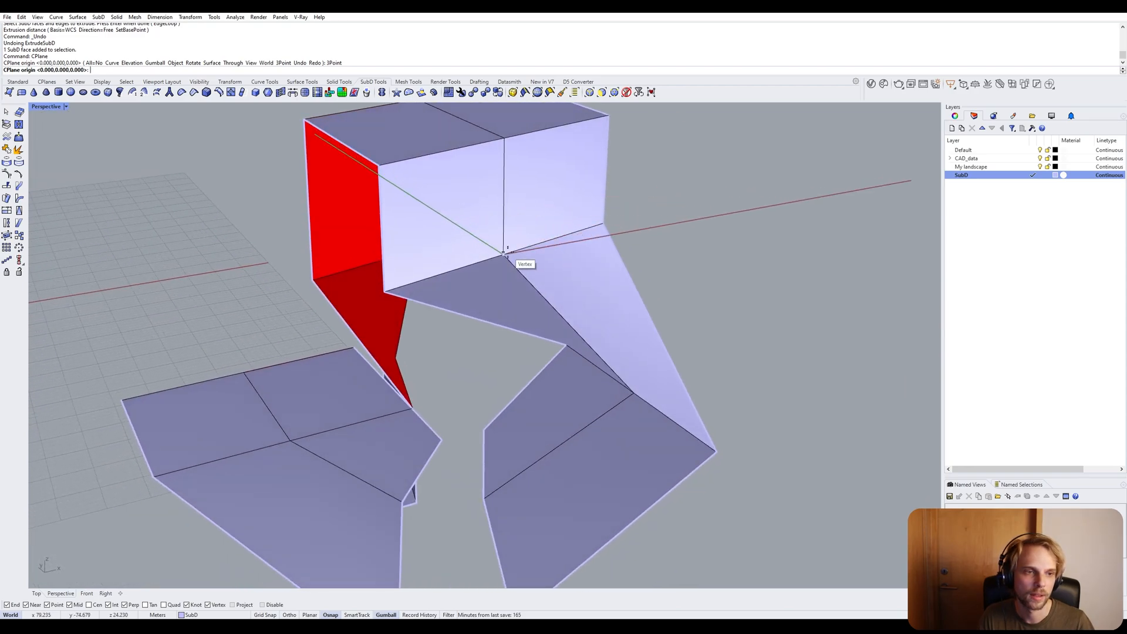
left_click(503, 254)
left_click(504, 137)
left_click(608, 116)
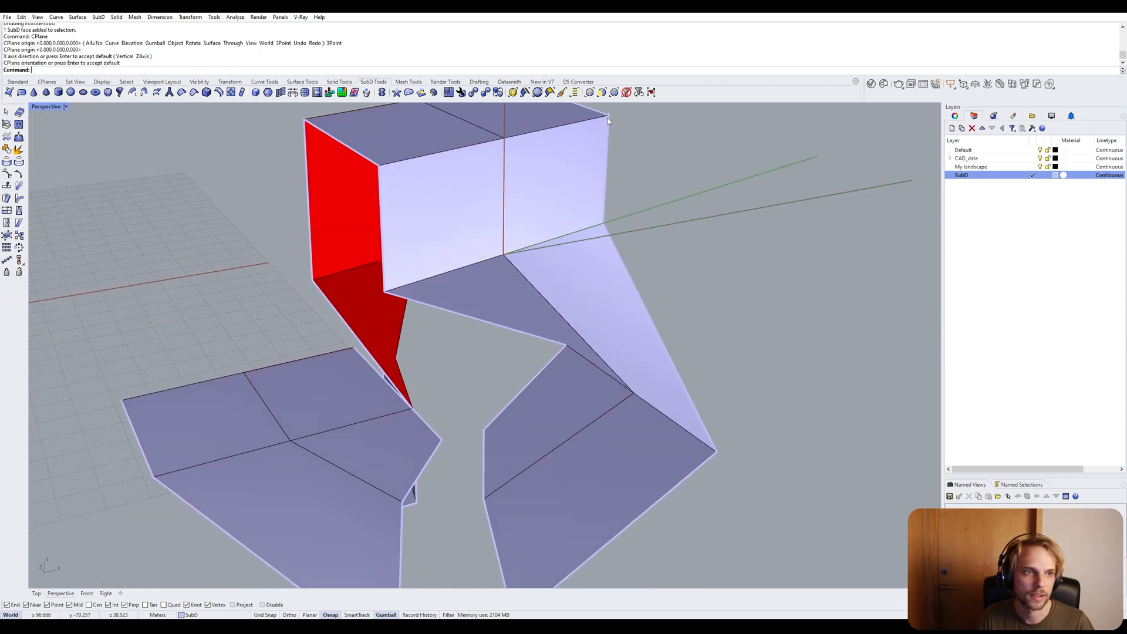
right_click_drag(558, 217, 438, 241)
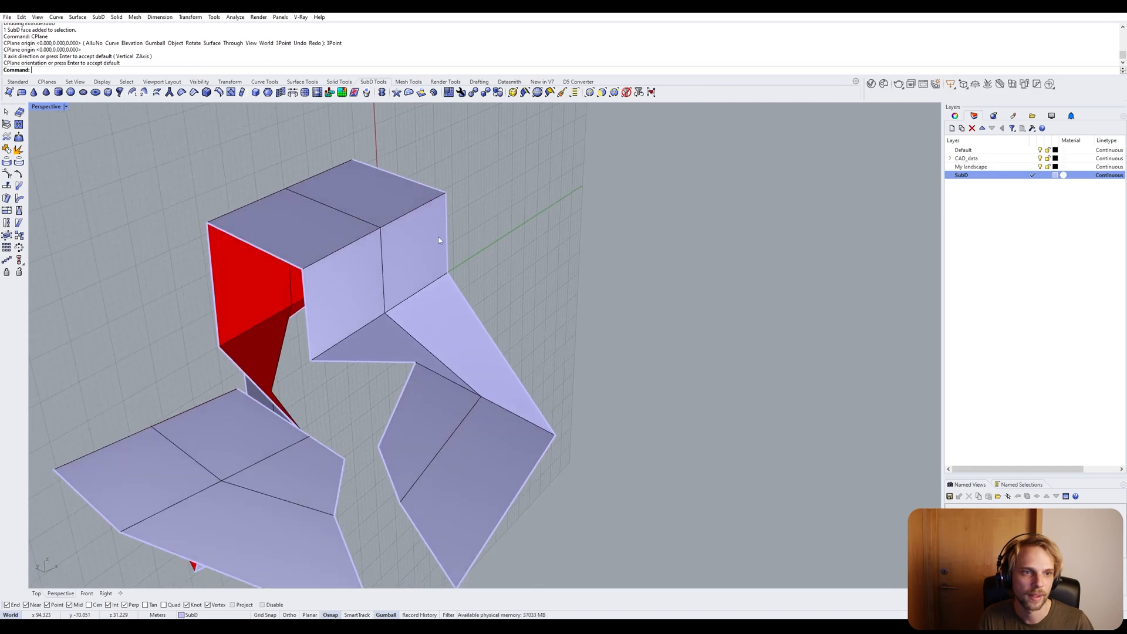
Try extruding the upright face's outer edge along the custom construction plane and the resulting face perpendicular to it, and undo both extrusions.
left_click(449, 215, "ctrl+shift")
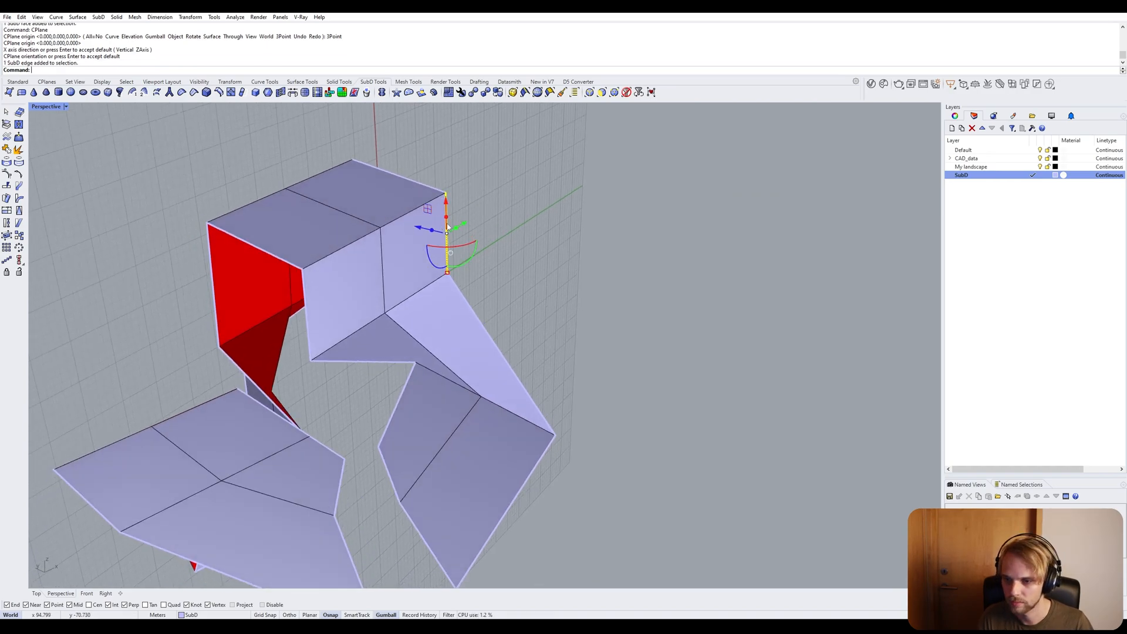
left_click_drag(448, 227, 580, 185)
right_click_drag(650, 300, 583, 270)
left_click(586, 243, "ctrl+shift")
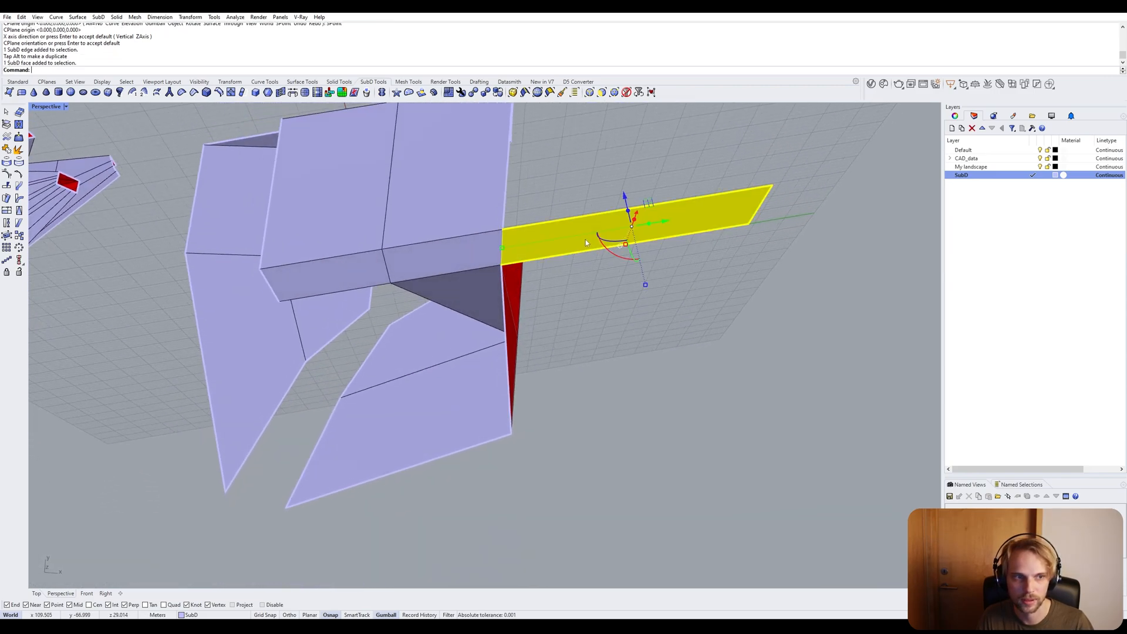
left_click_drag(627, 213, 634, 282)
key("ctrl+z")
key("ctrl+z")
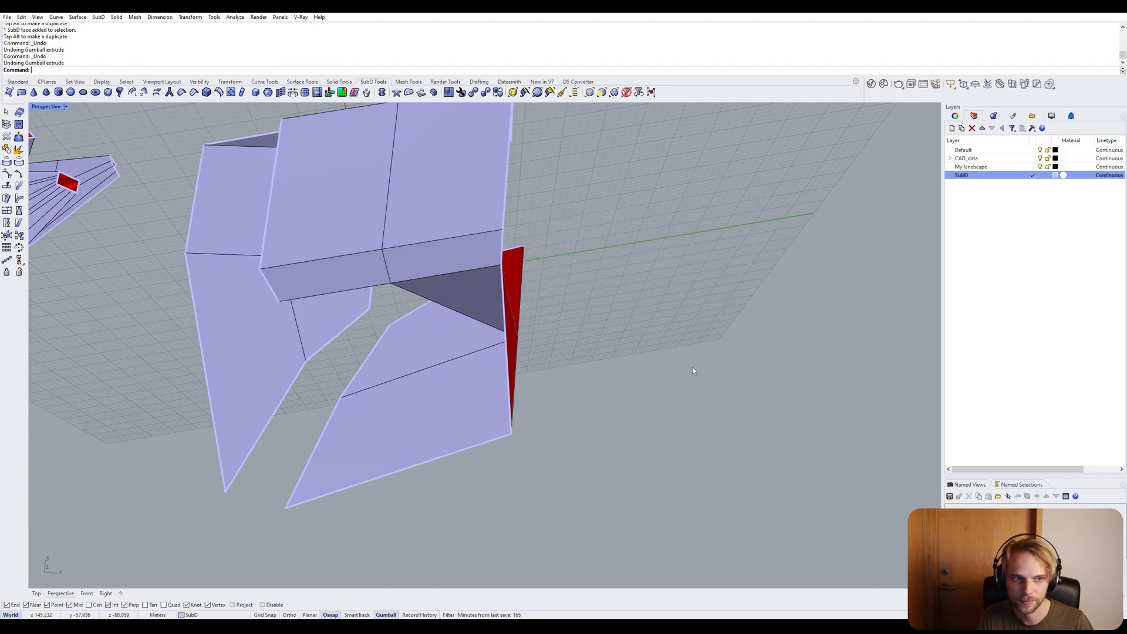
Reset the construction plane to World Top.
right_click_drag(662, 369, 714, 296)
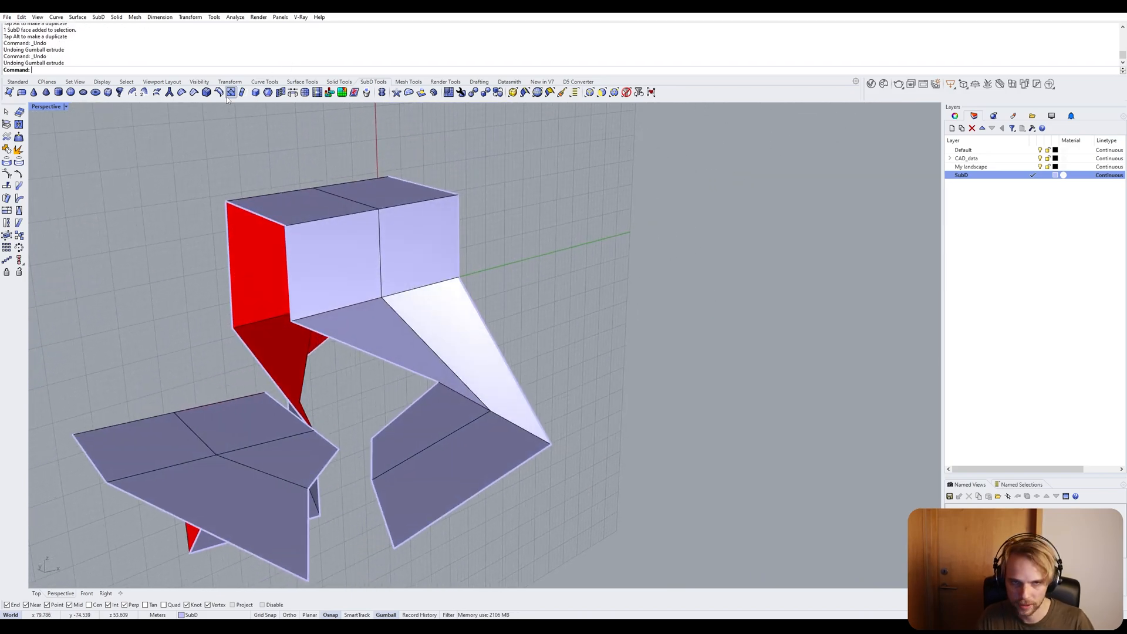
key("Return")
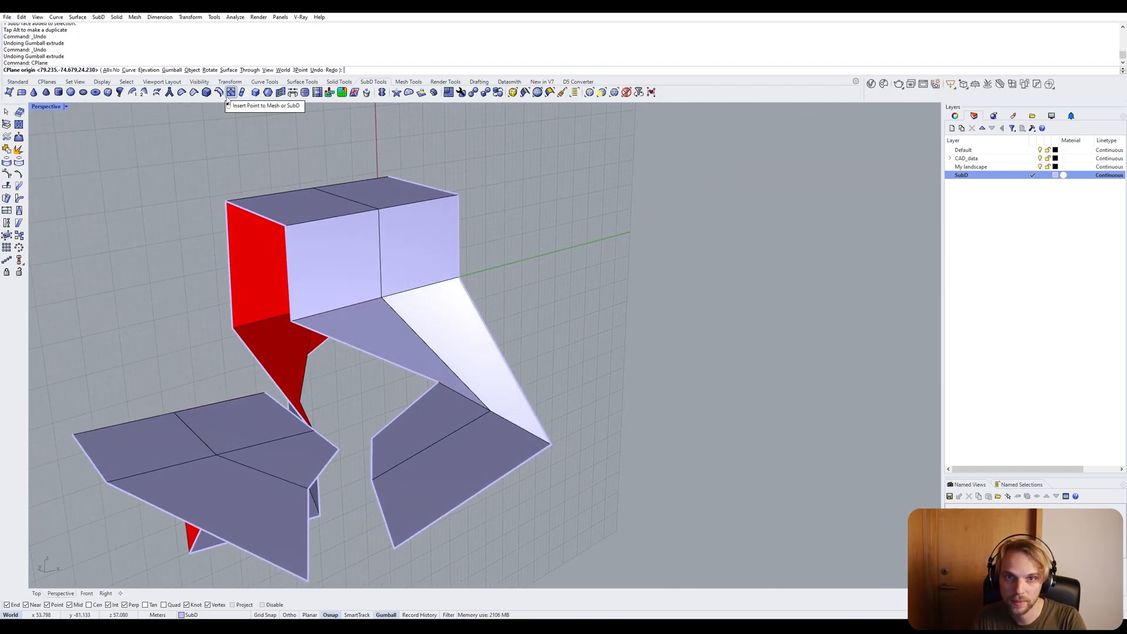
type("w")
key("Return")
type("t")
key("Return")
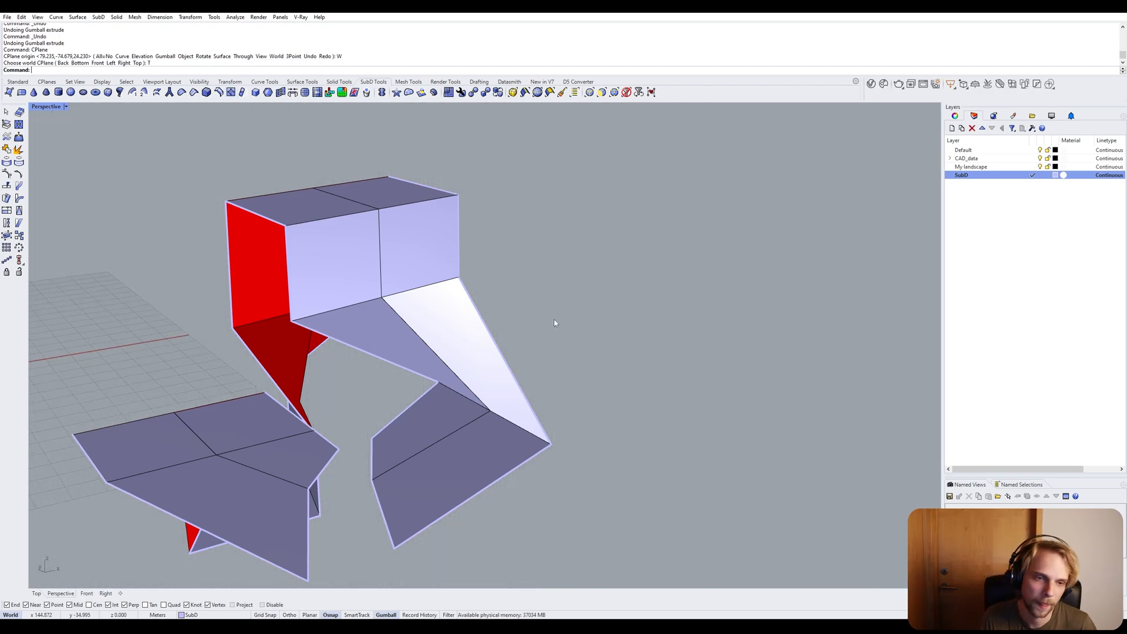
Highlight the pair of shorter edges facing each other across the gap to check how they align, and clear the selection.
scroll(541, 311, "down", 7)
right_click_drag(533, 309, 463, 344)
scroll(463, 344, "up", 4)
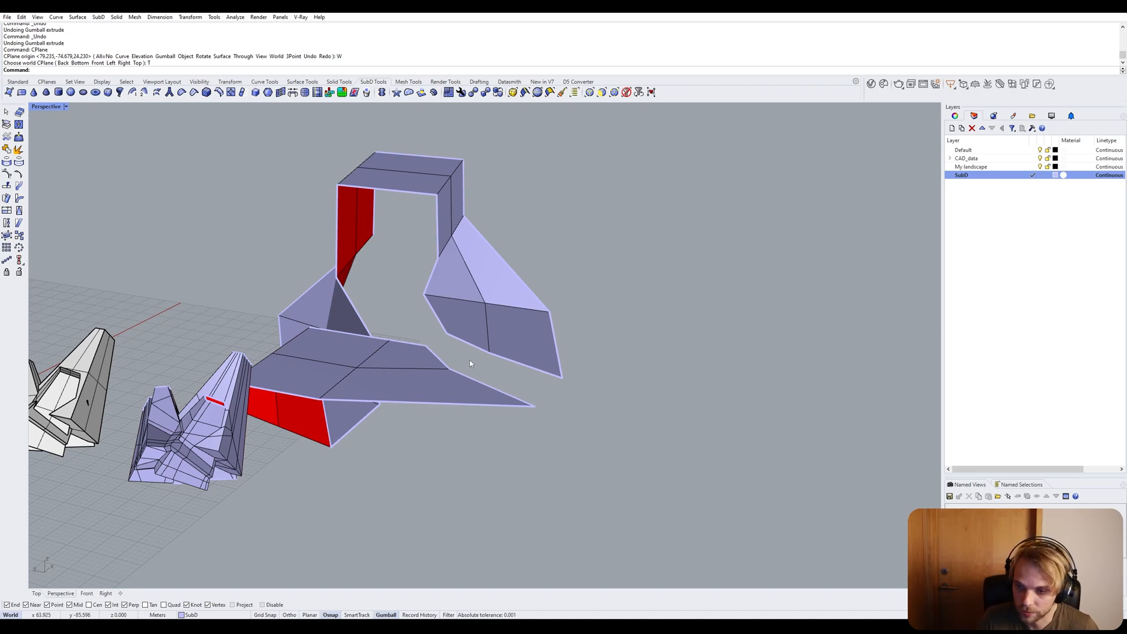
right_click_drag(470, 364, 491, 382)
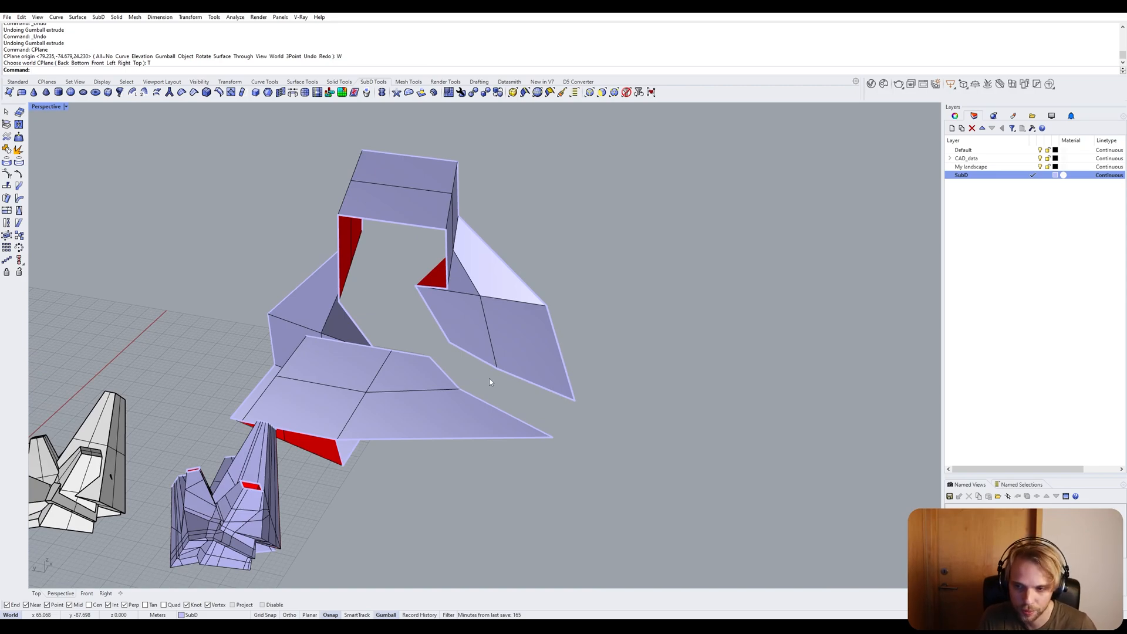
scroll(490, 382, "up", 4)
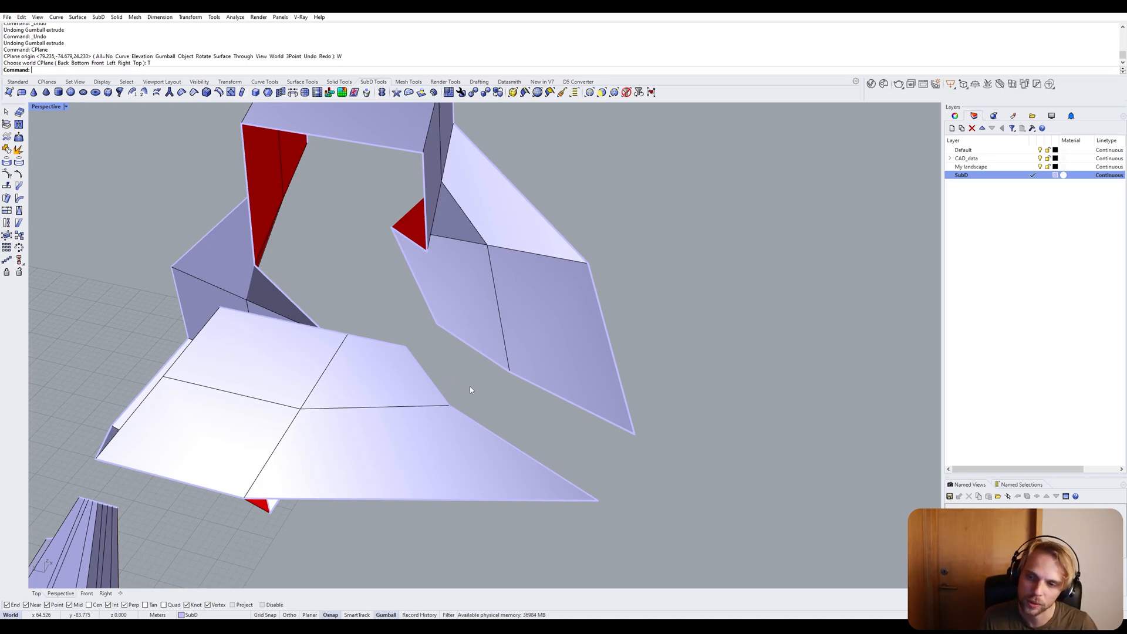
left_click(435, 381, "ctrl+shift")
left_click(474, 354, "ctrl+shift")
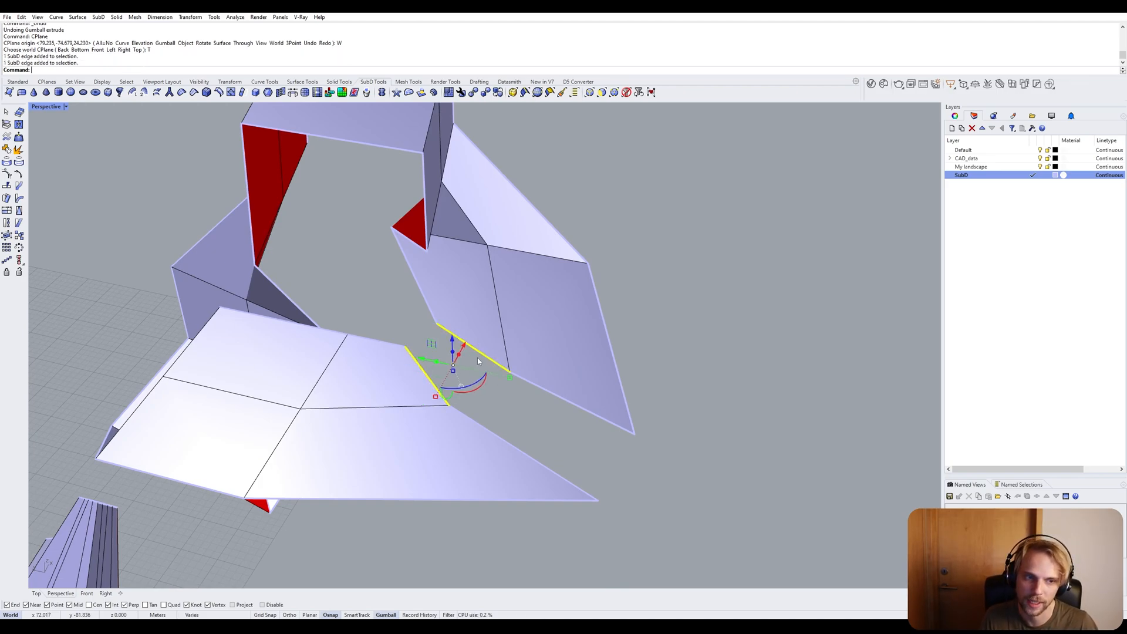
left_click(600, 439)
right_click_drag(601, 439, 536, 440, "shift")
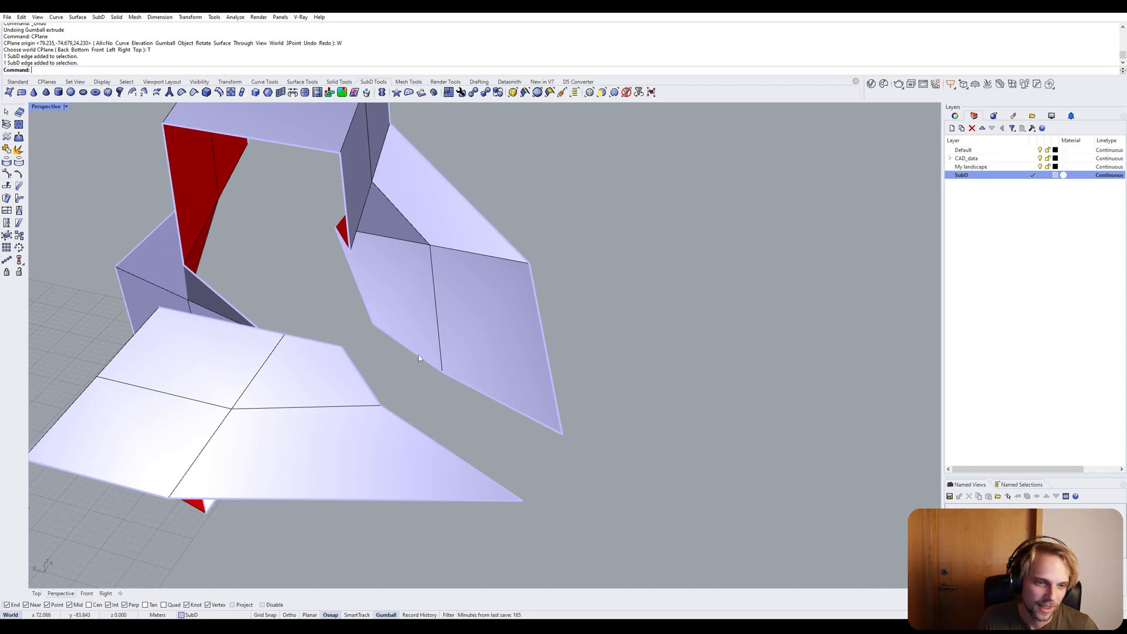
right_click_drag(385, 364, 394, 393)
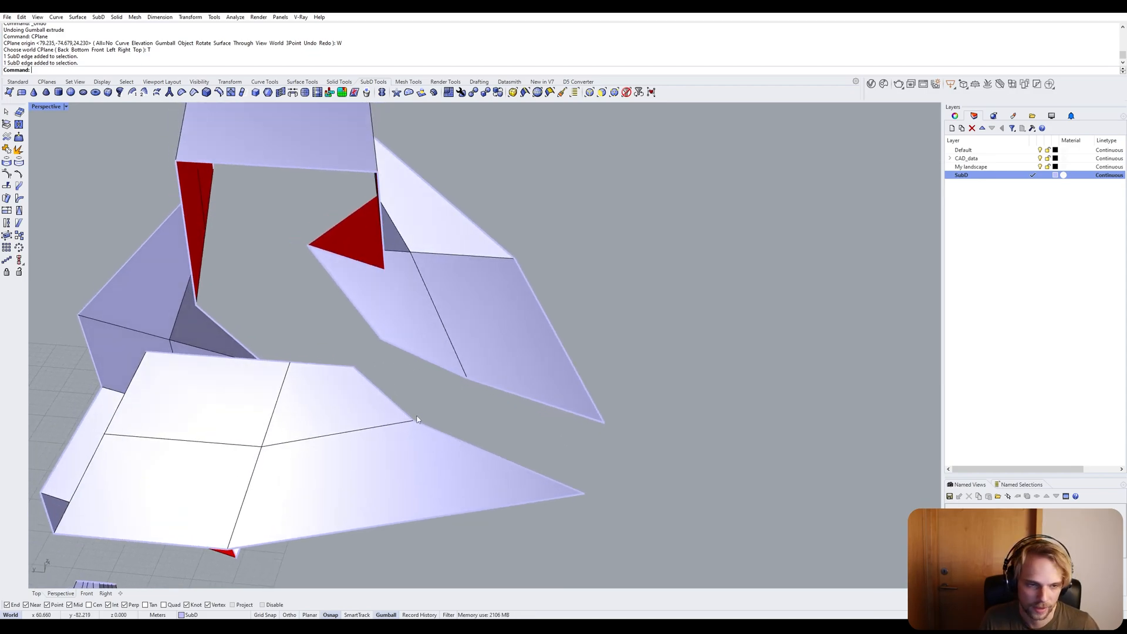
left_click(401, 408, "ctrl+shift")
left_click(446, 435, "ctrl+shift")
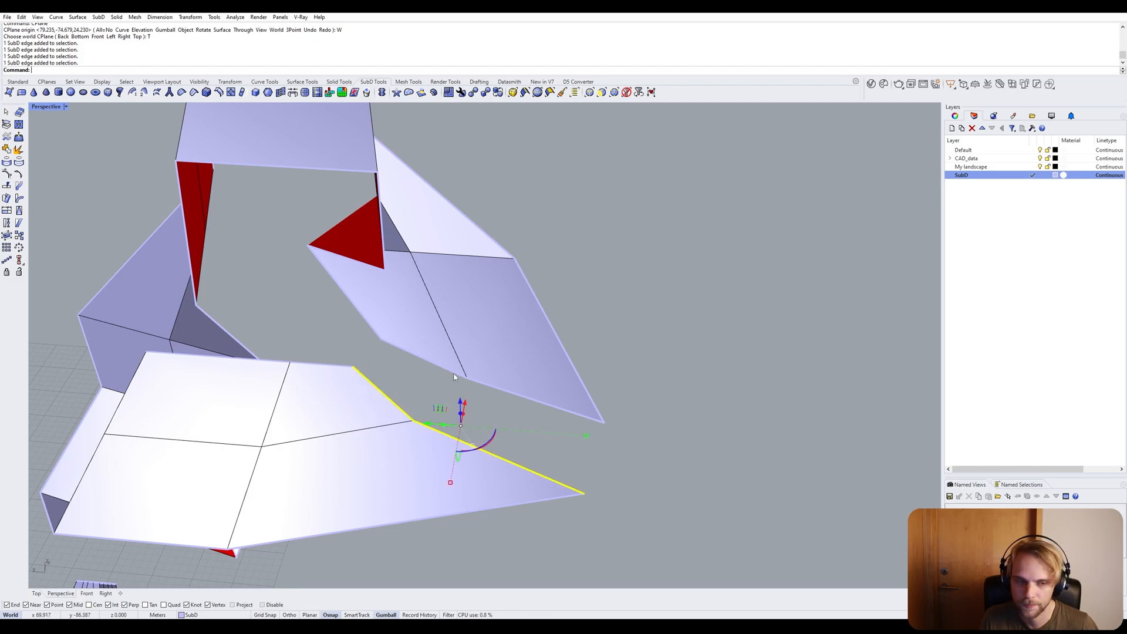
left_click(430, 361, "ctrl+shift")
key("Escape")
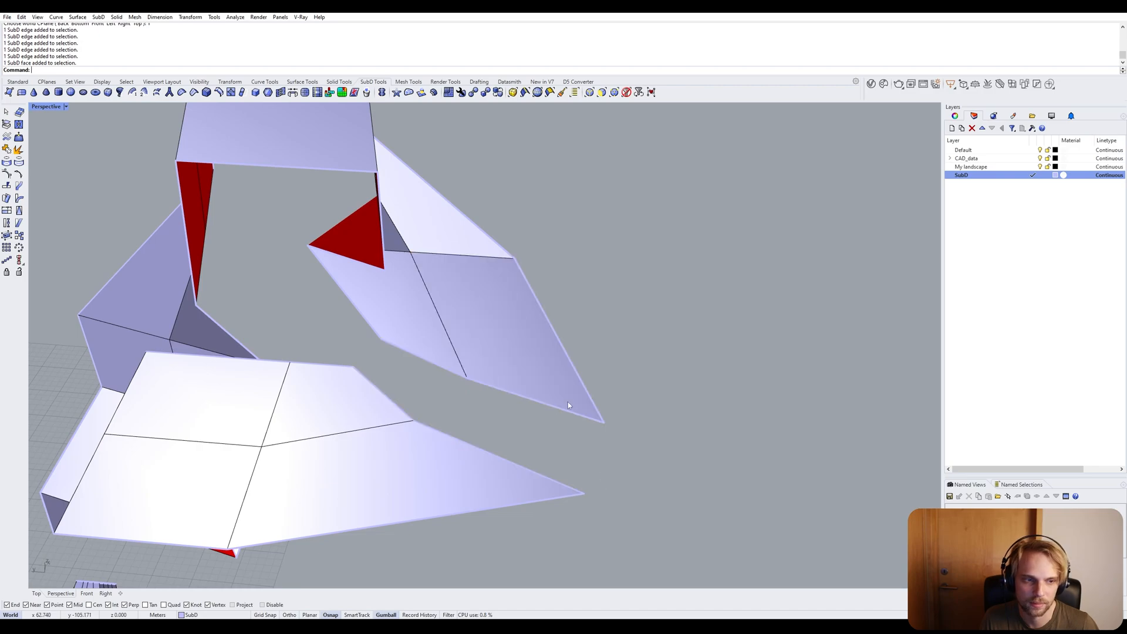
Bridge the two facing edges of the hanging base to the platform's two opposite edges with 1 segment, Join on and Crease off.
left_click(449, 370, "ctrl+shift")
left_click(488, 387, "ctrl+shift")
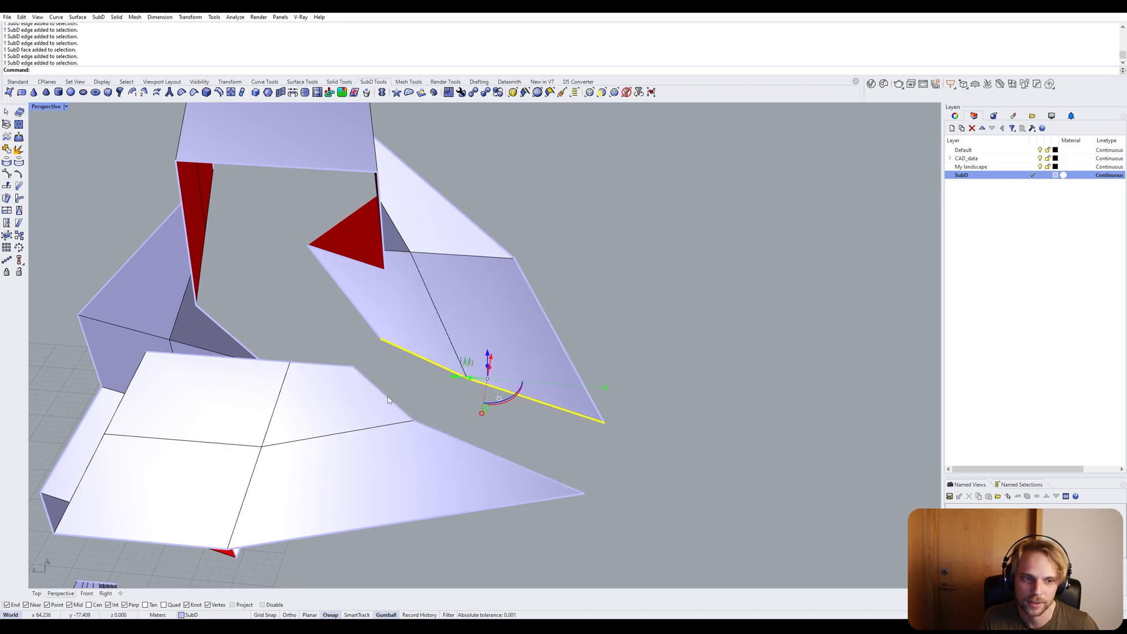
left_click(387, 398, "ctrl+shift")
left_click(428, 429, "ctrl+shift")
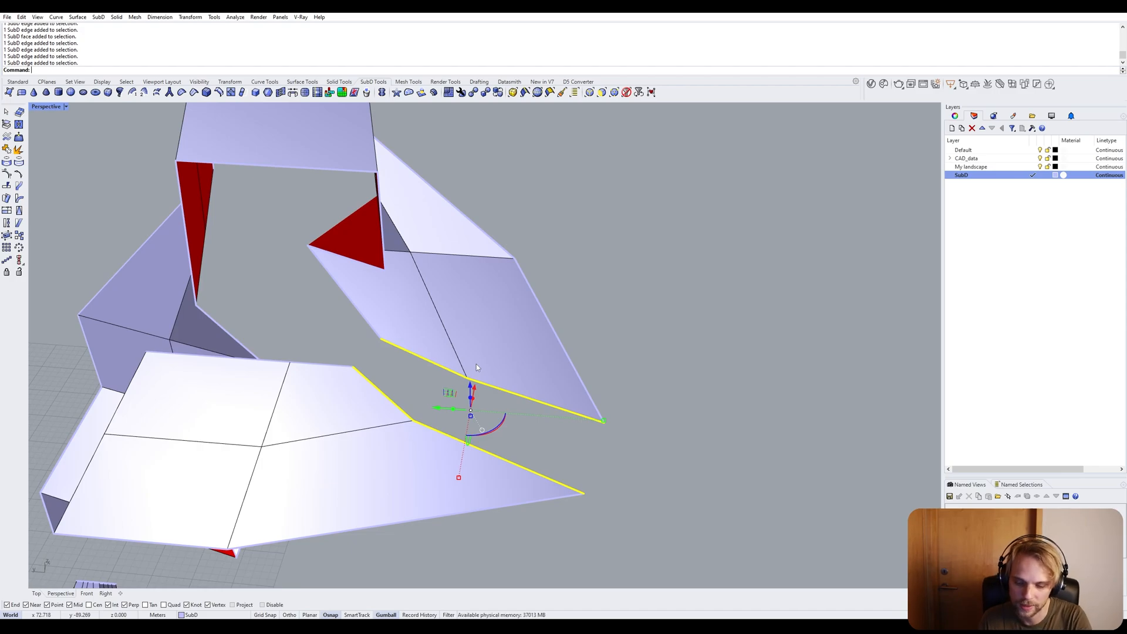
key("Return")
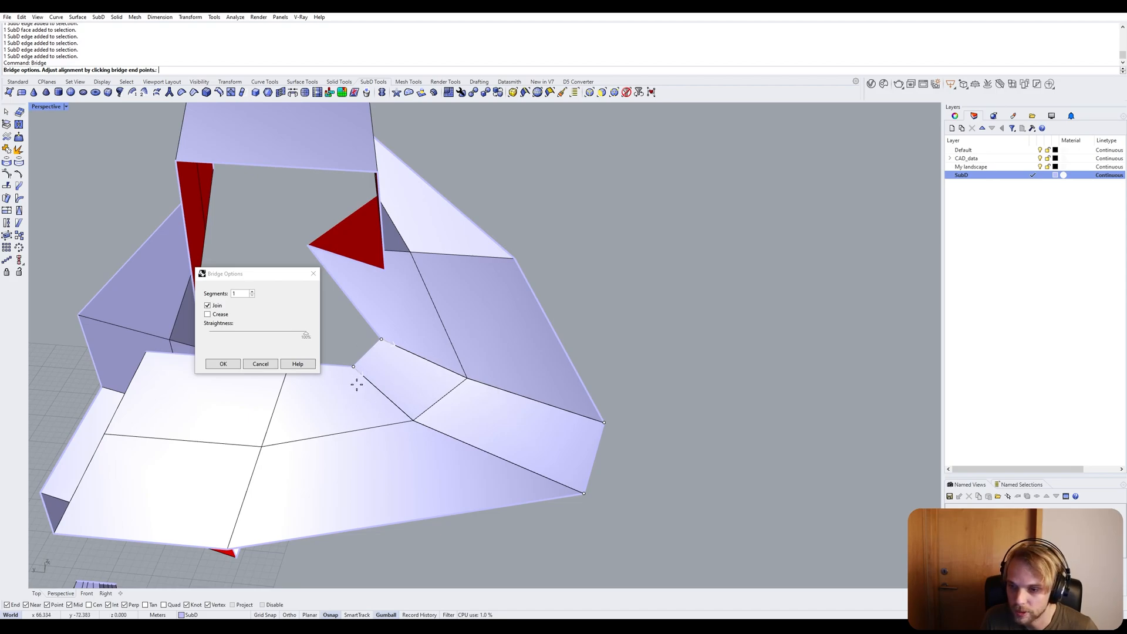
left_click(209, 366)
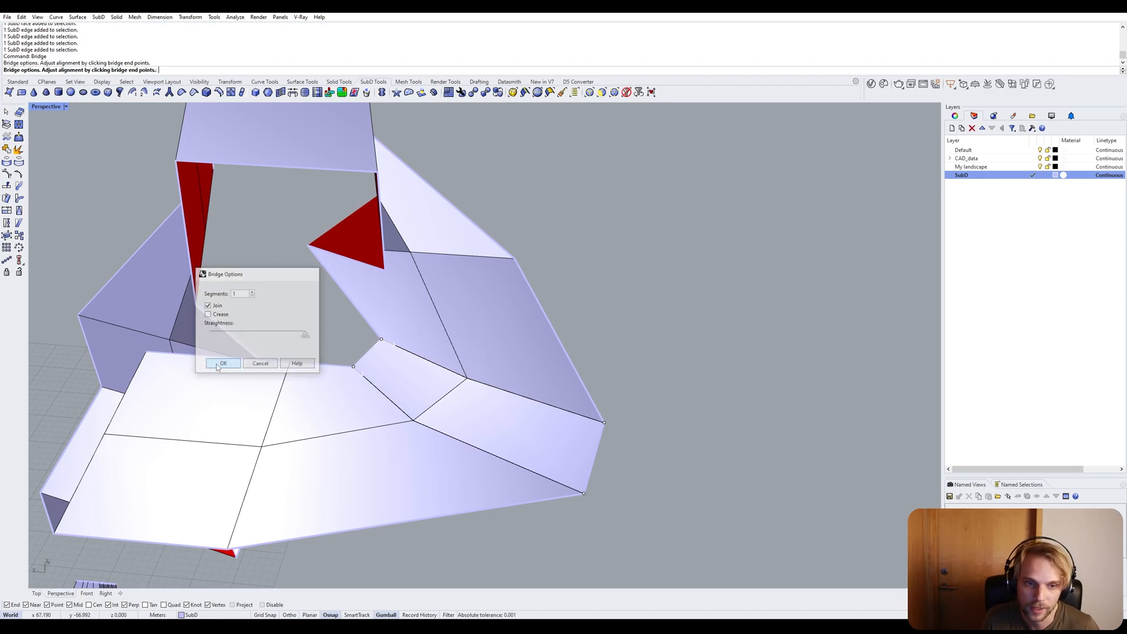
Inspect the bridged loop in smooth SubD display and return to flat display.
key("Tab")
right_click_drag(662, 345, 670, 368)
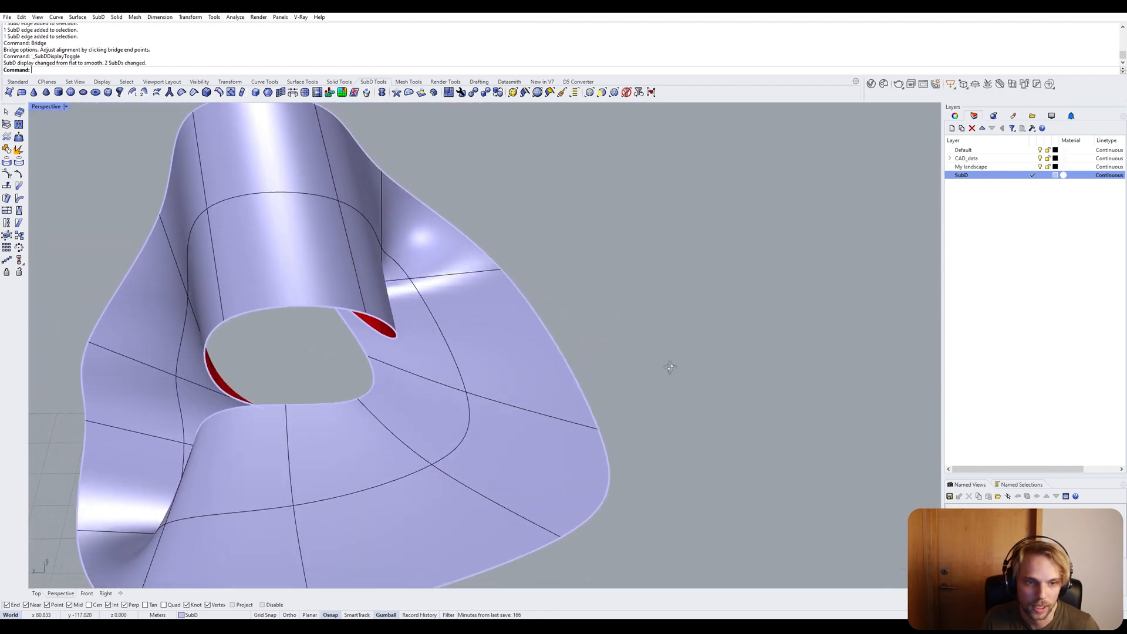
right_click_drag(421, 241, 413, 290)
key("Tab")
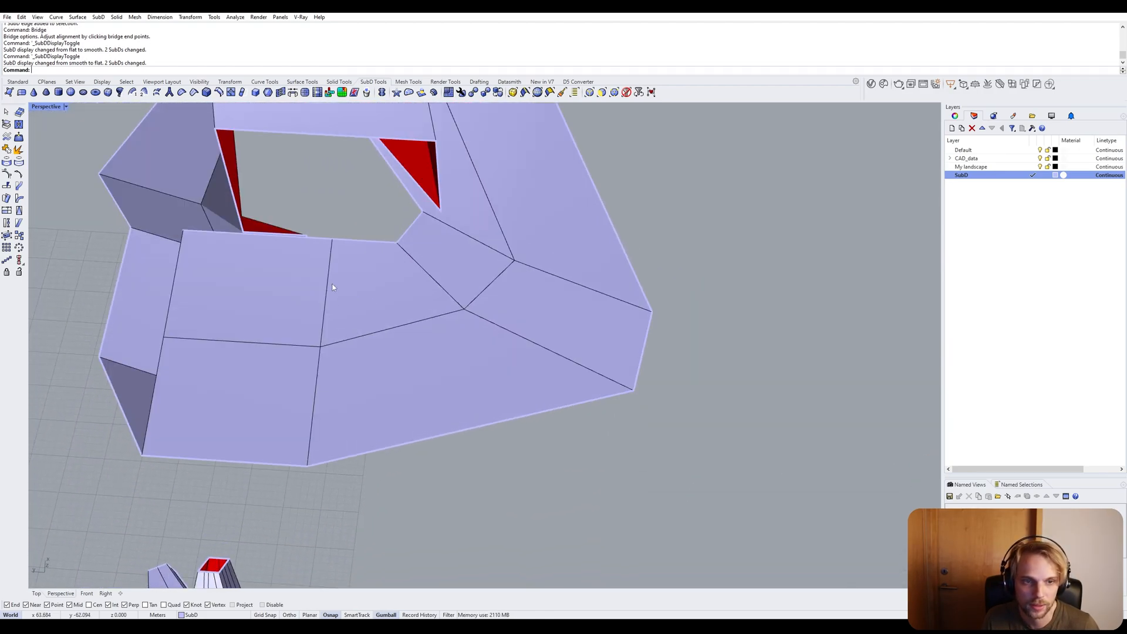
Move the four adjoining faces at the platform's outer corner, clear the selection, and switch to smooth SubD display.
left_click(377, 289, "ctrl+shift")
left_click(411, 352, "ctrl+shift")
left_click(463, 264, "ctrl+shift")
left_click(546, 300, "ctrl+shift")
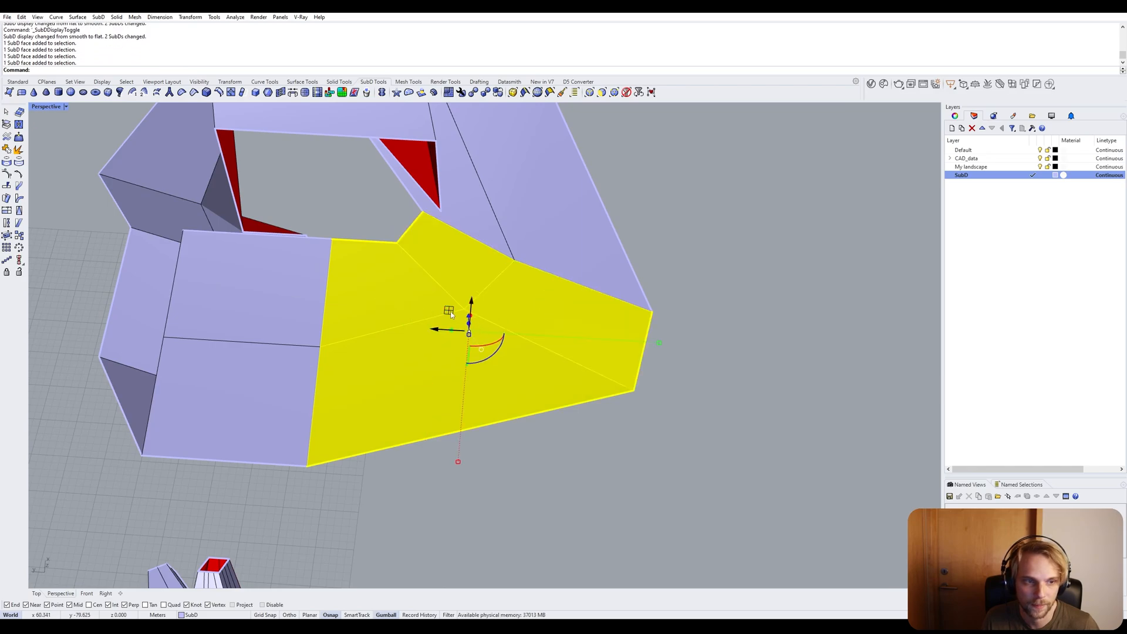
left_click_drag(451, 314, 460, 337)
key("Escape")
right_click_drag(493, 346, 805, 250)
key("Tab")
scroll(511, 229, "down", 6)
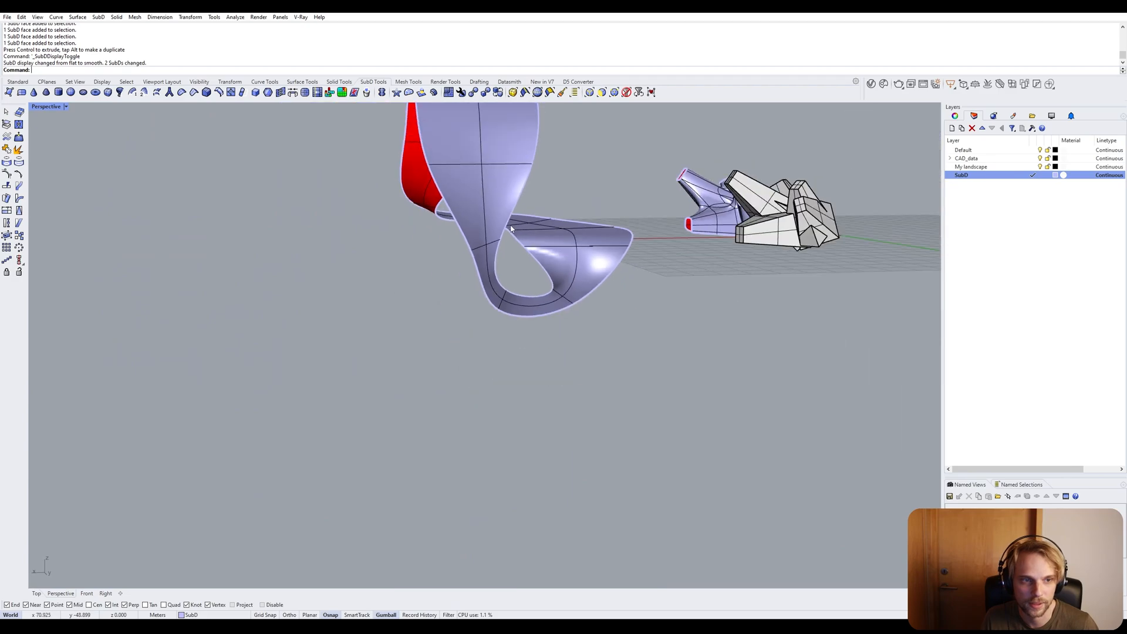
Flatten the whole looping SubD by scaling it down along the vertical axis.
right_click_drag(429, 234, 383, 345, "shift")
right_click_drag(469, 282, 443, 321)
left_click(360, 360)
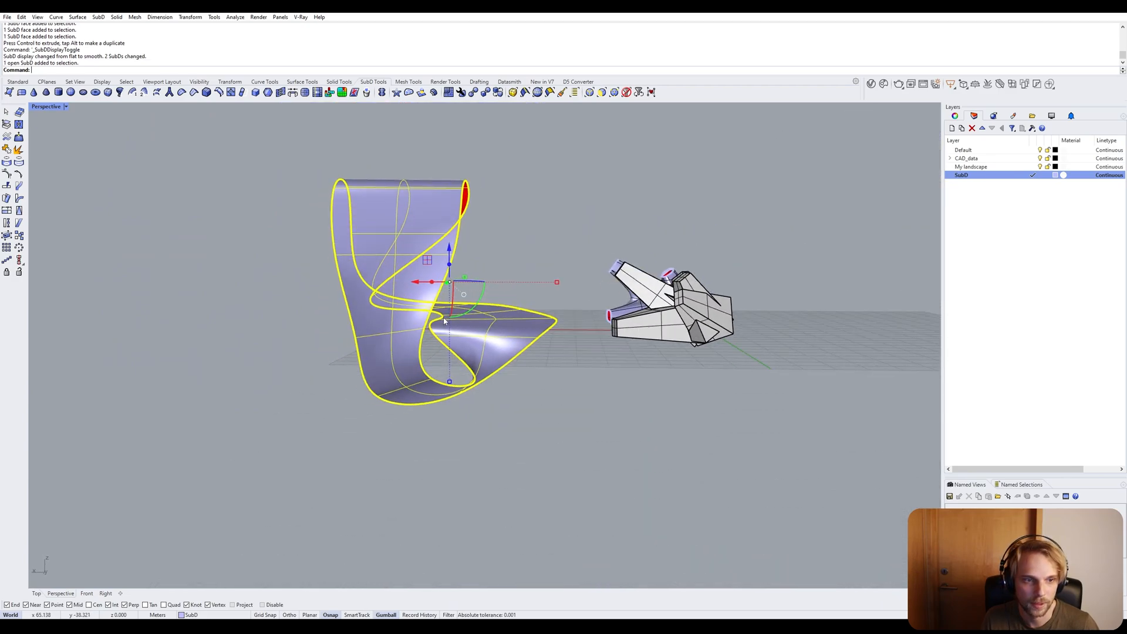
left_click_drag(450, 382, 449, 311)
left_click(549, 216)
Scale the flattened looping SubD down uniformly in all three directions.
right_click_drag(551, 215, 407, 225)
scroll(408, 225, "up", 6)
right_click_drag(664, 320, 452, 291)
left_click(443, 284)
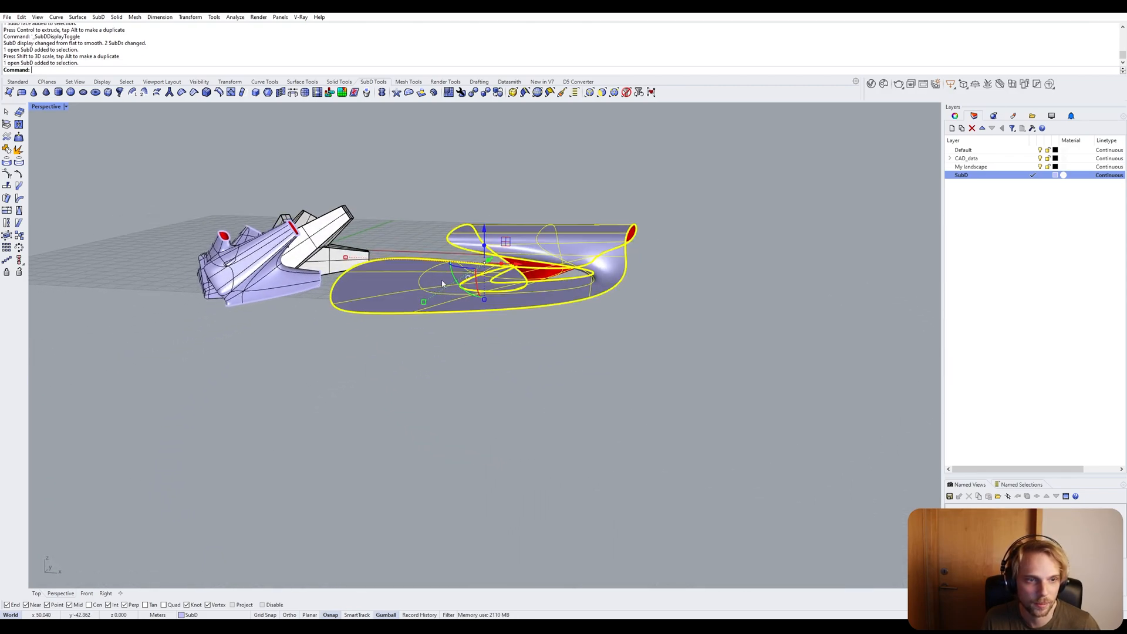
left_click_drag(347, 258, 415, 260, "shift")
left_click(521, 357)
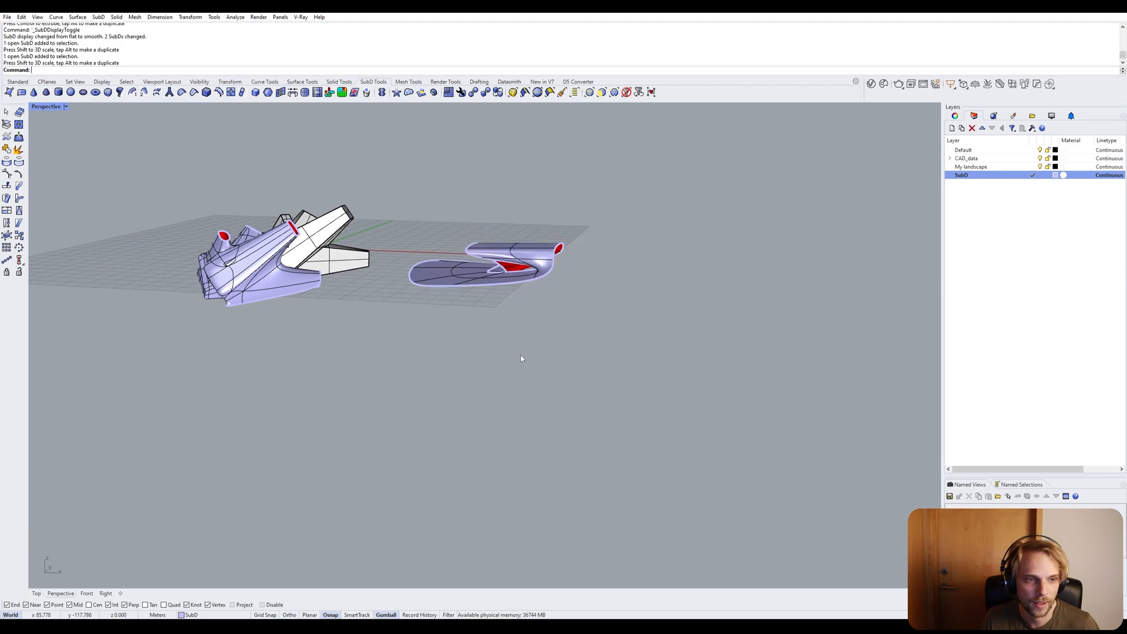
Raise the loop's two top faces in flat display to lift the arch, and return to smooth display.
right_click_drag(520, 358, 574, 313)
scroll(509, 233, "up", 6)
right_click_drag(508, 232, 497, 366)
right_click_drag(497, 366, 405, 393)
scroll(375, 369, "up", 2)
key("Tab")
left_click(433, 360, "ctrl+shift")
left_click(508, 353, "ctrl+shift")
right_click_drag(511, 368, 503, 339)
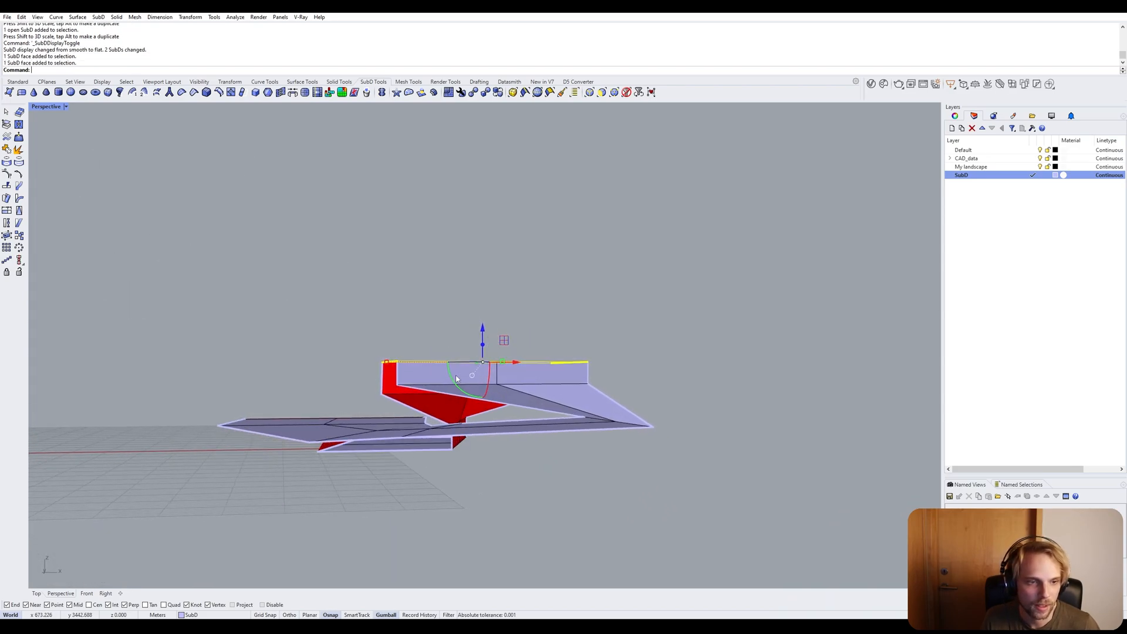
left_click_drag(456, 387, 487, 291)
key("Escape")
key("Tab")
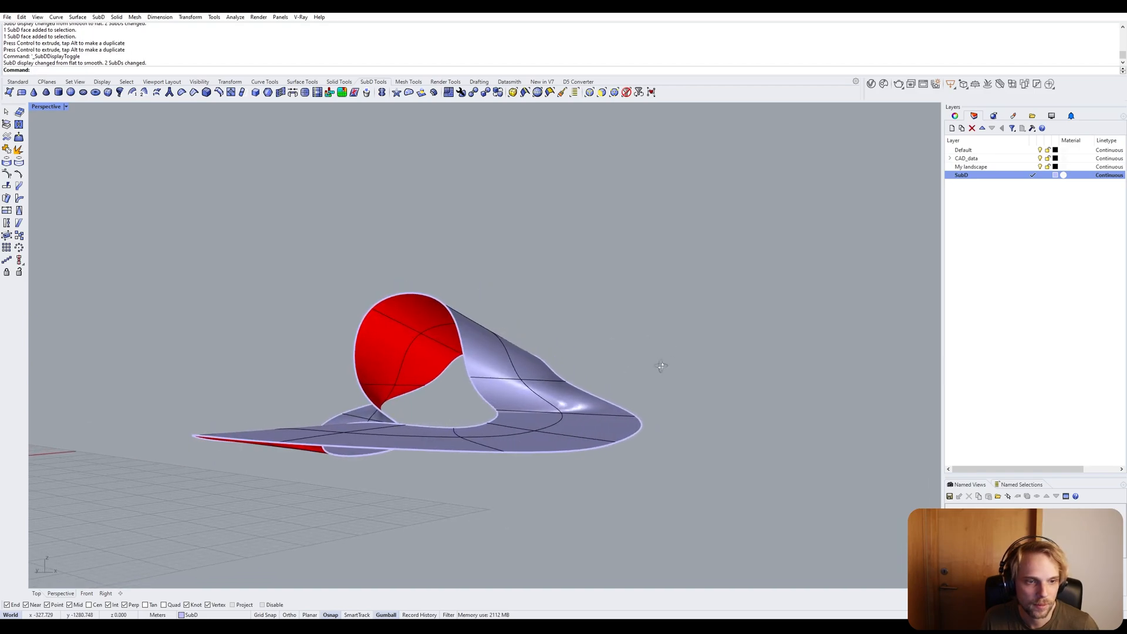
Pull one edge of the raised arch outward into an overhang, checking the form in smooth display before returning to flat.
right_click_drag(661, 366, 418, 300)
key("Tab")
left_click(394, 305, "ctrl+shift")
left_click_drag(428, 290, 318, 291)
key("Tab")
right_click_drag(347, 284, 353, 309)
key("Tab")
right_click_drag(458, 317, 403, 323)
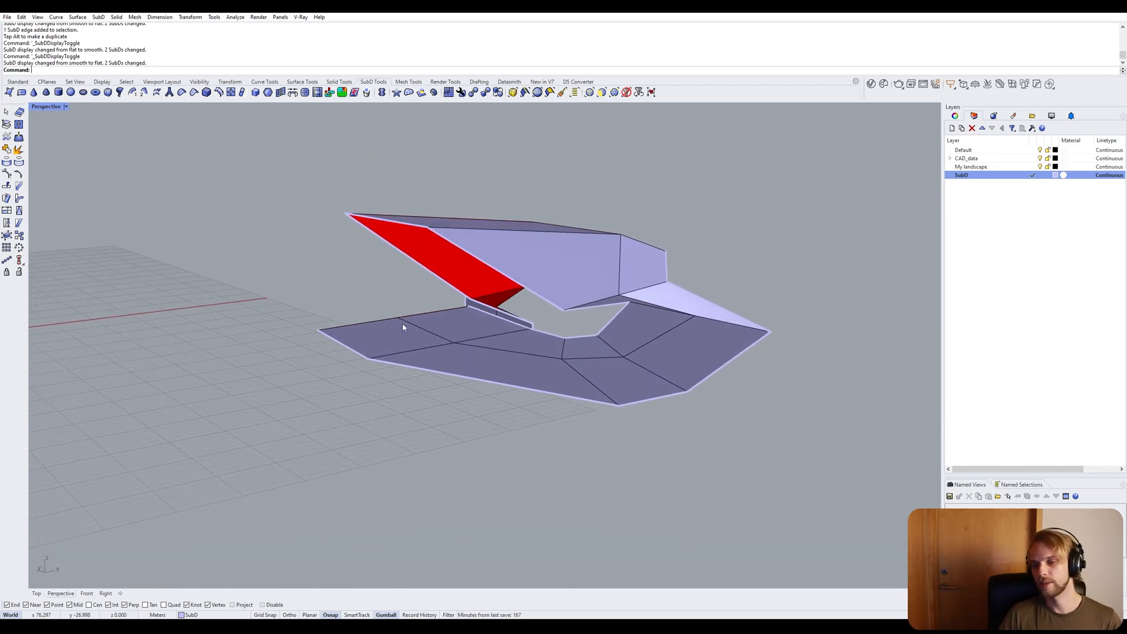
left_click(403, 327)
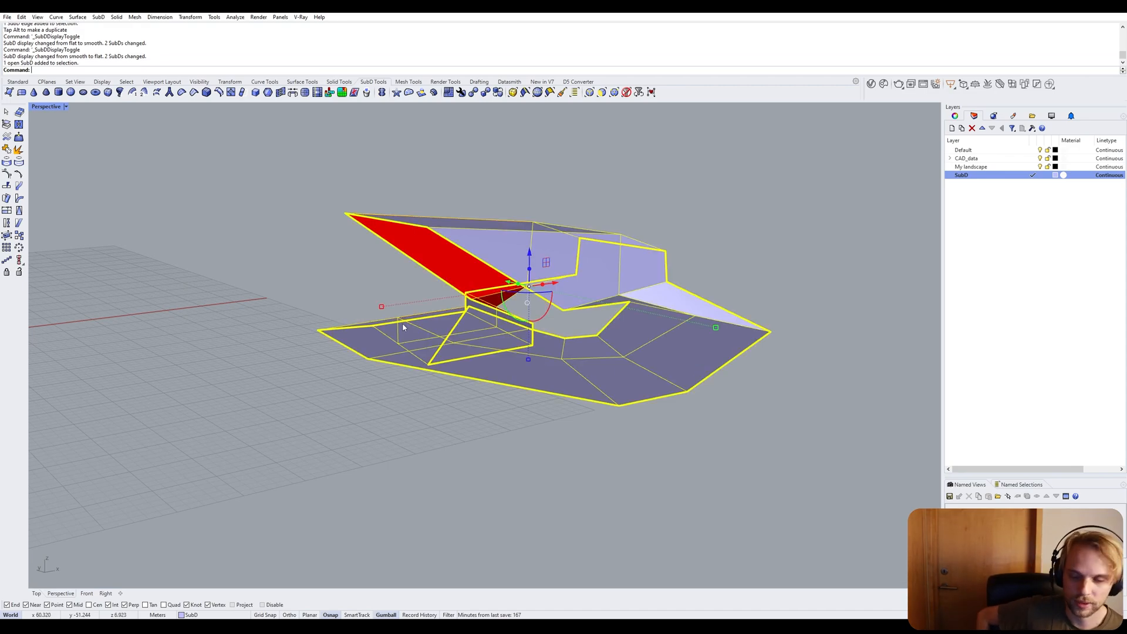
left_click(373, 415)
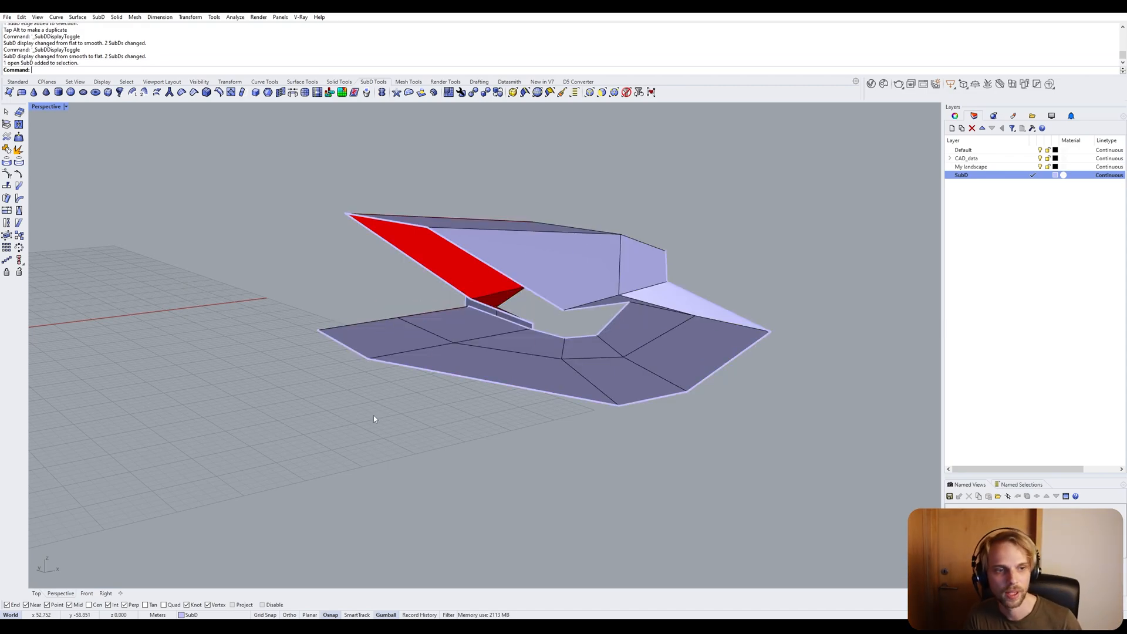
right_click_drag(373, 414, 491, 390)
left_click(466, 351)
right_click_drag(466, 353, 639, 242)
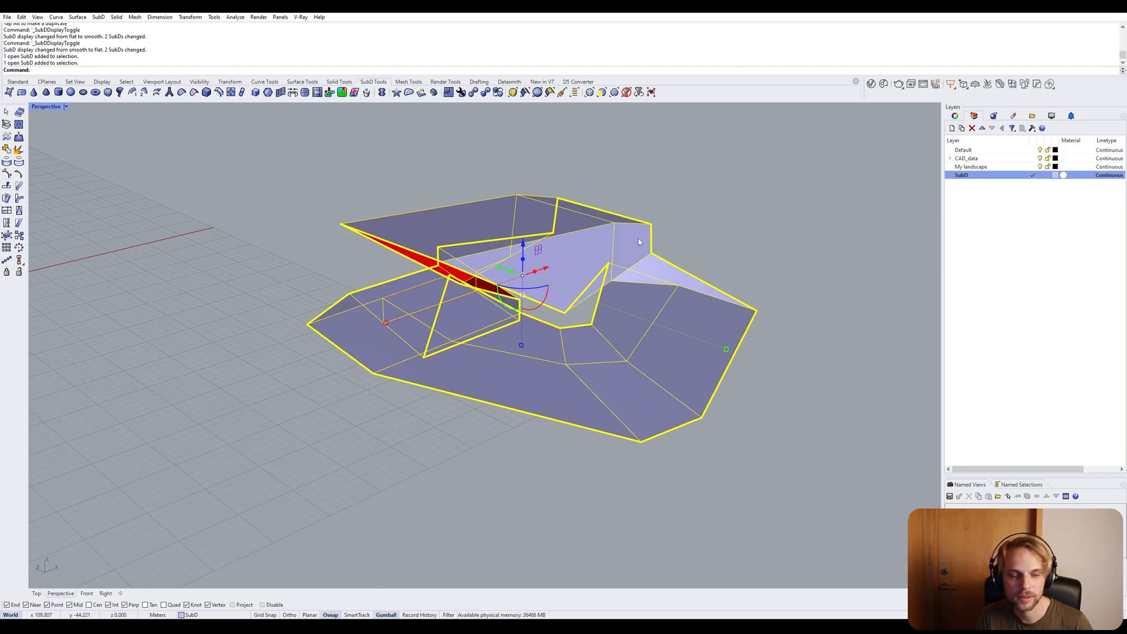
left_click(308, 463)
right_click_drag(308, 464, 503, 351)
Try to thicken the platform by extruding its four outer faces a short distance upward.
left_click(517, 375, "ctrl+shift")
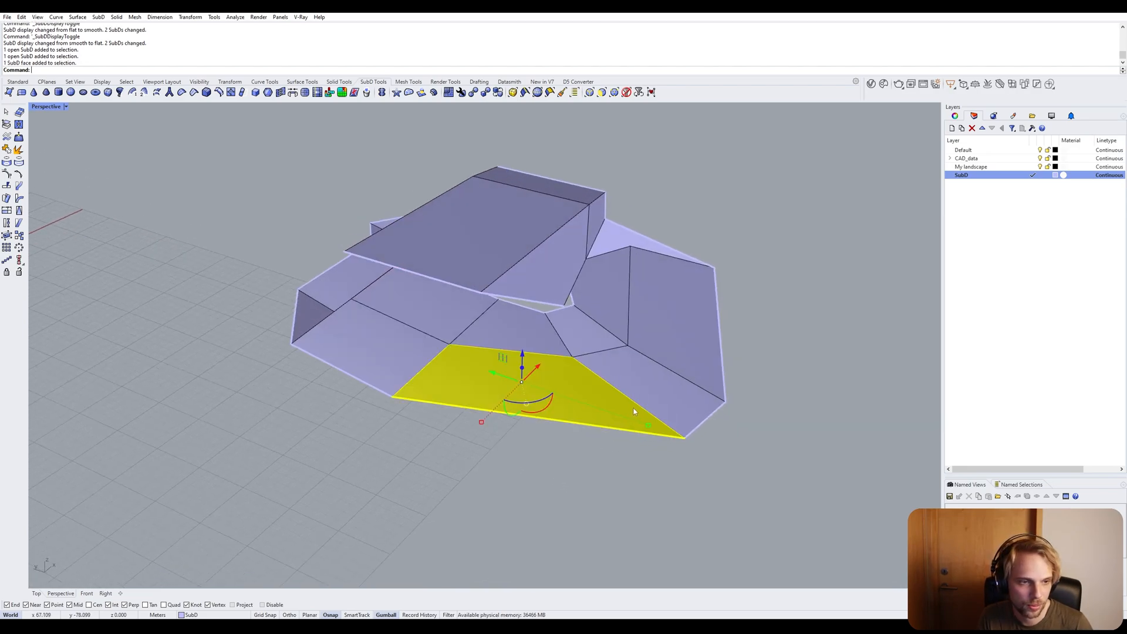
left_click(646, 390, "ctrl+shift")
left_click(675, 320, "ctrl+shift")
left_click(420, 361, "ctrl+shift")
right_click_drag(420, 361, 487, 334)
scroll(520, 324, "up", 4)
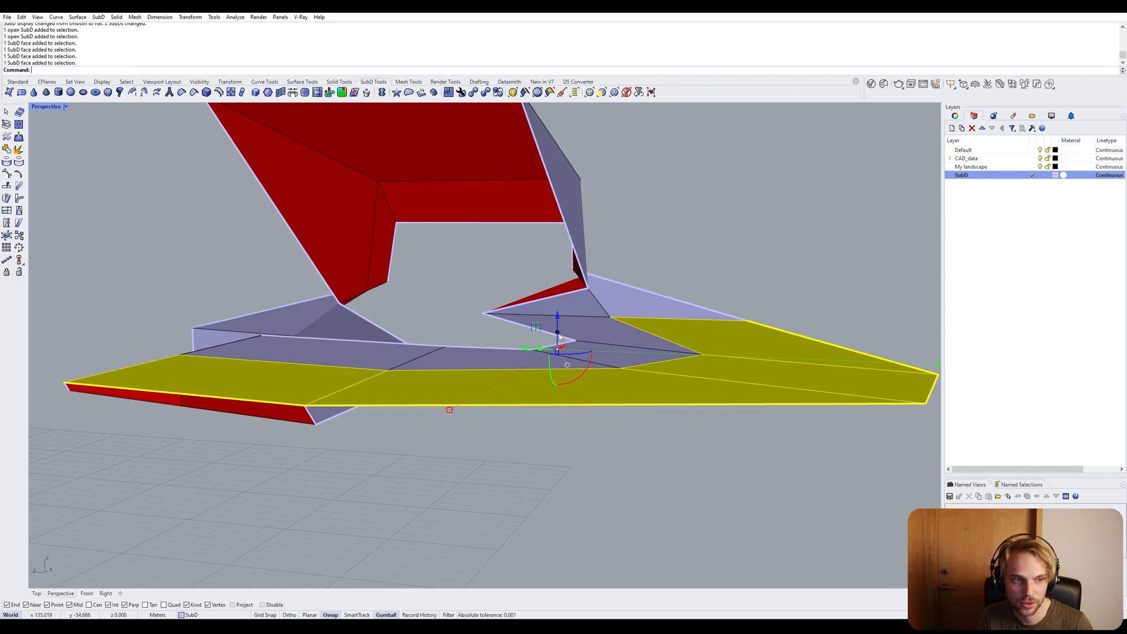
left_click_drag(560, 338, 567, 305, "ctrl")
right_click_drag(568, 305, 372, 457)
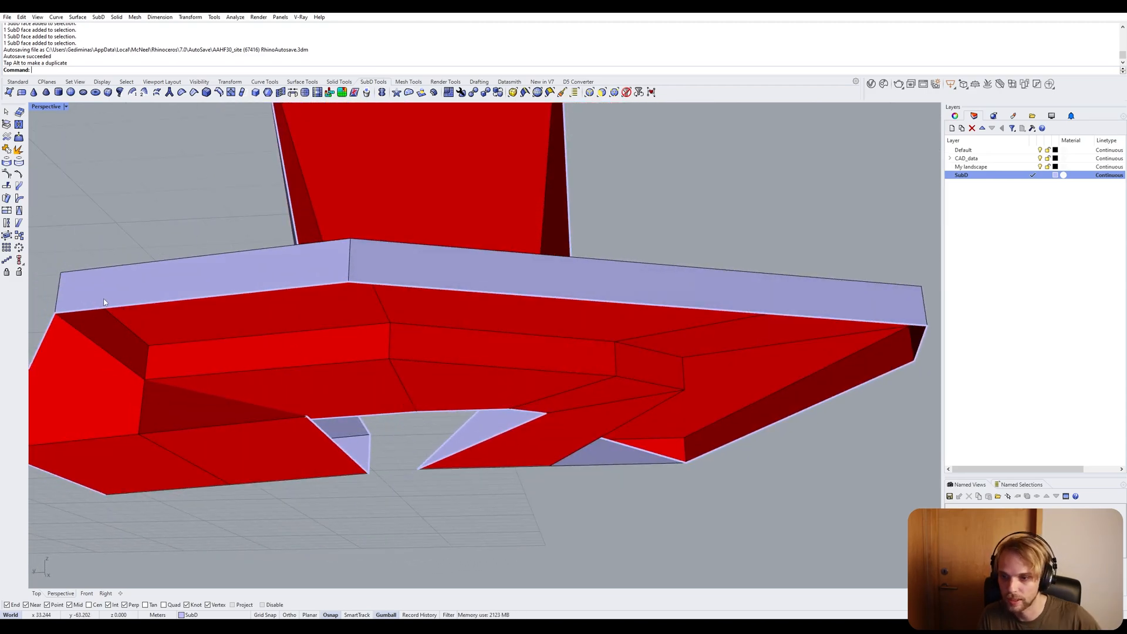
right_click_drag(111, 319, 123, 323)
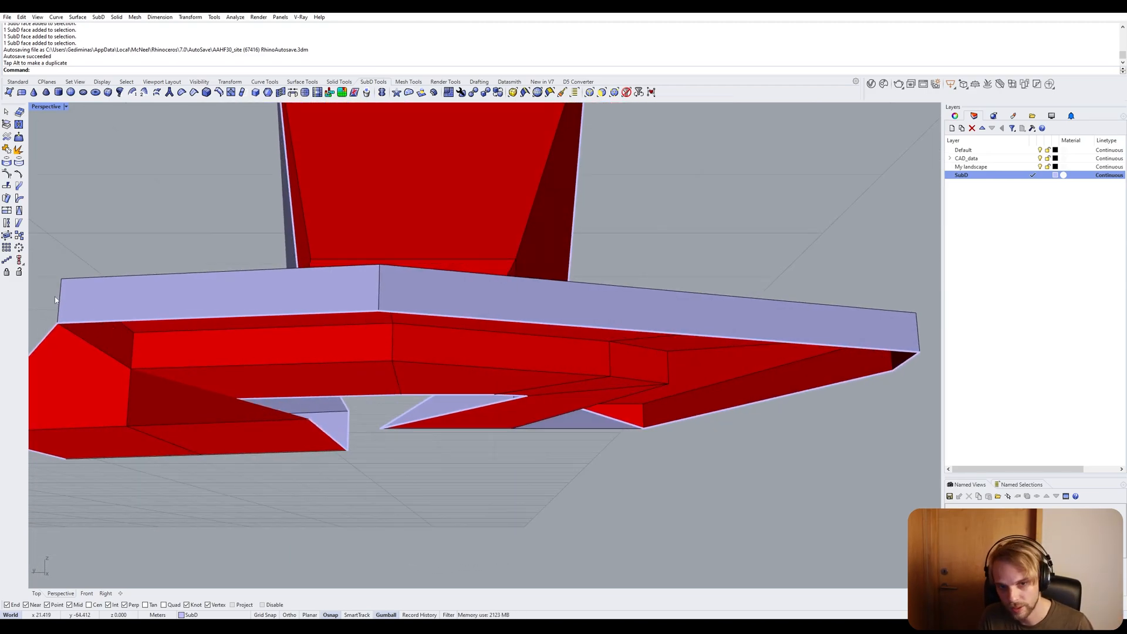
Select the side face loop of the extruded rim, inspect the form in smooth display, and undo the face extrusion.
left_click(111, 303, "ctrl+shift")
left_click(484, 305, "ctrl+shift")
right_click_drag(227, 329, 250, 329)
double_click(250, 329, "ctrl+shift")
right_click_drag(344, 382, 414, 331)
left_click(374, 523)
key("Tab")
scroll(377, 515, "down", 4)
scroll(392, 414, "up", 3)
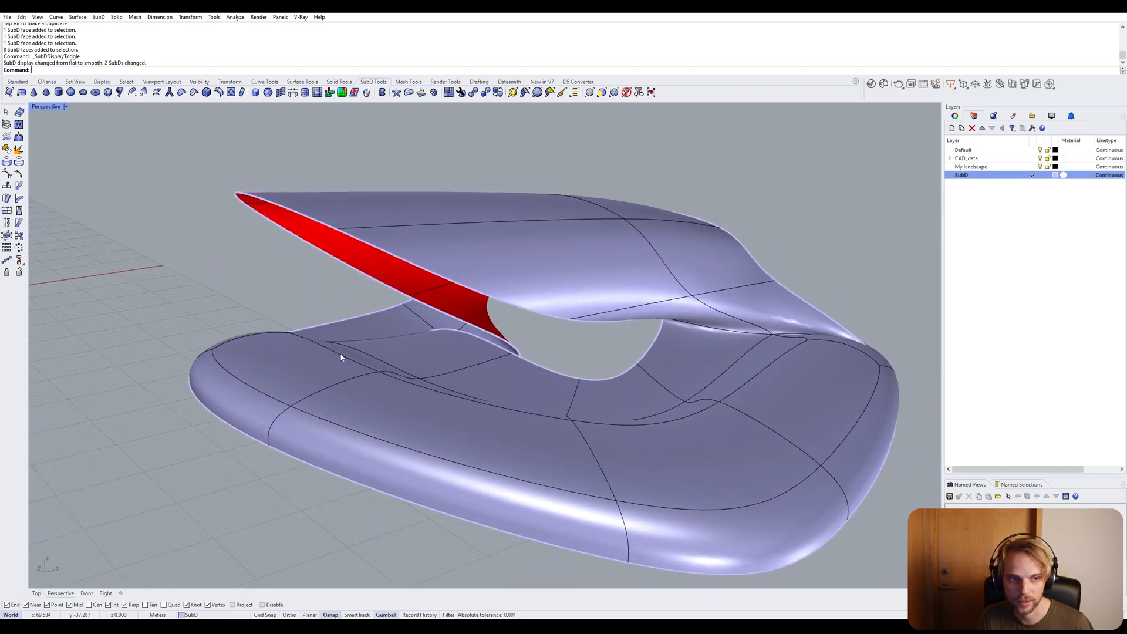
right_click_drag(341, 357, 403, 423)
key("ctrl+z")
Thicken the looping surface with OffsetSubD at a distance of 0.25, with Solid, BothSides and DeleteInput set to Yes.
left_click(403, 424)
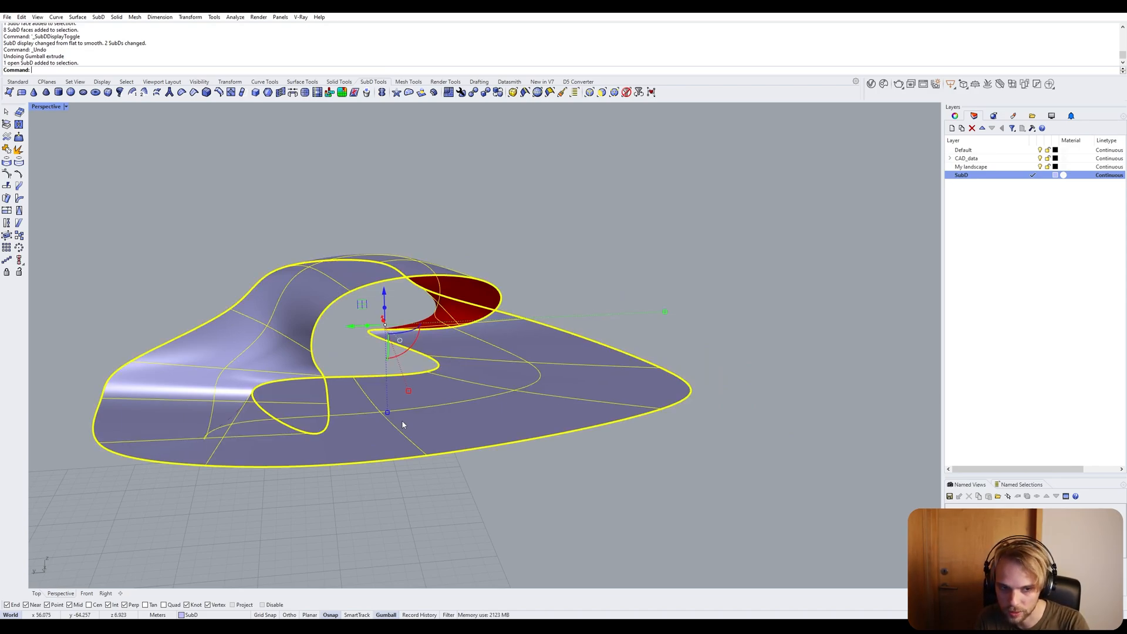
type("Offset")
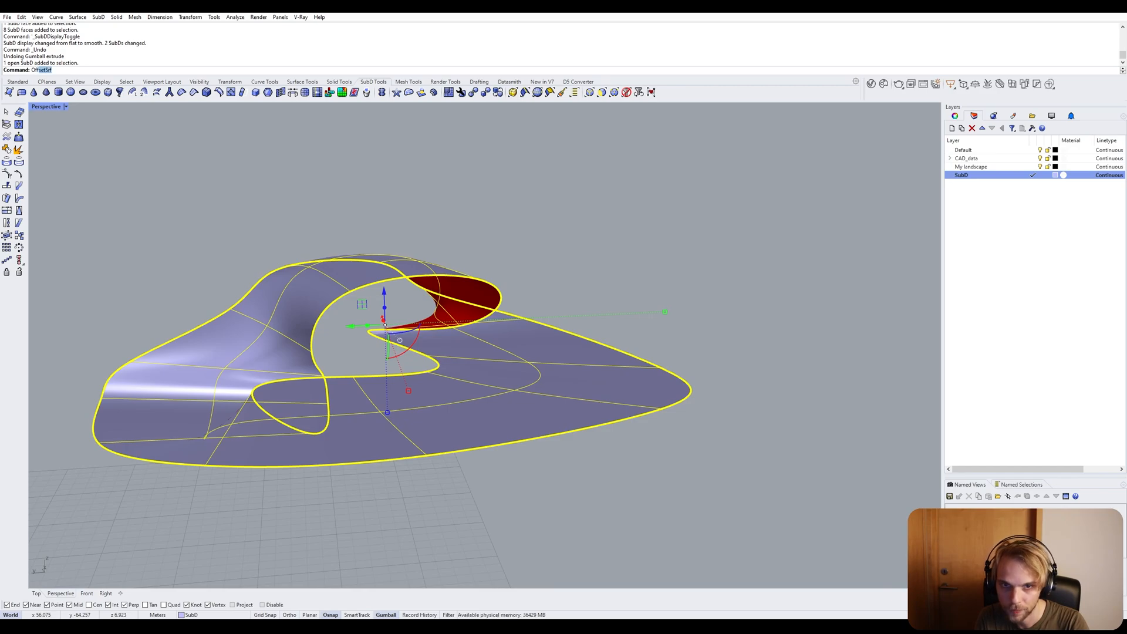
type("Srf")
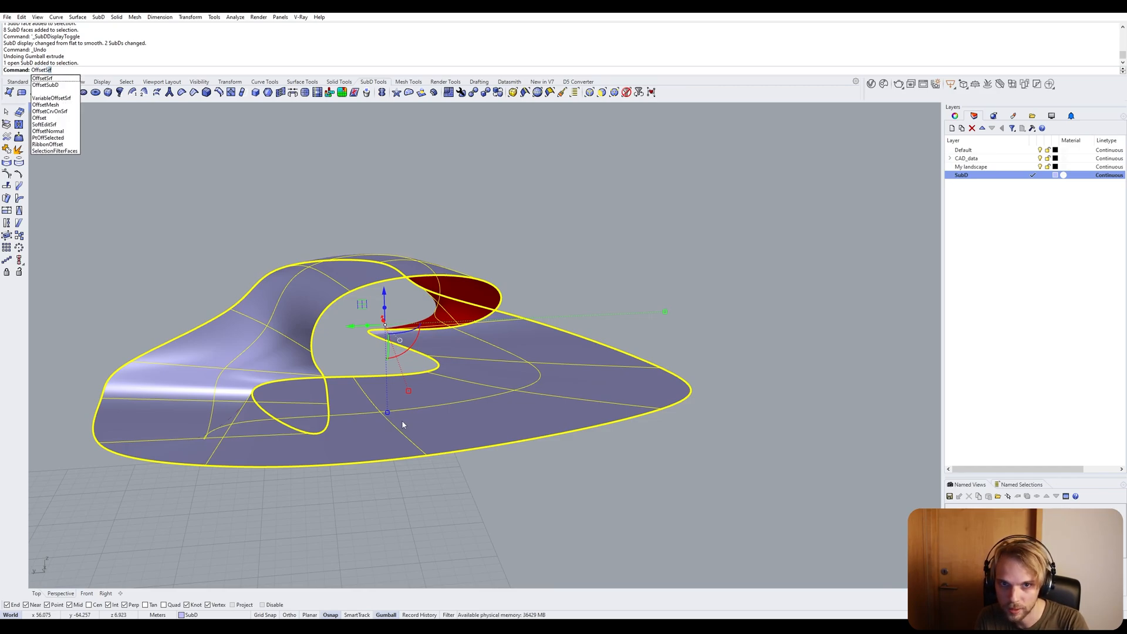
key("Down")
key("Return")
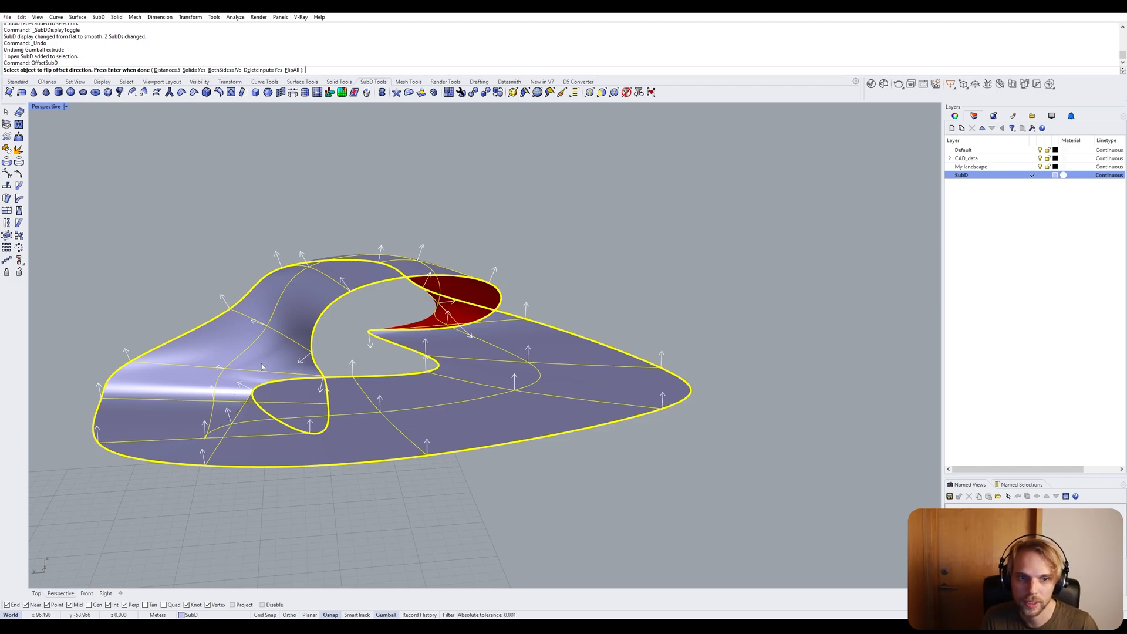
right_click_drag(261, 367, 316, 333)
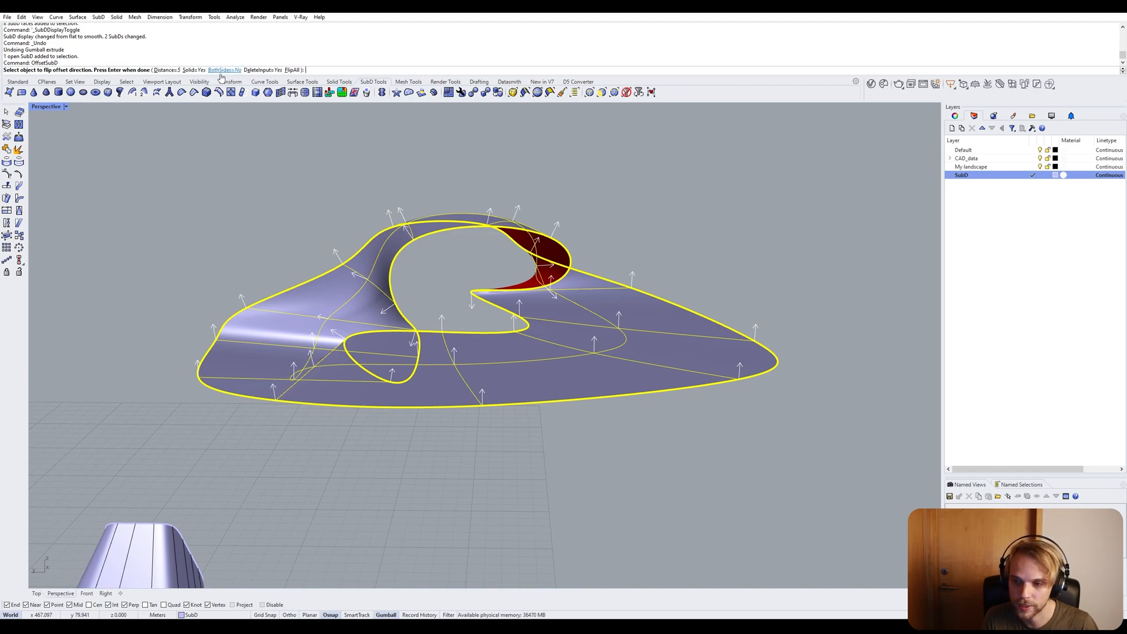
left_click(376, 347)
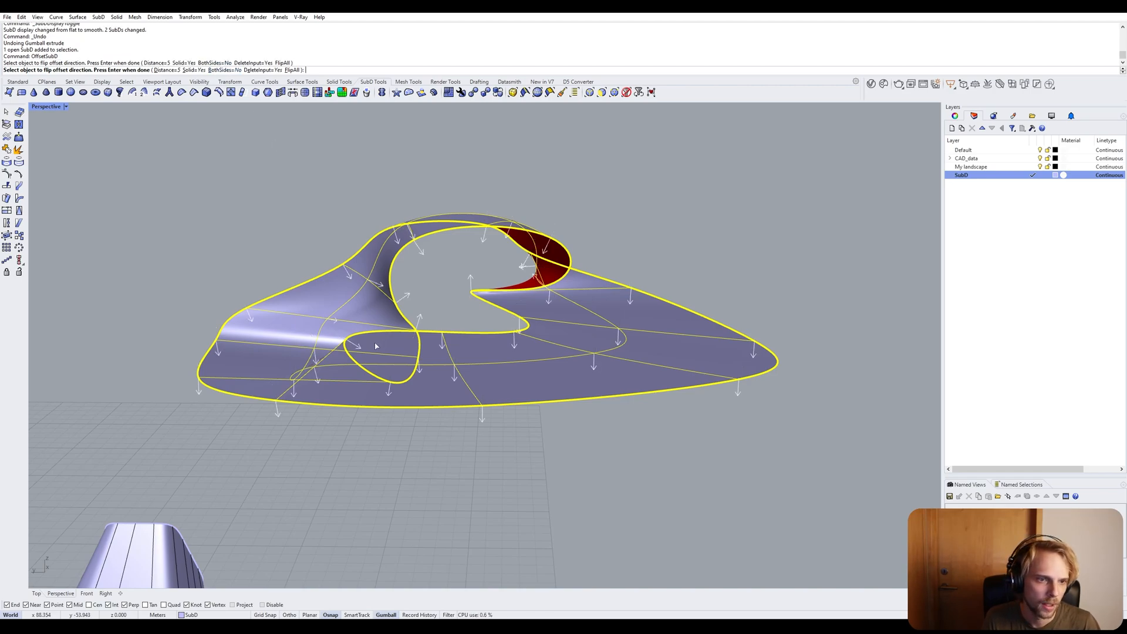
left_click(344, 370)
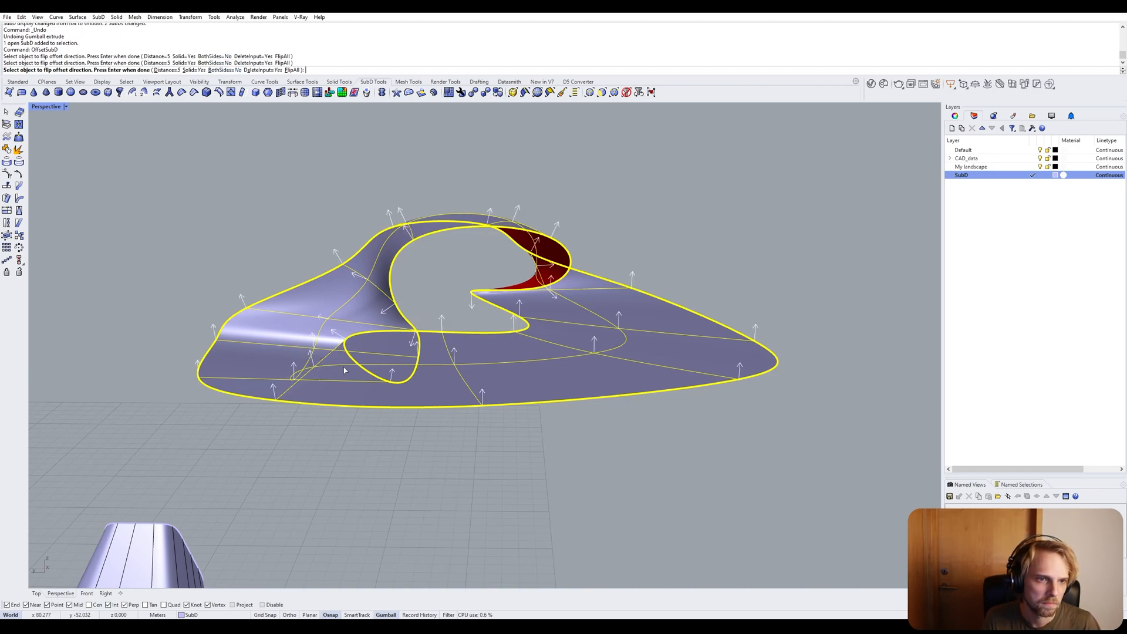
left_click(225, 70)
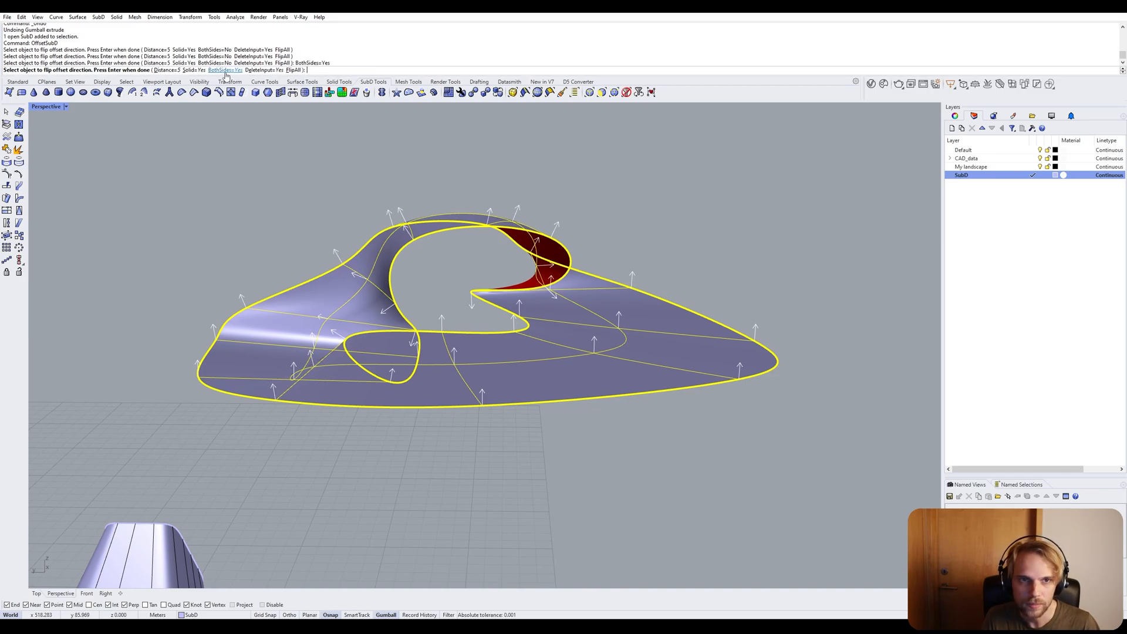
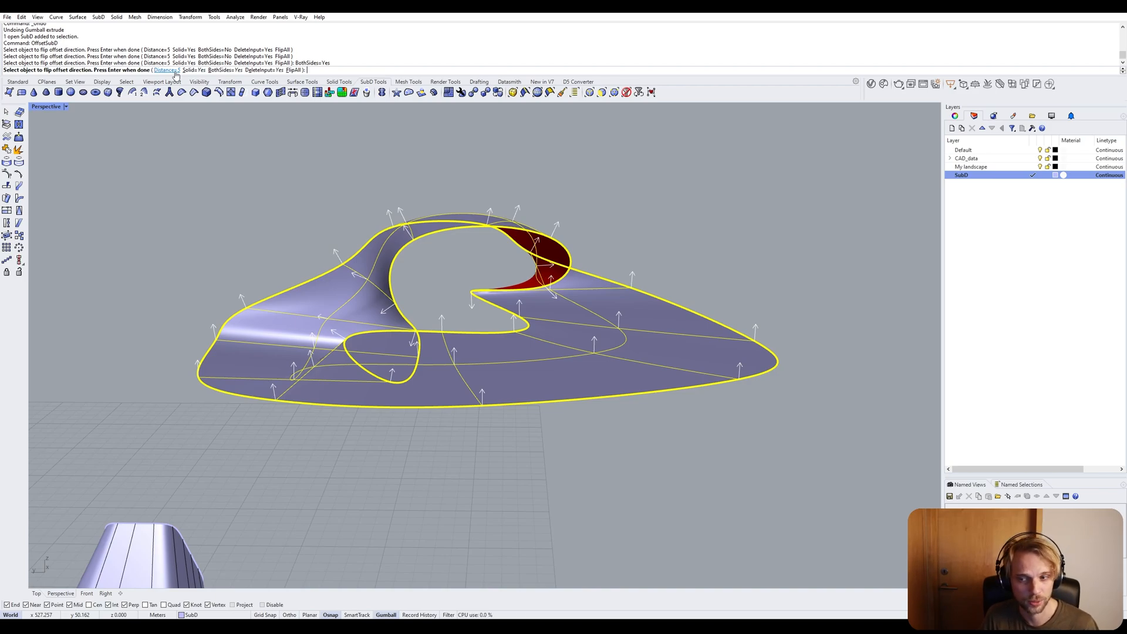
left_click(173, 71)
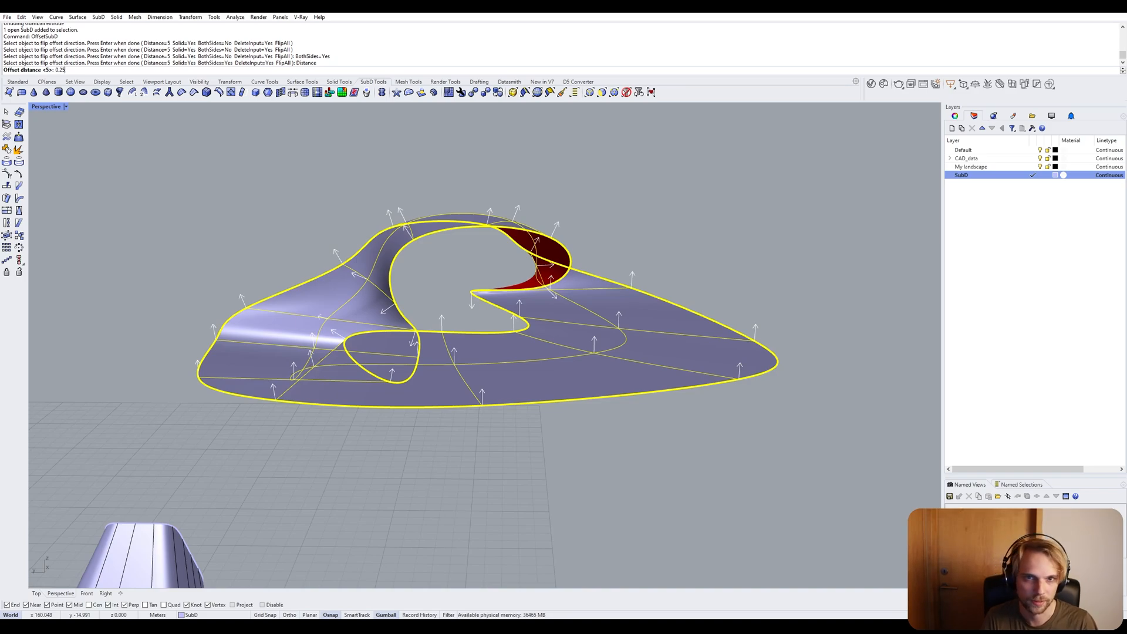
key("Return")
key("Return")
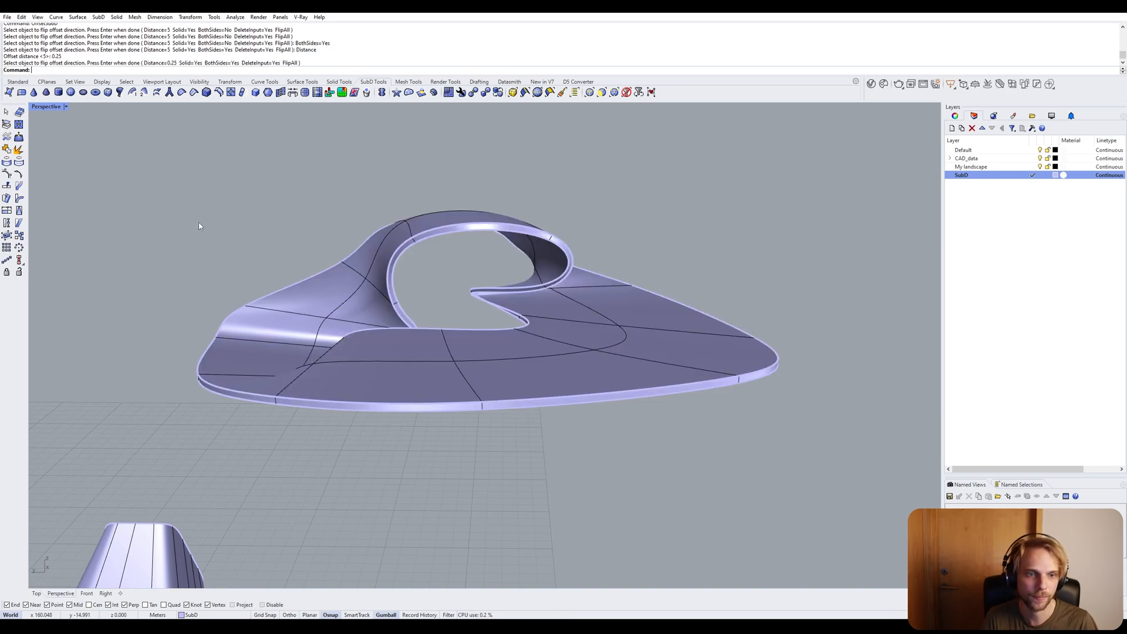
Examine the thickened SubD's sharp rim in flat and smooth display, highlighting an outer edge loop and clearing the selection.
right_click_drag(372, 359, 573, 348)
scroll(278, 340, "up", 2)
right_click_drag(252, 332, 388, 323)
scroll(183, 354, "up", 2)
right_click_drag(183, 354, 327, 346)
key("Tab")
key("Tab")
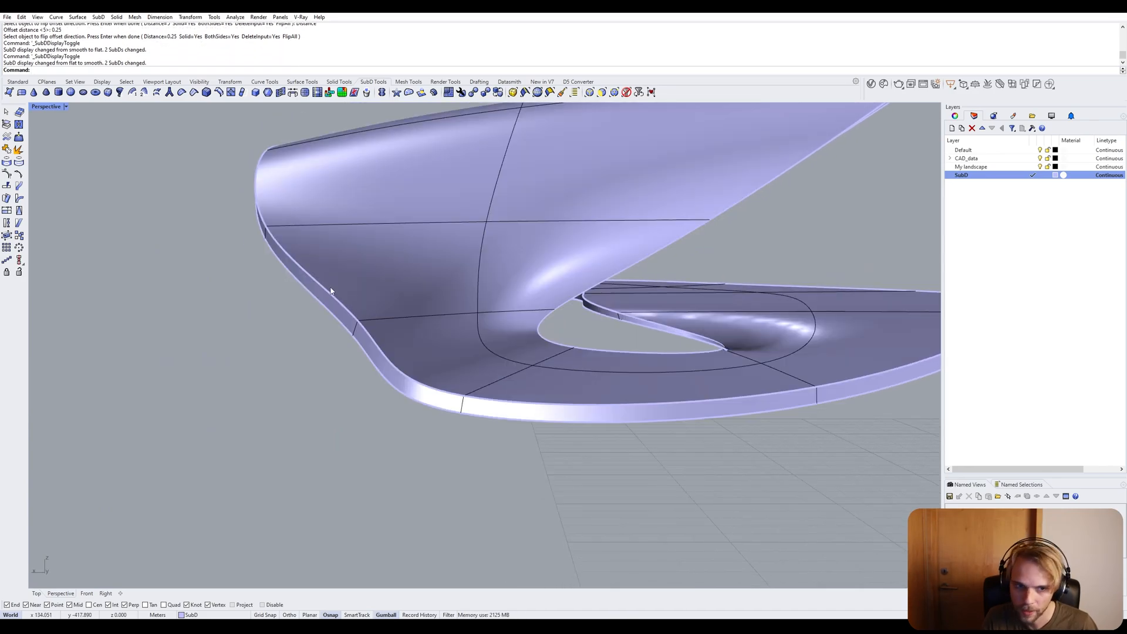
double_click(328, 291)
scroll(275, 374, "down", 4)
key("Escape")
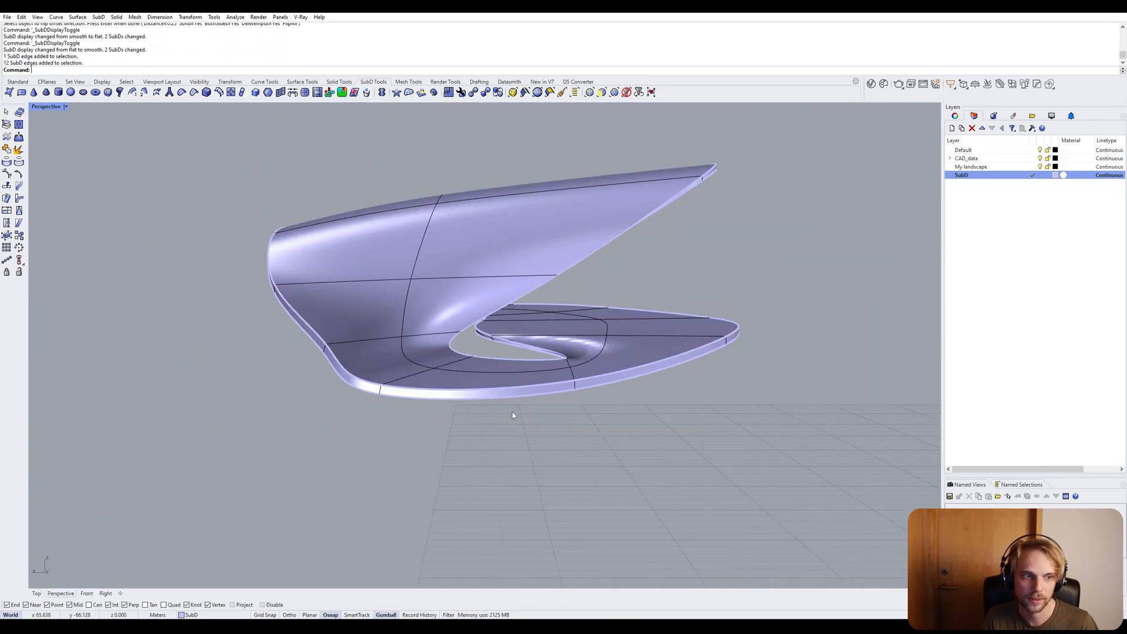
Remove the creases from both edge loops along the outer rim of the thickened SubD.
scroll(512, 411, "up", 2)
right_click_drag(512, 411, 452, 396)
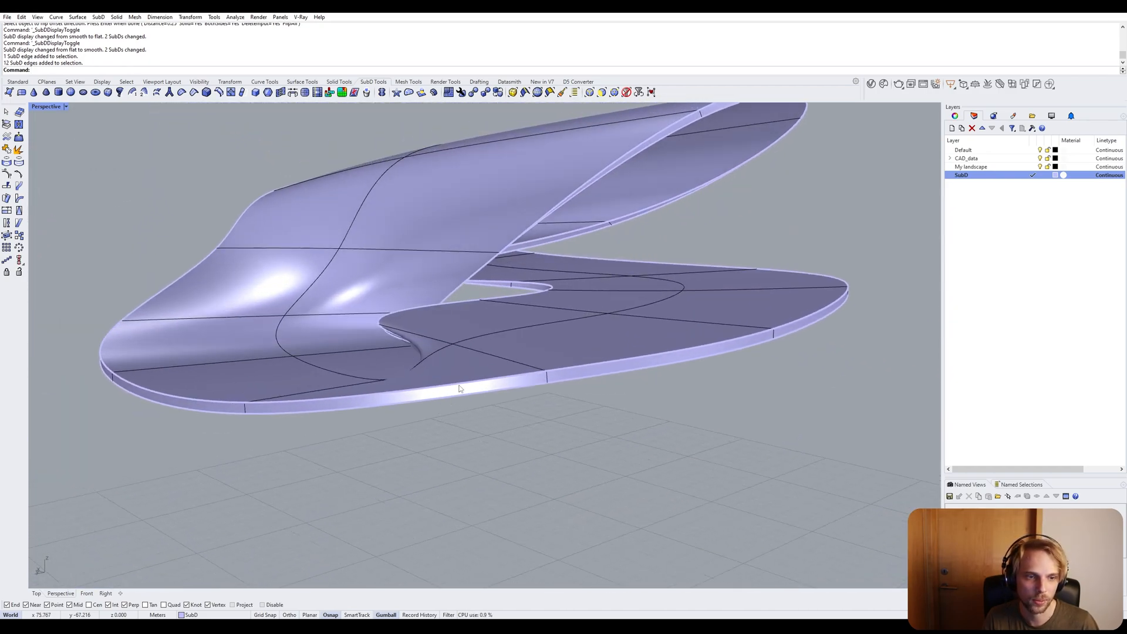
double_click(462, 395)
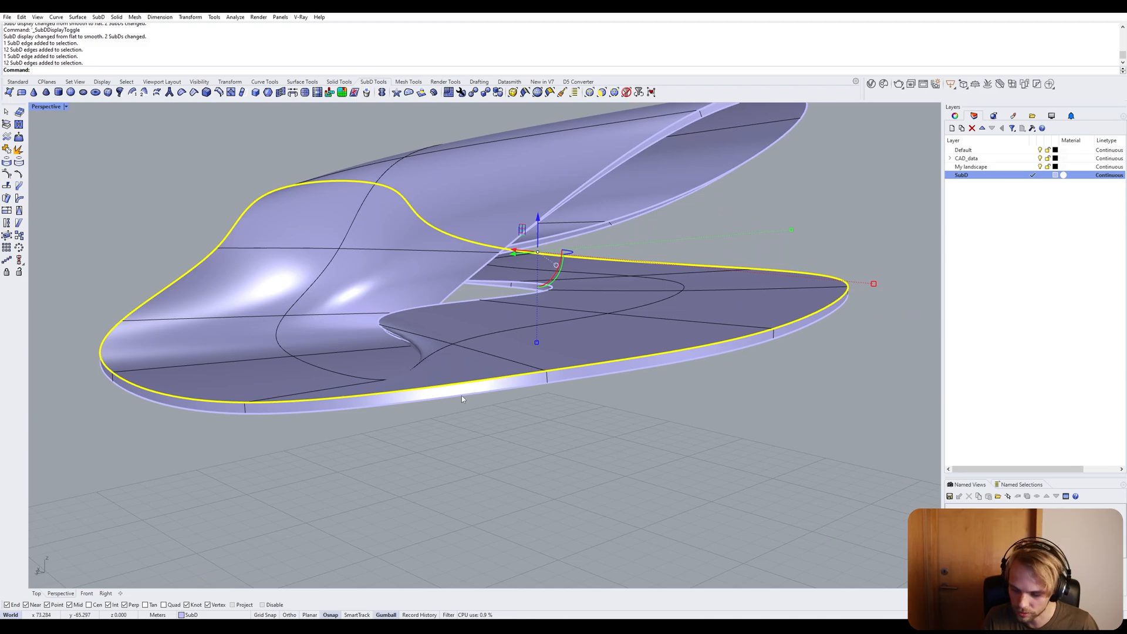
double_click(462, 398, "shift")
right_click_drag(178, 262, 247, 308)
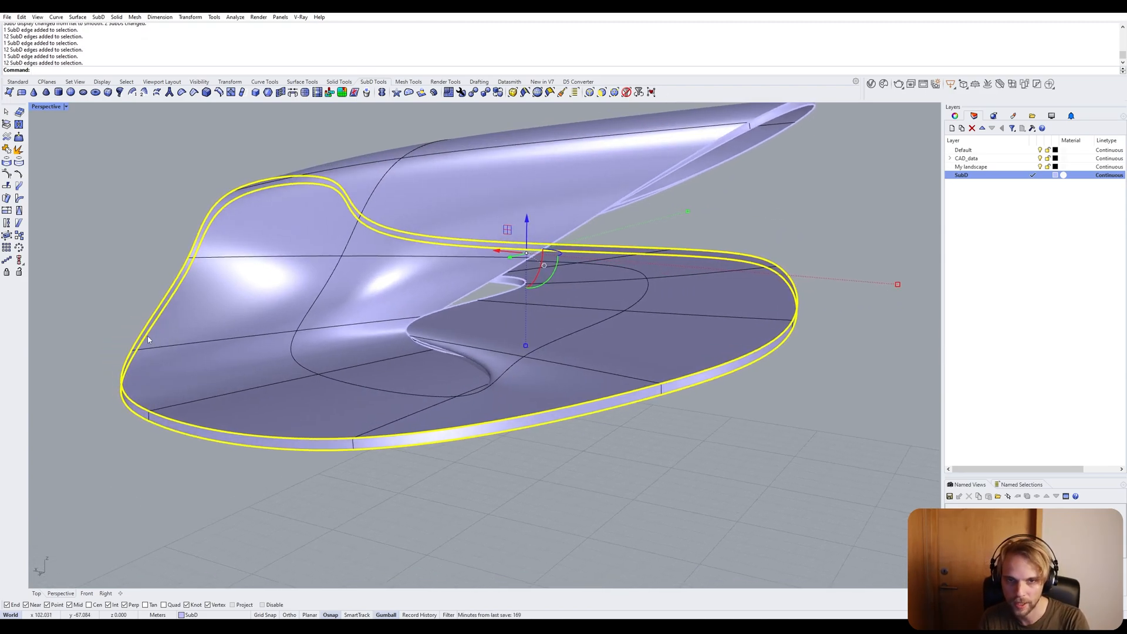
type("RemoveCrease")
key("Return")
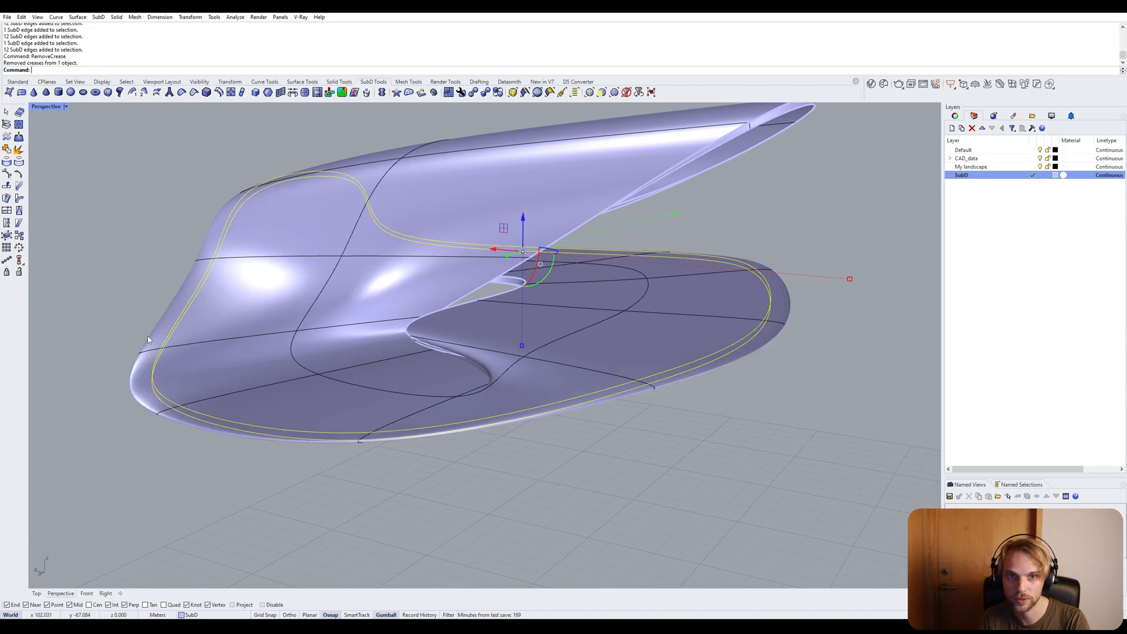
Remove the creases from both edge loops around the inner opening of the thickened SubD, checking it in flat and smooth display.
right_click_drag(124, 323, 324, 442)
scroll(478, 359, "up", 5)
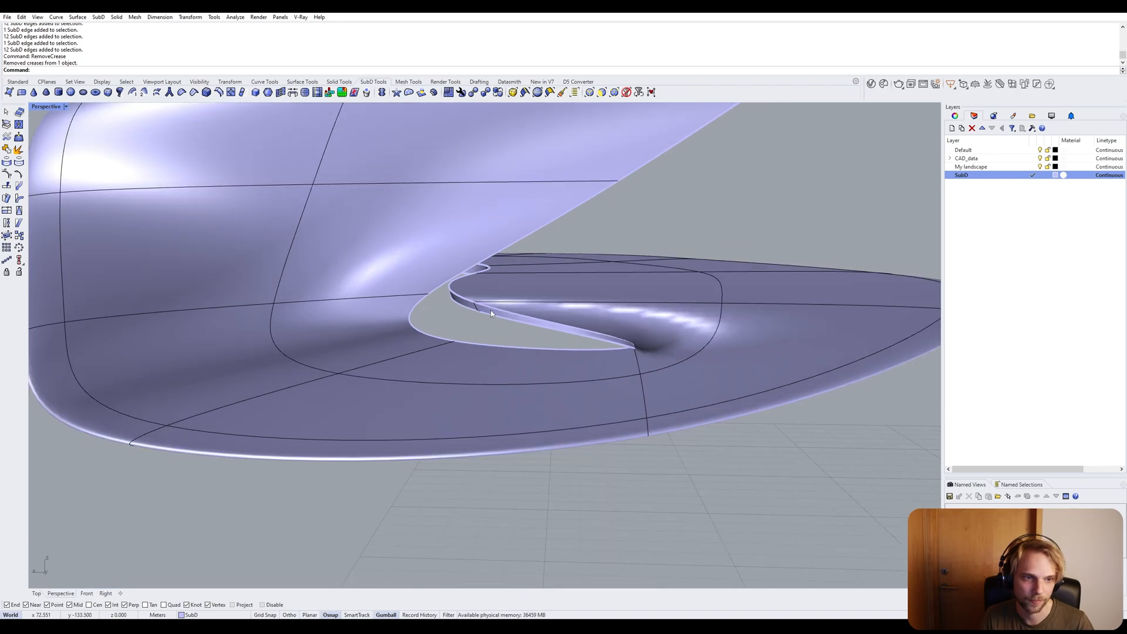
double_click(510, 316)
double_click(512, 319, "shift")
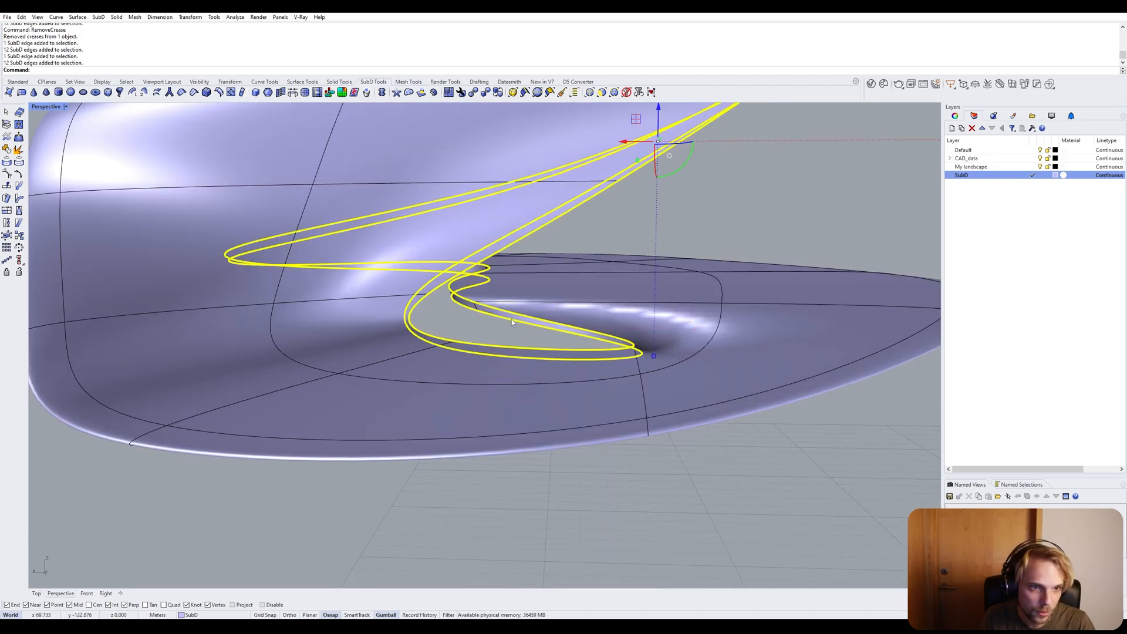
left_click(723, 209)
right_click_drag(724, 209, 679, 264)
key("Tab")
scroll(548, 261, "down", 7)
key("Tab")
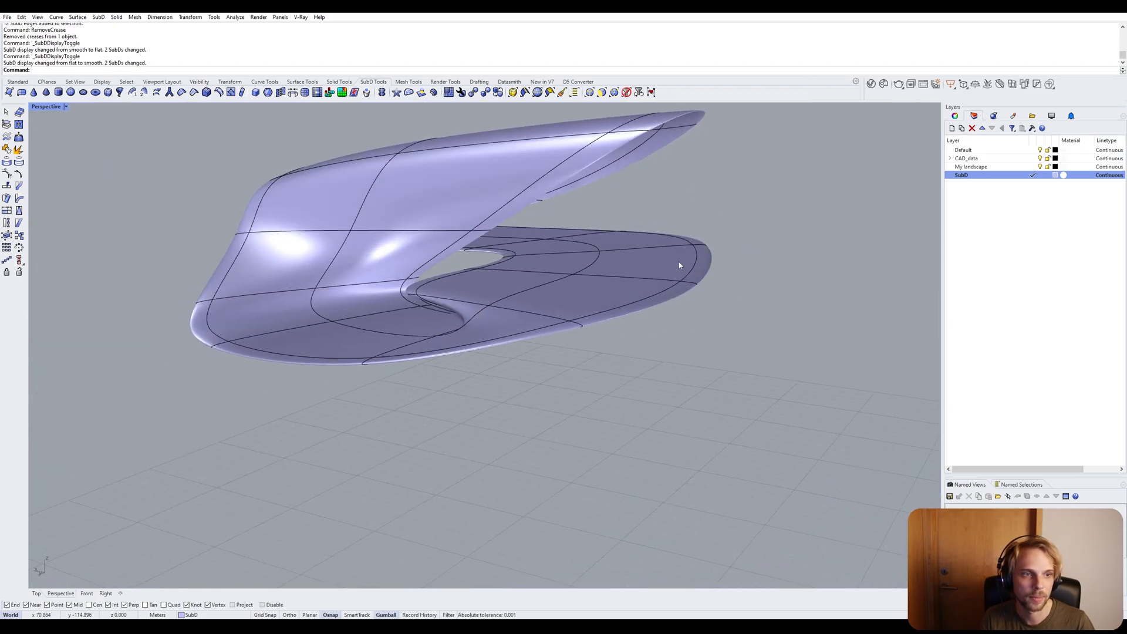
In flat display, bevel both edge loops of the outer rim and both of the inner opening by 0.02.
key("Tab")
scroll(235, 341, "up", 3)
right_click_drag(235, 340, 411, 385)
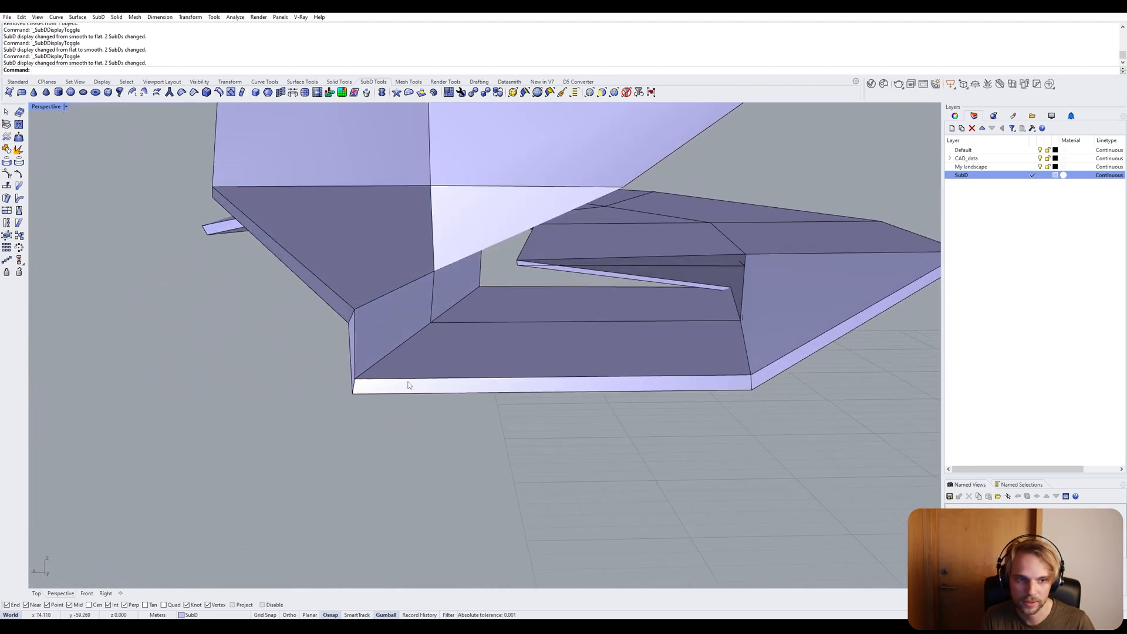
double_click(412, 381)
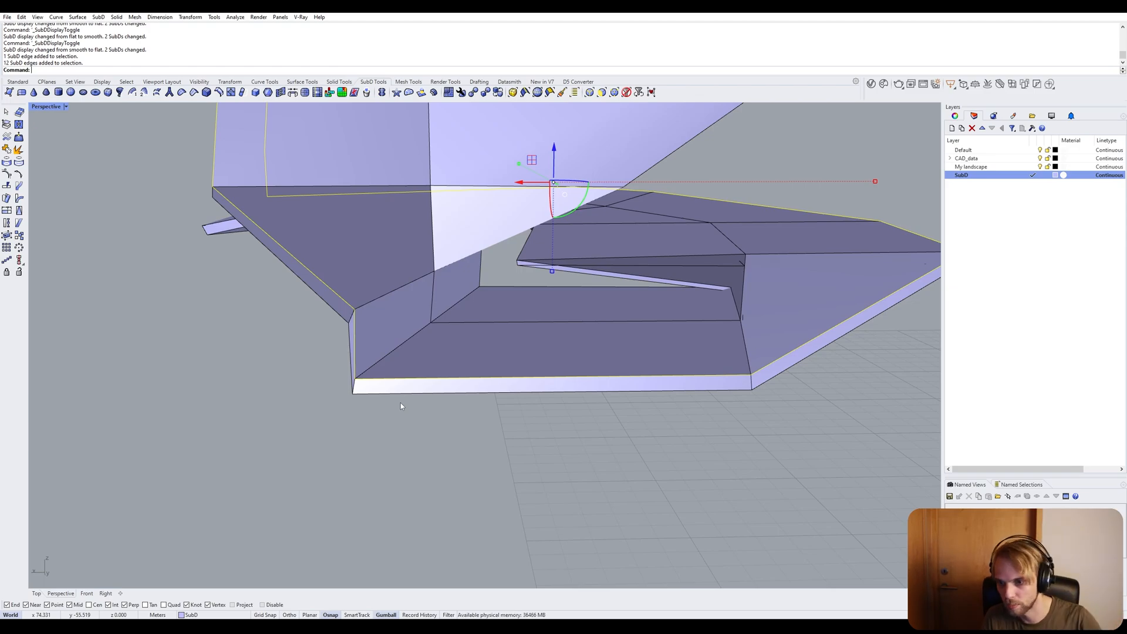
right_click_drag(427, 404, 307, 403)
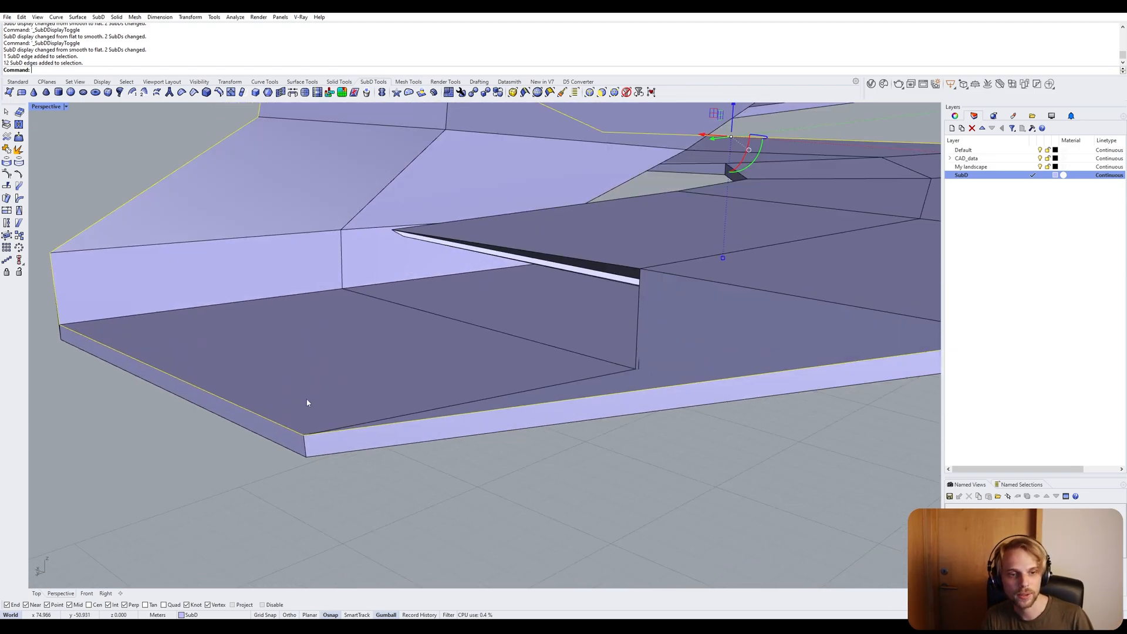
scroll(167, 371, "down", 5)
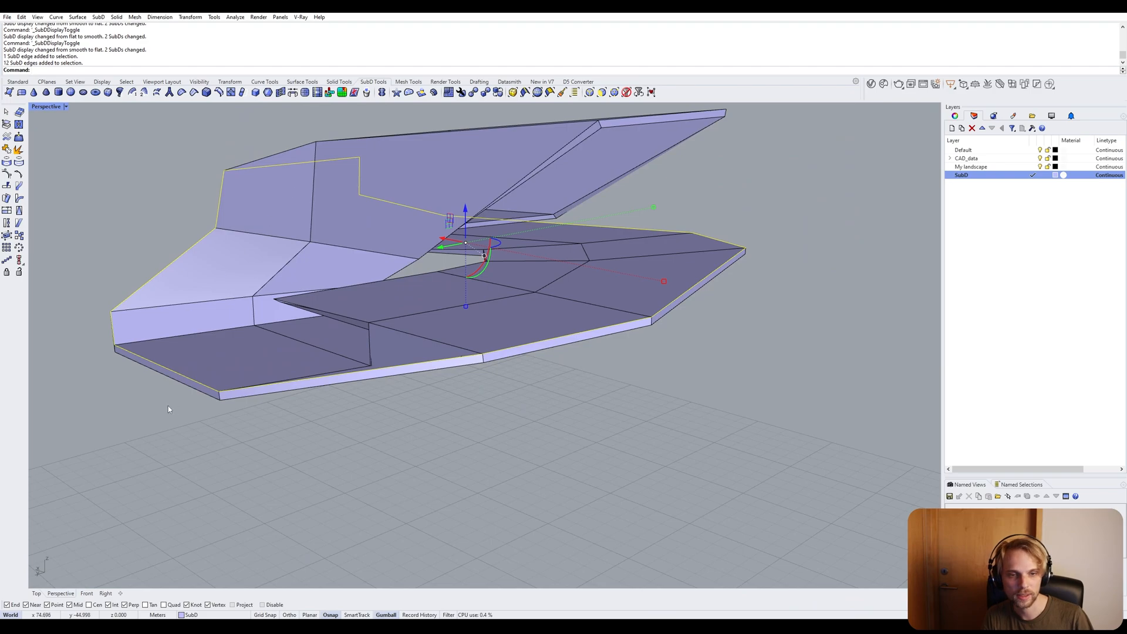
double_click(214, 399, "shift")
scroll(641, 140, "up", 2)
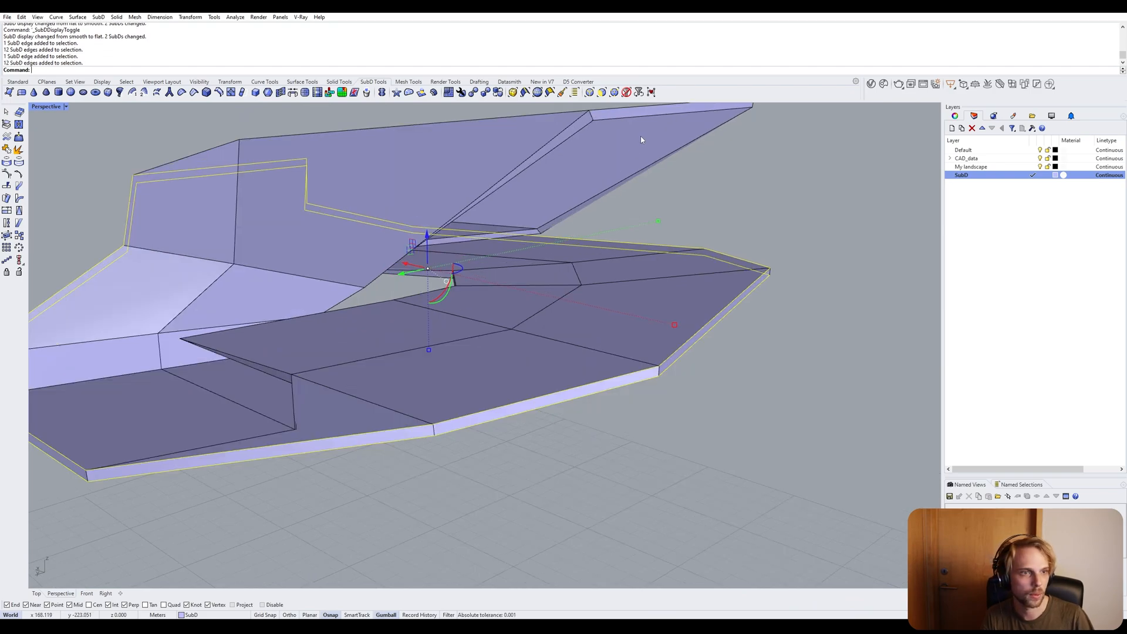
double_click(624, 118, "shift")
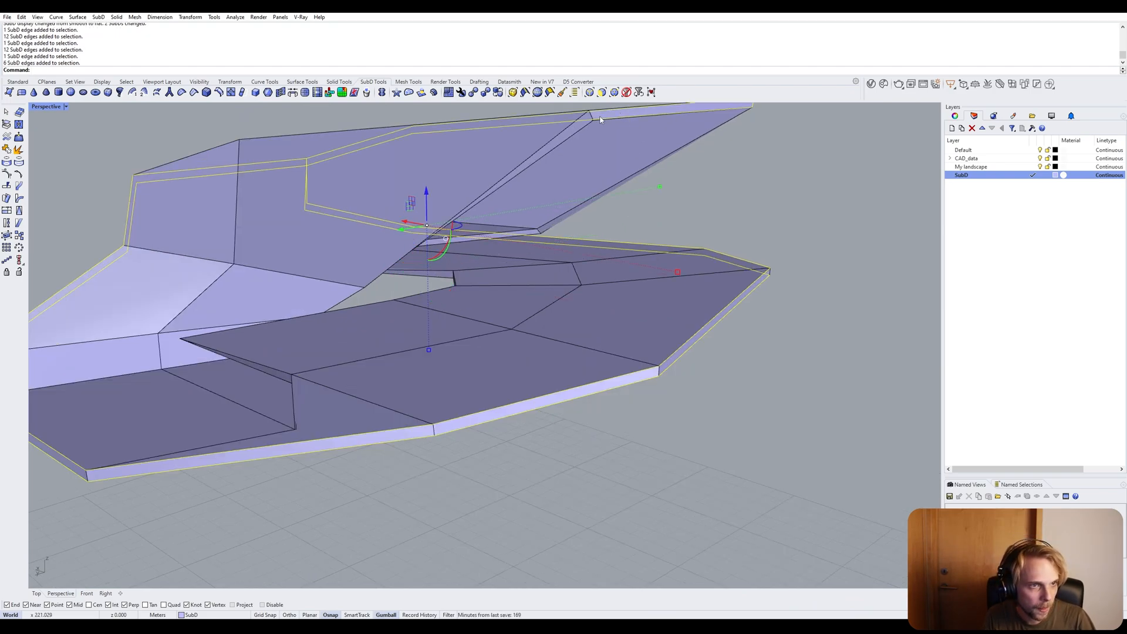
right_click_drag(624, 118, 495, 221)
left_click(419, 170, "ctrl")
double_click(435, 187, "shift")
double_click(434, 186, "shift")
scroll(446, 207, "down", 5)
scroll(339, 240, "up", 2)
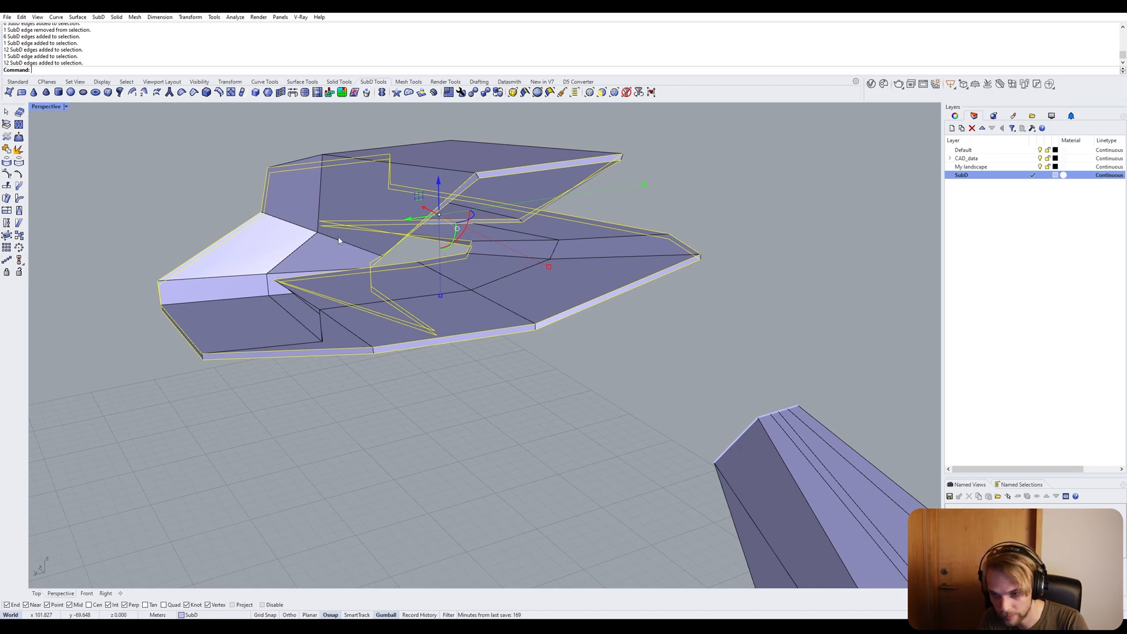
type("Bevel")
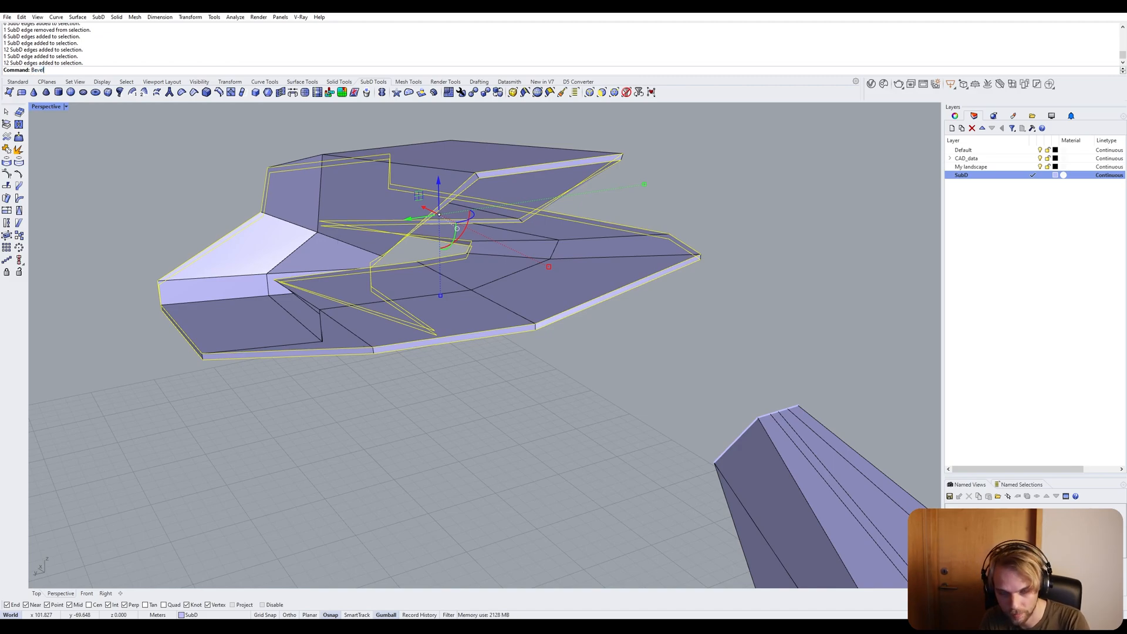
key("Return")
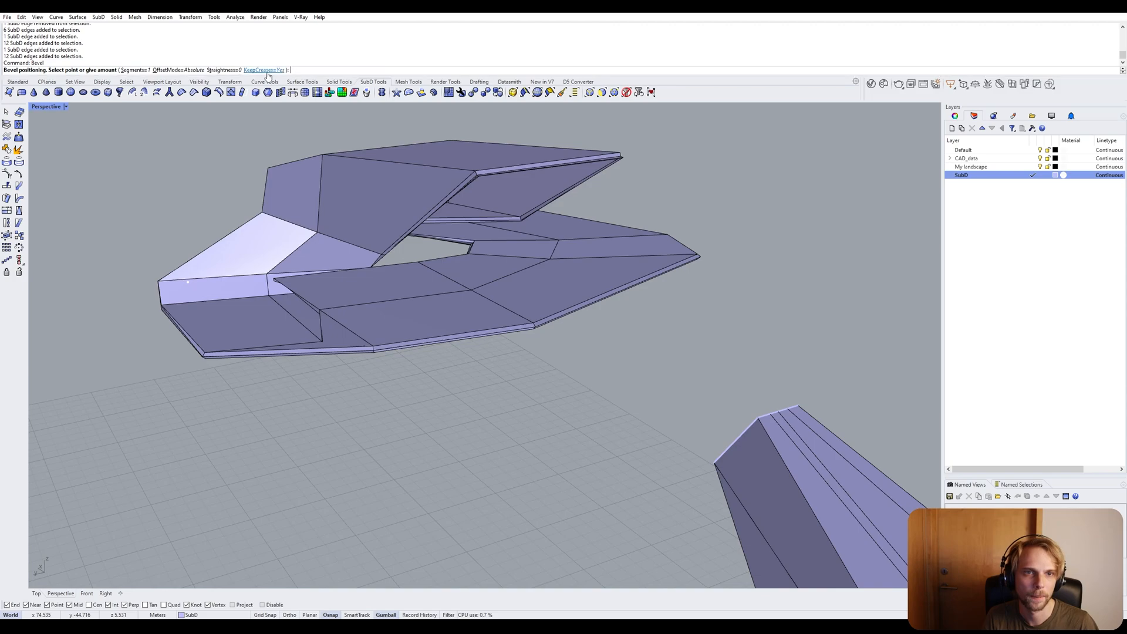
scroll(251, 352, "up", 6)
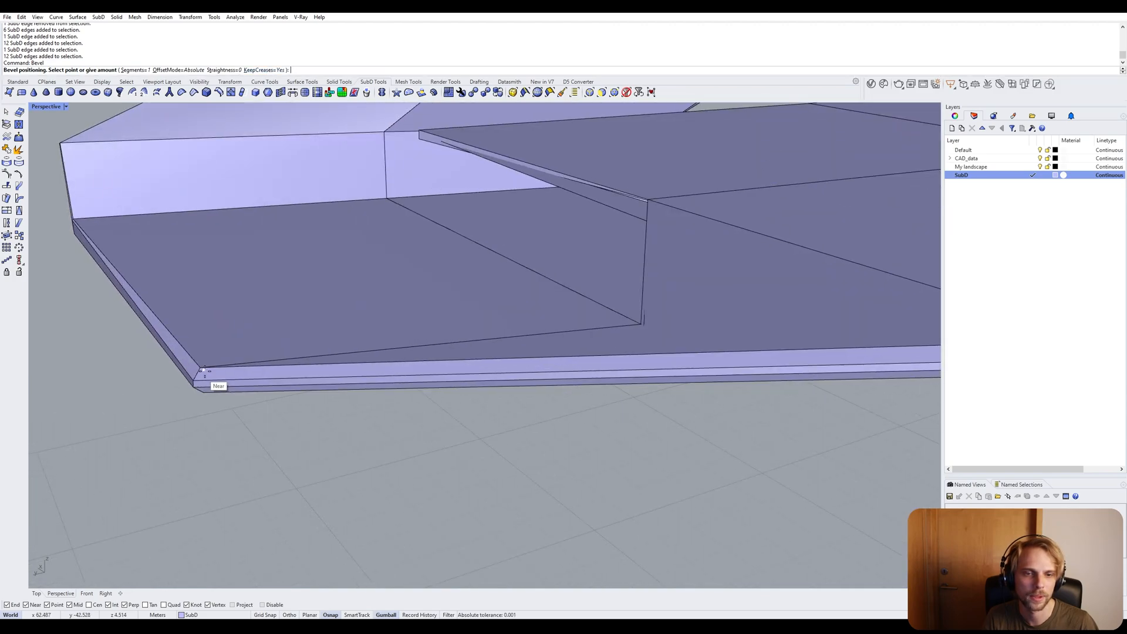
scroll(200, 370, "up", 4)
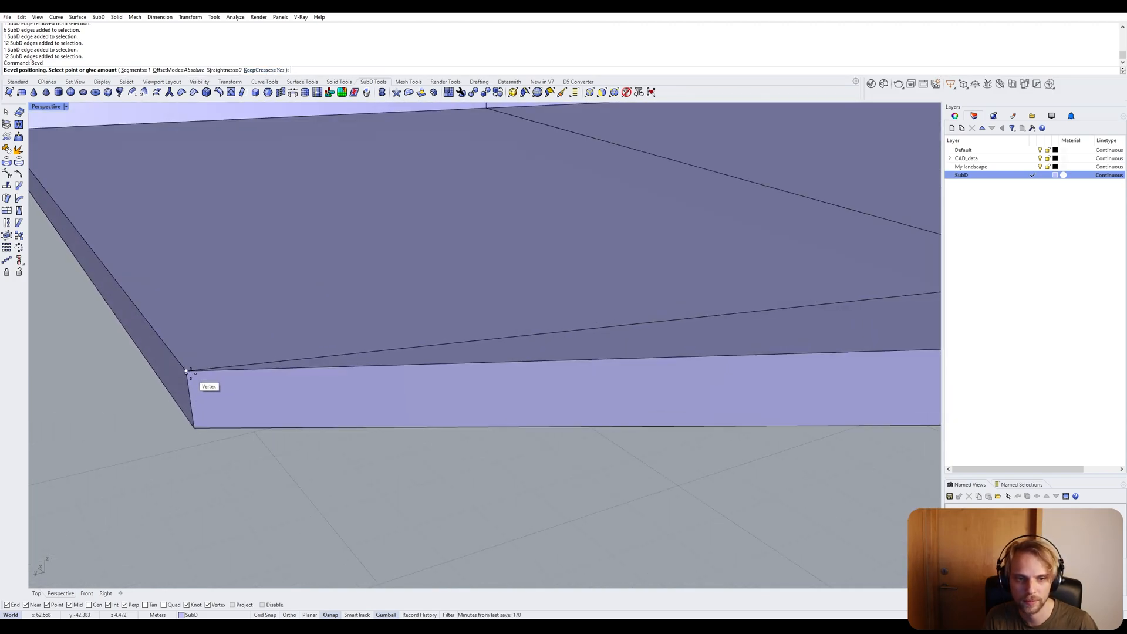
scroll(191, 375, "up", 8)
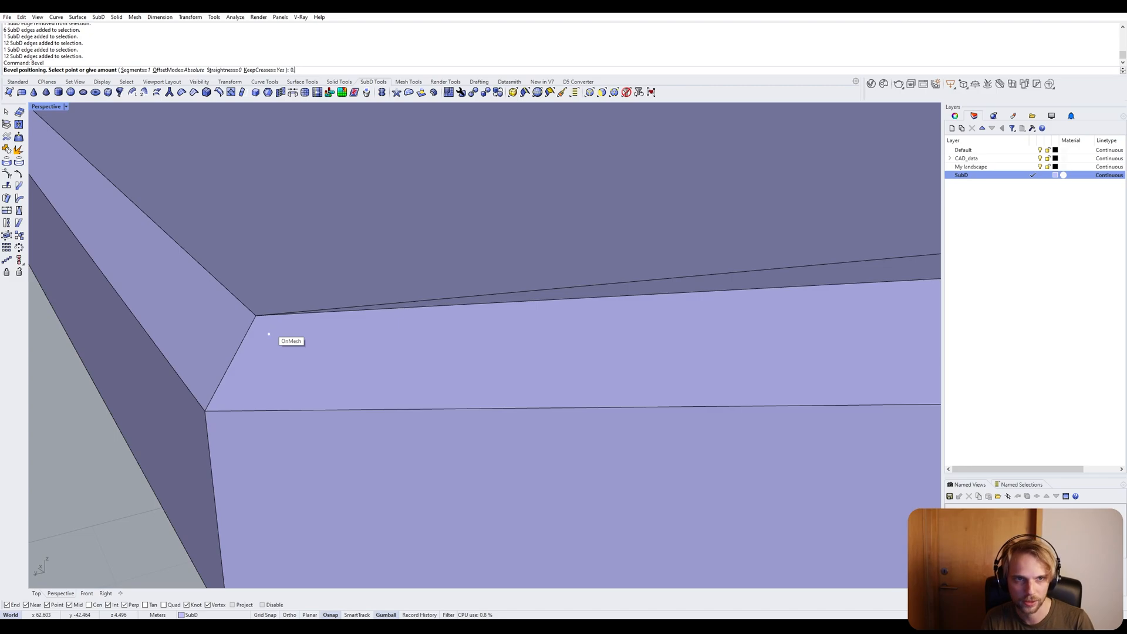
type("0")
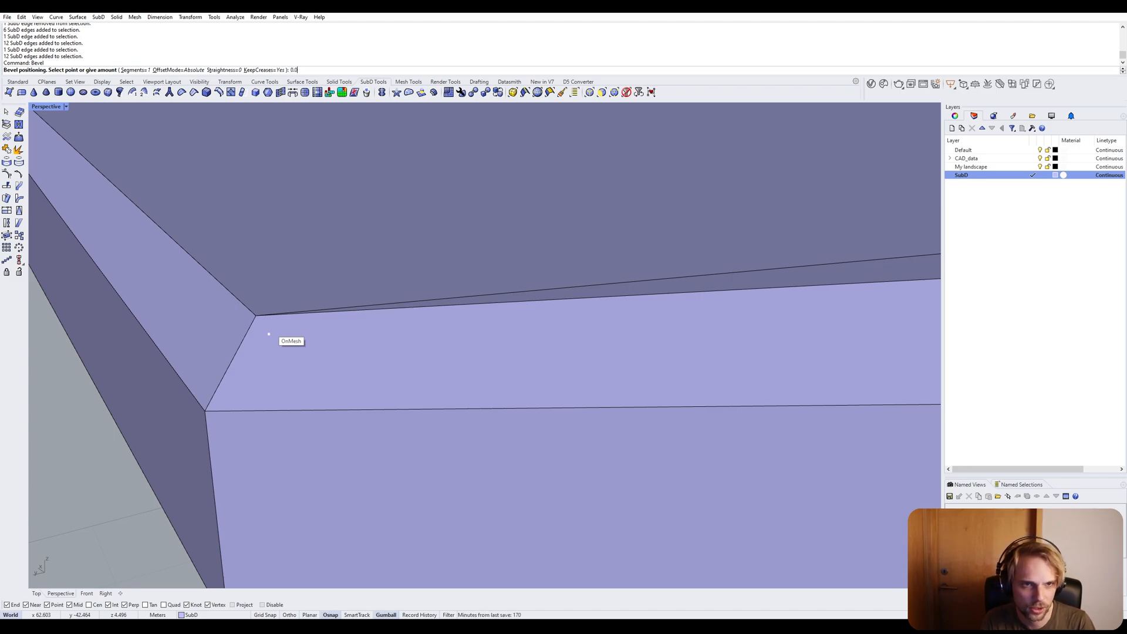
type("2")
key("Return")
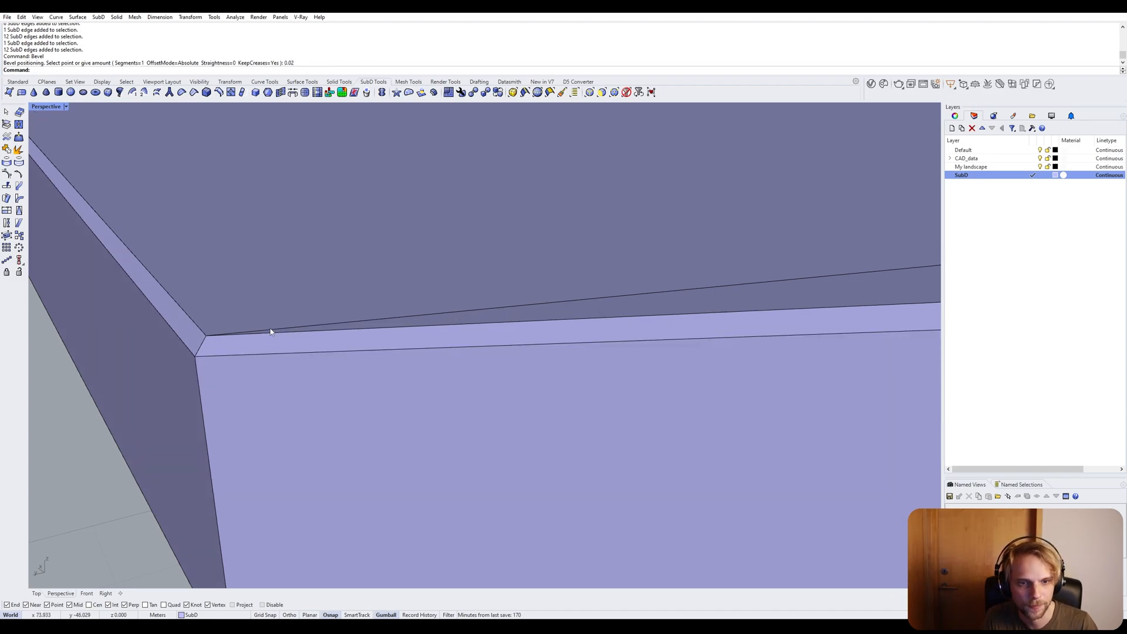
Examine the bevelled rim in flat and smooth display from several angles, including the corners and the thin side faces.
scroll(270, 331, "down", 5)
scroll(264, 335, "up", 4)
scroll(262, 351, "down", 1)
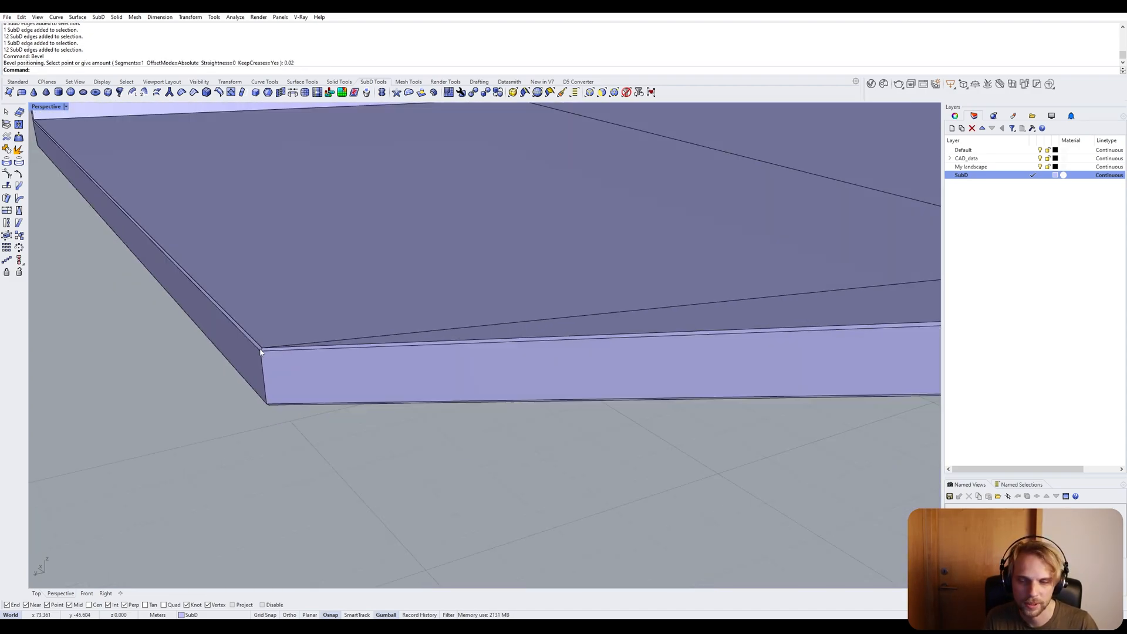
scroll(261, 351, "down", 3)
key("Tab")
scroll(327, 333, "up", 3)
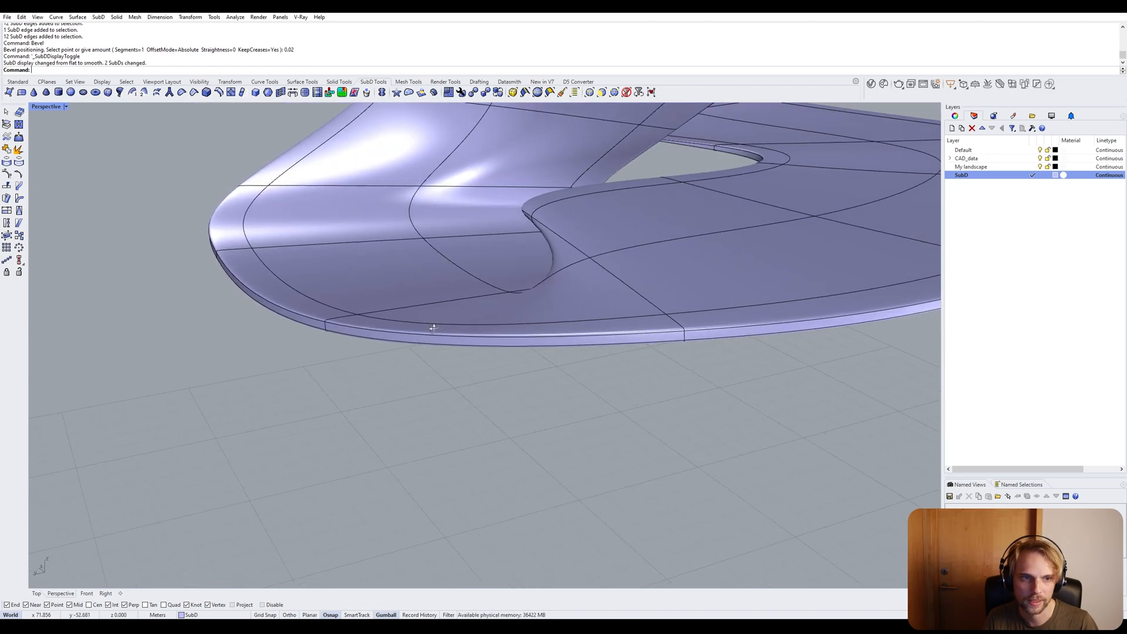
scroll(402, 343, "down", 3)
right_click_drag(434, 328, 319, 280)
scroll(320, 346, "up", 5)
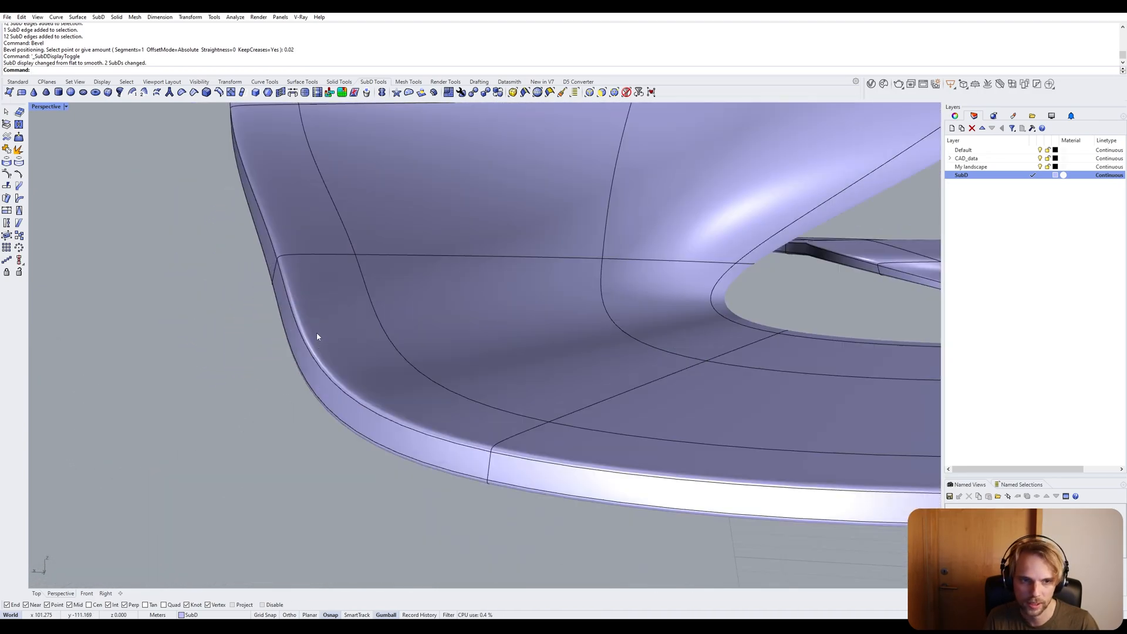
scroll(239, 327, "up", 3)
scroll(229, 308, "down", 6)
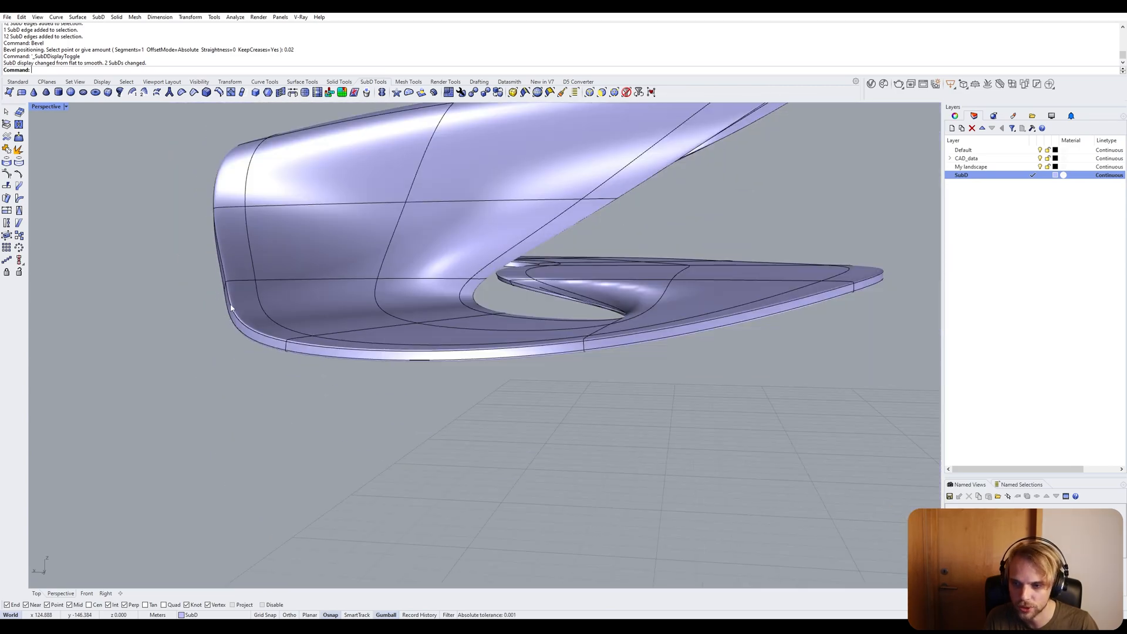
right_click_drag(381, 330, 382, 453)
scroll(352, 458, "down", 5)
Inspect the looping SubD's surface reflections with EMap using the arches.png environment map, and end the analysis.
left_click(380, 453)
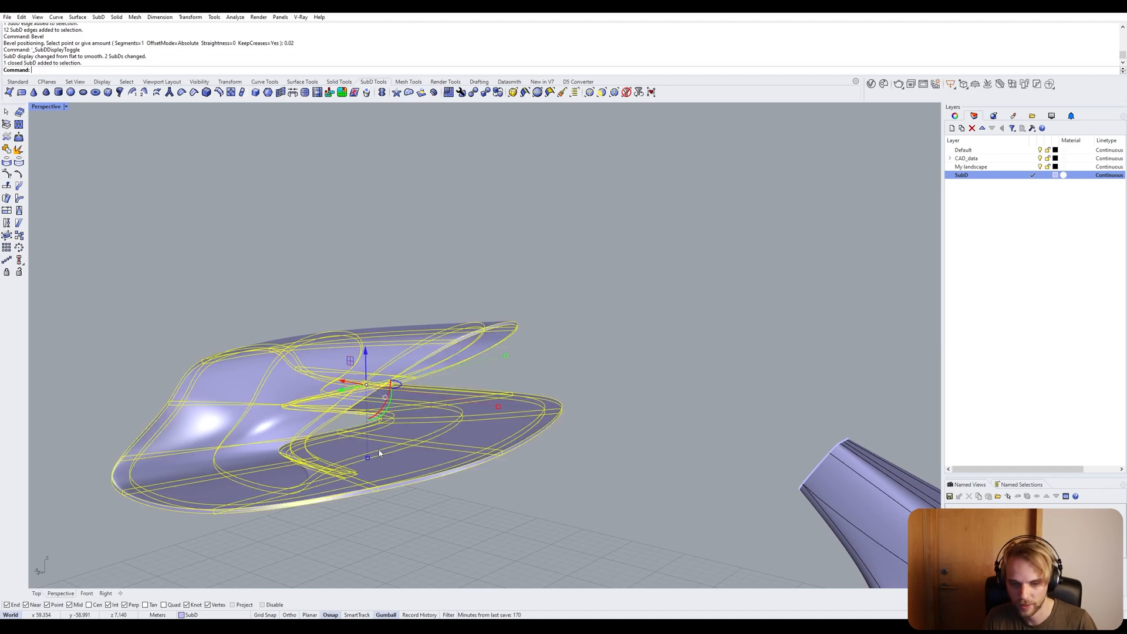
key("Return")
key("Escape")
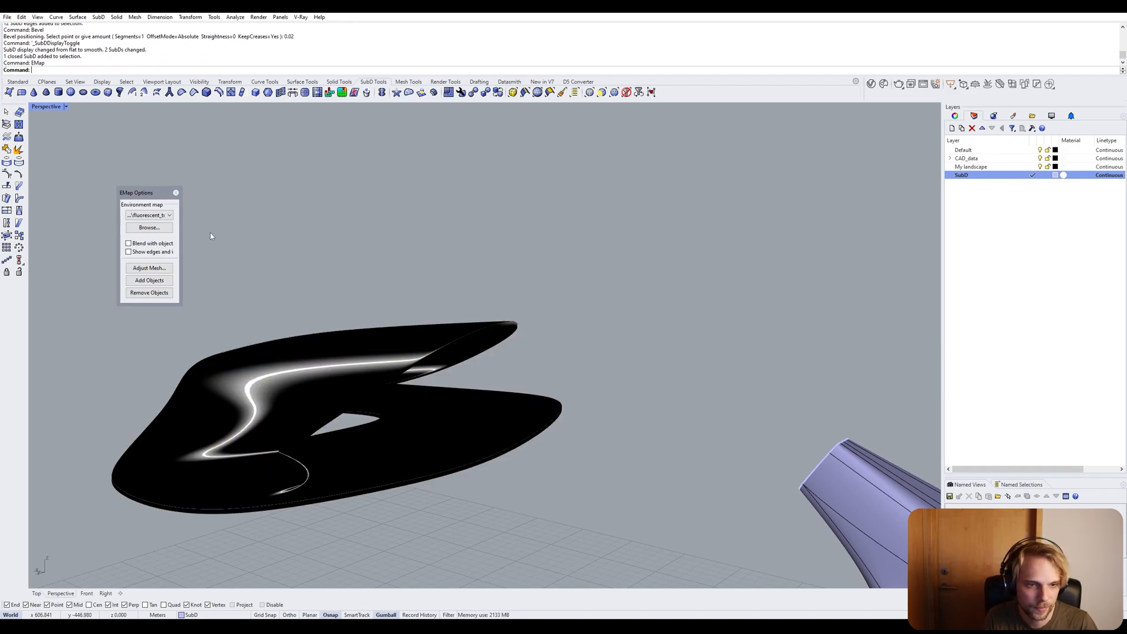
left_click(130, 216)
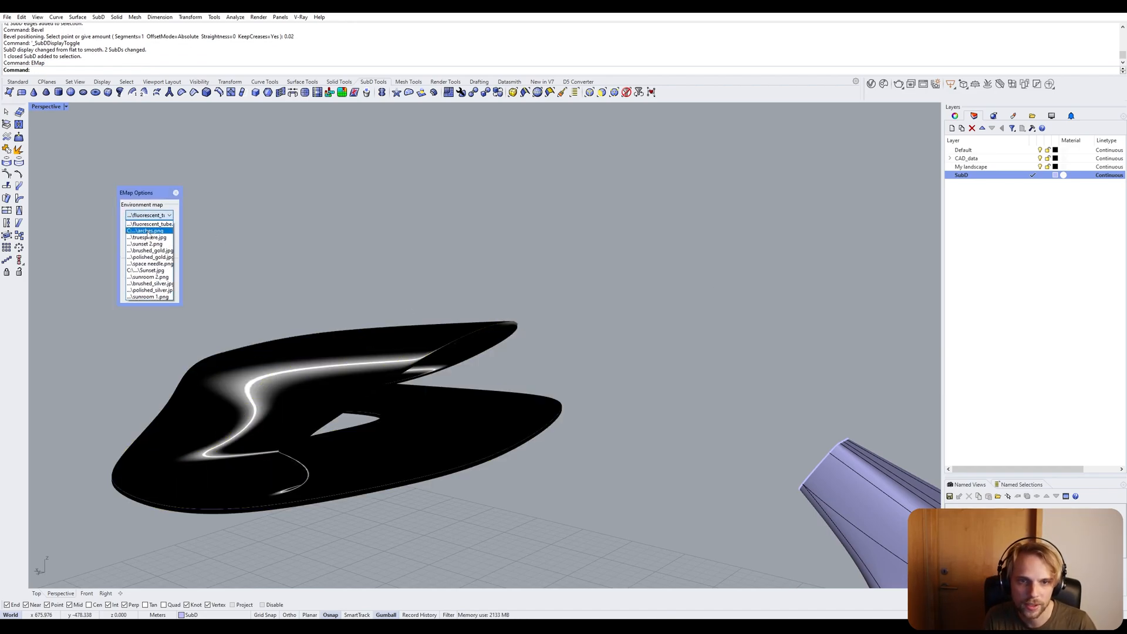
left_click(148, 232)
mouse_move(264, 335)
right_mouse_down()
mouse_move(322, 396)
mouse_move(403, 431)
mouse_move(421, 394)
right_mouse_up()
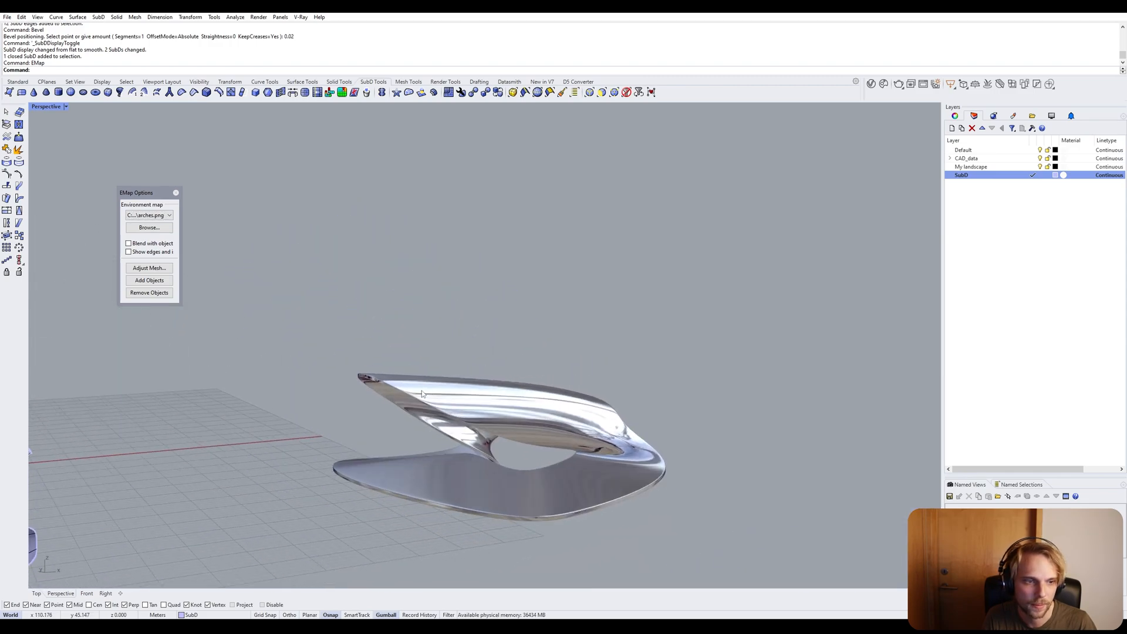
scroll(483, 446, "up", 4)
right_click_drag(483, 455, 438, 441)
scroll(394, 400, "up", 5)
right_click_drag(394, 403, 750, 325)
scroll(480, 402, "down", 5)
scroll(455, 400, "up", 16)
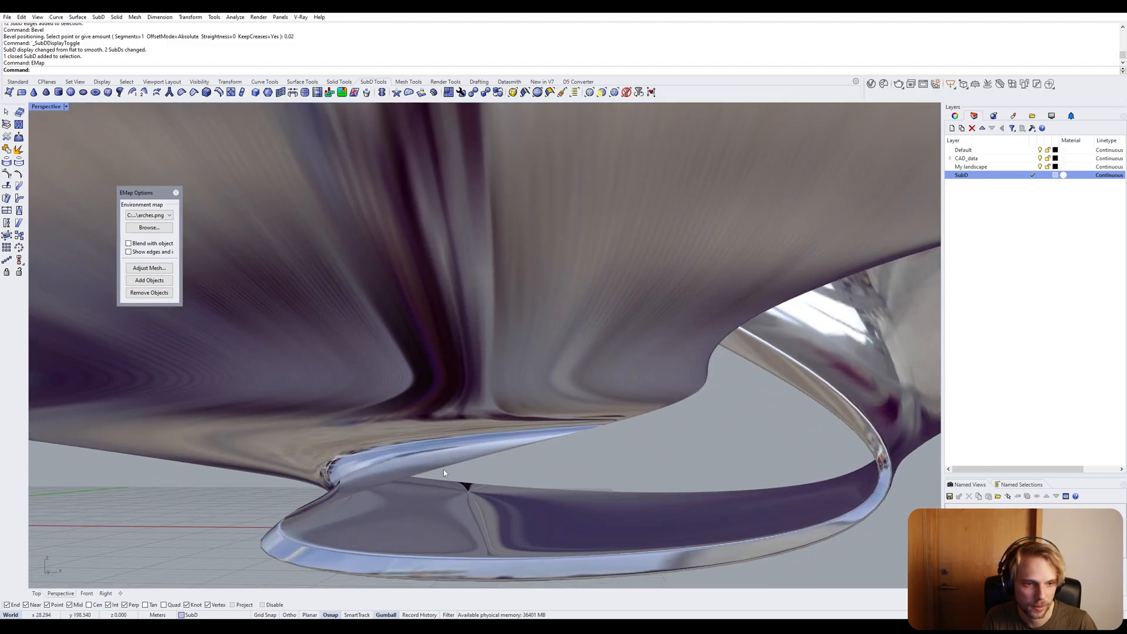
right_click_drag(288, 414, 549, 487)
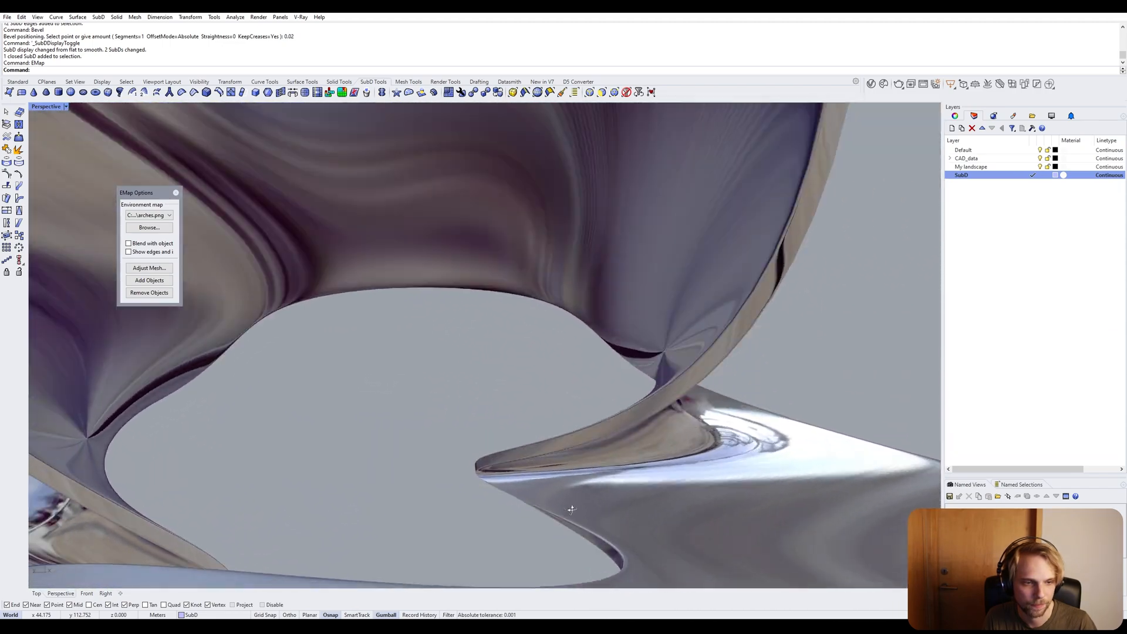
left_click(176, 193)
scroll(461, 461, "down", 10)
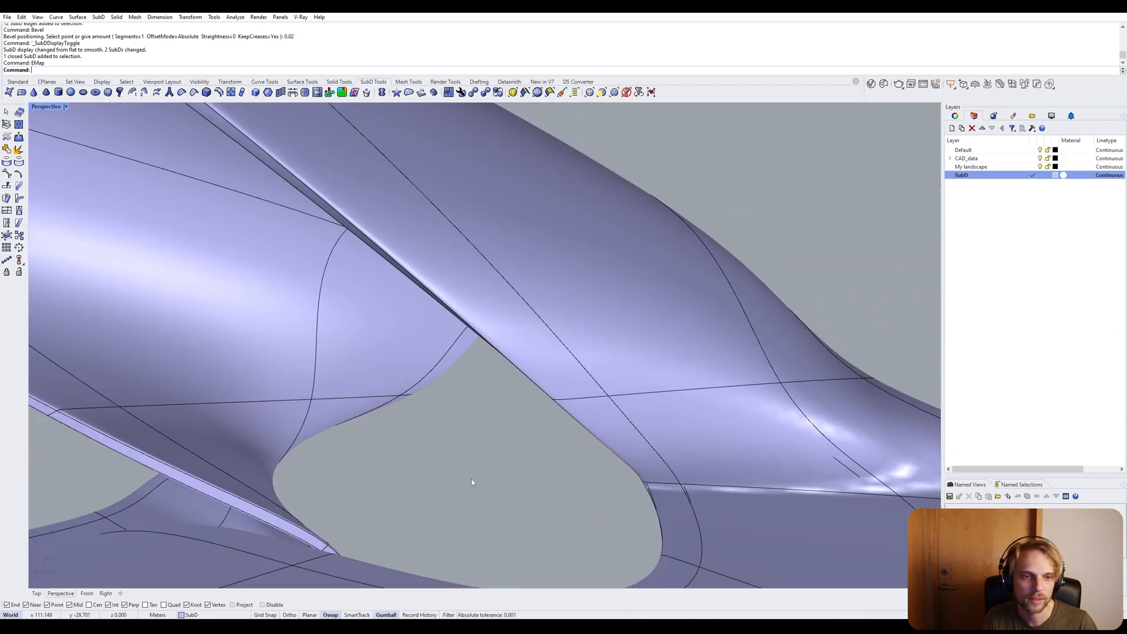
scroll(472, 467, "down", 10)
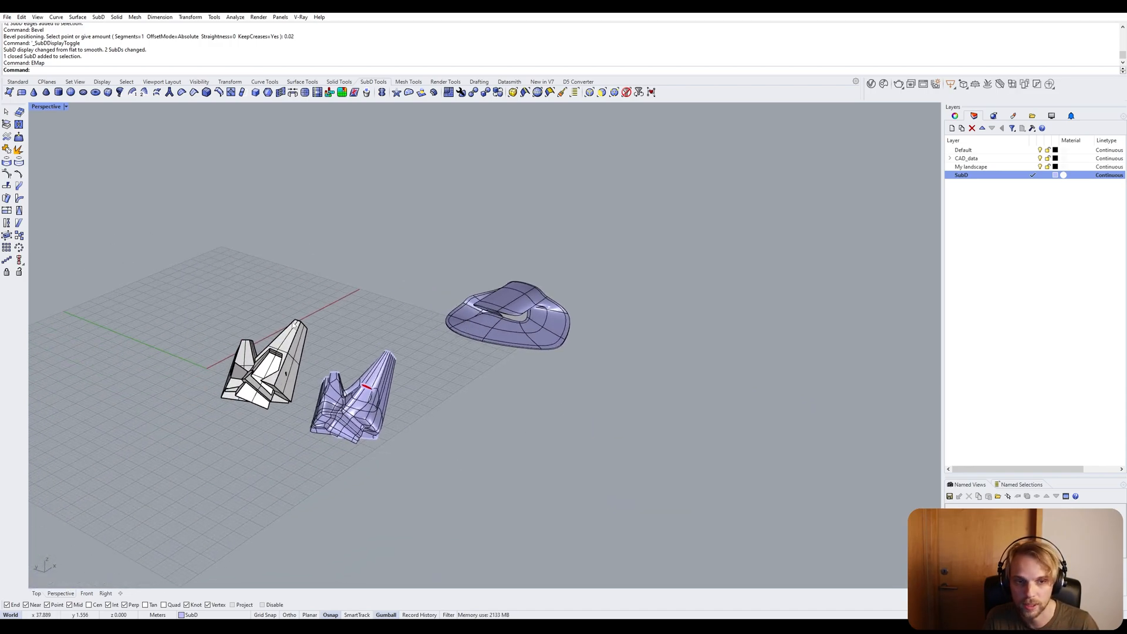
scroll(295, 329, "up", 2)
right_click_drag(297, 338, 318, 428)
left_click(273, 414)
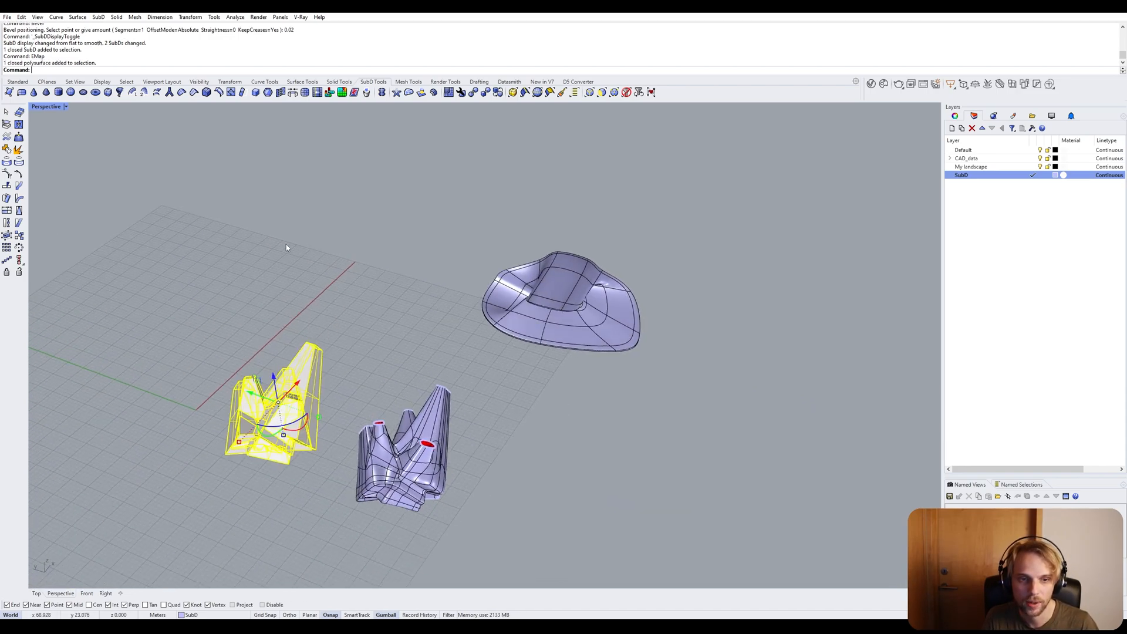
left_click(285, 243)
Draw a closed rounded degree 3 curve with six control points on the empty grid area behind the faceted models.
right_click_drag(120, 144, 338, 193, "shift")
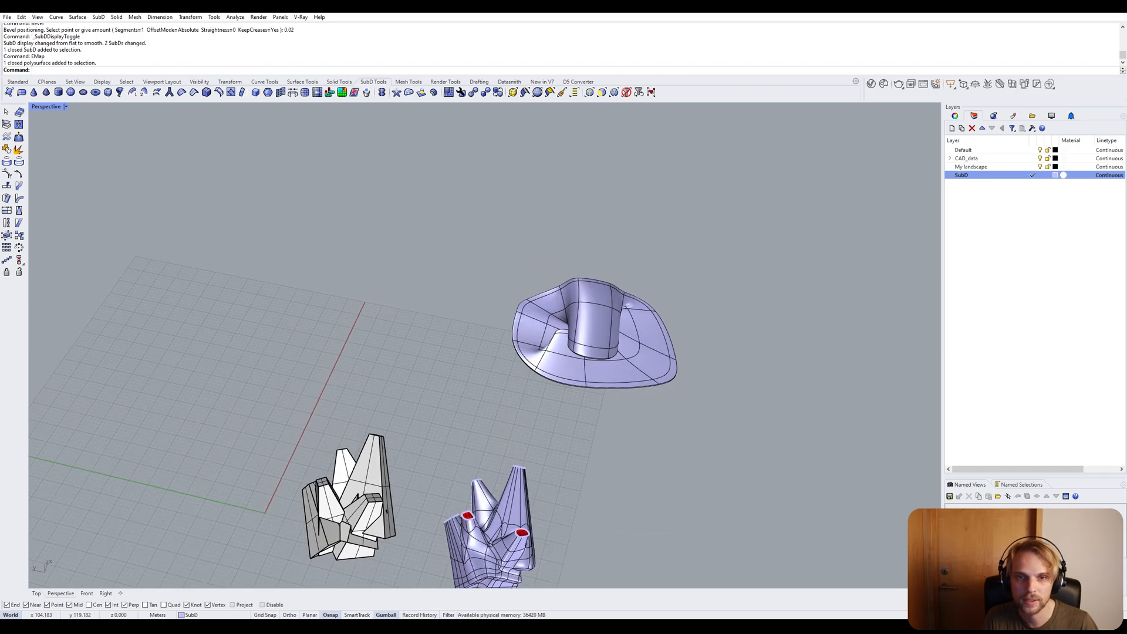
left_click(17, 82)
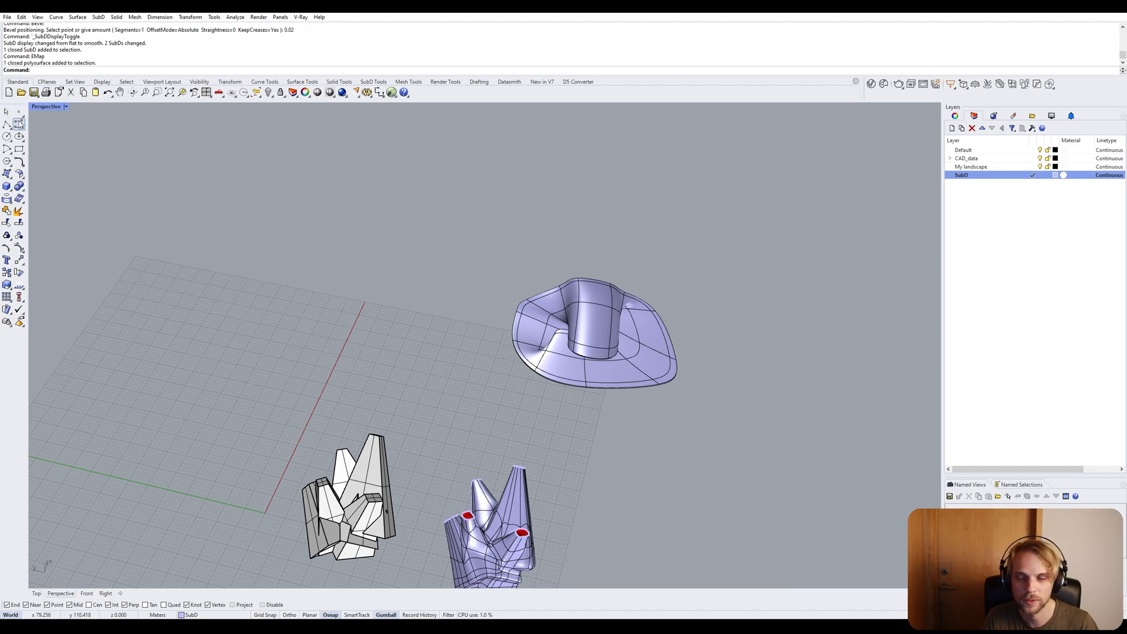
left_click(19, 123)
left_click(276, 314)
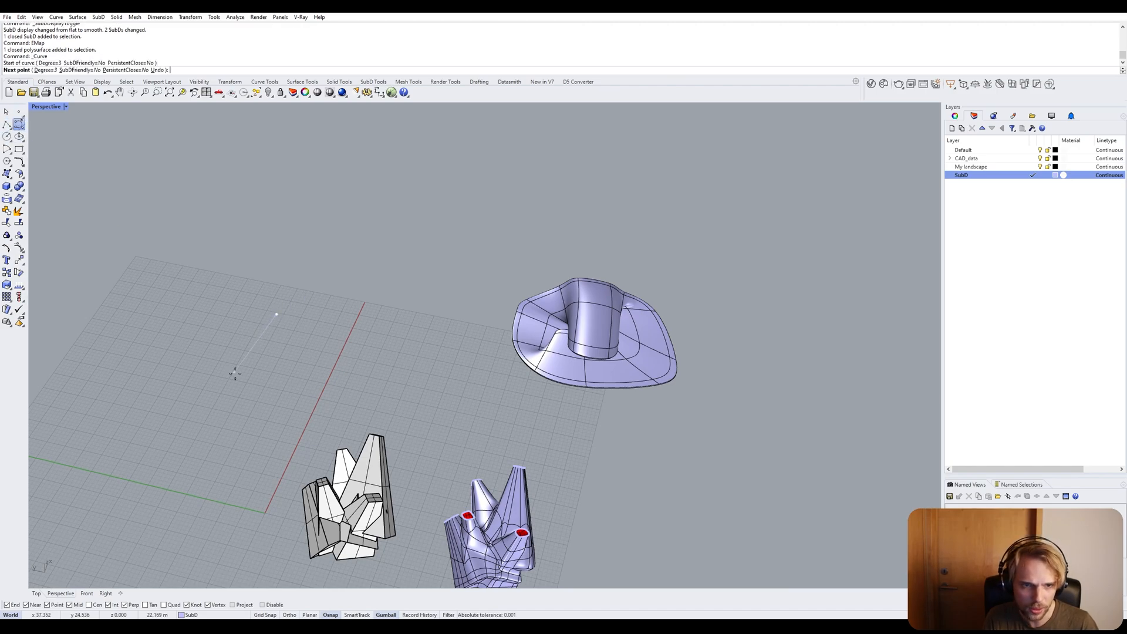
left_click(236, 377)
left_click(357, 416)
left_click(490, 408)
left_click(470, 284)
left_click(306, 229)
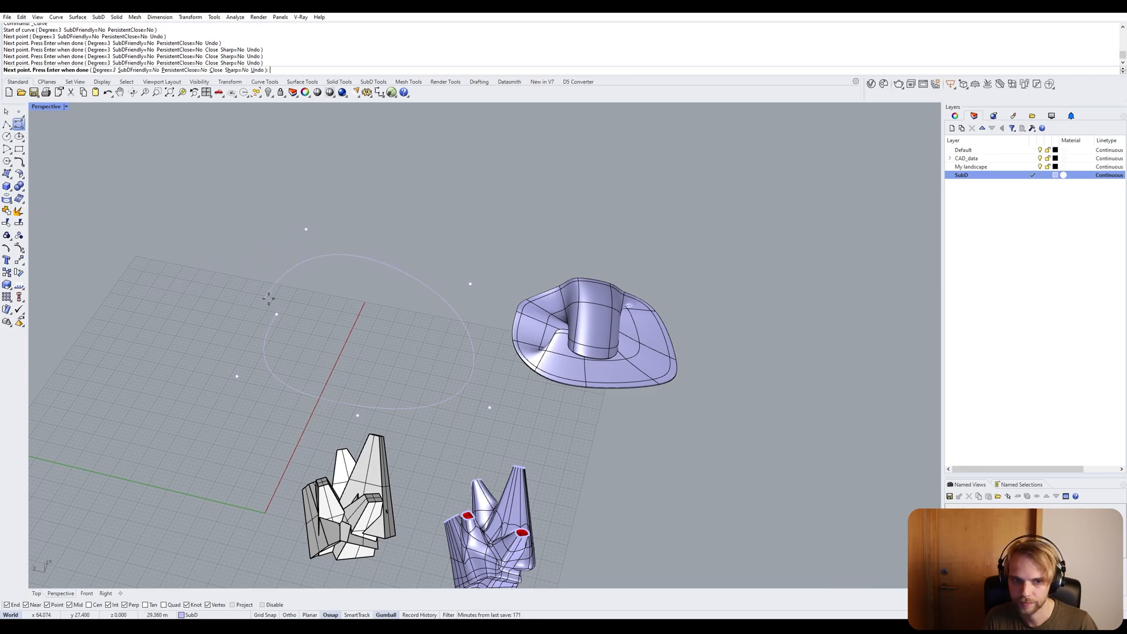
left_click(276, 314)
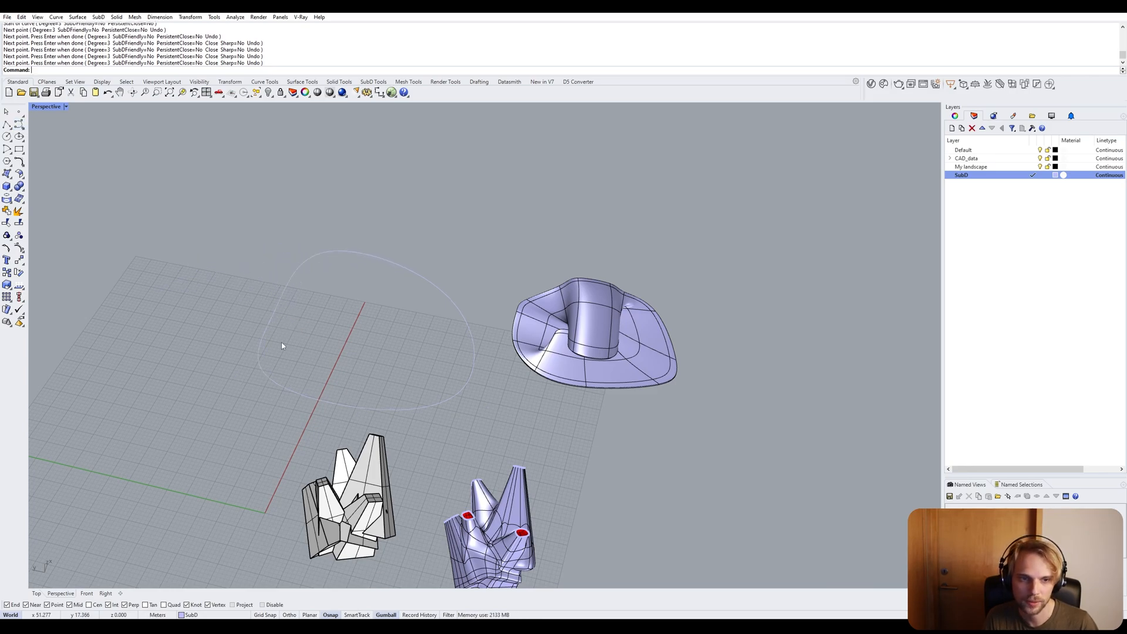
Raise one control point of the closed curve above the grid and shift it outward along the Y axis.
right_click_drag(282, 345, 313, 382)
left_click(315, 428)
right_click_drag(315, 428, 492, 334)
left_click(489, 408)
left_click_drag(492, 362, 473, 236)
right_click_drag(473, 236, 428, 290)
left_click_drag(470, 283, 179, 257)
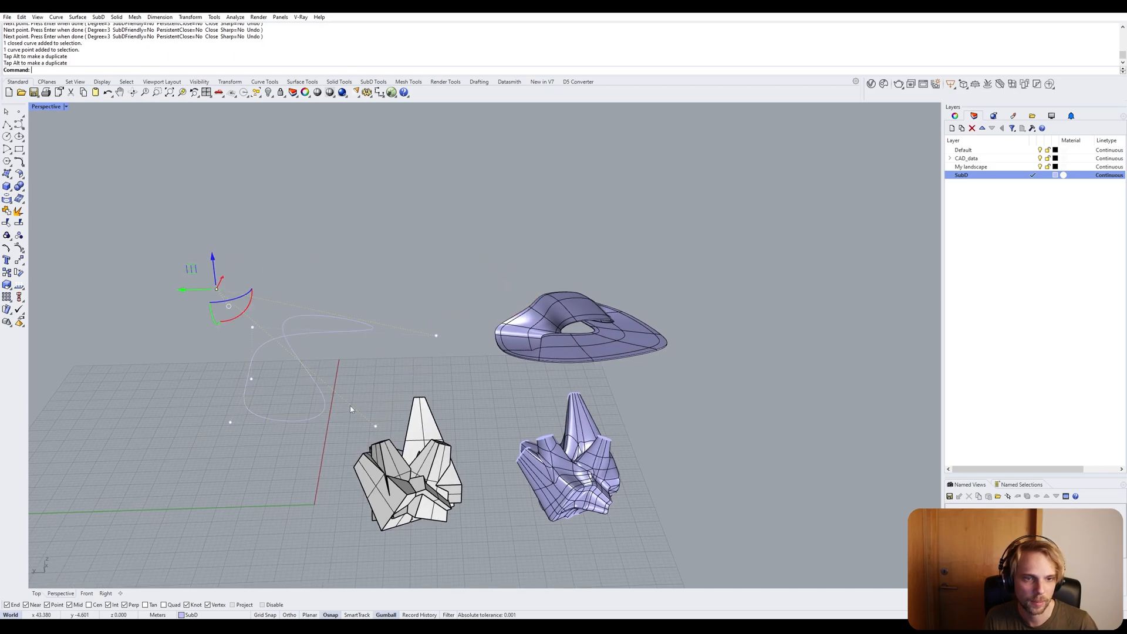
mouse_move(351, 409)
right_mouse_down()
mouse_move(381, 371)
mouse_move(356, 418)
right_mouse_up()
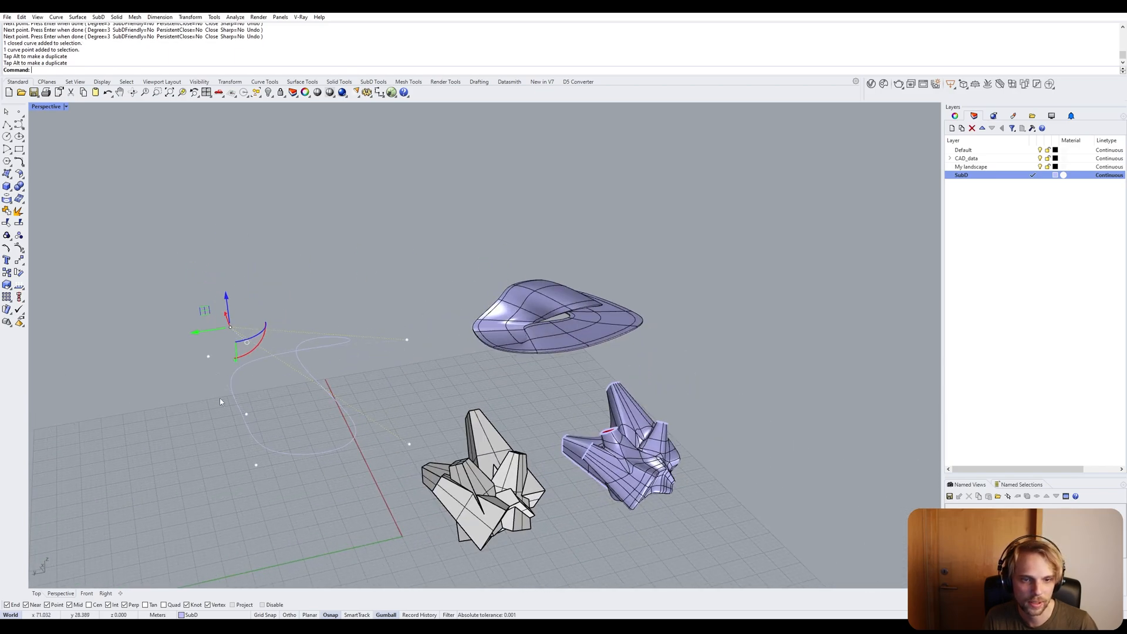
Shift more of the closed curve's control points sideways and vertically to shape an undulating 3D loop, and deselect the curve.
left_click(246, 414)
right_click_drag(245, 414, 213, 465)
right_click_drag(306, 470, 352, 388)
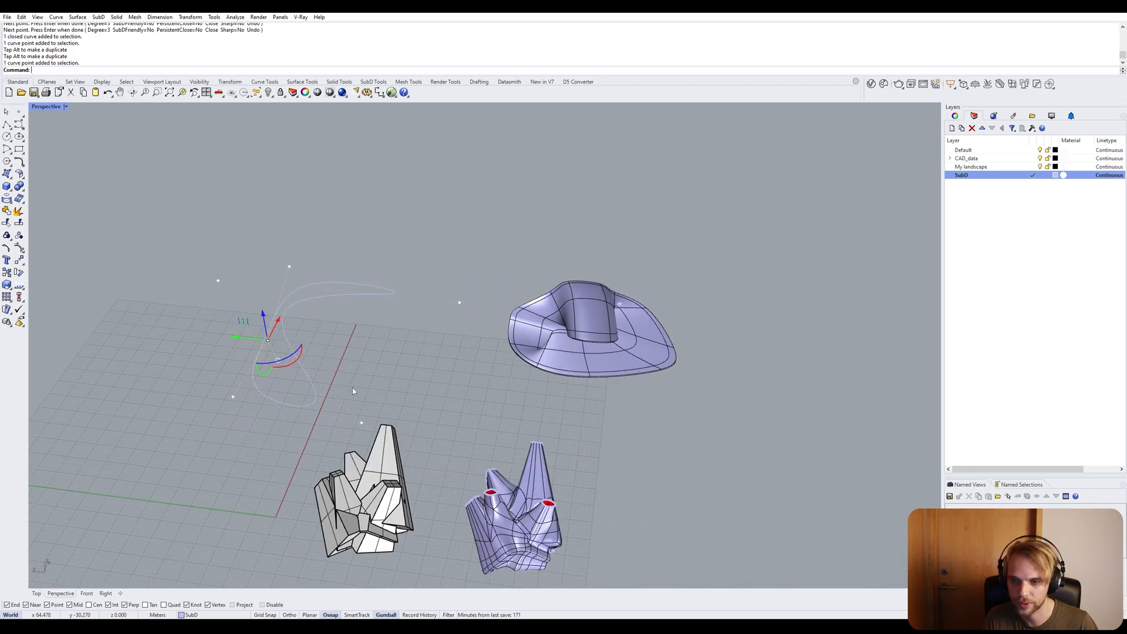
scroll(352, 388, "up", 3)
left_click_drag(197, 288, 375, 327)
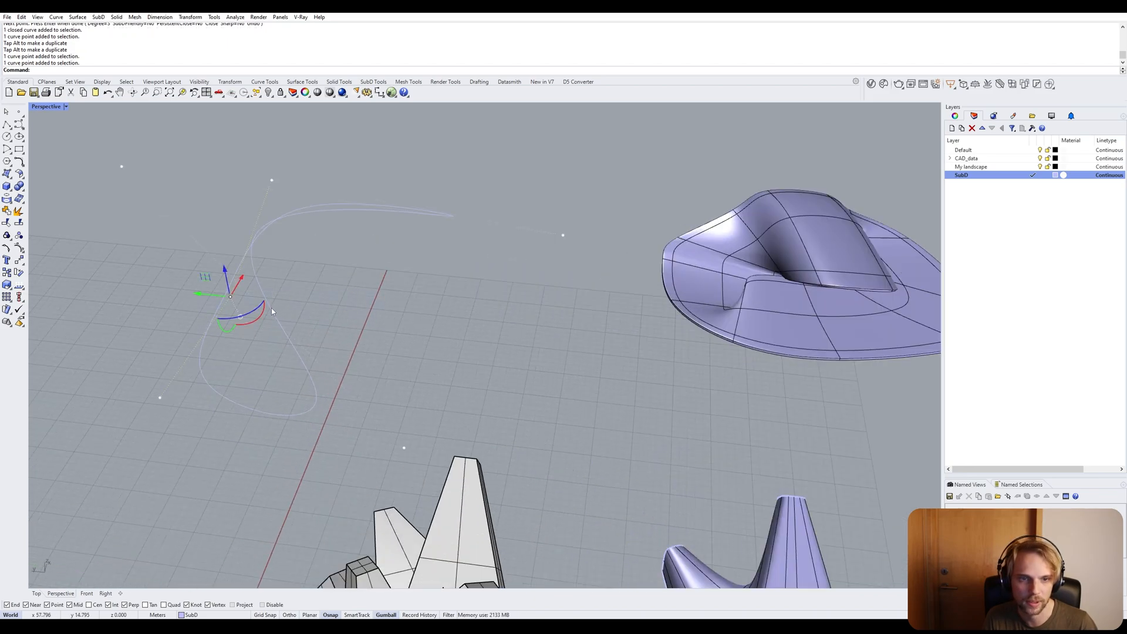
right_click_drag(200, 292, 182, 254)
left_click_drag(182, 254, 223, 404)
right_click_drag(331, 475, 449, 275)
key("Escape")
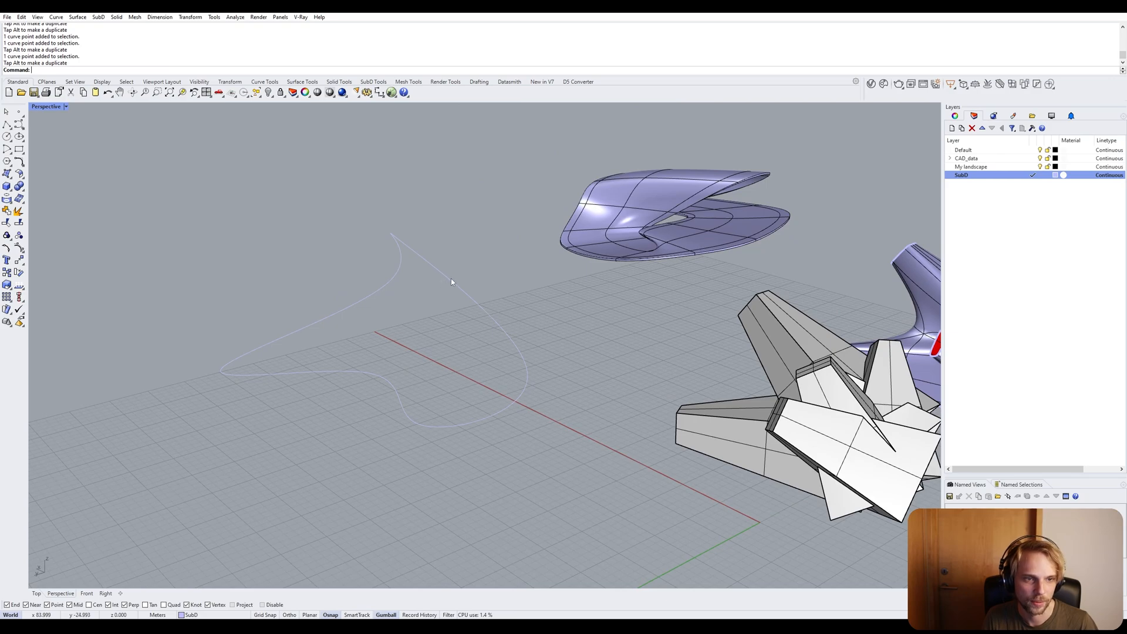
Start an Offset of the reshaped closed curve and set the distance to 10.
left_click(452, 282)
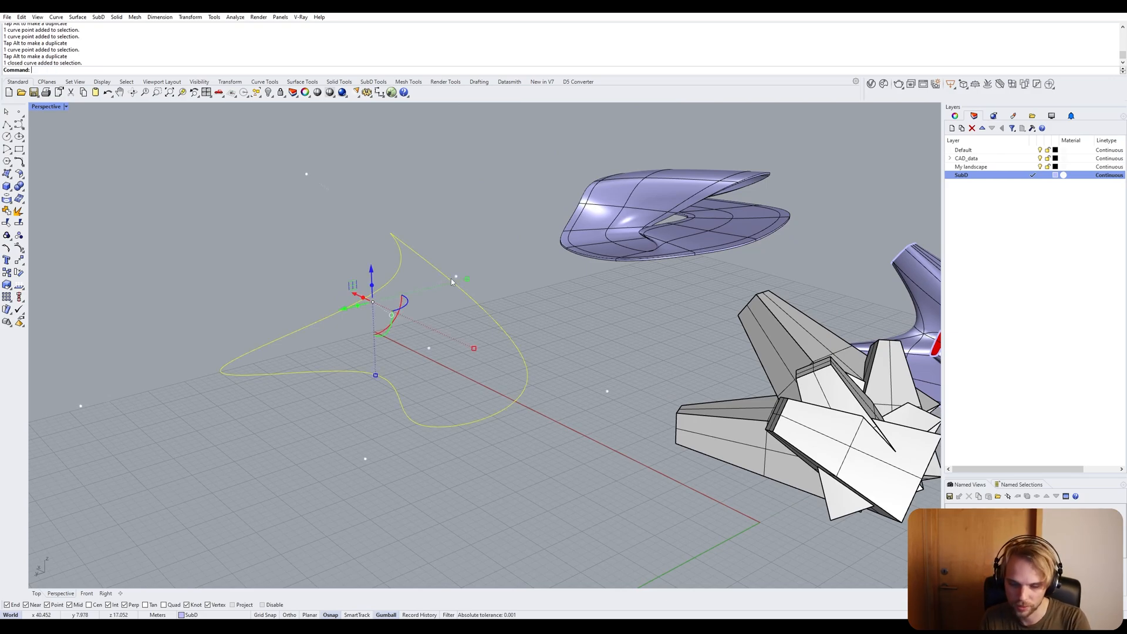
type("set")
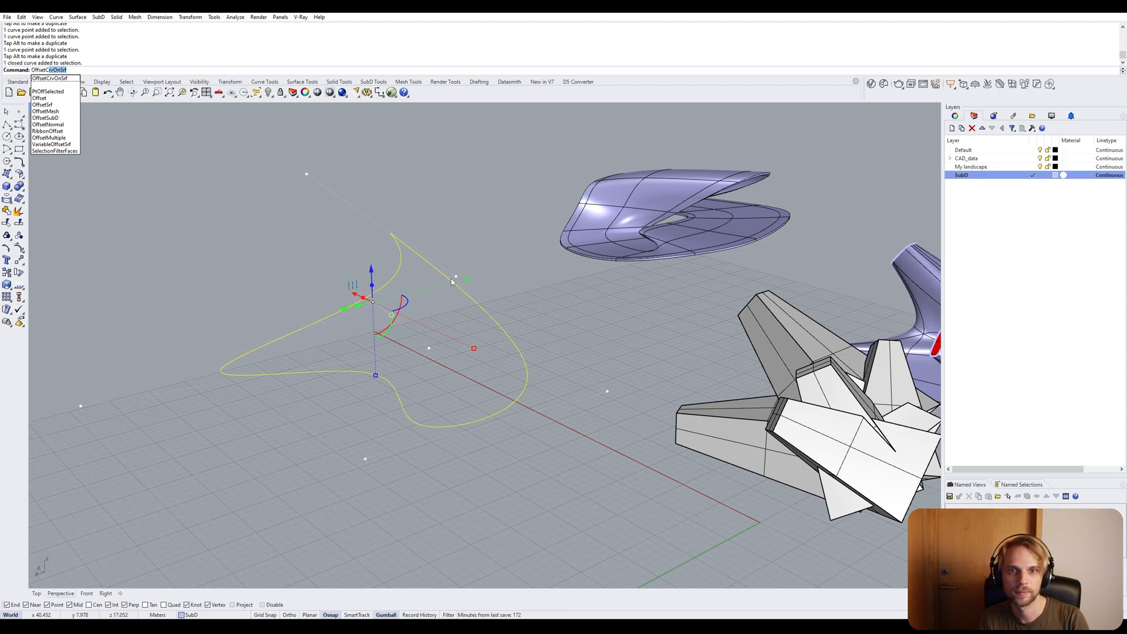
key("Down")
key("Down")
key("Return")
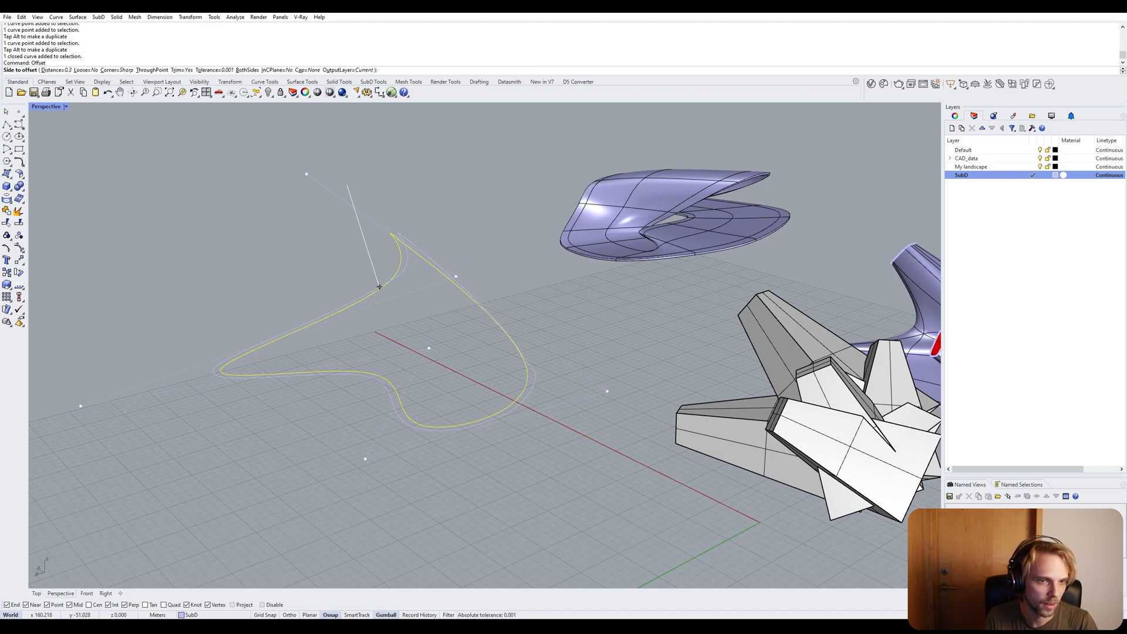
key("Return")
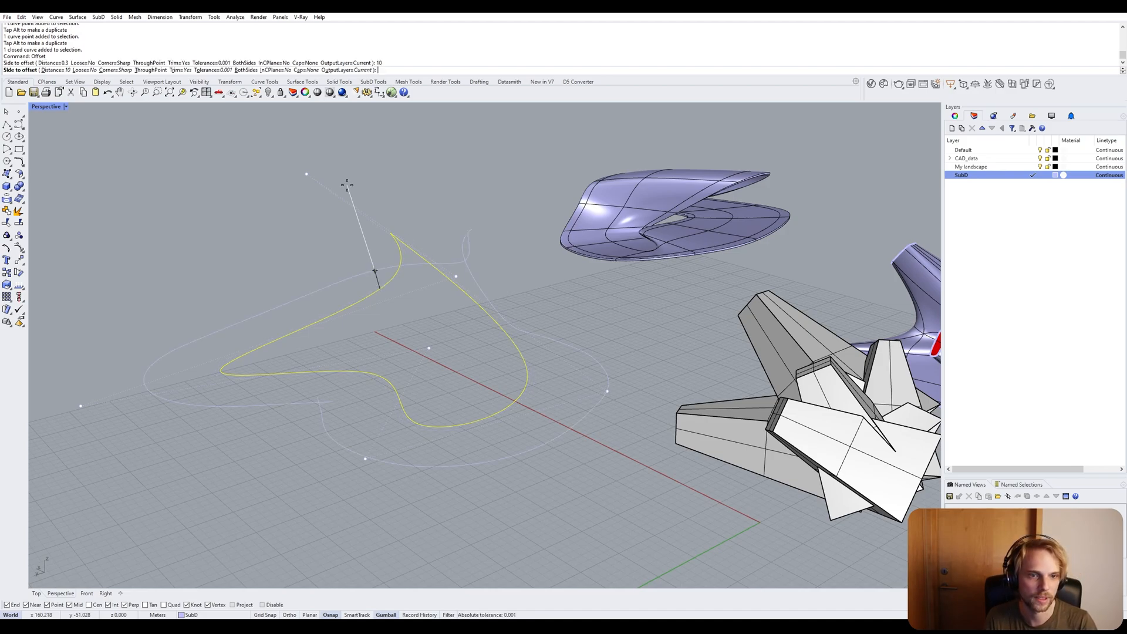
Preview the curve offset with the Loose option turned on, and cancel it.
key("Escape")
key("Return")
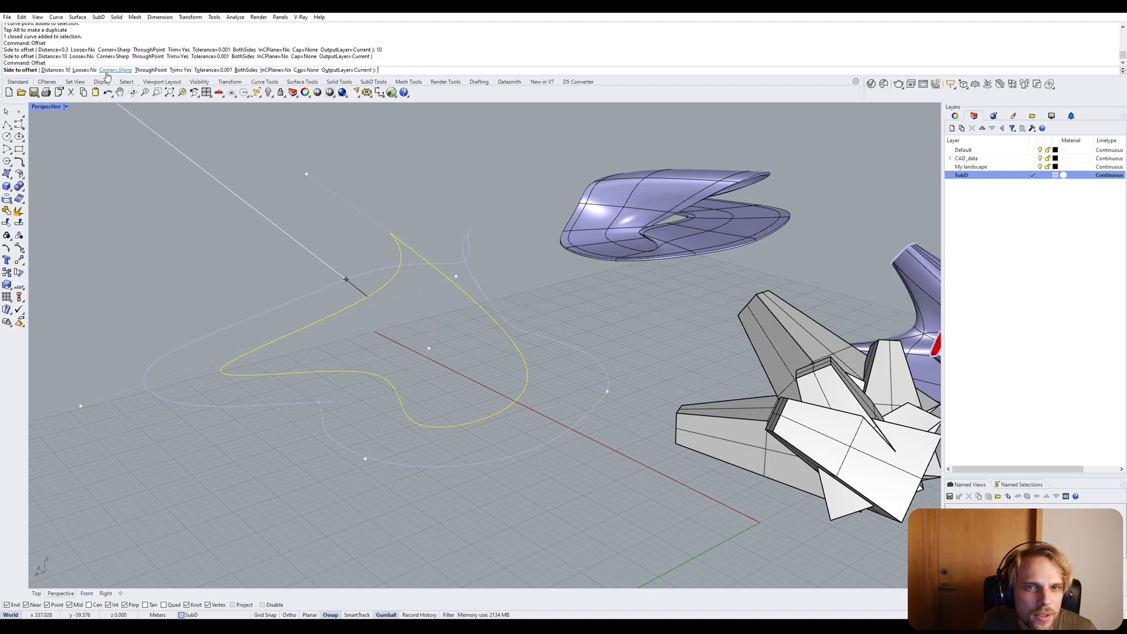
left_click(83, 71)
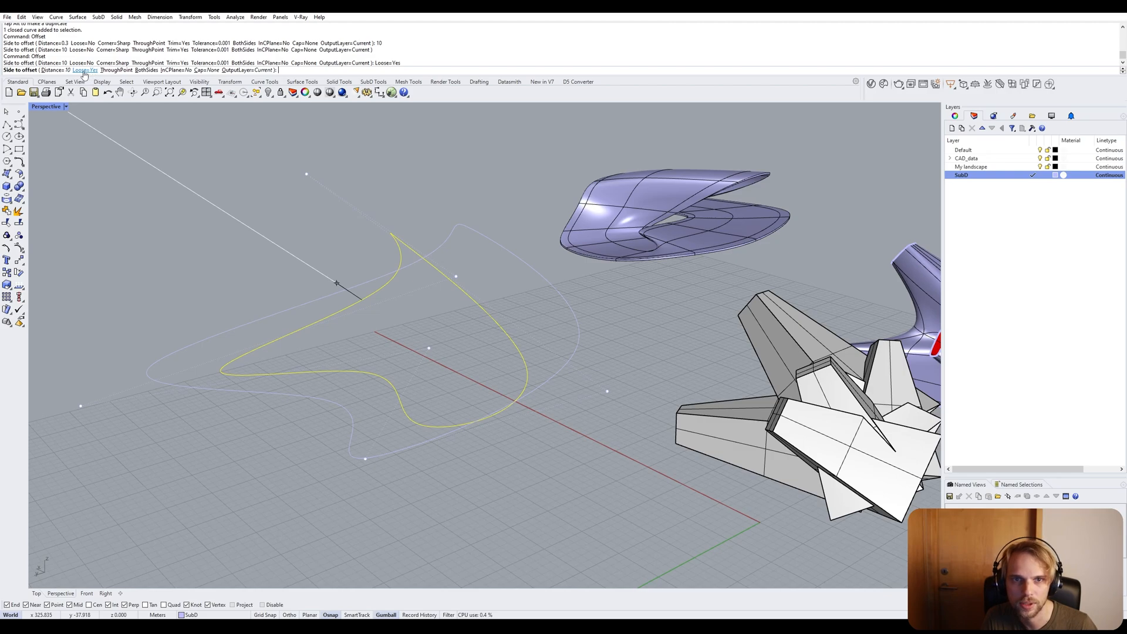
key("Escape")
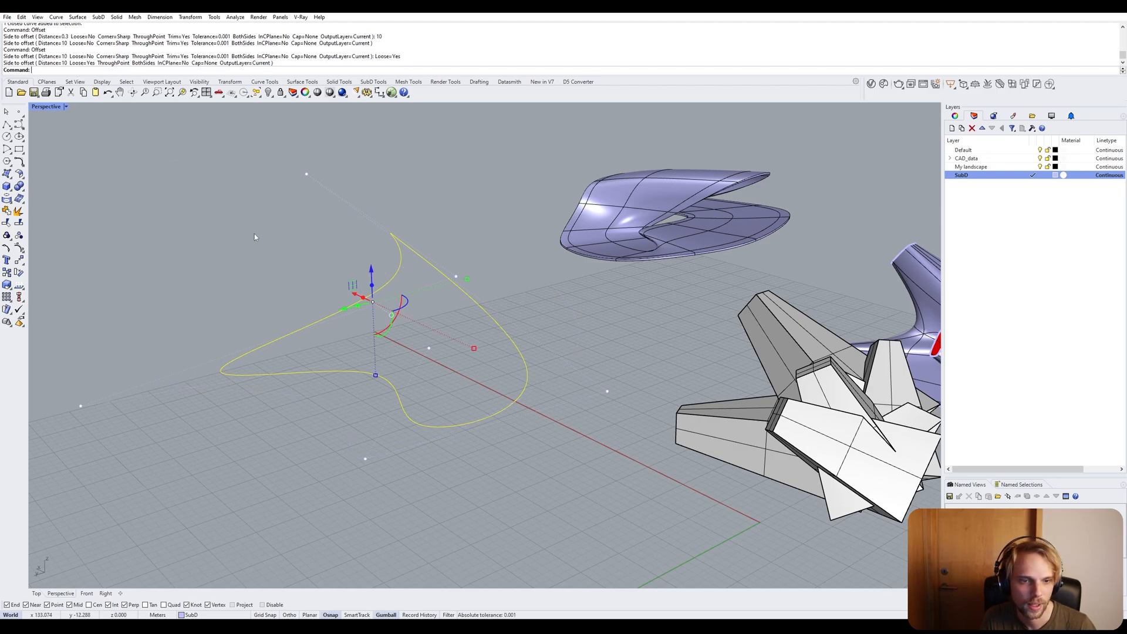
Offset the closed curve outward by 10 with Loose off and sharp corners, and deselect it.
key("Return")
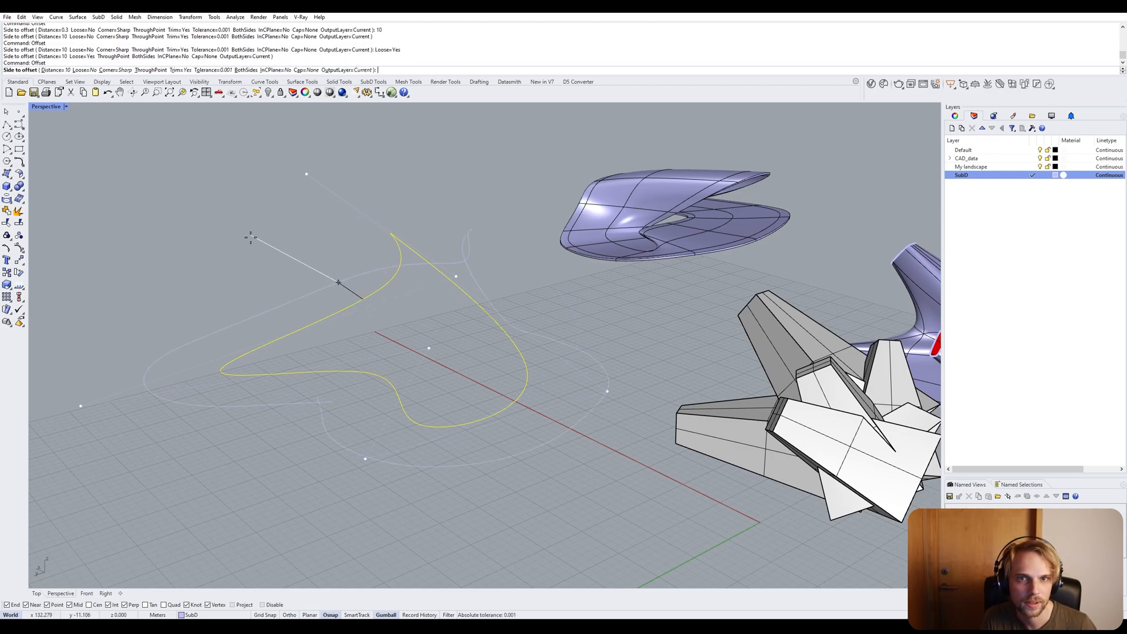
left_click(204, 256)
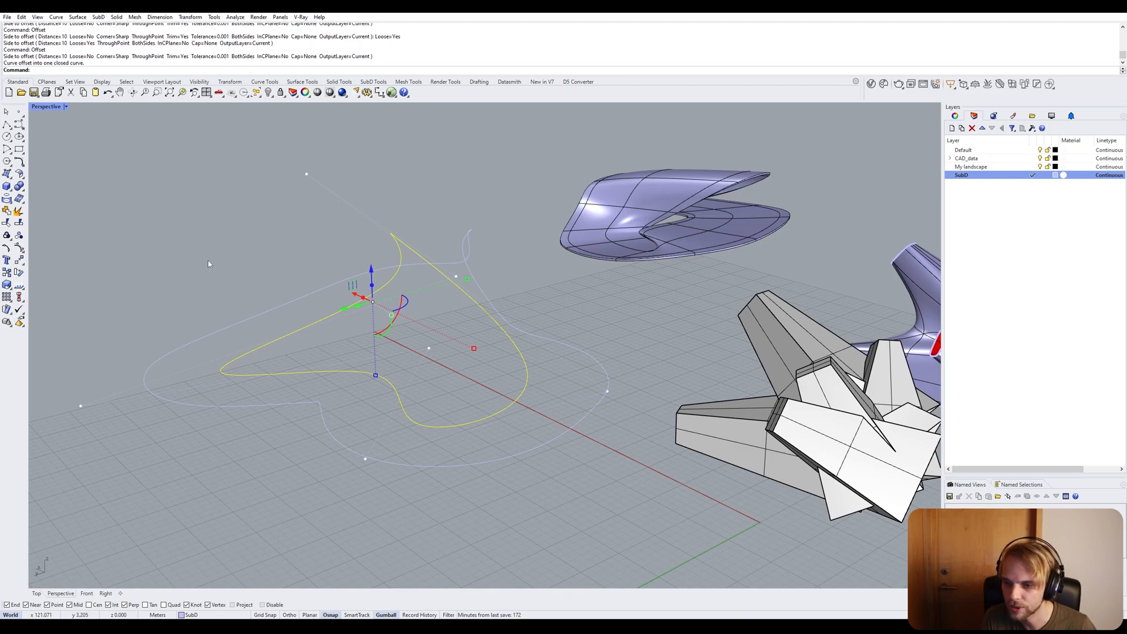
key("Escape")
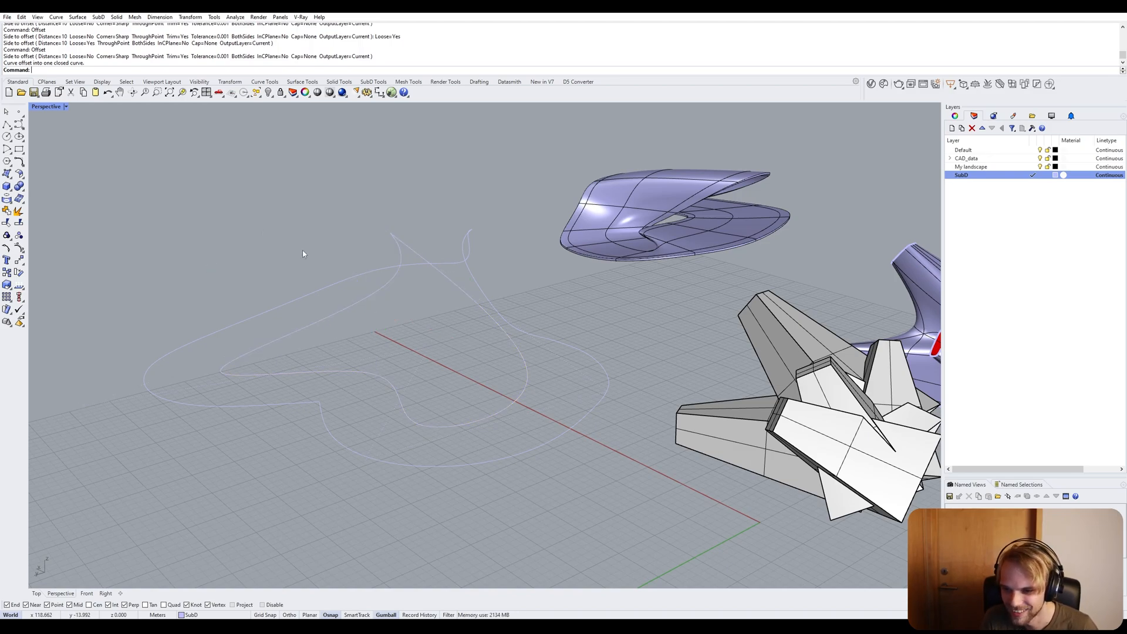
Examine the sharp corner of the offset curve and compare its control points with those of the original curve.
scroll(288, 315, "up", 5)
scroll(296, 325, "up", 1)
right_click_drag(424, 326, 413, 399)
left_click_drag(415, 368, 339, 427)
scroll(329, 414, "up", 5)
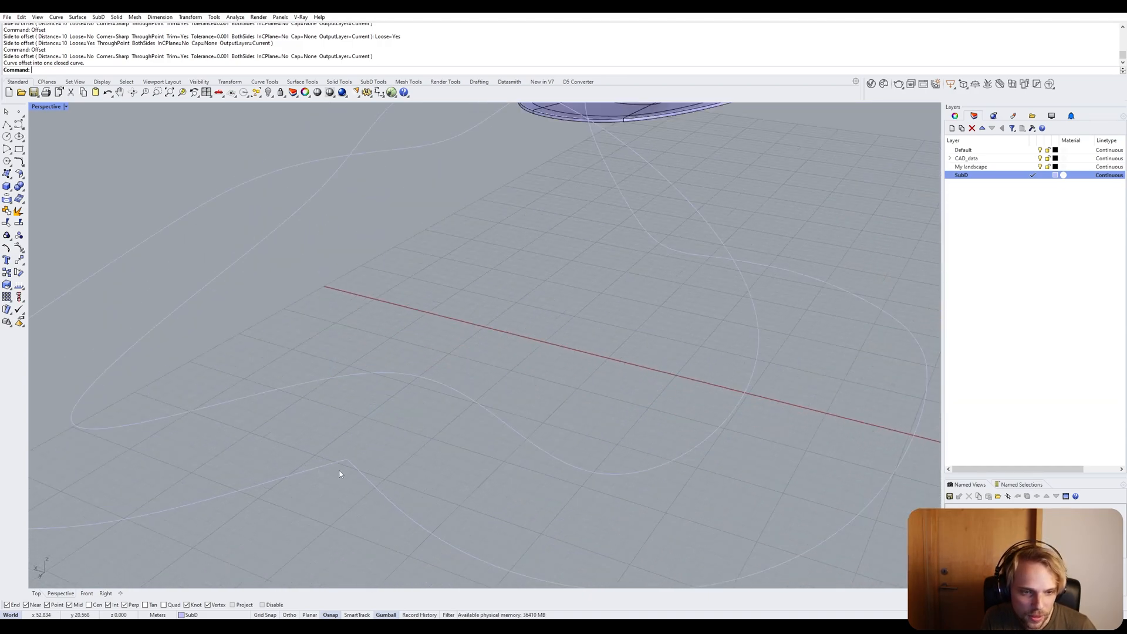
left_click(362, 447)
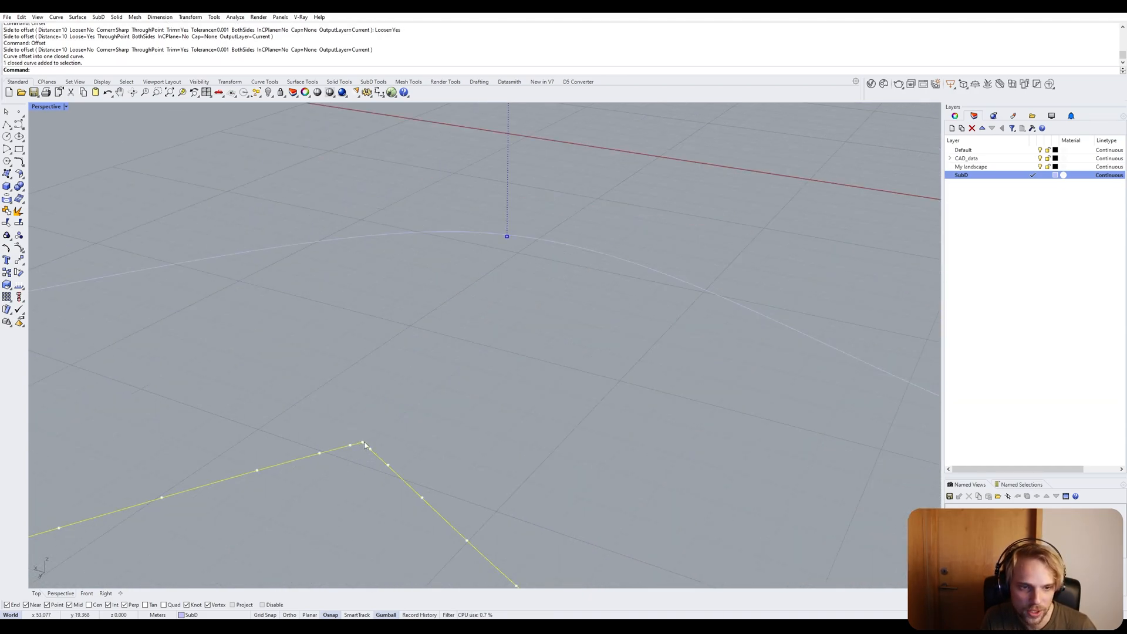
left_click(400, 407)
scroll(400, 407, "down", 8)
mouse_move(400, 407)
right_mouse_down()
mouse_move(413, 420)
mouse_move(401, 430)
mouse_move(414, 414)
right_mouse_up()
left_click(488, 251)
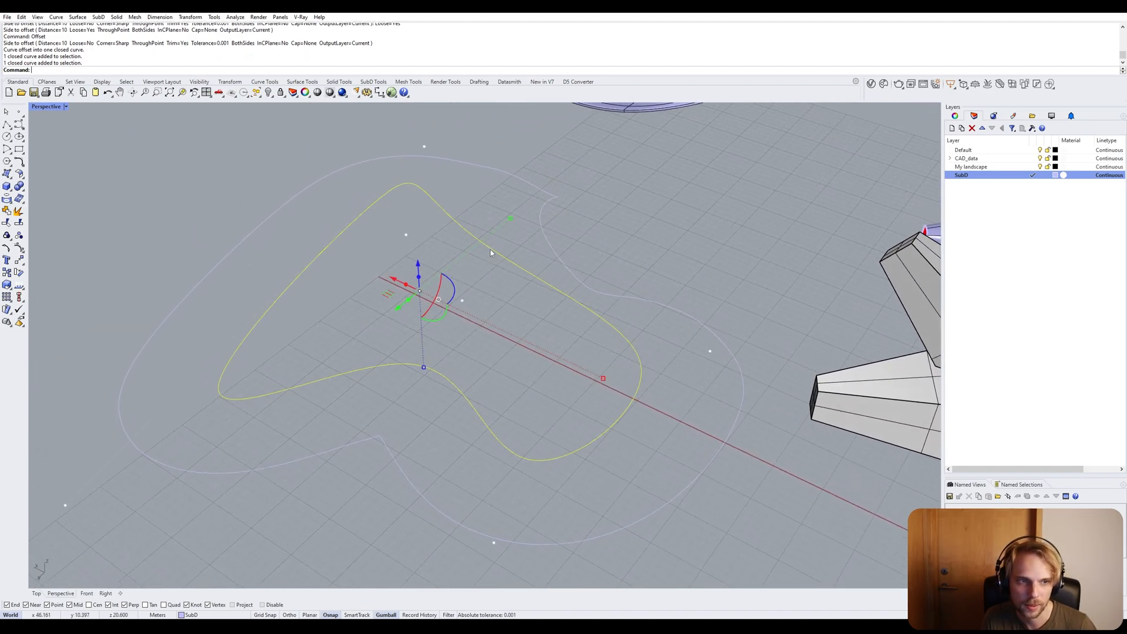
left_click(394, 462)
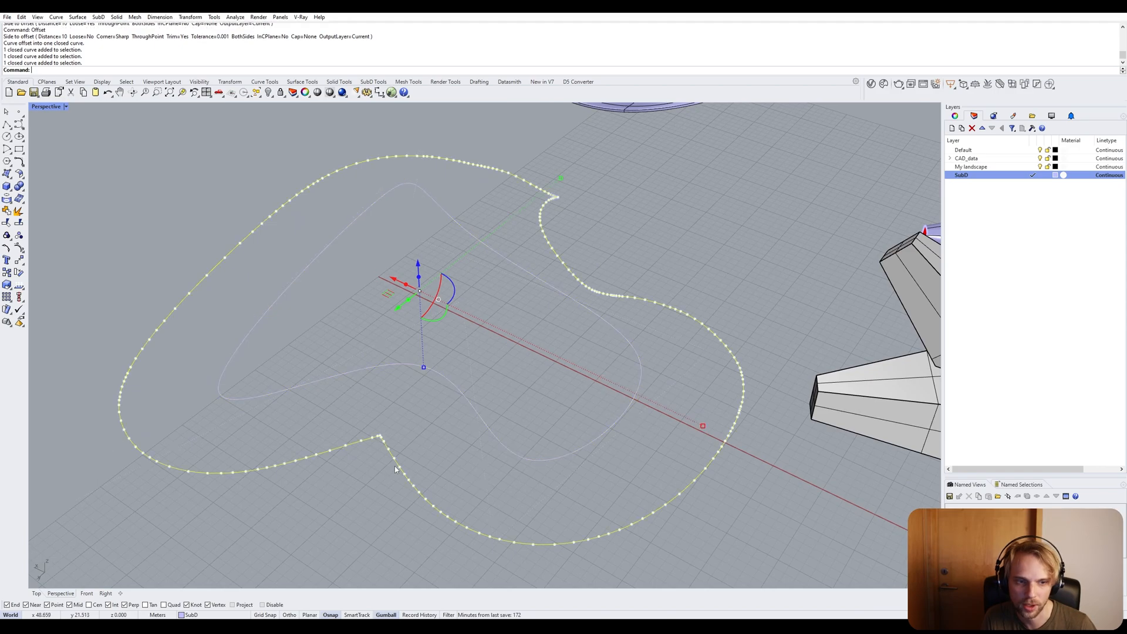
key("Escape")
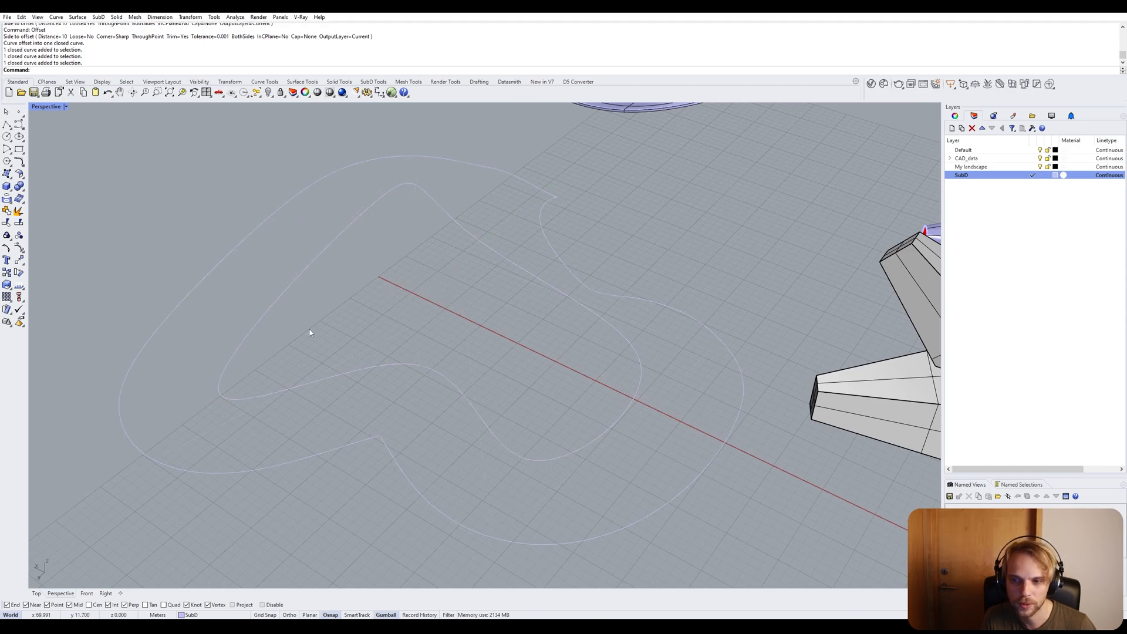
Rebuild both closed curves with a point count of 20 and degree 3, deleting the input curves.
left_click_drag(309, 293, 276, 499)
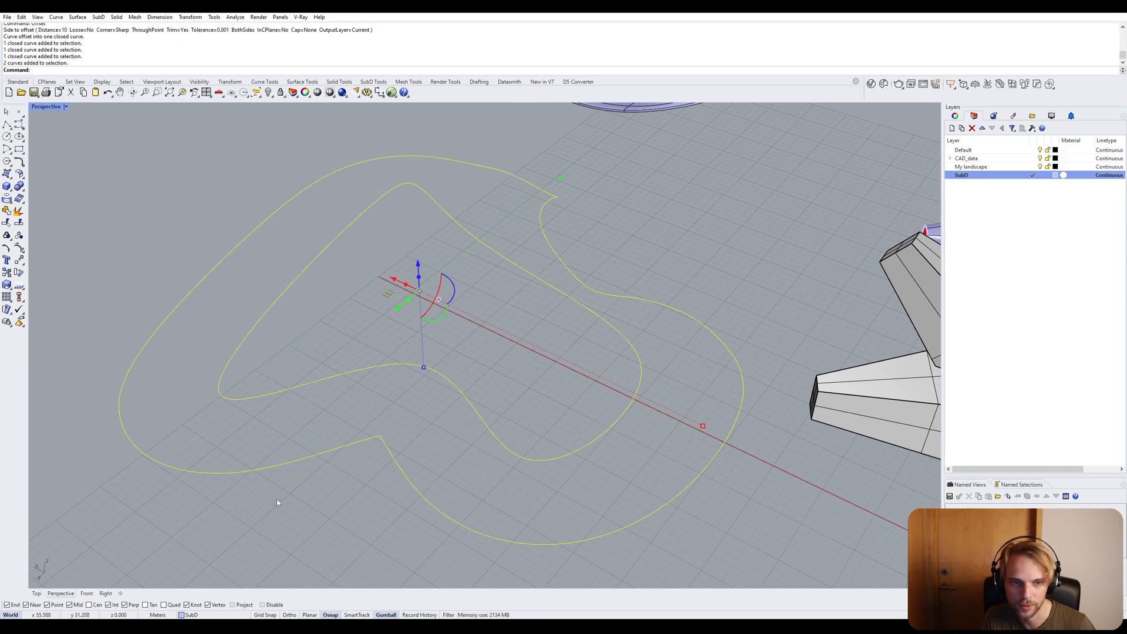
type("rebuild")
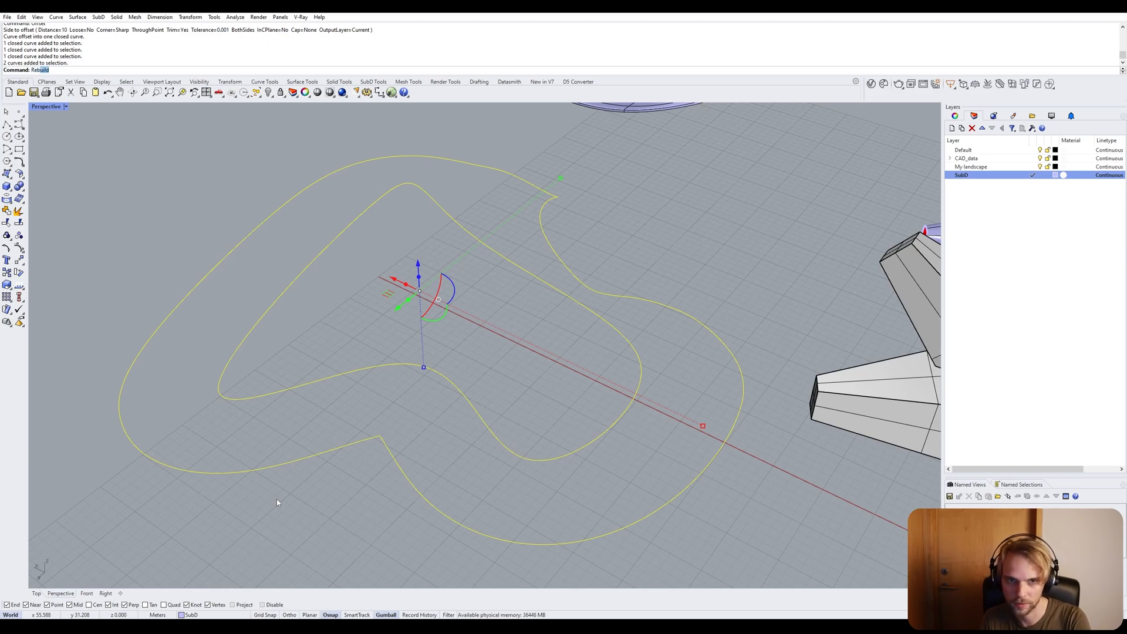
key("Return")
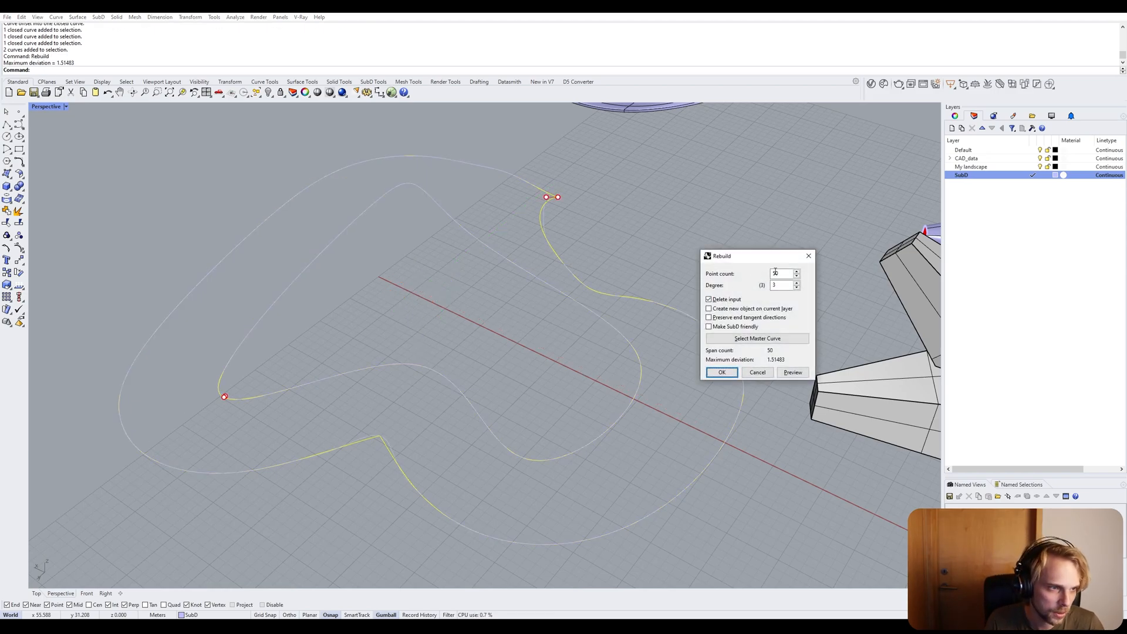
left_click_drag(783, 274, 755, 271)
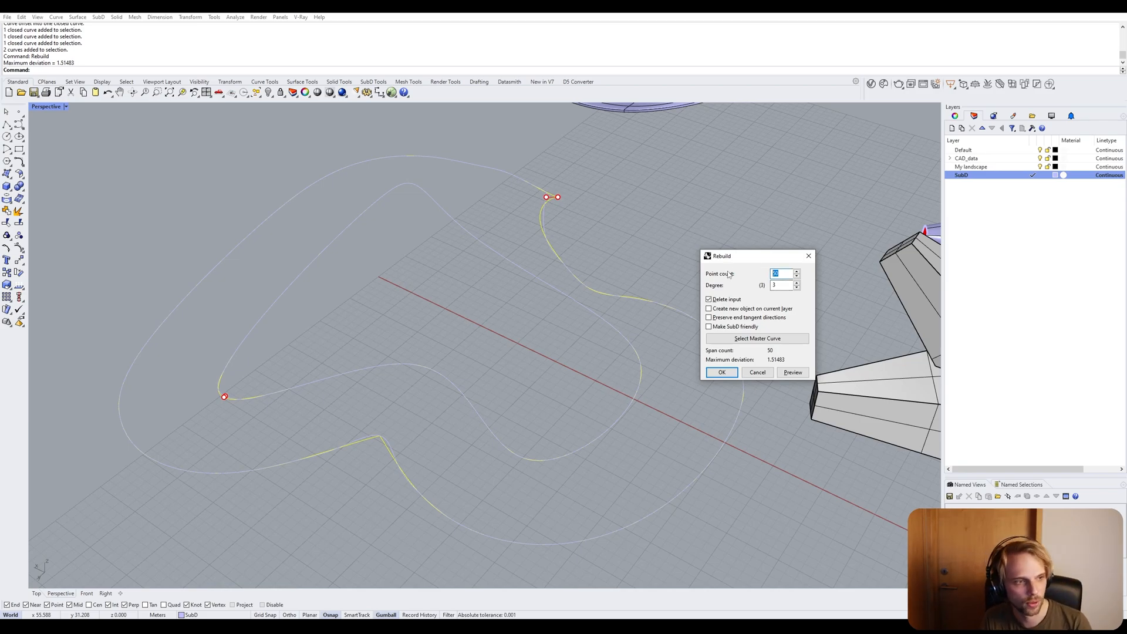
type("20")
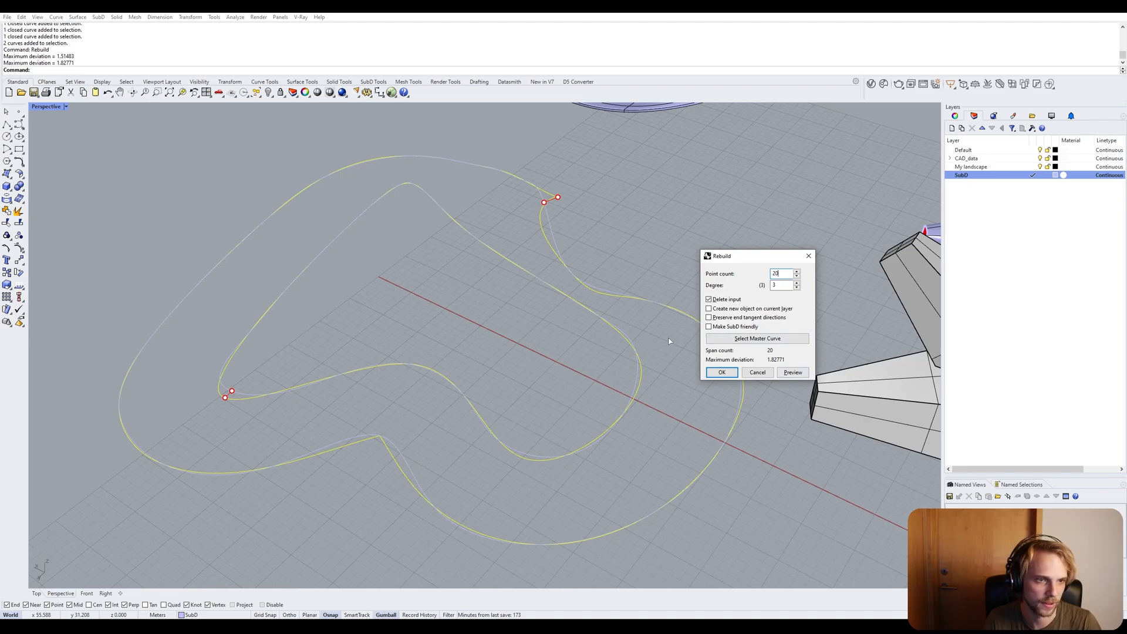
left_click(721, 372)
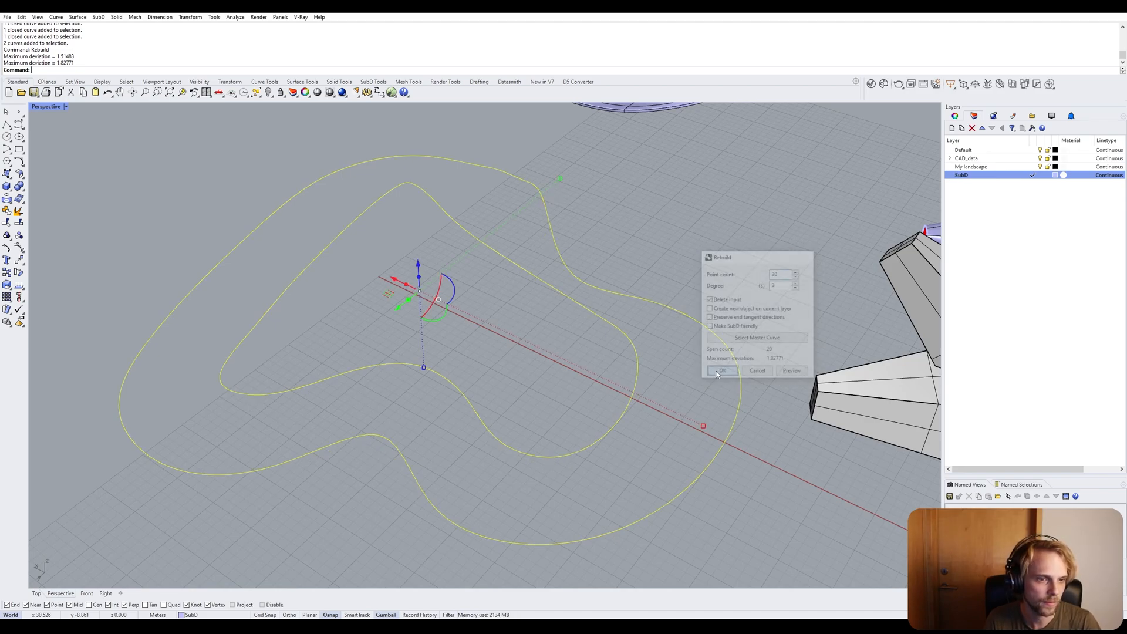
right_click_drag(424, 468, 459, 444)
left_click(459, 444)
scroll(357, 434, "up", 2)
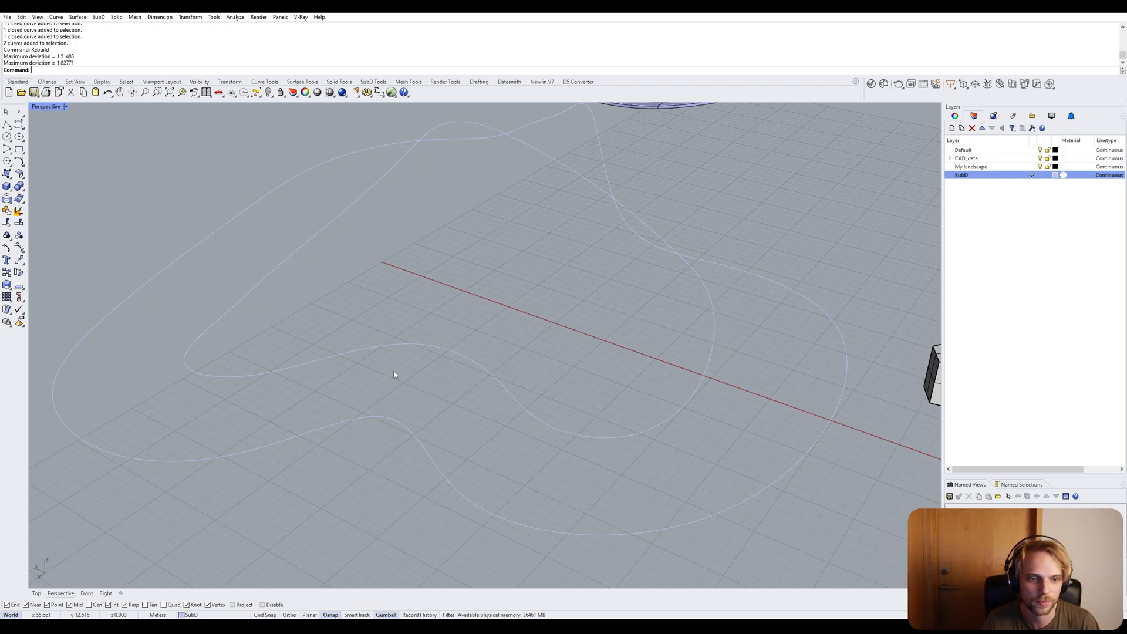
Loft a surface between the two rebuilt curves, keeping the suggested seam points.
left_click_drag(432, 291, 341, 484)
type("oft")
key("Return")
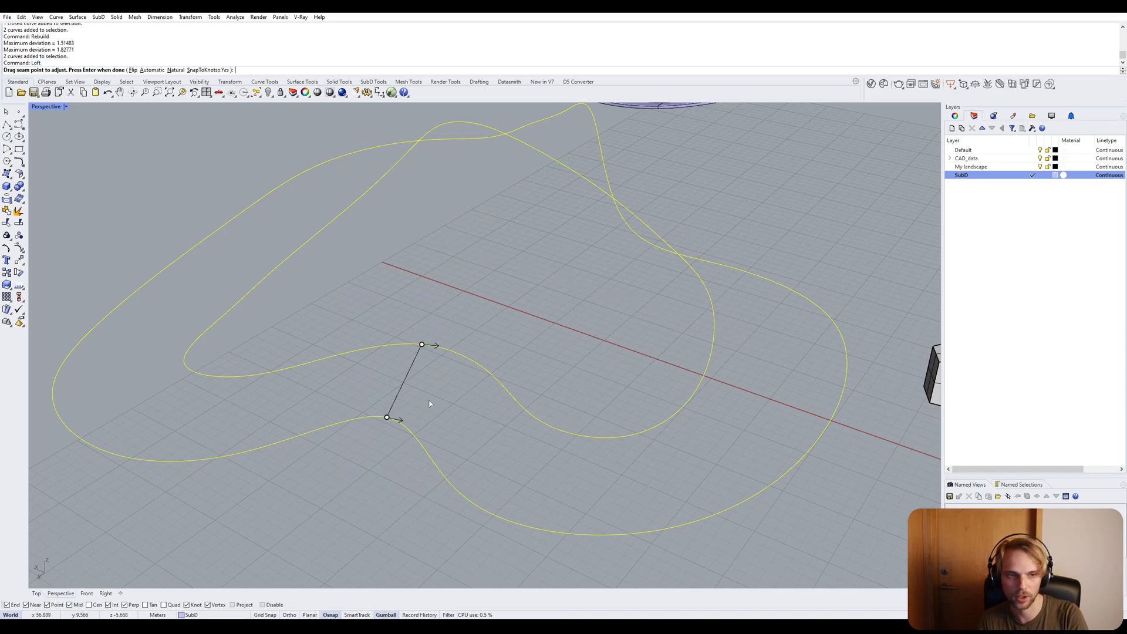
key("Return")
key("Return")
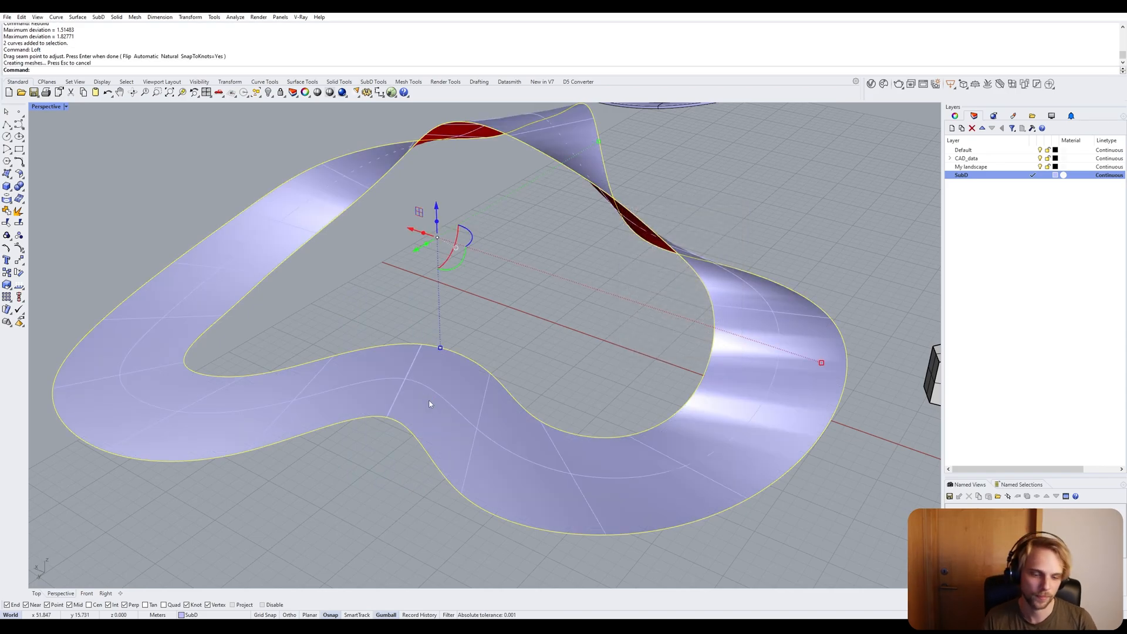
Delete the two source curves of the loft and view the remaining band from different distances.
key("Delete")
mouse_move(429, 404)
right_mouse_down()
mouse_move(322, 409)
mouse_move(413, 390)
right_mouse_up()
scroll(413, 369, "down", 6)
right_click_drag(536, 352, 617, 259)
scroll(616, 259, "up", 4)
scroll(509, 307, "down", 5)
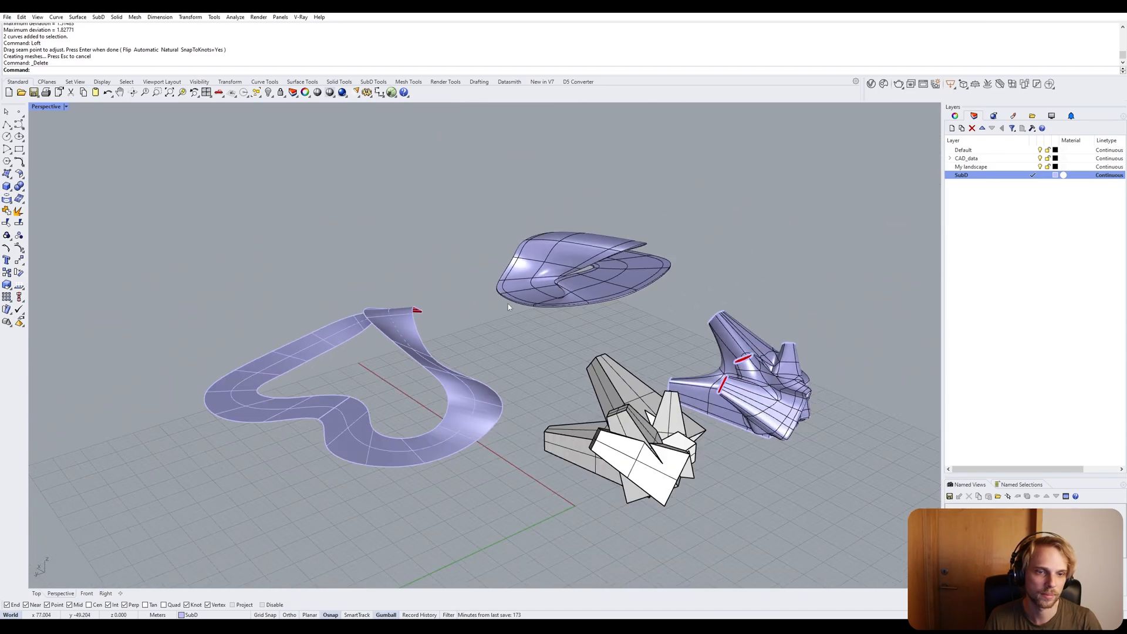
Undo the deletion of the two curves and delete the lofted surface instead.
right_click_drag(508, 307, 530, 332)
scroll(328, 377, "up", 4)
left_click(368, 278)
key("ctrl+z")
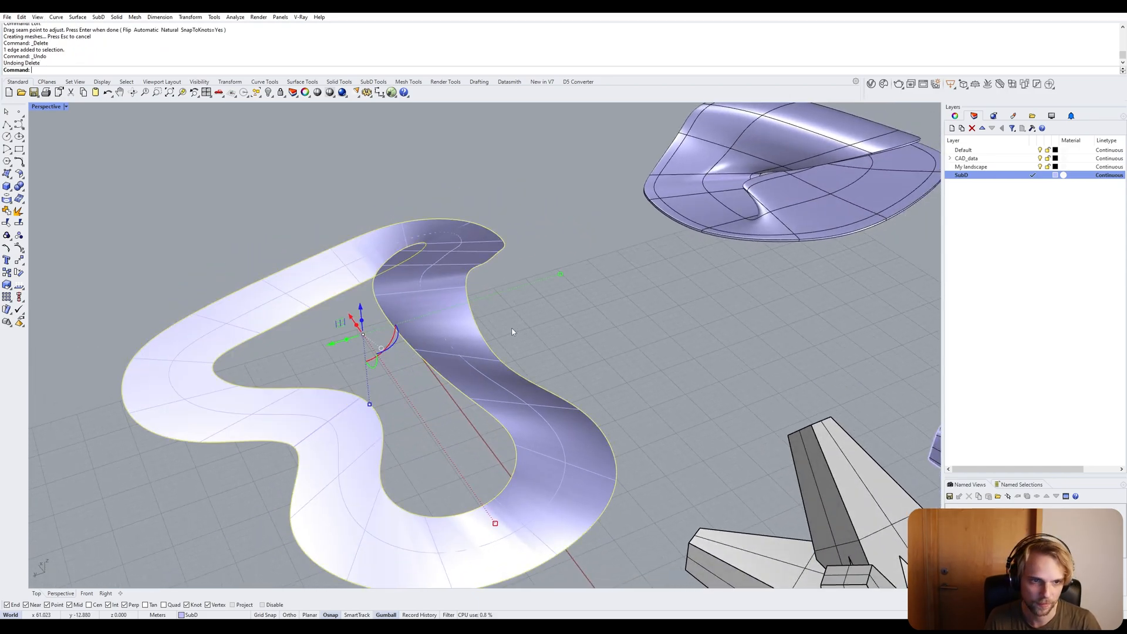
left_click(414, 291)
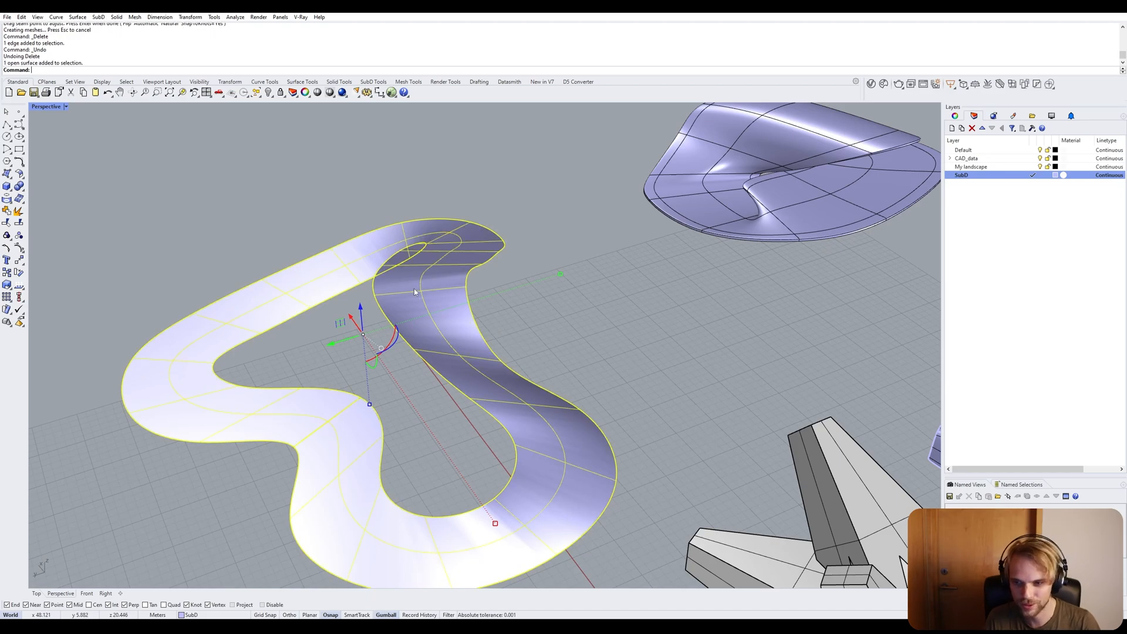
key("Delete")
Pull one far control point of the inner curve outward along the Y axis, and turn off its control points.
left_click(399, 299)
right_click_drag(399, 299, 328, 275)
scroll(329, 275, "up", 2)
left_click_drag(332, 175, 385, 278)
right_click_drag(385, 278, 386, 249)
left_click_drag(356, 240, 191, 233)
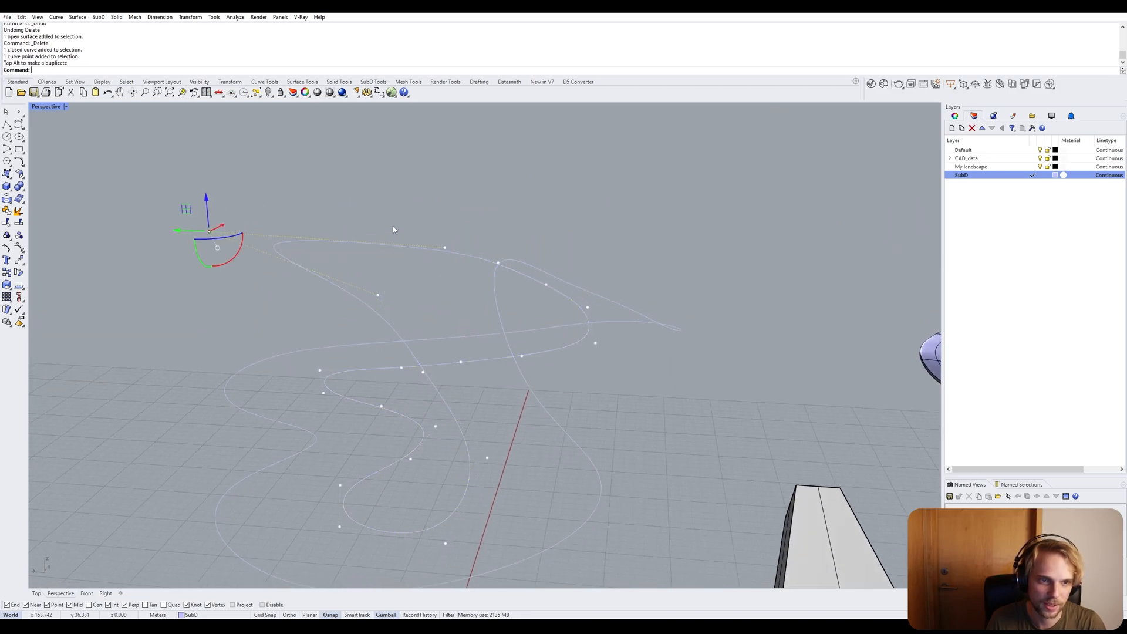
key("Escape")
key("Escape")
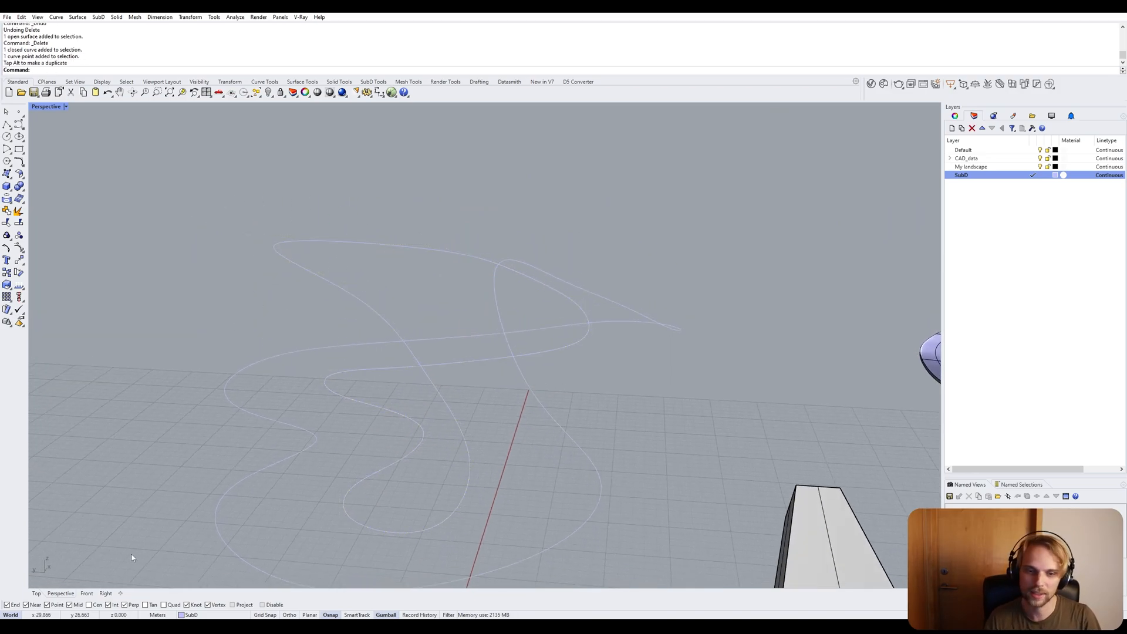
right_click_drag(411, 182, 644, 392)
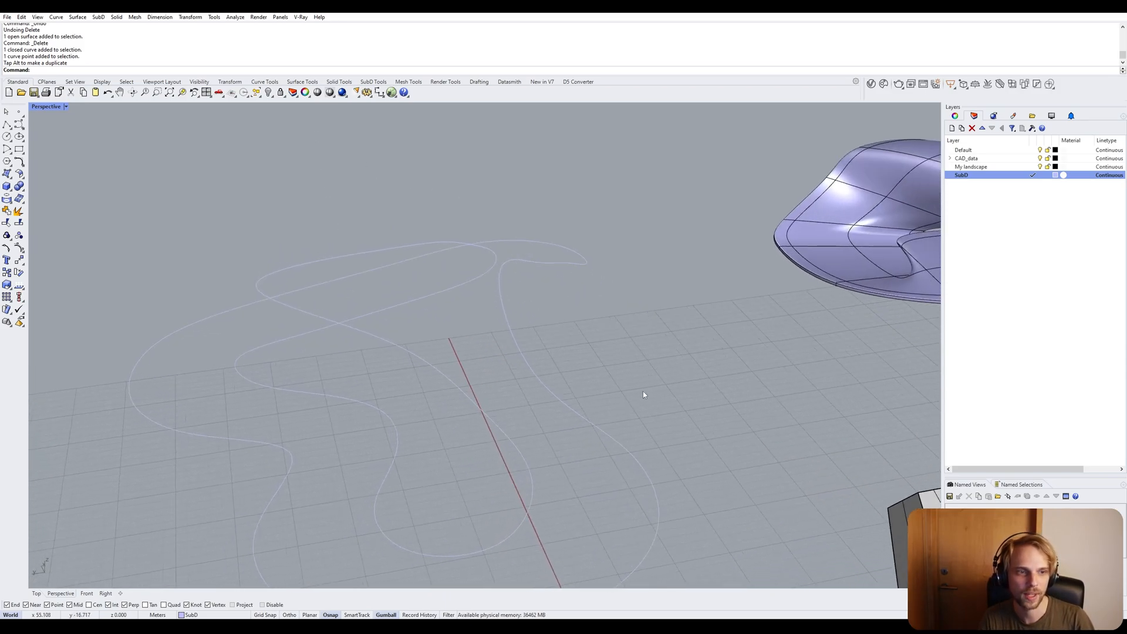
left_click_drag(645, 389, 287, 358)
type("loft")
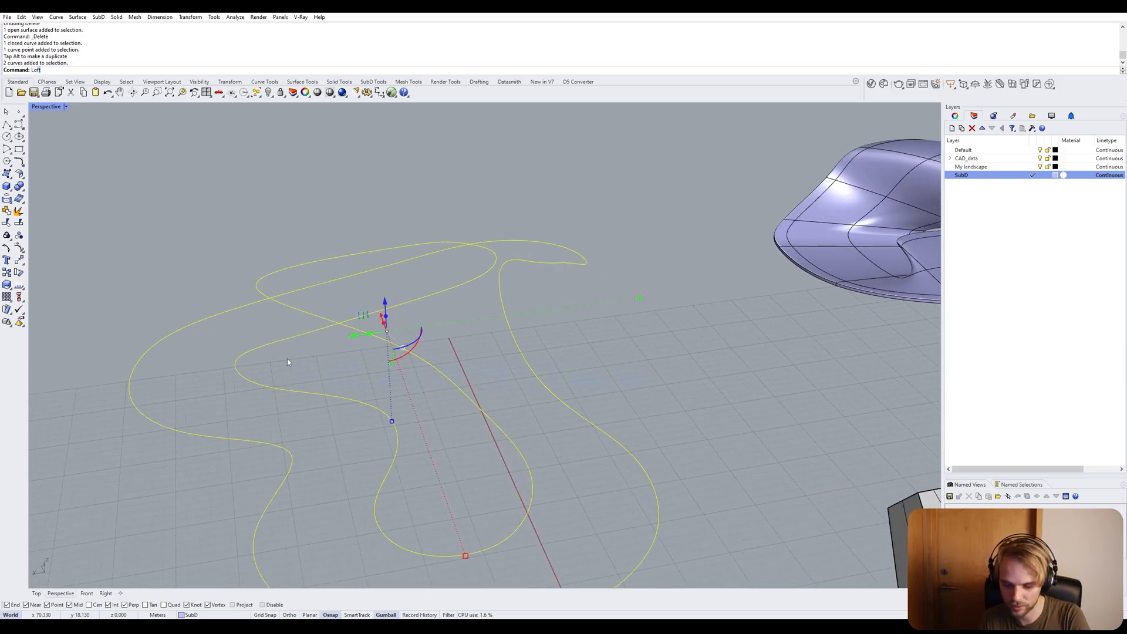
key("Return")
key("Return")
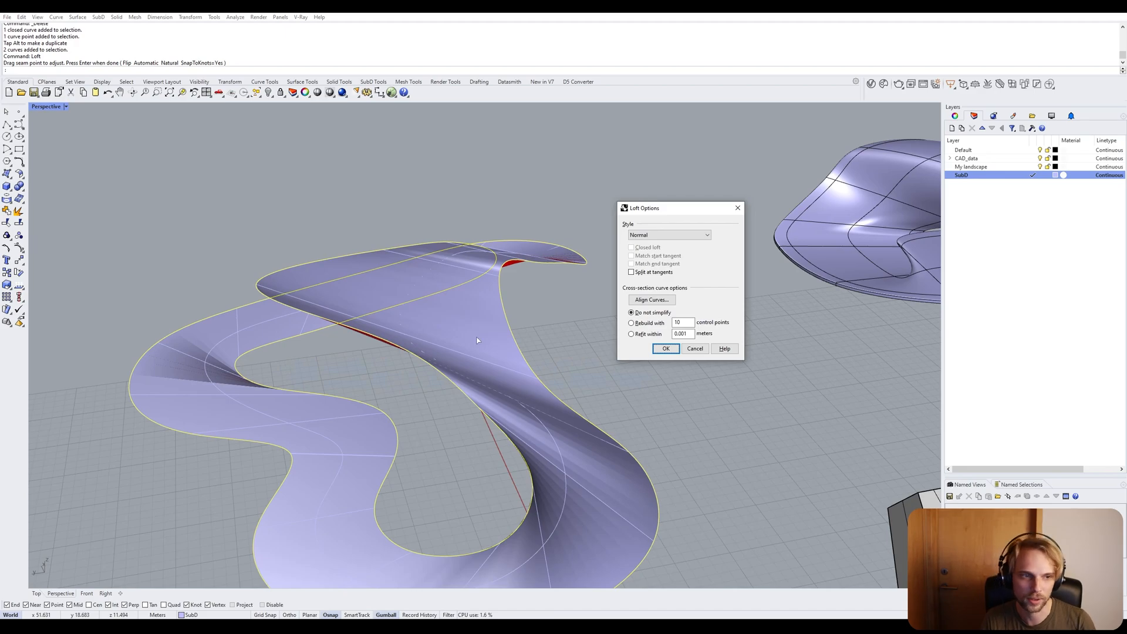
left_click(701, 349)
Undo the last control point move on the inner curve and open Grasshopper beside the model.
right_click_drag(663, 327, 593, 397)
key("ctrl+z")
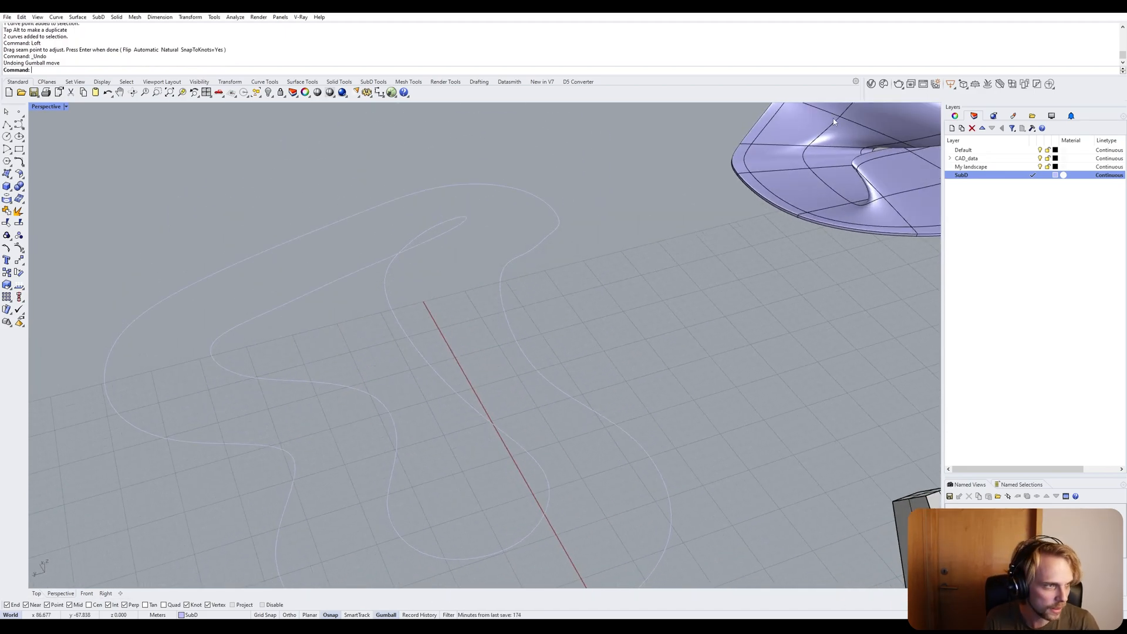
type("Grasshopper")
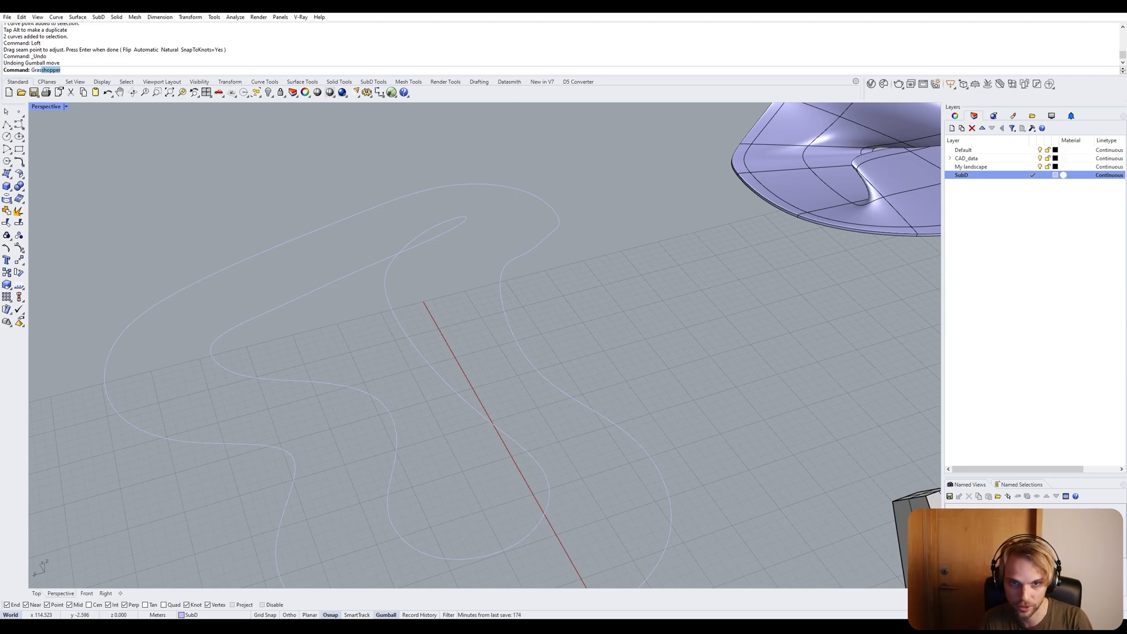
key("Return")
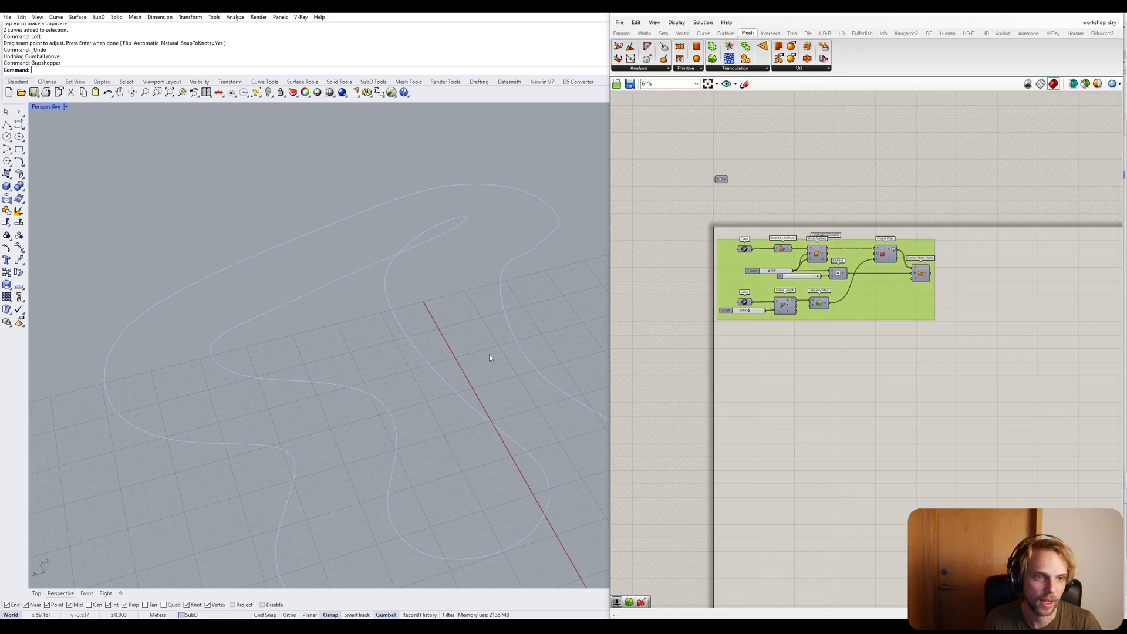
Add a Curve parameter to the Grasshopper canvas below the existing group.
scroll(490, 357, "up", 2)
double_click(788, 417)
type("c")
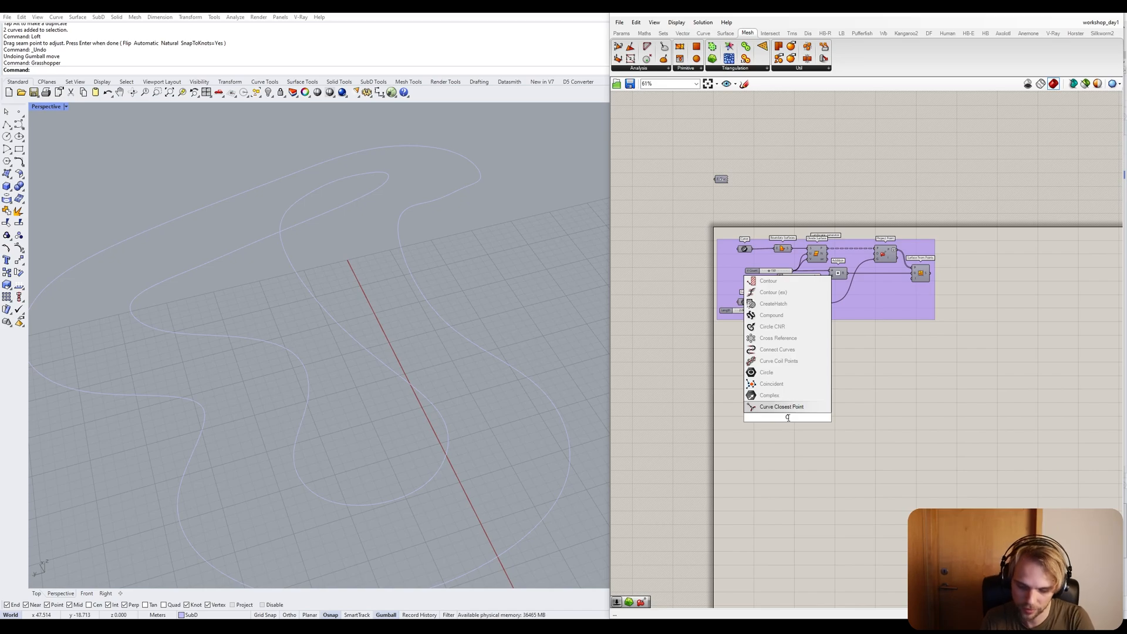
type("URVE")
left_click(780, 407)
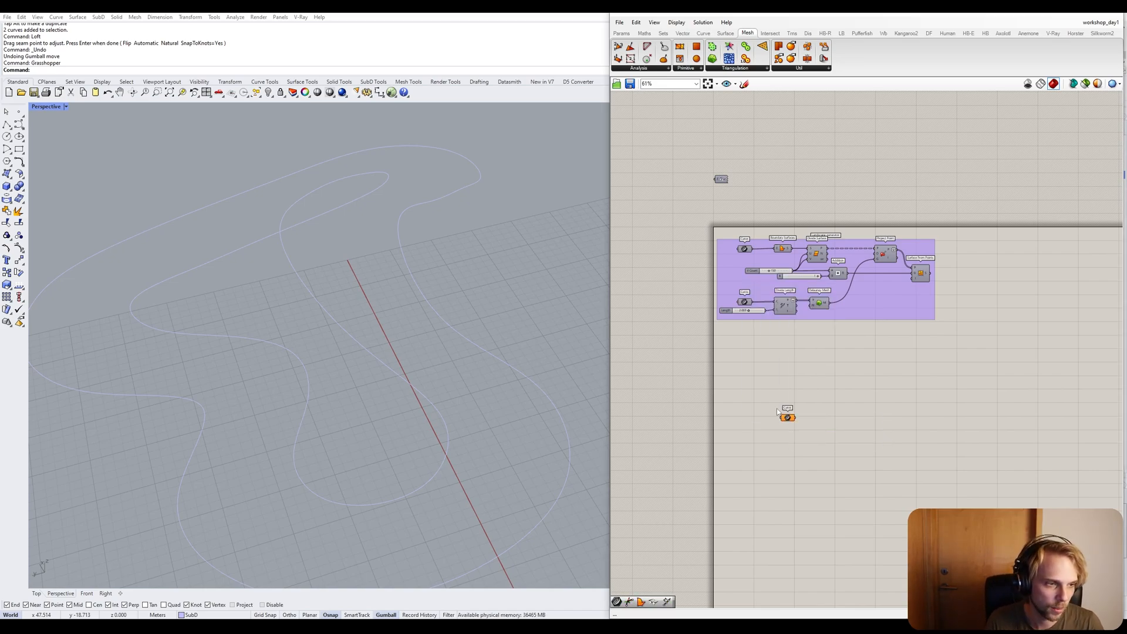
Reference the two rebuilt closed curves together in the new Curve parameter.
scroll(778, 412, "up", 3)
left_click_drag(787, 418, 740, 328)
right_click(742, 327)
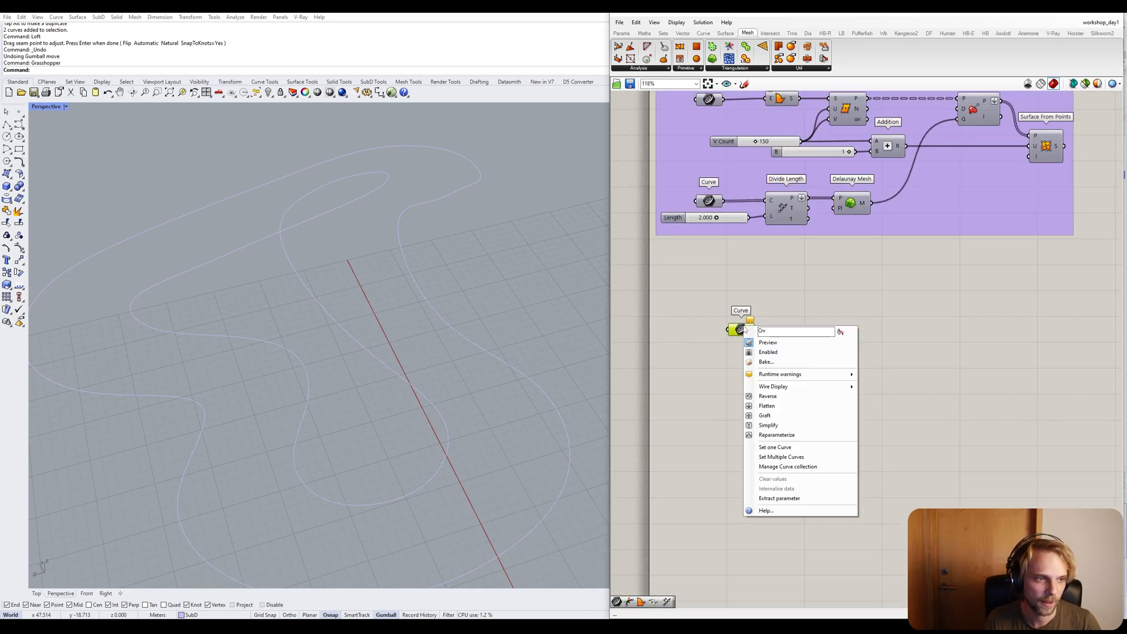
left_click(763, 447)
left_click_drag(264, 262, 265, 265)
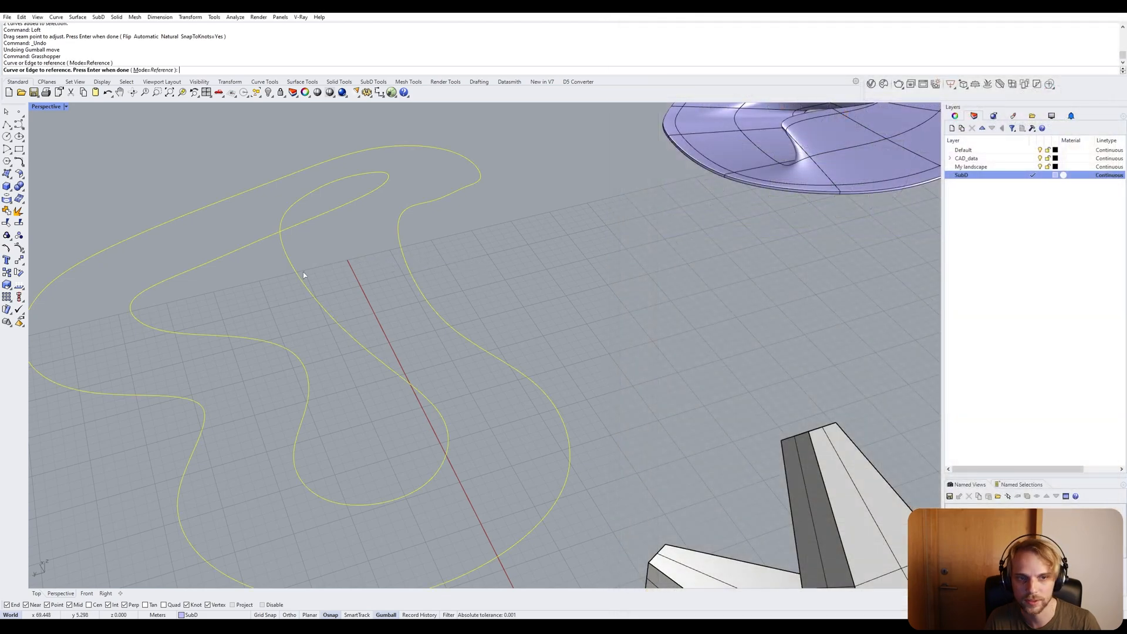
key("Return")
left_click_drag(756, 329, 740, 330)
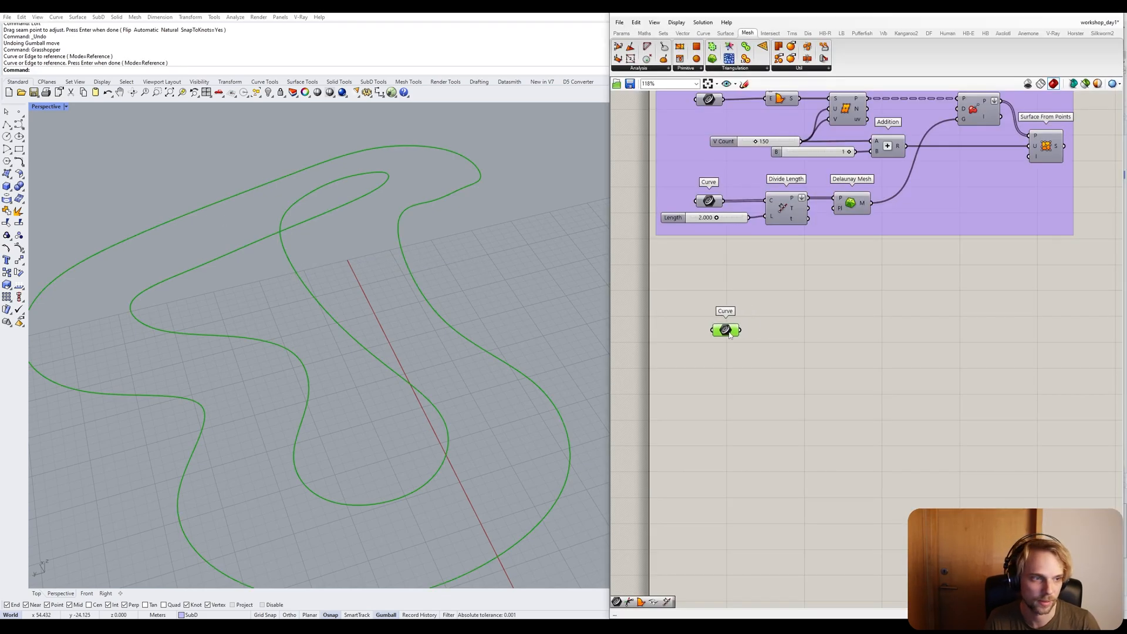
Add a Loft component beside the Curve parameter and feed the two referenced curves into its curve input.
left_click(660, 310)
double_click(780, 346)
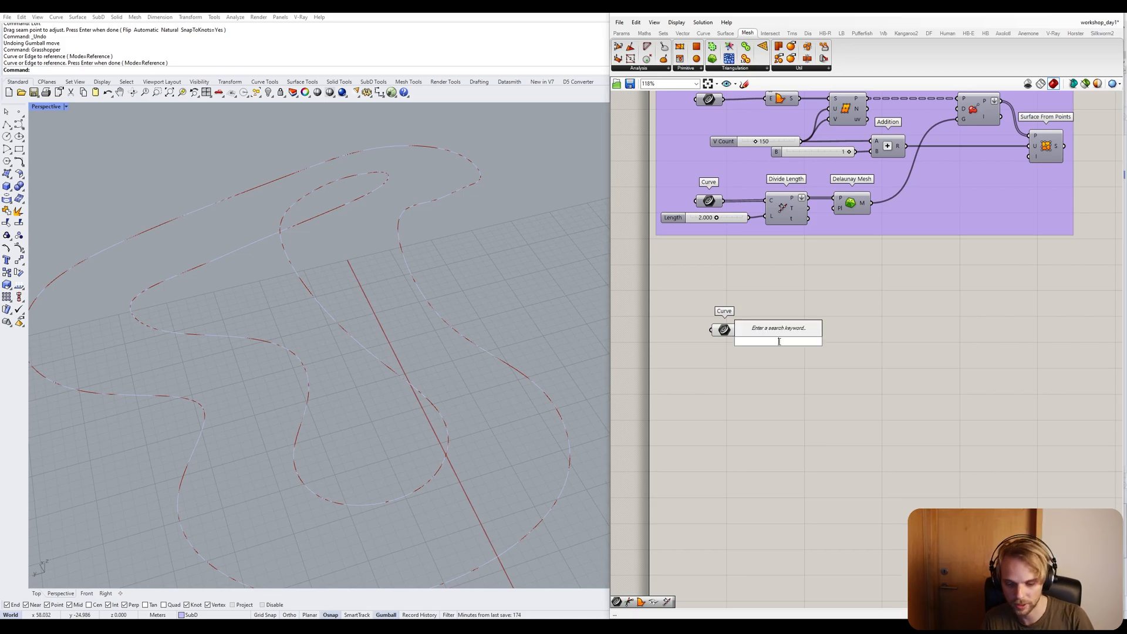
type("LOFT")
key("Return")
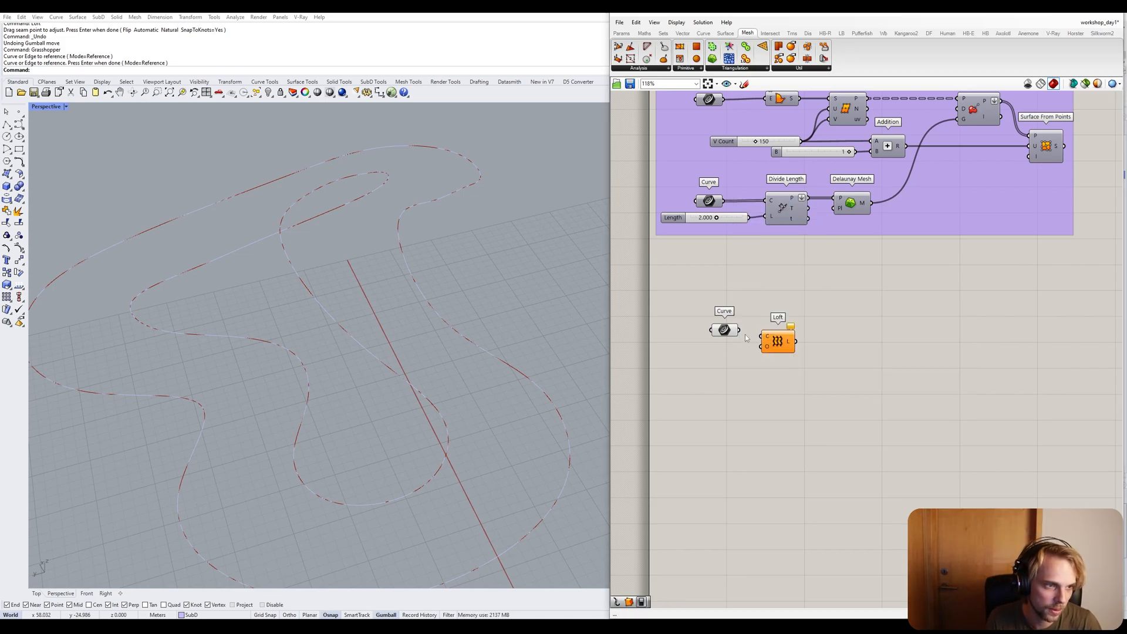
left_click_drag(740, 330, 785, 340)
left_click(801, 337)
right_click_drag(352, 223, 369, 262)
scroll(375, 270, "down", 3)
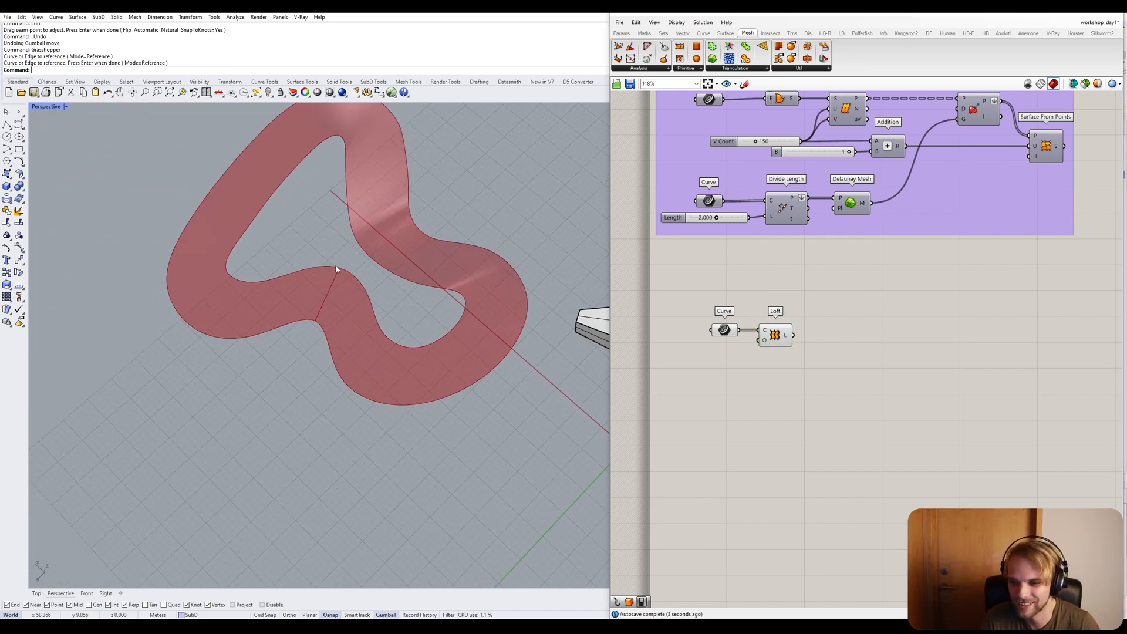
Move the whole inner curve sideways relative to the outer one to reshape the previewed loft.
scroll(370, 261, "up", 4)
left_click(371, 254)
right_click_drag(364, 260, 297, 214, "shift")
left_click_drag(279, 176, 337, 234)
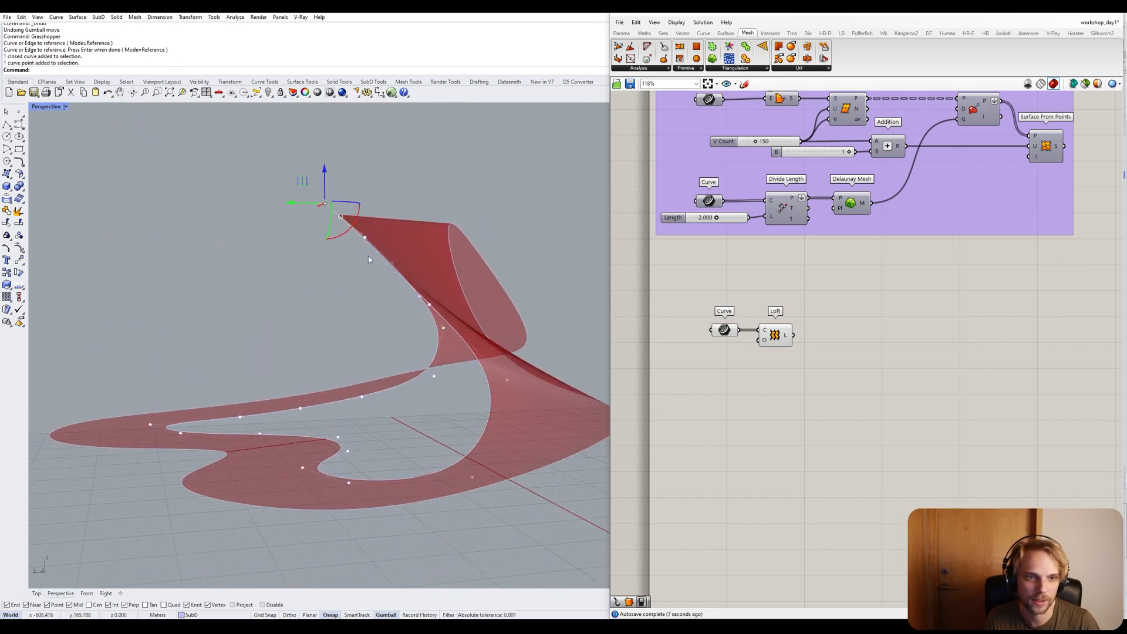
key("Escape")
left_click(419, 297)
left_click_drag(338, 330, 287, 287)
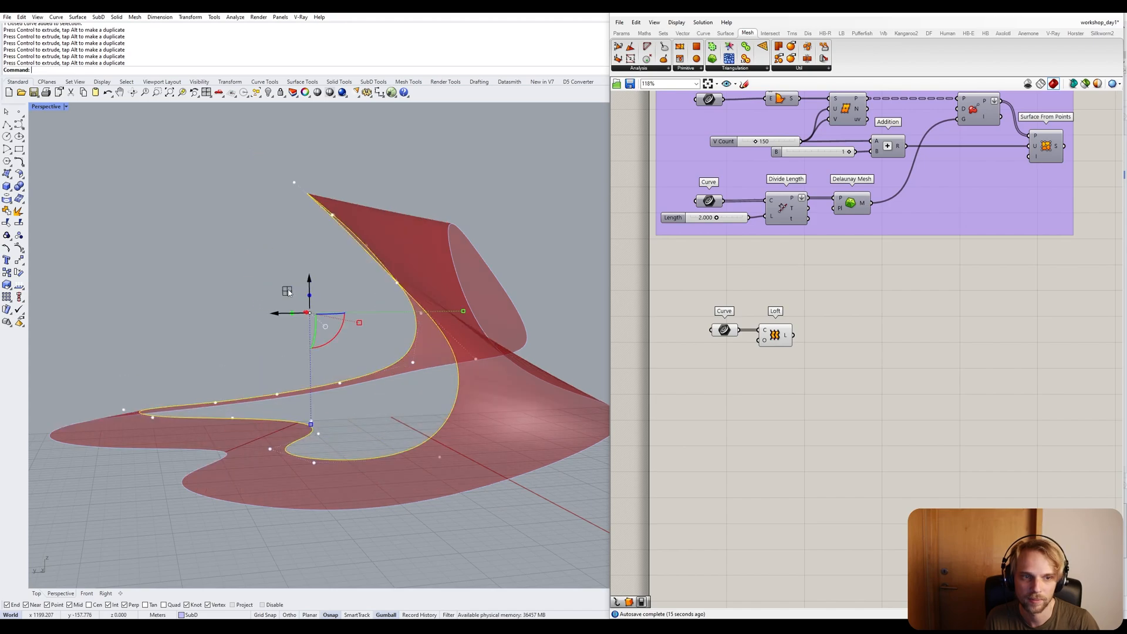
right_click_drag(287, 287, 406, 287)
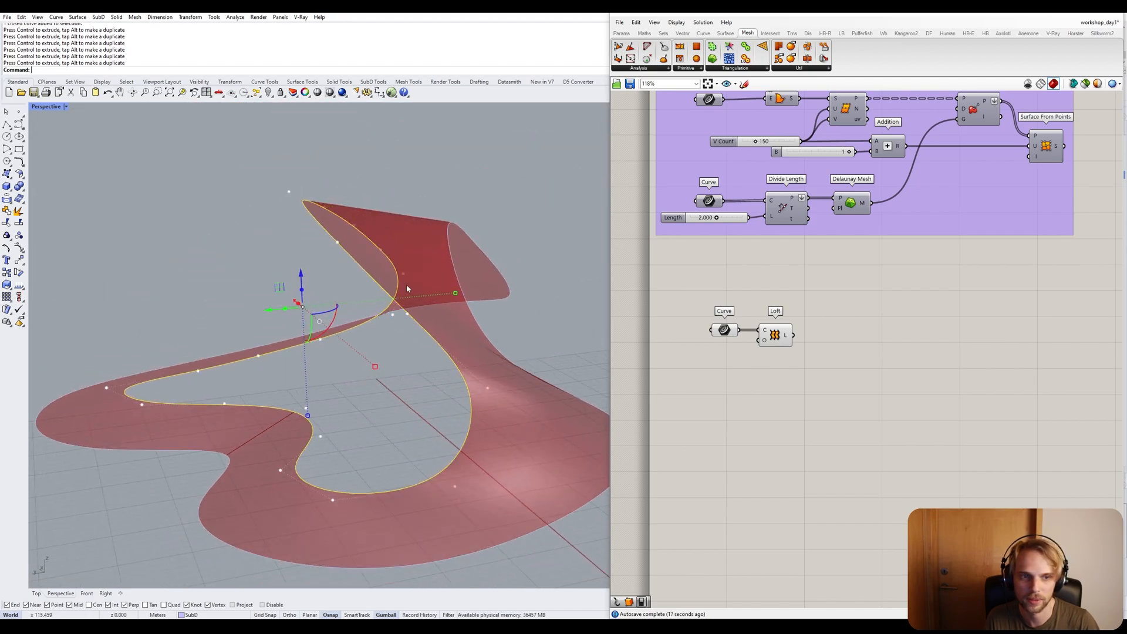
Try to shift the whole inner curve sideways along the Y axis.
left_click(475, 185)
right_click_drag(475, 185, 309, 262)
left_click(308, 261)
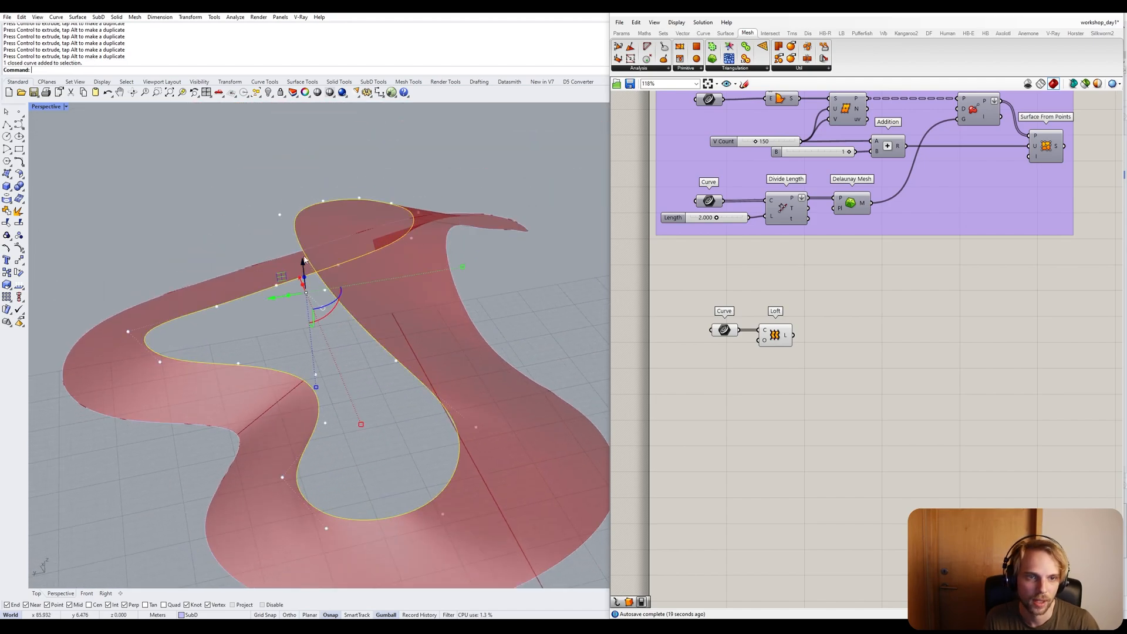
left_click_drag(247, 180, 286, 228)
left_click(93, 242)
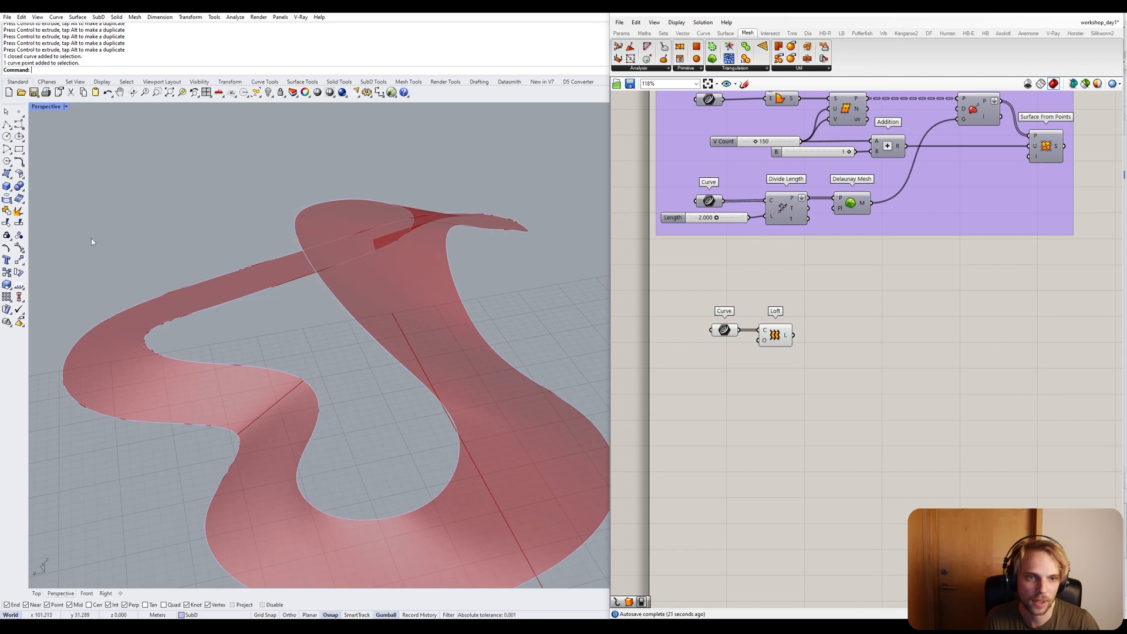
right_click_drag(92, 241, 117, 335)
left_click(289, 297)
left_click_drag(267, 310, 164, 349)
key("ctrl+z")
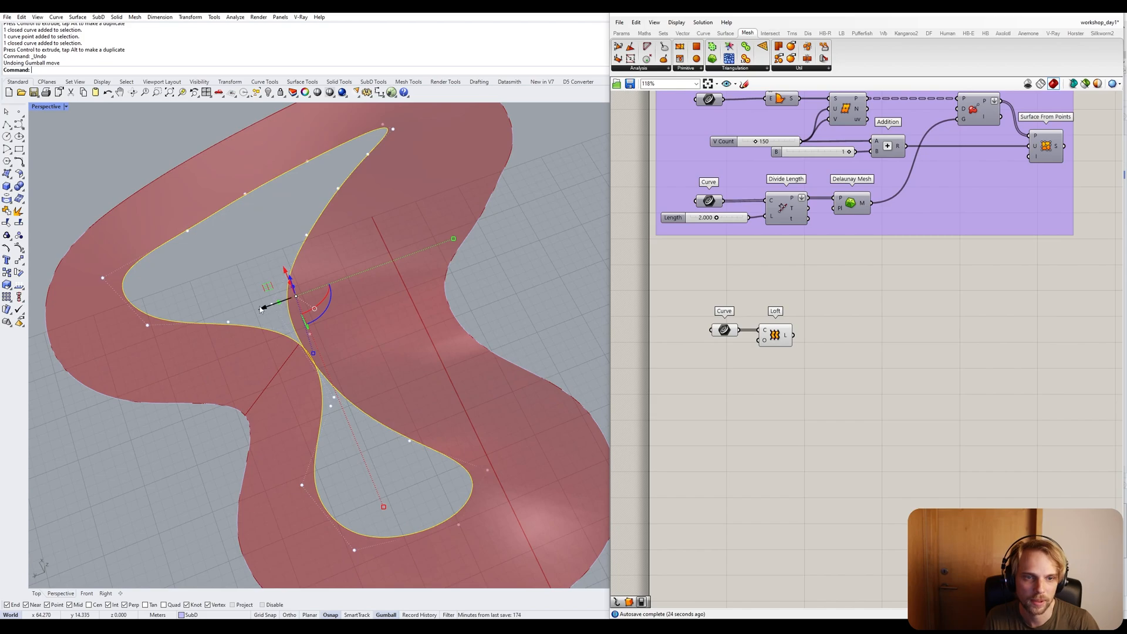
Pull one middle control point of the inner curve outward, and reposition one control point on the outer curve's far side.
left_click_drag(244, 284, 161, 337)
right_click_drag(161, 339, 413, 272)
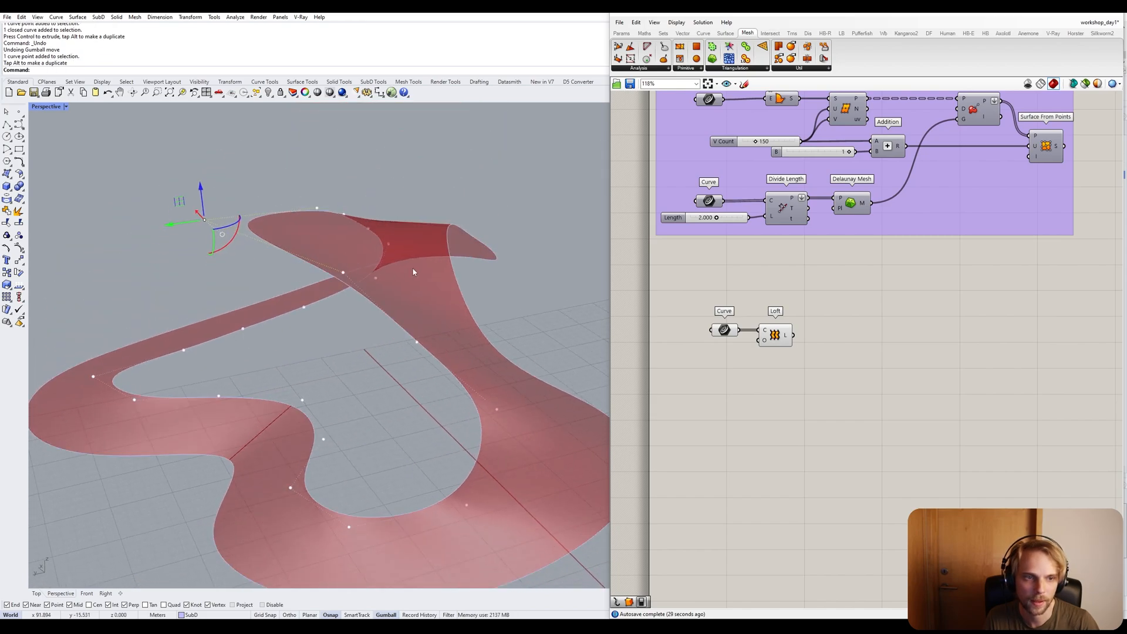
left_click(447, 232)
right_click_drag(458, 236, 399, 236, "shift")
left_click_drag(343, 176, 440, 196)
scroll(445, 253, "down", 8)
right_click_drag(399, 334, 382, 411)
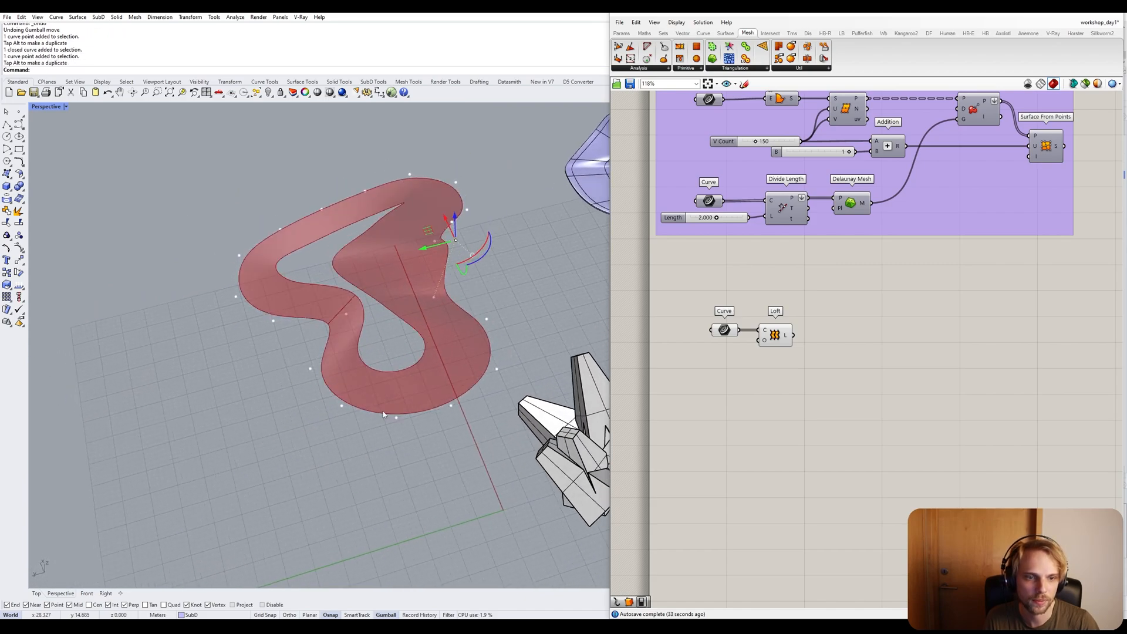
Reposition the outer curve's near-end control point with several axis moves, and turn off the control points.
scroll(376, 426, "up", 2)
left_click_drag(364, 443, 405, 549)
scroll(421, 473, "down", 3)
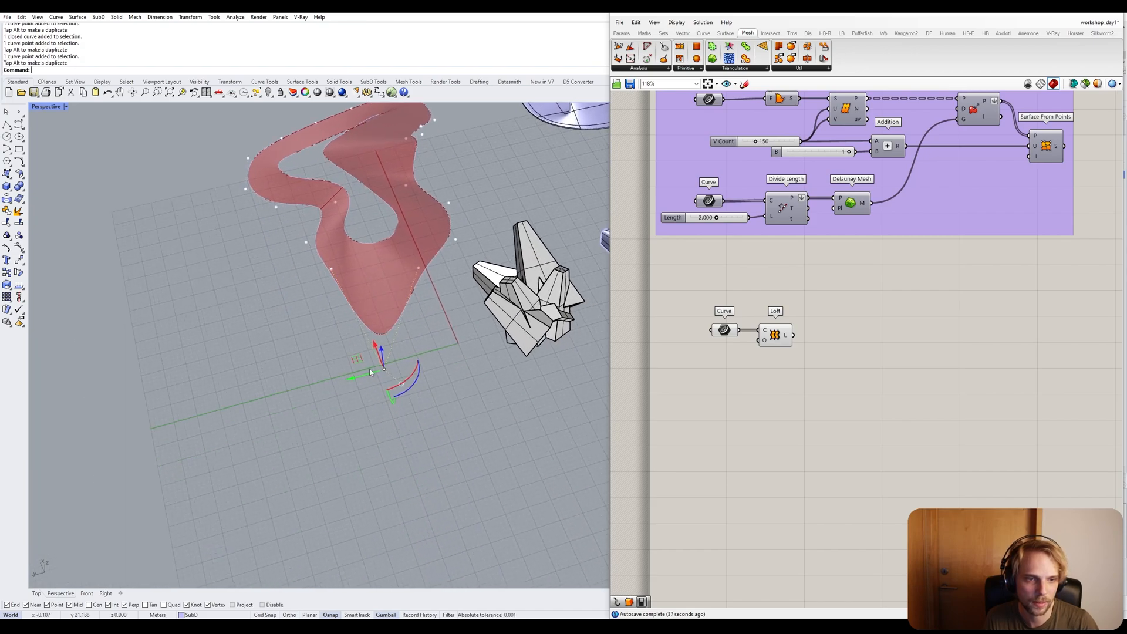
left_click_drag(360, 359, 366, 430)
right_click_drag(376, 464, 437, 387)
left_click_drag(499, 260, 442, 142)
right_click_drag(442, 142, 507, 195)
left_click_drag(558, 221, 385, 207)
right_click_drag(386, 207, 340, 339)
key("Escape")
key("Escape")
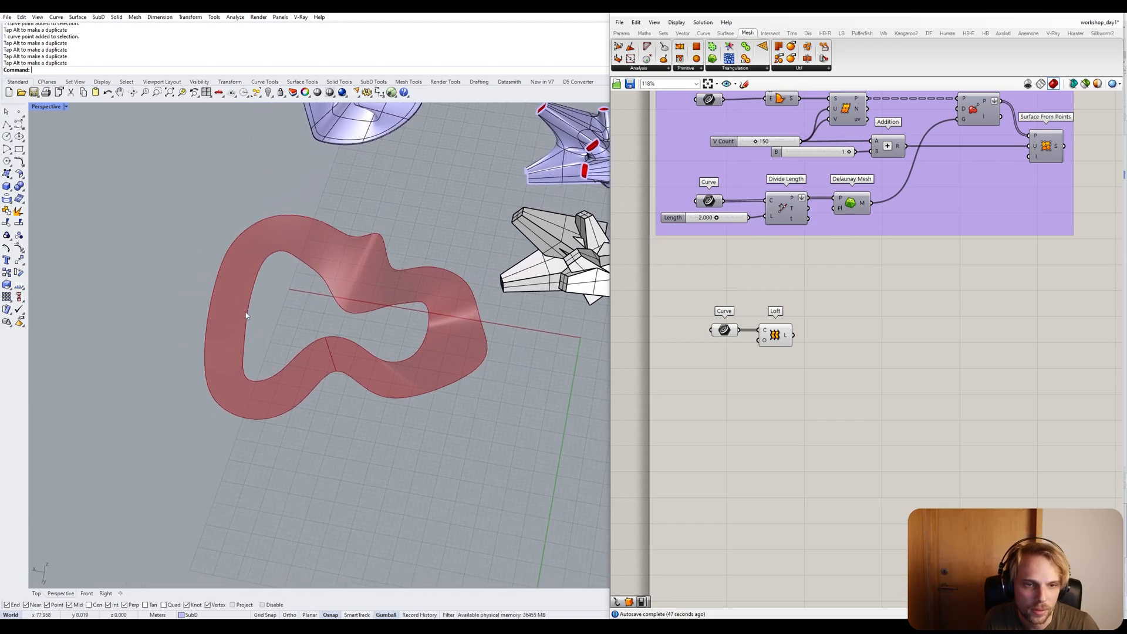
Lower one control point on the far side of the inner curve along the Z axis, and turn off its control points.
left_click(249, 316)
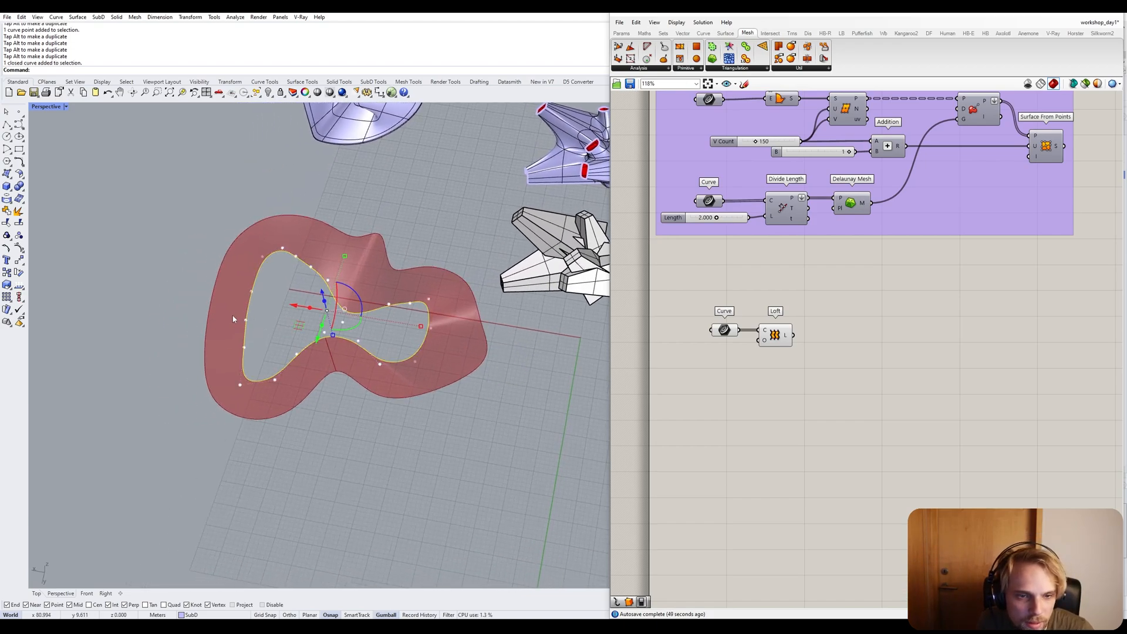
left_click(245, 321)
right_click_drag(259, 330, 262, 222)
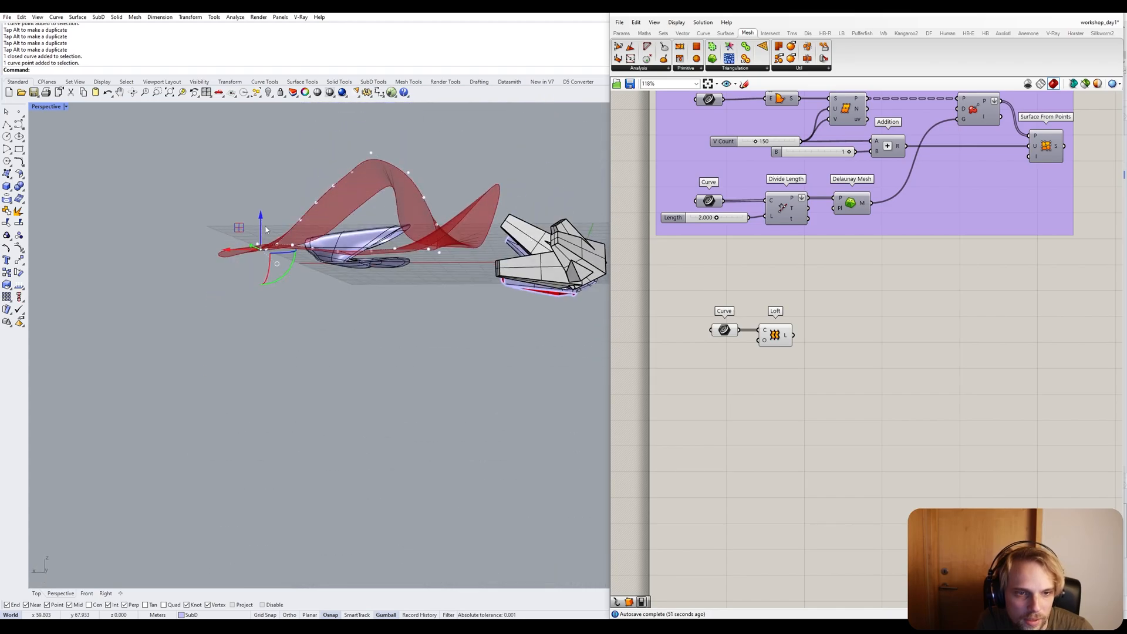
left_click_drag(262, 223, 262, 350)
right_click_drag(293, 293, 259, 367)
key("Escape")
key("Escape")
Raise a control point at the tip of the inner curve well above the loft along the Z axis.
scroll(323, 287, "up", 4)
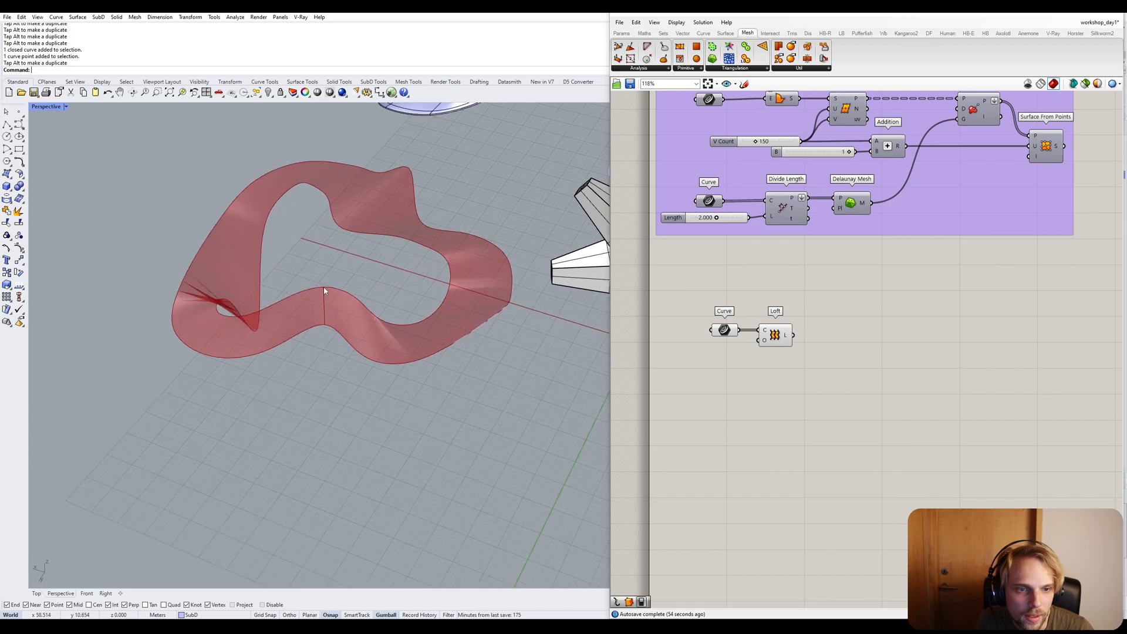
right_click_drag(353, 234, 276, 411, "shift")
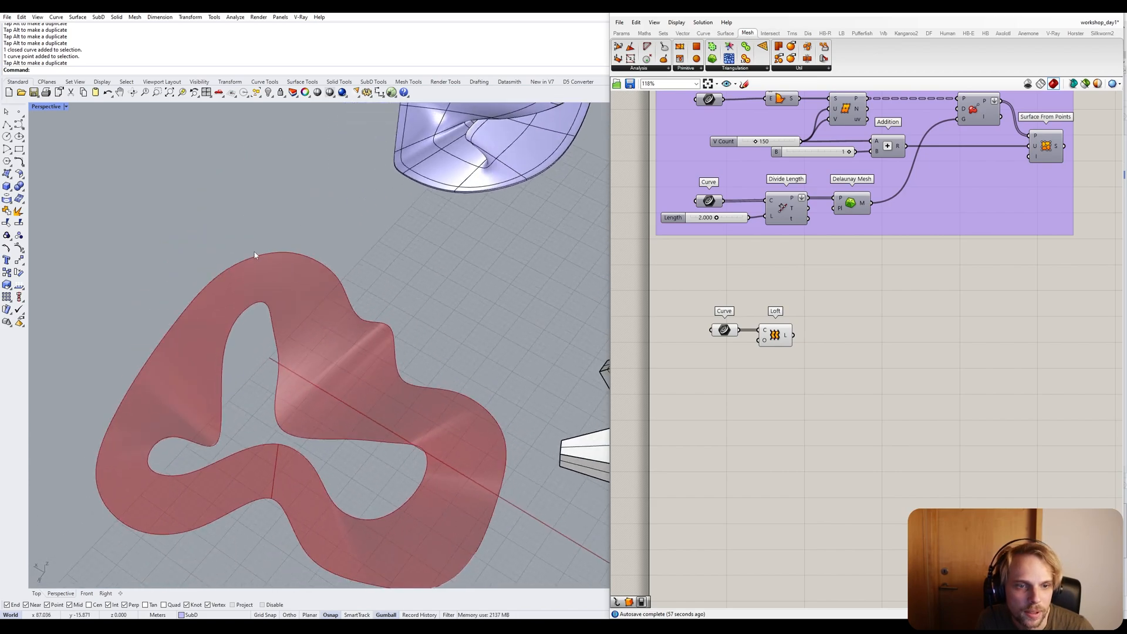
scroll(254, 254, "up", 2)
left_click(273, 326)
left_click(271, 312)
right_click_drag(272, 312, 278, 336)
left_click_drag(278, 336, 278, 217)
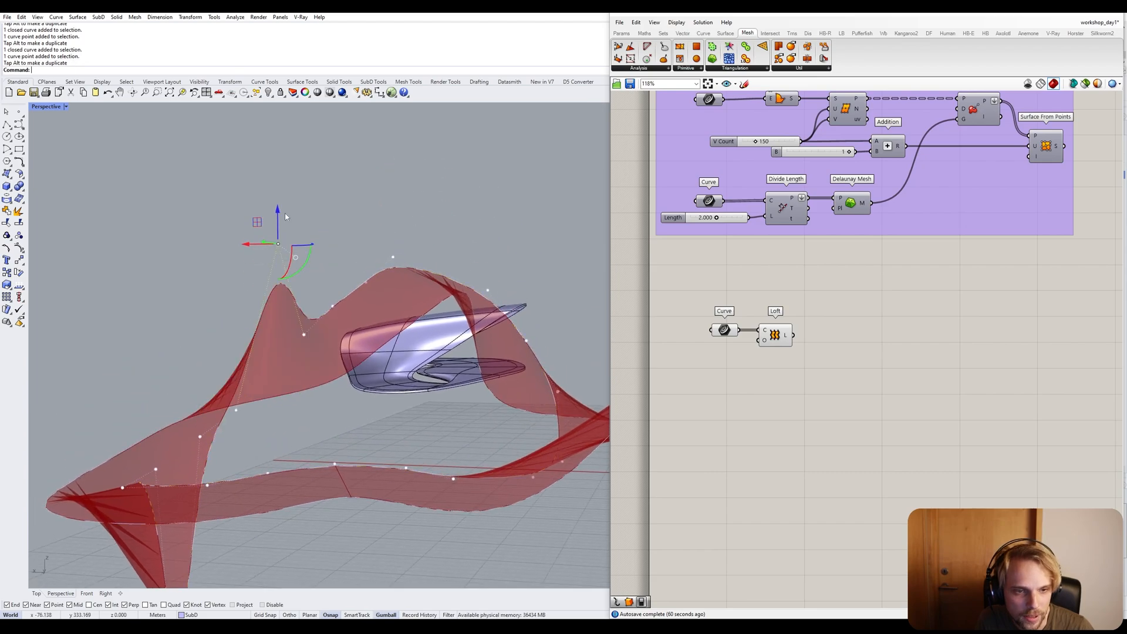
right_click_drag(278, 217, 271, 361)
right_click_drag(411, 335, 413, 305)
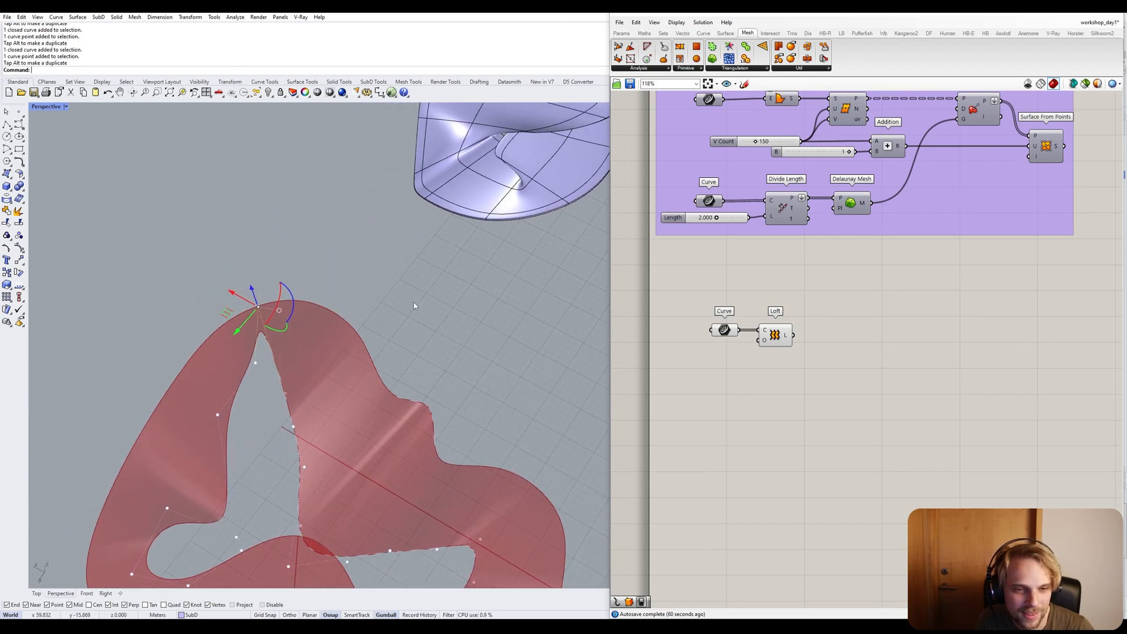
Shift the raised inner-curve control point horizontally, and deselect it.
right_click_drag(373, 352, 293, 295)
left_click_drag(296, 234, 208, 237)
left_click(266, 317)
right_click_drag(265, 320, 214, 253)
scroll(214, 253, "down", 4)
right_click_drag(305, 318, 303, 288)
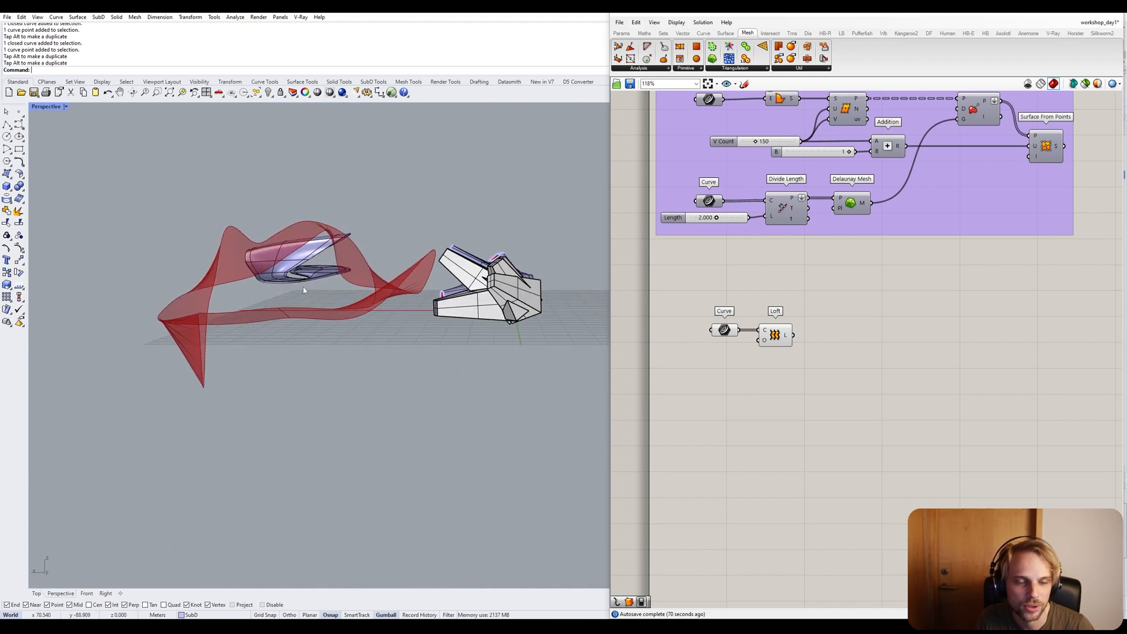
Raise the lowest control point of the inner curve along the Z axis toward the level of the band, and deselect it.
left_click(201, 389)
left_click(204, 391)
left_click_drag(163, 398, 232, 454)
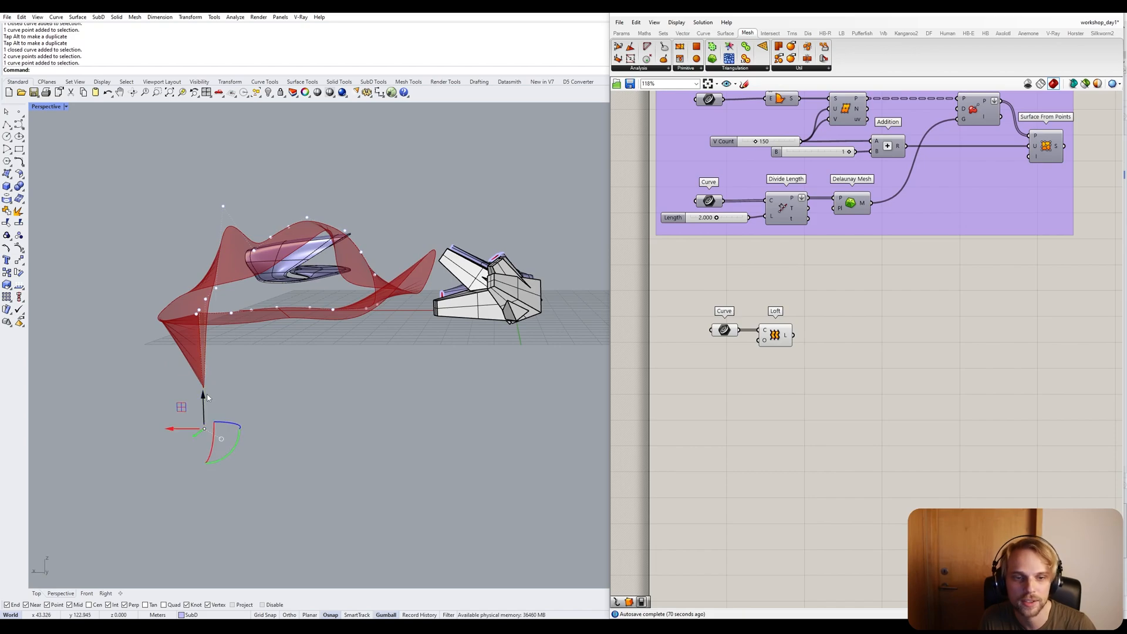
left_click_drag(205, 396, 203, 294)
left_click(326, 390)
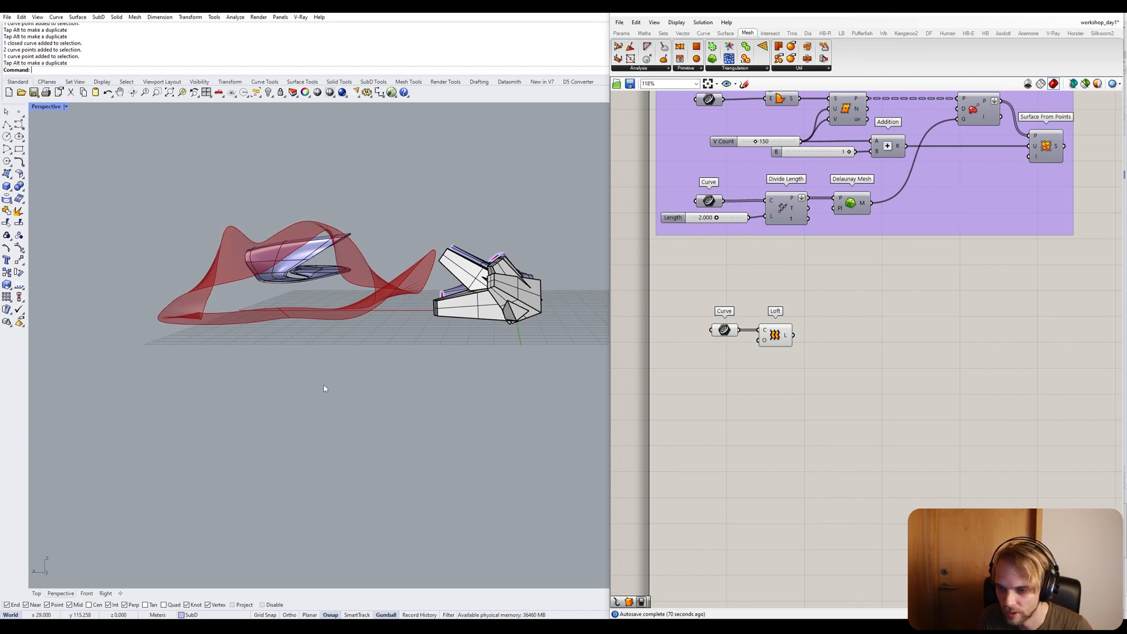
Duplicate the two closed curves of the band to the empty area beside the originals, and deselect the copies.
right_click_drag(330, 376, 315, 404)
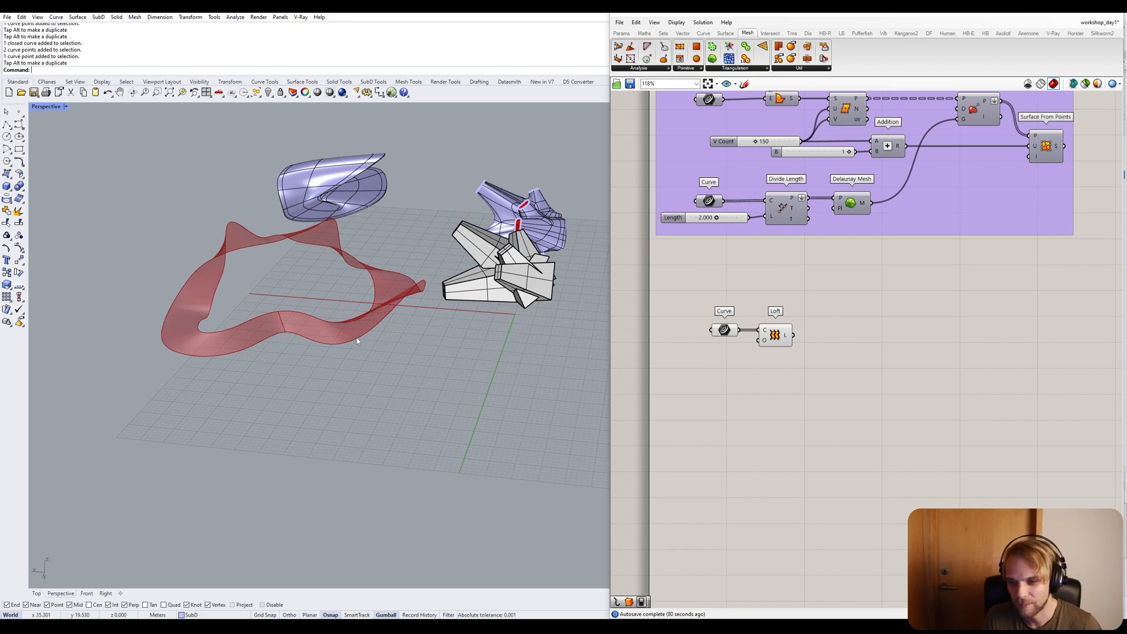
right_click_drag(361, 330, 258, 189)
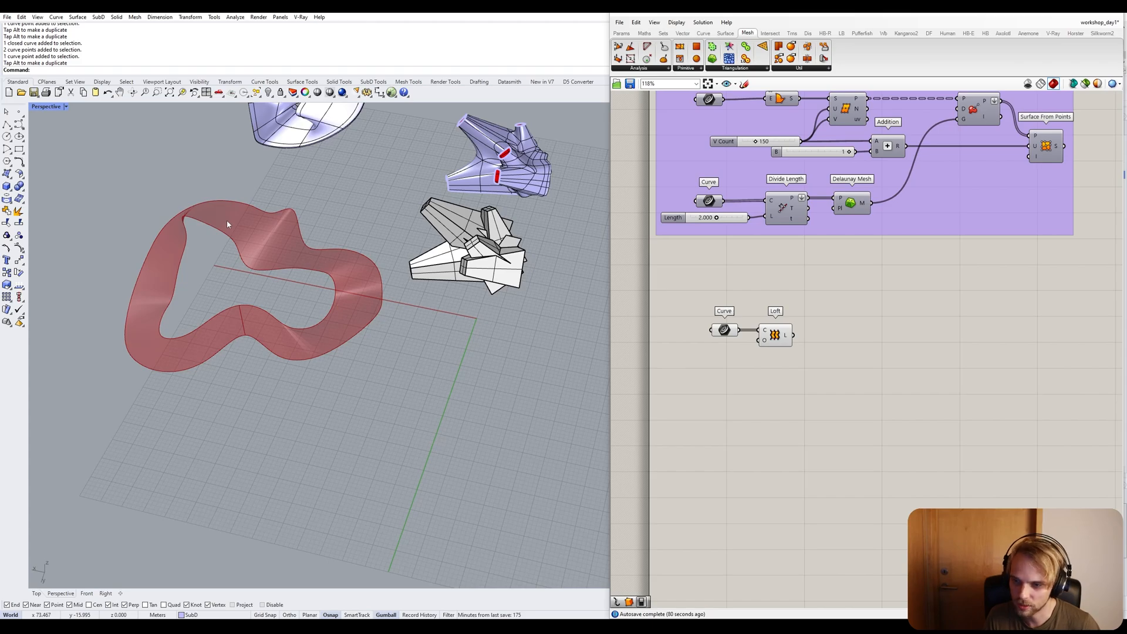
right_click_drag(226, 220, 290, 196)
left_click_drag(291, 196, 263, 337)
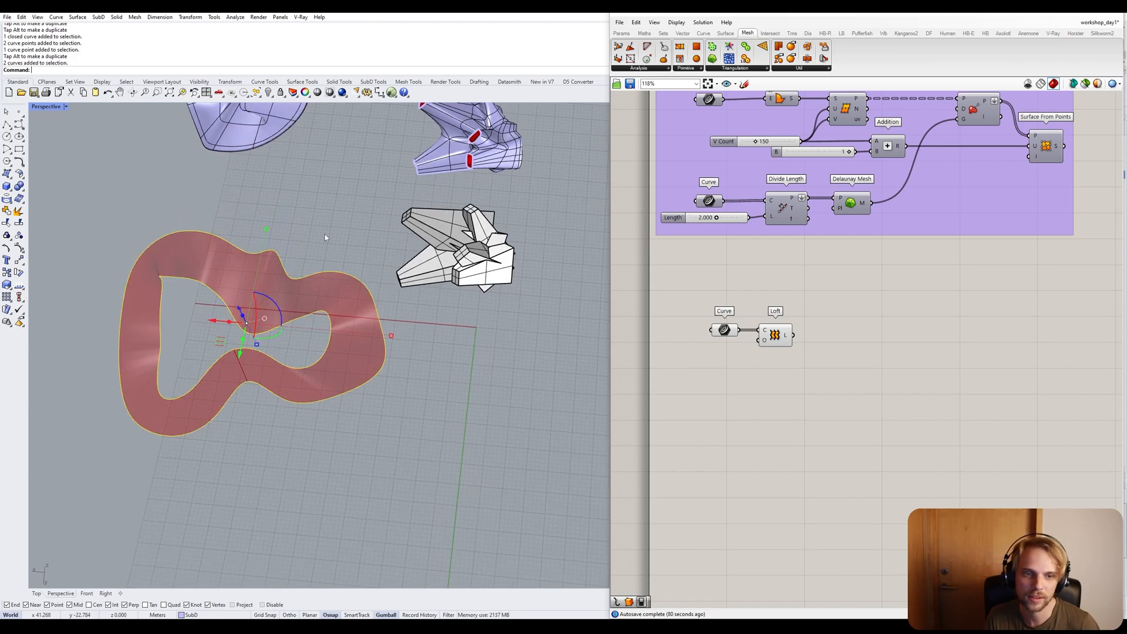
left_click(281, 215)
right_click_drag(158, 283, 260, 304)
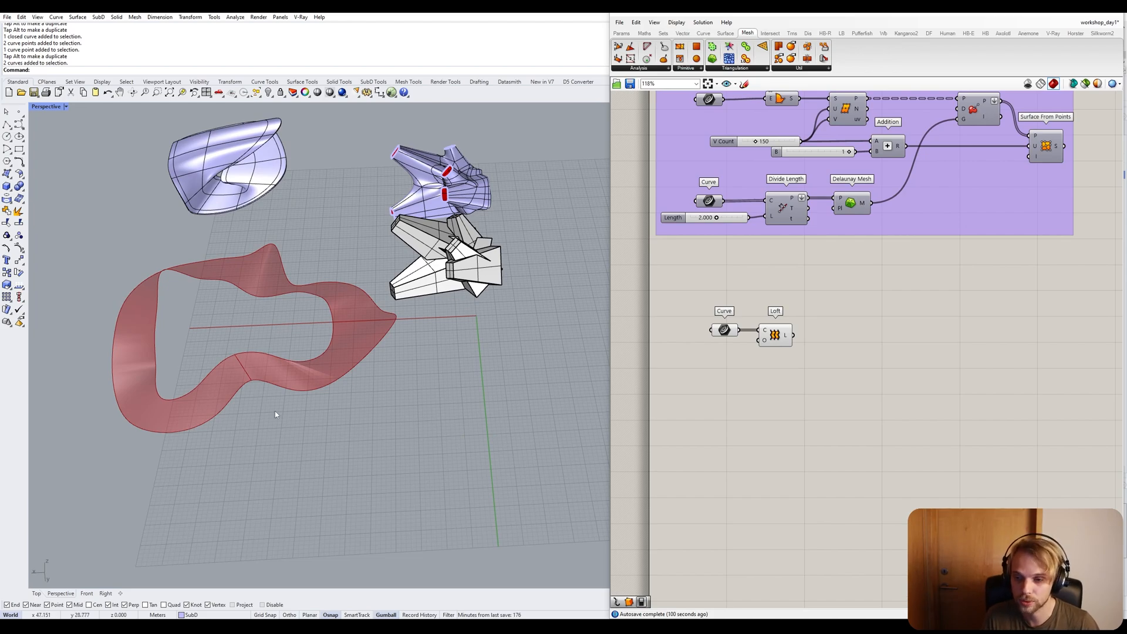
left_click_drag(275, 410, 230, 317)
scroll(228, 315, "down", 7)
right_click_drag(217, 322, 315, 317, "shift")
left_click_drag(314, 314, 154, 316)
left_click(342, 386)
Delete the Curve and Loft components below the purple group in Grasshopper, and minimize the Grasshopper window.
left_click_drag(860, 421, 682, 307)
left_click_drag(843, 423, 683, 307)
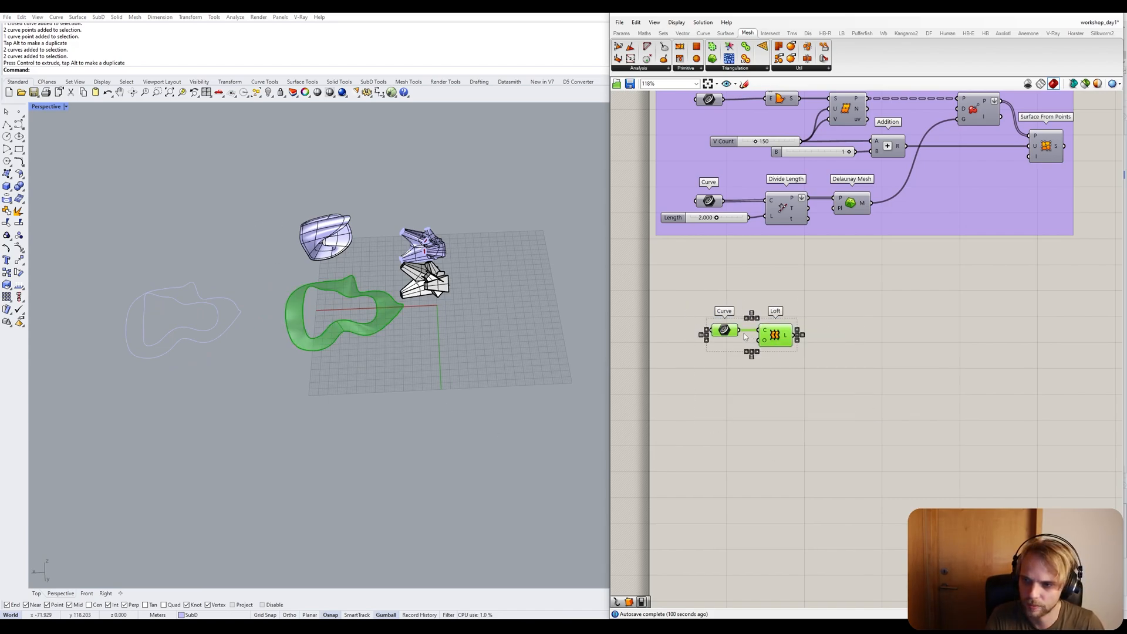
key("Delete")
right_click_drag(463, 368, 367, 287)
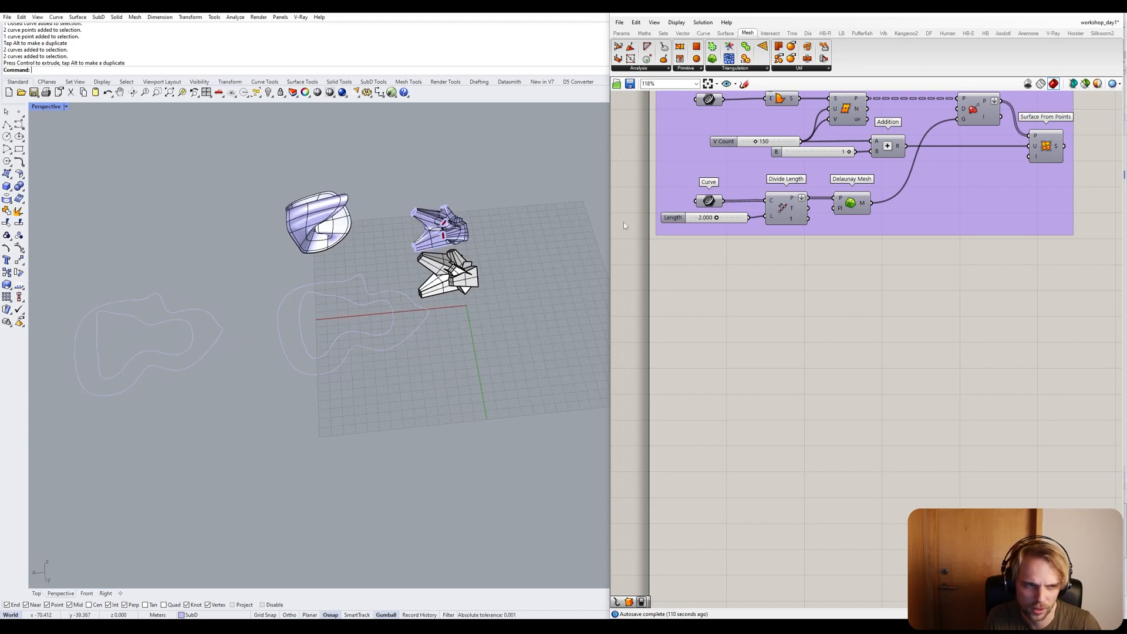
left_click(1085, 14)
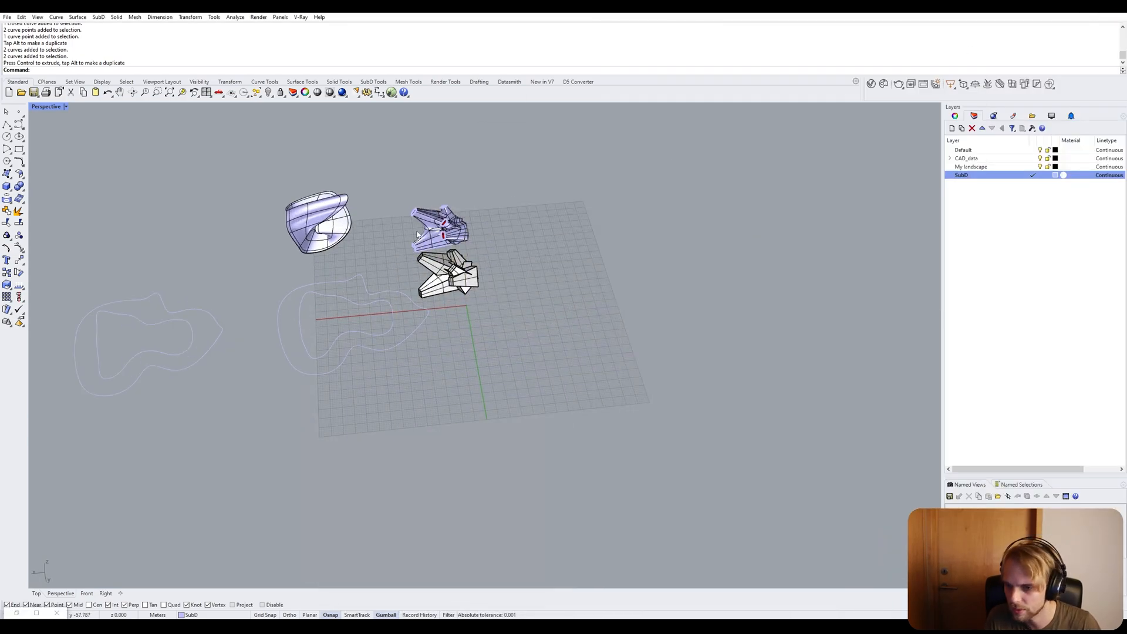
Loft the two original closed curves with the Normal style and without simplifying them, and deselect the result.
scroll(329, 305, "up", 4)
left_click(299, 288)
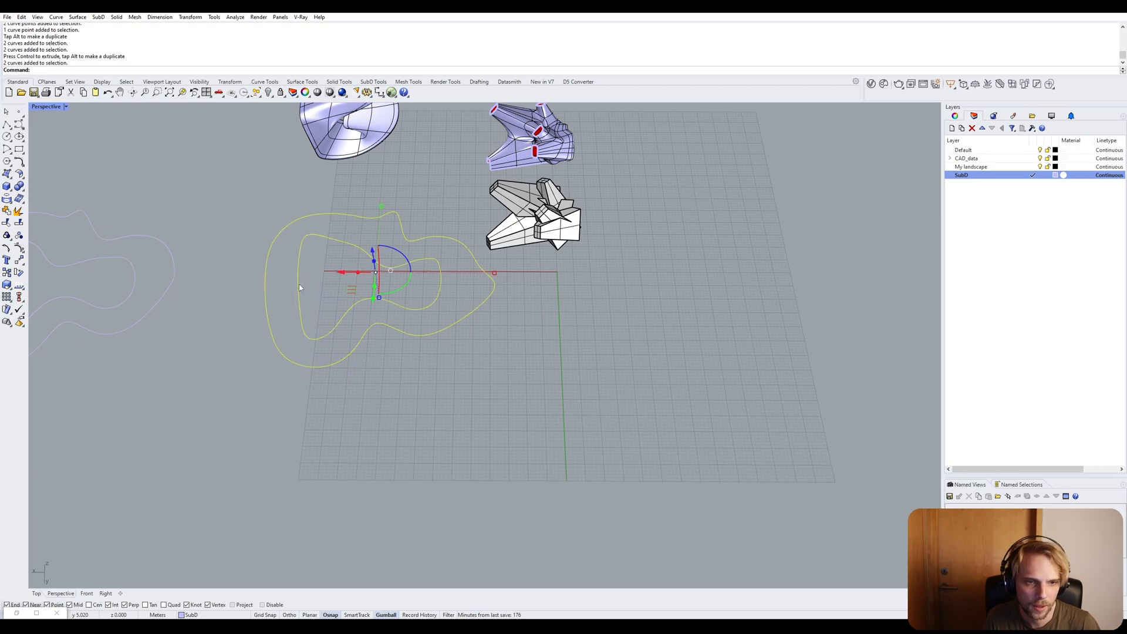
type("Loft")
key("Return")
key("Return")
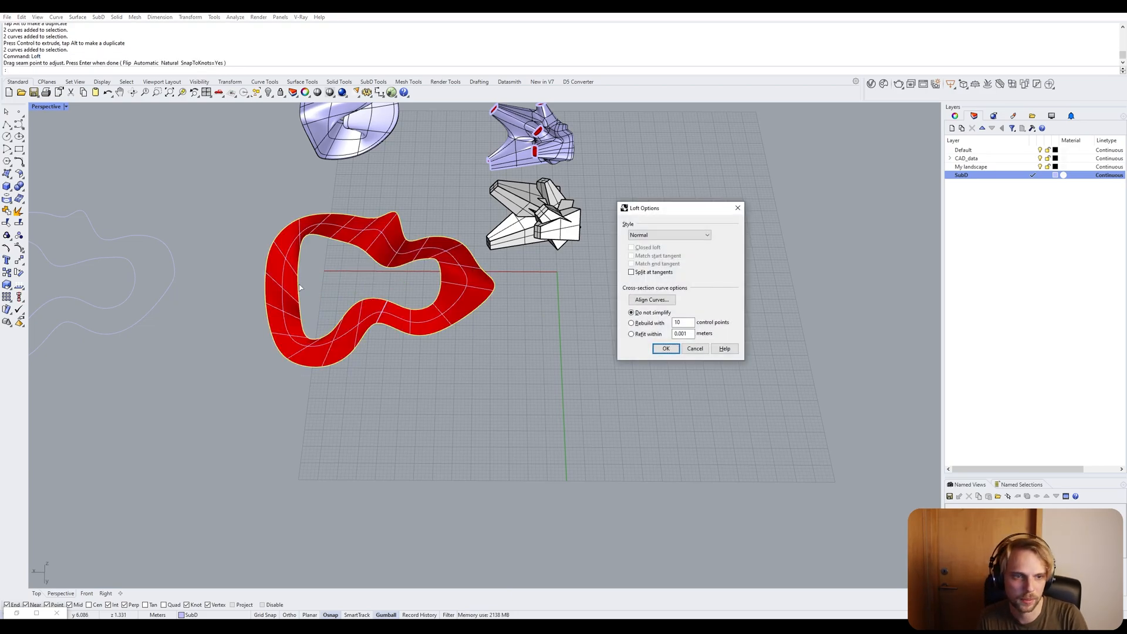
key("Return")
key("Escape")
Flip the direction of the lofted band surface, and inspect the tight fold along its inner edge.
right_click_drag(312, 193, 392, 288)
scroll(266, 254, "up", 5)
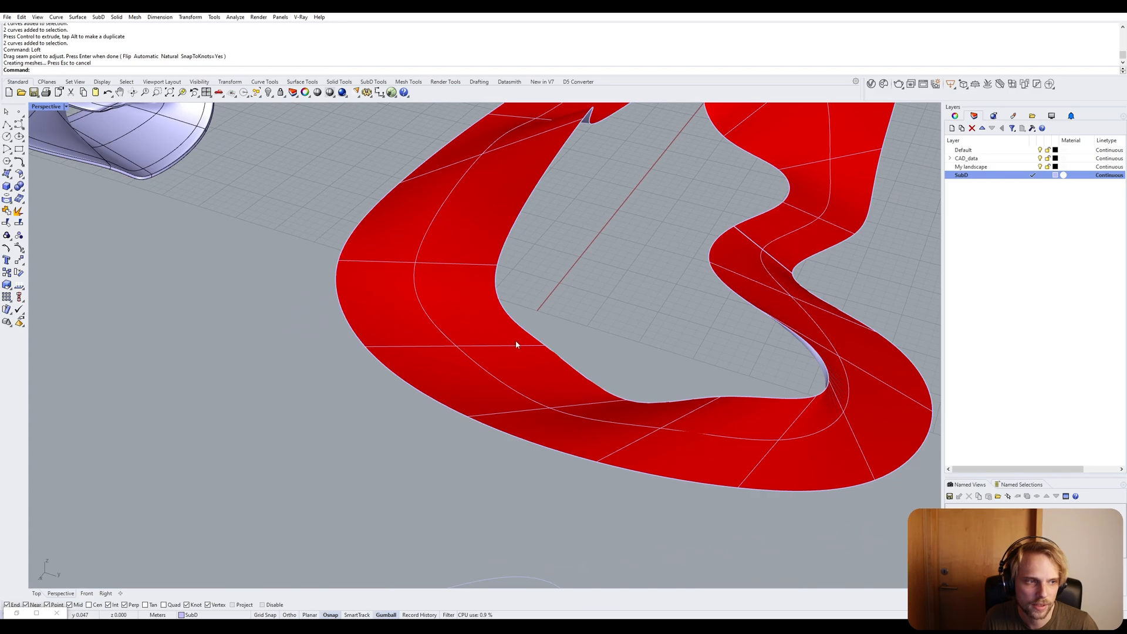
right_click_drag(516, 344, 495, 352)
scroll(555, 298, "up", 5)
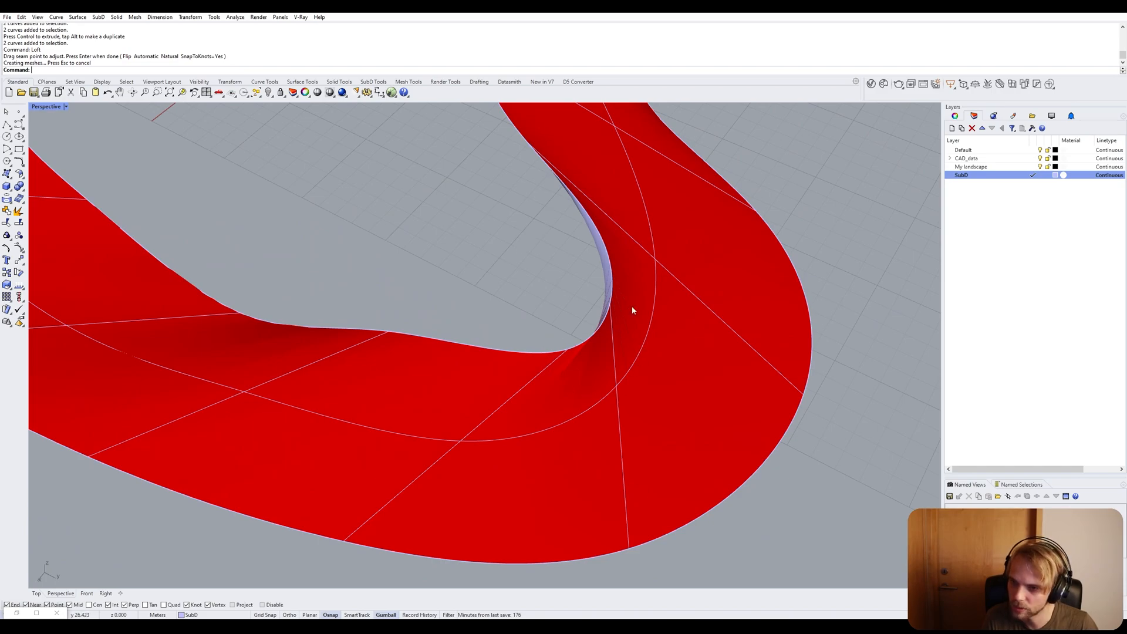
scroll(633, 310, "down", 5)
left_click(608, 273)
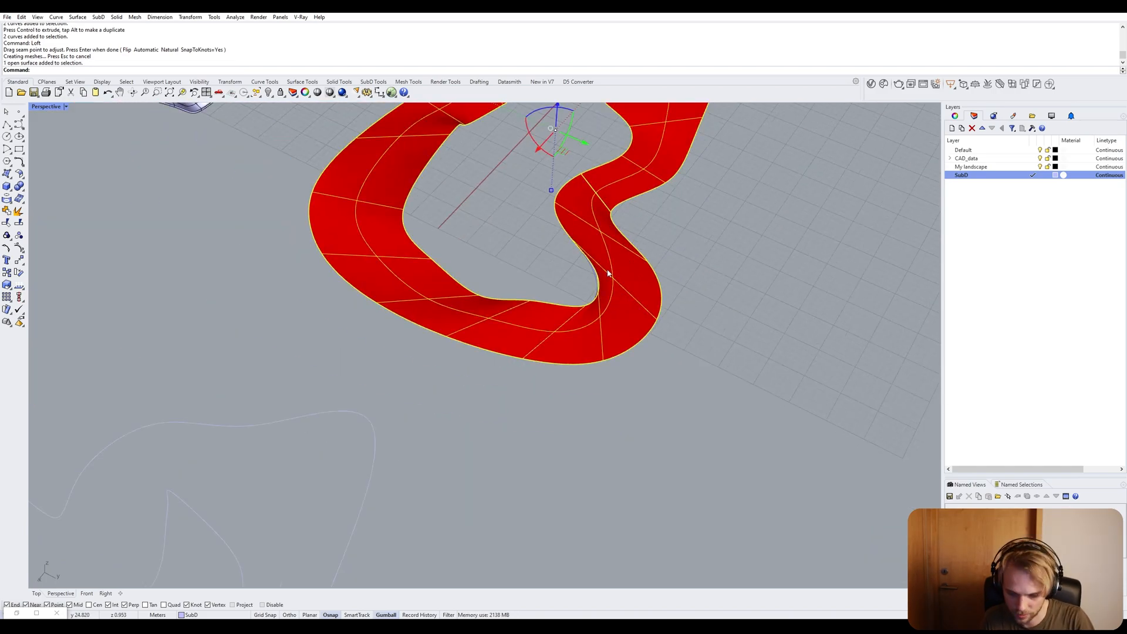
key("Return")
left_click(694, 274)
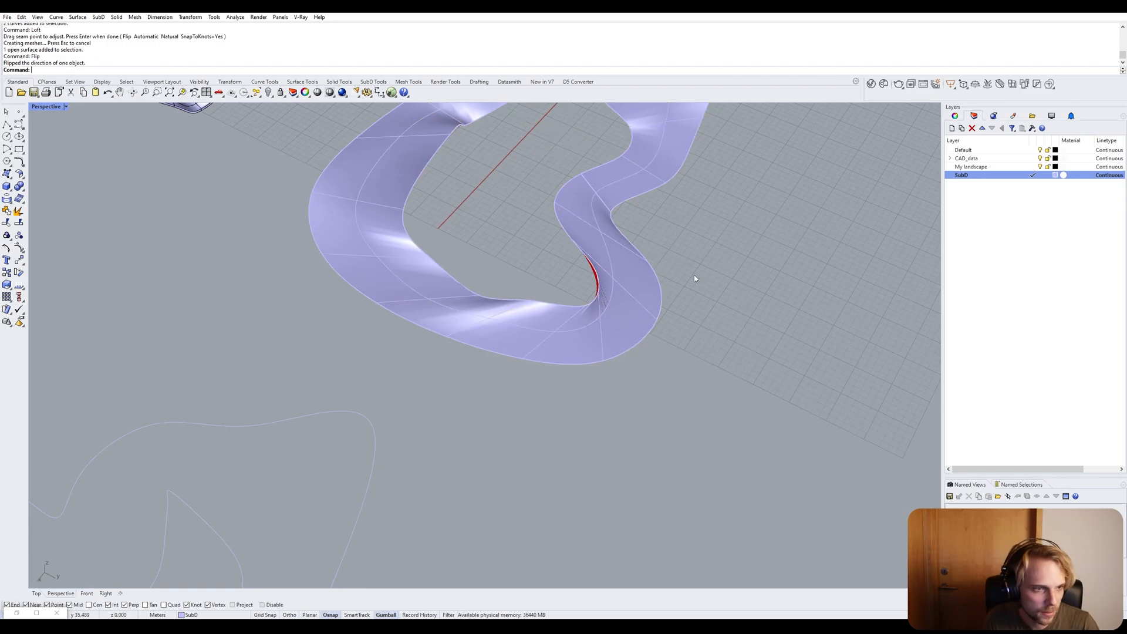
scroll(586, 302, "up", 6)
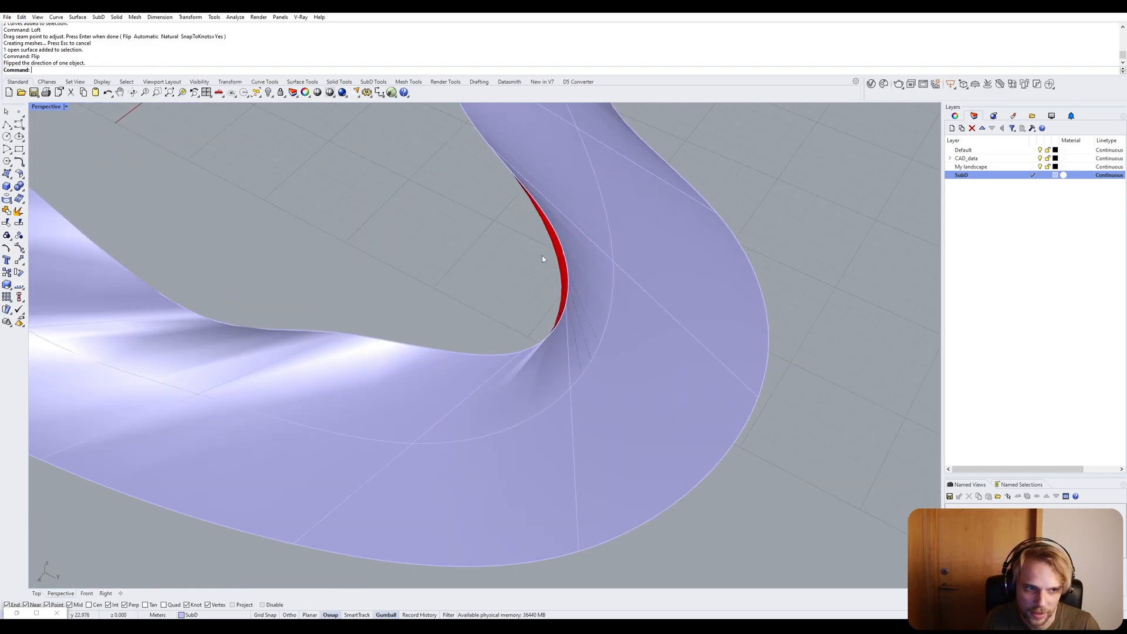
scroll(561, 310, "down", 6)
Draw a straight polyline joining the outer and inner copied curves at the narrow waist.
right_click_drag(561, 309, 264, 316)
scroll(492, 292, "down", 5)
scroll(268, 317, "up", 3)
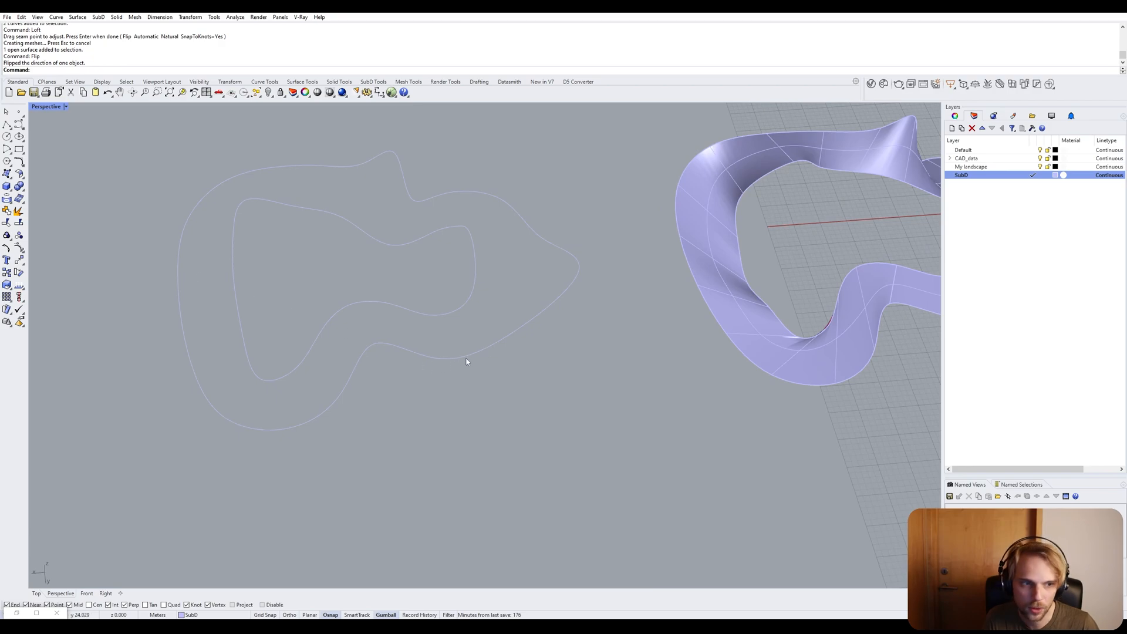
scroll(467, 362, "down", 3)
scroll(236, 258, "up", 3)
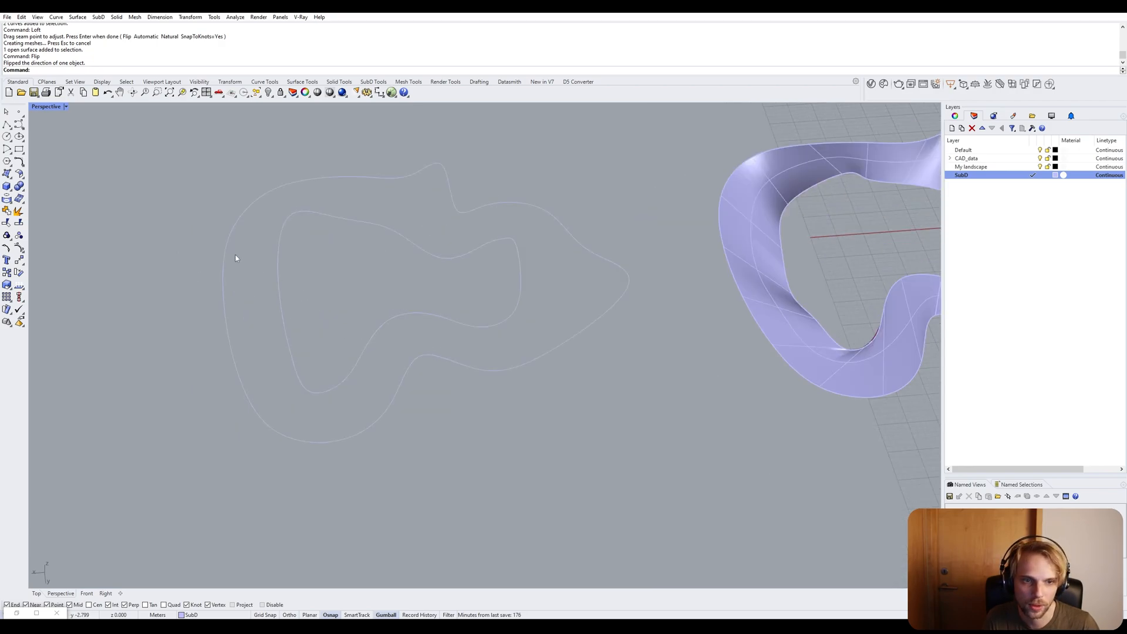
left_click(6, 125)
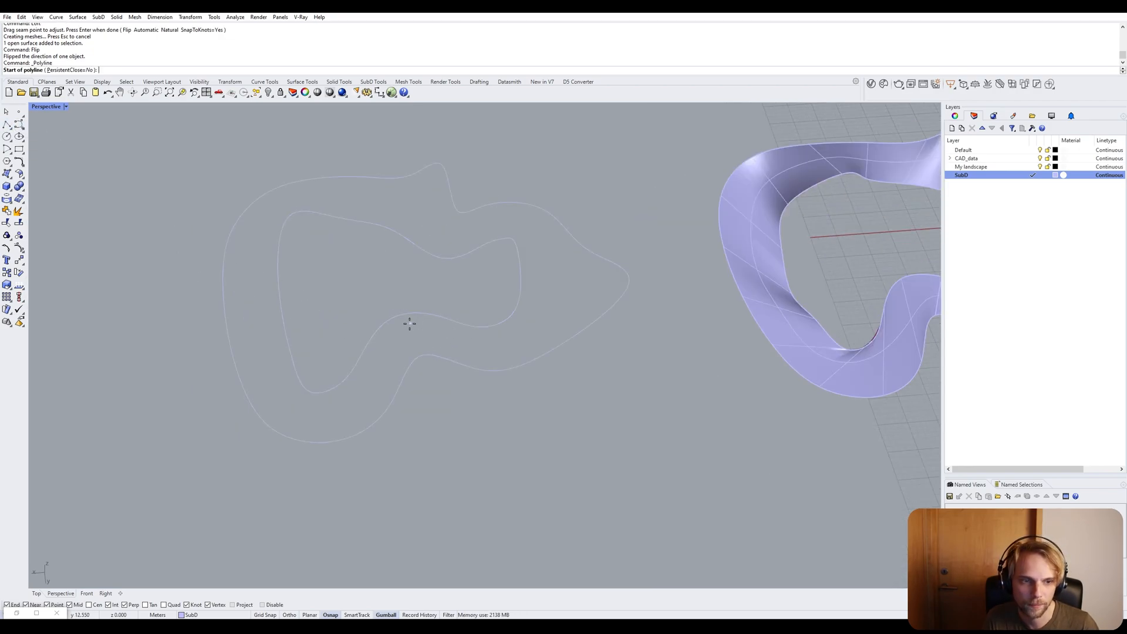
left_click(421, 356)
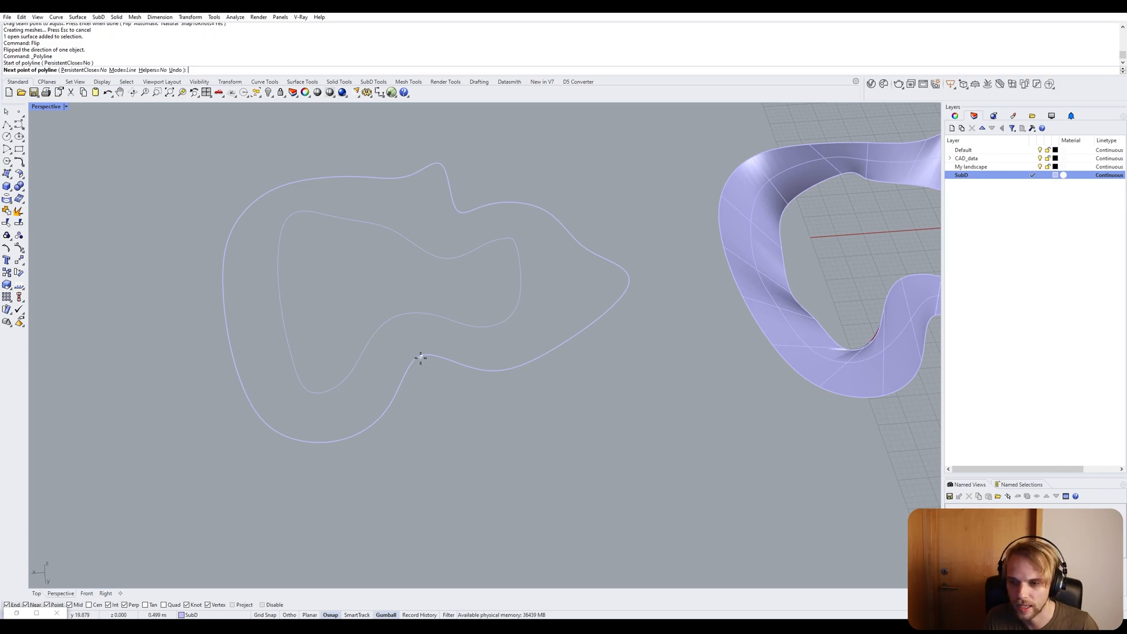
left_click(407, 315)
key("Return")
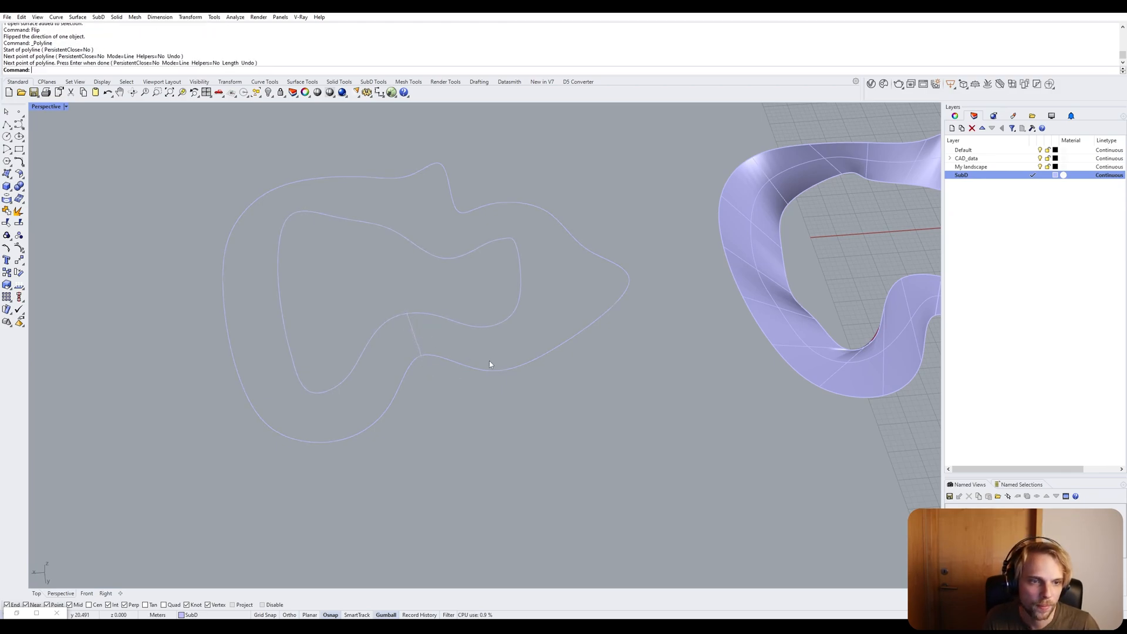
right_click_drag(566, 374, 419, 407, "shift")
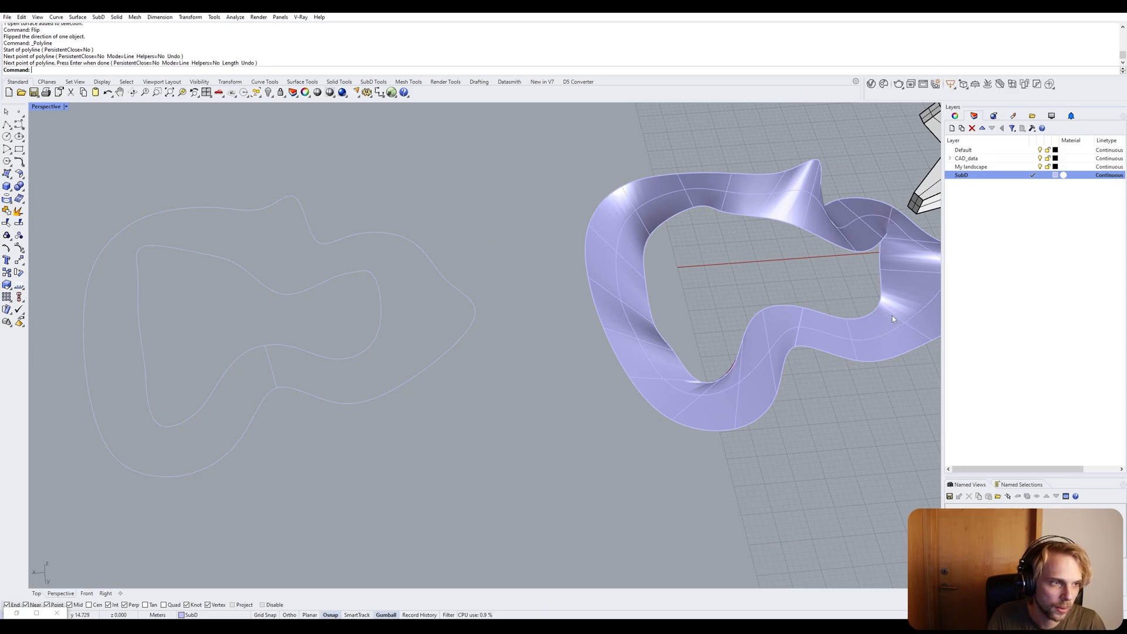
Draw two more cross lines between the copied curves, one along the pointed lobe and one at its tip.
key("Return")
left_click(366, 351)
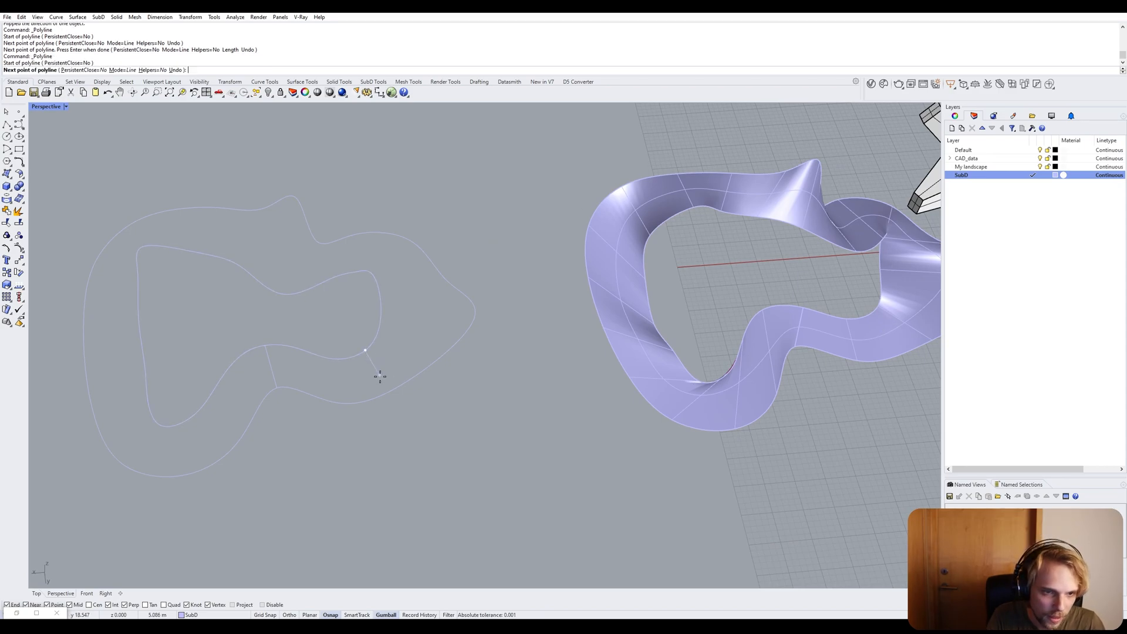
right_click_drag(402, 327, 397, 389, "shift")
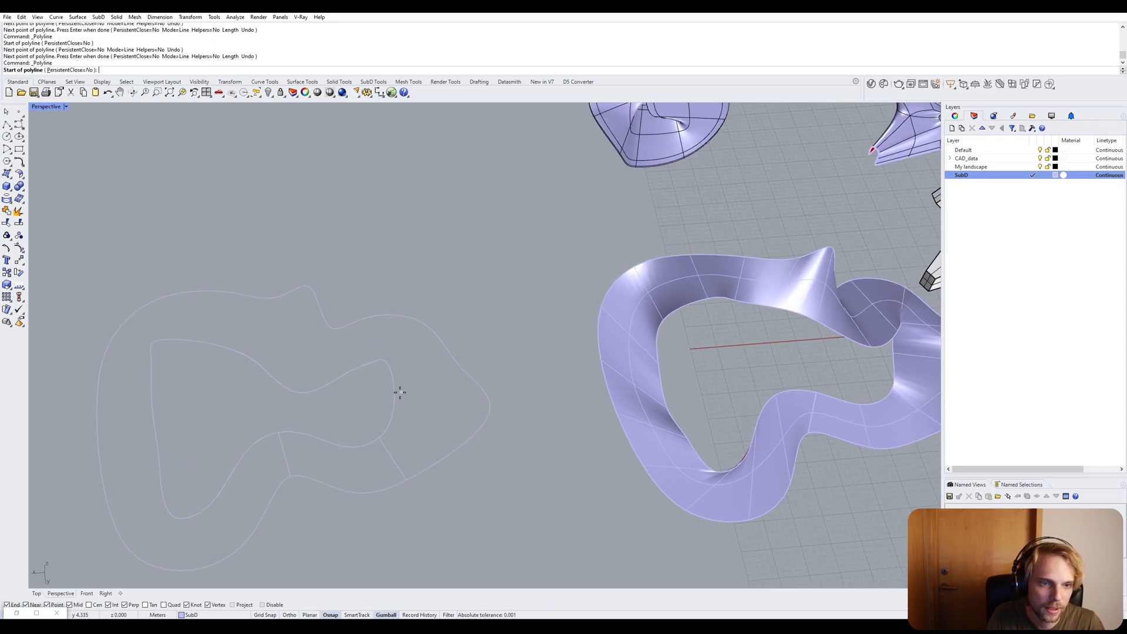
left_click(485, 395)
key("Return")
Draw a cross line from the inner to the outer copied curve just past the pointed tip.
right_click_drag(449, 463, 342, 326)
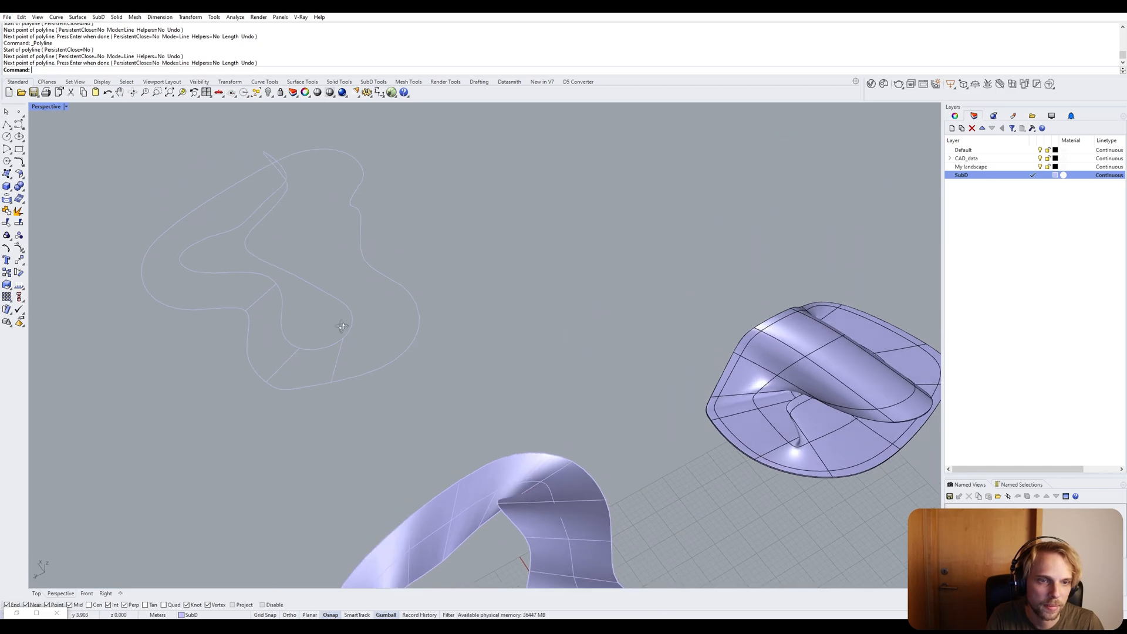
scroll(342, 326, "up", 3)
key("Return")
left_click(353, 331)
left_click(433, 327)
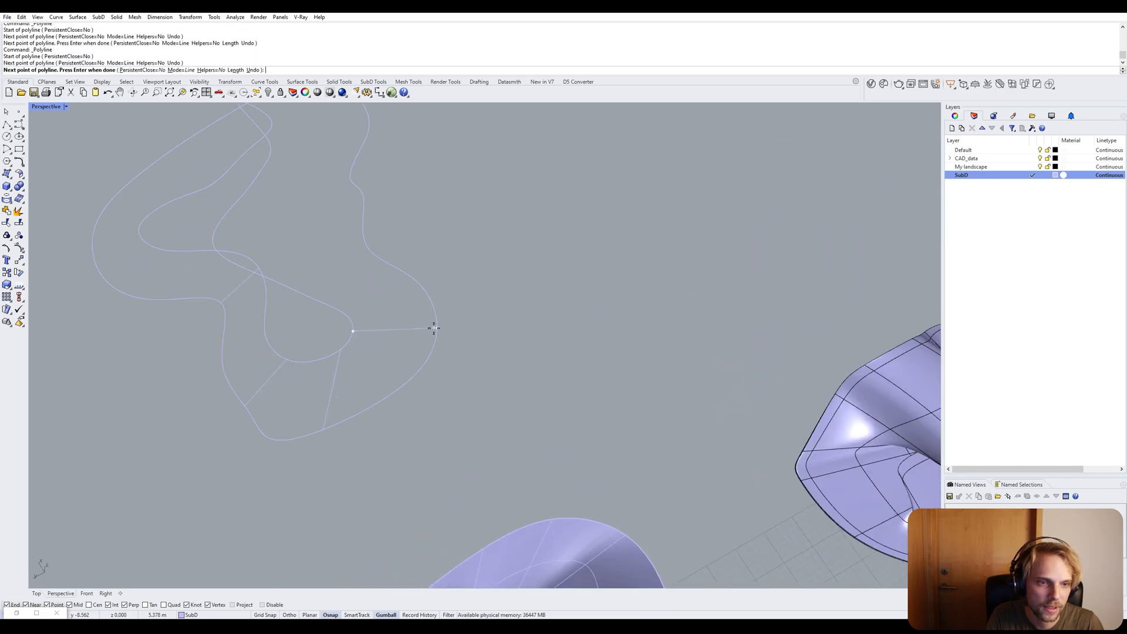
key("Return")
Draw a cross line from the sharp peak of the outer copied curve to the inner one.
key("Return")
right_click_drag(367, 334, 426, 257)
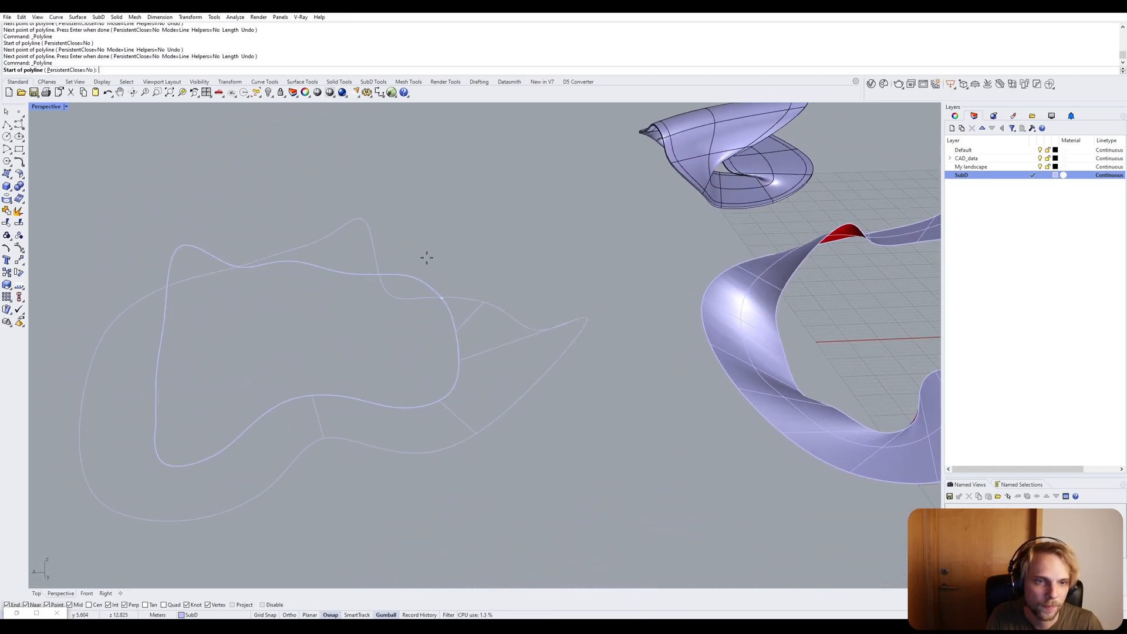
left_click(358, 219)
left_click(348, 273)
key("Return")
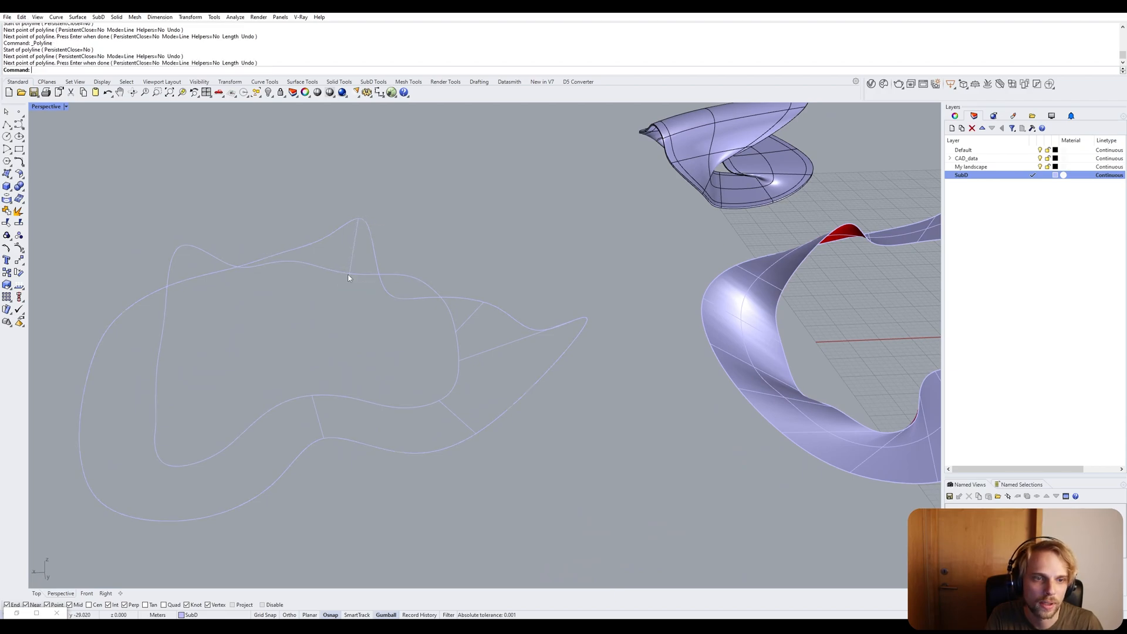
Draw a cross line between the copied curves at the middle of the wide lobe's end.
mouse_move(348, 274)
right_mouse_down()
mouse_move(247, 410)
mouse_move(235, 395)
mouse_move(315, 287)
mouse_move(276, 342)
right_mouse_up()
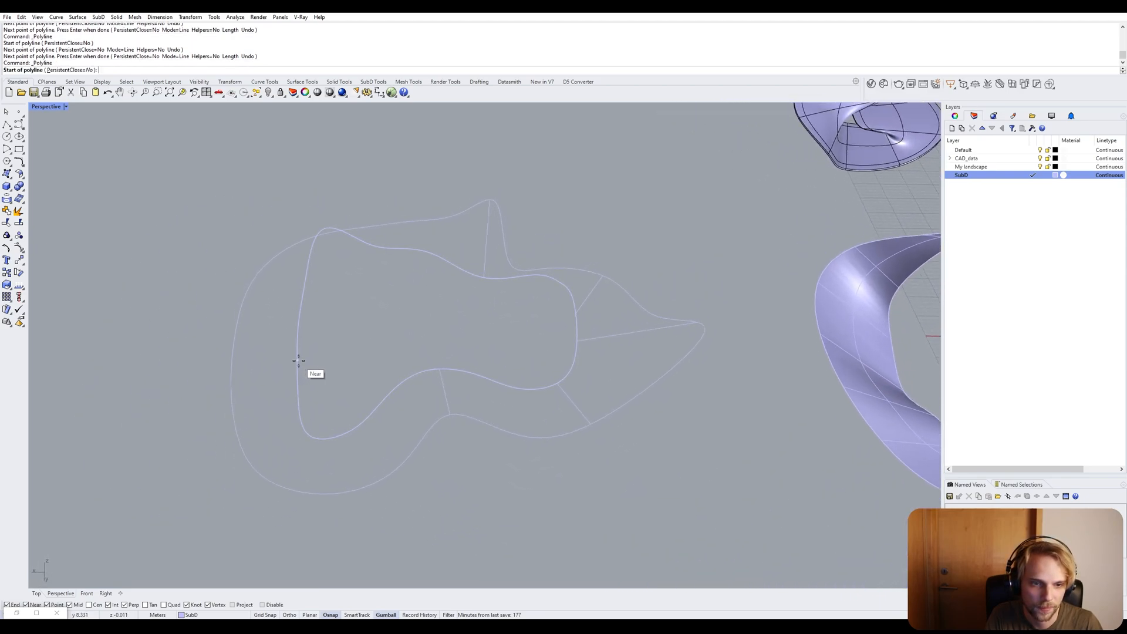
key("Return")
left_click(297, 361)
left_click(233, 365)
key("Return")
Draw two cross lines between the copied curves around the wide lobe's corner nearest the waist line.
right_click_drag(234, 372, 246, 413)
key("Return")
left_click(244, 407)
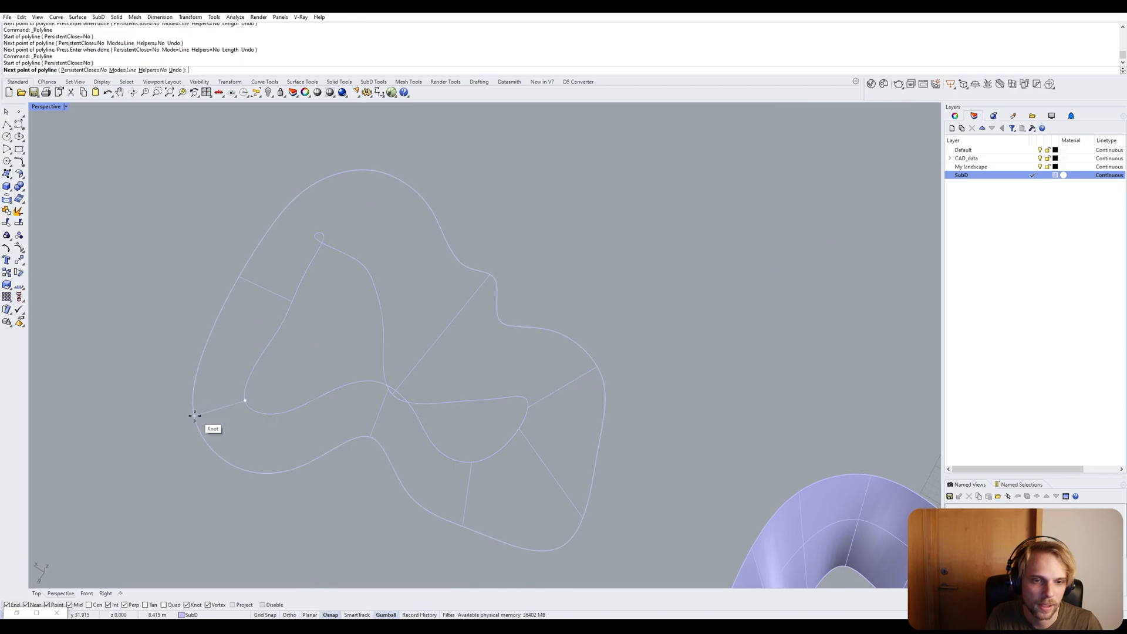
left_click(194, 415)
key("Return")
right_click_drag(195, 416, 268, 340)
key("Return")
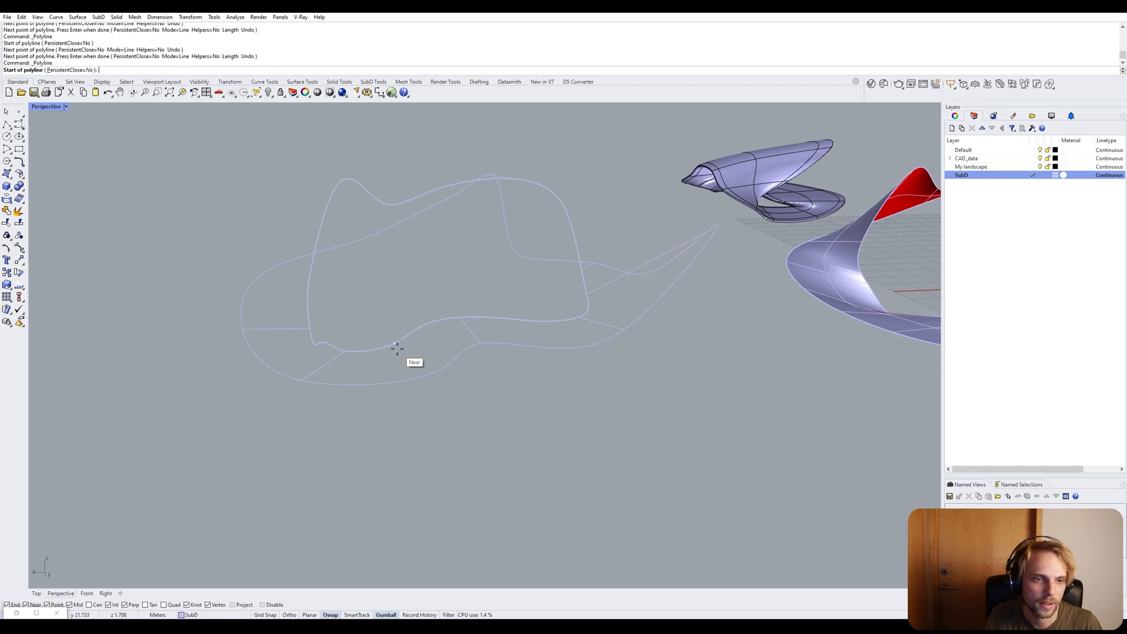
left_click(396, 351)
left_click(414, 382)
key("Return")
Draw two cross lines between the copied curves around the far corner of the wide lobe.
right_click_drag(410, 382, 415, 360)
key("Return")
left_click(424, 358)
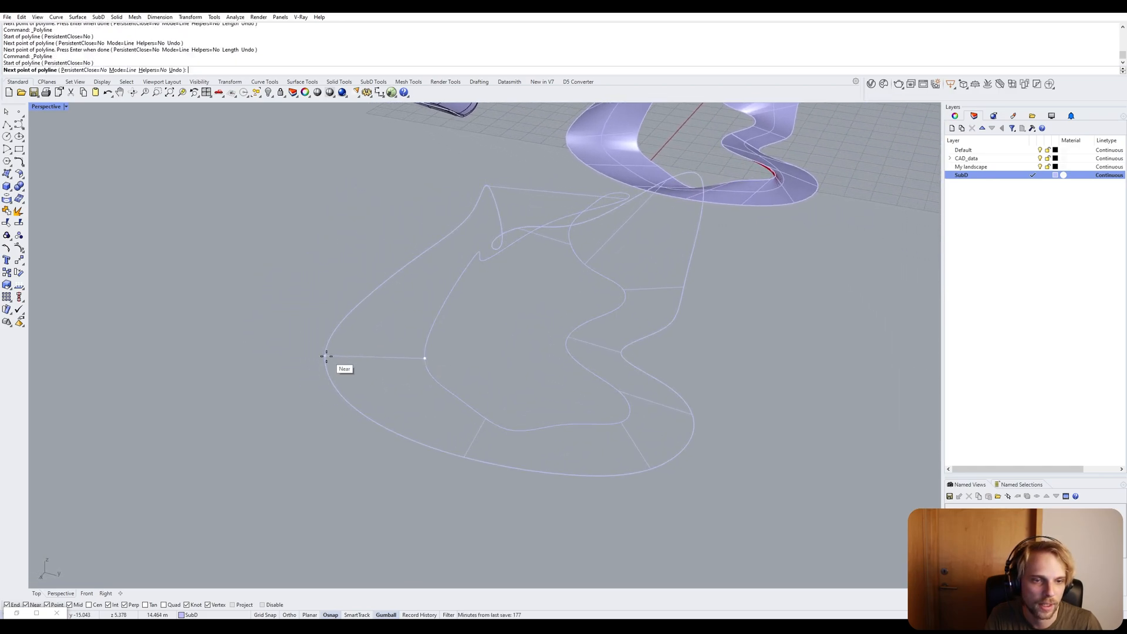
left_click(326, 357)
key("Return")
mouse_move(325, 356)
right_mouse_down()
mouse_move(478, 347)
mouse_move(343, 276)
mouse_move(387, 301)
mouse_move(350, 325)
mouse_move(410, 249)
mouse_move(384, 288)
mouse_move(449, 275)
right_mouse_up()
key("Return")
left_click(343, 276)
left_click(330, 249)
key("Return")
Start a two-rail sweep with the inner and outer copied curves as rails and all the cross lines between them as sweep shapes.
scroll(333, 261, "down", 8)
right_click_drag(331, 358, 288, 346, "shift")
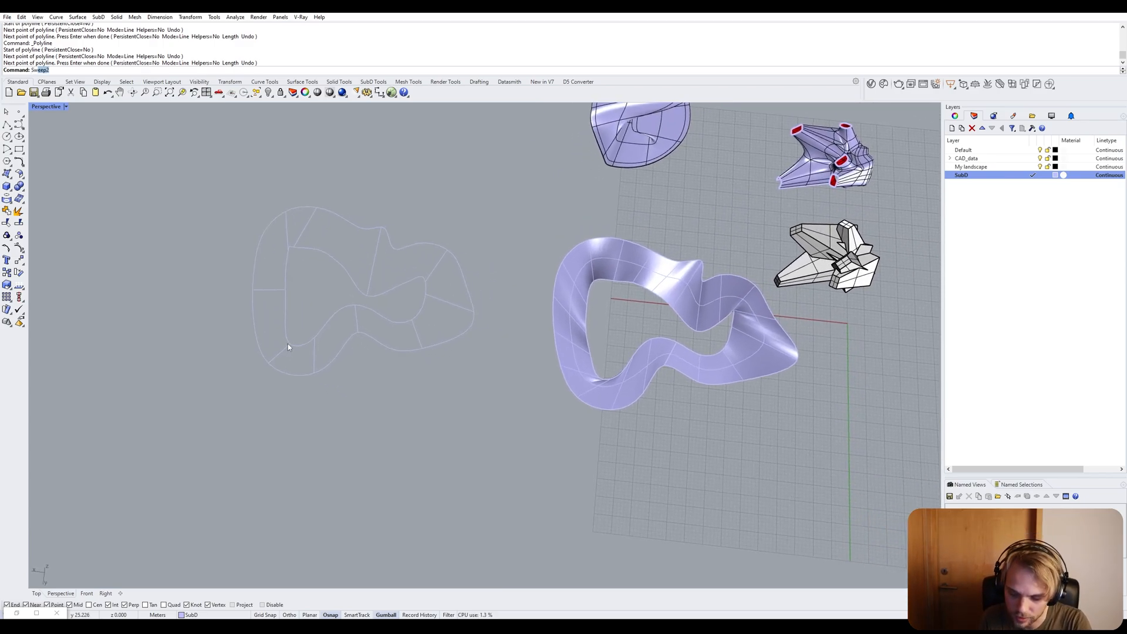
key("Return")
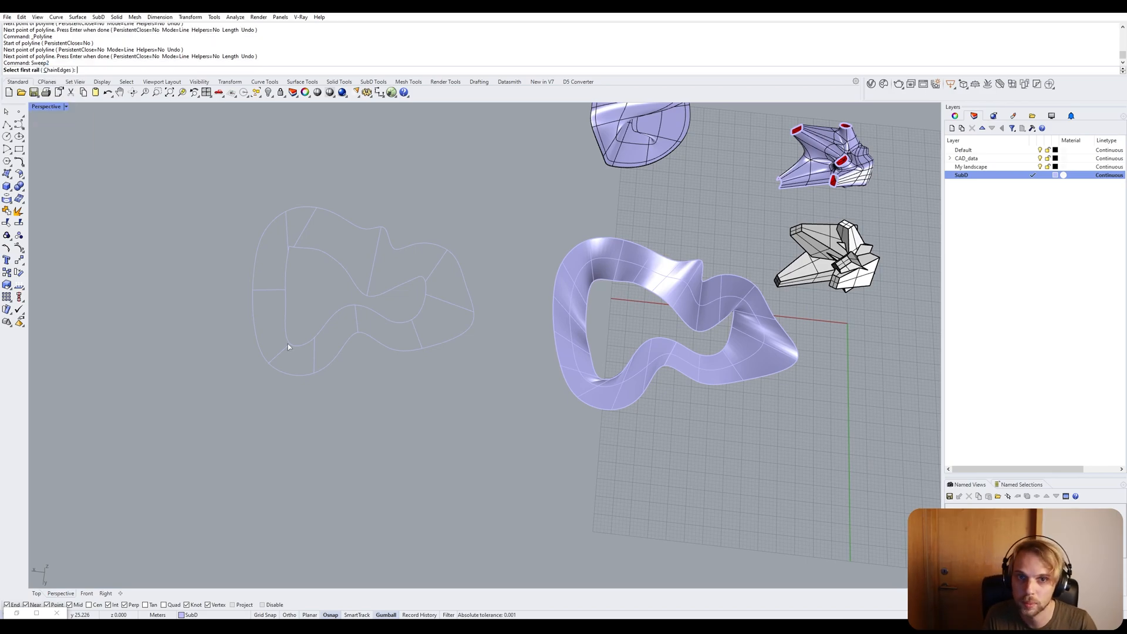
left_click(337, 327)
left_click(339, 354)
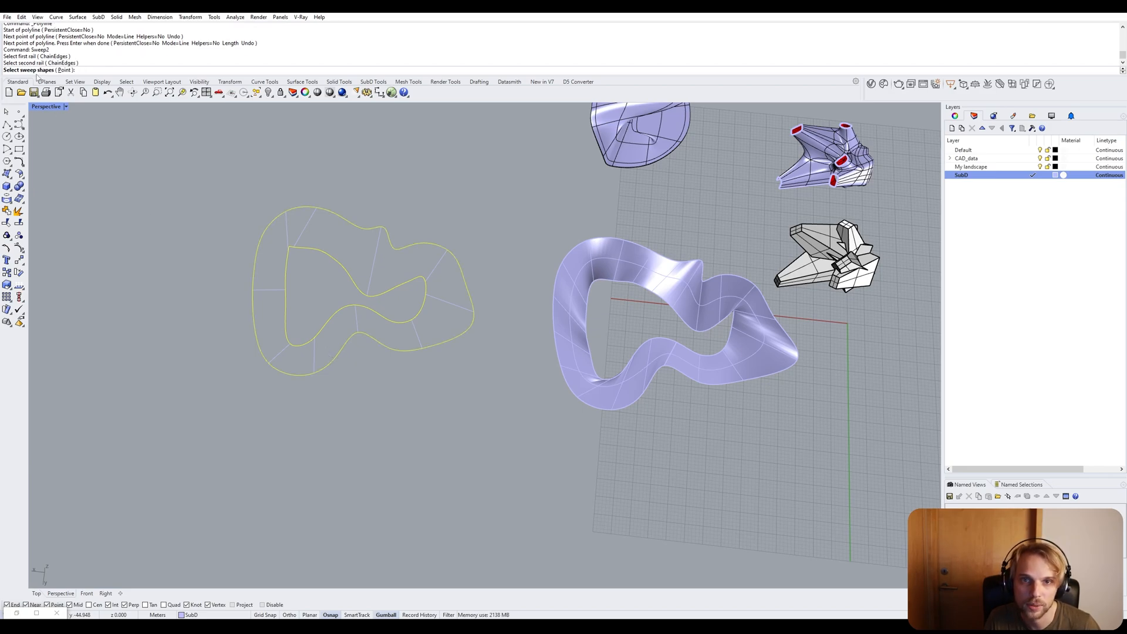
left_click(313, 352)
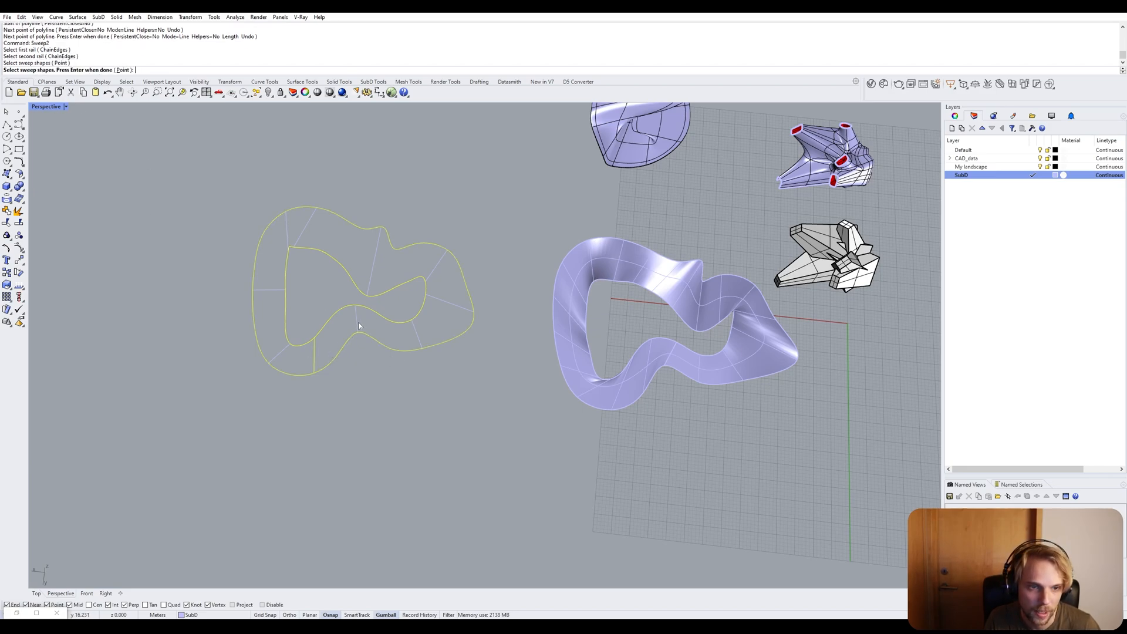
left_click_drag(478, 407, 146, 180)
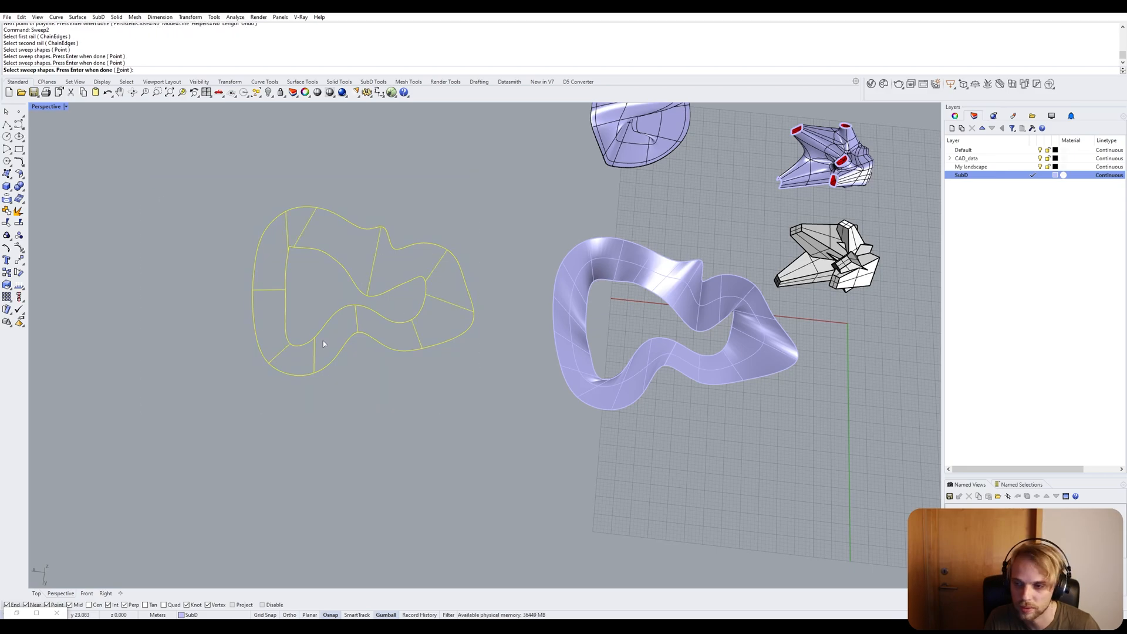
key("Return")
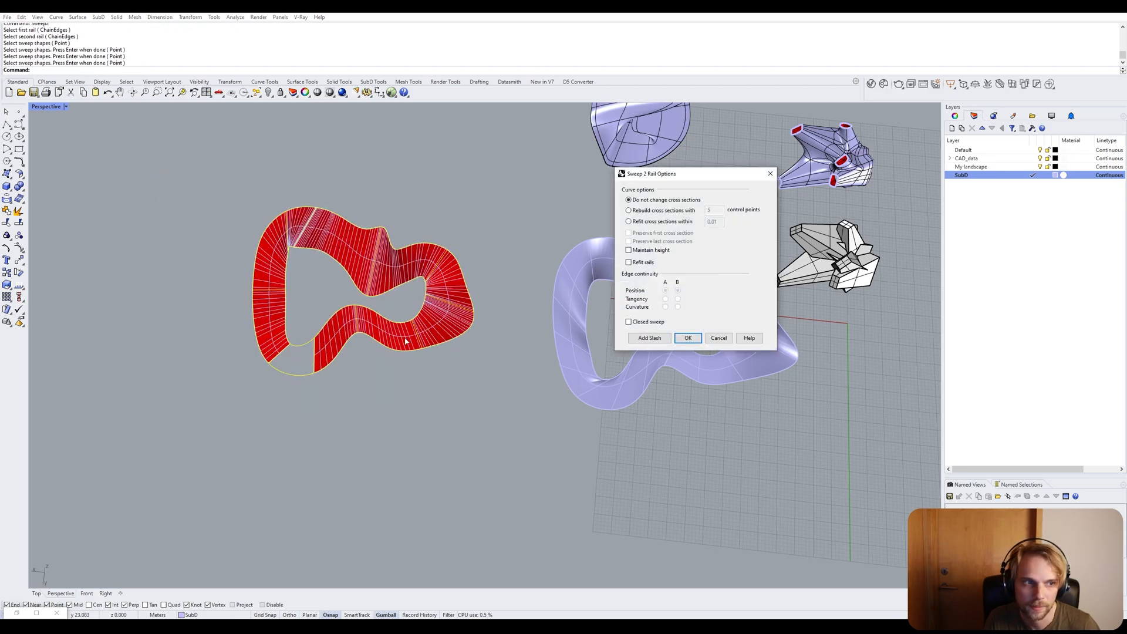
Turn on the Closed sweep option to bridge the gap between the first and last cross lines.
right_click_drag(323, 343, 365, 350)
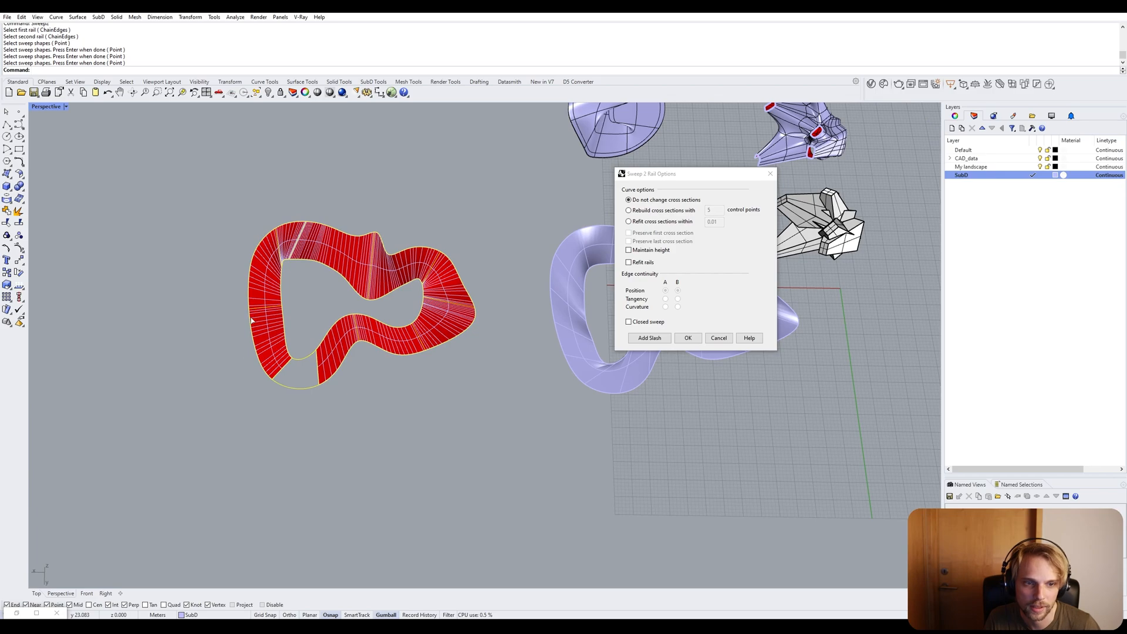
right_click_drag(251, 320, 267, 374)
scroll(261, 361, "up", 4)
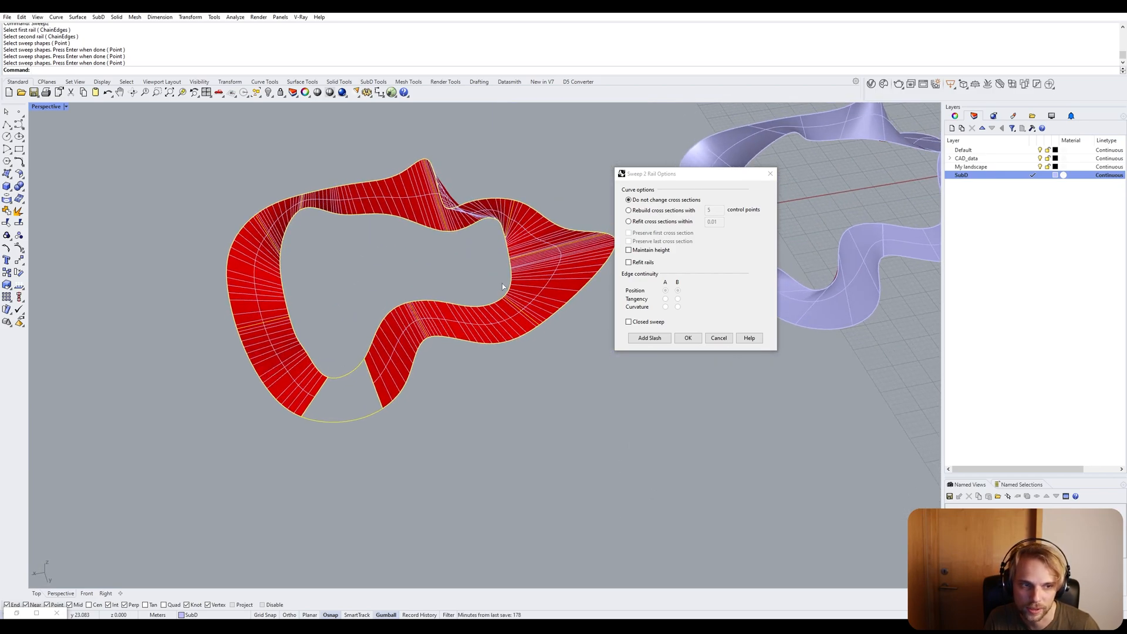
right_click_drag(502, 287, 278, 404)
scroll(352, 388, "up", 3)
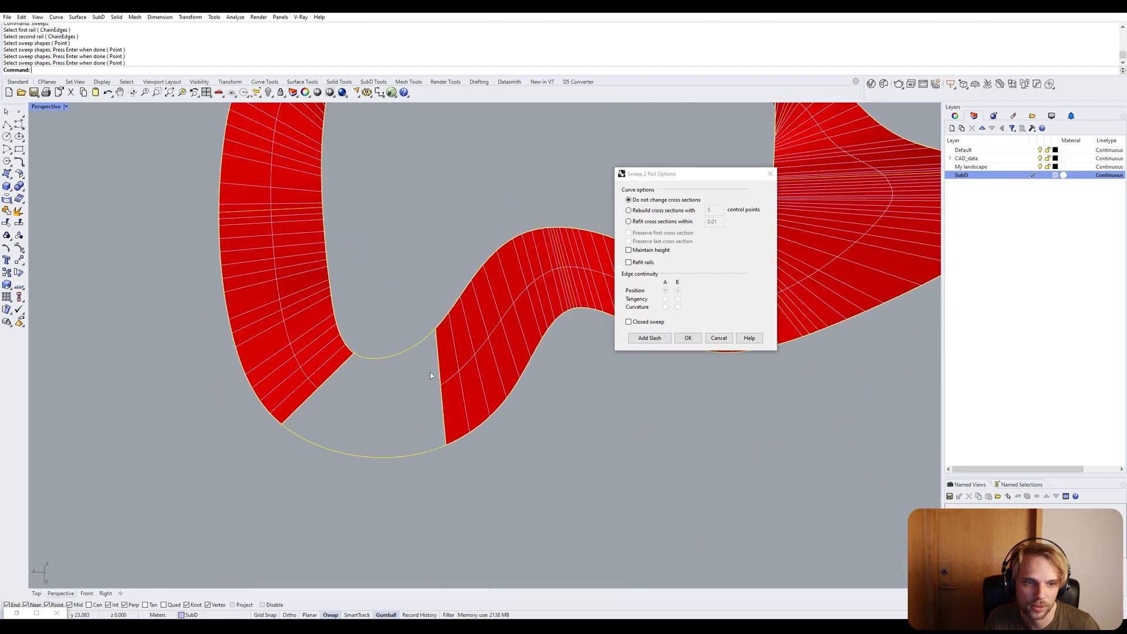
left_click(629, 322)
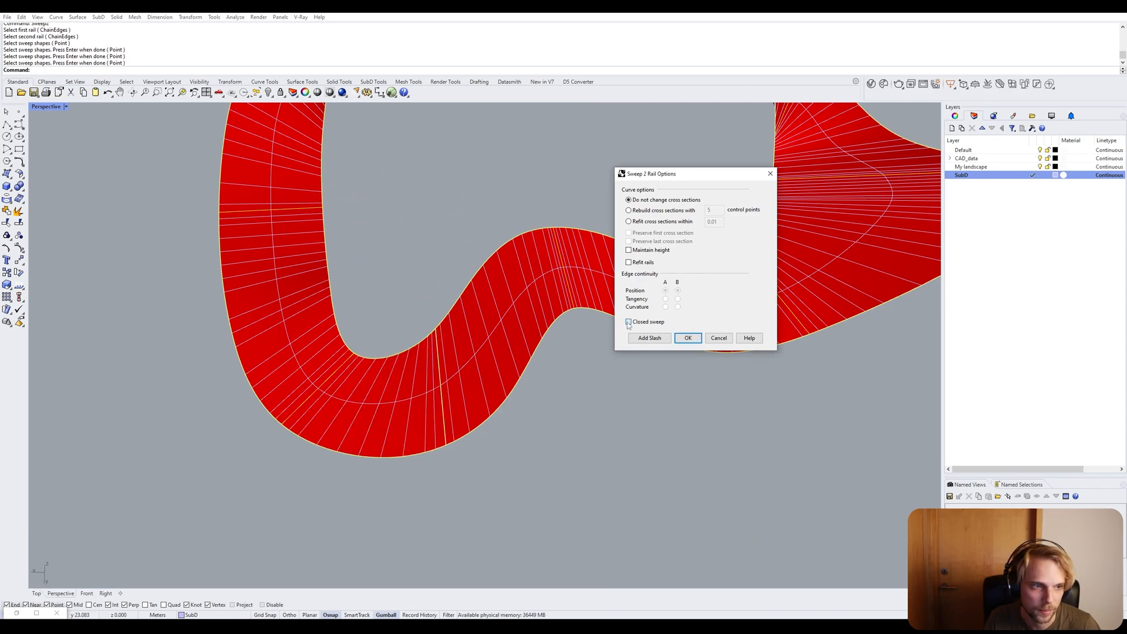
Try a slanted slash on the band between the wide lobe's far corner and the peak, undo it, and add a straighter slash there.
right_click_drag(222, 257, 515, 242)
scroll(246, 301, "down", 3)
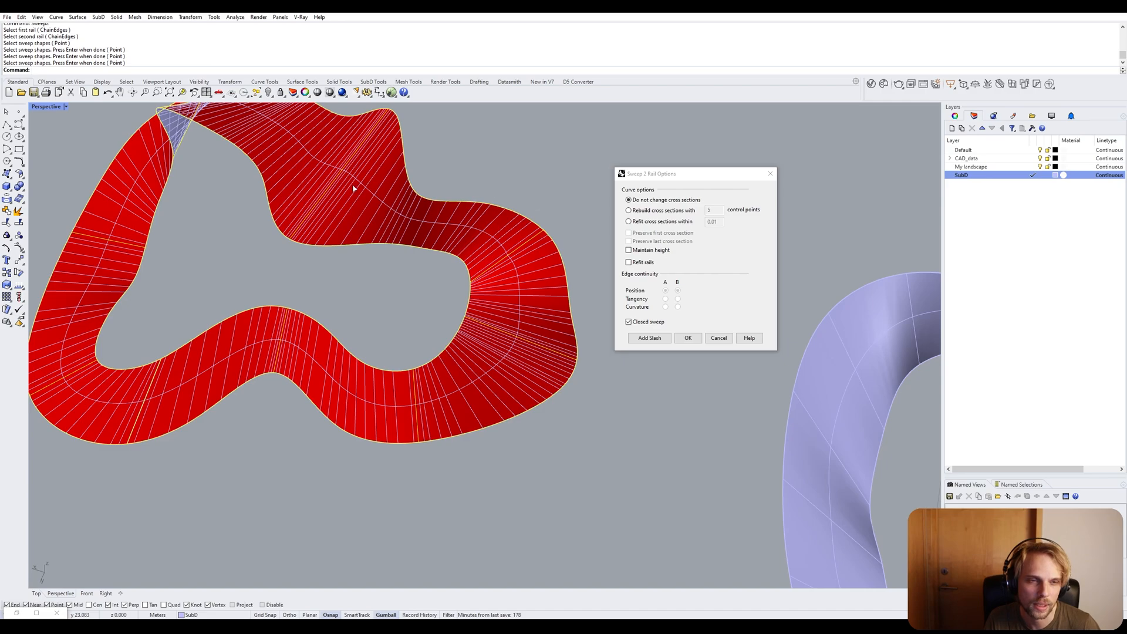
scroll(361, 194, "up", 3)
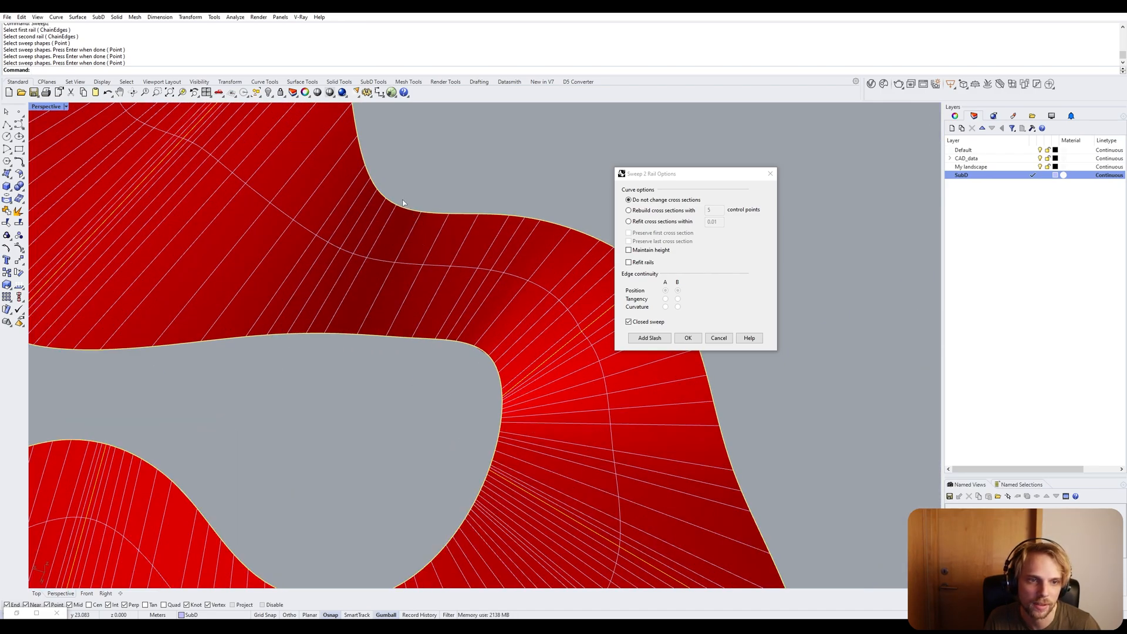
scroll(350, 360, "down", 5)
right_click_drag(213, 361, 557, 354)
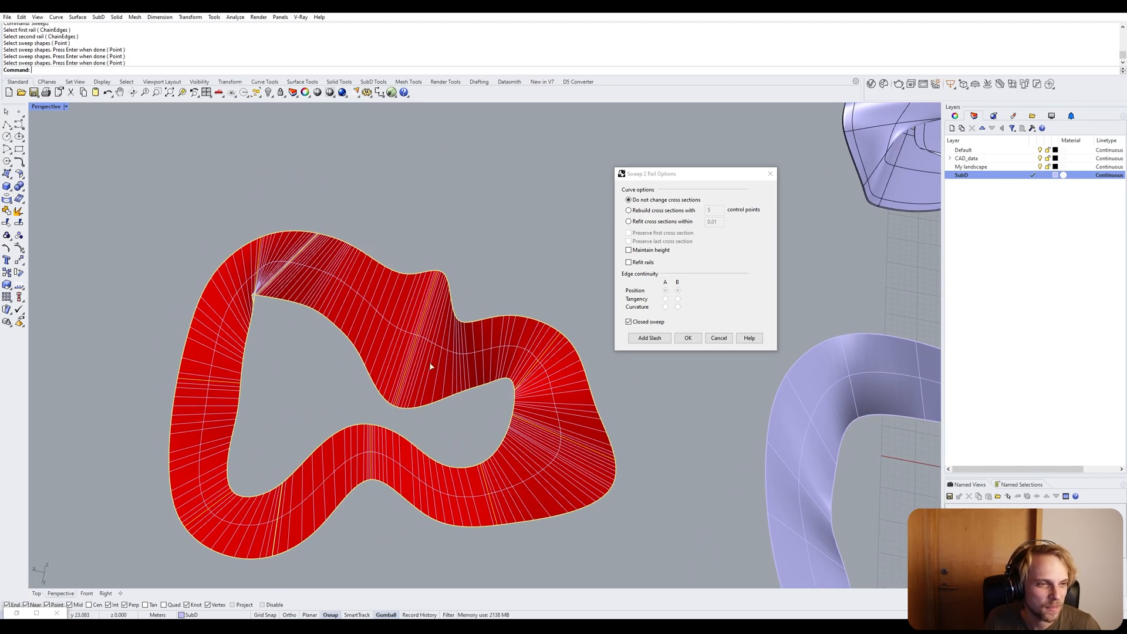
scroll(410, 357, "up", 6)
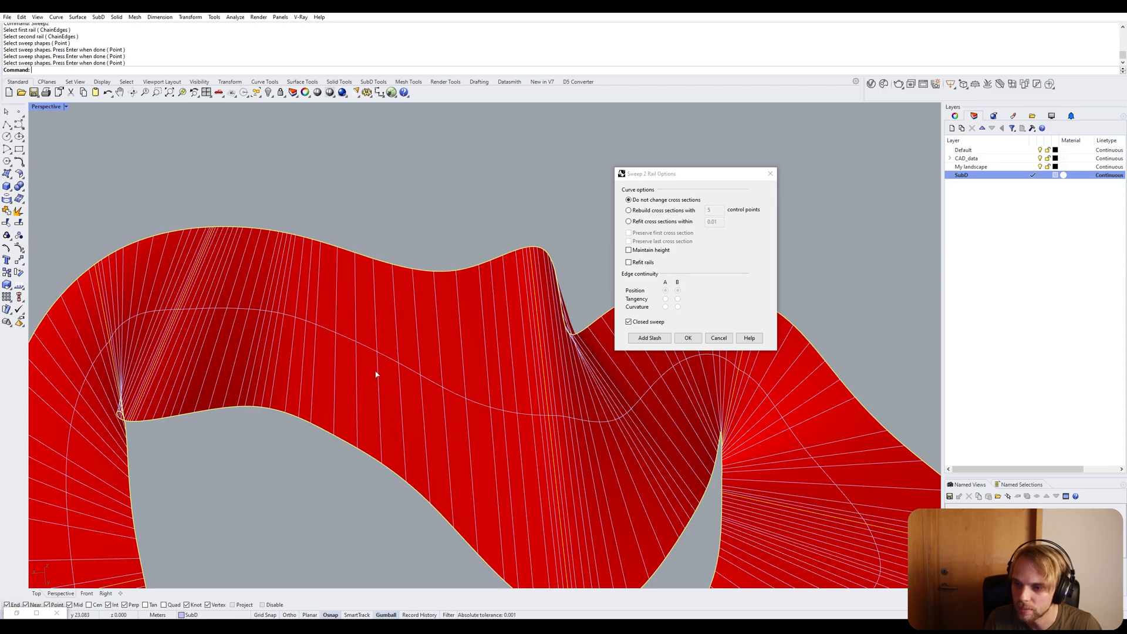
left_click(649, 339)
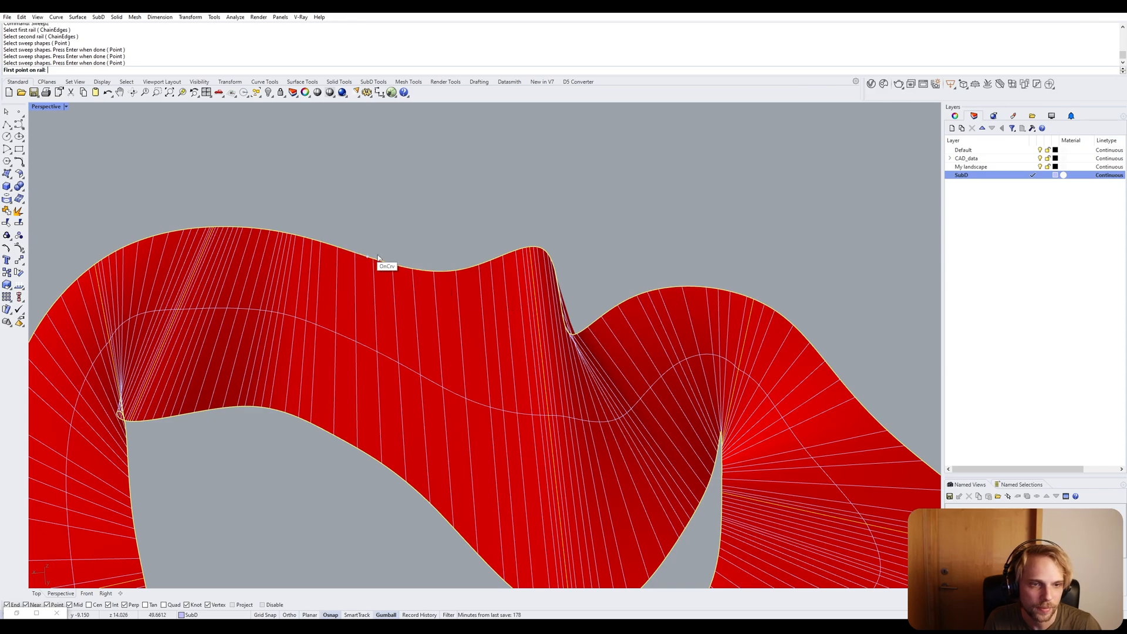
left_click(432, 273)
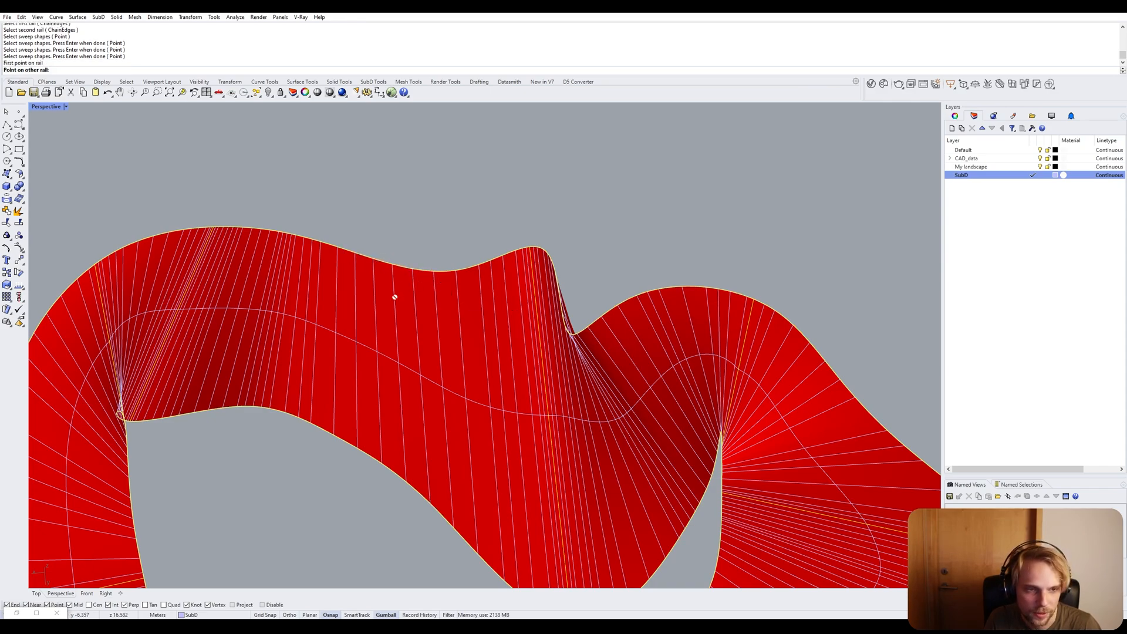
left_click(285, 412)
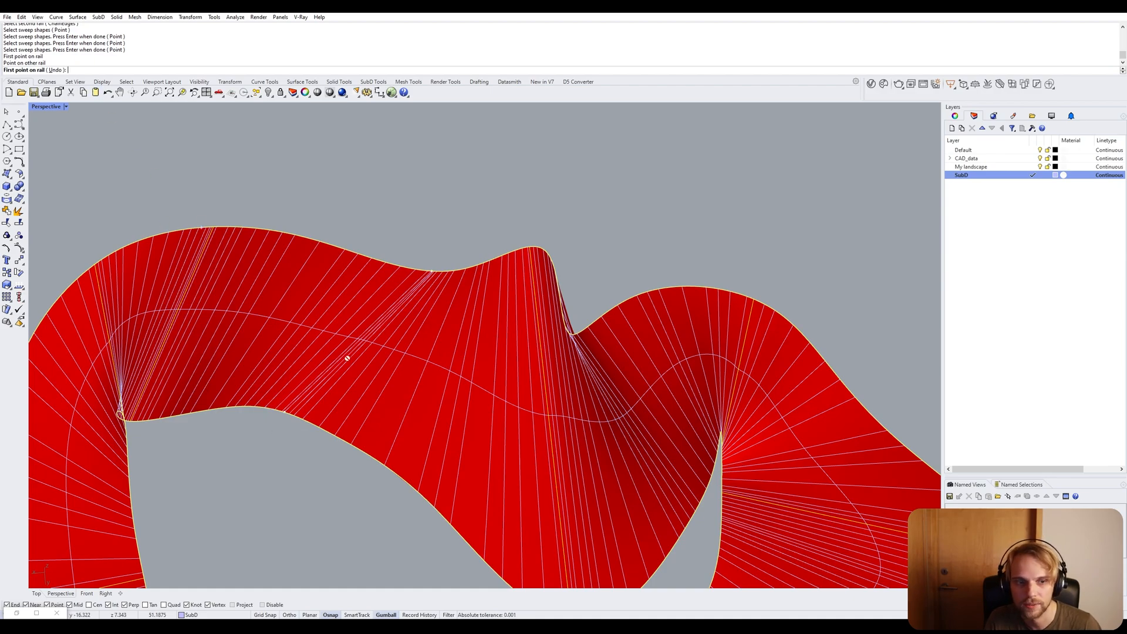
left_click(54, 70)
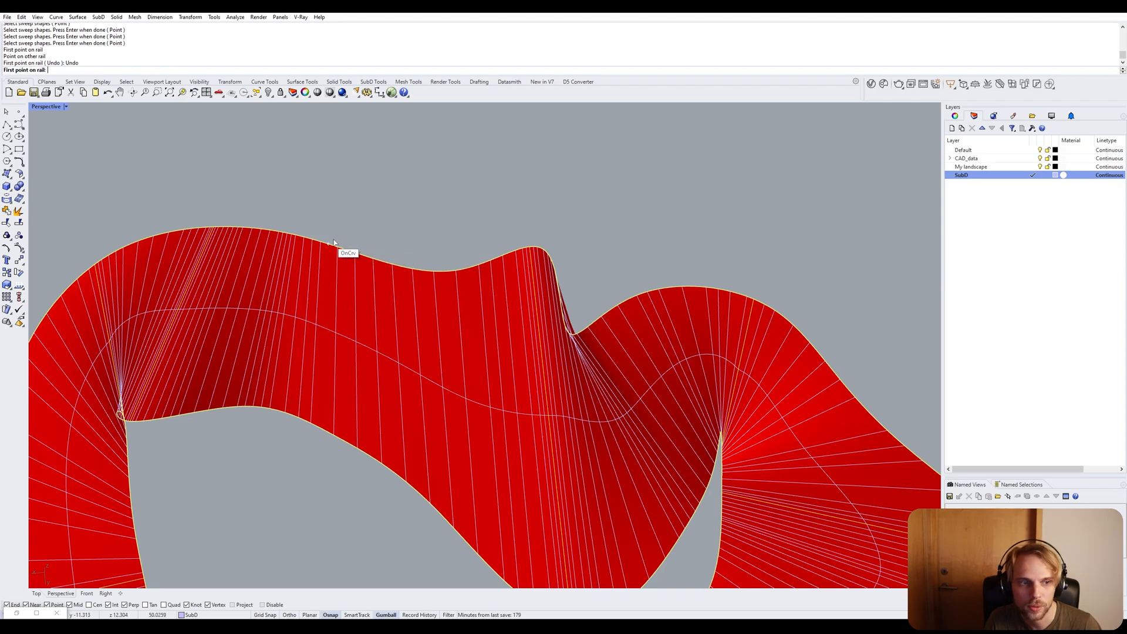
scroll(364, 252, "down", 2)
left_click(371, 255)
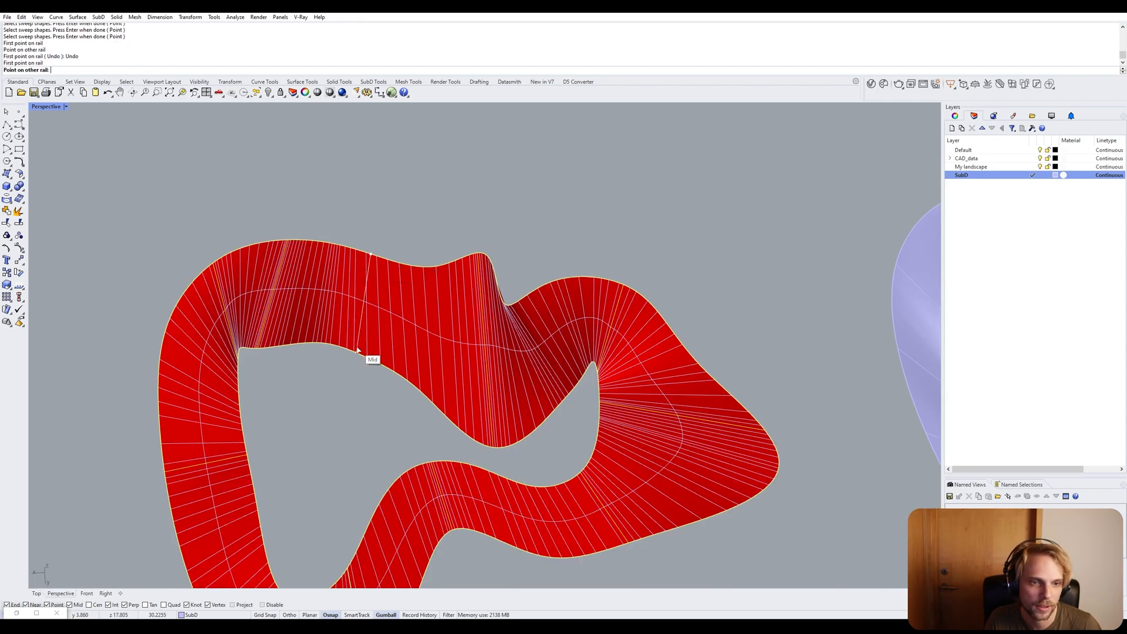
left_click(357, 350)
Add a second slash across the wide lobe's end near its far corner and accept the two-rail sweep.
right_click_drag(342, 385, 243, 367)
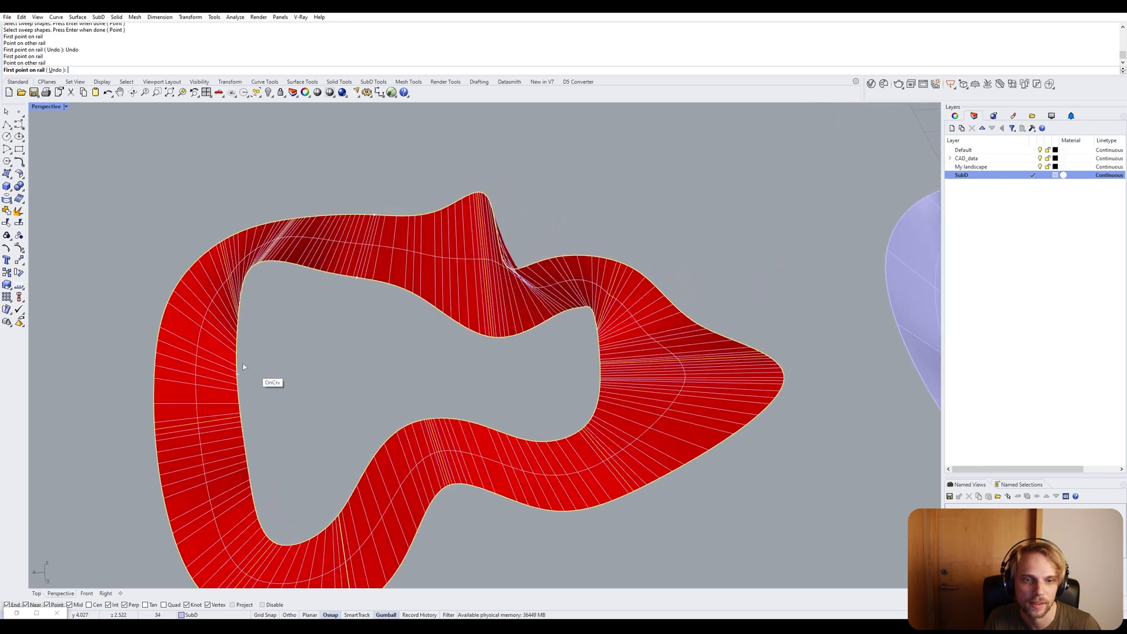
left_click(238, 359)
left_click(168, 321)
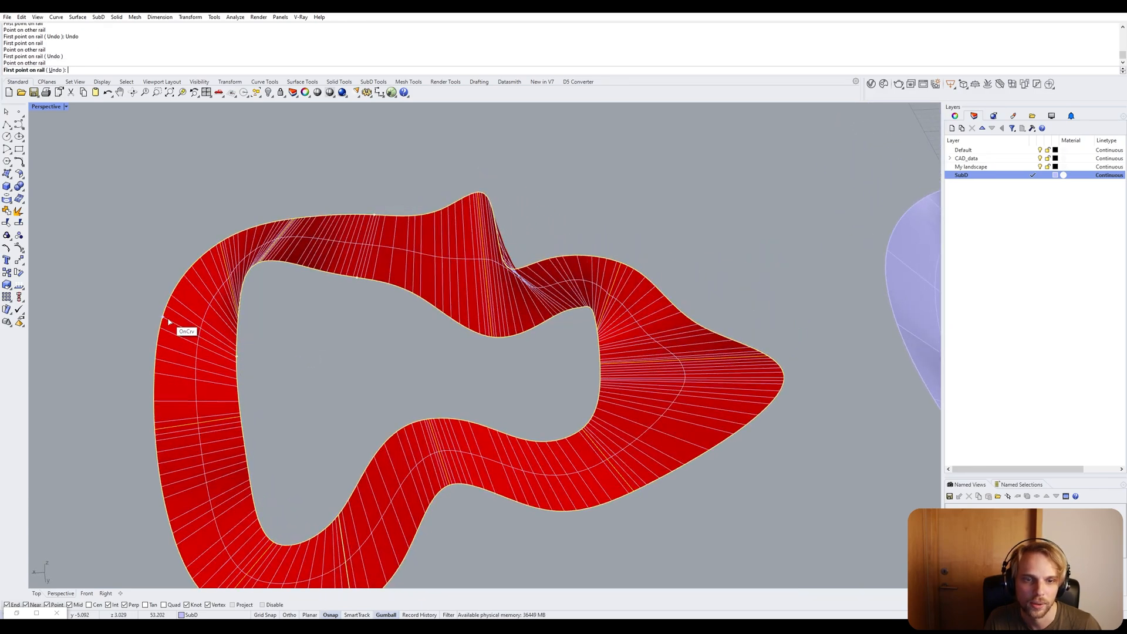
scroll(364, 388, "down", 5)
right_click_drag(446, 392, 419, 428)
scroll(419, 428, "up", 2)
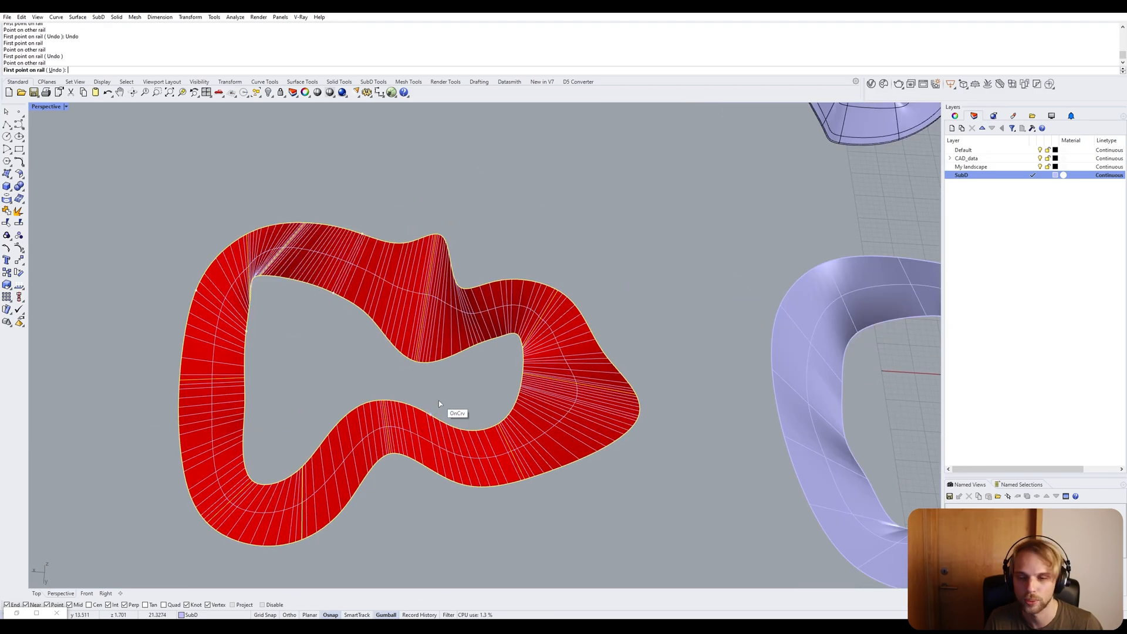
key("Return")
left_click(685, 337)
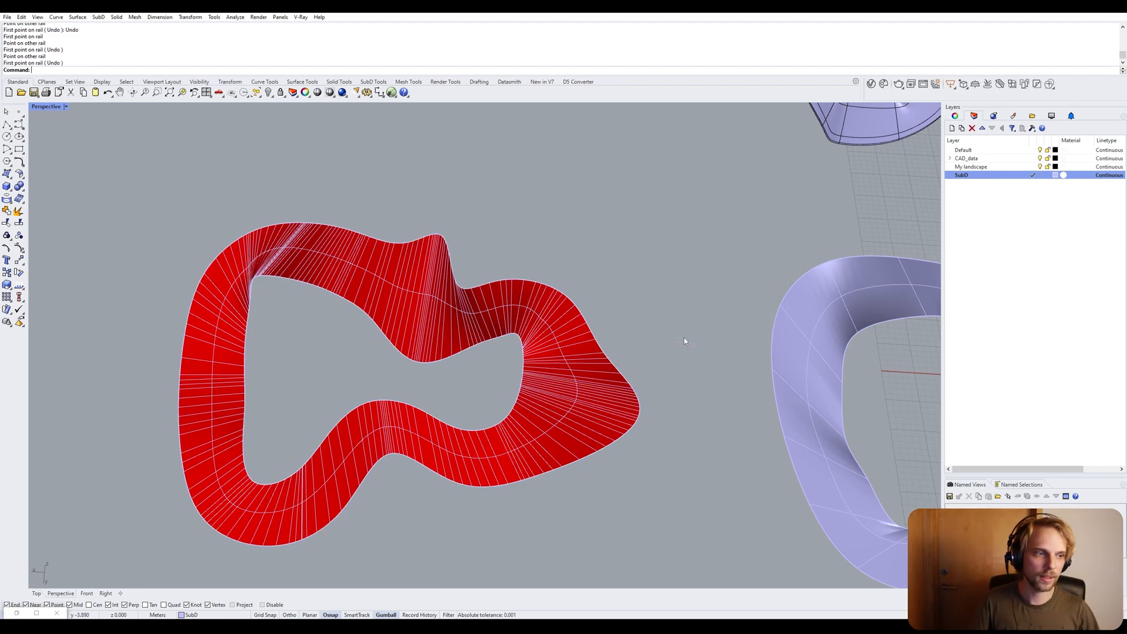
Flip the direction of the new swept surface and clear the selection.
left_click(490, 331)
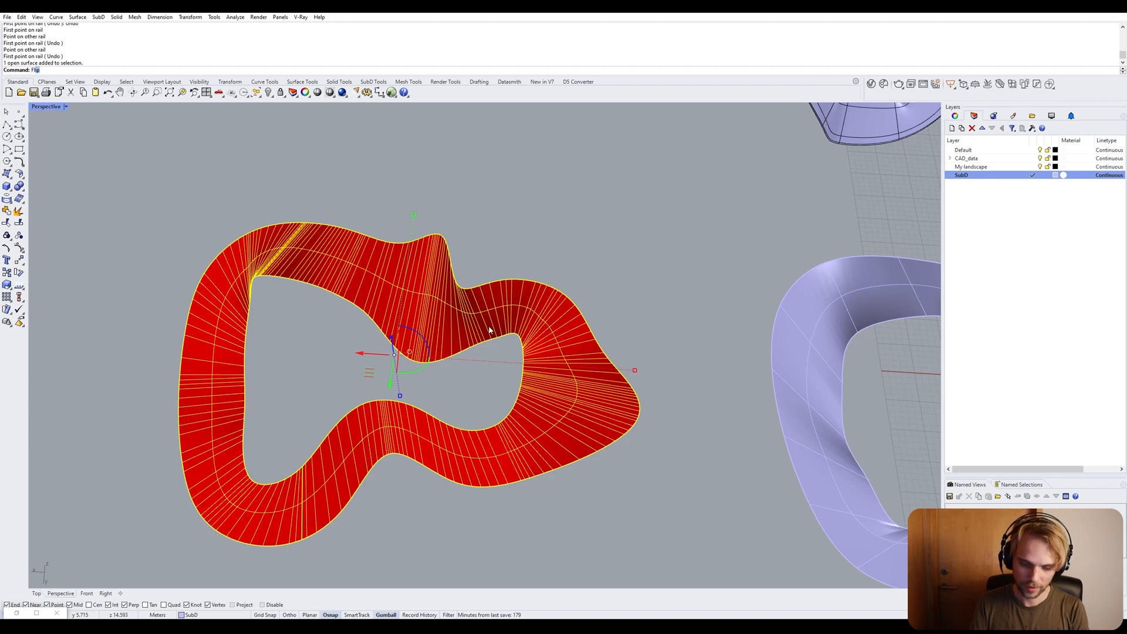
key("Return")
key("Escape")
Select both the swept band and the lofted band and run the EMap reflection analysis on them.
scroll(637, 326, "down", 3)
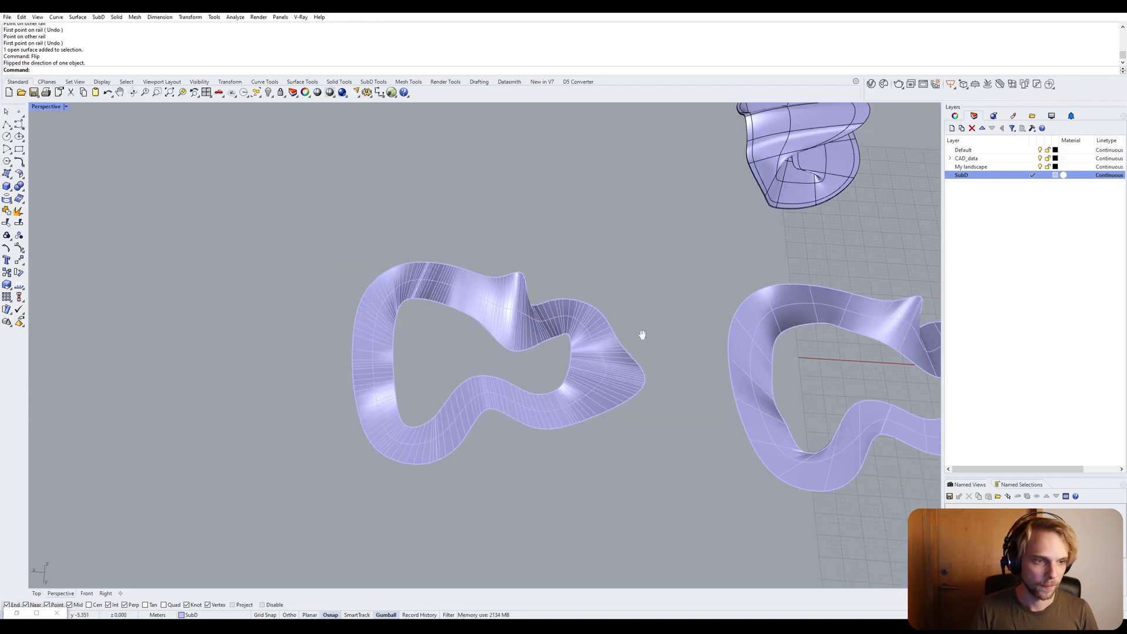
right_click_drag(642, 332, 522, 302)
left_click(468, 352)
left_click(591, 273, "shift")
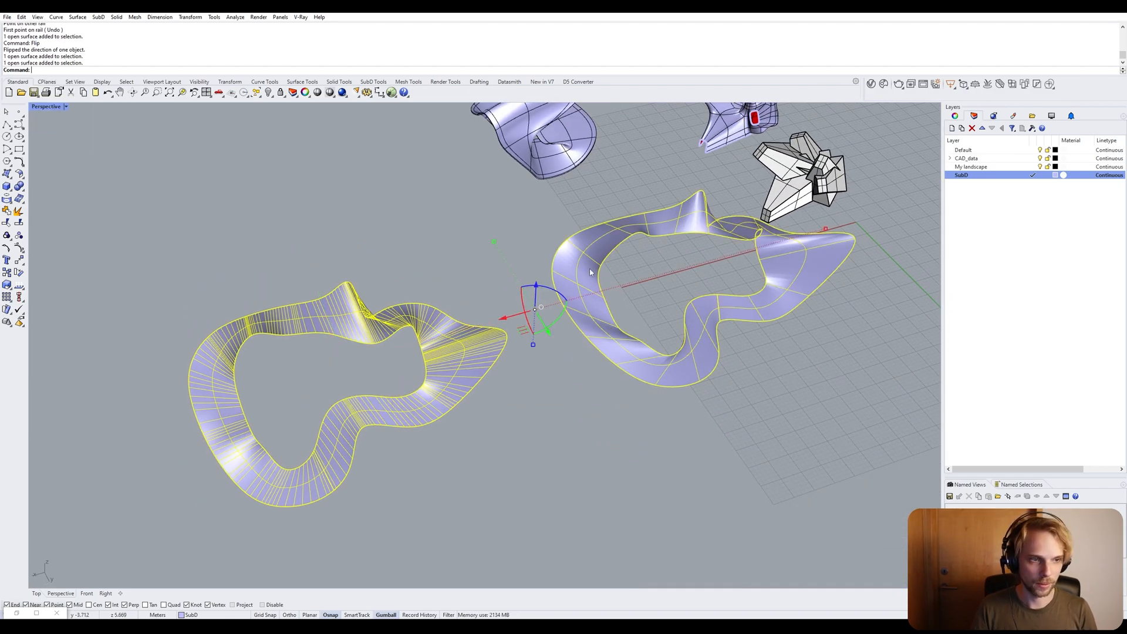
type("EM,AP")
key("Return")
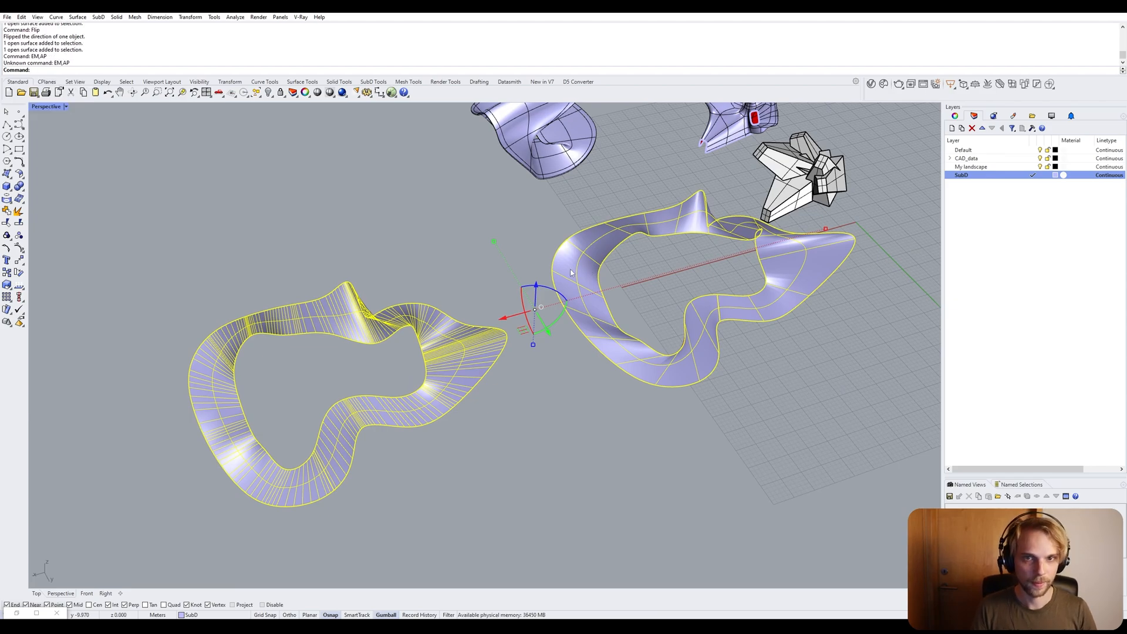
type("EMap")
key("Return")
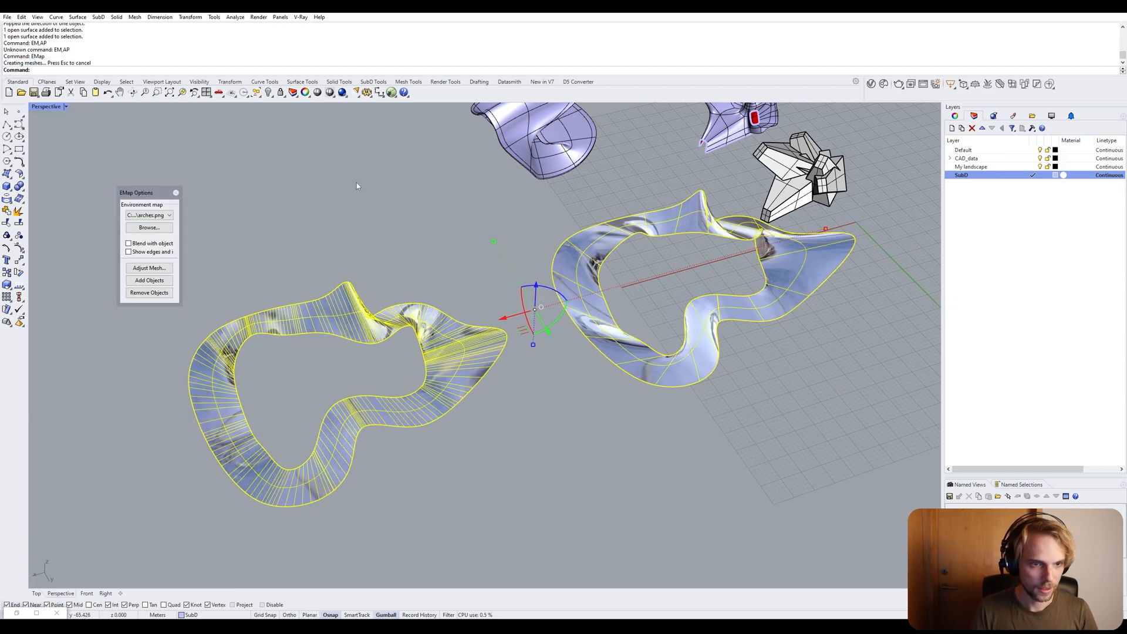
Examine and compare the reflections around the wide lobe's tight inner corner on the lofted and swept bands.
right_click_drag(523, 298, 475, 288)
scroll(618, 424, "up", 15)
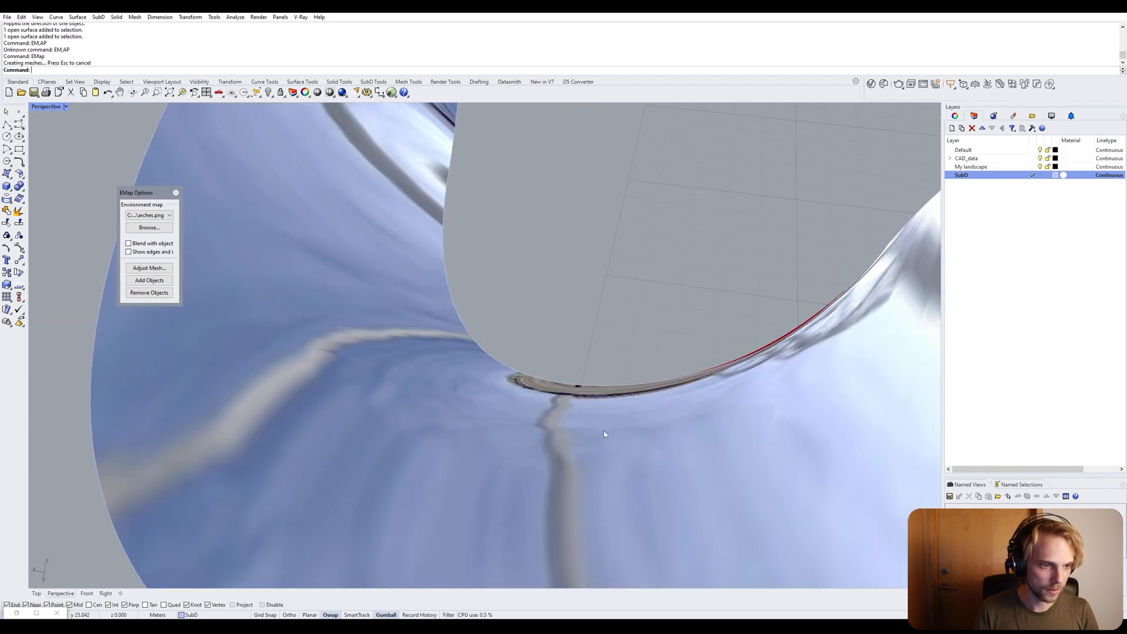
scroll(635, 415, "down", 8)
right_click_drag(635, 415, 604, 387)
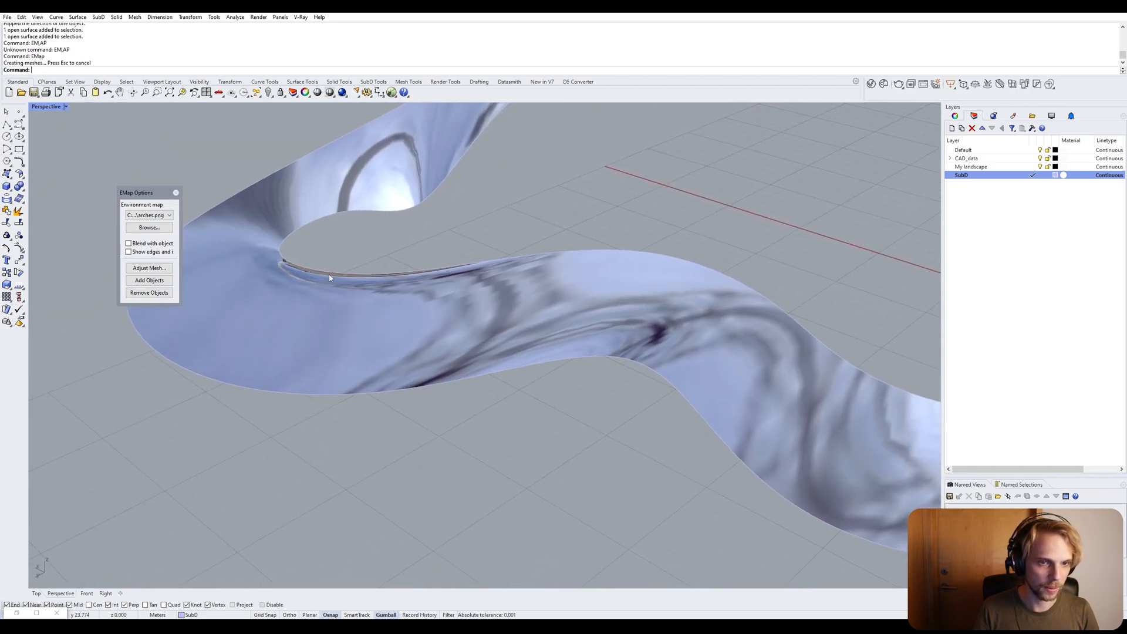
scroll(330, 277, "up", 8)
scroll(367, 304, "down", 10)
right_click_drag(367, 305, 225, 253)
scroll(225, 253, "up", 5)
mouse_move(287, 297)
right_mouse_down()
mouse_move(390, 290)
mouse_move(396, 263)
mouse_move(307, 291)
right_mouse_up()
scroll(317, 287, "down", 12)
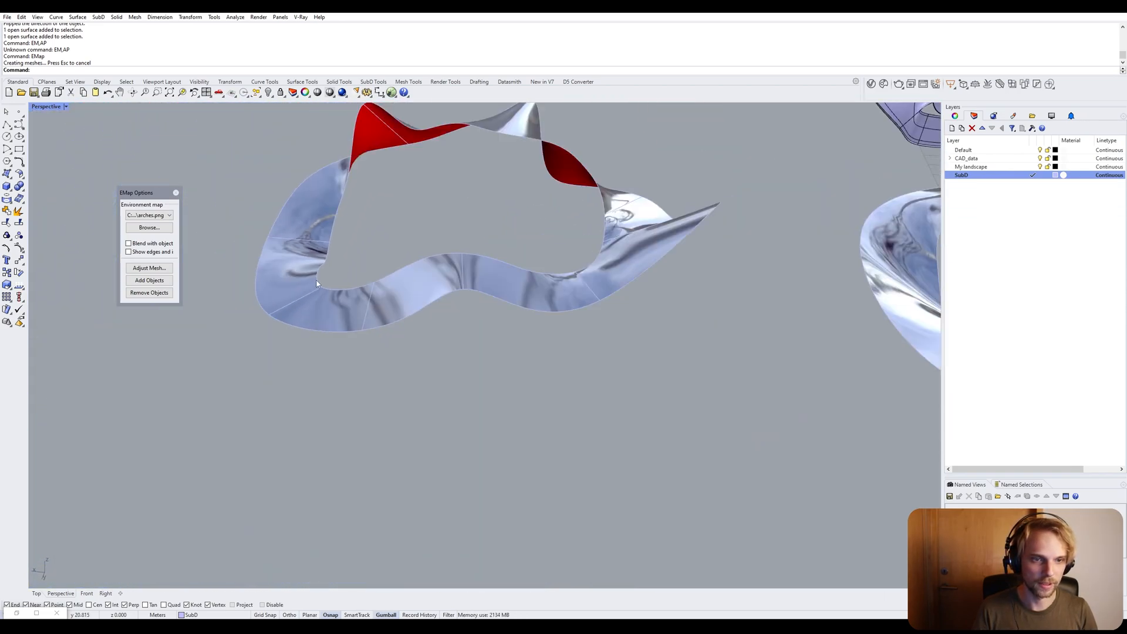
right_click_drag(506, 360, 277, 342, "shift")
scroll(535, 330, "up", 10)
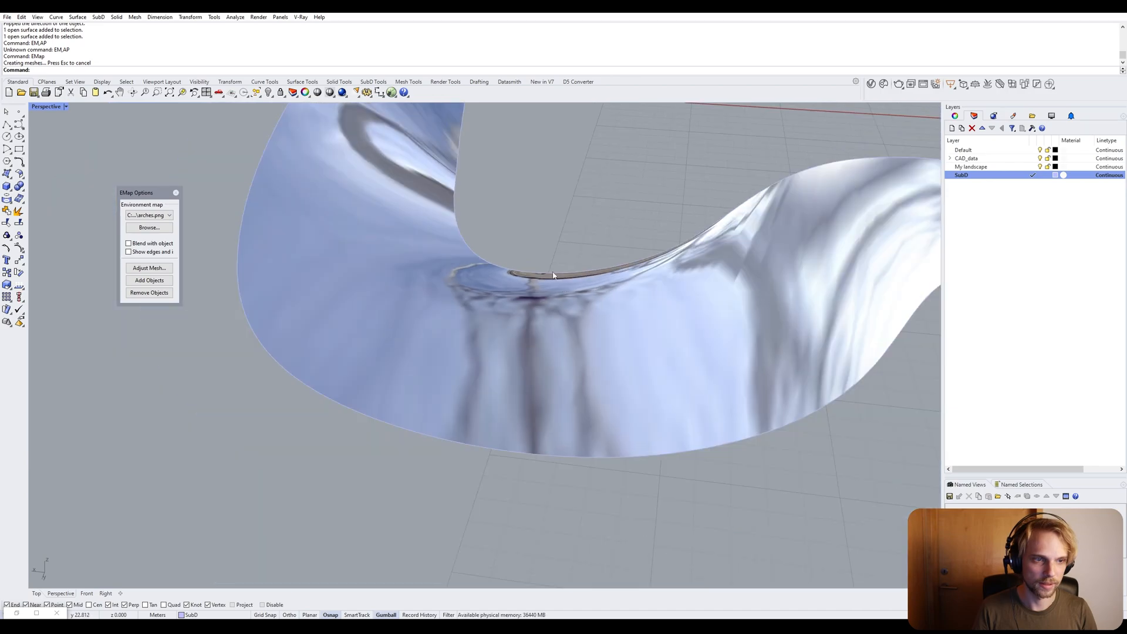
Switch the environment map to the fluorescent image and compare its light streaks on both bands.
left_click(163, 215)
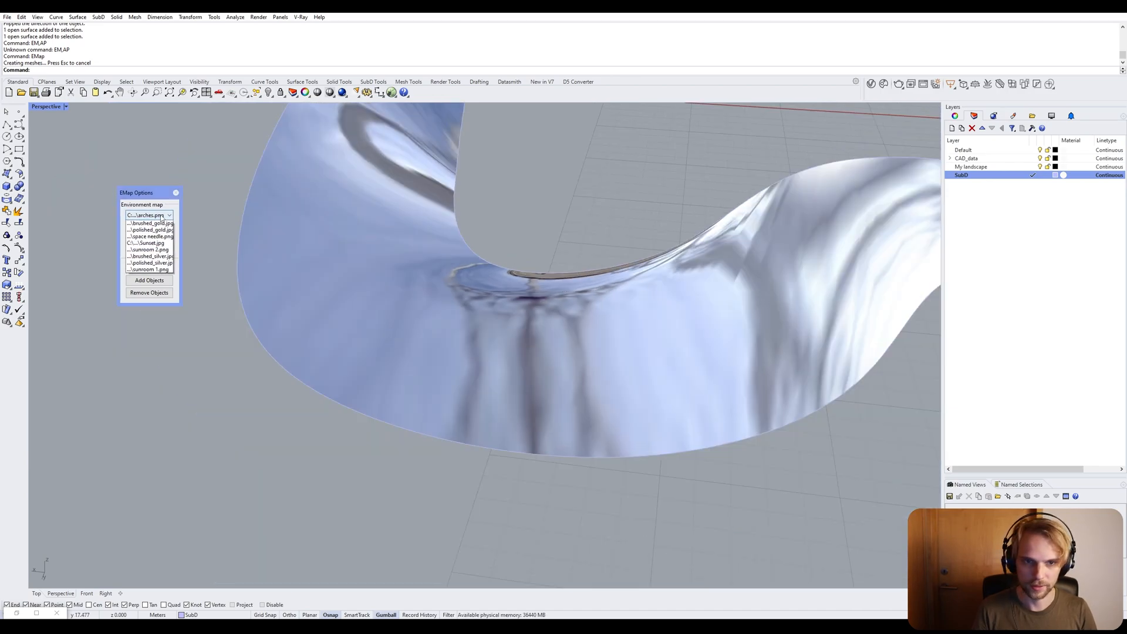
left_click(150, 235)
mouse_move(644, 357)
right_mouse_down()
mouse_move(628, 329)
mouse_move(640, 411)
mouse_move(510, 406)
mouse_move(585, 408)
mouse_move(686, 377)
mouse_move(627, 369)
mouse_move(641, 402)
right_mouse_up()
scroll(641, 401, "down", 8)
right_click_drag(375, 408, 760, 451, "shift")
scroll(578, 360, "up", 12)
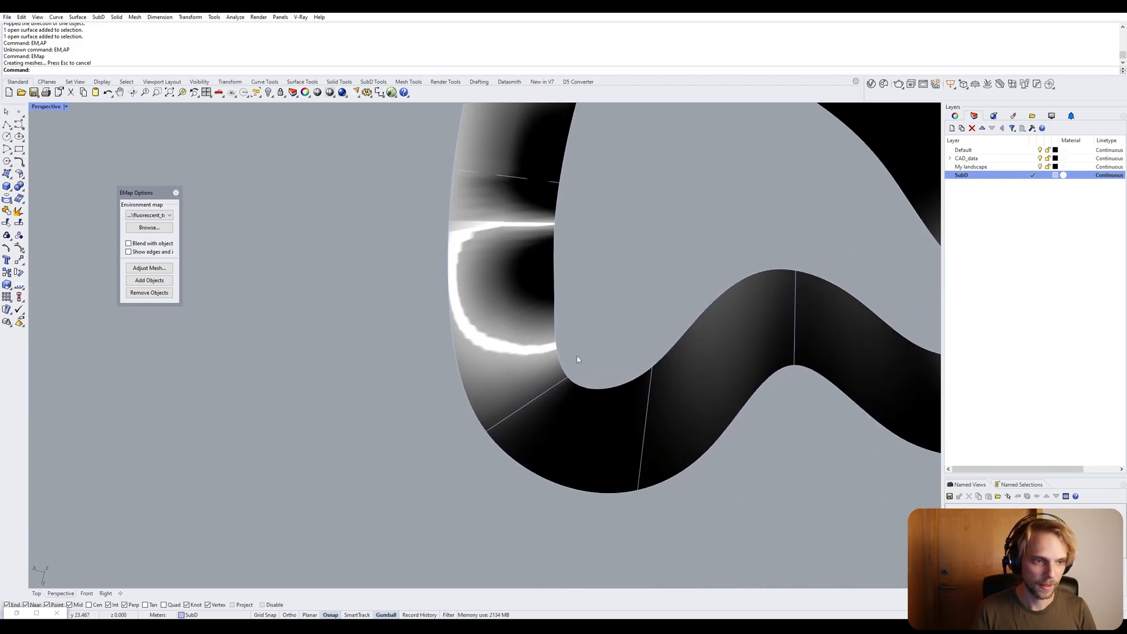
right_click_drag(635, 420, 575, 392, "shift")
scroll(499, 355, "down", 8)
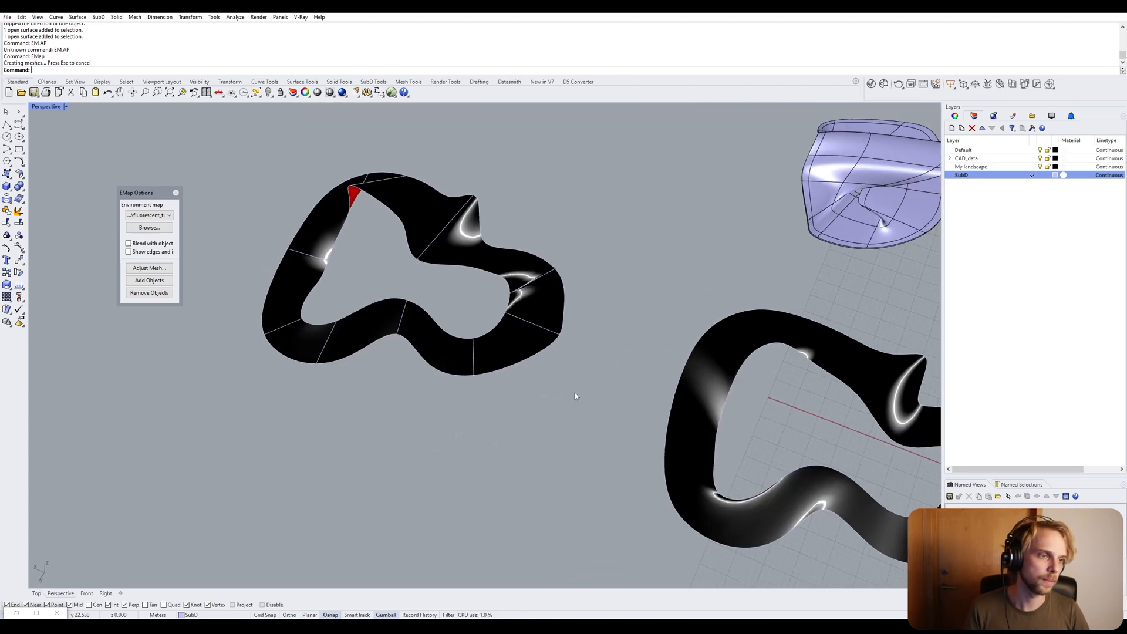
End the EMap reflection analysis and delete both looping bands together with their curves.
left_click(175, 194)
scroll(511, 345, "down", 5)
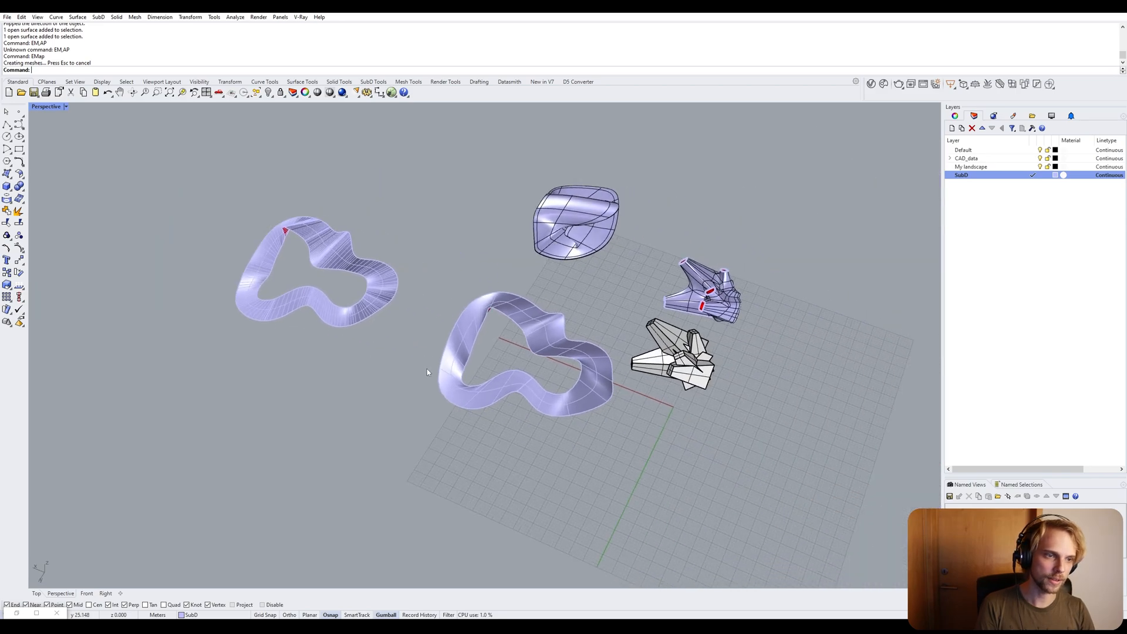
left_click_drag(426, 482, 202, 242)
key("Delete")
Delete the two leftover curves beside the removed bands.
right_click_drag(202, 242, 365, 227)
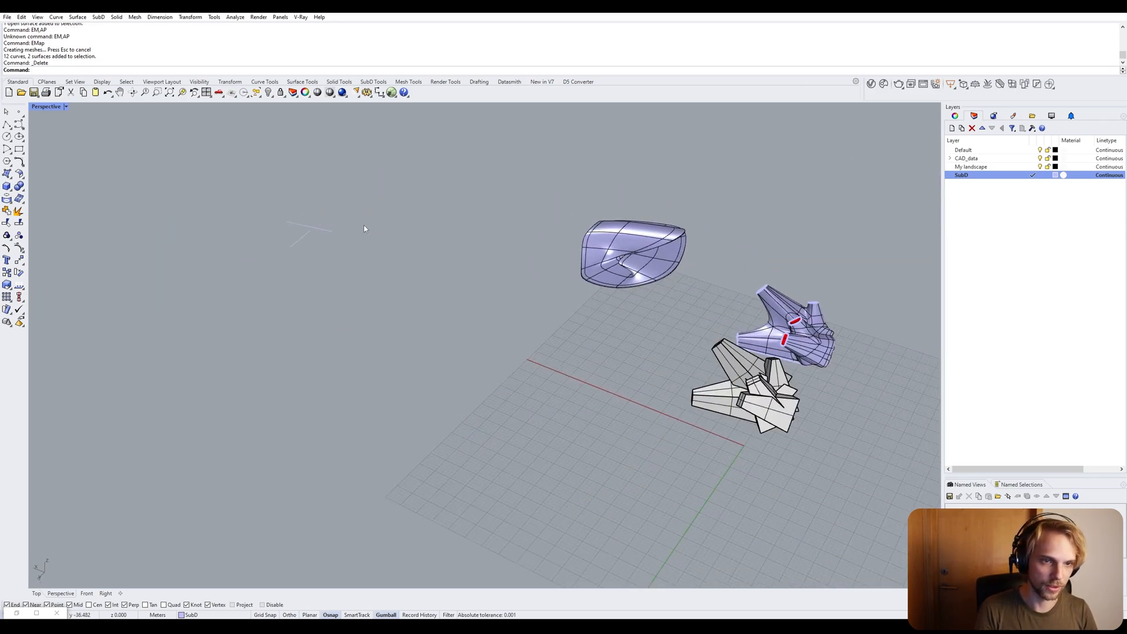
left_click_drag(395, 289, 249, 203)
key("Delete")
scroll(398, 255, "down", 6)
right_click_drag(398, 255, 507, 269)
scroll(635, 341, "up", 6)
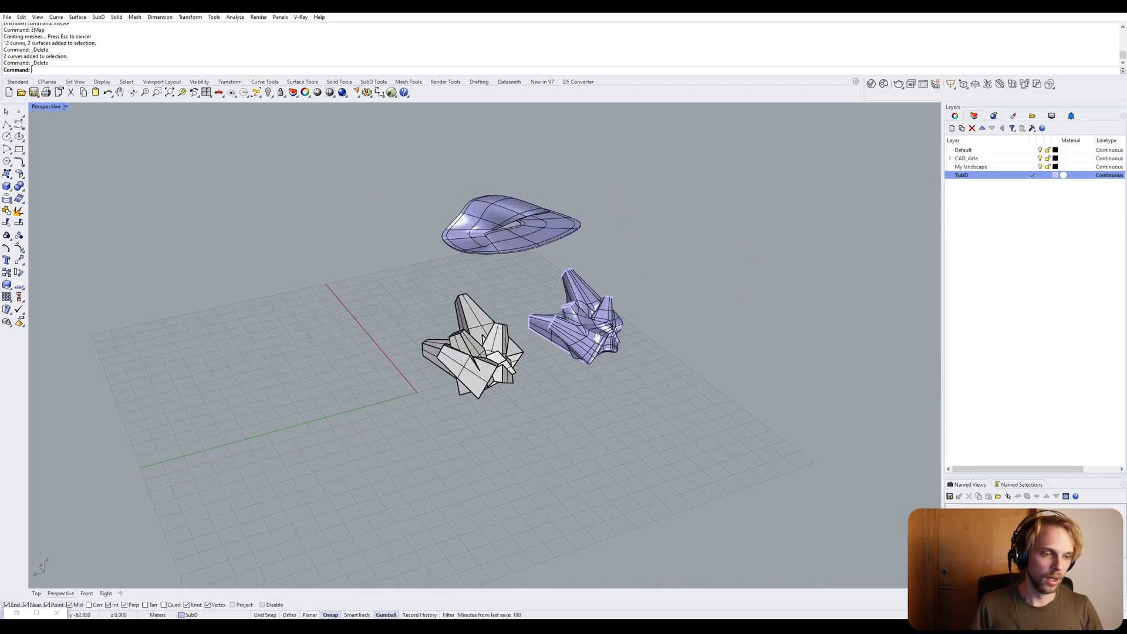
right_click_drag(635, 346, 559, 328, "shift")
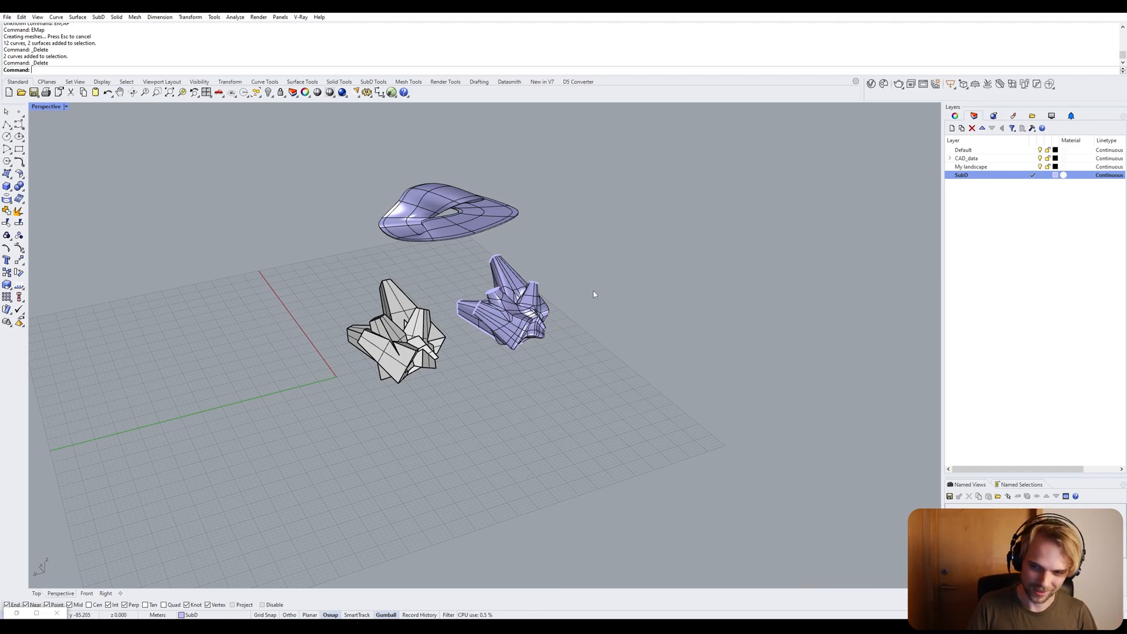
Zoom to the open branching SubD and compare its flat and smooth display around the small faces at the branch junction.
right_click_drag(584, 276, 483, 300)
scroll(528, 293, "up", 3)
scroll(337, 277, "up", 8)
left_click(518, 356)
type("zs")
key("Return")
key("Escape")
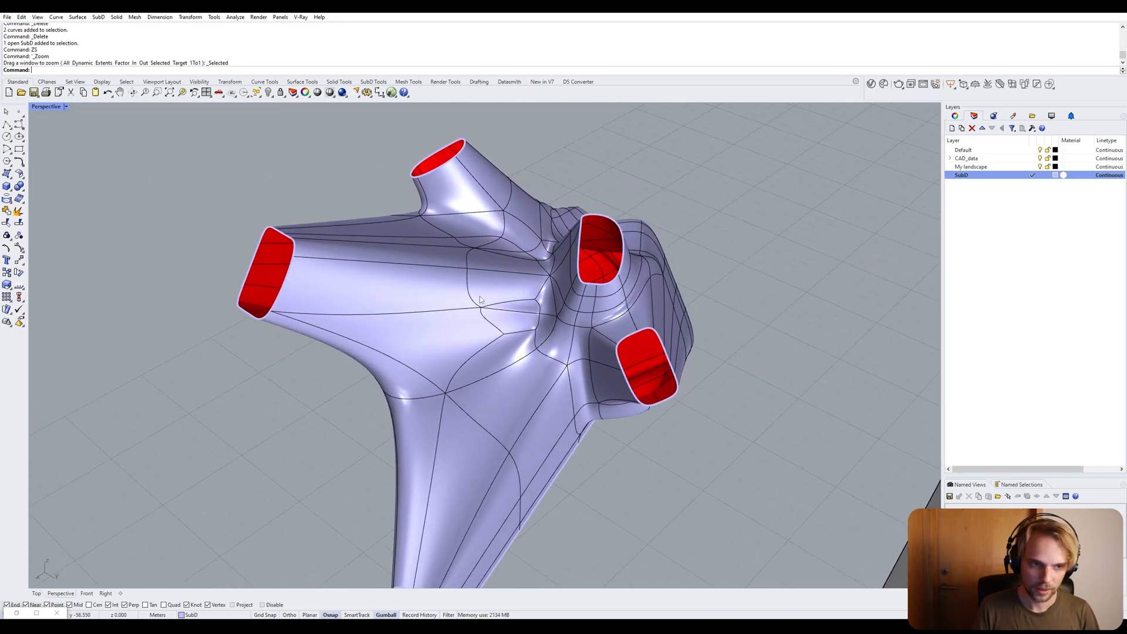
key("Tab")
scroll(579, 283, "up", 5)
right_click_drag(580, 283, 567, 288)
scroll(498, 318, "up", 5)
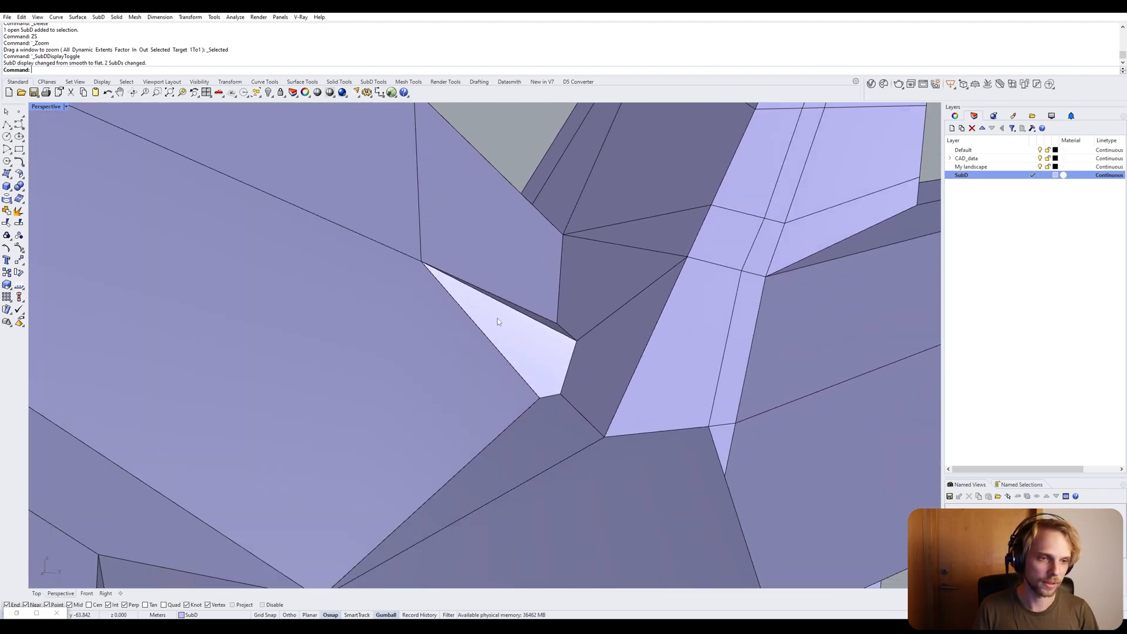
right_click_drag(498, 318, 371, 180)
scroll(465, 309, "down", 9)
key("Tab")
key("Tab")
key("Tab")
right_click_drag(399, 306, 415, 319)
Examine the tiny sliver faces beside the long arm of the branching SubD in both flat and smooth display.
scroll(443, 336, "down", 6)
right_click_drag(540, 395, 704, 385)
key("Tab")
scroll(534, 411, "up", 6)
scroll(451, 359, "up", 5)
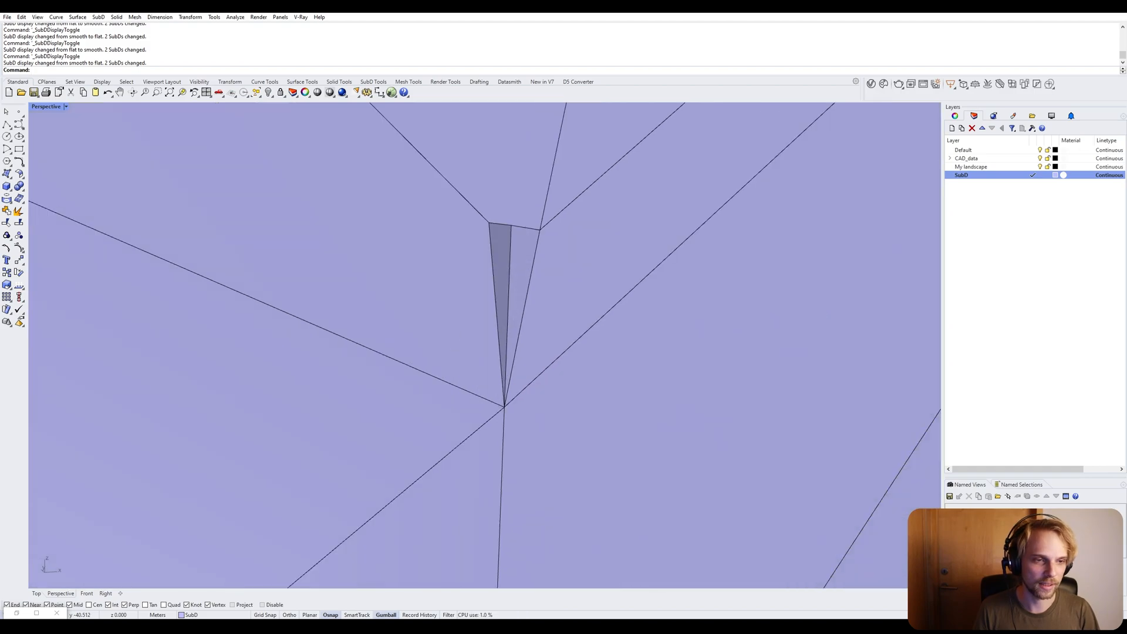
key("Tab")
key("Tab")
key("Tab")
scroll(484, 321, "down", 6)
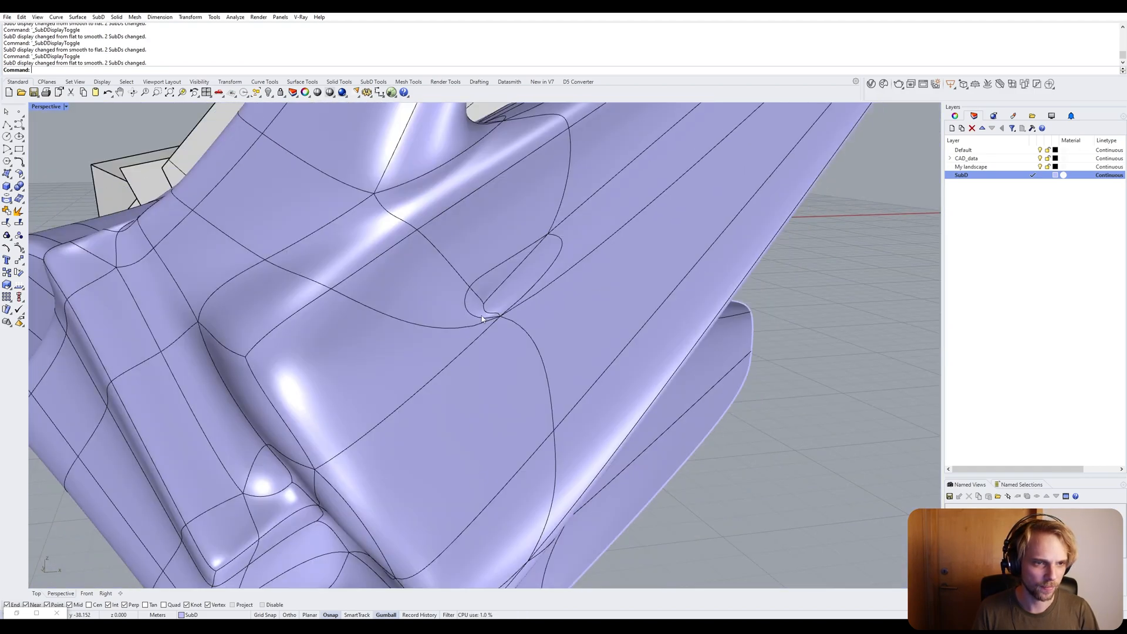
right_click_drag(487, 320, 403, 347)
scroll(114, 368, "up", 4)
key("Tab")
right_click_drag(113, 368, 313, 312, "shift")
scroll(313, 312, "up", 2)
scroll(394, 340, "up", 3)
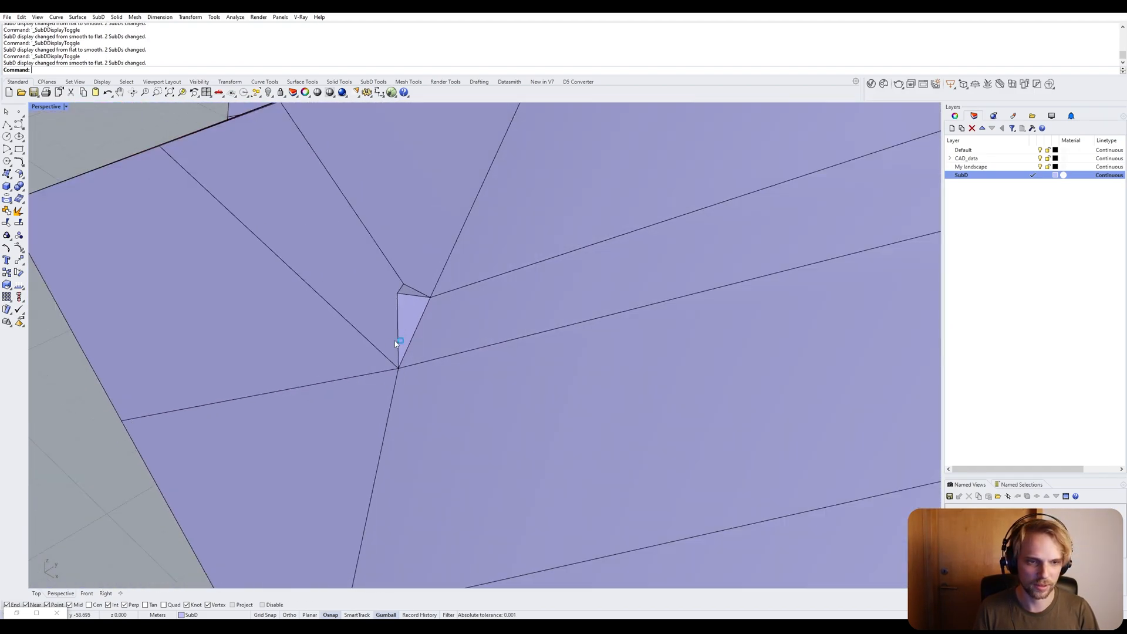
Delete the tiny sliver faces at the pinched point beside the SubD's long arm.
type("ZS")
key("Return")
scroll(395, 340, "up", 3)
left_click(423, 316, "ctrl+shift")
left_click(437, 230, "ctrl+shift")
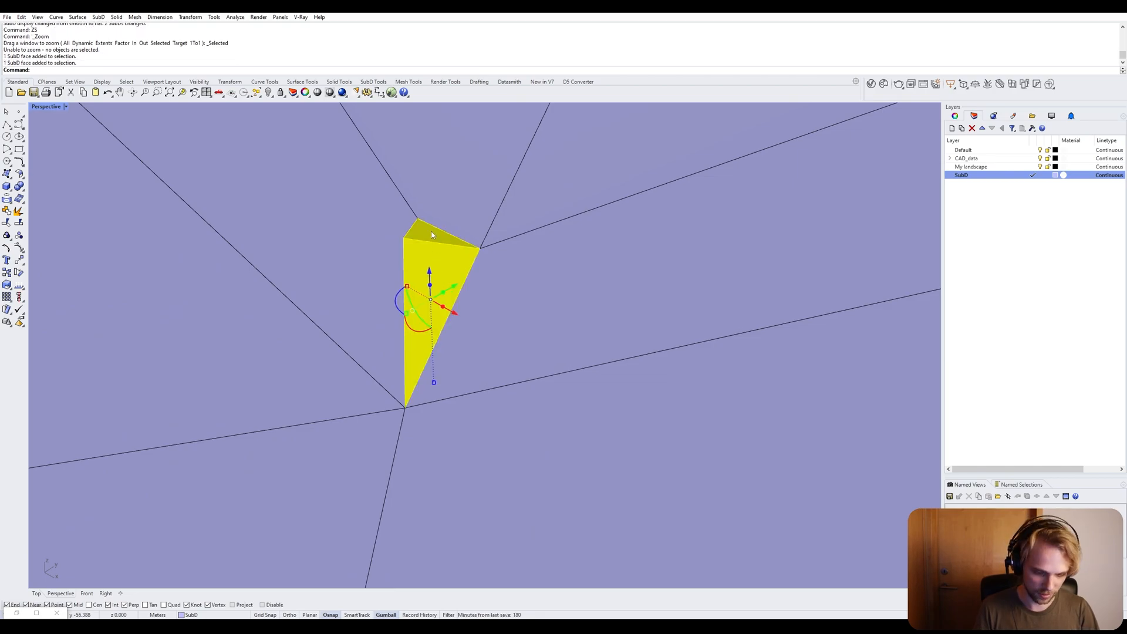
key("Delete")
left_click(412, 260, "ctrl+shift")
key("Delete")
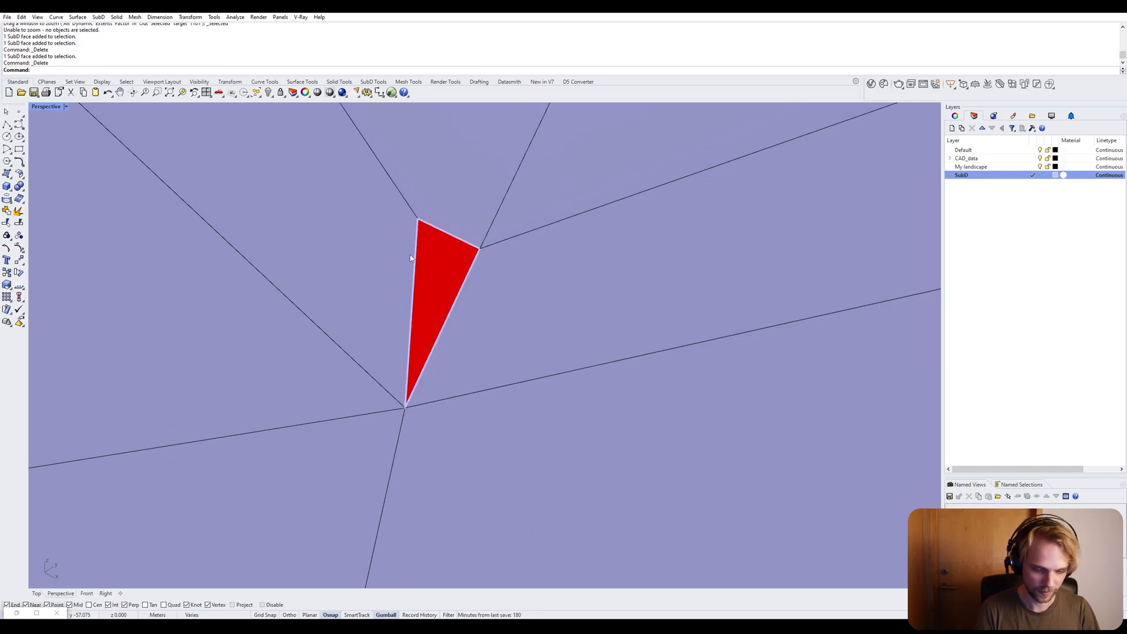
Delete the two larger triangular faces adjoining the sliver gap below the short branch of the SubD.
scroll(443, 250, "down", 6)
scroll(441, 216, "up", 5)
right_click_drag(447, 234, 469, 259)
left_click(514, 301, "ctrl+shift")
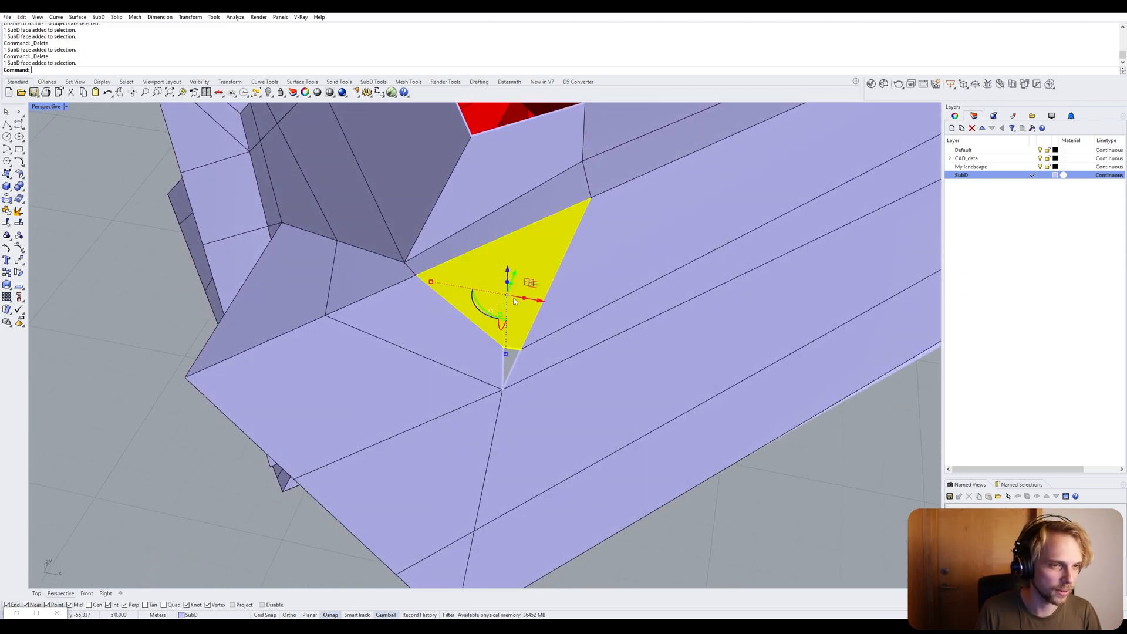
key("Delete")
left_click(465, 348, "ctrl+shift")
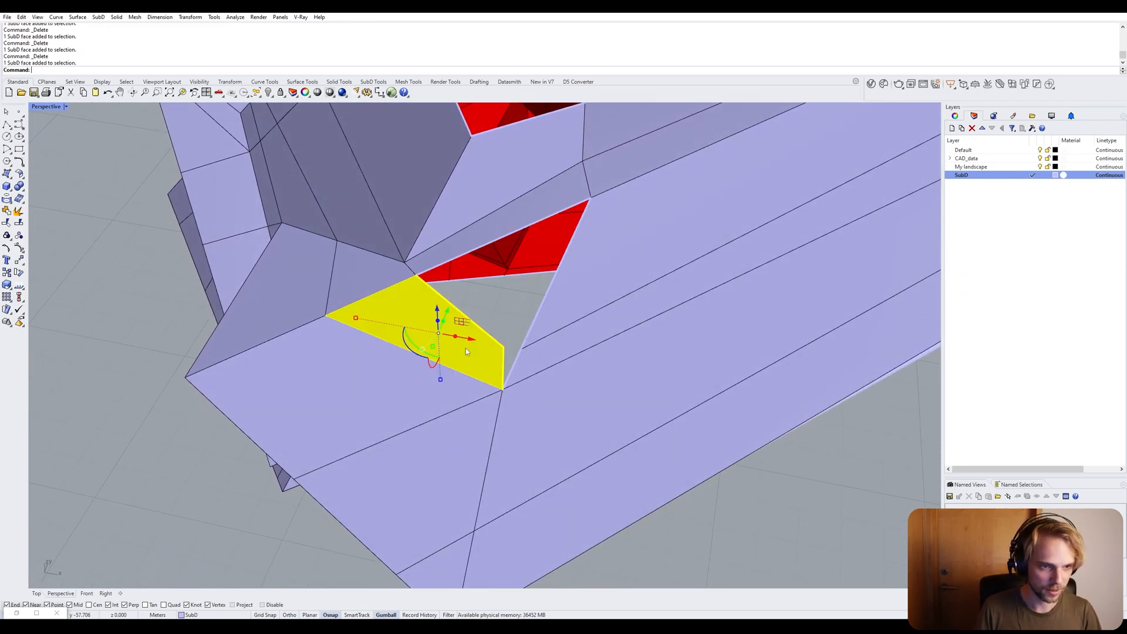
key("Delete")
right_click_drag(466, 347, 608, 328)
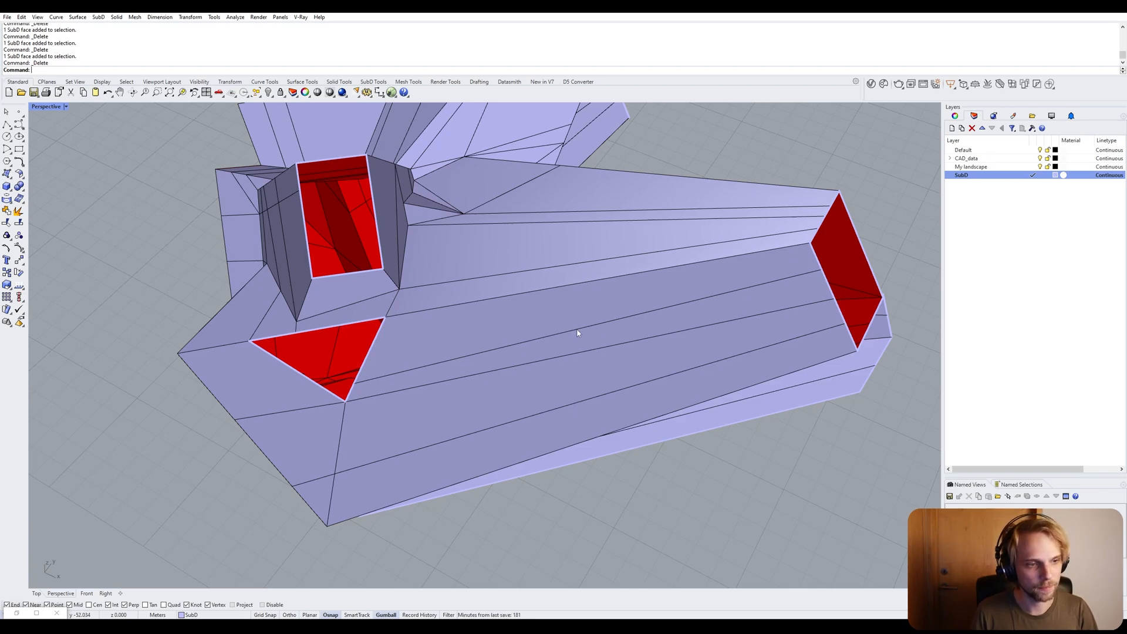
left_click(577, 332, "ctrl+shift")
left_click(622, 344, "ctrl+shift")
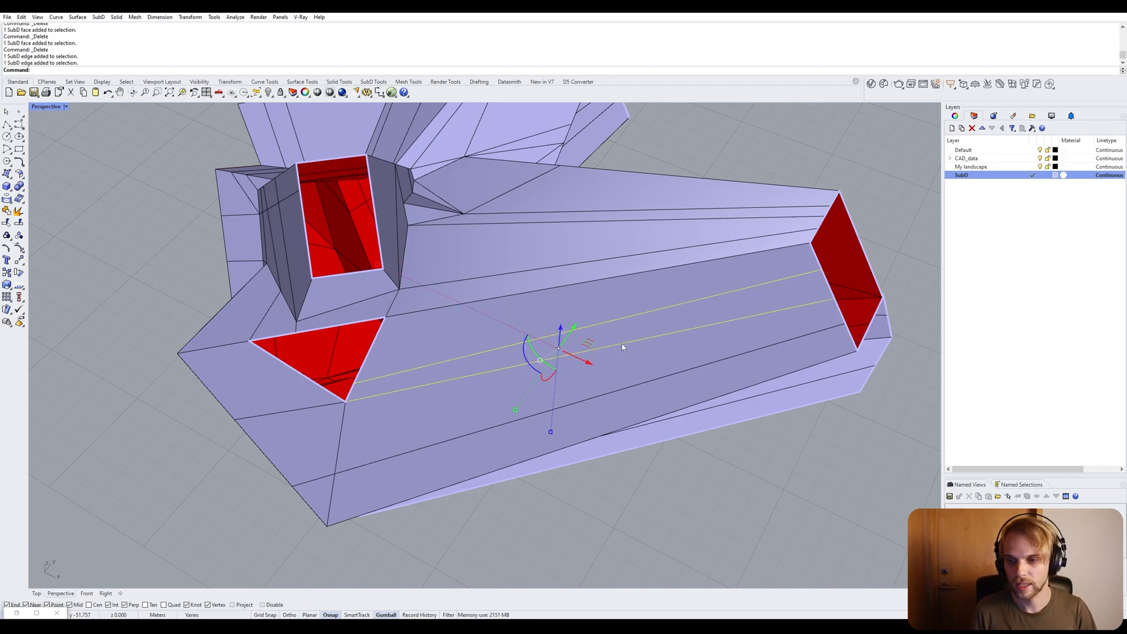
key("Escape")
left_click(611, 321)
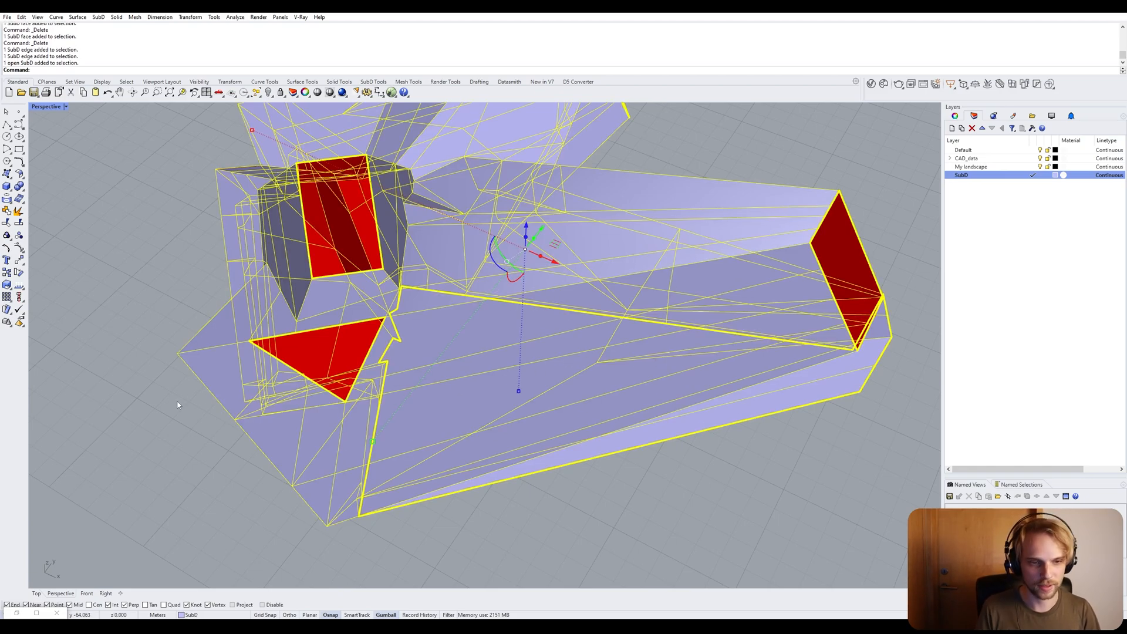
key("Escape")
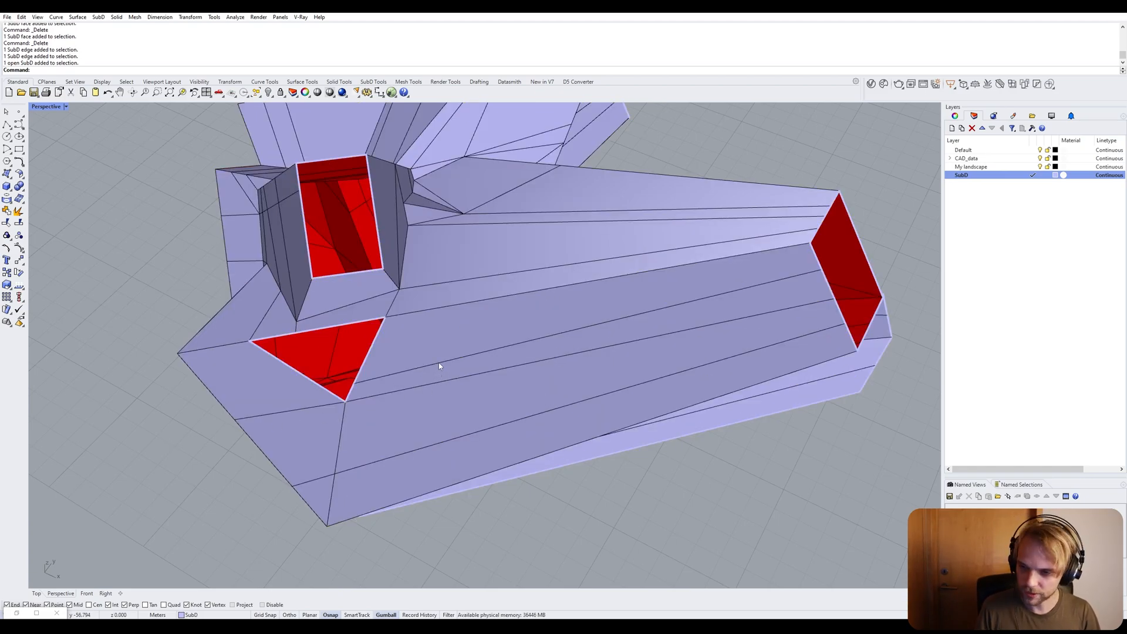
Try deleting the lengthwise edge running from the new hole to the arm's open end, and undo the deletion.
left_click(438, 364, "ctrl+shift")
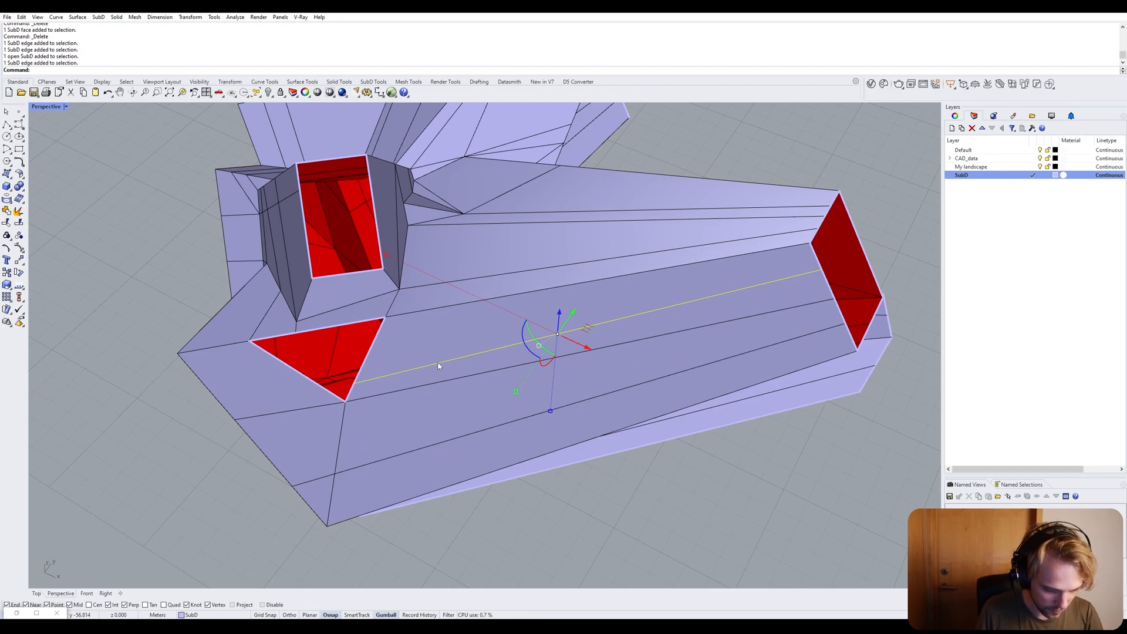
key("Delete")
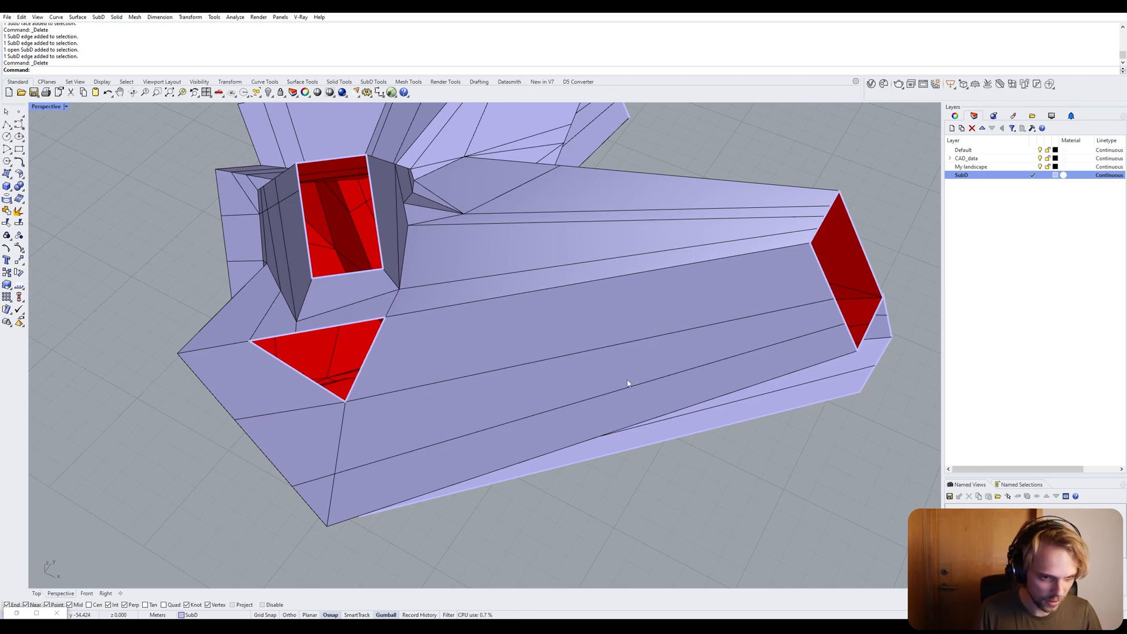
left_click(826, 282, "ctrl+shift")
left_click(830, 287, "ctrl+shift")
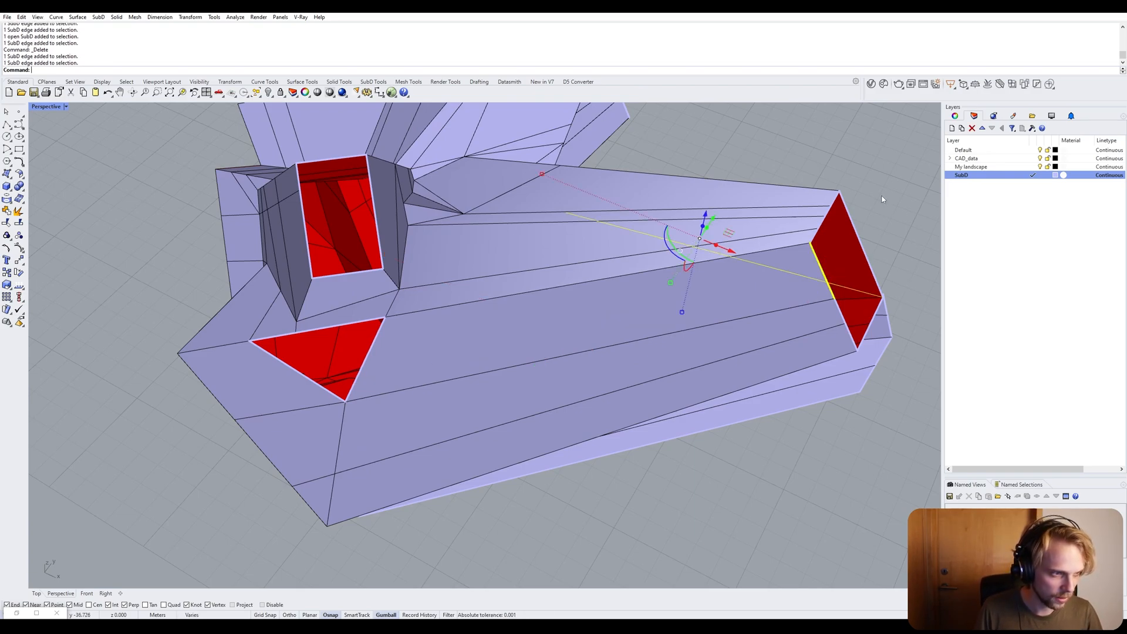
left_click(881, 194)
key("ctrl+z")
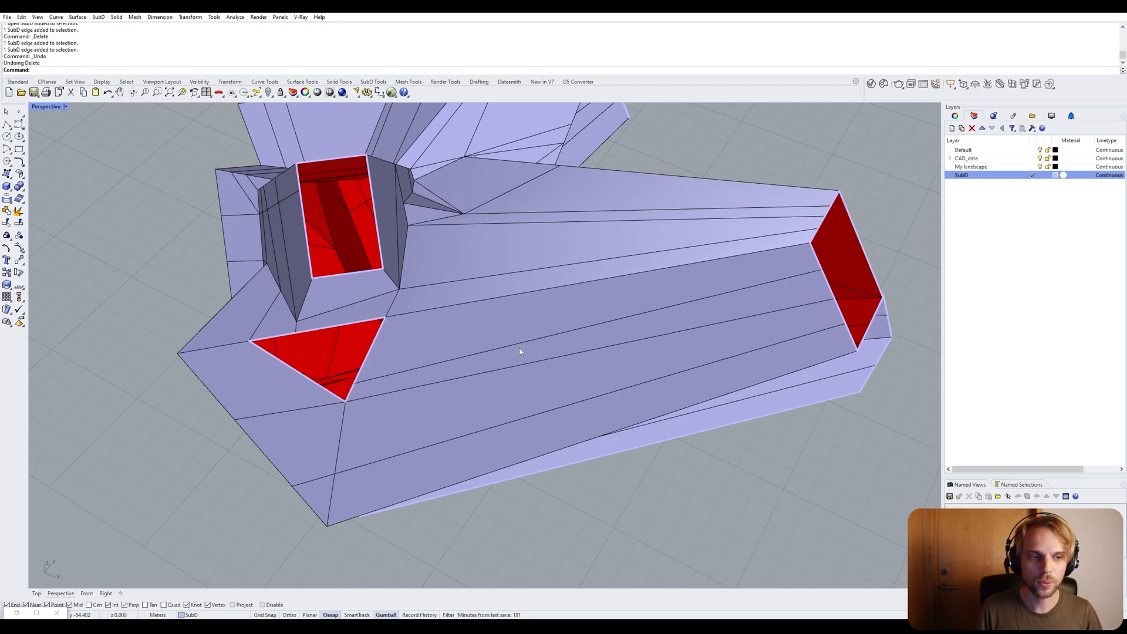
Delete the lengthwise edge that runs from the side of the triangular hole to the long arm's open end.
left_click(592, 328, "ctrl+shift")
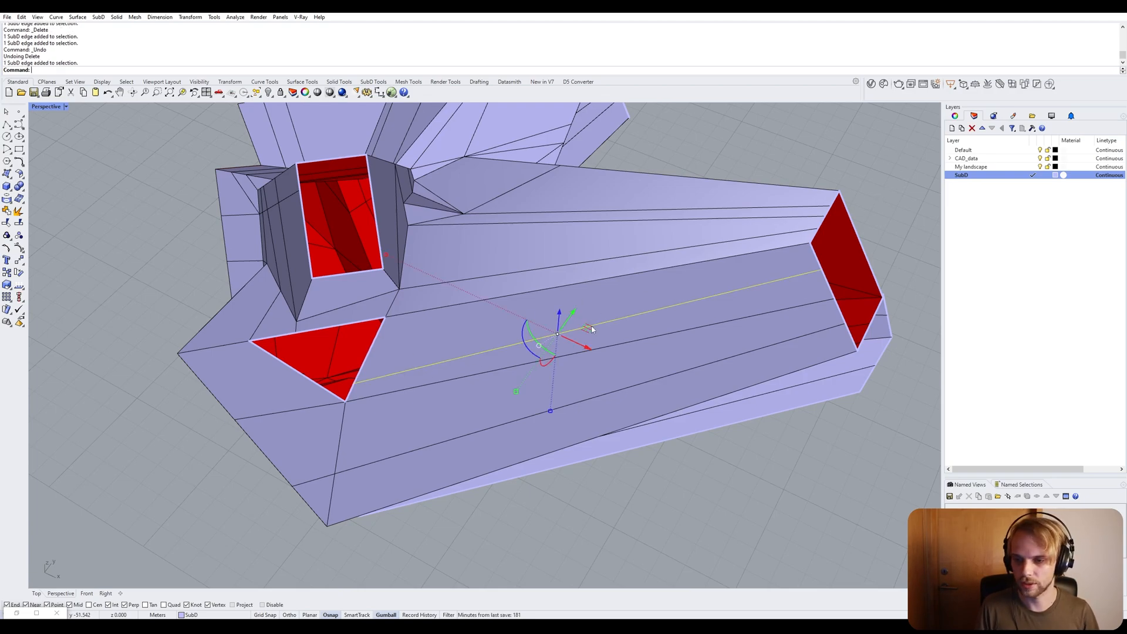
key("Delete")
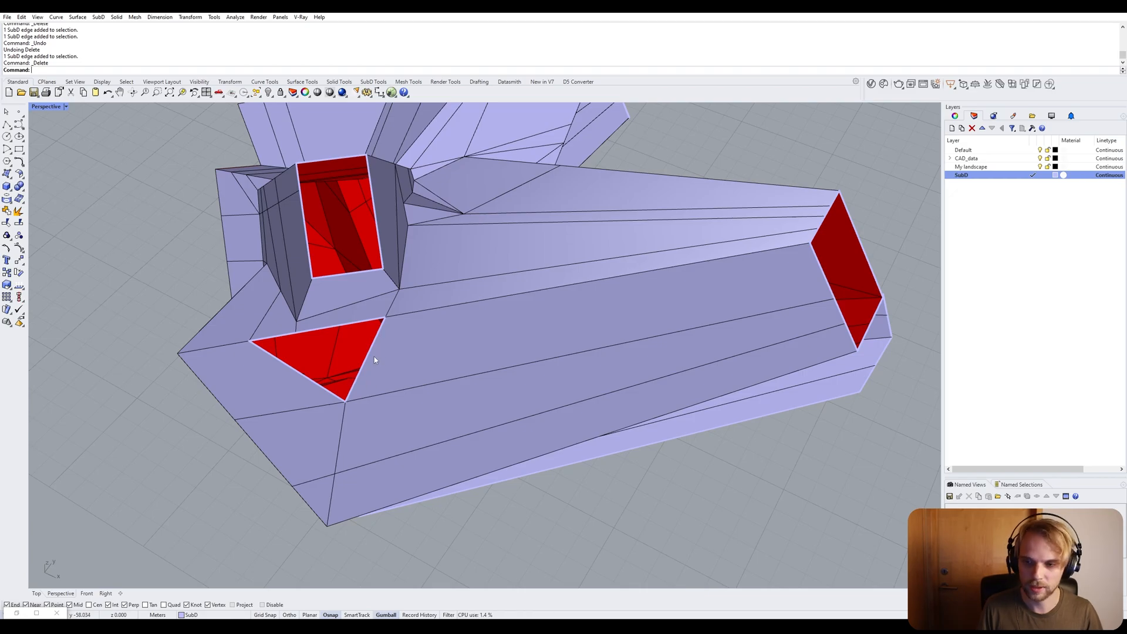
right_click_drag(374, 359, 340, 357)
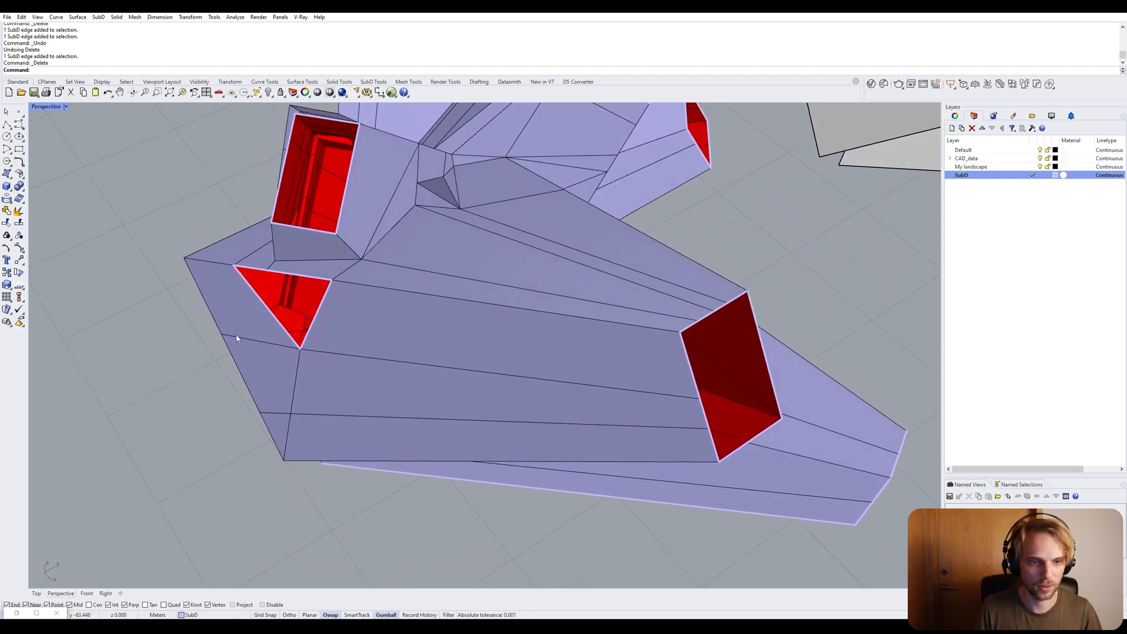
right_click_drag(236, 338, 457, 372)
scroll(350, 311, "up", 2)
scroll(422, 365, "up", 4)
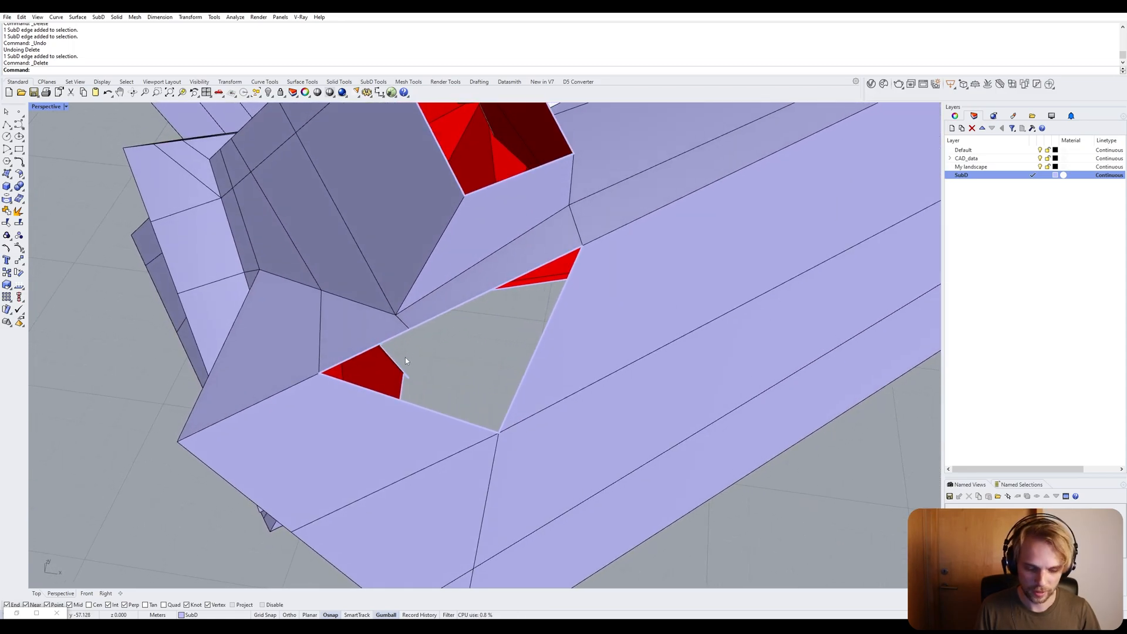
Fill the smaller part of the hole with a triangular SubD 3DFace snapped to three of its corner vertices.
key("Return")
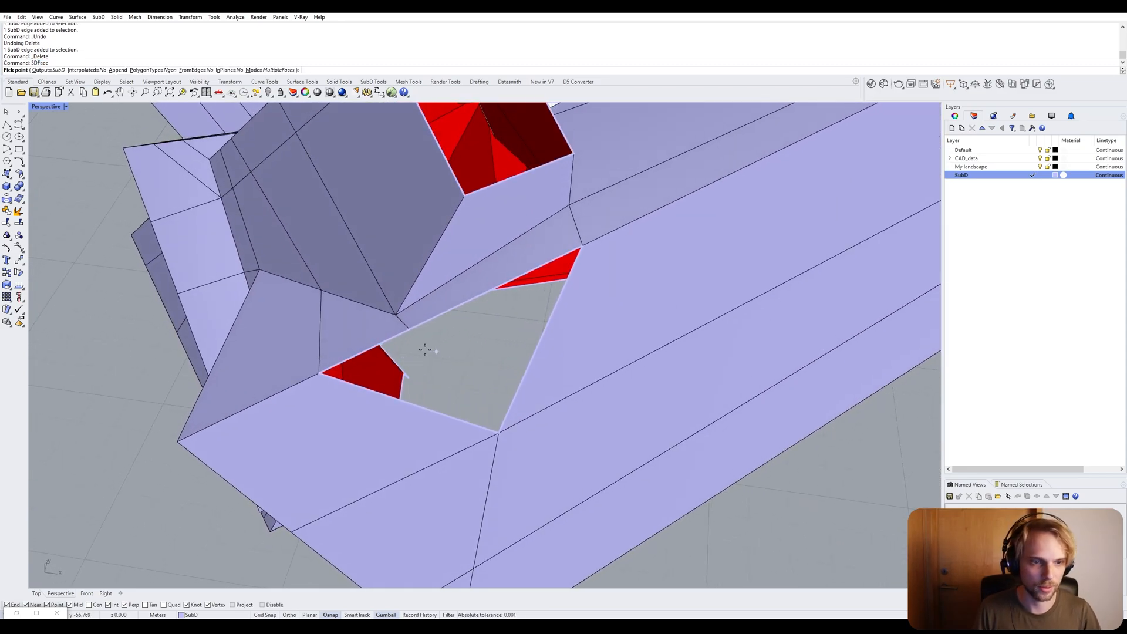
left_click(410, 334)
left_click(498, 432)
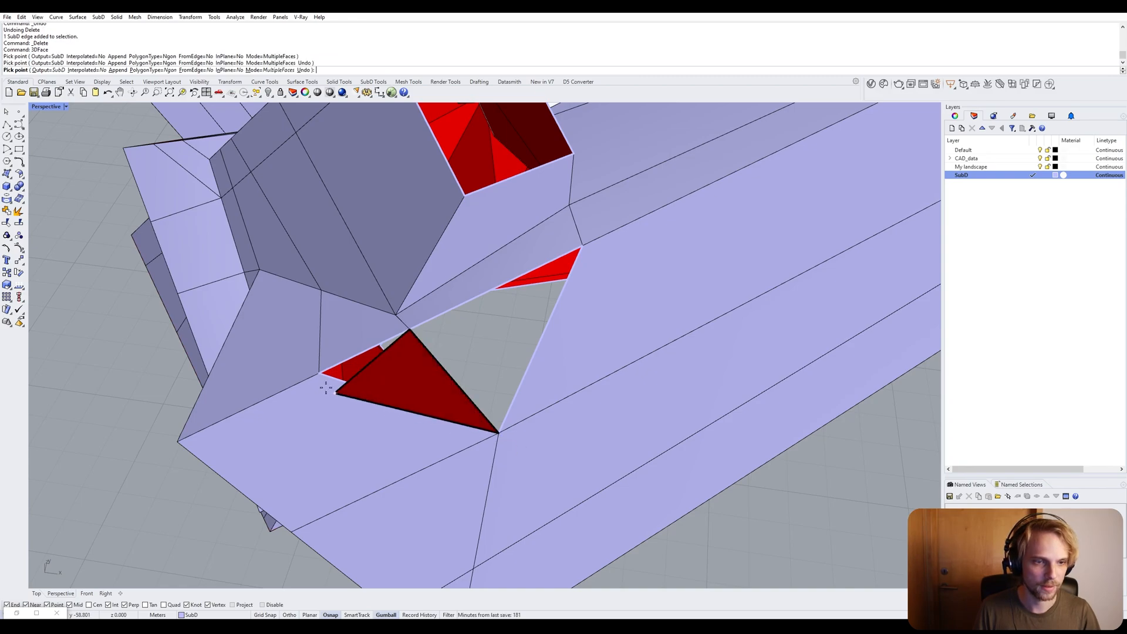
left_click(318, 373)
key("Return")
key("Return")
Fill the remaining part of the hole with a second triangular SubD 3DFace sharing the first triangle's diagonal edge.
right_click_drag(417, 334, 401, 337)
key("Return")
left_click(398, 337)
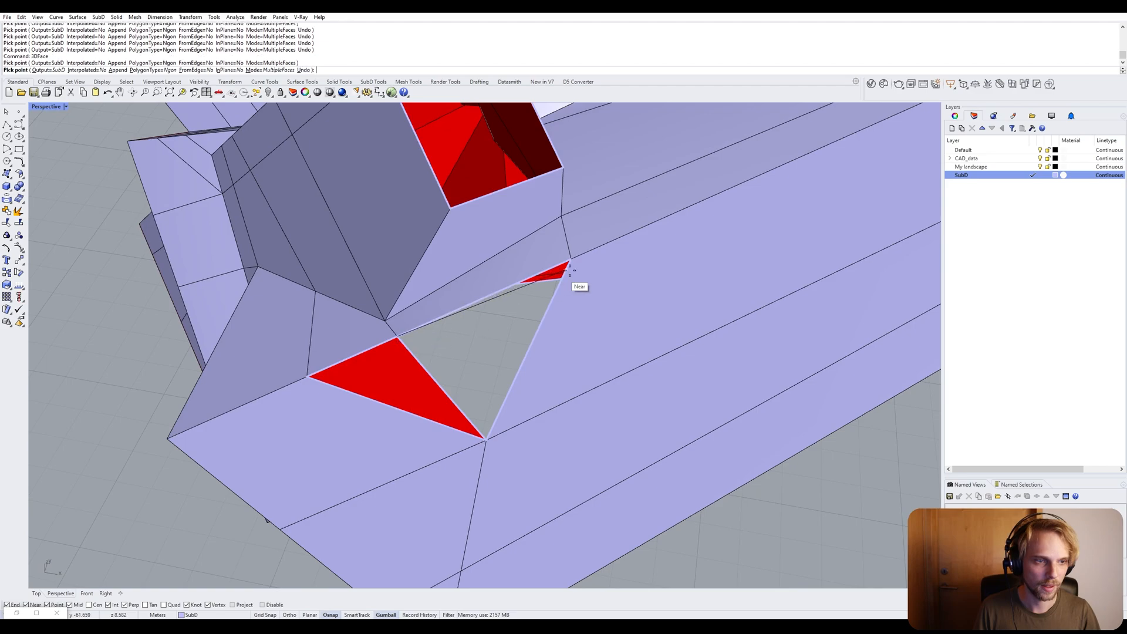
left_click(571, 262)
left_click(486, 438)
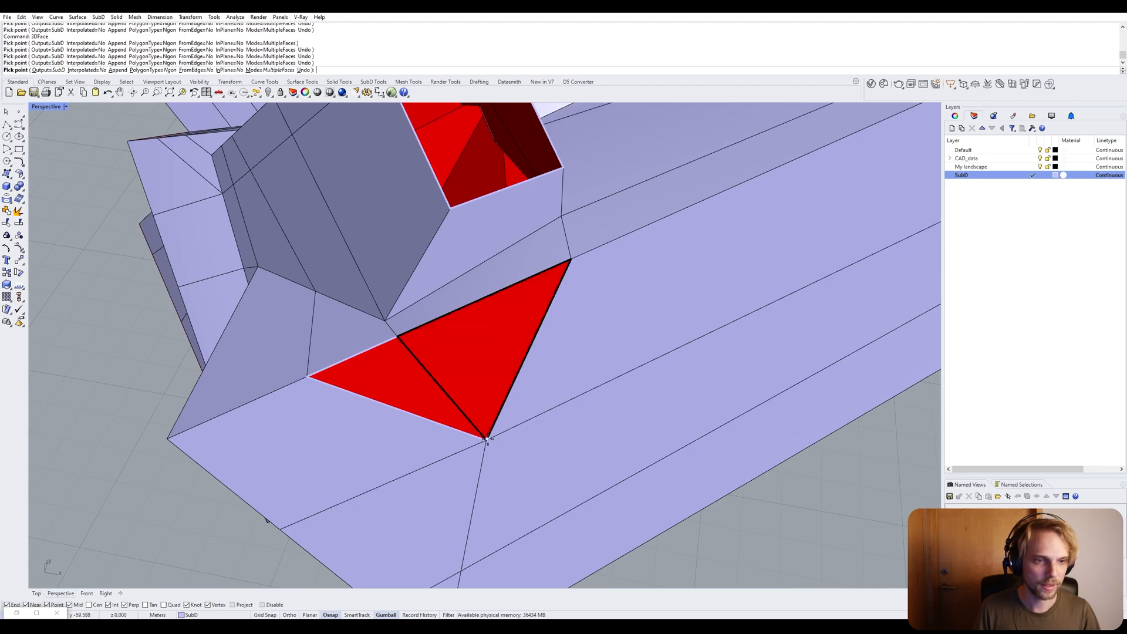
key("Return")
Join the two new triangular faces with the branching SubD using smooth joined edges, and clear the selection.
left_click(461, 329)
left_click(405, 385, "shift")
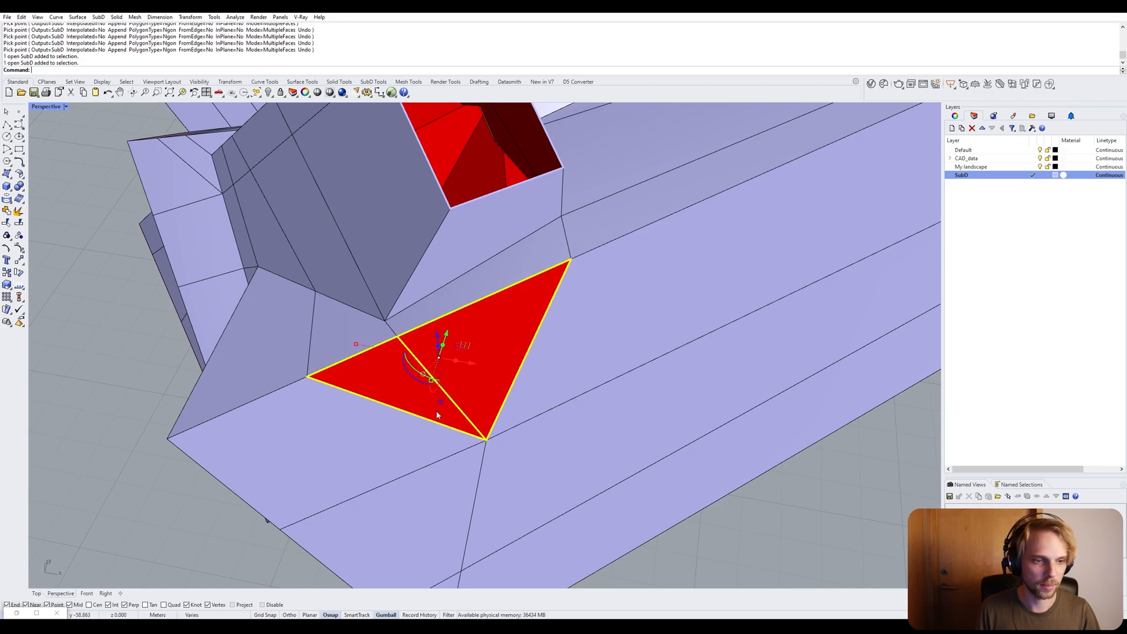
left_click(585, 415, "shift")
type("Join")
key("Return")
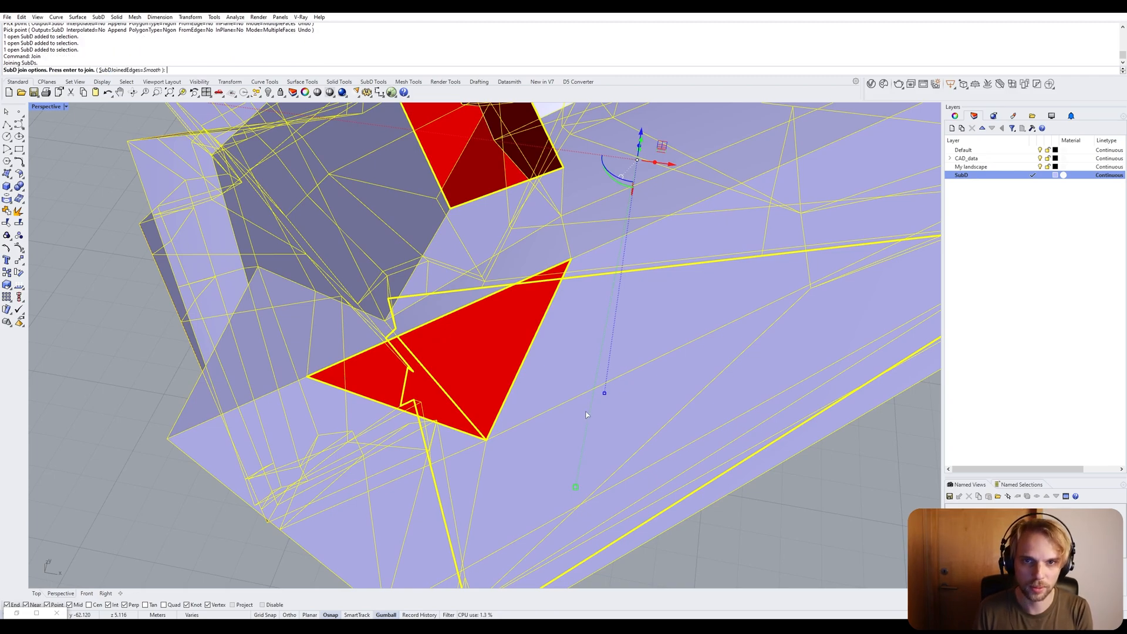
key("Return")
key("Escape")
Examine the repaired area in smooth and flat display, then review the whole SubD beside the grey original.
scroll(578, 383, "down", 5)
key("Tab")
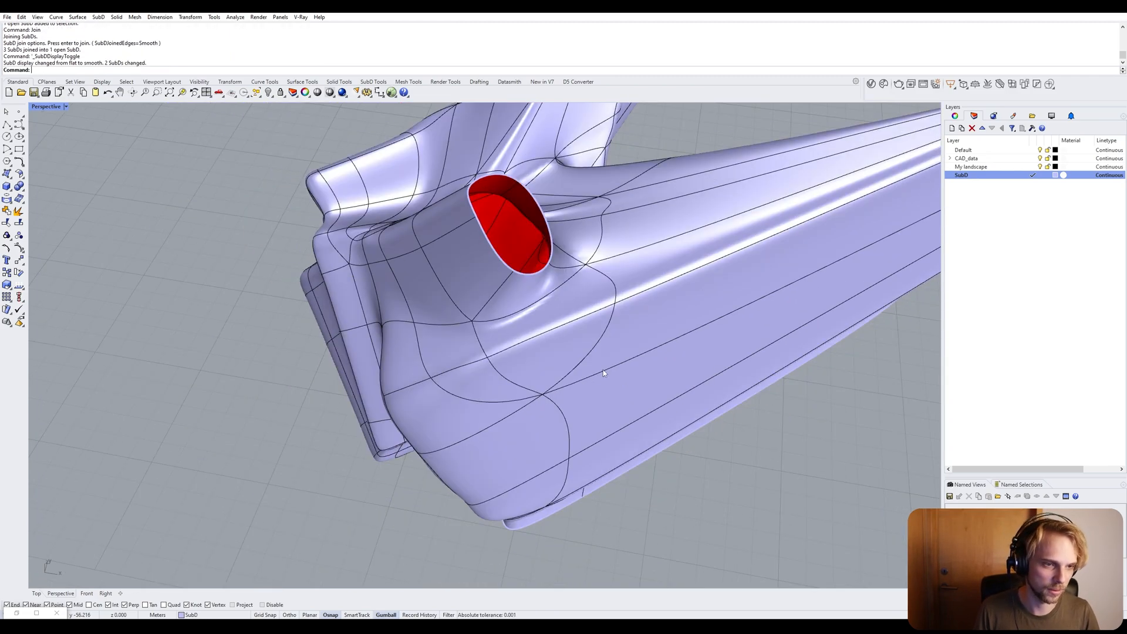
scroll(604, 369, "down", 4)
right_click_drag(604, 368, 476, 336)
key("Tab")
key("Tab")
key("Tab")
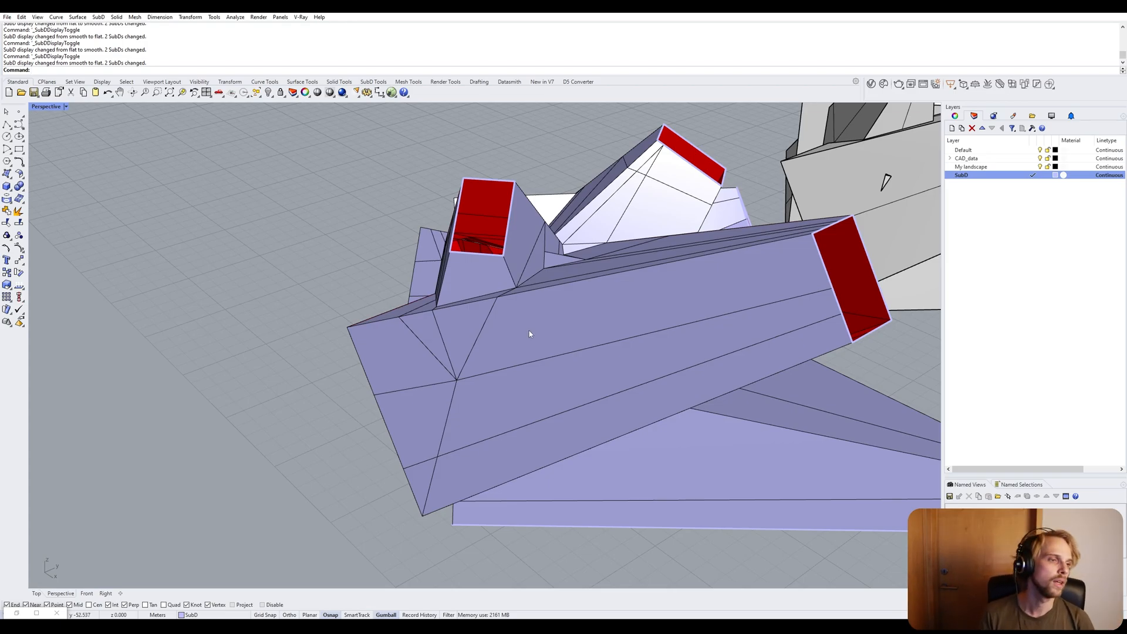
right_click_drag(530, 330, 867, 256)
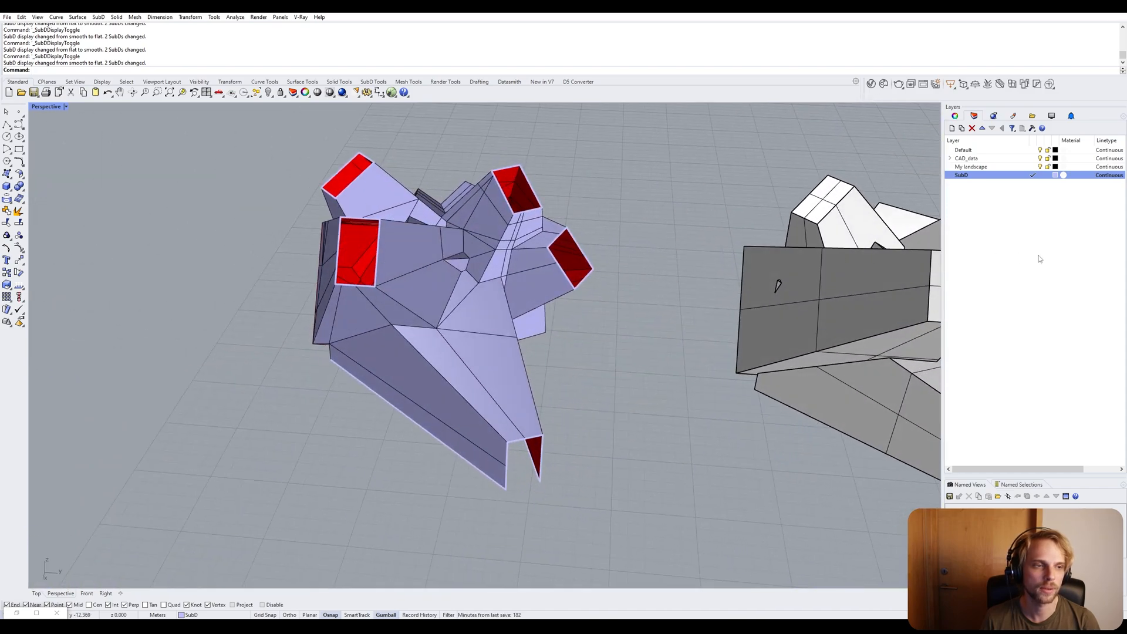
scroll(480, 249, "down", 8)
right_click_drag(410, 155, 432, 220)
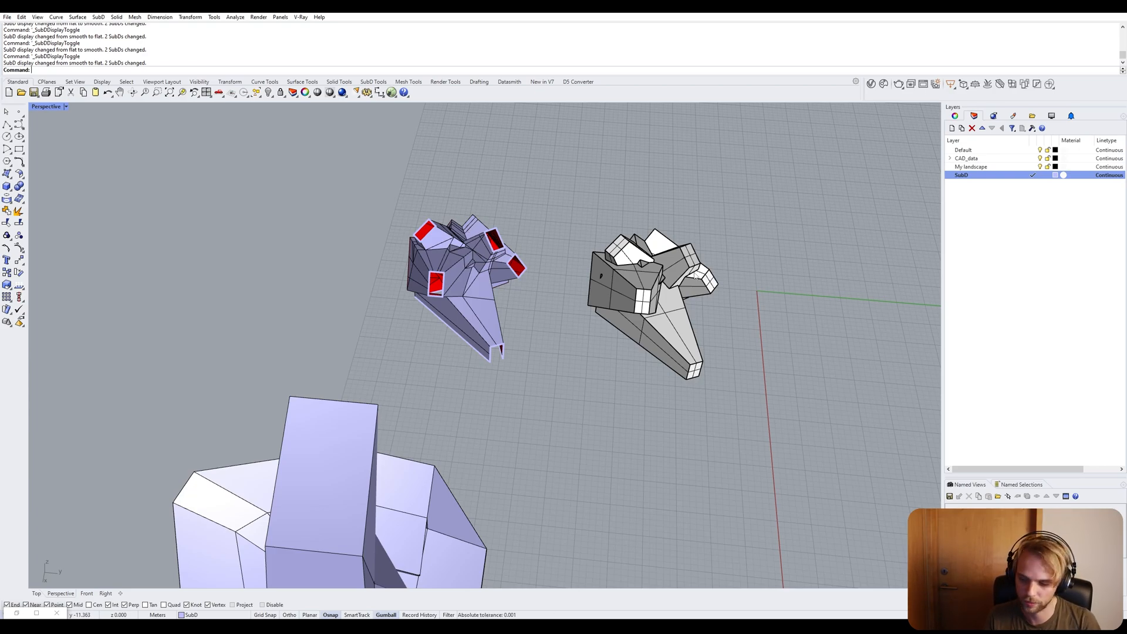
Inspect the branching SubD beside the grey original polysurface, selecting each in turn.
right_click_drag(696, 276, 505, 289, "shift")
scroll(460, 293, "up", 5)
left_click(442, 296)
left_click(286, 234)
right_click_drag(203, 246, 397, 235, "shift")
left_click(358, 246)
left_click(409, 204)
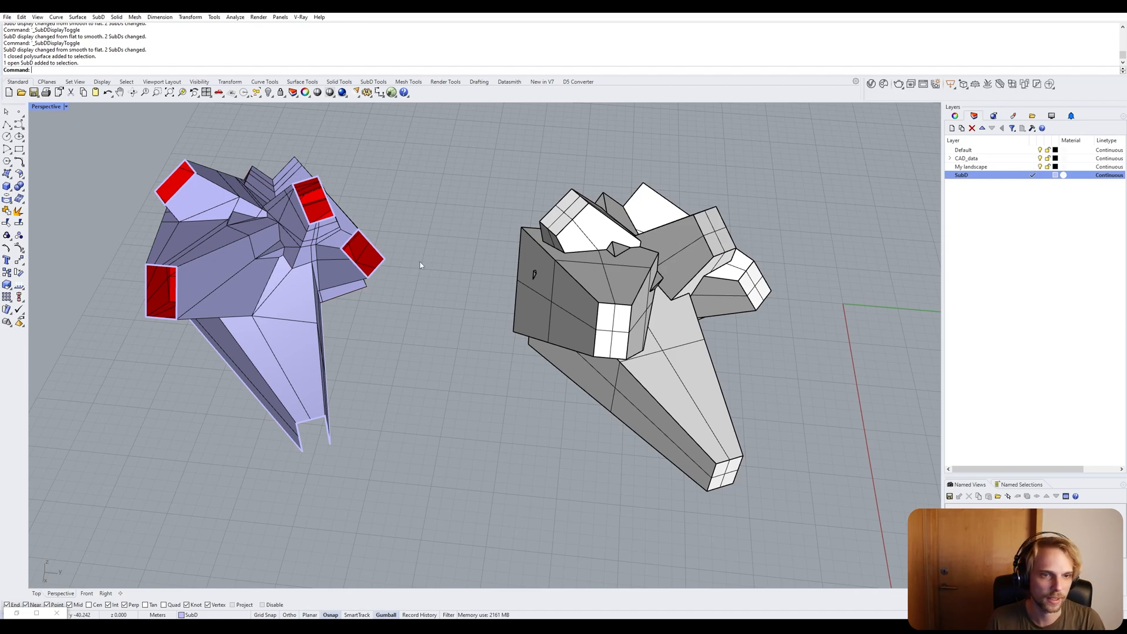
Unhide only the gridded landscape surface with ShowSelected.
type("ShowSelected")
key("Return")
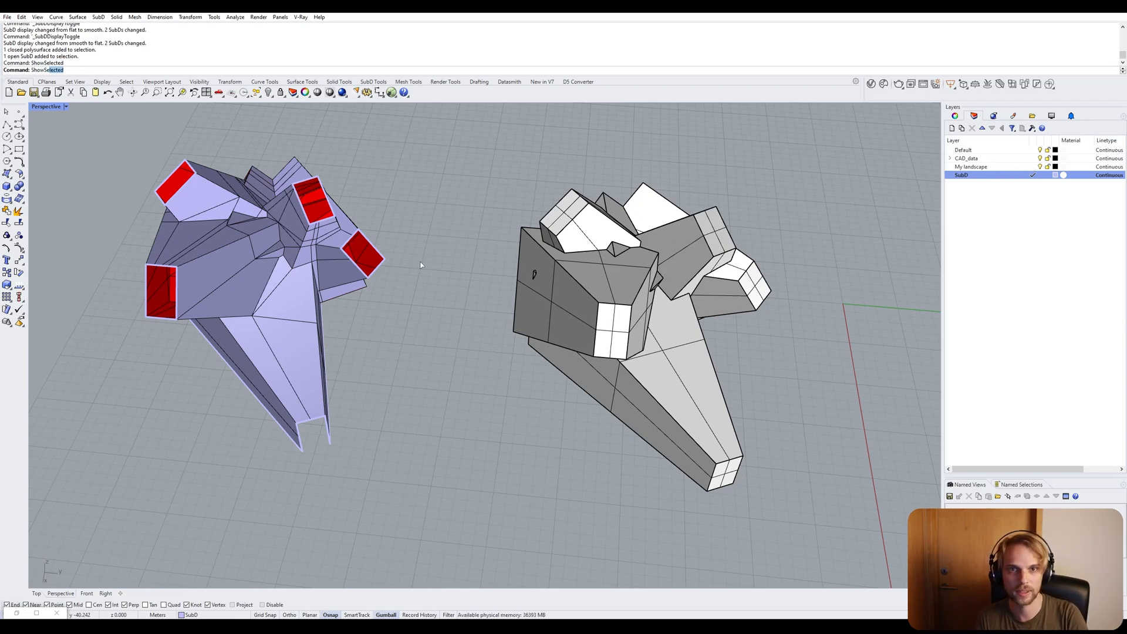
scroll(420, 266, "down", 18)
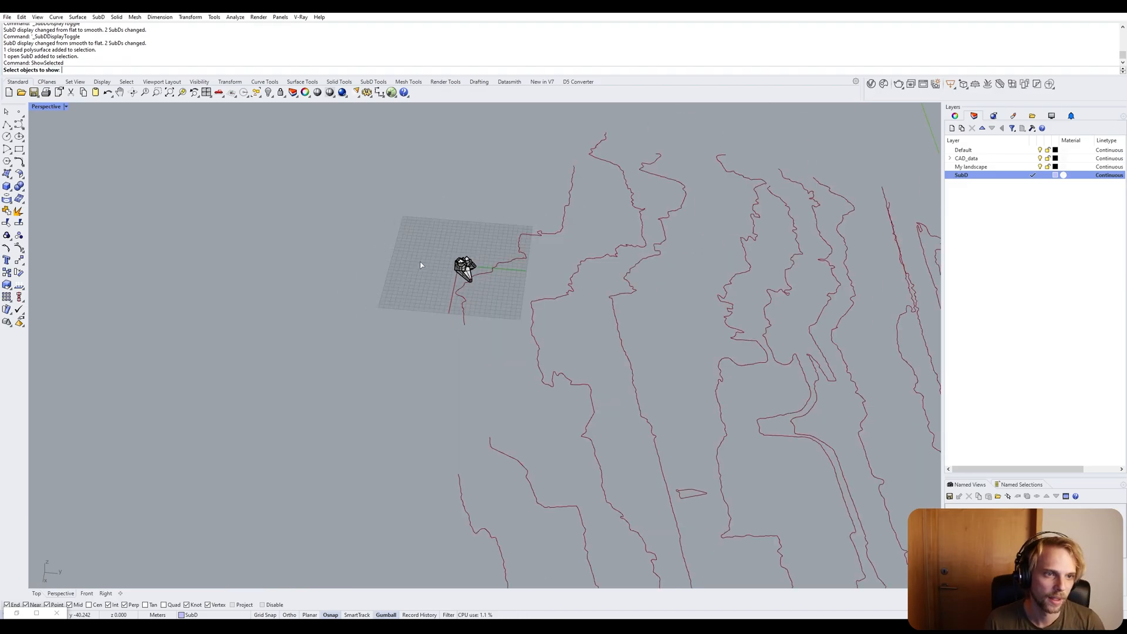
right_click_drag(701, 380, 282, 105, "shift")
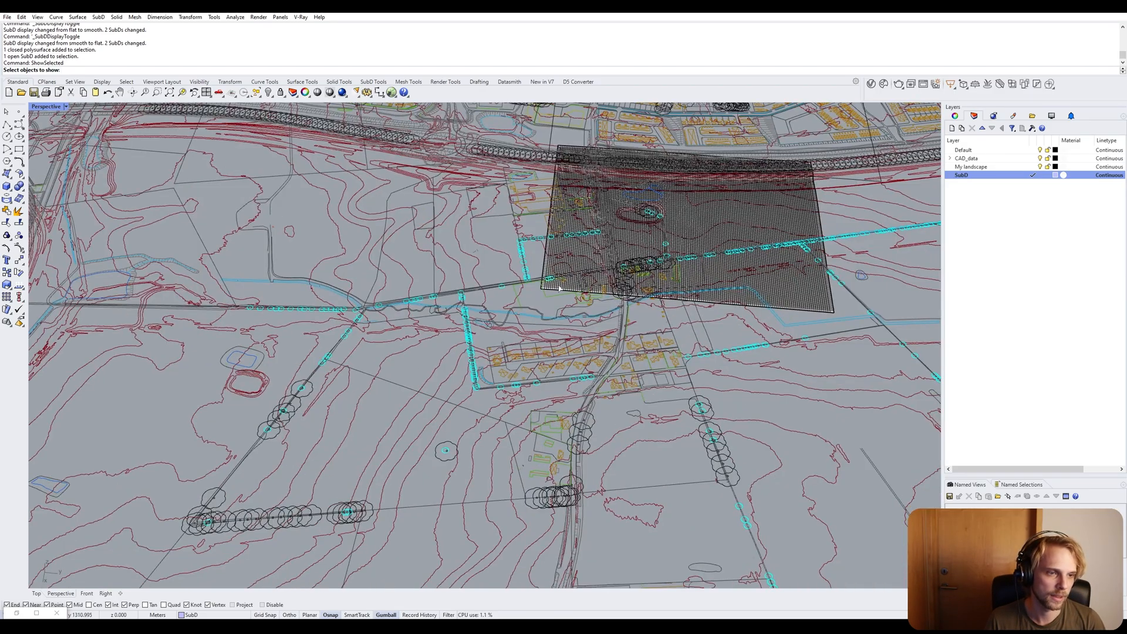
left_click(680, 218)
key("Return")
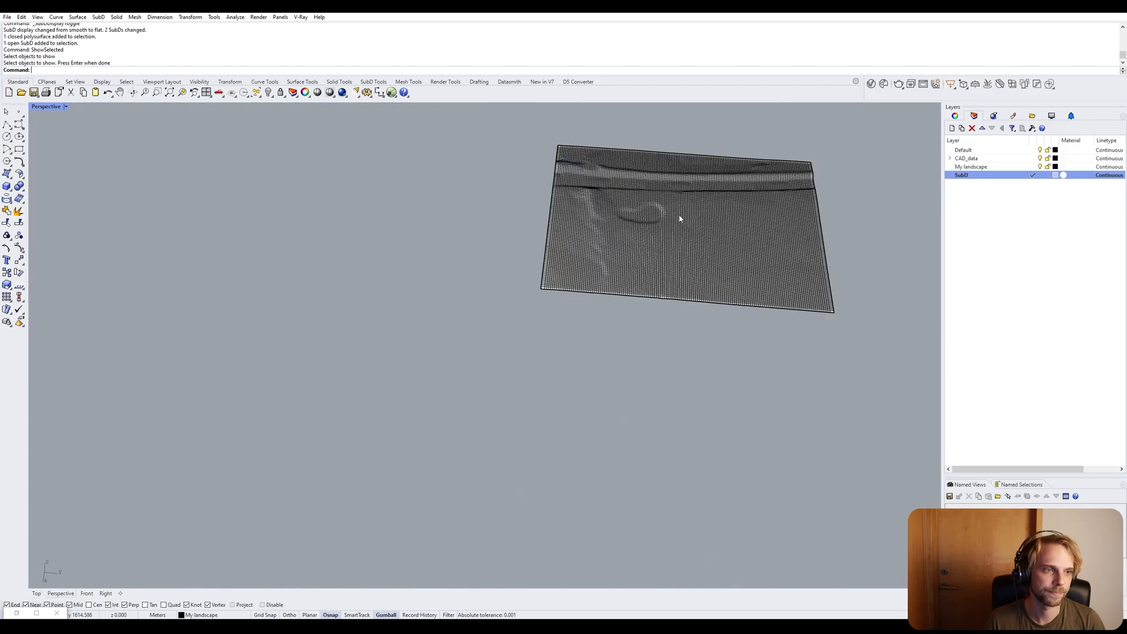
Move the branching SubD from the modelling area over to the landscape surface, and zoom to it.
scroll(670, 223, "down", 5)
scroll(371, 251, "up", 20)
right_click_drag(407, 199, 403, 282, "shift")
left_click(357, 299)
scroll(352, 299, "down", 15)
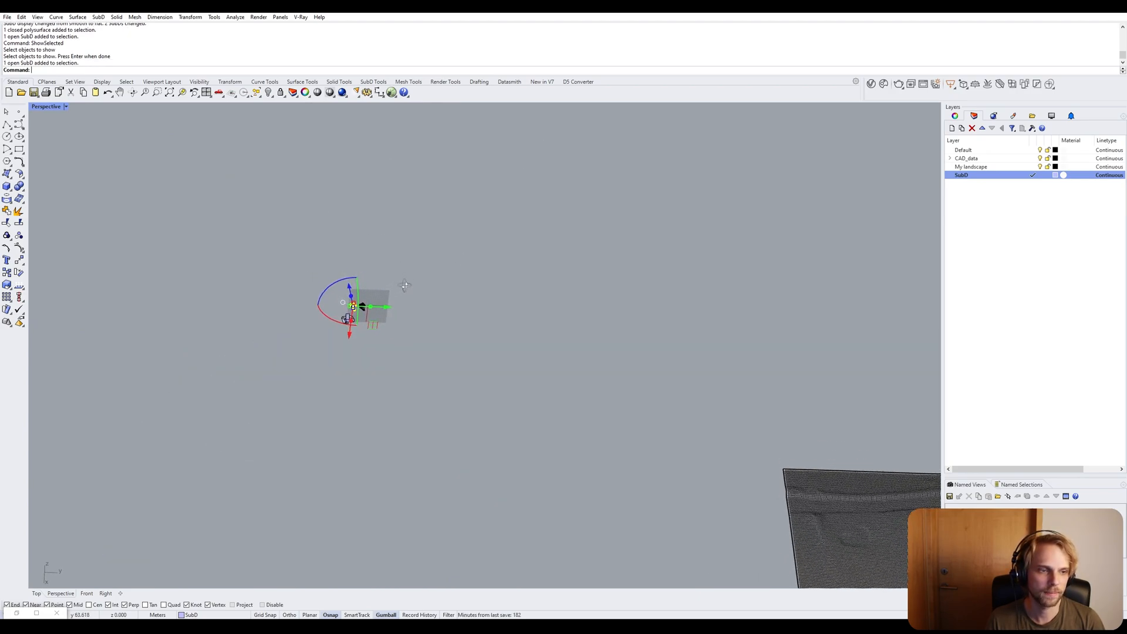
scroll(405, 328, "down", 8)
right_click_drag(412, 328, 378, 273, "shift")
left_click_drag(358, 279, 518, 368)
right_click_drag(528, 387, 522, 320)
scroll(486, 296, "up", 6)
left_click_drag(506, 308, 500, 245)
key("Return")
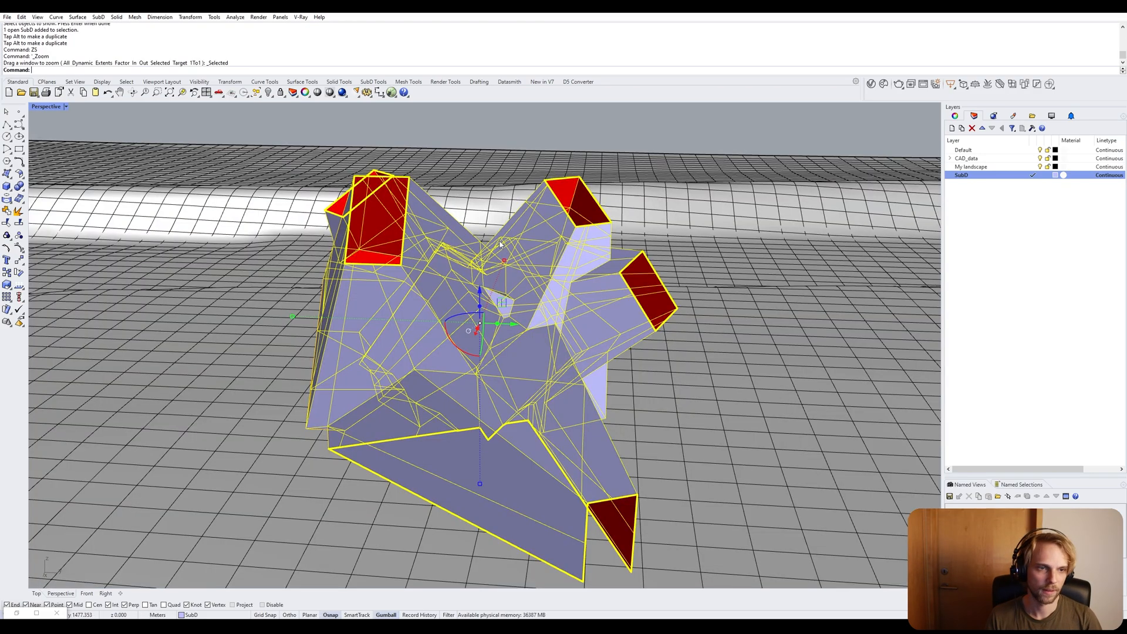
Lower the branching SubD towards the landscape surface and clear the selection.
right_click_drag(500, 282, 578, 264)
scroll(581, 226, "down", 10)
right_click_drag(558, 346, 516, 317)
scroll(523, 279, "up", 5)
left_click_drag(606, 259, 606, 310)
left_click(582, 231)
right_click_drag(582, 231, 601, 257)
scroll(553, 375, "down", 10)
scroll(623, 256, "down", 3)
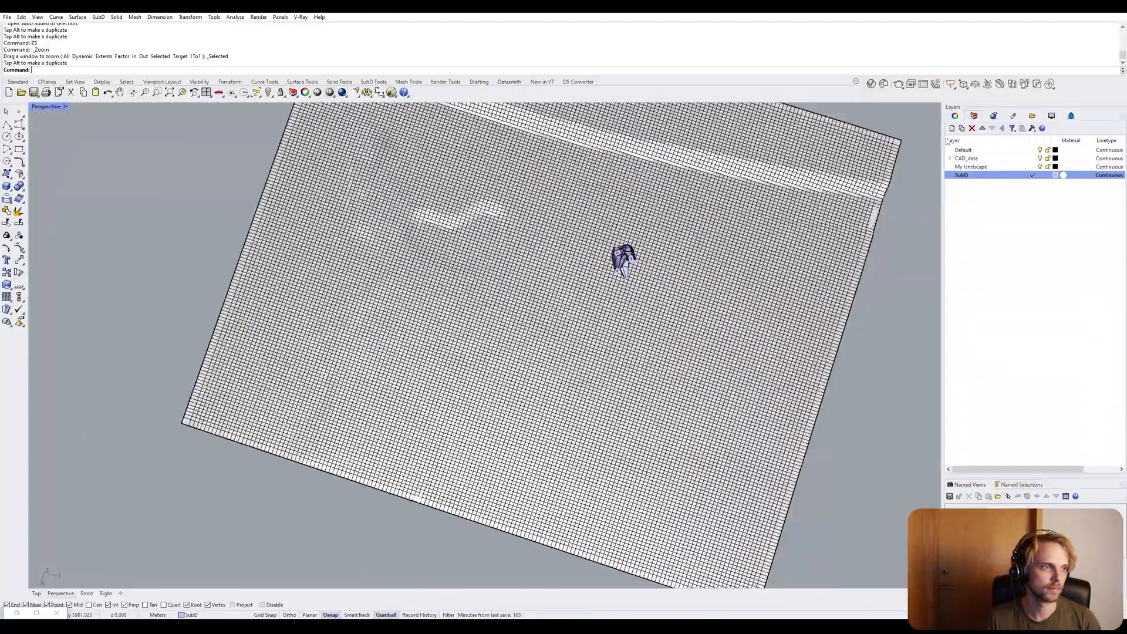
scroll(575, 297, "down", 4)
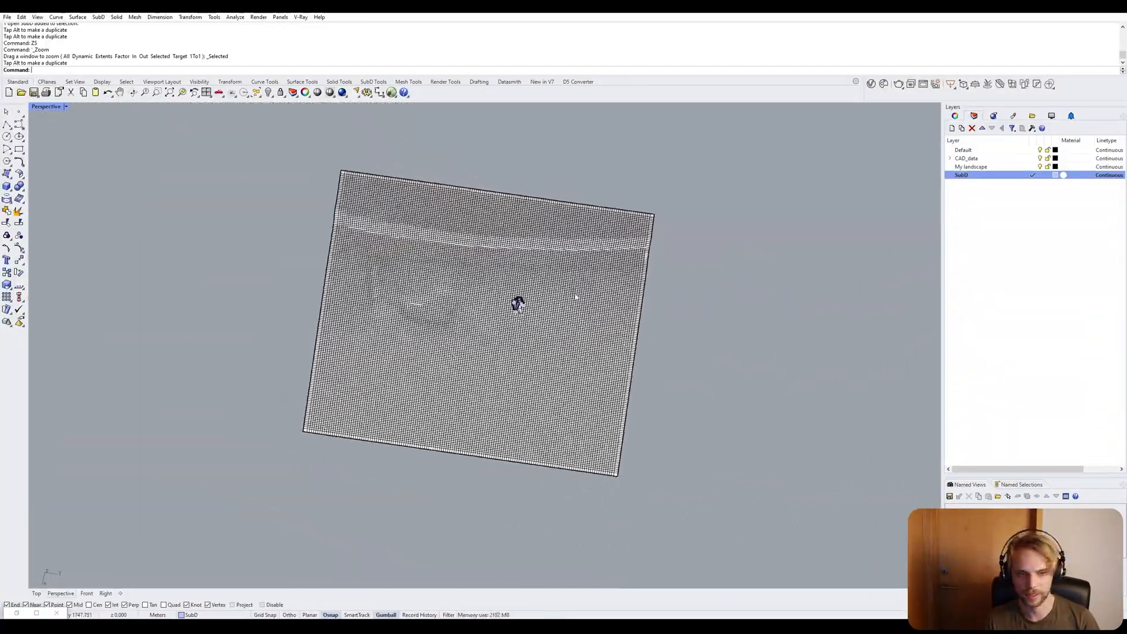
Unhide all remaining hidden site drawing objects with ShowSelected.
type("ShowSelected")
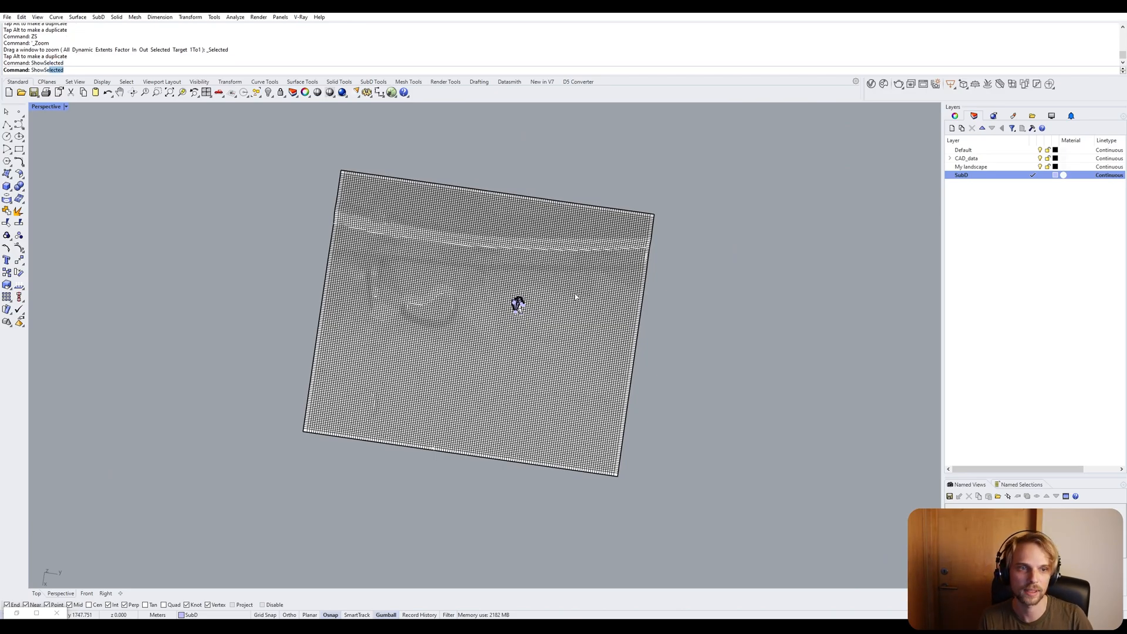
key("Return")
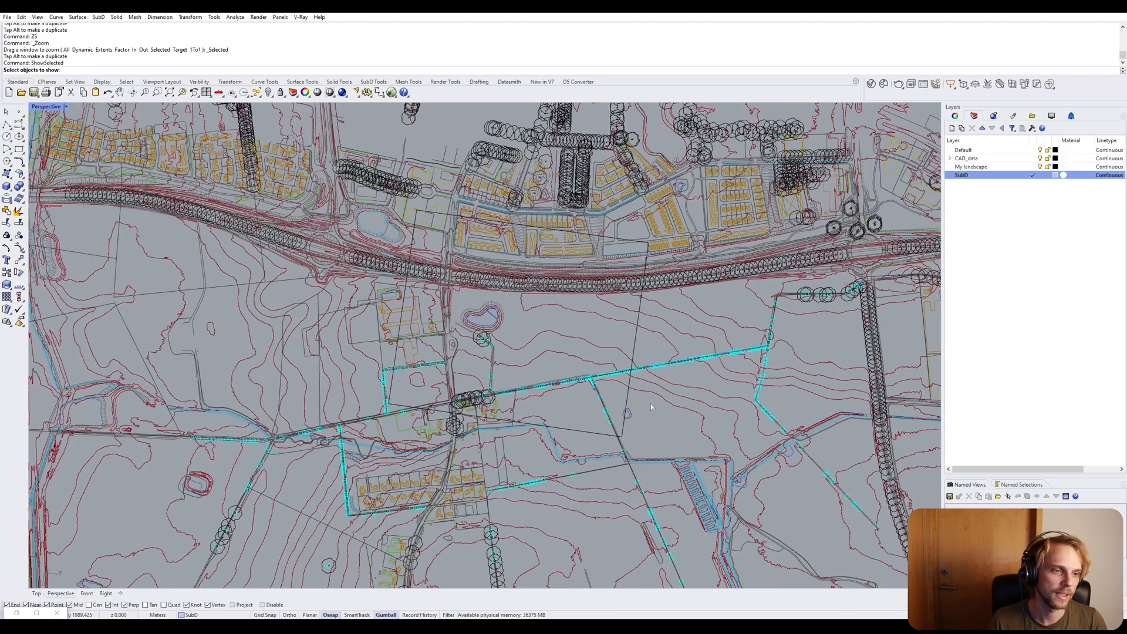
key("ctrl+a")
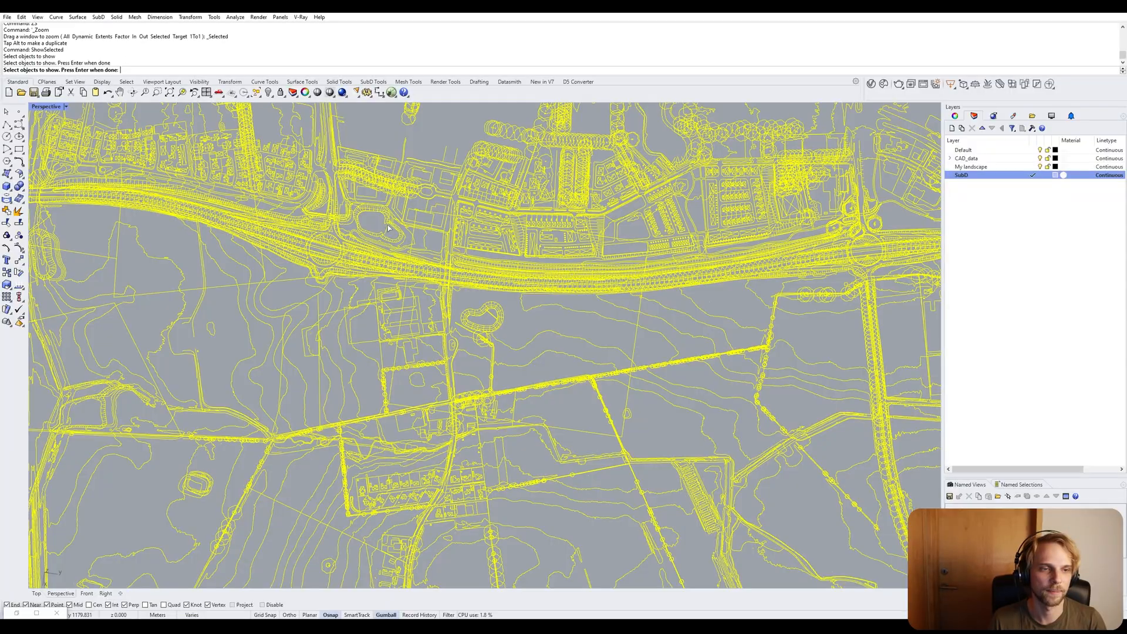
key("Return")
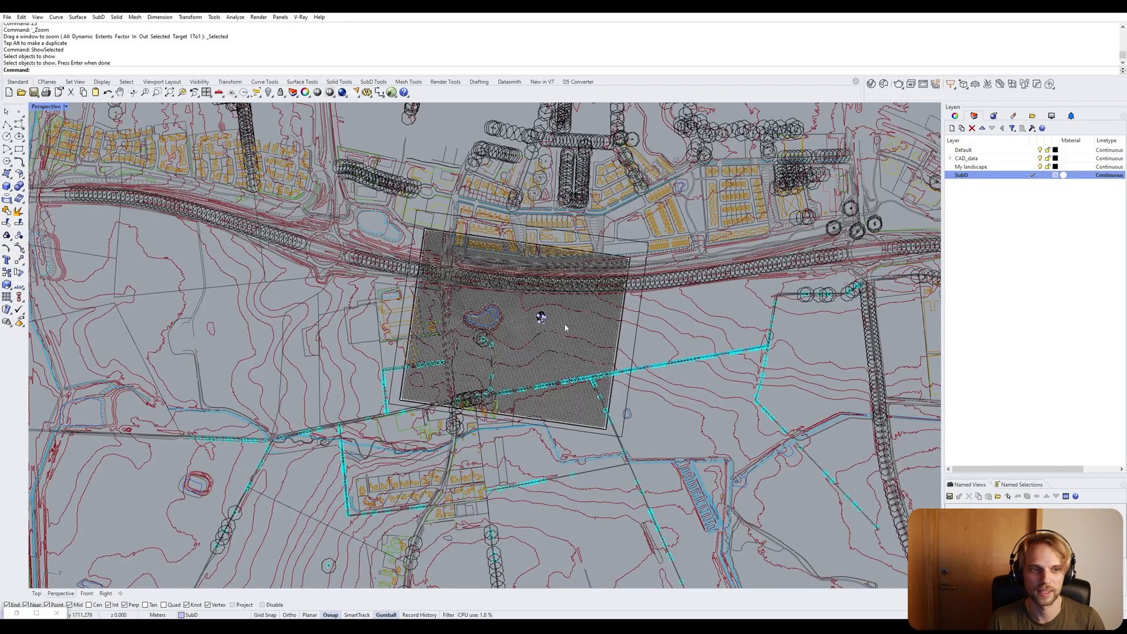
Examine the SubD on its site, checking how the grouped site curves and the landscape surface select.
right_click_drag(521, 320, 531, 230)
scroll(500, 406, "up", 9)
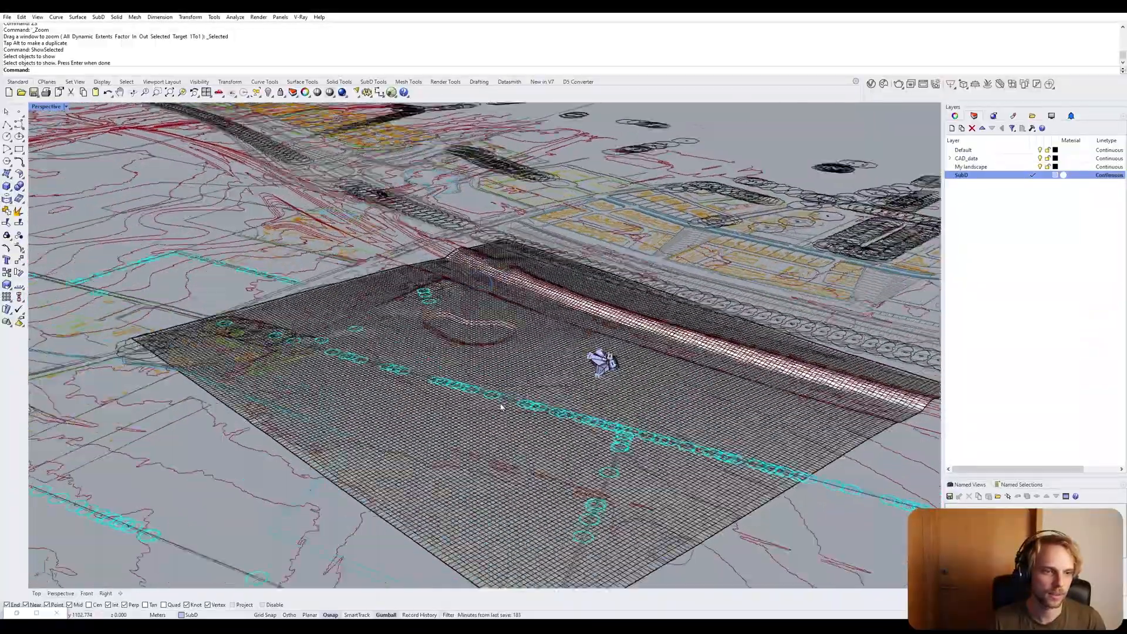
scroll(500, 406, "down", 8)
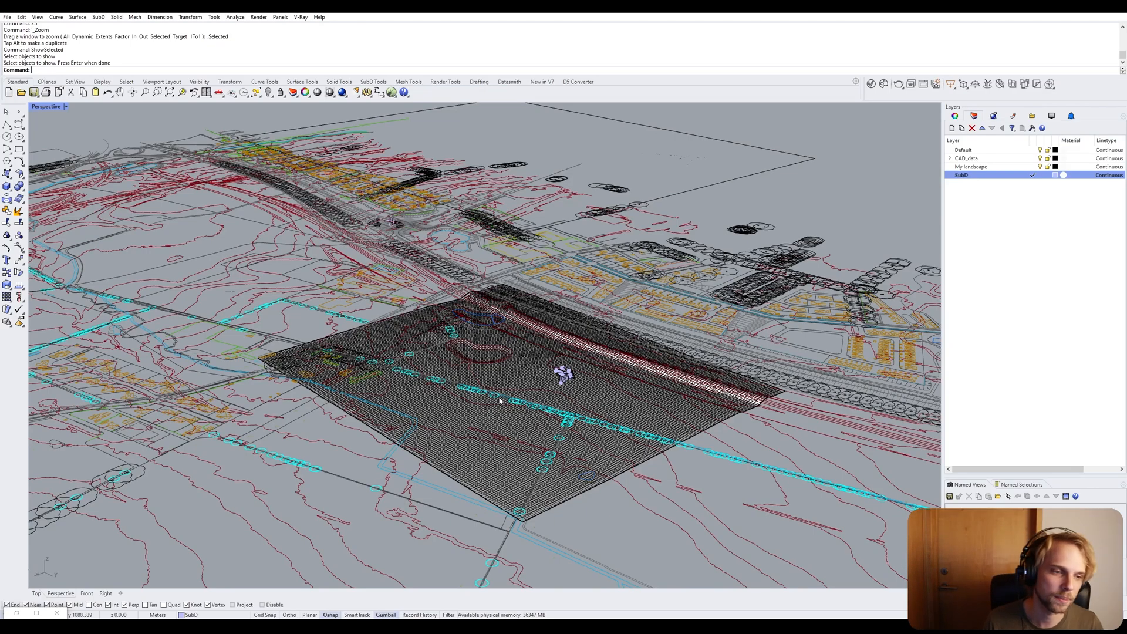
scroll(499, 406, "up", 8)
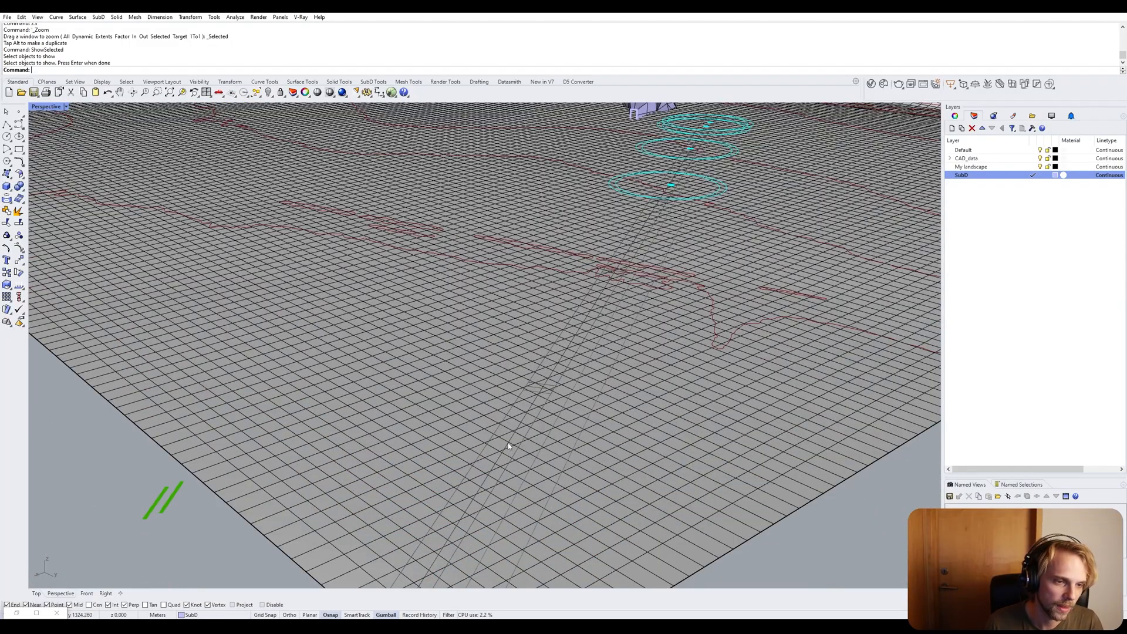
left_click(512, 441)
scroll(512, 441, "down", 10)
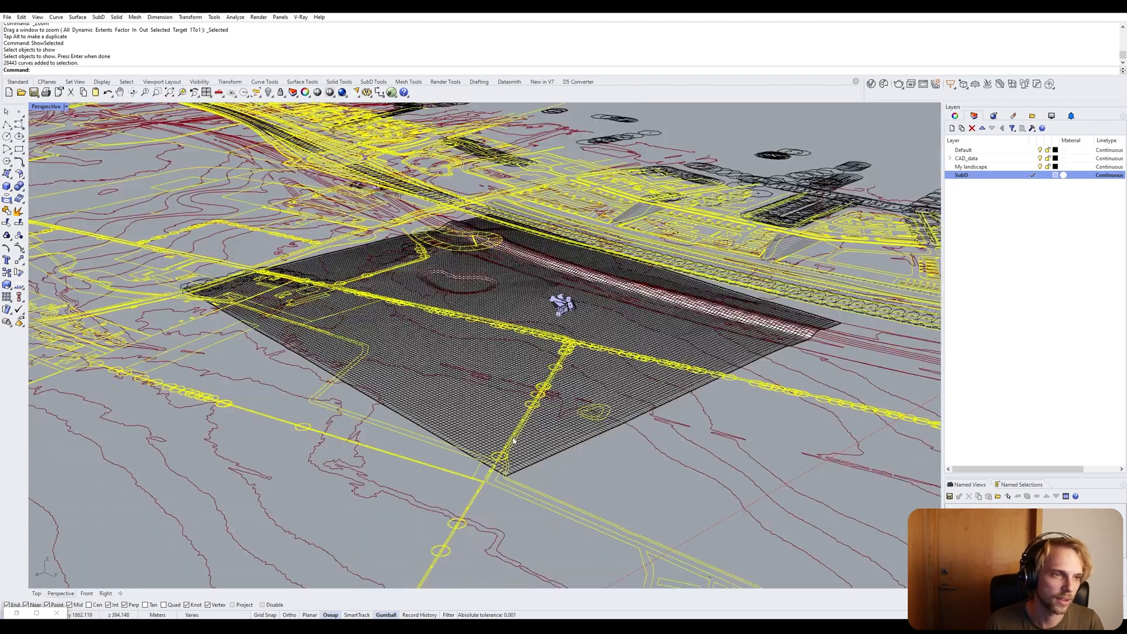
right_click_drag(559, 372, 578, 399)
right_click_drag(574, 320, 561, 382)
left_click(562, 382)
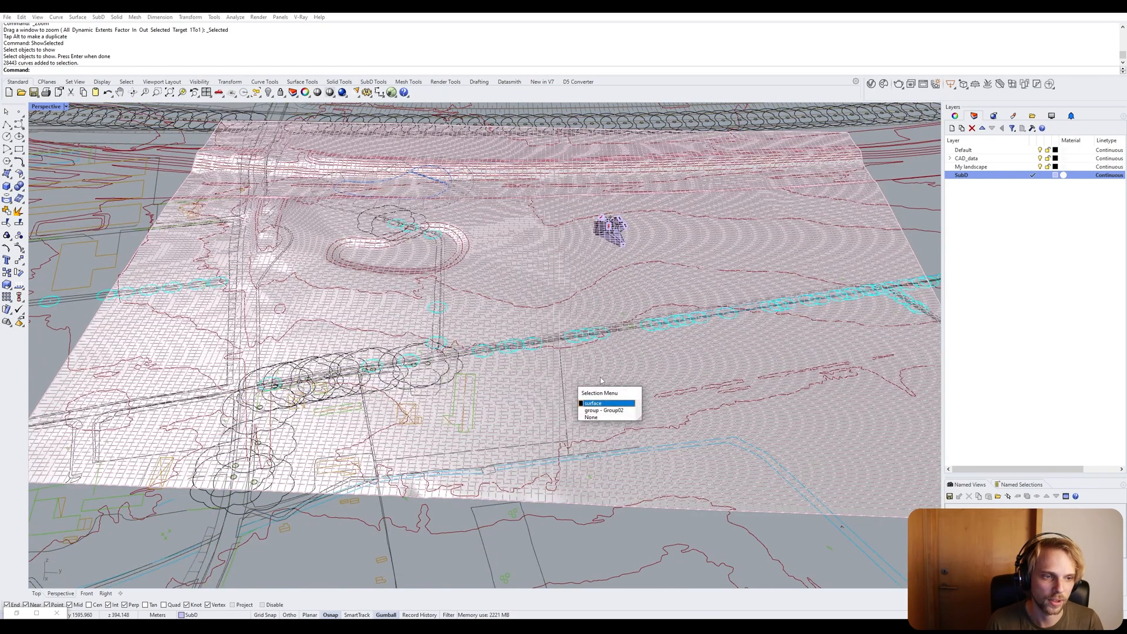
left_click(608, 403)
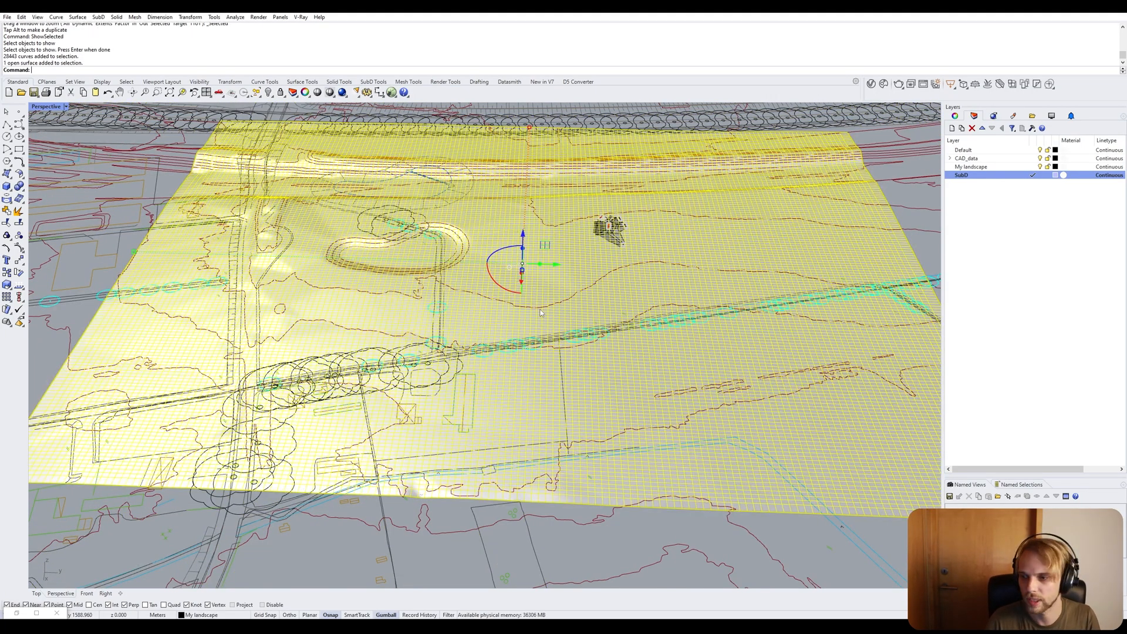
key("Escape")
scroll(450, 330, "down", 4)
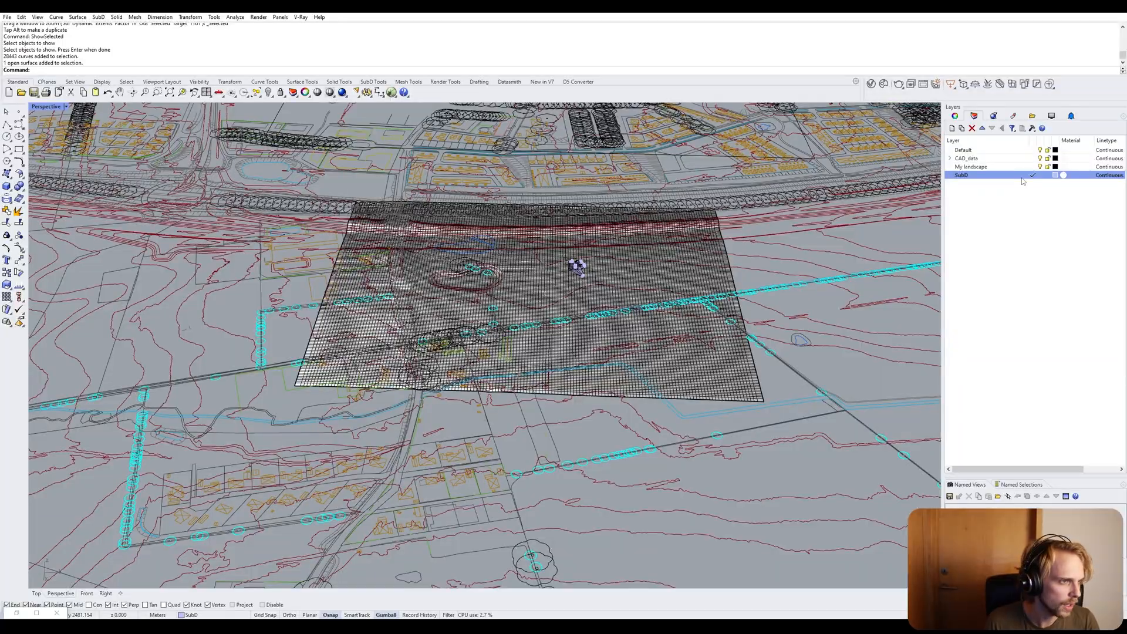
Save the site model AAHF30_site.3dm.
right_click_drag(687, 240, 473, 283)
scroll(584, 280, "up", 5)
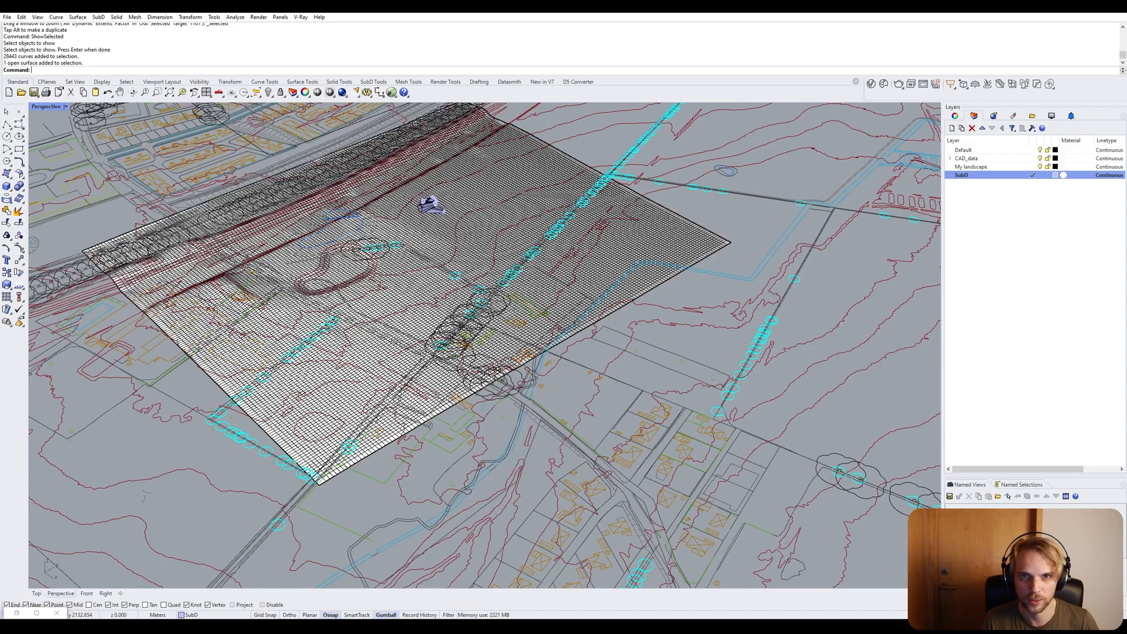
key("ctrl+s")
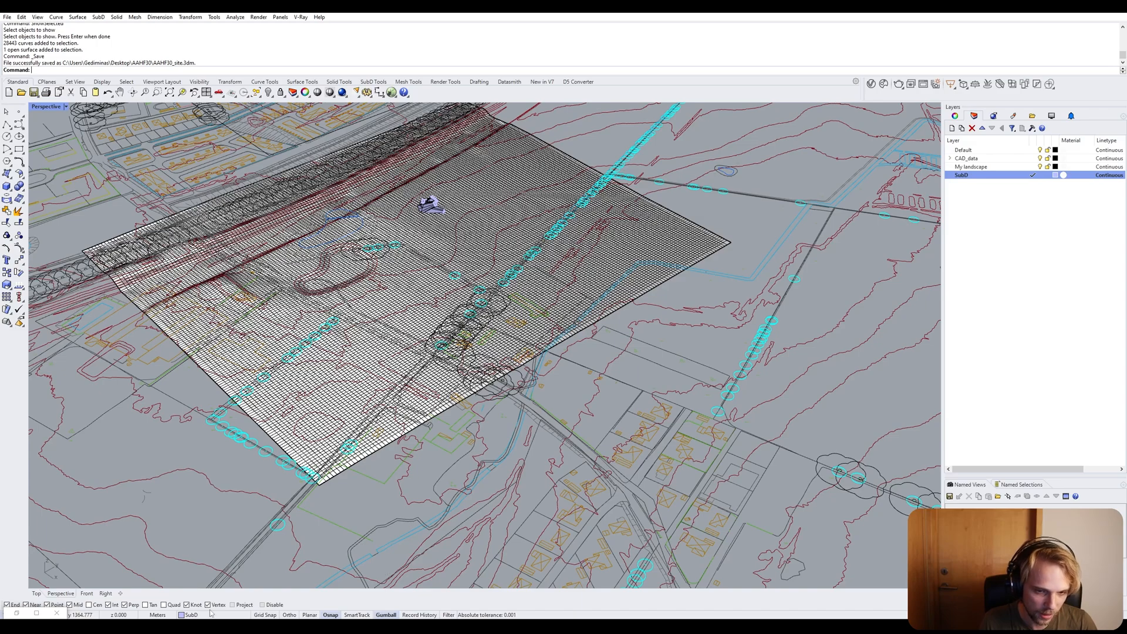
Switch to Grasshopper and add a Surface parameter below the purple landscape group.
left_click(35, 614)
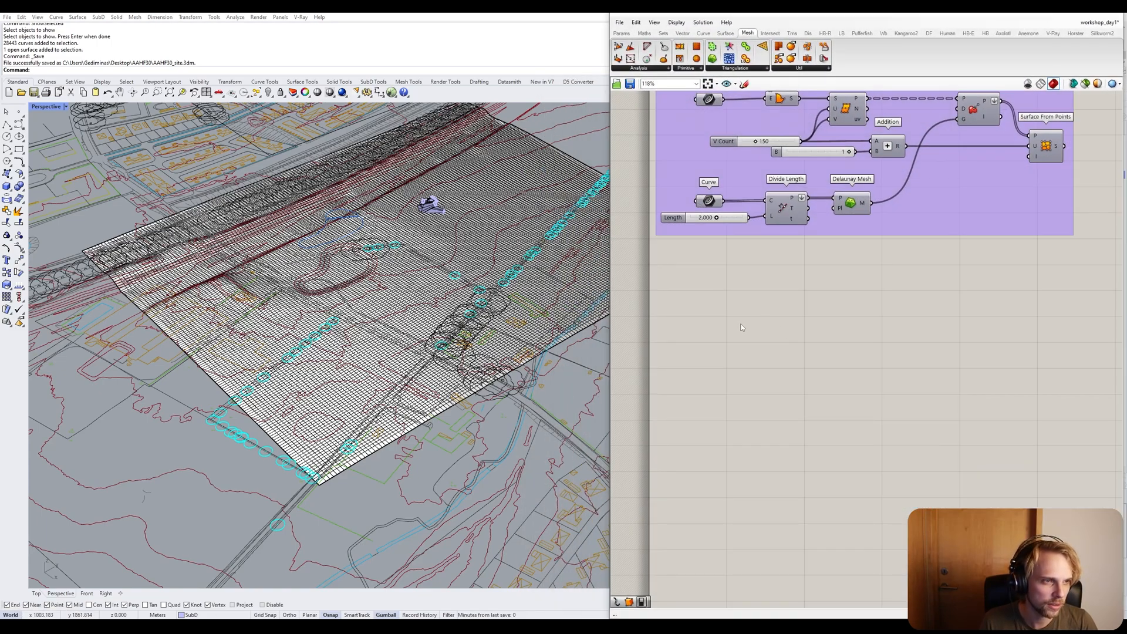
right_click_drag(809, 362, 749, 365)
double_click(749, 364)
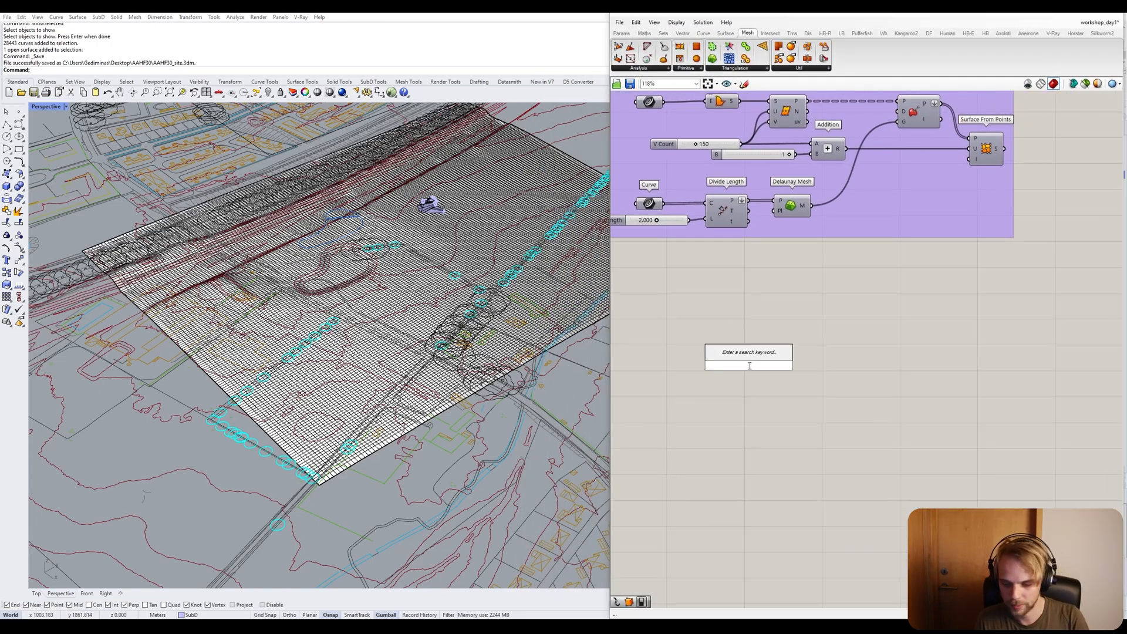
type("SRF")
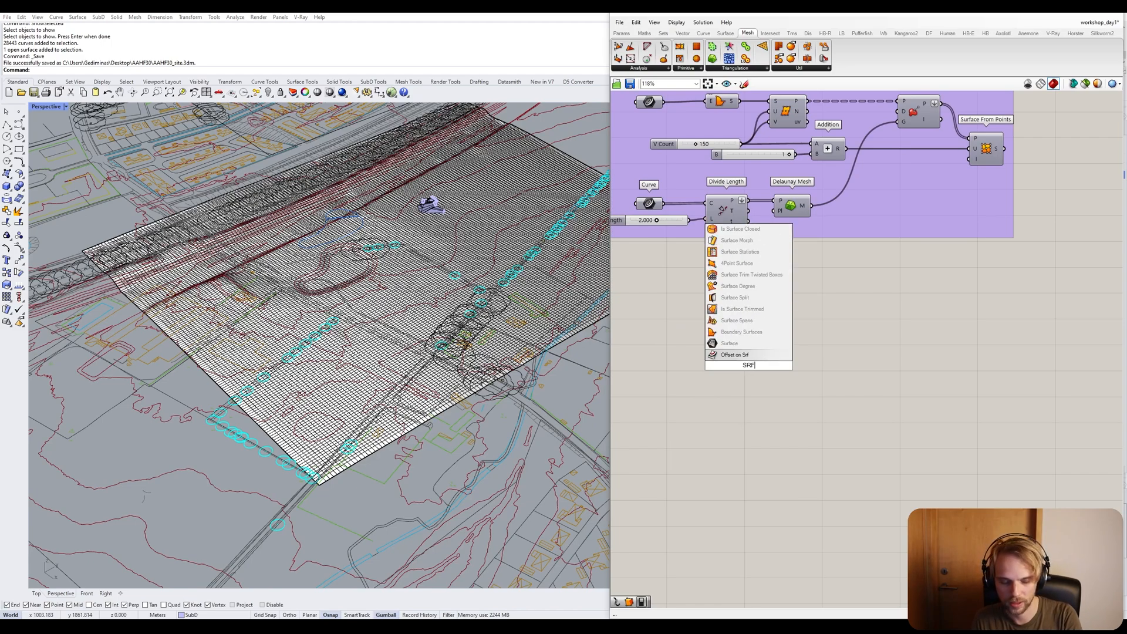
left_click(729, 344)
left_click_drag(747, 366, 709, 344)
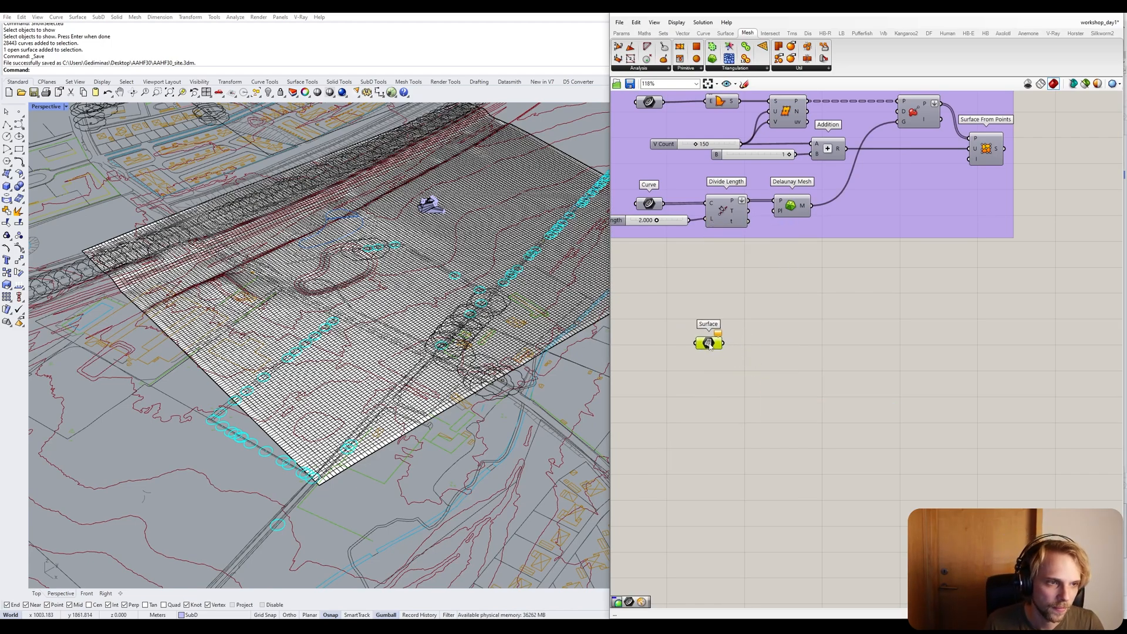
Reference the landscape surface in the Surface parameter and shift the component to clear space beside it.
right_click(710, 345)
left_click(742, 465)
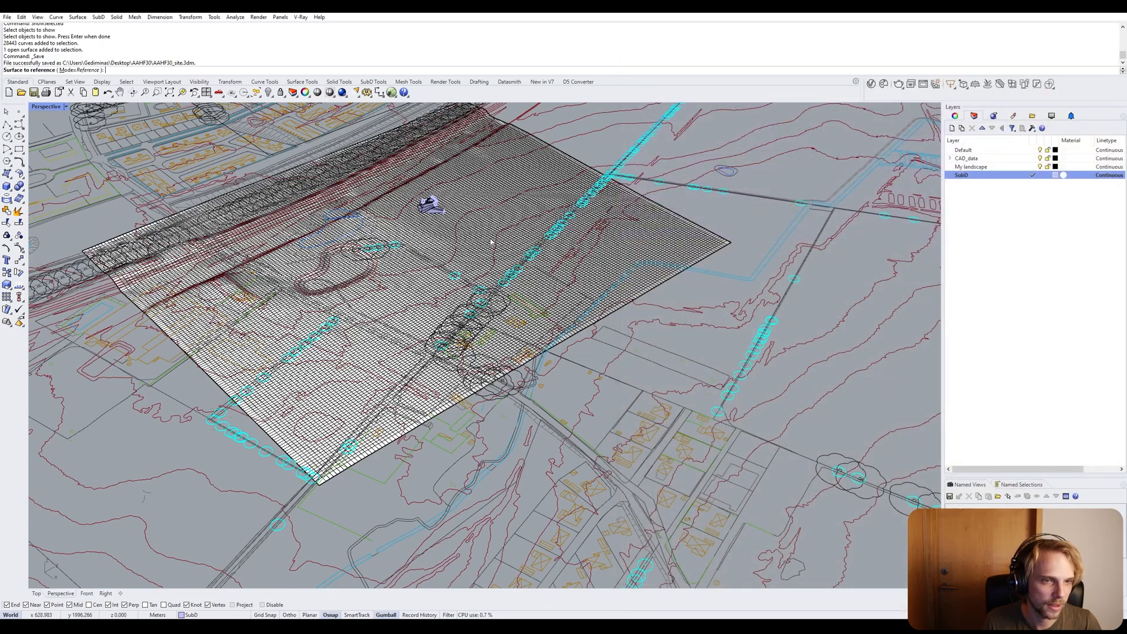
left_click(431, 235)
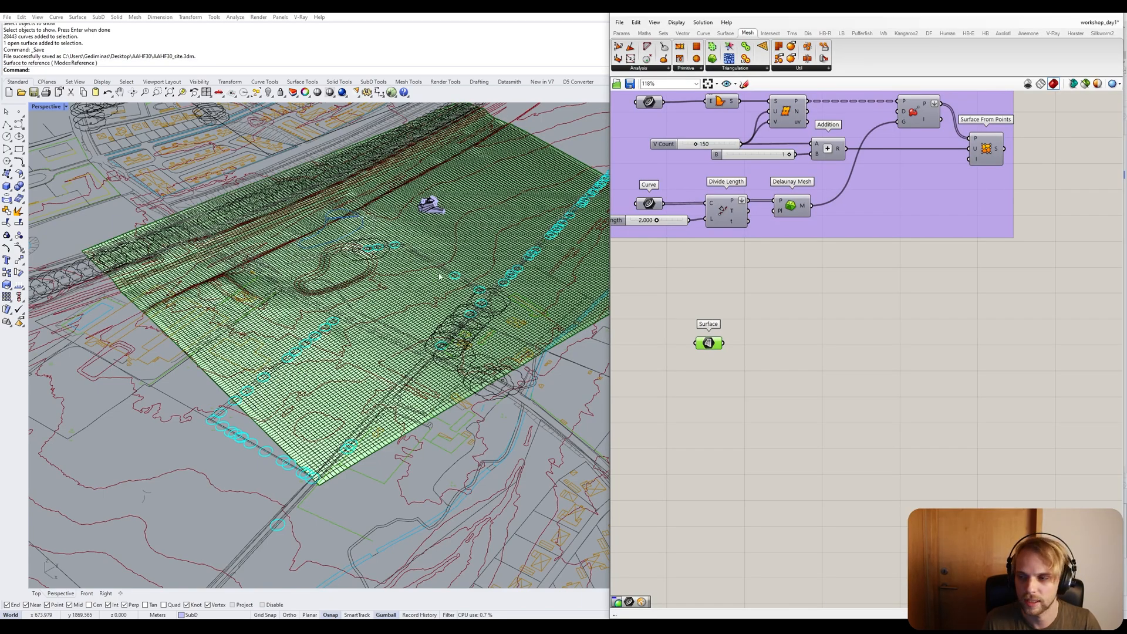
left_click_drag(705, 343, 668, 323)
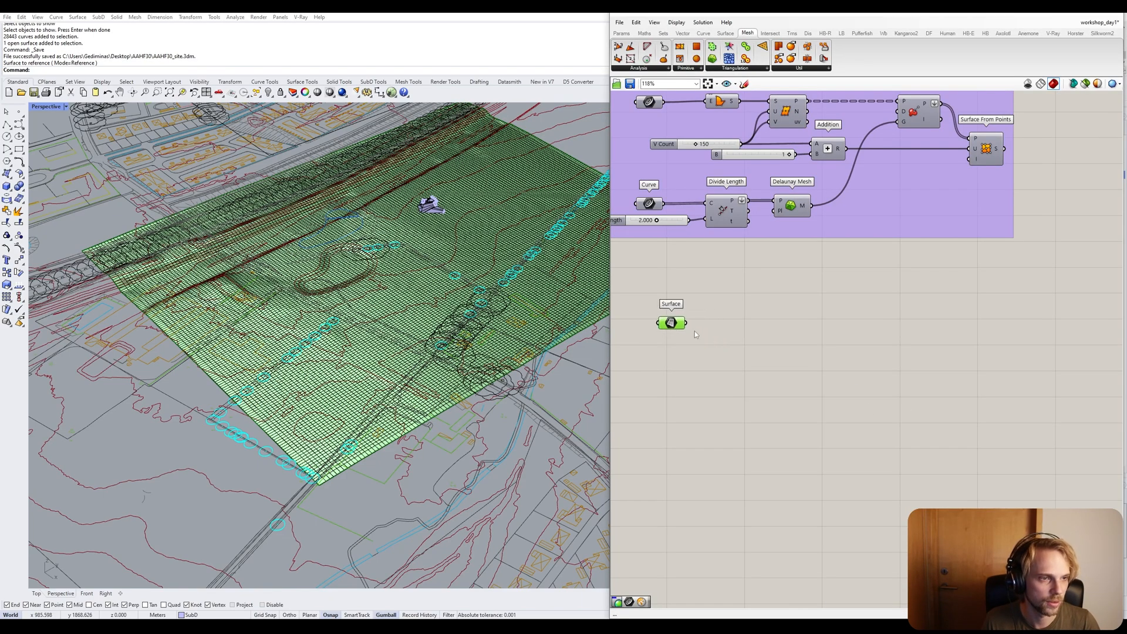
left_click(742, 332)
Select the grouped site curves, Group02, lying across the landscape surface.
scroll(566, 292, "up", 10)
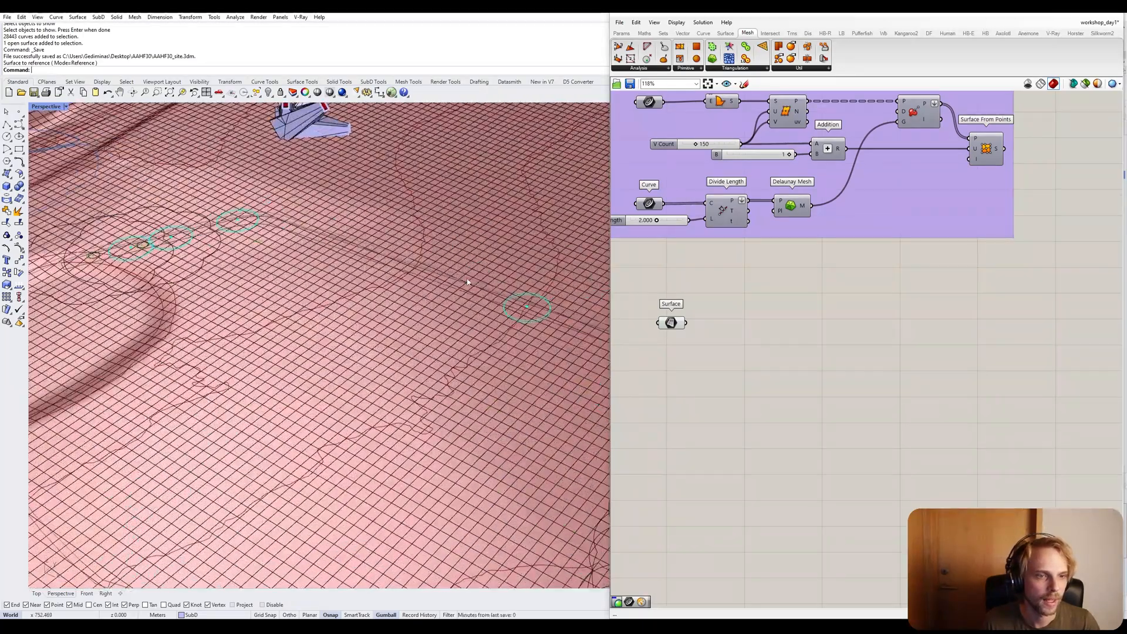
left_click(514, 300)
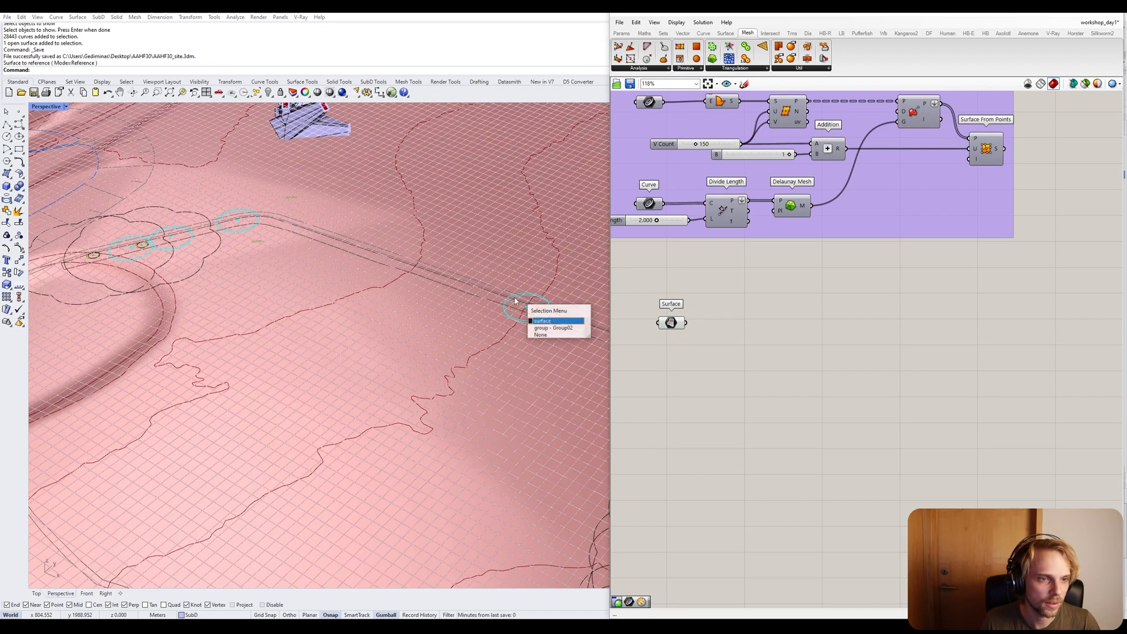
left_click(533, 325)
scroll(536, 329, "down", 5)
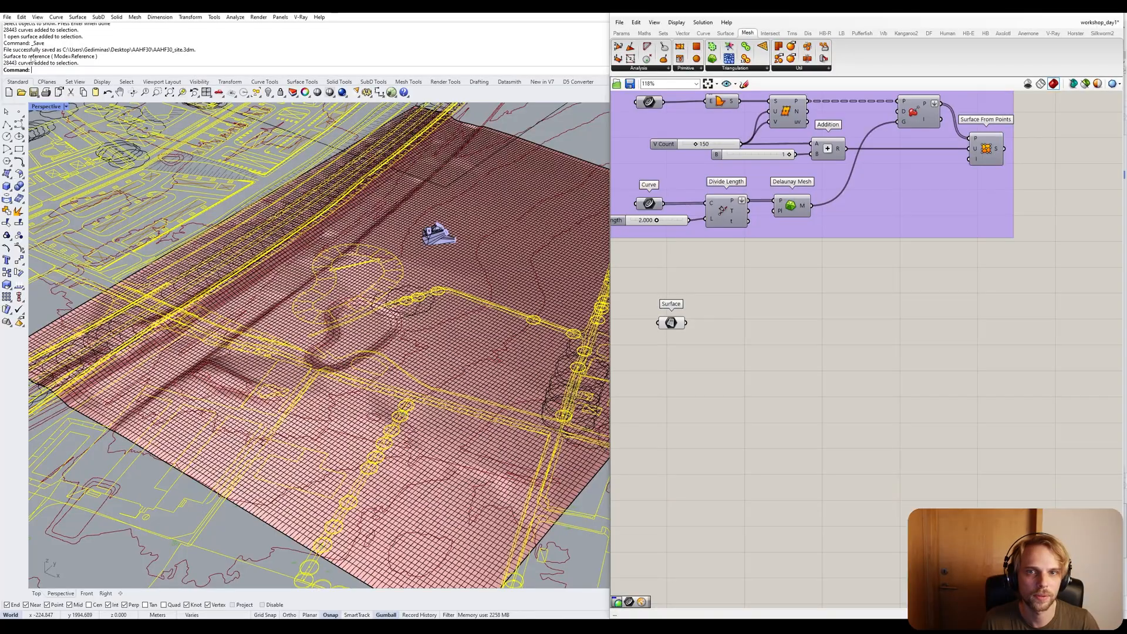
right_click_drag(463, 346, 372, 277, "shift")
scroll(329, 286, "down", 3)
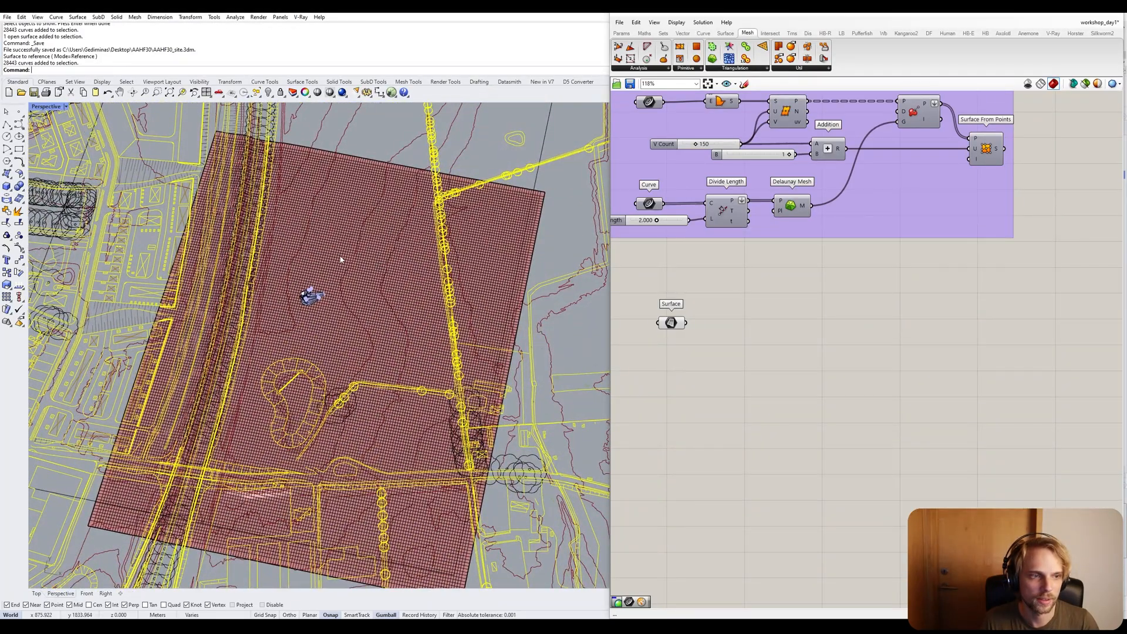
Add a Curve parameter to the canvas below and beside the Surface parameter.
double_click(750, 365)
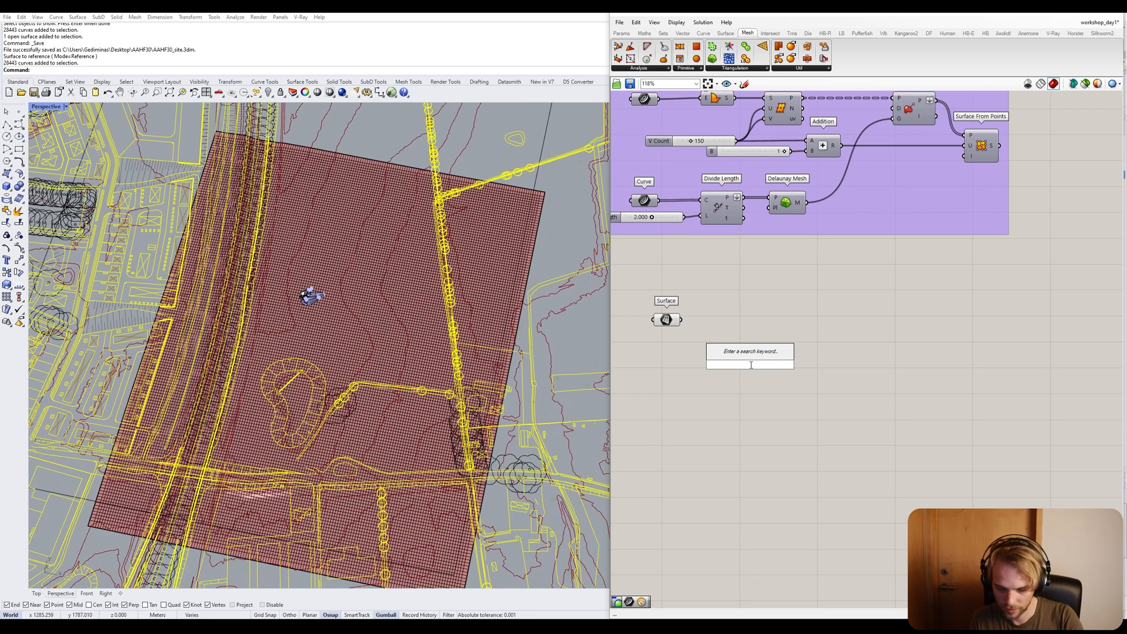
type("curve")
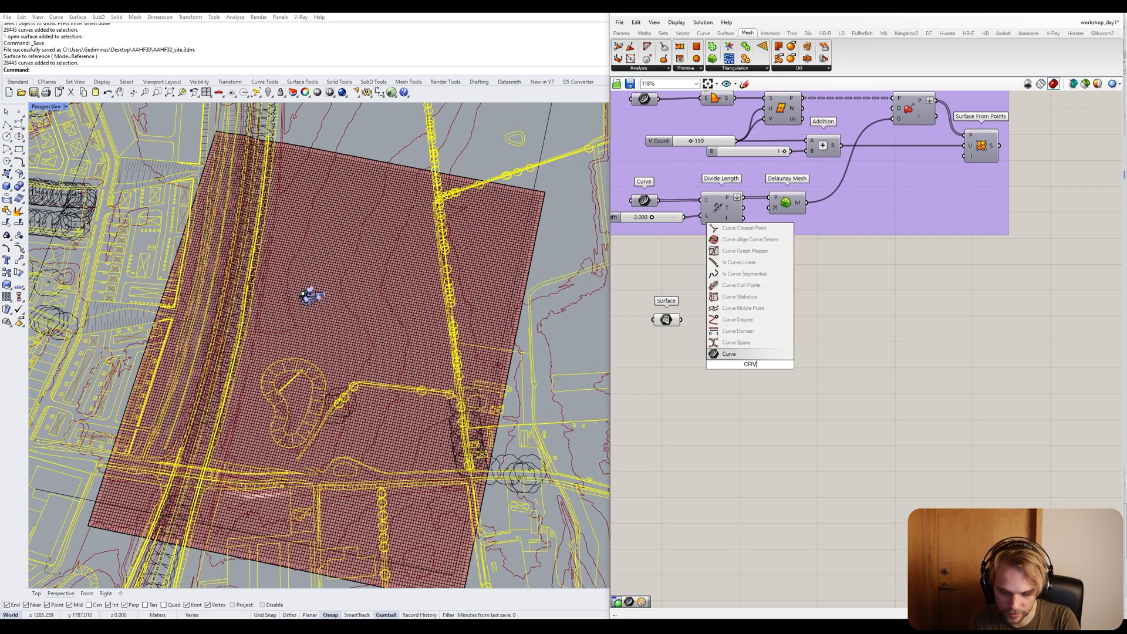
key("Return")
Reference the selected site curves as multiple curves in the Curve parameter and place it beneath the Surface parameter.
right_click(750, 364)
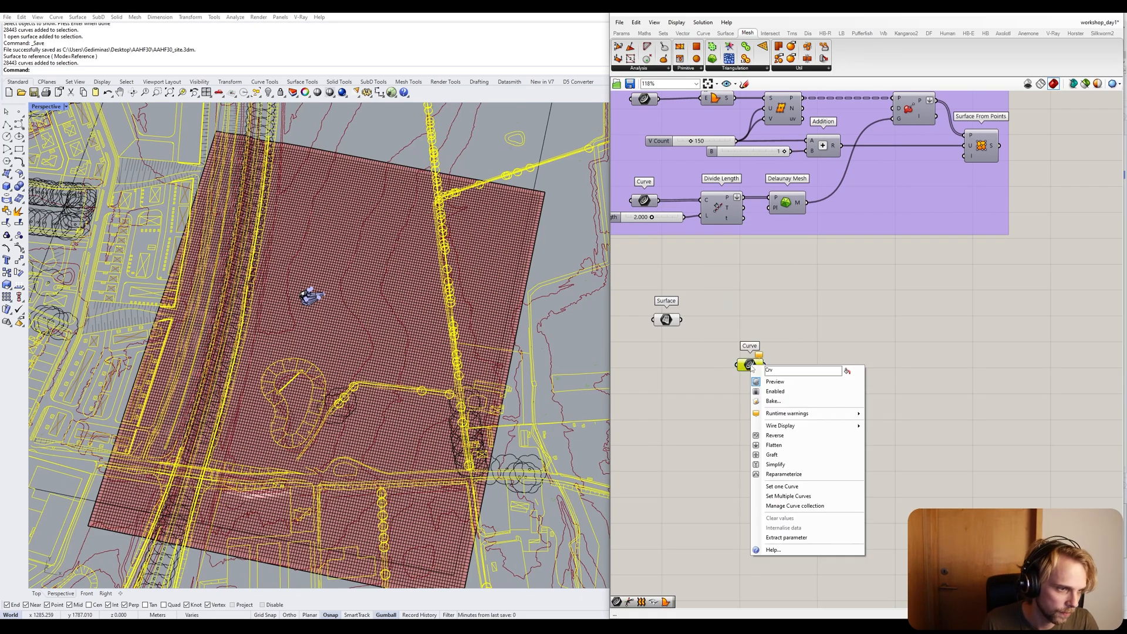
left_click(797, 498)
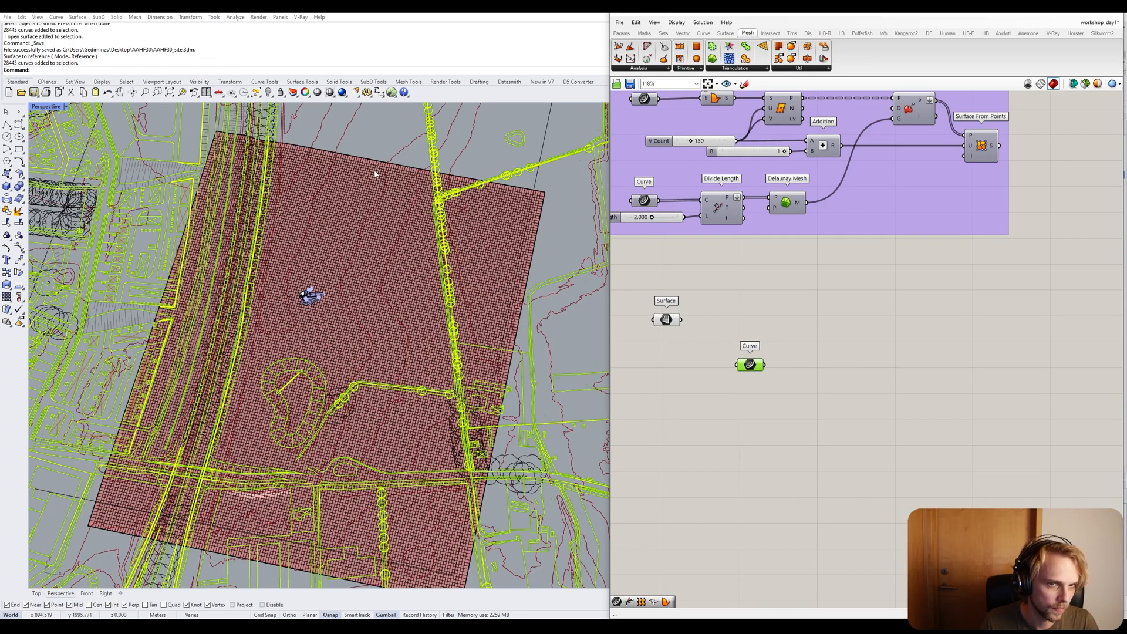
key("Return")
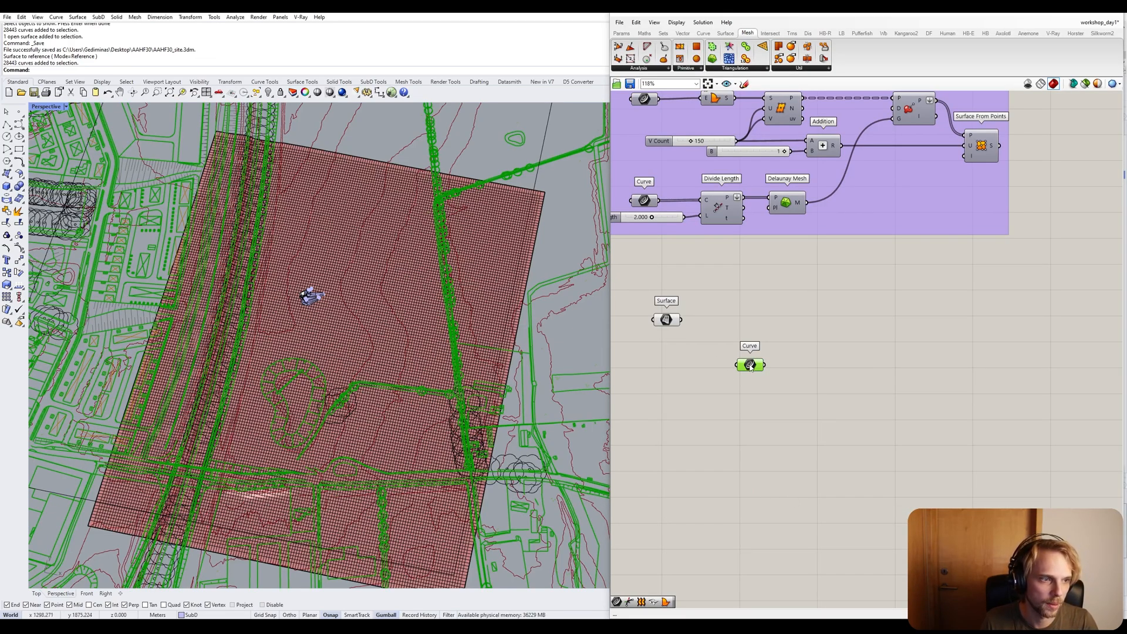
left_click_drag(750, 367, 687, 375)
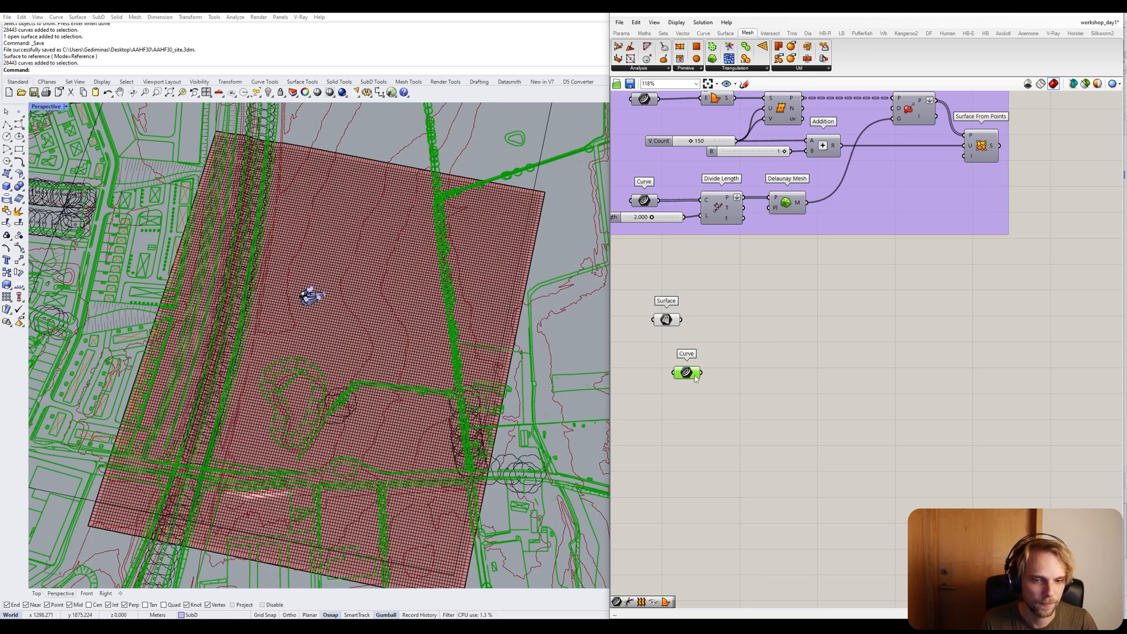
left_click(651, 389)
Inspect the group of tree circles along the road by selecting it and viewing its extent, and clear the selection.
right_click_drag(180, 414, 206, 358)
scroll(218, 541, "up", 7)
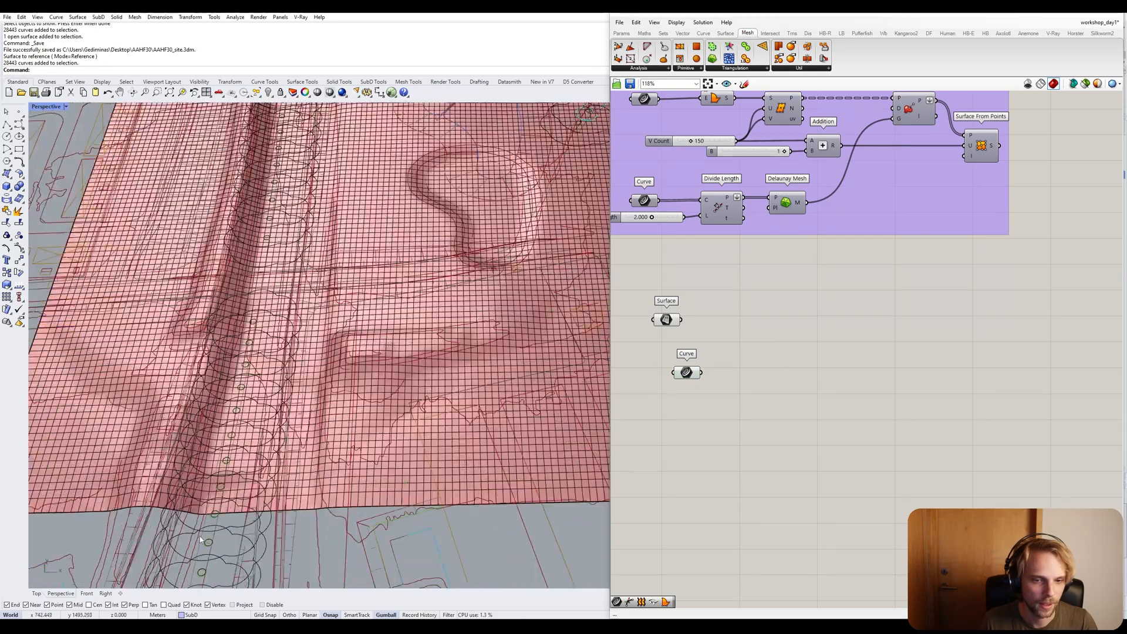
left_click(234, 526)
scroll(234, 527, "down", 12)
left_click(874, 359)
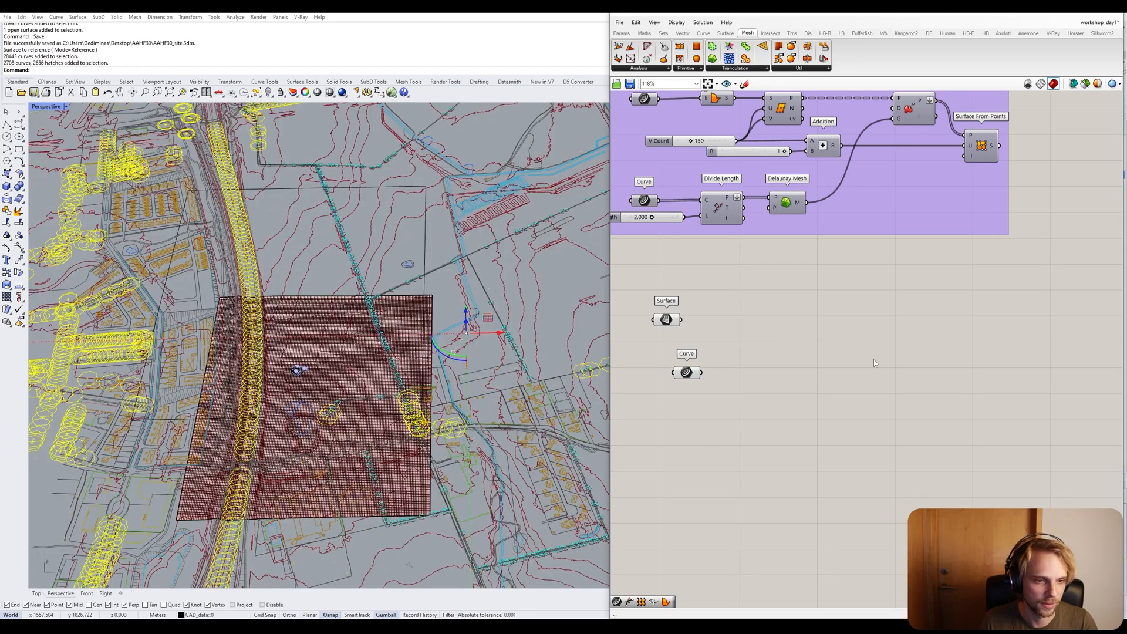
key("Escape")
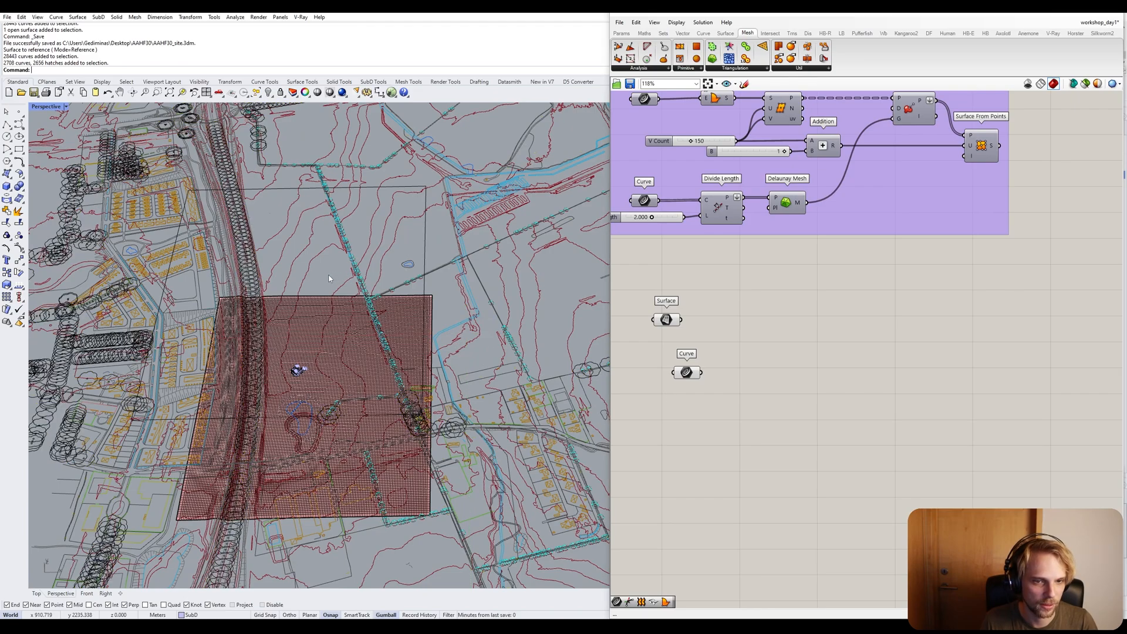
Reposition the Curve parameter and add a Project component for projecting curves onto a Brep beside it.
left_click_drag(691, 371, 686, 381)
left_click(744, 356)
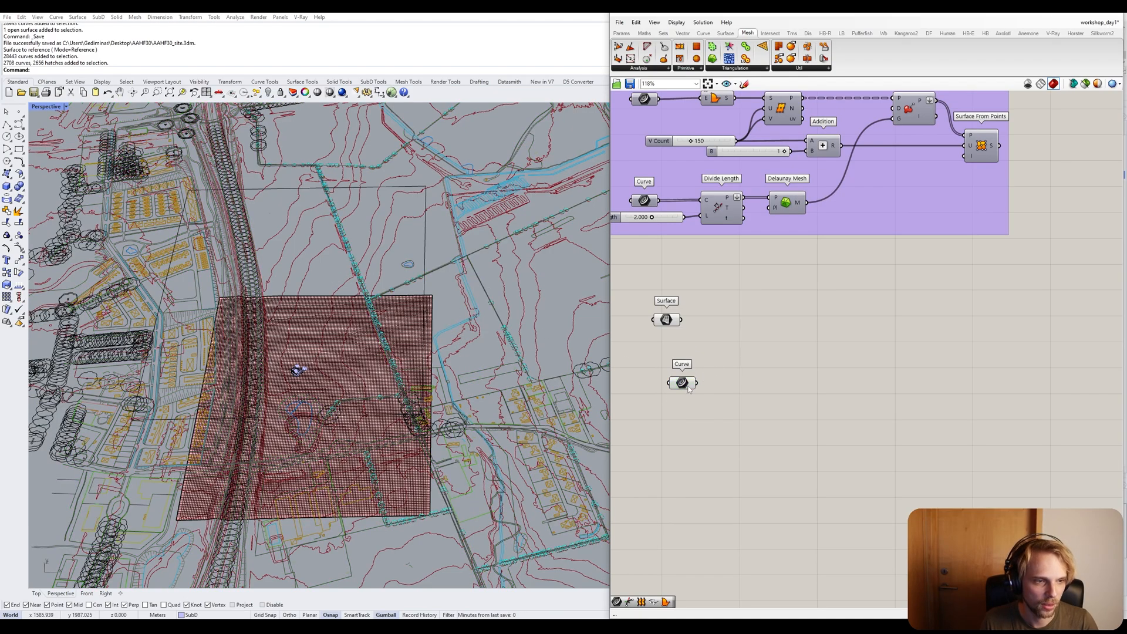
double_click(757, 364)
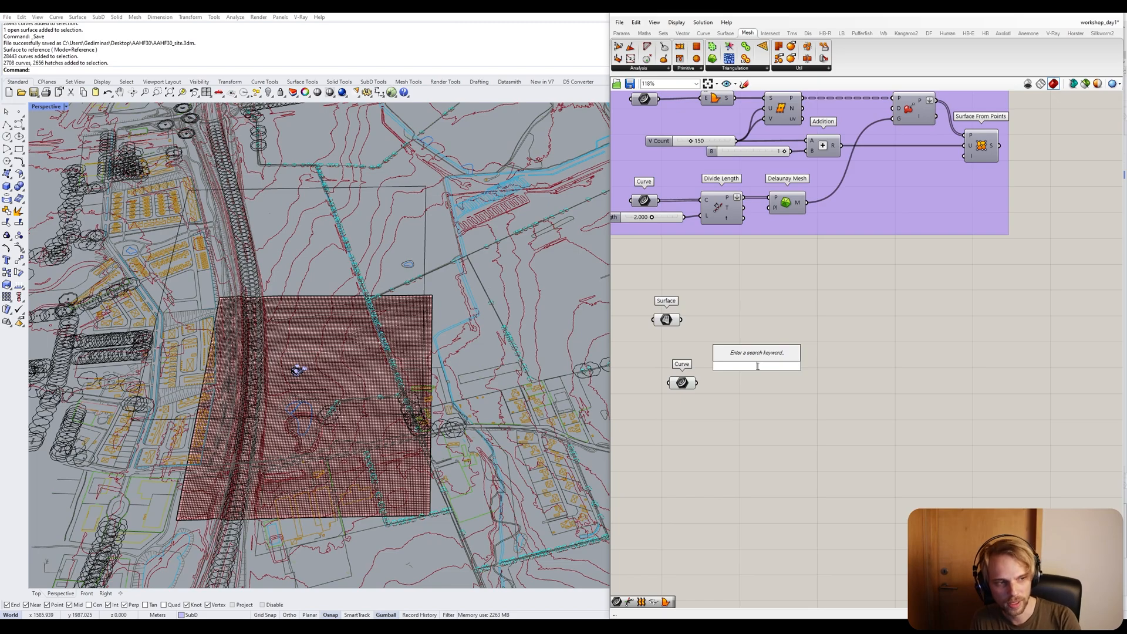
type("PROJECT")
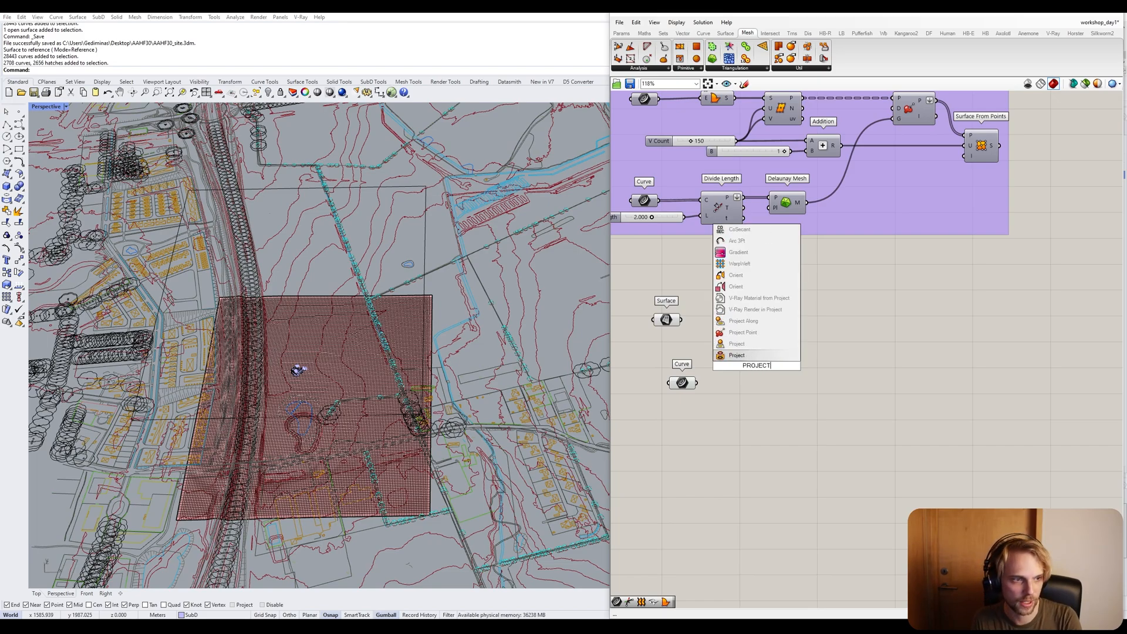
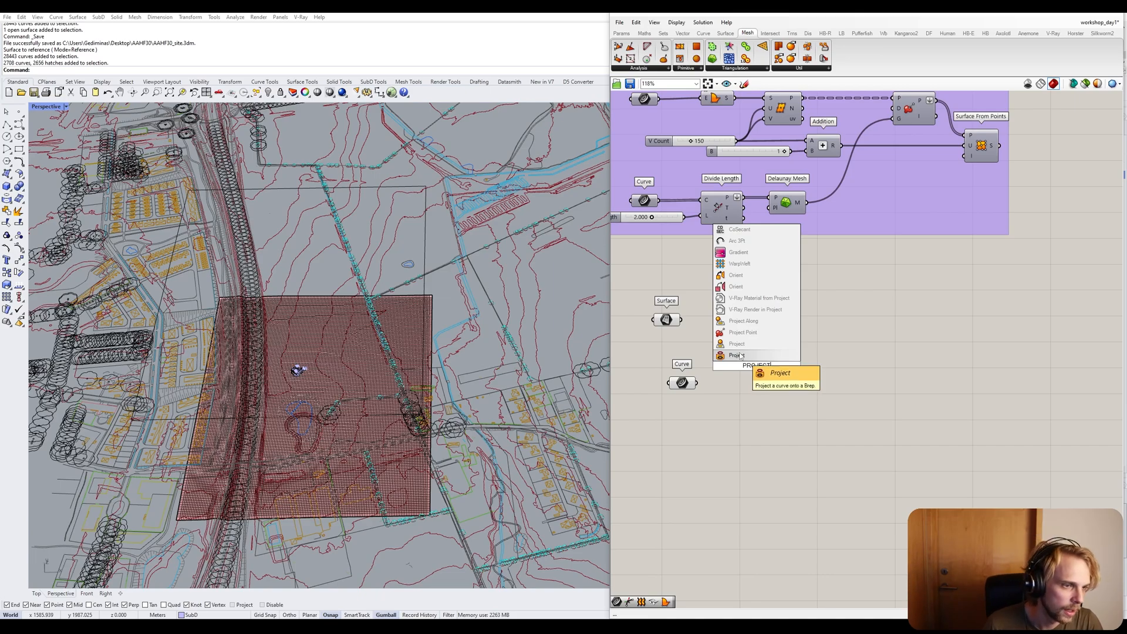
left_click(737, 356)
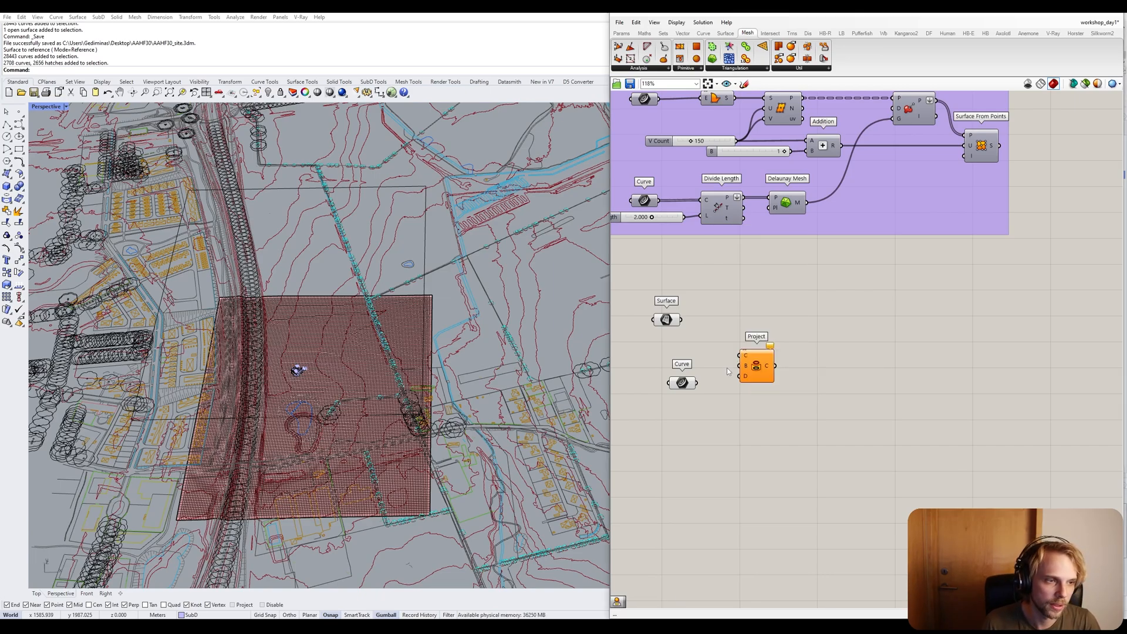
Move the Curve parameter level with the Project component and connect it to the component's curve input C.
left_click(683, 384)
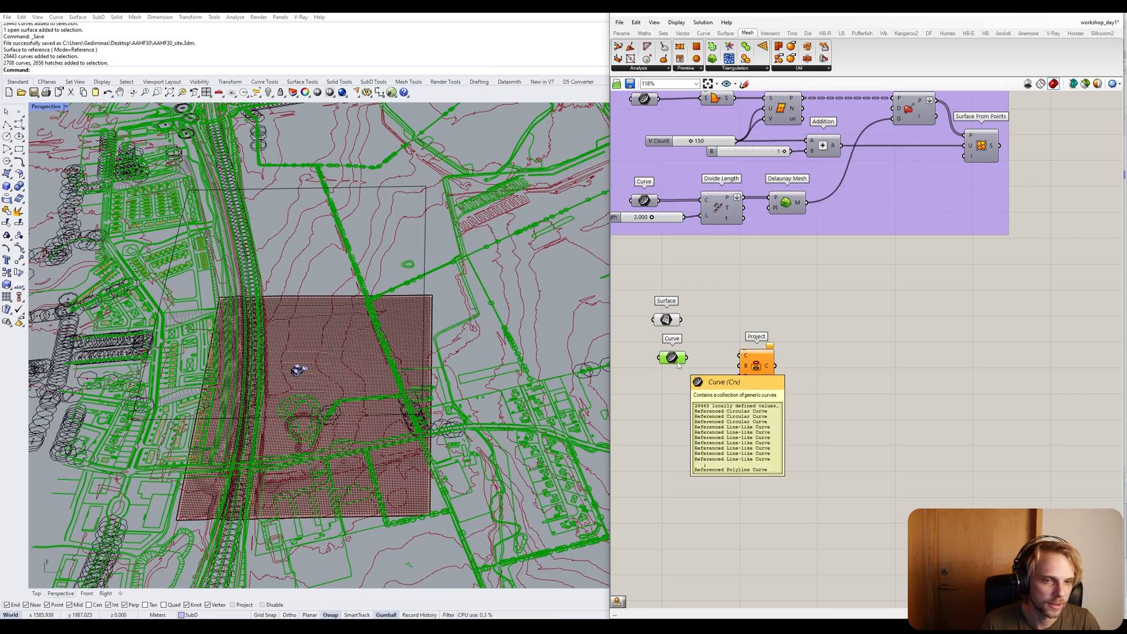
scroll(680, 362, "up", 2)
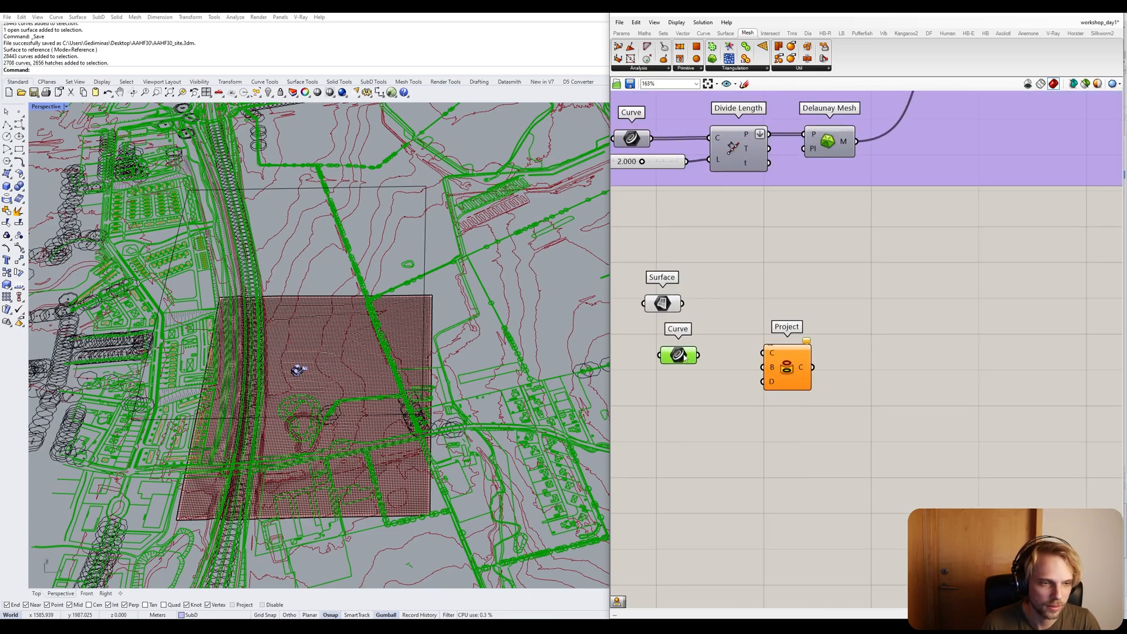
scroll(676, 356, "up", 2)
left_click_drag(703, 356, 773, 360)
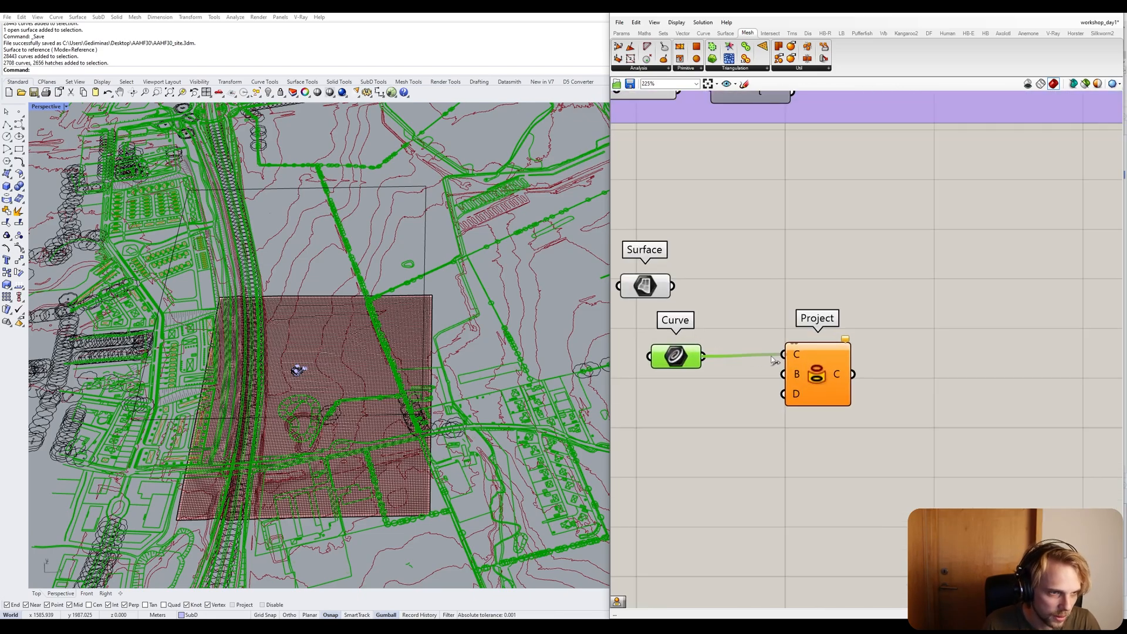
left_click(794, 246)
right_click_drag(794, 248, 805, 267)
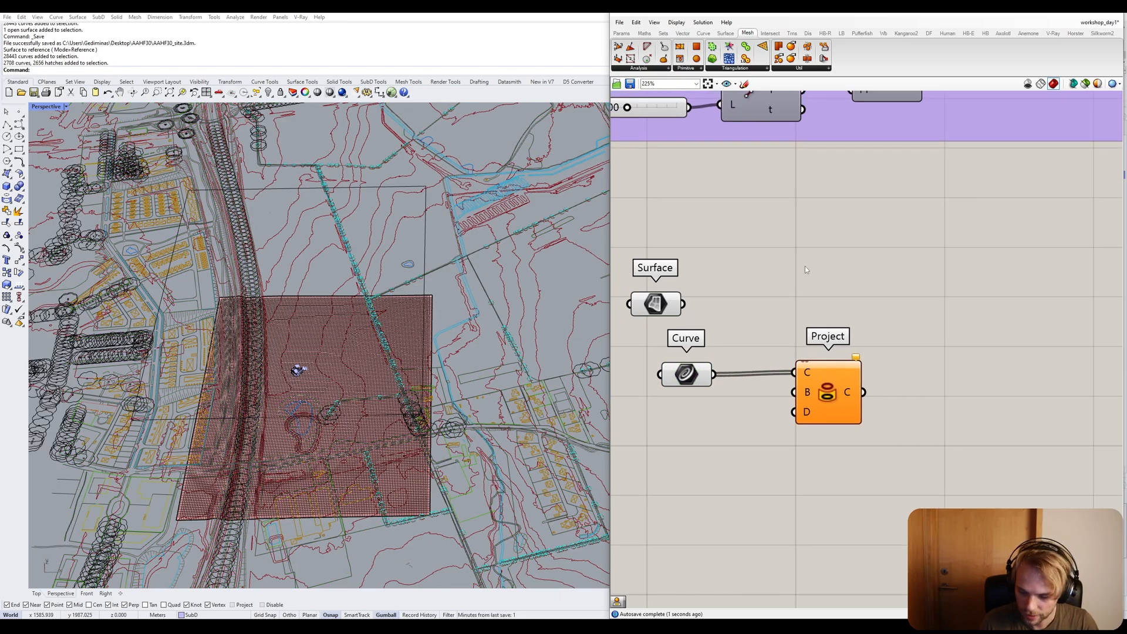
Save the Grasshopper definition workshop_day1 and the Rhino site model AAHF30_site.3dm.
key("ctrl+s")
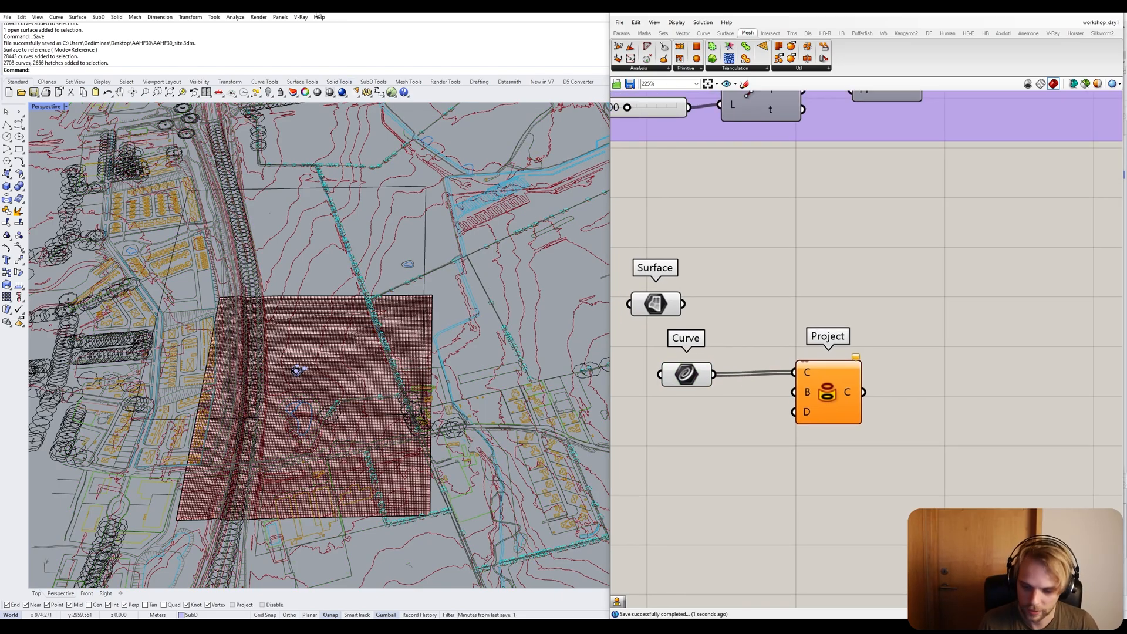
key("ctrl+s")
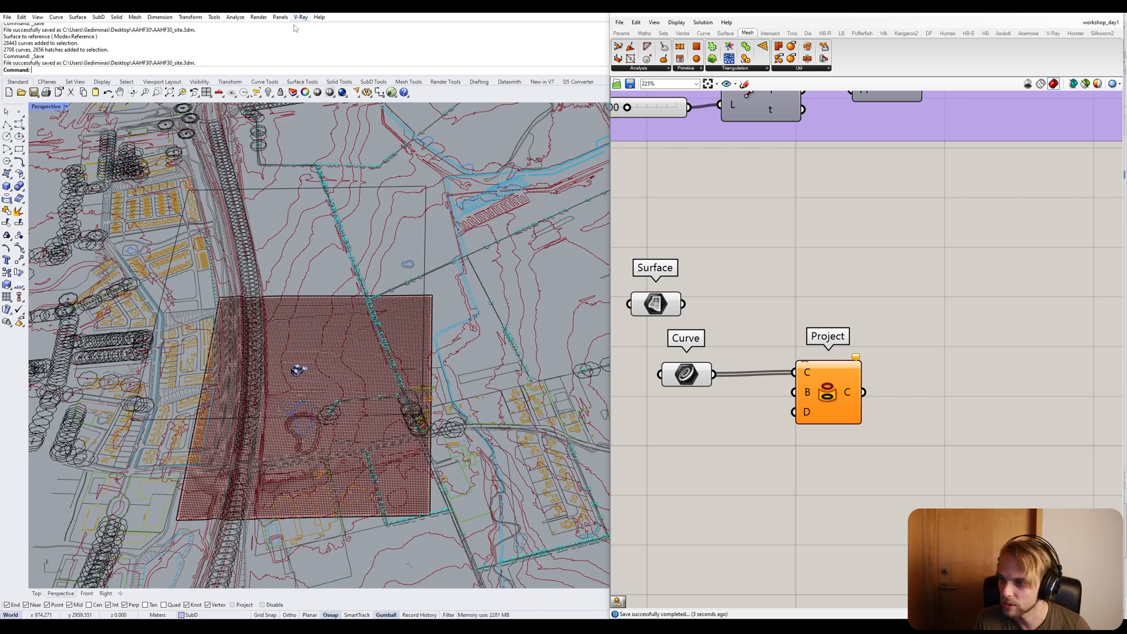
Place the Surface parameter below the Curve parameter, beside the Project component's Brep and direction inputs.
left_click_drag(675, 305, 678, 437)
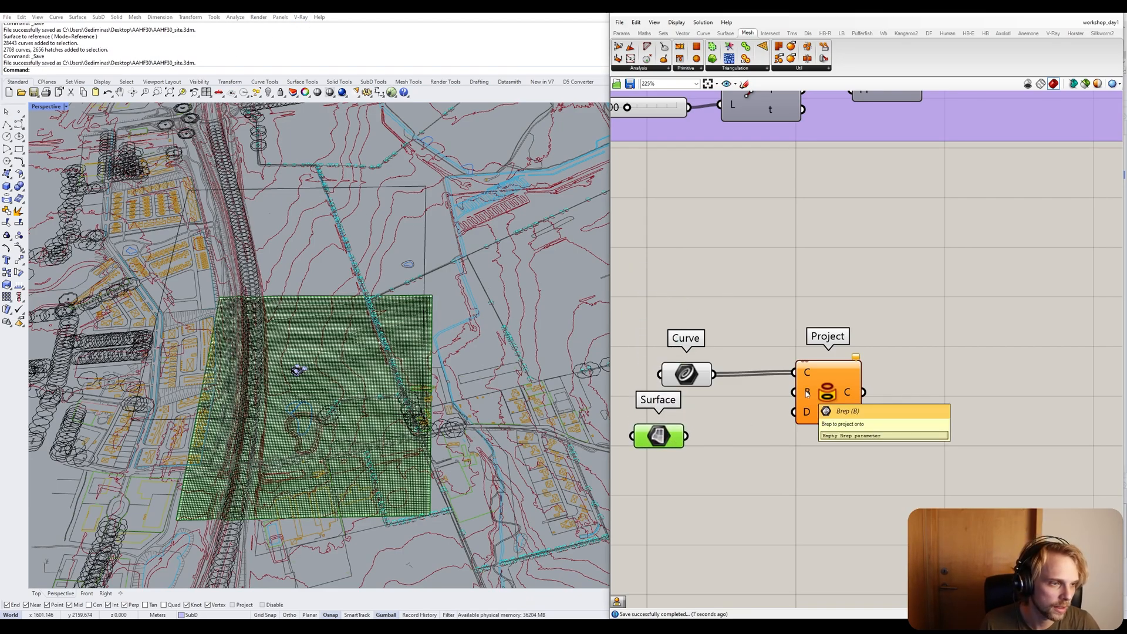
mouse_move(809, 414)
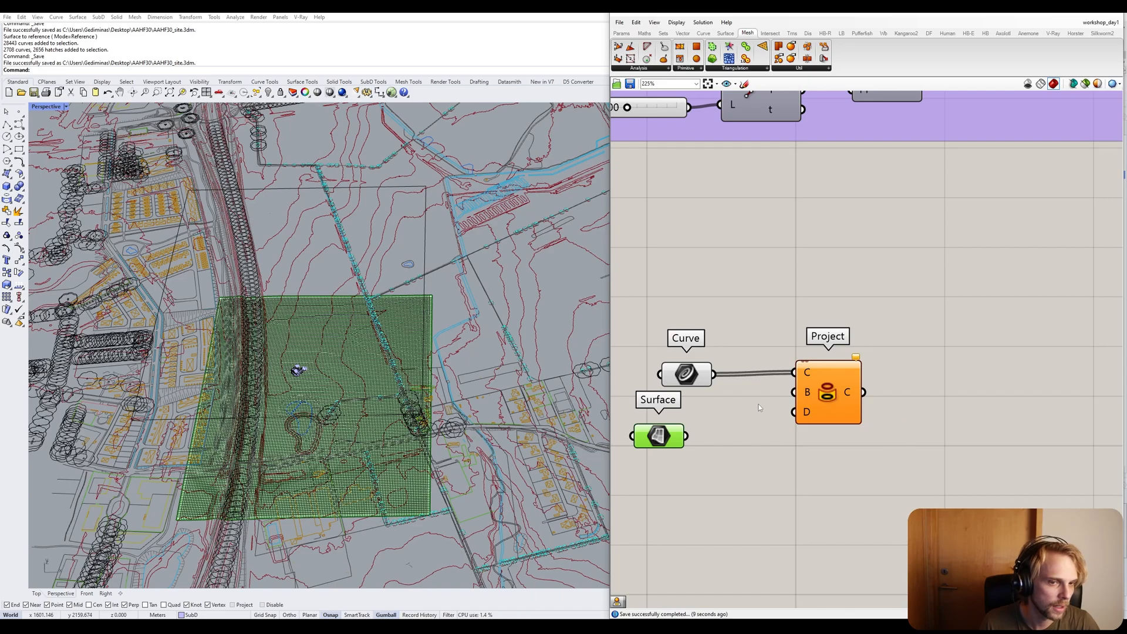
Move the Curve and Surface parameters up to clear space and add a Unit Z vector component below them.
left_click_drag(686, 373, 684, 320)
left_click_drag(688, 435, 650, 380)
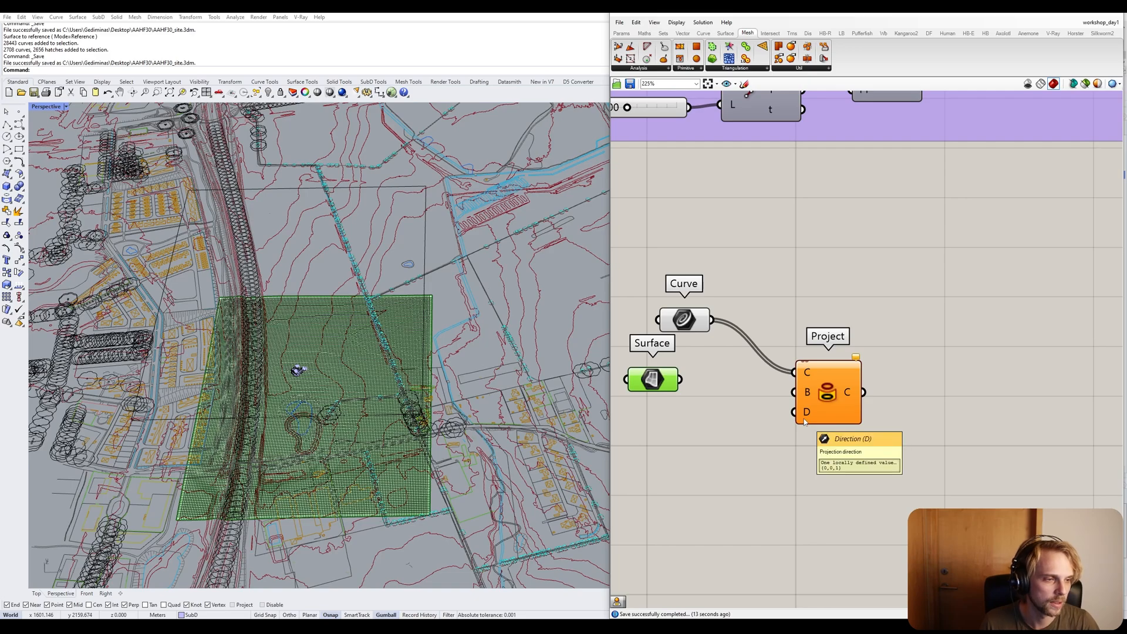
right_click_drag(804, 421, 903, 339)
double_click(674, 391)
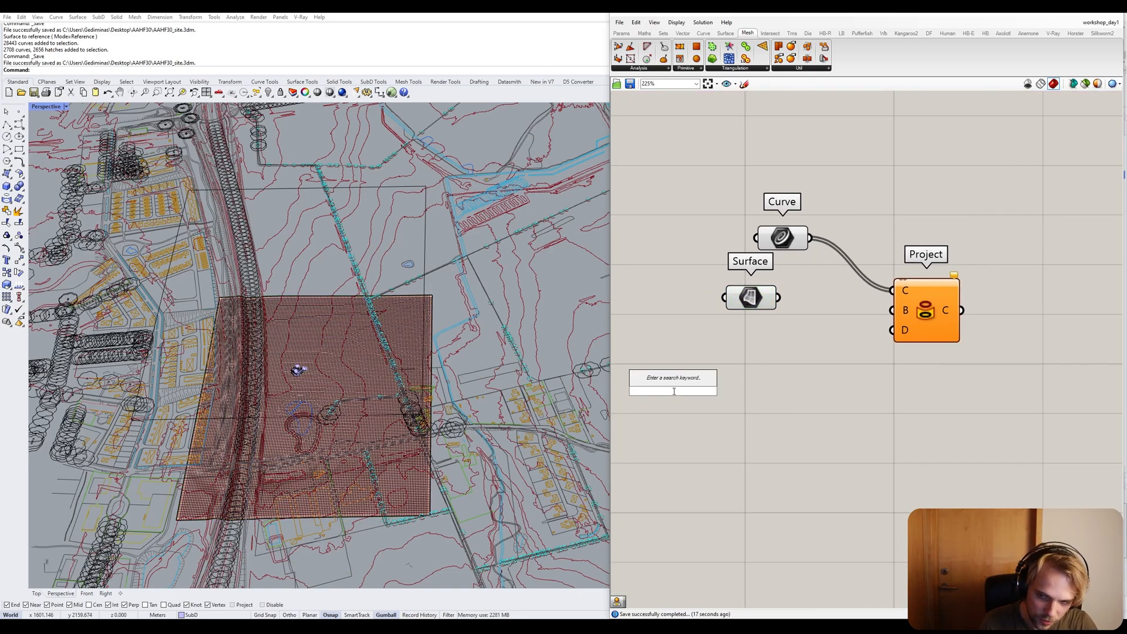
mouse_move(388, 365)
right_mouse_down()
mouse_move(295, 262)
mouse_move(376, 350)
right_mouse_up()
double_click(719, 378)
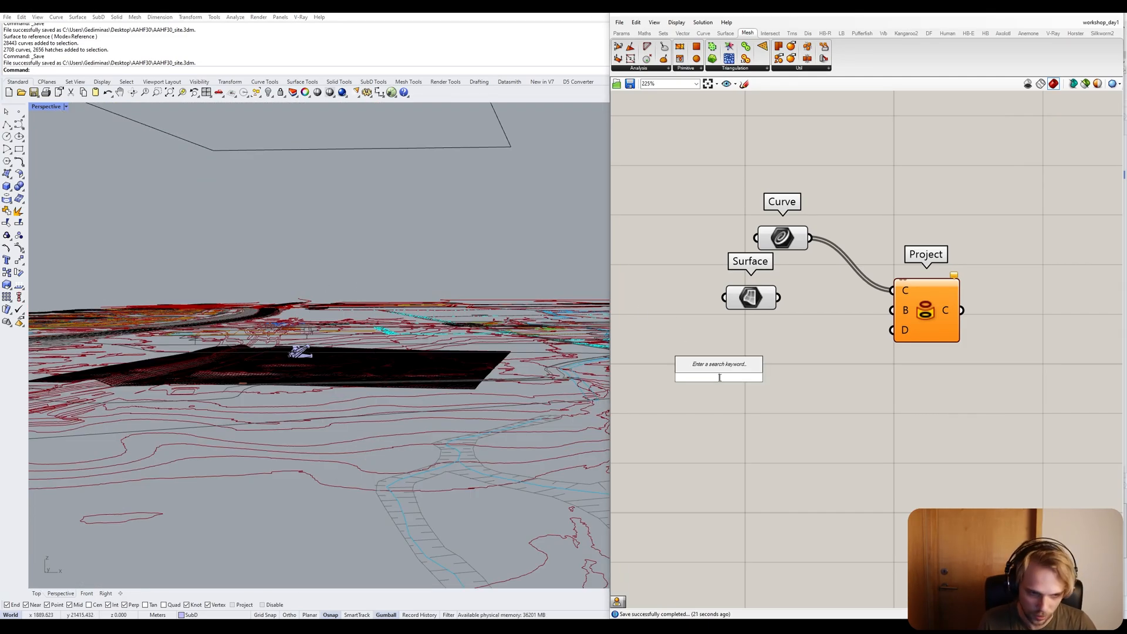
type("z")
key("Return")
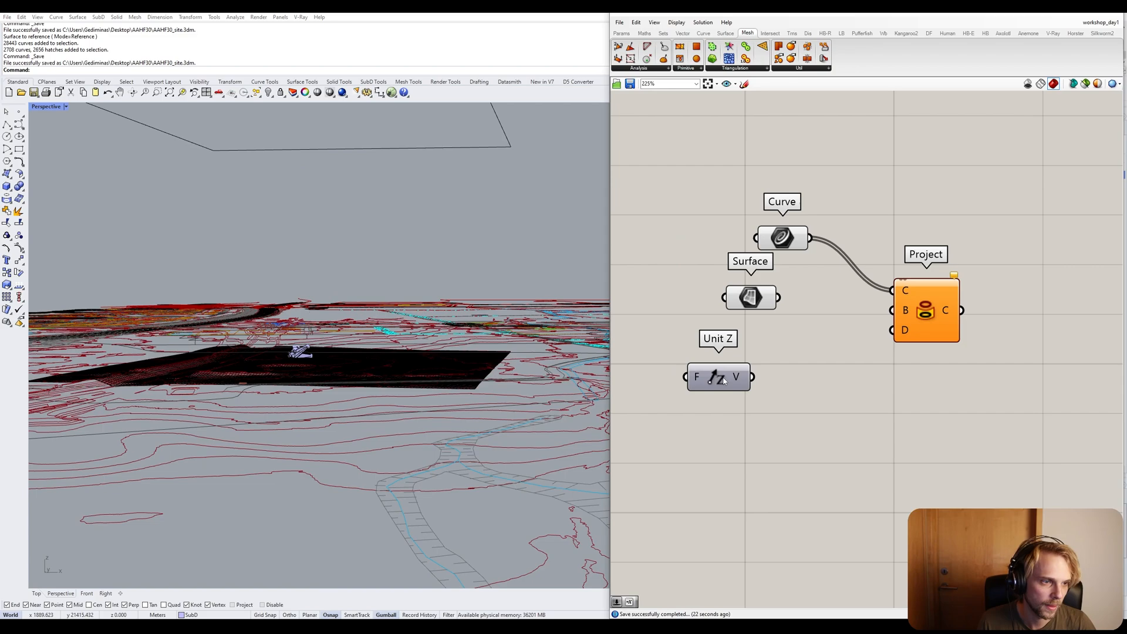
Reverse the Unit Z vector with a Negative component and feed the result into the Project component's Direction input.
double_click(797, 430)
type("NEG")
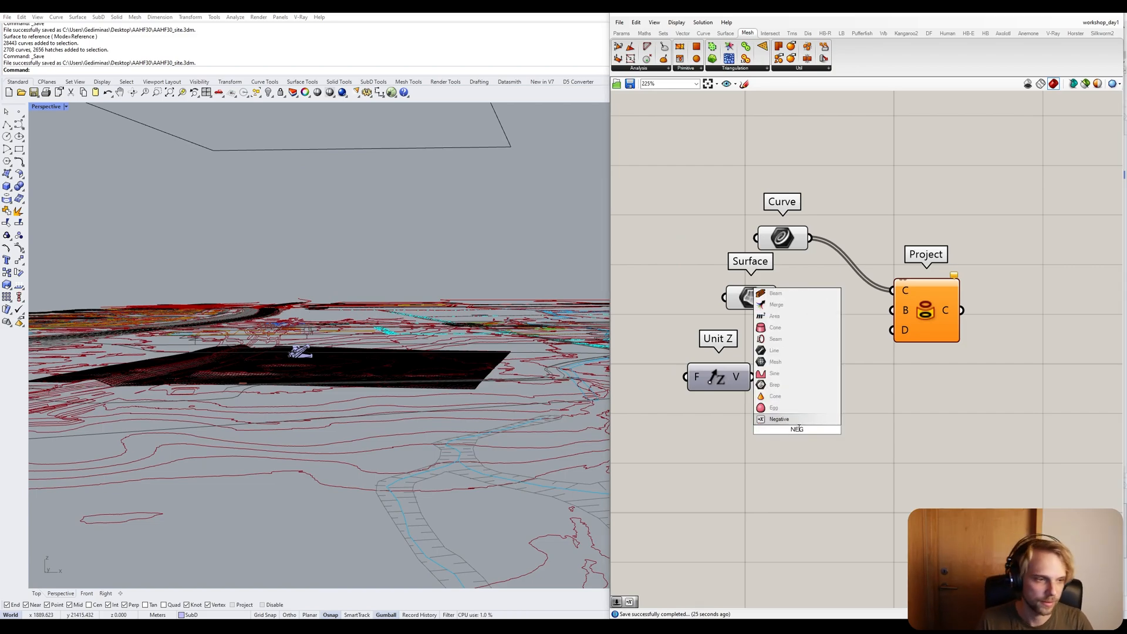
key("Return")
left_click_drag(753, 378, 892, 329)
left_click(798, 293)
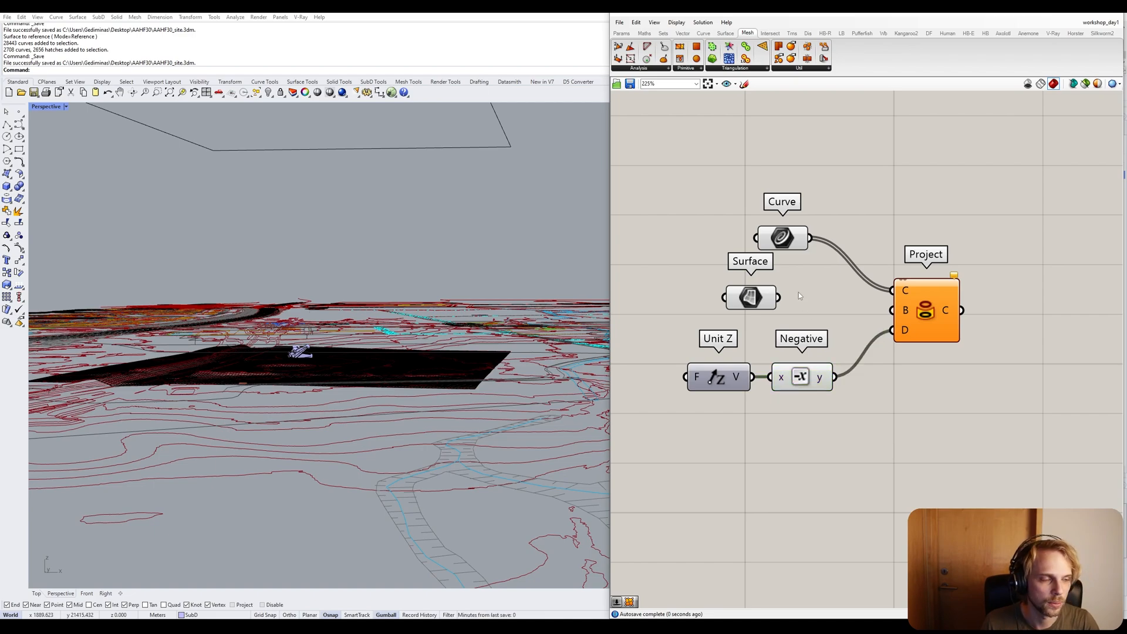
Connect the Surface parameter to the Project component's Brep input and highlight the projected curves on the terrain.
left_click_drag(763, 297, 892, 314)
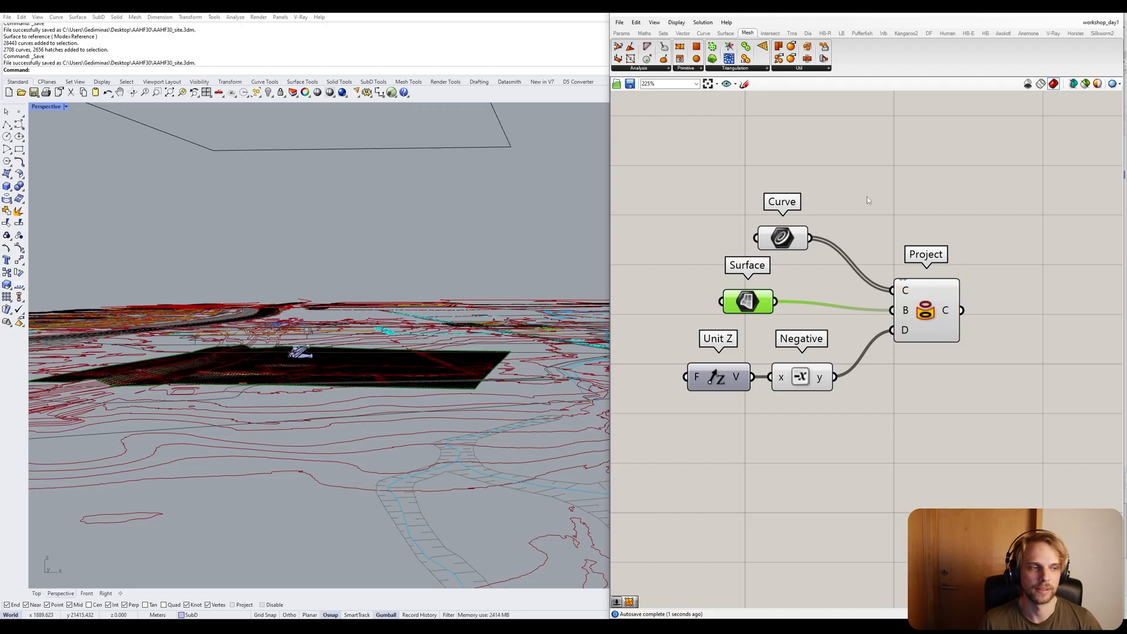
left_click(942, 336)
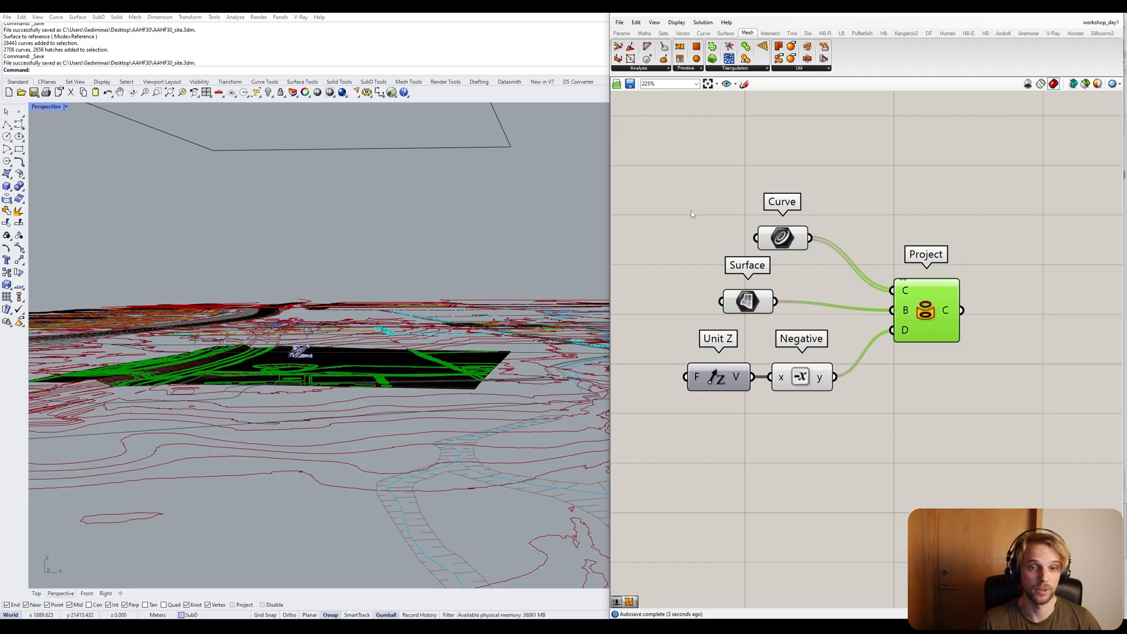
right_click_drag(153, 229, 314, 318)
left_click(931, 347)
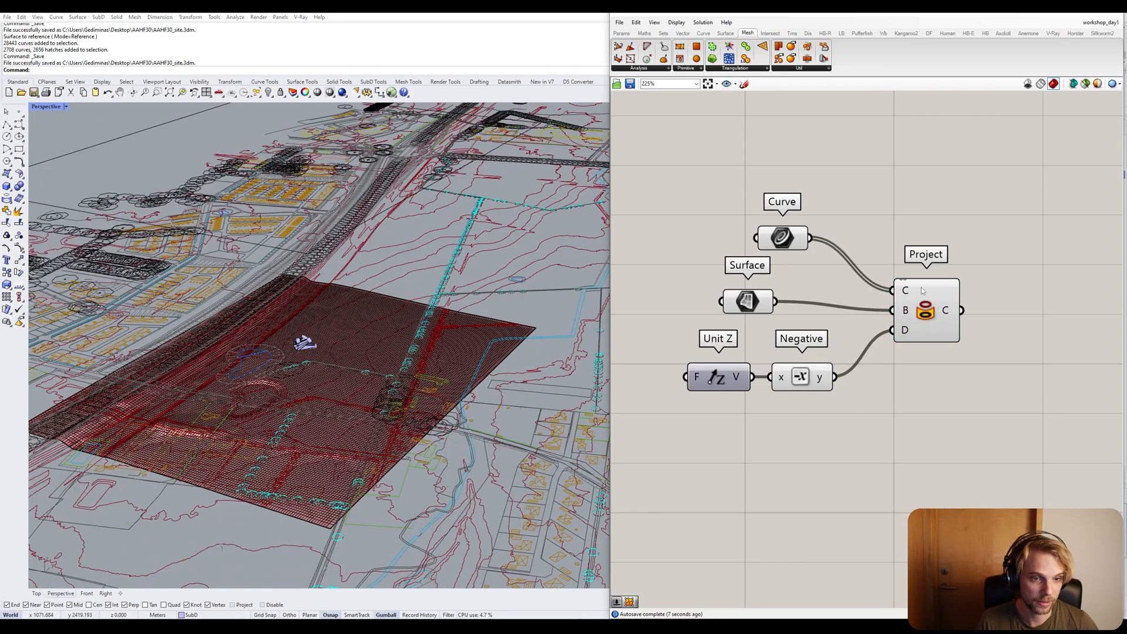
left_click(921, 287)
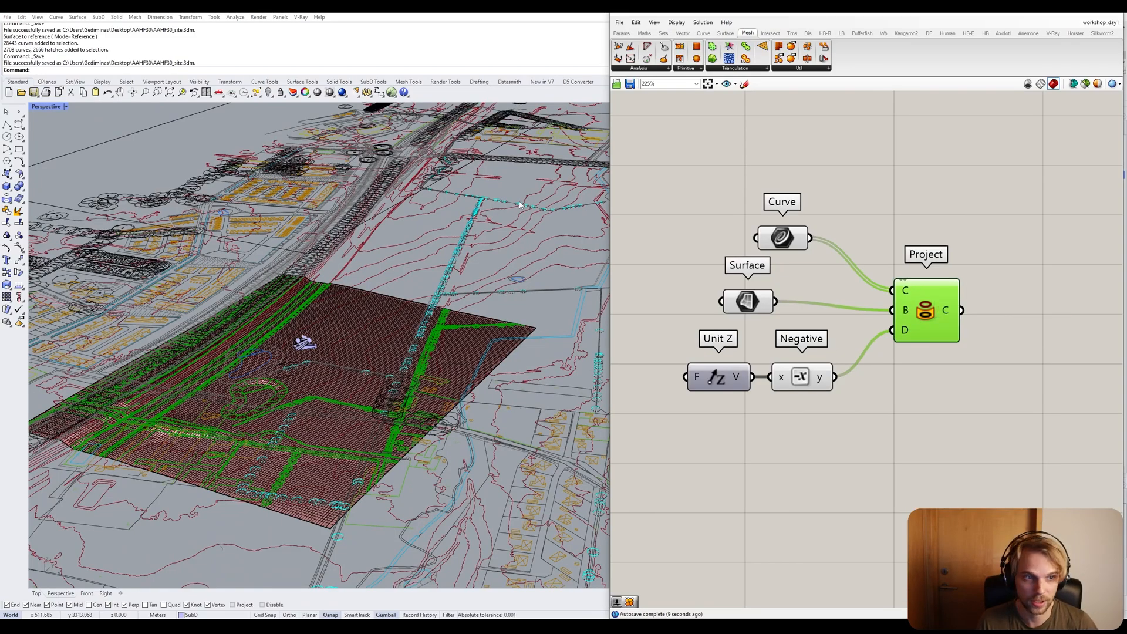
Hide the CAD_data layer in Rhino and return to the Grasshopper definition.
scroll(311, 282, "down", 5)
right_click_drag(350, 289, 362, 314)
left_click(1072, 13)
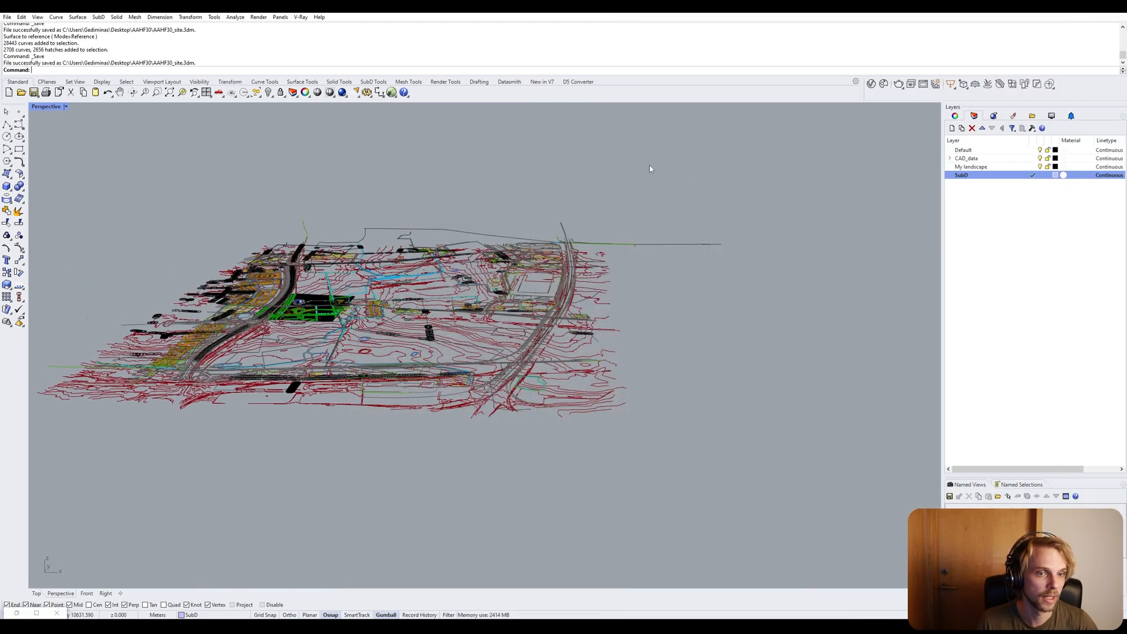
right_click_drag(728, 206, 702, 235)
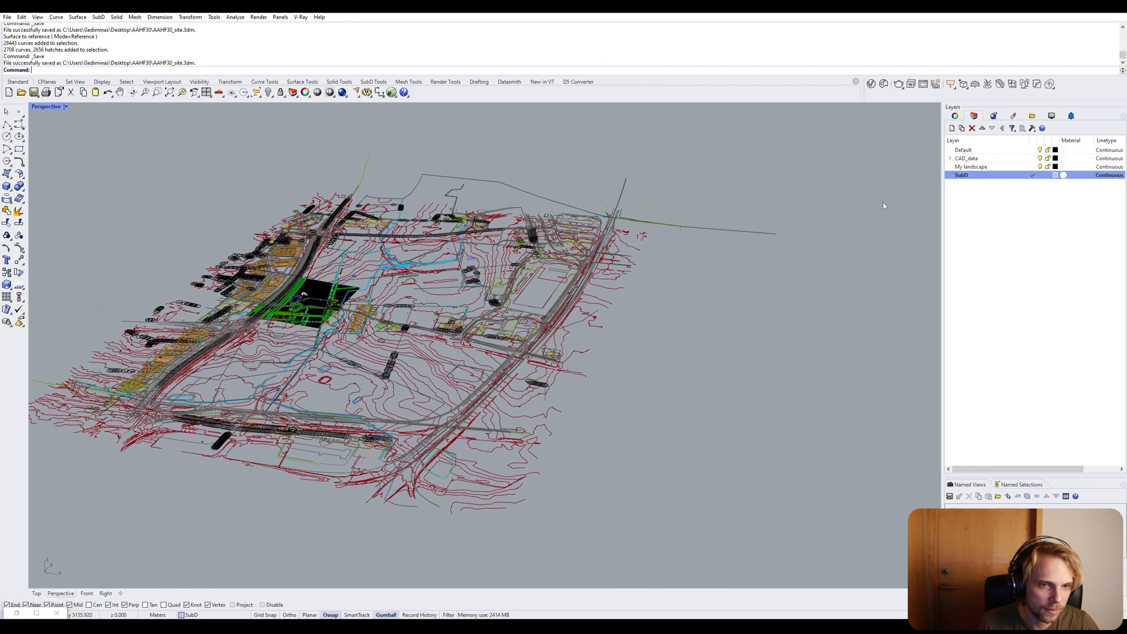
left_click(1041, 160)
right_click_drag(781, 241, 773, 273)
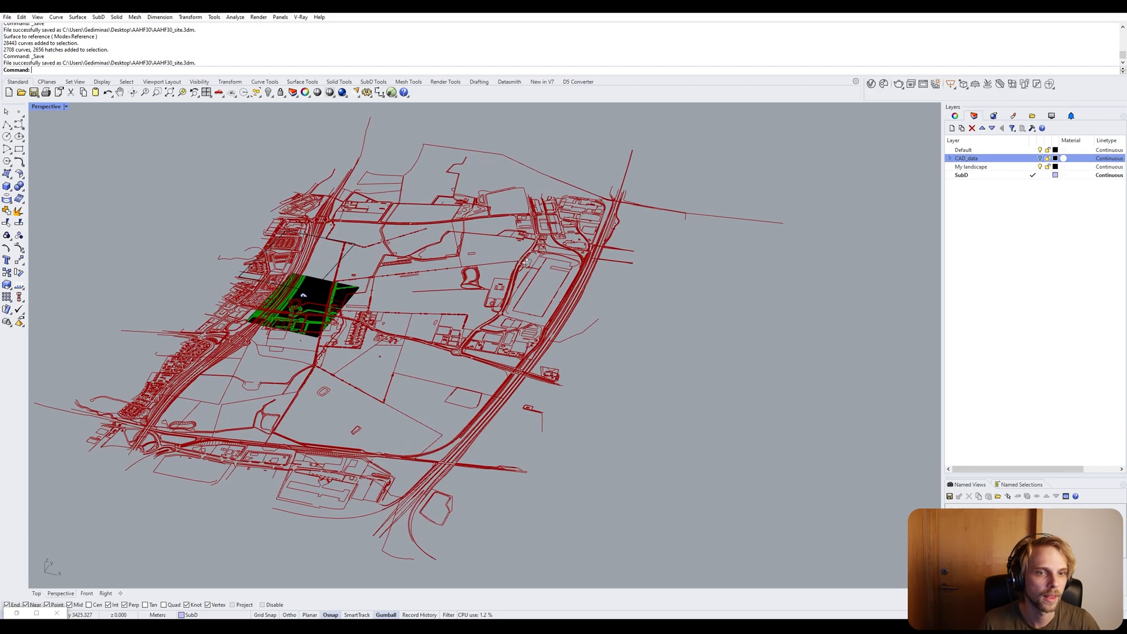
left_click(16, 613)
Turn off the preview of the Curve parameter and highlight the Project component's curves to check them on the terrain.
left_click(736, 298)
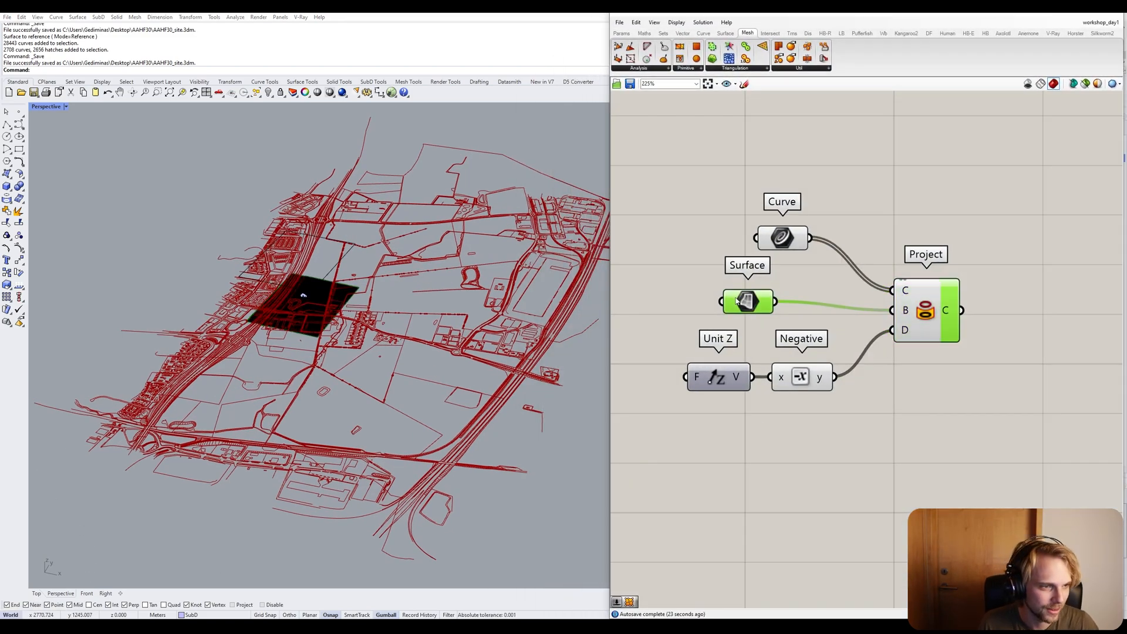
left_click(779, 243)
middle_click(779, 243)
left_click(805, 228)
right_click_drag(265, 224, 283, 317)
scroll(284, 317, "up", 8)
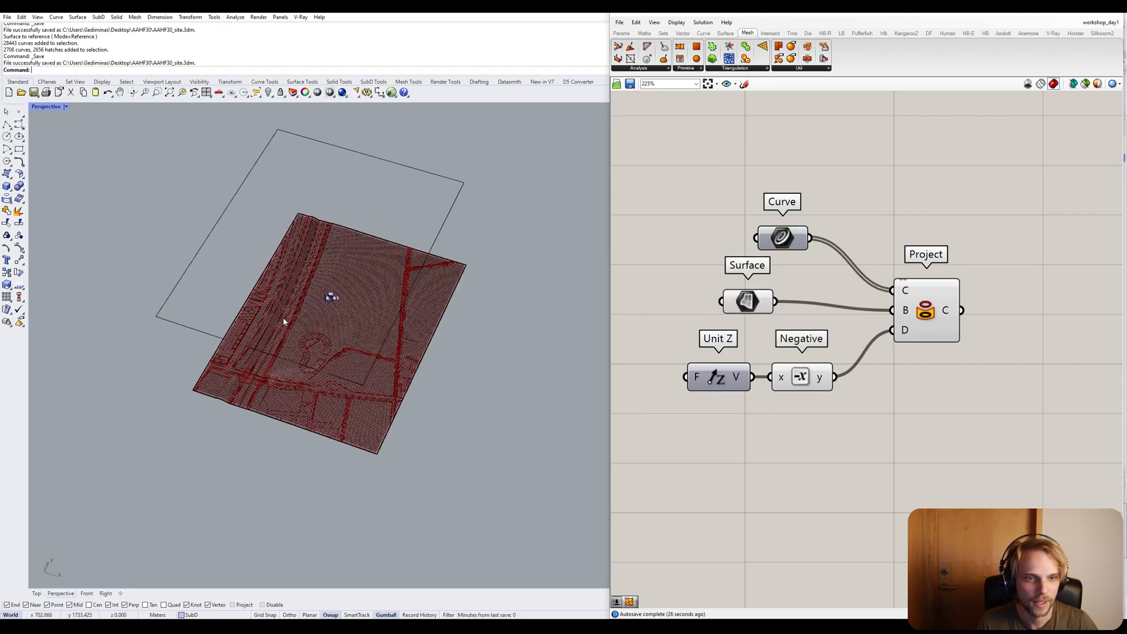
scroll(284, 322, "up", 10)
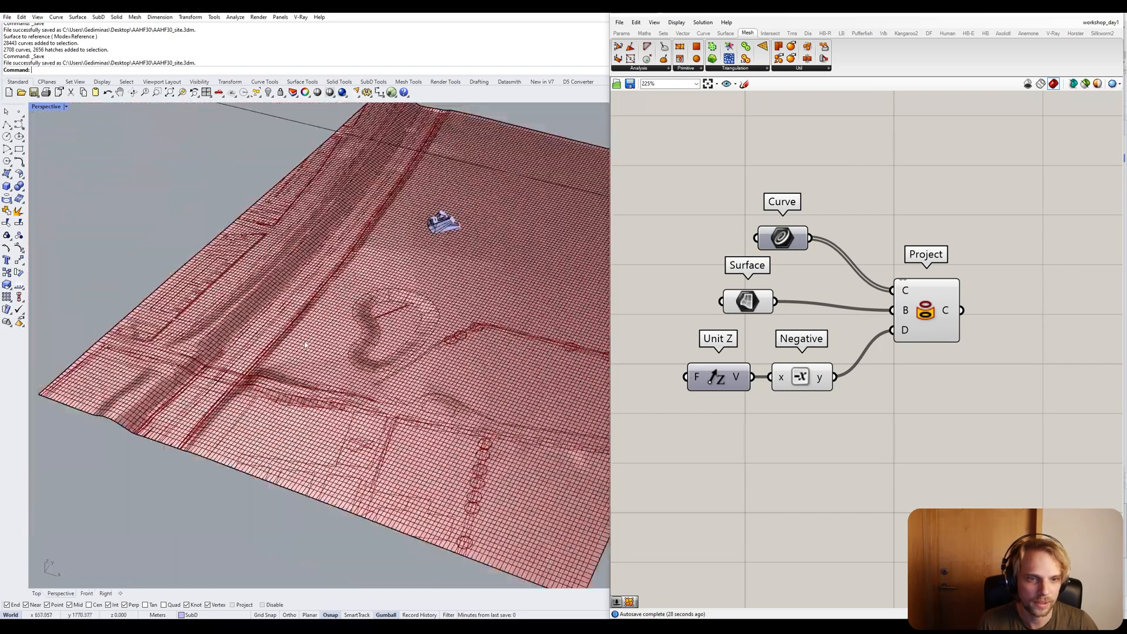
scroll(304, 345, "down", 5)
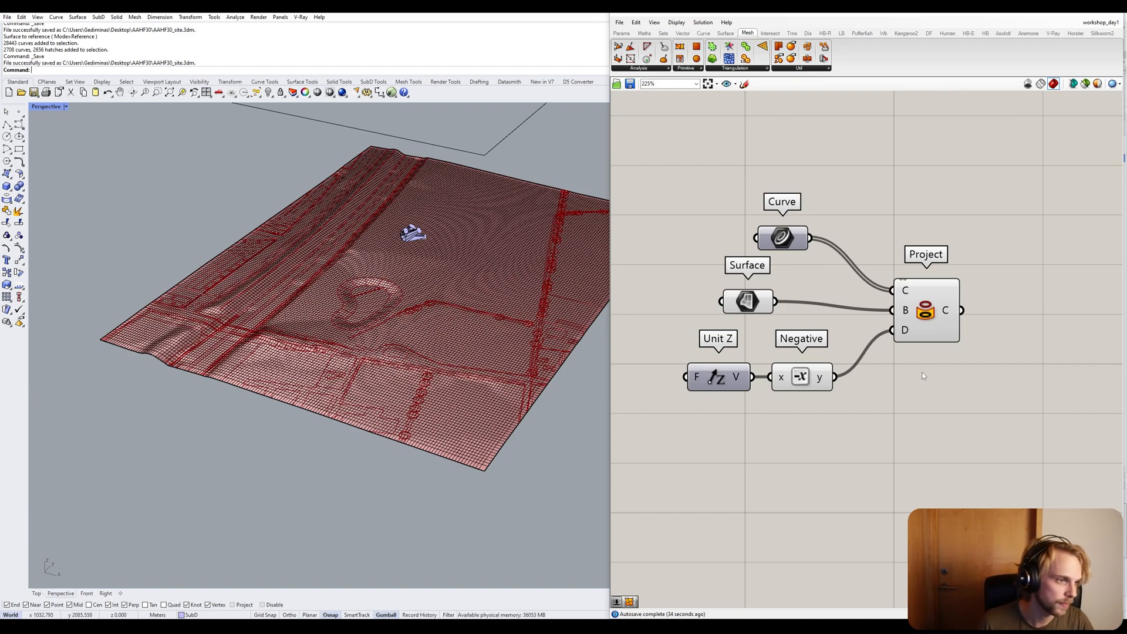
left_click(917, 291)
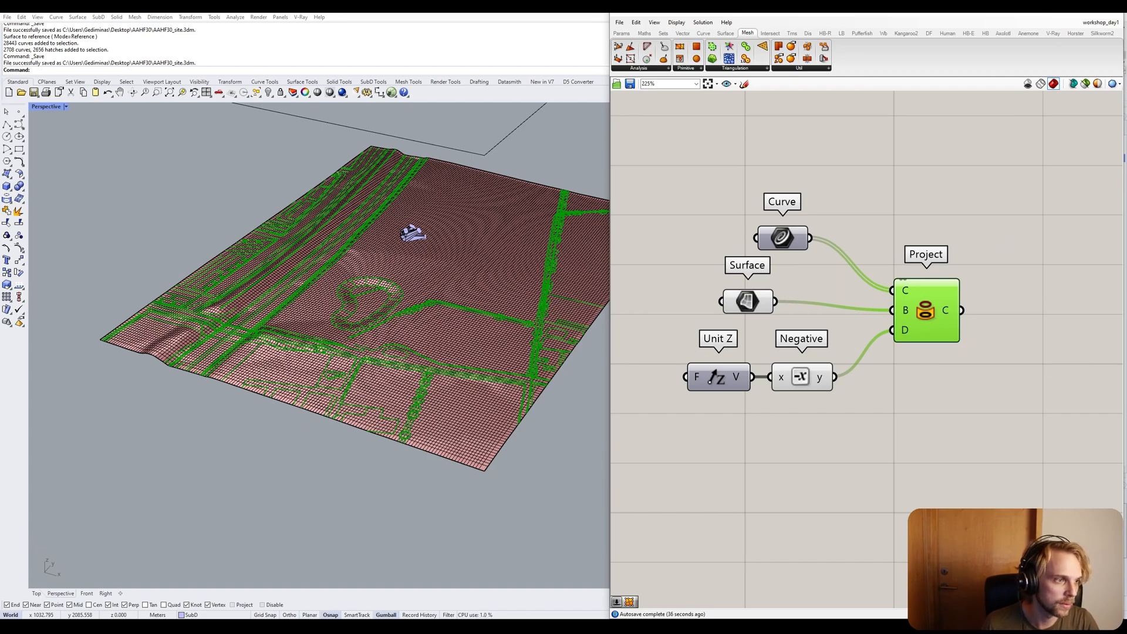
Create a new Rhino layer named "Projected CAD DATA".
left_click(1078, 16)
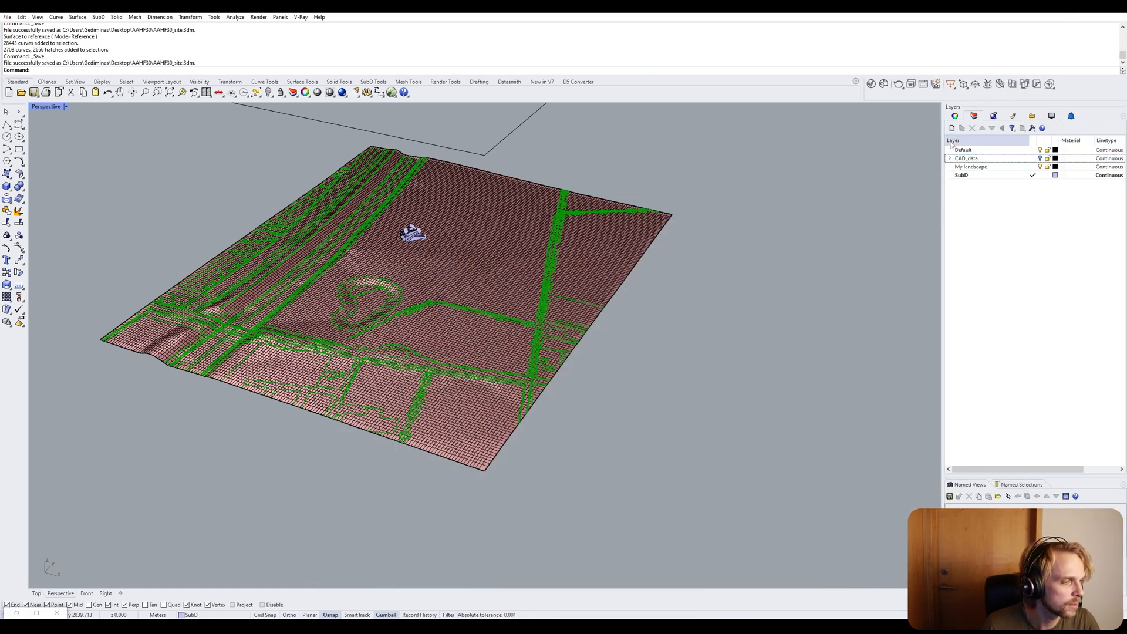
left_click(952, 128)
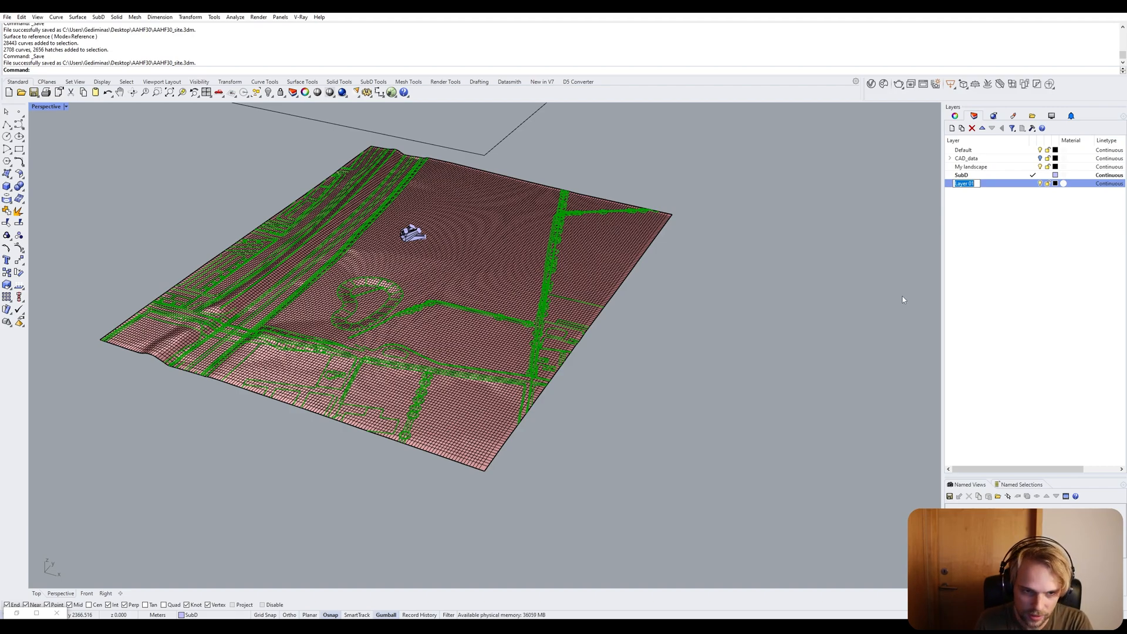
type("pRO")
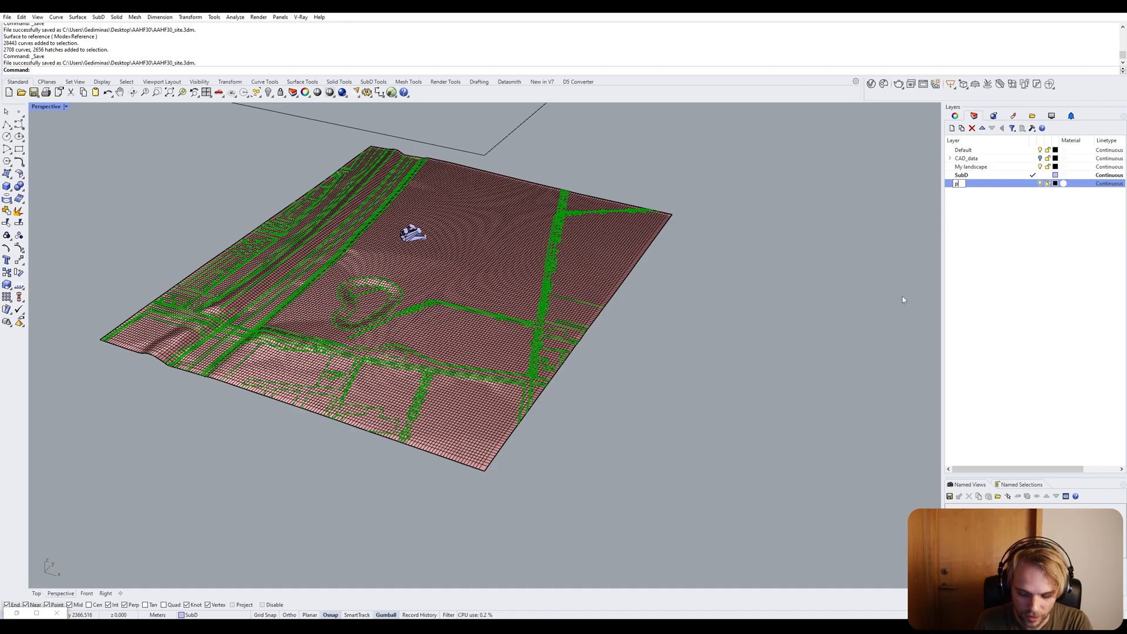
key("BackSpace")
key("BackSpace")
key("BackSpace")
type("Pro")
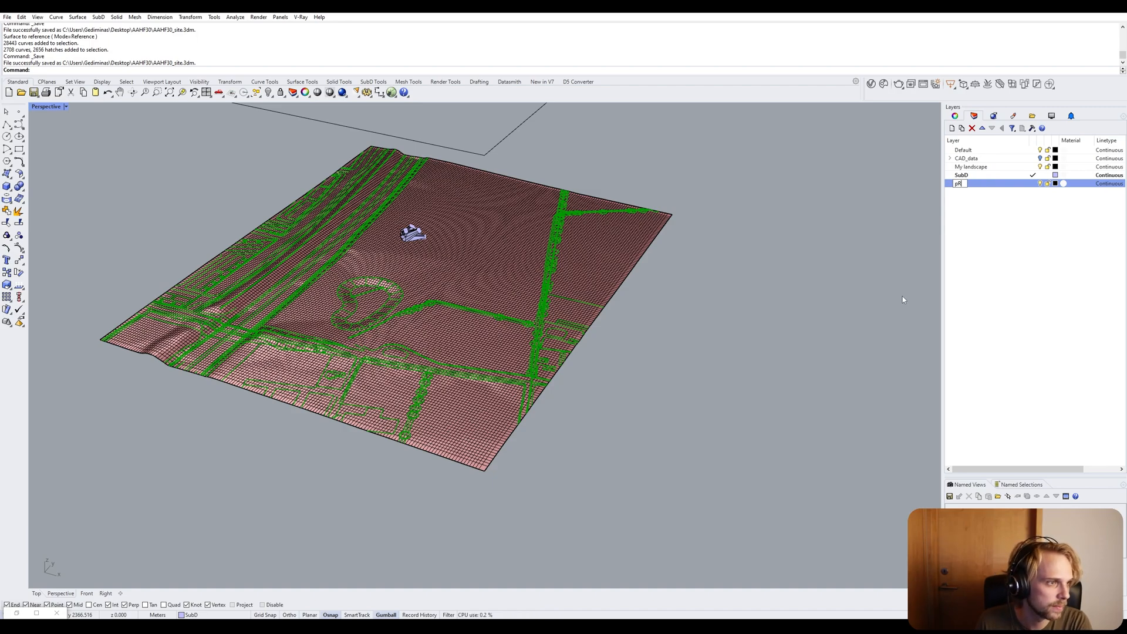
type("jected C")
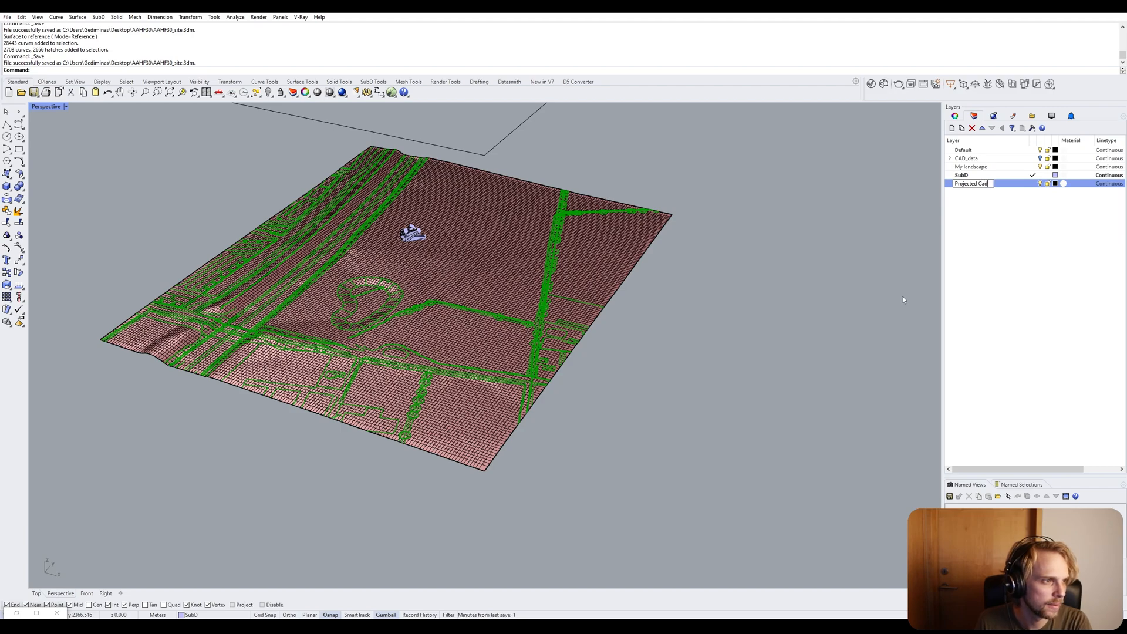
type("AD DATA")
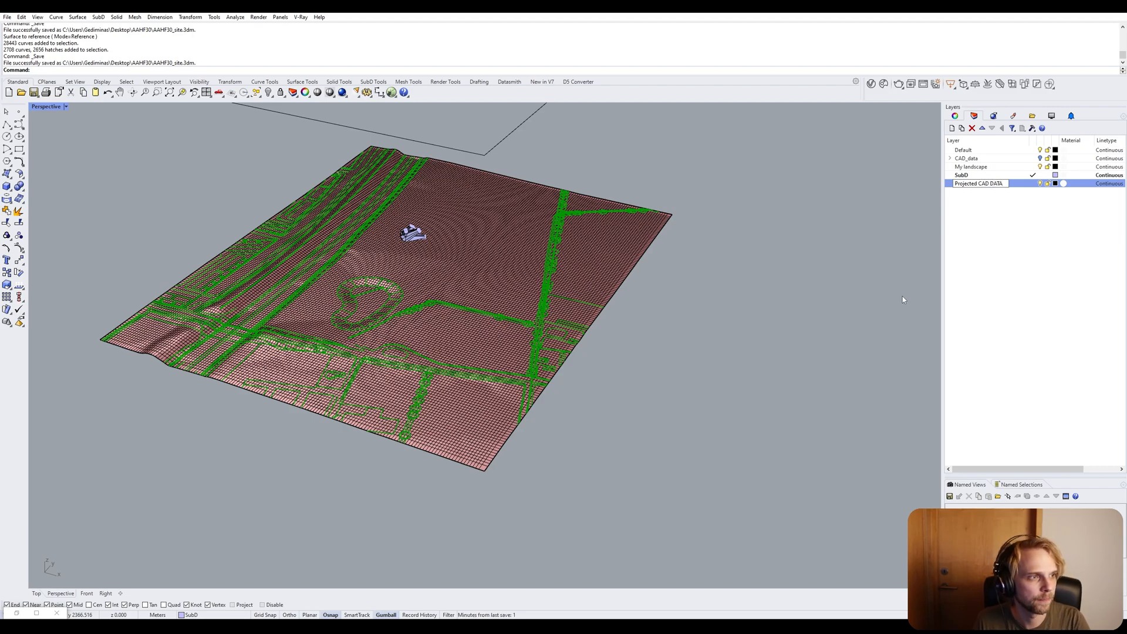
key("Return")
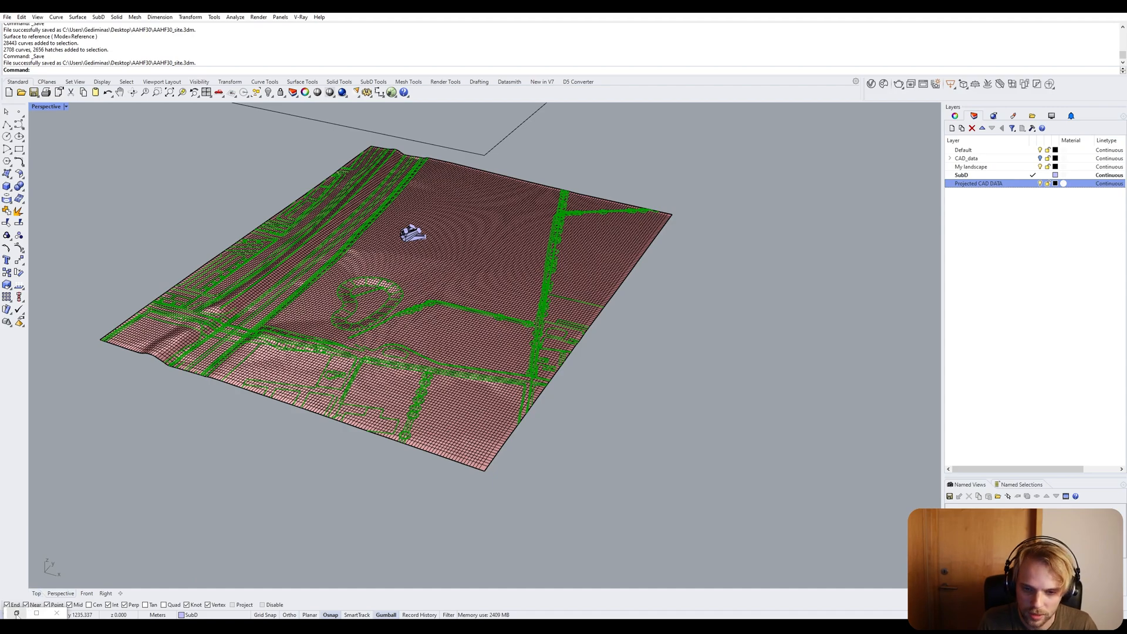
Bake the Project component's curves onto the Projected CAD DATA layer, with the colour by layer.
left_click(36, 612)
right_click(934, 310)
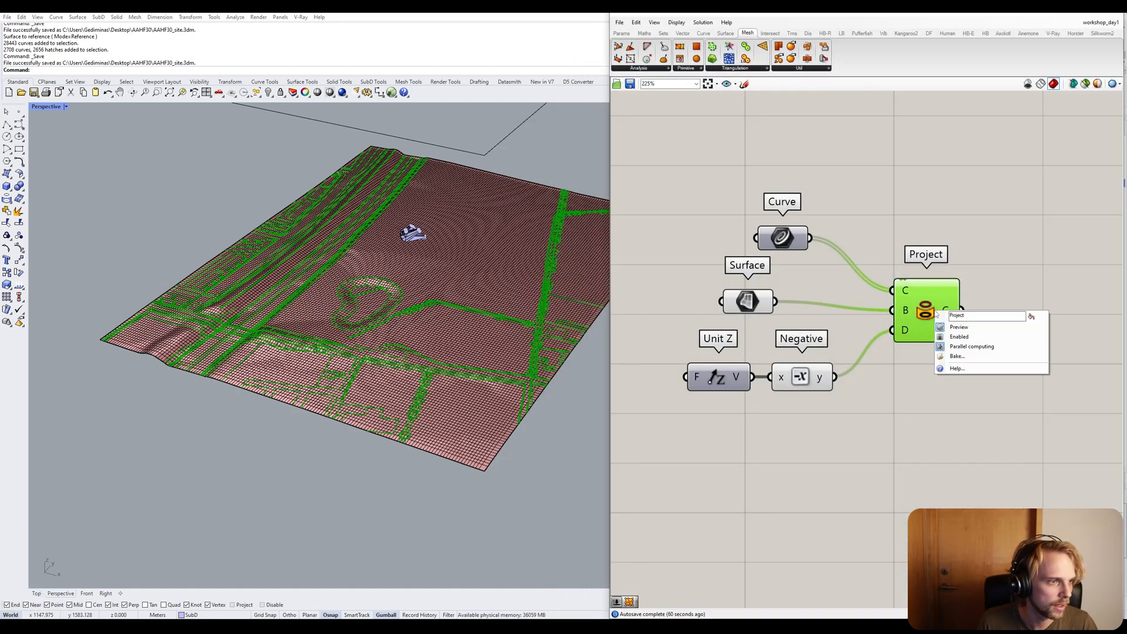
left_click(968, 355)
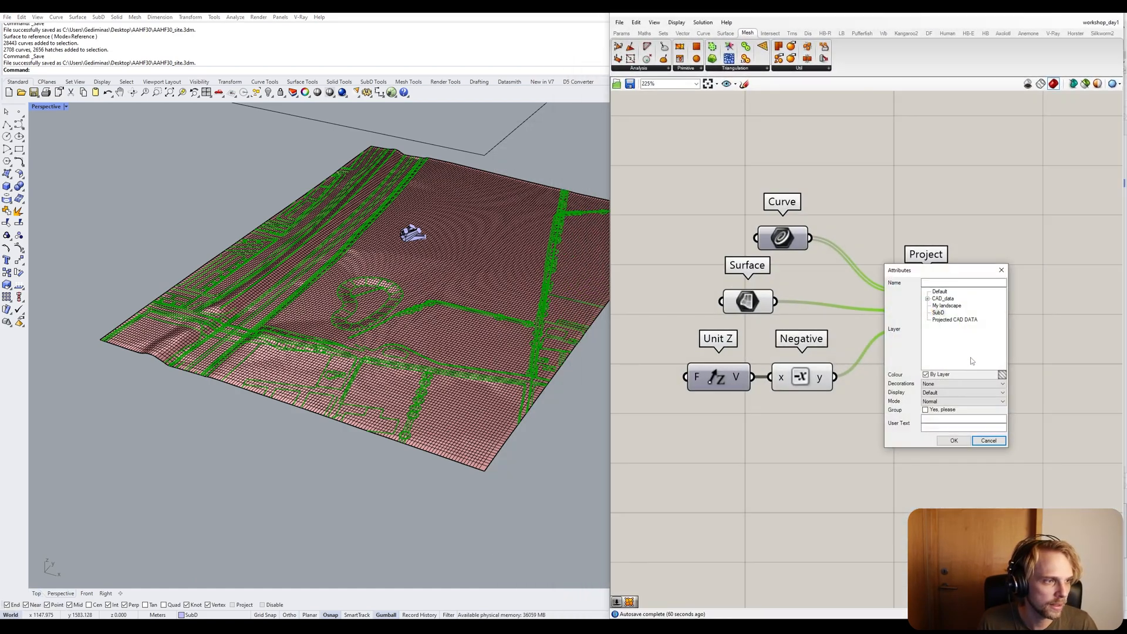
left_click(954, 320)
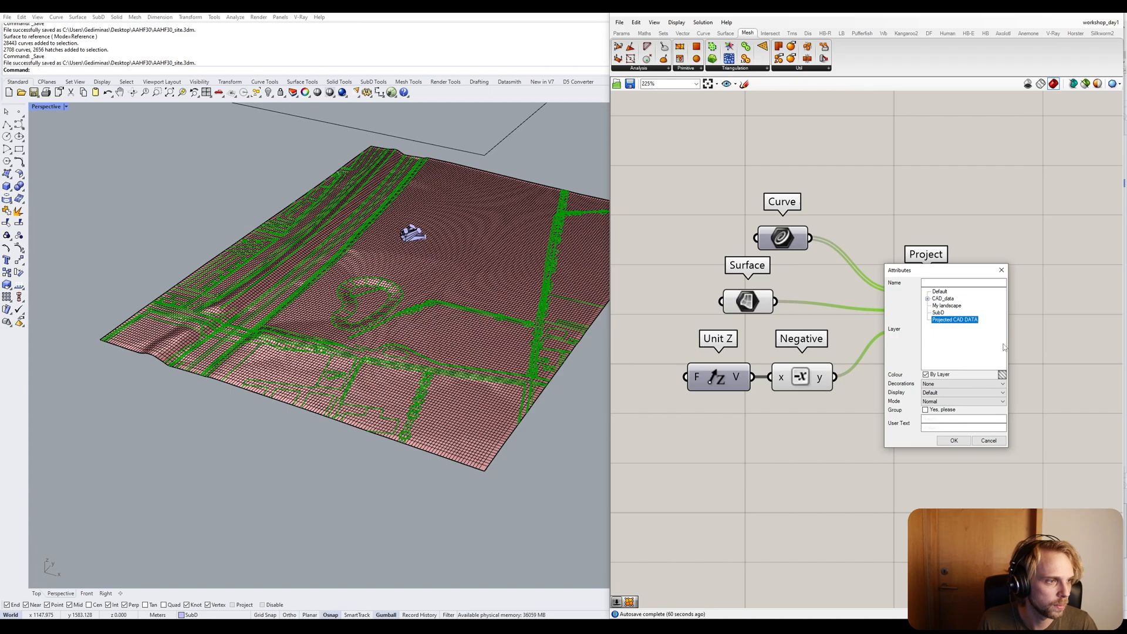
left_click(945, 441)
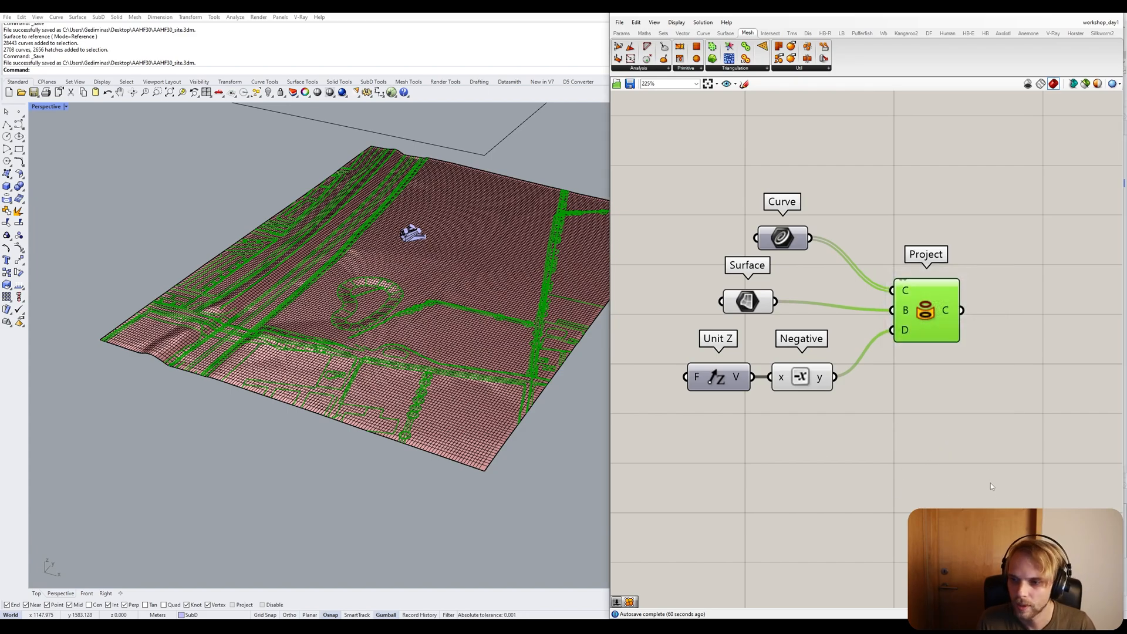
Turn off the preview of all the projection components in Grasshopper.
left_click_drag(990, 462, 685, 226)
middle_click(698, 222)
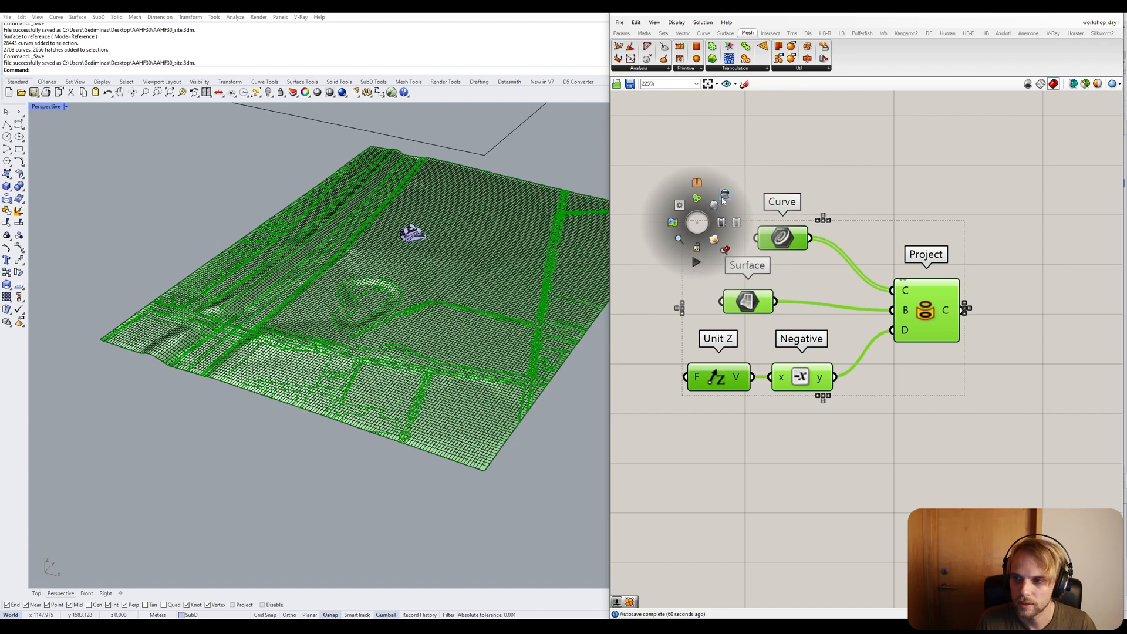
left_click(724, 195)
left_click(763, 185)
Move the projection components just below the purple terrain group and put them in their own group.
scroll(776, 197, "down", 4)
right_click_drag(776, 197, 790, 263)
left_click_drag(889, 365, 735, 245)
left_click_drag(844, 317, 838, 289)
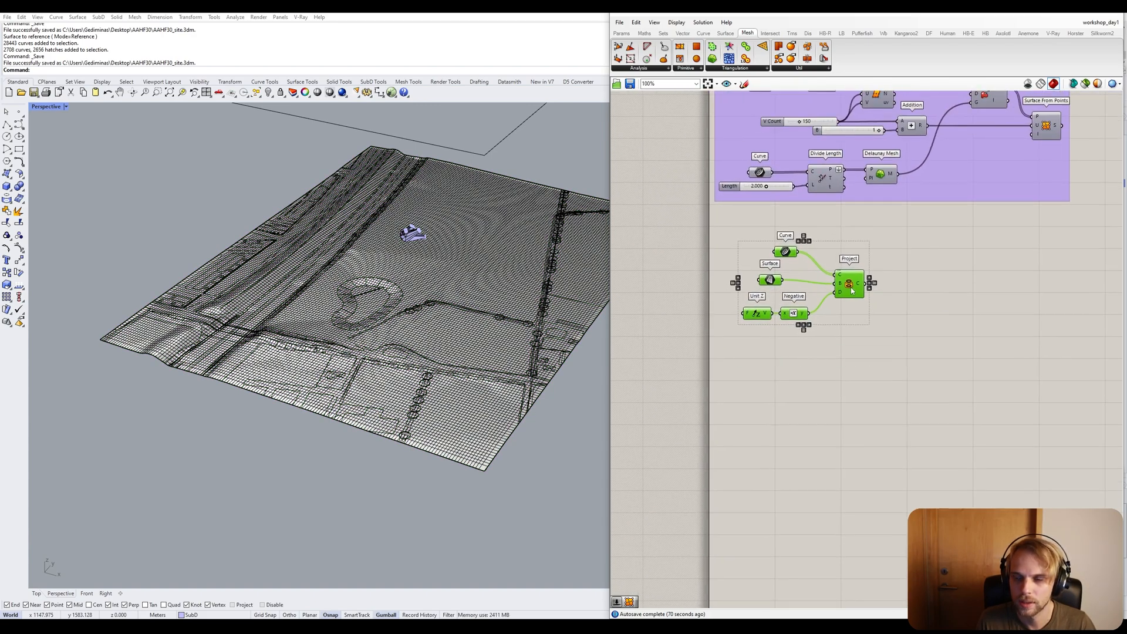
middle_click(851, 287)
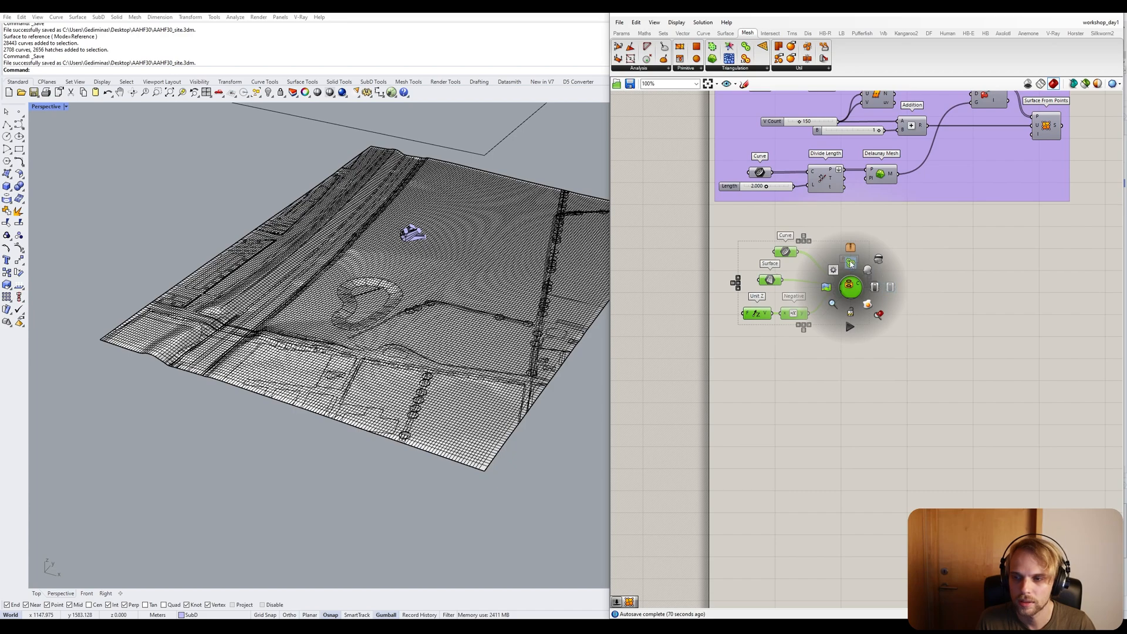
left_click(886, 286)
left_click(875, 246)
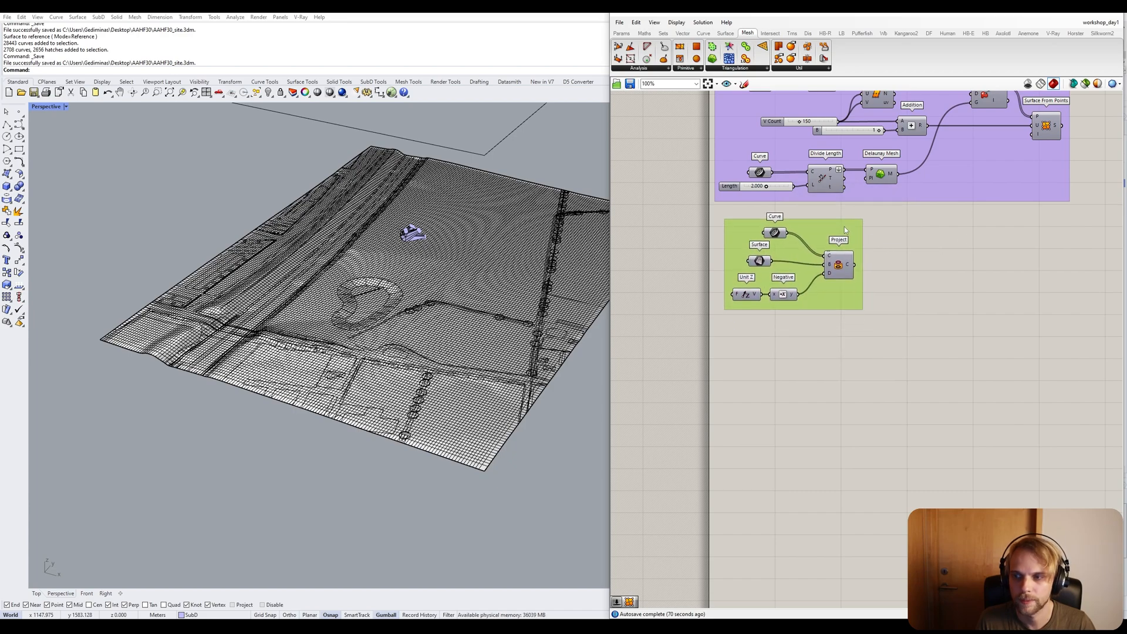
left_click(844, 226)
scroll(801, 175, "down", 5)
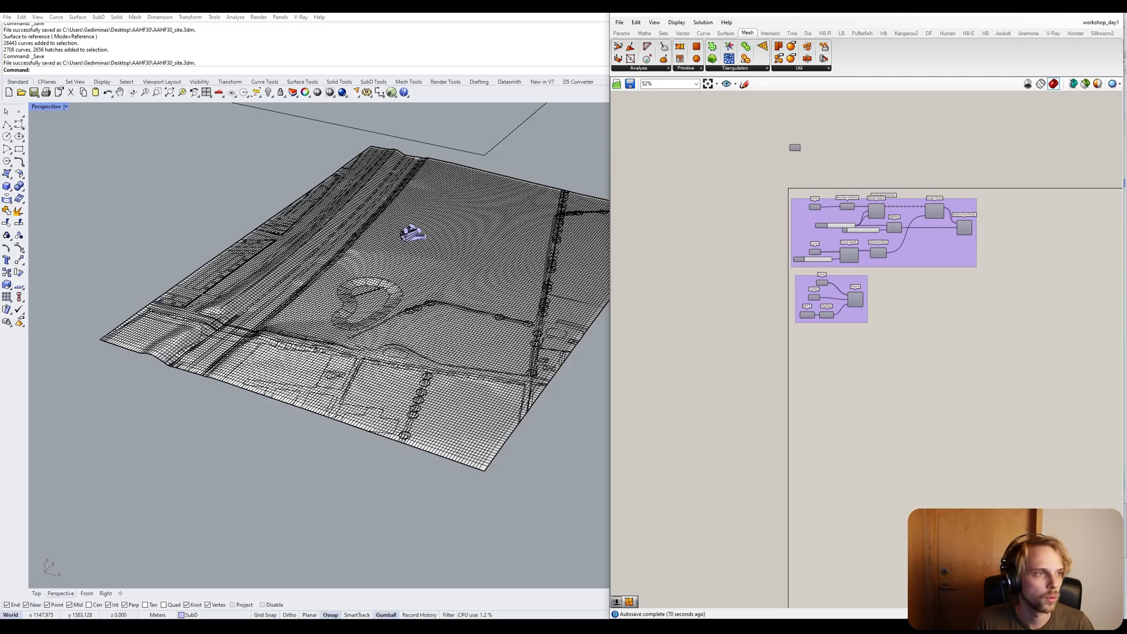
Examine the baked projected curves on the terrain surface in Rhino's perspective view.
left_click(1073, 15)
right_click_drag(765, 259, 552, 258)
scroll(322, 279, "up", 7)
scroll(322, 281, "down", 7)
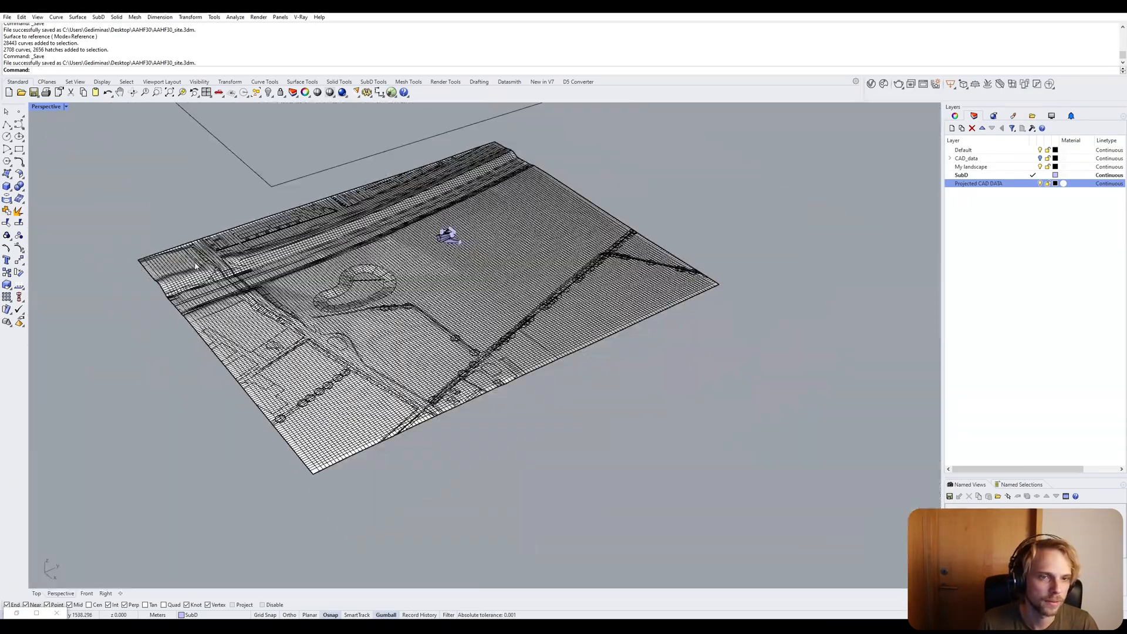
Inspect the projected curves up close, including the tree circles, and the terrain surface from several angles in the perspective view.
right_click_drag(446, 247, 504, 259)
scroll(394, 270, "up", 2)
scroll(504, 259, "up", 2)
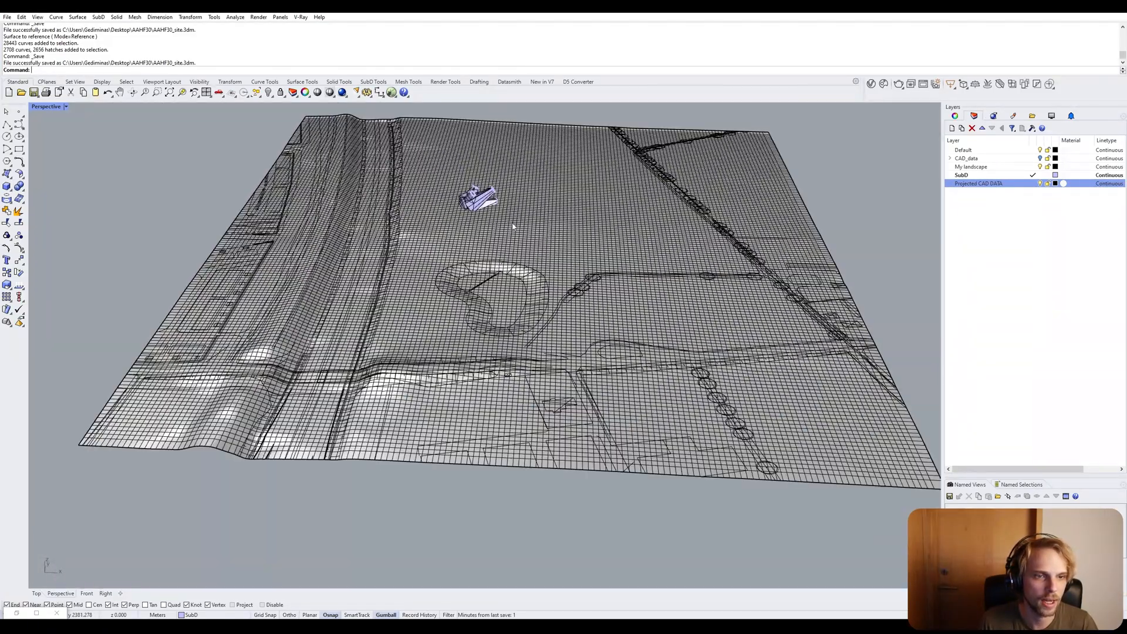
left_click(472, 261)
key("Escape")
scroll(668, 307, "up", 8)
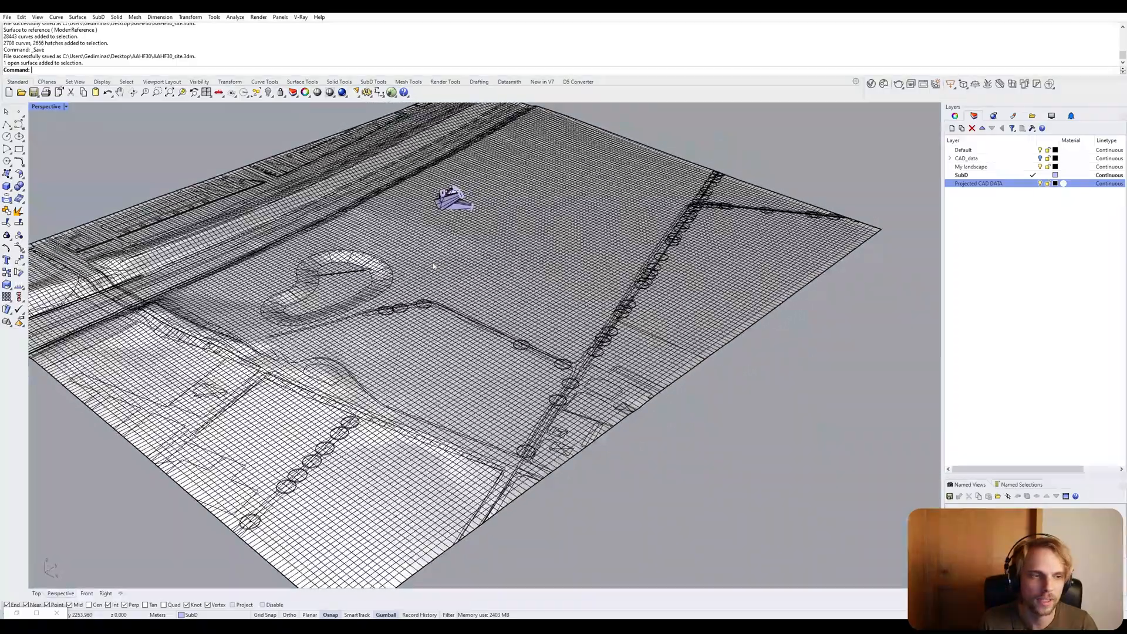
scroll(668, 307, "down", 10)
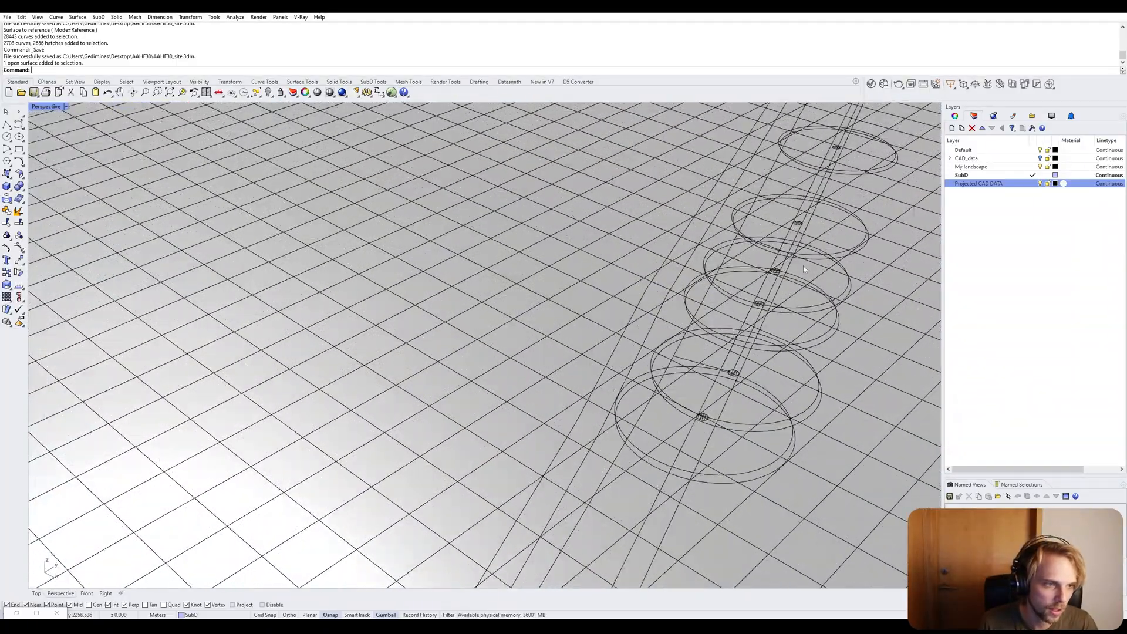
scroll(562, 340, "down", 3)
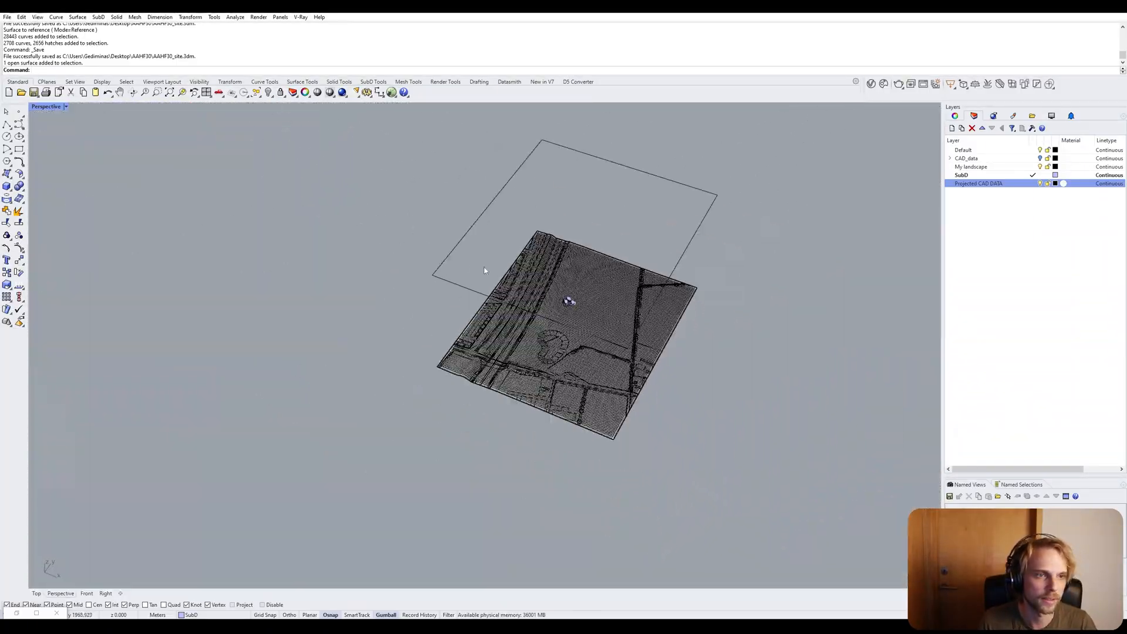
Hide the closed rectangular curve floating above the terrain.
left_click(453, 254)
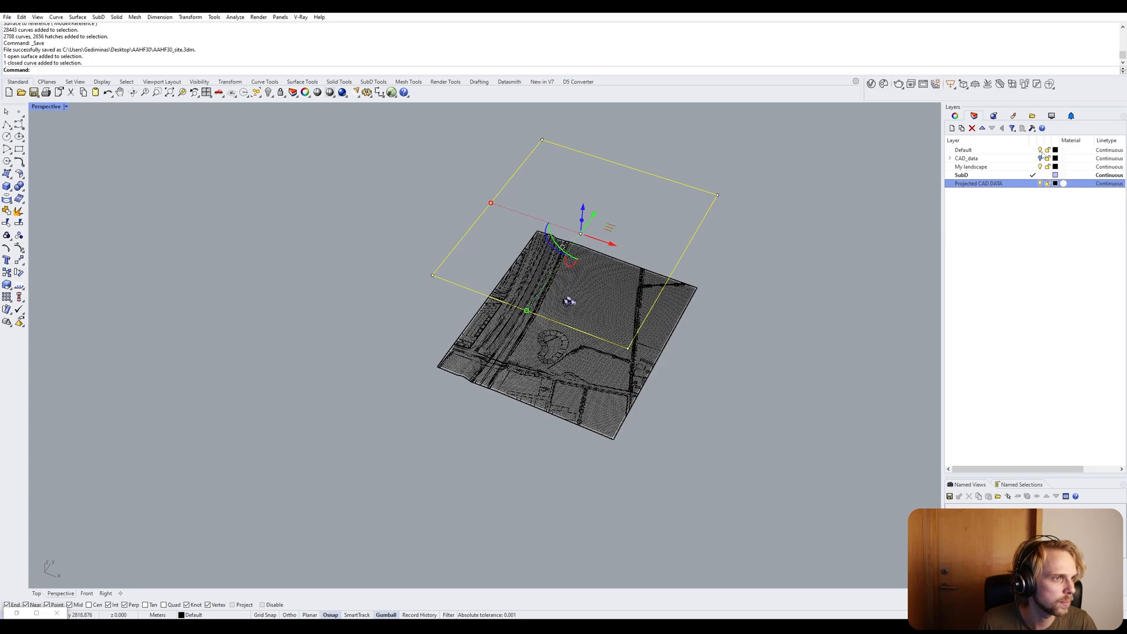
right_click_drag(774, 215, 685, 176)
left_click(801, 244)
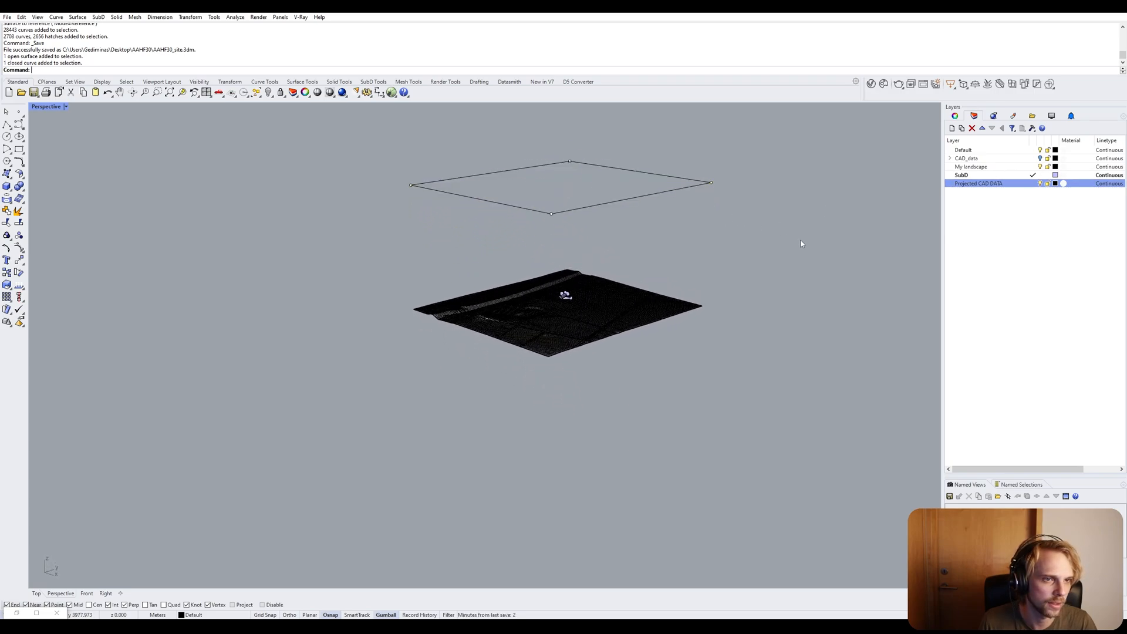
left_click(583, 209)
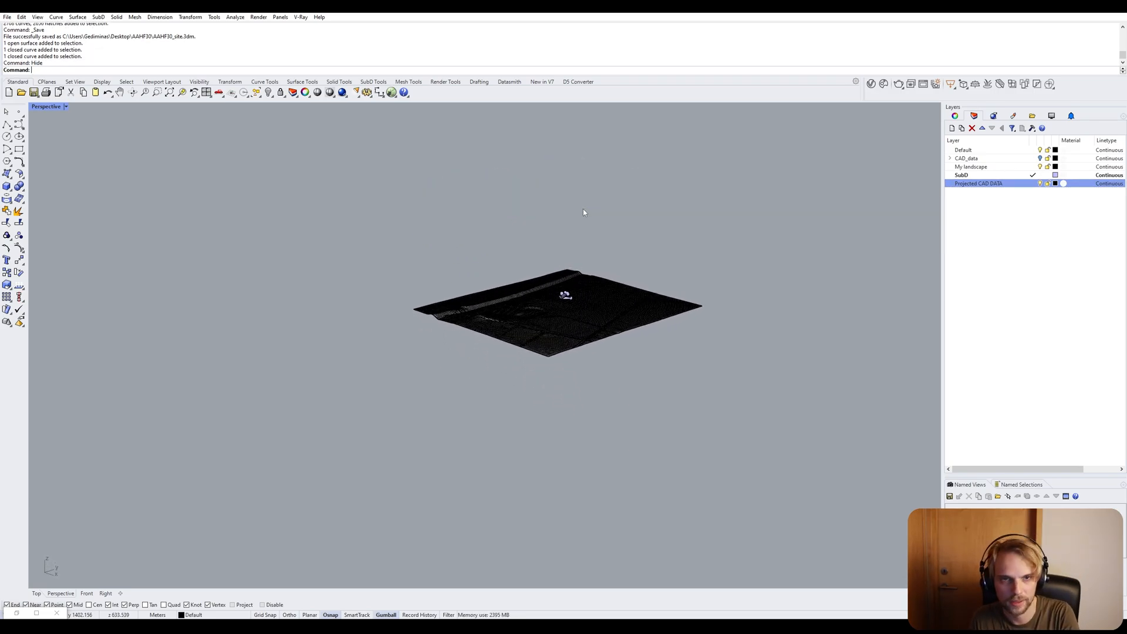
key("ctrl+h")
Move the small SubD object across the terrain toward the row of trees and rotate it about a quarter turn around its vertical axis.
right_click_drag(583, 209, 564, 212)
left_click_drag(442, 257, 638, 397)
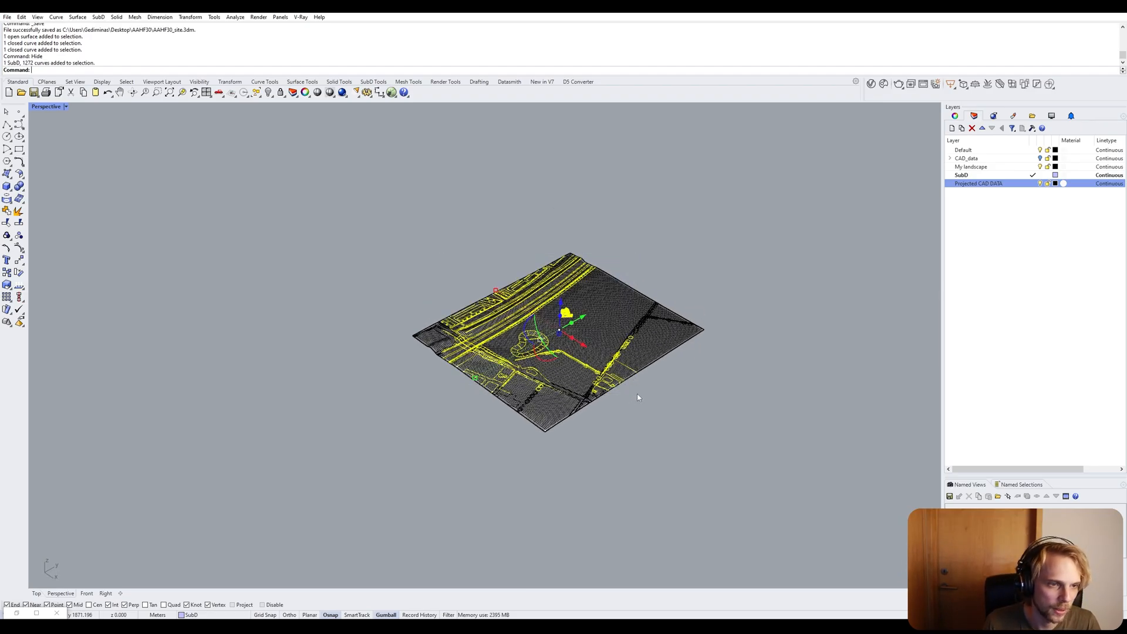
type("zs")
key("Return")
left_click(778, 259)
right_click_drag(777, 259, 851, 305)
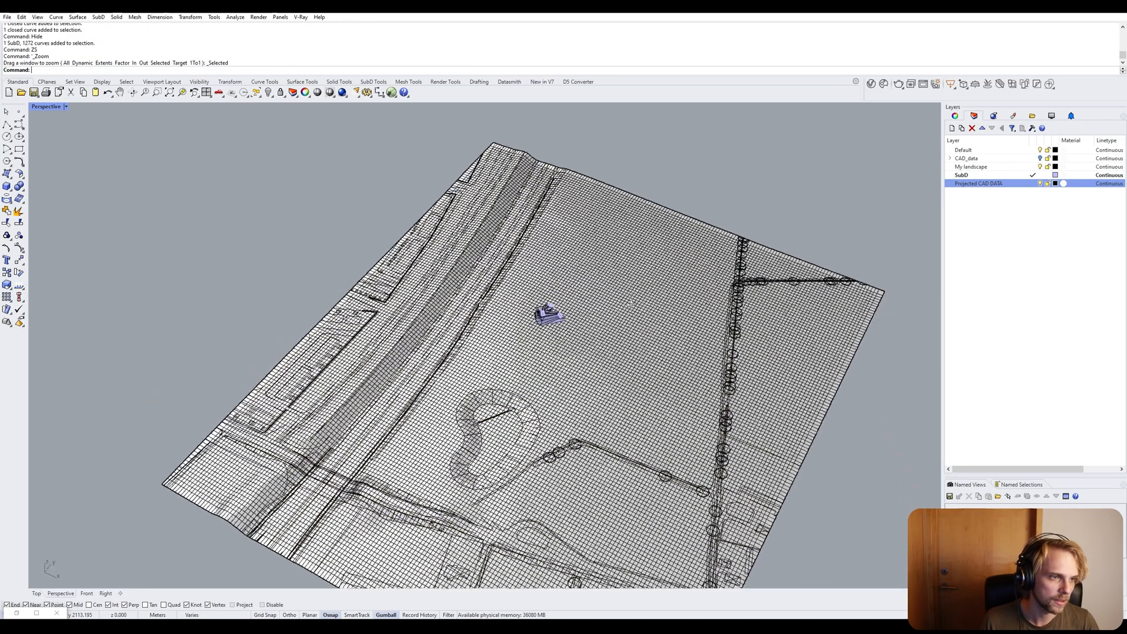
scroll(548, 312, "up", 4)
left_click(548, 314)
scroll(568, 343, "down", 4)
right_click_drag(551, 317, 461, 223)
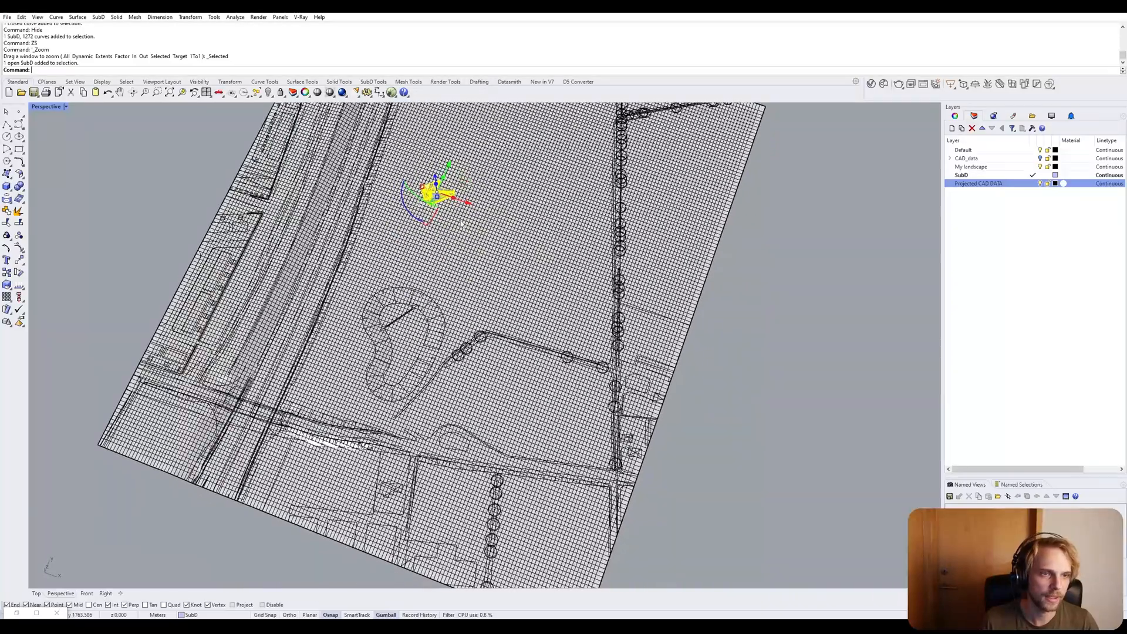
left_click_drag(464, 182, 585, 314)
scroll(585, 315, "up", 5)
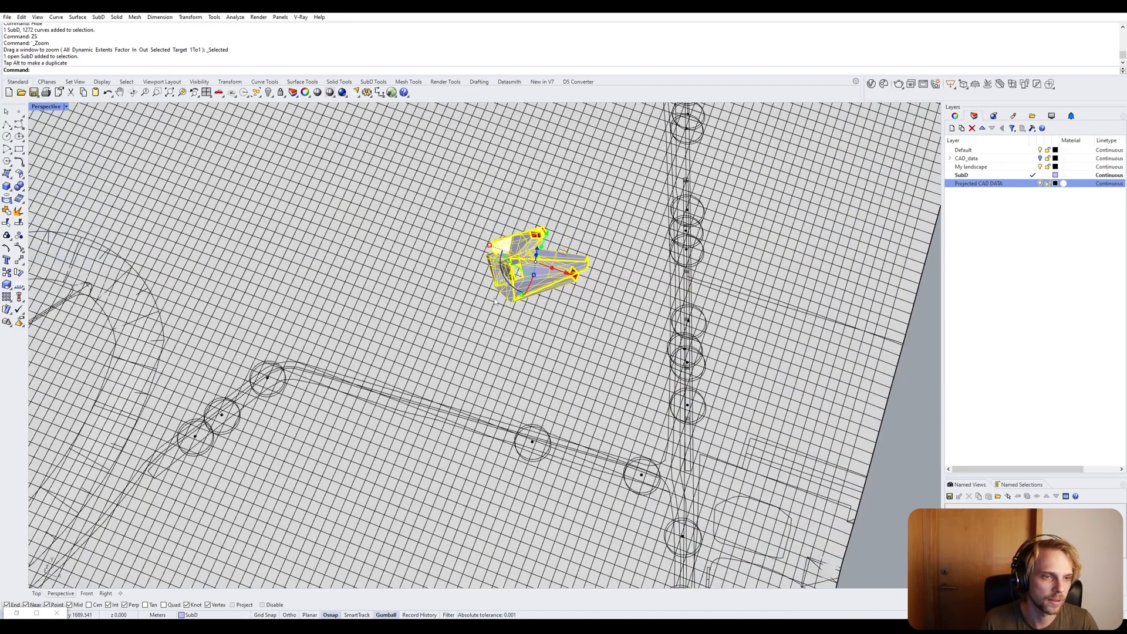
left_click_drag(512, 286, 738, 319)
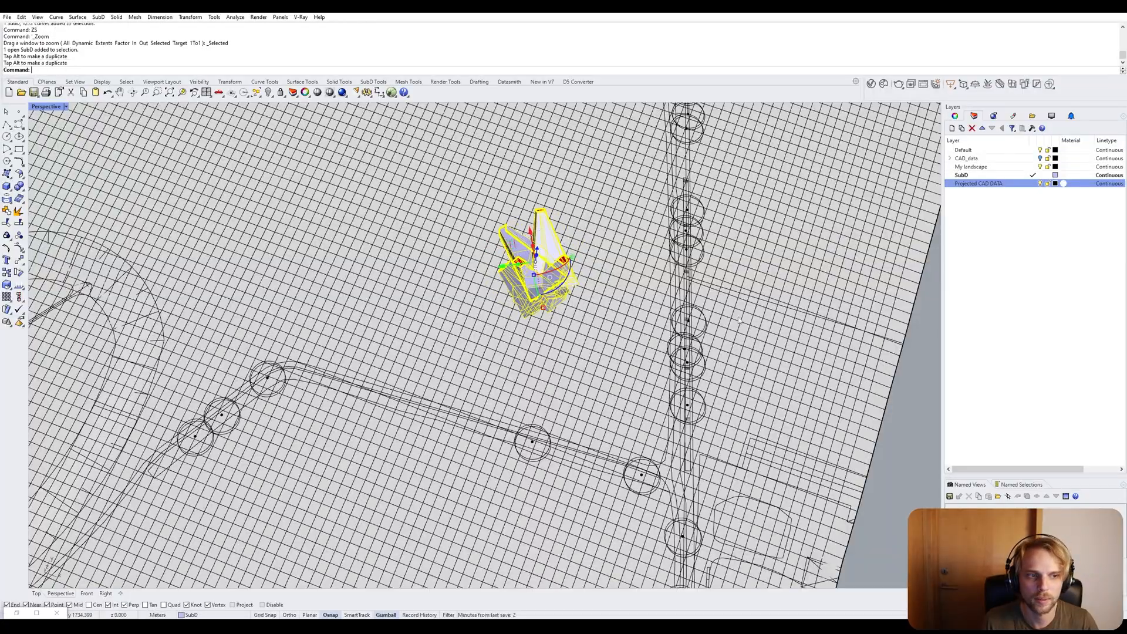
key("Escape")
Move the small SubD object off the terrain, just past the edge beside the long row of trees.
right_click_drag(917, 462, 491, 326)
scroll(491, 326, "up", 3)
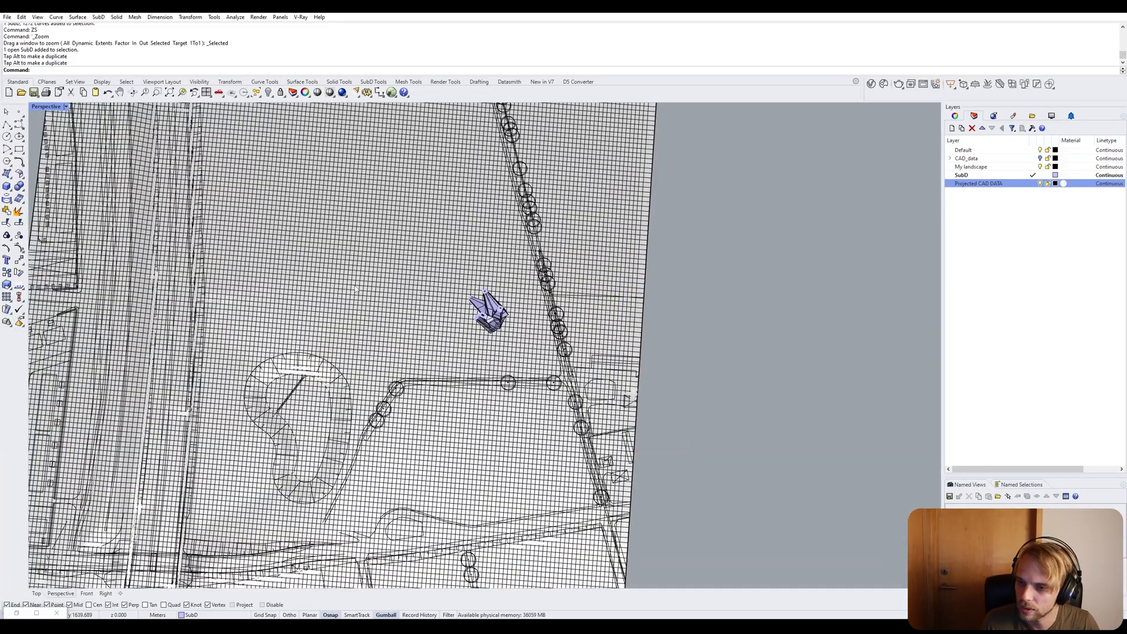
scroll(401, 305, "up", 4)
right_click_drag(401, 305, 420, 317)
scroll(420, 317, "down", 6)
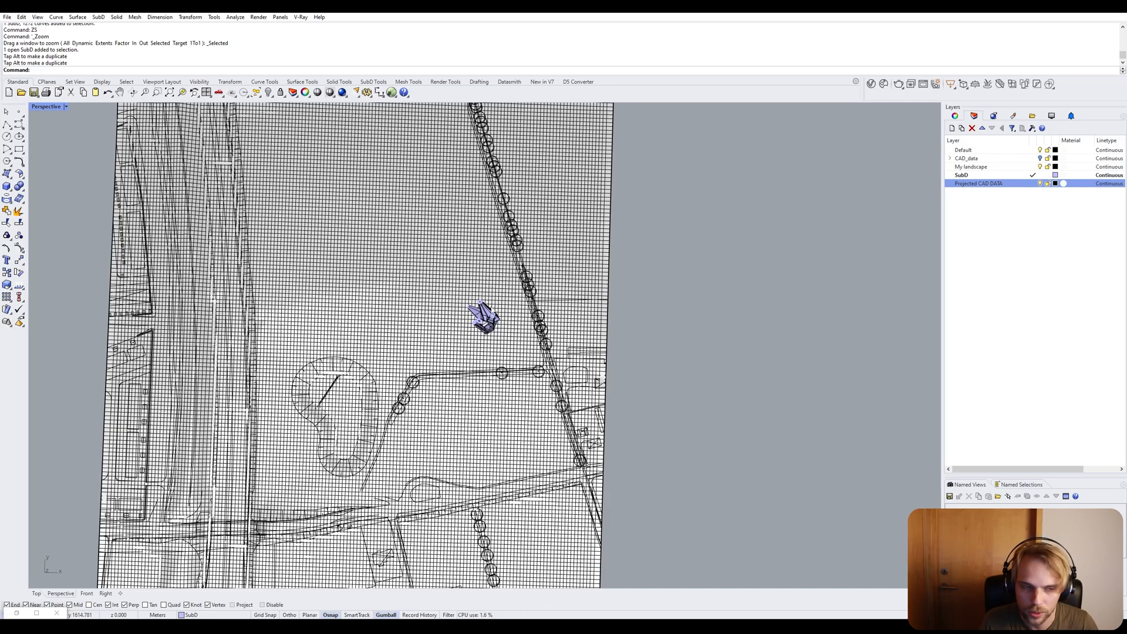
left_click(490, 313)
left_click_drag(496, 301, 649, 298)
left_click(718, 292)
left_click(749, 293)
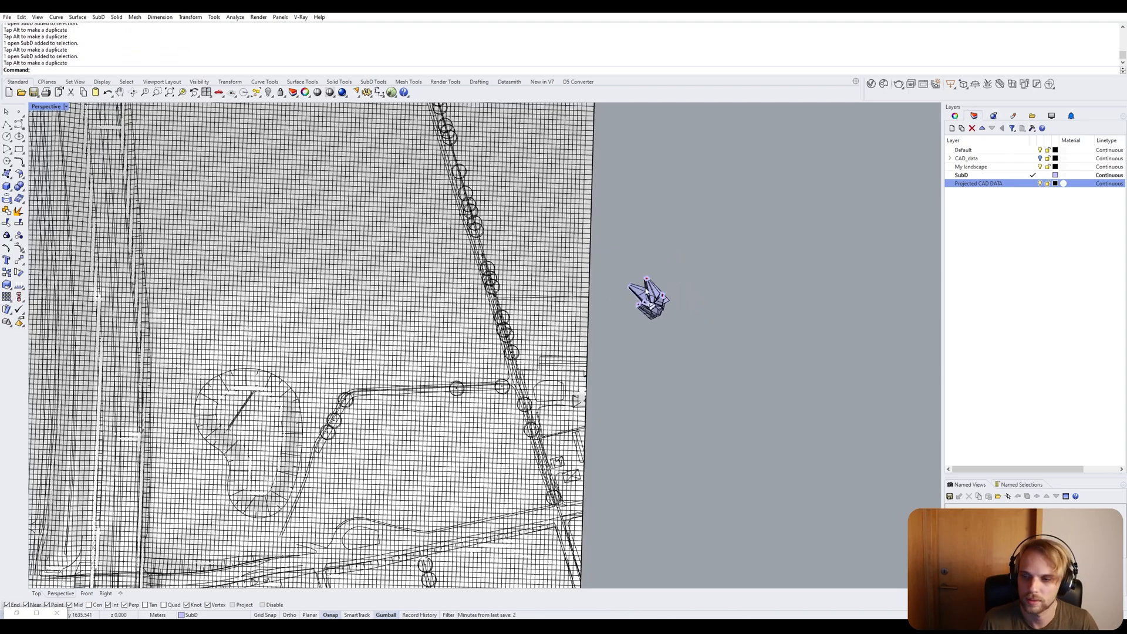
Switch to the maximized Top view and frame the whole terrain together with the SubD object beside it.
double_click(46, 106)
double_click(37, 107)
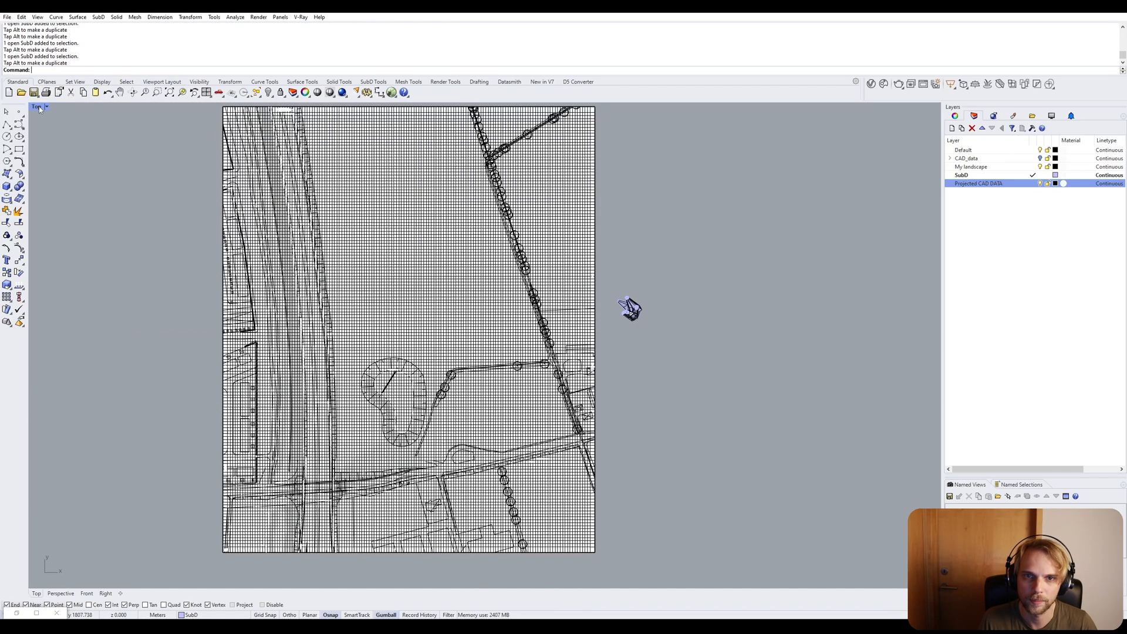
scroll(258, 281, "down", 8)
scroll(370, 274, "up", 8)
right_click_drag(384, 291, 453, 284)
scroll(454, 284, "up", 2)
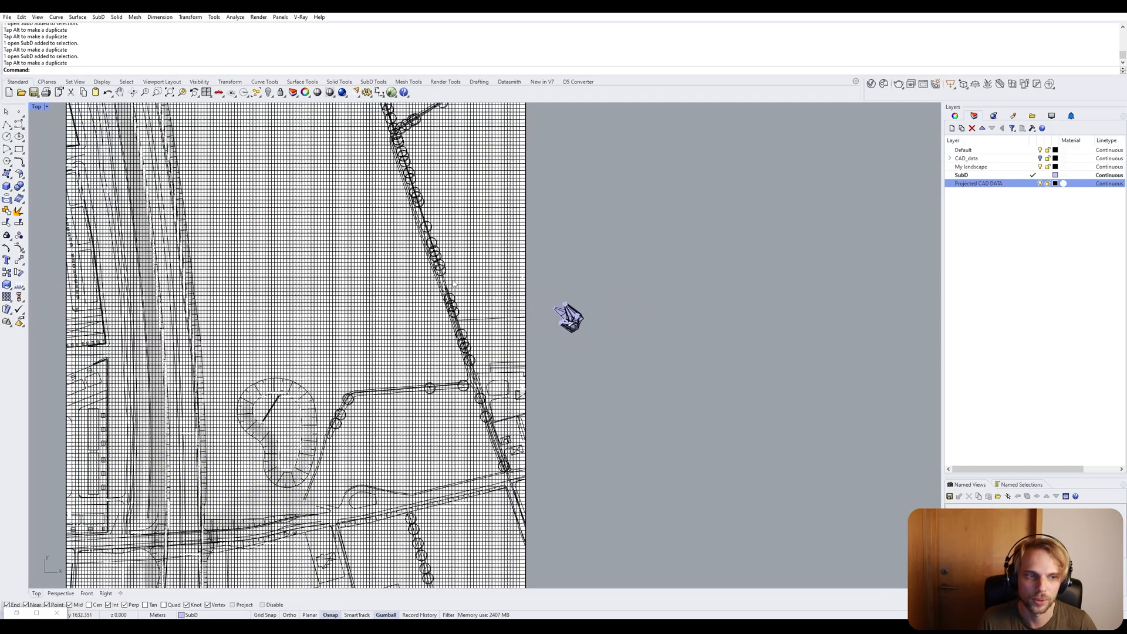
scroll(488, 297, "down", 3)
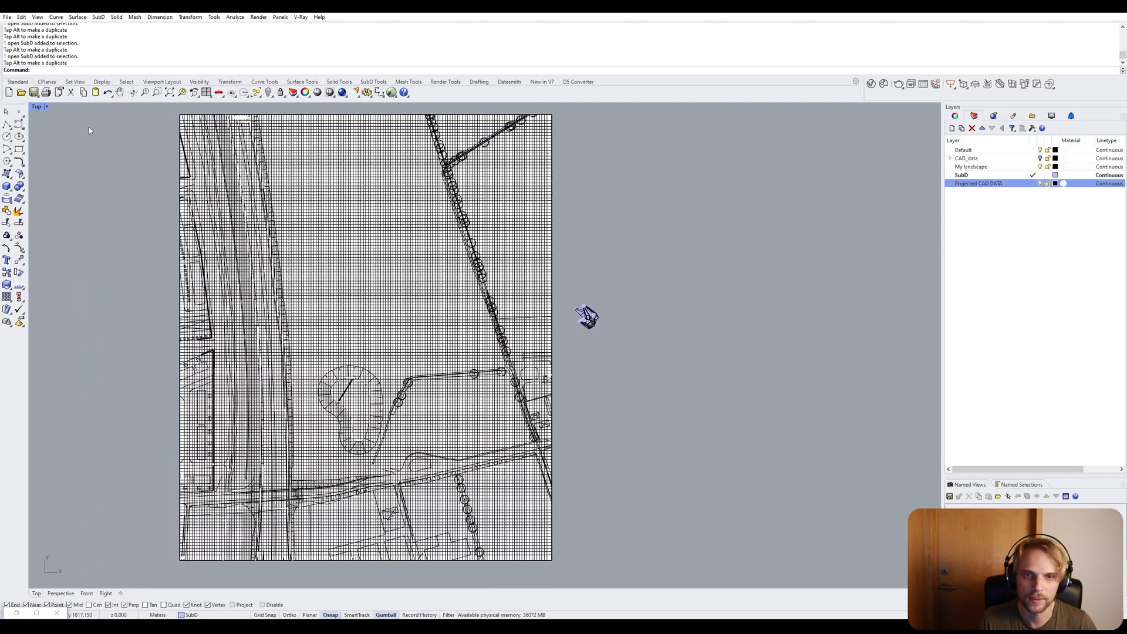
Set the Top view's display mode to Arctic and toggle the SubD display from flat to smooth.
left_click(46, 106)
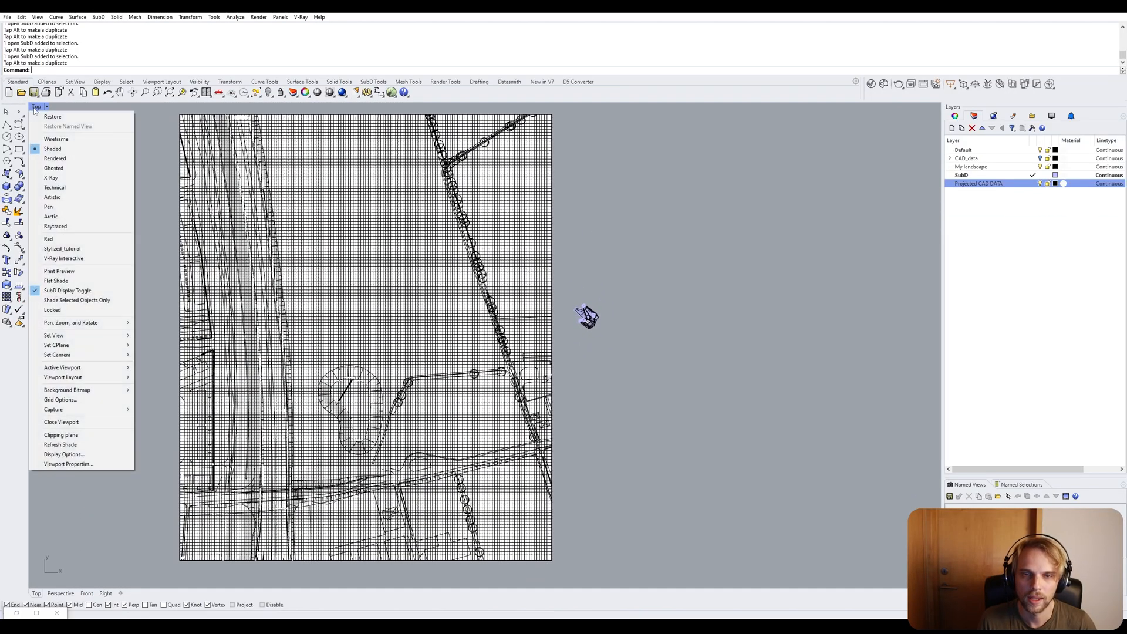
left_click(88, 217)
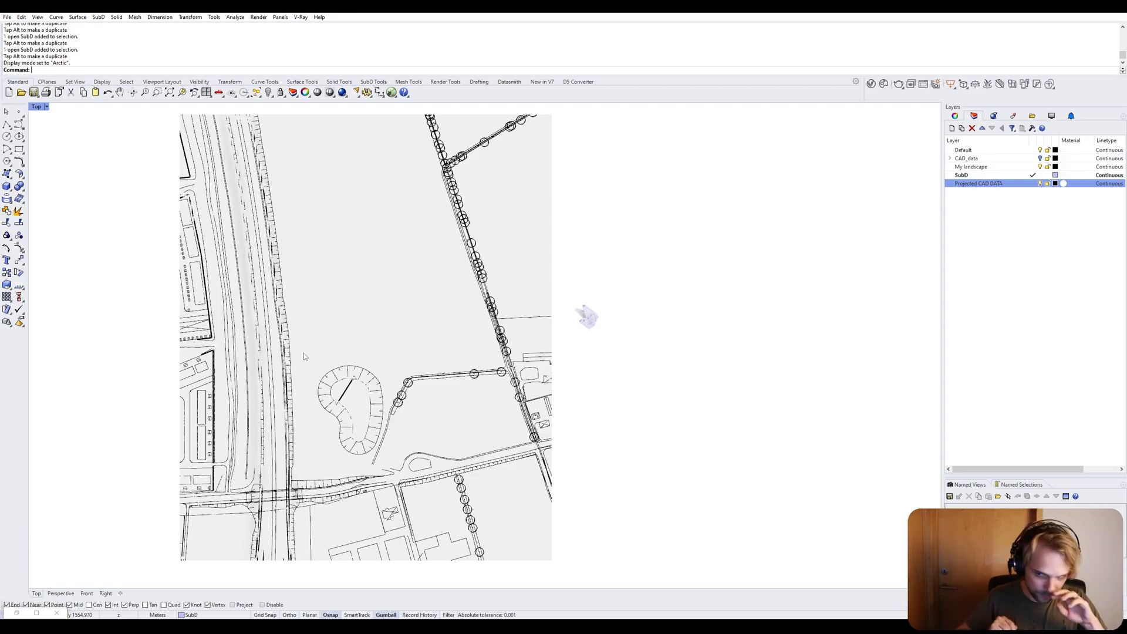
key("Tab")
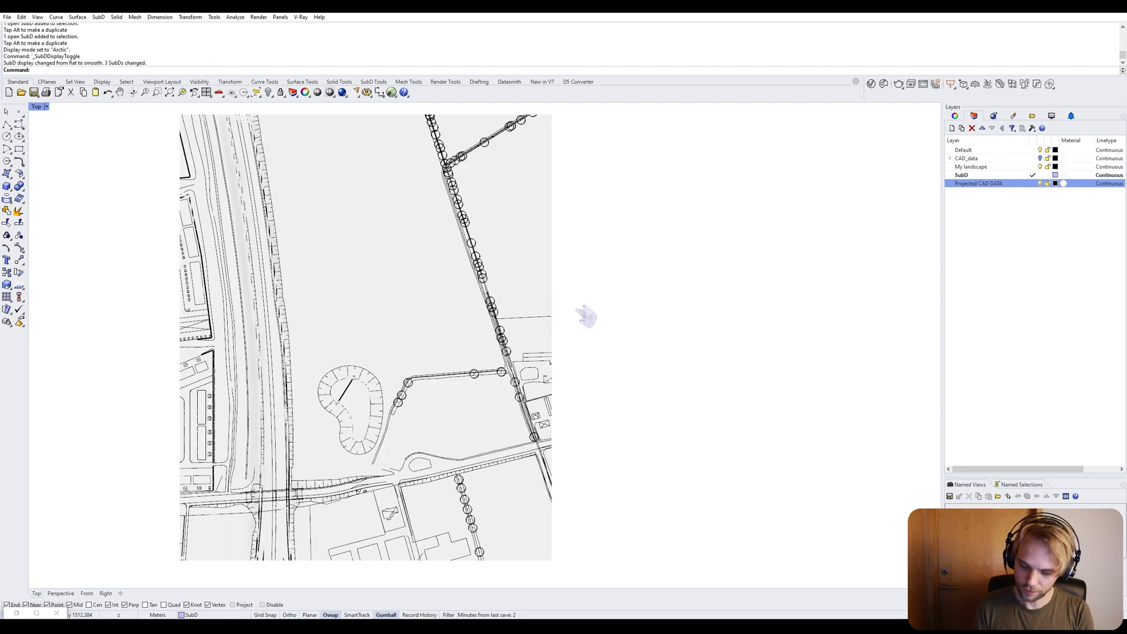
Capture the Top view to a file with ViewCaptureToFile at Viewport resolution and a scale of 2.
type("ViewCaptureToFile")
key("Return")
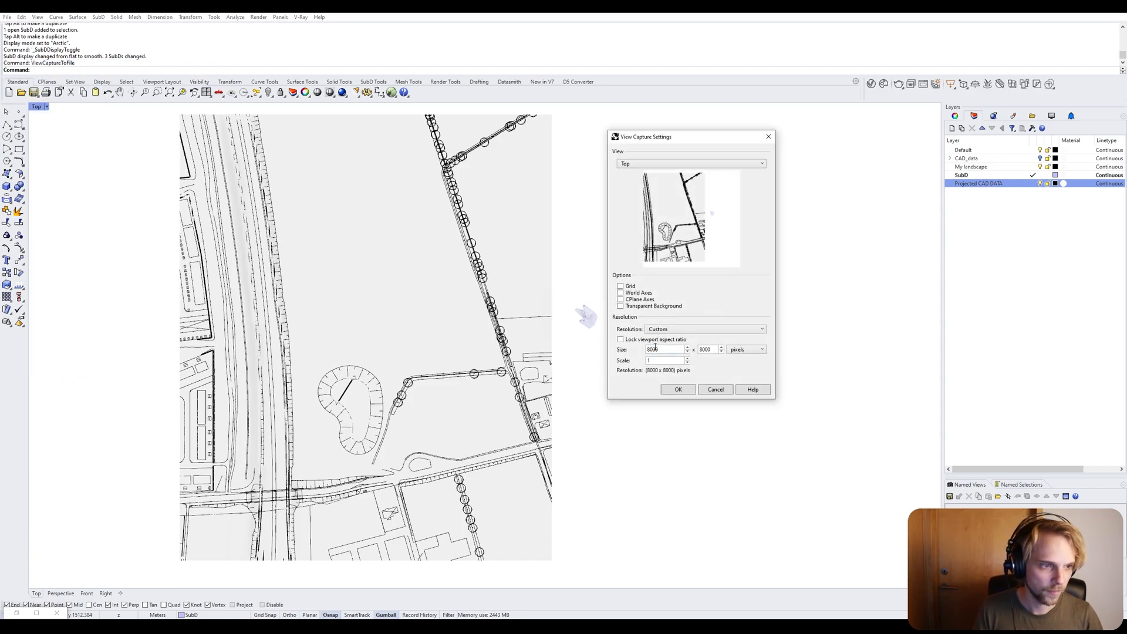
double_click(655, 349)
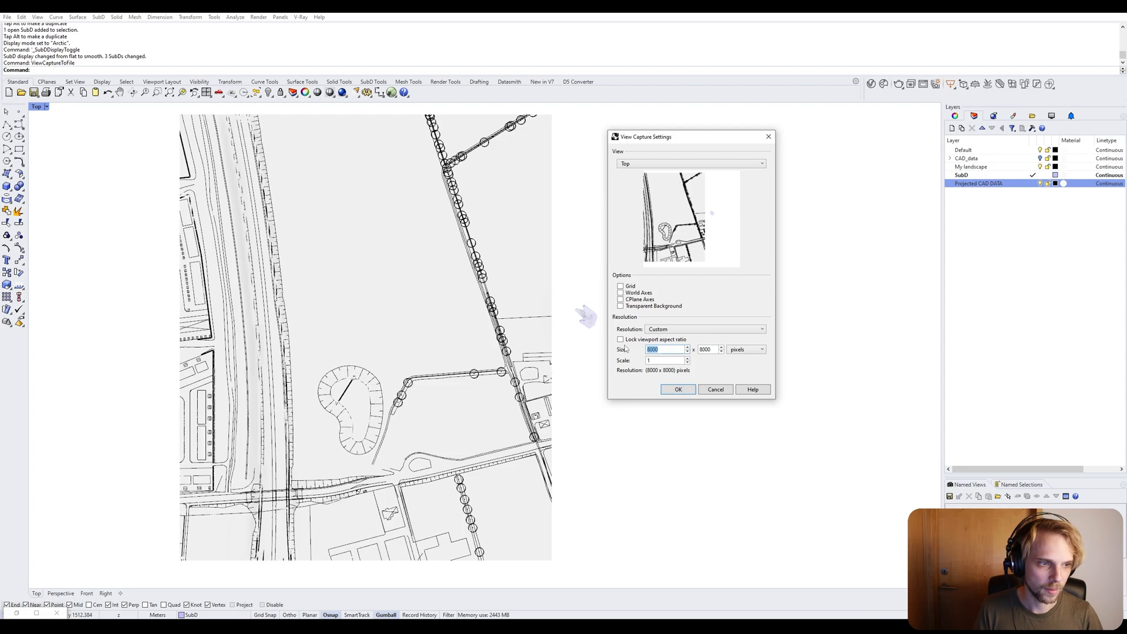
left_click(661, 331)
left_click(672, 339)
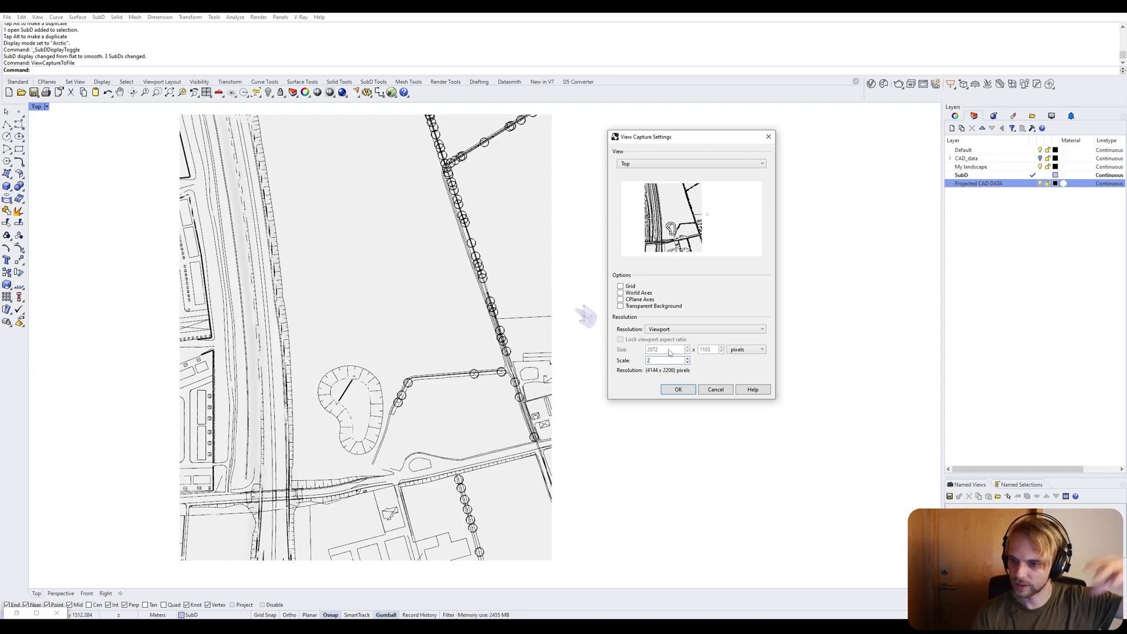
left_click(678, 390)
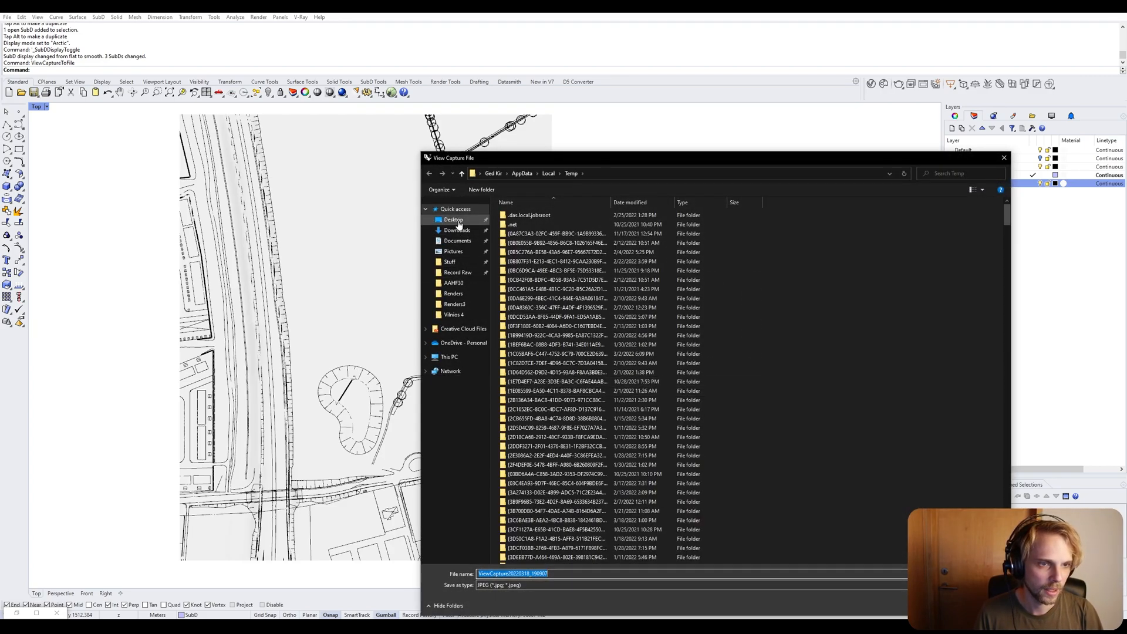
Save the view capture as the JPEG top_view in the AAHF30 folder on the desktop.
left_click(453, 219)
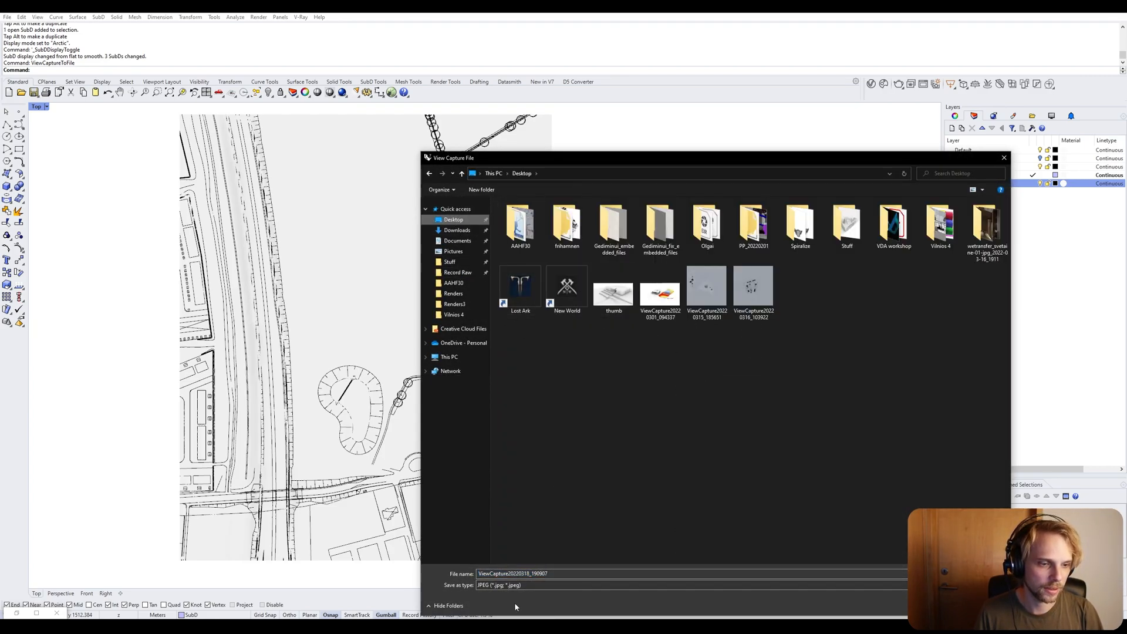
left_click(575, 573)
double_click(574, 571)
left_click(660, 352)
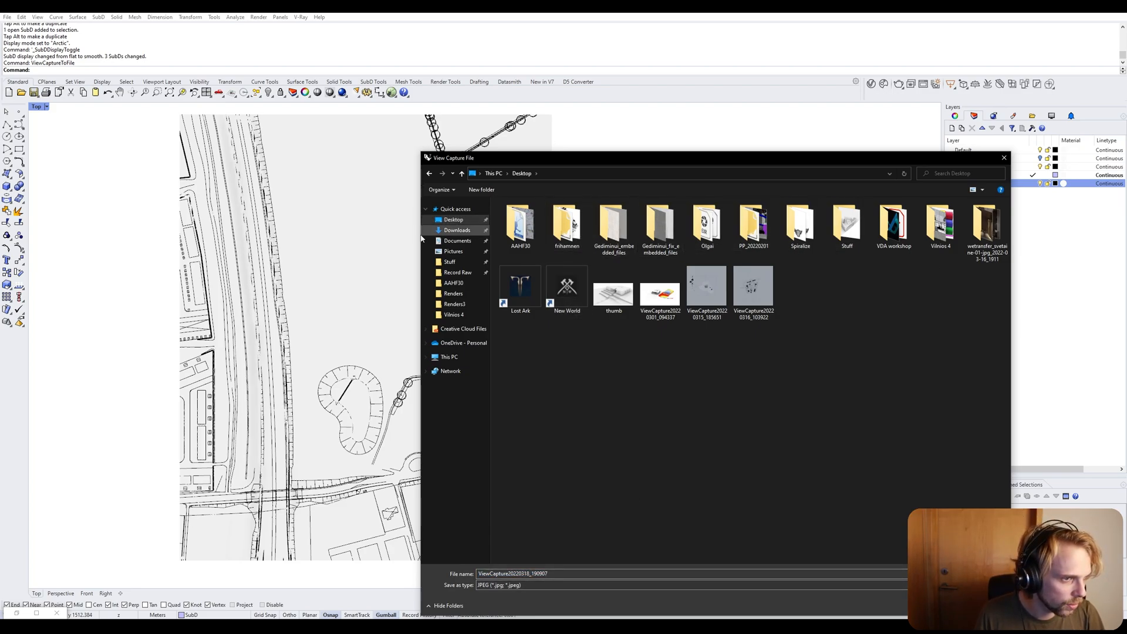
double_click(528, 226)
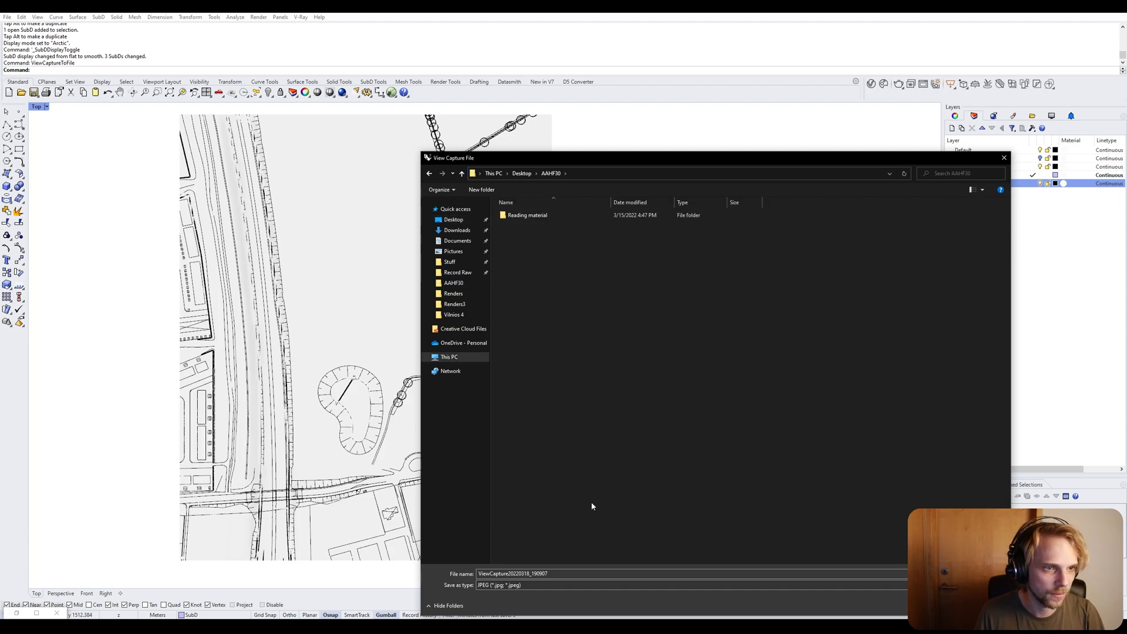
double_click(566, 576)
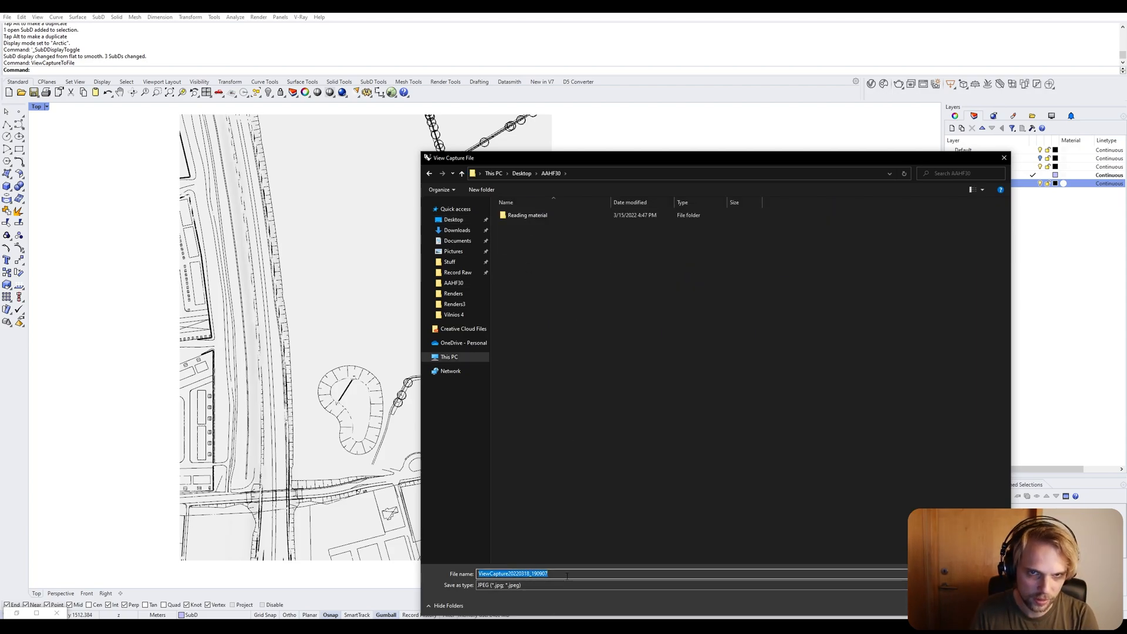
type("top_view")
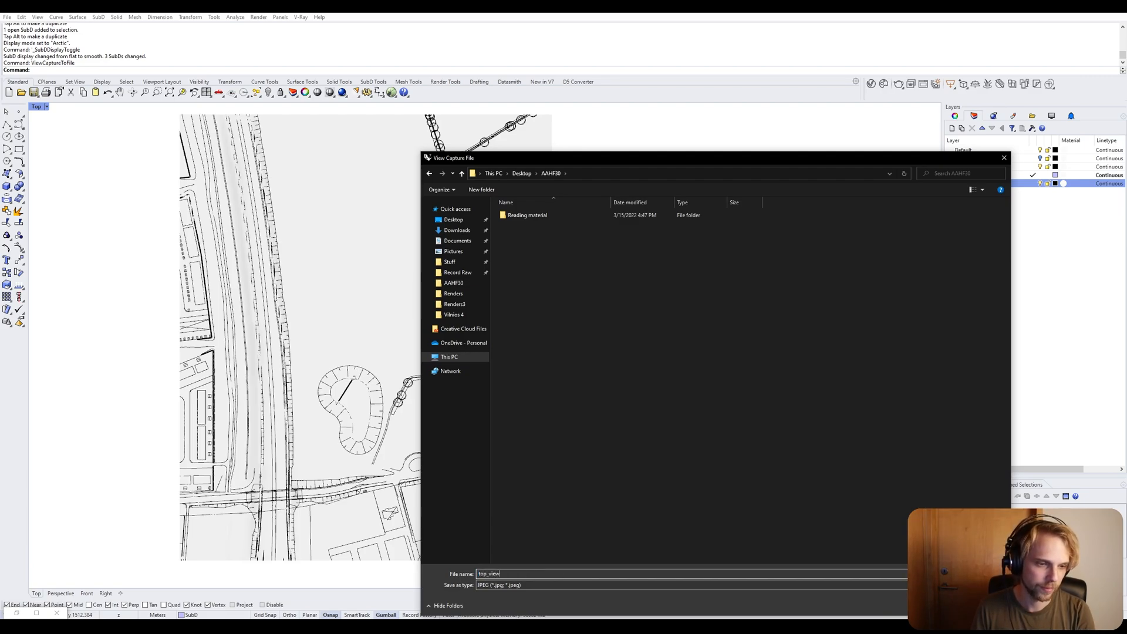
key("Return")
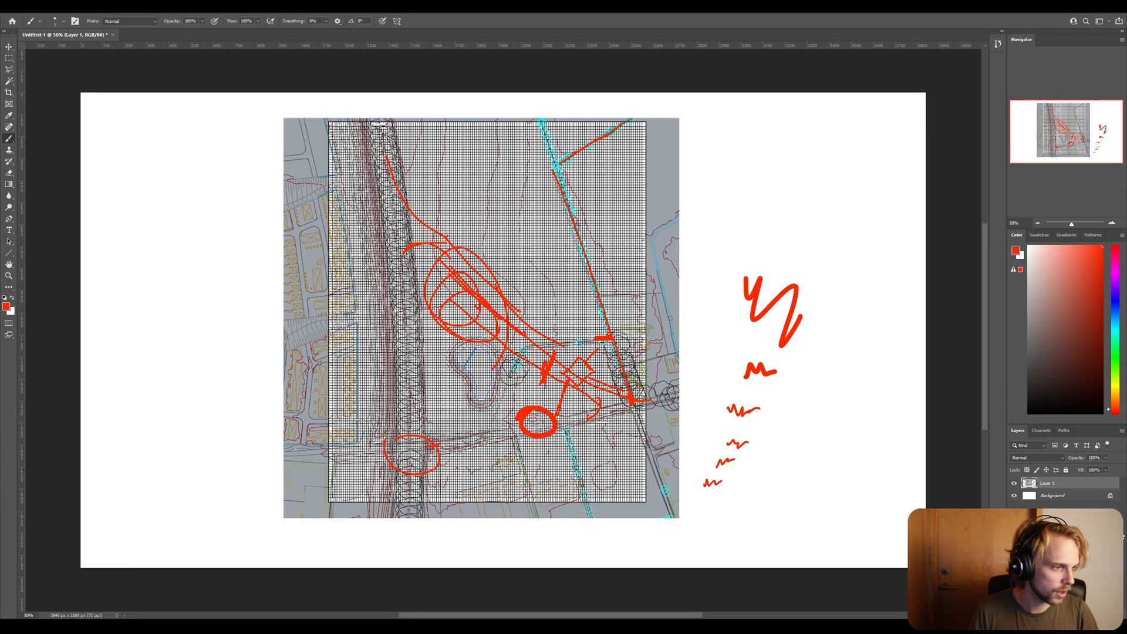
Switch to Photoshop and delete Layer 1 with the old site image and red sketch lines.
key("Delete")
left_click(538, 234)
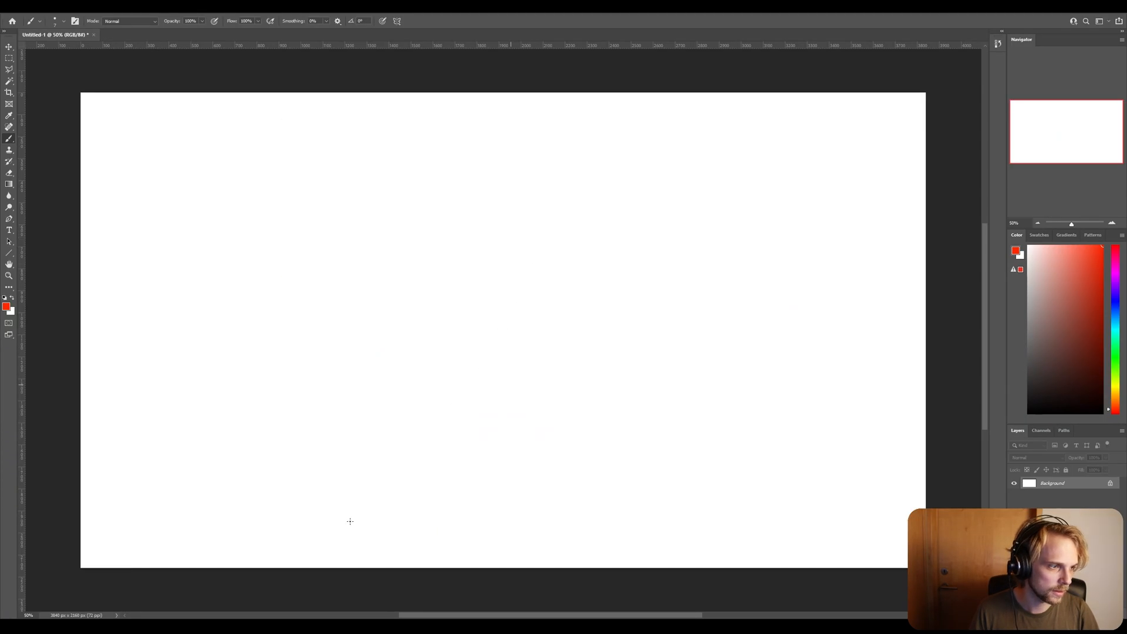
Place the top_view image from its File Explorer folder into the blank Photoshop document.
mouse_move(51, 624)
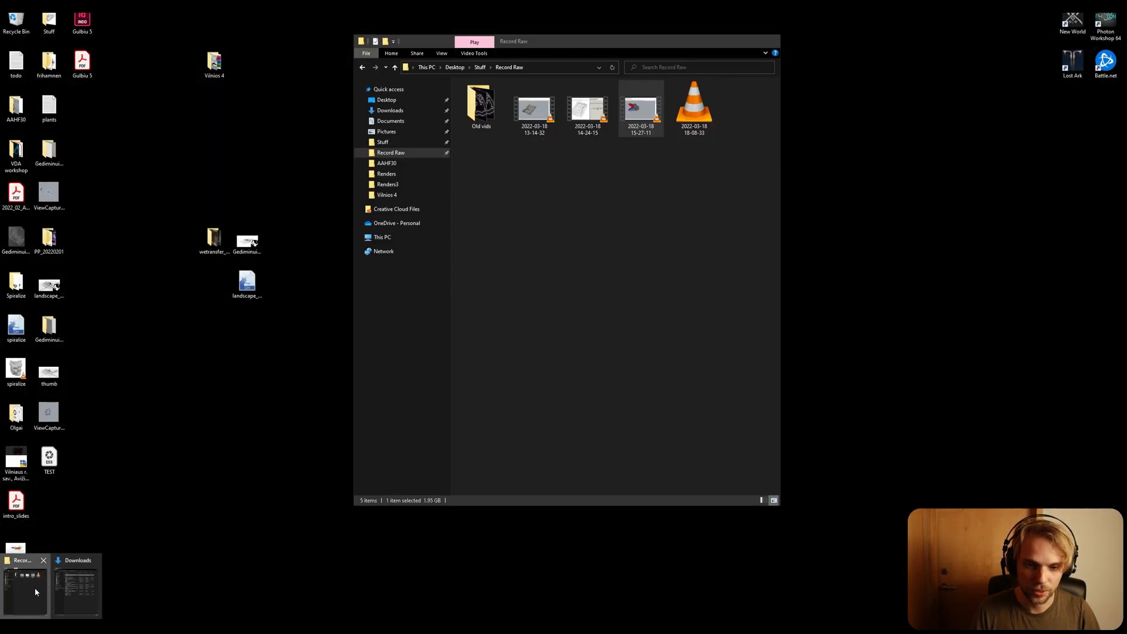
left_click(40, 592)
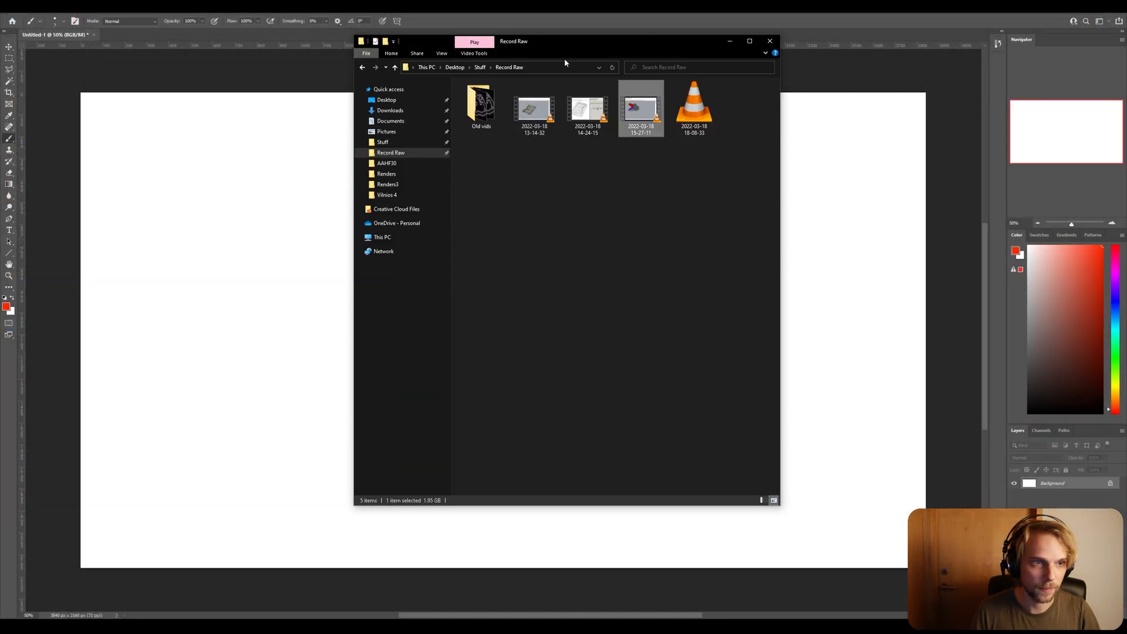
left_click_drag(550, 46, 0, 50)
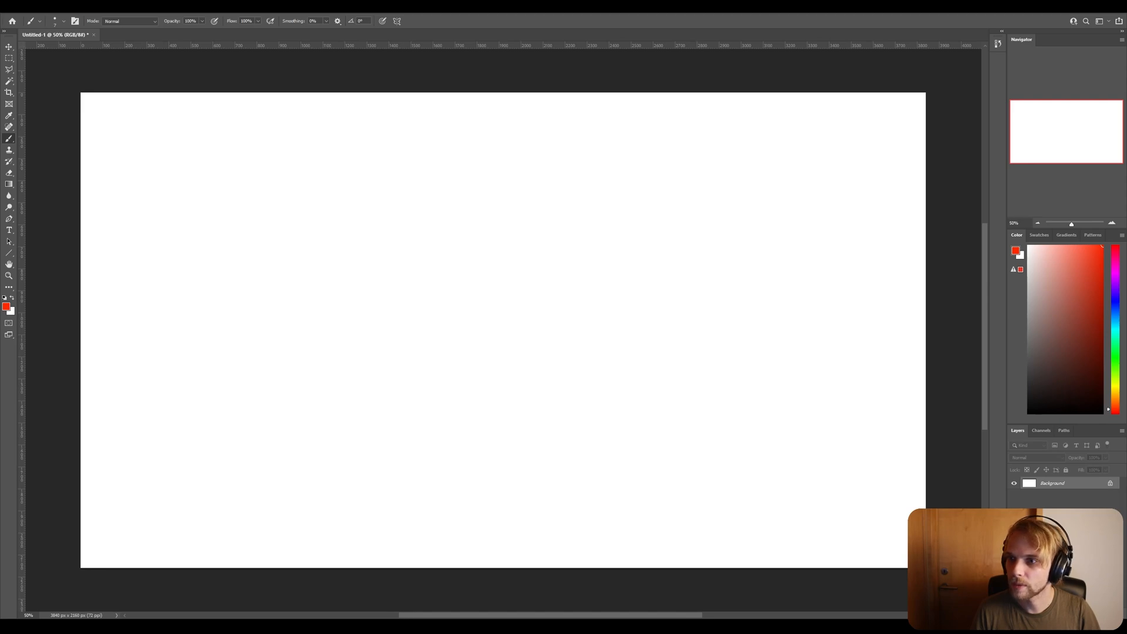
left_click_drag(10, 115, 364, 253)
left_click_drag(364, 253, 363, 252)
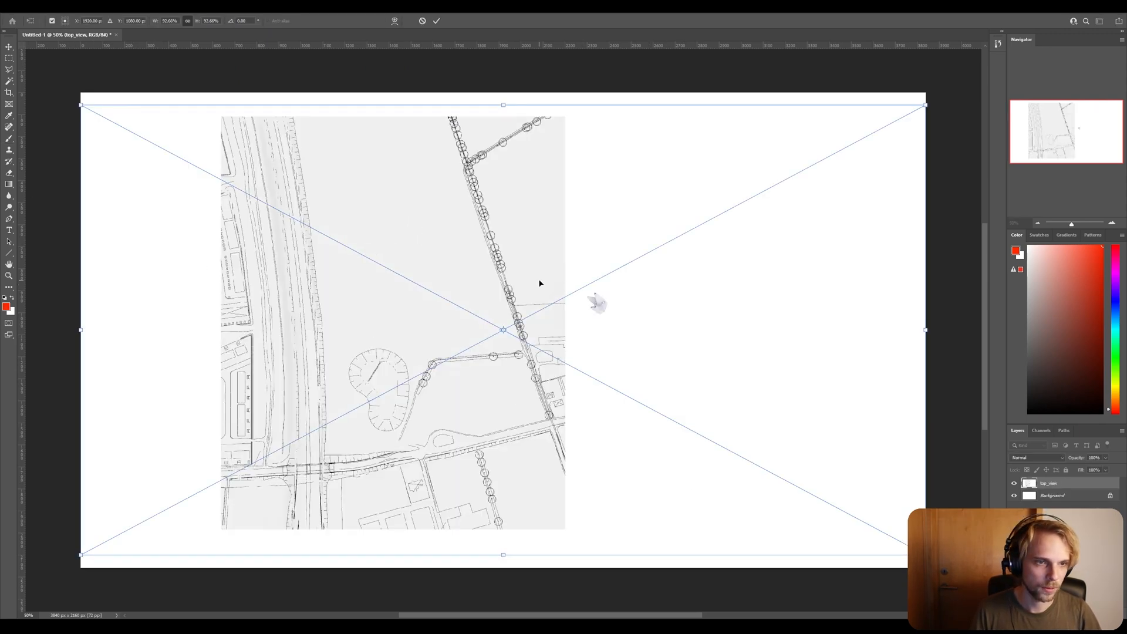
Scale the placed top_view image up to about 142% and position the site map over the canvas.
key("ctrl+minus")
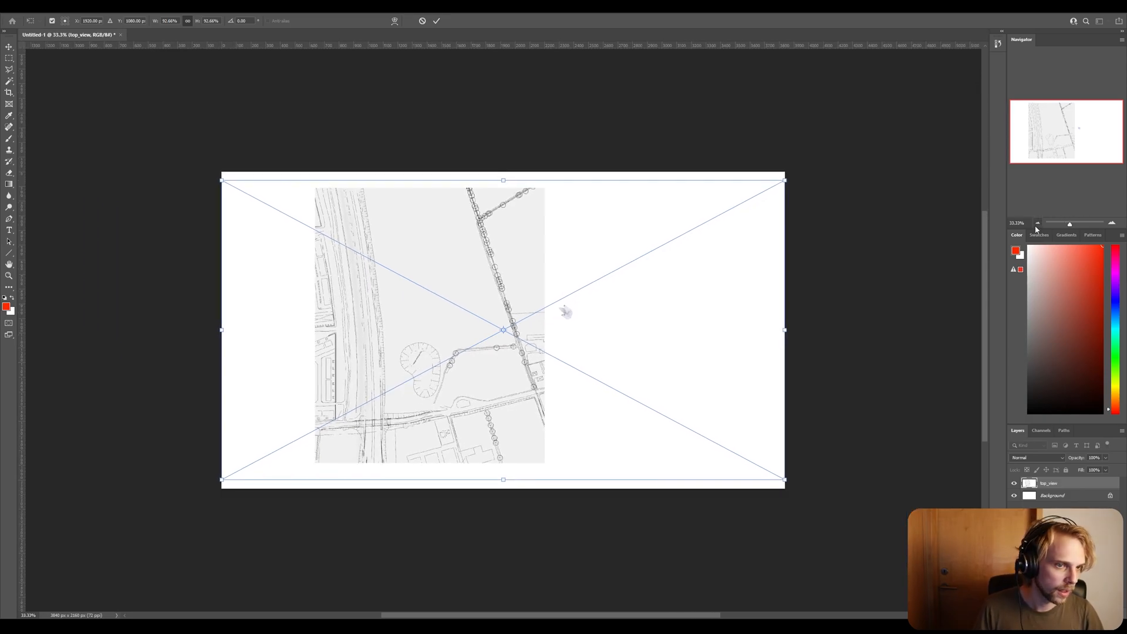
left_click_drag(712, 218, 898, 117)
left_click_drag(292, 444, 253, 474)
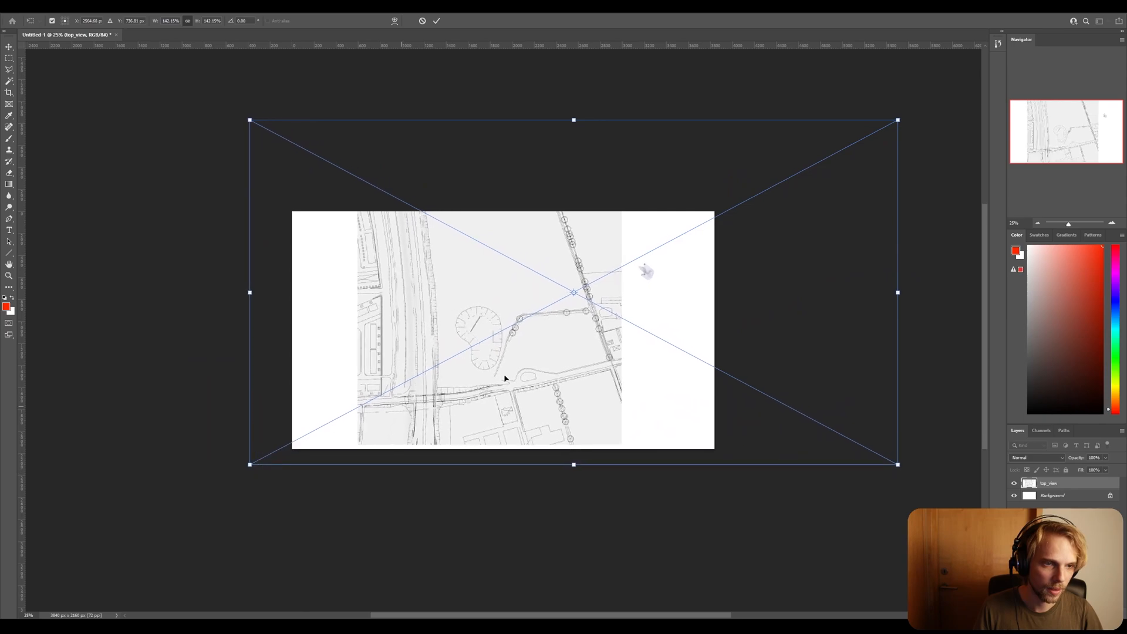
left_click_drag(505, 378, 521, 404)
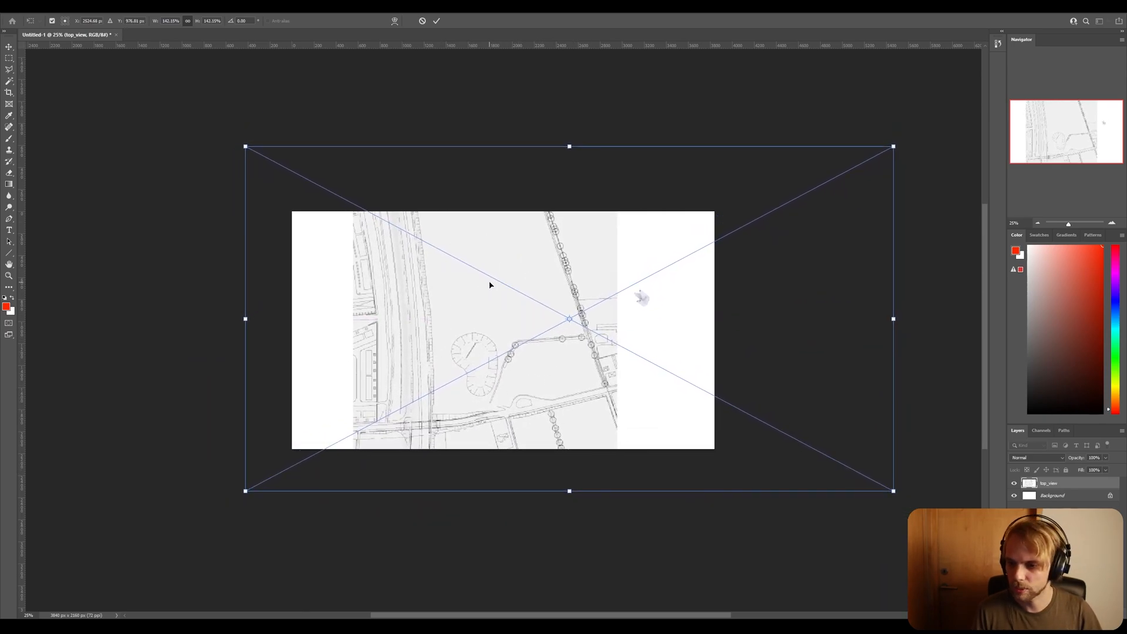
key("Return")
Rasterize the top_view layer.
key("b")
scroll(747, 327, "up", 3, "alt")
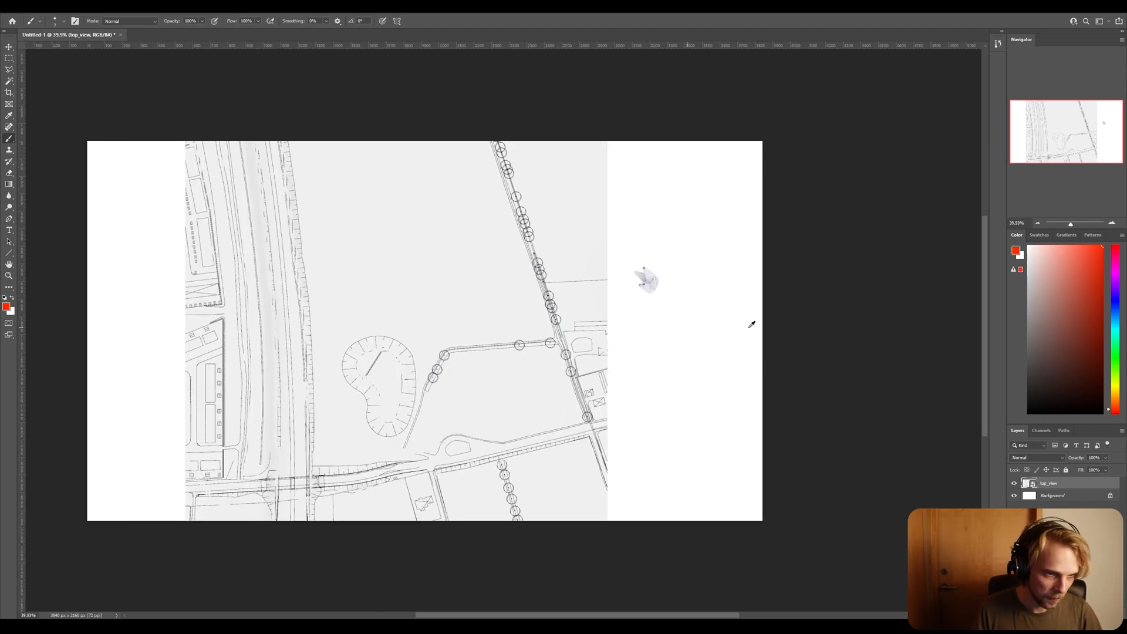
right_click(1042, 486)
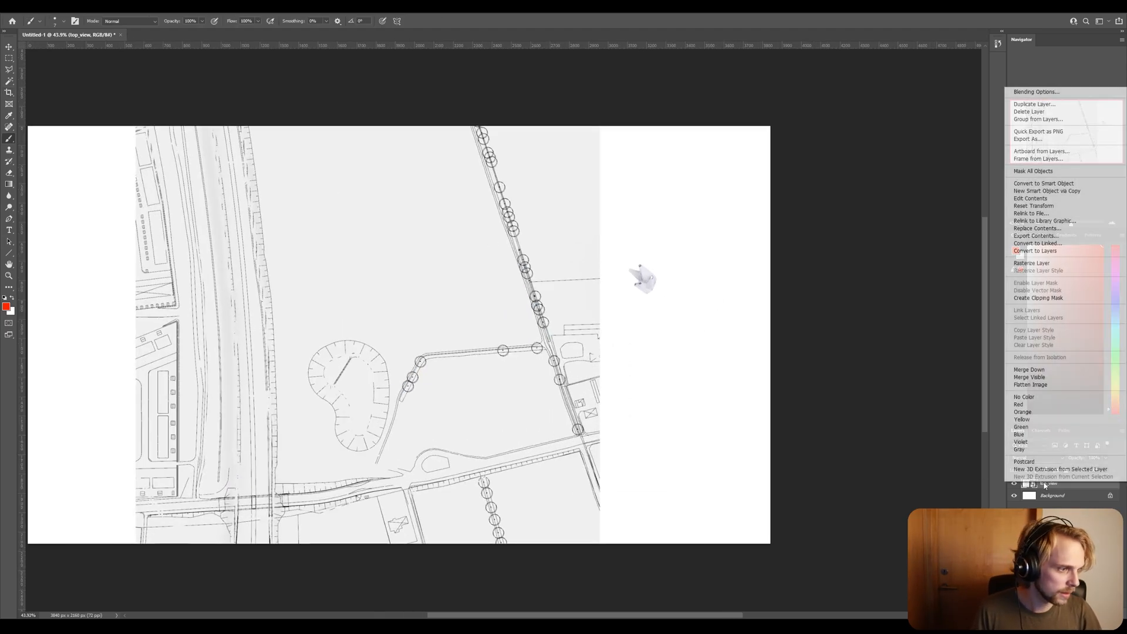
left_click(1057, 482)
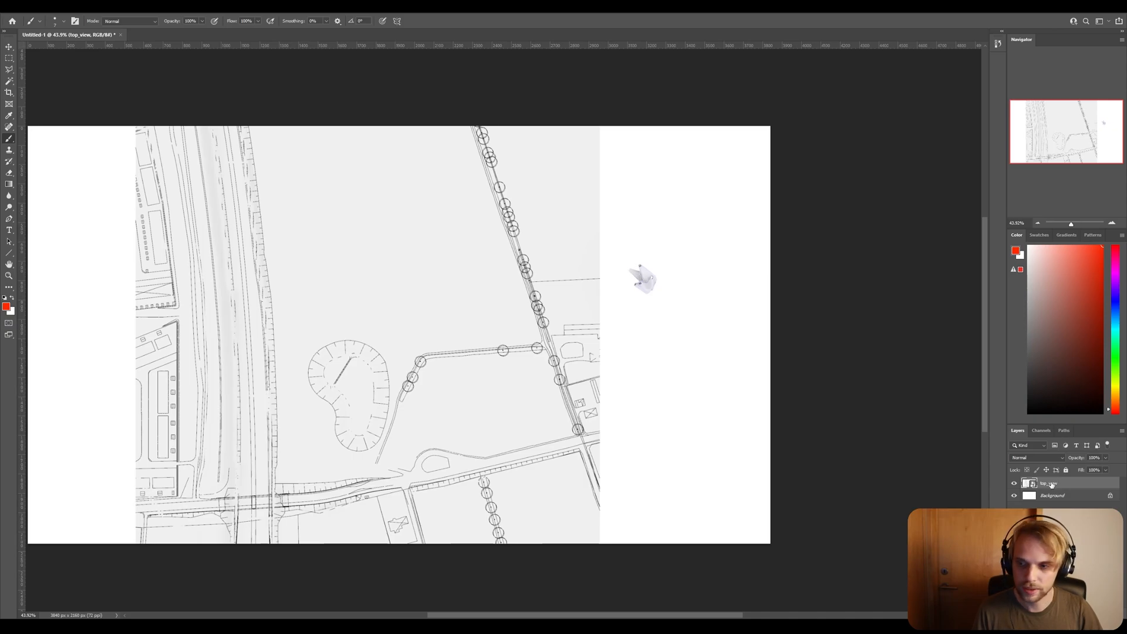
right_click(1058, 483)
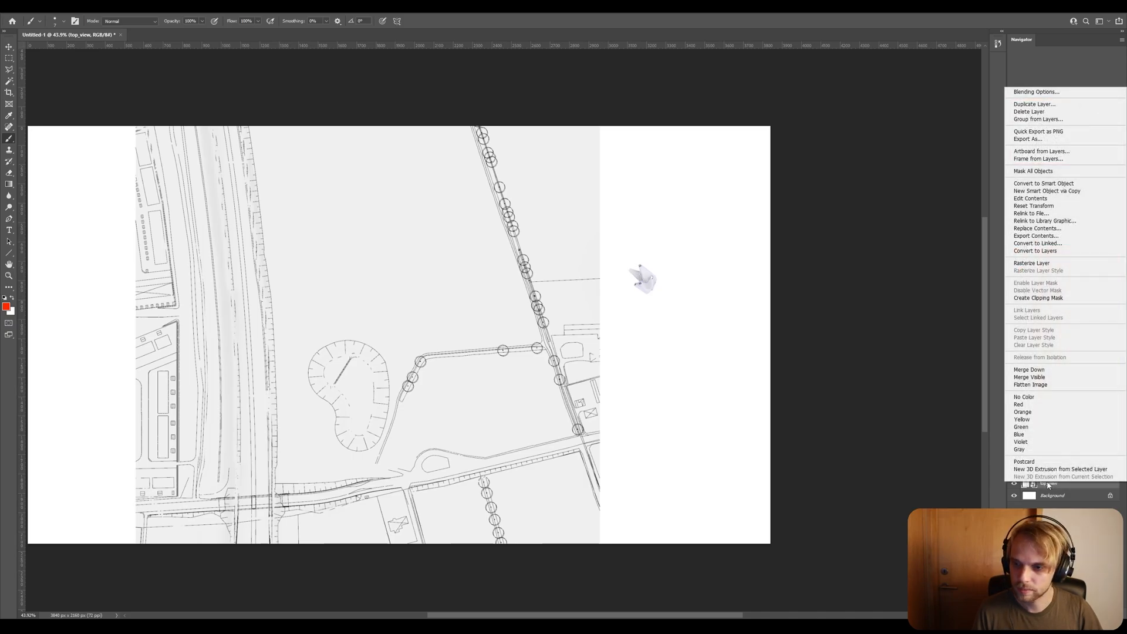
left_click(1073, 264)
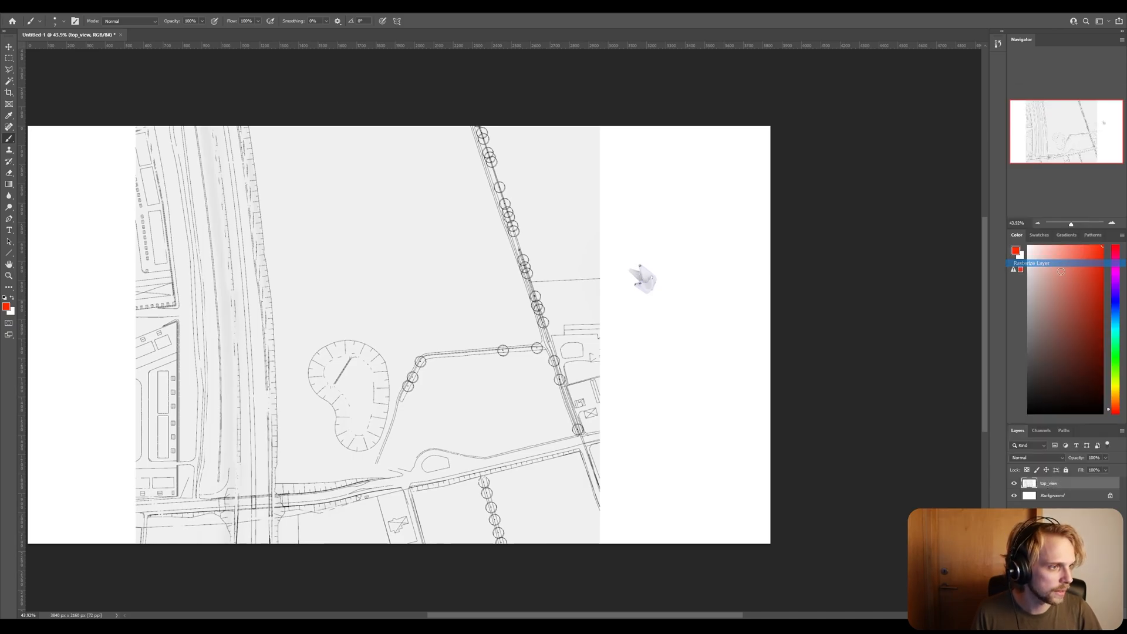
Cut the small building out of top_view with a rectangular selection, paste it as a new layer and move it onto the site.
left_click(9, 58)
left_click_drag(628, 247, 682, 322)
key("ctrl+x")
key("ctrl+v")
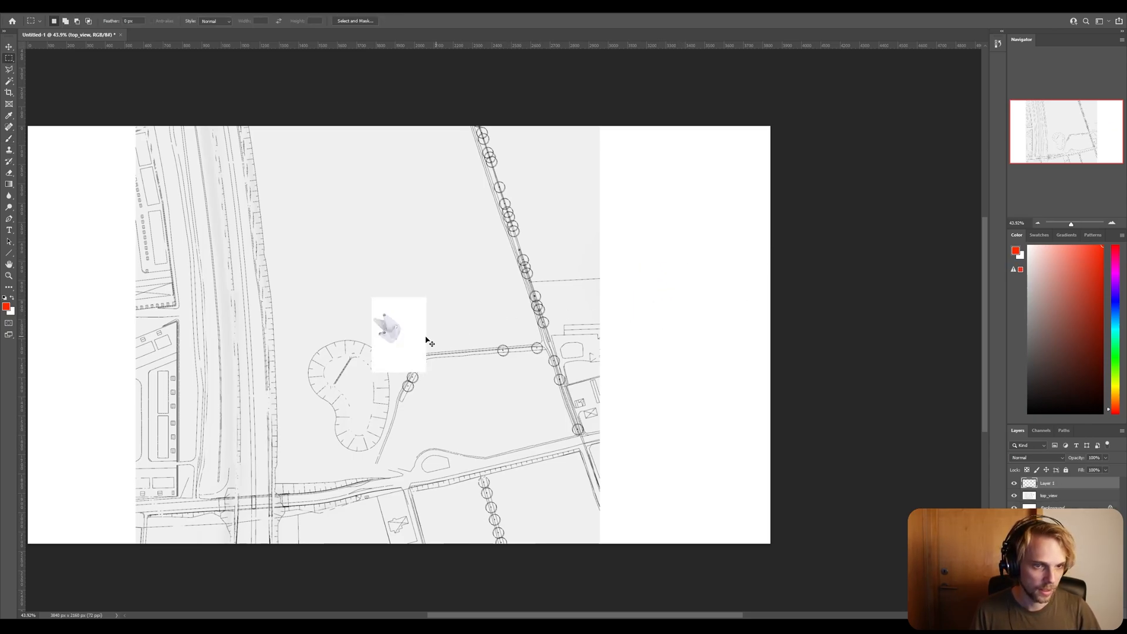
left_click_drag(424, 329, 506, 291, "ctrl")
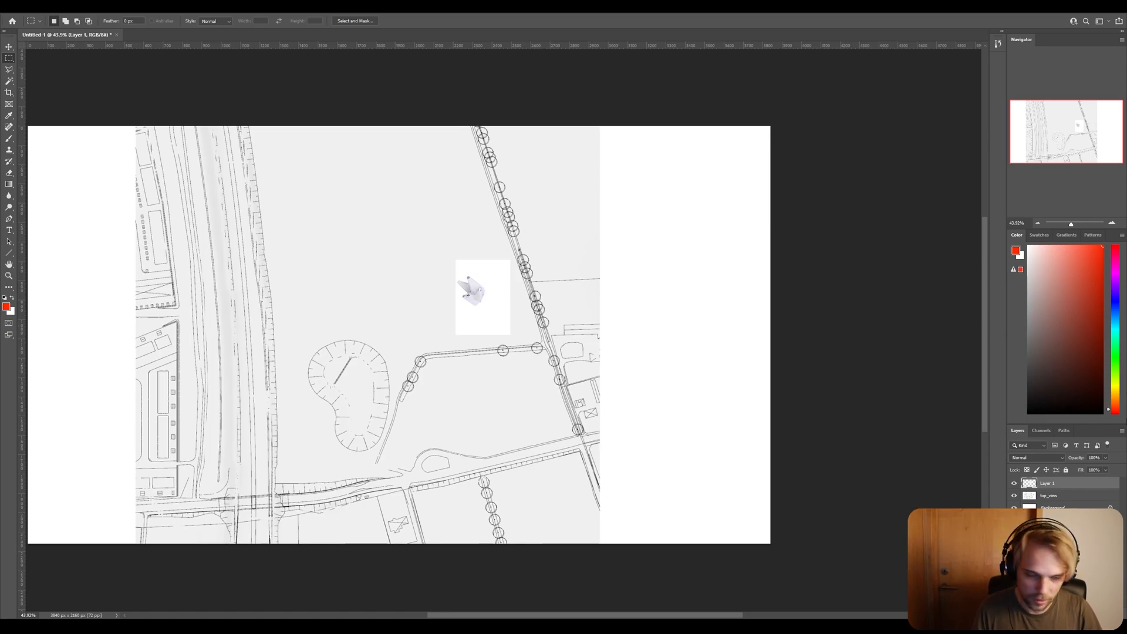
Set the building layer's blend mode to Multiply and shift the building slightly lower on the site.
left_click(1036, 458)
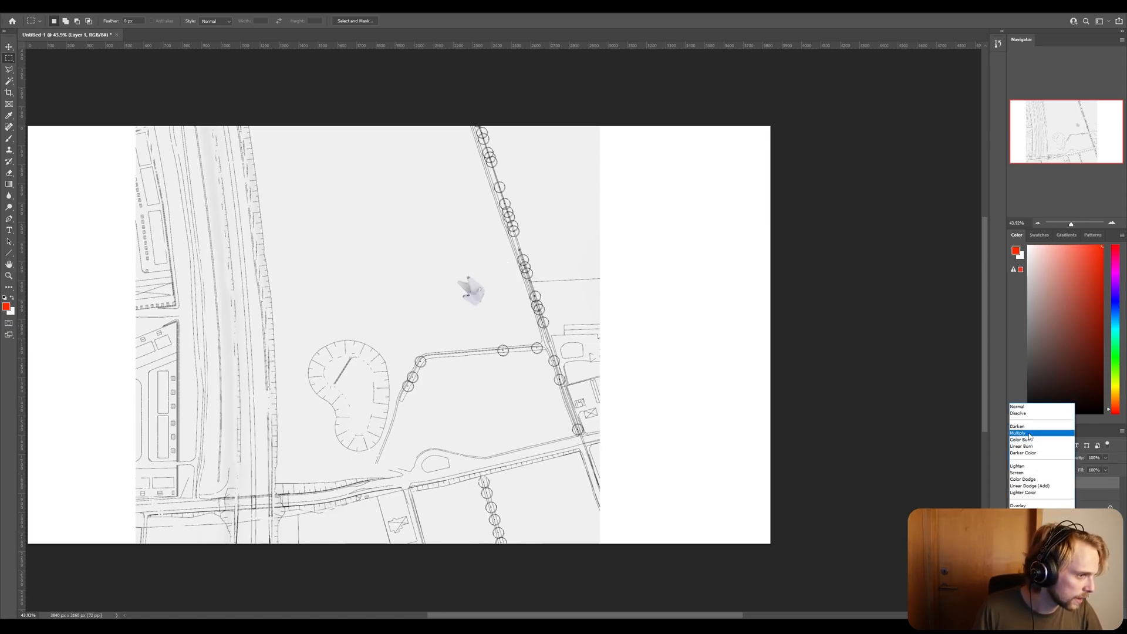
left_click(1030, 434)
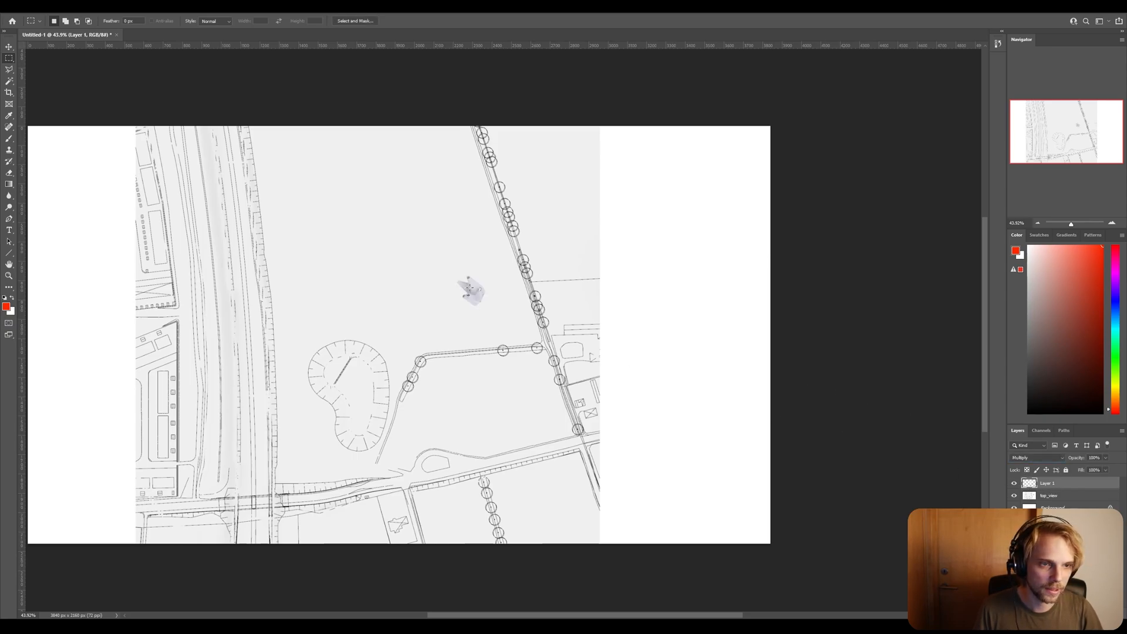
left_click(8, 46)
mouse_move(469, 292)
left_mouse_down()
mouse_move(476, 298)
mouse_move(414, 318)
mouse_move(481, 318)
mouse_move(453, 268)
mouse_move(479, 309)
left_mouse_up()
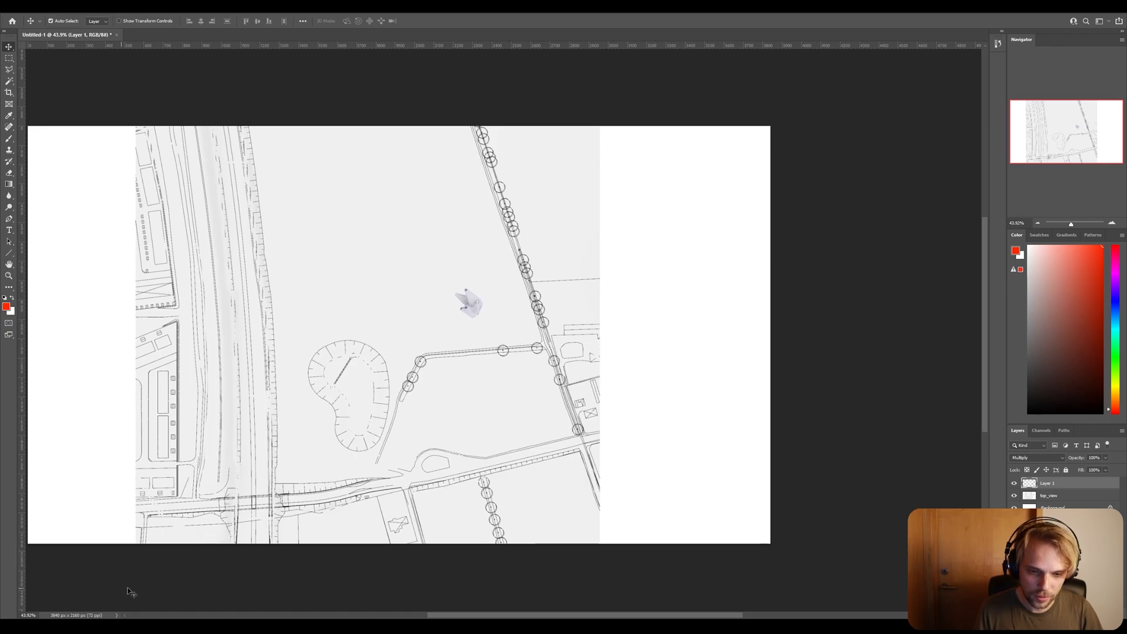
Switch to Rhino and review the Top view's Arctic display settings, including the background type.
key("alt+Tab")
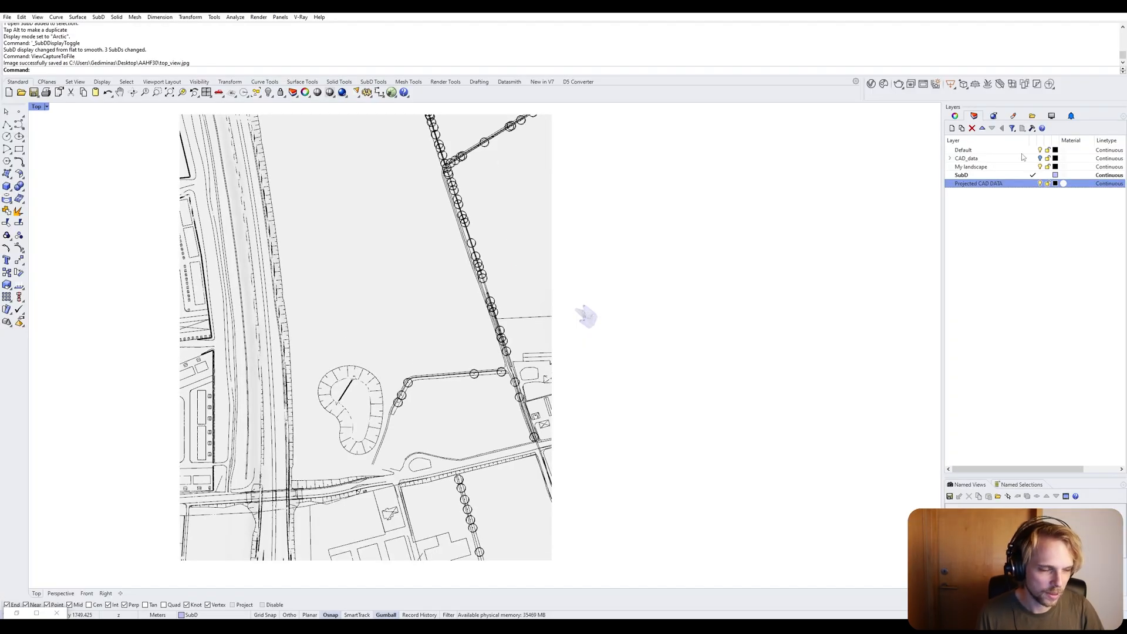
left_click(955, 116)
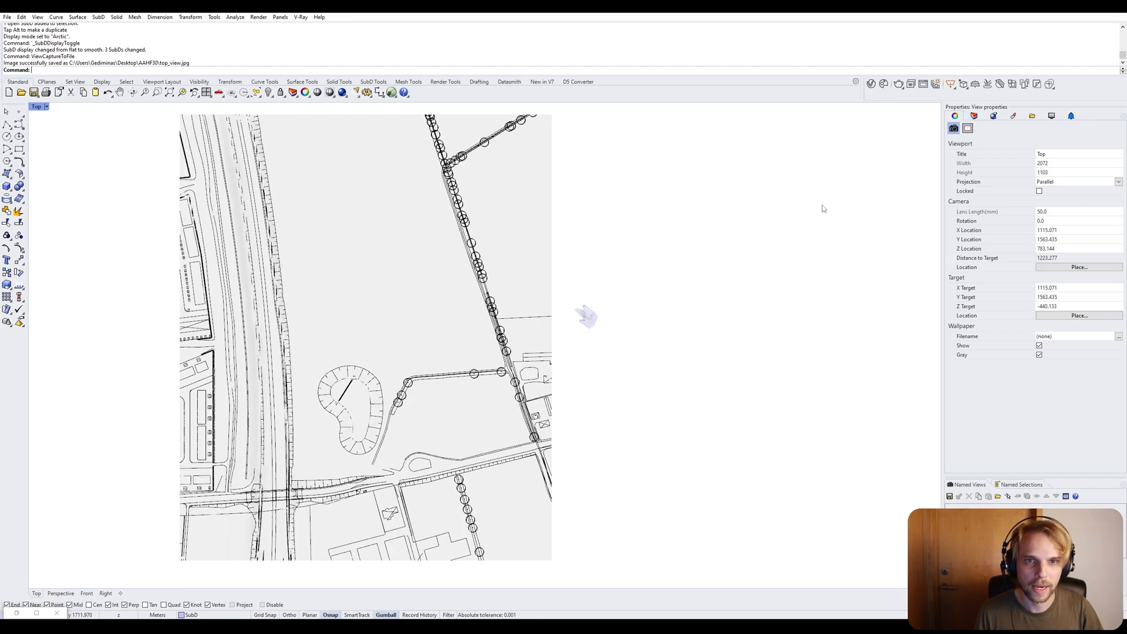
left_click(1051, 116)
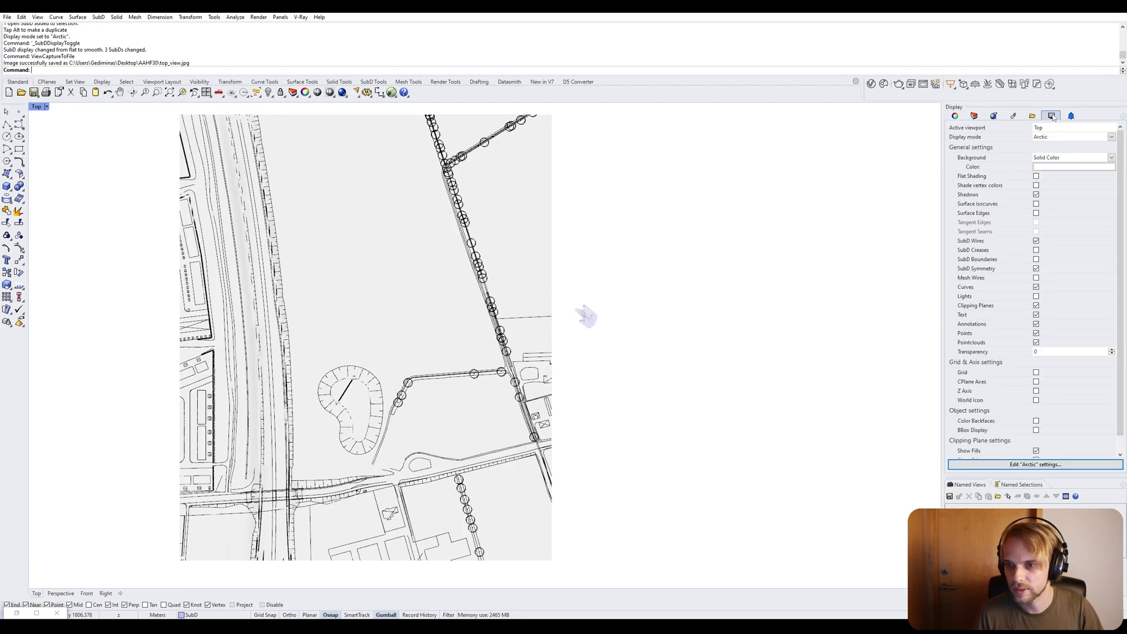
left_click(1123, 117)
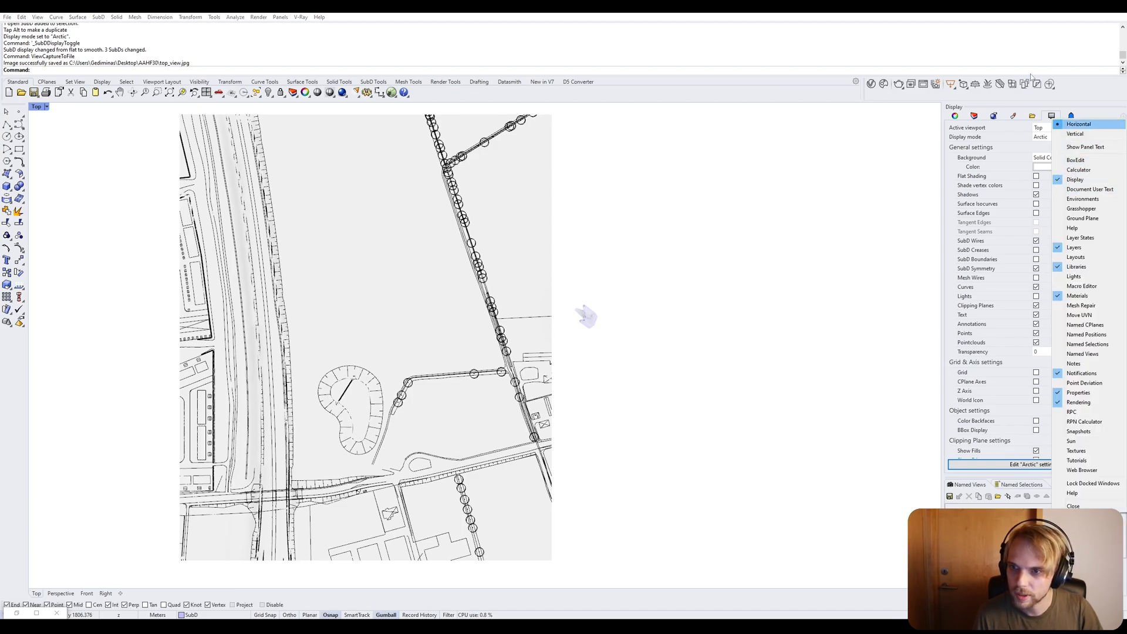
left_click(1048, 113)
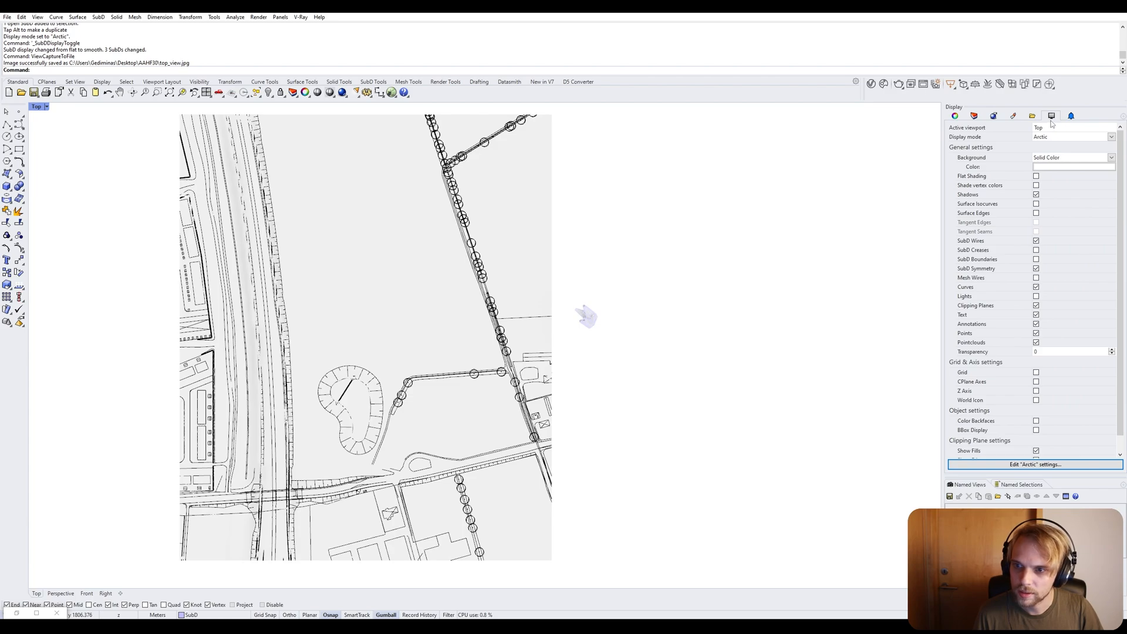
left_click(1064, 159)
left_click(1053, 168)
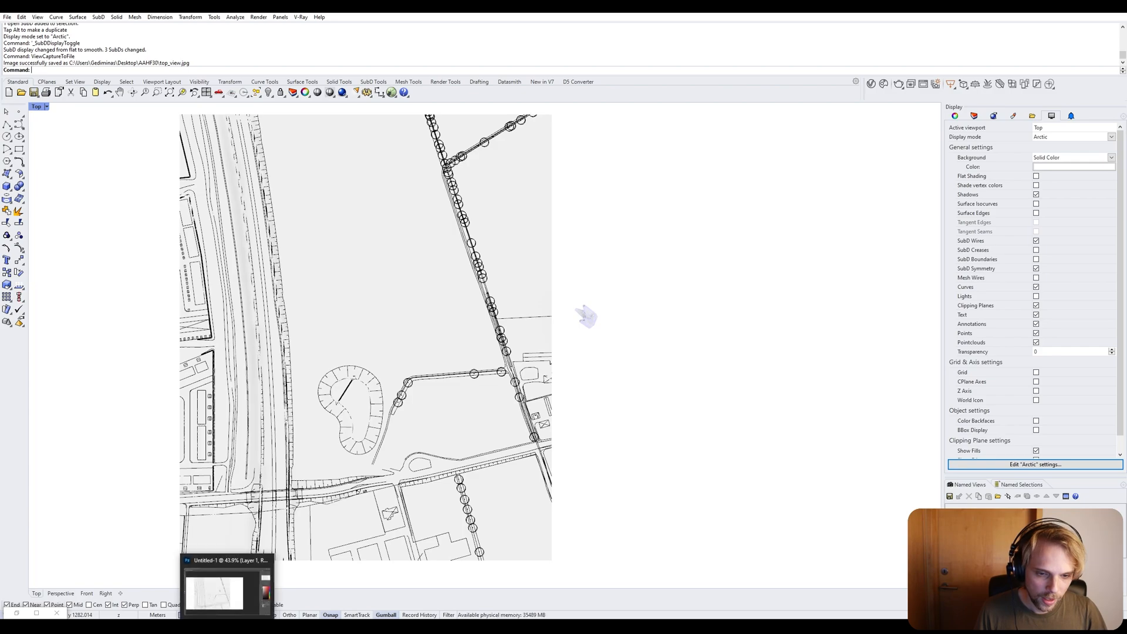
Switch back to Photoshop, nudge the building up and rotate it roughly a quarter turn counterclockwise.
left_click(228, 626)
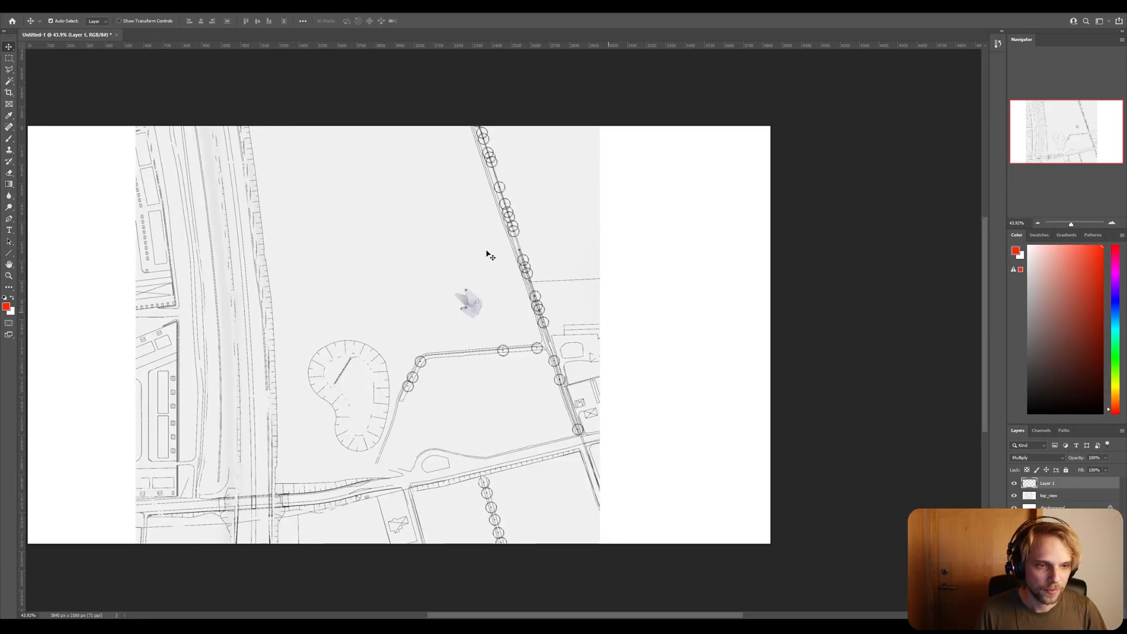
mouse_move(477, 315)
left_mouse_down()
mouse_move(442, 264)
mouse_move(473, 303)
left_mouse_up()
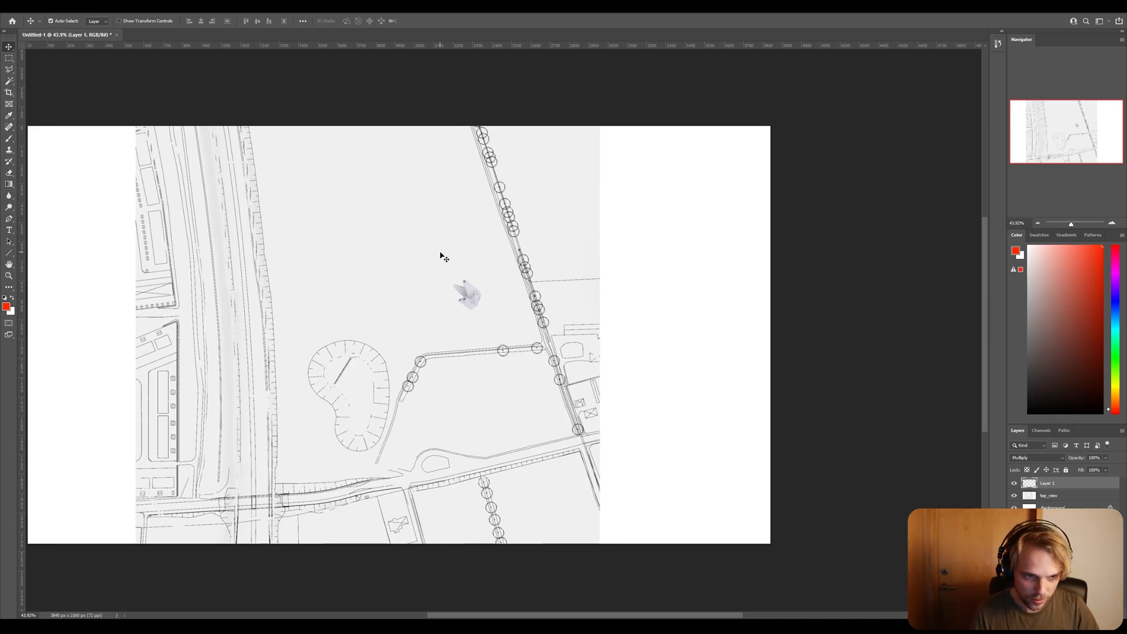
key("ctrl")
key("ctrl+t")
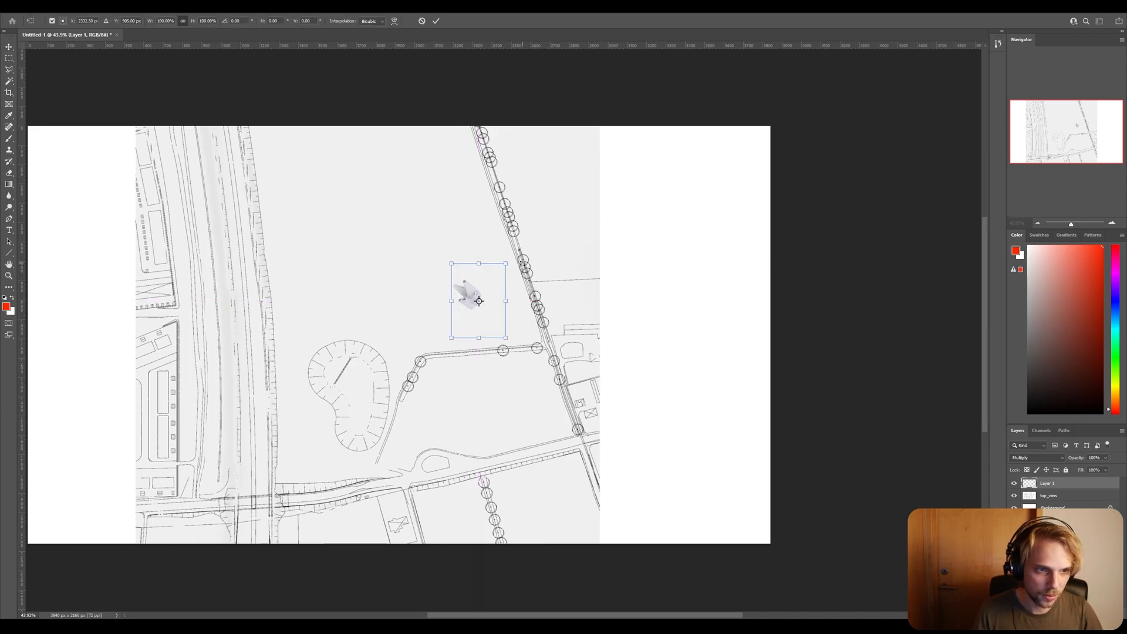
left_click_drag(517, 262, 448, 254)
key("Return")
Brush red dashed lines around the roadside loop, a red mark beside the road, and a pointed red outline on the building's eastern end.
scroll(637, 391, "up", 2, "alt")
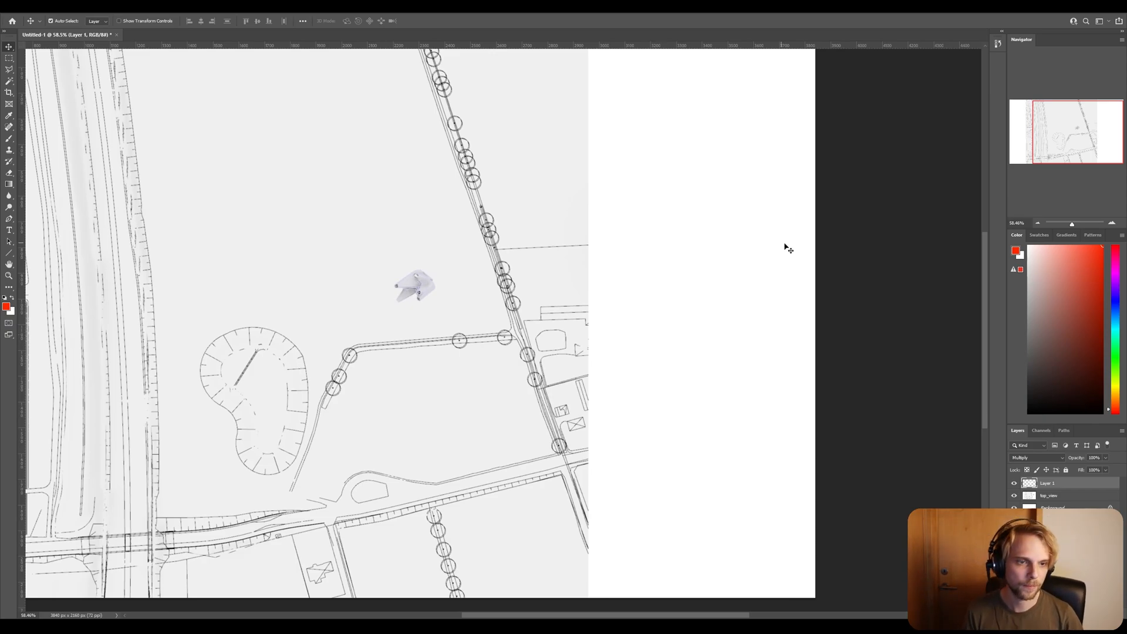
left_click(10, 150)
key("b")
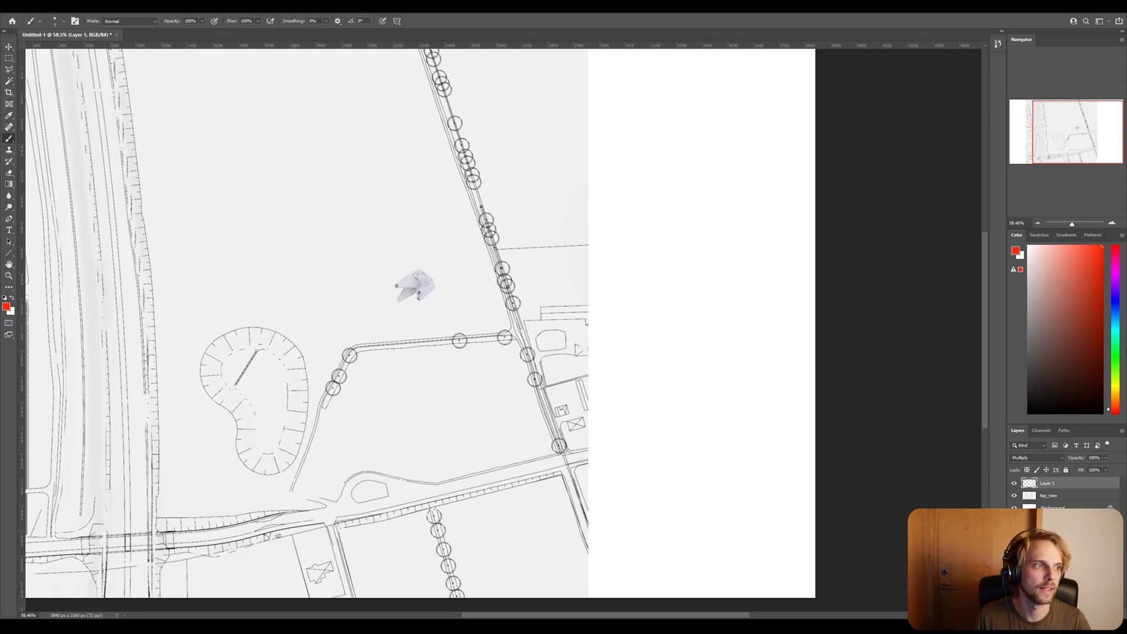
left_click(1111, 222)
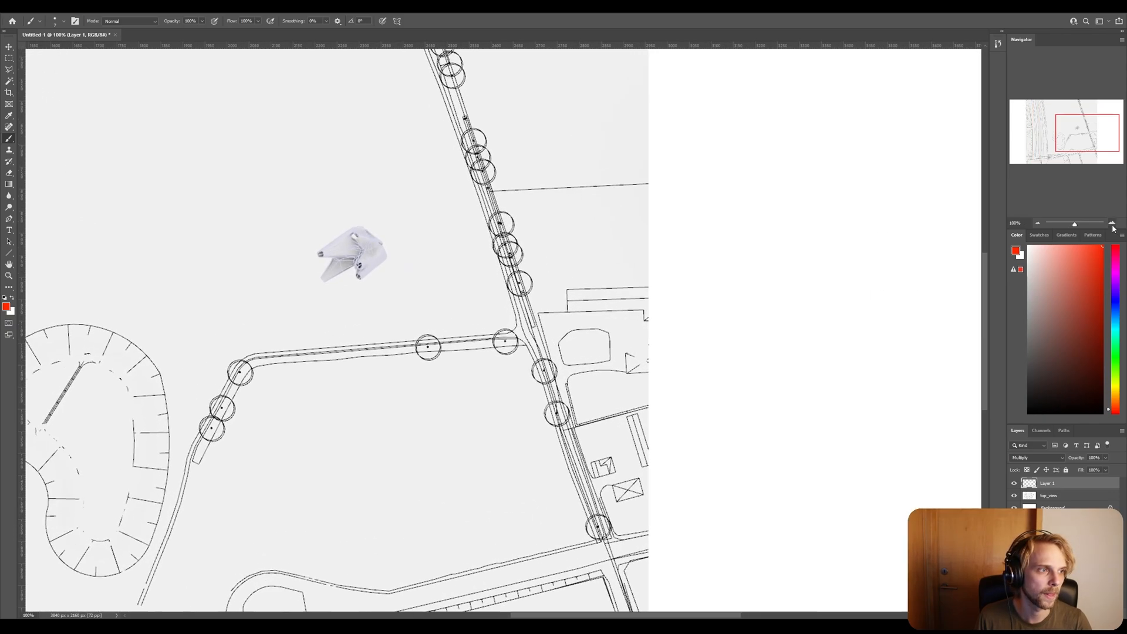
left_click_drag(1069, 138, 1057, 138)
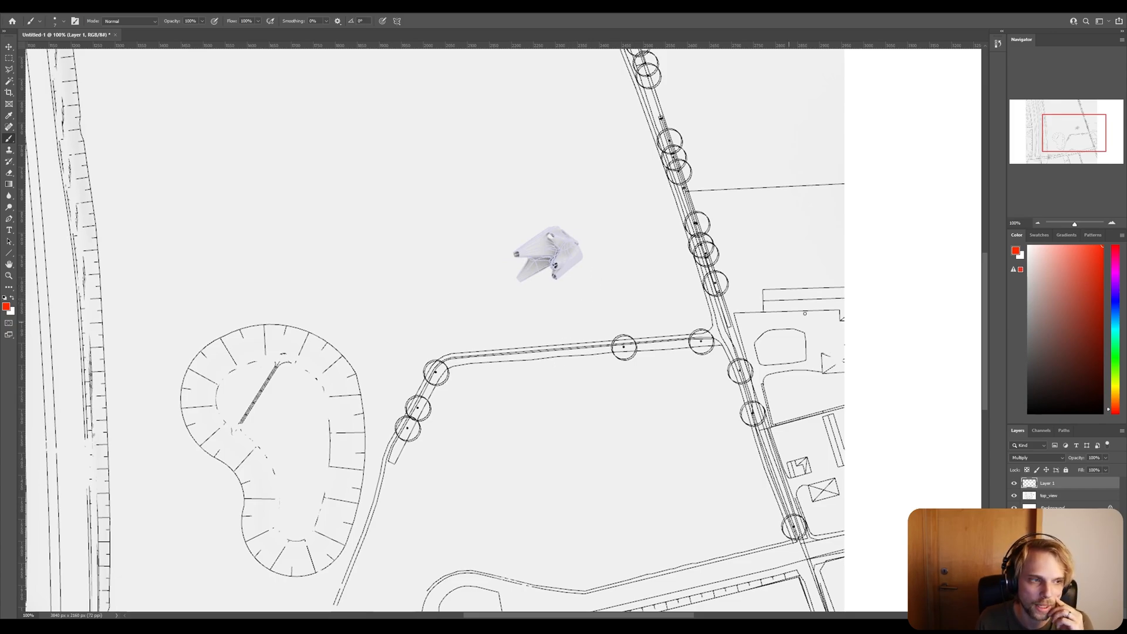
mouse_move(1054, 148)
left_mouse_down()
mouse_move(1046, 159)
mouse_move(1055, 156)
left_mouse_up()
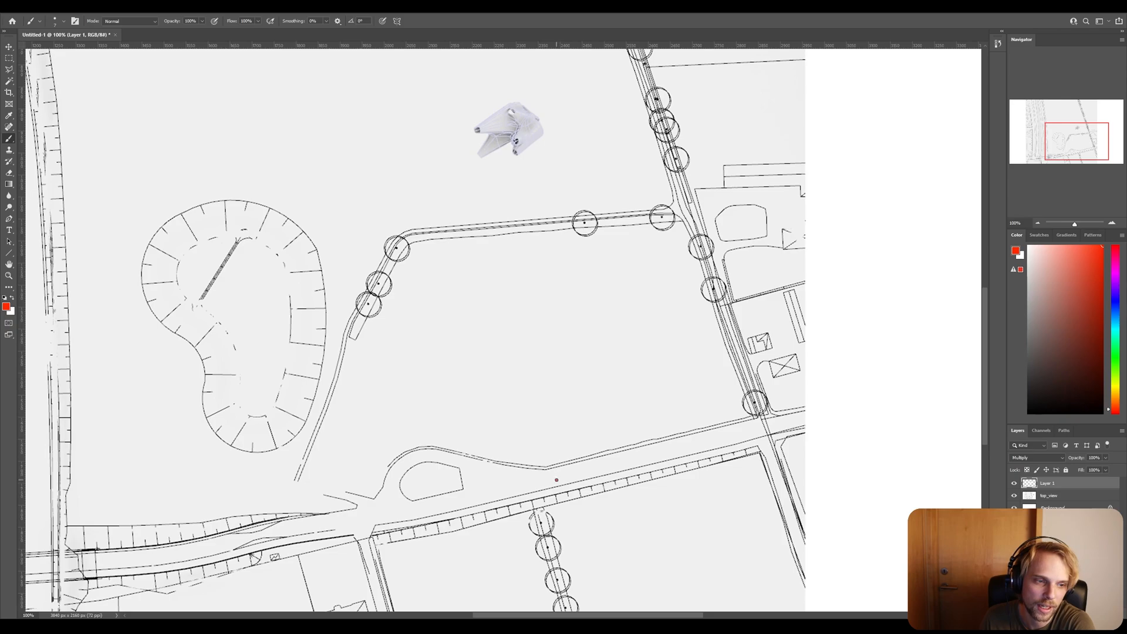
mouse_move(557, 480)
left_mouse_down()
mouse_move(401, 505)
mouse_move(398, 477)
mouse_move(415, 462)
mouse_move(497, 480)
left_mouse_up()
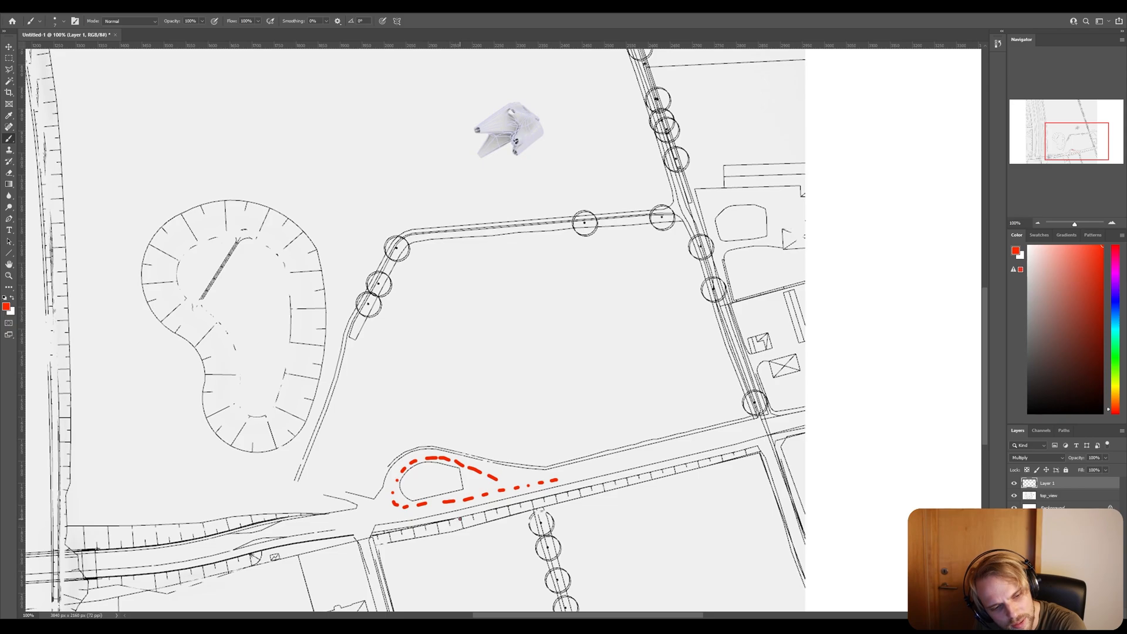
left_click_drag(460, 519, 468, 520)
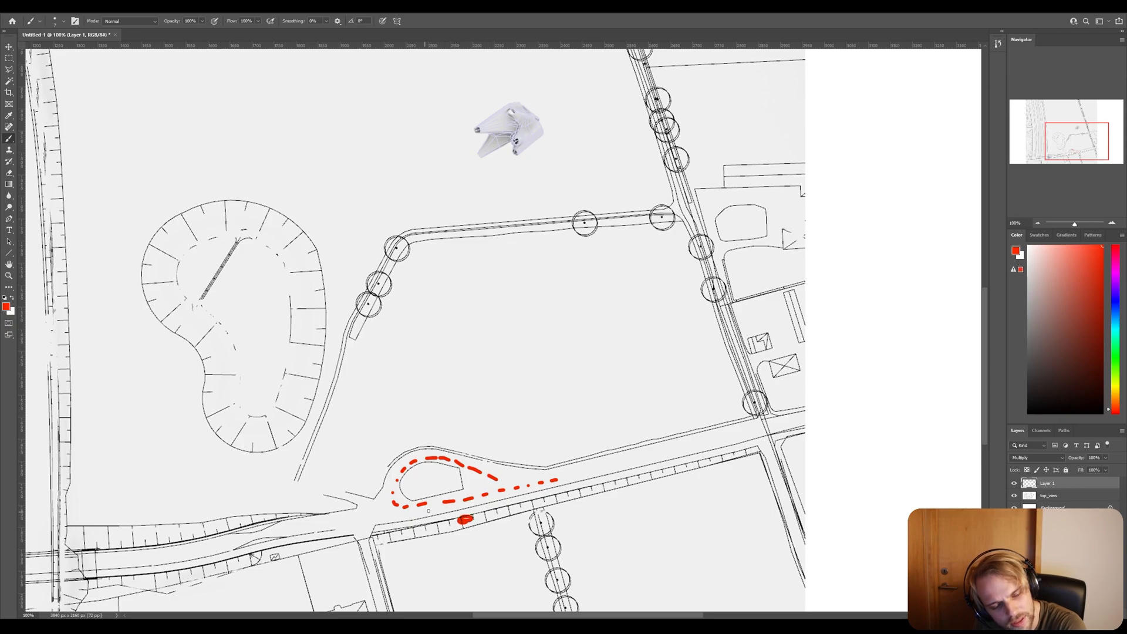
mouse_move(403, 509)
left_mouse_down()
mouse_move(387, 500)
mouse_move(405, 465)
mouse_move(447, 456)
mouse_move(555, 477)
mouse_move(616, 462)
left_mouse_up()
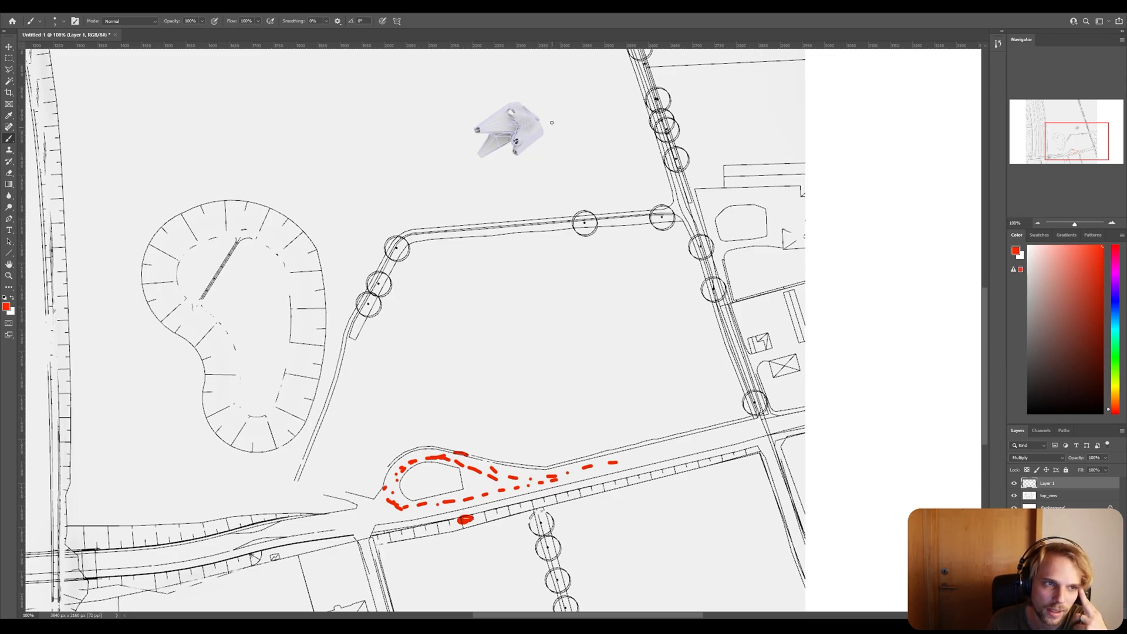
mouse_move(543, 106)
left_mouse_down()
mouse_move(559, 103)
mouse_move(545, 128)
left_mouse_up()
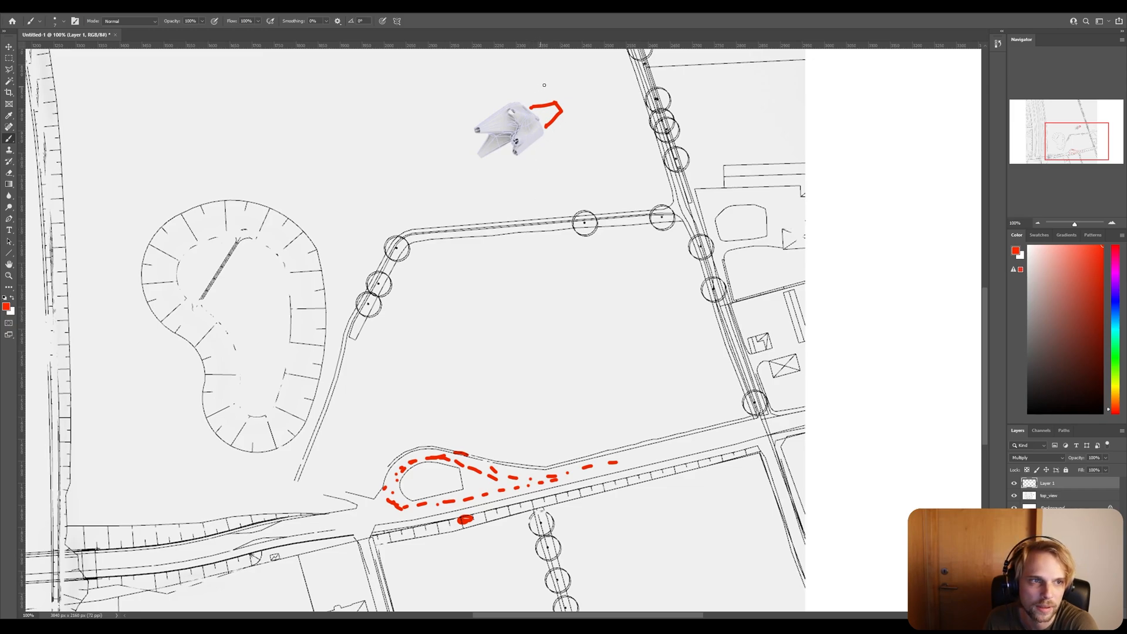
Outline the building's northern edge in red, mark the road junction, and brush a mostly dashed path from the building to the roadside loop.
mouse_move(529, 82)
left_mouse_down()
mouse_move(535, 105)
mouse_move(490, 107)
mouse_move(547, 87)
mouse_move(524, 107)
mouse_move(546, 91)
mouse_move(491, 97)
mouse_move(495, 113)
left_mouse_up()
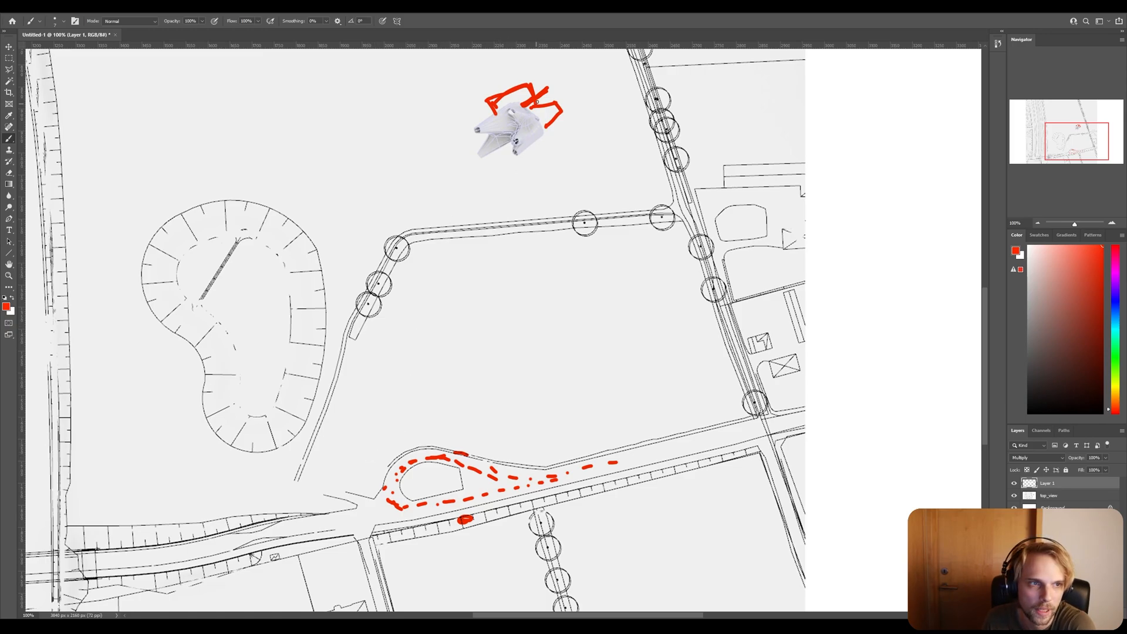
mouse_move(545, 95)
left_mouse_down()
mouse_move(559, 110)
mouse_move(548, 130)
mouse_move(525, 86)
mouse_move(463, 121)
left_mouse_up()
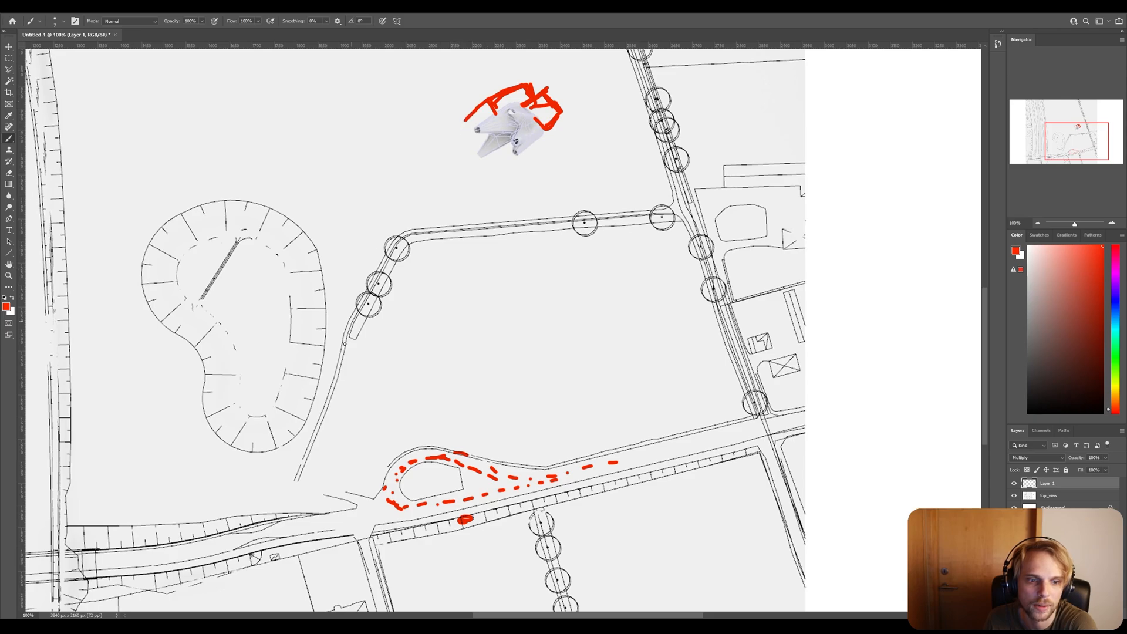
left_click_drag(359, 493, 342, 475)
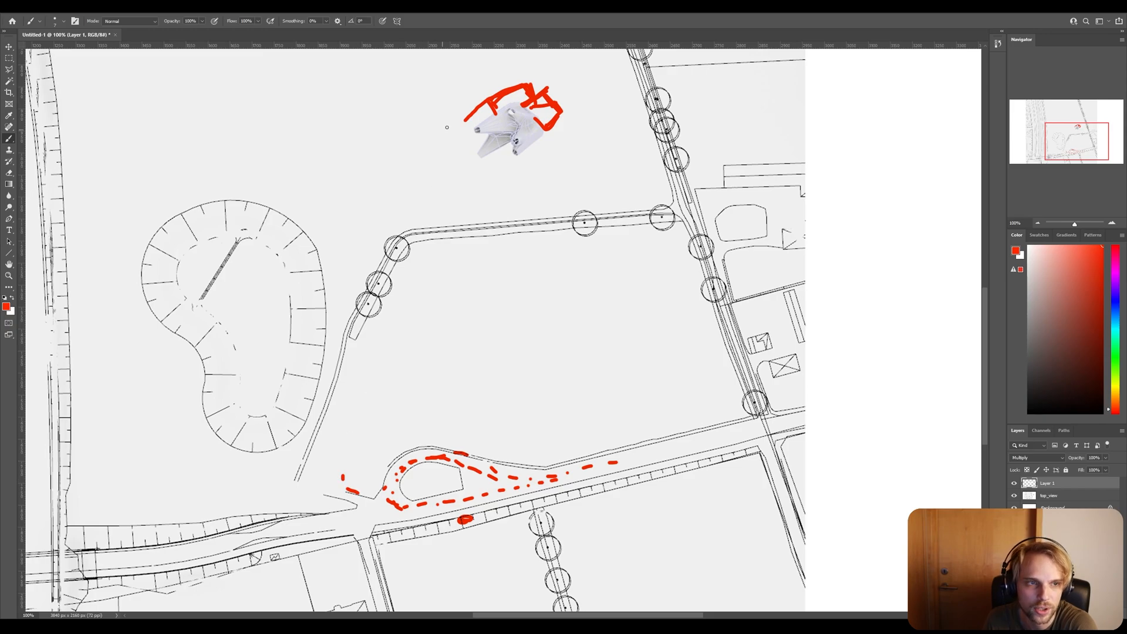
mouse_move(488, 104)
left_mouse_down()
mouse_move(433, 174)
mouse_move(377, 490)
left_mouse_up()
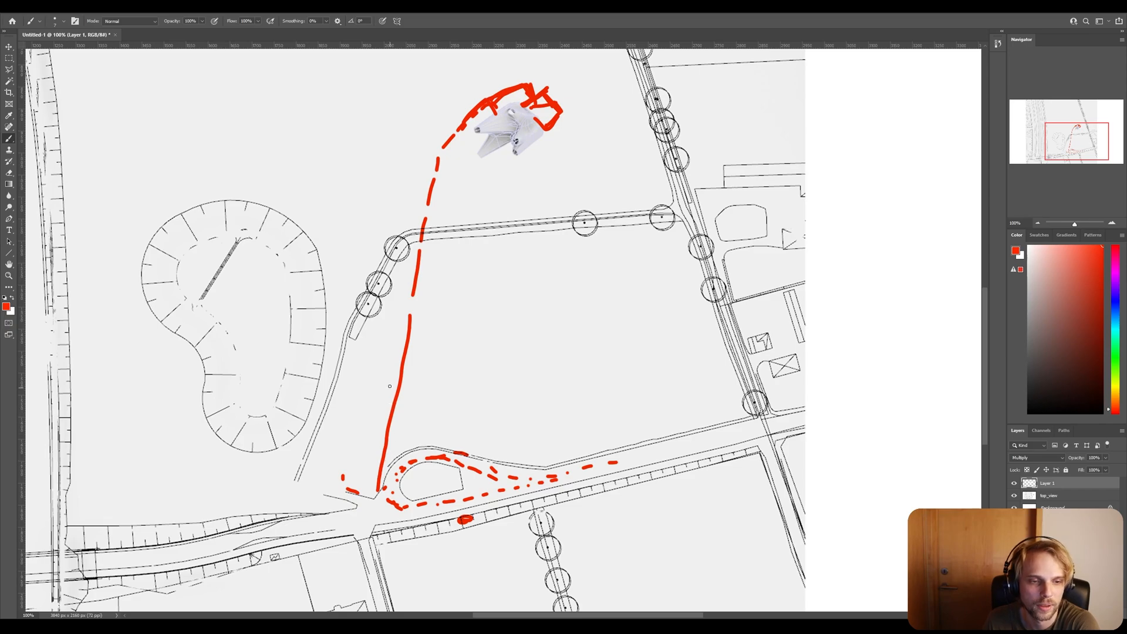
Add red arrowheads pointing toward the building along the new path and cross out the northern stretch of the tree-lined road.
mouse_move(372, 449)
left_mouse_down()
mouse_move(386, 432)
mouse_move(392, 447)
left_mouse_up()
mouse_move(395, 364)
left_mouse_down()
mouse_move(405, 345)
mouse_move(415, 363)
left_mouse_up()
mouse_move(403, 298)
left_mouse_down()
mouse_move(416, 281)
mouse_move(424, 295)
left_mouse_up()
mouse_move(411, 247)
left_mouse_down()
mouse_move(425, 221)
mouse_move(430, 240)
left_mouse_up()
mouse_move(527, 203)
left_mouse_down()
mouse_move(517, 237)
mouse_move(532, 230)
left_mouse_up()
mouse_move(473, 224)
left_mouse_down()
mouse_move(465, 245)
mouse_move(475, 219)
left_mouse_up()
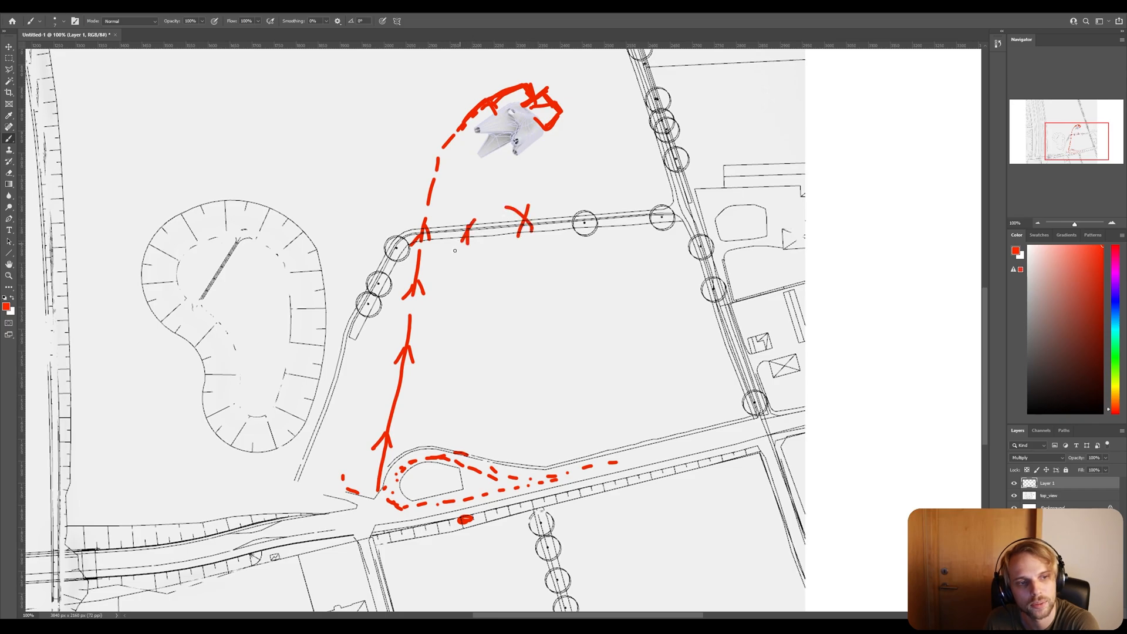
Mark the tree-lined road's western stretch with red crosses and strokes, and add arrowheads on the path near the building.
left_click_drag(374, 271, 386, 288)
left_click_drag(358, 287, 389, 279)
mouse_move(350, 327)
left_mouse_down()
mouse_move(360, 347)
mouse_move(330, 360)
left_mouse_up()
left_click_drag(326, 386, 334, 427)
mouse_move(439, 181)
left_mouse_down()
mouse_move(437, 197)
mouse_move(444, 142)
left_mouse_up()
left_click_drag(453, 128, 448, 141)
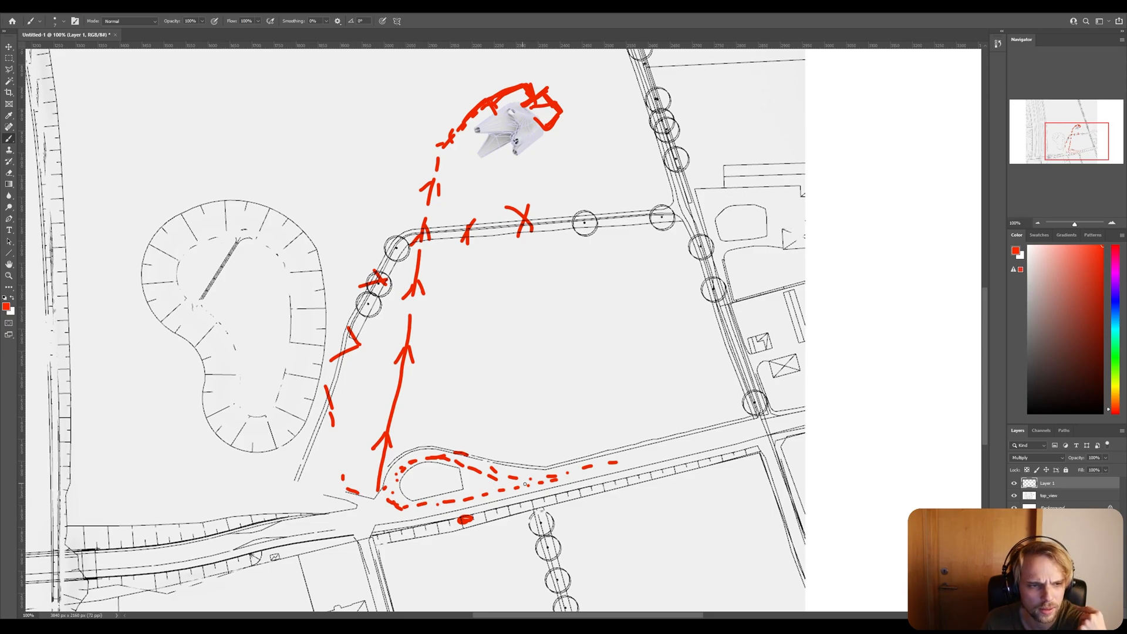
Reinforce the red loop edge and path start, add another arrowhead, dot the area south of the building, and thicken the block on its north side.
left_click_drag(524, 482, 463, 503)
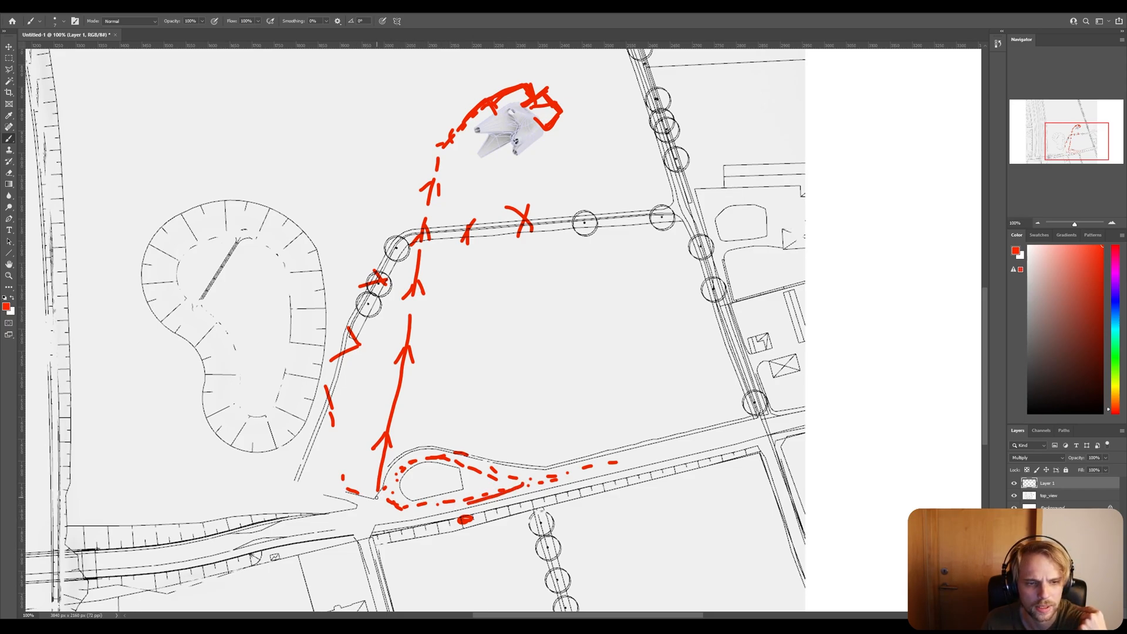
left_click_drag(376, 497, 379, 461)
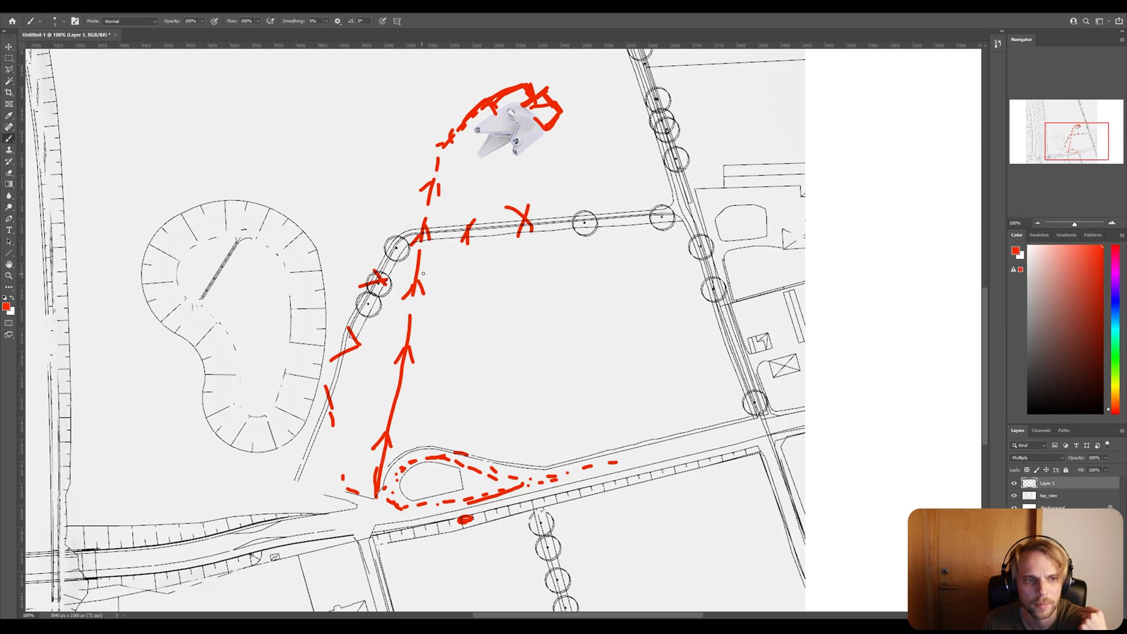
mouse_move(386, 402)
left_mouse_down()
mouse_move(395, 386)
mouse_move(405, 404)
left_mouse_up()
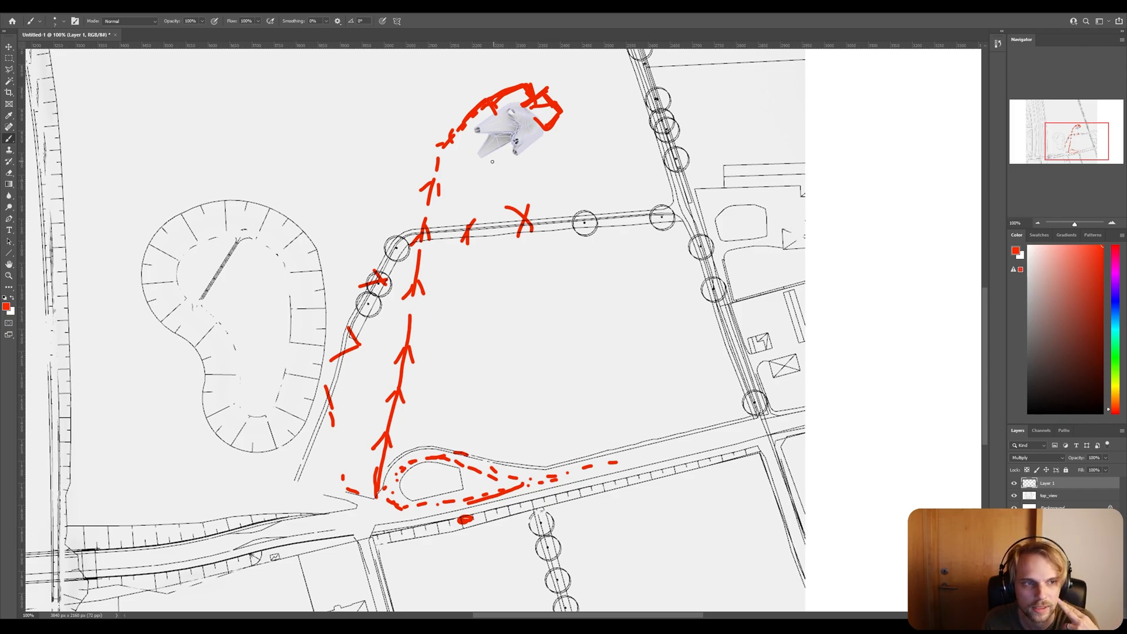
left_click_drag(493, 159, 488, 165)
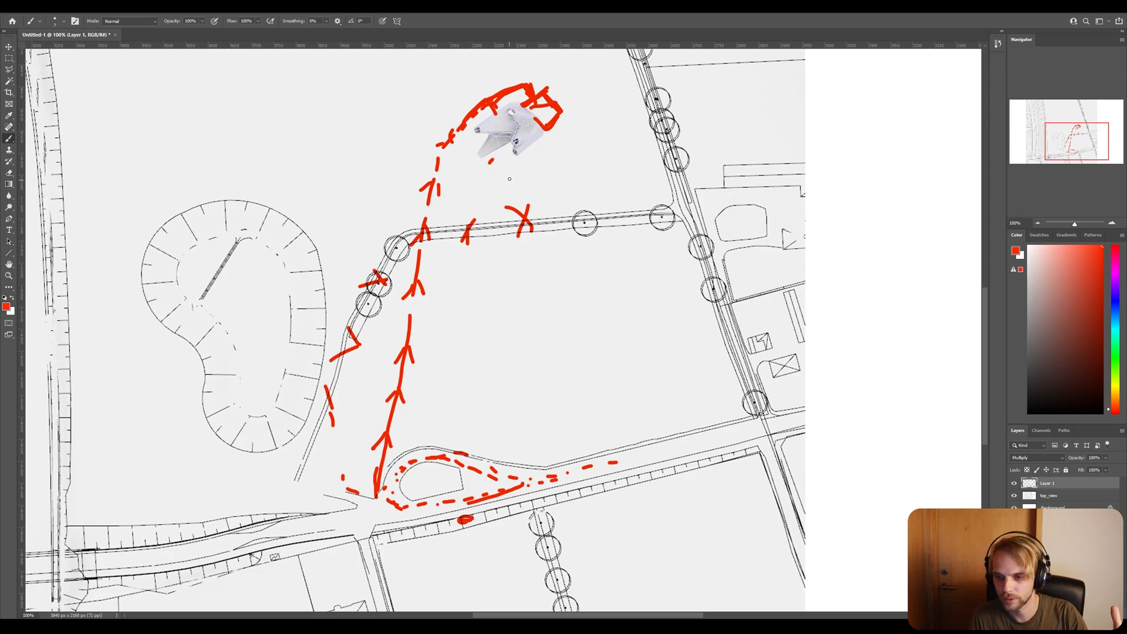
mouse_move(497, 101)
left_mouse_down()
mouse_move(514, 100)
mouse_move(498, 108)
left_mouse_up()
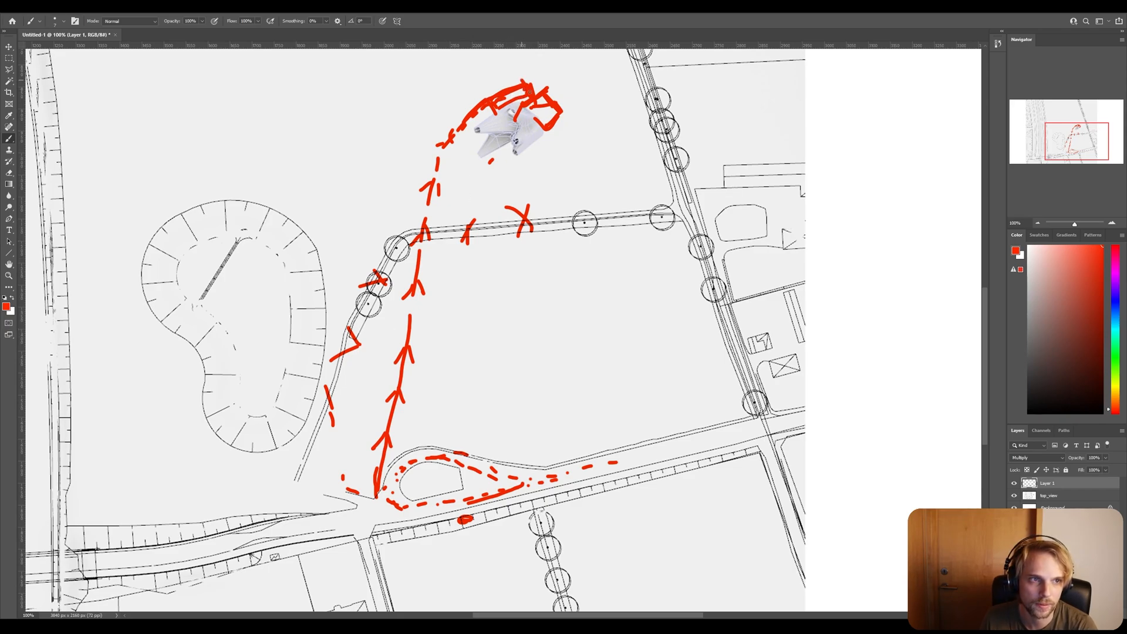
mouse_move(530, 92)
left_mouse_down()
mouse_move(492, 112)
mouse_move(528, 75)
left_mouse_up()
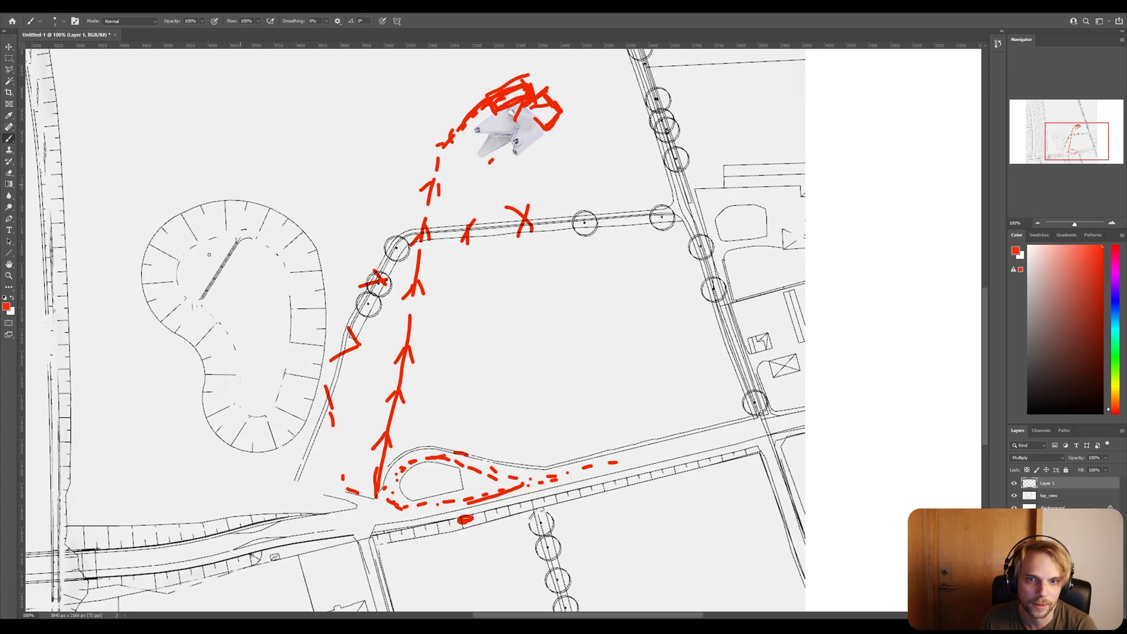
Choose a darker red foreground colour and hatch the block north of the building and redraw the pointed outline at its eastern end.
left_click(6, 306)
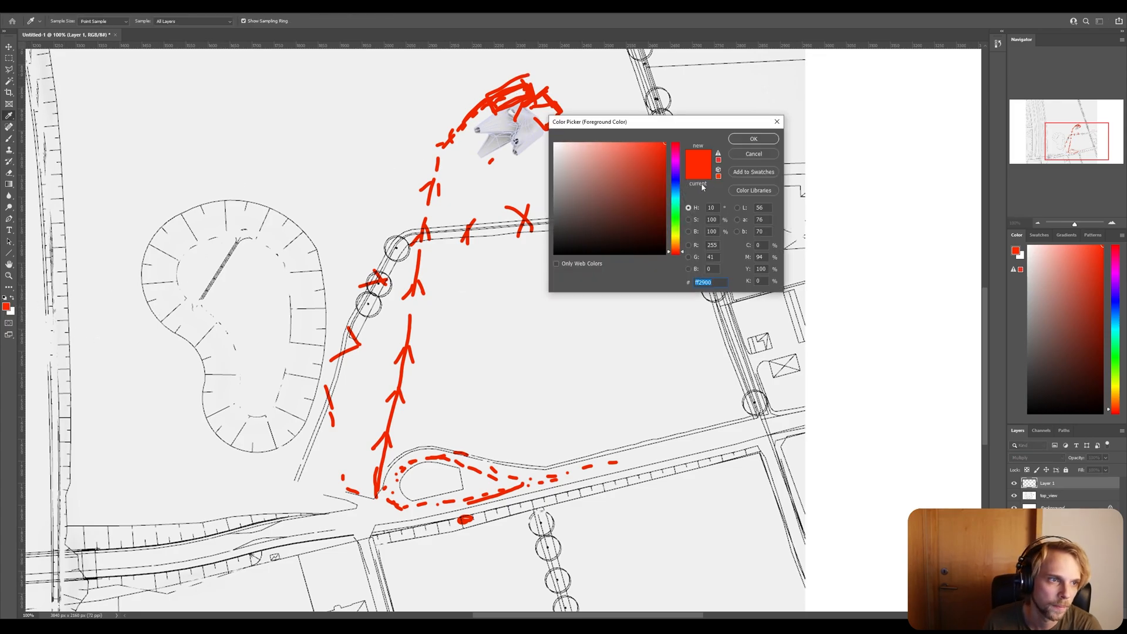
left_click(657, 171)
left_click(753, 139)
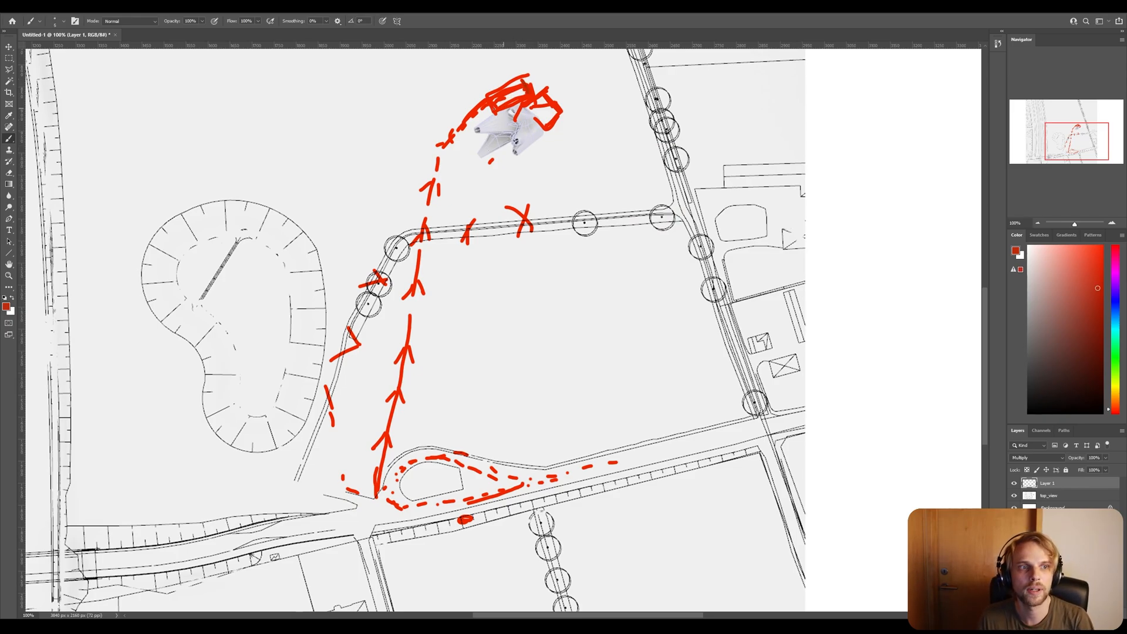
left_click_drag(499, 104, 523, 92)
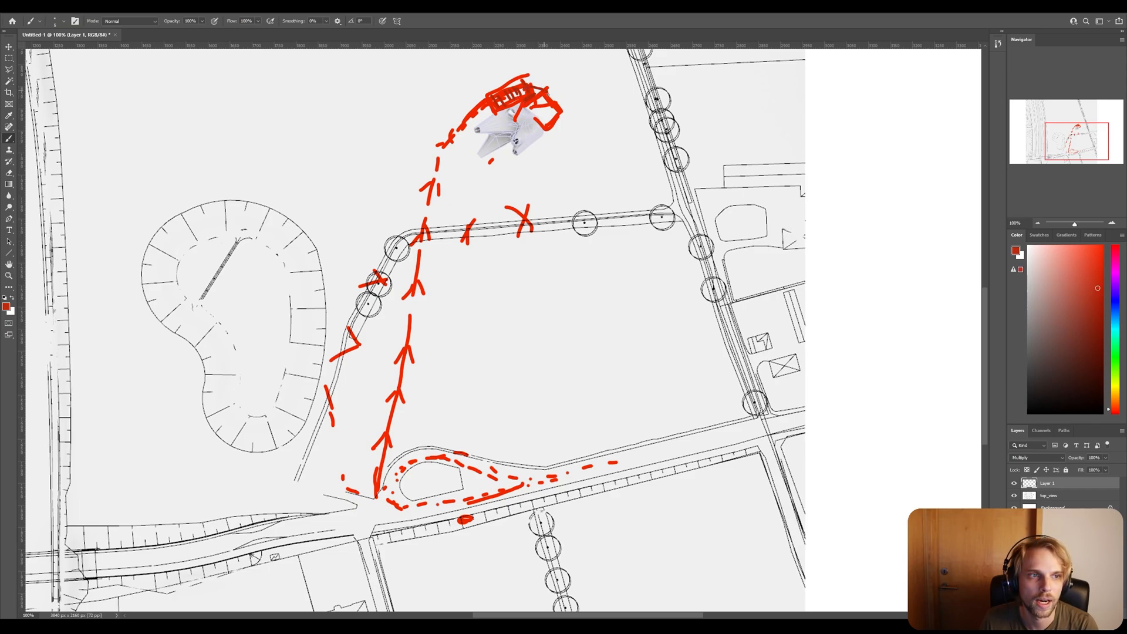
mouse_move(563, 111)
left_mouse_down()
mouse_move(547, 124)
mouse_move(526, 105)
left_mouse_up()
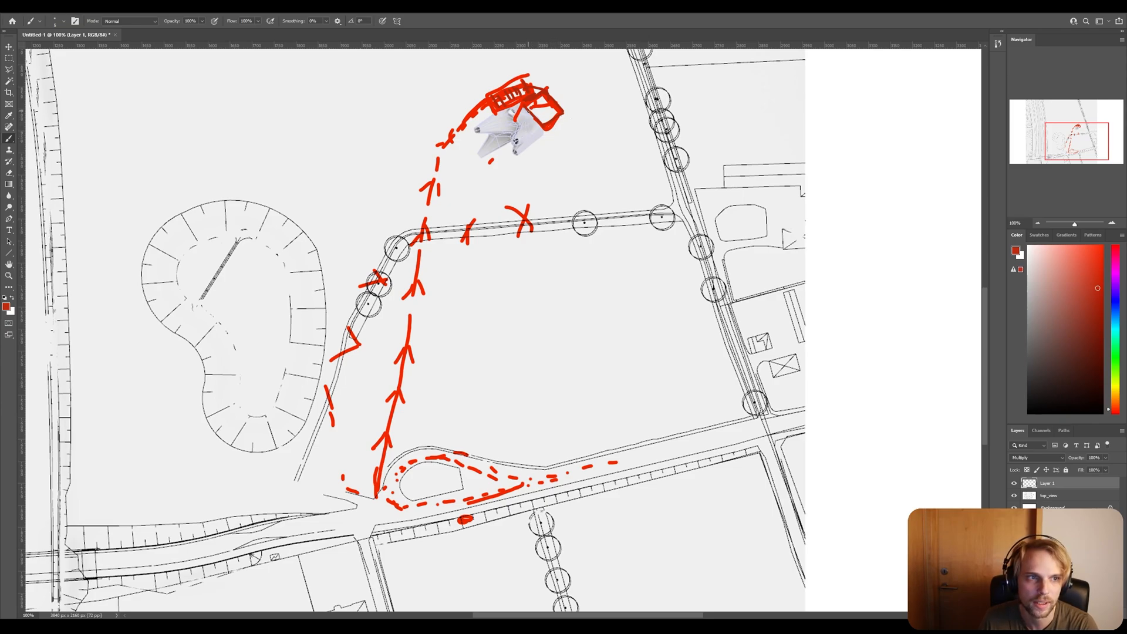
left_click_drag(541, 109, 535, 122)
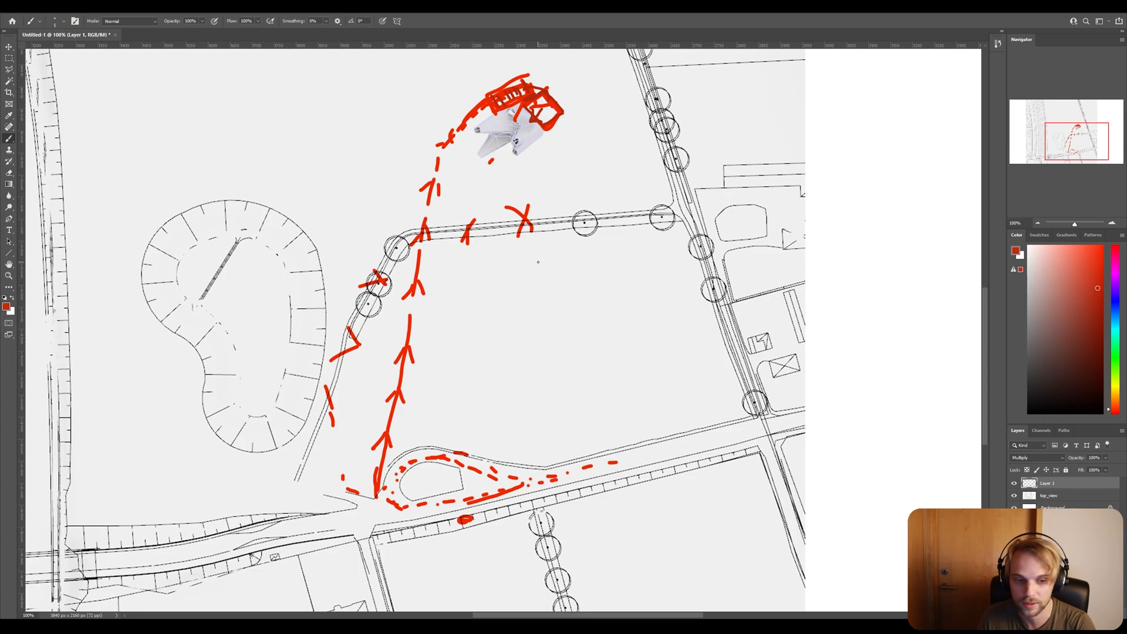
Switch to Rhino, maximize the Perspective view and select three adjacent SubD faces at the building's base.
key("alt+Tab")
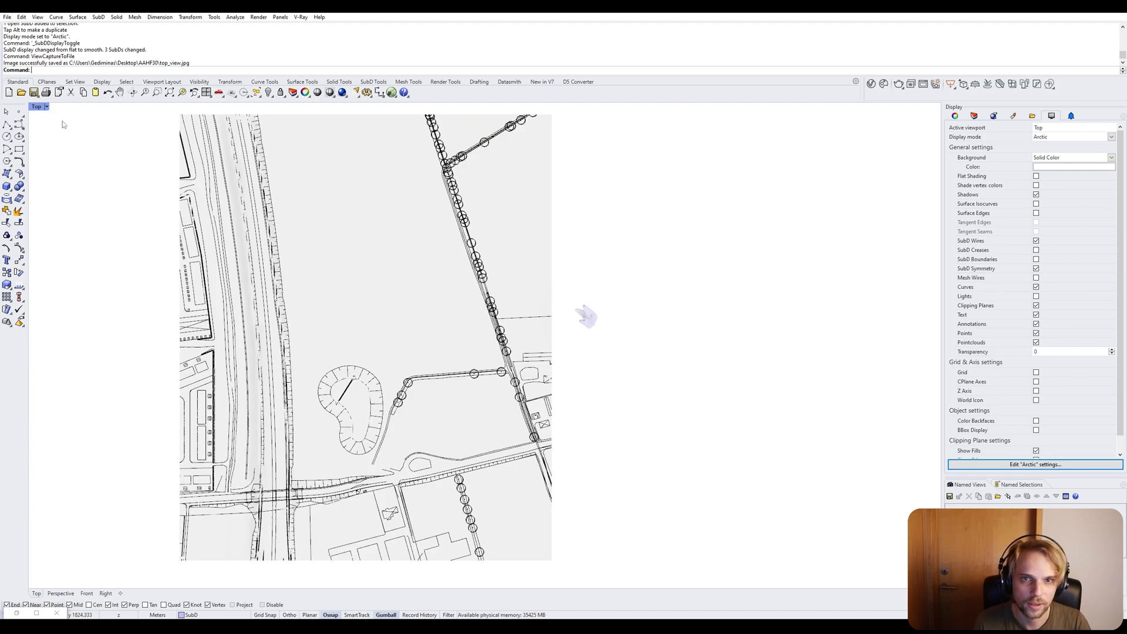
double_click(37, 108)
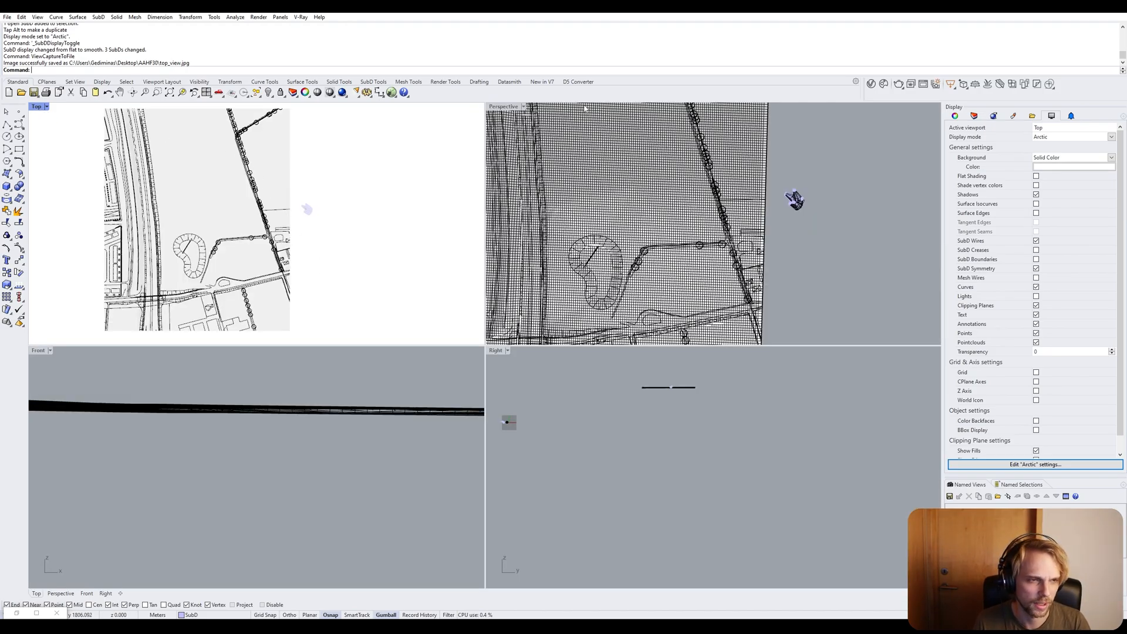
double_click(502, 107)
scroll(649, 297, "up", 10)
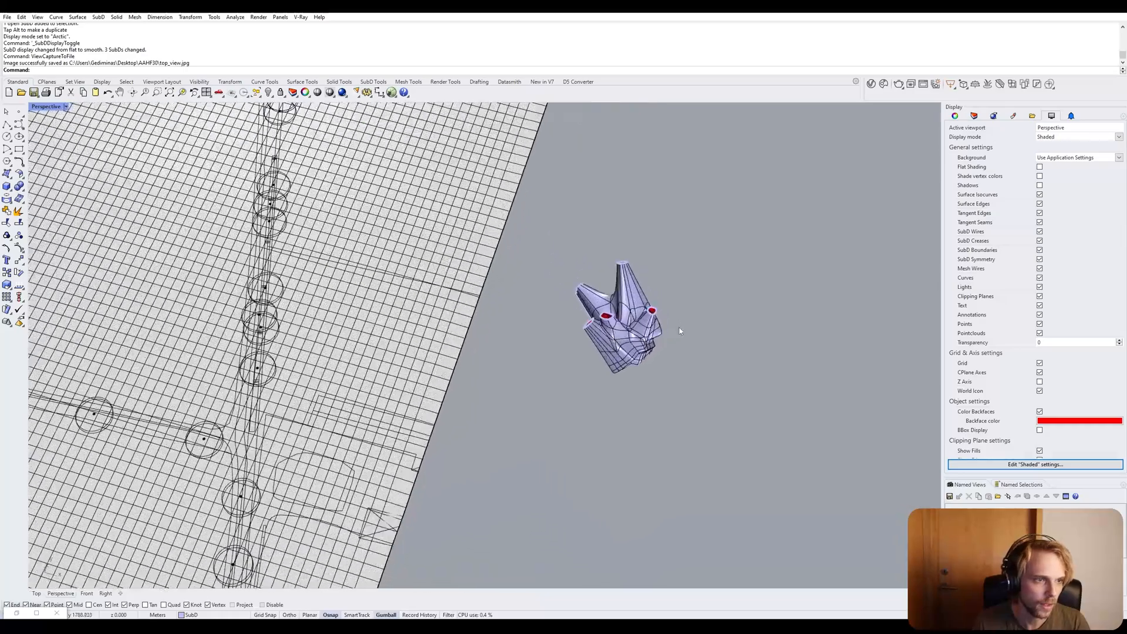
right_click_drag(666, 352, 572, 381)
scroll(571, 378, "up", 4)
left_click(477, 360, "ctrl+shift")
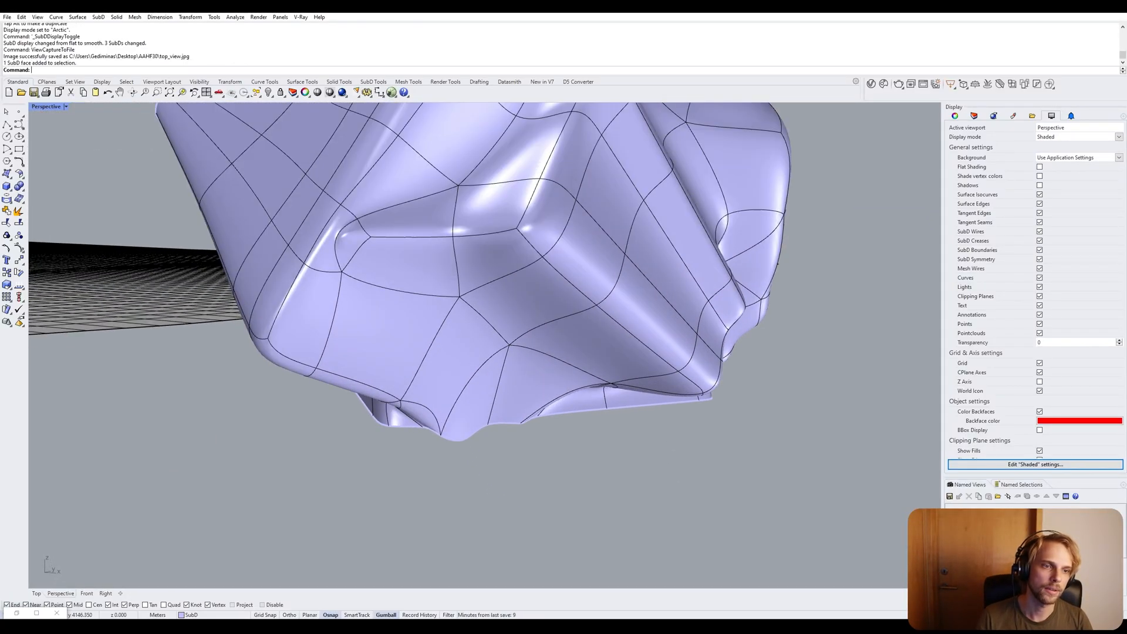
left_click(488, 389, "ctrl+shift")
left_click(512, 386, "ctrl+shift")
Examine the highlighted base faces from the side, clear the selection, and briefly highlight one face there again.
scroll(559, 388, "down", 6)
right_click_drag(564, 392, 561, 380)
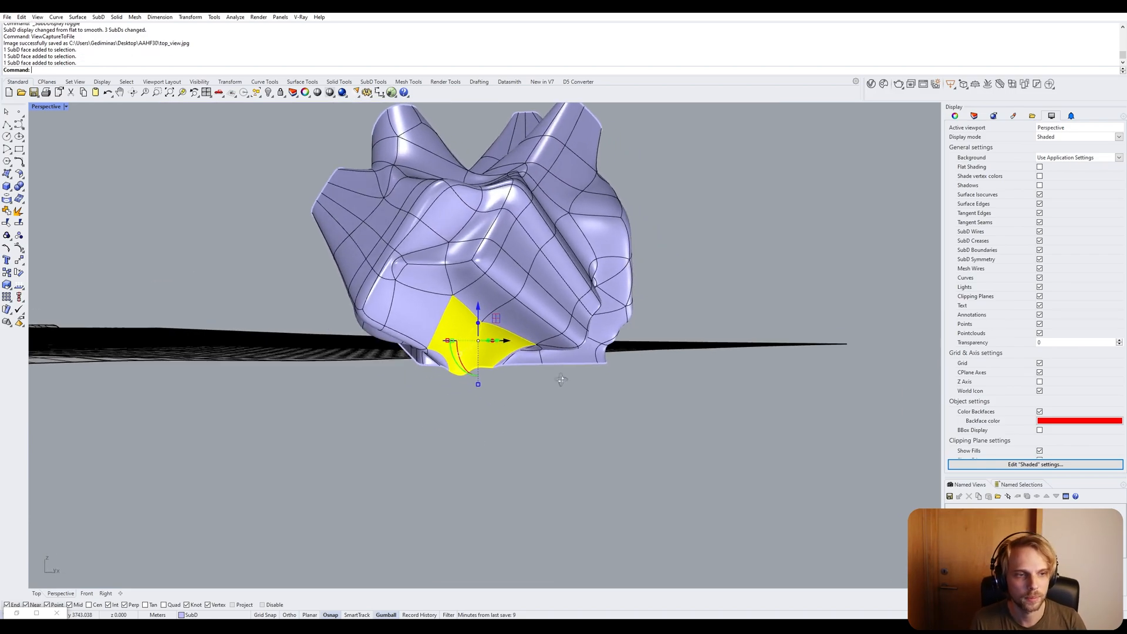
scroll(493, 336, "up", 6)
right_click_drag(422, 317, 332, 329)
scroll(281, 329, "up", 4)
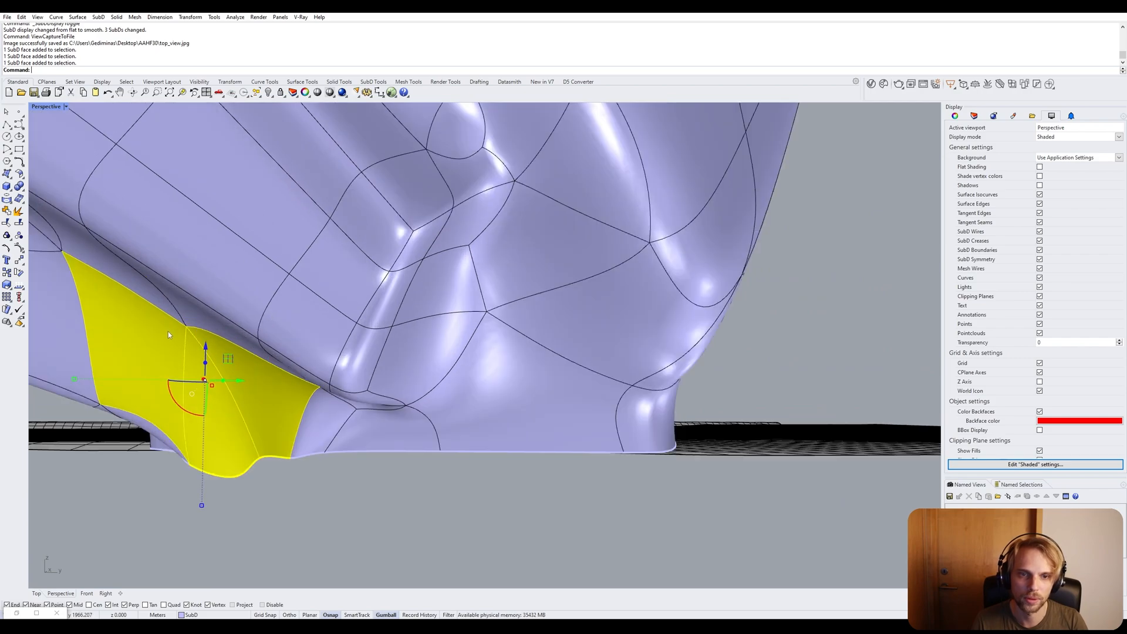
right_click_drag(167, 331, 344, 341, "shift")
left_click(288, 457)
scroll(288, 455, "down", 7)
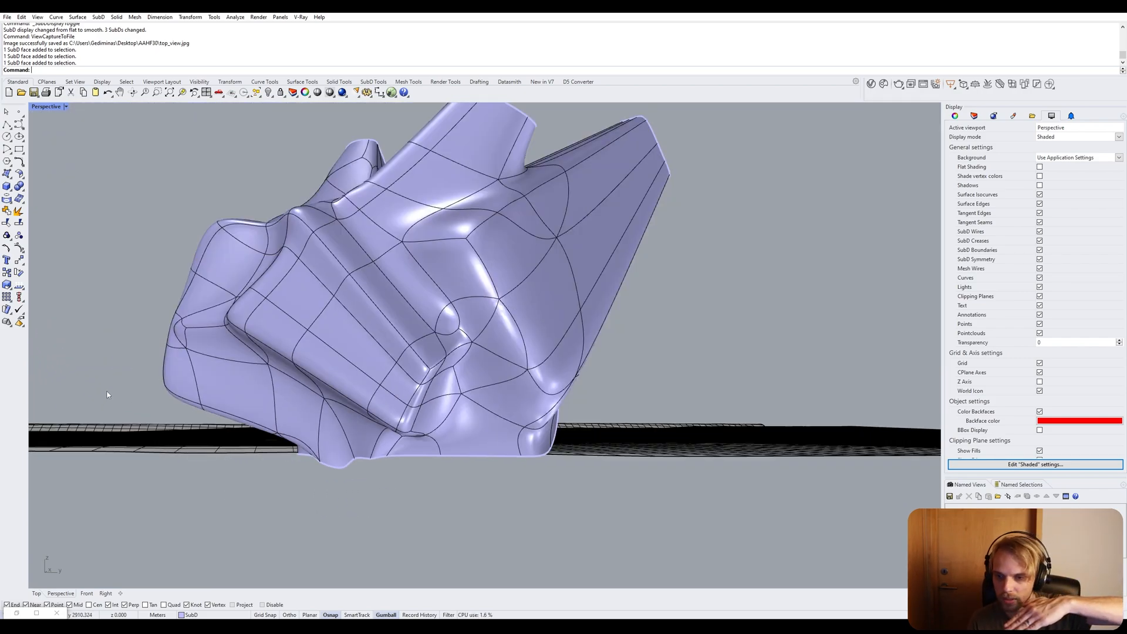
left_click(297, 405, "ctrl+shift")
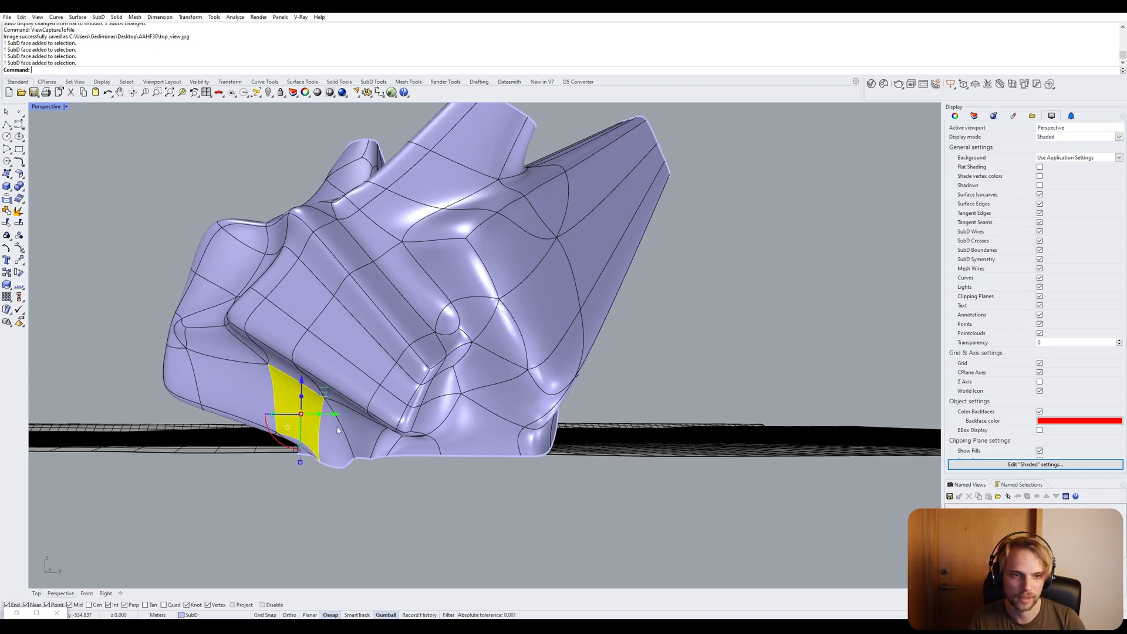
left_click(509, 485)
Examine the building's interior surfaces and openings from below.
right_click_drag(509, 485, 507, 458)
scroll(506, 301, "up", 10)
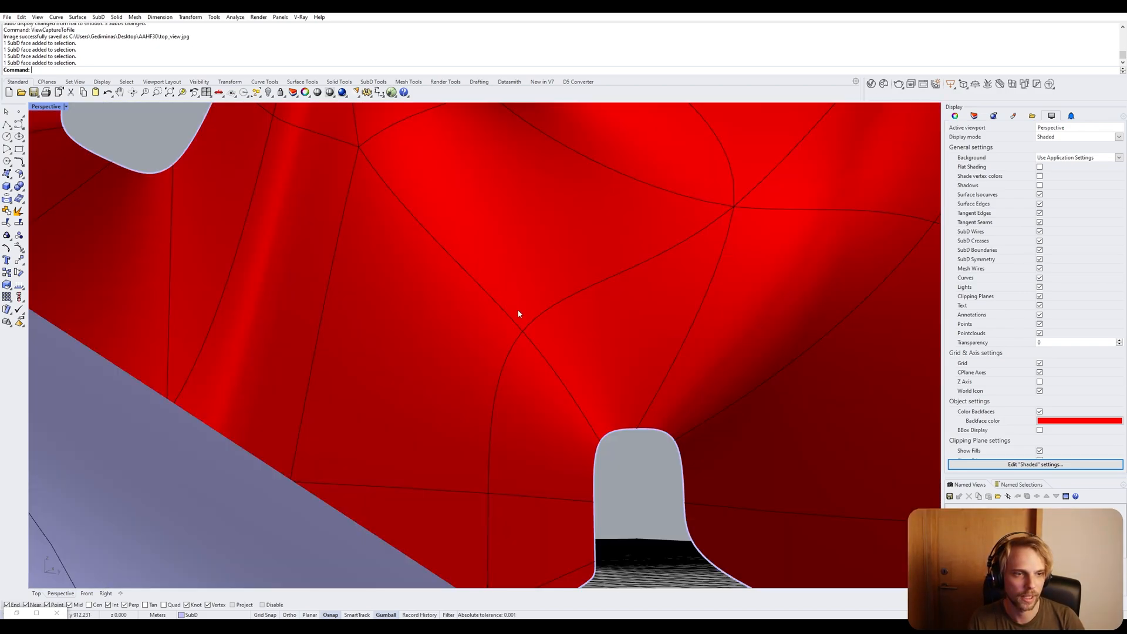
right_click_drag(548, 315, 543, 462, "shift")
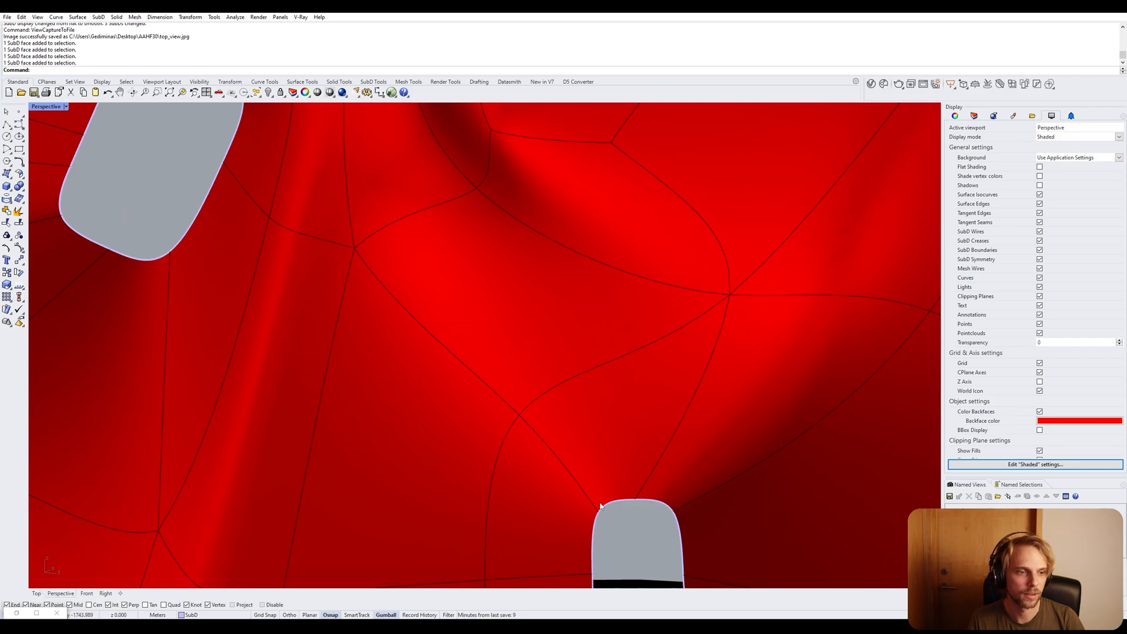
scroll(322, 362, "down", 2)
scroll(257, 305, "up", 2)
right_click_drag(493, 277, 432, 327)
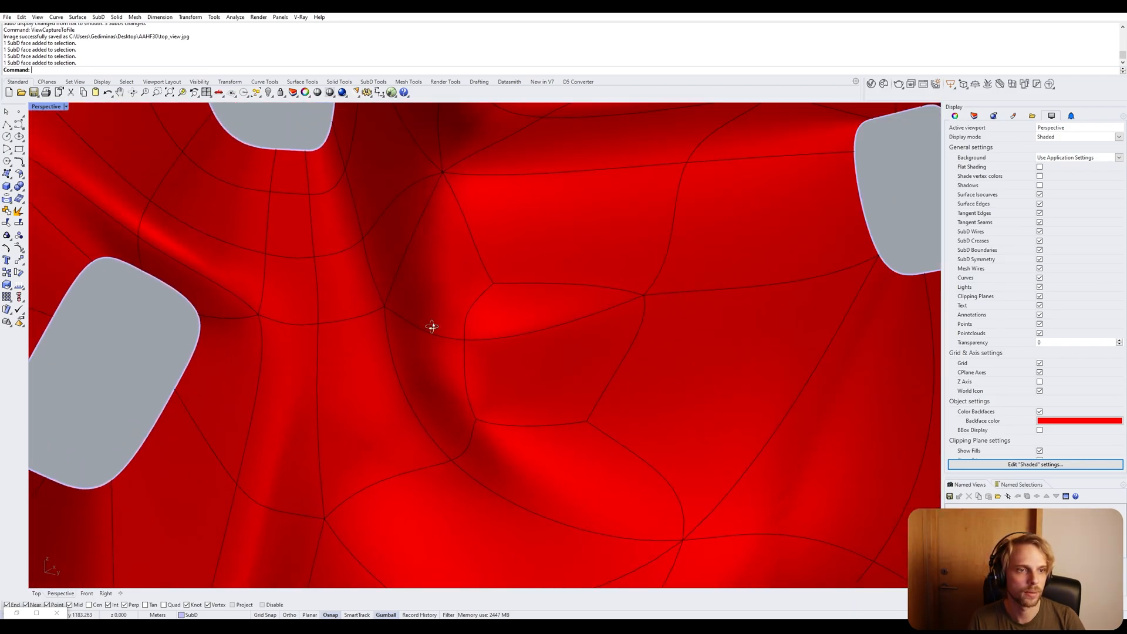
scroll(389, 173, "down", 2)
scroll(409, 299, "up", 2)
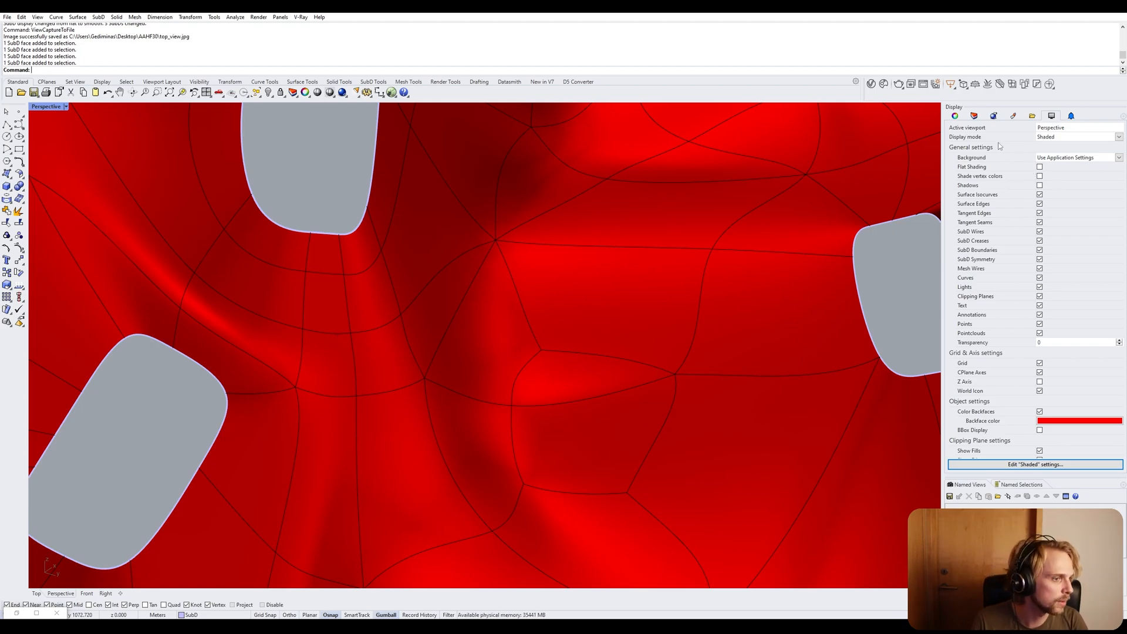
Set the Perspective camera's lens length to 20 mm and inspect the building's interior and its outer base.
left_click(956, 116)
left_click(1056, 213)
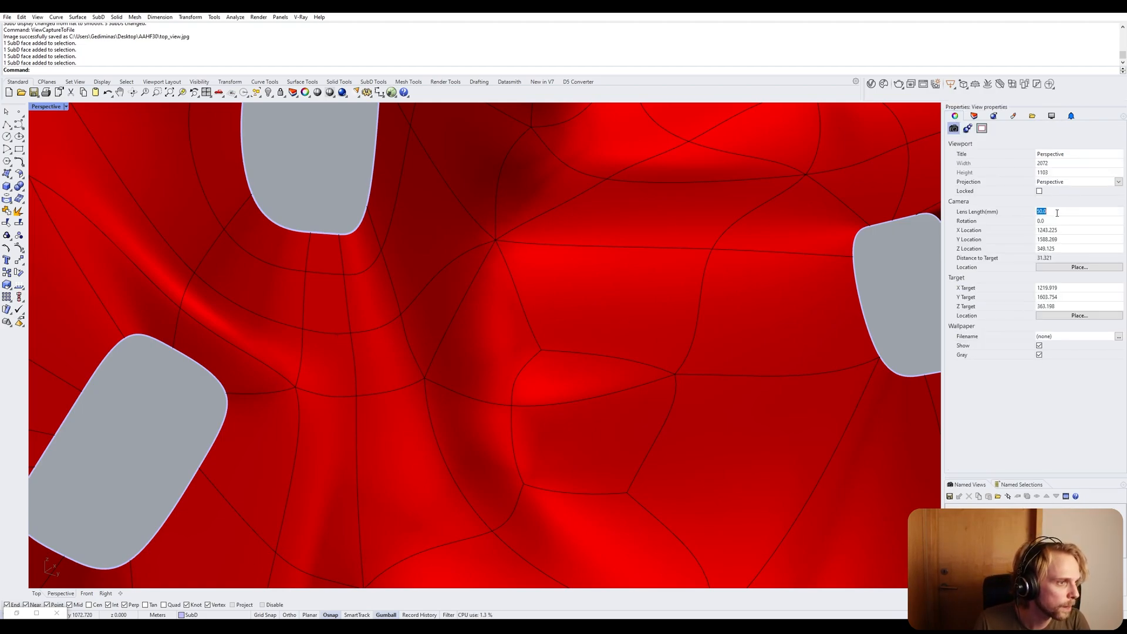
type("20")
key("Return")
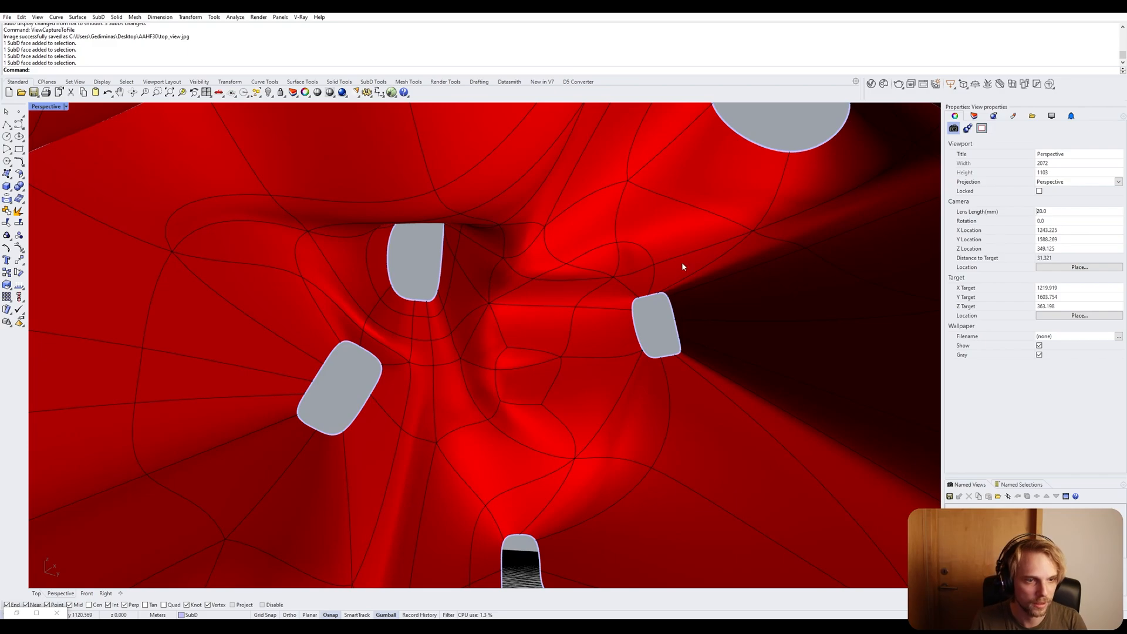
right_click_drag(682, 264, 651, 267)
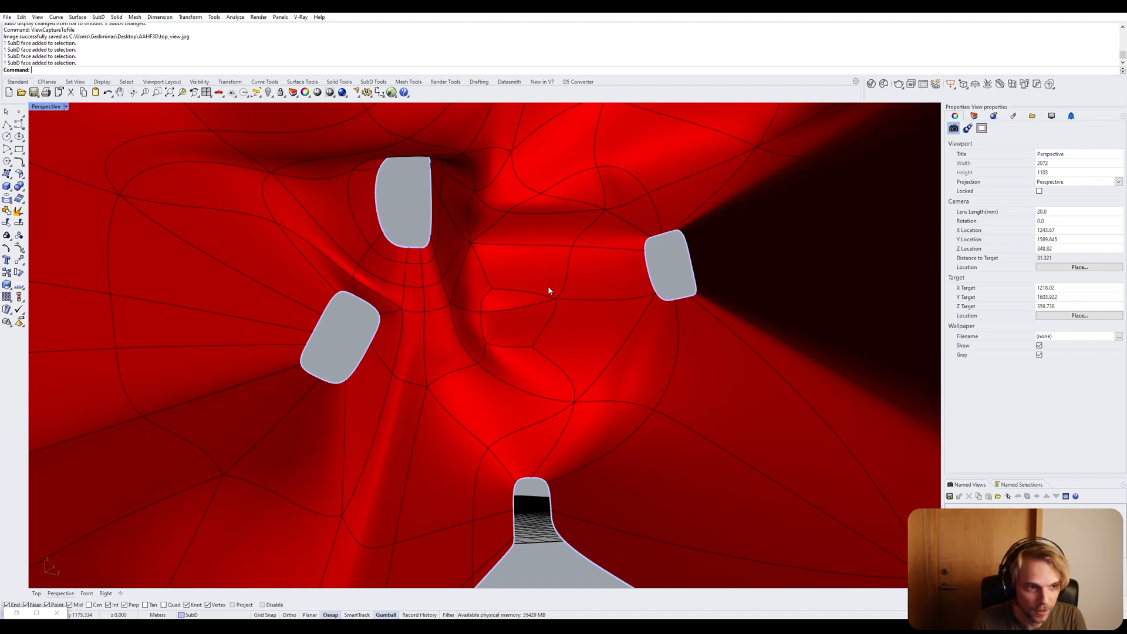
scroll(529, 291, "down", 8)
right_click_drag(512, 291, 475, 310)
scroll(405, 376, "up", 7)
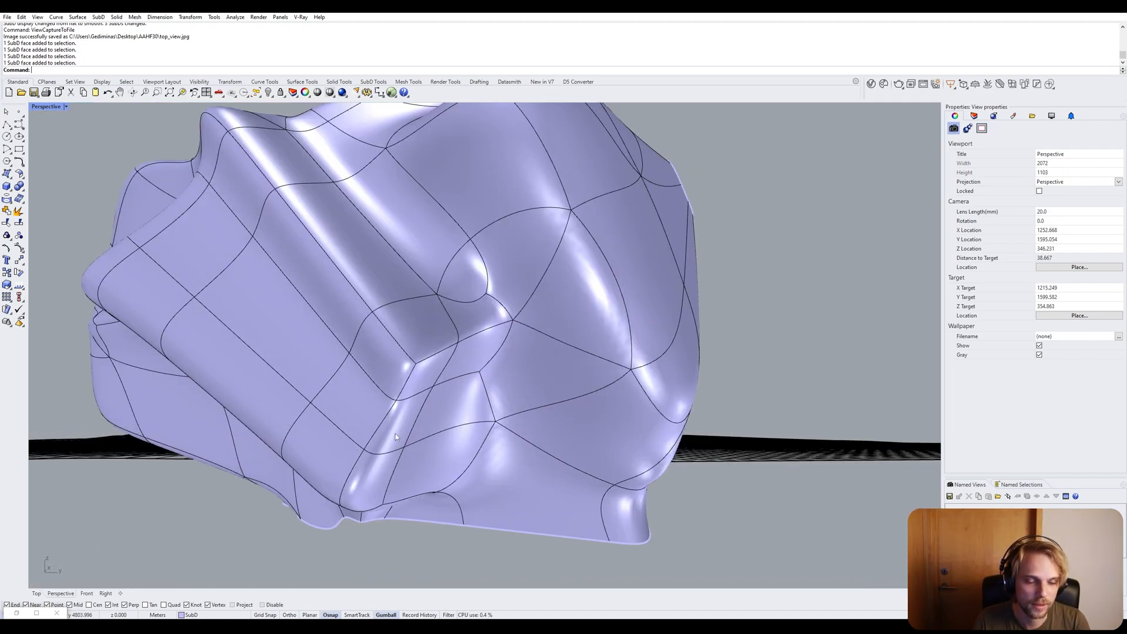
scroll(396, 432, "down", 2)
right_click_drag(397, 432, 416, 428)
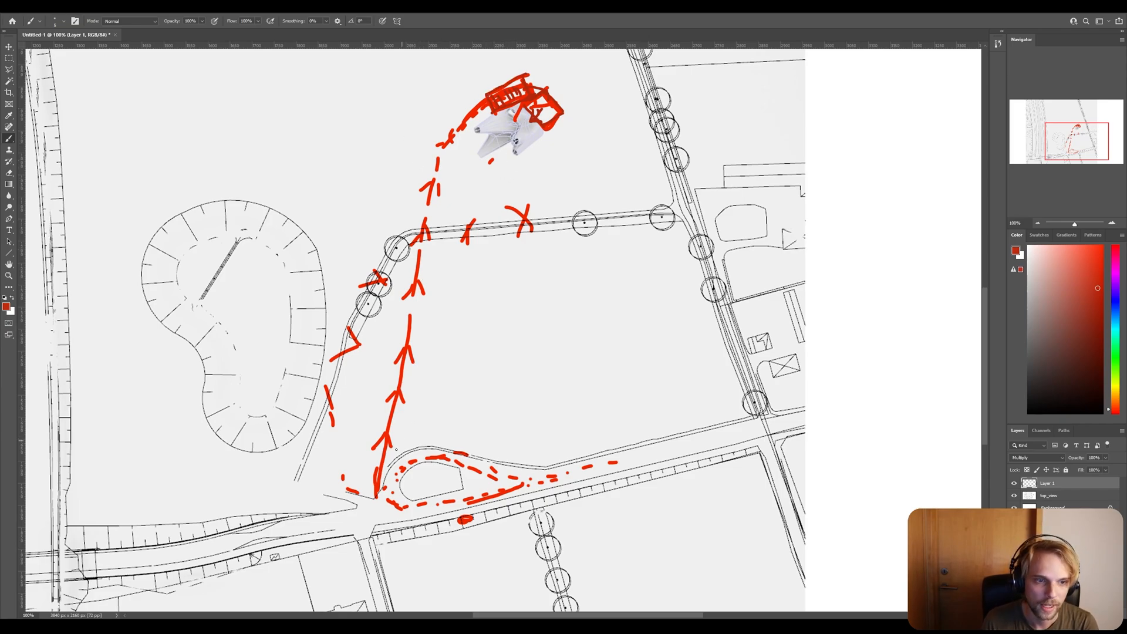
Add red strokes along the main approach path and over the building, and cross out more of the existing road south of it.
left_click_drag(381, 471, 392, 425)
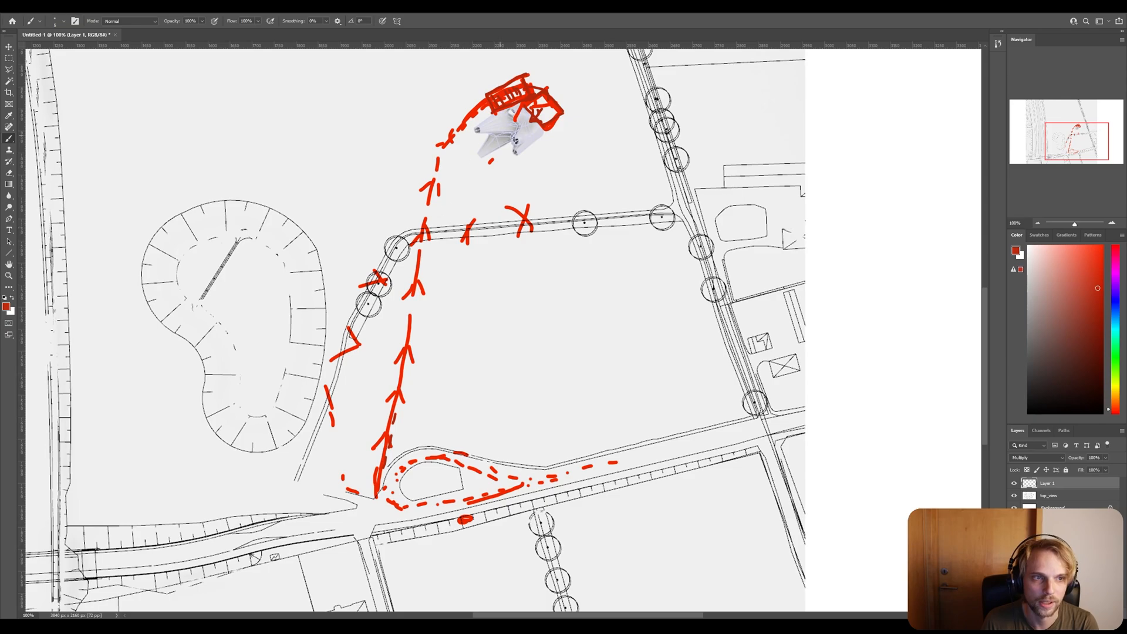
mouse_move(522, 144)
left_mouse_down()
mouse_move(479, 160)
mouse_move(496, 120)
left_mouse_up()
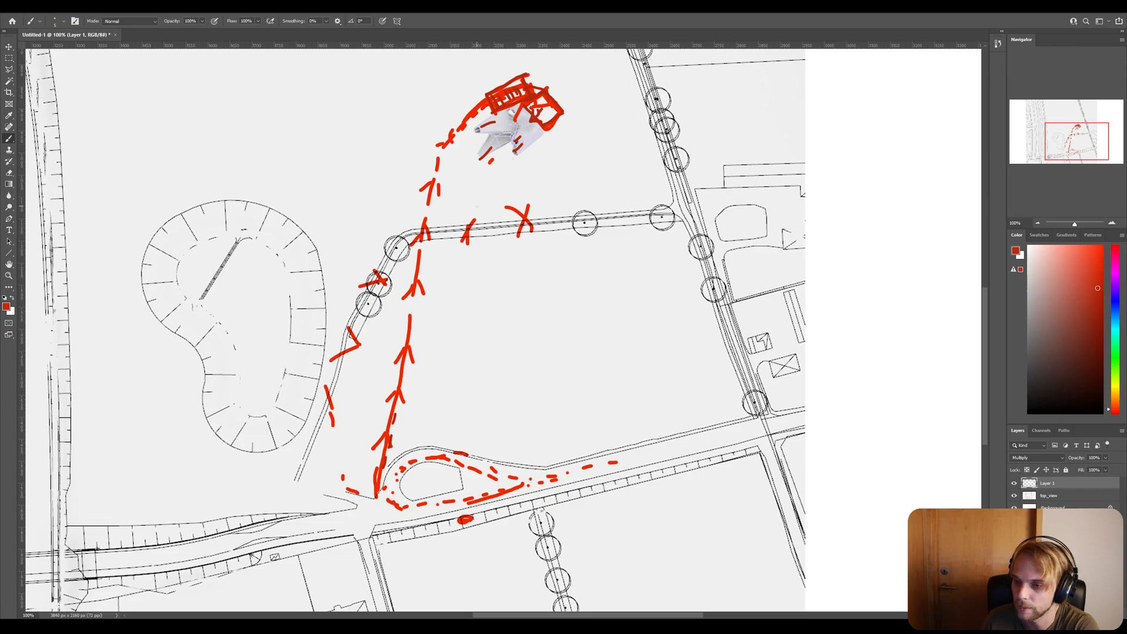
left_click_drag(566, 211, 553, 231)
mouse_move(540, 212)
left_mouse_down()
mouse_move(561, 228)
mouse_move(607, 226)
left_mouse_up()
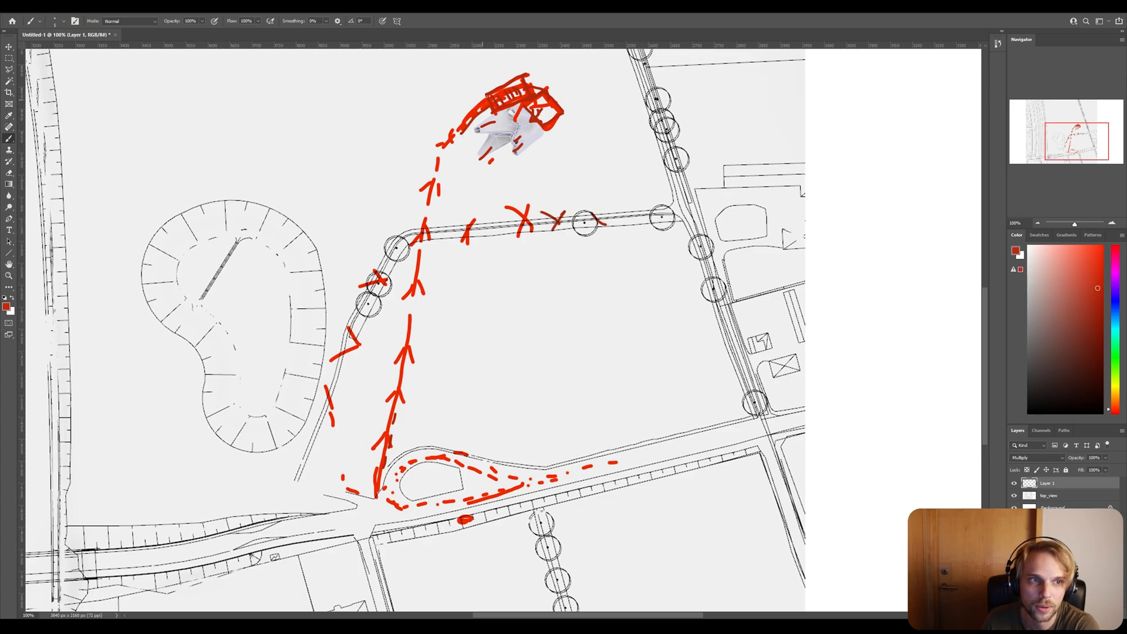
Reinforce the red curve around the building's north-west side and outline an area along its south-east edge.
left_click_drag(484, 95, 465, 115)
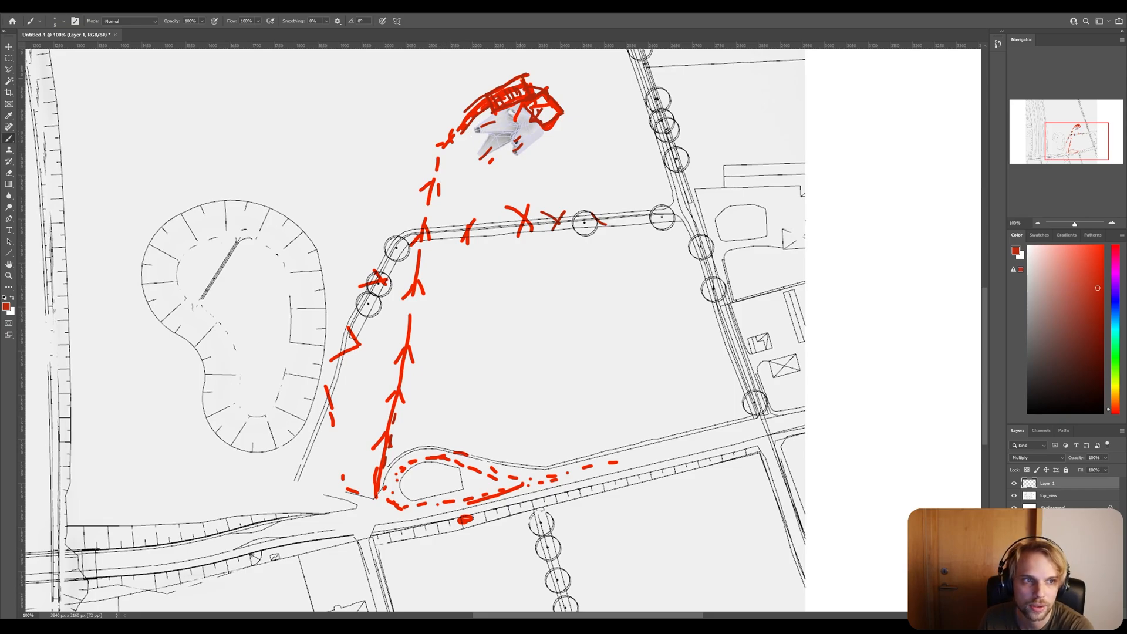
left_click_drag(492, 94, 520, 81)
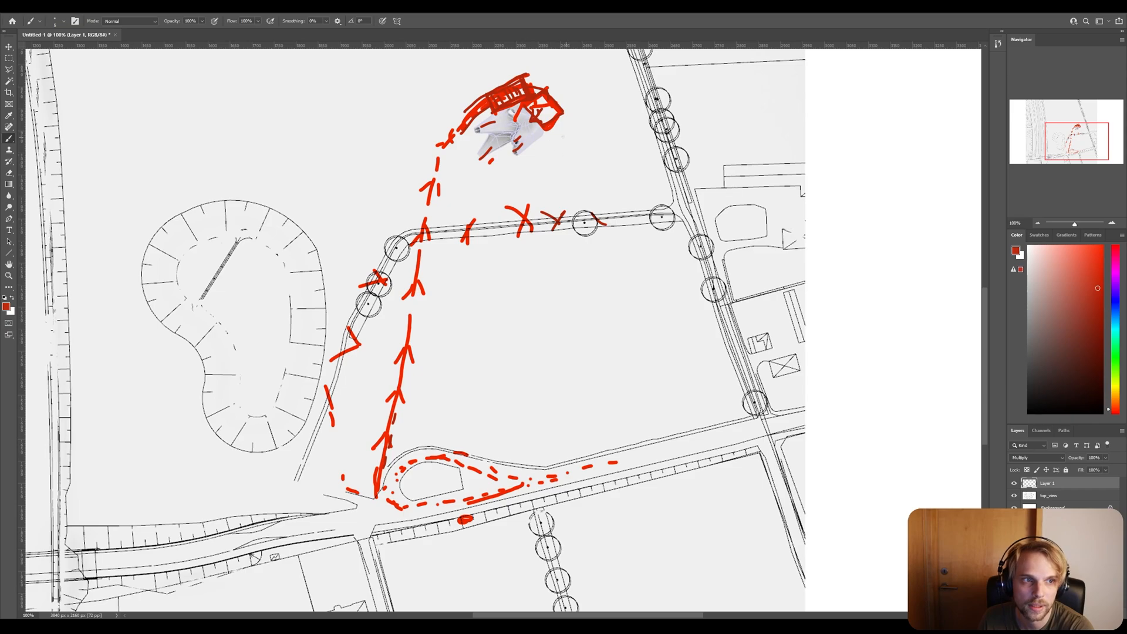
mouse_move(563, 125)
left_mouse_down()
mouse_move(573, 137)
mouse_move(525, 164)
left_mouse_up()
left_click_drag(556, 125, 522, 162)
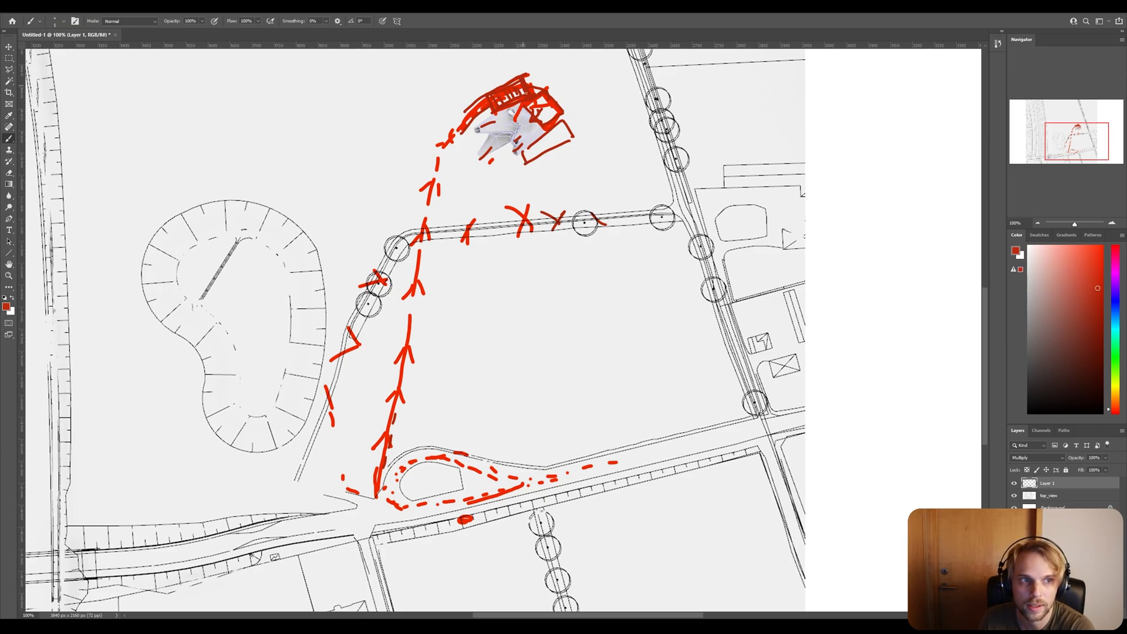
Sketch a red access road from the building's north side to the eastern tree-lined road and mark the route along that road.
mouse_move(515, 97)
left_mouse_down()
mouse_move(639, 70)
mouse_move(526, 83)
left_mouse_up()
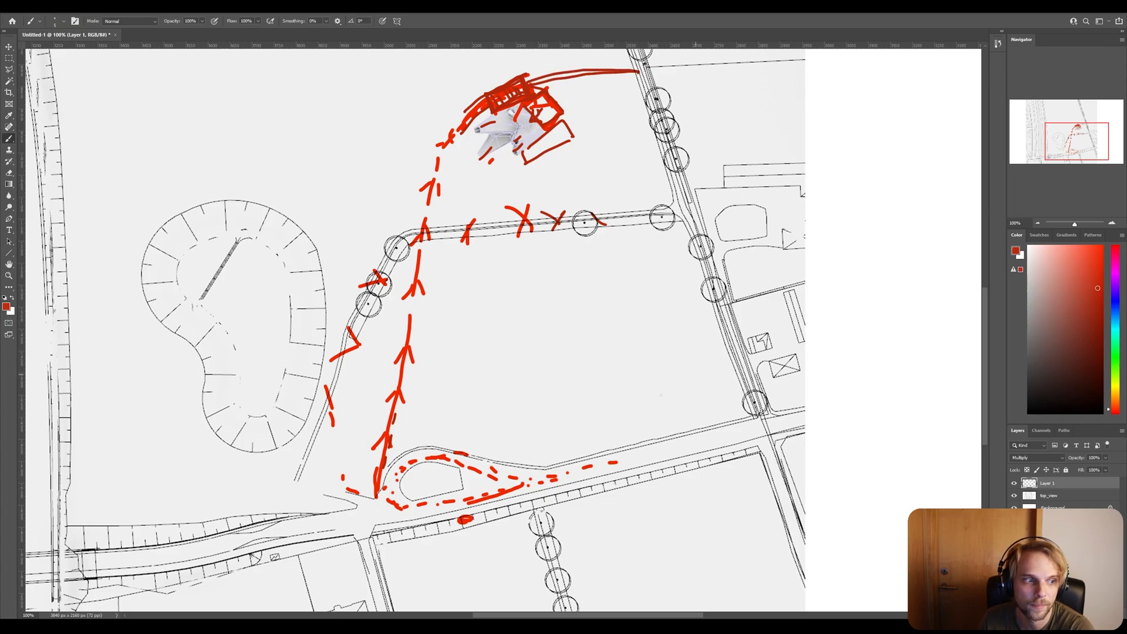
mouse_move(738, 432)
left_mouse_down()
mouse_move(762, 415)
mouse_move(752, 367)
left_mouse_up()
left_click_drag(724, 316, 697, 230)
left_click_drag(639, 68, 533, 83)
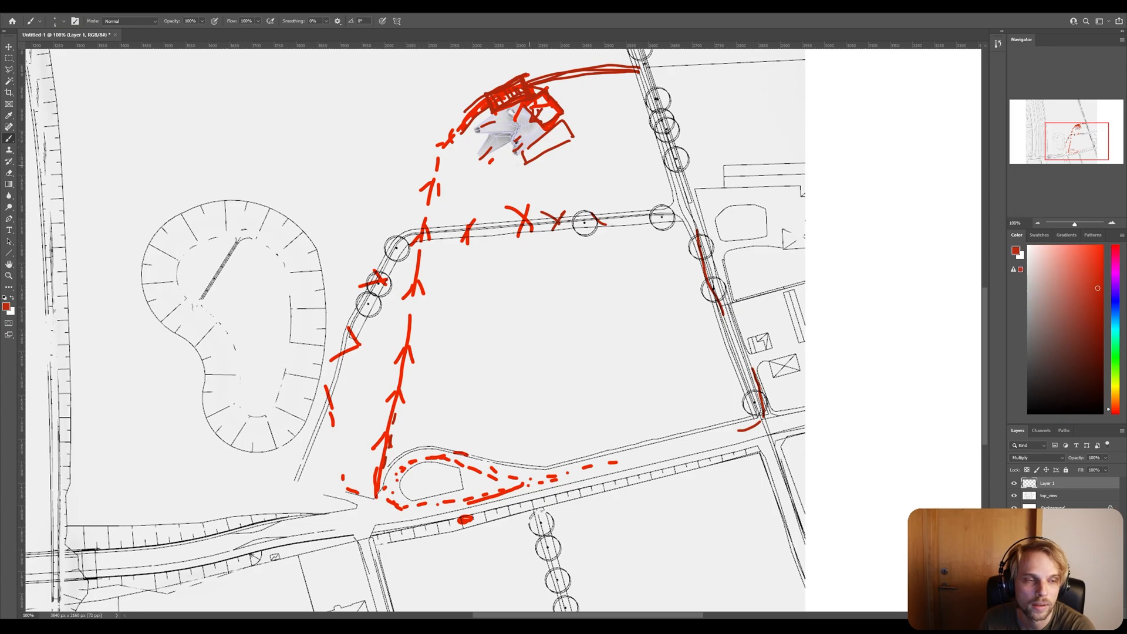
Sketch a red branch from the main path to the building's south side and cross out a short link to the eastern road.
mouse_move(526, 154)
left_mouse_down()
mouse_move(430, 210)
mouse_move(414, 274)
mouse_move(431, 207)
mouse_move(522, 156)
left_mouse_up()
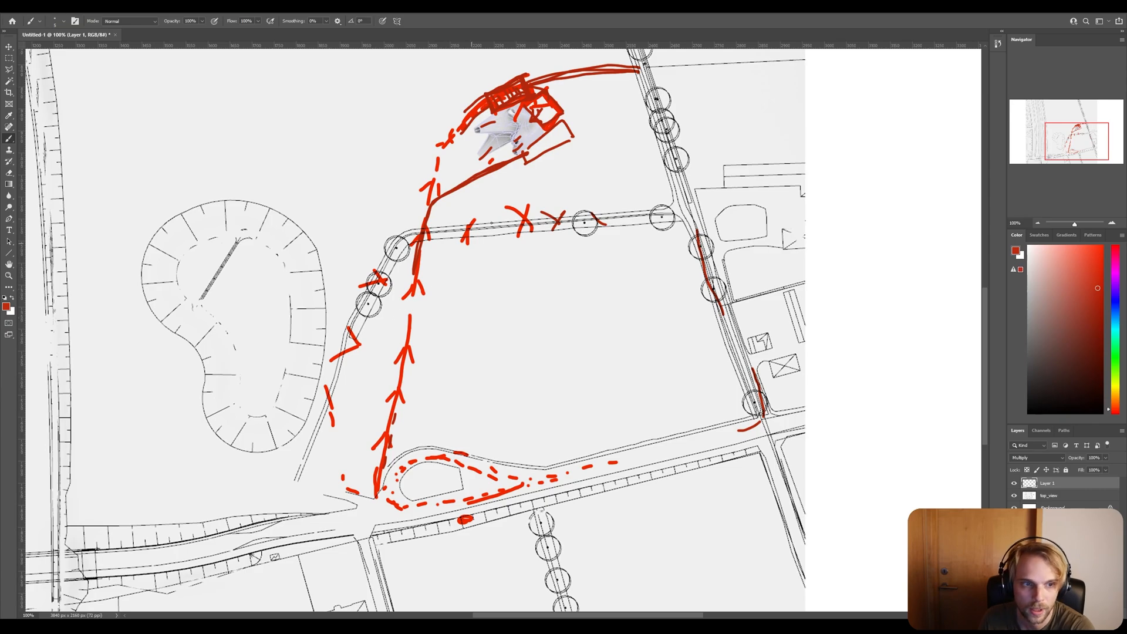
left_click_drag(379, 479, 393, 392)
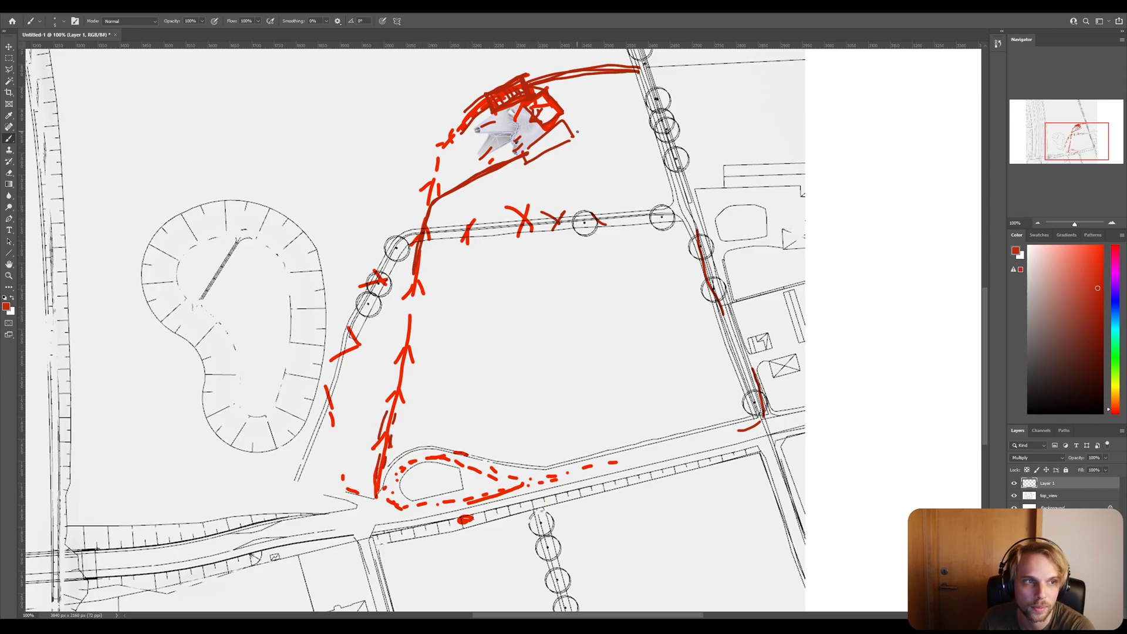
left_click_drag(577, 132, 642, 116)
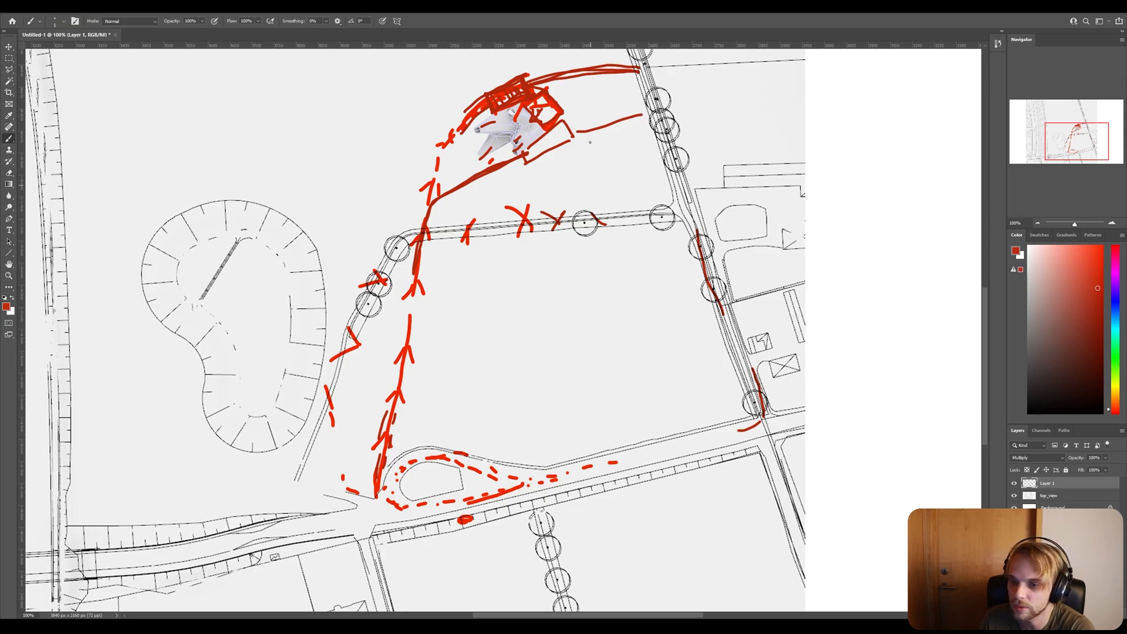
mouse_move(644, 112)
left_mouse_down()
mouse_move(577, 130)
mouse_move(624, 138)
left_mouse_up()
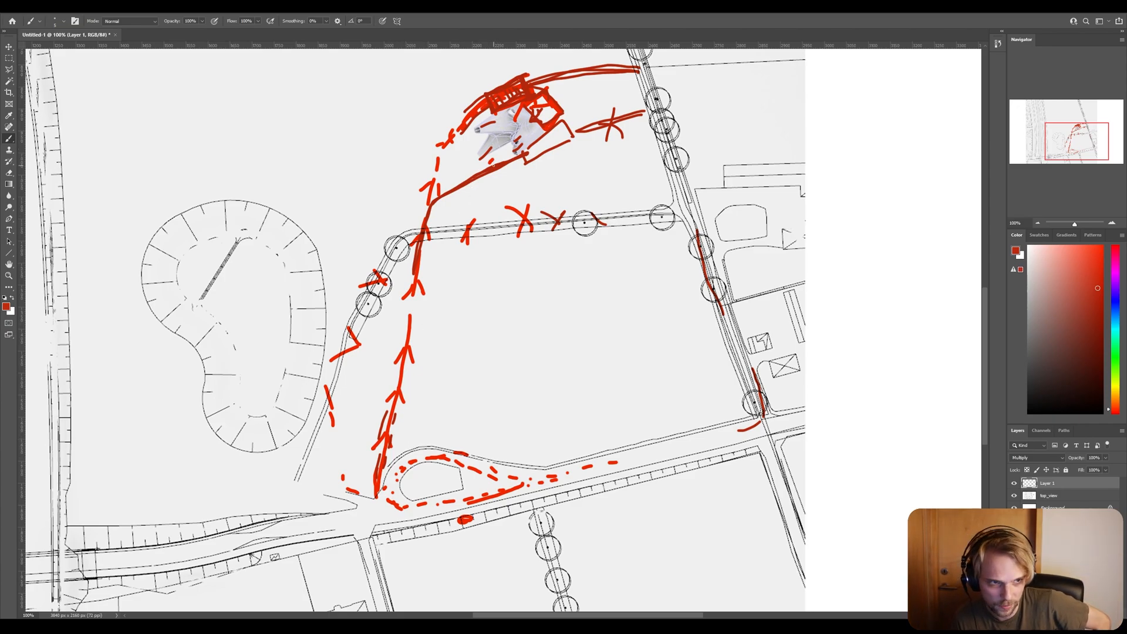
left_click_drag(750, 110, 727, 143)
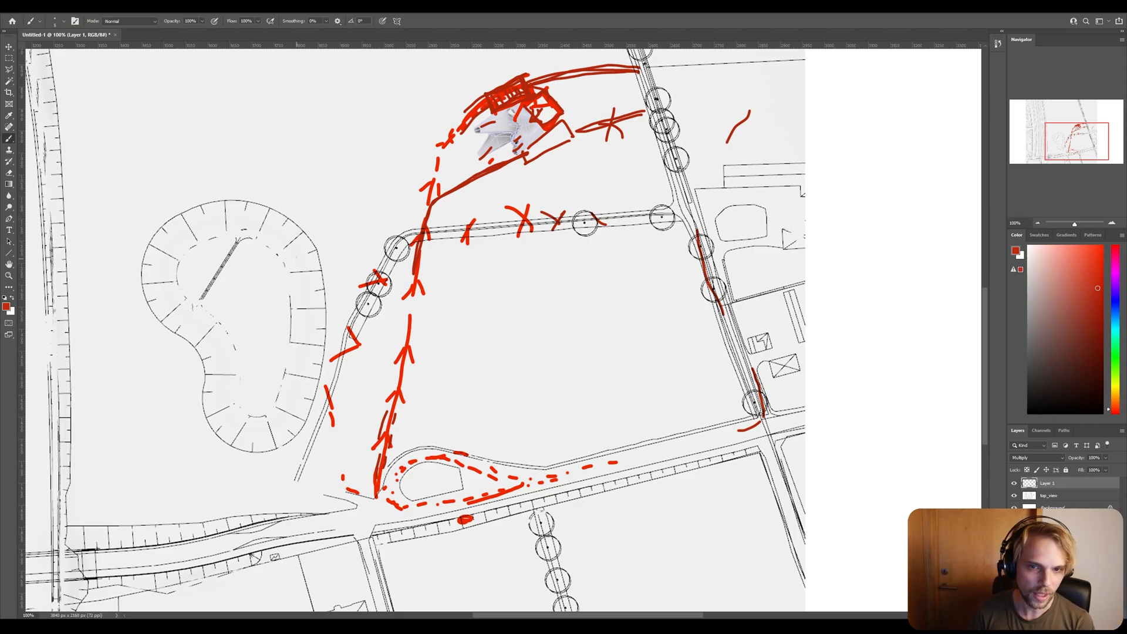
Change the brush colour to blue and trace the building's south-east corner and the branch path leading to it.
left_click(7, 307)
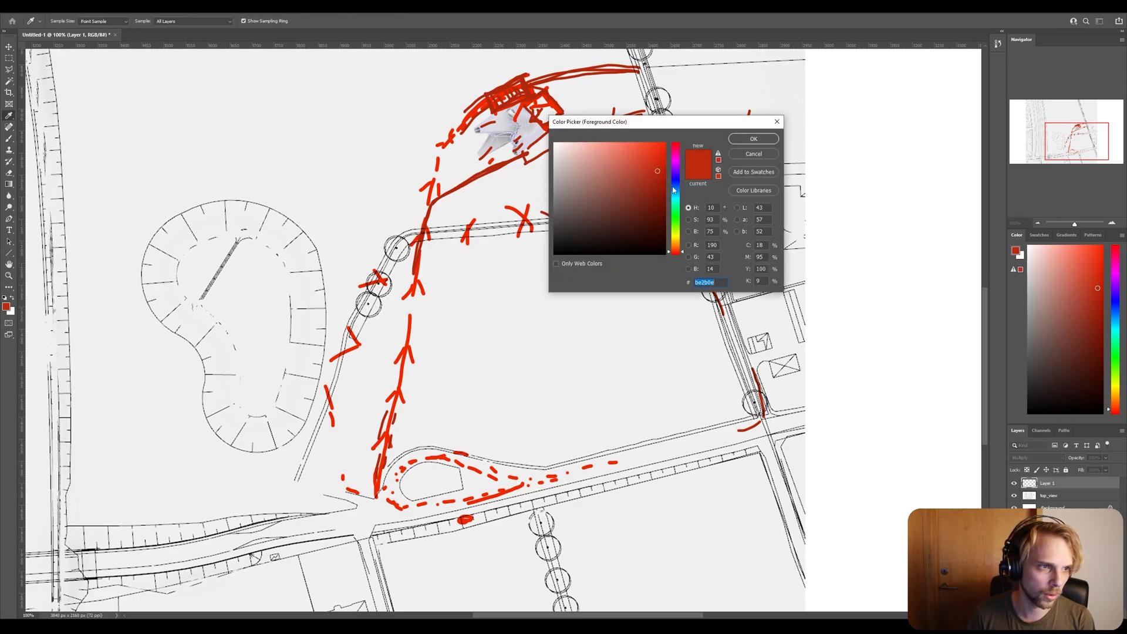
left_click(674, 186)
left_click(741, 140)
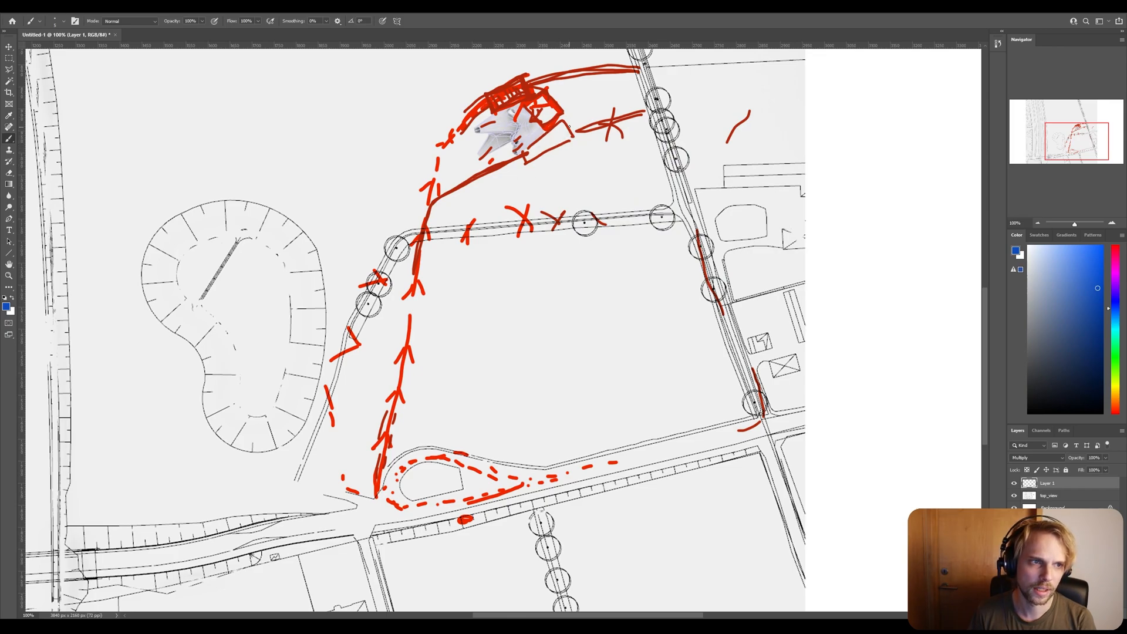
mouse_move(564, 124)
left_mouse_down()
mouse_move(573, 142)
mouse_move(553, 149)
left_mouse_up()
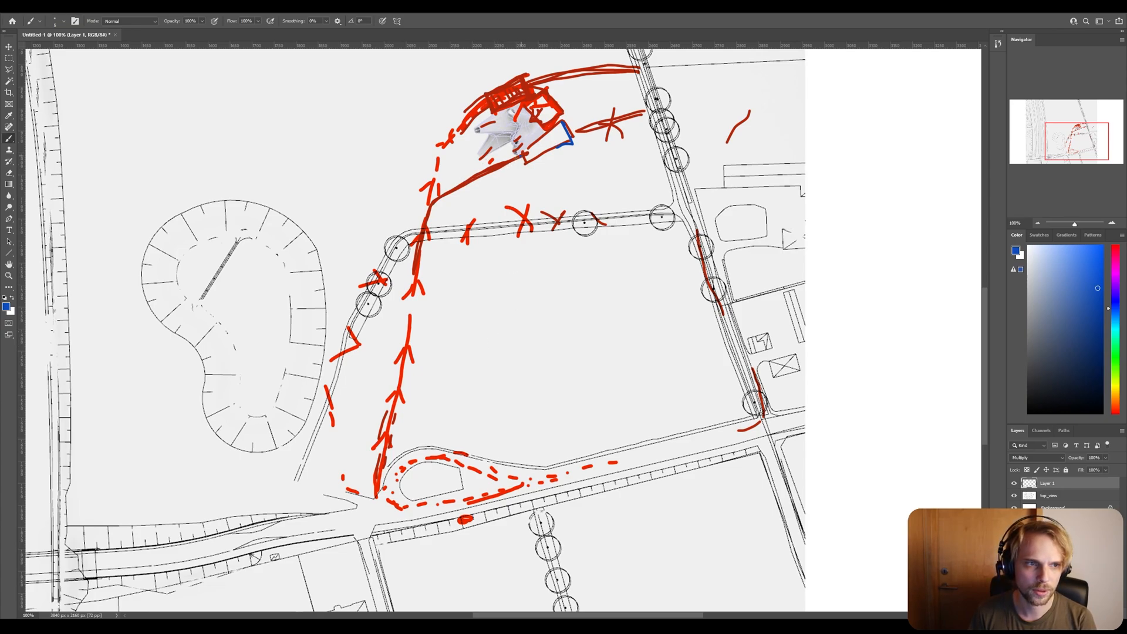
left_click_drag(453, 195, 426, 227)
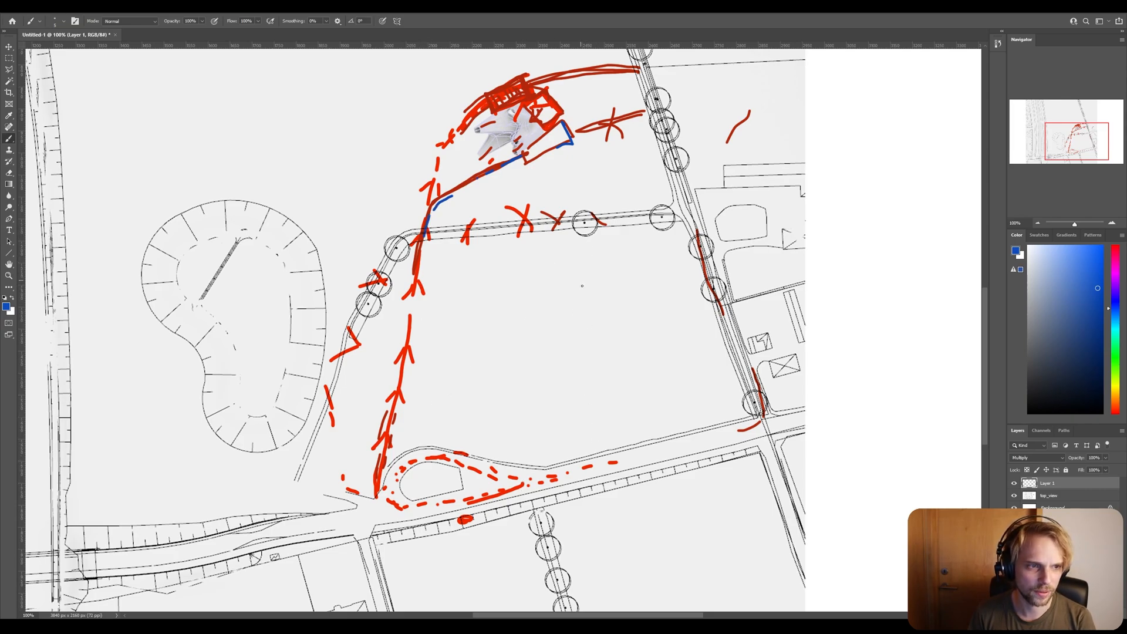
Draw two blue arrows in the open field pointing towards the building and a divided parallelogram in the empty area above the pond.
mouse_move(582, 286)
left_mouse_down()
mouse_move(587, 302)
mouse_move(577, 295)
left_mouse_up()
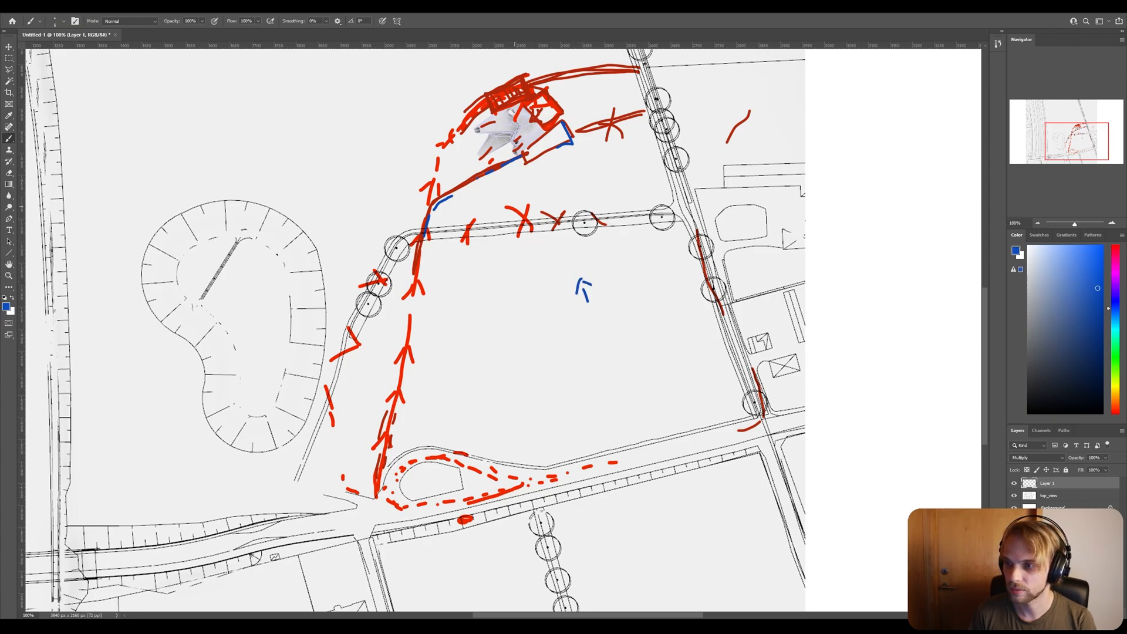
mouse_move(533, 276)
left_mouse_down()
mouse_move(542, 293)
mouse_move(528, 287)
left_mouse_up()
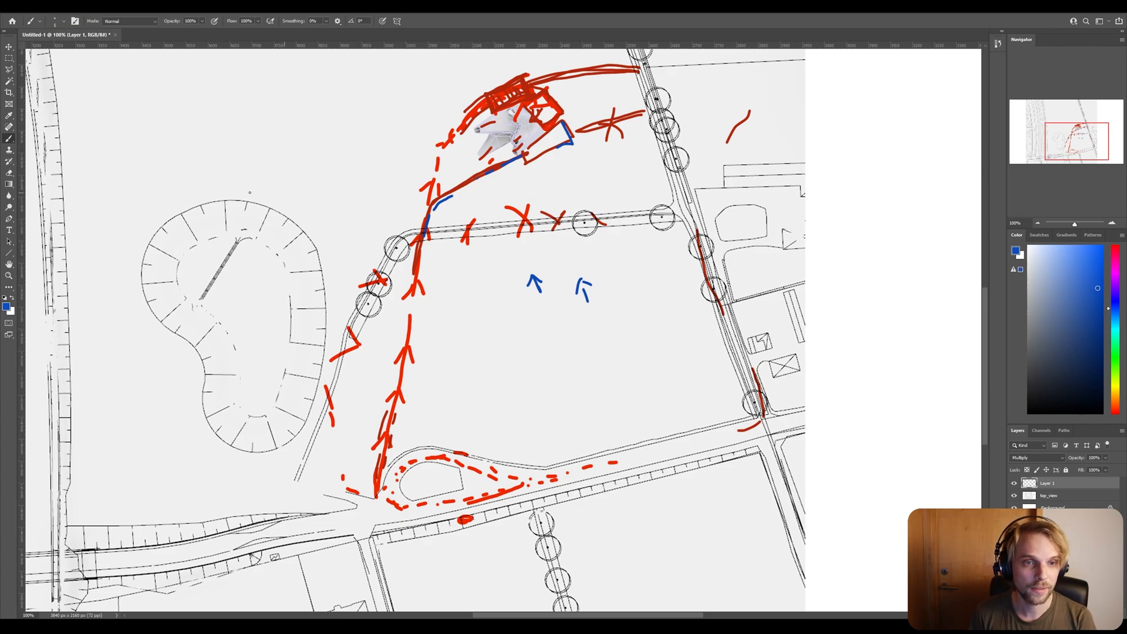
mouse_move(127, 115)
left_mouse_down()
mouse_move(184, 143)
mouse_move(232, 130)
mouse_move(160, 102)
mouse_move(127, 115)
mouse_move(198, 124)
left_mouse_up()
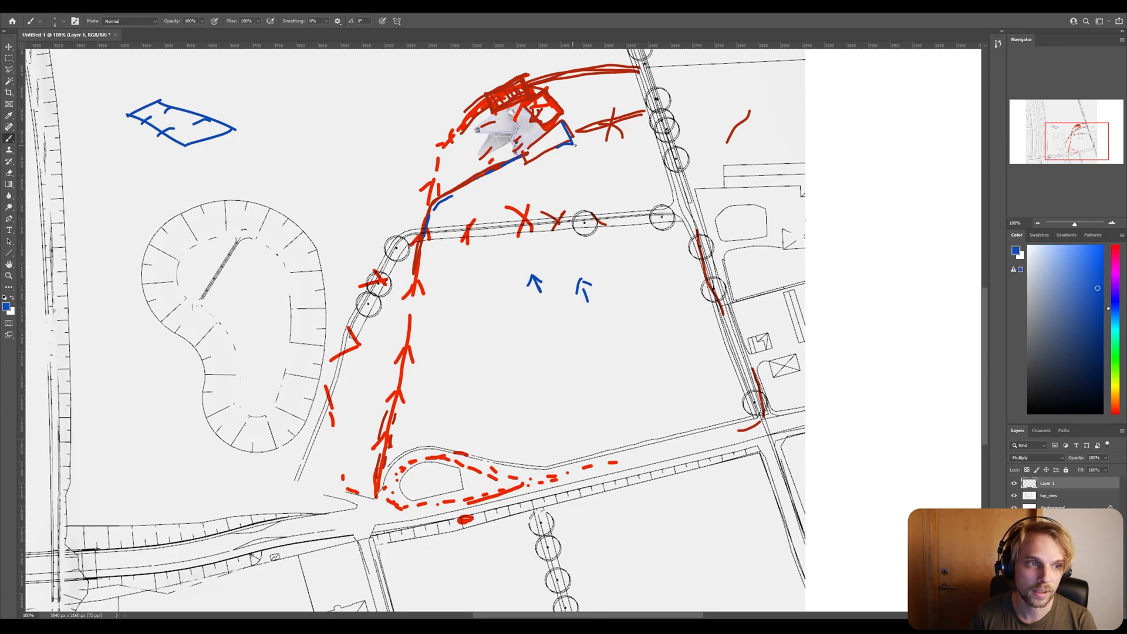
Fill in the strip along the building's south-east edge with blue strokes and mark its eastern corner.
mouse_move(579, 139)
left_mouse_down()
mouse_move(515, 168)
mouse_move(525, 165)
left_mouse_up()
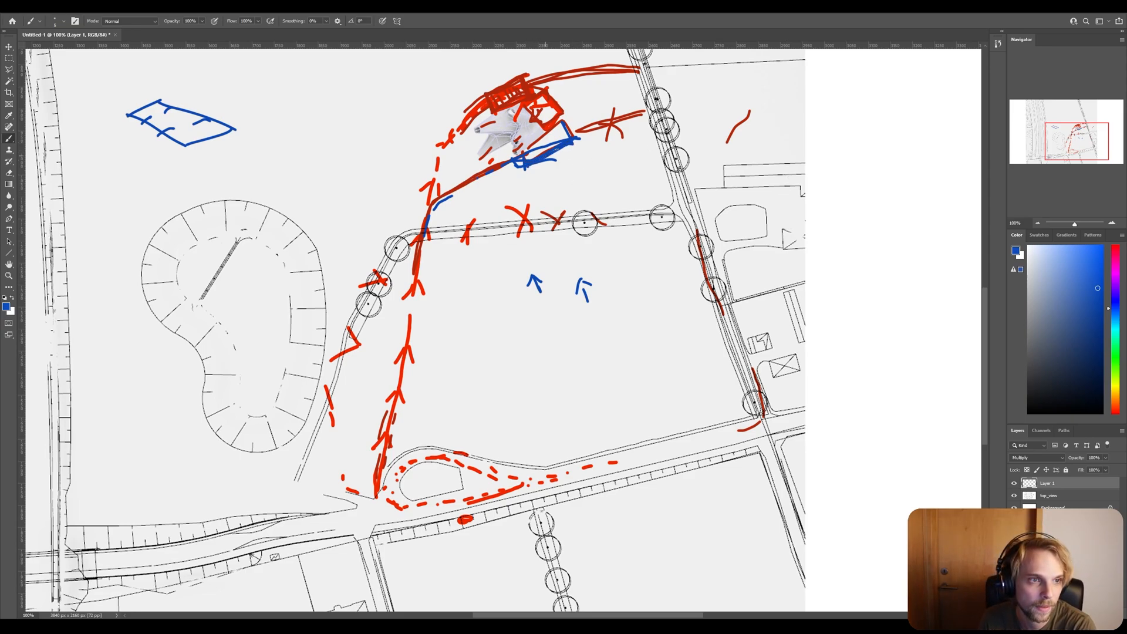
mouse_move(574, 144)
left_mouse_down()
mouse_move(532, 166)
mouse_move(578, 147)
left_mouse_up()
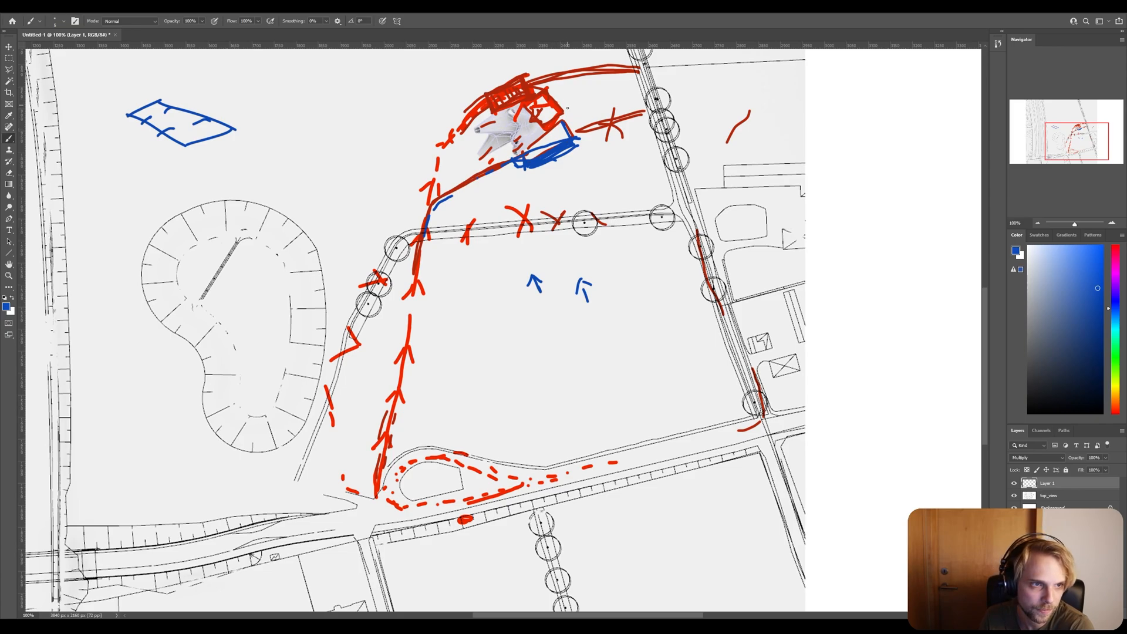
left_click_drag(566, 111, 558, 115)
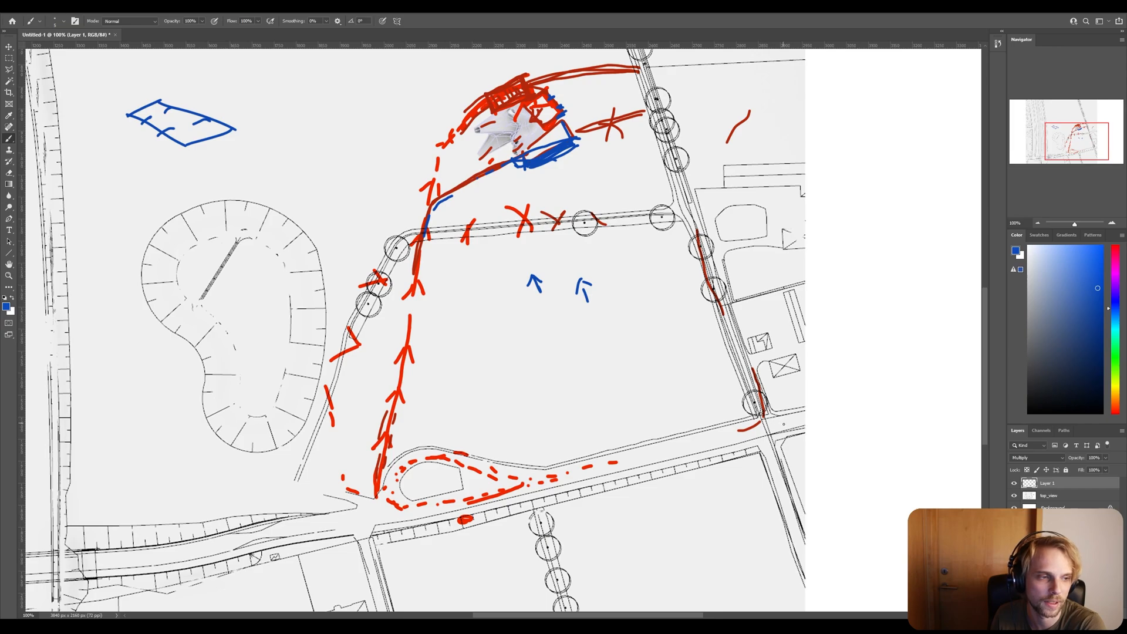
Sketch a dashed blue route from the southern road beside the main path, curving around the building's south and east sides.
left_click_drag(460, 504, 463, 511)
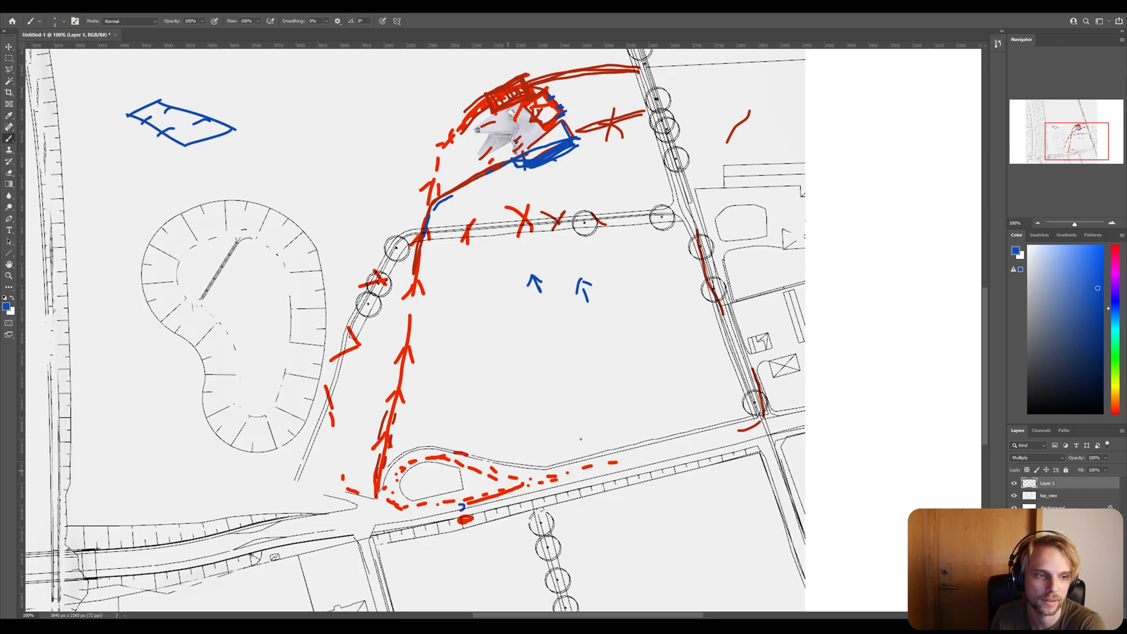
left_click_drag(398, 450, 408, 388)
left_click_drag(411, 373, 413, 364)
left_click_drag(415, 352, 421, 308)
left_click_drag(423, 304, 427, 294)
left_click_drag(425, 282, 438, 236)
left_click_drag(439, 232, 507, 182)
left_click_drag(518, 181, 535, 177)
left_click_drag(545, 174, 580, 158)
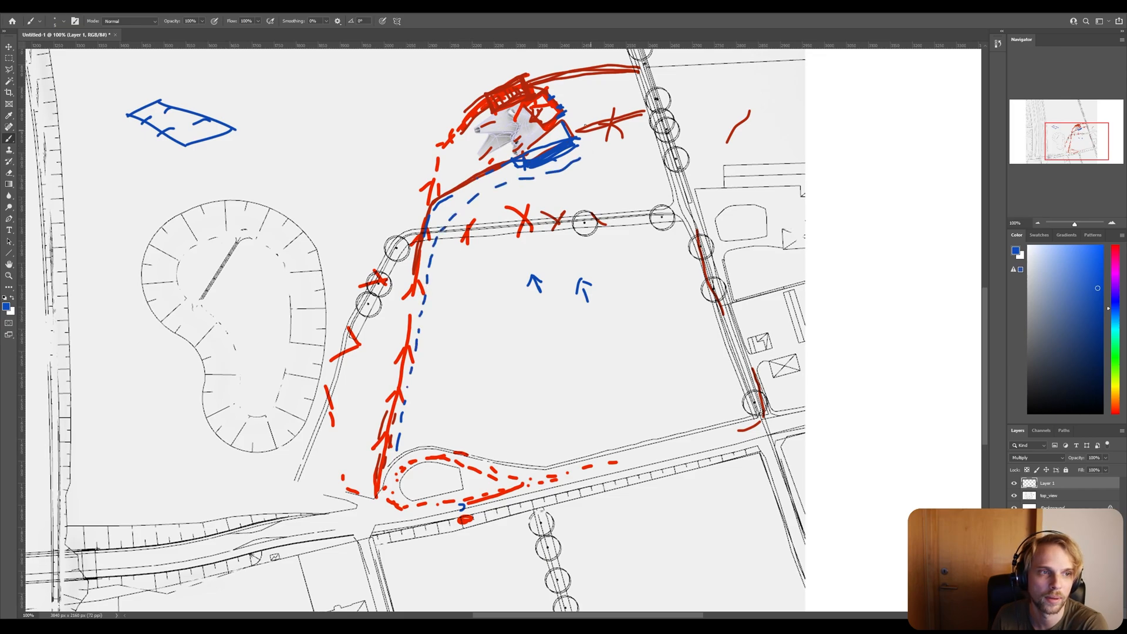
left_click_drag(558, 91, 578, 111)
left_click_drag(556, 92, 561, 89)
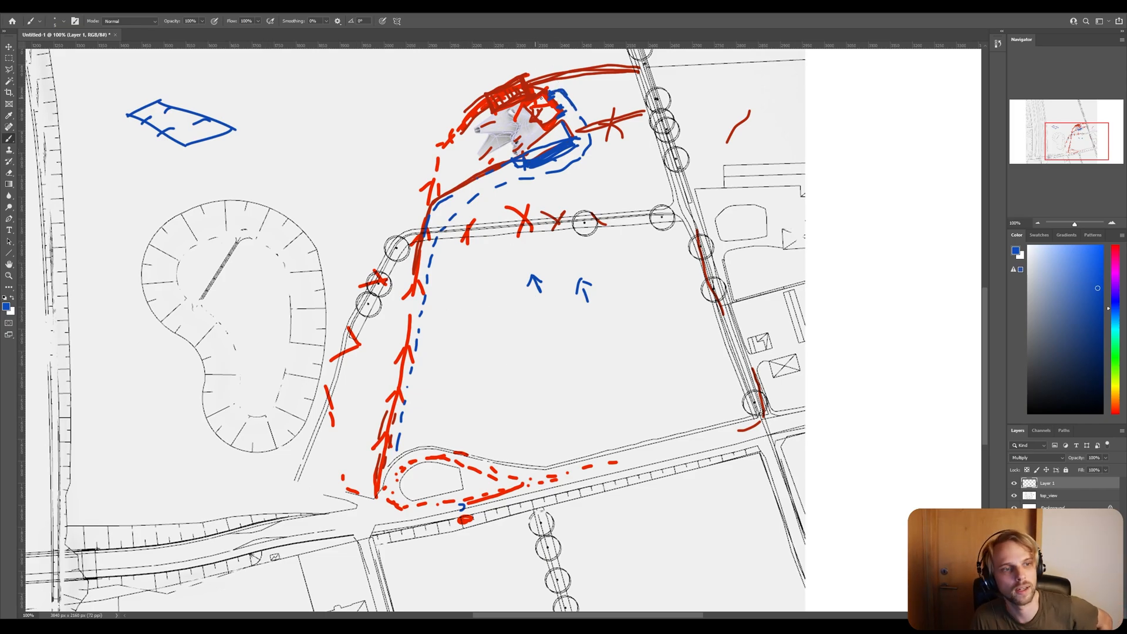
mouse_move(558, 90)
left_mouse_down()
mouse_move(586, 138)
mouse_move(560, 151)
left_mouse_up()
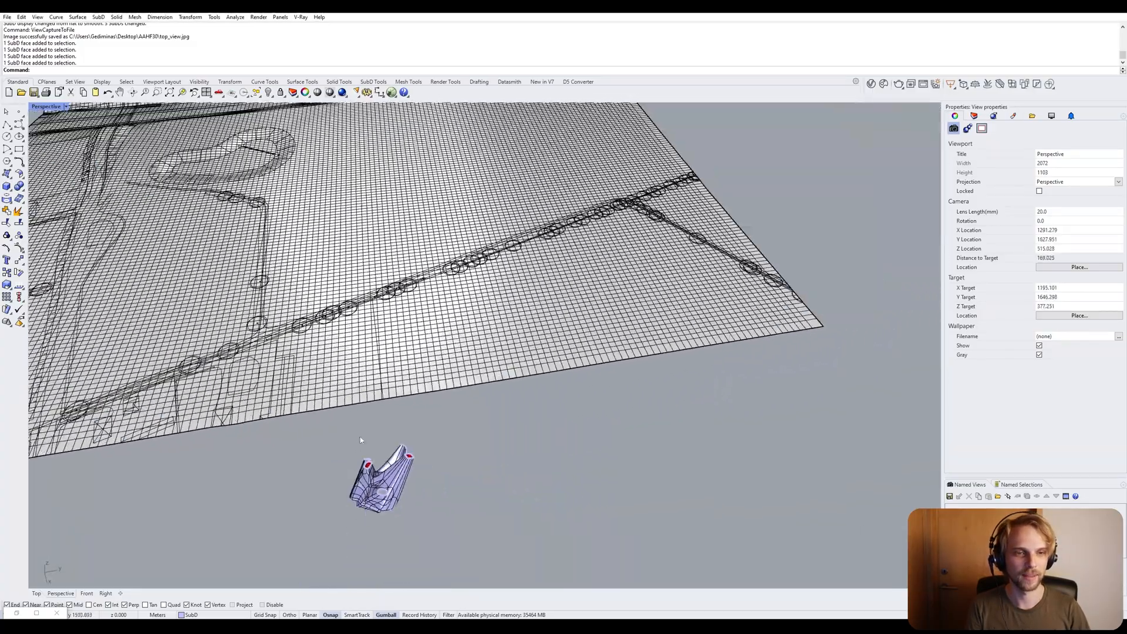
Switch to Rhino and move the SubD building from beside the terrain onto the site, north of the tree-lined path.
right_click_drag(373, 427, 574, 298)
right_click_drag(485, 210, 440, 343)
scroll(439, 343, "up", 4)
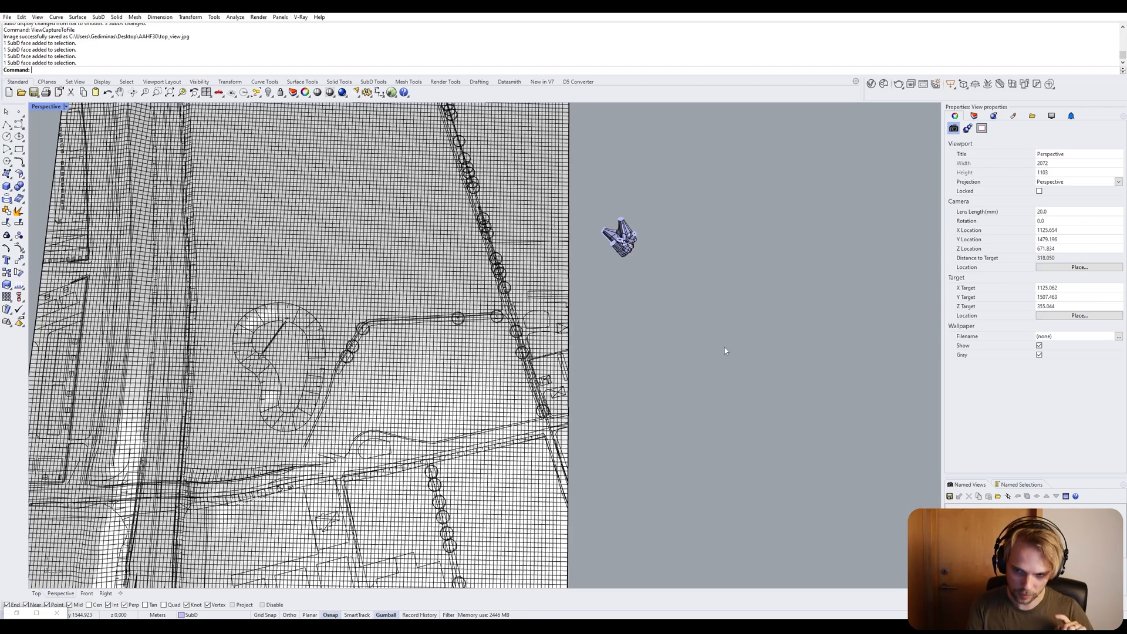
left_click(628, 241)
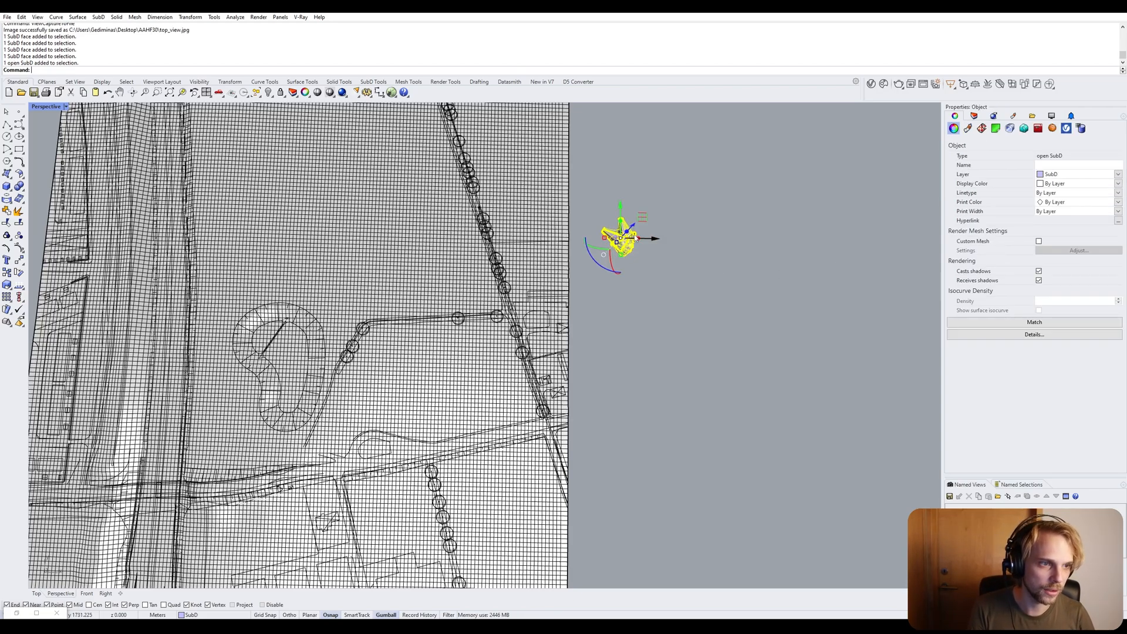
left_click_drag(644, 218, 410, 252)
scroll(410, 252, "up", 3)
left_click_drag(392, 293, 452, 337)
Lower the SubD building vertically towards the terrain surface and clear the selection.
right_click_drag(451, 336, 439, 363)
scroll(438, 364, "up", 2)
scroll(438, 364, "up", 1)
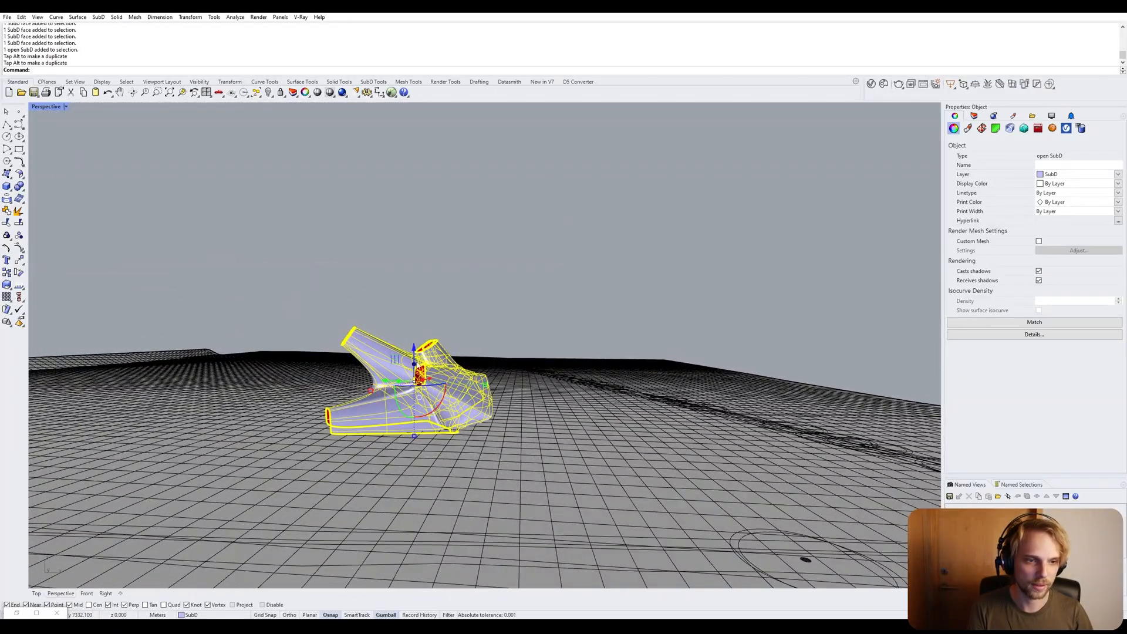
left_click_drag(414, 347, 415, 363)
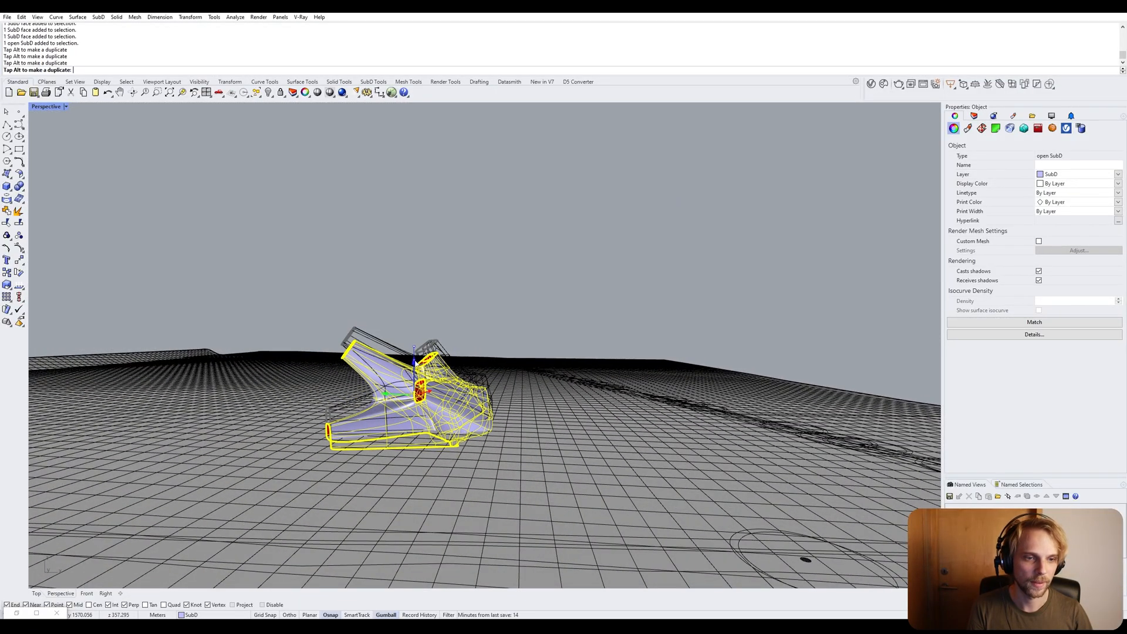
left_click(599, 395)
Examine the building's placement on the site in relation to the surrounding roads, trees and pond.
right_click_drag(598, 395, 359, 316)
scroll(558, 391, "down", 3)
scroll(472, 306, "up", 4)
scroll(338, 205, "down", 6)
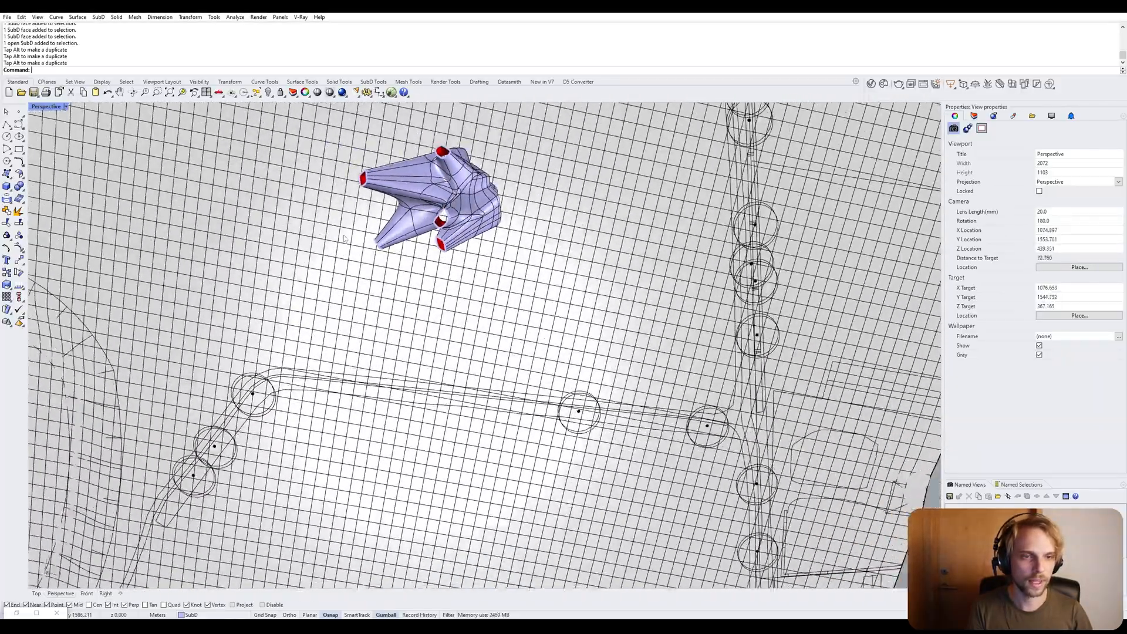
right_click_drag(339, 197, 347, 327, "shift")
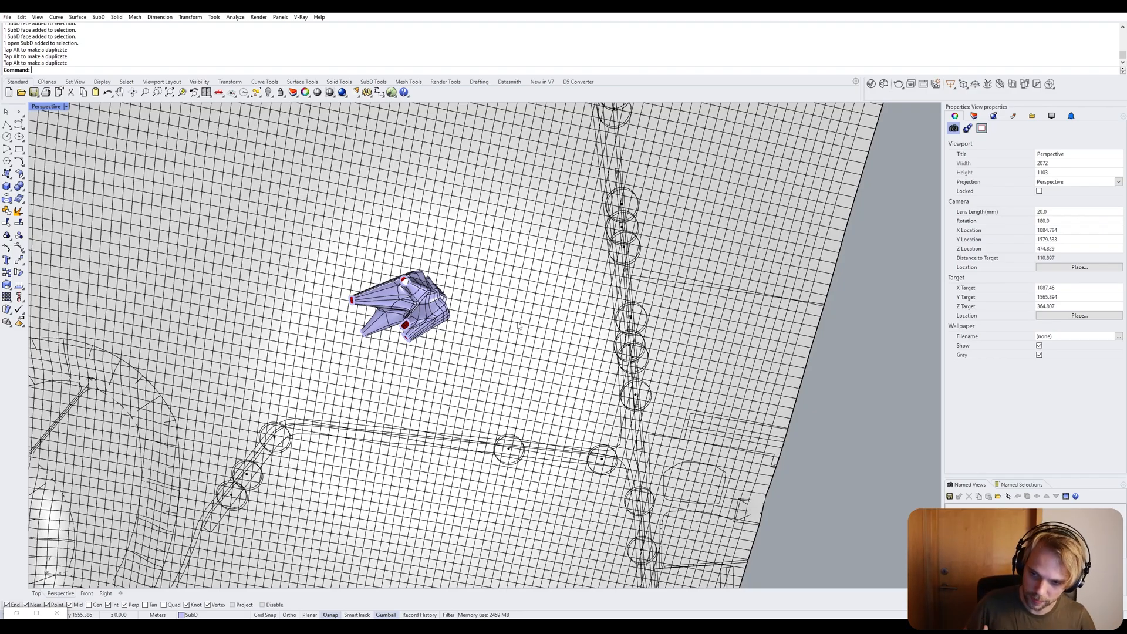
right_click_drag(515, 322, 487, 276)
scroll(478, 288, "down", 6)
right_click_drag(418, 391, 438, 308, "shift")
scroll(437, 308, "down", 2)
right_click_drag(432, 349, 442, 289, "shift")
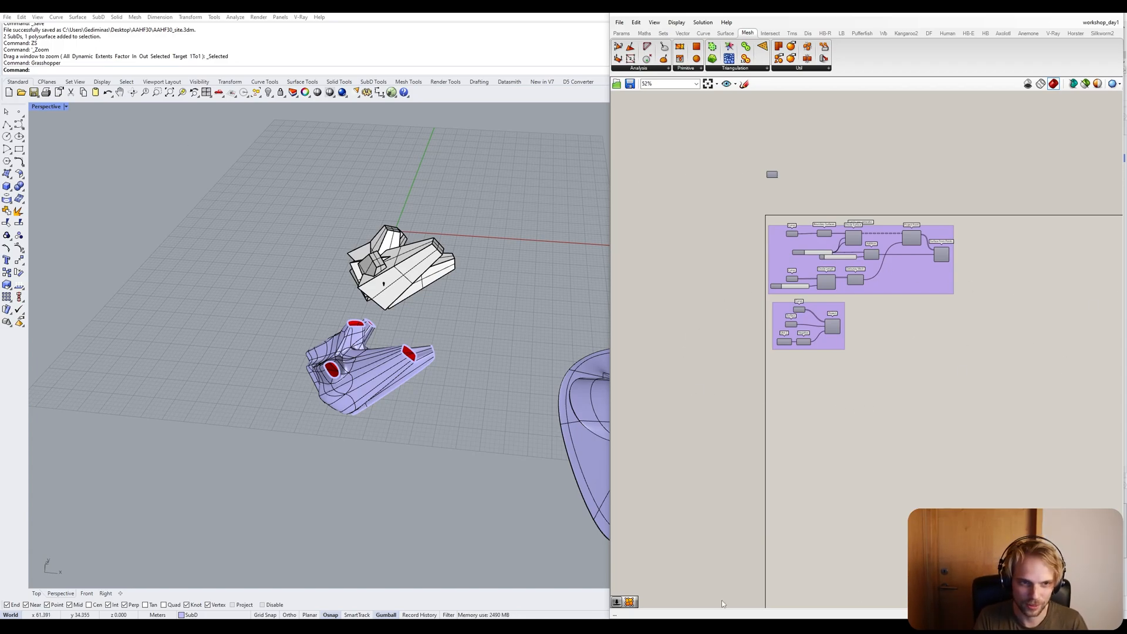
Switch the SubD models to flat display and compare the SubD building with the closed polysurface massing beside it.
right_click_drag(531, 309, 376, 268)
left_click(300, 269)
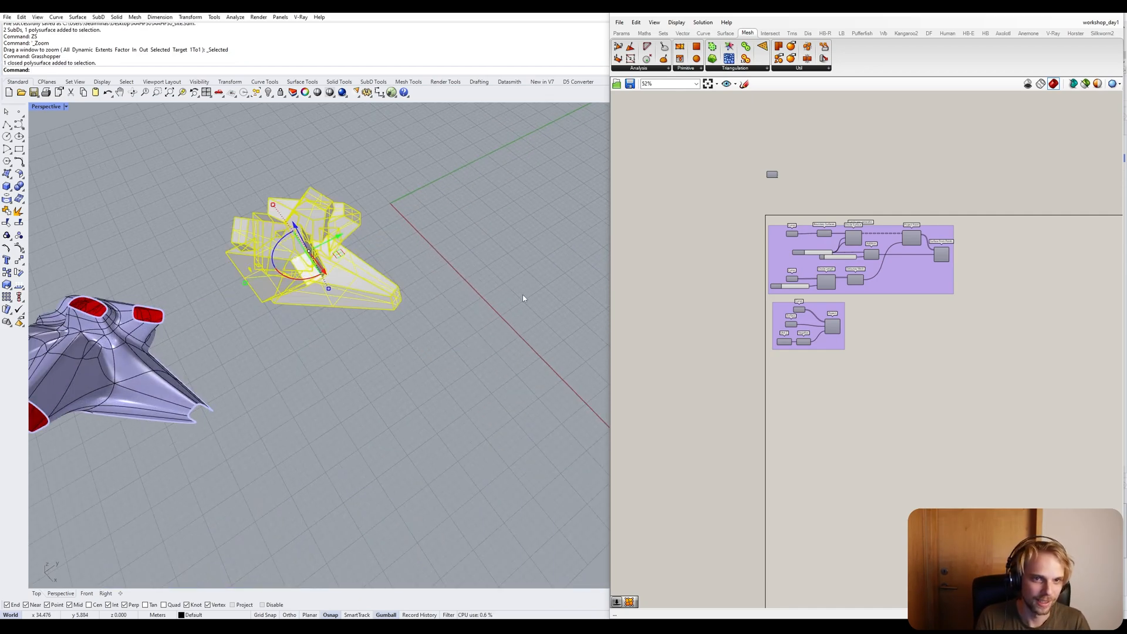
left_click(523, 297)
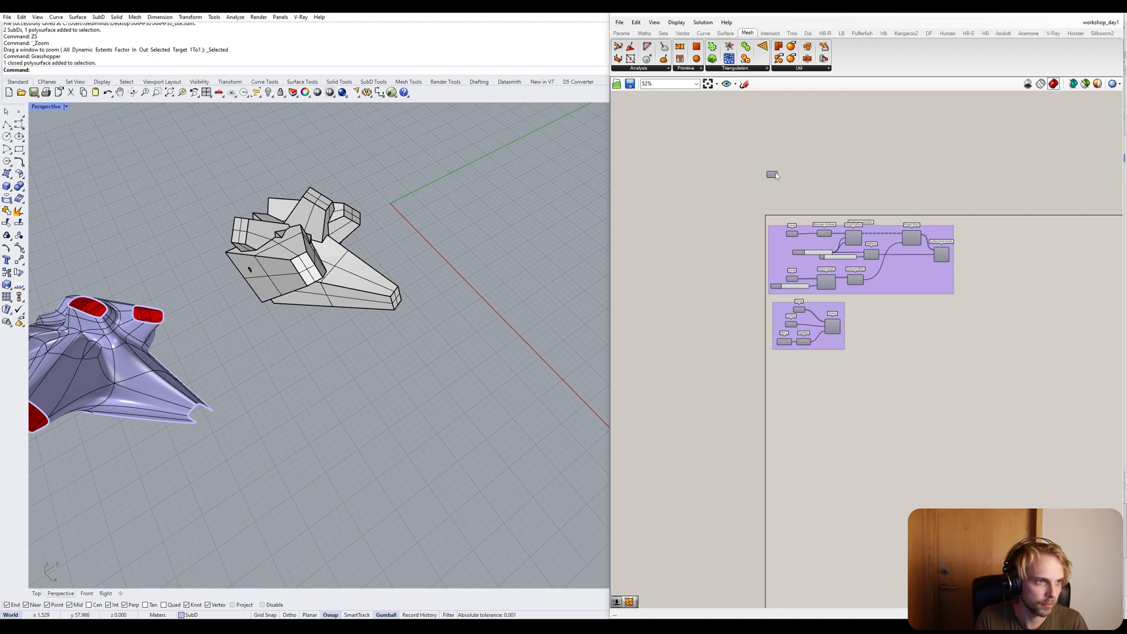
right_click_drag(499, 205, 170, 220)
scroll(331, 329, "up", 5)
key("Tab")
right_click_drag(529, 264, 486, 240)
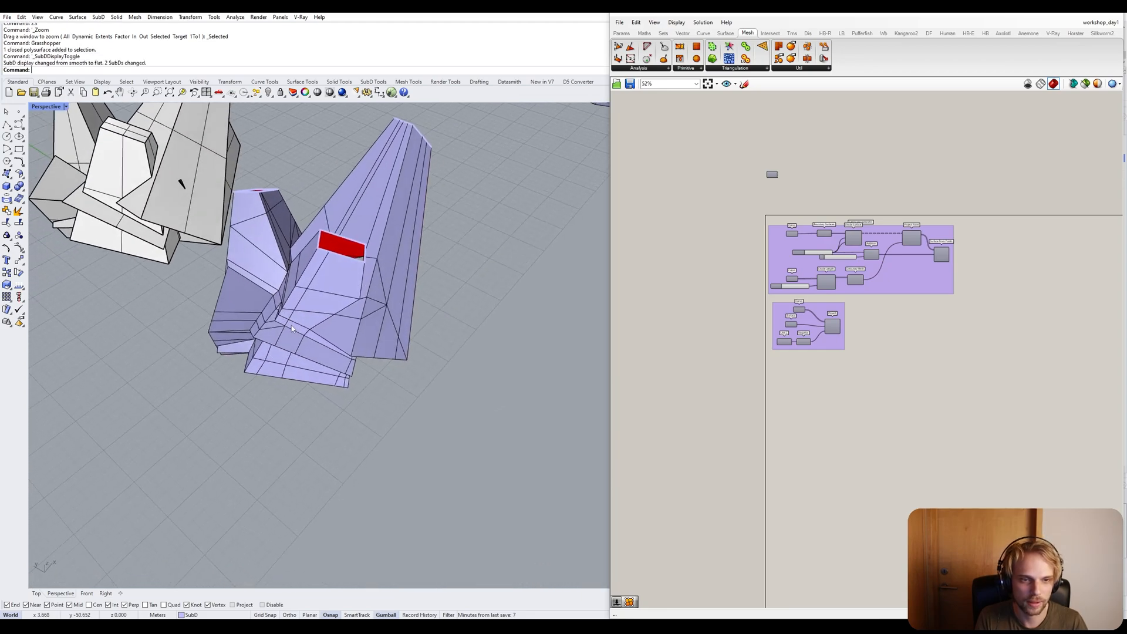
left_click(390, 254)
left_click(439, 401)
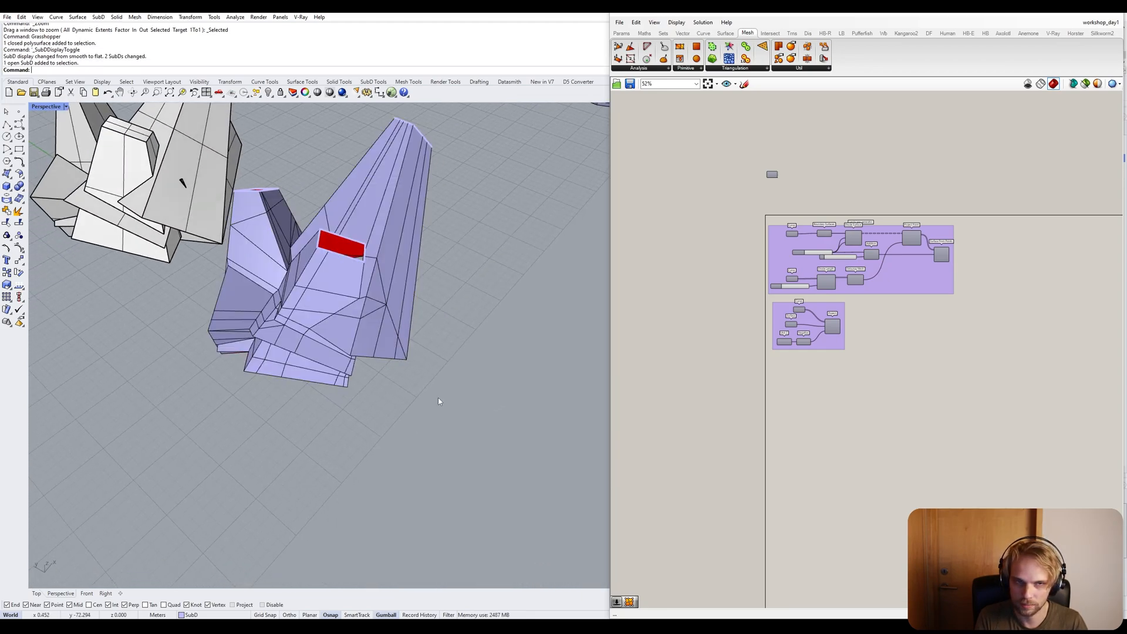
Select the closed faceted polysurface and add a Brep parameter below the existing groups in the Grasshopper definition.
right_click_drag(438, 374, 258, 367)
left_click(253, 373)
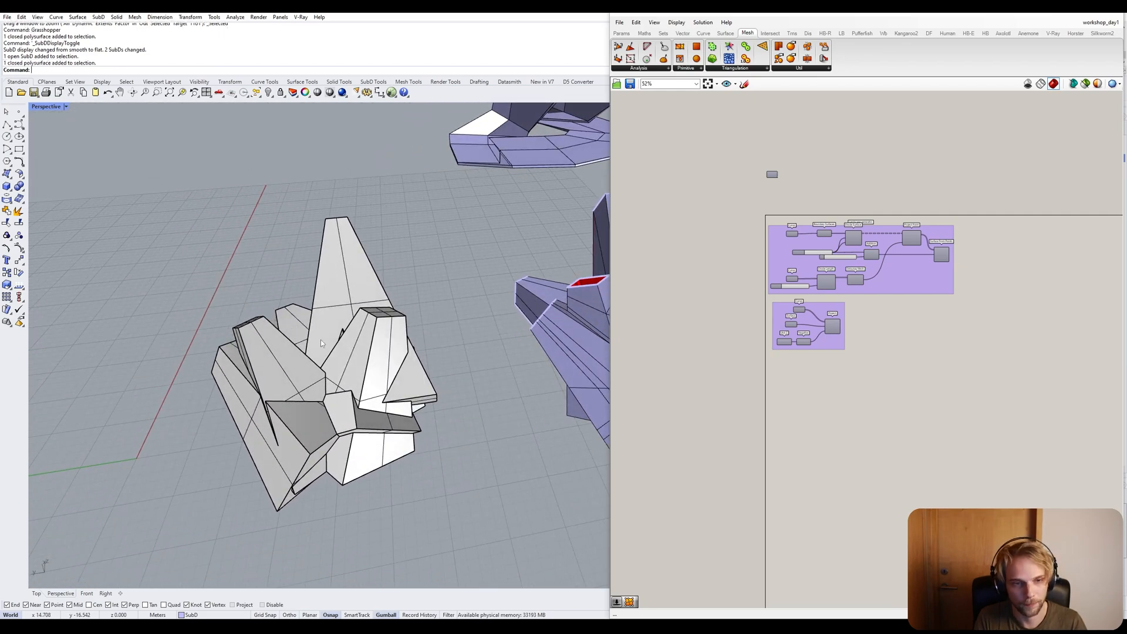
right_click_drag(344, 355, 294, 320)
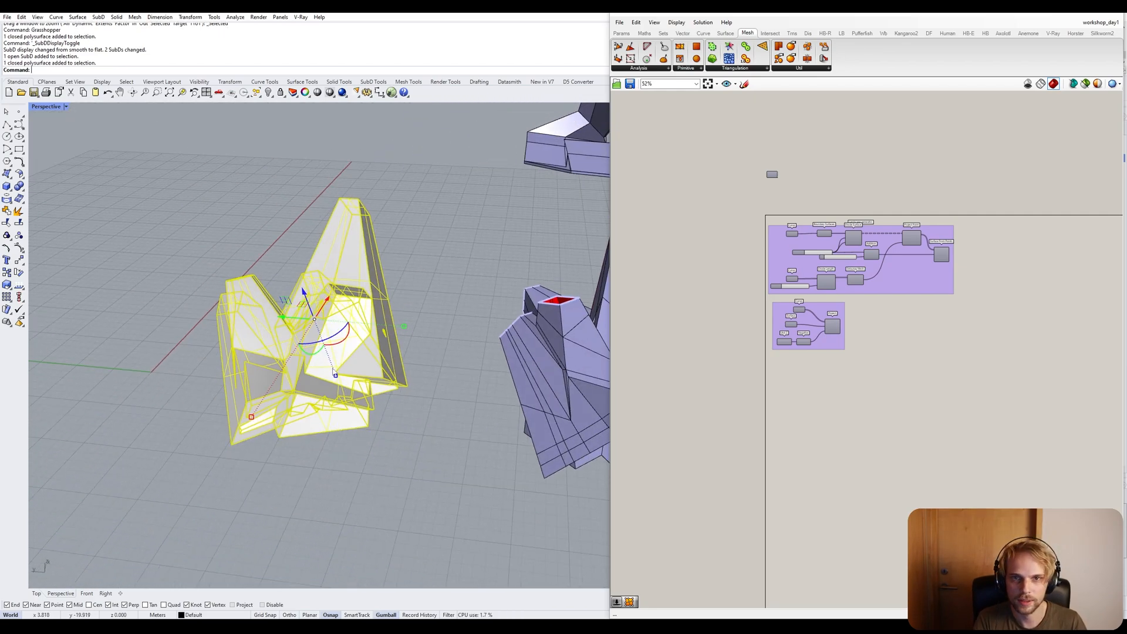
right_click_drag(810, 388, 808, 343)
scroll(809, 343, "up", 3)
double_click(810, 421)
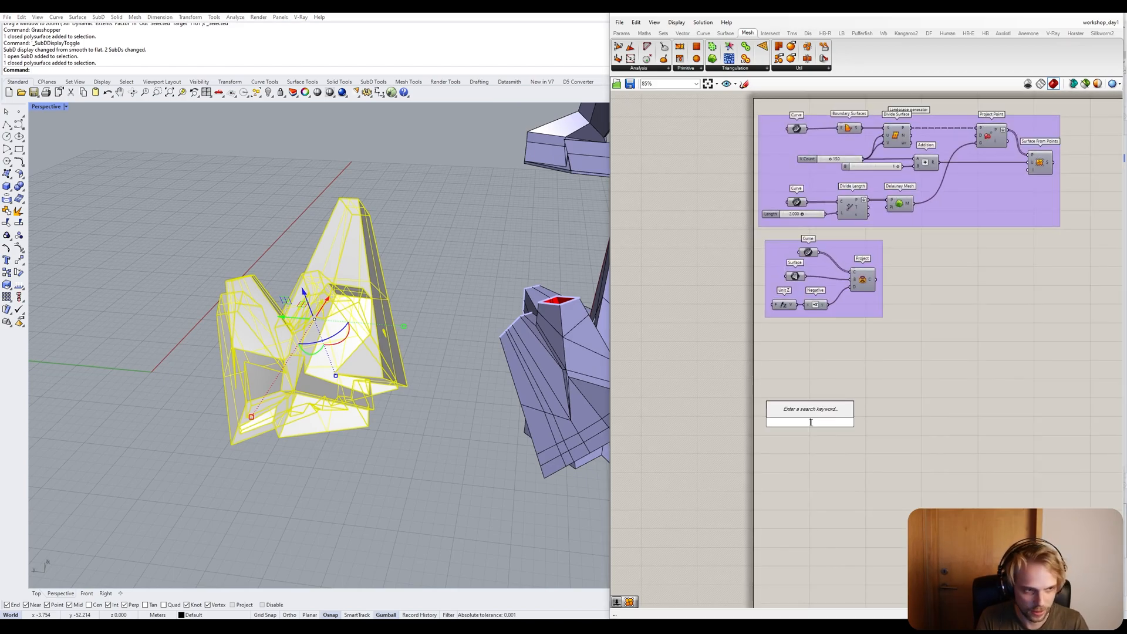
type("bre")
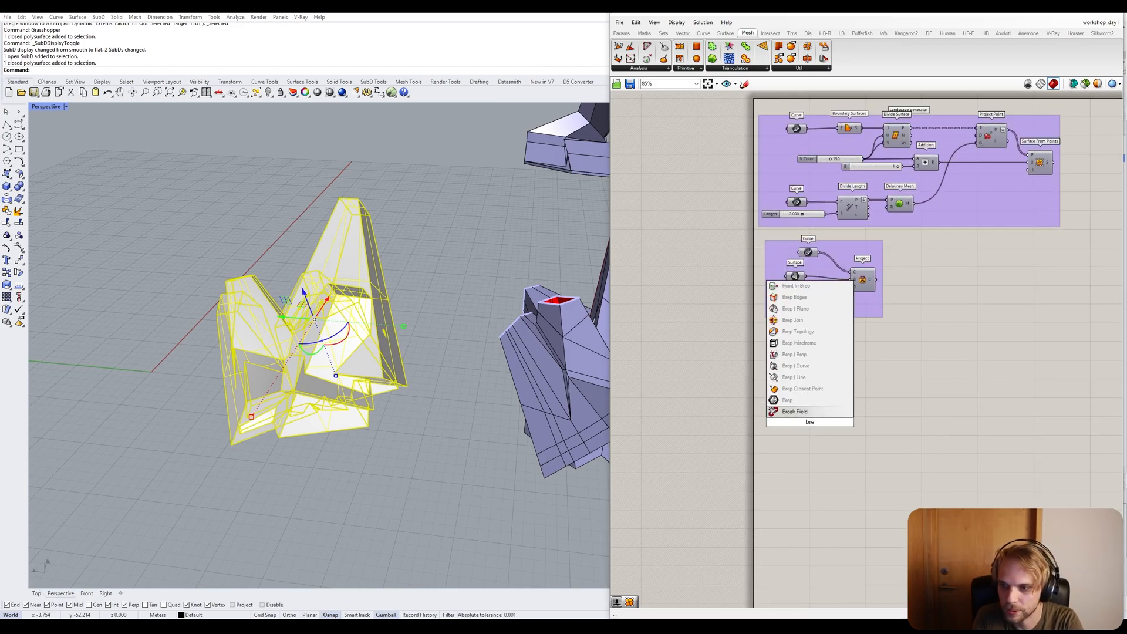
key("Up")
key("Return")
Reference the selected polysurface as a single Brep in the parameter and shift the parameter closer to the groups.
right_click(811, 423)
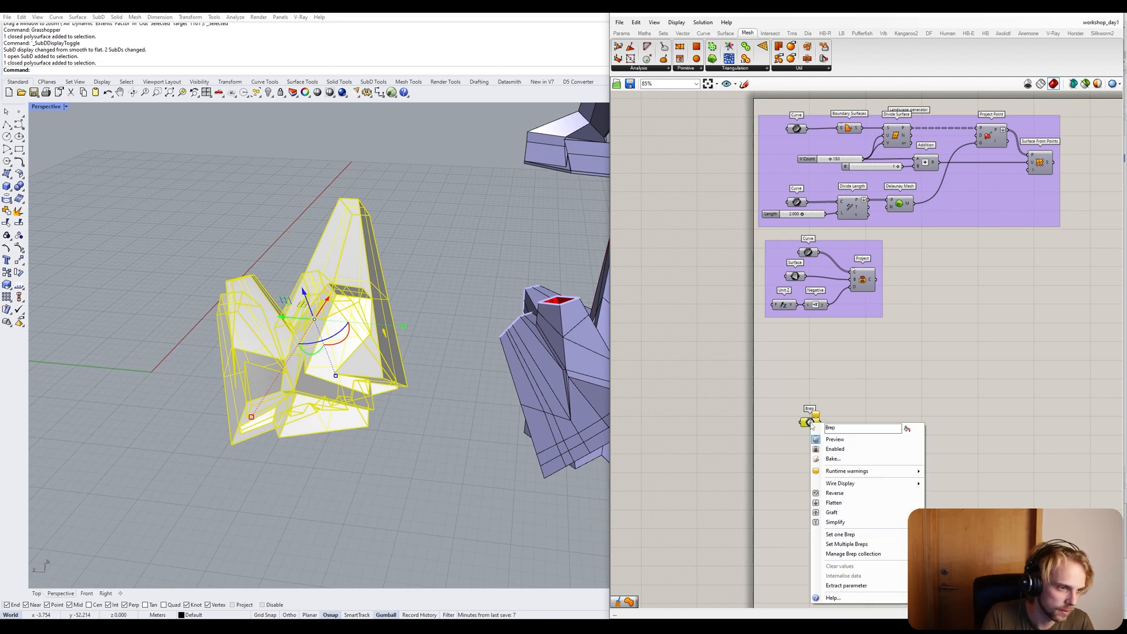
left_click(840, 535)
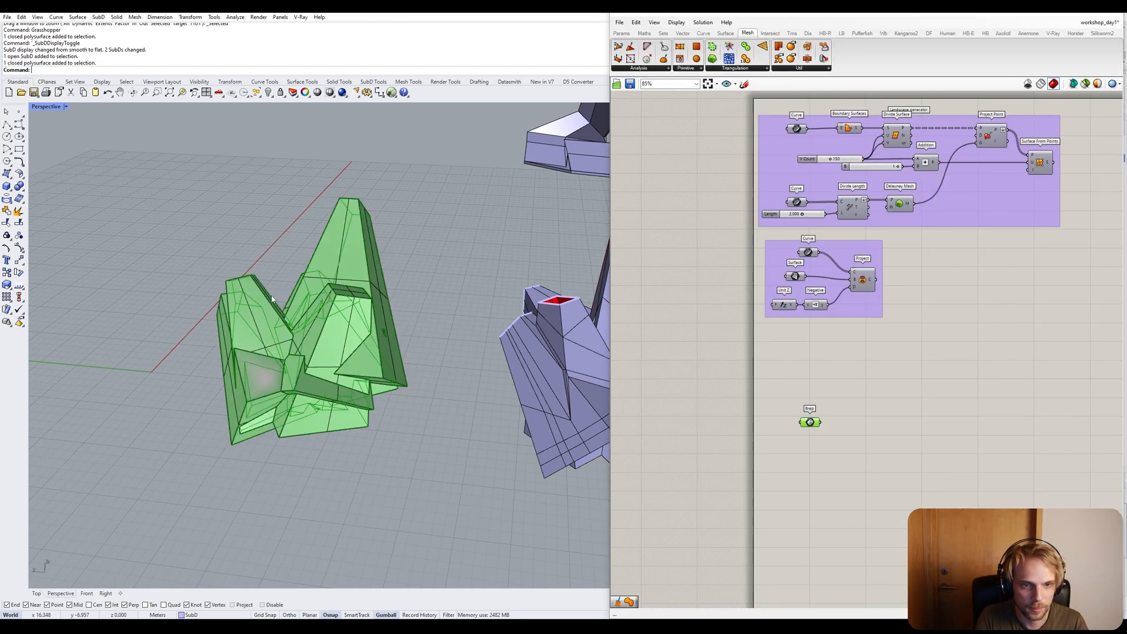
scroll(271, 299, "up", 3)
left_click_drag(805, 418, 798, 385)
left_click(801, 352)
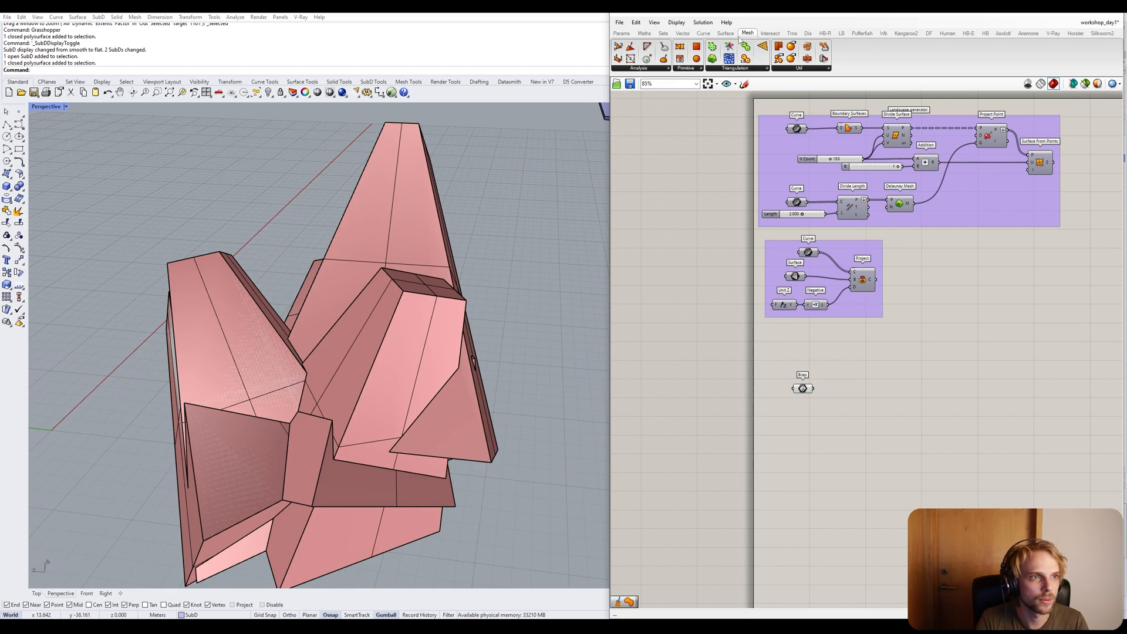
Add a Quad Remesh component beside the Brep parameter.
left_click(704, 34)
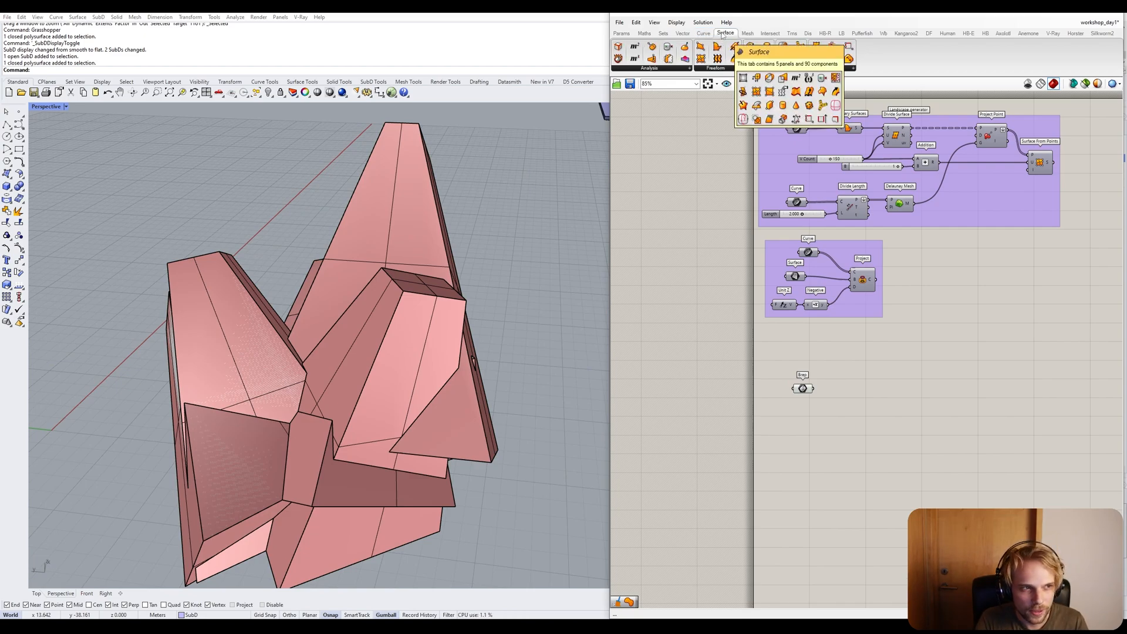
left_click(752, 34)
left_click(752, 68)
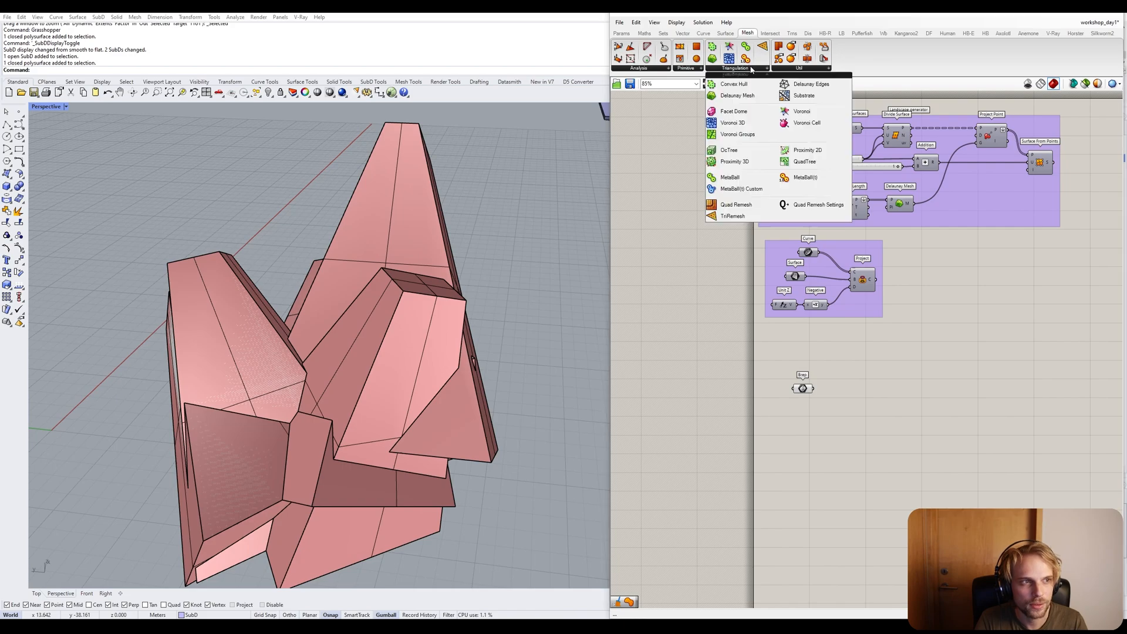
left_click(741, 205)
left_click(849, 391)
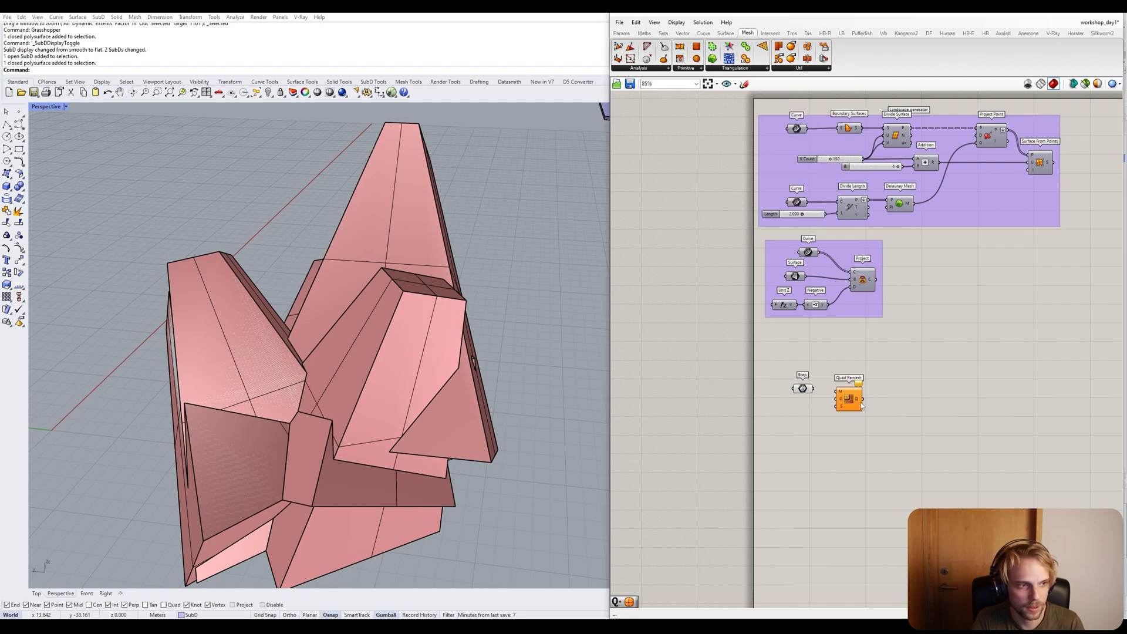
scroll(857, 409, "up", 5)
mouse_move(857, 409)
left_mouse_down()
mouse_move(867, 407)
mouse_move(852, 394)
left_mouse_up()
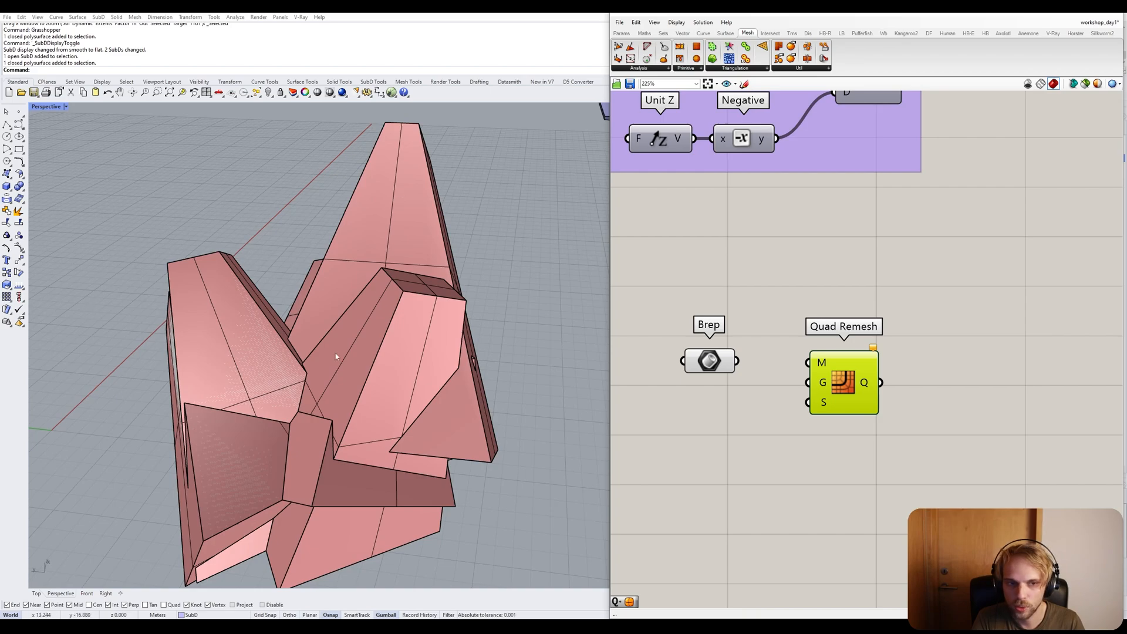
left_click(767, 329)
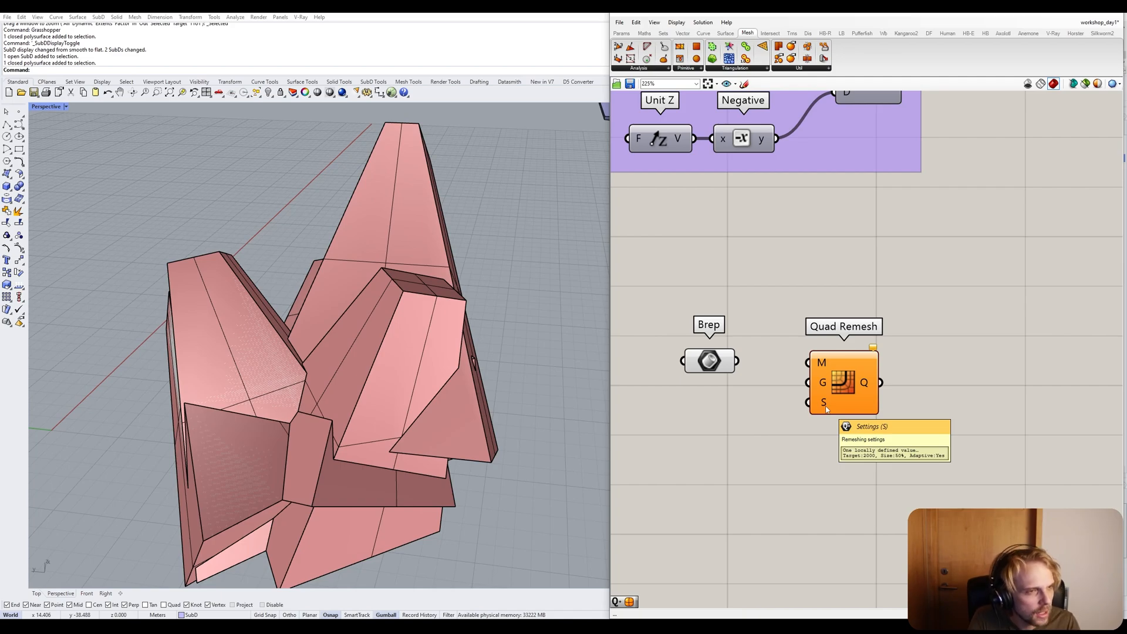
Add a Quad Remesh Settings component below the Brep parameter and connect its output to Quad Remesh's Settings input.
left_click_drag(827, 410, 827, 416)
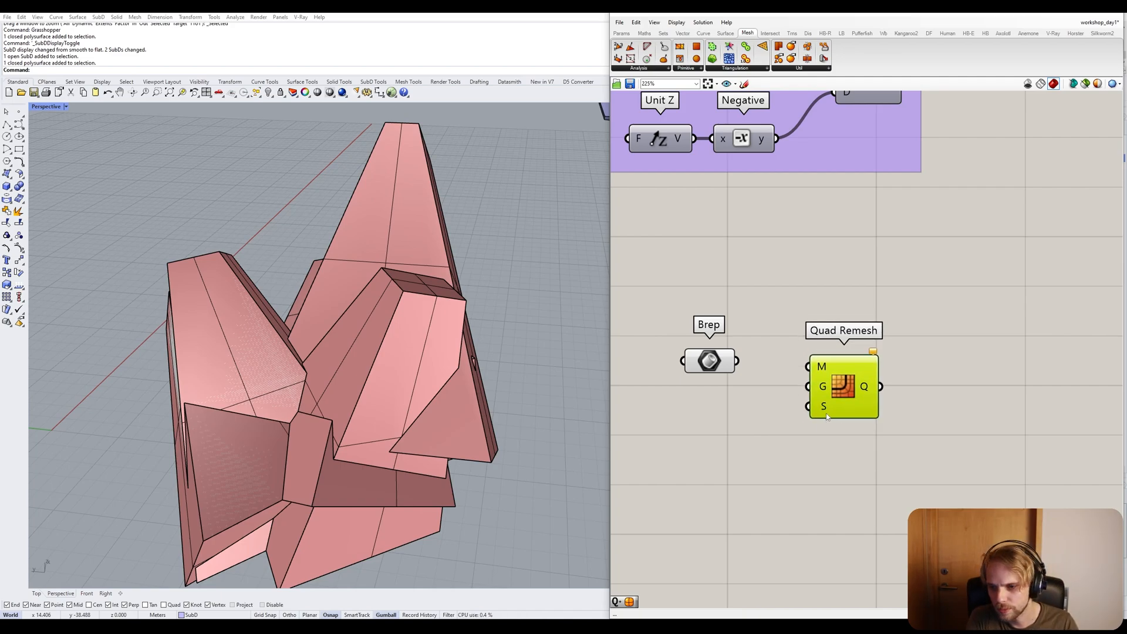
right_click_drag(823, 416, 923, 358)
left_click(858, 417)
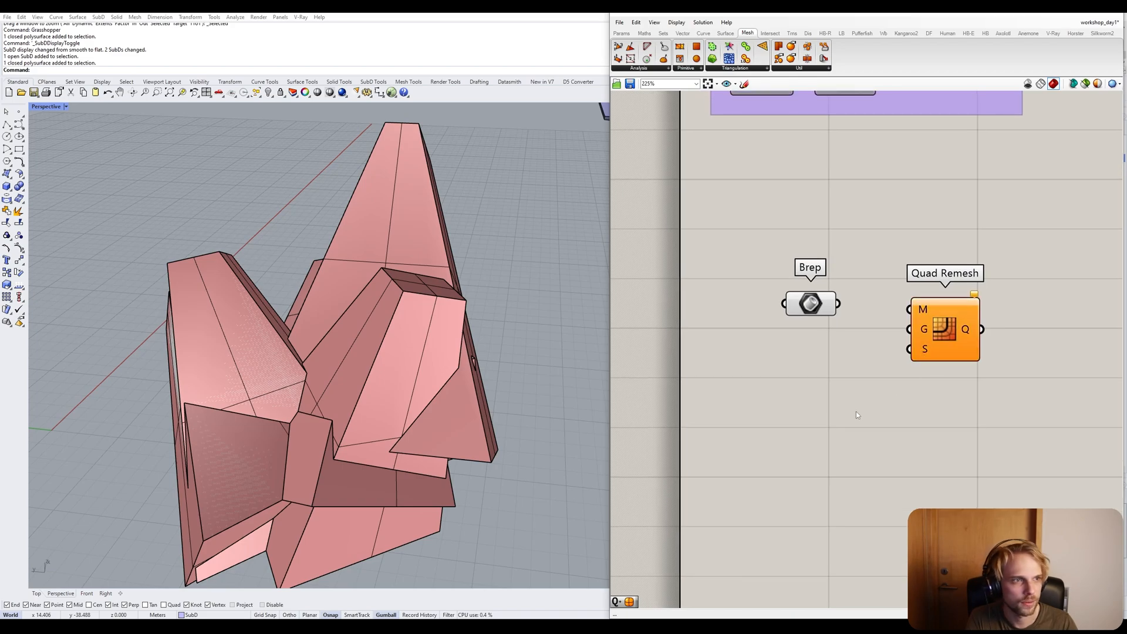
left_click(748, 68)
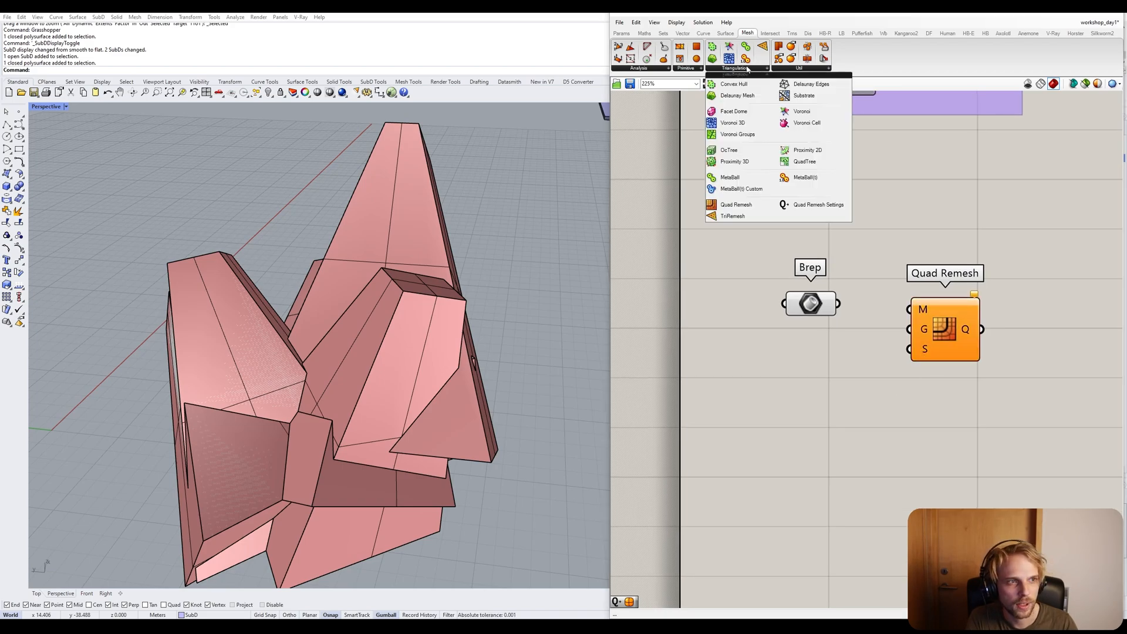
left_click(817, 205)
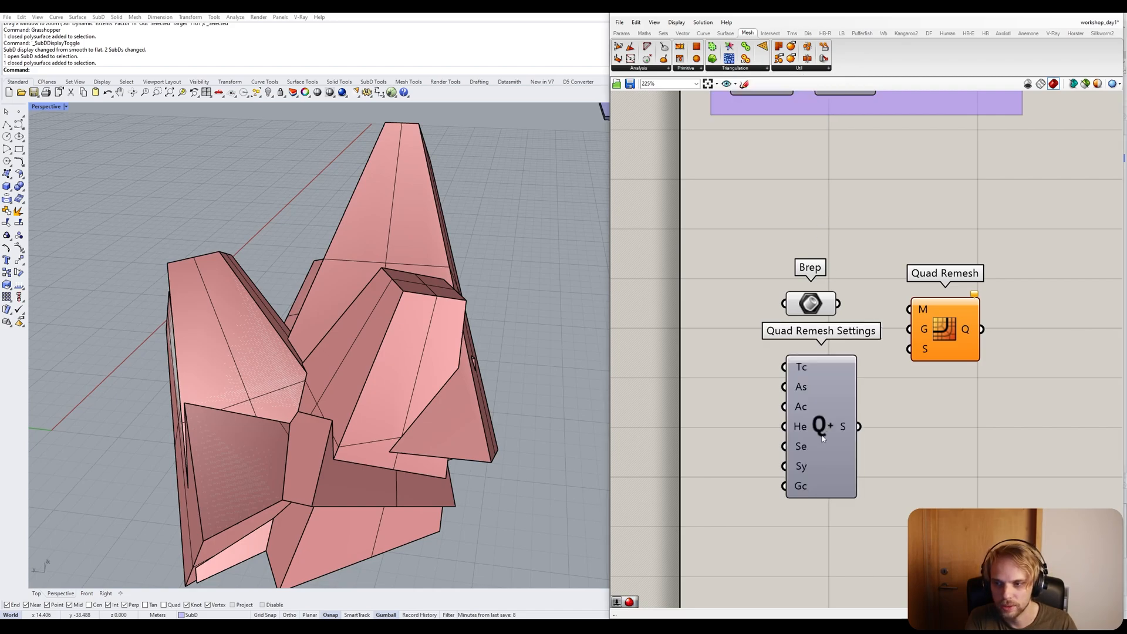
right_click_drag(845, 434, 851, 366)
left_click(850, 376)
left_click_drag(849, 376, 916, 281)
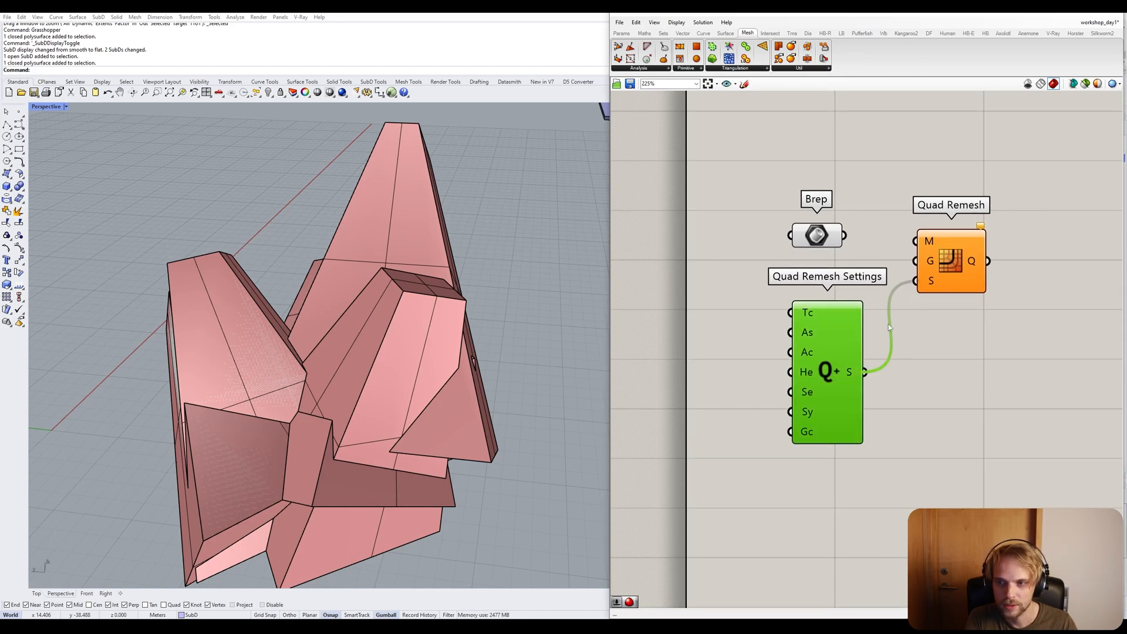
Check the Target Count input's description and connect the Brep parameter to Quad Remesh's Mesh input.
right_click_drag(835, 378, 922, 332)
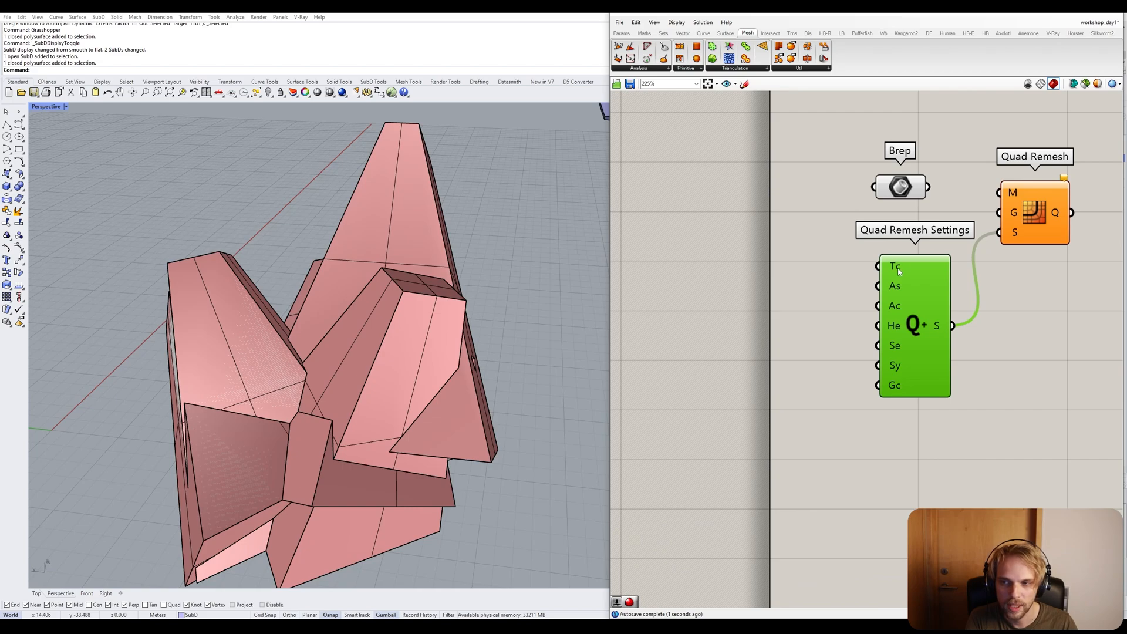
mouse_move(899, 271)
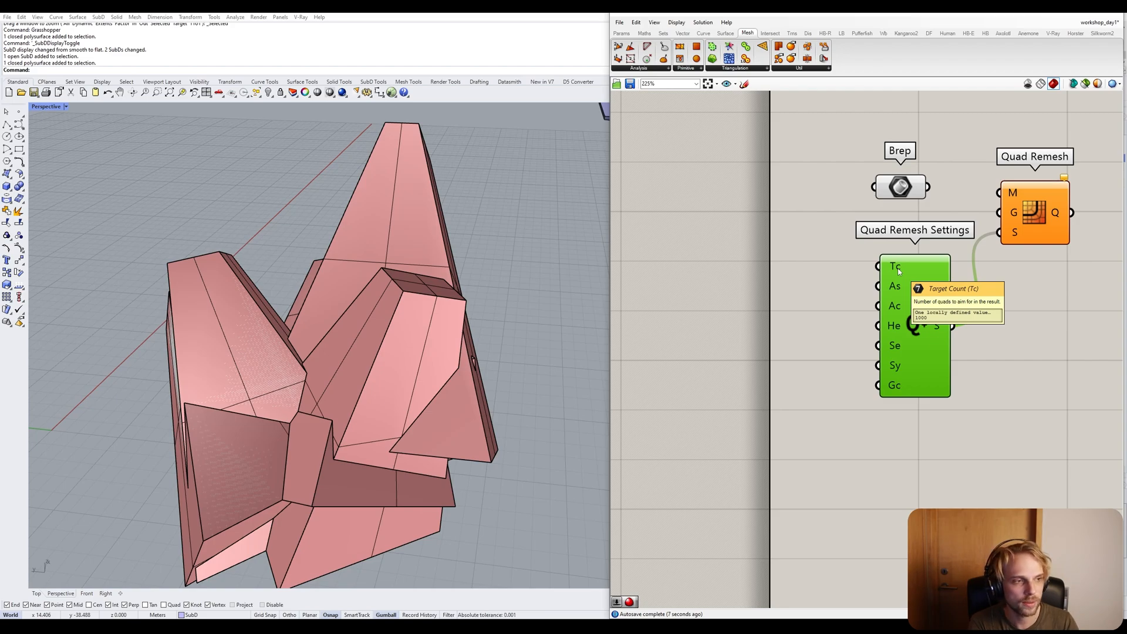
right_click_drag(897, 269, 790, 286)
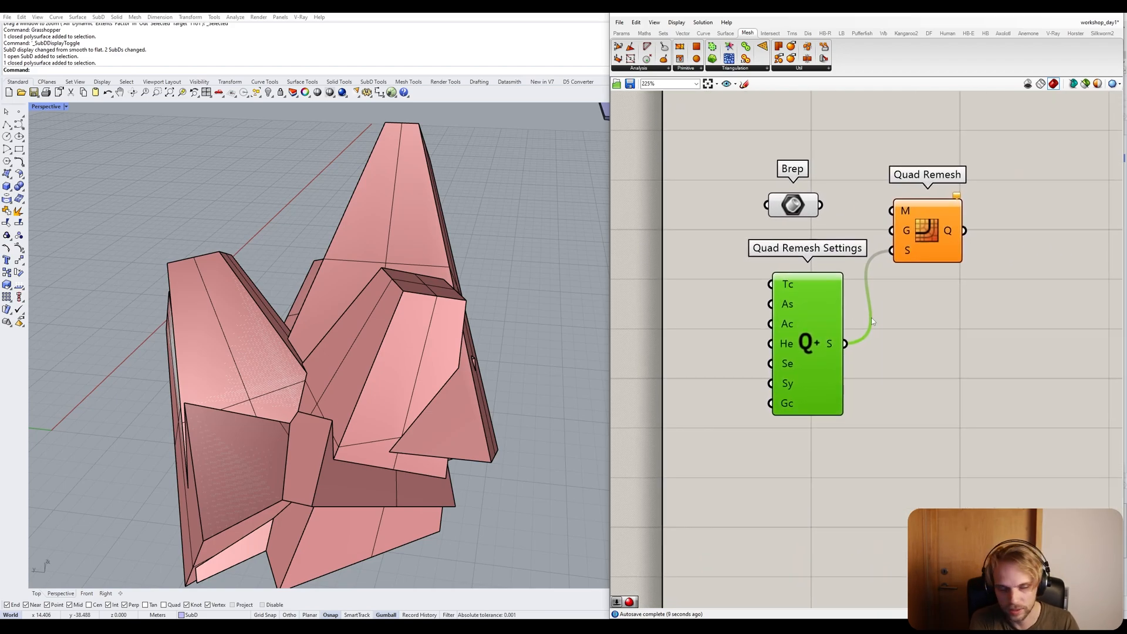
left_click(844, 112)
left_click_drag(794, 204, 809, 189)
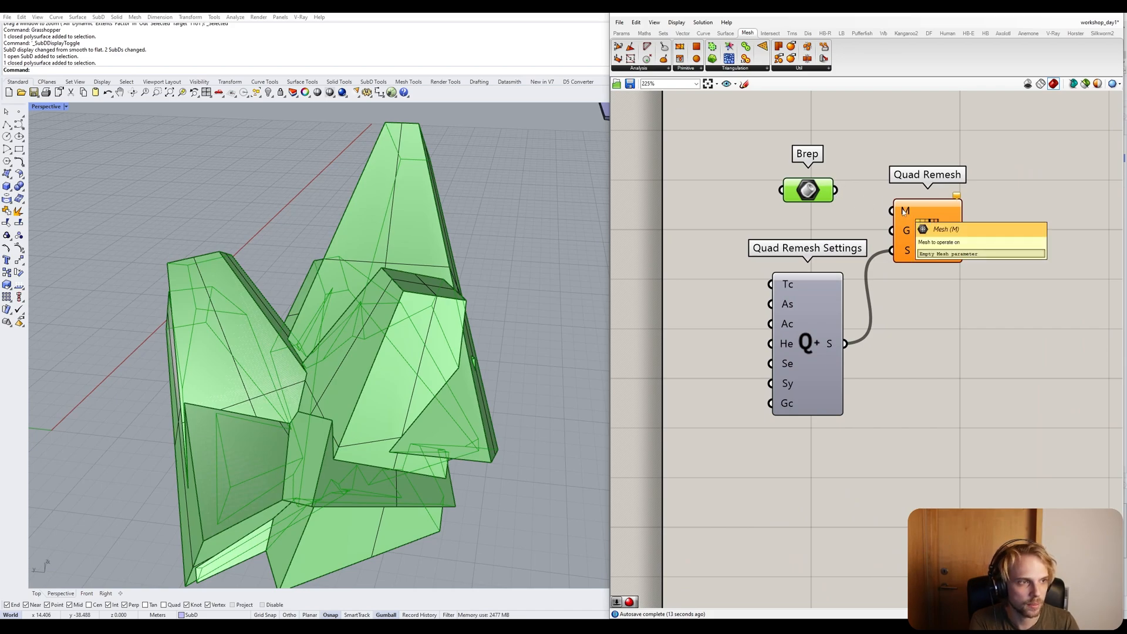
left_click_drag(836, 190, 892, 210)
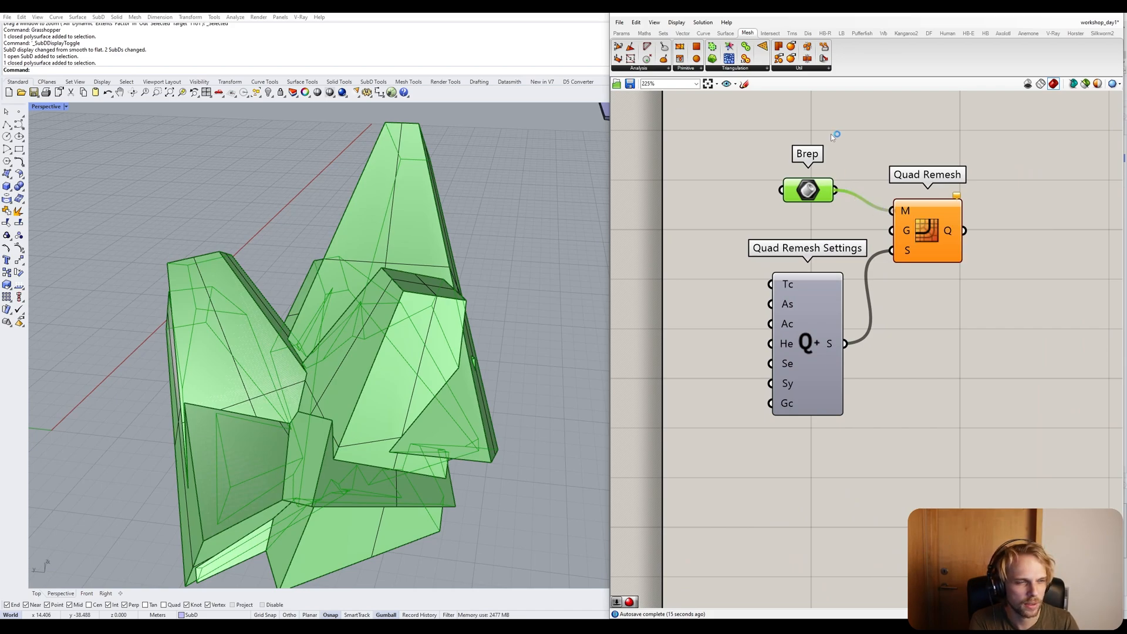
left_click(854, 136)
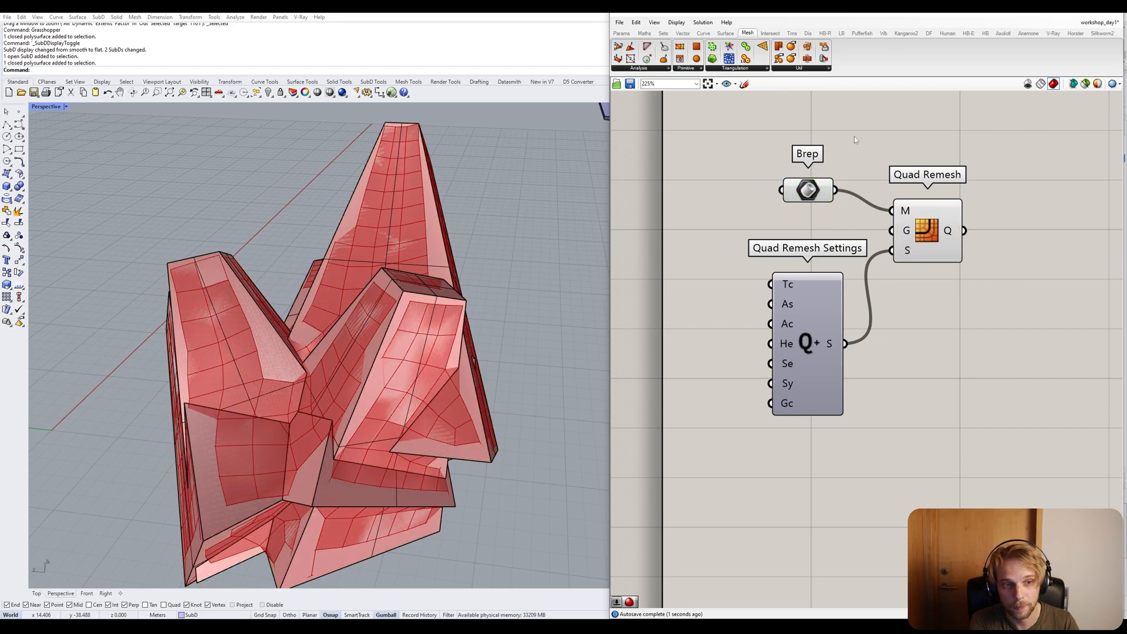
Turn off the preview of the Brep parameter.
left_click(800, 186)
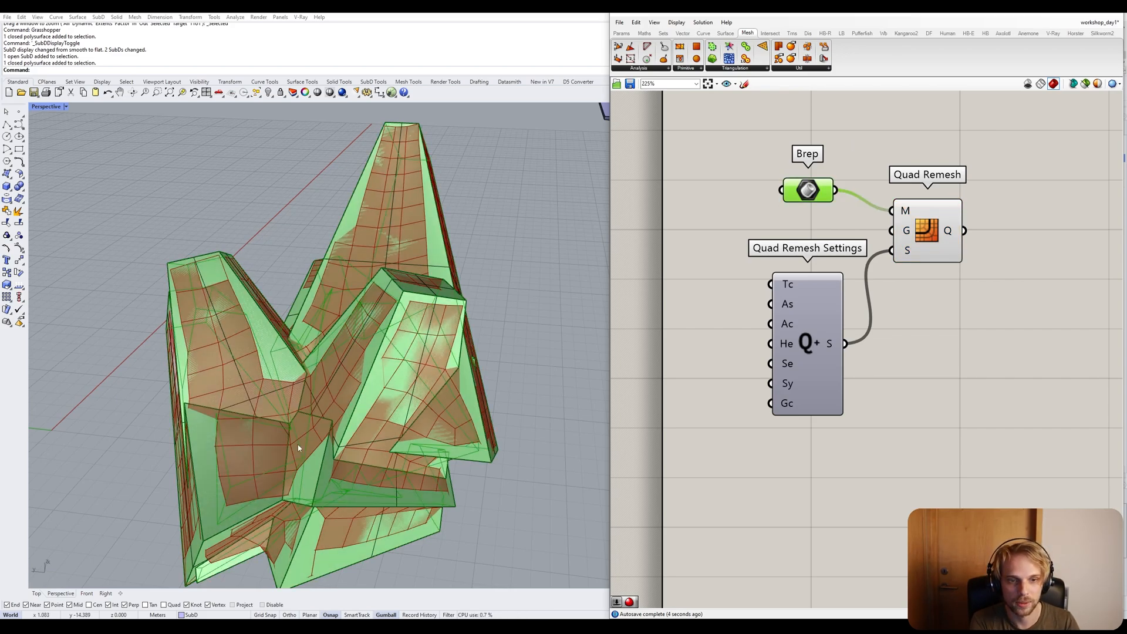
scroll(791, 198, "up", 1)
middle_click(792, 199)
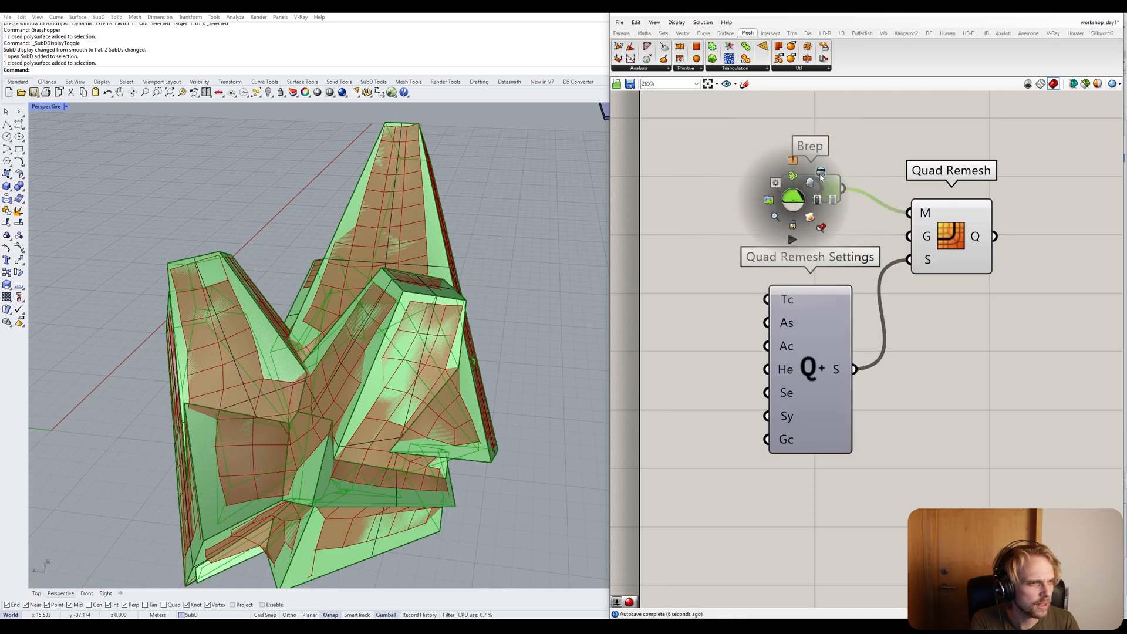
left_click(819, 171)
left_click(854, 146)
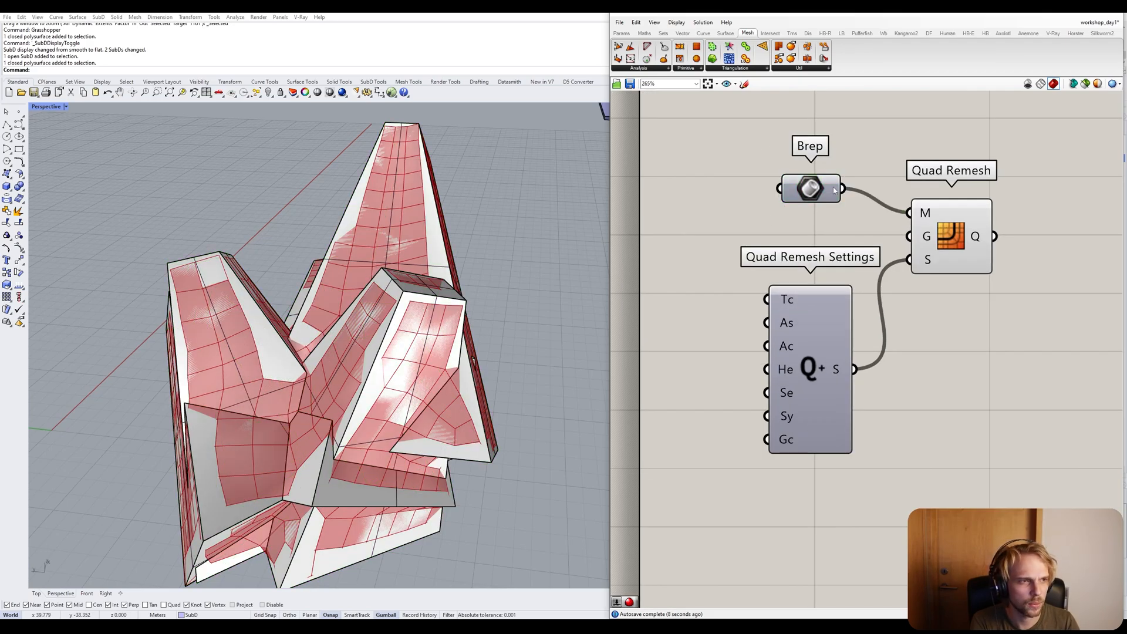
Move the Brep parameter level with the Mesh input and hide the original polysurface in Rhino.
left_click_drag(821, 192, 822, 212)
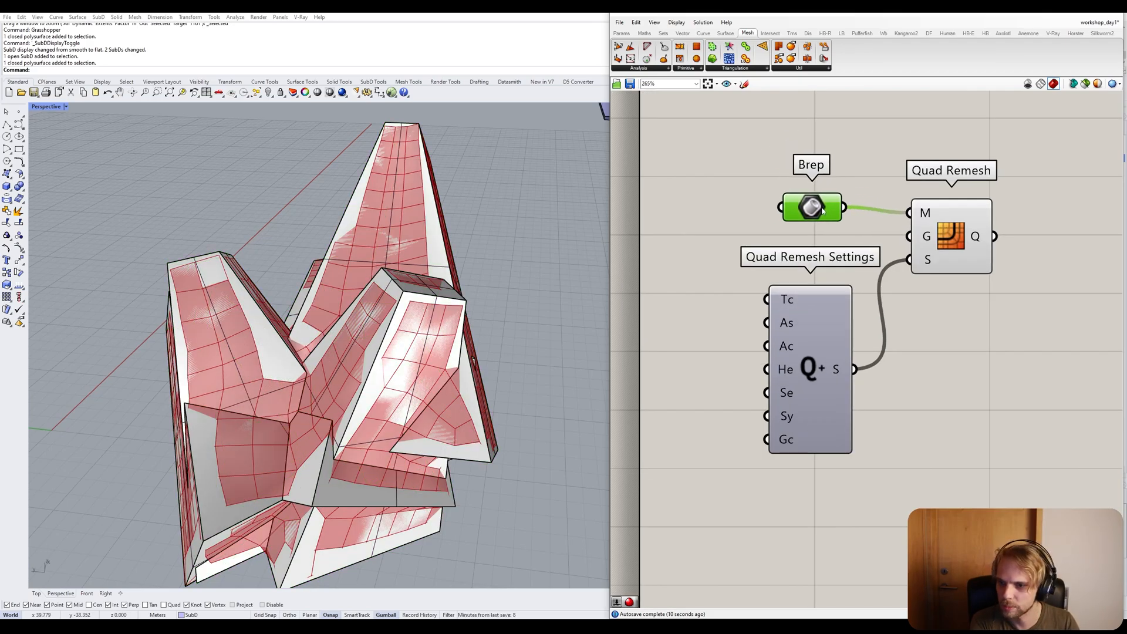
left_click(378, 232)
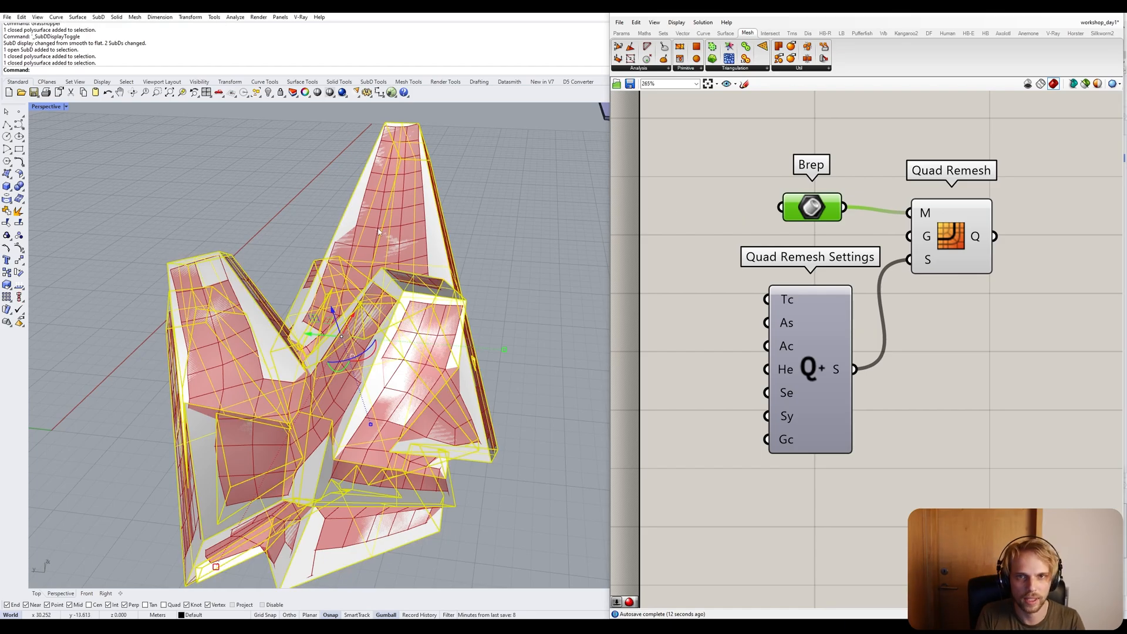
type("Hide")
key("Return")
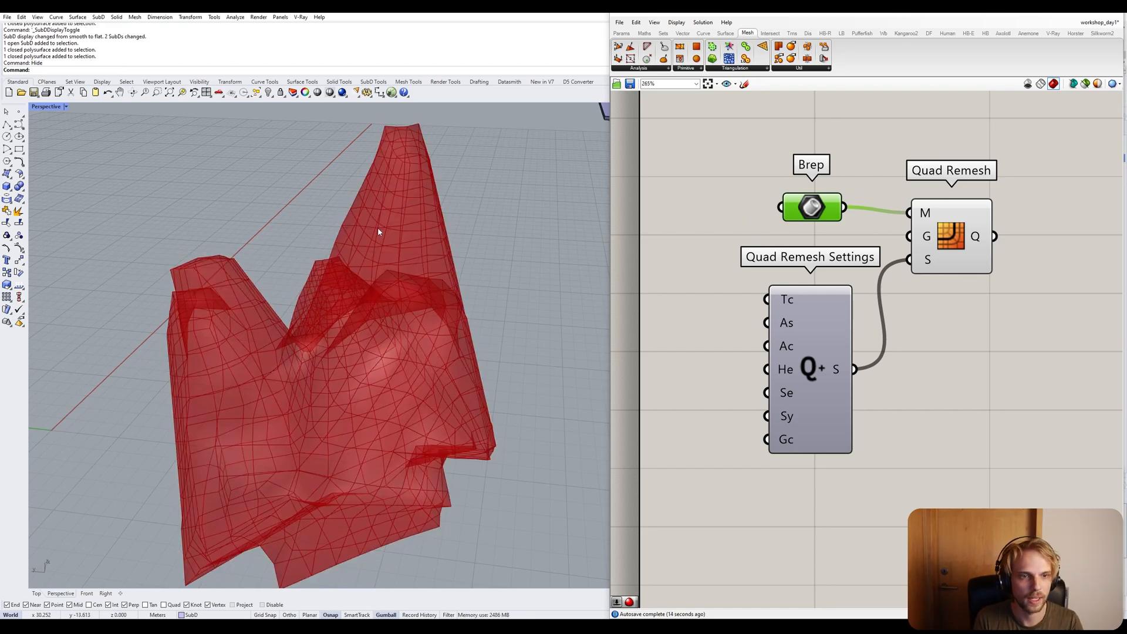
Inspect the quad mesh from several angles and move the Quad Remesh Settings component further below the Brep parameter.
right_click_drag(378, 229, 336, 398)
right_click_drag(376, 294, 347, 252)
scroll(367, 259, "up", 2)
right_click_drag(860, 253, 866, 153)
left_click_drag(807, 273, 811, 343)
right_click_drag(781, 144, 808, 317)
right_click_drag(344, 299, 352, 328)
Add a number slider set to 2000 and connect it to the Target Count input of Quad Remesh Settings.
right_click_drag(825, 432, 846, 338)
mouse_move(849, 337)
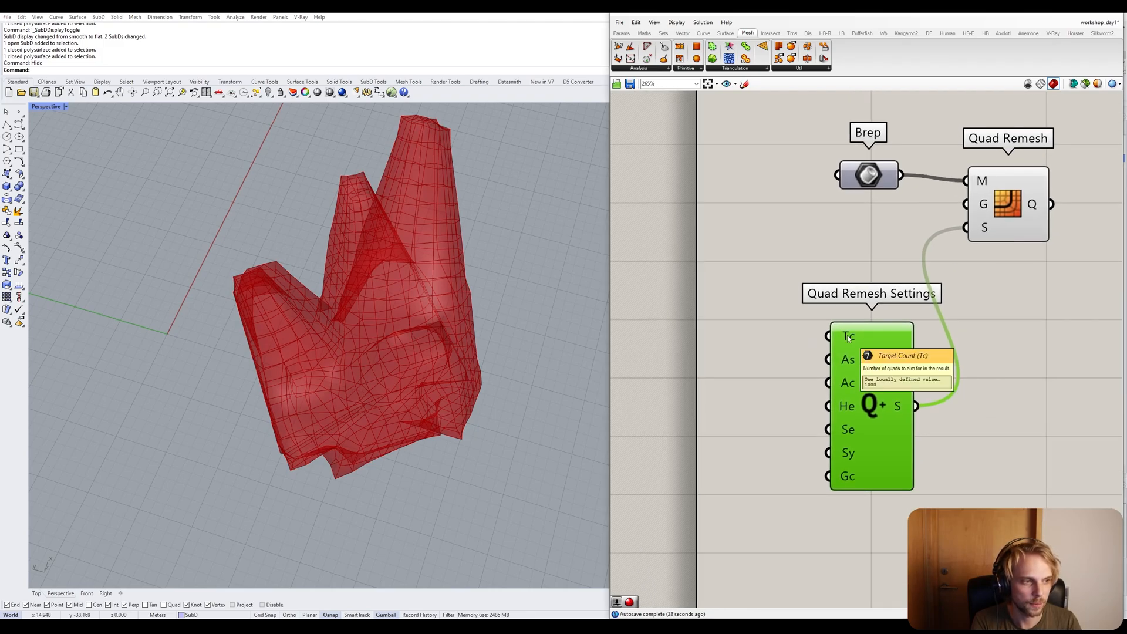
double_click(713, 359)
type("2000")
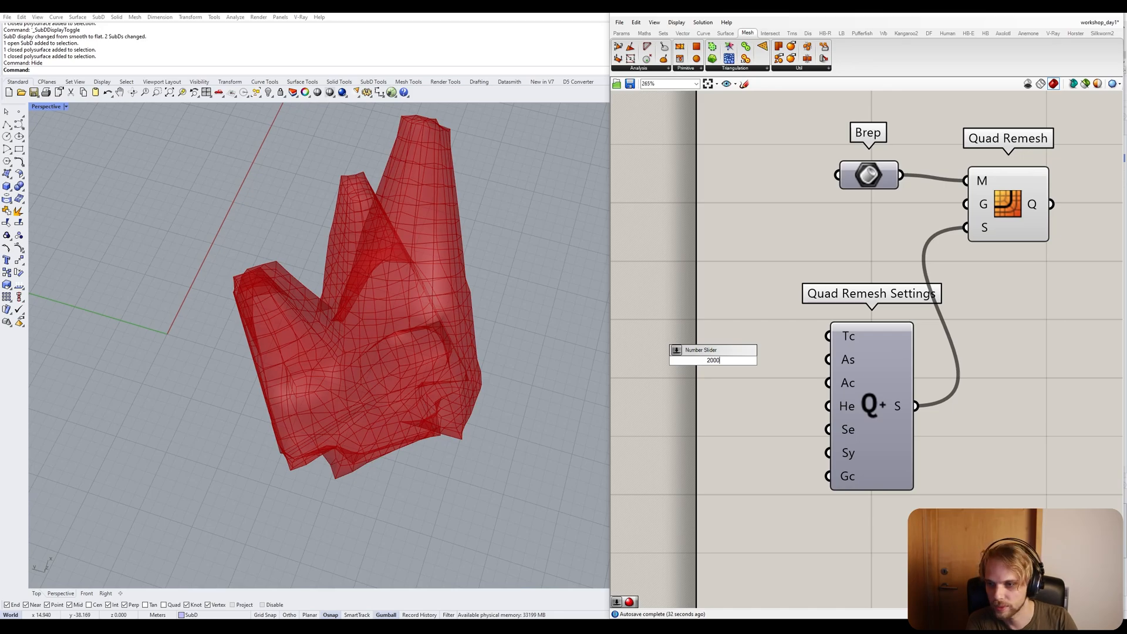
key("Return")
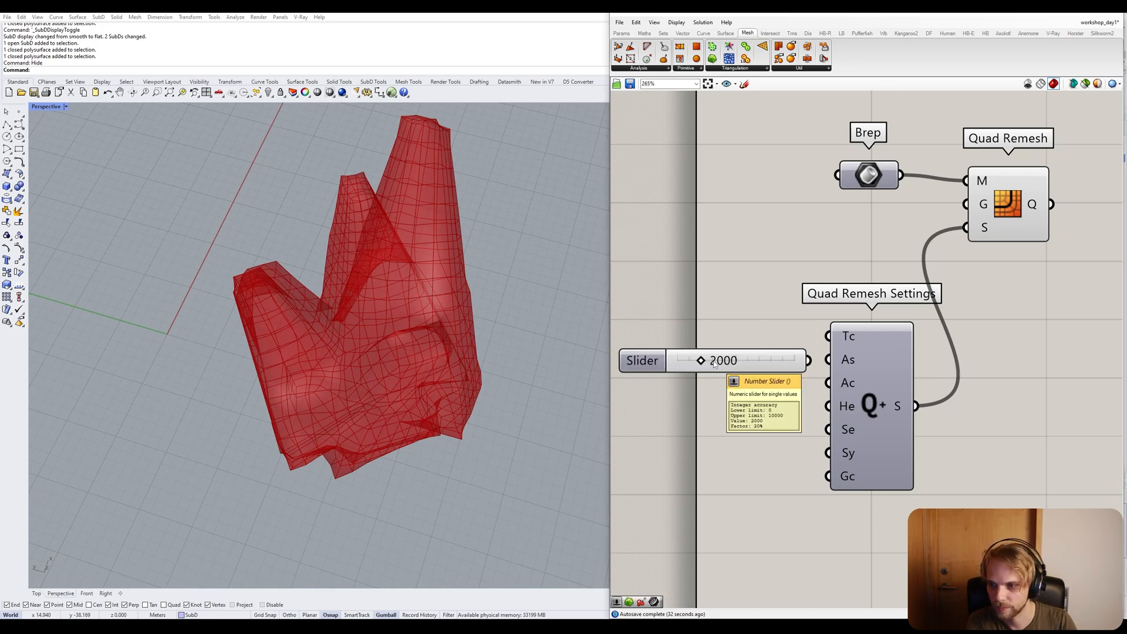
left_click_drag(758, 369, 755, 338)
left_click(646, 248)
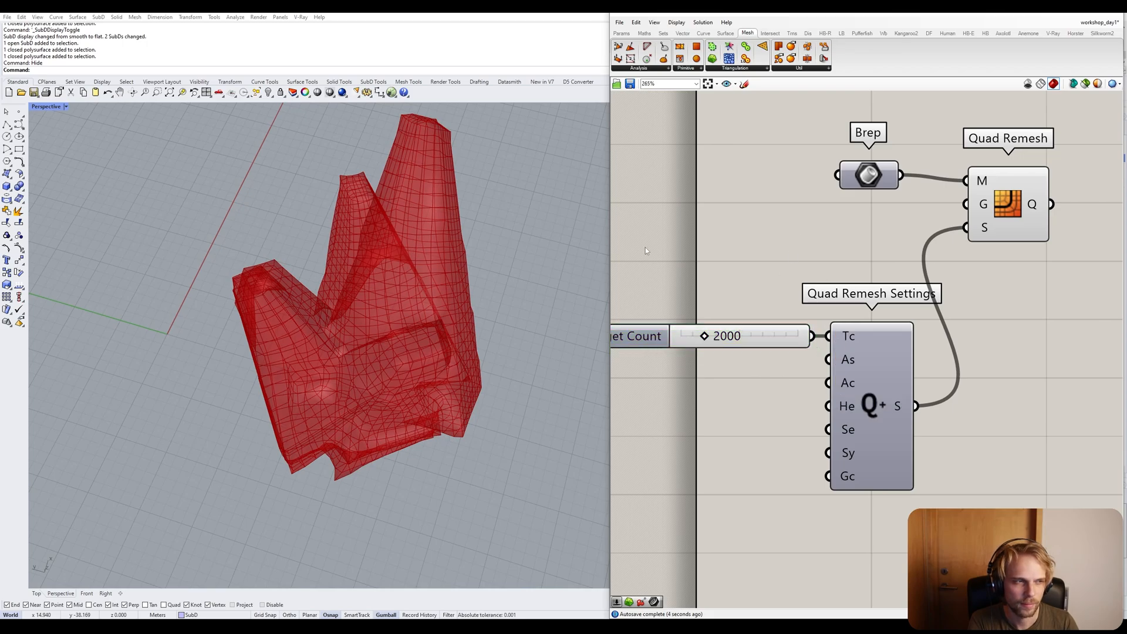
right_click_drag(446, 234, 423, 178)
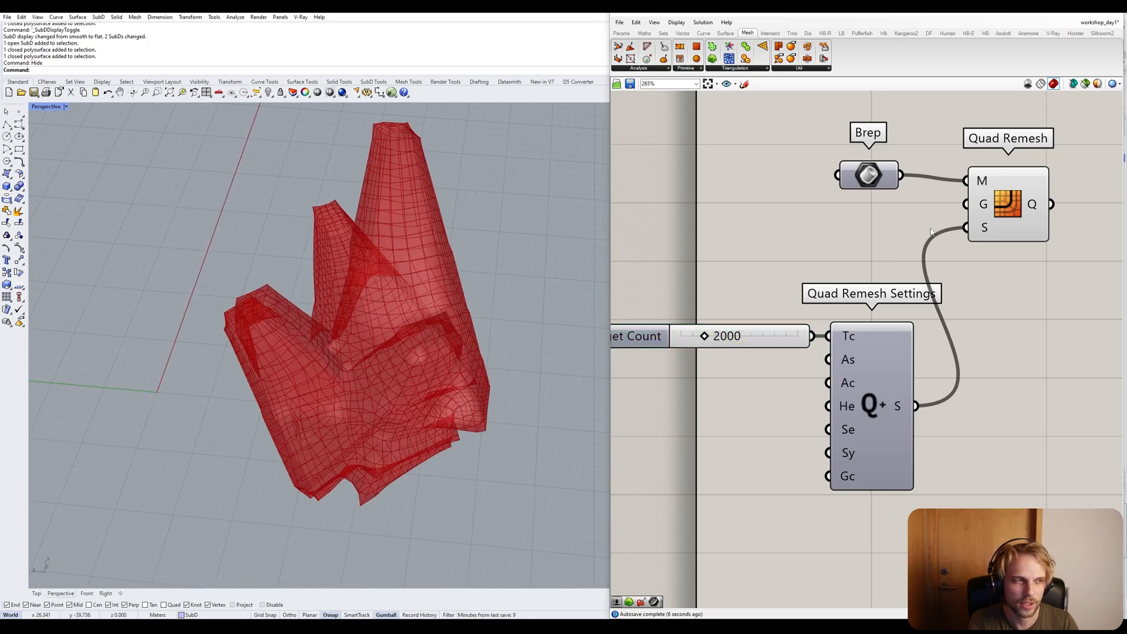
Test the Target Count slider at 1000 and at 2000 to compare the mesh density.
double_click(713, 344)
type("1000")
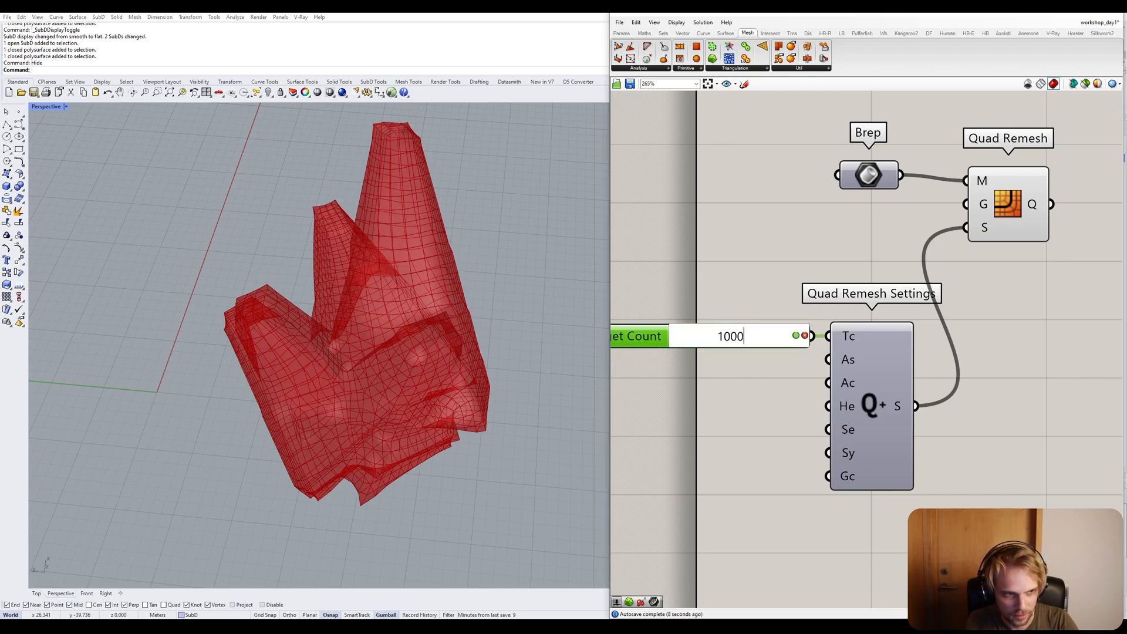
key("Return")
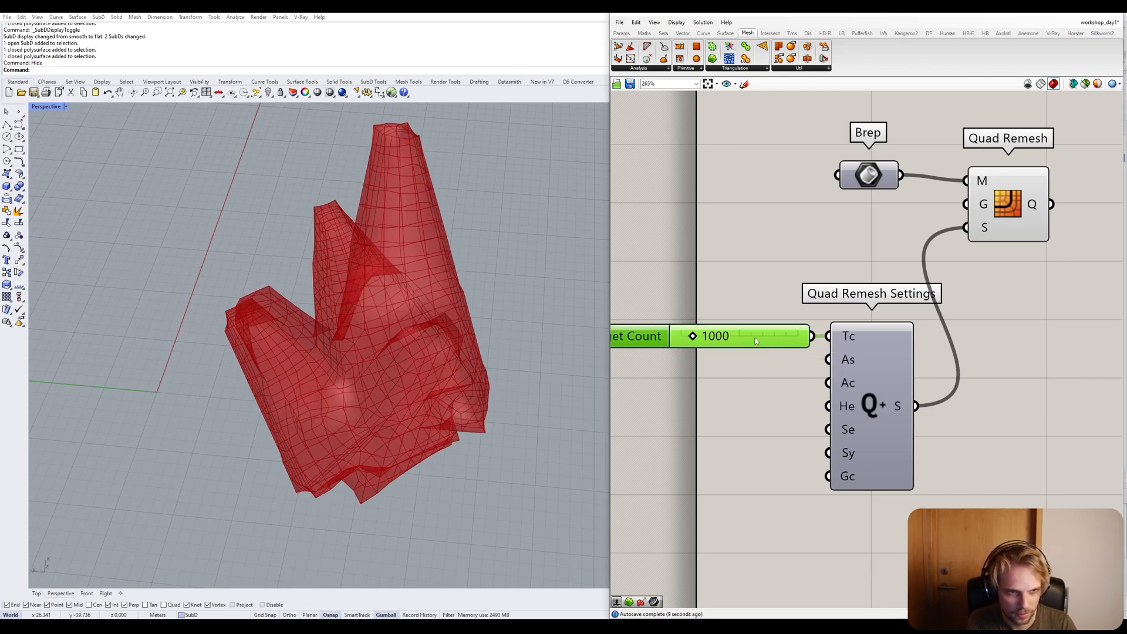
double_click(763, 338)
type("2000")
key("Return")
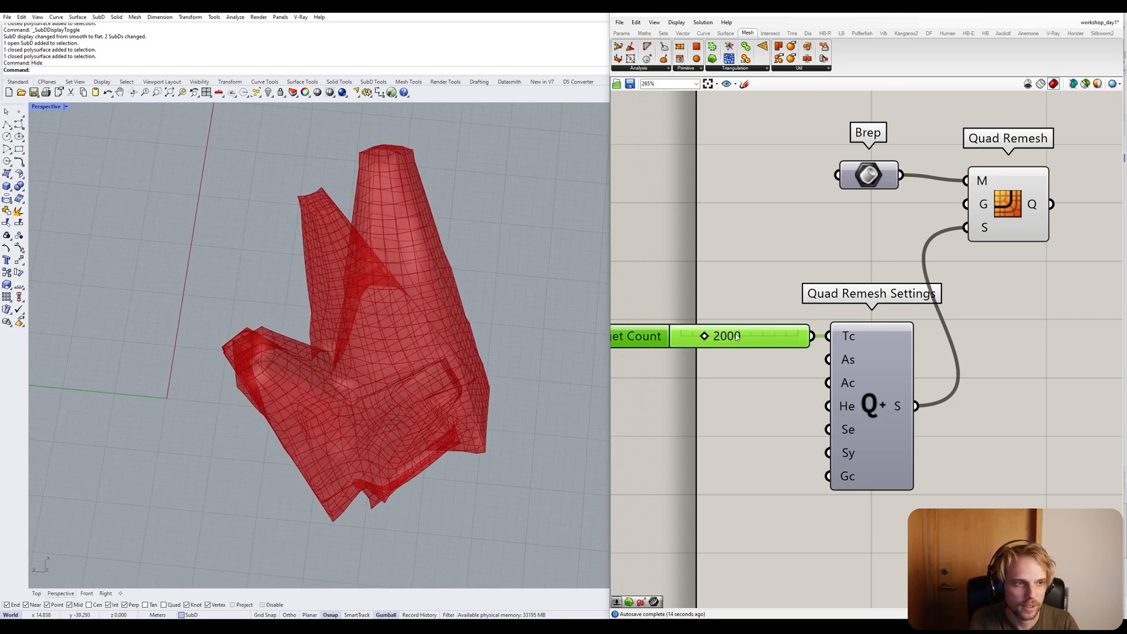
Set the Target Count slider to 10000 and orbit around the denser quad mesh.
double_click(761, 336)
type("10000")
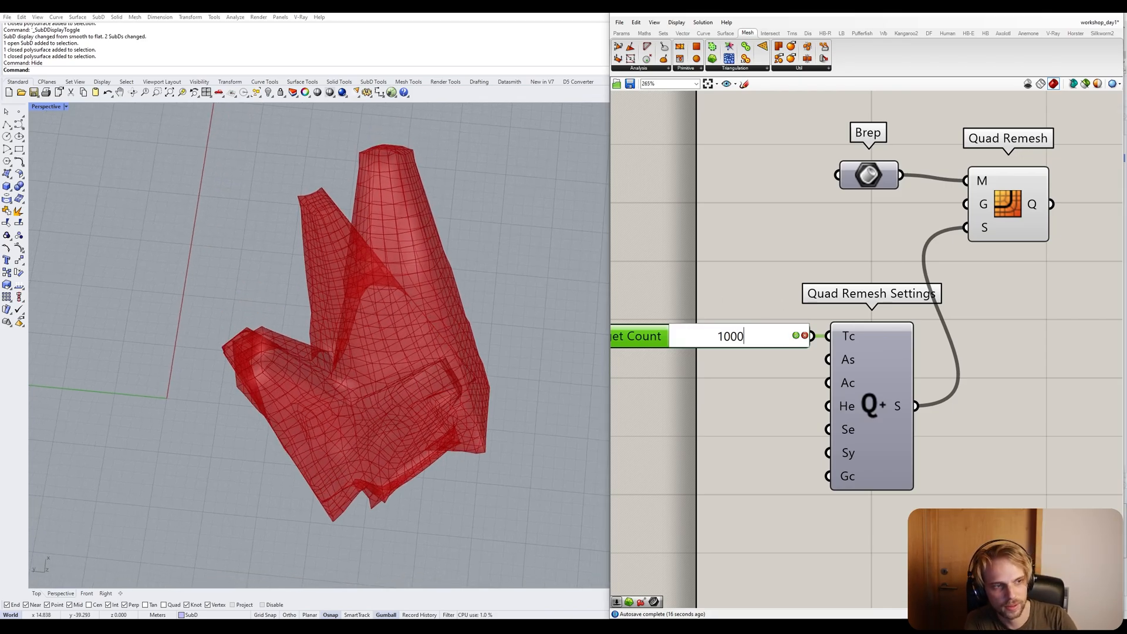
key("Return")
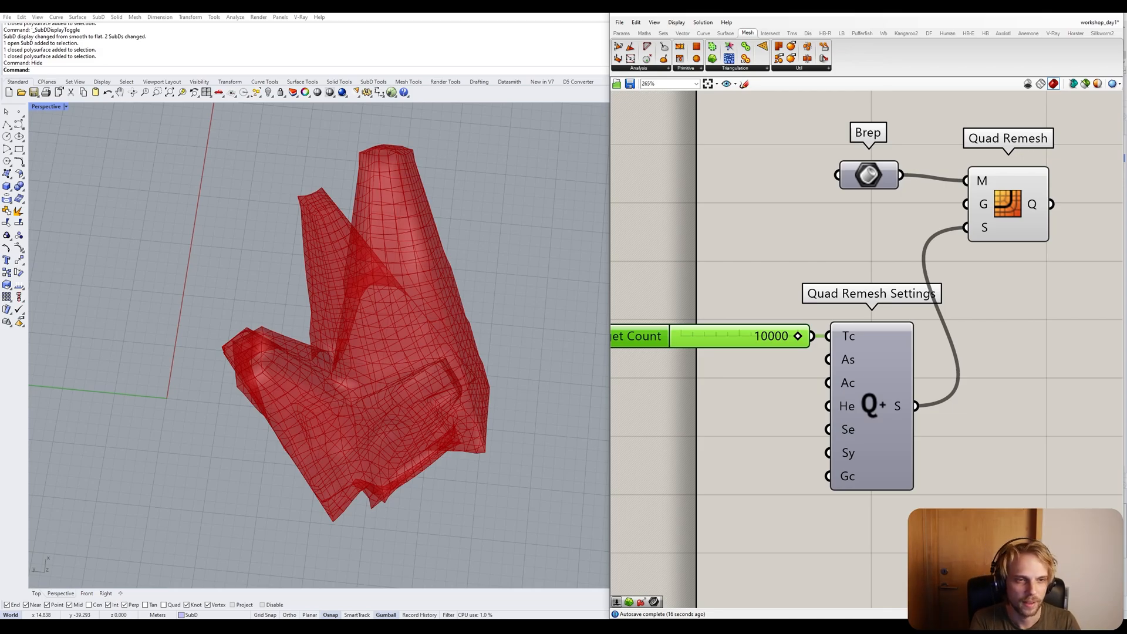
right_click_drag(486, 213, 390, 196)
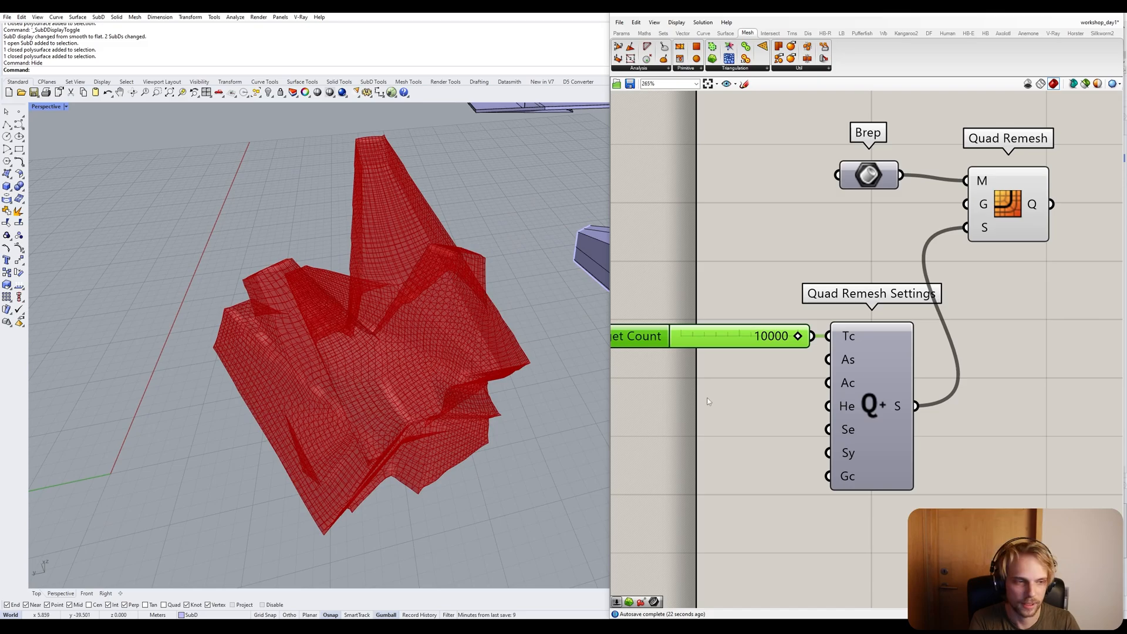
Set the Target Count slider to 1000.
double_click(722, 337)
type("100")
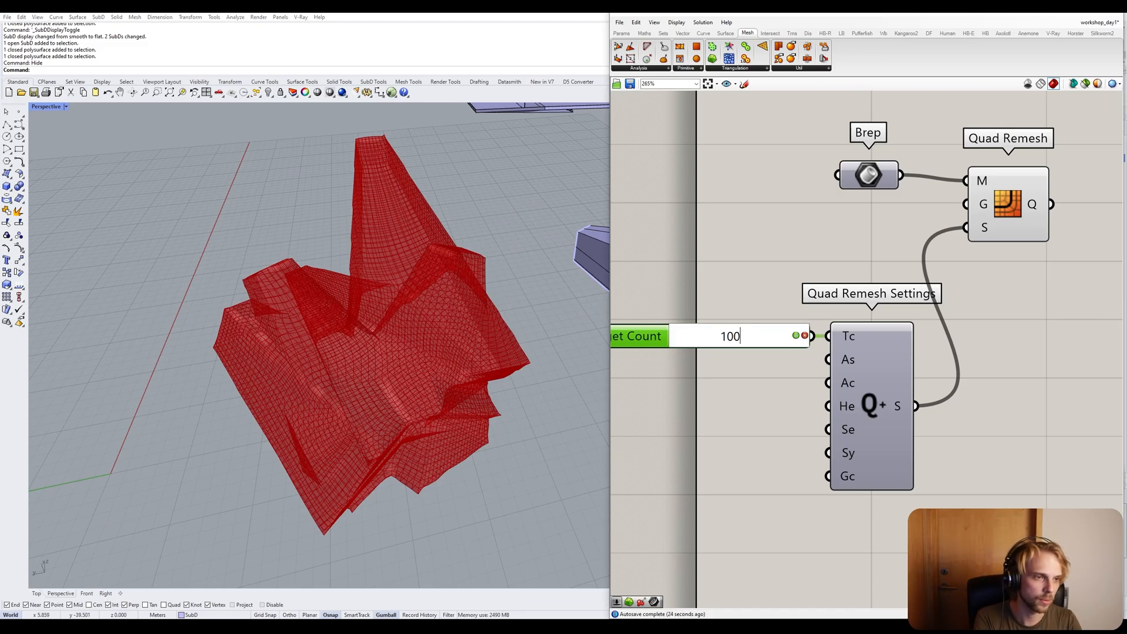
type("0")
key("Return")
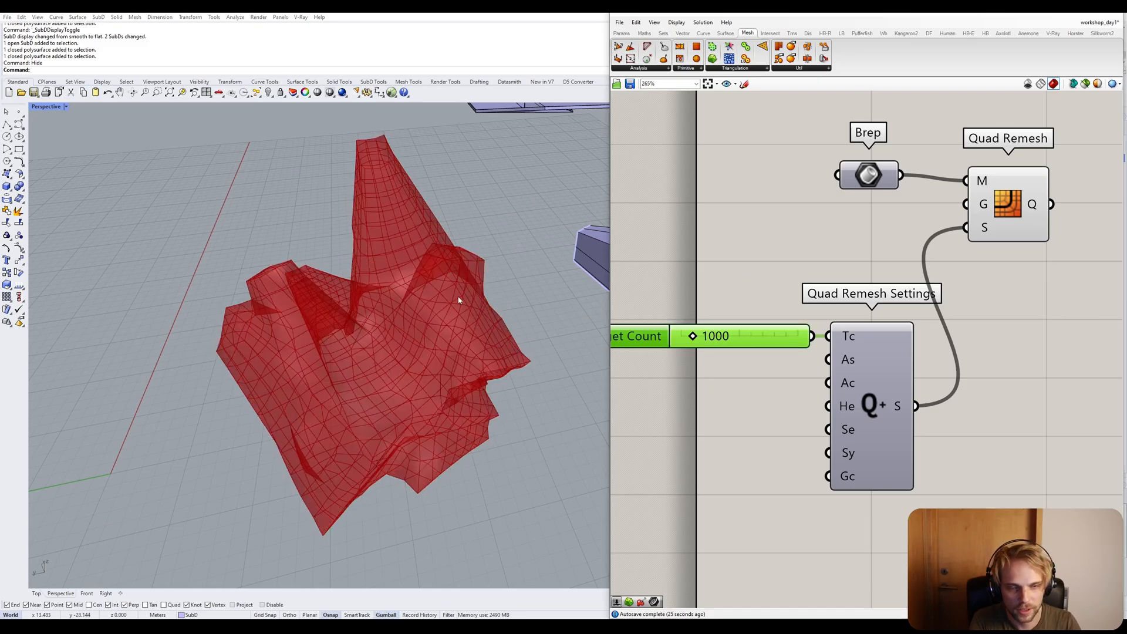
right_click_drag(459, 300, 448, 325)
Select the Brep, slider, settings and Quad Remesh components together and move them farther from the canvas edge.
right_click_drag(956, 204, 945, 247)
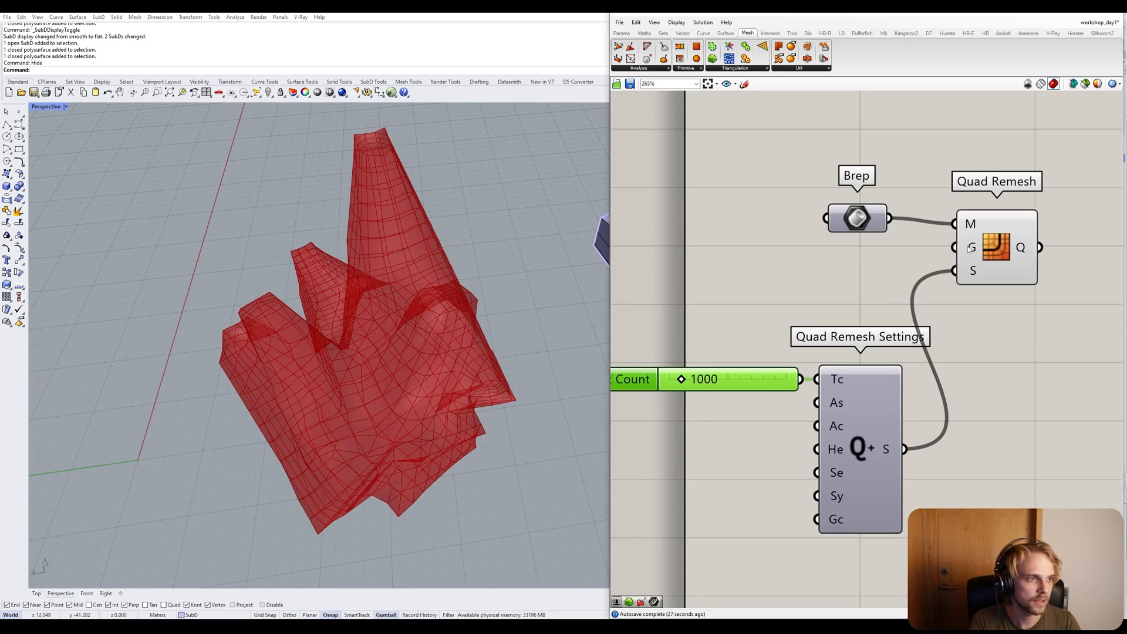
scroll(969, 249, "down", 3)
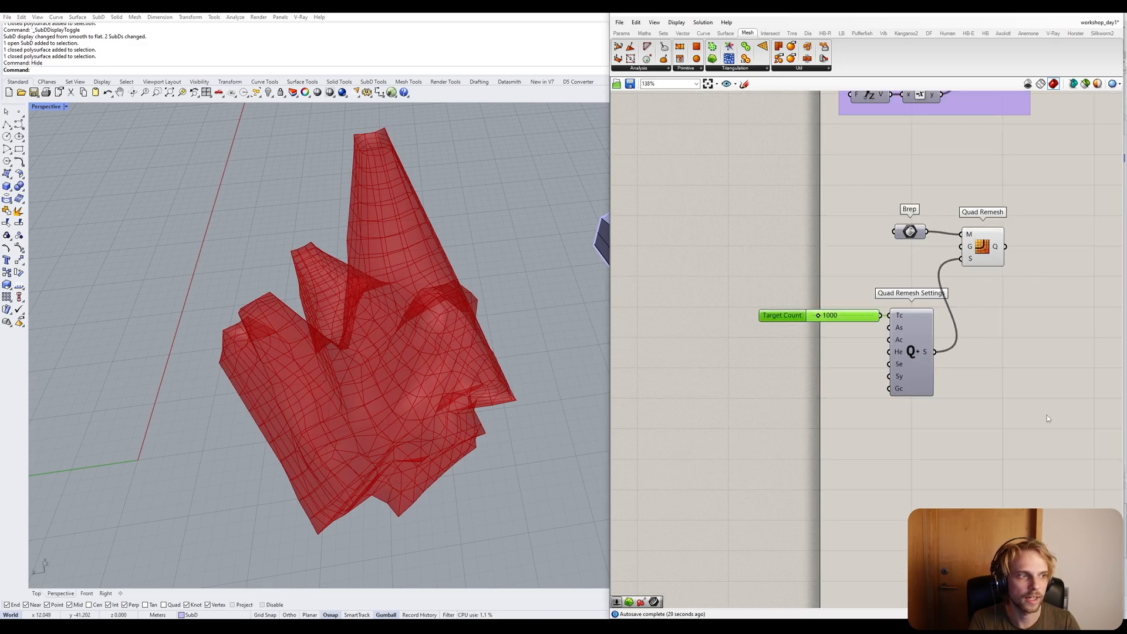
left_click_drag(1047, 414, 751, 194)
left_click_drag(916, 354, 986, 387)
left_click(890, 271)
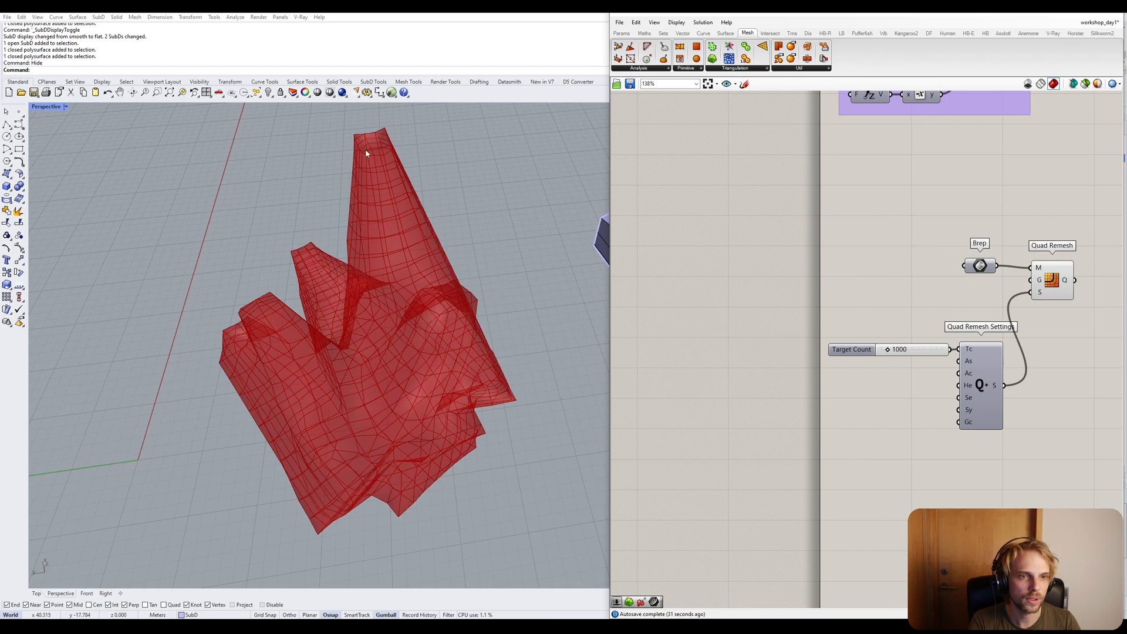
Inspect the quad mesh at the tallest tower's top and across the whole massing.
right_click_drag(365, 150, 400, 171)
scroll(400, 170, "up", 3)
scroll(401, 171, "up", 3)
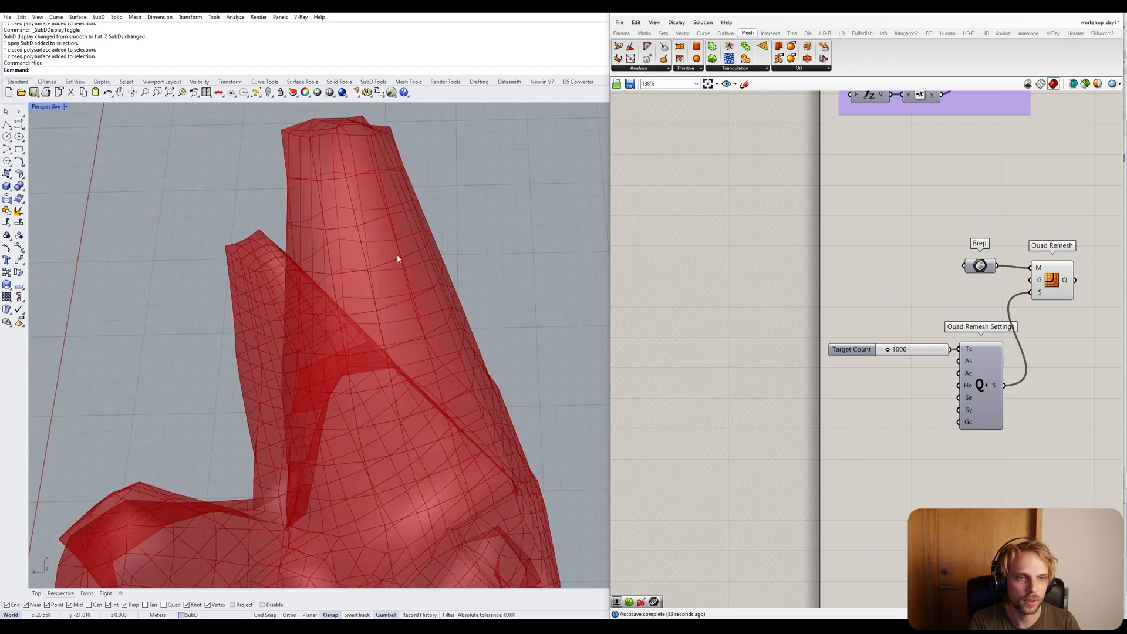
scroll(466, 420, "down", 3)
scroll(460, 417, "up", 1)
right_click_drag(460, 418, 407, 187)
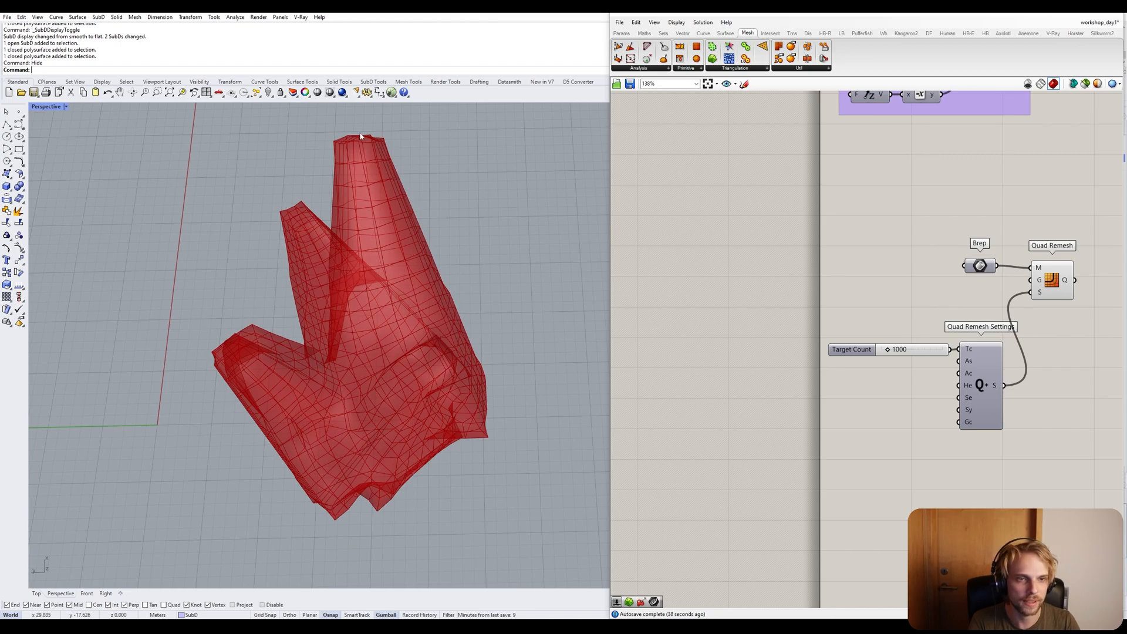
Move the Brep parameter farther away from Quad Remesh and turn its preview on.
right_click_drag(1006, 280, 887, 298)
scroll(887, 298, "up", 1)
left_click_drag(855, 282, 708, 229)
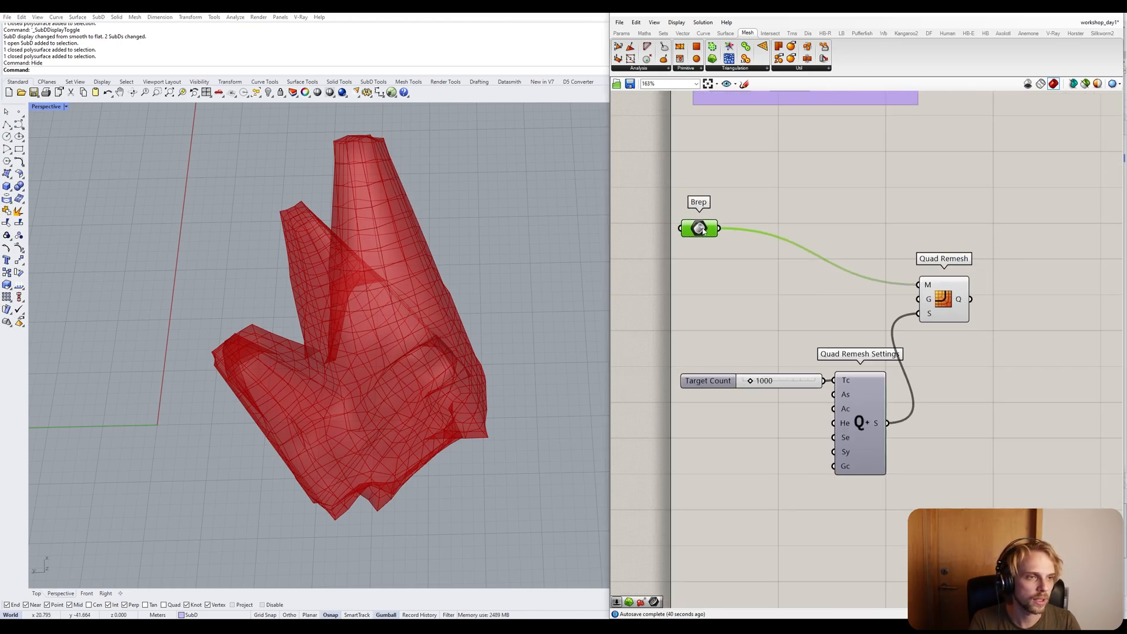
middle_click(710, 231)
left_click(732, 213)
left_click(736, 295)
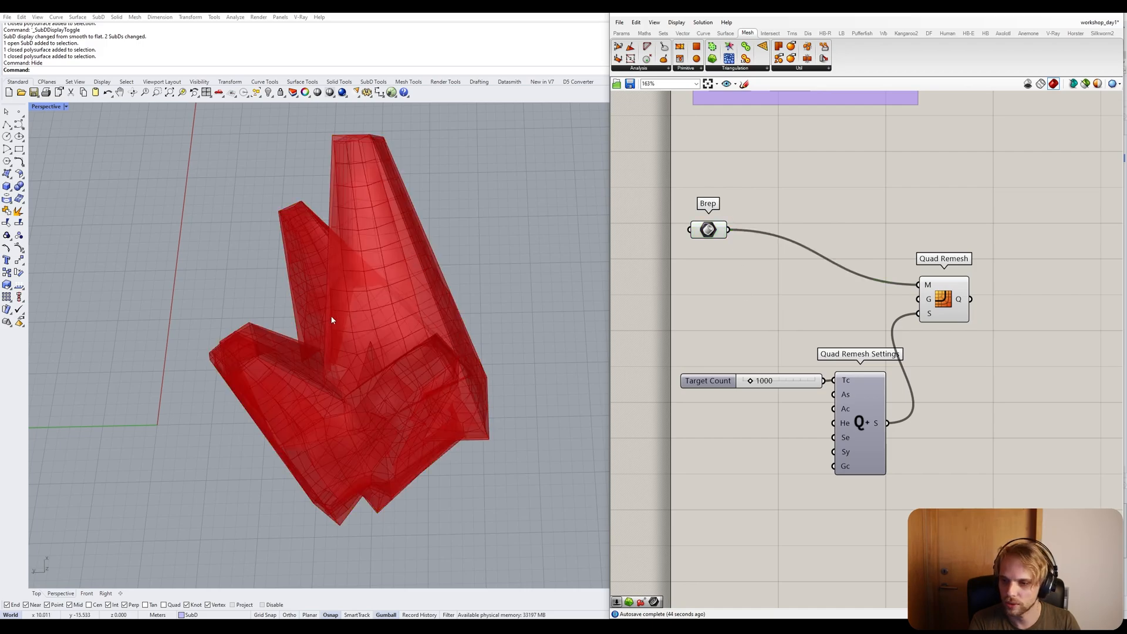
Add a Brep Edges component between Brep and Quad Remesh, feed it the Brep, and wire its interior edges to the Guide Curves input.
double_click(726, 289)
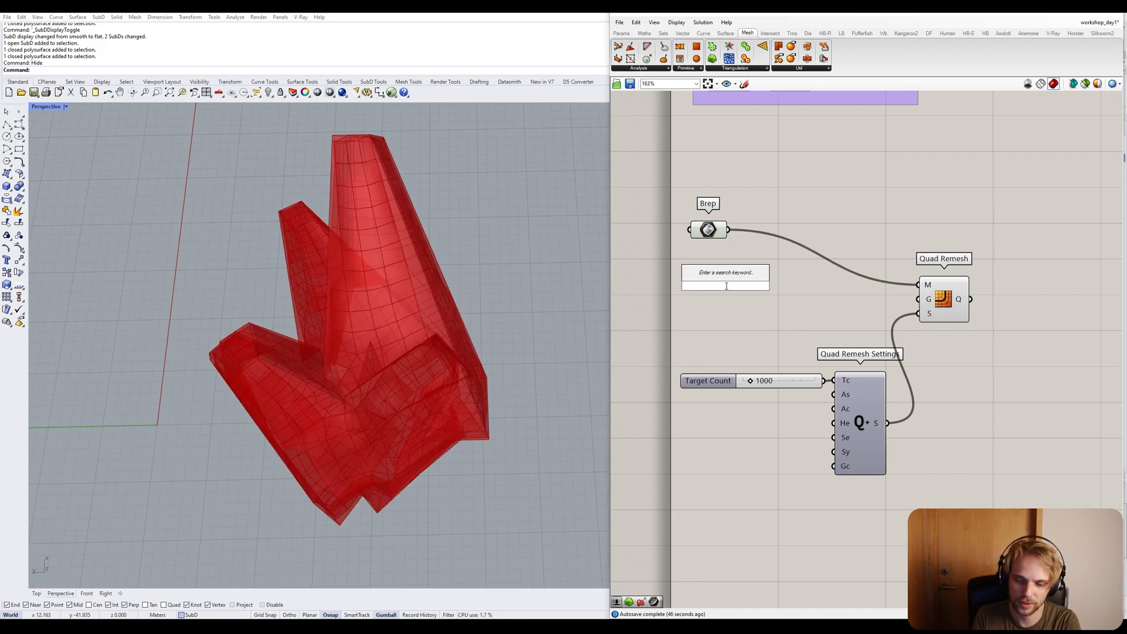
type("brep ed")
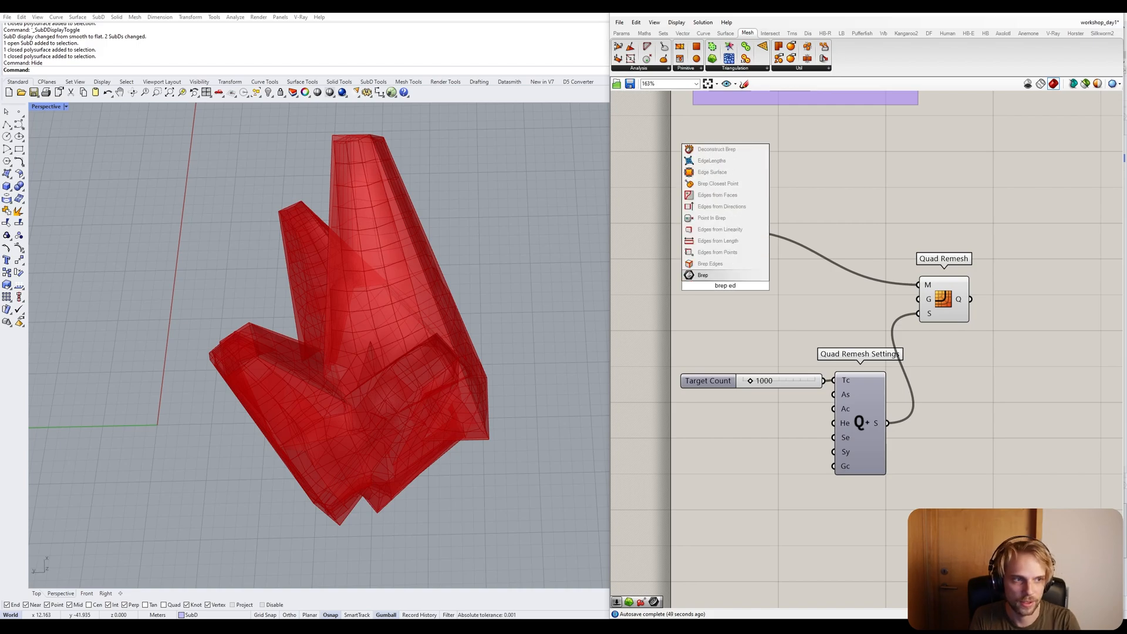
left_click(711, 263)
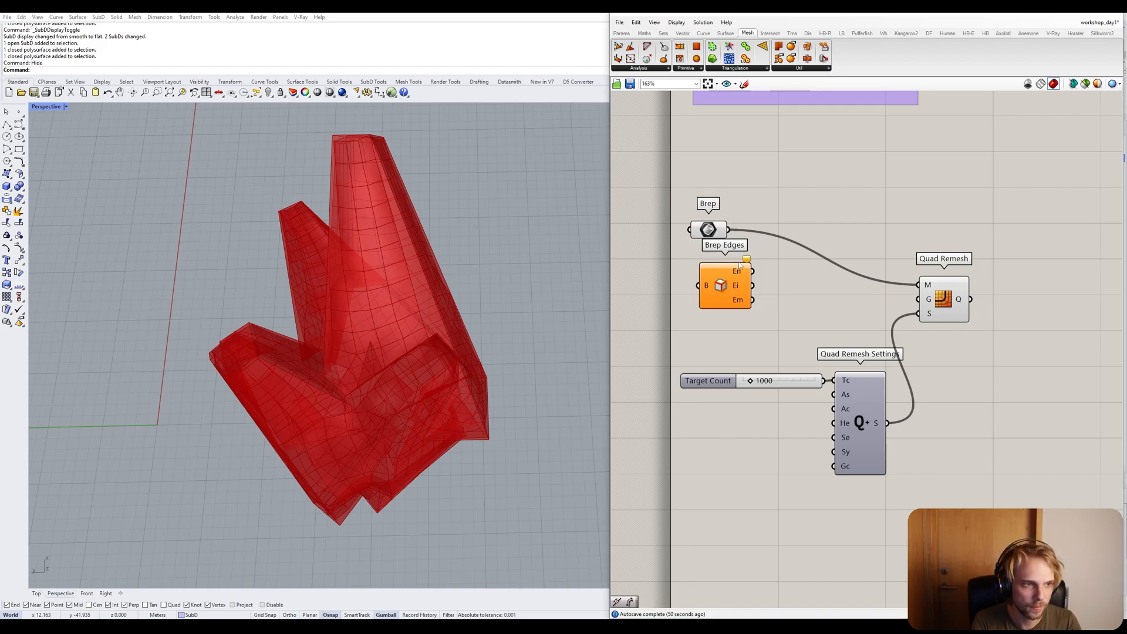
left_click_drag(740, 296, 919, 298)
left_click(834, 297)
mouse_move(783, 289)
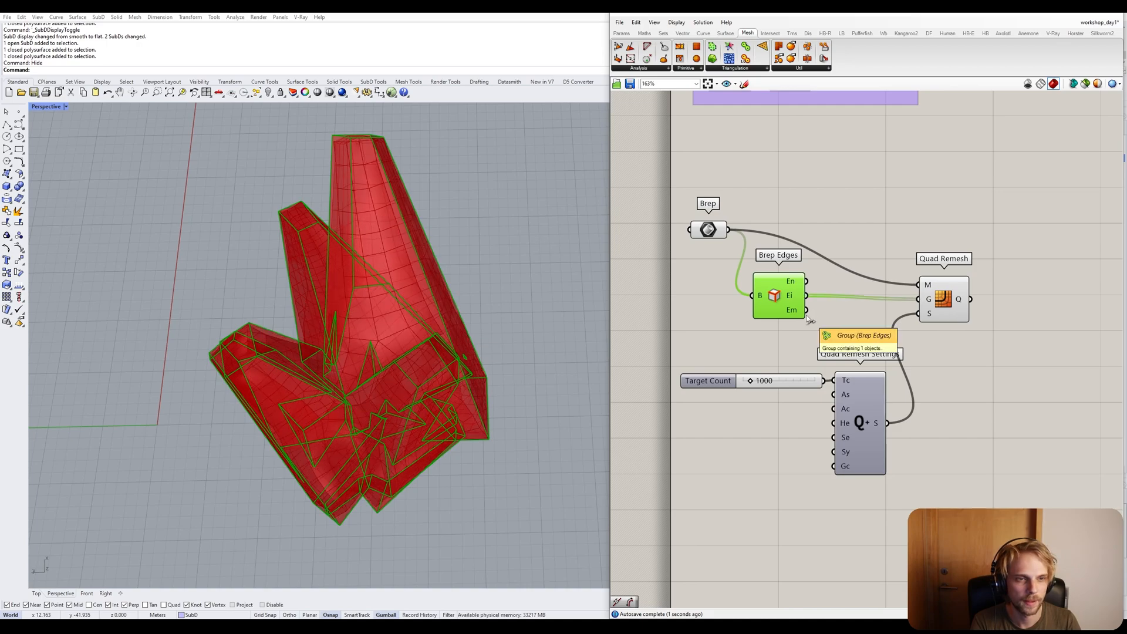
left_click_drag(782, 289, 796, 292)
Turn off the preview of the Brep parameter and the Brep Edges component.
left_click_drag(786, 350, 664, 213)
middle_click(708, 216)
left_click(736, 189)
left_click(833, 173)
right_click_drag(488, 226, 504, 191)
Check the description of the Adaptive Size input on Quad Remesh Settings.
right_click_drag(853, 395, 866, 322)
scroll(866, 322, "up", 2)
mouse_move(858, 324)
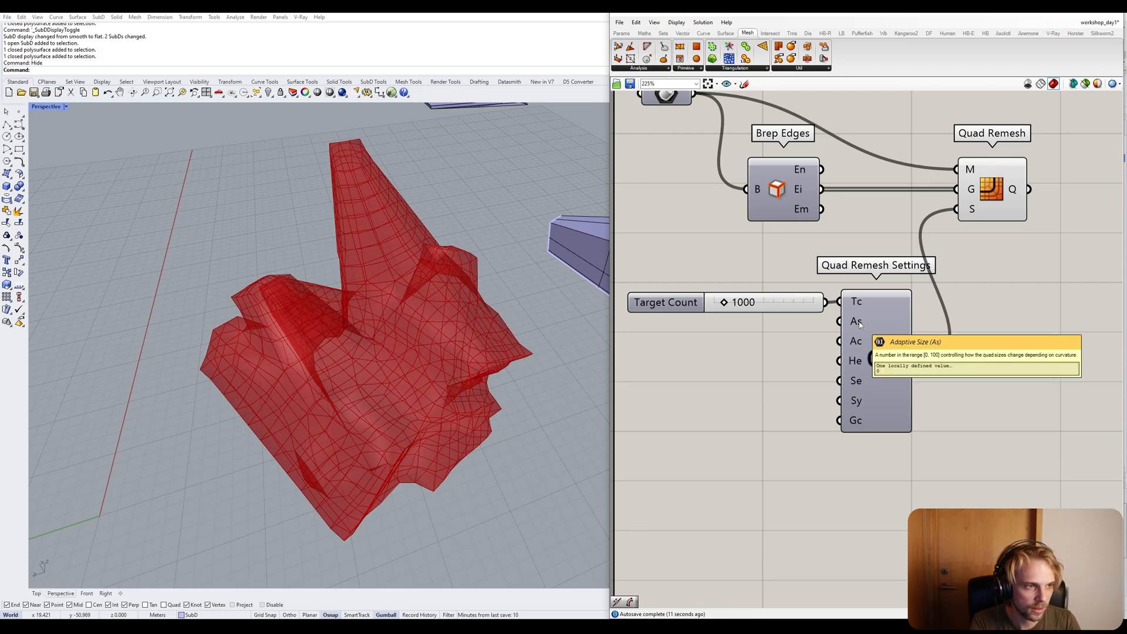
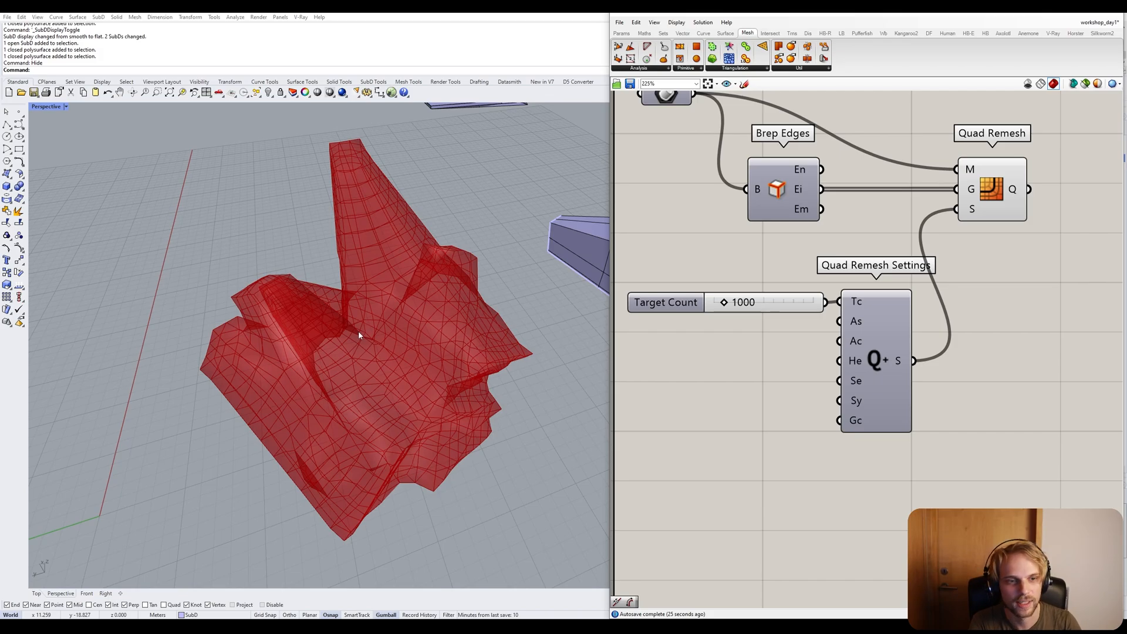
Compare the quad mesh with the neighbouring SubD massing in the Rhino viewport.
scroll(358, 330, "down", 5)
scroll(381, 297, "up", 2)
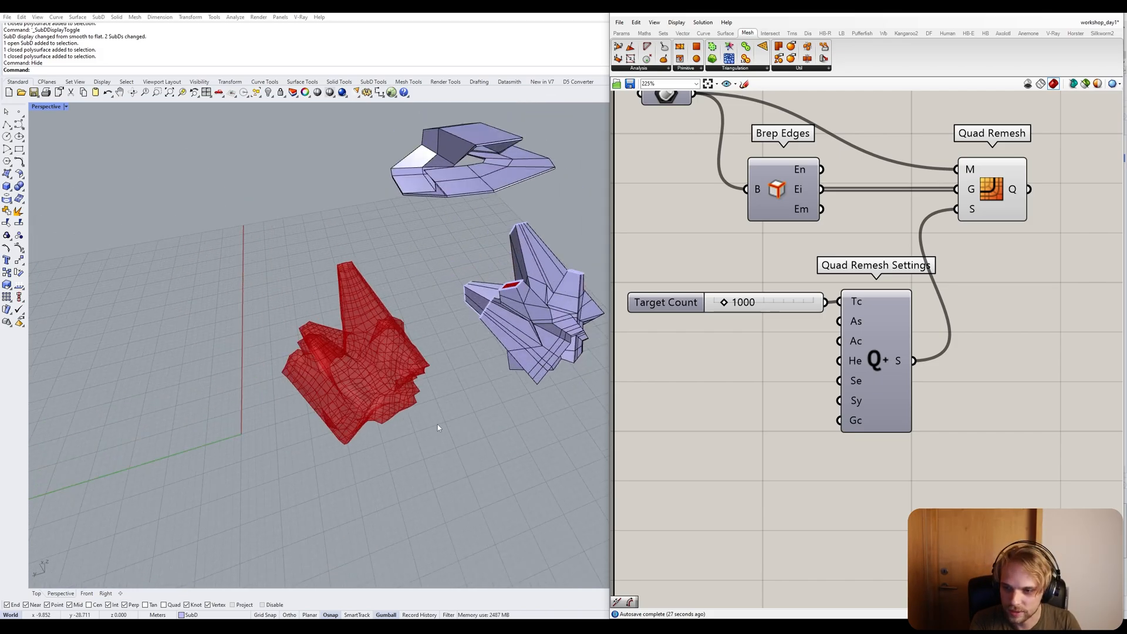
right_click_drag(496, 395, 431, 373)
left_click(434, 358)
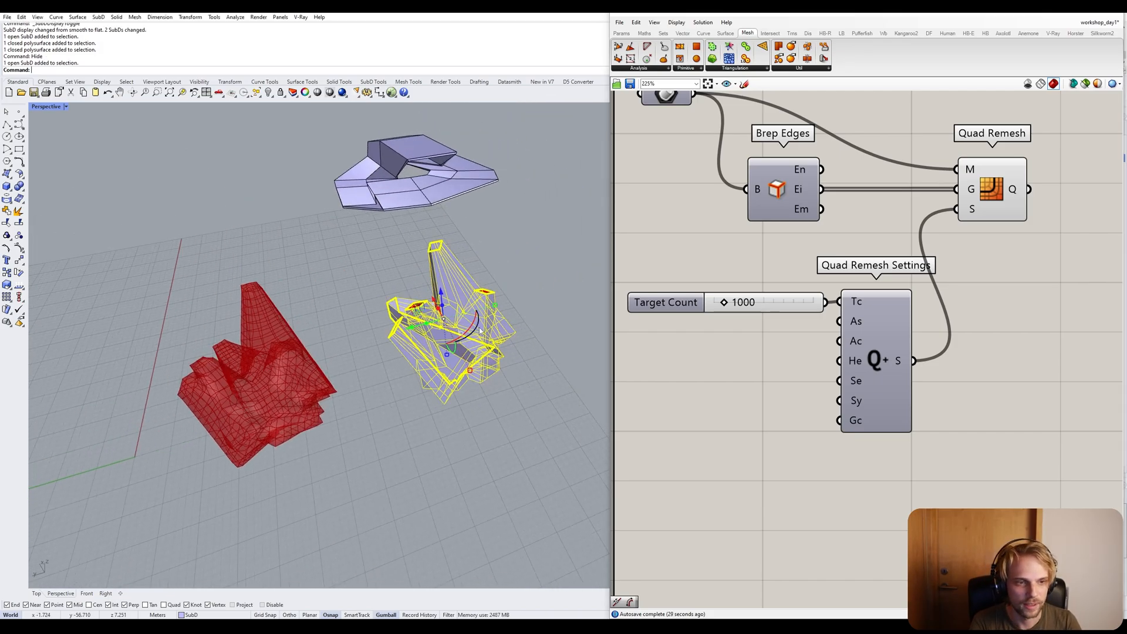
left_click(338, 439)
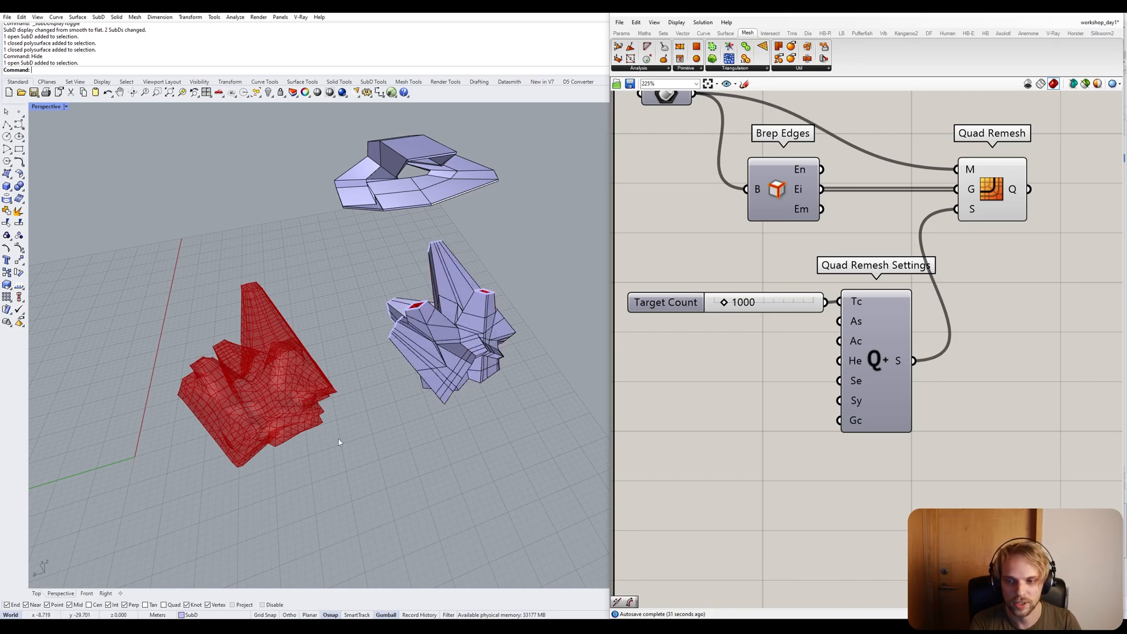
scroll(240, 362, "up", 4)
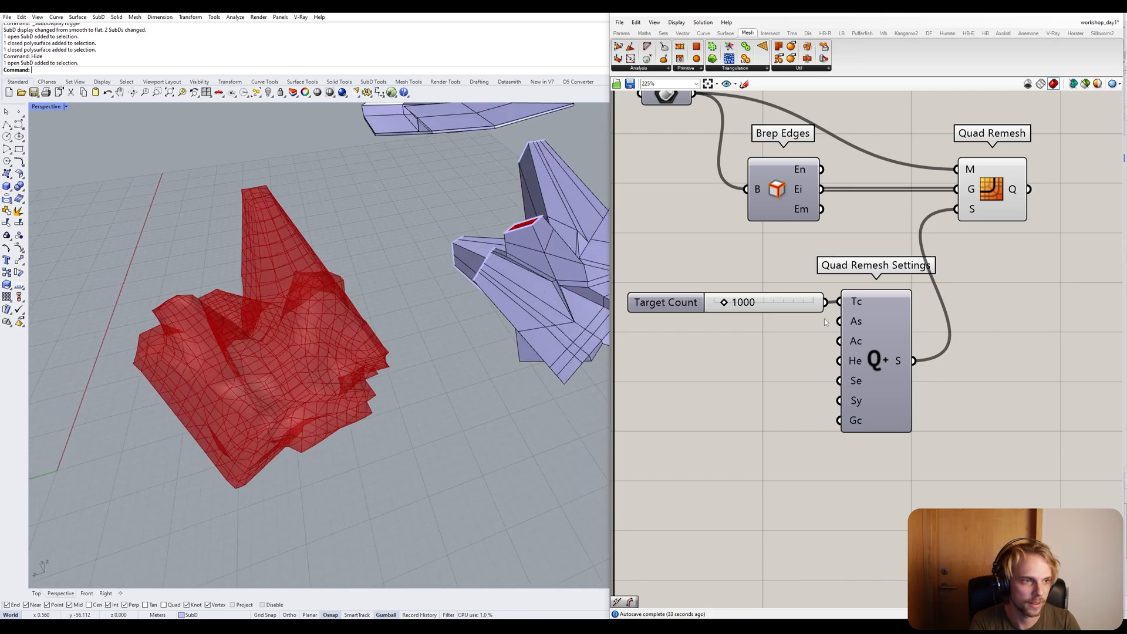
Add a number slider with the value 100 and wire it to the Adaptive Size input of Quad Remesh Settings.
right_click_drag(824, 318, 854, 269)
left_click(695, 252)
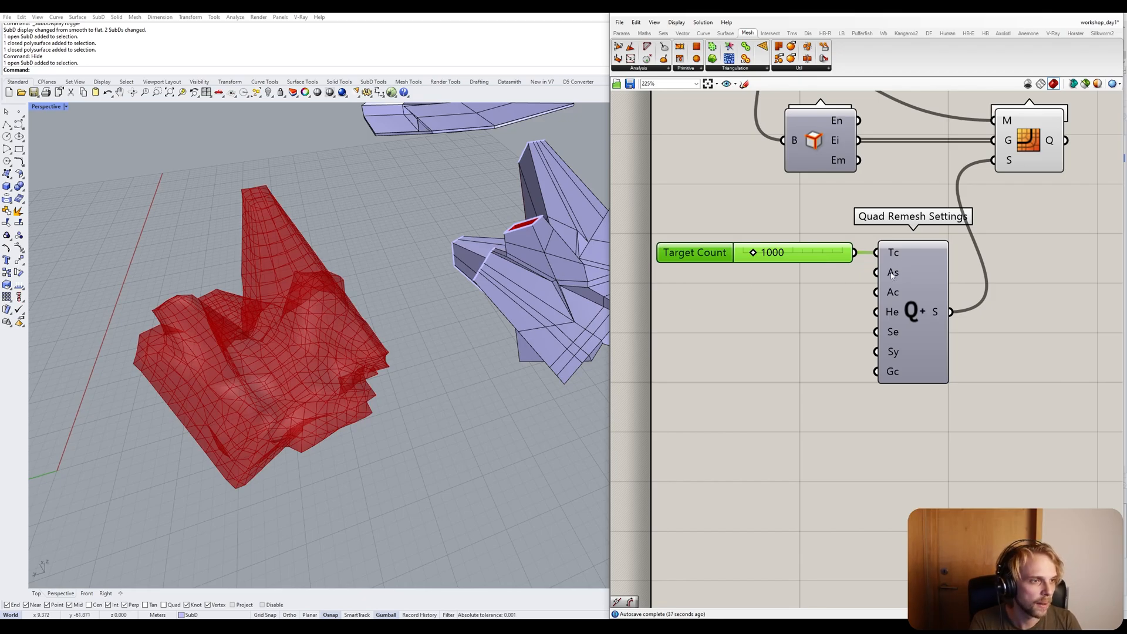
mouse_move(887, 280)
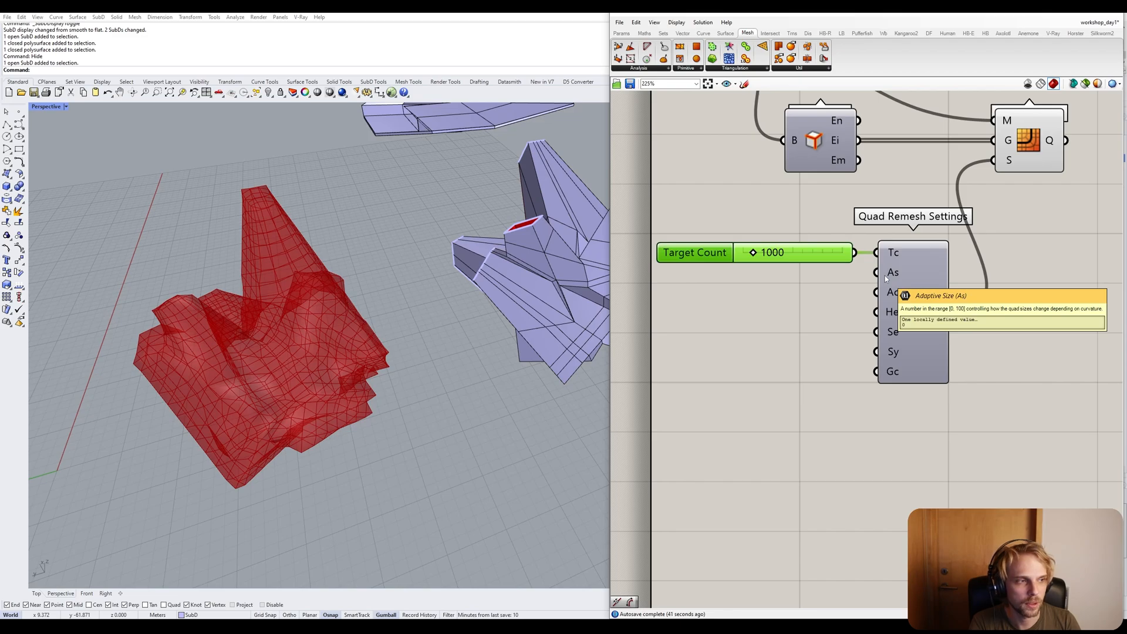
scroll(277, 279, "up", 3)
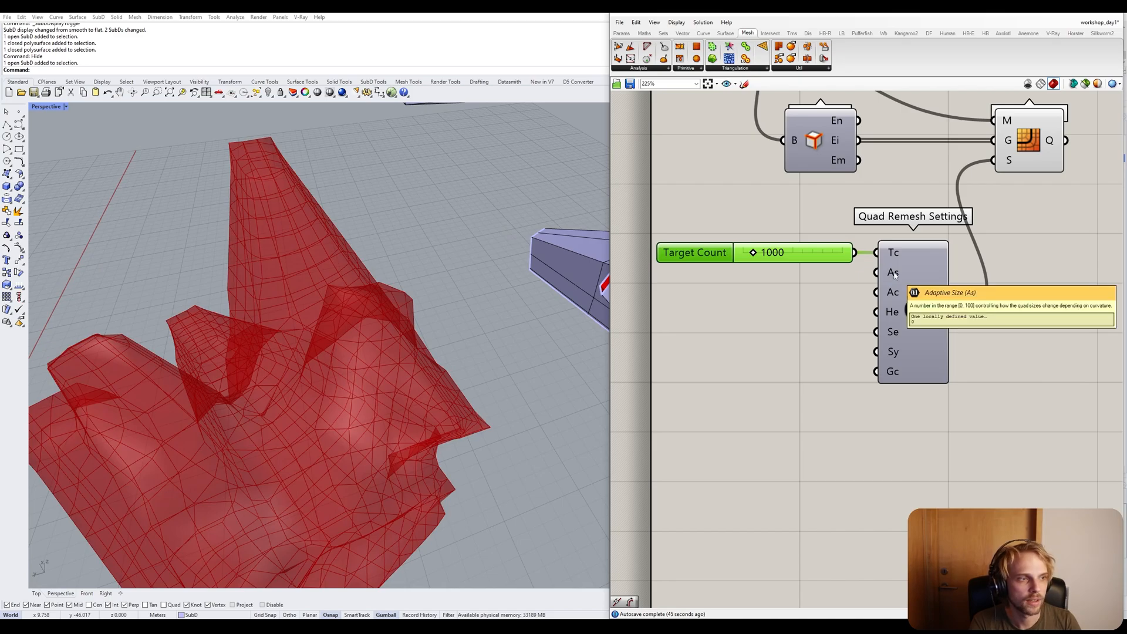
right_click_drag(717, 334, 782, 311)
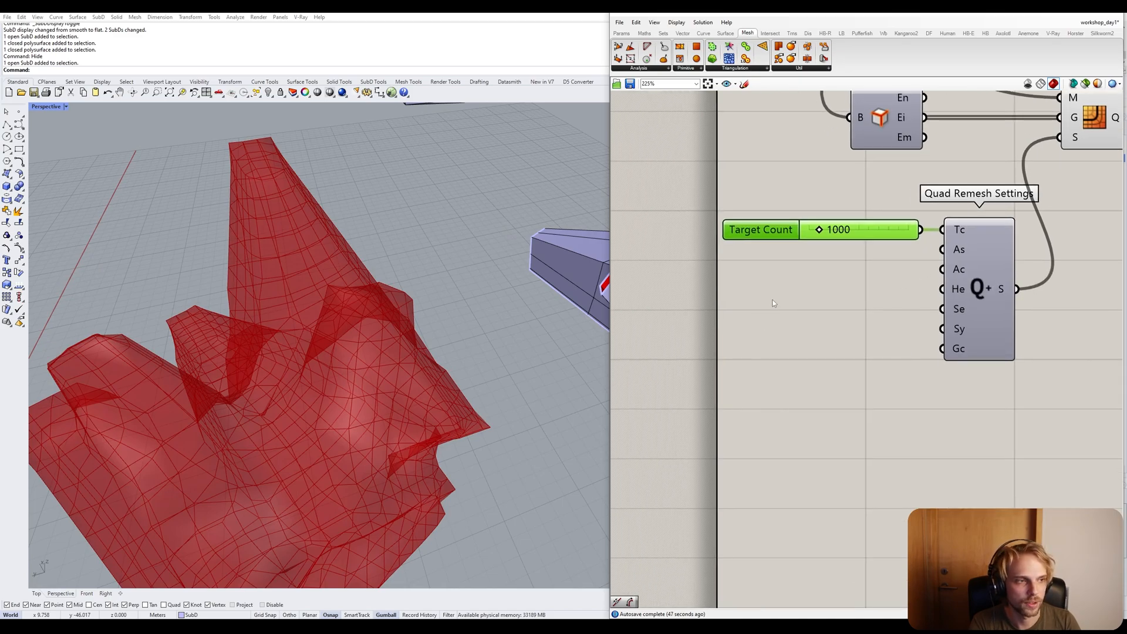
double_click(776, 294)
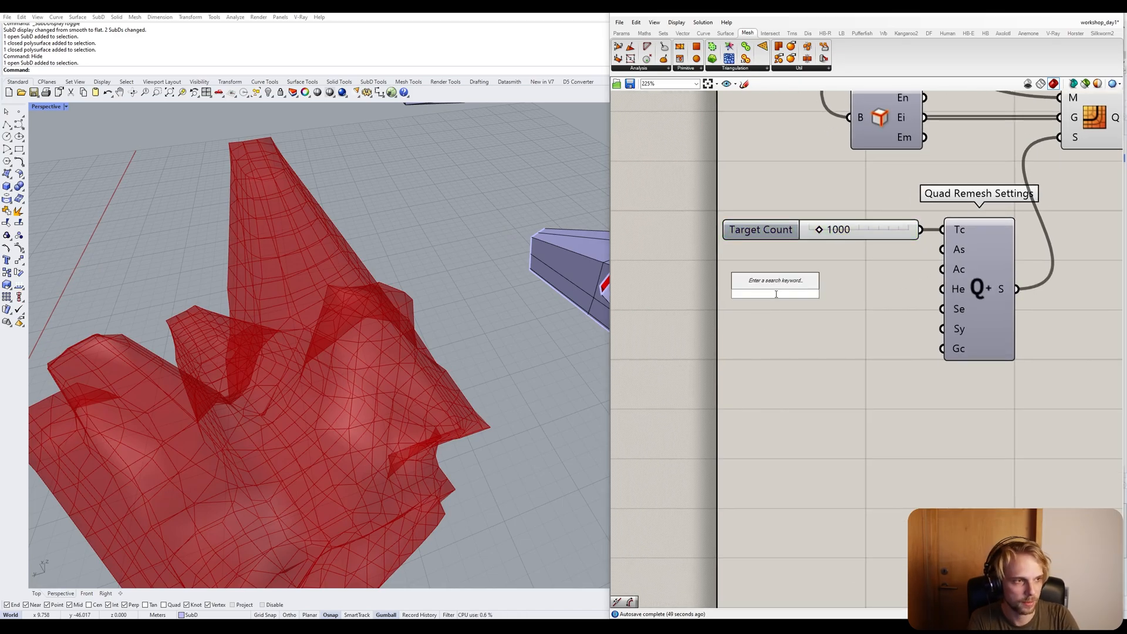
type("100")
key("Return")
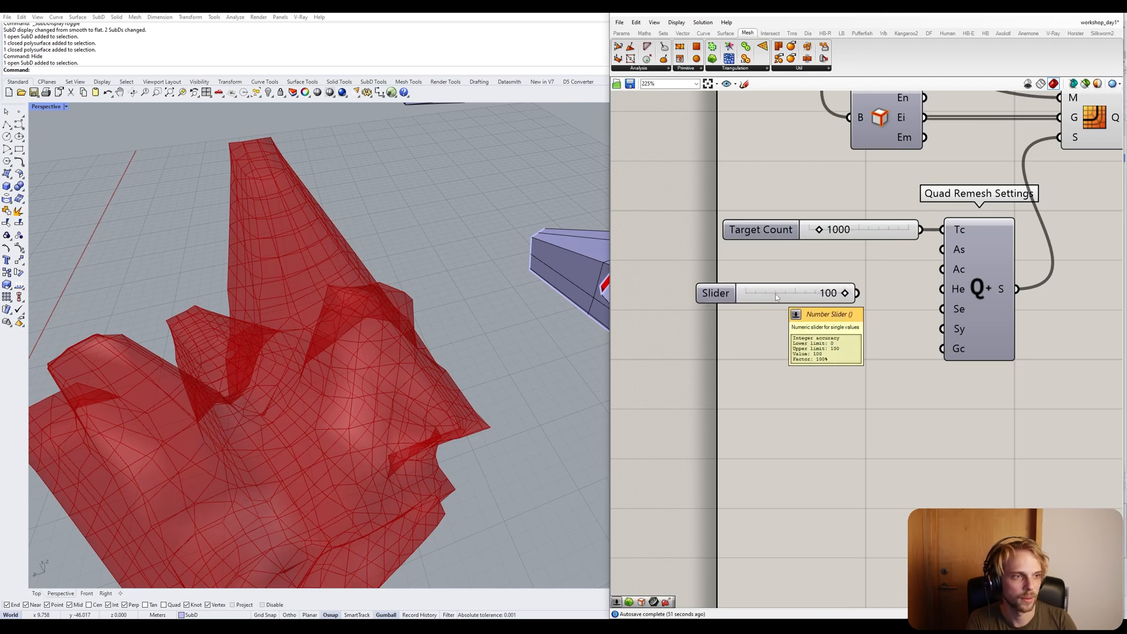
left_click_drag(857, 293, 941, 248)
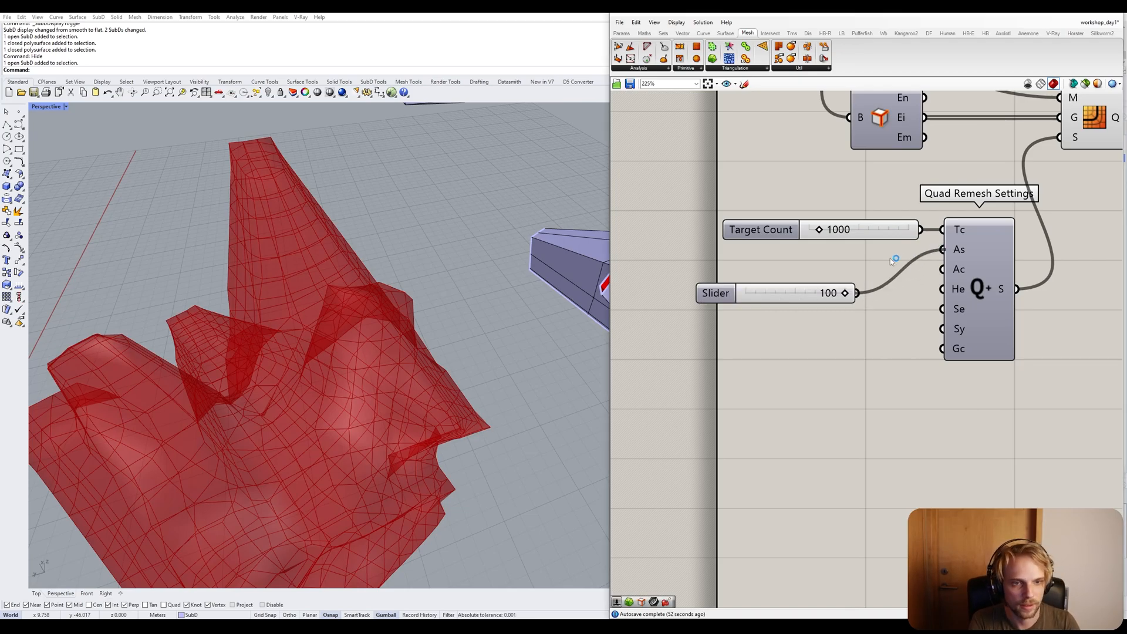
Set the Adaptive Size slider to 50 and line it up directly beneath the Target Count slider.
scroll(337, 274, "up", 6)
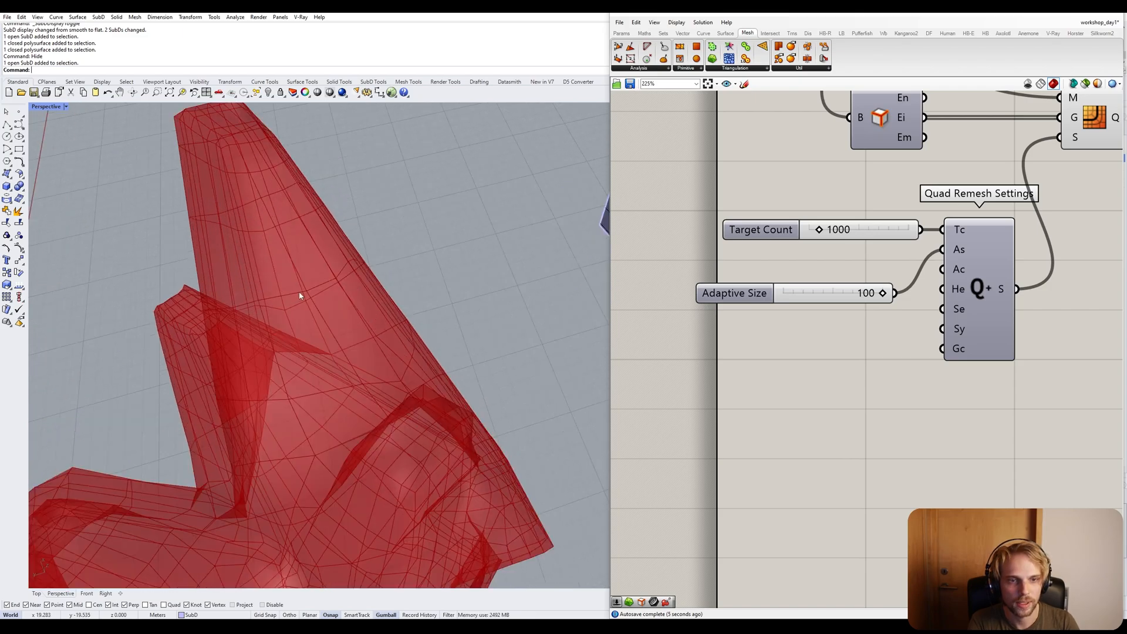
right_click_drag(299, 295, 319, 264)
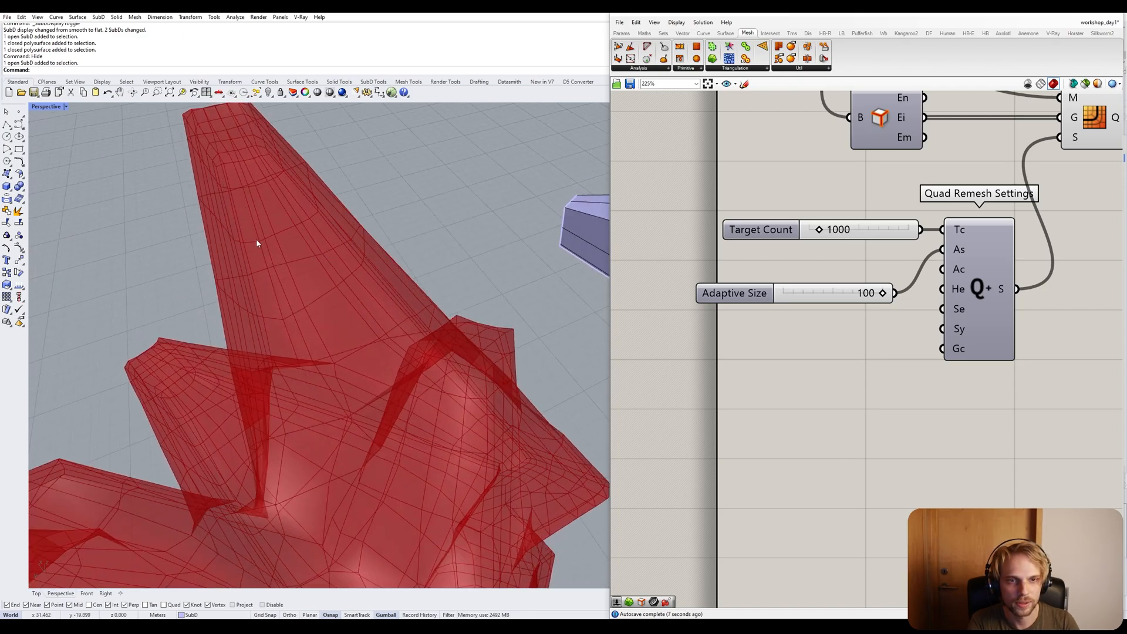
scroll(264, 234, "down", 5)
right_click_drag(289, 330, 405, 300)
scroll(364, 280, "up", 6)
scroll(352, 313, "down", 5)
left_click_drag(839, 294, 850, 260)
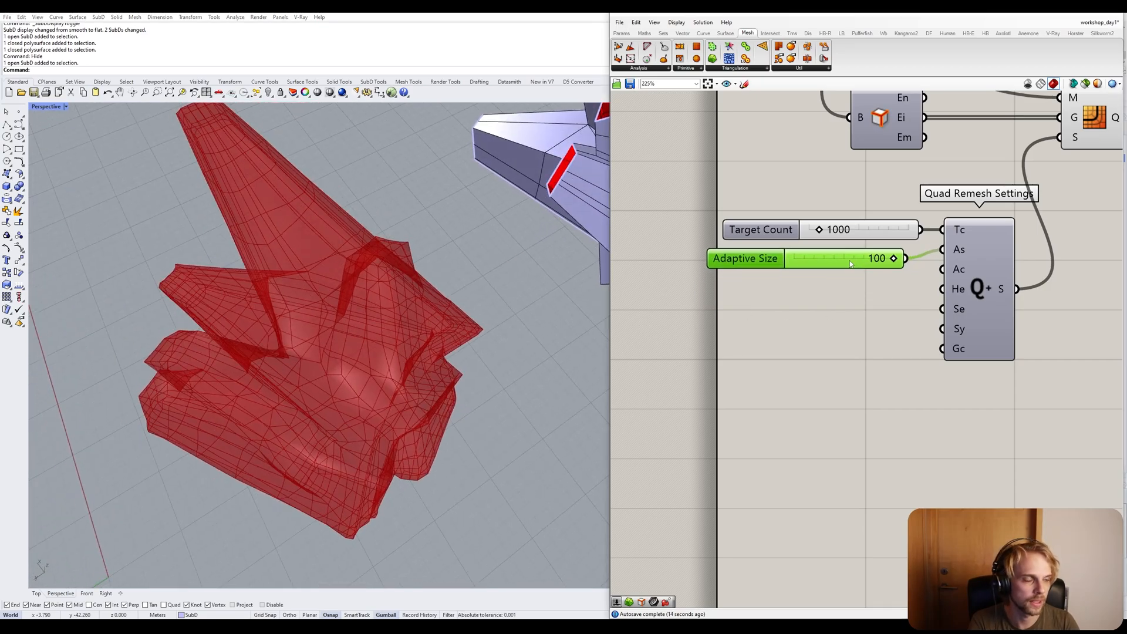
double_click(850, 259)
type("500")
key("BackSpace")
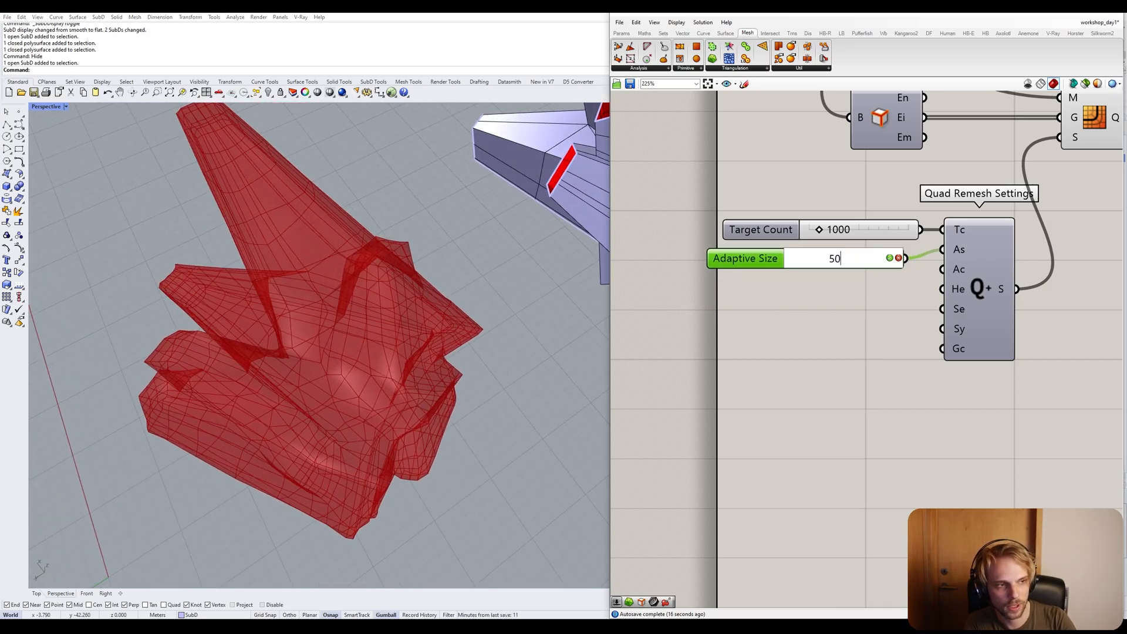
key("Return")
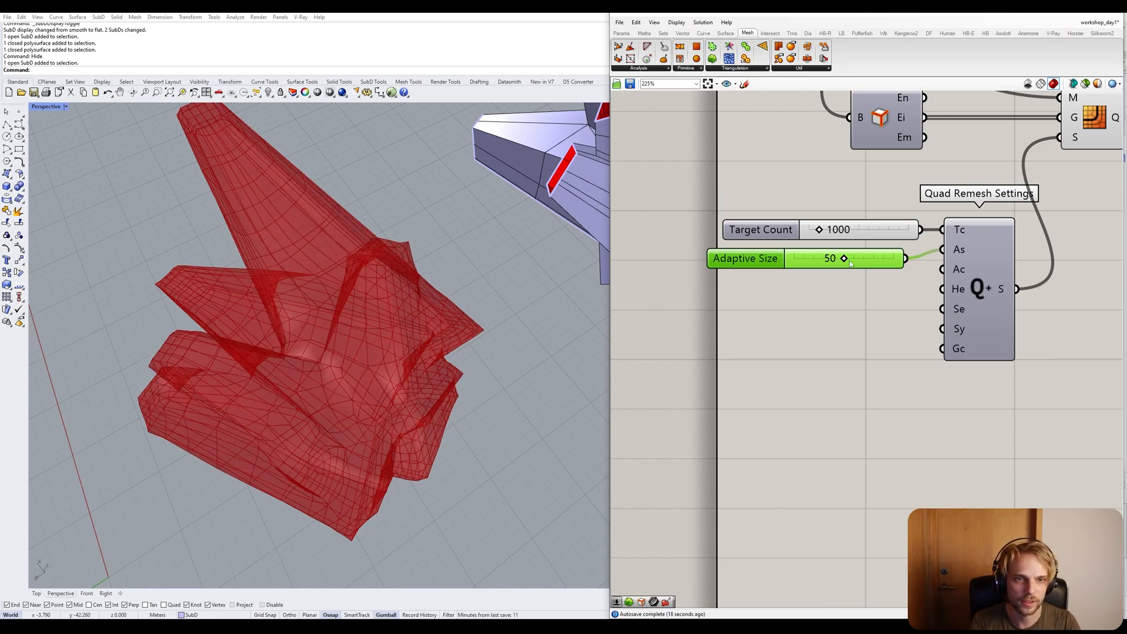
left_click_drag(878, 261, 896, 256)
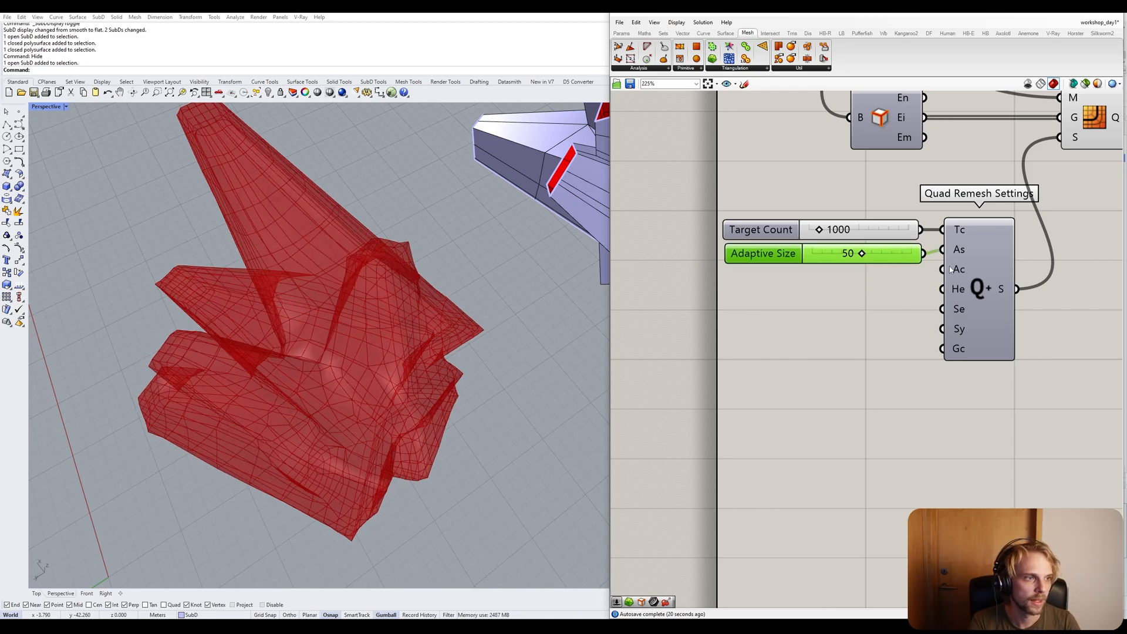
Add a Boolean Toggle, set it to True, and wire it to the Hard Edges input of Quad Remesh Settings.
mouse_move(954, 270)
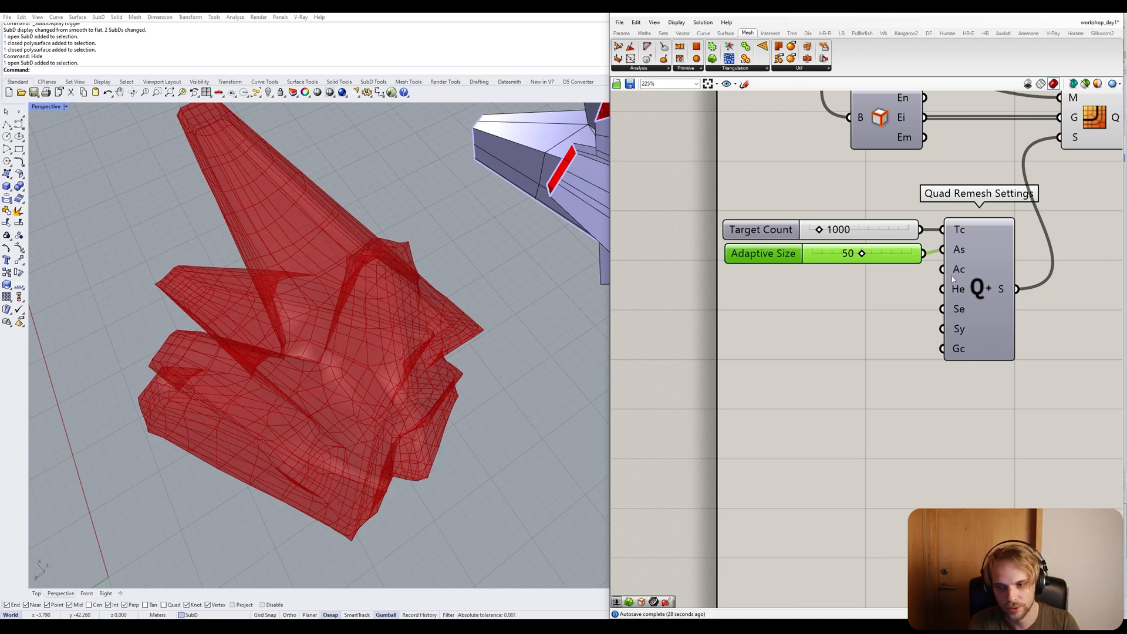
mouse_move(956, 292)
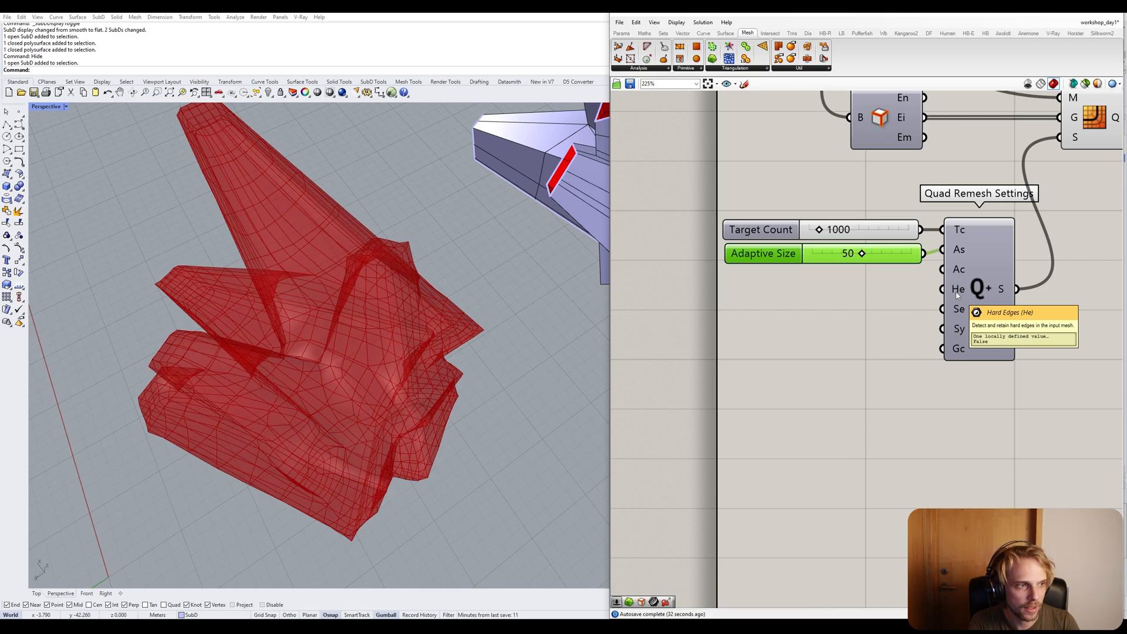
double_click(788, 315)
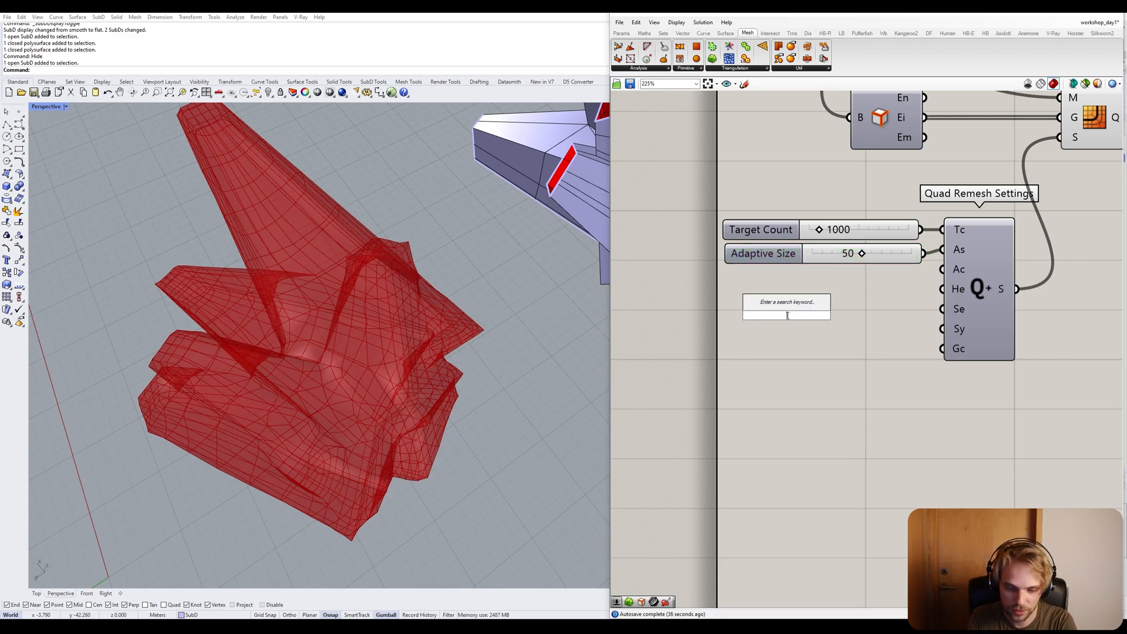
type("togg")
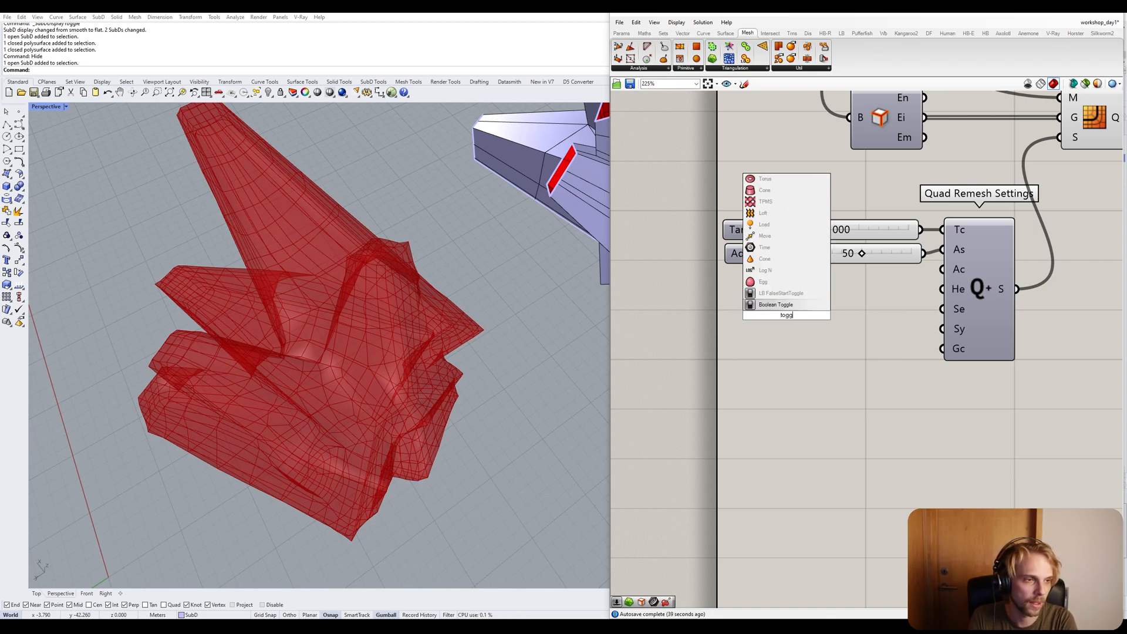
key("Return")
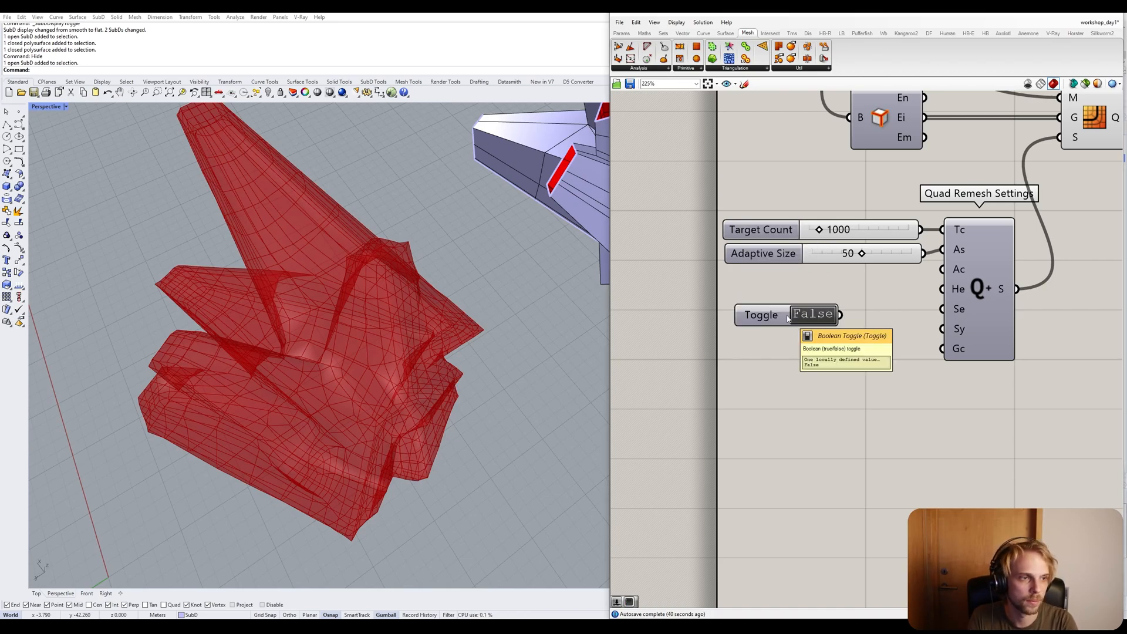
left_click_drag(781, 320, 808, 320)
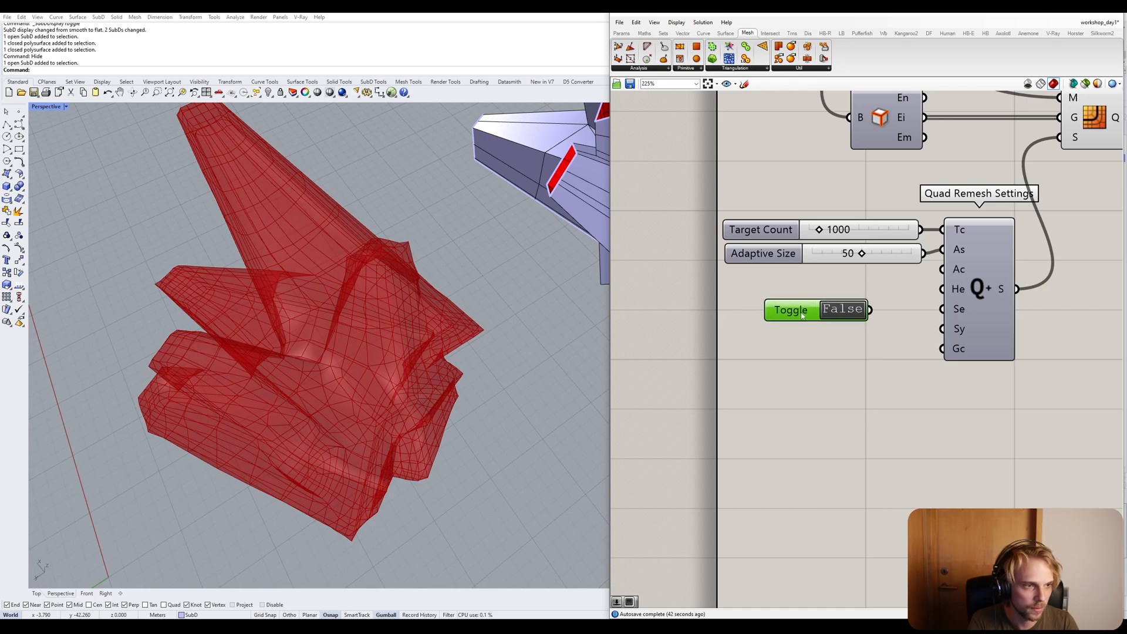
double_click(845, 316)
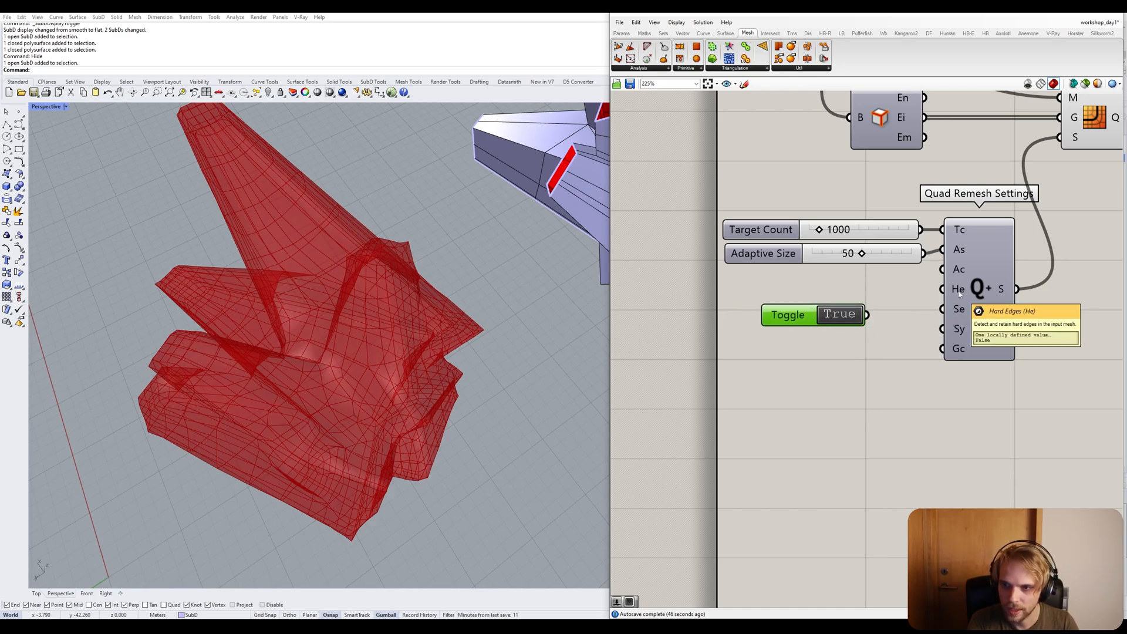
left_click_drag(867, 315, 941, 290)
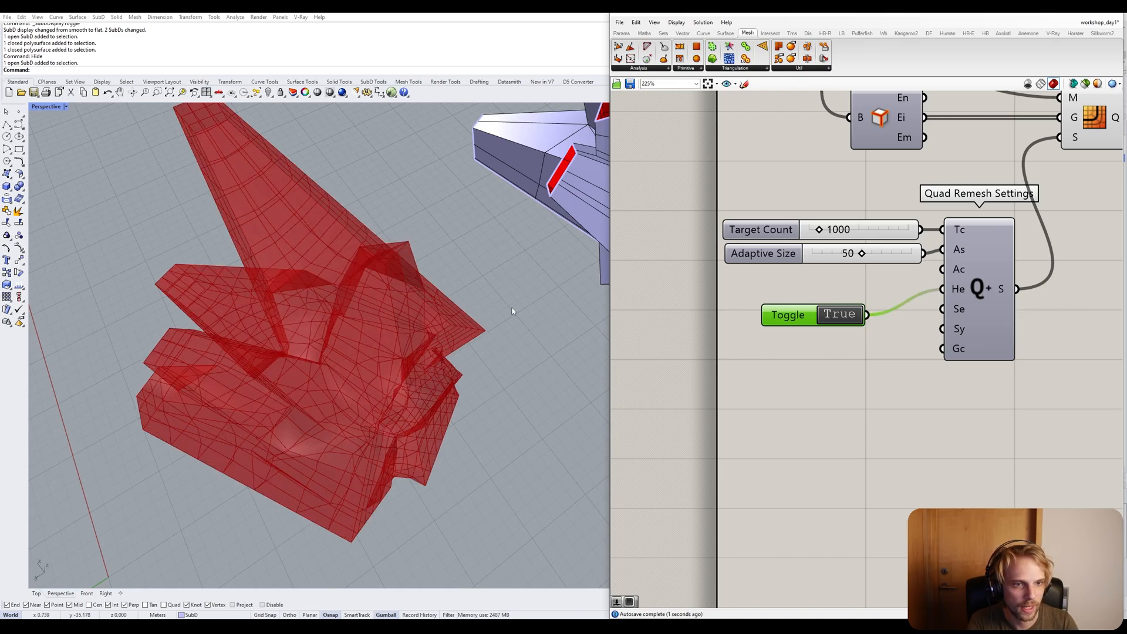
Move the Boolean Toggle closer to Quad Remesh Settings, level with the Hard Edges input.
right_click_drag(514, 312, 493, 332)
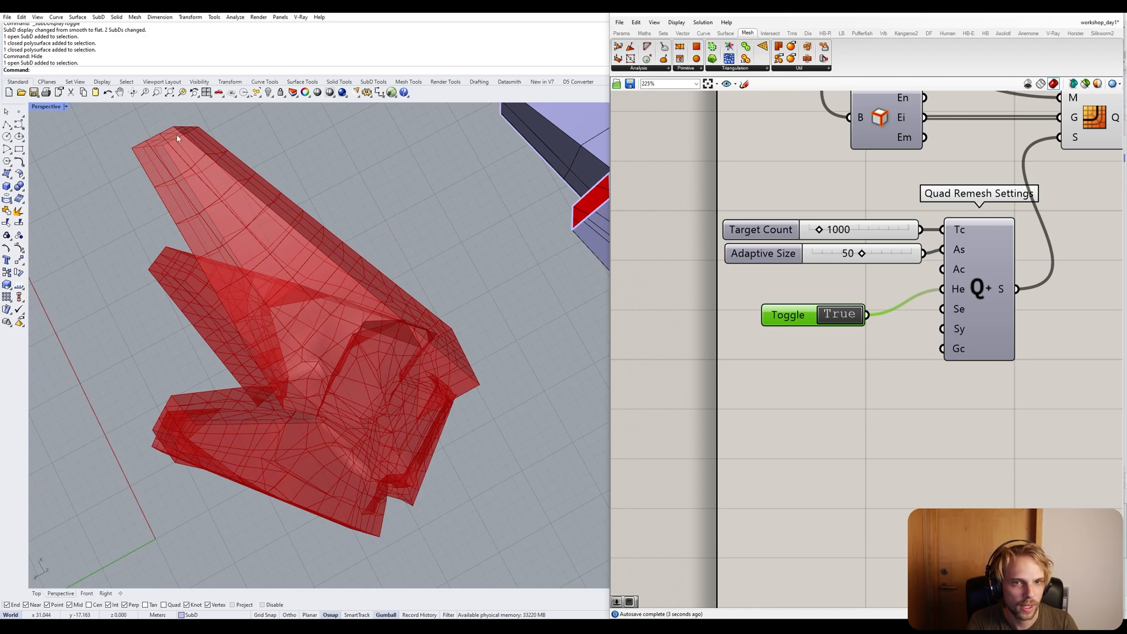
right_click_drag(285, 226, 334, 279)
scroll(428, 200, "down", 4)
scroll(333, 279, "up", 3)
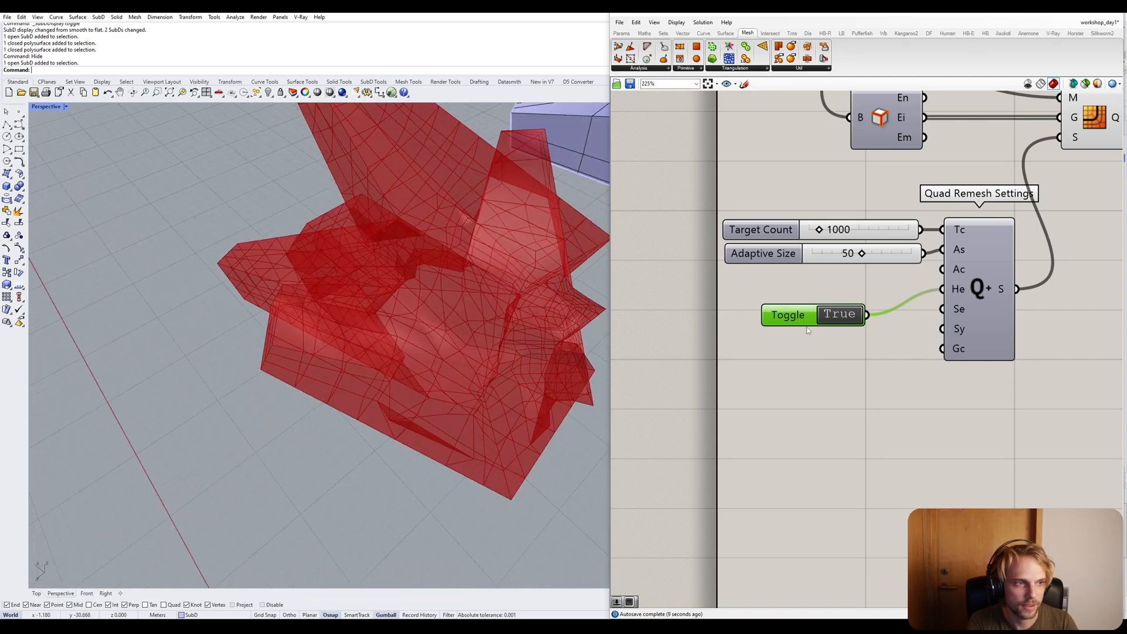
left_click_drag(807, 330, 843, 301)
left_click(843, 301)
Set the Target Count slider to 2000.
right_click_drag(759, 346, 769, 477)
right_click_drag(569, 297, 364, 285)
scroll(544, 241, "up", 7)
scroll(514, 284, "down", 10)
right_click_drag(499, 300, 400, 376)
scroll(407, 230, "up", 4)
double_click(894, 369)
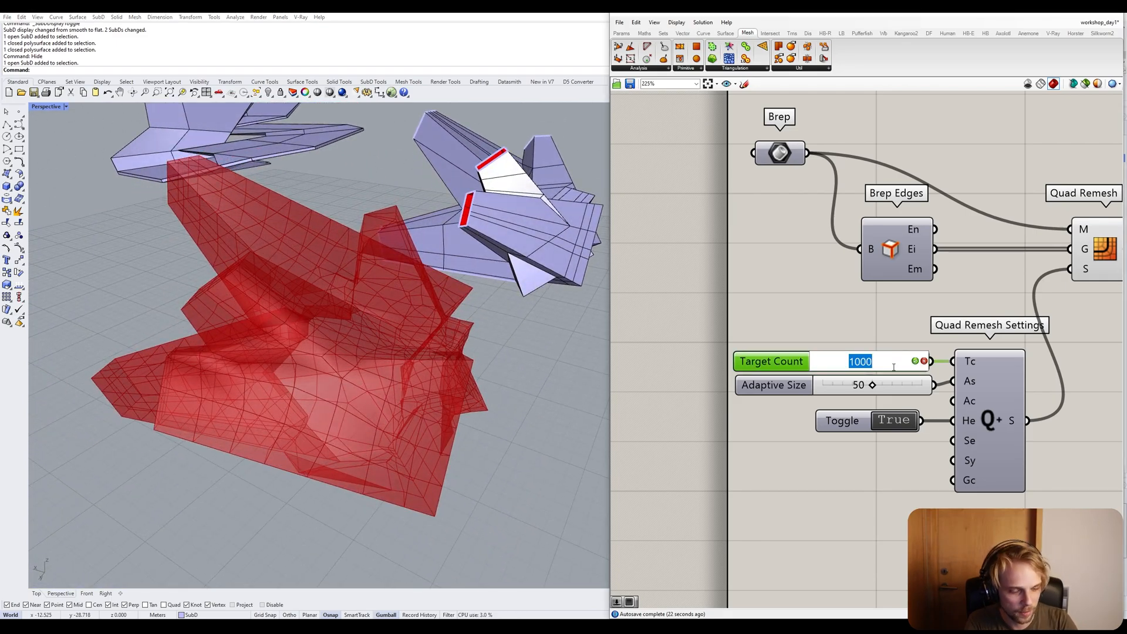
type("2000")
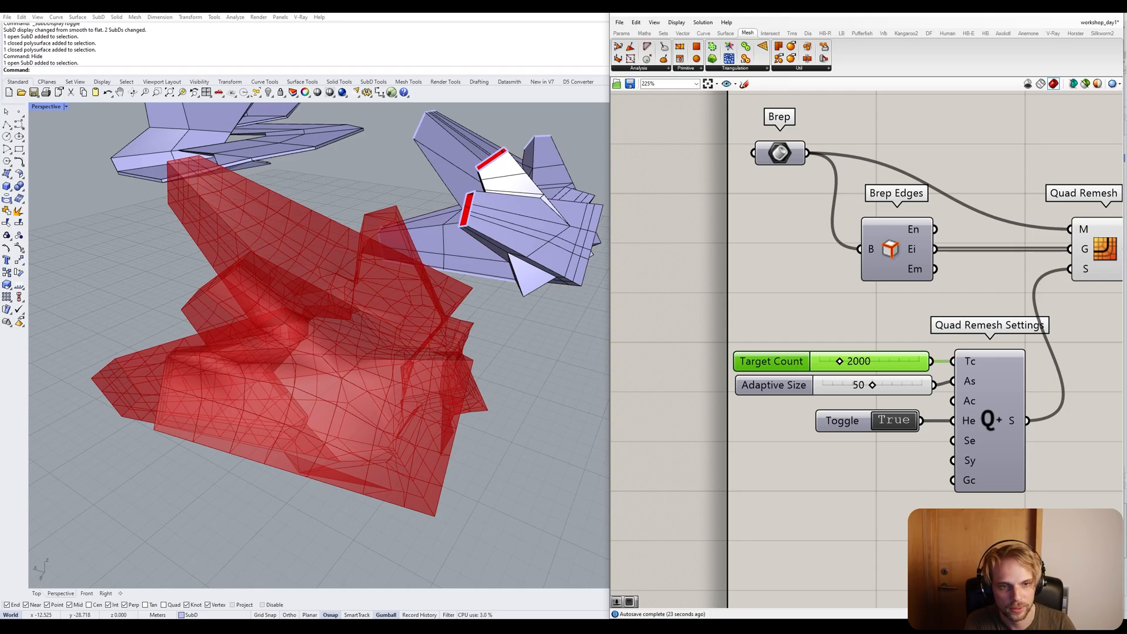
Wire the Boolean Toggle to the Seam Edges input of Quad Remesh Settings as well.
right_click_drag(445, 304, 540, 372)
scroll(432, 227, "up", 2)
scroll(433, 230, "down", 6)
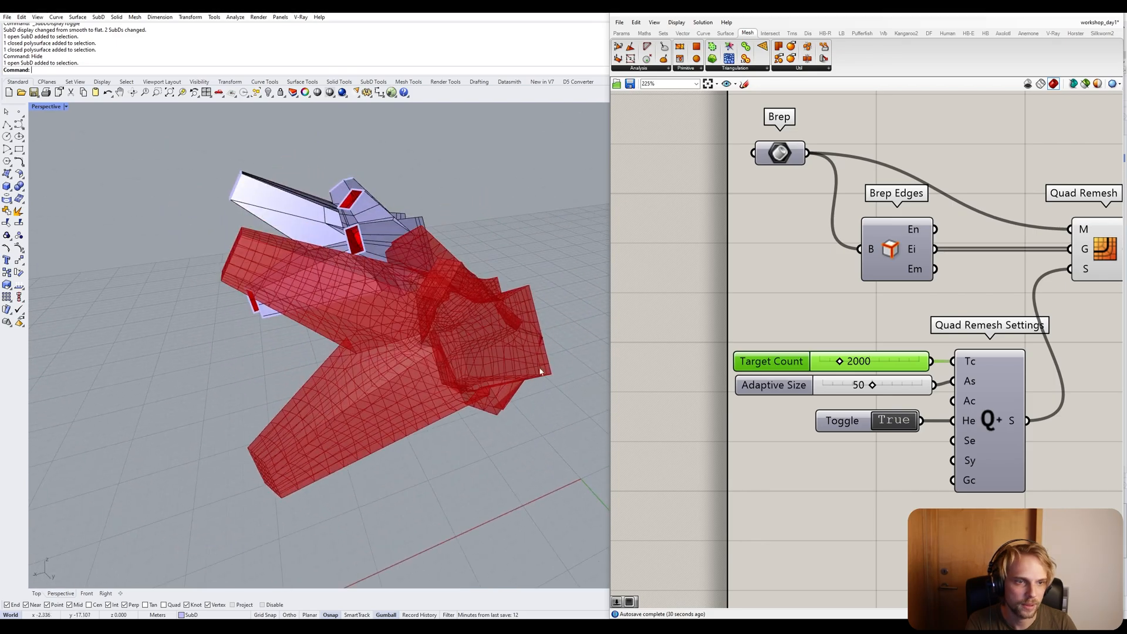
right_click_drag(1017, 472, 978, 352)
mouse_move(930, 326)
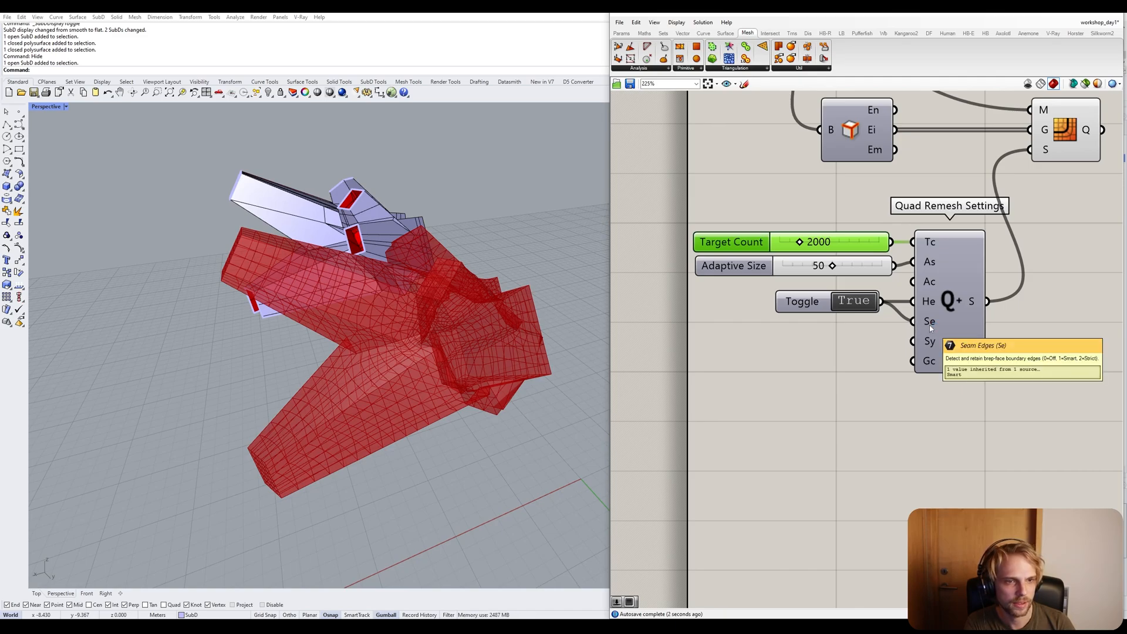
Check the description of the Guide Curves input on Quad Remesh Settings.
right_click_drag(427, 303, 495, 350)
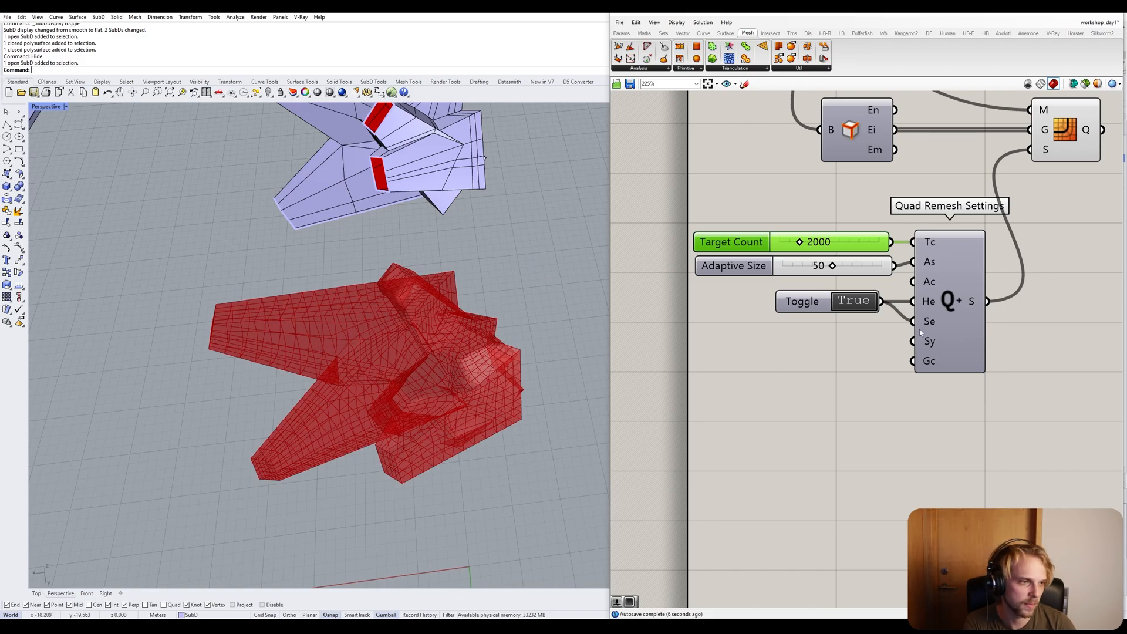
mouse_move(930, 347)
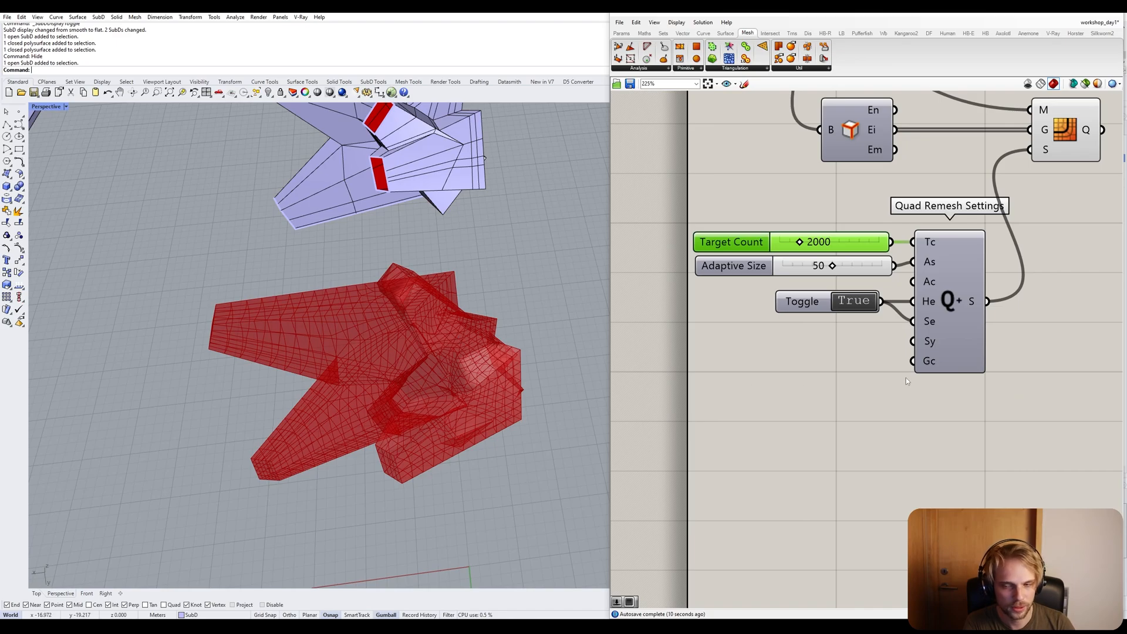
mouse_move(928, 367)
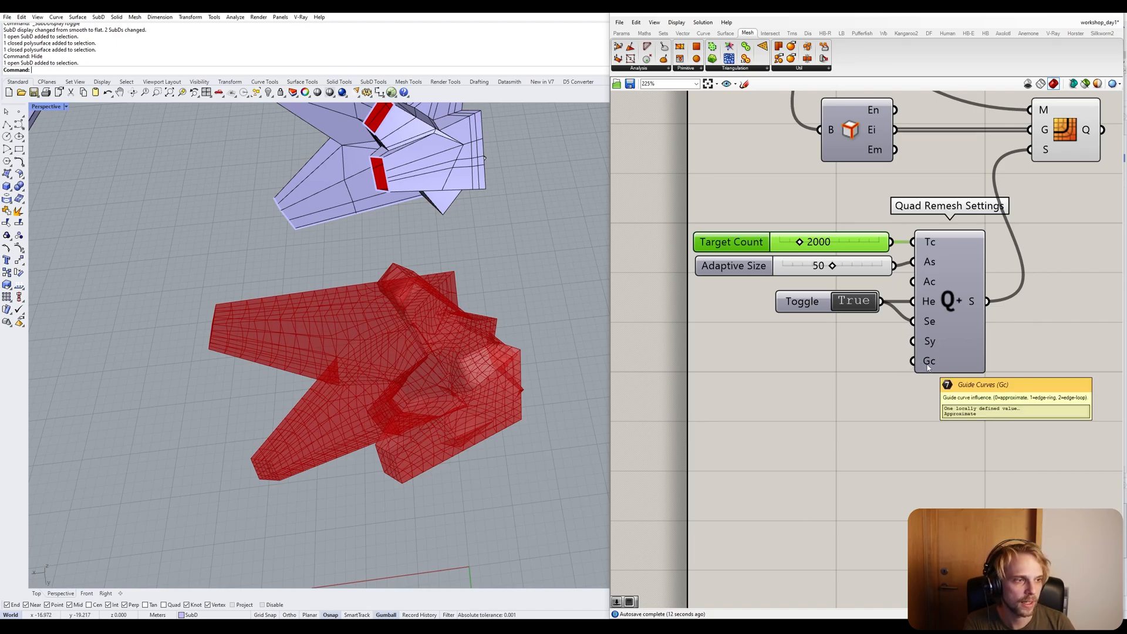
Move the Brep Edges component slightly farther away from Quad Remesh.
right_click_drag(928, 367, 877, 497)
mouse_move(805, 270)
left_mouse_down()
mouse_move(766, 291)
mouse_move(783, 273)
left_mouse_up()
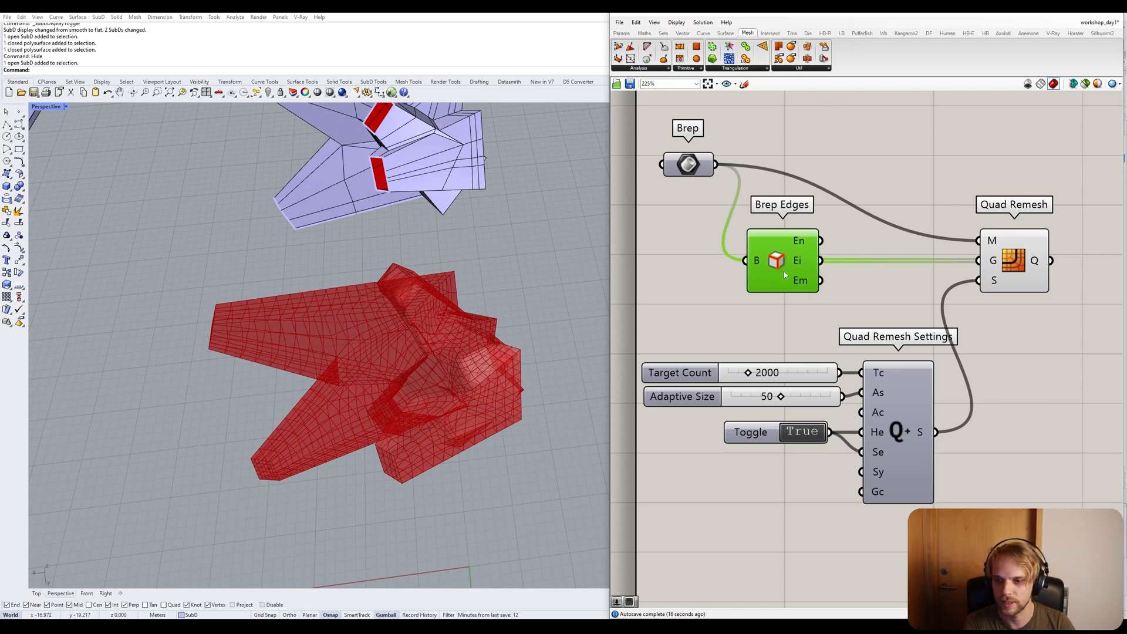
right_click_drag(784, 271, 716, 239)
Examine the quad mesh from several angles to see how its faces follow the massing's edges.
right_click_drag(319, 301, 343, 270)
scroll(388, 289, "up", 5)
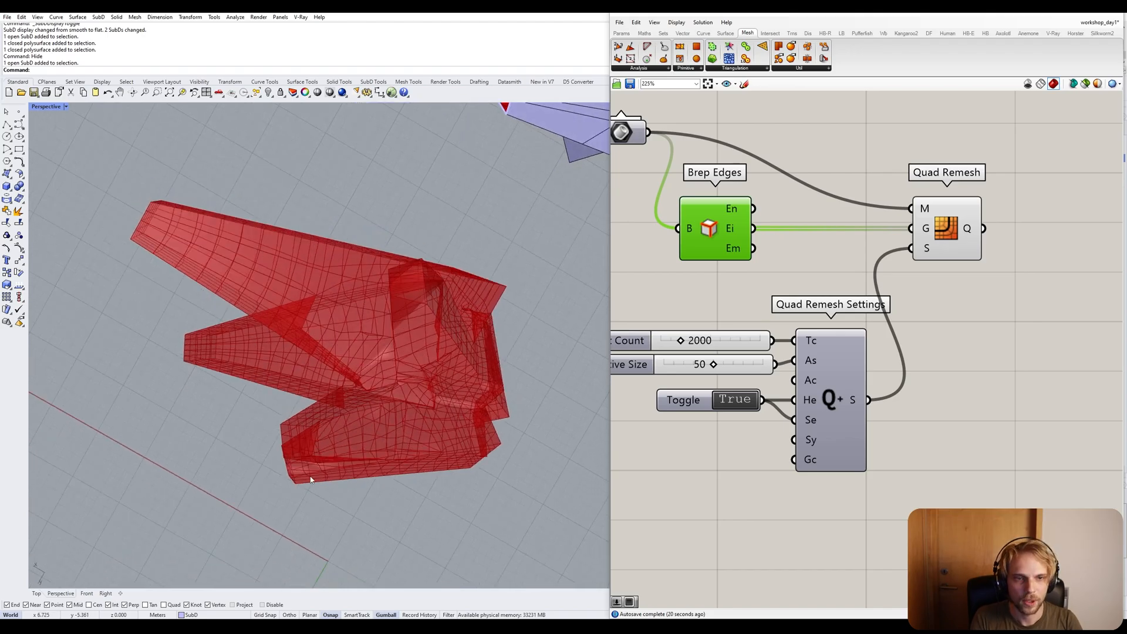
scroll(362, 316, "up", 3)
right_click_drag(364, 309, 364, 282)
scroll(364, 283, "down", 5)
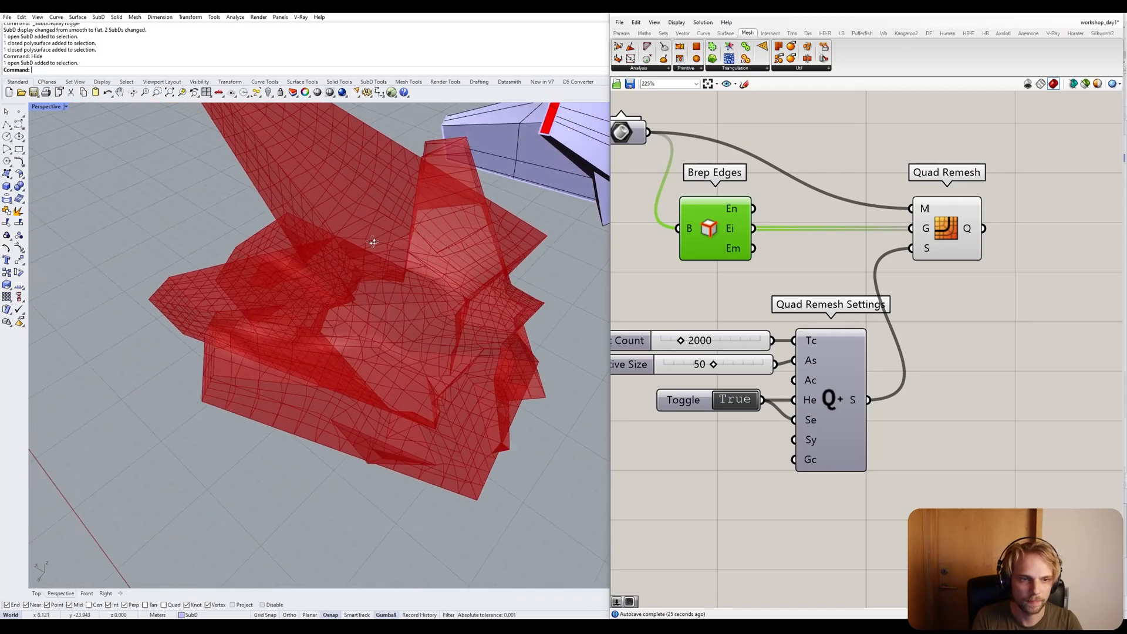
right_click_drag(996, 331, 750, 374)
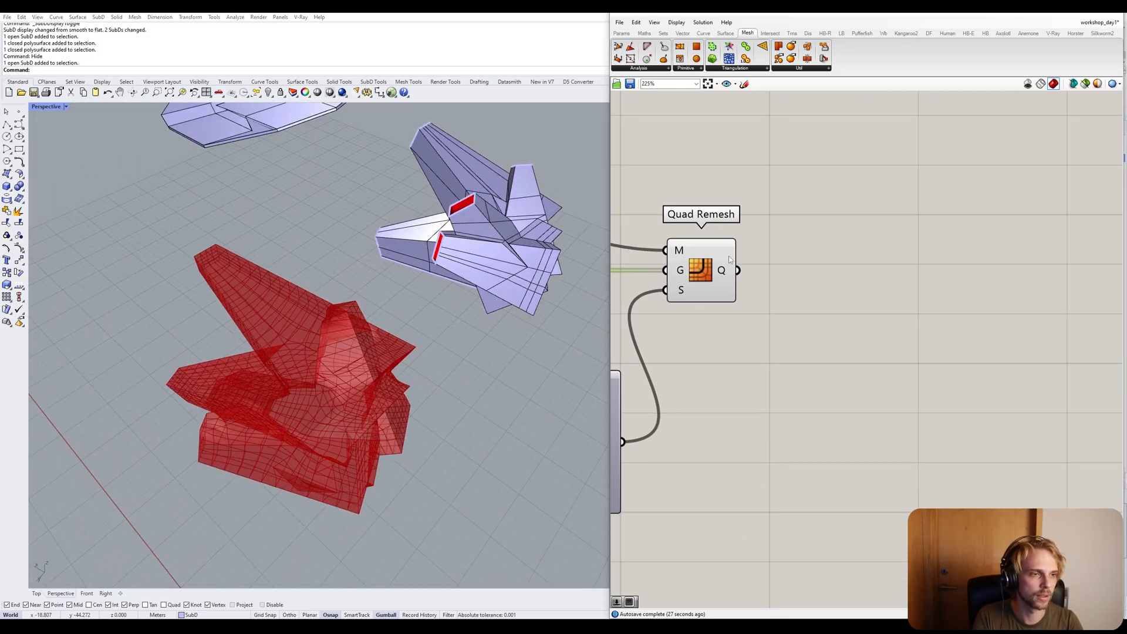
double_click(880, 333)
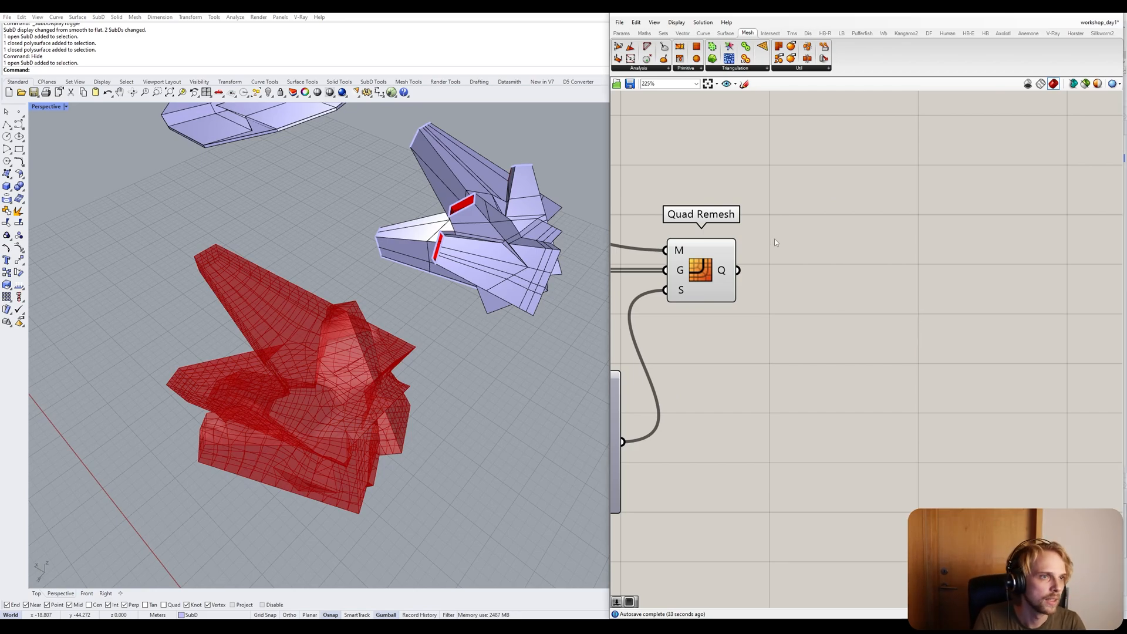
Add a SubD from Mesh component beside Quad Remesh and wire the Quad Remesh output into its Mesh input.
left_click(720, 34)
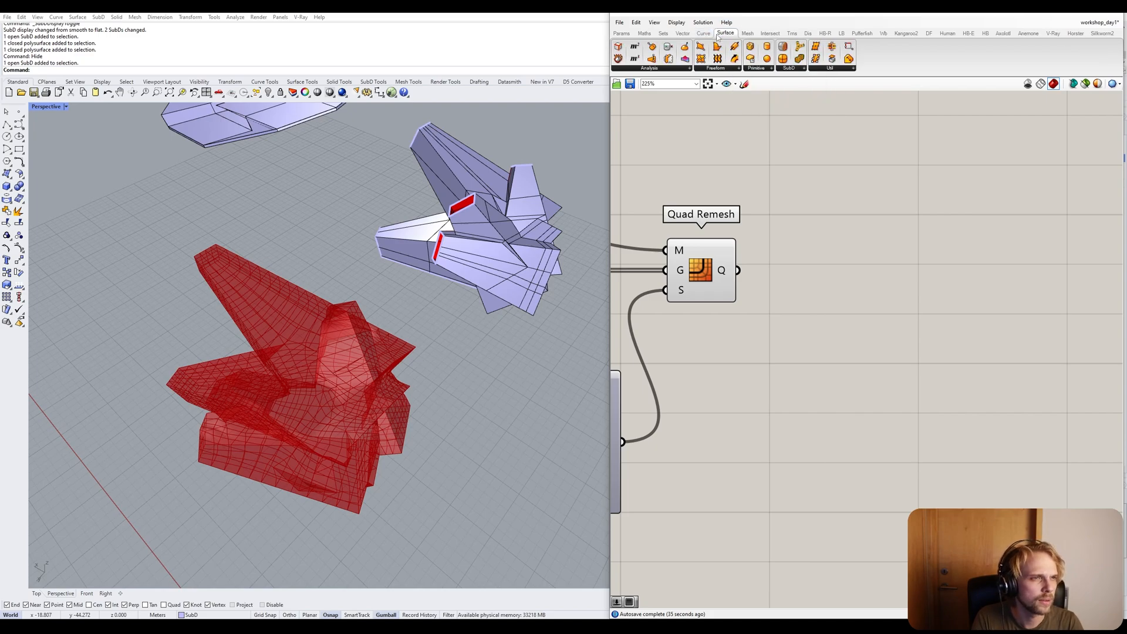
left_click(788, 68)
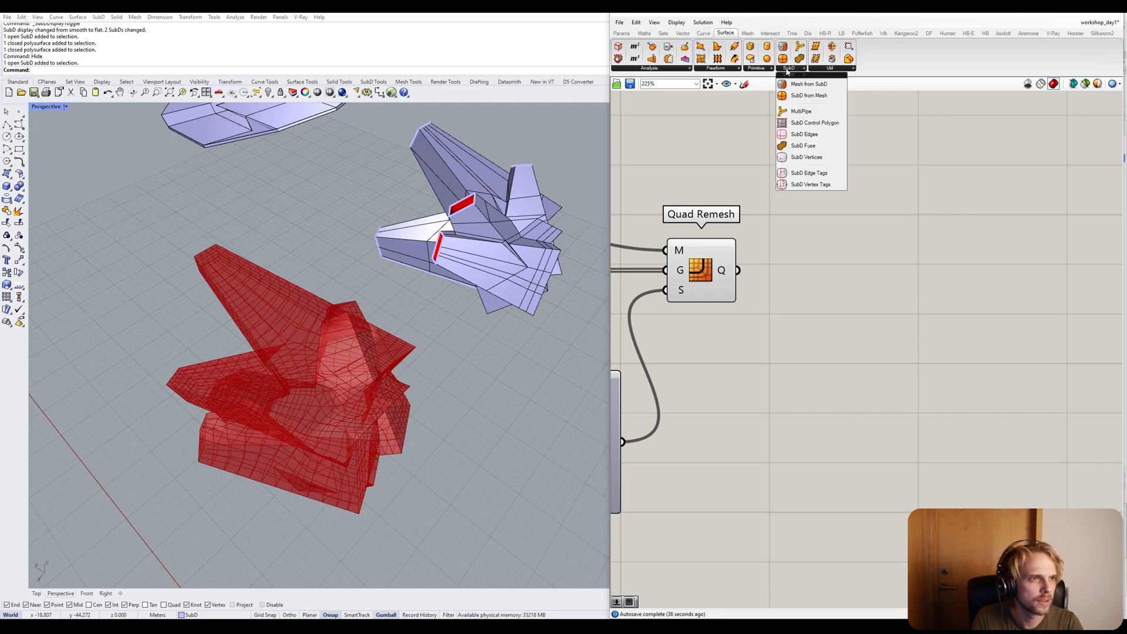
left_click(811, 96)
left_click(830, 316)
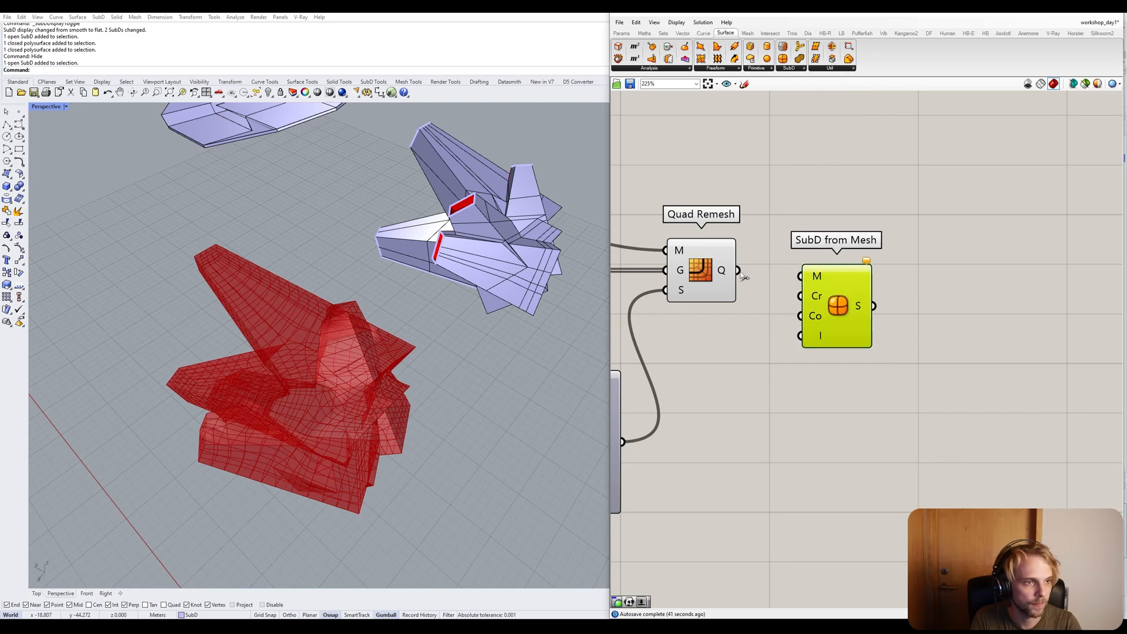
left_click_drag(754, 271, 845, 296)
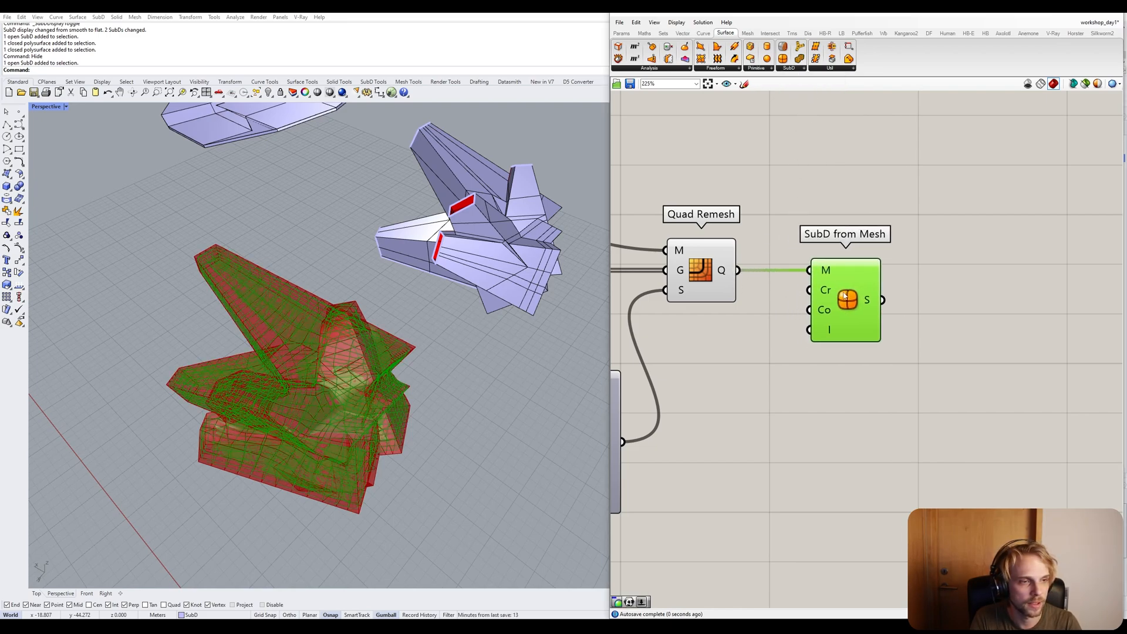
Turn off the Quad Remesh preview and select SubD from Mesh to show only the SubD result.
left_click(715, 256)
middle_click(715, 257)
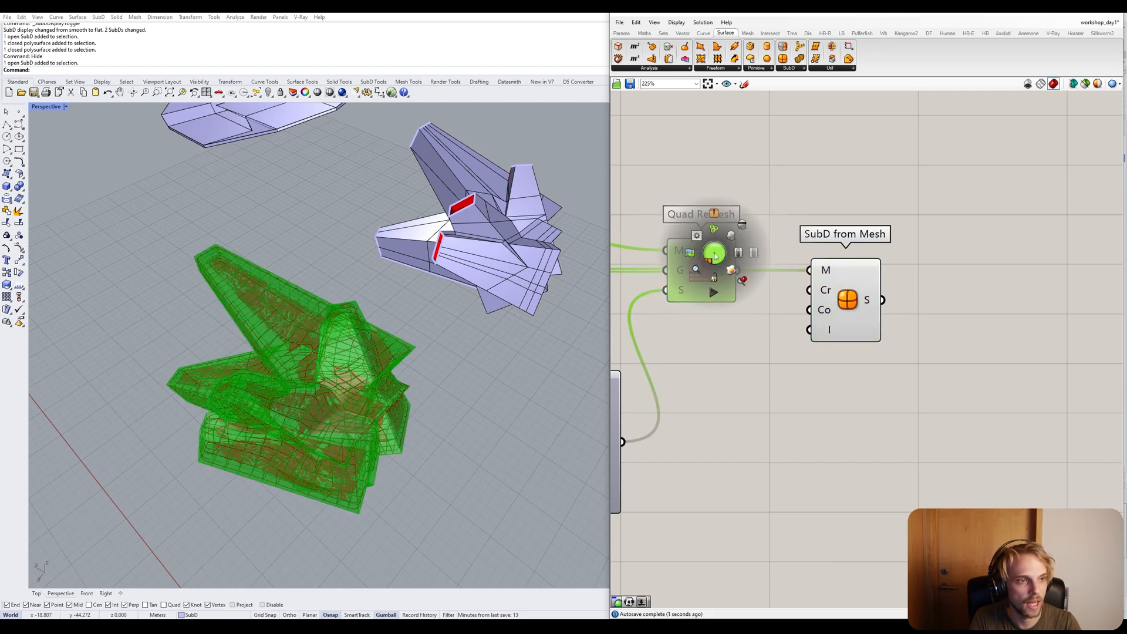
left_click(742, 226)
left_click(830, 318)
right_click_drag(329, 399, 307, 378)
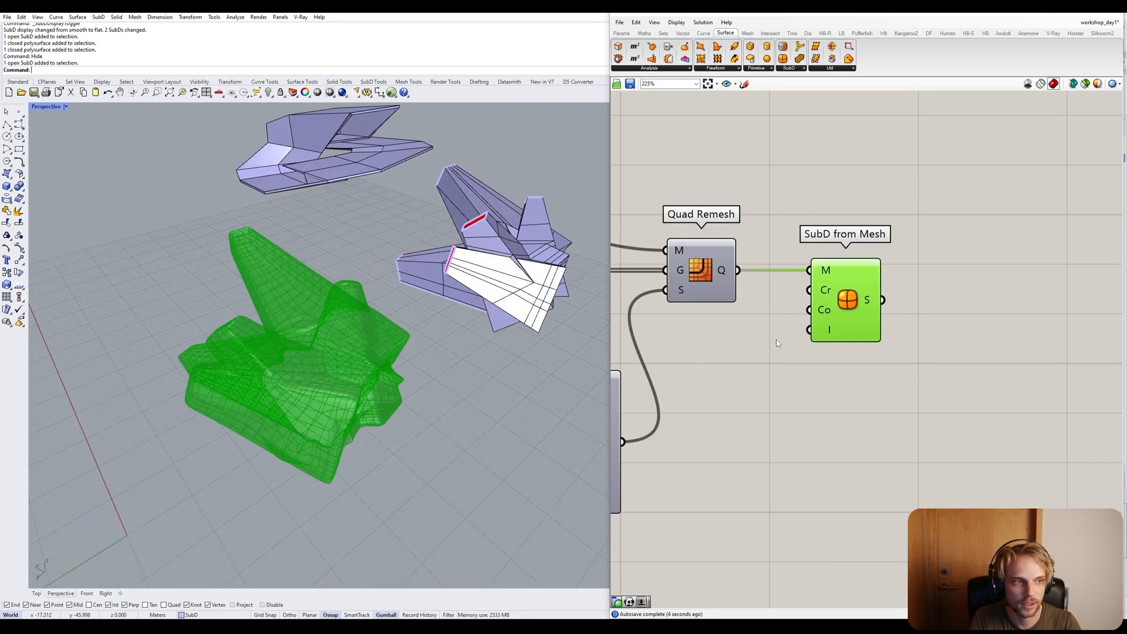
Bake the SubD from Mesh result onto the SubD layer.
right_click(853, 303)
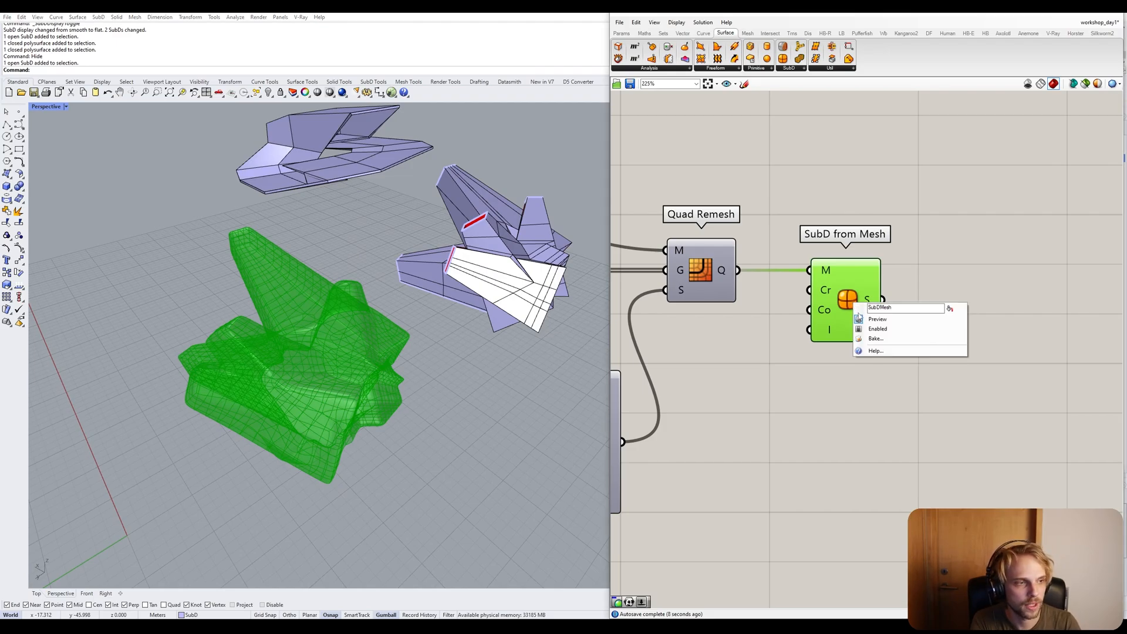
left_click(877, 342)
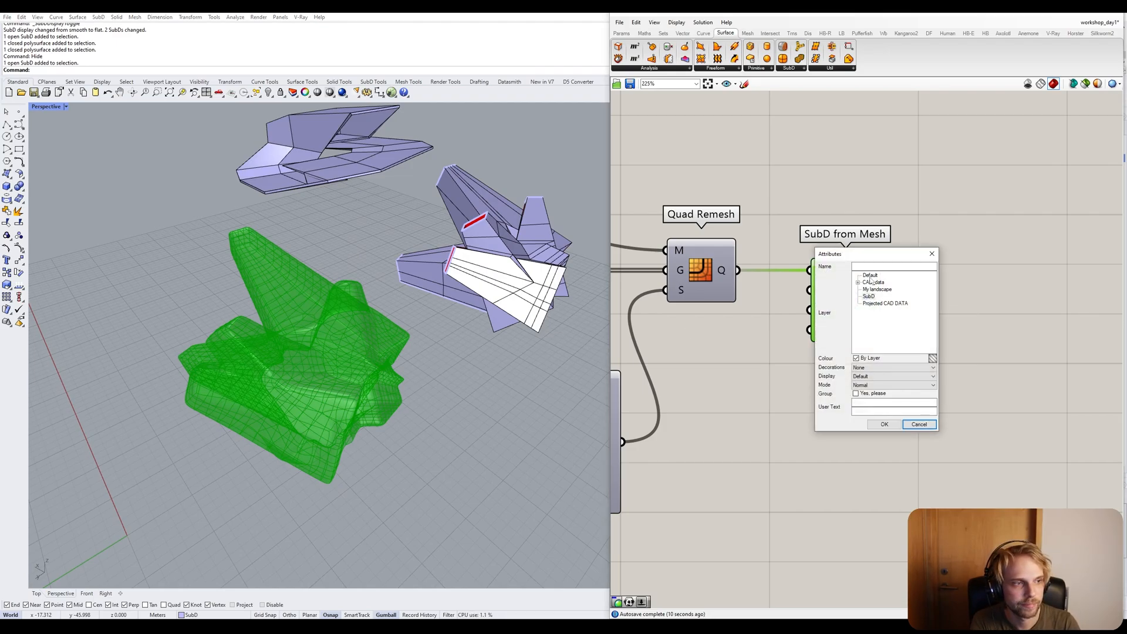
left_click(868, 296)
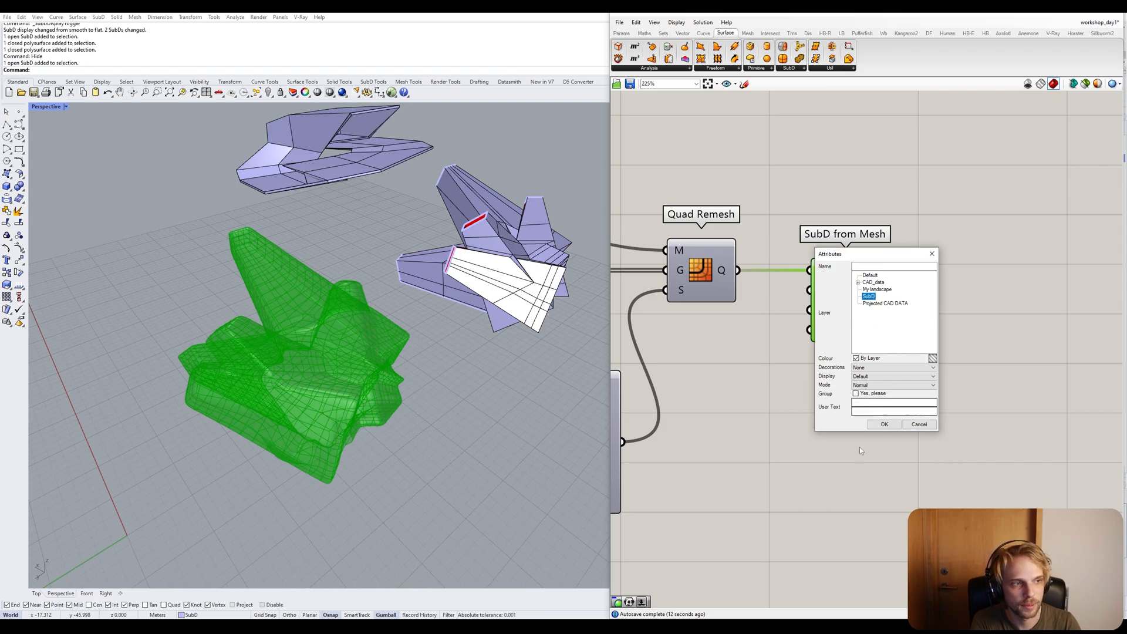
left_click(877, 426)
Move the baked SubD away from the preview to the far side of the earlier SubD.
right_click_drag(322, 252, 314, 291)
left_click(311, 288)
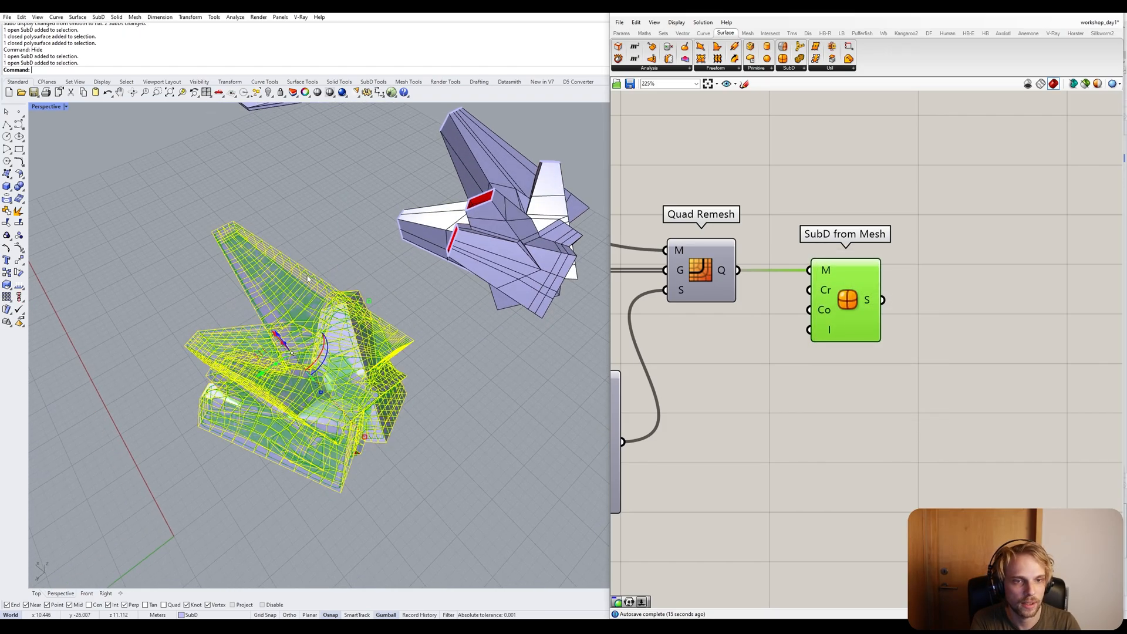
scroll(307, 285, "down", 6)
left_click_drag(285, 324, 449, 218)
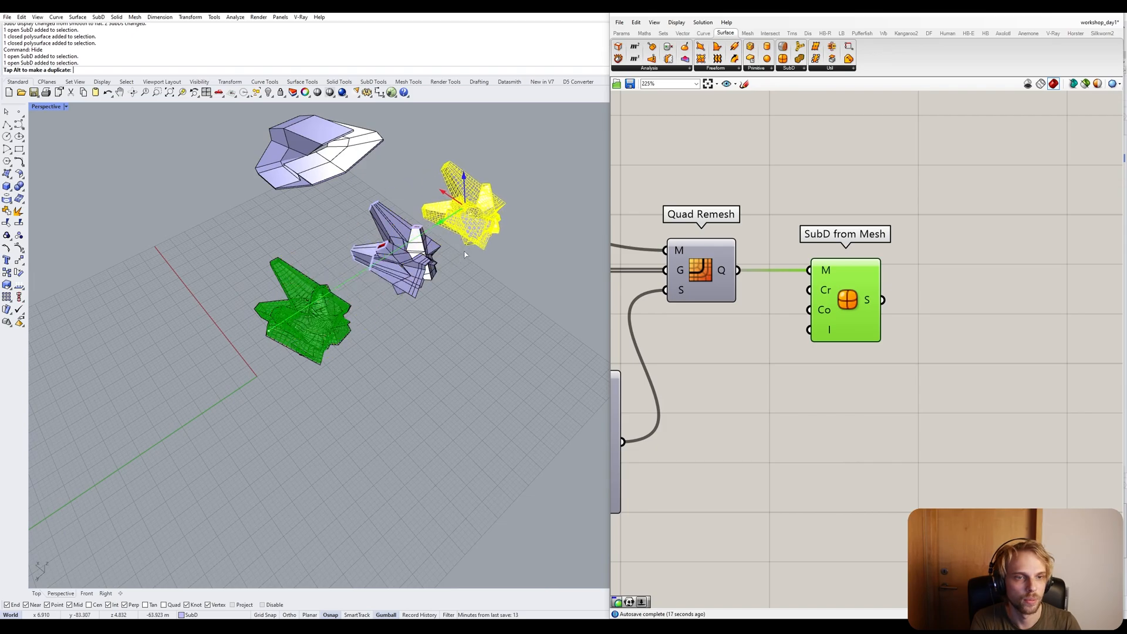
left_click(503, 297)
scroll(503, 297, "up", 3)
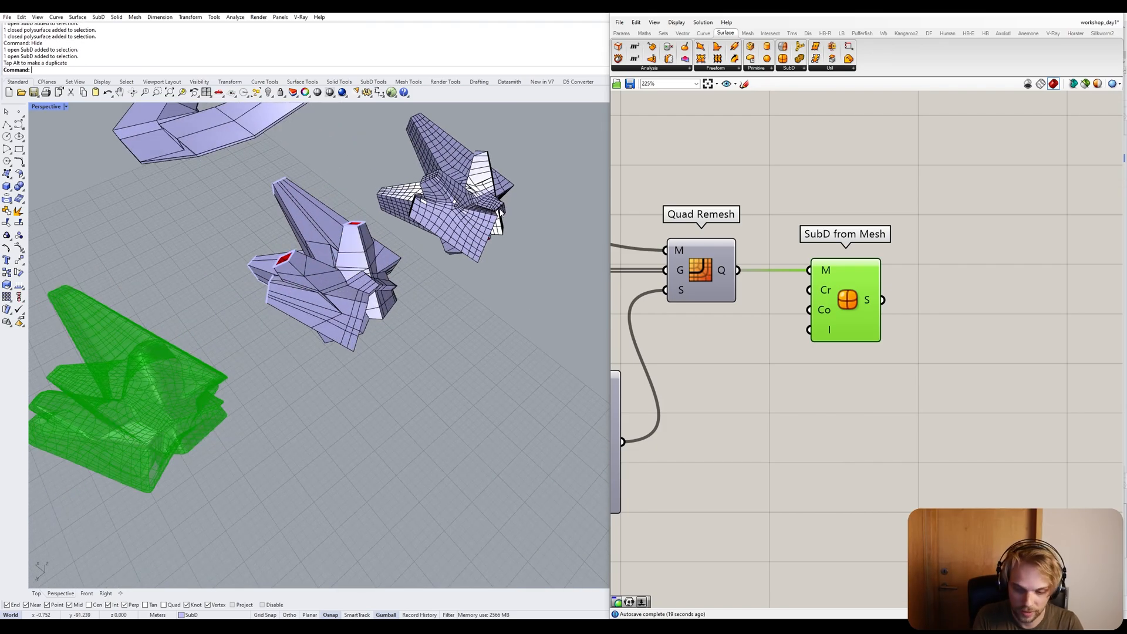
Switch the SubDs to smooth display and examine the baked SubD's surface and face layout up close.
key("Tab")
right_click_drag(498, 214, 440, 197)
scroll(441, 197, "up", 3)
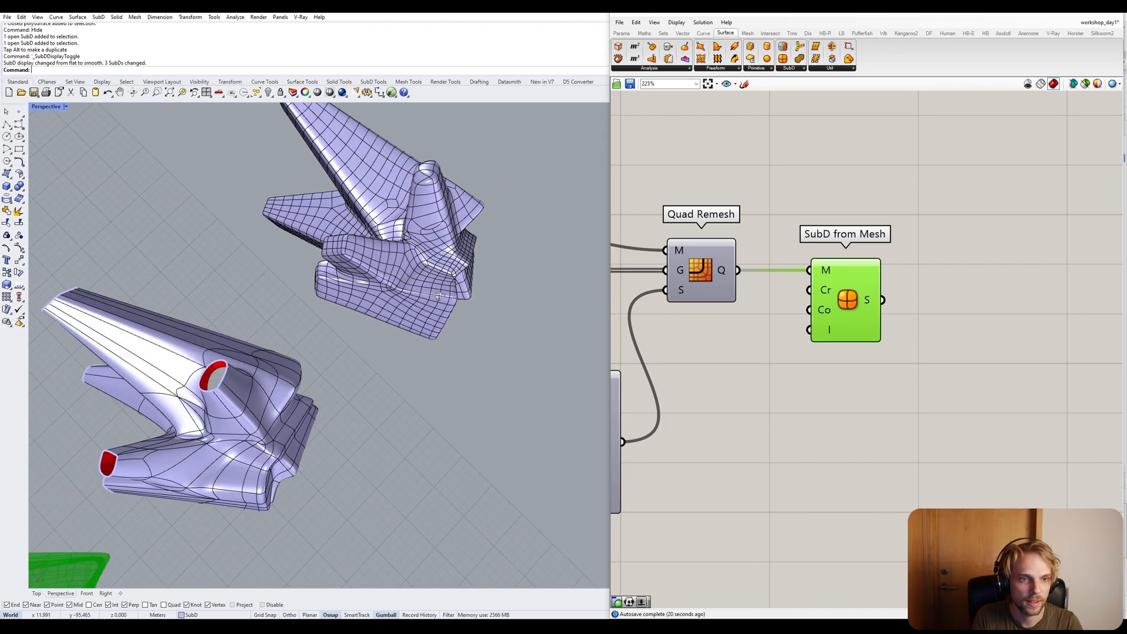
scroll(439, 197, "down", 3)
right_click_drag(353, 375, 507, 294)
scroll(347, 396, "up", 6)
right_click_drag(335, 402, 344, 448)
scroll(360, 410, "down", 6)
scroll(329, 417, "up", 10)
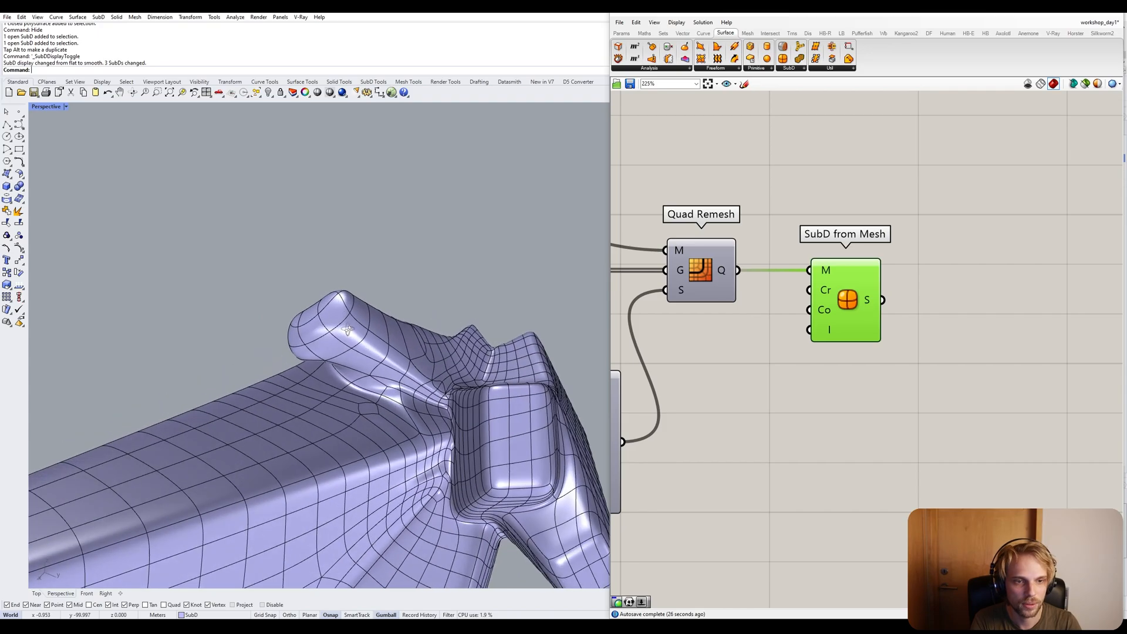
right_click_drag(308, 386, 234, 365)
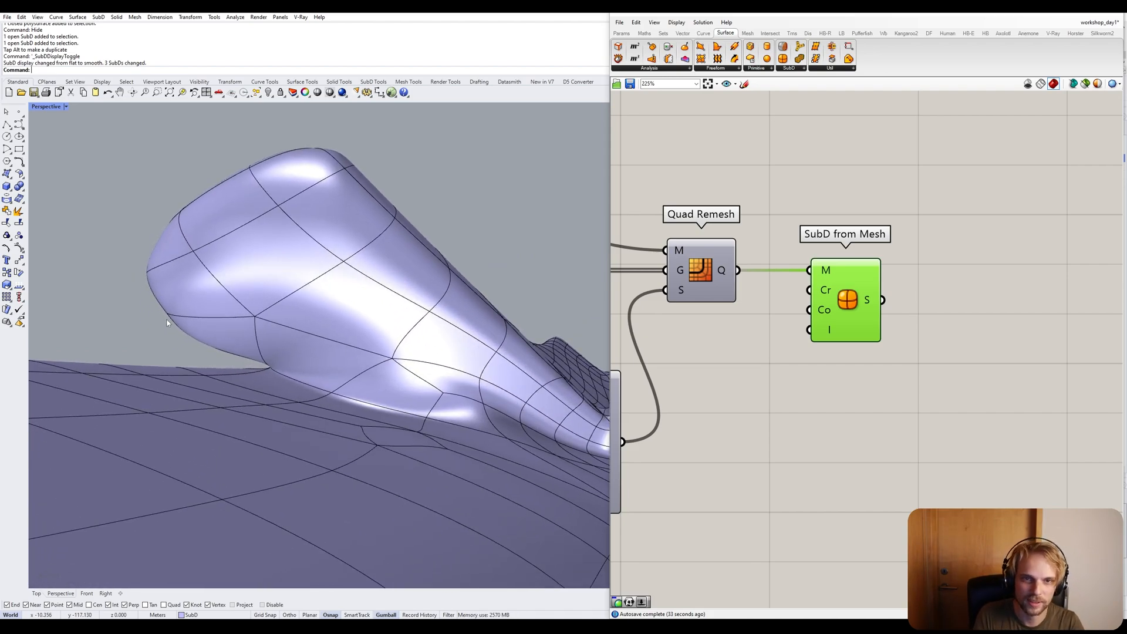
Examine the smooth baked SubD from all around, including the opening in its underside.
left_click(195, 319, "ctrl+shift")
scroll(194, 319, "down", 10)
right_click_drag(195, 319, 326, 353)
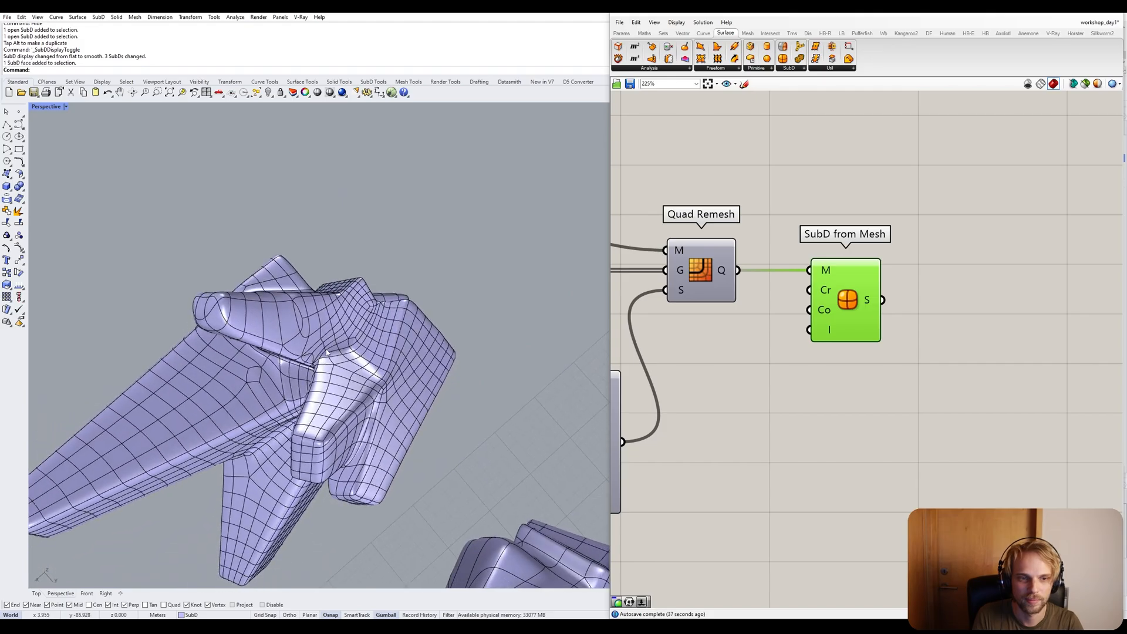
scroll(352, 294, "up", 4)
right_click_drag(352, 294, 307, 268)
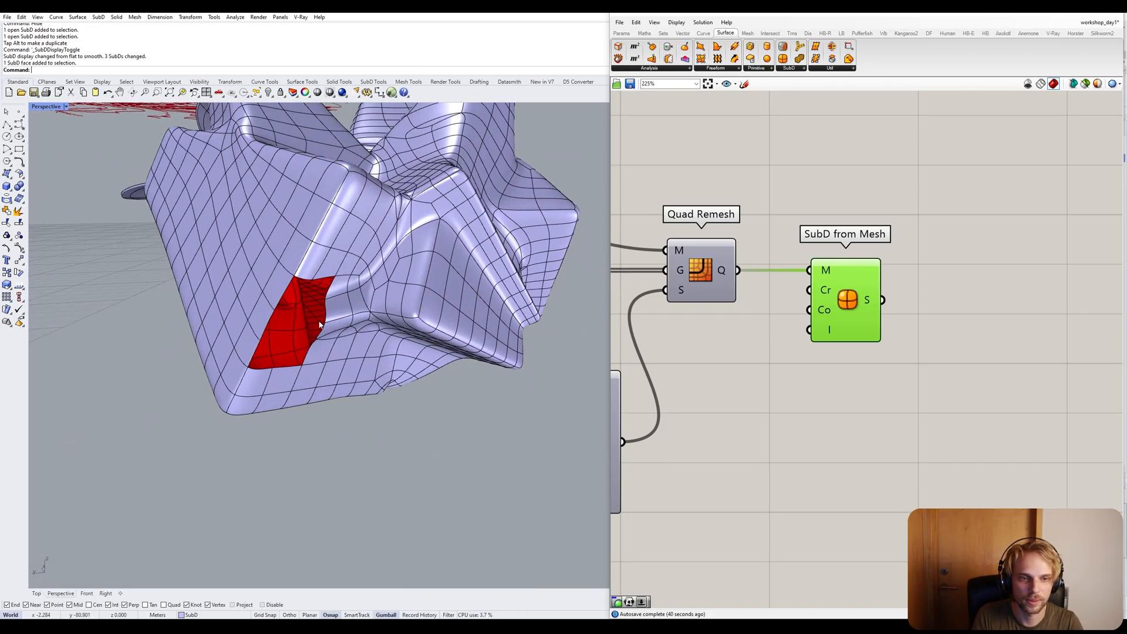
scroll(320, 324, "down", 7)
right_click_drag(319, 325, 176, 369)
scroll(388, 332, "up", 7)
right_click_drag(387, 332, 398, 247)
right_click_drag(259, 376, 523, 262, "shift")
Switch the SubDs back to flat display and compare the openings of the baked SubD and the earlier SubD.
key("Tab")
scroll(561, 391, "up", 6)
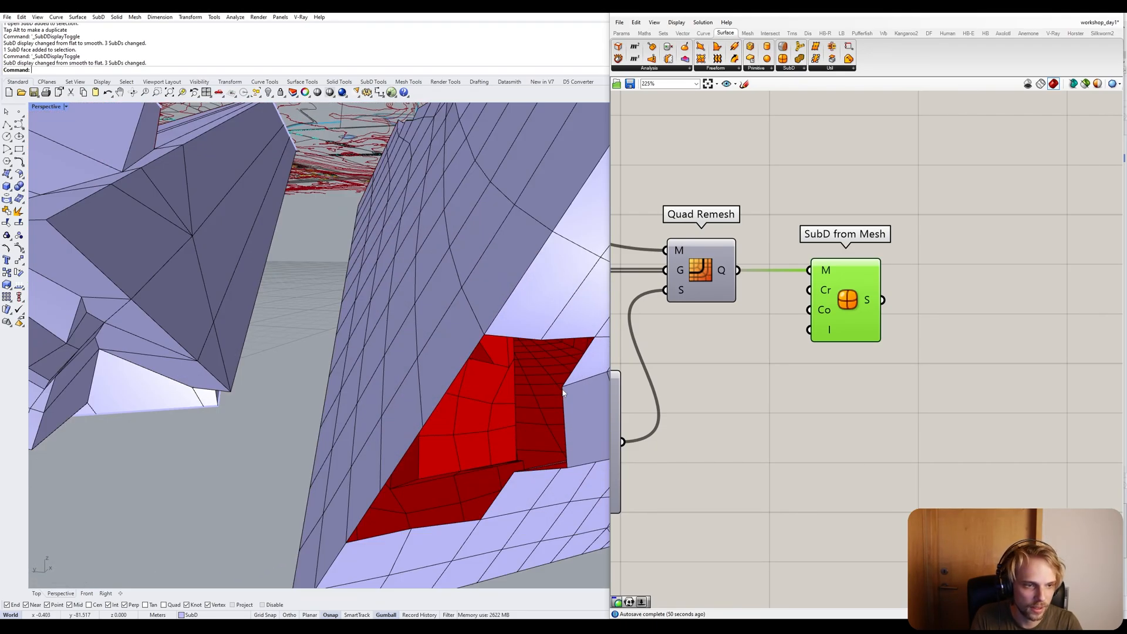
scroll(506, 398, "down", 5)
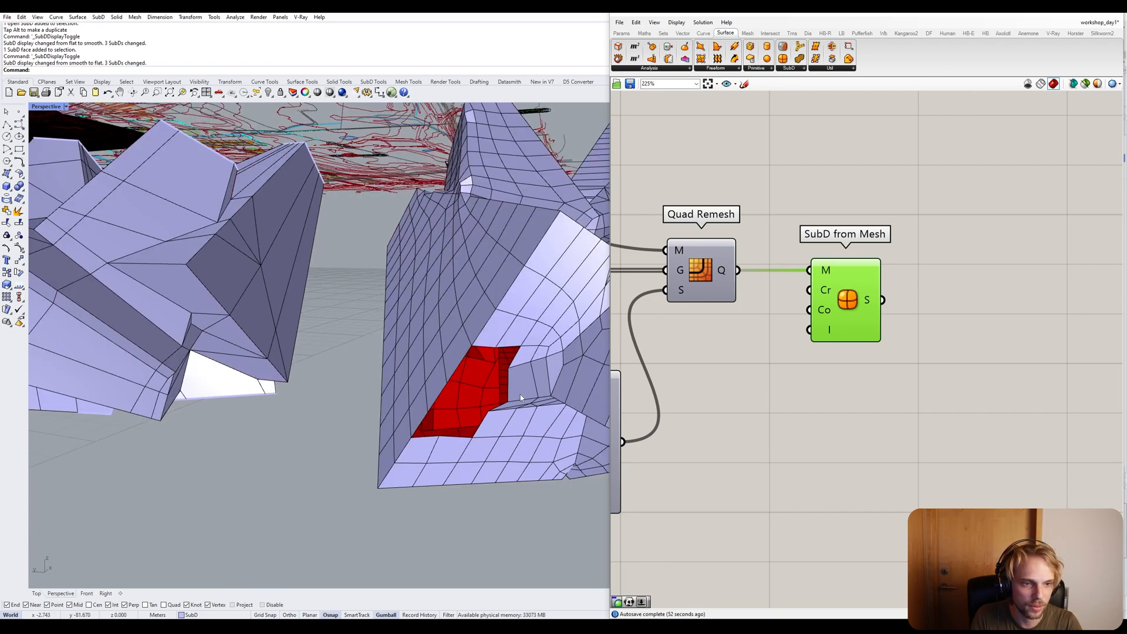
scroll(466, 379, "down", 5)
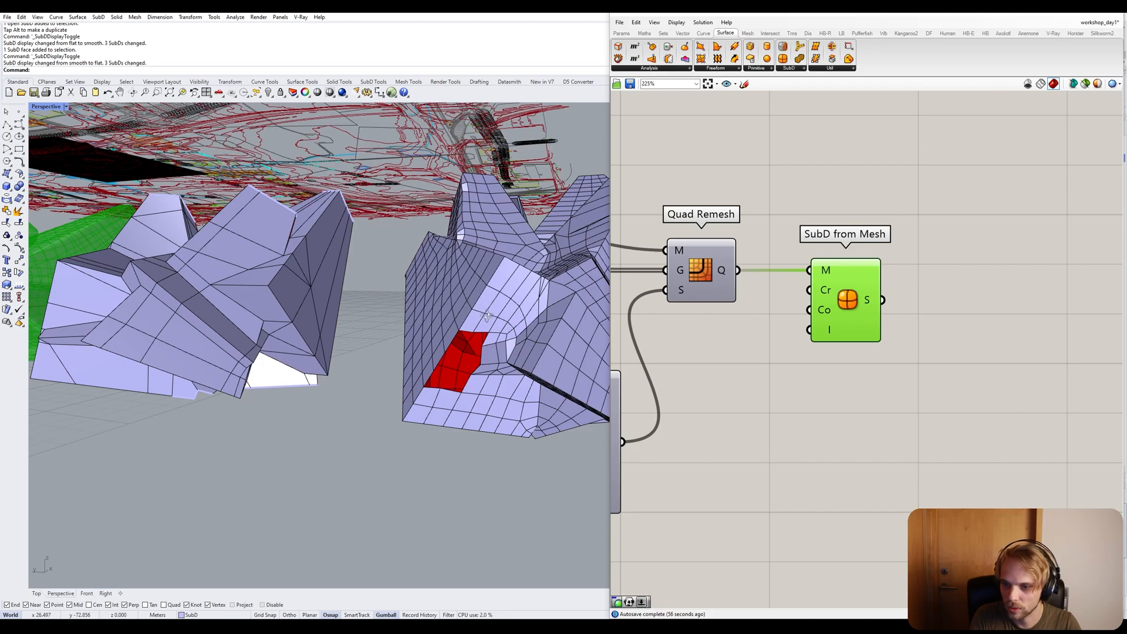
right_click_drag(487, 317, 389, 366)
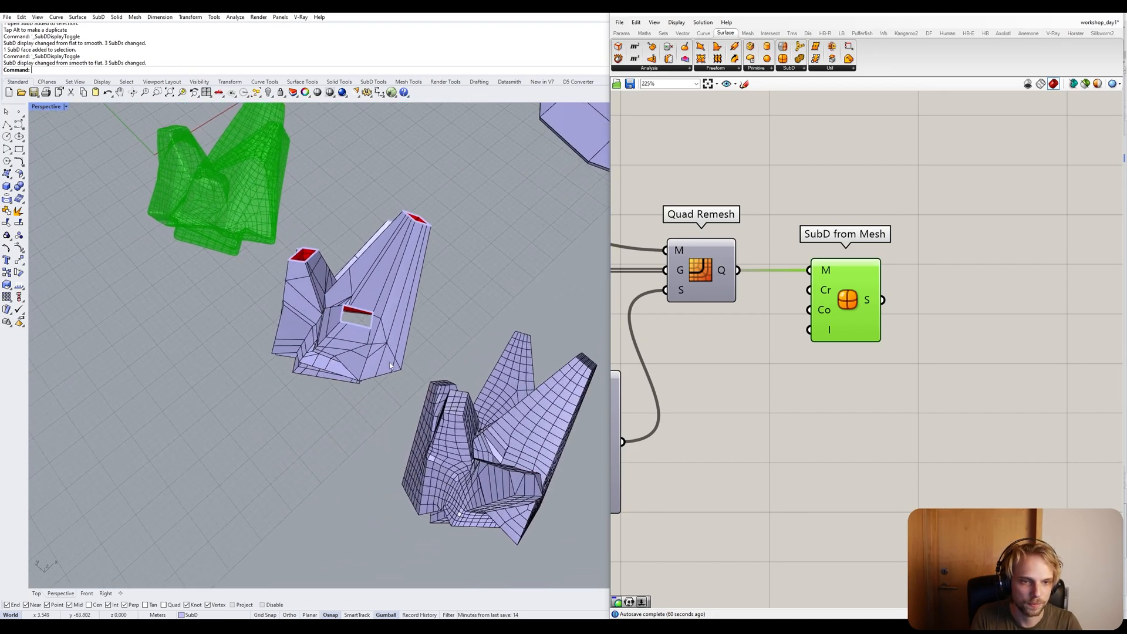
scroll(389, 365, "down", 3)
scroll(400, 275, "up", 5)
left_click(404, 273)
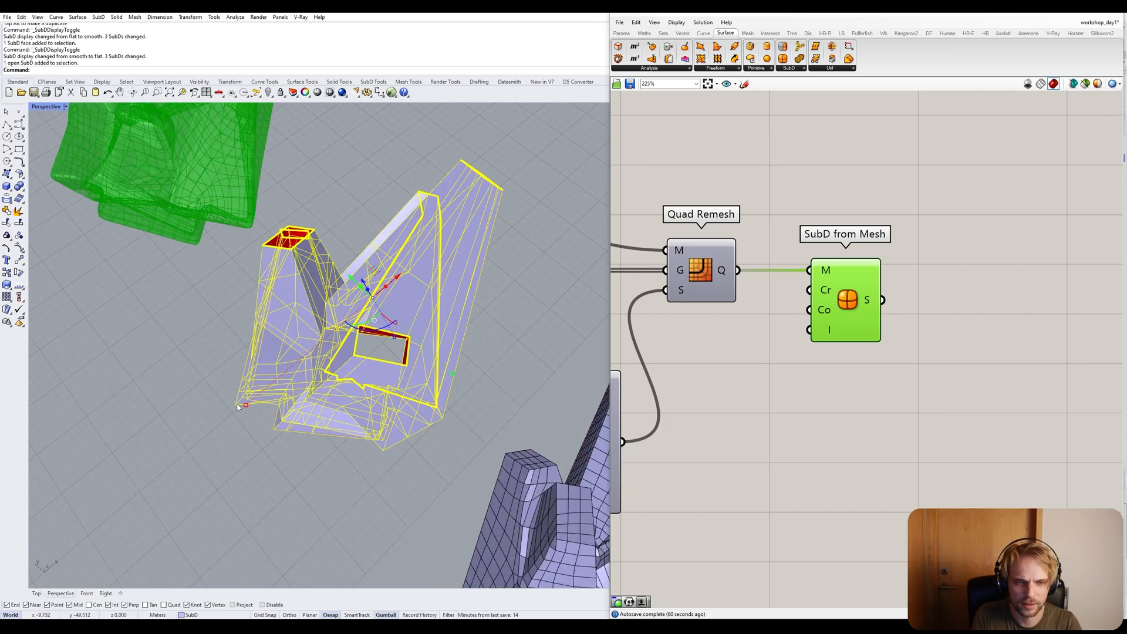
left_click(344, 211)
right_click_drag(274, 320, 272, 315)
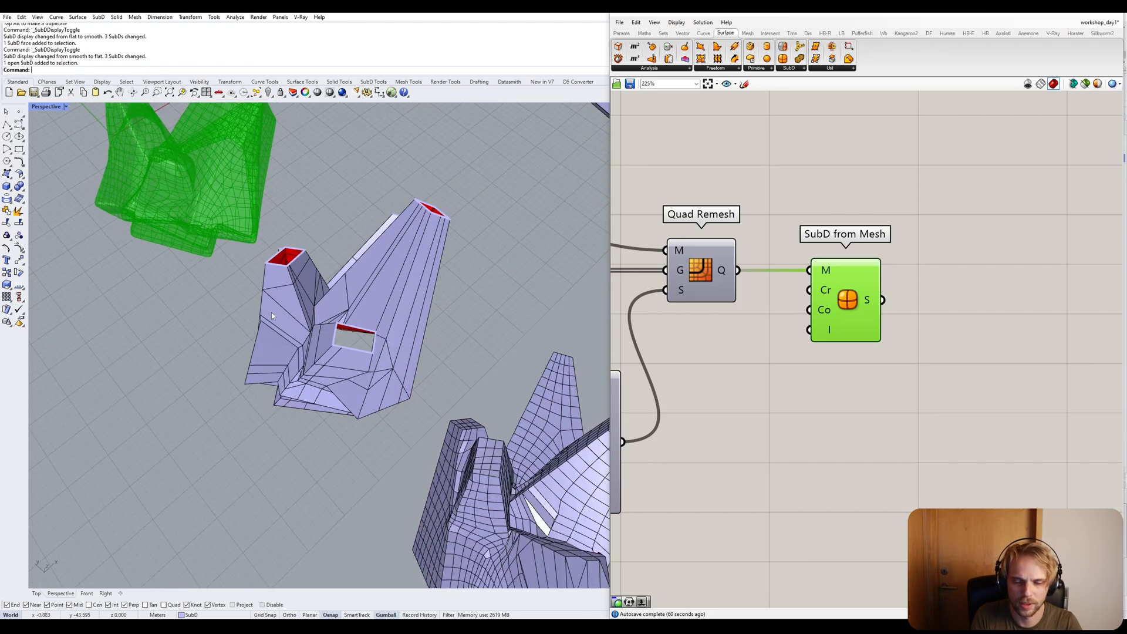
right_click_drag(262, 356, 305, 346)
Delete the baked quad-remeshed SubD from the Rhino model.
left_click(527, 461)
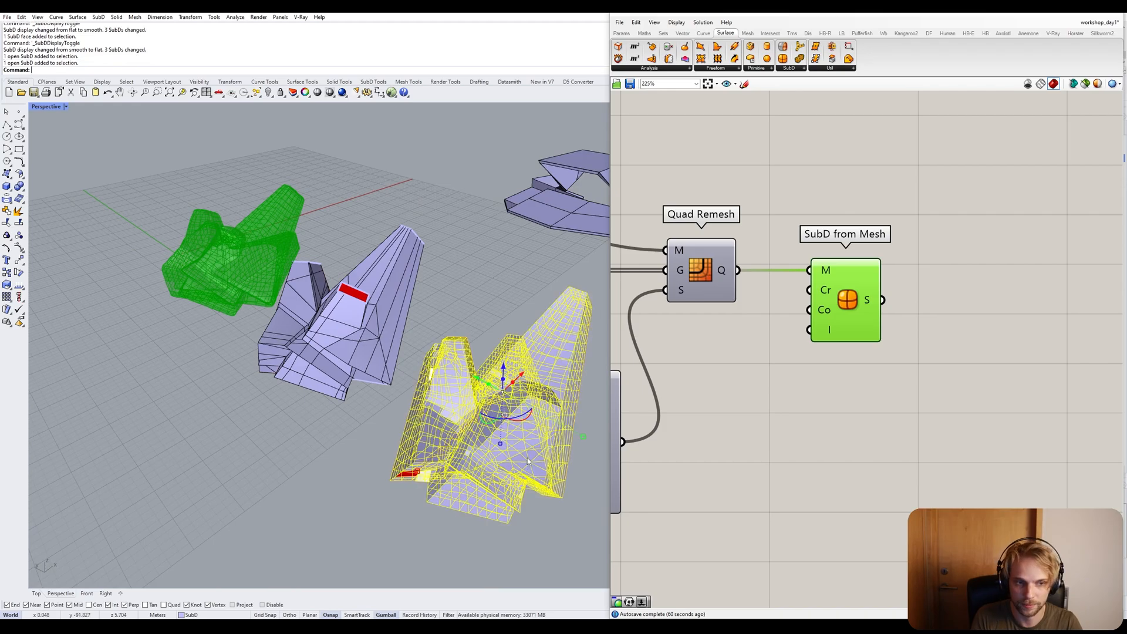
key("Delete")
key("End")
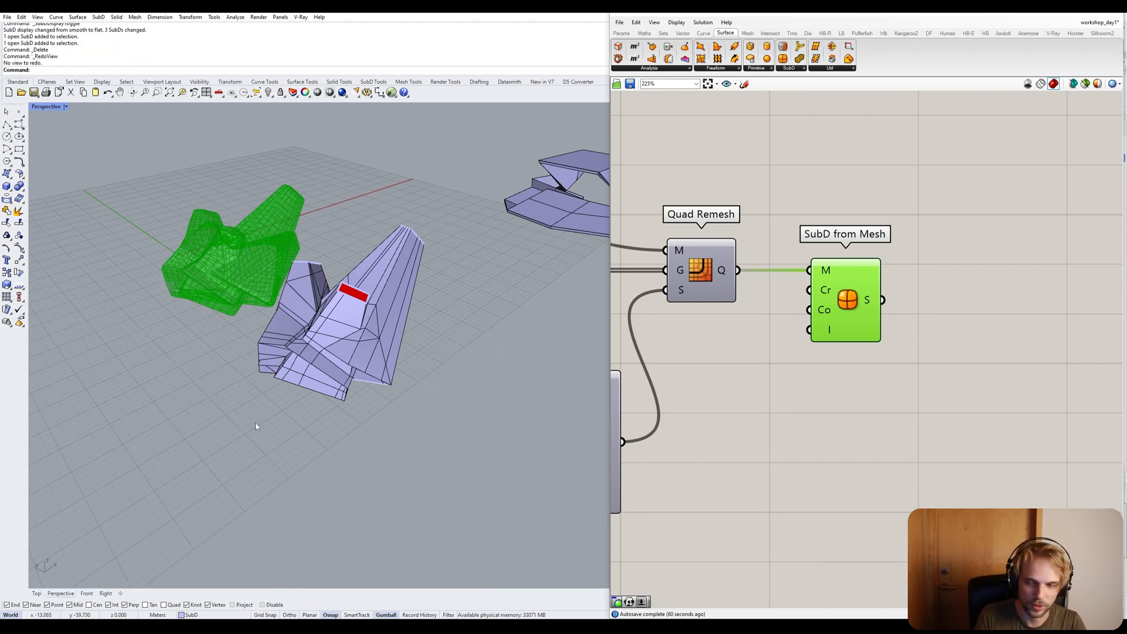
right_click_drag(255, 425, 437, 439)
Group all quad-remesh components on the canvas and place the group directly below the projection group.
scroll(824, 350, "down", 5)
left_click_drag(912, 440, 646, 290)
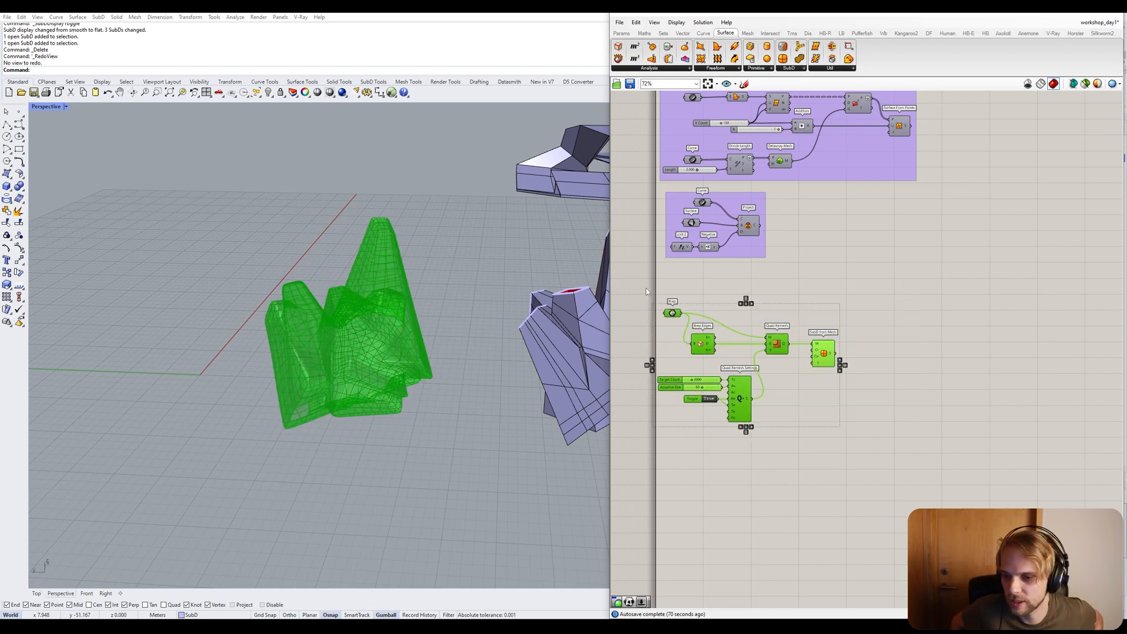
middle_click(843, 397)
left_click(843, 370)
left_click_drag(798, 386, 806, 355)
Turn off the preview of the SubD from Mesh component.
left_click(826, 332)
middle_click(839, 323)
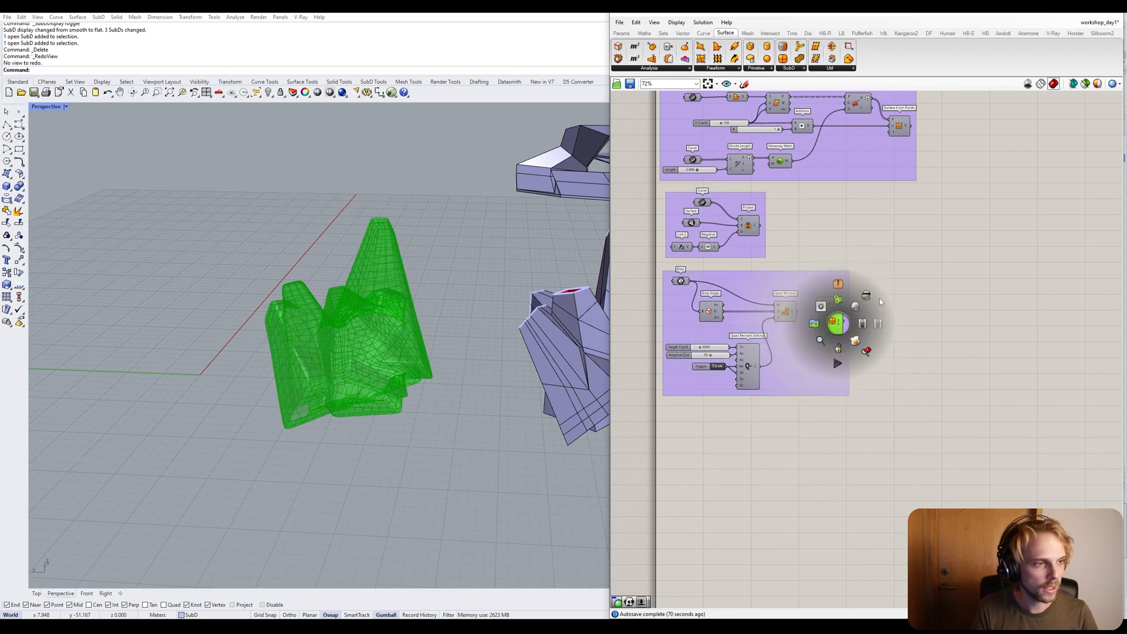
left_click(861, 302)
left_click(932, 280)
Add a SubD Fuse component below the quad-remesh group and check its first input's description.
left_click(794, 69)
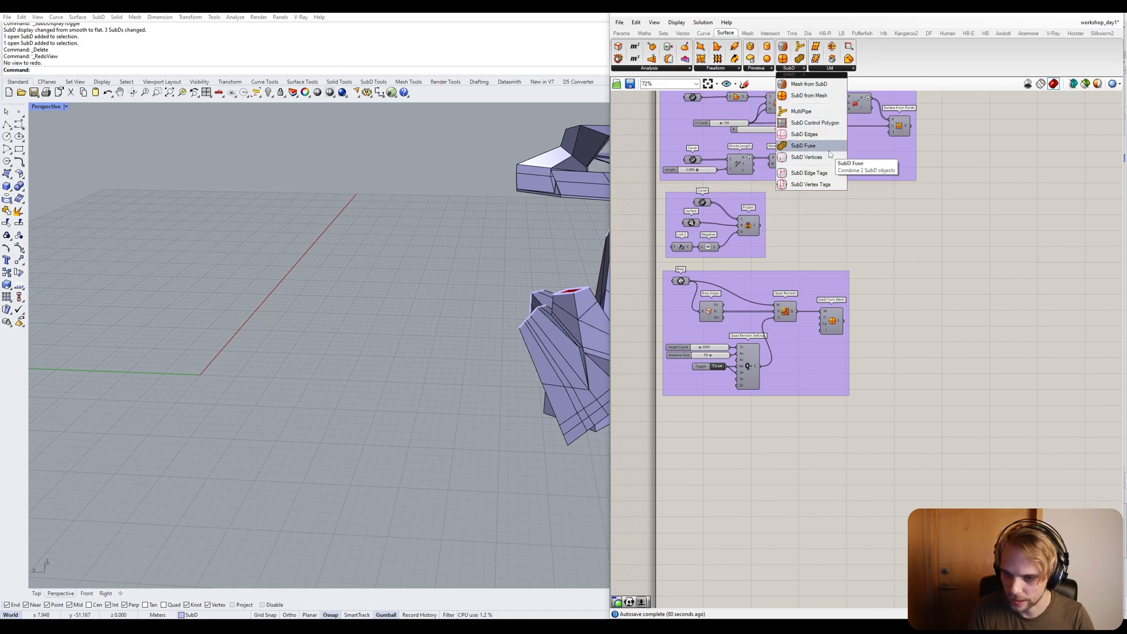
left_click_drag(829, 151, 763, 466)
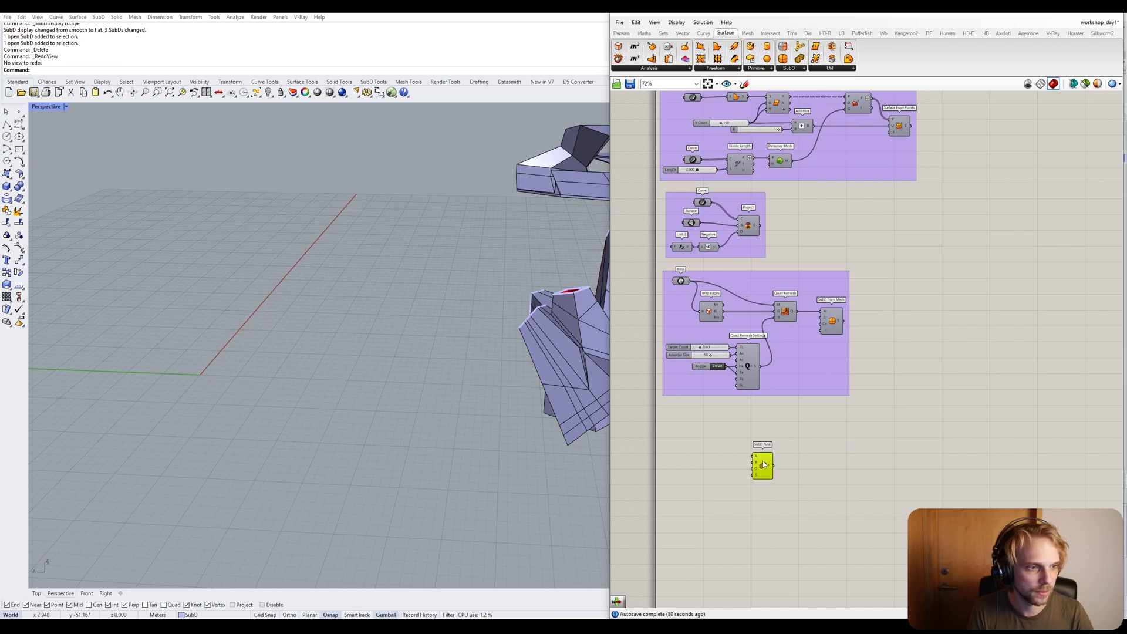
right_click_drag(763, 465, 831, 390)
scroll(838, 394, "up", 3)
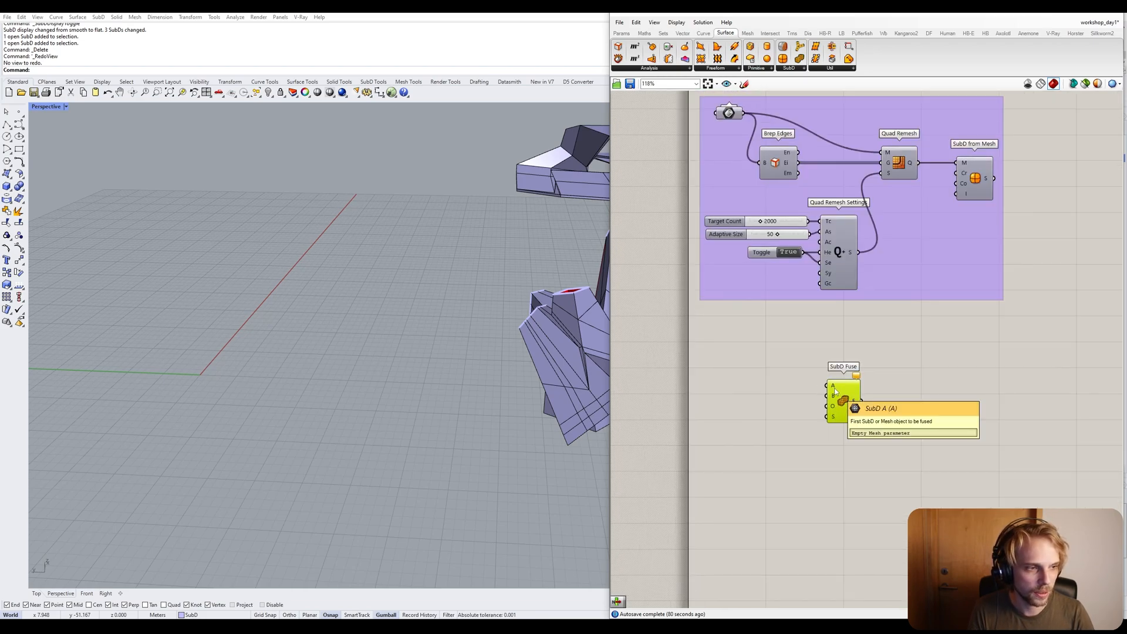
Create a SubD sphere on the ground grid near the origin in the Rhino model.
scroll(446, 290, "down", 5)
right_click_drag(440, 292, 456, 334, "shift")
scroll(258, 238, "up", 7)
scroll(456, 335, "down", 3)
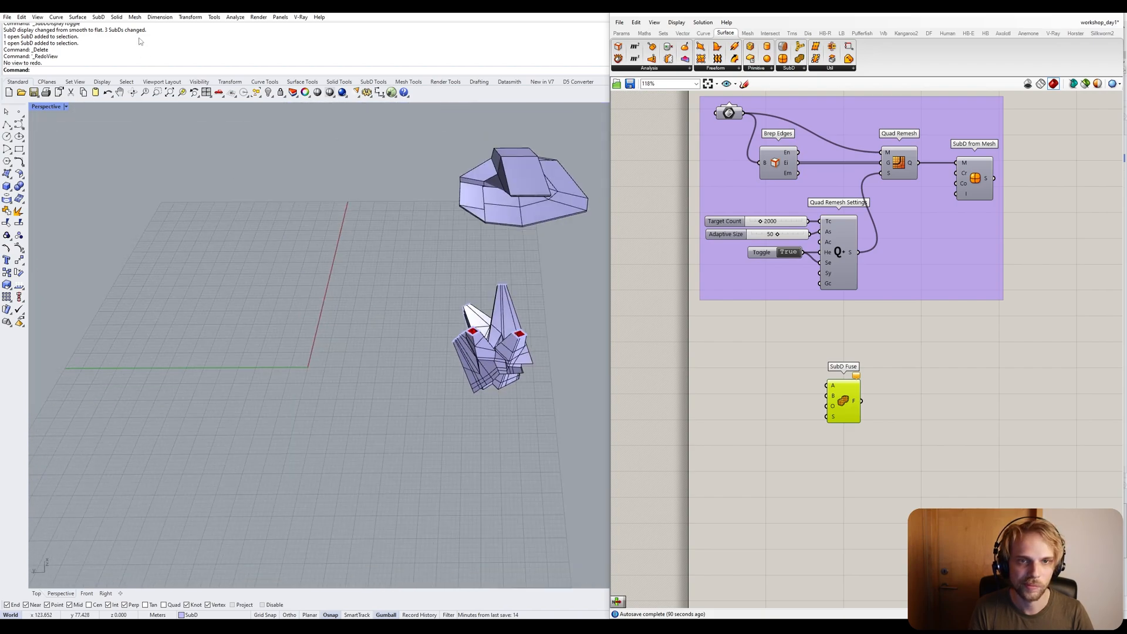
left_click(373, 83)
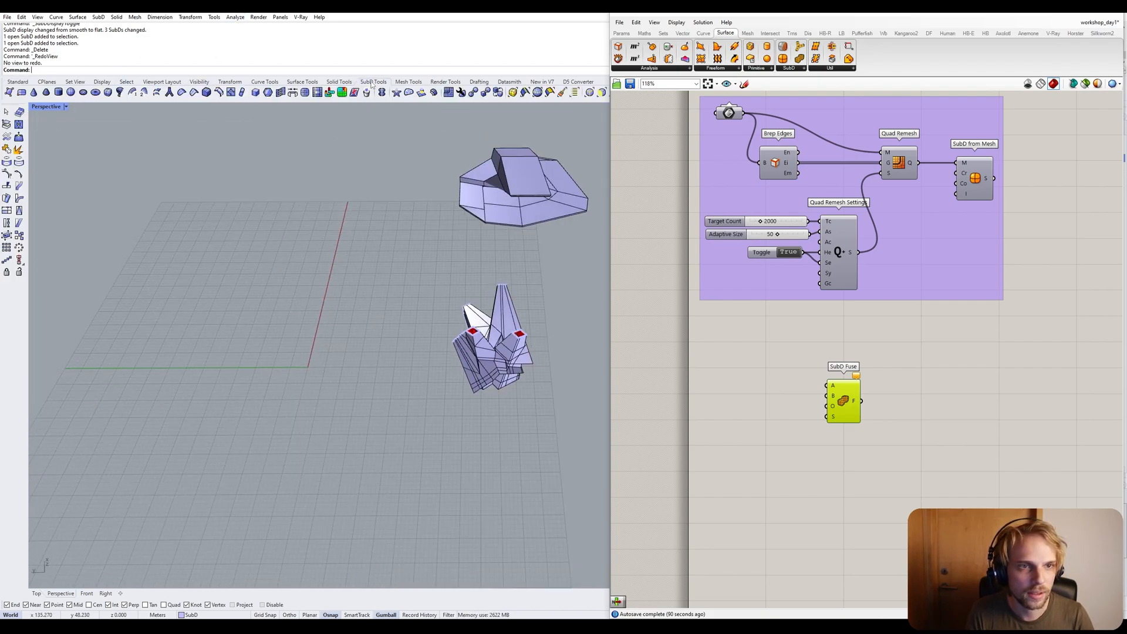
left_click(71, 92)
left_click(285, 321)
left_click(261, 349)
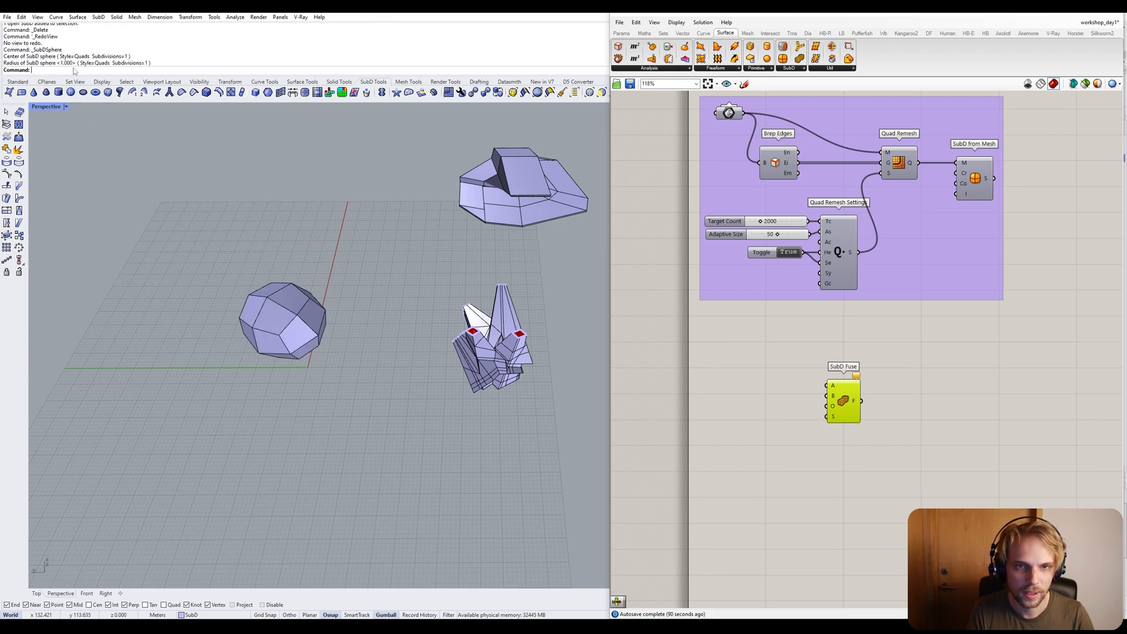
Create a long, thin SubD box on the ground grid beside the SubD sphere.
left_click(108, 94)
left_click(167, 403)
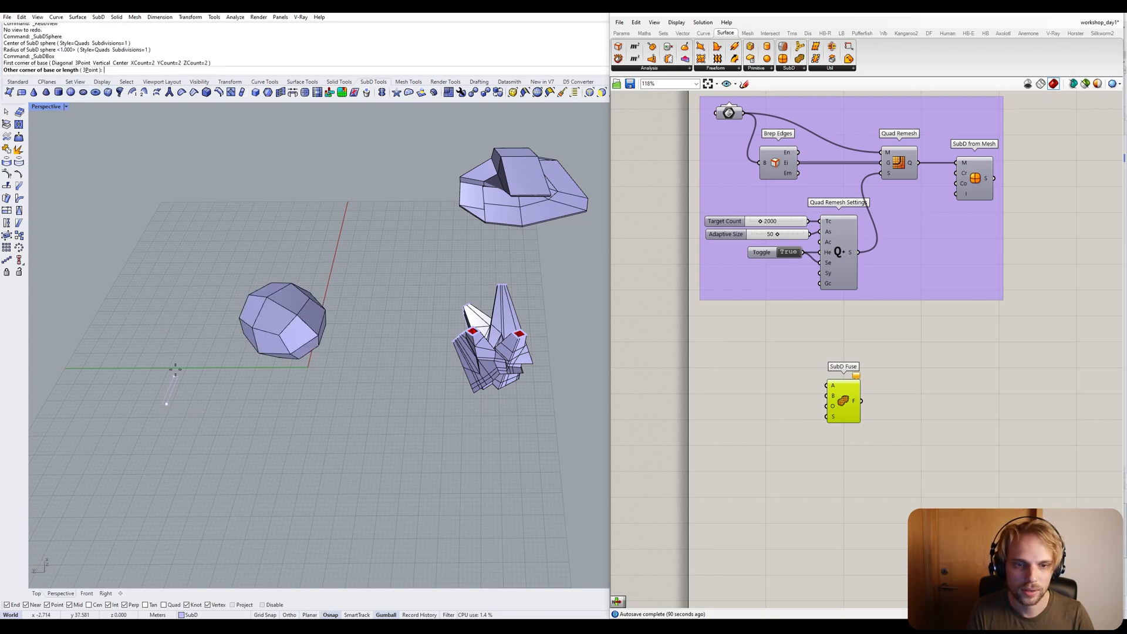
left_click(208, 280)
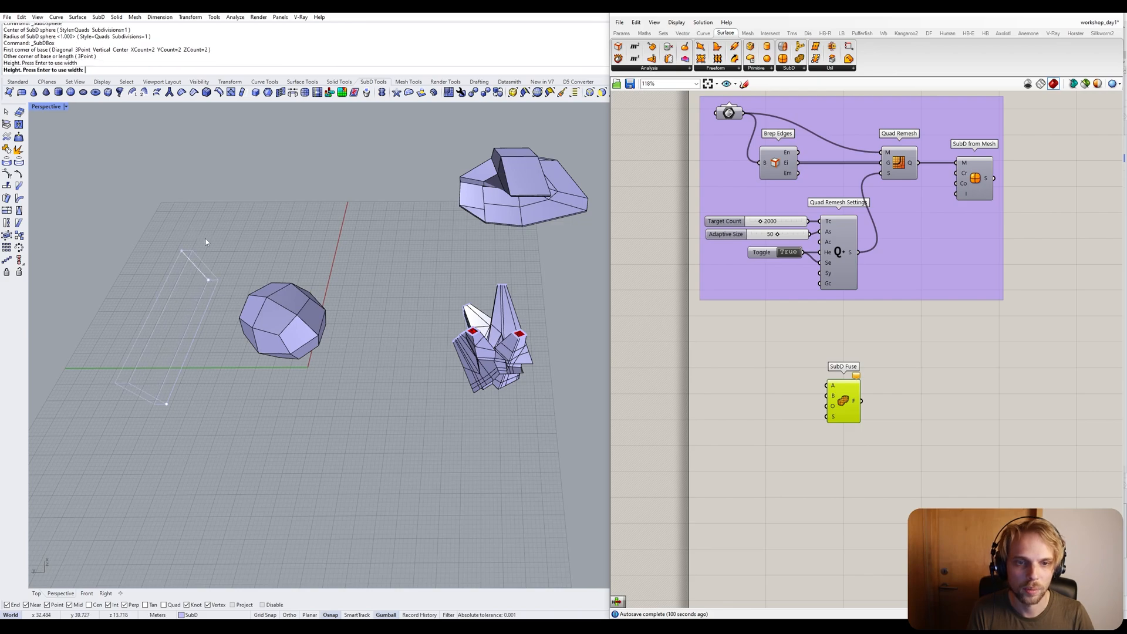
left_click(199, 252)
right_click_drag(199, 252, 276, 263)
Move Grasshopper out of the way and set the Perspective view's camera lens length to 50 mm in Rhino.
left_click(1073, 12)
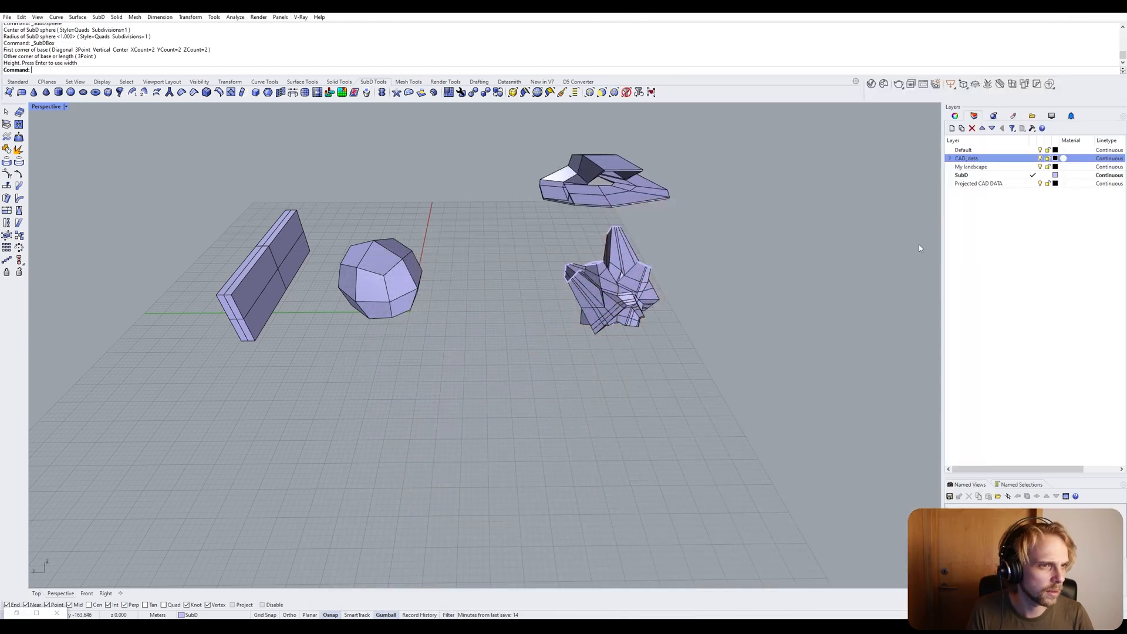
left_click(955, 116)
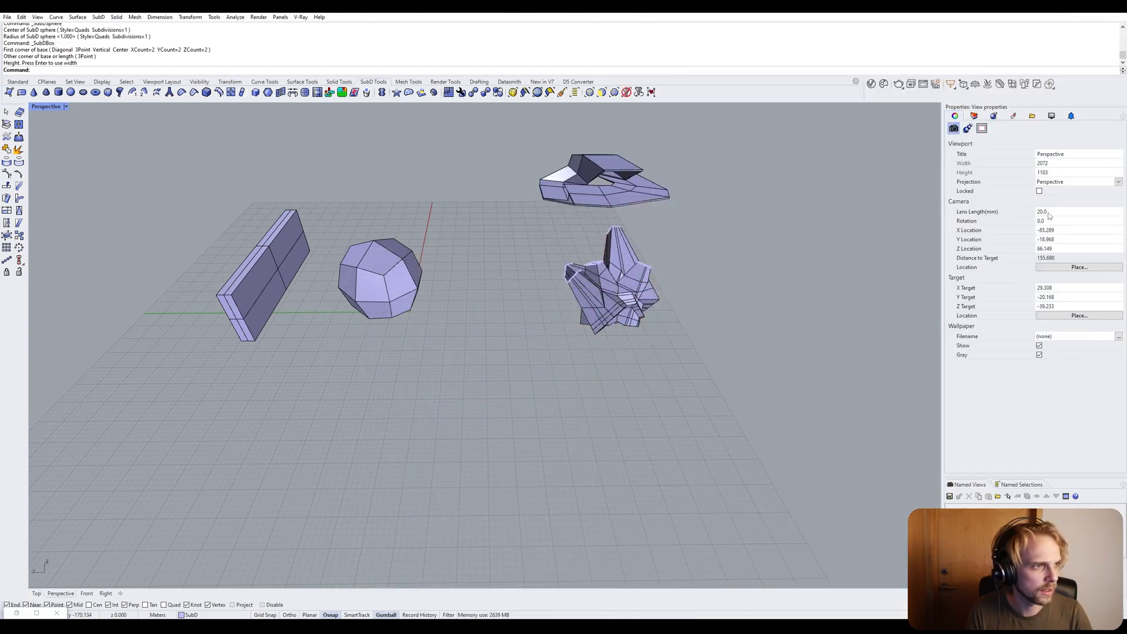
type("50")
key("Return")
scroll(409, 264, "down", 12)
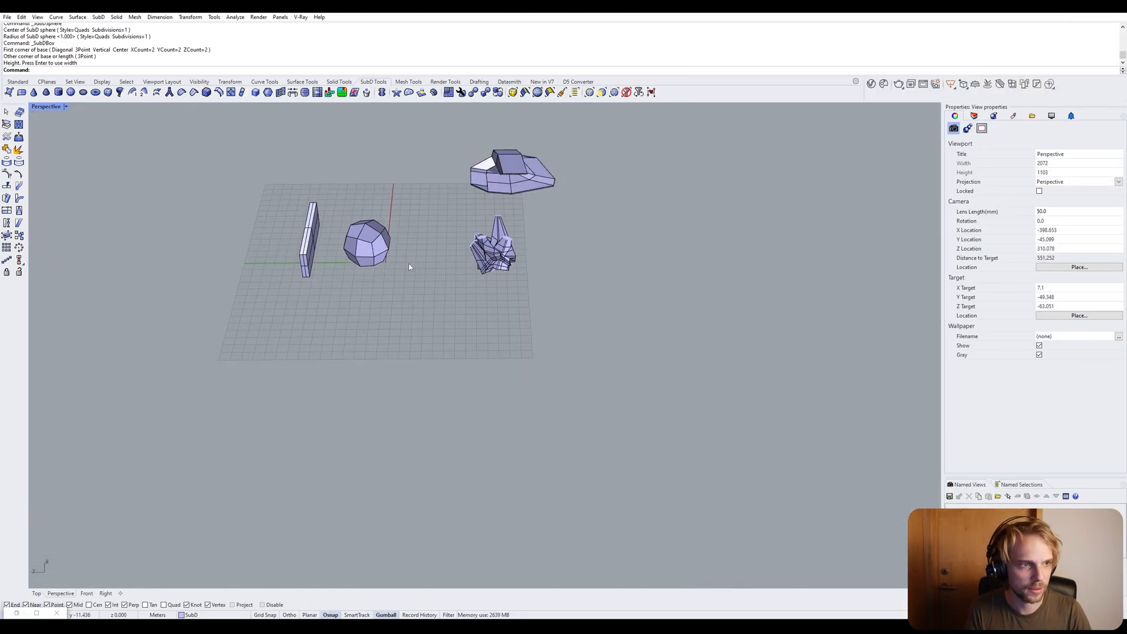
right_click_drag(410, 267, 371, 217)
scroll(371, 216, "up", 10)
left_click(505, 329)
left_click(504, 330)
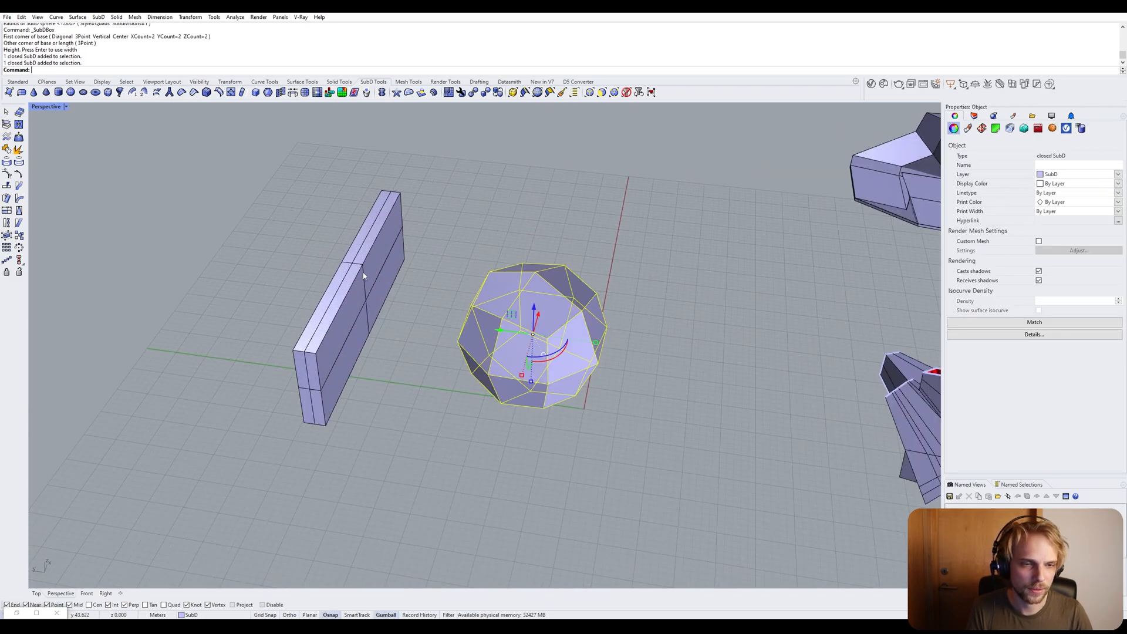
left_click(122, 118)
Create a tall vertical SubD cone on the ground grid near the box and the sphere.
left_click(34, 92)
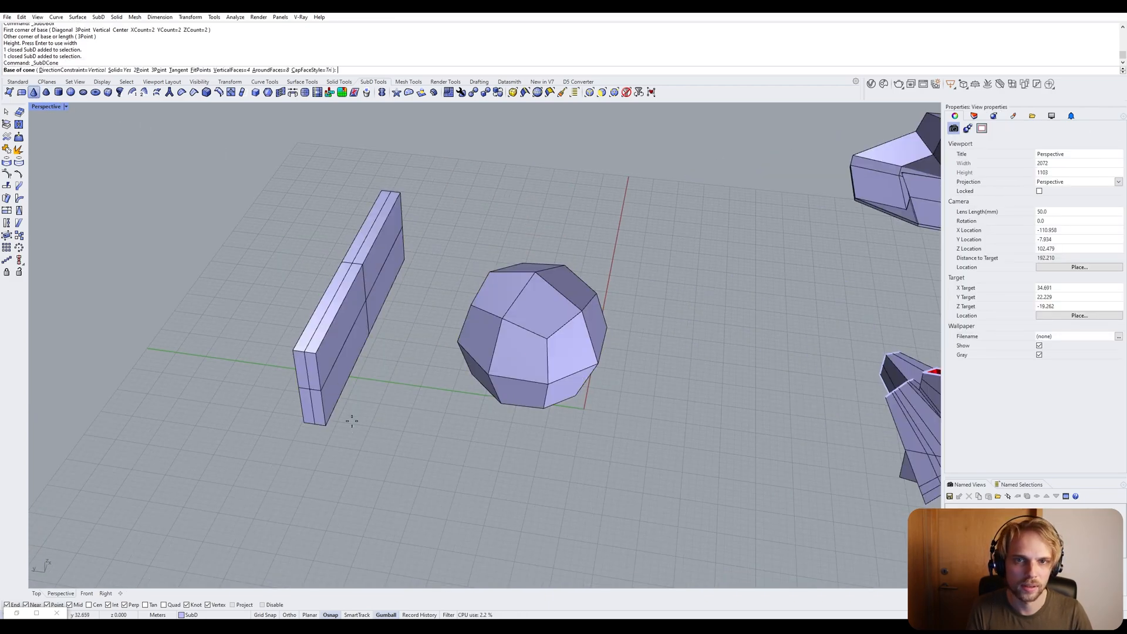
scroll(351, 420, "down", 5)
left_click(368, 347)
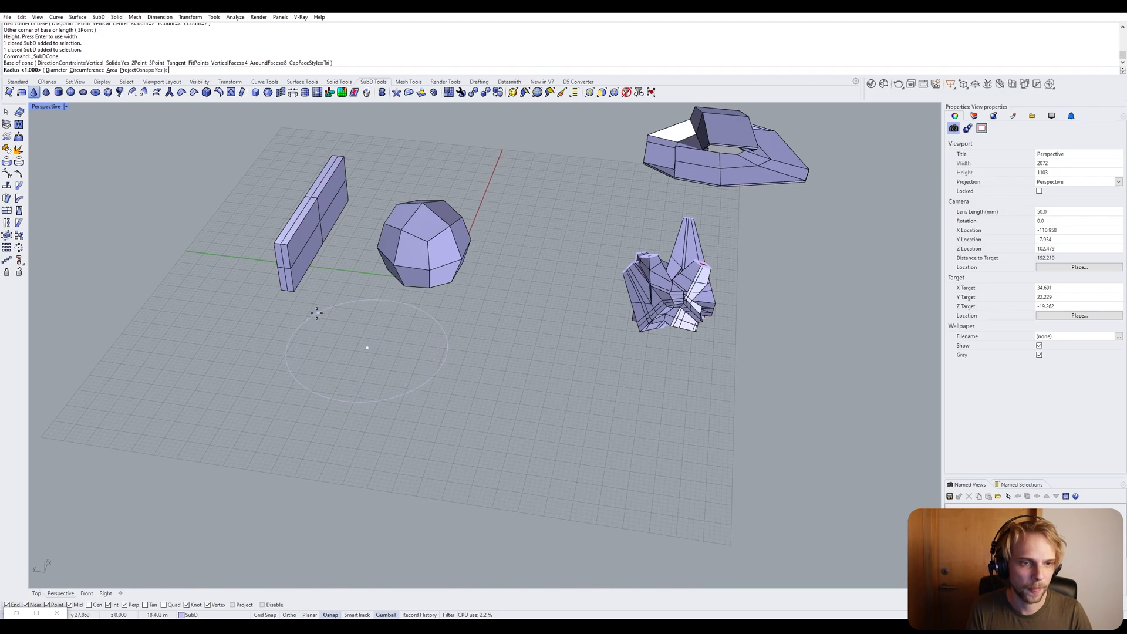
left_click(338, 330)
left_click(356, 185)
right_click_drag(352, 305, 347, 272)
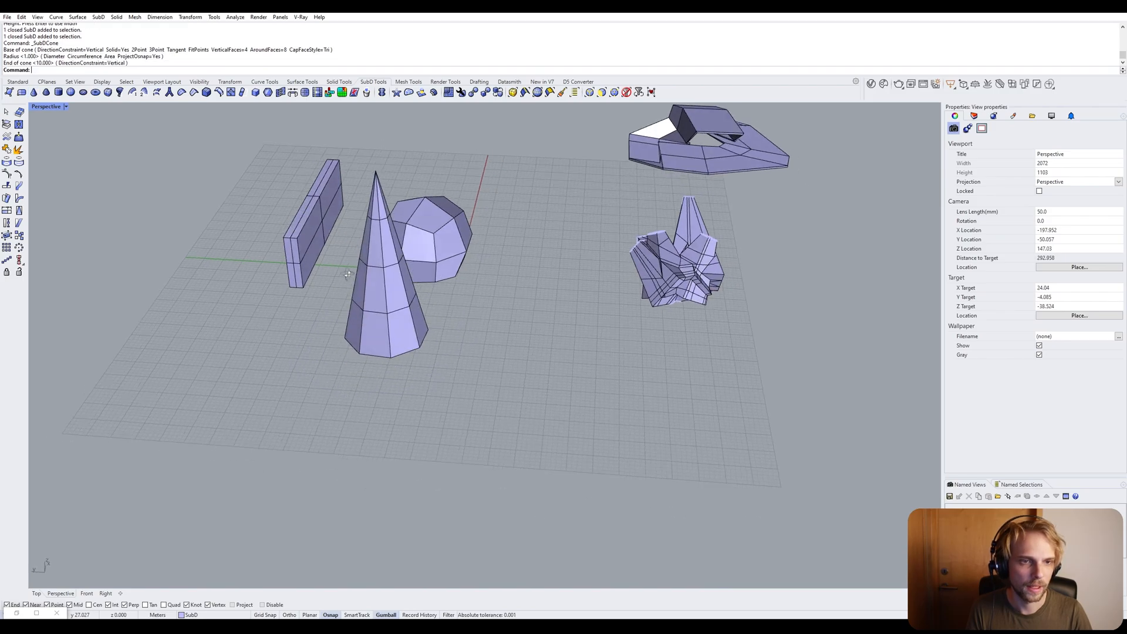
left_click(379, 278)
left_click(493, 295)
right_click_drag(493, 295, 410, 360)
right_click_drag(409, 360, 409, 293)
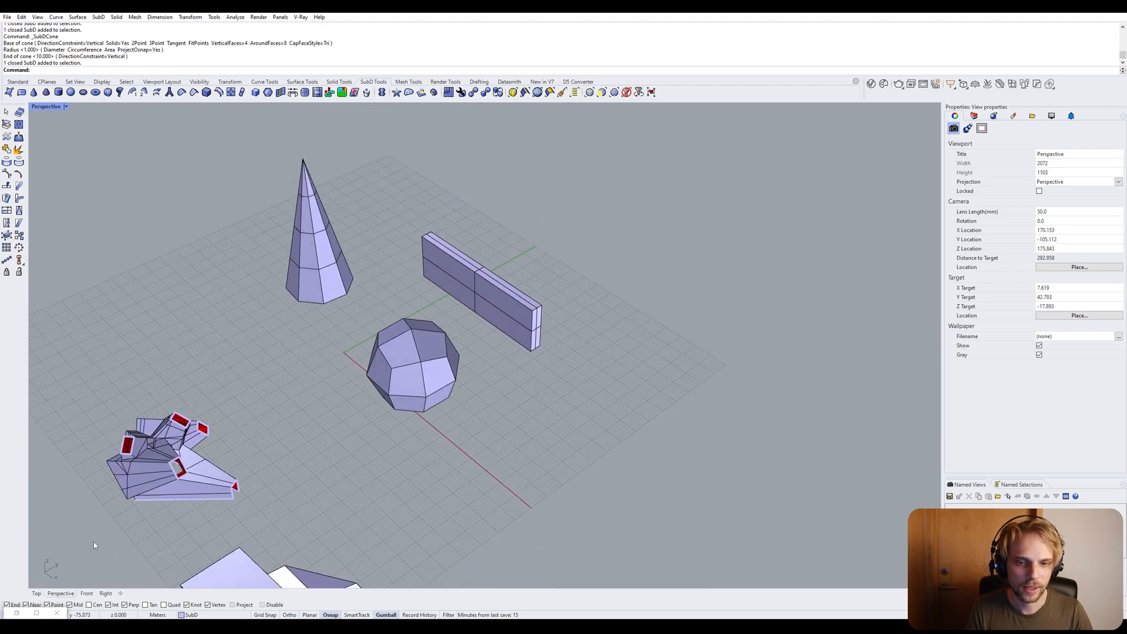
Switch back to Grasshopper and add a SubD parameter to the left of the SubD Fuse component.
left_click(24, 614)
scroll(845, 376, "up", 2)
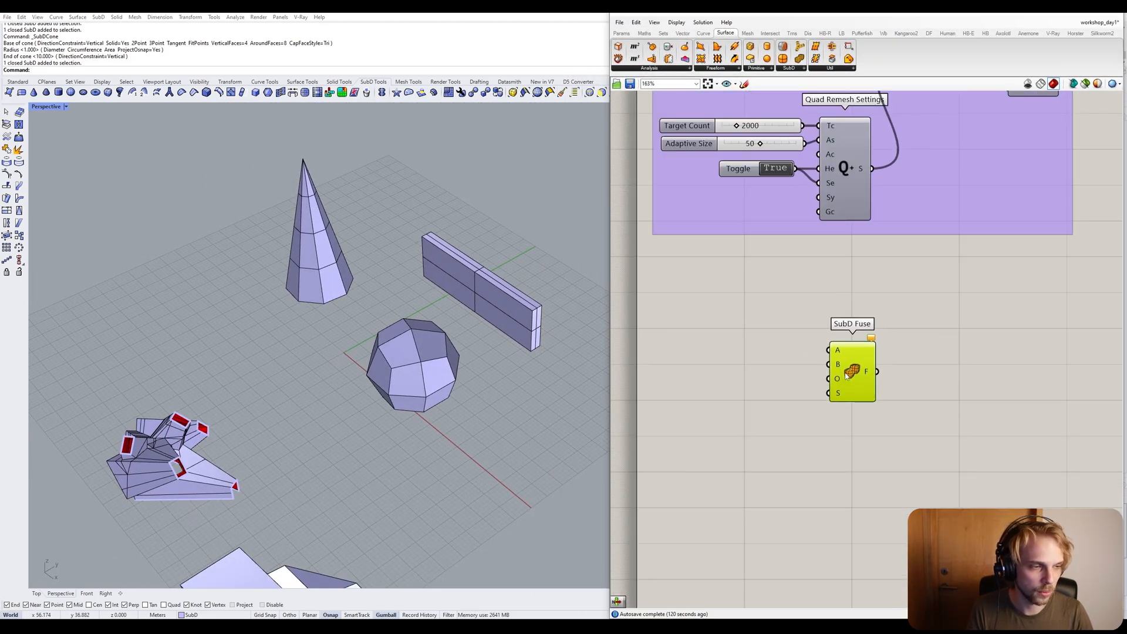
left_click_drag(846, 376, 846, 369)
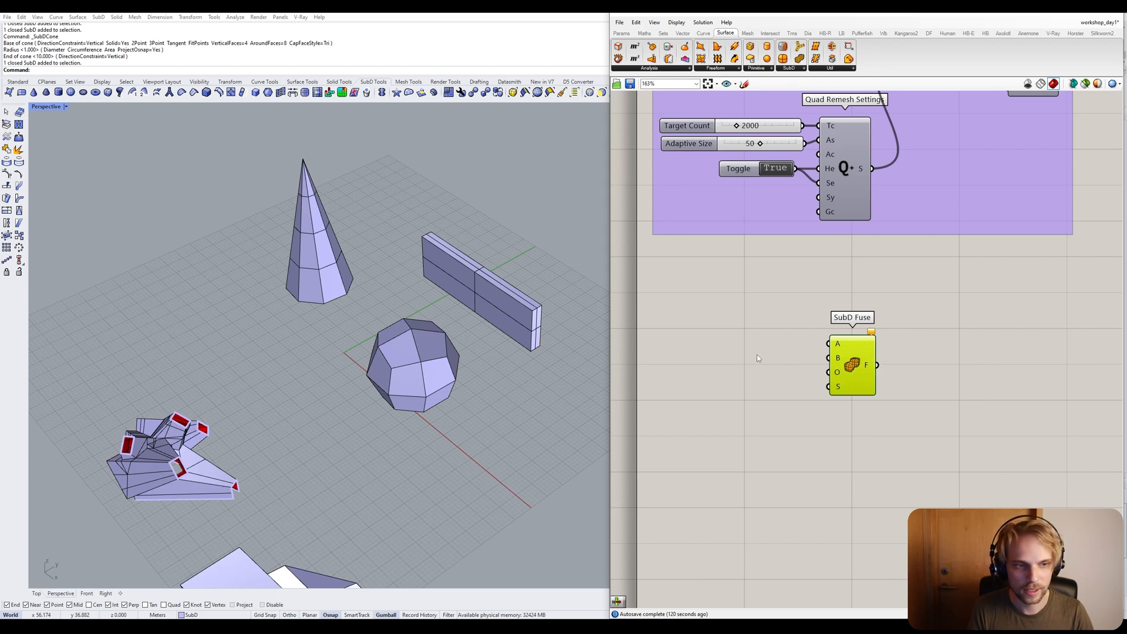
double_click(692, 315)
type("s")
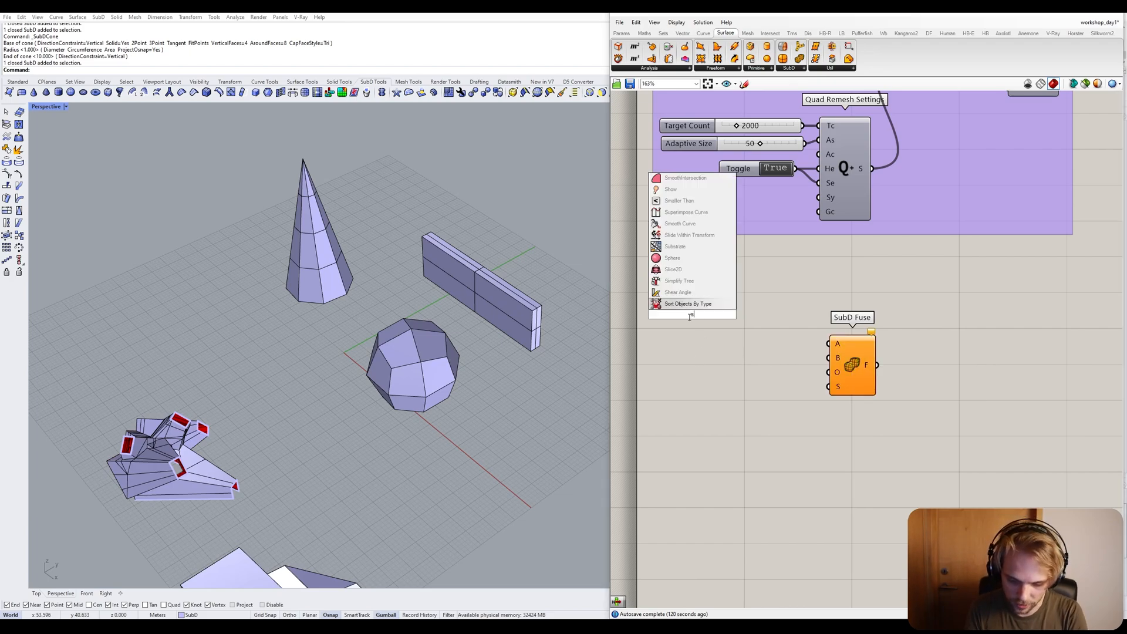
type("ubd")
key("Return")
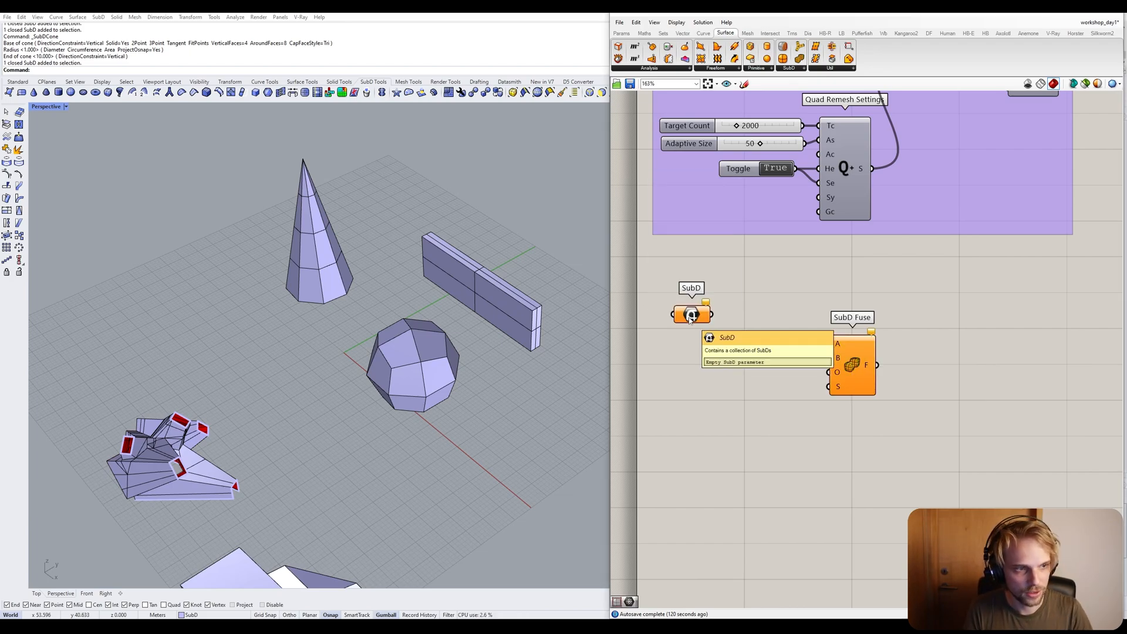
Duplicate the SubD parameter twice so that three parameters are stacked in a column.
right_click(689, 318)
left_click(642, 358)
left_click_drag(690, 315, 696, 343)
left_click_drag(700, 360, 695, 399)
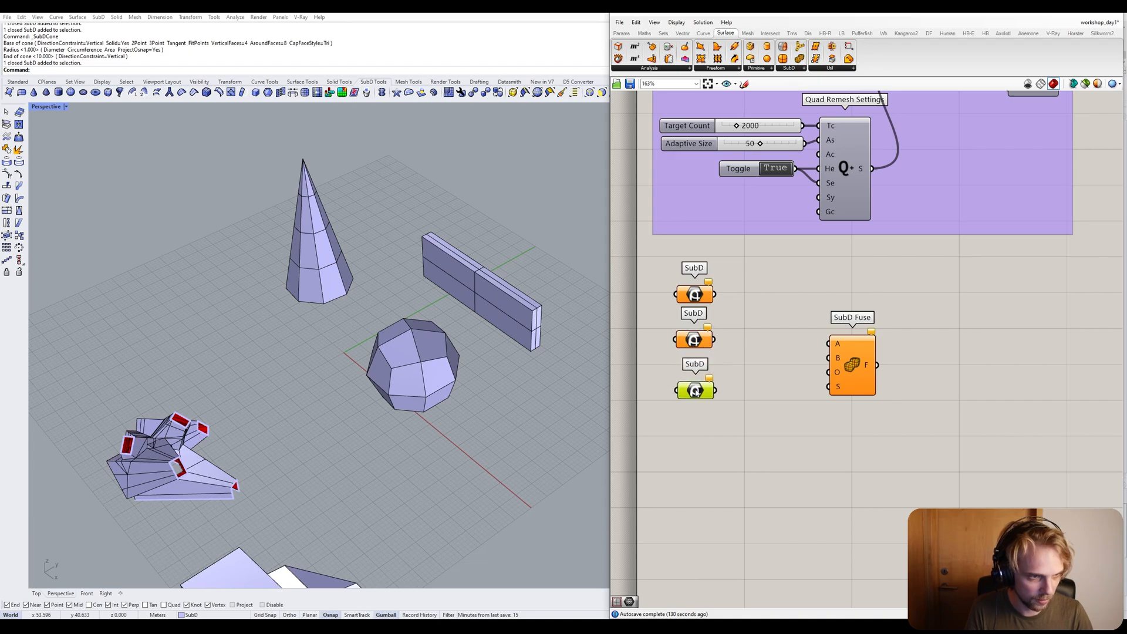
left_click(743, 358)
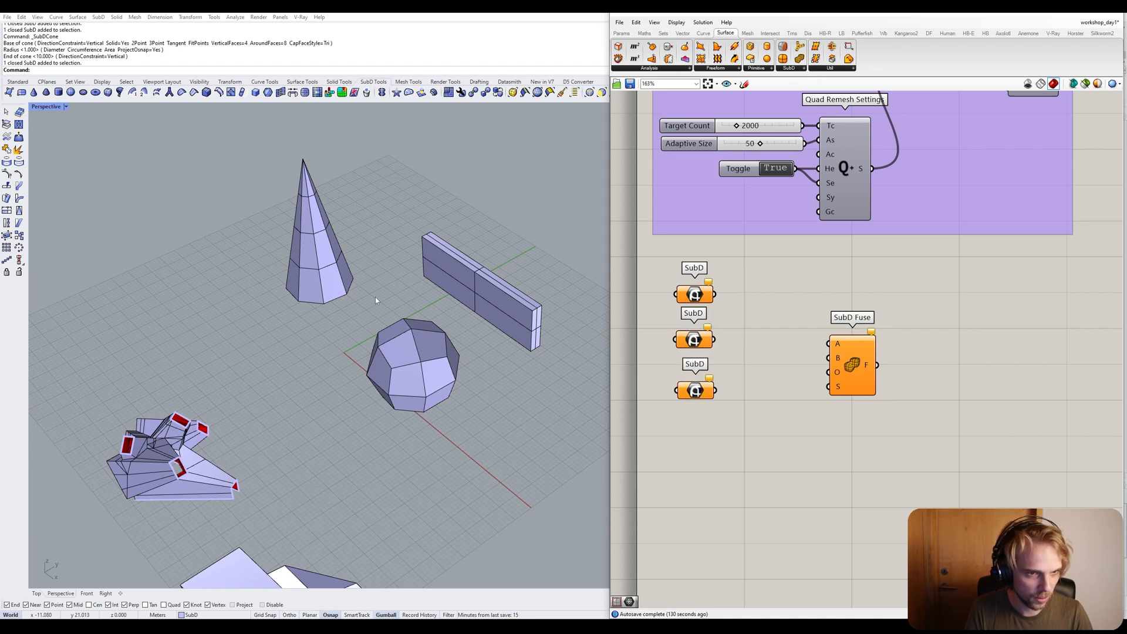
Reference the Rhino SubD cone in the uppermost SubD parameter.
right_click(688, 295)
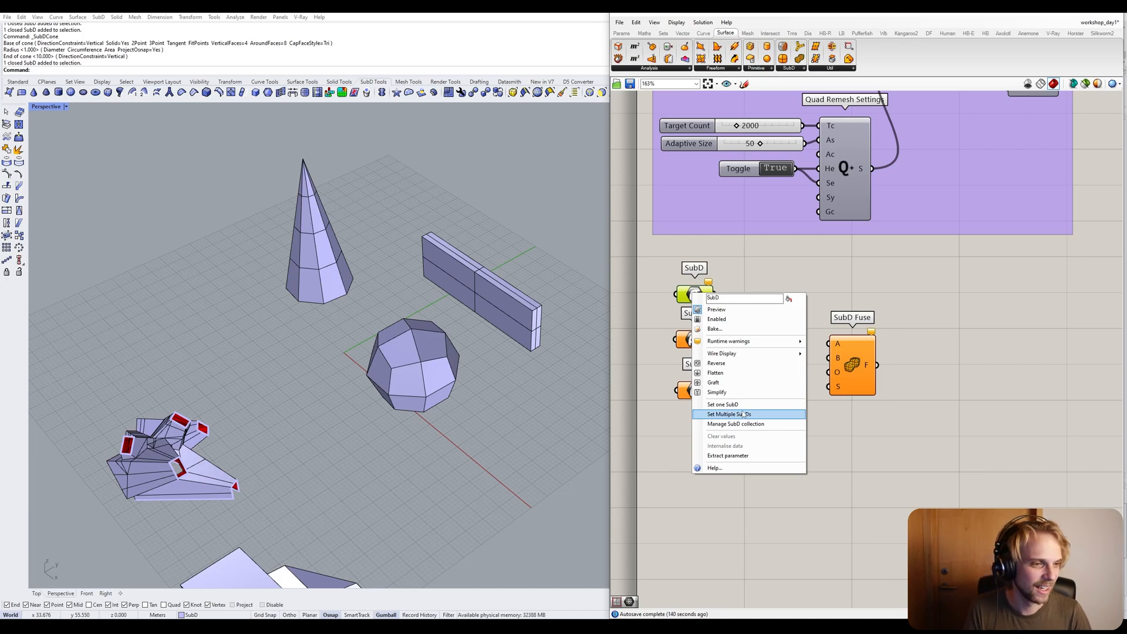
left_click(739, 404)
left_click(306, 253)
left_click(741, 333)
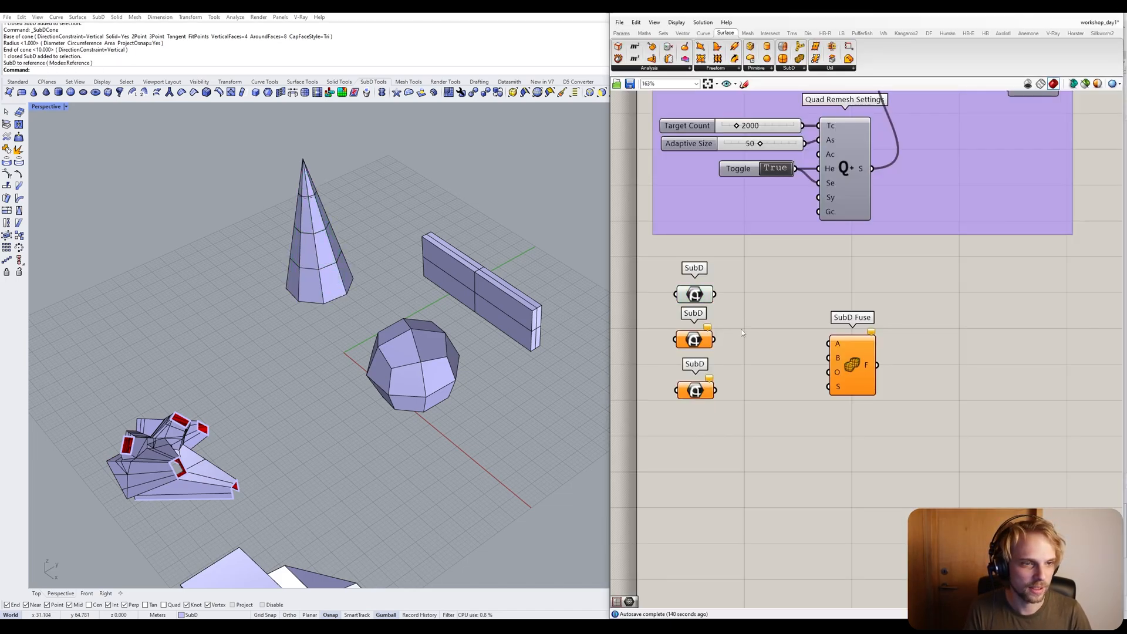
Reference the Rhino SubD box in the middle SubD parameter.
left_click(477, 294)
right_click(695, 337)
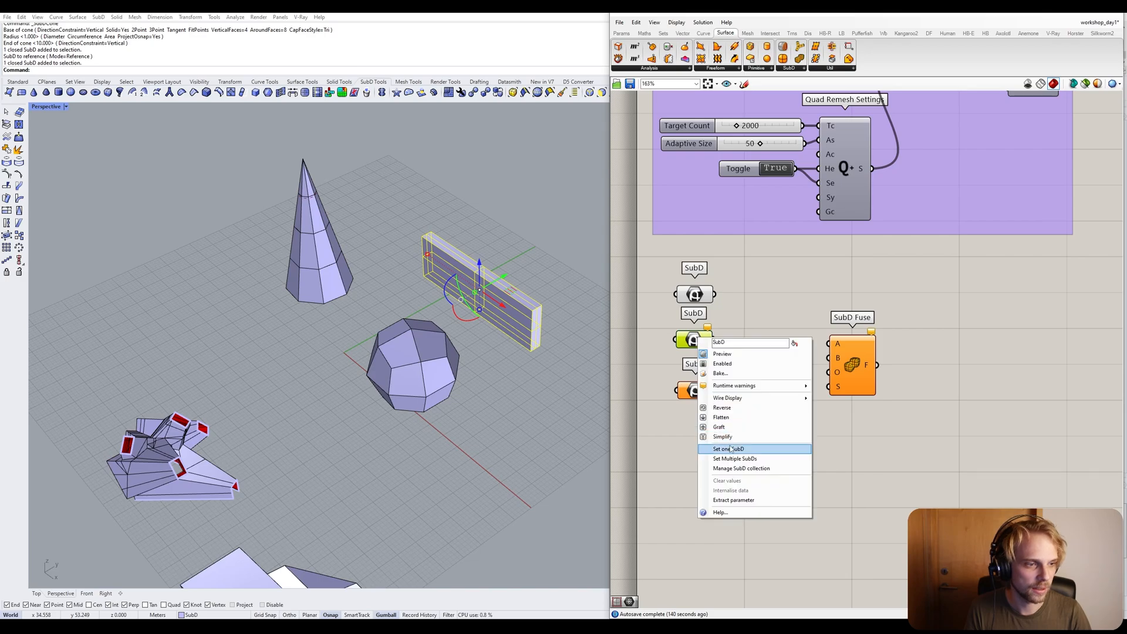
left_click(734, 449)
left_click(595, 396)
Reference the Rhino SubD sphere in the lowest SubD parameter.
right_click(696, 391)
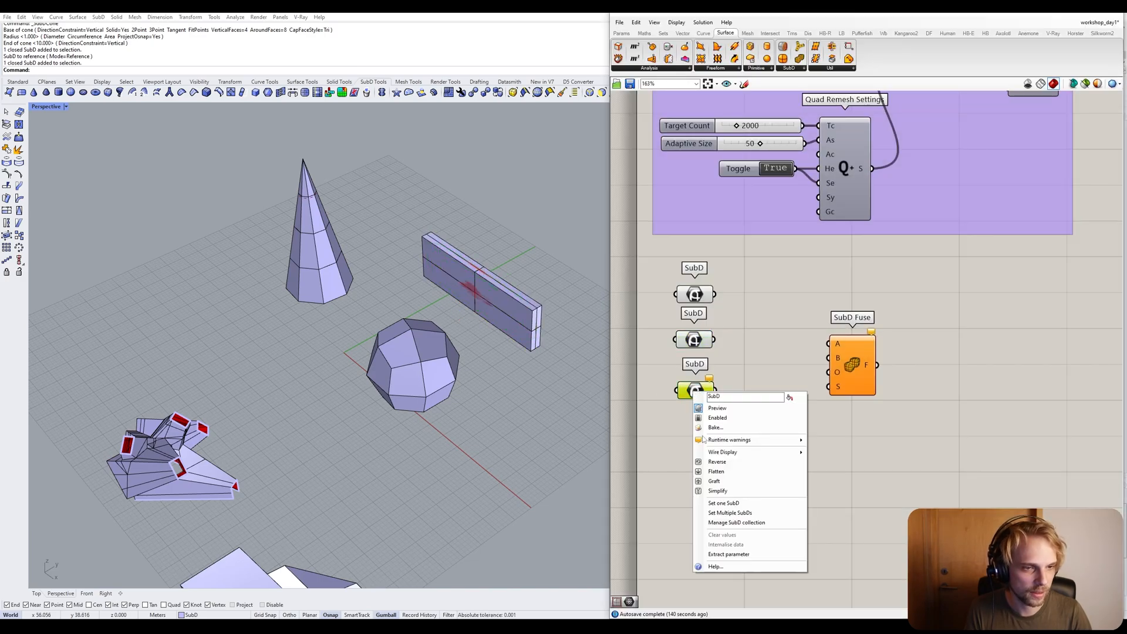
left_click(722, 503)
left_click(434, 382)
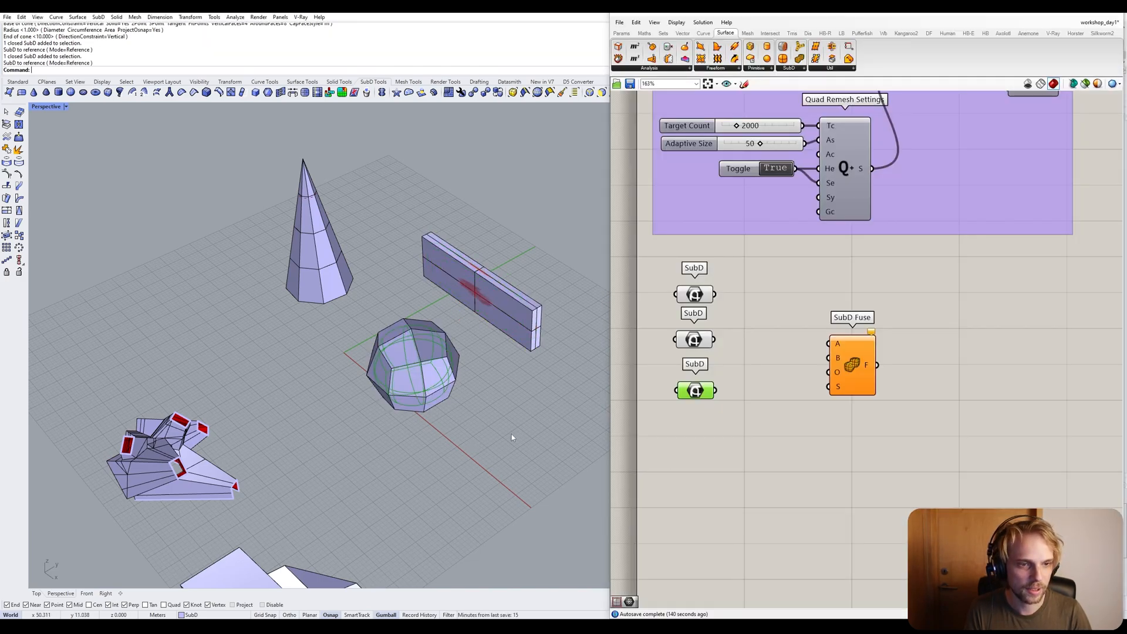
right_click_drag(533, 413, 675, 424)
Connect the cone parameter to SubD Fuse's A input and the box parameter to B, and move the sphere parameter further down.
left_click_drag(843, 346, 840, 317)
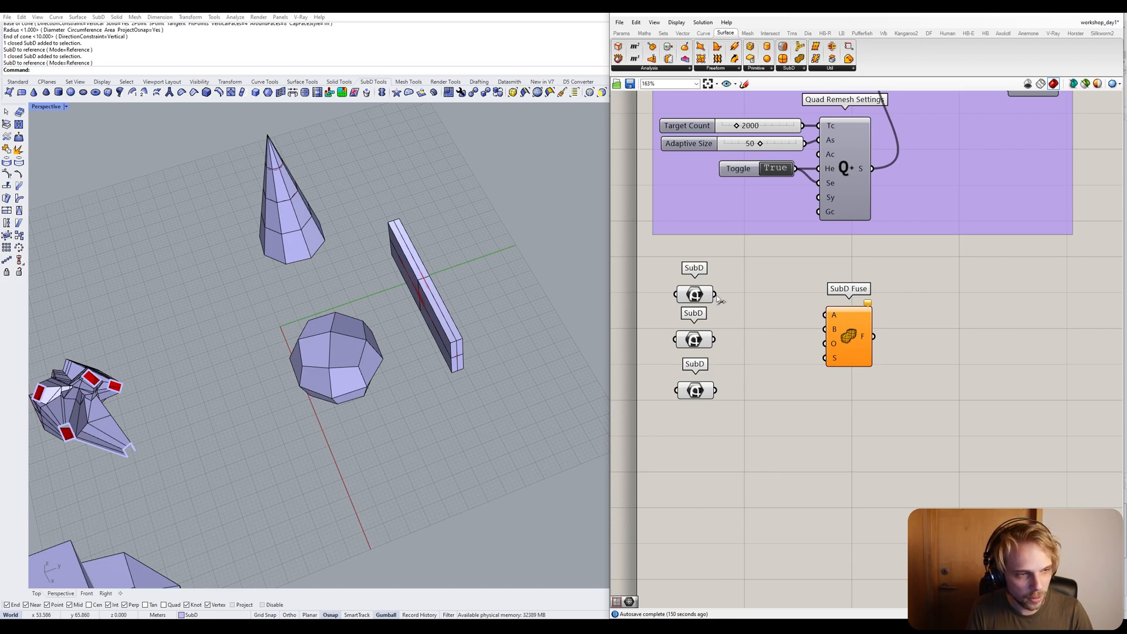
left_click_drag(750, 301, 831, 315)
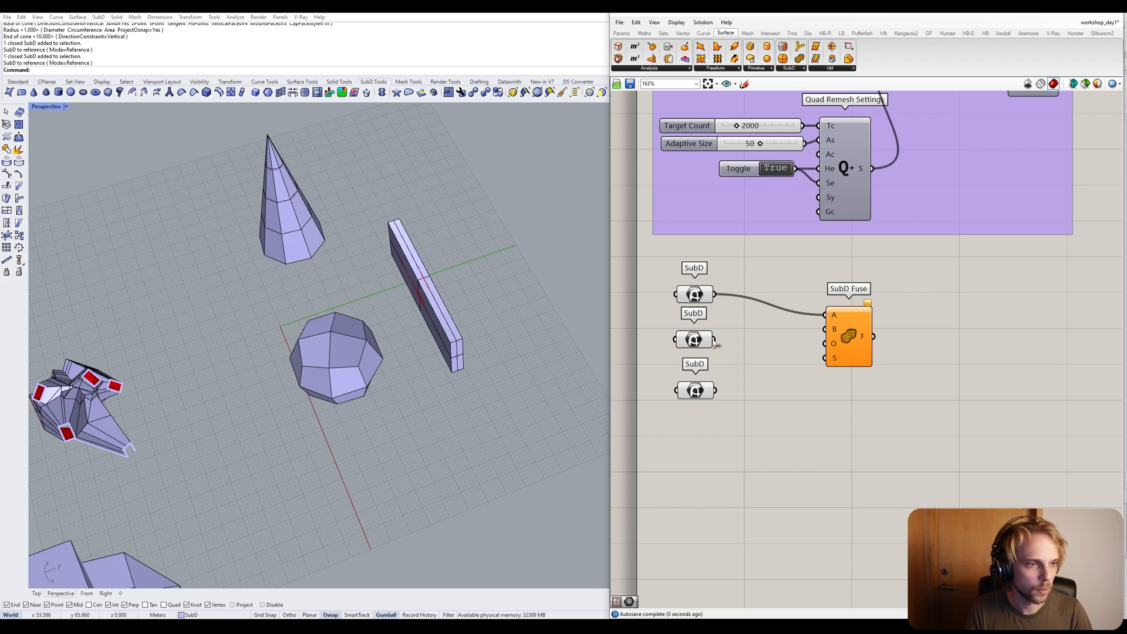
left_click_drag(716, 340, 818, 367)
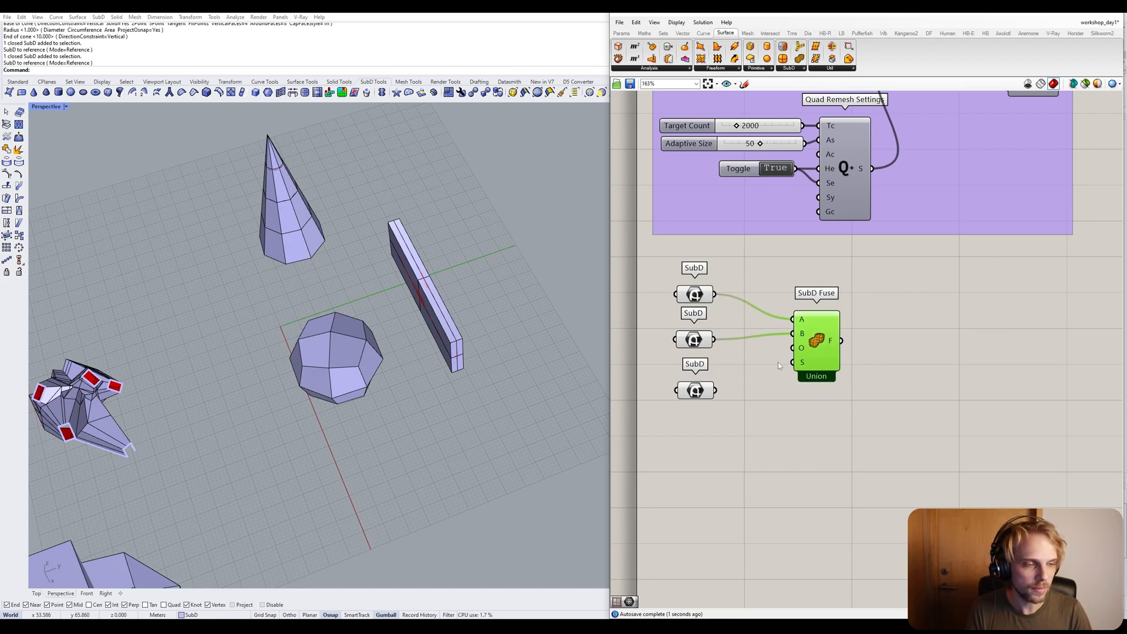
left_click_drag(695, 395, 682, 489)
left_click(751, 411)
left_click_drag(816, 363, 803, 369)
left_click(767, 371)
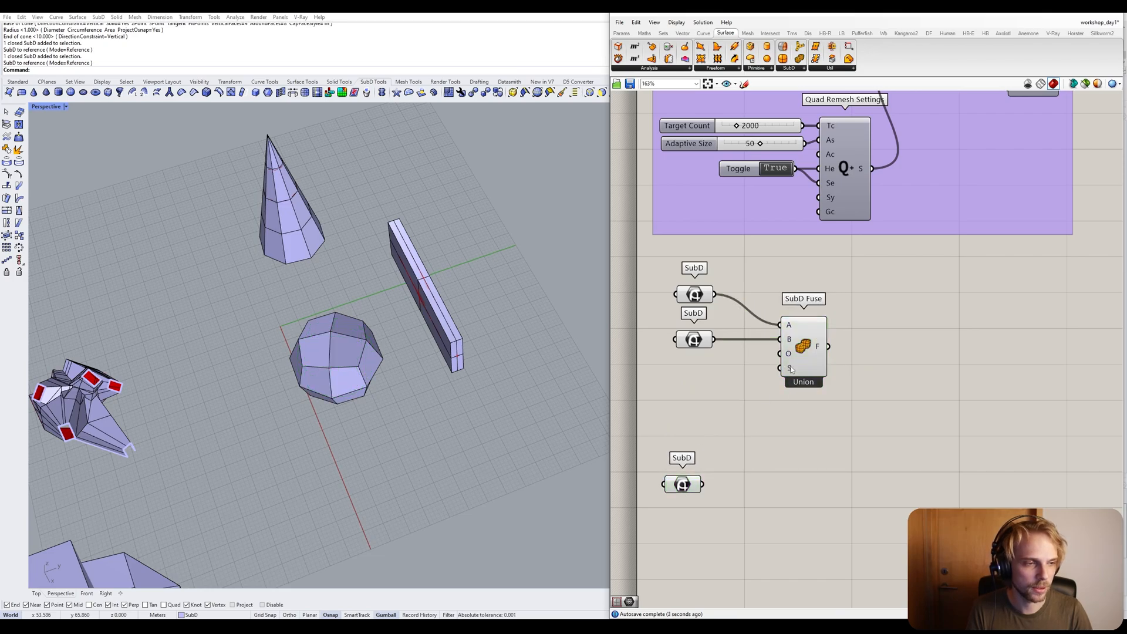
Check the Boolean Option input's description, then add a number slider set to 0 and connect it to that input.
mouse_move(789, 358)
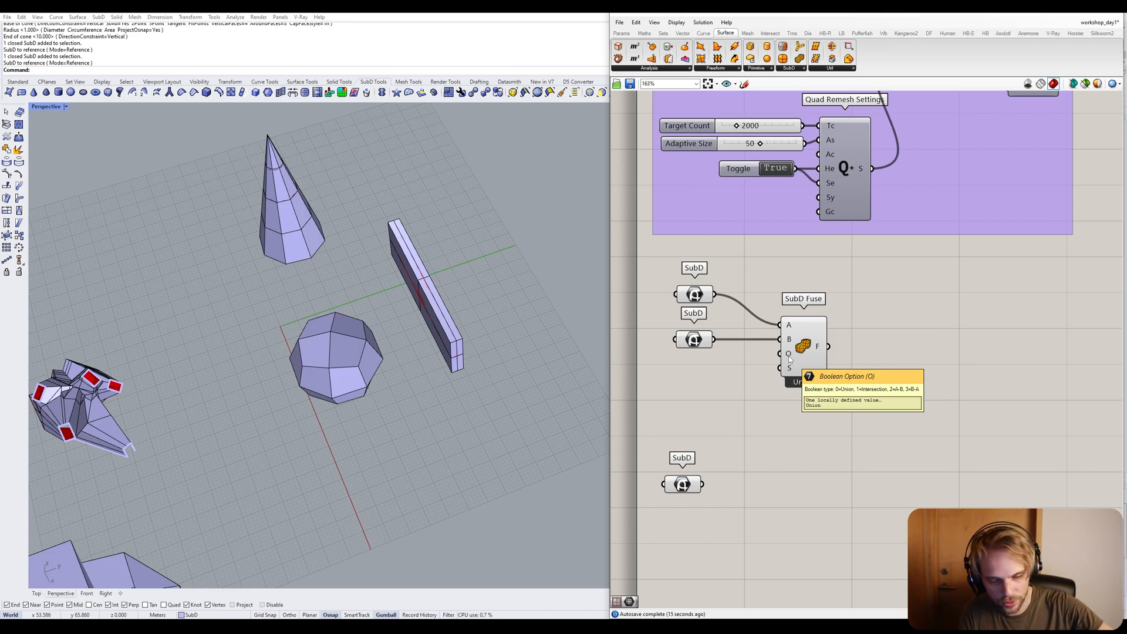
double_click(724, 375)
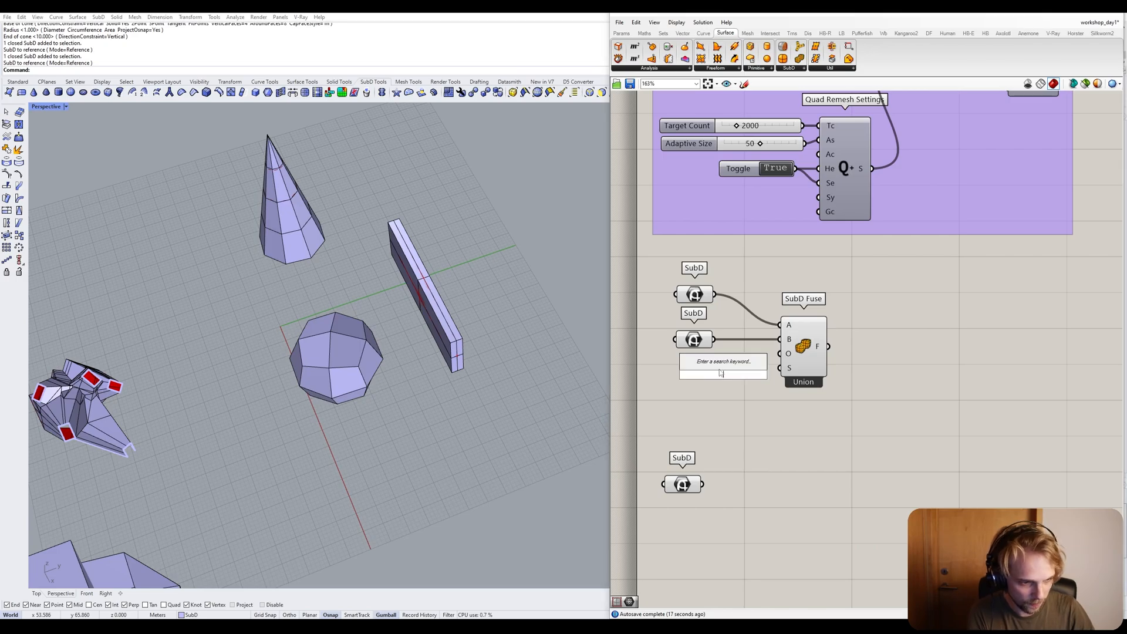
type("0")
key("Return")
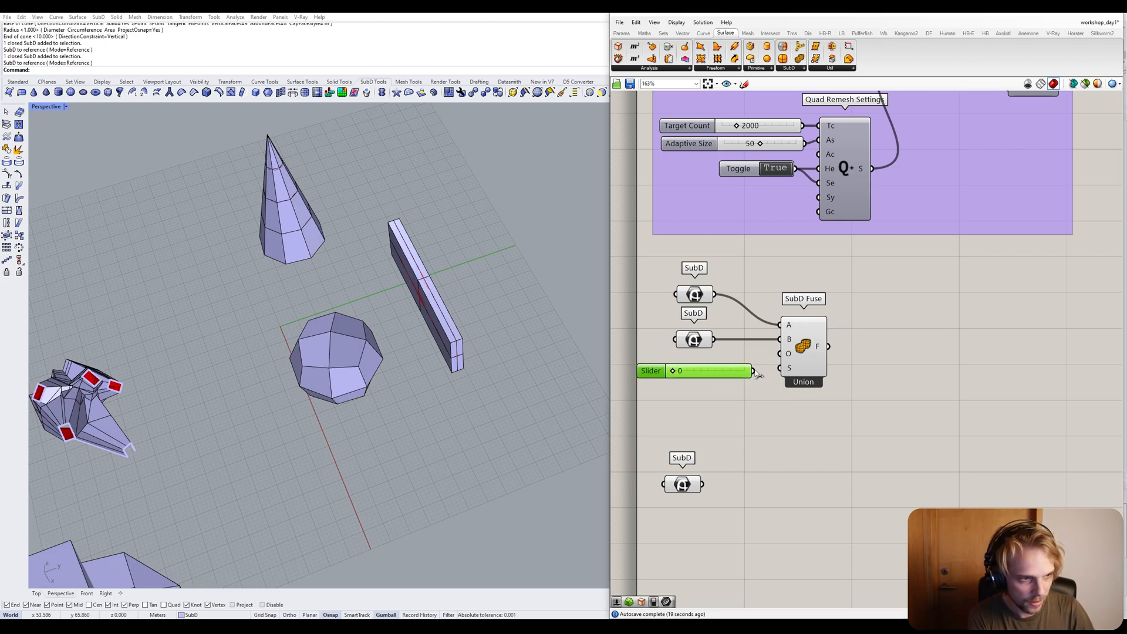
Try the Intersection mode by connecting a new number slider set to 1 to SubD Fuse's Boolean Option input.
double_click(713, 421)
type("1")
key("Return")
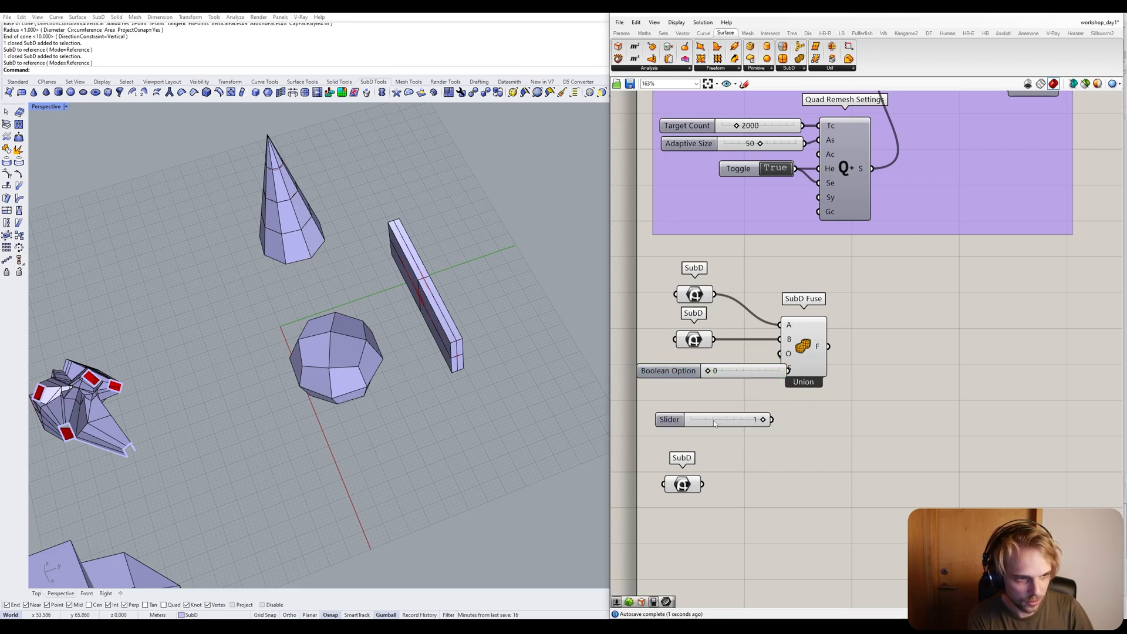
left_click_drag(750, 416, 780, 354)
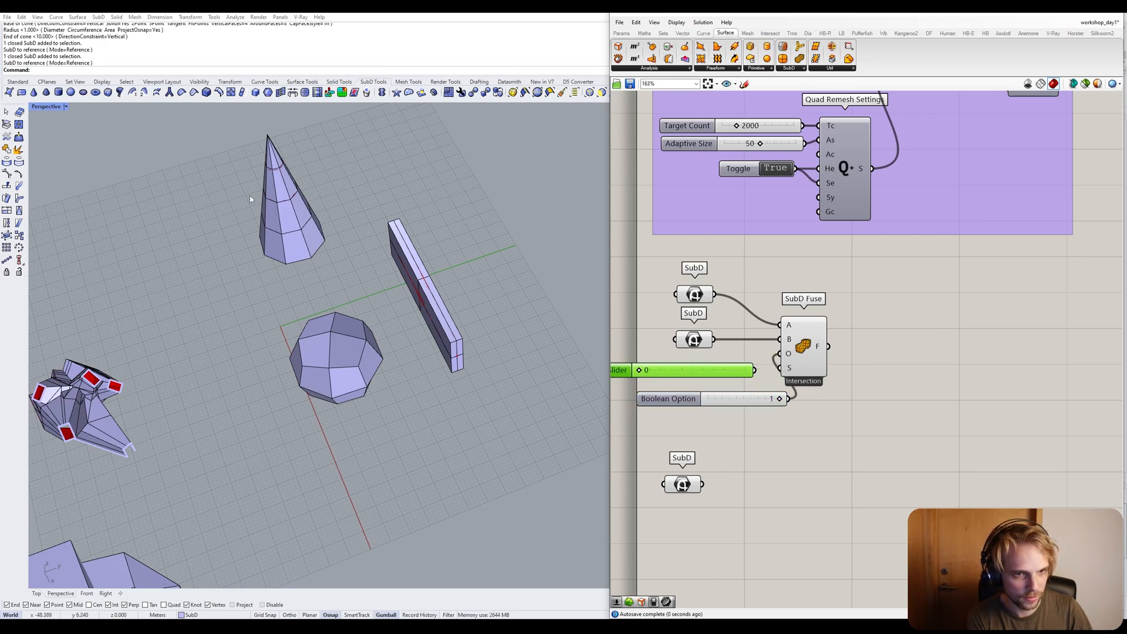
left_click_drag(667, 394, 629, 385)
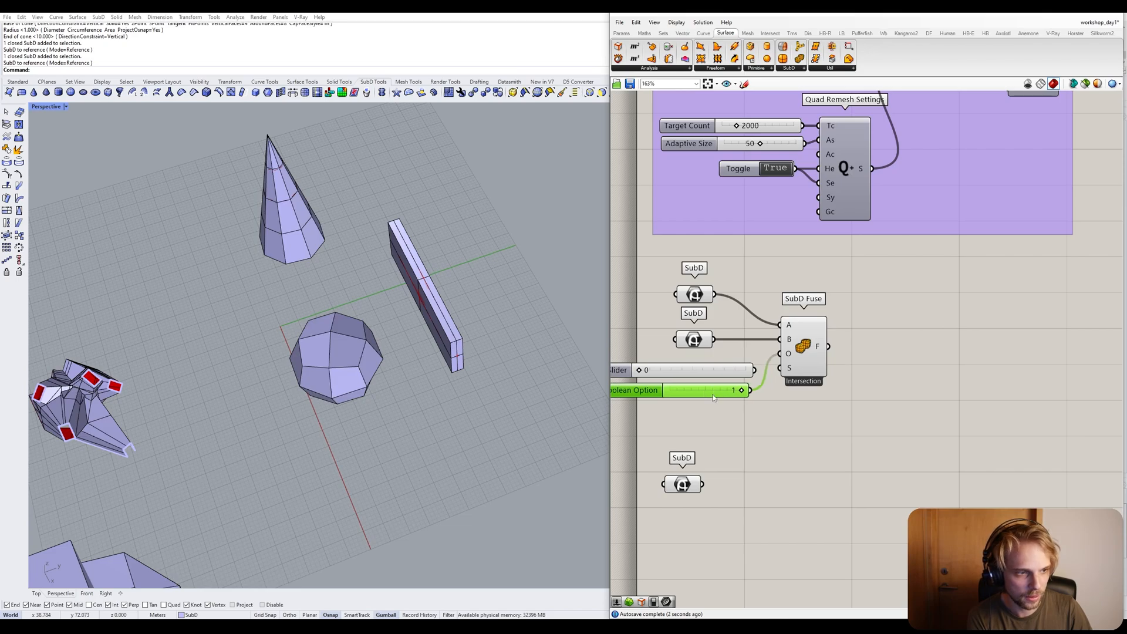
Try the A-B mode by connecting a new slider set to 2 to the Boolean Option, and identify which shapes are A and B.
double_click(703, 428)
type("2")
key("Return")
left_click_drag(727, 432, 781, 354)
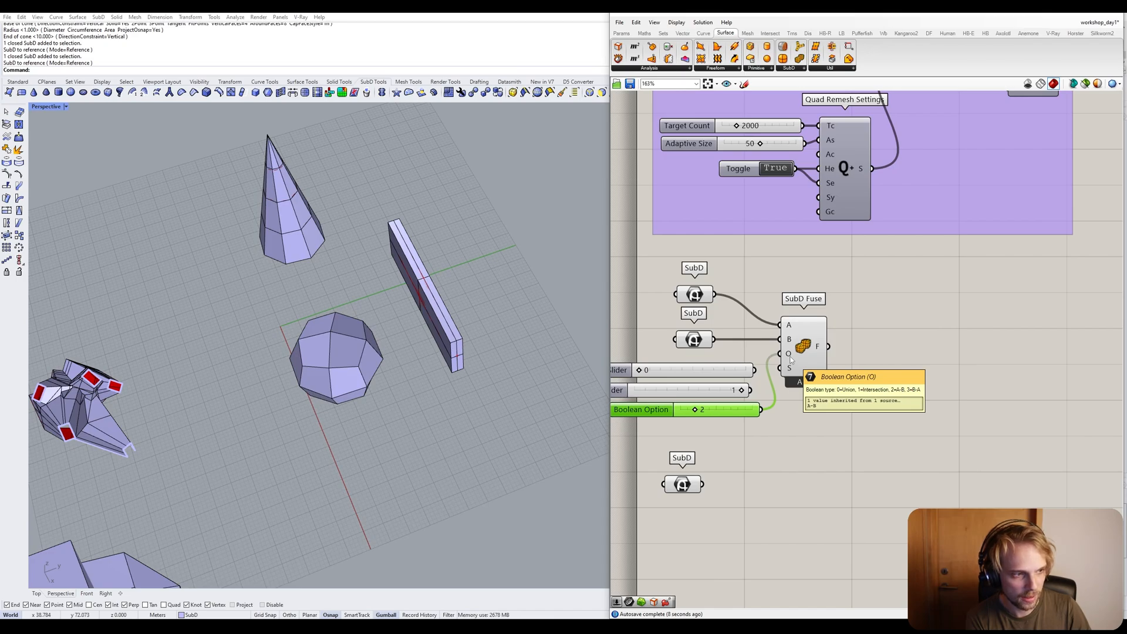
left_click(694, 295)
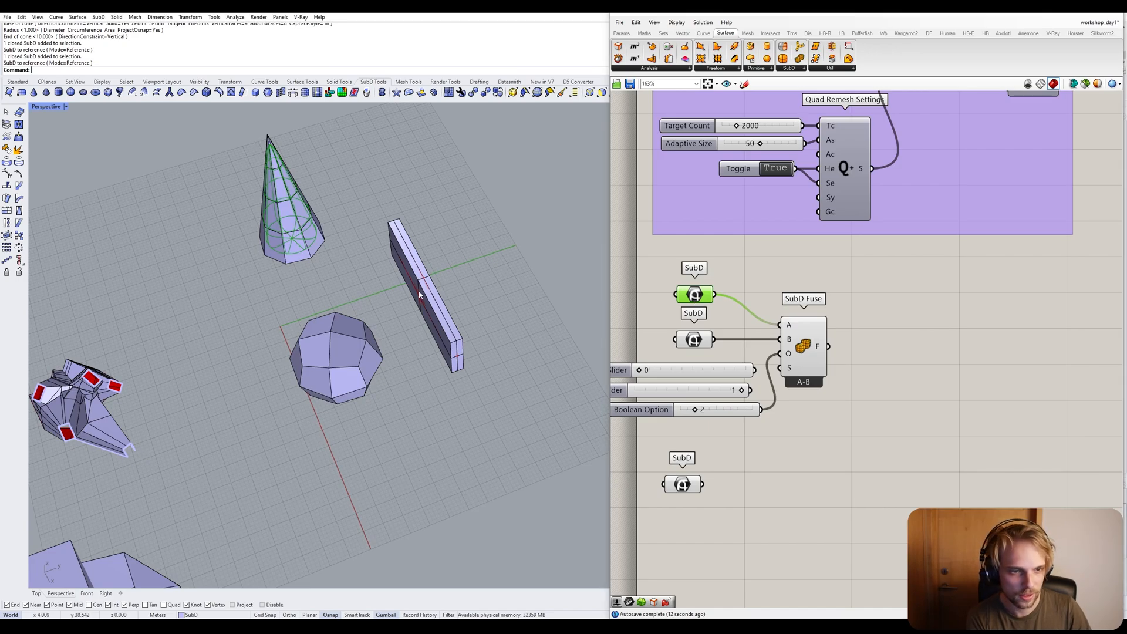
left_click(455, 244)
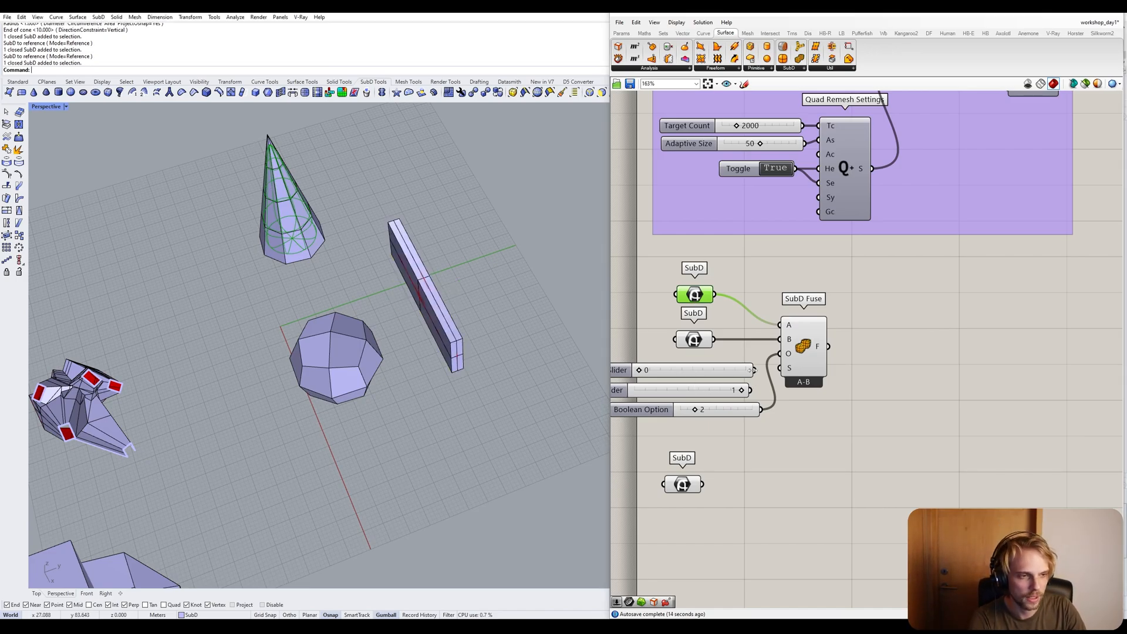
Reconnect the slider set to 0 to the Boolean Option input for Union and delete the other two sliders.
left_click_drag(753, 370, 781, 353)
left_click_drag(723, 439, 722, 381)
key("Delete")
mouse_move(787, 371)
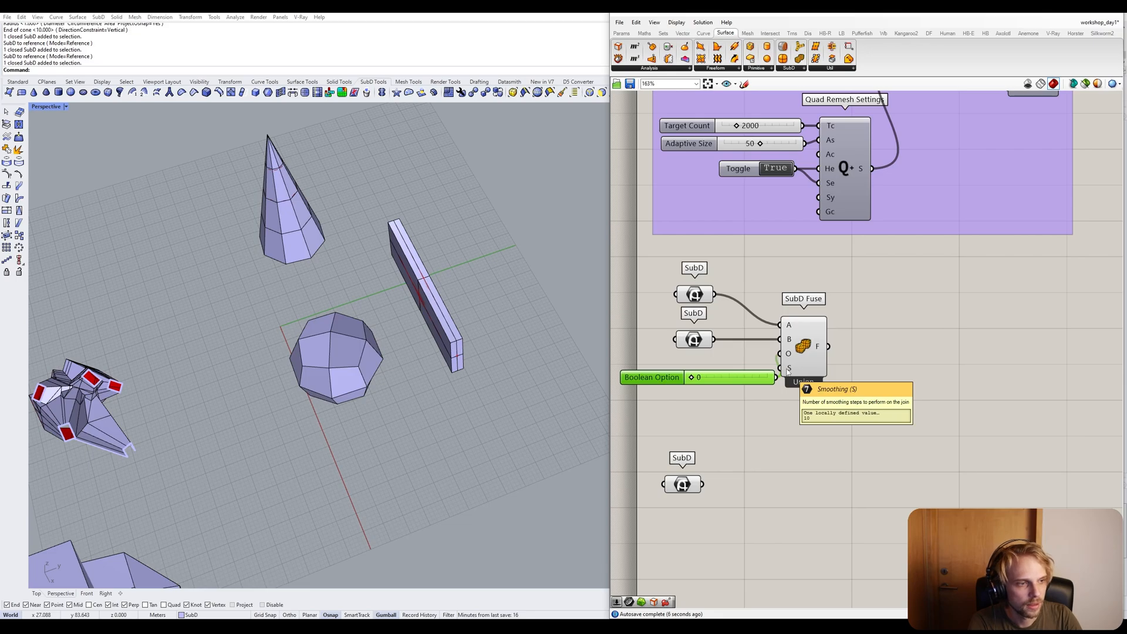
Move the Boolean Option slider level with the matching SubD Fuse input and select the SubD Fuse component.
left_click_drag(765, 371, 736, 357)
left_click(732, 390)
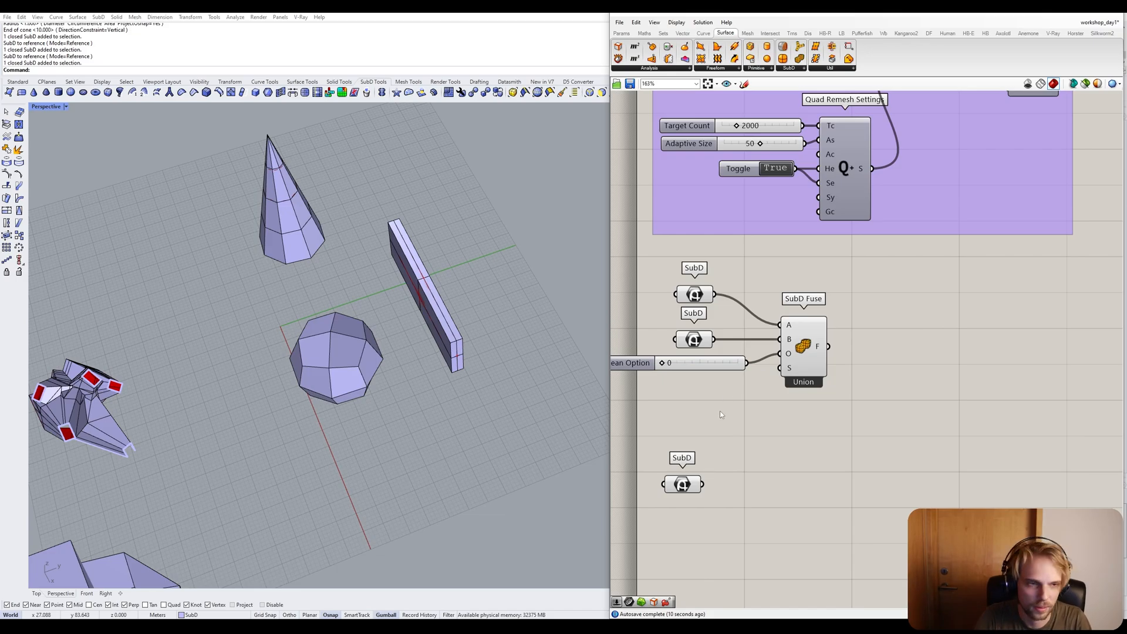
left_click(819, 333)
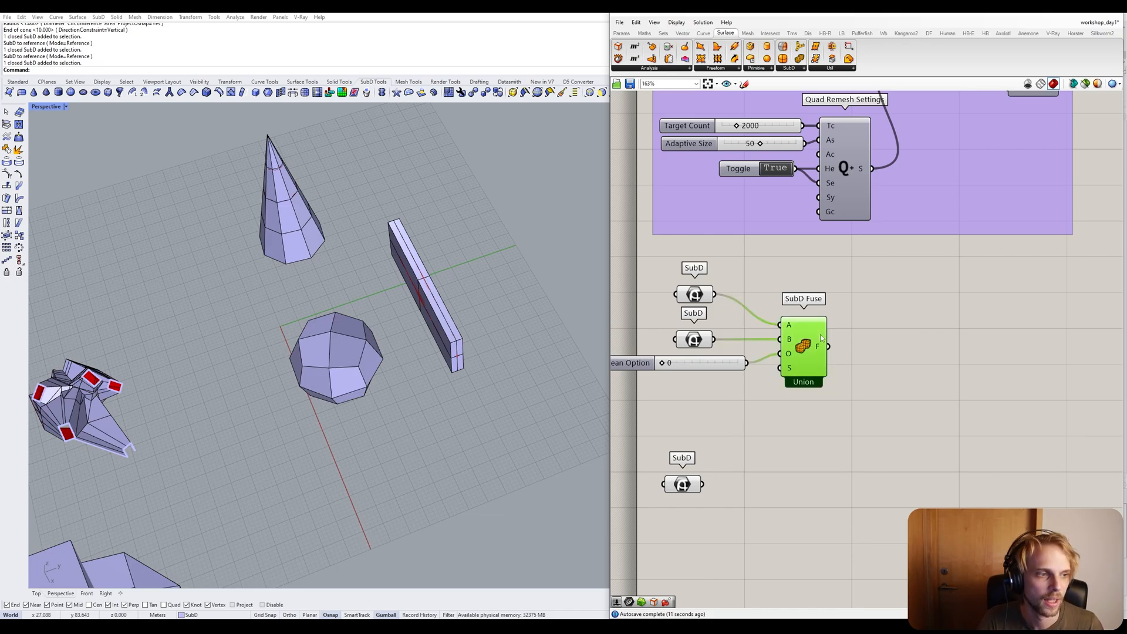
Move the cone in the Rhino viewport so that it overlaps the box, and inspect the fused preview.
left_click(304, 229)
right_click_drag(303, 229, 294, 248)
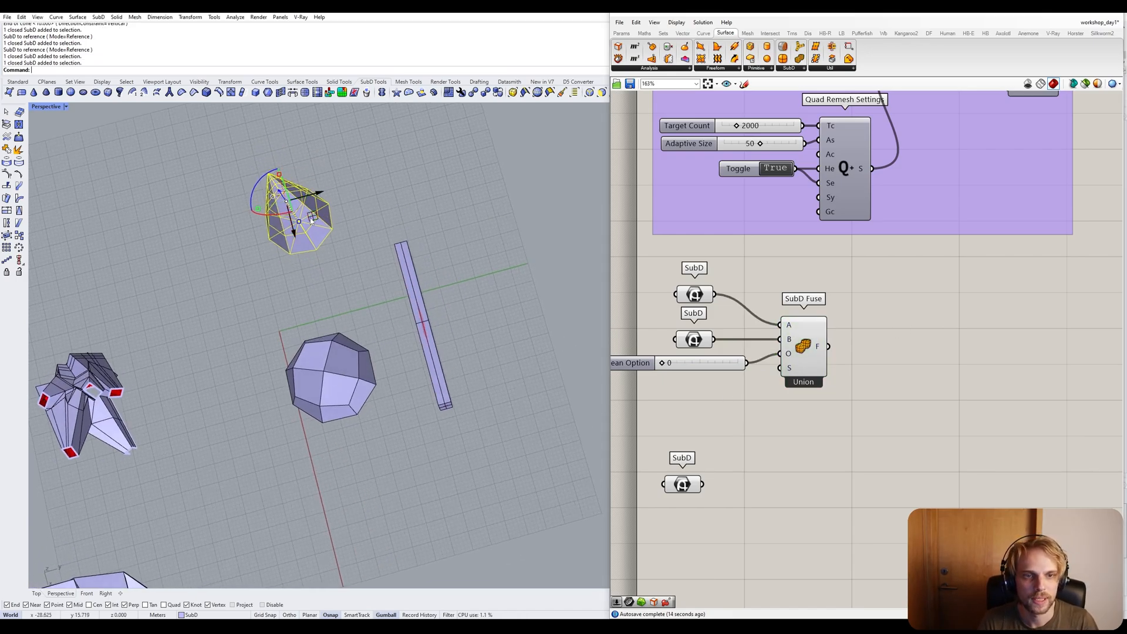
left_click_drag(310, 217, 395, 266)
left_click(513, 358)
right_click_drag(513, 358, 353, 306)
scroll(414, 229, "up", 7)
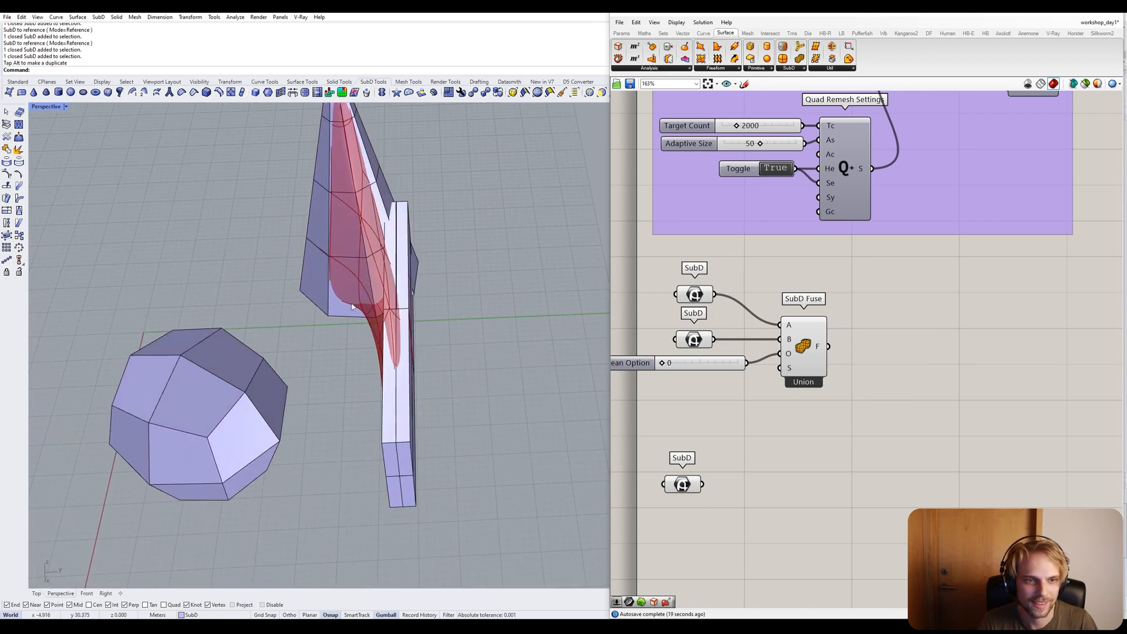
scroll(343, 238, "down", 5)
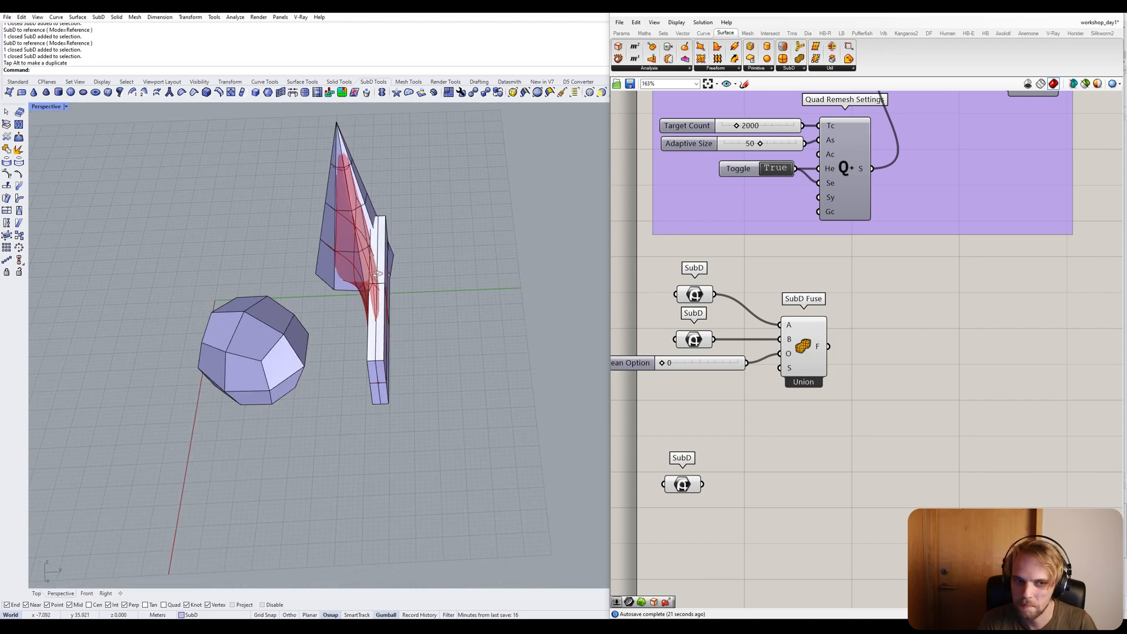
right_click_drag(376, 268, 403, 302)
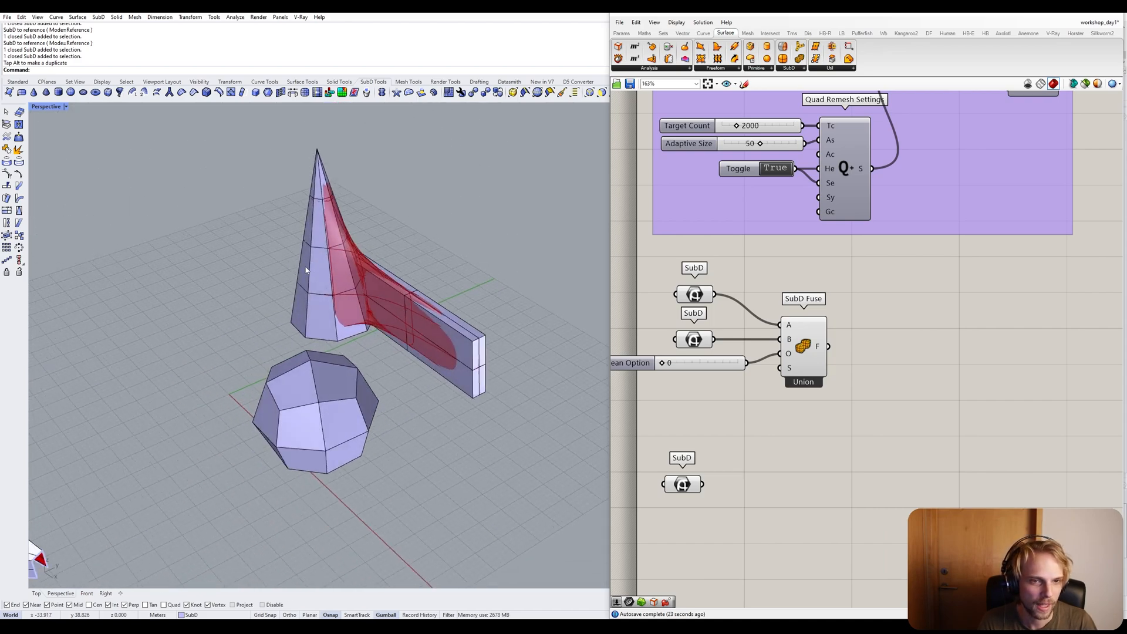
Set the Perspective viewport's display mode to Wireframe.
right_click(59, 112)
key("Escape")
right_click(51, 108)
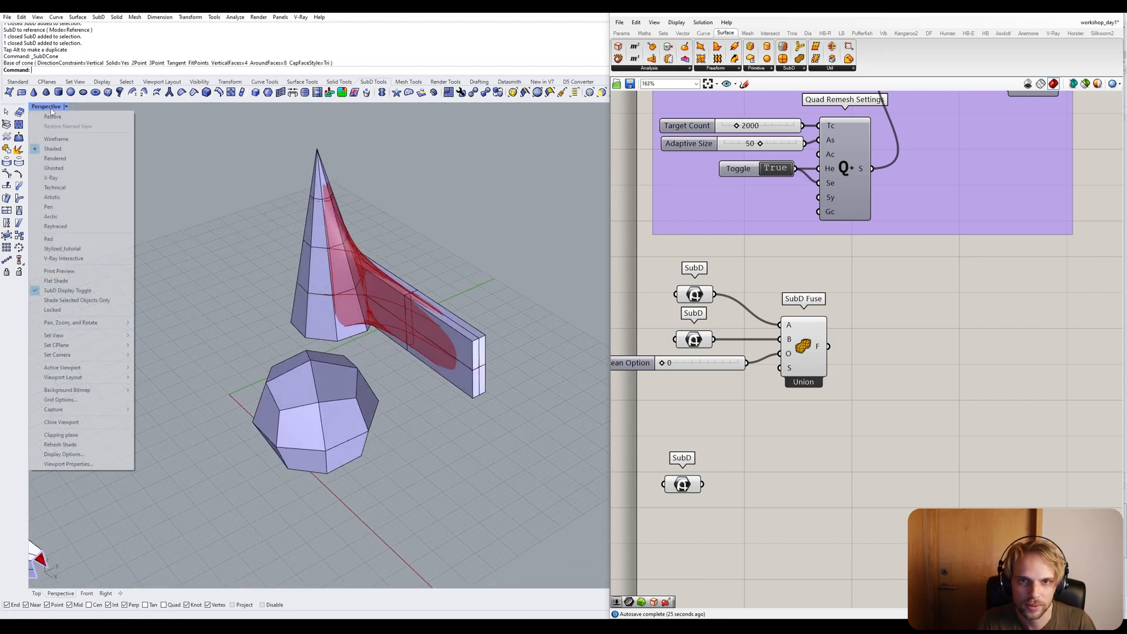
left_click(56, 138)
Reposition the cone against the end of the box to adjust the fused shape.
right_click_drag(368, 267, 311, 255)
left_click(309, 250)
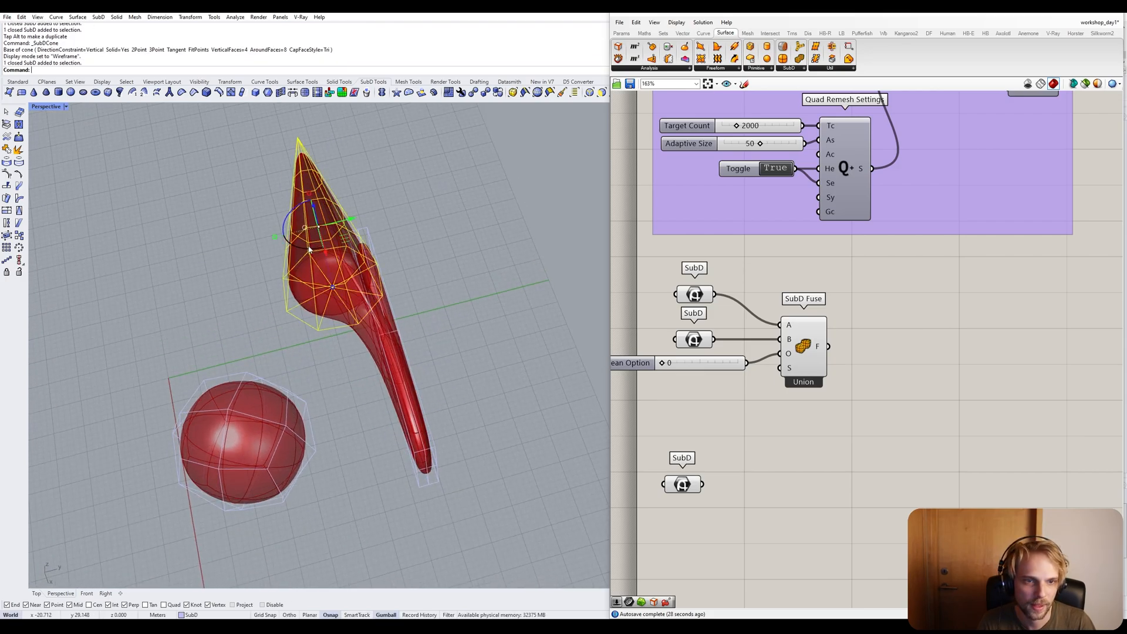
left_click_drag(309, 250, 365, 234)
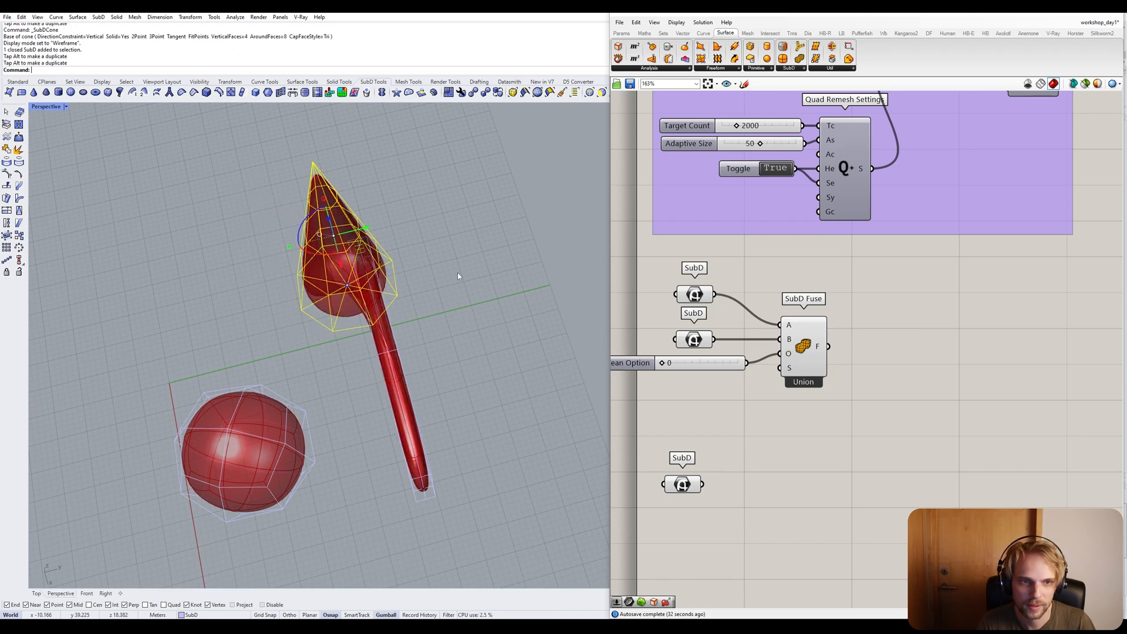
right_click_drag(509, 301, 513, 255)
left_click(528, 264)
Turn off the preview of the two SubD parameters feeding SubD Fuse so only the fused result is shown.
left_click_drag(725, 263, 664, 375)
middle_click(665, 365)
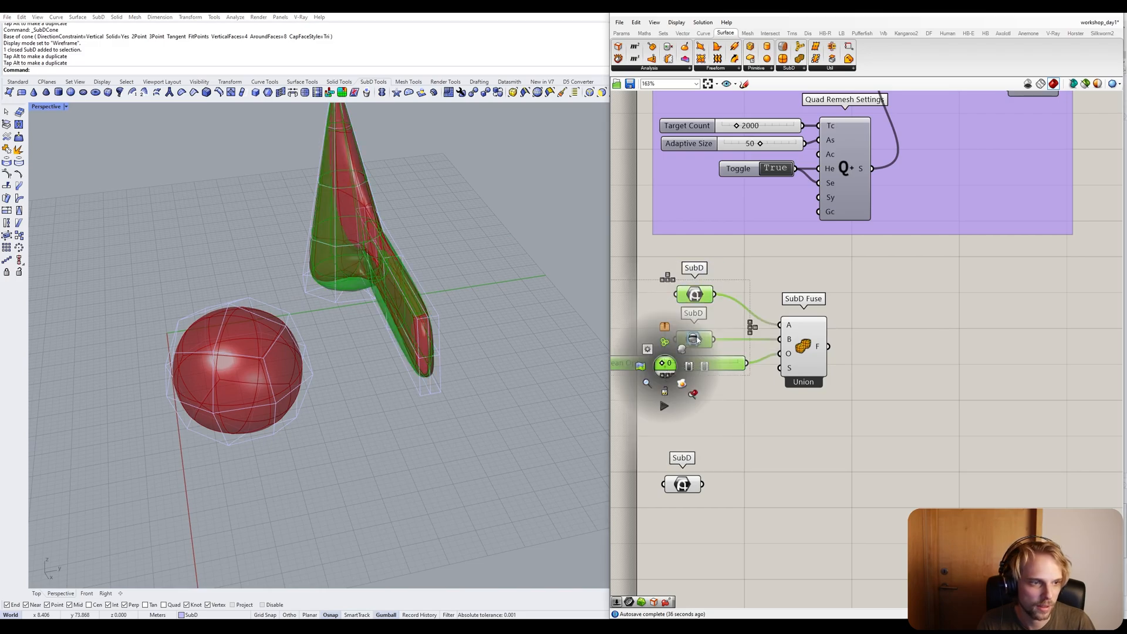
left_click(696, 339)
left_click(800, 253)
right_click_drag(474, 210, 540, 209)
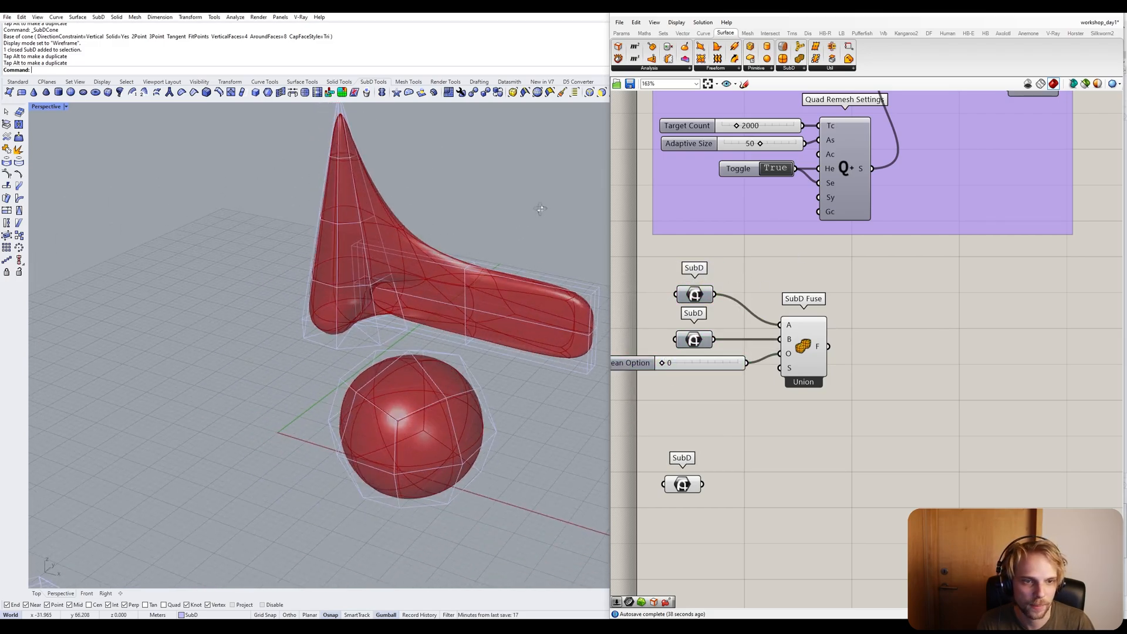
scroll(440, 247, "up", 6)
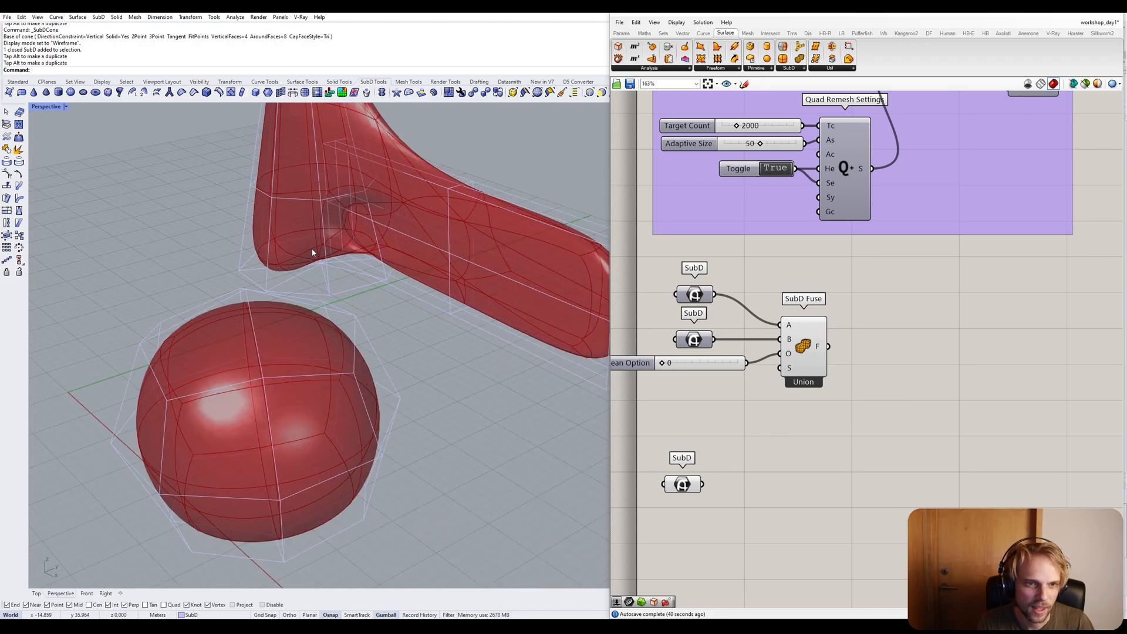
Lower the cone vertically so its base sits closer to the bottom of the box.
left_click(357, 299)
scroll(353, 301, "down", 6)
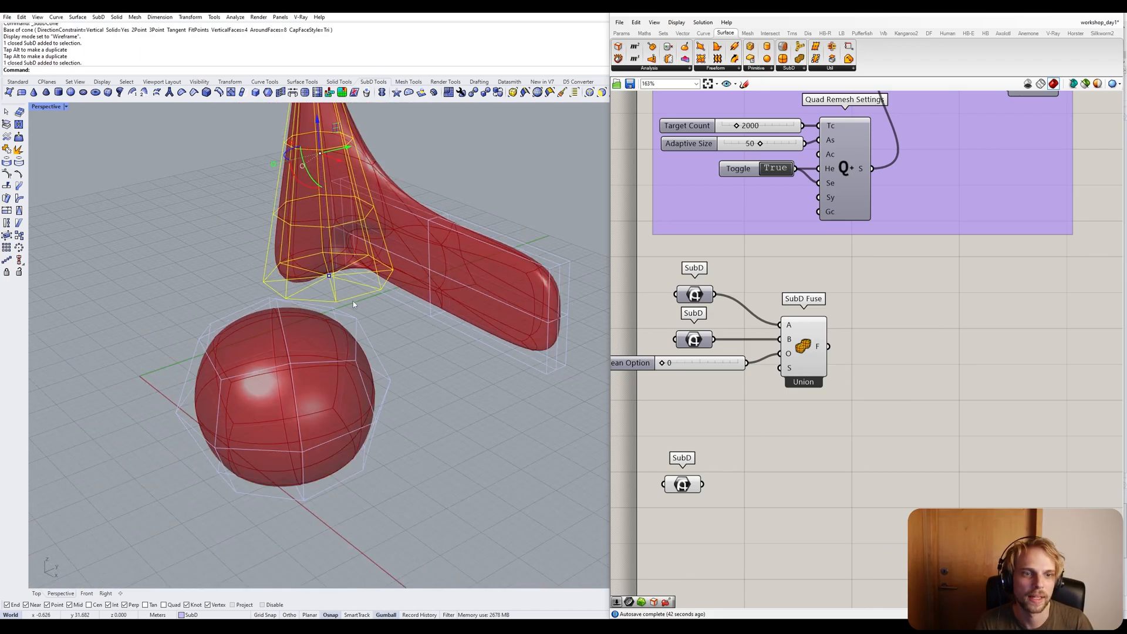
right_click_drag(353, 301, 335, 253)
left_click_drag(315, 241, 315, 286)
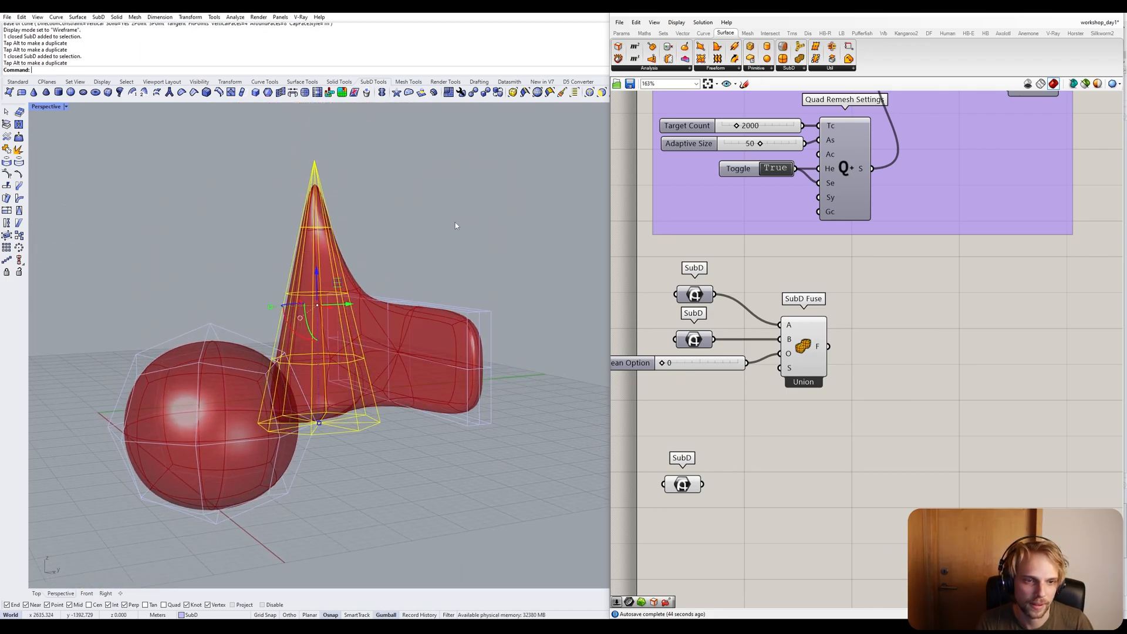
right_click_drag(455, 223, 551, 397)
left_click(450, 337)
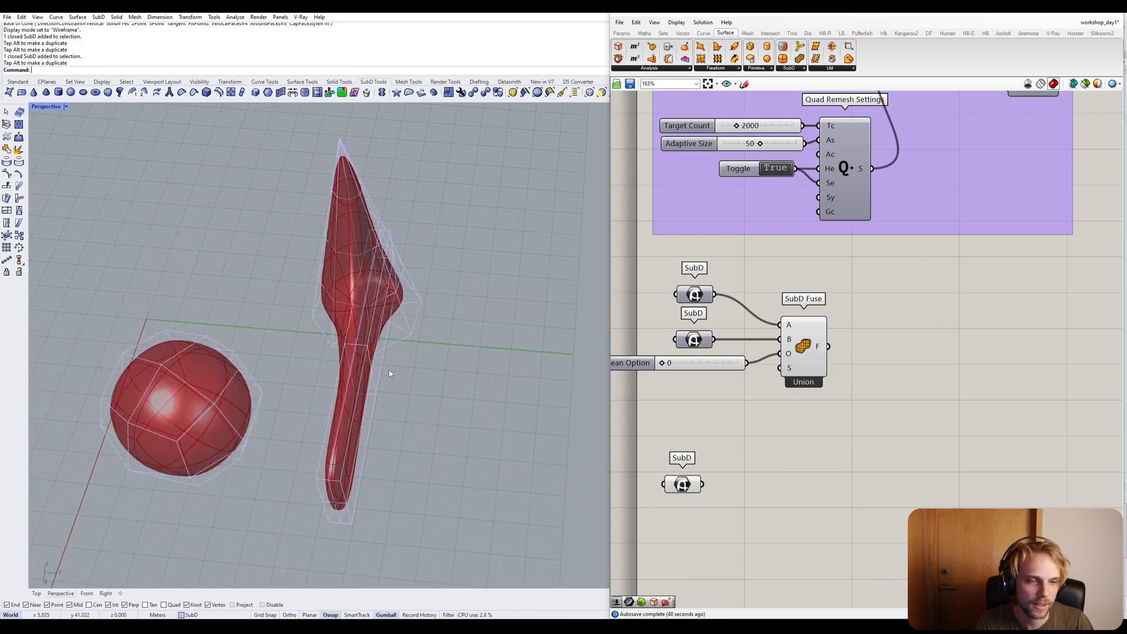
Try the Intersection mode on the overlapping cone and box by connecting a new slider set to 1 to the Boolean Option input.
right_click_drag(388, 373, 655, 398)
right_click_drag(708, 368, 783, 373)
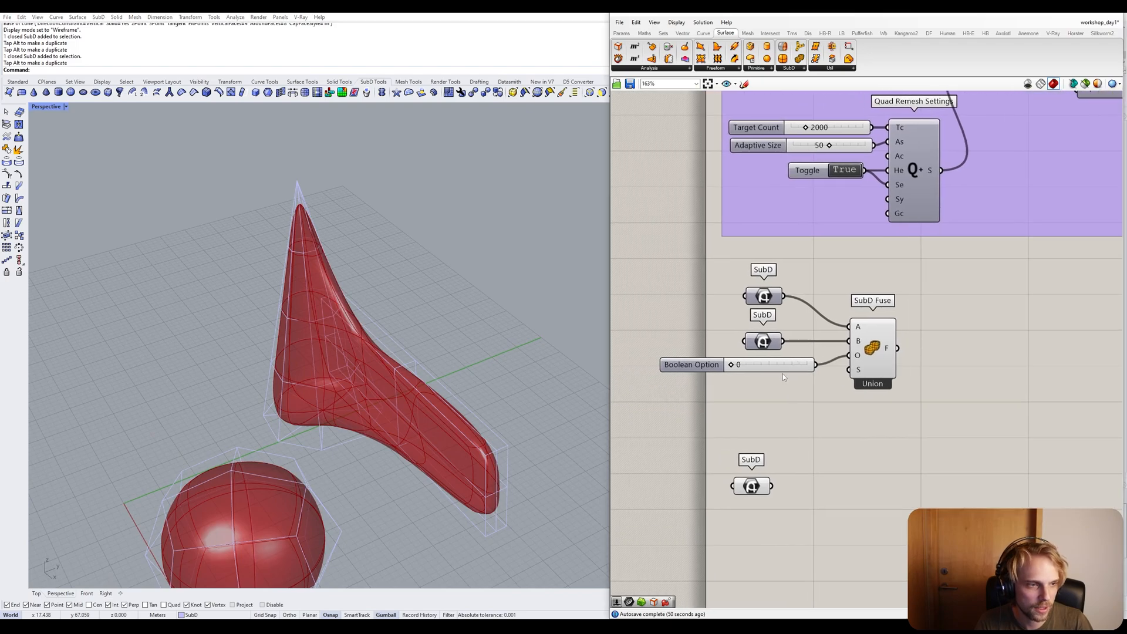
double_click(777, 403)
type("1")
key("Return")
left_click_drag(776, 403, 850, 355)
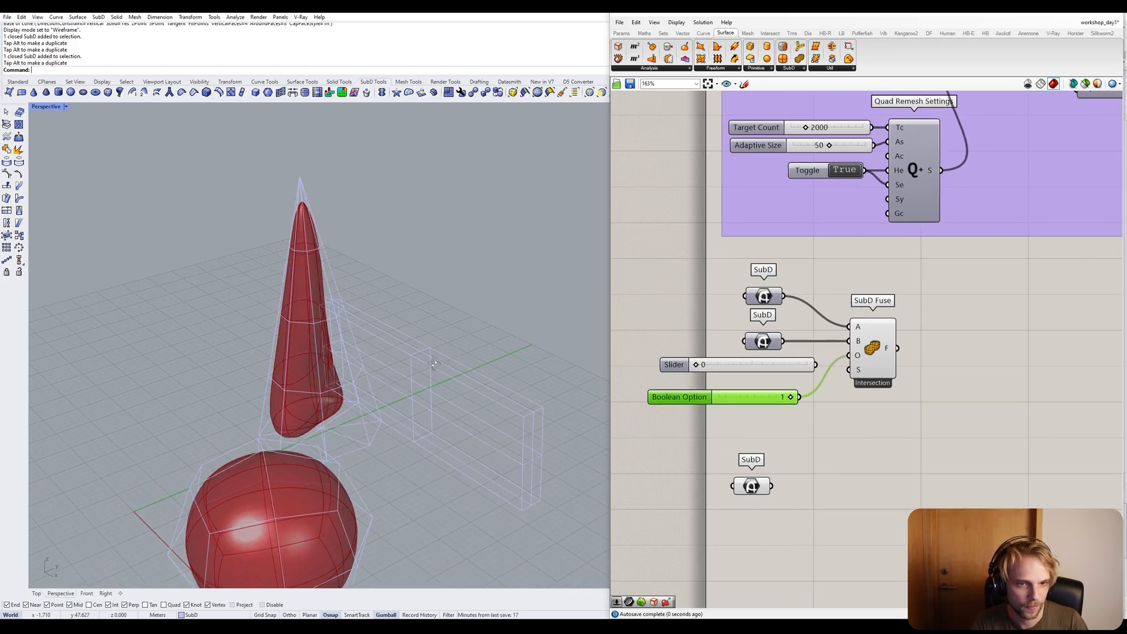
right_click_drag(440, 364, 316, 363)
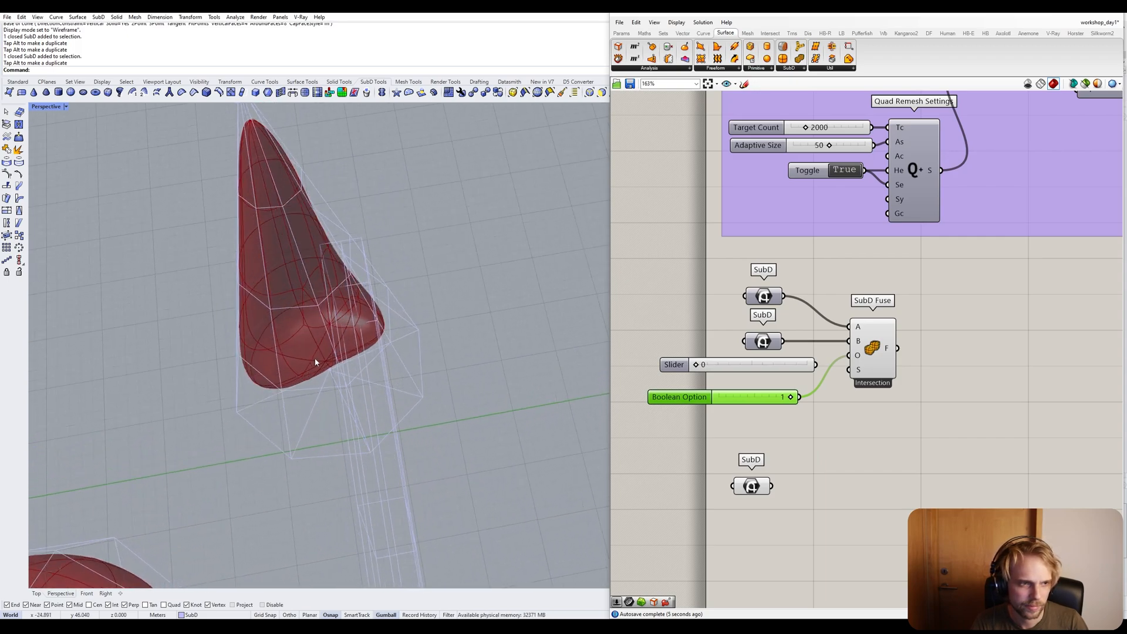
Connect another new slider set to 2 to the Boolean Option input, and change it to 3 to try the B-A mode.
left_click_drag(775, 497, 778, 545)
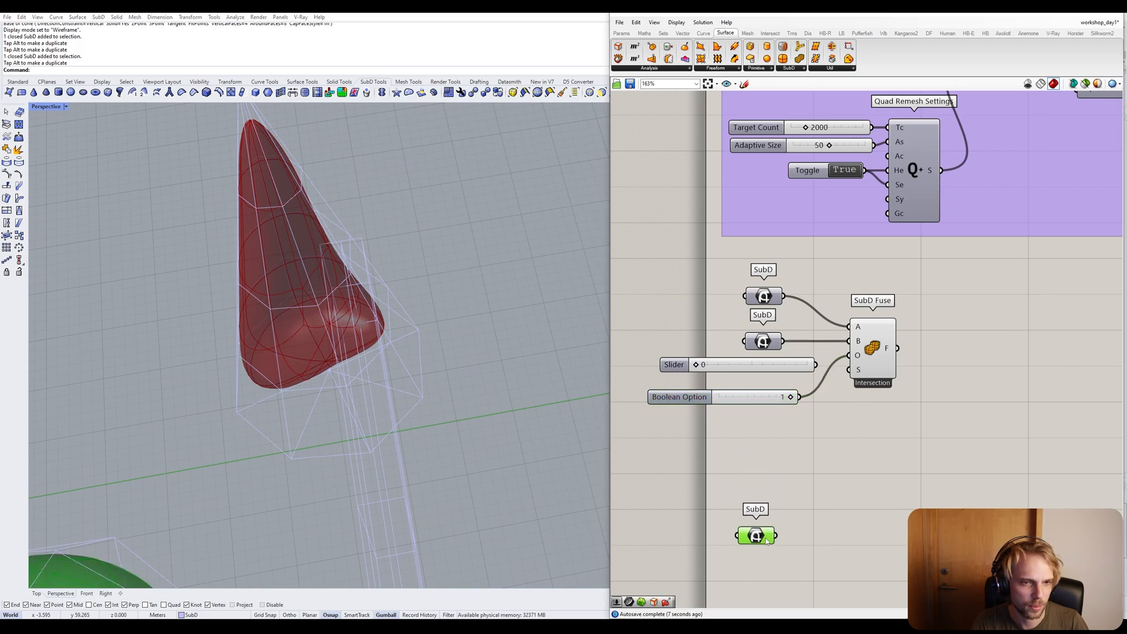
double_click(771, 434)
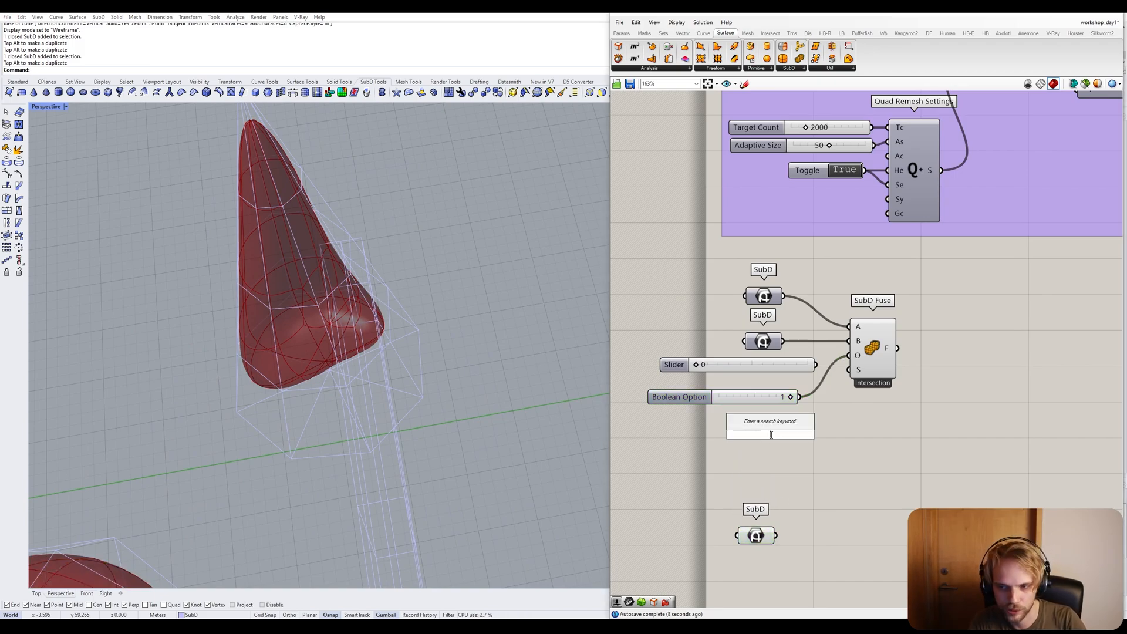
type("2")
key("Return")
left_click(744, 436)
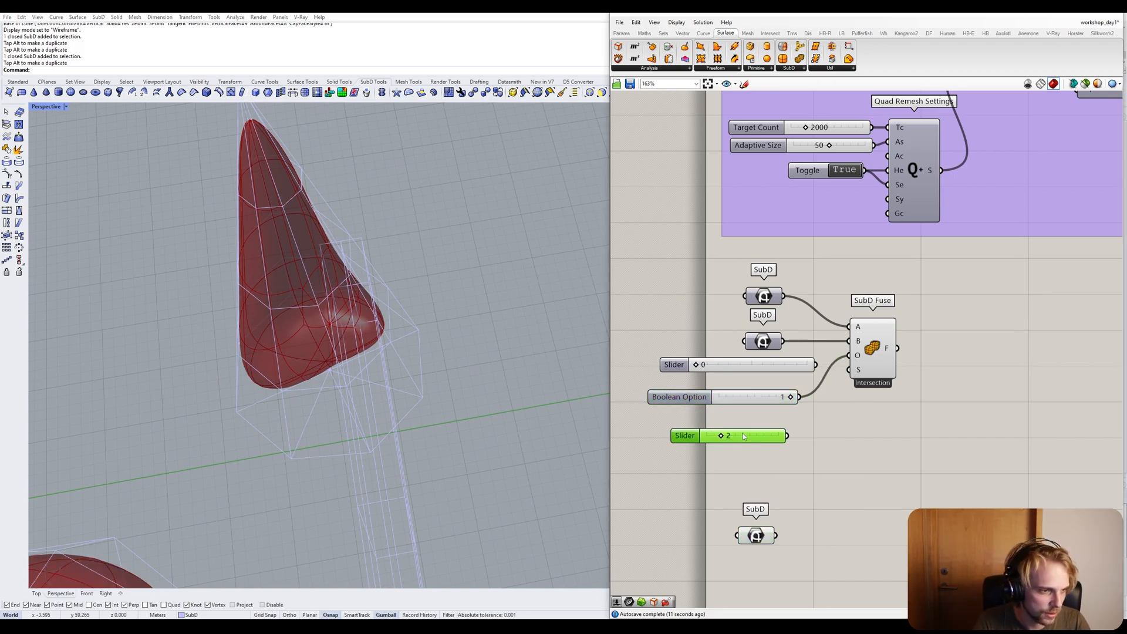
left_click_drag(787, 436, 849, 356)
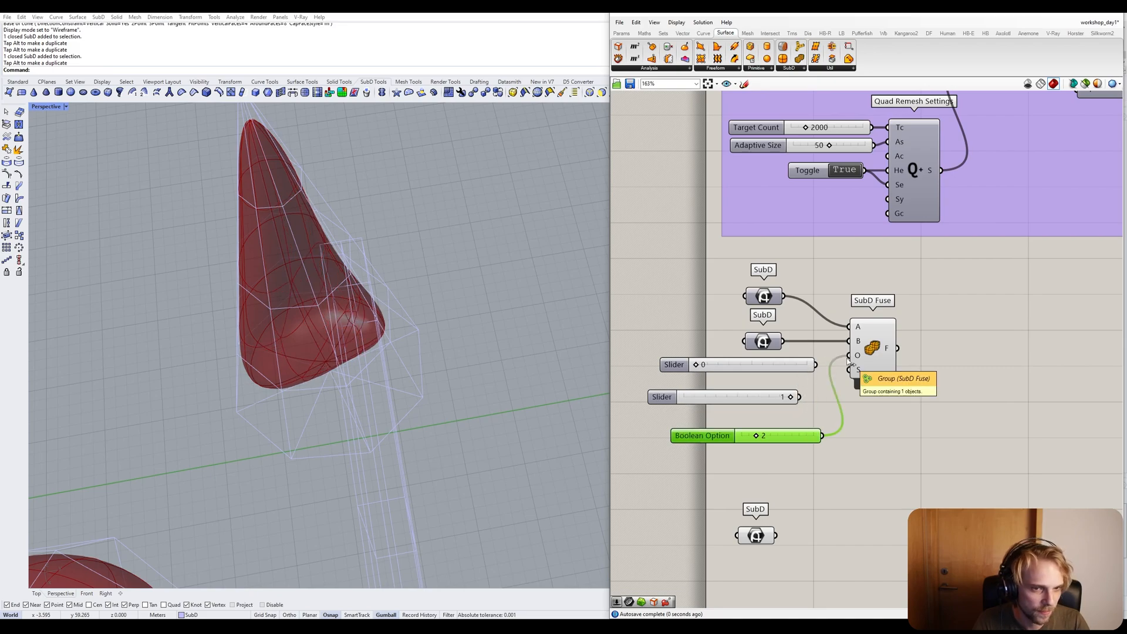
left_click_drag(756, 438, 763, 437)
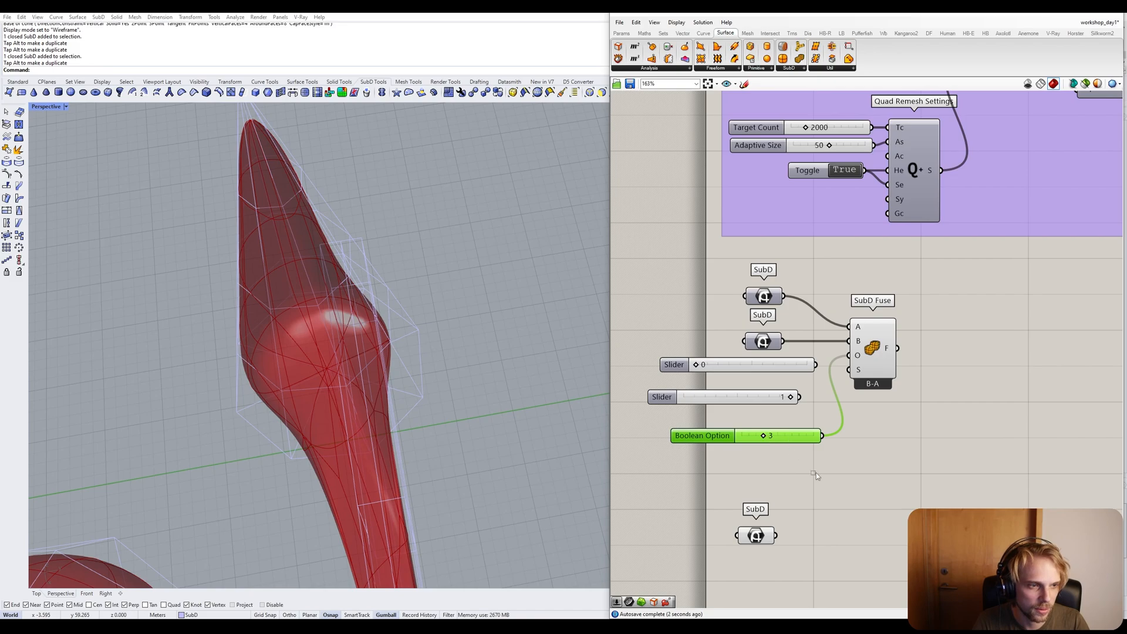
Delete the sliders set to 1 and 3 and reconnect the slider set to 0 to the Boolean Option input for Union.
left_click_drag(816, 473, 747, 395)
key("Delete")
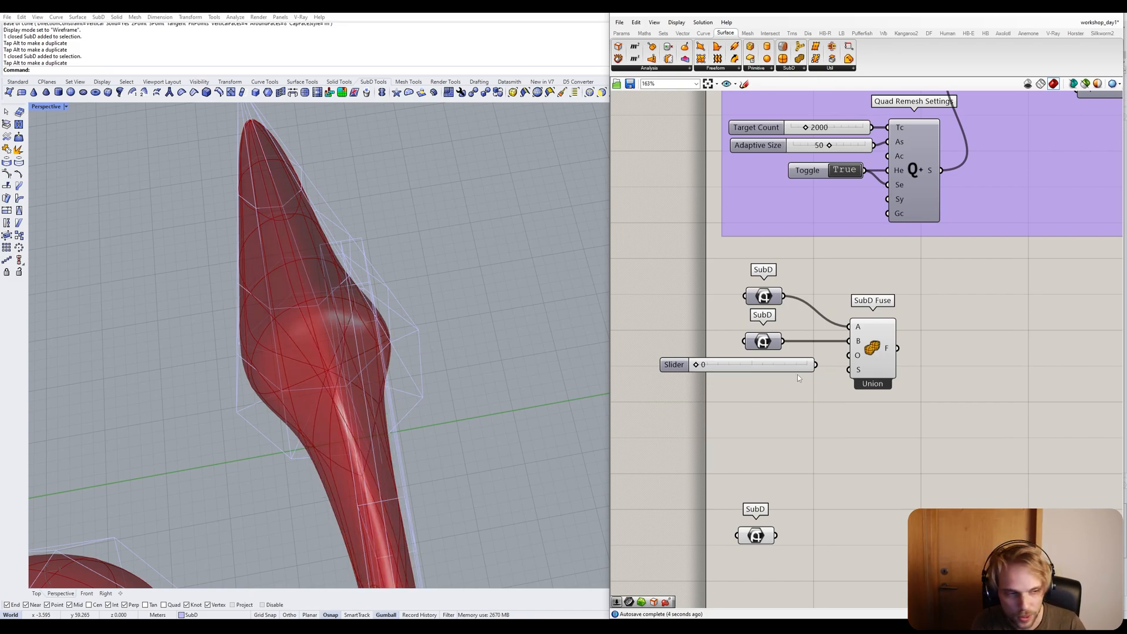
left_click_drag(817, 365, 849, 356)
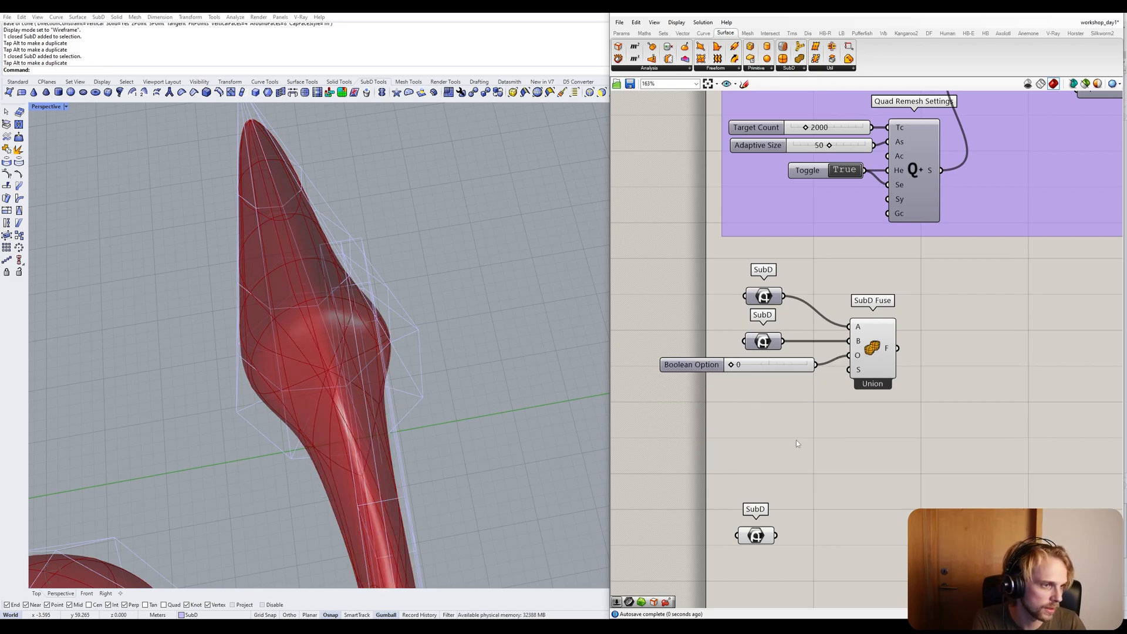
Move the sphere's SubD parameter closer to the SubD Fuse component, shift that component slightly, and select the sphere in the viewport.
left_click_drag(747, 541, 810, 467)
left_click_drag(875, 357, 886, 374)
scroll(298, 512, "down", 3)
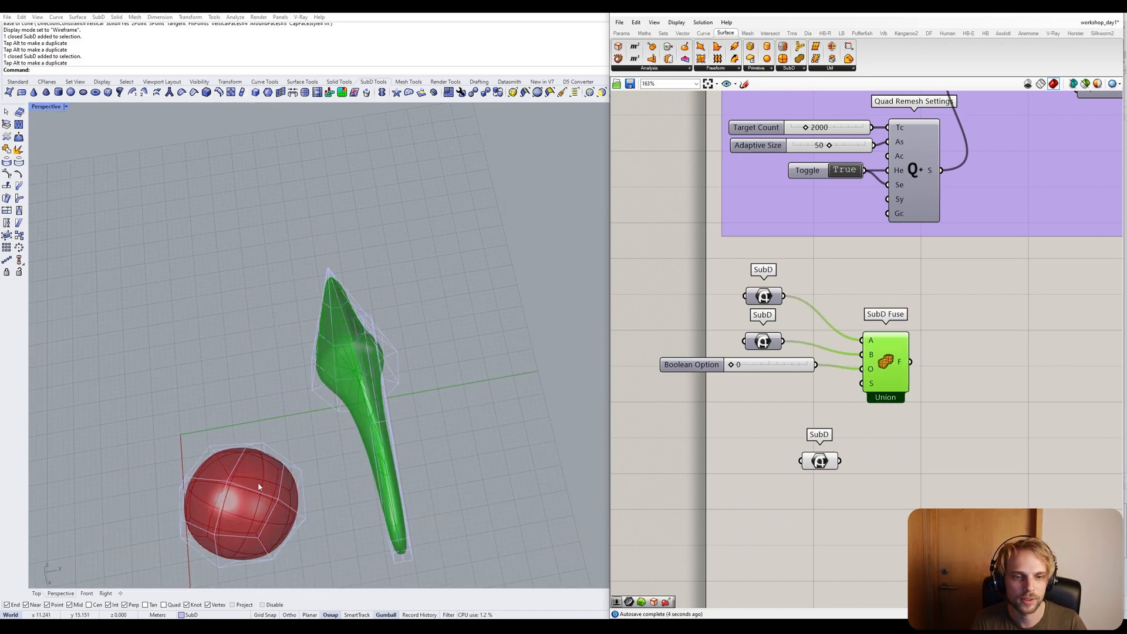
left_click(298, 513)
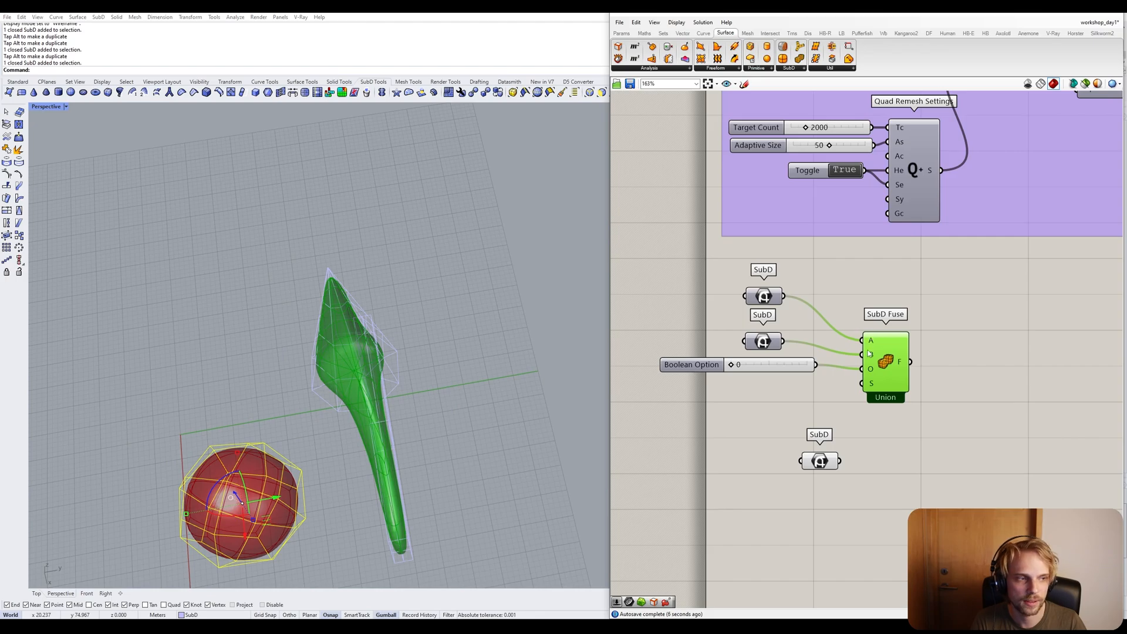
Add a fresh, unconnected second SubD Fuse component and place it diagonally below the first one.
right_click_drag(868, 362, 807, 299)
left_click(795, 293)
left_click(816, 284)
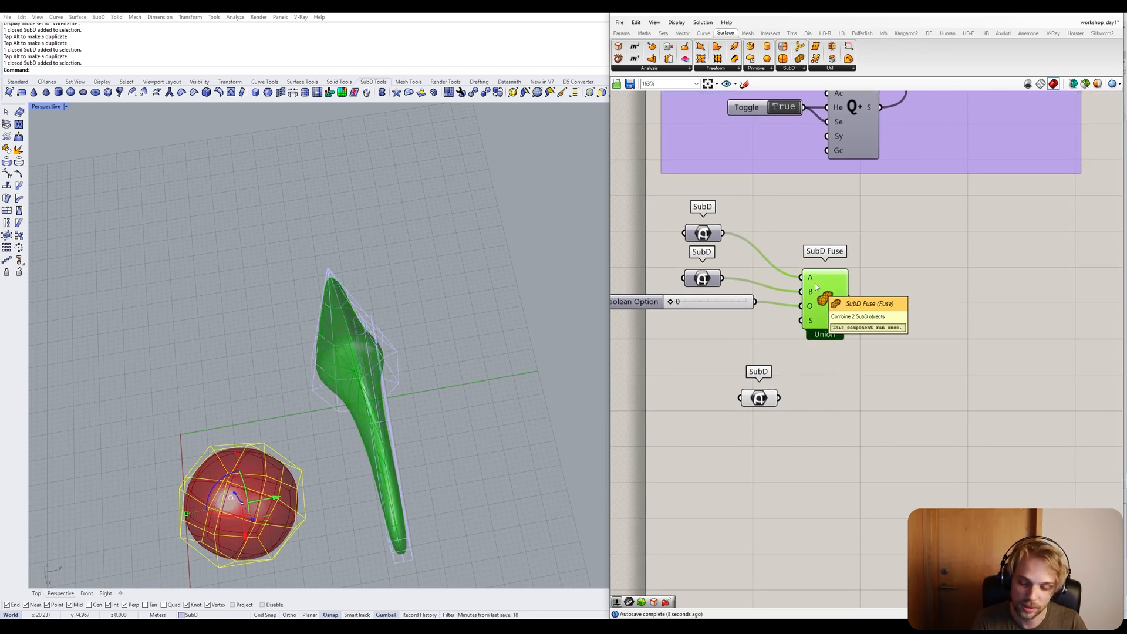
left_click_drag(815, 285, 909, 367, "alt")
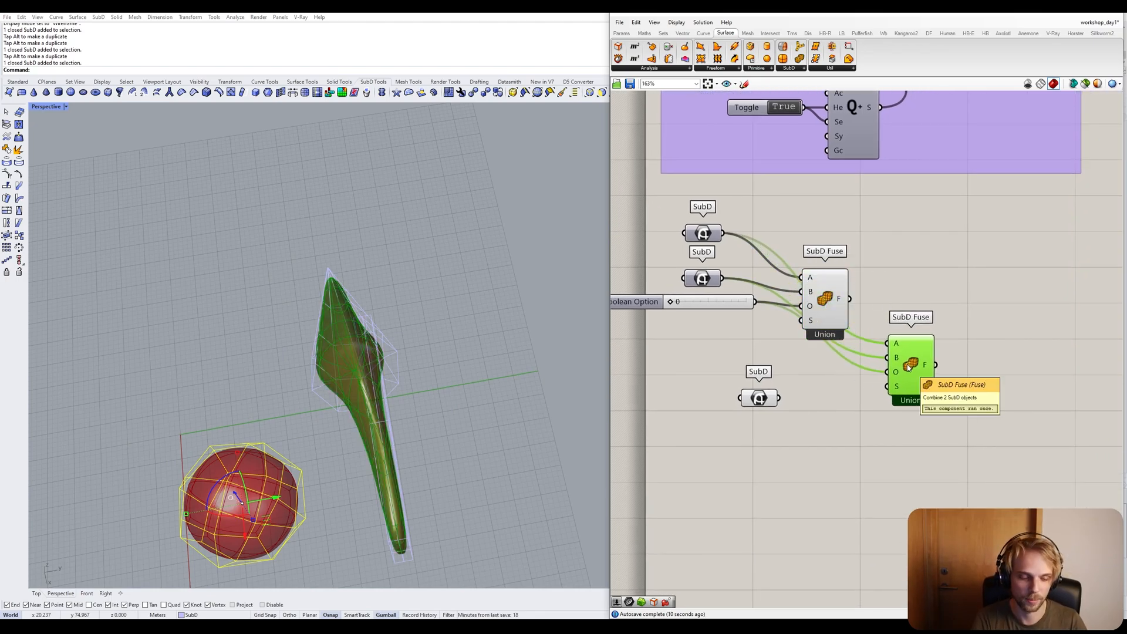
key("Delete")
double_click(907, 364)
type("fuse")
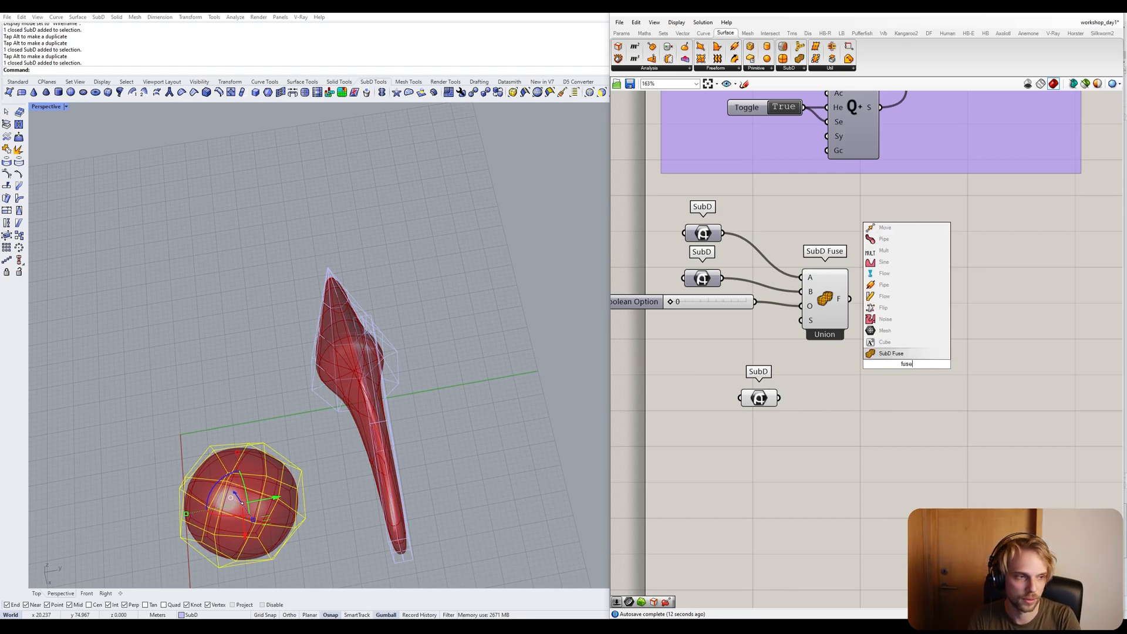
key("Return")
left_click_drag(907, 367, 925, 385)
left_click(865, 294)
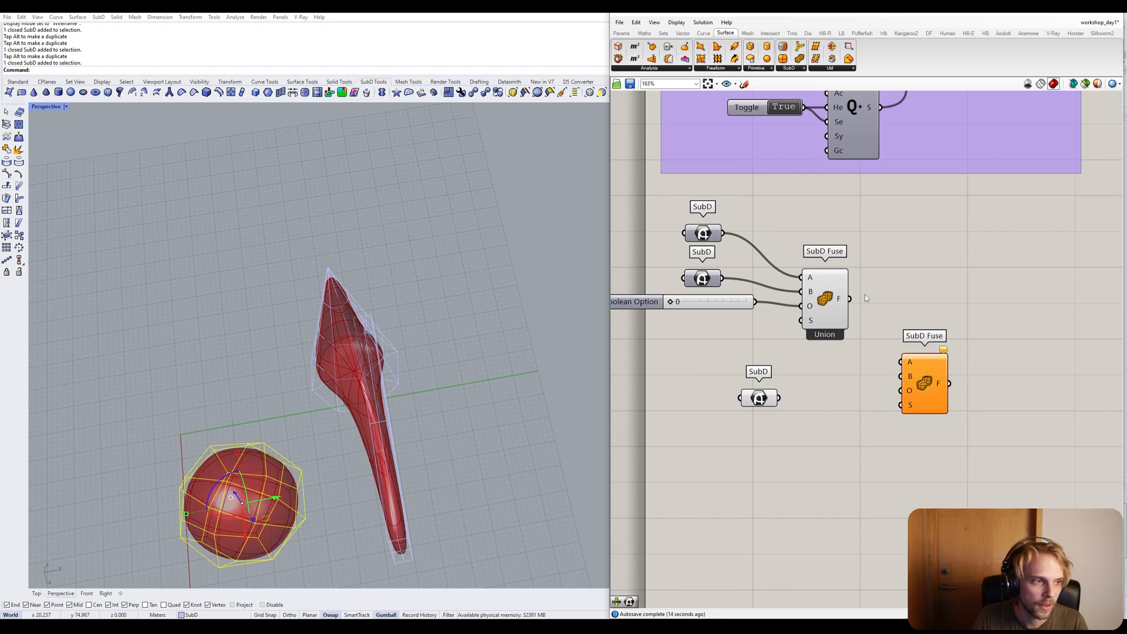
Connect the first fuse result to input A of the second SubD Fuse, the sphere's SubD to B, and the 0 slider to Boolean Option.
left_click_drag(850, 298, 900, 361)
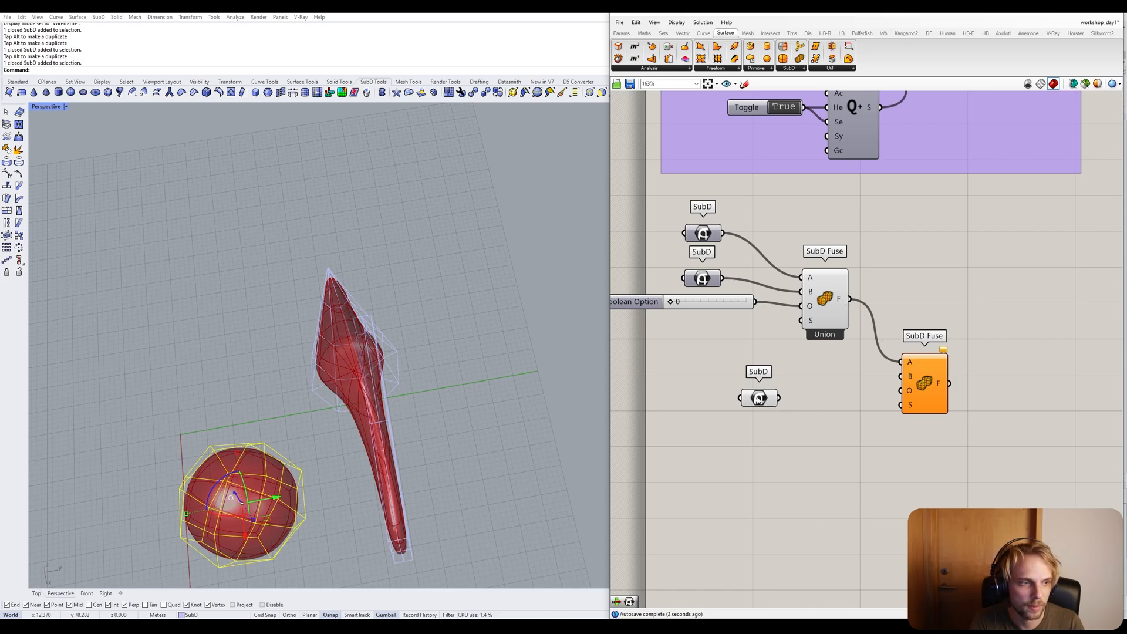
left_click_drag(759, 399, 900, 376)
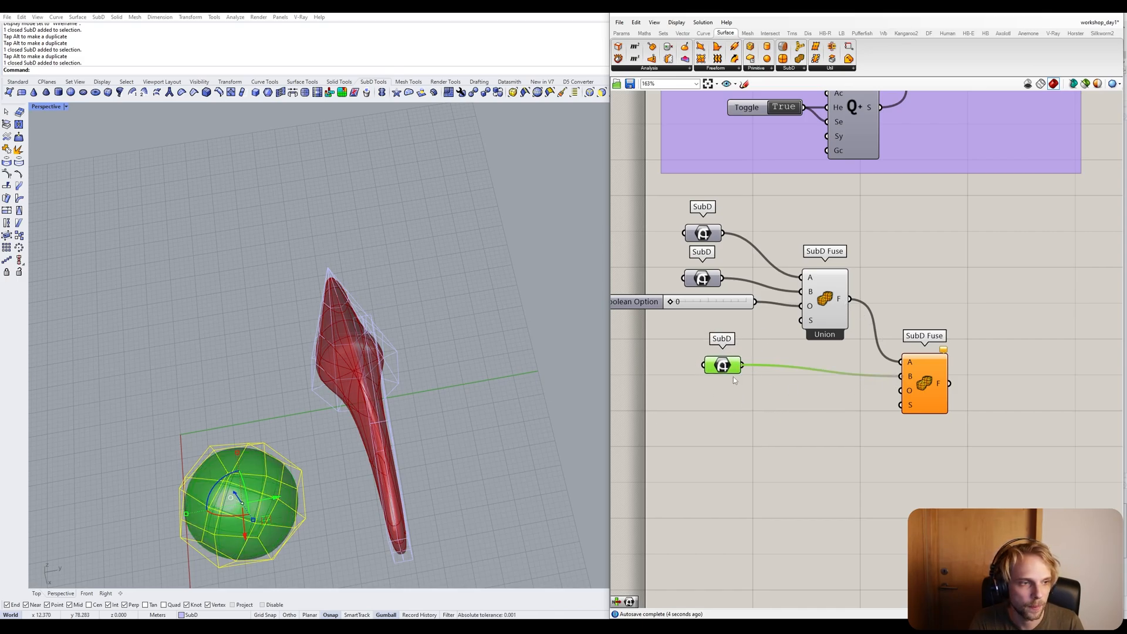
left_click_drag(734, 377, 758, 385)
left_click_drag(755, 301, 909, 398)
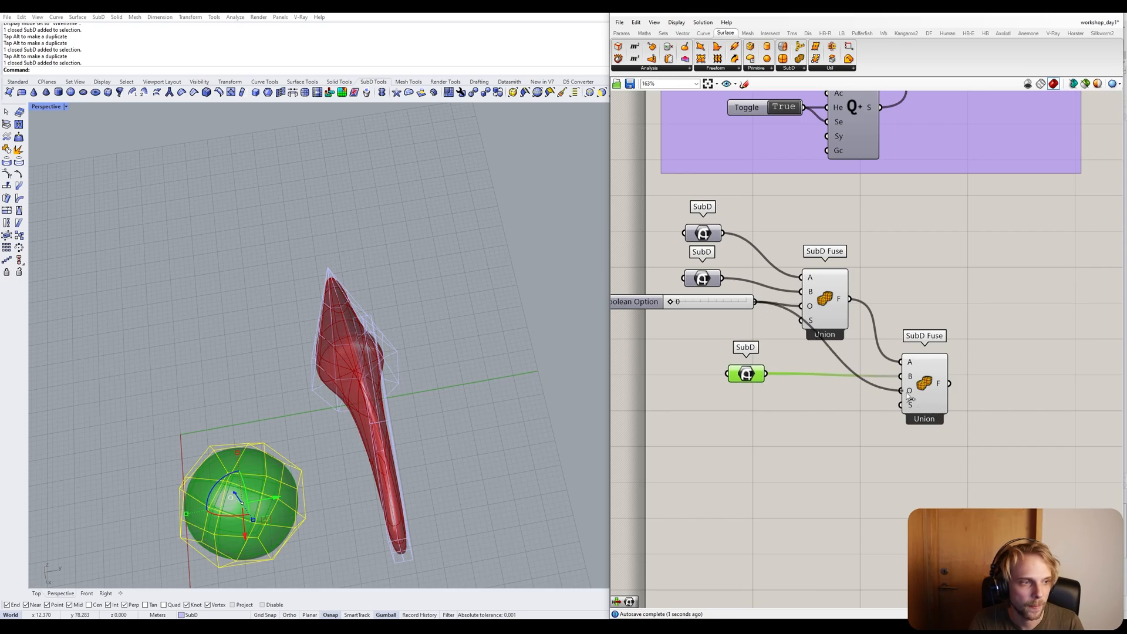
left_click(790, 457)
right_click_drag(258, 470, 227, 417)
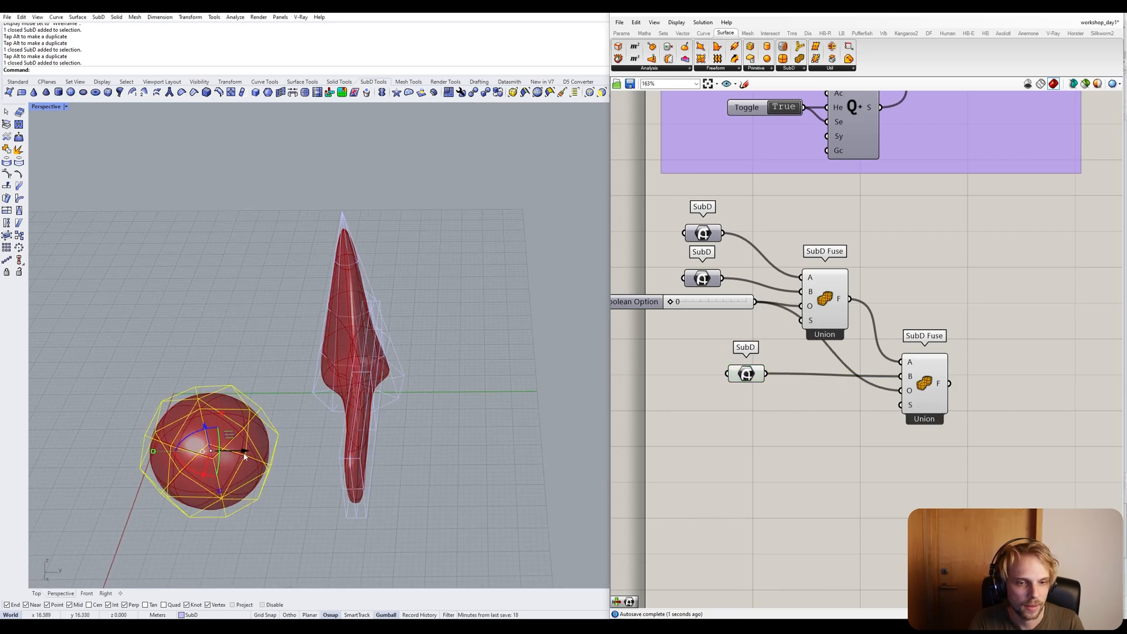
Move the sphere horizontally towards the fused cone and box until it overlaps them.
left_click_drag(245, 453, 330, 460)
right_click_drag(477, 414, 449, 474)
left_click(450, 474)
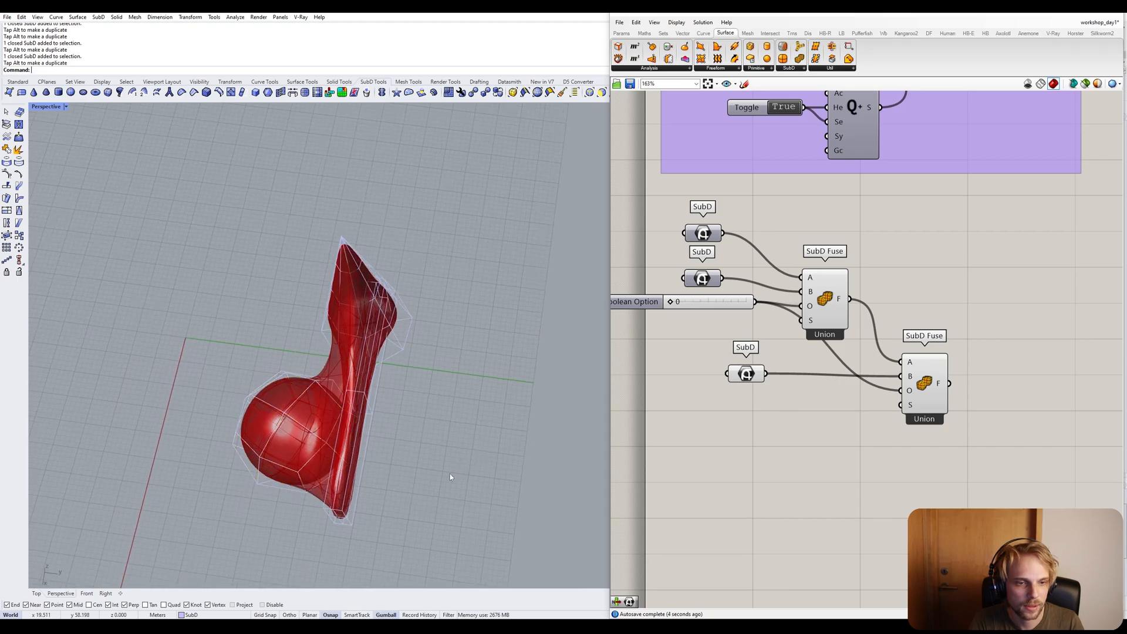
Turn off the preview of the sphere's SubD parameter feeding the second SubD Fuse.
left_click(741, 374)
middle_click(744, 376)
left_click(780, 358)
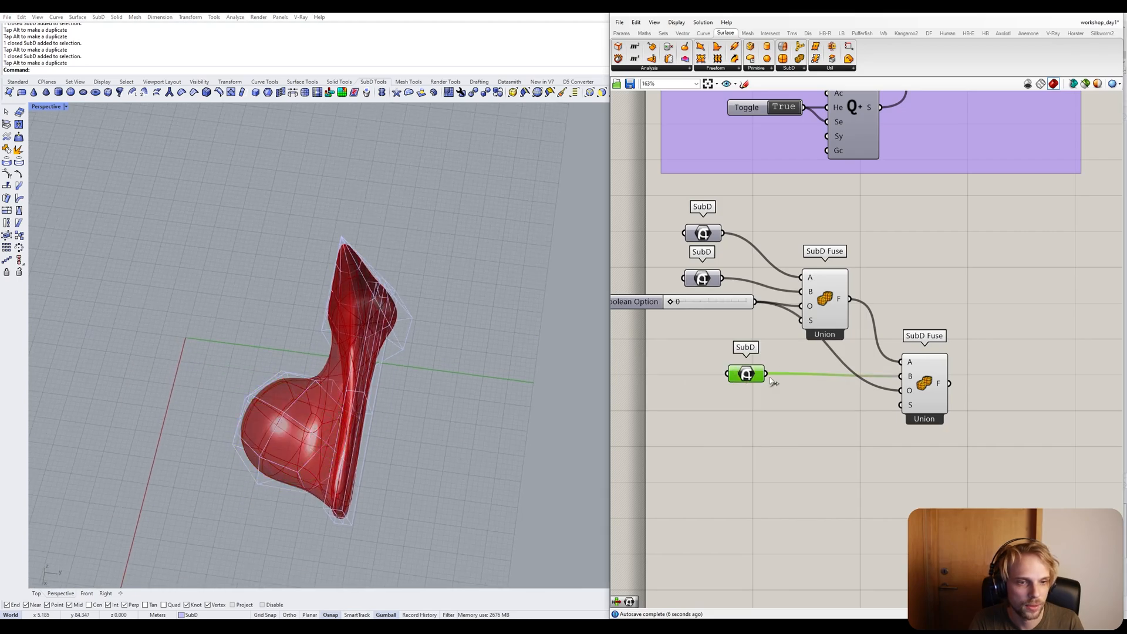
left_click(771, 383)
Raise the sphere vertically so it fuses with the cone and box at mid-height.
right_click_drag(336, 391, 307, 394)
left_click(274, 427)
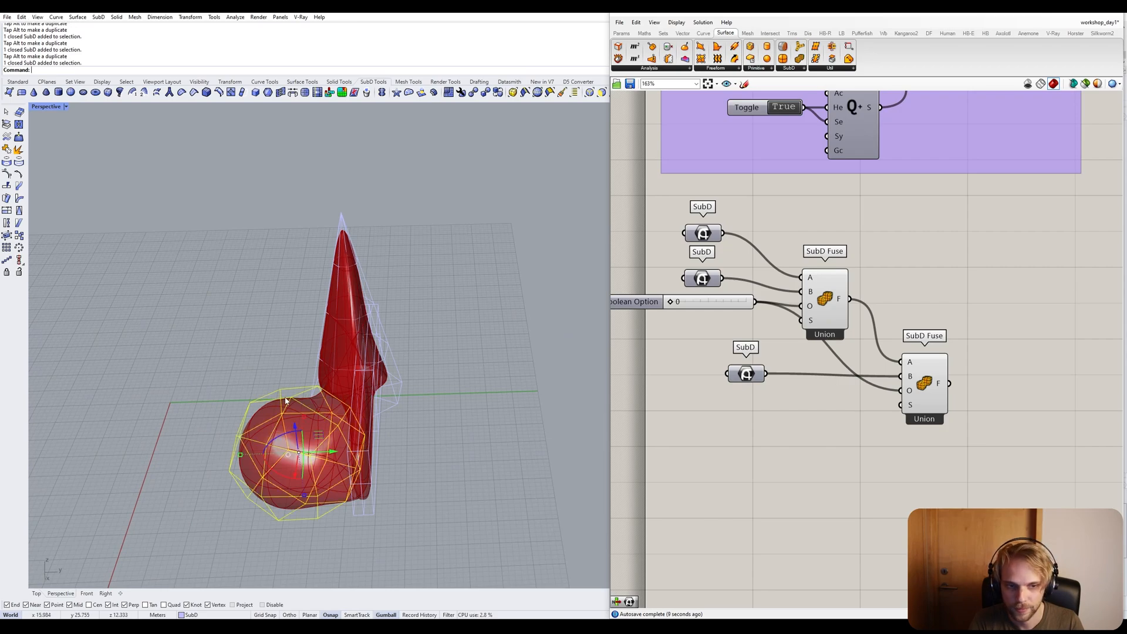
left_click_drag(296, 427, 290, 366)
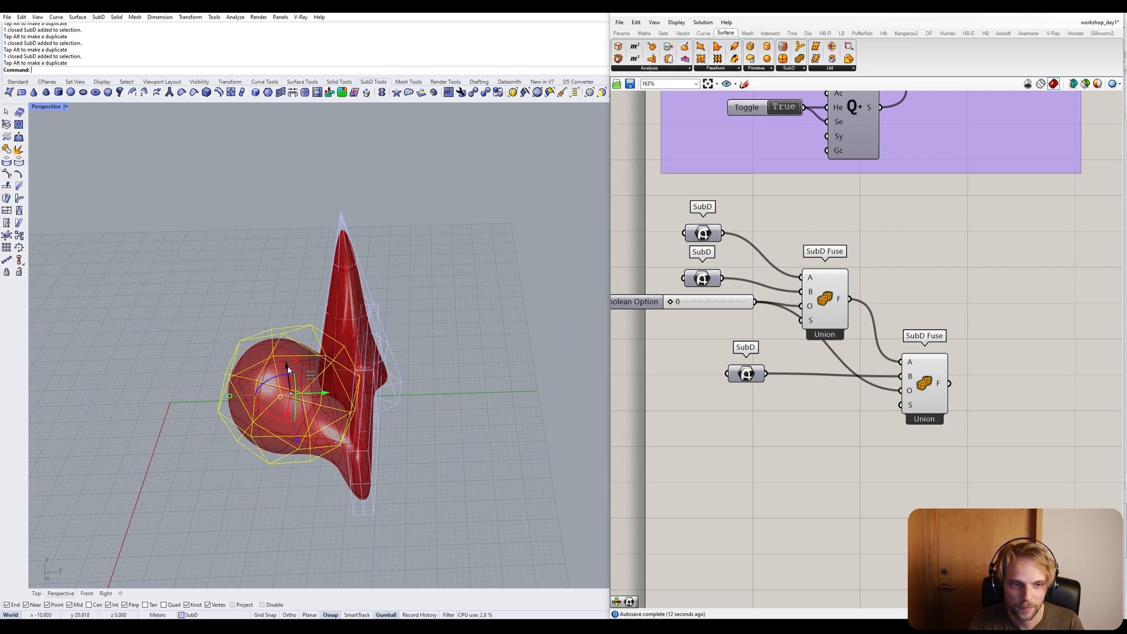
right_click_drag(289, 369, 358, 276)
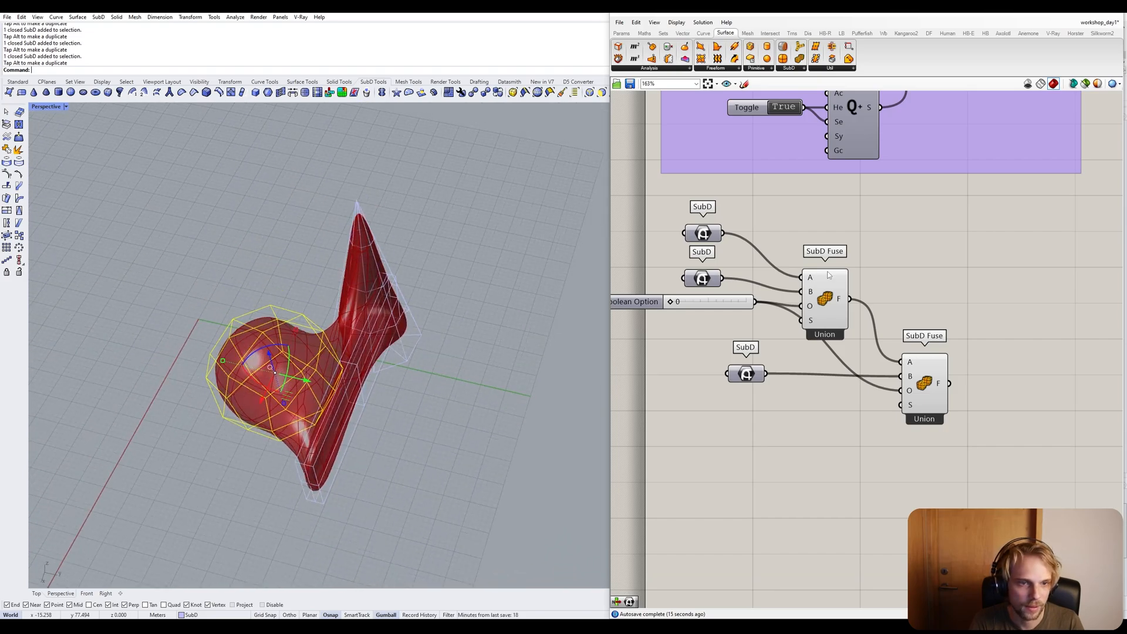
Turn off the preview of the first SubD Fuse component.
left_click(825, 299)
middle_click(824, 296)
left_click(847, 265)
left_click(771, 521)
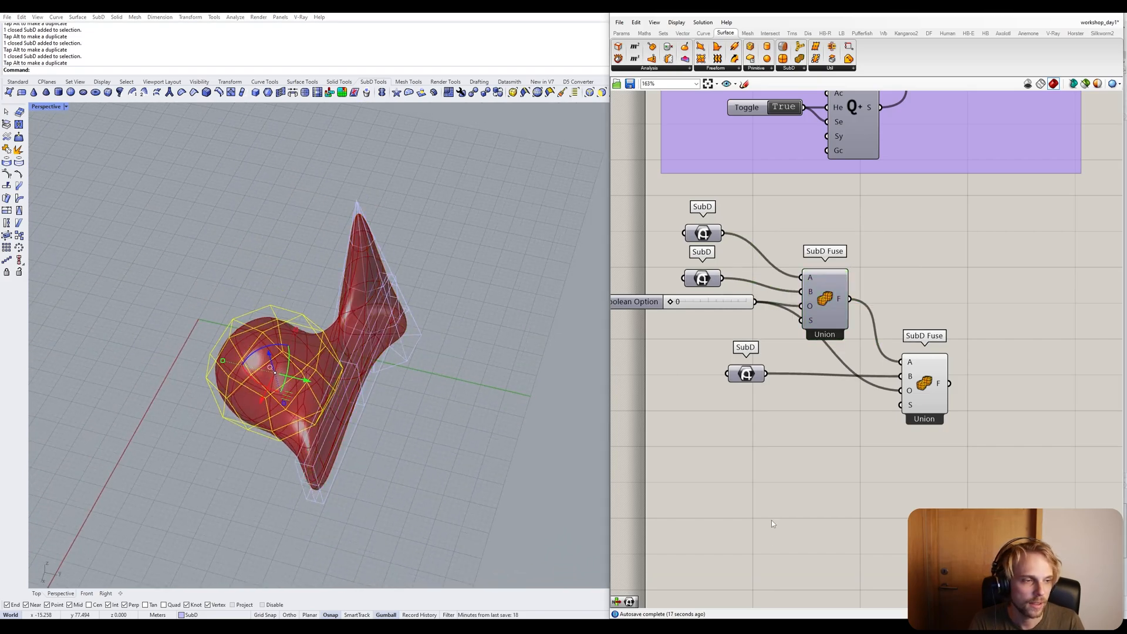
Bake the second SubD Fuse result and move the baked SubD away from the source shapes onto empty grid.
right_click_drag(923, 441, 859, 430)
left_click(871, 380)
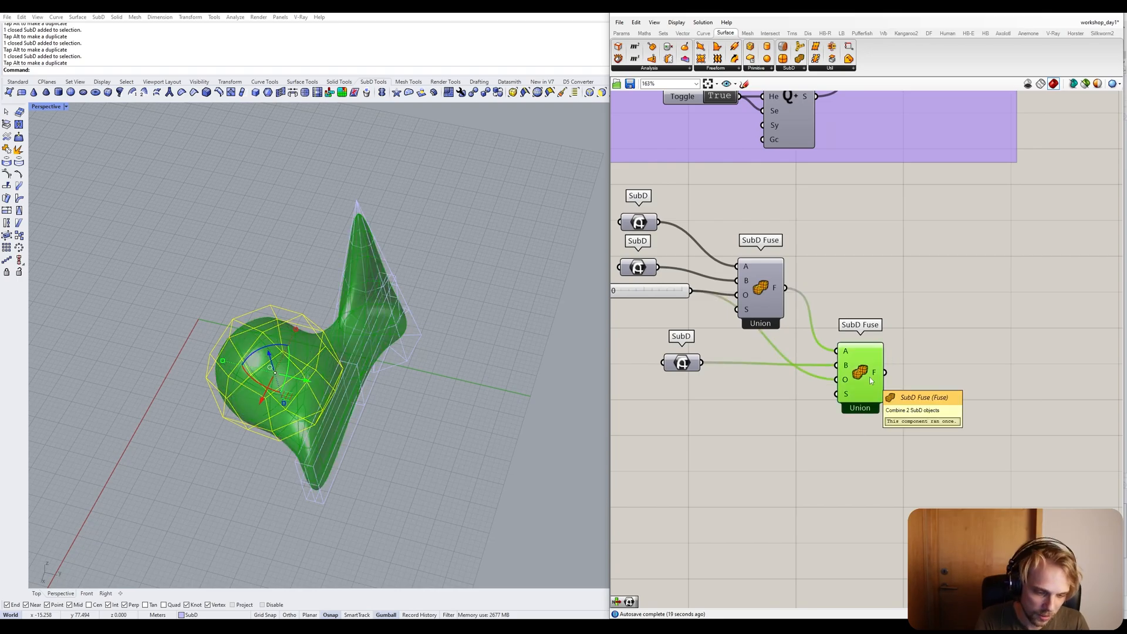
left_click(350, 311)
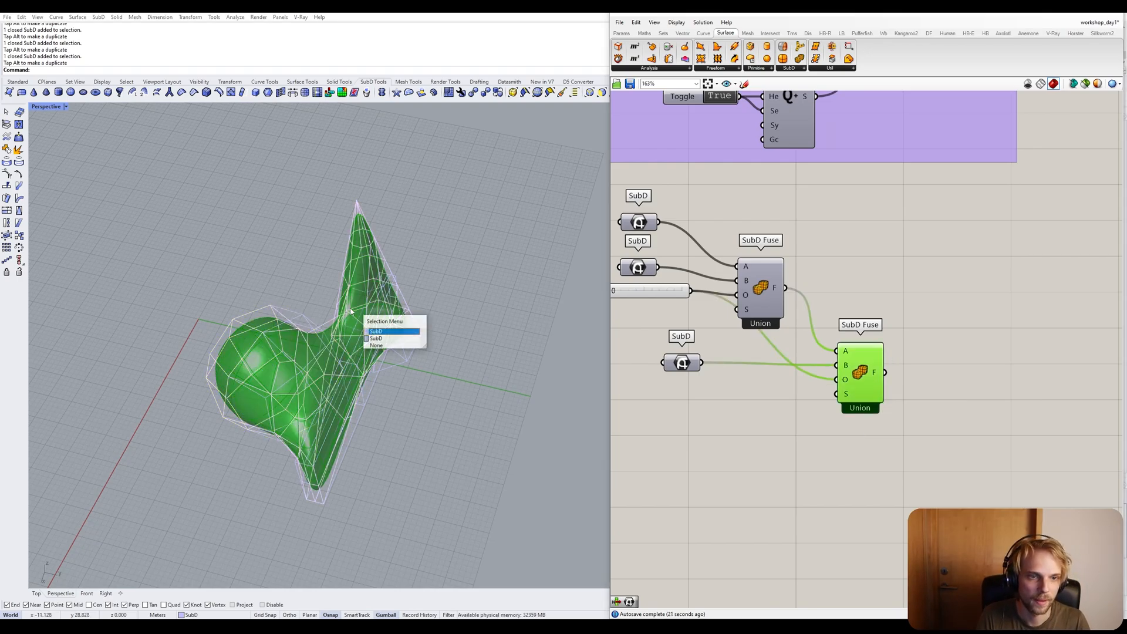
left_click(385, 332)
scroll(320, 383, "down", 5)
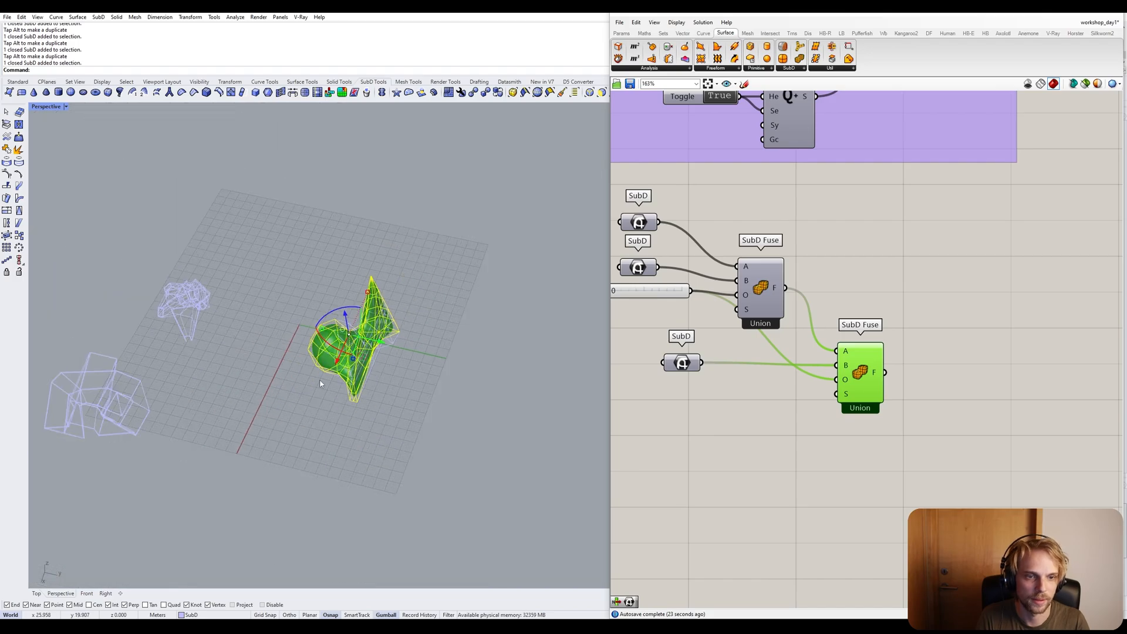
scroll(320, 383, "up", 2)
left_click_drag(363, 365, 291, 286)
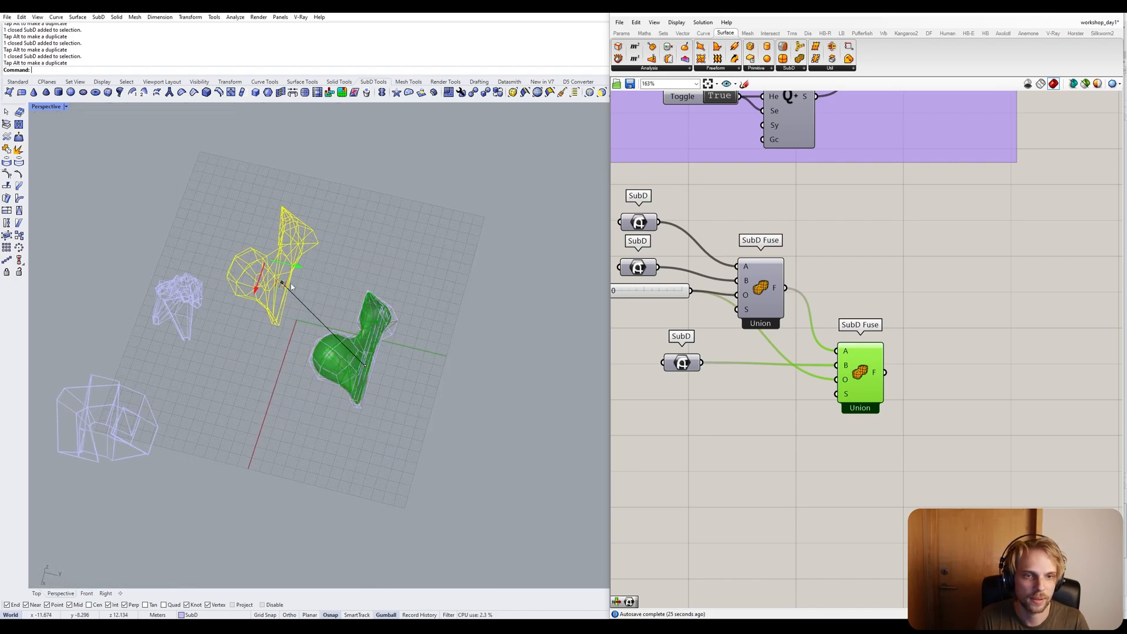
key("Escape")
Set the Perspective viewport to Shaded display and toggle the SubD display from flat to smooth to inspect the baked fusion.
left_click(47, 106)
left_click(59, 149)
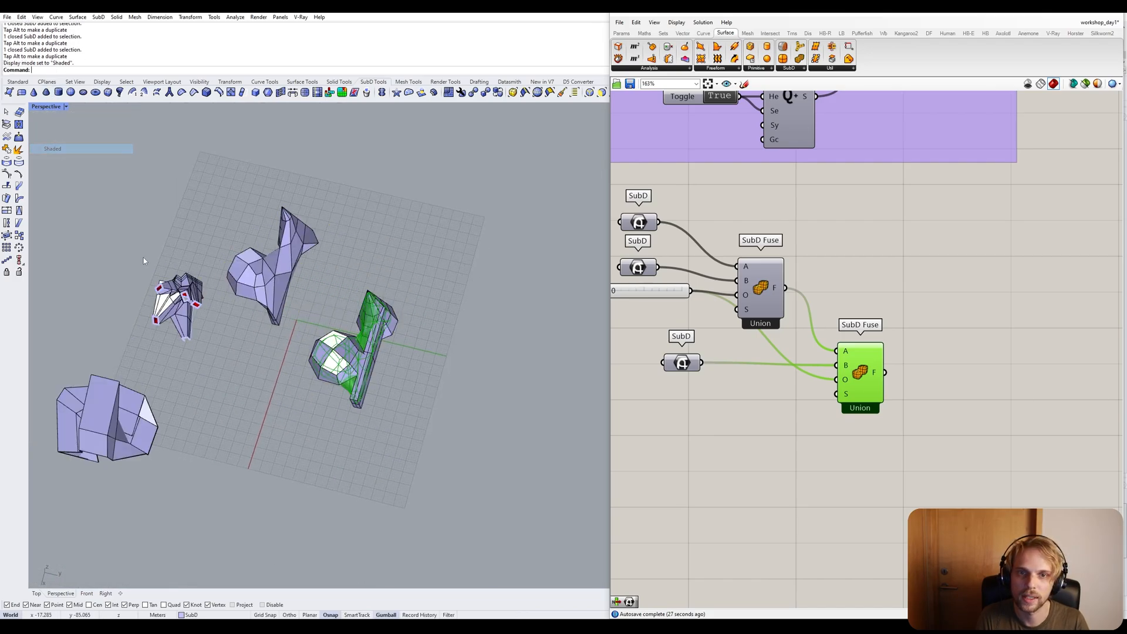
right_click_drag(143, 257, 283, 295)
scroll(234, 402, "up", 6)
right_click_drag(234, 402, 312, 375)
scroll(267, 296, "up", 6)
right_click_drag(268, 296, 279, 368)
scroll(350, 220, "up", 3)
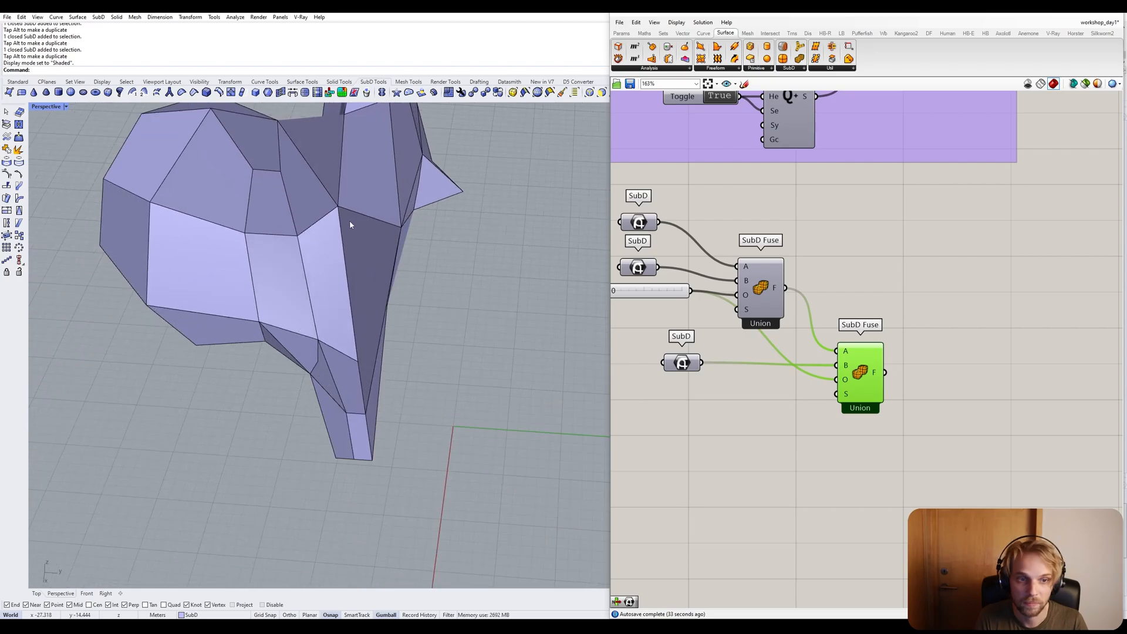
scroll(362, 270, "up", 4)
key("Tab")
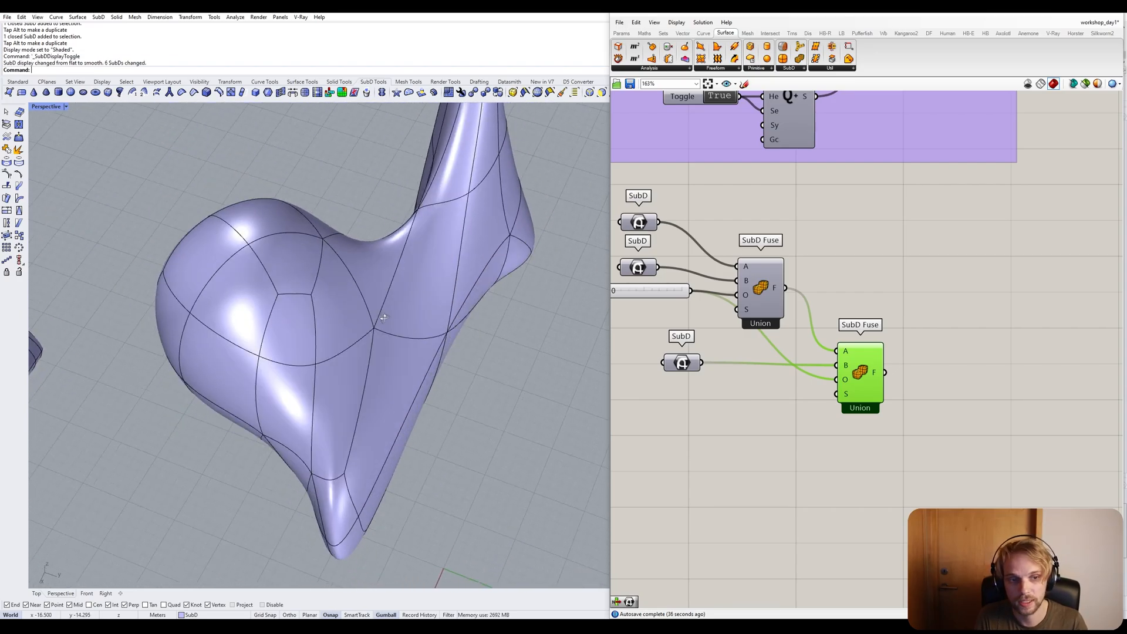
Delete the baked fusion together with the source cone, box and sphere from the model.
scroll(411, 334, "down", 8)
right_click_drag(447, 320, 350, 296)
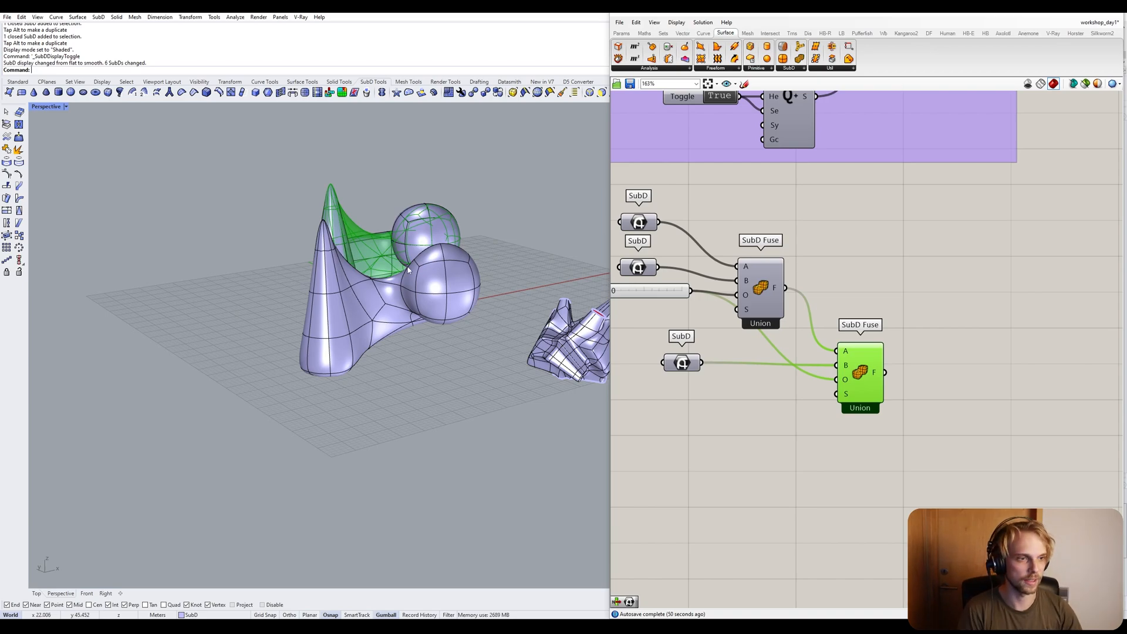
right_click_drag(488, 272, 474, 355)
scroll(474, 354, "down", 4)
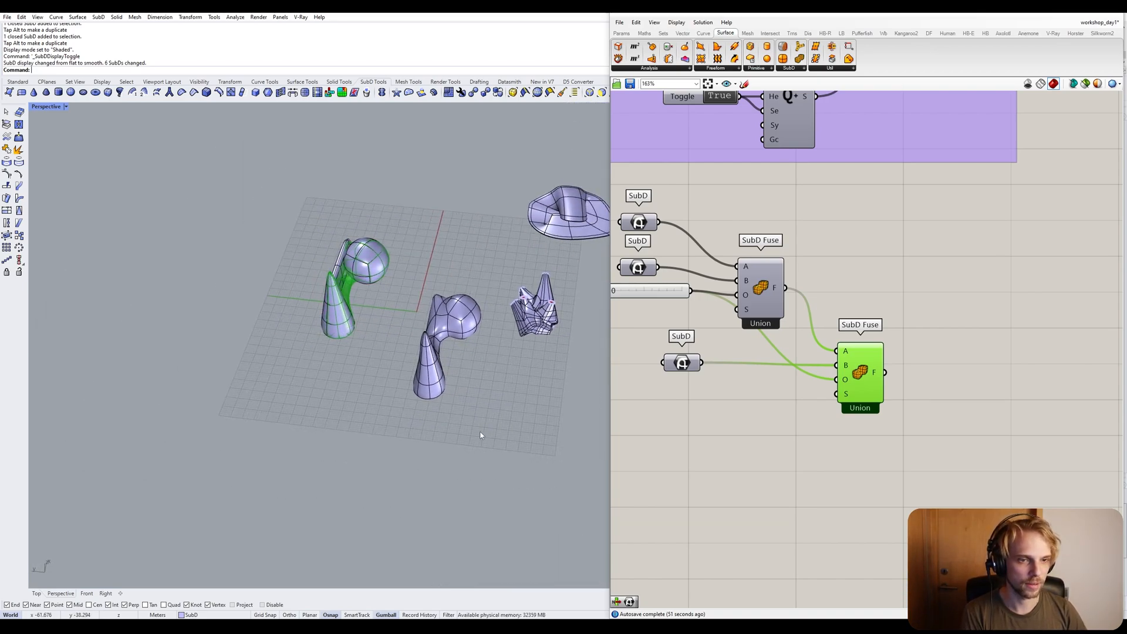
left_click_drag(252, 244, 248, 241)
key("Delete")
Align the complete SubD Fuse definition beneath the Quad Remesh group and enclose its components in a group of their own.
right_click_drag(765, 342, 861, 381)
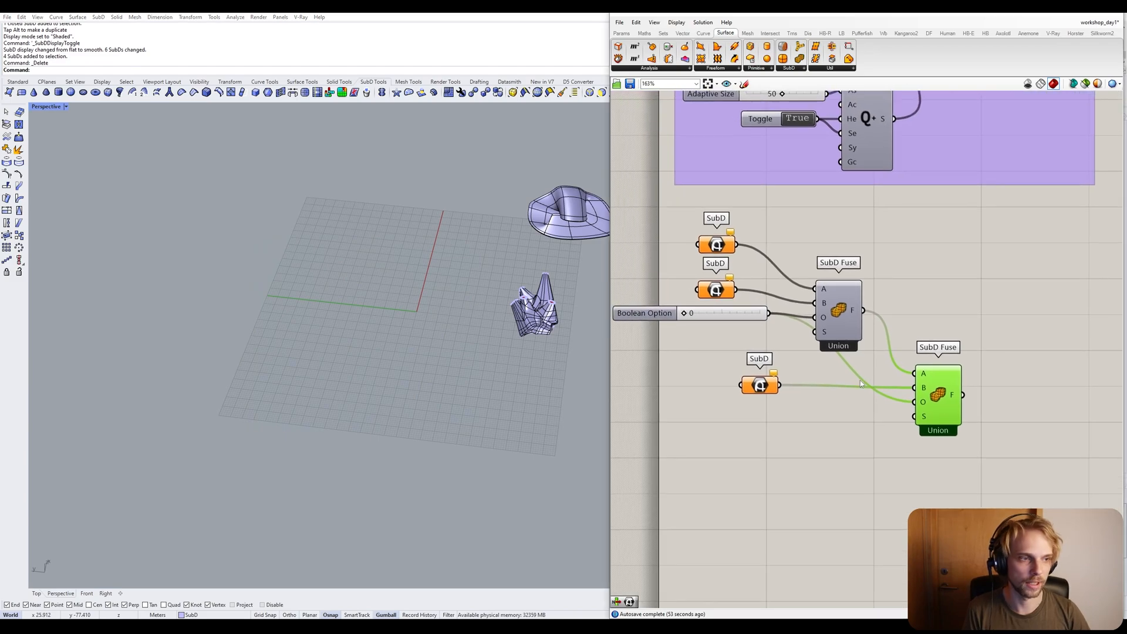
scroll(860, 381, "down", 3)
left_click_drag(967, 467, 737, 293)
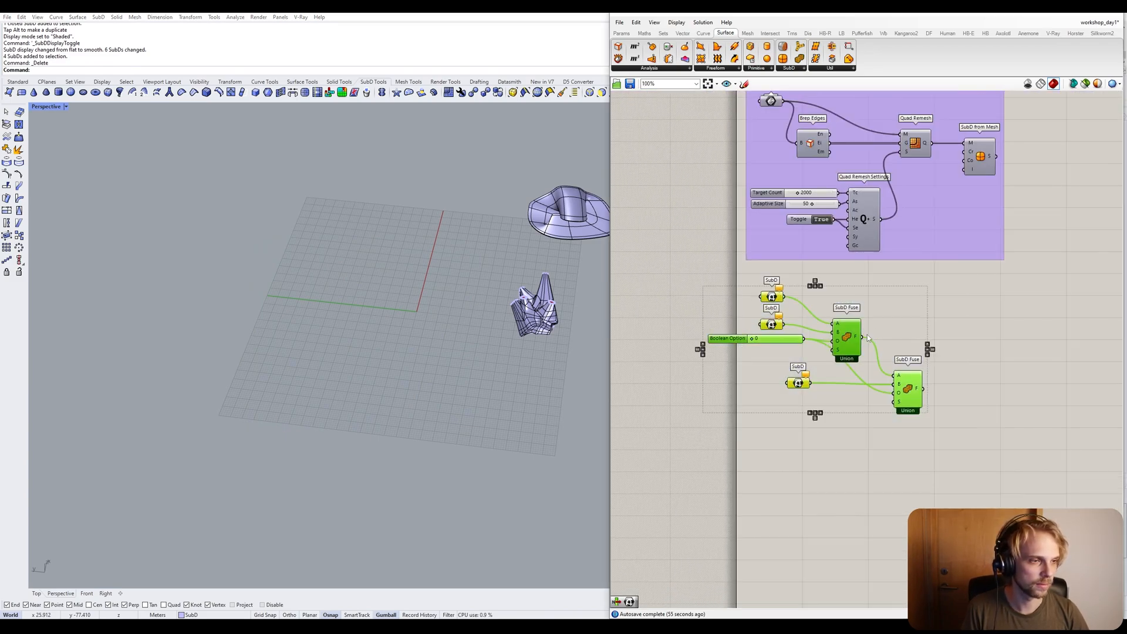
left_click_drag(851, 337, 921, 315)
middle_click(875, 329)
left_click(879, 307)
left_click(1020, 312)
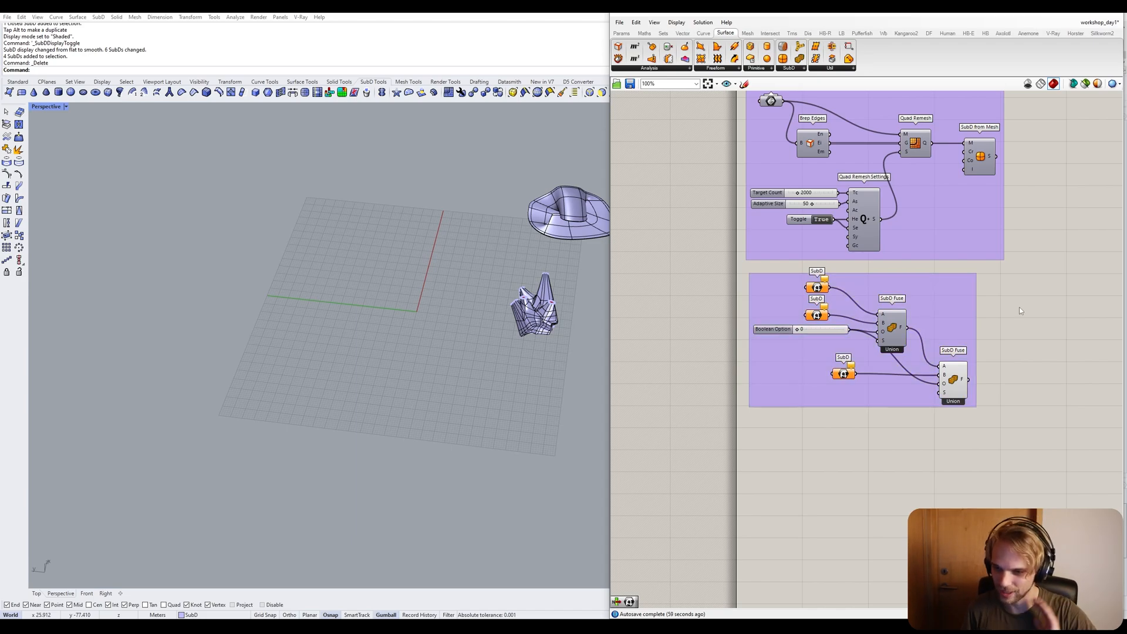